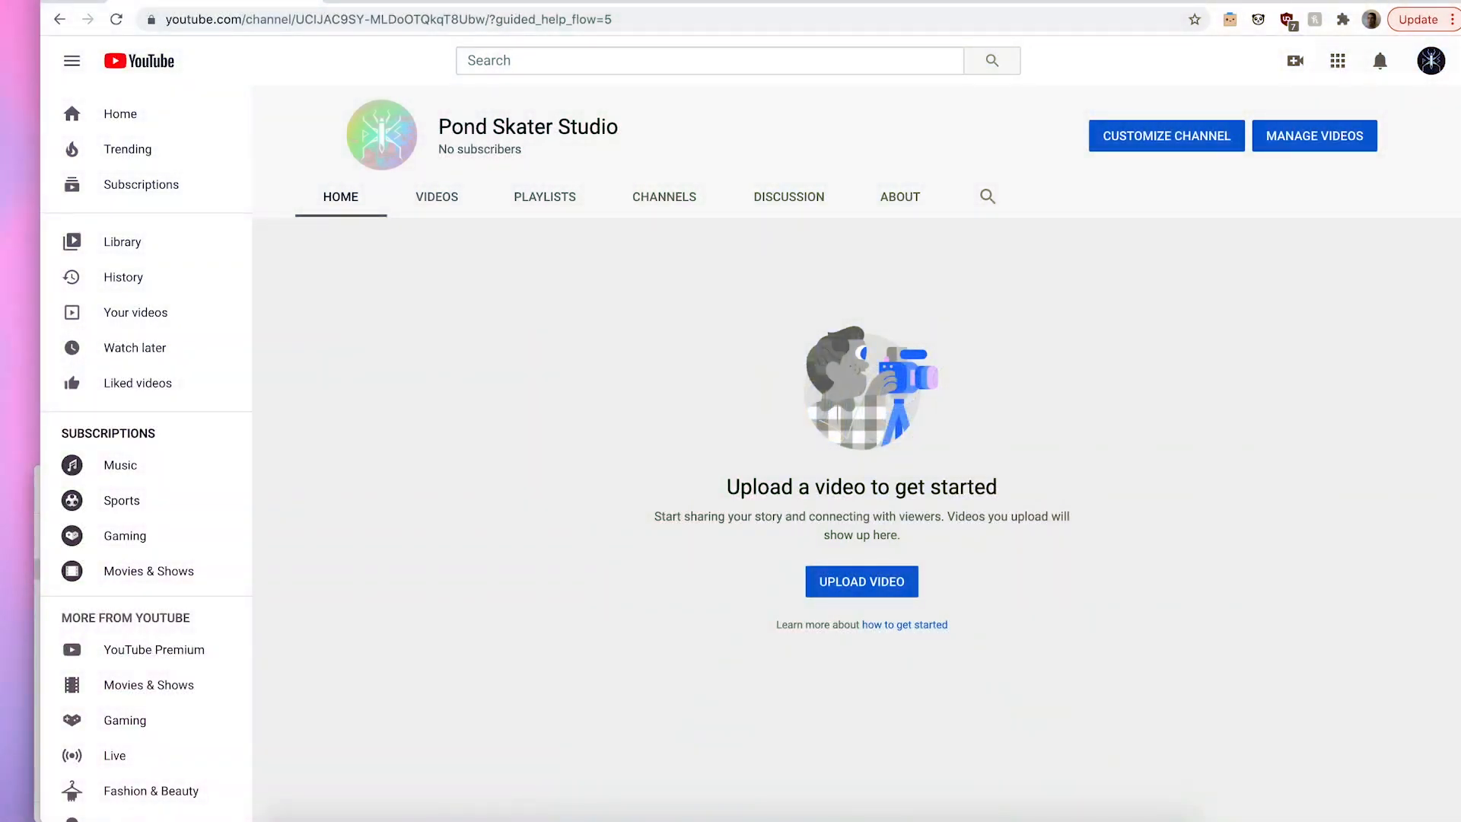
# Step: Search the web for "bop it" in a new tab and show the image results
pyautogui.press('super+t')
pyautogui.write('bop it')
pyautogui.press('Return')
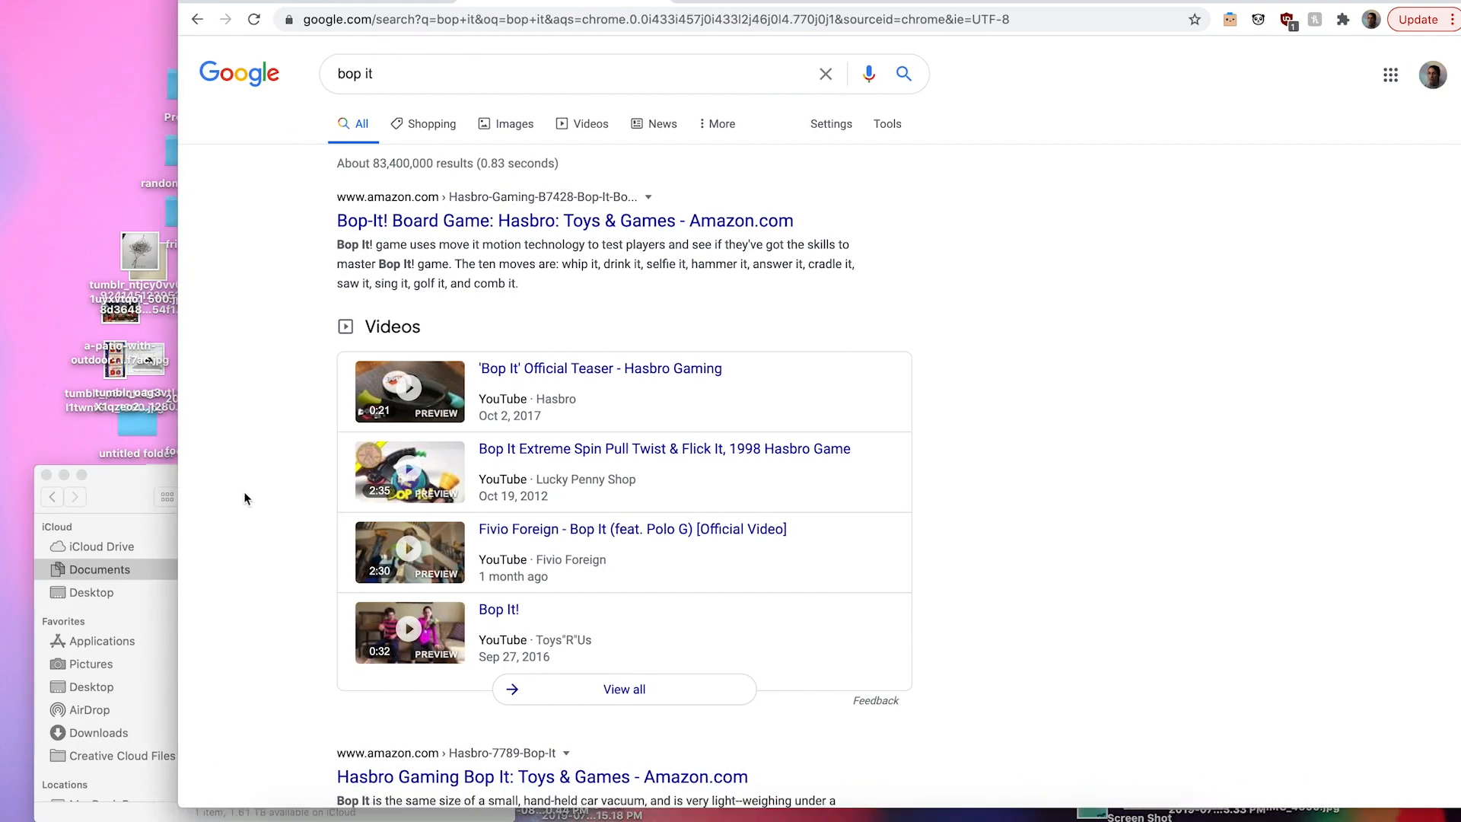
pyautogui.click(513, 128)
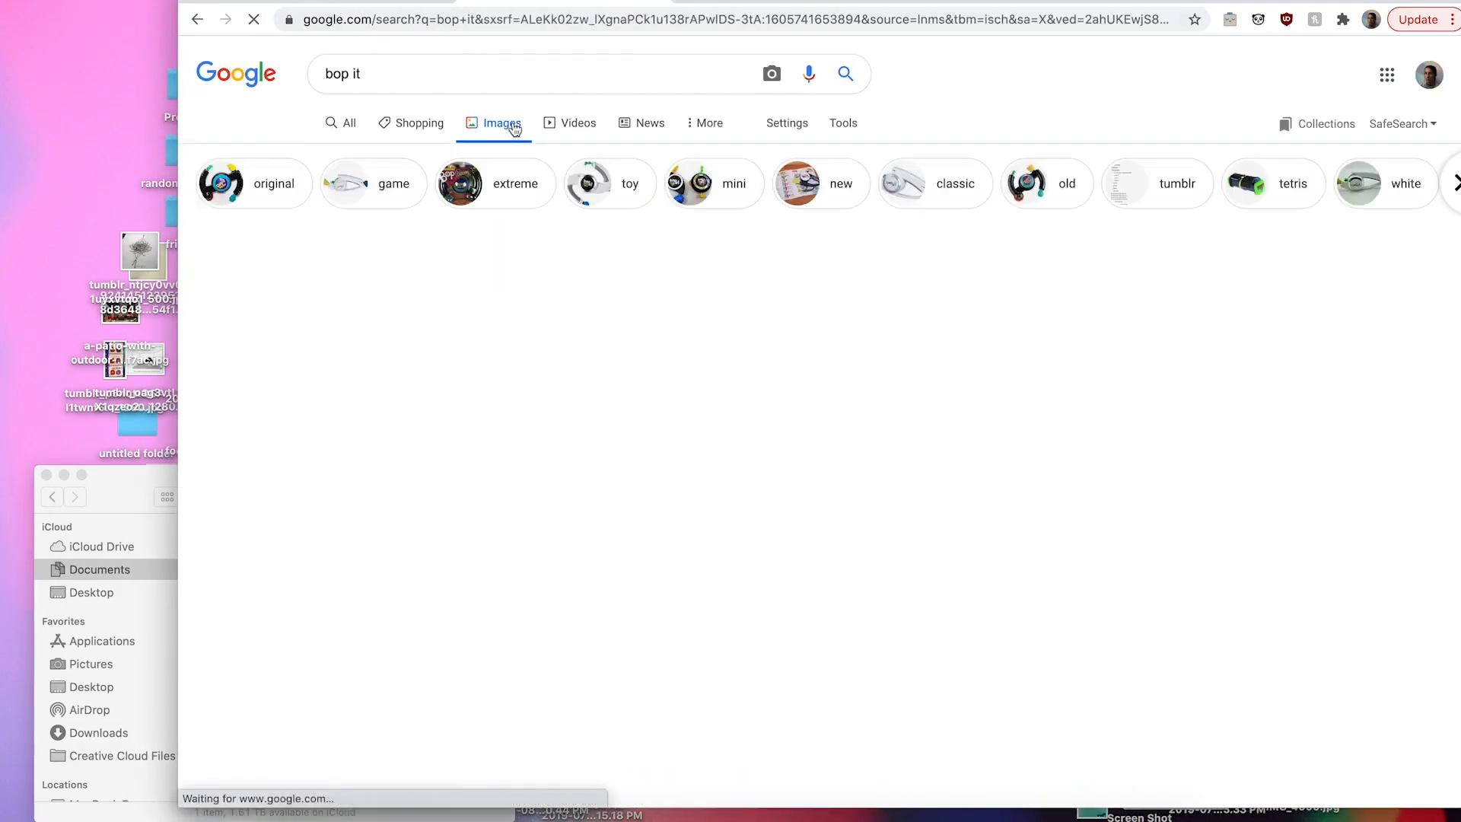
# Step: Save product photos of the original Bop It from the image results into the ref-imagery folder
pyautogui.moveTo(1139, 219); pyautogui.dragTo(356, 669)
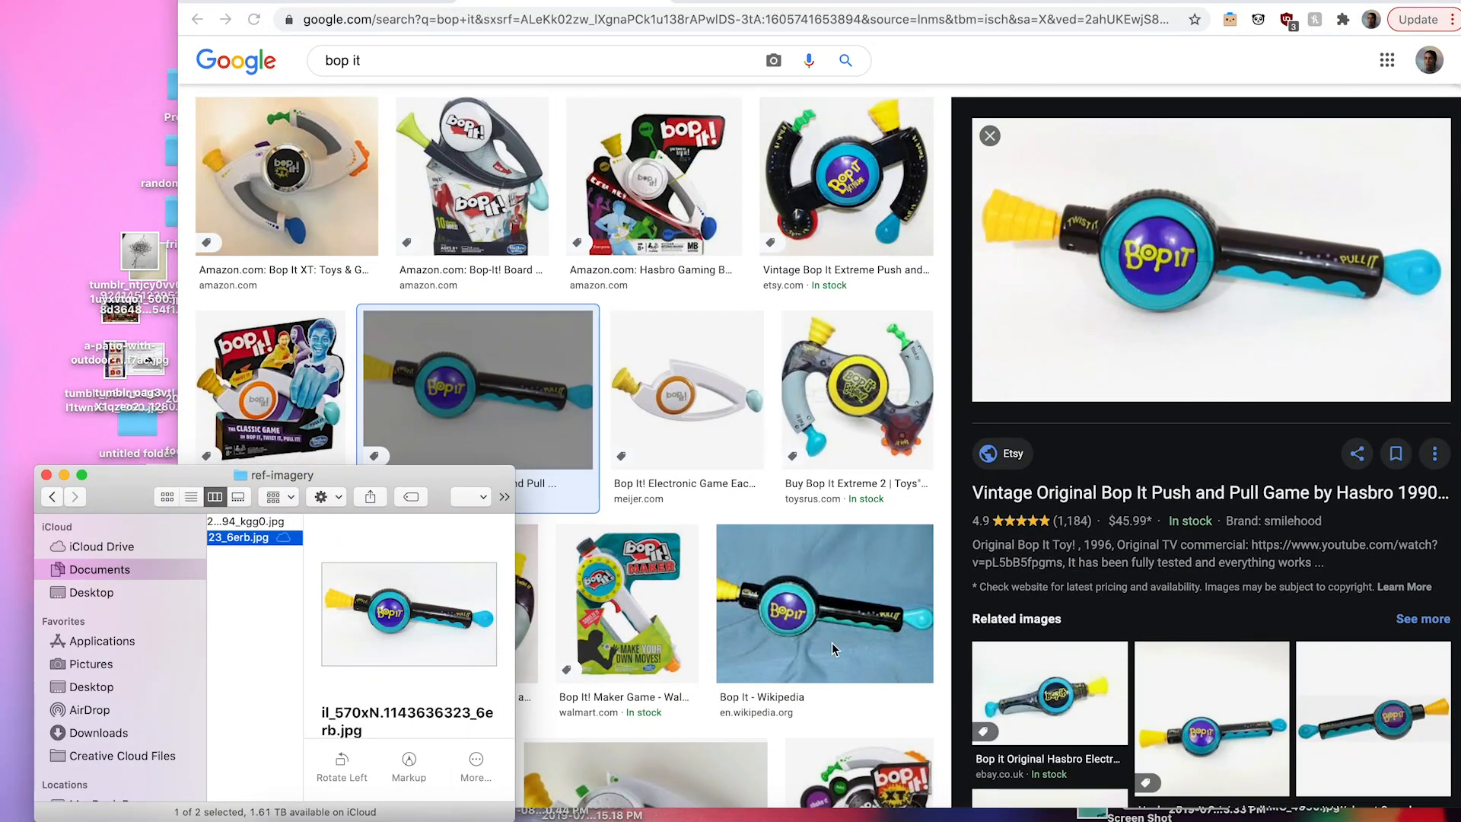
pyautogui.scroll(-2, 833, 647)
pyautogui.click(1288, 670)
pyautogui.moveTo(1158, 472); pyautogui.dragTo(250, 607)
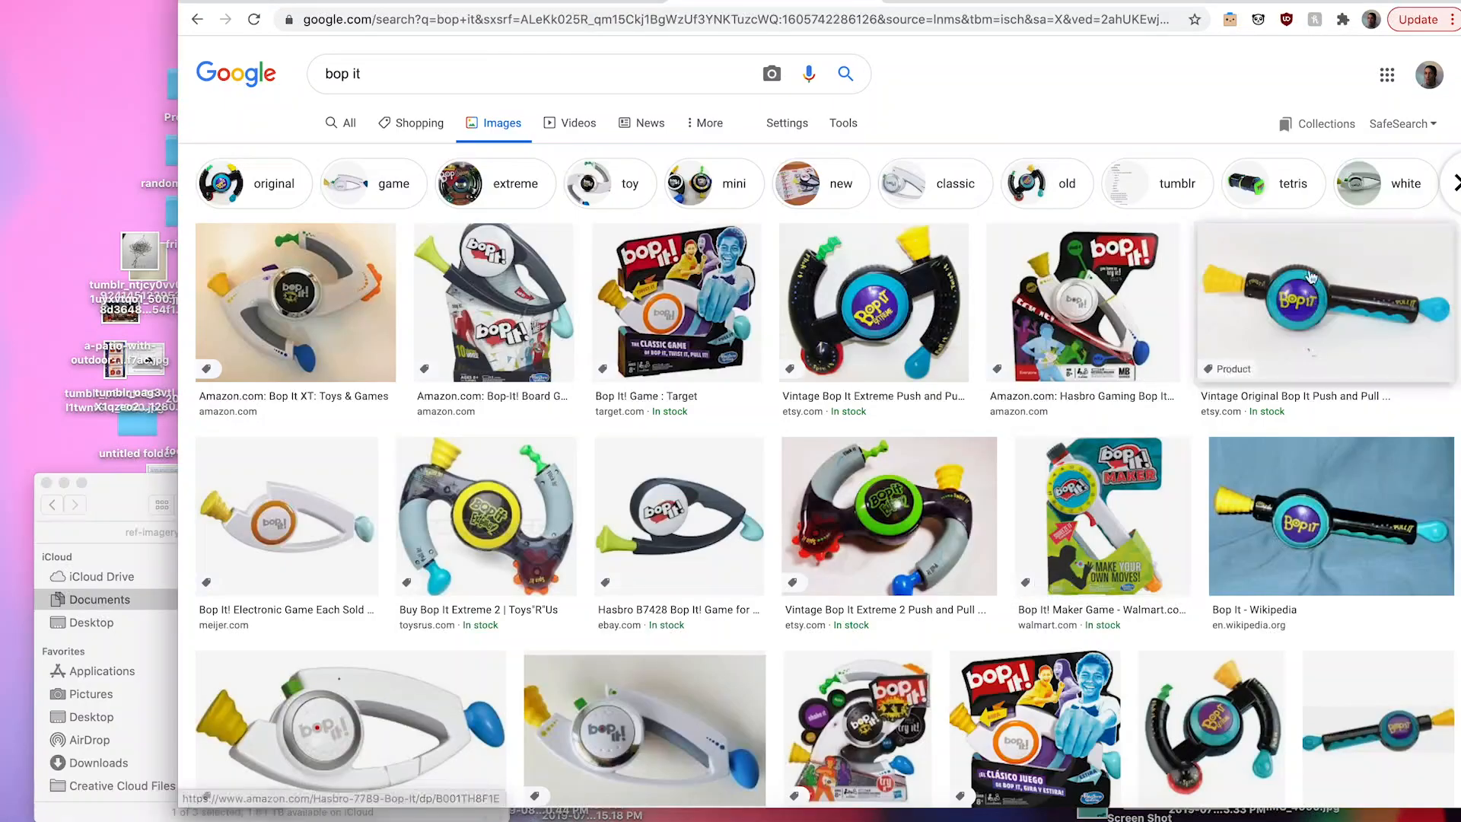
pyautogui.click(1310, 277)
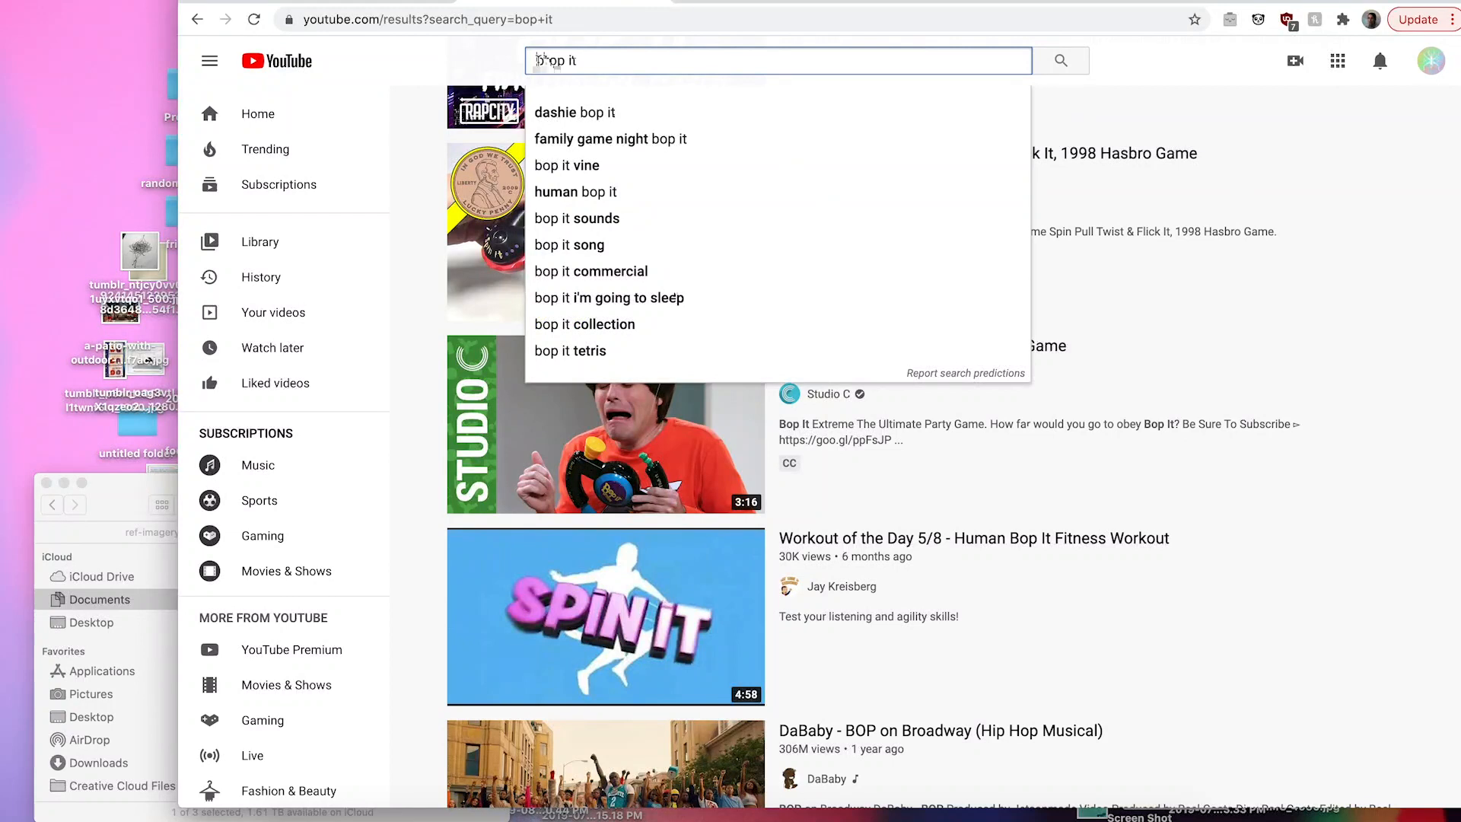
# Step: Search YouTube for "original bop it", play "The Original BOP IT! 90's Throwback!" and pause it on the toy
pyautogui.click(536, 60)
pyautogui.write('original')
pyautogui.press('Return')
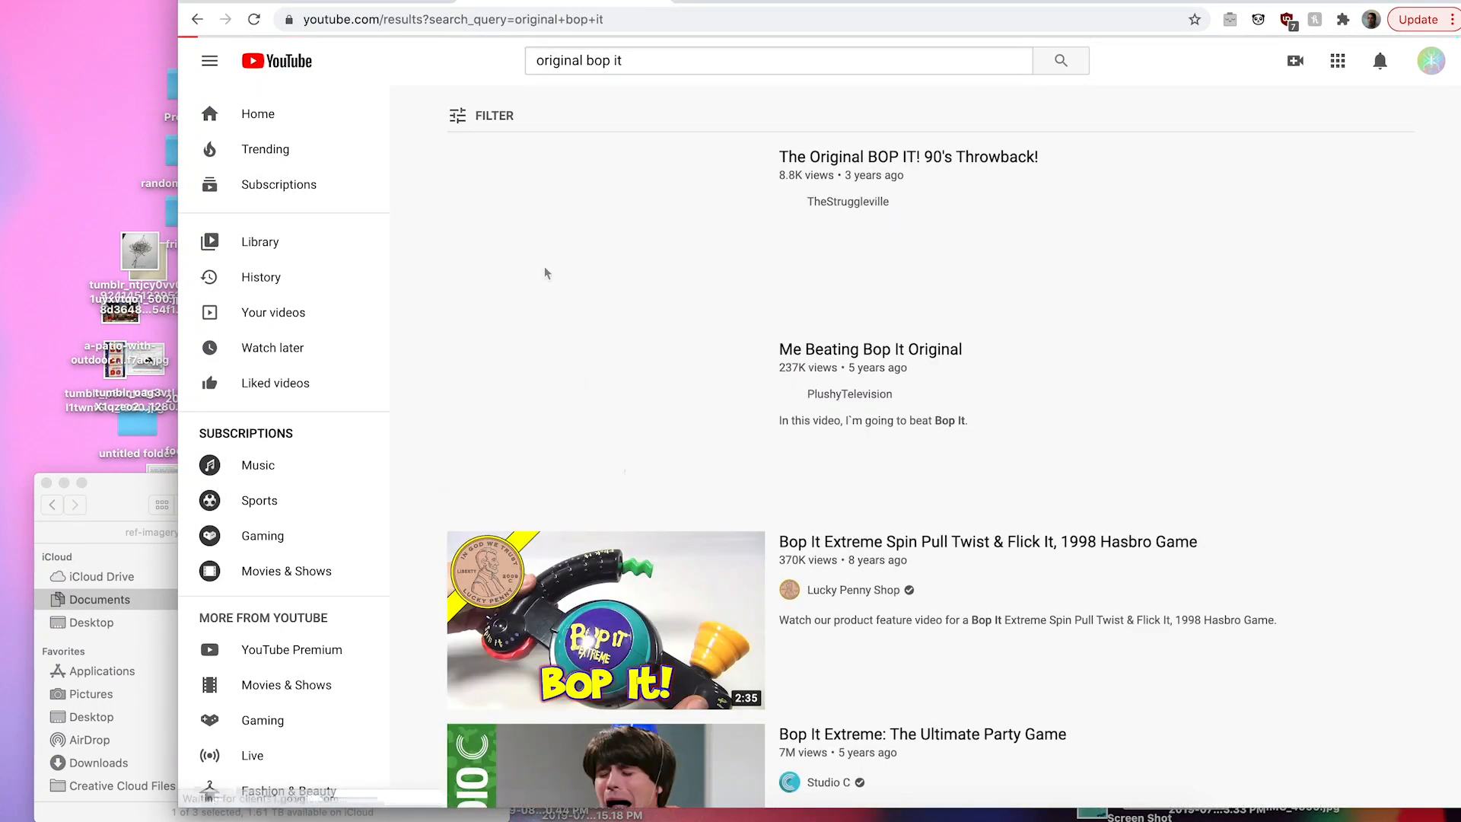
pyautogui.moveTo(637, 228)
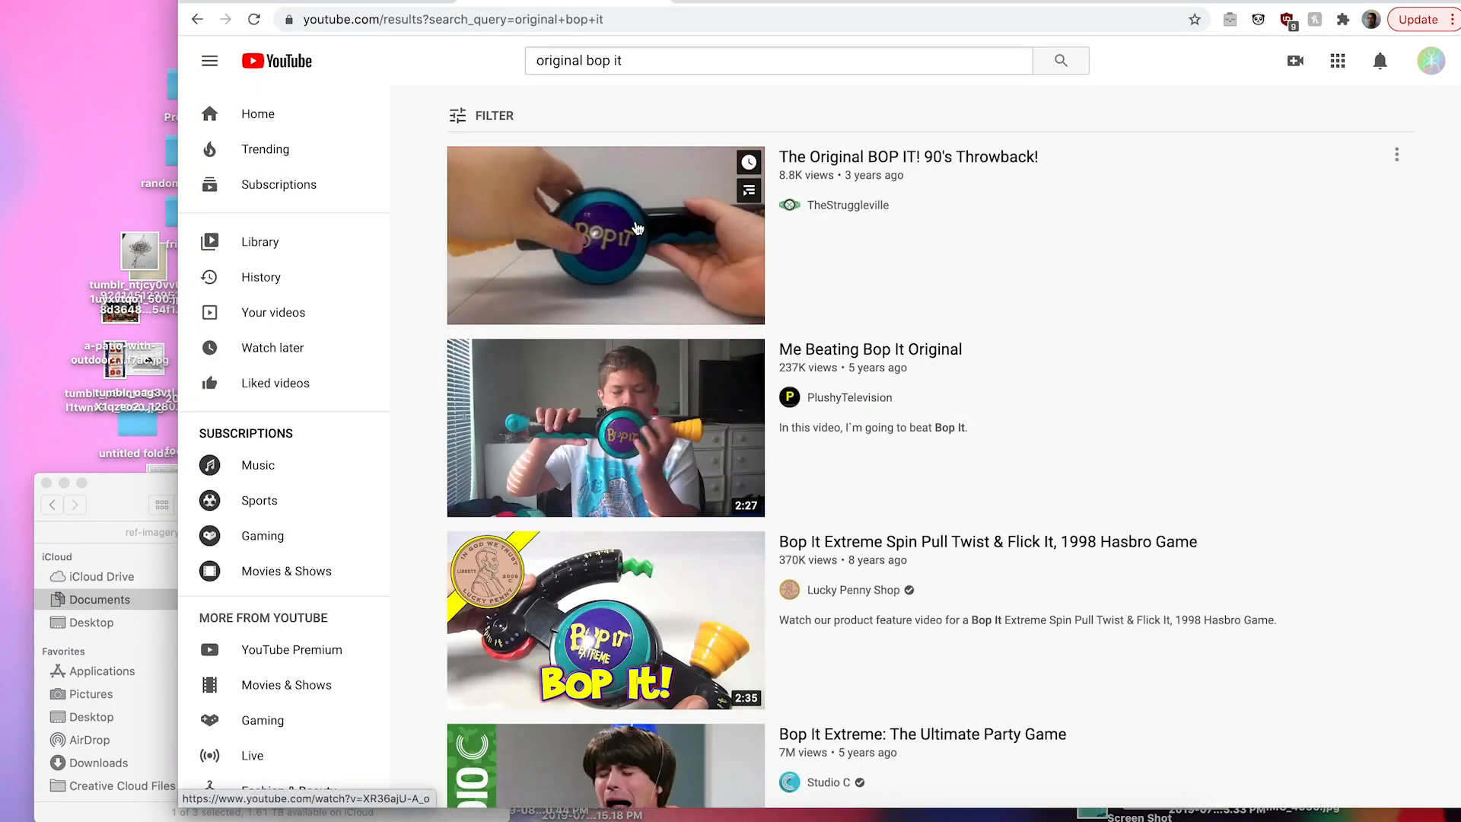
pyautogui.click(638, 228)
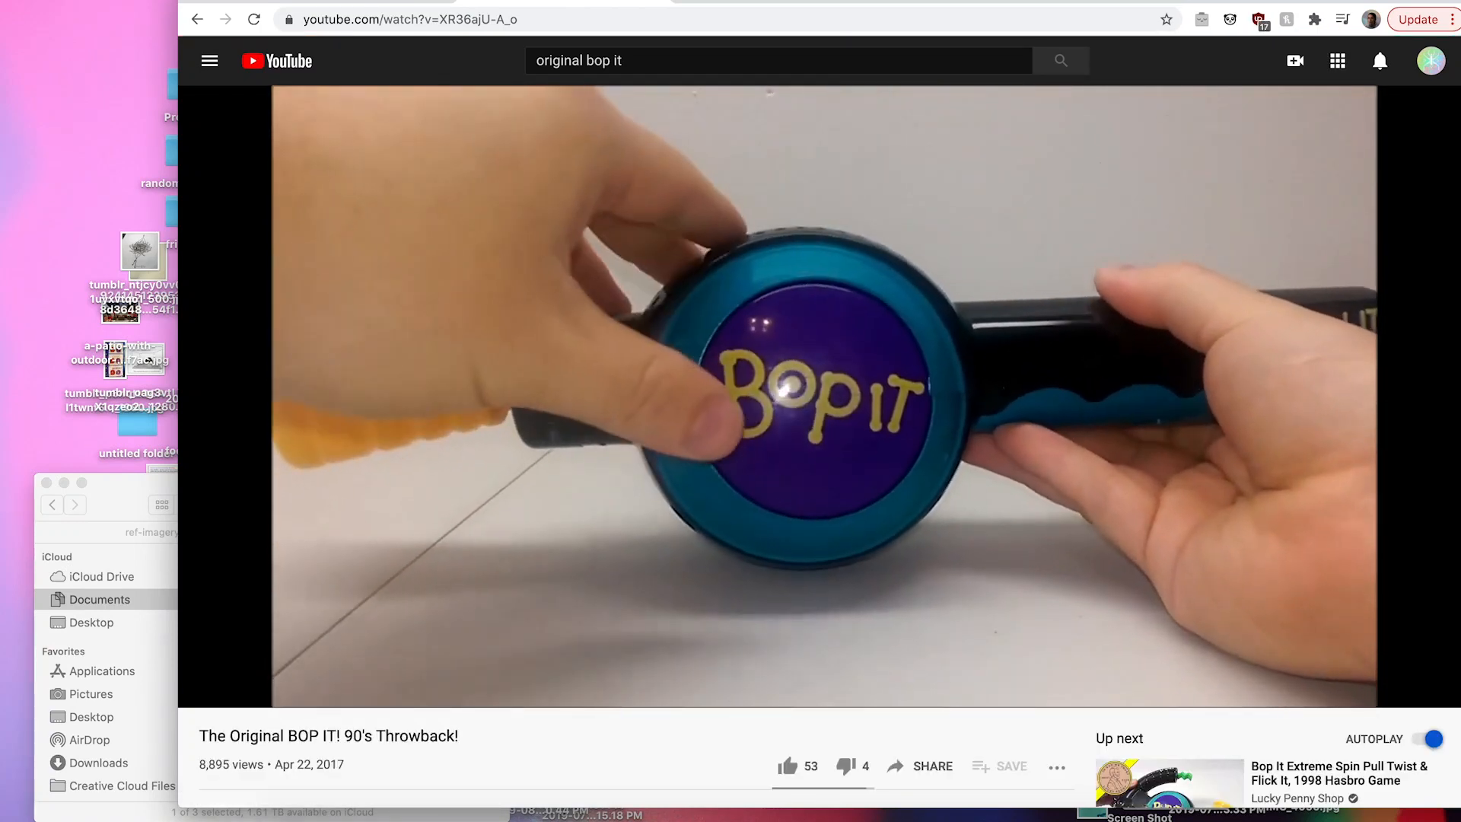
pyautogui.click(447, 558)
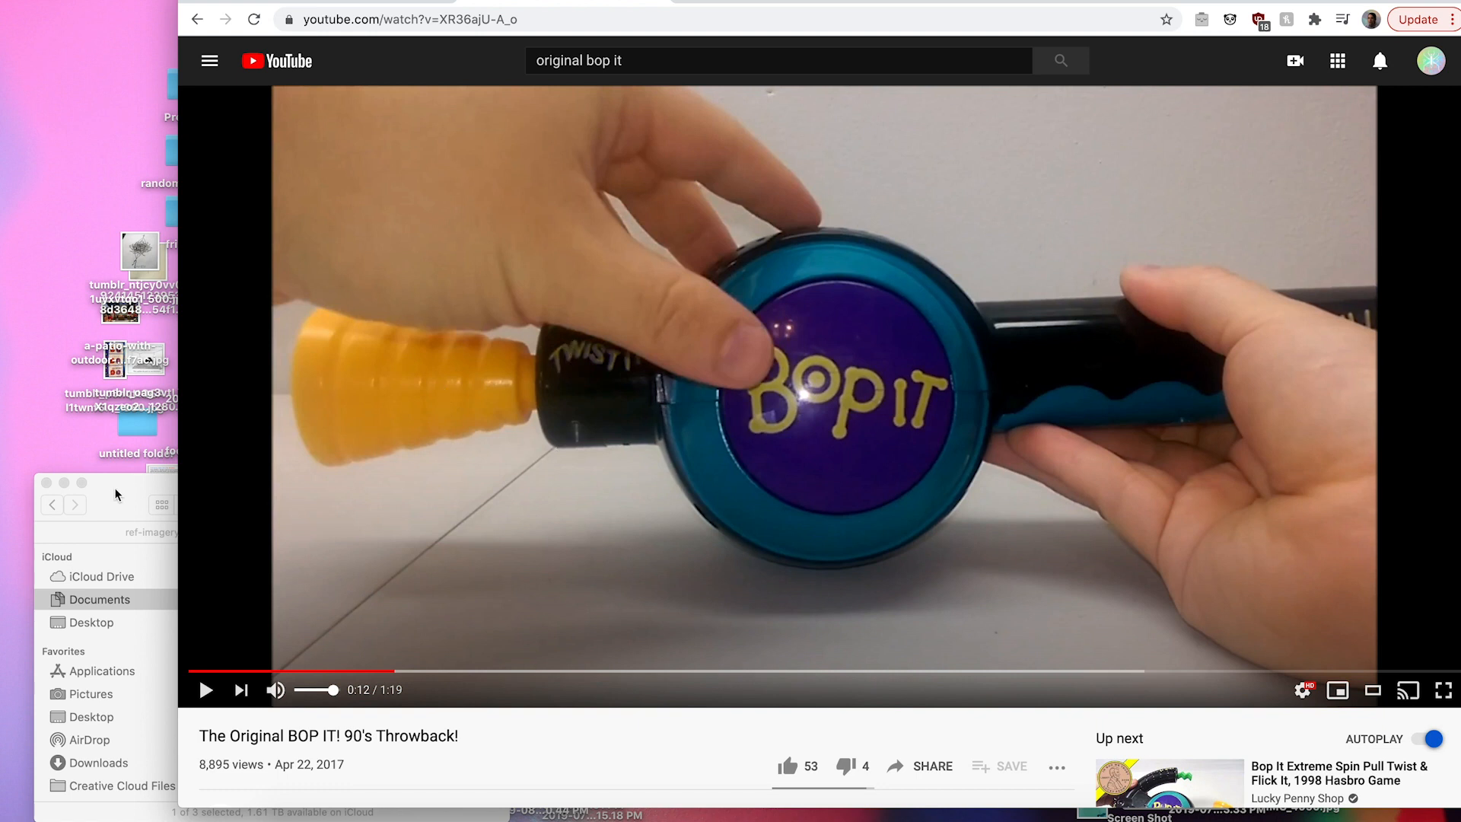
# Step: Create a new note titled "Bop it Effect Interactions" with the title's spelling corrected
pyautogui.moveTo(117, 493); pyautogui.dragTo(84, 487)
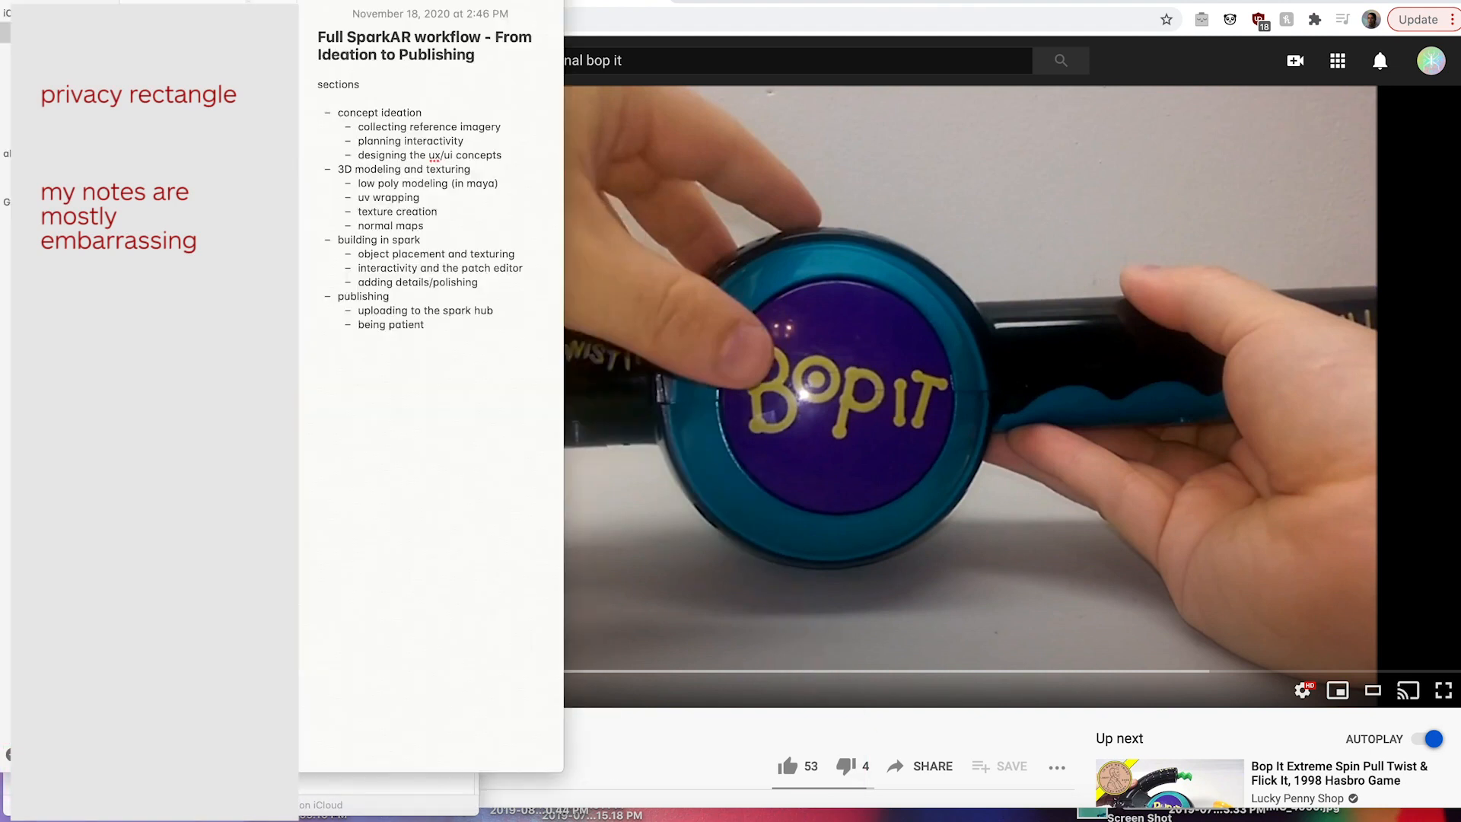
pyautogui.press('super+n')
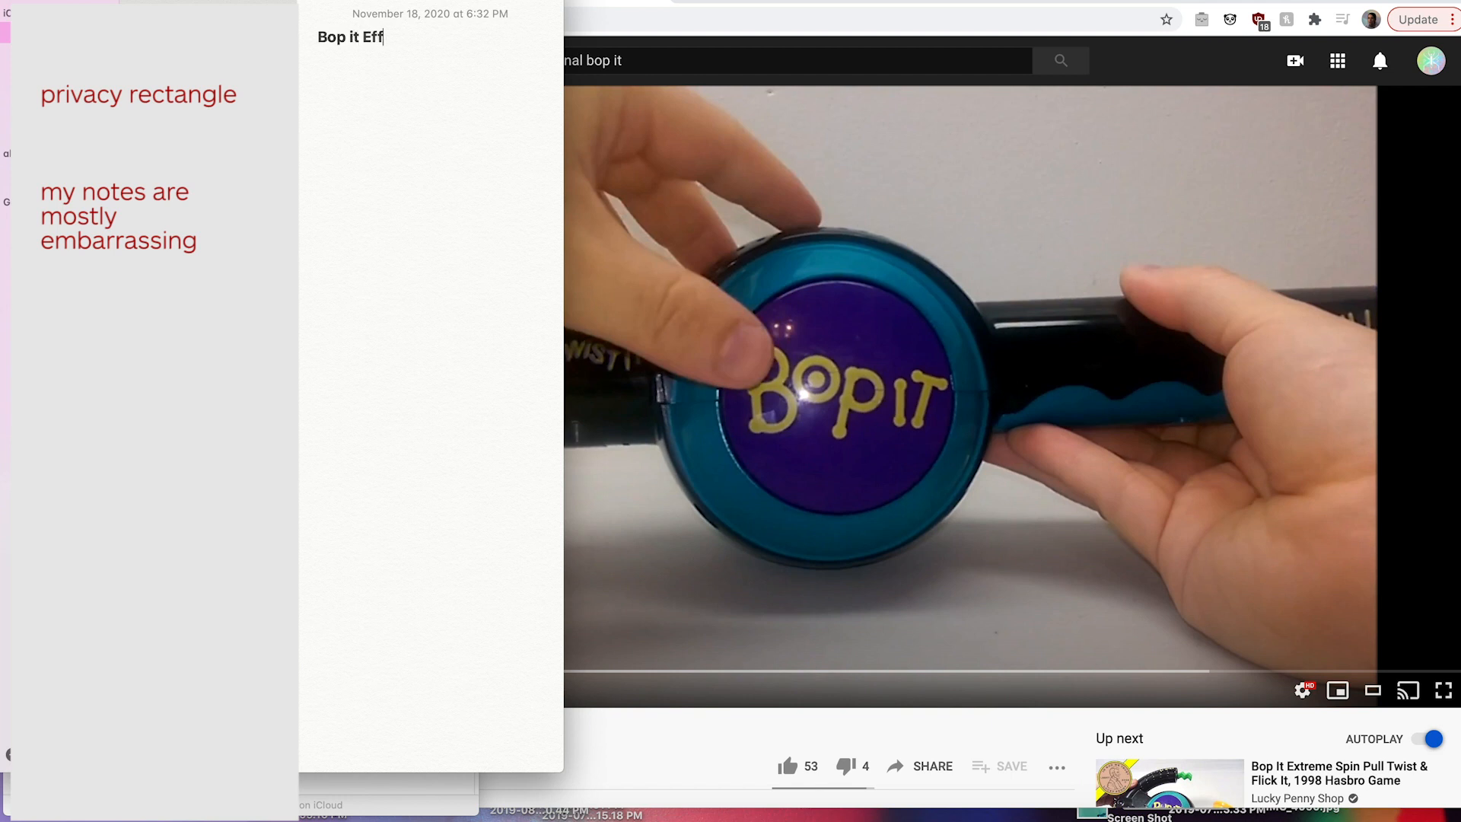
pyautogui.write('Bop it Effect Interctions')
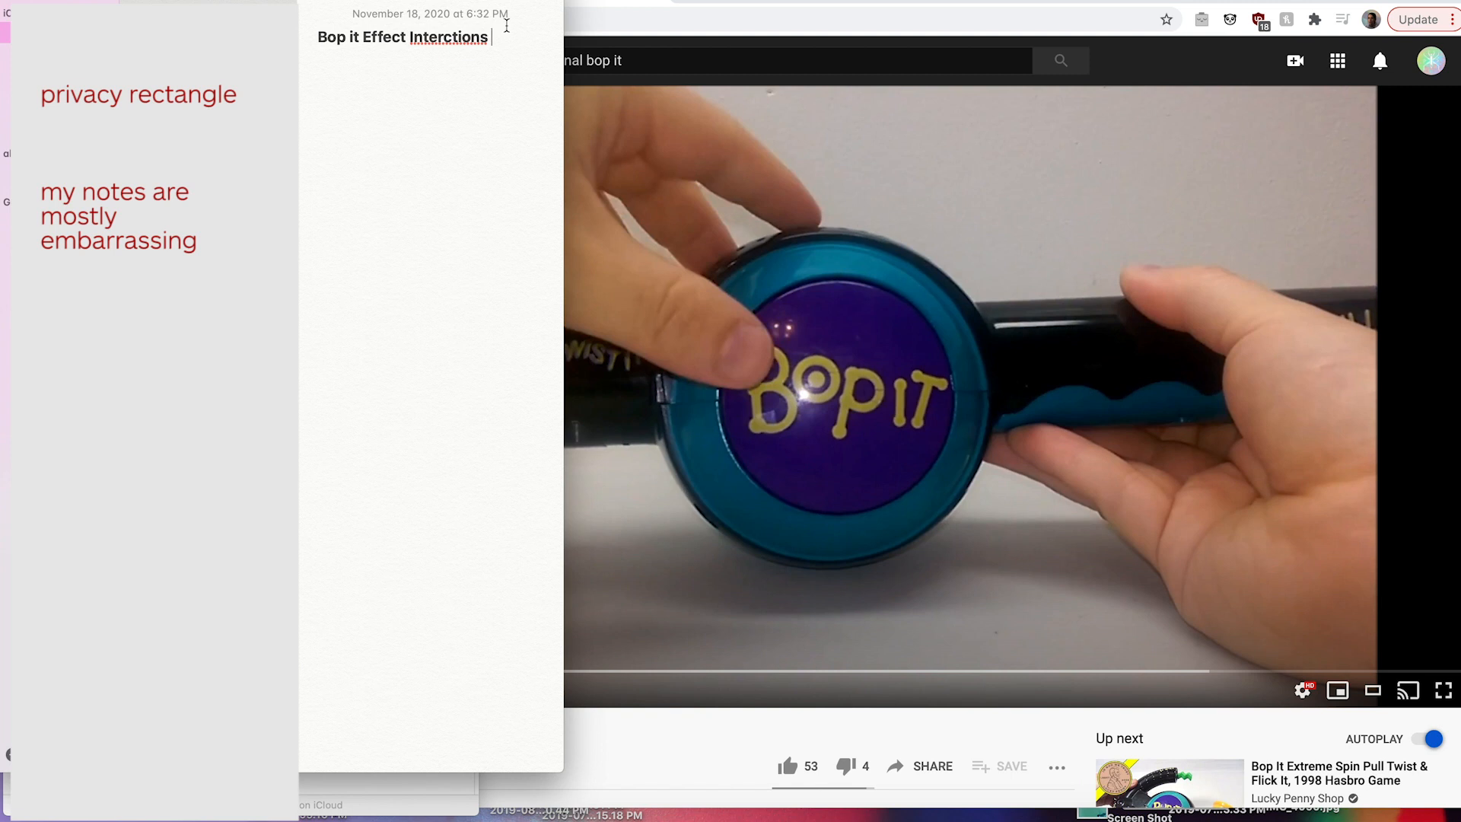
pyautogui.rightClick(455, 36)
pyautogui.click(495, 44)
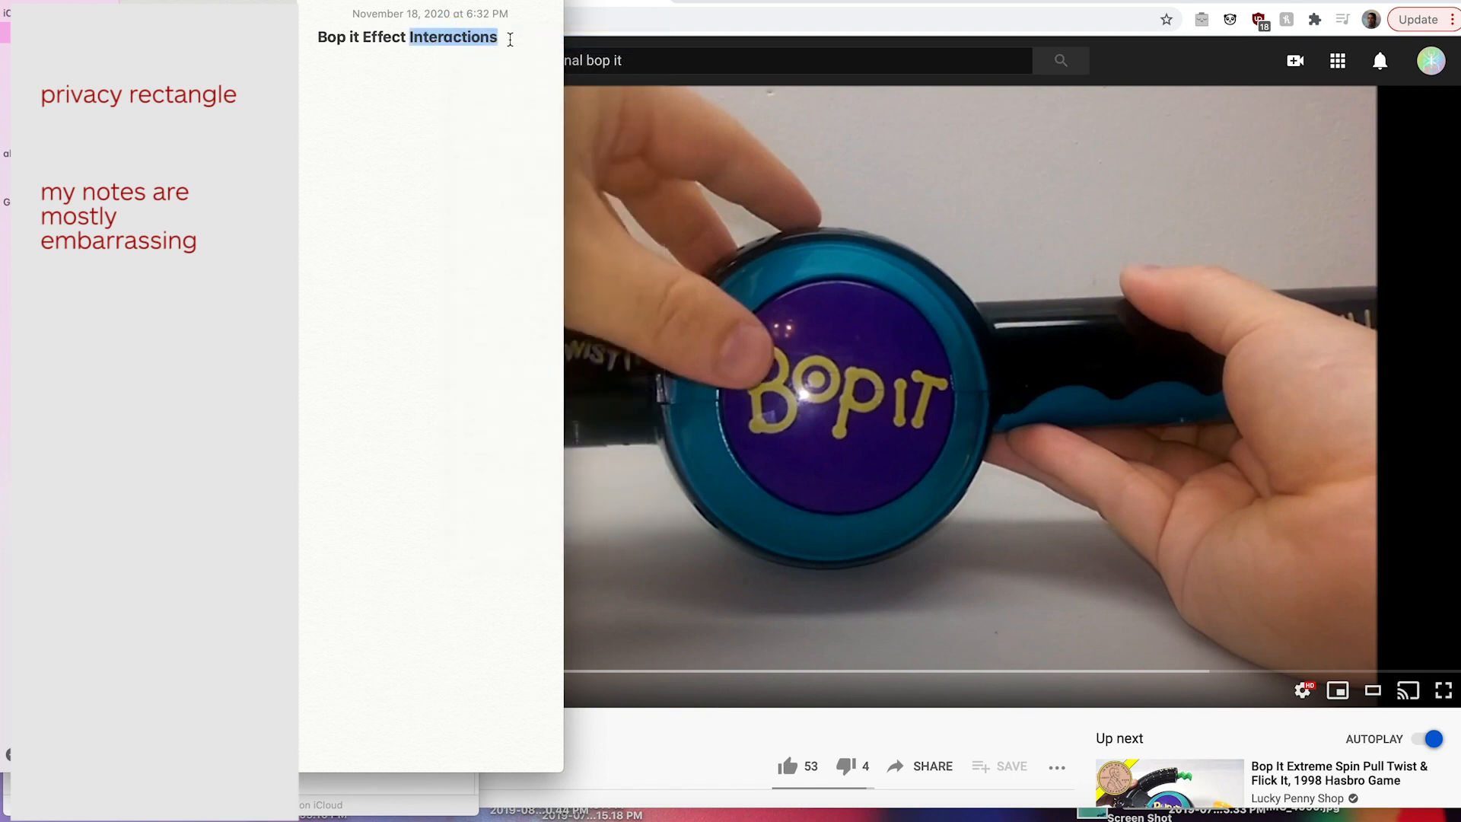
pyautogui.click(510, 39)
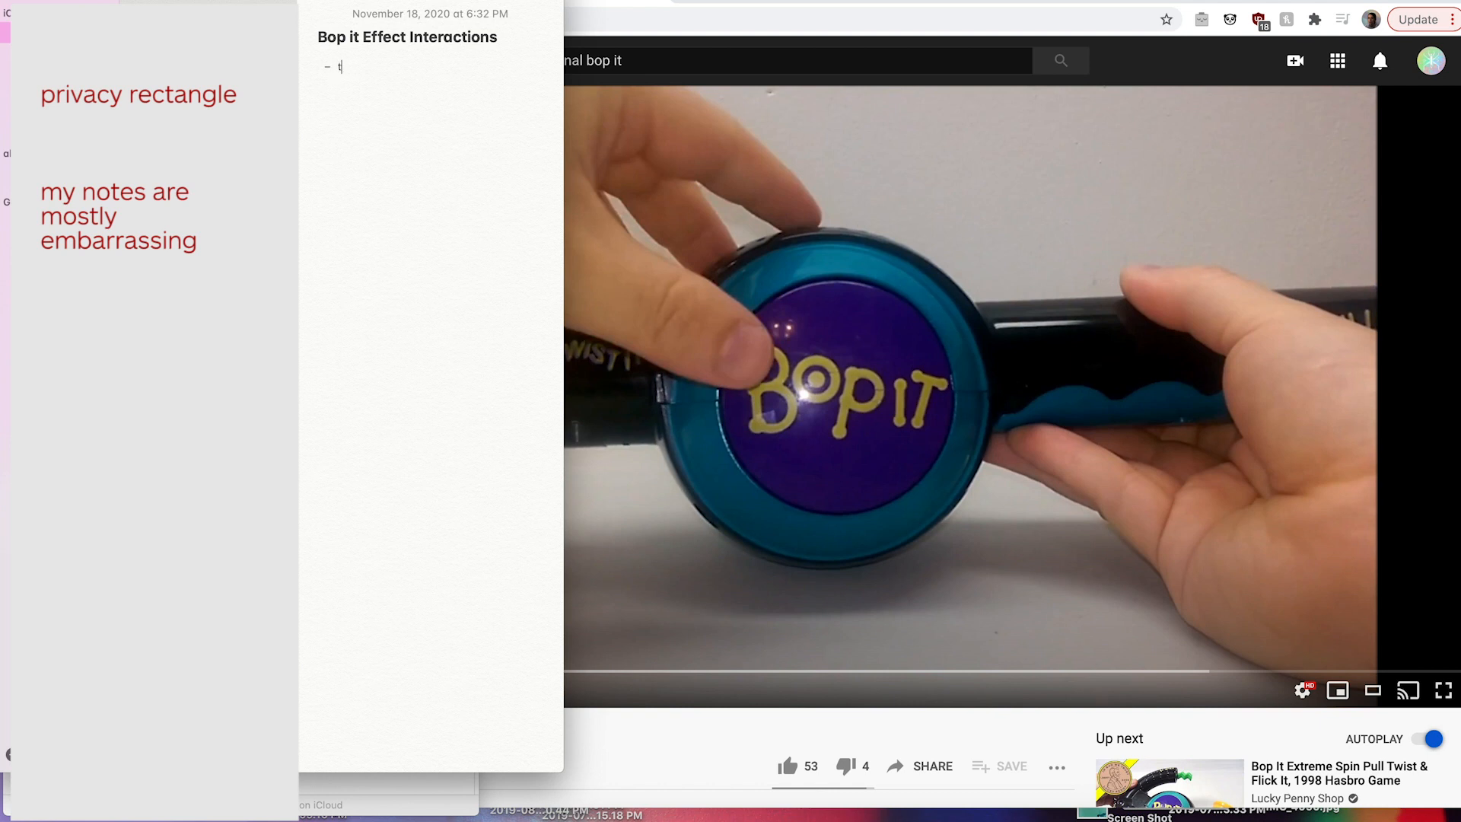
# Step: Add a "three main interactions" bullet to the note with the sub-bullets "bop it", "twist it" and "pull it"
pyautogui.write('ractions')
pyautogui.press('Return')
pyautogui.press('Tab')
pyautogui.write('bop it – twist it')
pyautogui.press('Return')
pyautogui.write('pull')
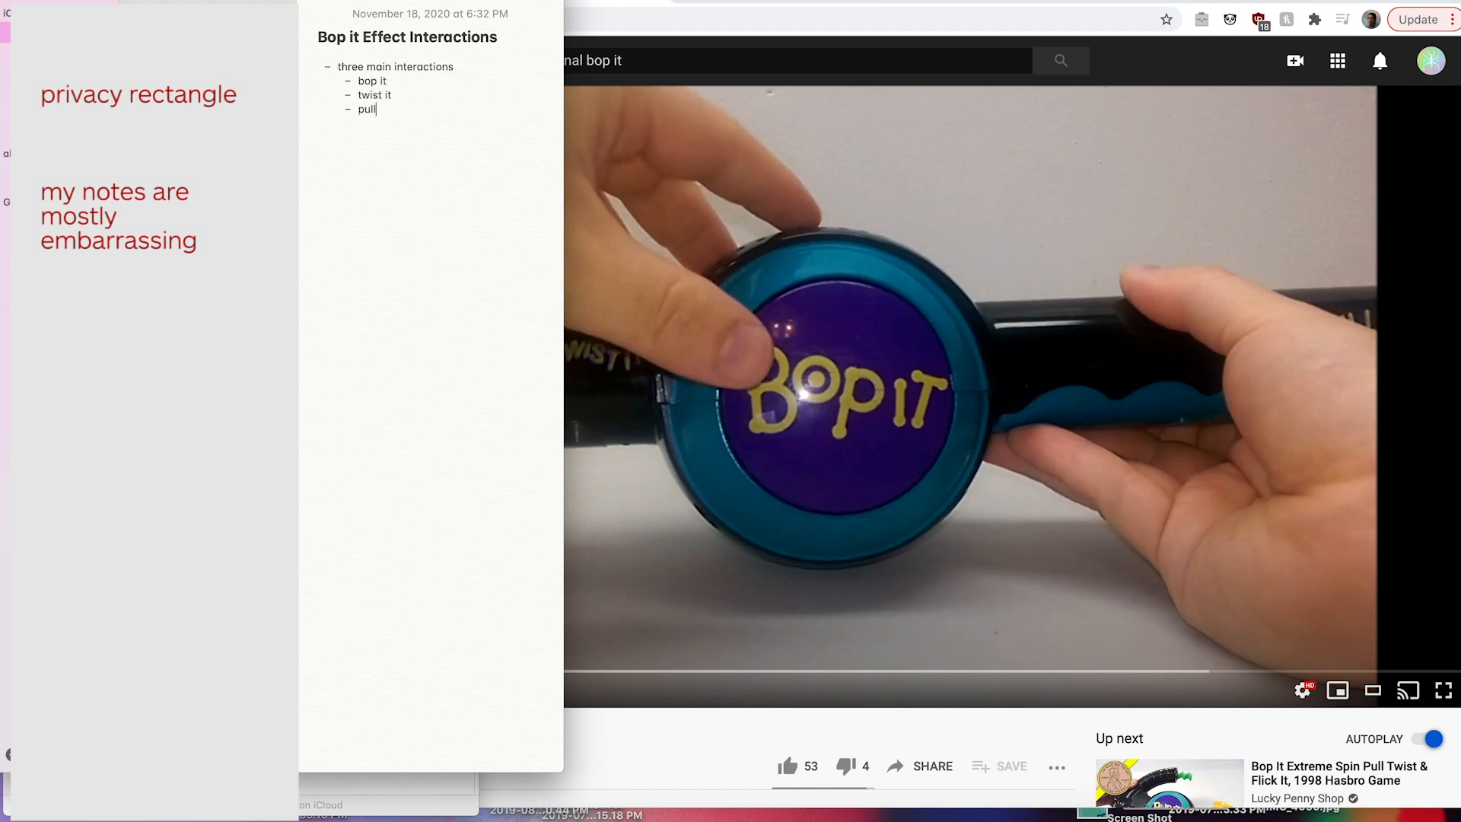
# Step: Switch to Spark AR Studio, create a blank project and list the Interaction patches in the patch library
pyautogui.press('super+Tab')
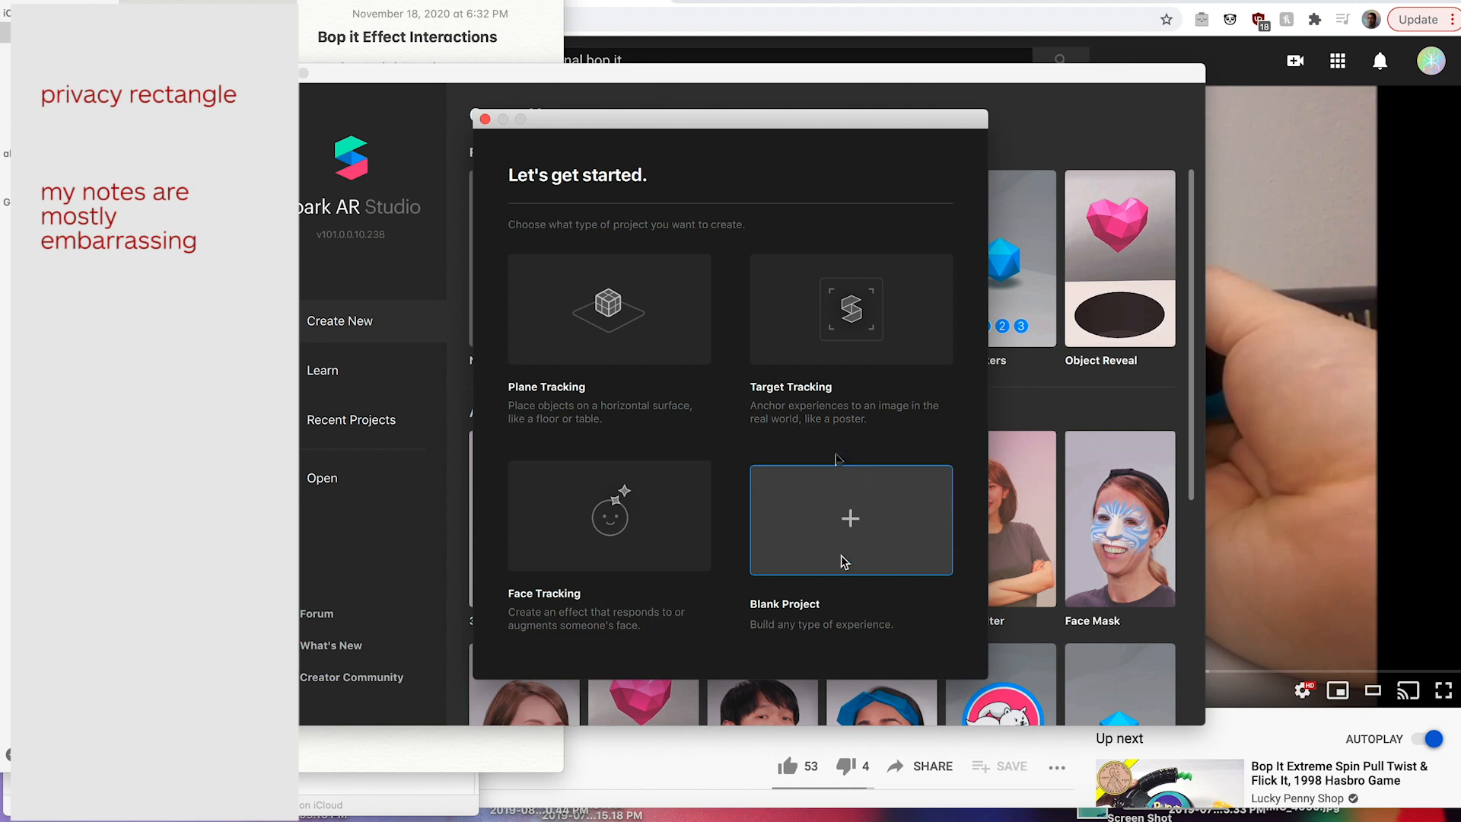
pyautogui.click(906, 481)
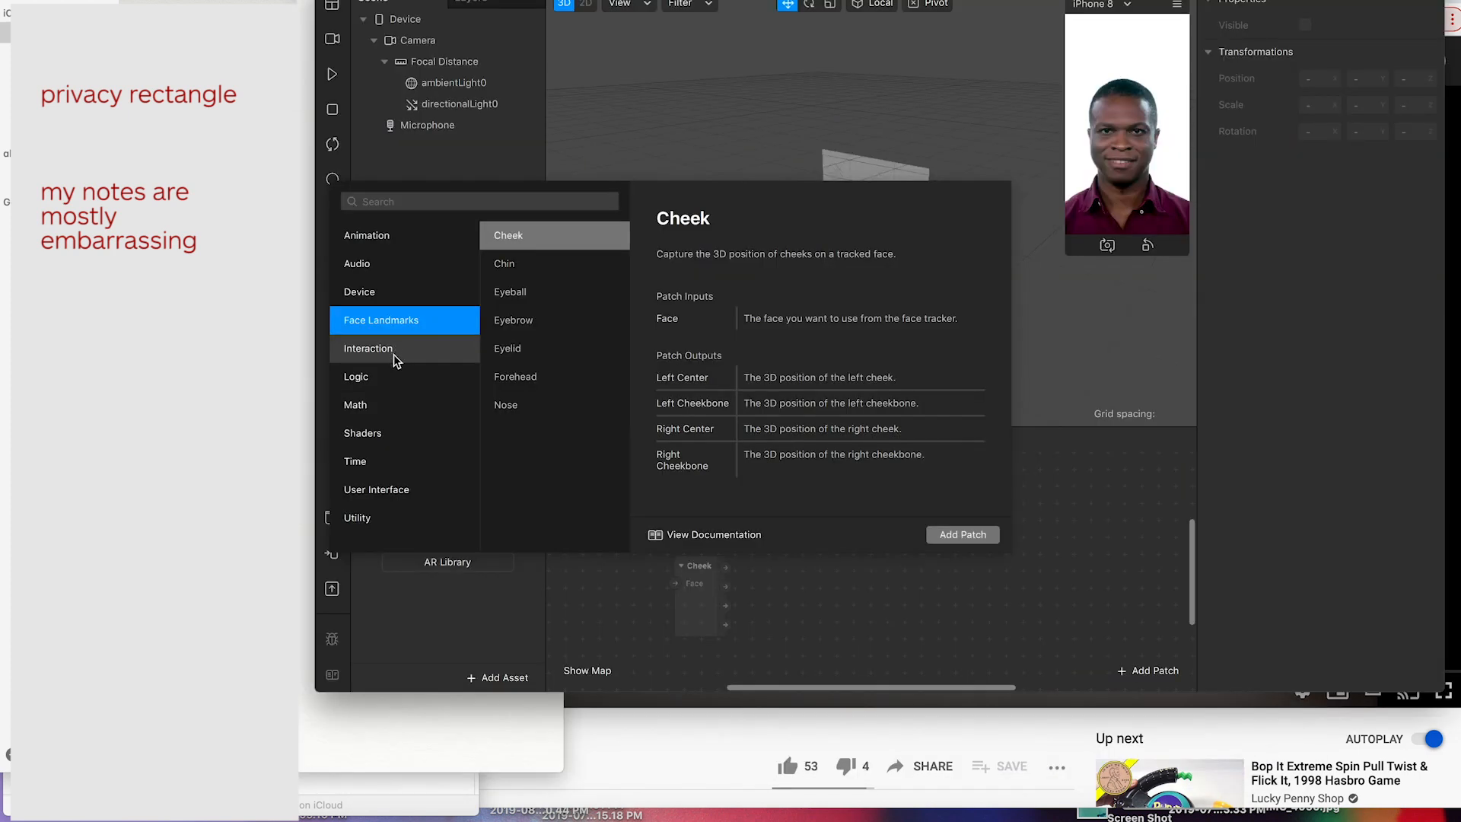
pyautogui.click(394, 350)
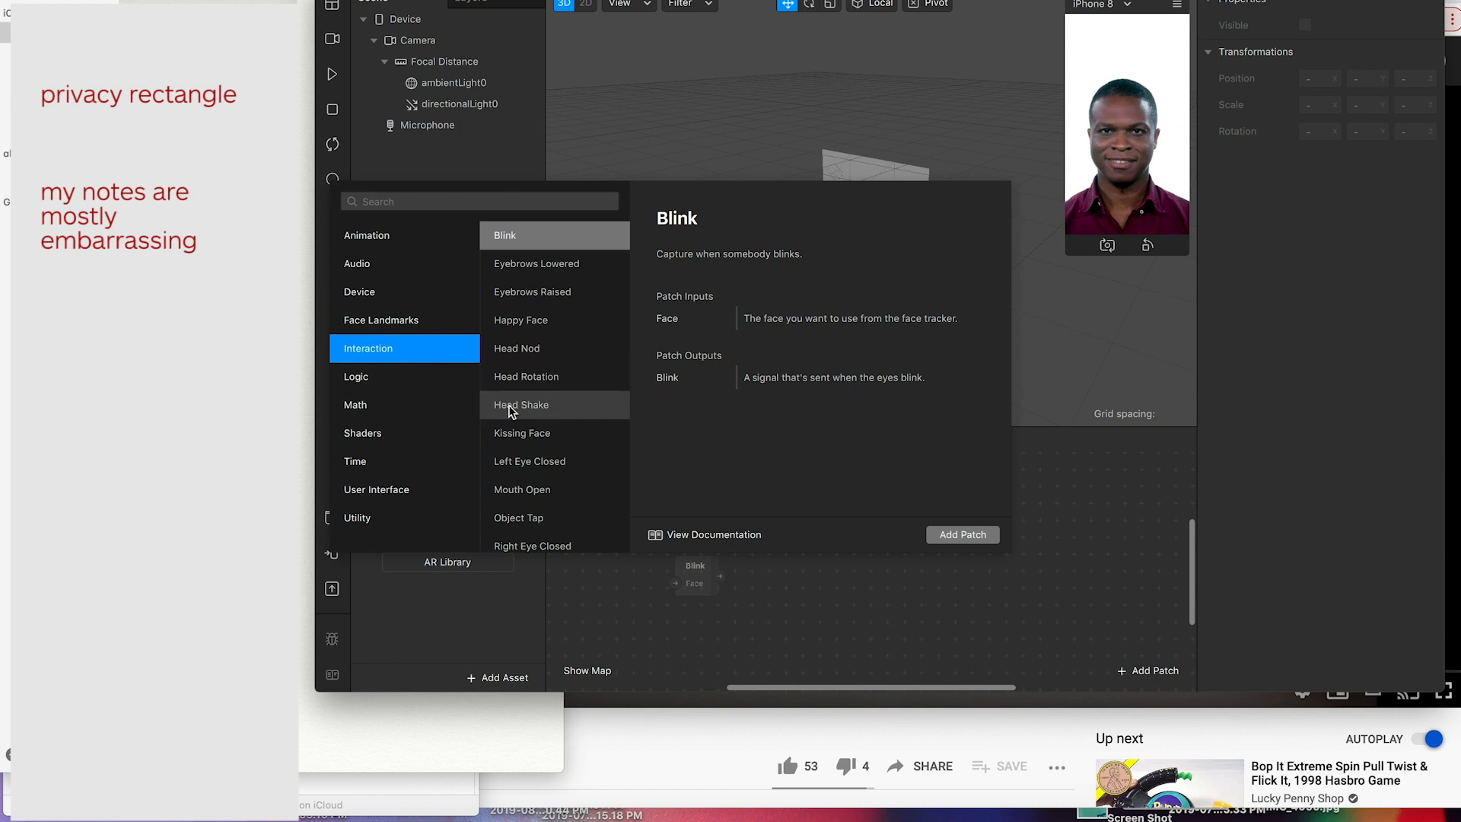
# Step: Look through the Interaction patches and examine the outputs of the Head Rotation patch
pyautogui.moveTo(544, 238); pyautogui.dragTo(542, 258)
pyautogui.scroll(-1, 552, 286)
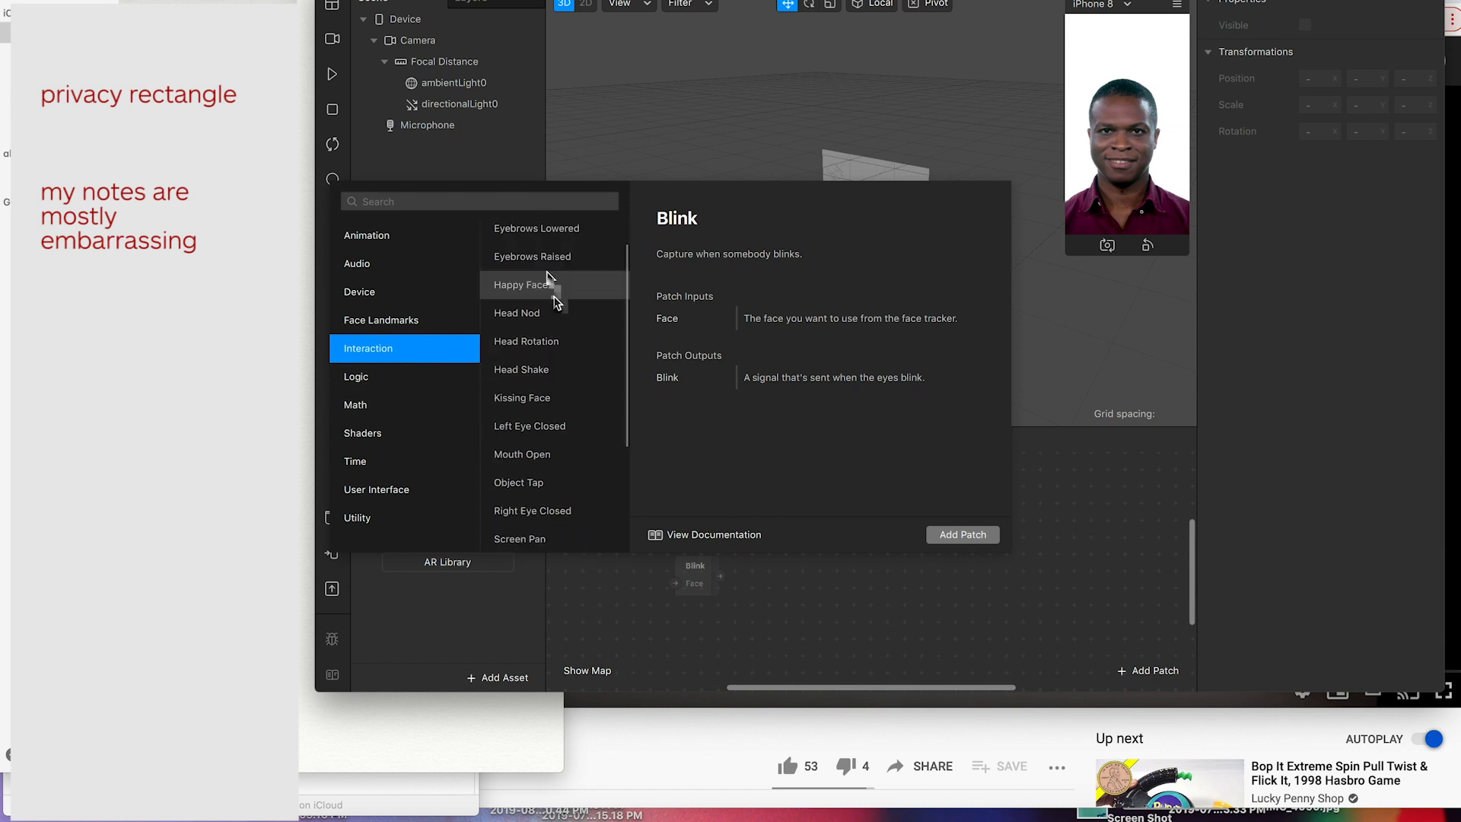
pyautogui.scroll(-1, 548, 302)
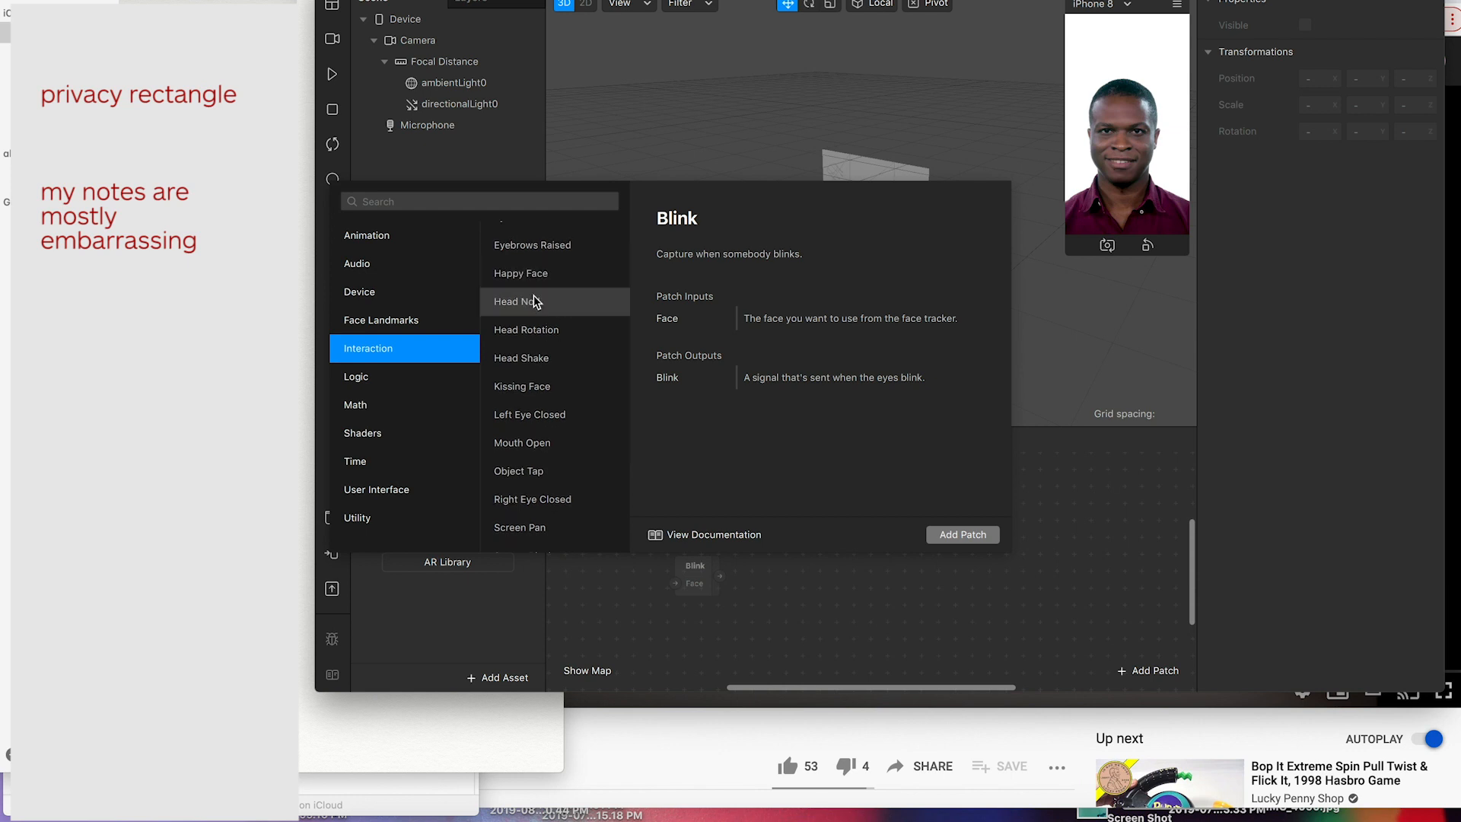
pyautogui.scroll(-2, 540, 297)
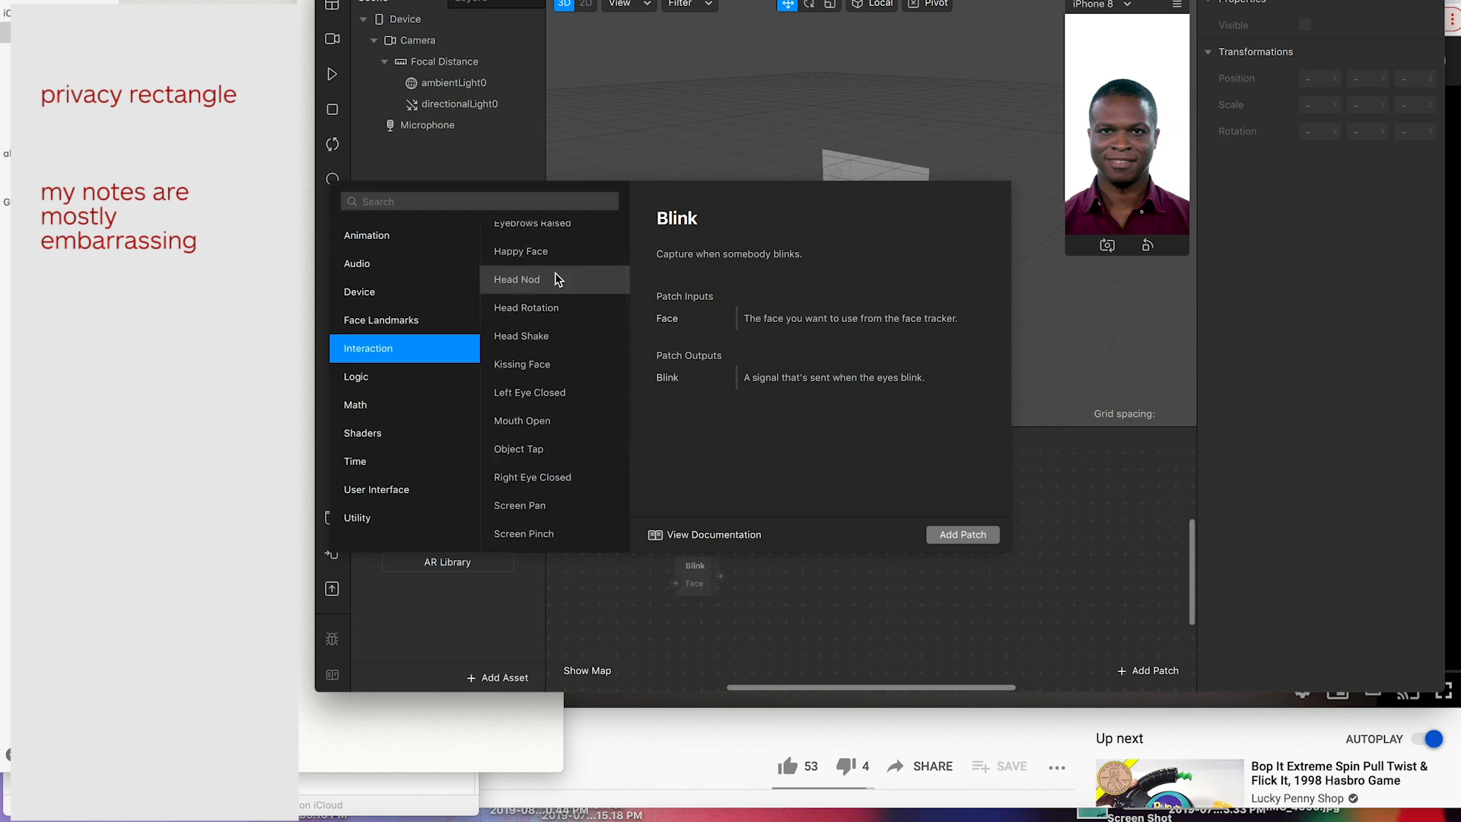
pyautogui.click(556, 309)
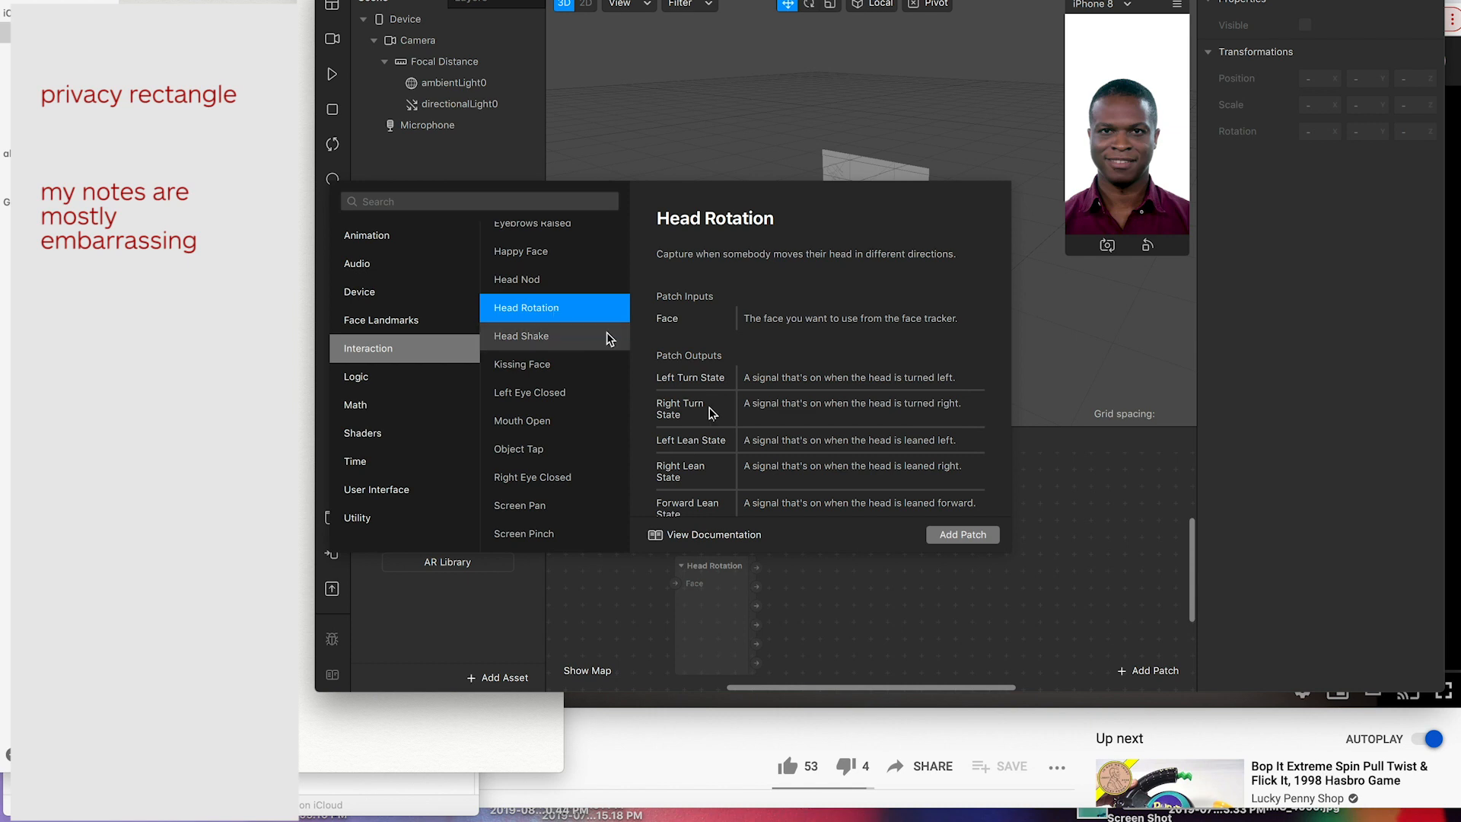
pyautogui.scroll(-3, 710, 412)
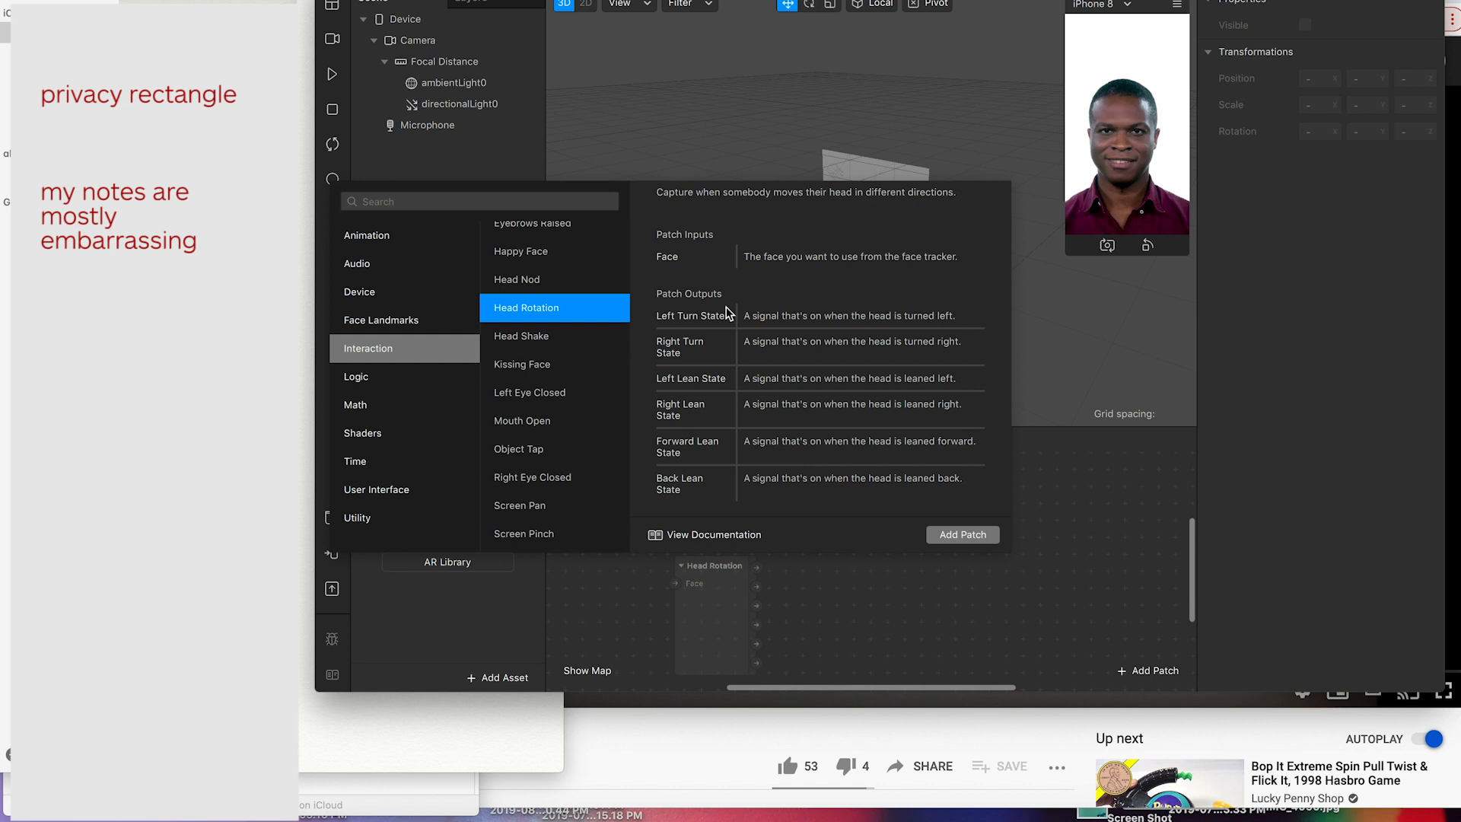
# Step: Switch to the interactions note and add "head rotation - forward" as a sub-bullet under "bop it"
pyautogui.click(304, 409)
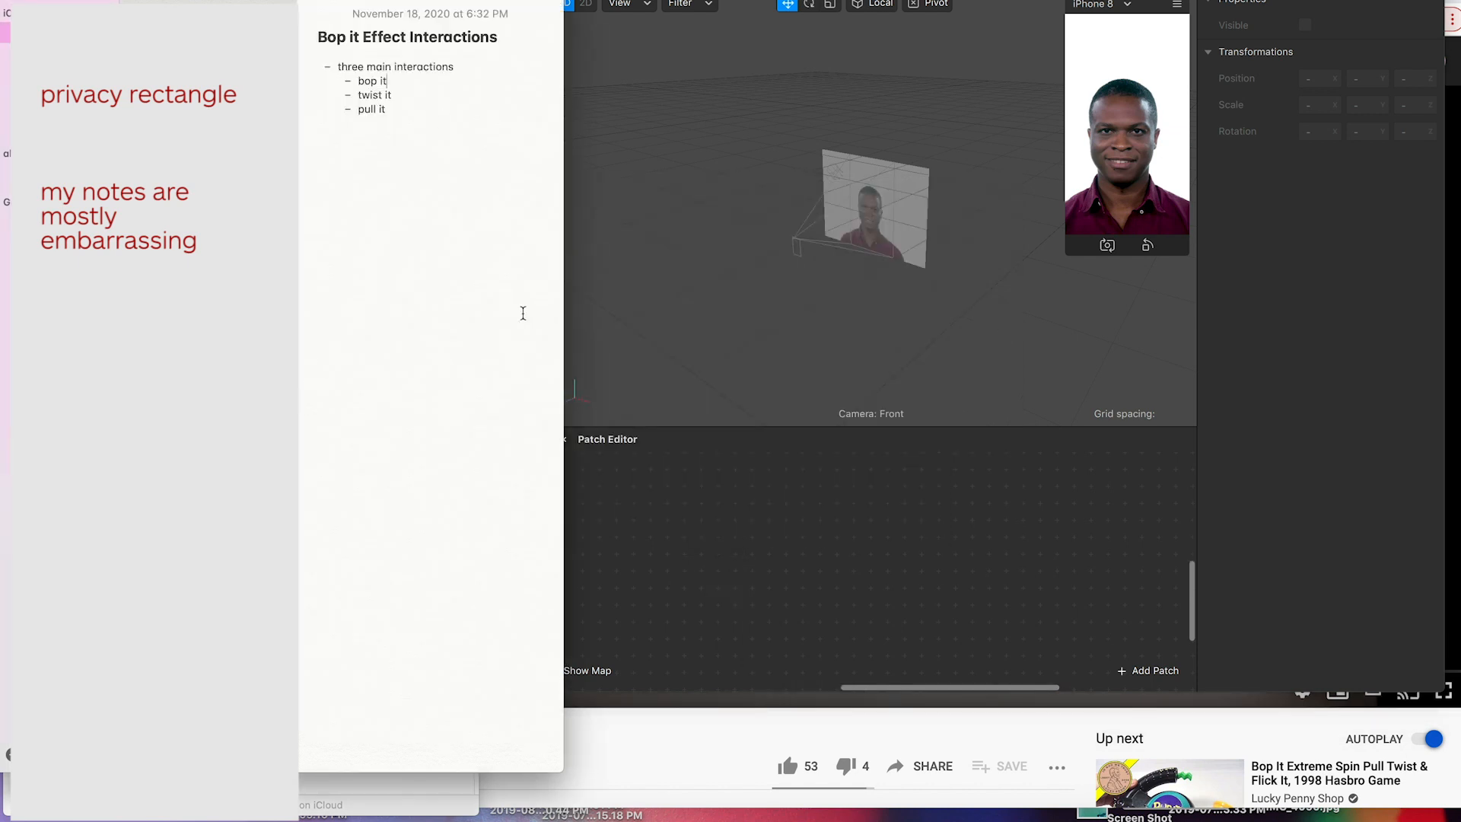
pyautogui.press('Return')
pyautogui.press('Tab')
pyautogui.write('head rotation - forward')
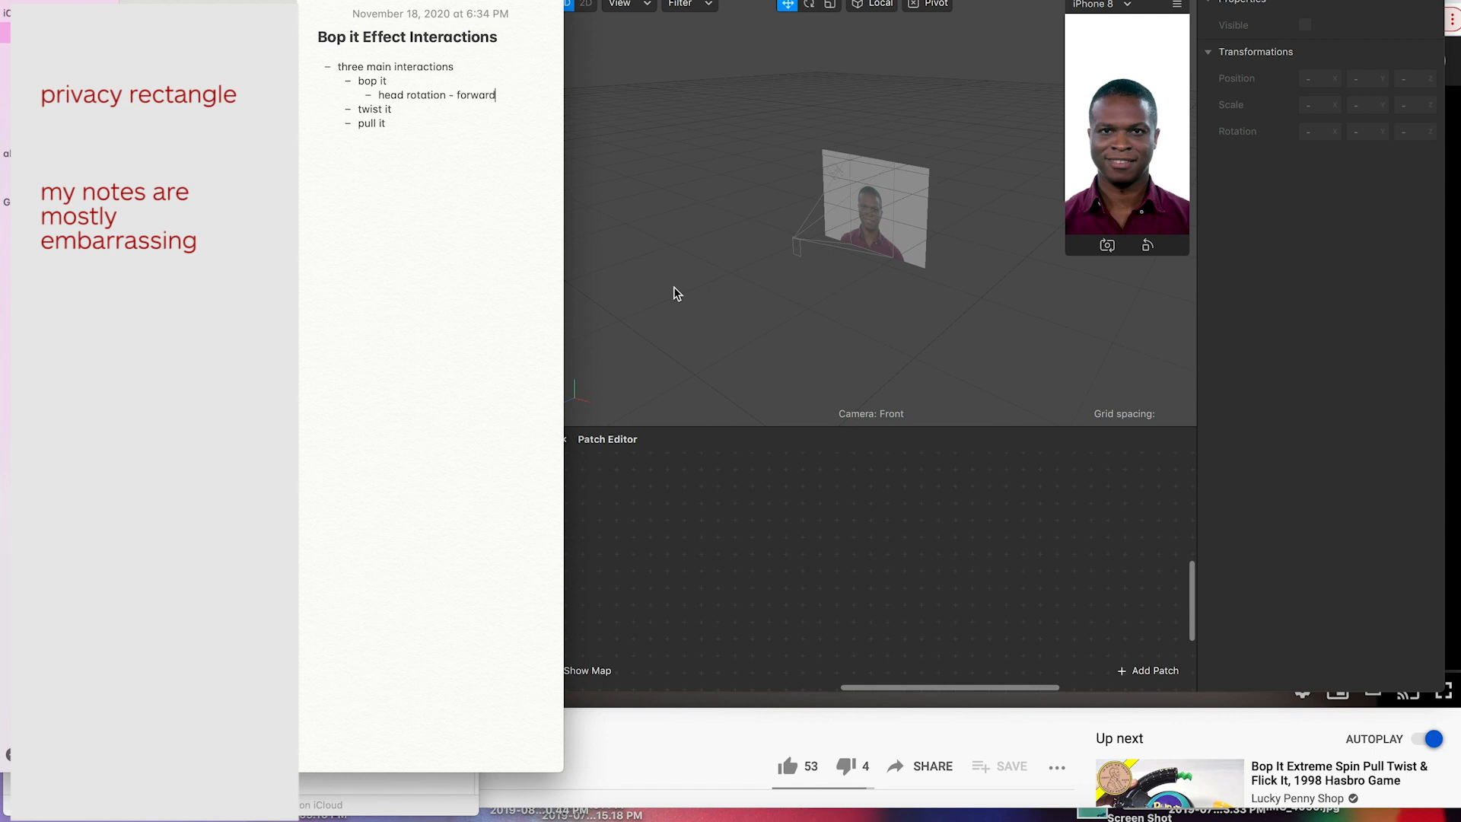
# Step: Add "head rotation - left" as a sub-bullet under "twist it" in the interactions note
pyautogui.click(864, 532)
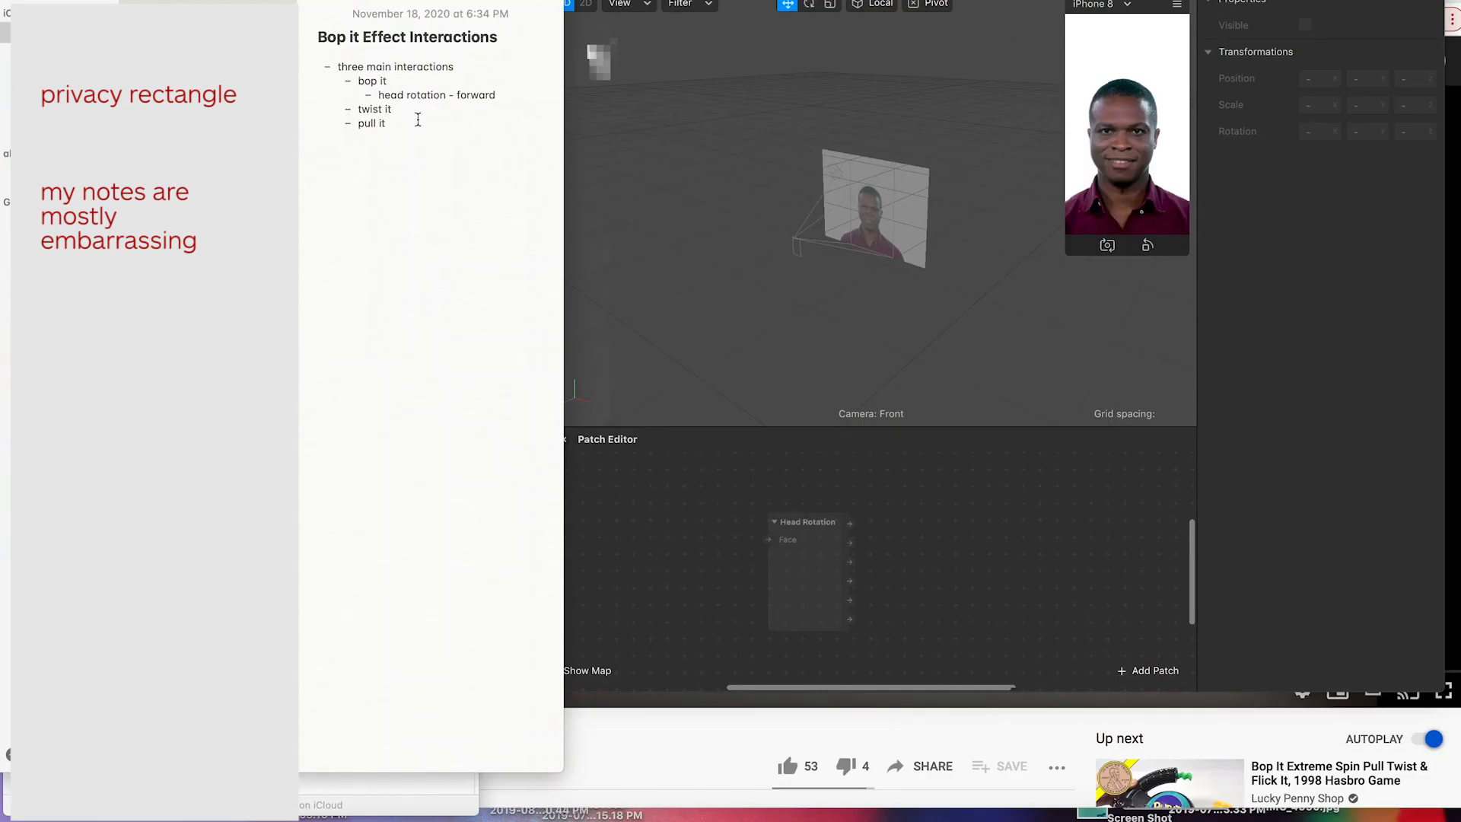
pyautogui.click(410, 110)
pyautogui.press('Return')
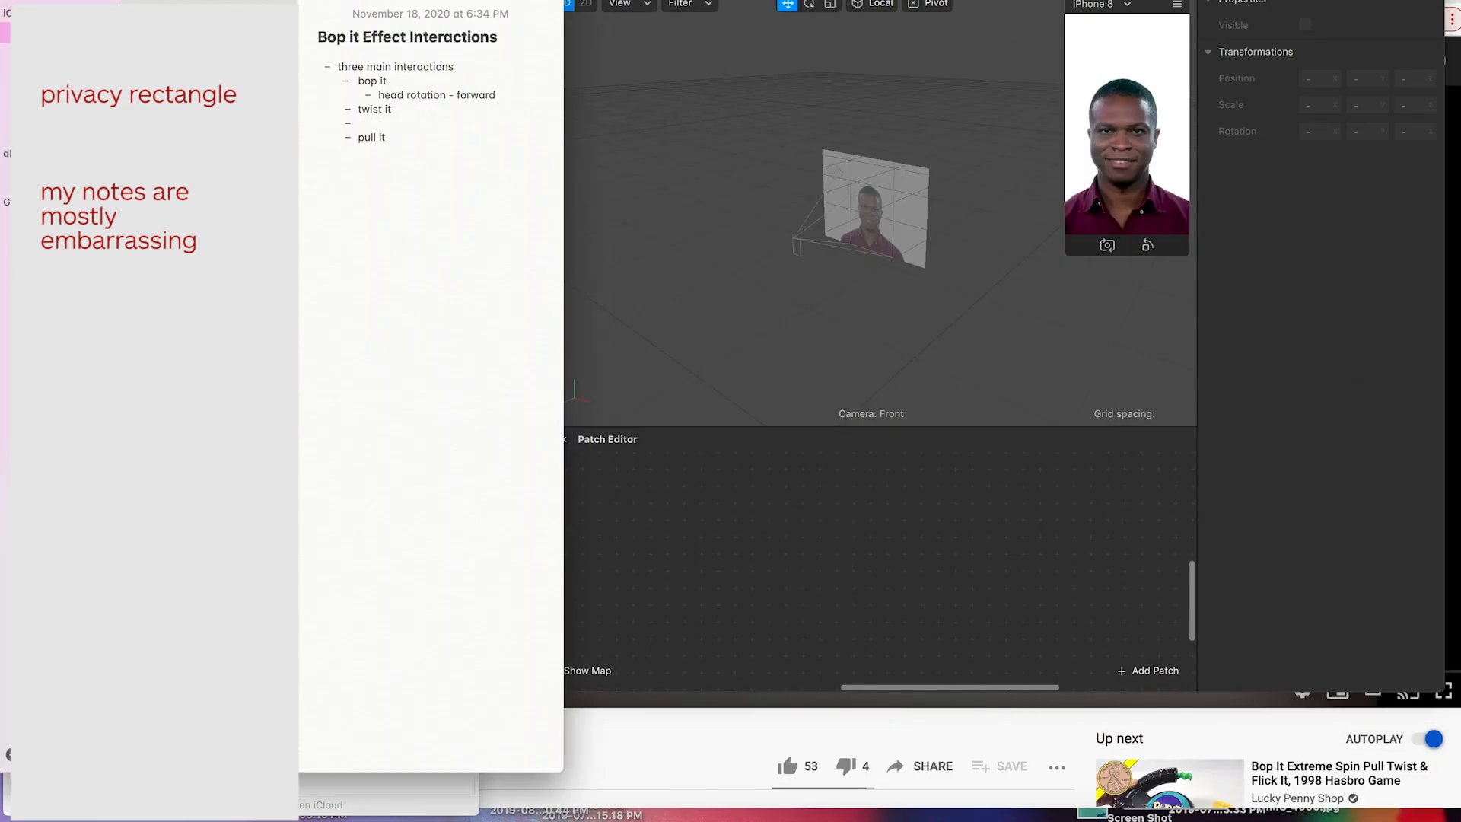
pyautogui.press('Tab')
pyautogui.write('head rotation - tiist it')
pyautogui.press('BackSpace')
pyautogui.press('BackSpace')
pyautogui.press('BackSpace')
pyautogui.press('BackSpace')
pyautogui.press('BackSpace')
pyautogui.press('BackSpace')
pyautogui.press('BackSpace')
pyautogui.press('BackSpace')
pyautogui.write('left')
# Step: Add "head rotation - right" as a sub-bullet under "pull it" in the interactions note
pyautogui.click(394, 140)
pyautogui.press('Return')
pyautogui.press('Tab')
pyautogui.write('head rotation - right')
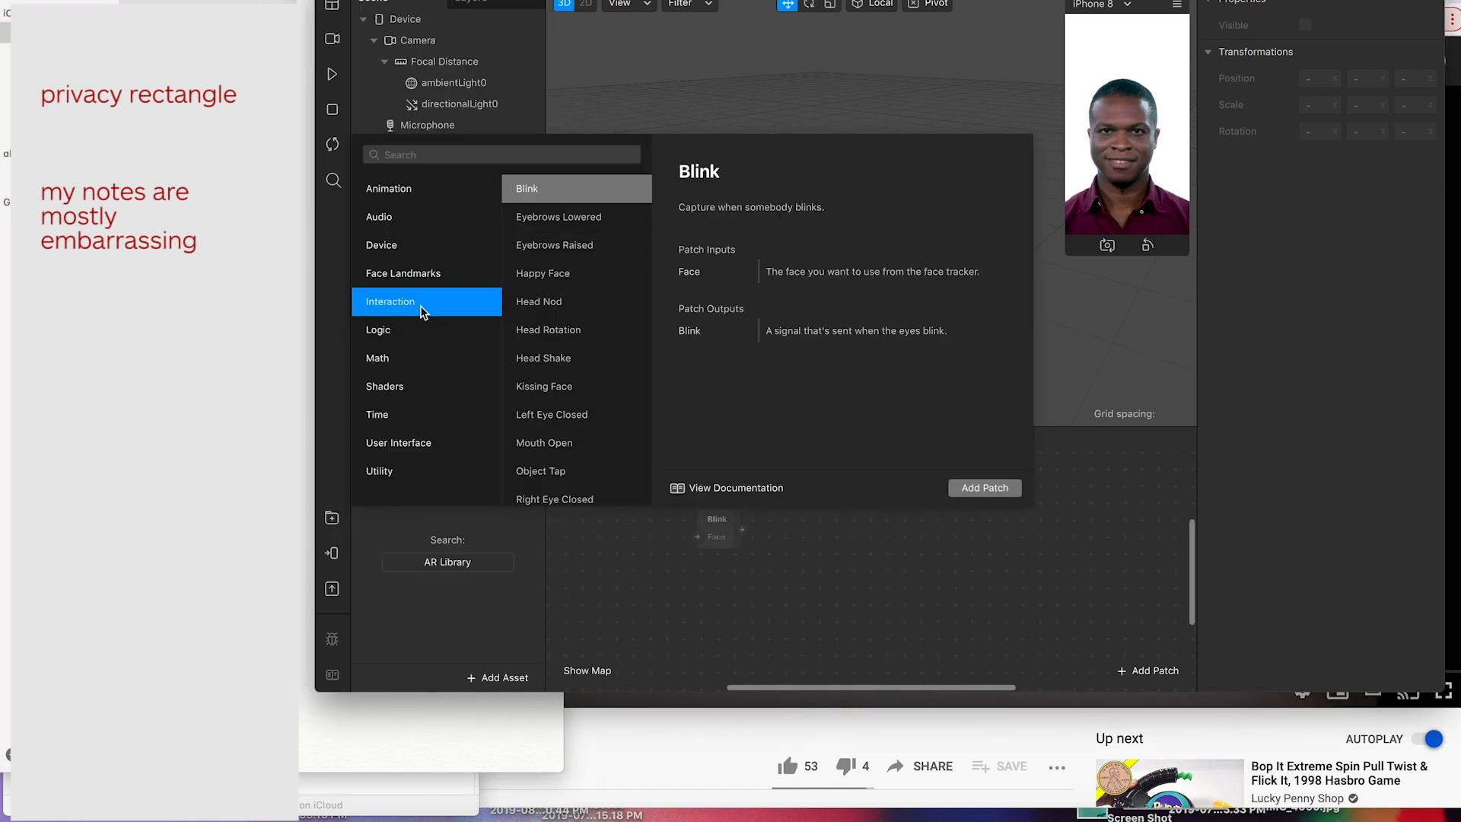
# Step: Browse the Interaction patches in Spark AR Studio for alternative head gestures, including Head Nod and Head Shake
pyautogui.scroll(-2, 560, 349)
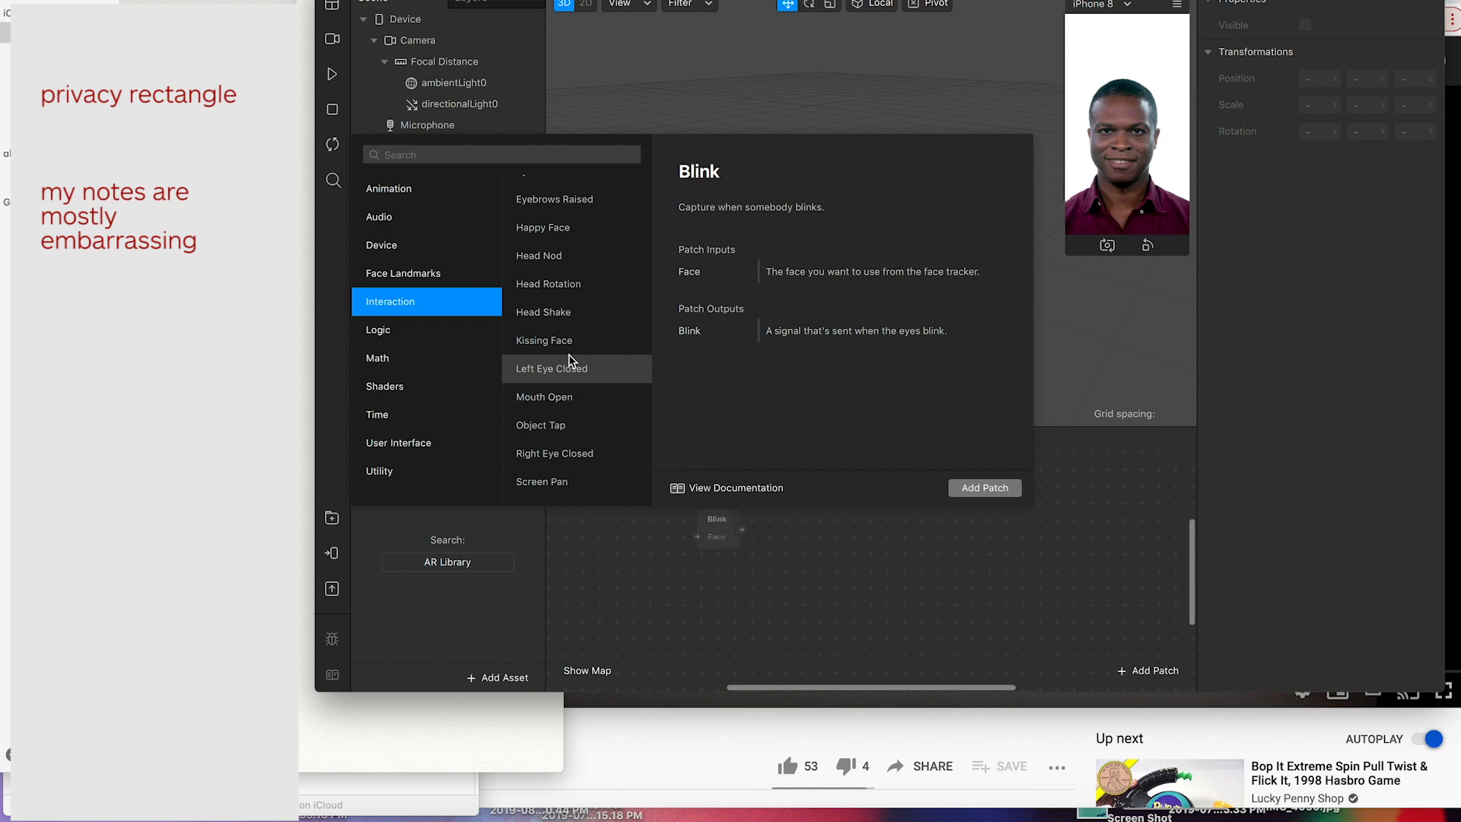
pyautogui.scroll(-3, 570, 360)
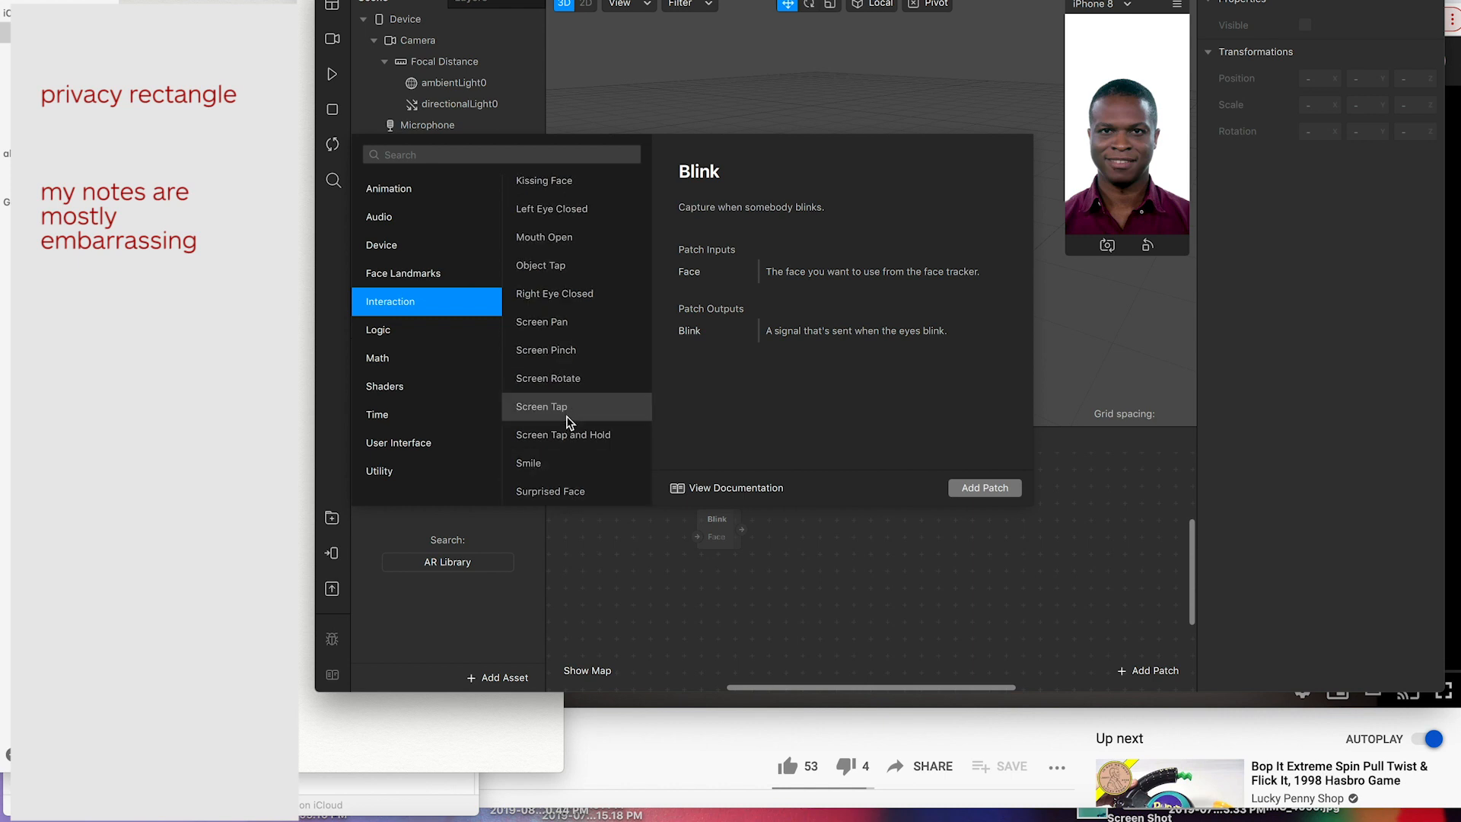
pyautogui.scroll(2, 566, 422)
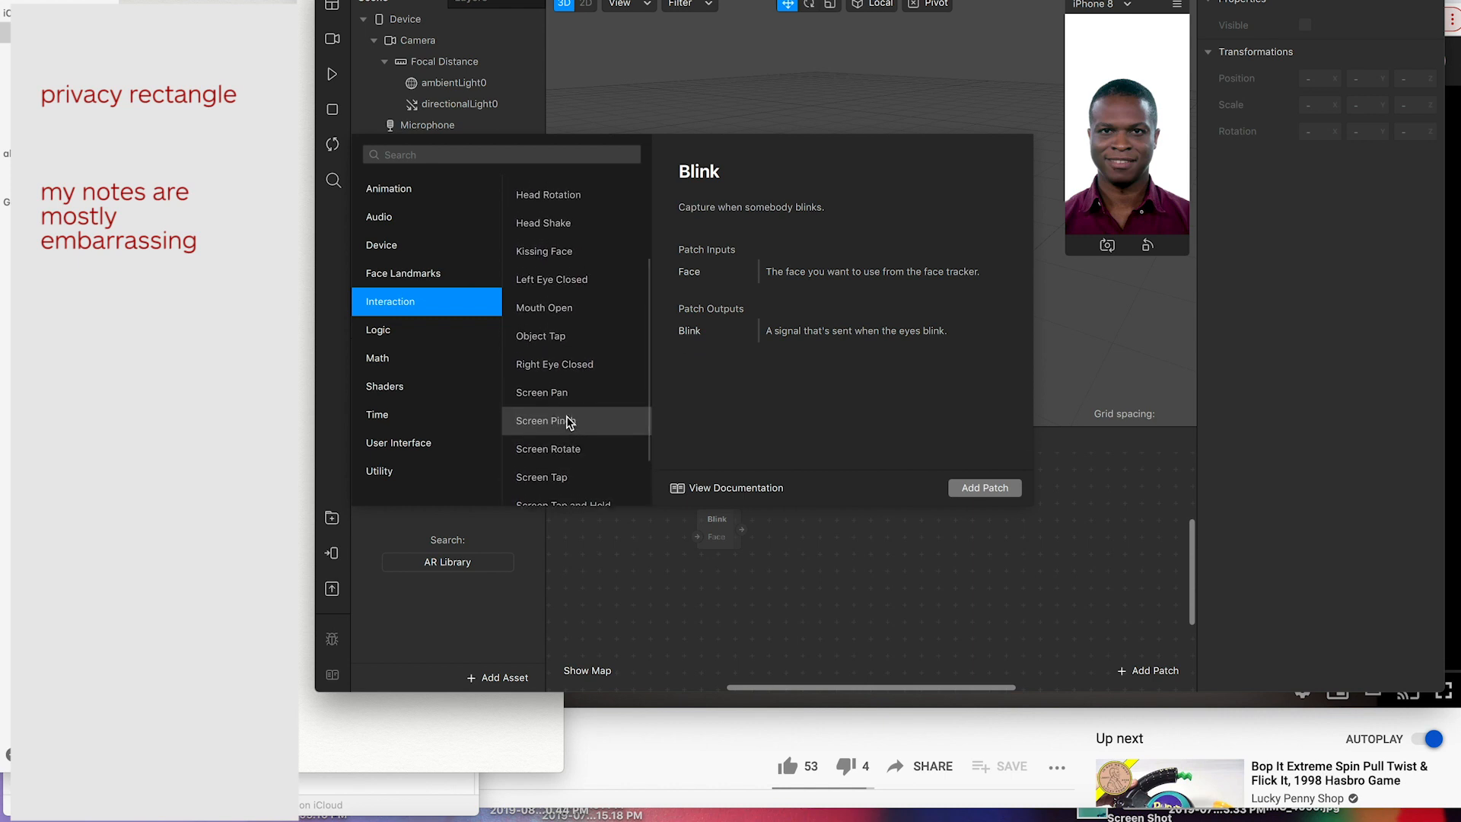
pyautogui.scroll(1, 567, 422)
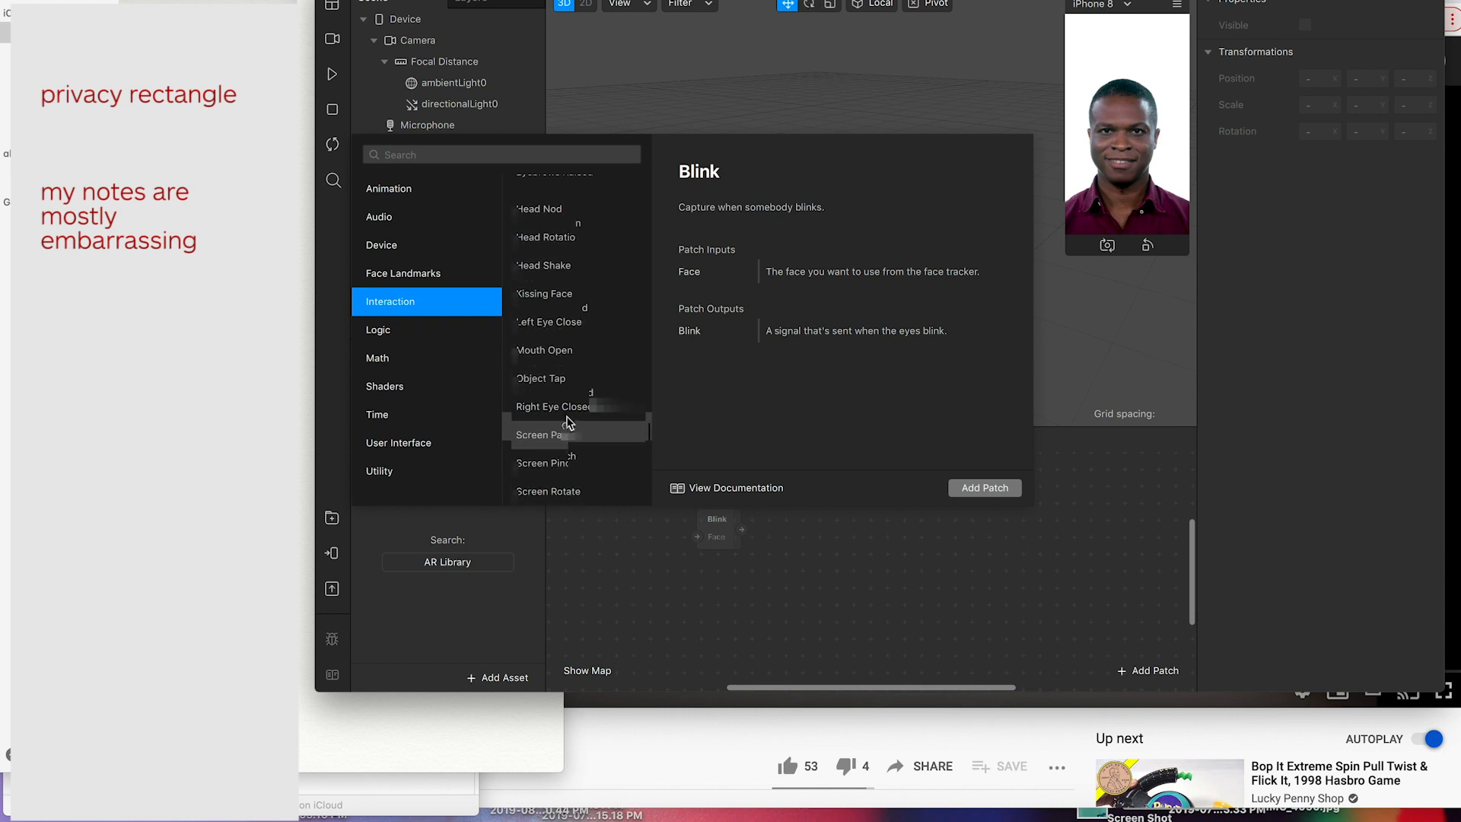
pyautogui.scroll(3, 570, 396)
pyautogui.scroll(1, 574, 356)
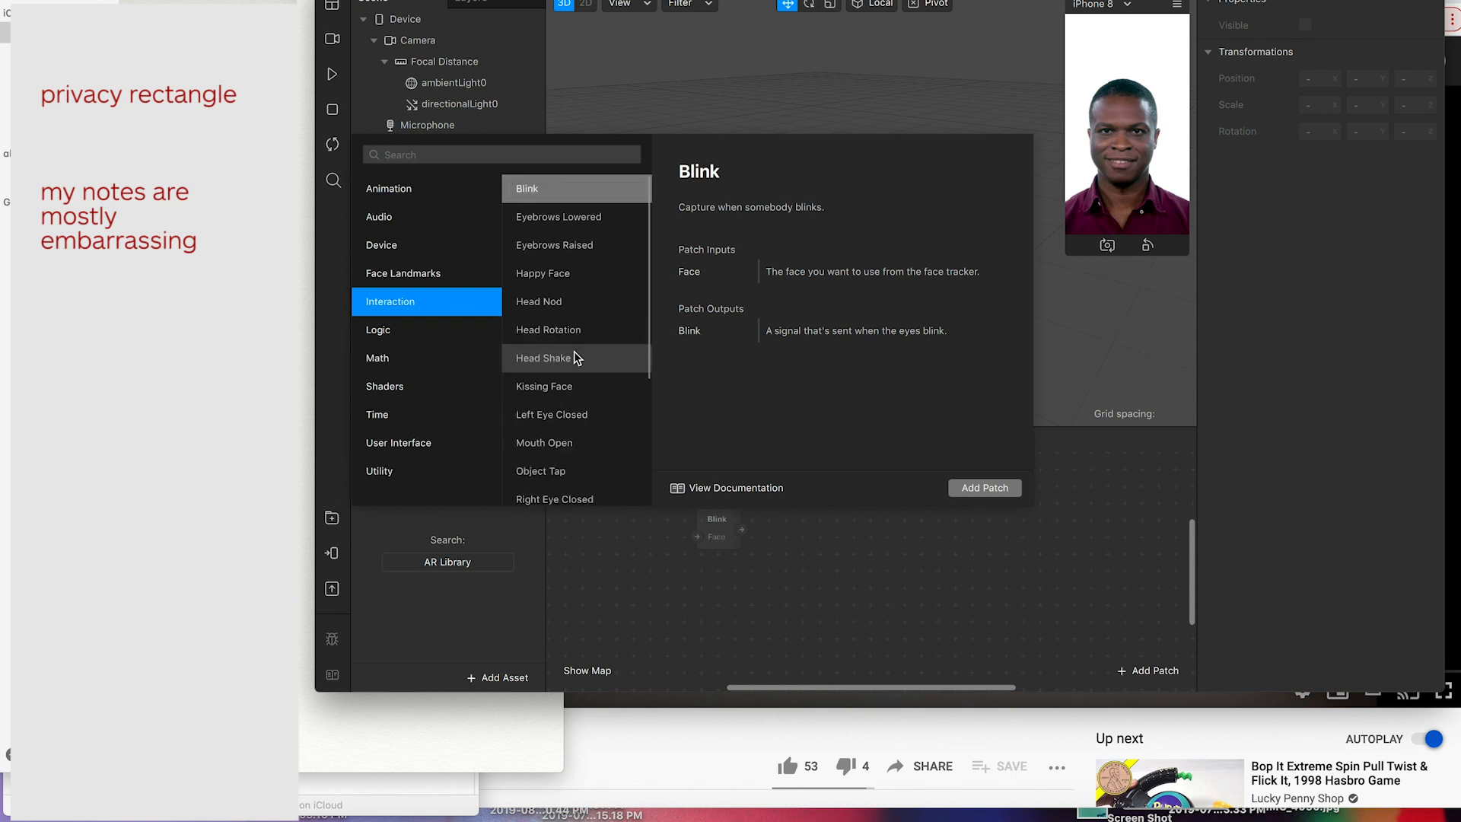
pyautogui.click(560, 312)
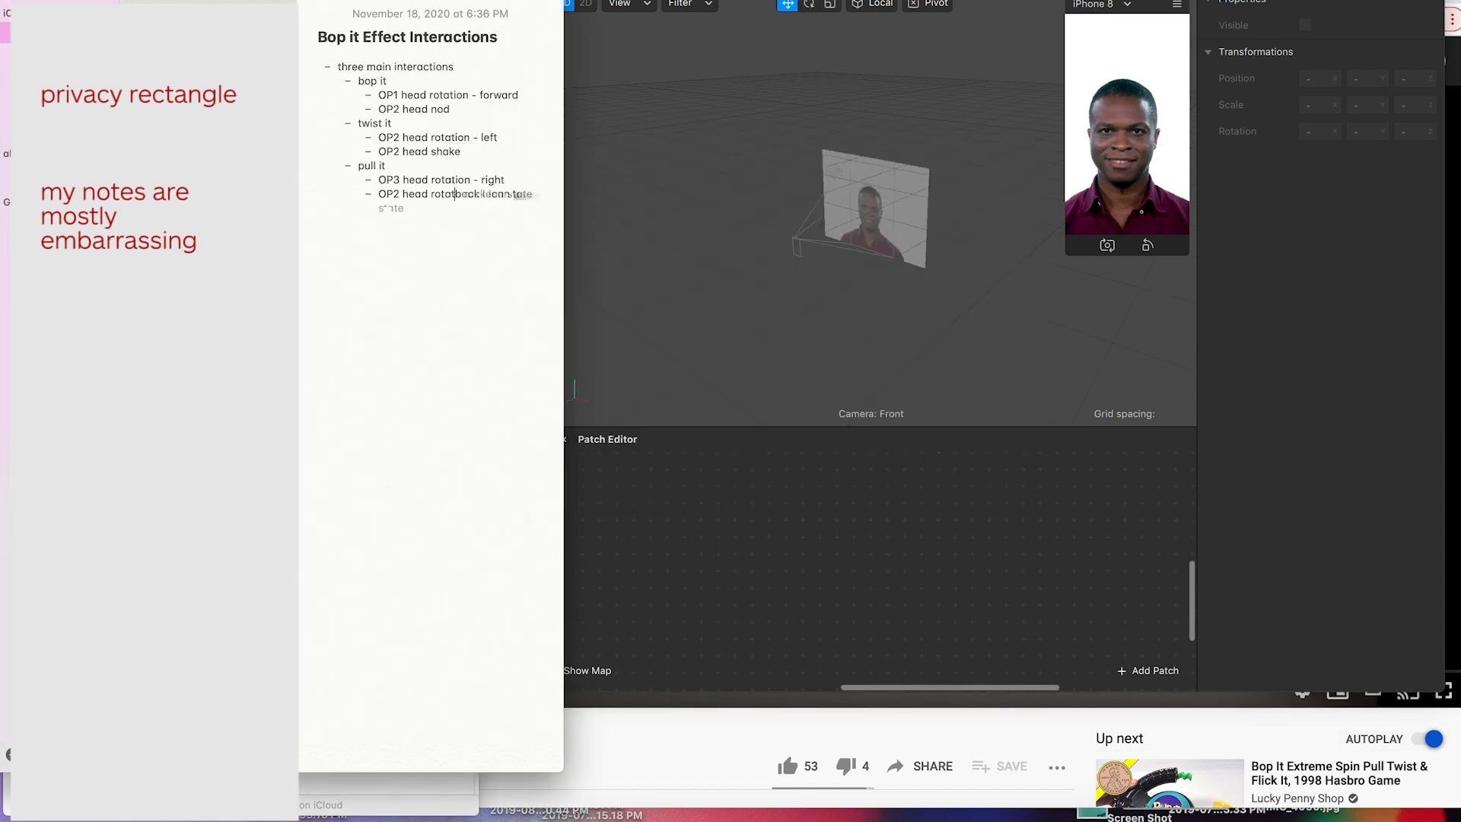
# Step: Complete the second option under "pull it" in the note as "OP2 head rotation -back lean state"
pyautogui.write('ion -back lean state')
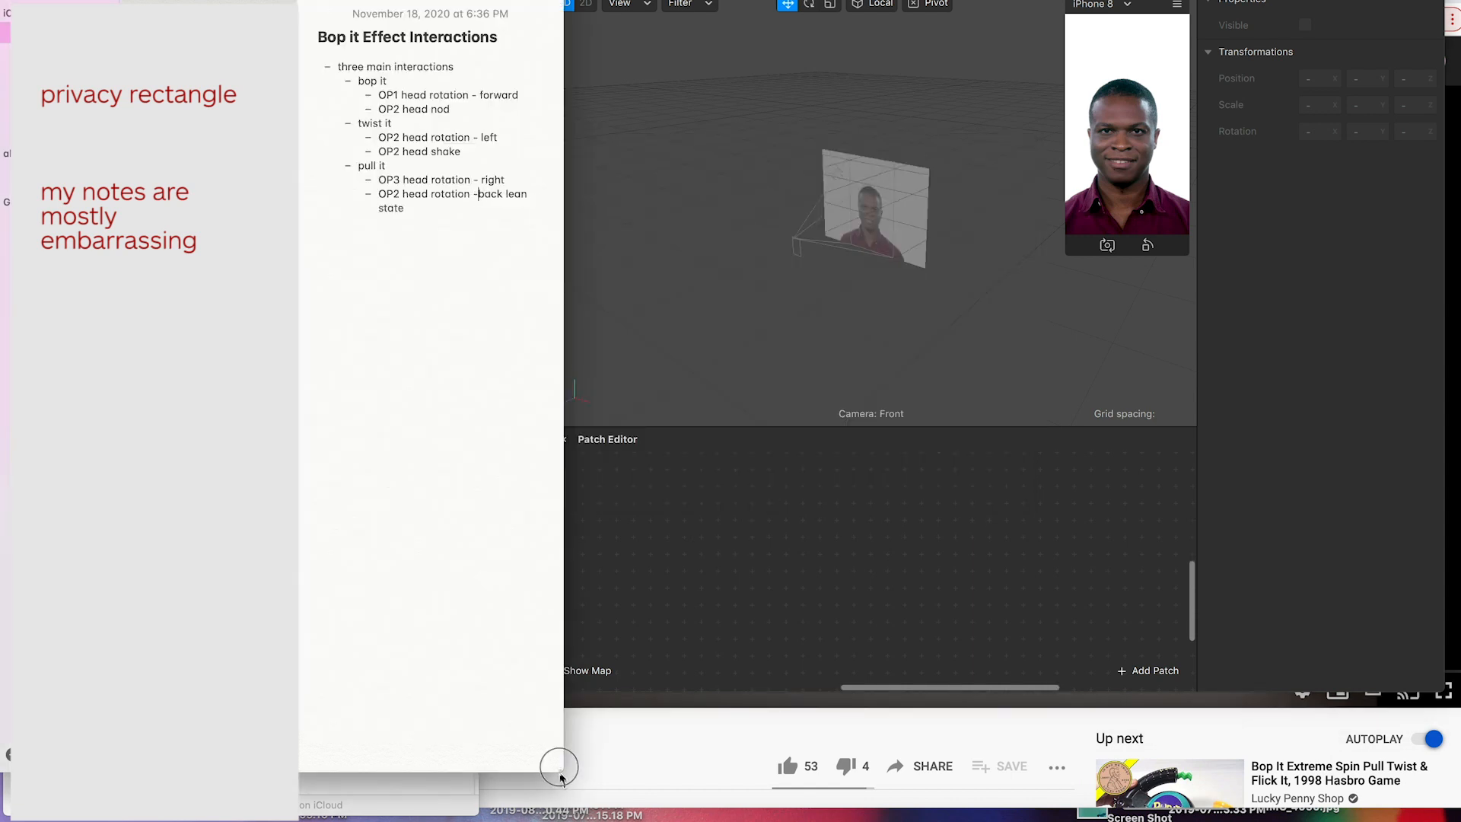
# Step: Read the Bop It! game rules page, highlighting the Solo scoring, game-end and difficulty rules, and return to the interactions note
pyautogui.moveTo(559, 777); pyautogui.dragTo(637, 806)
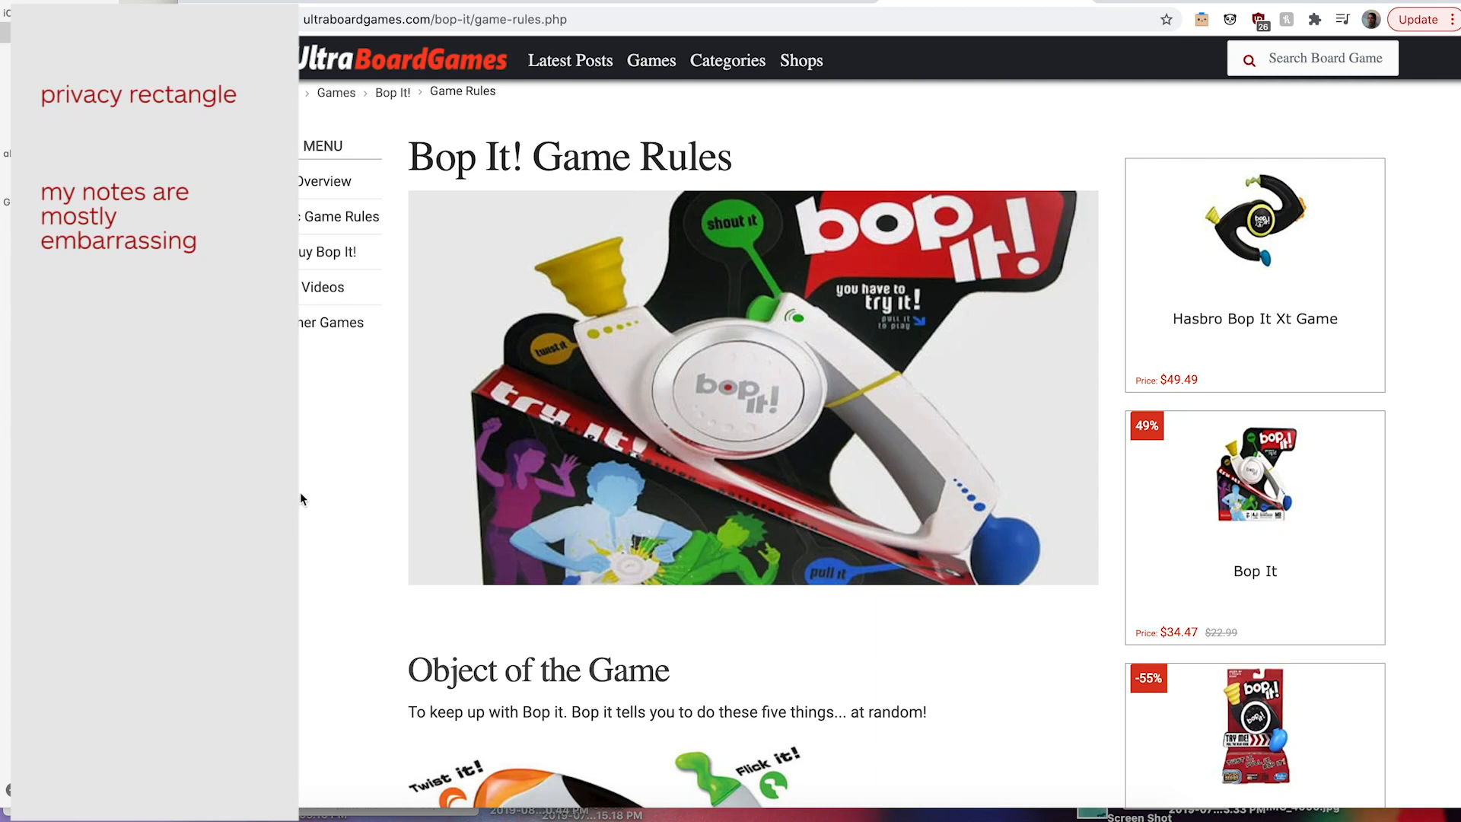
pyautogui.scroll(-2, 358, 548)
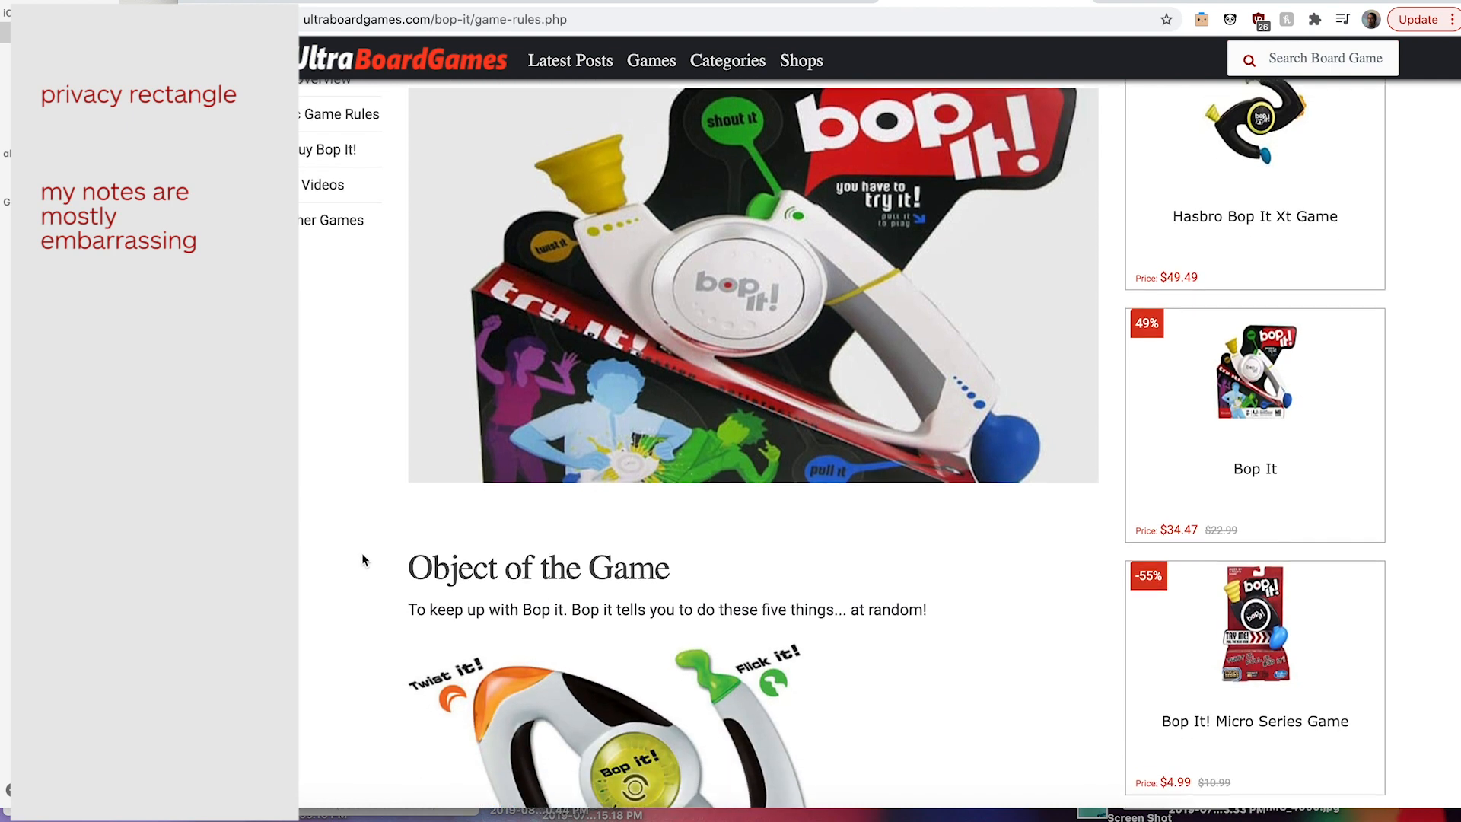
pyautogui.scroll(-3, 362, 560)
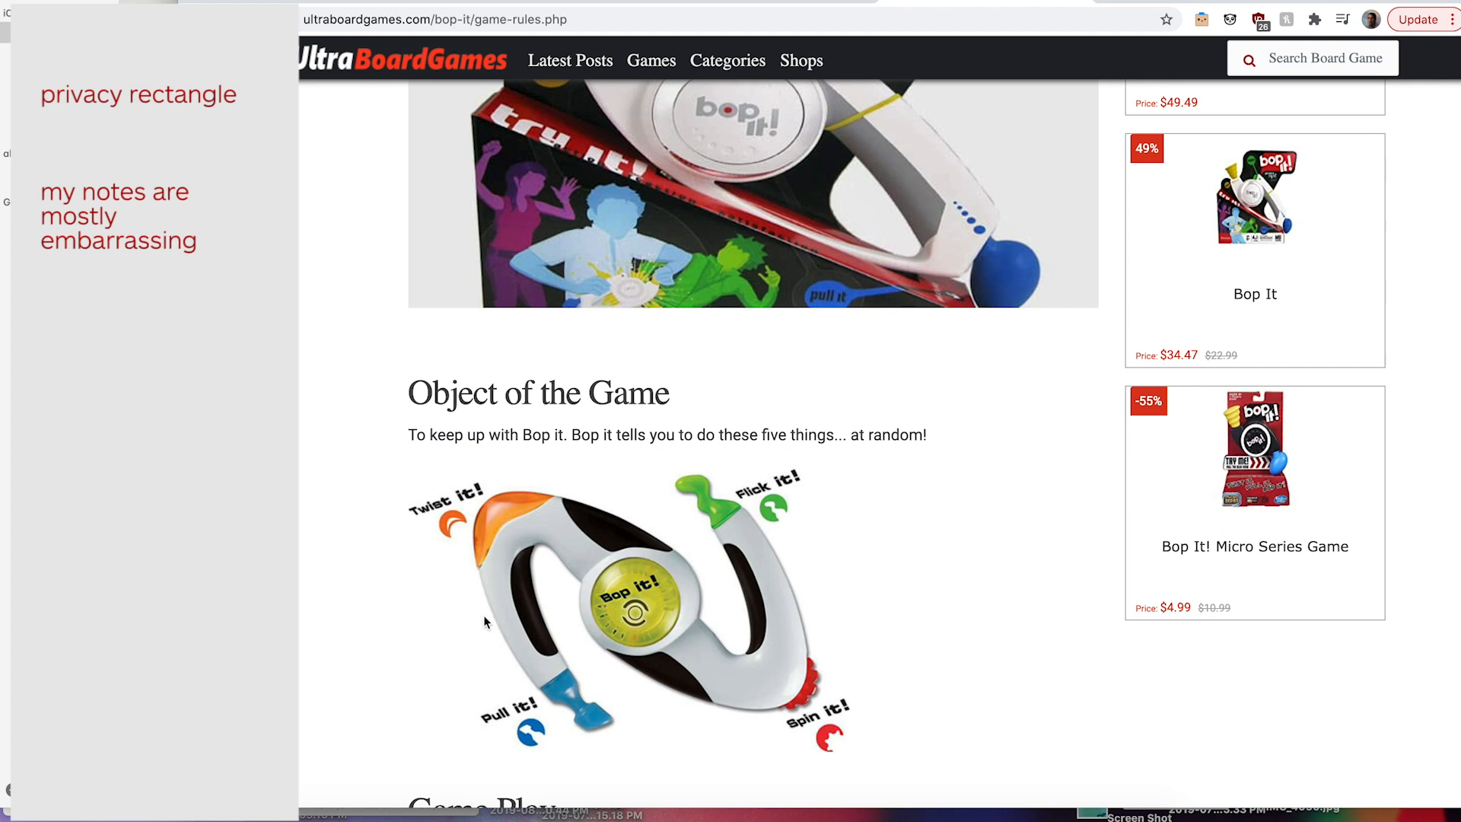
pyautogui.scroll(-3, 386, 549)
pyautogui.scroll(-4, 386, 547)
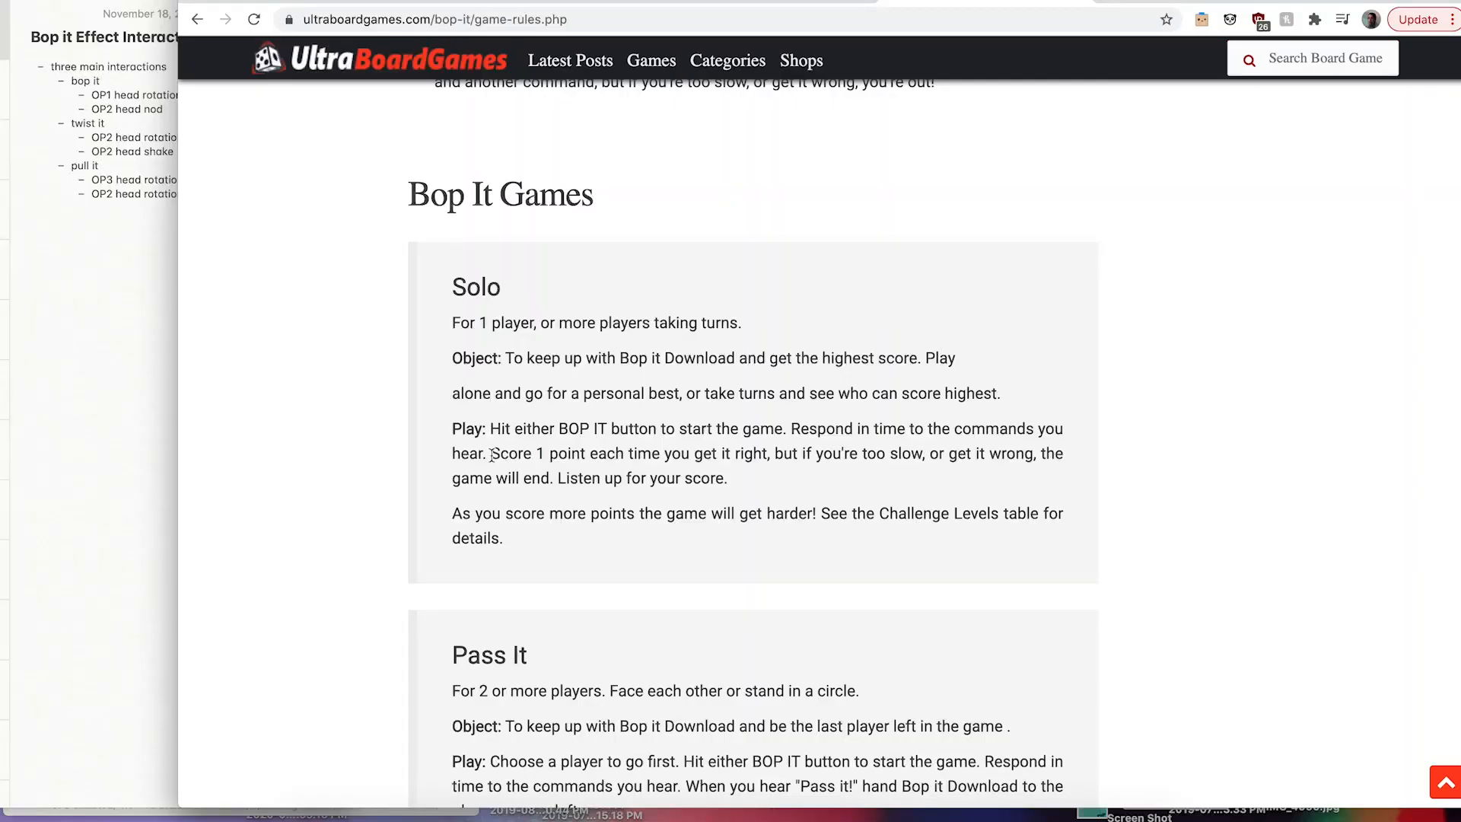
pyautogui.moveTo(493, 455); pyautogui.dragTo(770, 449)
pyautogui.moveTo(549, 476); pyautogui.dragTo(1039, 454)
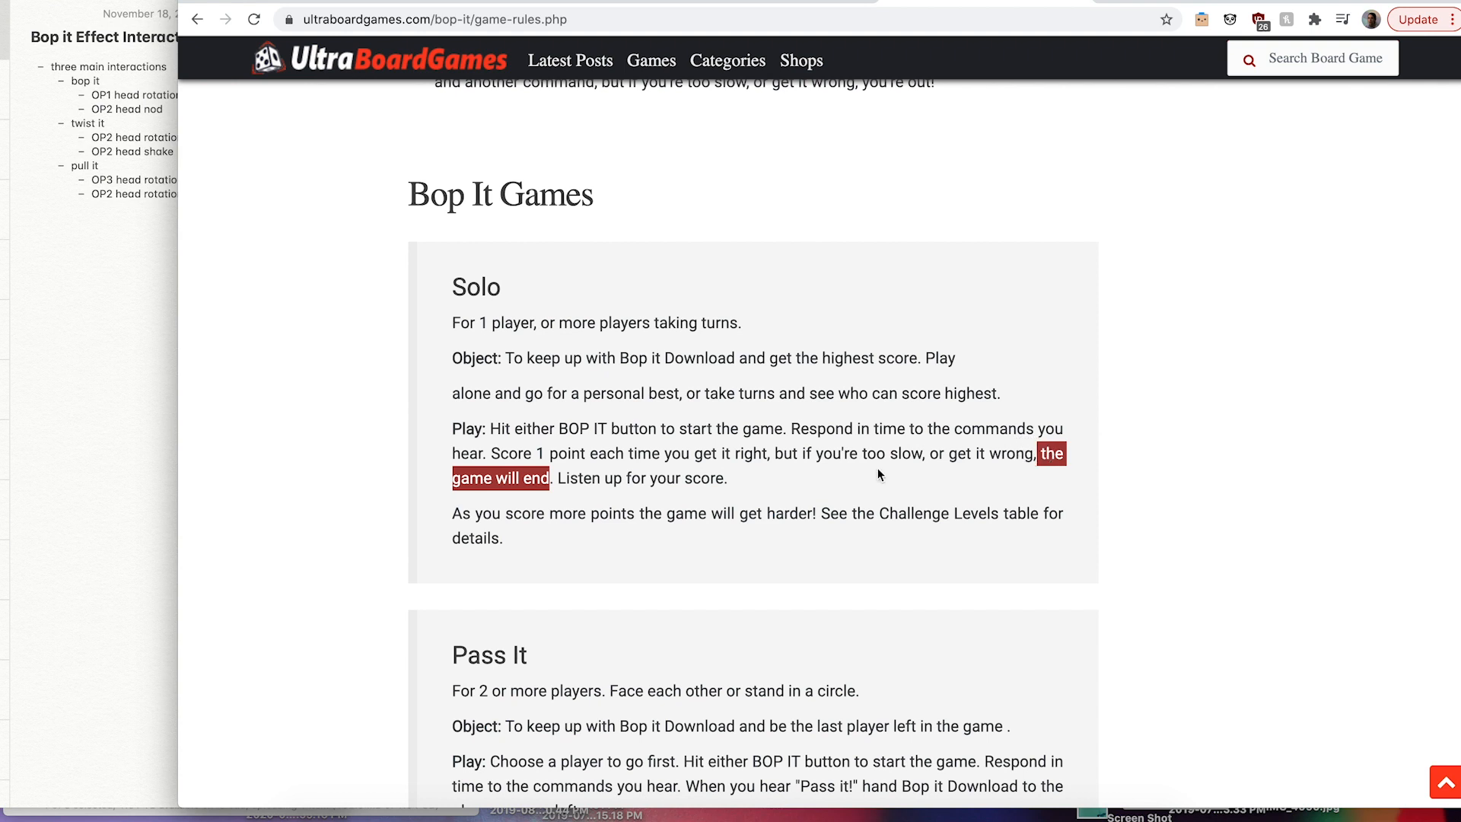
pyautogui.scroll(-1, 878, 470)
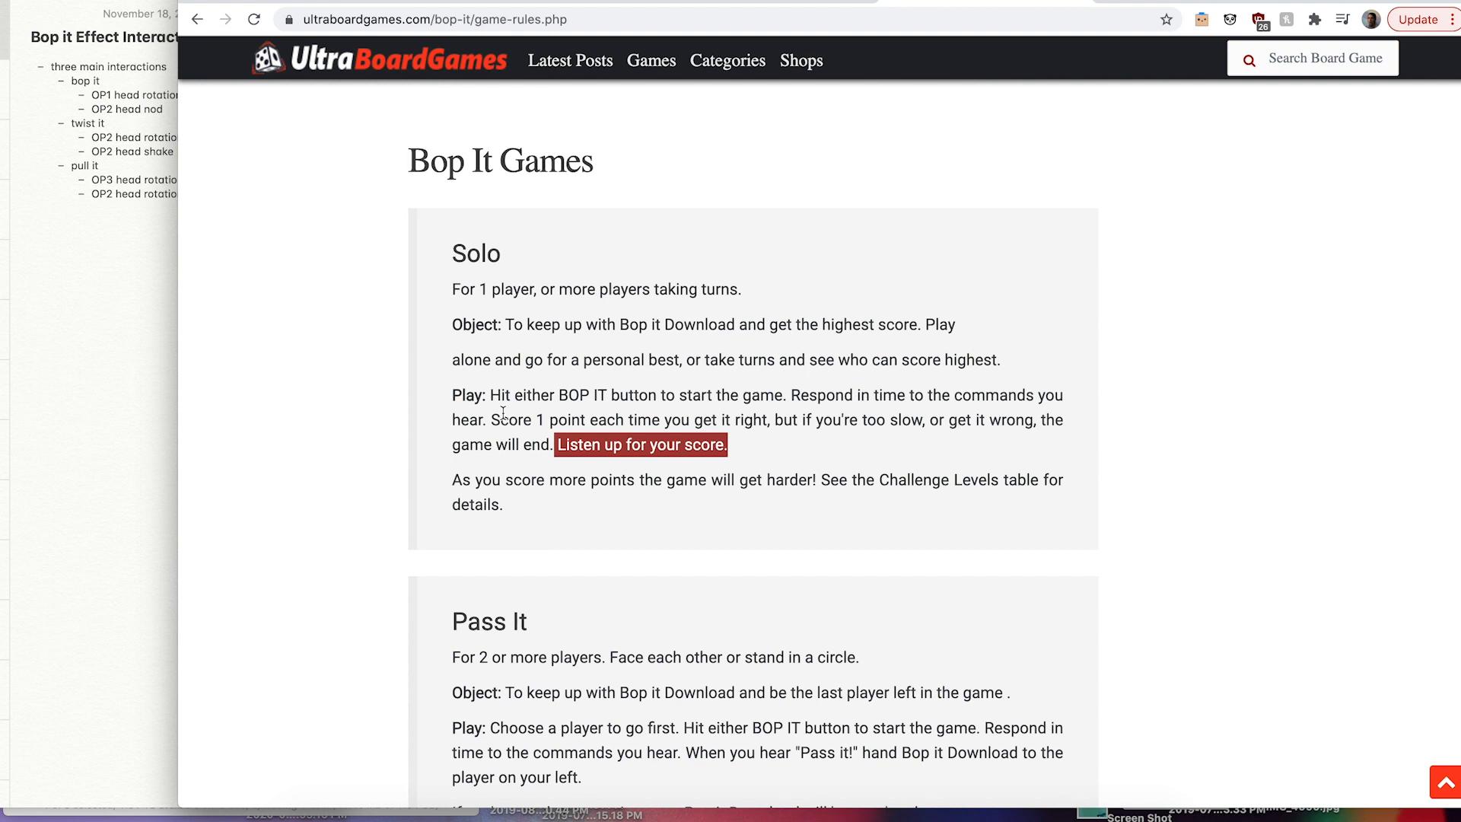
pyautogui.scroll(-1, 514, 420)
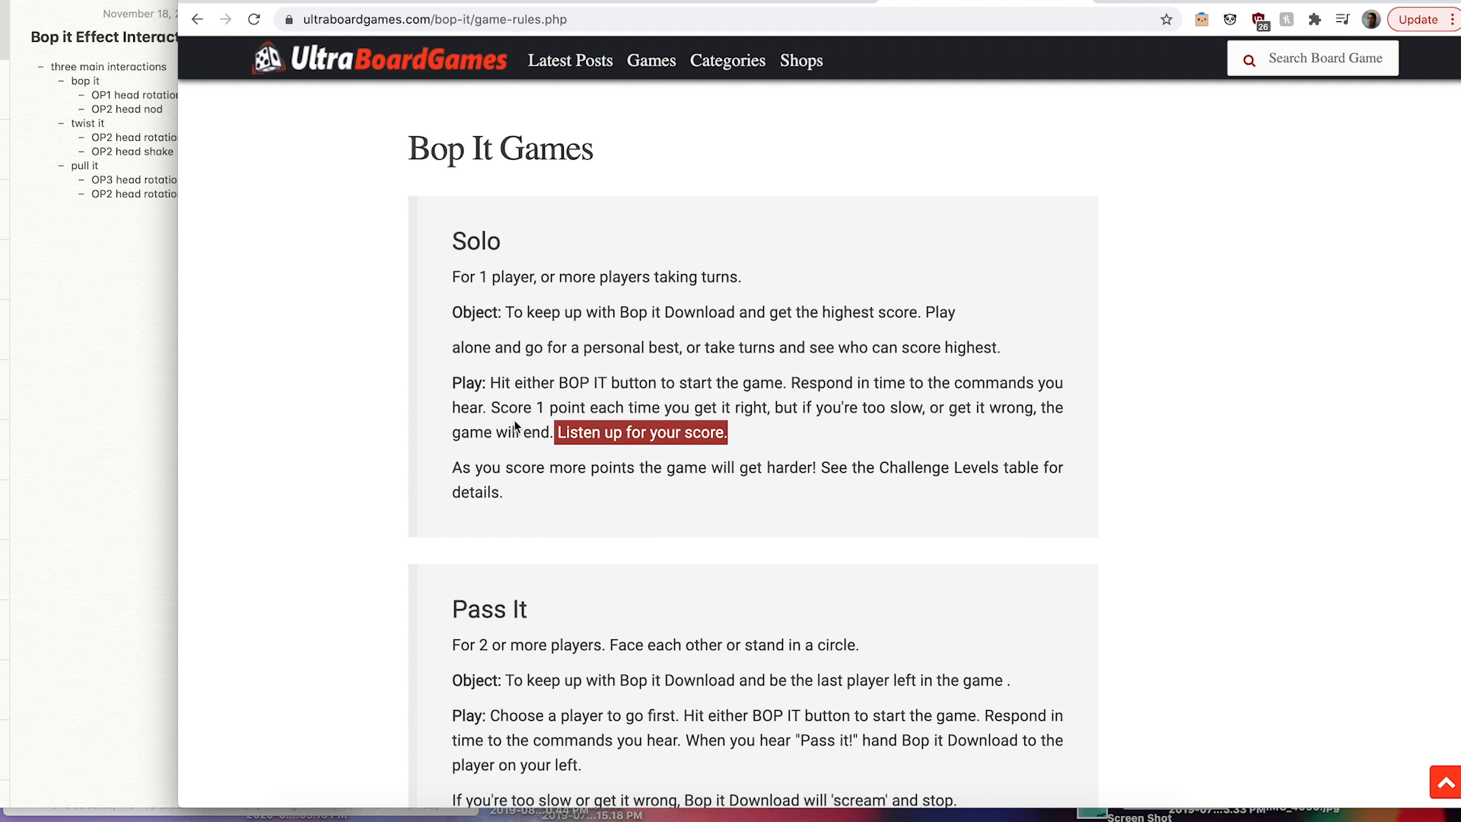
pyautogui.scroll(1, 516, 424)
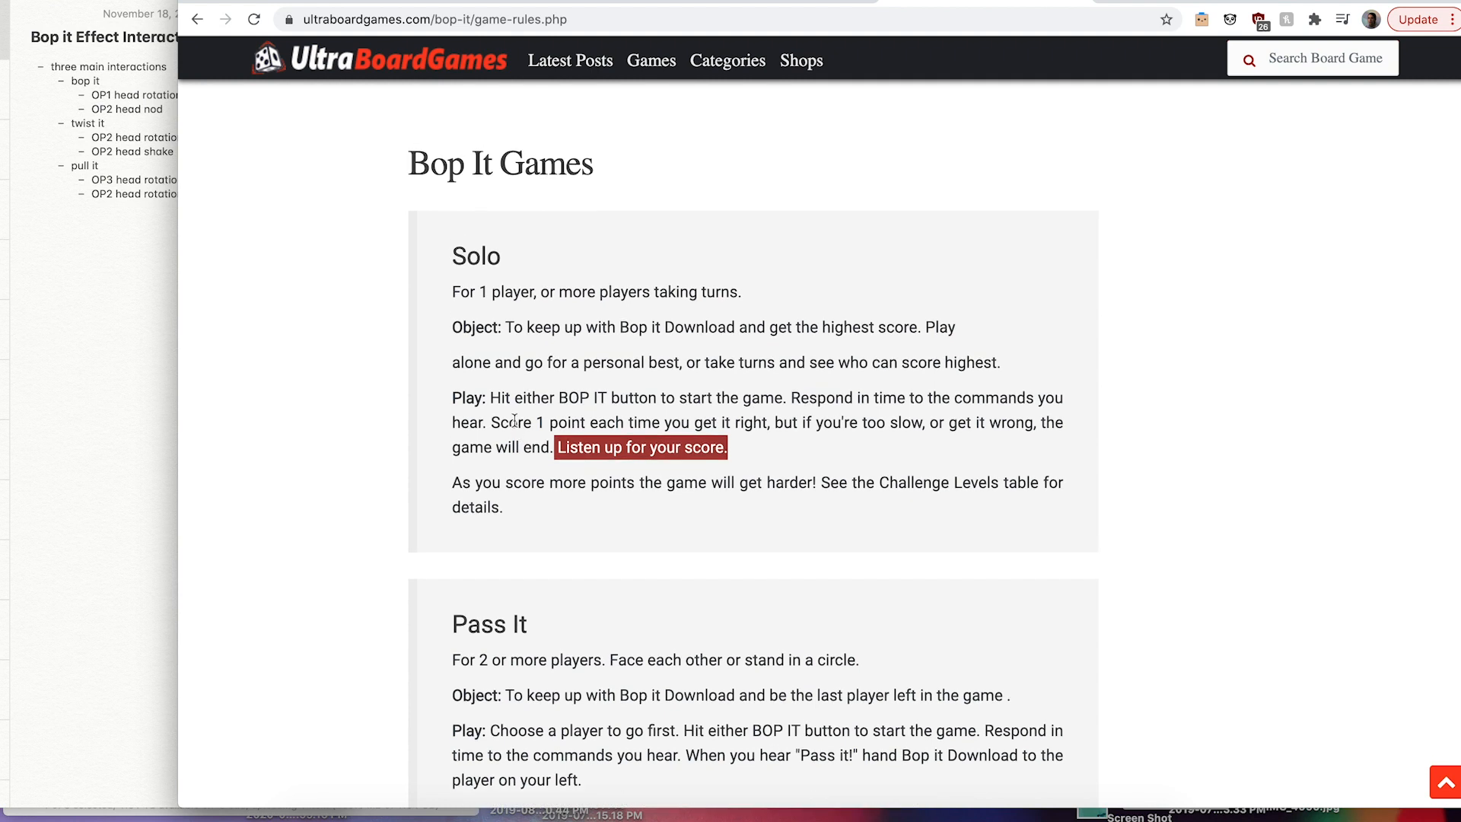
pyautogui.click(501, 502)
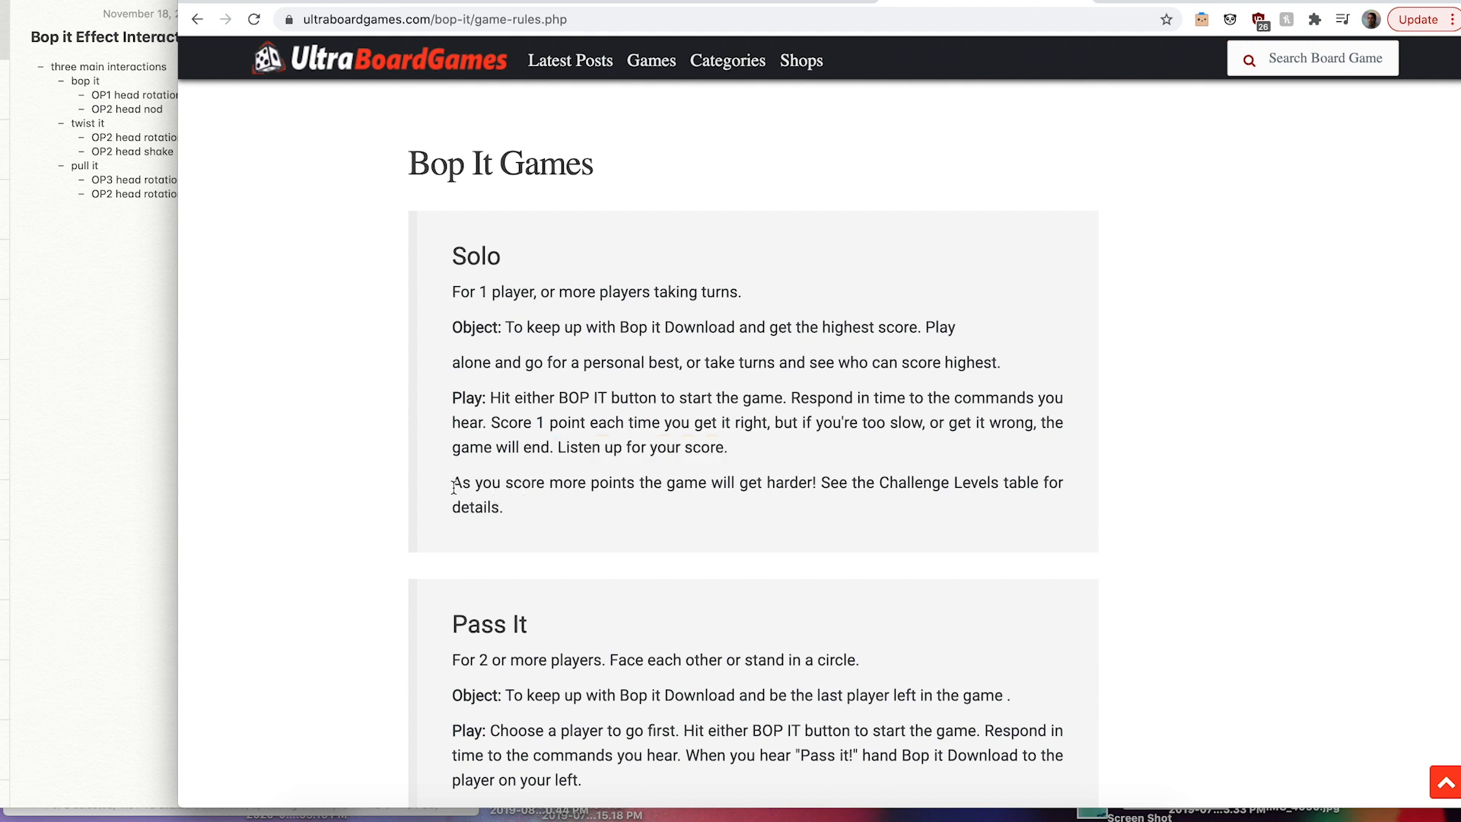
pyautogui.moveTo(467, 490); pyautogui.dragTo(522, 508)
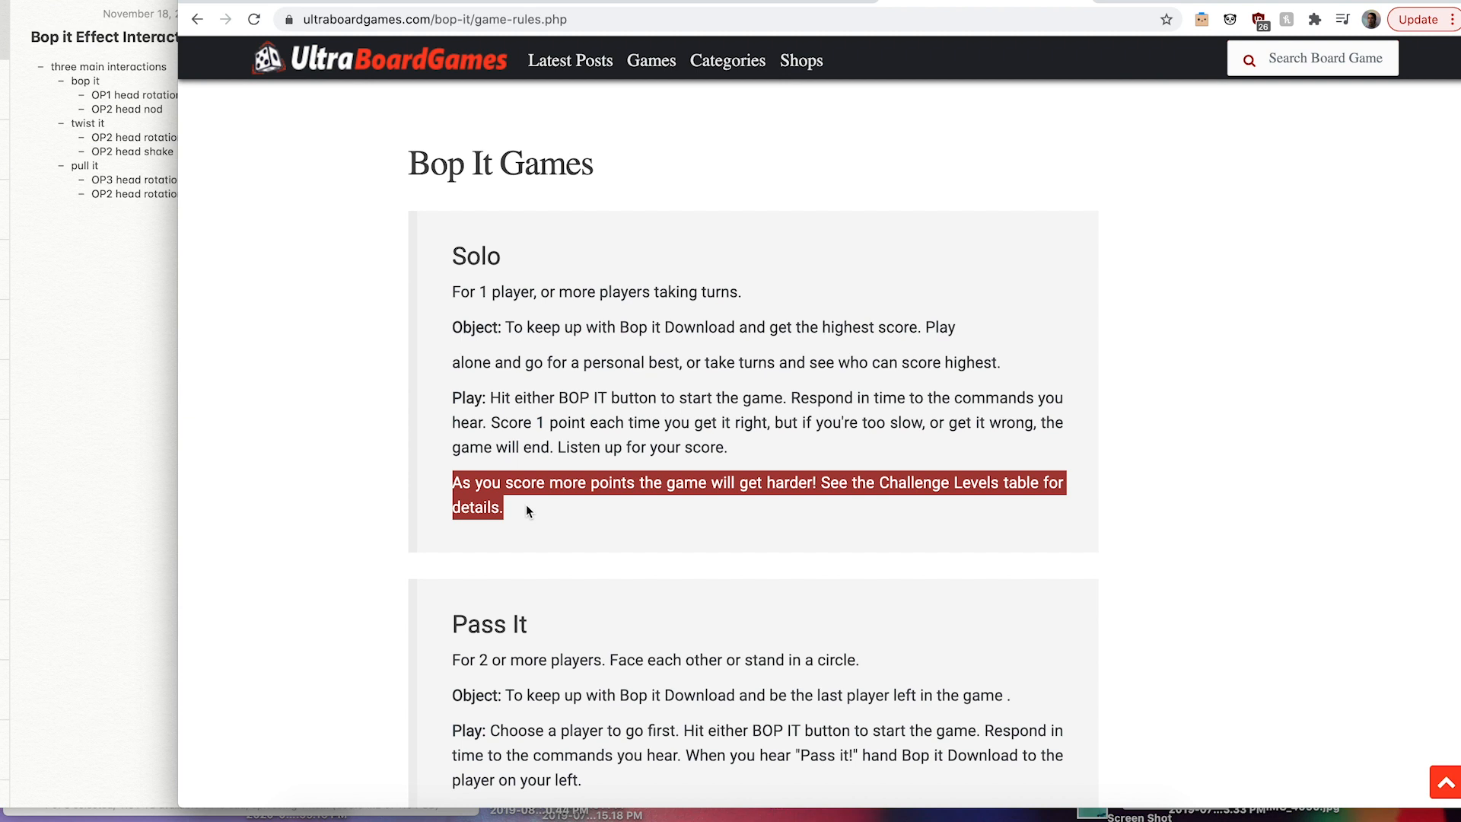
pyautogui.click(126, 238)
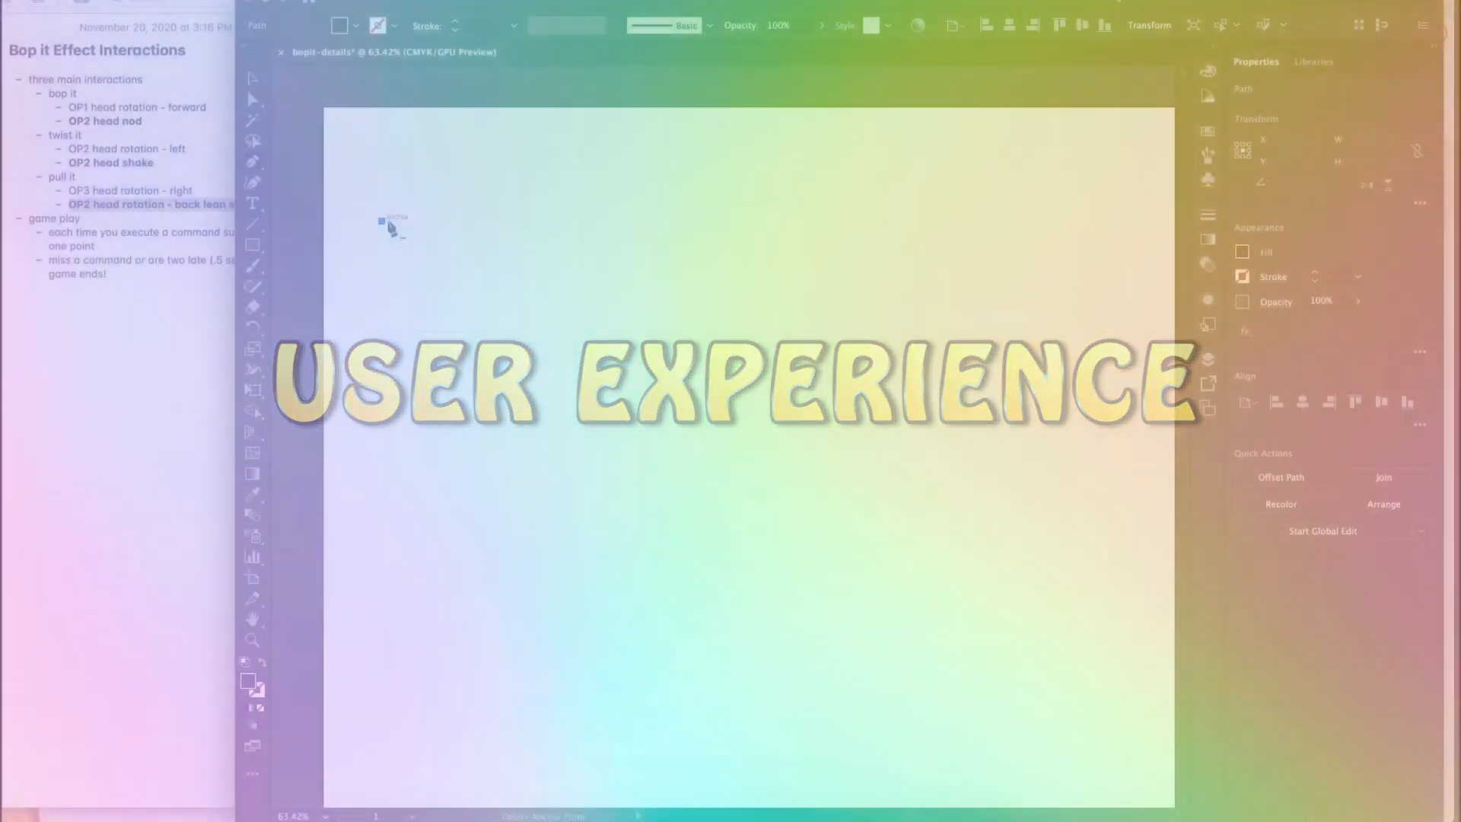
# Step: Draw a Pen tool path near the artboard's upper-left corner with a horizontal base about 77 px long and a third point above it
pyautogui.click(382, 220)
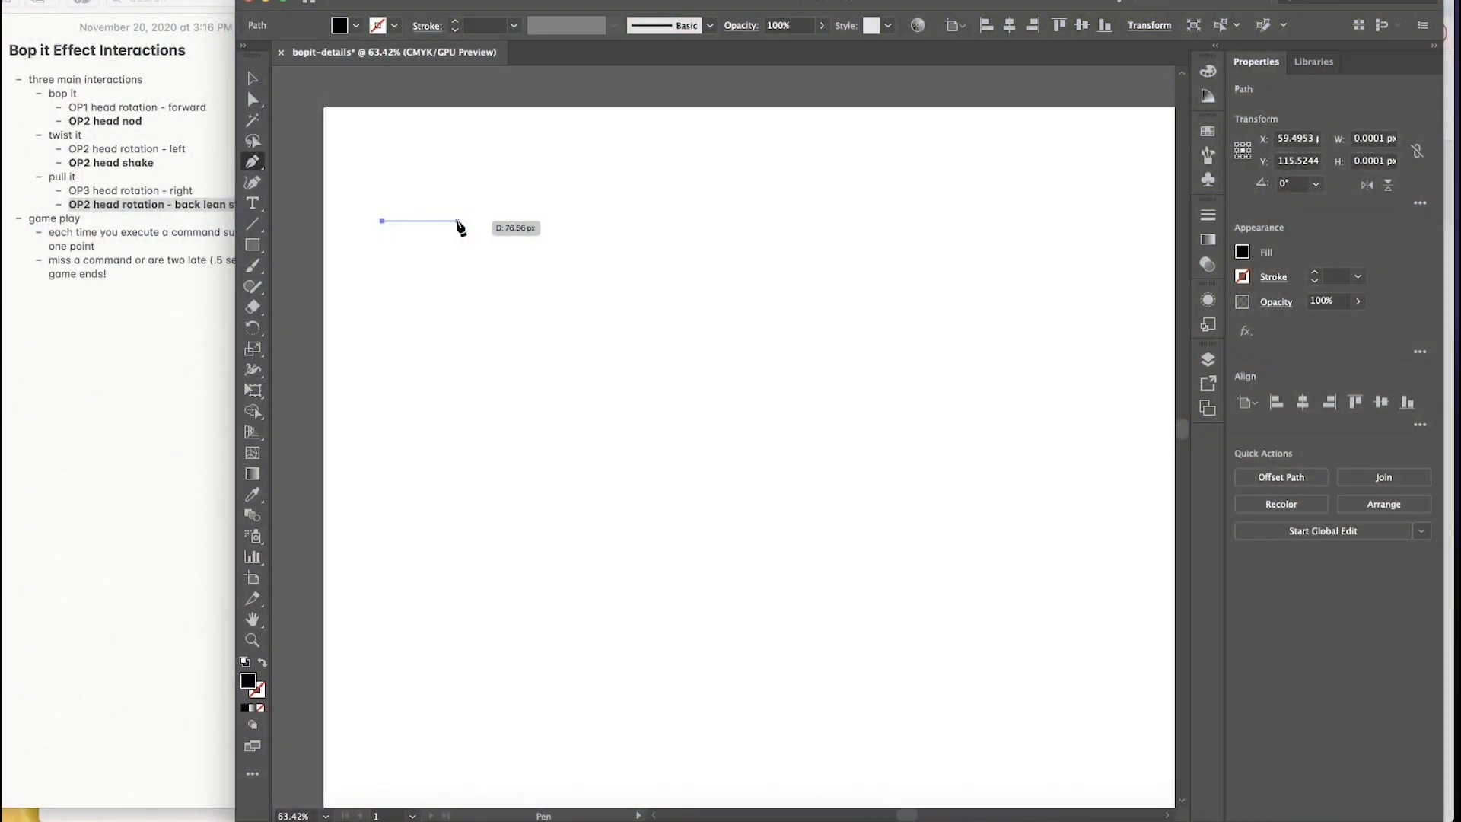
pyautogui.click(457, 221)
pyautogui.moveTo(419, 182); pyautogui.dragTo(387, 183)
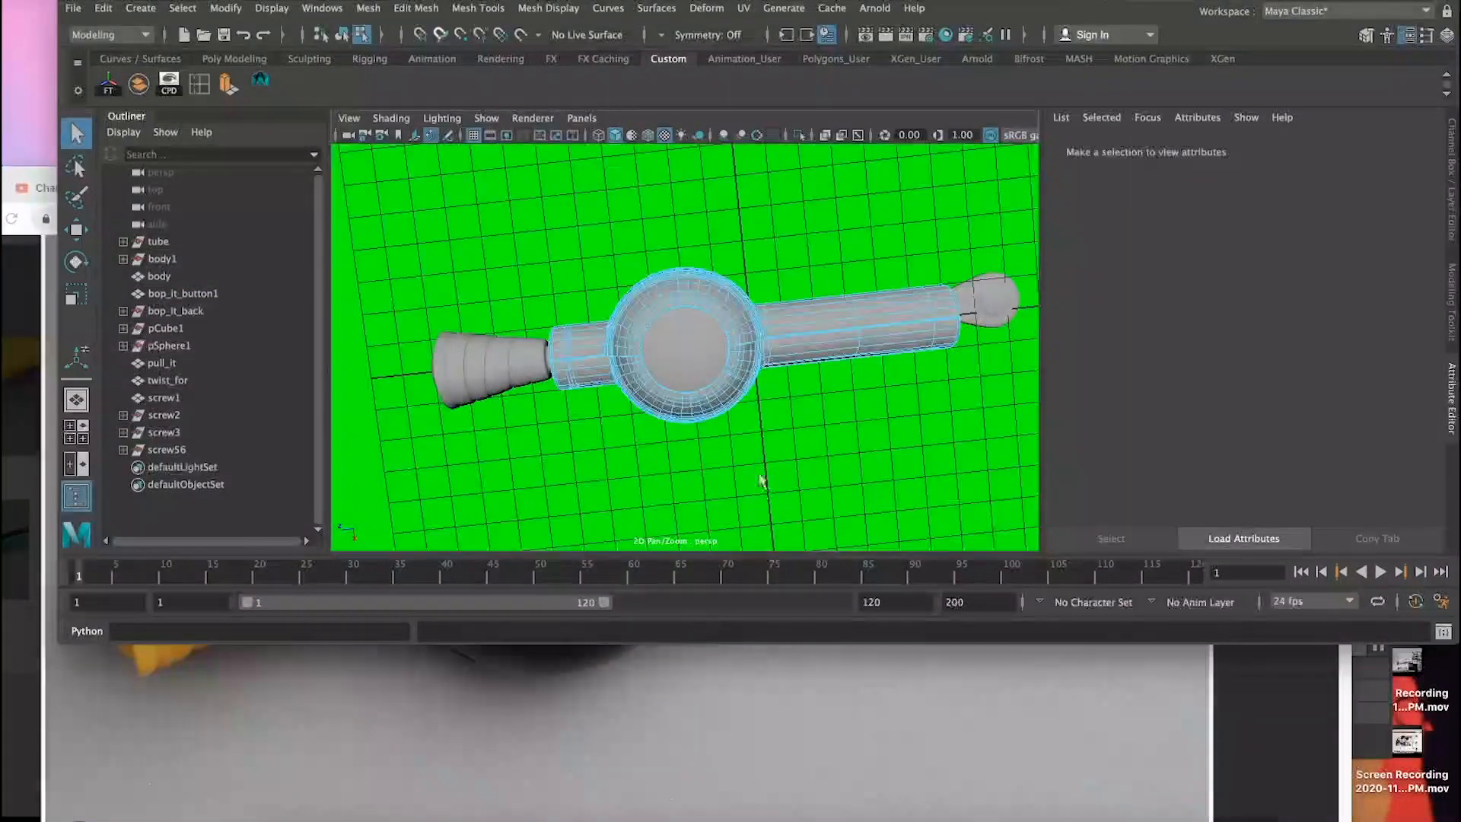
# Step: Switch to Maya and put the Bop It body mesh back into Object Mode
pyautogui.rightClick(718, 318)
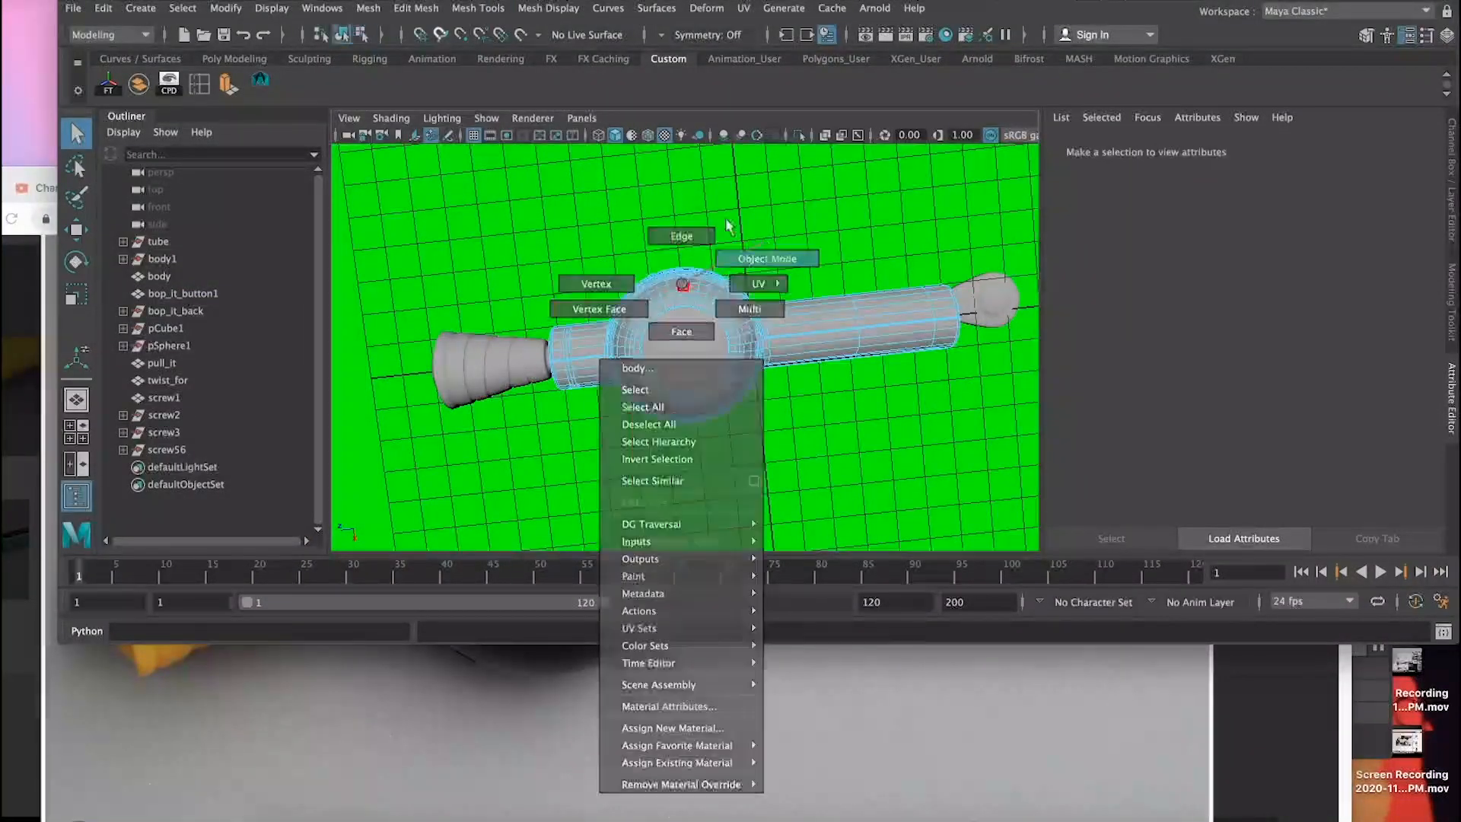
pyautogui.click(451, 270)
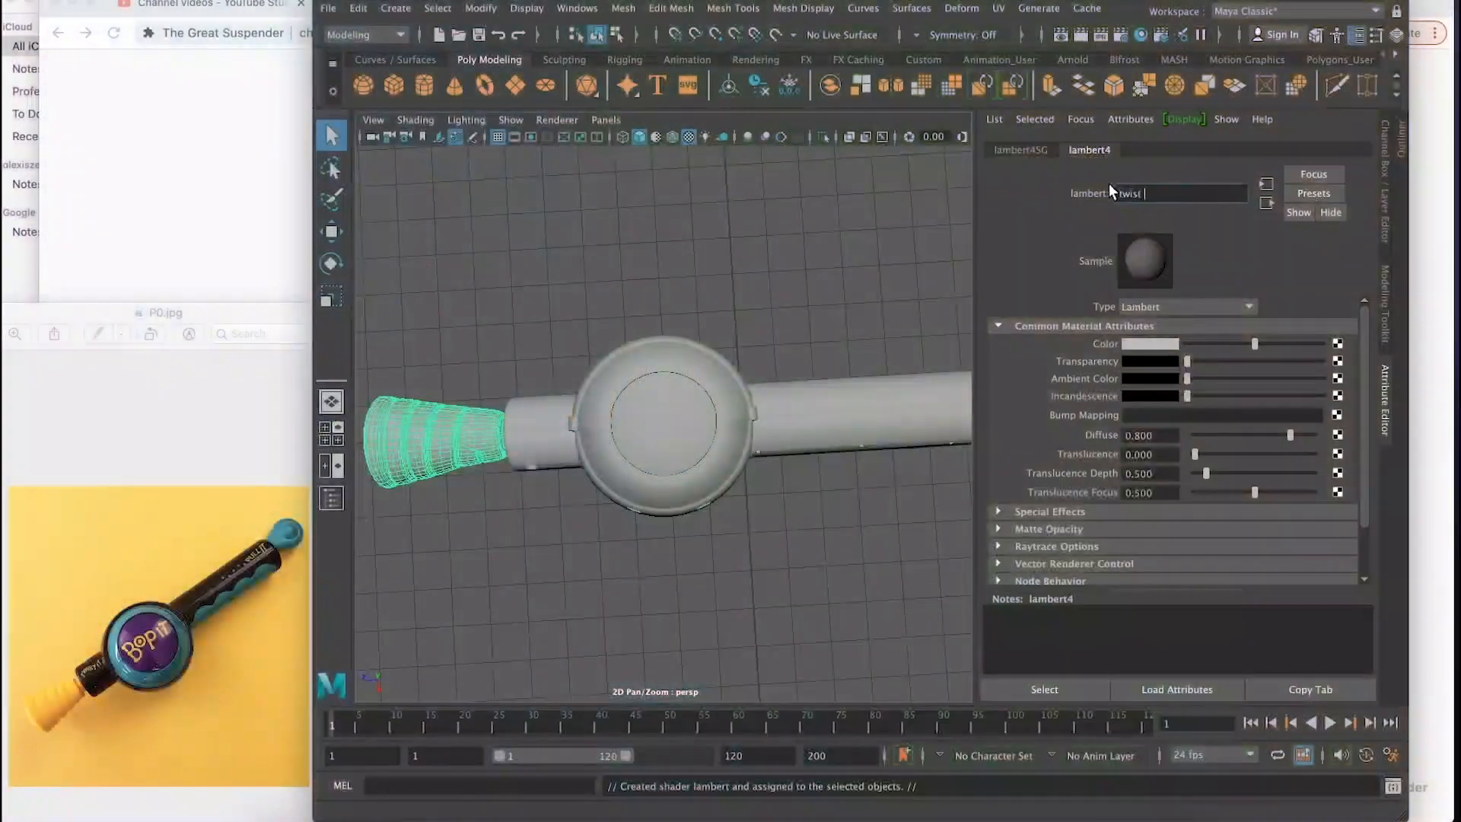
# Step: Finish naming the twist handle's new Lambert material "twist it" and set its colour to yellow
pyautogui.write('it')
pyautogui.click(1155, 343)
pyautogui.click(1303, 310)
pyautogui.click(1296, 325)
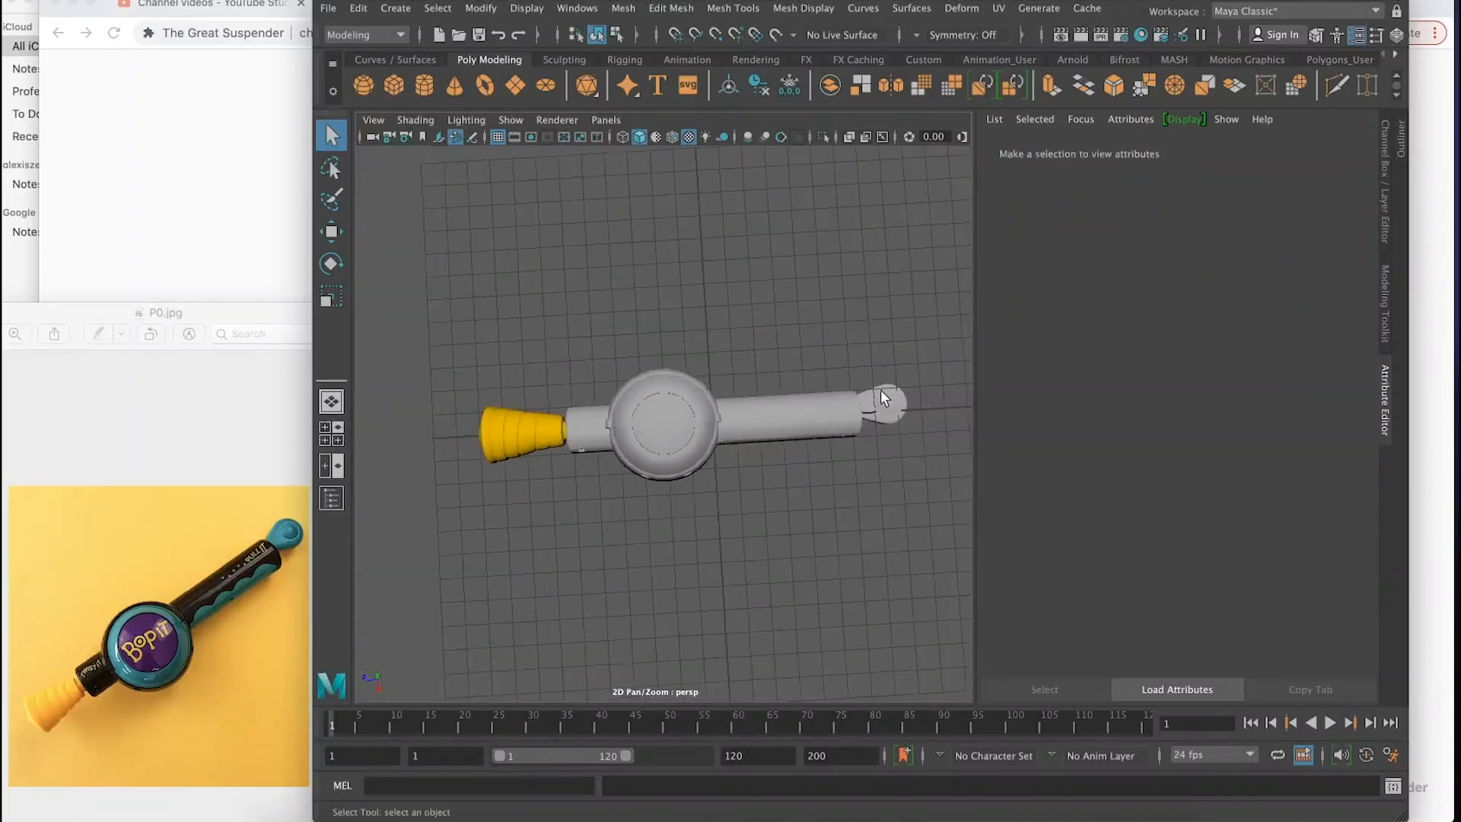
# Step: Assign a new Lambert material named "pull_it1" to the round pull knob and colour it teal
pyautogui.click(880, 389)
pyautogui.moveTo(896, 378); pyautogui.dragTo(1018, 731, button='right')
pyautogui.moveTo(1164, 193); pyautogui.dragTo(1083, 186)
pyautogui.write('pull_it1')
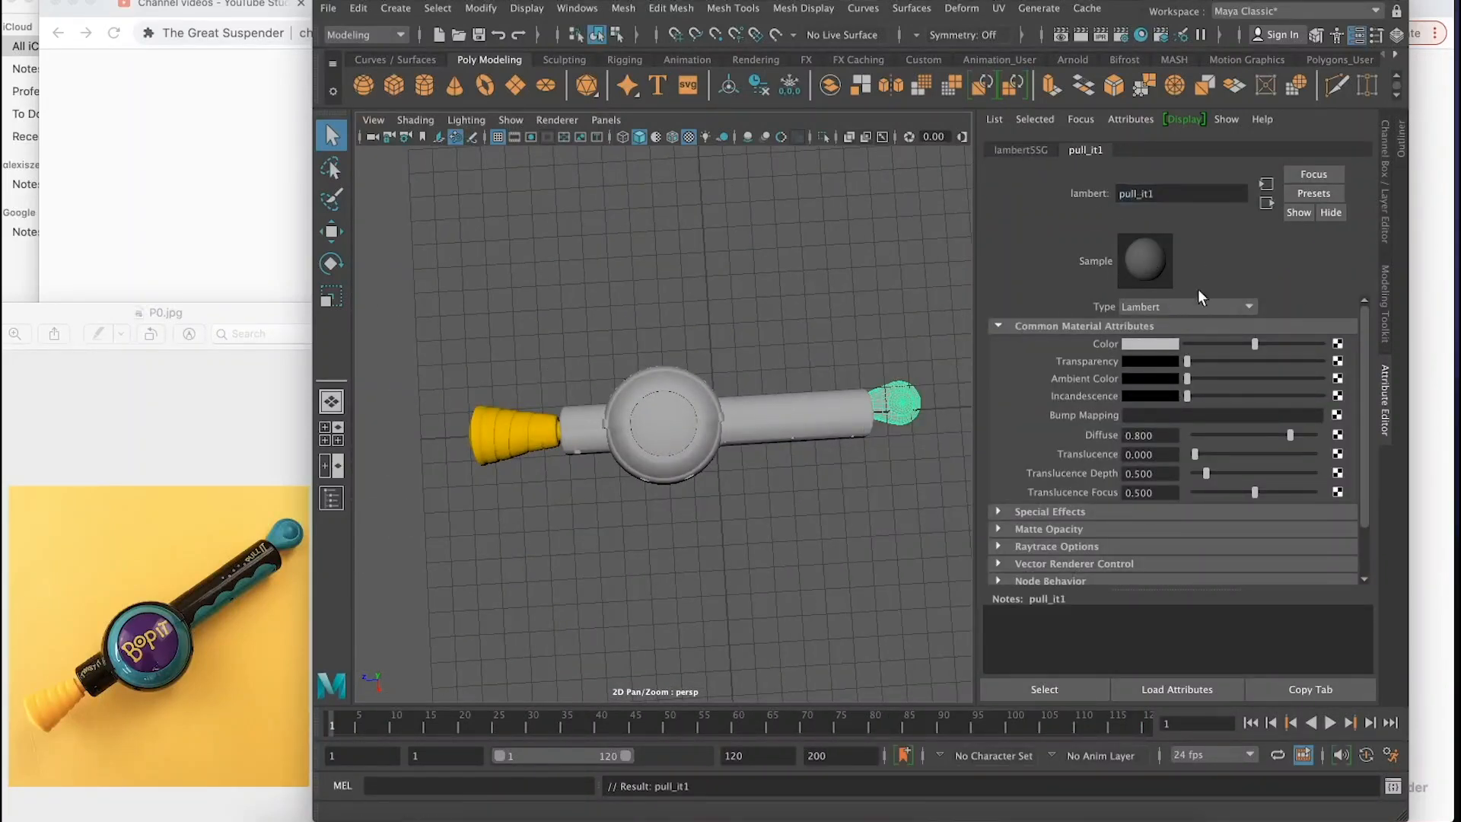
pyautogui.click(1150, 343)
pyautogui.click(1302, 348)
pyautogui.click(762, 335)
# Step: Assign a new Lambert material named "bop_it" to the round centre button and colour it dark purple
pyautogui.scroll(3, 795, 365)
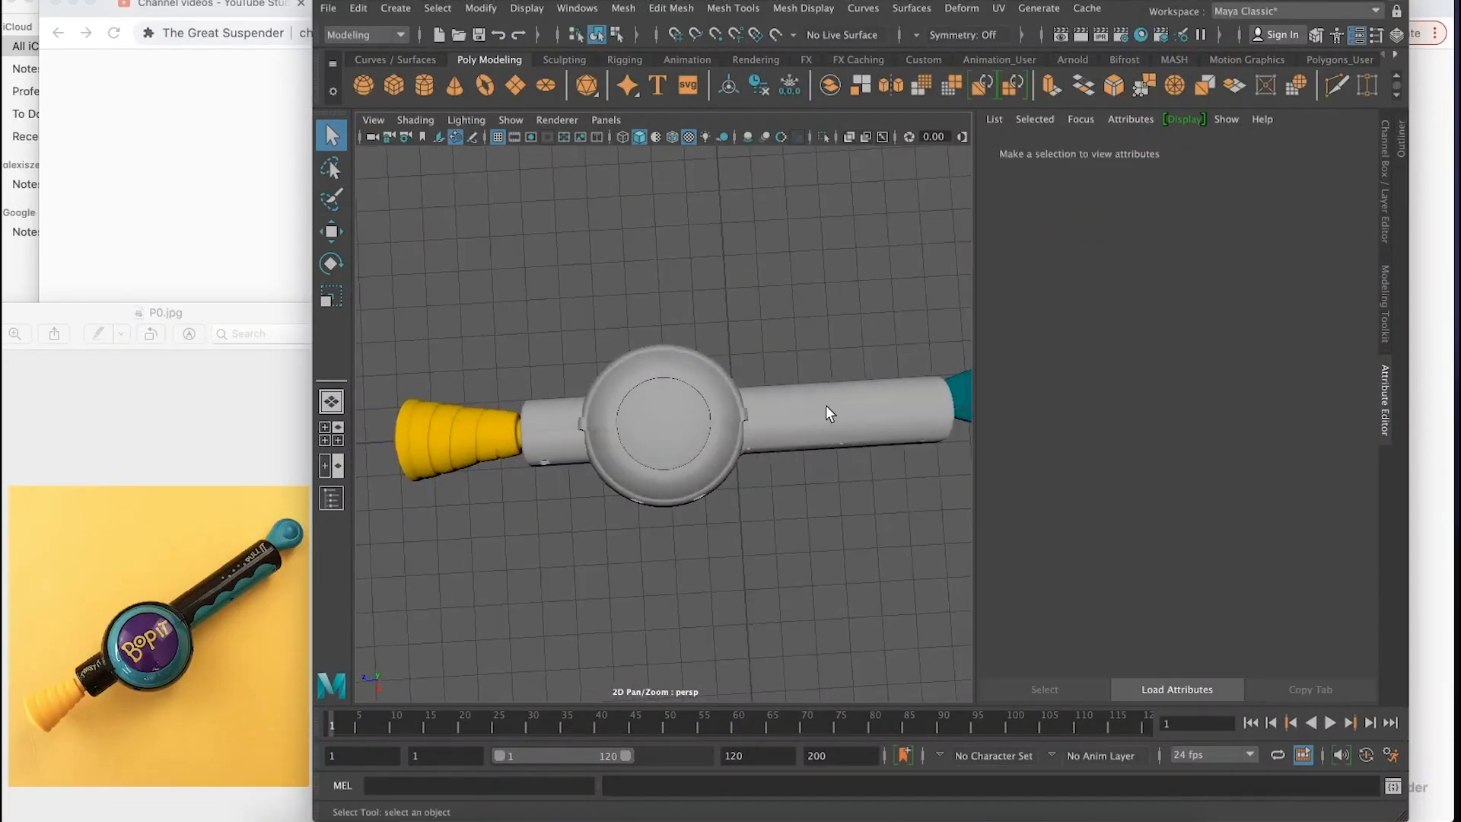
pyautogui.click(828, 394)
pyautogui.click(637, 423)
pyautogui.moveTo(639, 375); pyautogui.dragTo(761, 792, button='right')
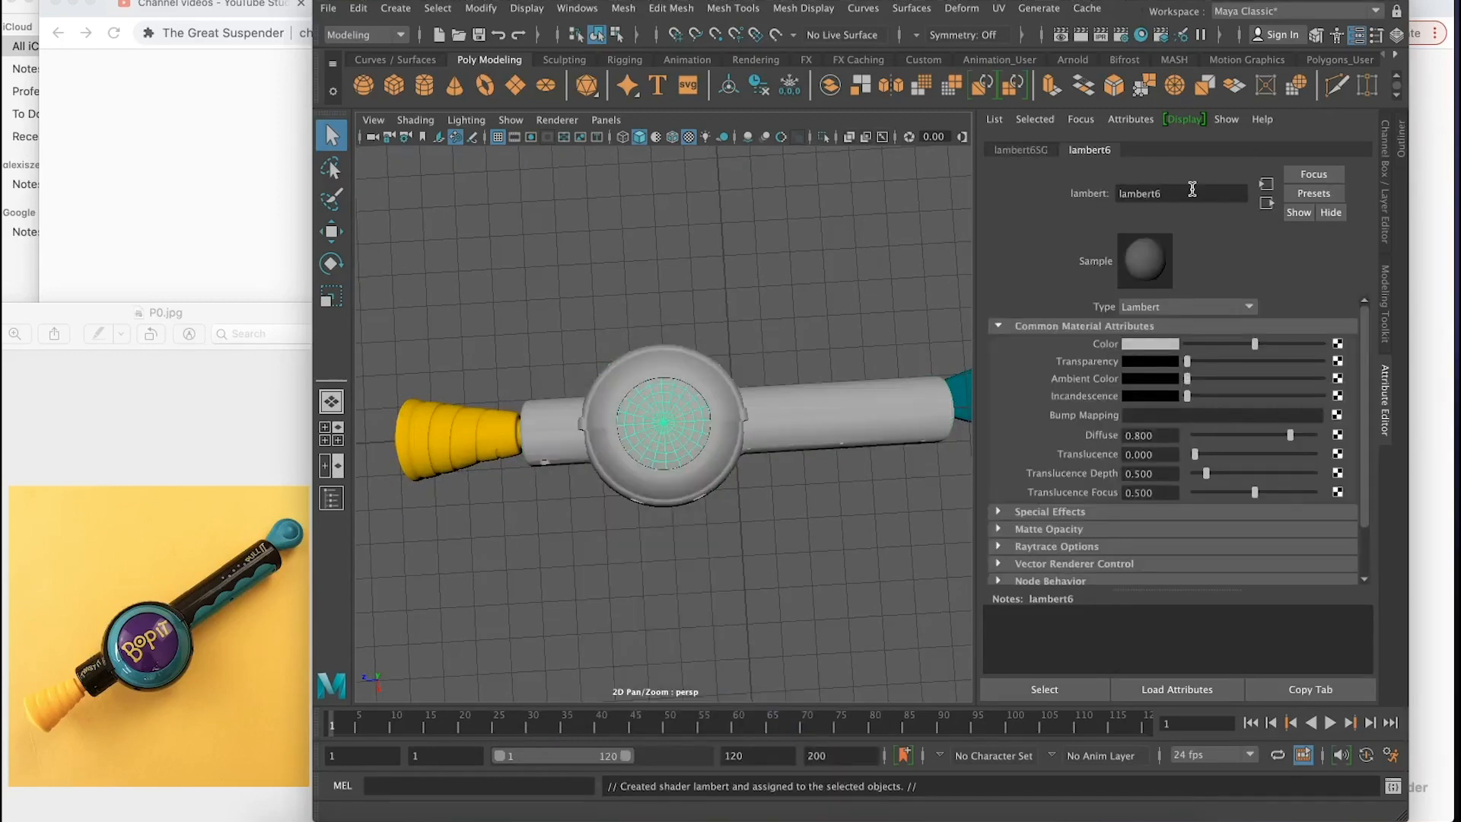
pyautogui.press('Return')
pyautogui.click(1150, 343)
pyautogui.click(1312, 390)
pyautogui.click(1319, 351)
pyautogui.click(1319, 362)
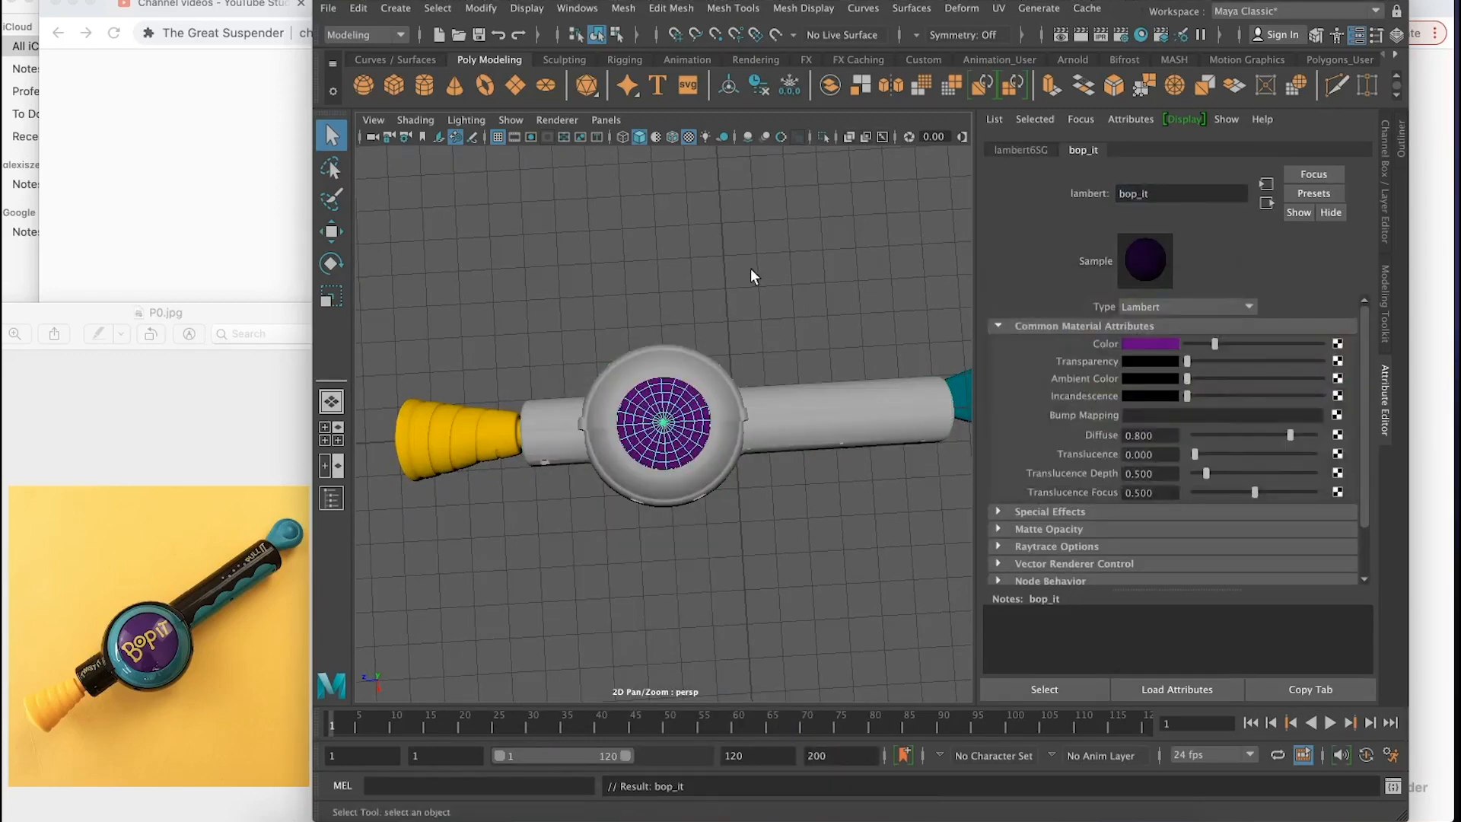
# Step: Open the UV Editor, close the UV Toolkit, and select the purple centre button to show its UV layout
pyautogui.click(659, 307)
pyautogui.keyDown('alt'); pyautogui.moveTo(659, 307); pyautogui.dragTo(668, 392); pyautogui.keyUp('alt')
pyautogui.click(667, 392)
pyautogui.moveTo(667, 377); pyautogui.dragTo(777, 727, button='right')
pyautogui.keyDown('alt'); pyautogui.moveTo(788, 631); pyautogui.dragTo(715, 392); pyautogui.keyUp('alt')
pyautogui.click(662, 404)
pyautogui.scroll(4, 662, 404)
pyautogui.click(999, 9)
pyautogui.click(1039, 36)
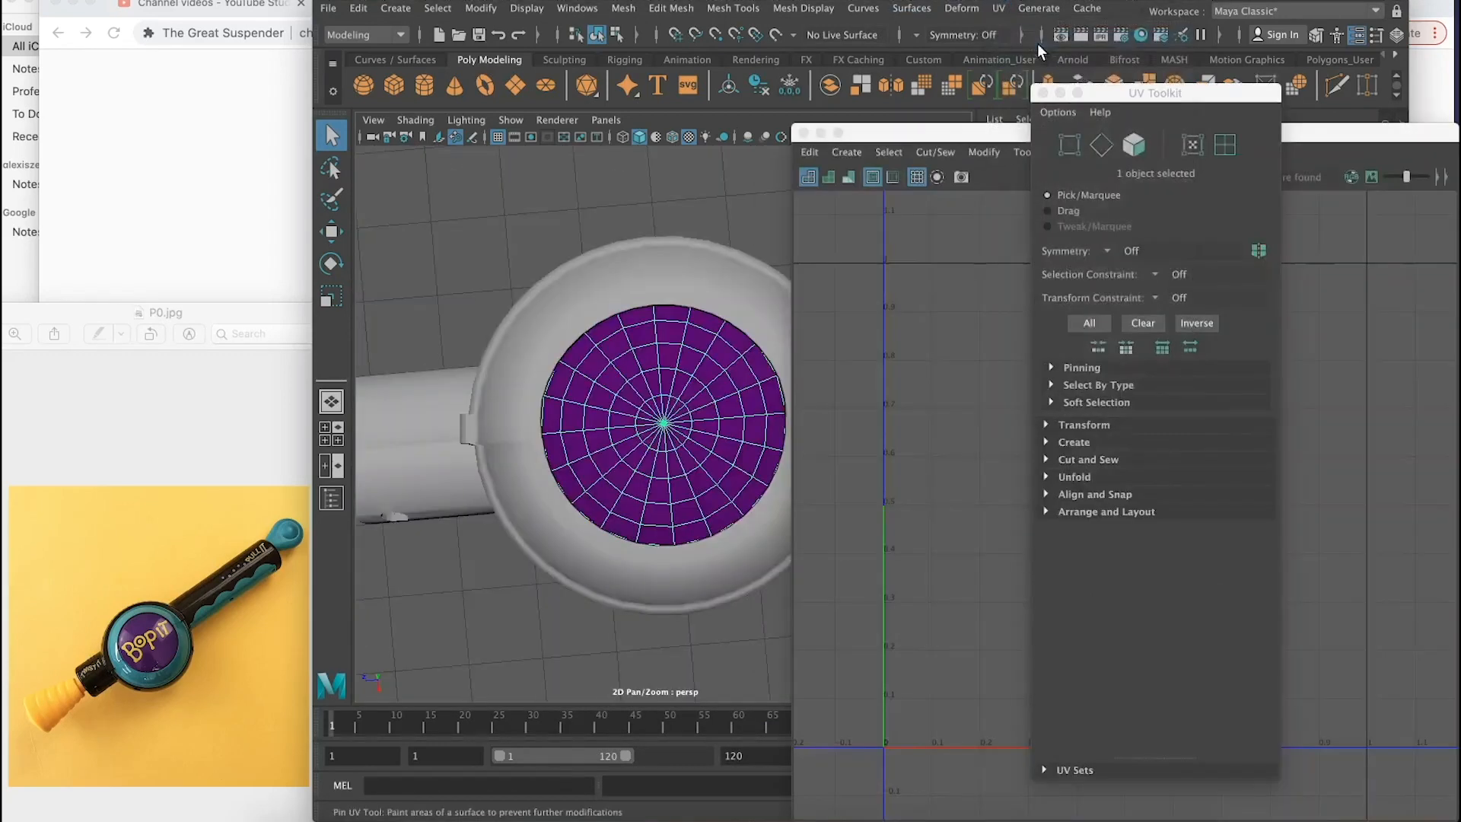
pyautogui.click(1043, 93)
pyautogui.click(662, 515)
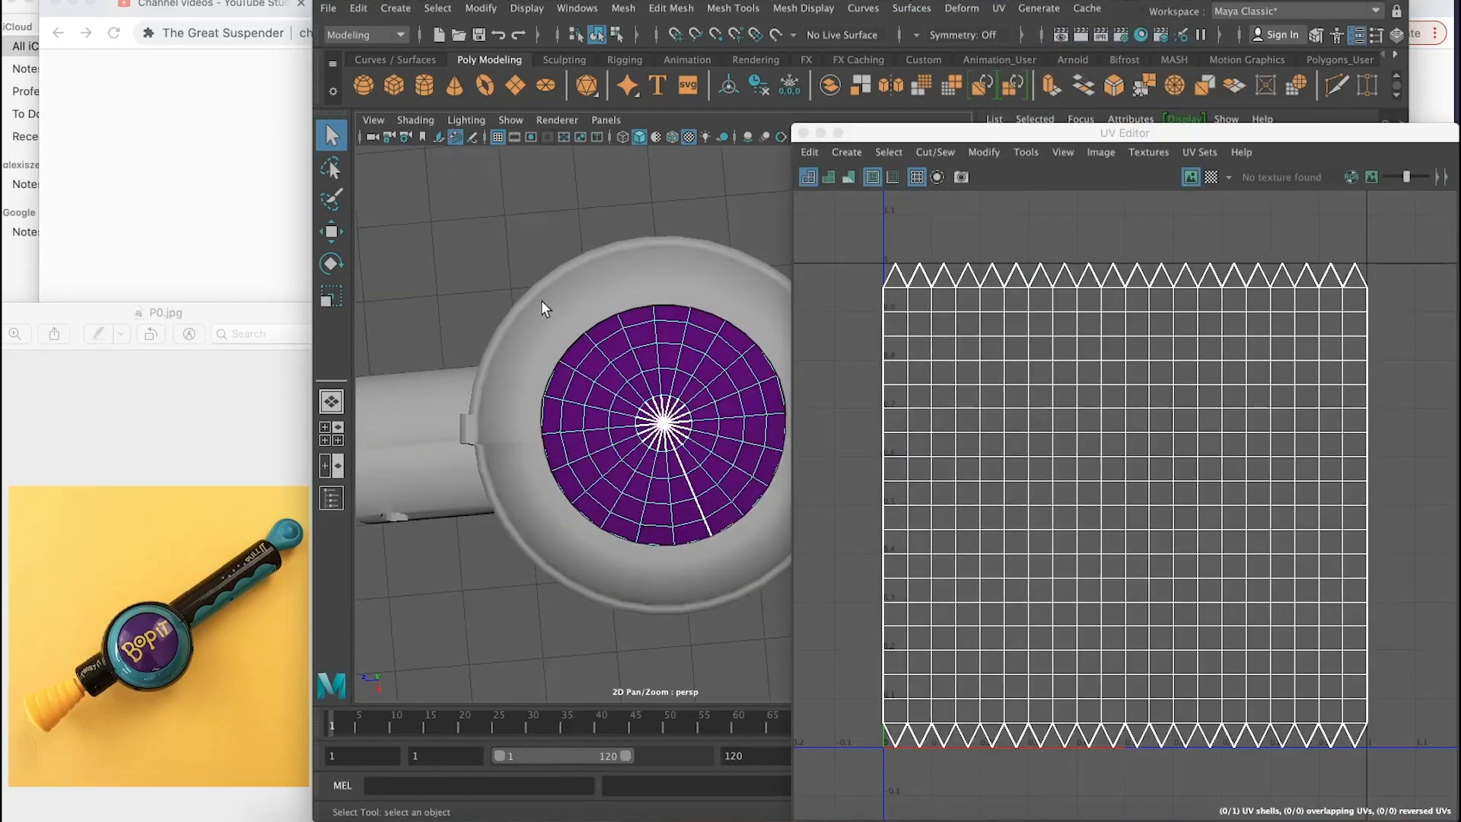
# Step: Apply a planar UV projection to the purple button from the Y axis, fitted to its bounding box
pyautogui.scroll(-2, 664, 417)
pyautogui.scroll(1, 663, 417)
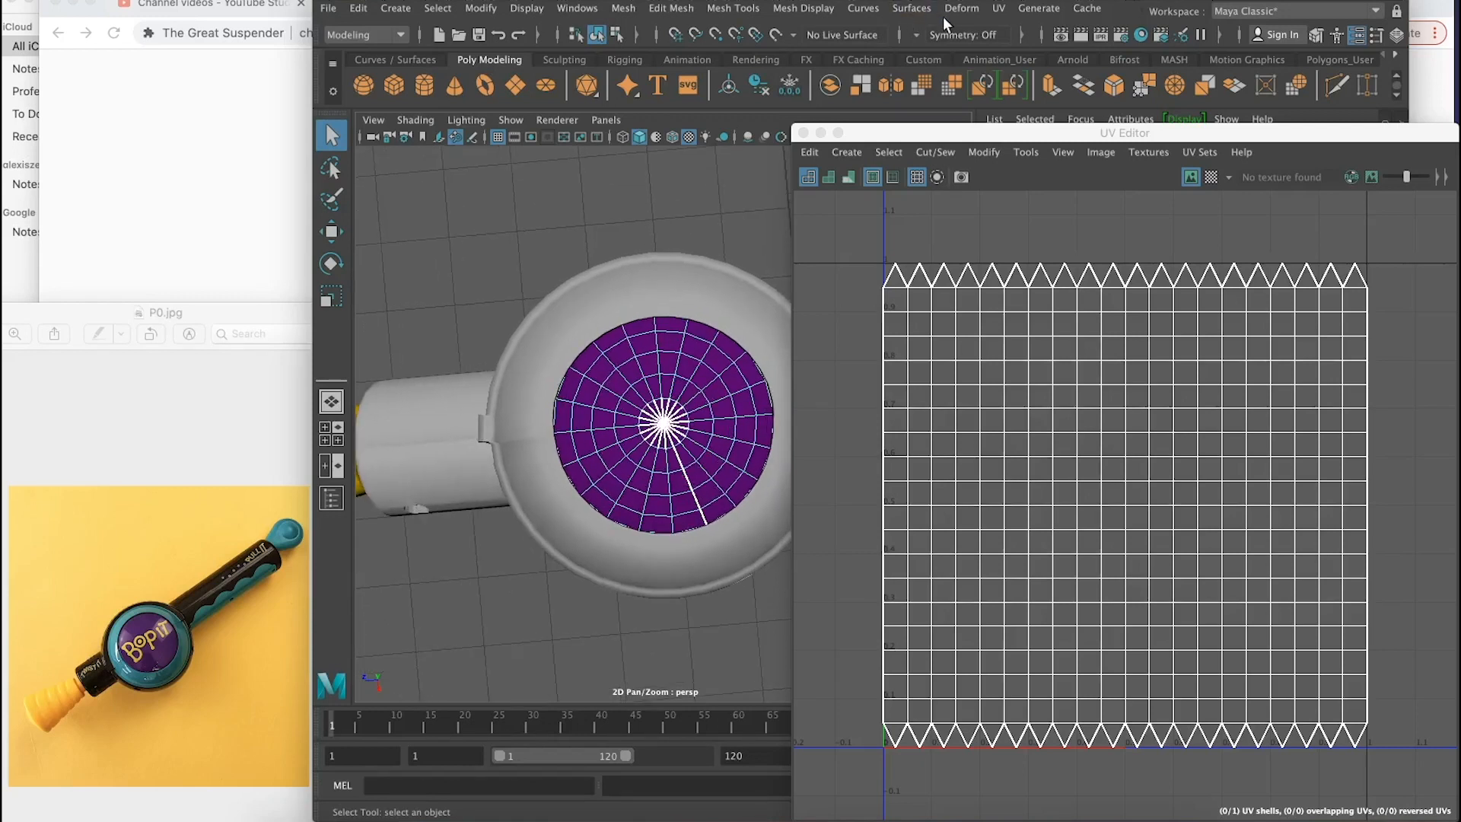
pyautogui.click(997, 9)
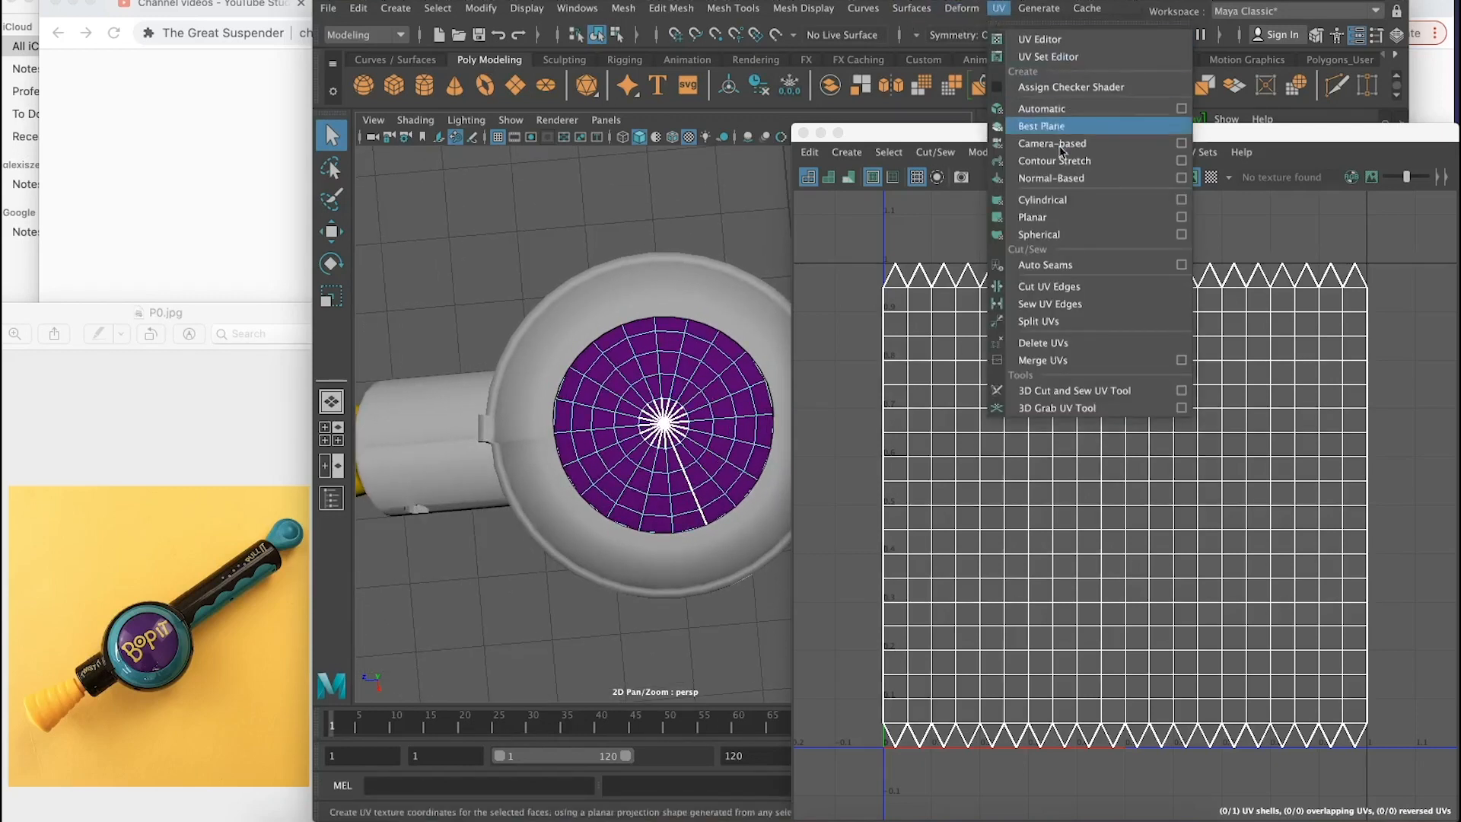
pyautogui.click(1181, 218)
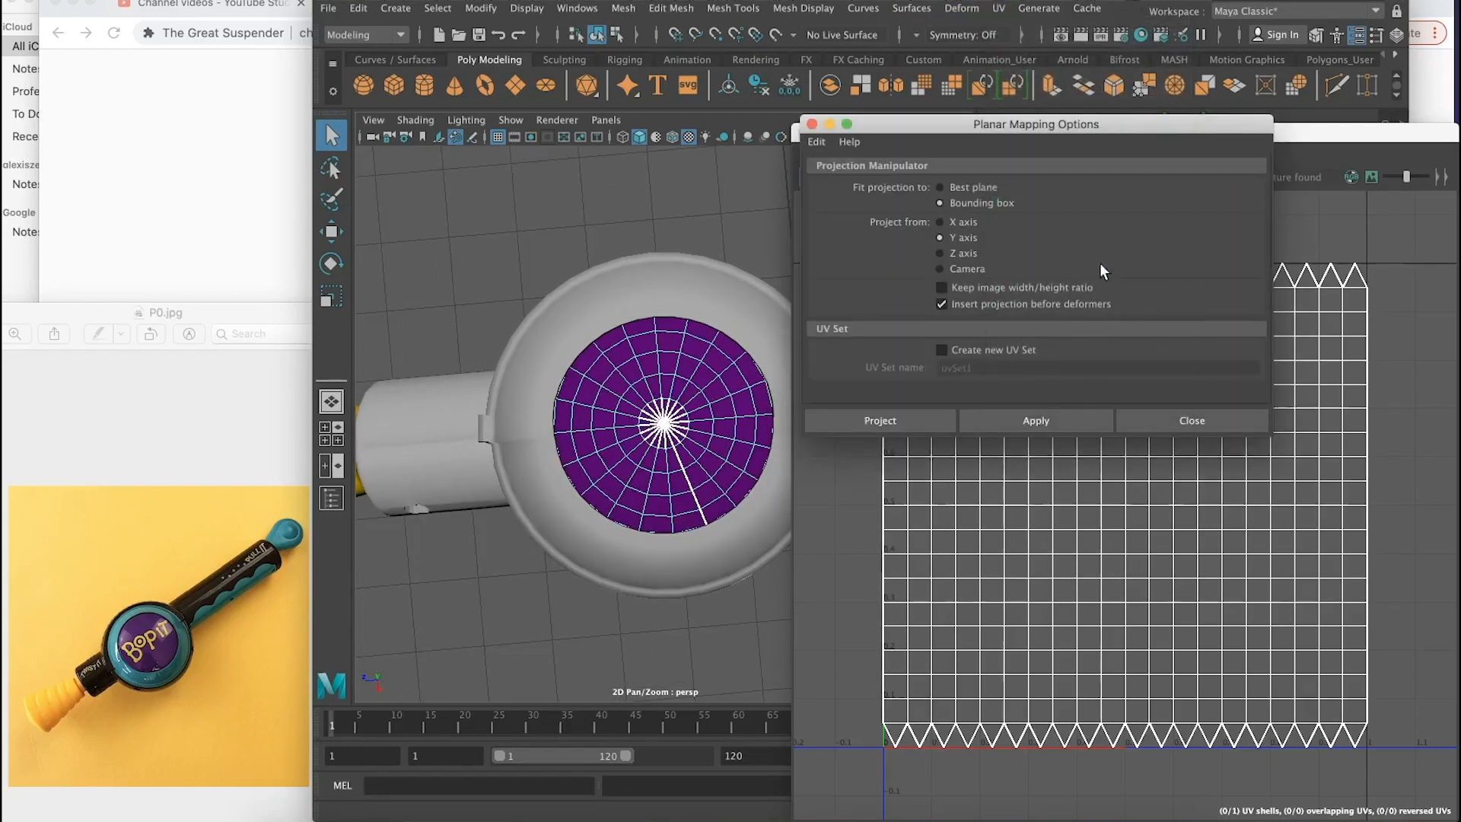
pyautogui.click(1025, 421)
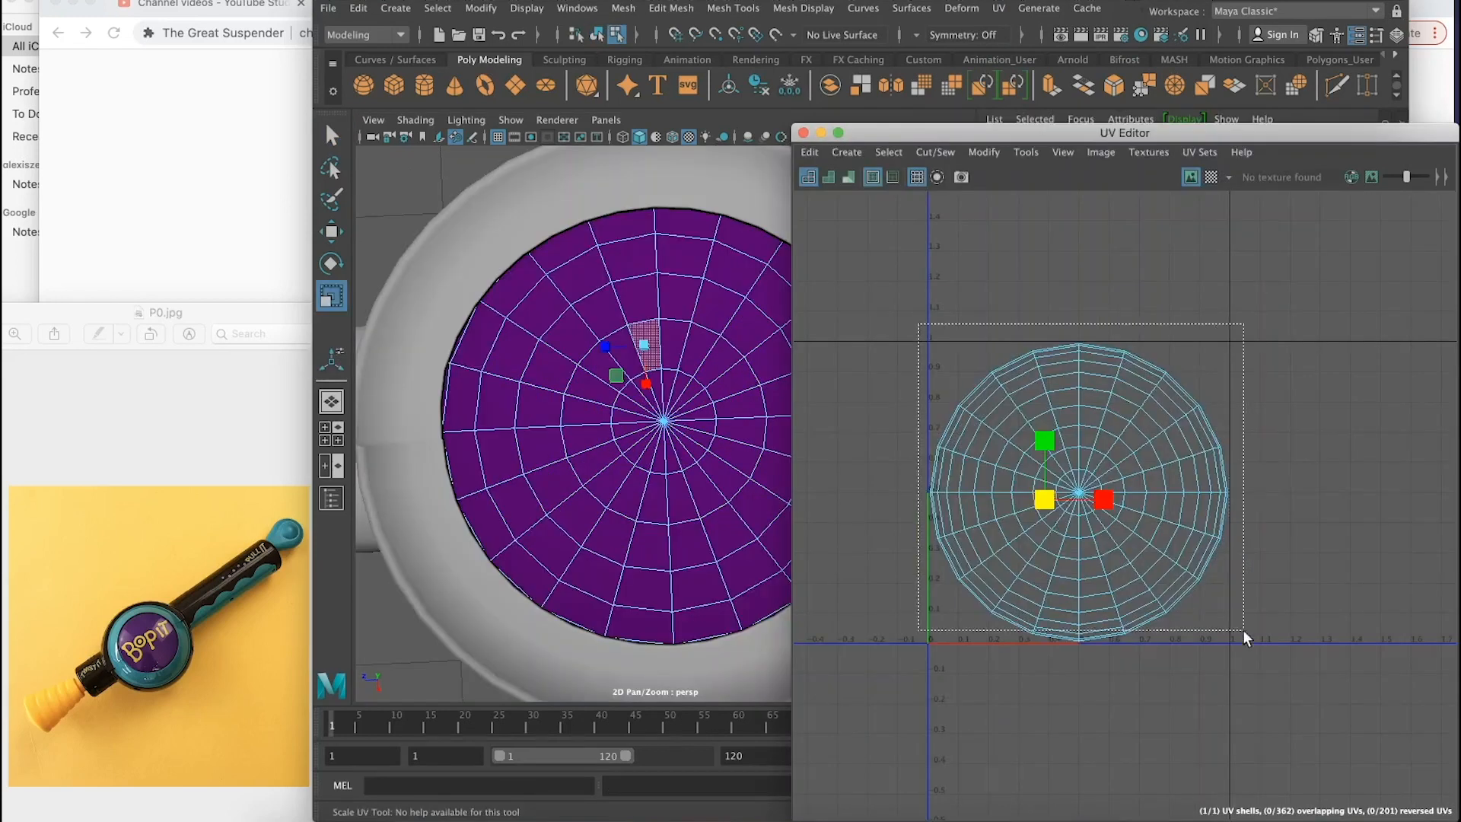
# Step: Rotate the button's entire UV shell slightly and check individual faces against their position in the layout
pyautogui.moveTo(1245, 638); pyautogui.dragTo(1246, 639)
pyautogui.press('e')
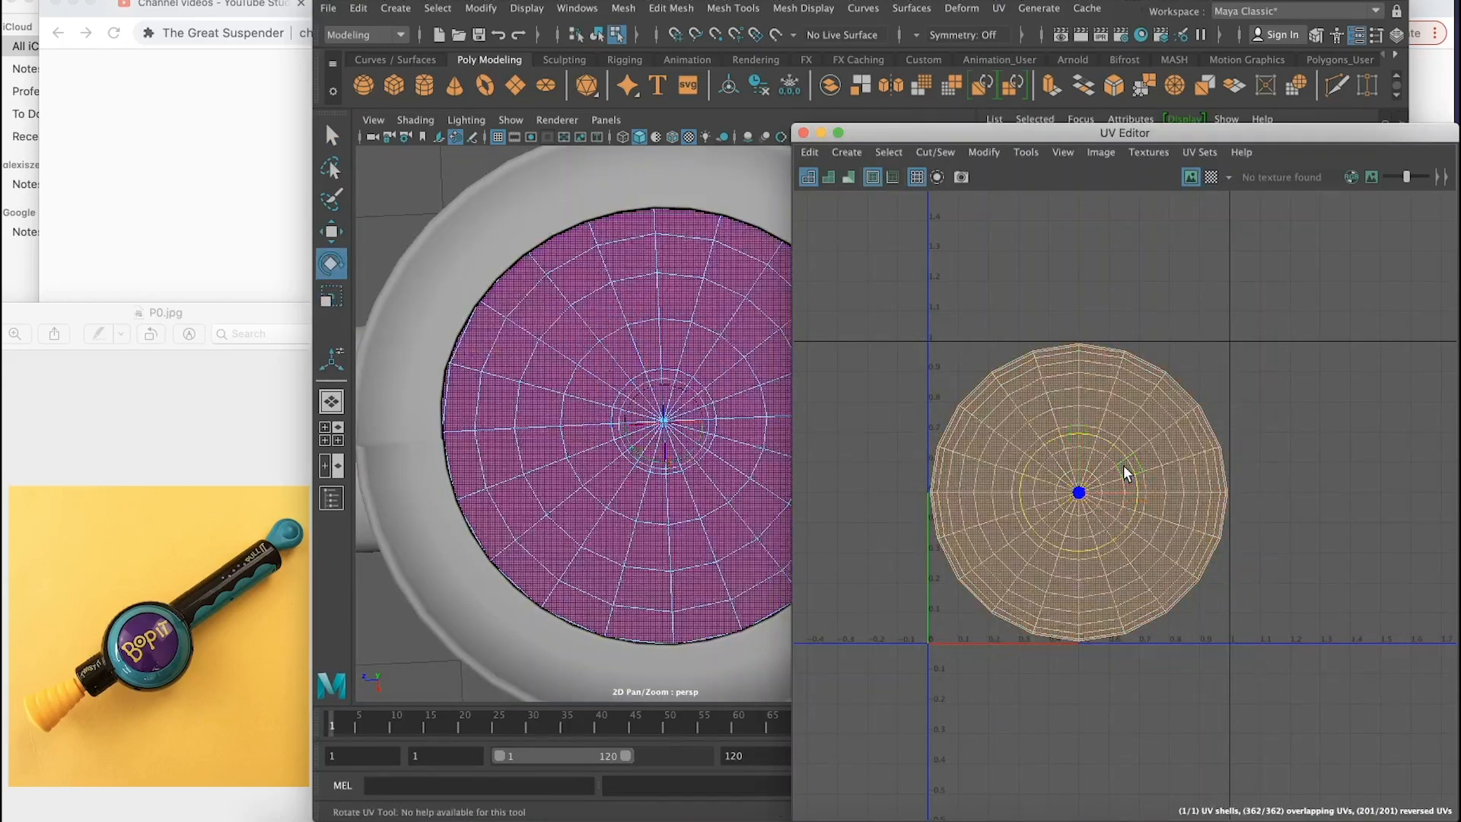
pyautogui.moveTo(1103, 448); pyautogui.dragTo(1123, 502)
pyautogui.moveTo(581, 364); pyautogui.dragTo(582, 415, button='right')
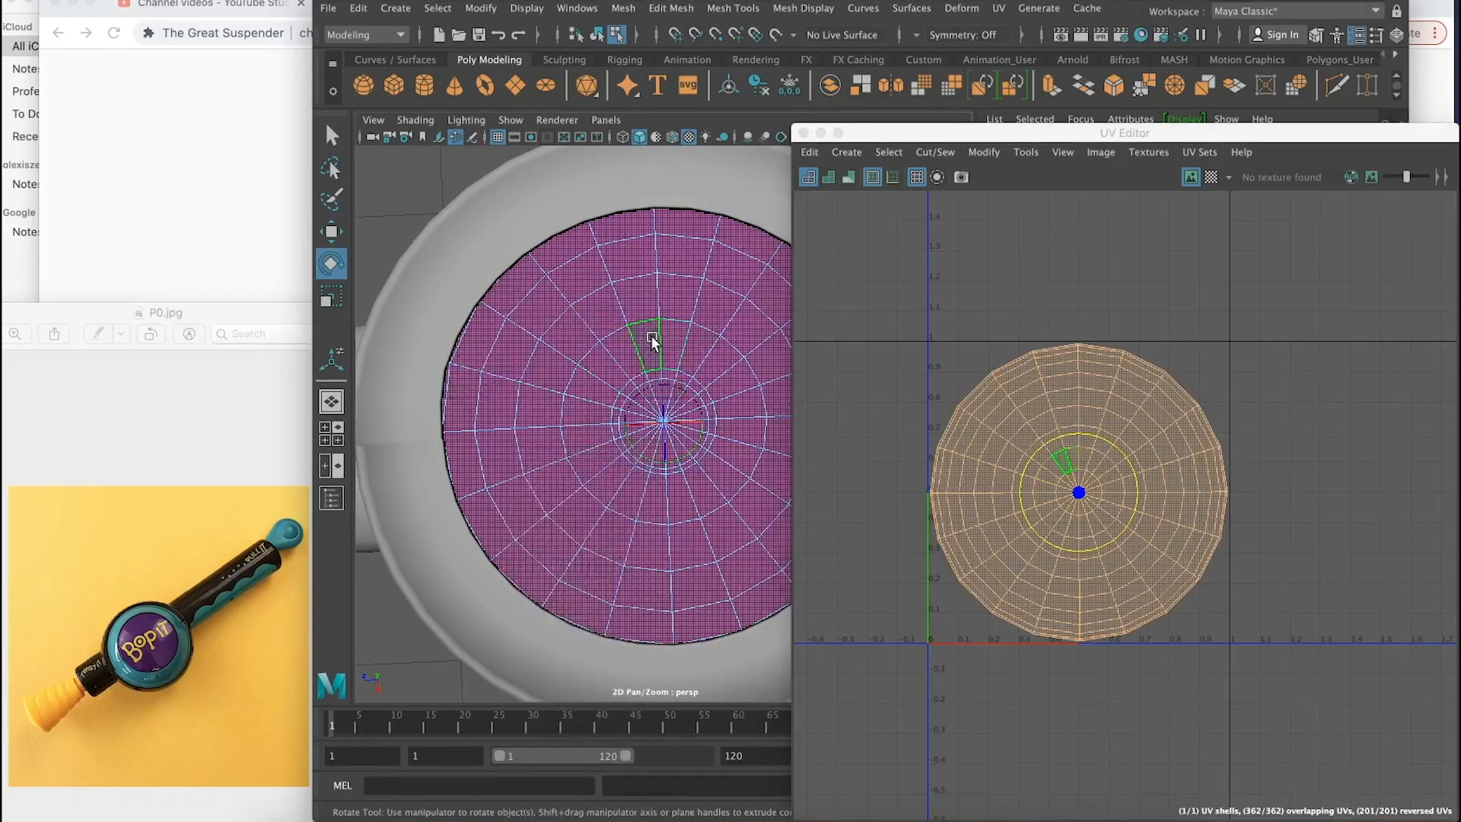
pyautogui.moveTo(1077, 487); pyautogui.dragTo(1072, 434, button='right')
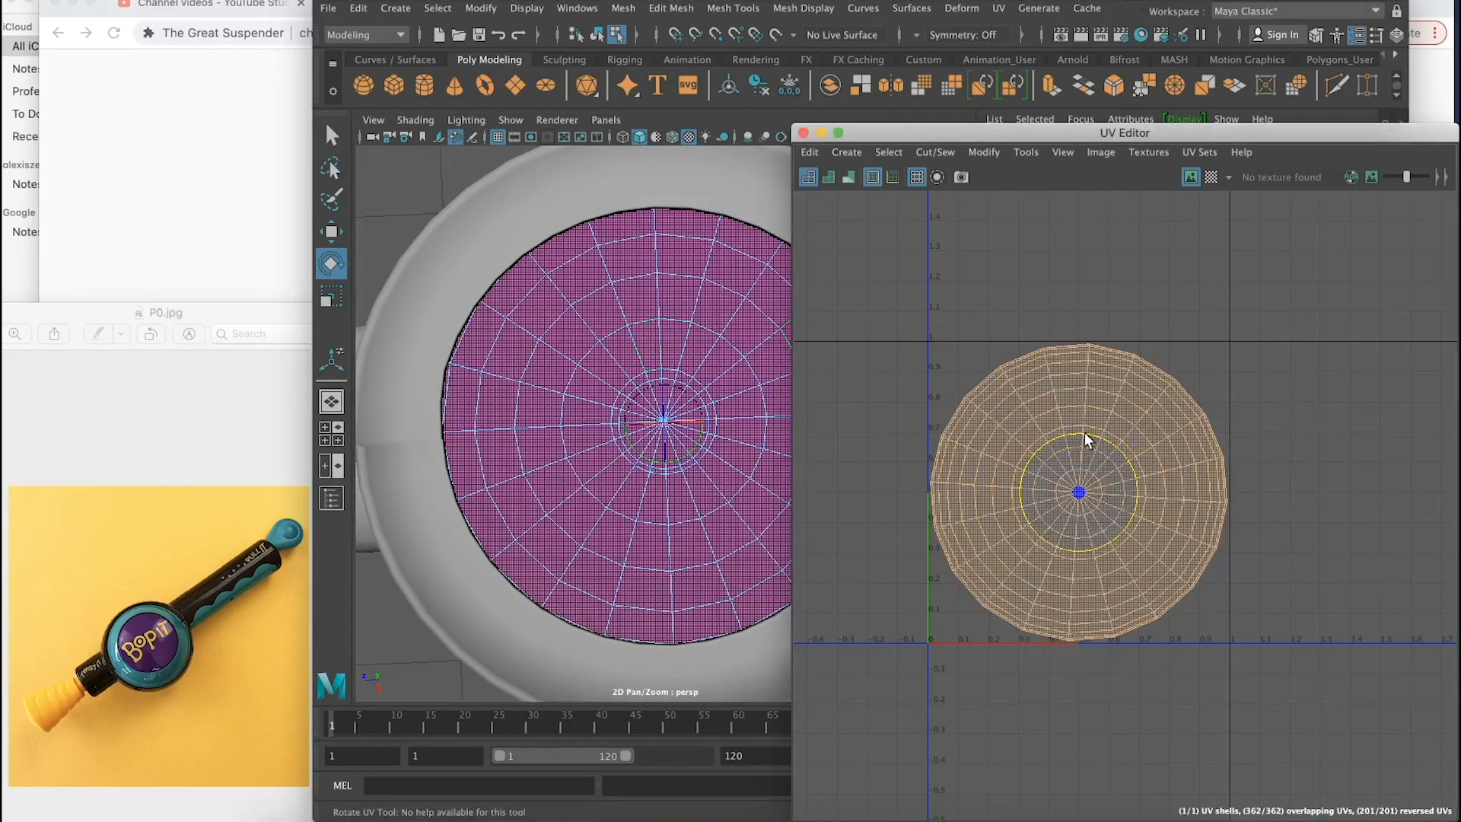
pyautogui.click(607, 369)
pyautogui.scroll(5, 632, 355)
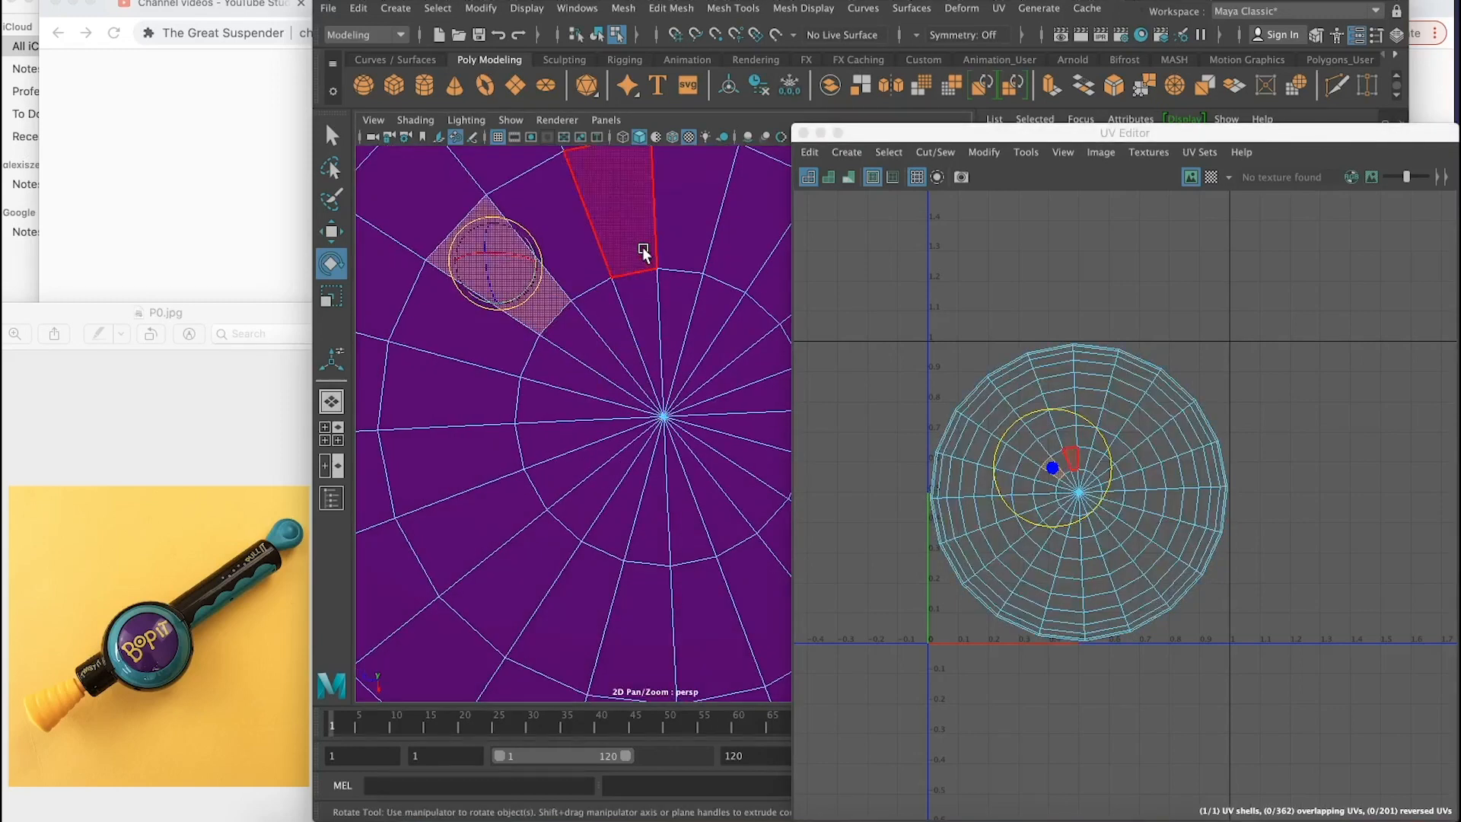
pyautogui.click(644, 246)
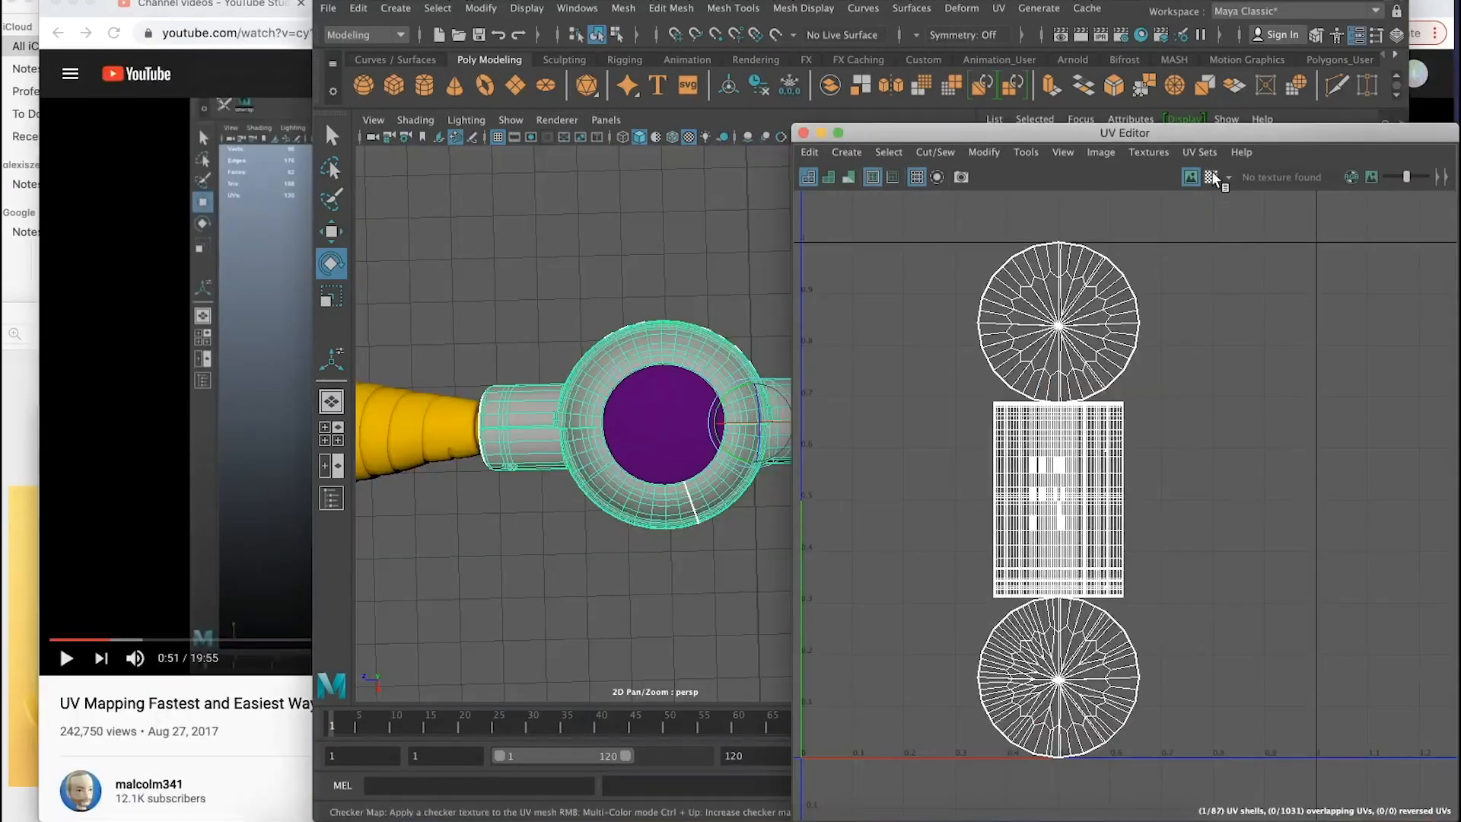
# Step: Turn on the checker map and apply a planar UV projection to the Bop It body
pyautogui.click(1211, 177)
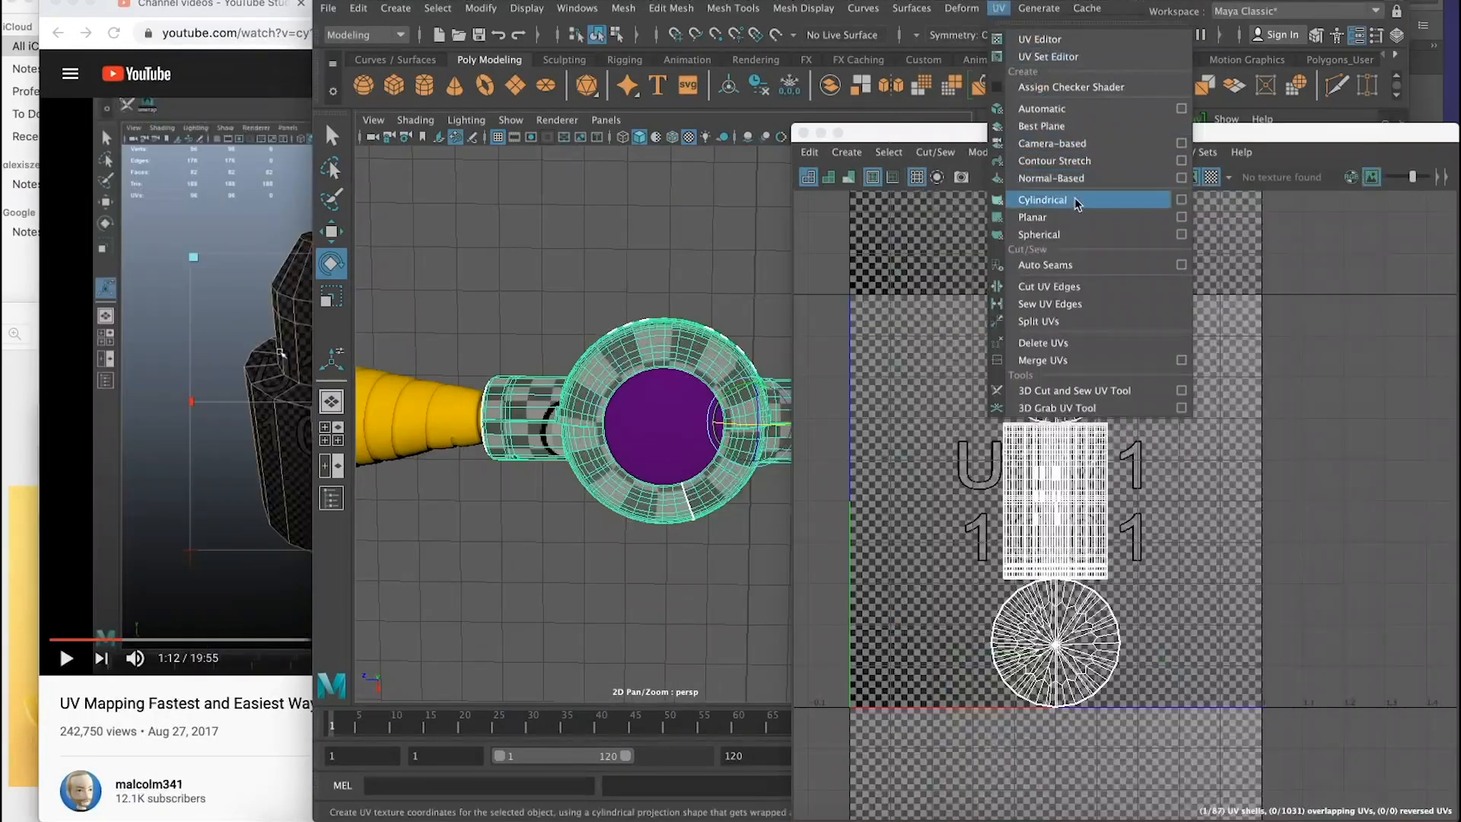
pyautogui.click(1077, 219)
pyautogui.scroll(-5, 687, 518)
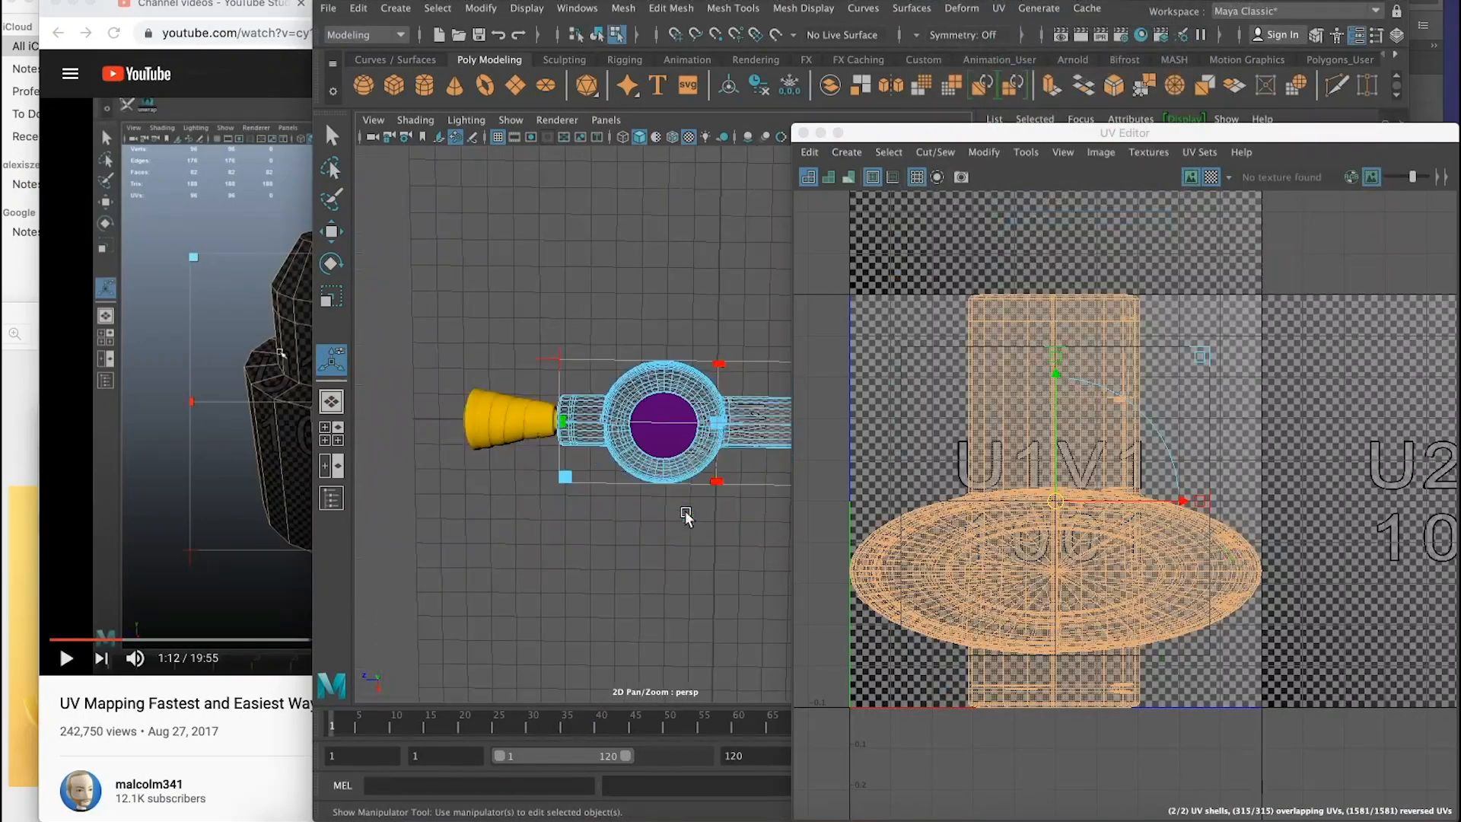
# Step: Narrow the body's UV shells to match the model's proportions and rotate them so the handle lies horizontally
pyautogui.press('e')
pyautogui.press('r')
pyautogui.moveTo(1117, 502); pyautogui.dragTo(1083, 500)
pyautogui.scroll(3, 995, 434)
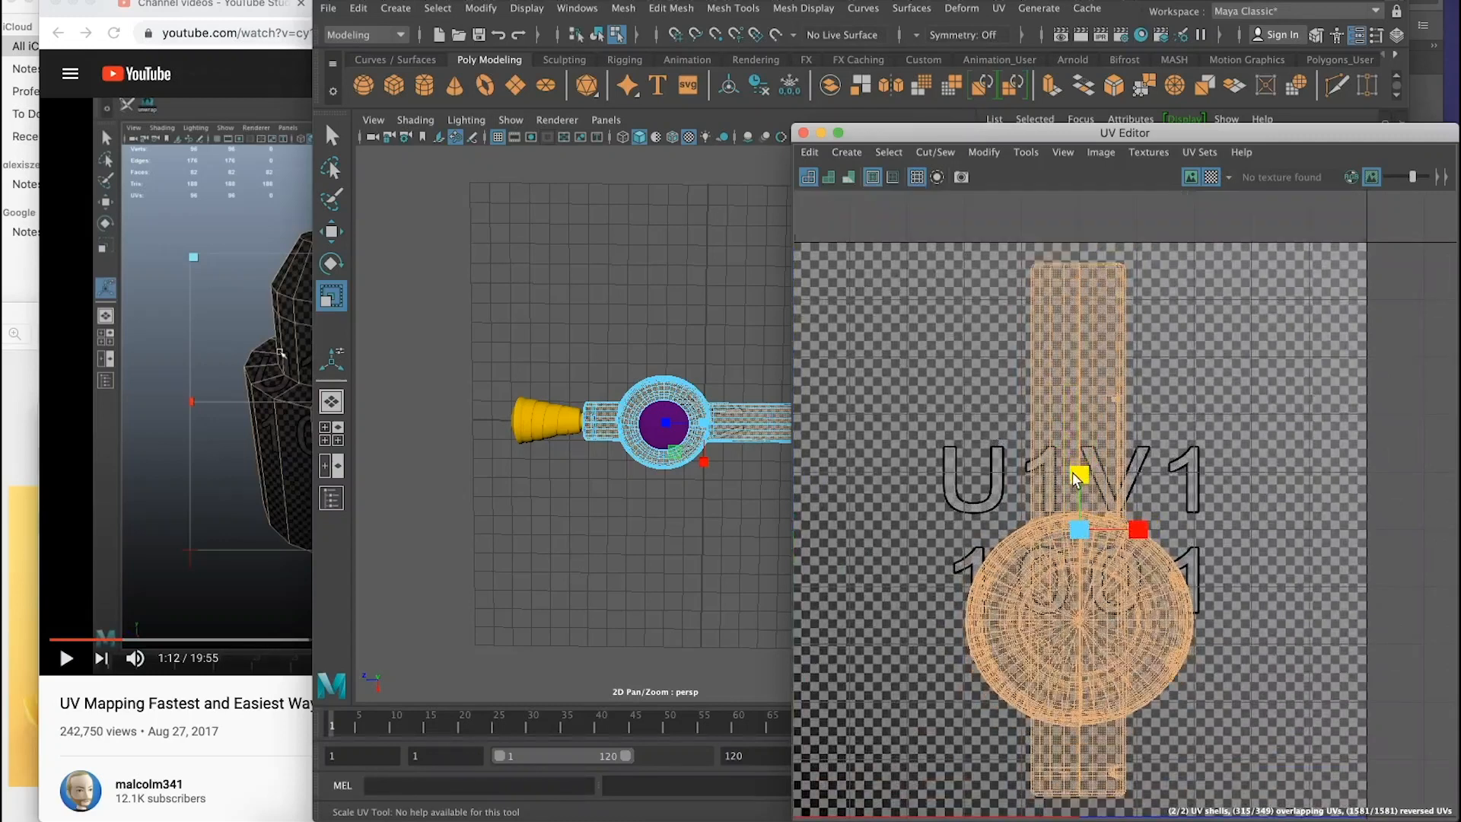
pyautogui.press('e')
pyautogui.moveTo(1134, 544); pyautogui.dragTo(1151, 581)
pyautogui.scroll(-3, 933, 547)
pyautogui.scroll(2, 932, 547)
pyautogui.click(576, 480)
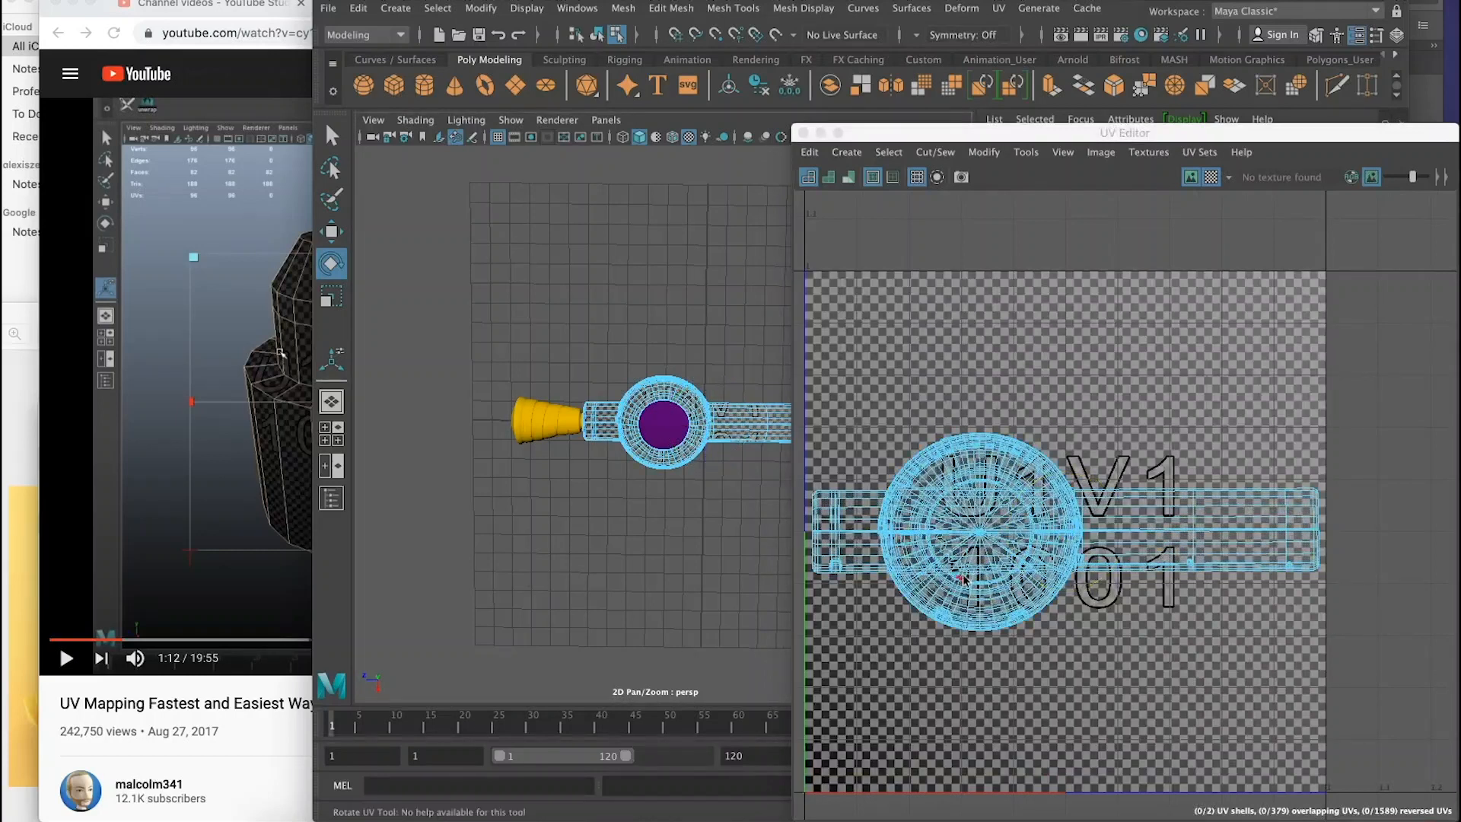
# Step: Cut and split the UV edges around a band of faces on the body's short handle section
pyautogui.scroll(3, 963, 572)
pyautogui.scroll(8, 614, 436)
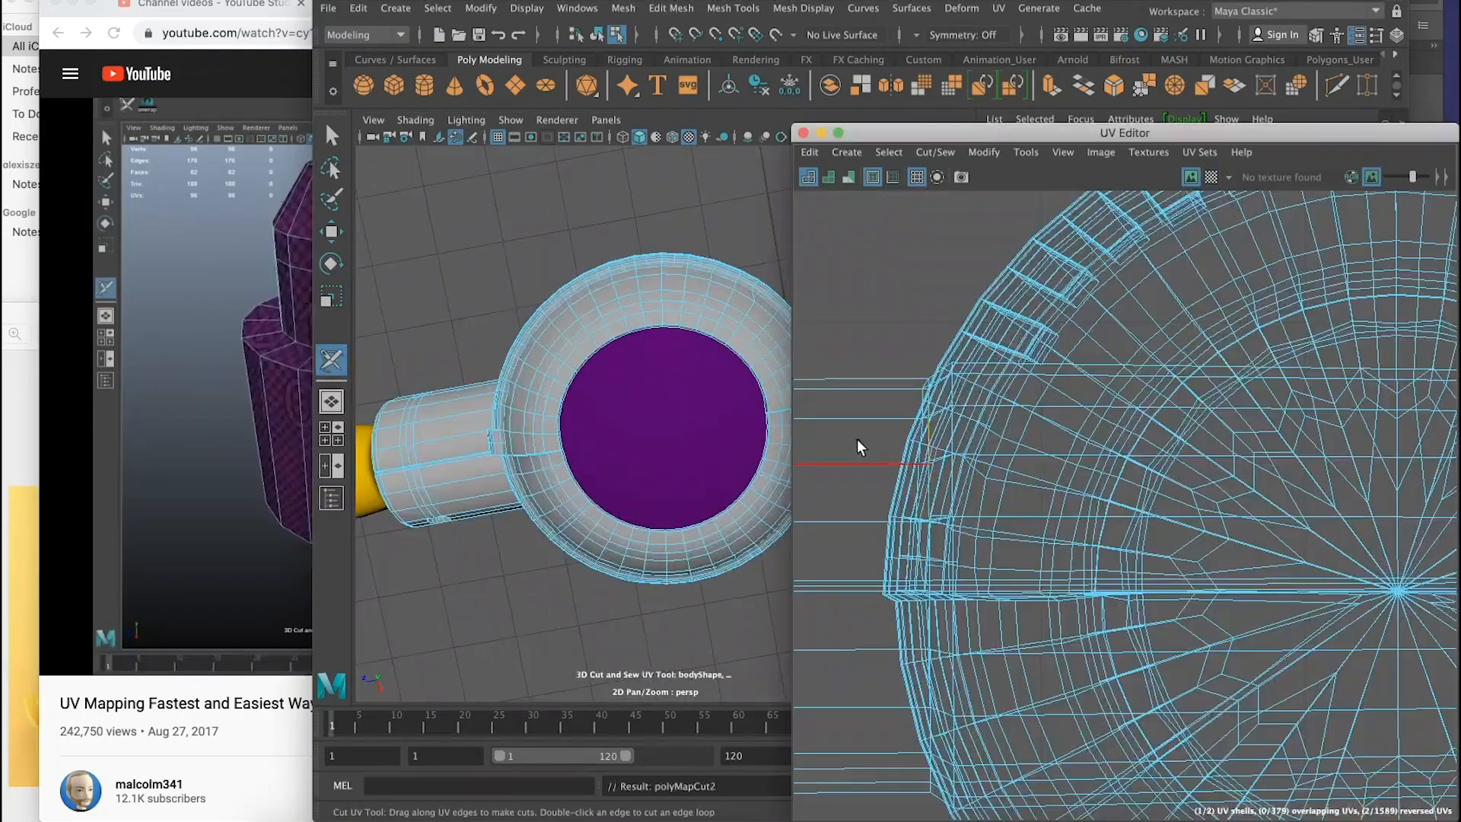
pyautogui.scroll(-3, 857, 439)
pyautogui.click(436, 418)
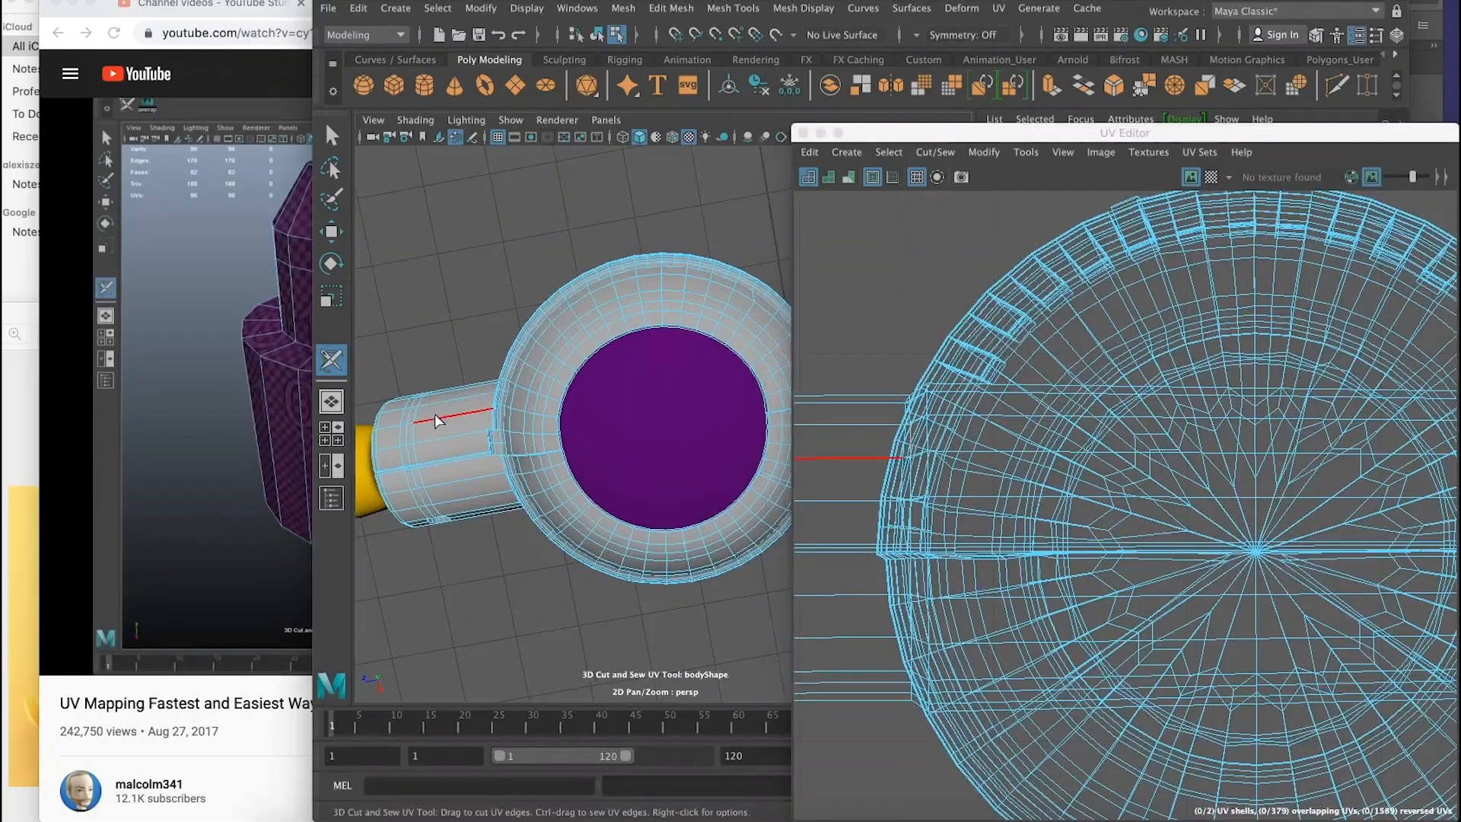
pyautogui.scroll(8, 430, 462)
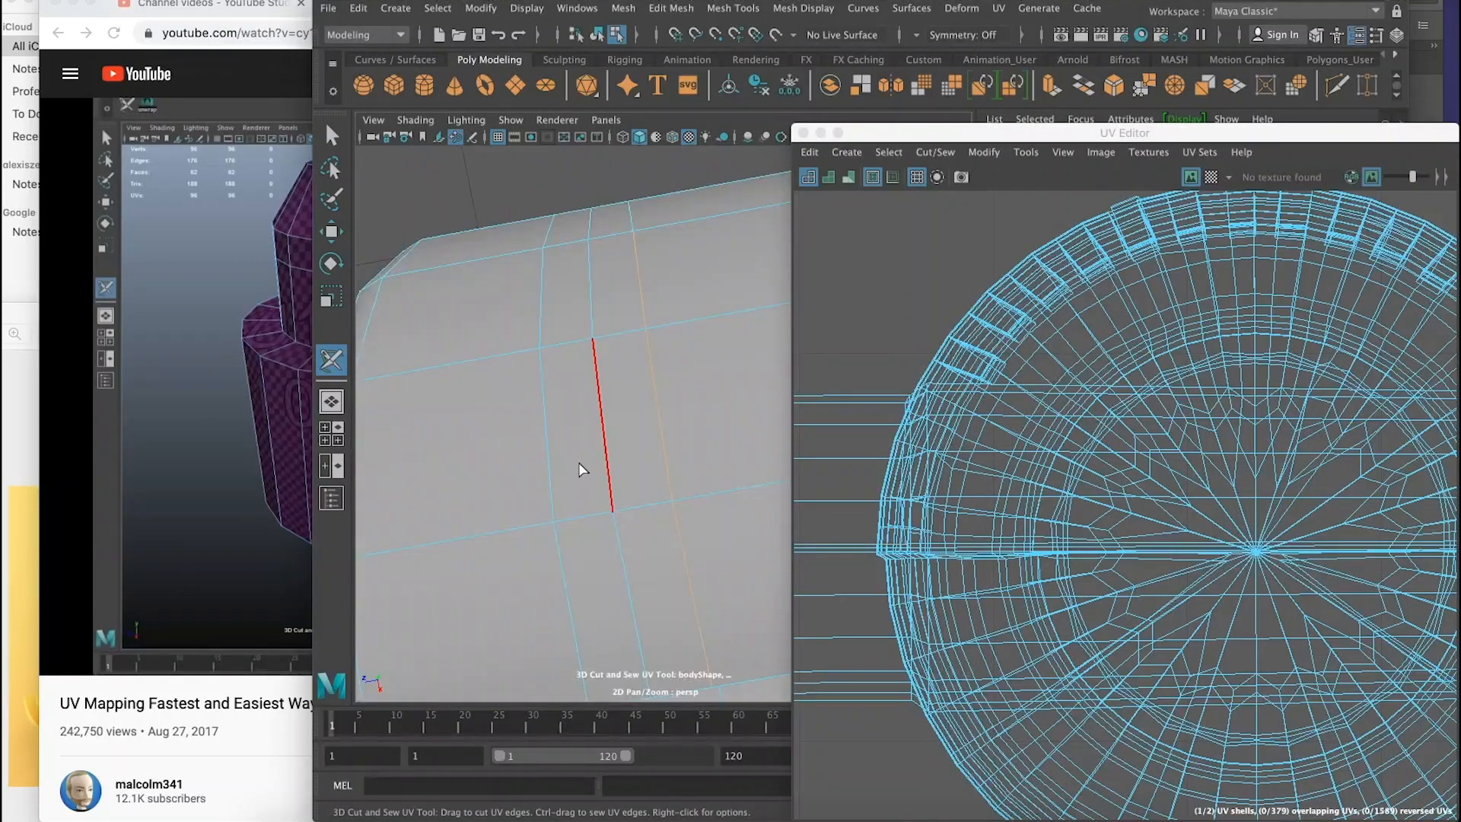
pyautogui.scroll(-6, 502, 442)
pyautogui.click(21, 563)
pyautogui.click(513, 322)
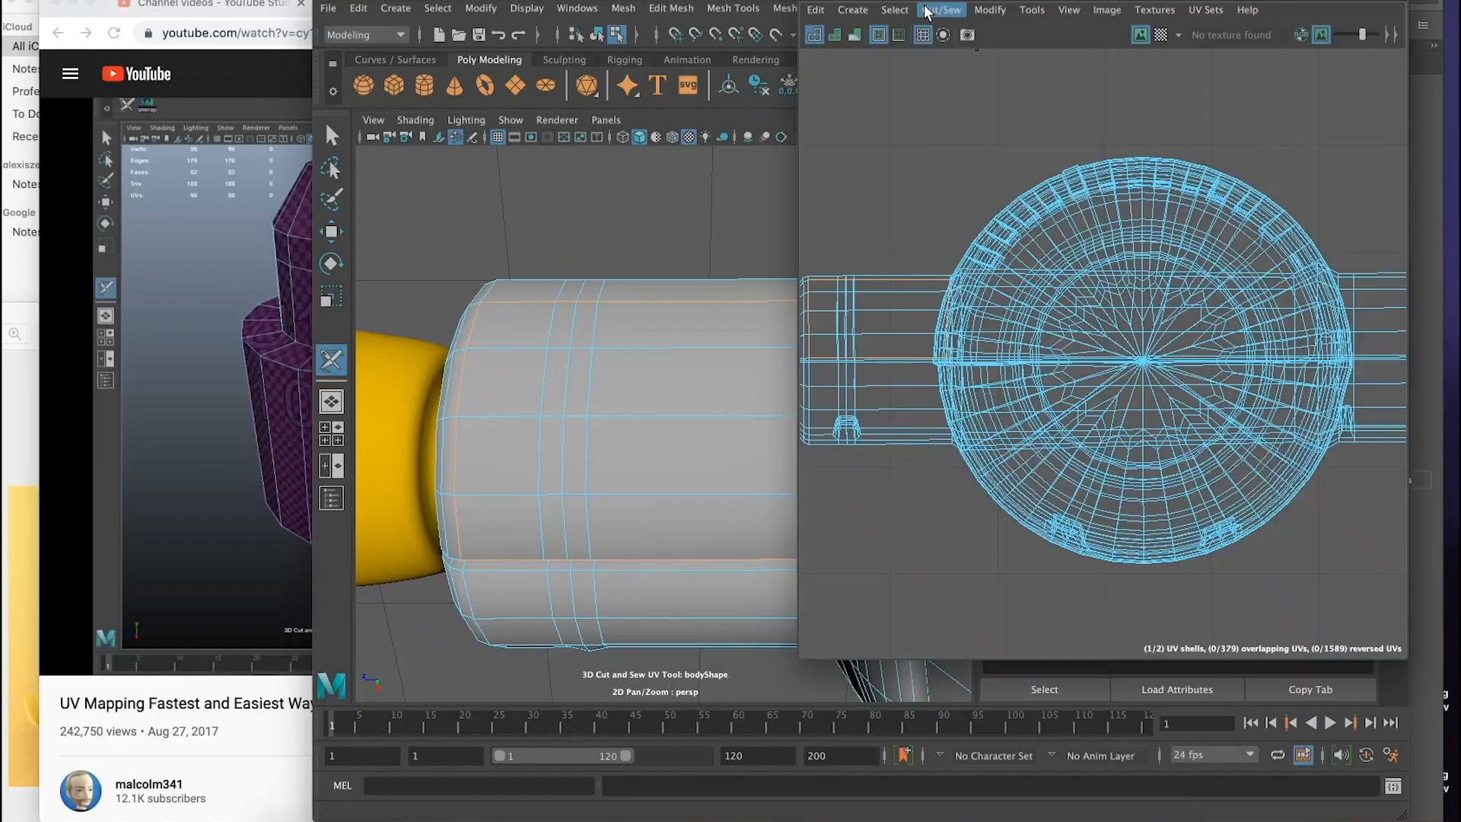
pyautogui.click(926, 10)
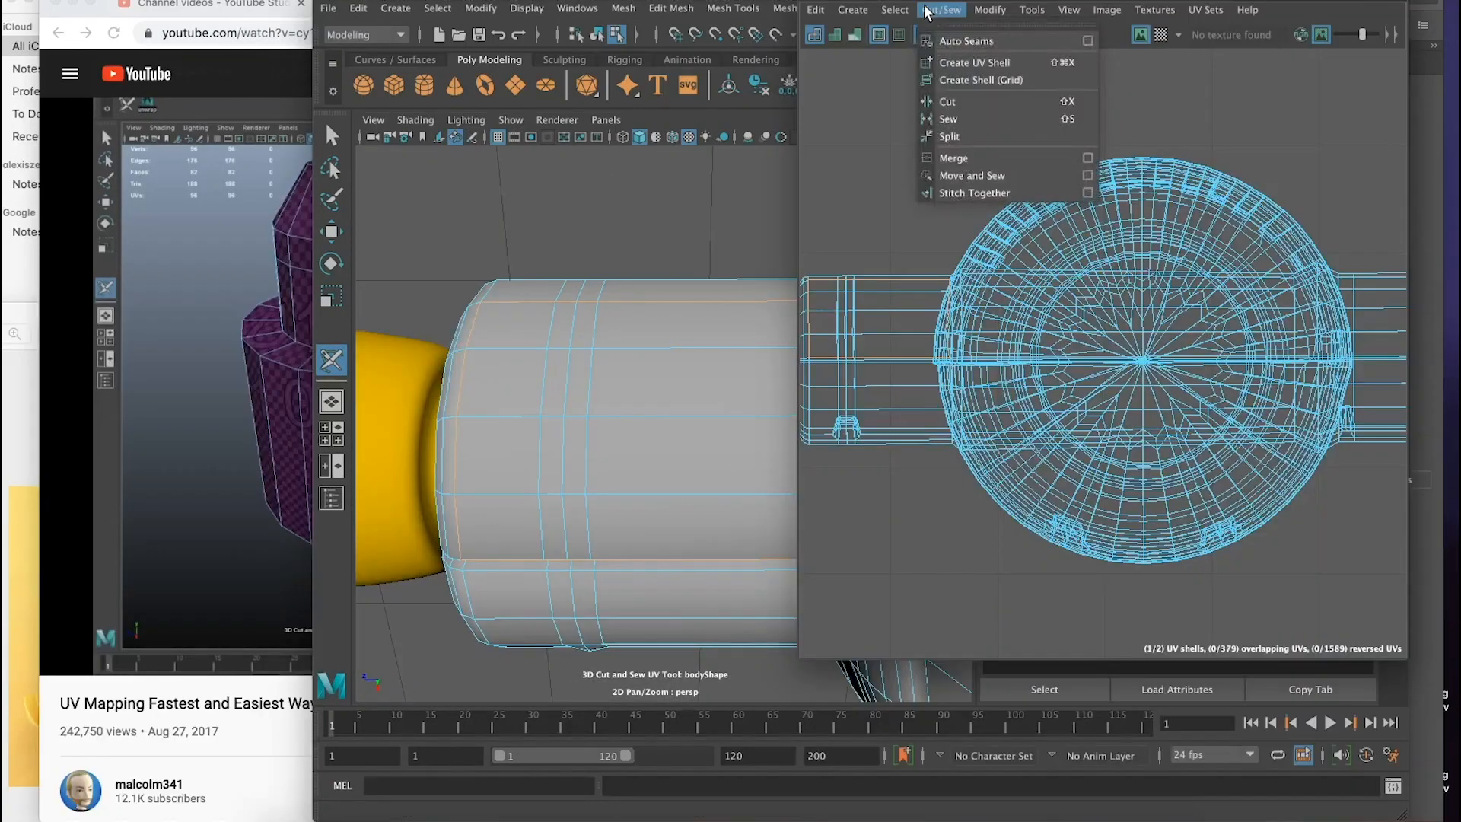
pyautogui.click(951, 137)
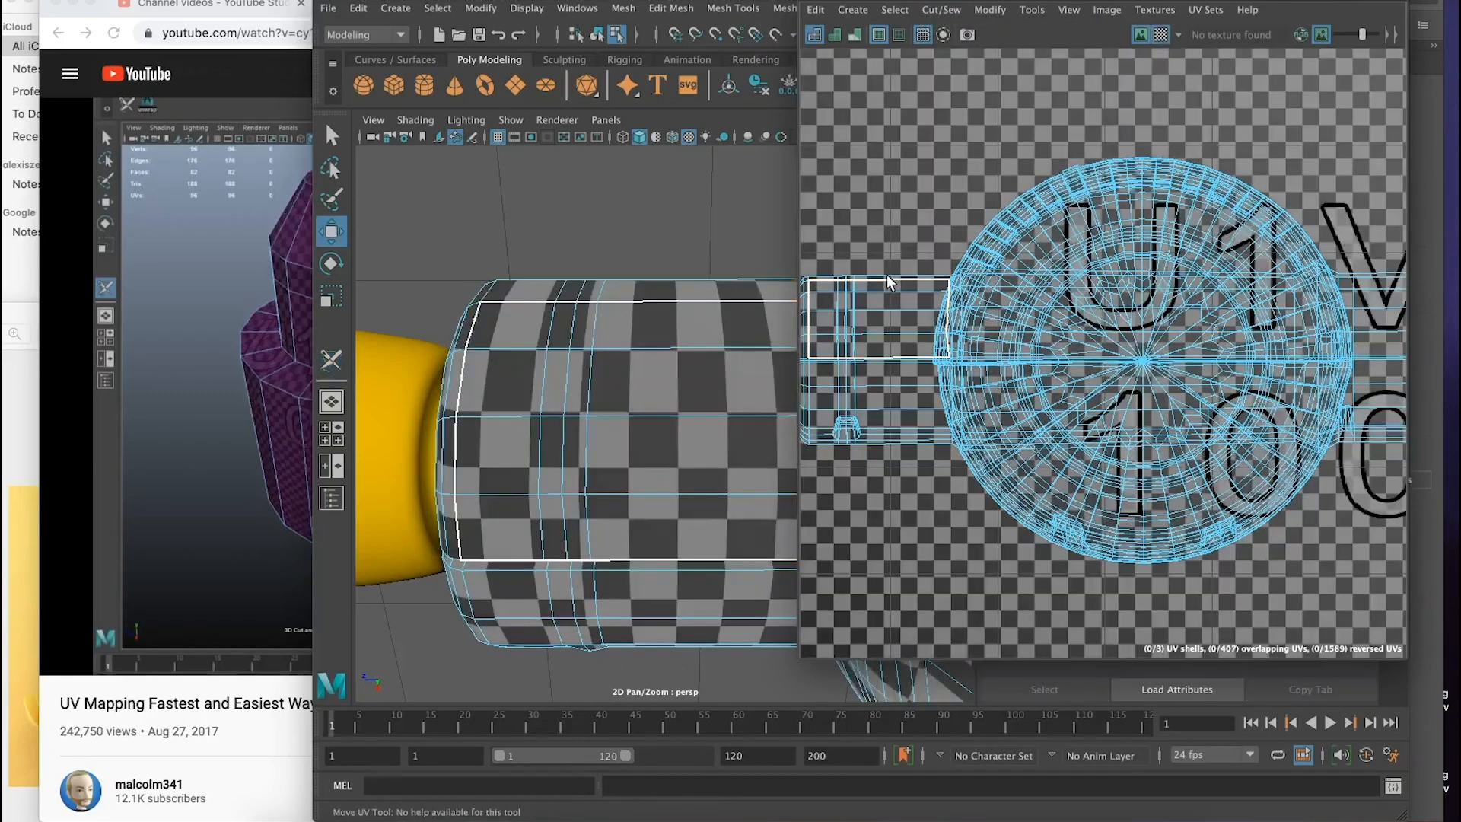
# Step: Select the separated faces of the short handle section and move their UV shell up, clear of the body layout
pyautogui.press('w')
pyautogui.click(824, 226)
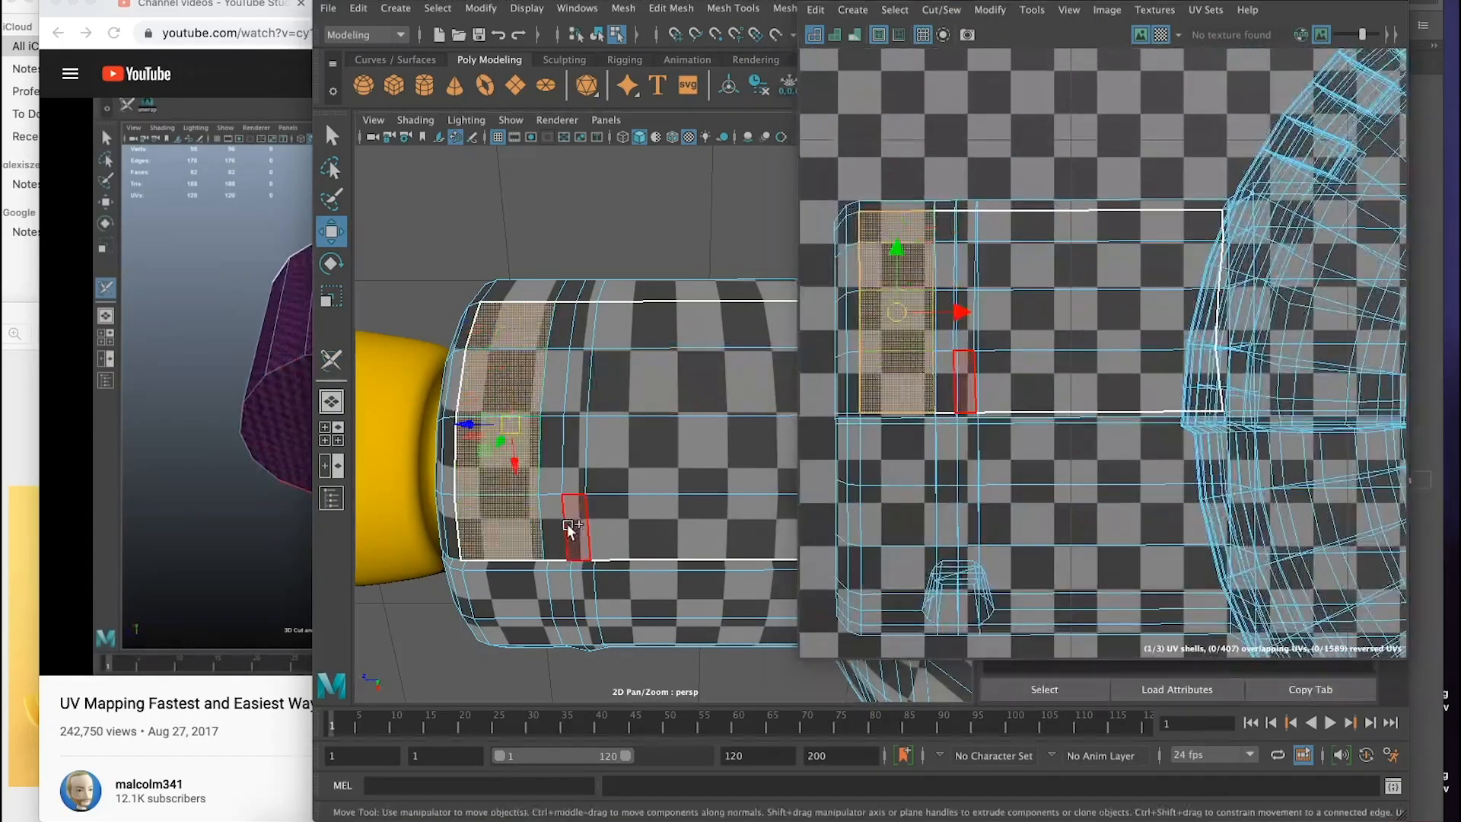
pyautogui.keyDown('shift'); pyautogui.click(573, 349); pyautogui.keyUp('shift')
pyautogui.keyDown('shift'); pyautogui.moveTo(572, 348); pyautogui.dragTo(791, 352); pyautogui.keyUp('shift')
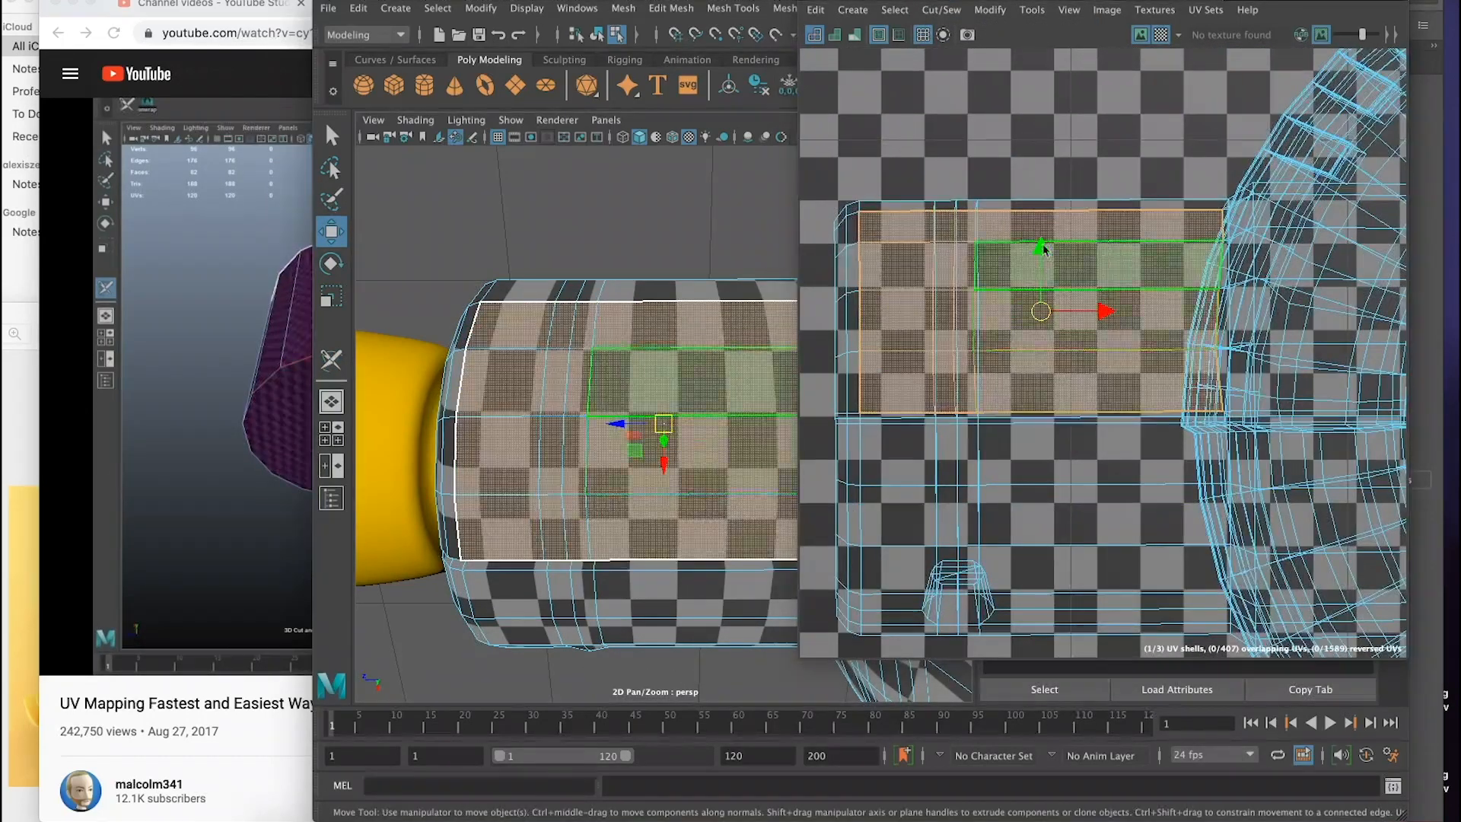
pyautogui.moveTo(1043, 261); pyautogui.dragTo(1043, 81)
pyautogui.scroll(-4, 1180, 342)
# Step: Cut the UV edges along the length and around both ends of the long handle section
pyautogui.click(636, 424)
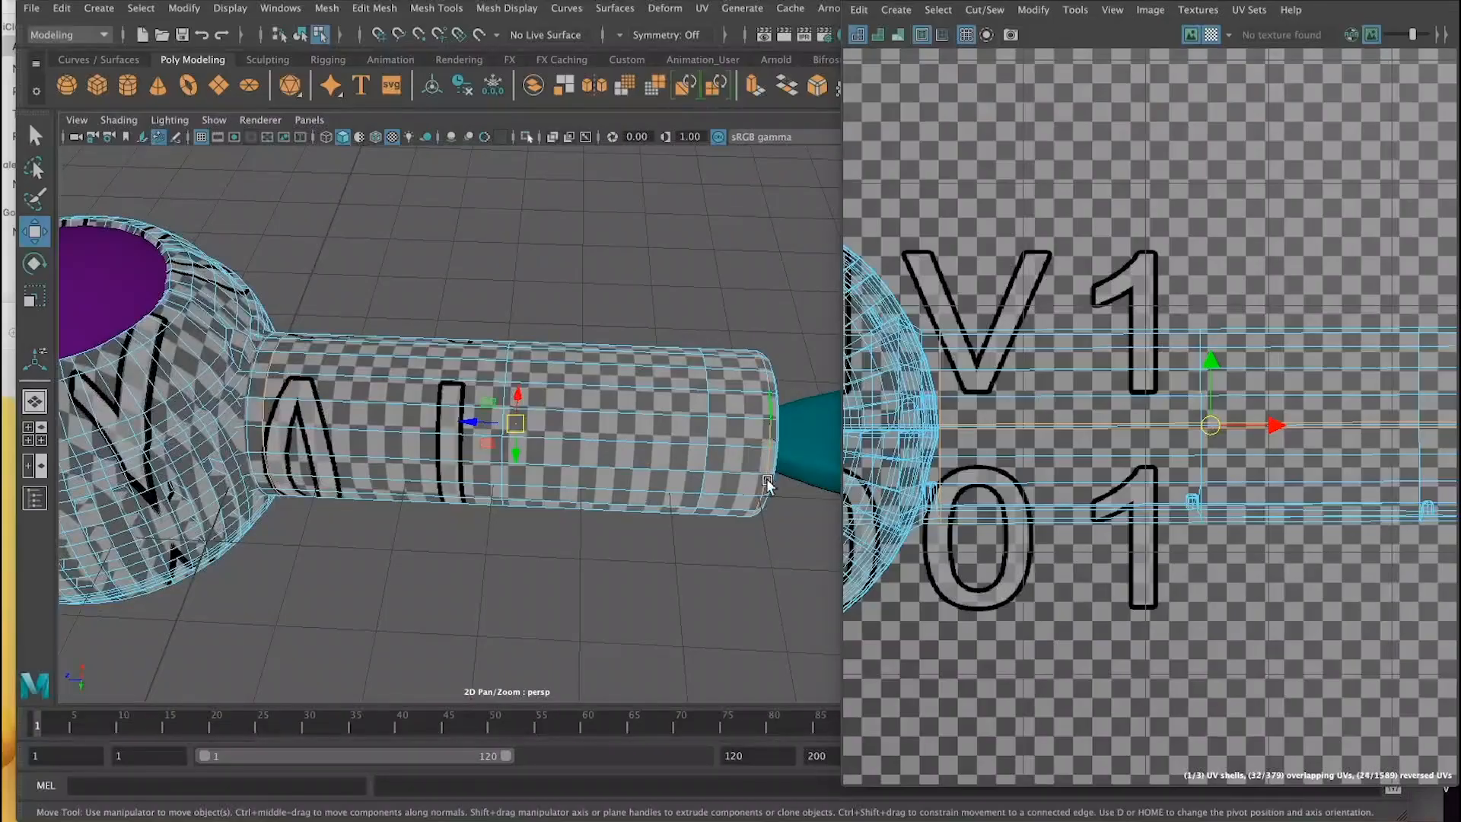
pyautogui.keyDown('alt'); pyautogui.moveTo(767, 485); pyautogui.dragTo(810, 397); pyautogui.keyUp('alt')
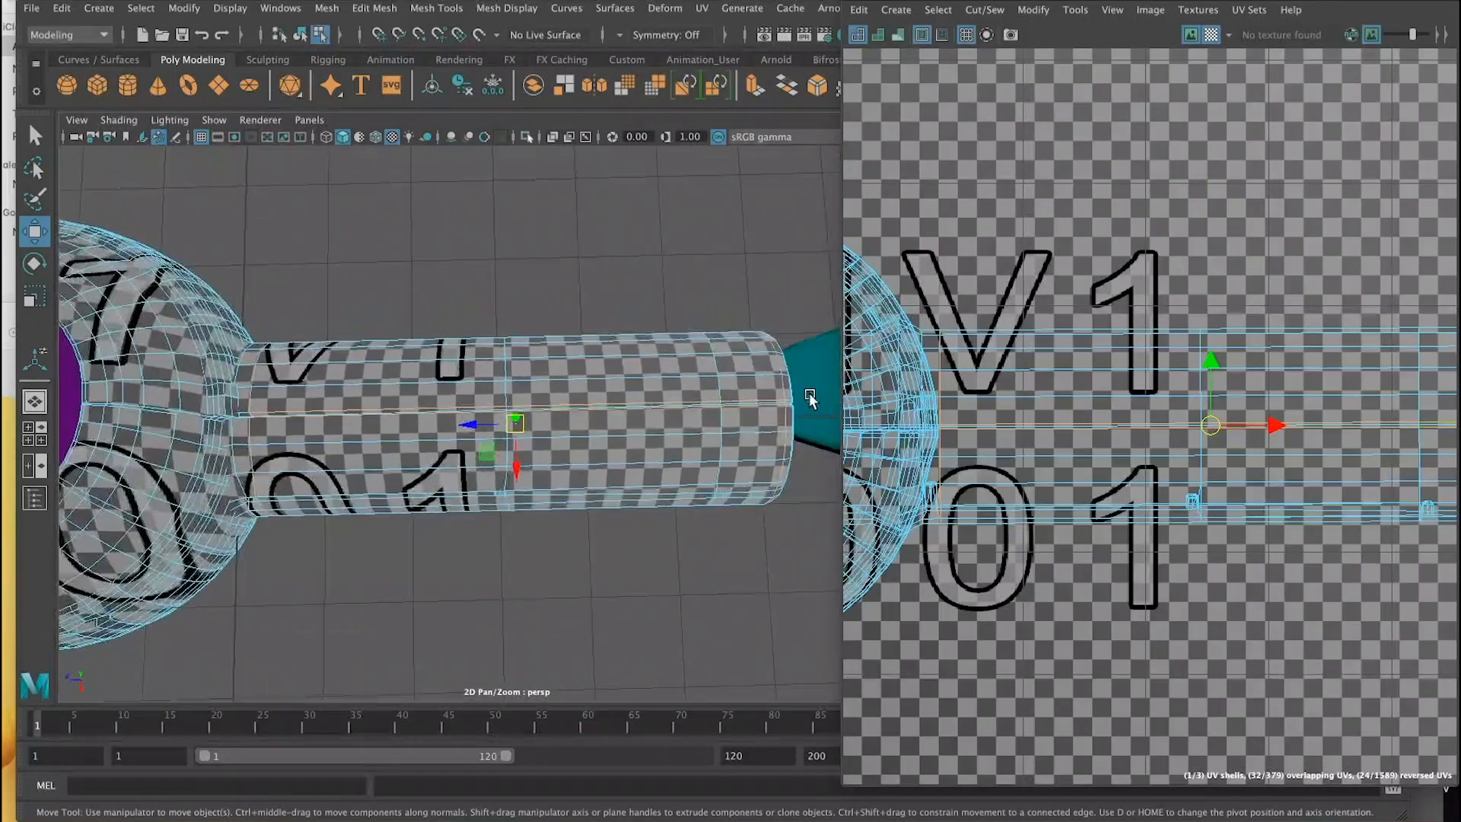
pyautogui.keyDown('shift'); pyautogui.moveTo(1029, 402); pyautogui.dragTo(1010, 434, button='right'); pyautogui.keyUp('shift')
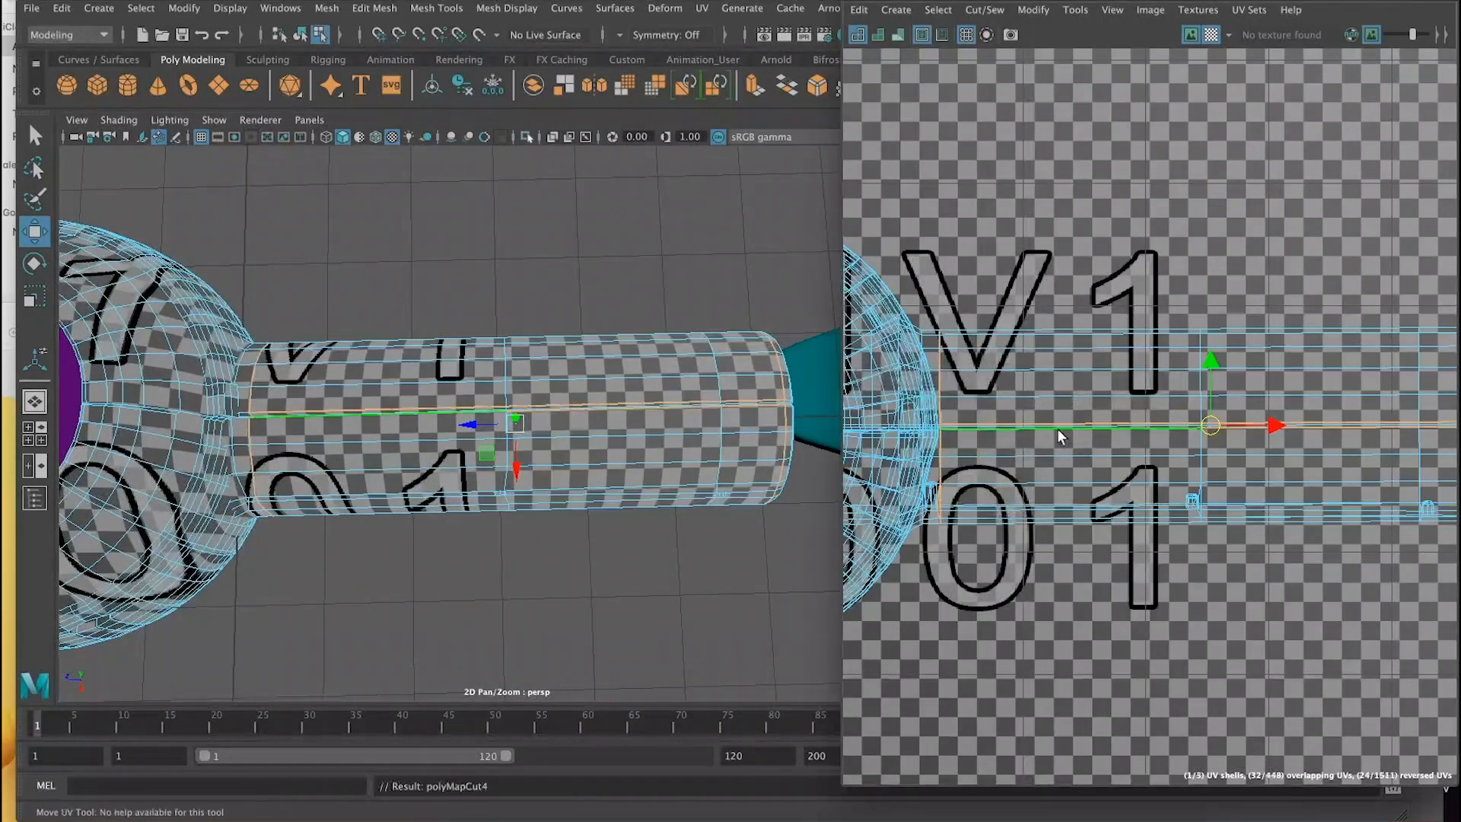
# Step: Unfold the long handle section's UVs and scale the resulting shell down
pyautogui.rightClick(1219, 335)
pyautogui.click(1269, 338)
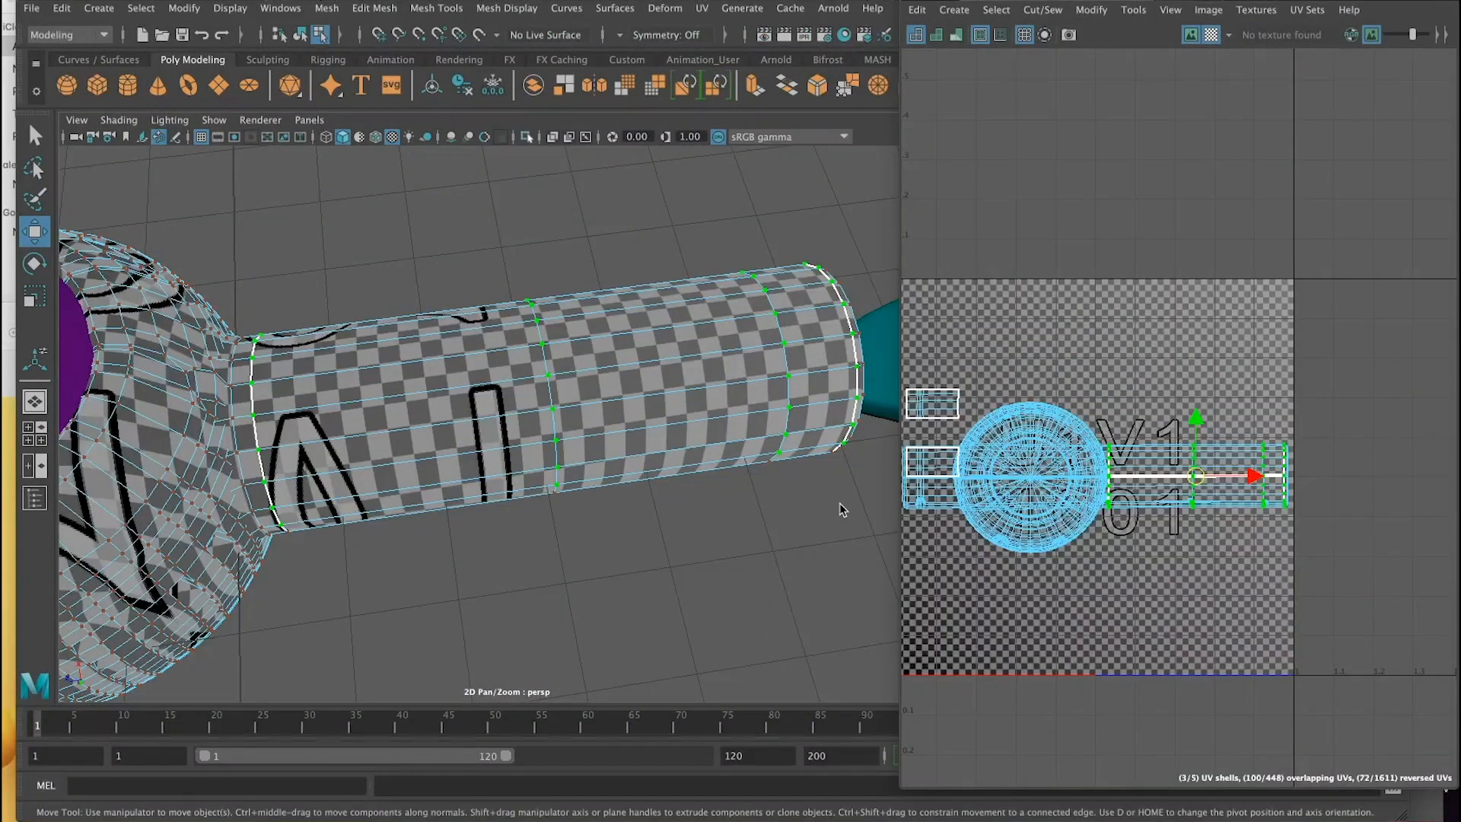
pyautogui.keyDown('alt'); pyautogui.moveTo(842, 509); pyautogui.dragTo(761, 456); pyautogui.keyUp('alt')
pyautogui.keyDown('shift'); pyautogui.moveTo(1126, 418); pyautogui.dragTo(1196, 424, button='right'); pyautogui.keyUp('shift')
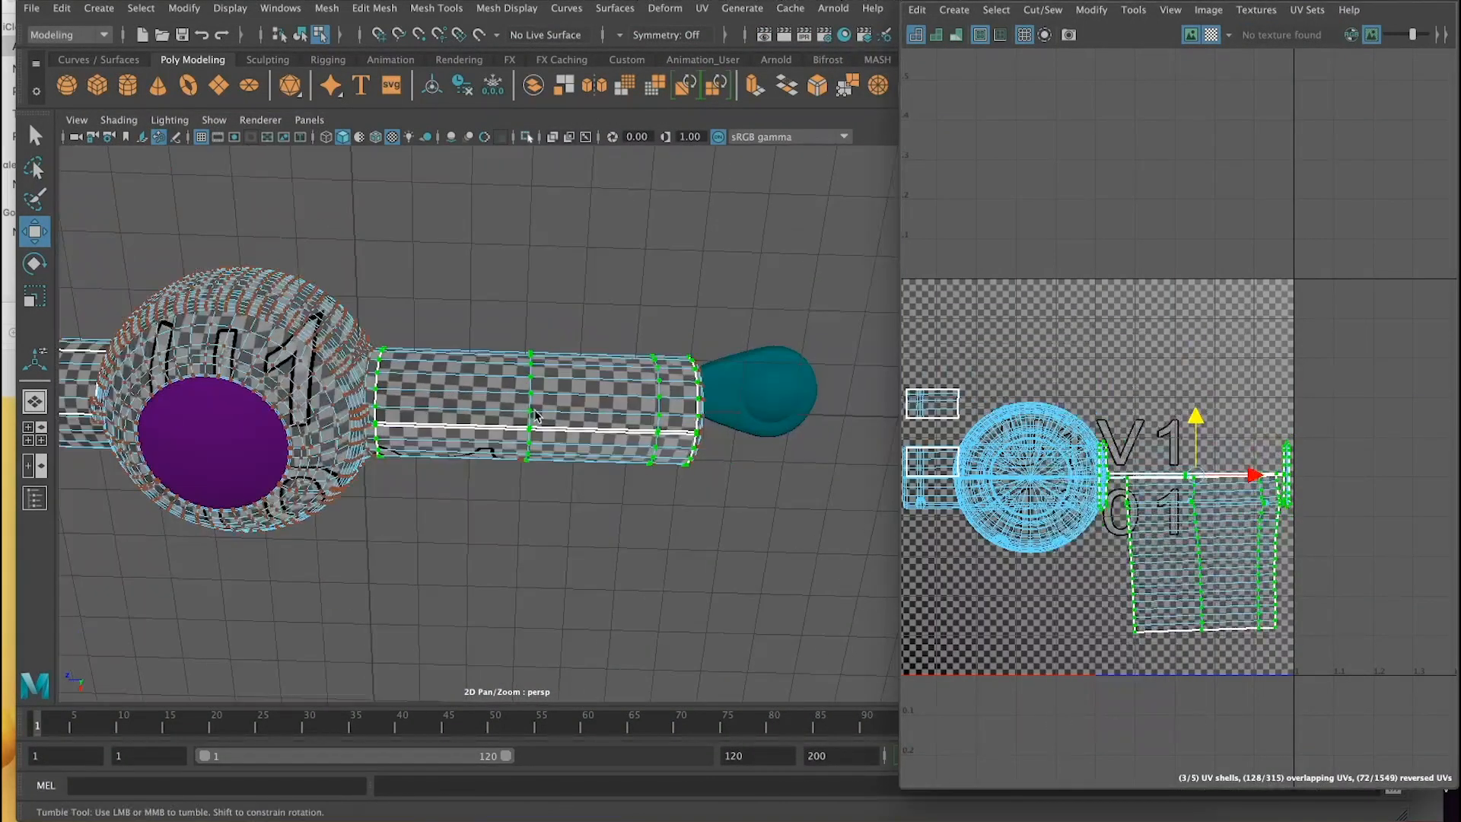
pyautogui.click(1188, 578)
pyautogui.scroll(3, 1106, 456)
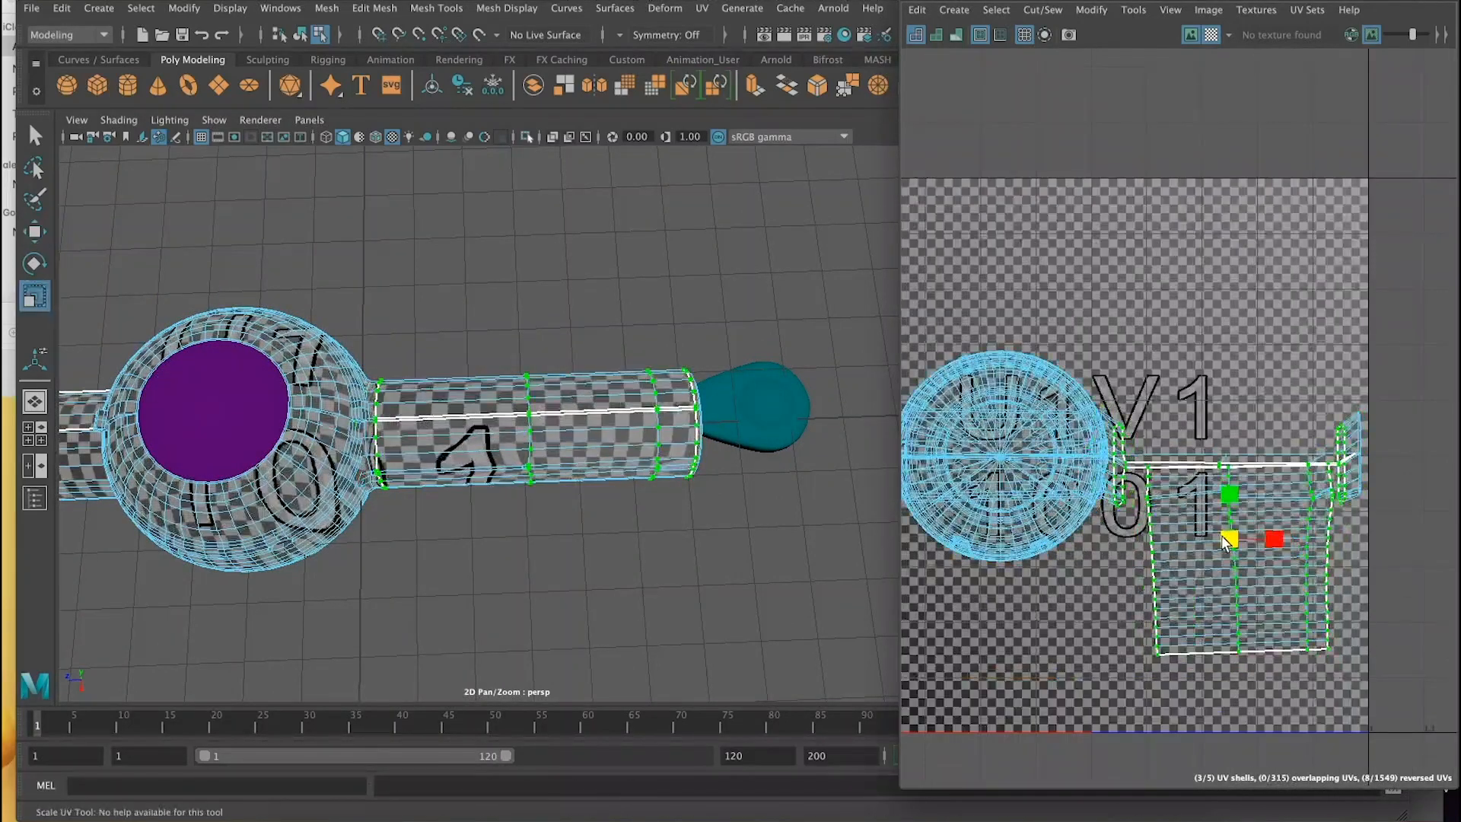
pyautogui.click(1174, 475)
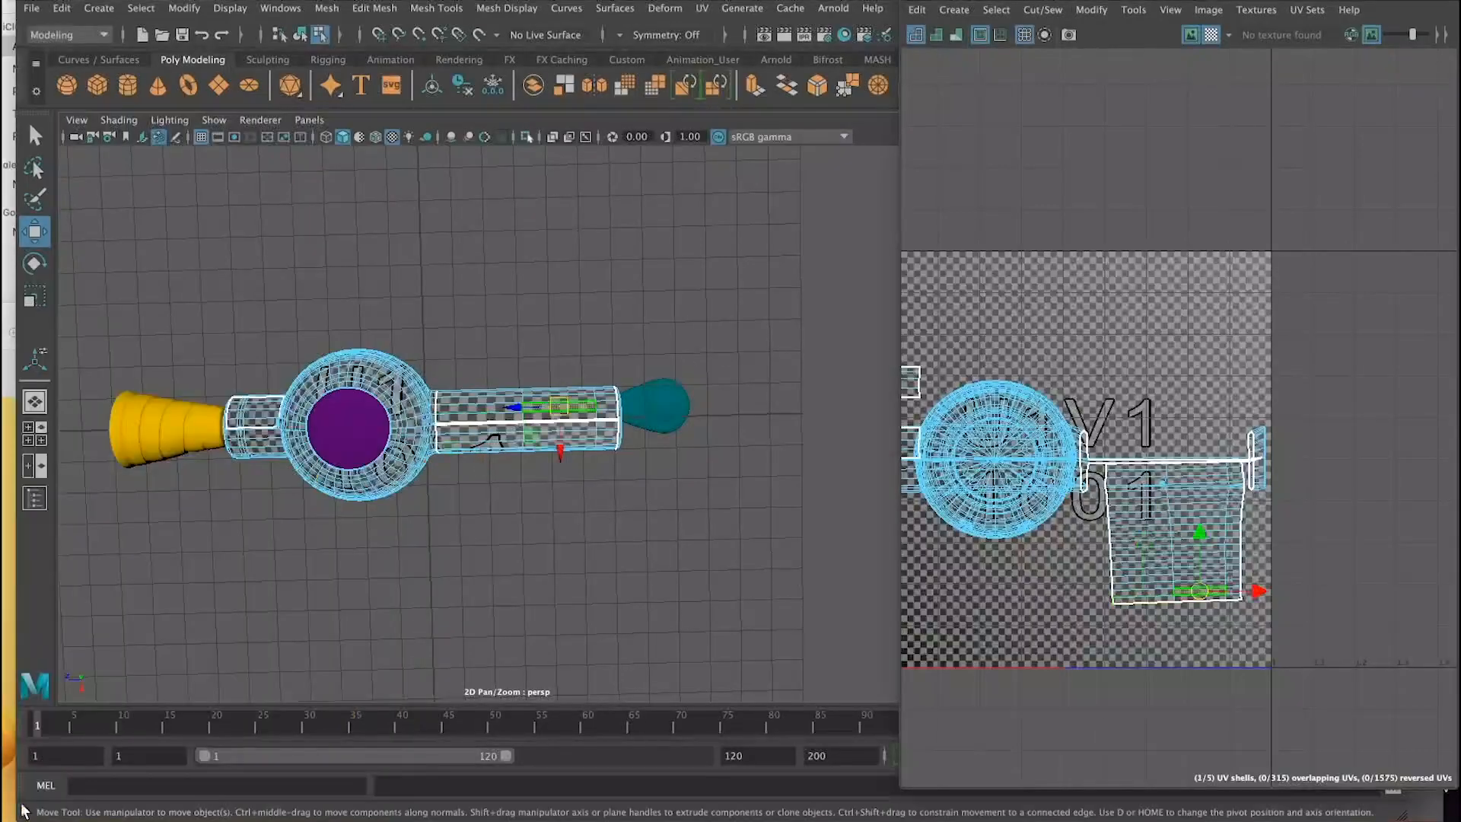
# Step: Cut the selected patch of faces near the outer end of the long handle out of its UV shell
pyautogui.moveTo(23, 811); pyautogui.dragTo(261, 811)
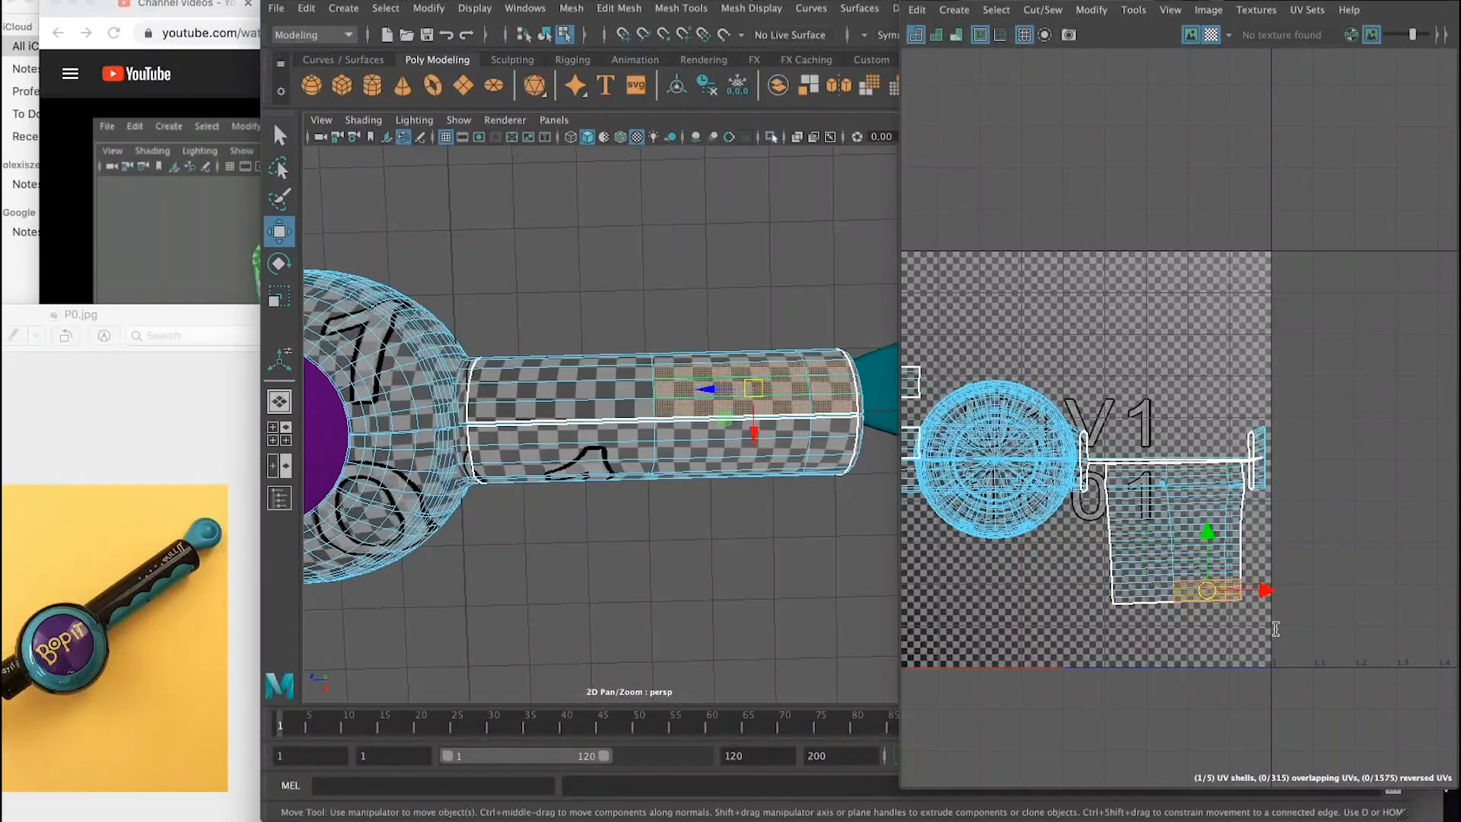
pyautogui.scroll(3, 1103, 457)
pyautogui.click(1042, 9)
pyautogui.click(1039, 99)
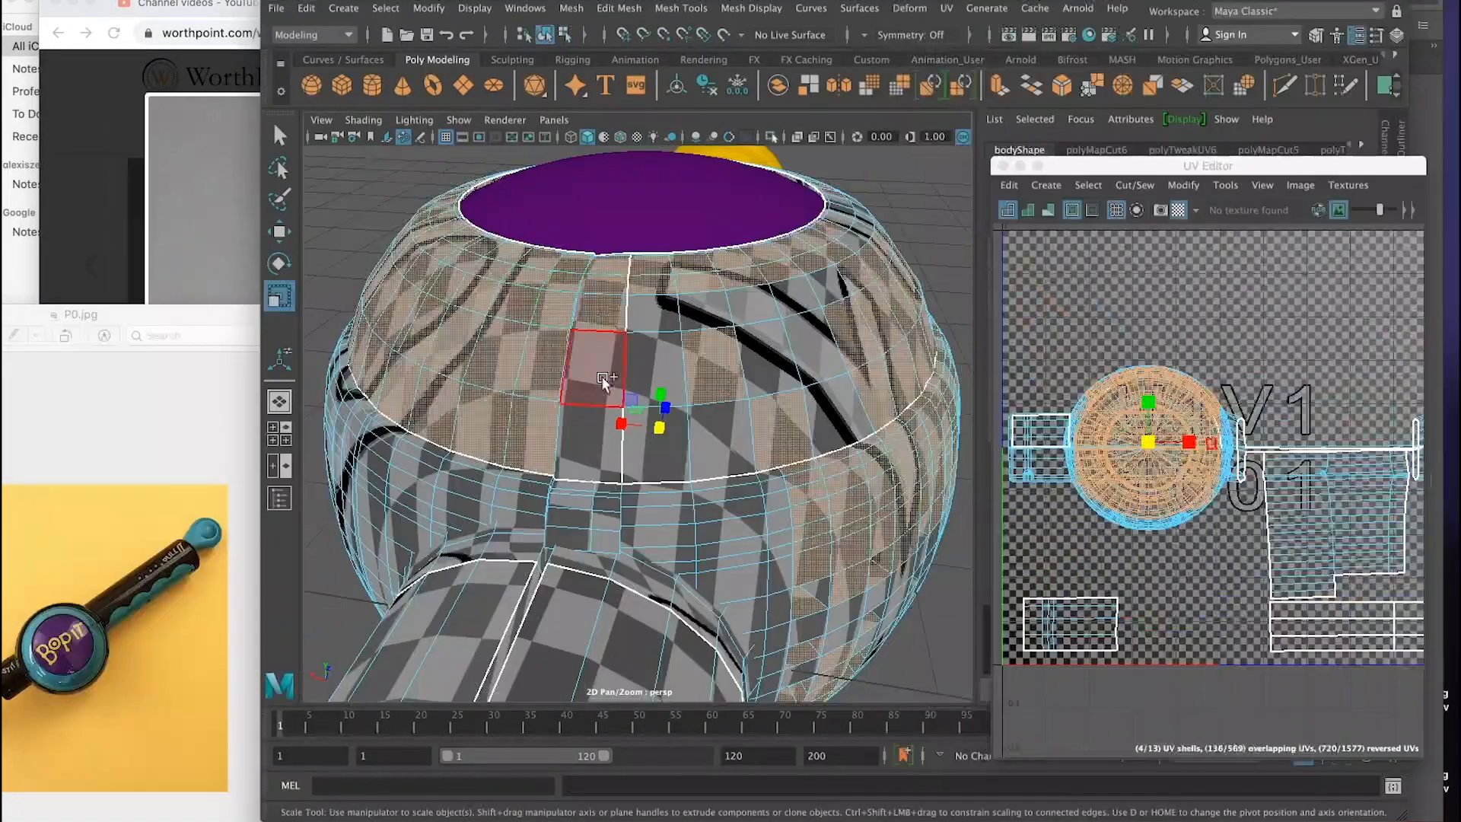
# Step: Select the faces of the body's upper dome around the purple button and undo the last scale
pyautogui.keyDown('alt'); pyautogui.moveTo(693, 392); pyautogui.dragTo(502, 576); pyautogui.keyUp('alt')
pyautogui.keyDown('alt'); pyautogui.moveTo(711, 414); pyautogui.dragTo(601, 456); pyautogui.keyUp('alt')
pyautogui.keyDown('alt'); pyautogui.moveTo(753, 365); pyautogui.dragTo(565, 472); pyautogui.keyUp('alt')
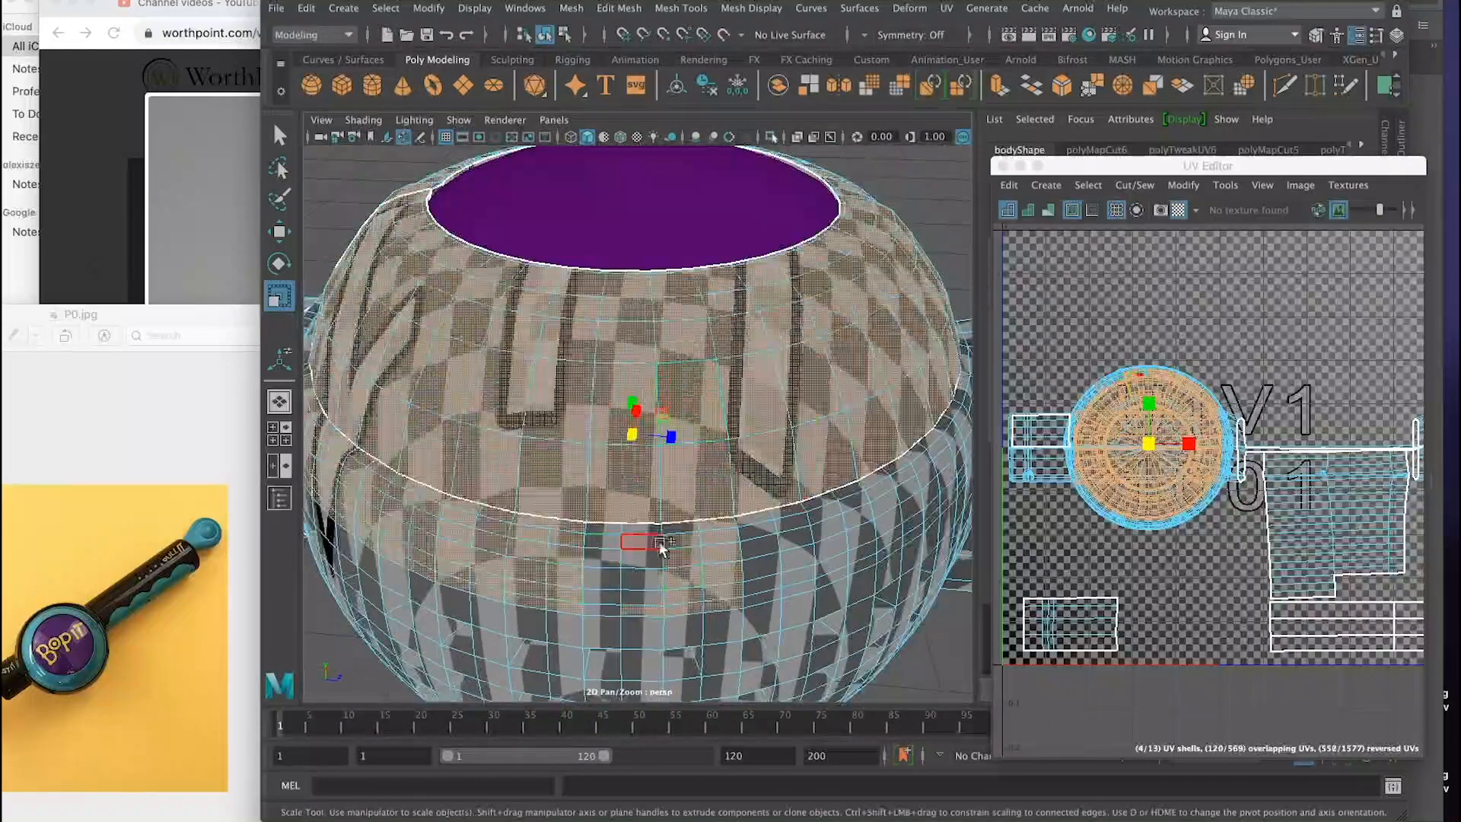
pyautogui.keyDown('alt'); pyautogui.moveTo(659, 546); pyautogui.dragTo(608, 572); pyautogui.keyUp('alt')
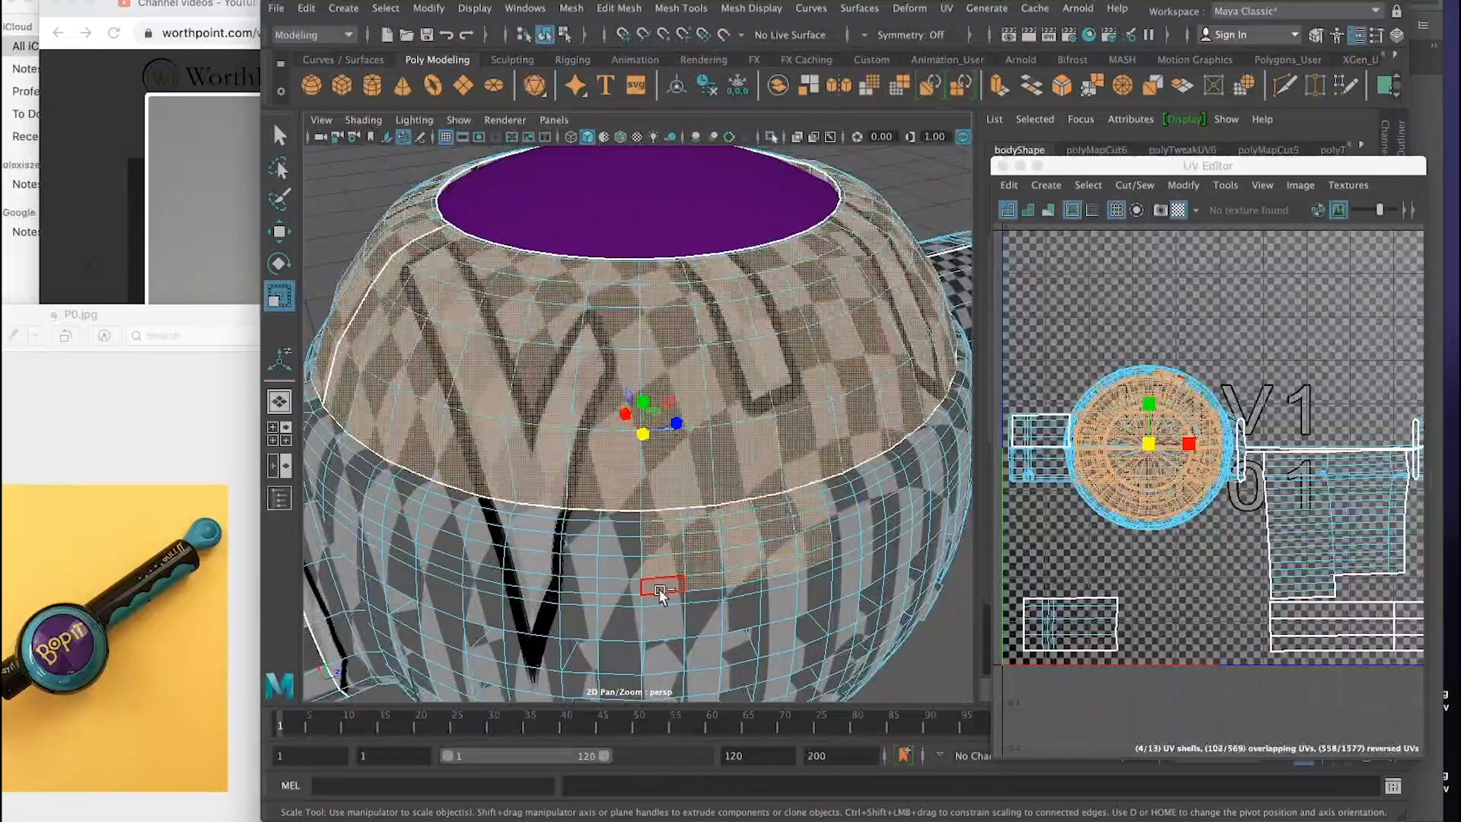
pyautogui.keyDown('alt'); pyautogui.moveTo(760, 532); pyautogui.dragTo(783, 203); pyautogui.keyUp('alt')
pyautogui.hotkey('ctrl', 'z')
# Step: Detach the selected dome faces from the rest of the body and undo the test move
pyautogui.click(571, 9)
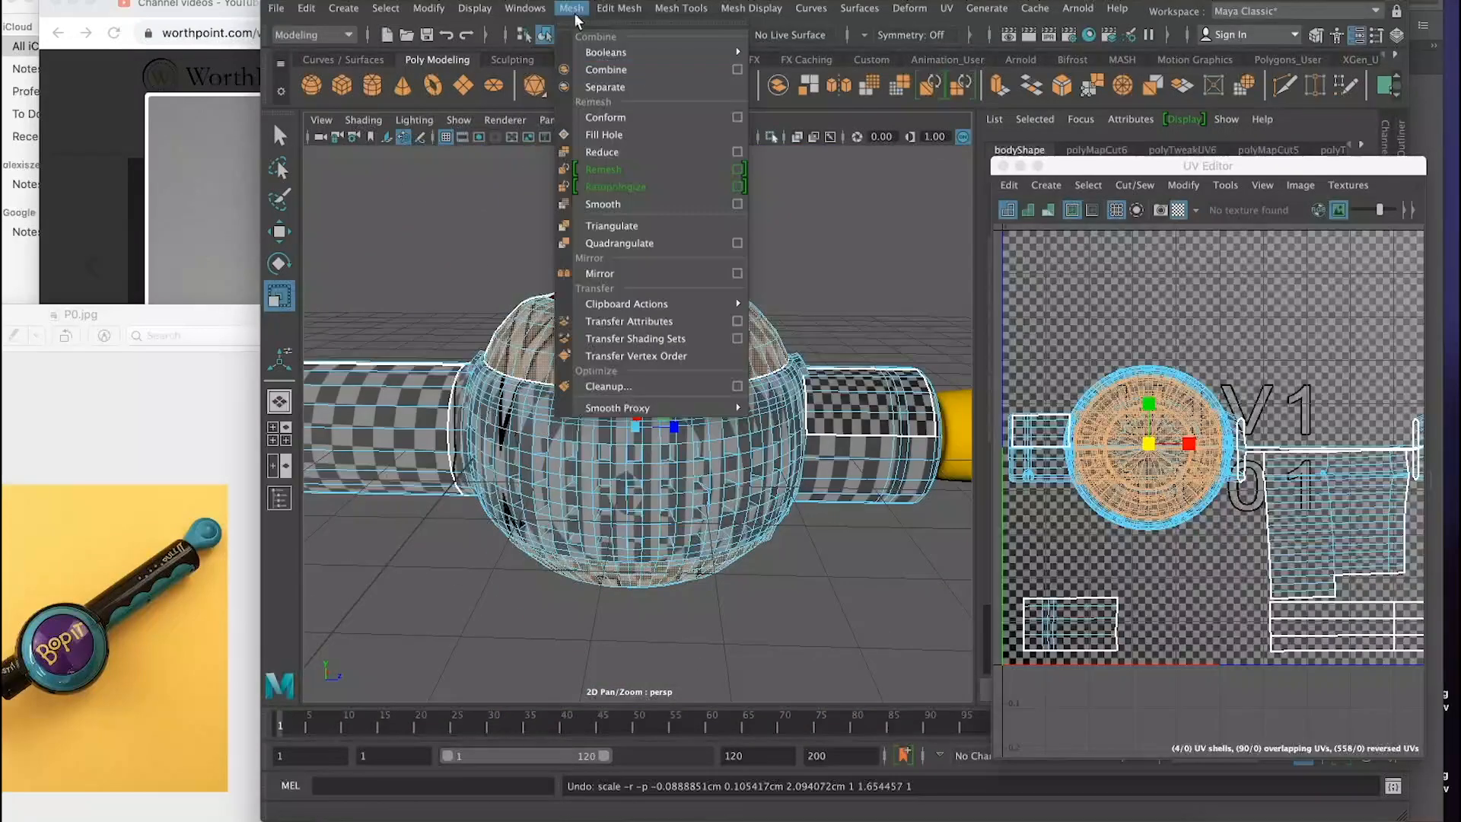
pyautogui.click(630, 91)
pyautogui.keyDown('alt'); pyautogui.moveTo(670, 156); pyautogui.dragTo(678, 274); pyautogui.keyUp('alt')
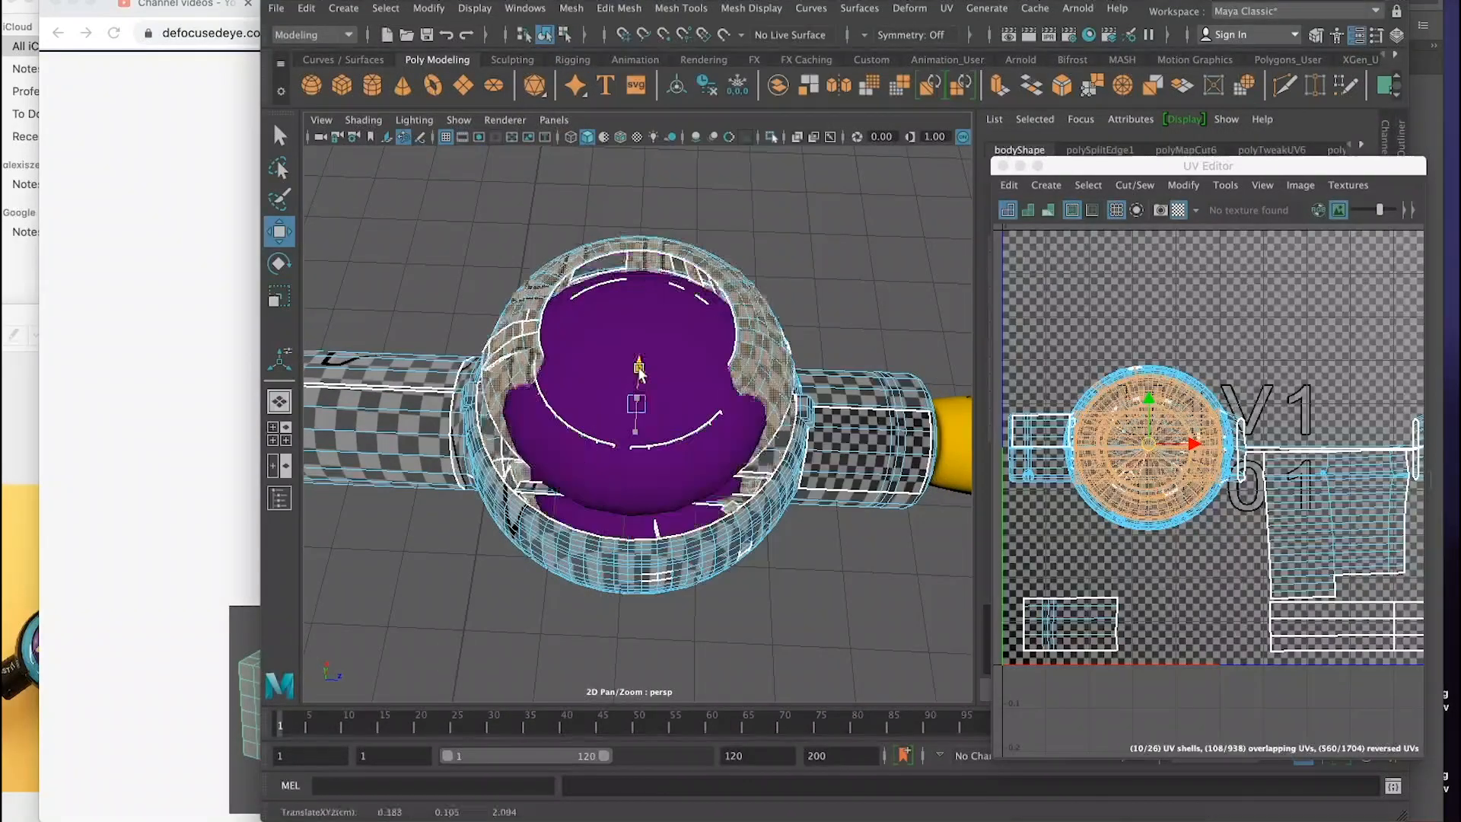
pyautogui.hotkey('ctrl', 'z')
# Step: Scale down the dome's UV shell and move it into the empty upper-right area of the UV layout
pyautogui.click(563, 318)
pyautogui.press('r')
pyautogui.moveTo(1223, 443); pyautogui.dragTo(1164, 443)
pyautogui.press('w')
pyautogui.moveTo(1149, 443); pyautogui.dragTo(1331, 326)
pyautogui.scroll(-4, 533, 380)
pyautogui.moveTo(459, 376); pyautogui.dragTo(541, 350, button='right')
pyautogui.keyDown('alt'); pyautogui.moveTo(685, 655); pyautogui.dragTo(700, 319); pyautogui.keyUp('alt')
pyautogui.click(903, 352)
pyautogui.scroll(-3, 688, 388)
pyautogui.click(688, 388)
pyautogui.scroll(3, 688, 388)
pyautogui.scroll(-5, 637, 430)
pyautogui.scroll(5, 1298, 413)
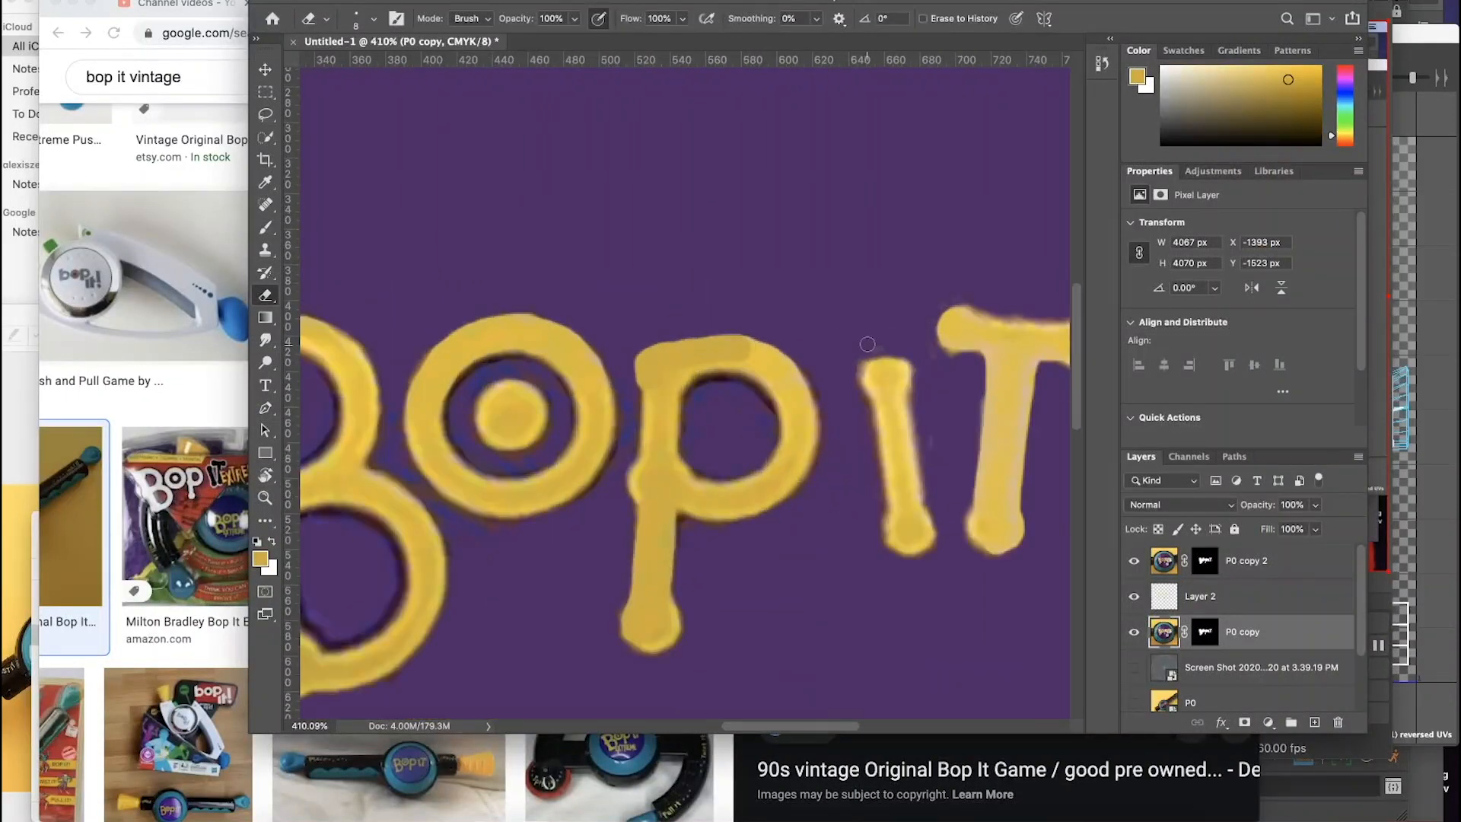
# Step: Erase the leftover purple fragments around the BOP IT lettering on the 'P0 copy 2' layer and start its web export
pyautogui.rightClick(1279, 567)
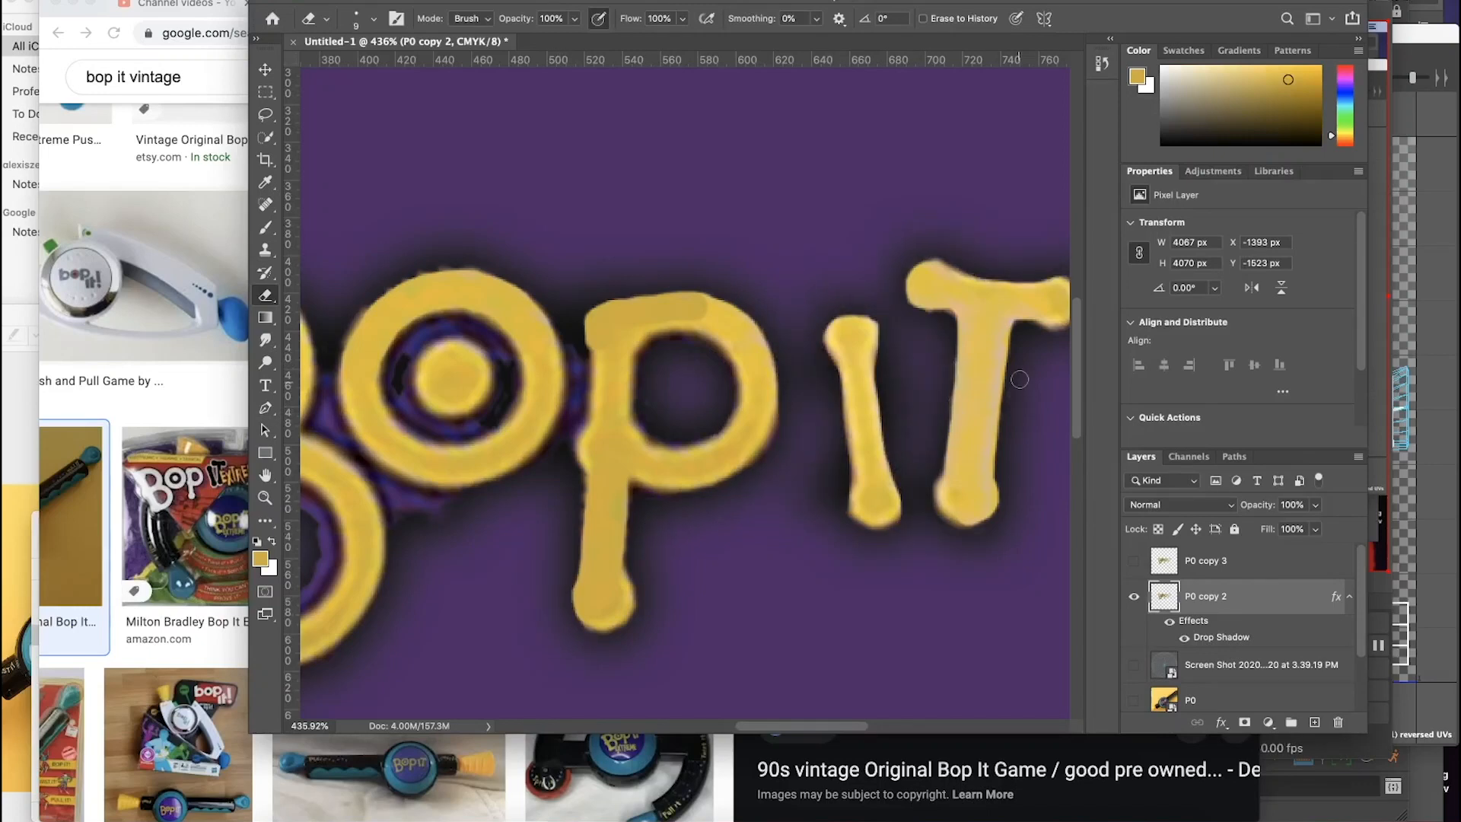
pyautogui.hscroll(-2, 1007, 412)
pyautogui.moveTo(643, 349); pyautogui.dragTo(645, 411)
pyautogui.hscroll(-4, 645, 410)
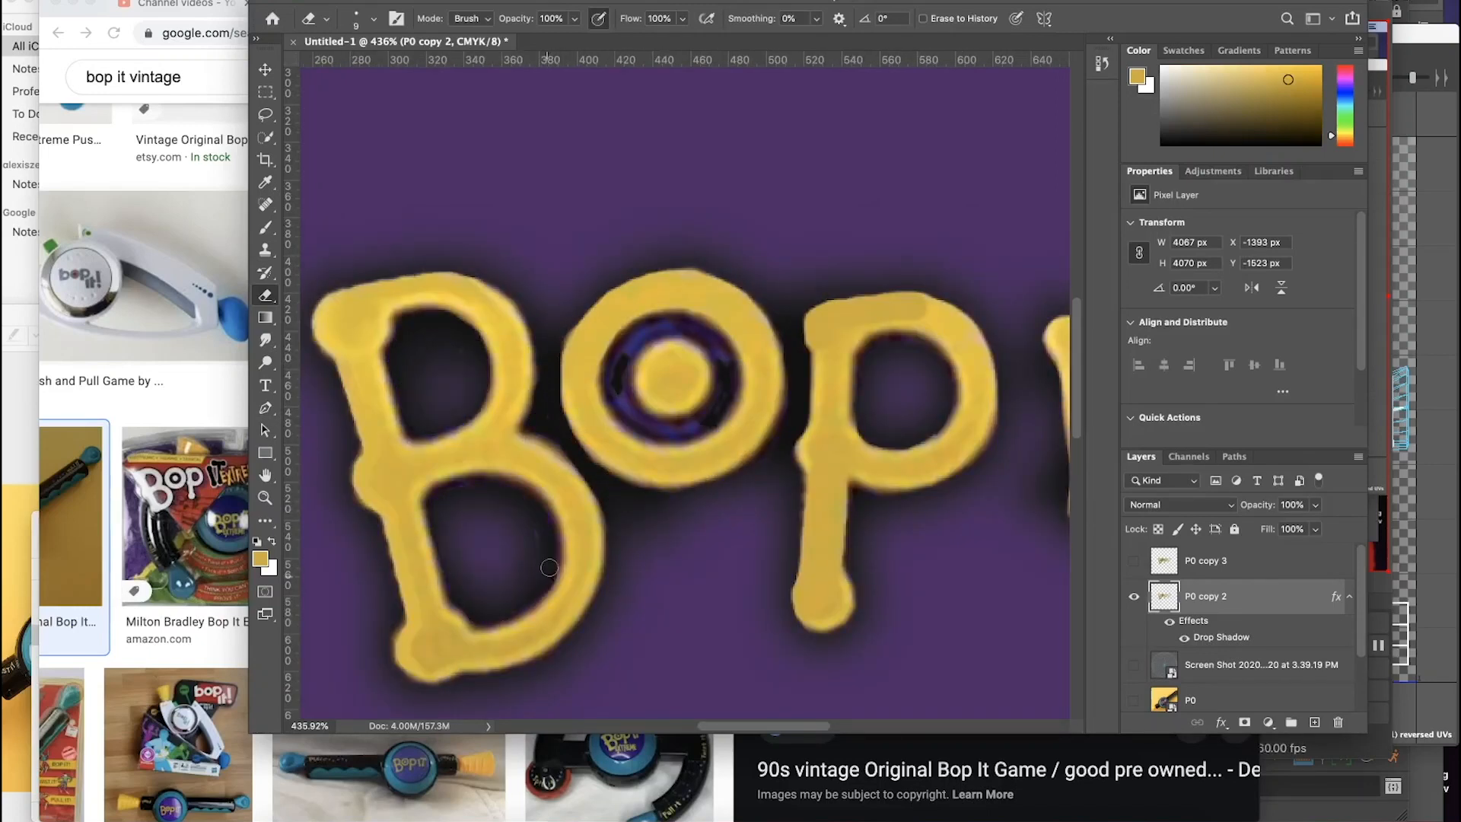
pyautogui.hscroll(3, 611, 393)
pyautogui.press('super+0')
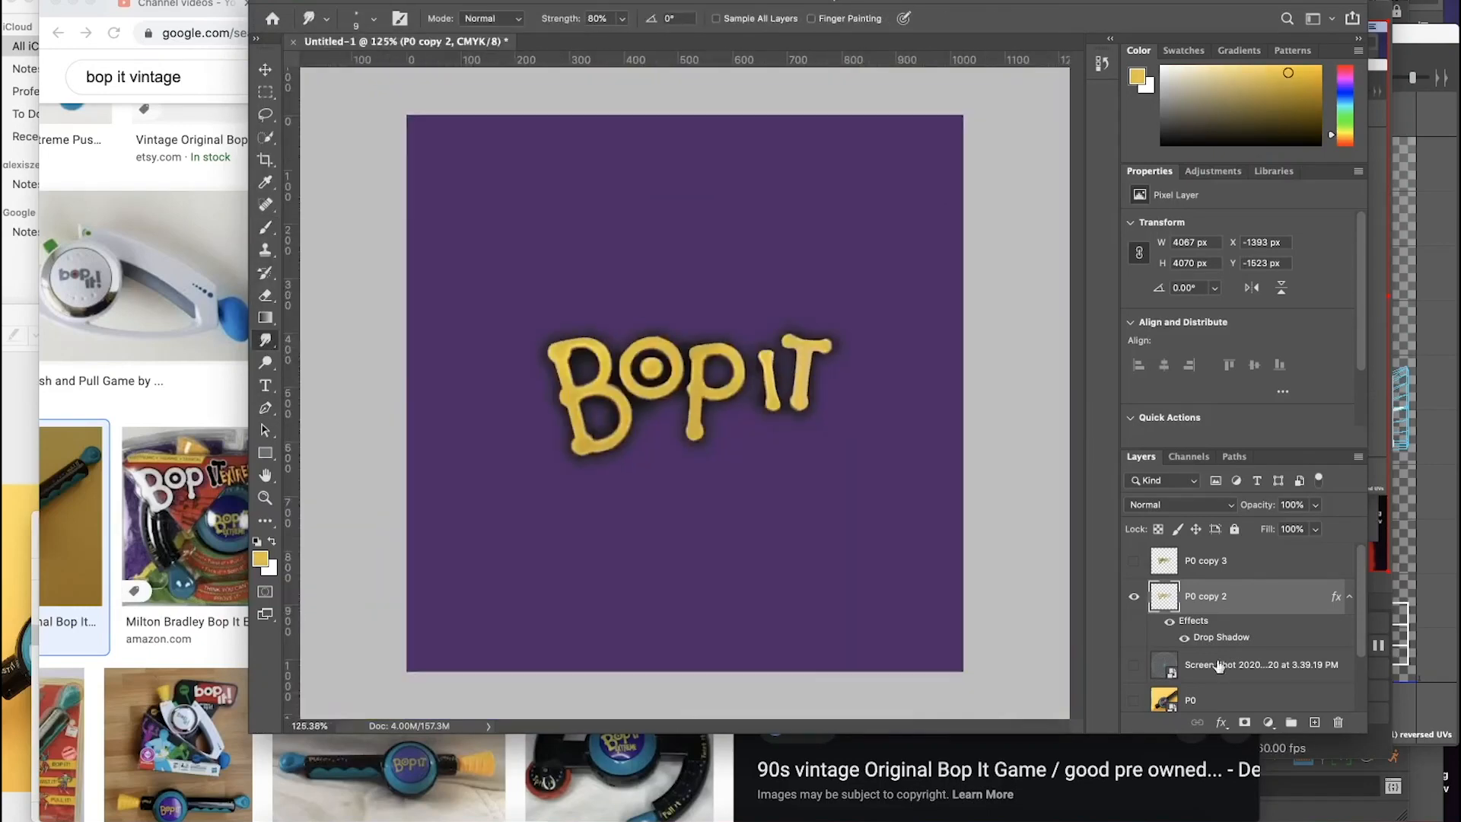
pyautogui.press('super+alt+shift+s')
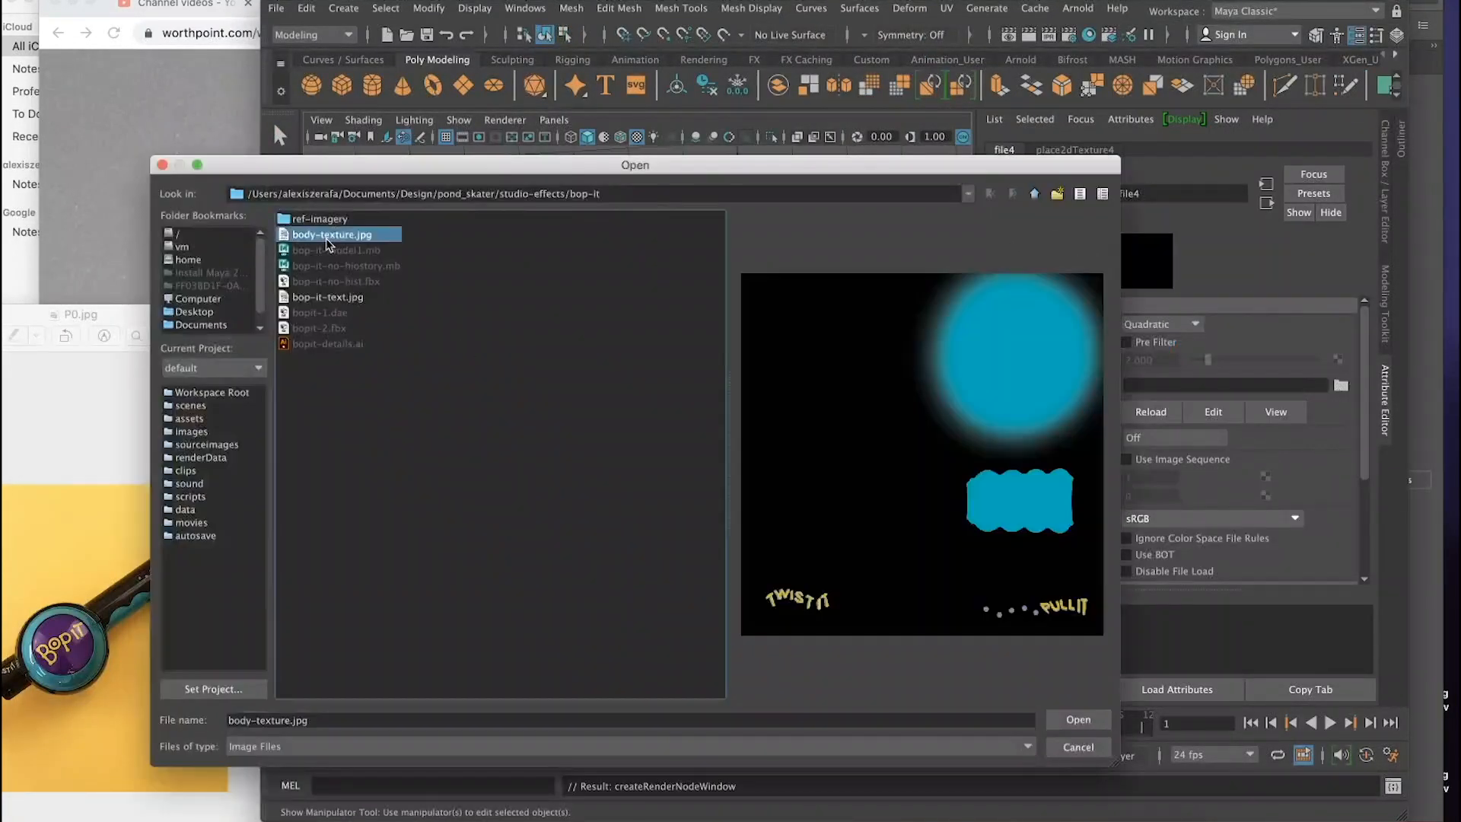
# Step: Load body-texture.jpg as the body's texture and check the textured model around the purple button
pyautogui.doubleClick(329, 235)
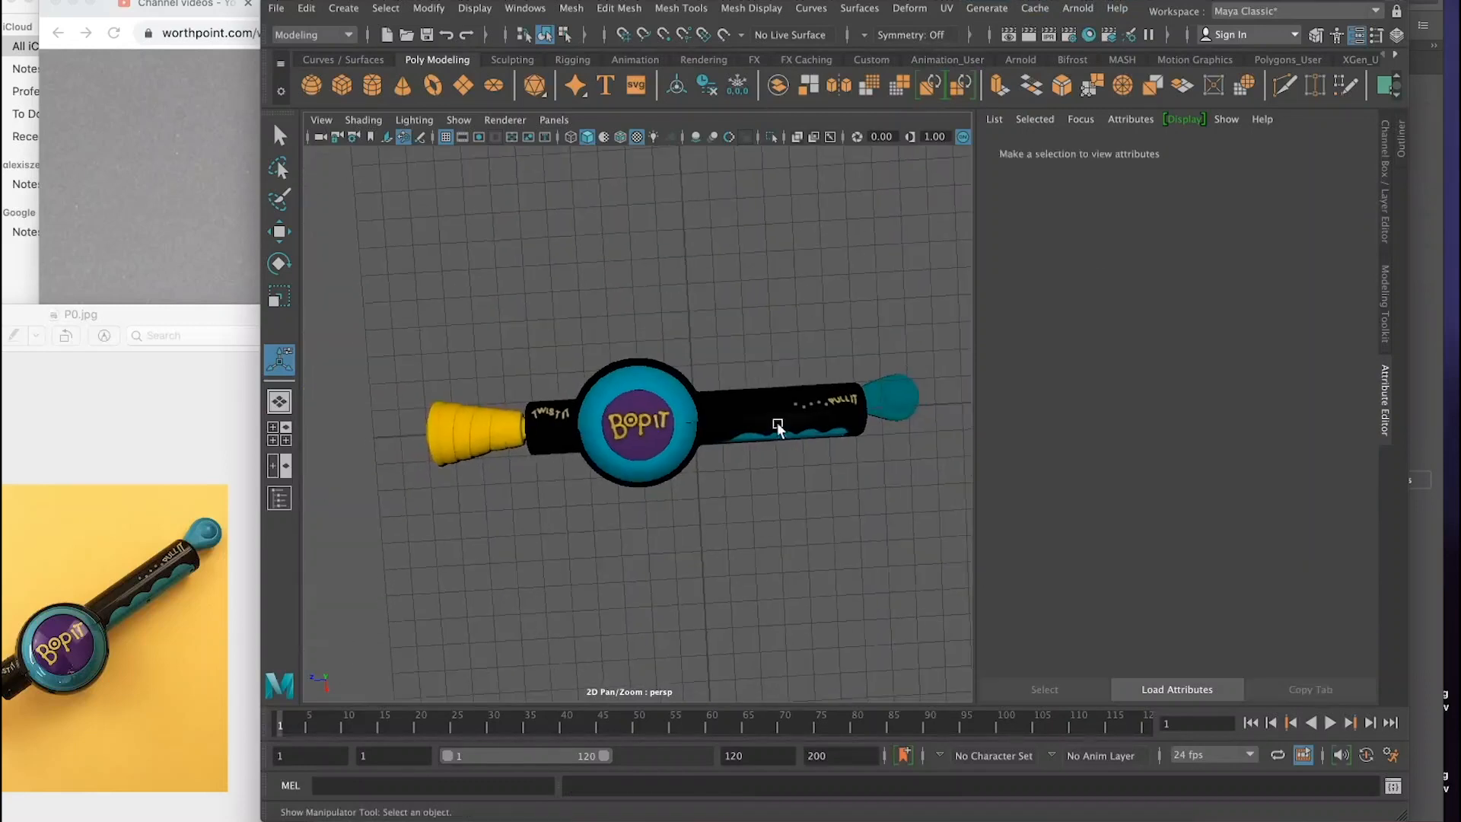
pyautogui.keyDown('alt'); pyautogui.moveTo(783, 190); pyautogui.dragTo(480, 284); pyautogui.keyUp('alt')
pyautogui.click(660, 415)
pyautogui.press('e')
pyautogui.scroll(5, 660, 415)
pyautogui.moveTo(656, 426); pyautogui.dragTo(682, 519)
pyautogui.moveTo(603, 555); pyautogui.dragTo(875, 633)
pyautogui.scroll(5, 861, 342)
pyautogui.scroll(-5, 791, 358)
pyautogui.keyDown('alt'); pyautogui.moveTo(727, 366); pyautogui.dragTo(715, 411); pyautogui.keyUp('alt')
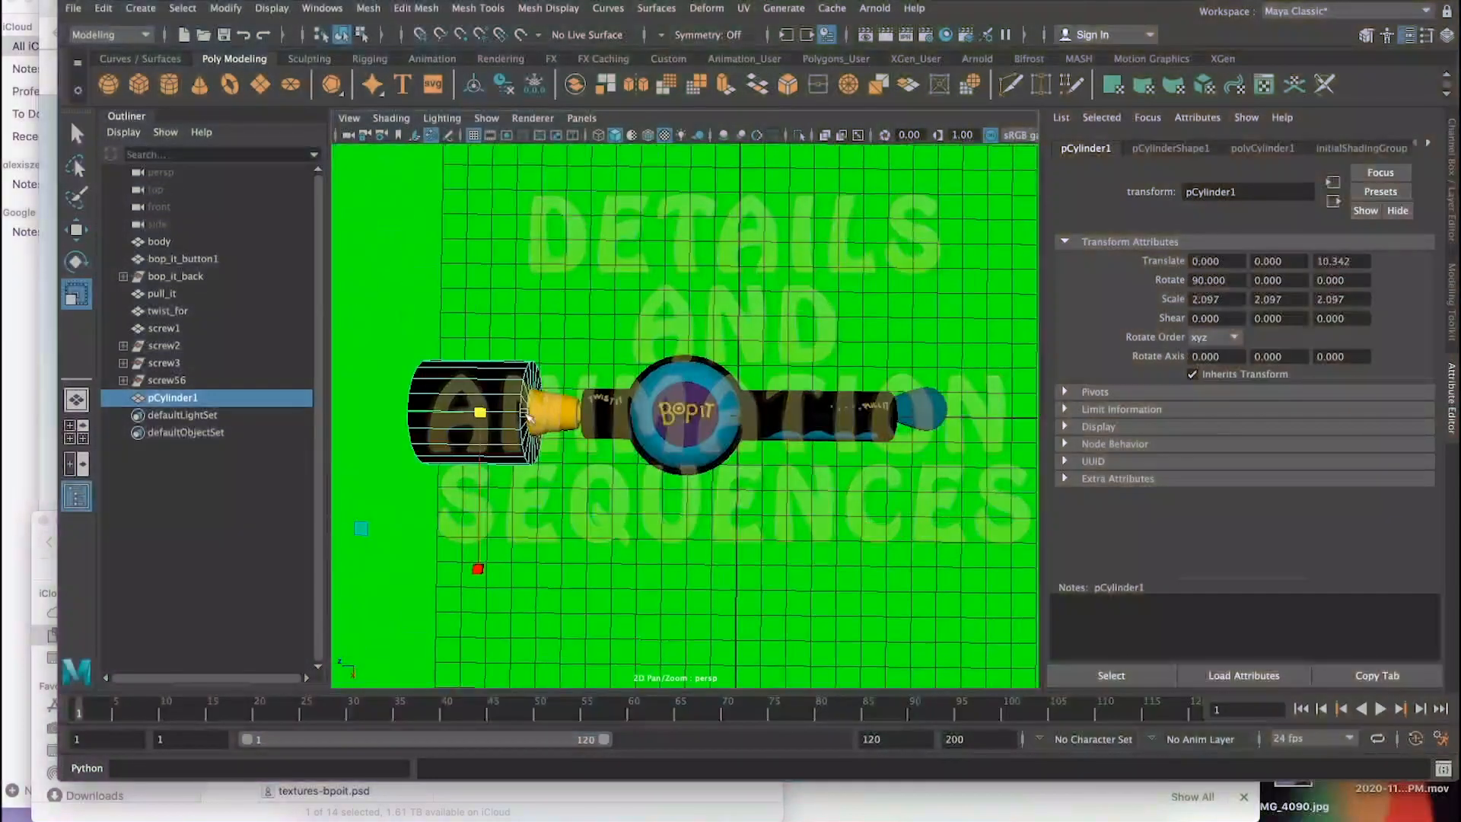
# Step: Delete the end-cap faces of the cylinder beside the yellow twist handle
pyautogui.press('w')
pyautogui.press('f')
pyautogui.moveTo(590, 414); pyautogui.dragTo(875, 273)
pyautogui.moveTo(893, 264); pyautogui.dragTo(893, 309, button='right')
pyautogui.moveTo(586, 327); pyautogui.dragTo(594, 472)
pyautogui.press('Delete')
# Step: Select the edge loop at the cylinder's end nearest the twist handle and scale it down to taper the cylinder
pyautogui.moveTo(595, 457); pyautogui.dragTo(604, 407, button='right')
pyautogui.doubleClick(604, 408)
pyautogui.press('r')
pyautogui.moveTo(633, 412); pyautogui.dragTo(580, 414)
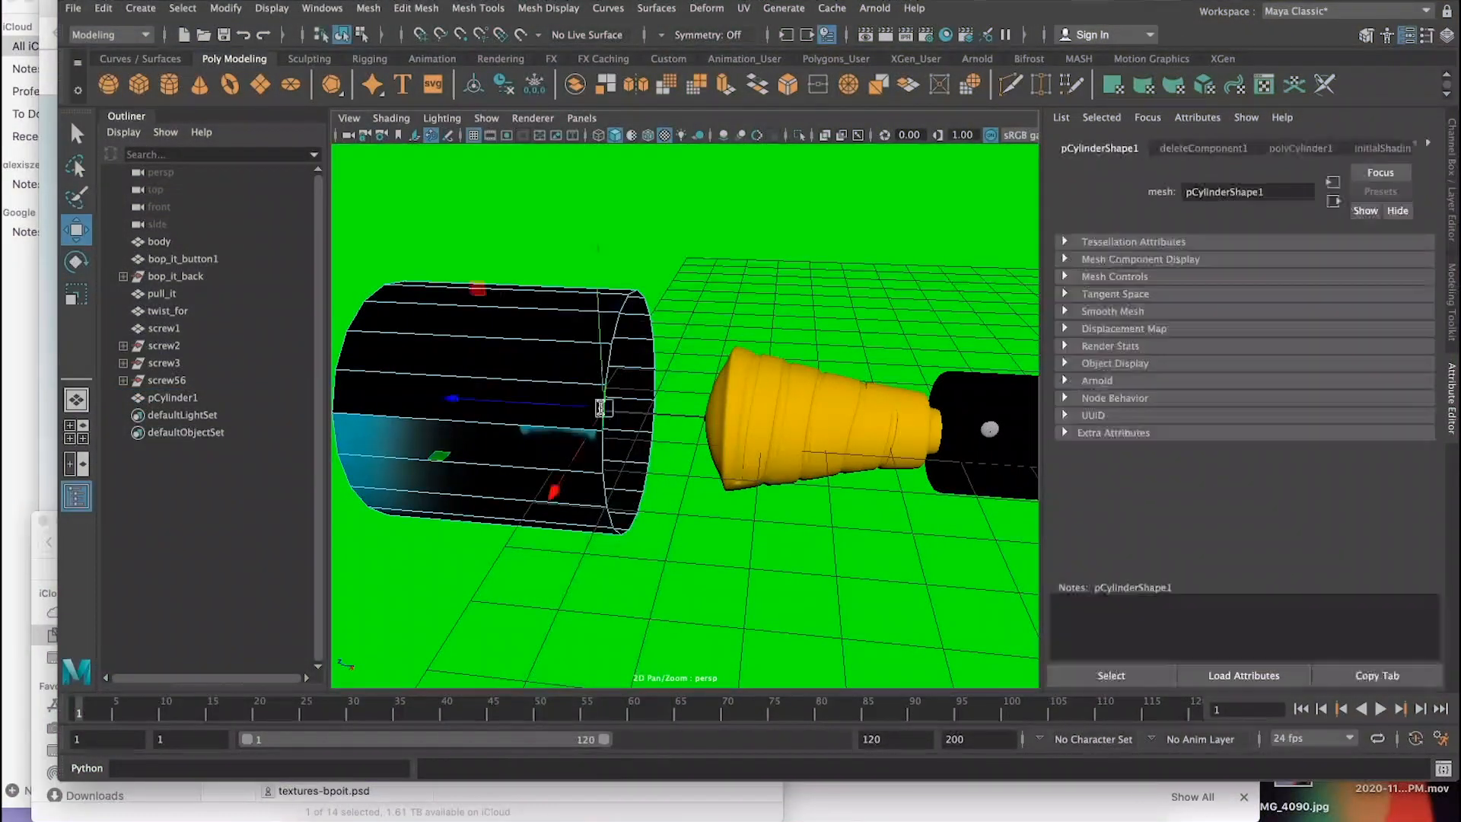
# Step: Move the tapered cylinder over the yellow twist handle, to 8.508 along Z
pyautogui.press('w')
pyautogui.moveTo(487, 407)
pyautogui.mouseDown()
pyautogui.moveTo(699, 432)
pyautogui.moveTo(484, 415)
pyautogui.mouseUp()
pyautogui.moveTo(564, 342); pyautogui.dragTo(652, 317, button='right')
pyautogui.moveTo(332, 400); pyautogui.dragTo(728, 447)
# Step: Assign a new Lambert material to the tapered cylinder and enter its name
pyautogui.moveTo(727, 355); pyautogui.dragTo(851, 779, button='right')
pyautogui.moveTo(804, 354); pyautogui.dragTo(929, 764, button='right')
pyautogui.moveTo(763, 425); pyautogui.dragTo(943, 730, button='right')
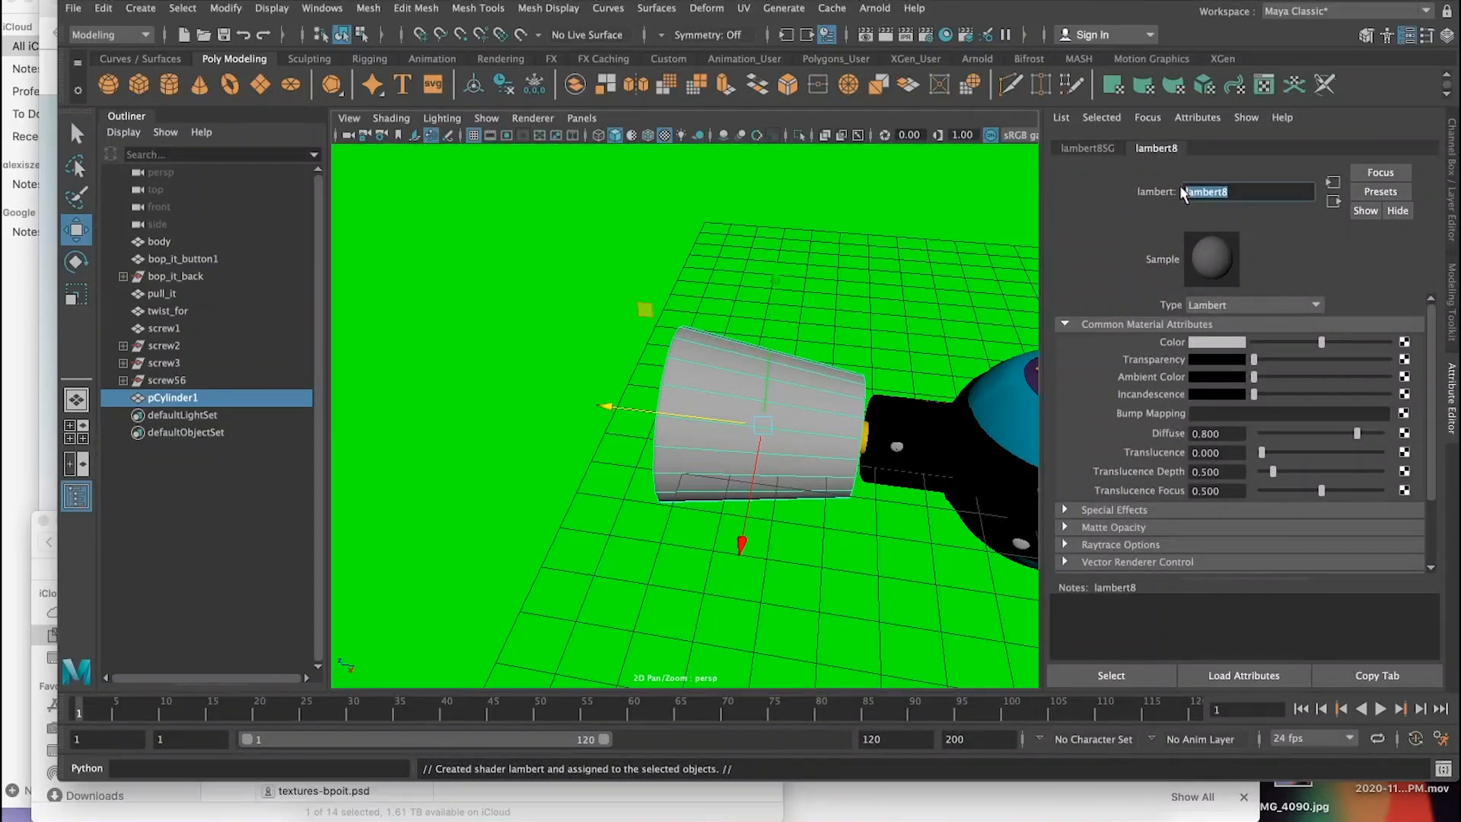
pyautogui.press('Return')
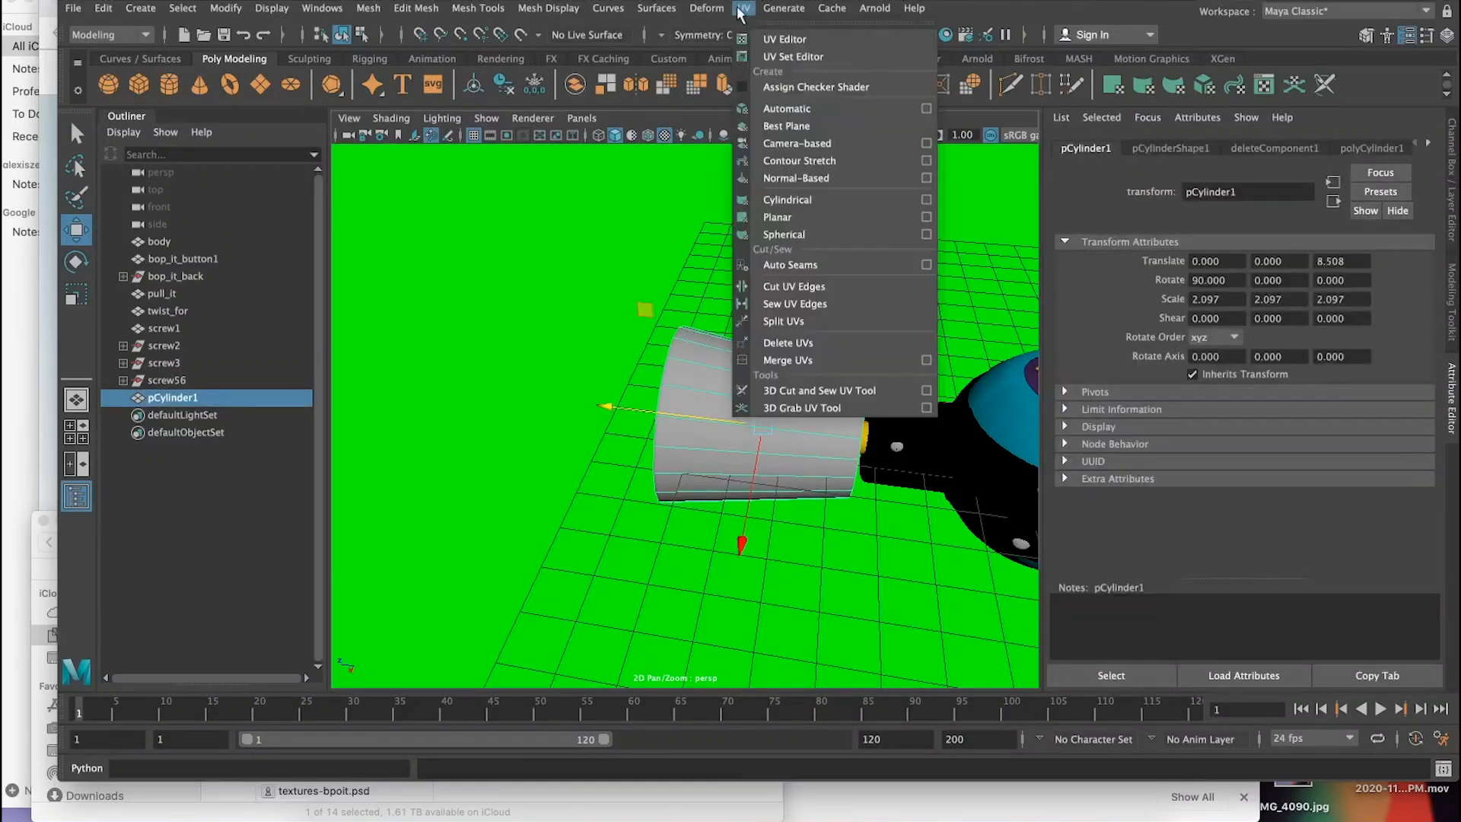
# Step: Open the UV layout of the tapered cylinder and switch to selecting its UV components
pyautogui.click(743, 9)
pyautogui.click(757, 30)
pyautogui.click(1220, 42)
pyautogui.moveTo(725, 357); pyautogui.dragTo(725, 398, button='right')
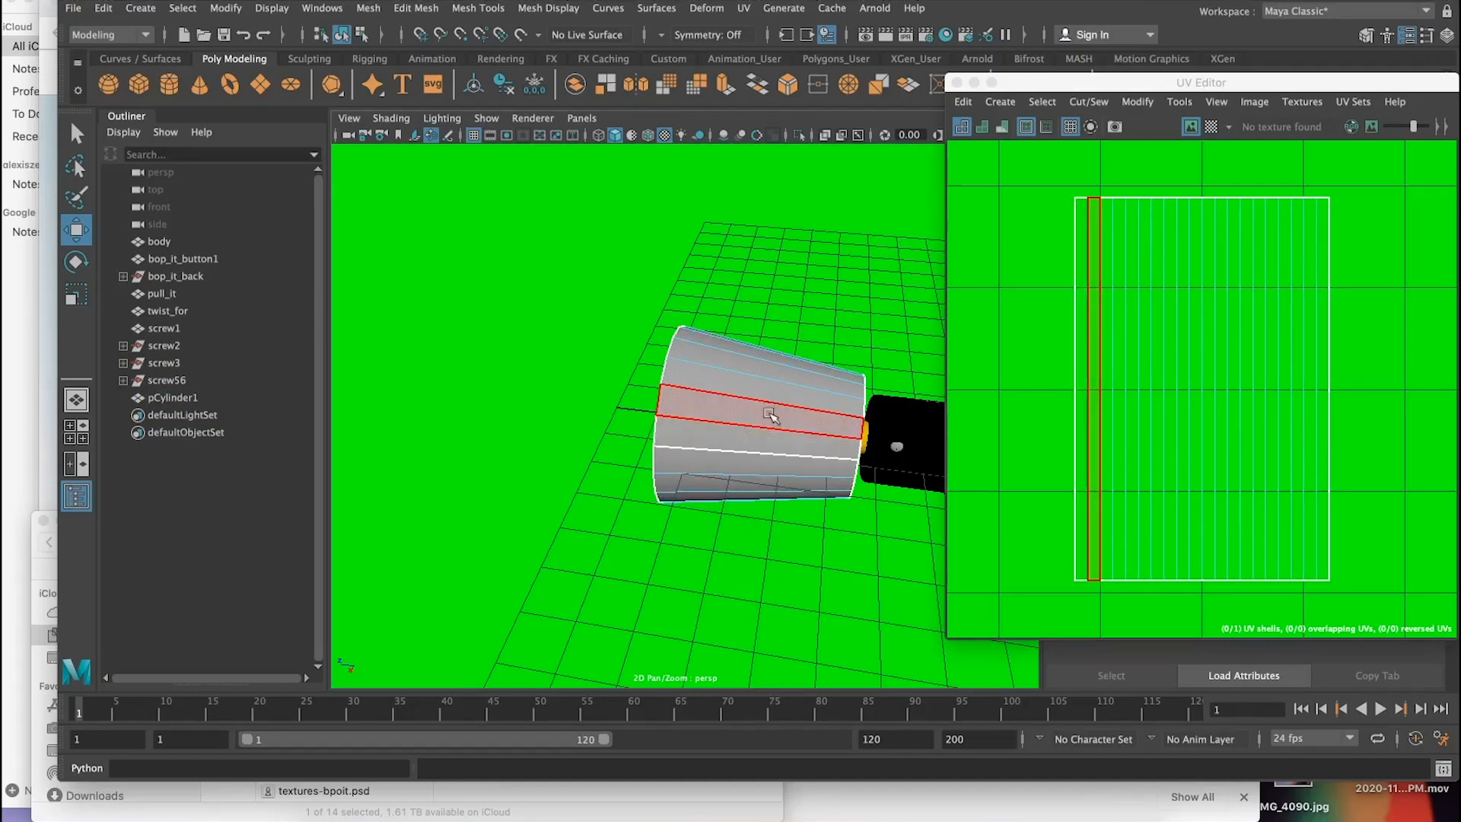
pyautogui.click(1134, 480)
# Step: Select the cylinder's UV shell, scale it up towards the full UV tile, and switch to Photoshop
pyautogui.scroll(-6, 1119, 426)
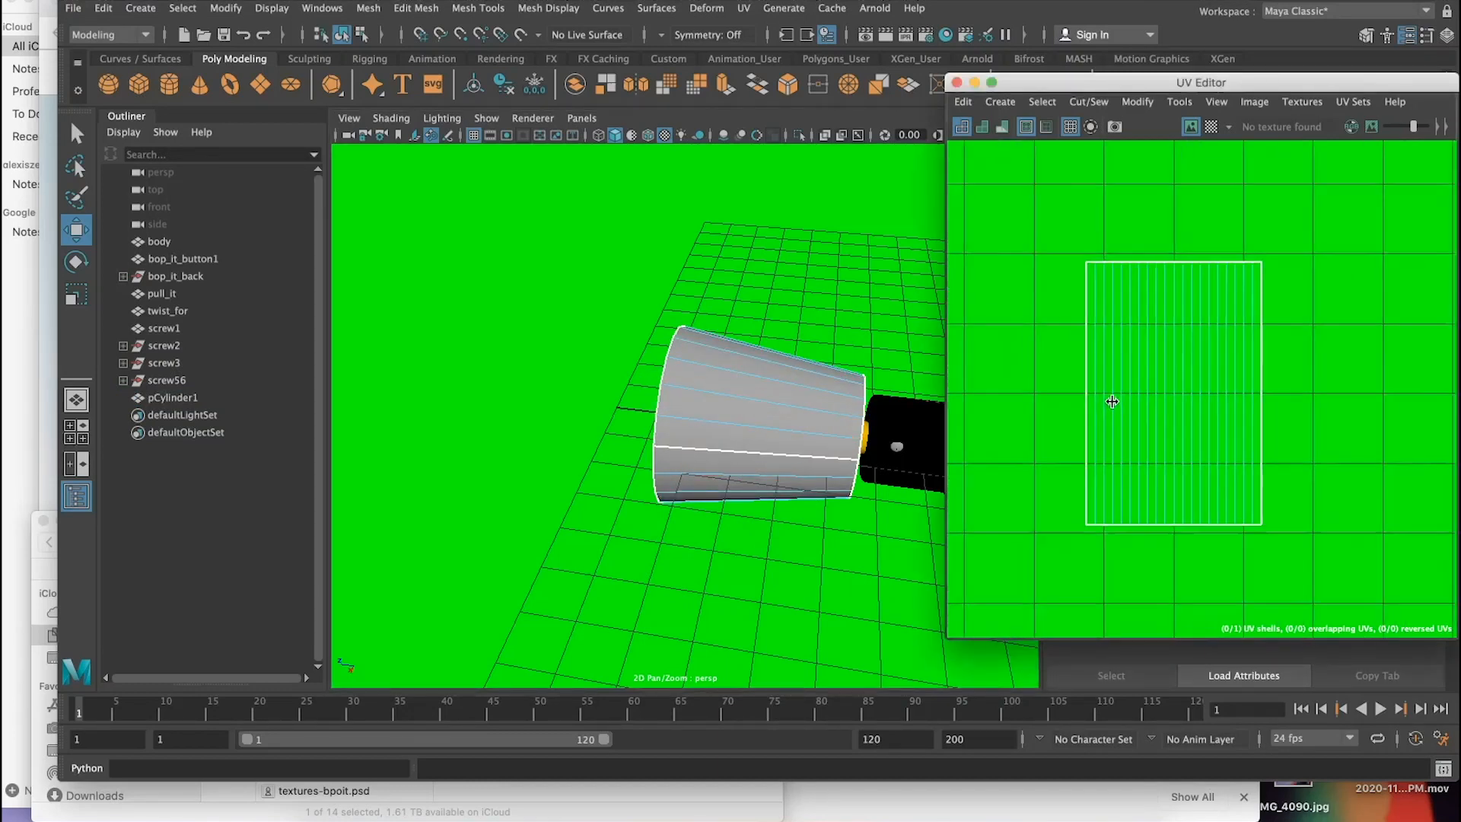
pyautogui.moveTo(1126, 402); pyautogui.dragTo(1138, 448, button='right')
pyautogui.press('r')
pyautogui.moveTo(1143, 399); pyautogui.dragTo(1411, 459)
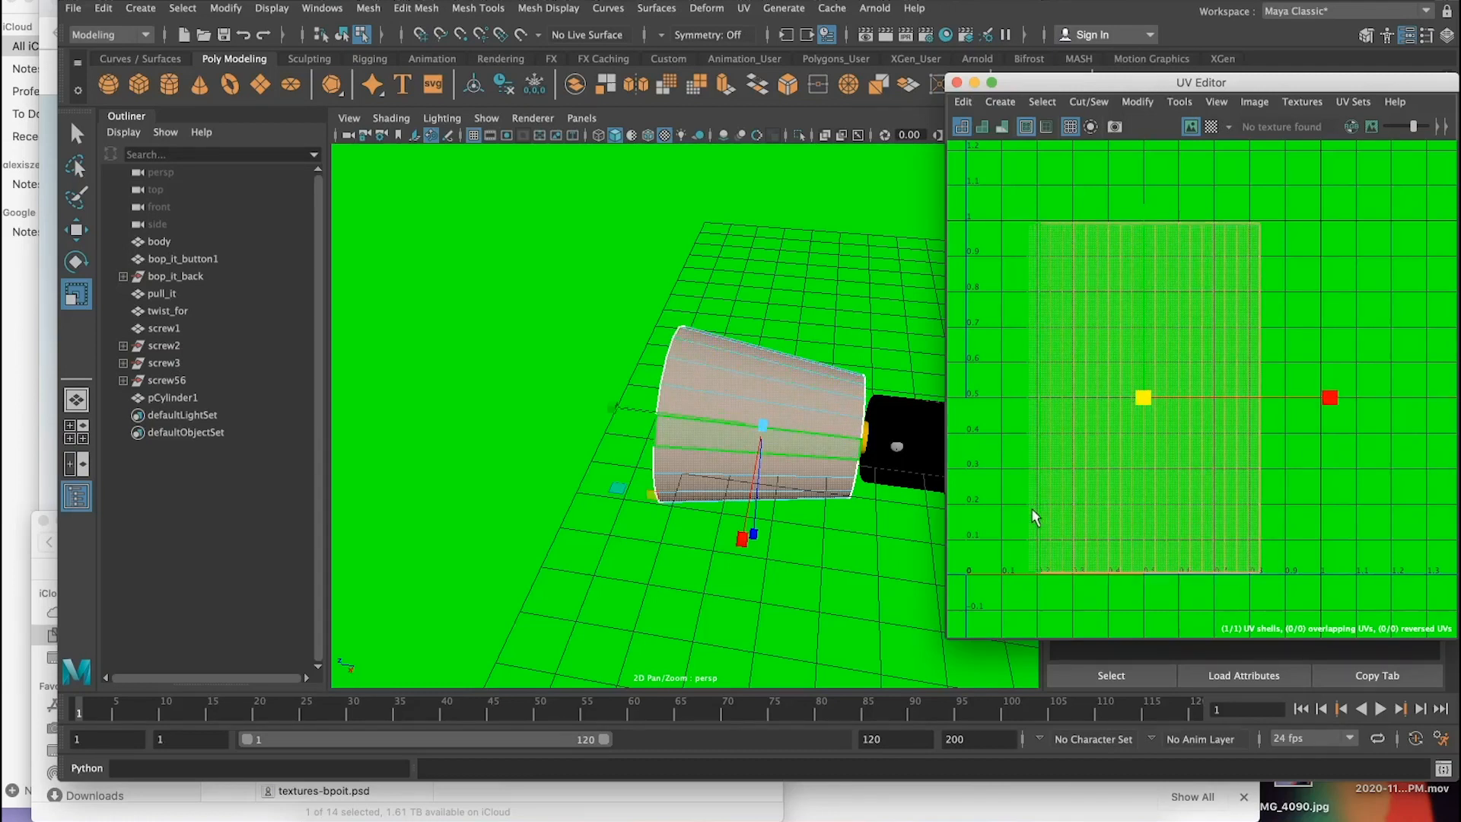
pyautogui.press('super+Tab')
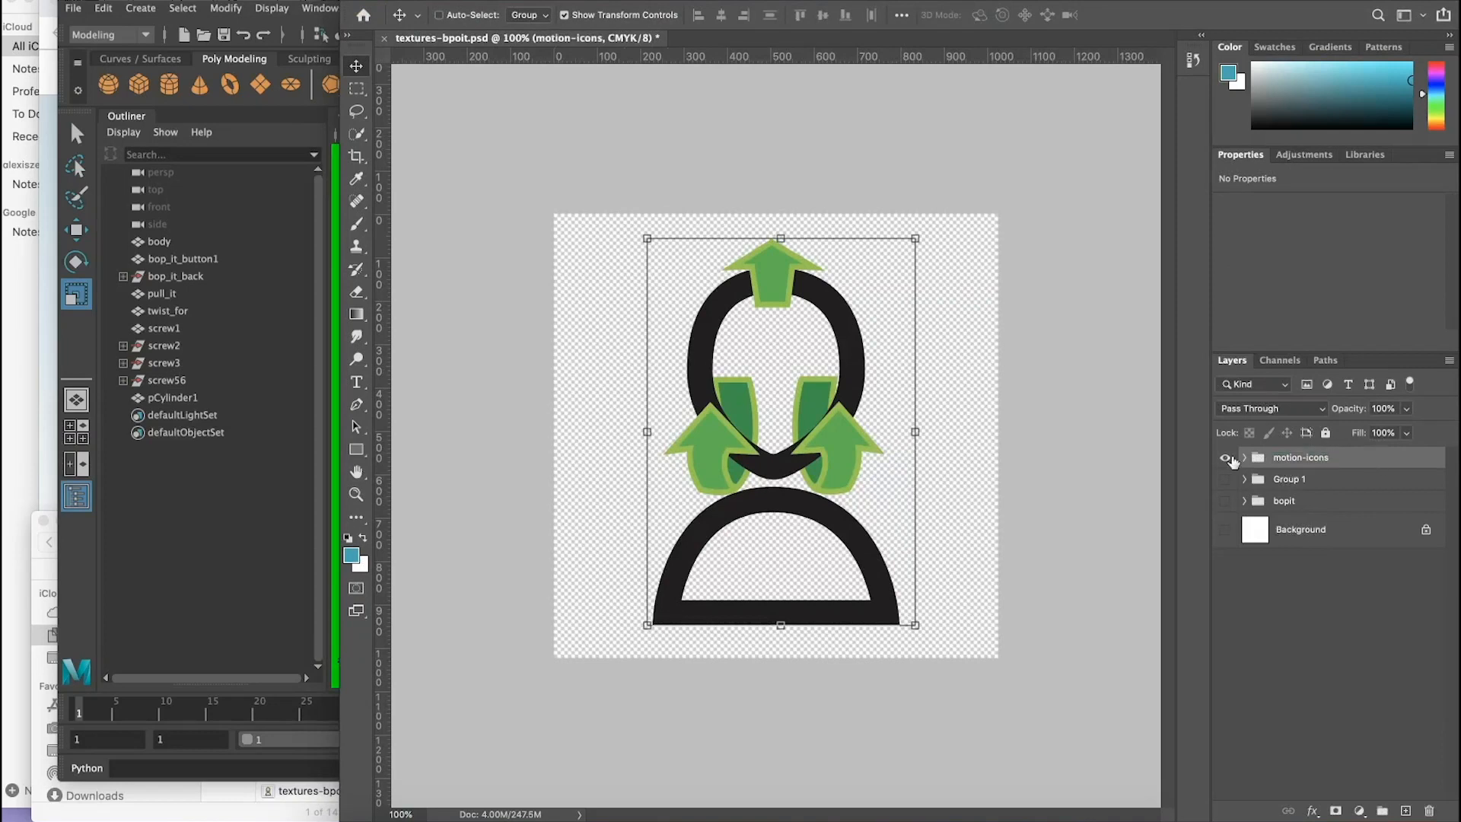
# Step: Hide the motion-icons group, capture the cylinder's UV layout, and place the screenshot scaled to fill the texture canvas
pyautogui.click(1226, 457)
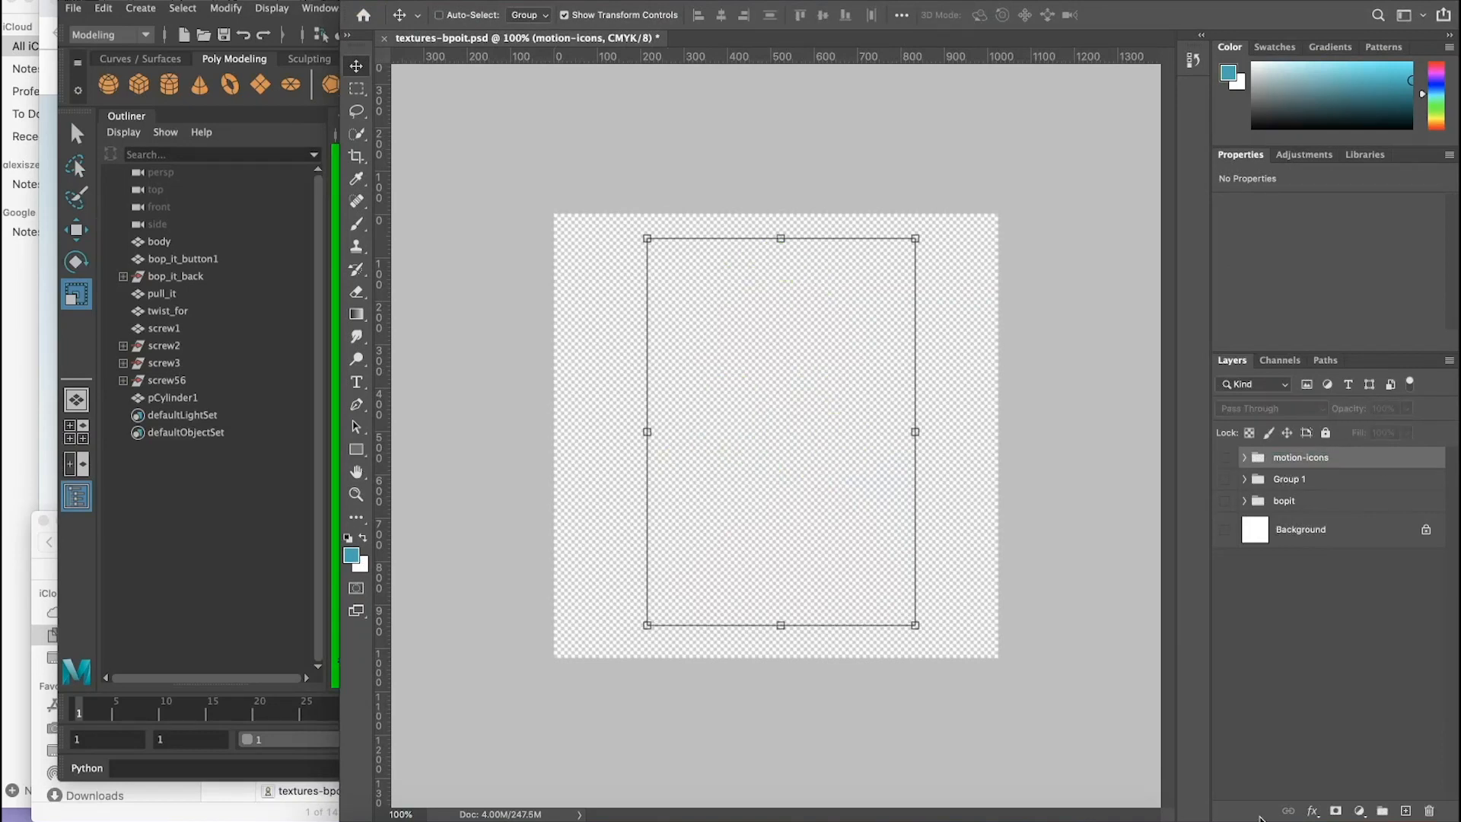
pyautogui.press('super+Tab')
pyautogui.click(508, 569)
pyautogui.scroll(-3, 356, 654)
pyautogui.moveTo(292, 777); pyautogui.dragTo(820, 458)
pyautogui.moveTo(820, 458); pyautogui.dragTo(687, 325)
pyautogui.moveTo(731, 391); pyautogui.dragTo(999, 658)
pyautogui.press('Return')
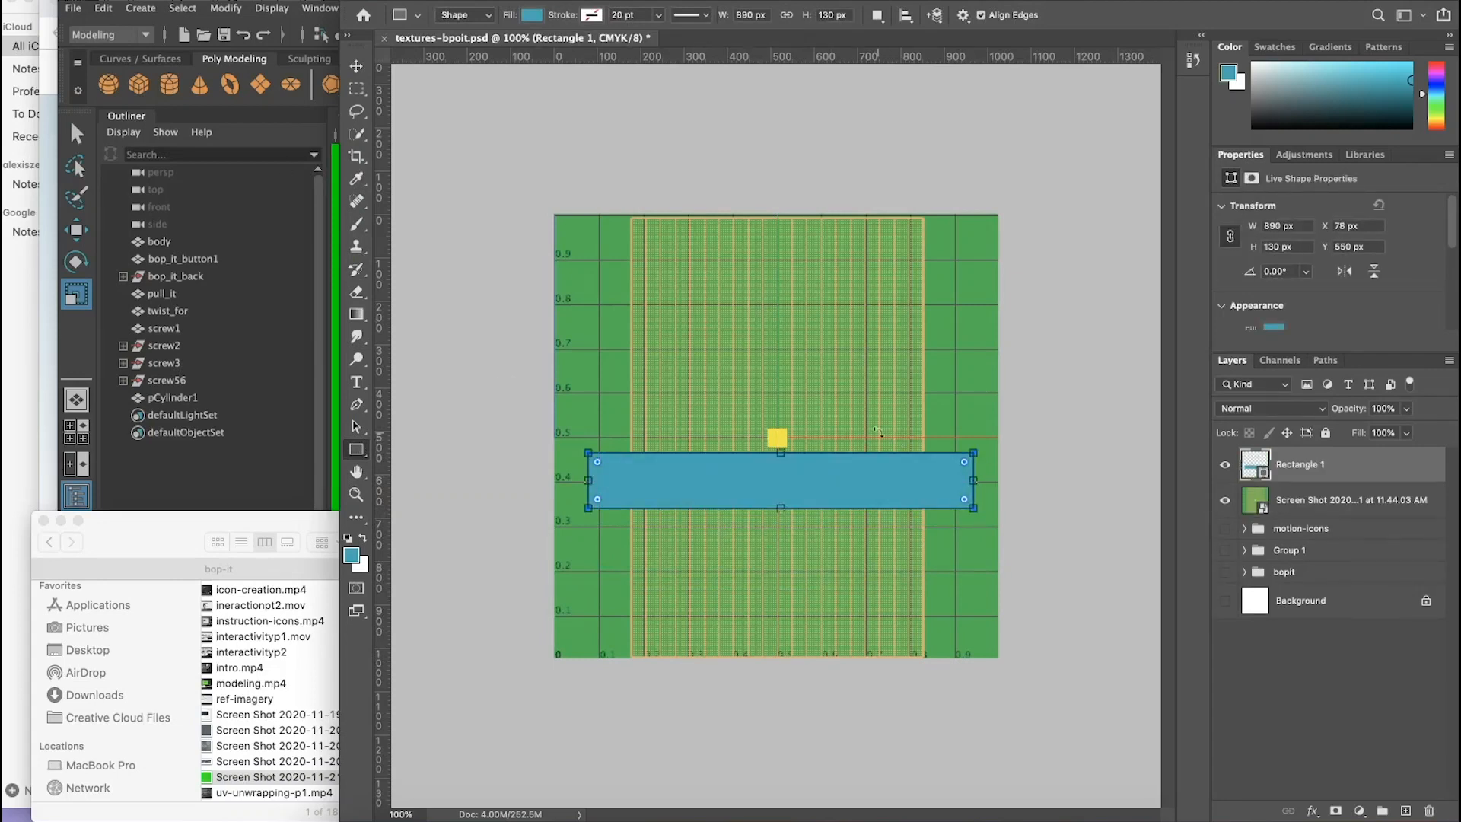
# Step: Shape the blue rectangle into a diagonal band crossing the UV layout from corner to corner and set the foreground colour to light green
pyautogui.moveTo(958, 436); pyautogui.dragTo(990, 502)
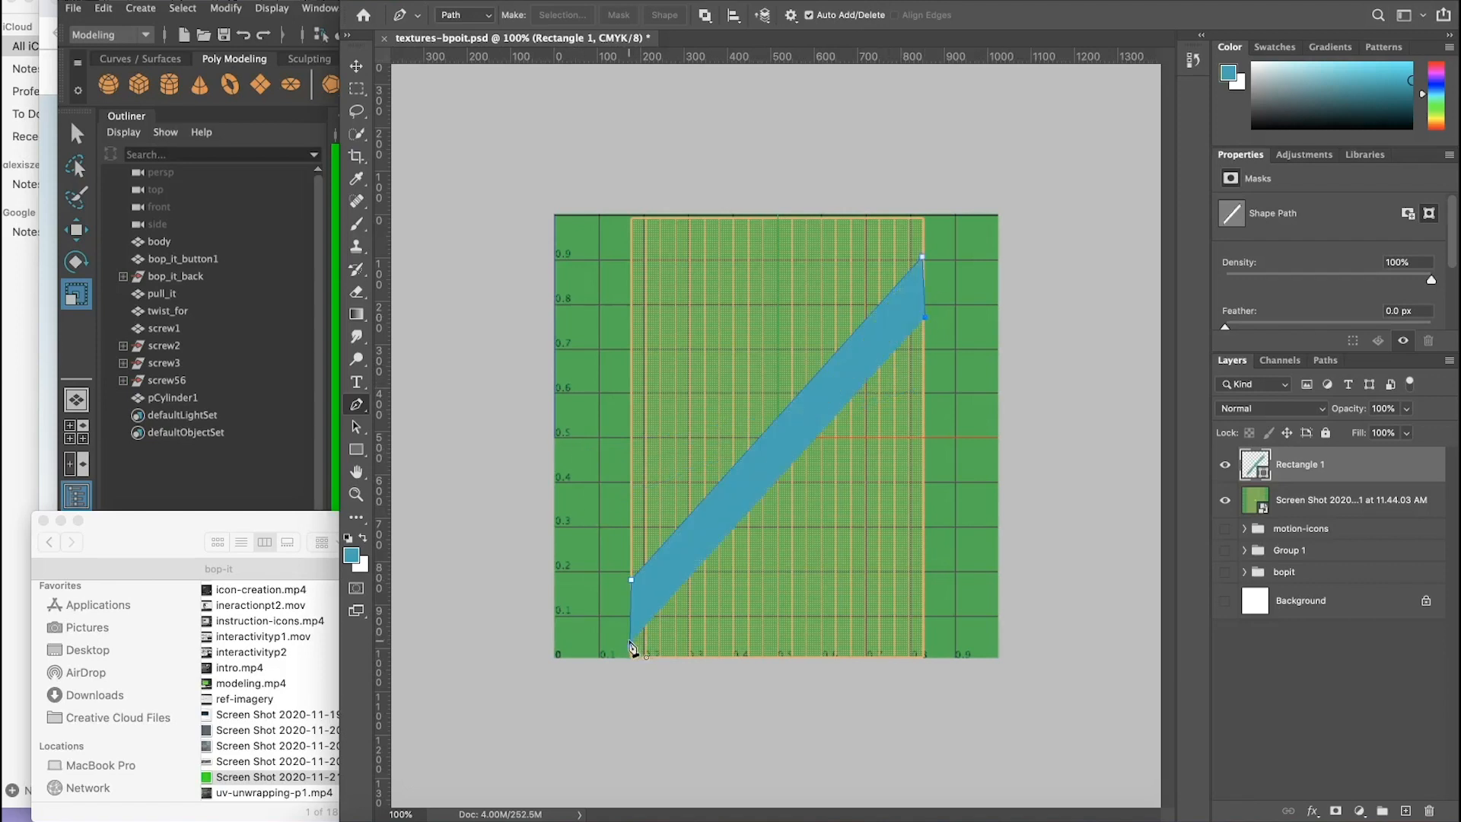
pyautogui.click(351, 549)
pyautogui.doubleClick(1299, 592)
pyautogui.press('Return')
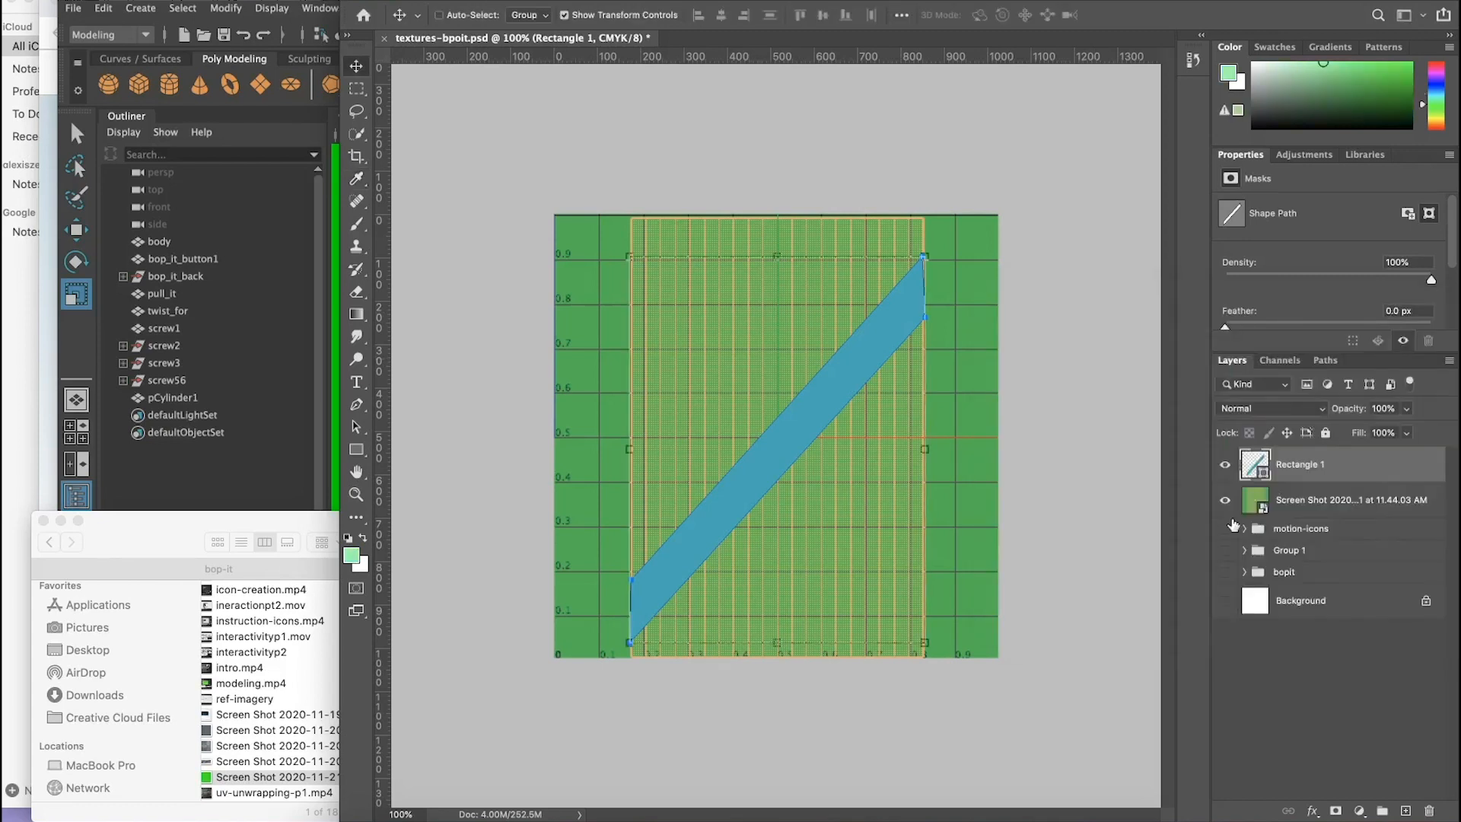
# Step: Hide the UV layout screenshot and fill the diagonal band with light green
pyautogui.click(1224, 499)
pyautogui.press('u')
pyautogui.click(531, 14)
pyautogui.click(422, 107)
# Step: Add a light green Outer Glow to the diagonal band with 36% noise and a size of 35 px
pyautogui.click(1385, 474)
pyautogui.rightClick(1386, 474)
pyautogui.click(1195, 84)
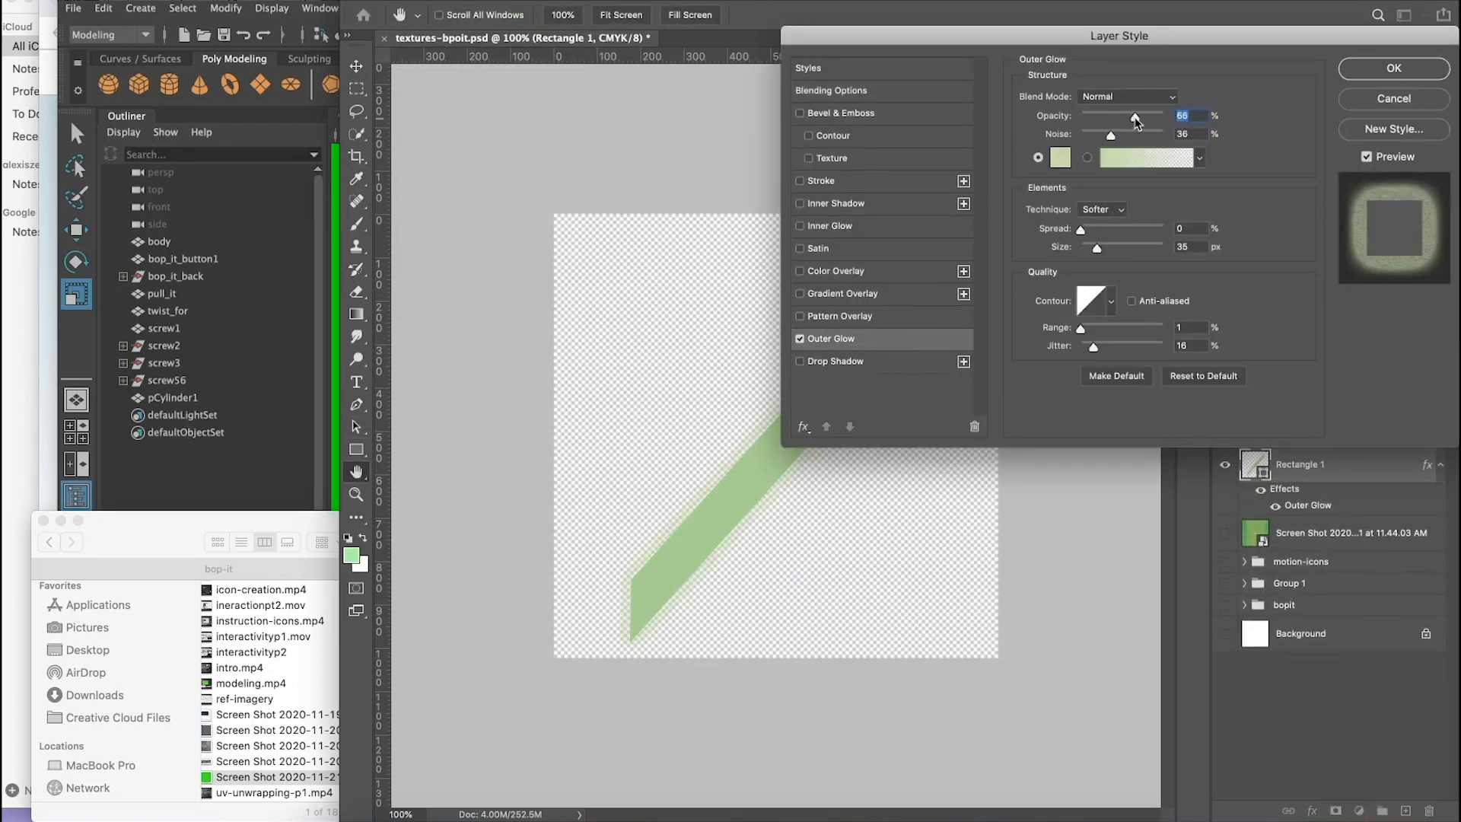
pyautogui.click(1393, 68)
pyautogui.press('v')
# Step: Export the band for web as a transparent 256 x 256 px PNG-24 named completed-twist1.png in the bop-it folder
pyautogui.click(73, 7)
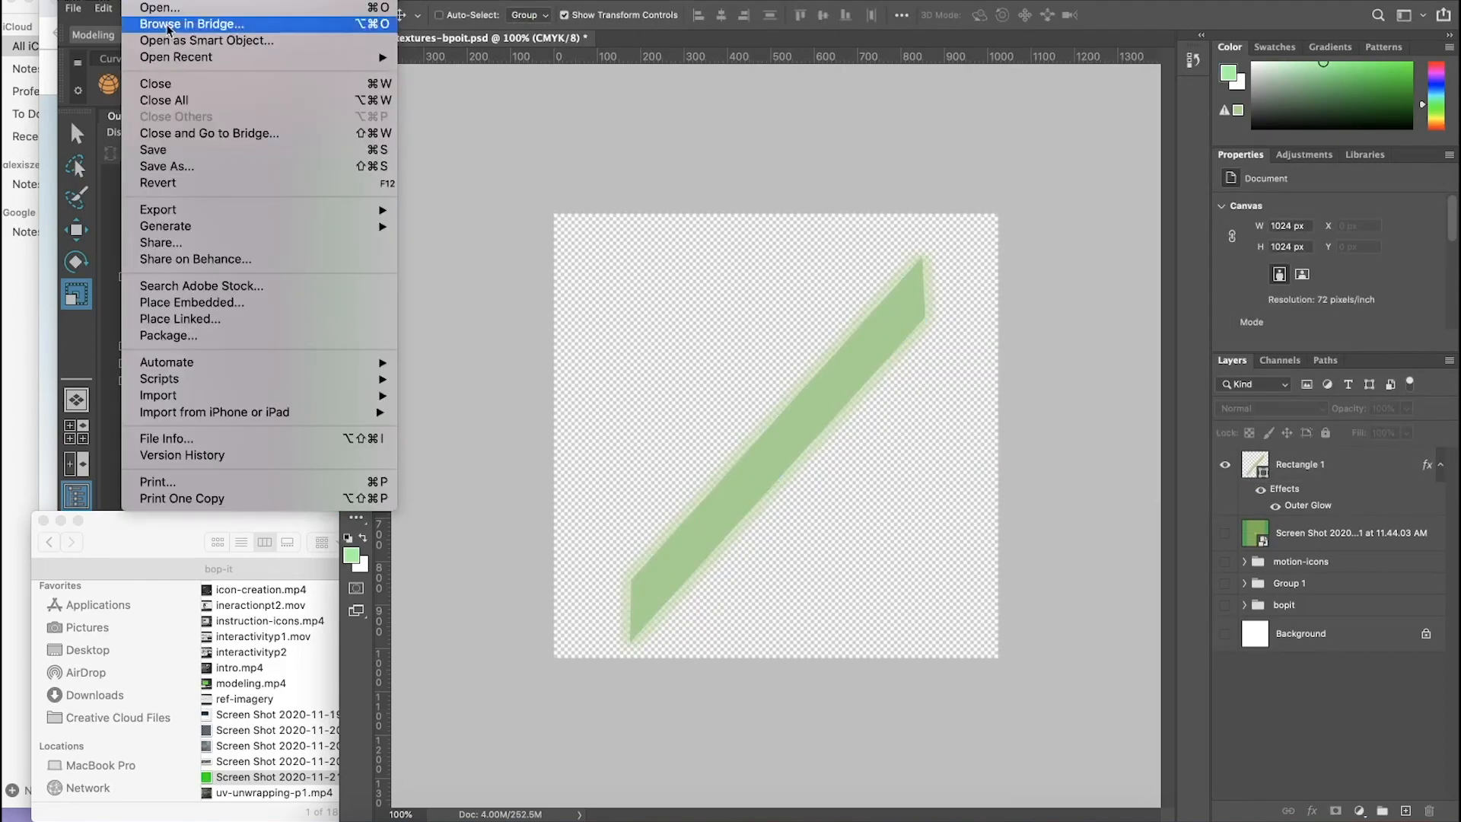
pyautogui.moveTo(212, 207)
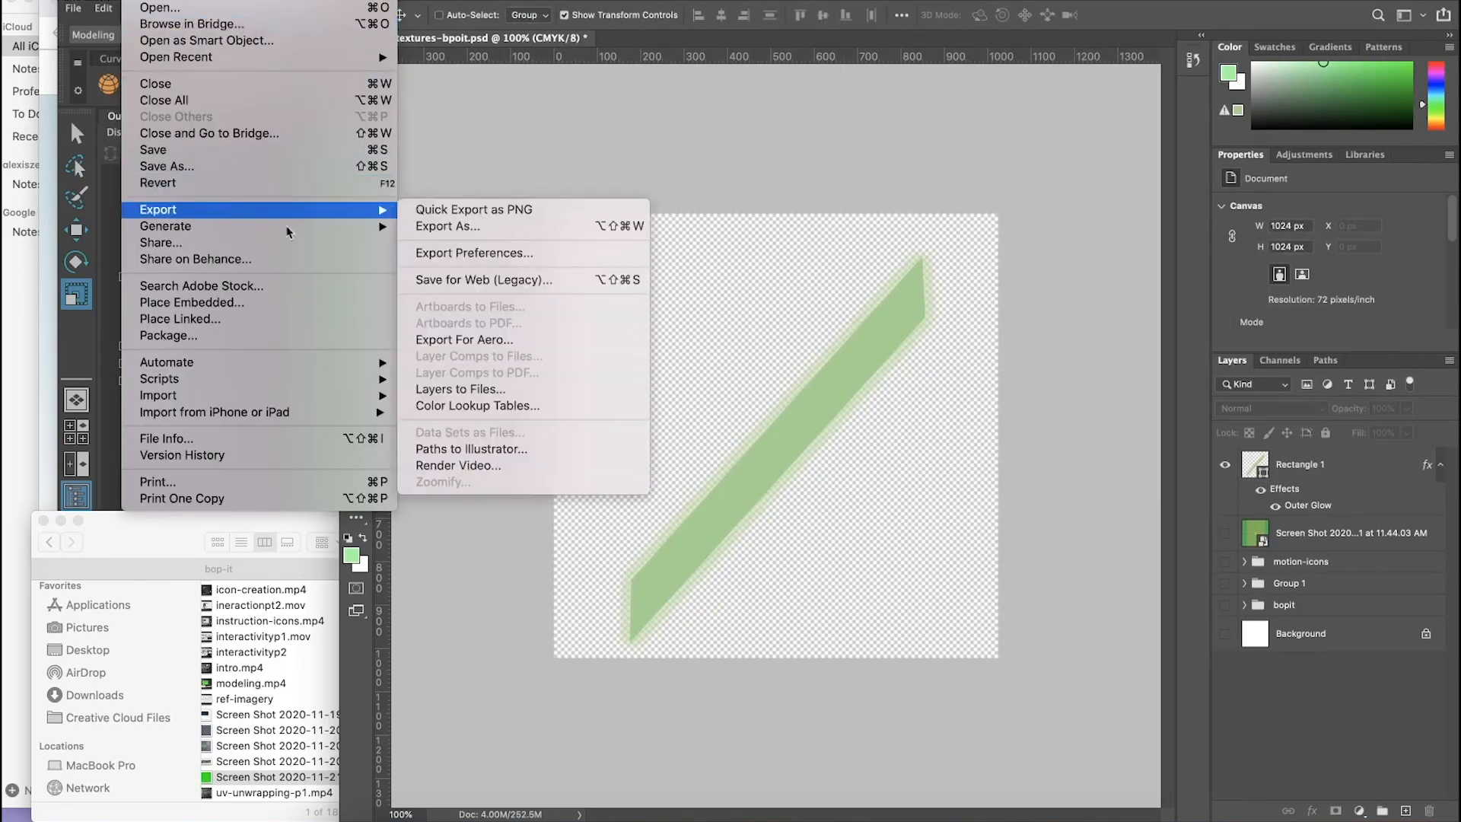
pyautogui.click(449, 272)
pyautogui.write('256')
pyautogui.press('Return')
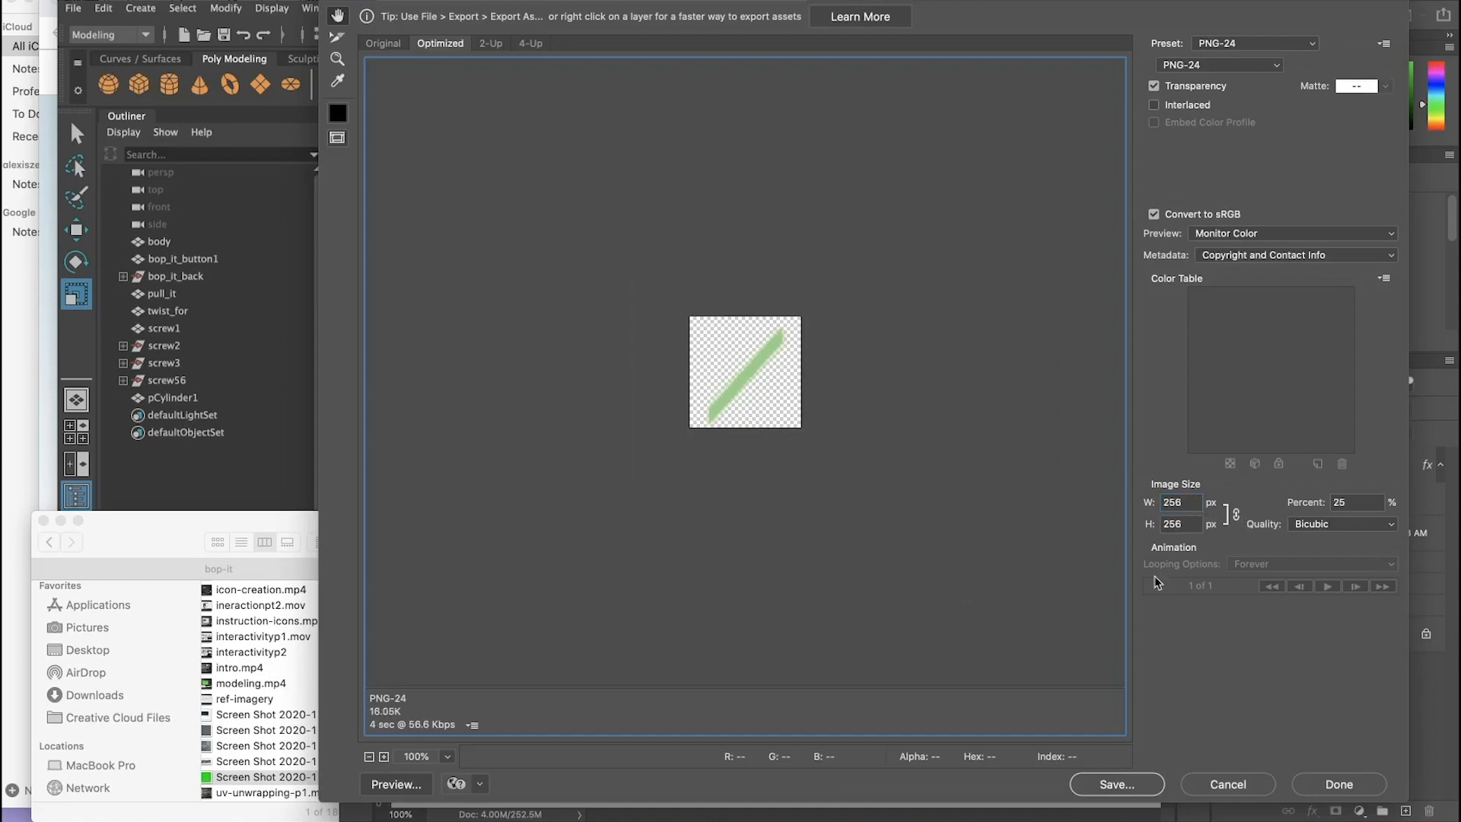
pyautogui.click(1116, 784)
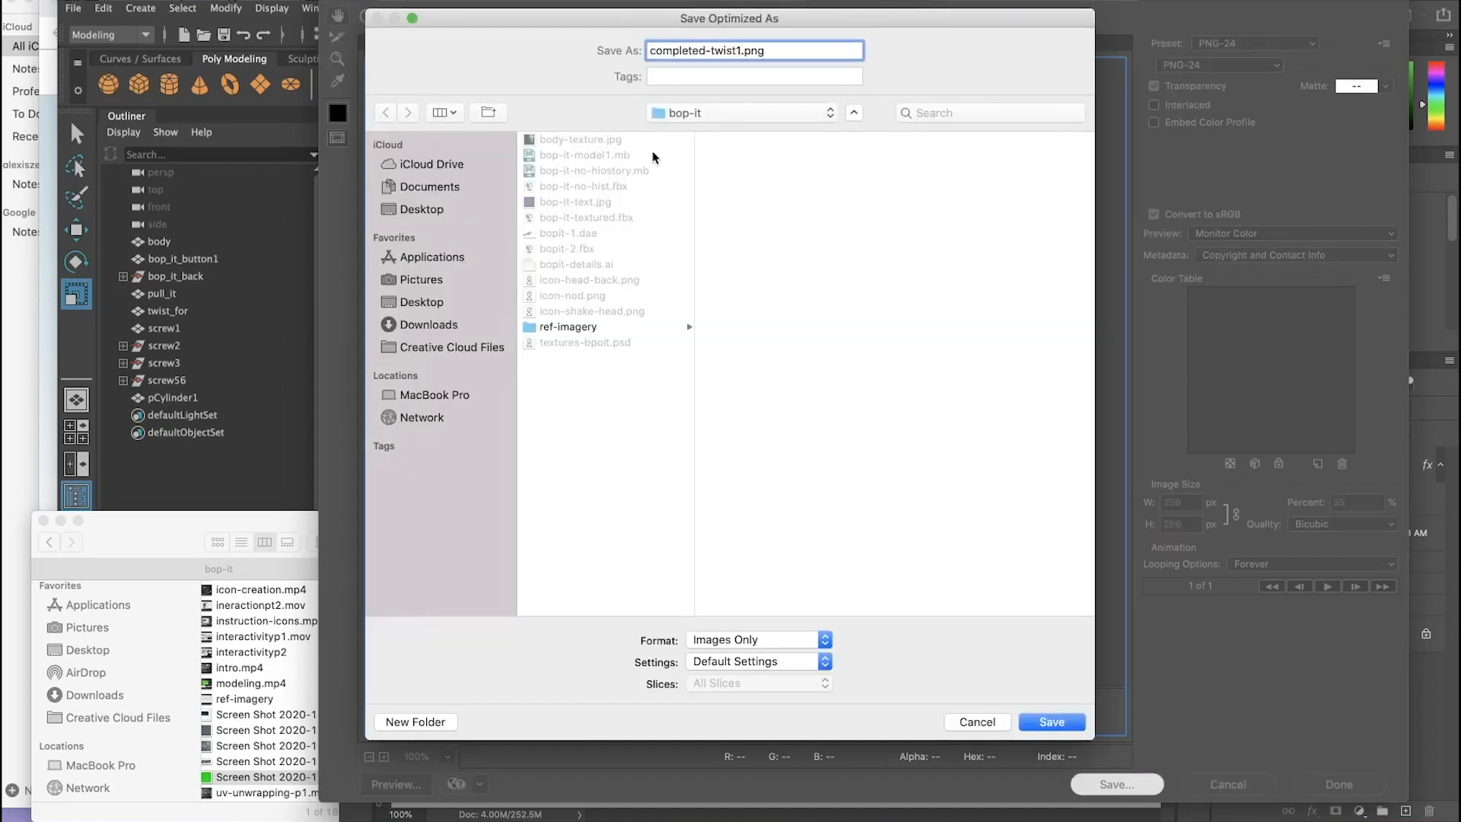
pyautogui.press('Return')
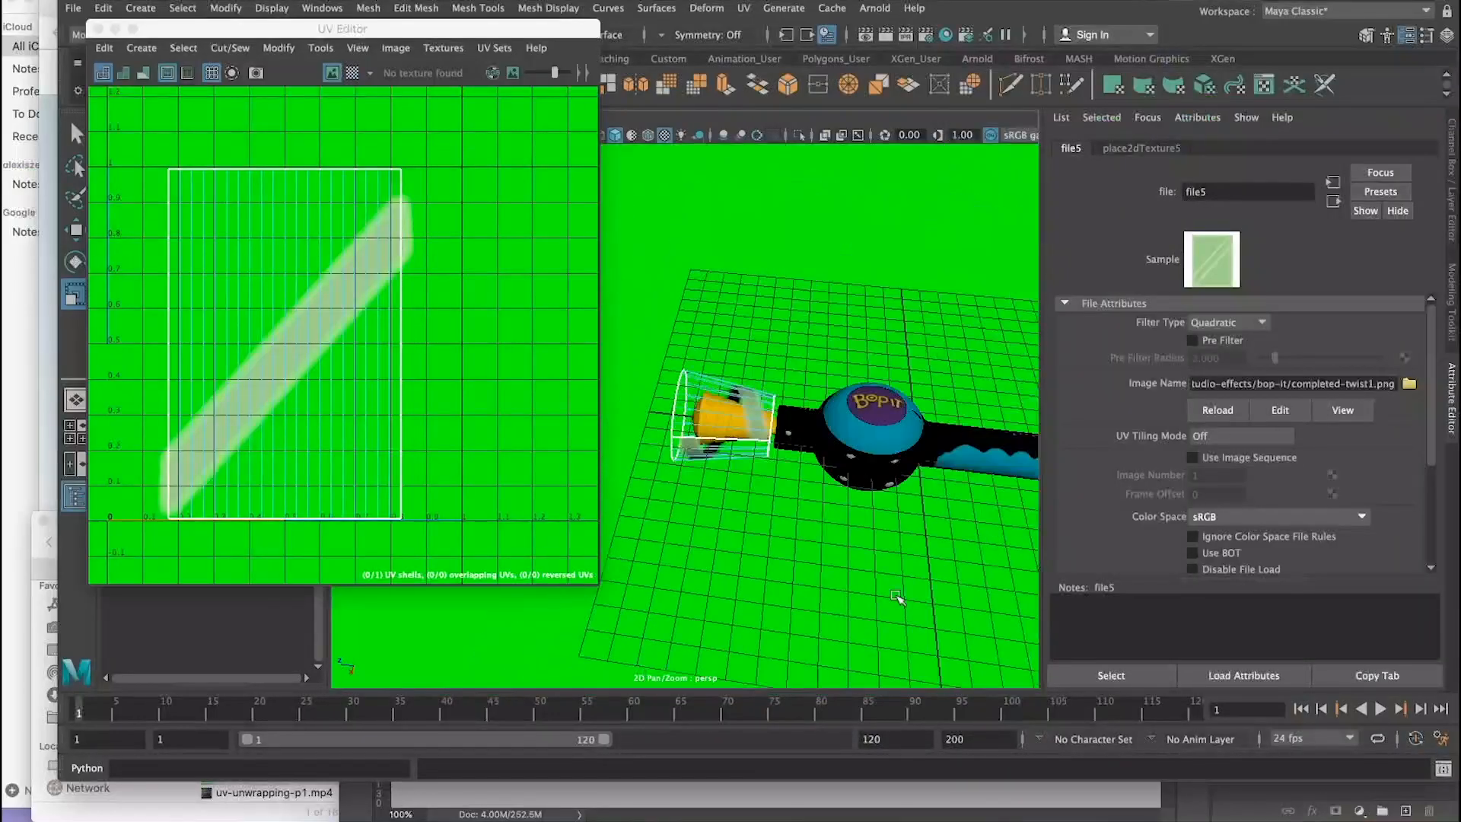
# Step: Examine the twist texture on the tapered cylinder around the yellow handle in Maya
pyautogui.scroll(5, 837, 538)
pyautogui.click(844, 495)
pyautogui.scroll(-5, 842, 495)
pyautogui.scroll(2, 791, 515)
pyautogui.scroll(-3, 791, 515)
pyautogui.scroll(3, 830, 506)
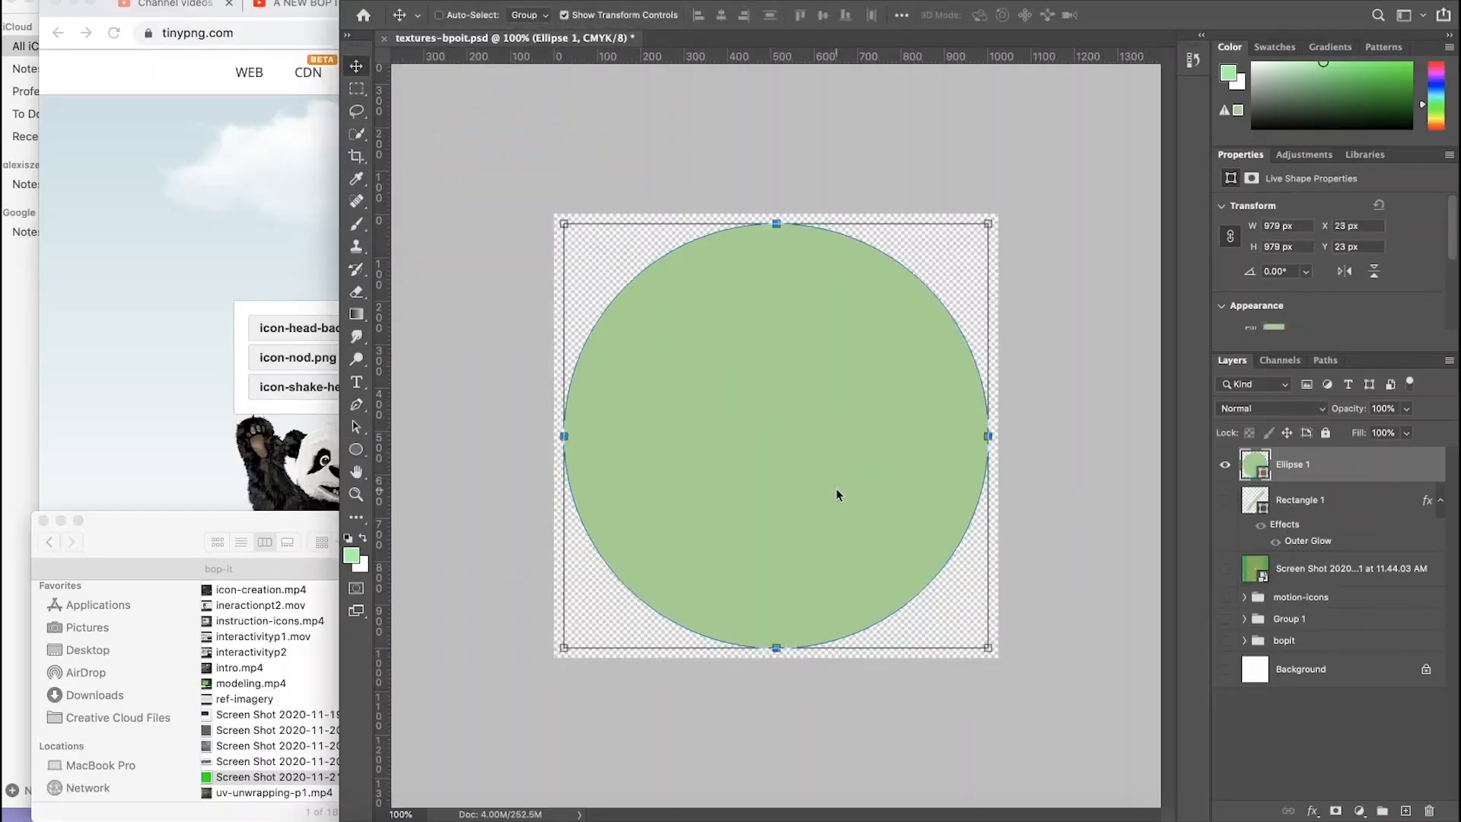
# Step: Turn the green circle into a ring by giving it a thick light green stroke and no fill
pyautogui.click(591, 15)
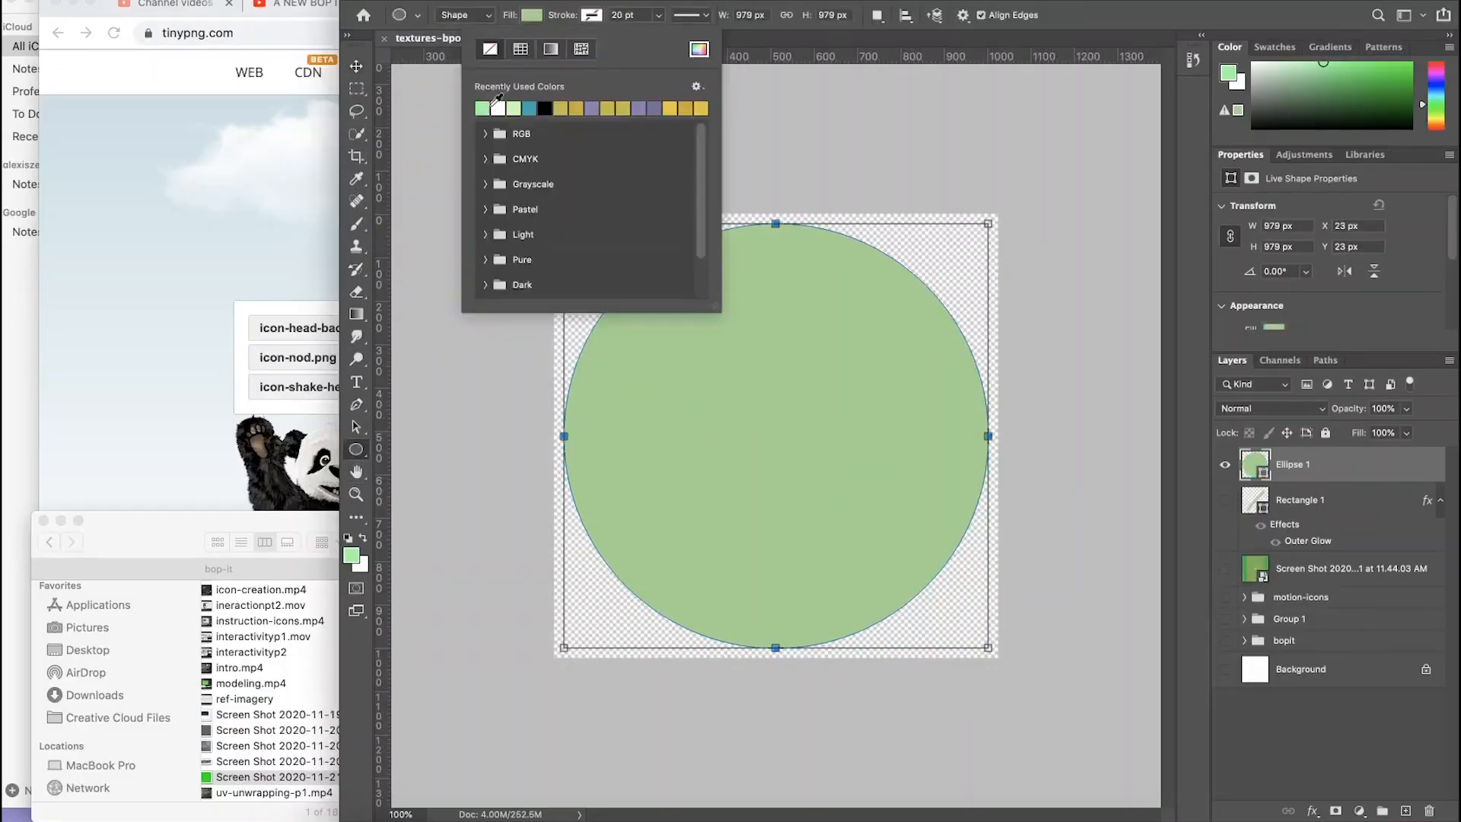
pyautogui.click(476, 108)
pyautogui.click(531, 14)
pyautogui.click(429, 49)
pyautogui.moveTo(658, 15); pyautogui.dragTo(677, 44)
# Step: Scale the ring down to about 854 px, centred on the canvas, and give it the band's Outer Glow style
pyautogui.press('super+t')
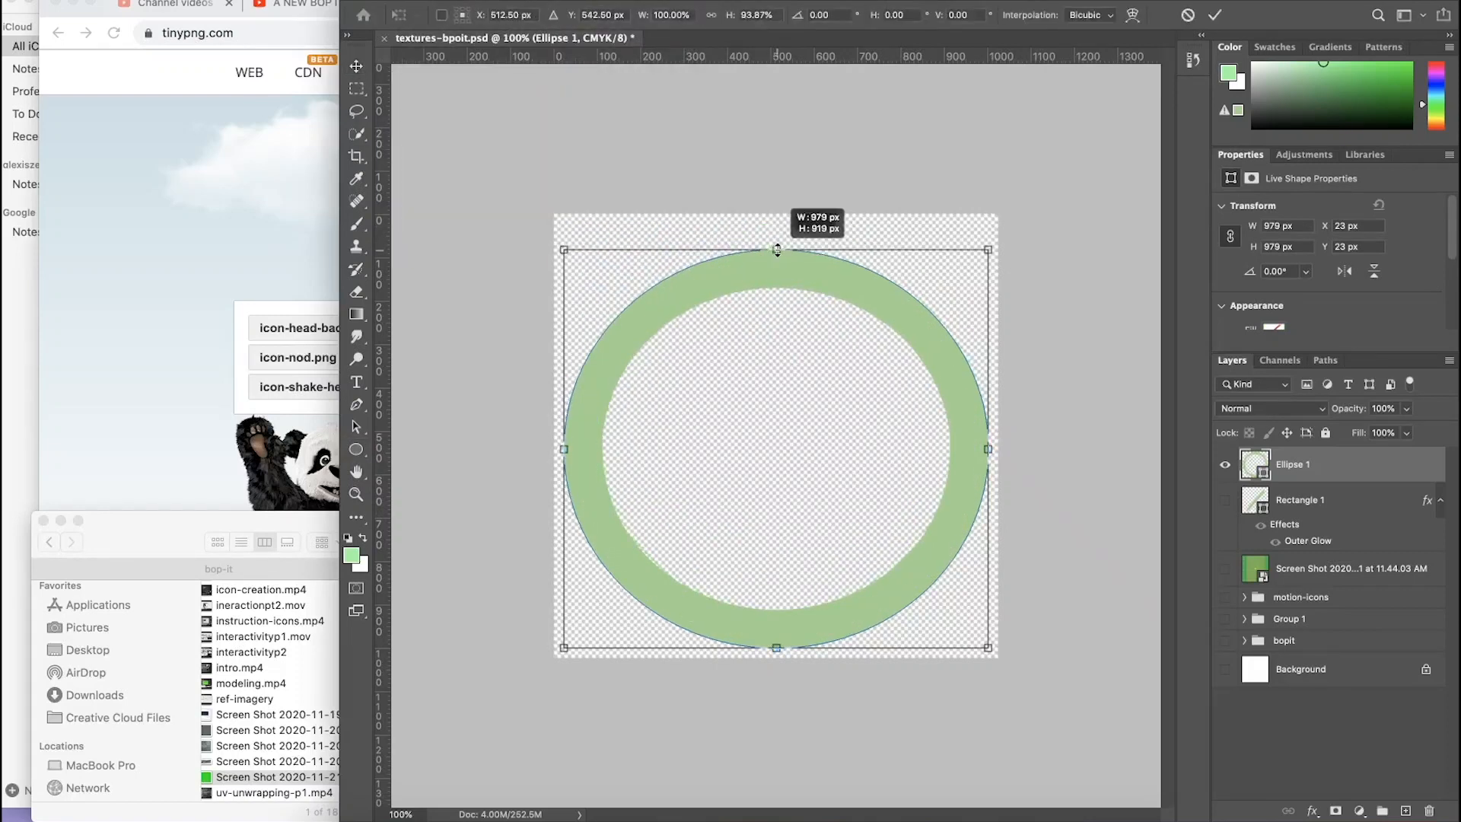
pyautogui.moveTo(563, 224); pyautogui.dragTo(617, 278)
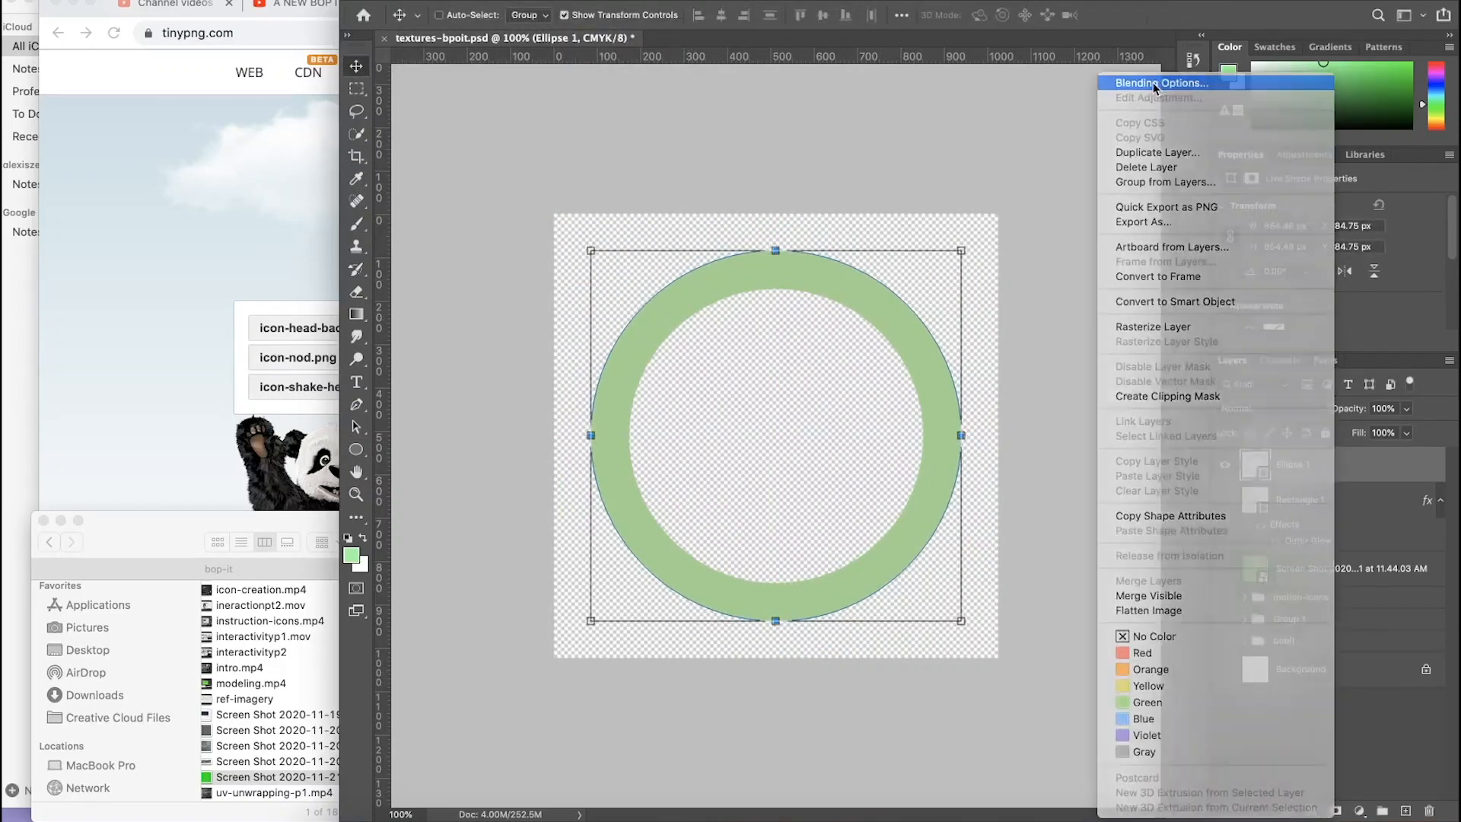
pyautogui.click(1126, 460)
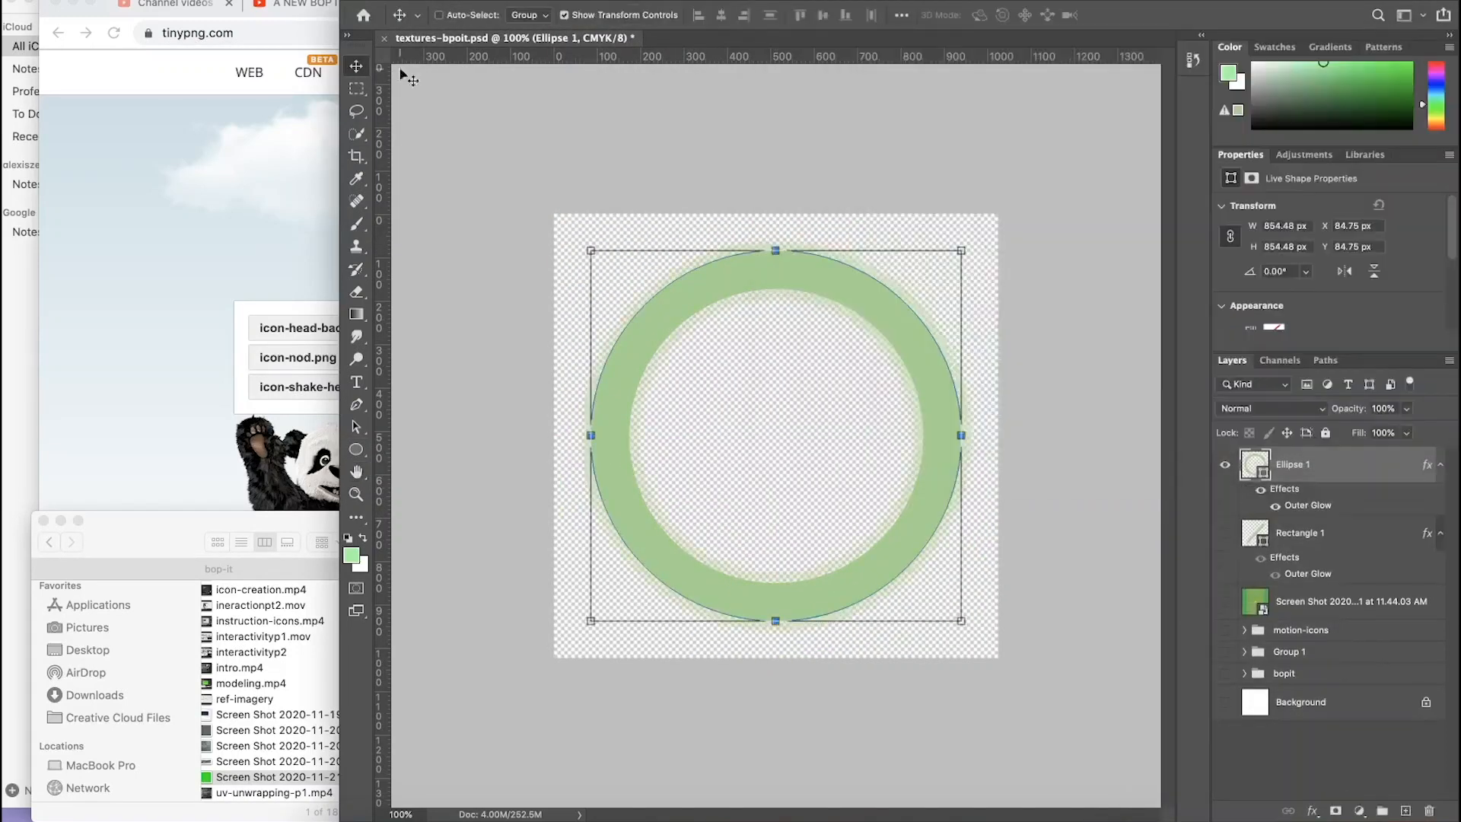
# Step: Hide the ring and draw a tall green rectangle as the stem of an arrow
pyautogui.click(1225, 465)
pyautogui.hotkey('shift', 'u')
pyautogui.moveTo(717, 407); pyautogui.dragTo(770, 573)
pyautogui.keyDown('shift'); pyautogui.moveTo(697, 338); pyautogui.dragTo(785, 426); pyautogui.keyUp('shift')
pyautogui.press('p')
pyautogui.click(785, 427)
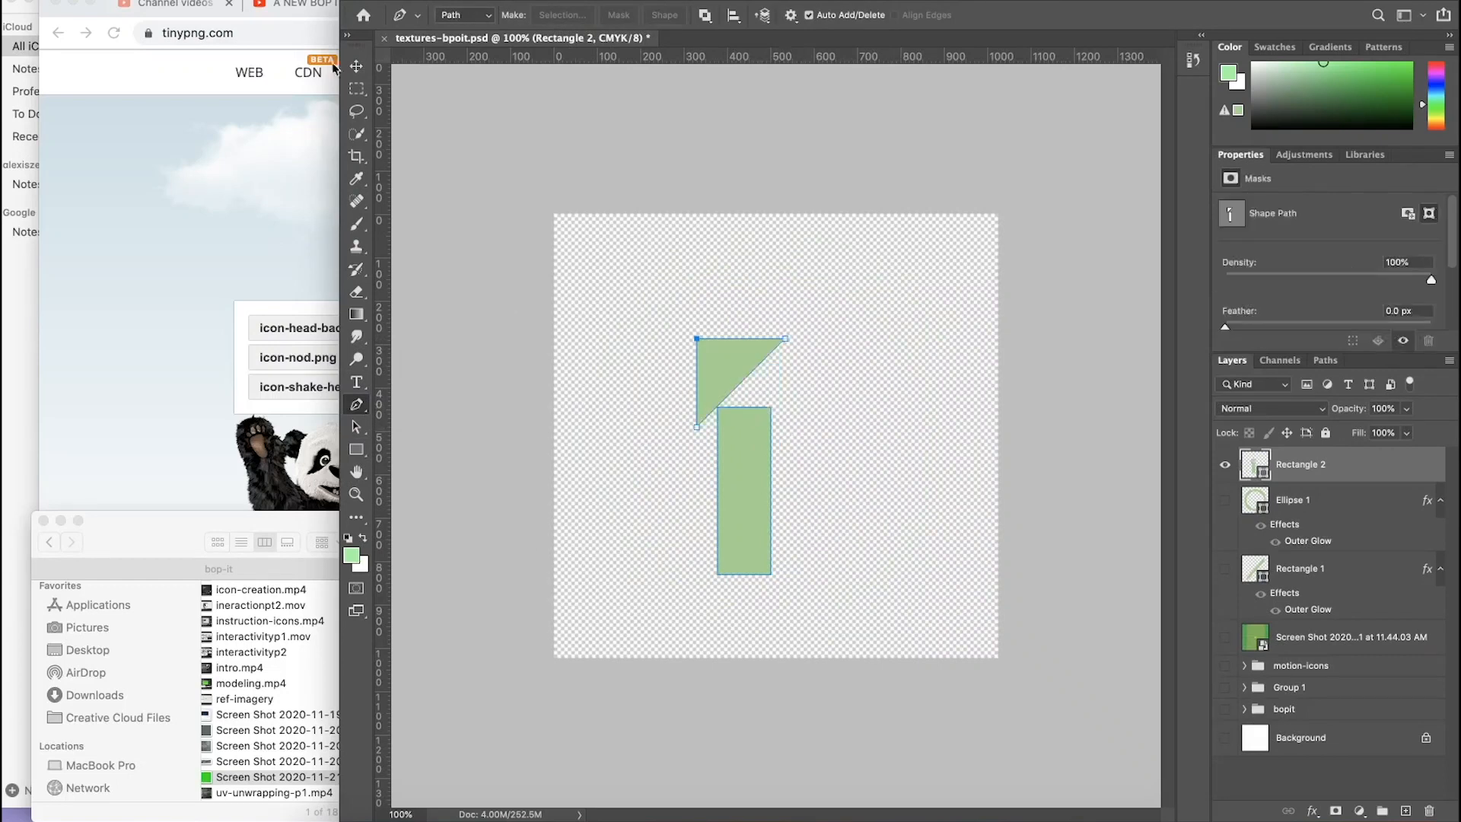
pyautogui.hotkey('ctrl', 'z')
# Step: Draw a separate square above the stem for the arrowhead and choose its fill colour
pyautogui.press('u')
pyautogui.moveTo(652, 294); pyautogui.dragTo(743, 385)
pyautogui.click(532, 15)
pyautogui.click(426, 121)
pyautogui.press('Return')
# Step: Transform the arrowhead shape so it sits pointing up on top of the stem
pyautogui.press('super+t')
pyautogui.moveTo(766, 299); pyautogui.dragTo(788, 358)
pyautogui.moveTo(708, 339); pyautogui.dragTo(744, 365)
pyautogui.press('Return')
# Step: Select the arrowhead and stem layers and convert them into one smart object
pyautogui.keyDown('shift'); pyautogui.click(1301, 499); pyautogui.keyUp('shift')
pyautogui.rightClick(1298, 464)
pyautogui.click(1298, 301)
# Step: Add an Outer Glow to the arrow and move it up to the middle of the canvas
pyautogui.doubleClick(1354, 464)
pyautogui.click(1370, 58)
pyautogui.moveTo(744, 487); pyautogui.dragTo(744, 410)
# Step: Create an anim-sequences folder inside bop-it, add a new folder within it, and return to Photoshop
pyautogui.click(228, 532)
pyautogui.press('shift+super+n')
pyautogui.write('a')
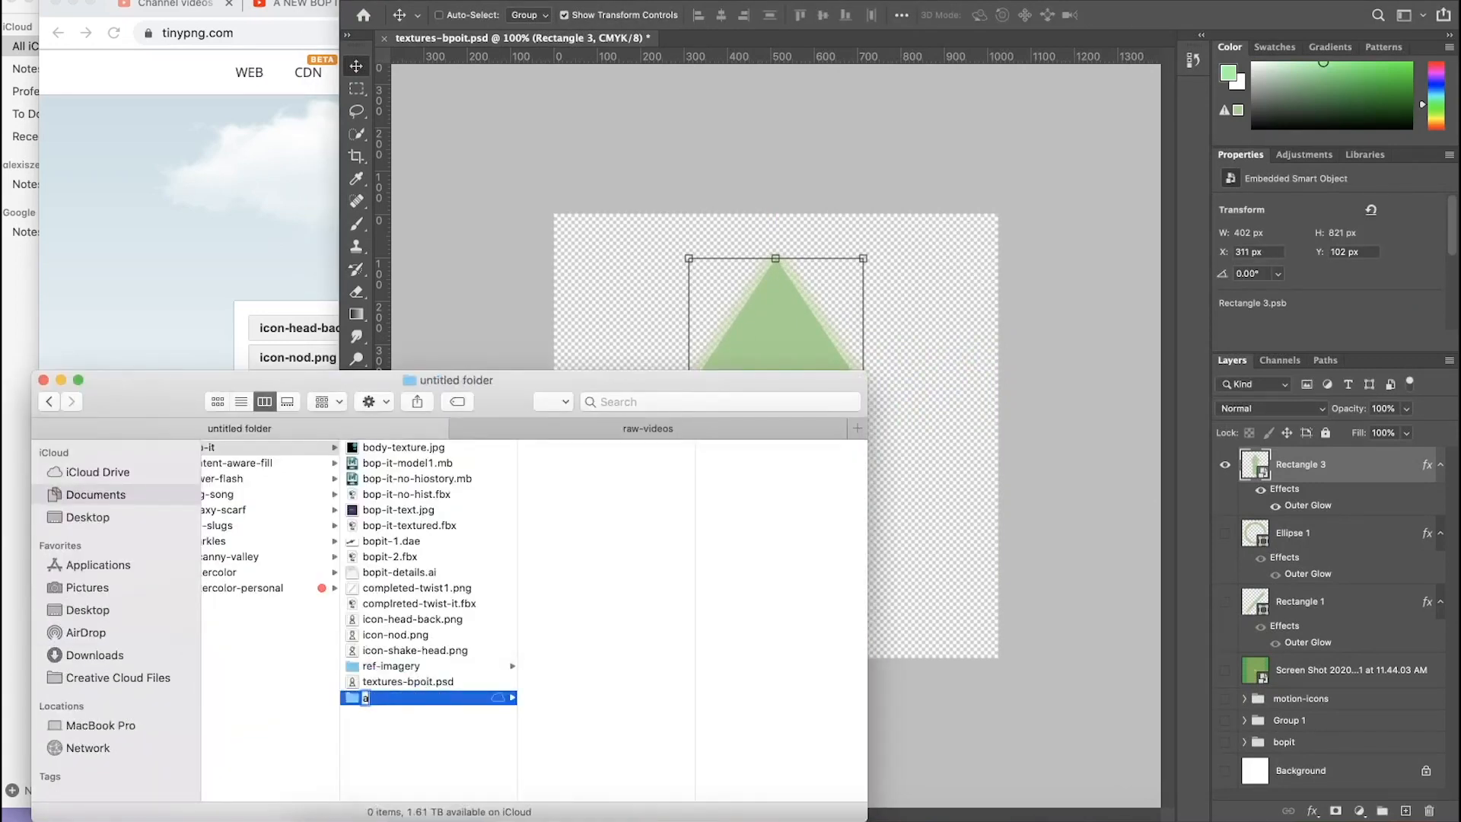
pyautogui.write('nim-sequences')
pyautogui.press('Return')
pyautogui.rightClick(572, 486)
pyautogui.click(601, 495)
pyautogui.click(1054, 483)
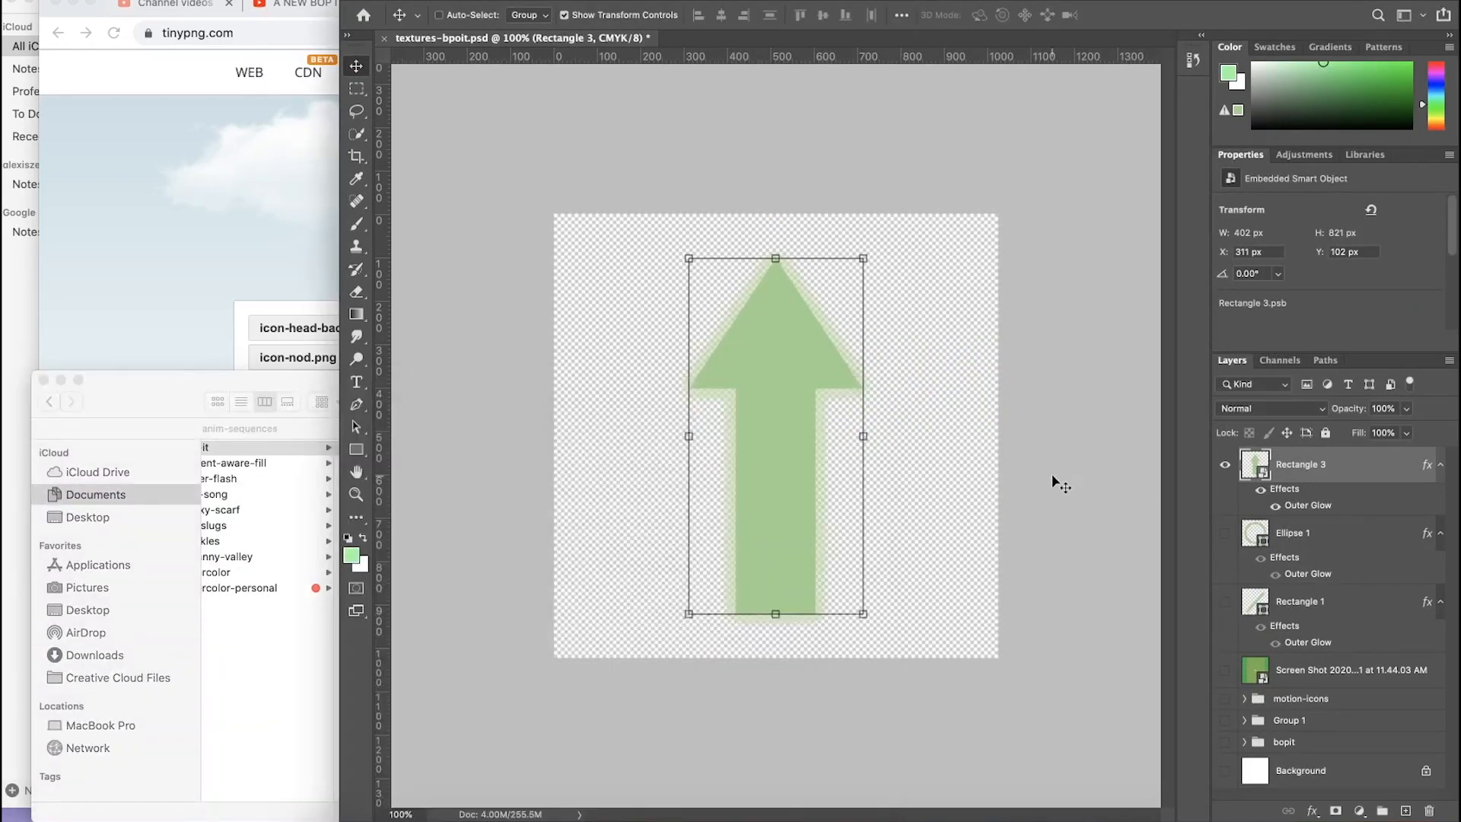
# Step: Export the full arrow for web as a transparent 256 px PNG-24 named arrow-10.png
pyautogui.click(141, 1)
pyautogui.moveTo(228, 210)
pyautogui.click(484, 279)
pyautogui.press('Return')
pyautogui.write('arrow-')
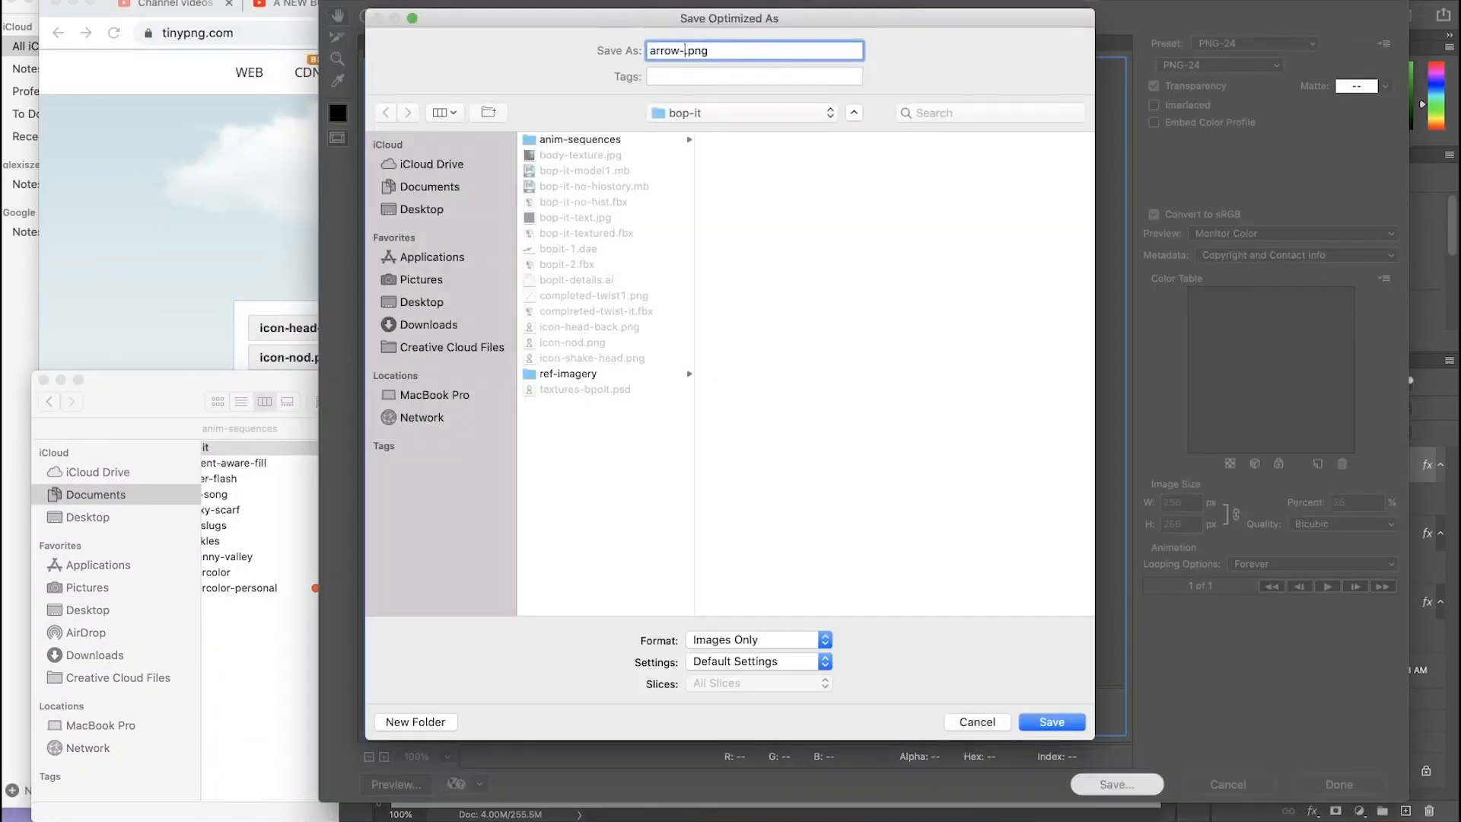
pyautogui.click(1064, 725)
# Step: Duplicate the arrow layer as a hidden backup and set up the Eraser on the original arrow
pyautogui.hotkey('ctrl', 'j')
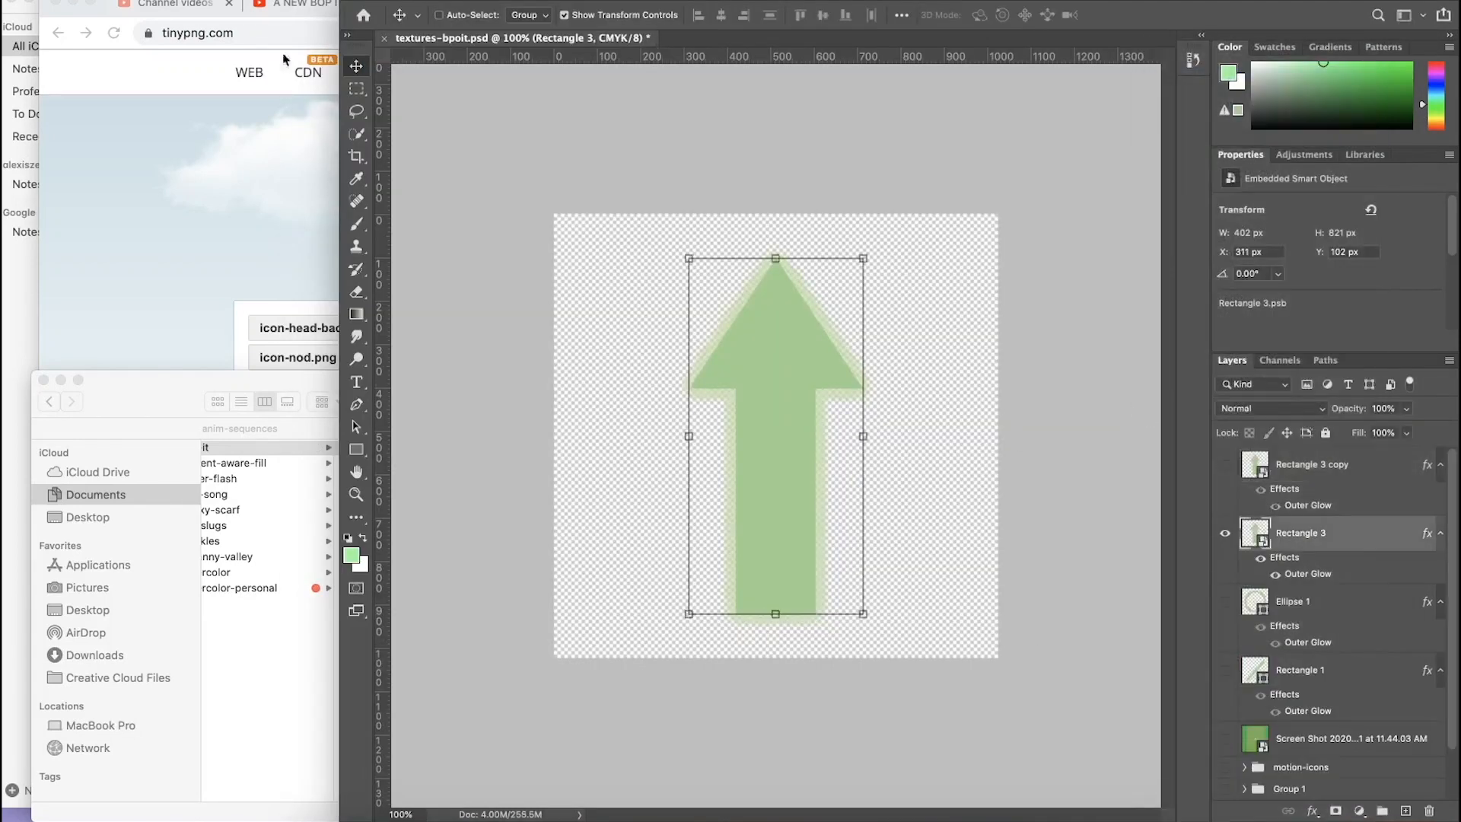
pyautogui.press('m')
pyautogui.press('e')
pyautogui.rightClick(533, 130)
# Step: Erase the tip of the arrow and export the frame as arrow-9.png
pyautogui.click(776, 270)
pyautogui.click(525, 277)
pyautogui.click(1118, 784)
pyautogui.click(1061, 723)
# Step: Erase more of the arrowhead and export the frame as arrow-8.png
pyautogui.moveTo(776, 281); pyautogui.dragTo(572, 289)
pyautogui.click(518, 284)
pyautogui.click(1109, 783)
pyautogui.click(1050, 720)
# Step: Export the arrow with its upper head faded away as arrow-7.png
pyautogui.press('super+alt+shift+s')
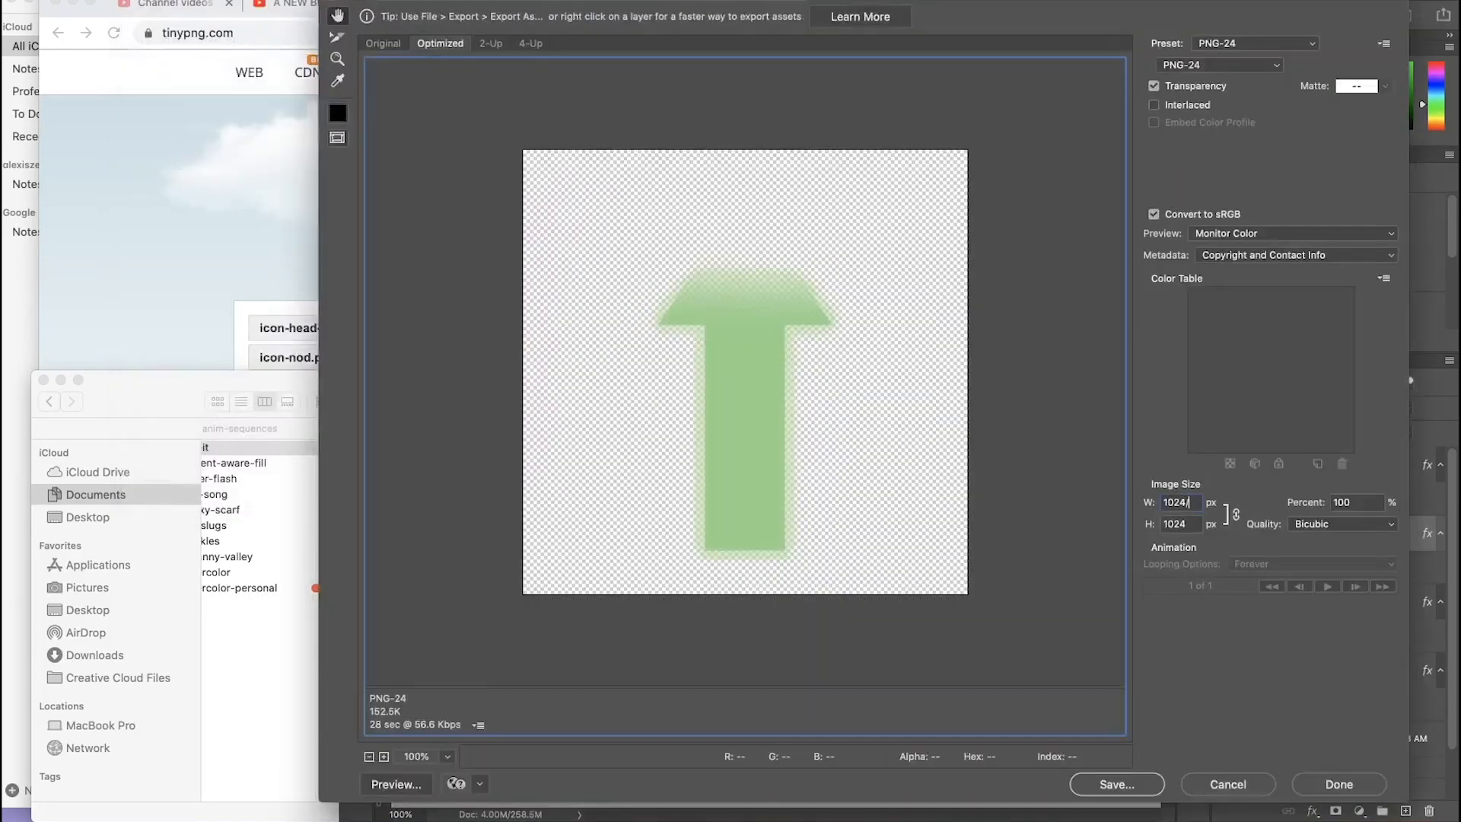
pyautogui.click(1116, 783)
pyautogui.write('arrow-7')
pyautogui.press('Return')
# Step: Export the arrow with its whole head erased as arrow-6.png
pyautogui.press('super+alt+shift+s')
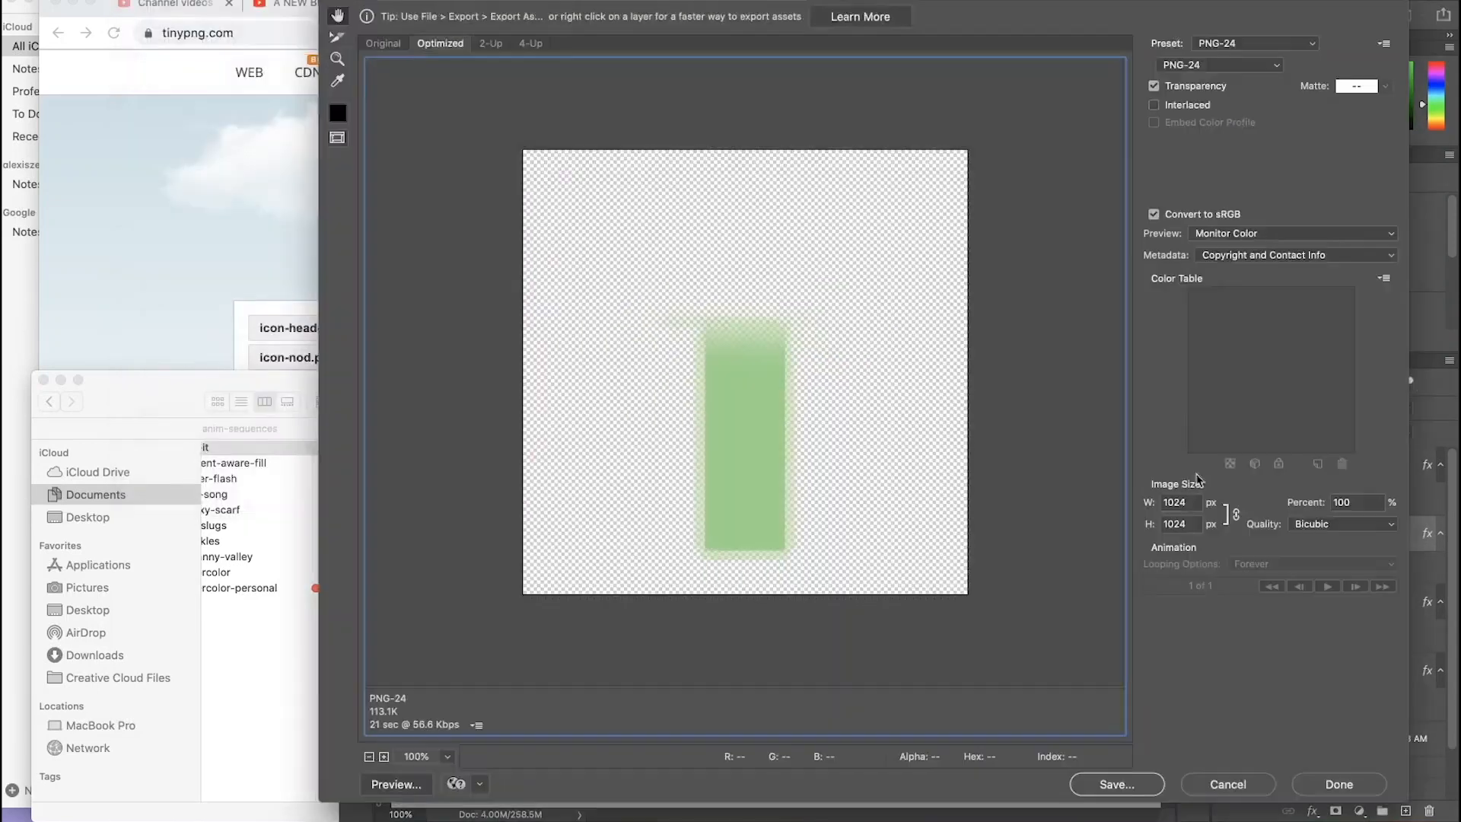
pyautogui.press('Return')
pyautogui.write('arrow-6')
pyautogui.press('Return')
# Step: Export the shortened arrow stem as arrow-5.png
pyautogui.press('super+alt+shift+s')
pyautogui.press('Return')
pyautogui.write('arrow')
pyautogui.press('Return')
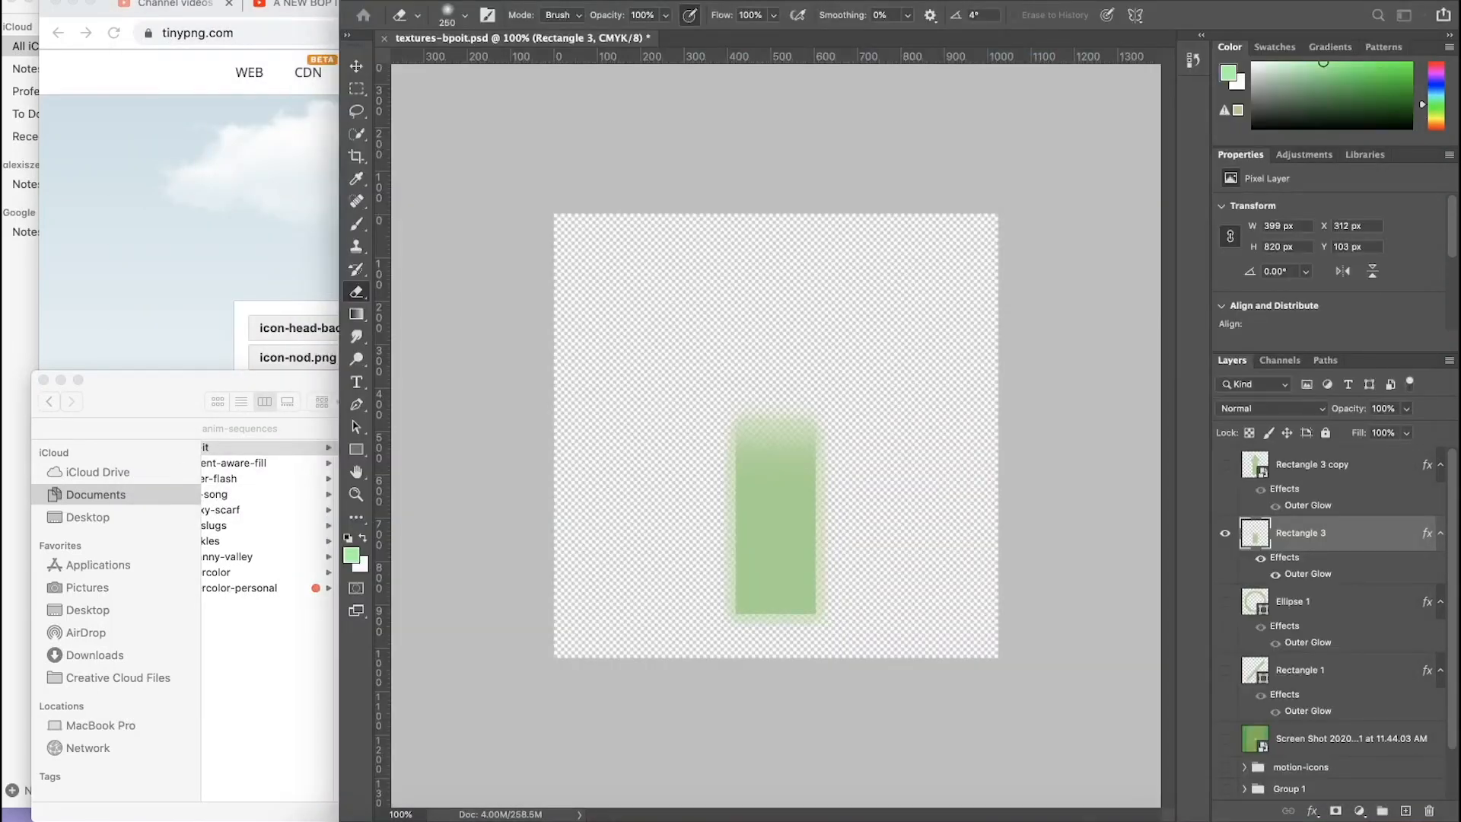
# Step: Erase another strip from the top of the stem and export the frame as arrow-4.png
pyautogui.moveTo(945, 442); pyautogui.dragTo(730, 445)
pyautogui.press('super+alt+shift+s')
pyautogui.press('Return')
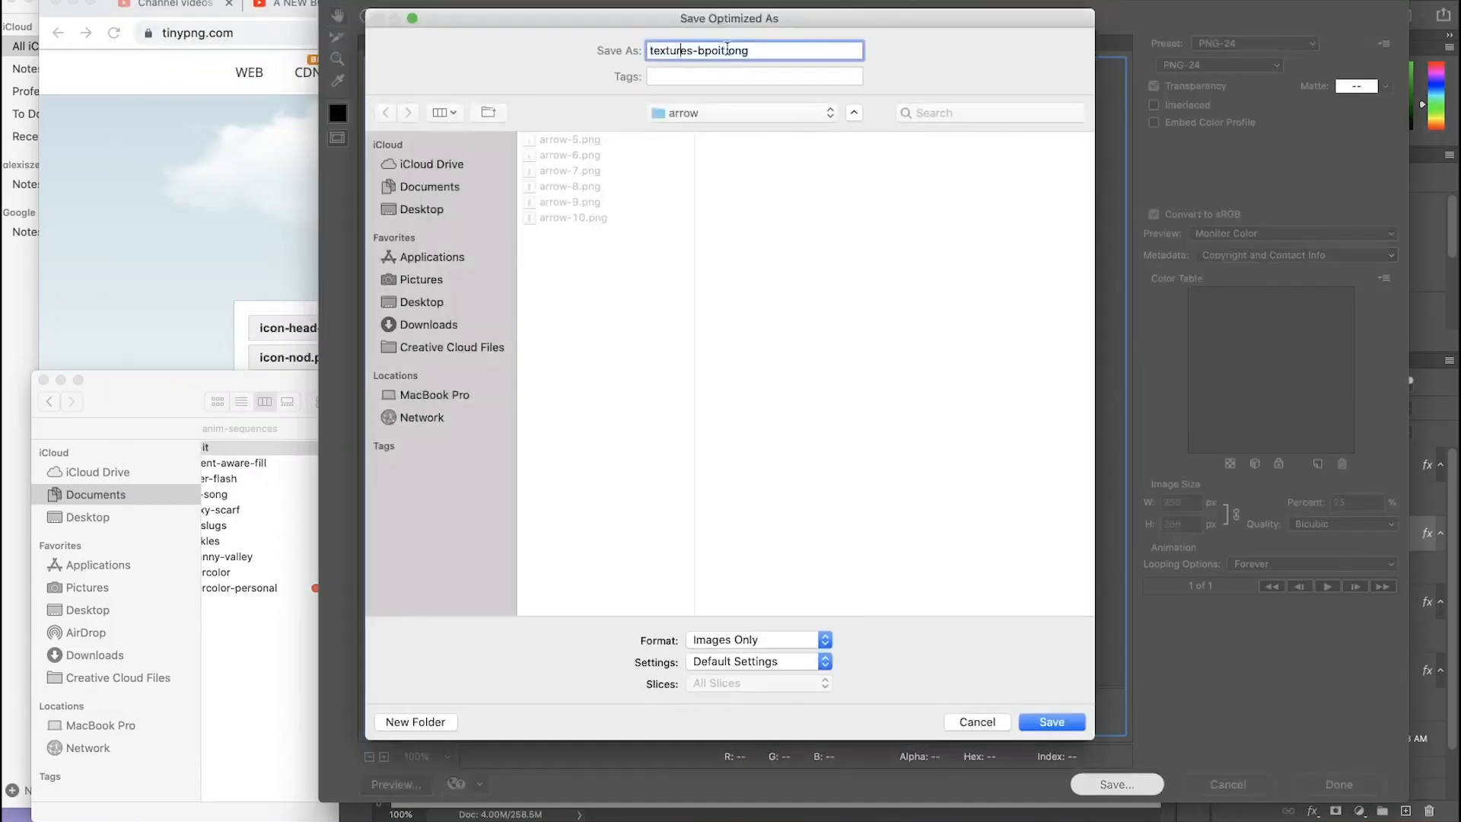
pyautogui.press('Return')
# Step: Export the remaining stem for web at 256 px wide as arrow-3.png
pyautogui.click(133, 1)
pyautogui.press('super+alt+shift+s')
pyautogui.click(1190, 502)
pyautogui.write('256')
pyautogui.press('Return')
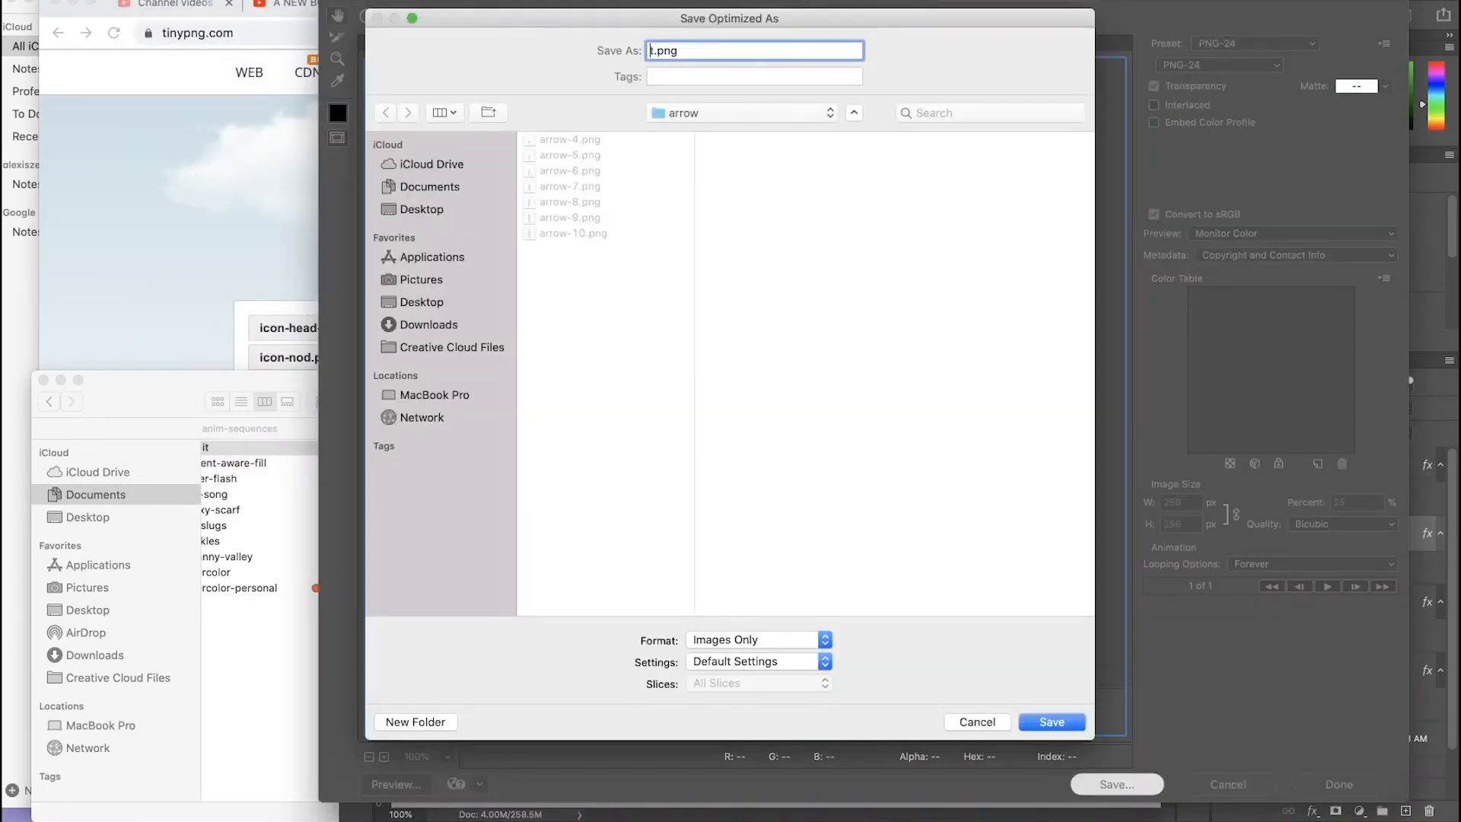
pyautogui.write('arrow-9')
pyautogui.press('Return')
# Step: Erase further down the stem and export the result as the following frame of the arrow sequence
pyautogui.moveTo(552, 495); pyautogui.dragTo(830, 502)
pyautogui.press('super+alt+shift+s')
pyautogui.press('Return')
pyautogui.press('Return')
# Step: Erase close to the base of the stem and export this short remnant as another arrow frame
pyautogui.moveTo(719, 544)
pyautogui.mouseDown()
pyautogui.moveTo(827, 581)
pyautogui.moveTo(591, 597)
pyautogui.mouseUp()
pyautogui.press('super+alt+shift+s')
pyautogui.press('Return')
pyautogui.write('arrow-10')
pyautogui.press('Return')
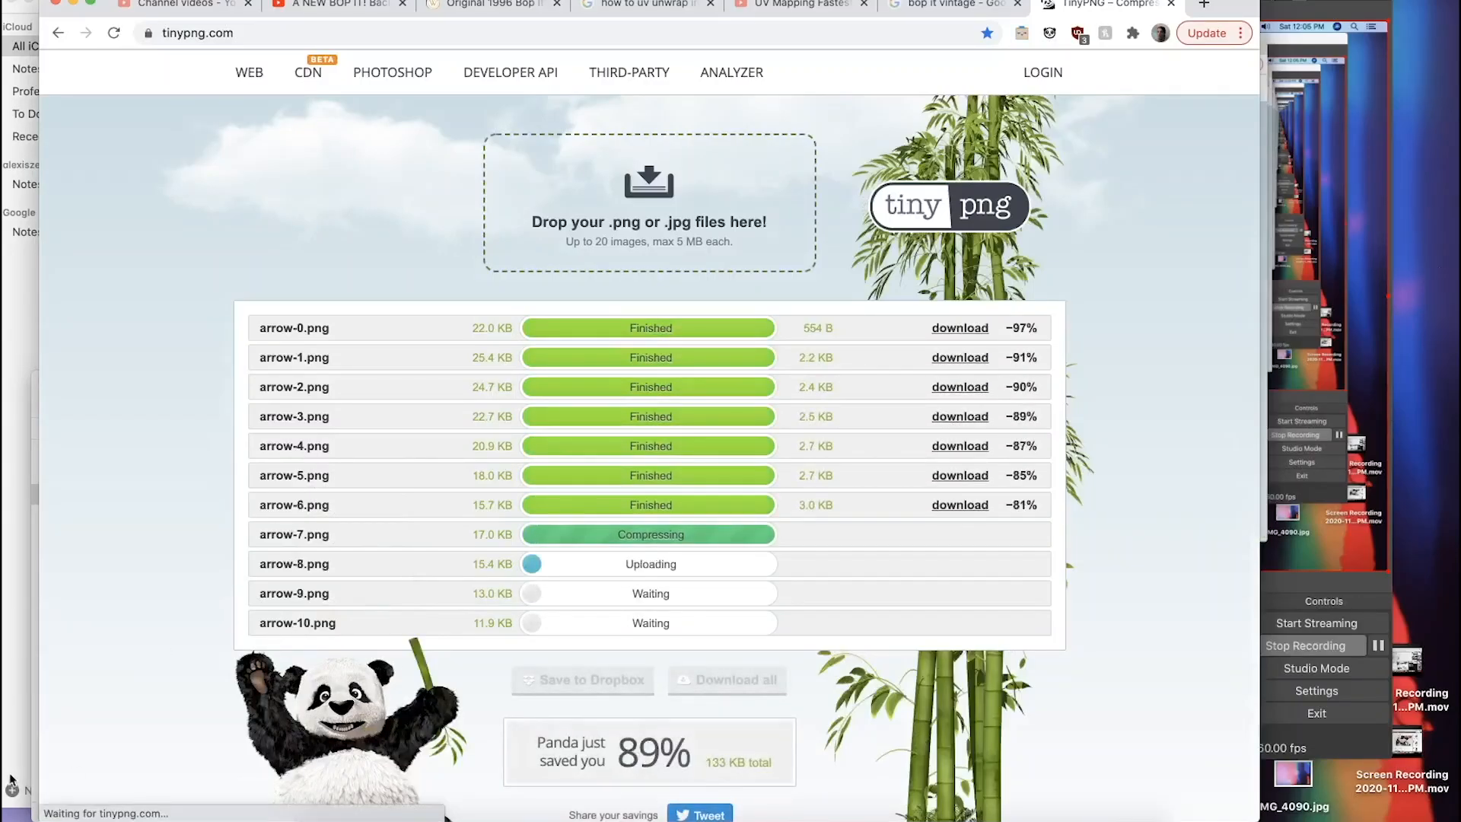
# Step: Check the arrow frames in the arrow folder and download all the compressed arrow images from TinyPNG
pyautogui.click(324, 816)
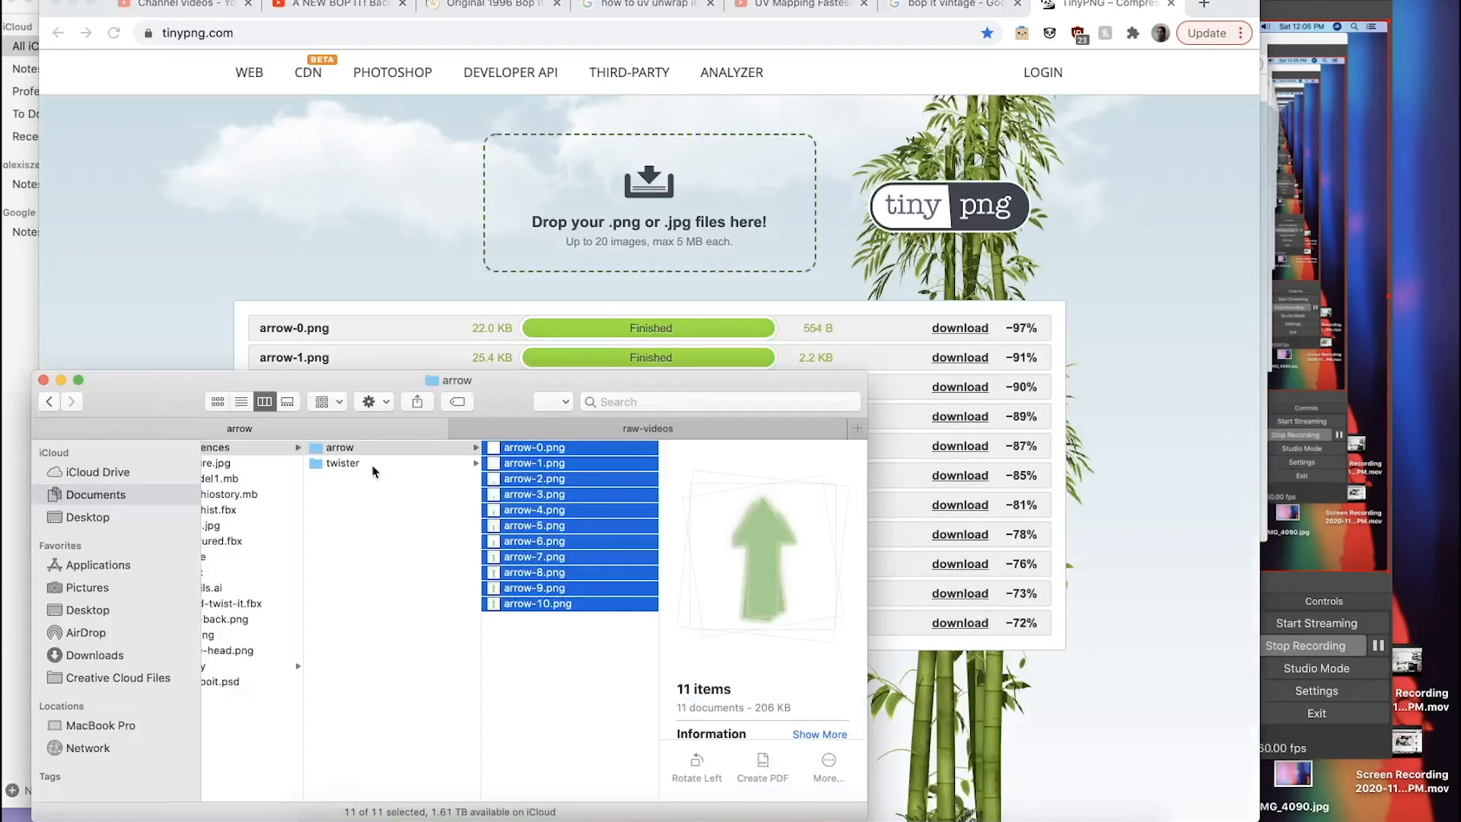
pyautogui.click(905, 287)
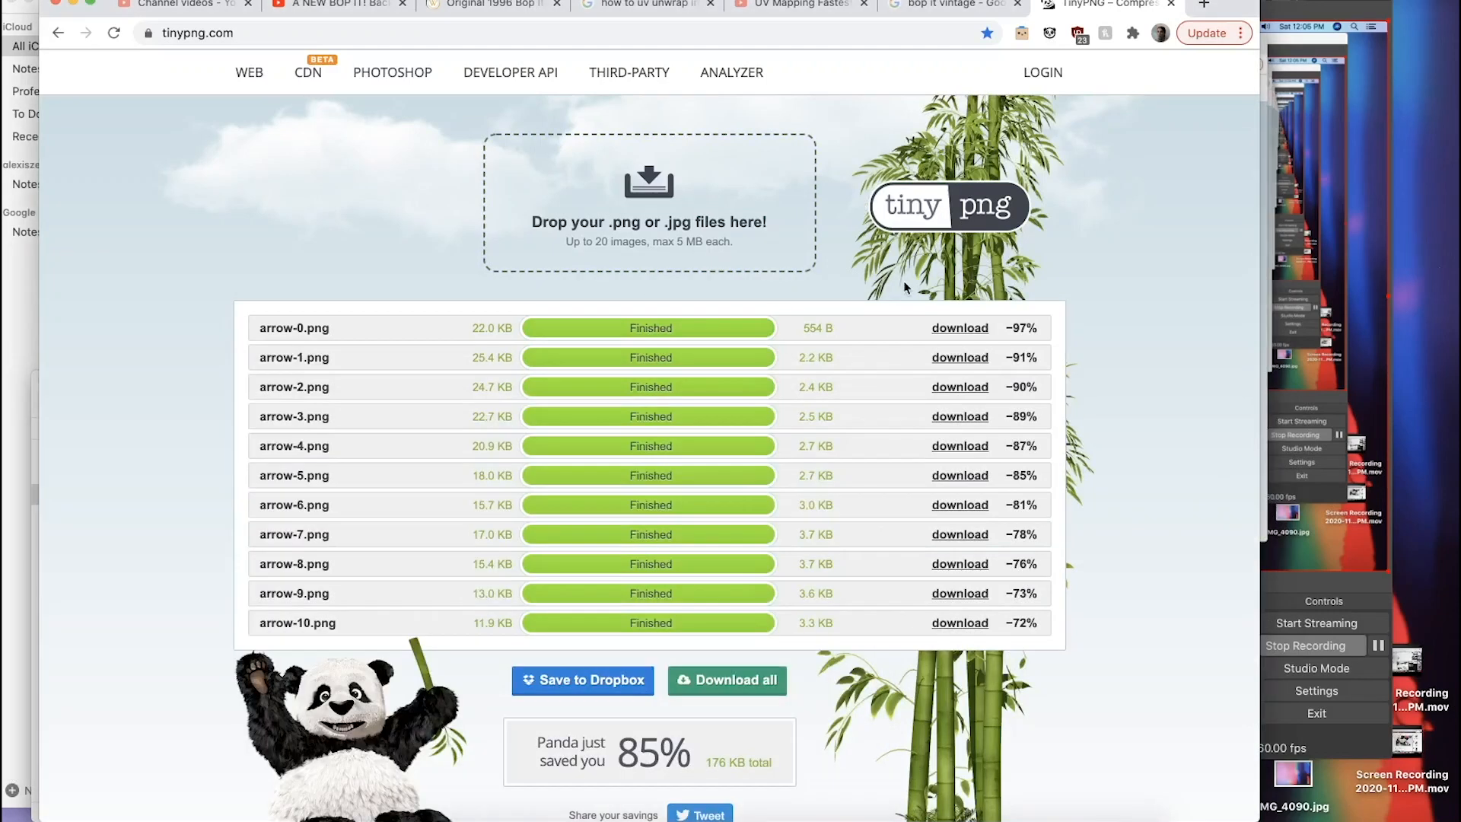
pyautogui.click(734, 685)
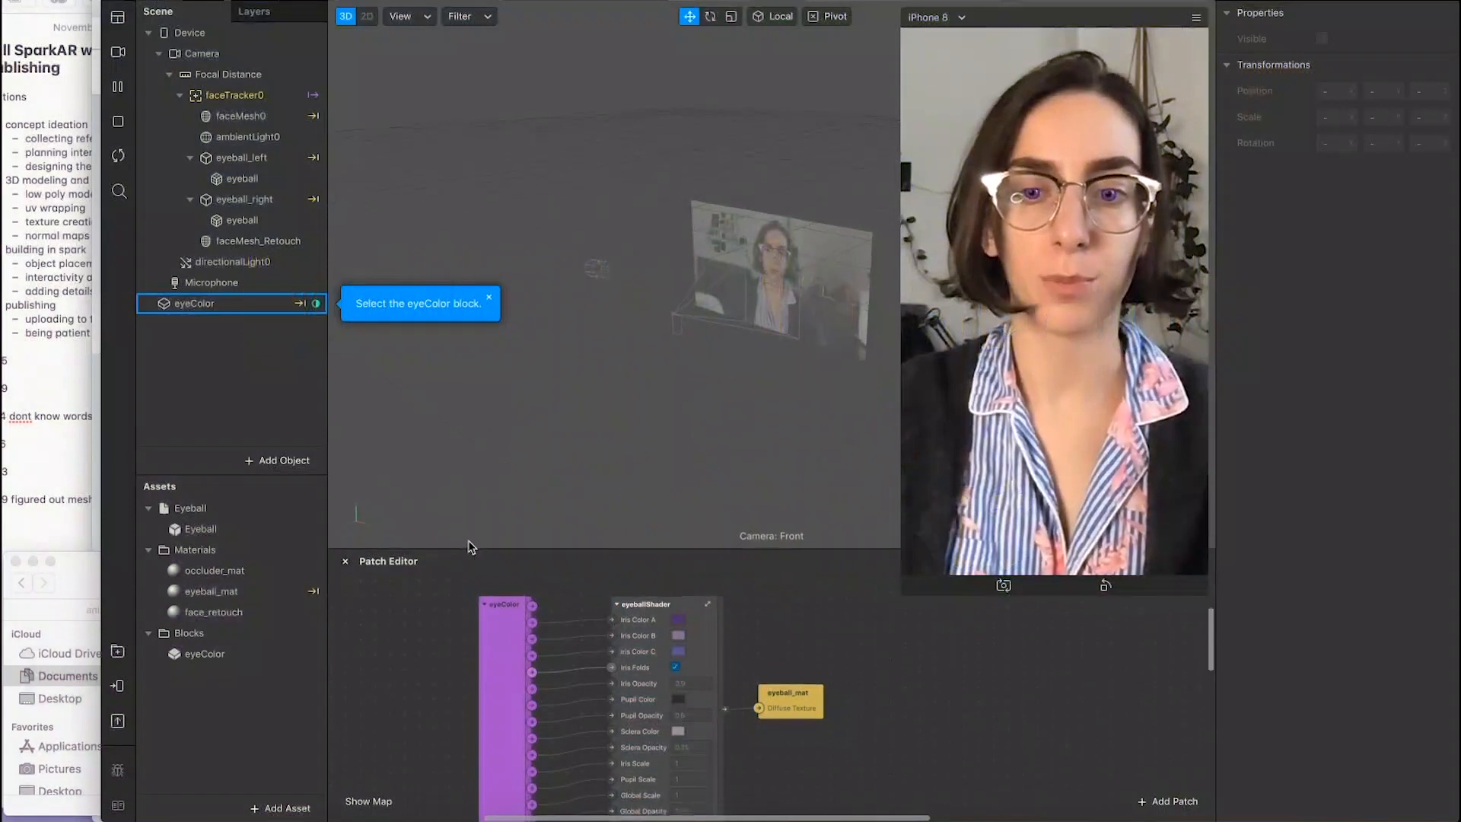
# Step: Arrange the Spark AR Studio workspace with a taller Patch Editor, a wider window and a slightly smaller phone preview
pyautogui.moveTo(469, 548); pyautogui.dragTo(505, 454)
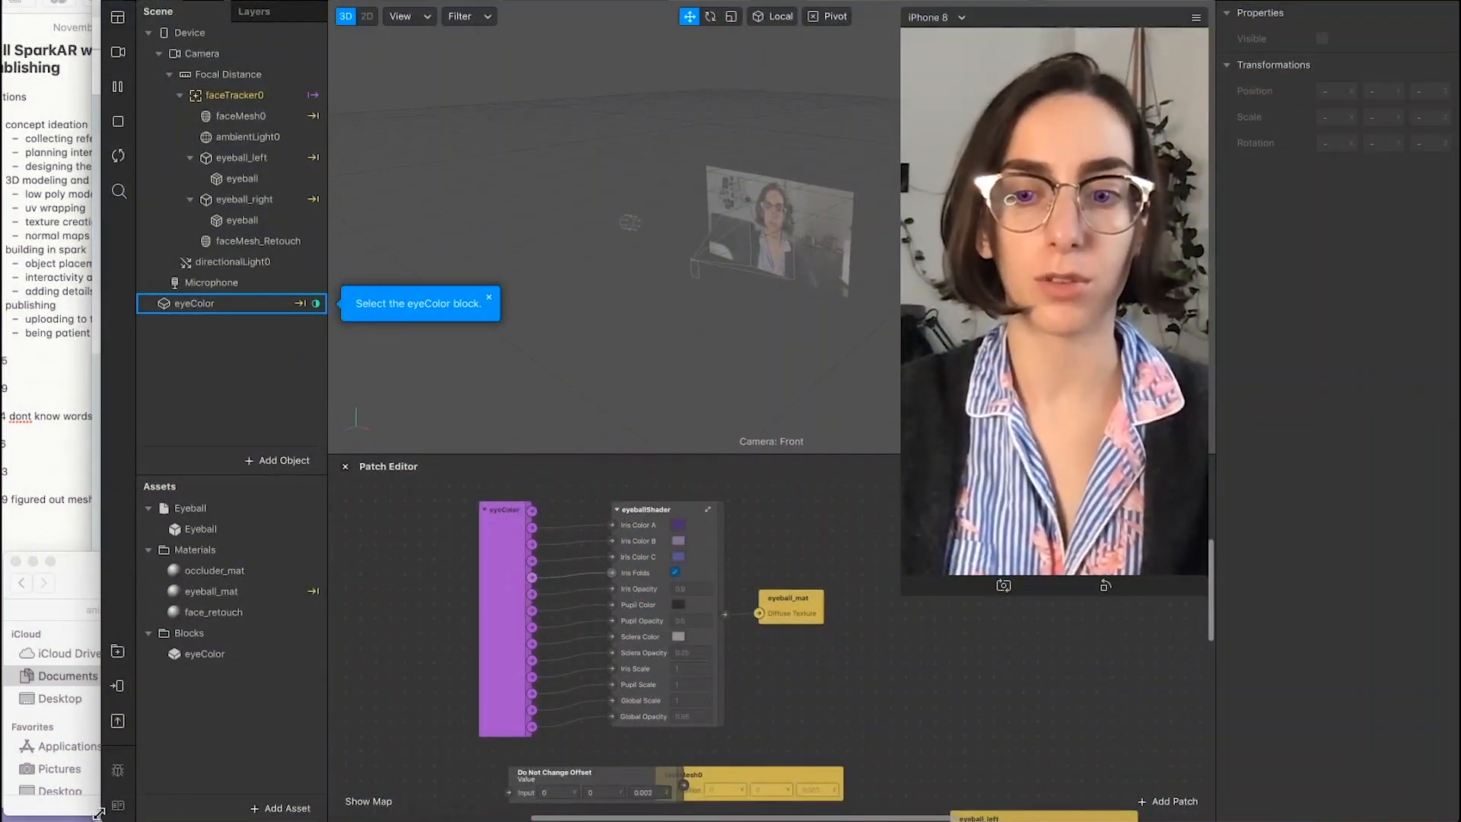
pyautogui.moveTo(99, 813); pyautogui.dragTo(66, 812)
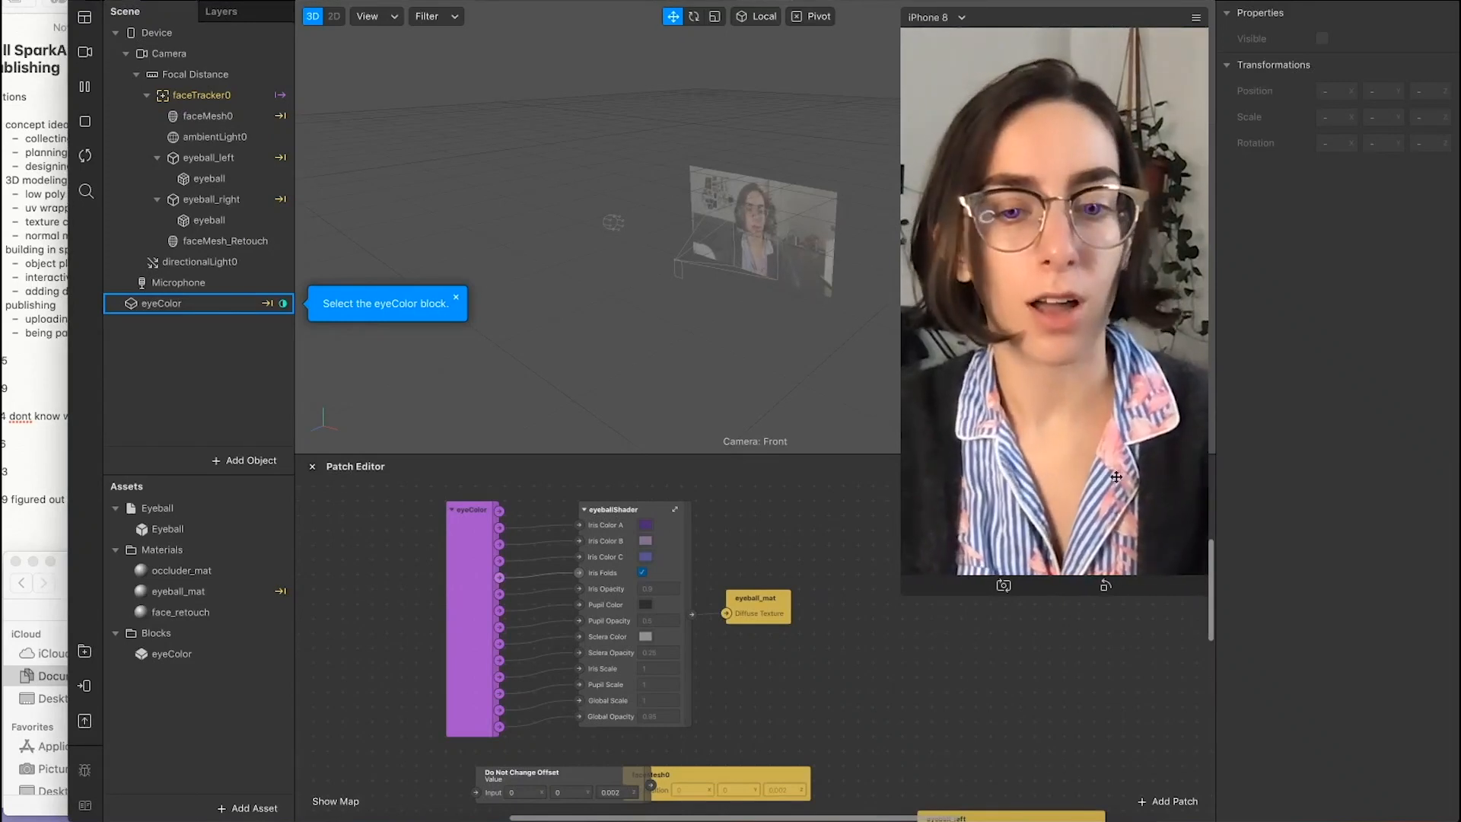
pyautogui.moveTo(904, 595)
pyautogui.mouseDown()
pyautogui.moveTo(927, 570)
pyautogui.moveTo(918, 593)
pyautogui.mouseUp()
pyautogui.scroll(1, 690, 555)
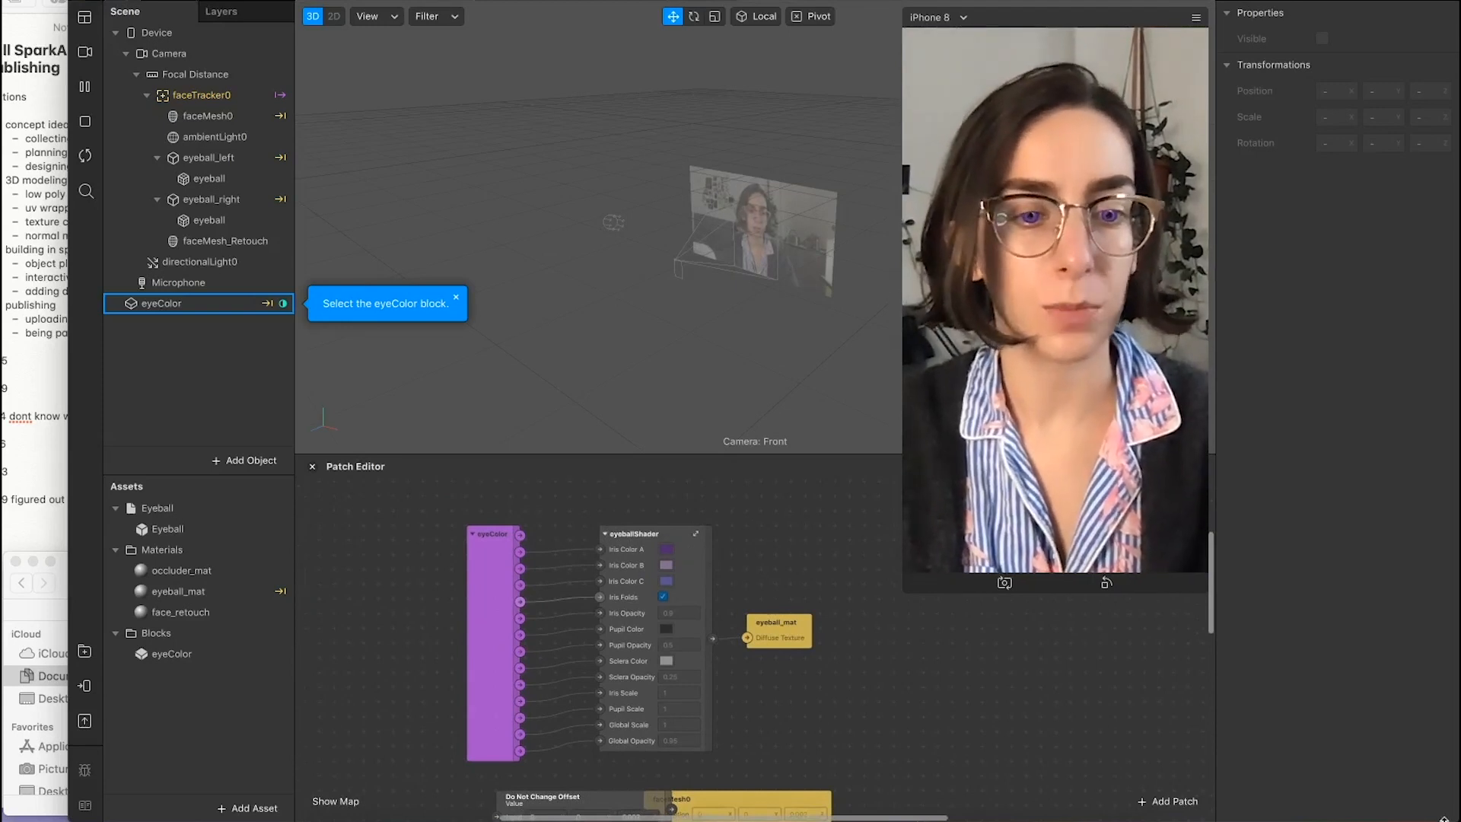
pyautogui.scroll(5, 737, 278)
pyautogui.scroll(1, 735, 280)
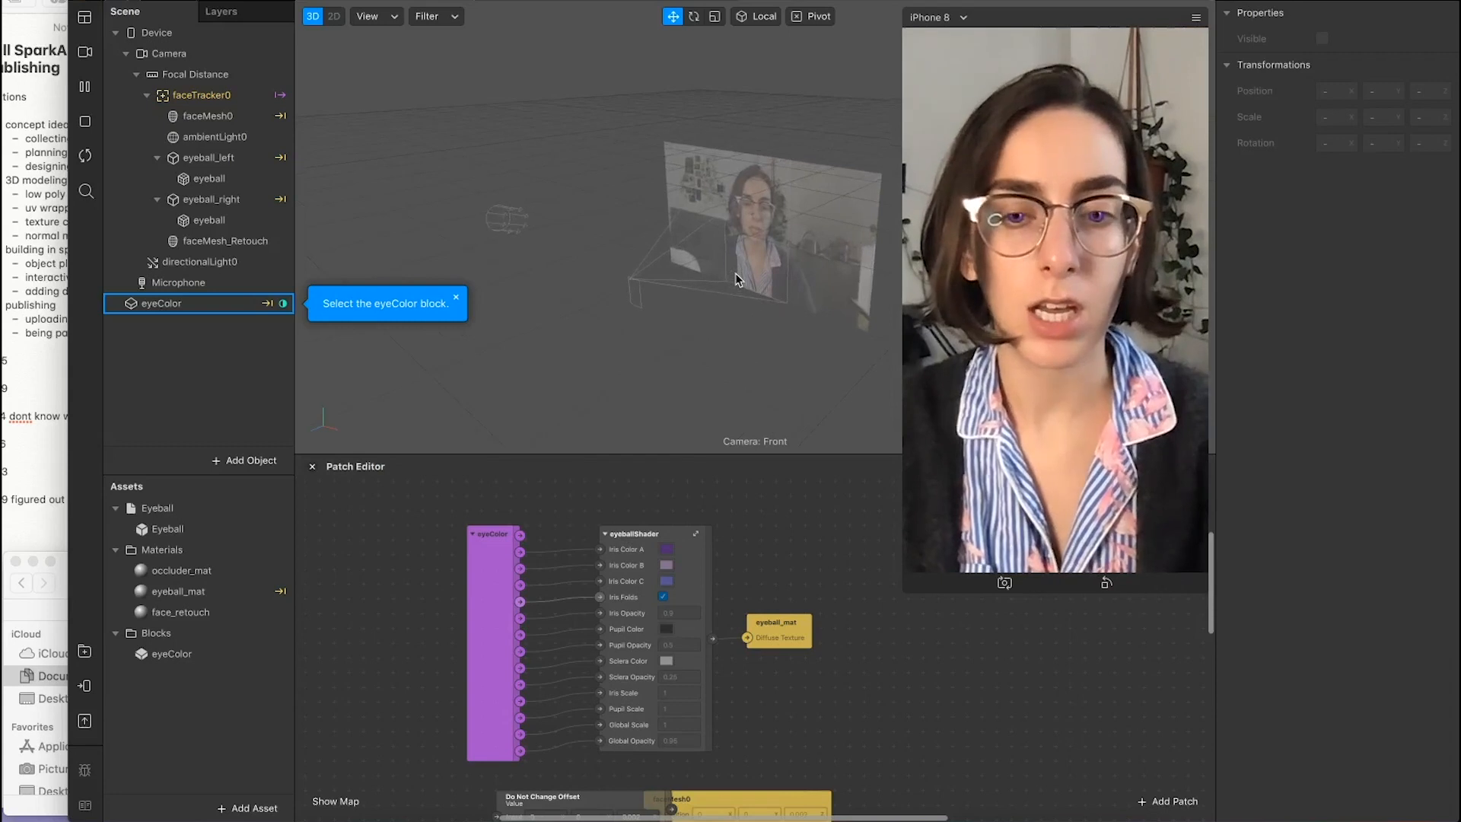
pyautogui.moveTo(605, 454); pyautogui.dragTo(607, 416)
# Step: Examine the eye colour template's patch graph, from the eyeballShader patch to the face tracking and eyeball patches
pyautogui.click(614, 676)
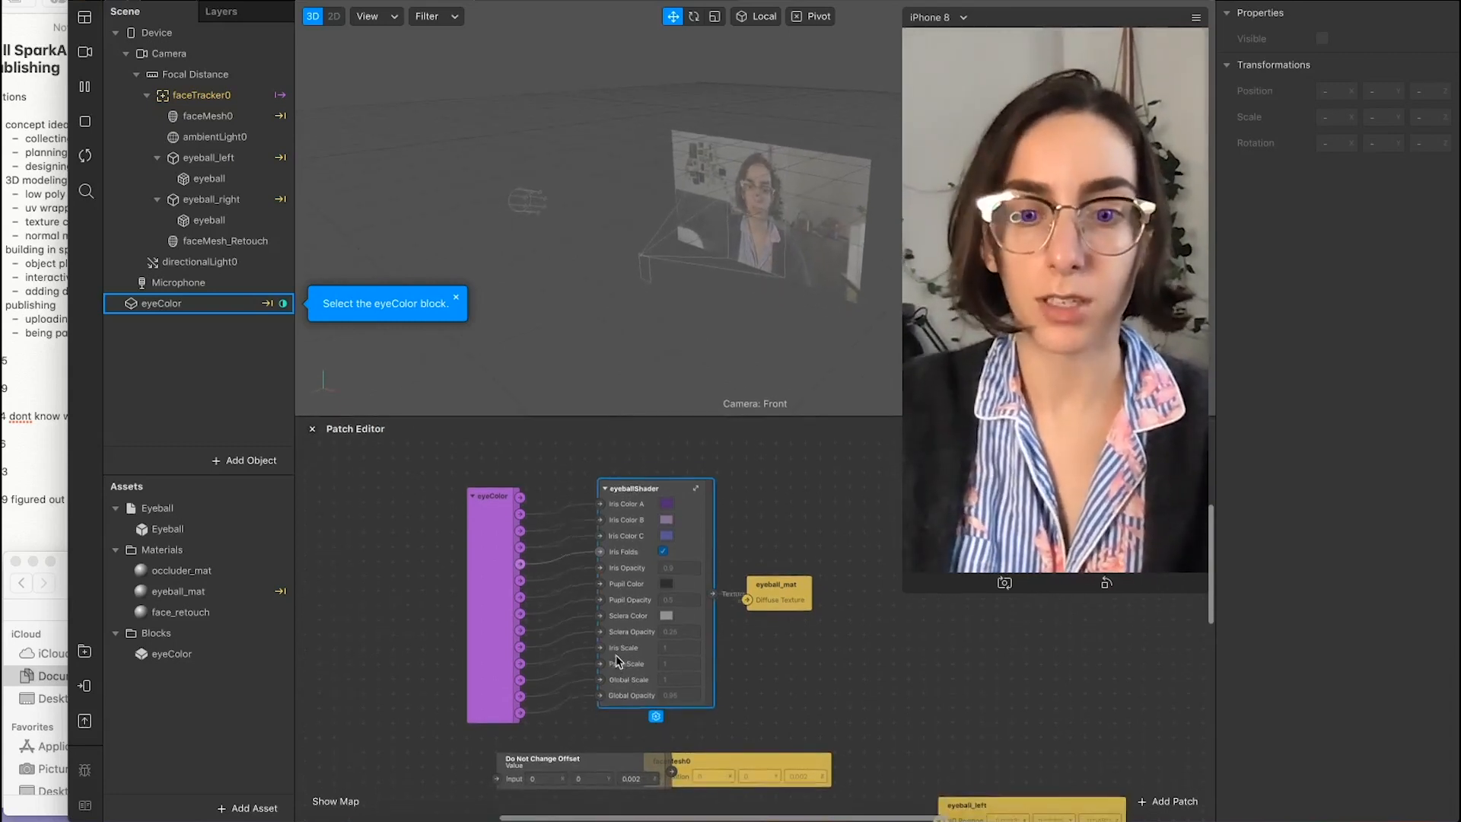
pyautogui.scroll(-2, 652, 679)
pyautogui.scroll(-3, 652, 680)
pyautogui.moveTo(591, 656); pyautogui.dragTo(505, 671)
pyautogui.scroll(-5, 673, 672)
pyautogui.hscroll(5, 673, 671)
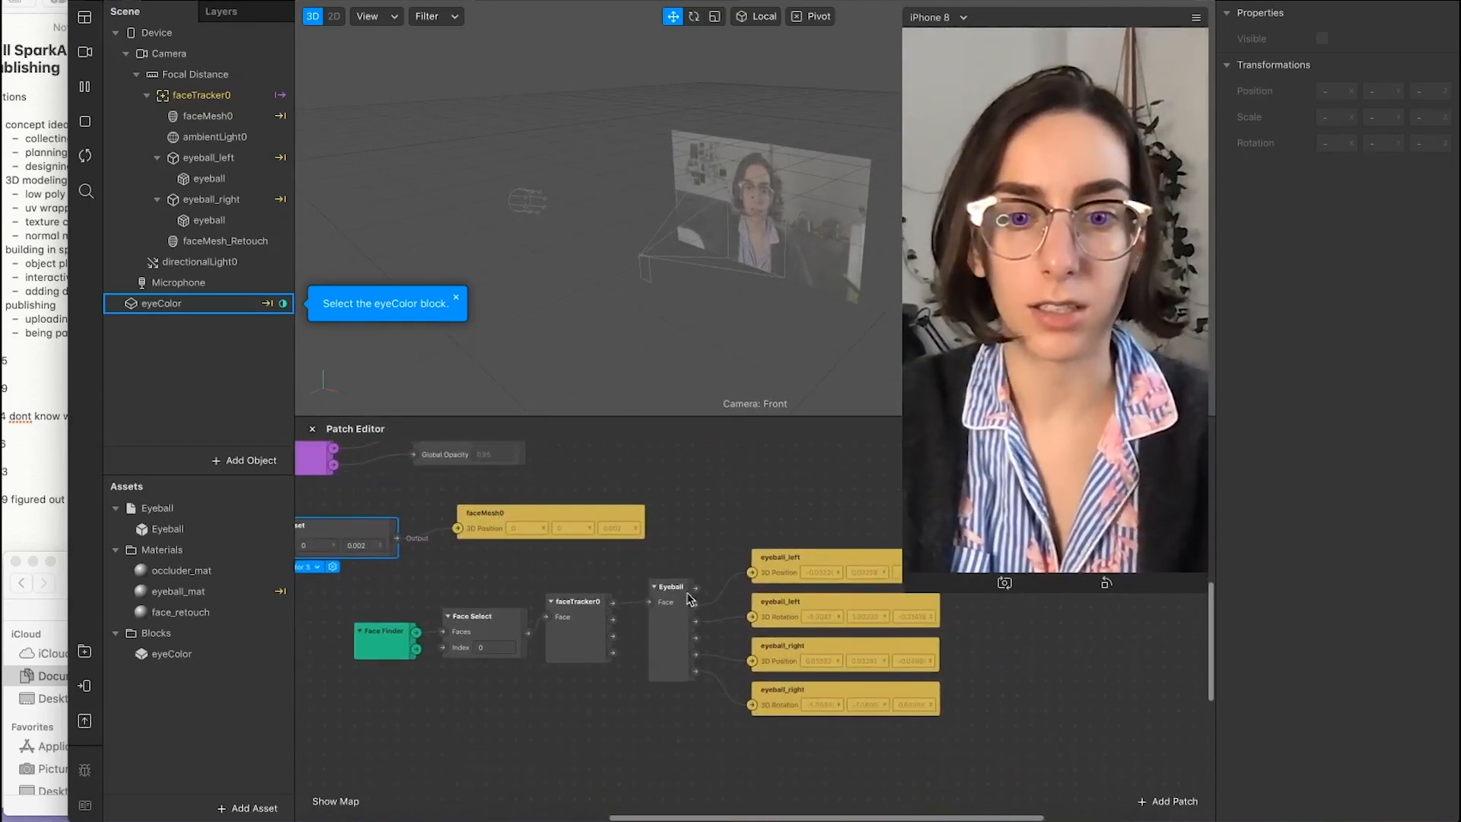
# Step: Add a Left Eye Closed patch fed by the faceTracker0 patch's face output
pyautogui.moveTo(612, 609); pyautogui.dragTo(609, 742)
pyautogui.write('left')
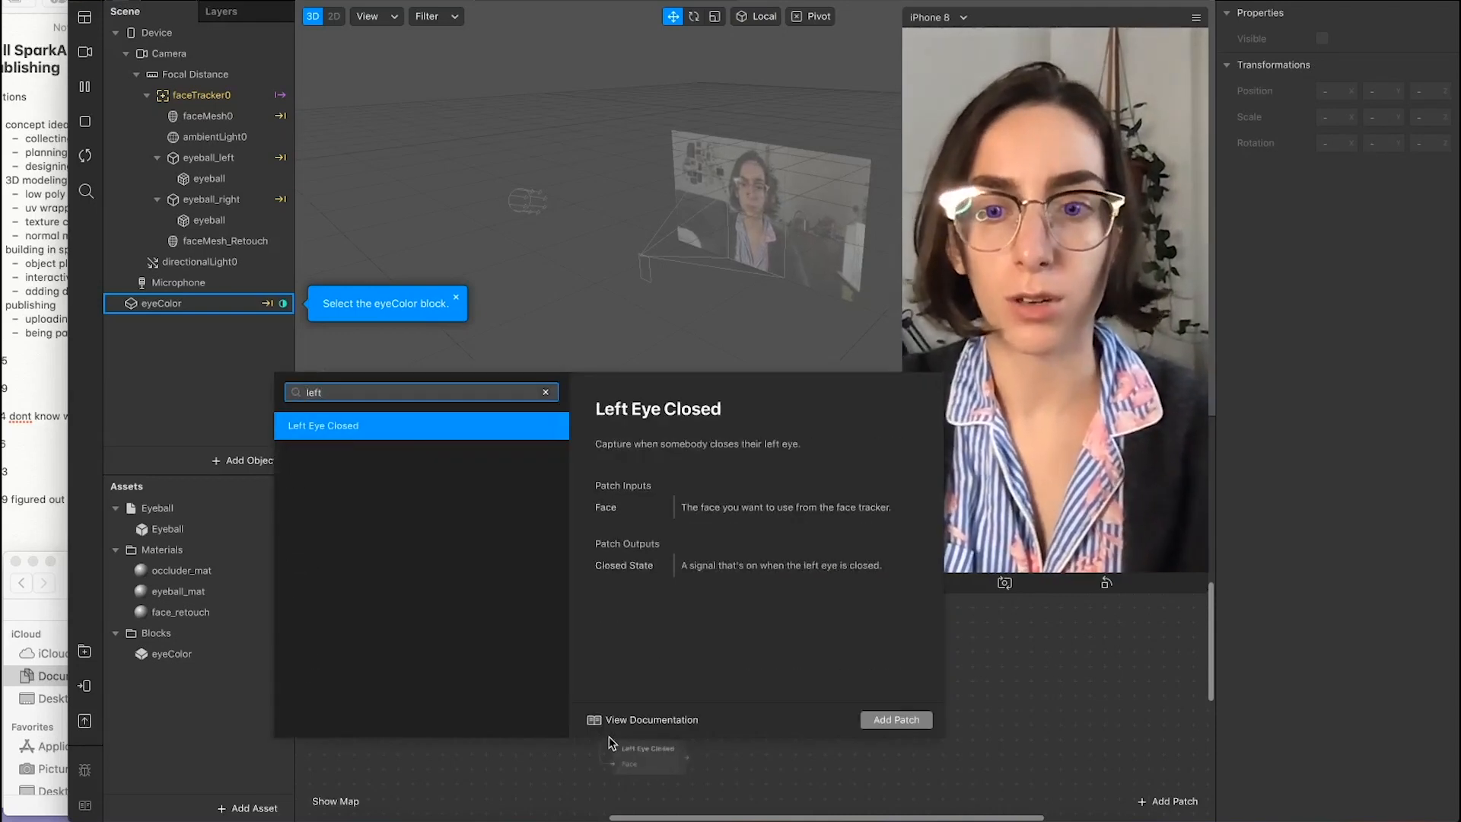
pyautogui.press('Return')
# Step: Add a Right Eye Closed patch fed by faceTracker0's face output, below the Left Eye Closed patch
pyautogui.scroll(-2, 616, 536)
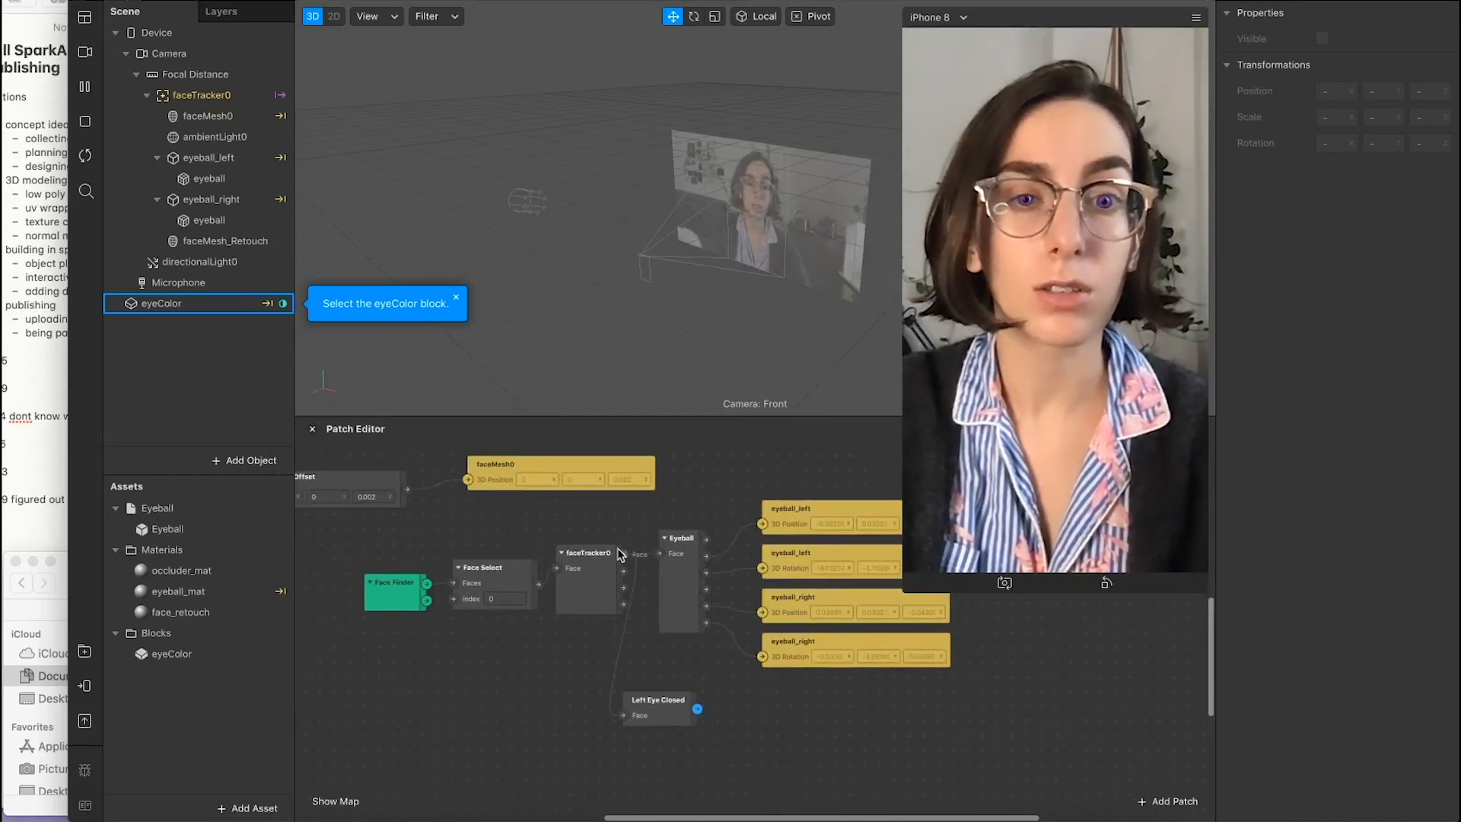
pyautogui.moveTo(626, 745); pyautogui.dragTo(626, 748)
pyautogui.write('lefg')
pyautogui.press('BackSpace')
pyautogui.press('BackSpace')
pyautogui.press('BackSpace')
pyautogui.press('BackSpace')
pyautogui.write('ru')
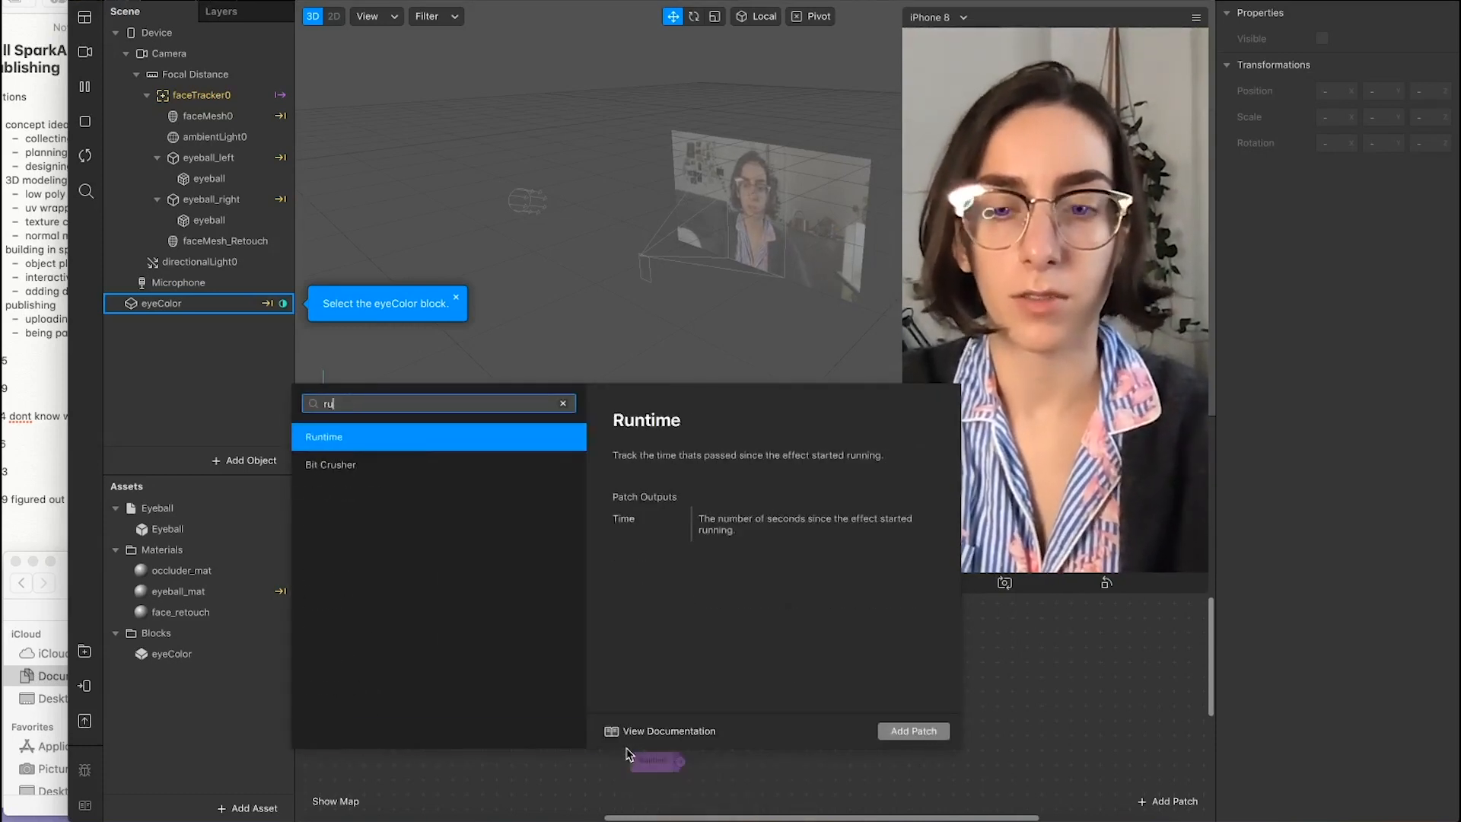
pyautogui.press('BackSpace')
pyautogui.press('BackSpace')
pyautogui.write('right')
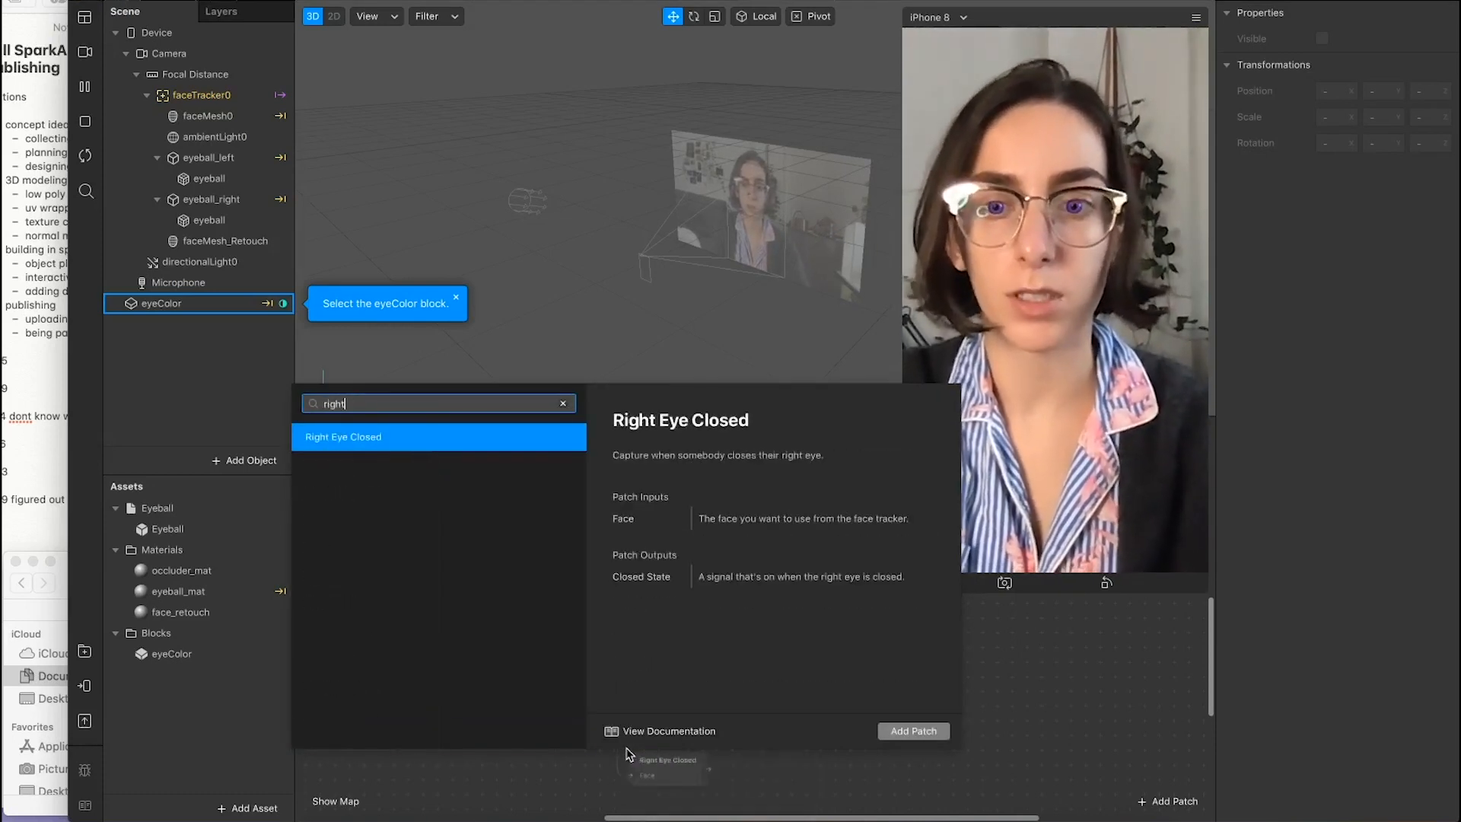
pyautogui.press('Return')
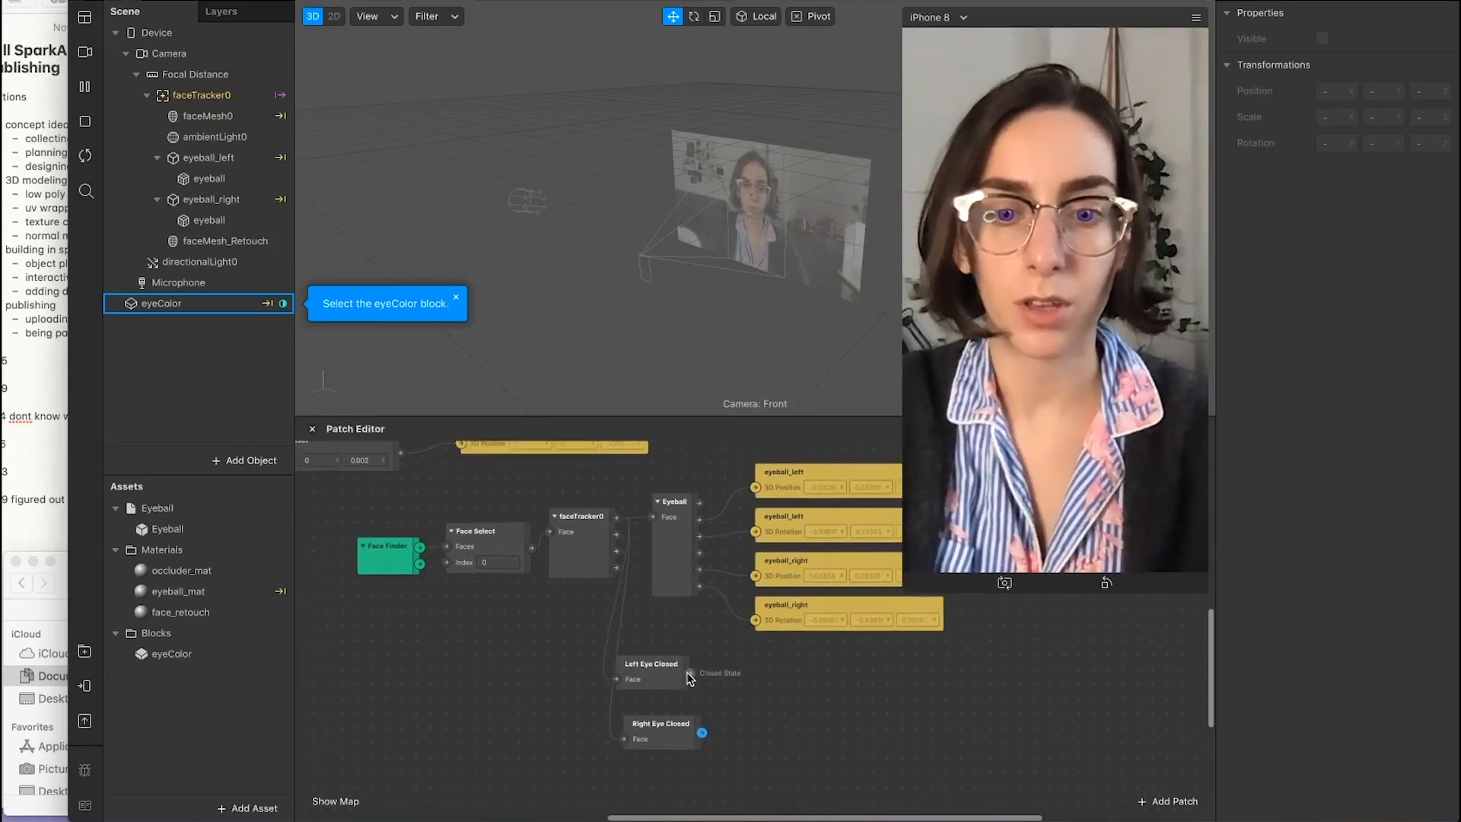
# Step: Add a Not patch to the Closed State output of both the Left Eye Closed and Right Eye Closed patches
pyautogui.moveTo(690, 678); pyautogui.dragTo(730, 681)
pyautogui.write('not')
pyautogui.press('Return')
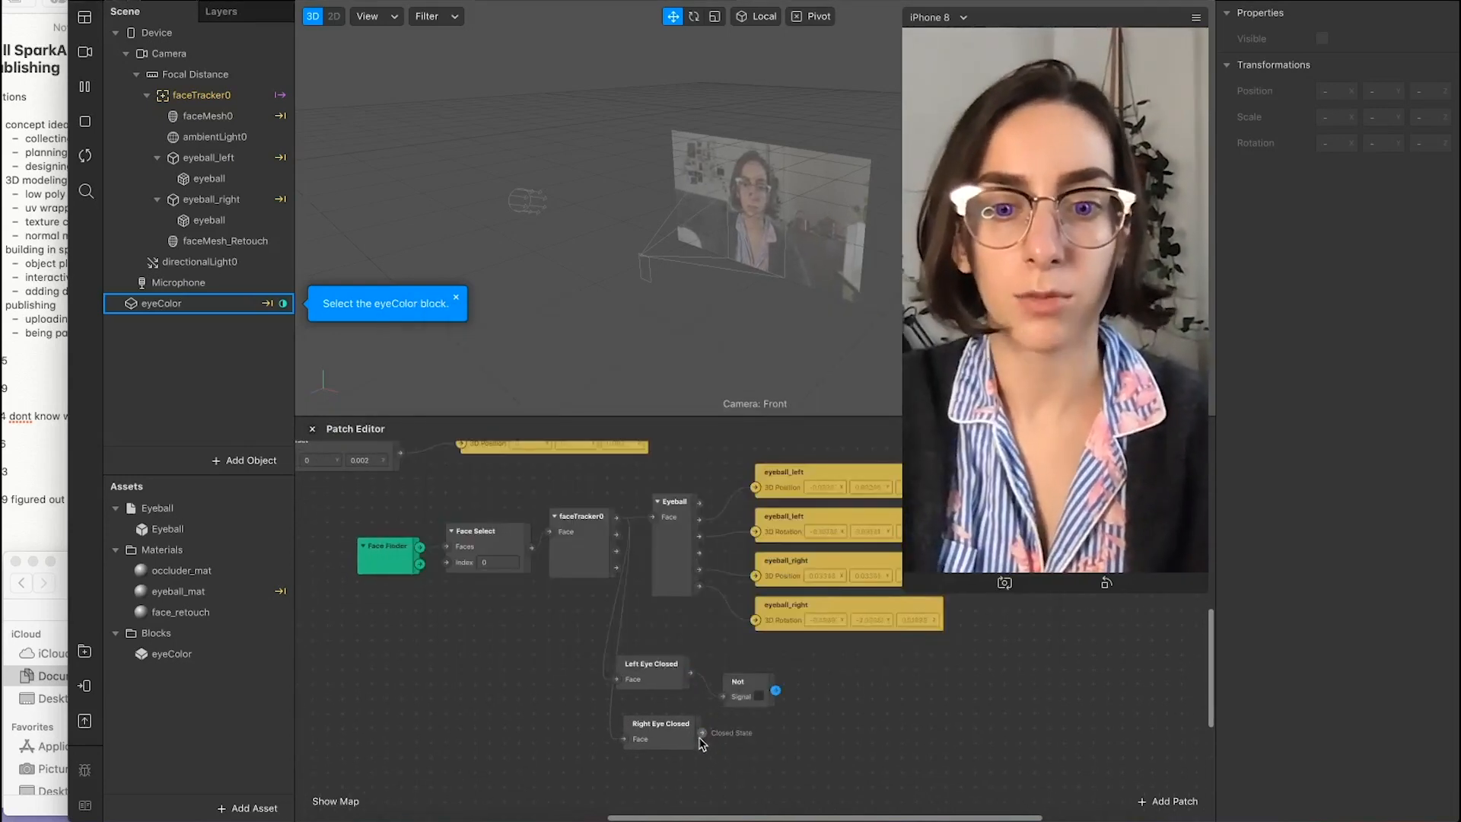
pyautogui.moveTo(704, 735); pyautogui.dragTo(727, 744)
pyautogui.write('not')
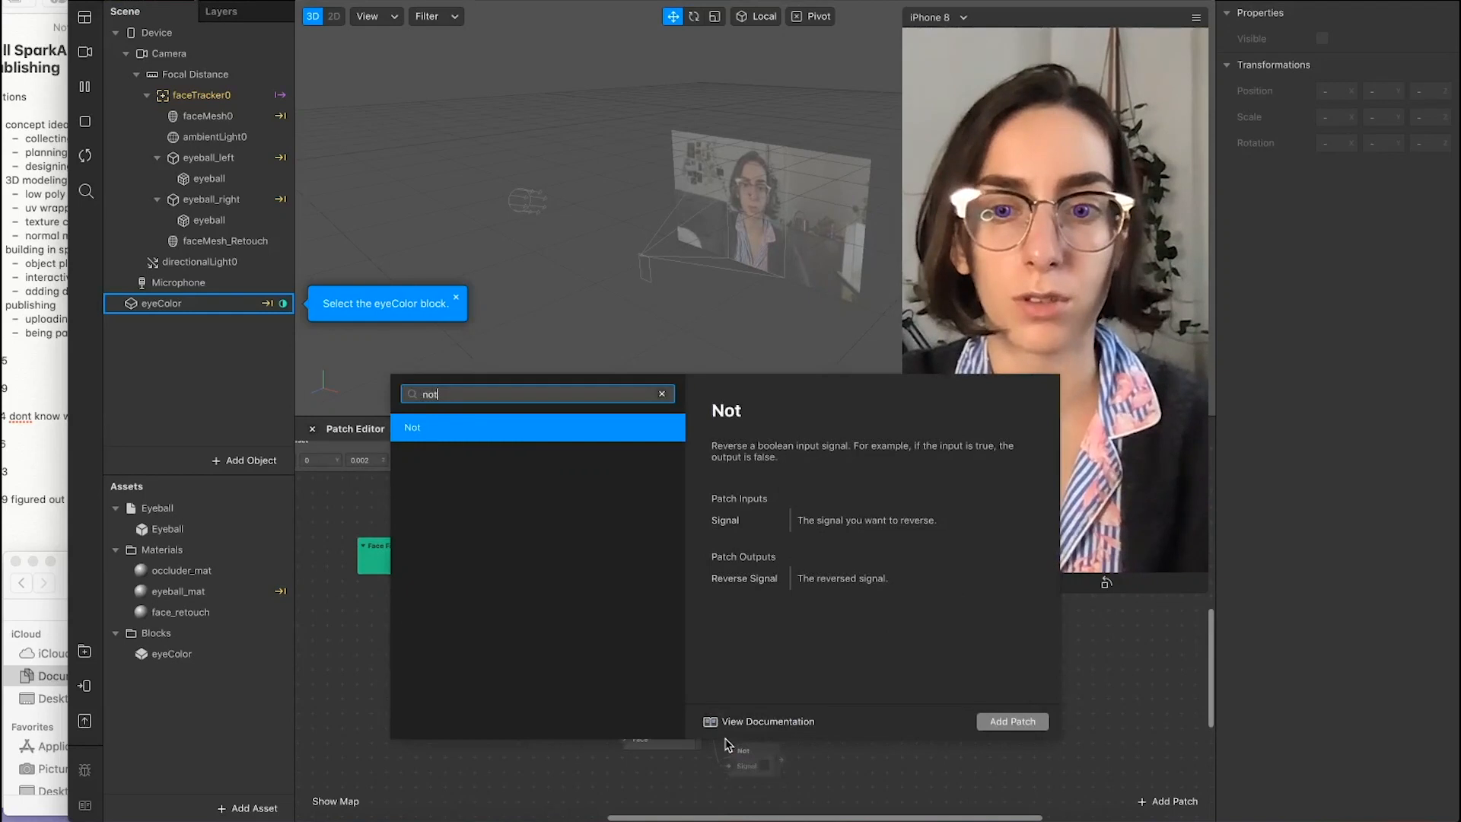
pyautogui.press('Return')
pyautogui.scroll(-2, 726, 744)
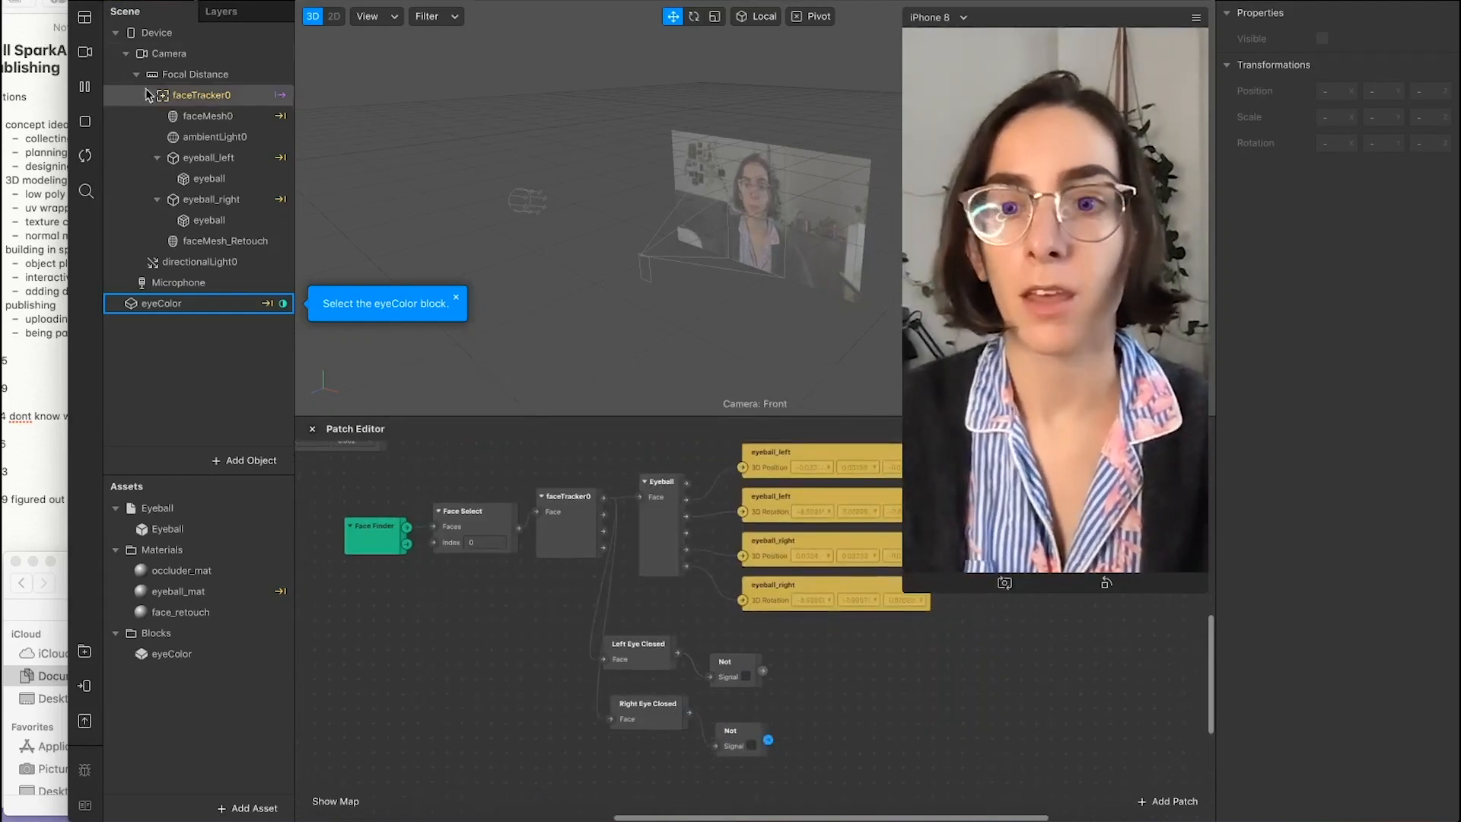
pyautogui.click(213, 180)
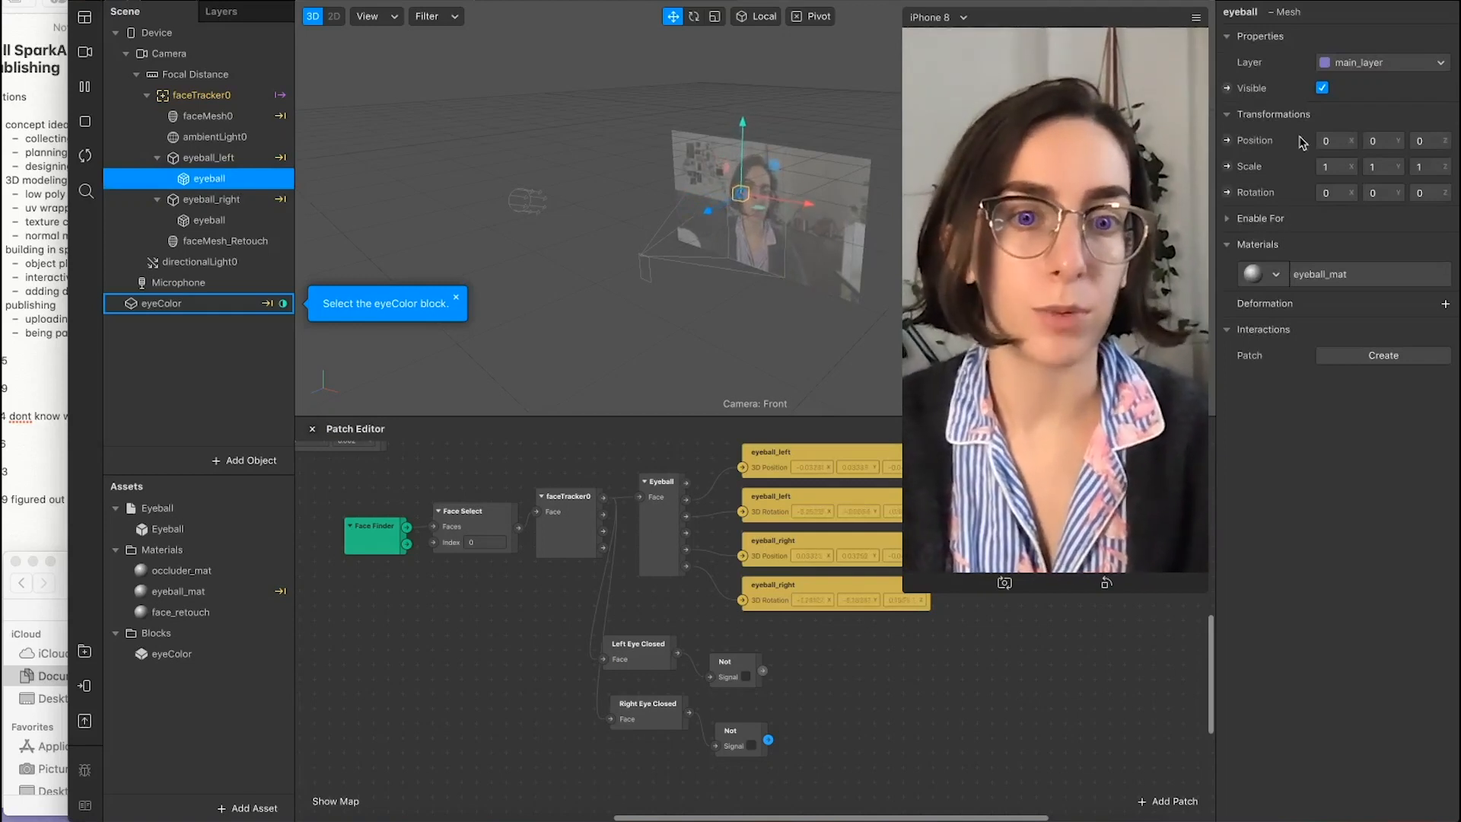
pyautogui.click(1227, 88)
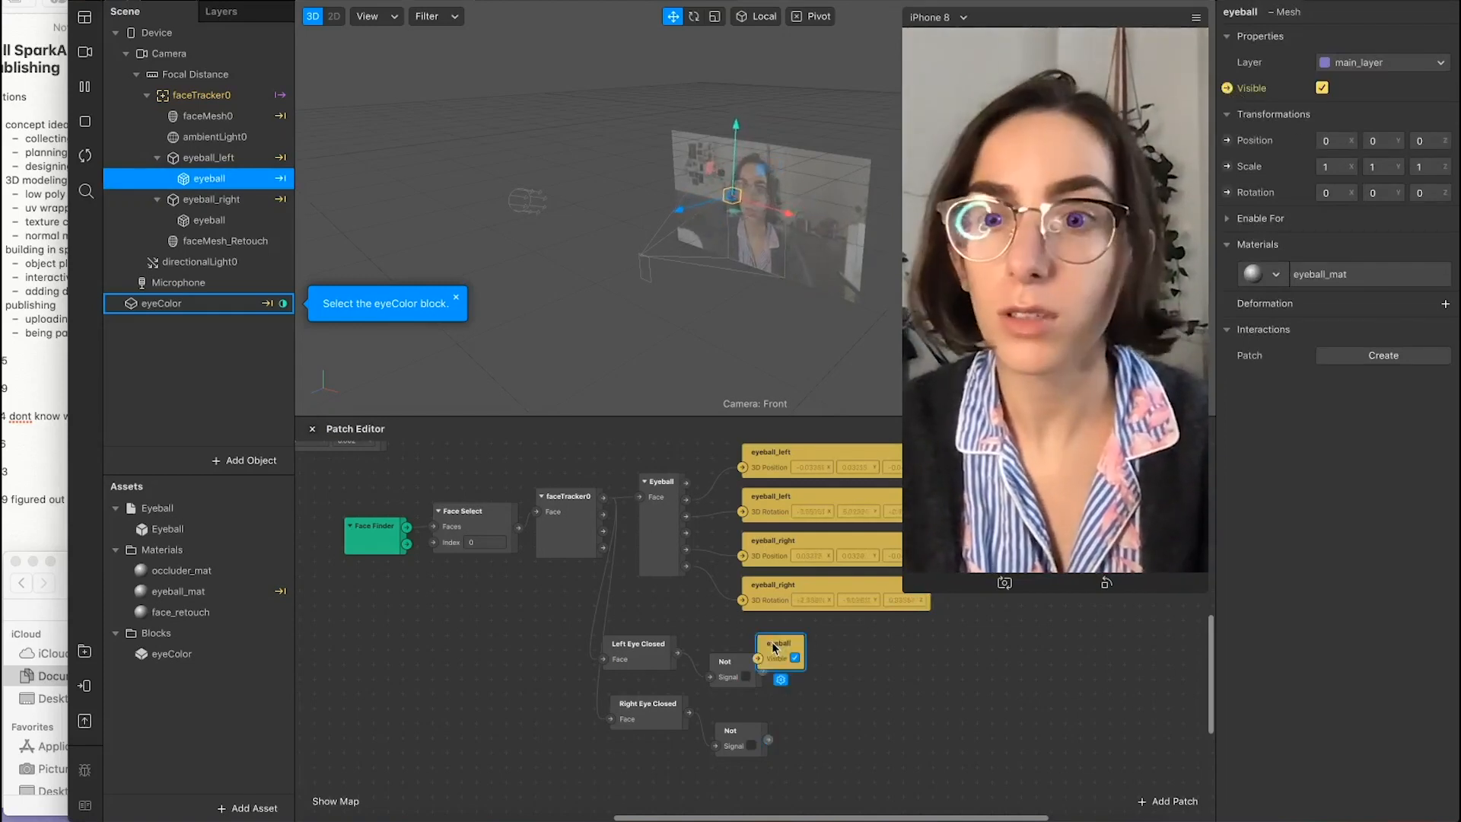
pyautogui.press('super+z')
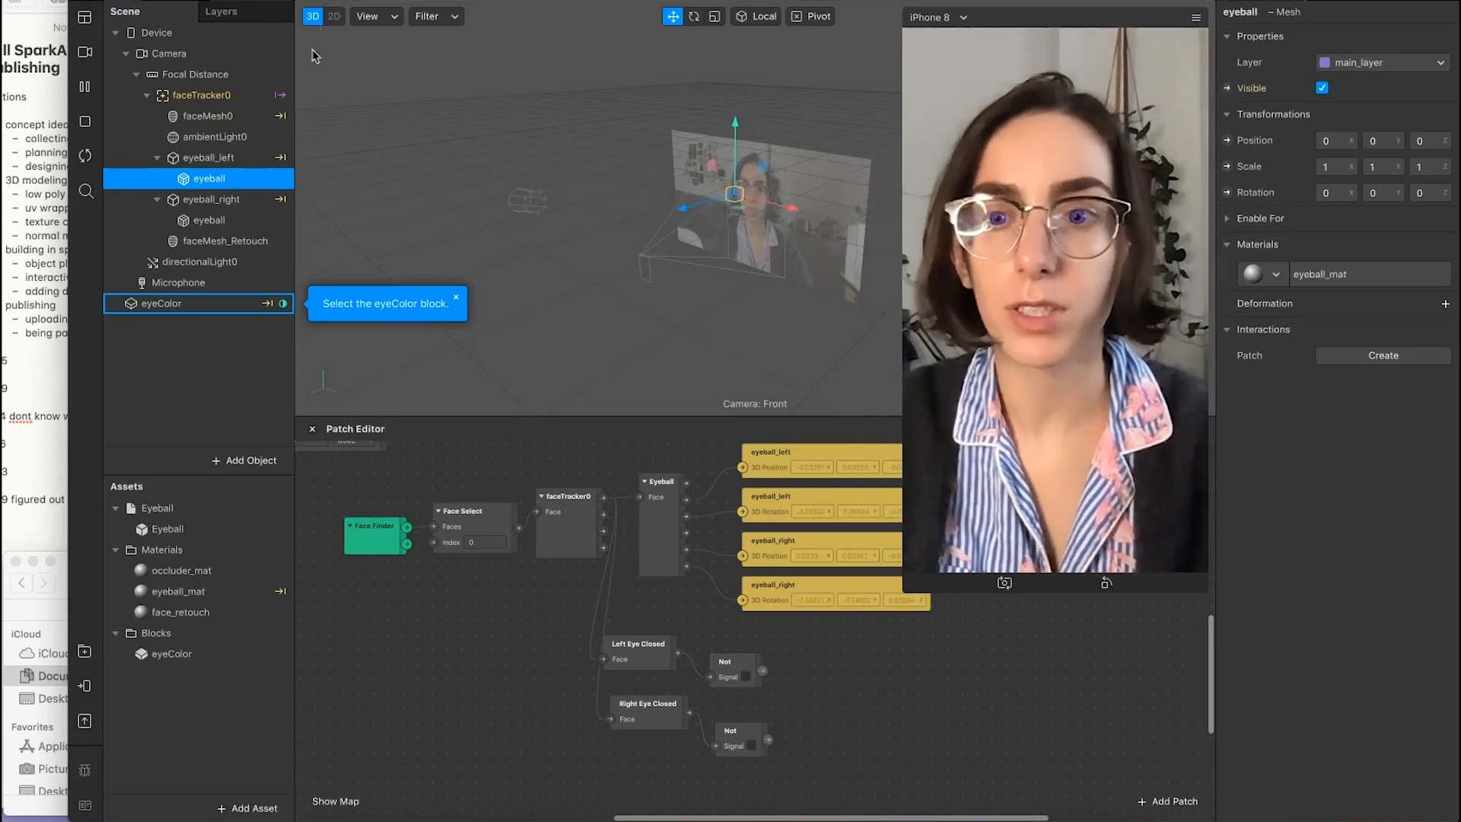
# Step: Create a Visible patch for the eyeball_left object and drive it with the left eye's Not patch
pyautogui.click(221, 161)
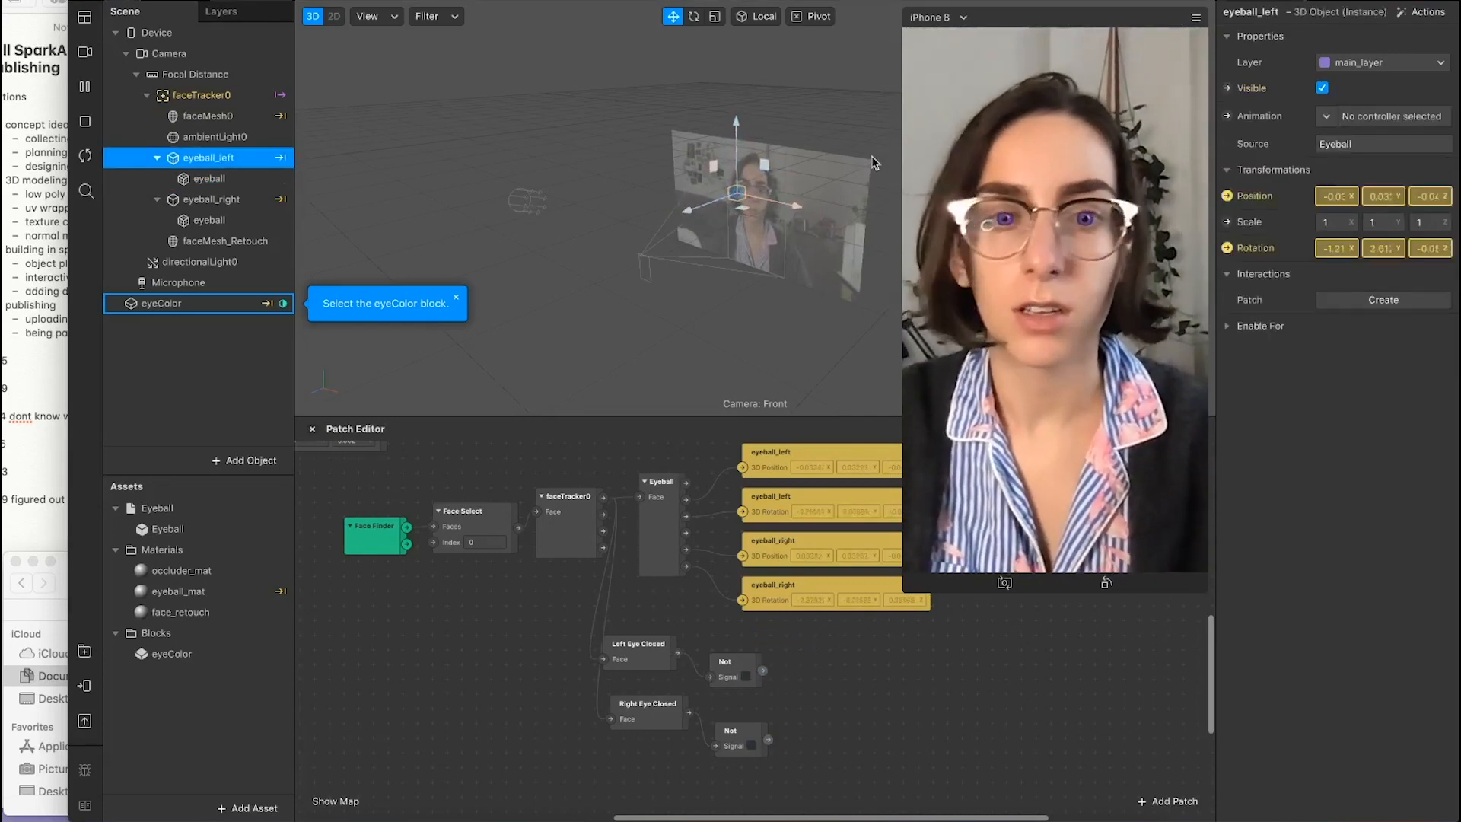
pyautogui.click(1227, 88)
pyautogui.moveTo(784, 652); pyautogui.dragTo(818, 652)
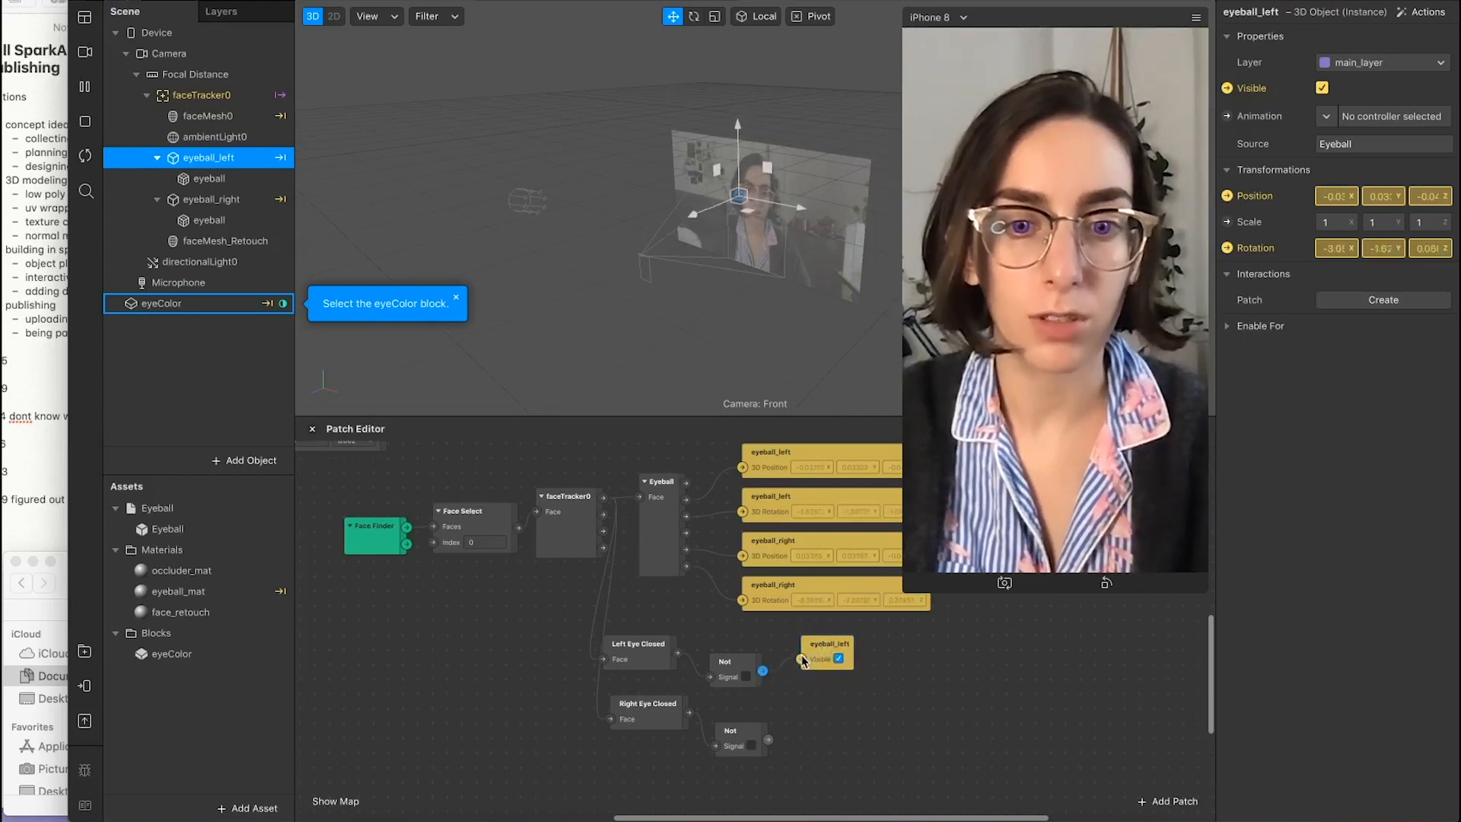
# Step: Create a Visible patch for the eyeball_right object and drive it with the right eye's Not patch
pyautogui.click(207, 201)
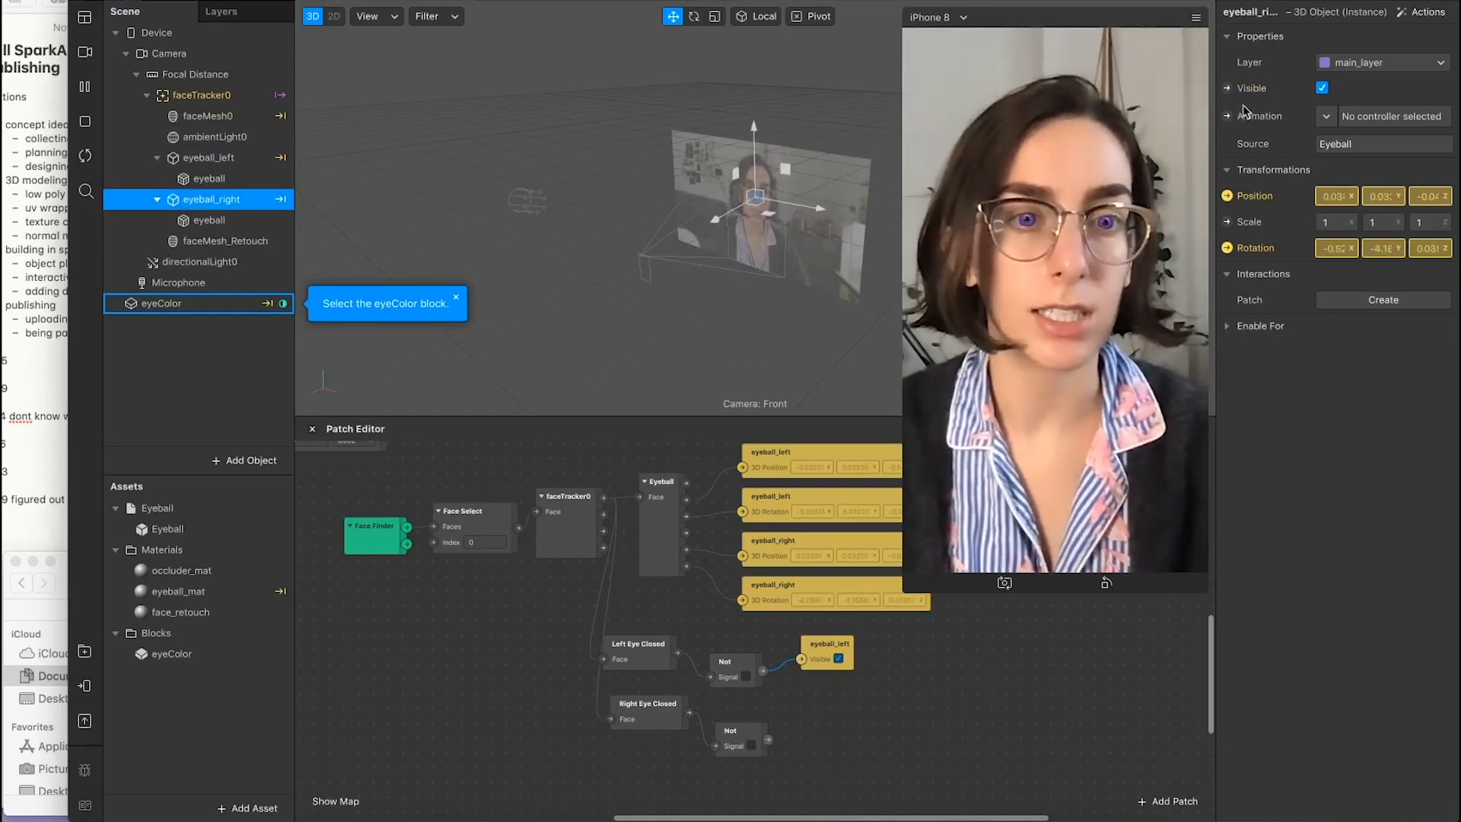
pyautogui.click(1226, 88)
pyautogui.moveTo(771, 652); pyautogui.dragTo(814, 712)
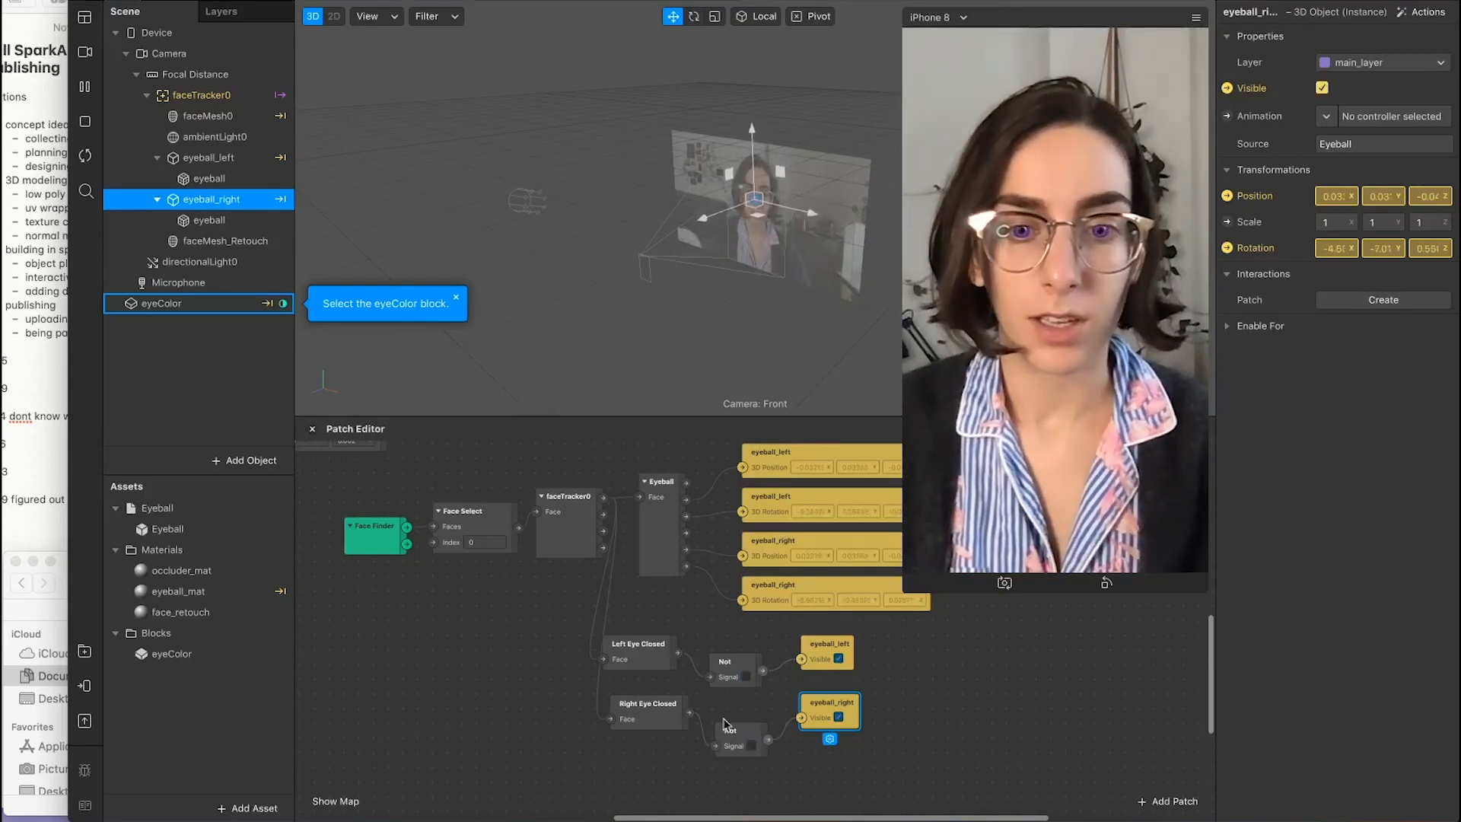
pyautogui.scroll(1, 781, 664)
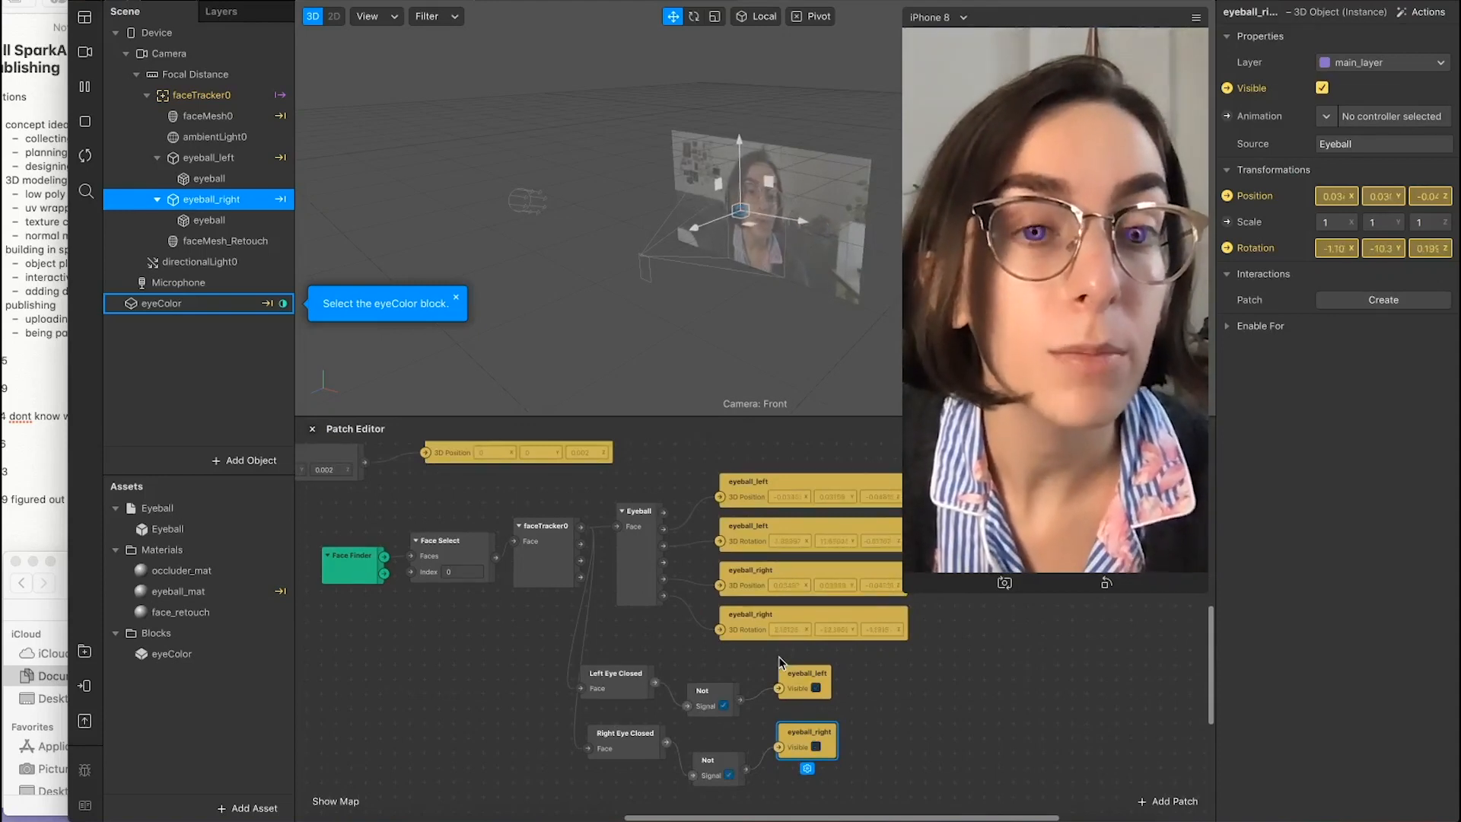
# Step: Add a null object under Focal Distance in the scene and rename it bop-it-parent
pyautogui.scroll(-3, 761, 650)
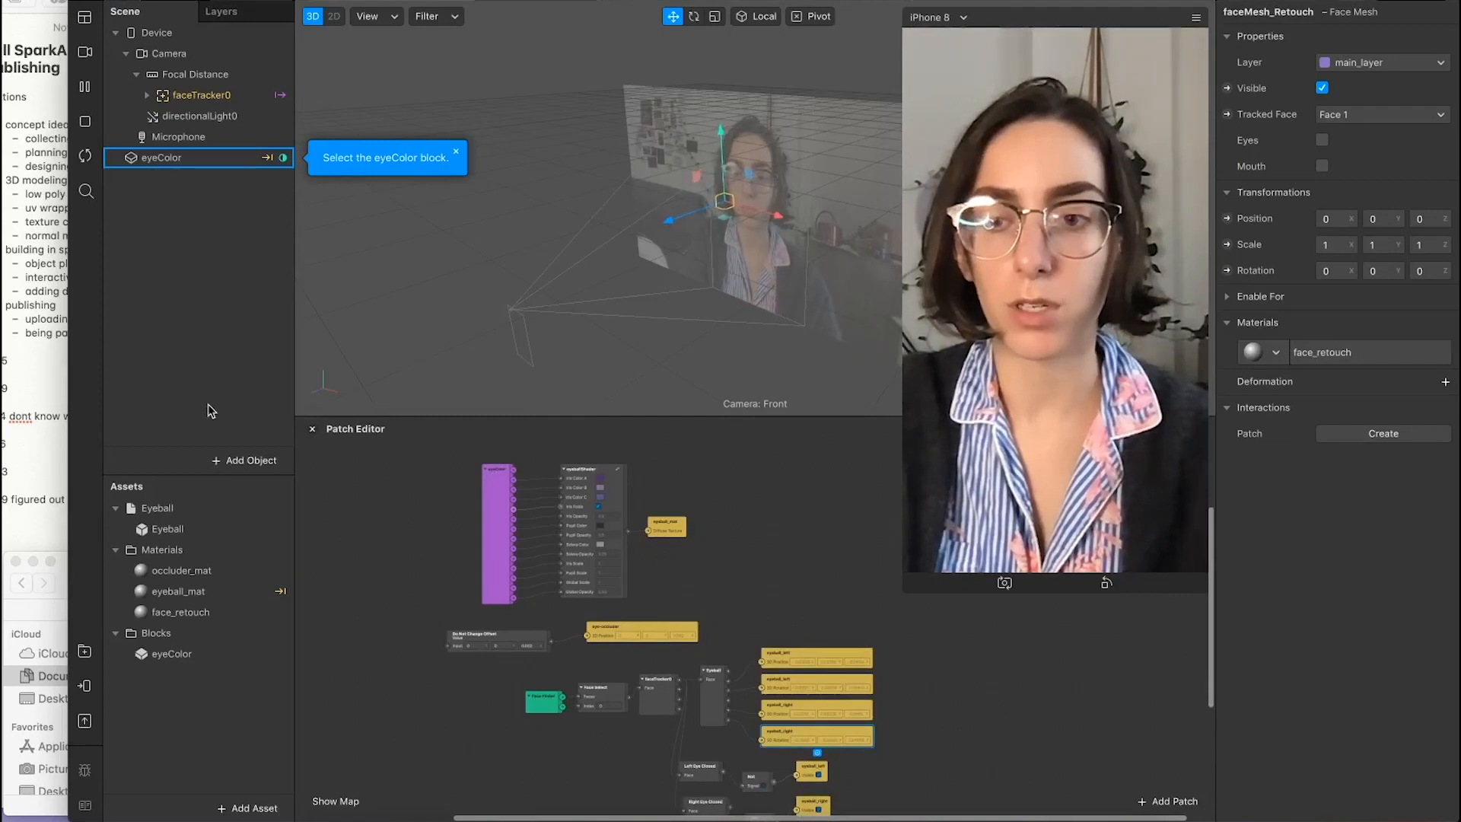
pyautogui.scroll(-1, 761, 271)
pyautogui.scroll(-1, 739, 286)
pyautogui.keyDown('alt'); pyautogui.moveTo(638, 275); pyautogui.dragTo(723, 253); pyautogui.keyUp('alt')
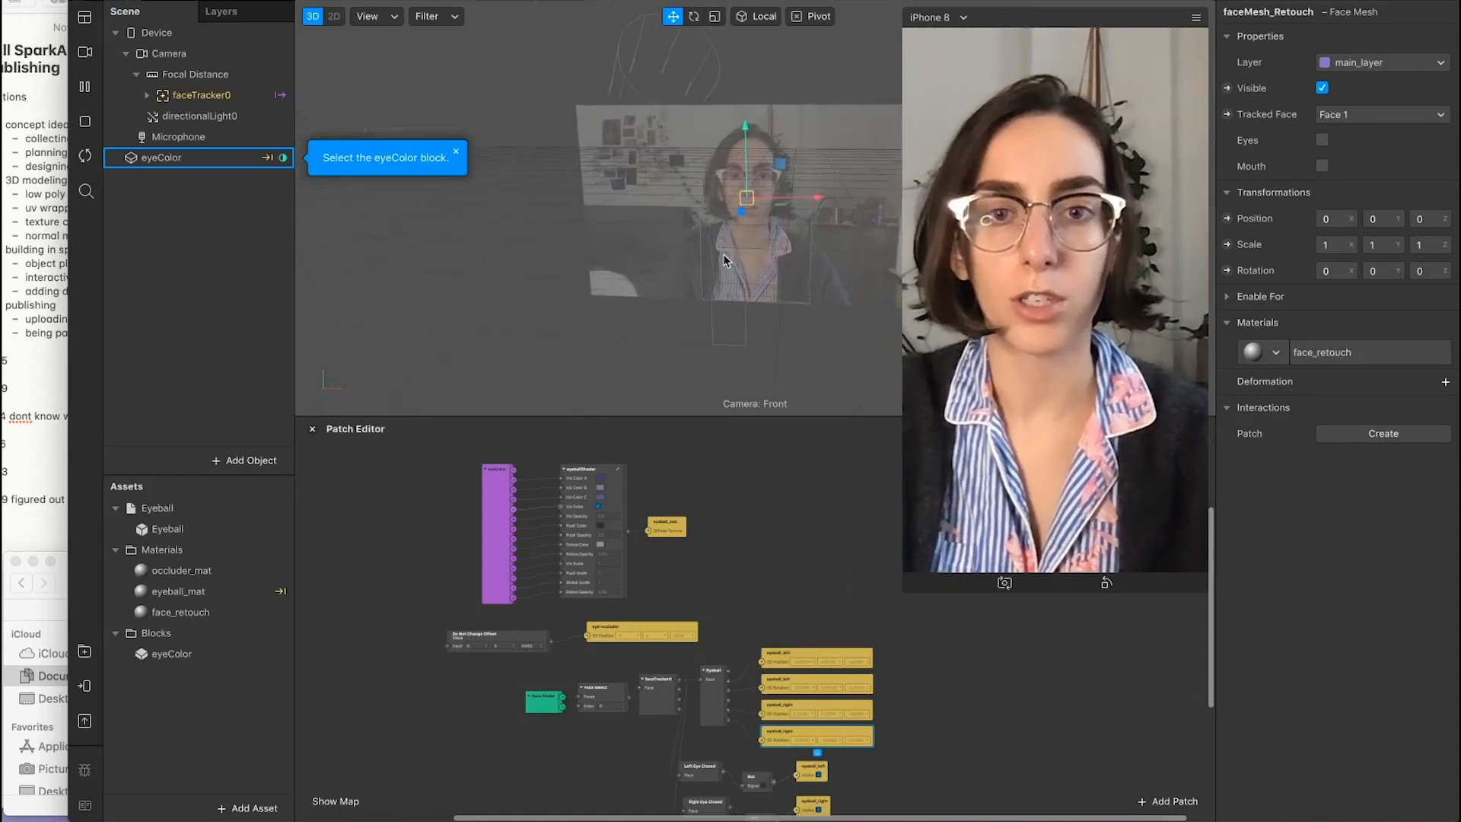
pyautogui.rightClick(180, 300)
pyautogui.moveTo(211, 313)
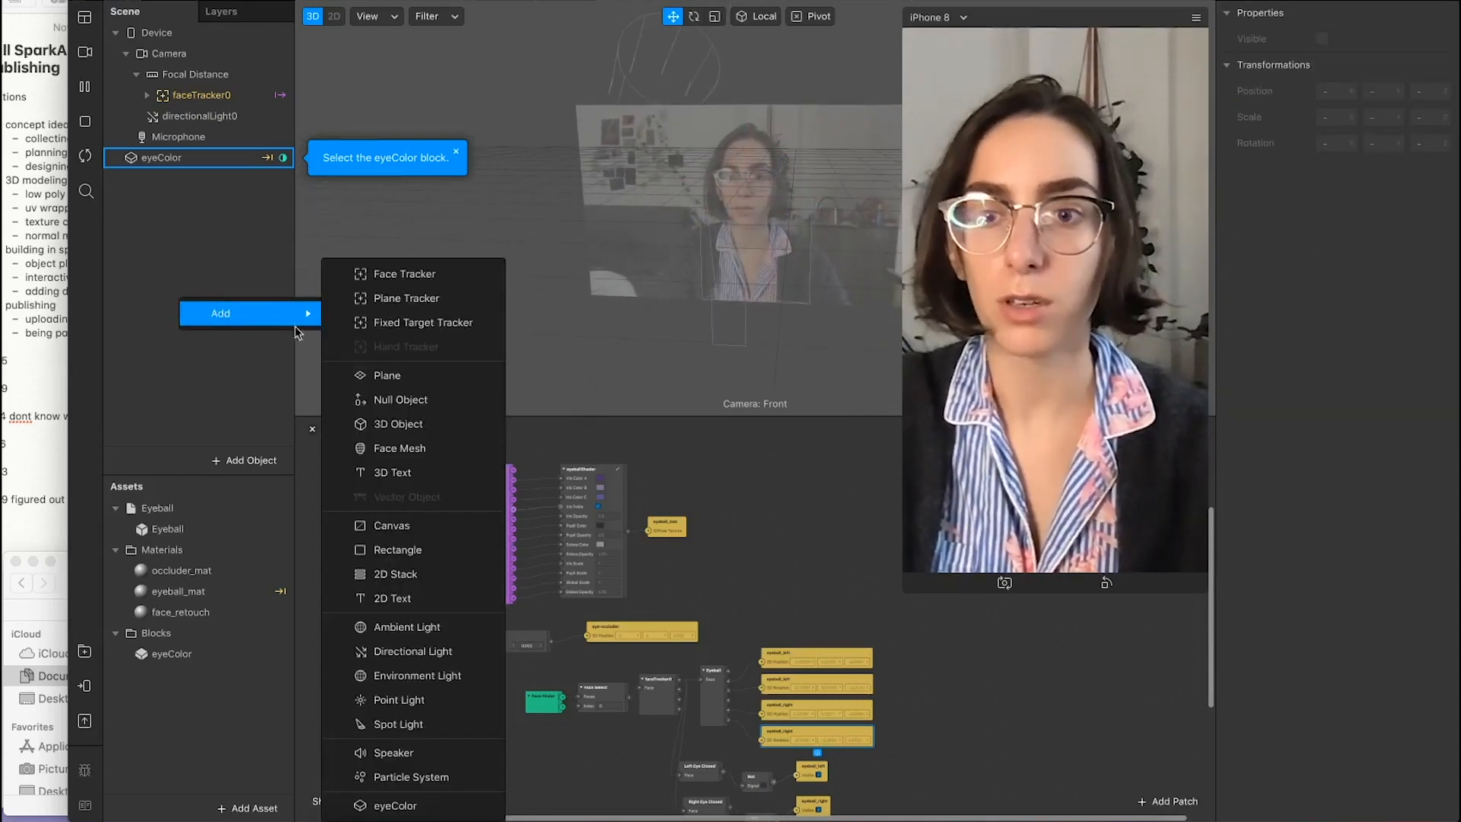
pyautogui.click(401, 399)
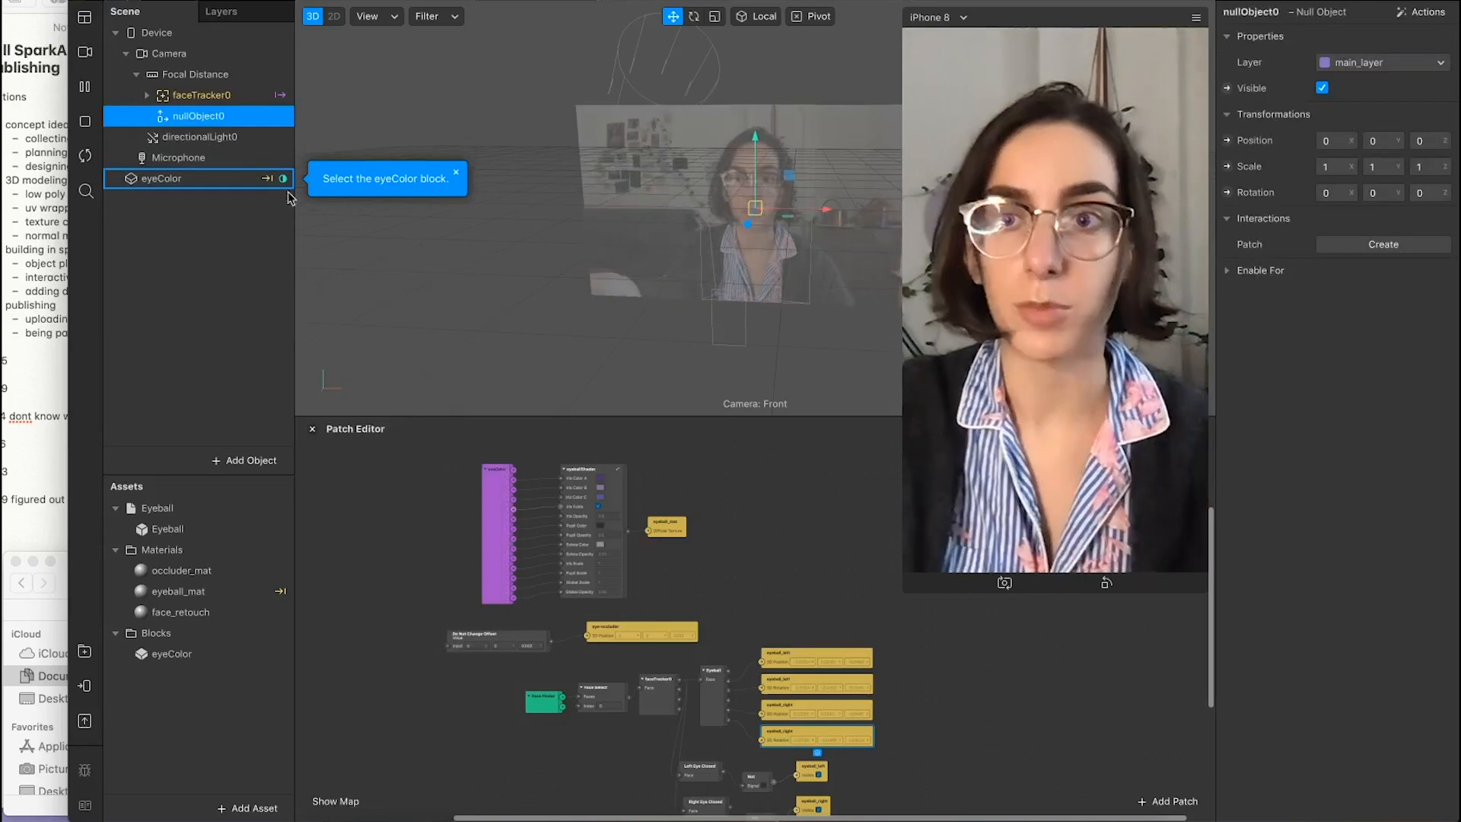
pyautogui.doubleClick(196, 116)
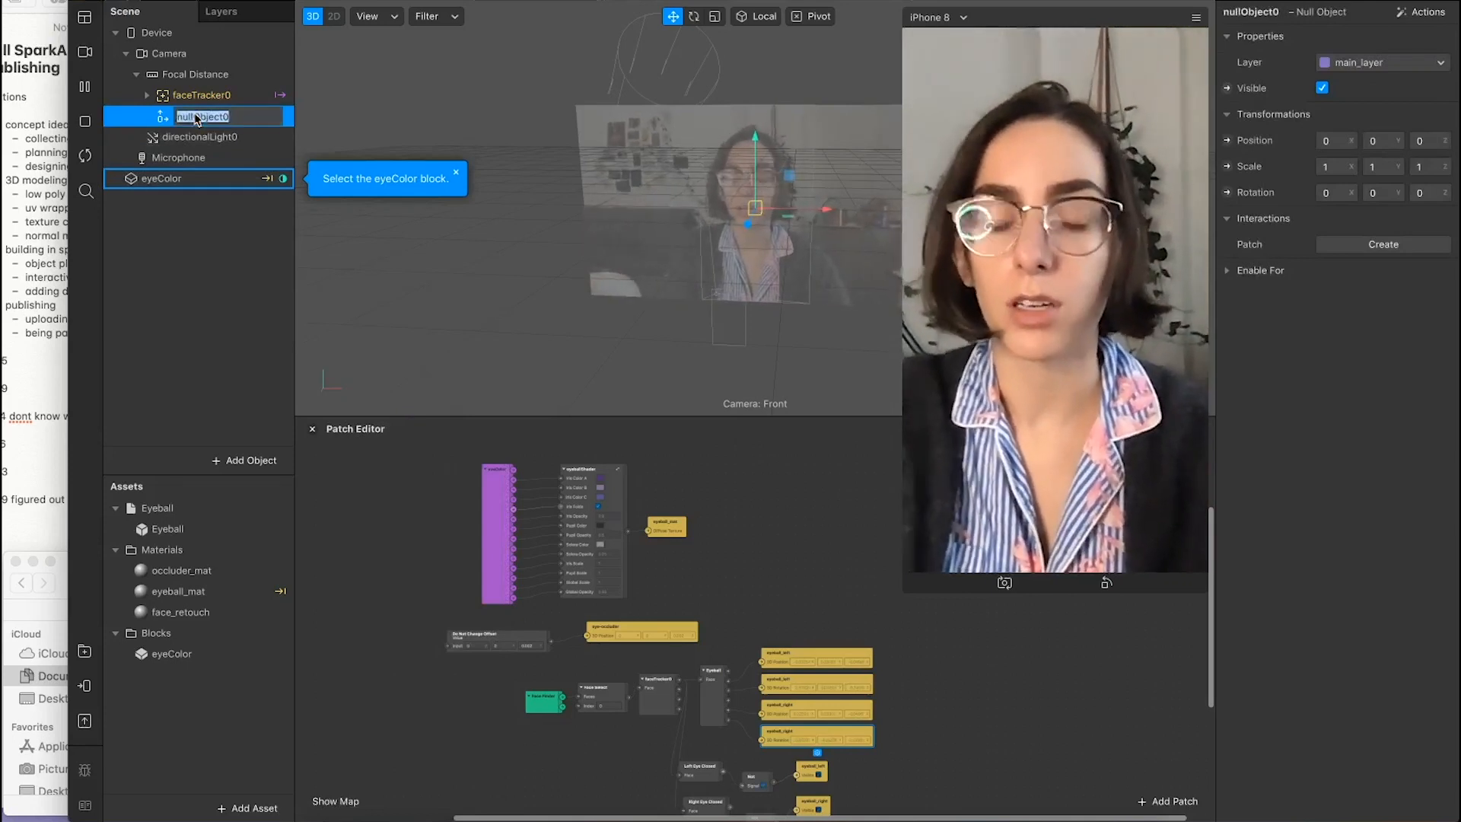
pyautogui.write('bop-it-parent')
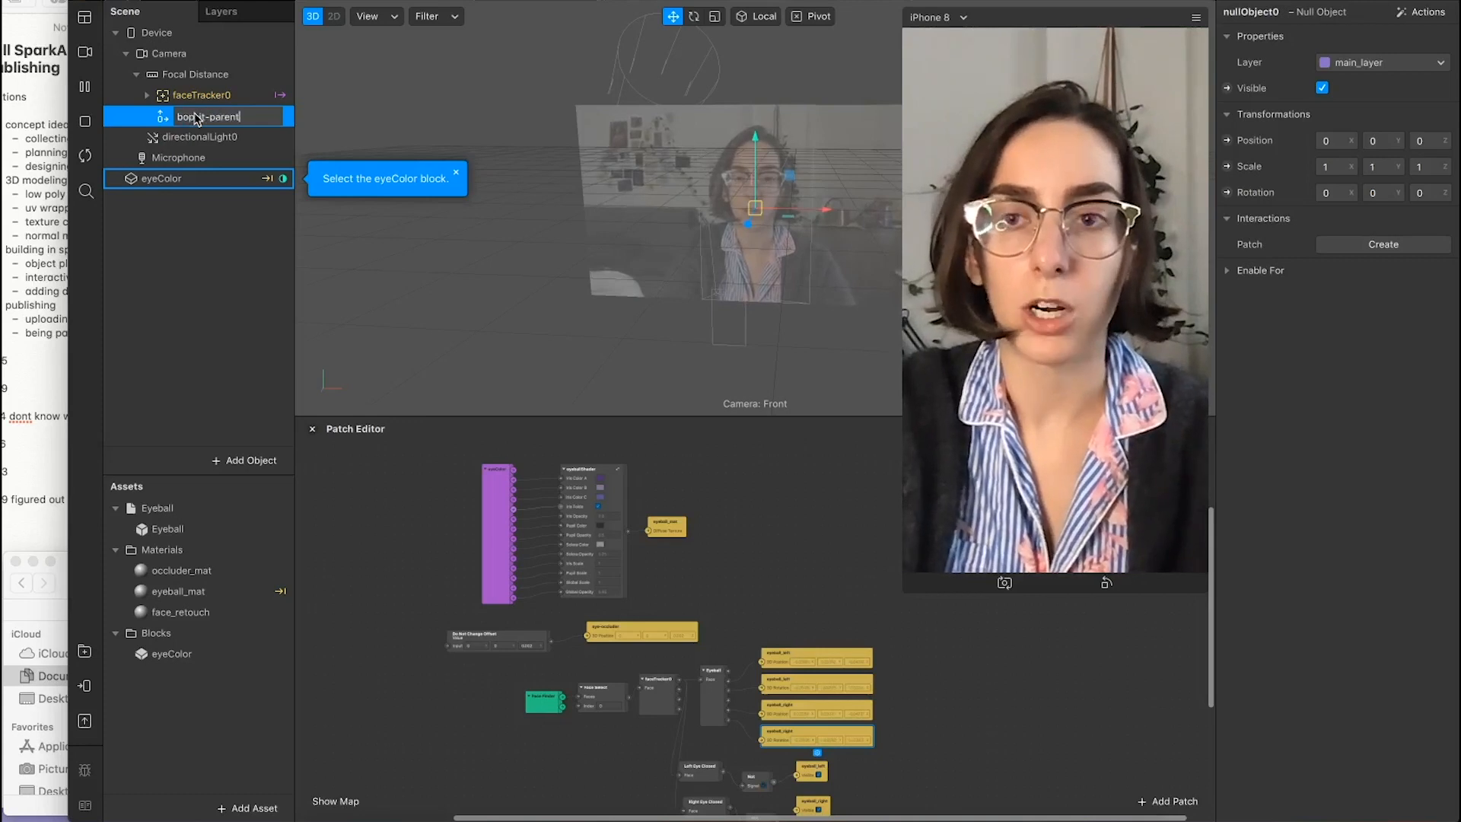
pyautogui.click(231, 246)
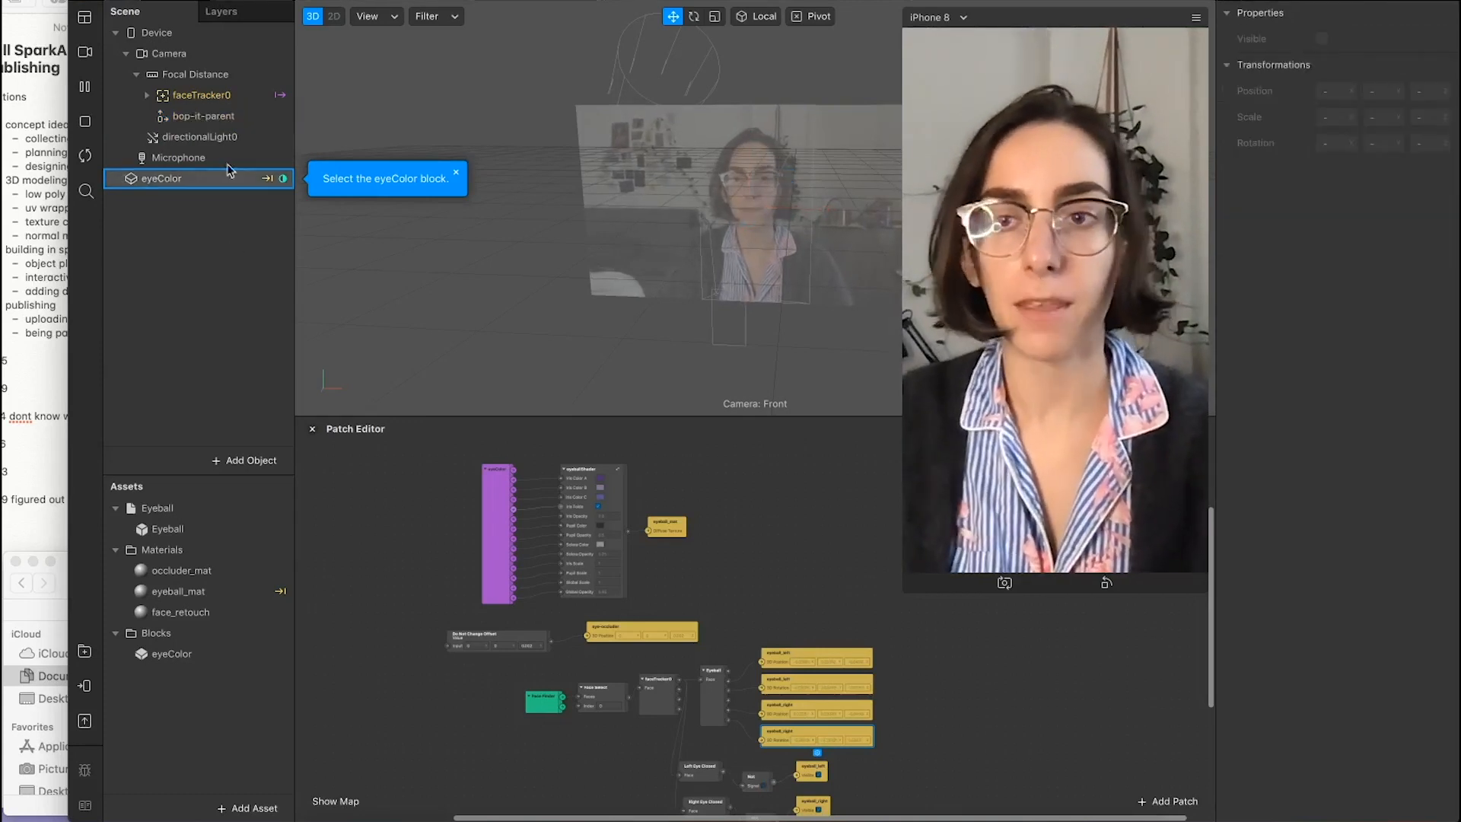
# Step: Import bop-it-textured.fbx from the bop-it folder in Finder into the Spark AR Studio project
pyautogui.click(211, 119)
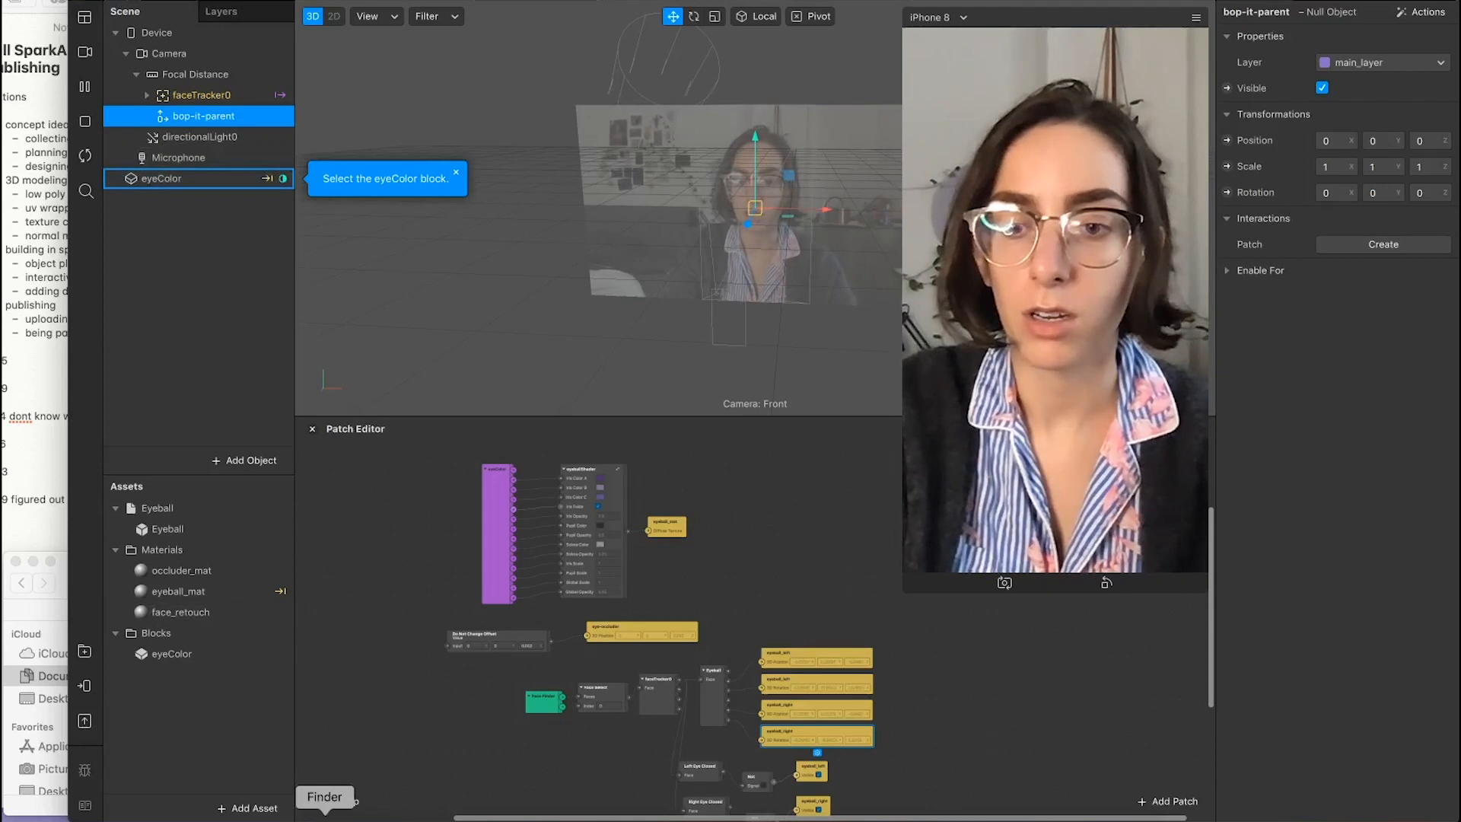
pyautogui.click(356, 802)
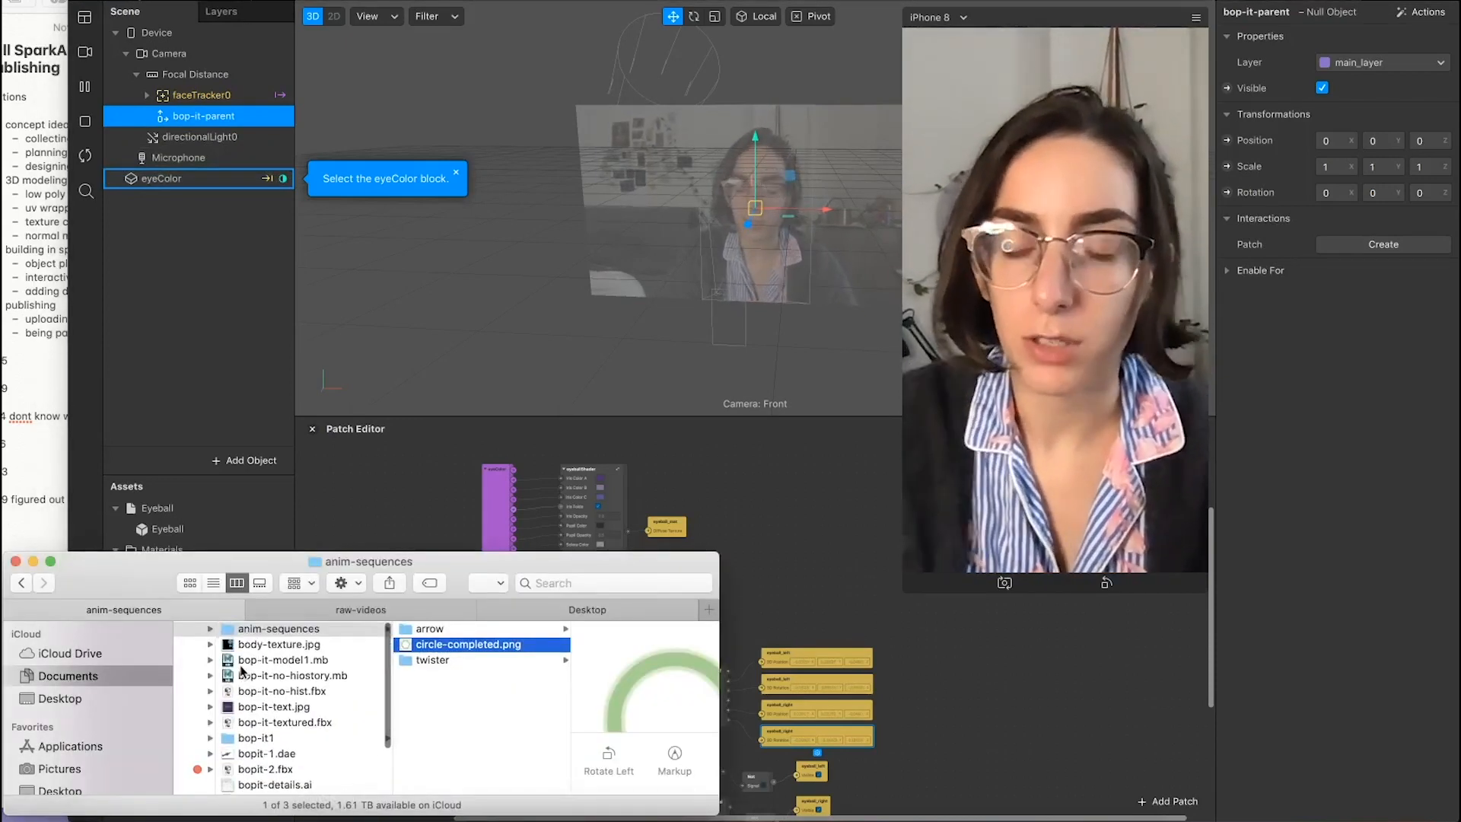
pyautogui.click(318, 693)
pyautogui.scroll(-3, 310, 706)
pyautogui.scroll(1, 308, 710)
pyautogui.scroll(2, 308, 710)
pyautogui.click(319, 719)
pyautogui.rightClick(325, 719)
pyautogui.click(418, 758)
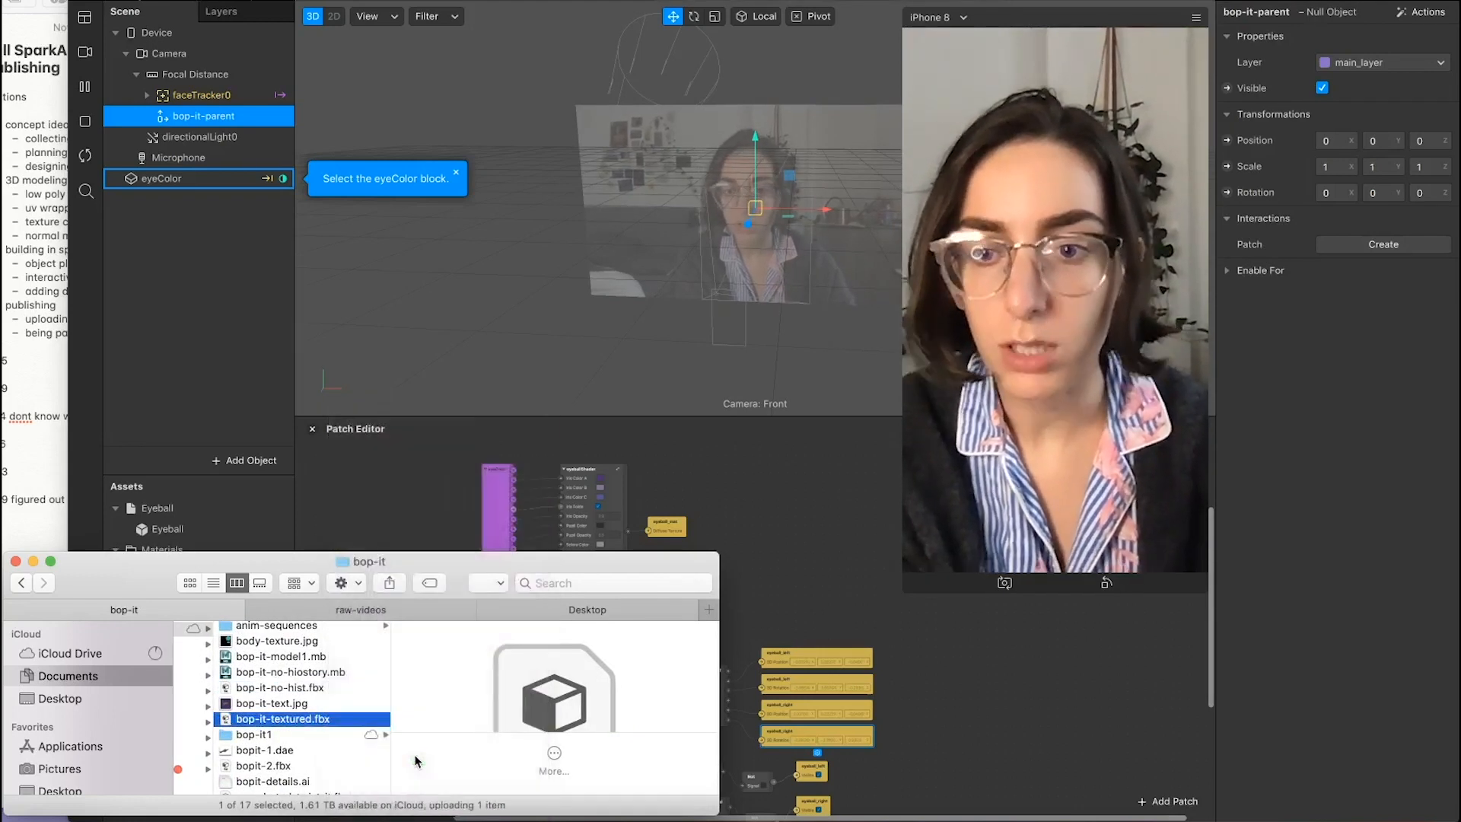
pyautogui.scroll(-3, 319, 702)
pyautogui.moveTo(283, 628); pyautogui.dragTo(1018, 500)
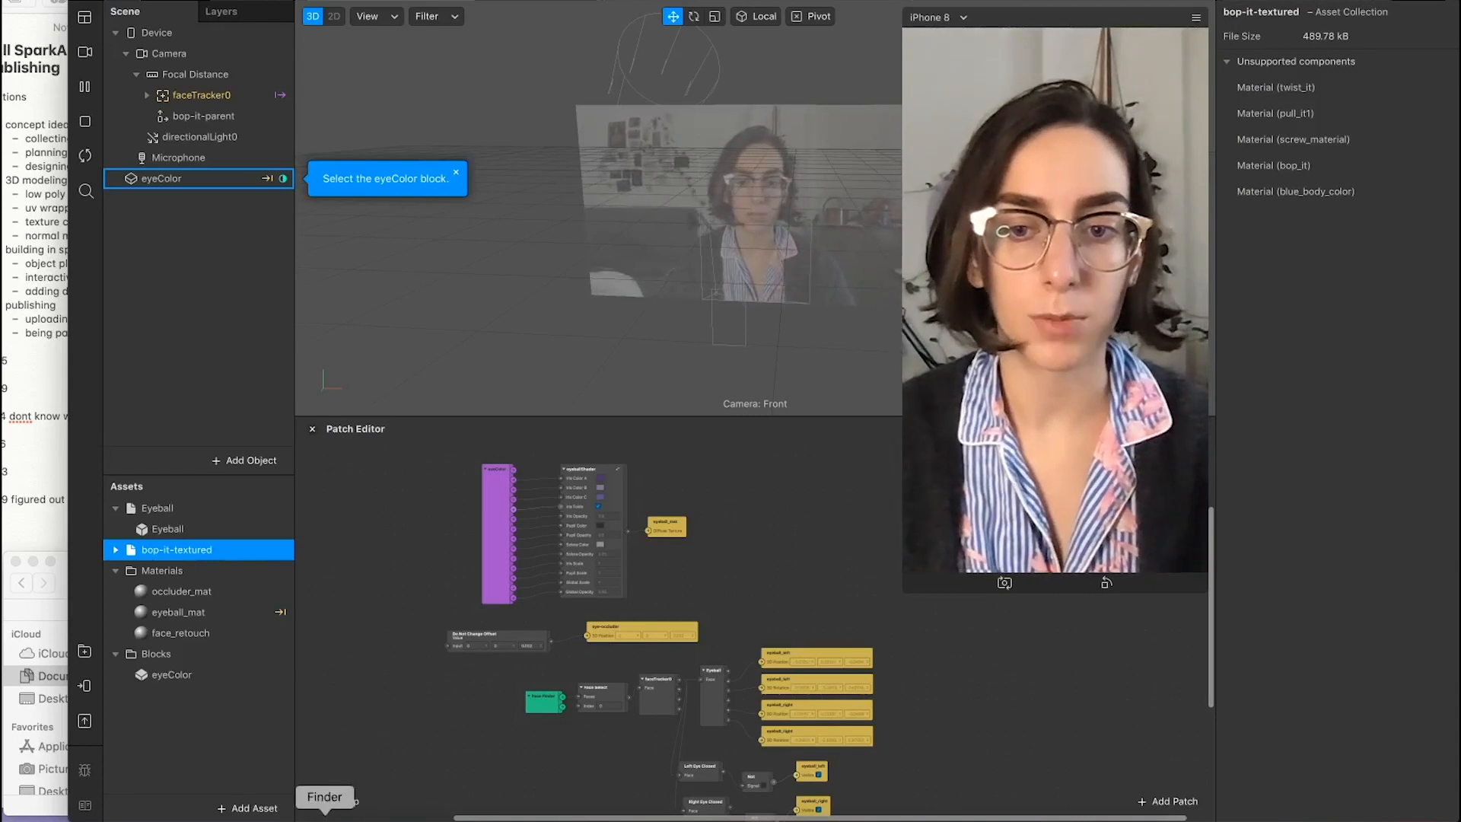
# Step: Compare the file details of bopit-1.dae and bop-it-textured.fbx in the bop-it folder in Finder
pyautogui.click(325, 816)
pyautogui.hscroll(-3, 320, 666)
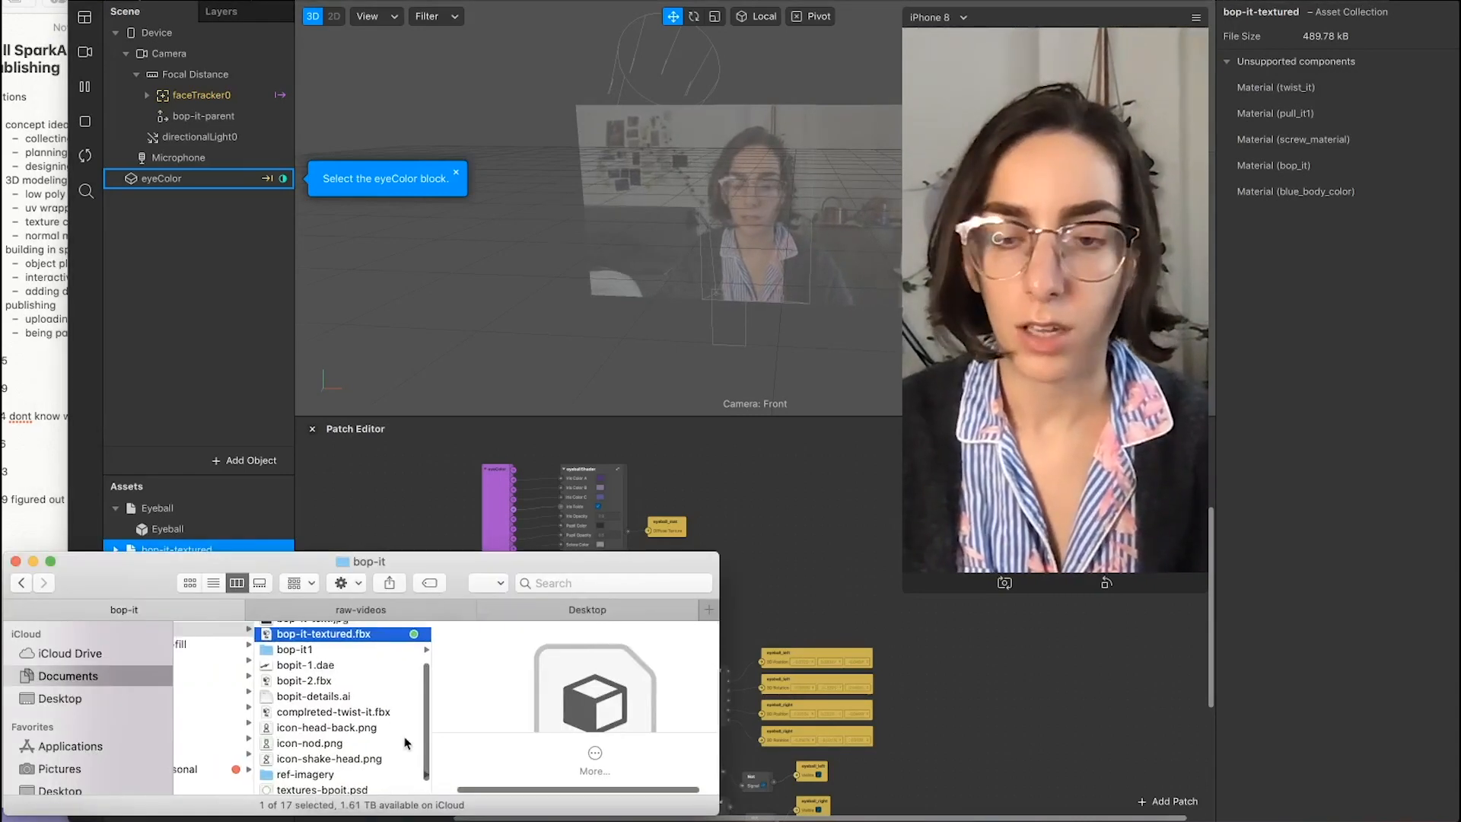
pyautogui.scroll(1, 343, 705)
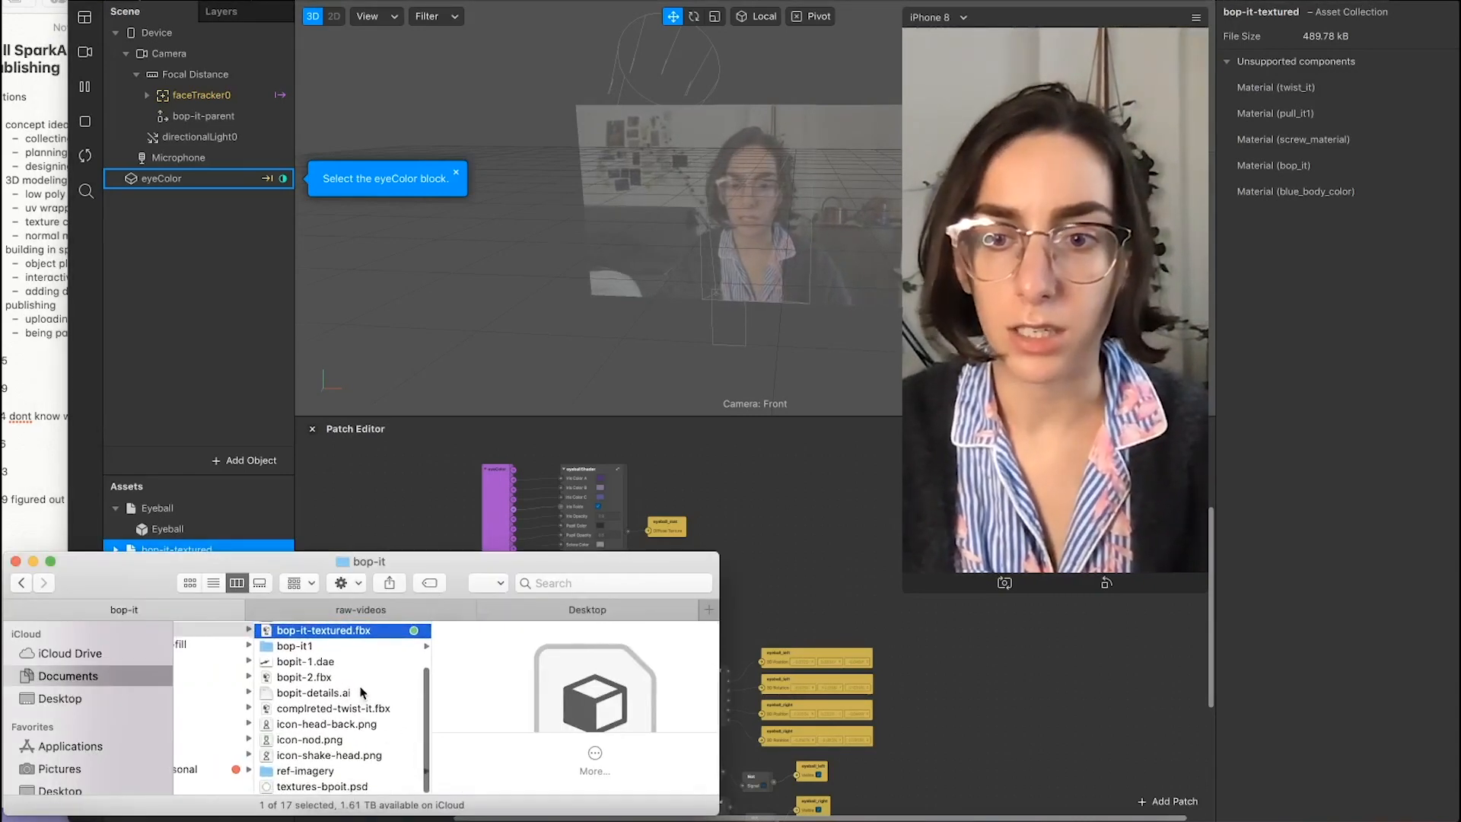
pyautogui.click(344, 663)
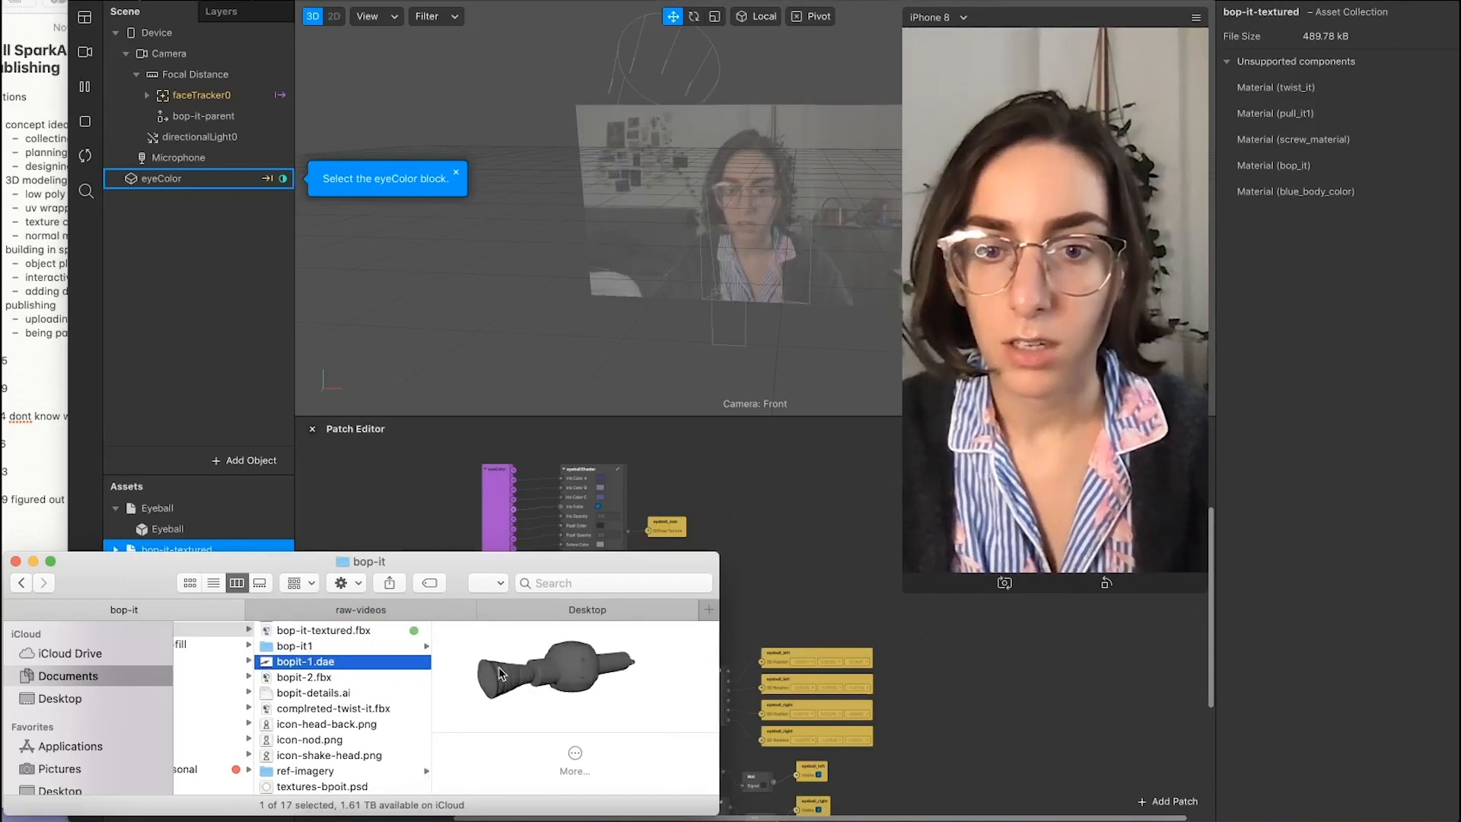
pyautogui.scroll(-3, 493, 769)
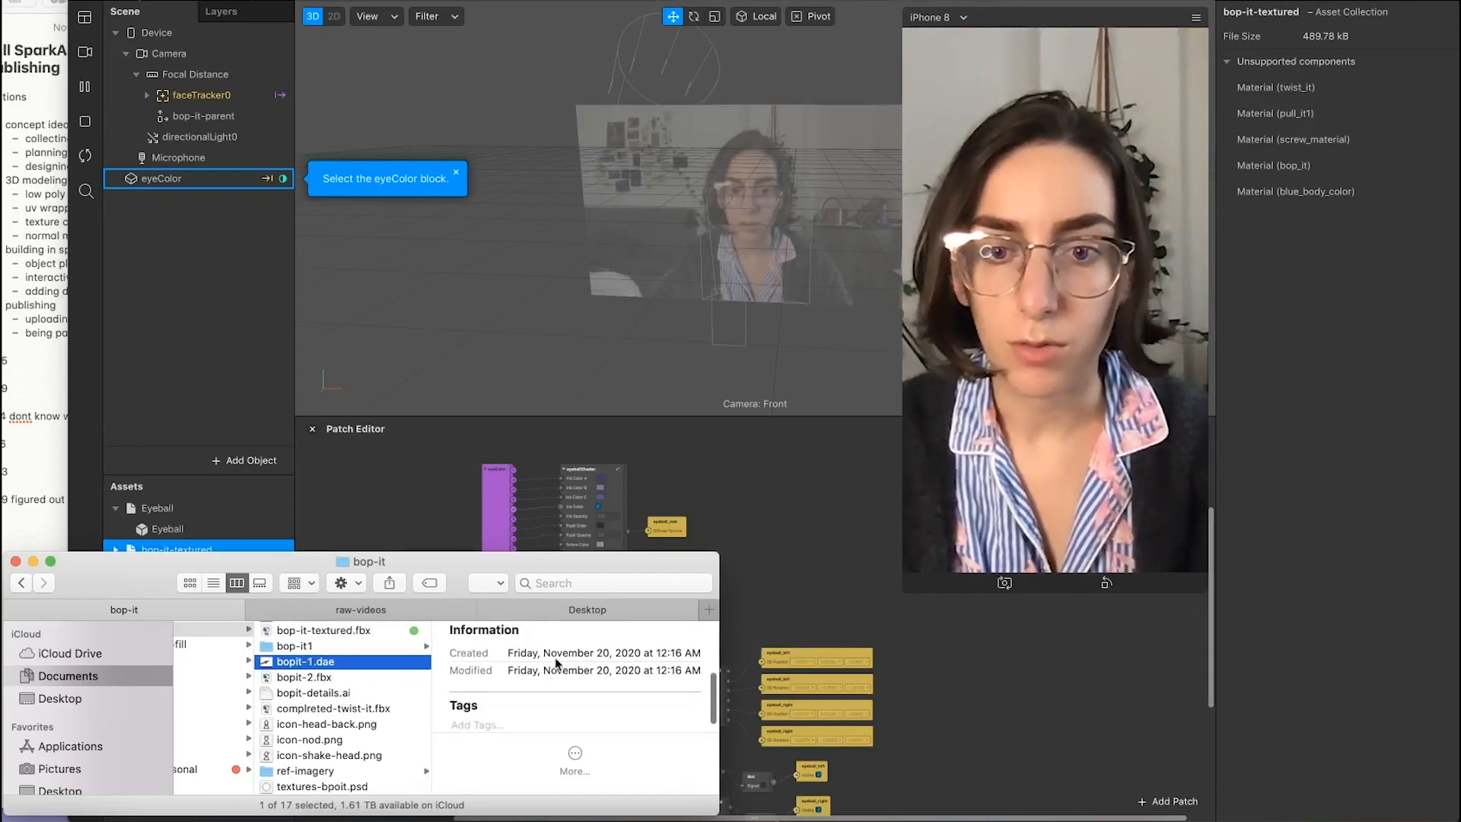
pyautogui.scroll(2, 556, 664)
pyautogui.scroll(5, 339, 682)
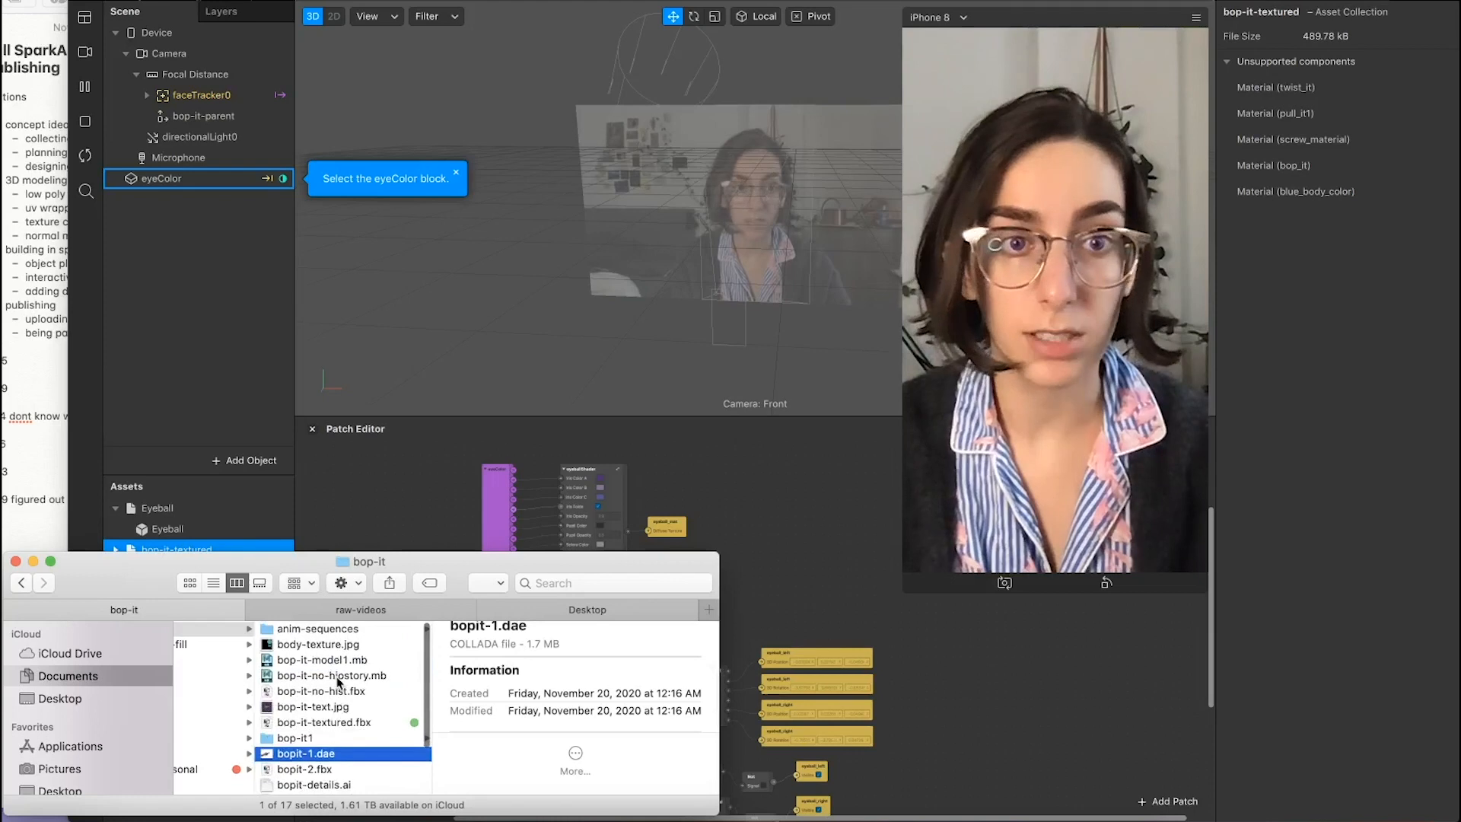
pyautogui.click(347, 723)
pyautogui.scroll(-3, 502, 729)
pyautogui.scroll(2, 502, 729)
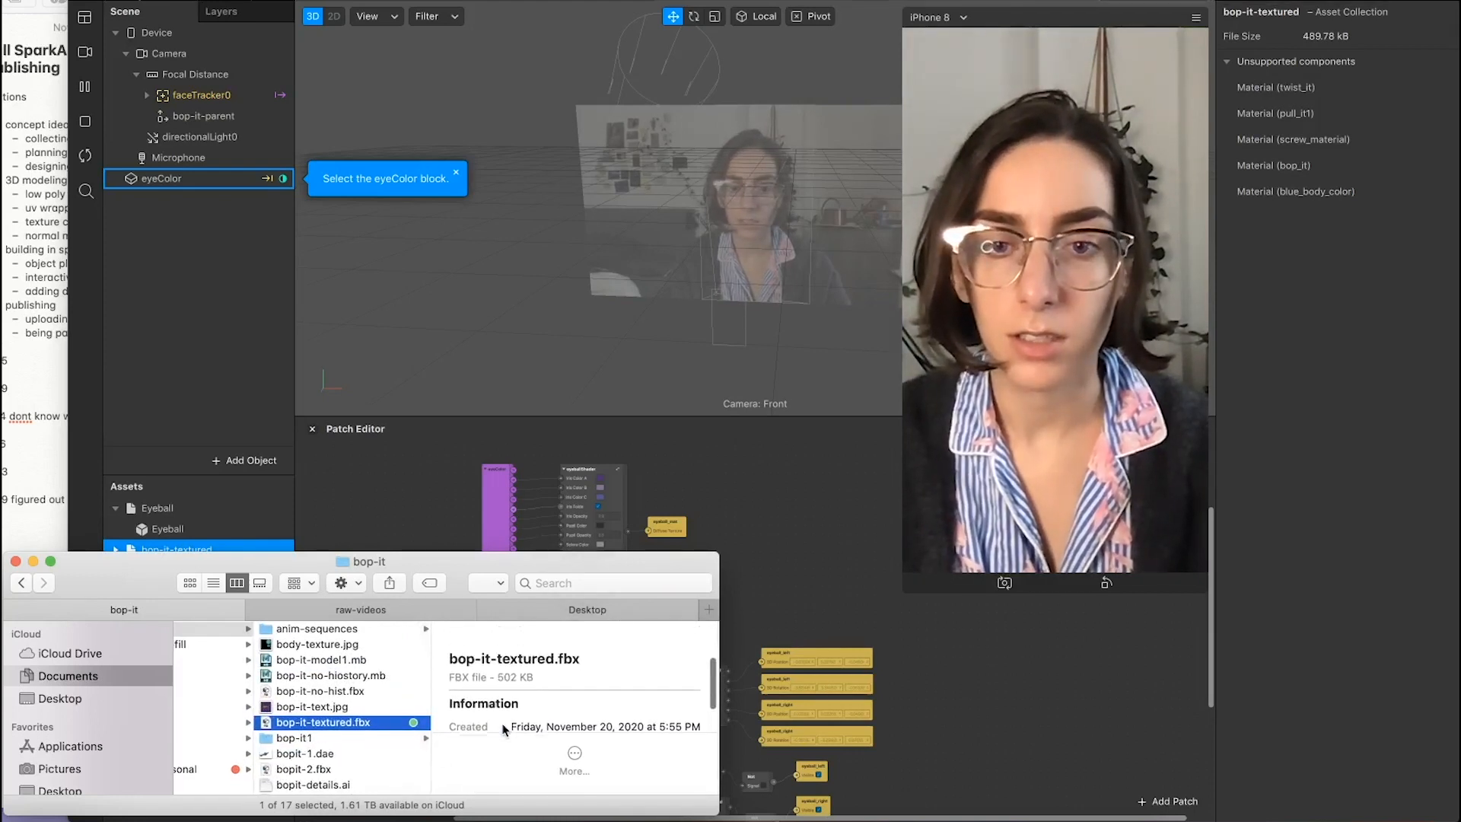
# Step: Back in Spark AR Studio, turn on No compression for the body-texture and bop-it-text textures inside the bop-it-textured asset
pyautogui.click(858, 477)
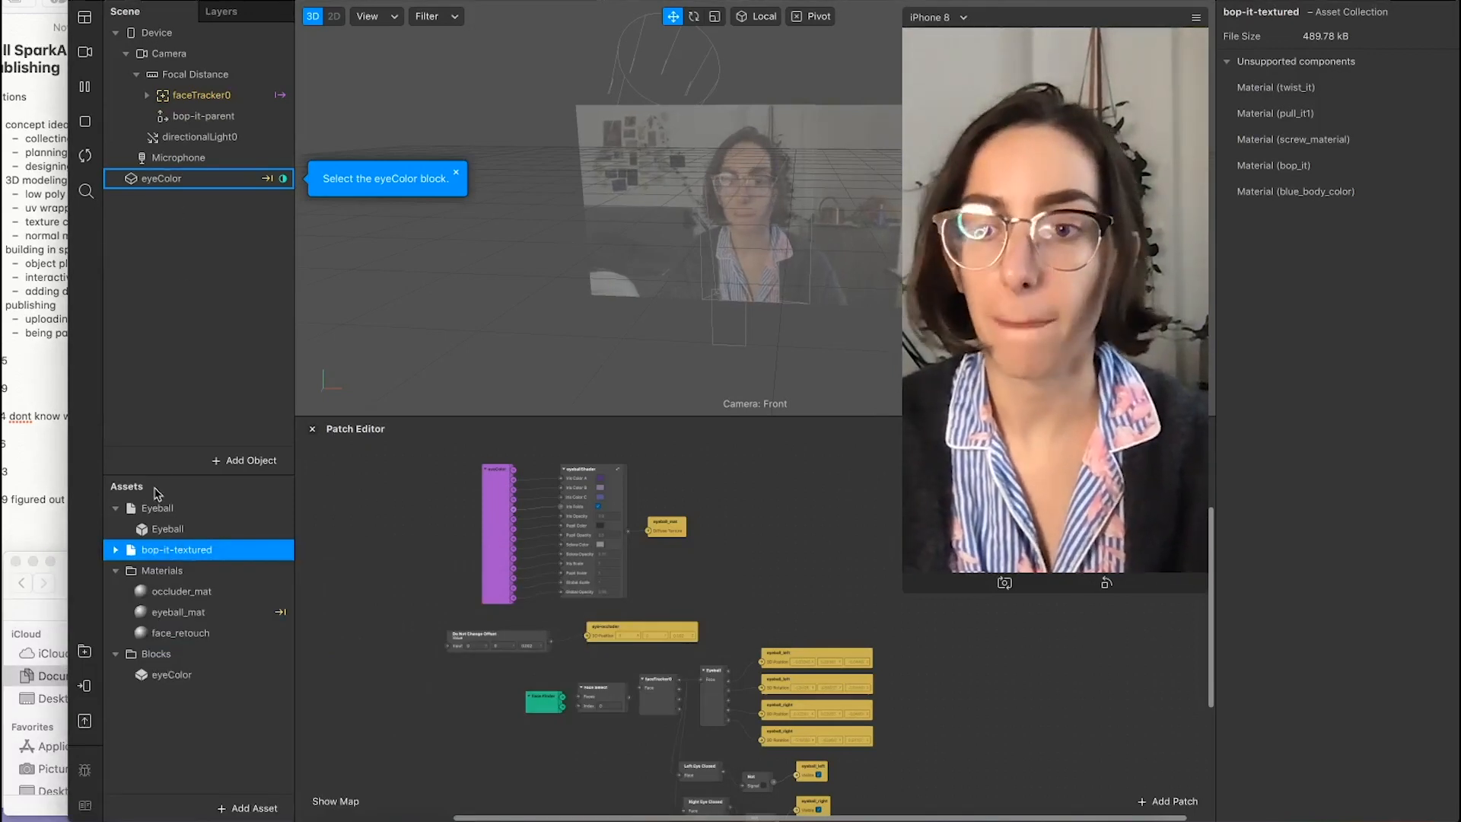
pyautogui.click(200, 115)
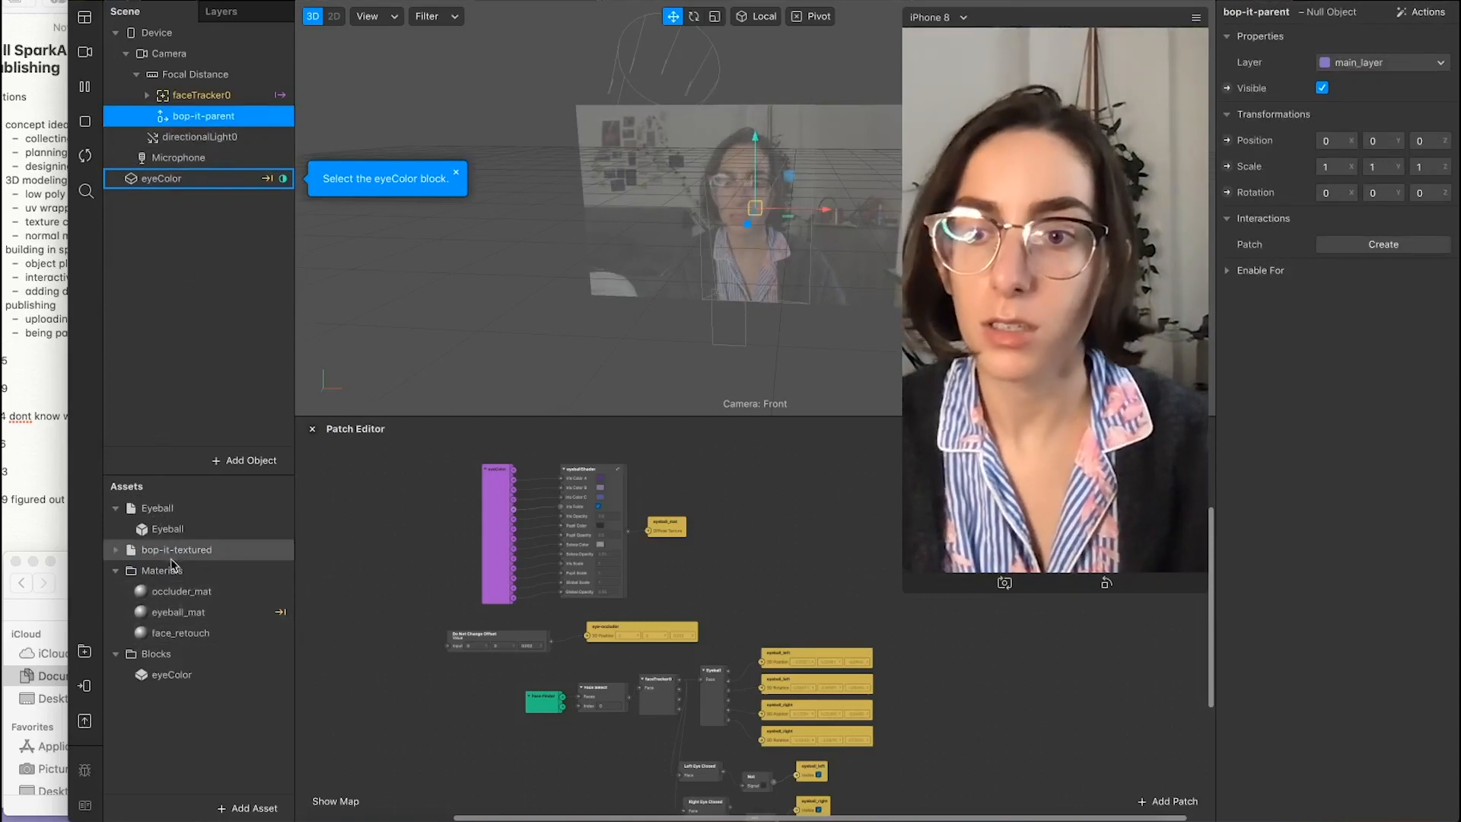
pyautogui.click(115, 551)
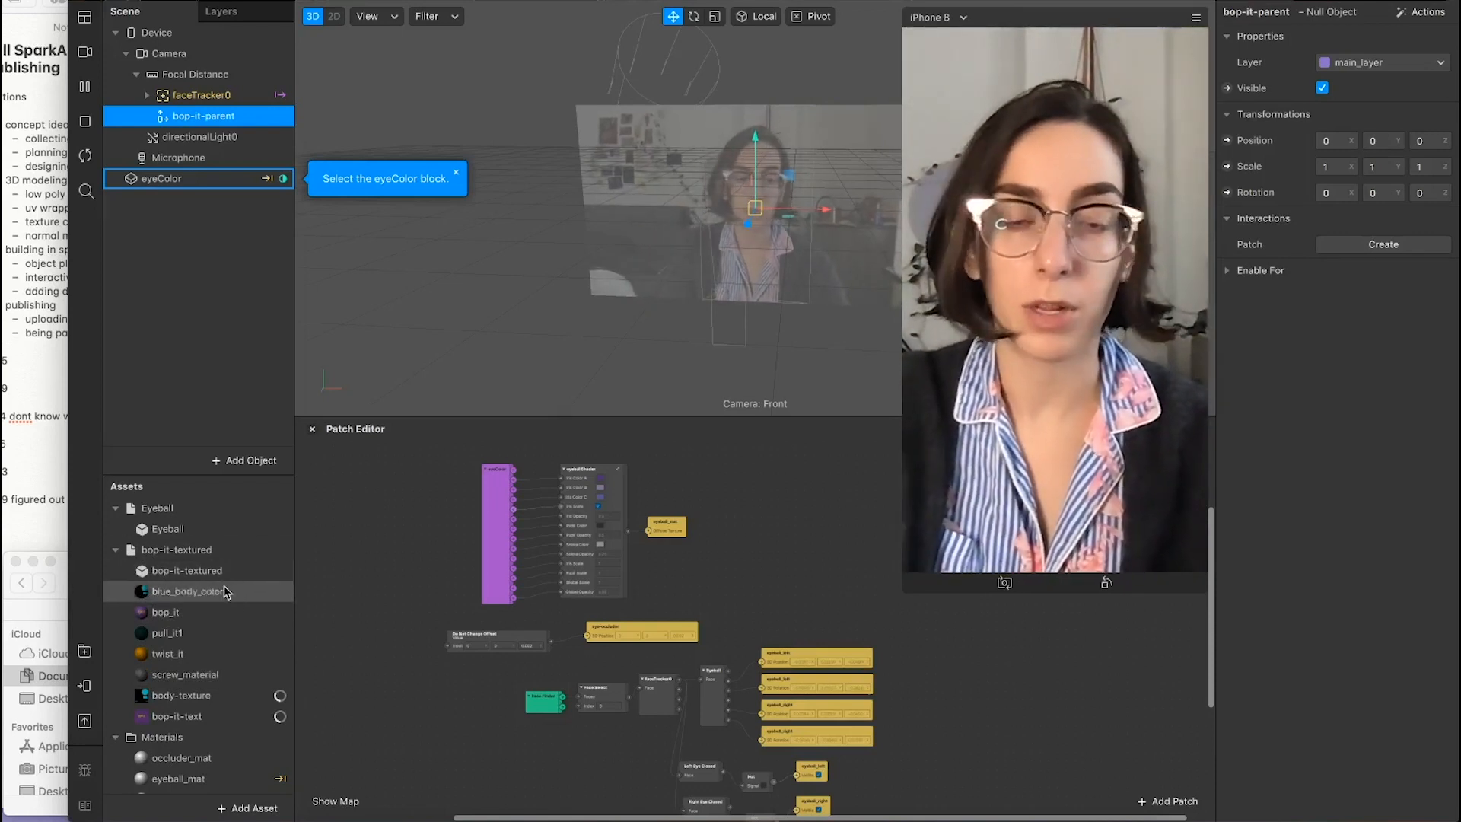
pyautogui.click(213, 698)
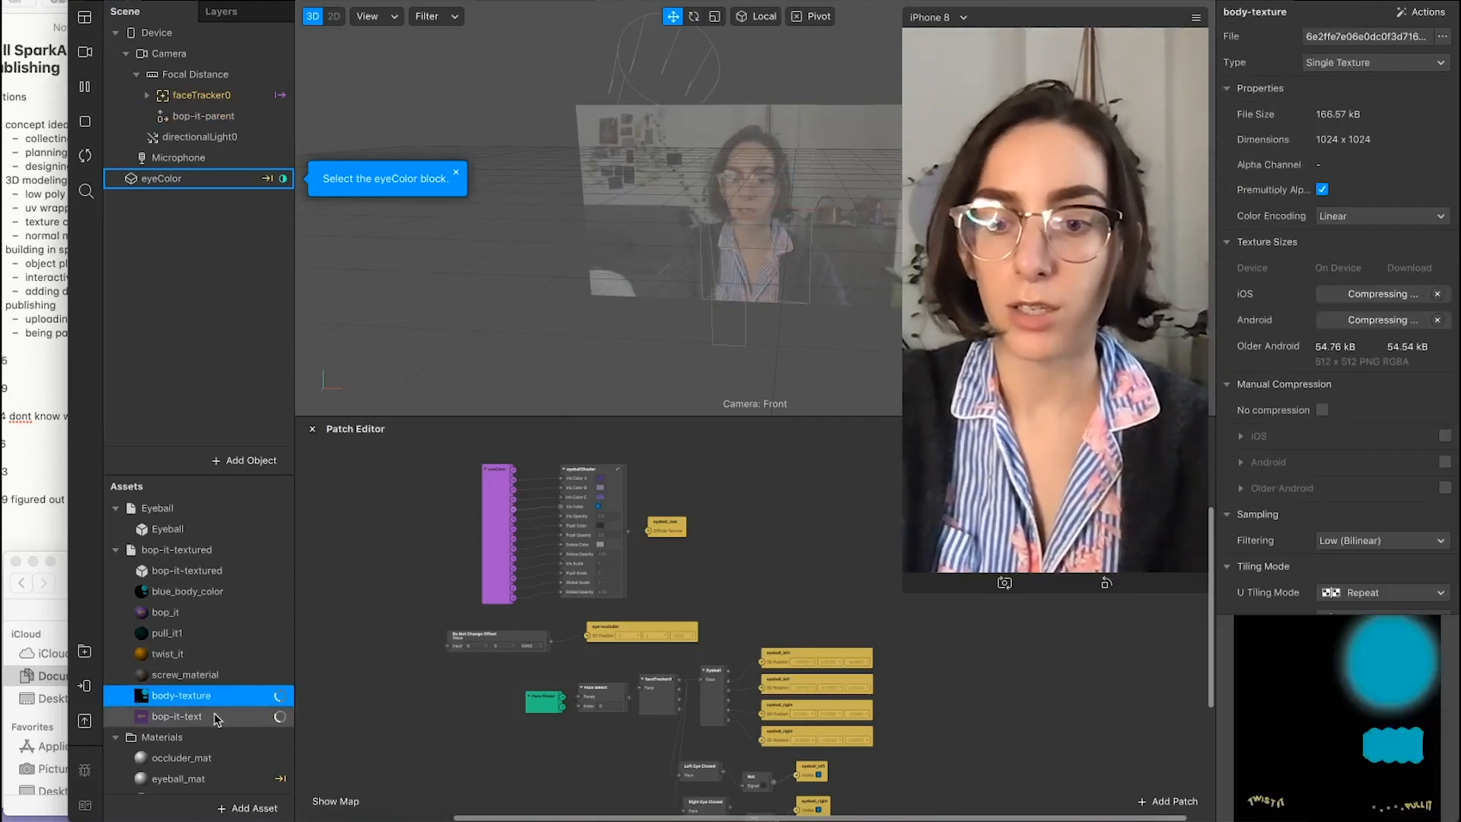
pyautogui.keyDown('shift'); pyautogui.click(217, 719); pyautogui.keyUp('shift')
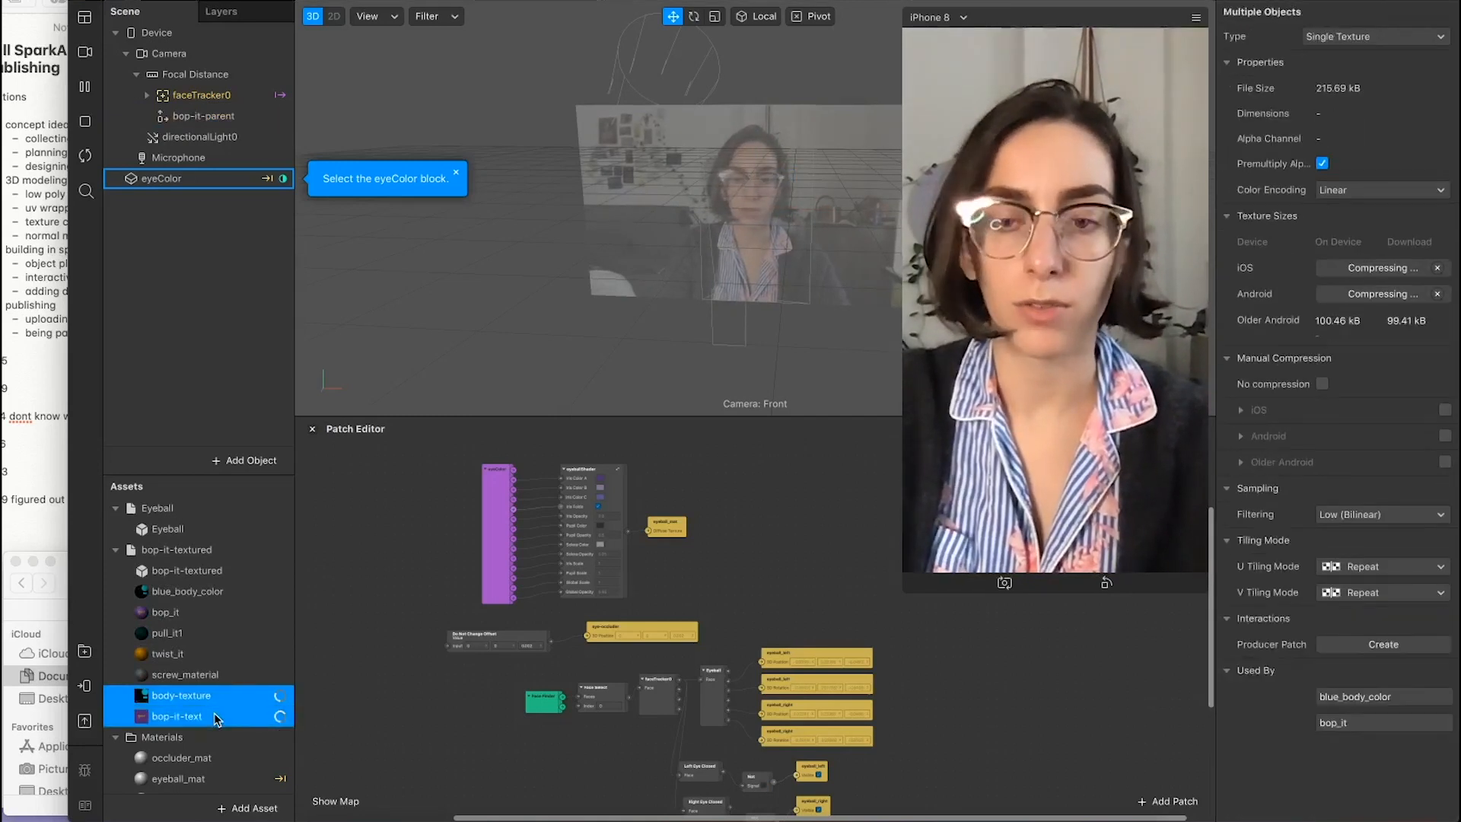
pyautogui.click(1322, 384)
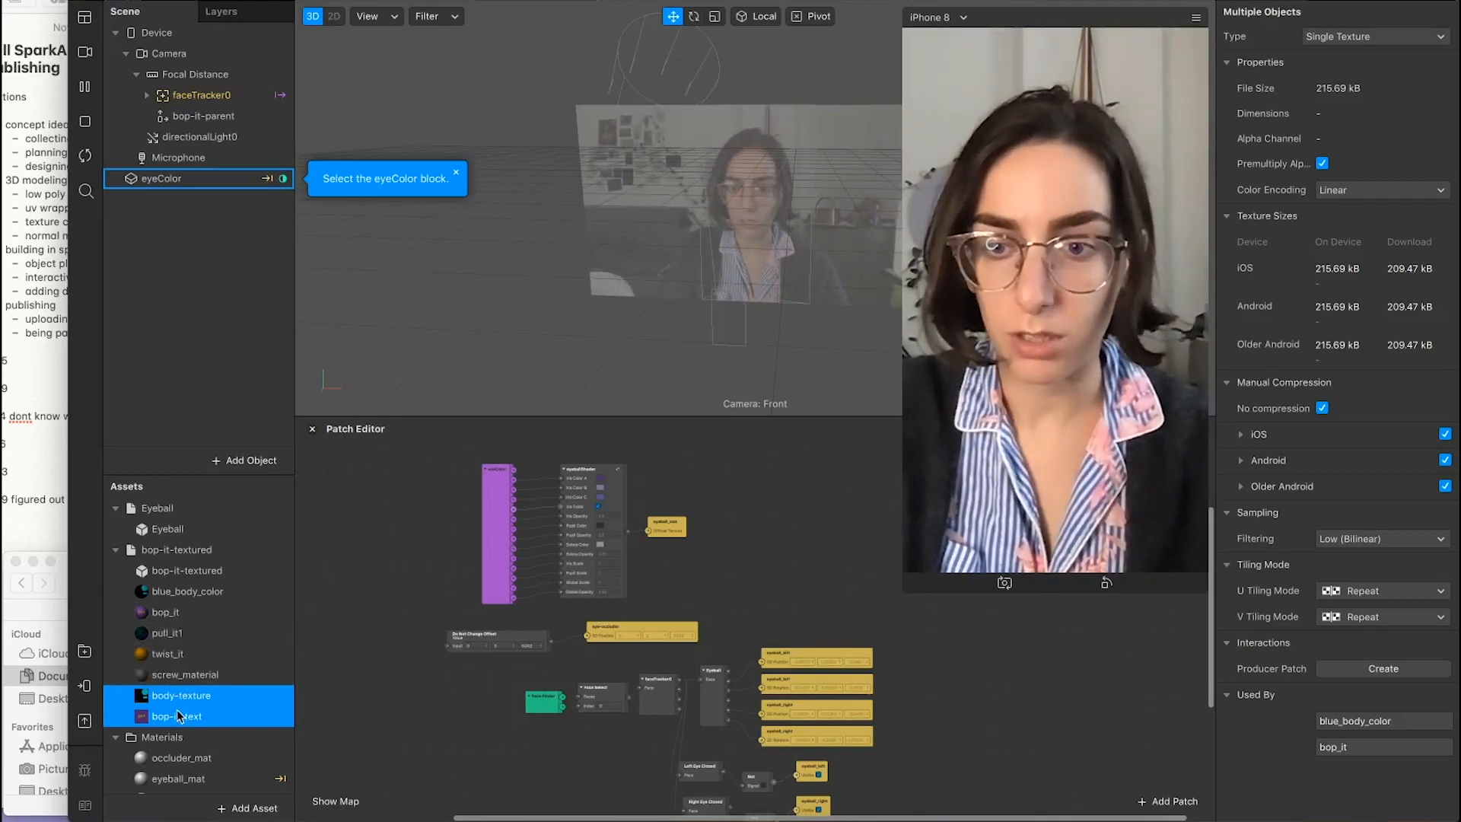
# Step: Place the bop-it-textured asset in the scene as a child of the bop-it-parent null object
pyautogui.click(181, 554)
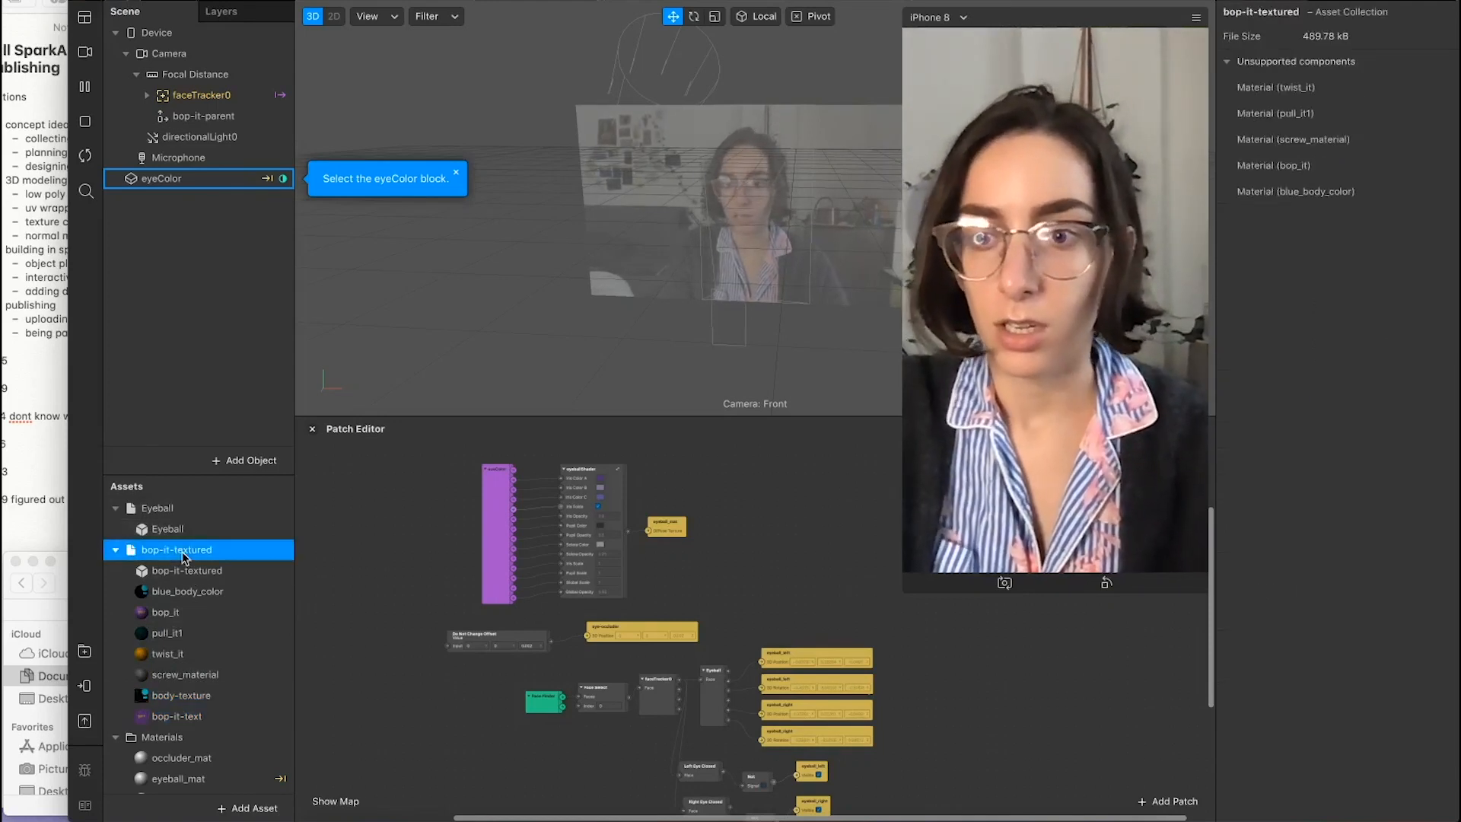
pyautogui.click(117, 550)
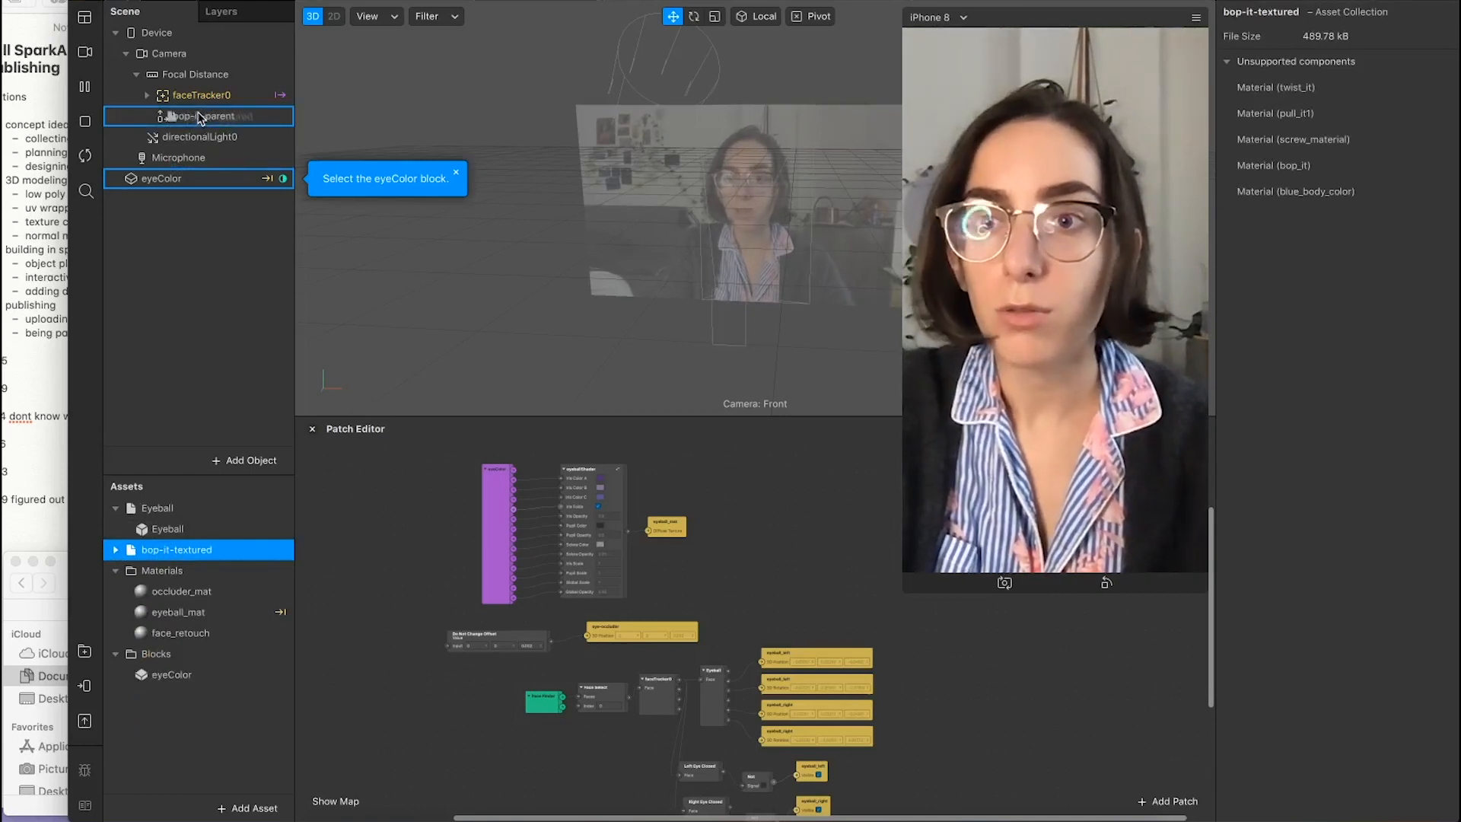
pyautogui.moveTo(201, 118); pyautogui.dragTo(201, 116)
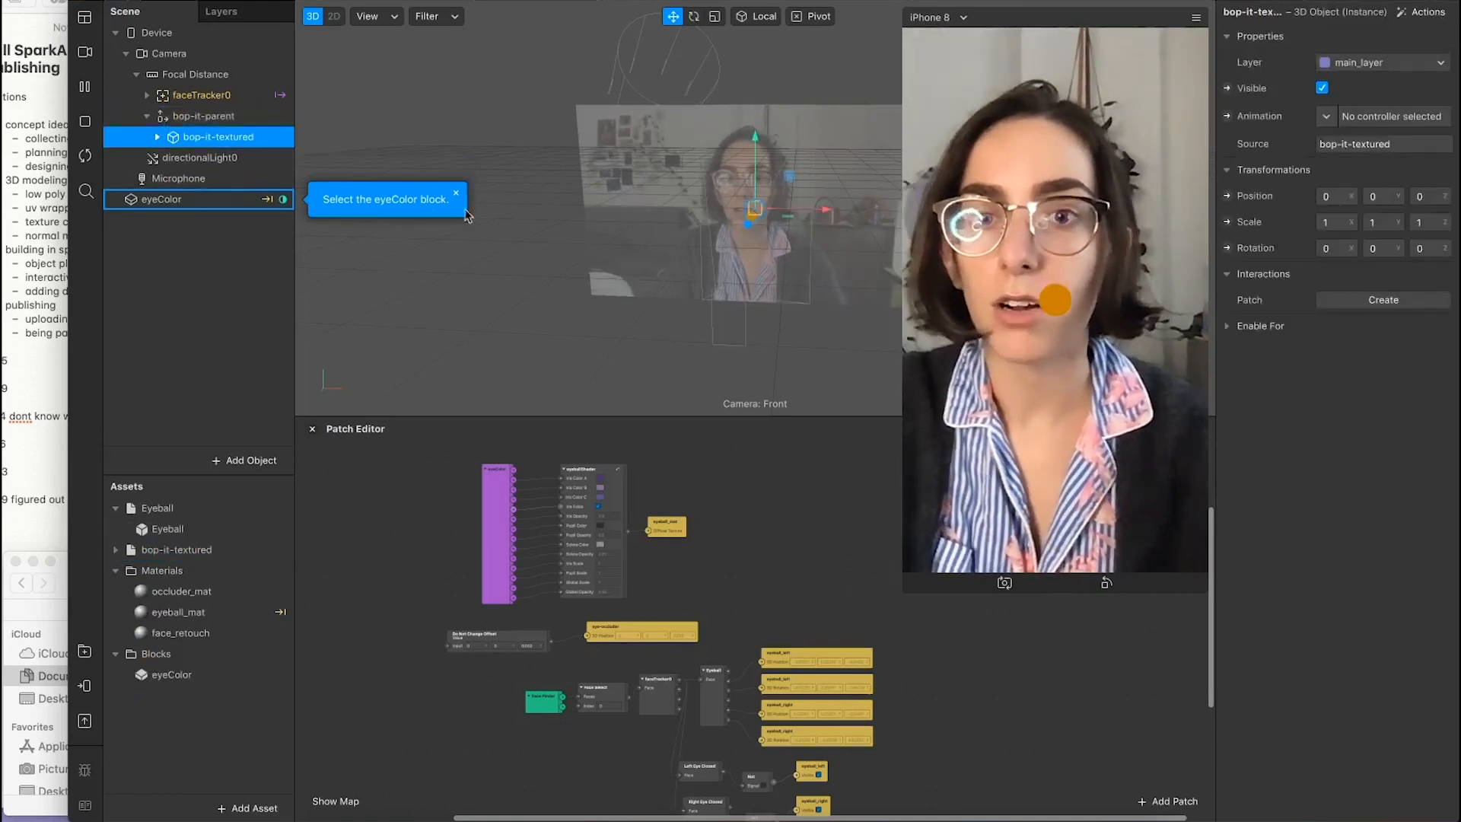
pyautogui.scroll(5, 739, 244)
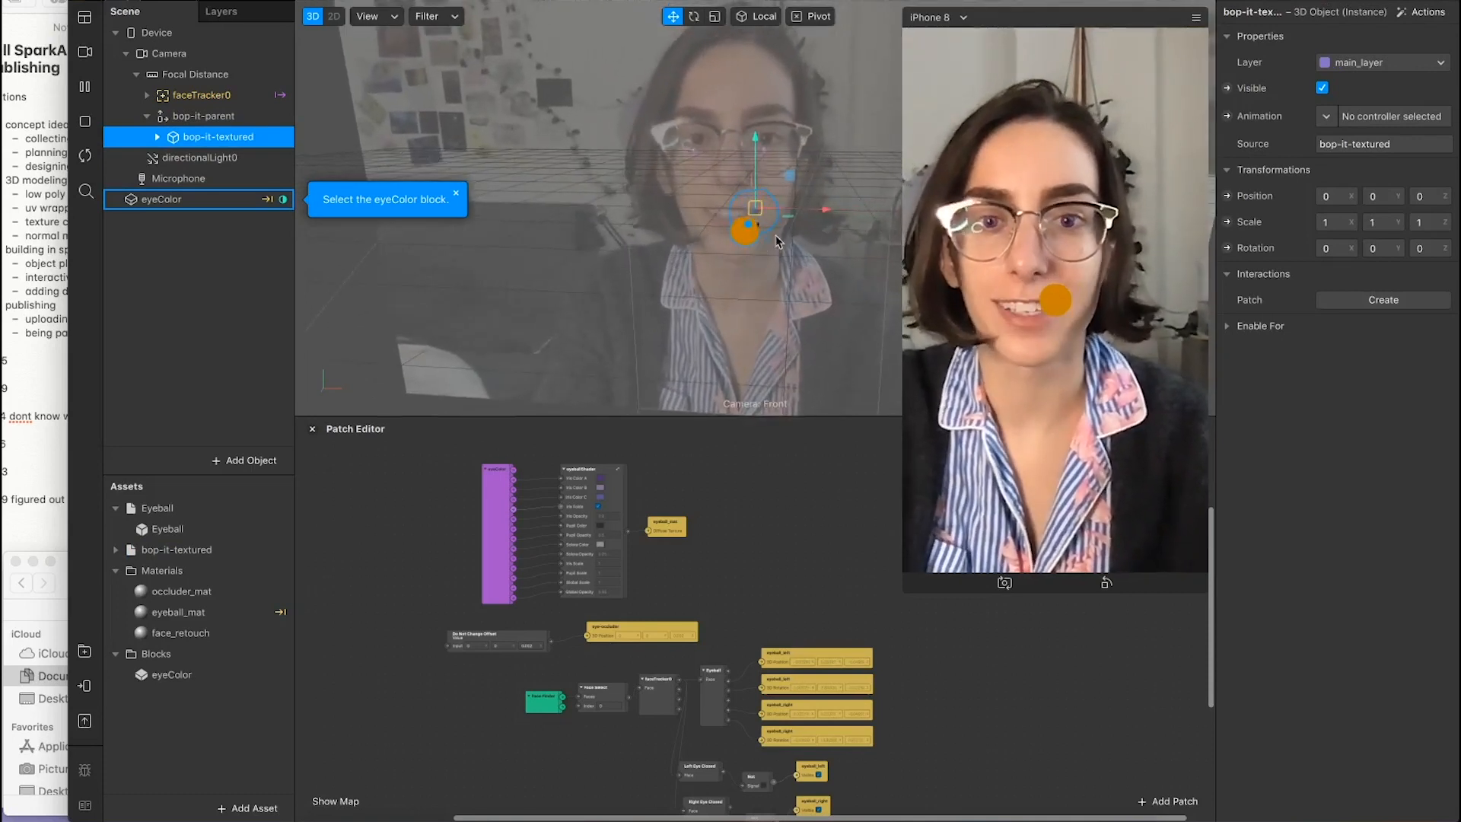
pyautogui.moveTo(802, 221); pyautogui.dragTo(665, 236, button='middle')
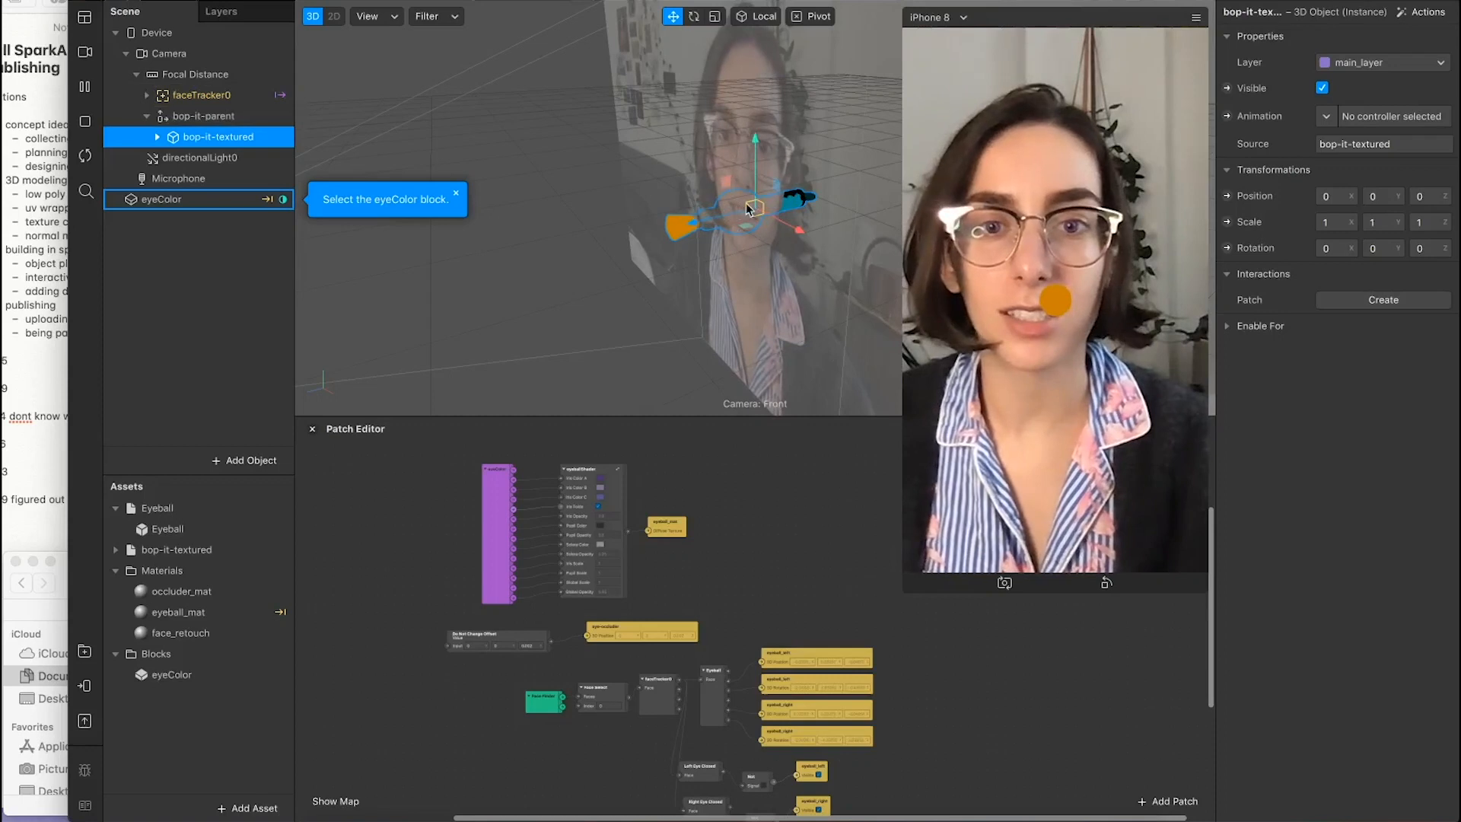
# Step: Assign bop-it-parent and all its children to a newly created layer
pyautogui.click(197, 118)
pyautogui.click(1373, 64)
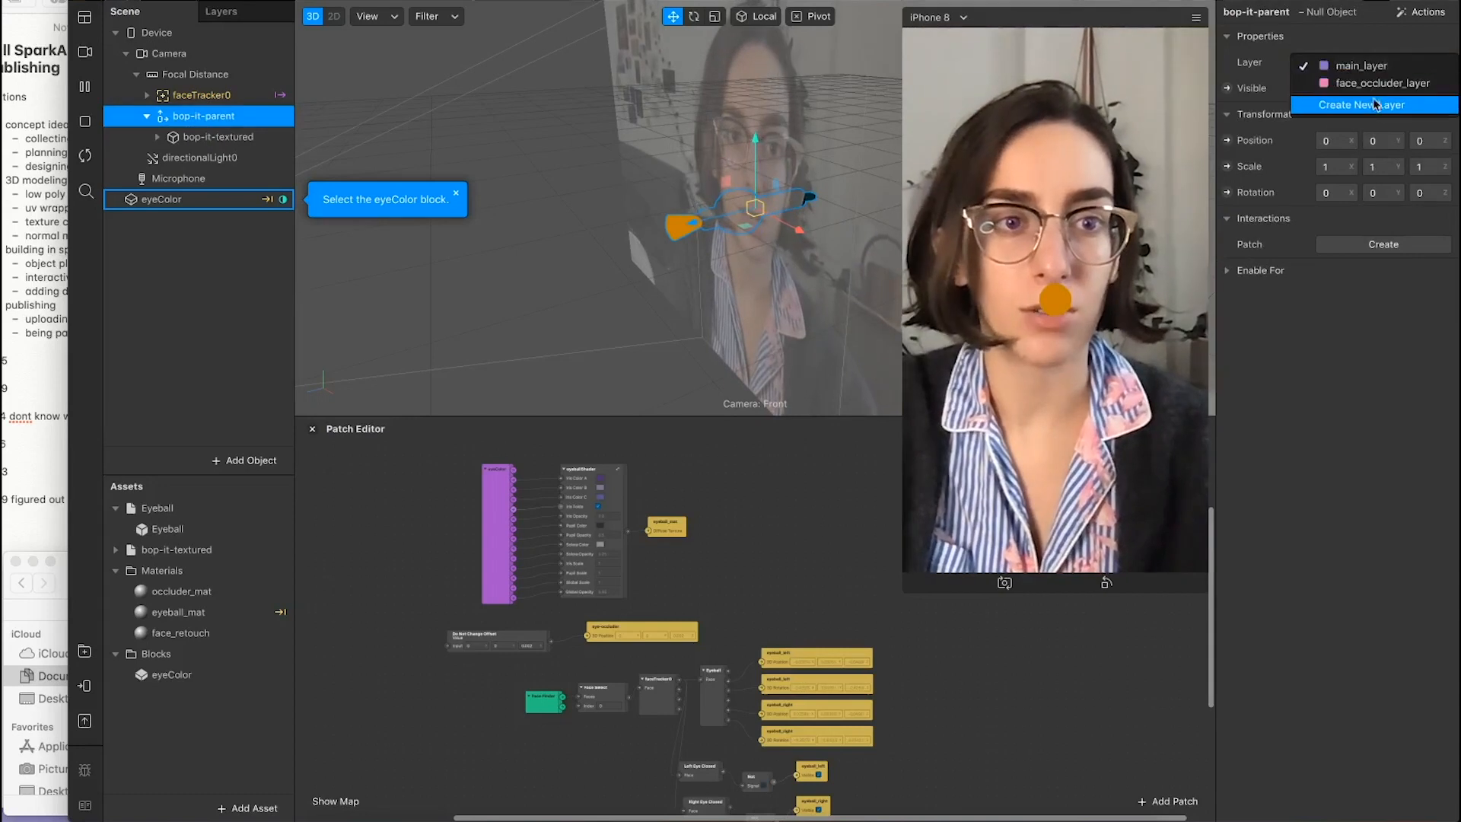
pyautogui.click(1372, 88)
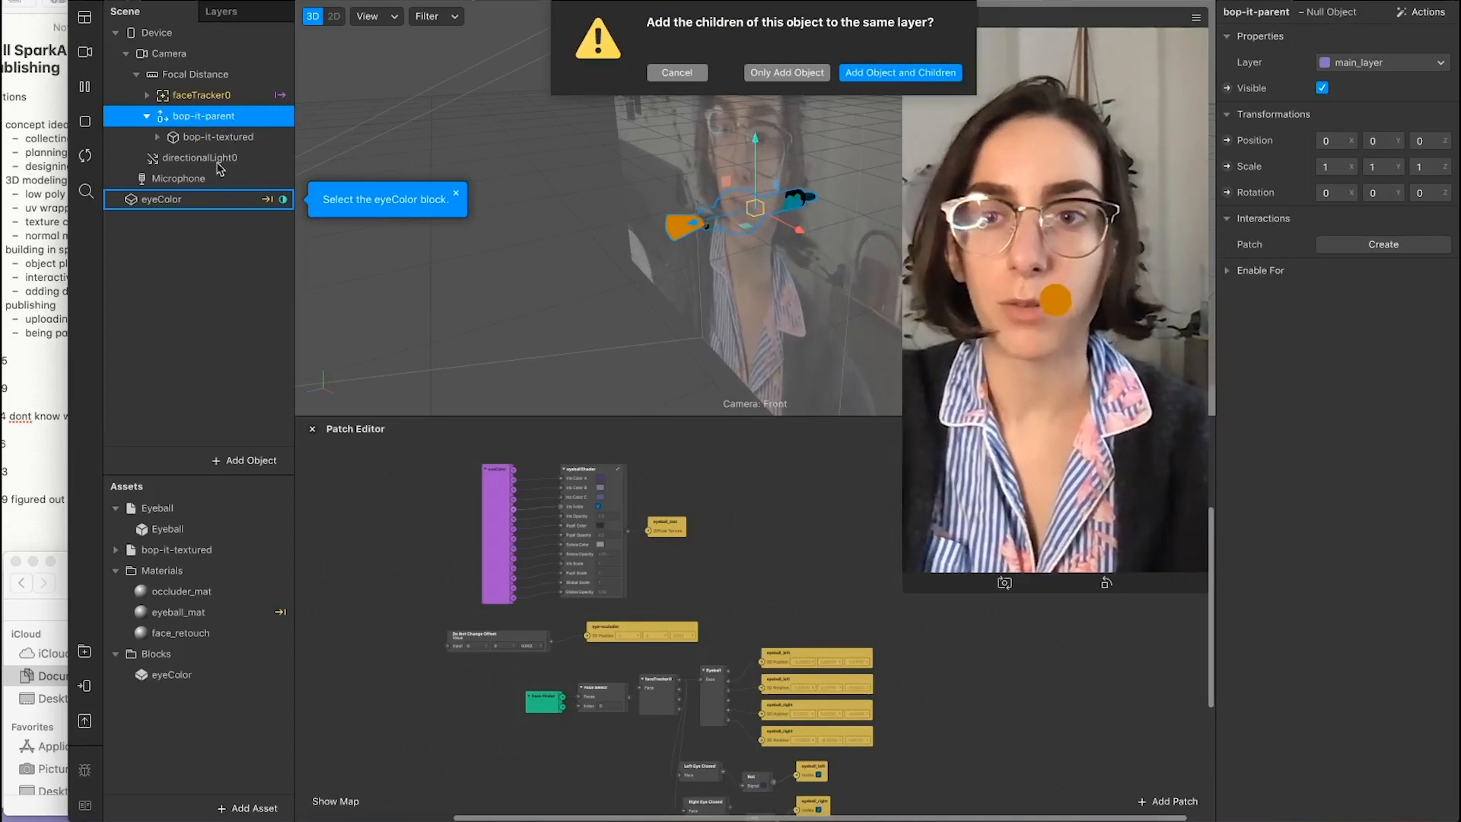
pyautogui.click(892, 71)
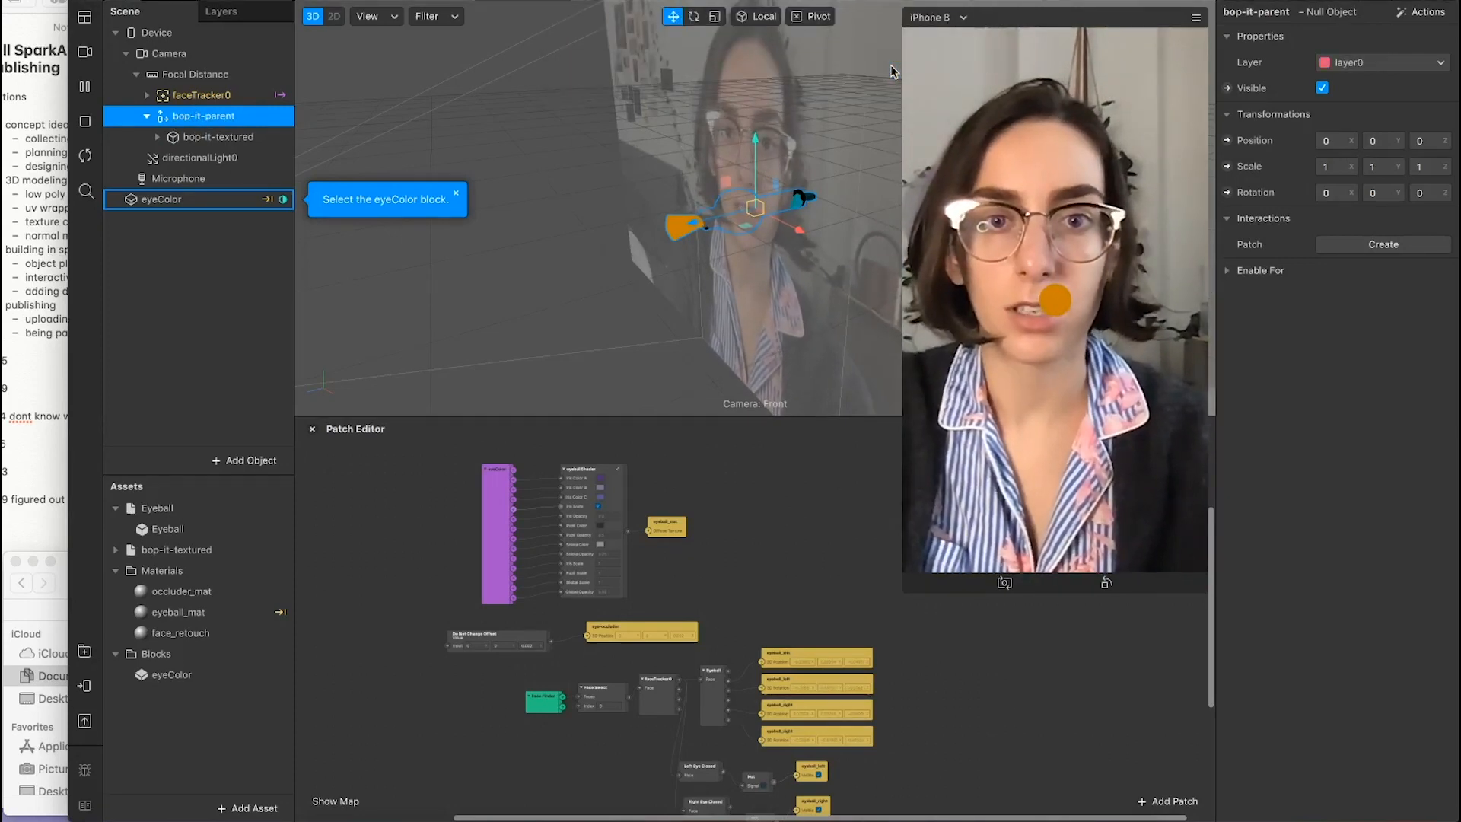
# Step: Rename layer0 to bop-it-base and reorder it below face_occluder_layer
pyautogui.click(225, 12)
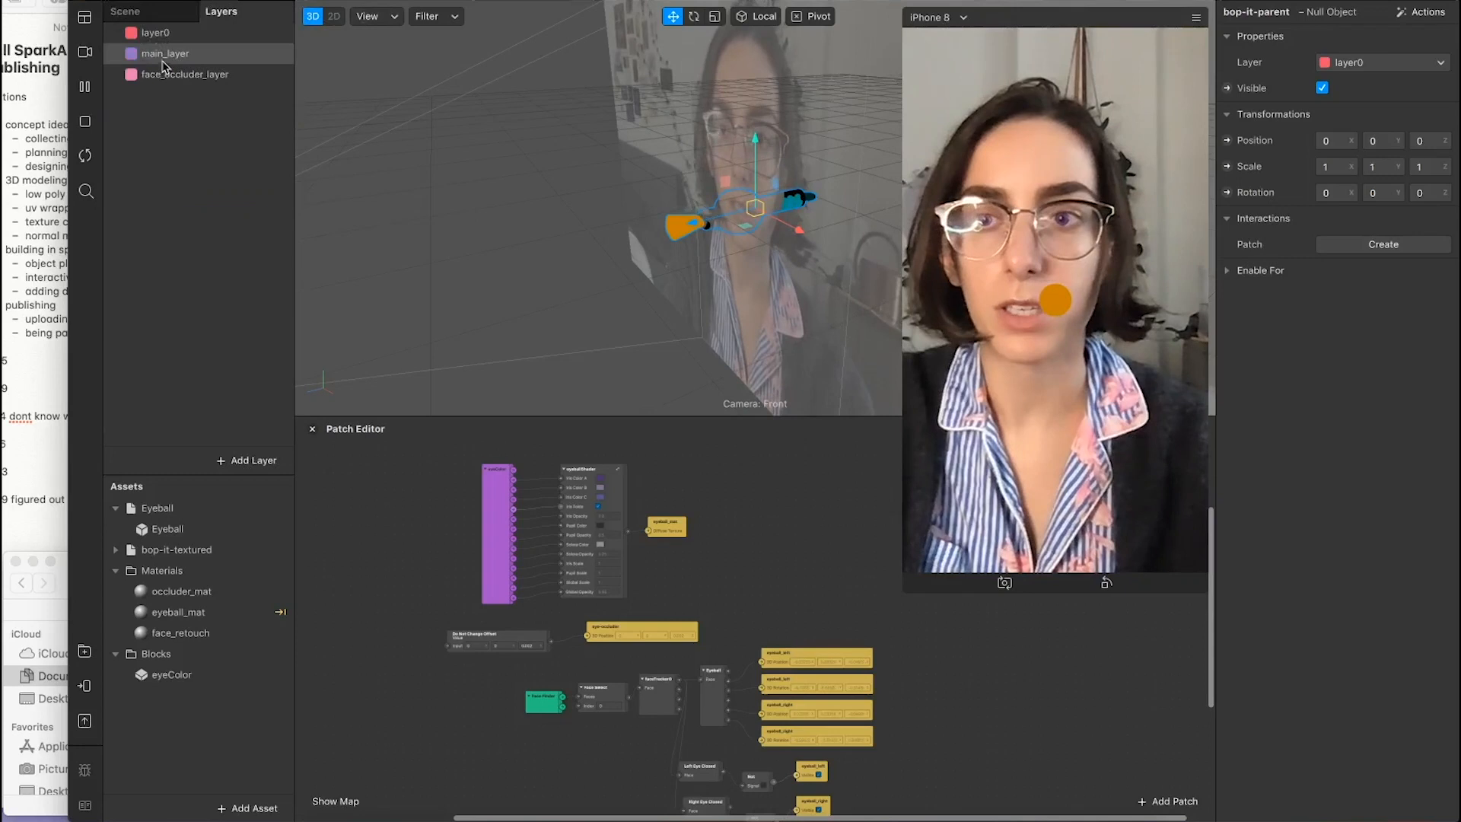
pyautogui.click(155, 34)
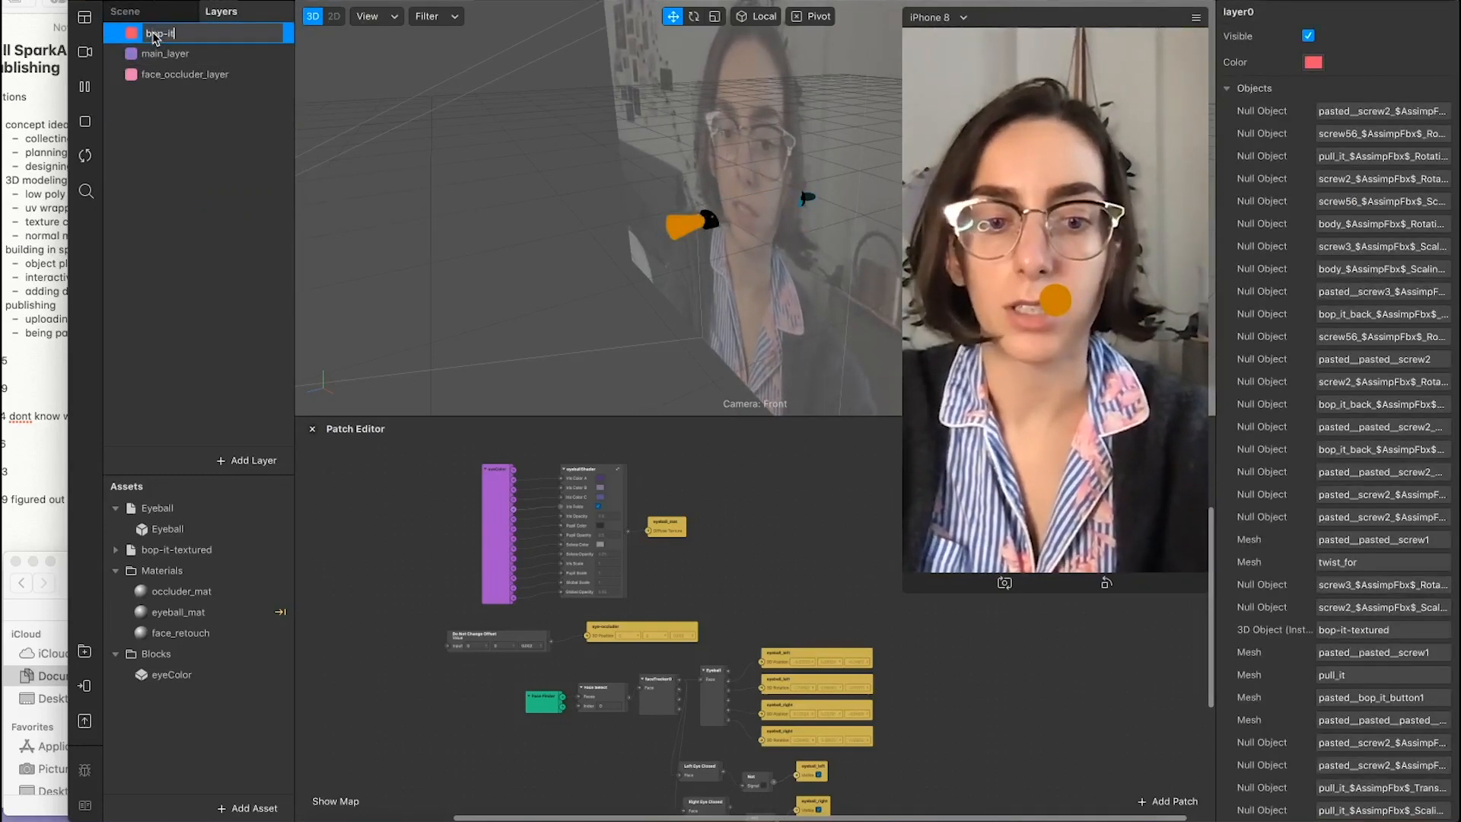
pyautogui.write('bop-it-')
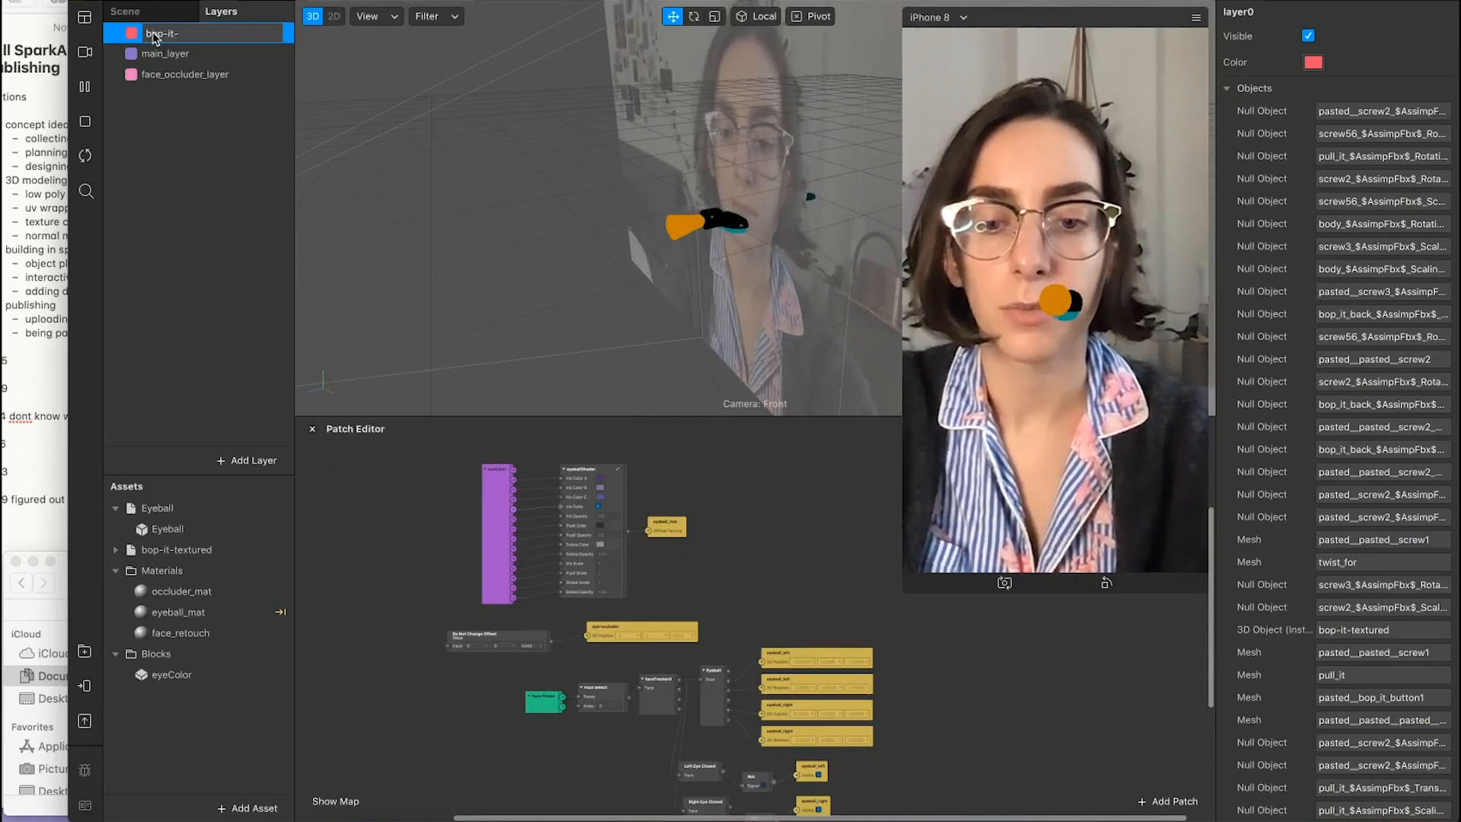
pyautogui.write('base')
pyautogui.press('Return')
pyautogui.moveTo(173, 38); pyautogui.dragTo(184, 188)
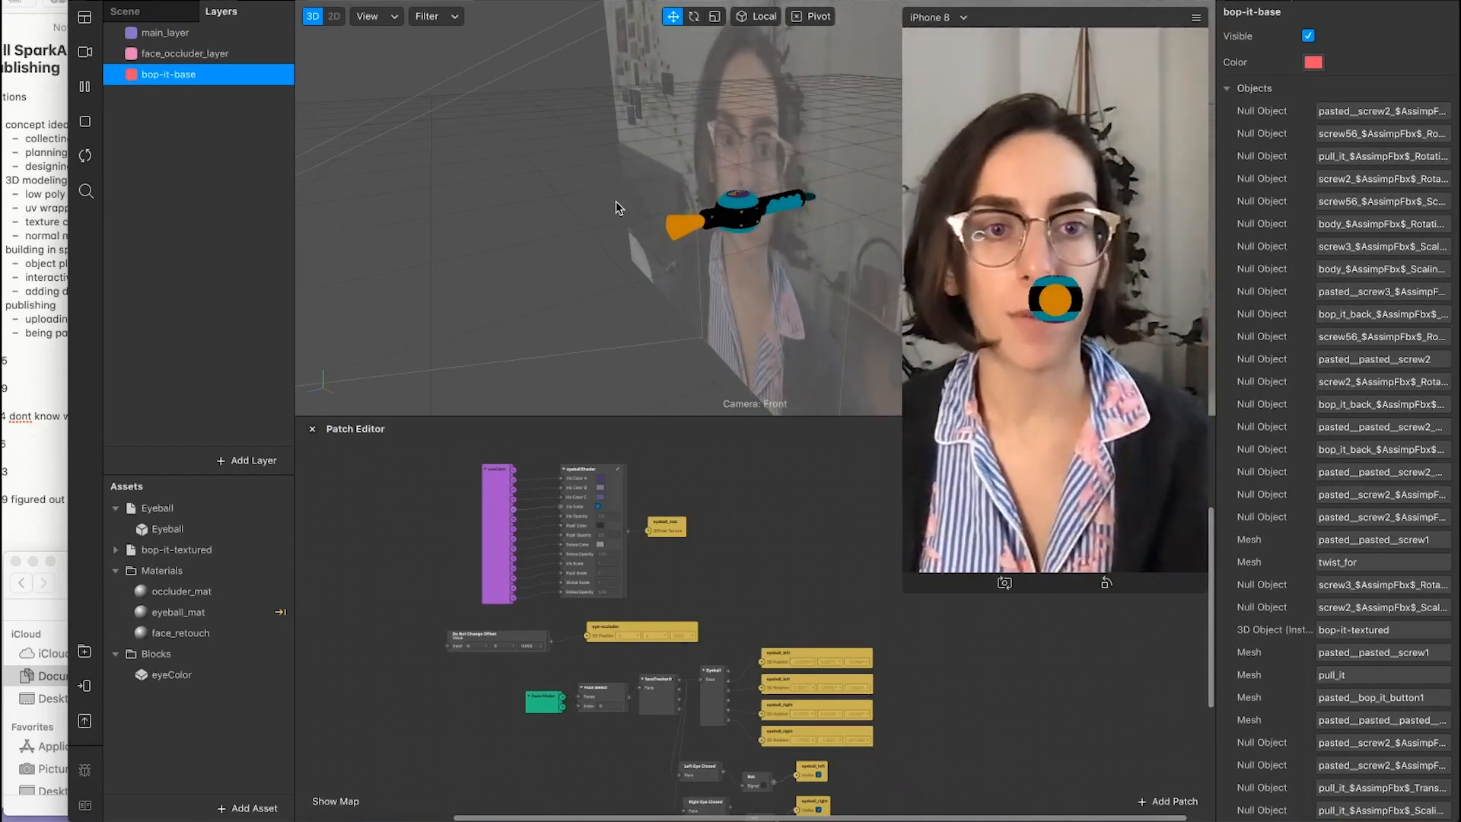
# Step: Inspect the textured Bop It model from several angles and glance at the workflow notes
pyautogui.click(168, 12)
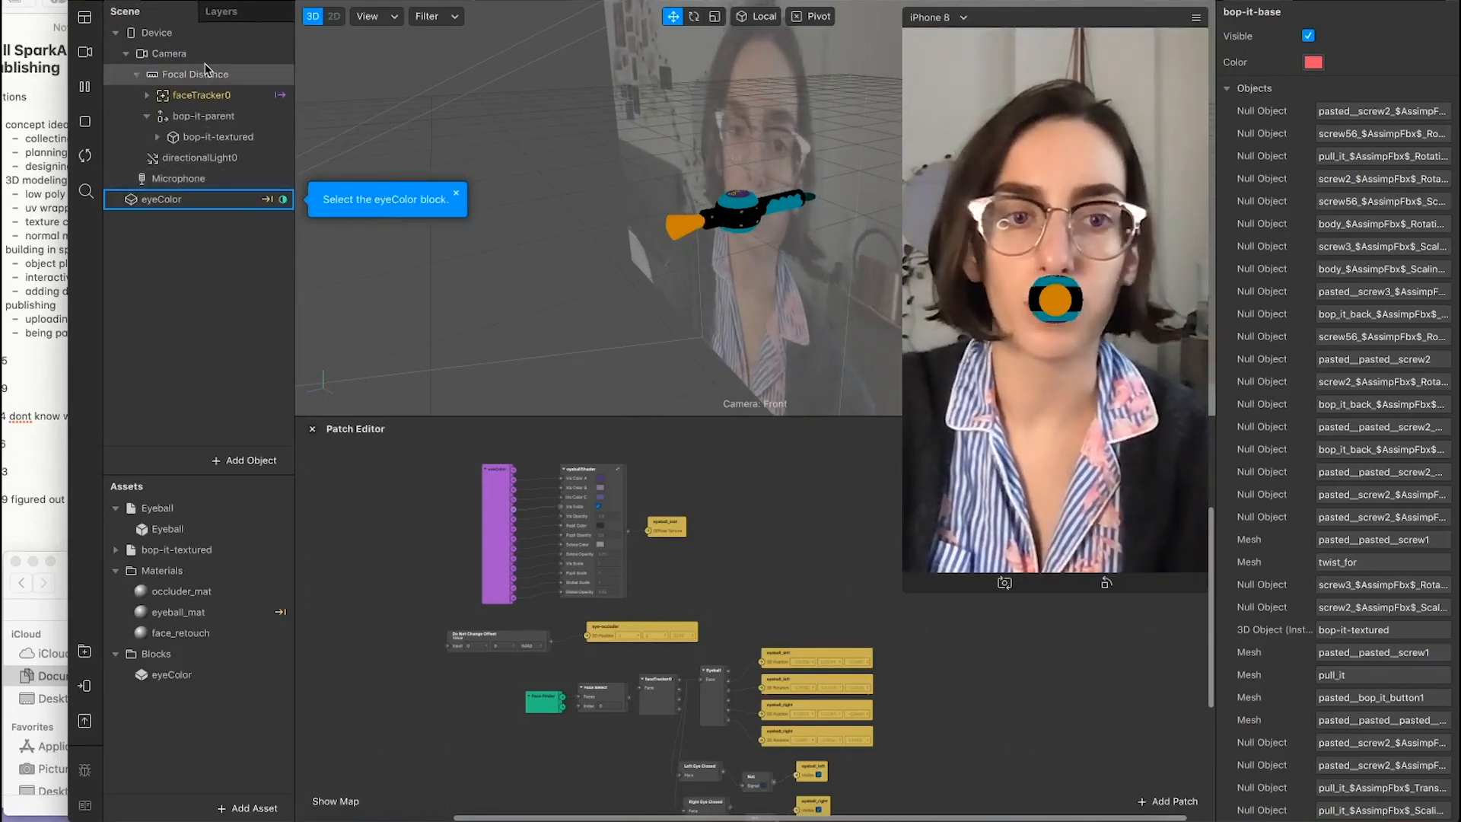
pyautogui.keyDown('alt'); pyautogui.moveTo(696, 236); pyautogui.dragTo(771, 183); pyautogui.keyUp('alt')
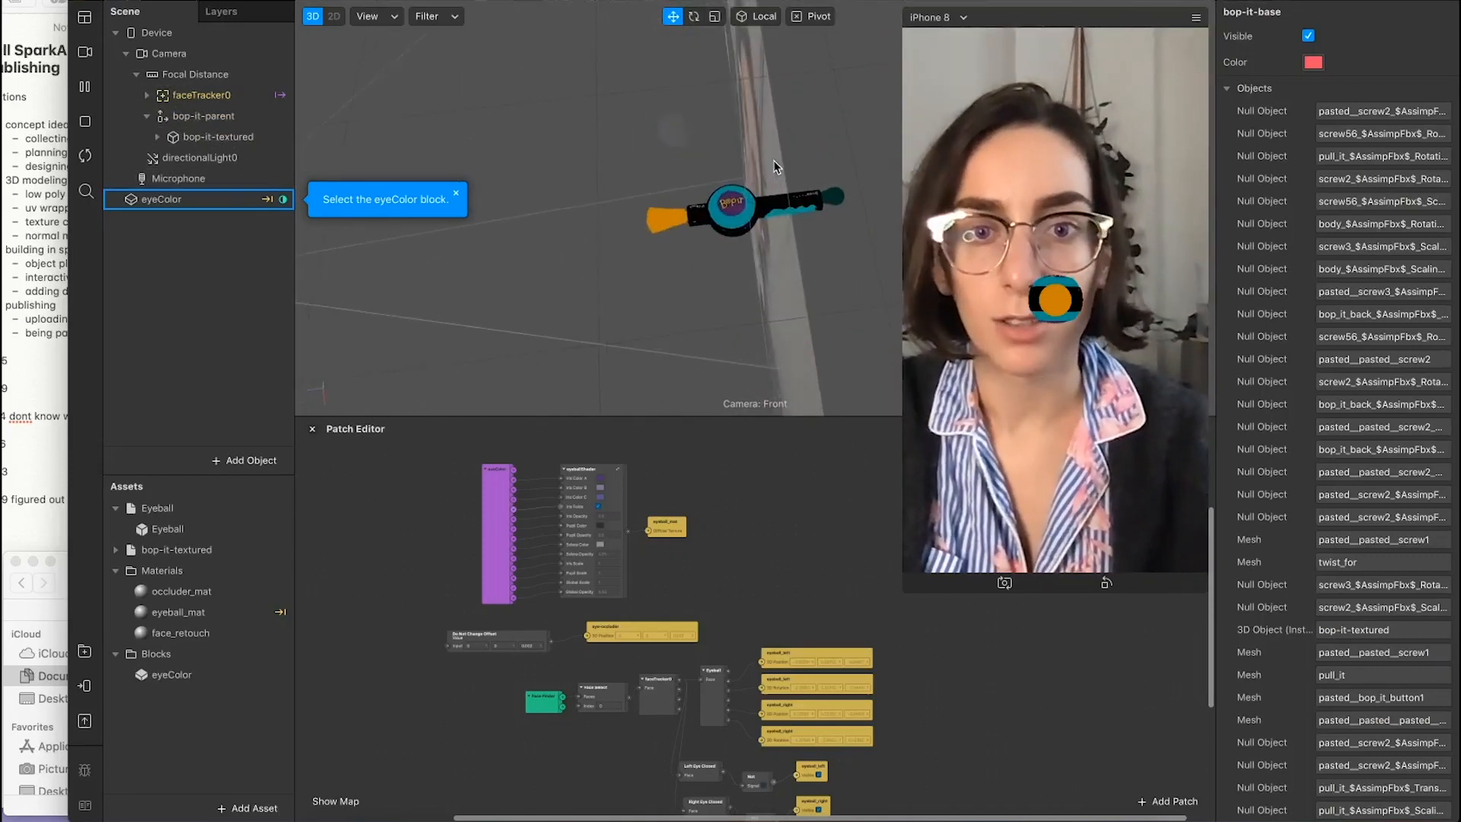
pyautogui.scroll(5, 773, 161)
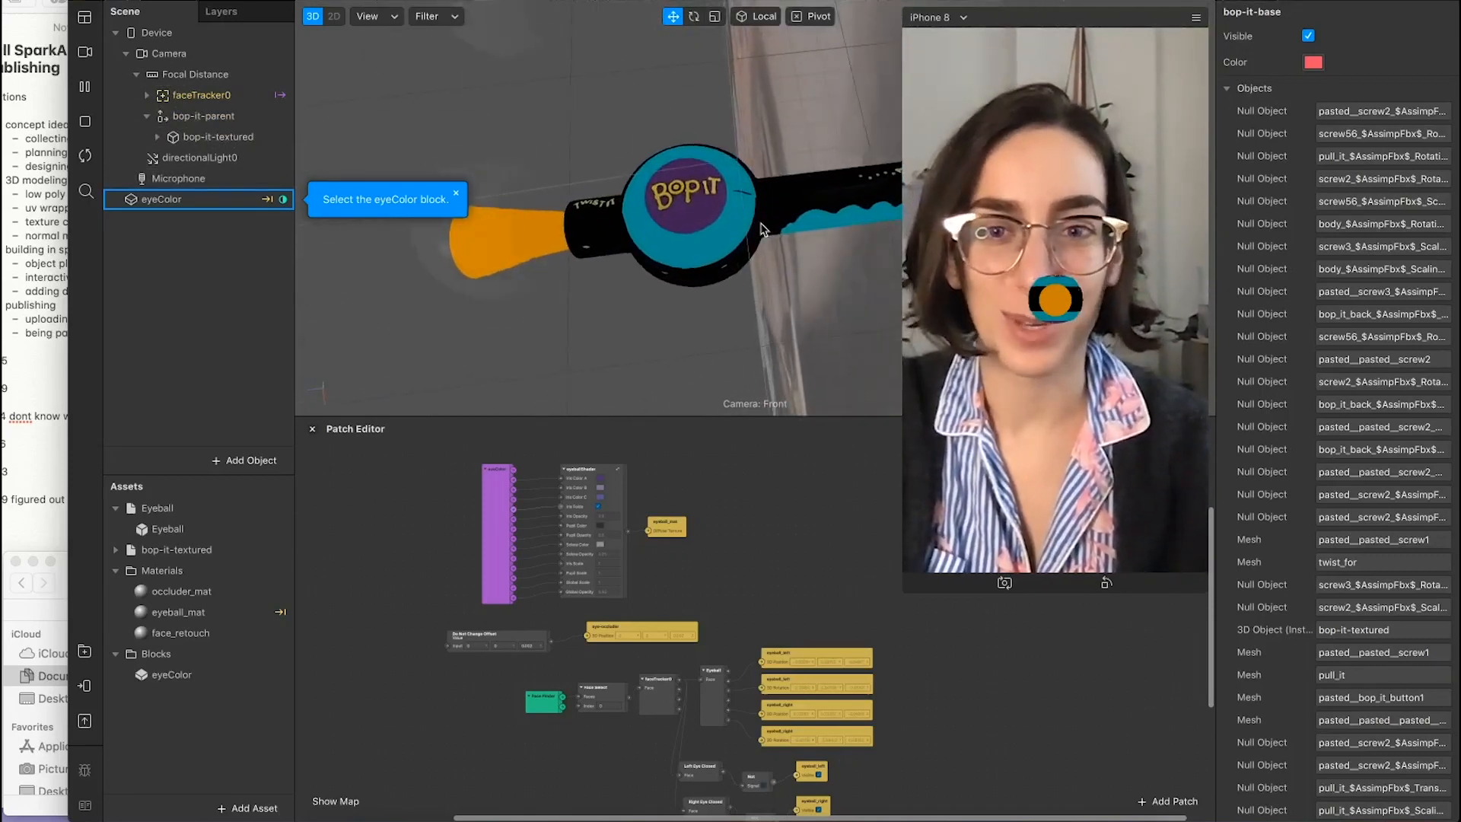
pyautogui.scroll(-4, 773, 167)
pyautogui.keyDown('alt'); pyautogui.moveTo(727, 267); pyautogui.dragTo(837, 170); pyautogui.keyUp('alt')
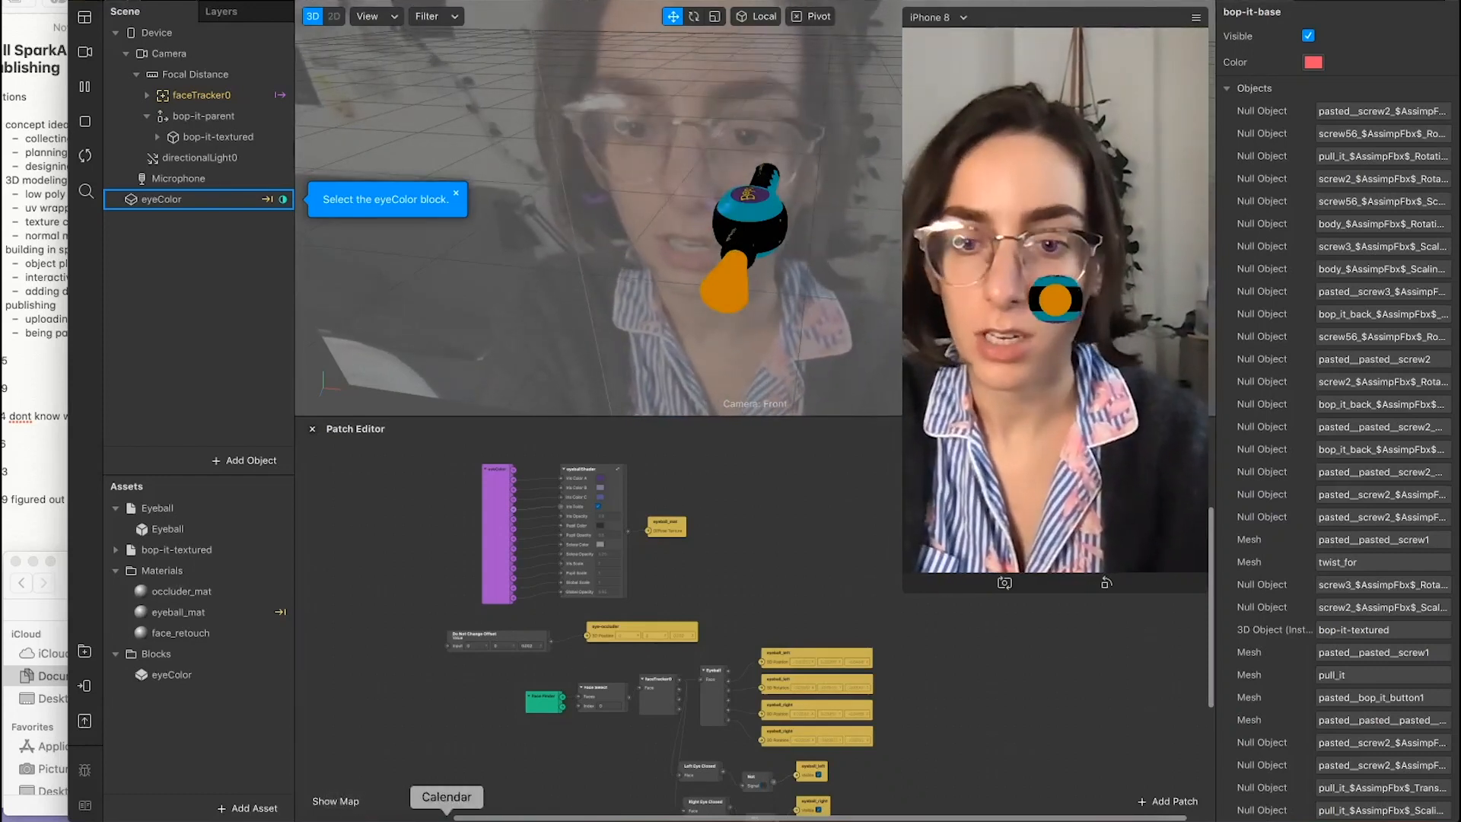
pyautogui.click(486, 816)
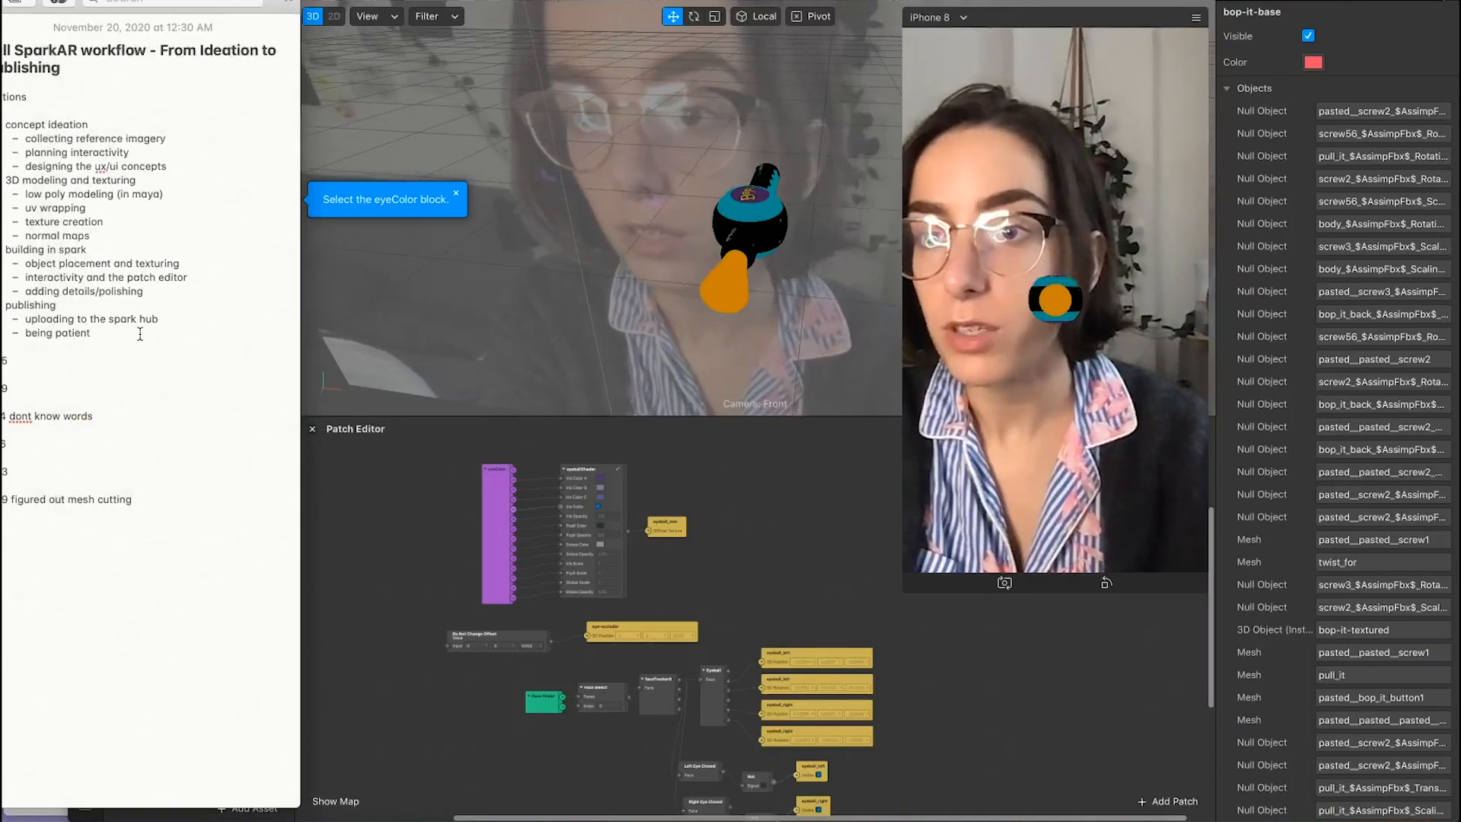
pyautogui.click(403, 11)
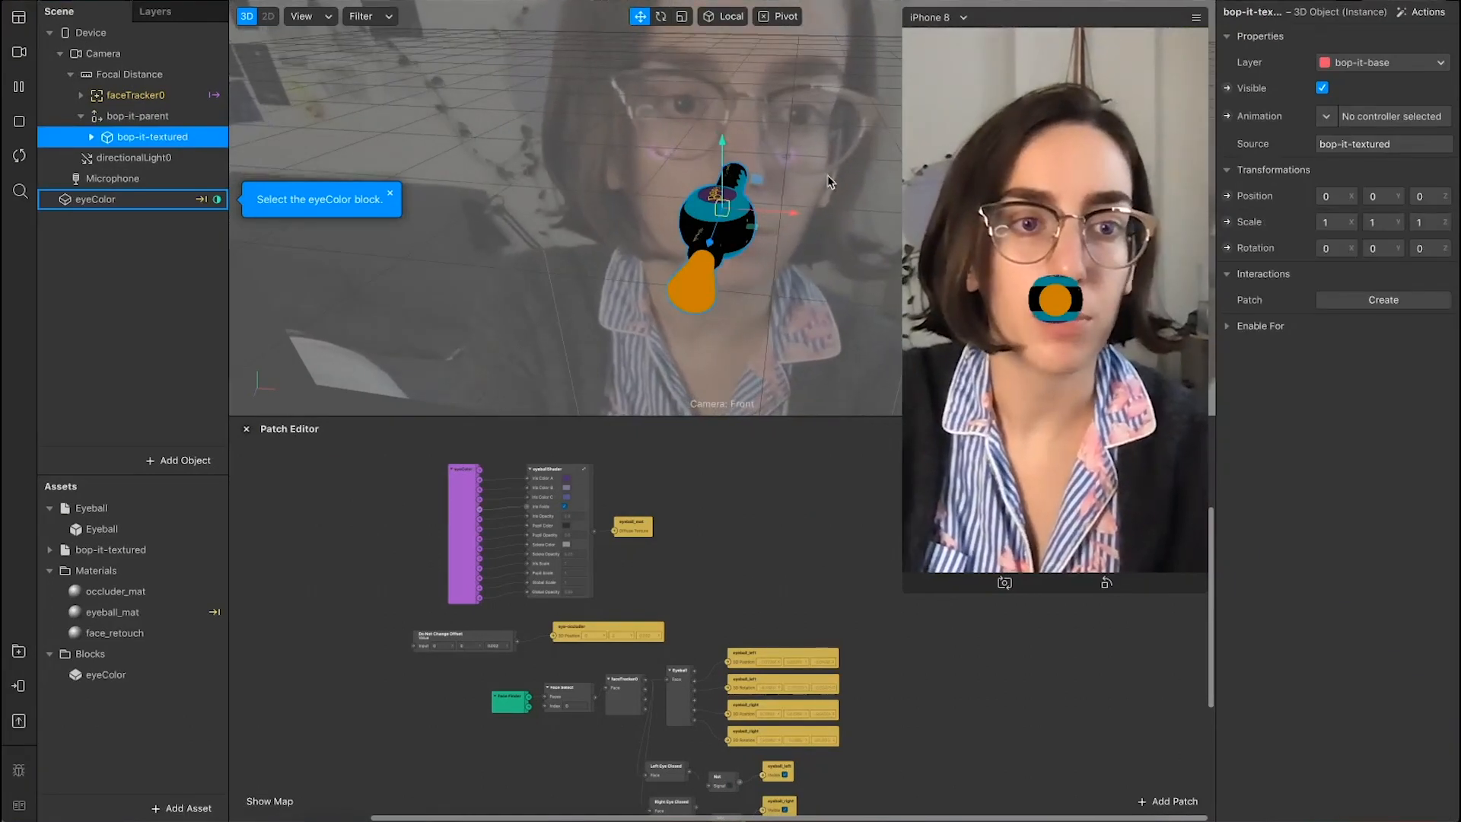
# Step: Rotate bop-it-textured about its Z axis and set the Z rotation to 90
pyautogui.click(660, 16)
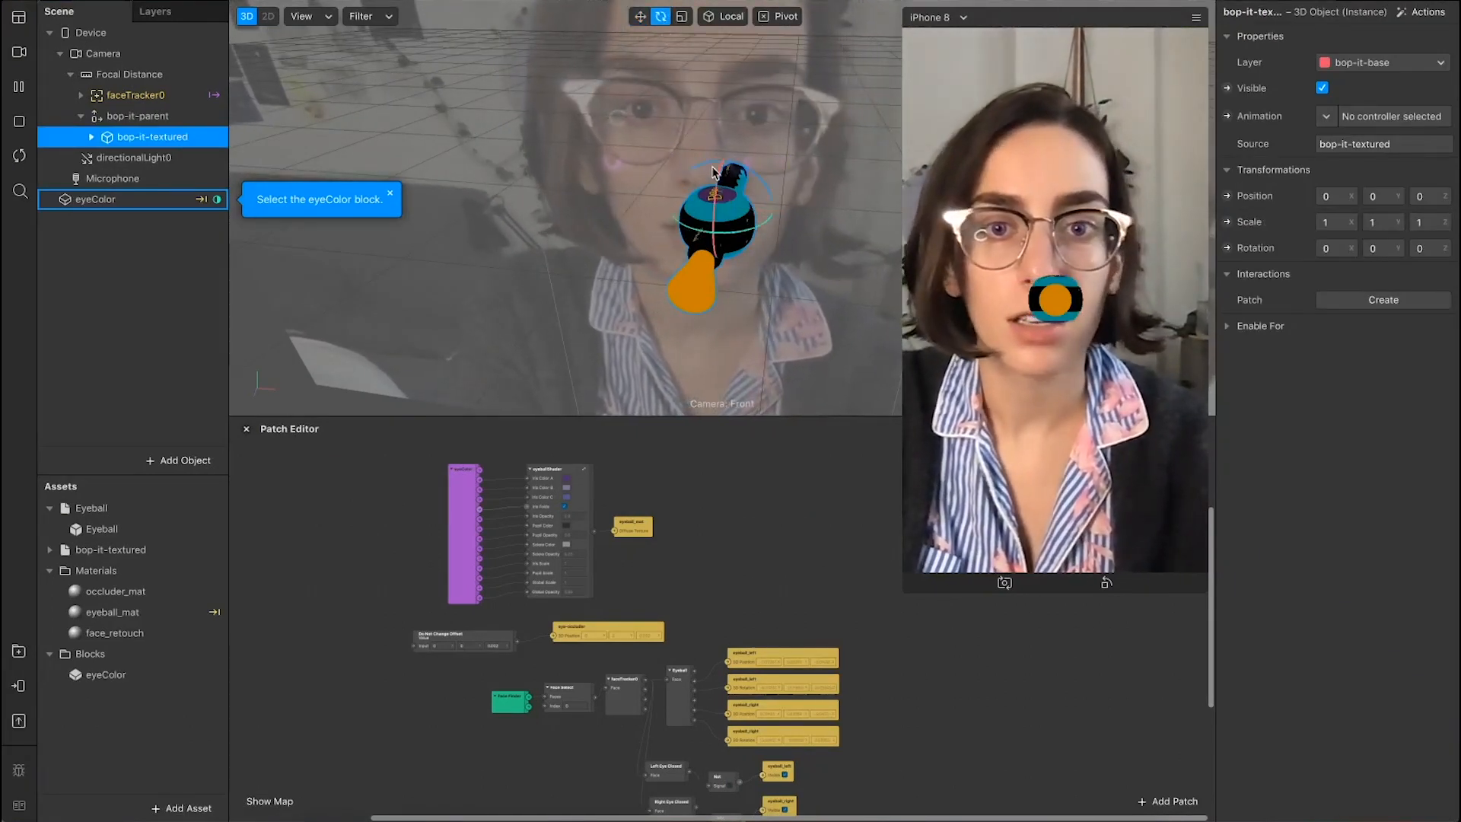
pyautogui.moveTo(739, 172); pyautogui.dragTo(777, 234)
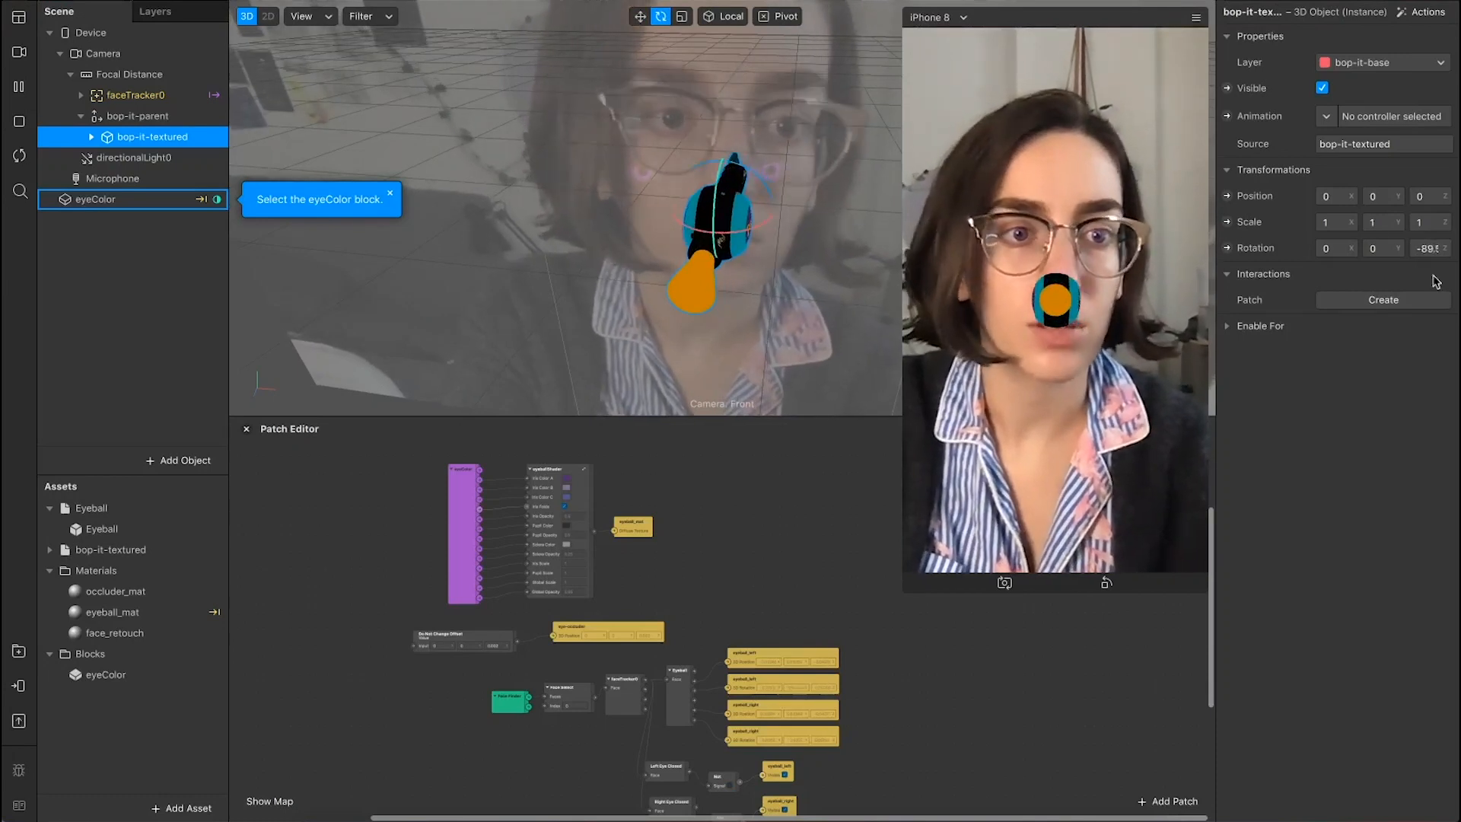
pyautogui.click(1414, 248)
pyautogui.write('90')
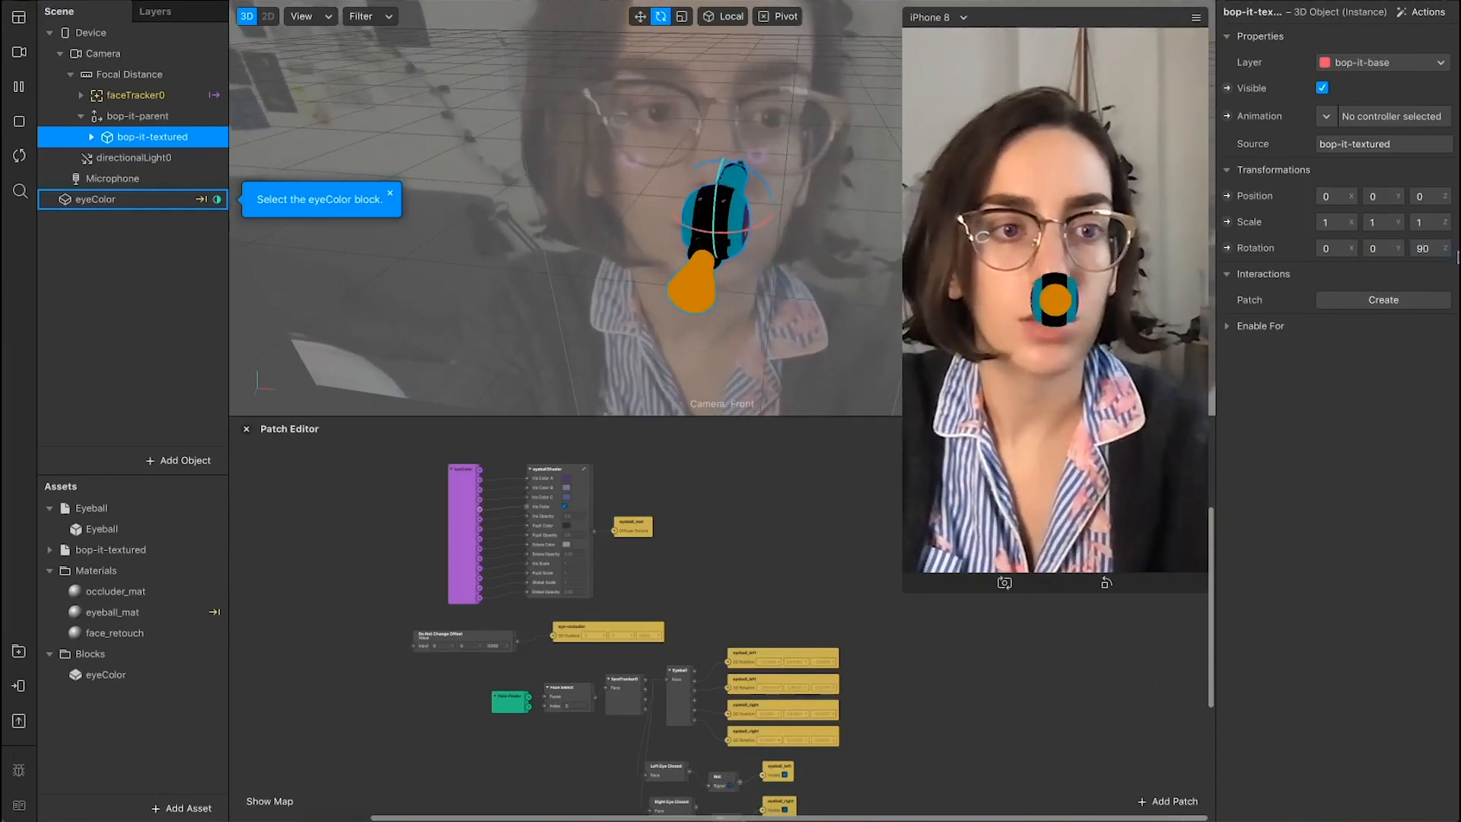
pyautogui.press('Return')
# Step: Turn bop-it-textured about its X axis so it lies across the face, with the X rotation set to 90
pyautogui.moveTo(748, 230); pyautogui.dragTo(709, 238)
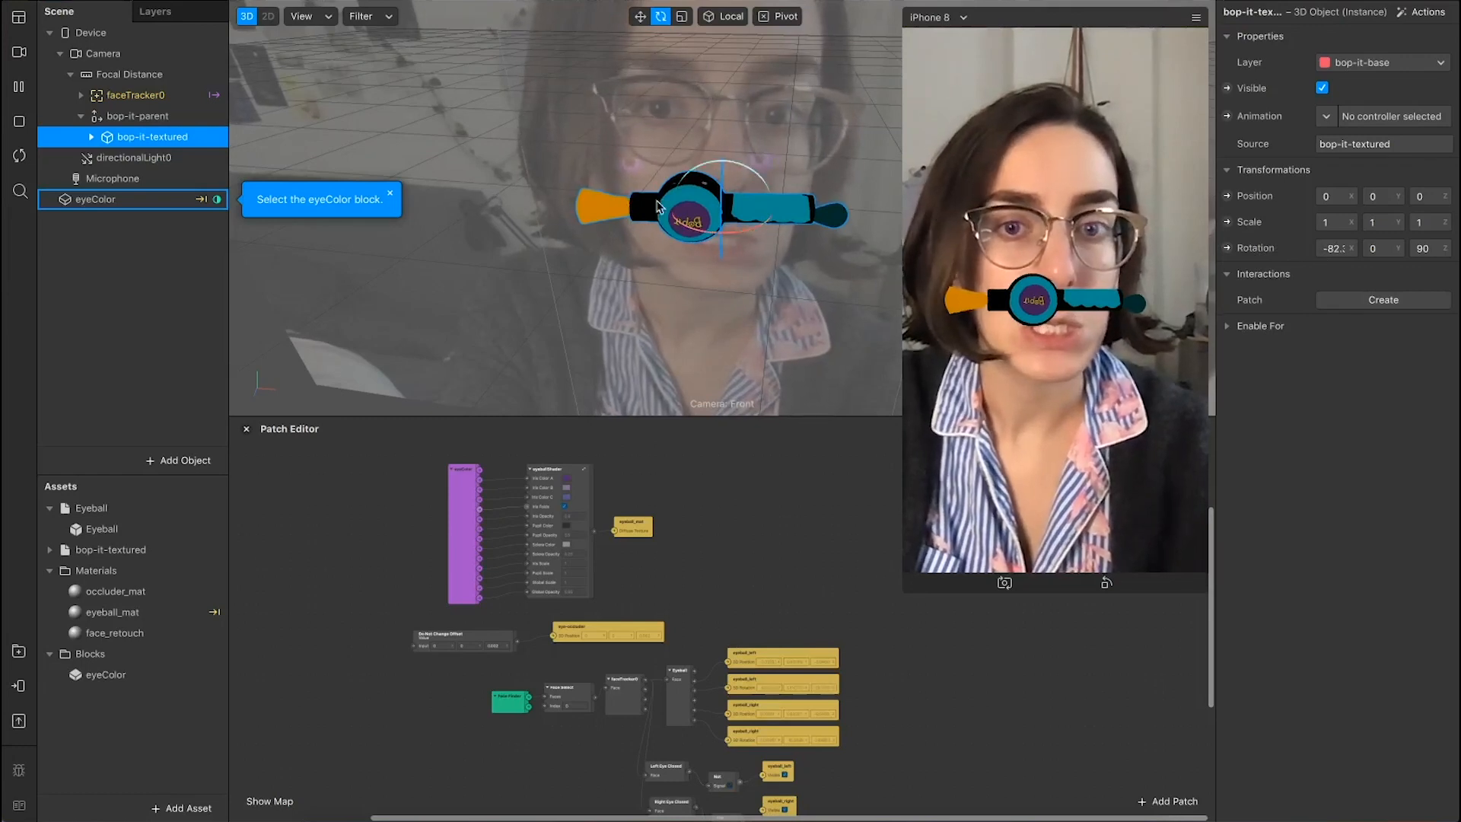
pyautogui.moveTo(675, 223); pyautogui.dragTo(810, 203)
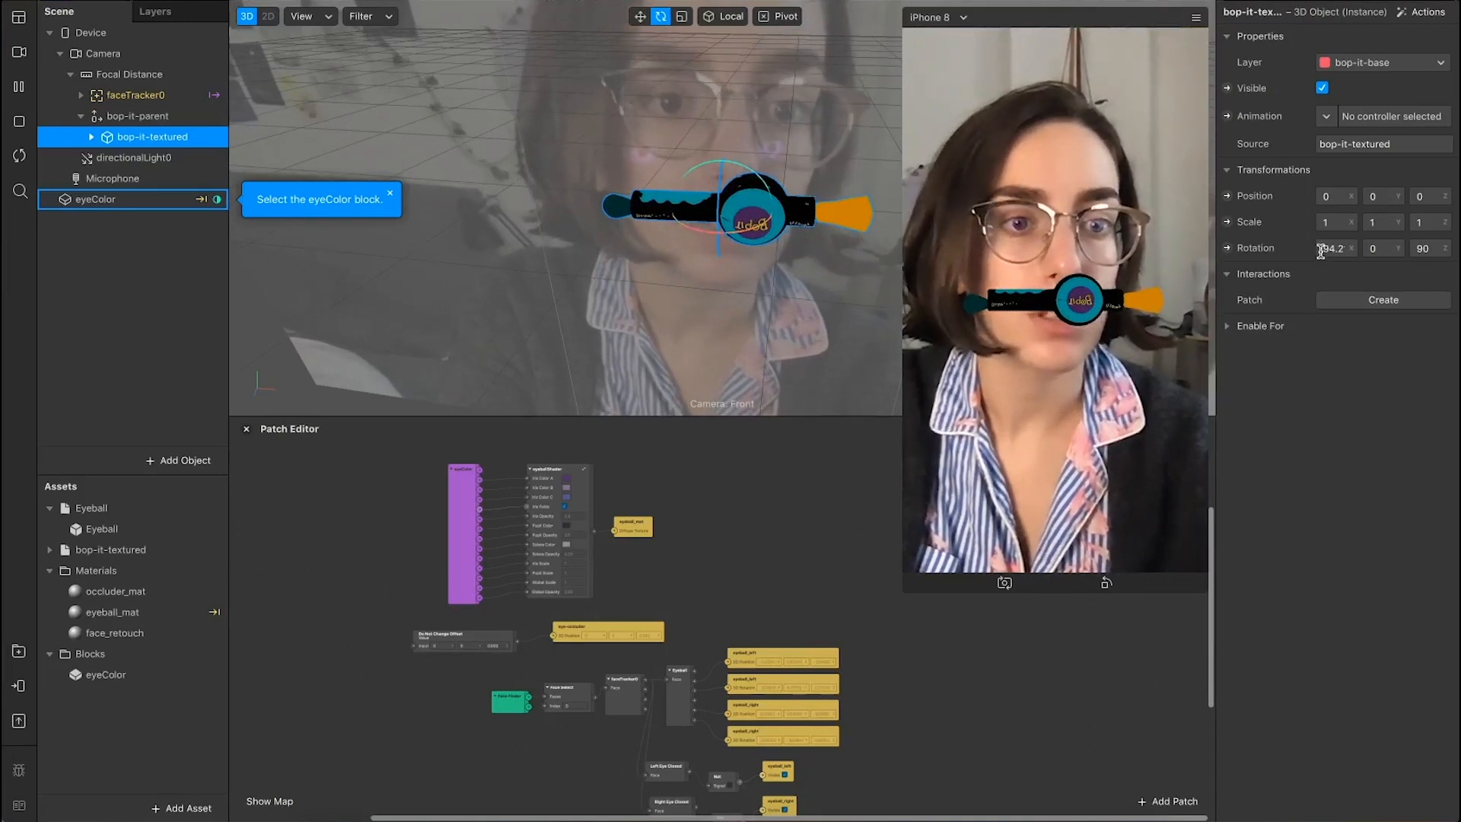
pyautogui.click(1321, 251)
pyautogui.write('90')
pyautogui.press('Return')
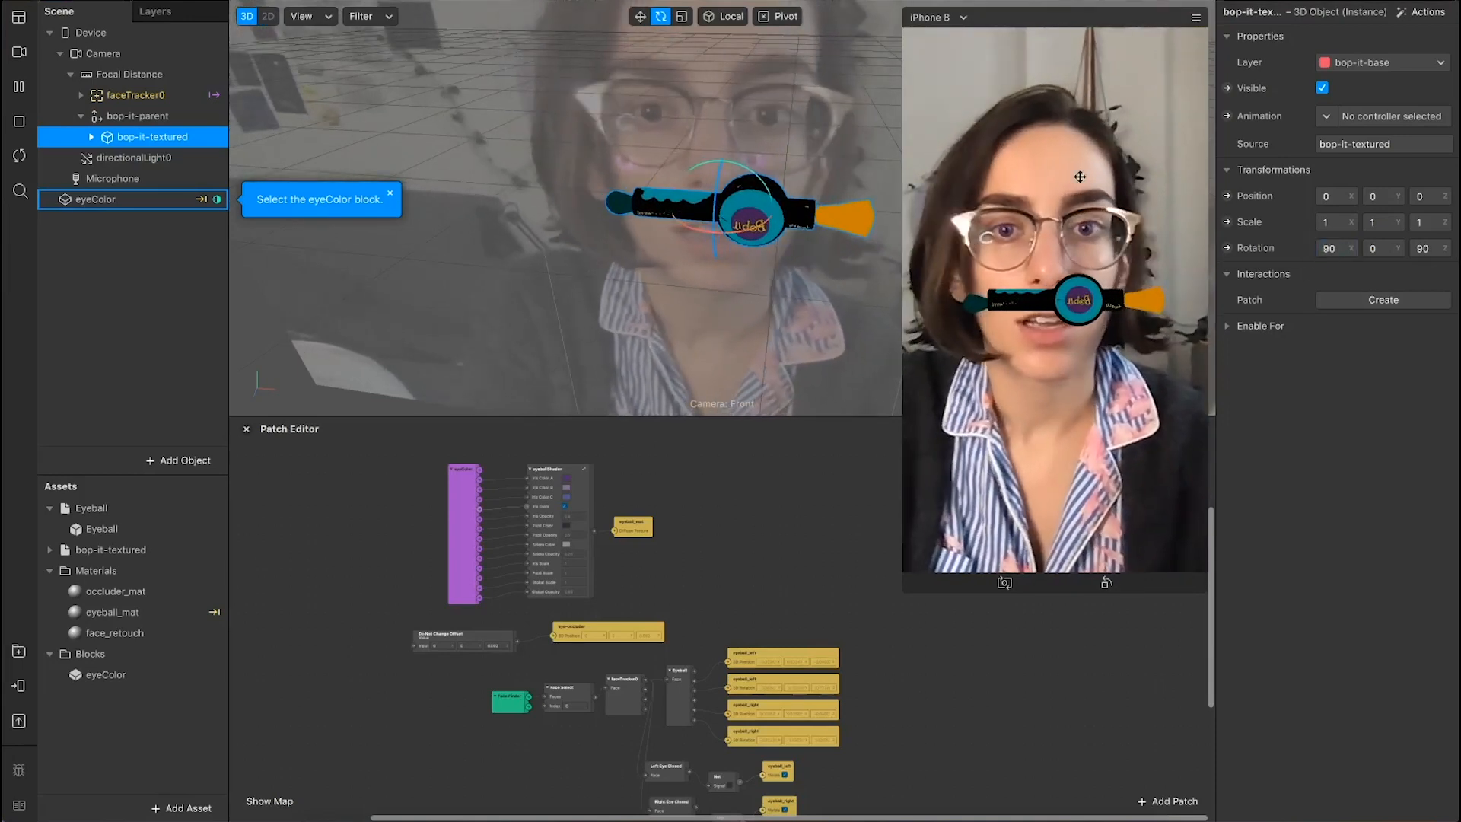
# Step: Flip bop-it-textured so its lettering reads upright by setting the Z rotation to -90
pyautogui.moveTo(740, 166); pyautogui.dragTo(682, 305)
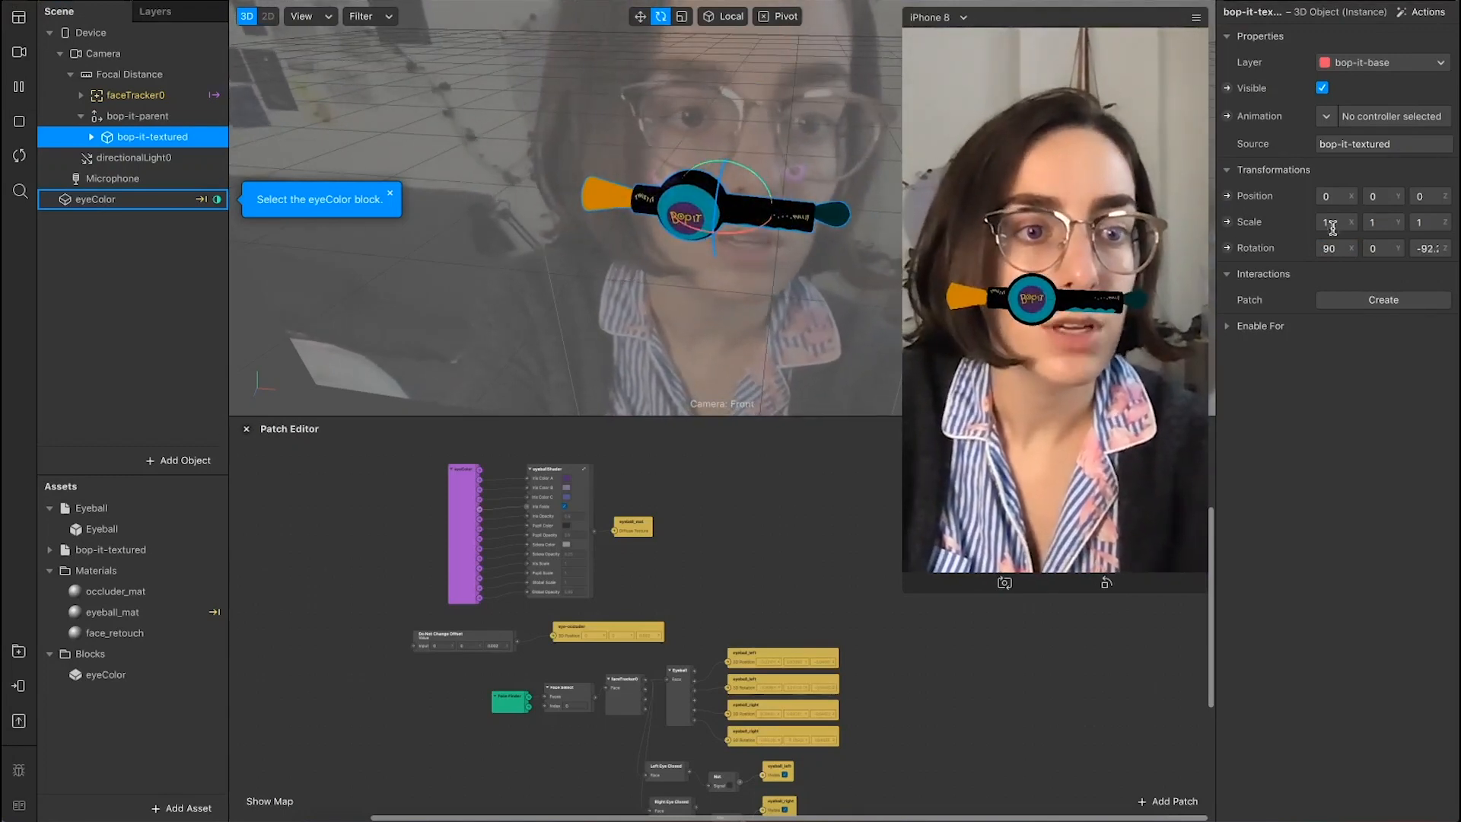
pyautogui.click(1415, 248)
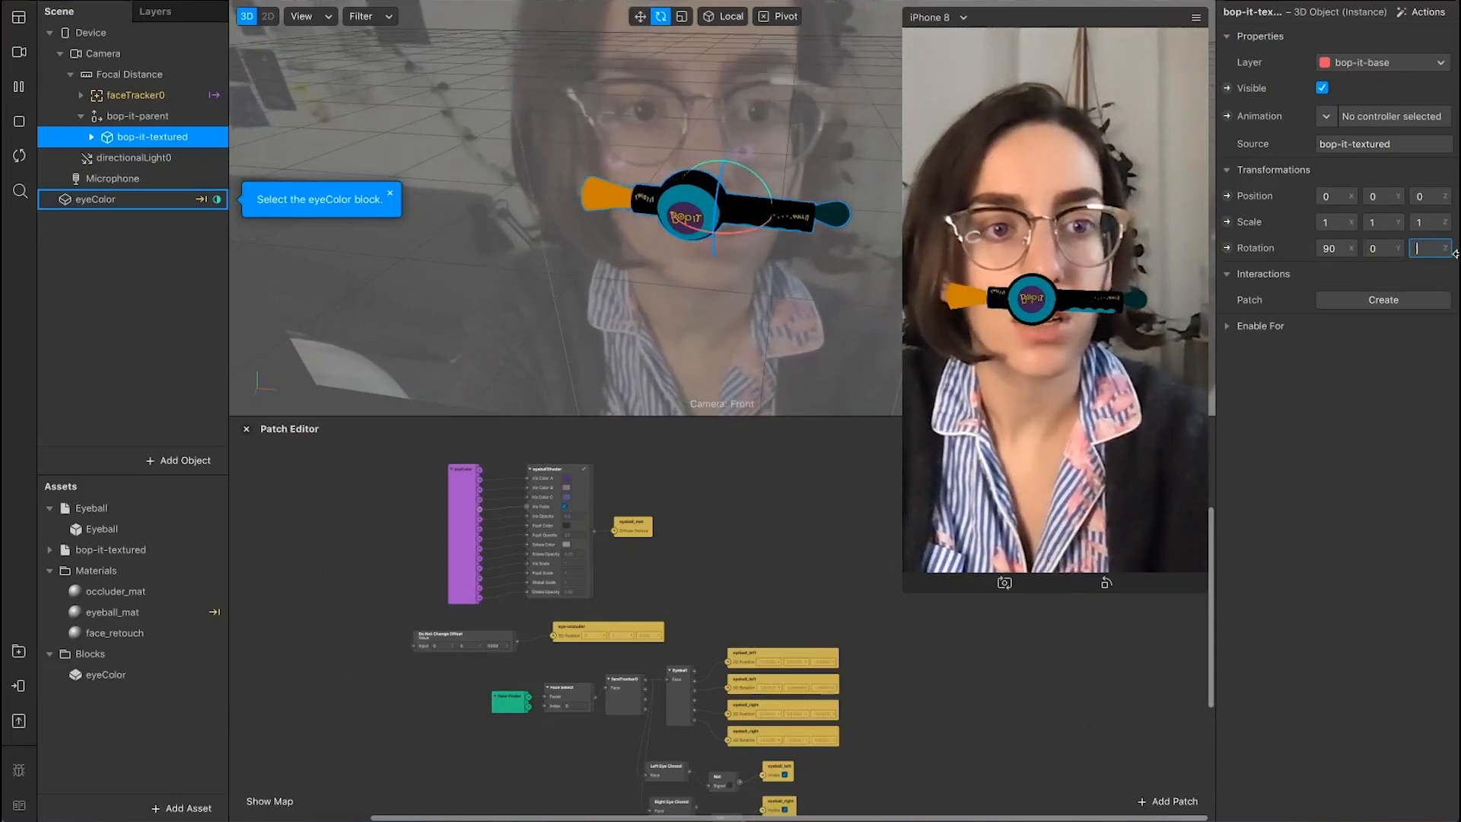
pyautogui.write('-90')
pyautogui.press('Return')
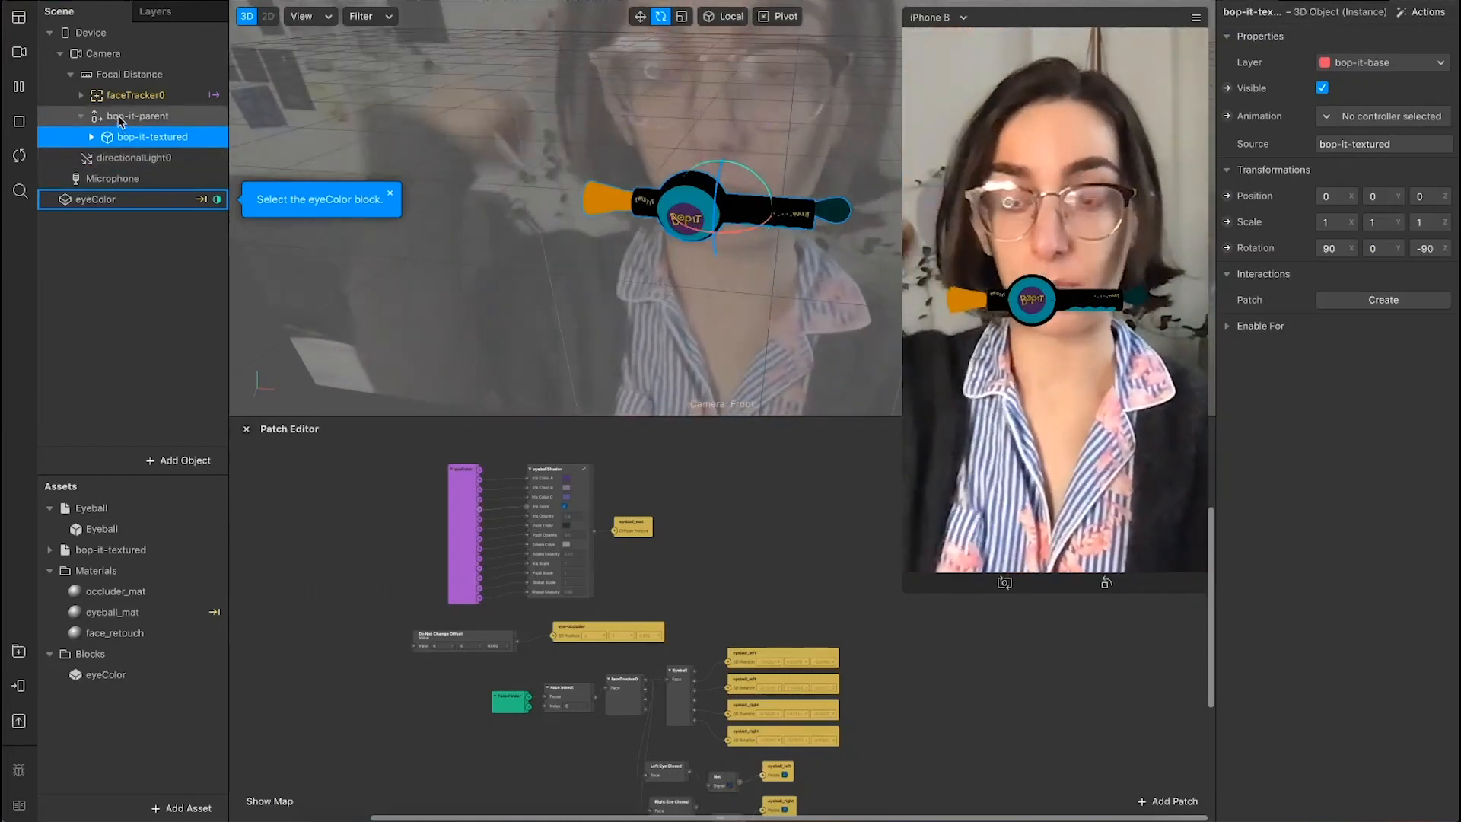
# Step: Collapse bop-it-parent and move it under faceTracker0 in the scene hierarchy
pyautogui.click(119, 118)
pyautogui.click(81, 117)
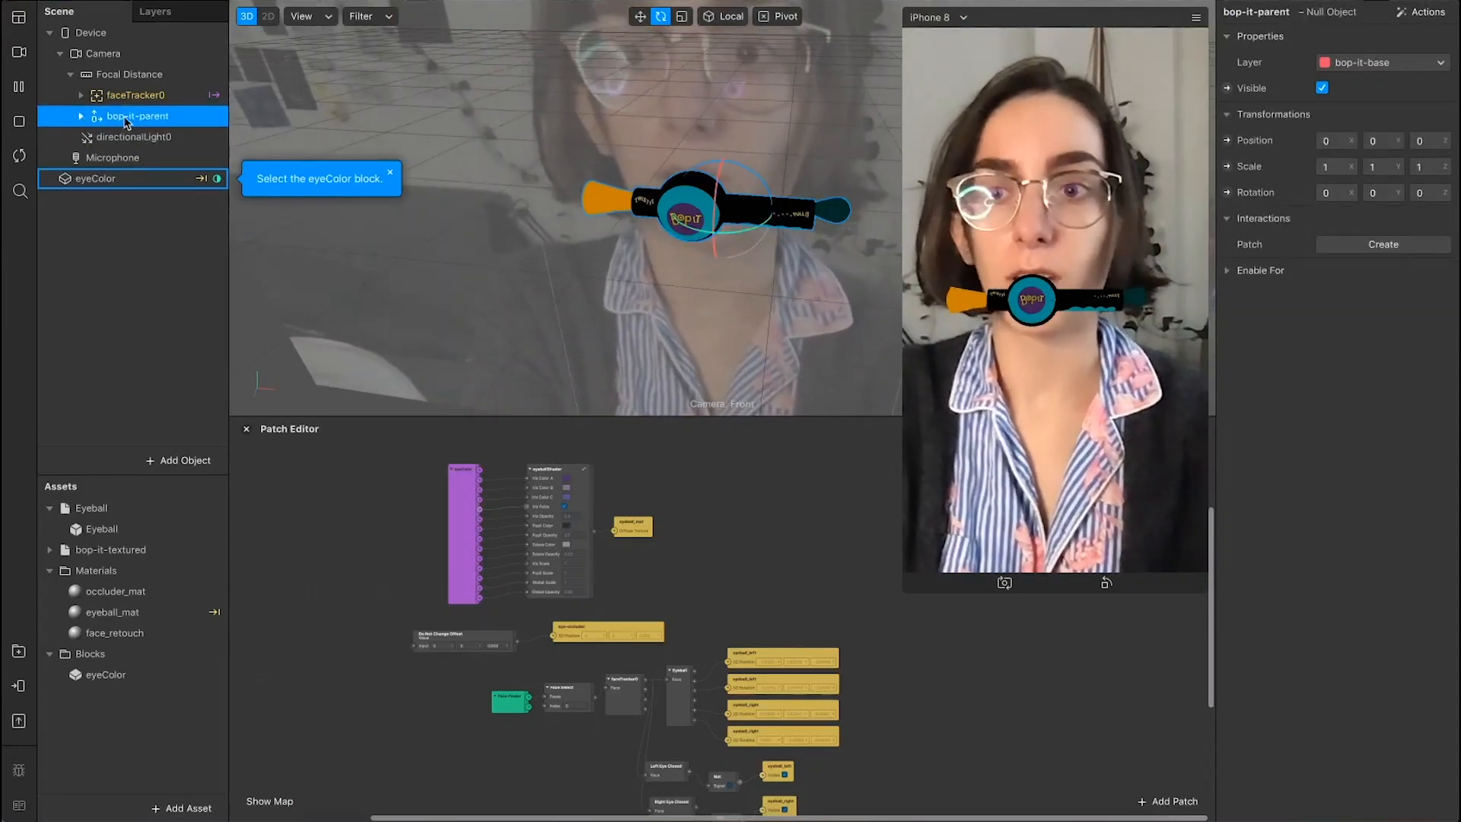
pyautogui.moveTo(130, 95); pyautogui.dragTo(129, 95)
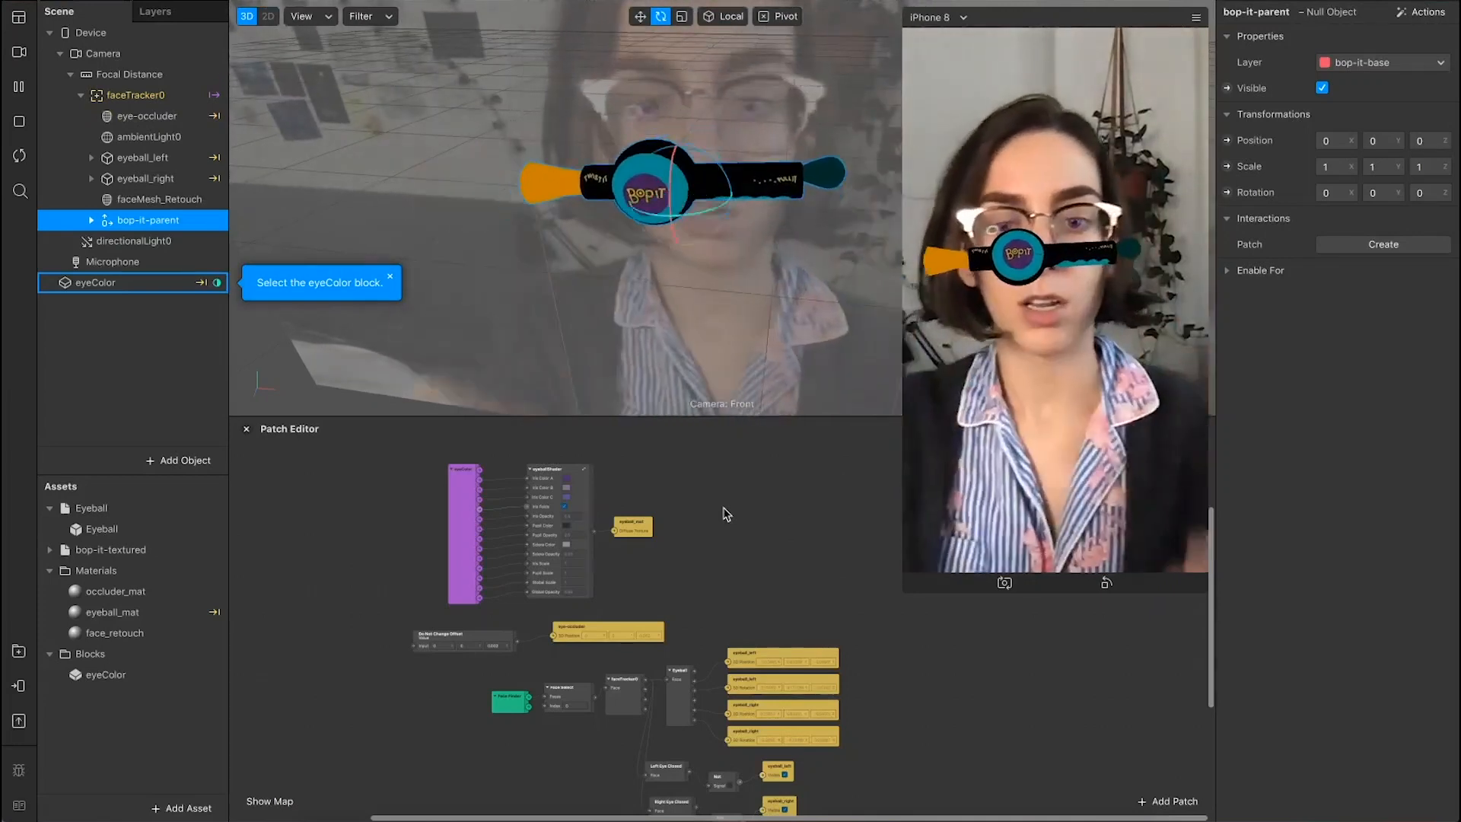
# Step: Move bop-it-parent out of faceTracker0 so it sits directly under Focal Distance, and select it
pyautogui.click(724, 514)
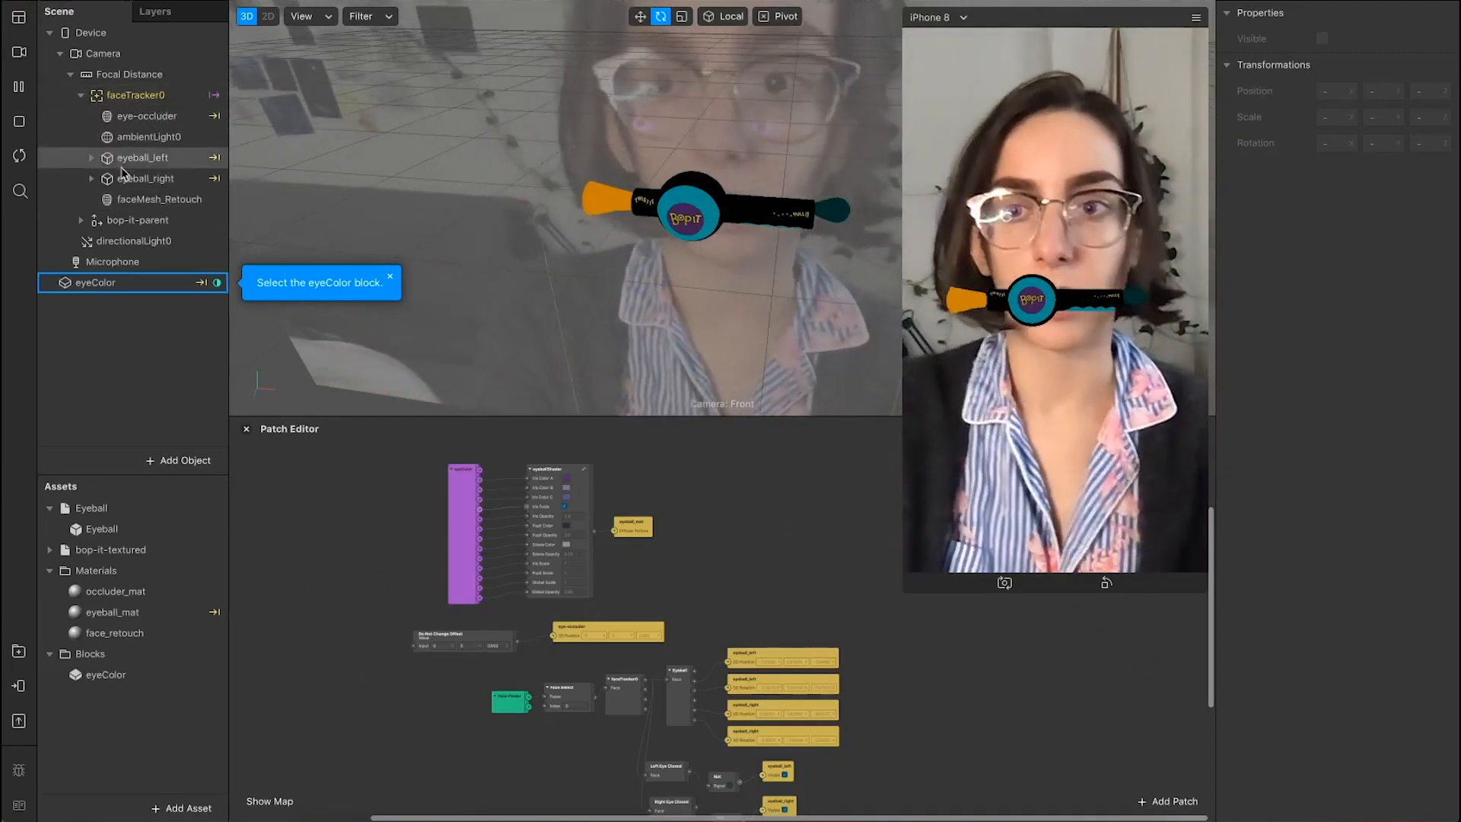
pyautogui.click(146, 220)
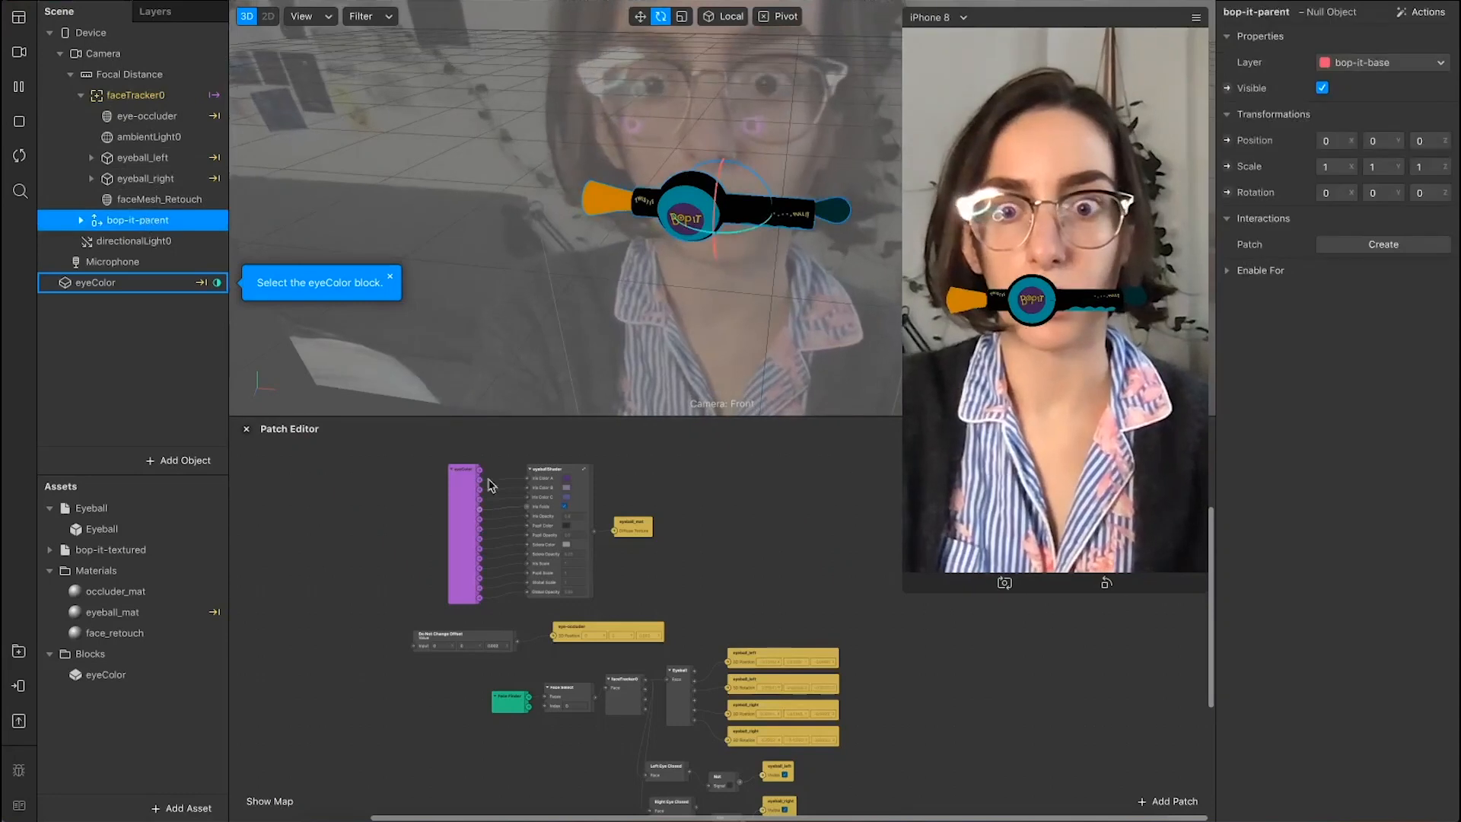
# Step: Select all the existing eye patches in the Patch Editor and put a comment frame around them
pyautogui.keyDown('ctrl'); pyautogui.scroll(-3, 635, 611); pyautogui.keyUp('ctrl')
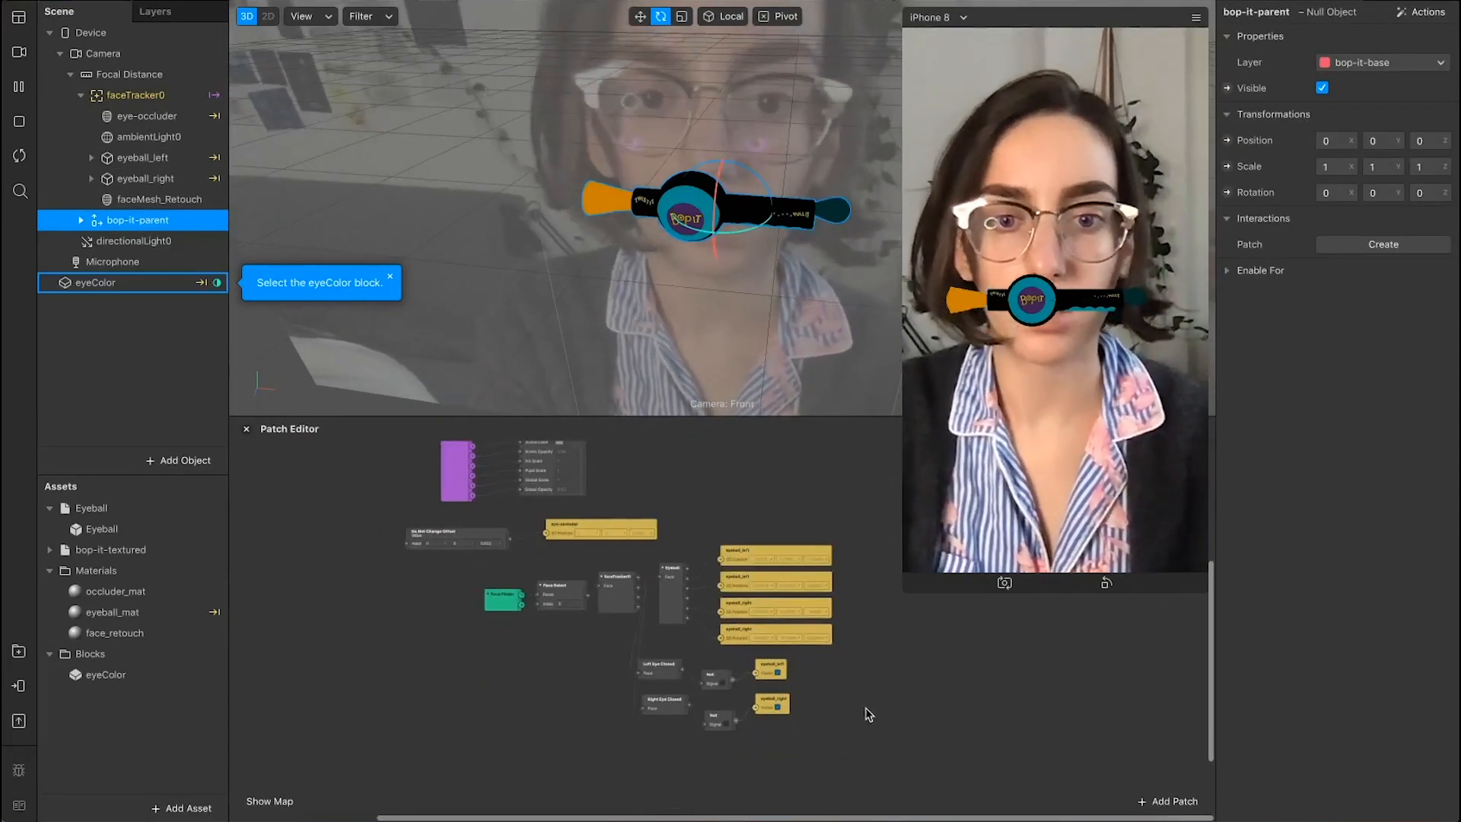
pyautogui.hscroll(-3, 868, 717)
pyautogui.keyDown('ctrl'); pyautogui.scroll(3, 590, 525); pyautogui.keyUp('ctrl')
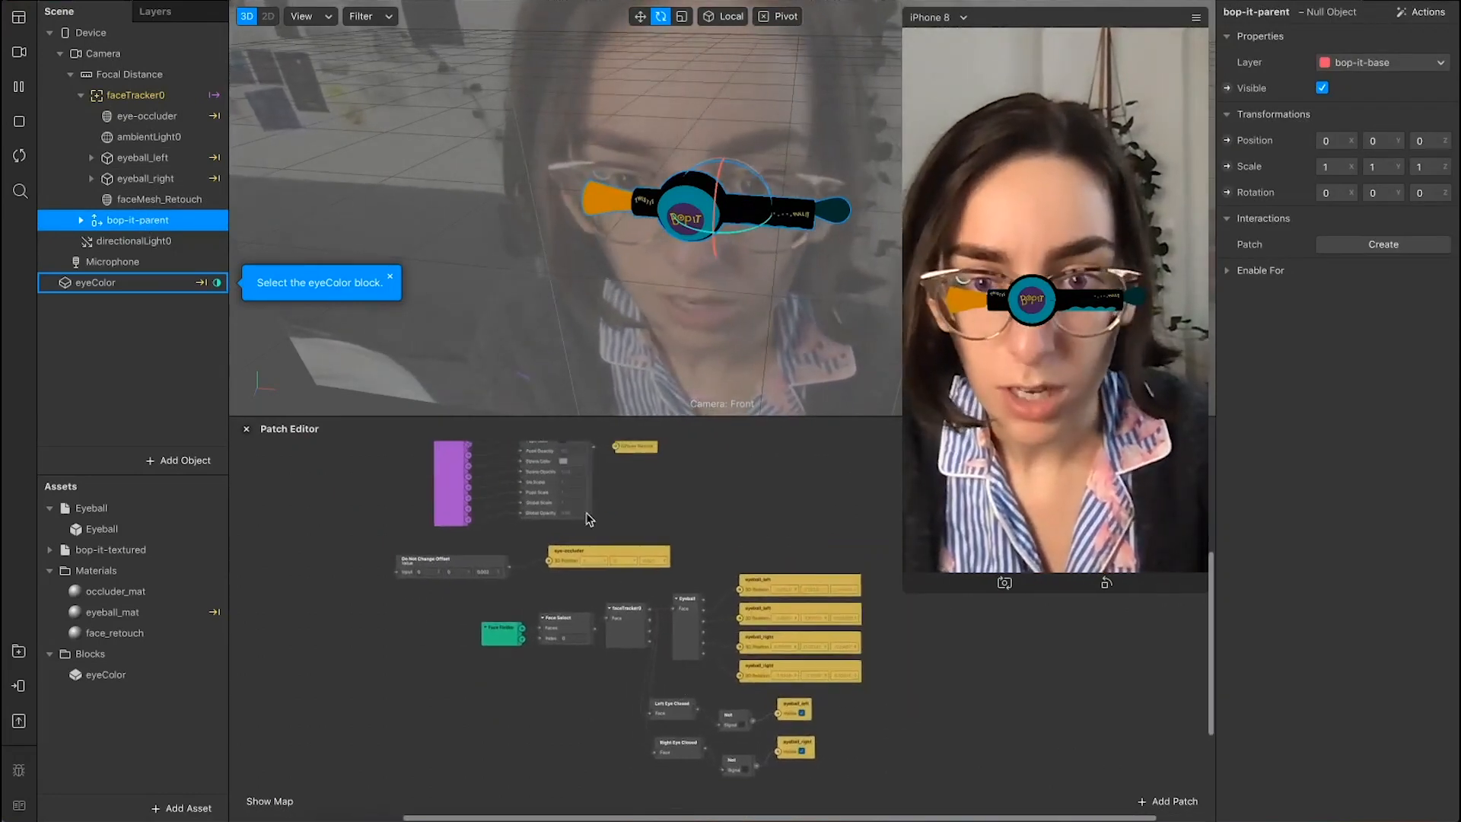
pyautogui.moveTo(592, 544); pyautogui.dragTo(599, 556)
pyautogui.scroll(3, 629, 578)
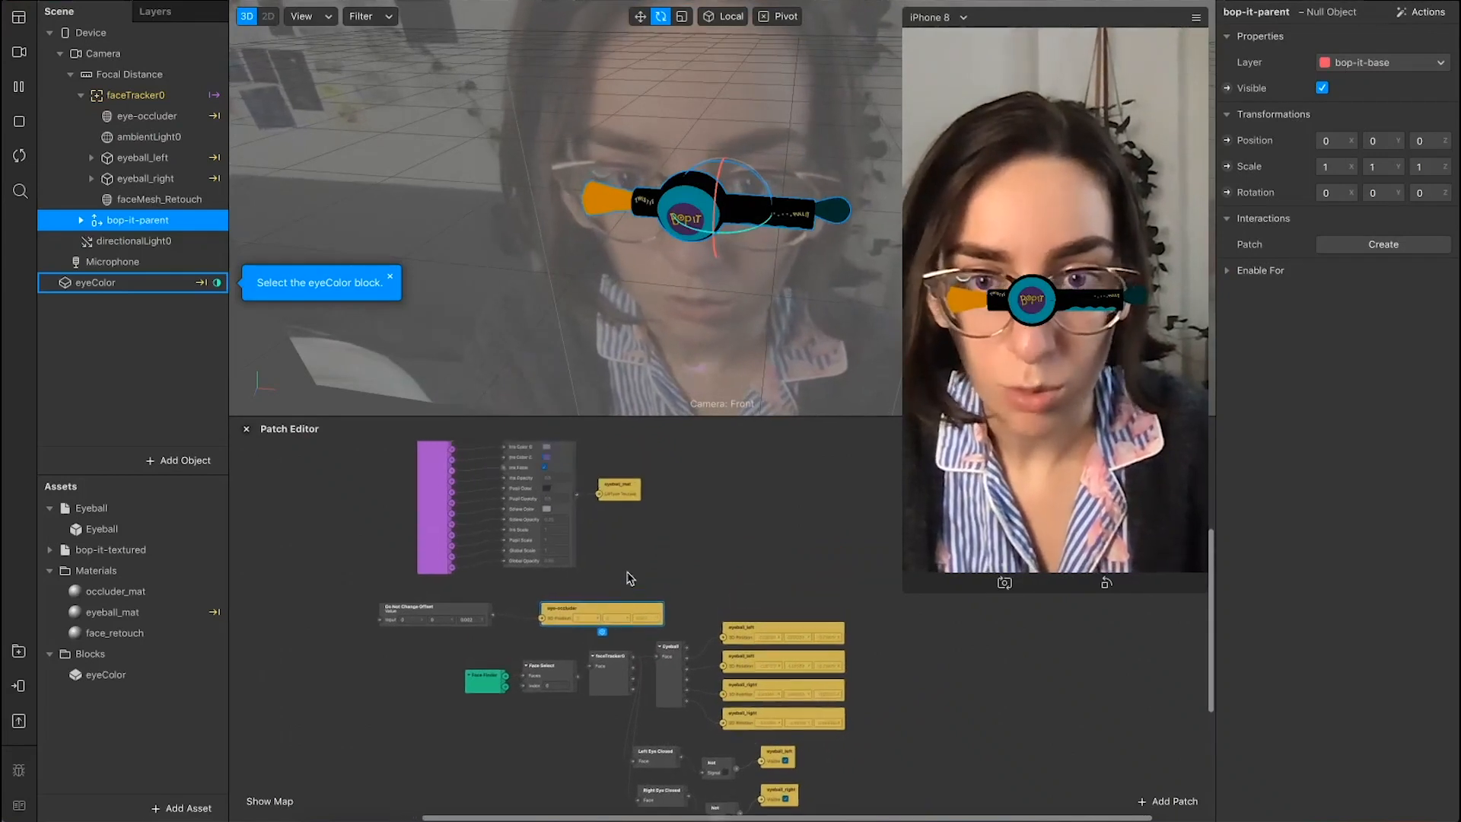
pyautogui.keyDown('ctrl'); pyautogui.scroll(-3, 628, 578); pyautogui.keyUp('ctrl')
pyautogui.moveTo(516, 451); pyautogui.dragTo(936, 773)
pyautogui.rightClick(828, 639)
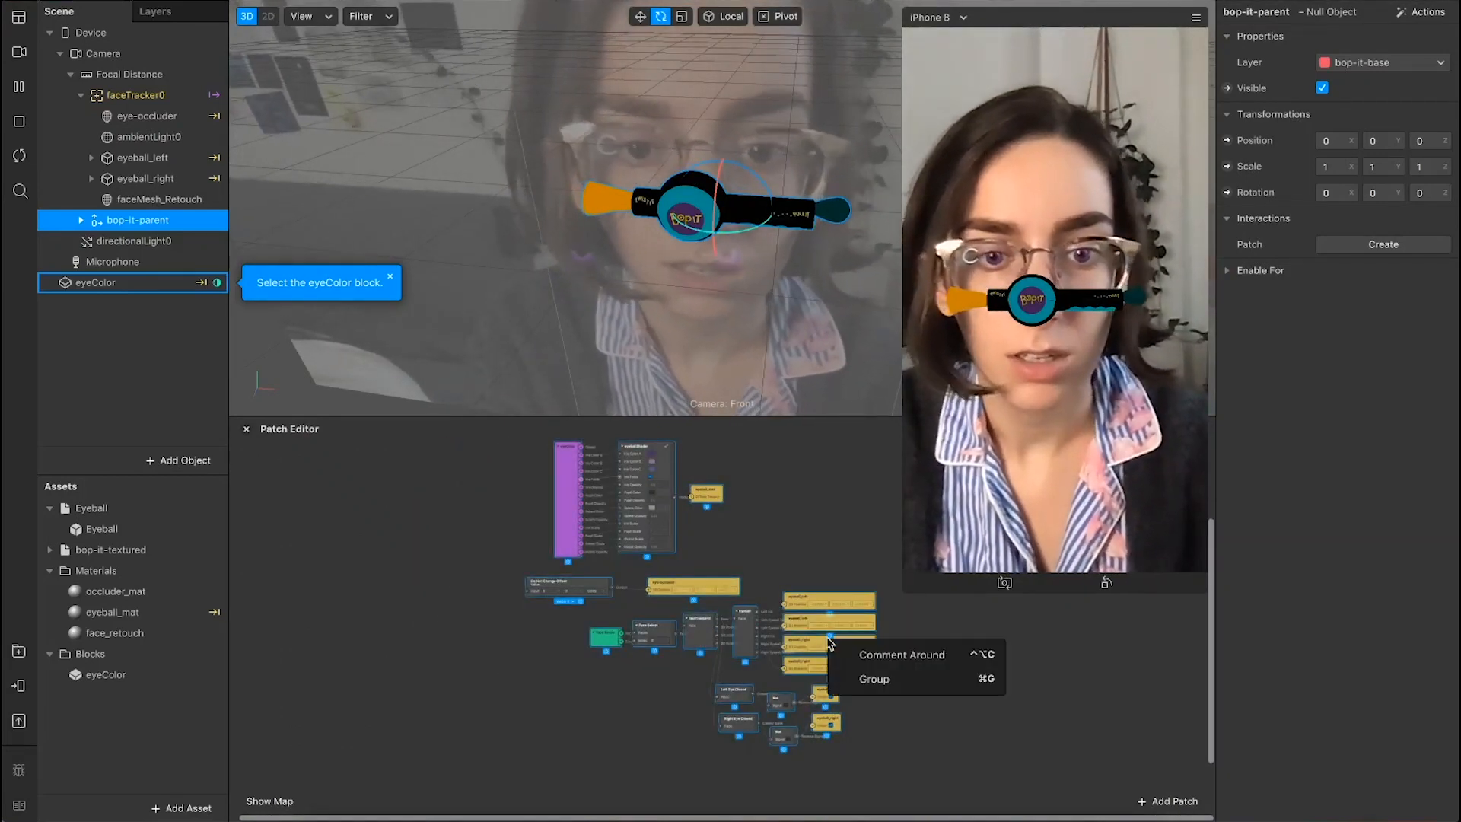
pyautogui.click(864, 658)
# Step: Title the new comment frame eye-color and set its color to purple
pyautogui.keyDown('ctrl'); pyautogui.scroll(5, 580, 522); pyautogui.keyUp('ctrl')
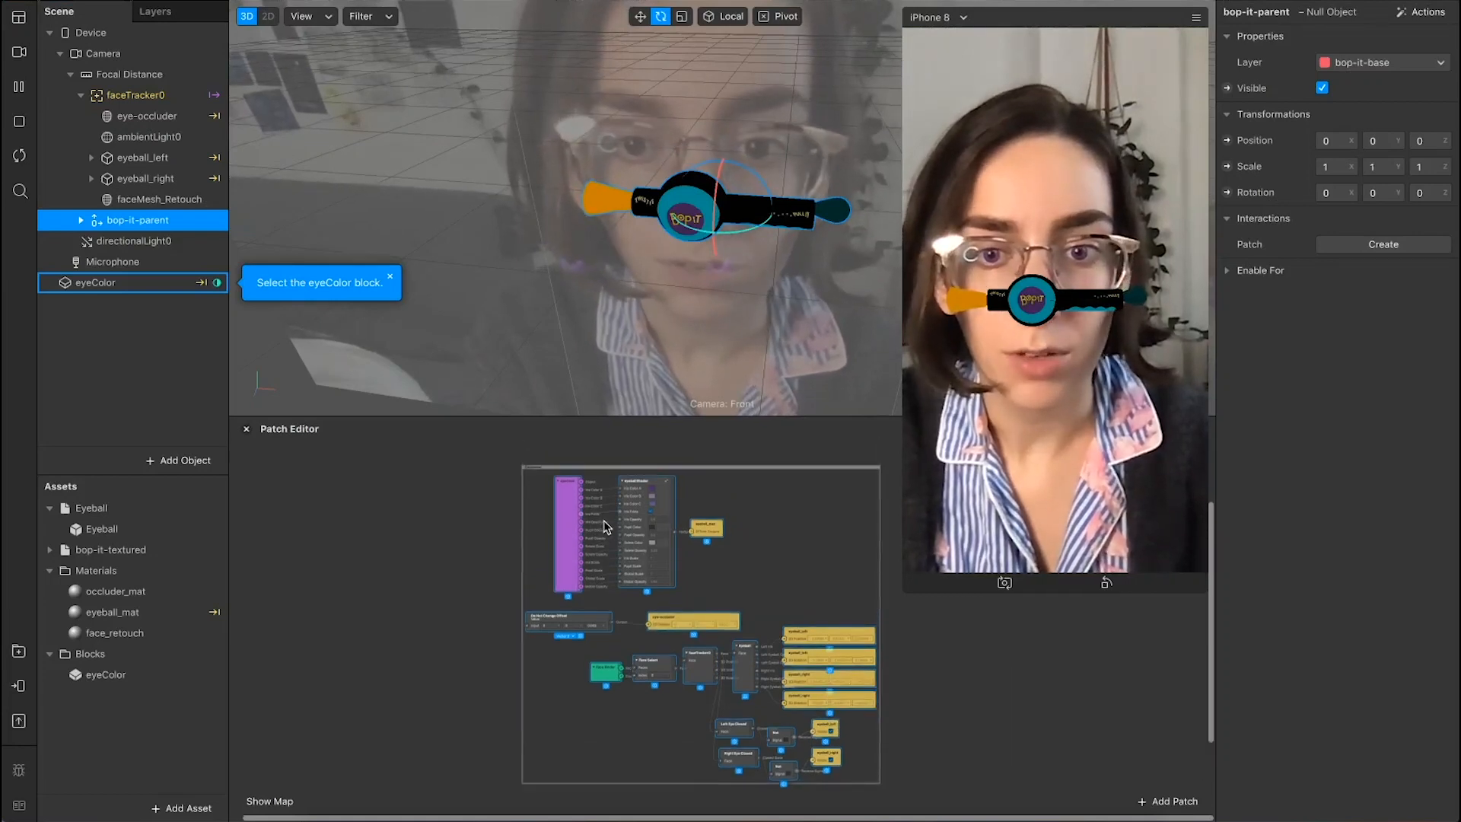
pyautogui.doubleClick(455, 487)
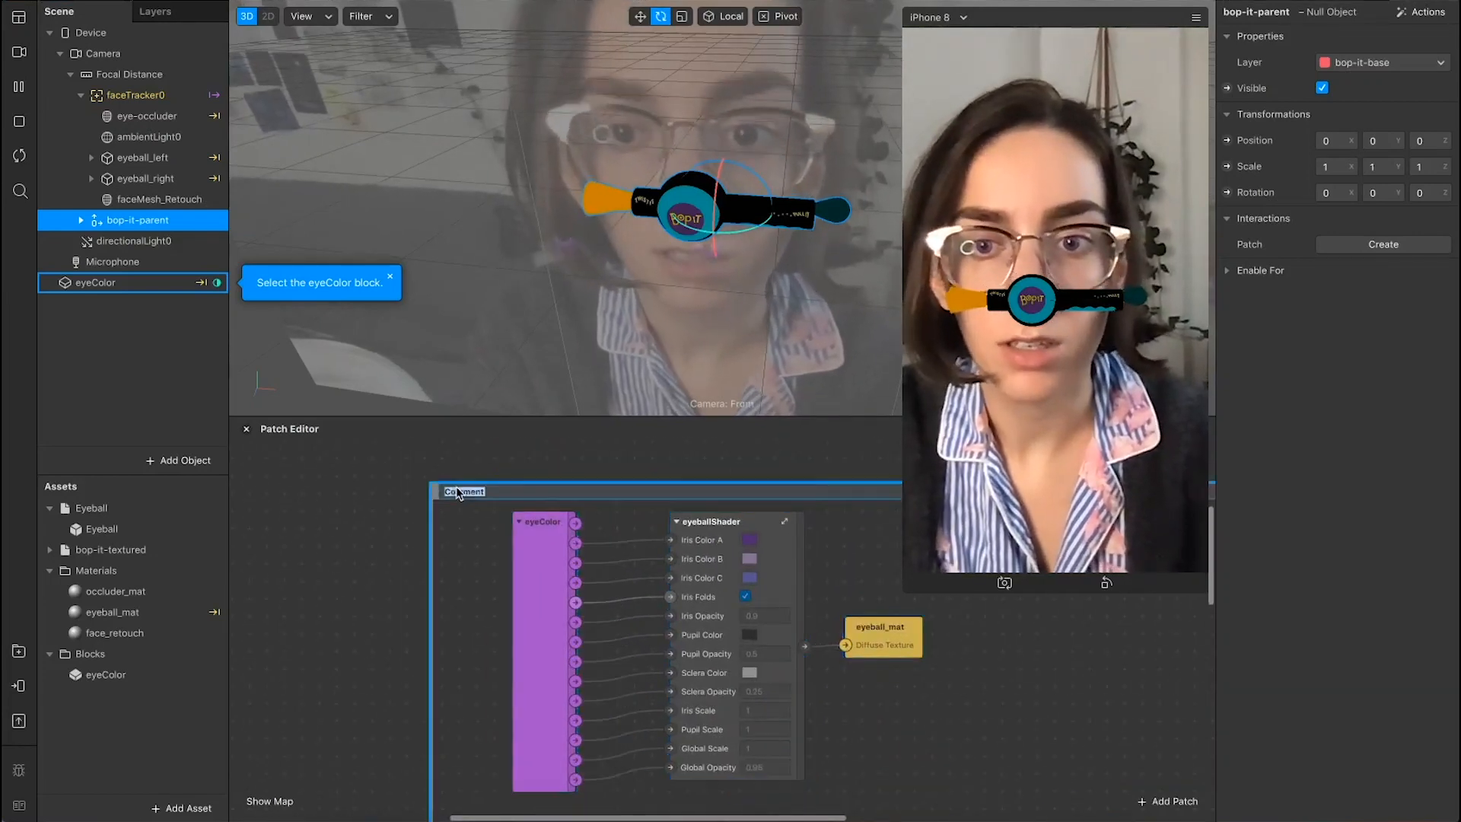
pyautogui.write('eye color')
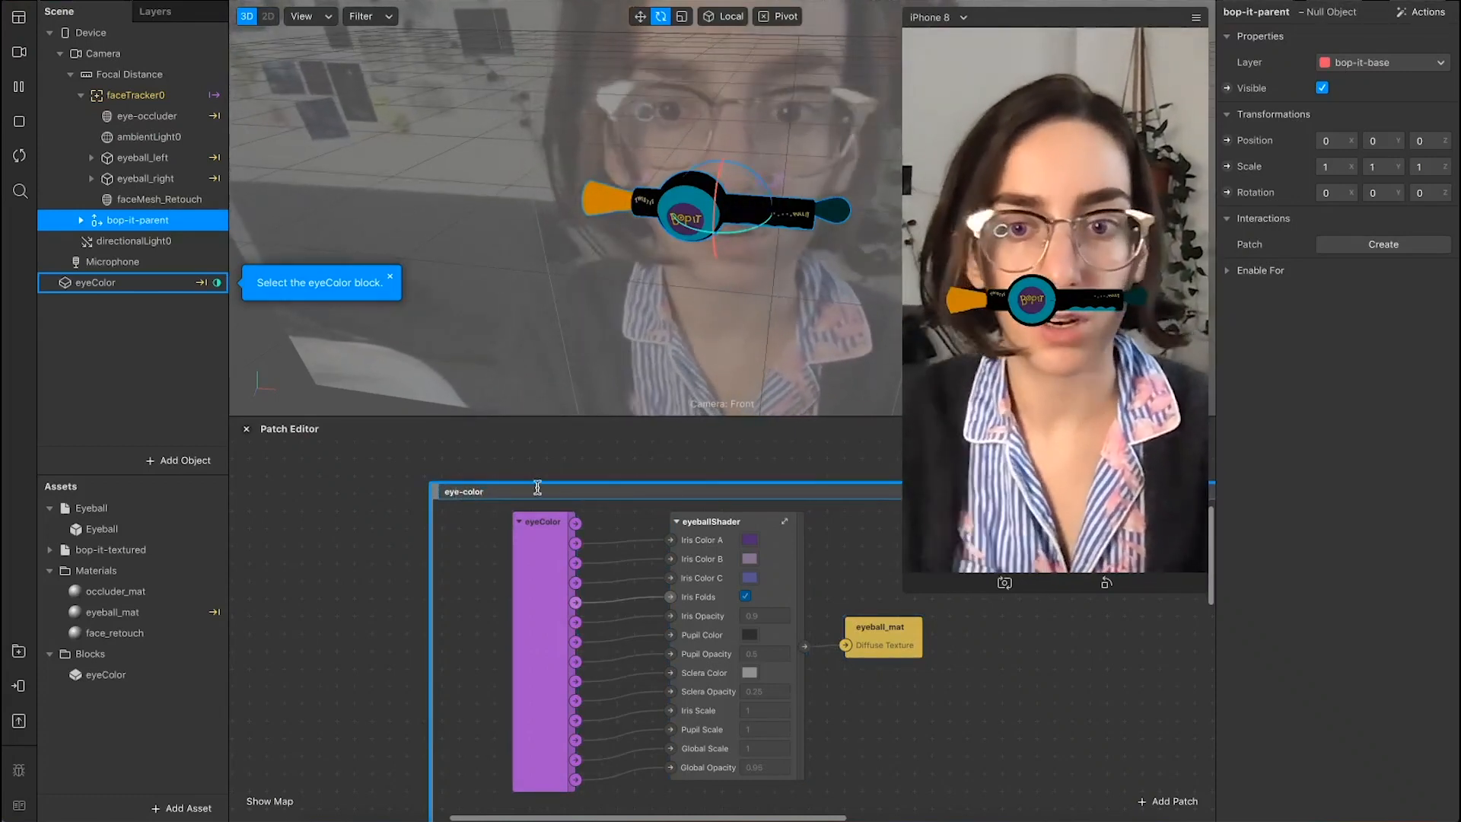
pyautogui.click(523, 462)
pyautogui.scroll(-3, 534, 482)
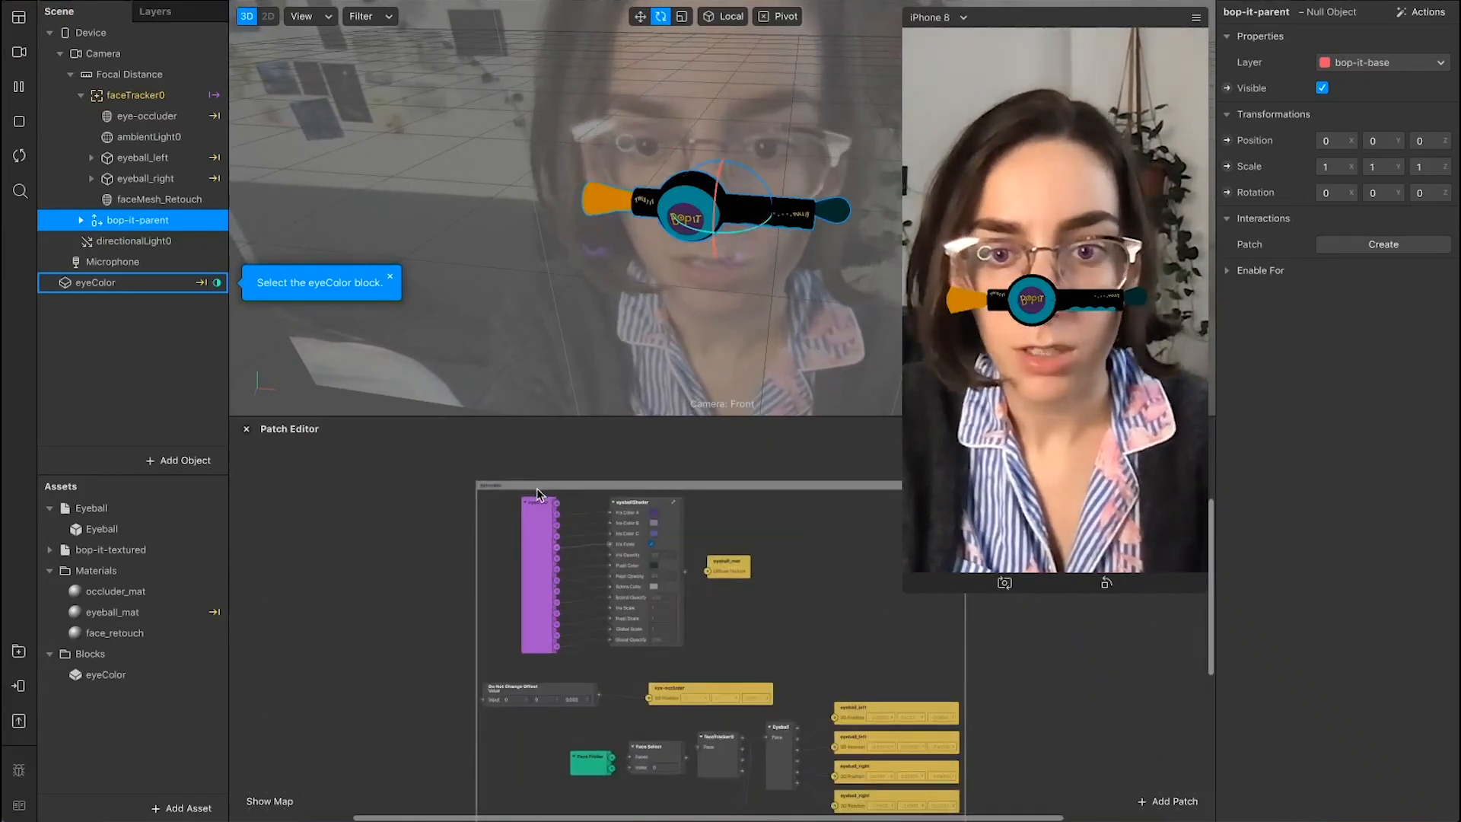
pyautogui.click(529, 486)
pyautogui.rightClick(529, 488)
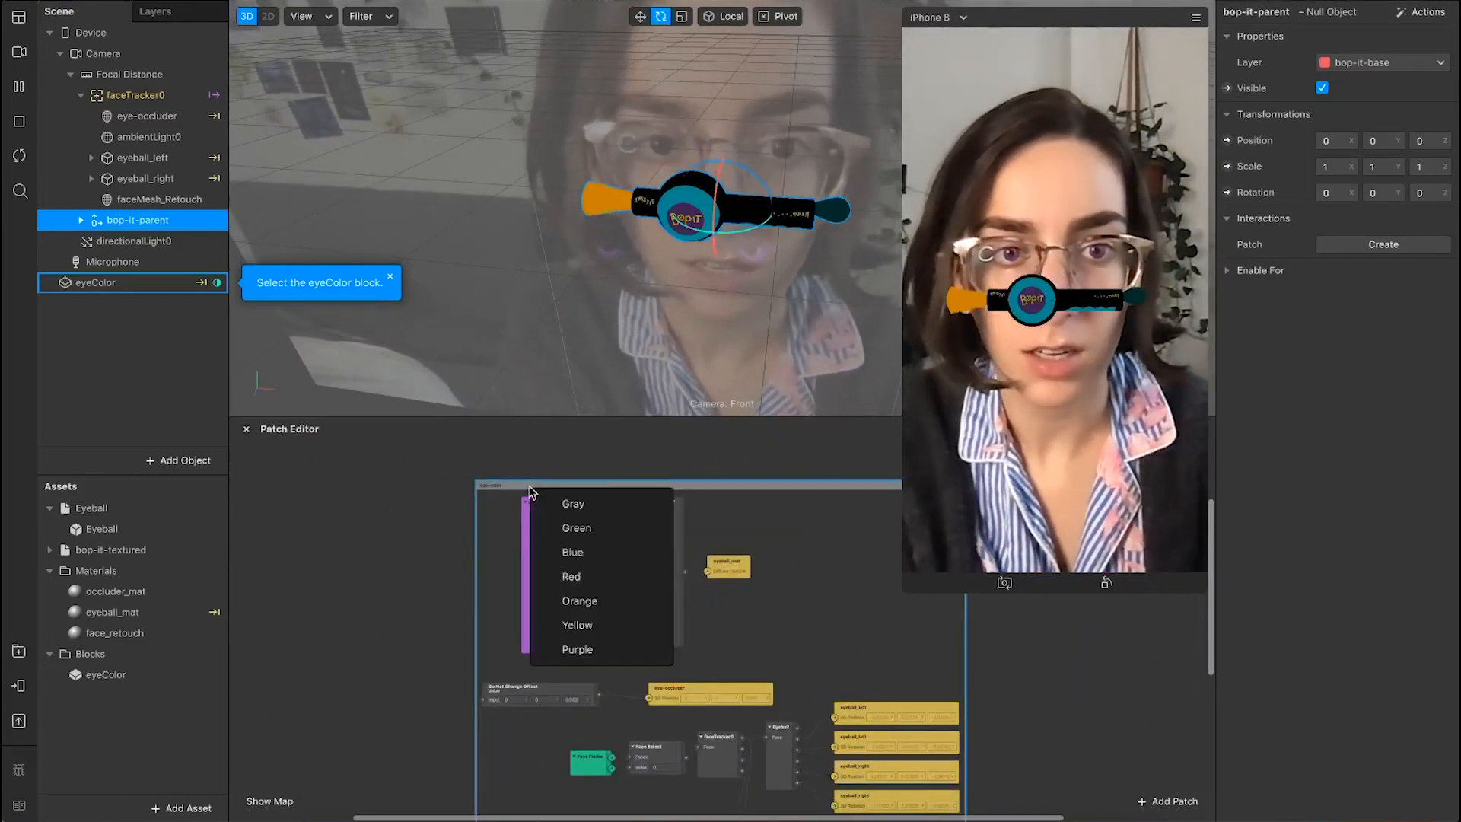
pyautogui.click(603, 648)
# Step: Enlarge the Patch Editor vertically to make room beside the purple comment frame
pyautogui.hscroll(5, 736, 661)
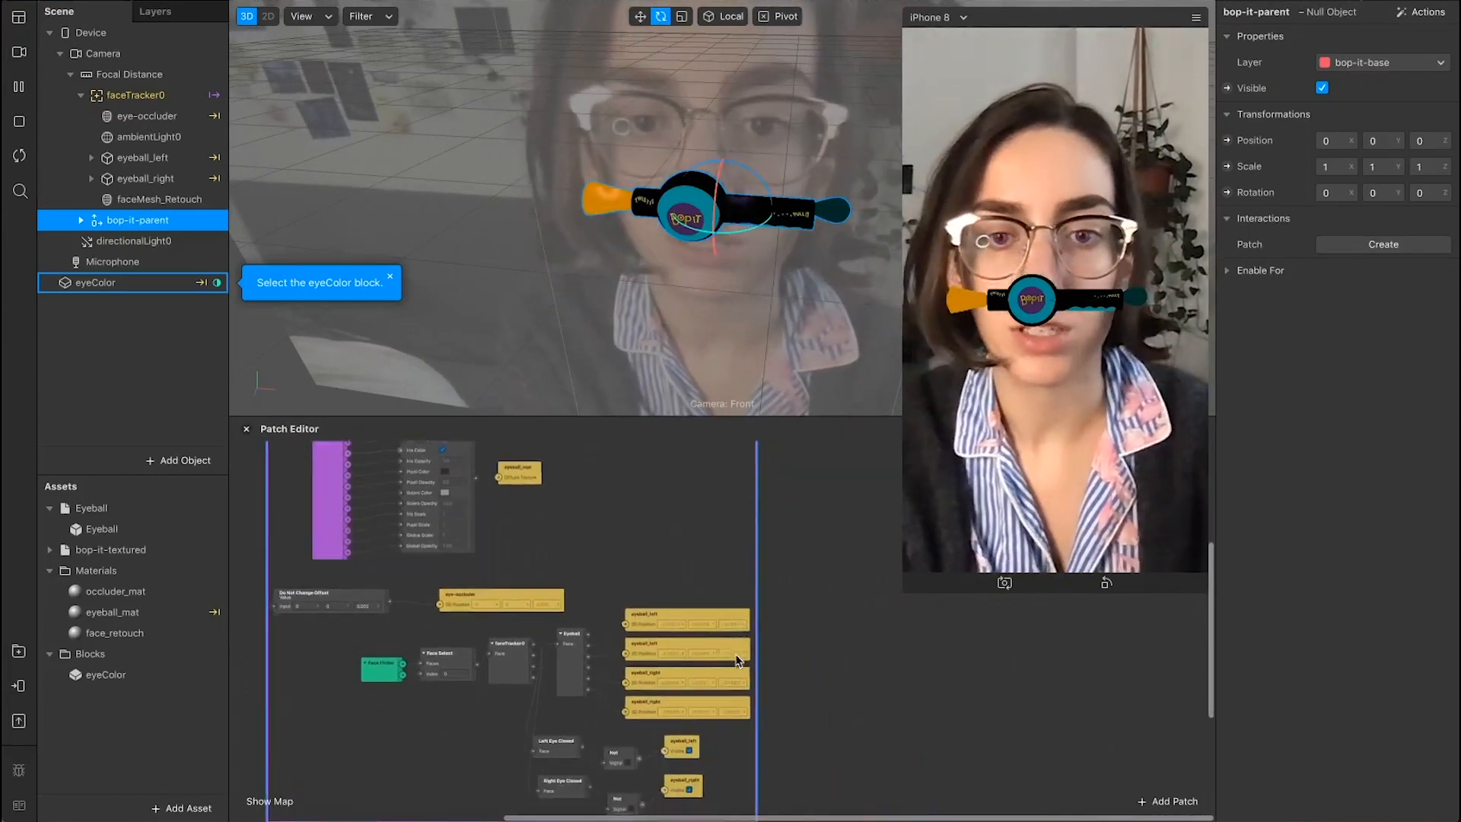
pyautogui.scroll(3, 842, 645)
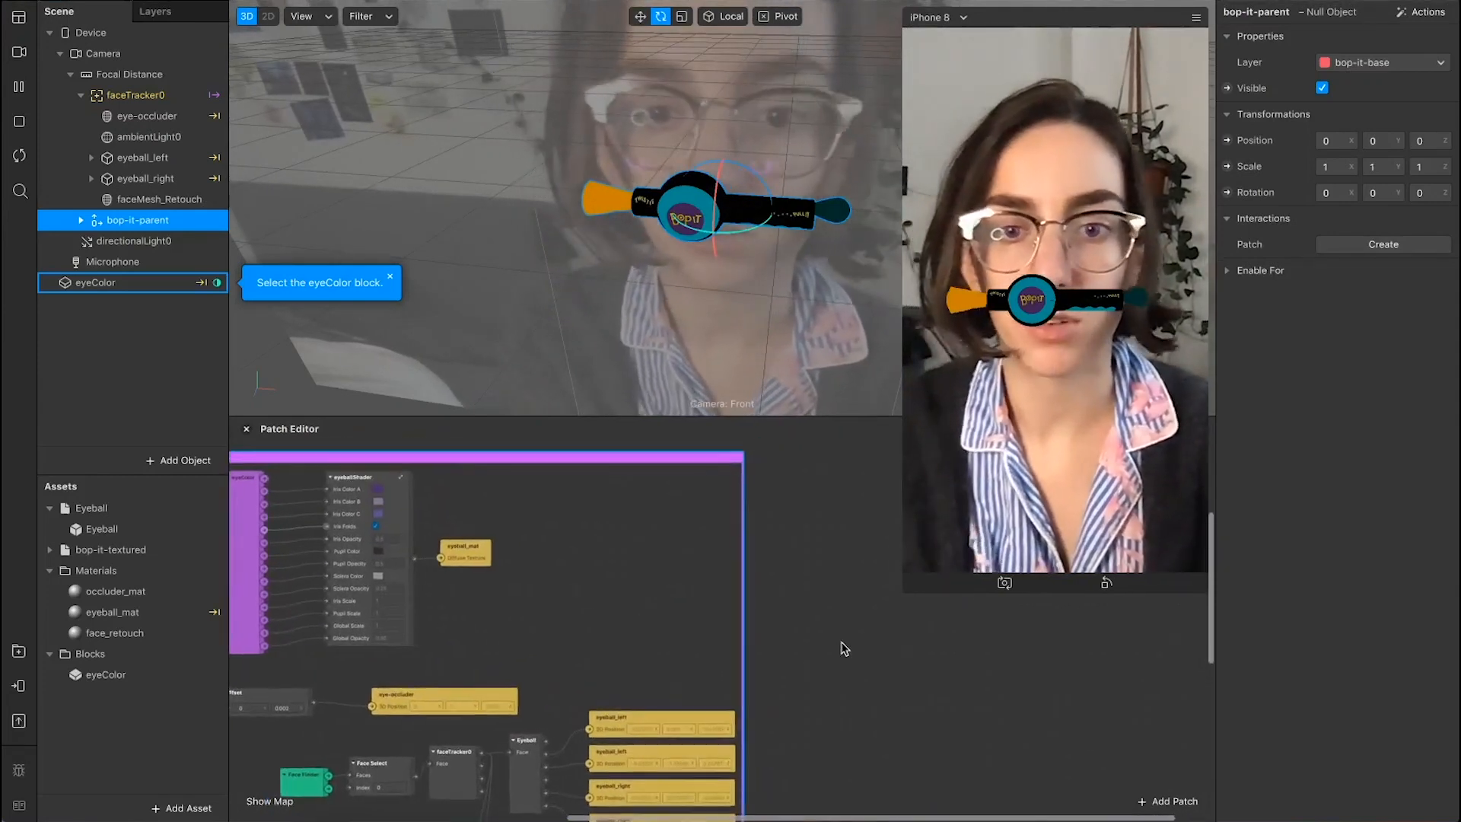
pyautogui.scroll(-2, 841, 646)
pyautogui.scroll(3, 796, 603)
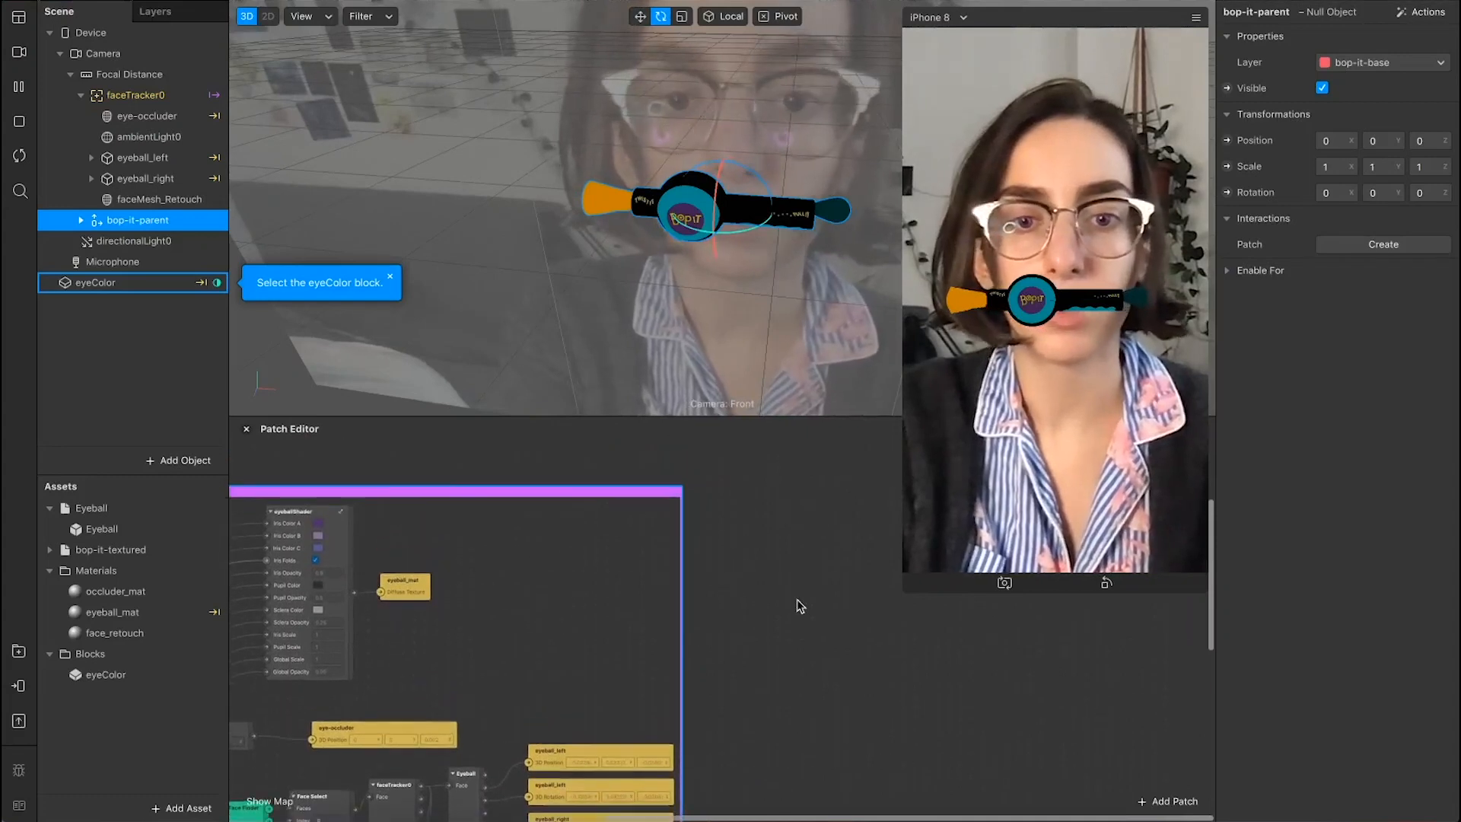
pyautogui.moveTo(773, 415); pyautogui.dragTo(788, 240)
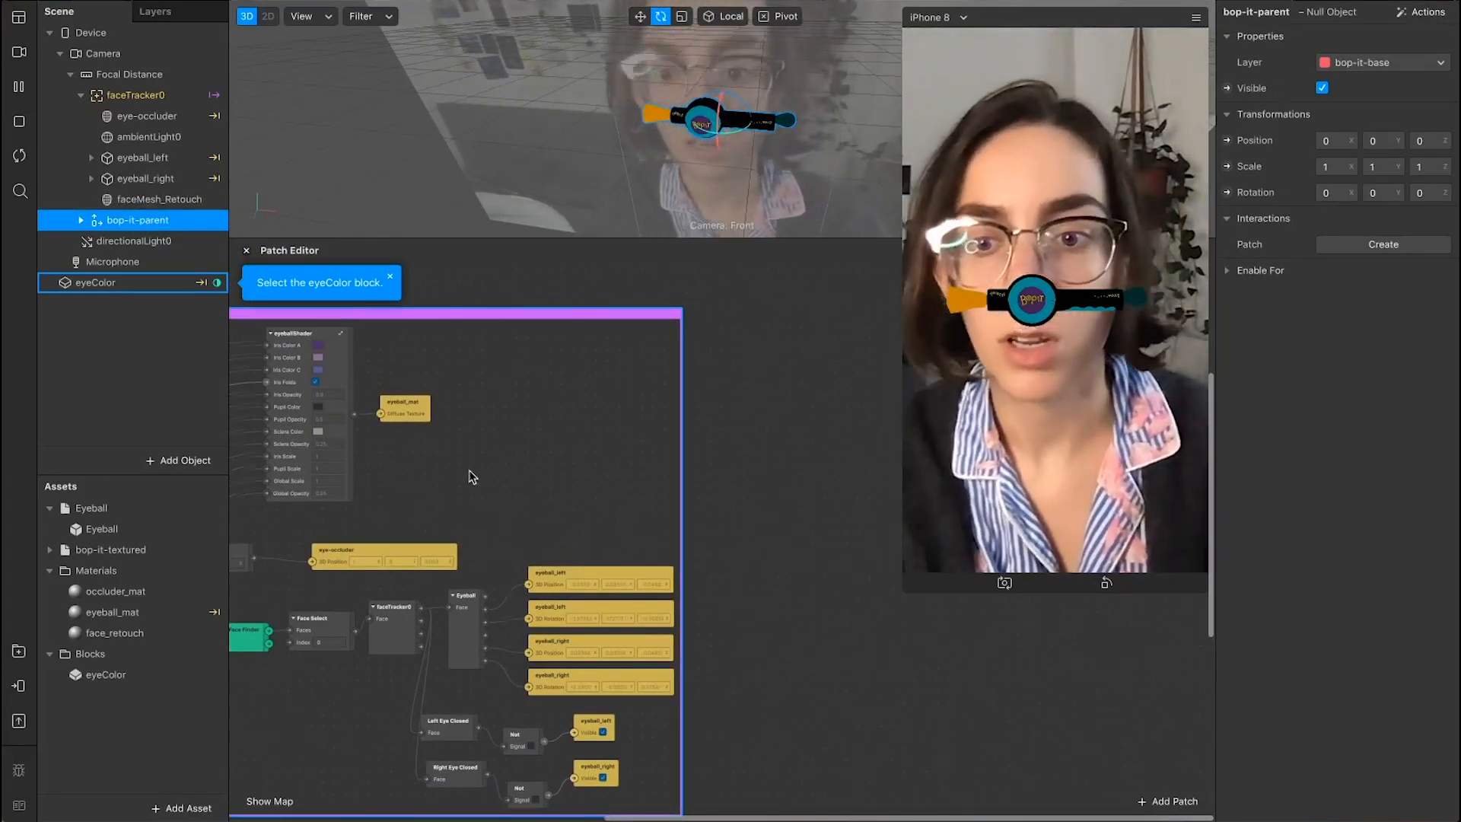
# Step: Connect faceTracker0's 3D Position output to a new Unpack patch placed outside the purple frame
pyautogui.scroll(-3, 472, 477)
pyautogui.hscroll(-2, 471, 476)
pyautogui.hscroll(2, 459, 638)
pyautogui.scroll(1, 459, 638)
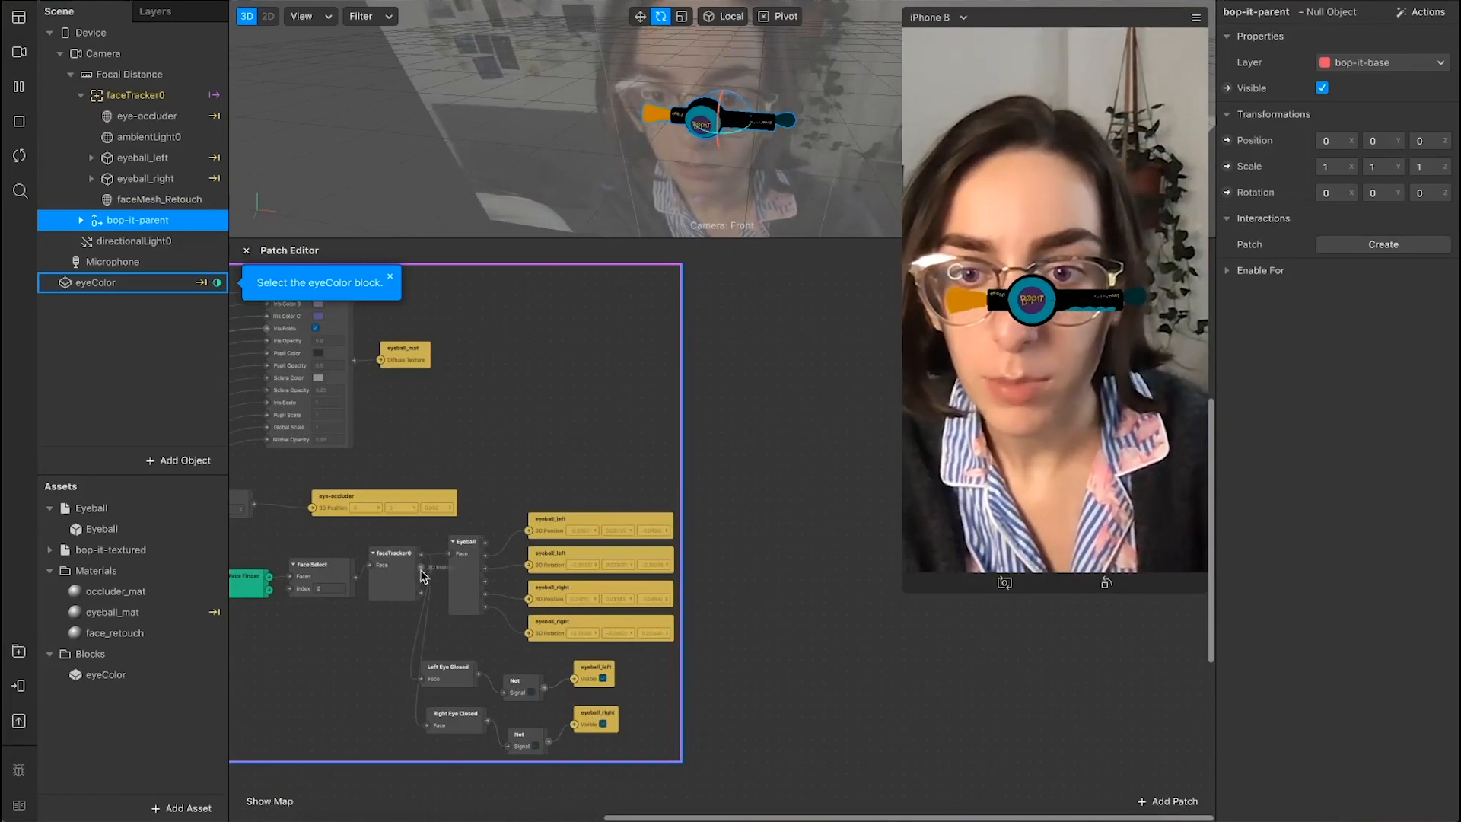
pyautogui.scroll(5, 420, 576)
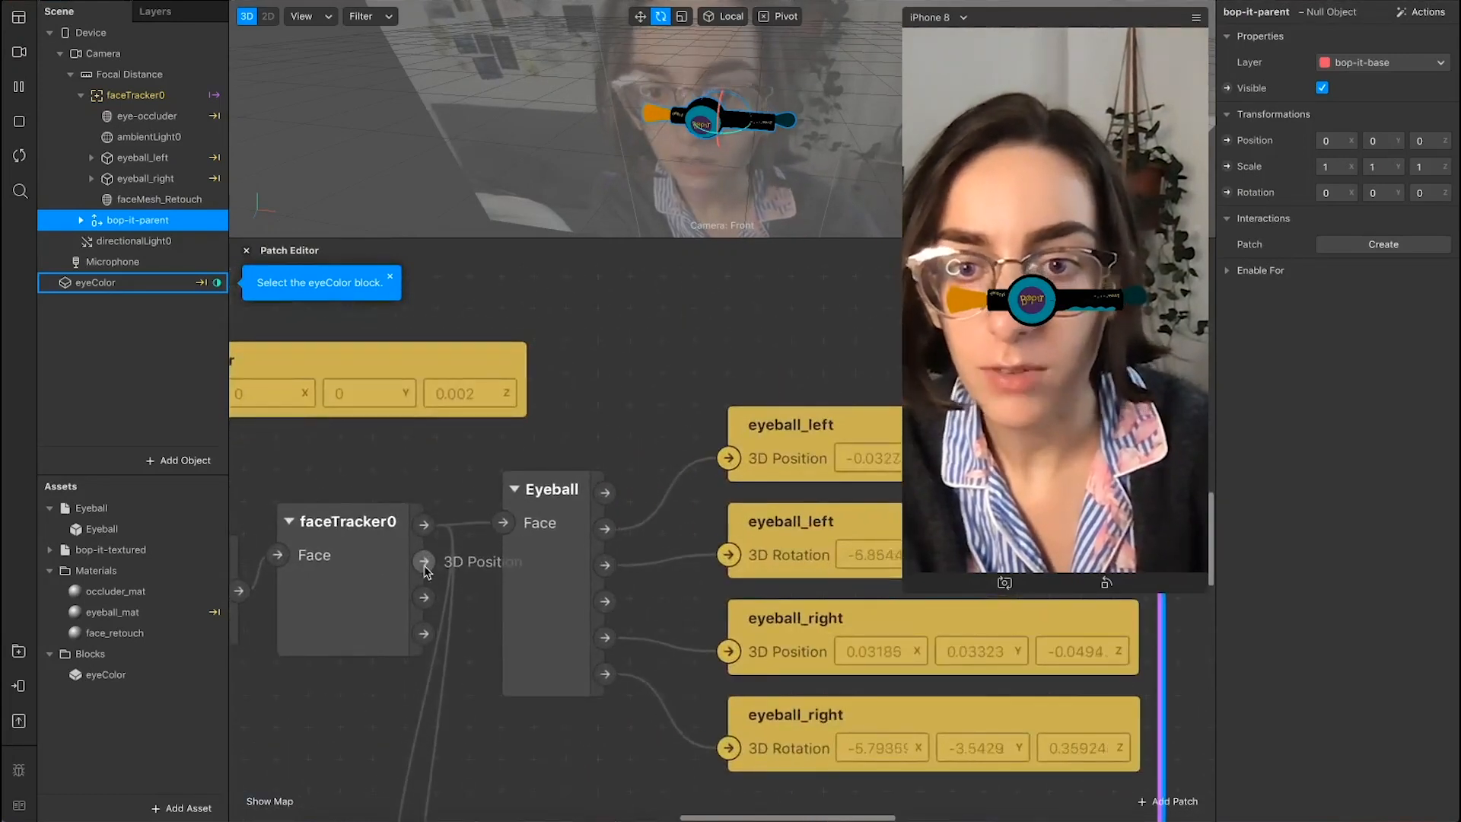
pyautogui.scroll(-4, 428, 635)
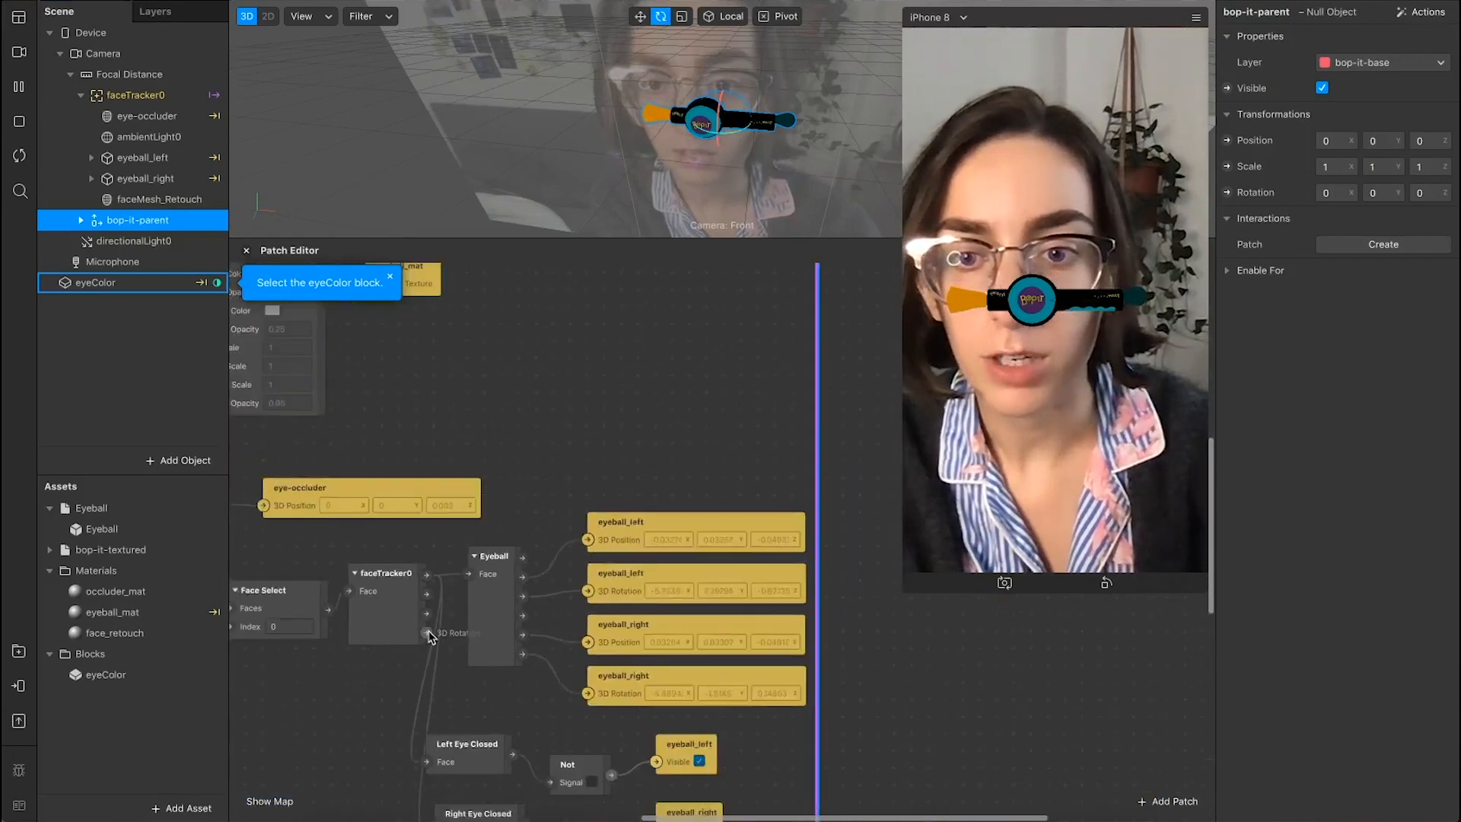
pyautogui.scroll(-3, 430, 636)
pyautogui.moveTo(427, 607); pyautogui.dragTo(707, 415)
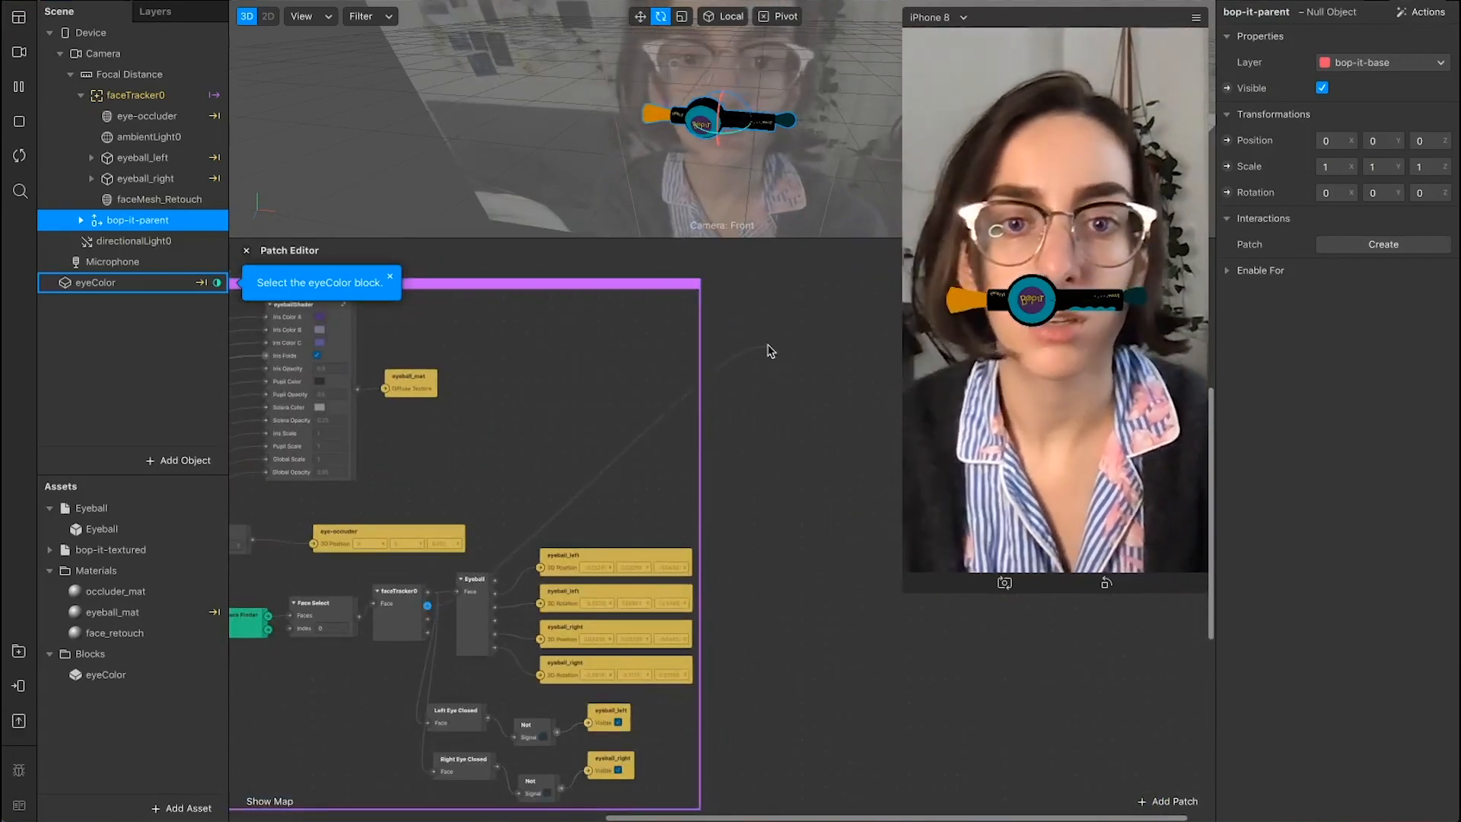
pyautogui.moveTo(770, 351); pyautogui.dragTo(766, 340)
pyautogui.write('unpack')
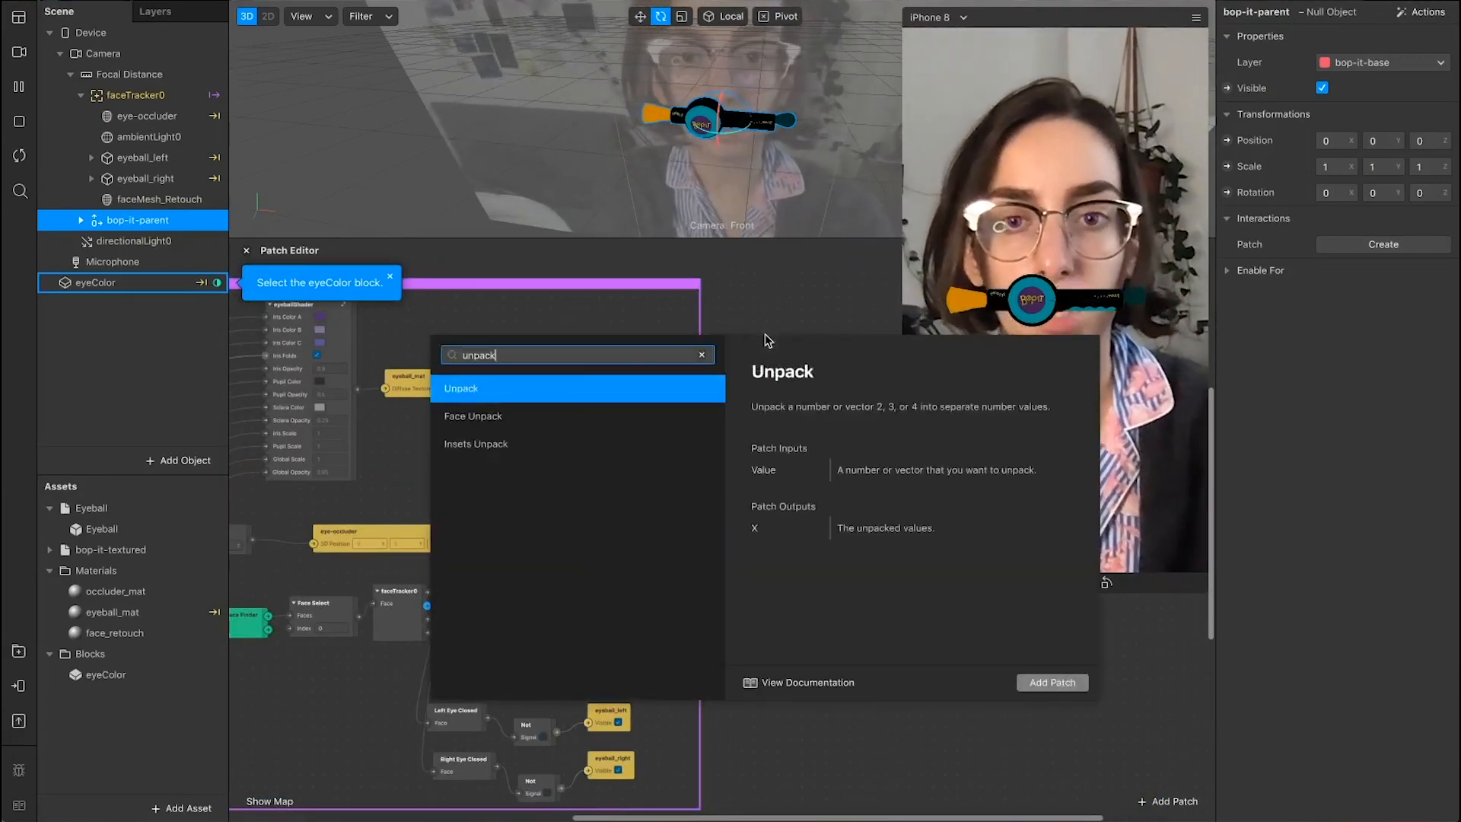
pyautogui.press('Return')
pyautogui.moveTo(774, 326); pyautogui.dragTo(775, 296)
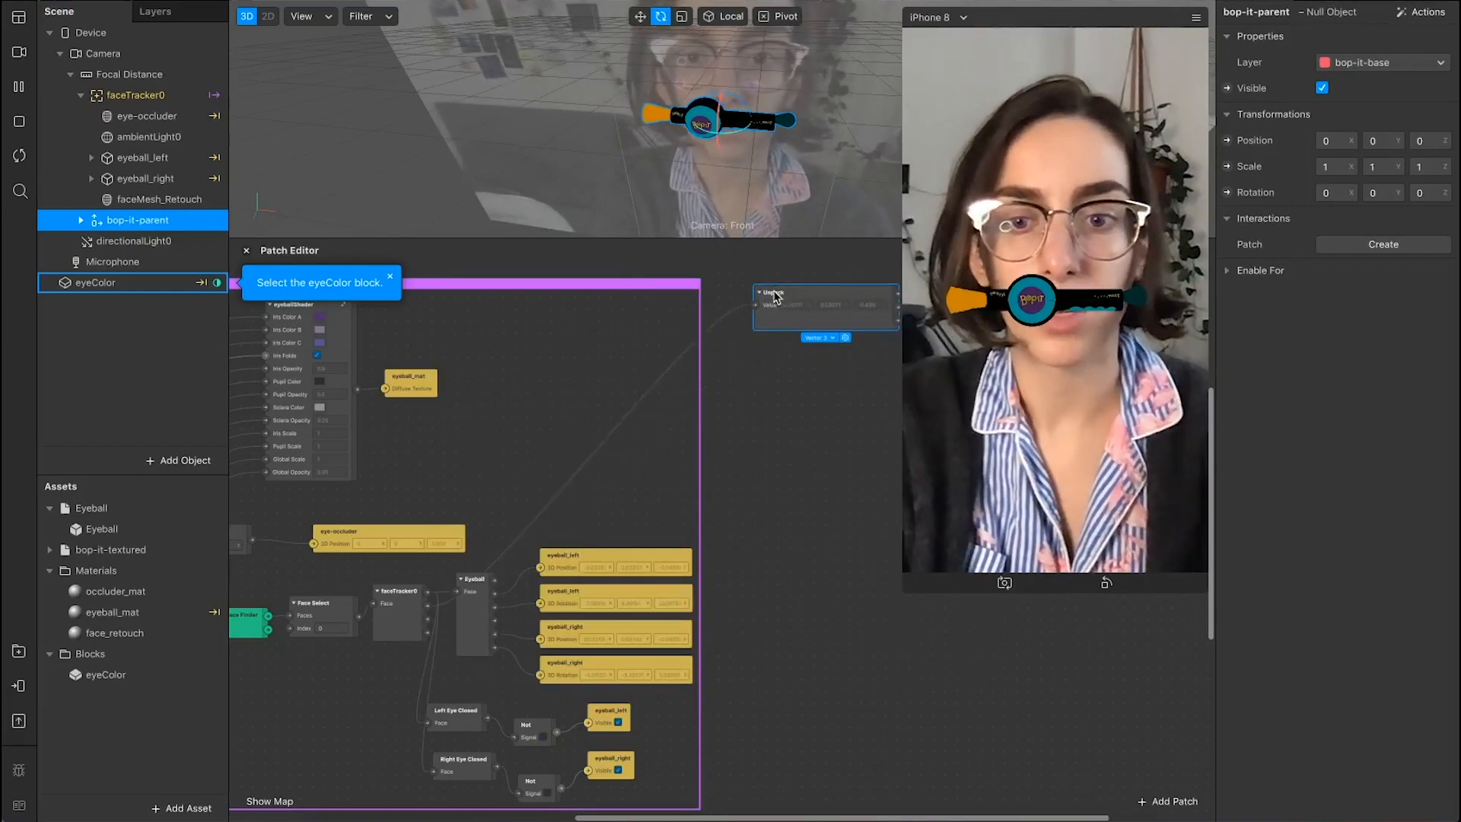
# Step: Connect faceTracker0's 3D Rotation output to a second Unpack patch and align it beneath the first
pyautogui.click(428, 625)
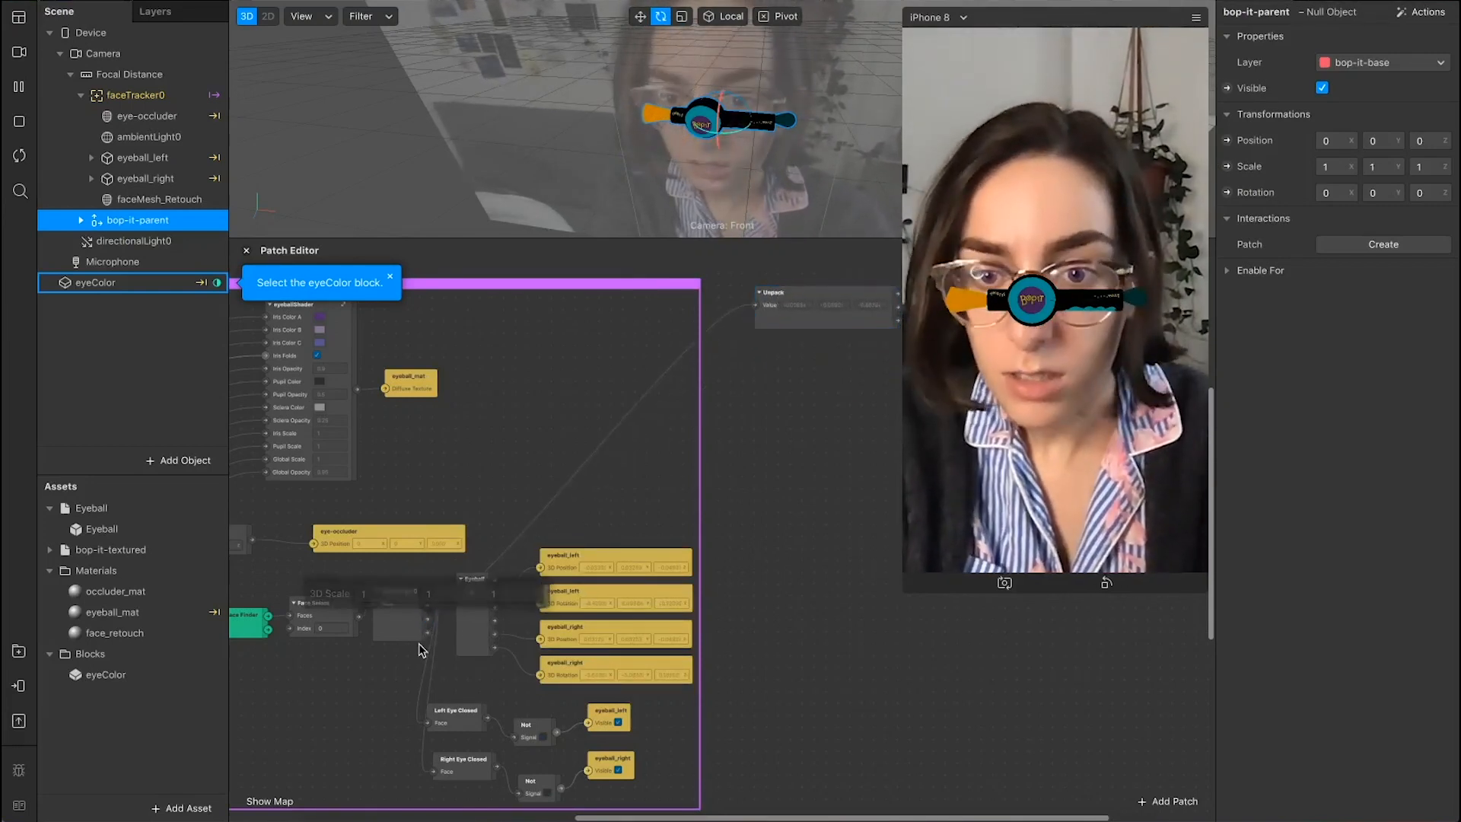
pyautogui.scroll(5, 430, 620)
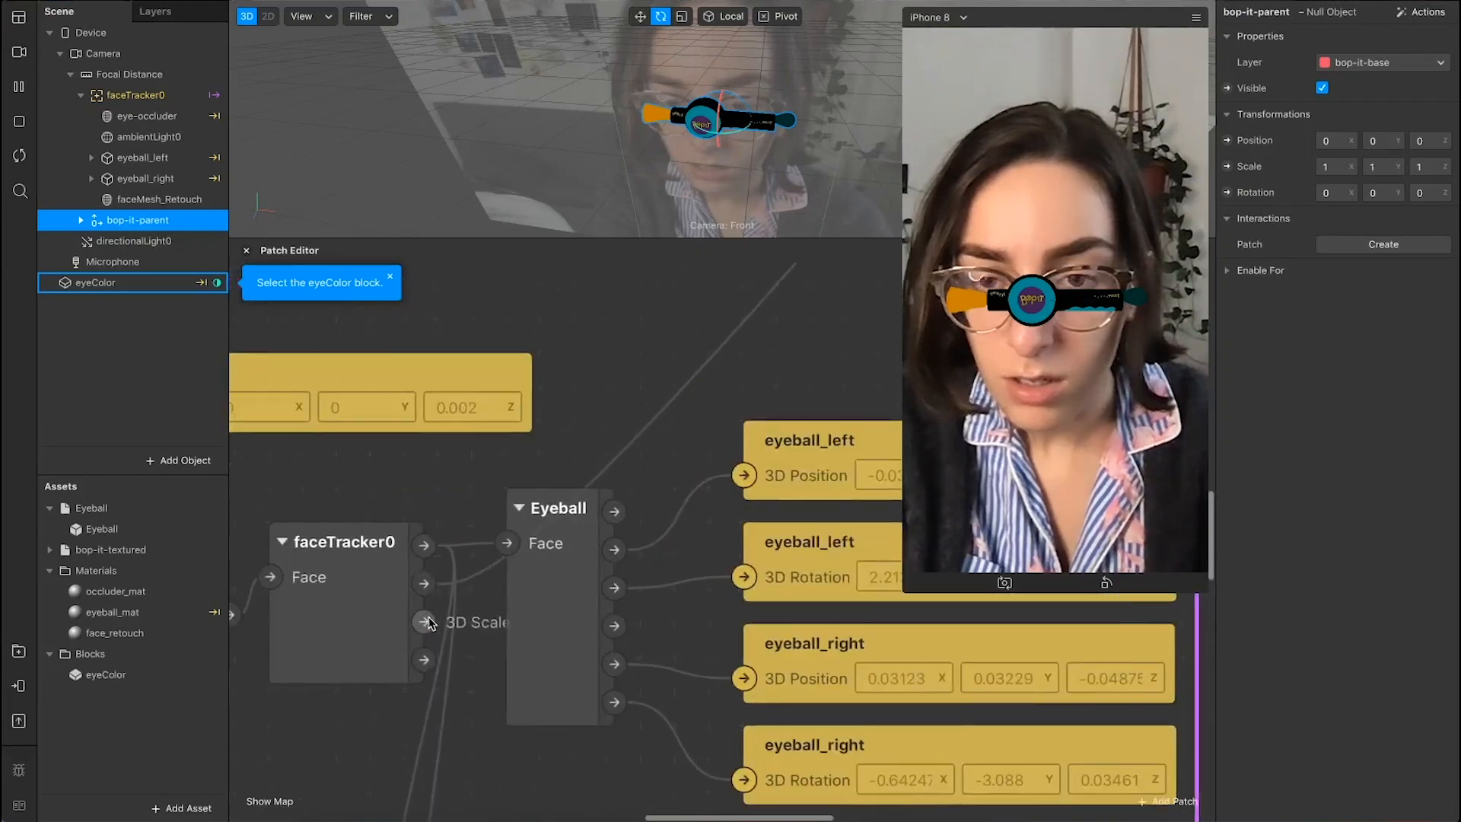
pyautogui.scroll(-5, 423, 660)
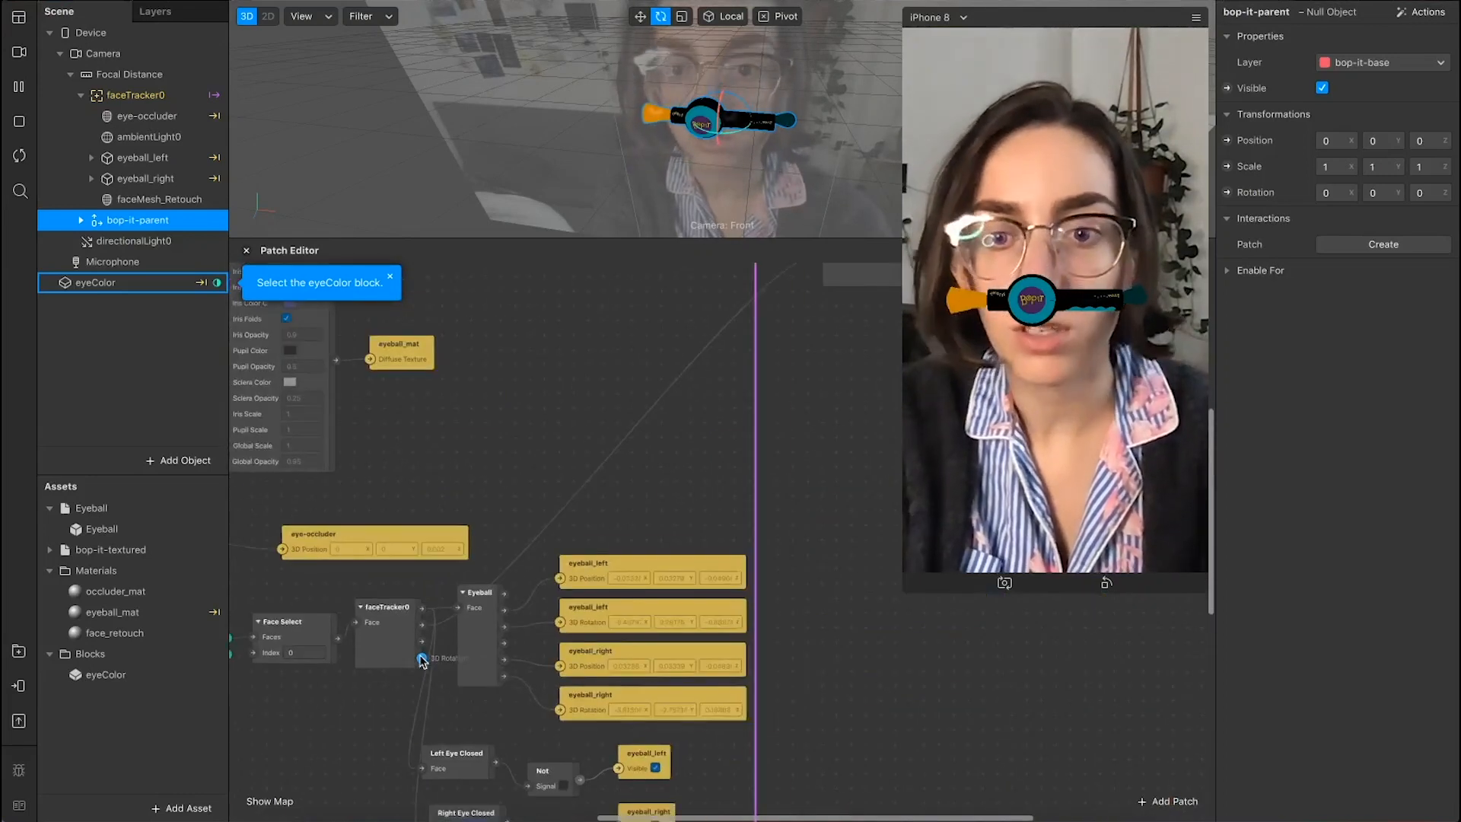
pyautogui.moveTo(844, 365); pyautogui.dragTo(845, 347)
pyautogui.write('unpack')
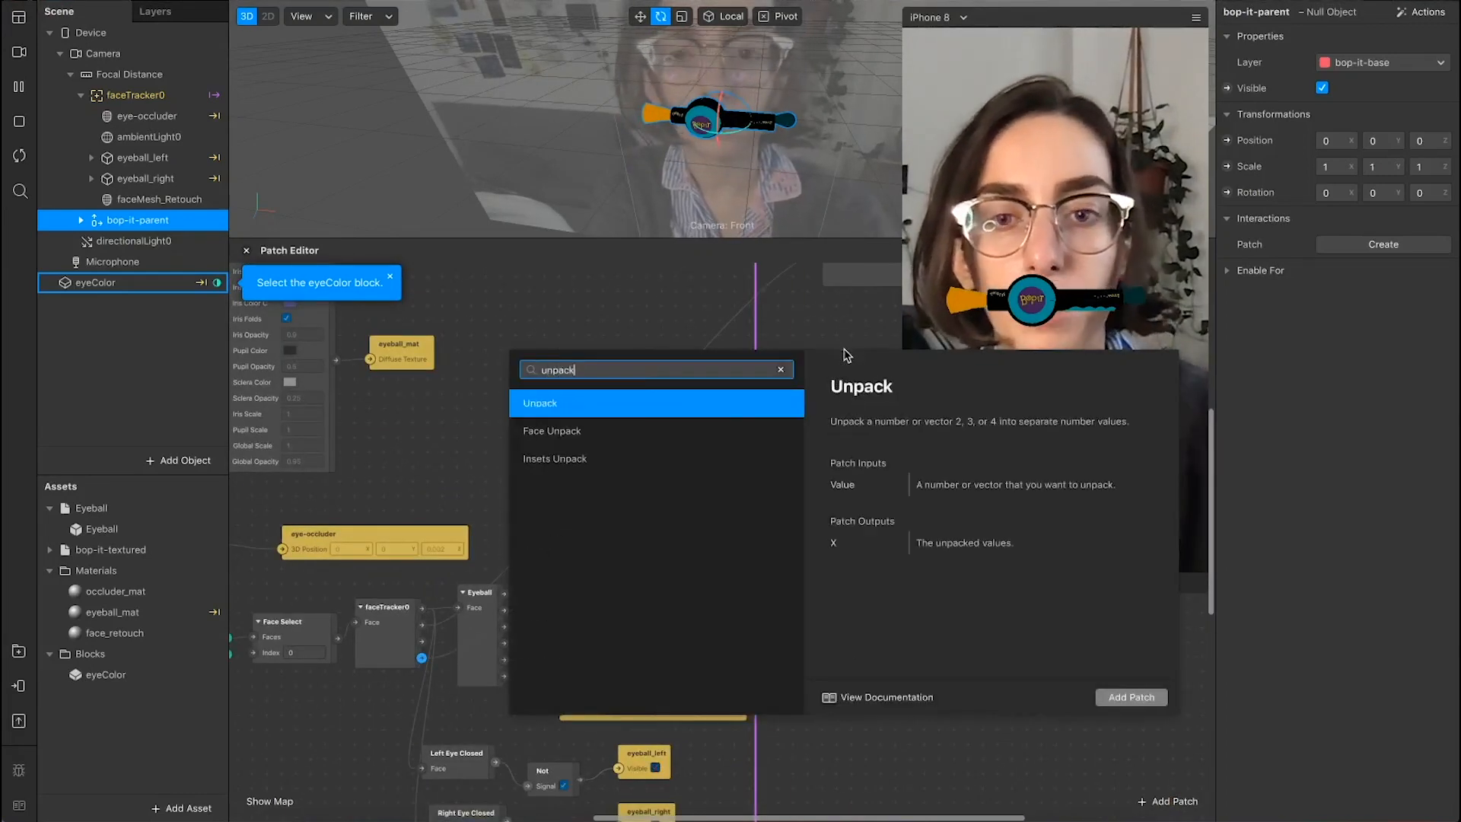
pyautogui.press('Return')
pyautogui.hscroll(5, 849, 449)
pyautogui.scroll(2, 849, 448)
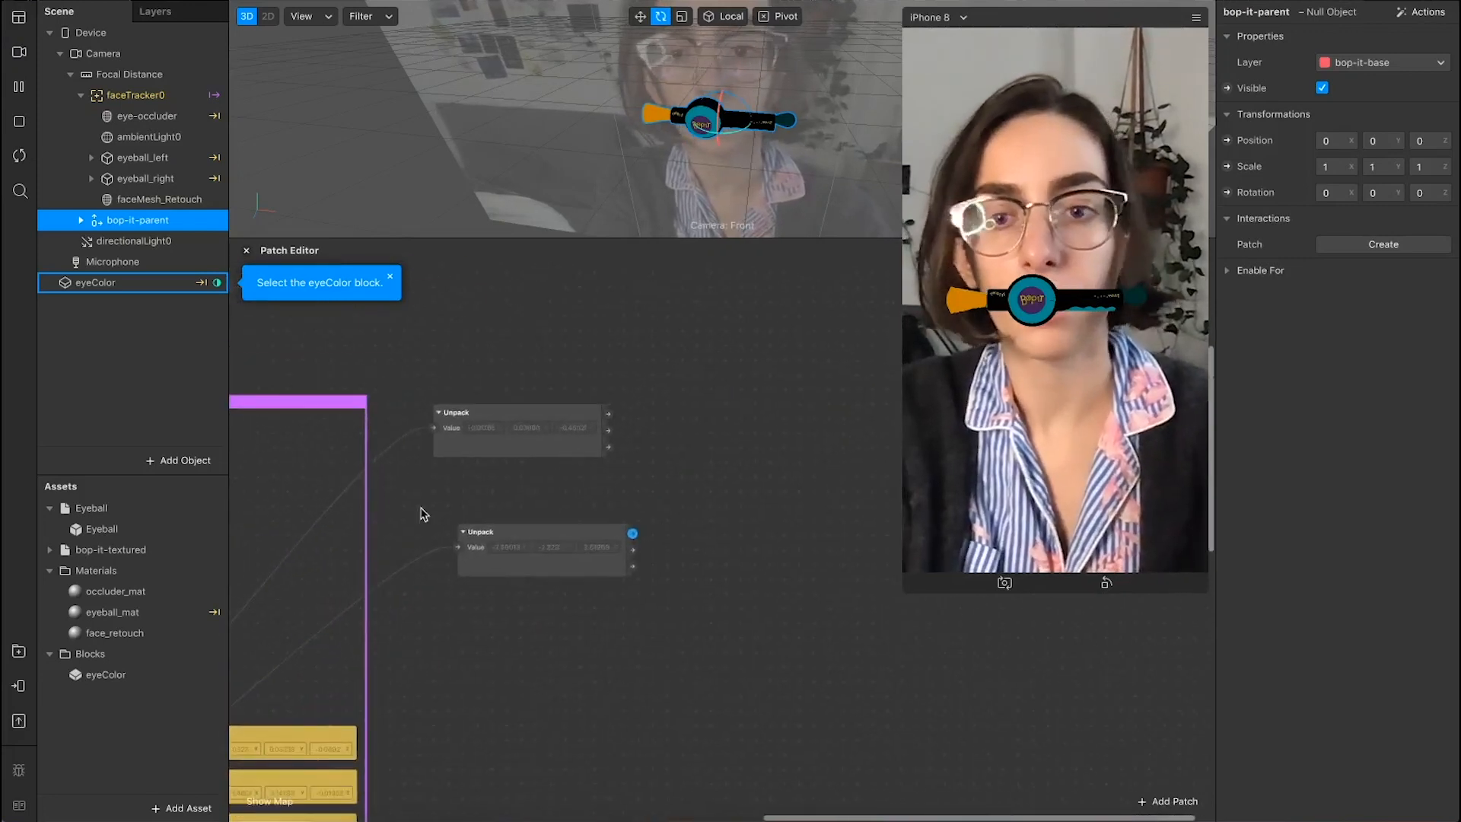
pyautogui.moveTo(563, 542); pyautogui.dragTo(536, 517)
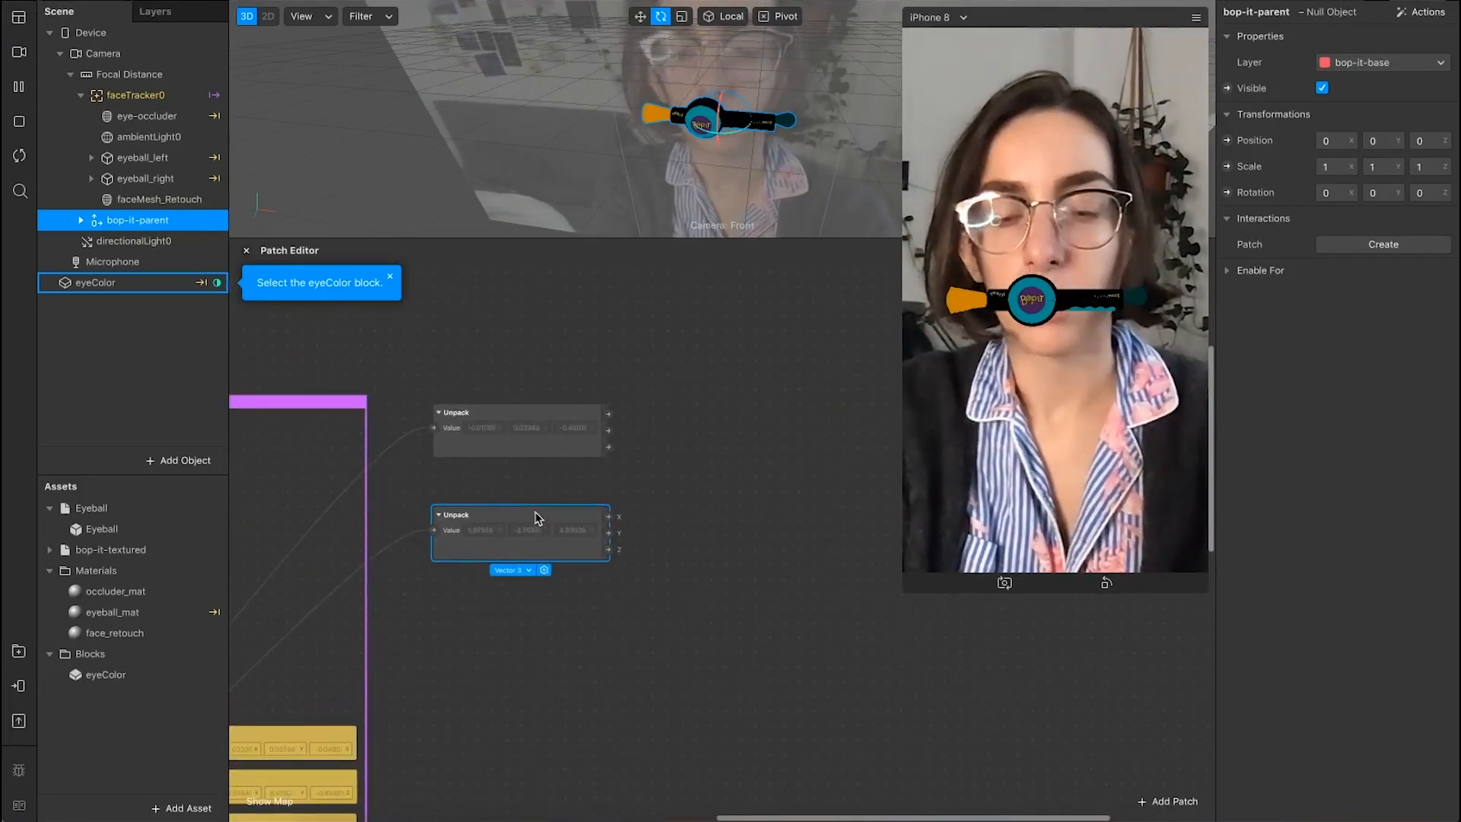
pyautogui.keyDown('ctrl'); pyautogui.scroll(-2, 537, 517); pyautogui.keyUp('ctrl')
pyautogui.scroll(-2, 538, 518)
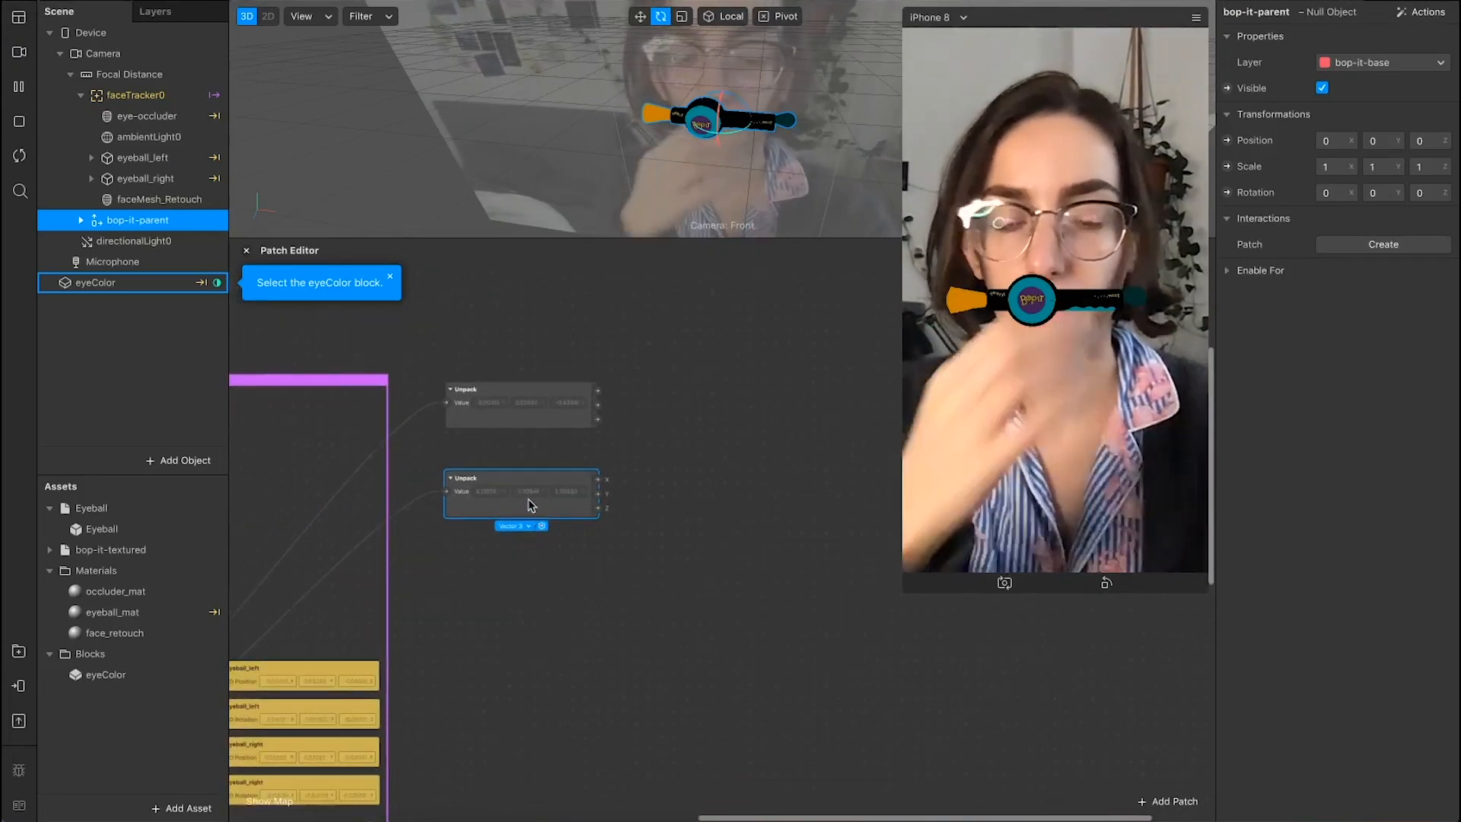
pyautogui.click(515, 420)
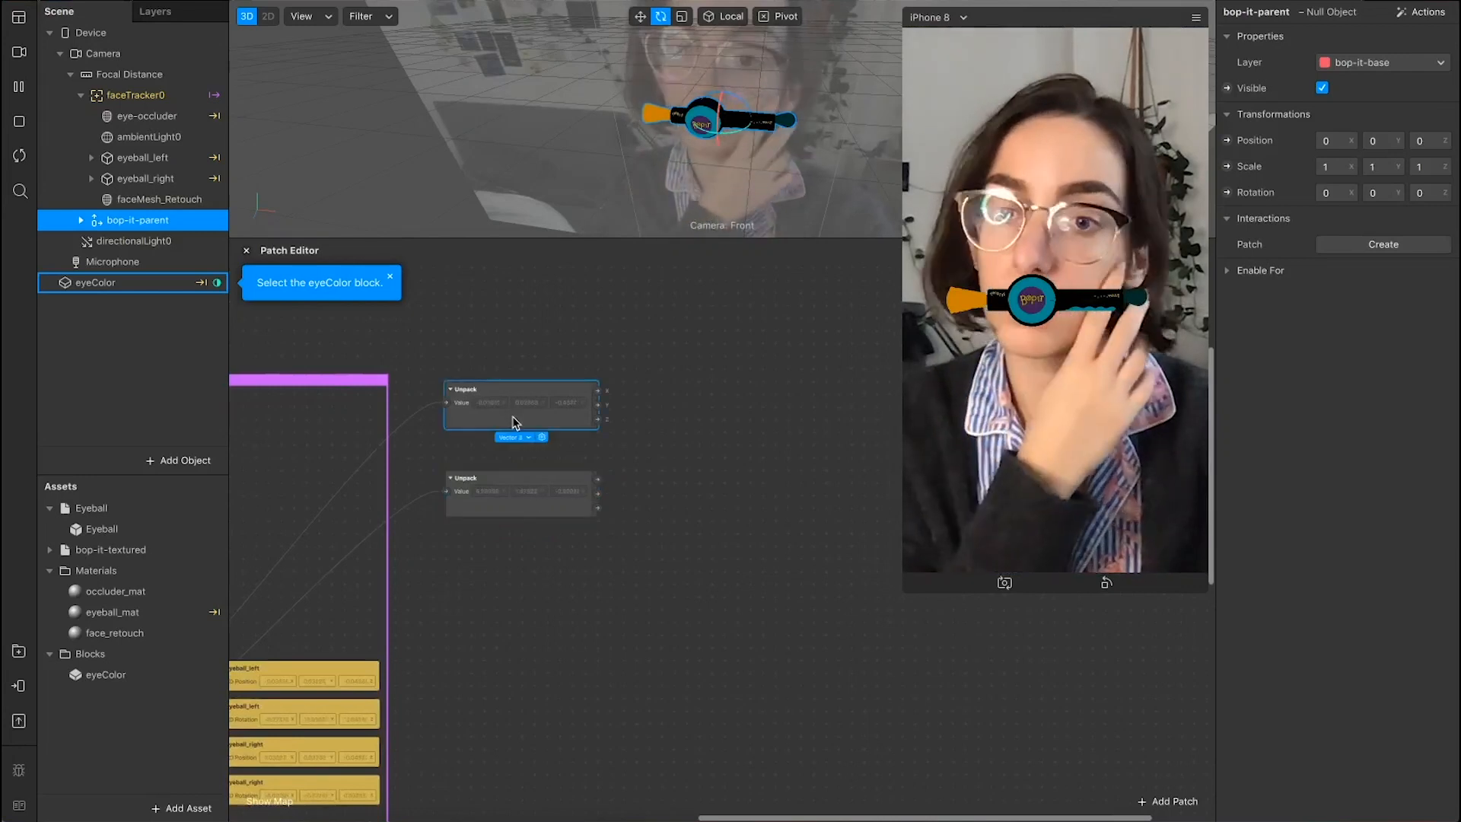
pyautogui.click(535, 483)
# Step: Add an Exponential Smoothing patch to the X output of the position Unpack patch and place it beside it
pyautogui.keyDown('ctrl'); pyautogui.scroll(2, 626, 450); pyautogui.keyUp('ctrl')
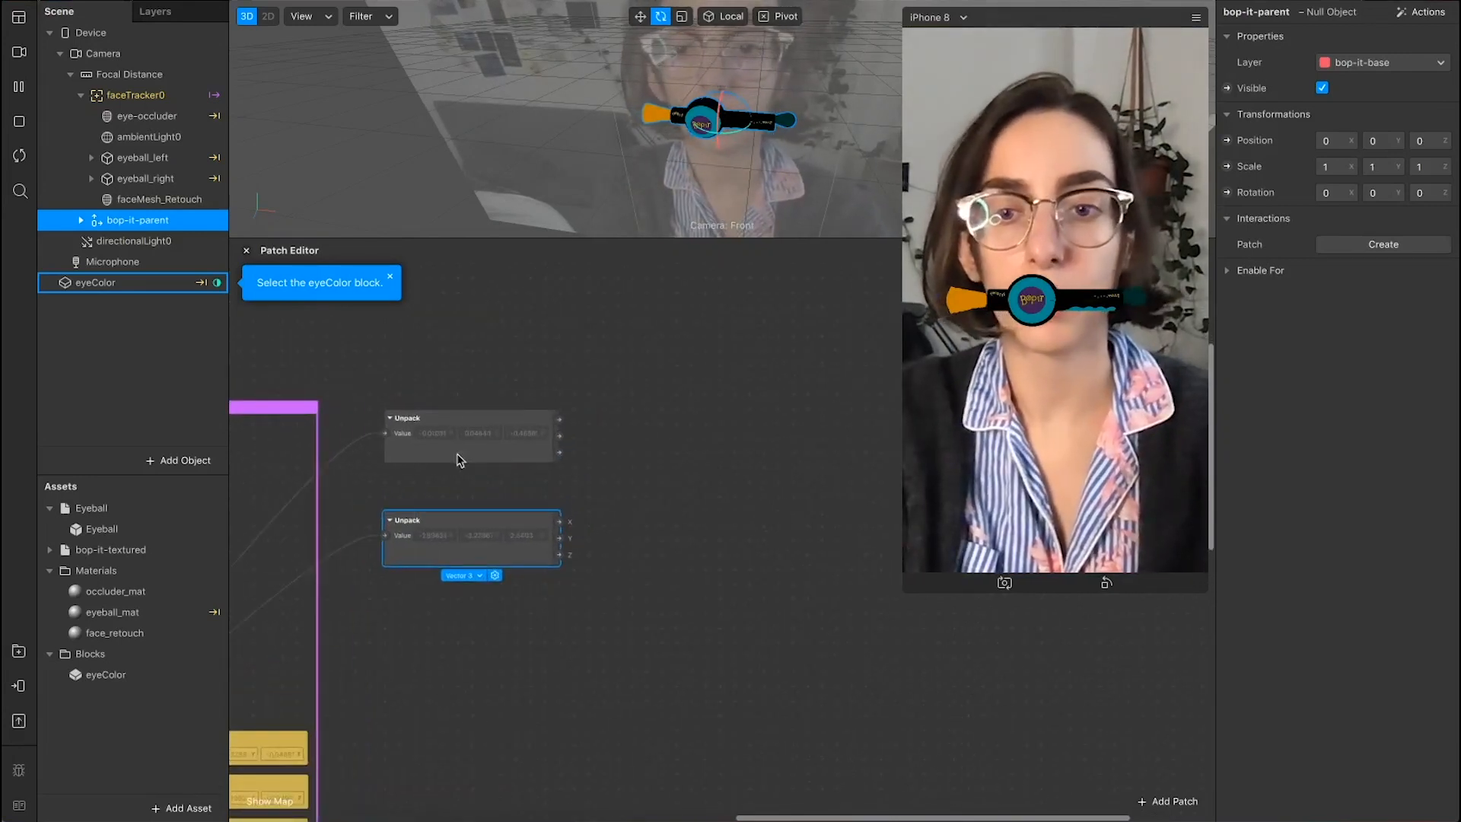
pyautogui.keyDown('ctrl'); pyautogui.scroll(2, 460, 460); pyautogui.keyUp('ctrl')
pyautogui.click(460, 460)
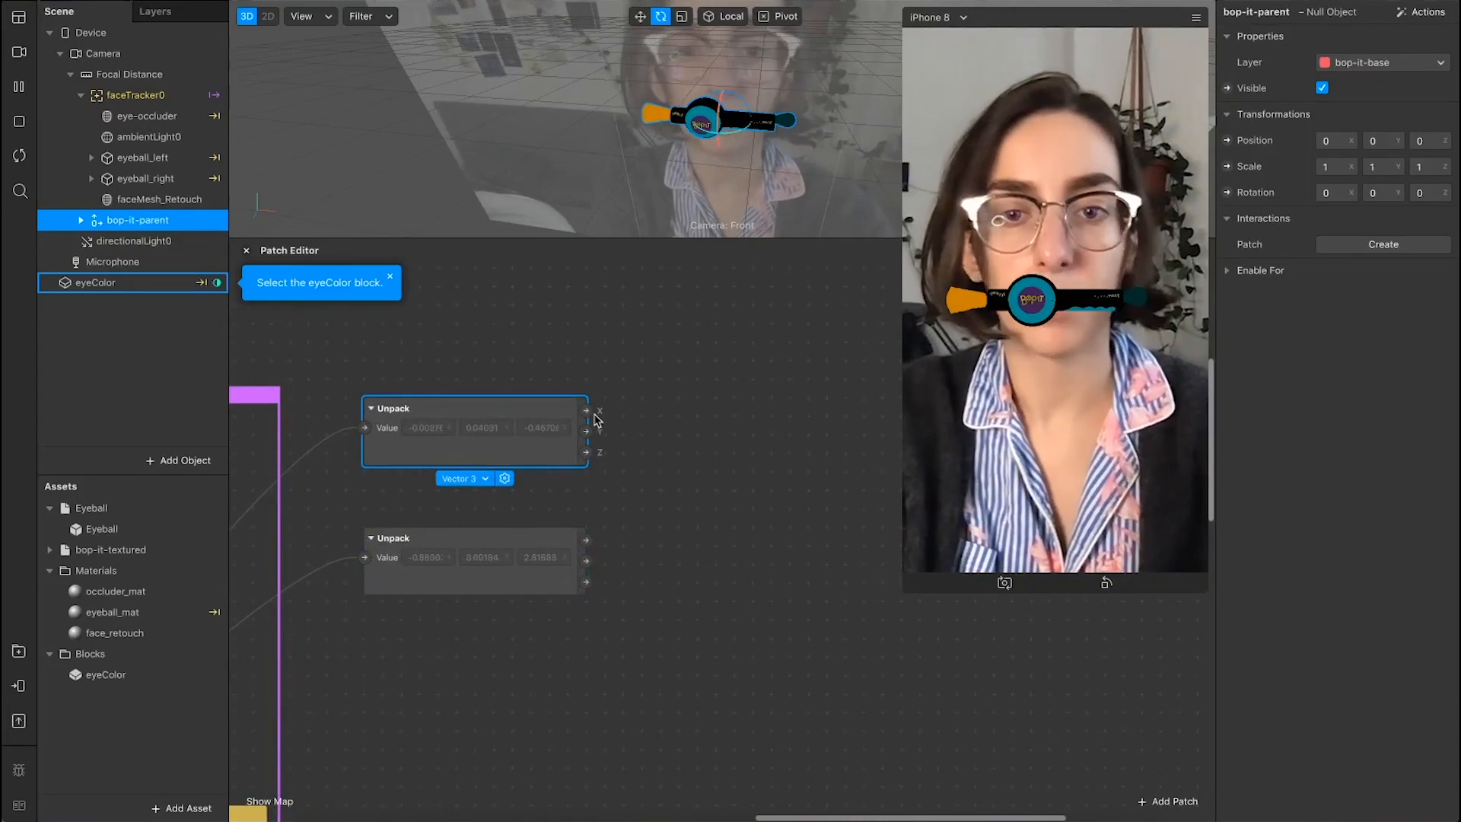
pyautogui.moveTo(589, 414); pyautogui.dragTo(624, 409)
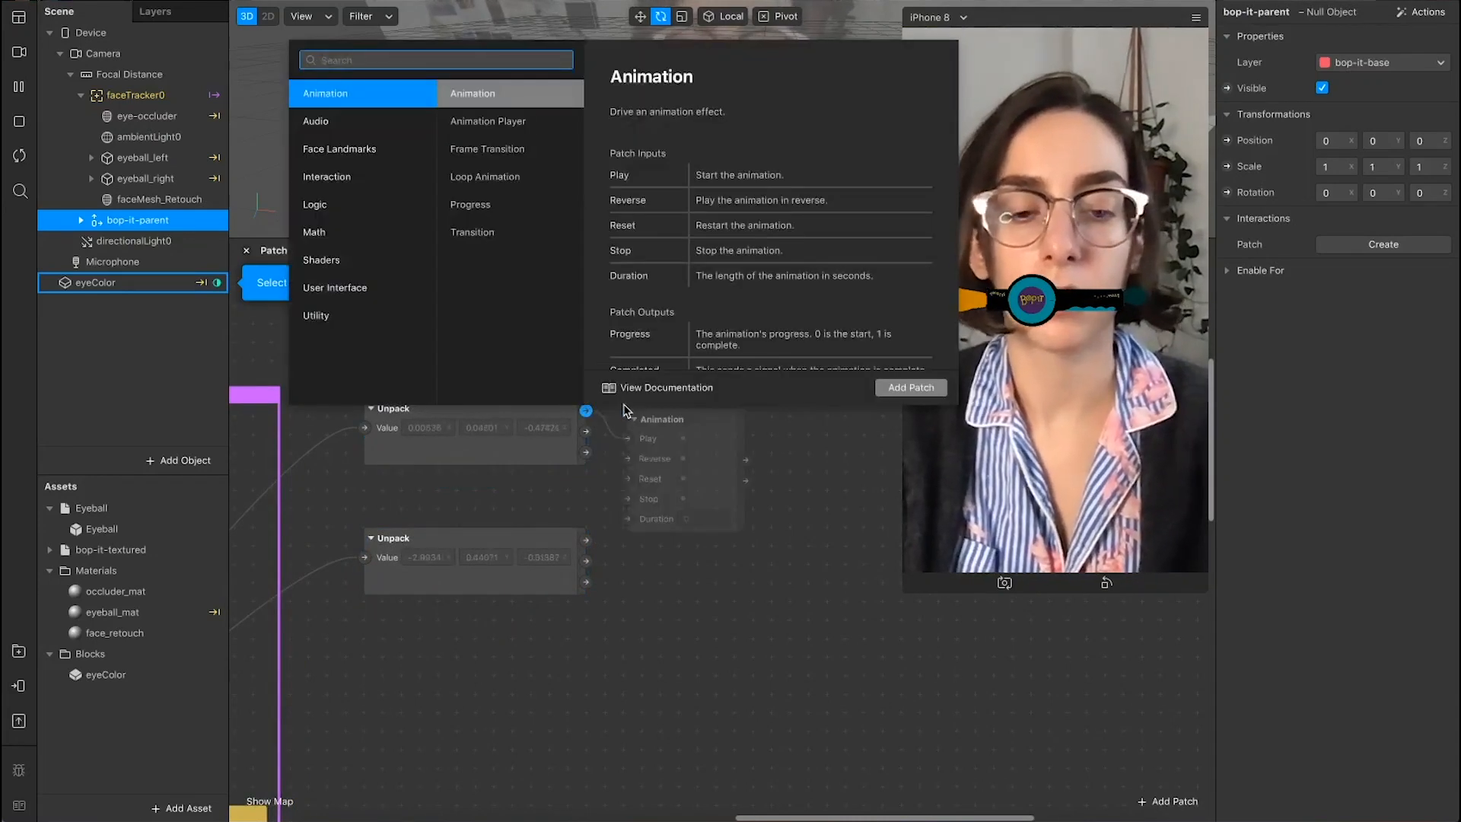
pyautogui.write('exp')
pyautogui.press('Down')
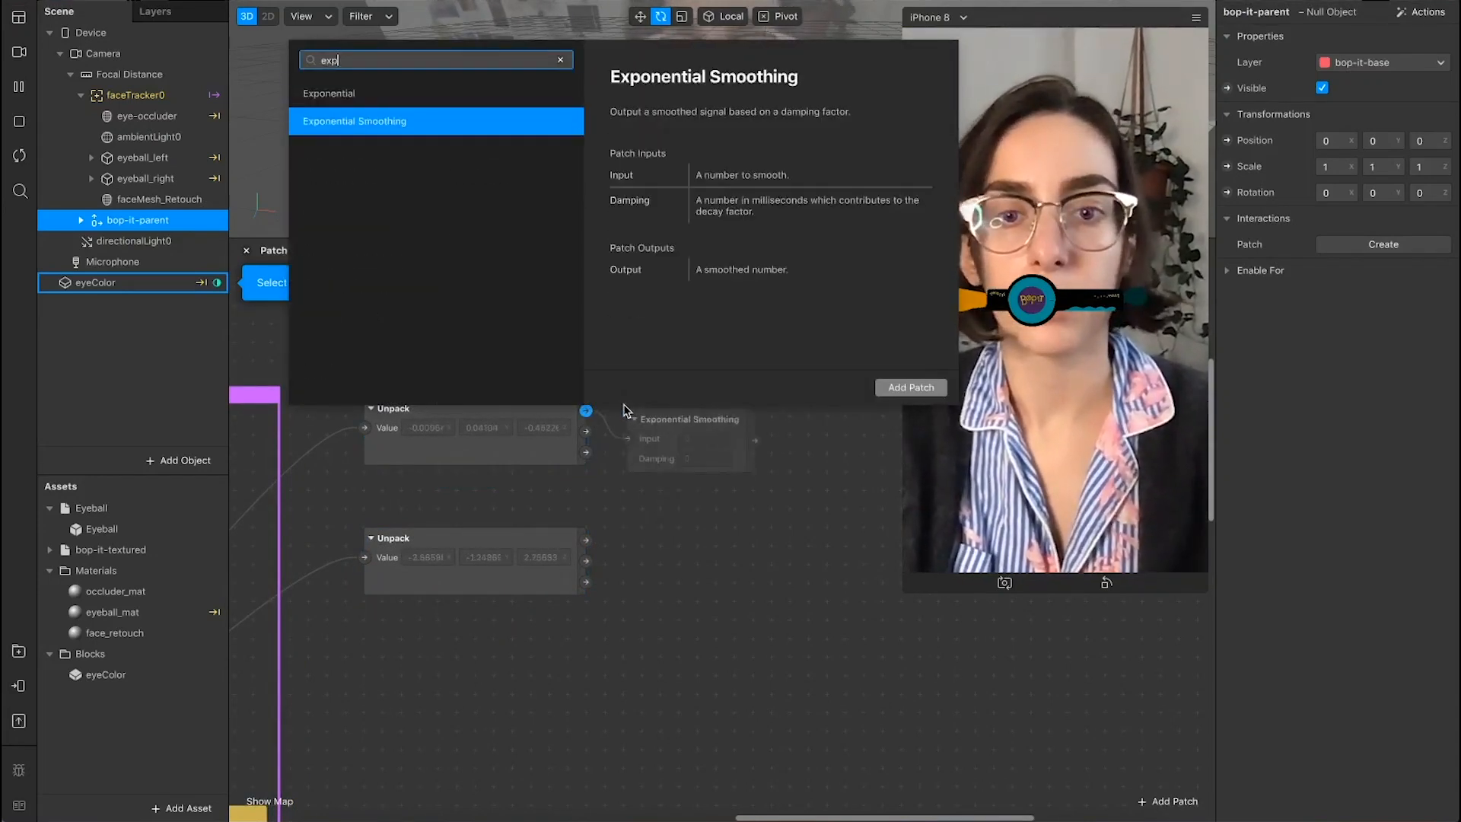
pyautogui.press('Return')
pyautogui.moveTo(709, 426); pyautogui.dragTo(670, 418)
# Step: Duplicate the Exponential Smoothing patch twice, stack the three patches, and feed the copies from the position Unpack's Y and Z outputs
pyautogui.press('super+d')
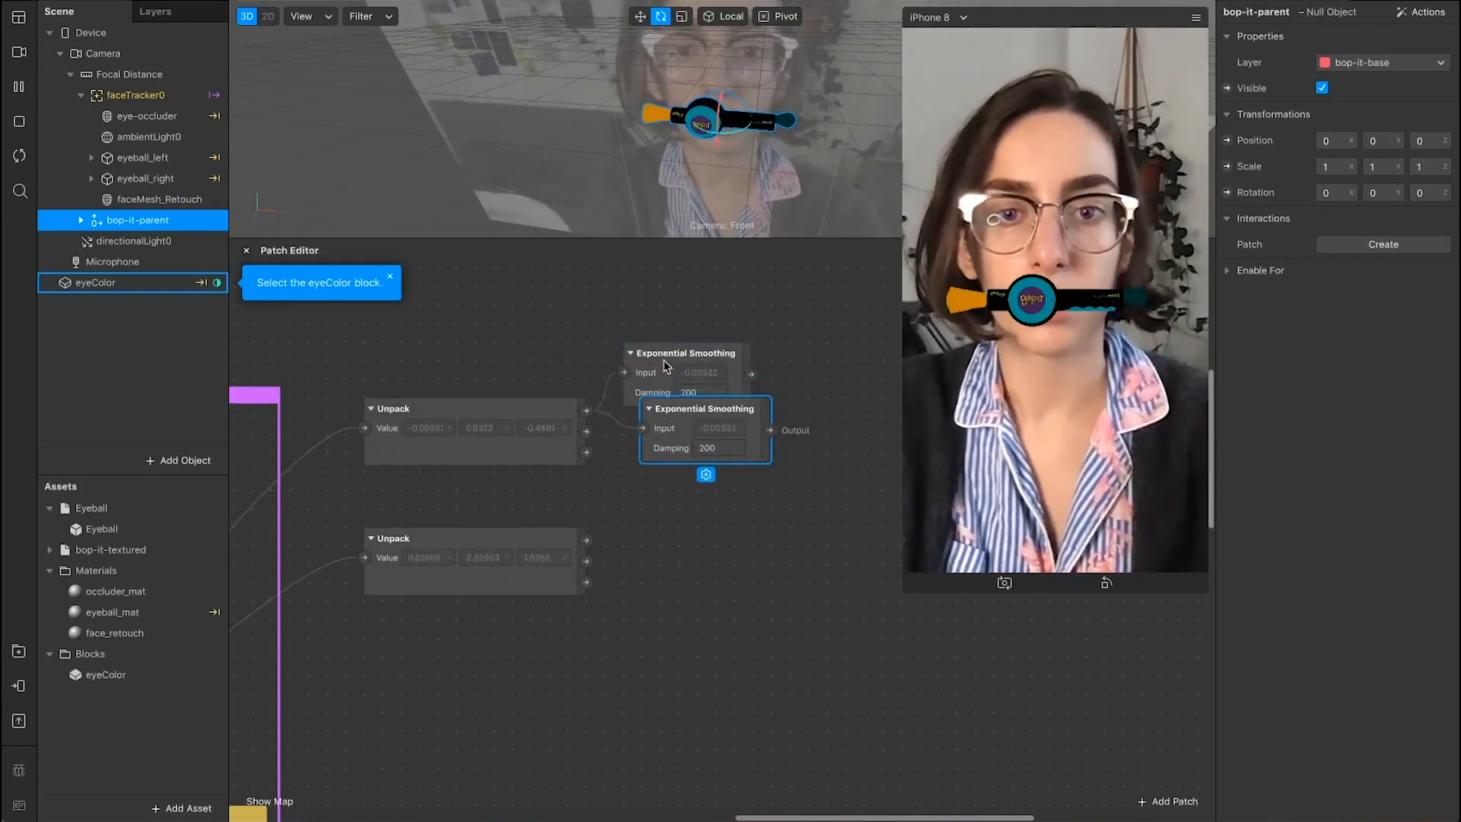
pyautogui.moveTo(667, 366); pyautogui.dragTo(667, 330)
pyautogui.moveTo(659, 413); pyautogui.dragTo(637, 485)
pyautogui.press('super+d')
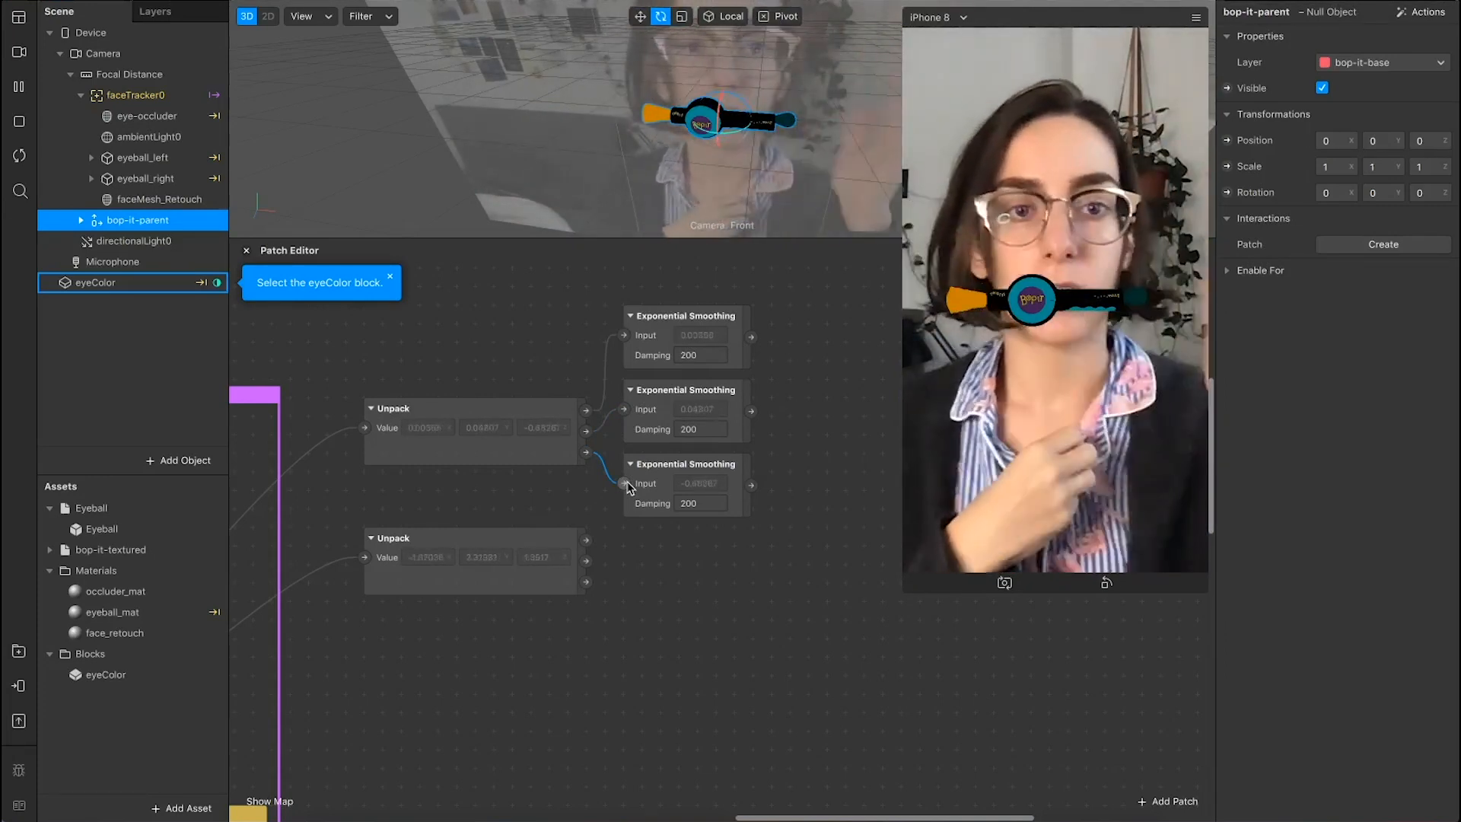
# Step: Create a patch for bop-it-parent's 3D Position and place it beyond the three Exponential Smoothing patches
pyautogui.hscroll(3, 629, 488)
pyautogui.scroll(2, 629, 488)
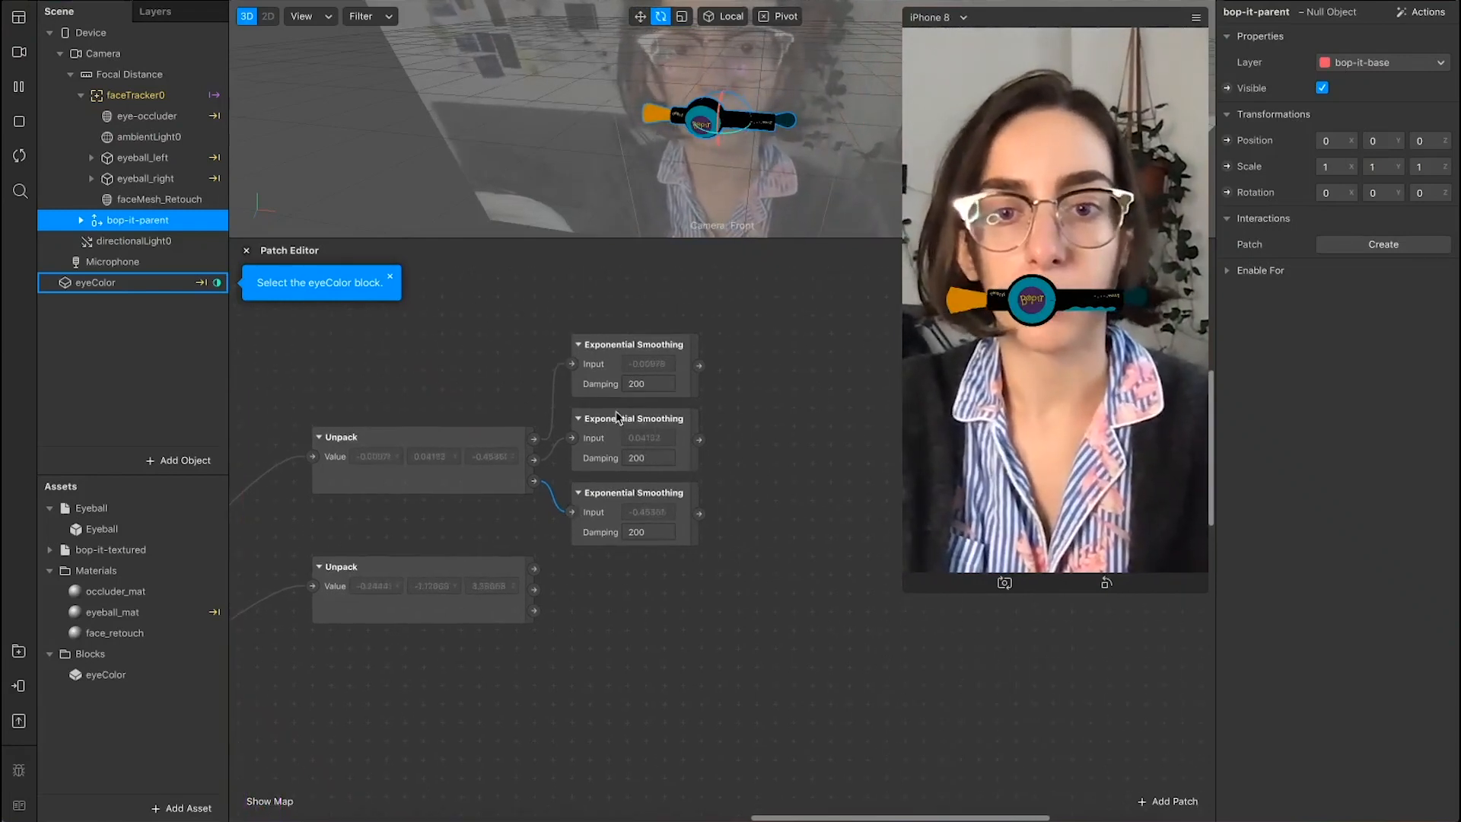
pyautogui.moveTo(586, 312); pyautogui.dragTo(629, 553)
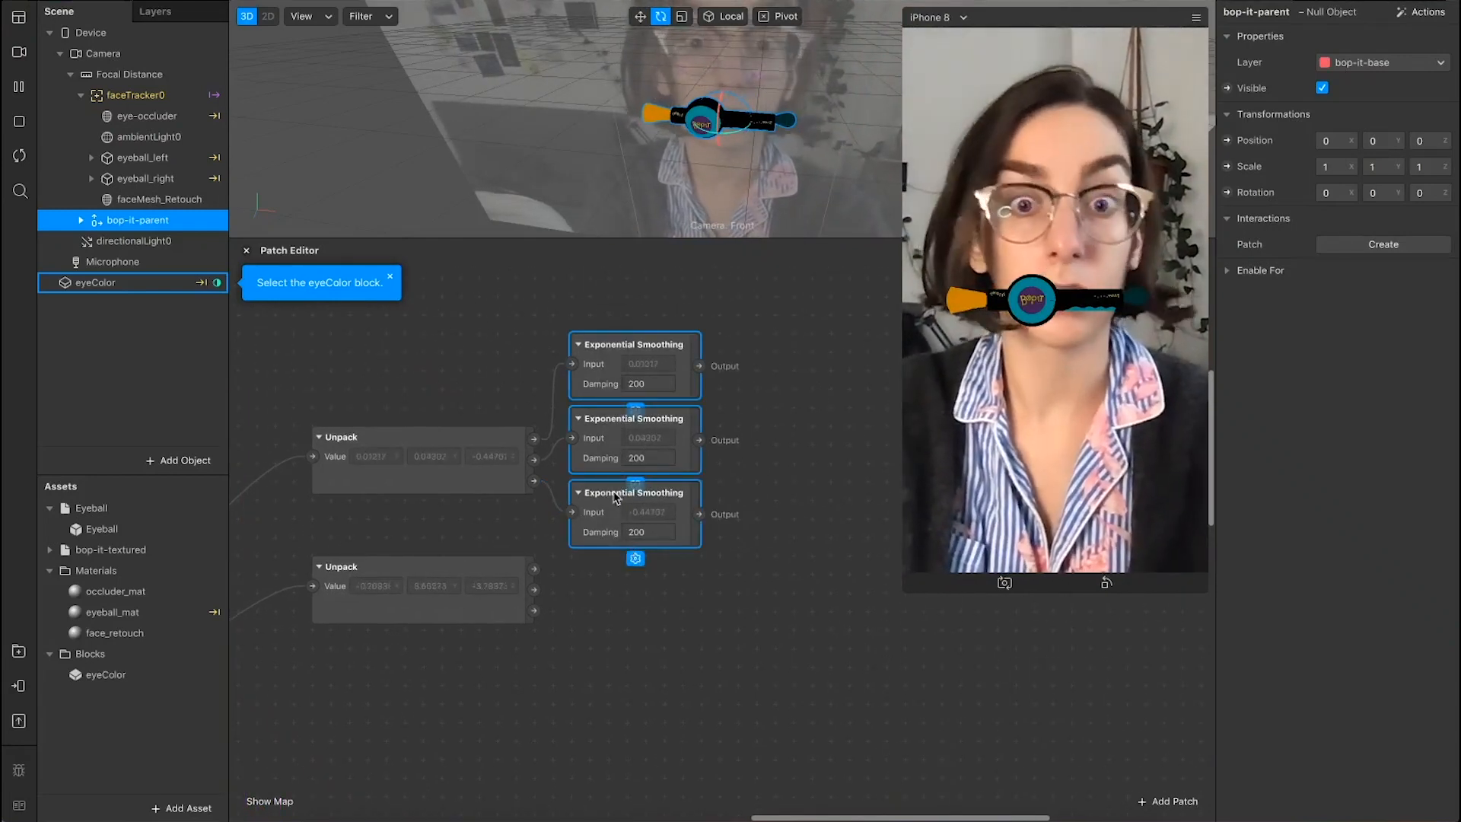
pyautogui.hscroll(5, 658, 482)
pyautogui.click(662, 439)
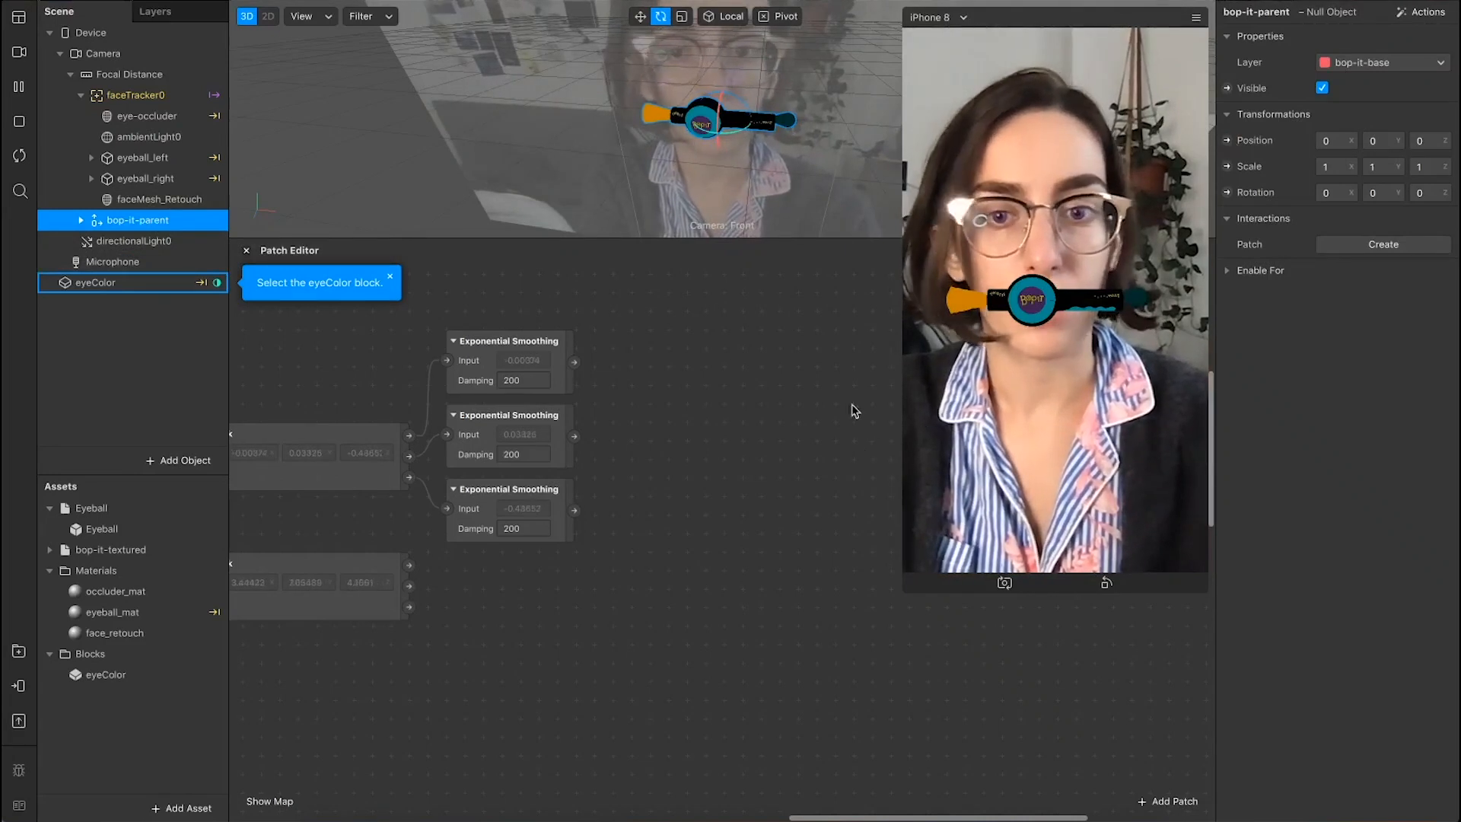
pyautogui.click(1227, 140)
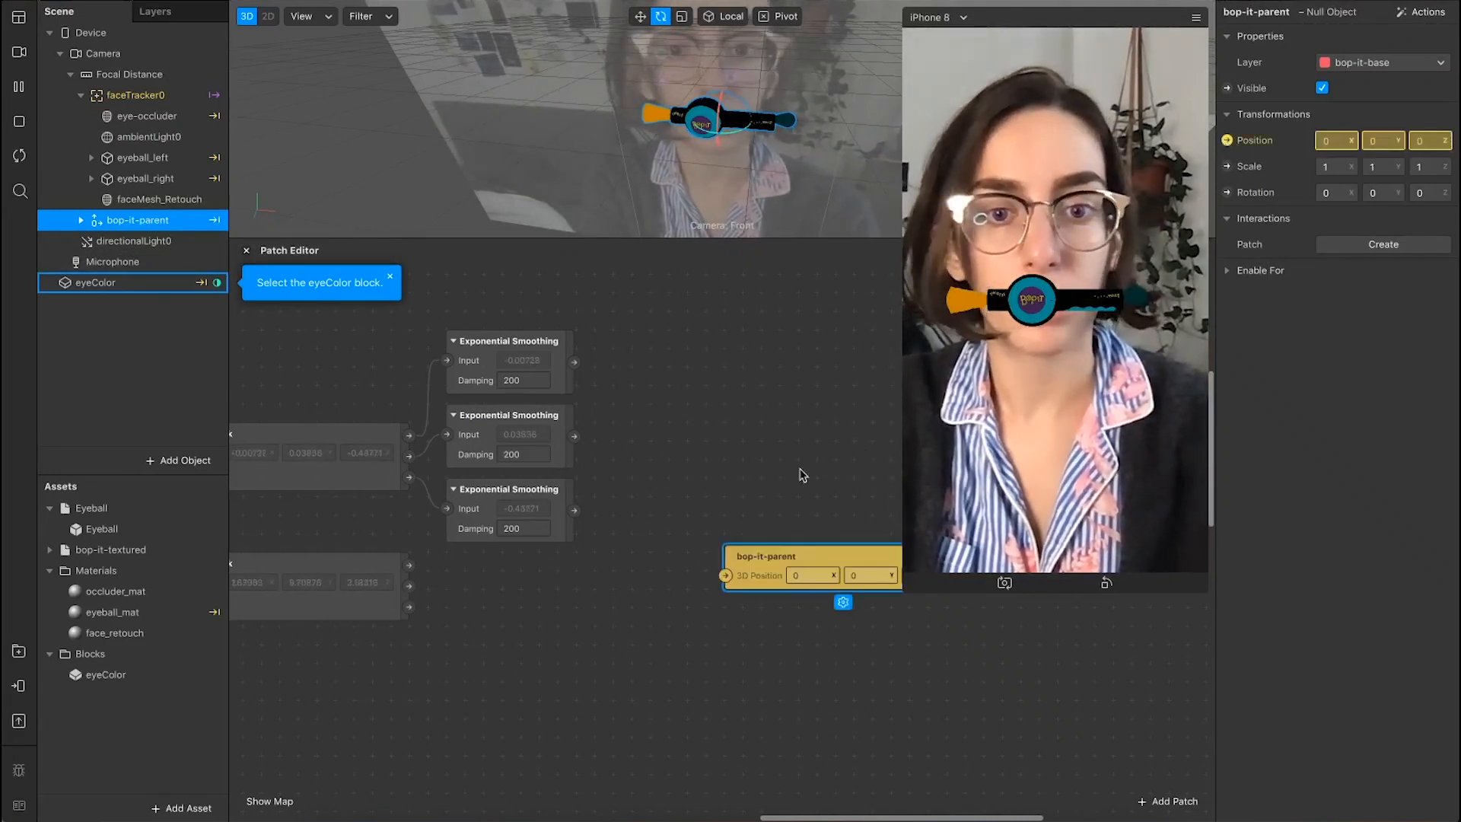
pyautogui.moveTo(752, 578); pyautogui.dragTo(812, 391)
pyautogui.hscroll(3, 521, 401)
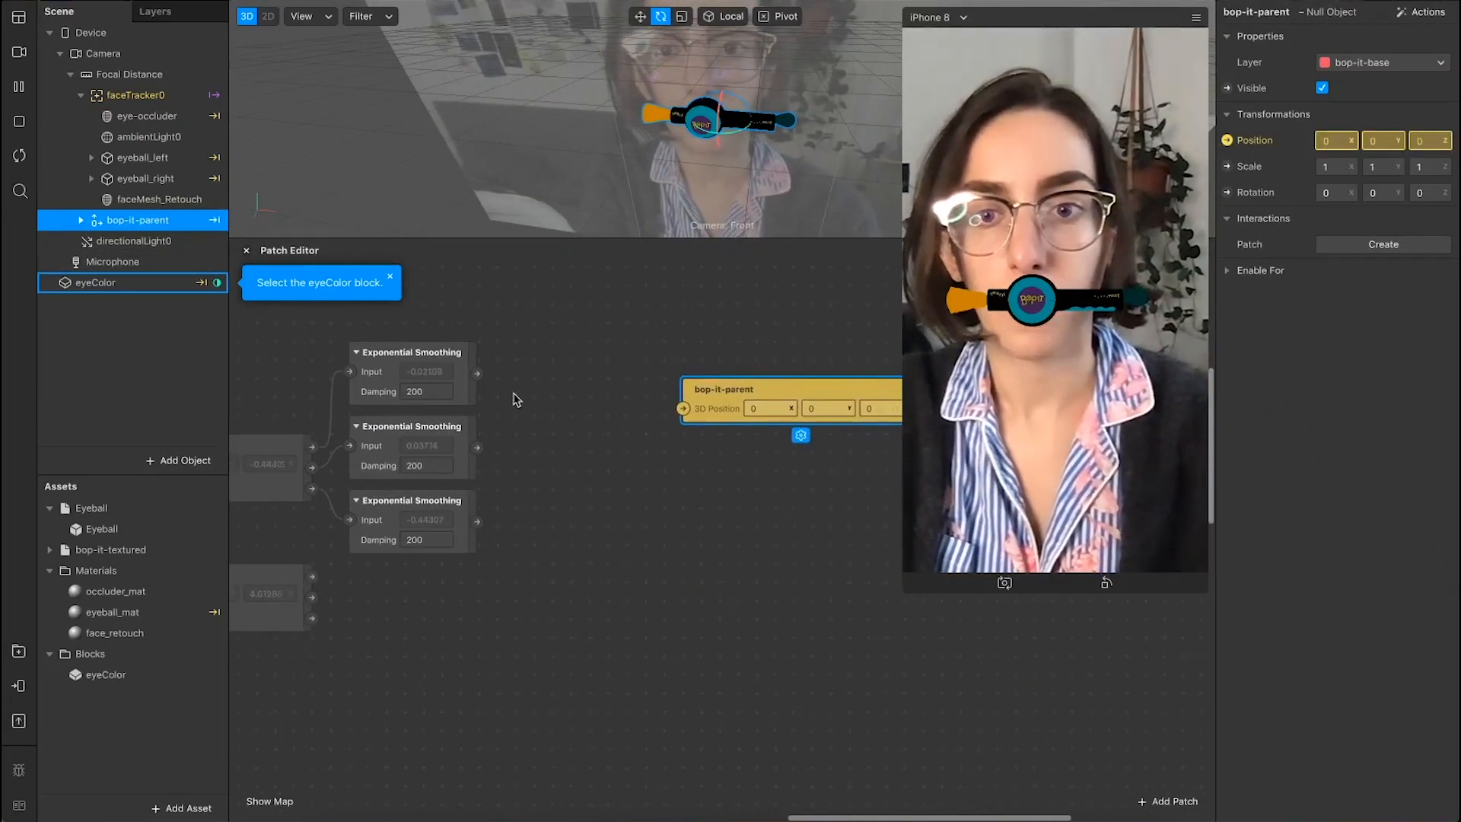
# Step: Add a Pack patch feeding bop-it-parent's 3D Position and connect the three Exponential Smoothing outputs to its inputs in order
pyautogui.doubleClick(575, 401)
pyautogui.write('pack')
pyautogui.press('Return')
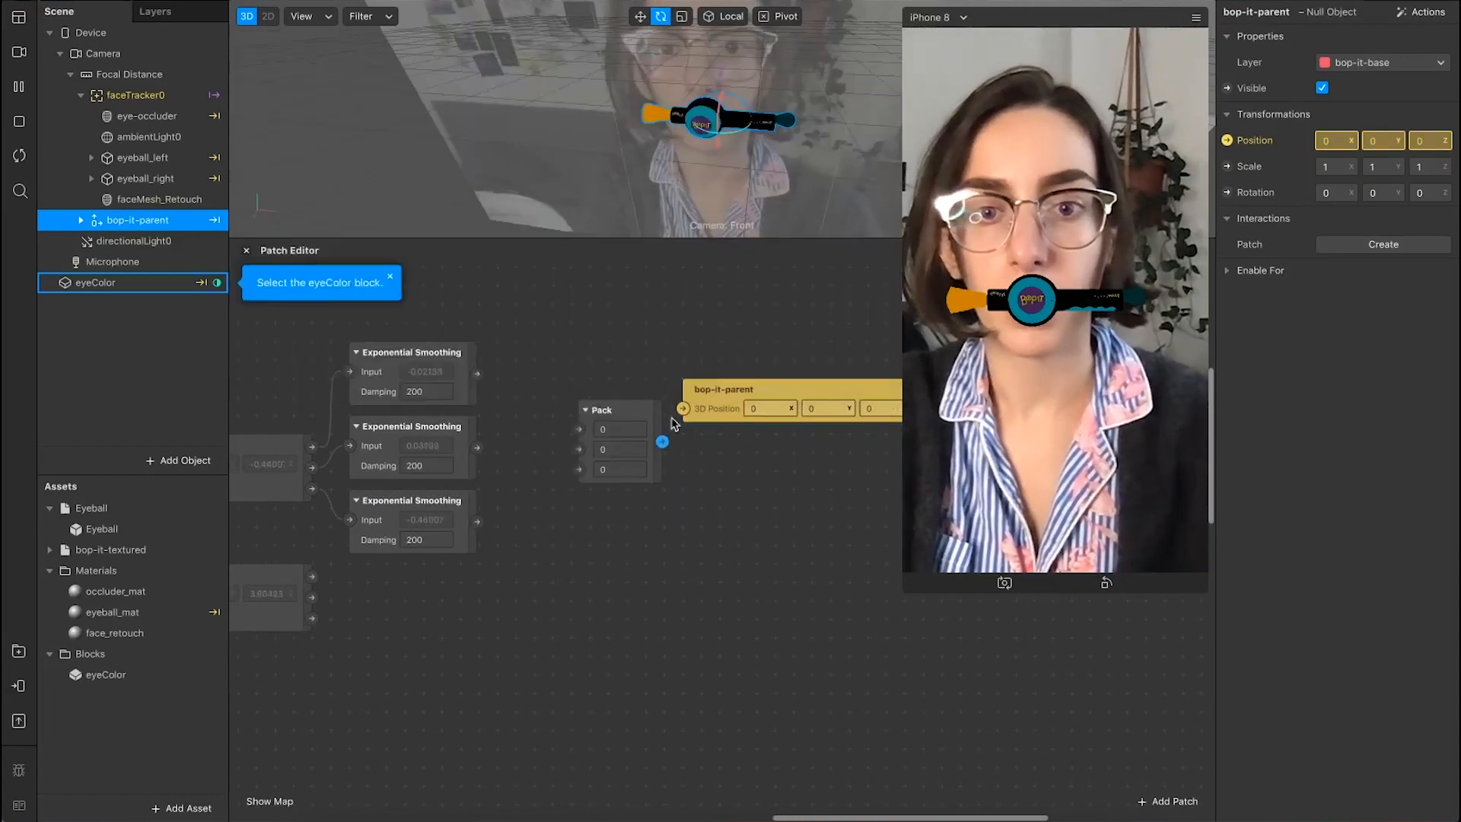
pyautogui.moveTo(732, 404); pyautogui.dragTo(765, 403)
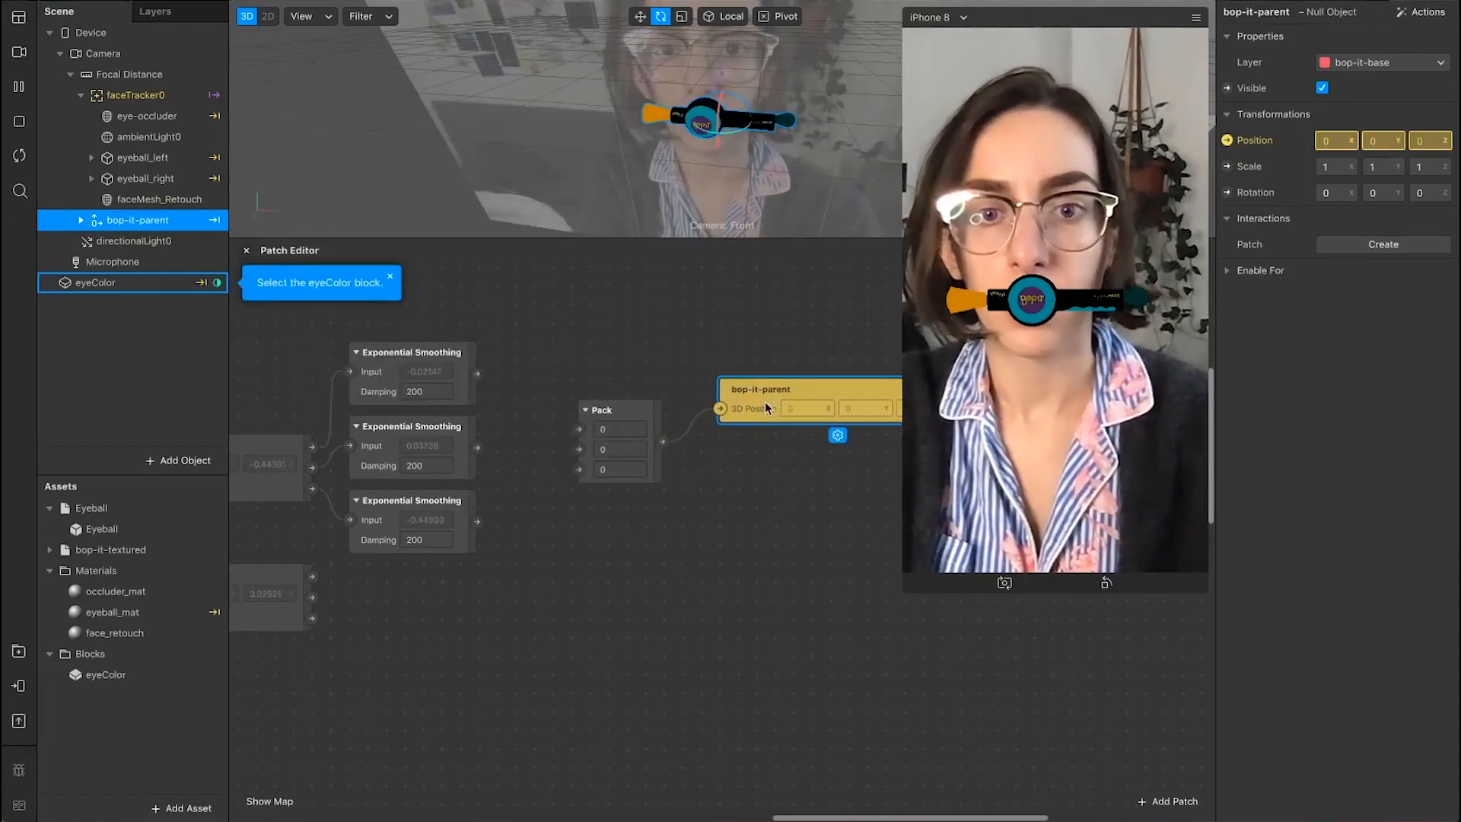
pyautogui.moveTo(601, 417); pyautogui.dragTo(613, 397)
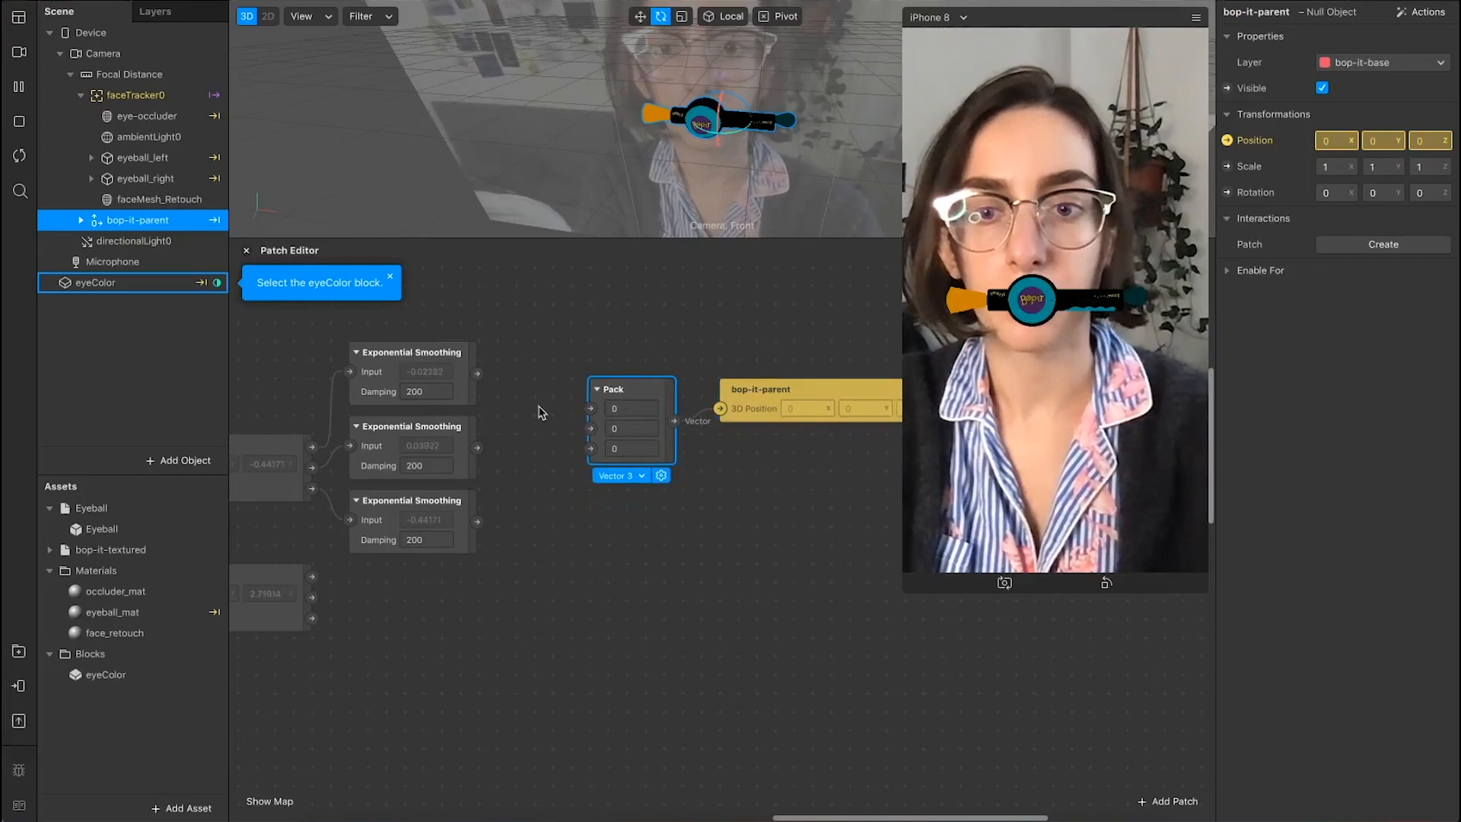
pyautogui.moveTo(477, 374); pyautogui.dragTo(590, 428)
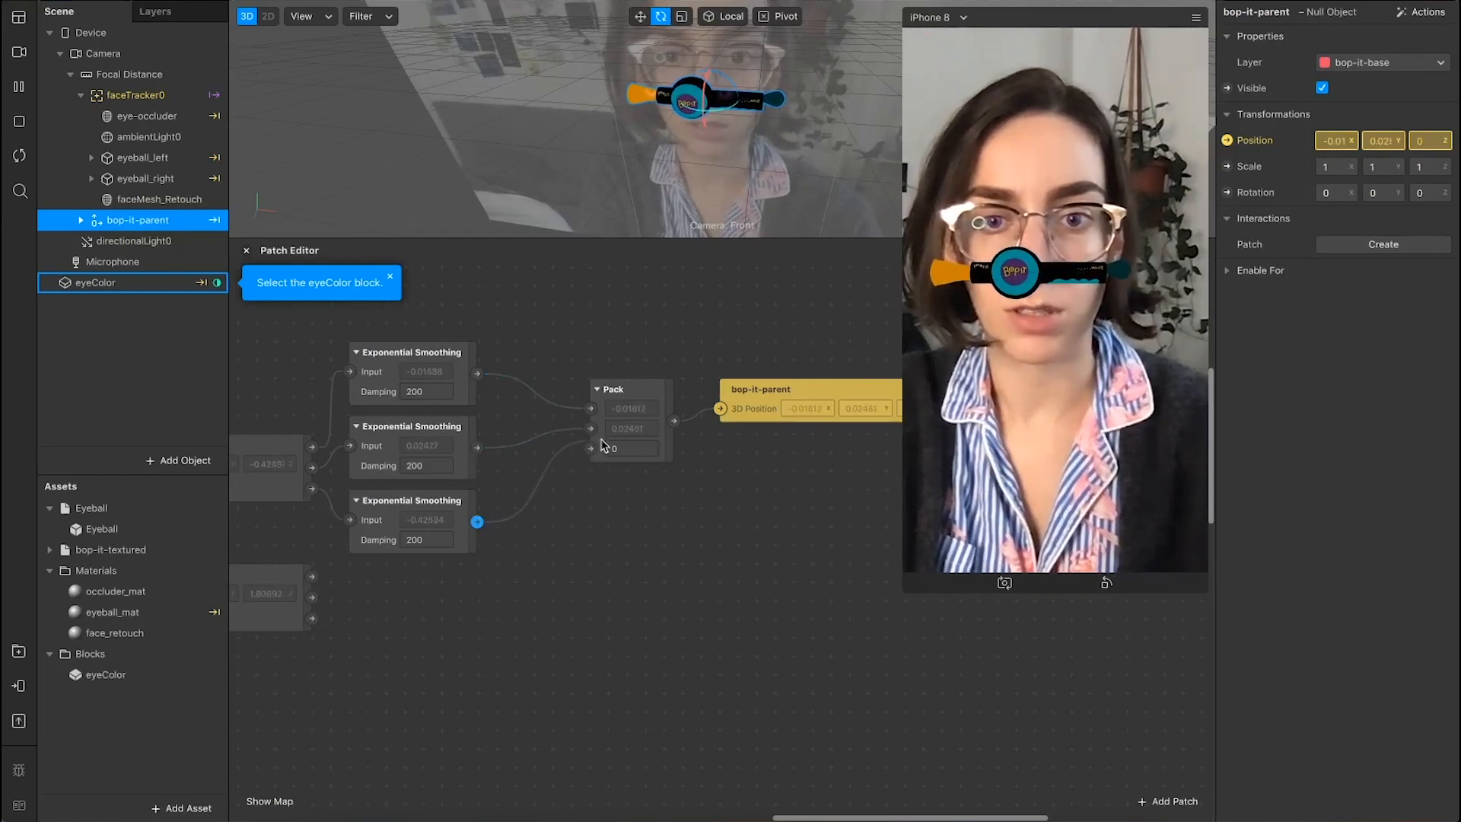
pyautogui.moveTo(589, 448); pyautogui.dragTo(590, 448)
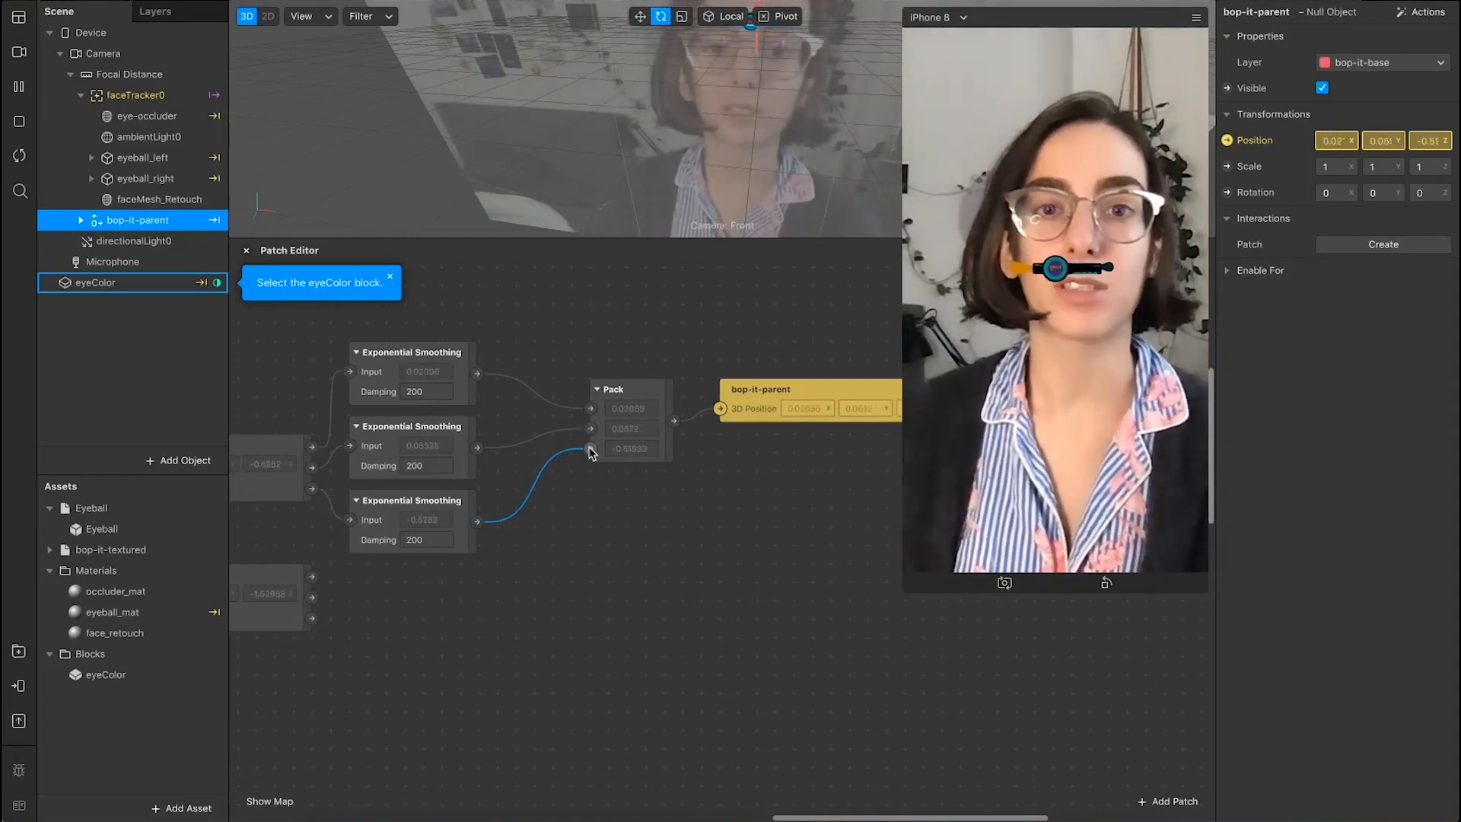
# Step: Enlarge the 3D viewport and examine the model's depth relative to the face from the side
pyautogui.click(673, 172)
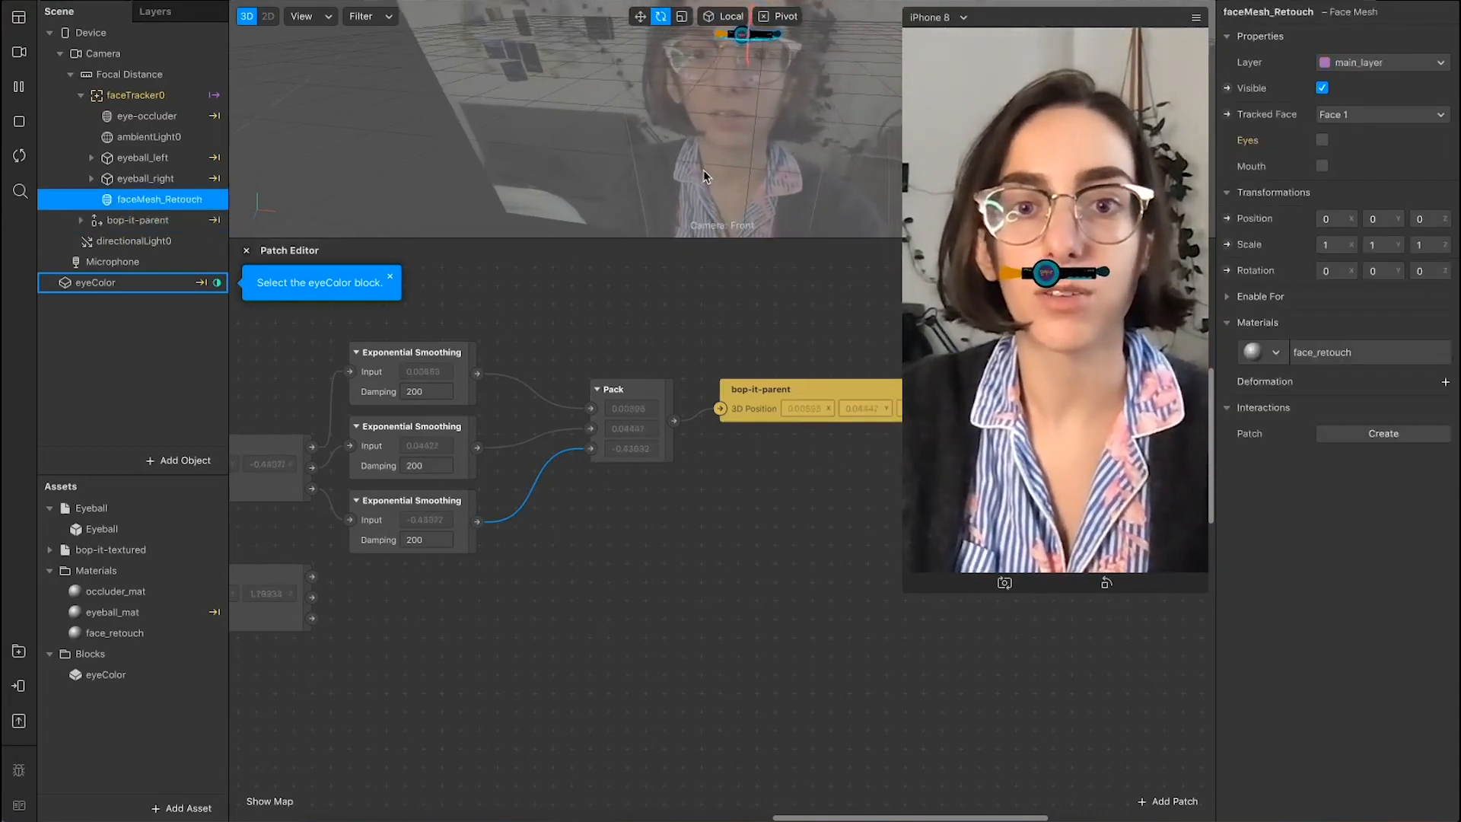
pyautogui.moveTo(695, 255); pyautogui.dragTo(719, 426)
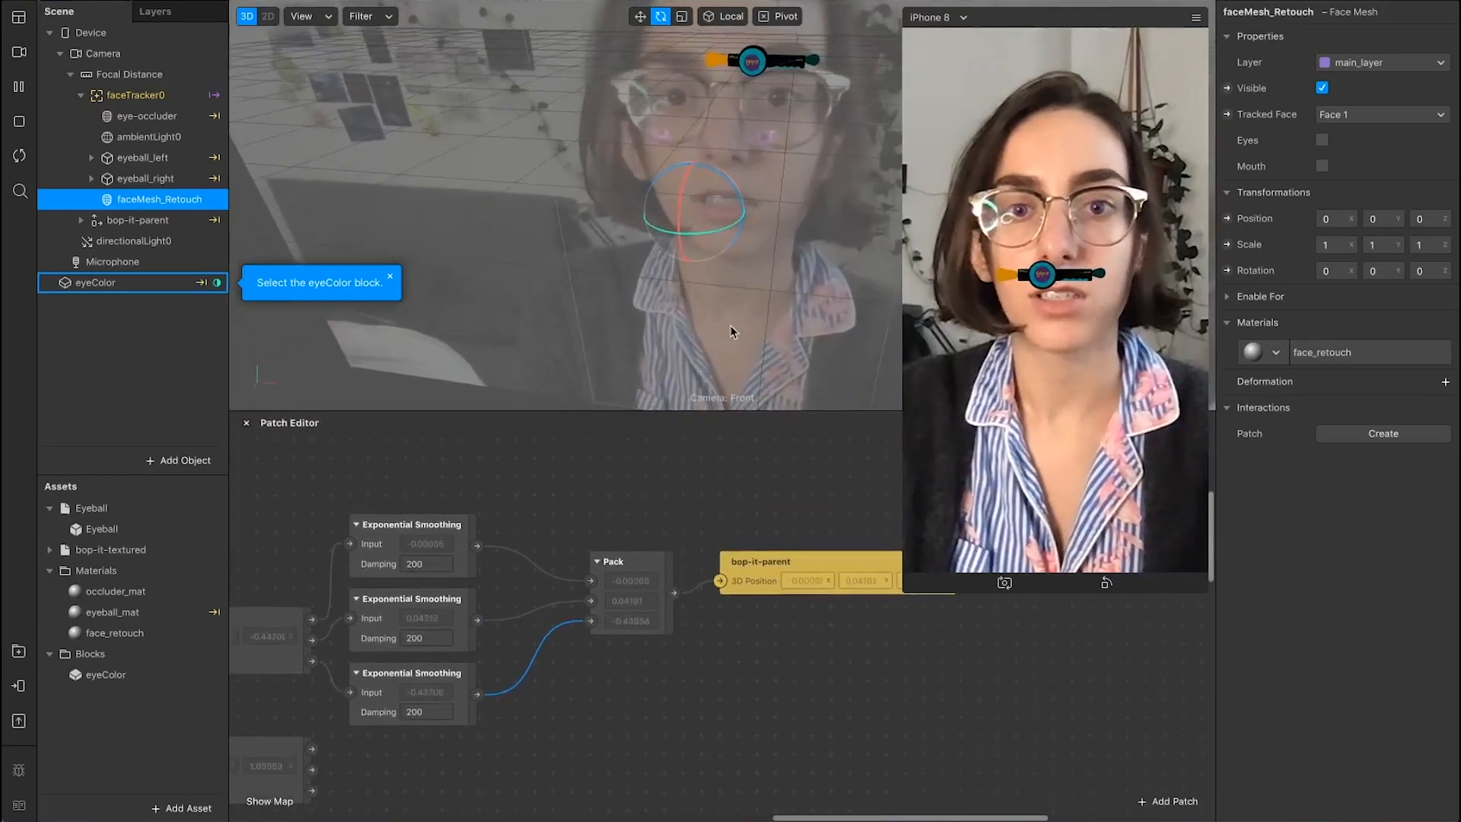
pyautogui.keyDown('alt'); pyautogui.moveTo(729, 325); pyautogui.dragTo(659, 267); pyautogui.keyUp('alt')
pyautogui.scroll(-3, 659, 265)
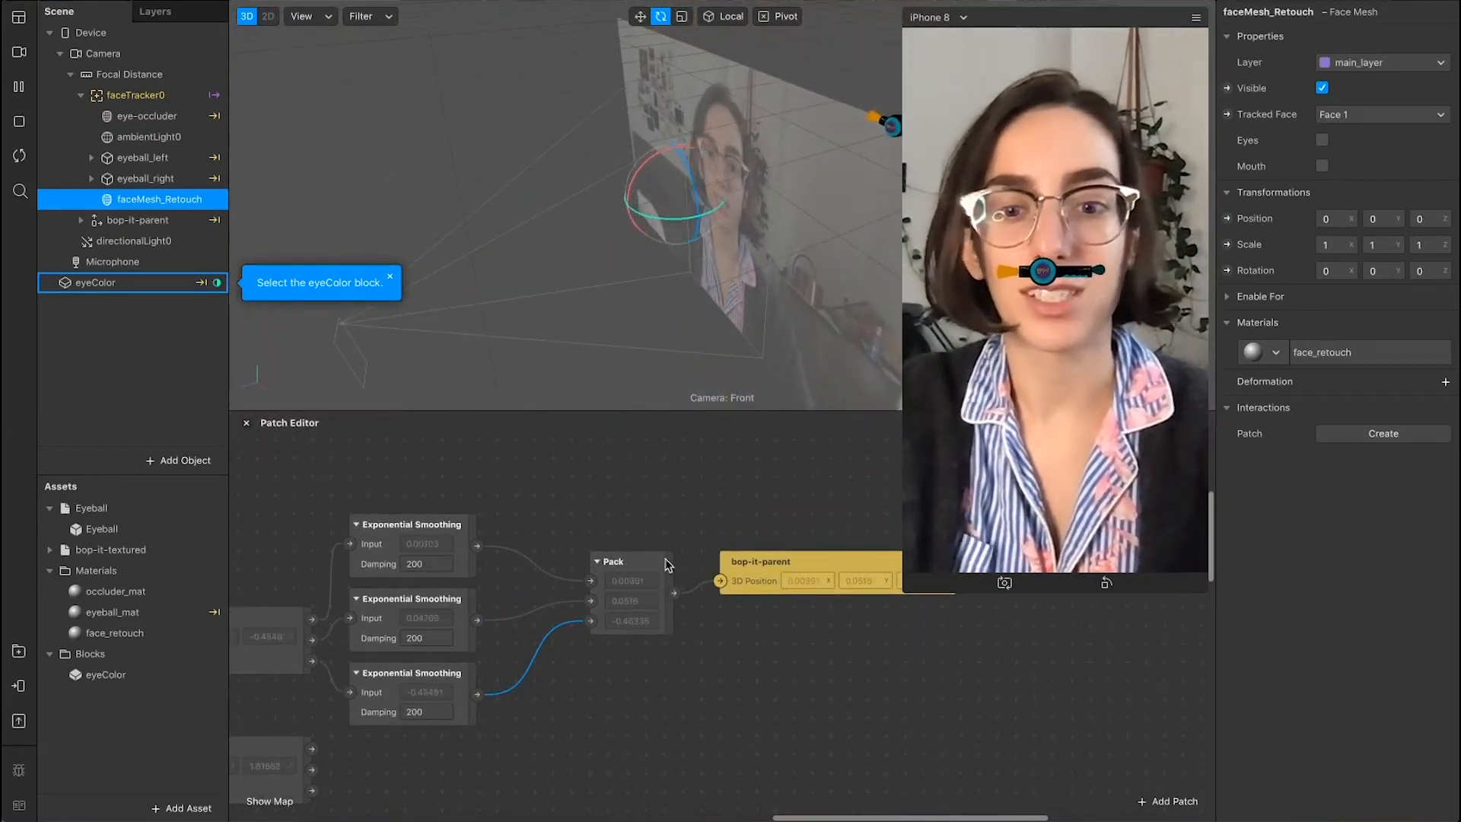
# Step: Insert an Add patch between the third Exponential Smoothing patch and Pack's third input, moving Pack and bop-it-parent away to make room
pyautogui.hscroll(-2, 665, 562)
pyautogui.scroll(-2, 664, 562)
pyautogui.scroll(1, 664, 562)
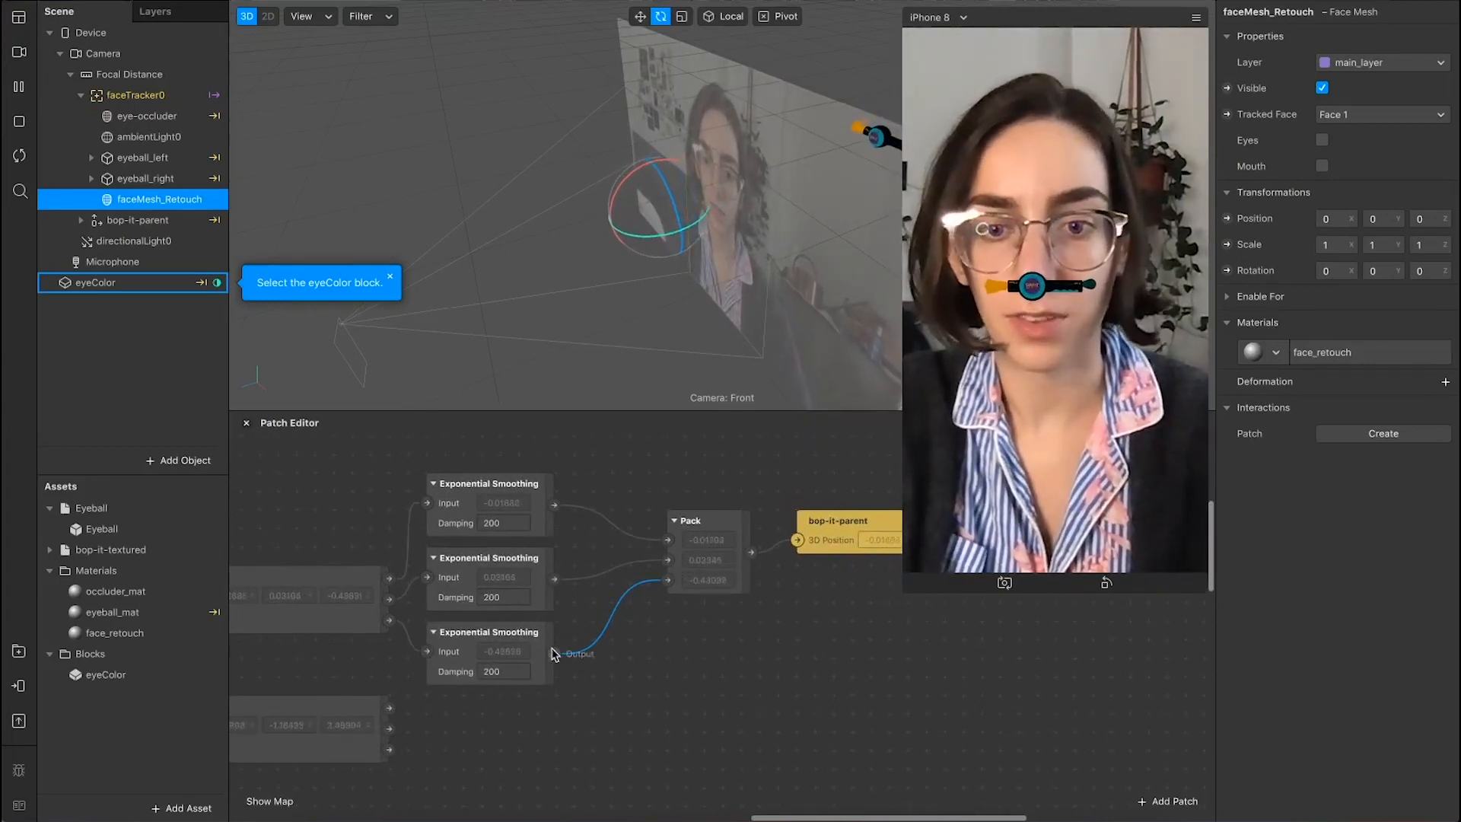
pyautogui.moveTo(554, 653); pyautogui.dragTo(595, 630)
pyautogui.write('add')
pyautogui.press('Return')
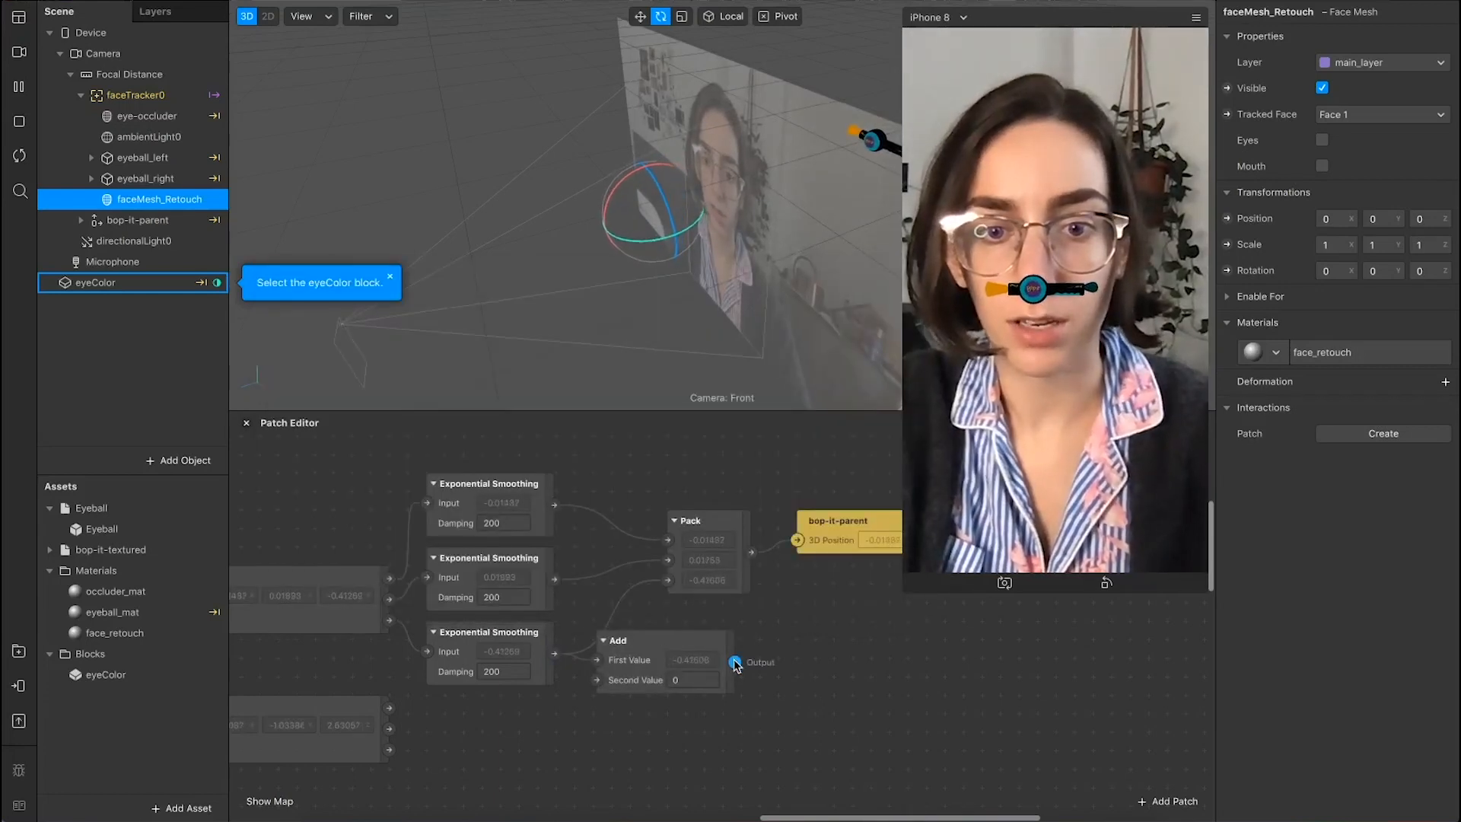
pyautogui.moveTo(735, 662); pyautogui.dragTo(668, 601)
pyautogui.scroll(-3, 666, 587)
pyautogui.hscroll(2, 666, 588)
pyautogui.moveTo(631, 503); pyautogui.dragTo(797, 534)
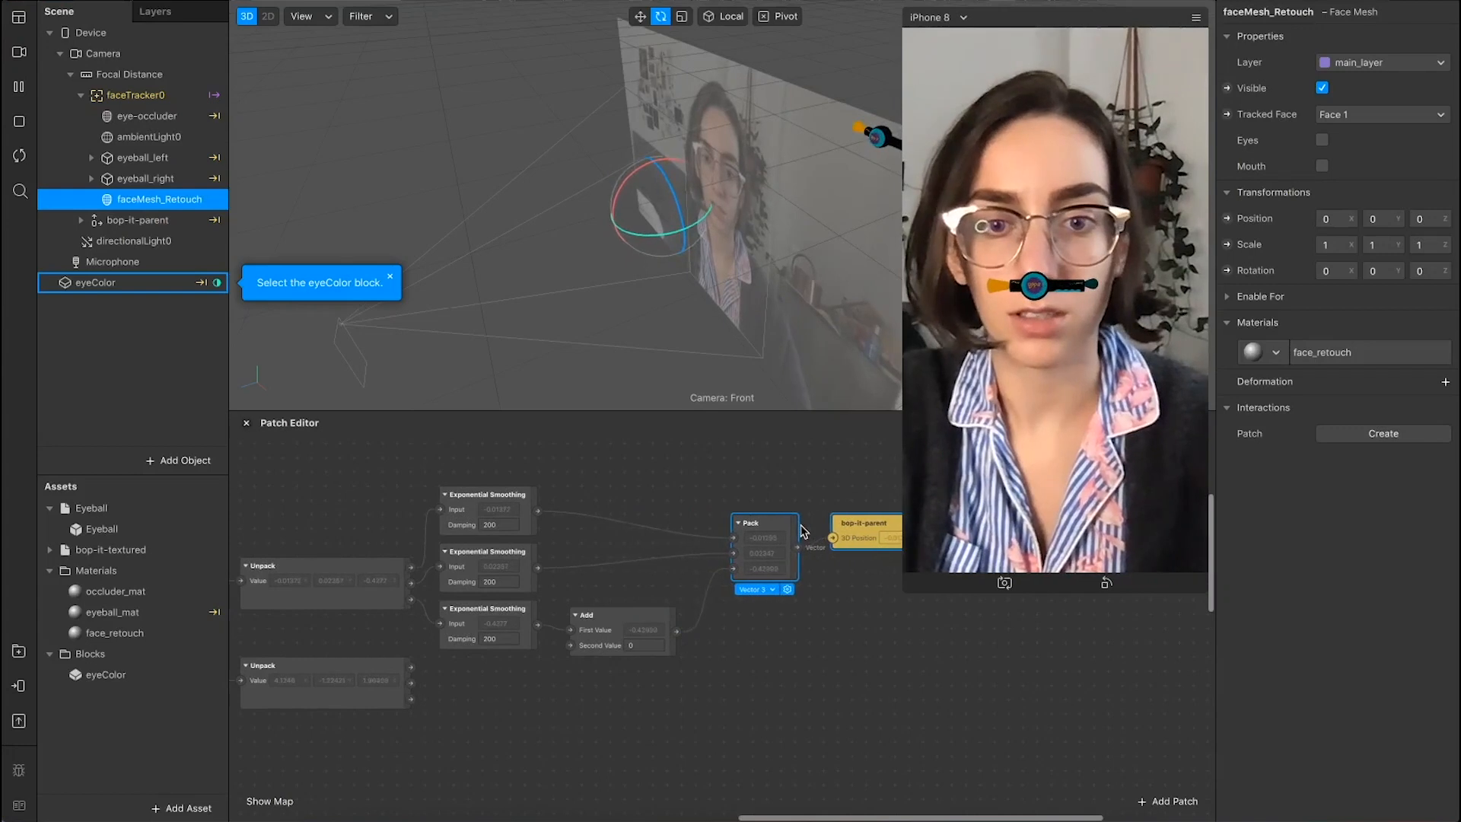
# Step: Duplicate the Add patch twice and insert the copies between the X and Y Exponential Smoothing patches and Pack
pyautogui.click(618, 620)
pyautogui.press('super+d')
pyautogui.moveTo(627, 642); pyautogui.dragTo(572, 500)
pyautogui.click(590, 555)
pyautogui.press('super+d')
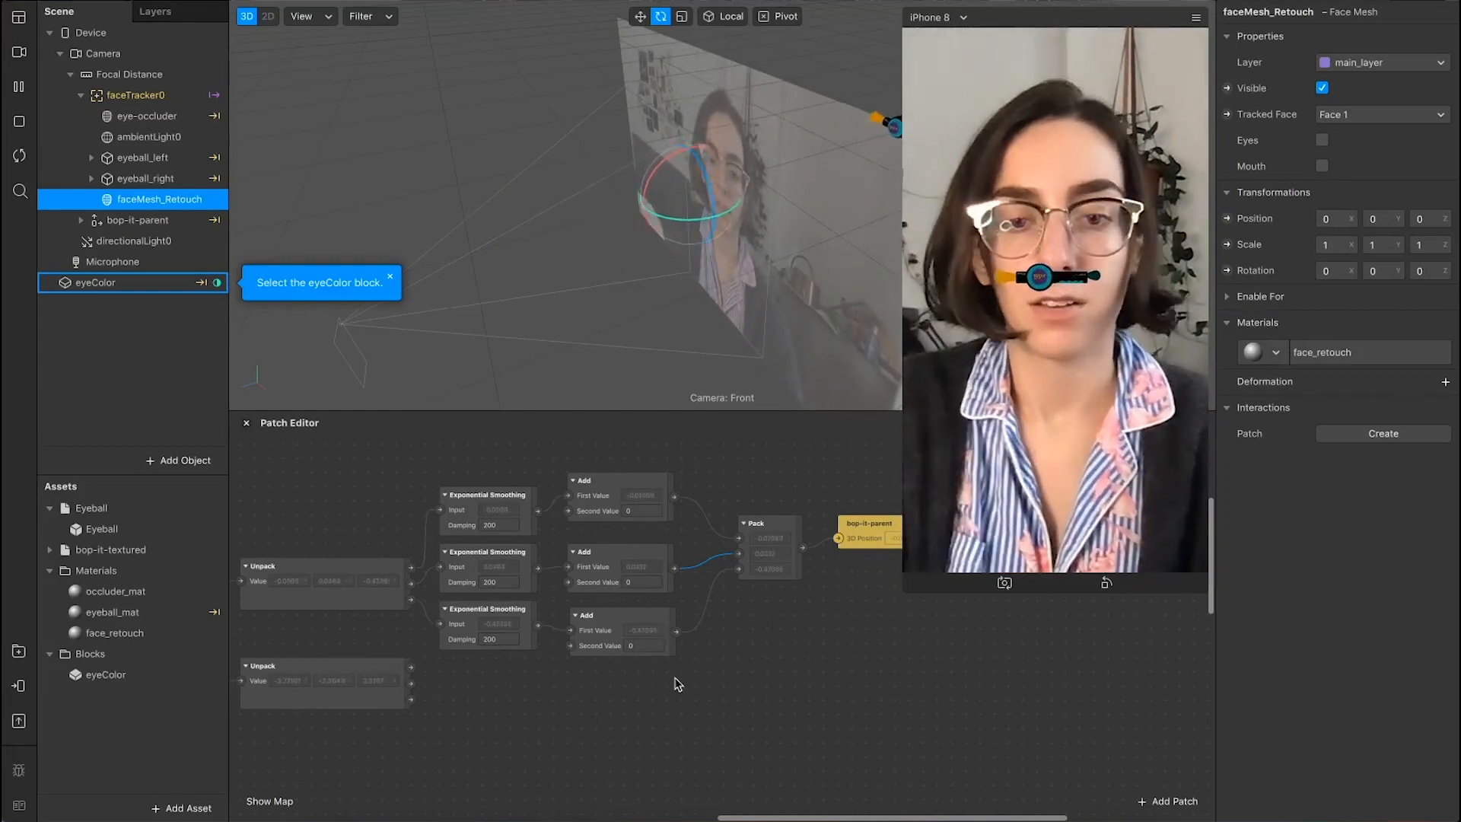
# Step: Try -0.1 and 0.5 as the Second Value of the Add patch on the Z branch
pyautogui.hscroll(2, 675, 681)
pyautogui.click(618, 641)
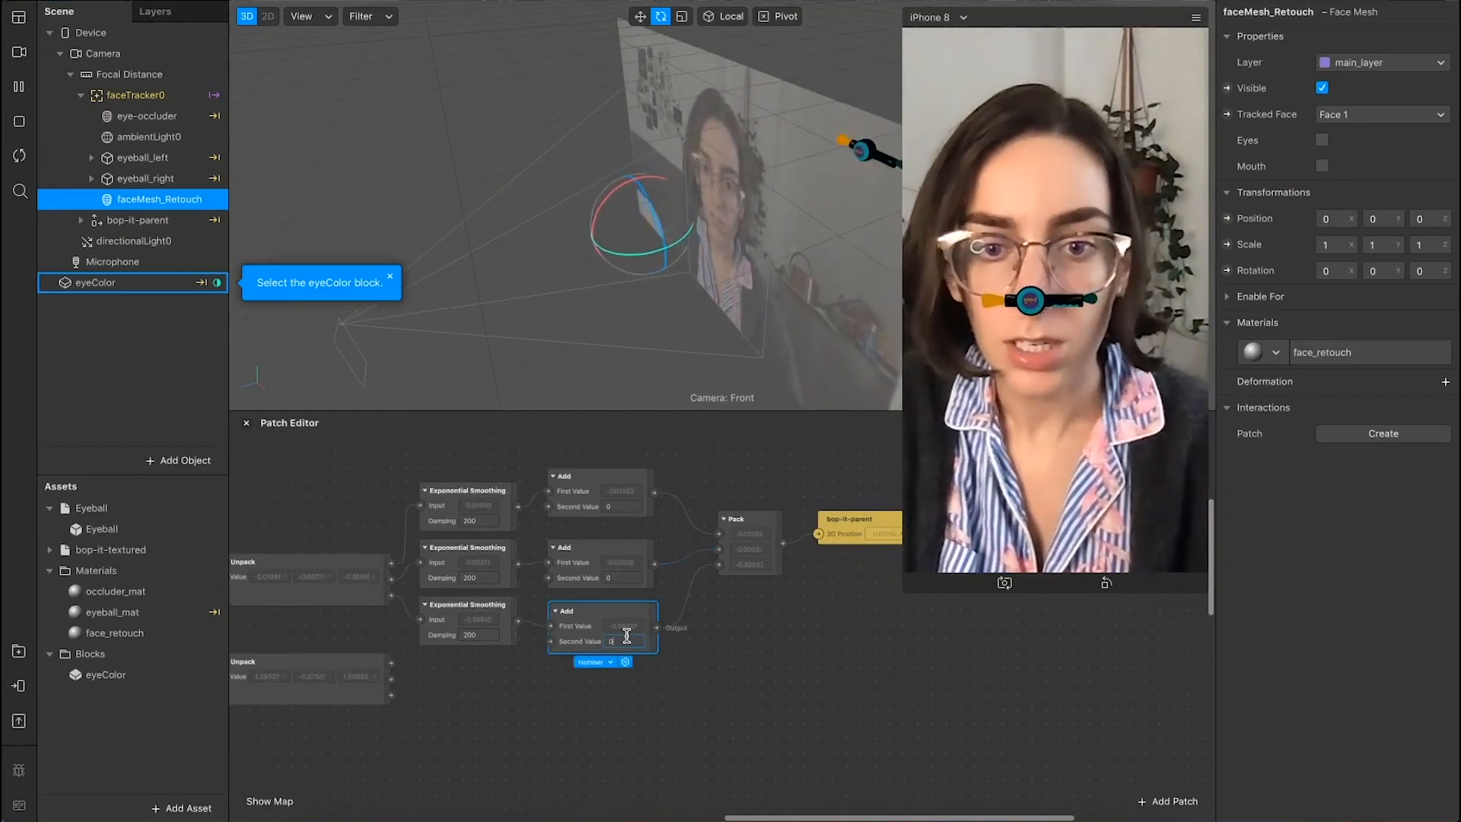
pyautogui.press('BackSpace')
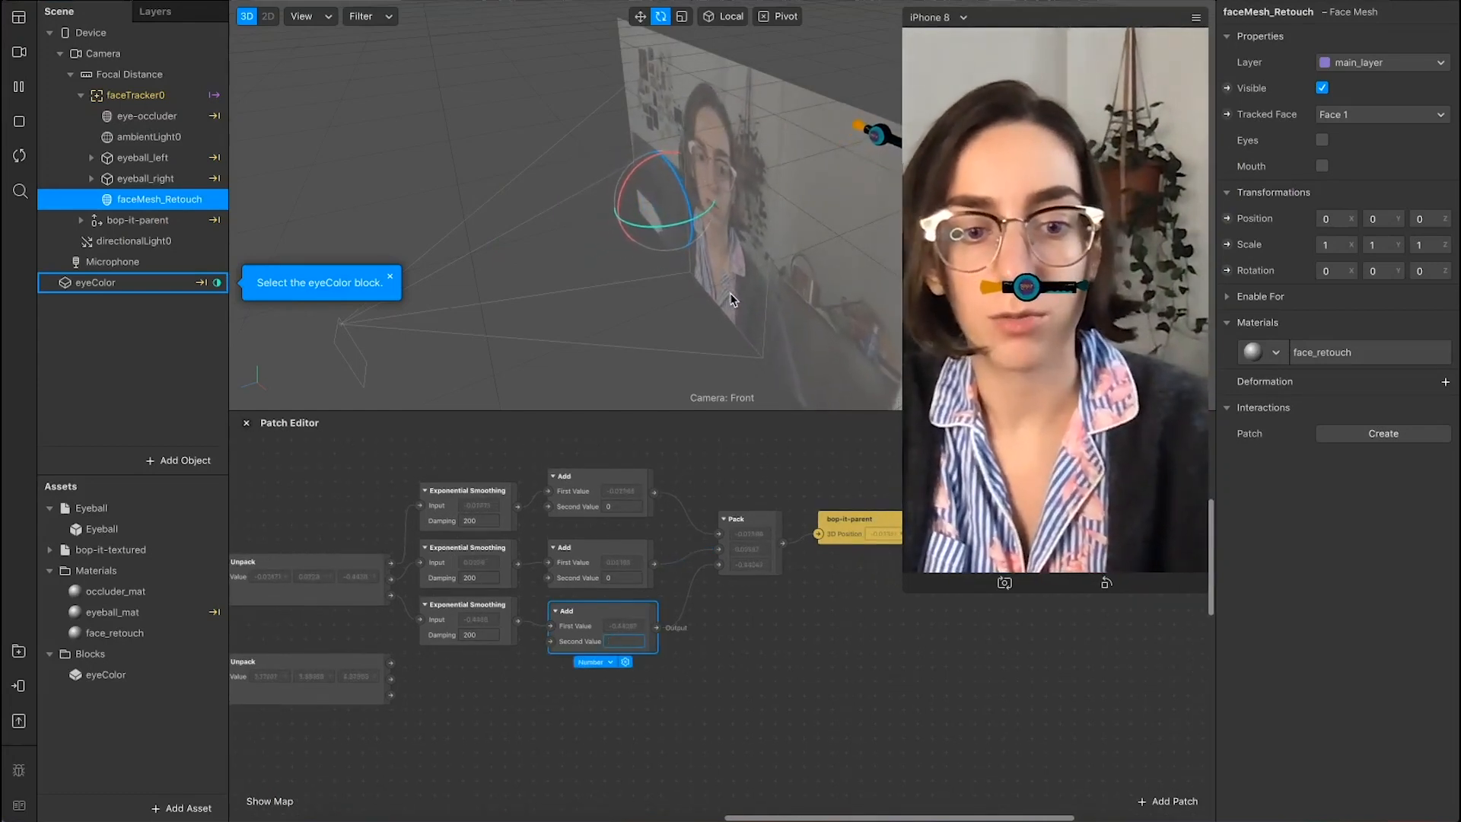
pyautogui.write('-1')
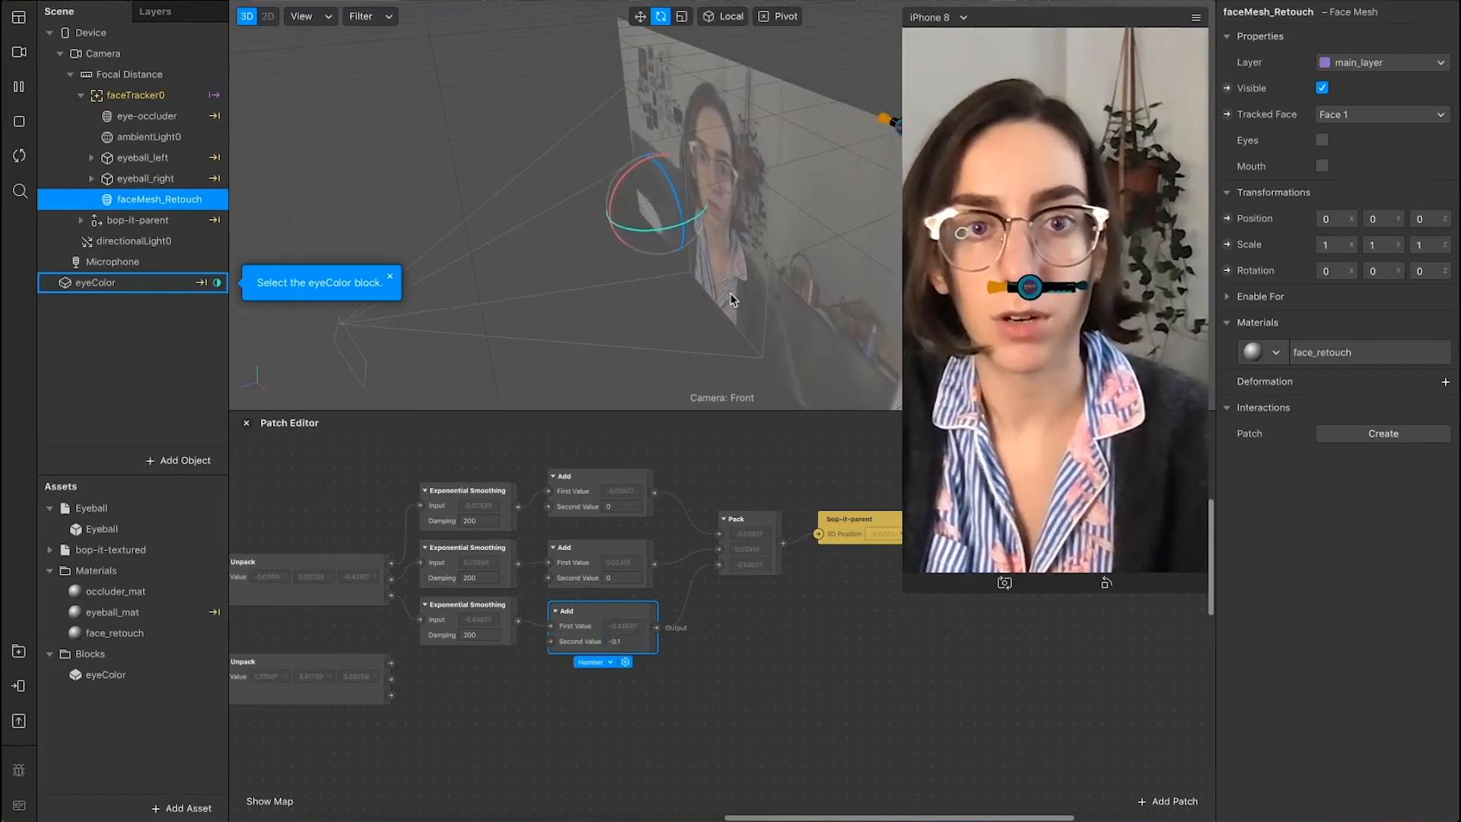
pyautogui.press('BackSpace')
pyautogui.press('BackSpace')
pyautogui.press('BackSpace')
pyautogui.press('BackSpace')
pyautogui.write('0.5')
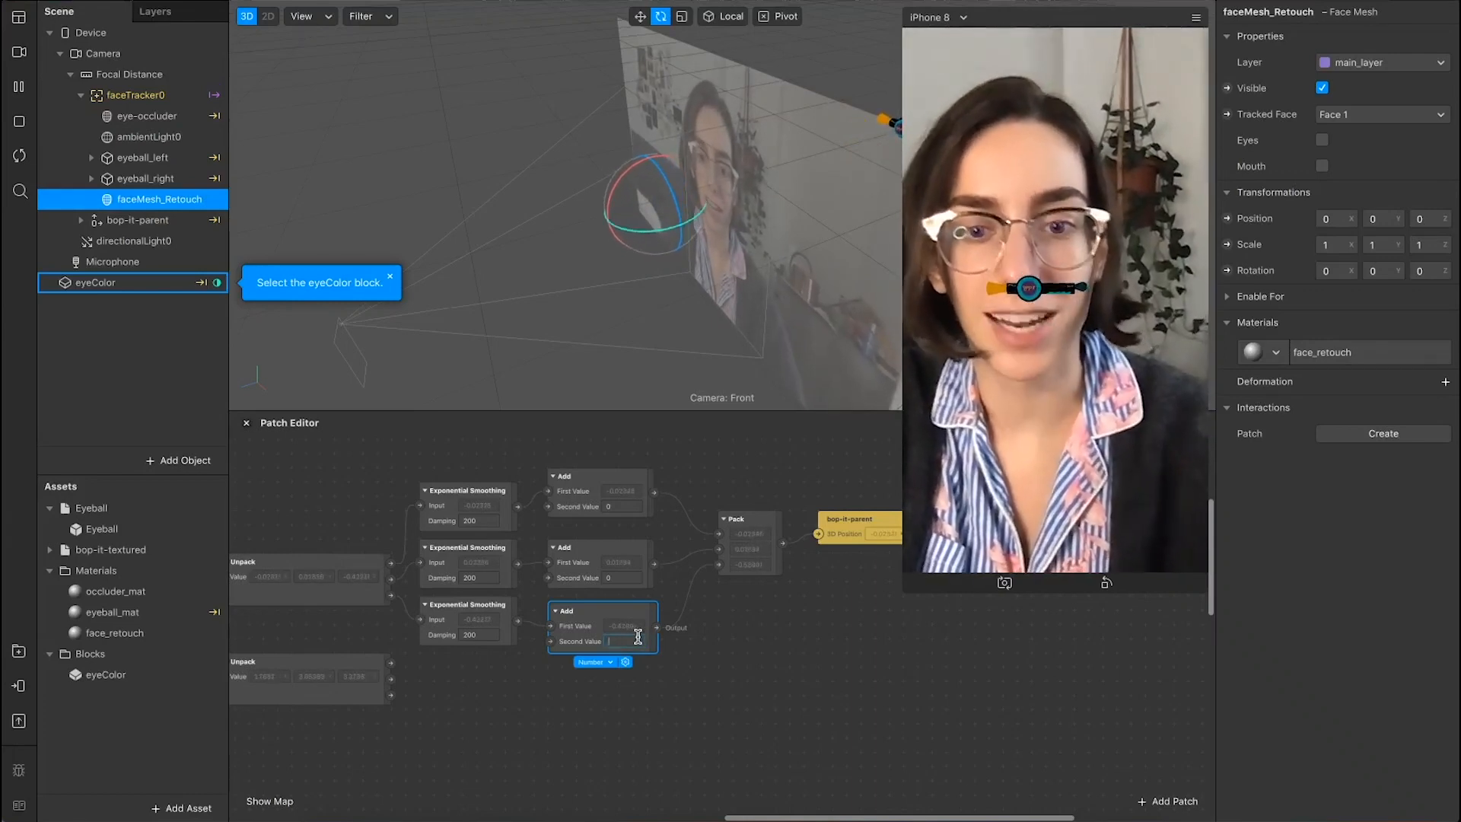
pyautogui.press('Return')
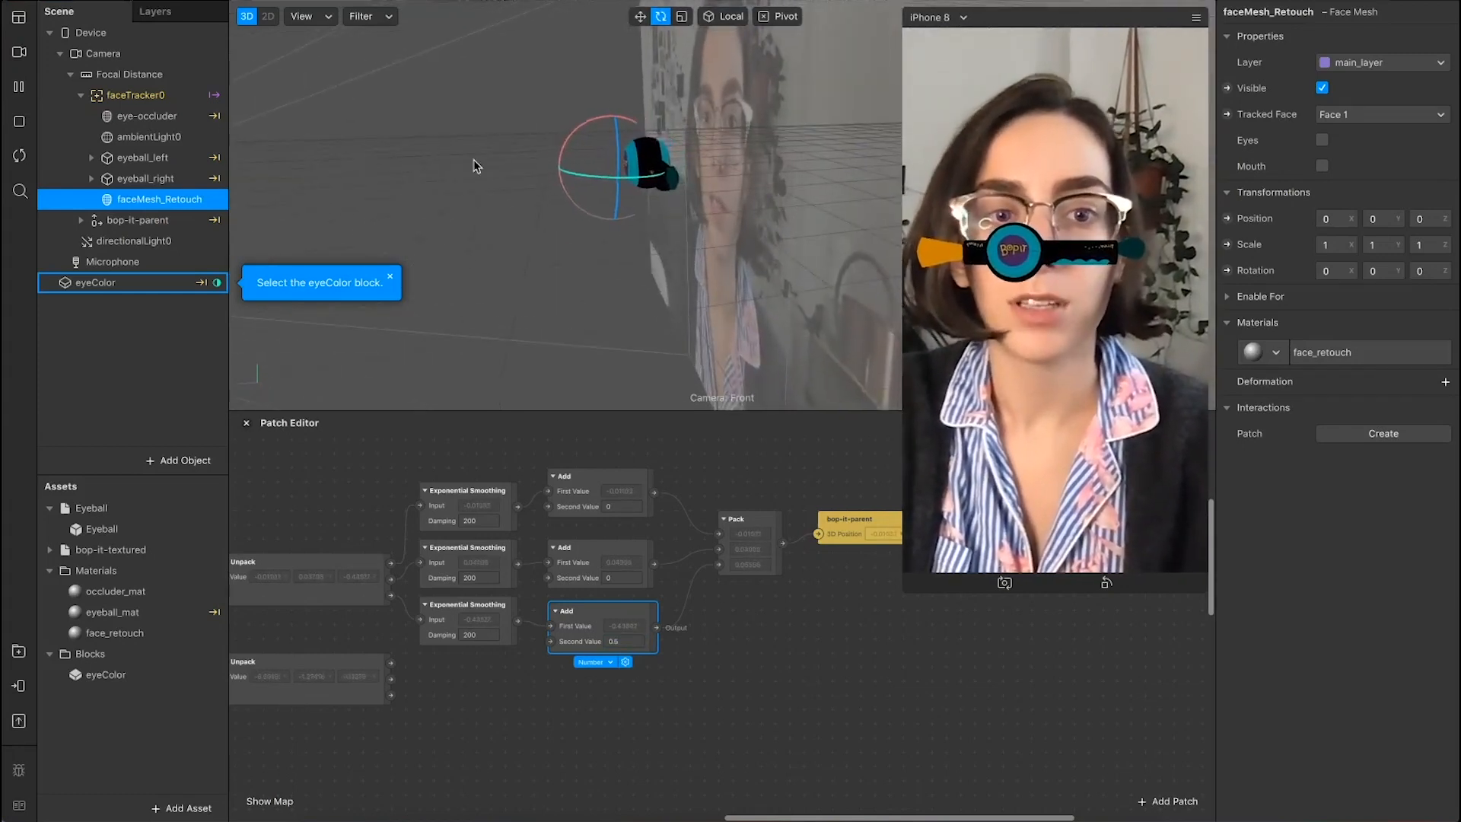
# Step: Select faceTracker0 as a depth reference and tune the Z-branch Add patch's Second Value to 0.58
pyautogui.click(141, 97)
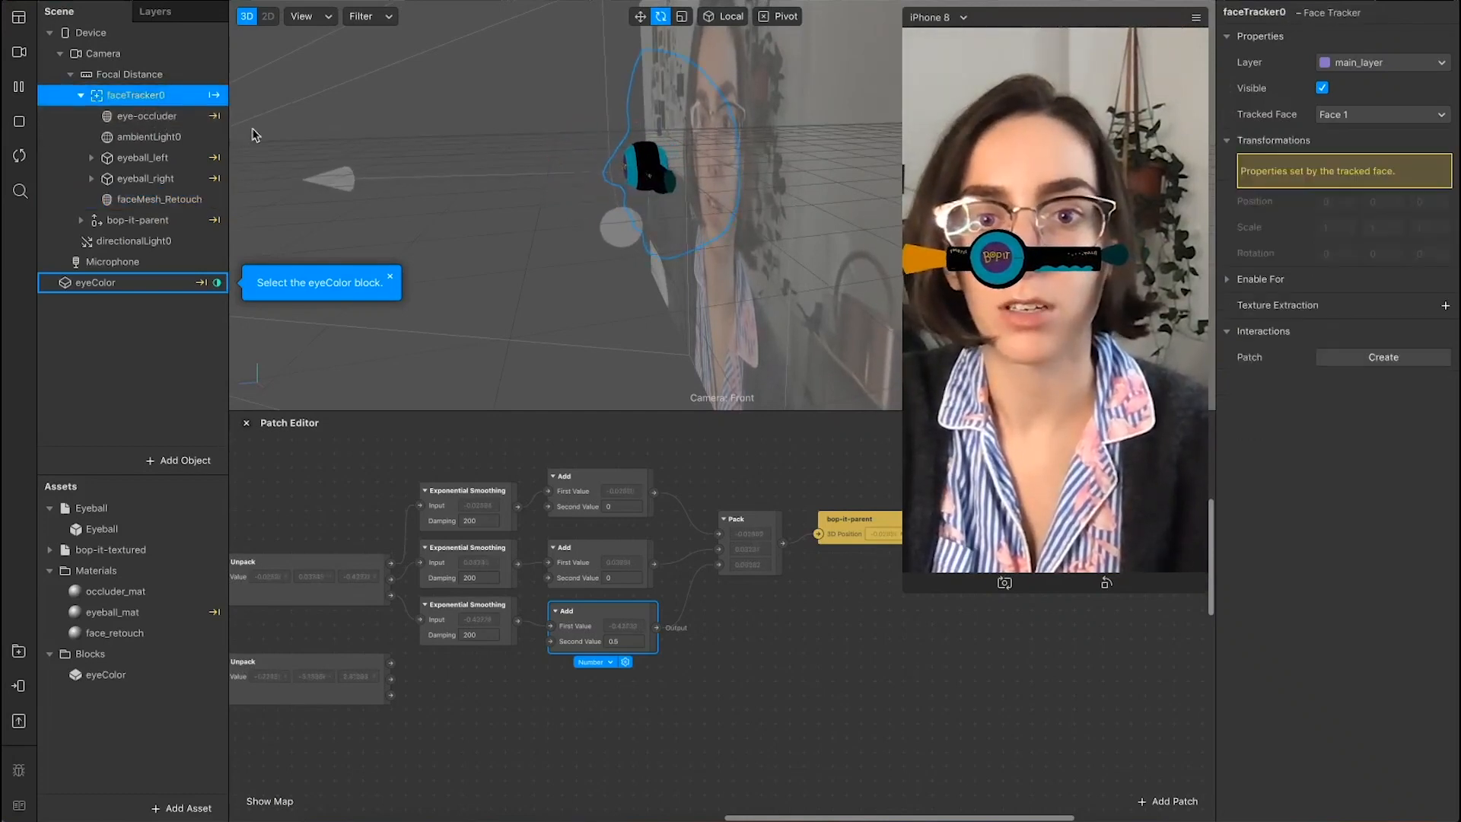
pyautogui.moveTo(714, 195); pyautogui.dragTo(586, 211)
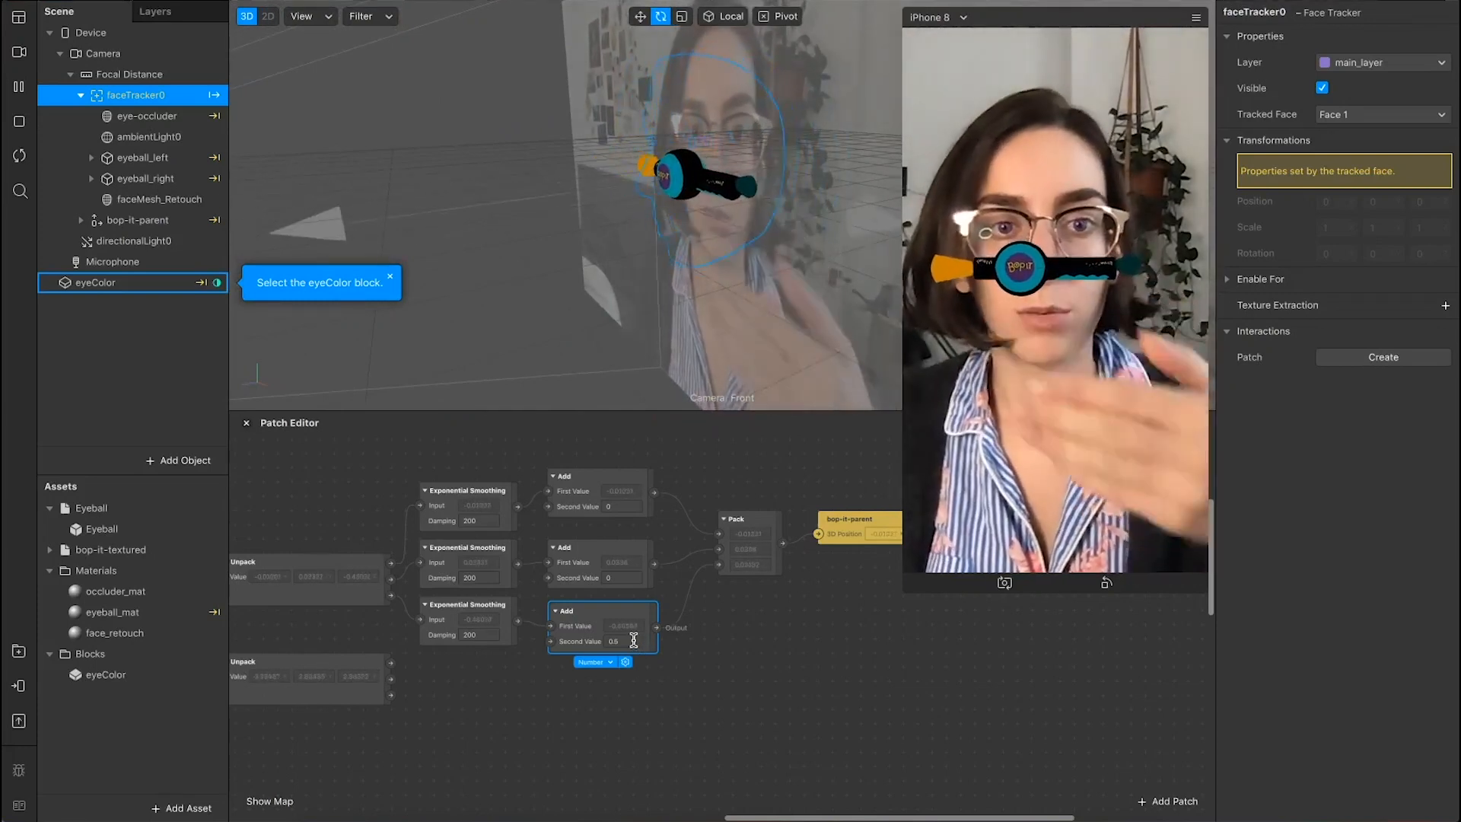
pyautogui.click(633, 641)
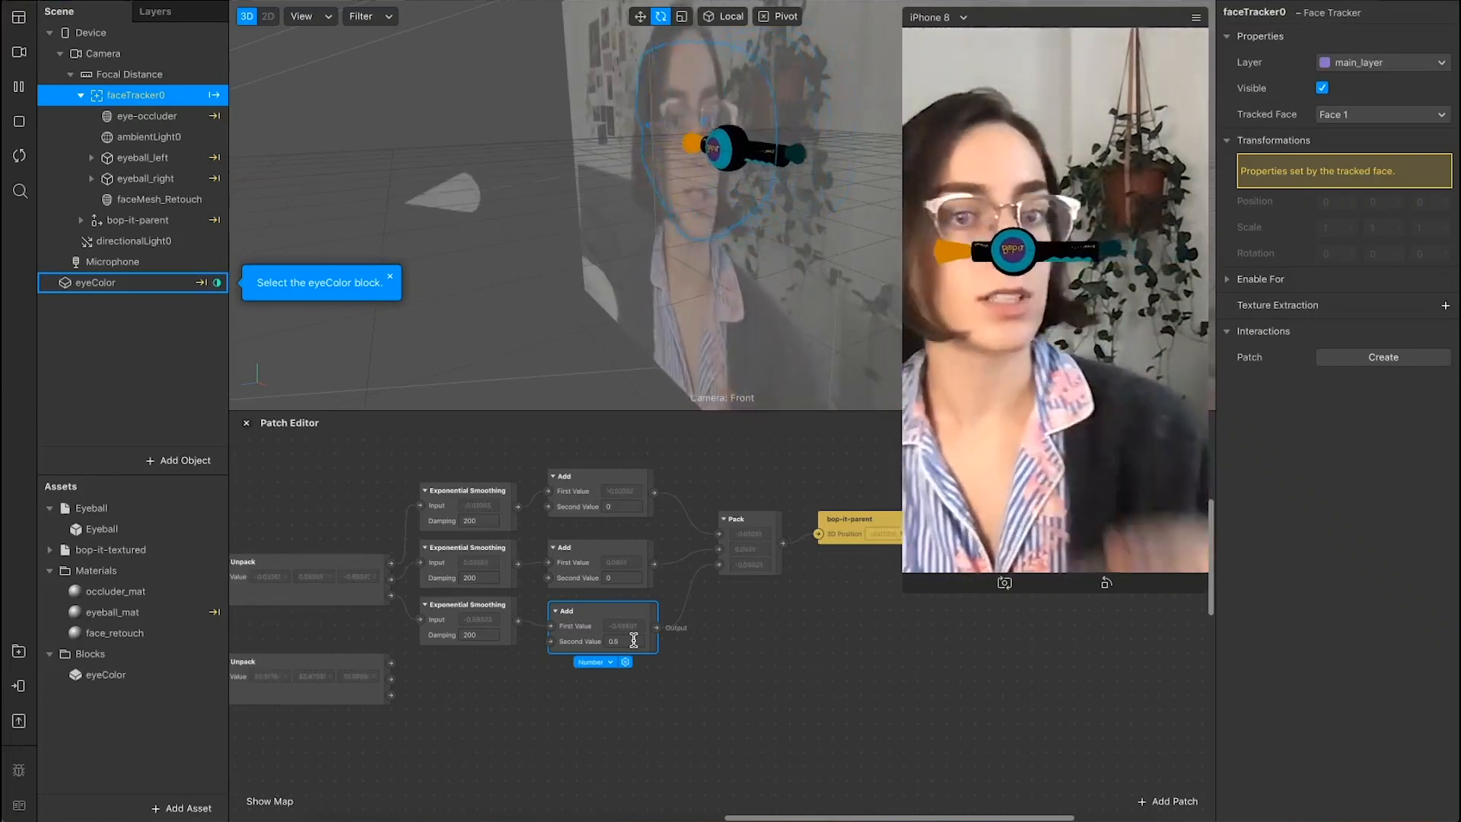
pyautogui.write('.6')
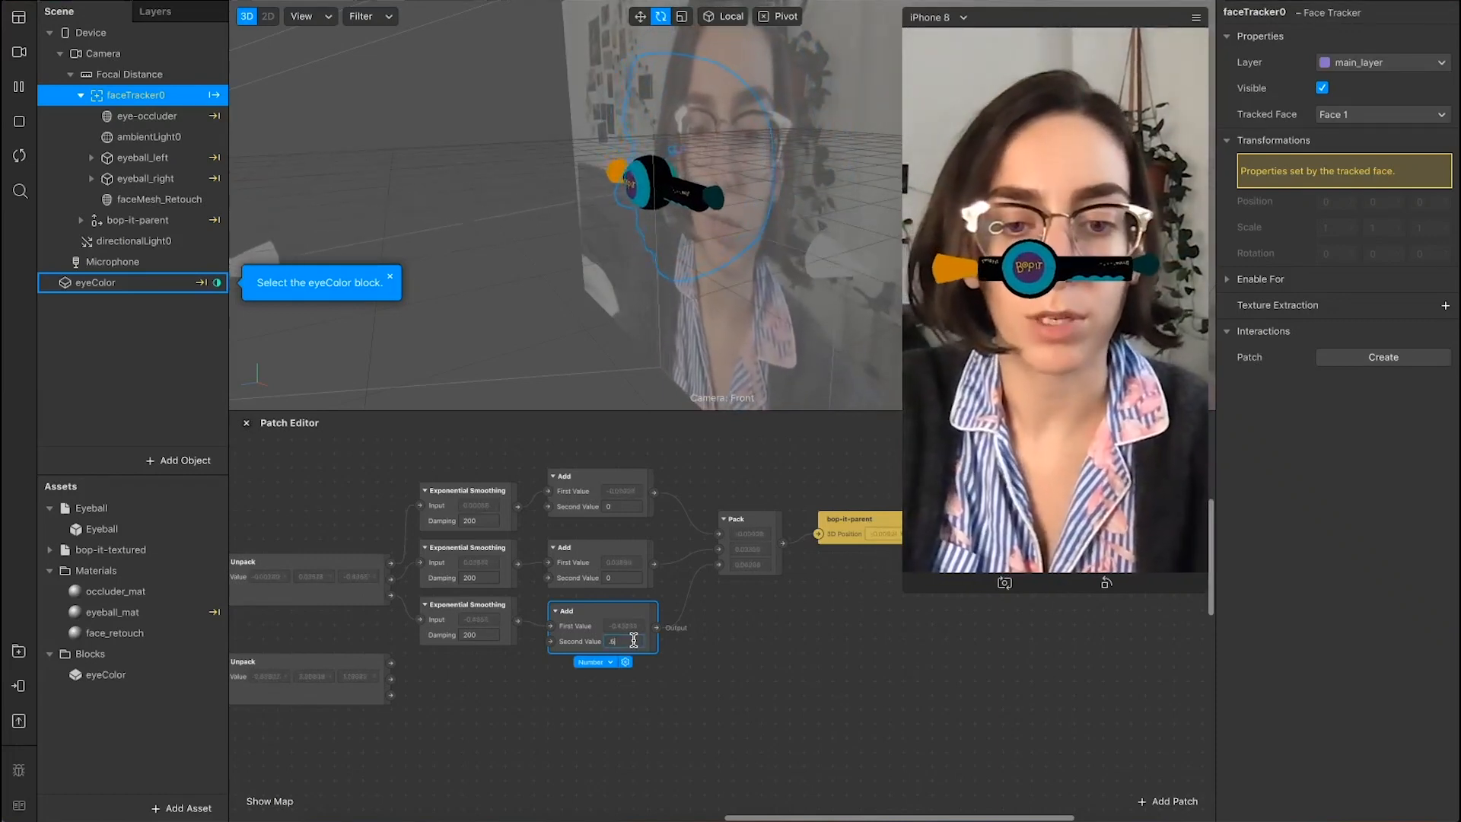
pyautogui.press('Return')
pyautogui.click(633, 641)
pyautogui.write('.65')
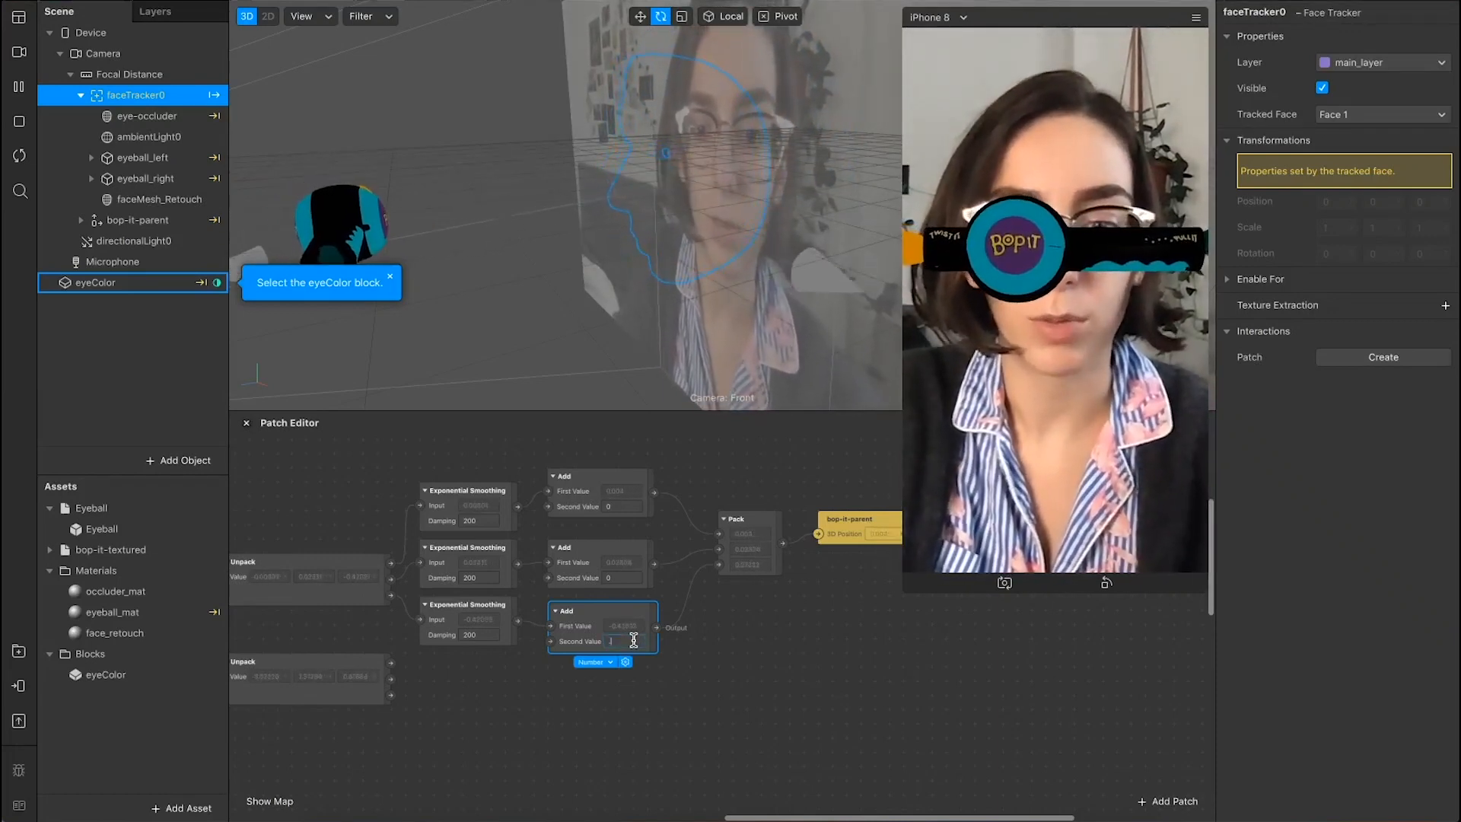
pyautogui.press('Return')
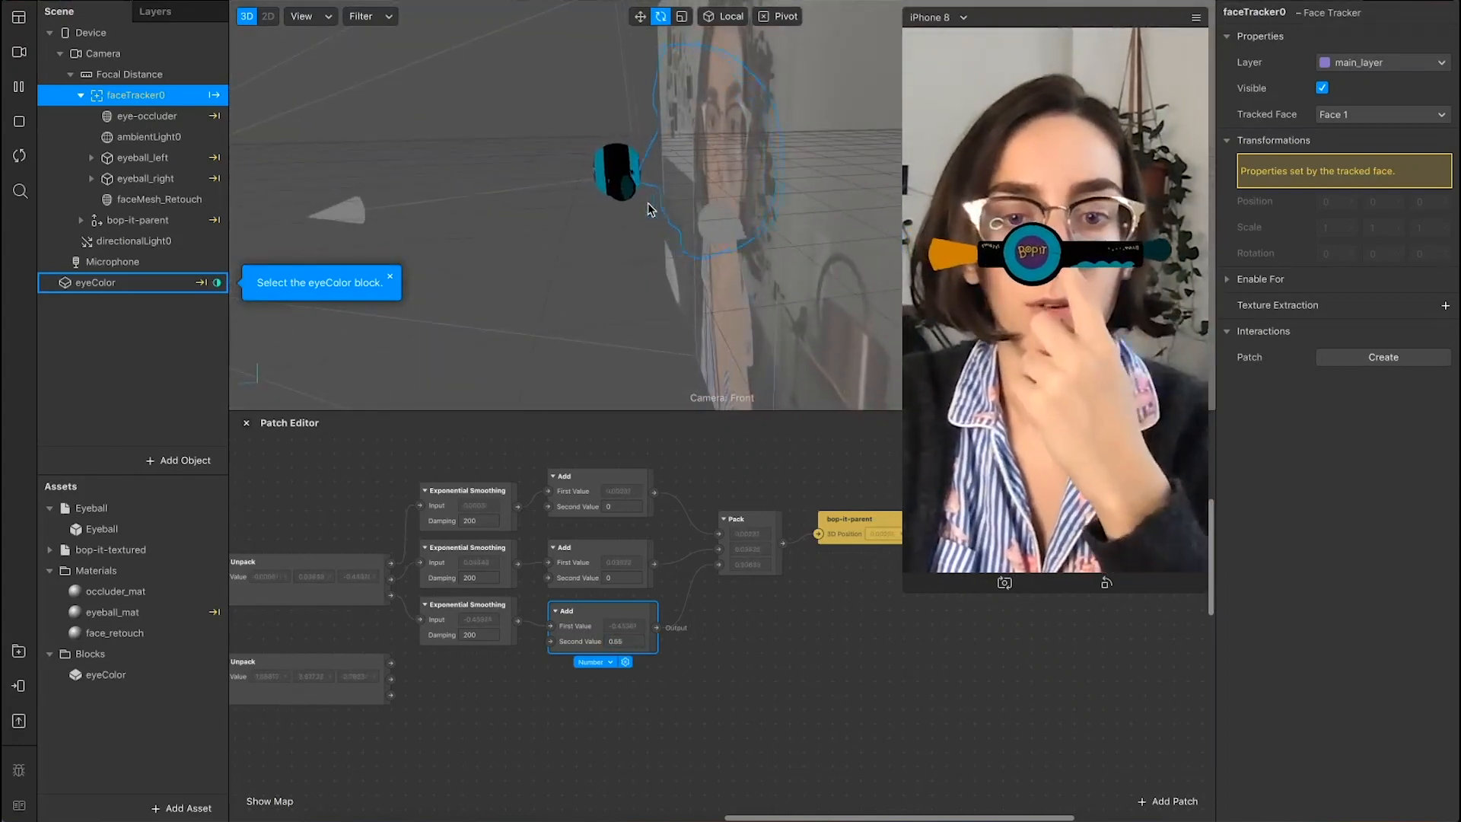
pyautogui.scroll(3, 628, 635)
pyautogui.click(632, 641)
pyautogui.write('.58')
pyautogui.press('Return')
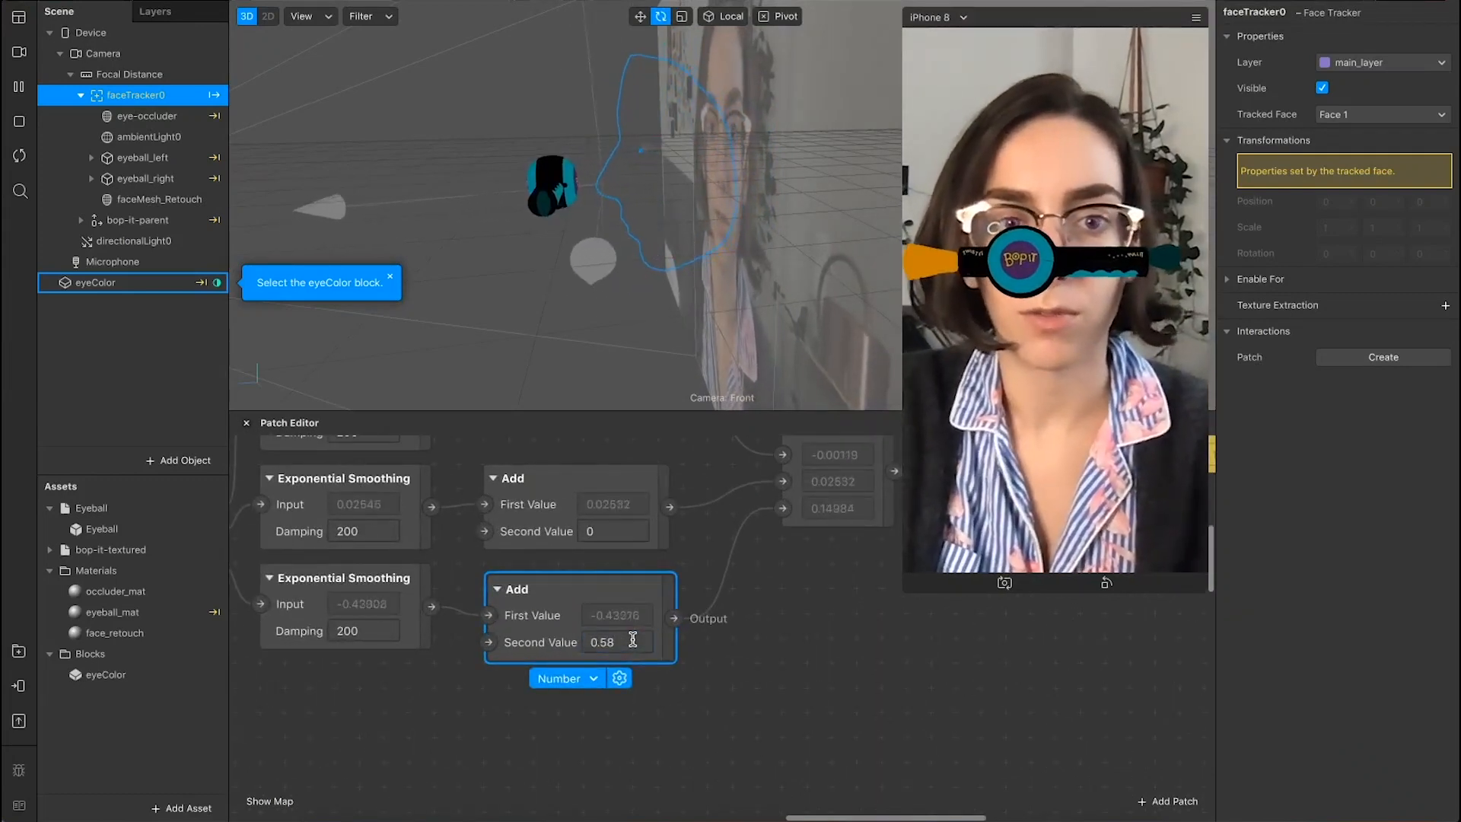
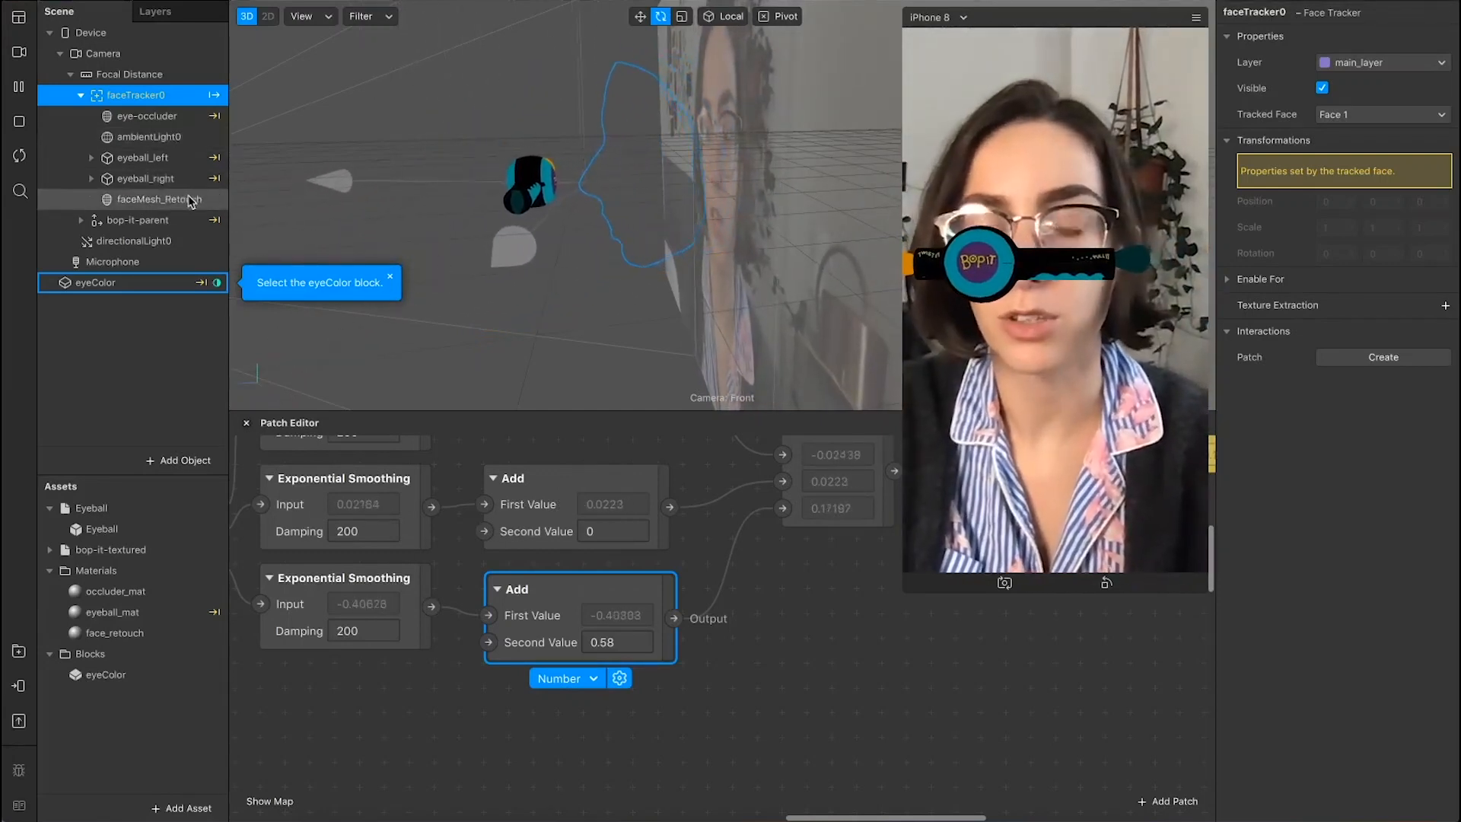
# Step: Try 0.5 as the Second Value of the Y-branch Add patch, and set it to -0.1 instead
pyautogui.scroll(-3, 642, 622)
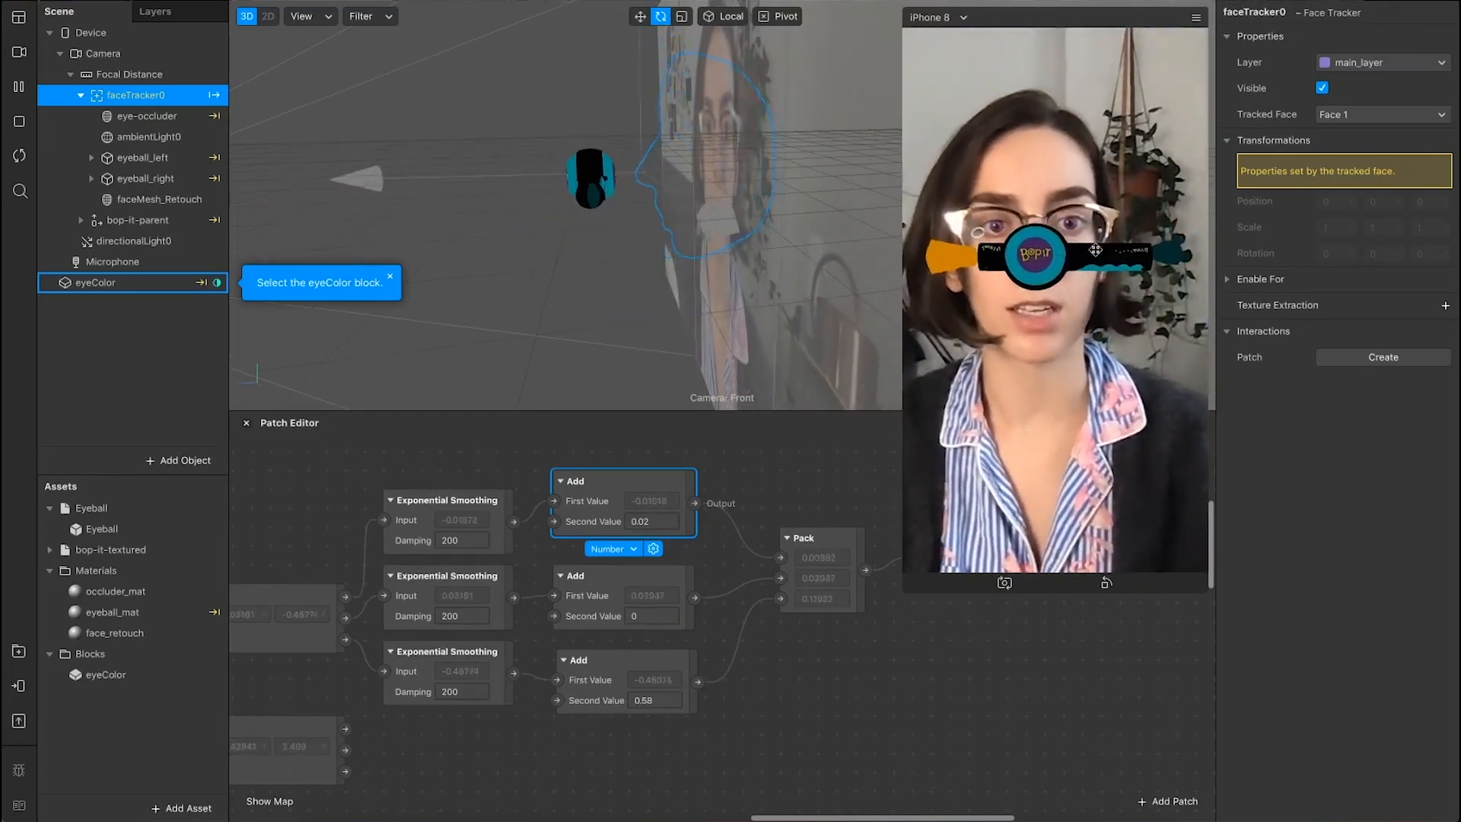
pyautogui.click(651, 615)
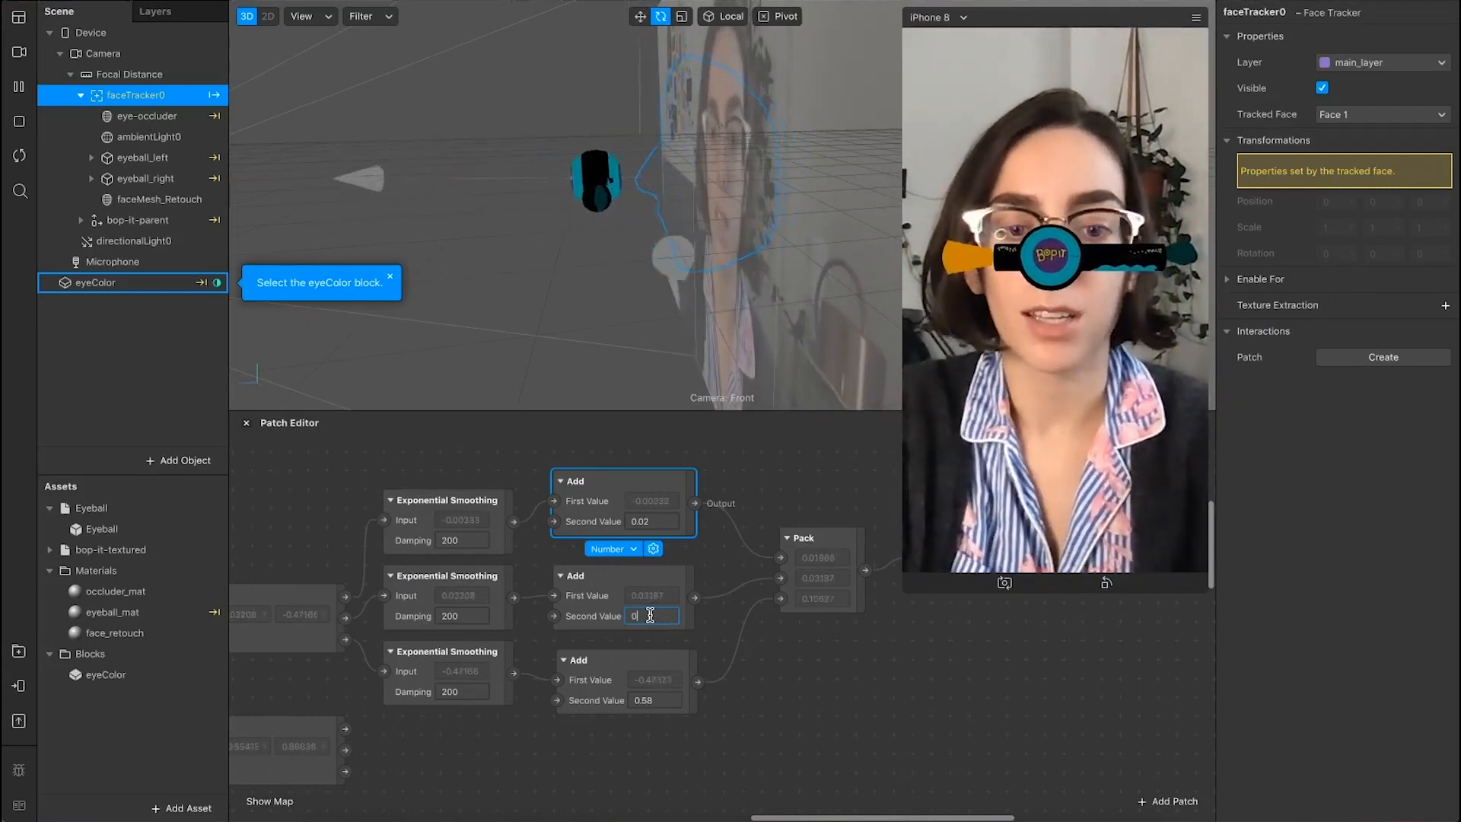
pyautogui.write('.5')
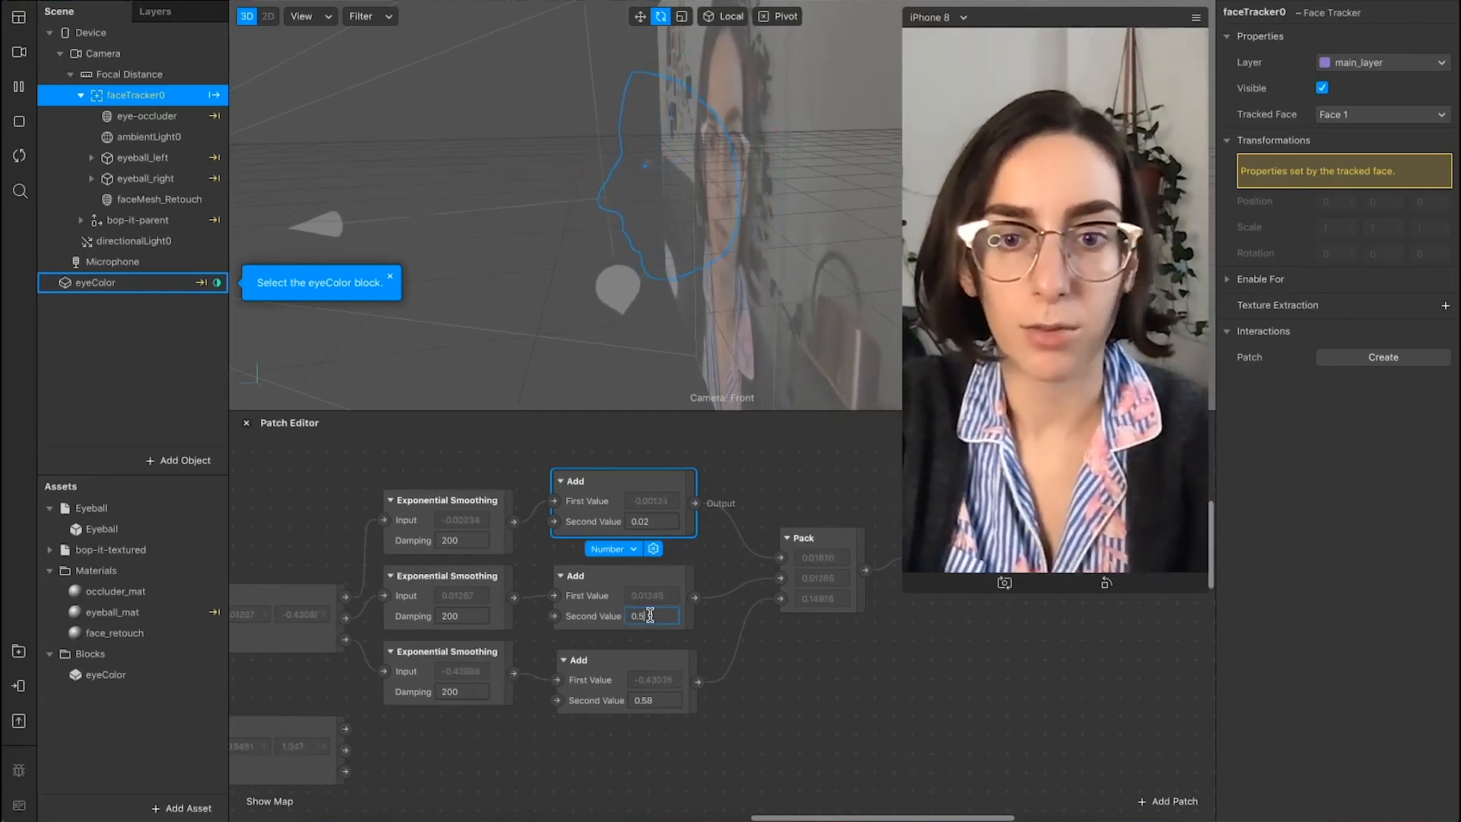
pyautogui.press('BackSpace')
pyautogui.press('BackSpace')
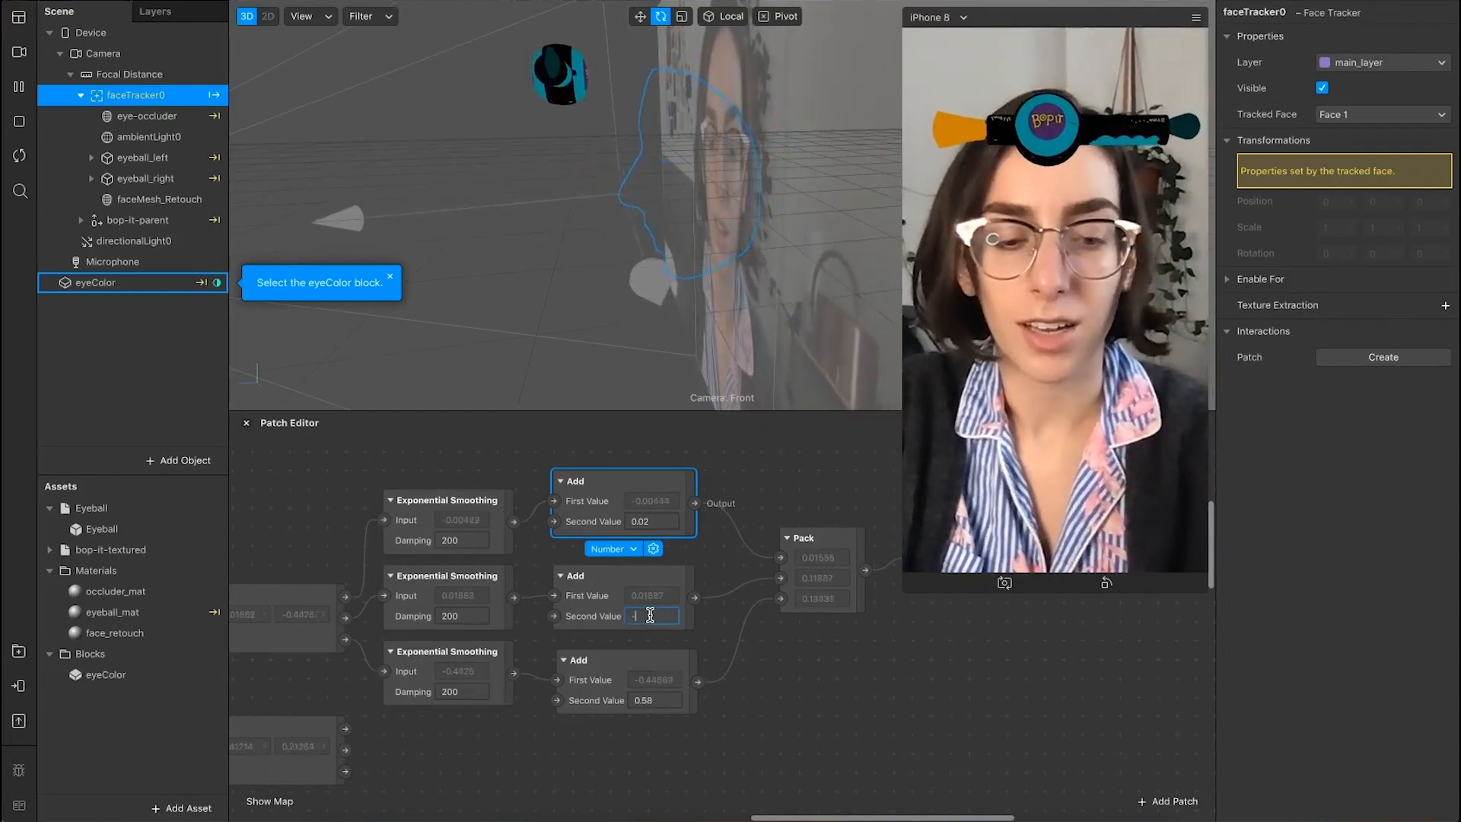
pyautogui.write('-.1')
pyautogui.press('Return')
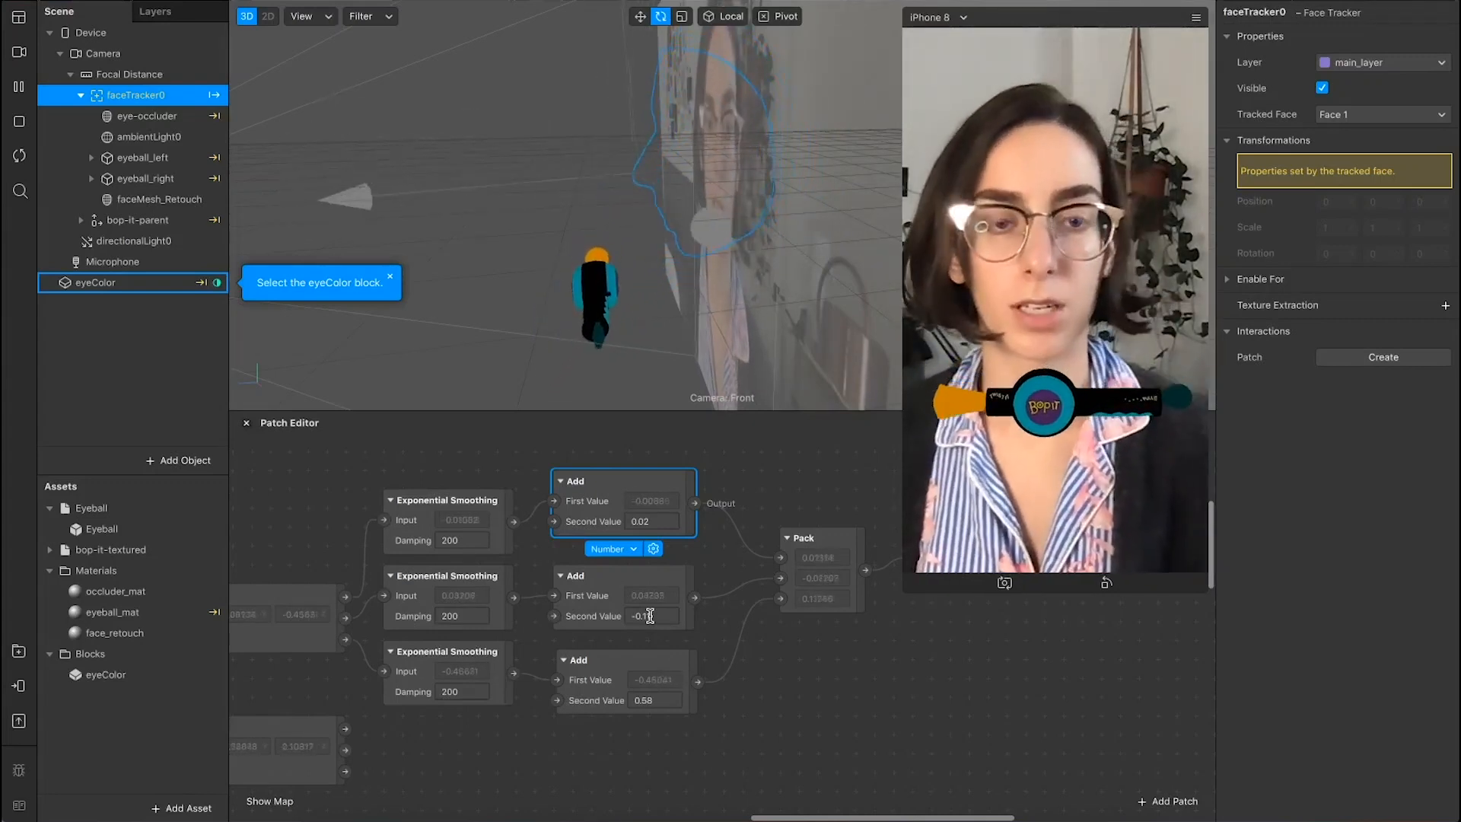
# Step: Select bop-it-parent and set its scale to 1.1 on all three axes
pyautogui.click(150, 222)
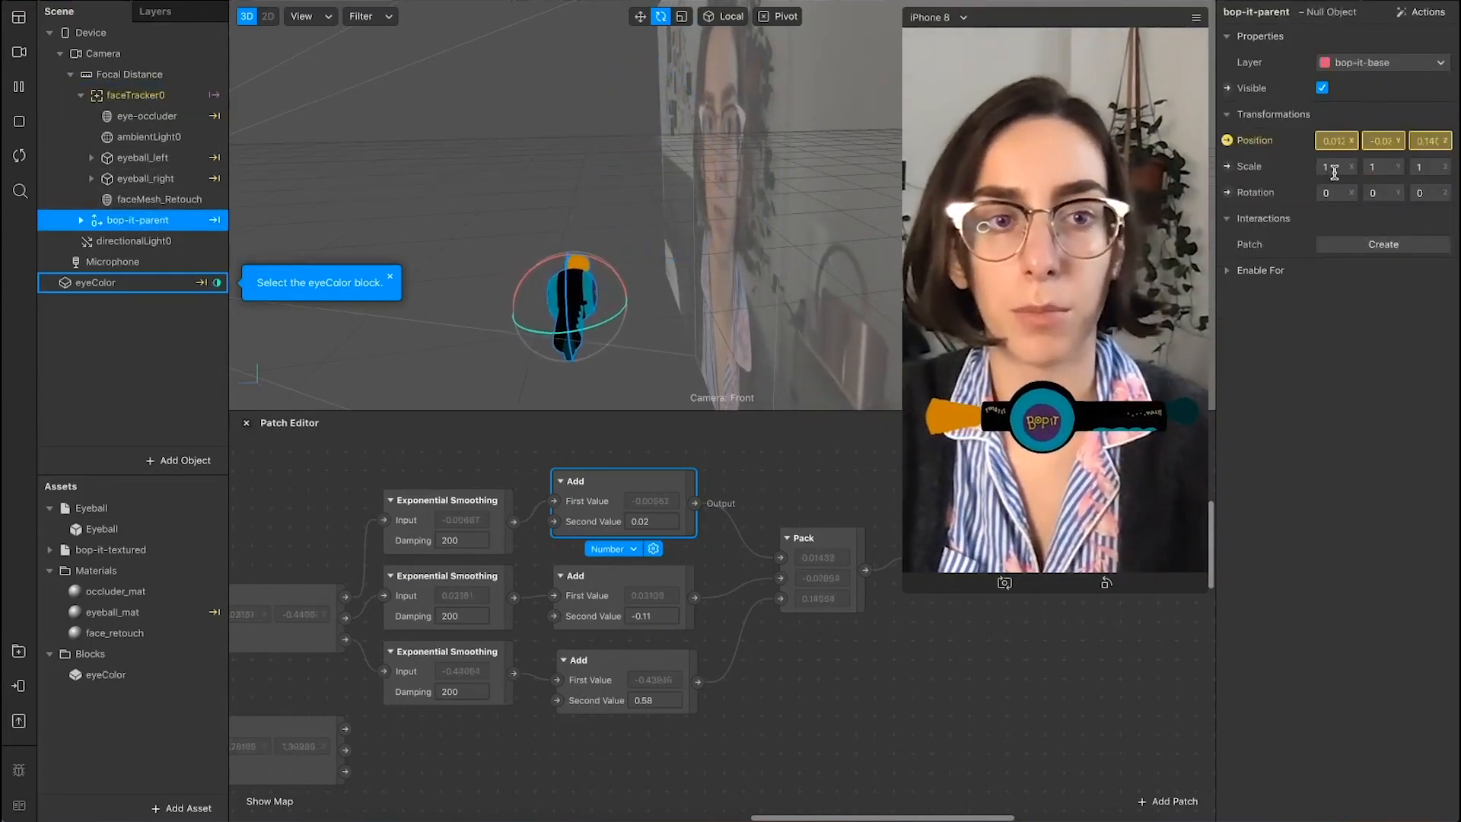
pyautogui.click(1262, 343)
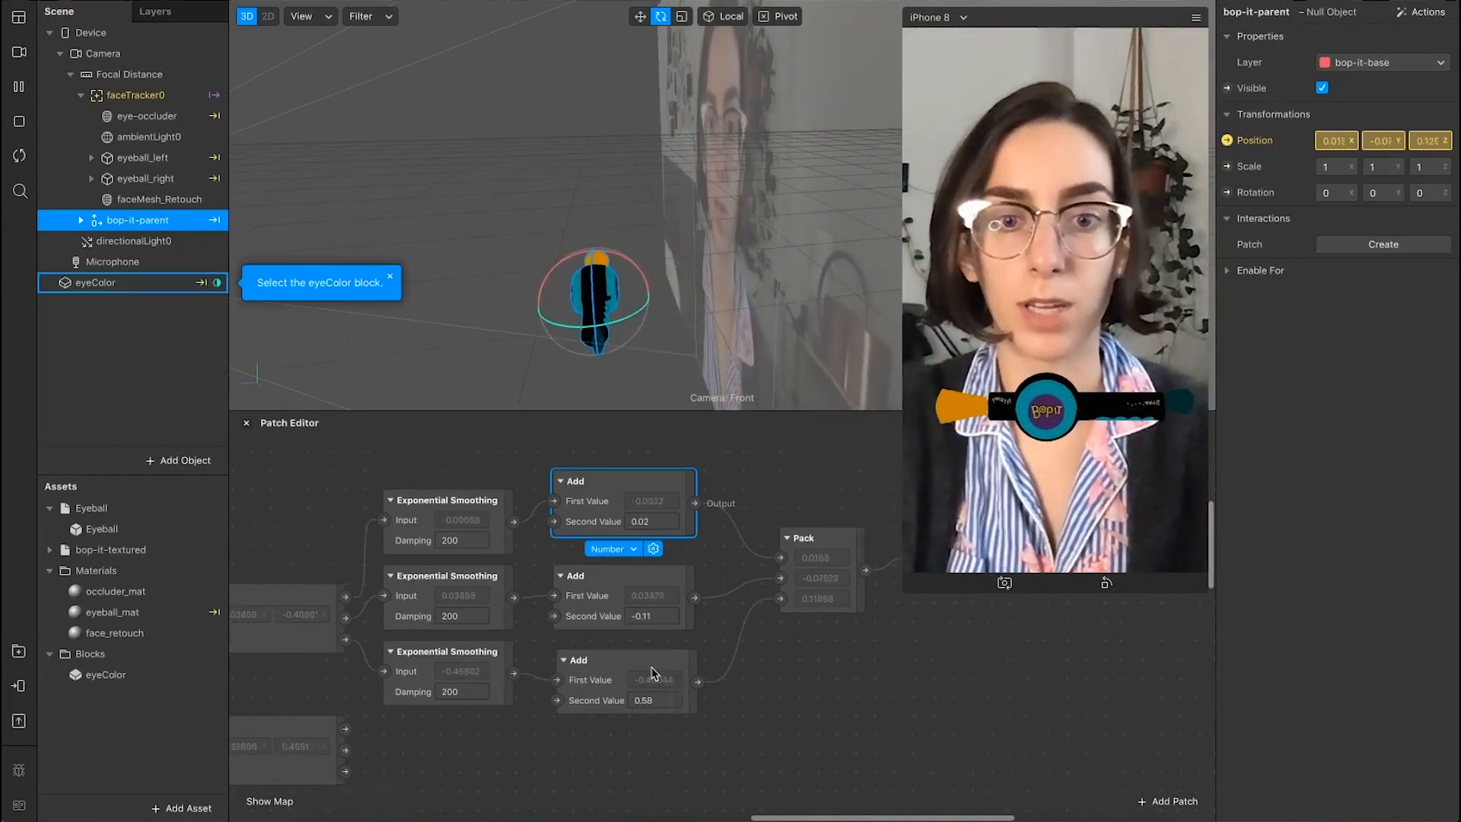
# Step: Place the Divide patch ahead of the position branch's Unpack patch and set its Second Value to 2
pyautogui.hscroll(3, 761, 623)
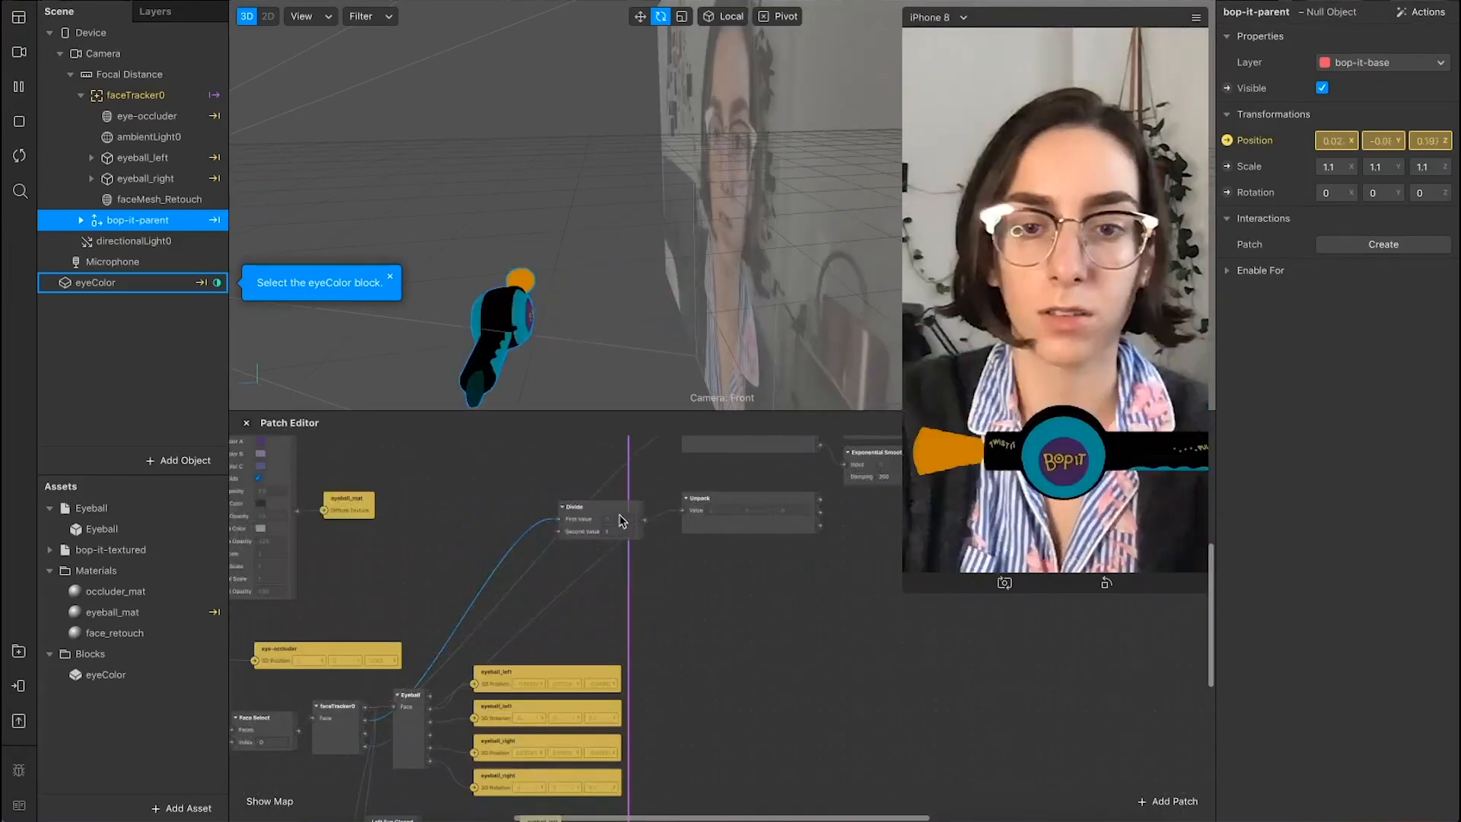
pyautogui.scroll(3, 622, 522)
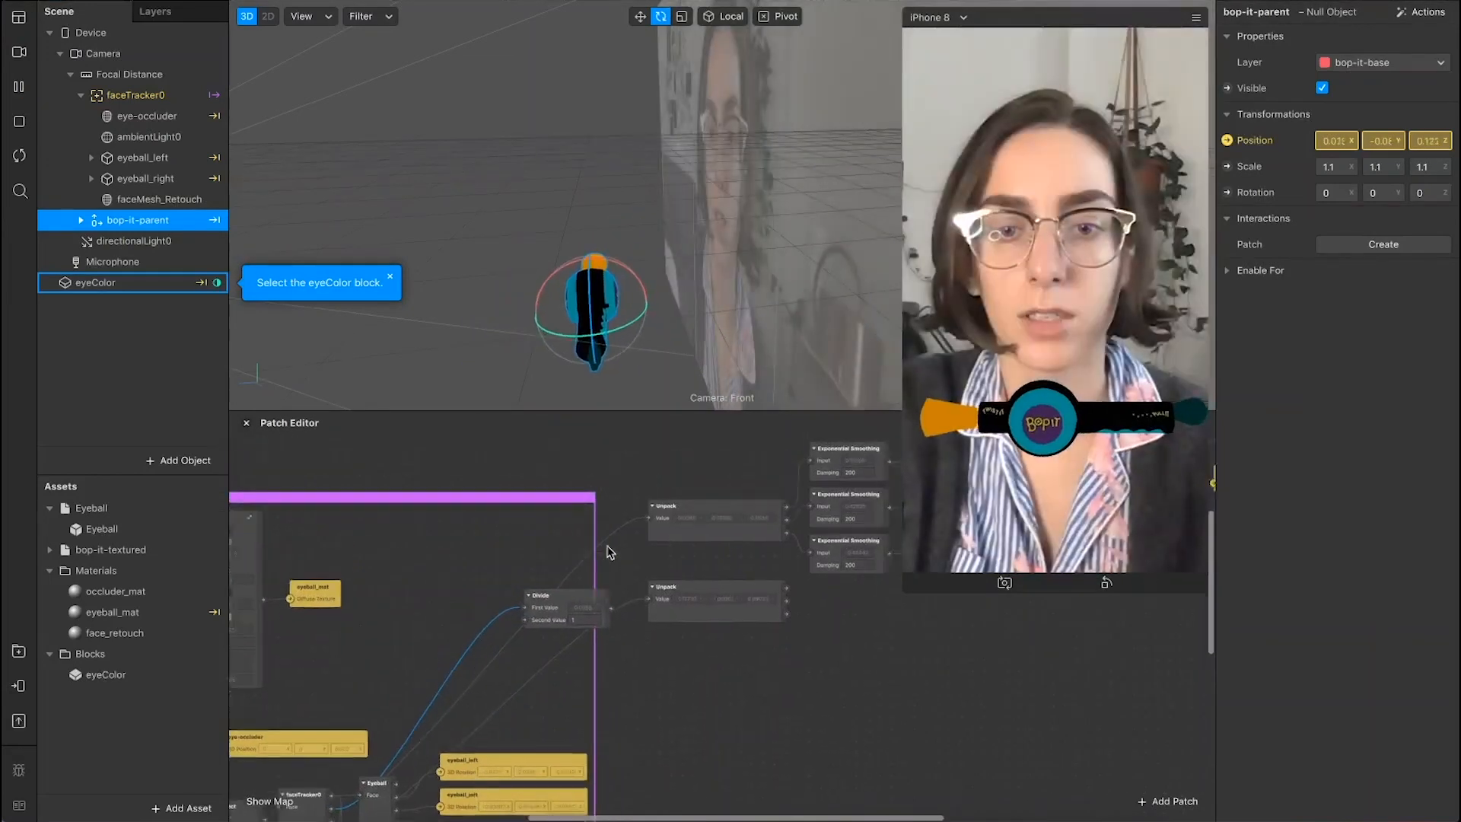
pyautogui.click(562, 551)
pyautogui.moveTo(561, 549); pyautogui.dragTo(563, 545)
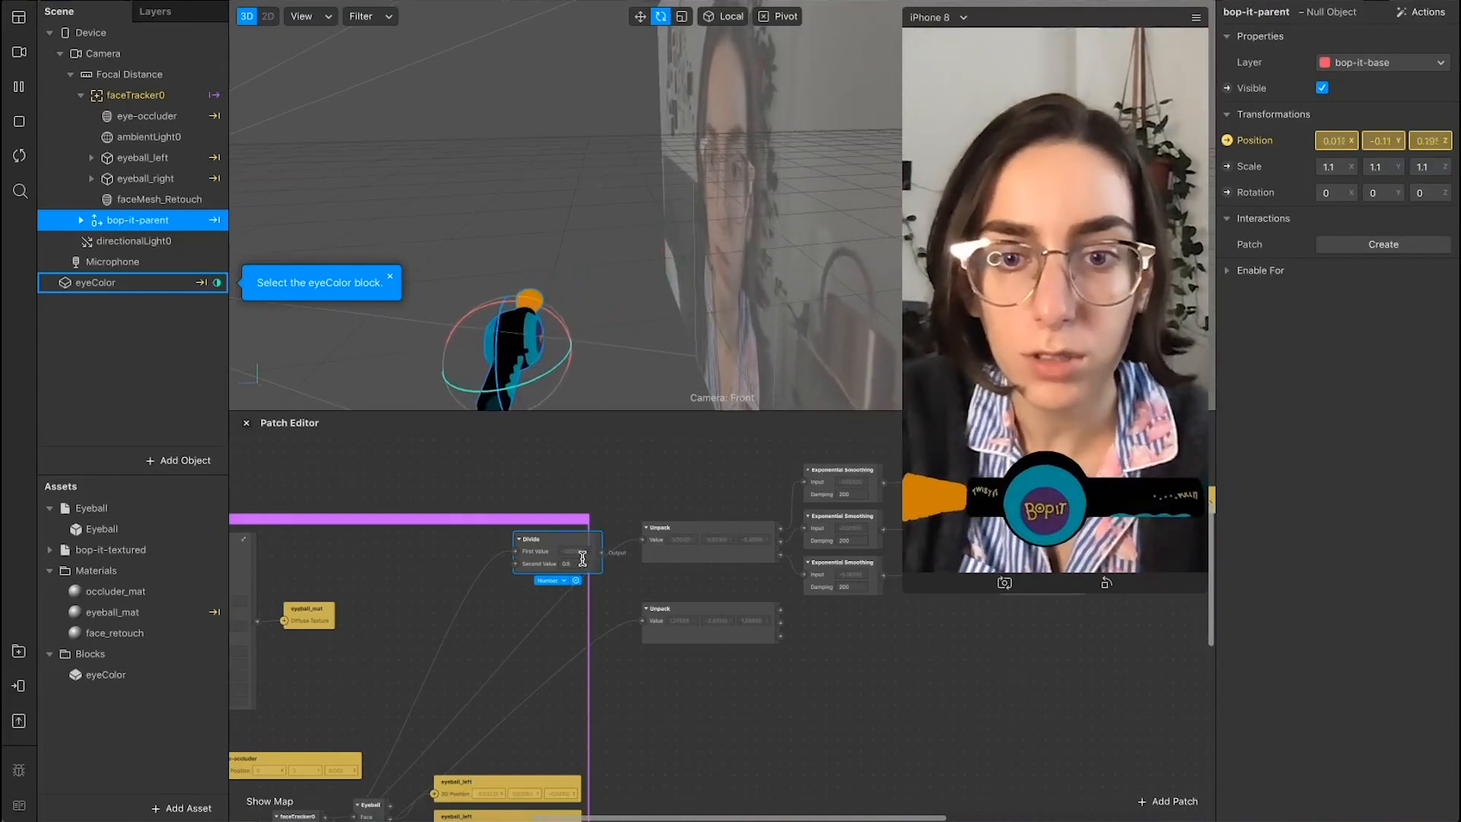
pyautogui.click(582, 561)
pyautogui.press('BackSpace')
pyautogui.write('2')
pyautogui.press('Return')
pyautogui.moveTo(659, 529); pyautogui.dragTo(644, 540)
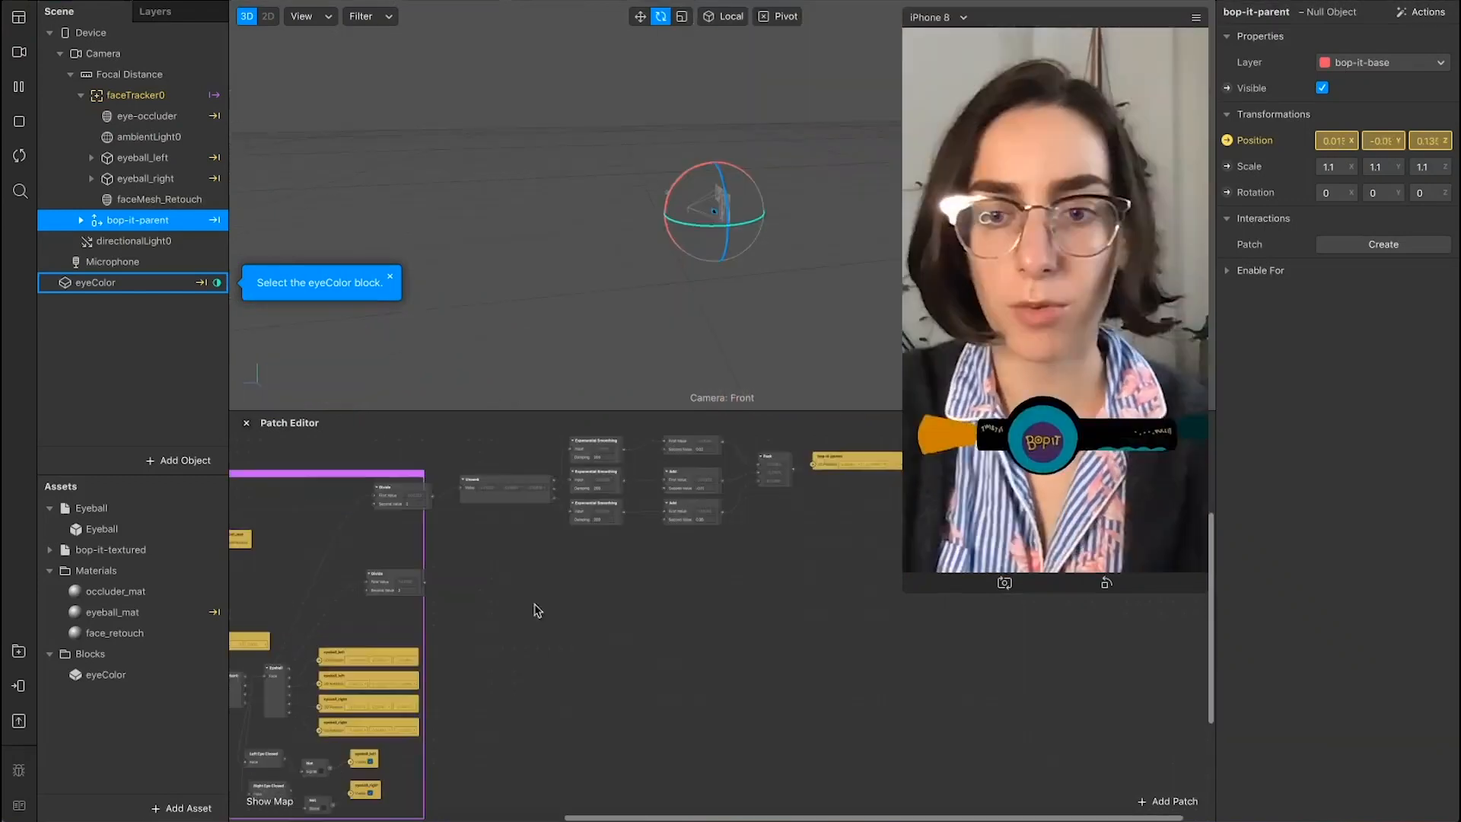
# Step: Duplicate the Unpack and three Exponential Smoothing patches below the position branch, and feed the new Unpack from the lower Divide patch
pyautogui.scroll(2, 490, 581)
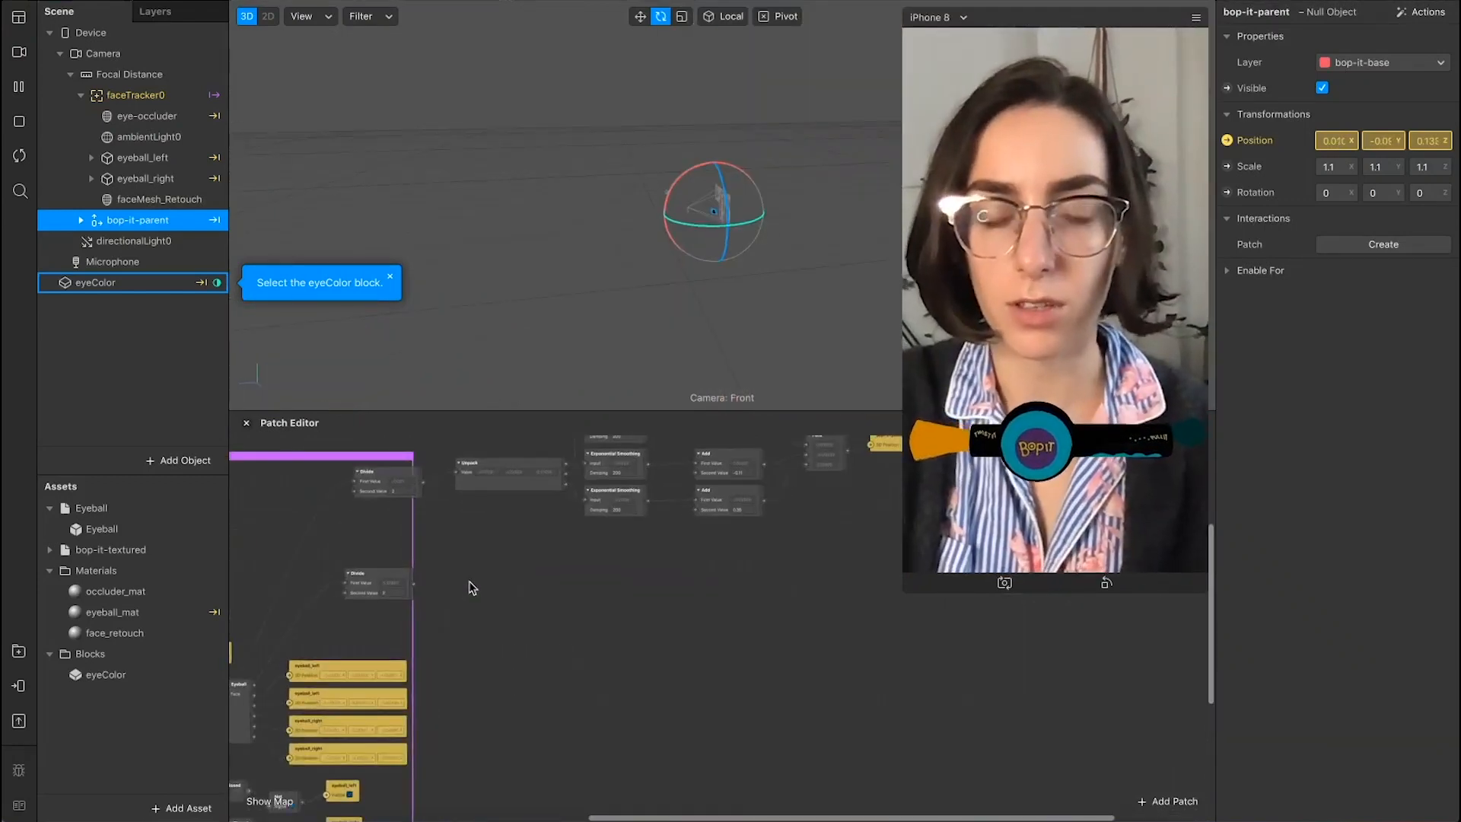
pyautogui.hscroll(-3, 395, 632)
pyautogui.hscroll(2, 395, 632)
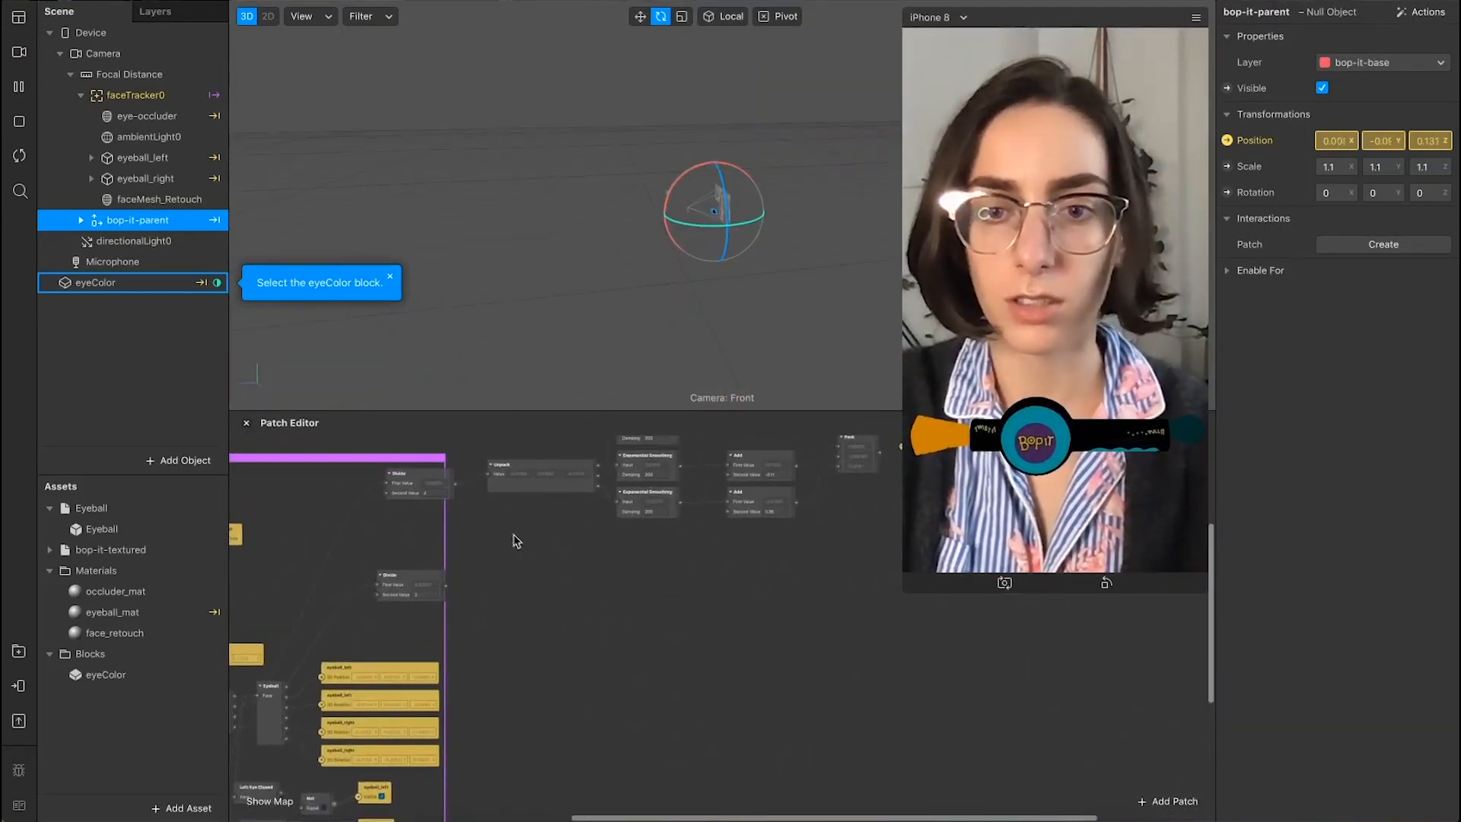
pyautogui.hscroll(2, 563, 558)
pyautogui.hscroll(2, 565, 618)
pyautogui.scroll(2, 478, 508)
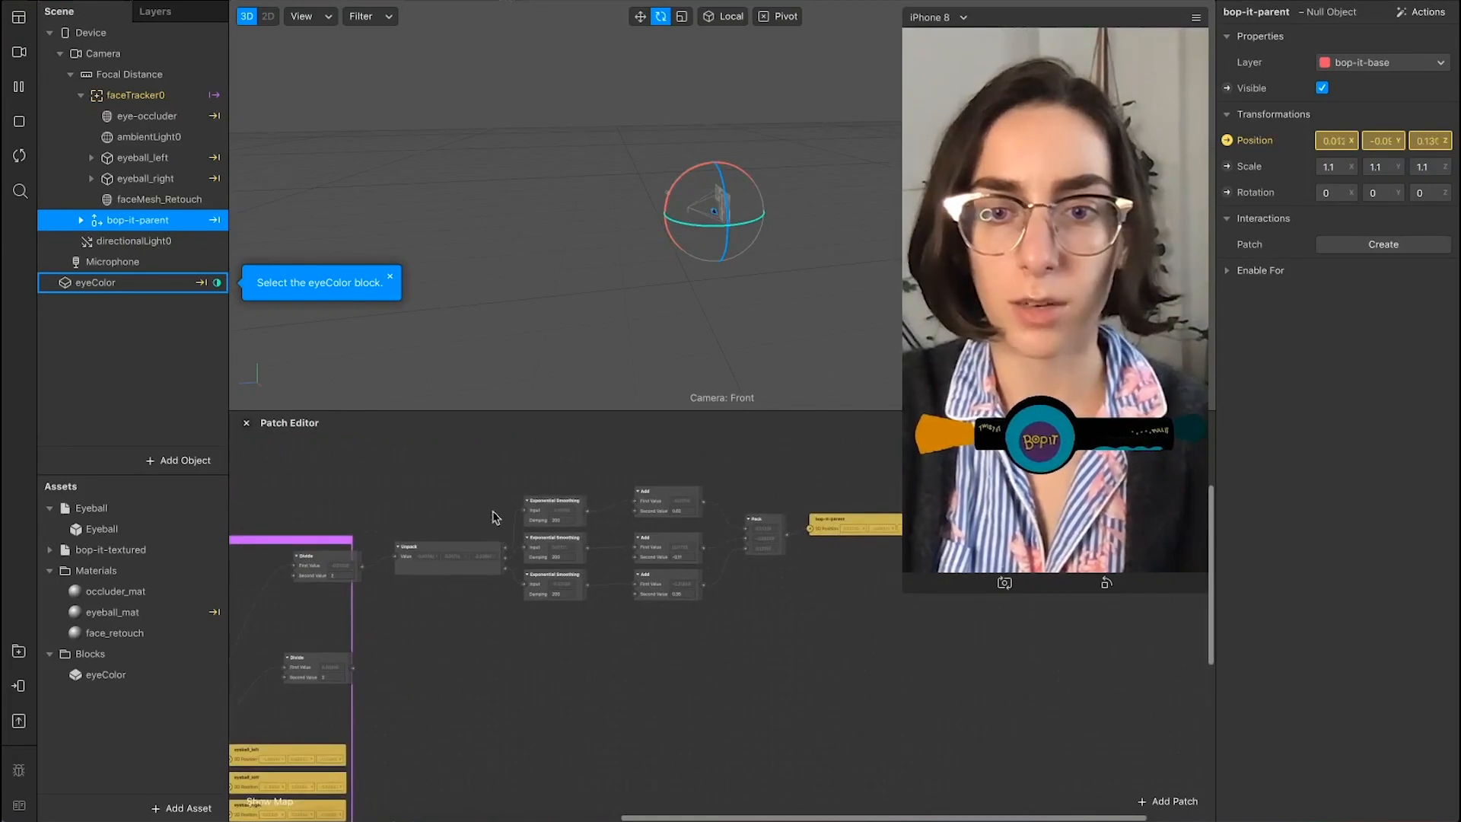
pyautogui.moveTo(495, 517); pyautogui.dragTo(554, 594)
pyautogui.keyDown('ctrl'); pyautogui.scroll(5, 473, 622); pyautogui.keyUp('ctrl')
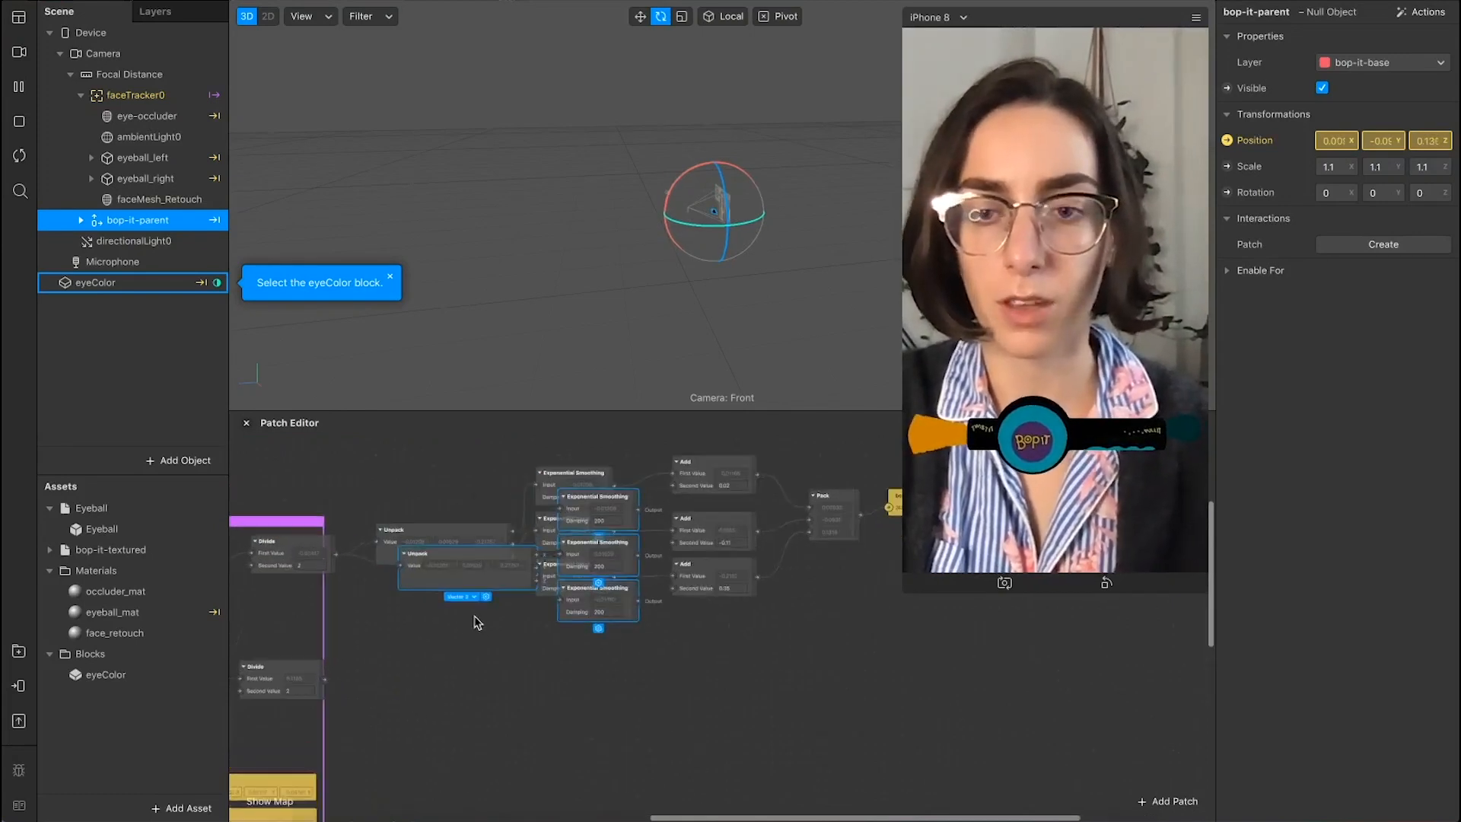
pyautogui.moveTo(465, 490); pyautogui.dragTo(416, 680)
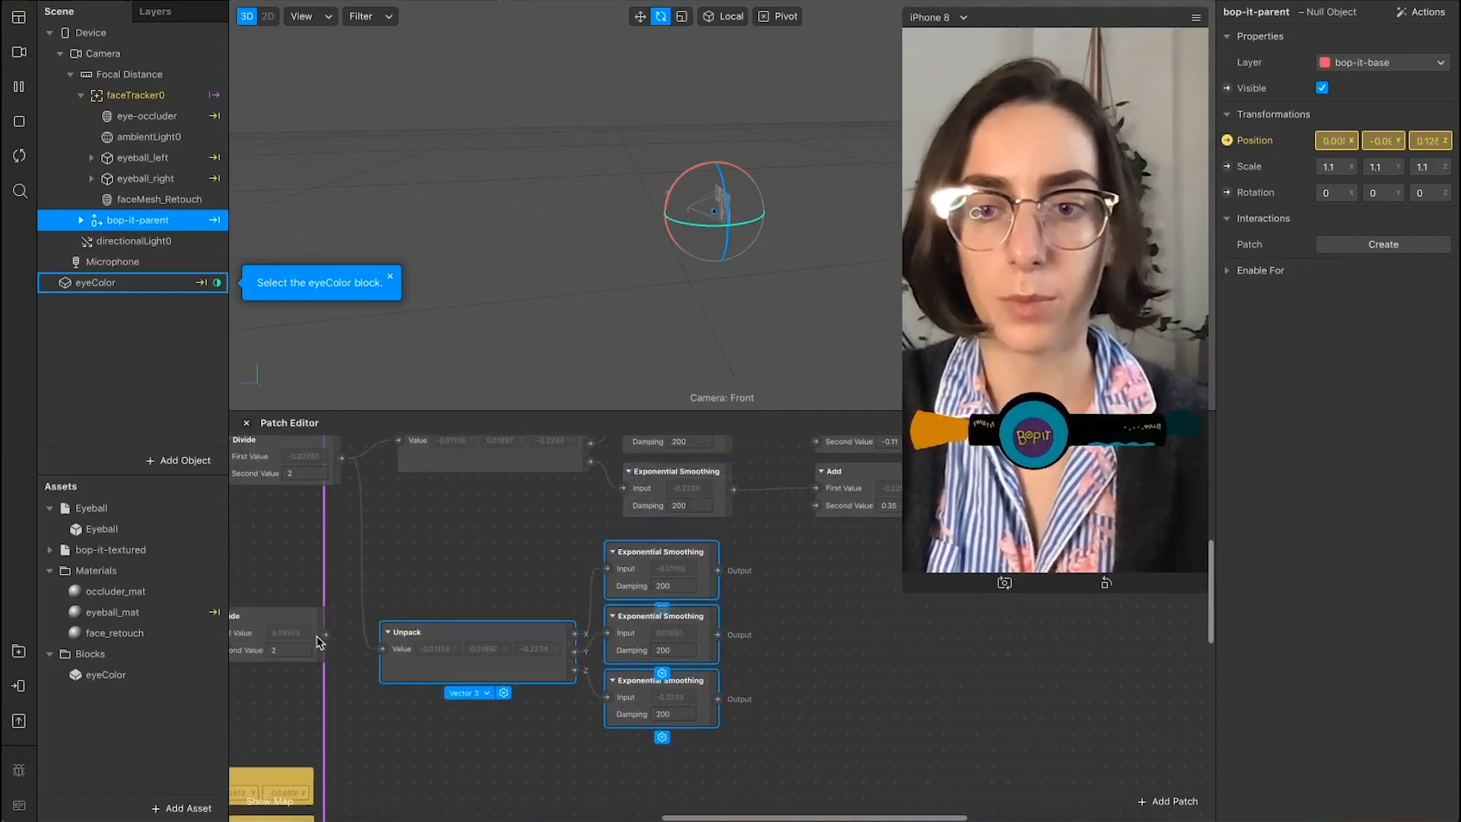
pyautogui.moveTo(325, 634); pyautogui.dragTo(379, 650)
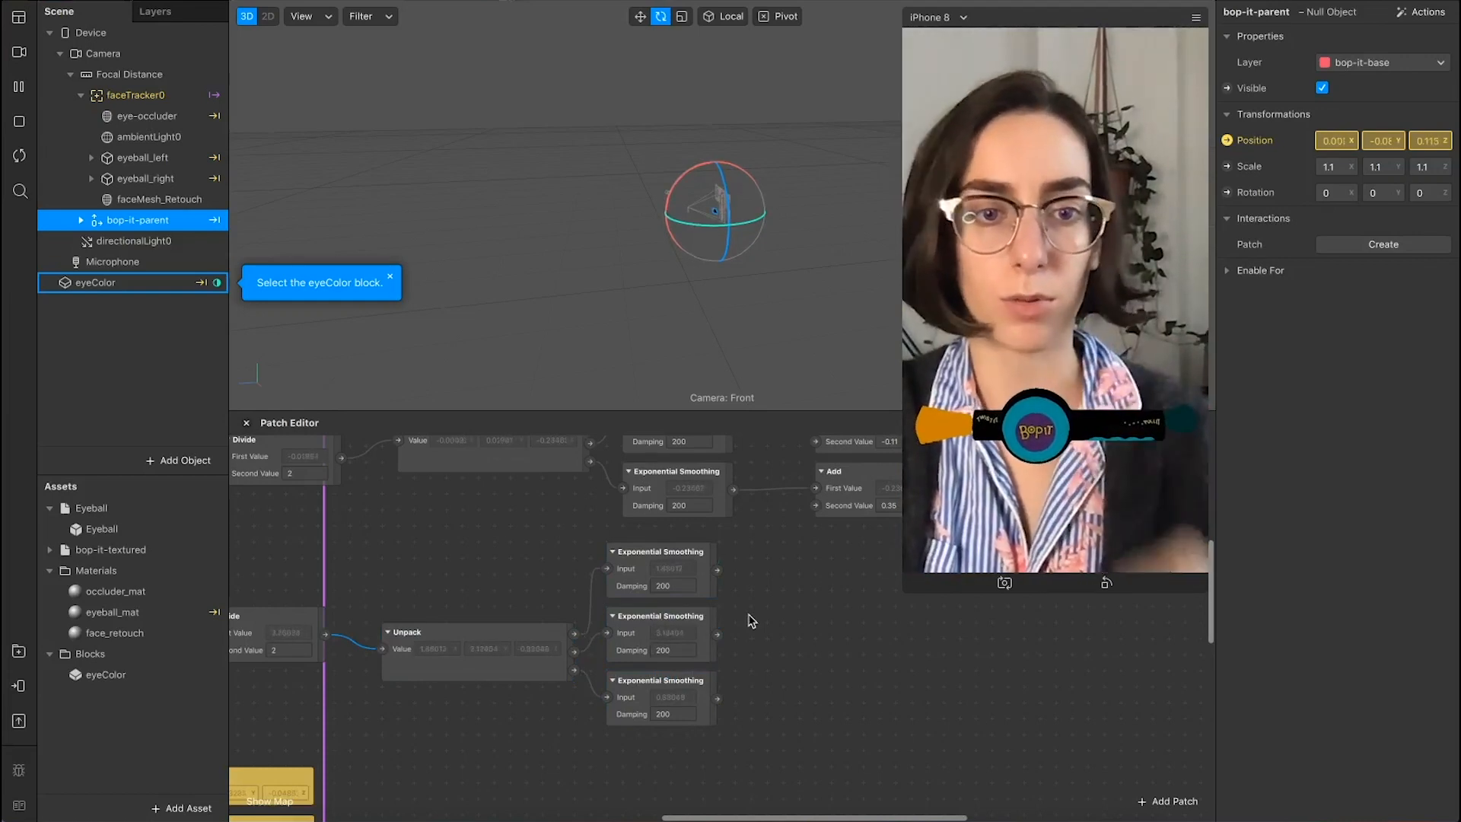
# Step: Duplicate the Pack patch below and connect the three new Exponential Smoothing outputs to its inputs
pyautogui.hscroll(6, 730, 639)
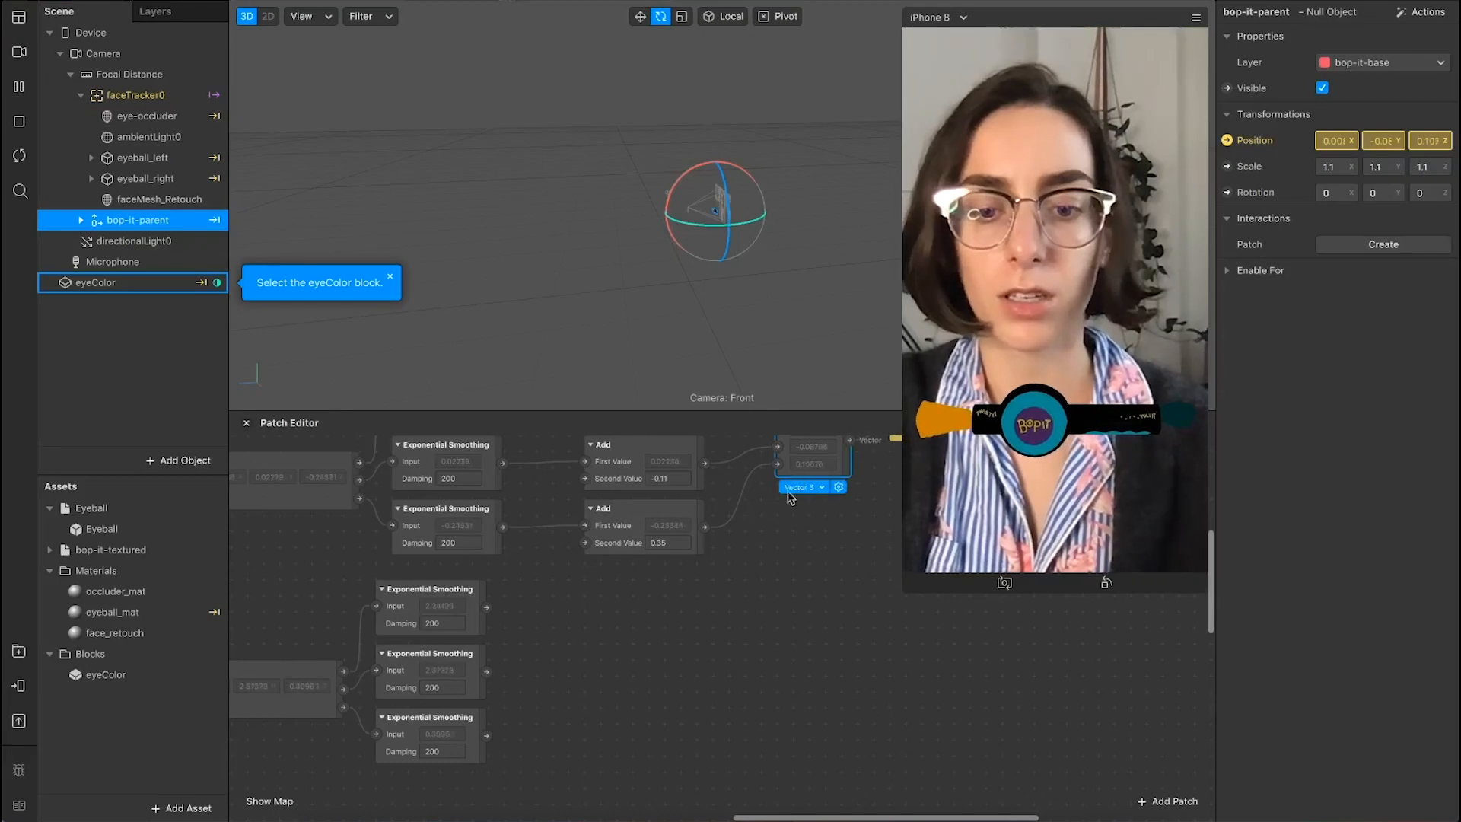
pyautogui.moveTo(794, 481); pyautogui.dragTo(714, 721)
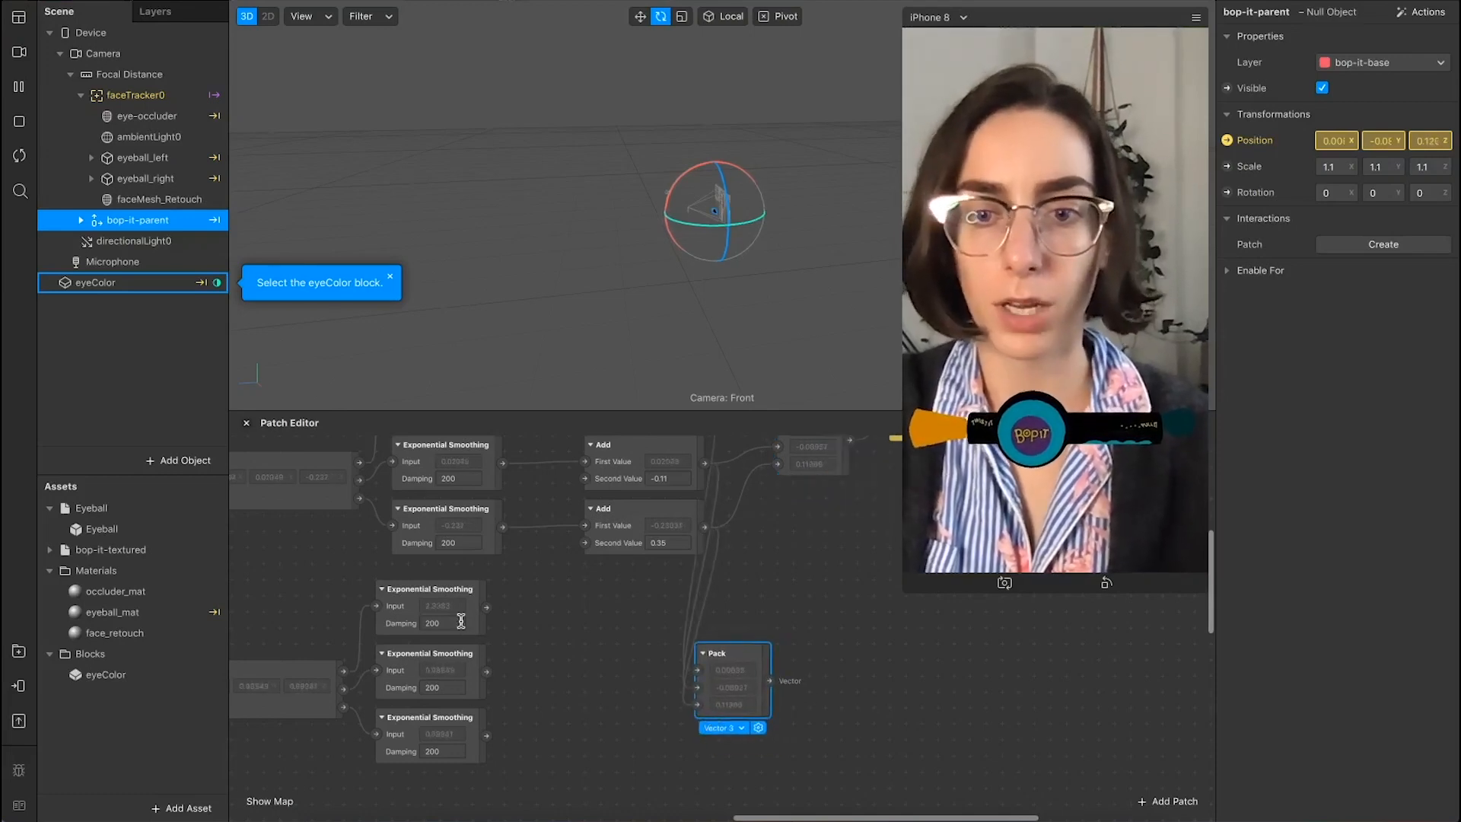
pyautogui.moveTo(485, 608); pyautogui.dragTo(677, 684)
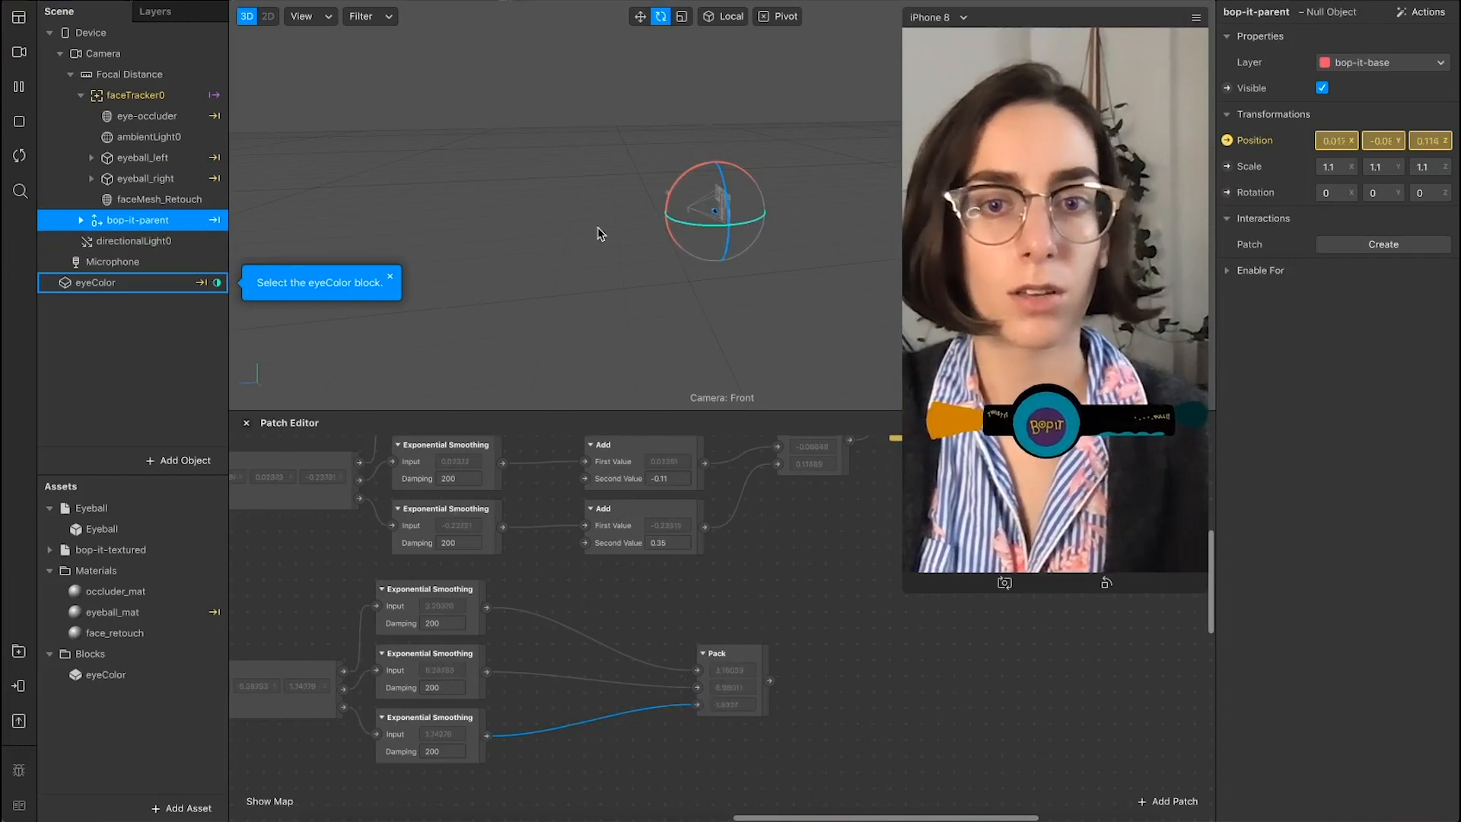
# Step: Try rotating bop-it-parent about its Y axis in the viewport, and undo the rotation
pyautogui.scroll(10, 732, 207)
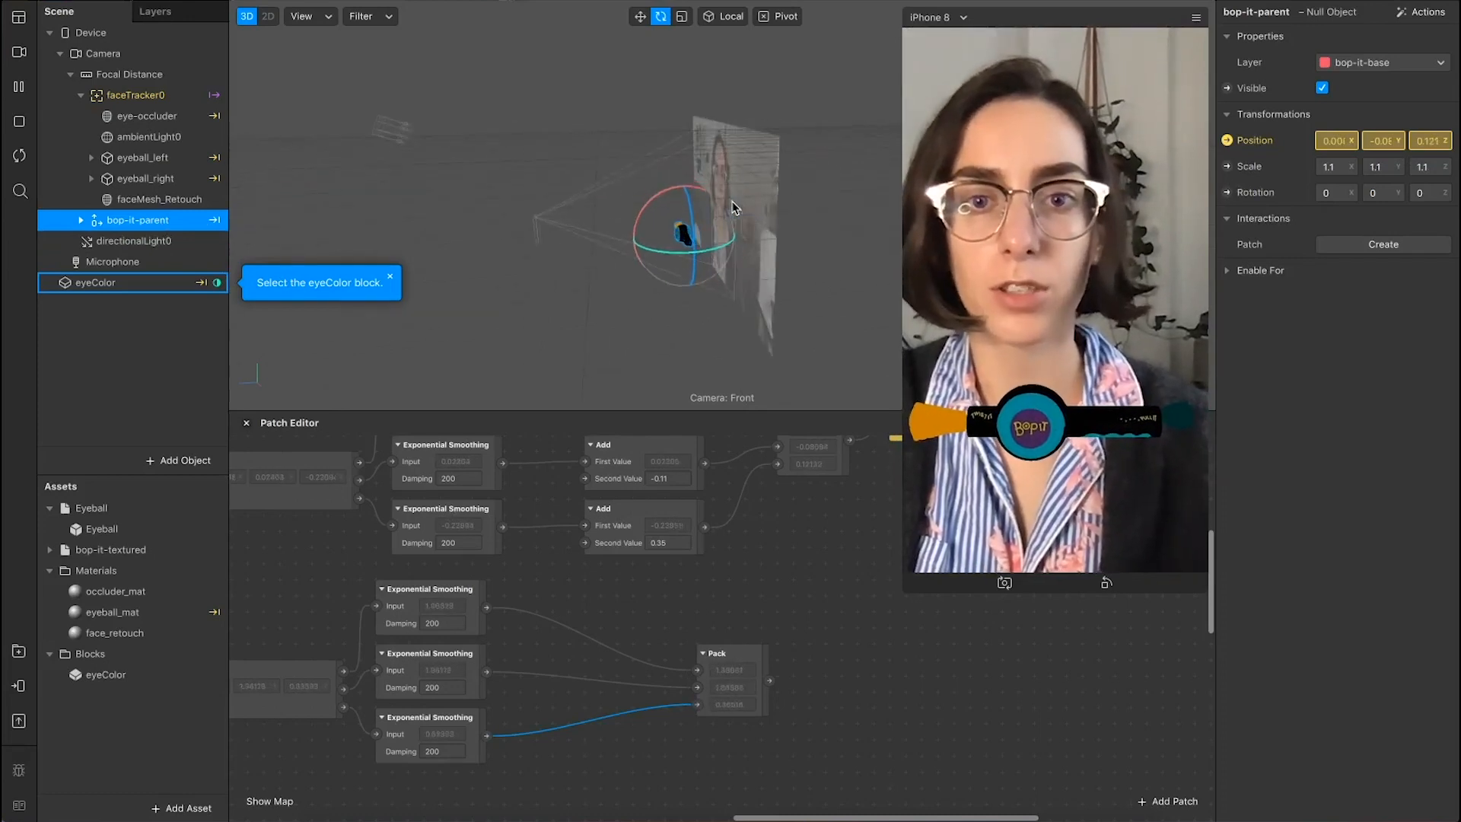
pyautogui.moveTo(579, 272); pyautogui.dragTo(679, 296)
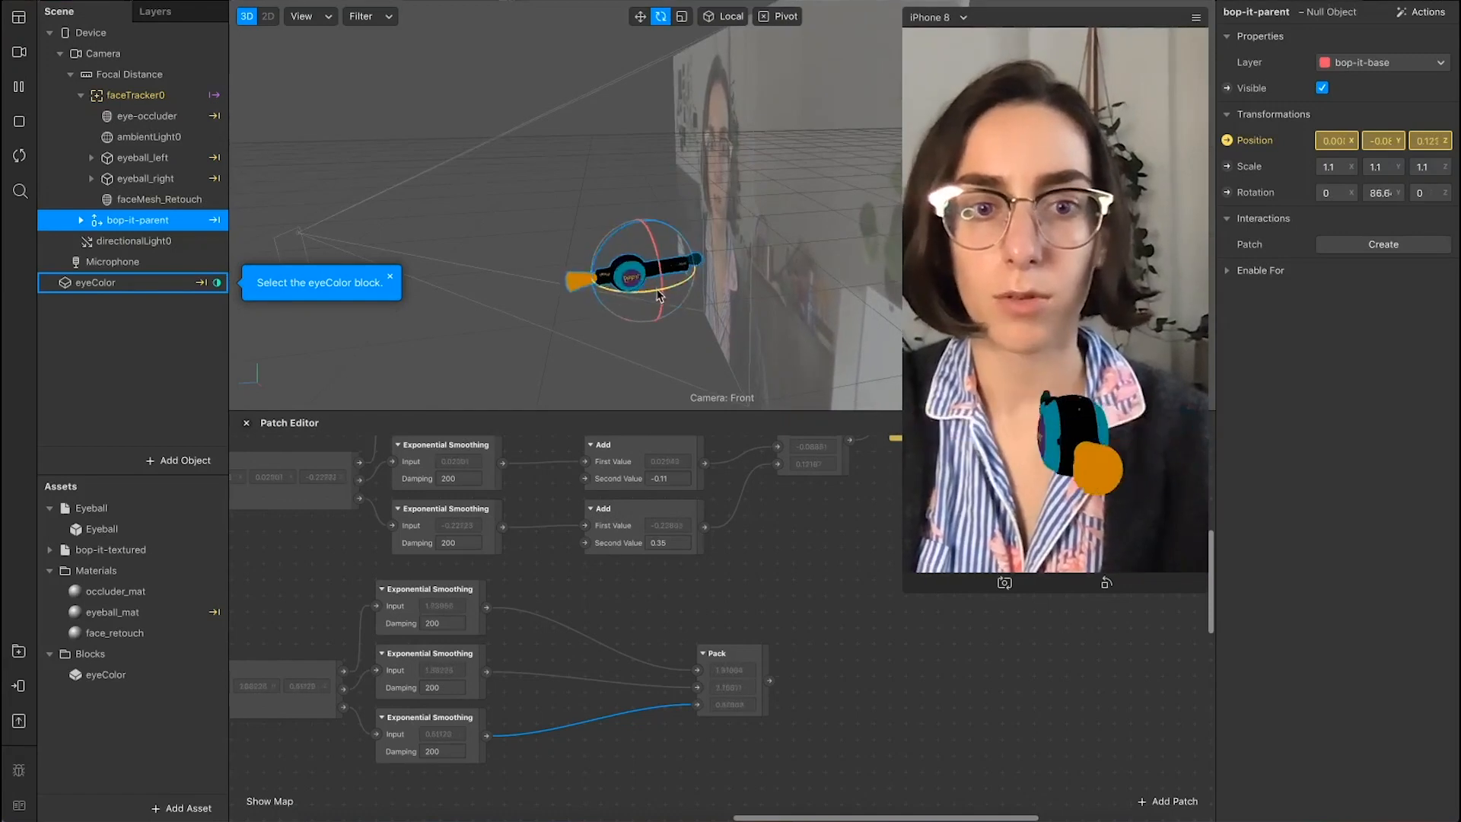
pyautogui.hotkey('ctrl', 'z')
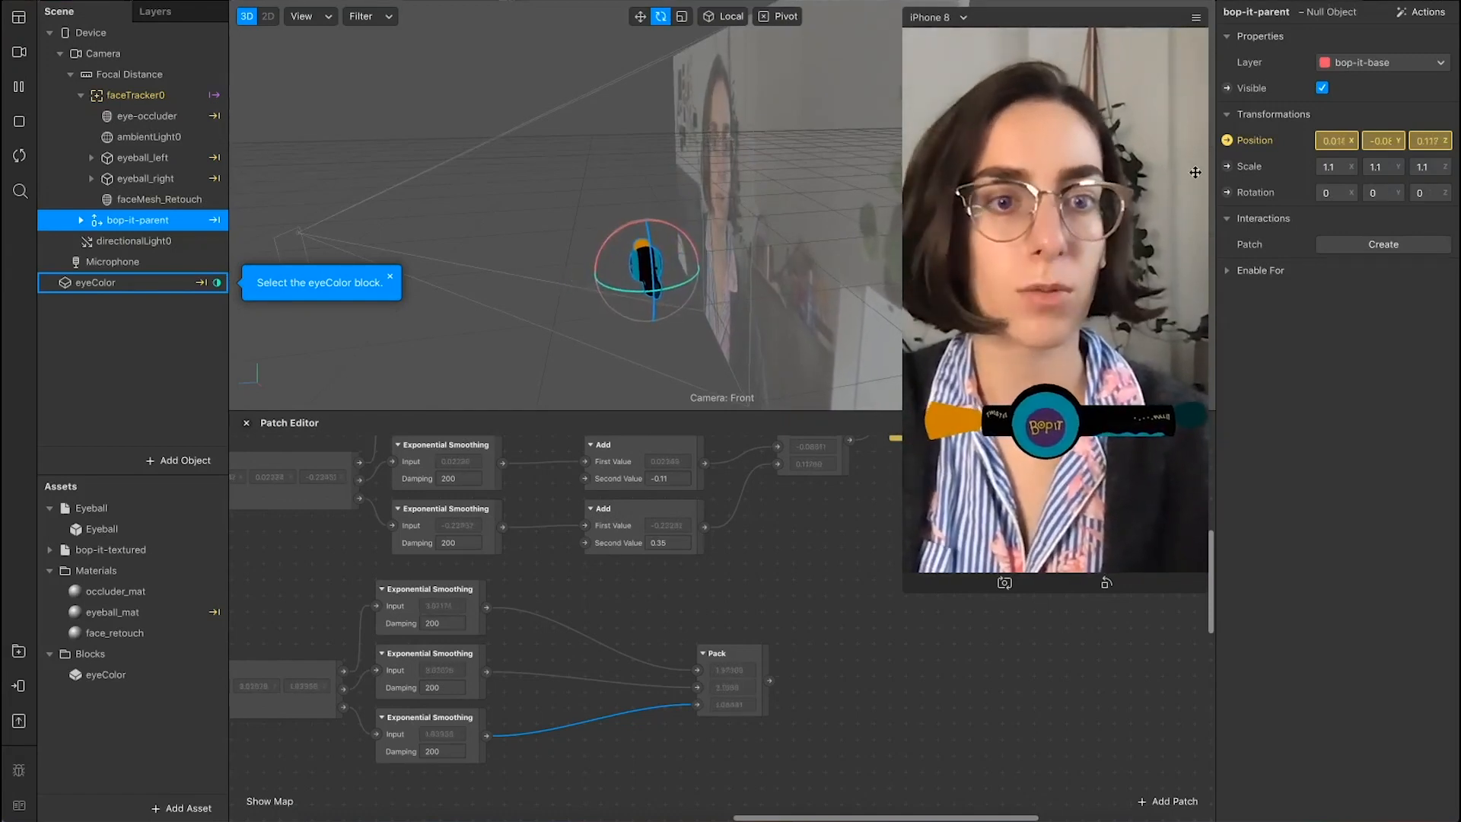
# Step: Create a Rotation patch for bop-it-parent and connect the new Pack patch's output to it
pyautogui.click(1227, 193)
pyautogui.moveTo(758, 668); pyautogui.dragTo(860, 673)
pyautogui.moveTo(769, 680); pyautogui.dragTo(827, 677)
# Step: Route the rotation branch's Divide patch into its Unpack and set the Divide's Second Value to 1.2
pyautogui.hscroll(-10, 668, 637)
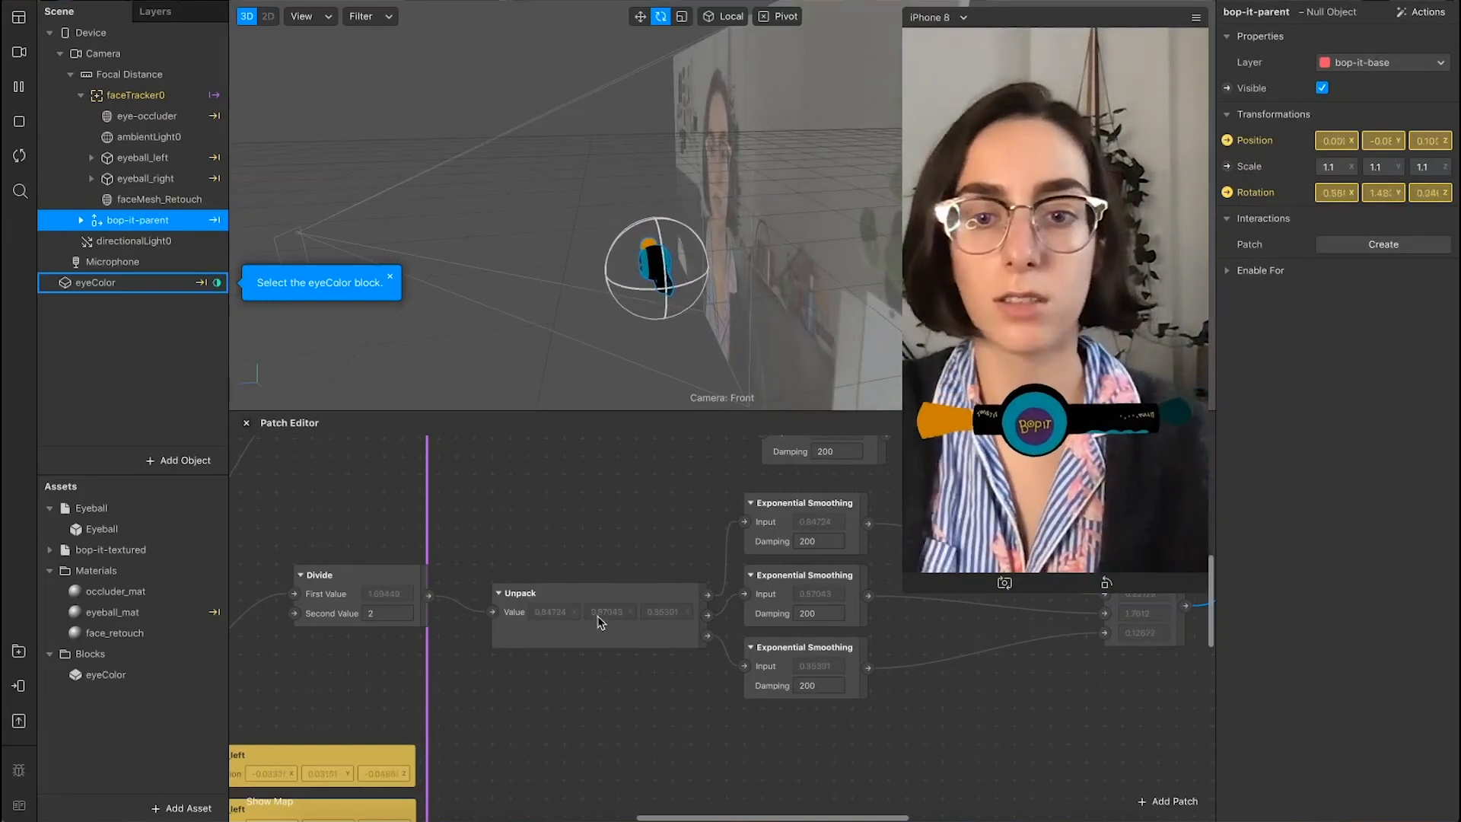
pyautogui.click(379, 613)
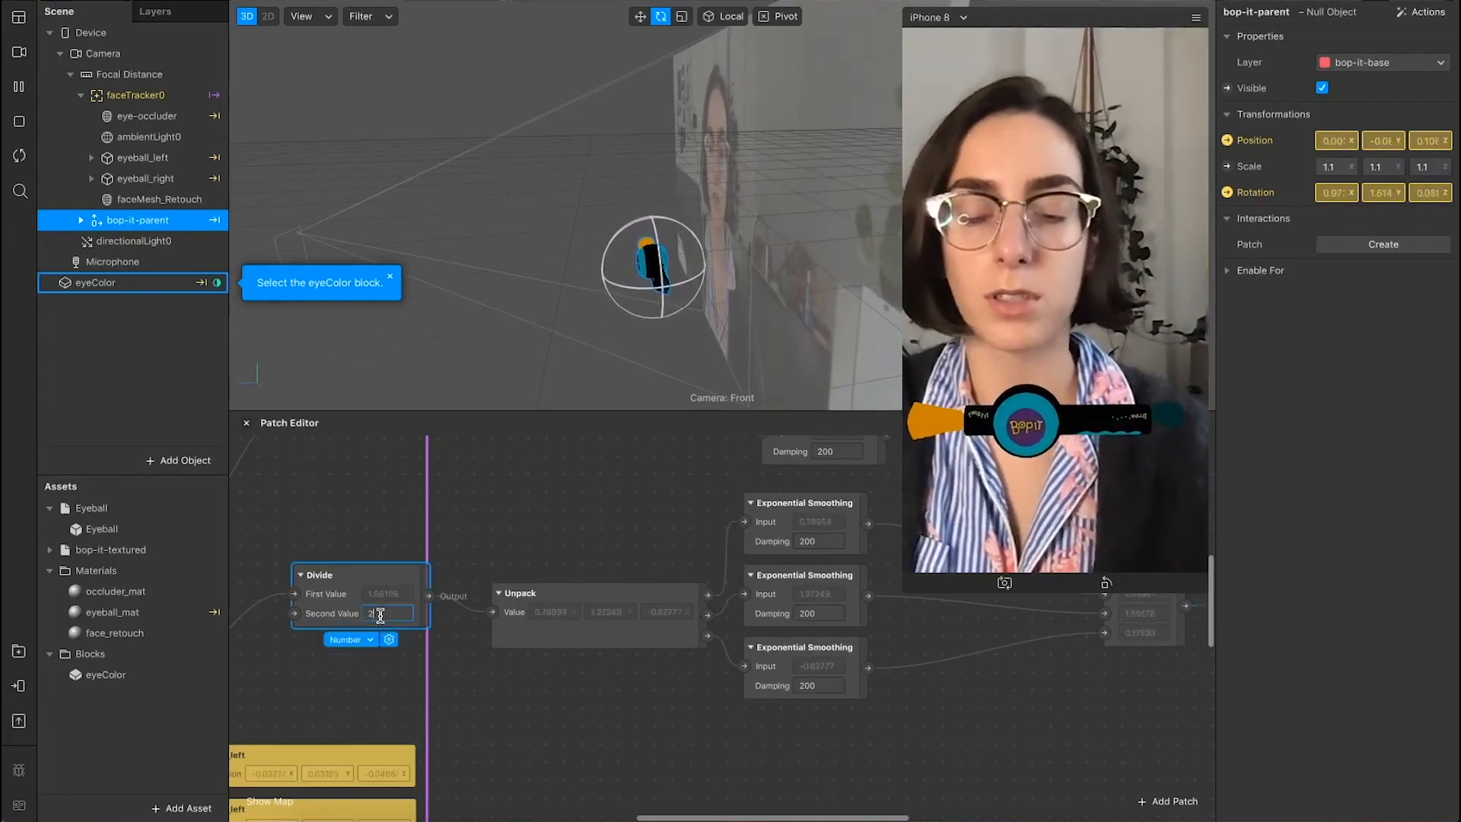
pyautogui.scroll(-5, 388, 631)
pyautogui.click(499, 669)
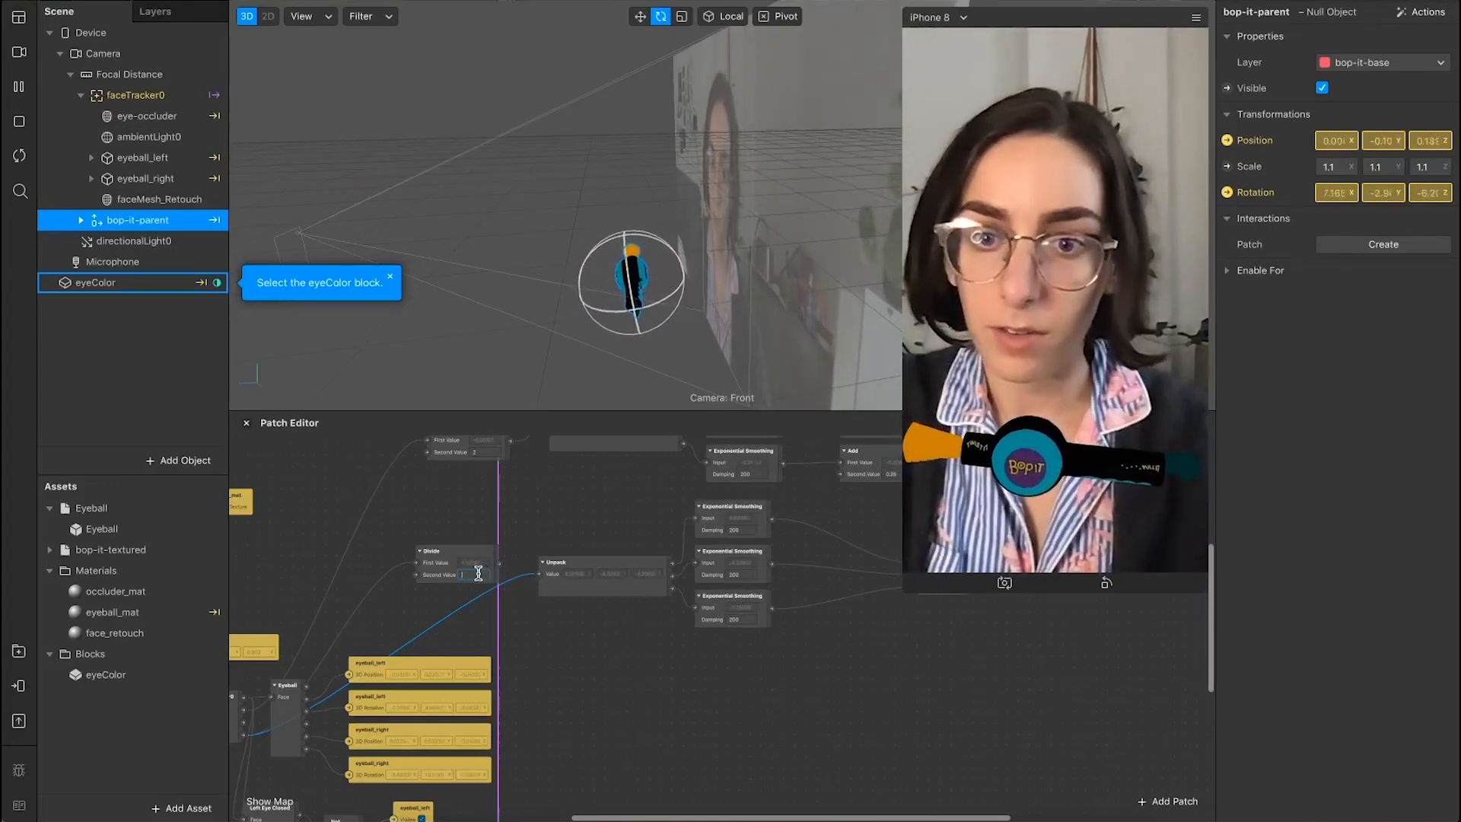
pyautogui.moveTo(499, 564); pyautogui.dragTo(543, 578)
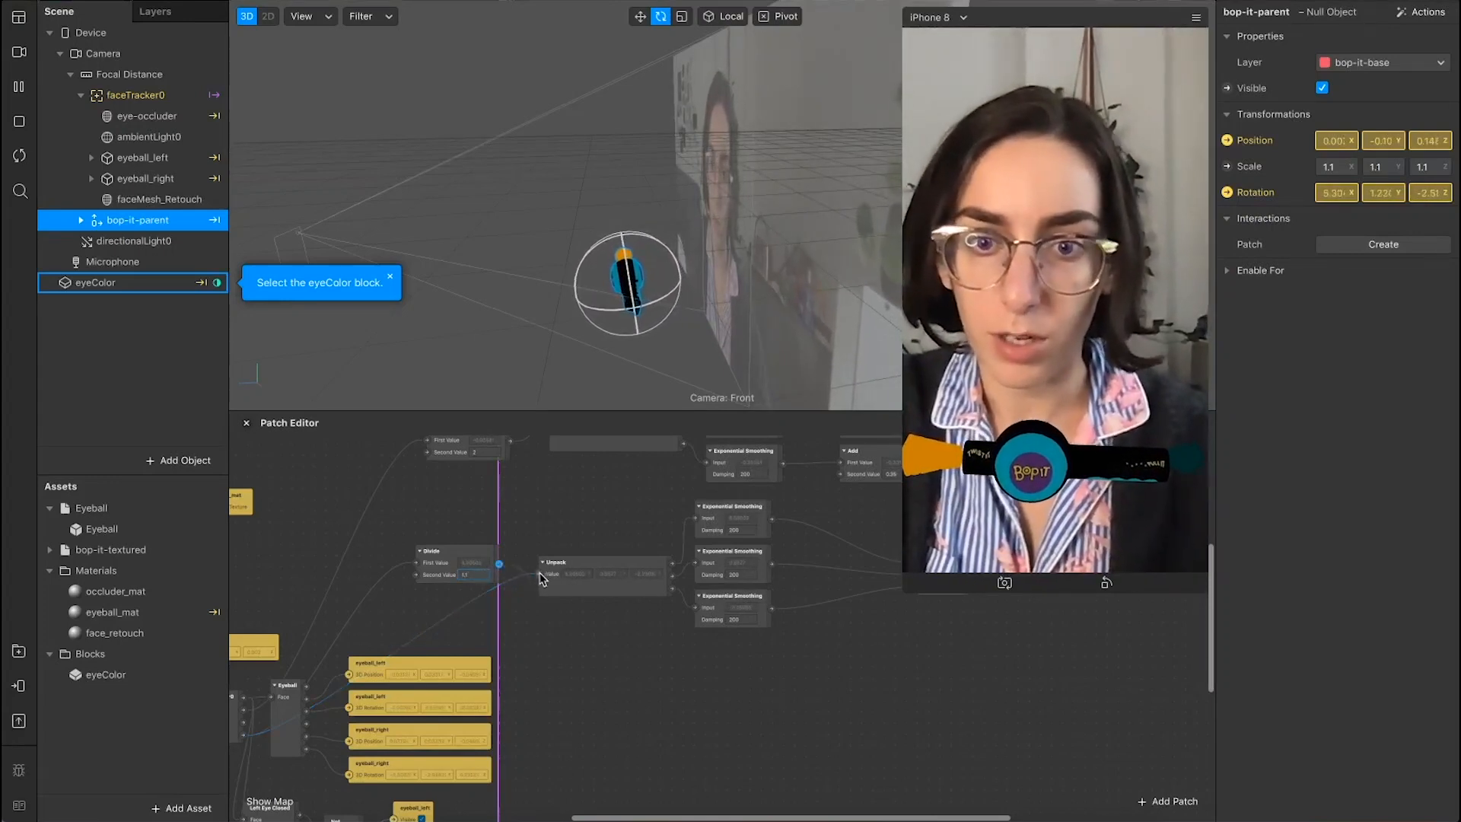
pyautogui.scroll(3, 545, 620)
pyautogui.press('BackSpace')
pyautogui.write('2')
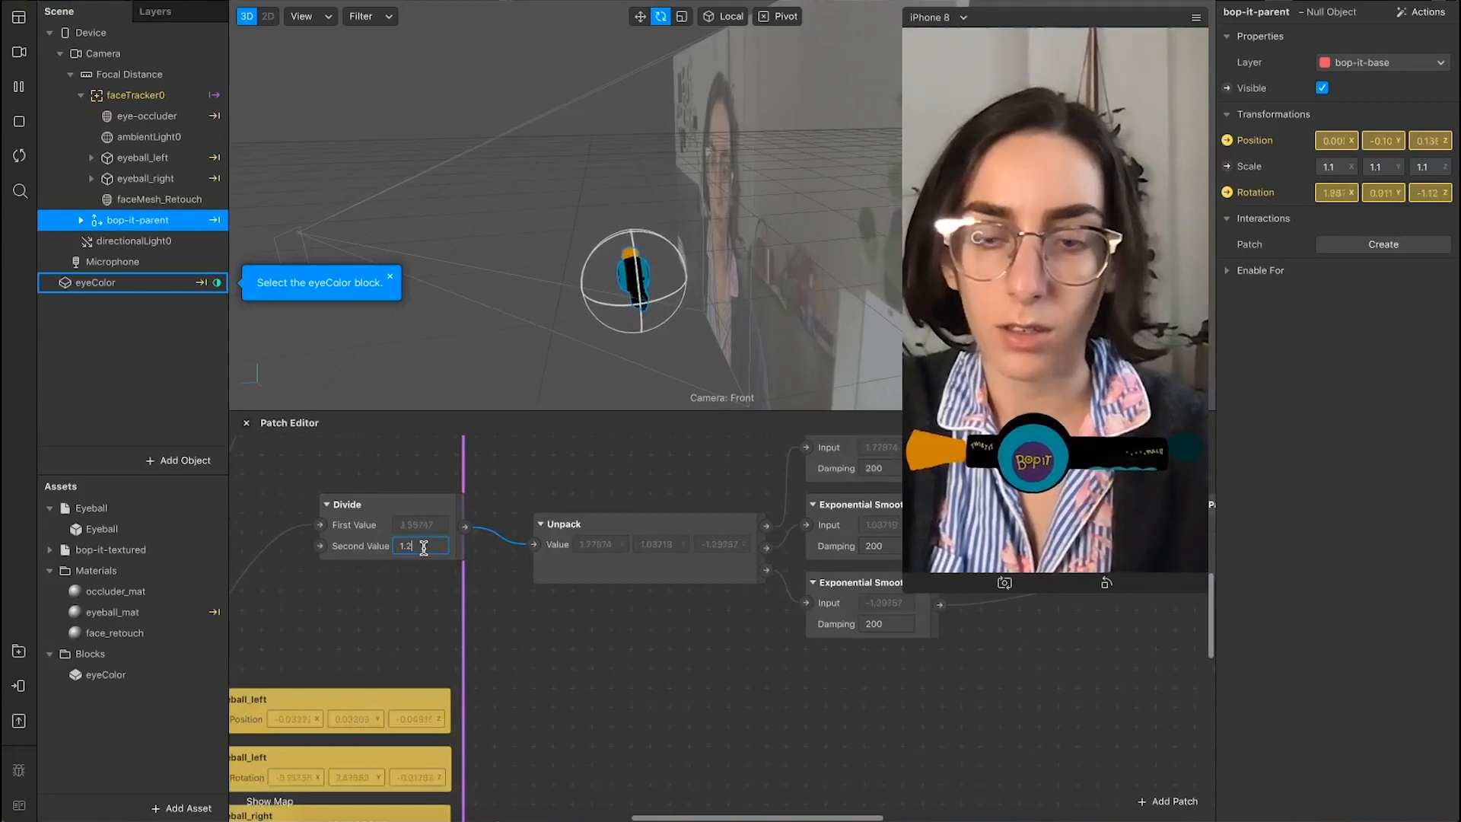
pyautogui.press('Return')
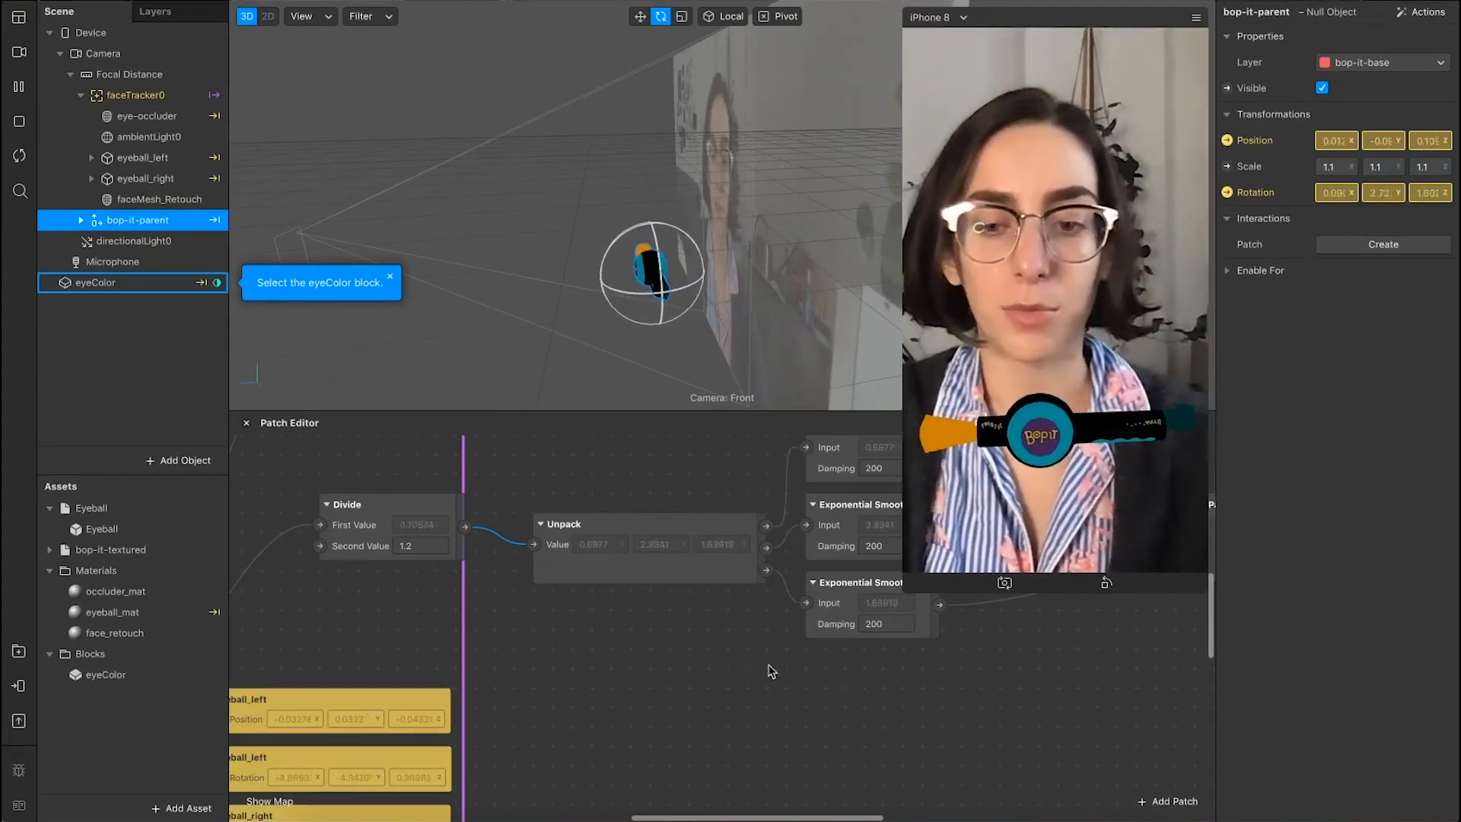
# Step: Move the rotation branch's Pack and bop-it-parent Rotation patches closer to the Exponential Smoothing patches
pyautogui.hscroll(-7, 667, 644)
pyautogui.scroll(4, 667, 644)
pyautogui.scroll(-3, 668, 643)
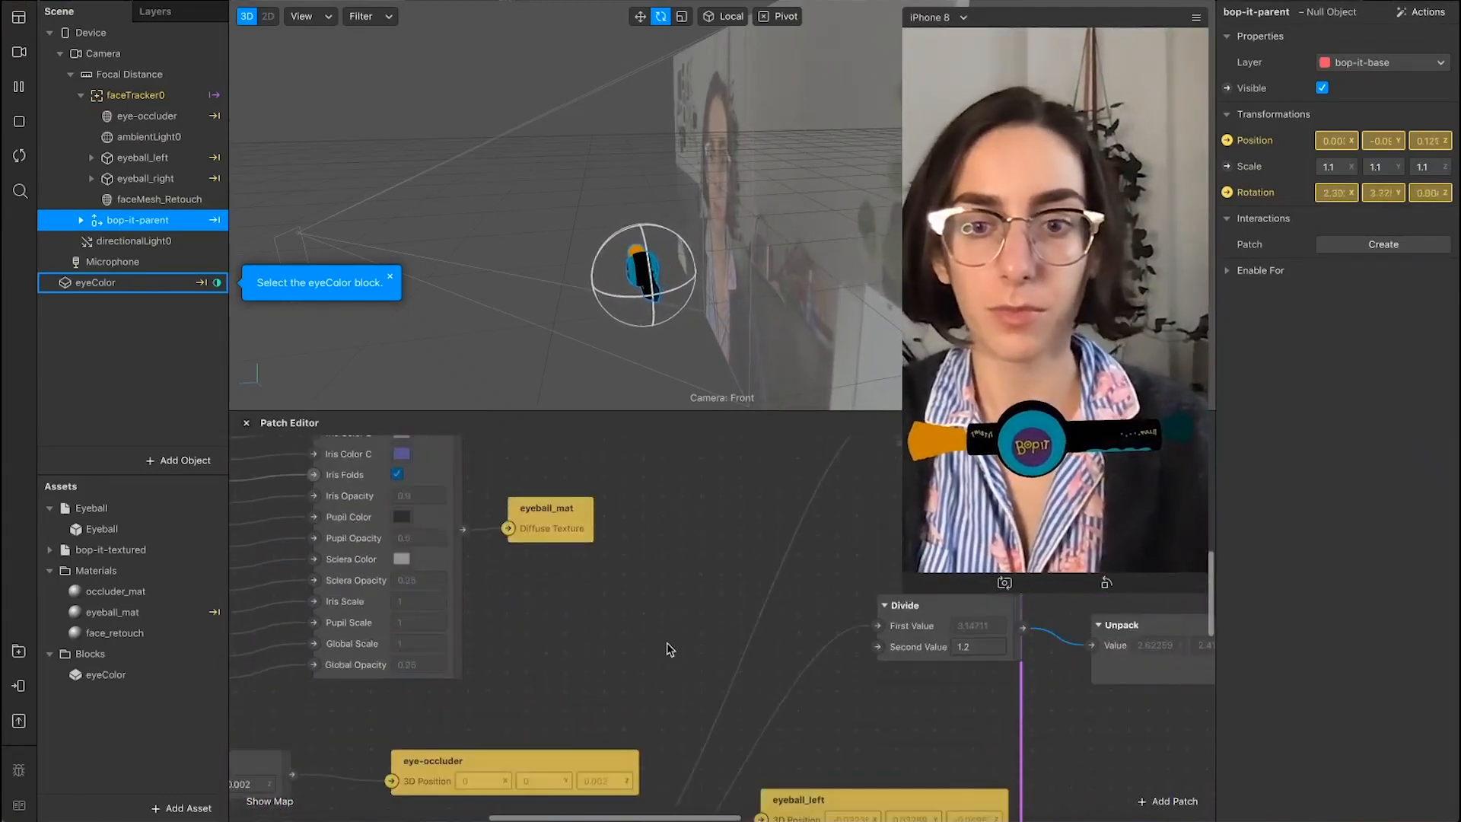
pyautogui.keyDown('super'); pyautogui.scroll(-5, 667, 644); pyautogui.keyUp('super')
pyautogui.hscroll(10, 888, 723)
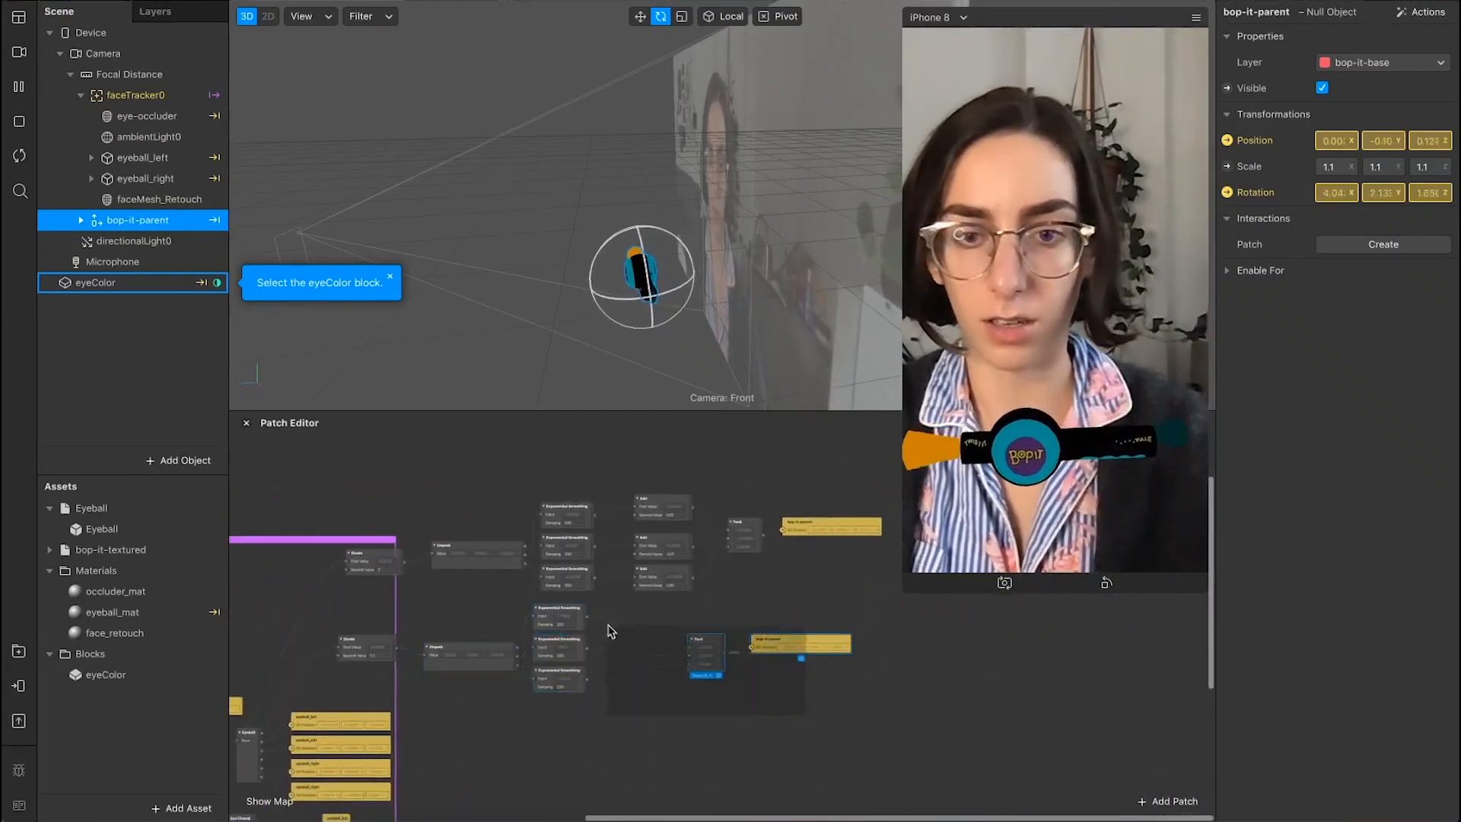
pyautogui.click(705, 648)
pyautogui.moveTo(779, 642); pyautogui.dragTo(716, 634)
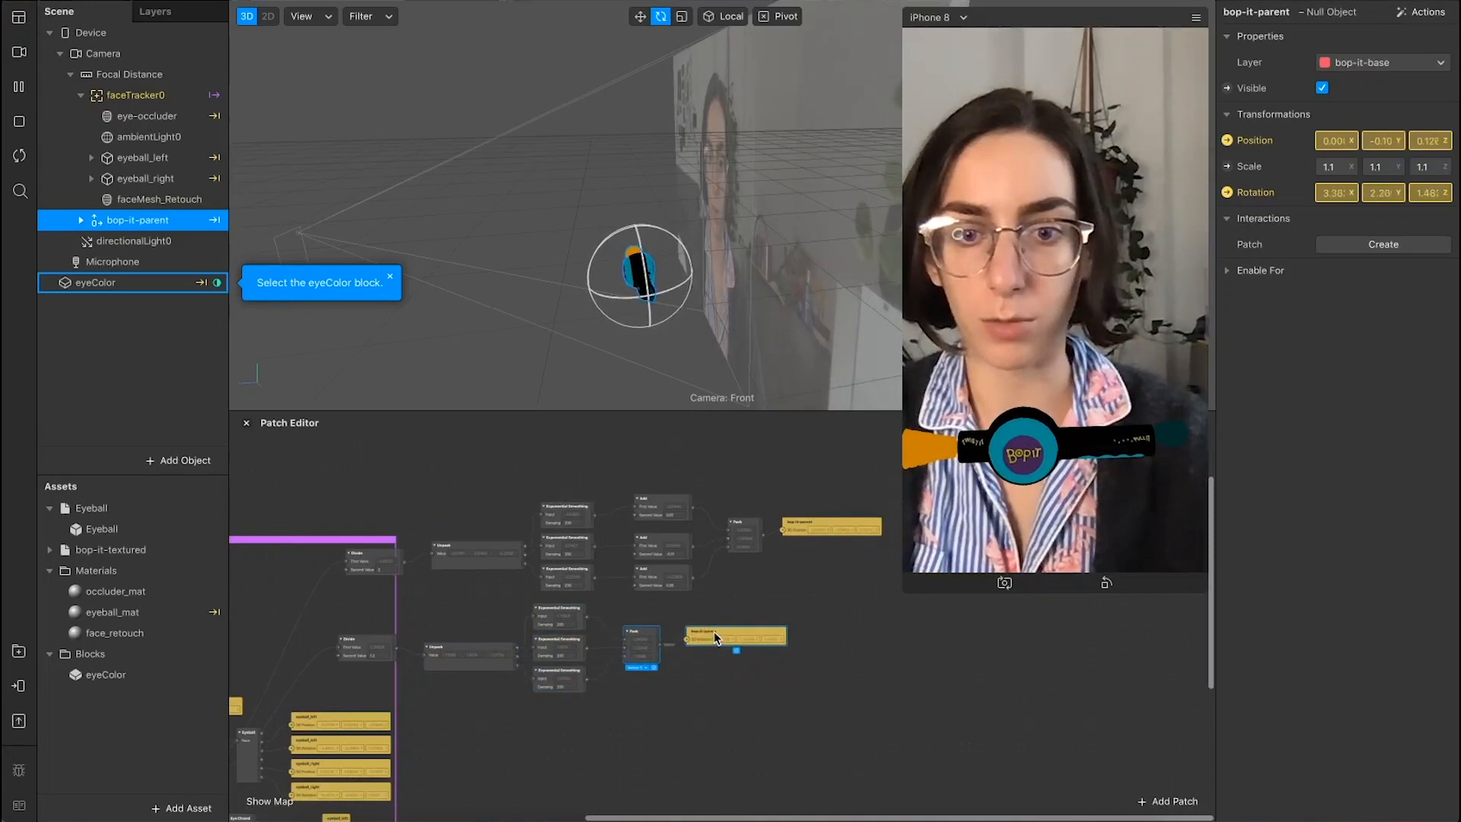
# Step: Align the rotation branch's patches under the position branch, and shift both branches slightly down together
pyautogui.moveTo(778, 689); pyautogui.dragTo(483, 646)
pyautogui.click(462, 493)
pyautogui.moveTo(461, 487); pyautogui.dragTo(825, 698)
pyautogui.scroll(5, 582, 514)
pyautogui.click(501, 520)
pyautogui.scroll(-5, 501, 521)
pyautogui.moveTo(466, 495); pyautogui.dragTo(845, 704)
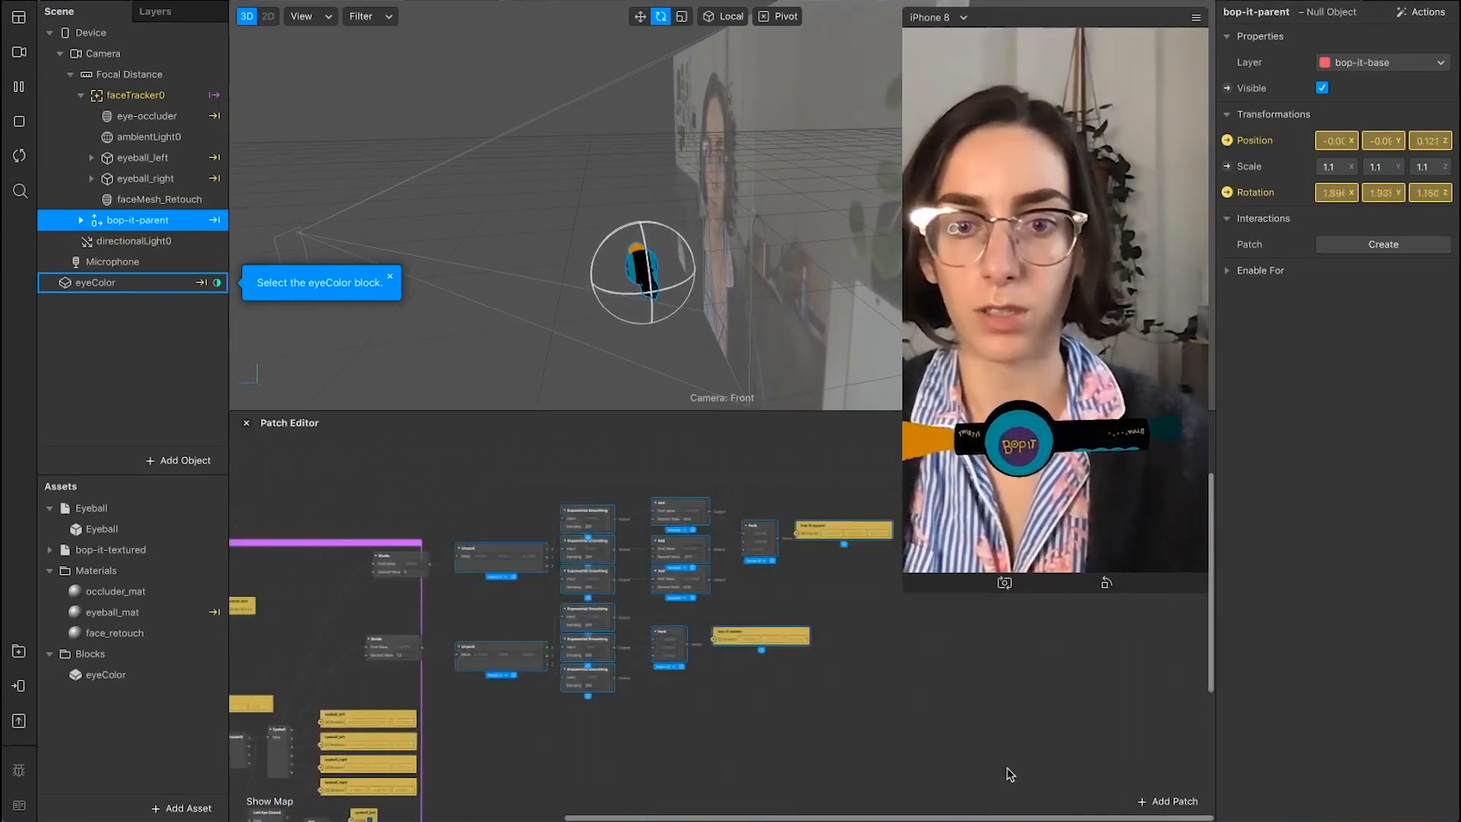
pyautogui.moveTo(484, 555); pyautogui.dragTo(483, 588)
pyautogui.scroll(4, 481, 588)
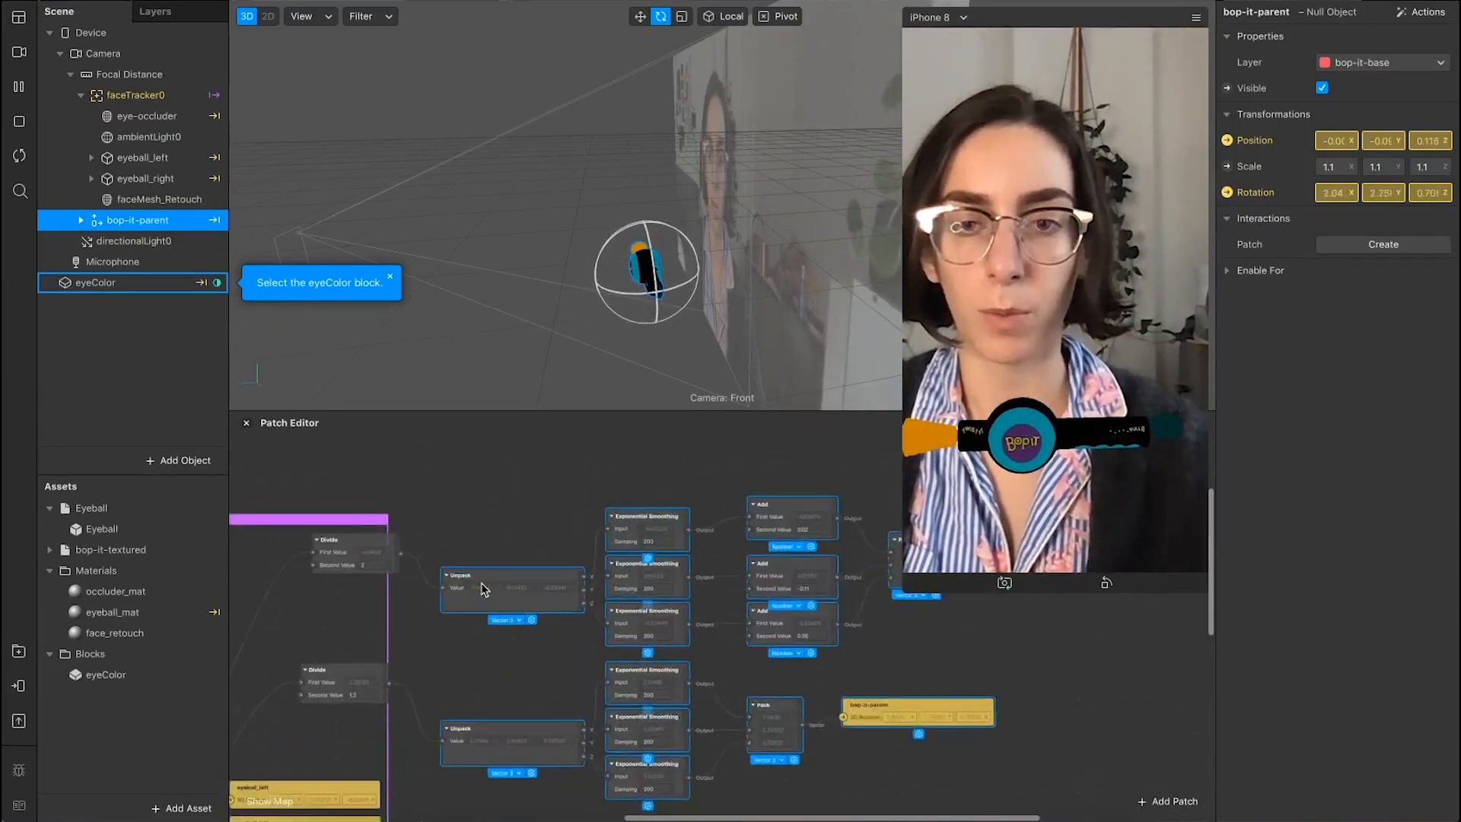
# Step: Select all position and rotation patches from the Unpack patches onward and enclose them in a comment box
pyautogui.click(429, 452)
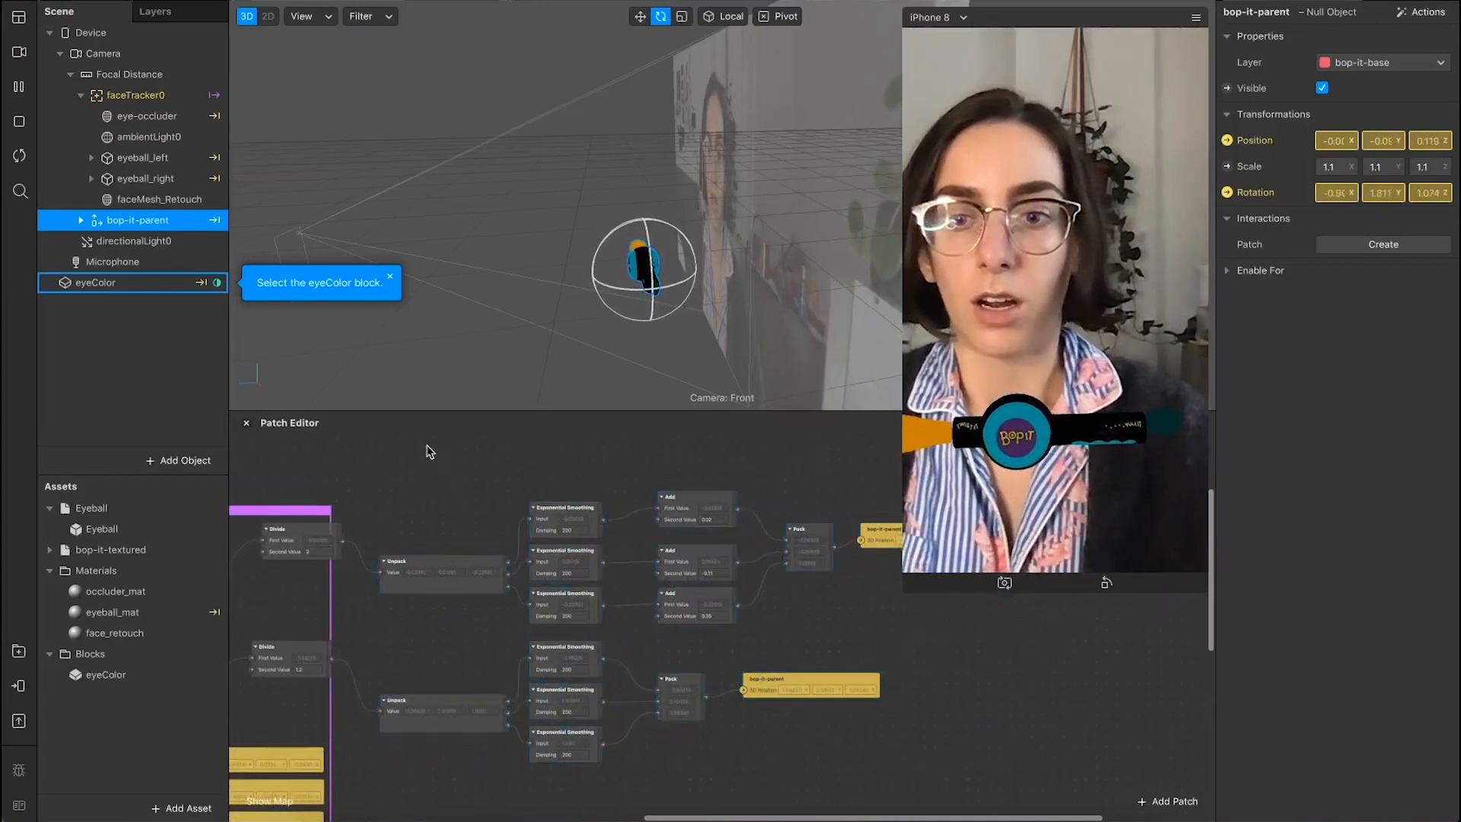
pyautogui.moveTo(383, 472); pyautogui.dragTo(840, 765)
pyautogui.rightClick(847, 696)
pyautogui.click(876, 698)
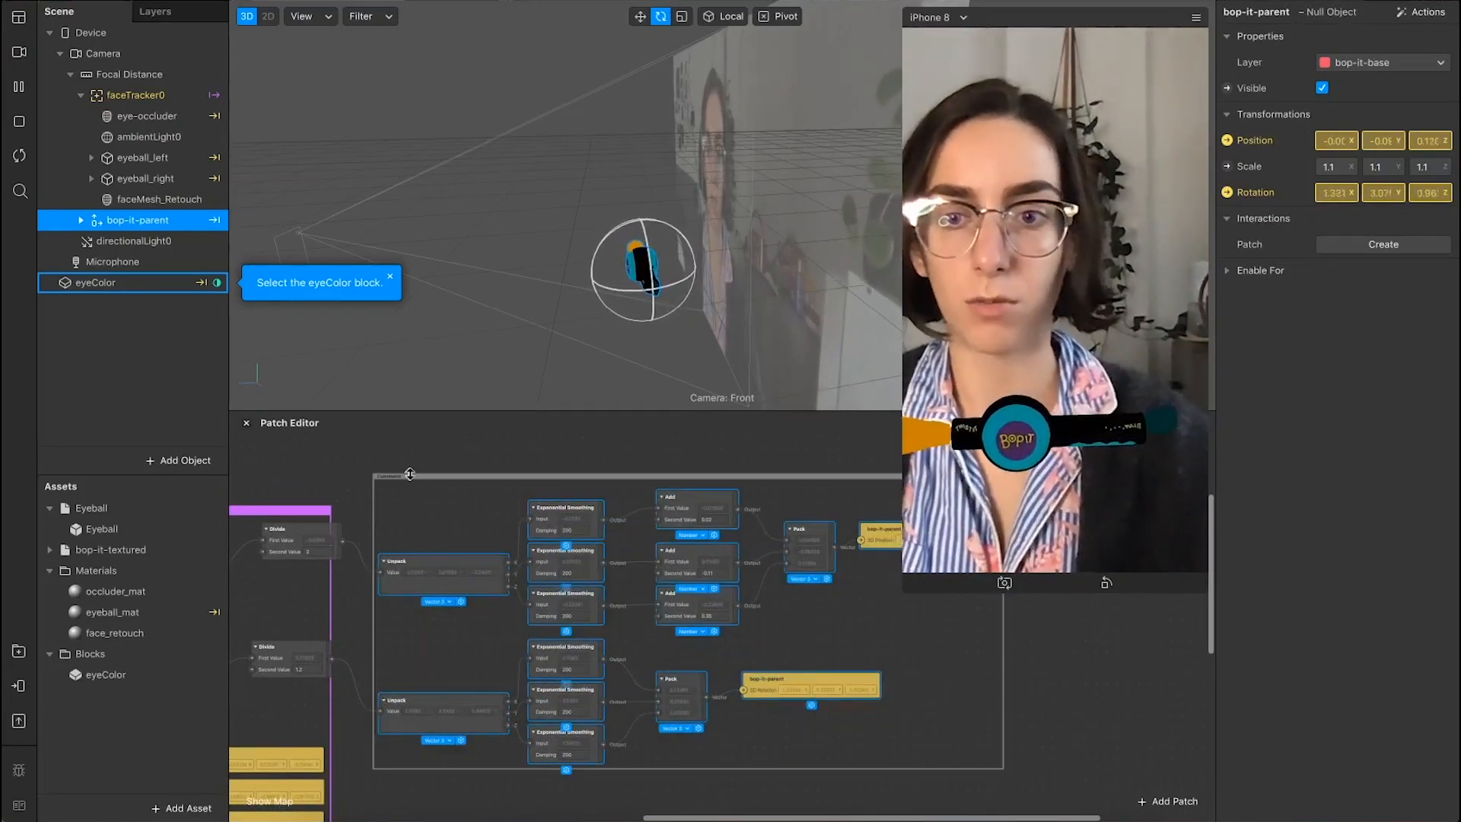
# Step: Reposition the new comment box beside the purple comment box, and adjust the purple box's upper corner to line up with it
pyautogui.moveTo(412, 475); pyautogui.dragTo(430, 518)
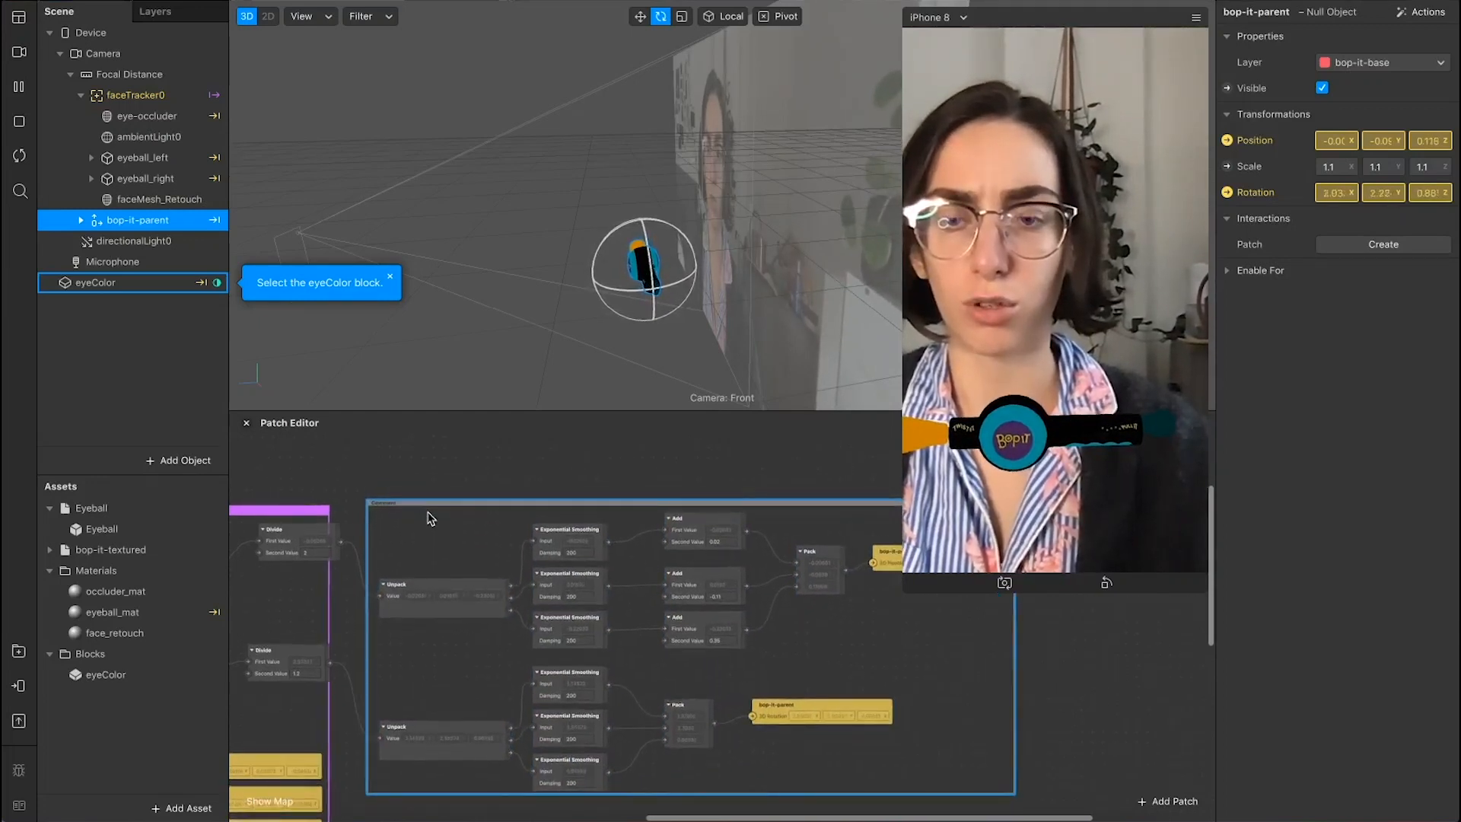
pyautogui.scroll(5, 429, 515)
pyautogui.moveTo(477, 518); pyautogui.dragTo(481, 534)
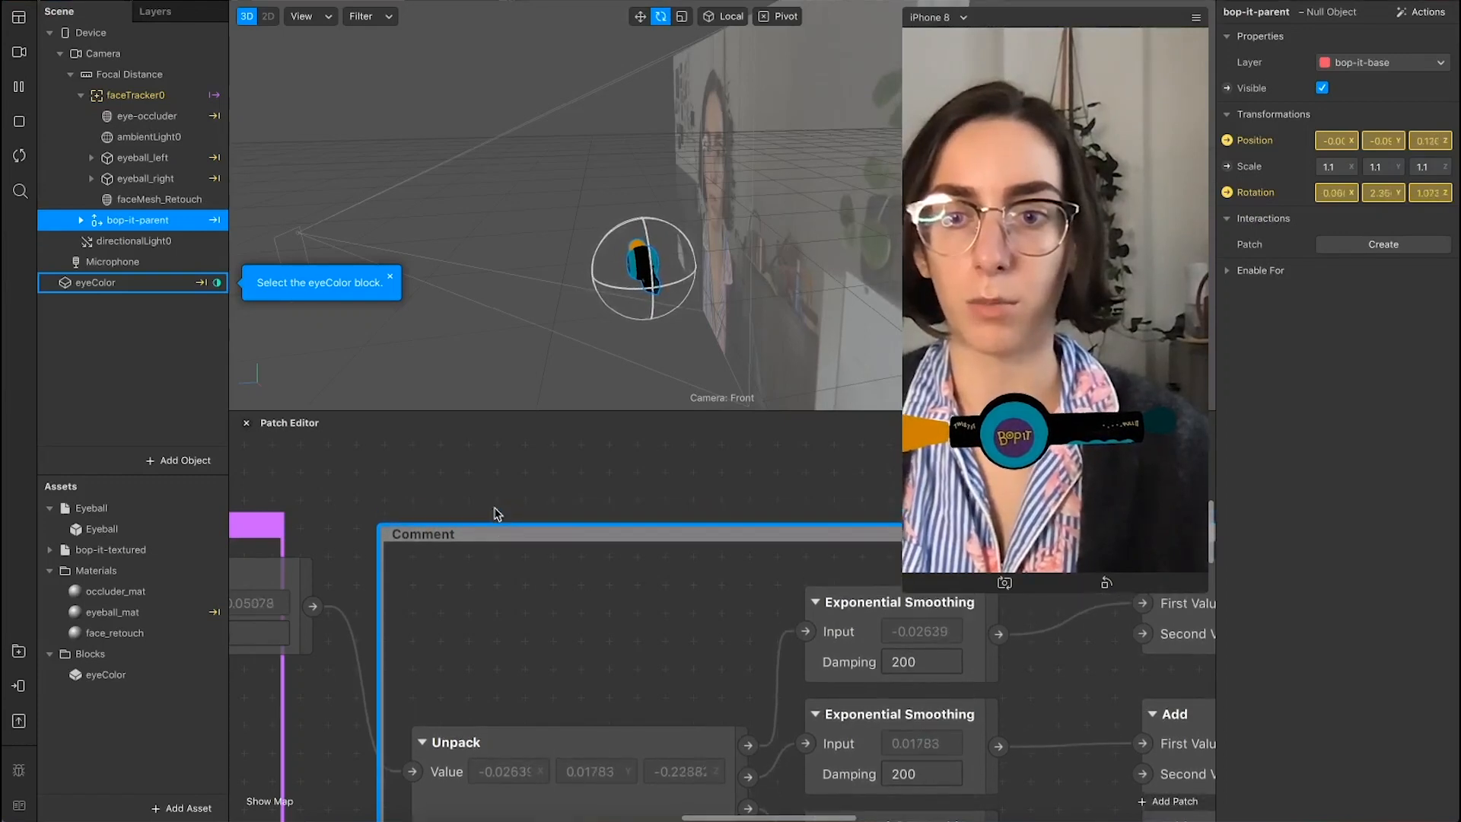
pyautogui.moveTo(425, 529); pyautogui.dragTo(426, 492)
pyautogui.hscroll(-3, 427, 507)
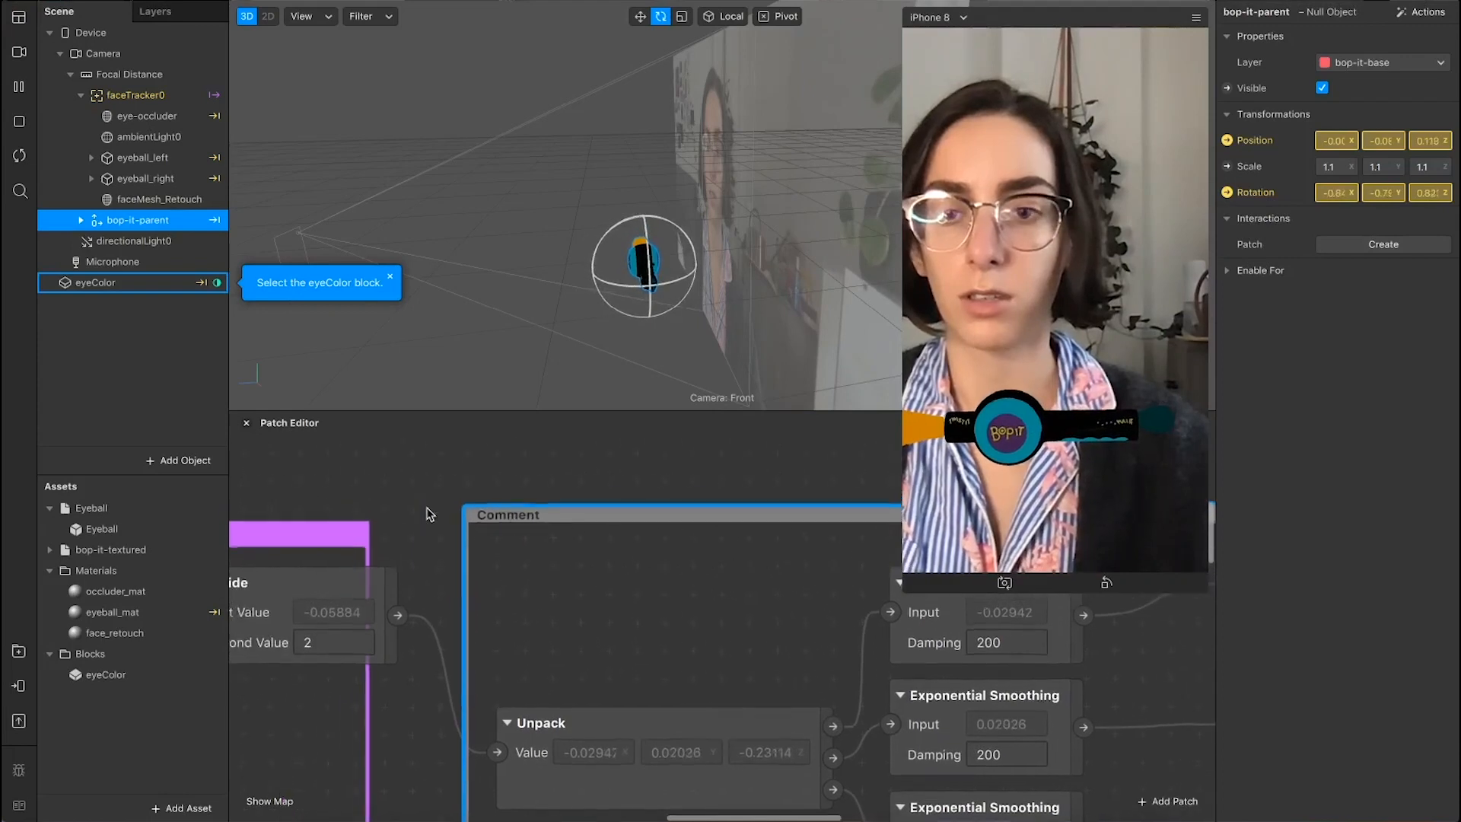
pyautogui.moveTo(355, 529)
pyautogui.mouseDown()
pyautogui.moveTo(342, 530)
pyautogui.moveTo(372, 510)
pyautogui.mouseUp()
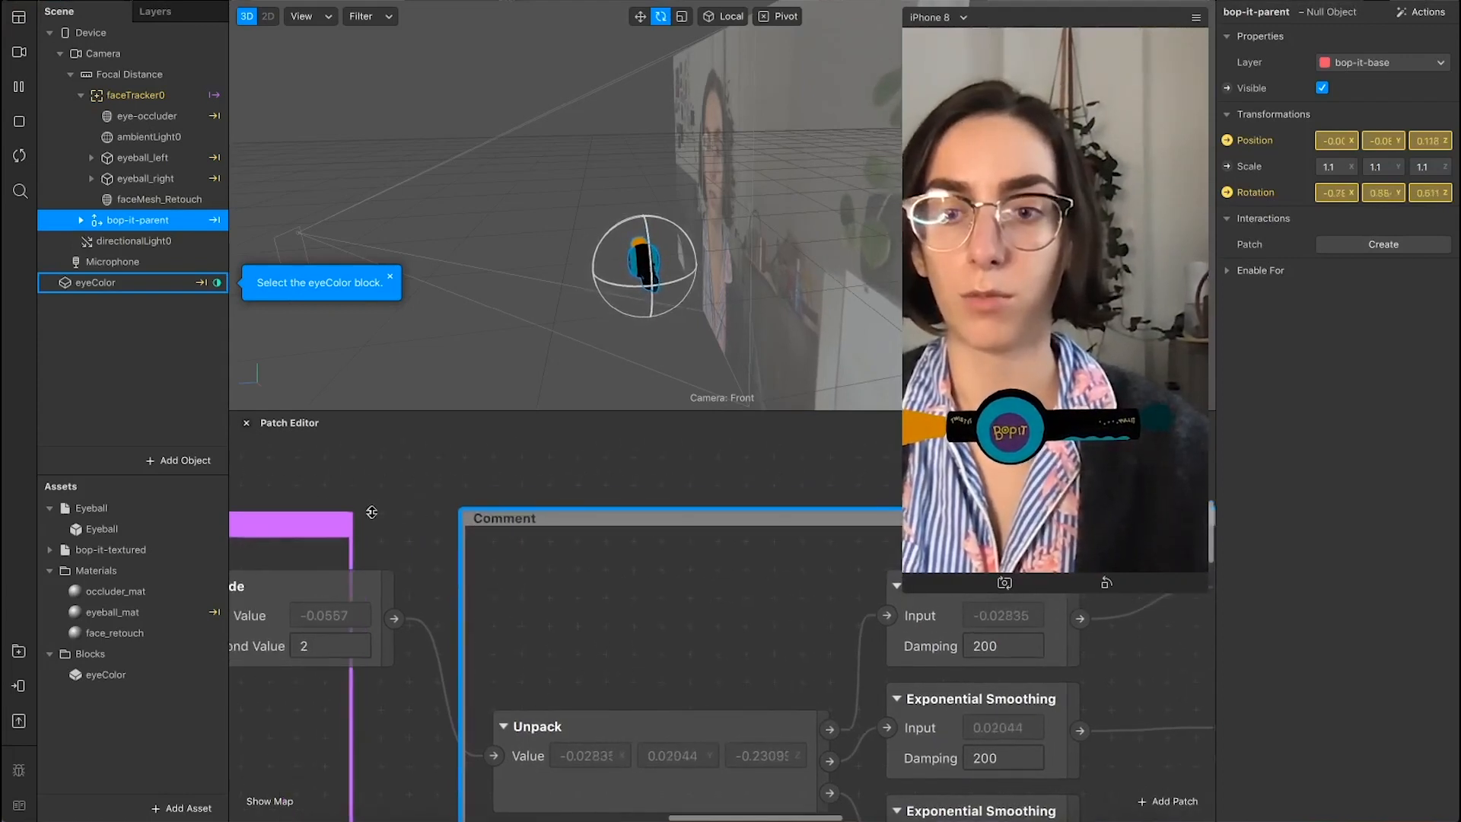
# Step: Title the new comment box "bop-it object orientation" and colour it blue
pyautogui.doubleClick(515, 525)
pyautogui.write('bop-it-')
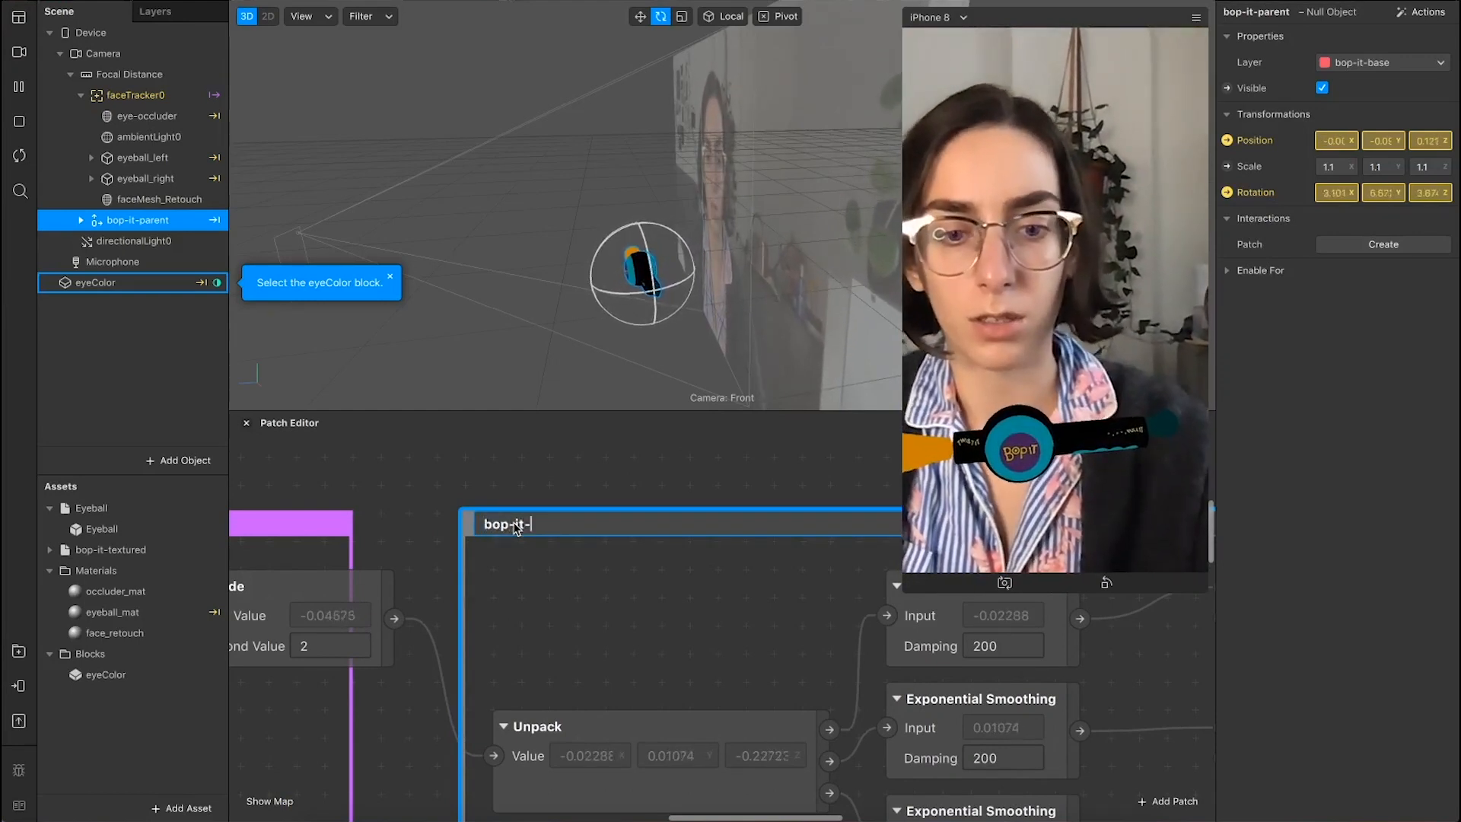
pyautogui.press('BackSpace')
pyautogui.write(' object')
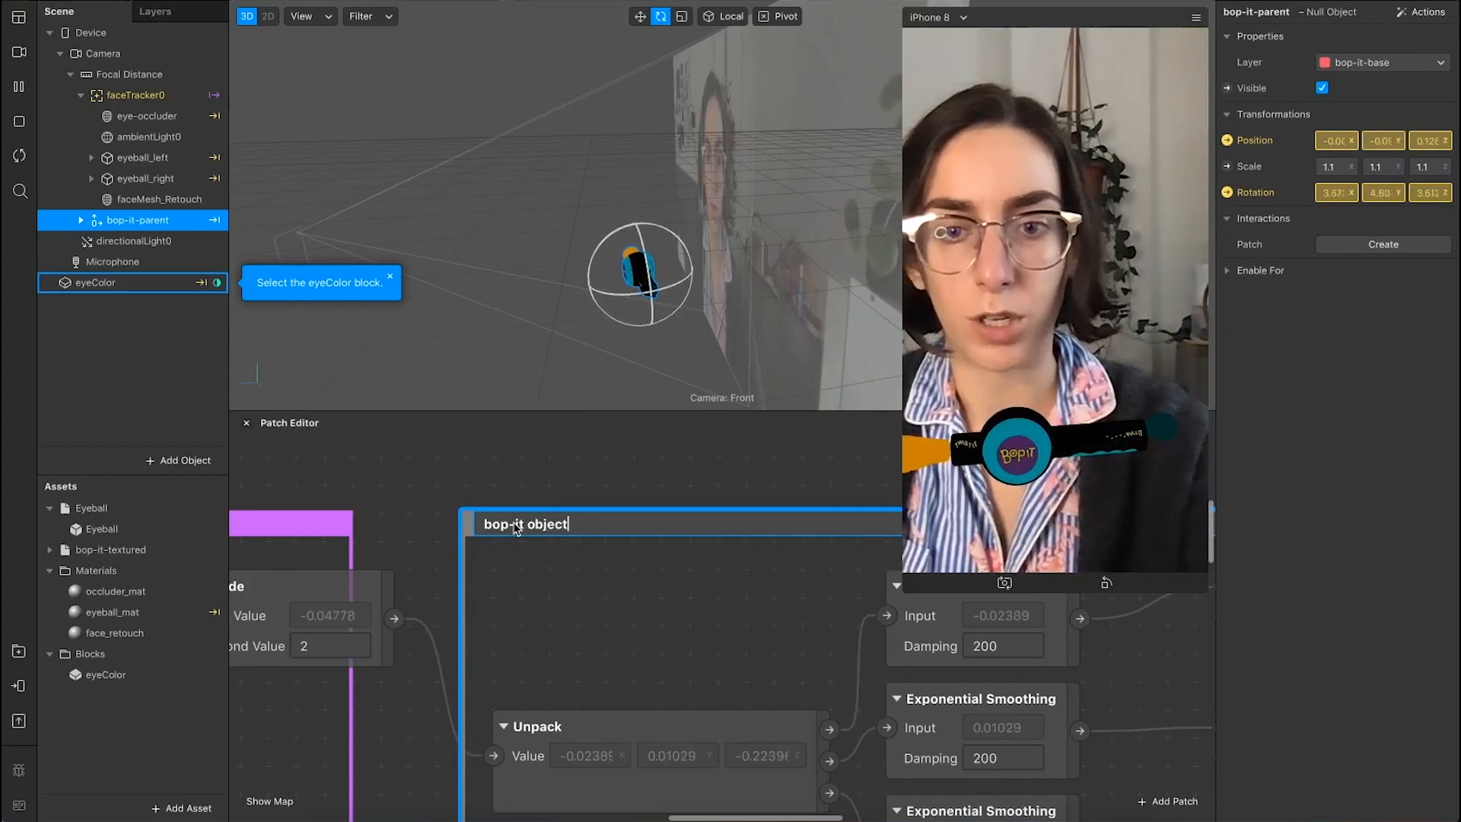
pyautogui.write(' orient')
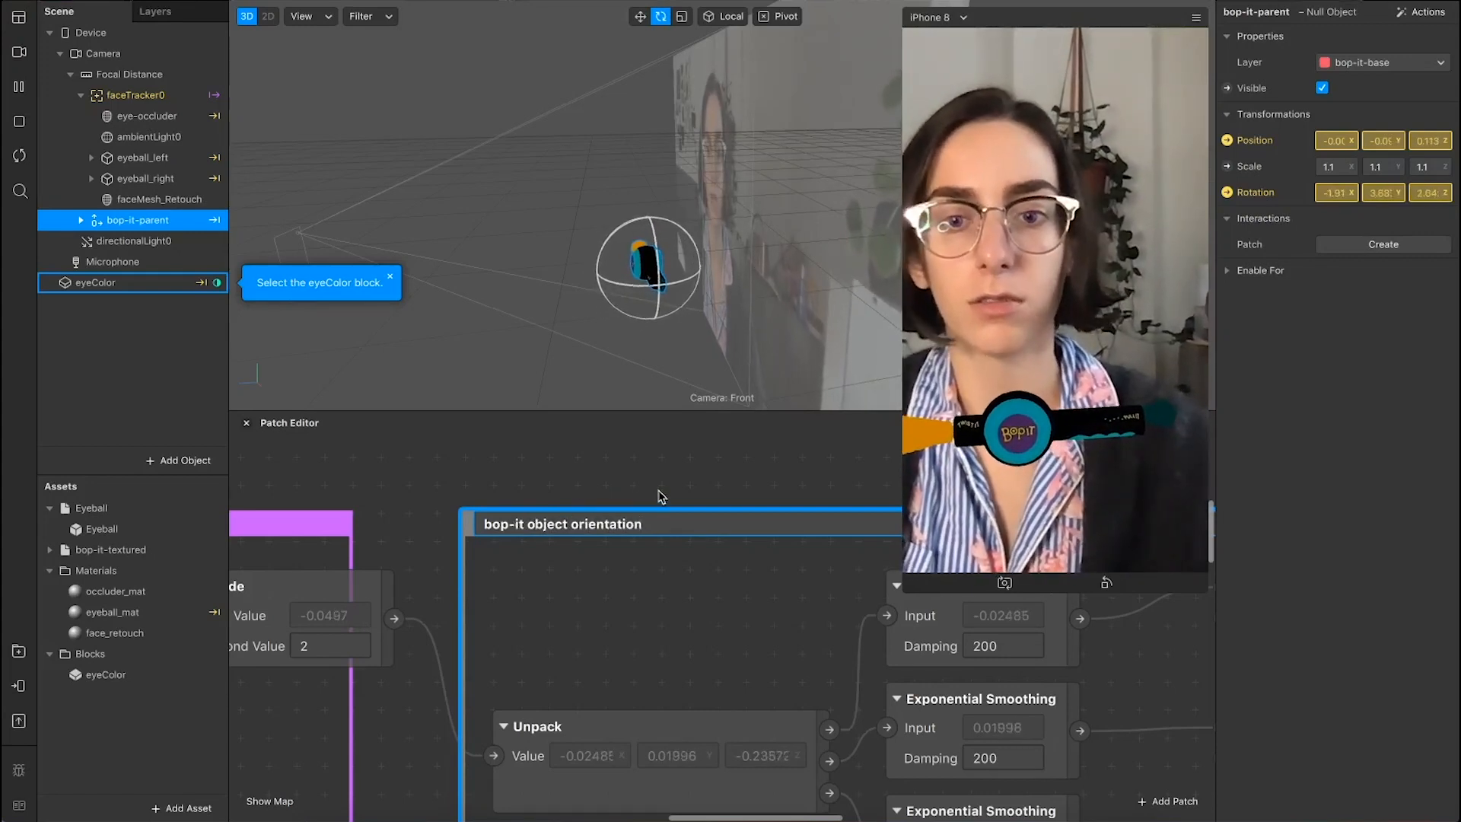
pyautogui.write('ation')
pyautogui.press('Return')
pyautogui.rightClick(673, 527)
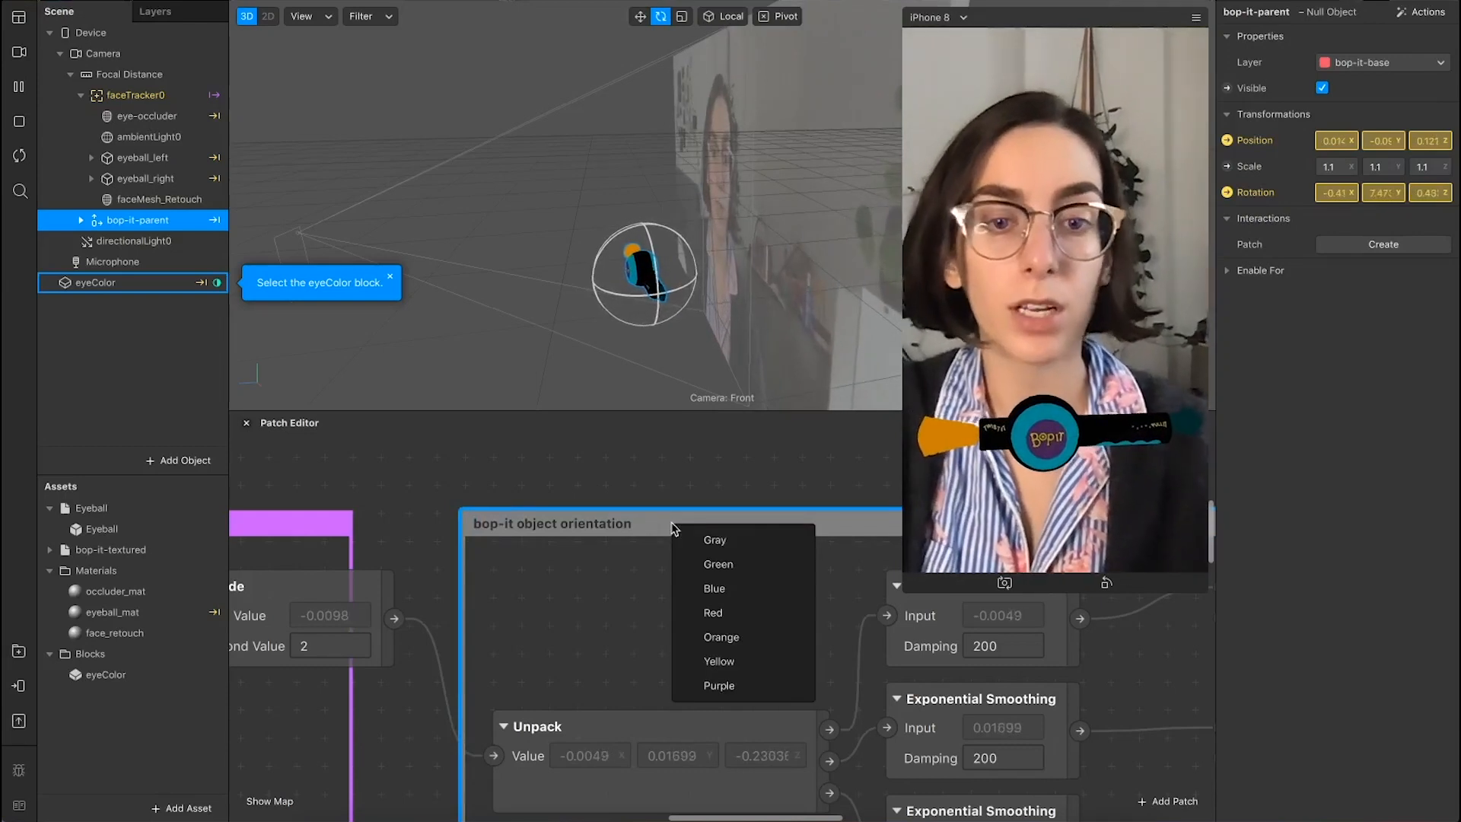
pyautogui.click(738, 590)
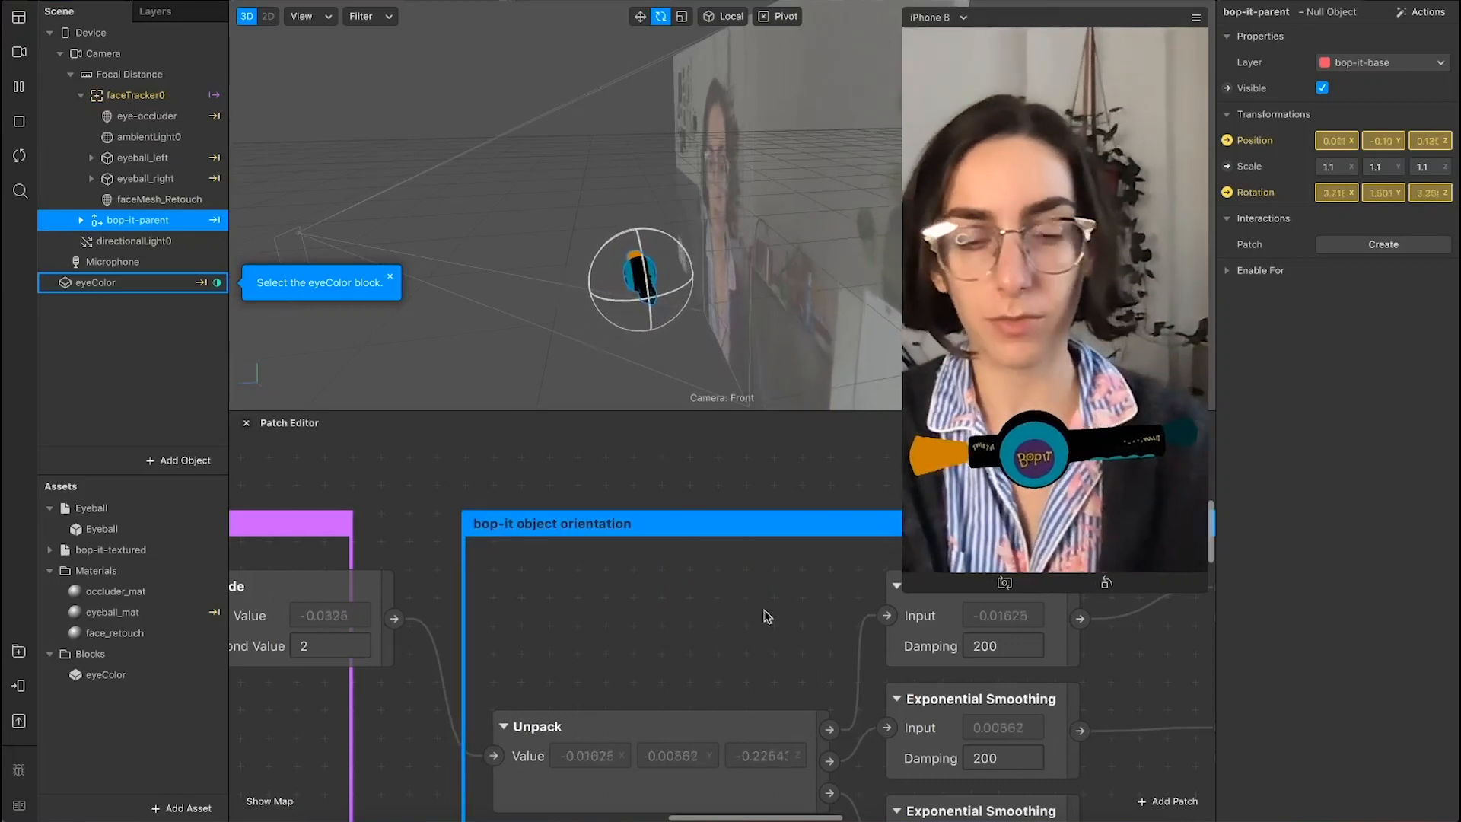
# Step: Switch to Finder and open the reference photo P0.jpg from the ref-imagery folder inside the bop-it folder
pyautogui.scroll(-3, 766, 616)
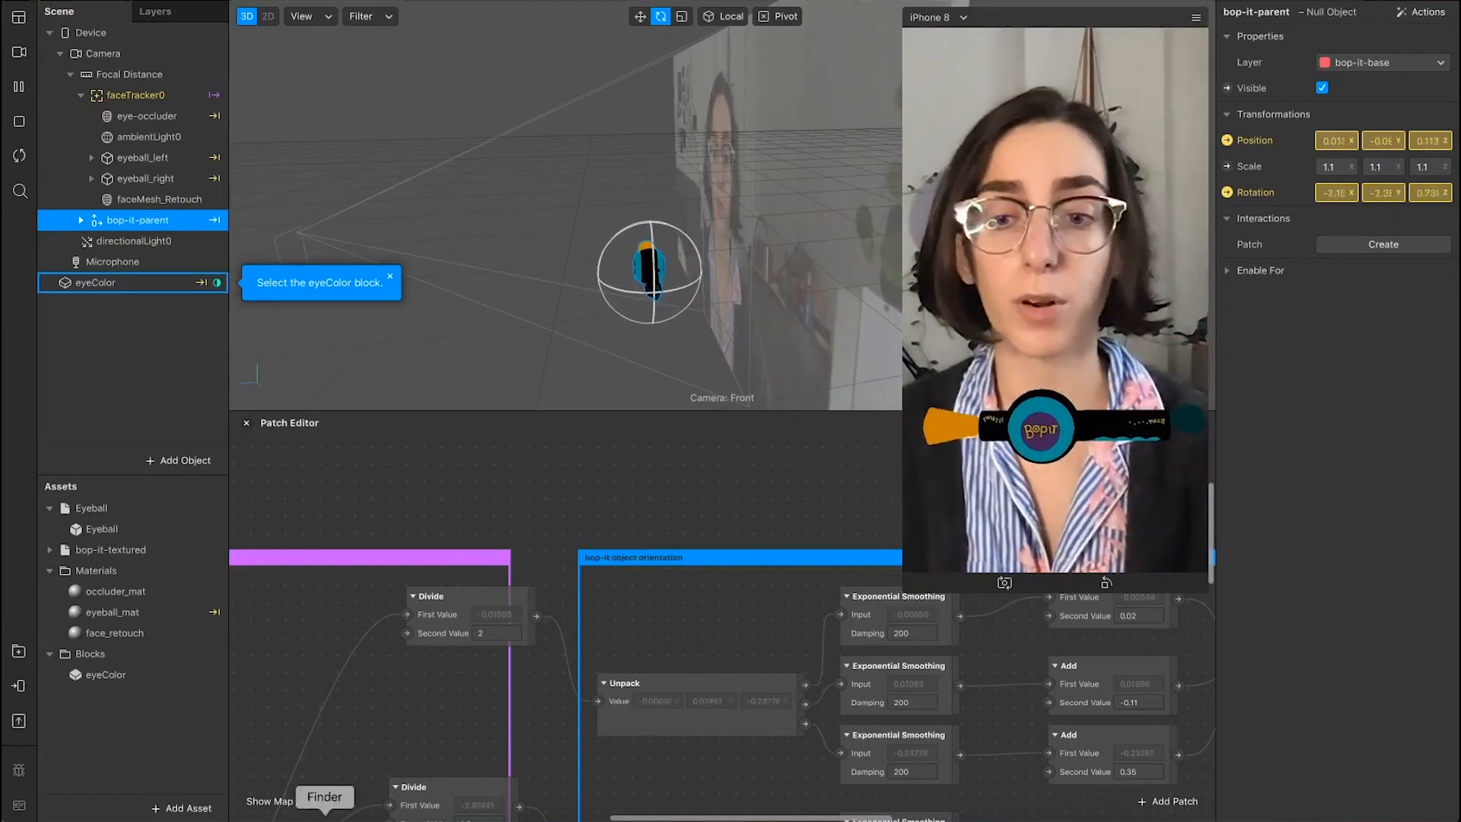
pyautogui.click(325, 805)
pyautogui.hscroll(-5, 343, 662)
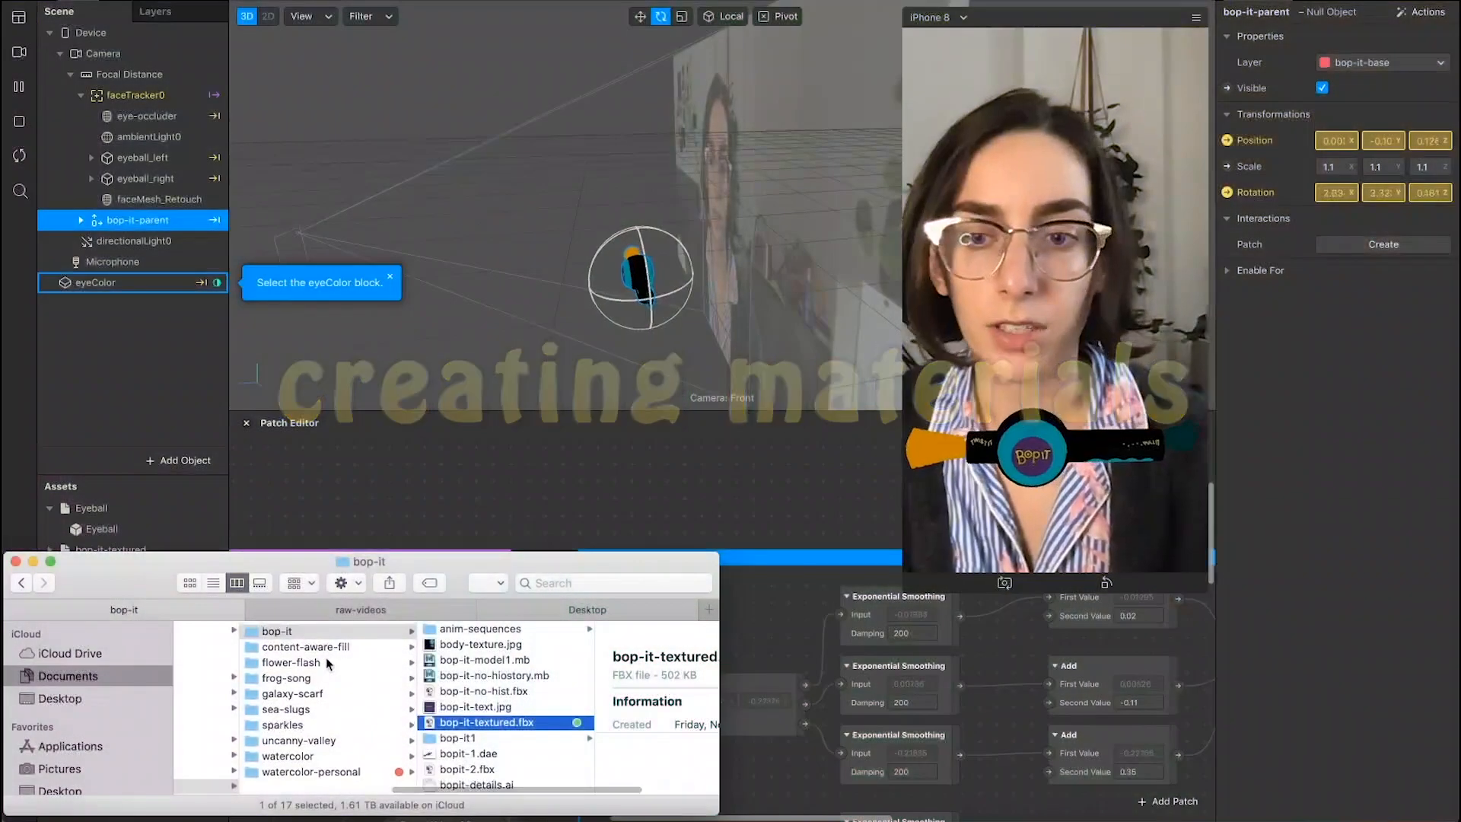
pyautogui.scroll(-3, 520, 761)
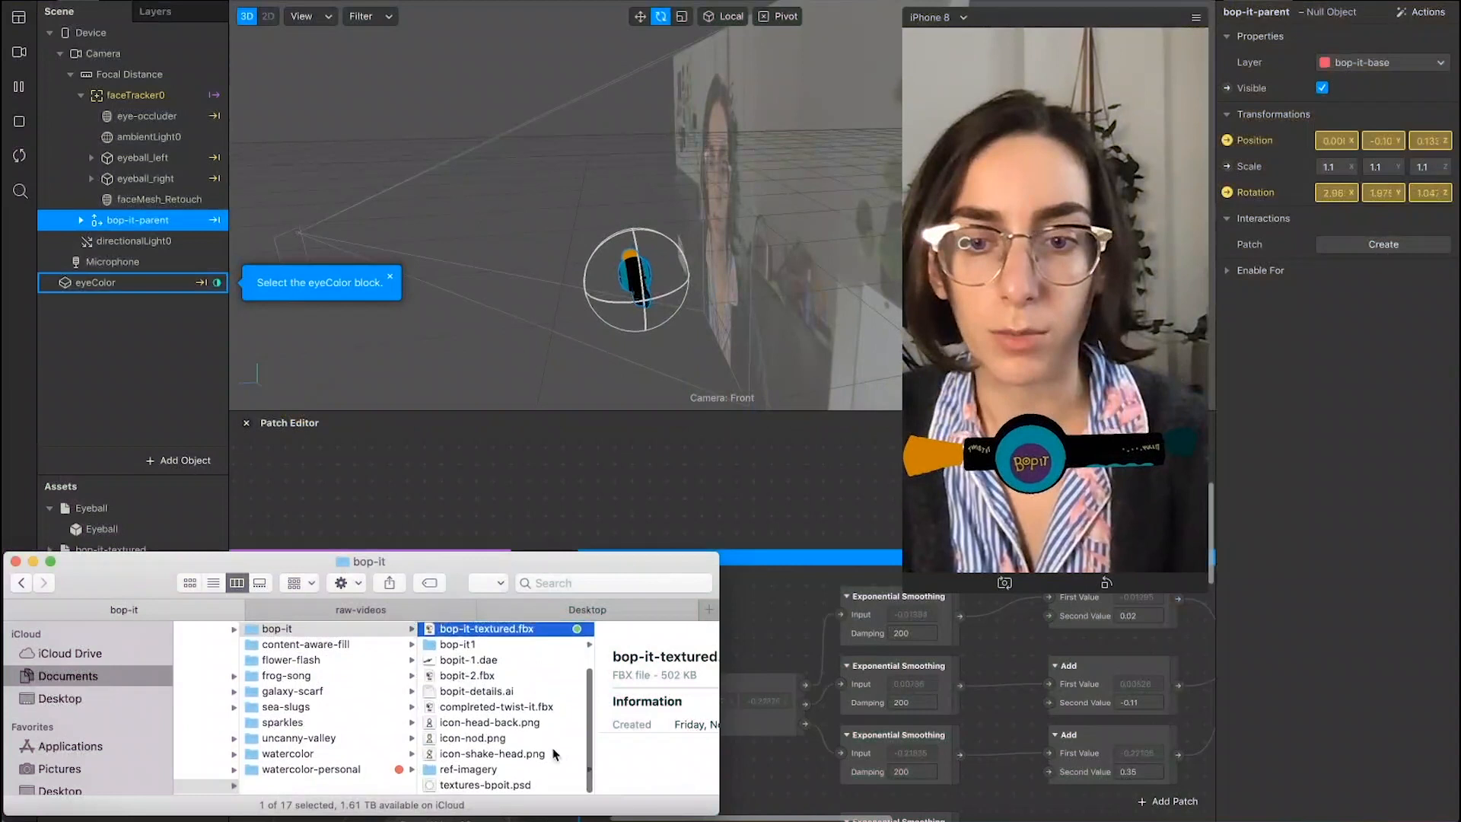
pyautogui.hscroll(2, 513, 761)
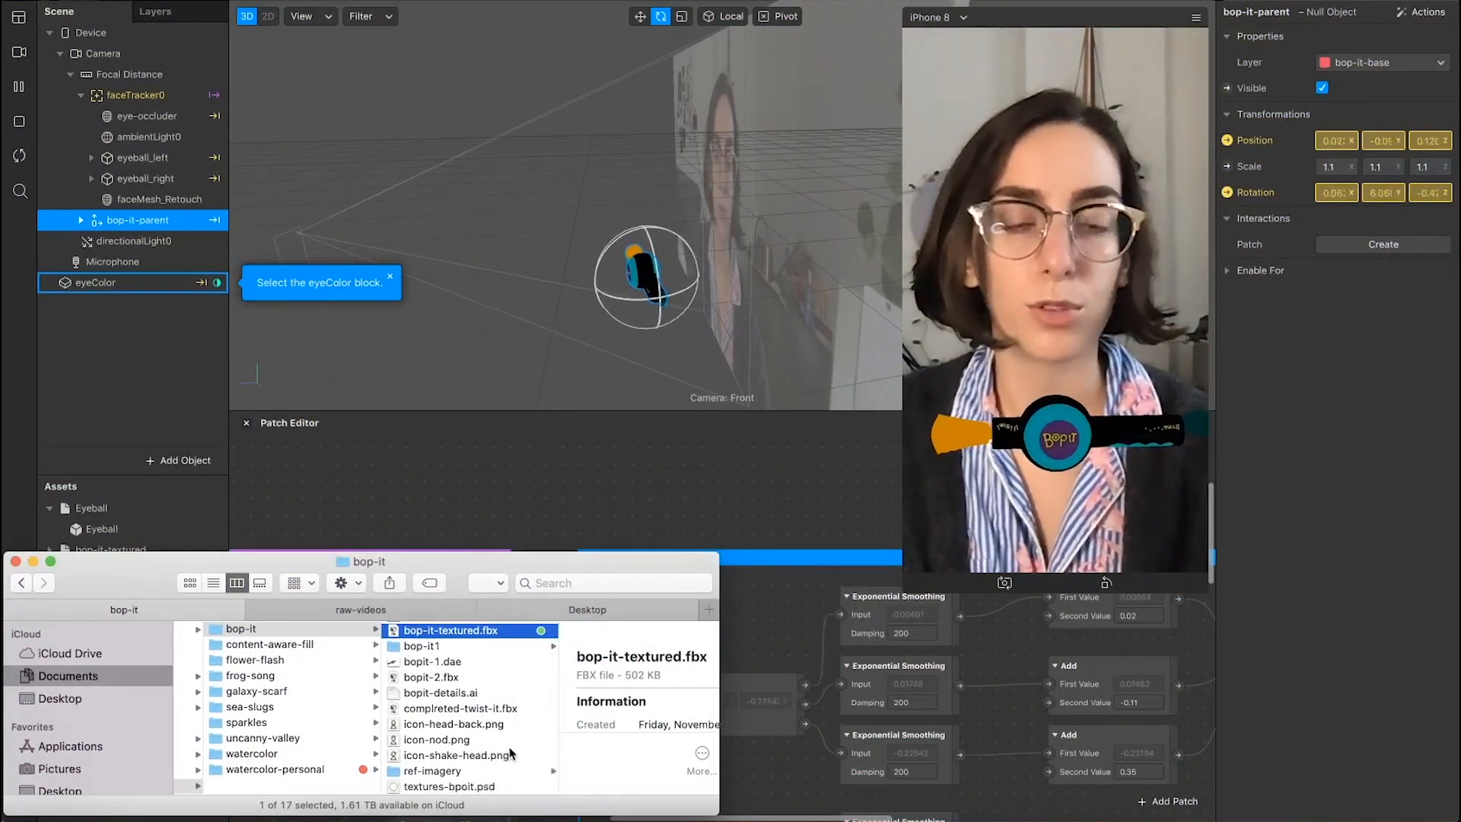
pyautogui.click(465, 770)
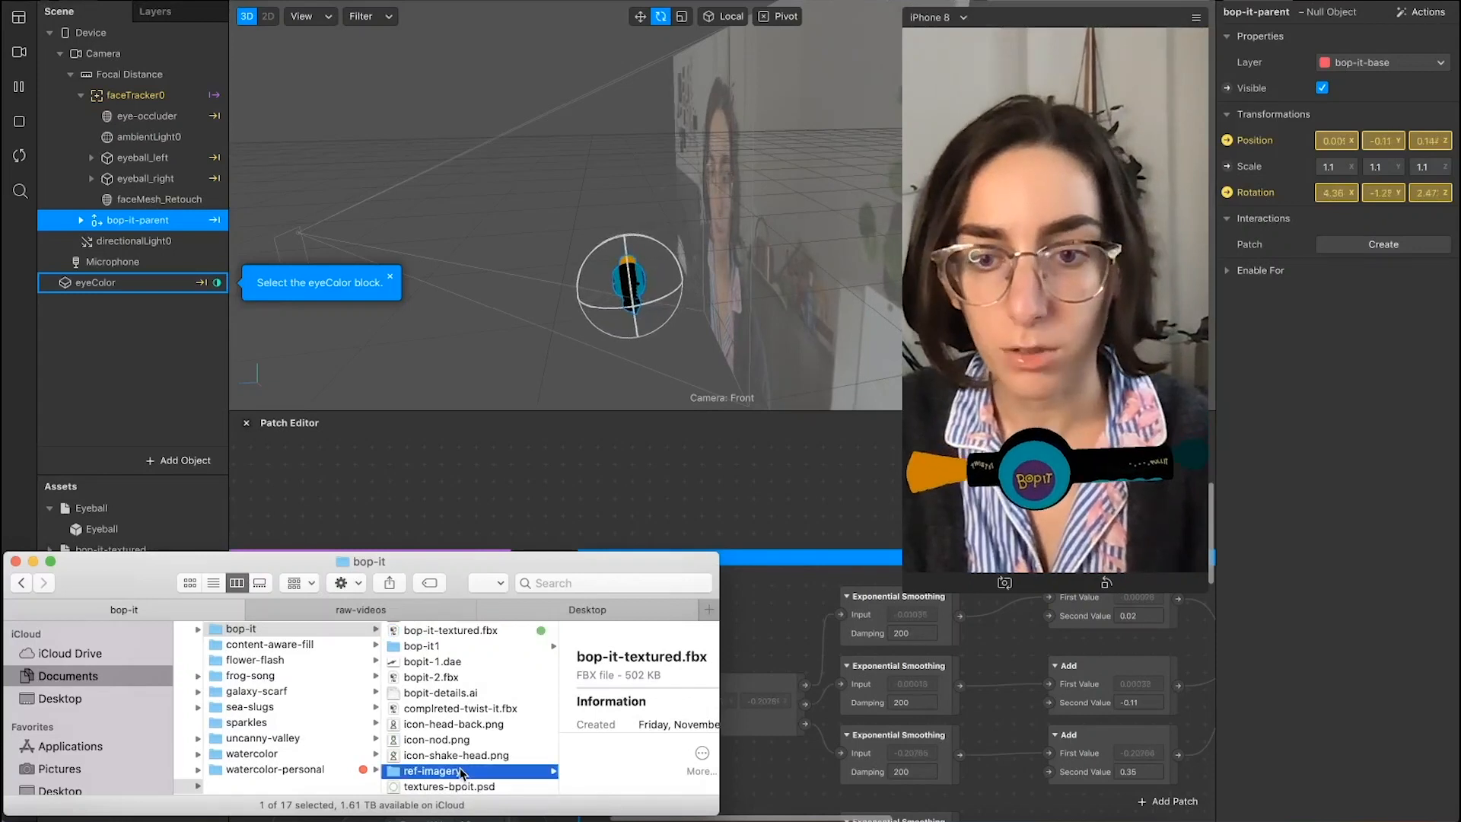
pyautogui.doubleClick(590, 656)
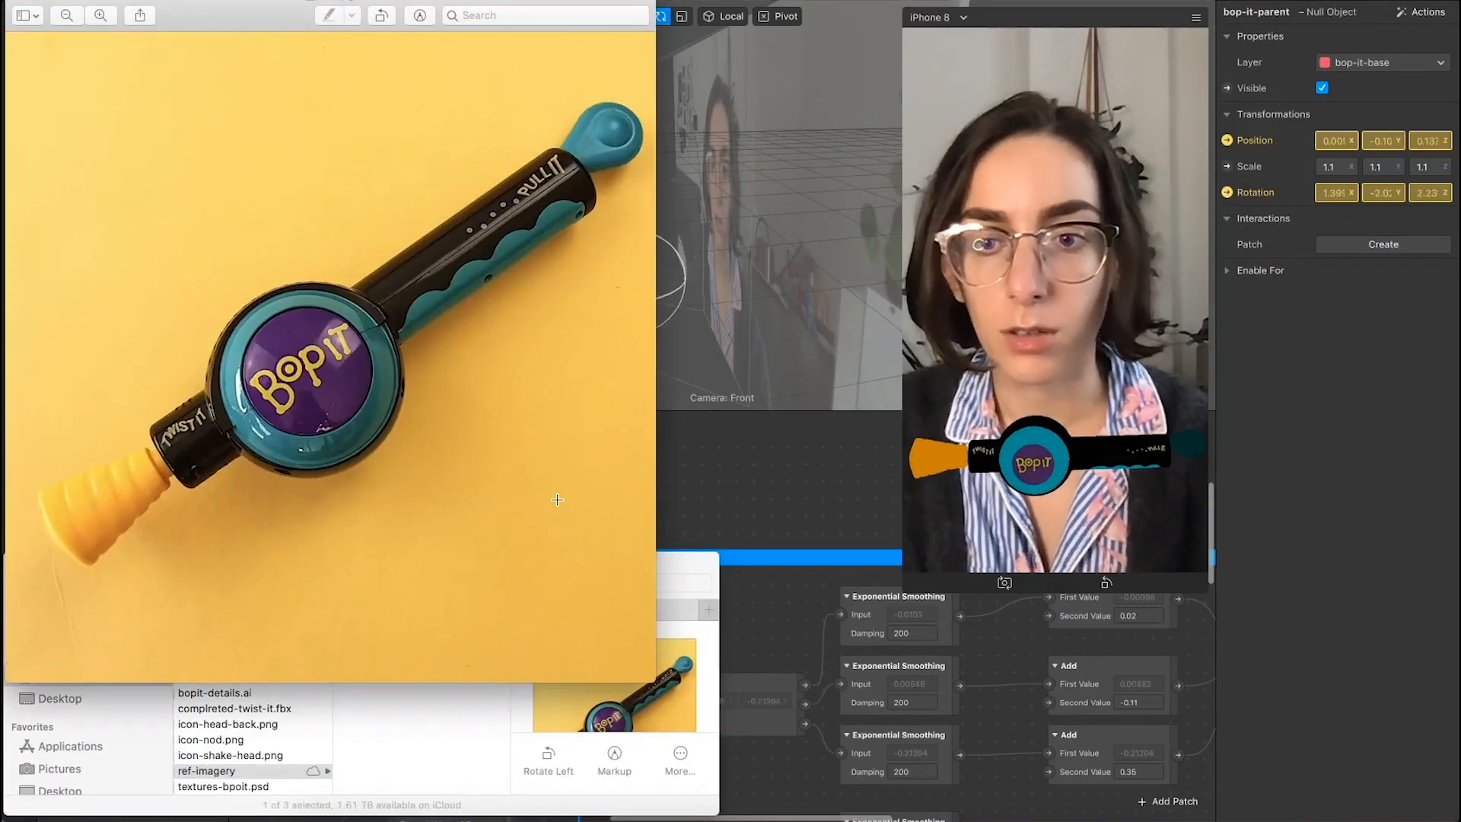
# Step: Shrink and lower the reference photo, and shorten the Spark AR Studio window so the photo stays visible beneath it
pyautogui.moveTo(405, 2); pyautogui.dragTo(271, 336)
pyautogui.scroll(-5, 346, 467)
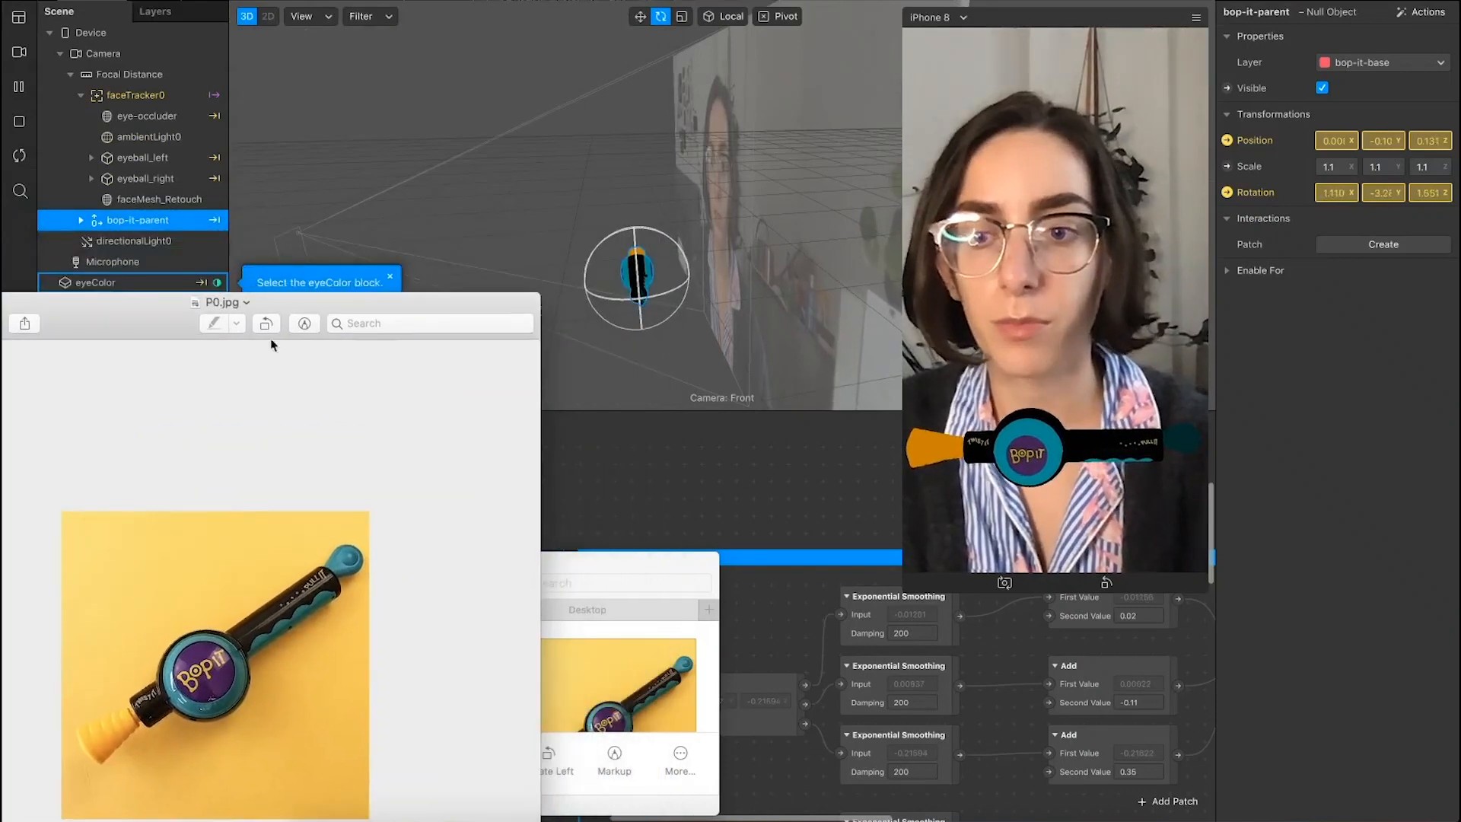
pyautogui.click(667, 522)
pyautogui.moveTo(1, 819); pyautogui.dragTo(2, 598)
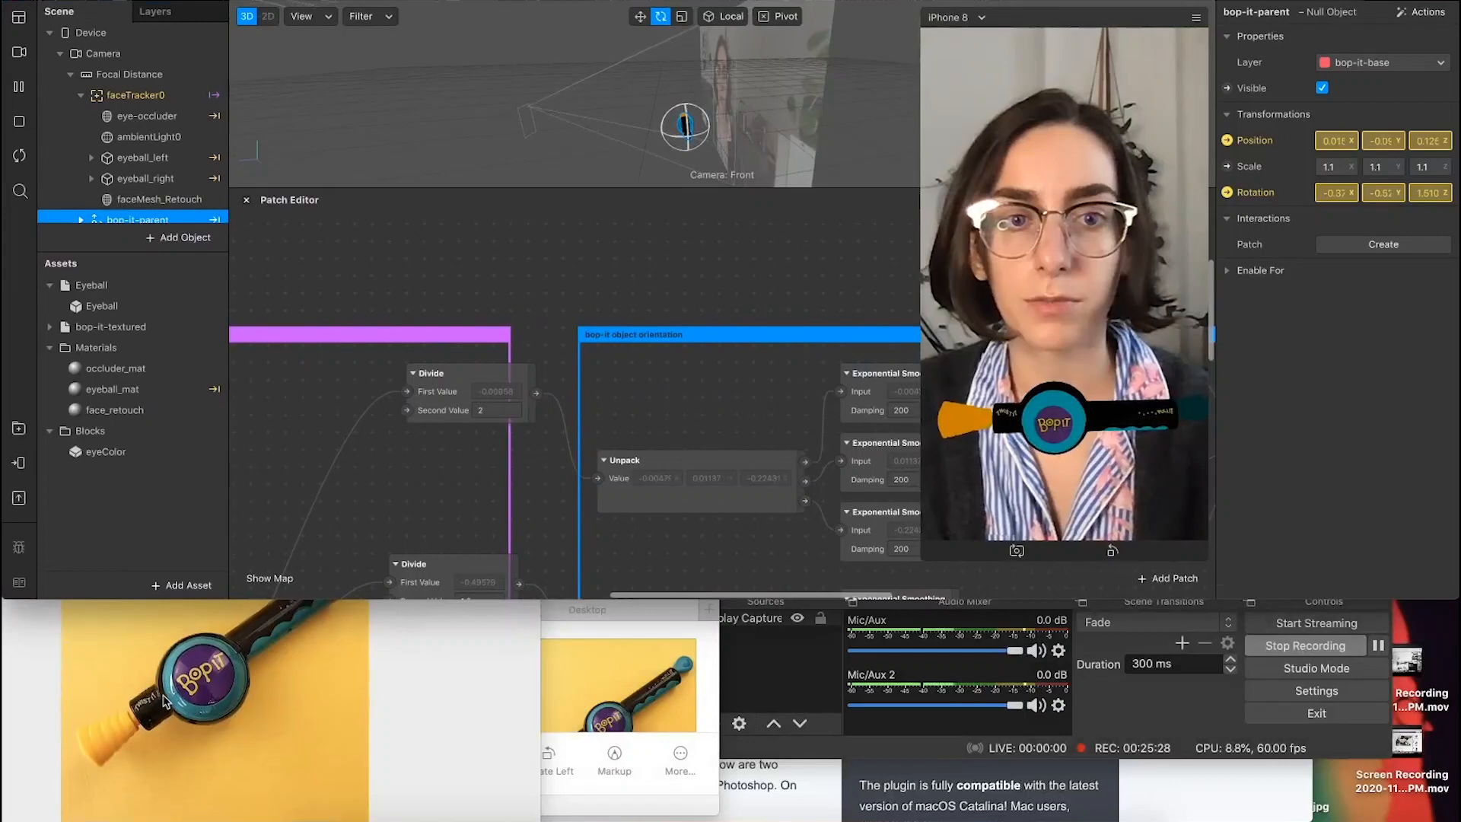
pyautogui.click(408, 711)
pyautogui.moveTo(381, 300); pyautogui.dragTo(368, 390)
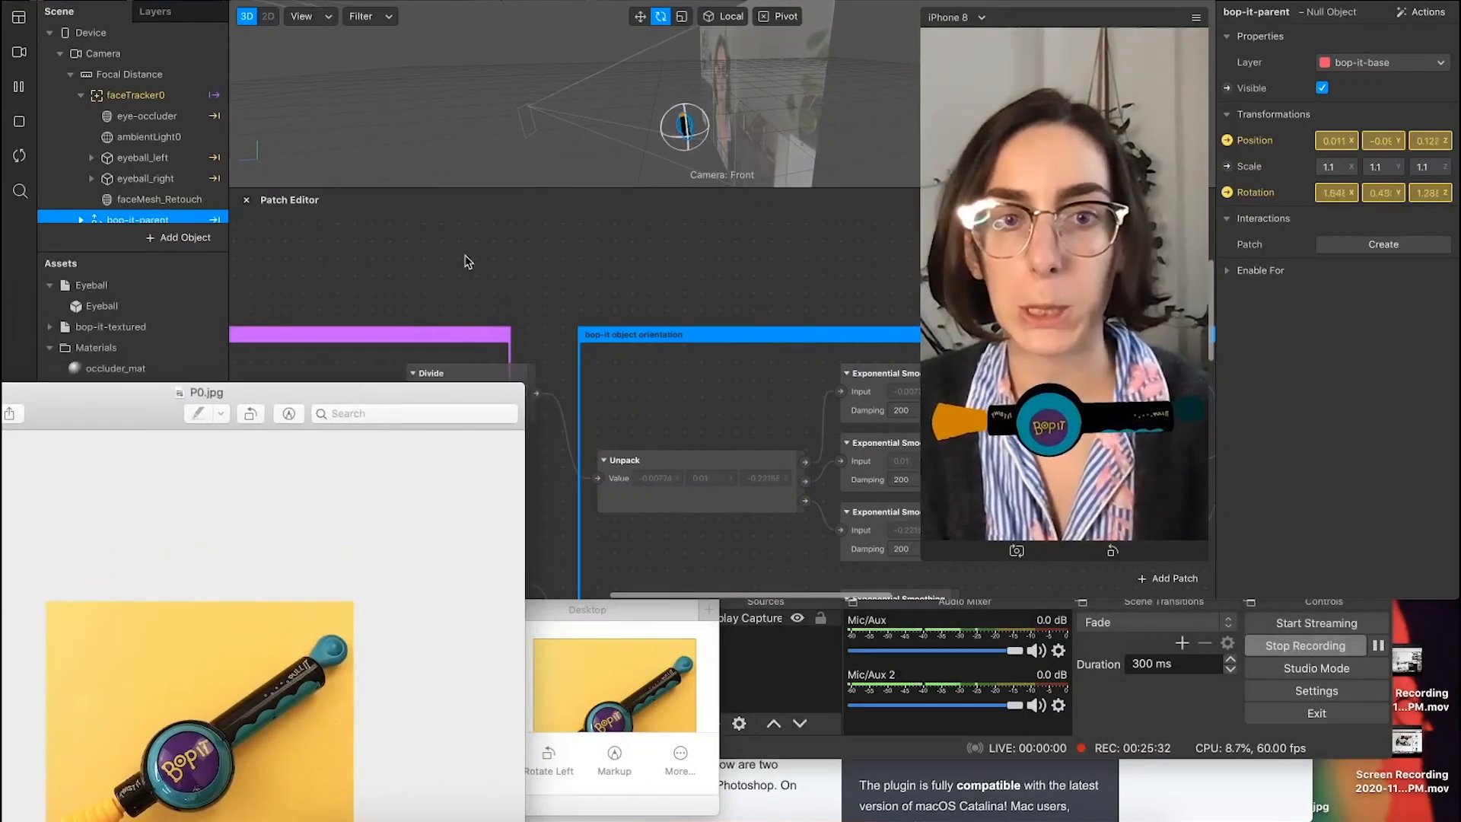
pyautogui.click(606, 363)
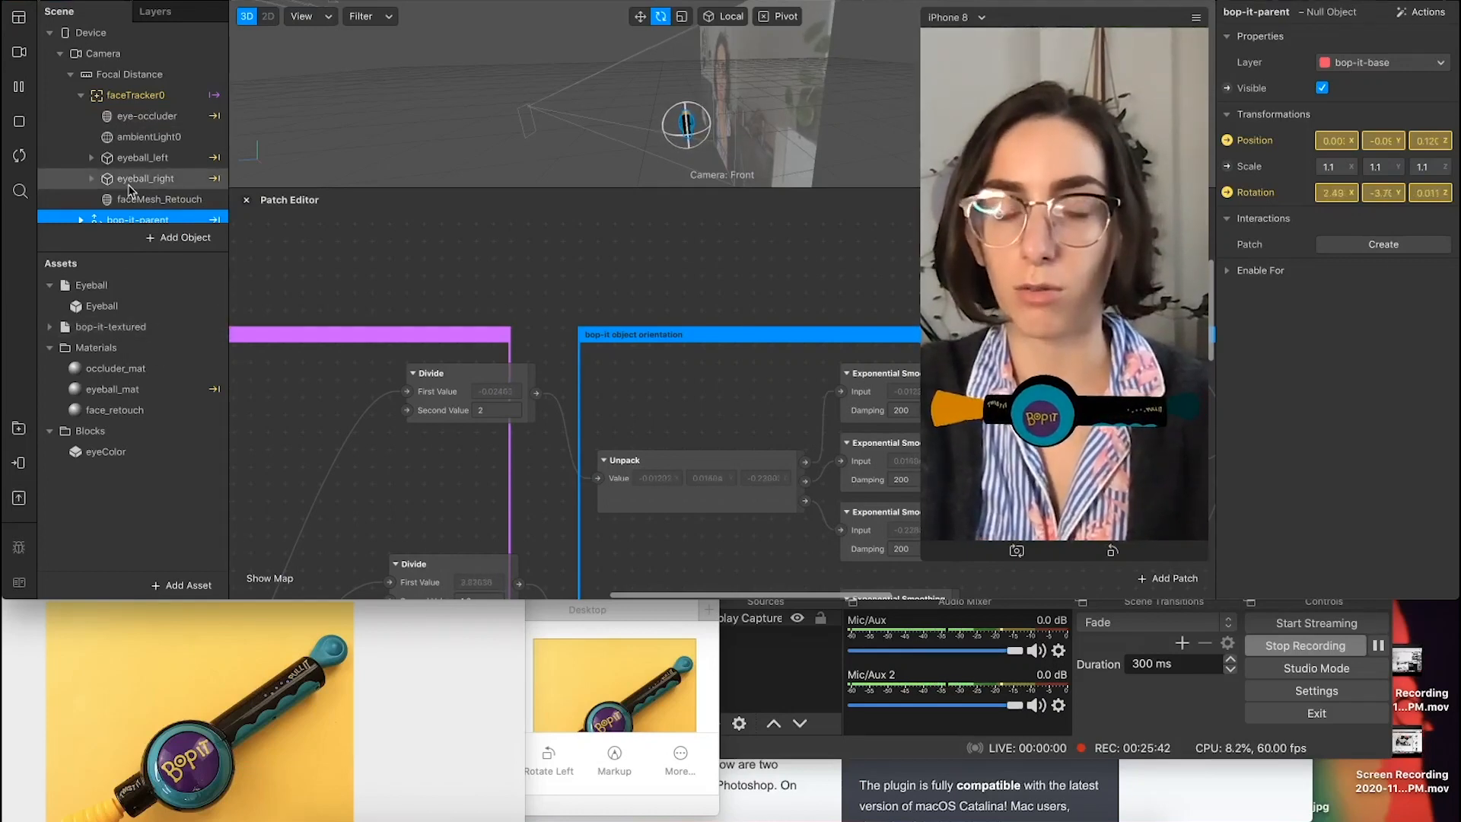
# Step: Expand the bop-it-textured asset and set its twist_it material's shader type to Physically-Based
pyautogui.click(49, 332)
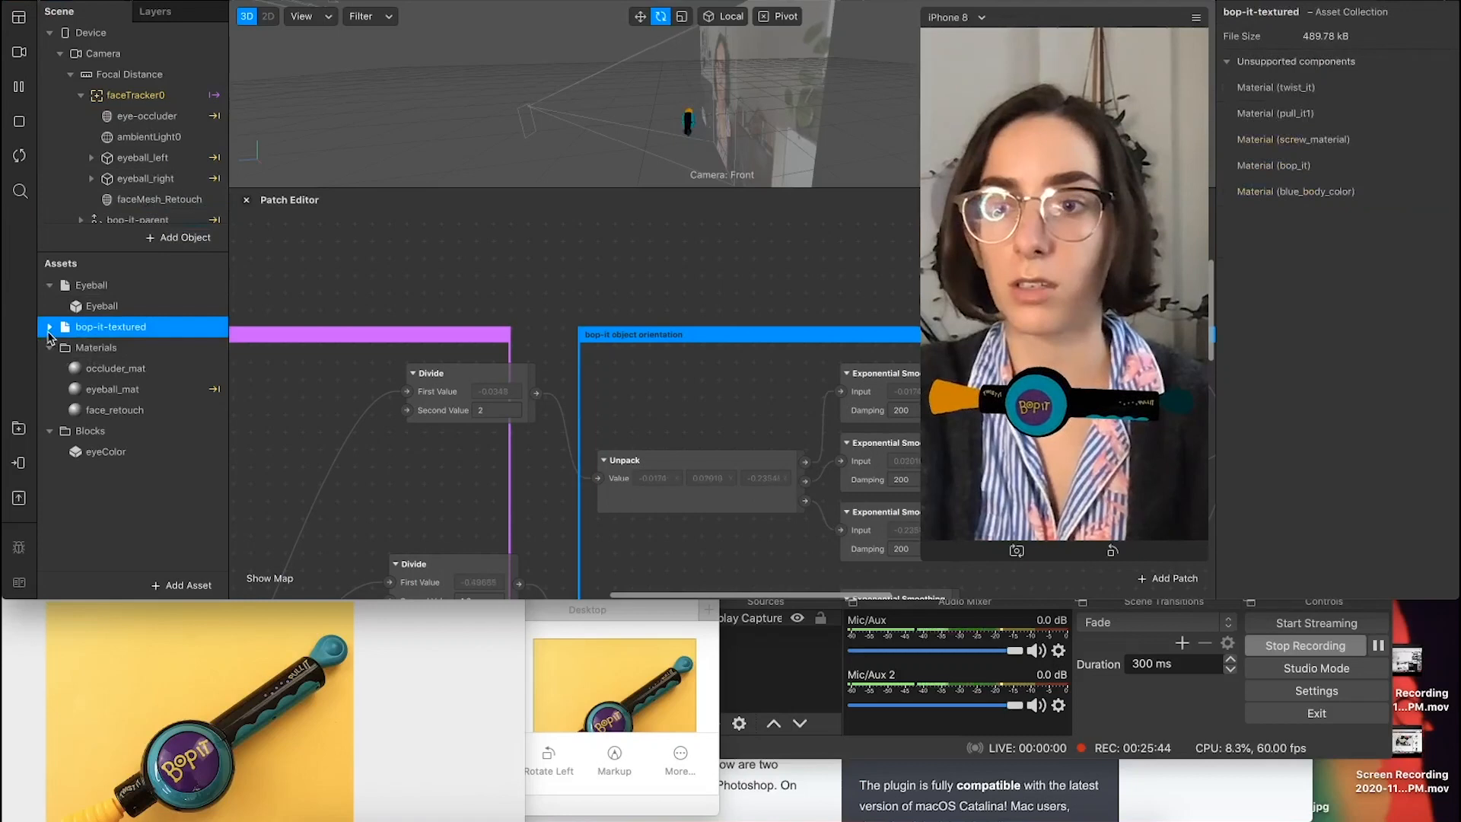
pyautogui.click(51, 328)
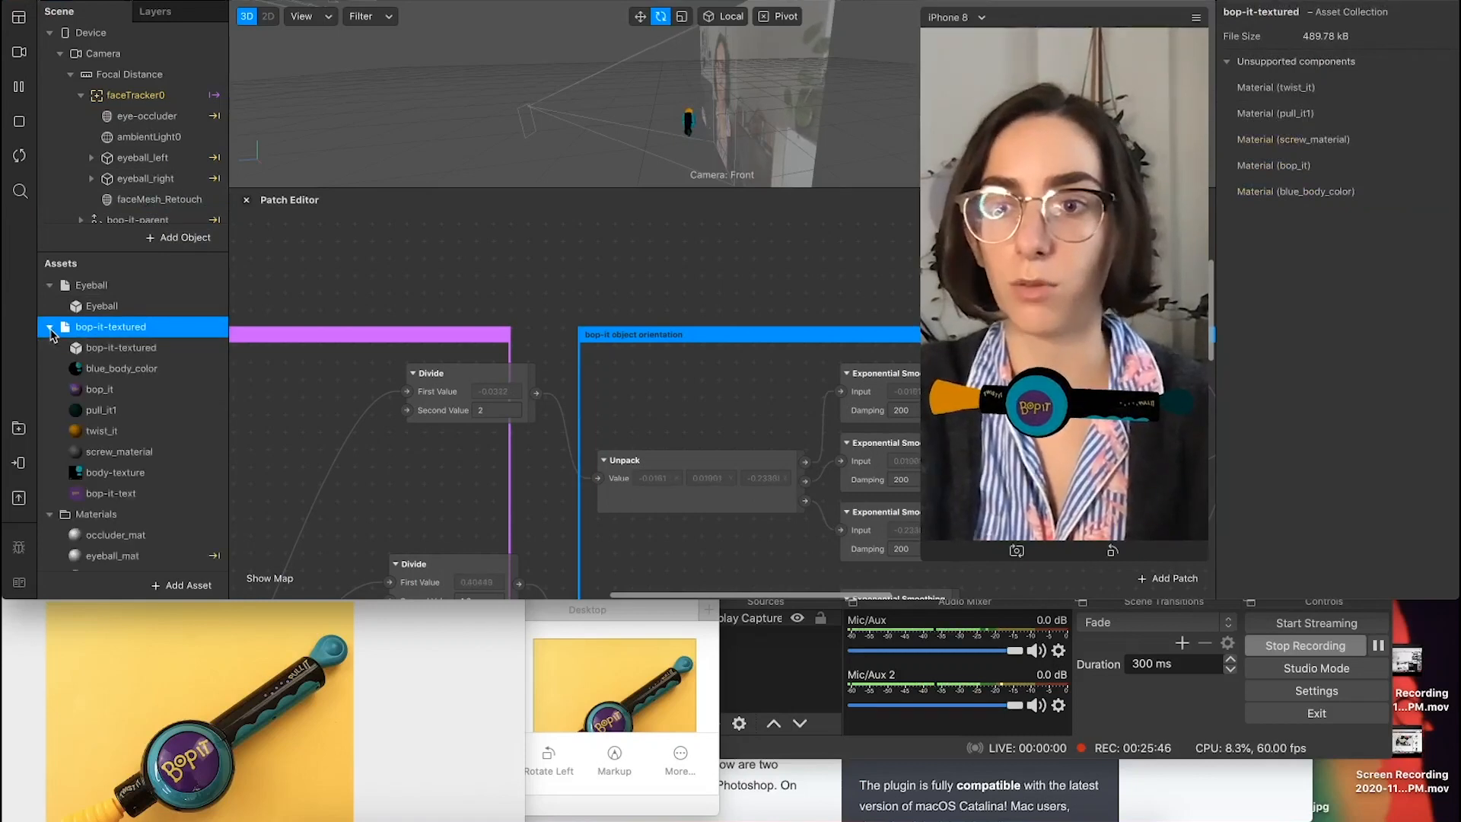
pyautogui.click(144, 433)
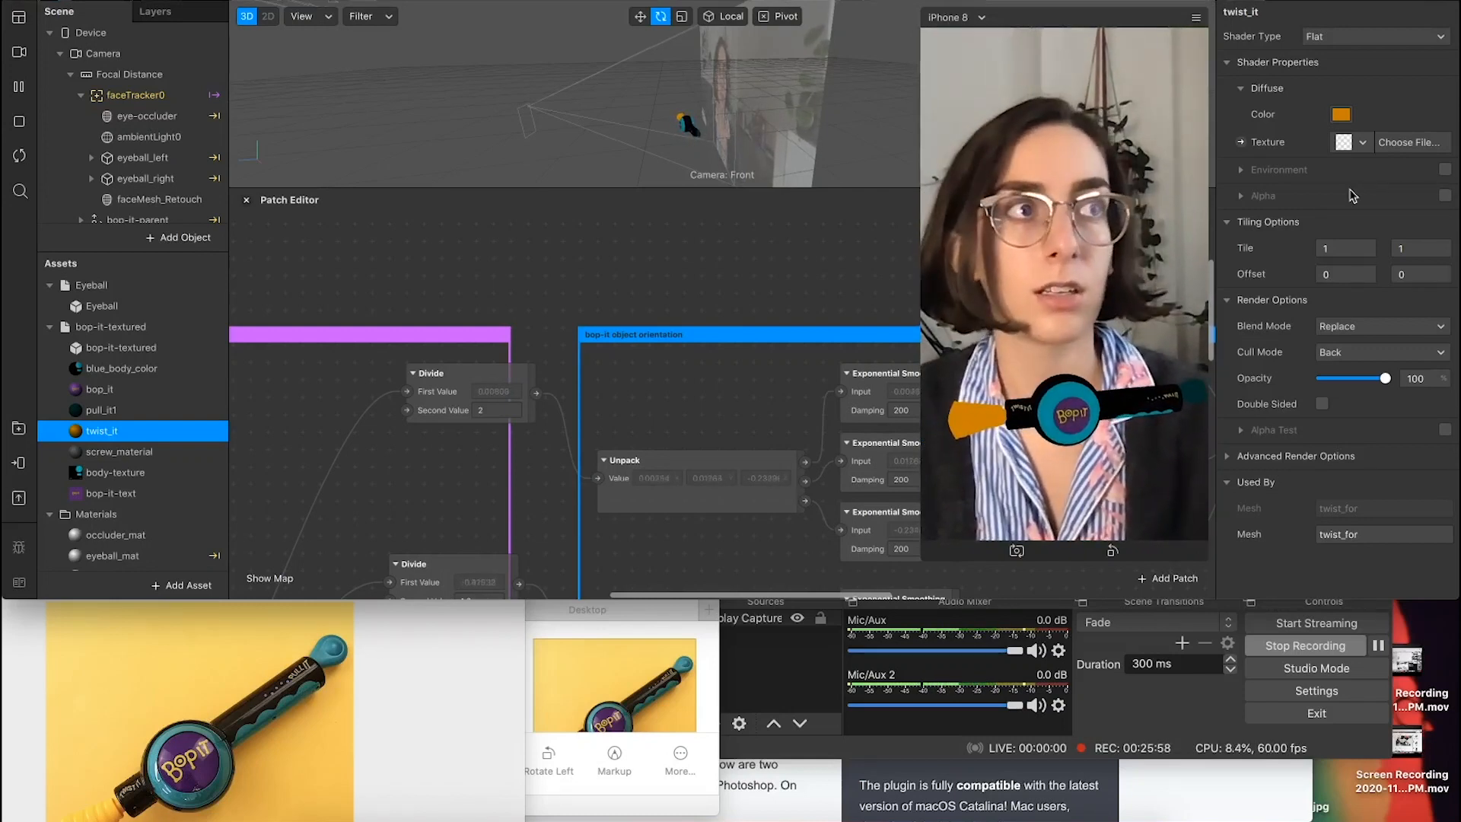
pyautogui.click(1351, 38)
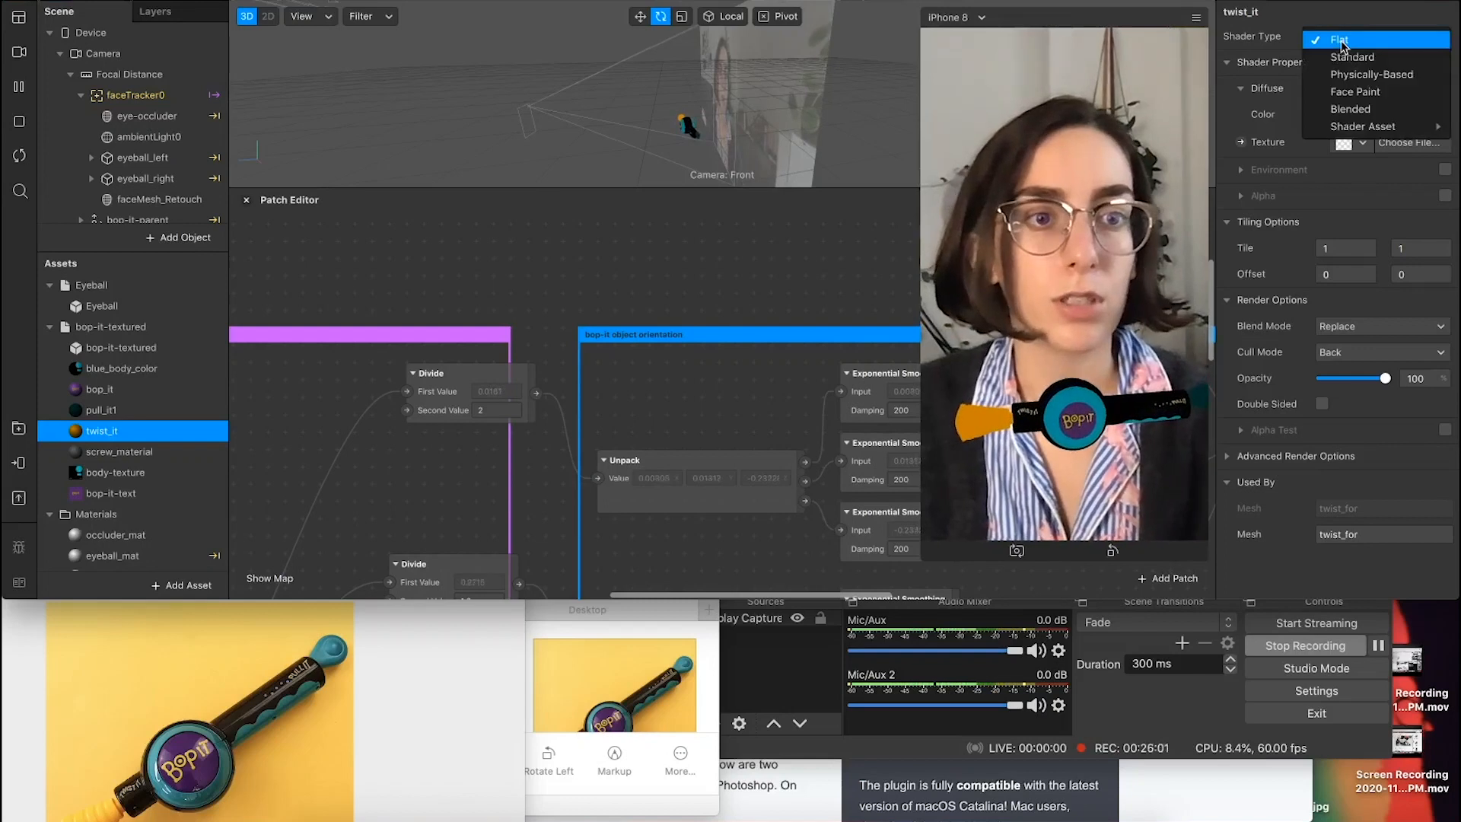
pyautogui.click(1370, 75)
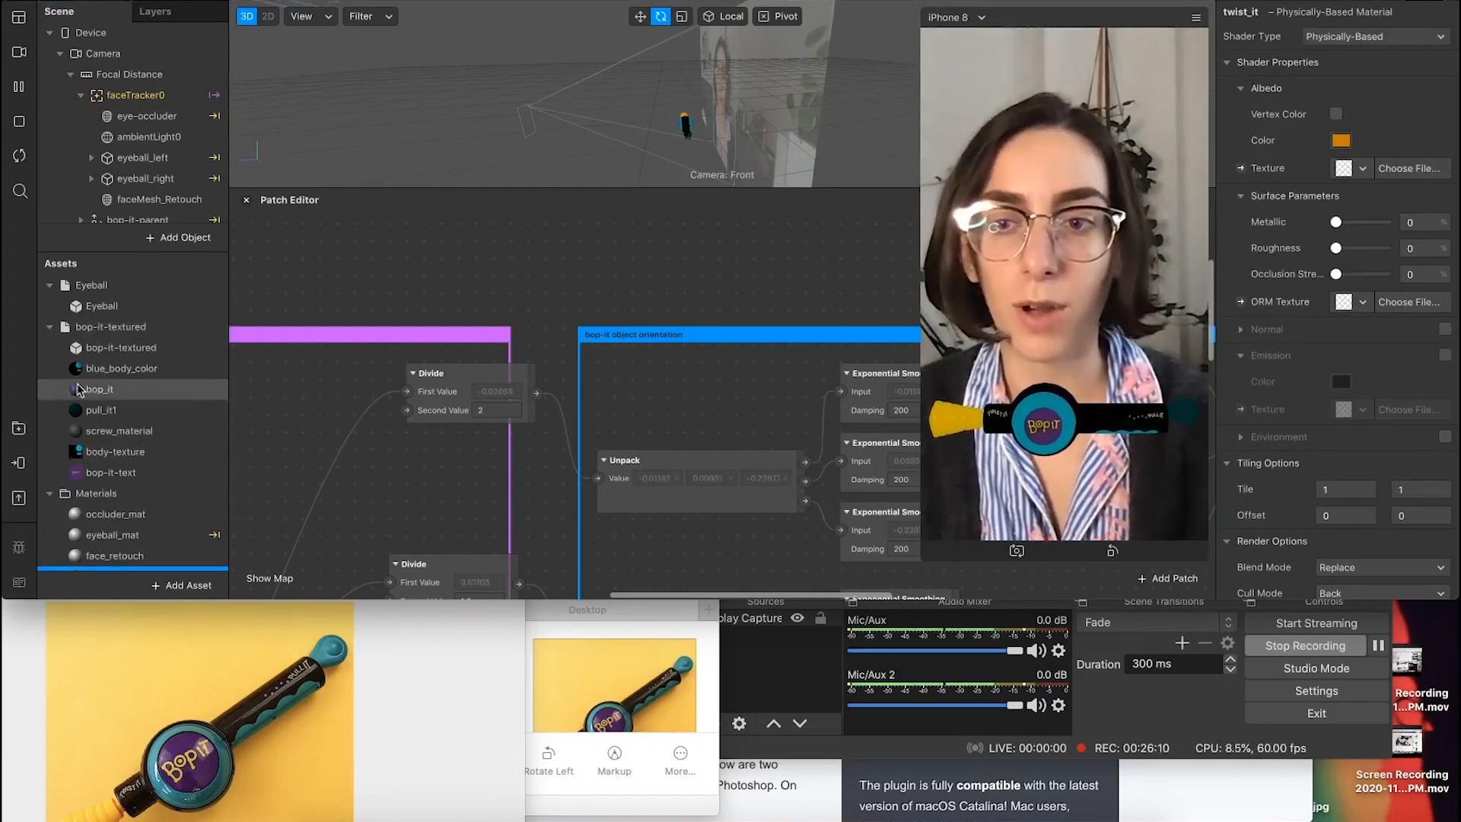
pyautogui.scroll(-1, 106, 434)
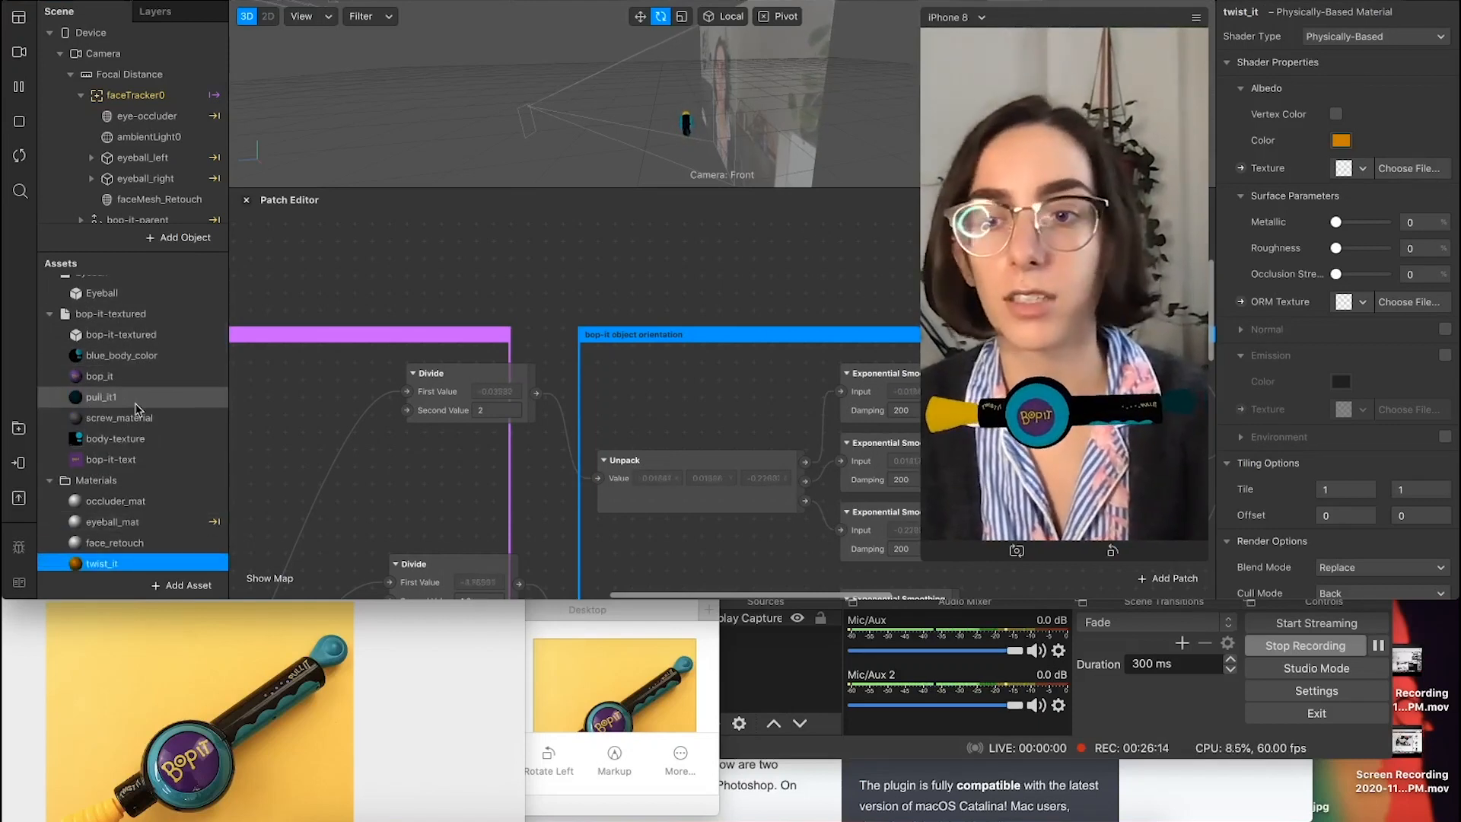
pyautogui.scroll(-3, 99, 472)
pyautogui.scroll(2, 93, 519)
pyautogui.scroll(1, 101, 316)
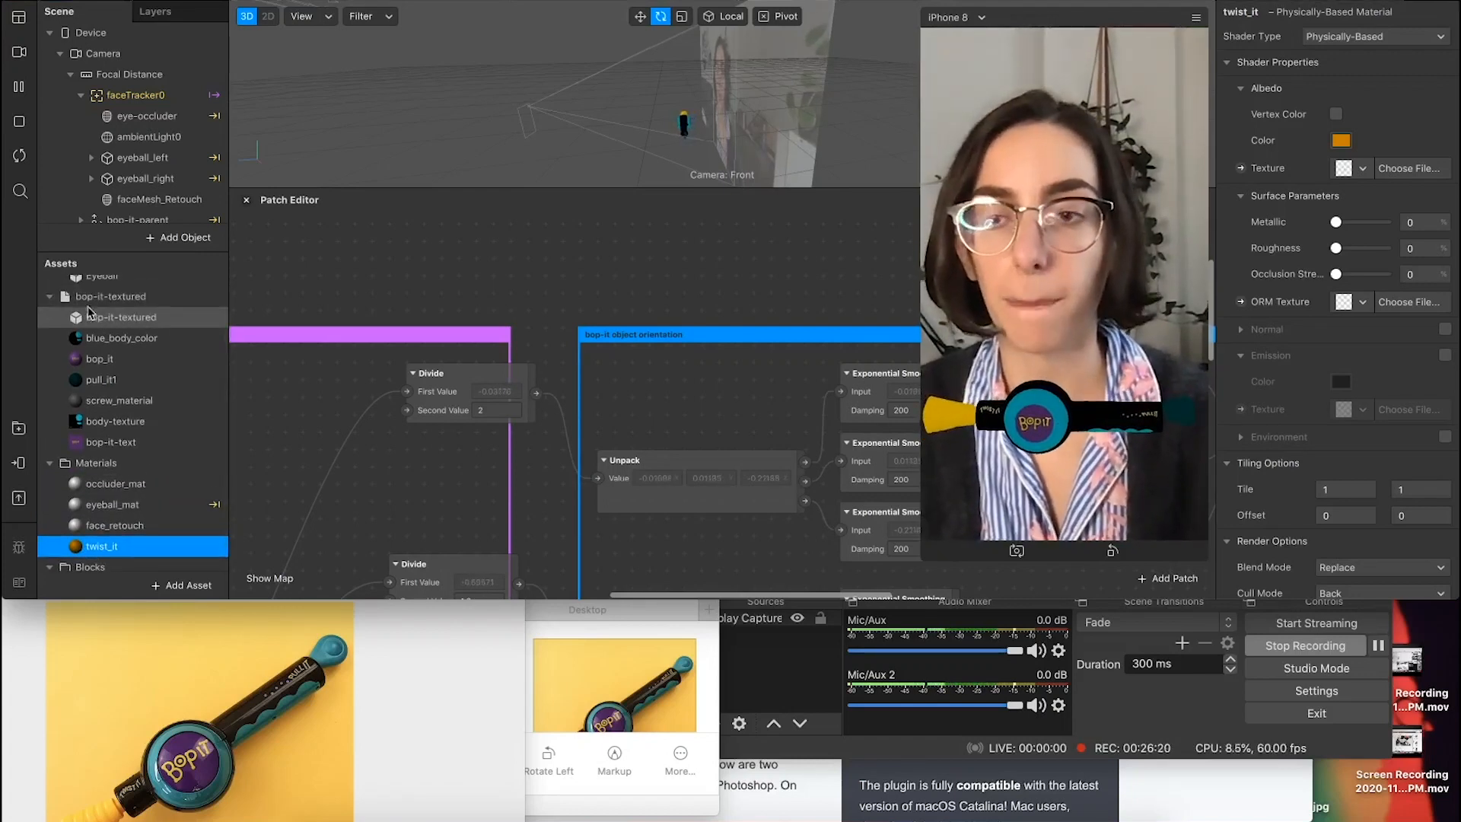
pyautogui.scroll(-2, 76, 314)
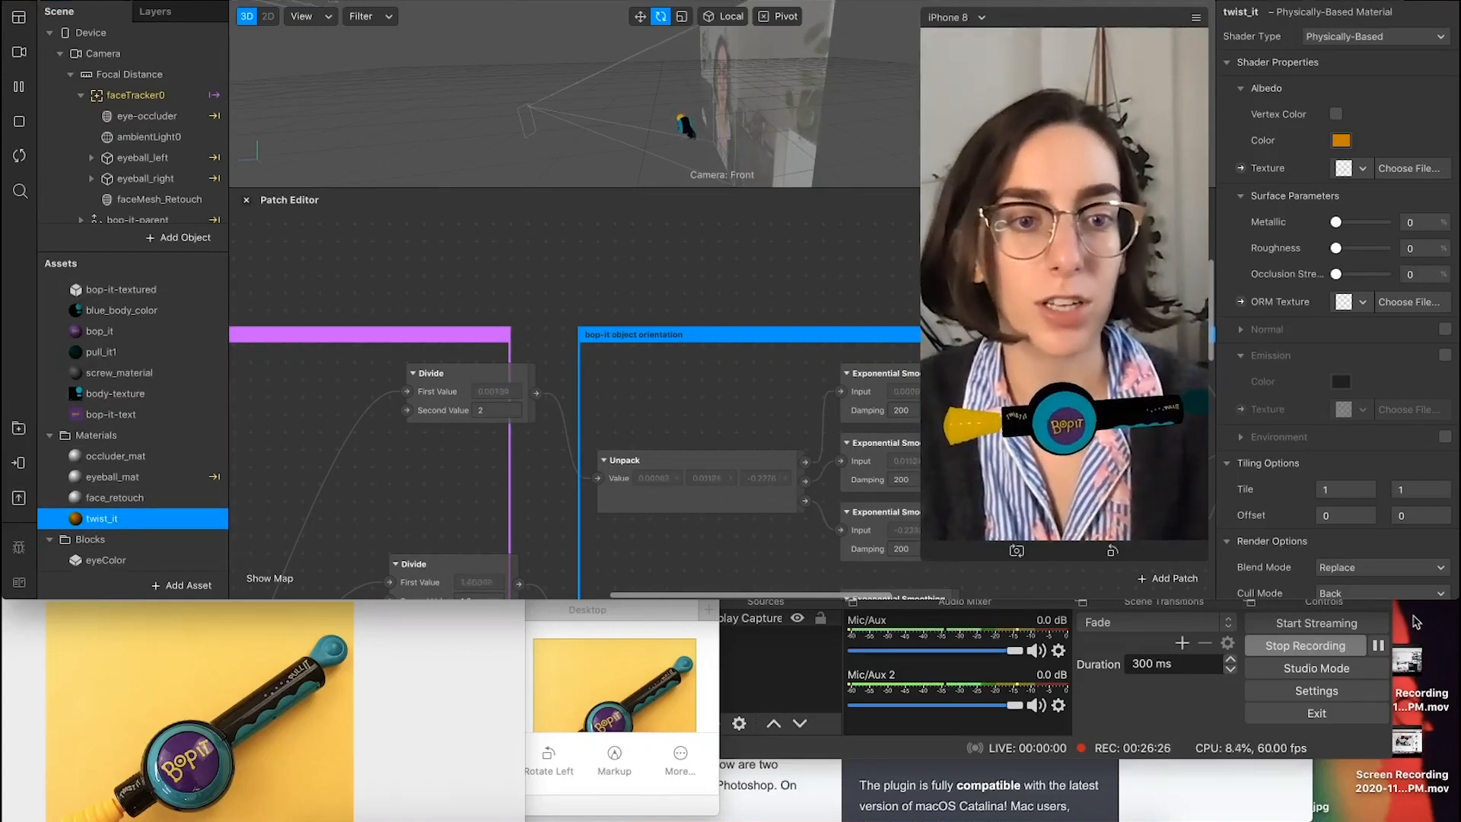
# Step: Extend the Spark AR Studio window downward and enlarge the simulator preview for a closer view of the model
pyautogui.moveTo(1454, 598); pyautogui.dragTo(1453, 757)
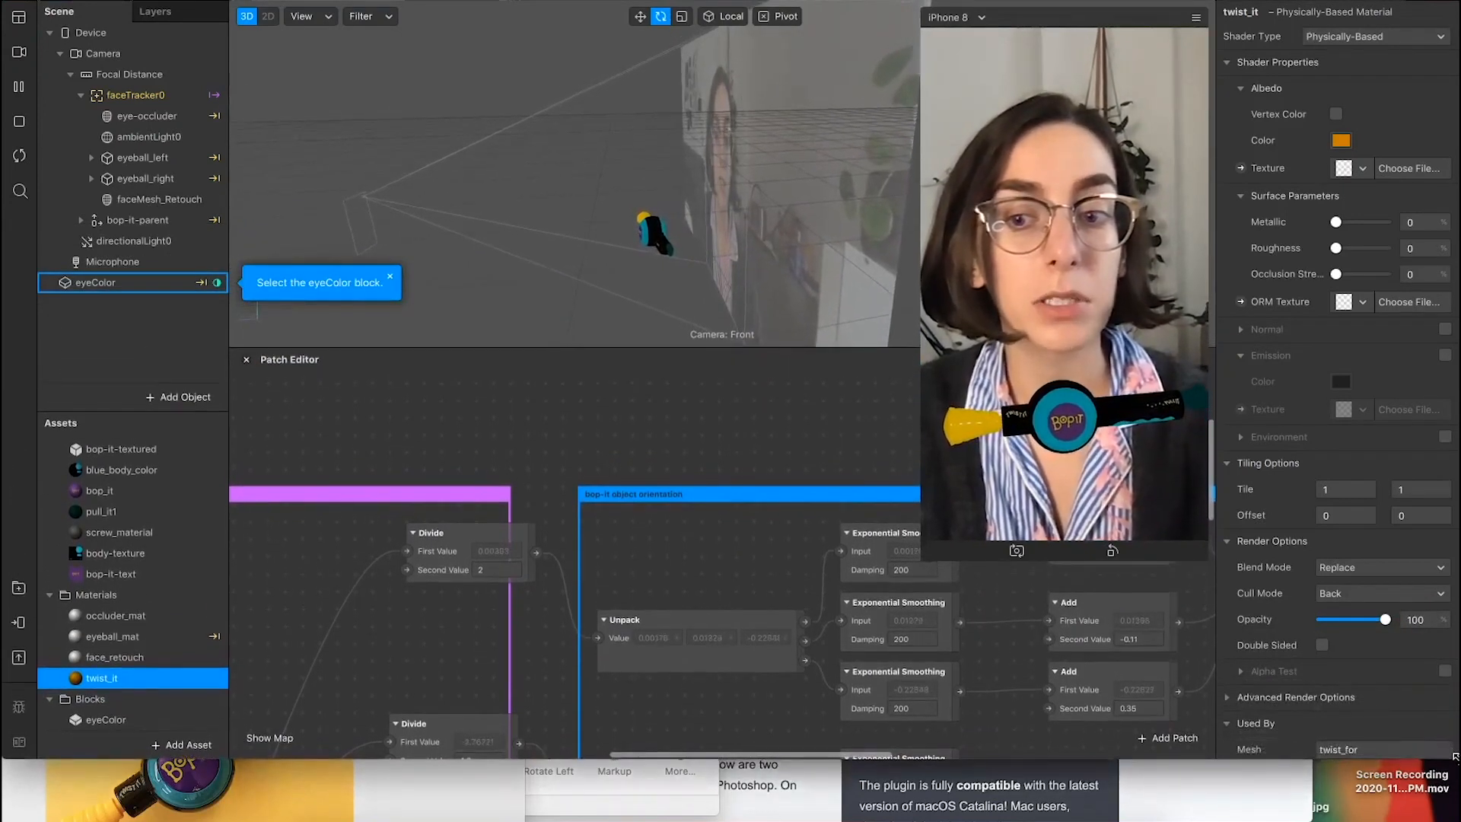
pyautogui.moveTo(944, 561); pyautogui.dragTo(866, 694)
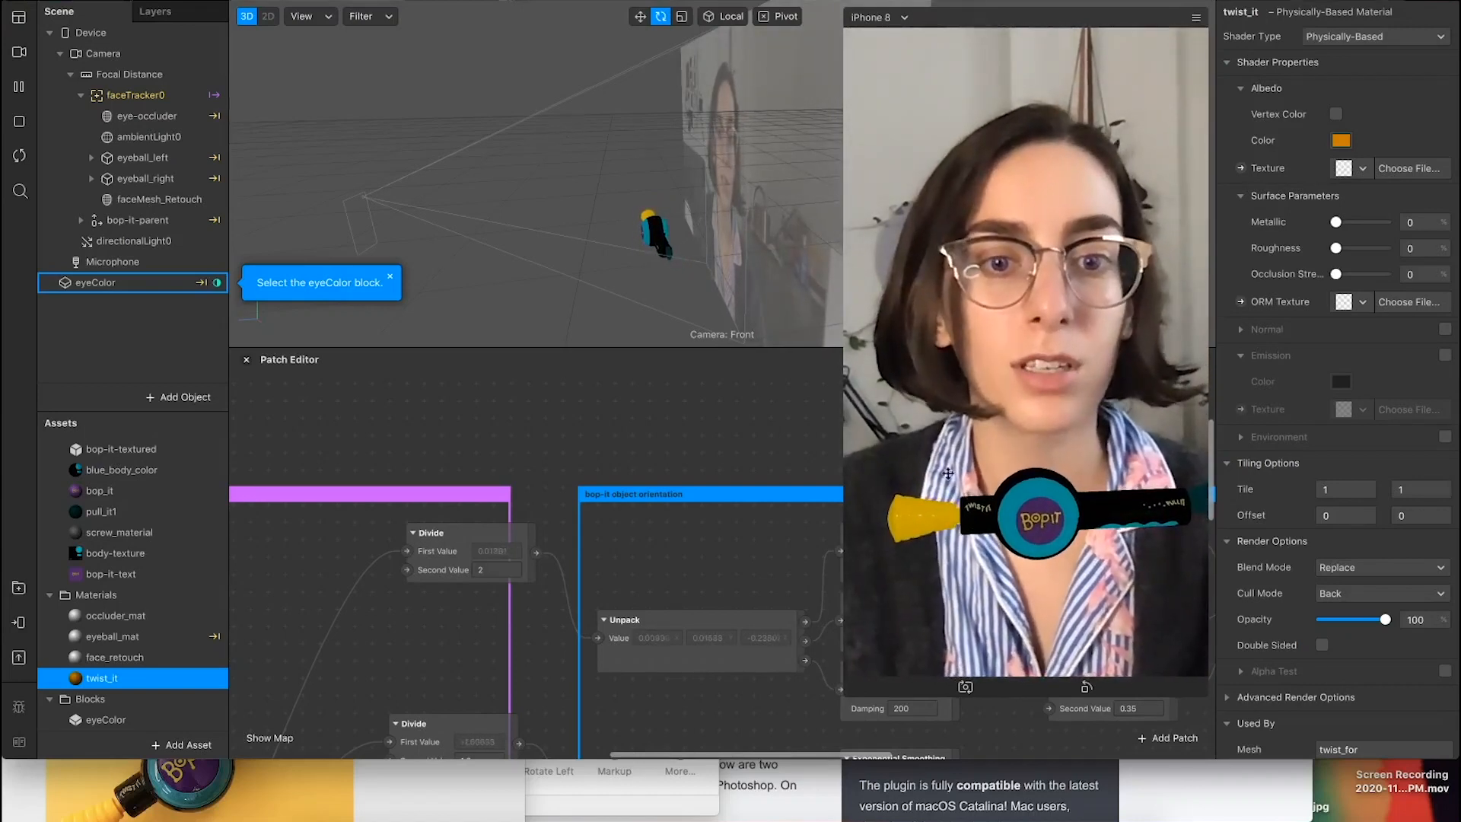
# Step: Try different Metallic amounts on the twist_it material, return Metallic to 0%, and set Roughness to 44%
pyautogui.moveTo(1351, 225)
pyautogui.mouseDown()
pyautogui.moveTo(1405, 242)
pyautogui.moveTo(1348, 231)
pyautogui.mouseUp()
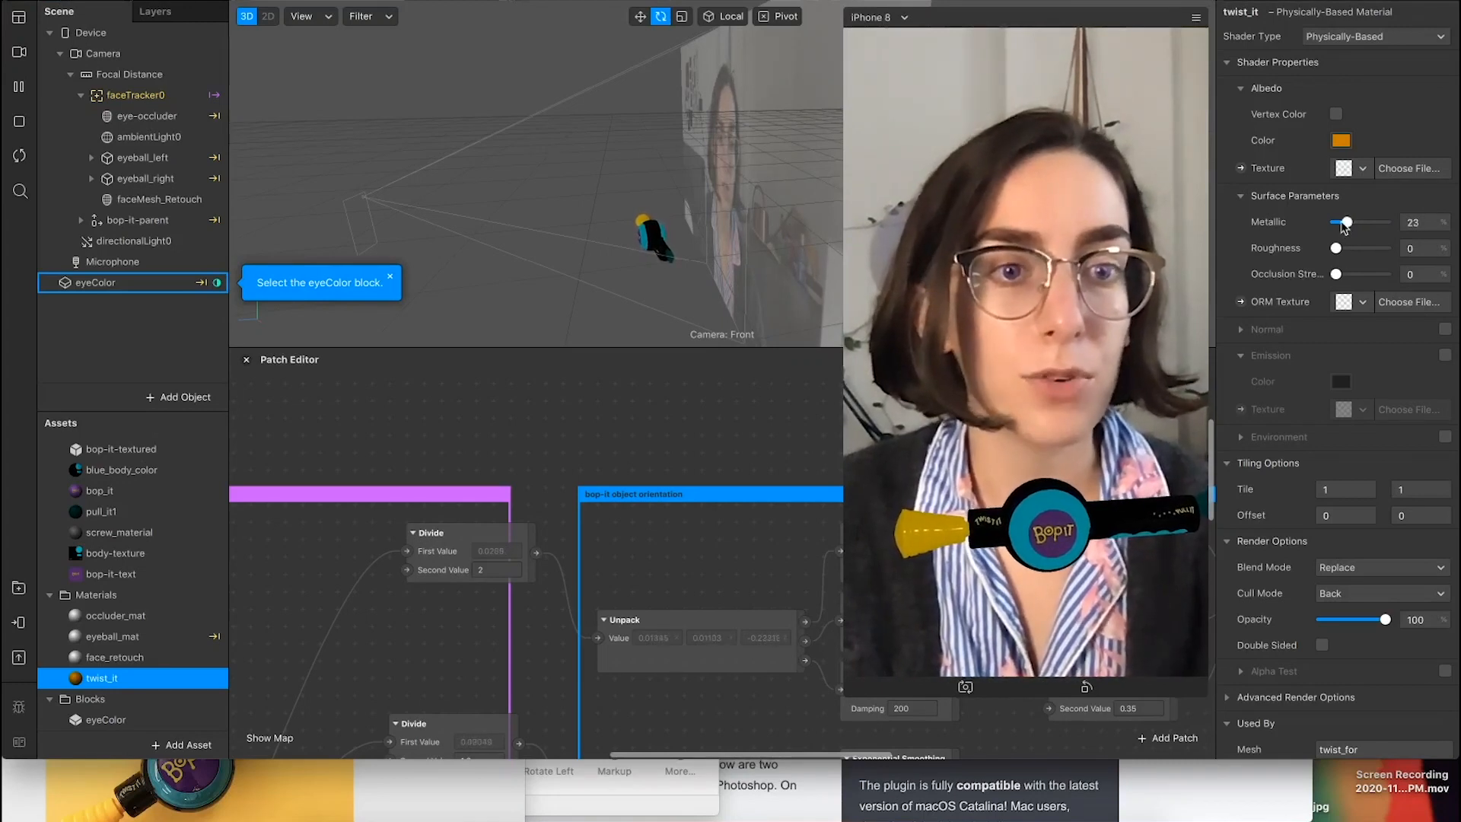
pyautogui.moveTo(1349, 251); pyautogui.dragTo(1362, 254)
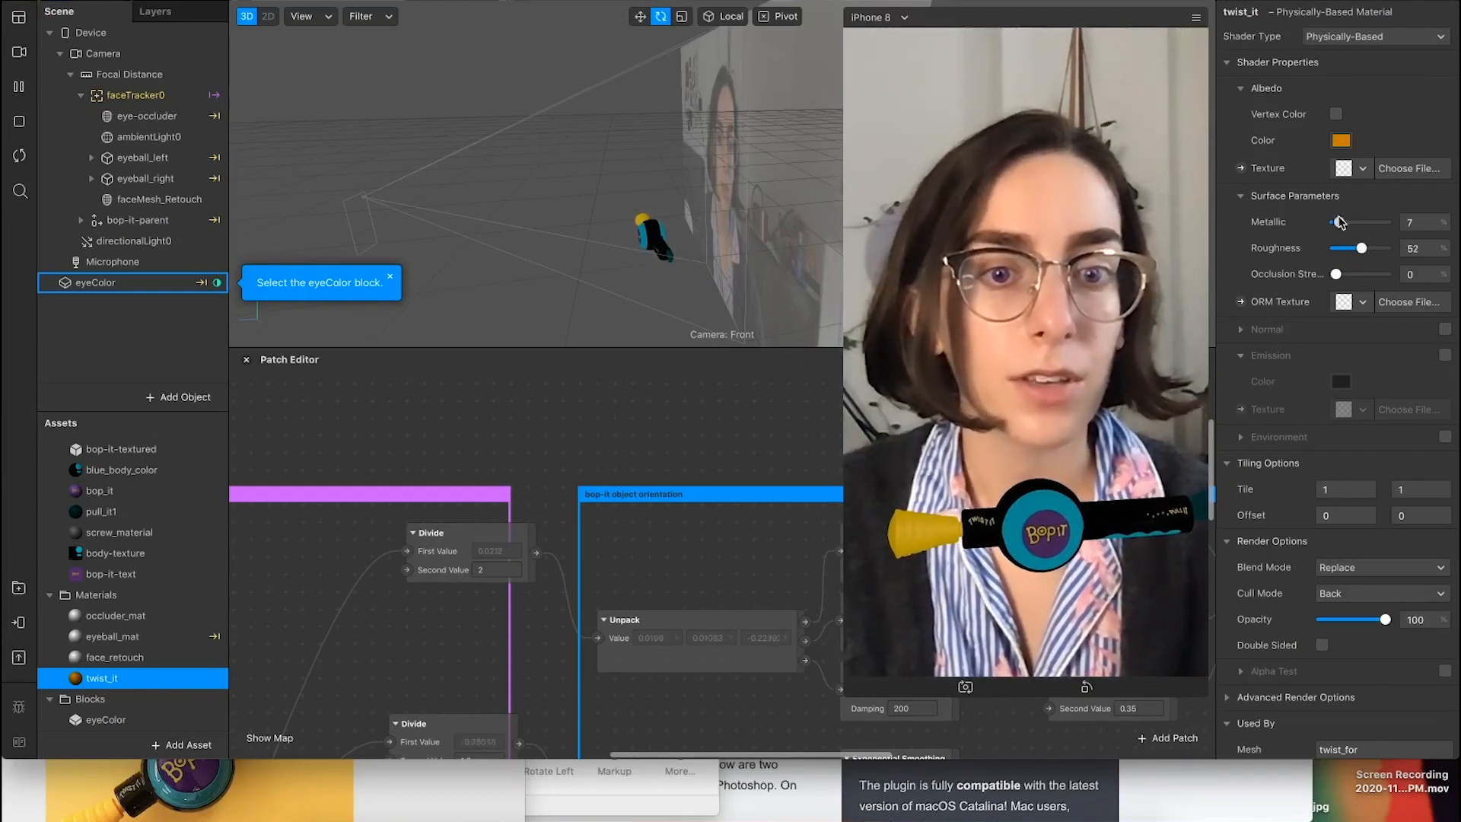
pyautogui.moveTo(1341, 221); pyautogui.dragTo(1333, 221)
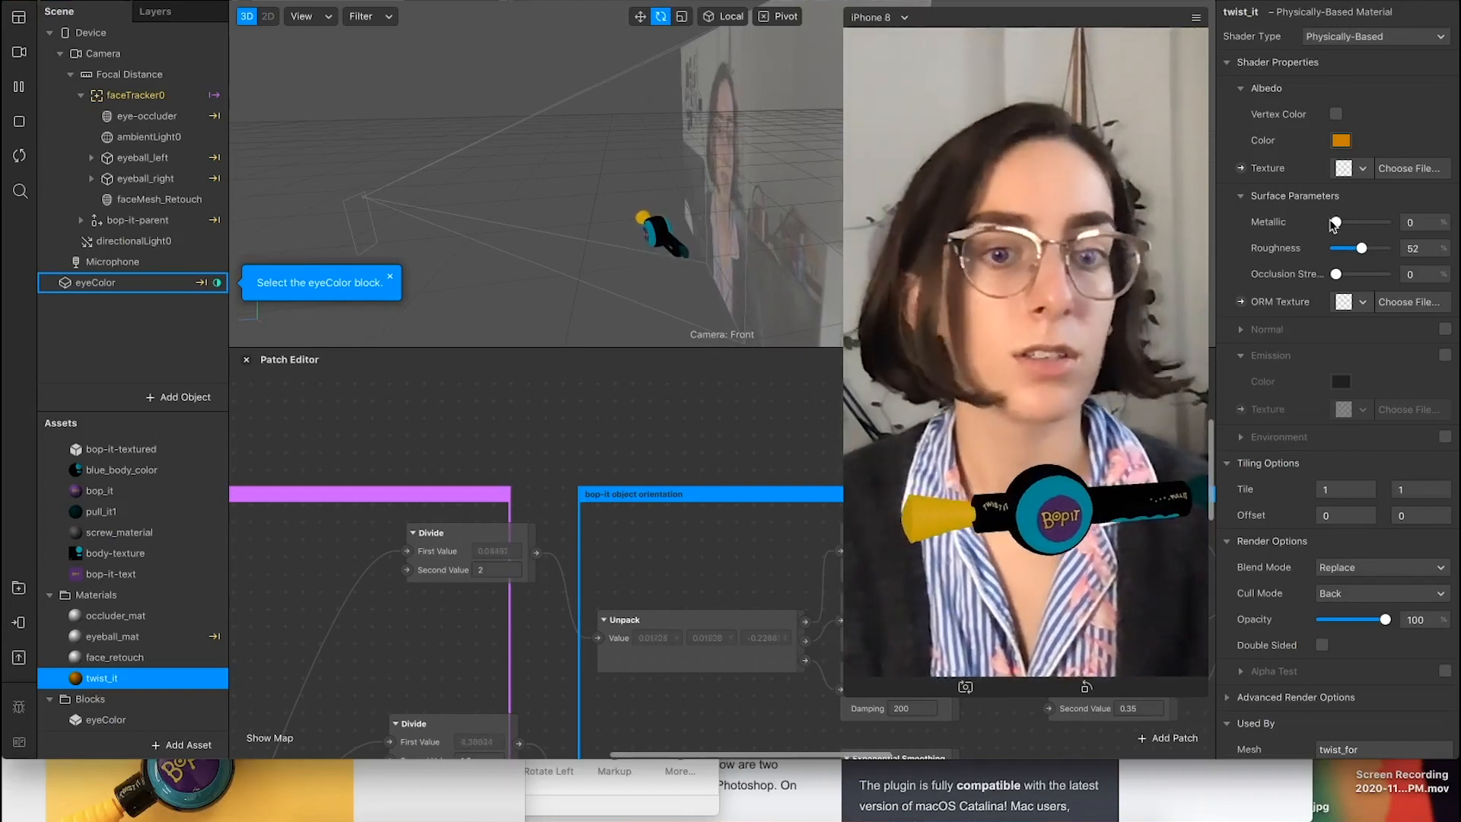
pyautogui.moveTo(1361, 248); pyautogui.dragTo(1354, 248)
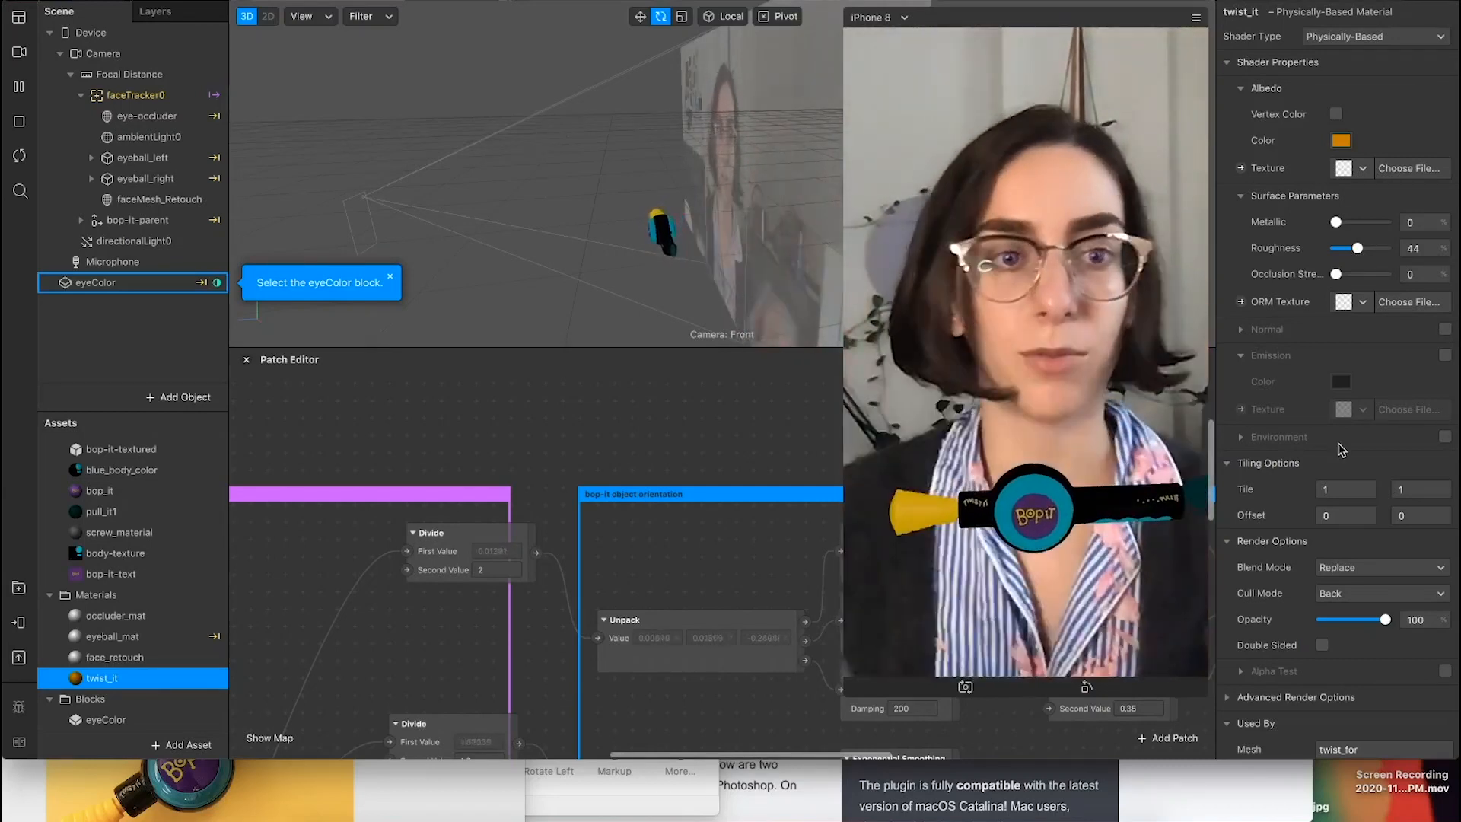
# Step: Enable the twist_it material's environment reflection and open the AR Library to find an environment texture
pyautogui.click(1444, 437)
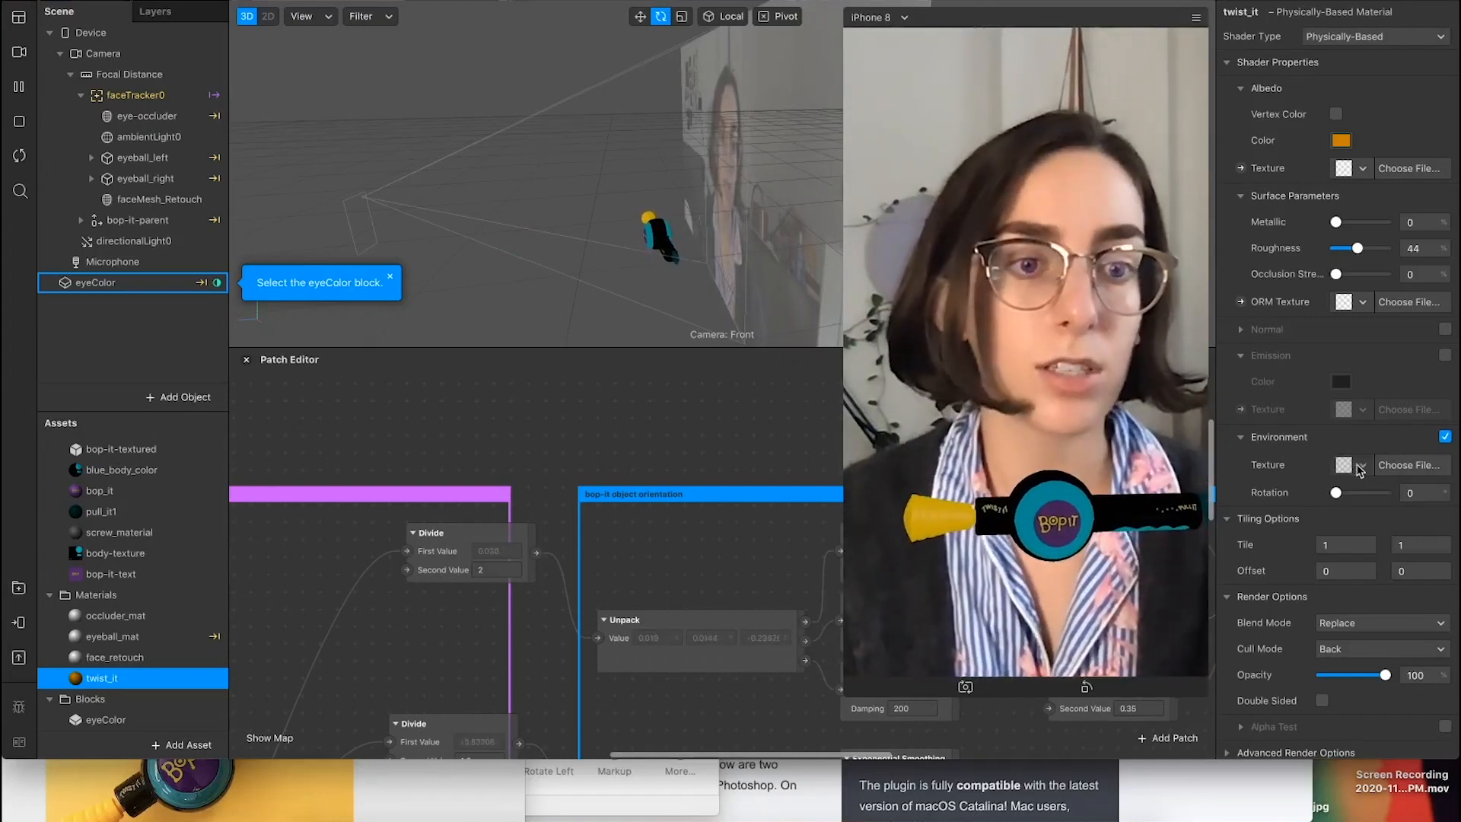
pyautogui.click(1355, 469)
pyautogui.click(1370, 524)
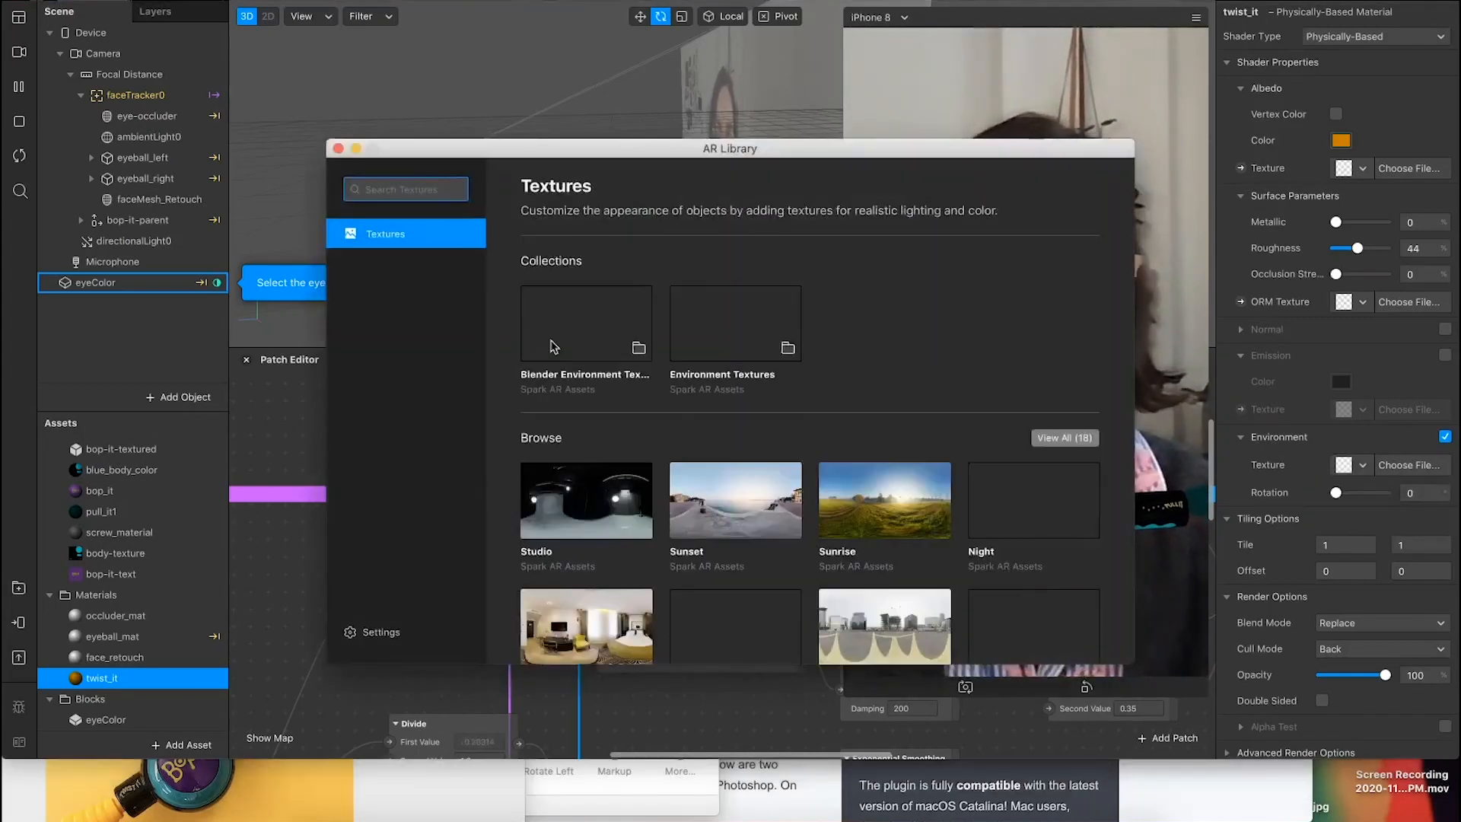
# Step: Browse all AR Library textures and import the free Bathroom texture for the twist_it material's environment
pyautogui.moveTo(629, 152); pyautogui.dragTo(349, 201)
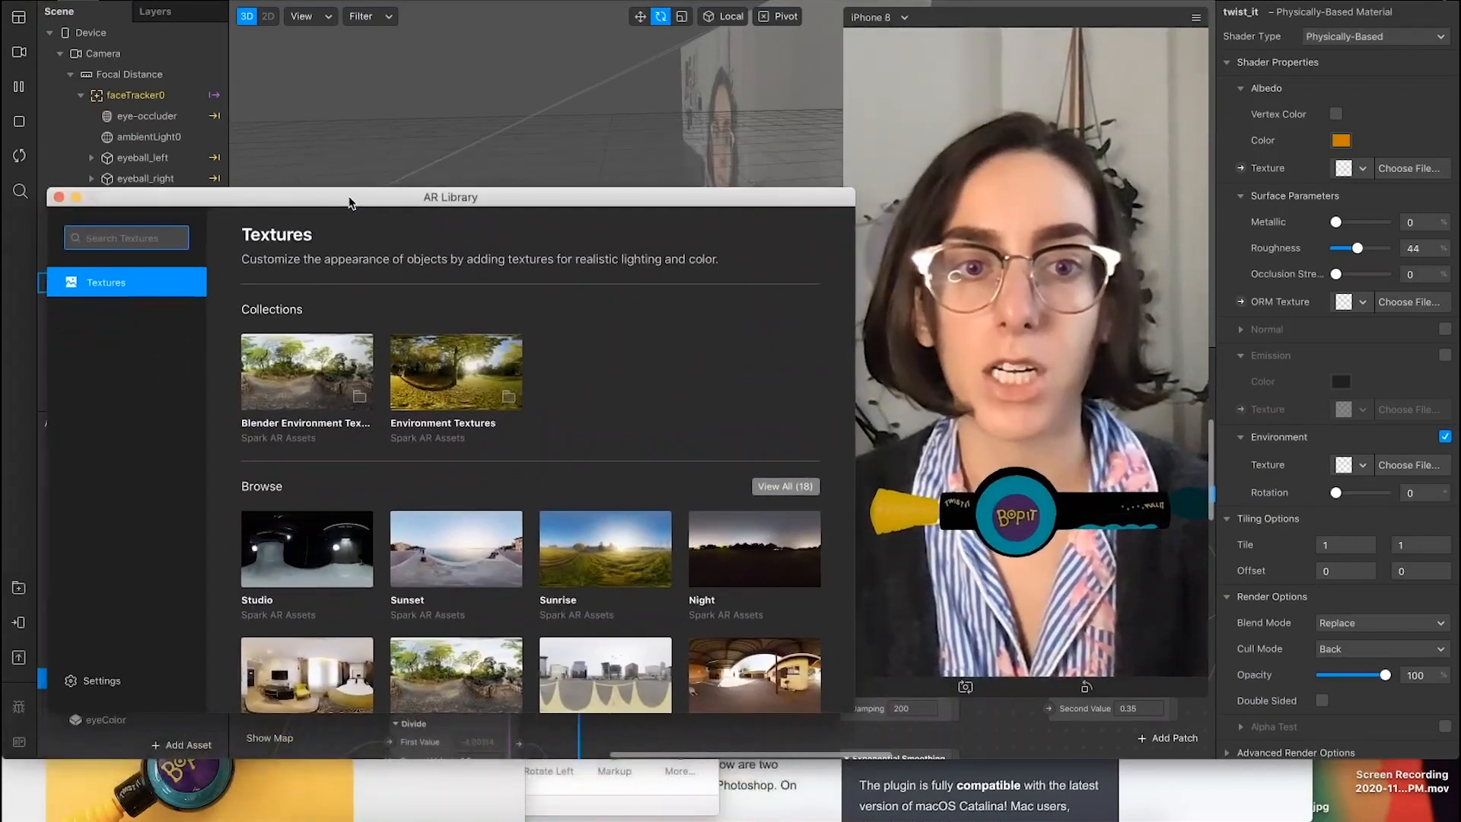
pyautogui.scroll(-3, 425, 488)
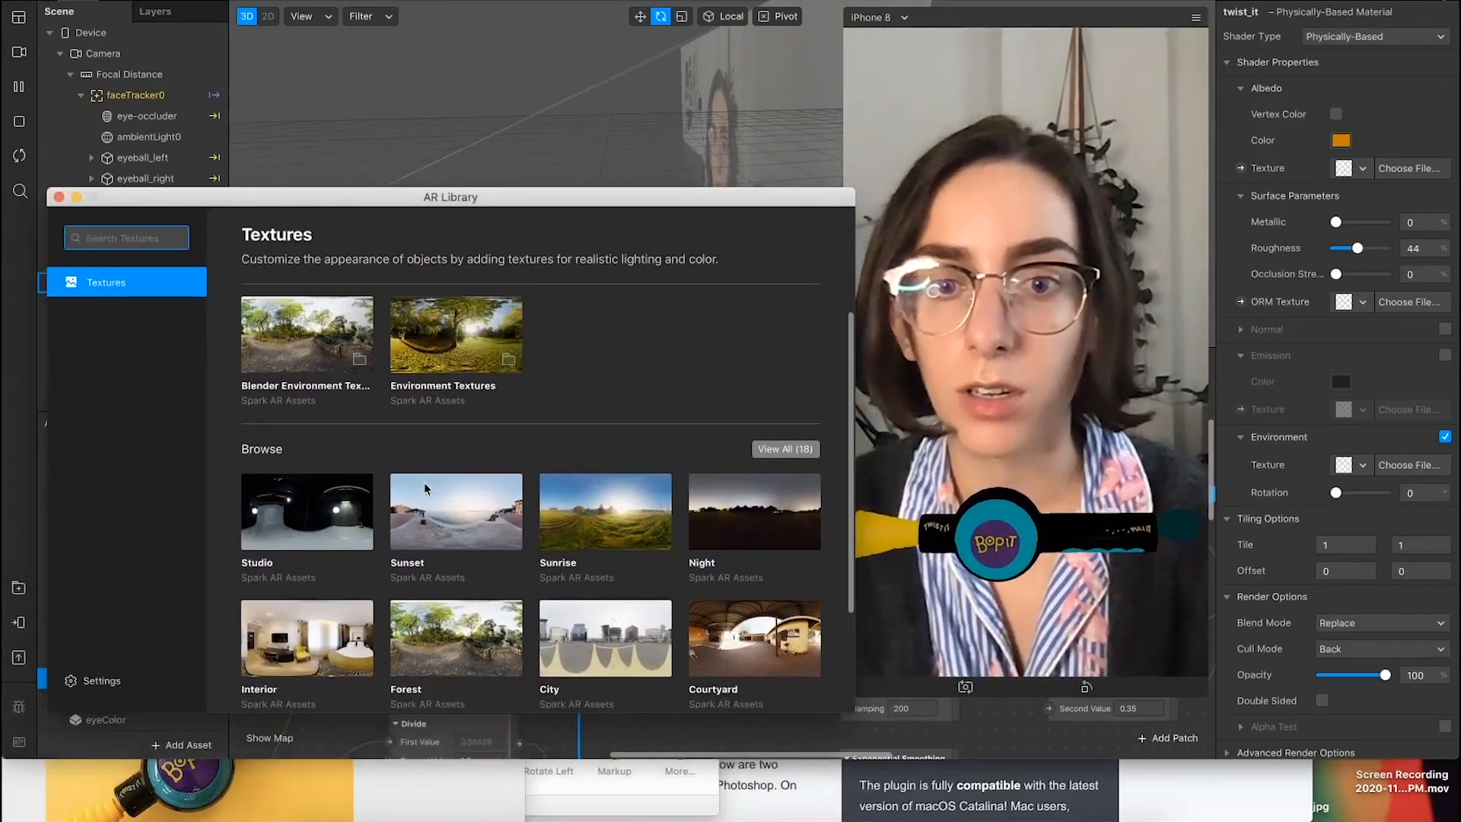
pyautogui.scroll(-2, 425, 488)
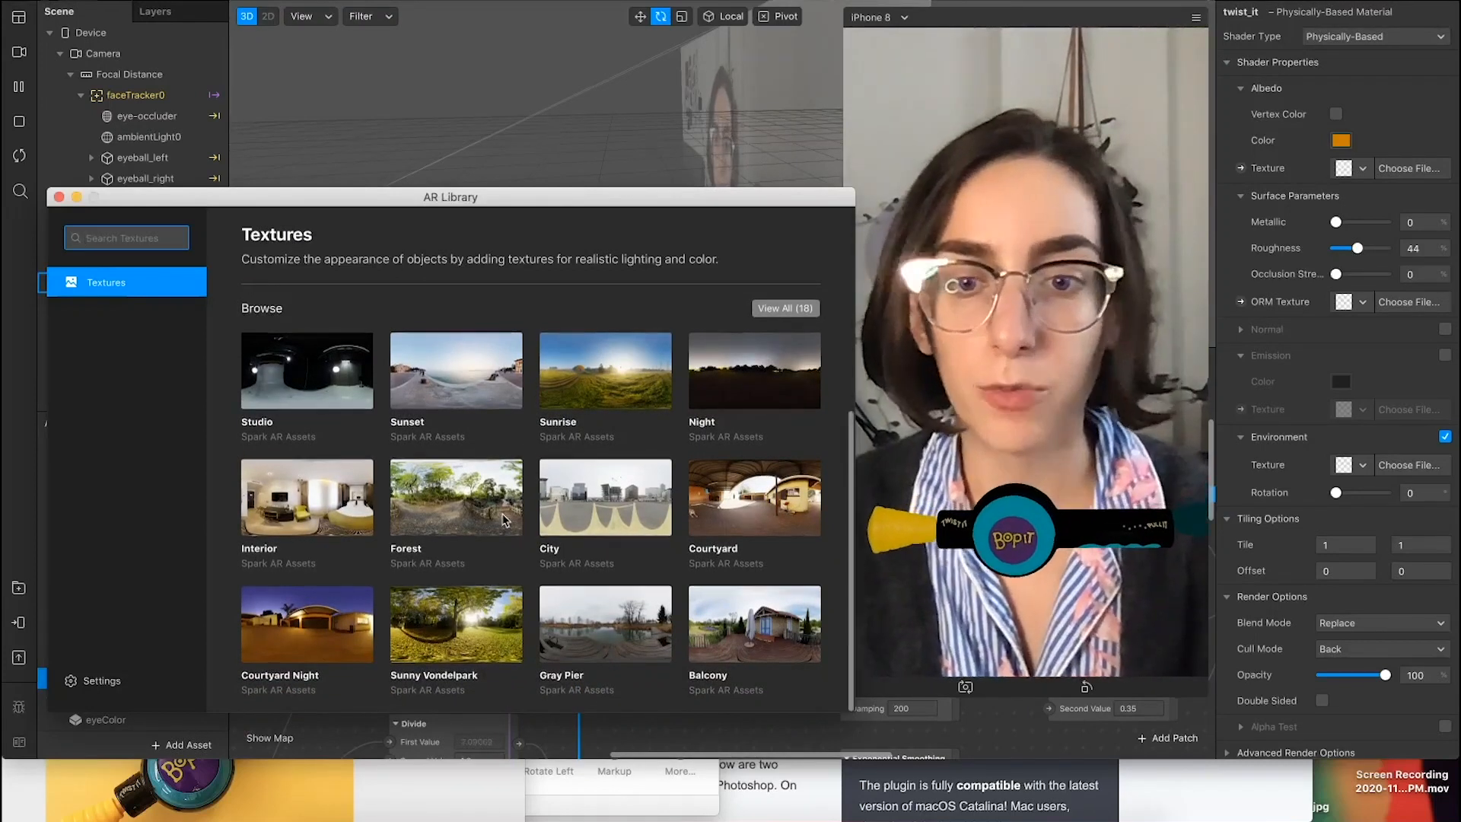
pyautogui.scroll(5, 503, 521)
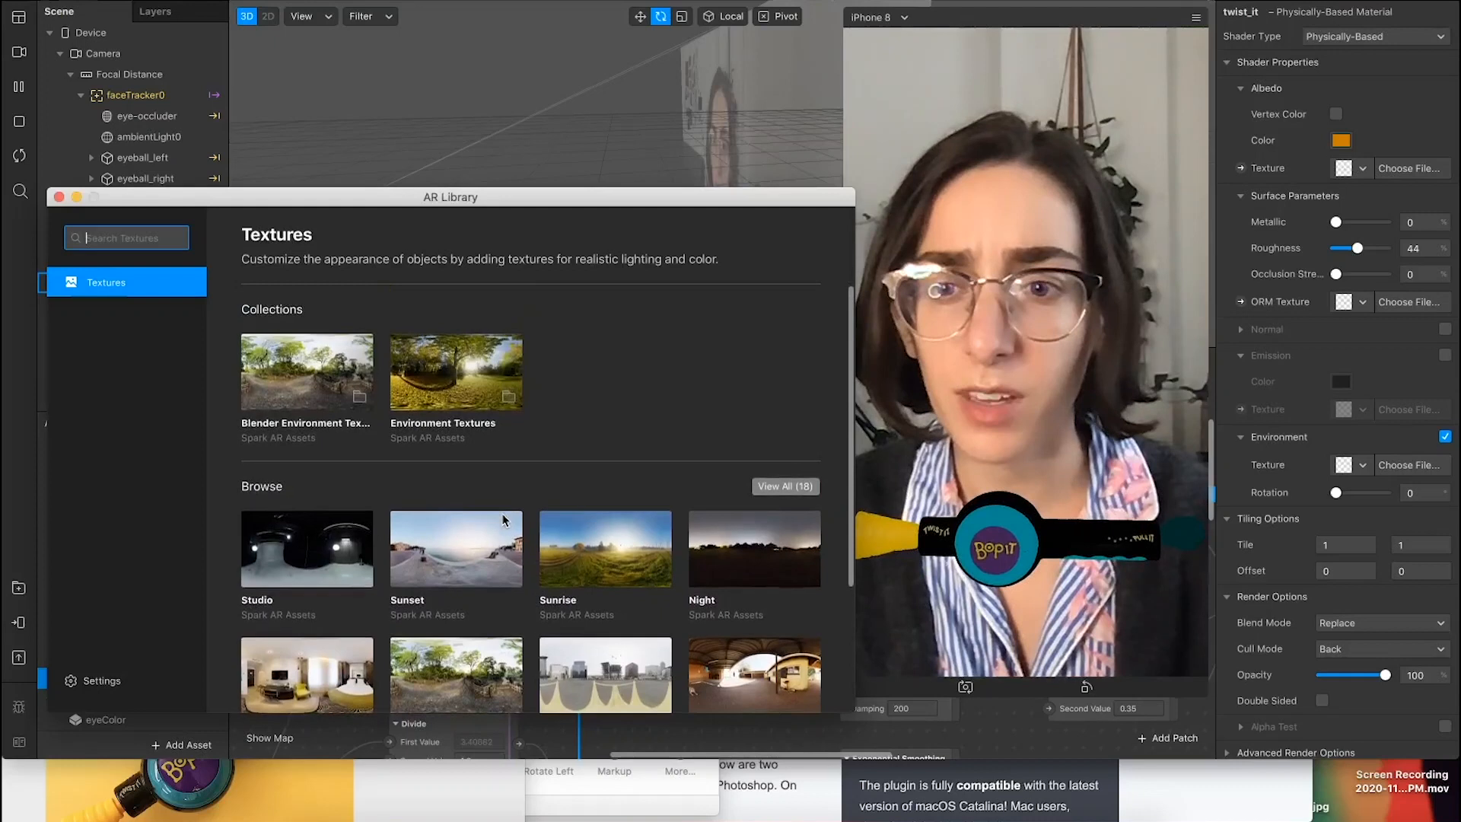
pyautogui.click(786, 486)
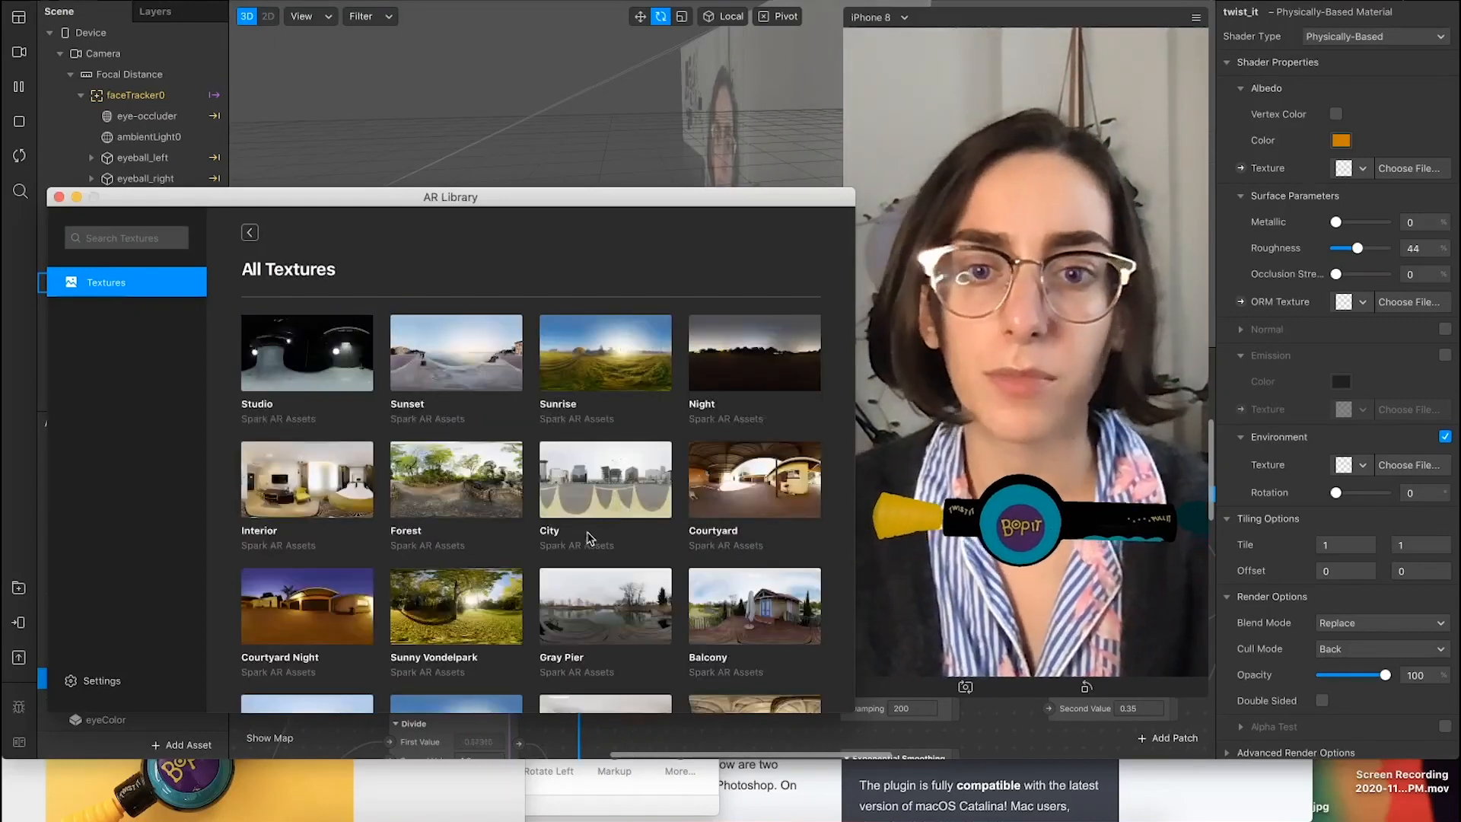
pyautogui.scroll(-5, 586, 537)
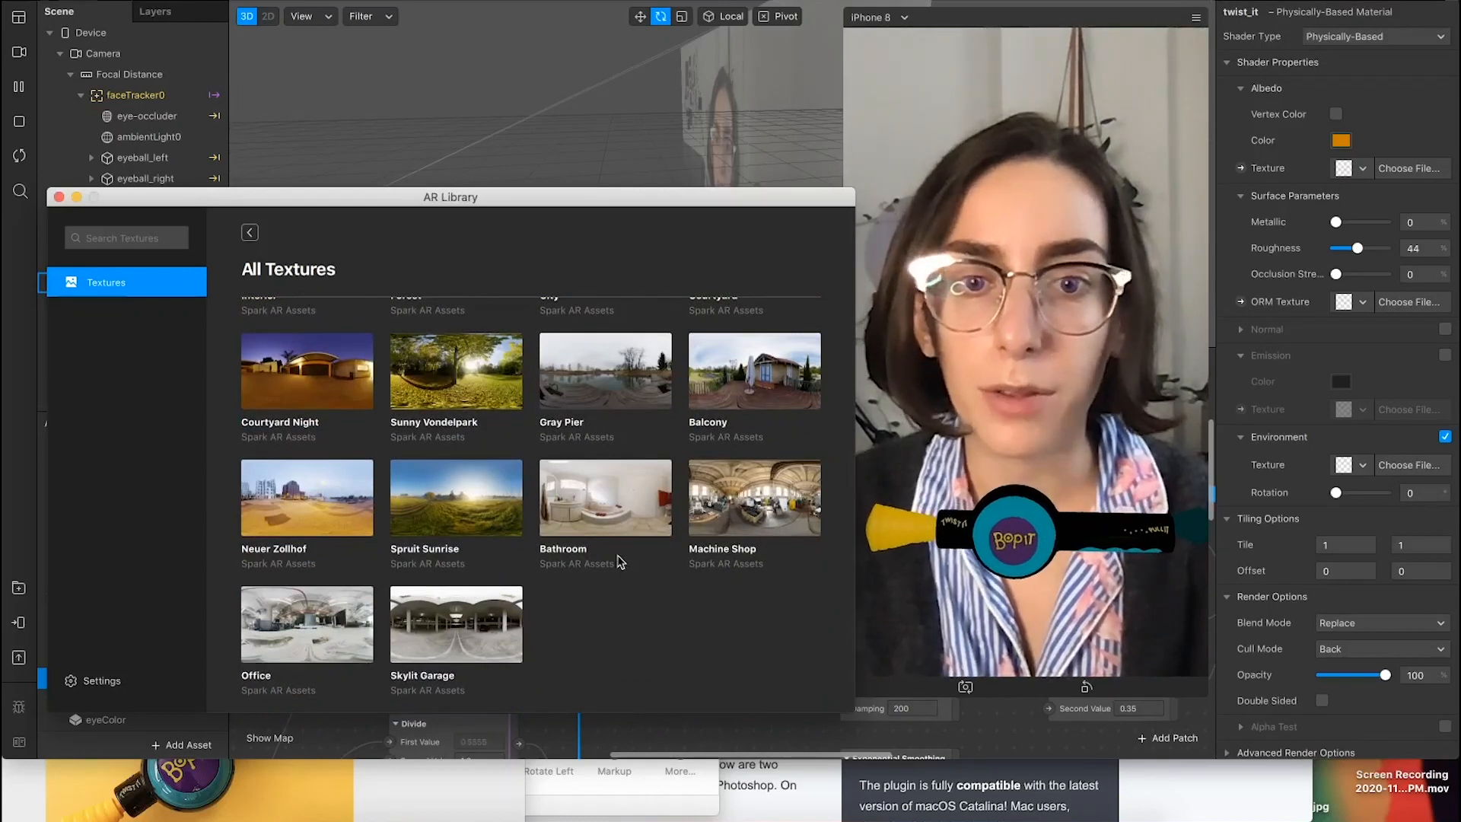
pyautogui.click(621, 493)
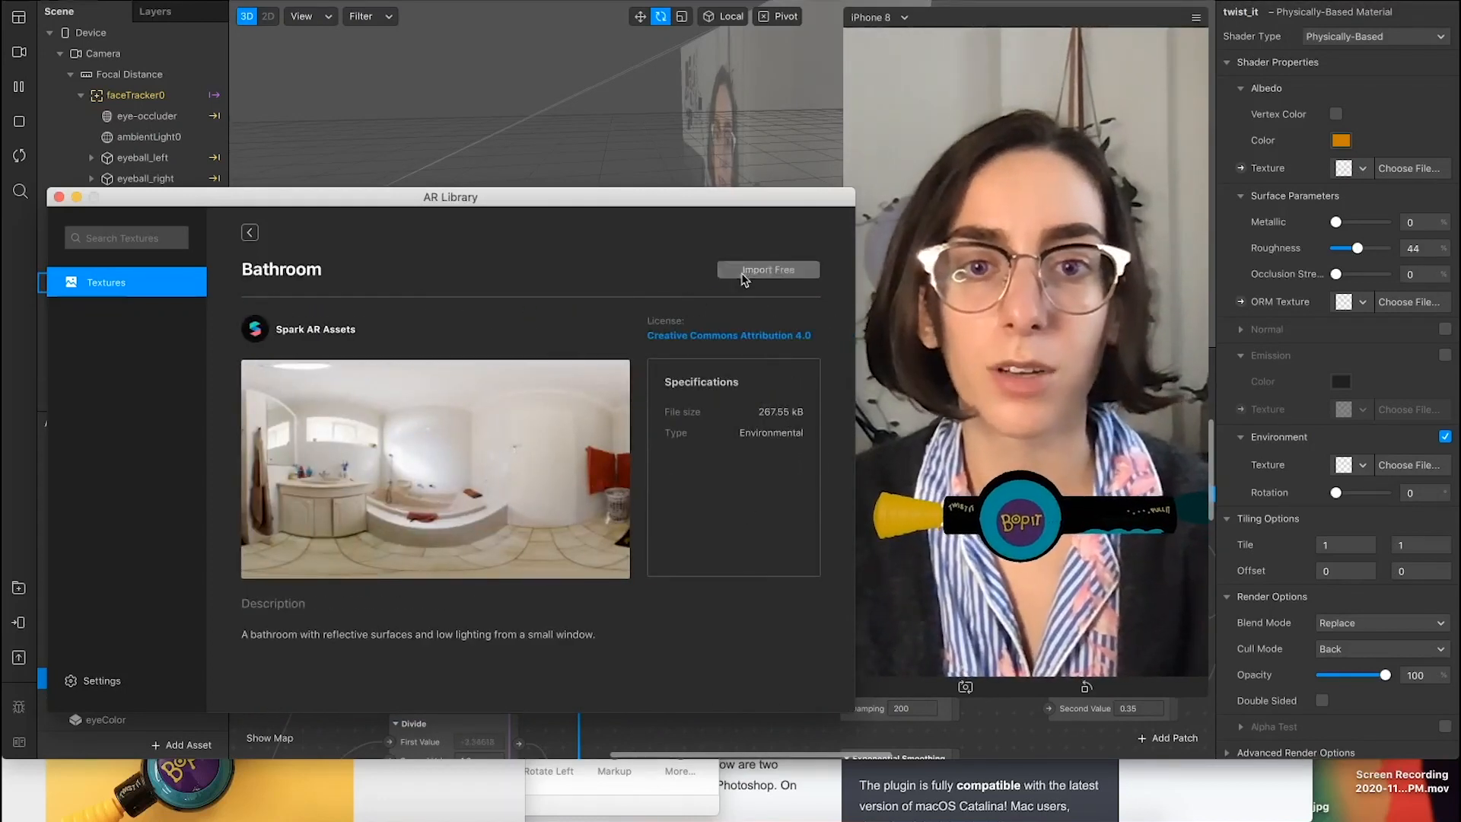
pyautogui.click(744, 272)
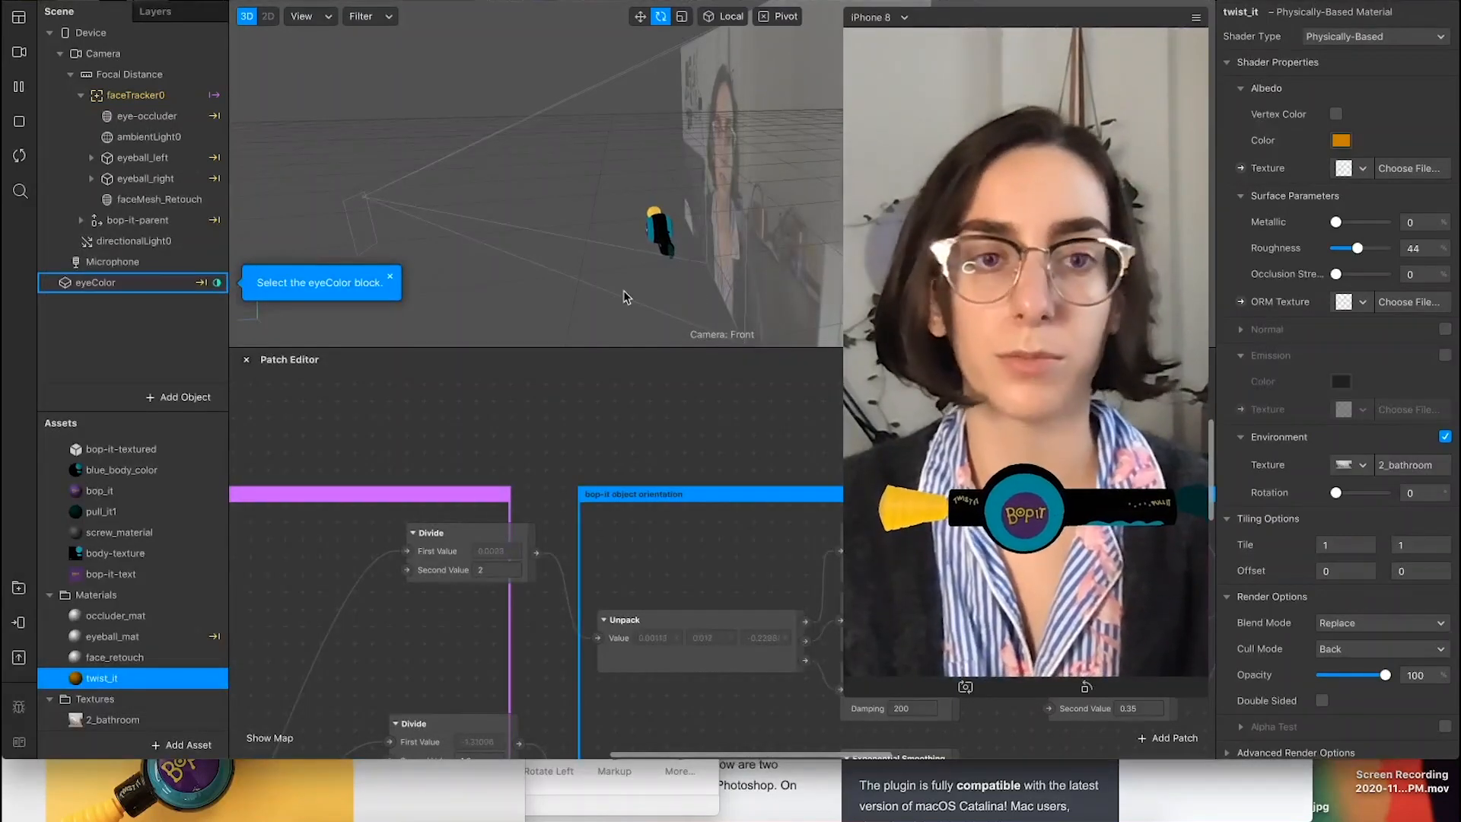
# Step: Tune the twist_it material with environment rotation at about 47 degrees, metallic at 13% and roughness at 39%
pyautogui.moveTo(1336, 493)
pyautogui.mouseDown()
pyautogui.moveTo(1399, 501)
pyautogui.moveTo(1299, 502)
pyautogui.moveTo(1387, 520)
pyautogui.moveTo(1314, 509)
pyautogui.mouseUp()
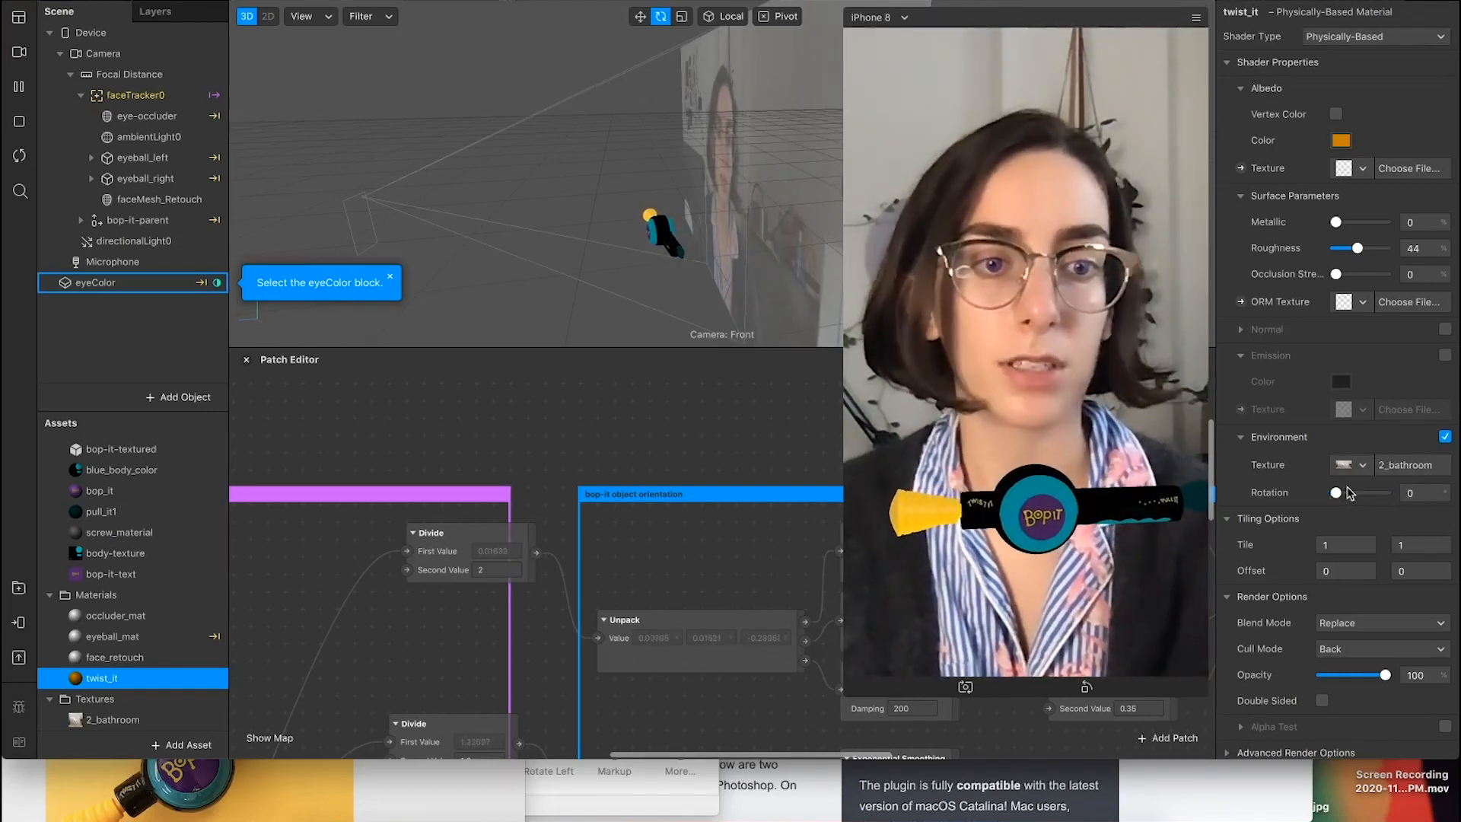
pyautogui.moveTo(1349, 493)
pyautogui.mouseDown()
pyautogui.moveTo(1375, 503)
pyautogui.moveTo(1344, 502)
pyautogui.mouseUp()
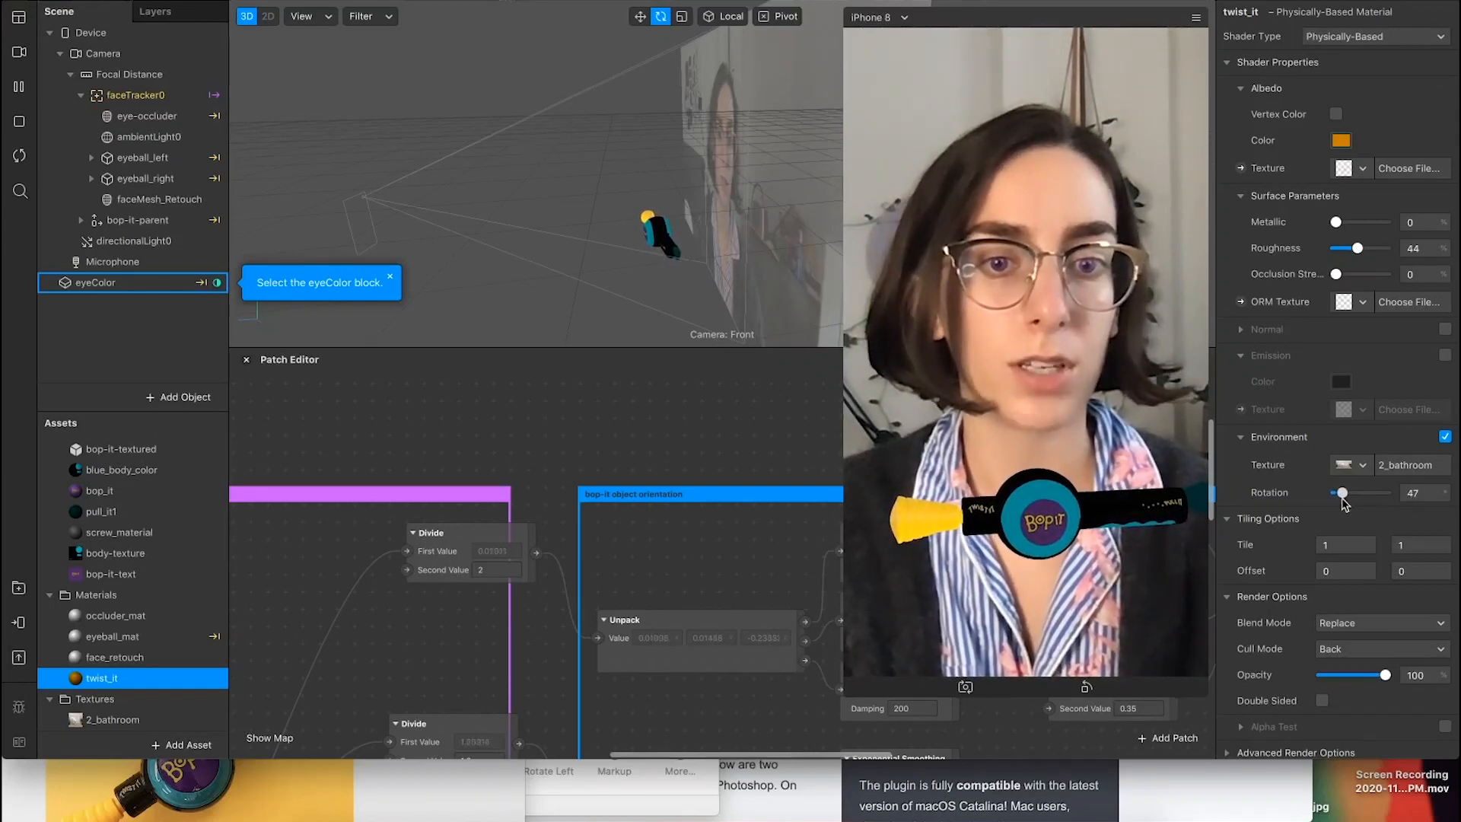
pyautogui.moveTo(1357, 249)
pyautogui.mouseDown()
pyautogui.moveTo(1342, 253)
pyautogui.moveTo(1383, 259)
pyautogui.moveTo(1347, 256)
pyautogui.mouseUp()
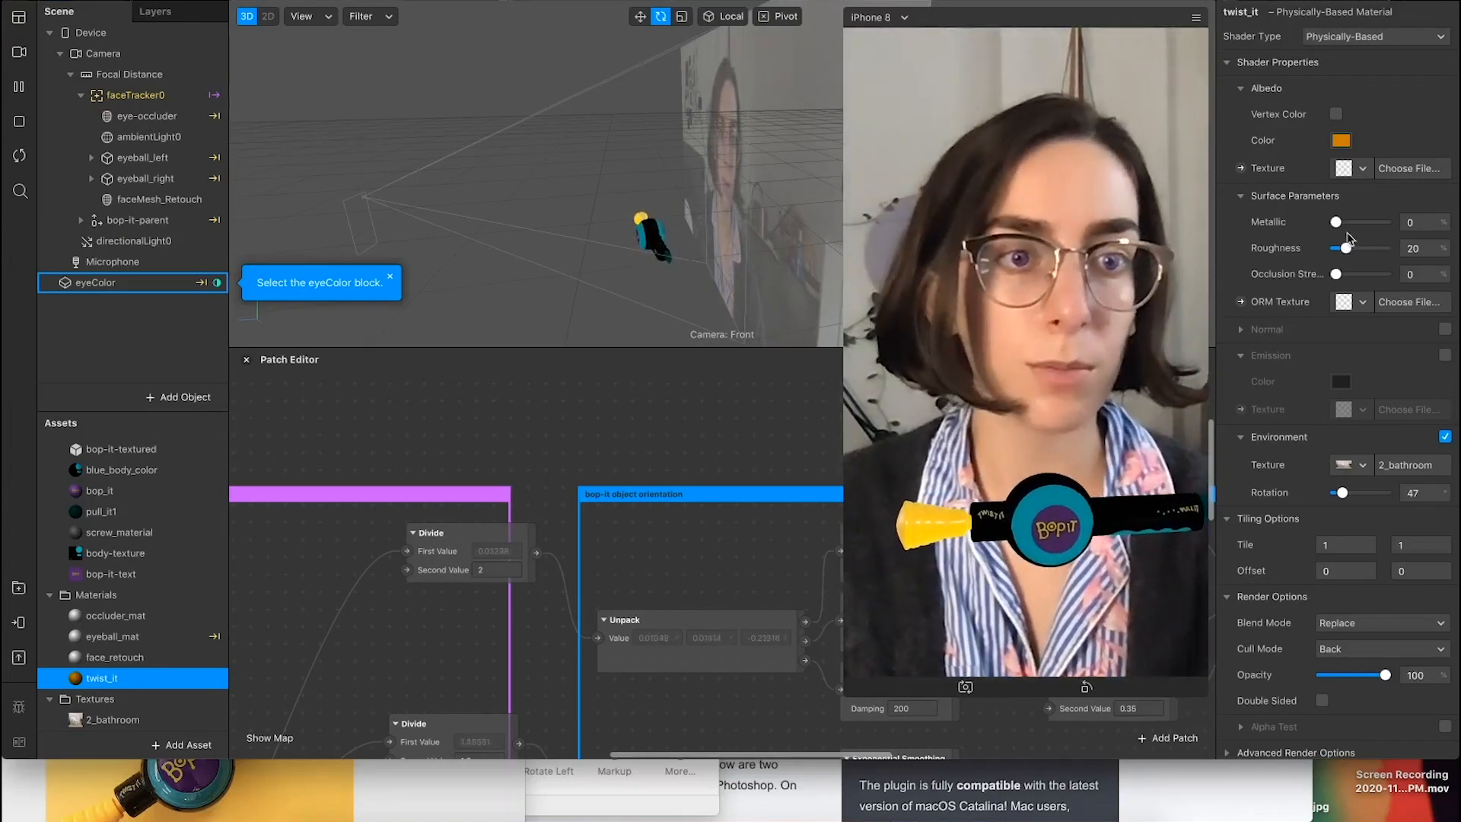
pyautogui.moveTo(1338, 224); pyautogui.dragTo(1342, 224)
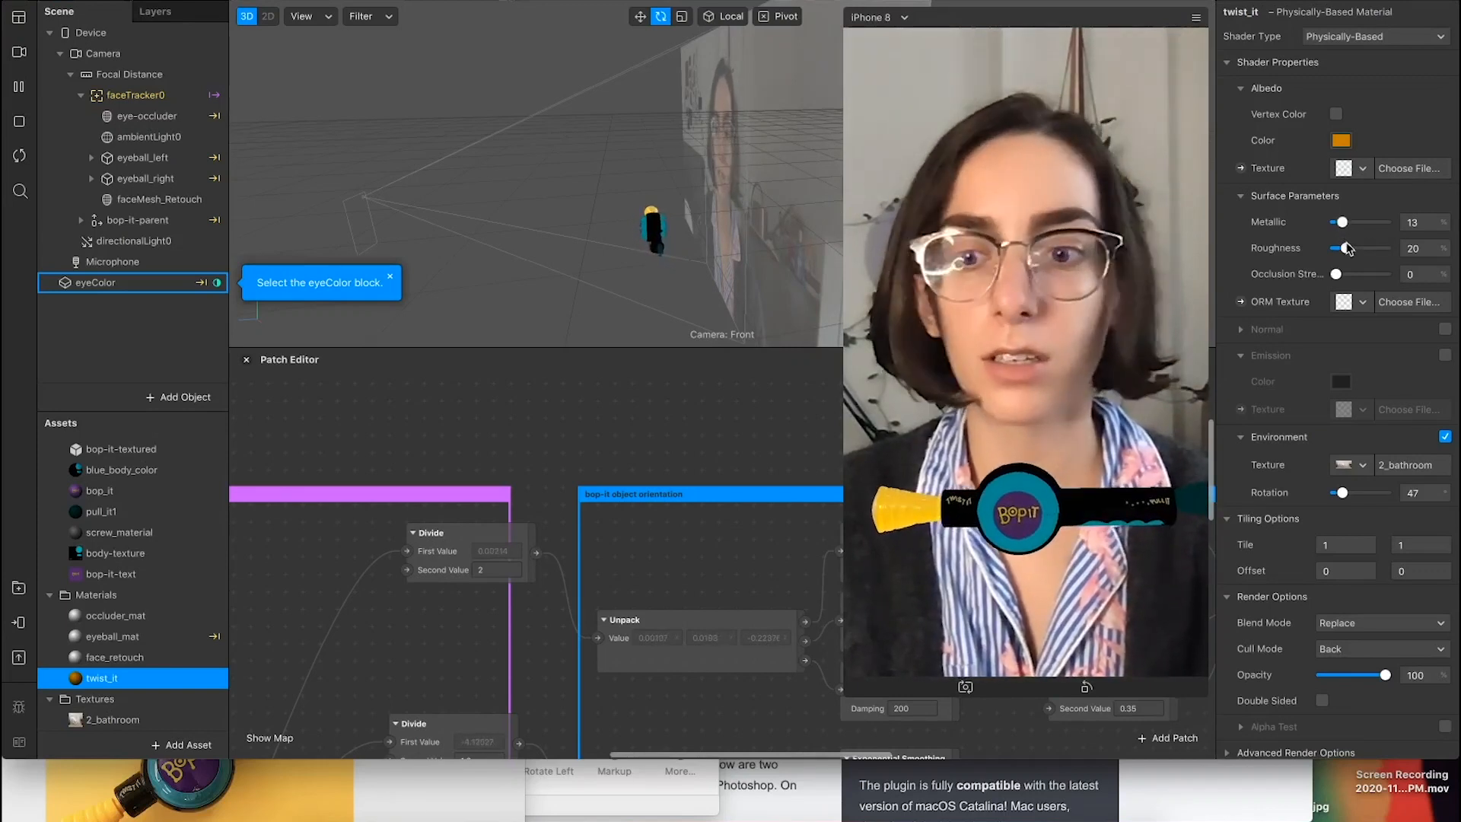
pyautogui.moveTo(1346, 249); pyautogui.dragTo(1359, 253)
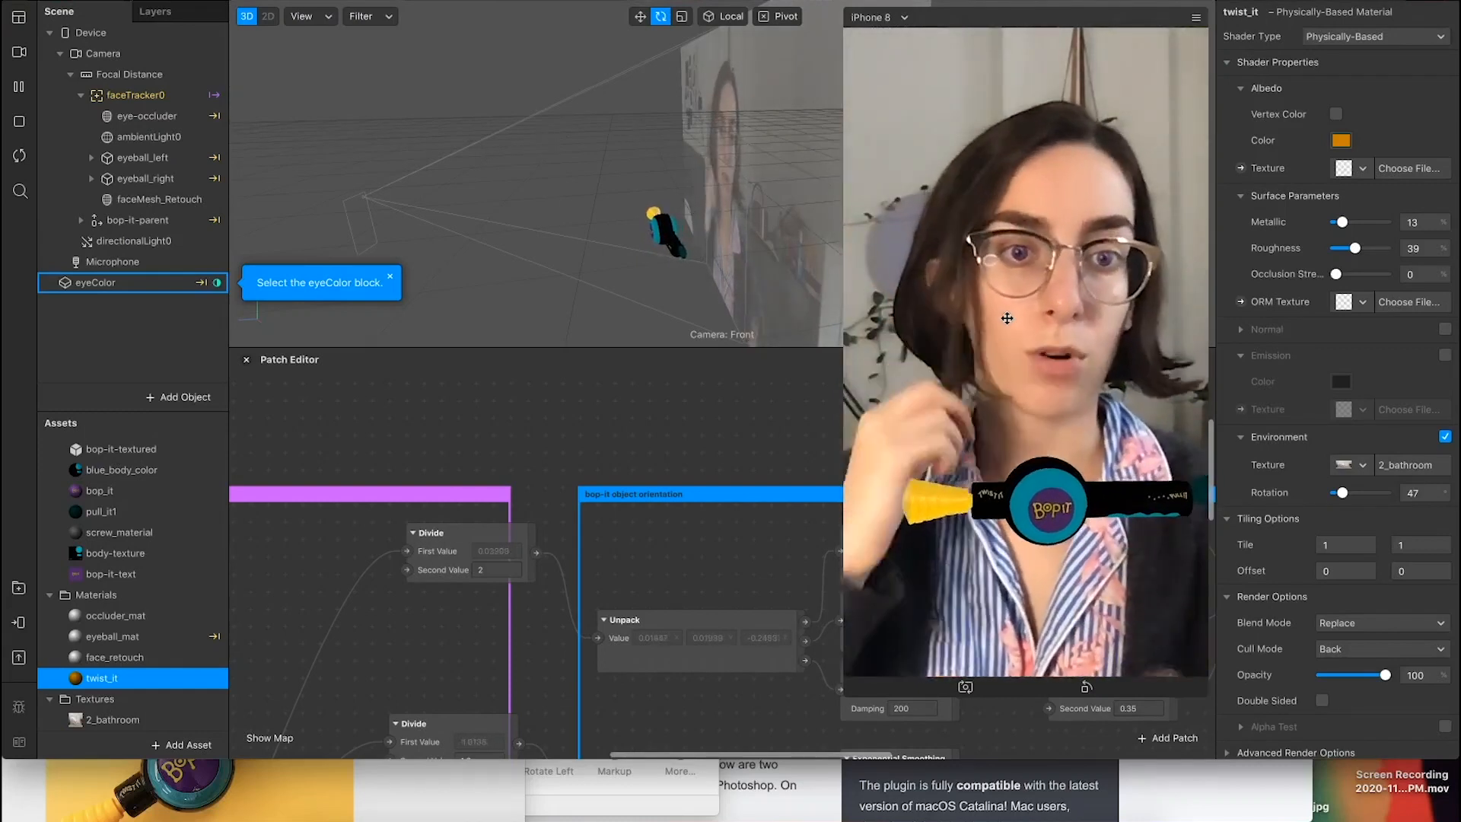
# Step: Switch to the reference photo P0.jpg and examine the reflections and finish of the toy's disc, body and yellow handle up close
pyautogui.click(254, 791)
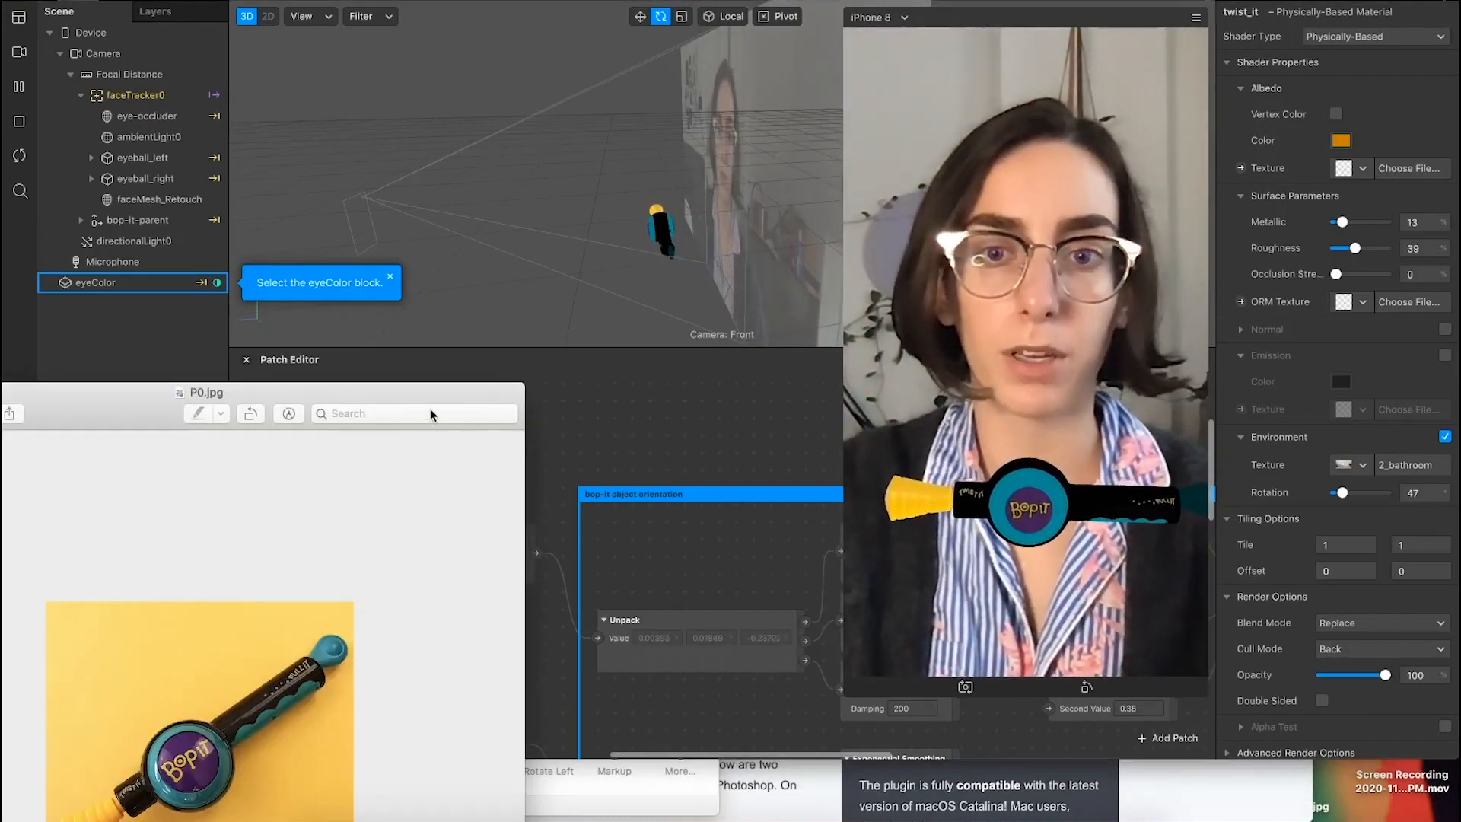
pyautogui.moveTo(428, 398); pyautogui.dragTo(610, 145)
pyautogui.scroll(6, 454, 419)
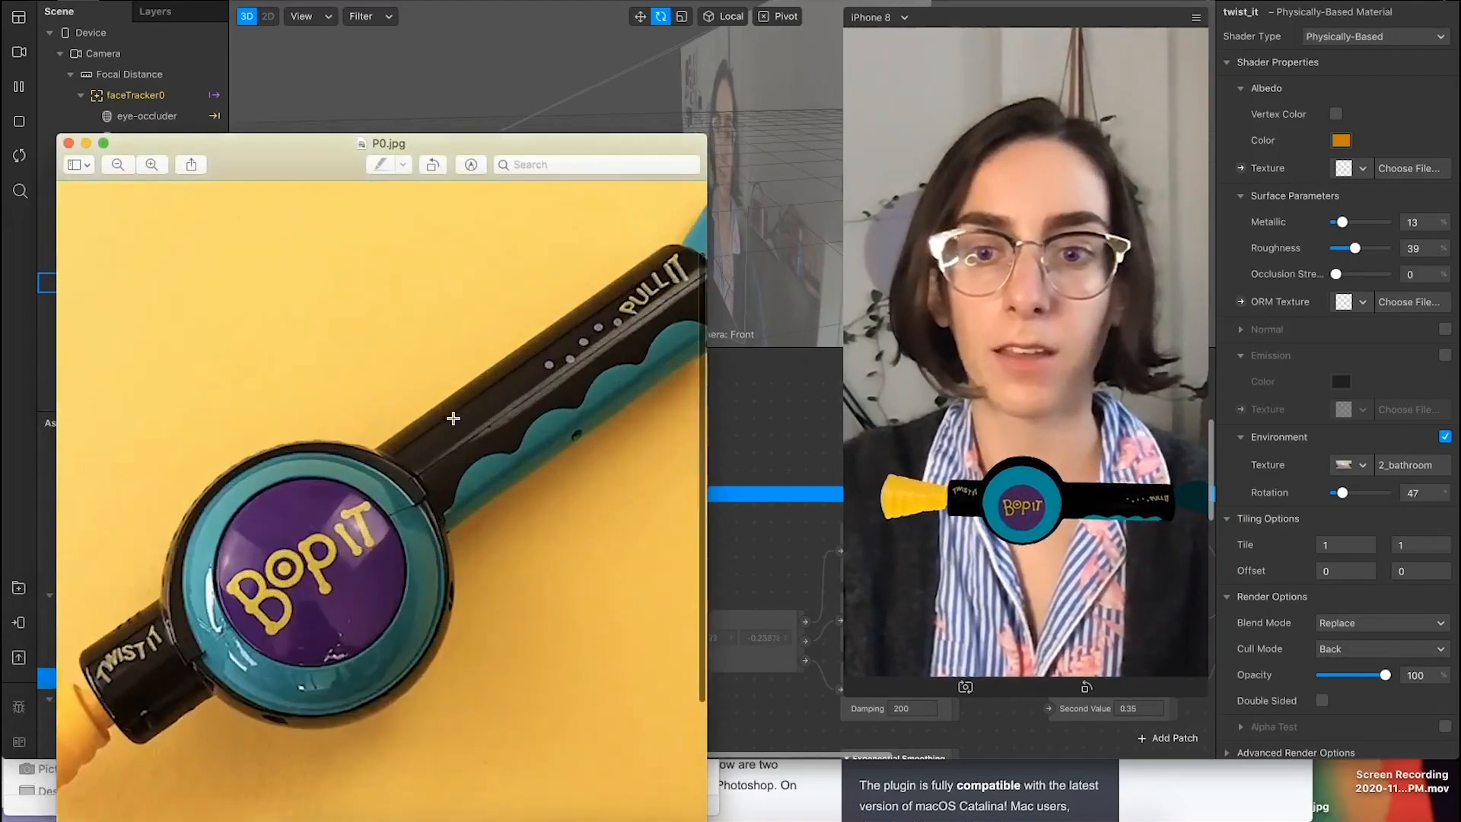
pyautogui.scroll(-5, 454, 418)
pyautogui.hscroll(-4, 453, 418)
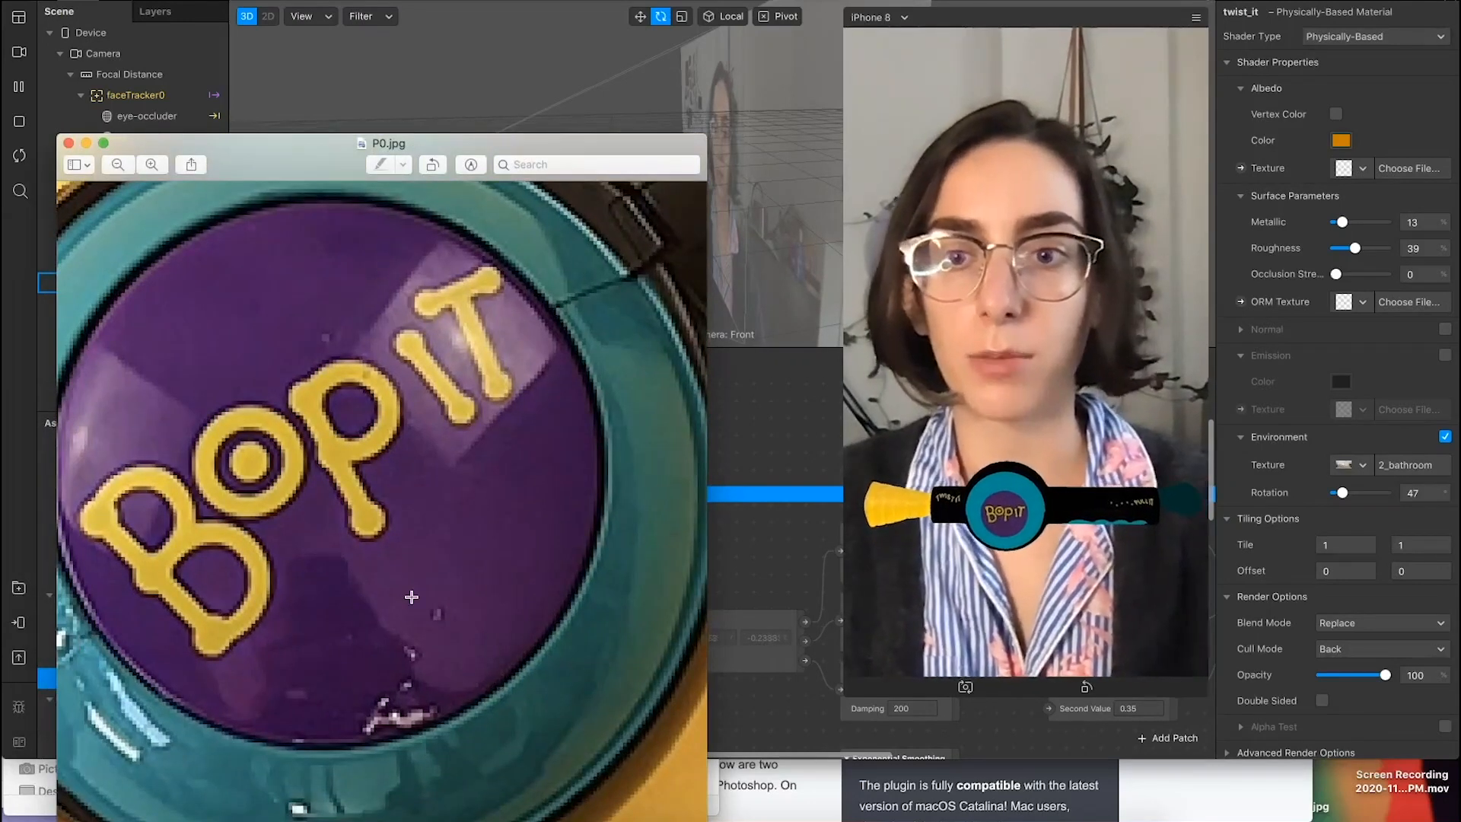
pyautogui.scroll(-4, 411, 596)
pyautogui.hscroll(-4, 412, 596)
pyautogui.scroll(-2, 412, 596)
pyautogui.scroll(5, 411, 596)
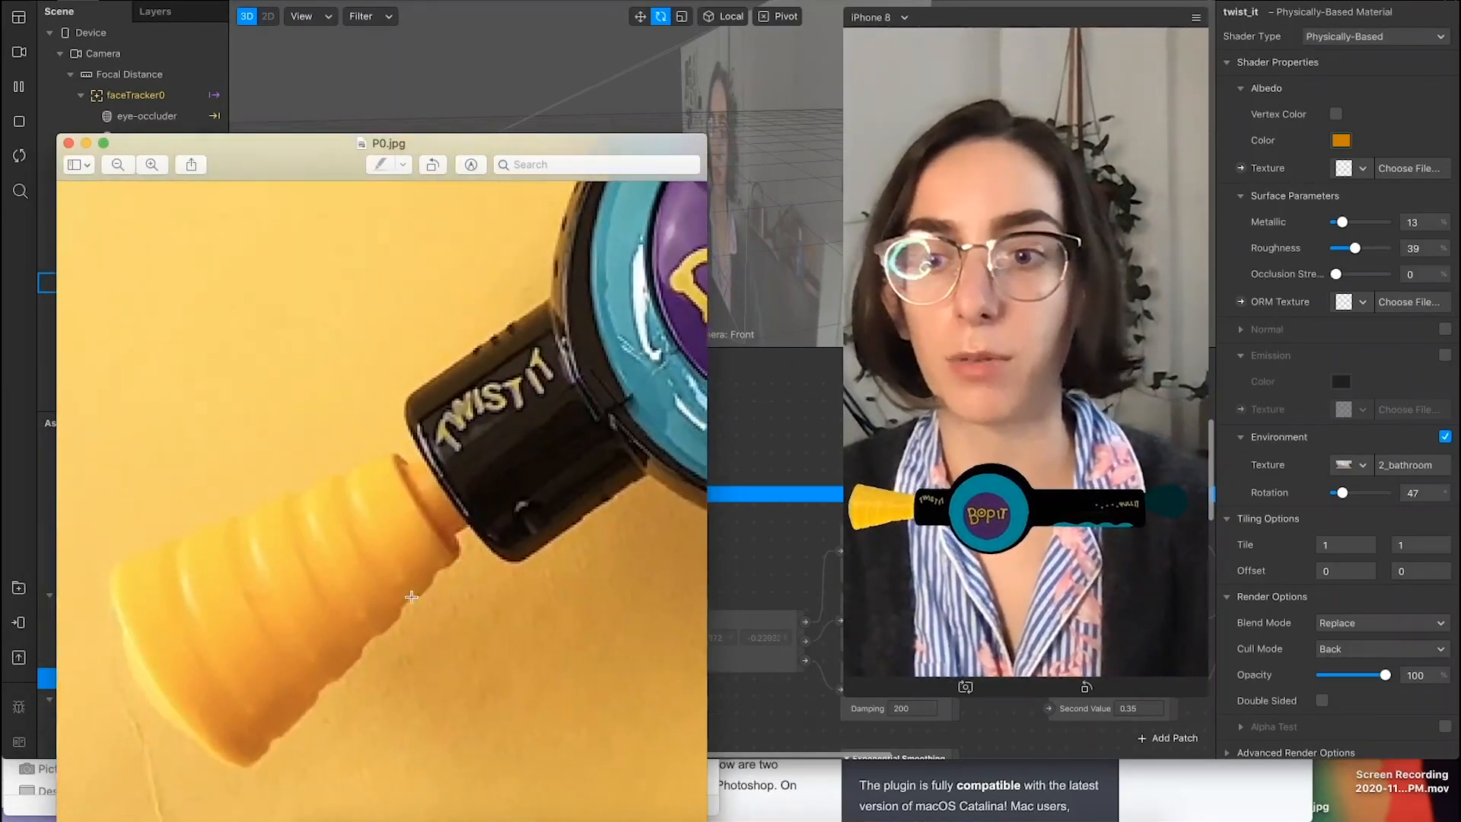
pyautogui.scroll(3, 397, 592)
pyautogui.hscroll(4, 397, 592)
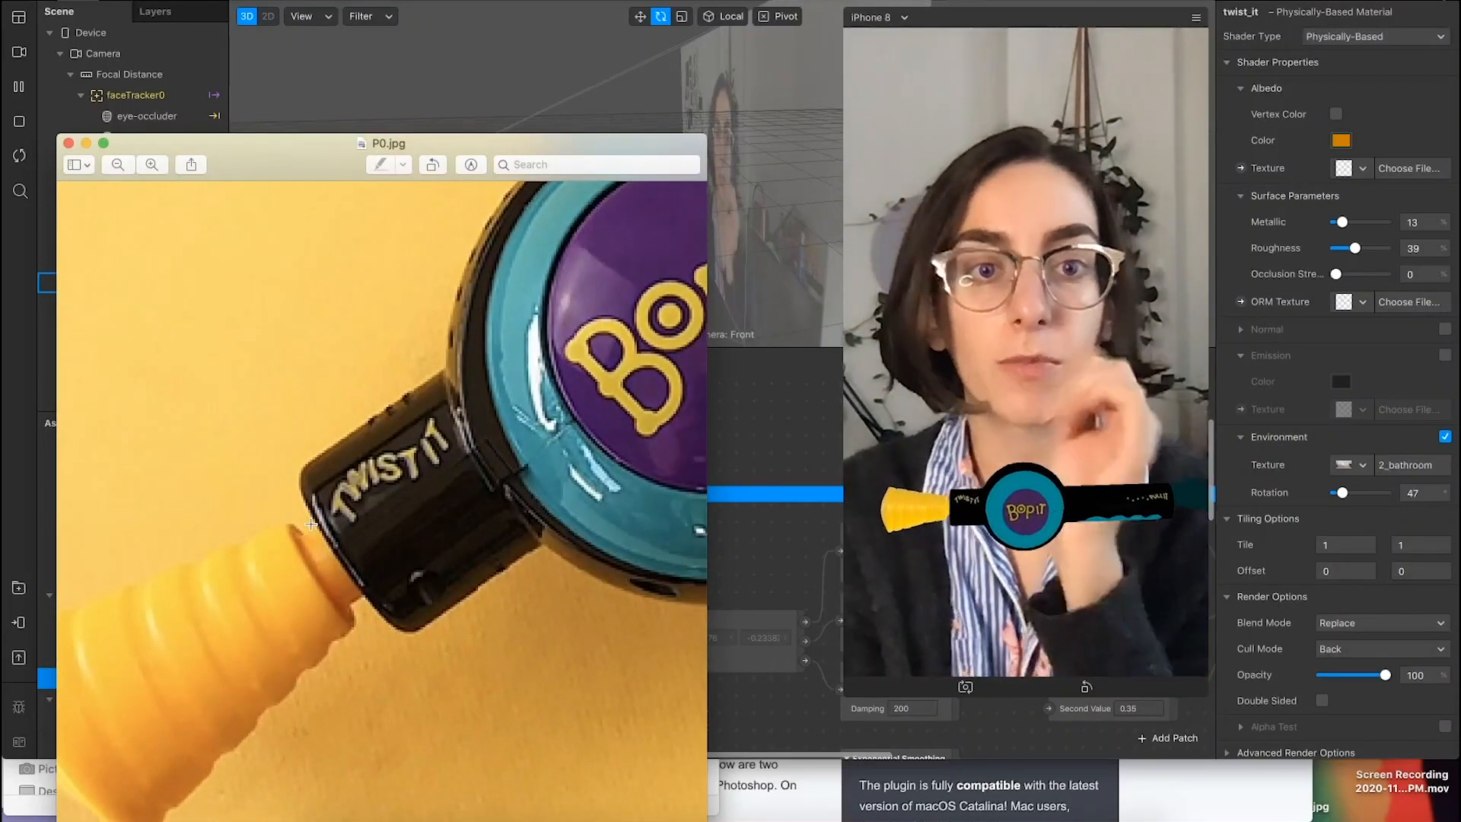
pyautogui.click(707, 357)
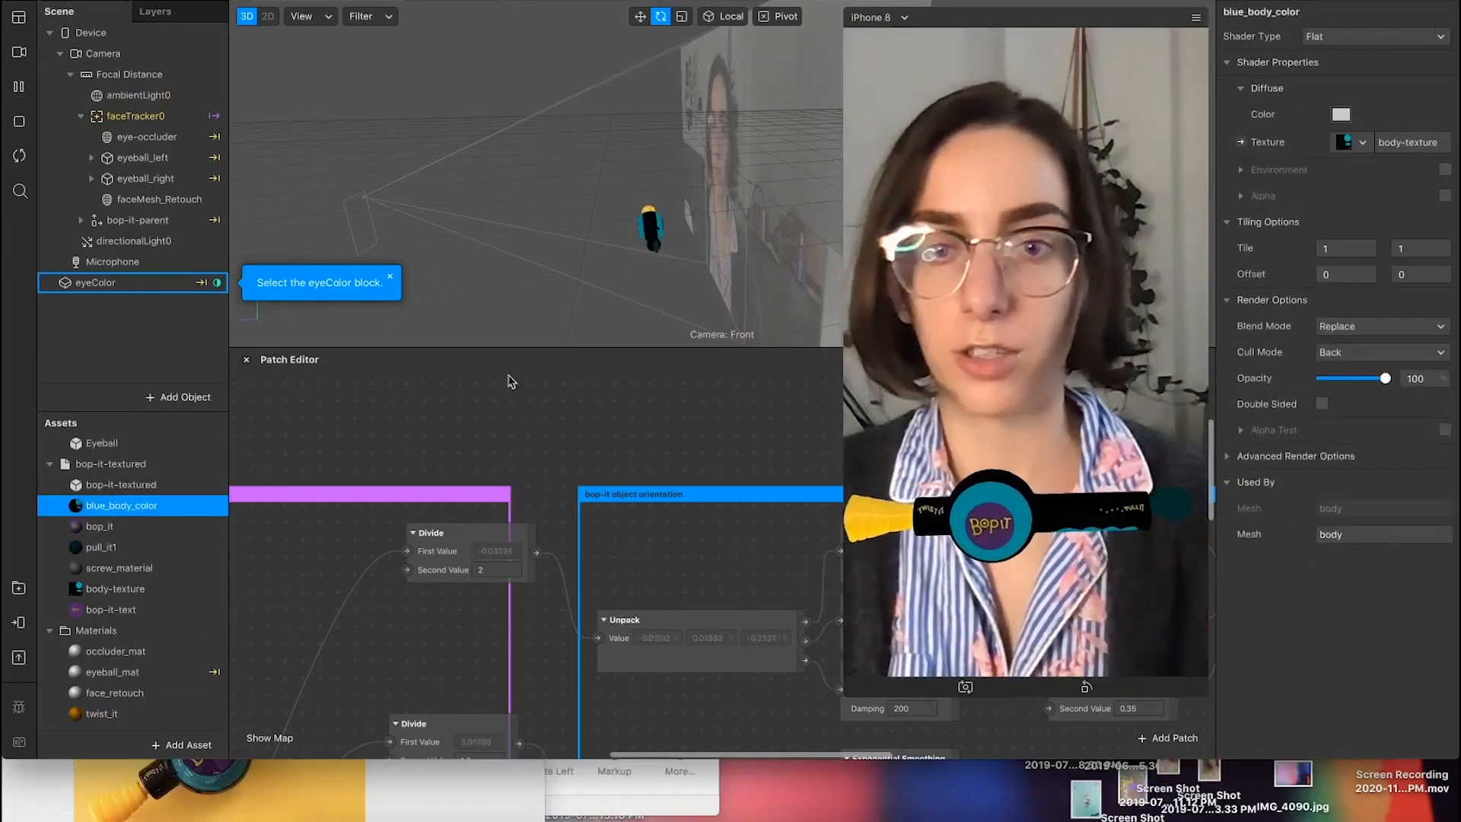
# Step: Change the blue_body_color material's shader type to Physically-Based, keeping its name
pyautogui.click(1364, 143)
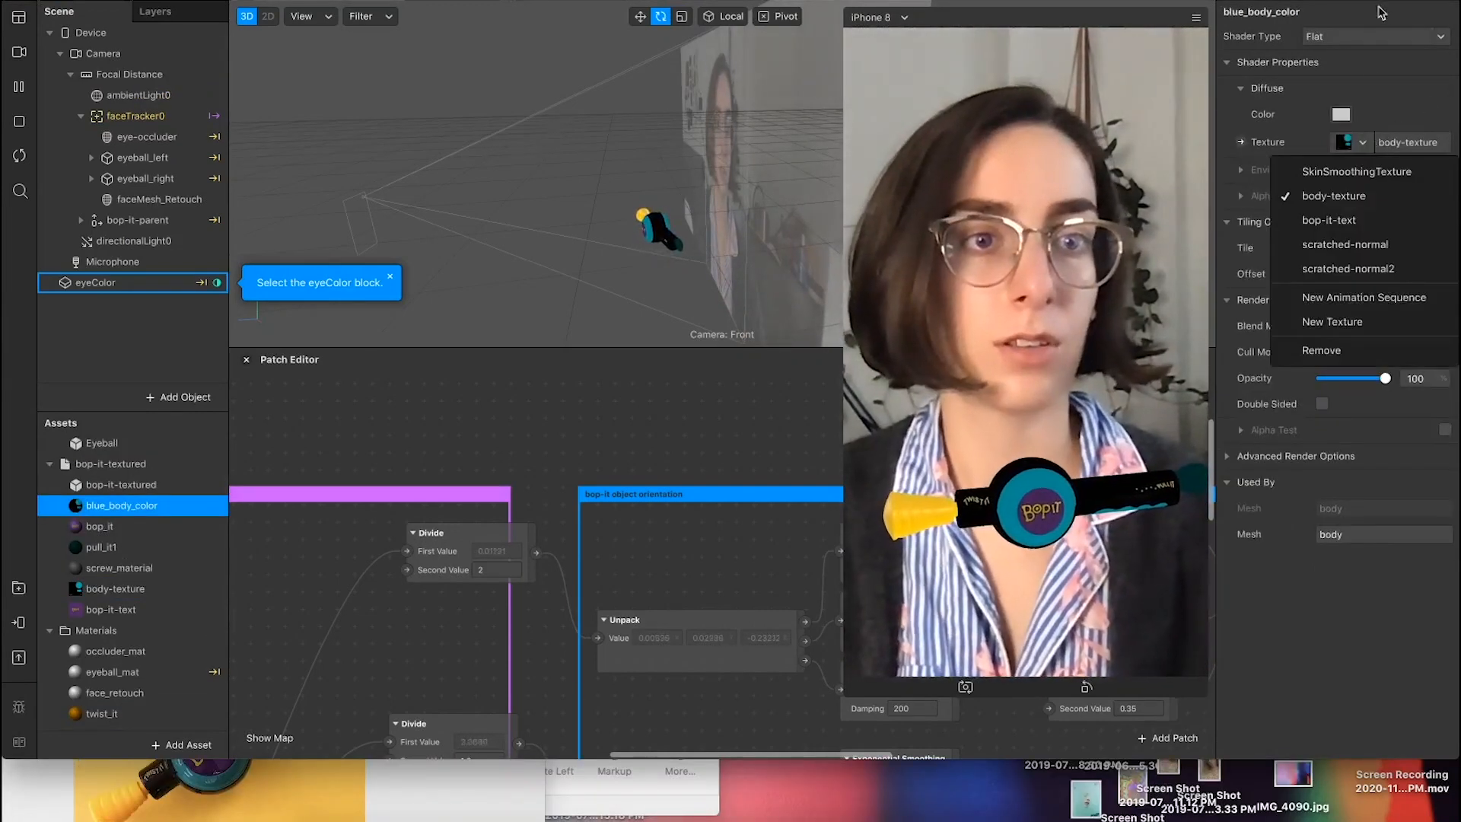
pyautogui.click(1379, 36)
pyautogui.click(1378, 35)
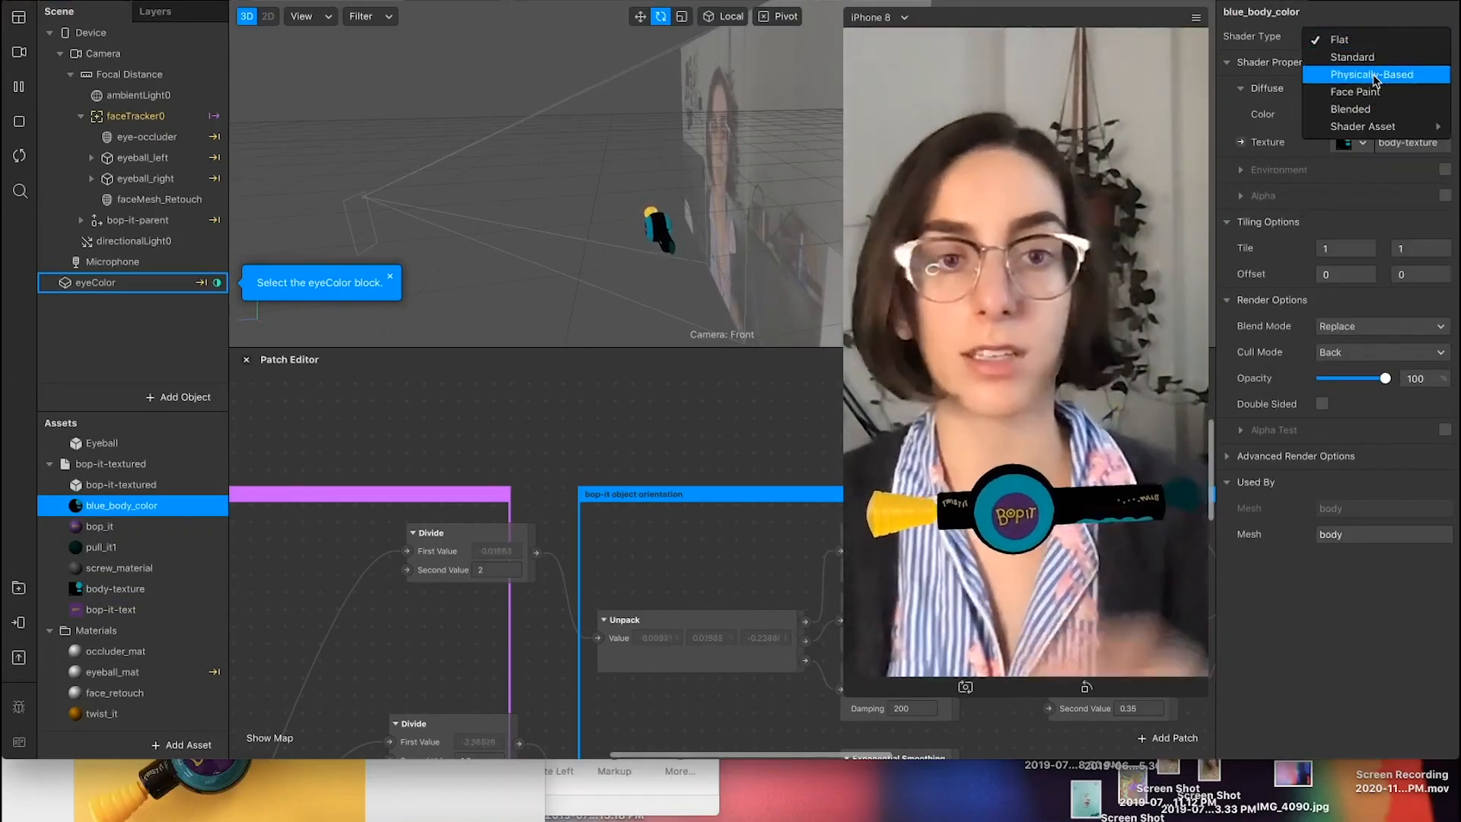
pyautogui.press('Return')
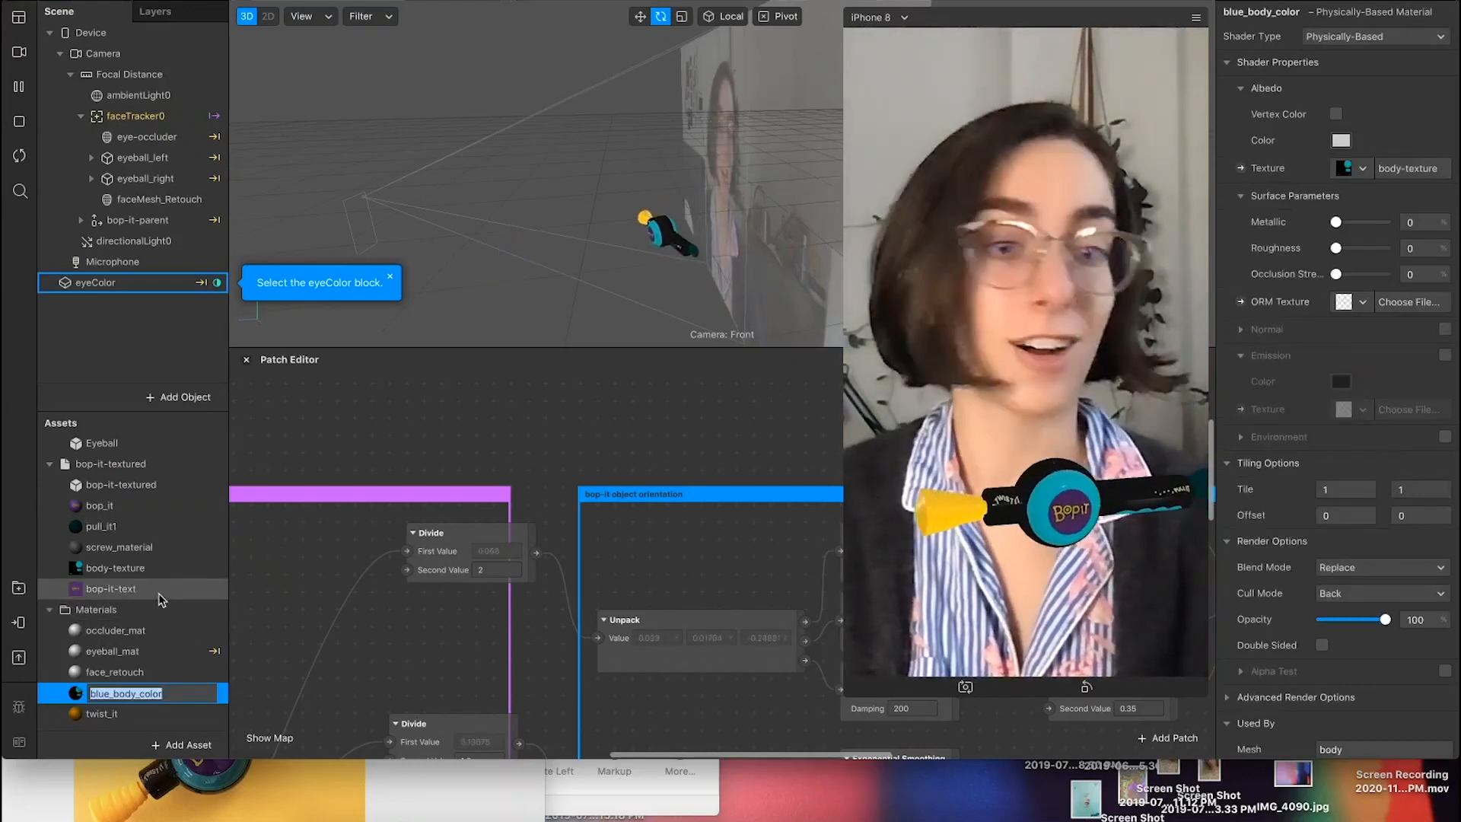
pyautogui.scroll(-3, 162, 599)
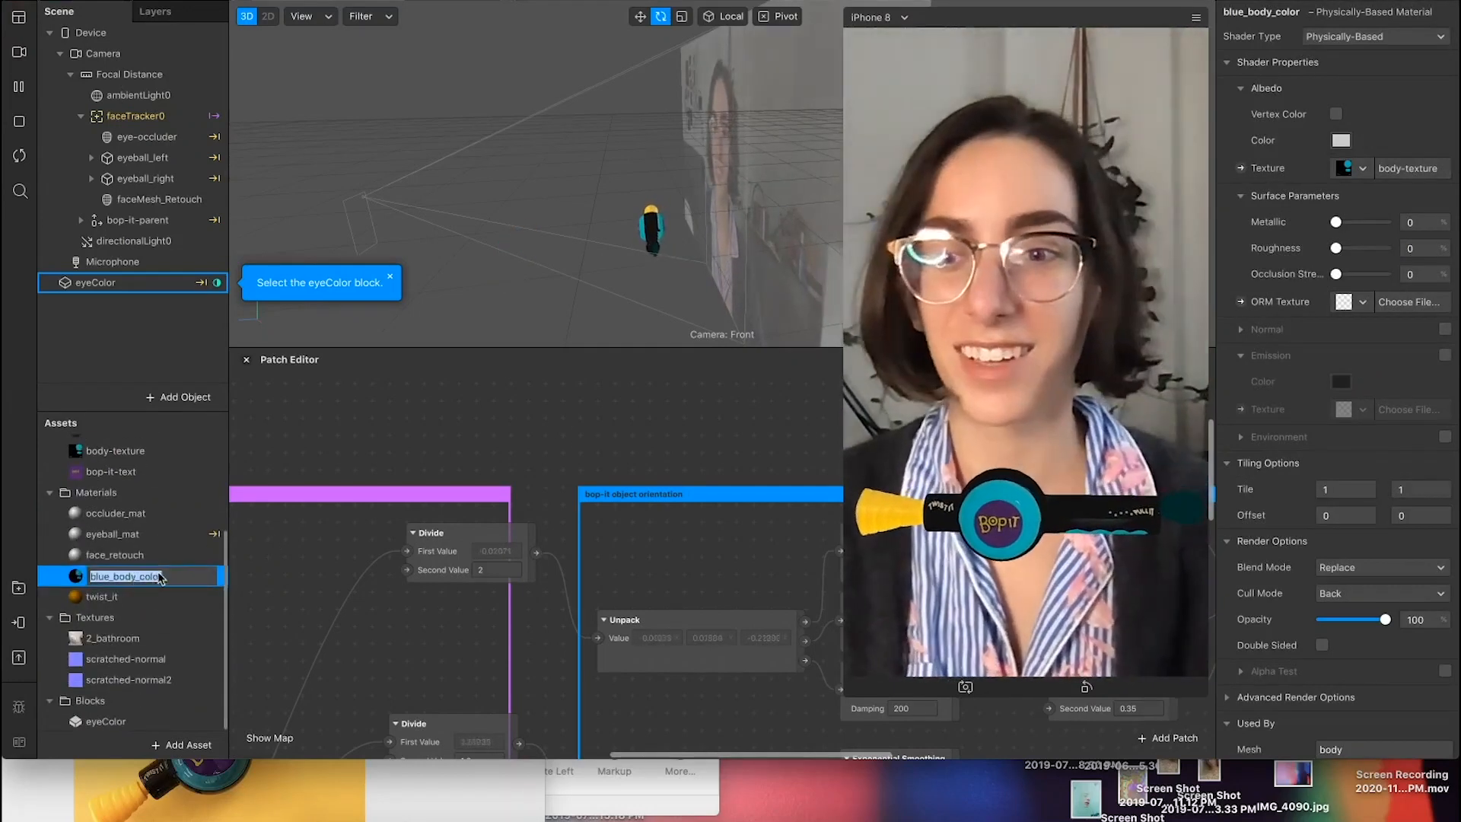
pyautogui.click(90, 558)
pyautogui.click(124, 577)
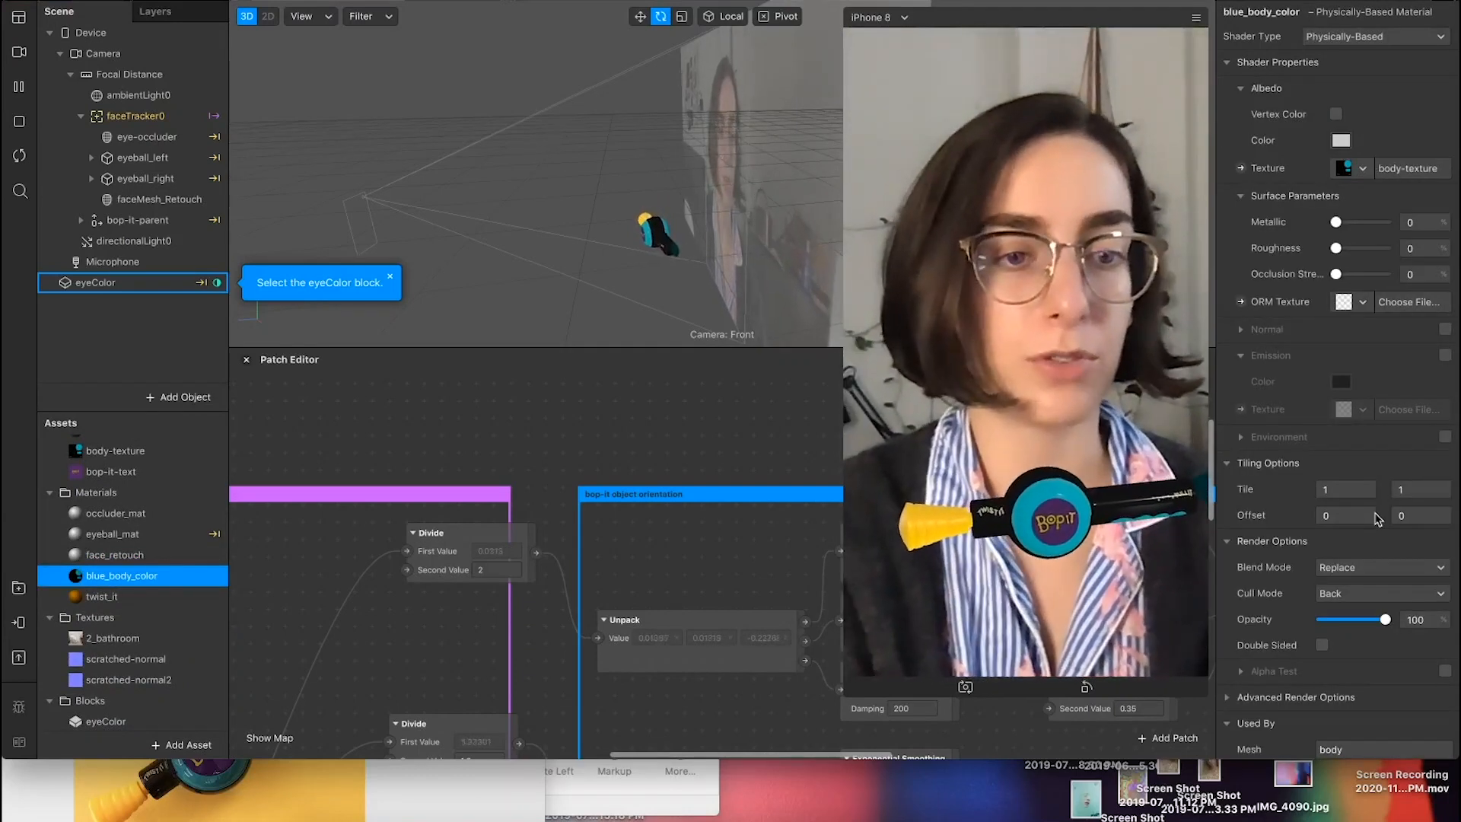
# Step: Set the blue_body_color material's blend mode to Alpha, its metallic to 16% and its roughness to 42%
pyautogui.click(1356, 568)
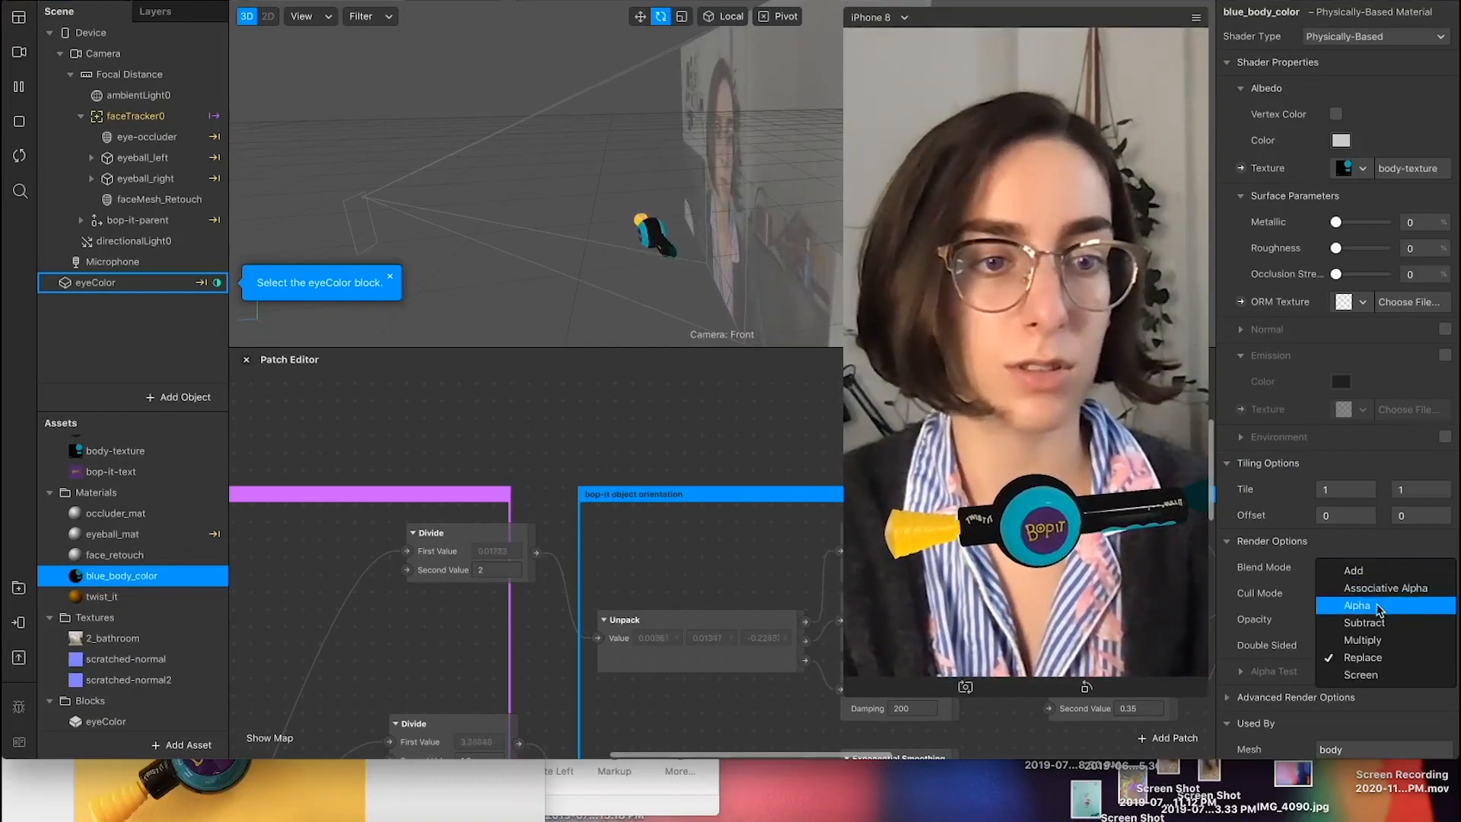
pyautogui.click(1378, 605)
pyautogui.click(1351, 570)
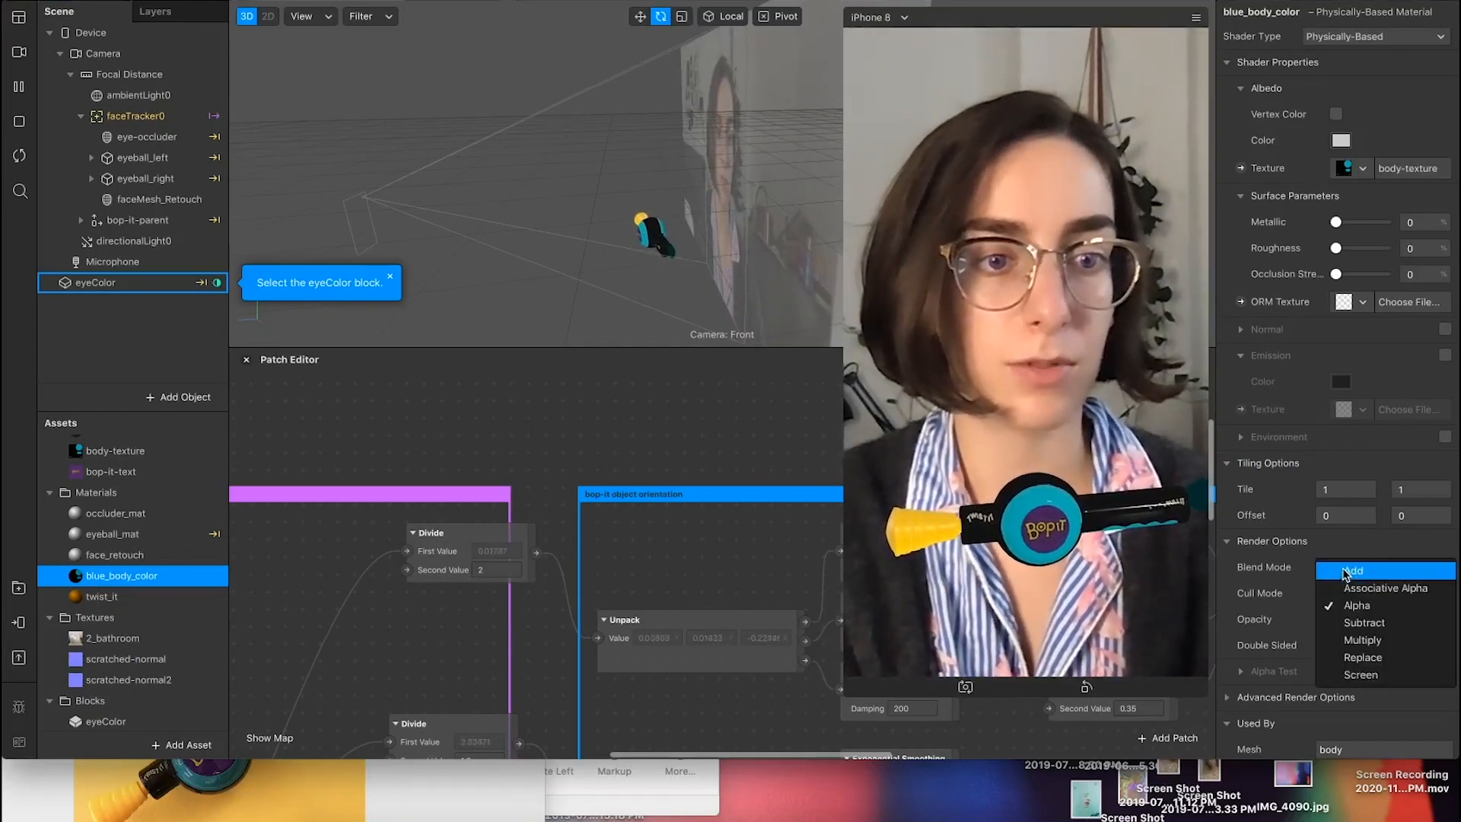
pyautogui.click(1378, 605)
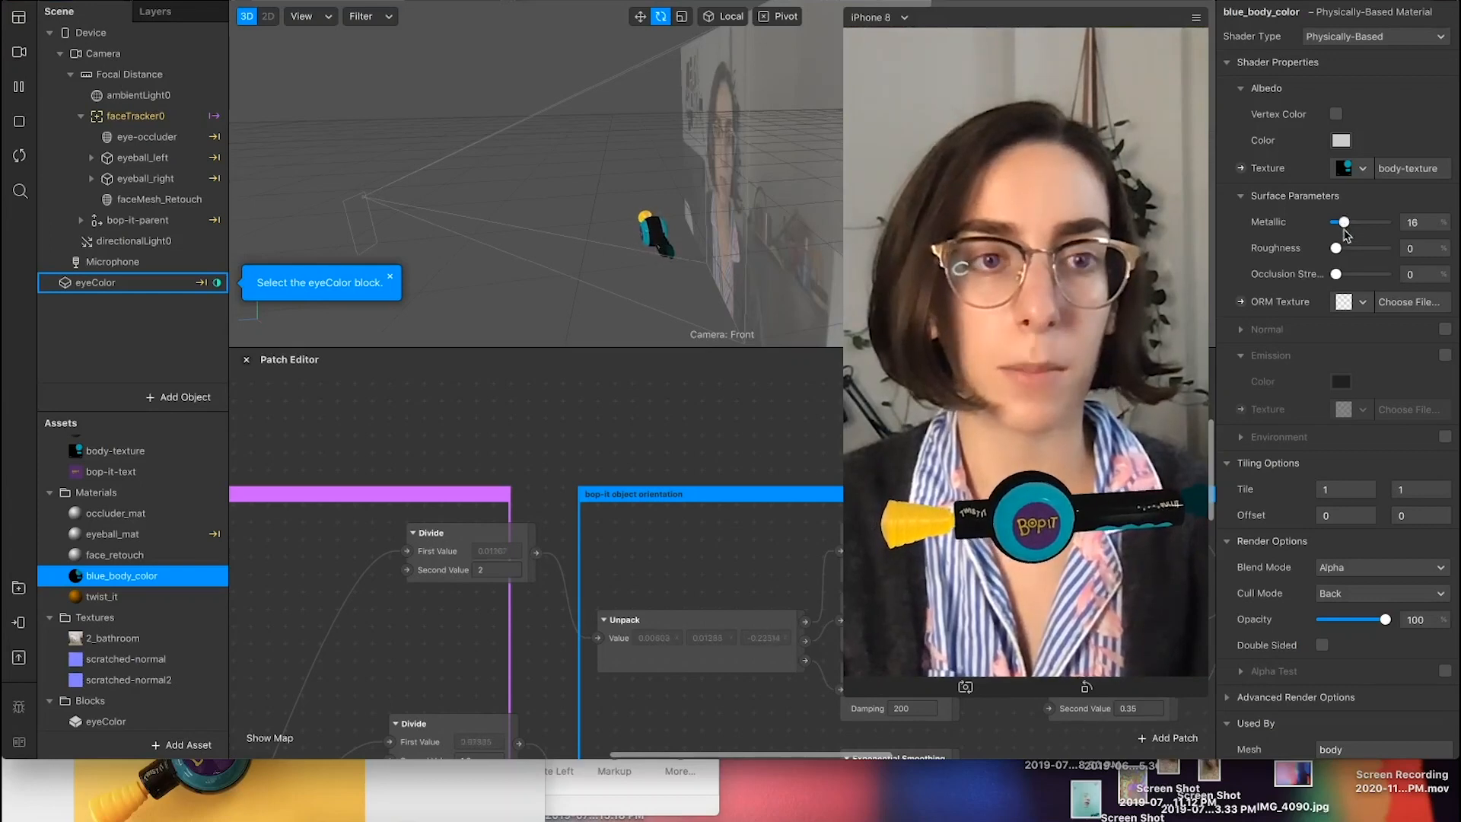
pyautogui.moveTo(1340, 249); pyautogui.dragTo(1357, 250)
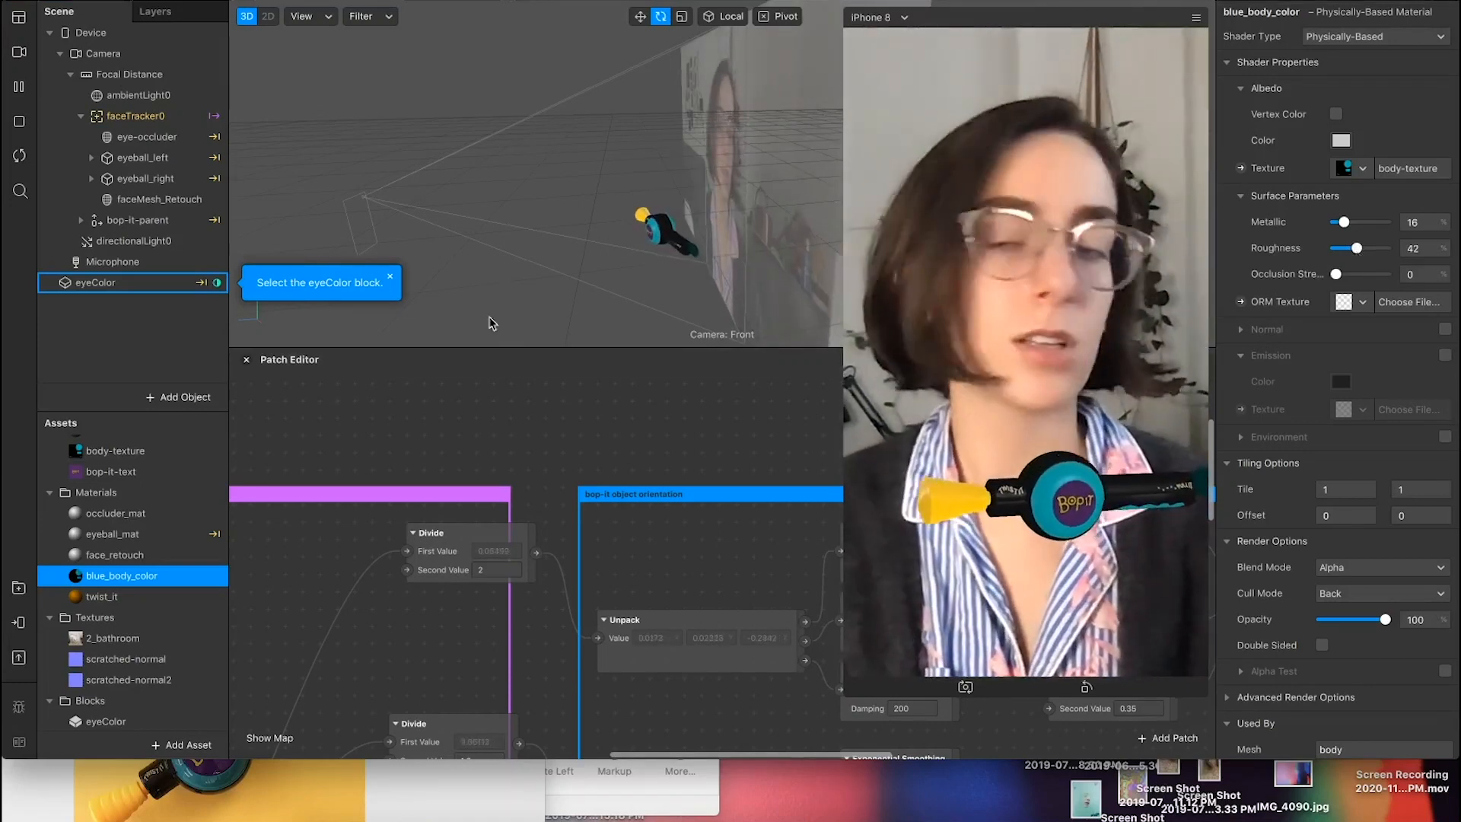
# Step: Rotate directionalLight0 to about 15, -26 and 179 degrees to change how the light falls on the bop-it
pyautogui.click(115, 240)
pyautogui.scroll(-3, 571, 180)
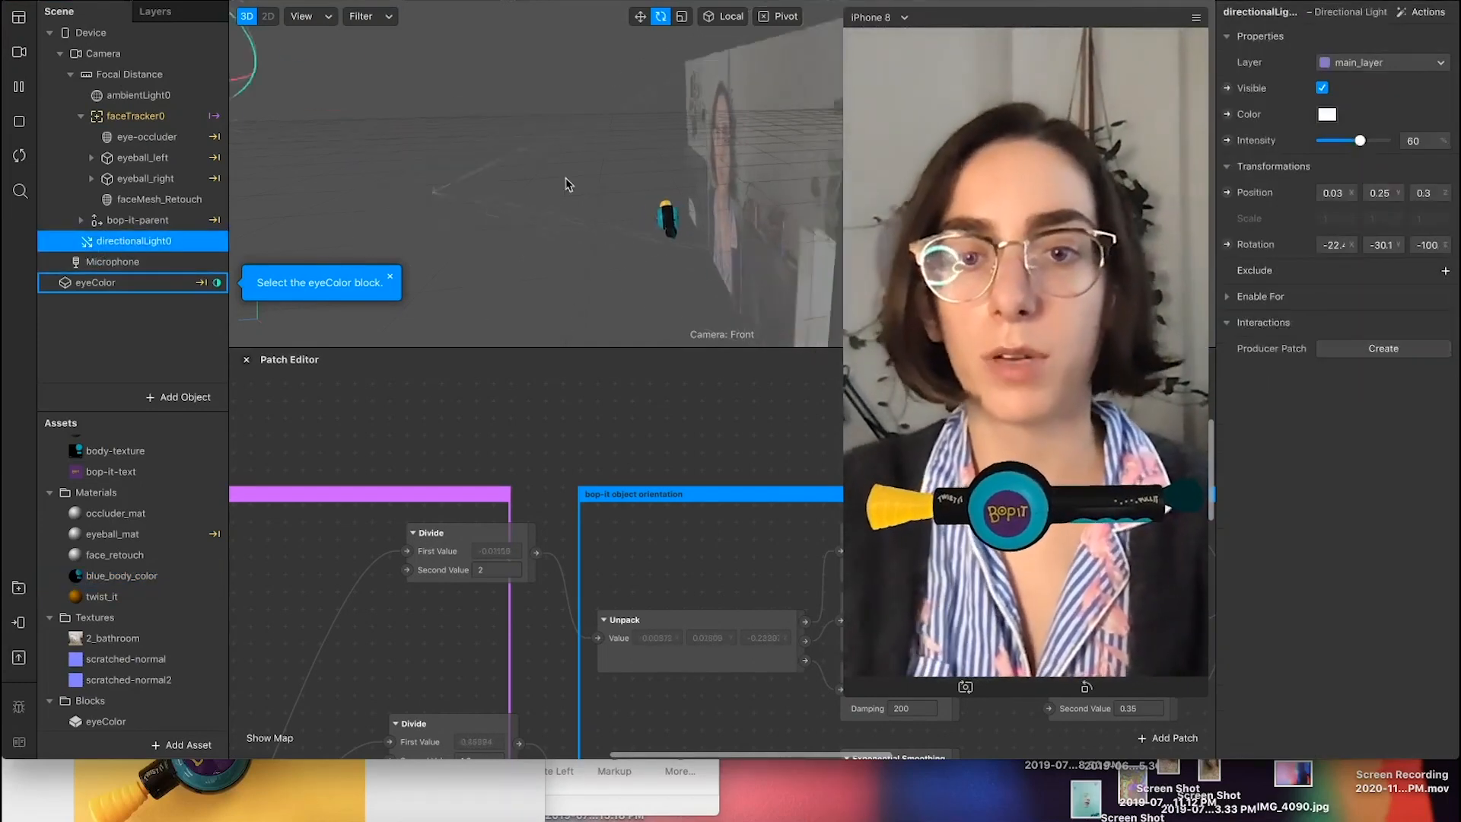
pyautogui.keyDown('alt'); pyautogui.moveTo(369, 44); pyautogui.dragTo(467, 72); pyautogui.keyUp('alt')
pyautogui.moveTo(312, 157)
pyautogui.mouseDown()
pyautogui.moveTo(326, 152)
pyautogui.moveTo(278, 185)
pyautogui.moveTo(312, 180)
pyautogui.moveTo(331, 150)
pyautogui.mouseUp()
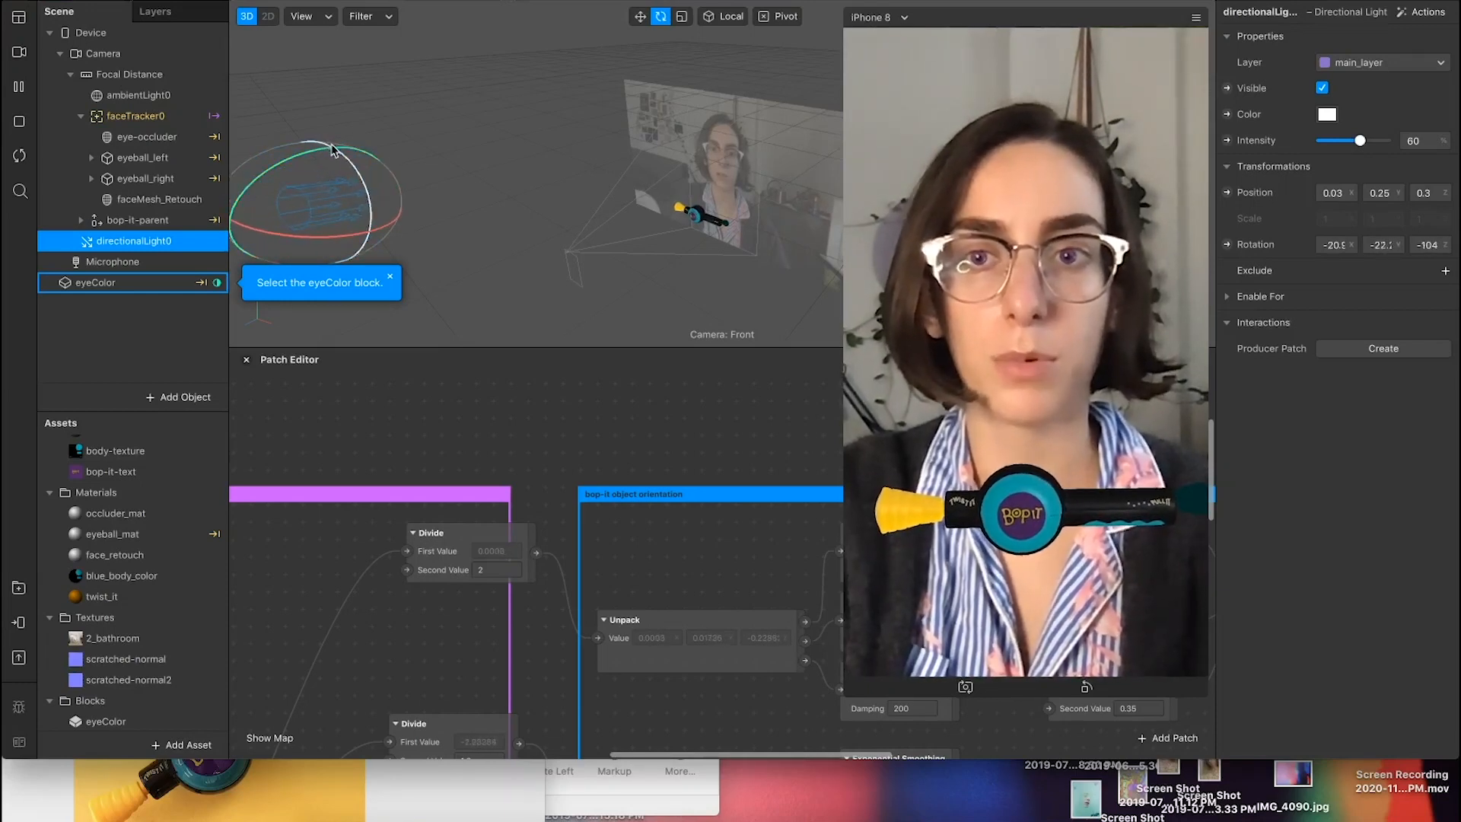
pyautogui.moveTo(381, 218); pyautogui.dragTo(382, 218)
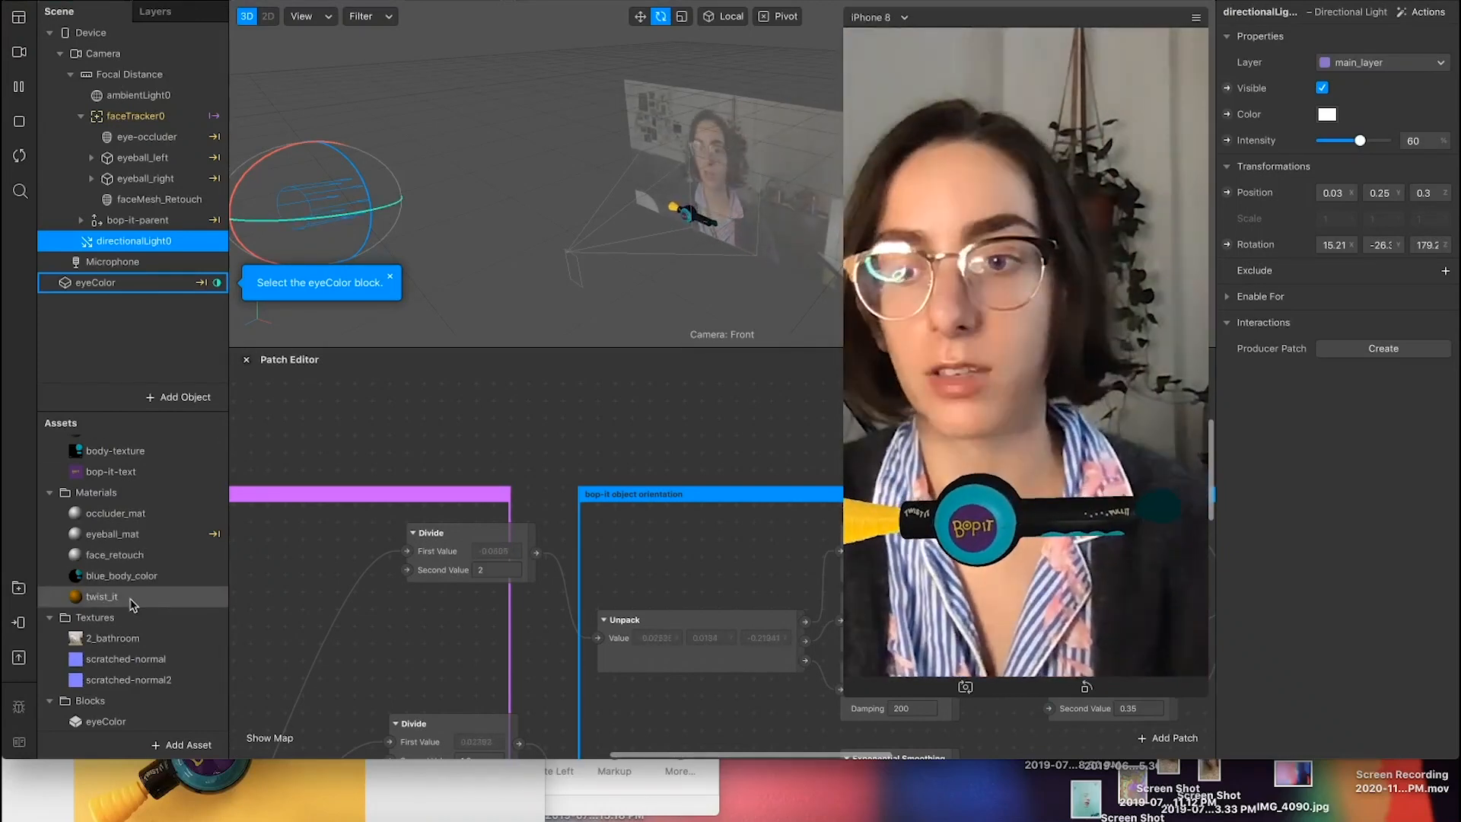
# Step: Assign the plastic-normal texture as the twist_it material's normal map
pyautogui.click(106, 597)
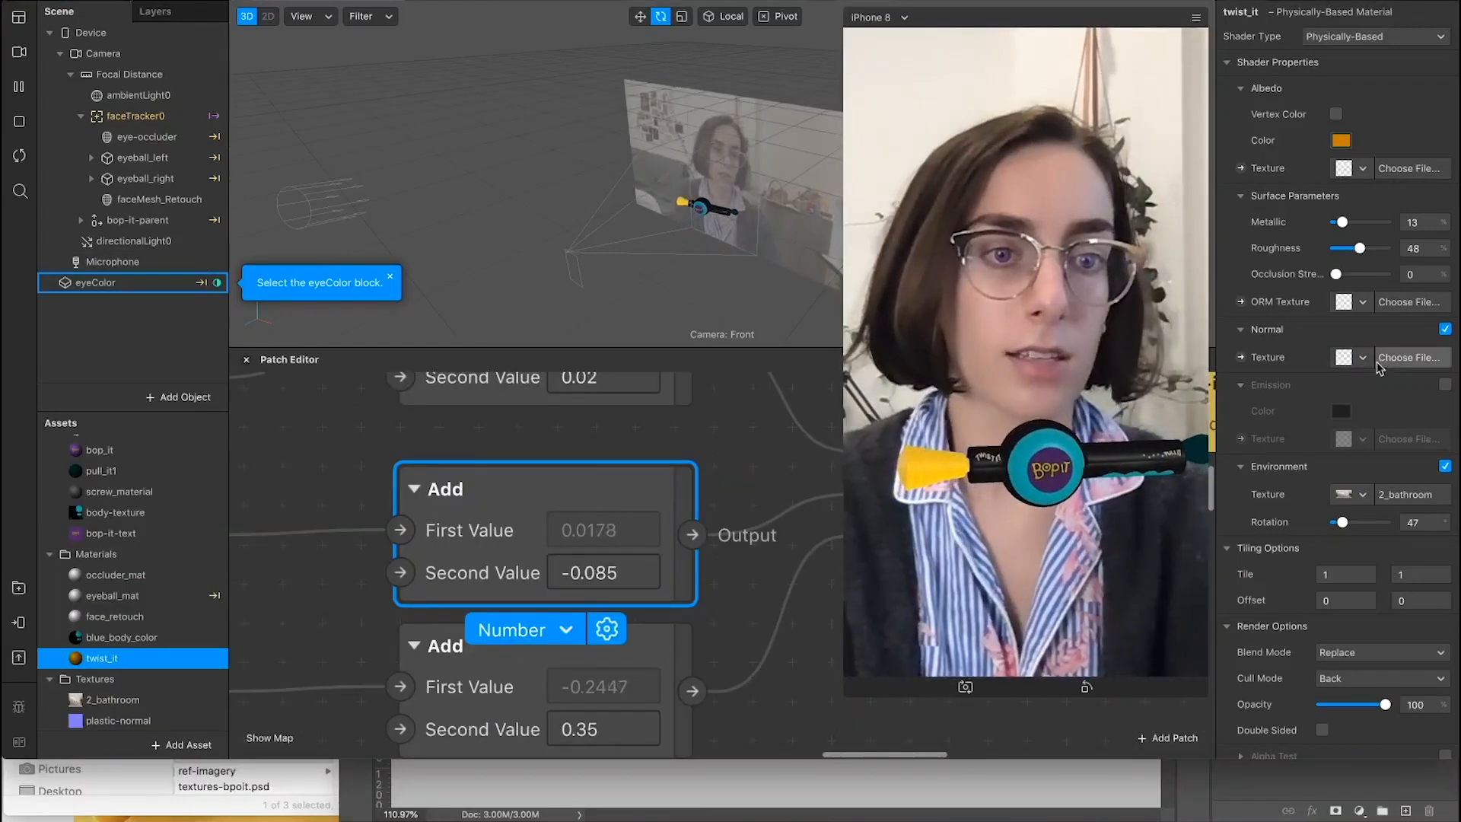
pyautogui.click(1345, 358)
pyautogui.click(1347, 461)
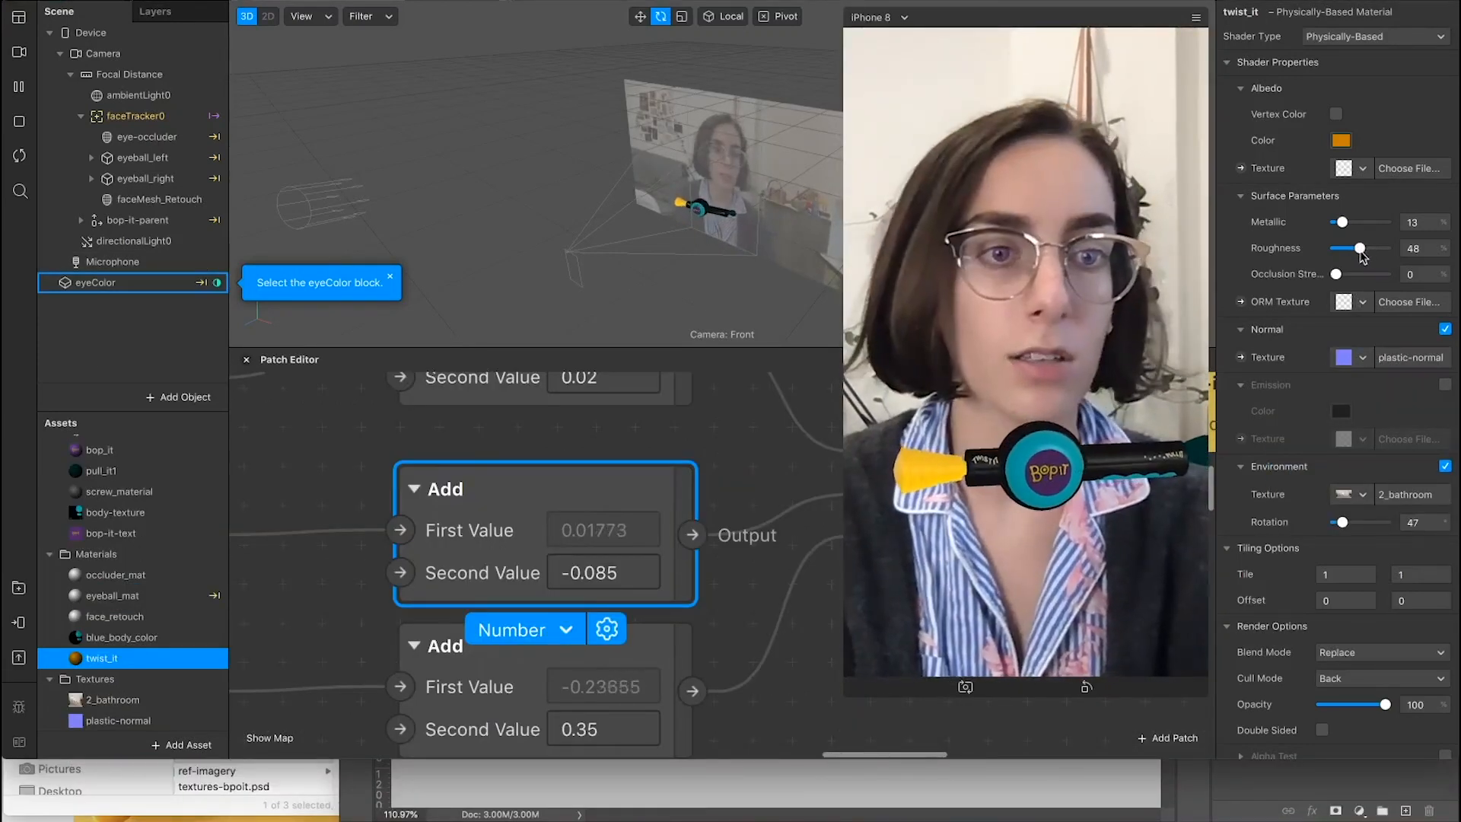
# Step: Lower the twist_it material's roughness to 41% and set its blend mode to Alpha
pyautogui.moveTo(1360, 248); pyautogui.dragTo(1355, 249)
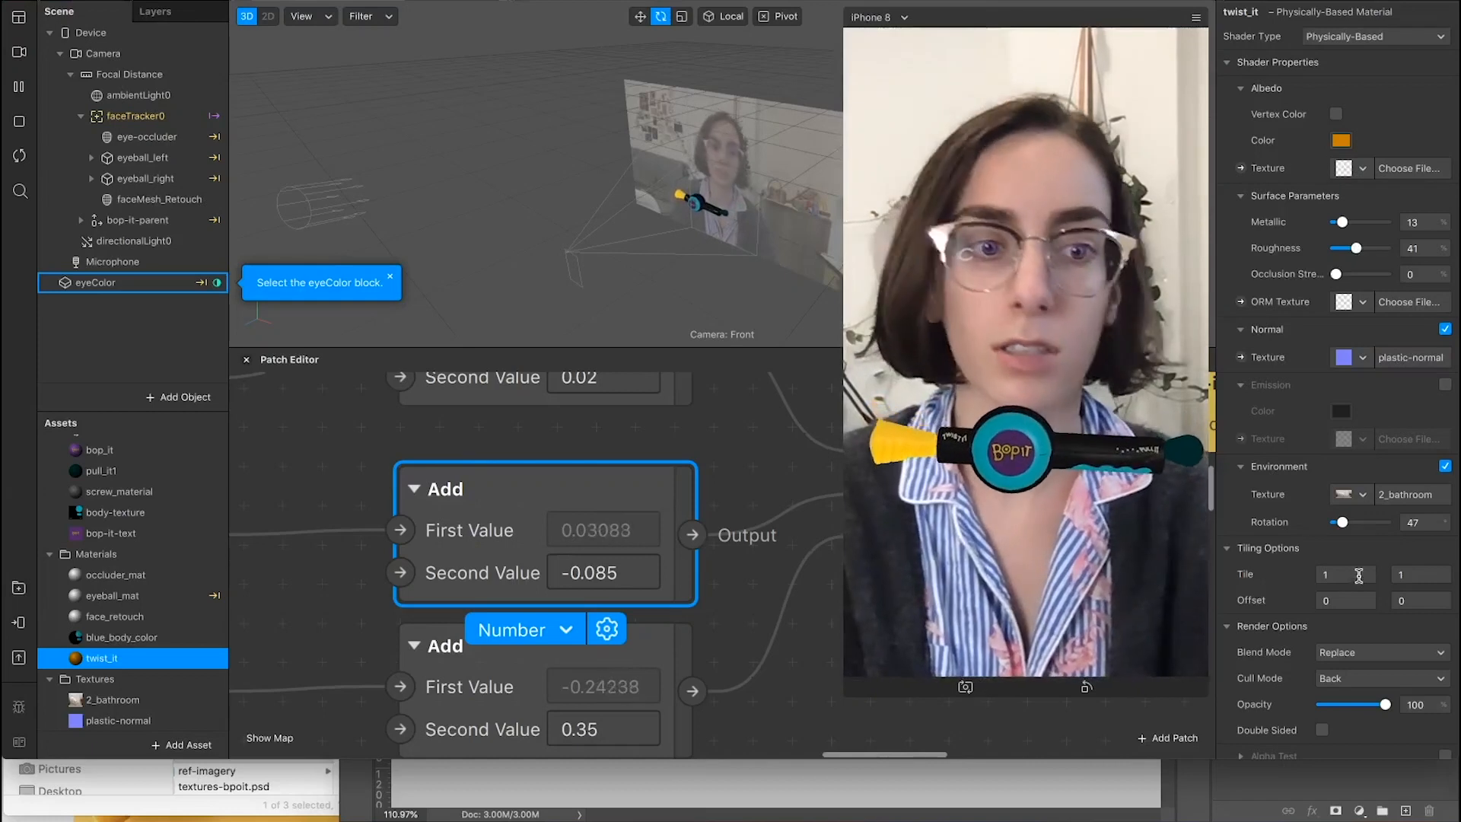
pyautogui.click(1379, 654)
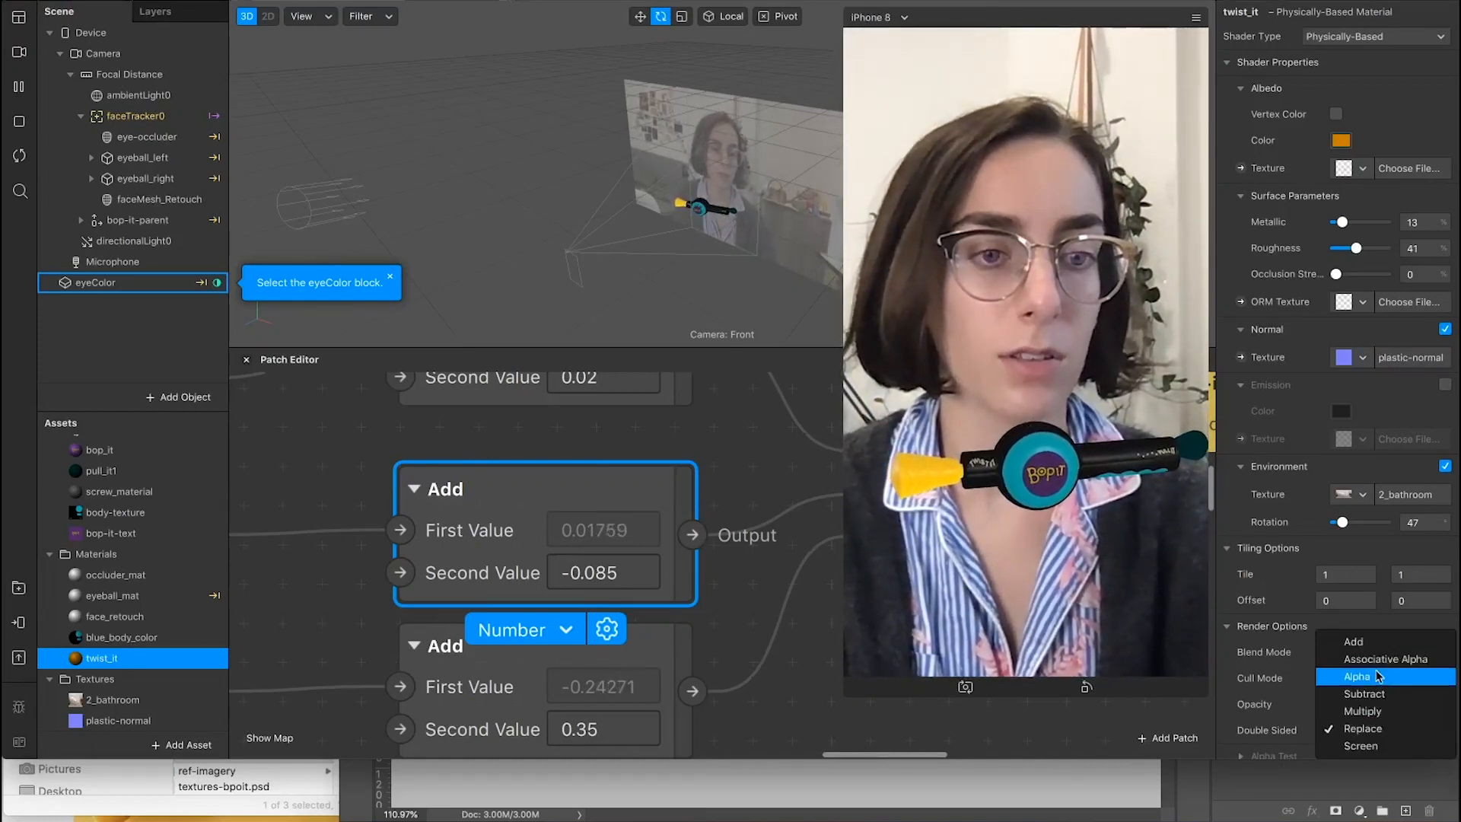
pyautogui.click(1357, 677)
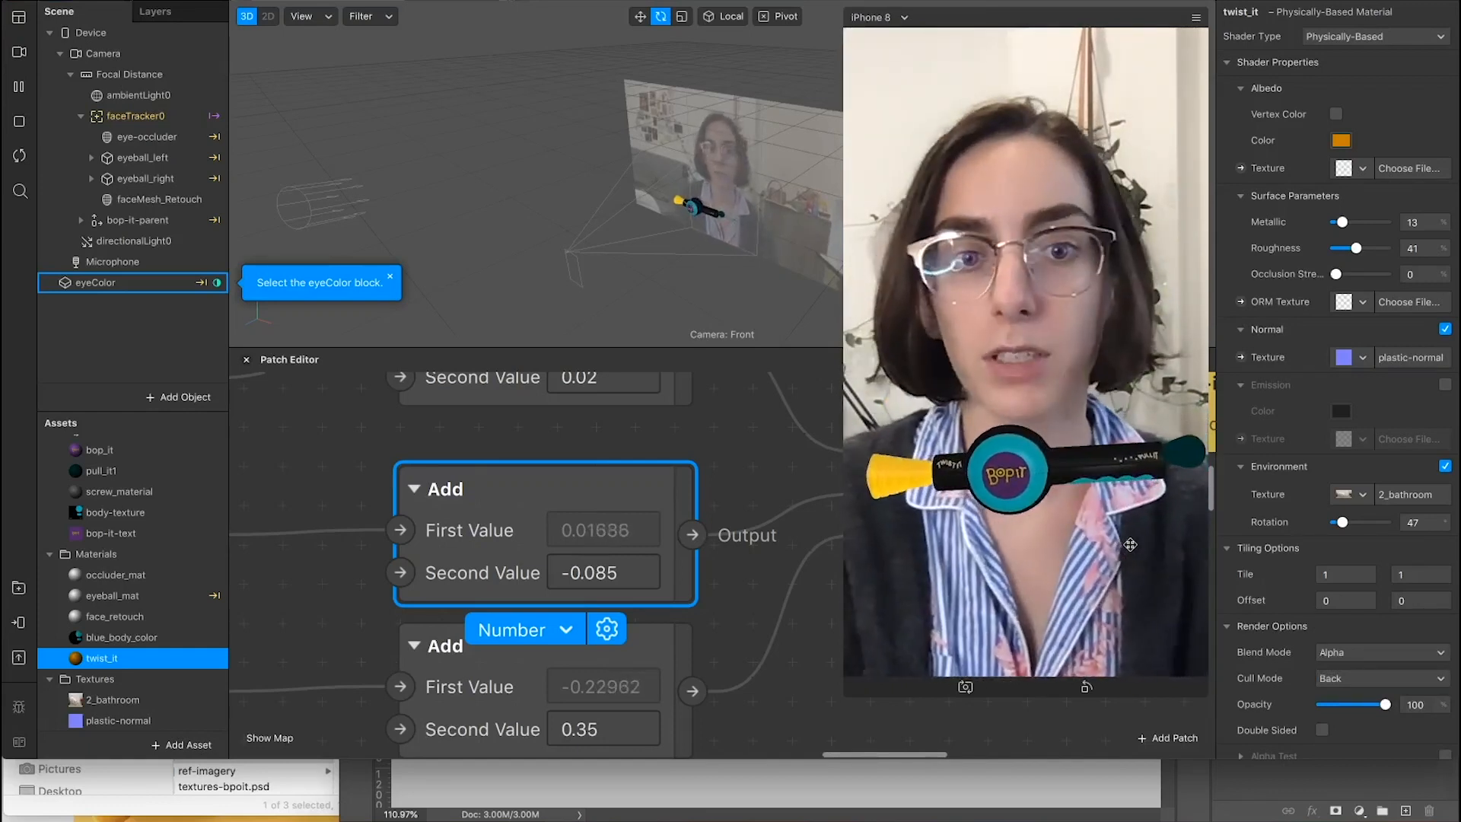
# Step: Inspect the bop_it material and compare the model's button with the P0.jpg reference photo
pyautogui.scroll(1, 115, 494)
pyautogui.click(99, 466)
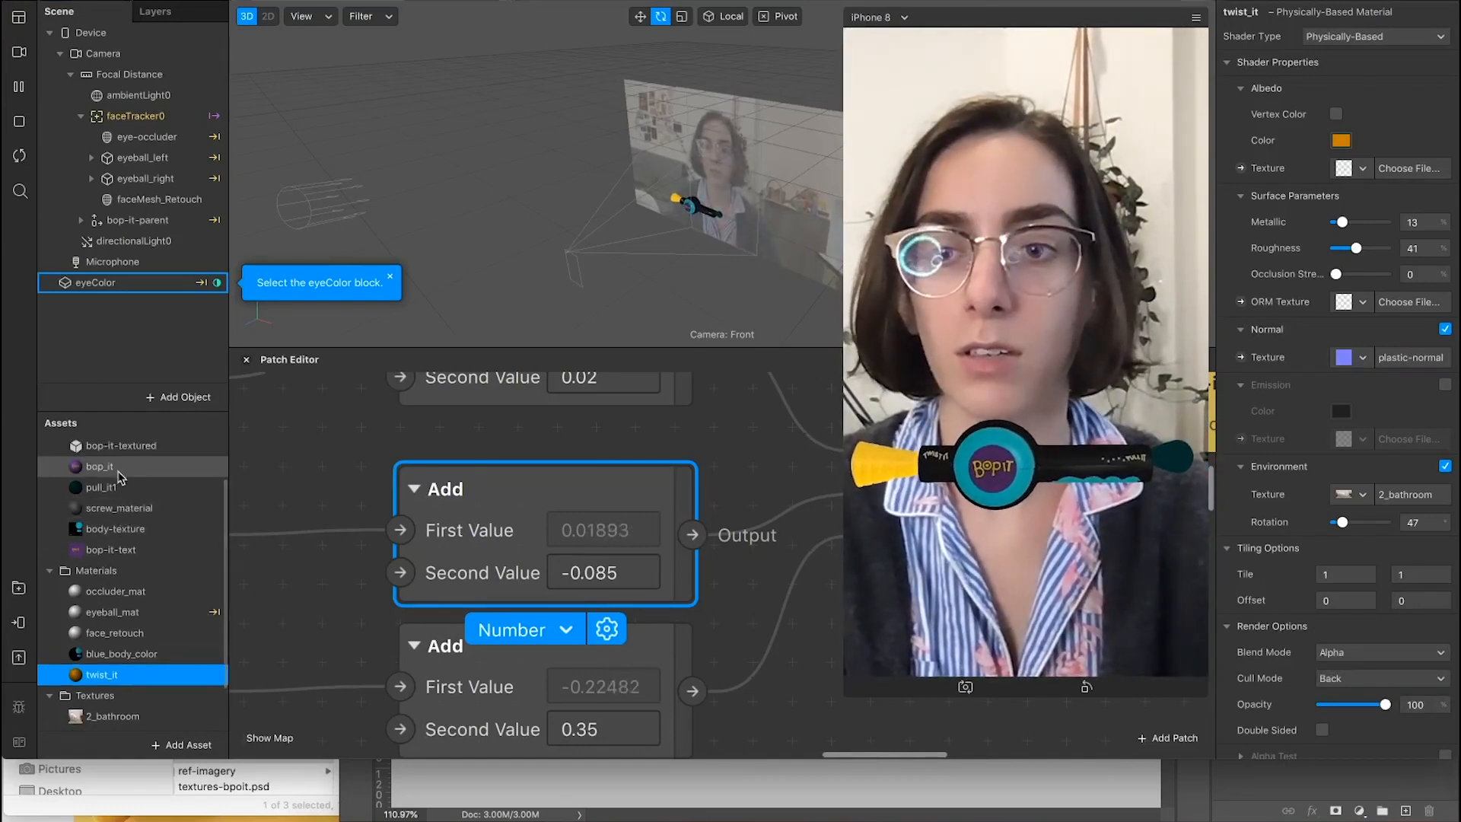
pyautogui.click(194, 818)
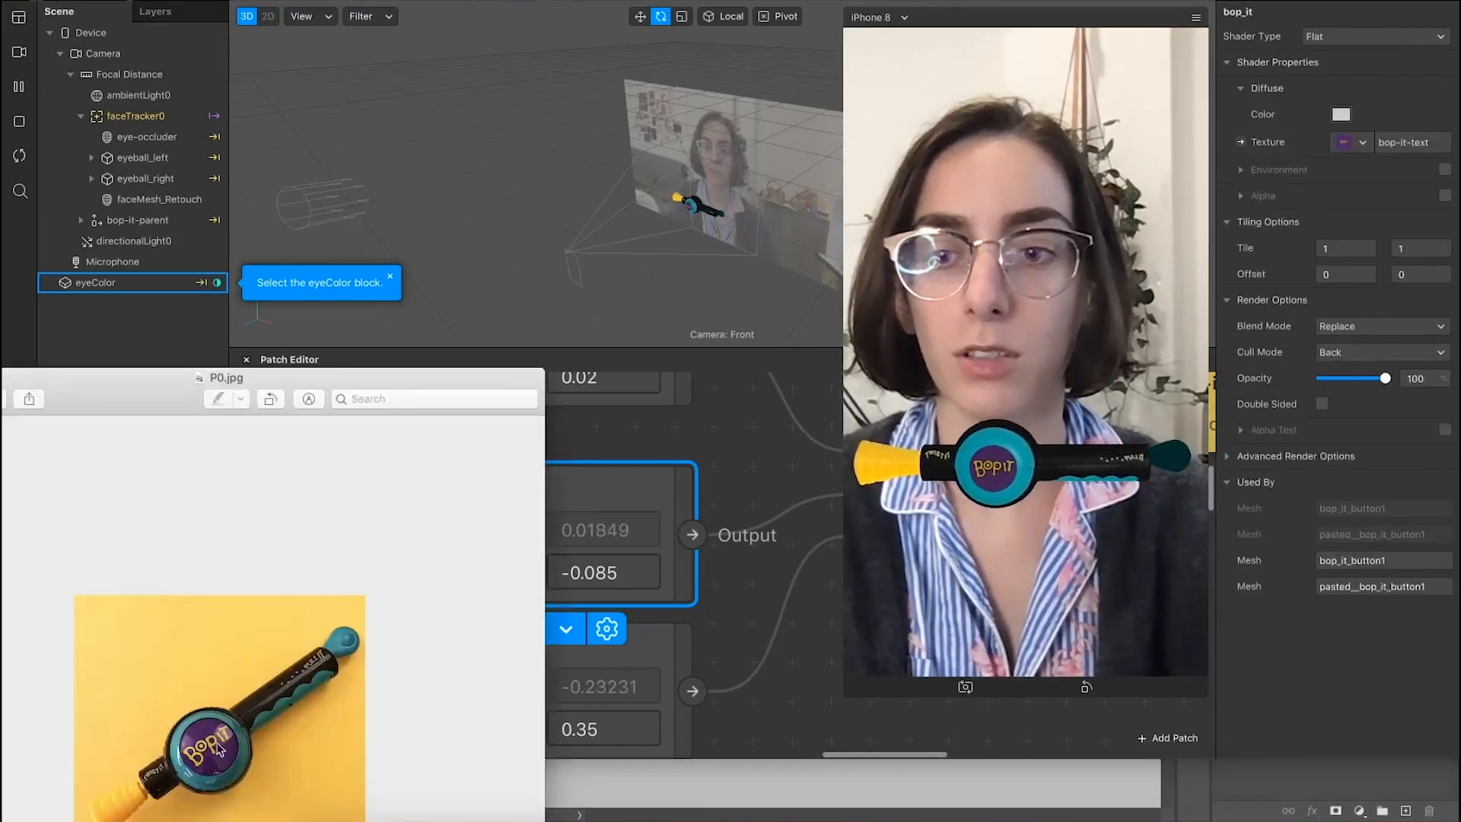
pyautogui.moveTo(282, 385); pyautogui.dragTo(245, 429)
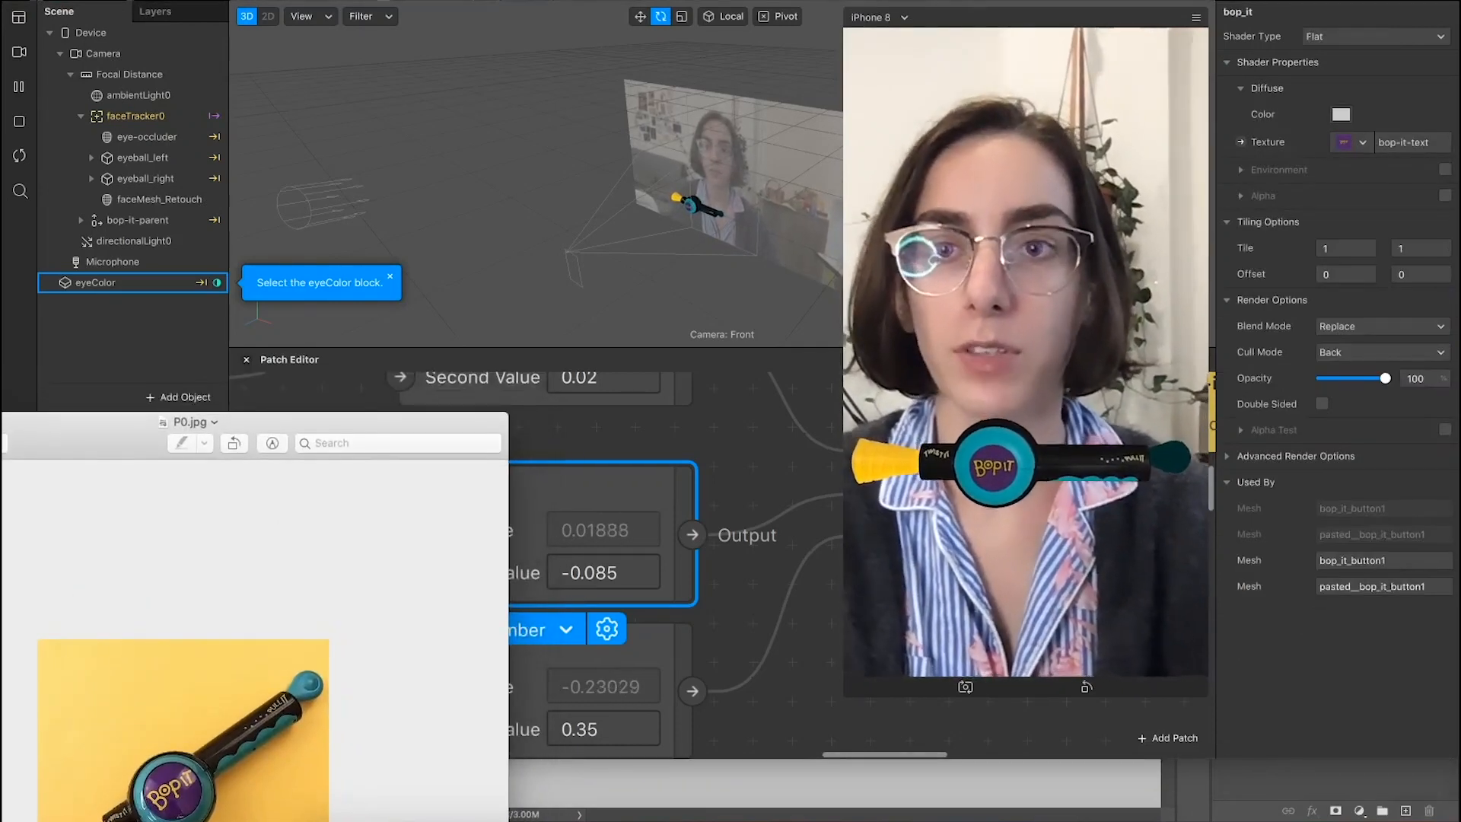
pyautogui.click(399, 1)
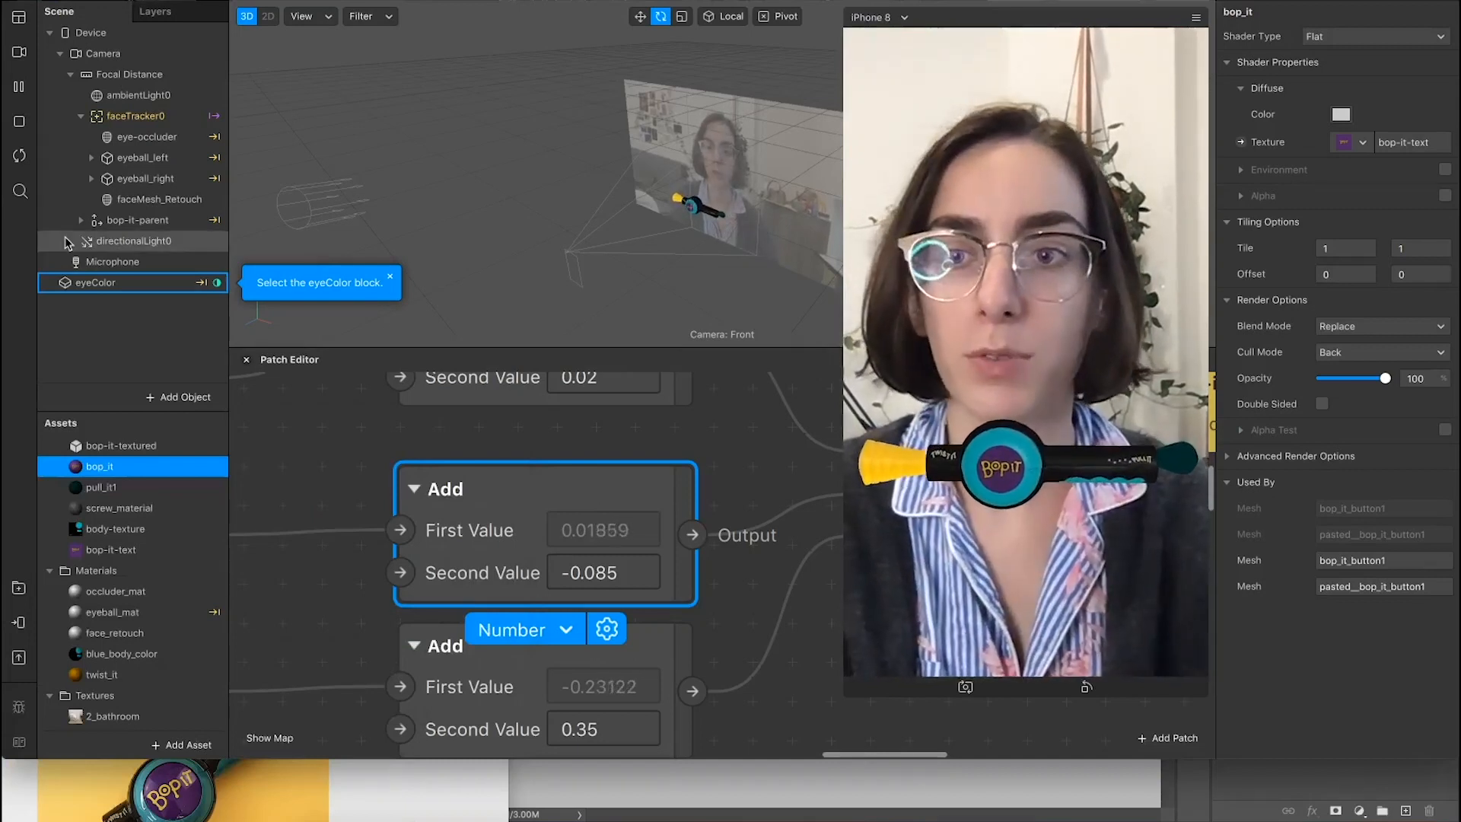
# Step: Set the blue_body_color material's roughness to 28%
pyautogui.scroll(1, 135, 548)
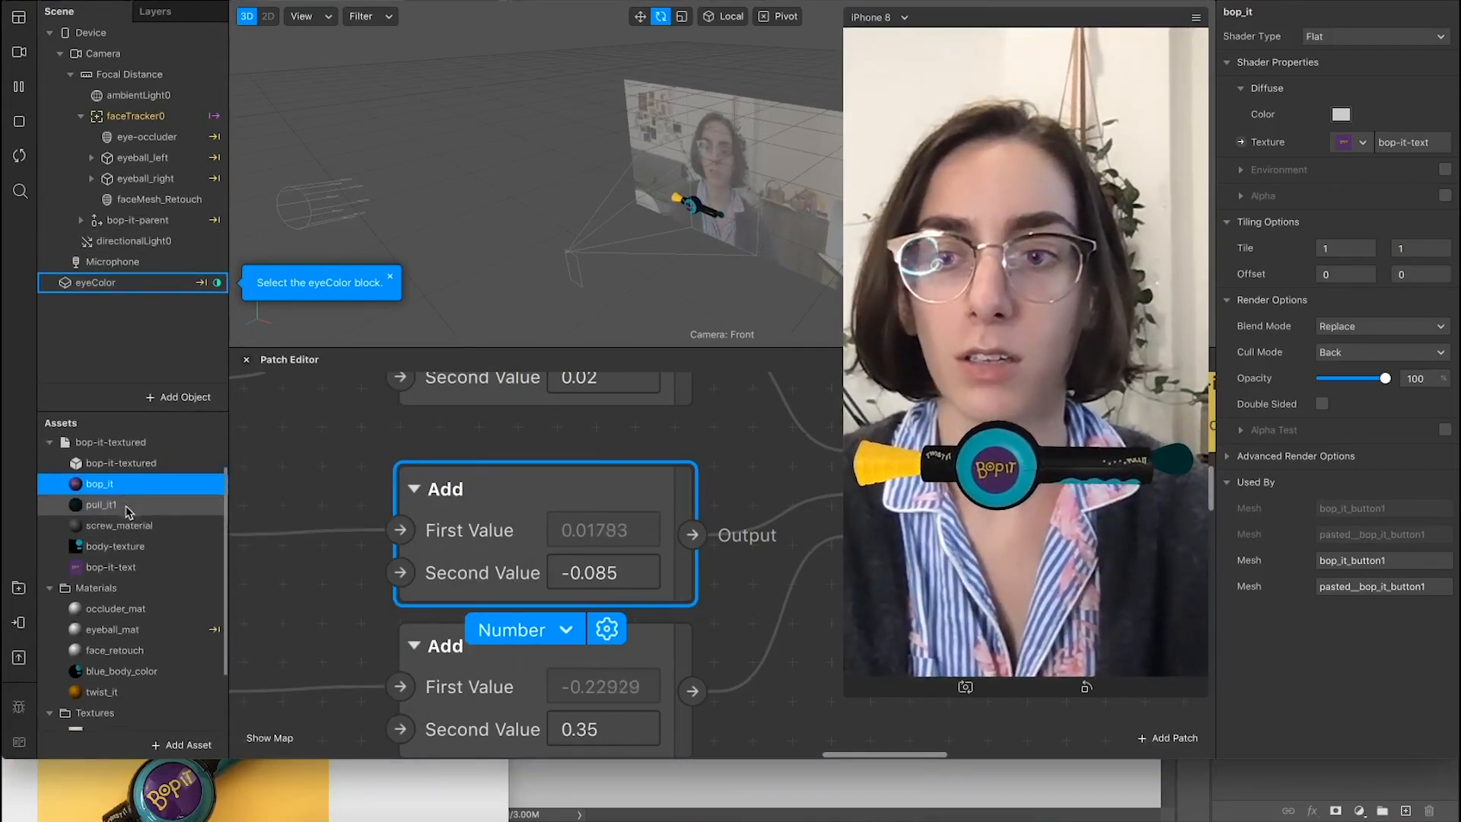
pyautogui.scroll(-1, 141, 580)
pyautogui.click(145, 645)
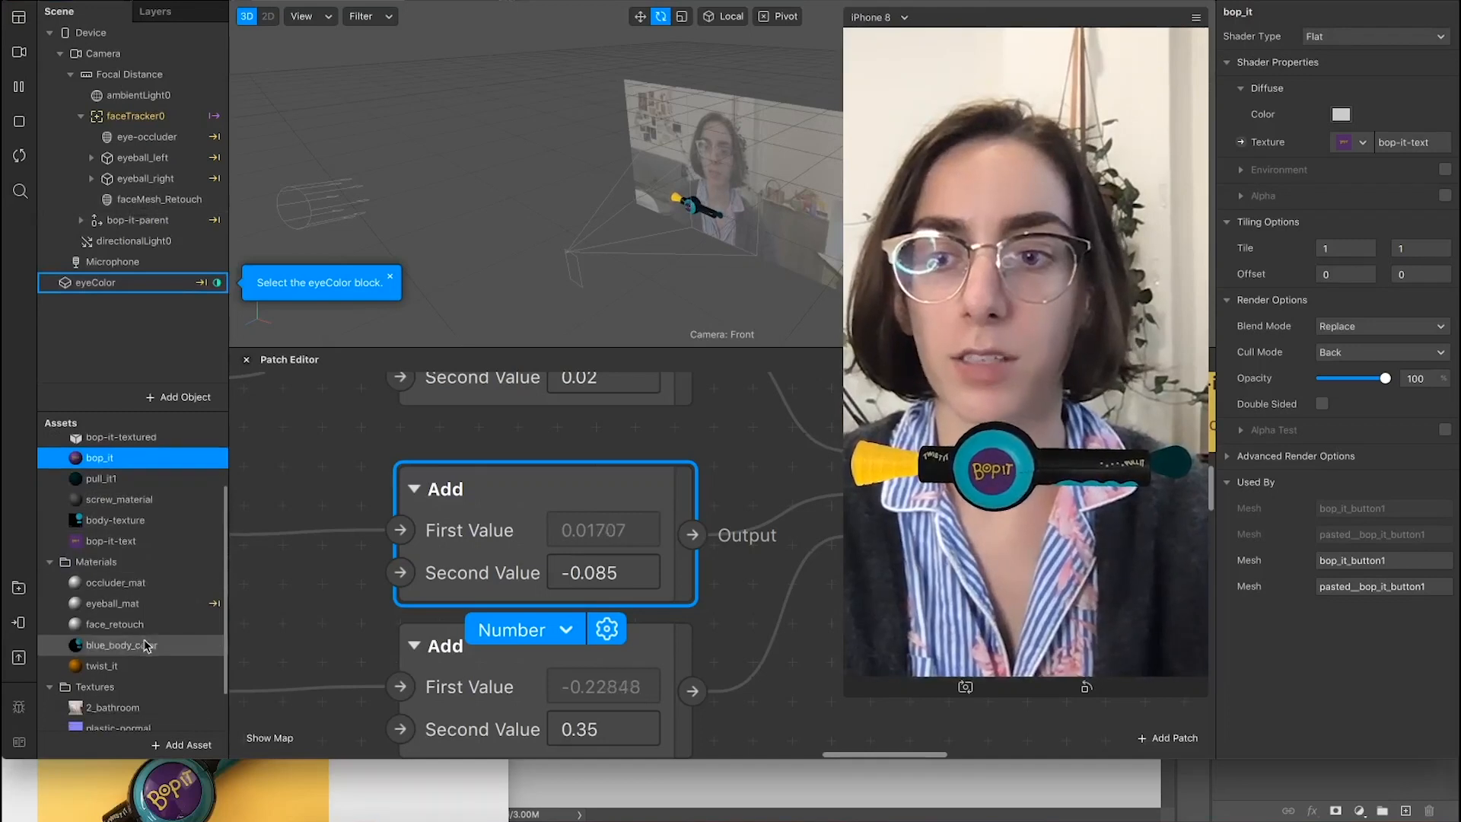
pyautogui.moveTo(1355, 246); pyautogui.dragTo(1349, 249)
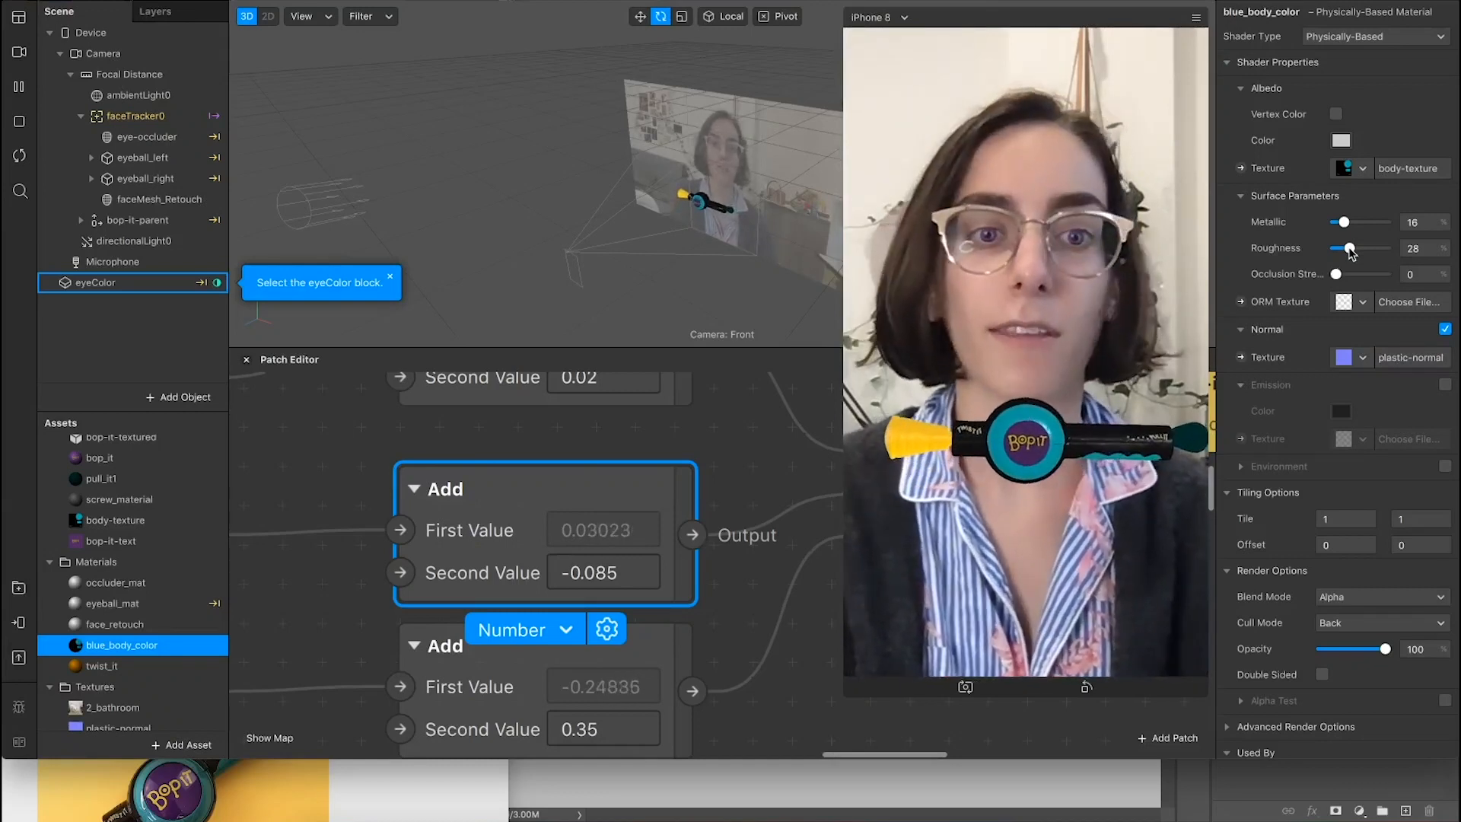
# Step: Duplicate directionalLight0 and rotate the original light to about -28, -9 and -176 degrees
pyautogui.click(162, 241)
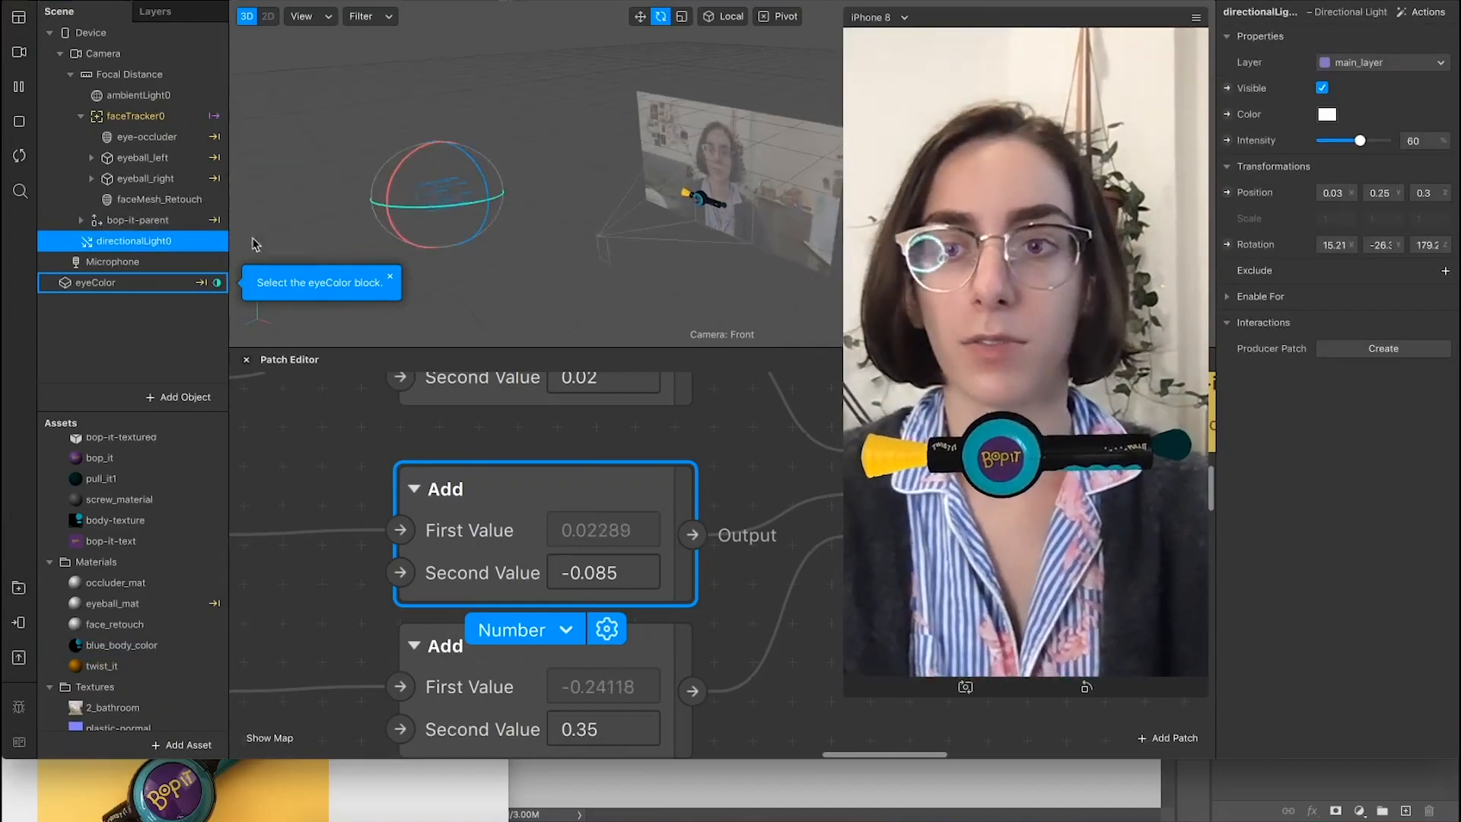
pyautogui.rightClick(163, 241)
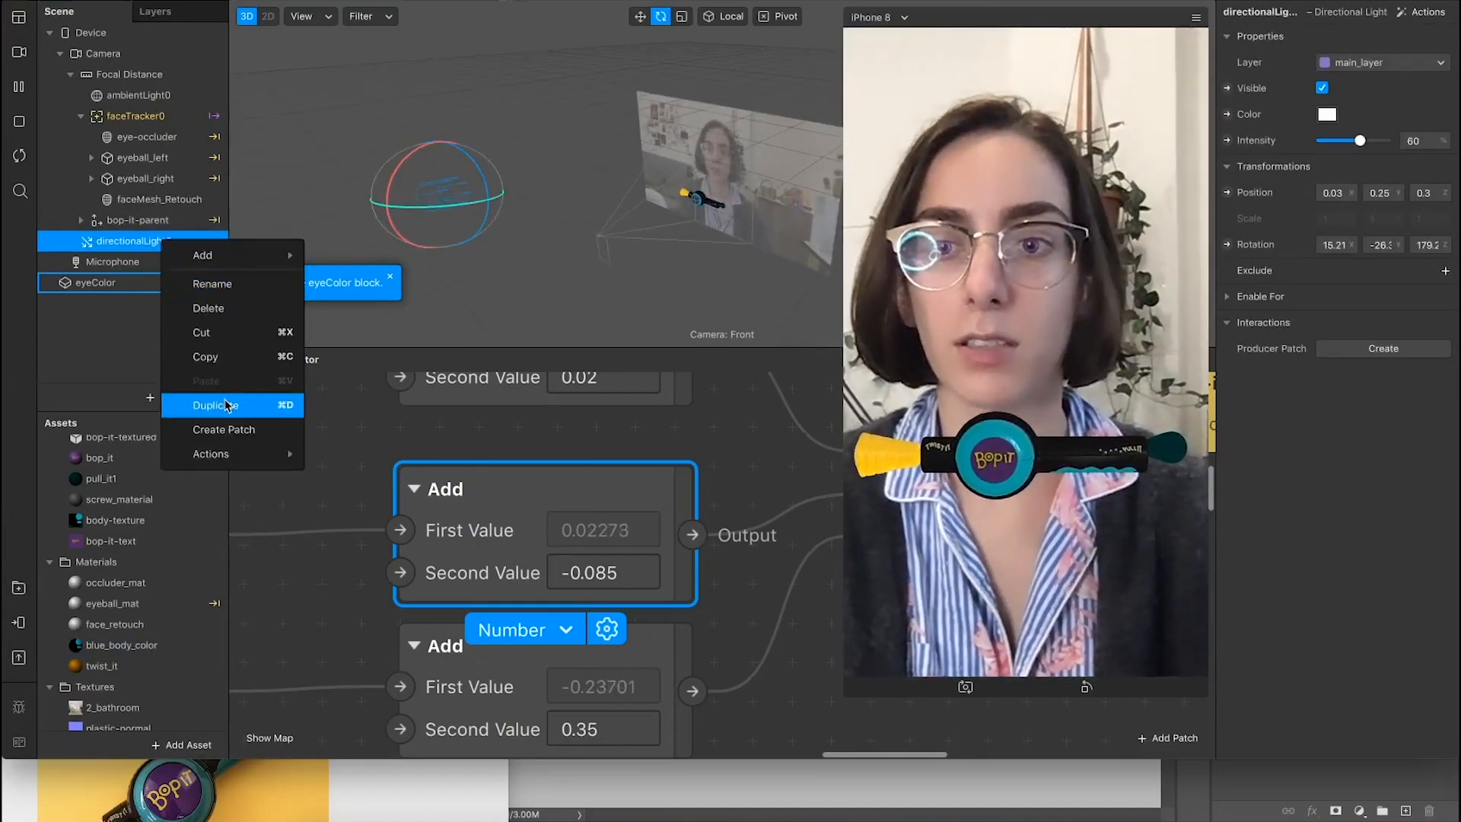
pyautogui.keyDown('alt'); pyautogui.moveTo(436, 208); pyautogui.dragTo(504, 196); pyautogui.keyUp('alt')
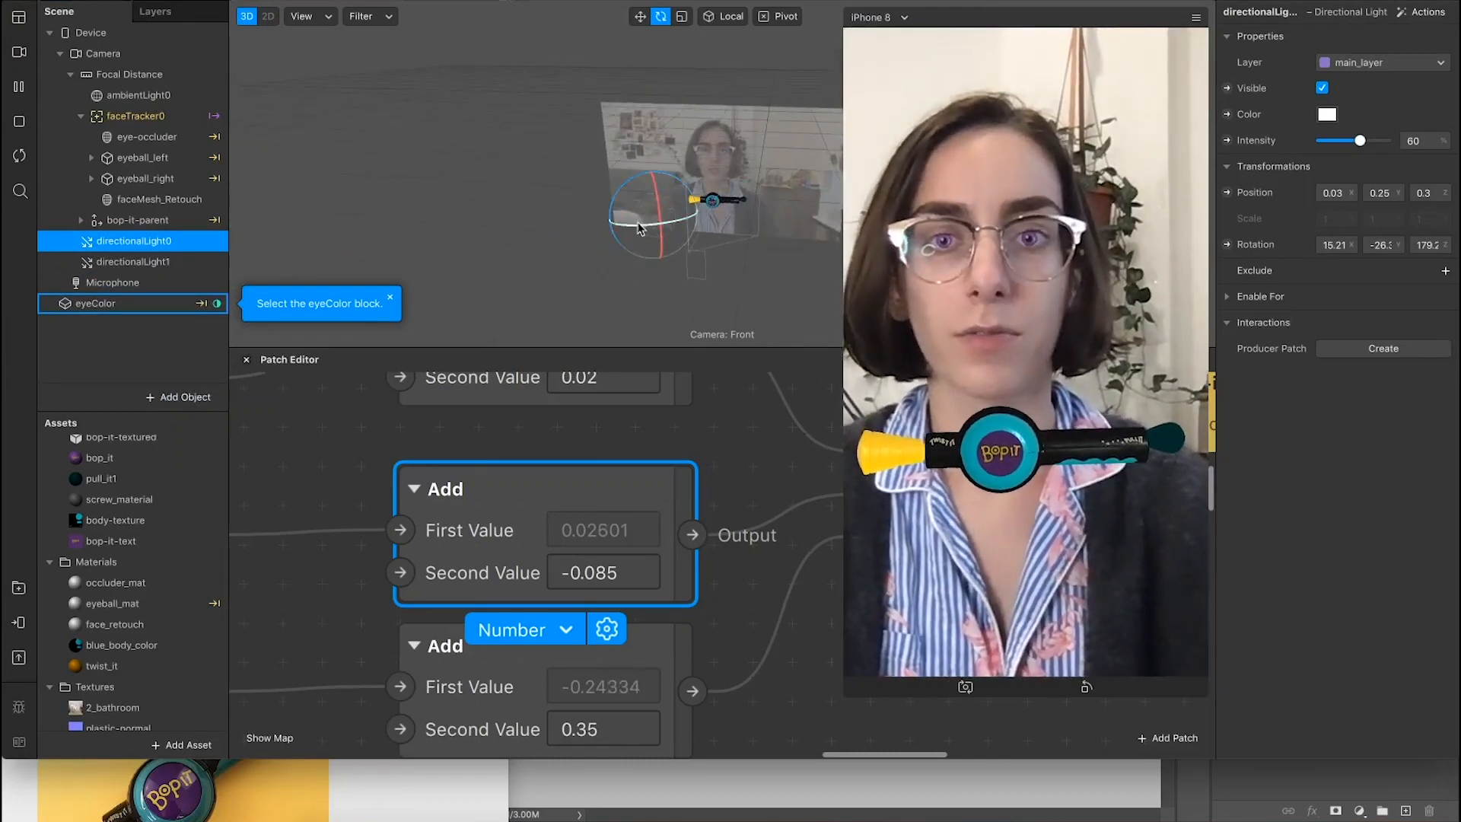
pyautogui.moveTo(639, 228); pyautogui.dragTo(581, 231)
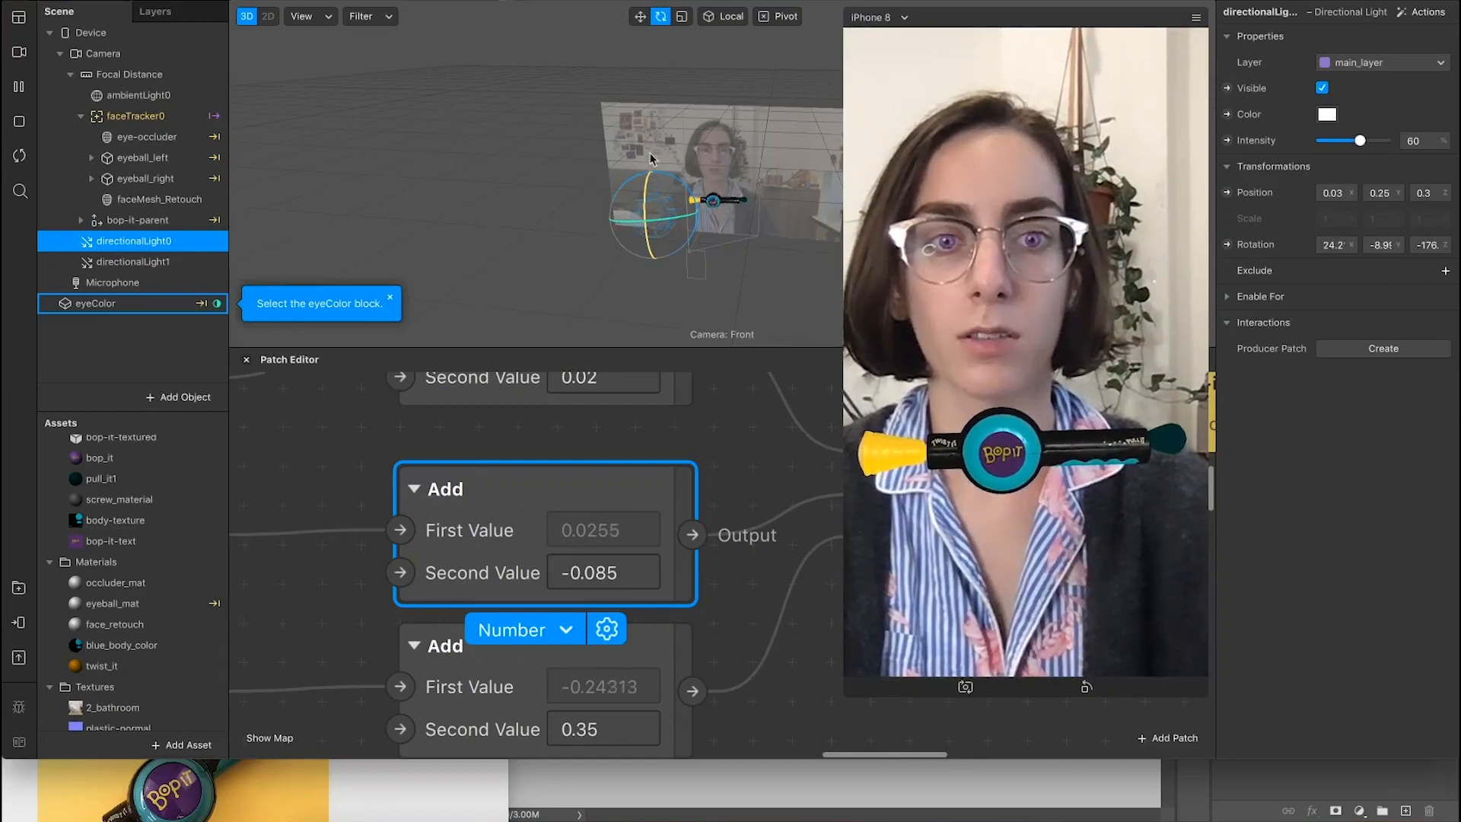
pyautogui.moveTo(642, 225); pyautogui.dragTo(645, 213)
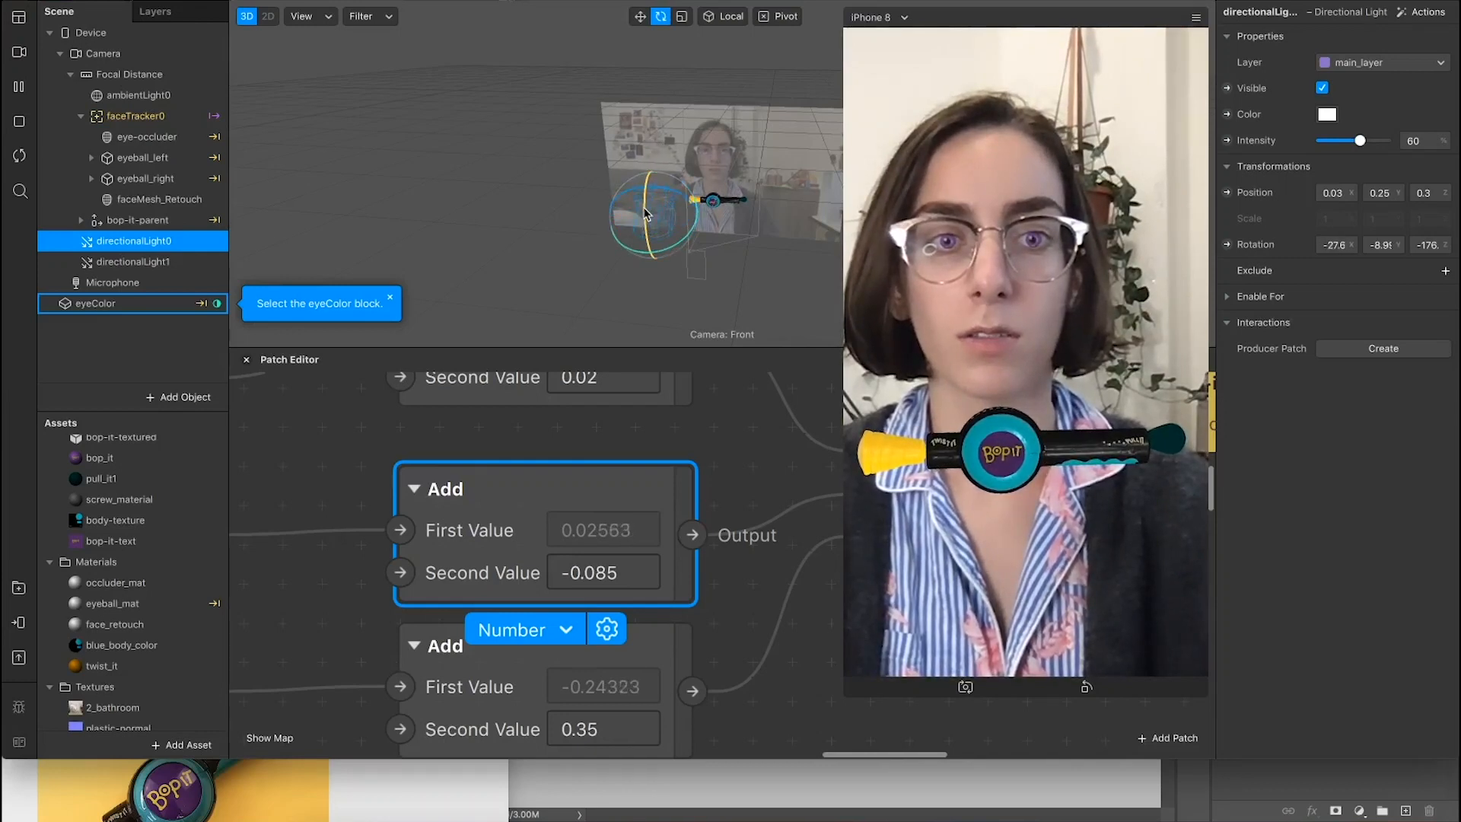
# Step: Move directionalLight0 to about 0.03, 0.22, 0.35 and rotate it to about 39 degrees around its X axis
pyautogui.click(640, 17)
pyautogui.moveTo(649, 260); pyautogui.dragTo(622, 270)
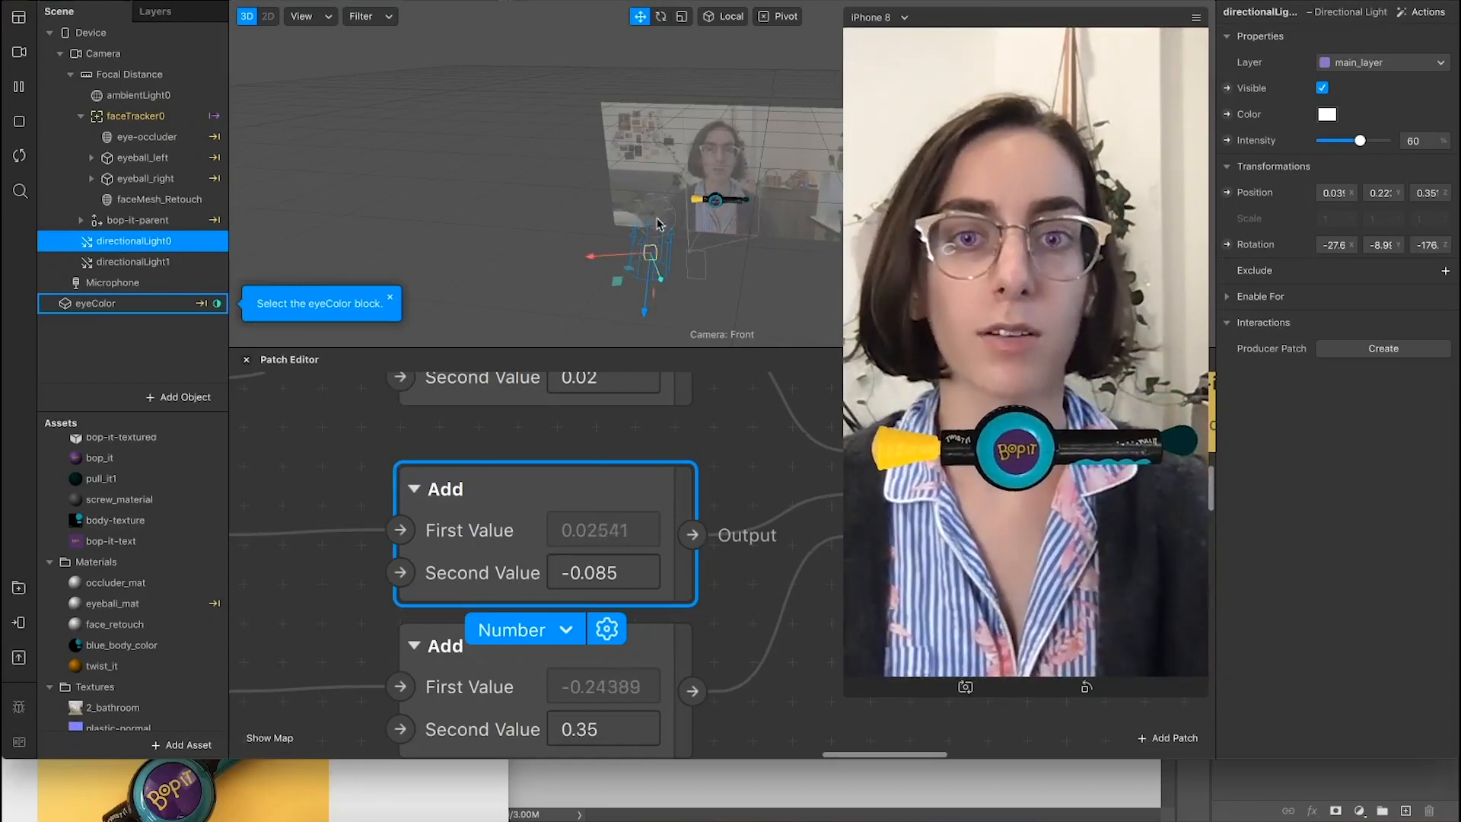
pyautogui.click(660, 16)
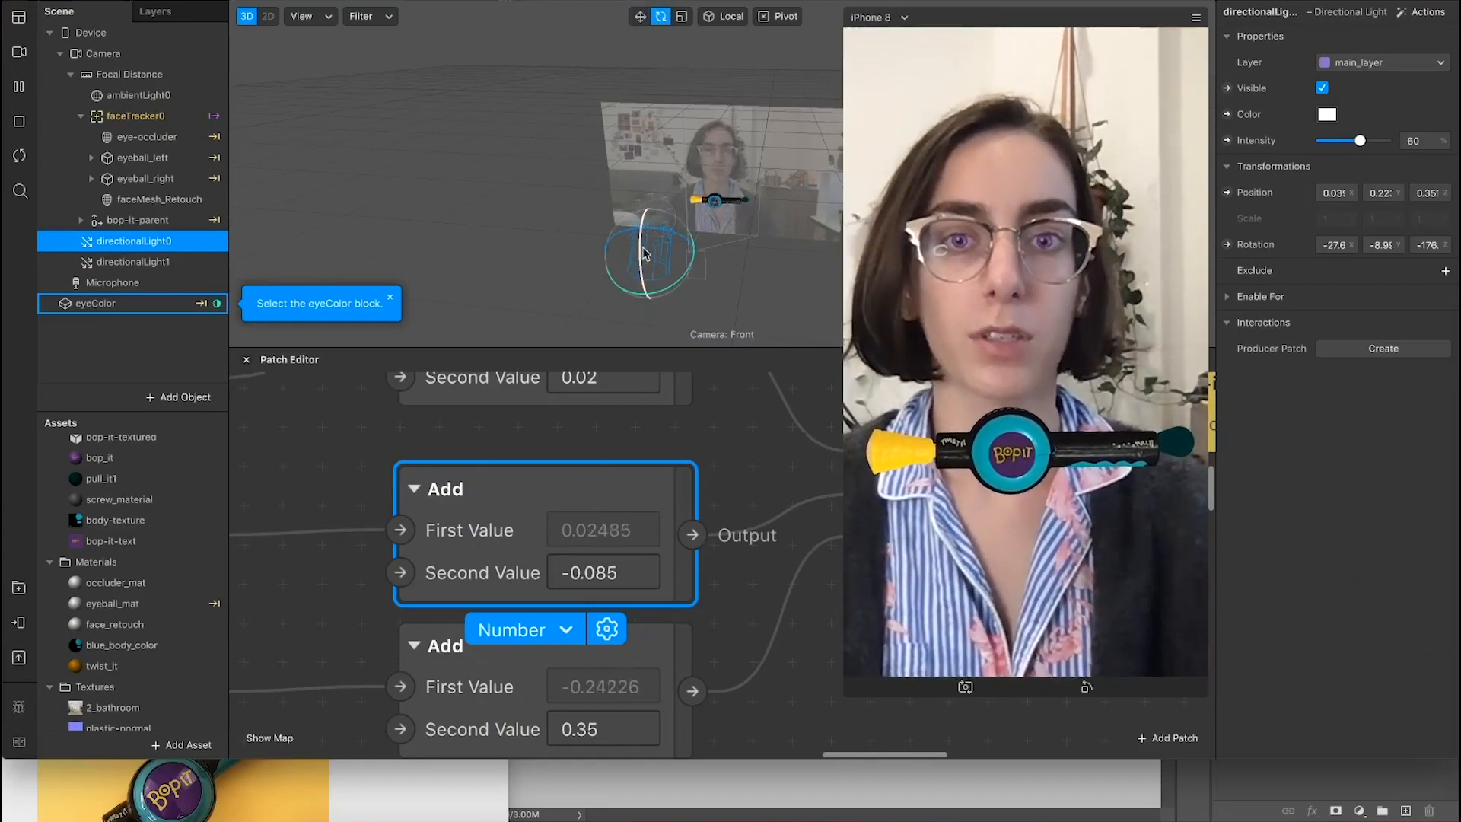
pyautogui.moveTo(639, 229); pyautogui.dragTo(566, 235)
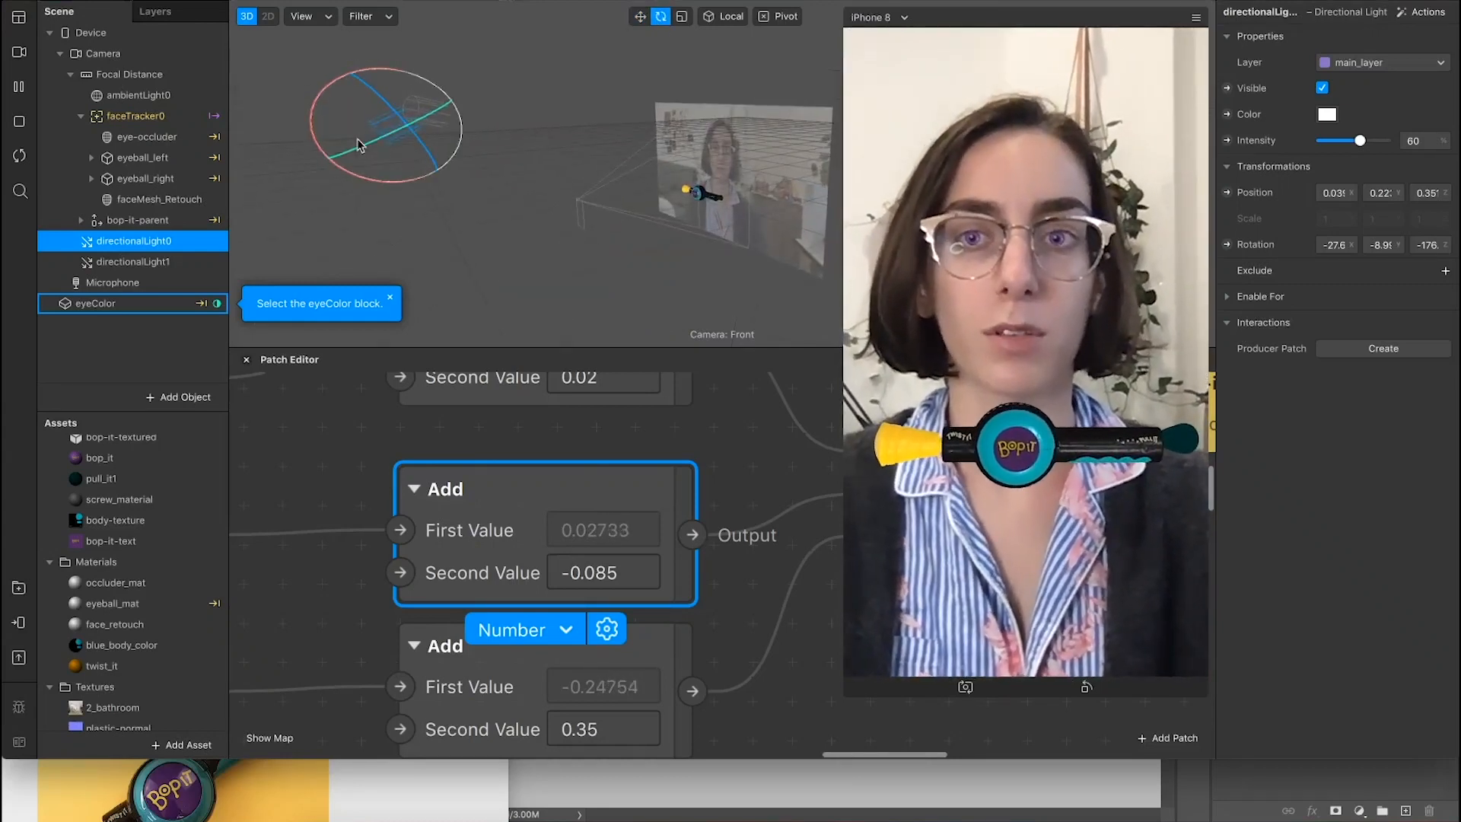
pyautogui.moveTo(313, 114); pyautogui.dragTo(376, 49)
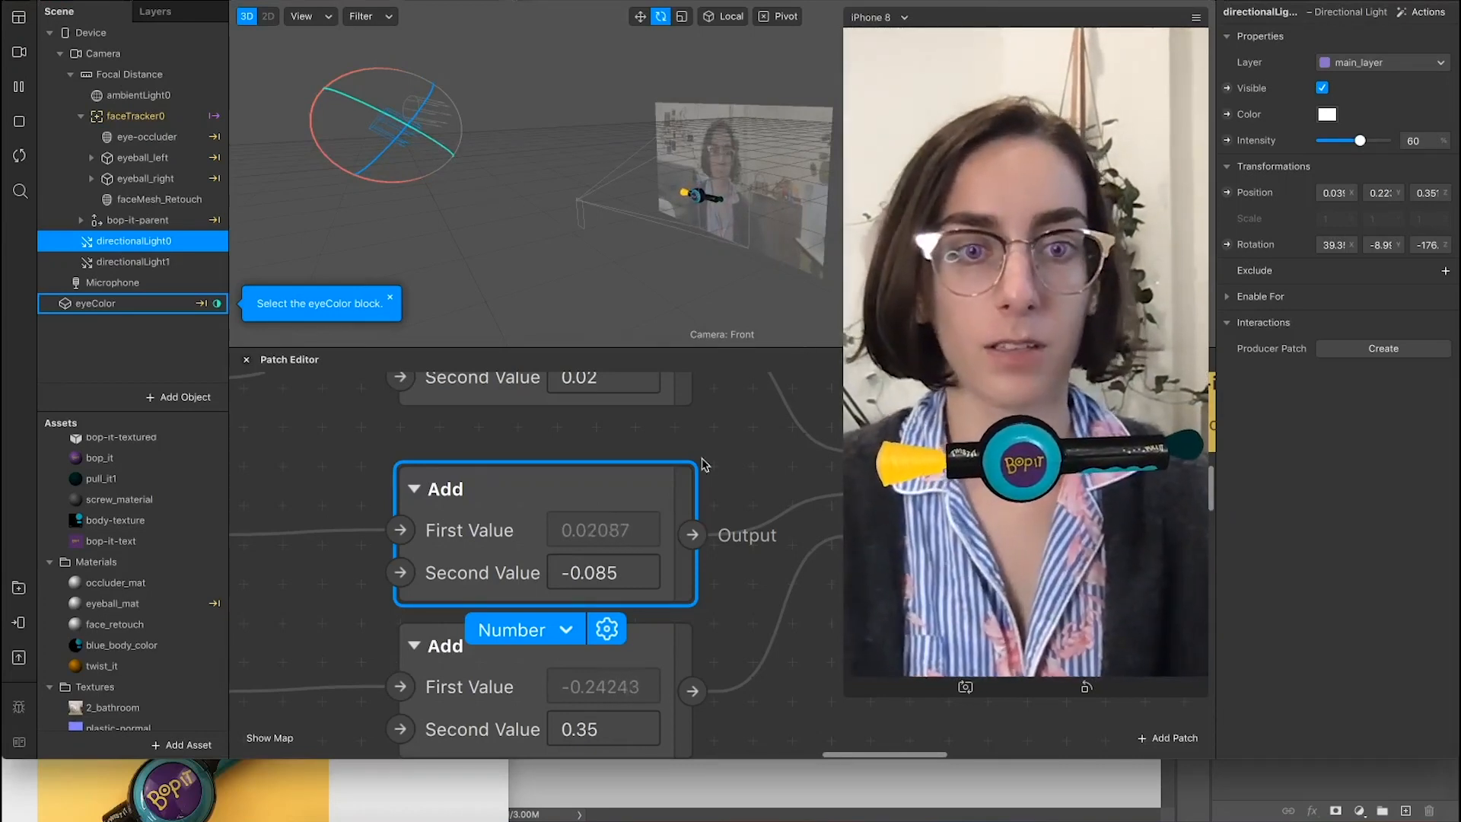
# Step: Change the bop_it material's shader type to Physically-Based
pyautogui.click(113, 460)
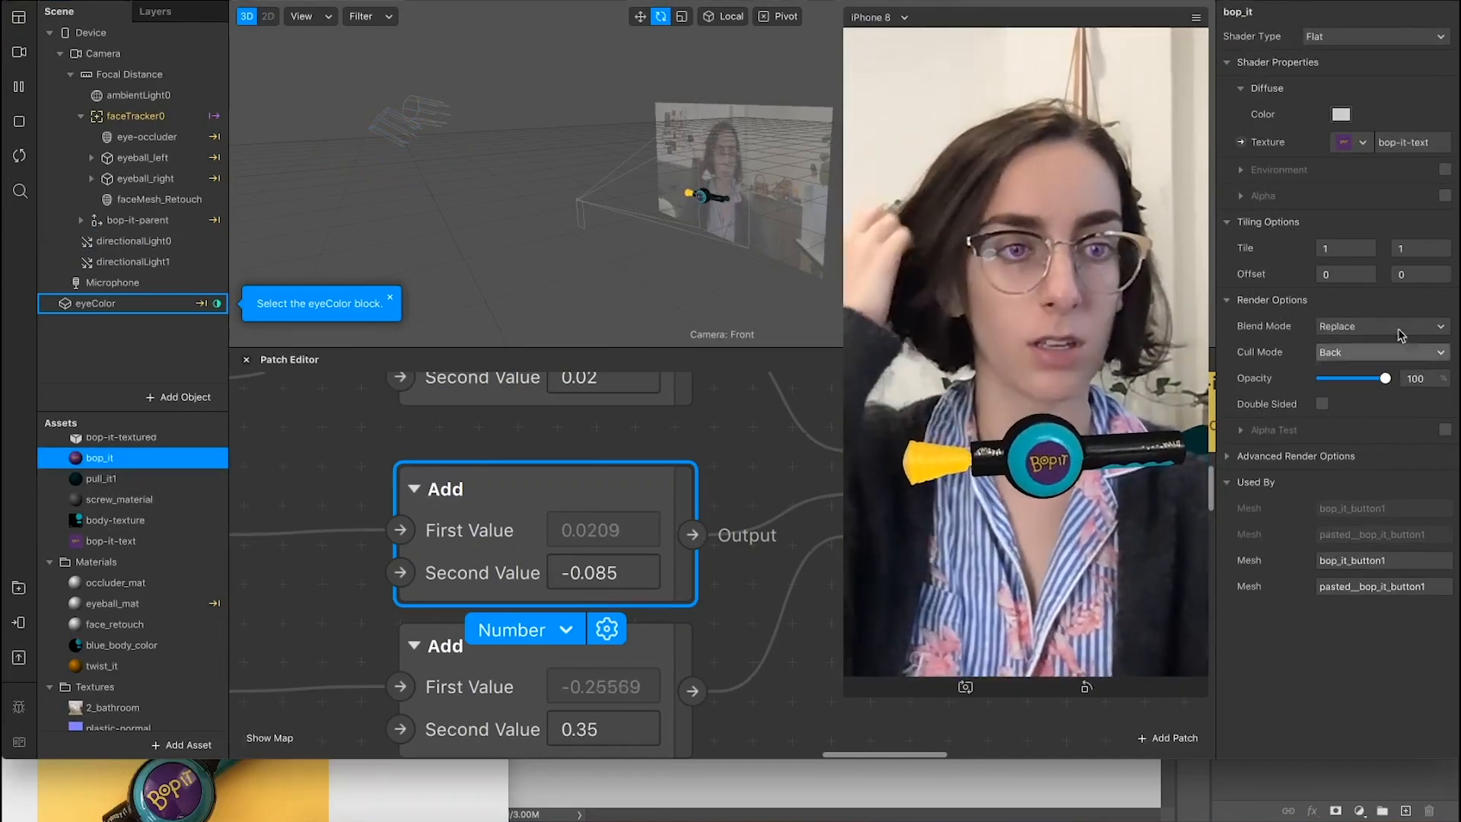
pyautogui.click(1358, 38)
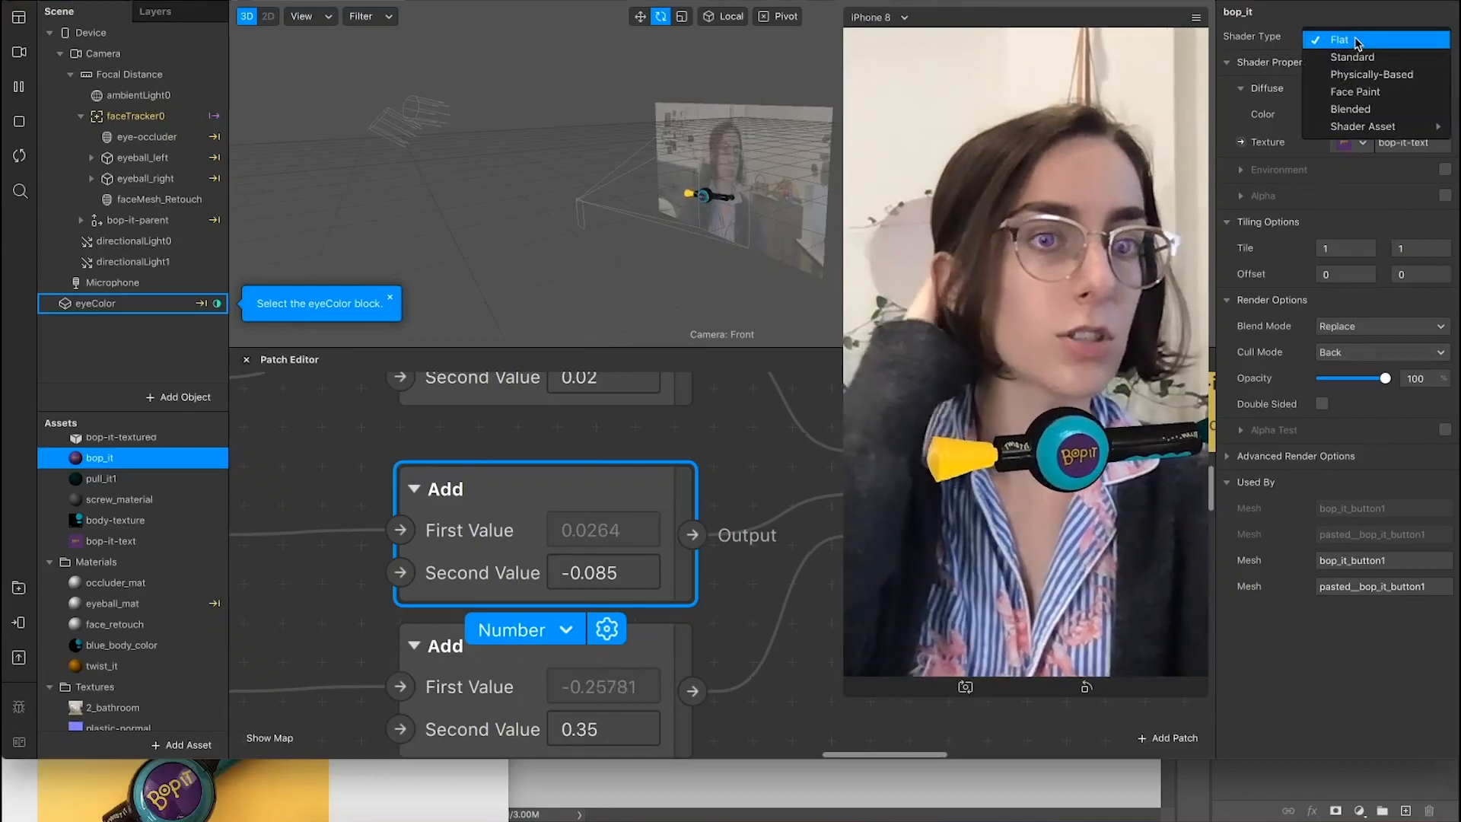
pyautogui.click(1361, 76)
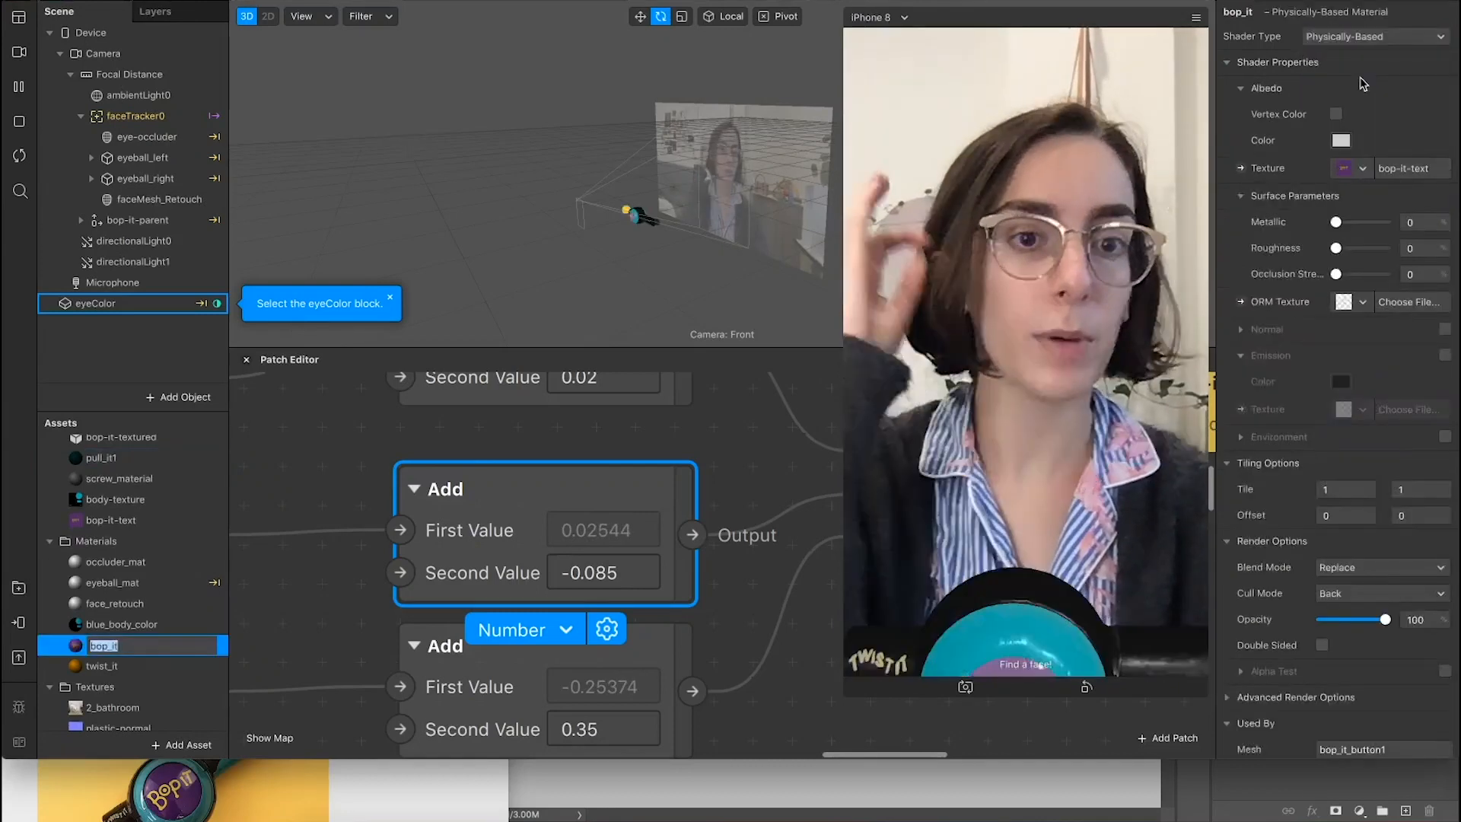
# Step: Set the bop_it material's blend mode to Alpha and its metallic to about 16%
pyautogui.click(1373, 567)
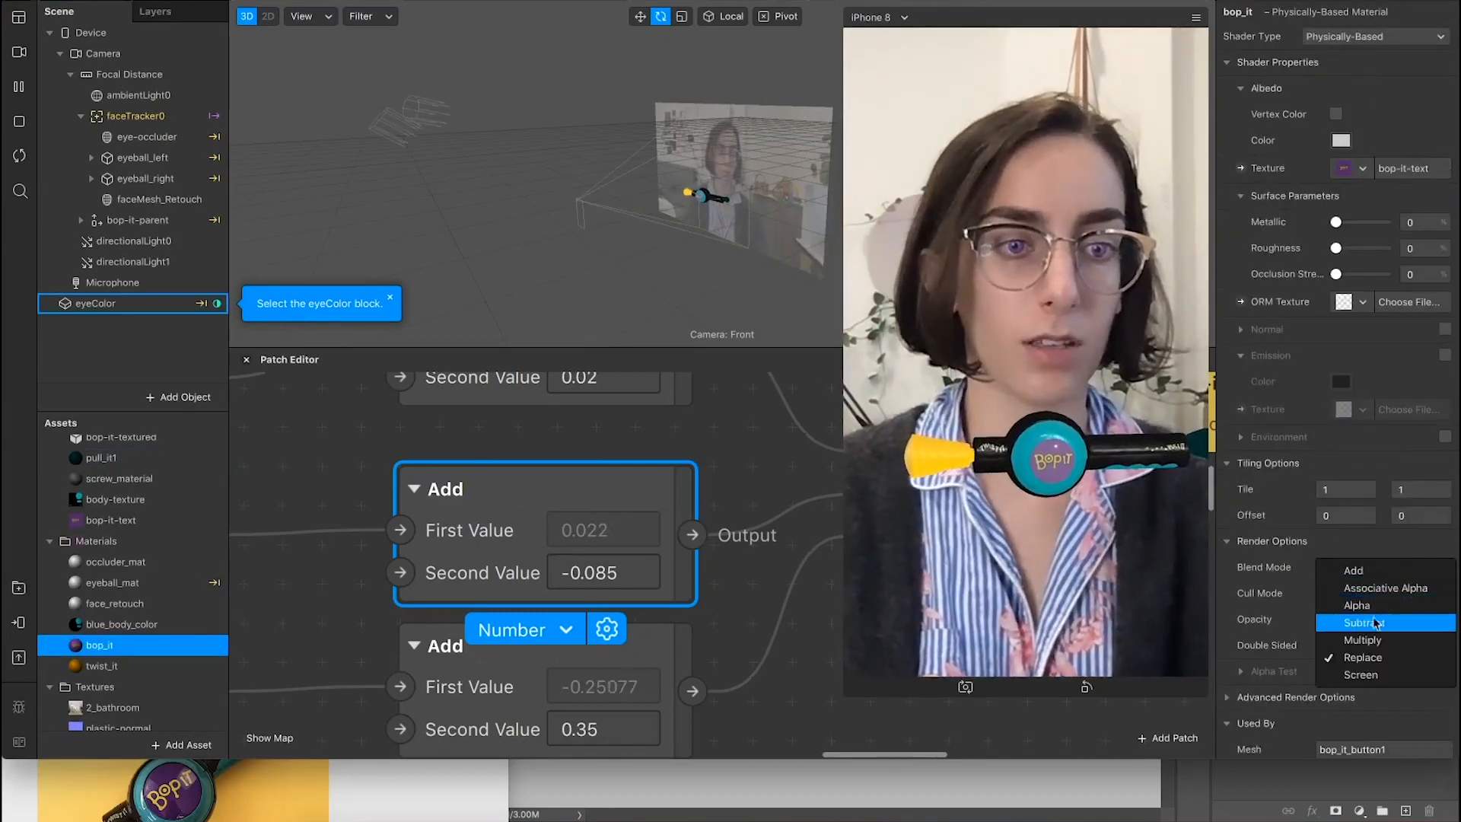
pyautogui.click(1358, 605)
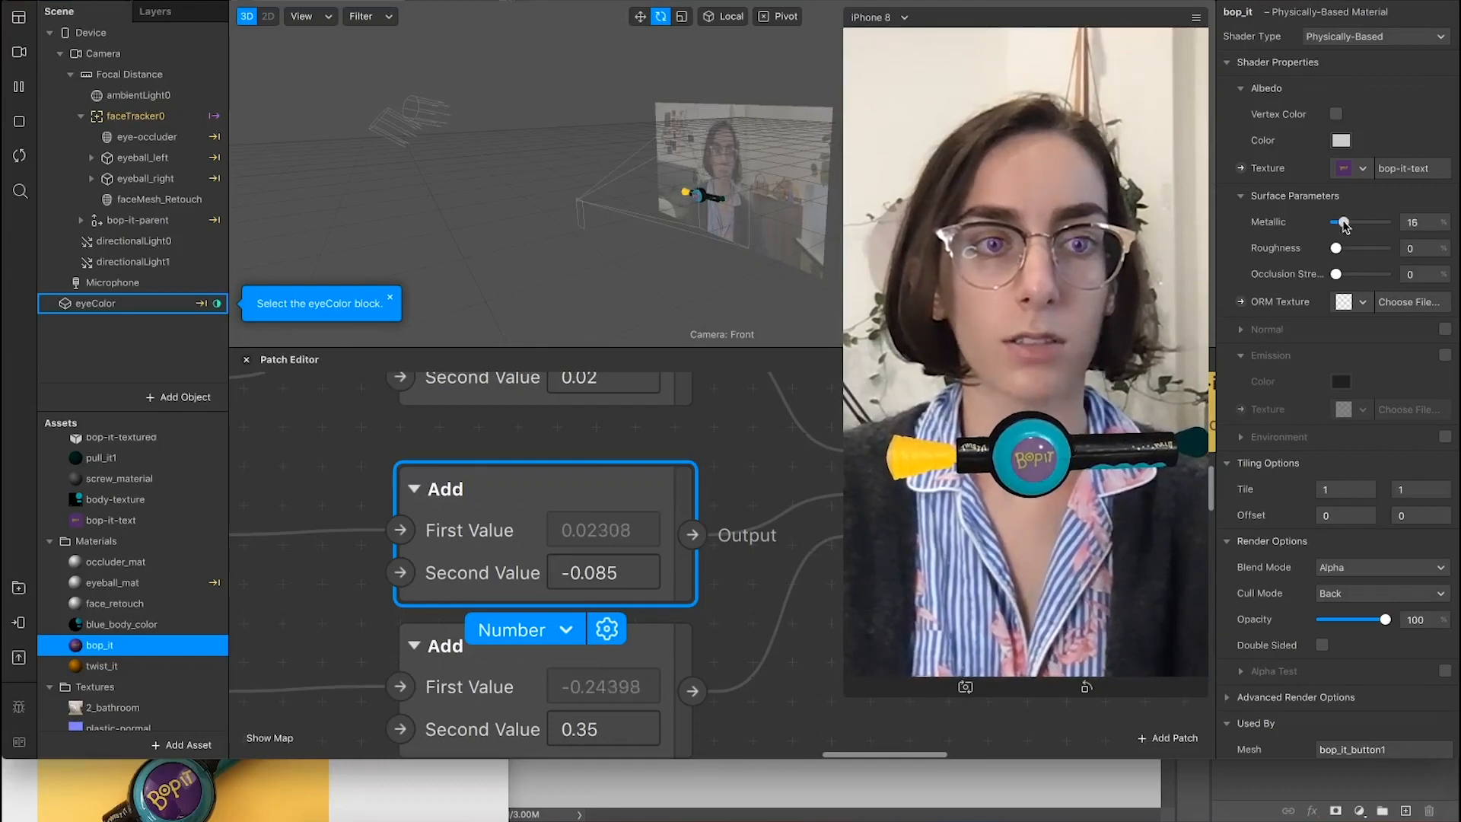
pyautogui.click(1377, 568)
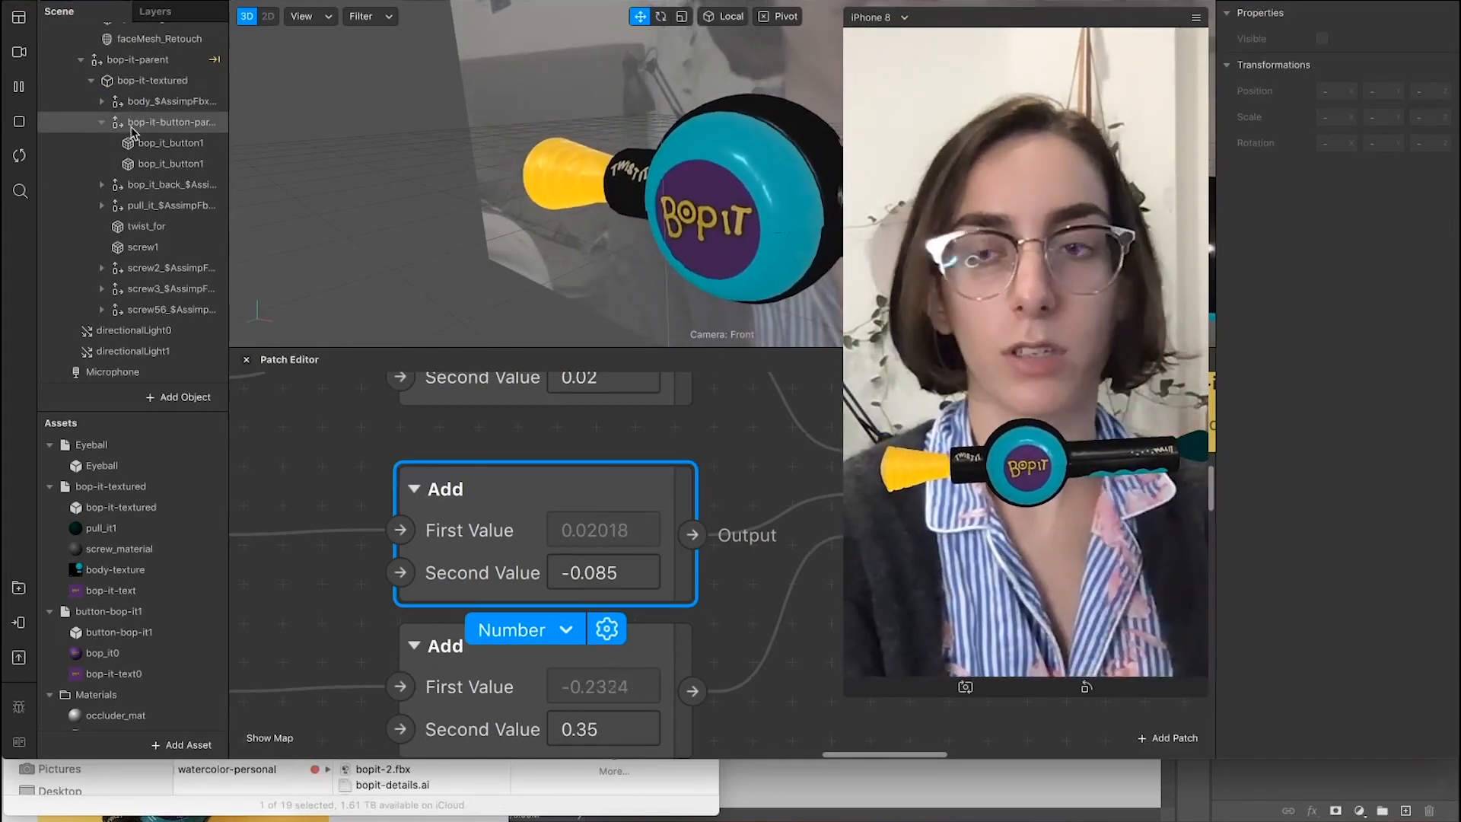
# Step: Rename the second bop_it_button1 mesh under the button parent as bop_it_button-shiny
pyautogui.click(213, 183)
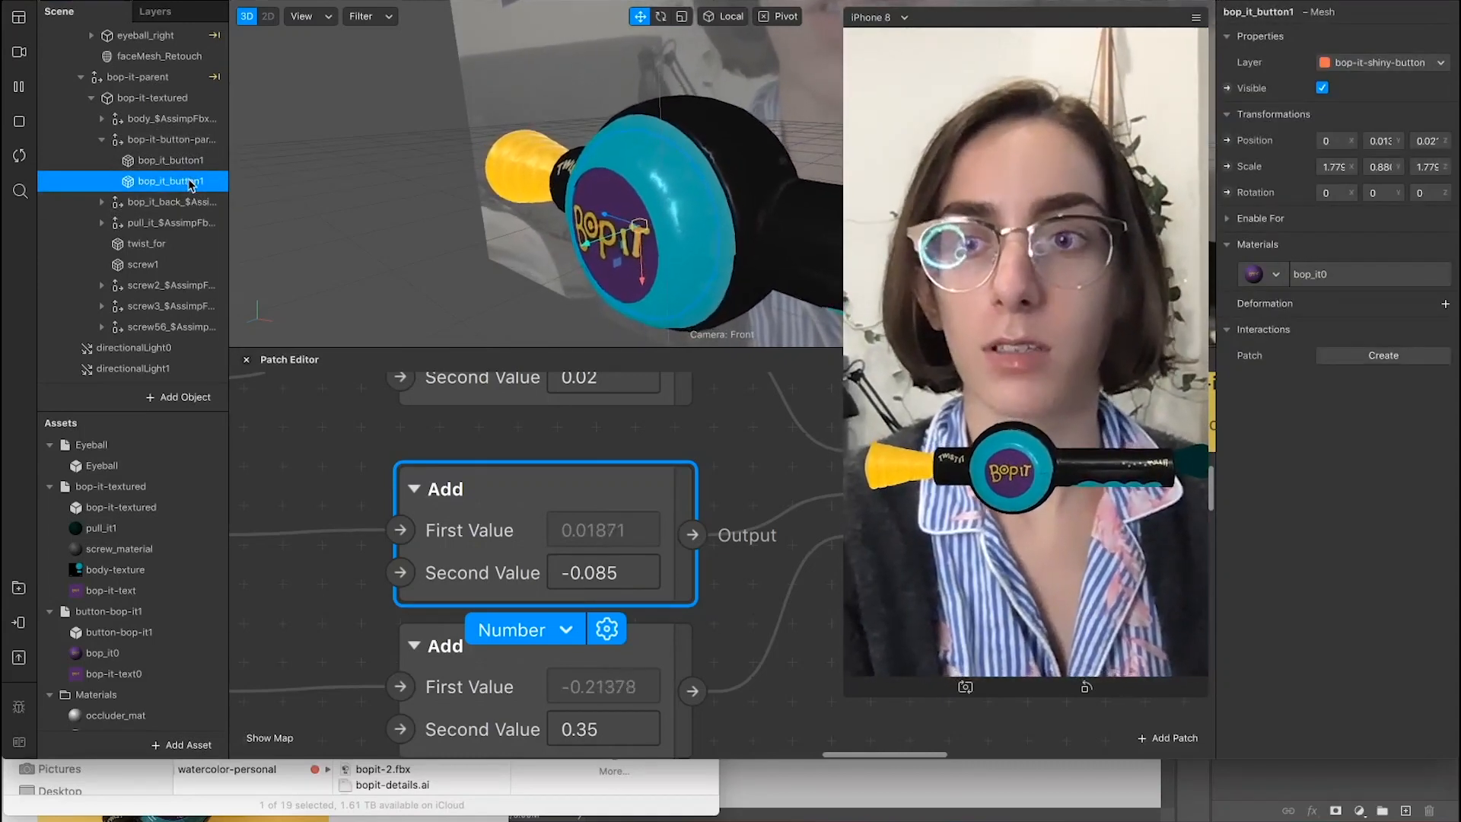
pyautogui.doubleClick(209, 185)
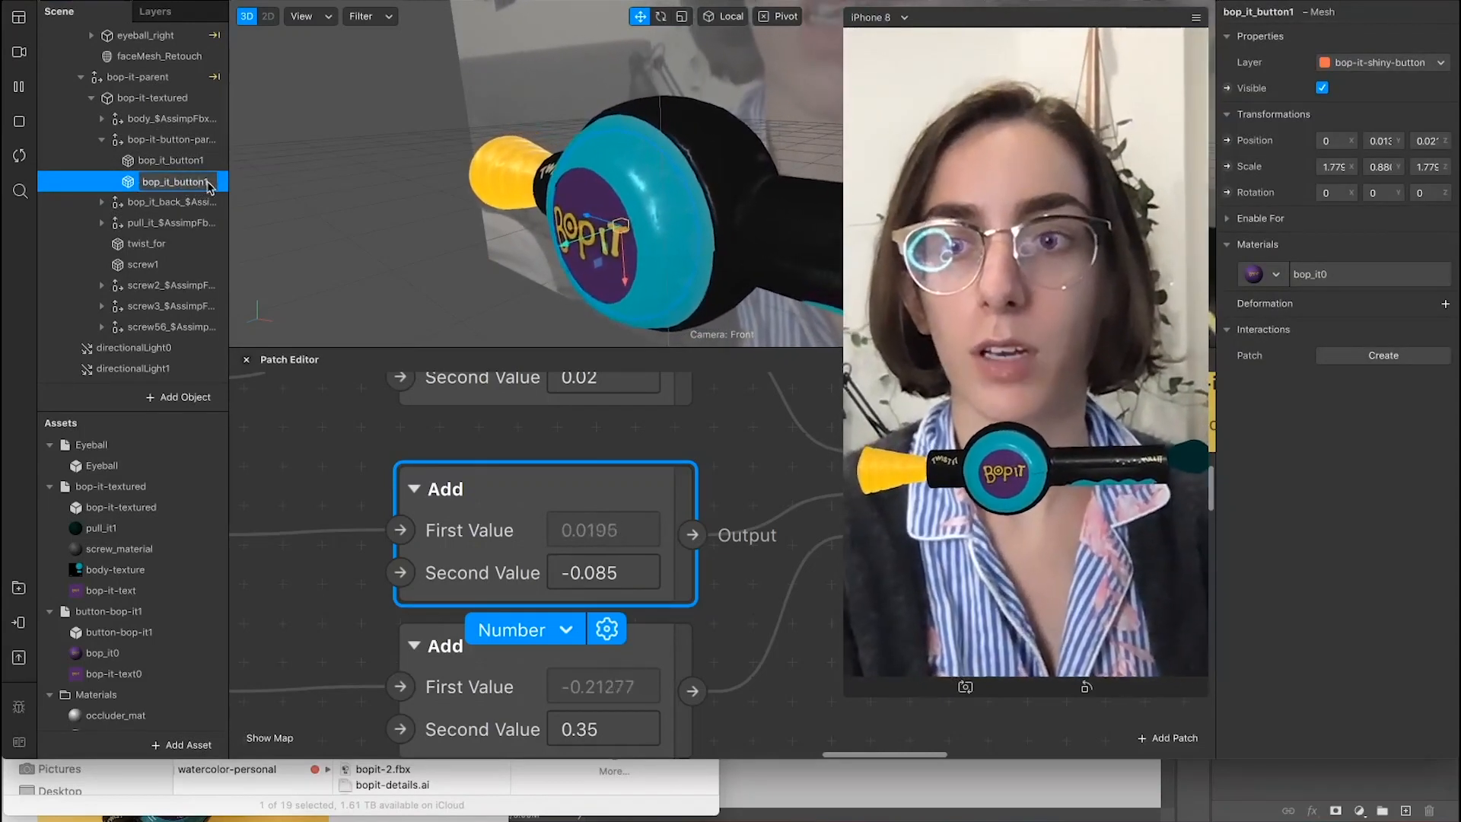
pyautogui.write('-shiny')
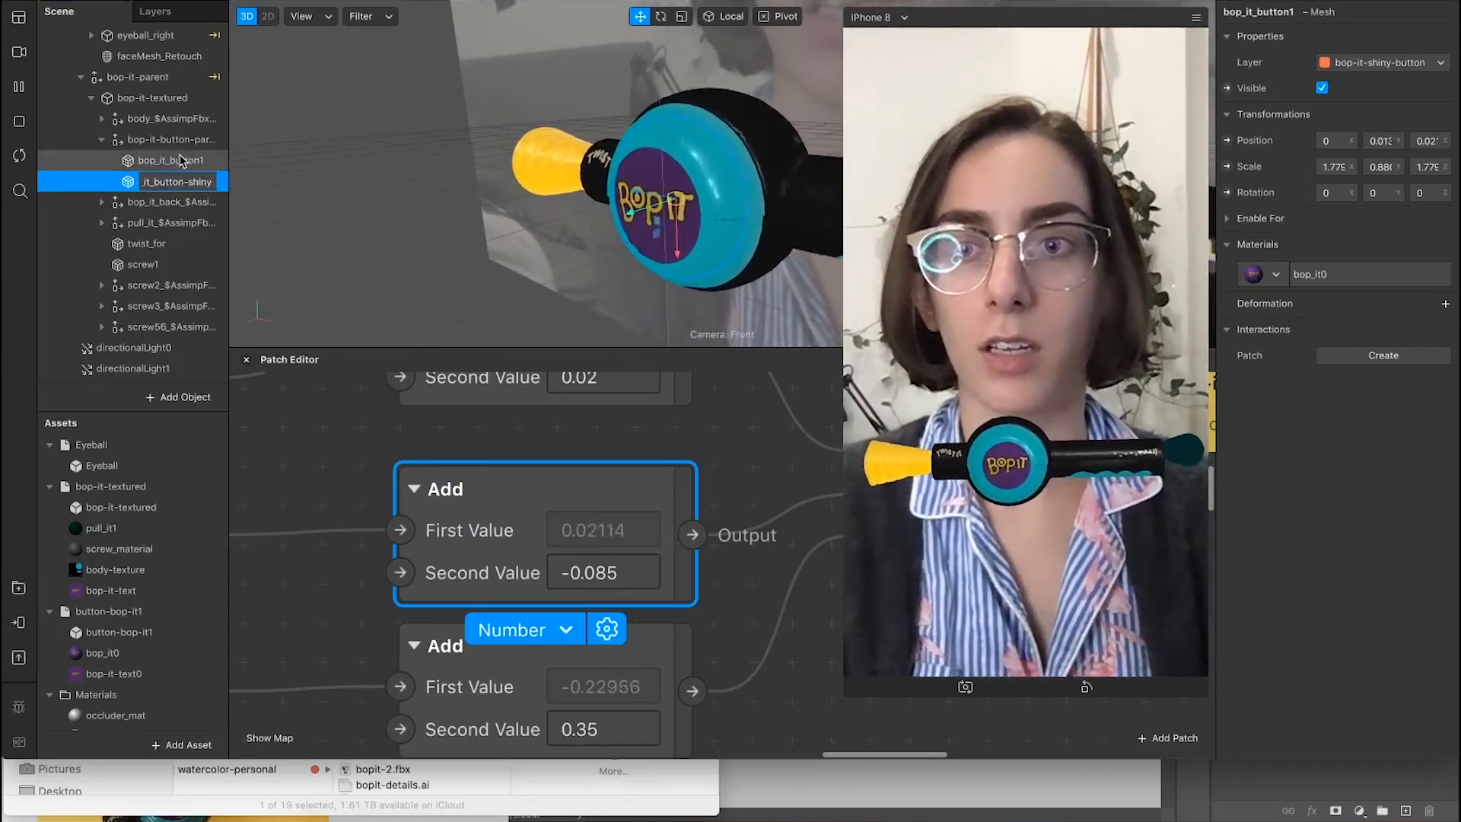
pyautogui.press('Return')
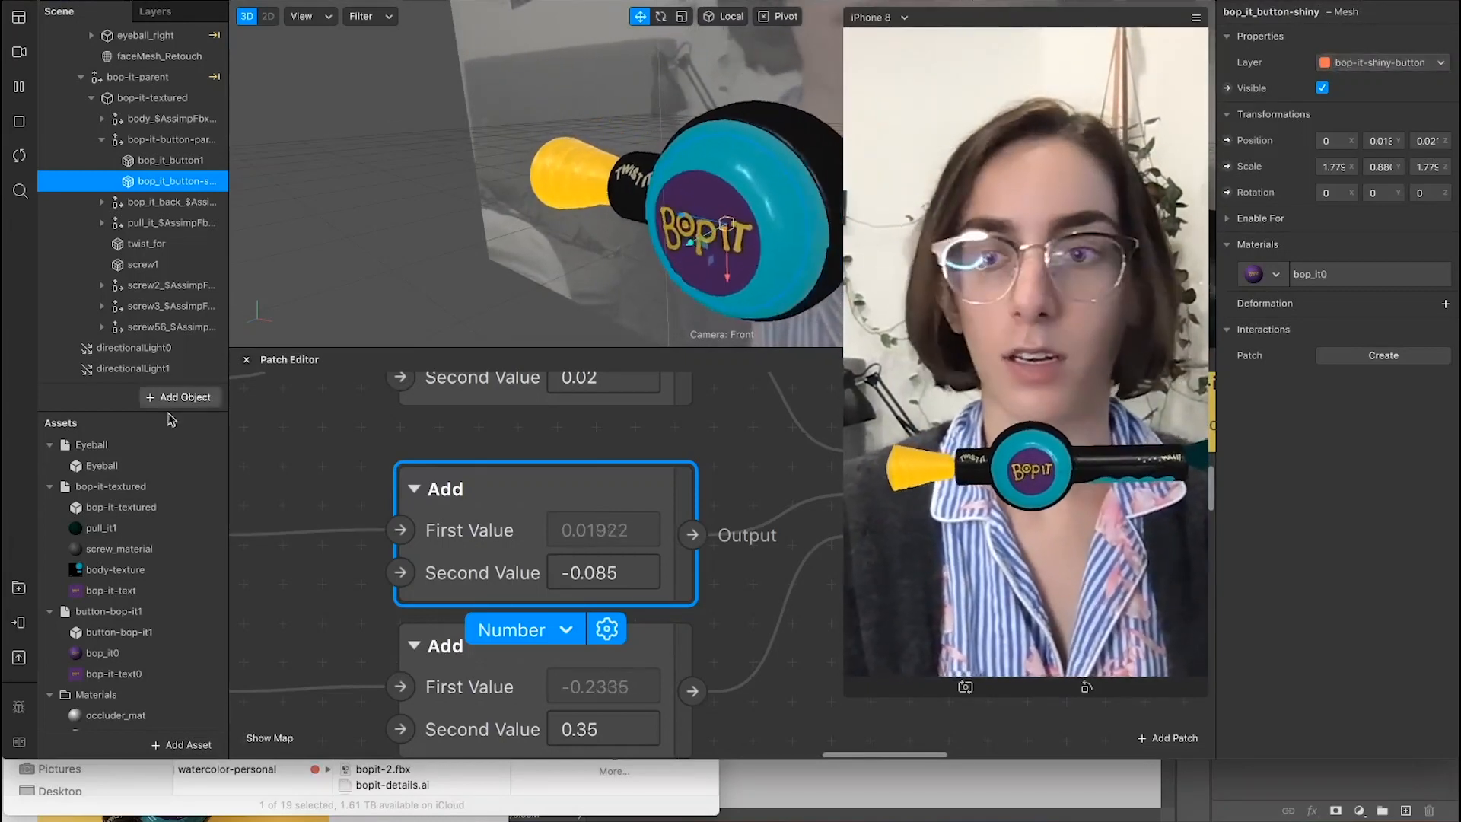
# Step: Change the shader type of the bop_it0 material, used by the shiny button mesh, to Physically-Based
pyautogui.scroll(-1, 155, 608)
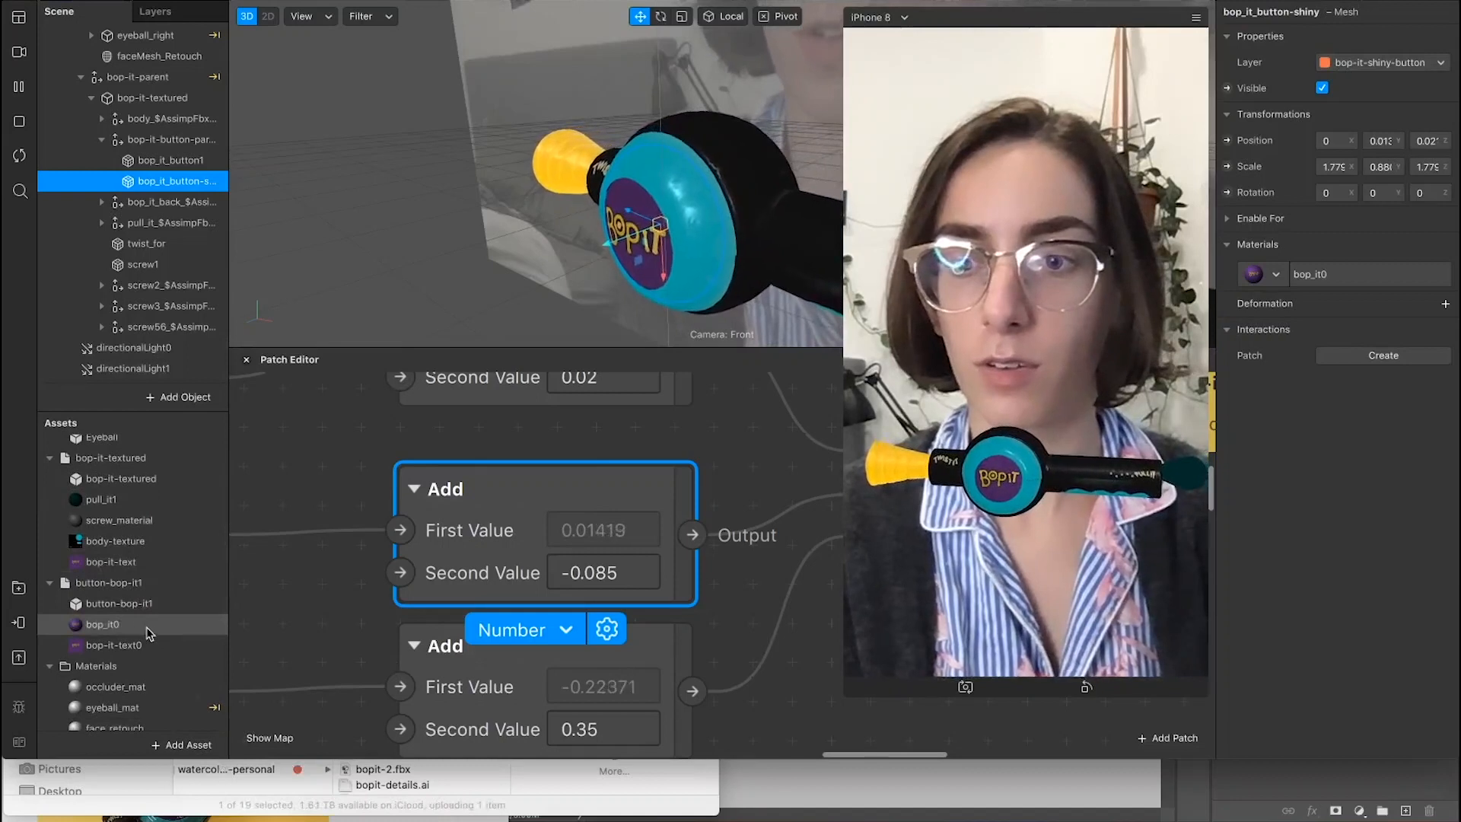
pyautogui.scroll(1, 139, 621)
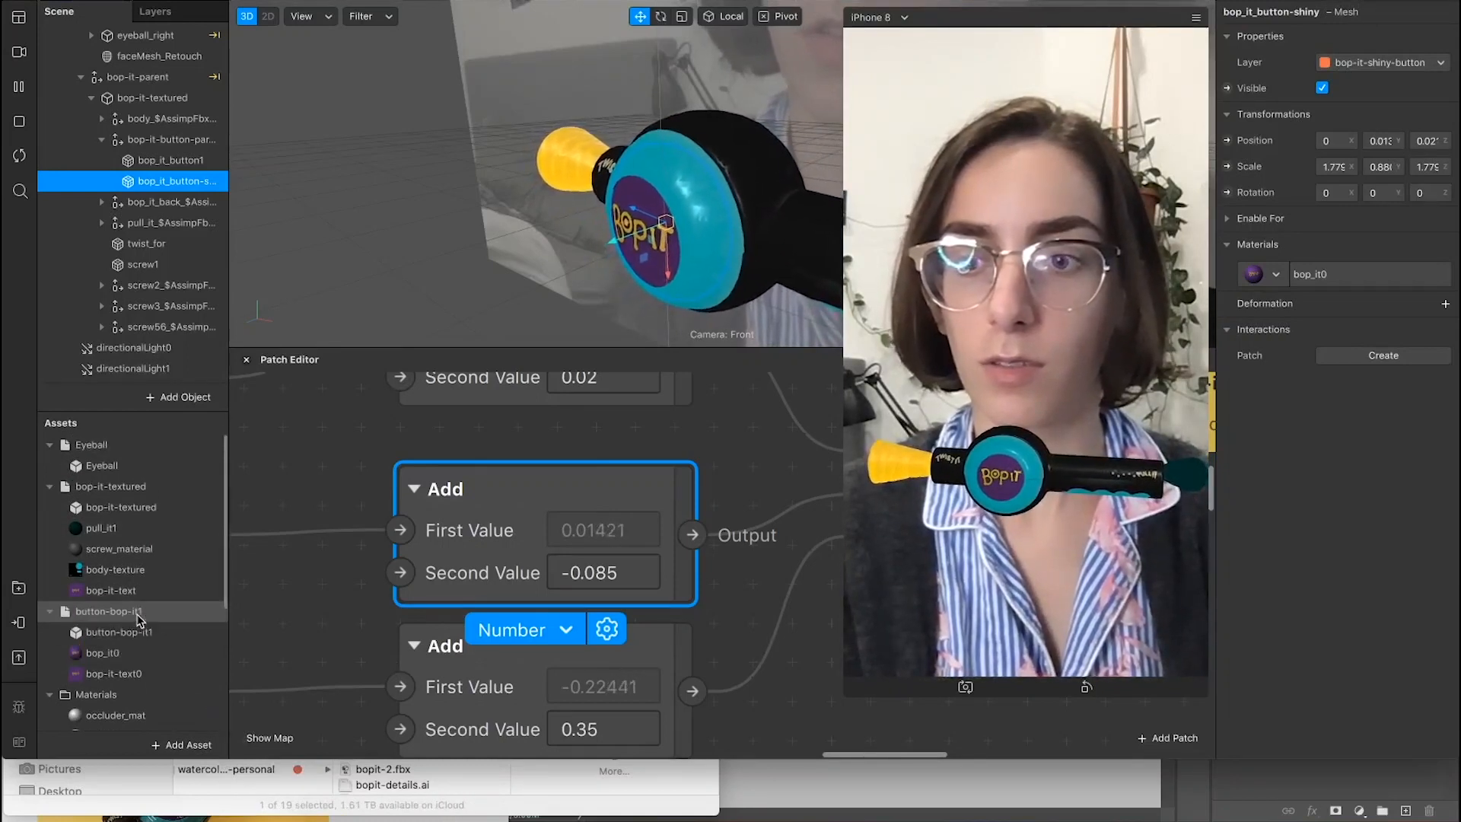
pyautogui.scroll(-1, 90, 645)
pyautogui.click(95, 628)
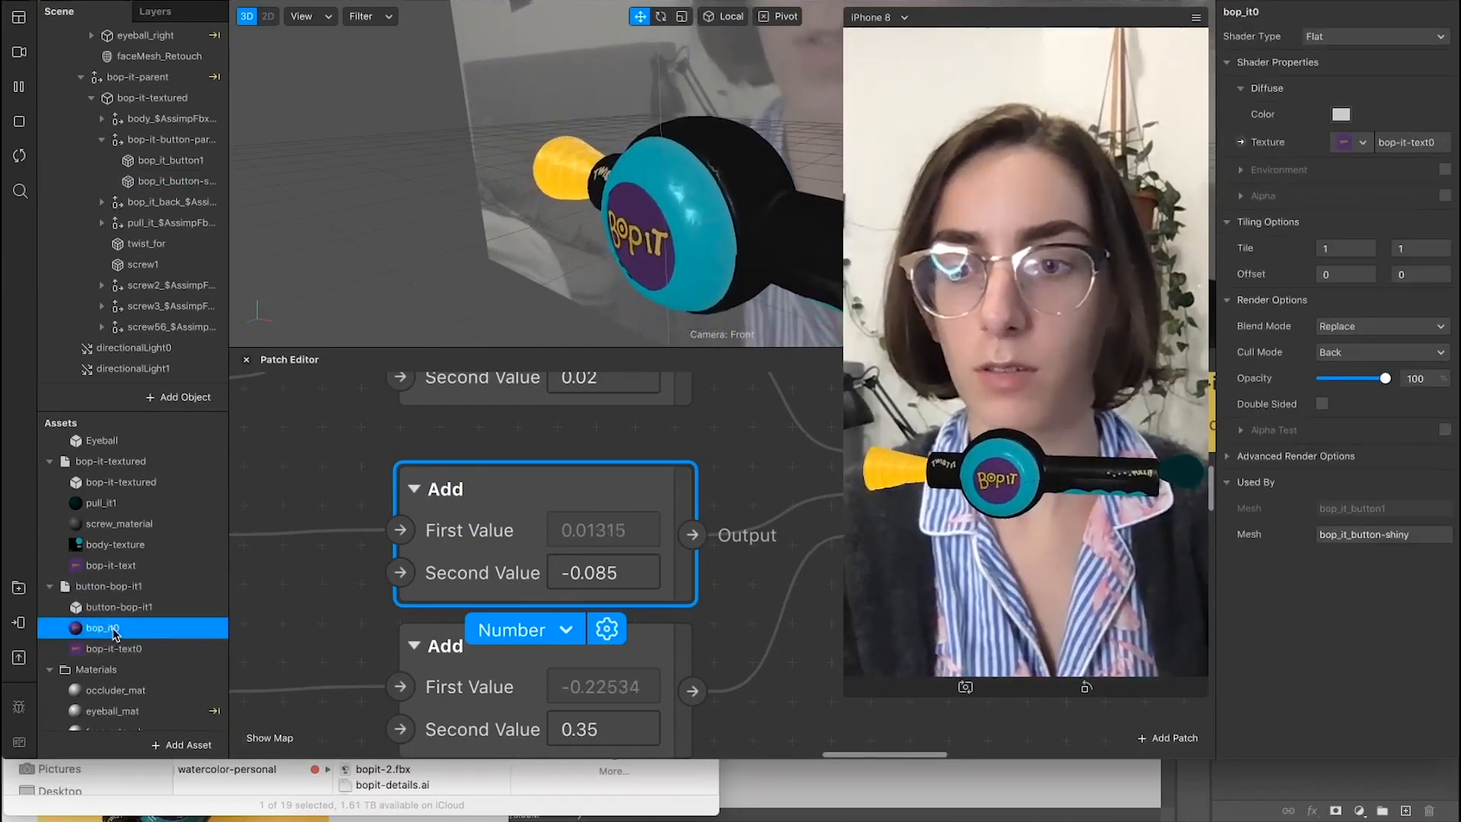
pyautogui.click(1348, 34)
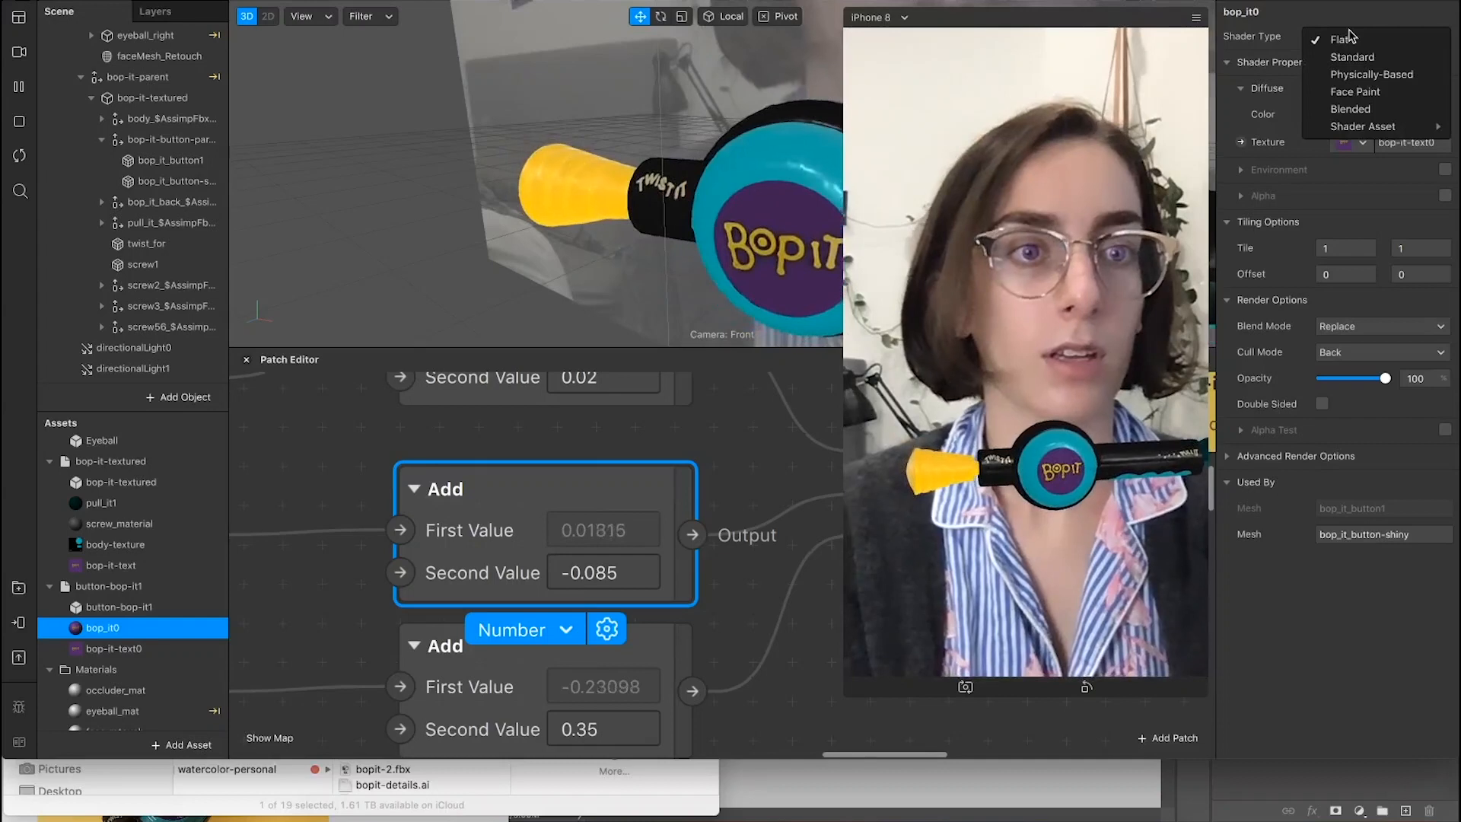
pyautogui.click(1370, 74)
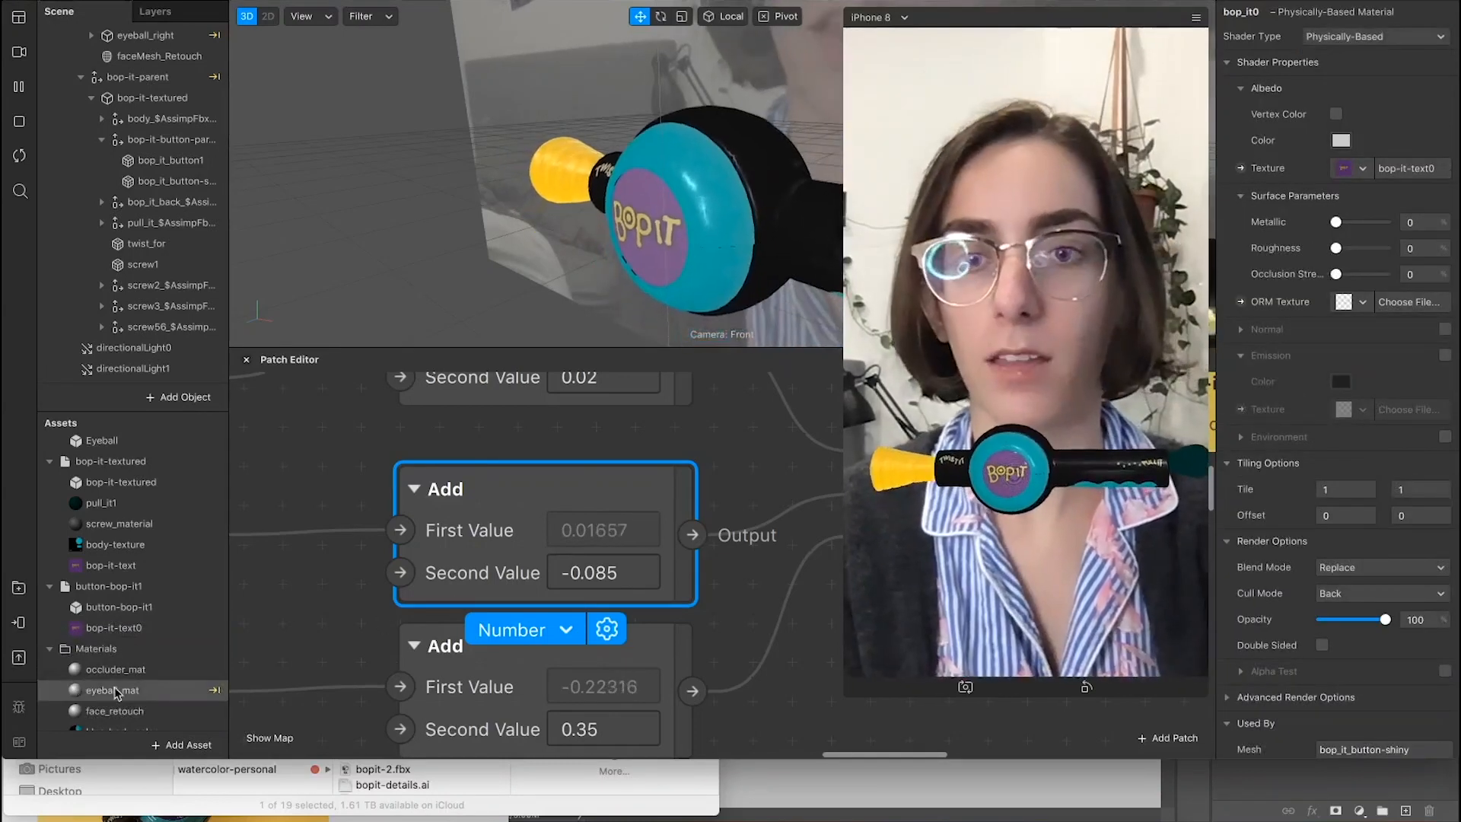
# Step: Rename the bop_it0 material as bop_it-shiny
pyautogui.scroll(-5, 115, 618)
pyautogui.doubleClick(115, 617)
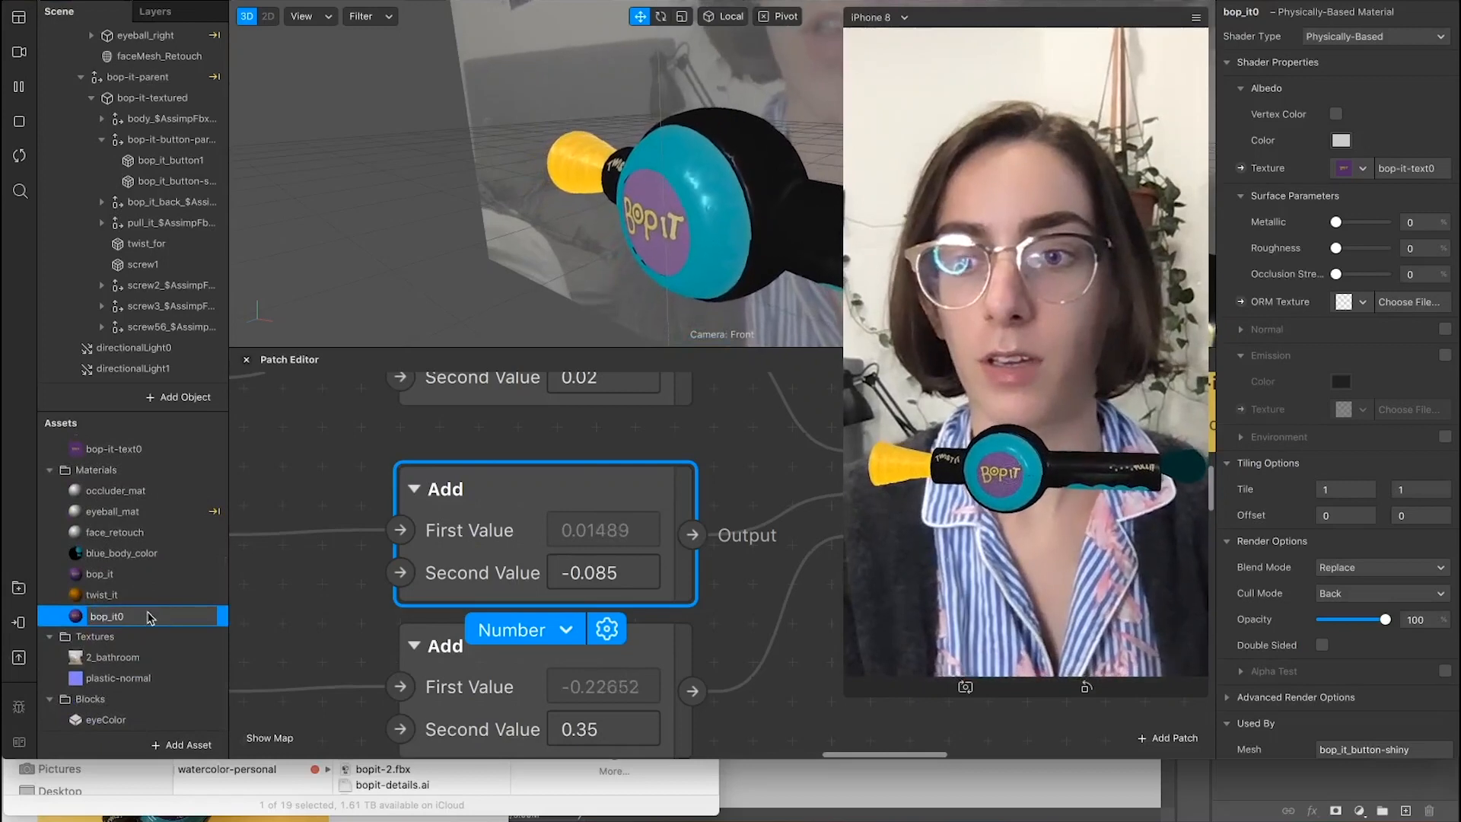
pyautogui.write('bop_it-sho')
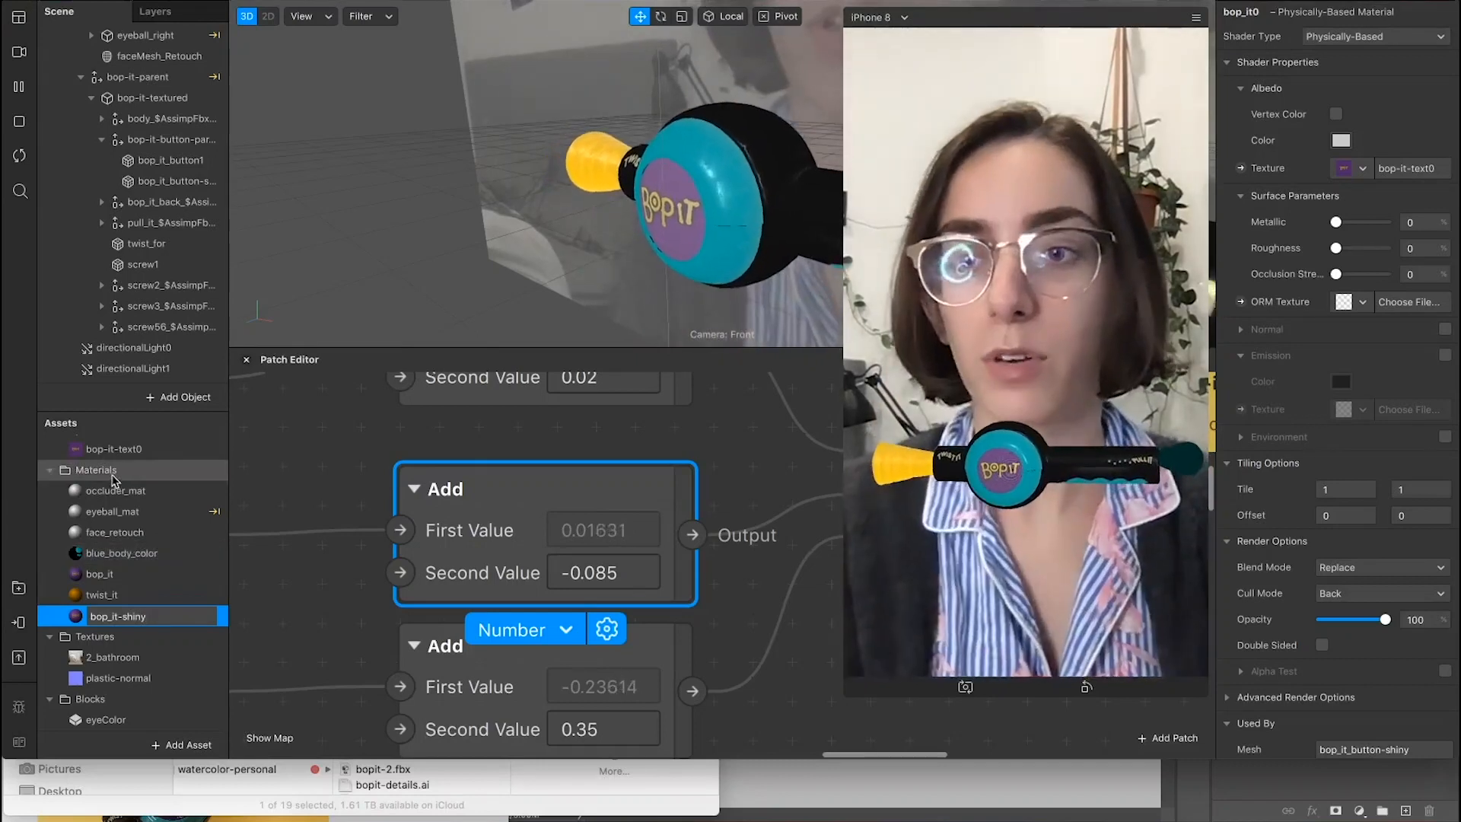
pyautogui.click(90, 594)
pyautogui.scroll(3, 122, 545)
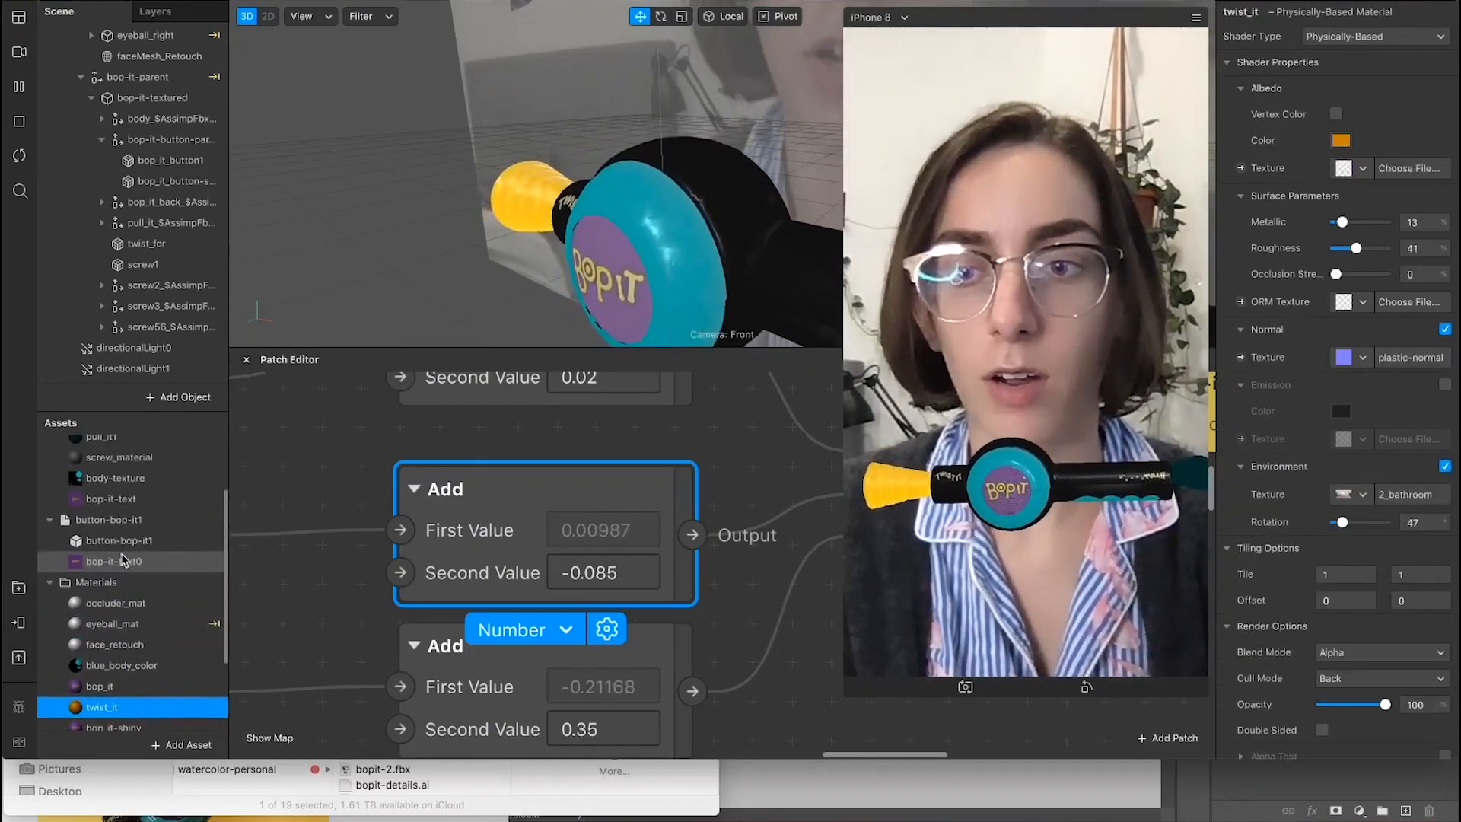
pyautogui.scroll(-2, 126, 578)
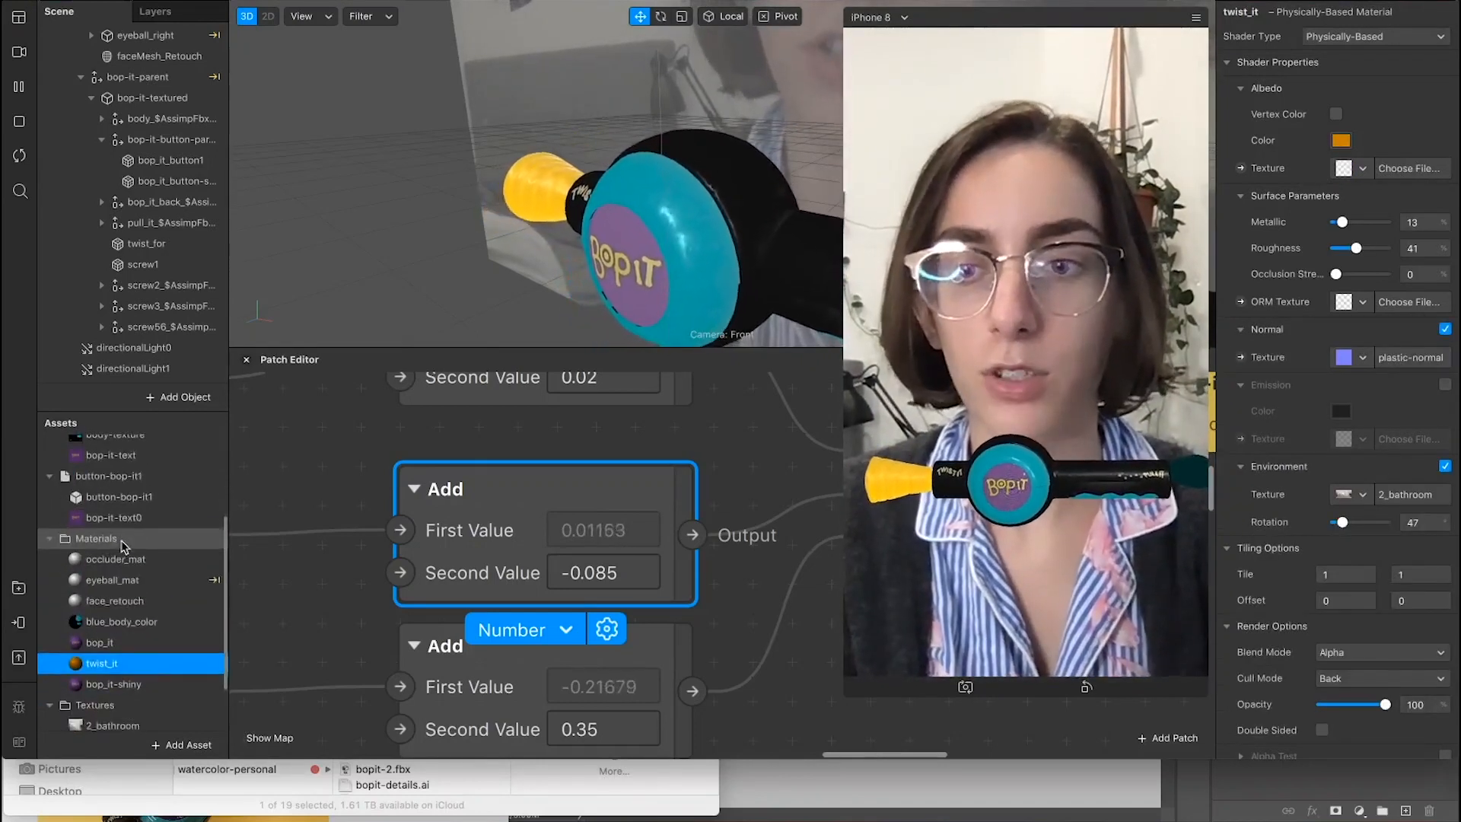
# Step: Set the bop_it-shiny material's albedo texture to bop-it-text and delete the duplicate bop-it-text0 texture
pyautogui.click(145, 684)
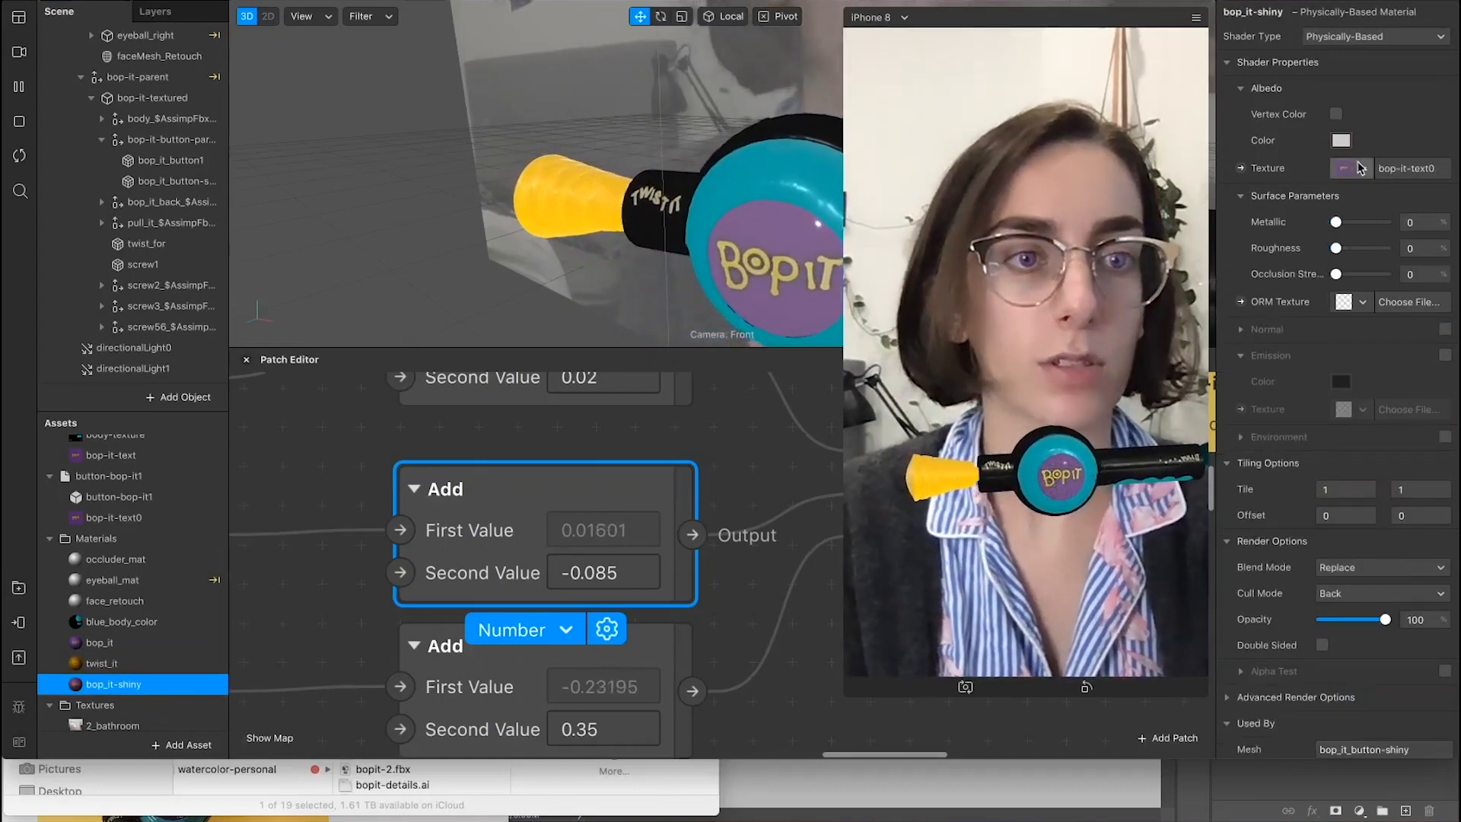
pyautogui.click(1360, 168)
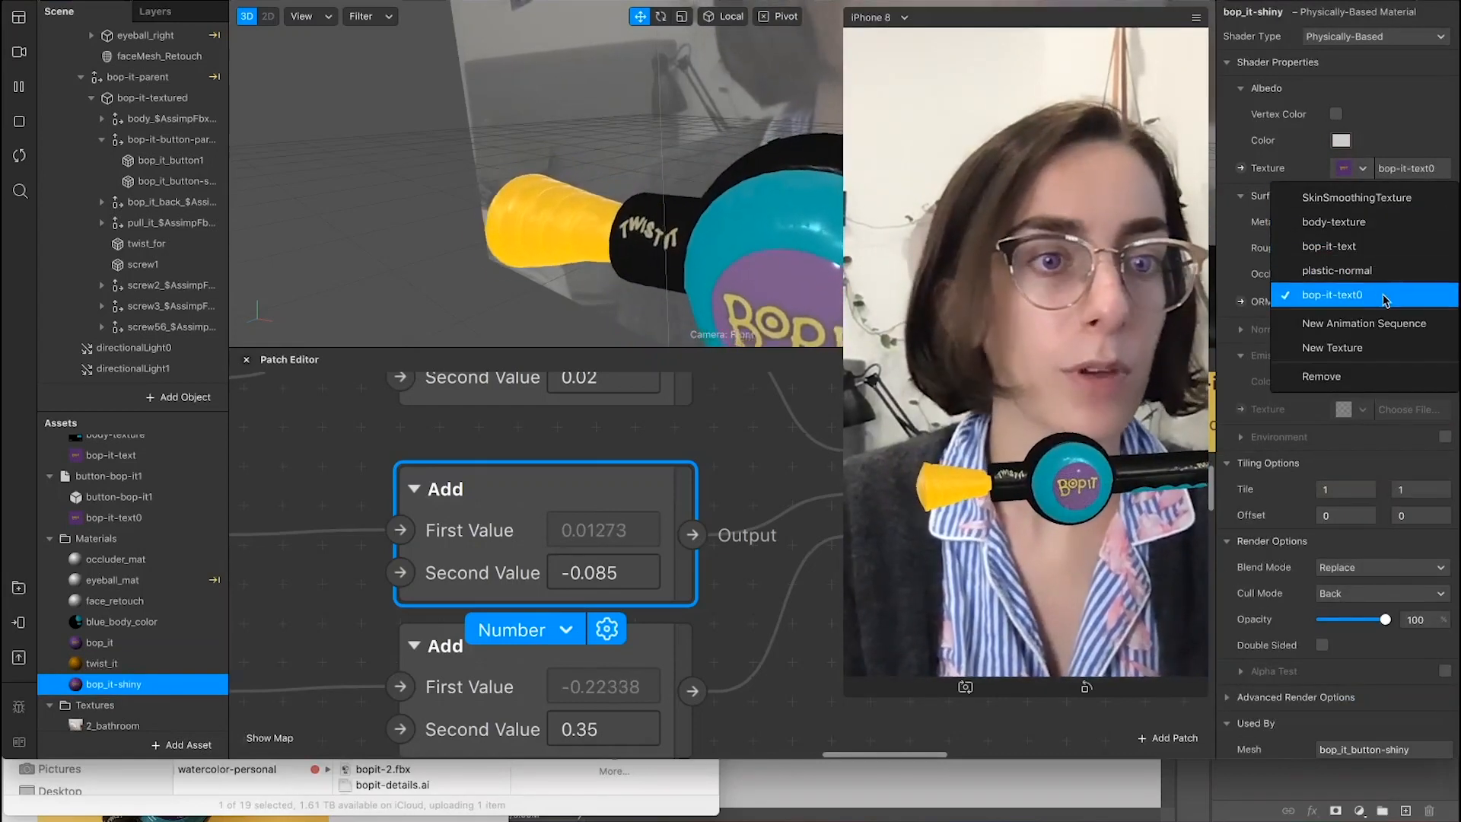
pyautogui.click(1354, 246)
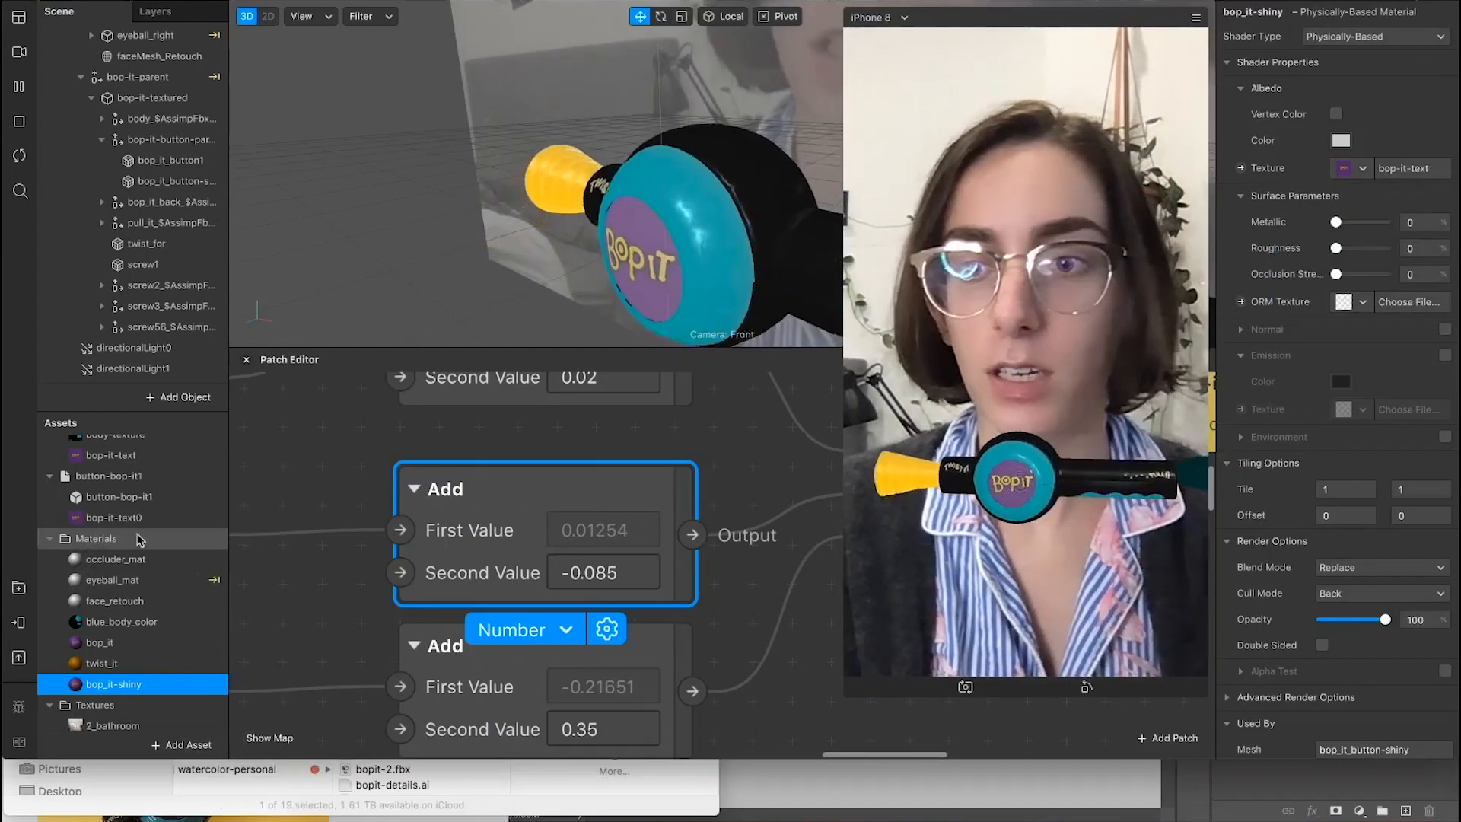
pyautogui.click(114, 517)
pyautogui.press('Delete')
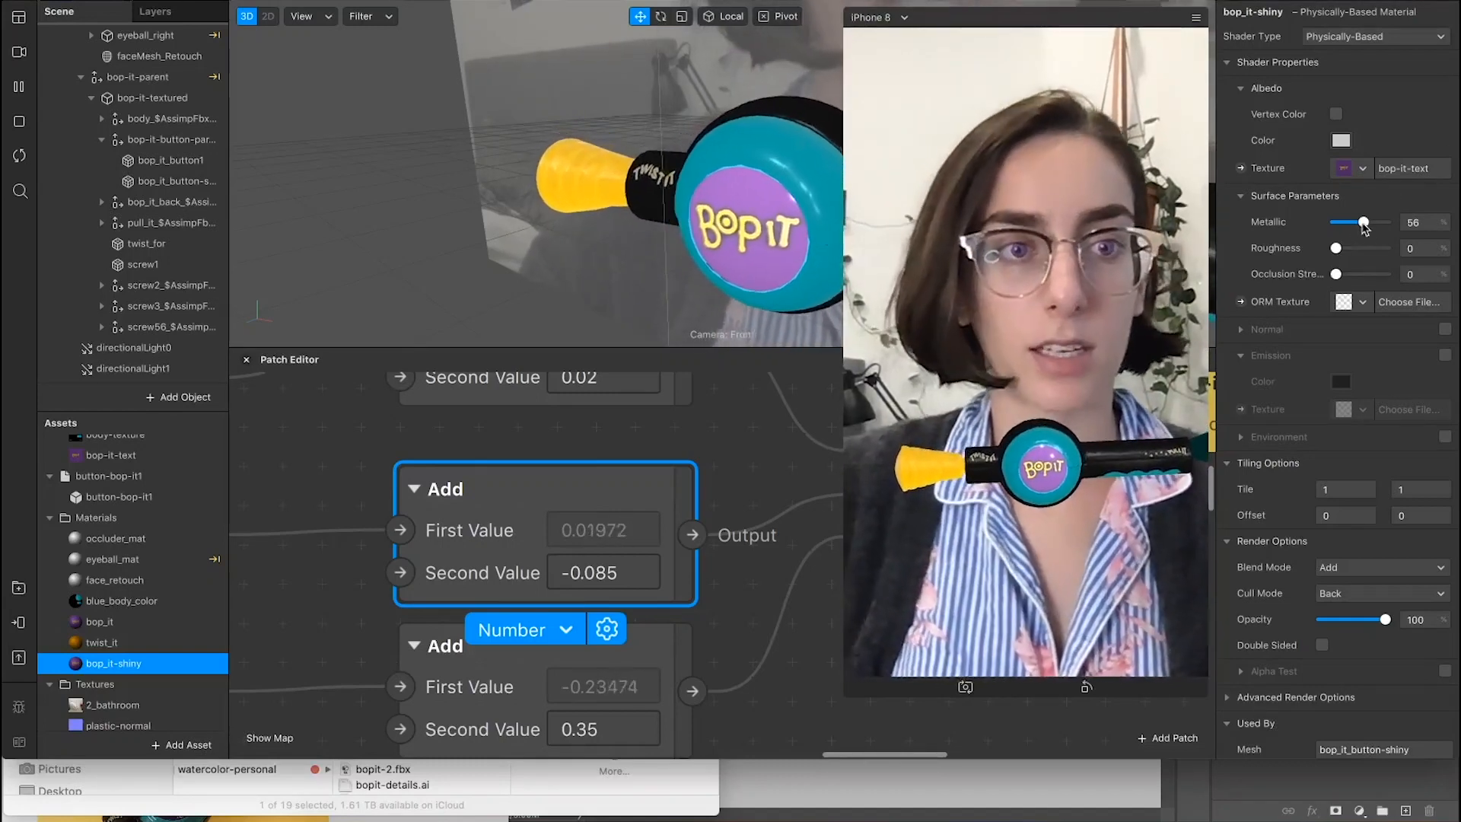
# Step: Set bop_it-shiny to metallic 100% and roughness about 25% with Add blending, and apply plastic-normal as its normal texture
pyautogui.moveTo(1341, 222); pyautogui.dragTo(1349, 222)
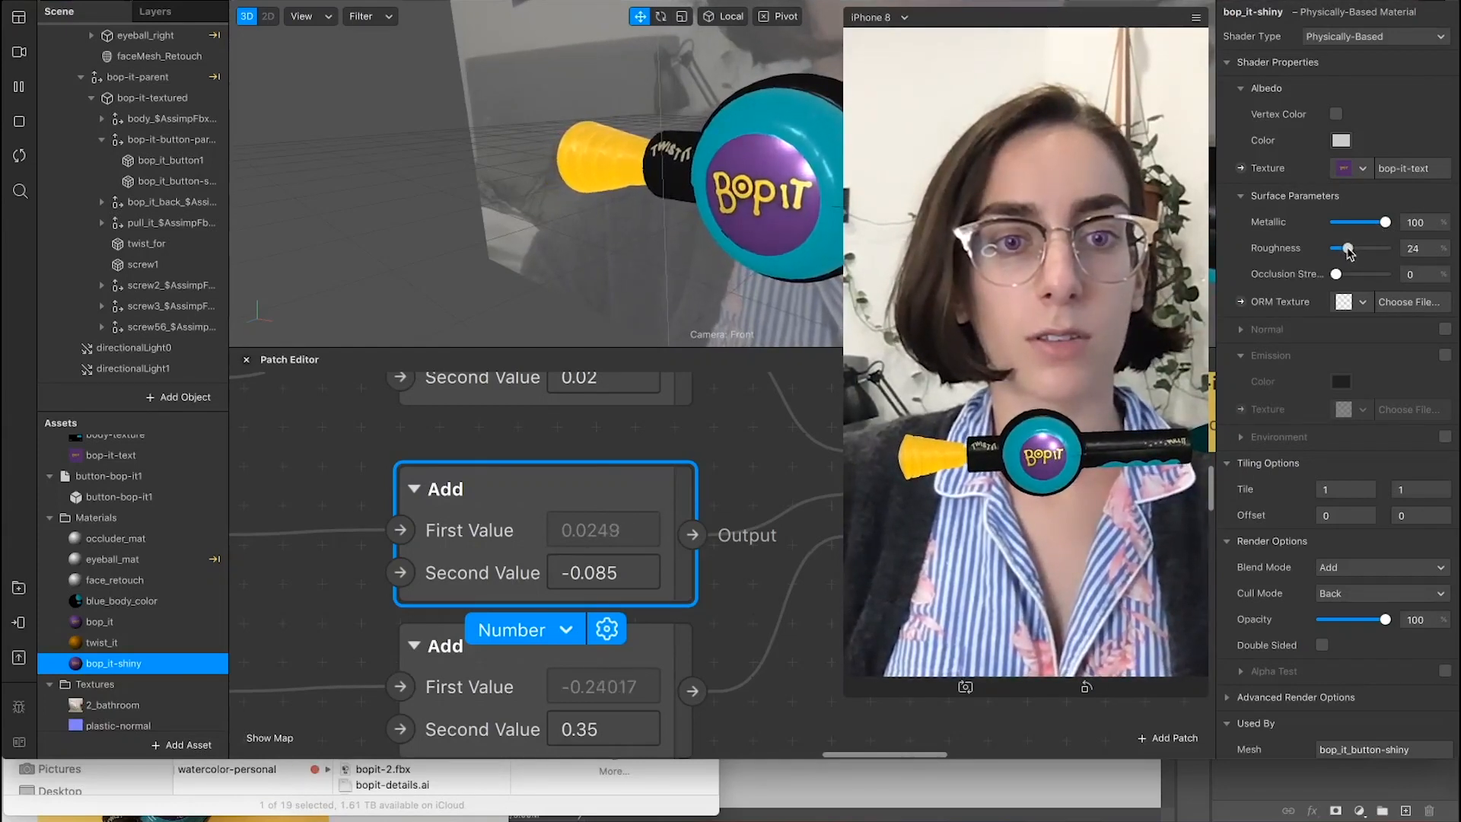
pyautogui.click(1445, 330)
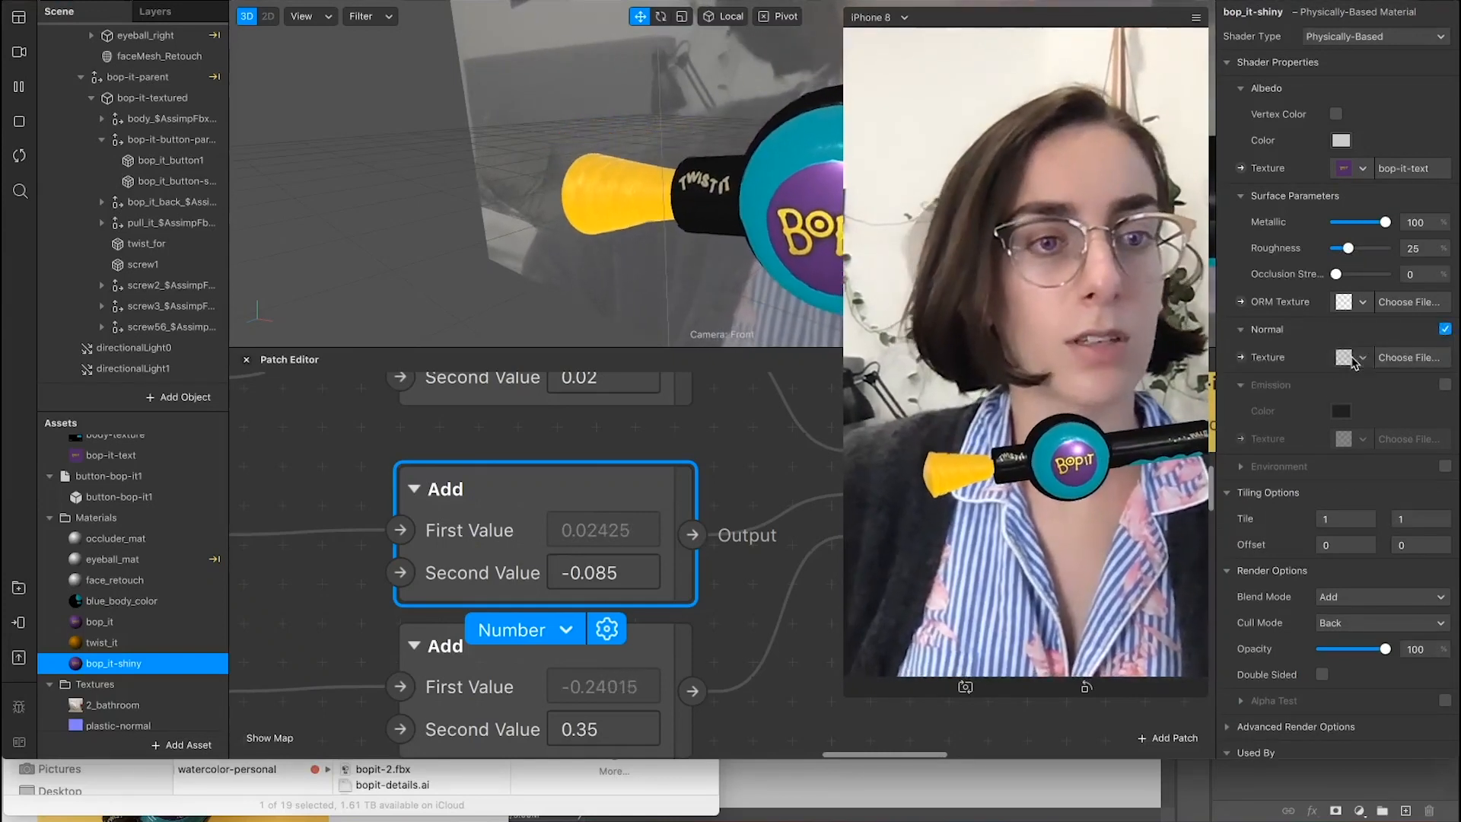
pyautogui.click(1360, 357)
pyautogui.click(1359, 459)
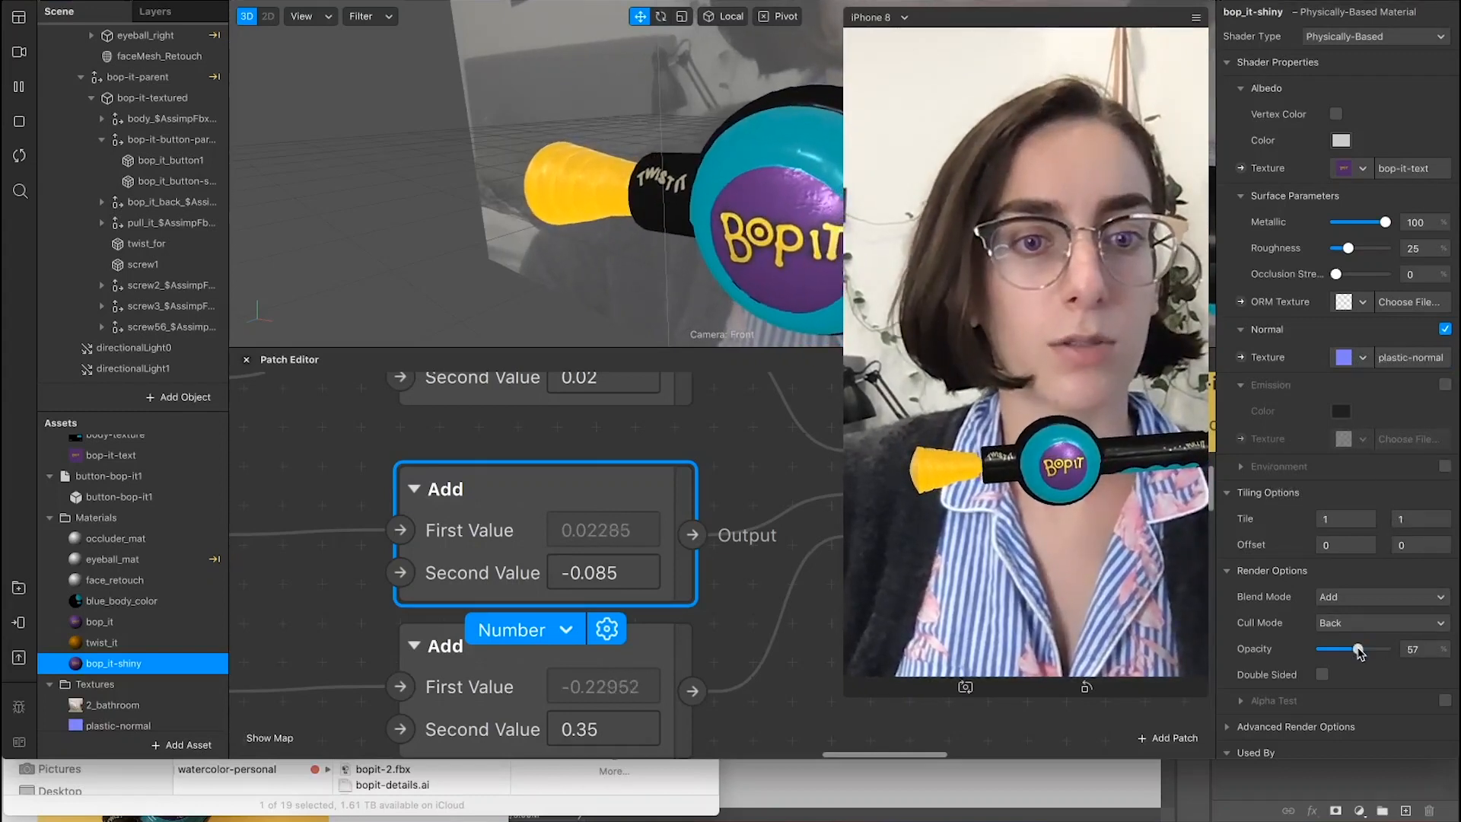
# Step: Enable the environment on bop_it-shiny with the 2_bathroom texture, and reduce its opacity to about 31% and roughness to 0%
pyautogui.click(1444, 466)
pyautogui.click(1361, 494)
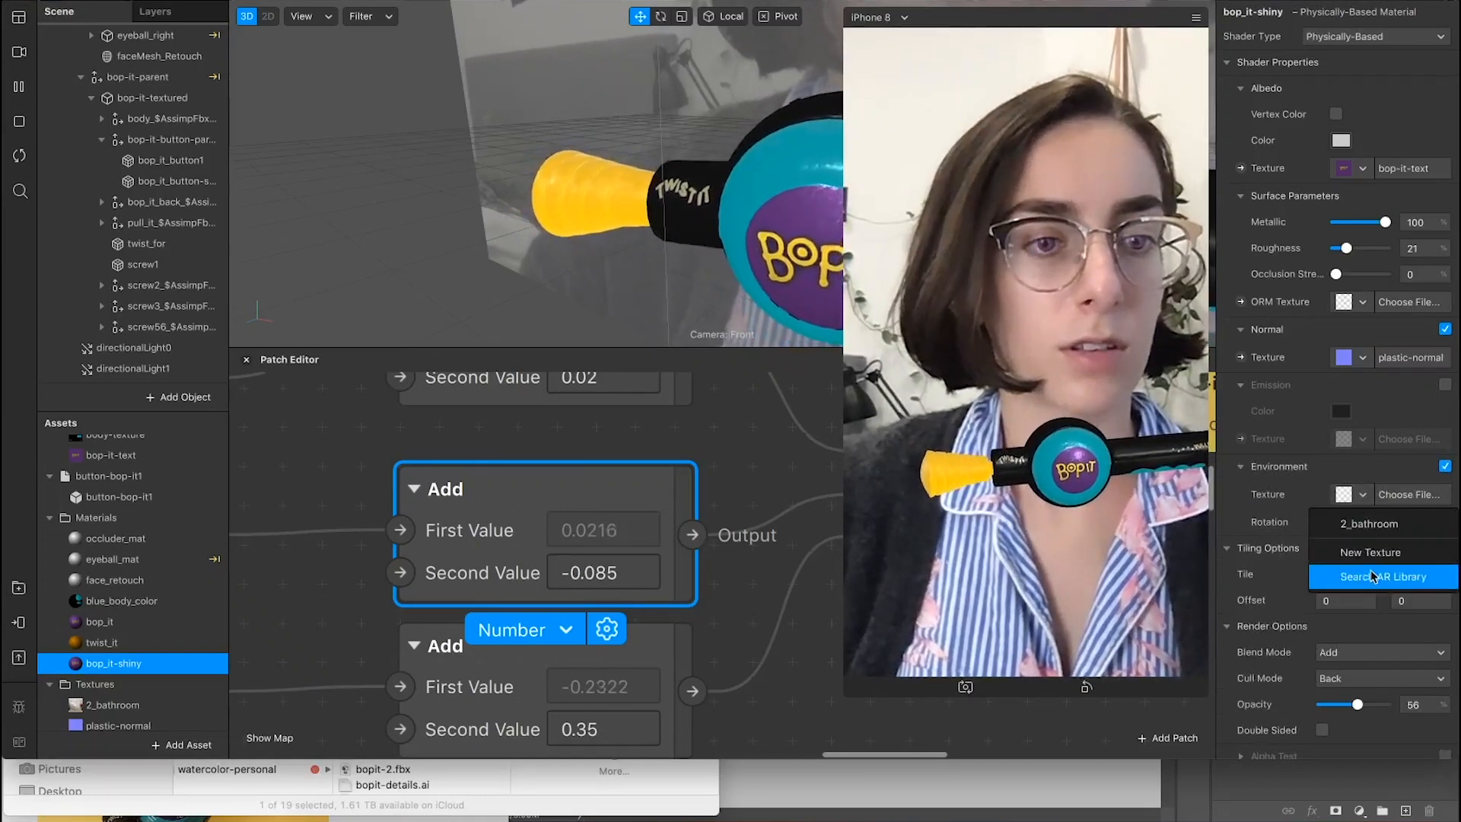
pyautogui.click(1373, 533)
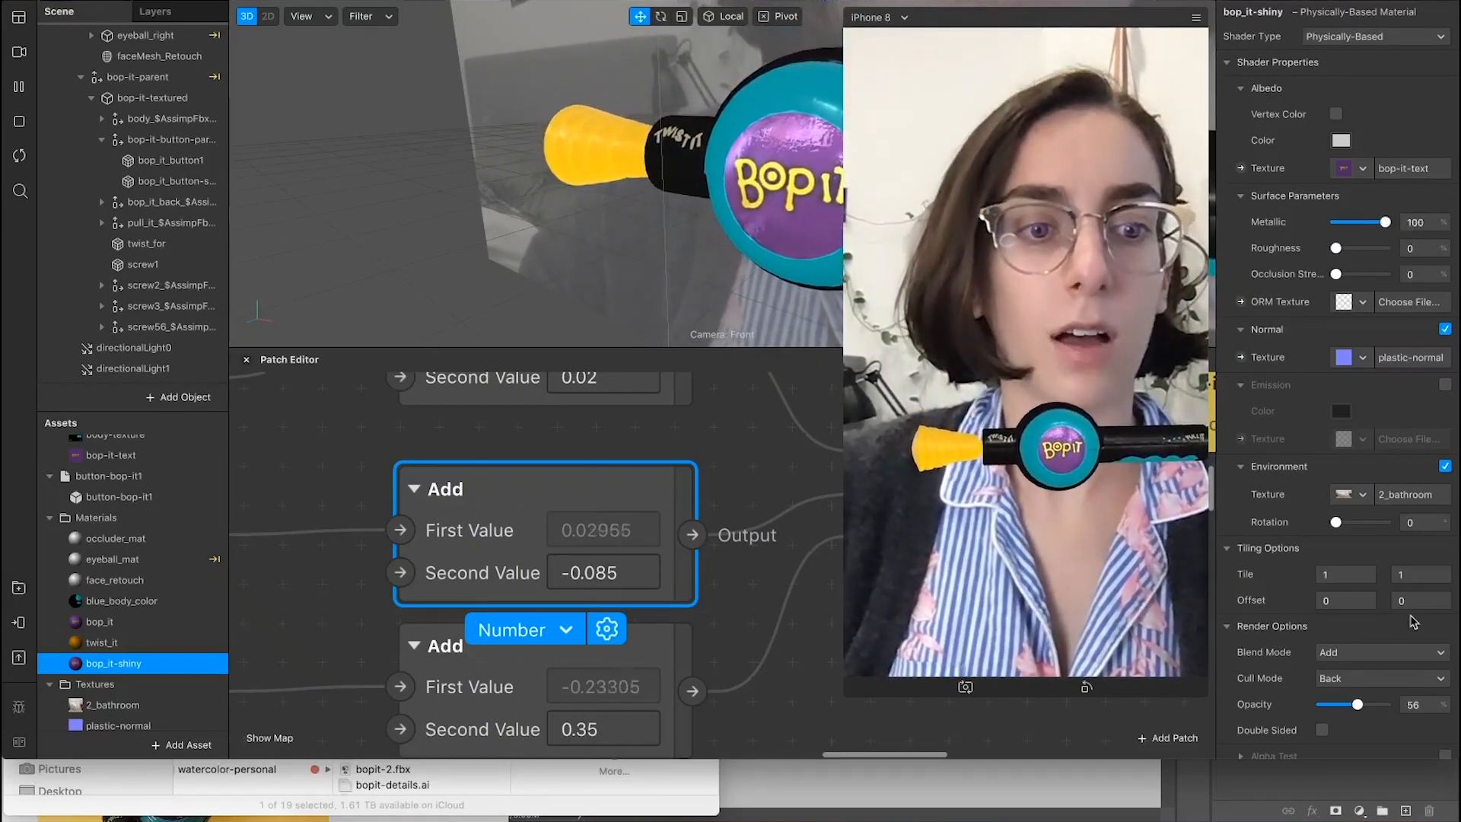
pyautogui.moveTo(1355, 707); pyautogui.dragTo(1342, 707)
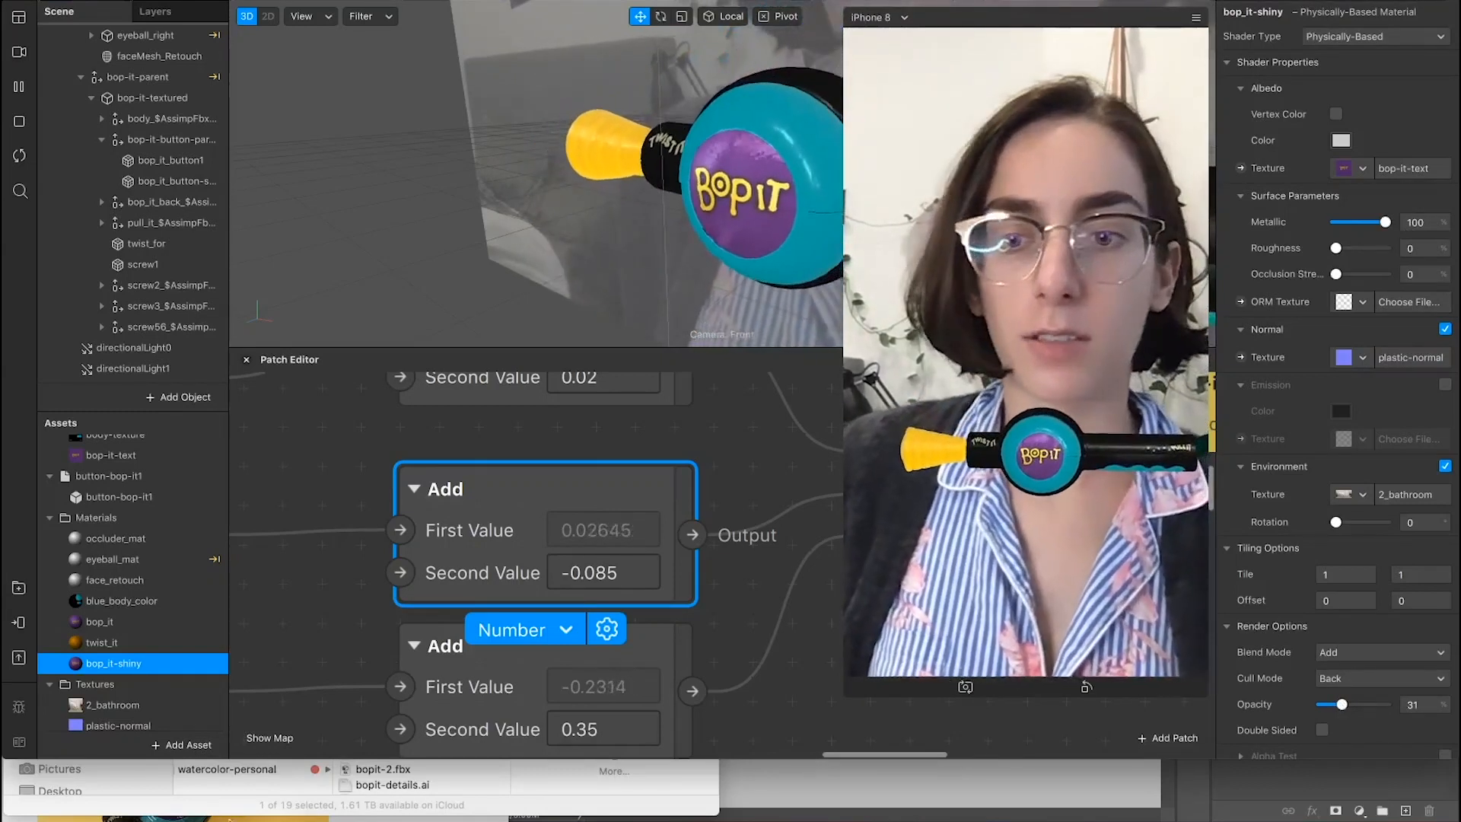
# Step: Switch to the P0.jpg reference photo to compare it with the model, move its window aside and return to the effect project
pyautogui.click(206, 818)
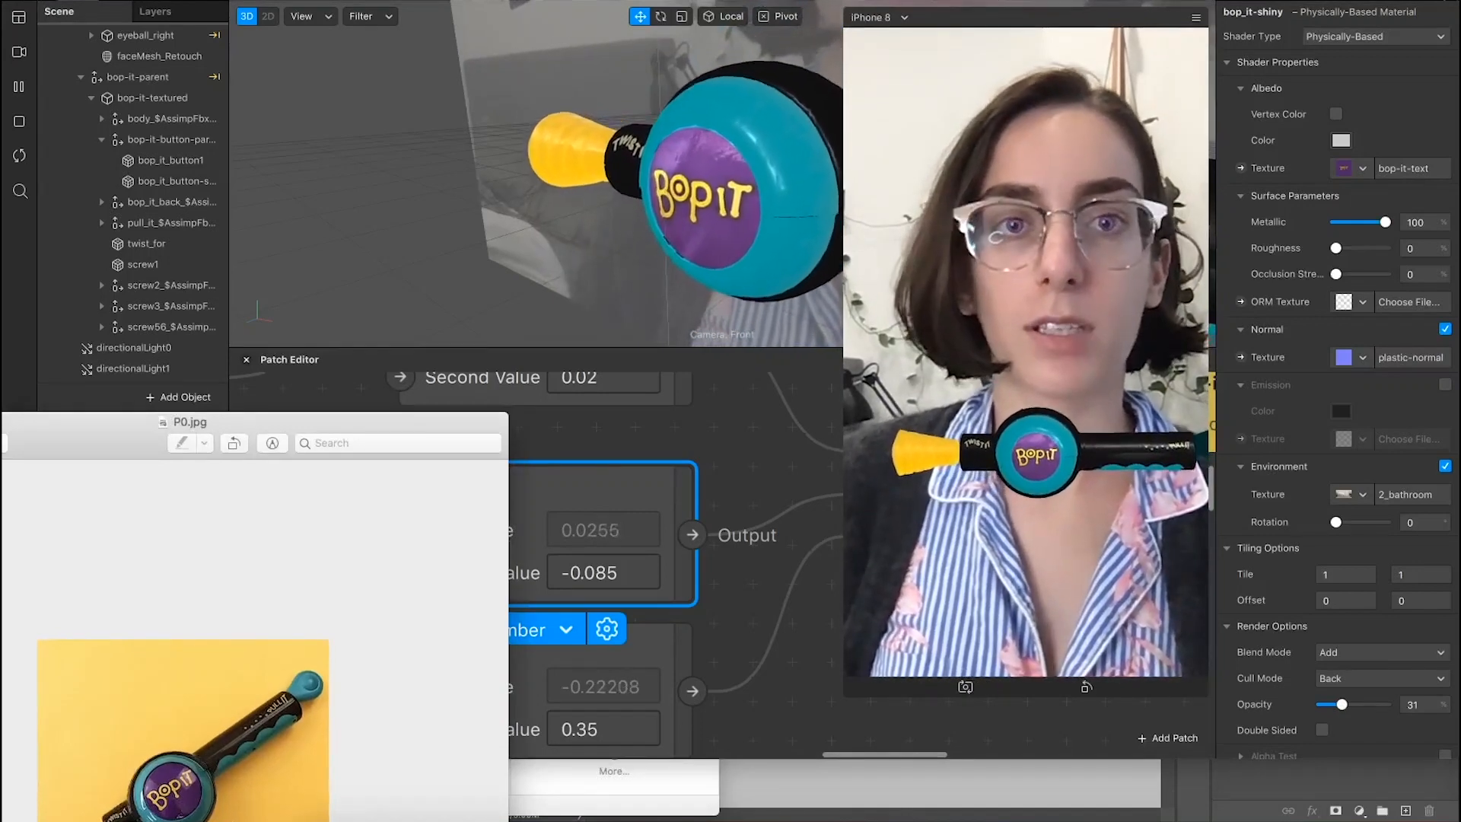
pyautogui.click(985, 334)
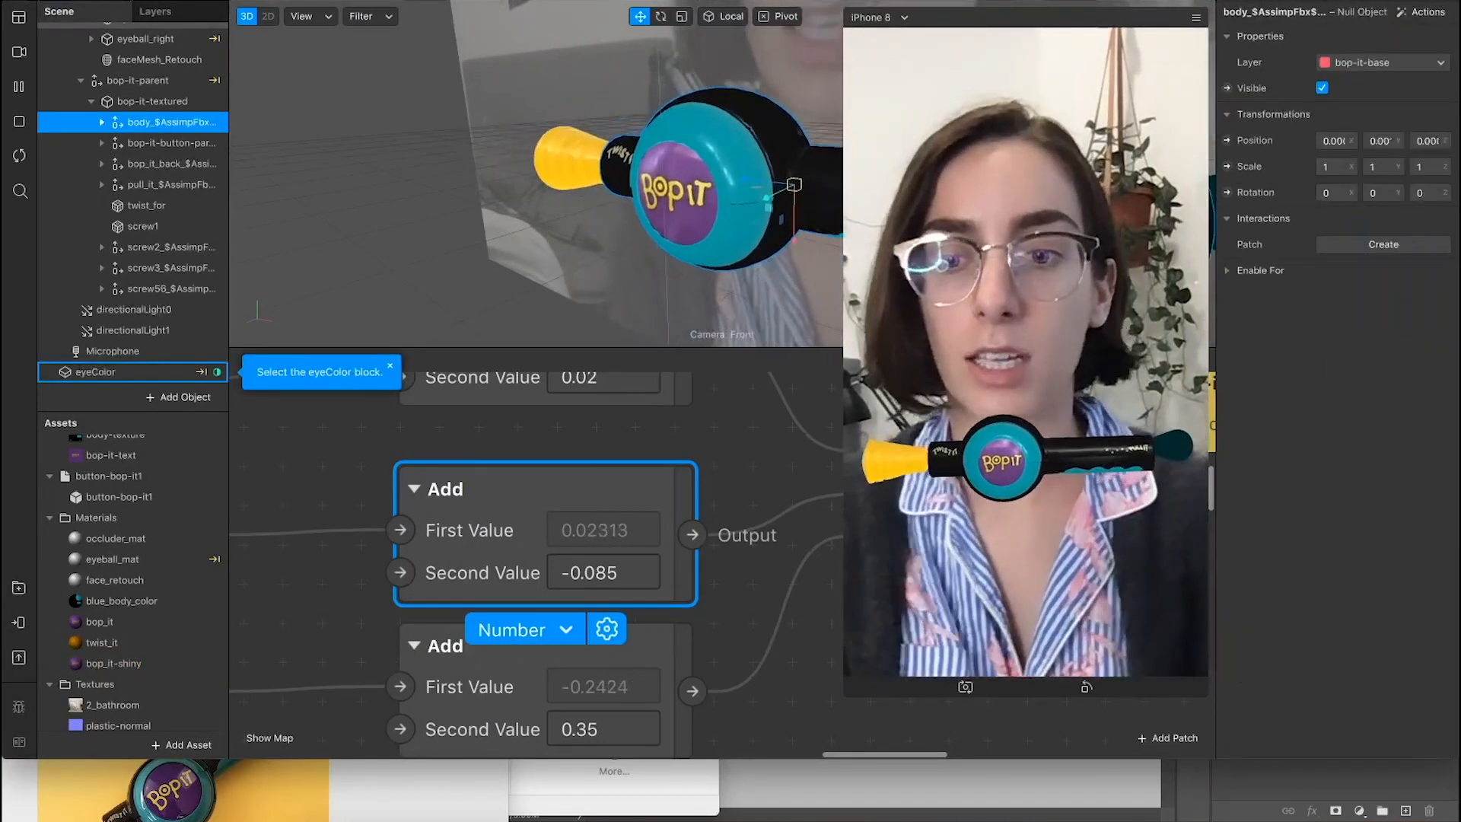
pyautogui.press('super+Tab')
pyautogui.moveTo(330, 429); pyautogui.dragTo(239, 560)
pyautogui.click(664, 213)
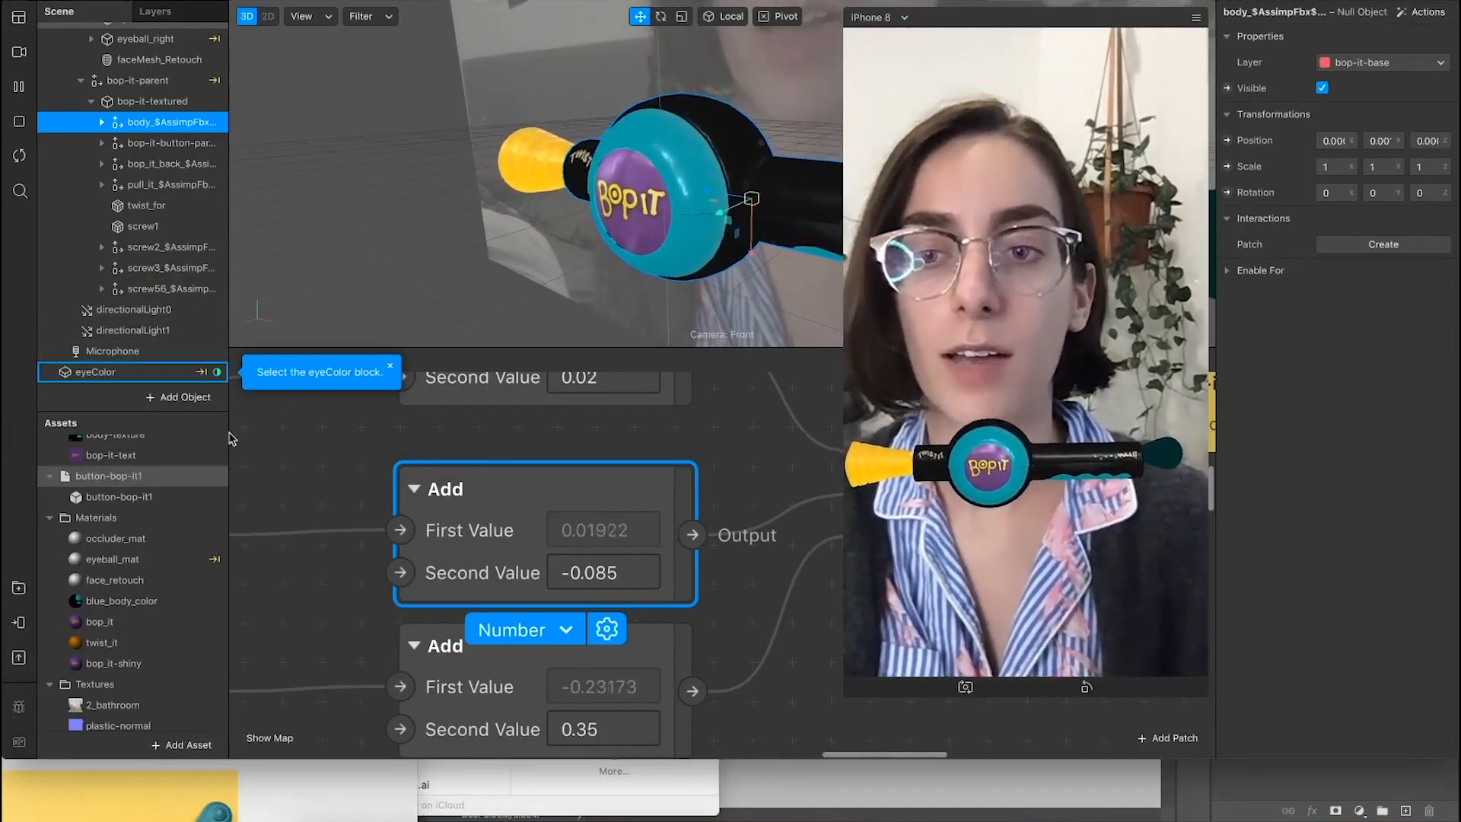
# Step: Change the pull_it1 material's shader type to Physically-Based, with metallic about 48% and roughness about 36%
pyautogui.scroll(1, 153, 608)
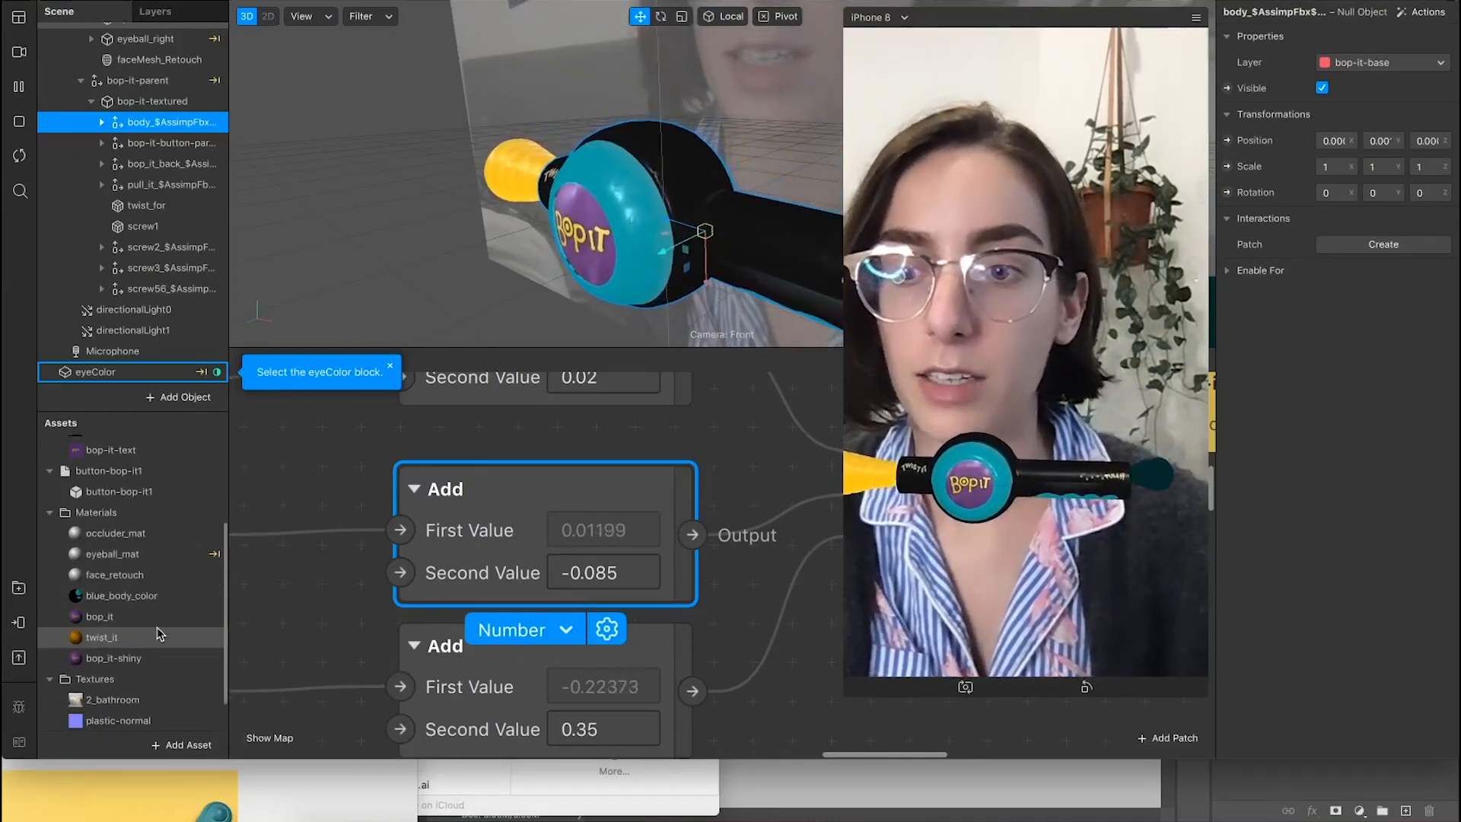
pyautogui.scroll(4, 137, 578)
pyautogui.scroll(1, 131, 542)
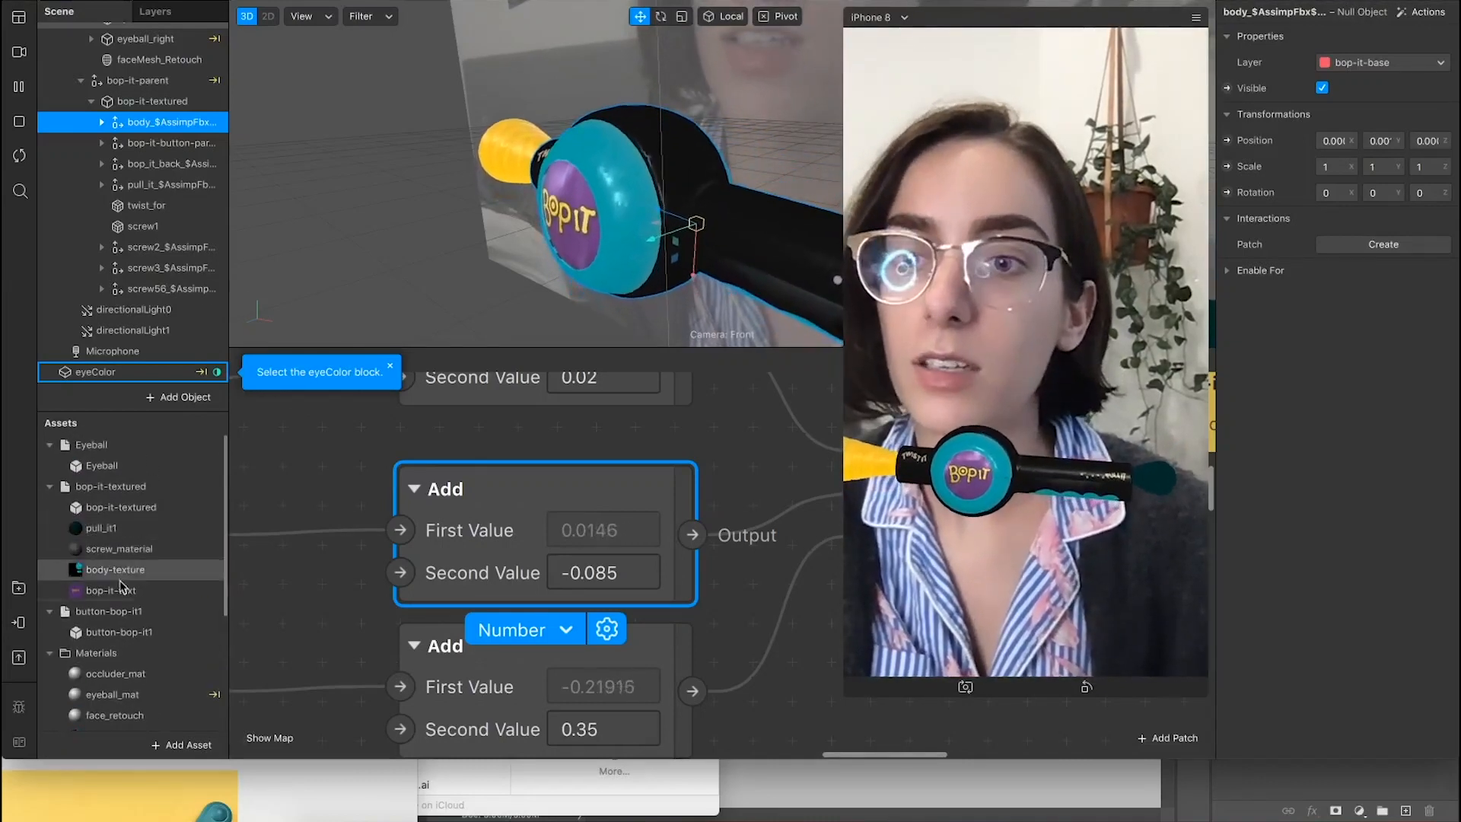
pyautogui.click(115, 528)
pyautogui.click(1413, 36)
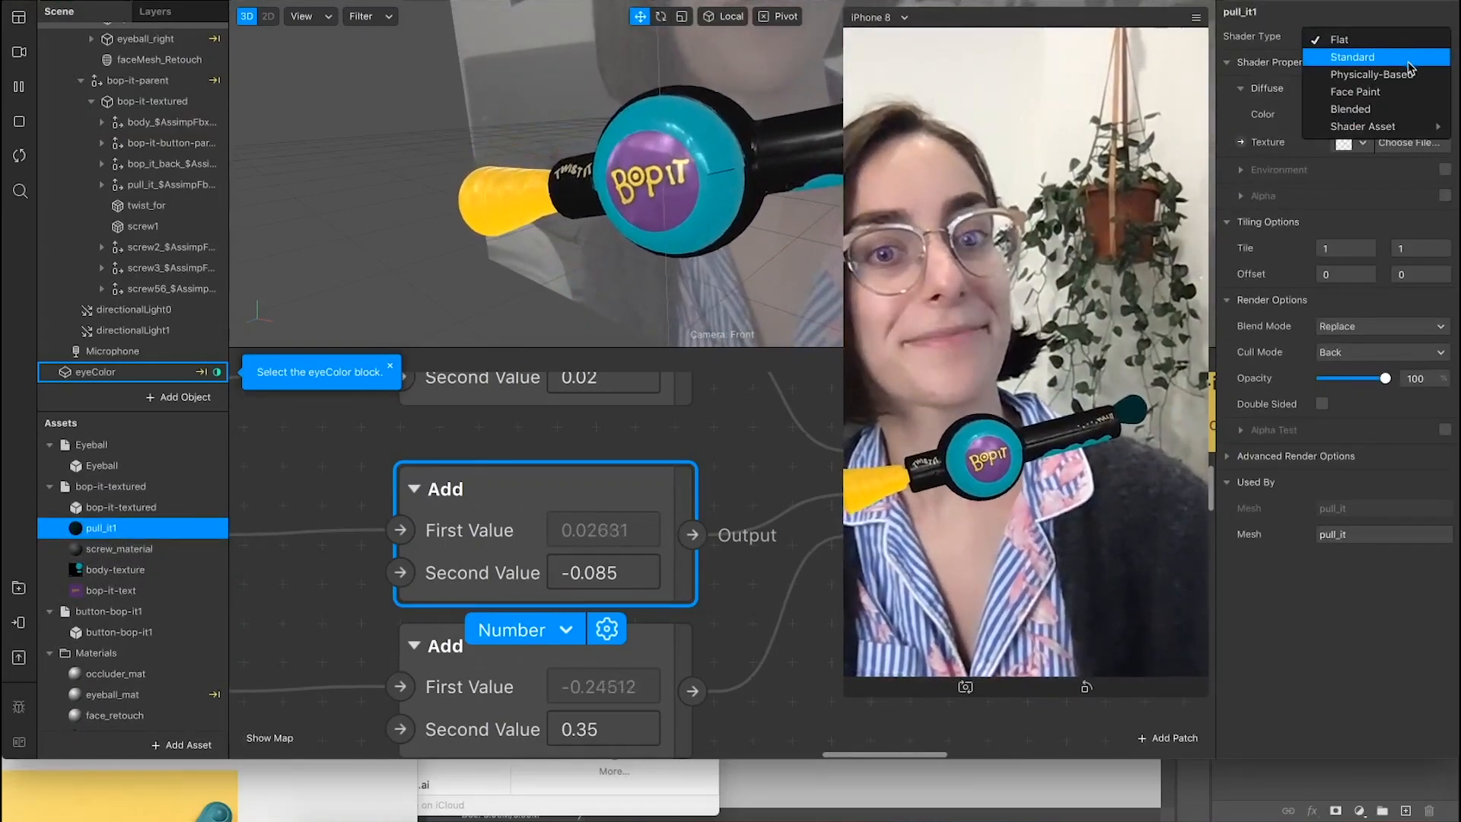
pyautogui.click(1403, 74)
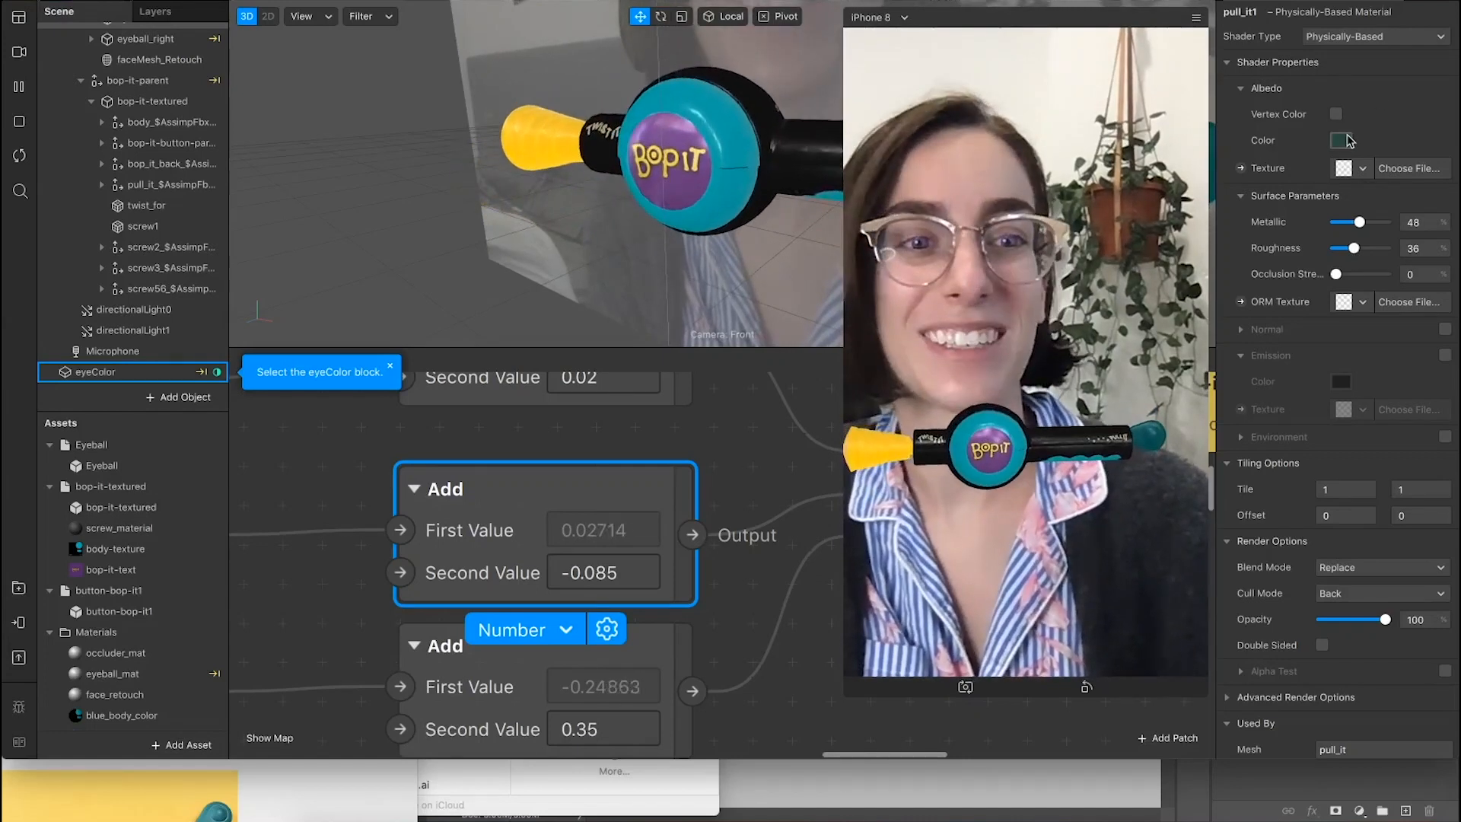
# Step: Set the pull_it1 material's albedo color to a brighter, more saturated teal blue
pyautogui.click(1340, 140)
pyautogui.click(176, 414)
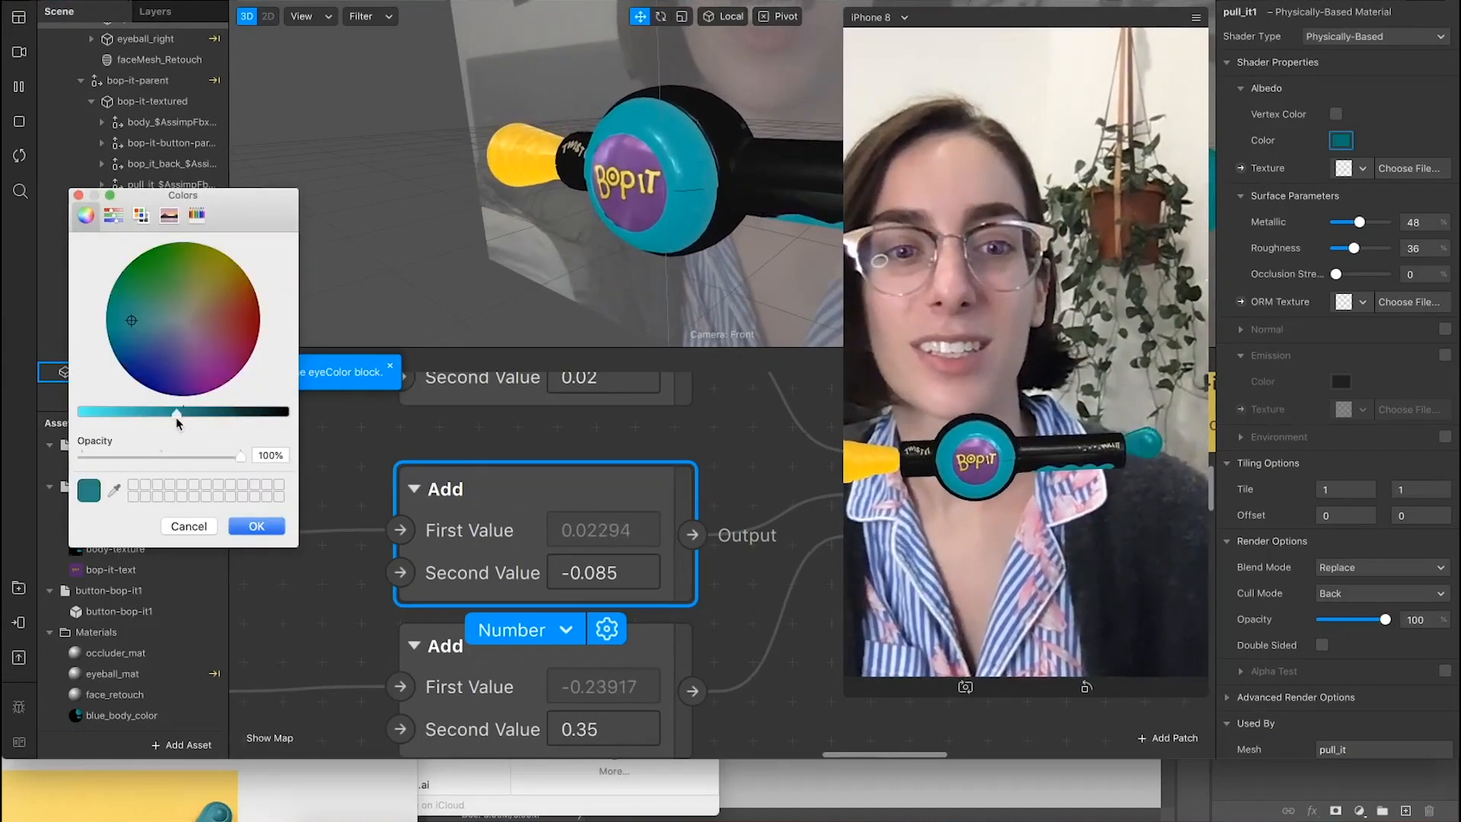
pyautogui.moveTo(177, 418); pyautogui.dragTo(161, 419)
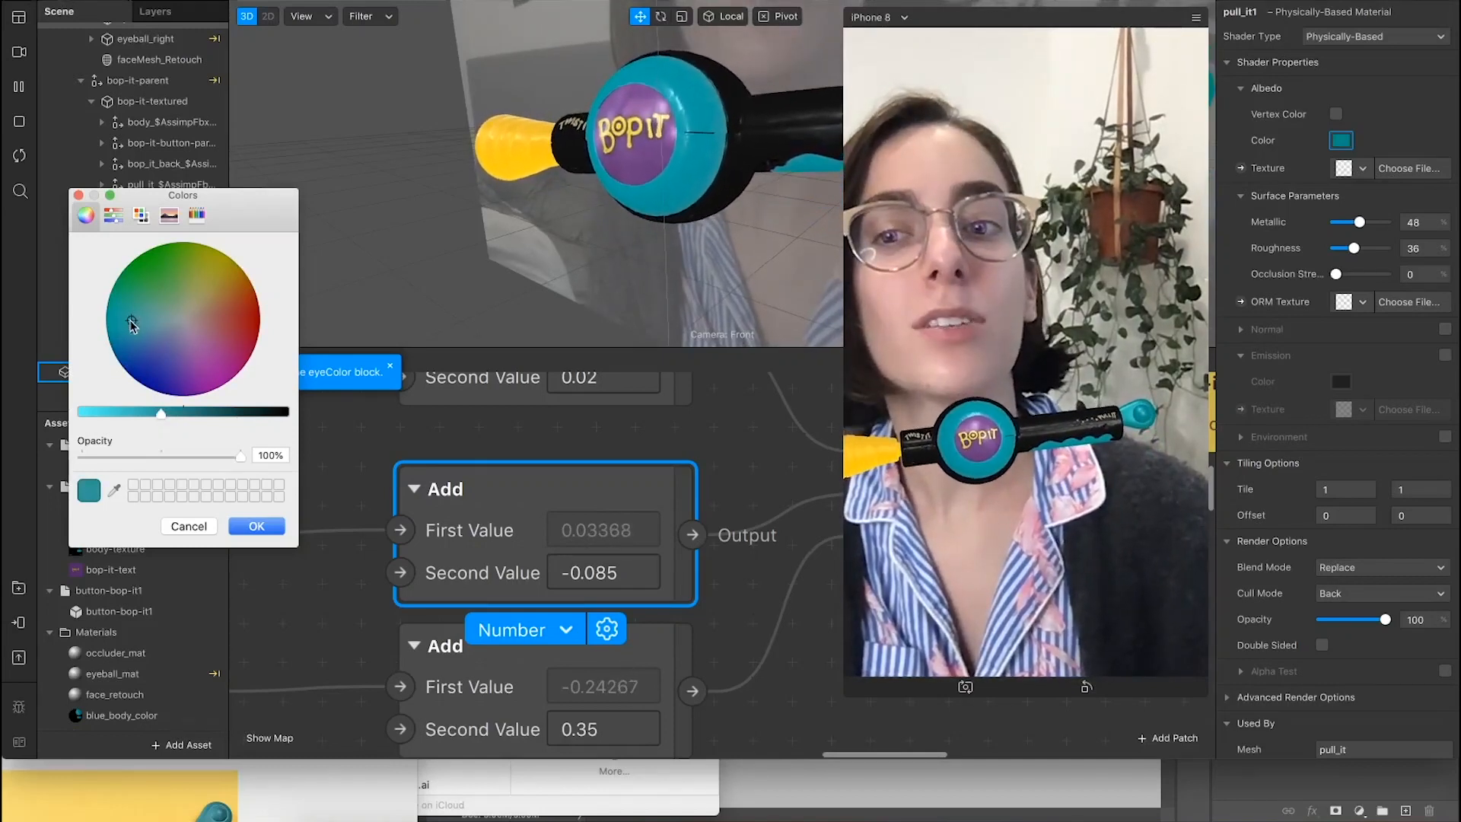
pyautogui.moveTo(131, 329); pyautogui.dragTo(110, 343)
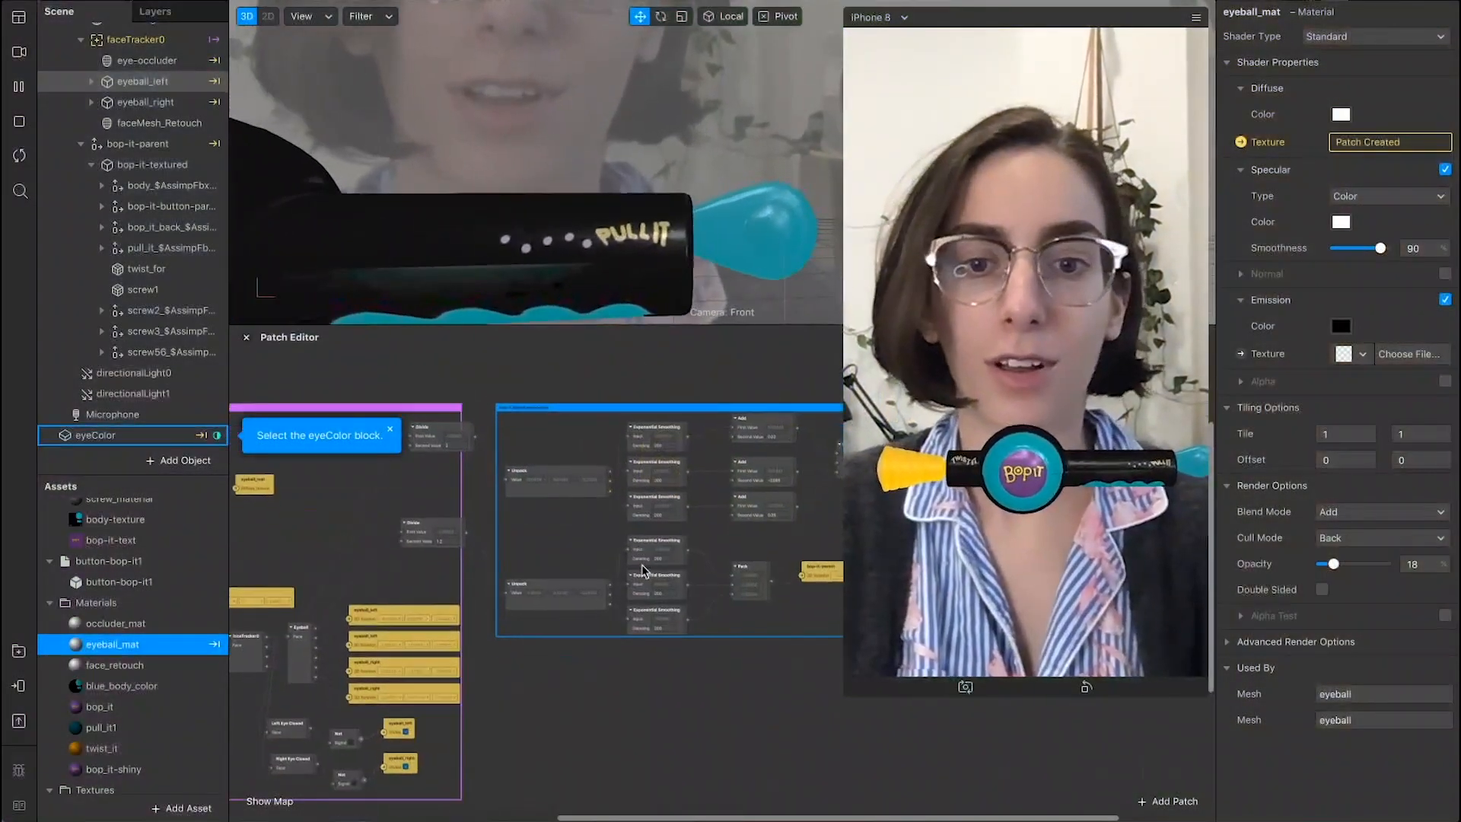
pyautogui.scroll(-2, 643, 570)
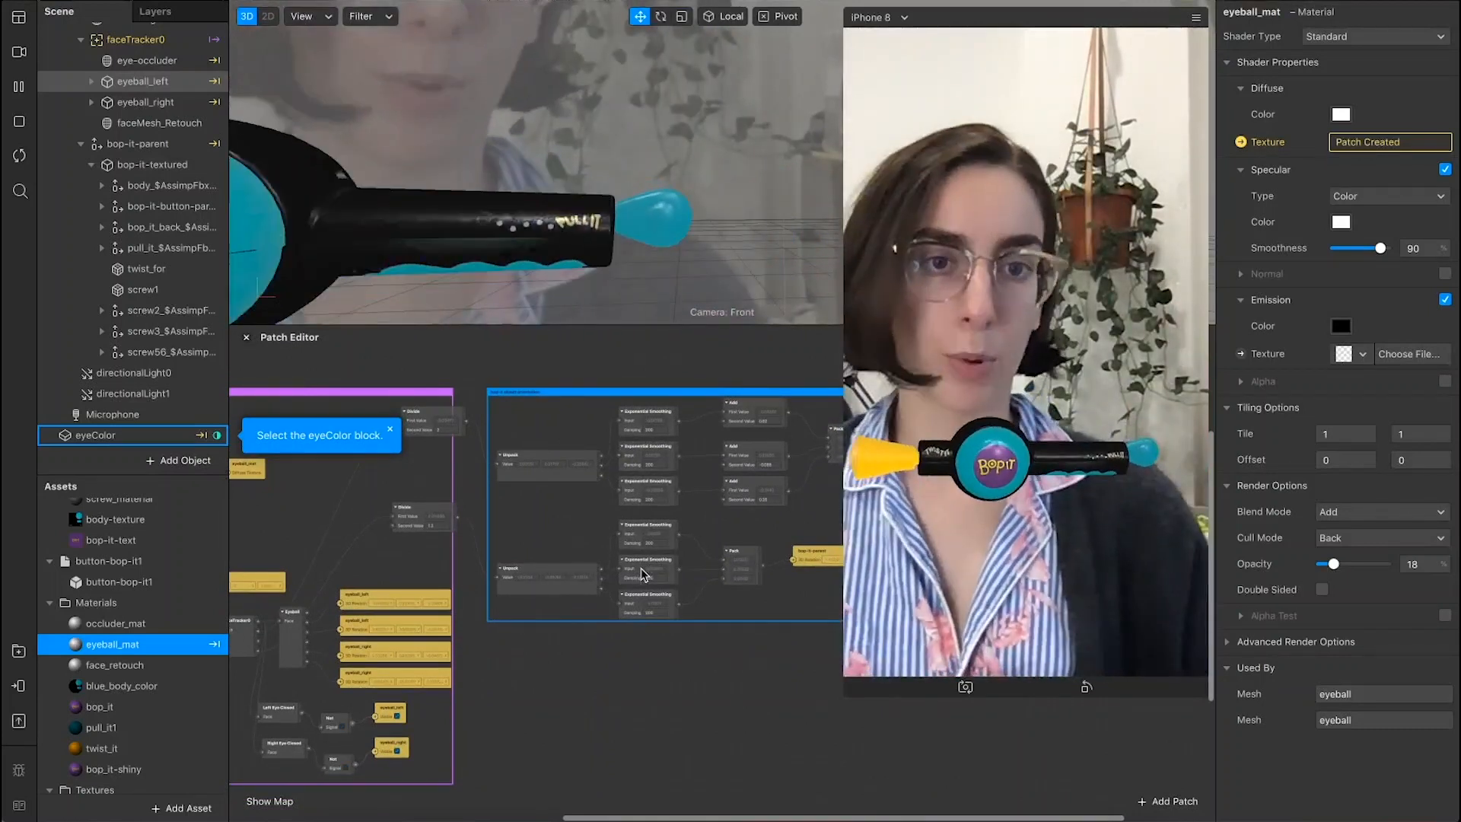
pyautogui.keyDown('ctrl'); pyautogui.scroll(-4, 652, 759); pyautogui.keyUp('ctrl')
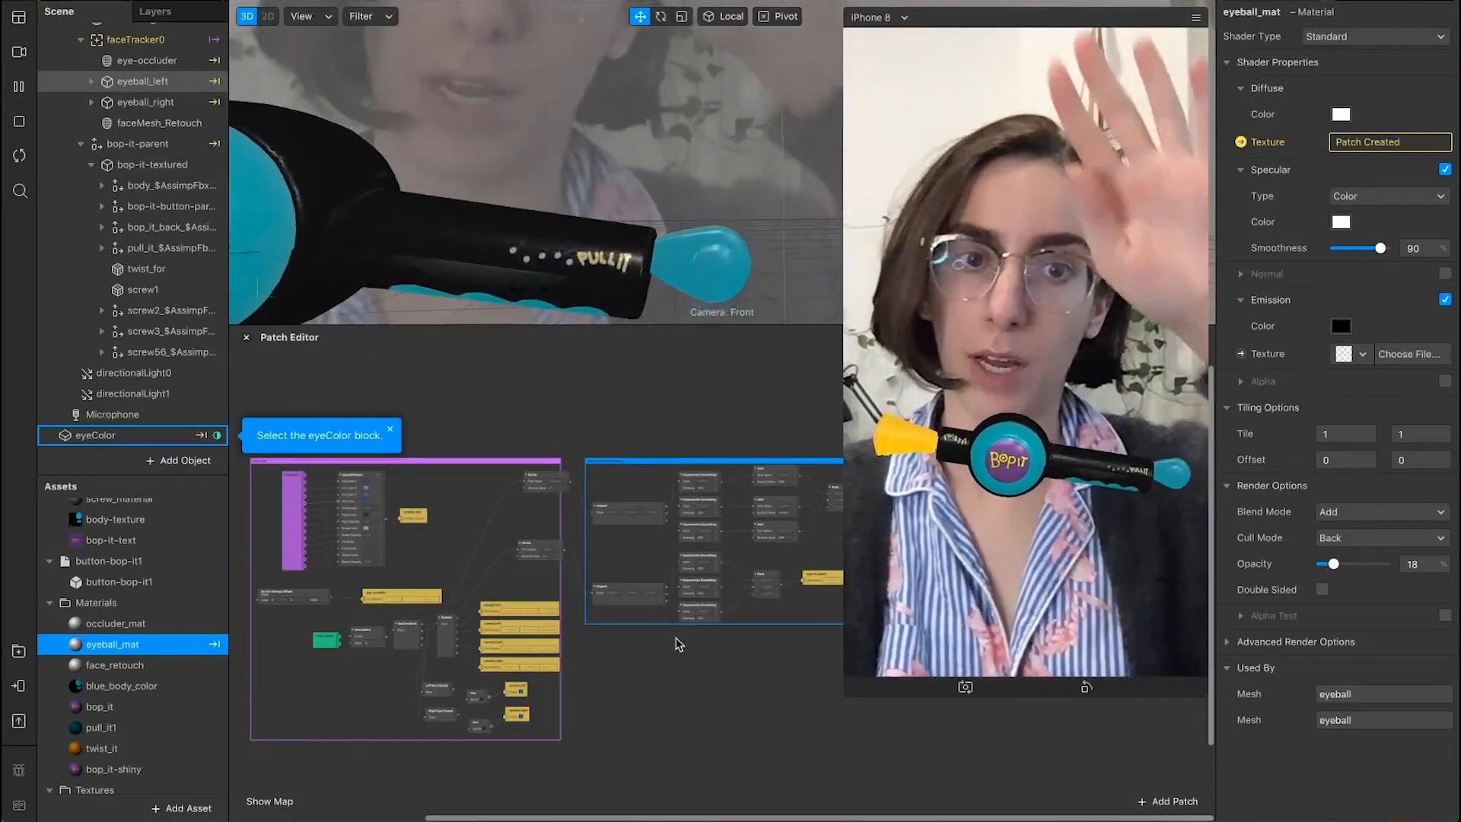
pyautogui.scroll(-1, 646, 678)
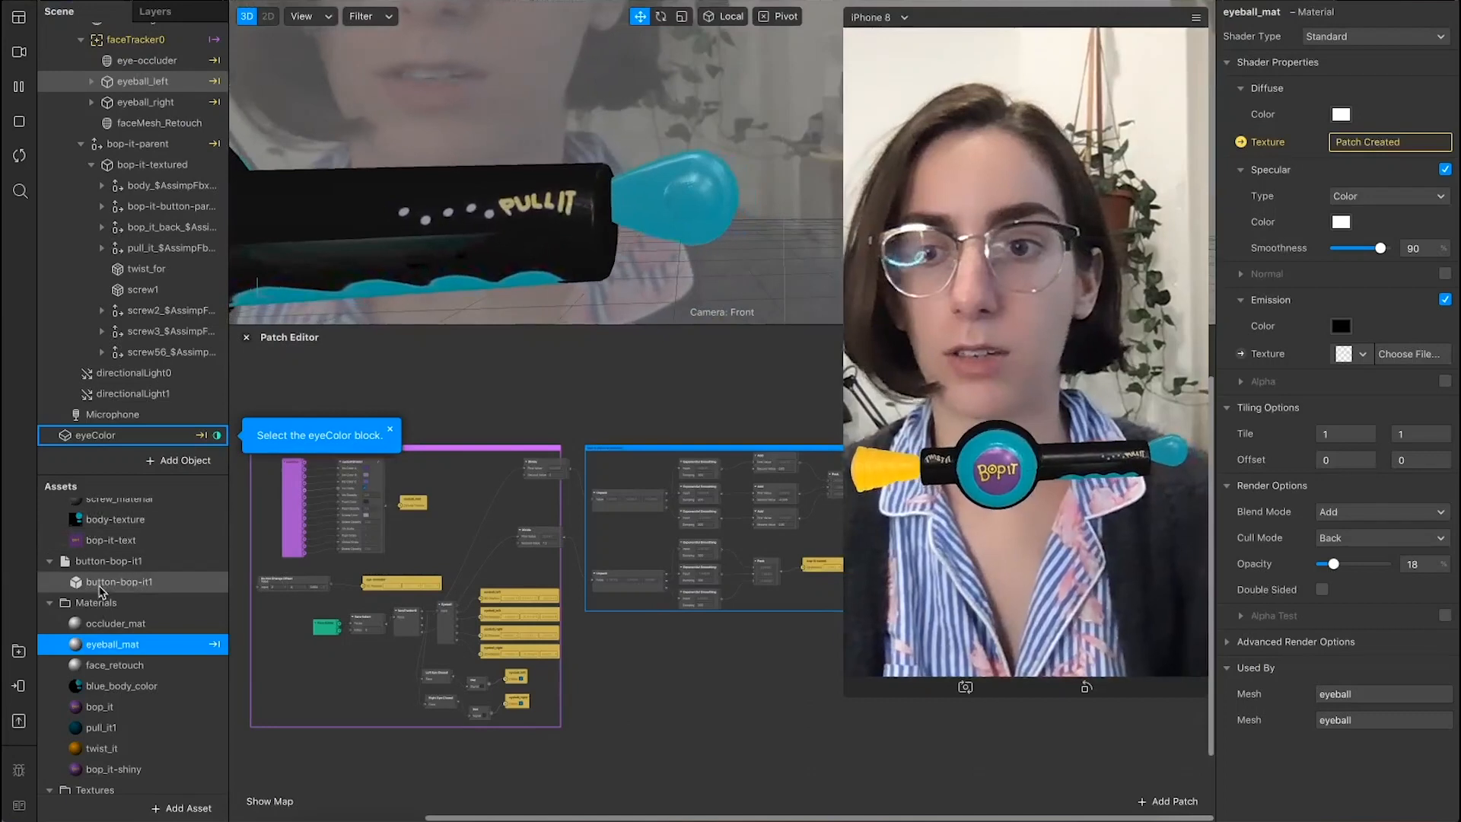
# Step: Collapse the Eyeball, bop-it-textured, button-bop-it1, Materials, Textures and Blocks groups in the project's assets
pyautogui.scroll(3, 115, 594)
pyautogui.click(50, 508)
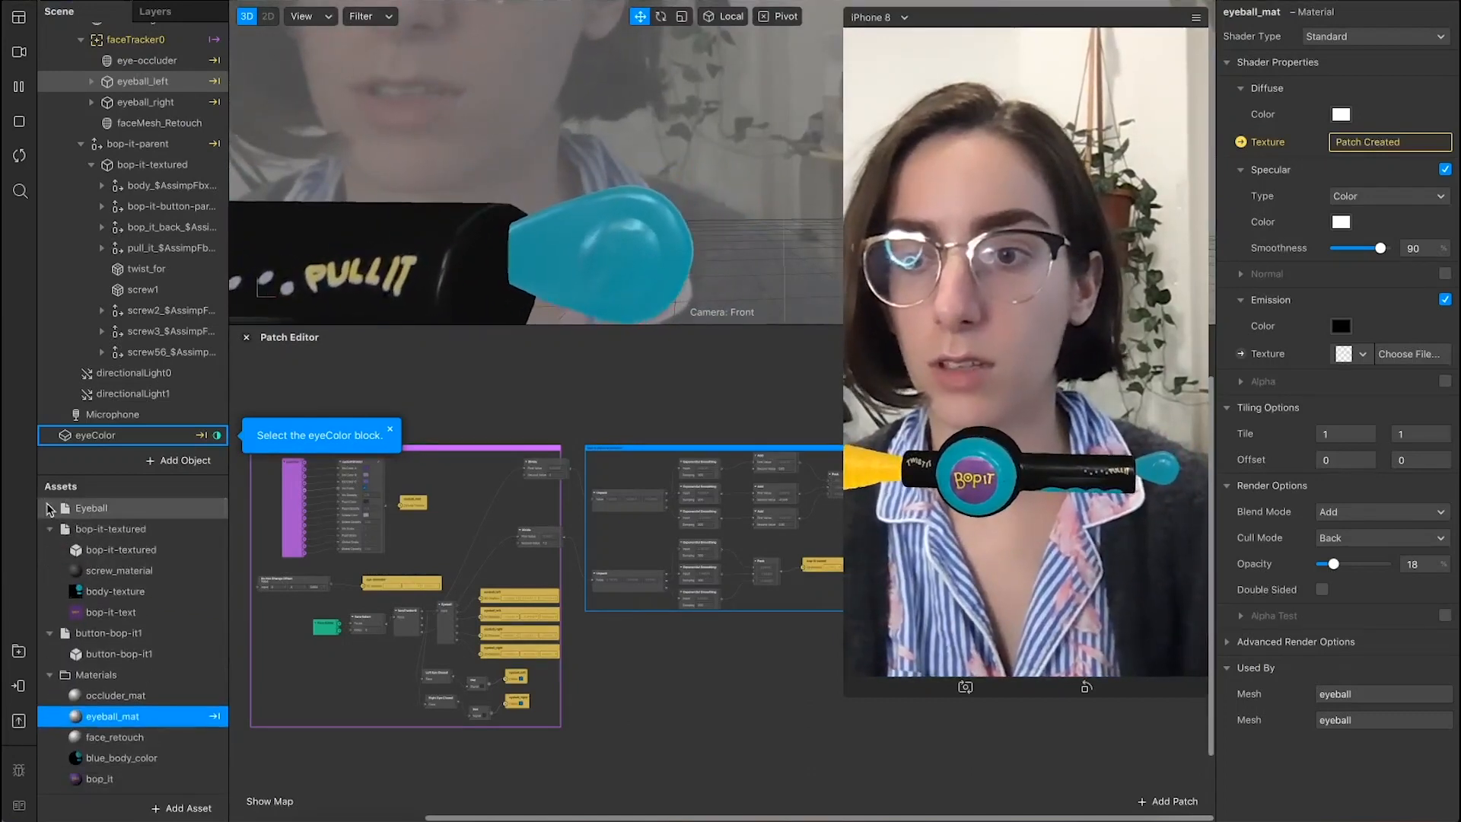
pyautogui.click(106, 529)
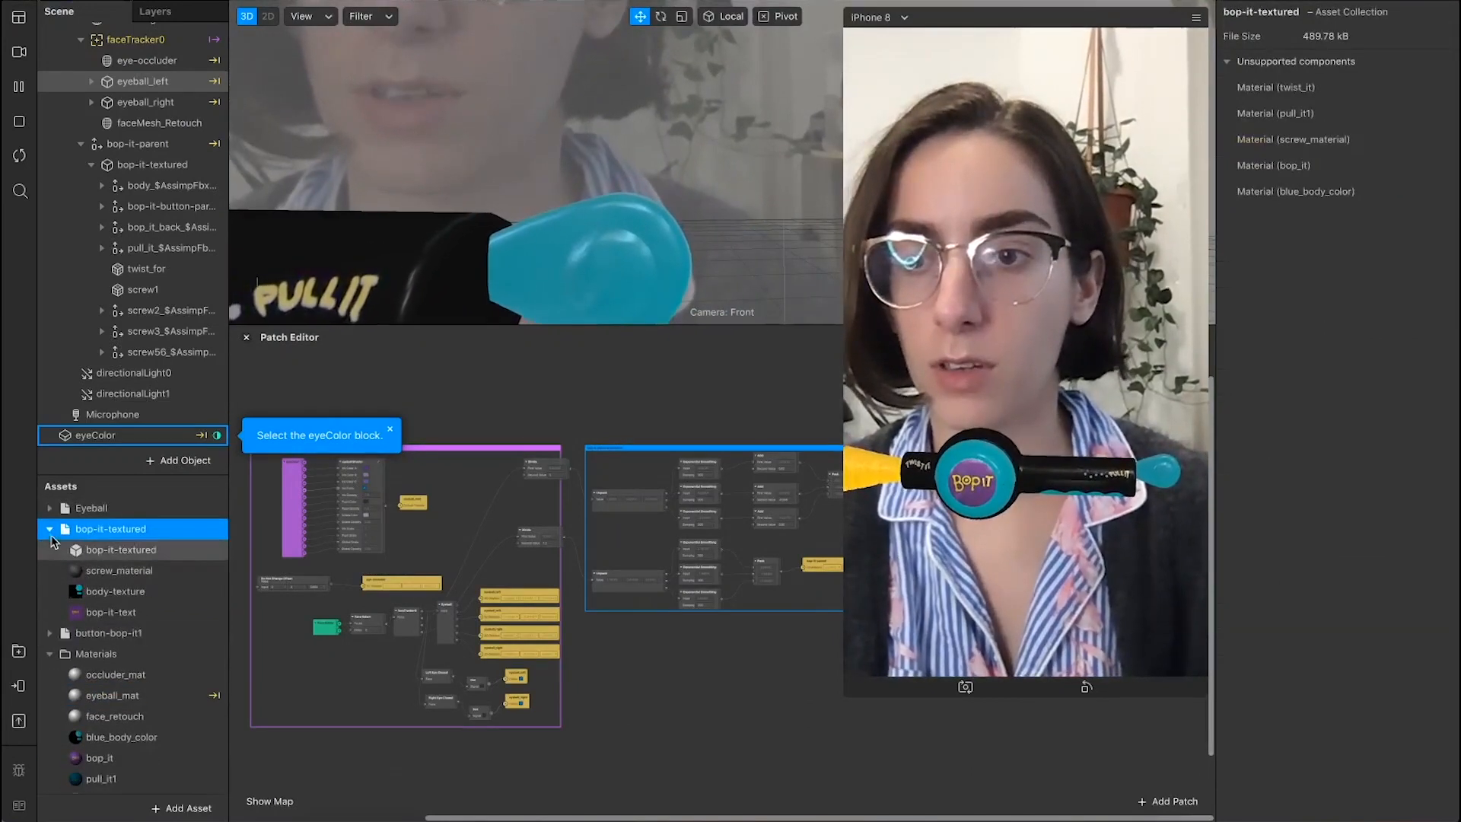
pyautogui.click(50, 528)
pyautogui.click(49, 550)
pyautogui.click(50, 570)
pyautogui.click(49, 591)
pyautogui.click(50, 592)
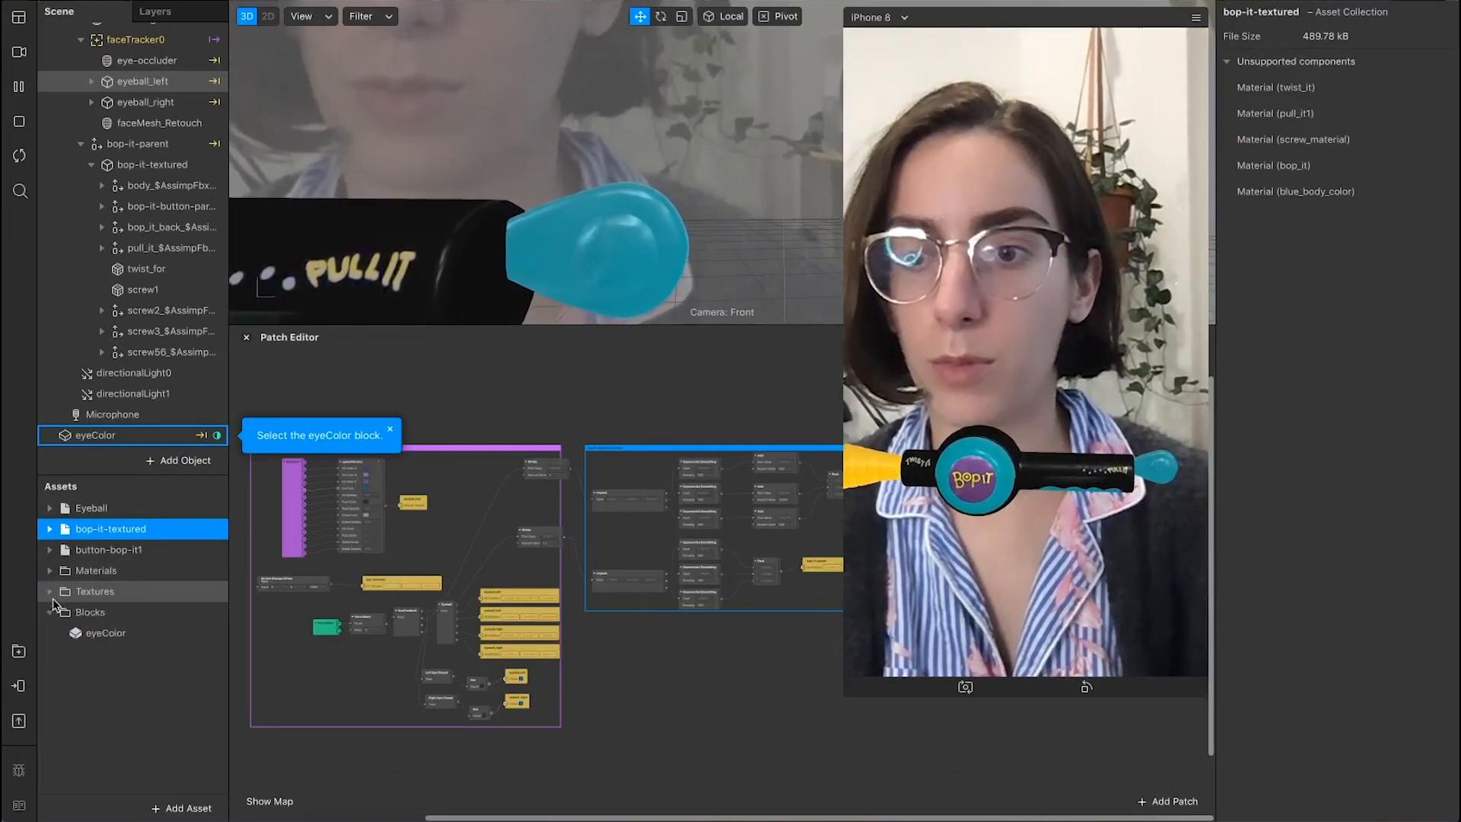
# Step: Add a new script asset to the project and rename it counter.js
pyautogui.click(172, 806)
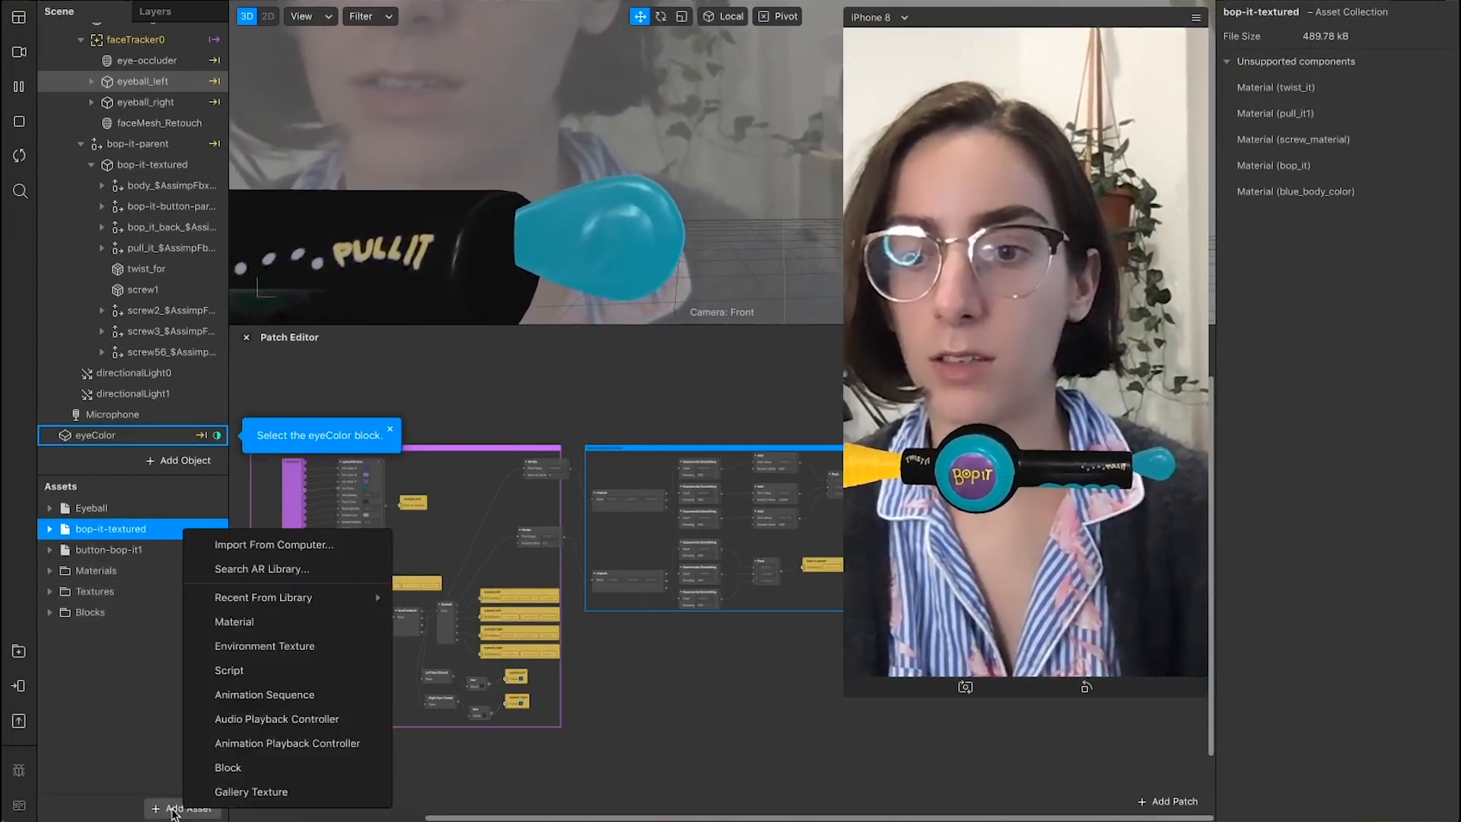
pyautogui.click(252, 671)
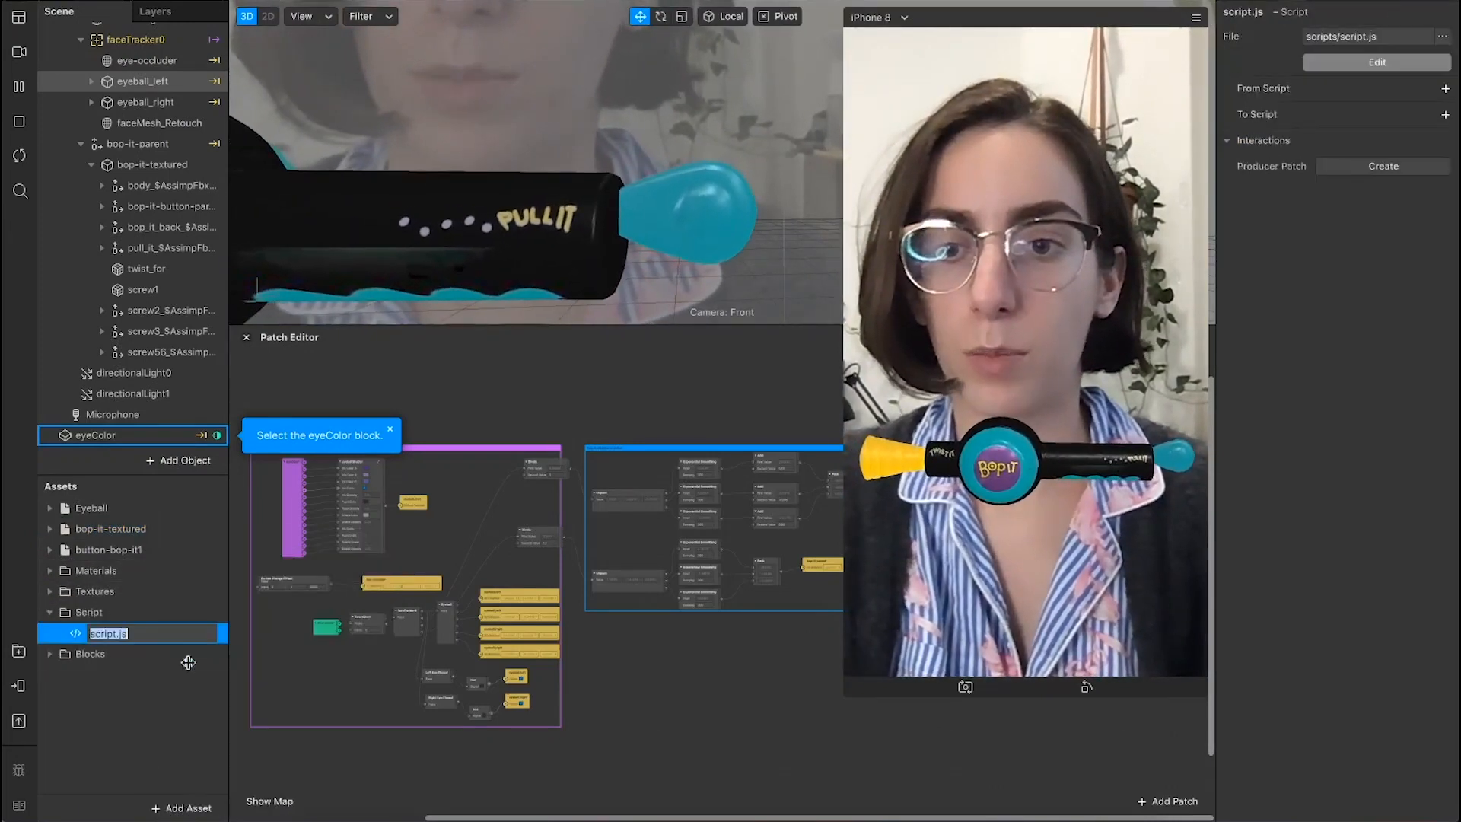
pyautogui.click(118, 636)
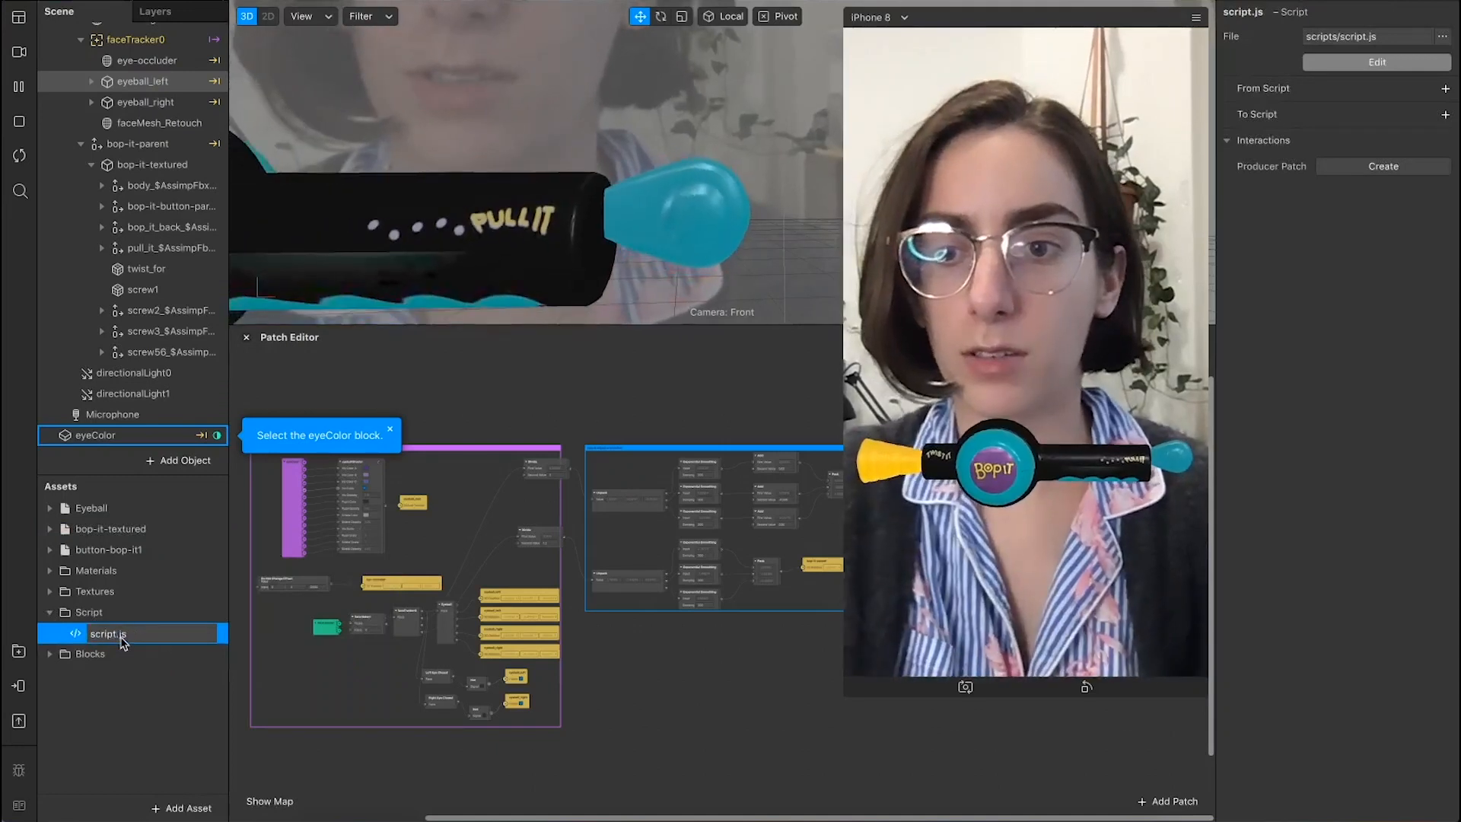
pyautogui.moveTo(117, 639); pyautogui.dragTo(61, 638)
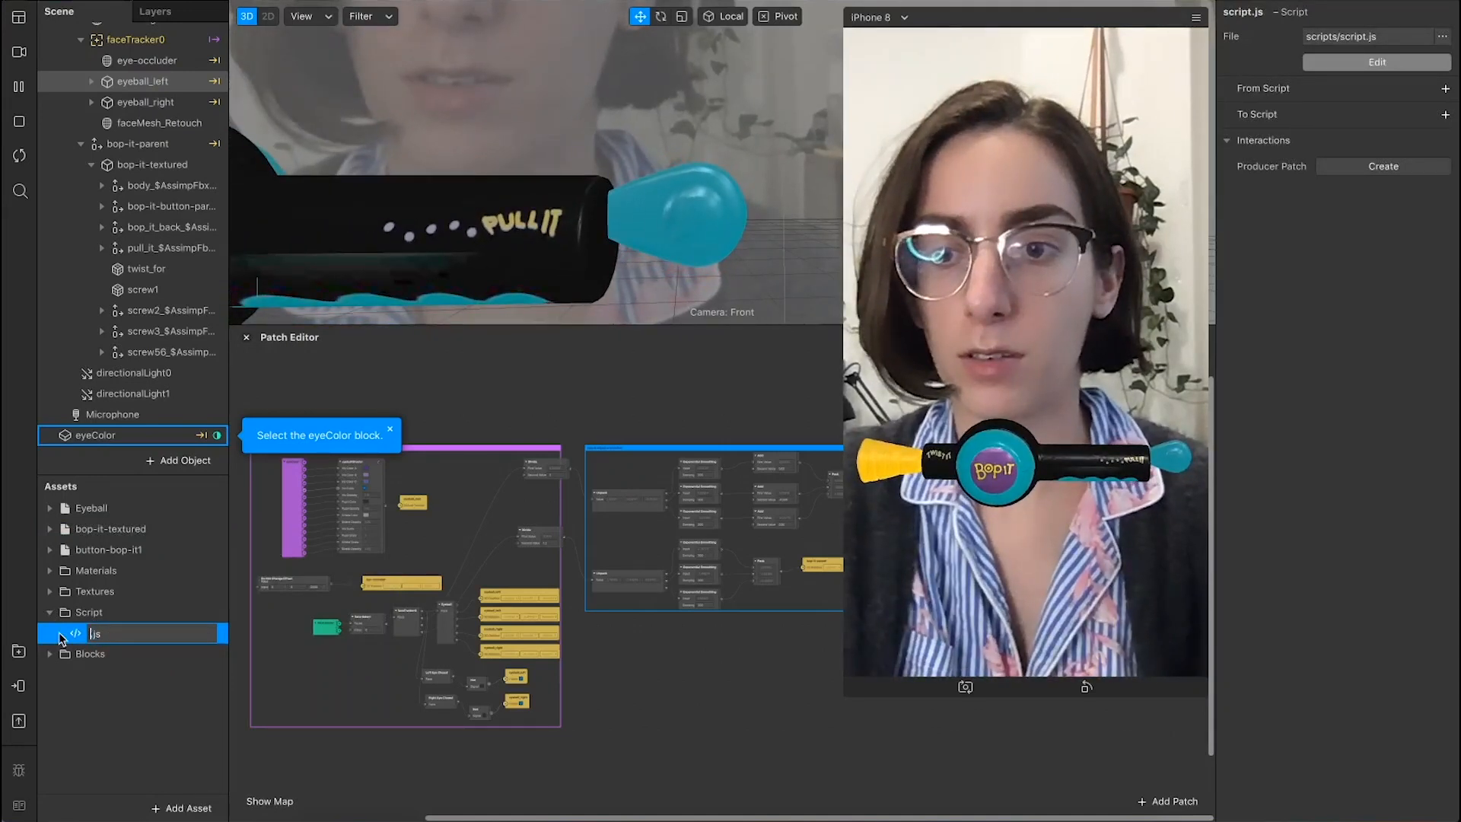
pyautogui.write('cunte')
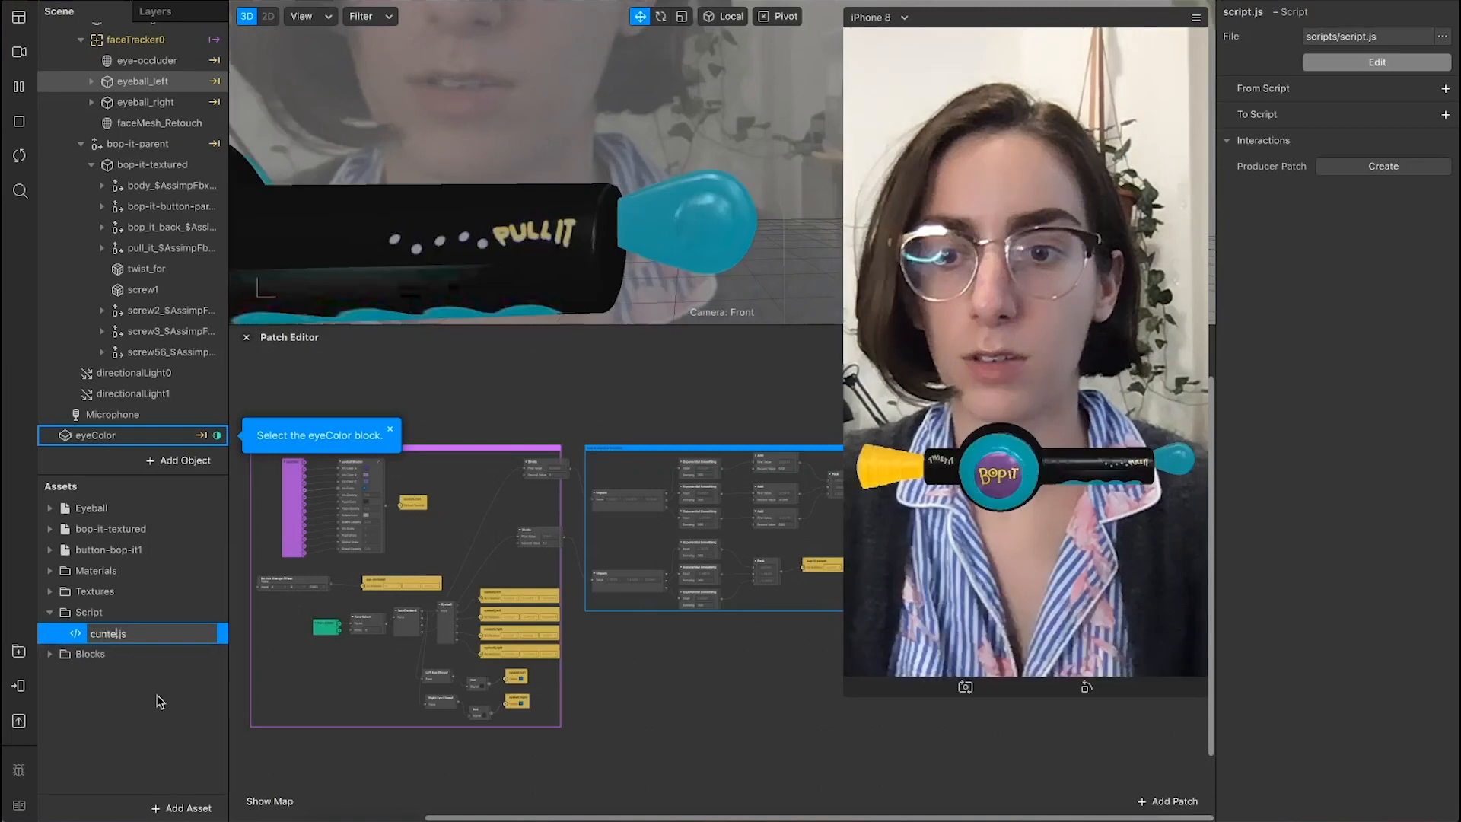
pyautogui.press('BackSpace')
pyautogui.press('BackSpace')
pyautogui.press('BackSpace')
pyautogui.press('BackSpace')
pyautogui.write('ounter')
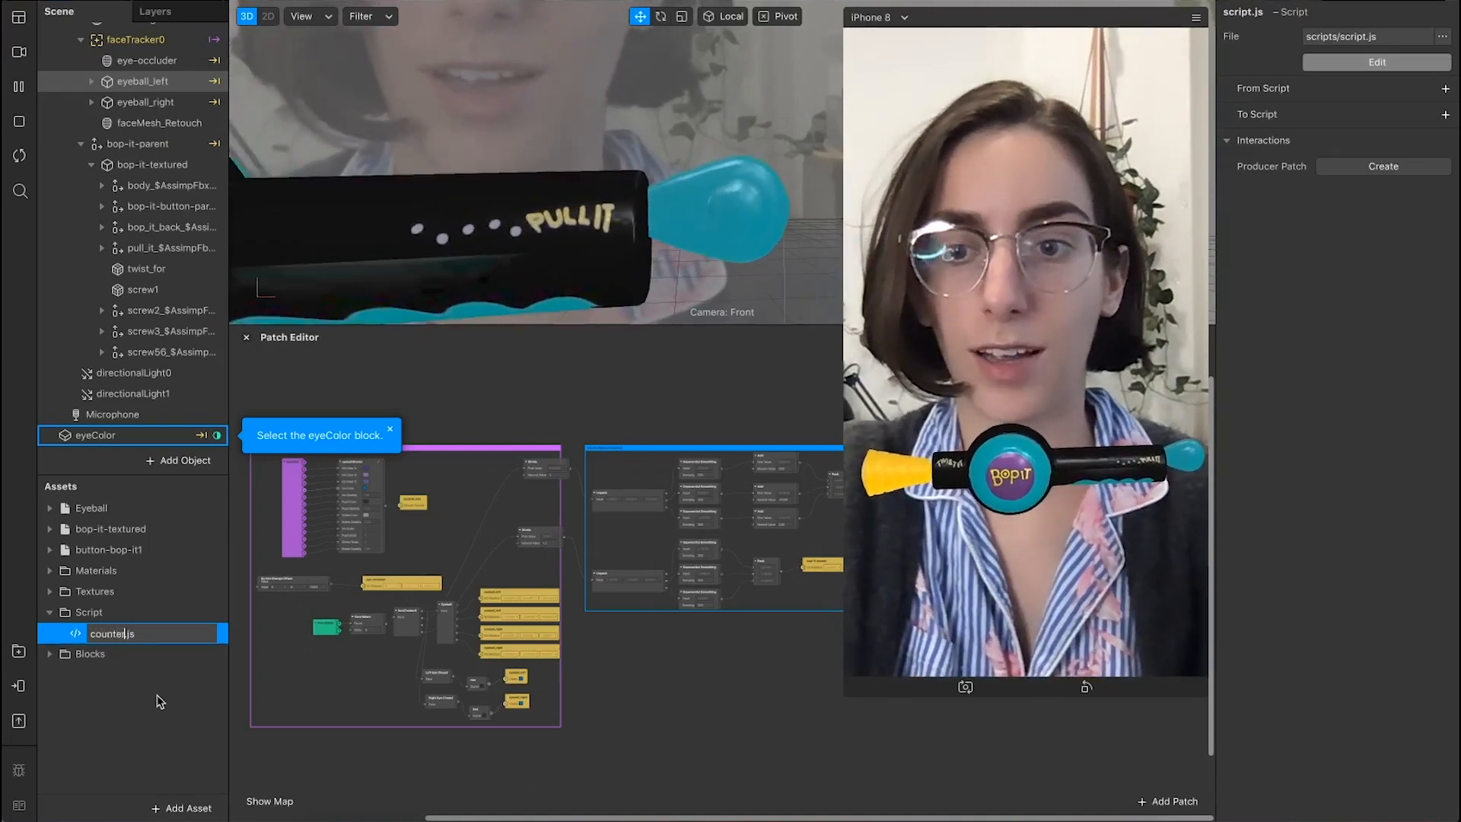
pyautogui.click(160, 698)
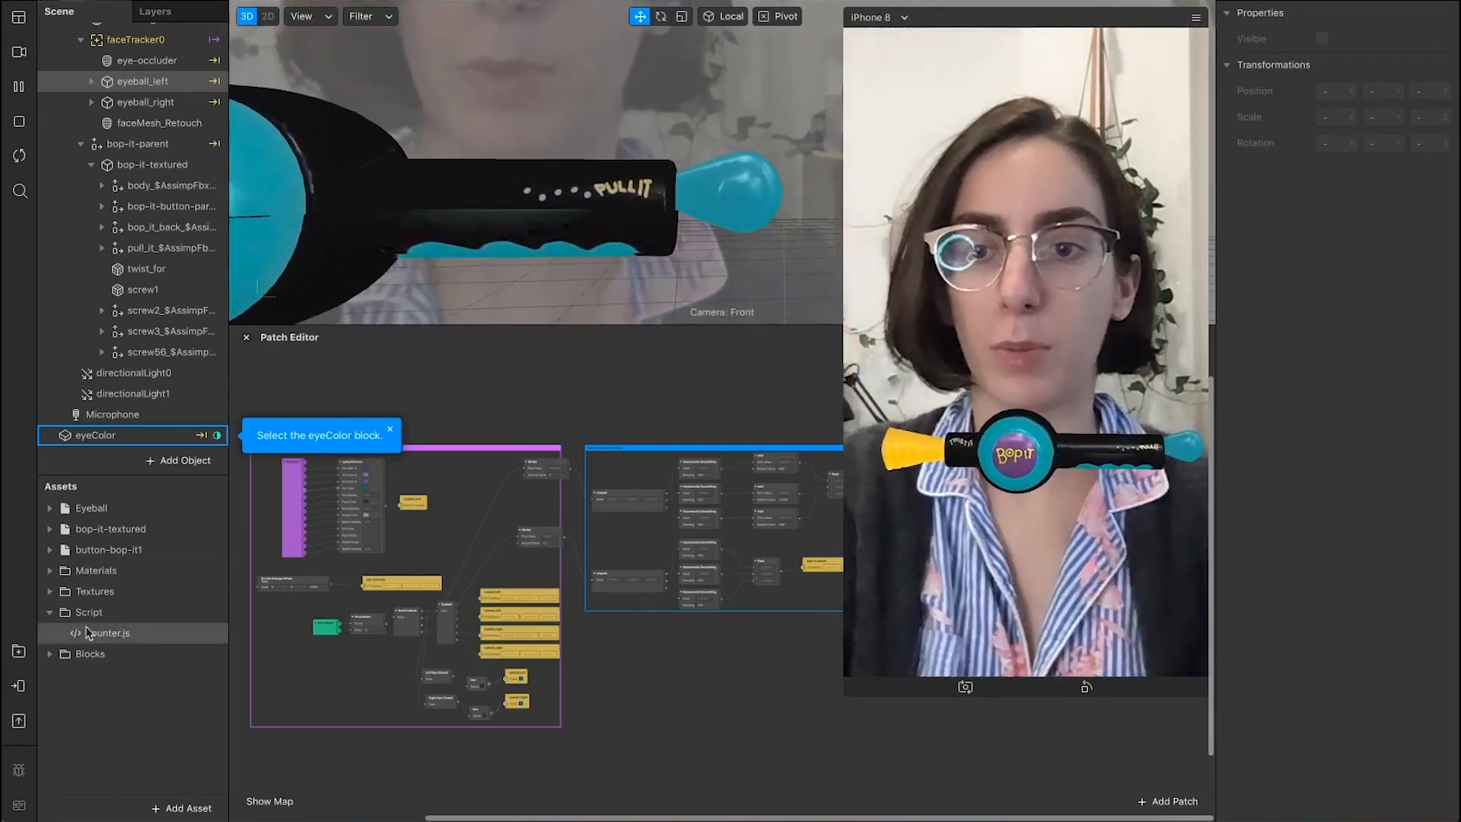
# Step: Add a Number input named ValueFromPatch to counter.js's To Script variables and place its patch in empty space below the patch groups
pyautogui.click(122, 633)
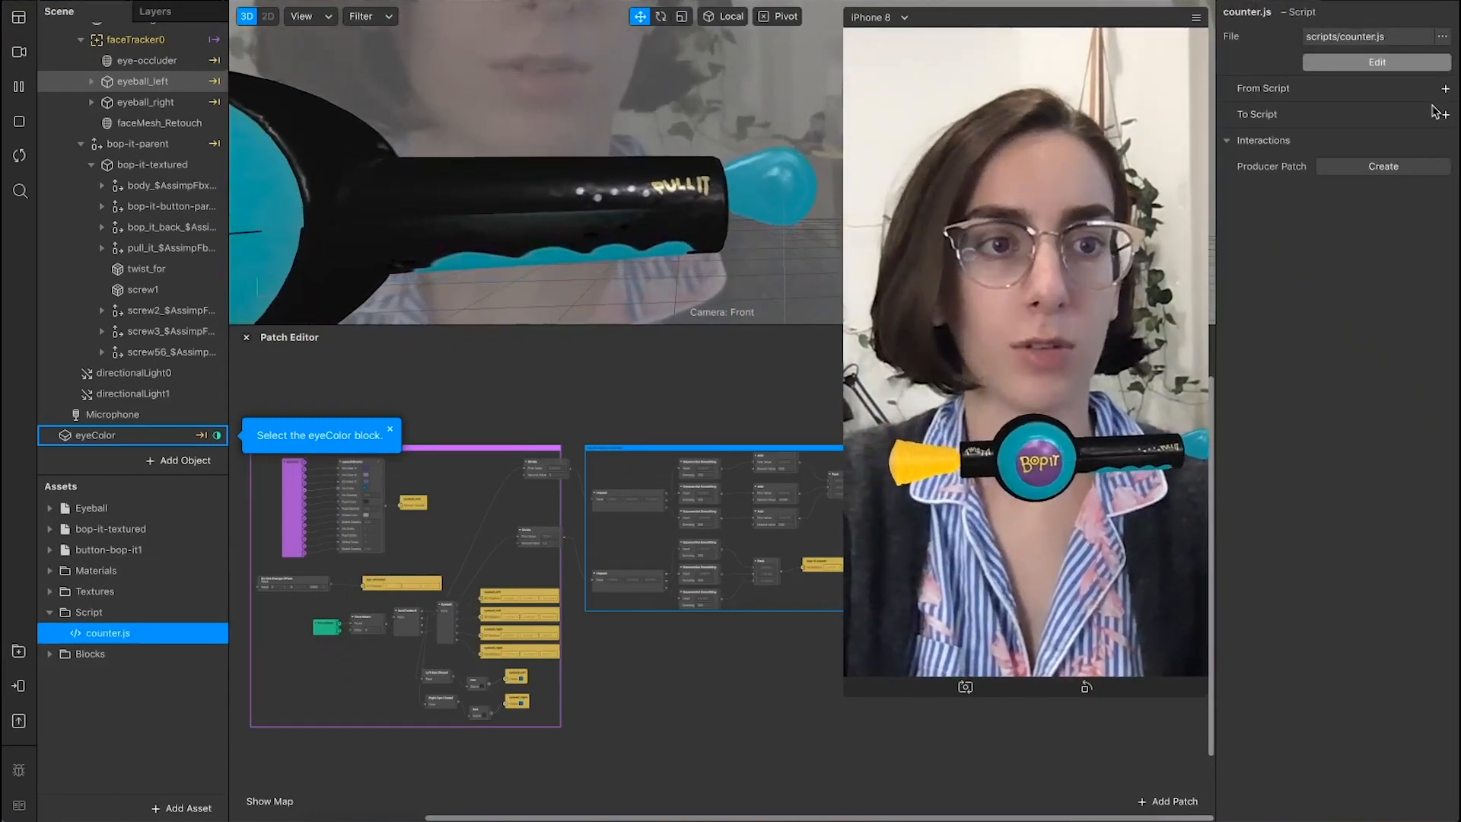
pyautogui.click(1445, 115)
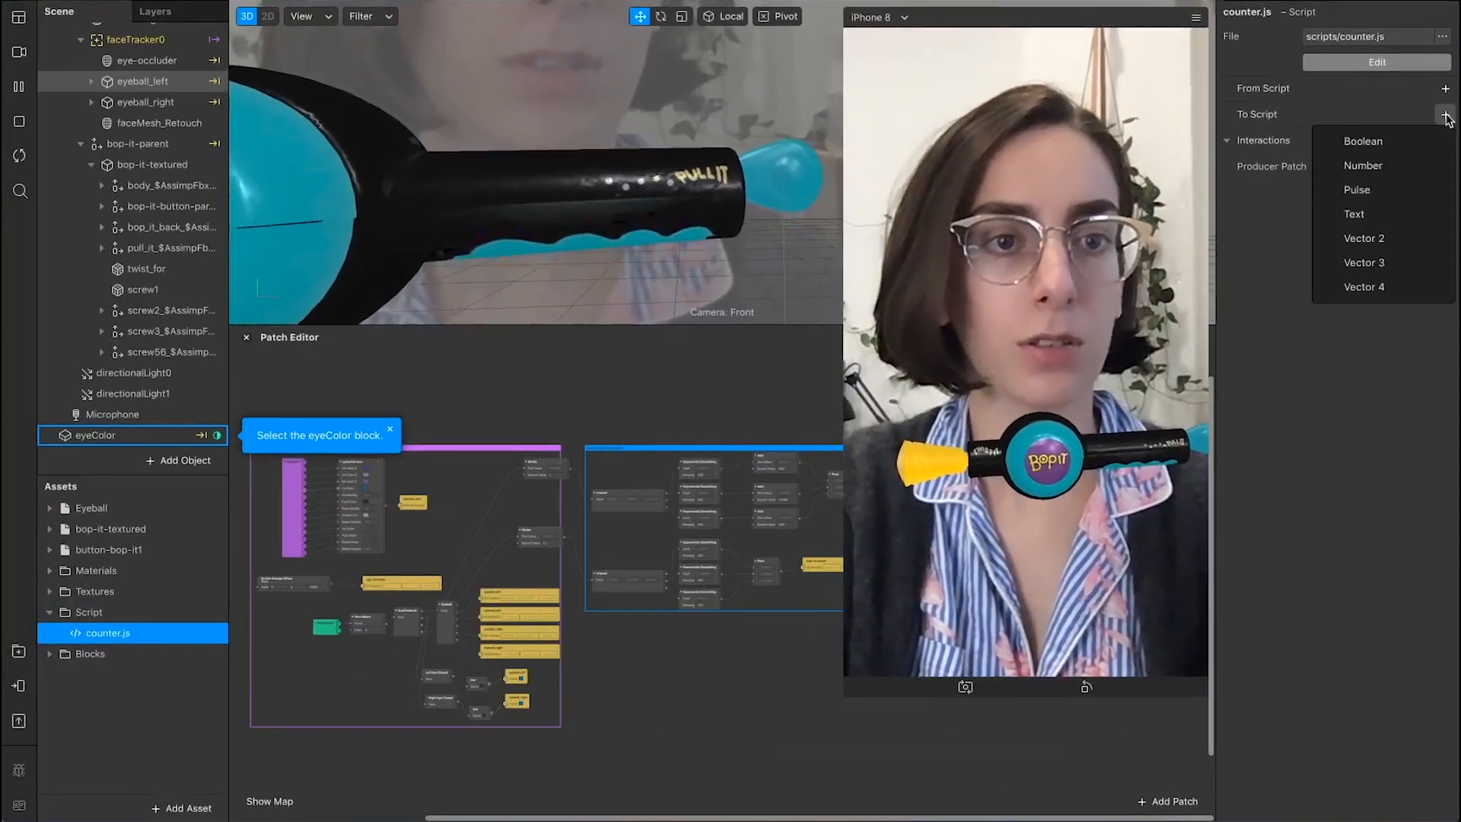
pyautogui.click(1417, 163)
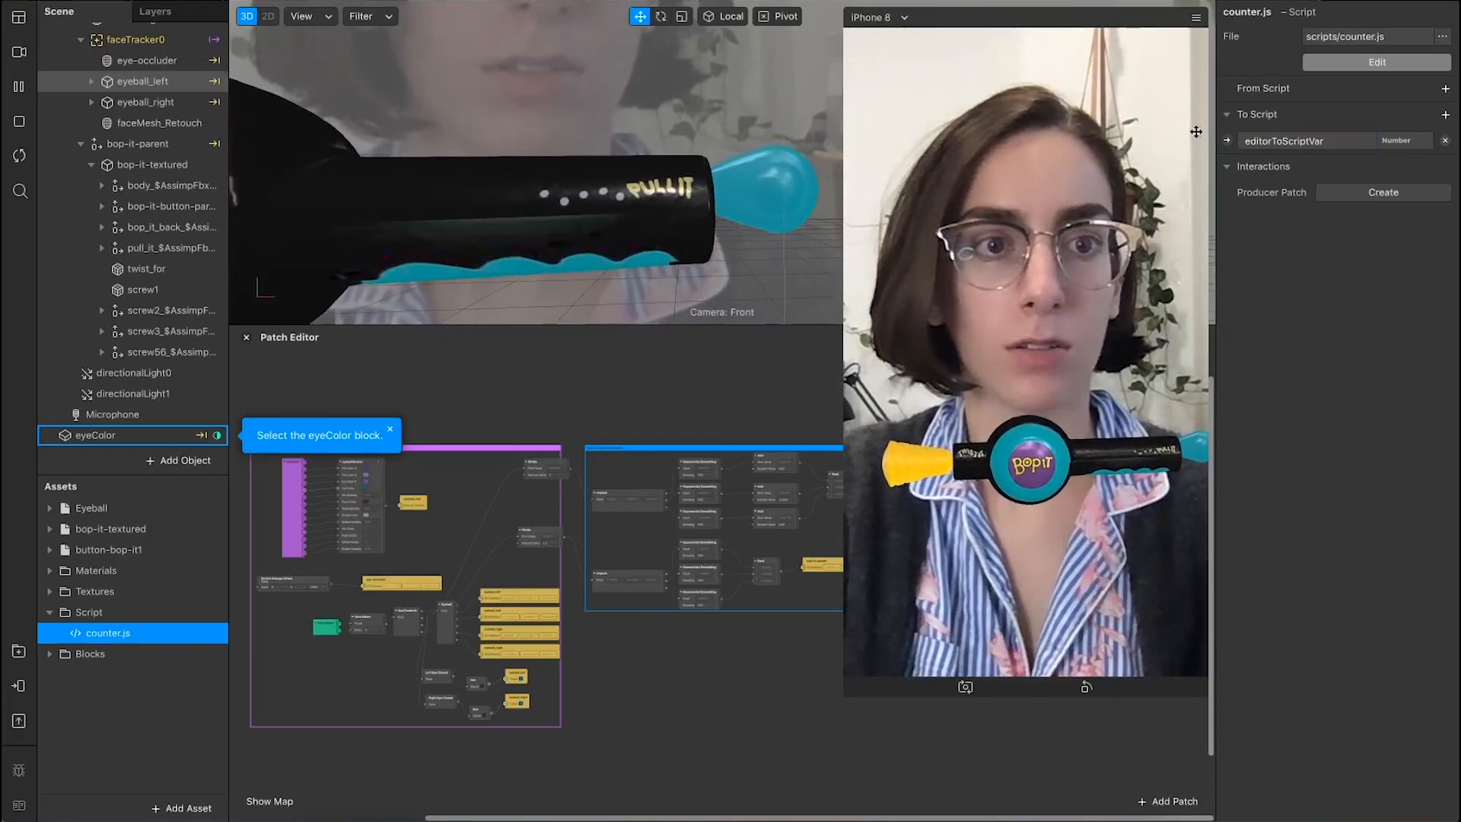
pyautogui.doubleClick(1253, 137)
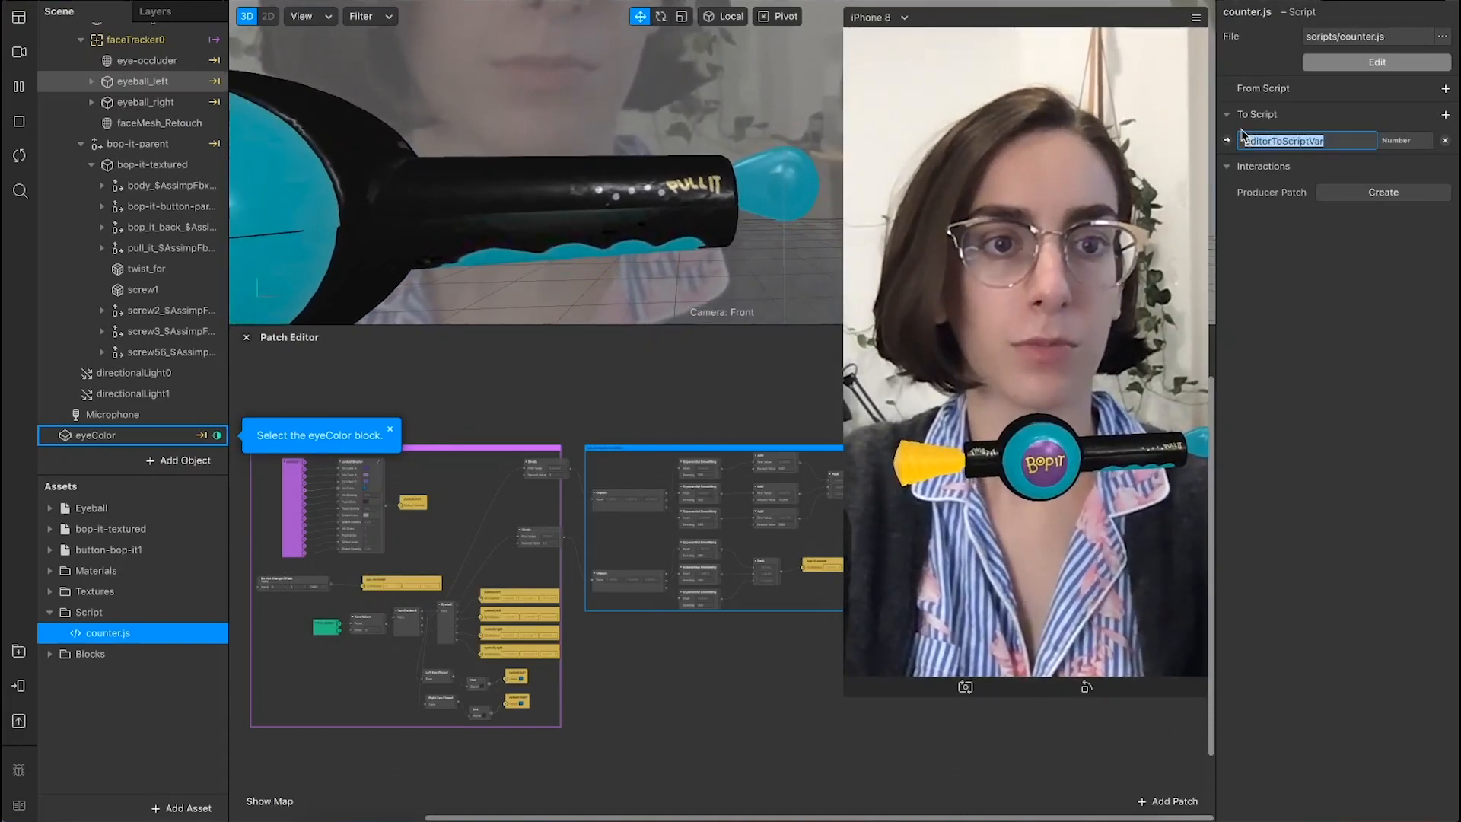
pyautogui.write('ValueFromP')
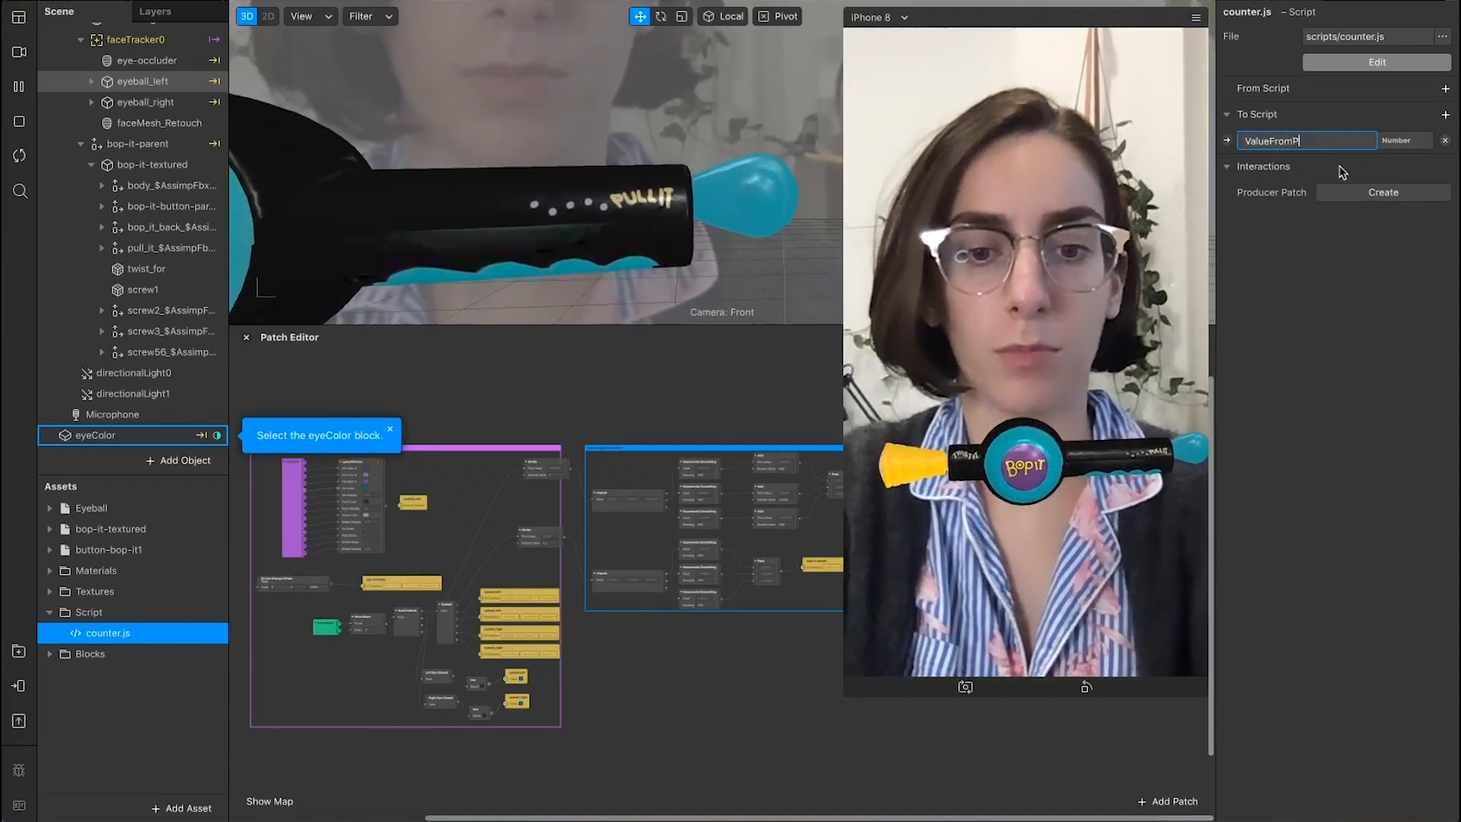
pyautogui.write('atch')
pyautogui.press('Return')
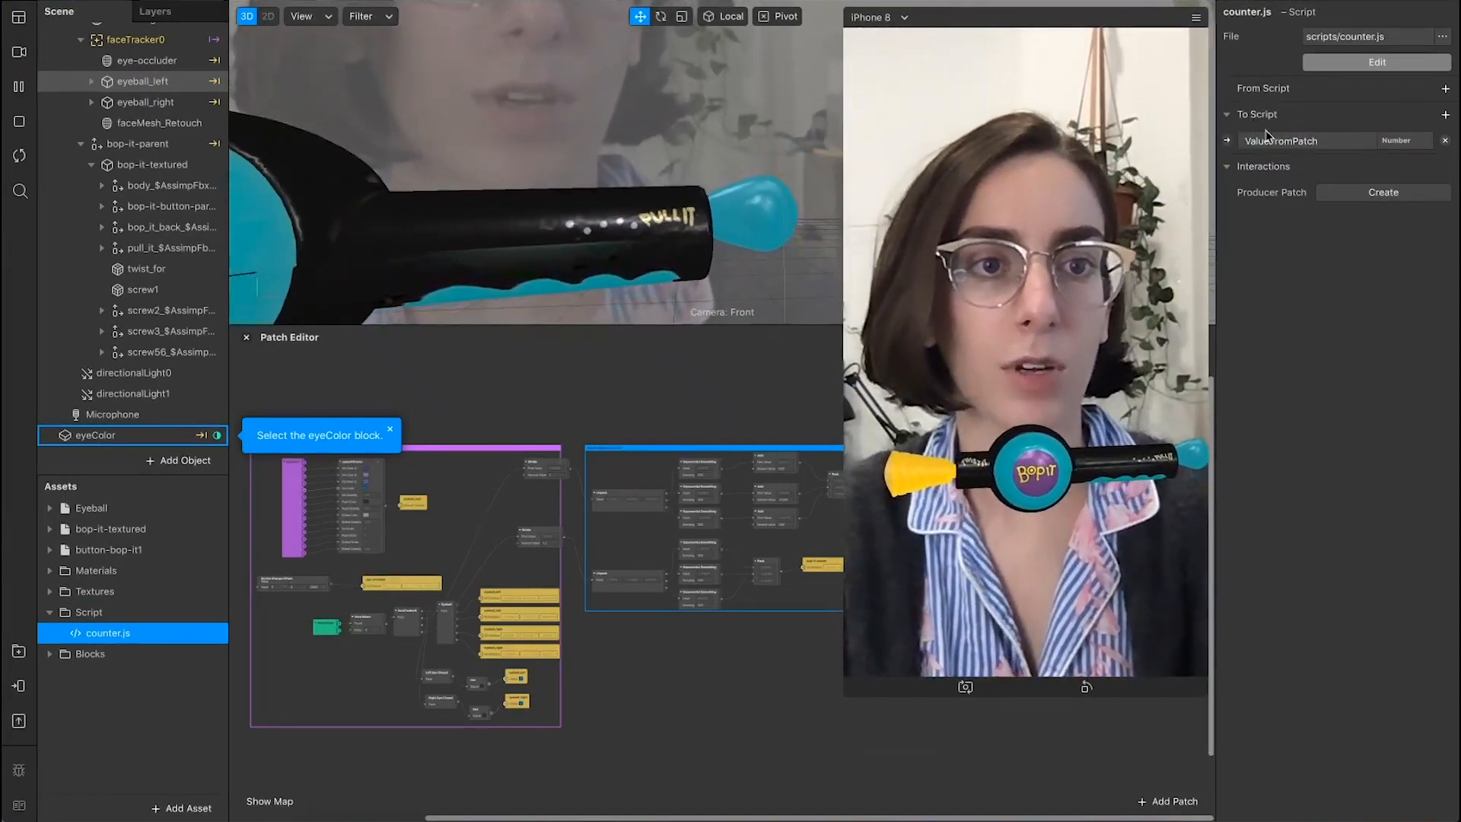
pyautogui.click(1228, 141)
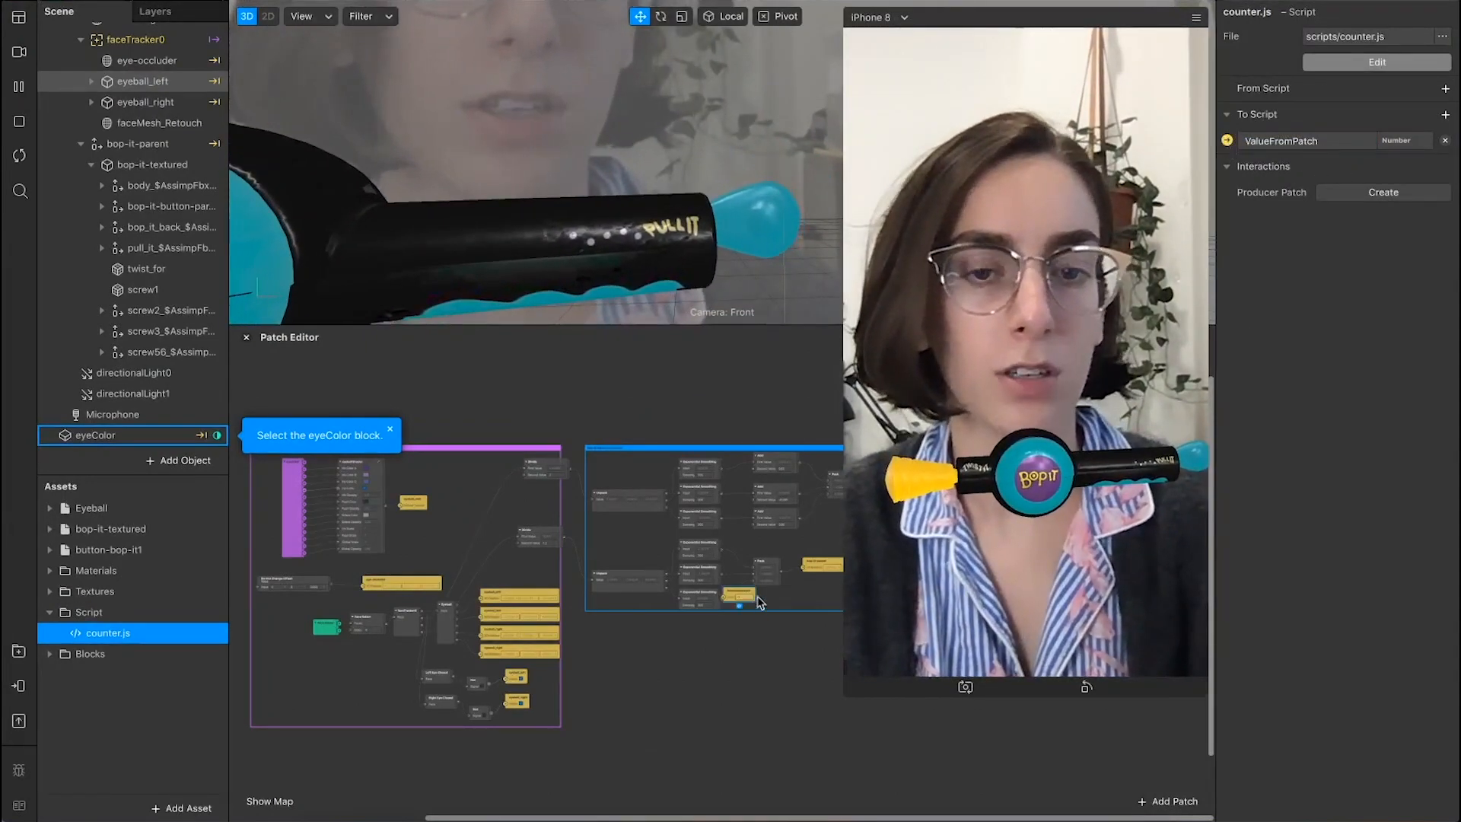
pyautogui.moveTo(733, 599); pyautogui.dragTo(831, 757)
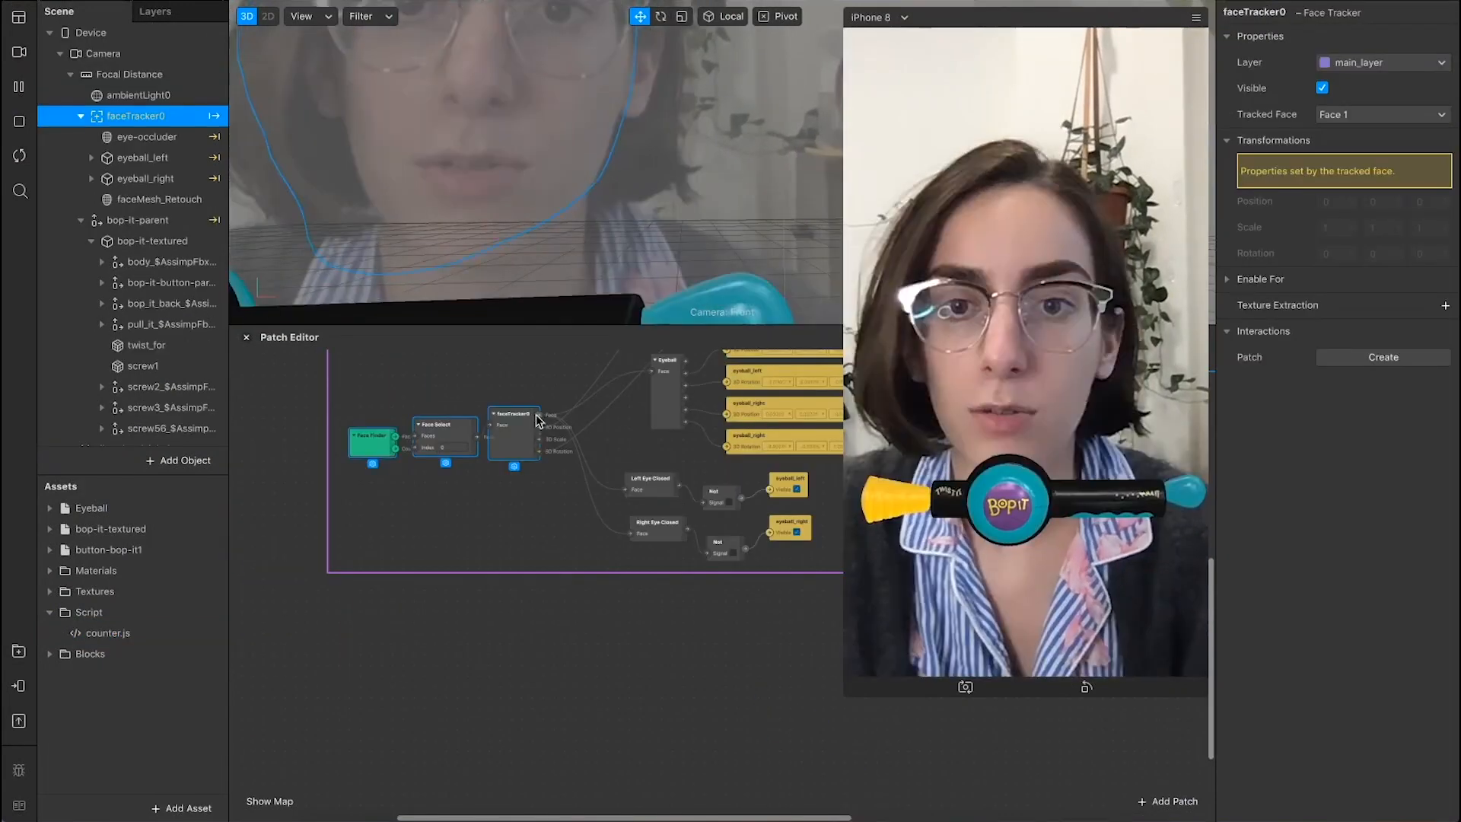
# Step: Add a Head Nod patch fed by the faceTracker0 patch's face output and place it below the purple patch group
pyautogui.moveTo(537, 415); pyautogui.dragTo(359, 688)
pyautogui.write('lean')
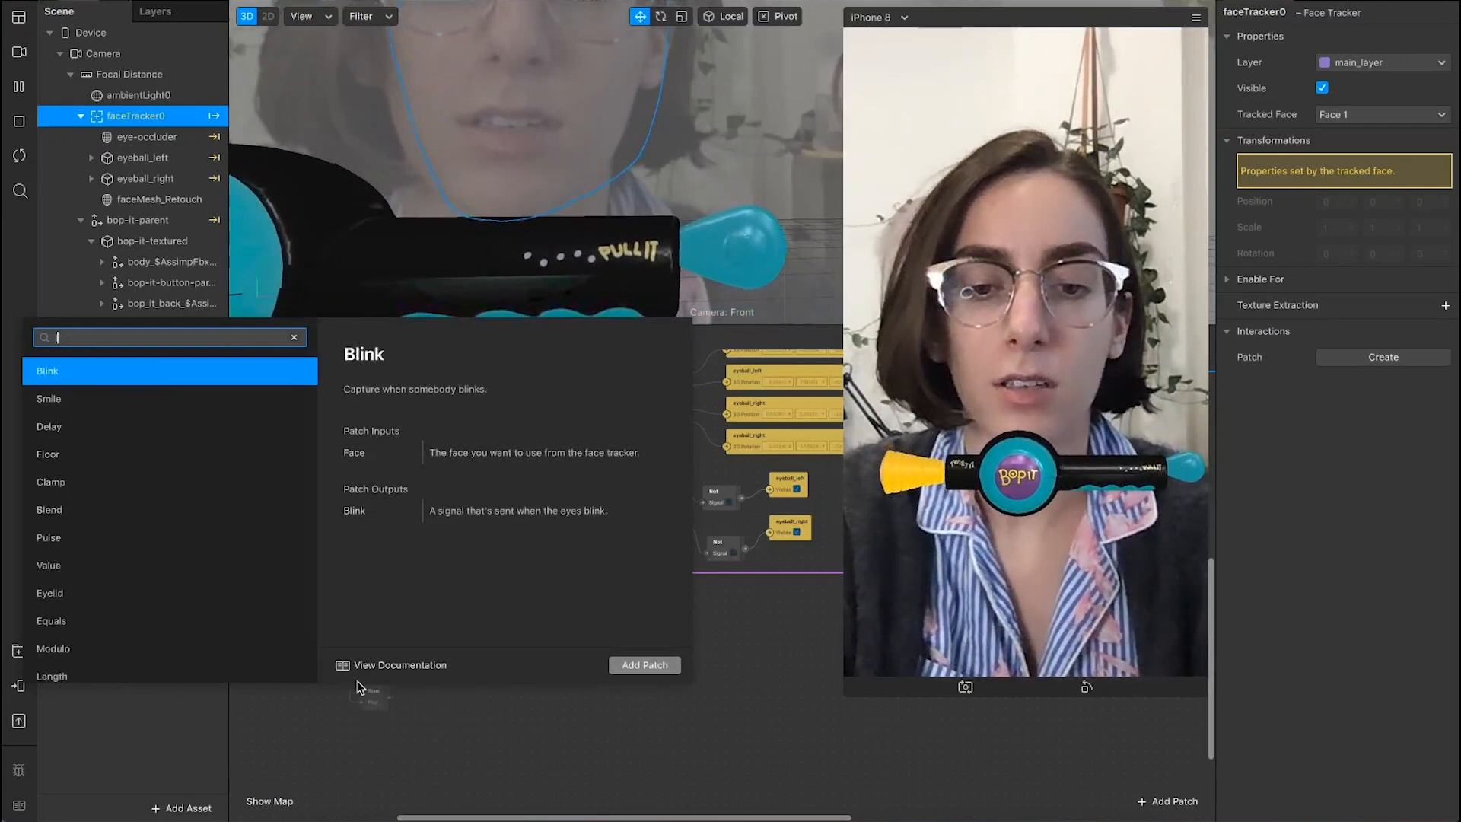
pyautogui.press('BackSpace')
pyautogui.press('BackSpace')
pyautogui.press('BackSpace')
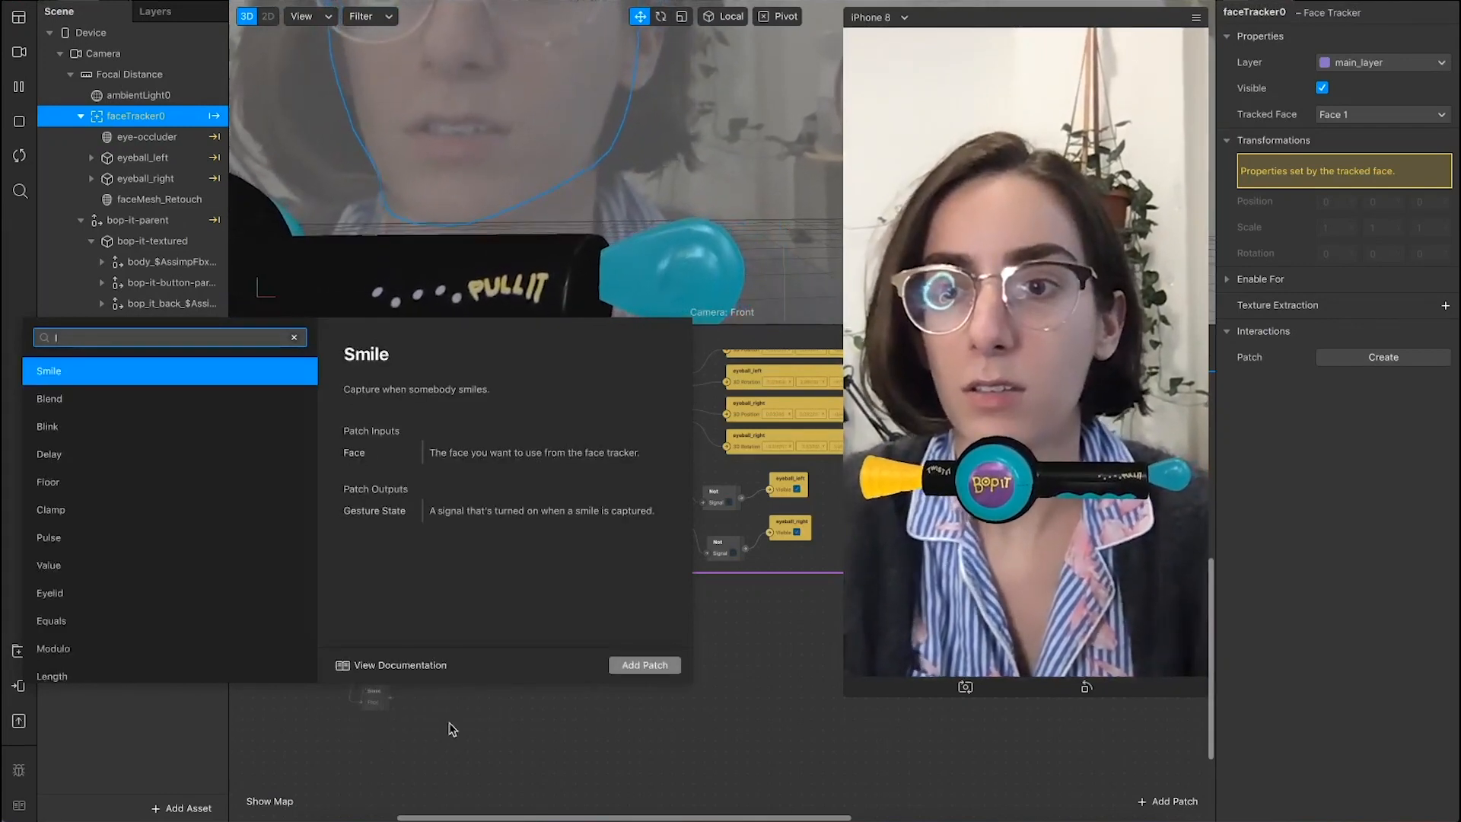
pyautogui.press('BackSpace')
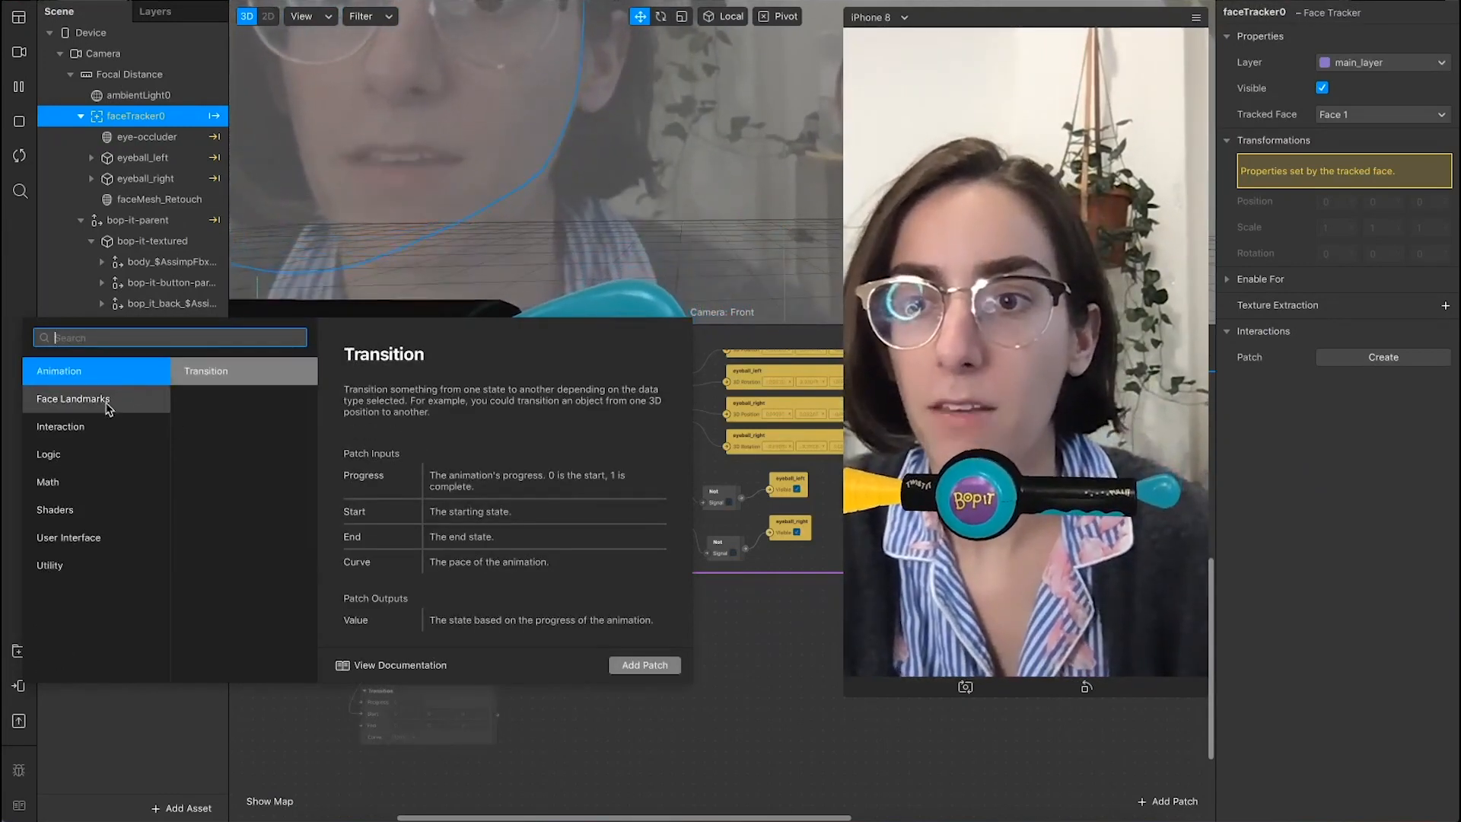
pyautogui.click(108, 404)
pyautogui.click(95, 429)
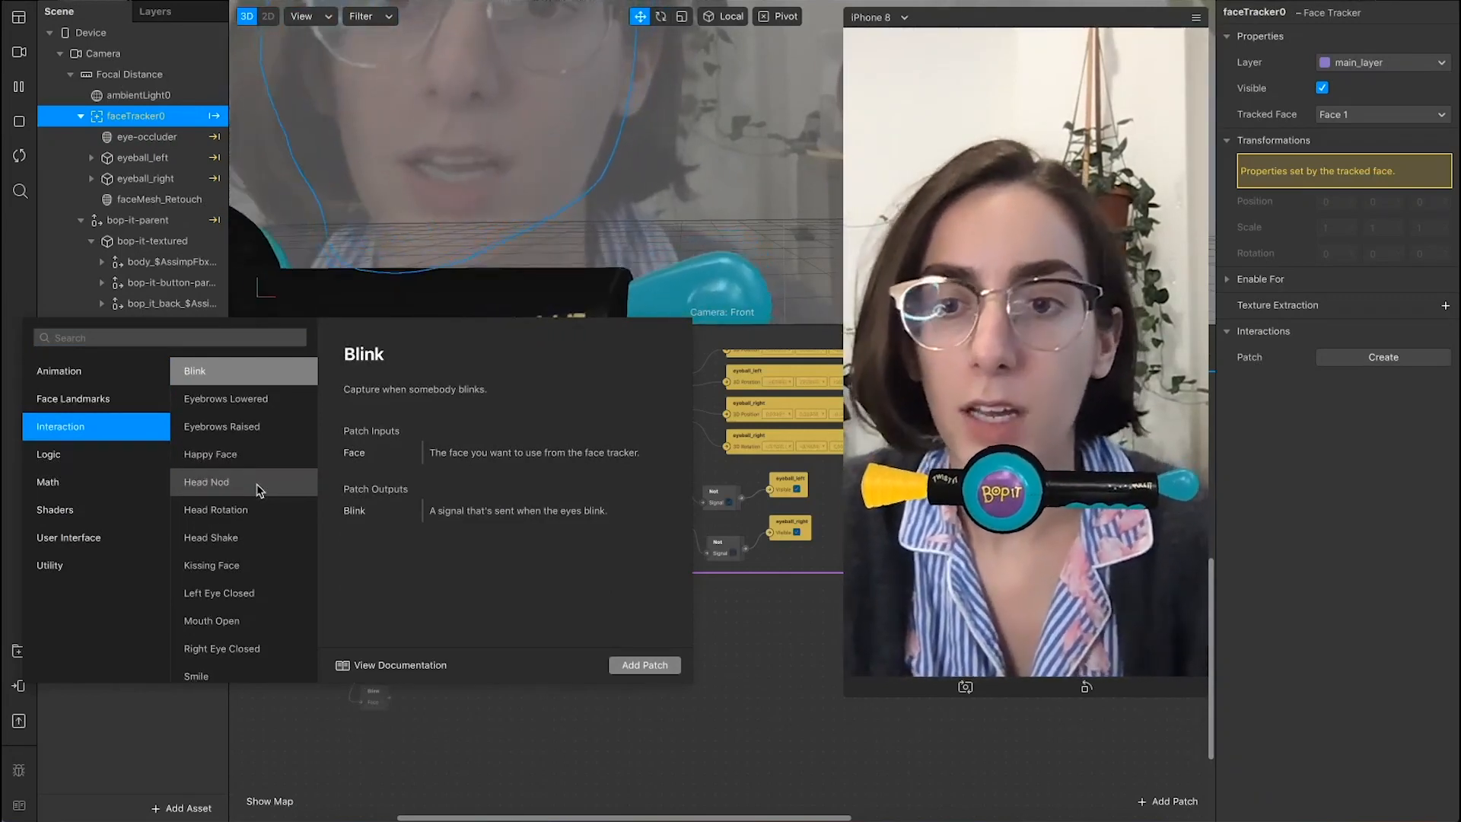
pyautogui.click(247, 483)
pyautogui.click(630, 664)
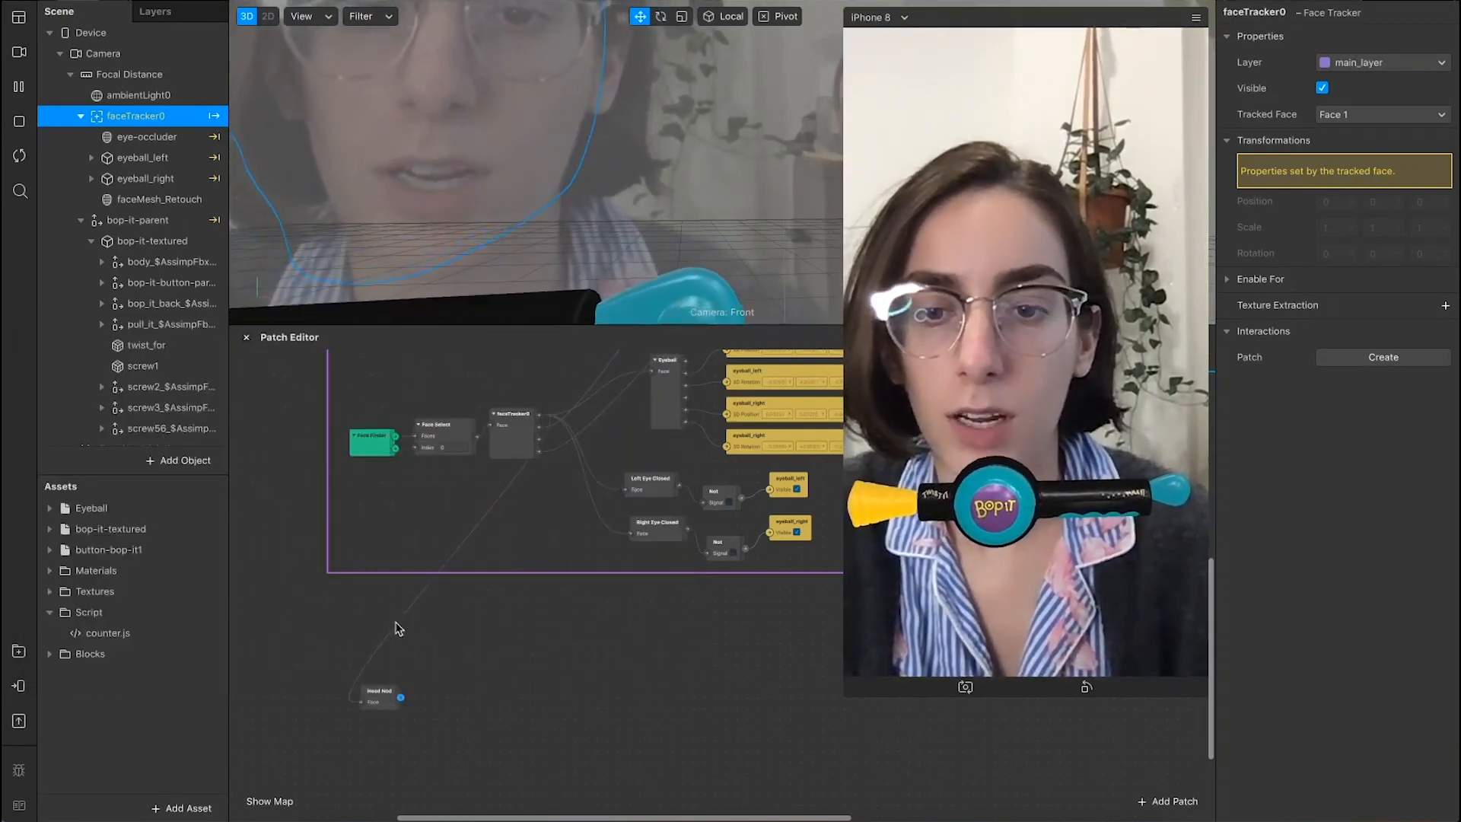
pyautogui.moveTo(384, 695); pyautogui.dragTo(379, 632)
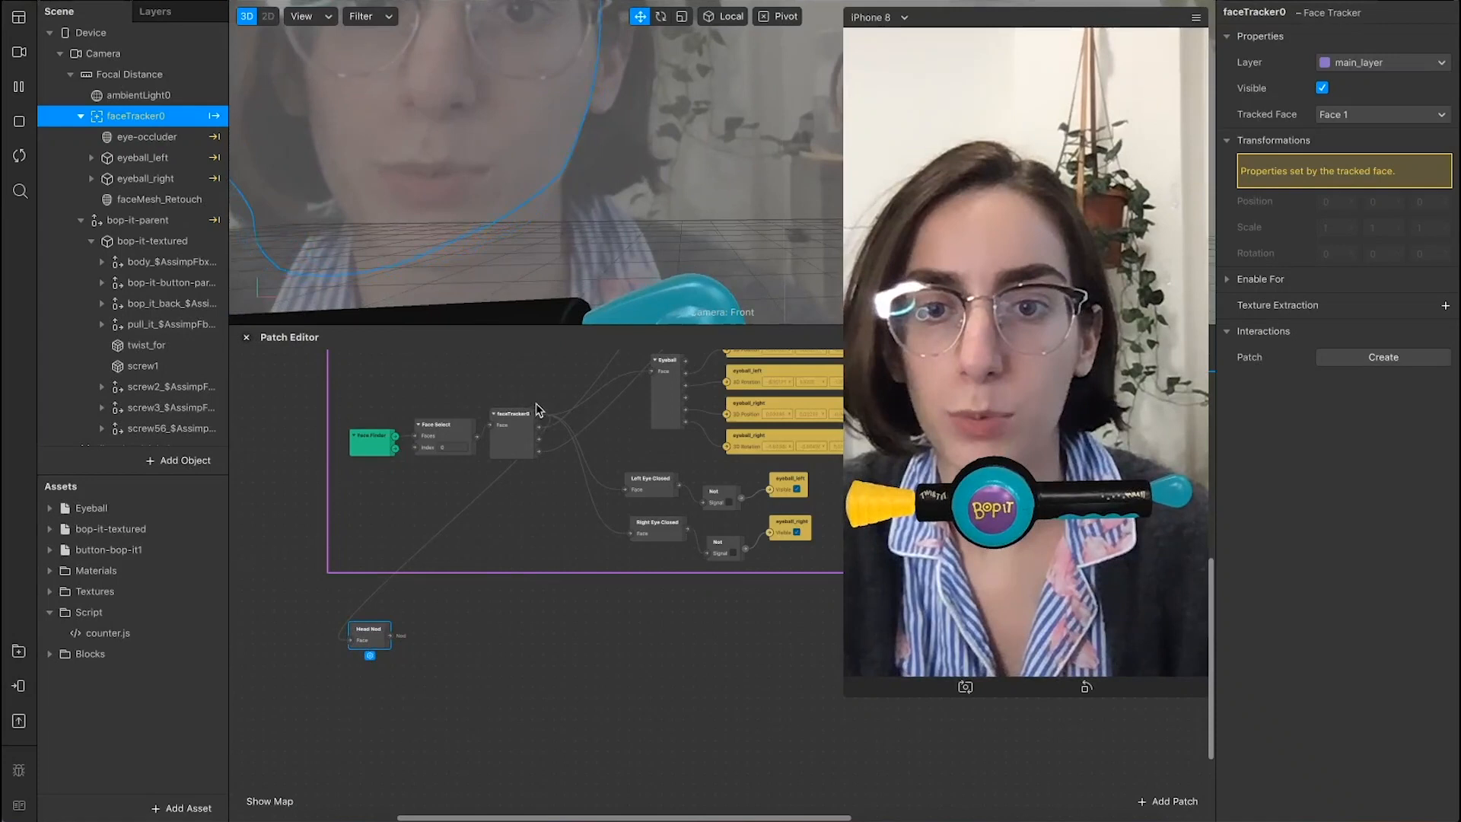
# Step: Add a Head Rotation patch fed by faceTracker0's face output and align it just below the Head Nod patch
pyautogui.rightClick(346, 696)
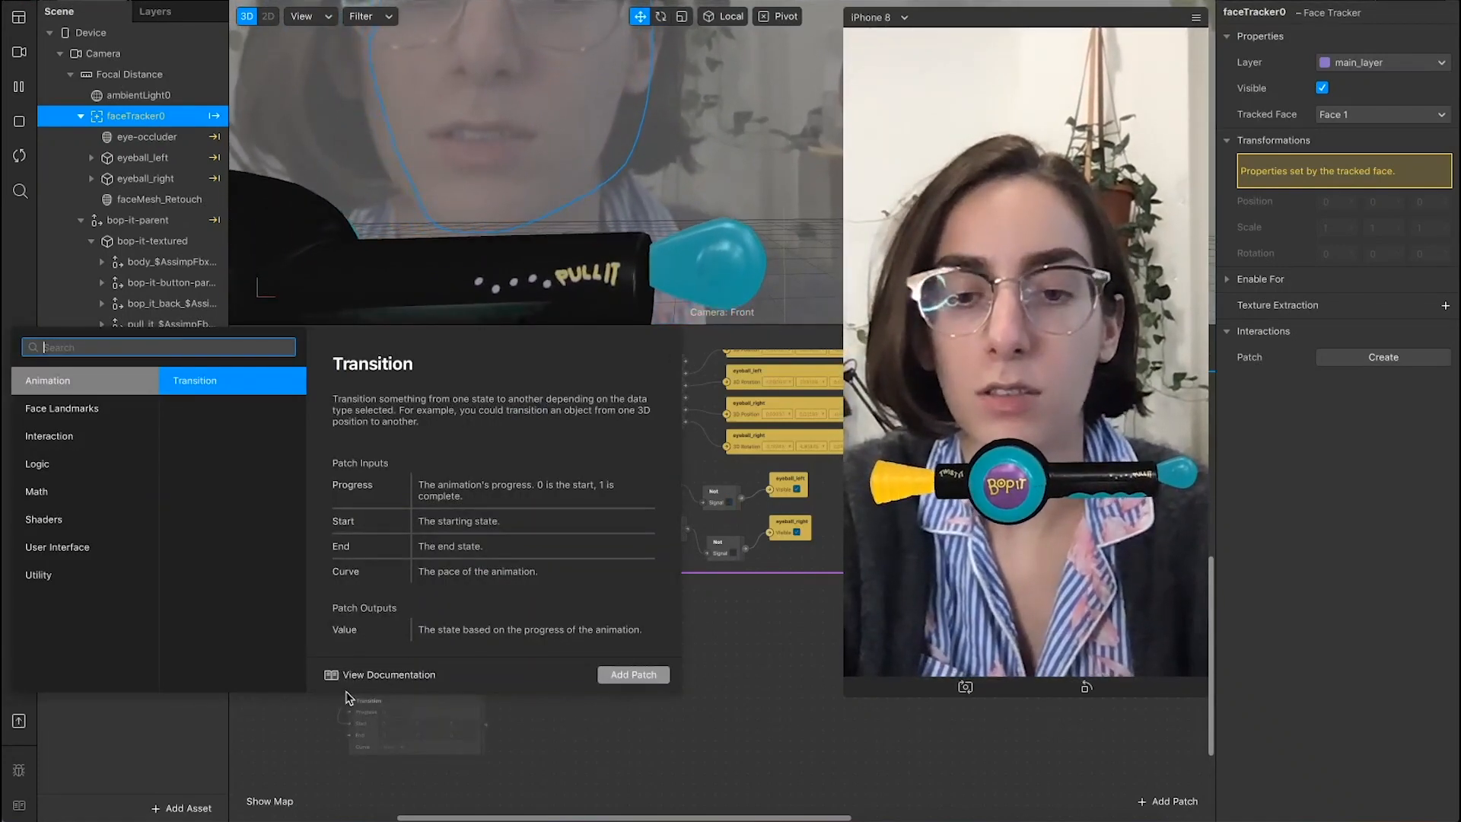
pyautogui.click(53, 436)
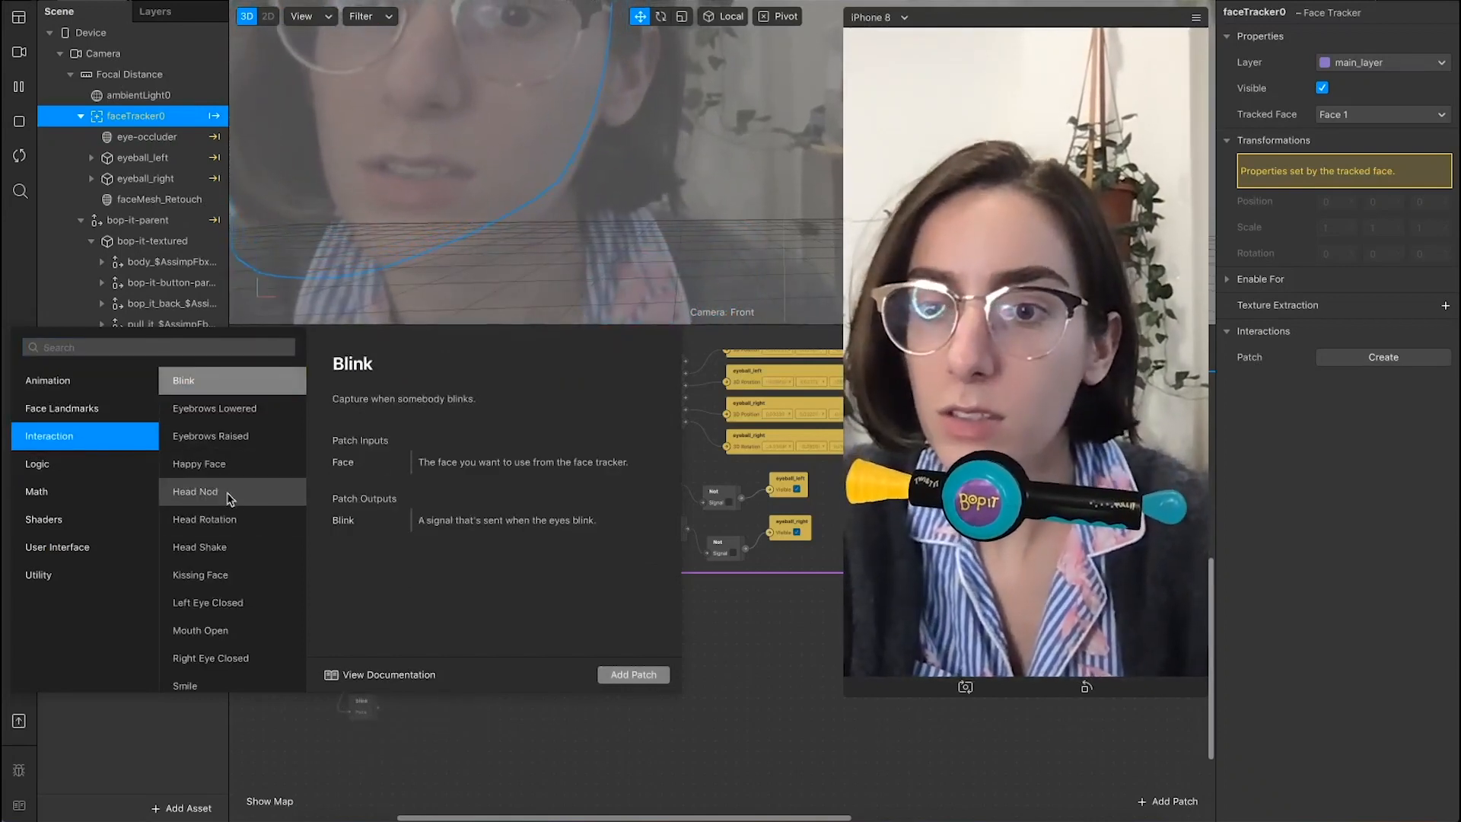
pyautogui.click(204, 519)
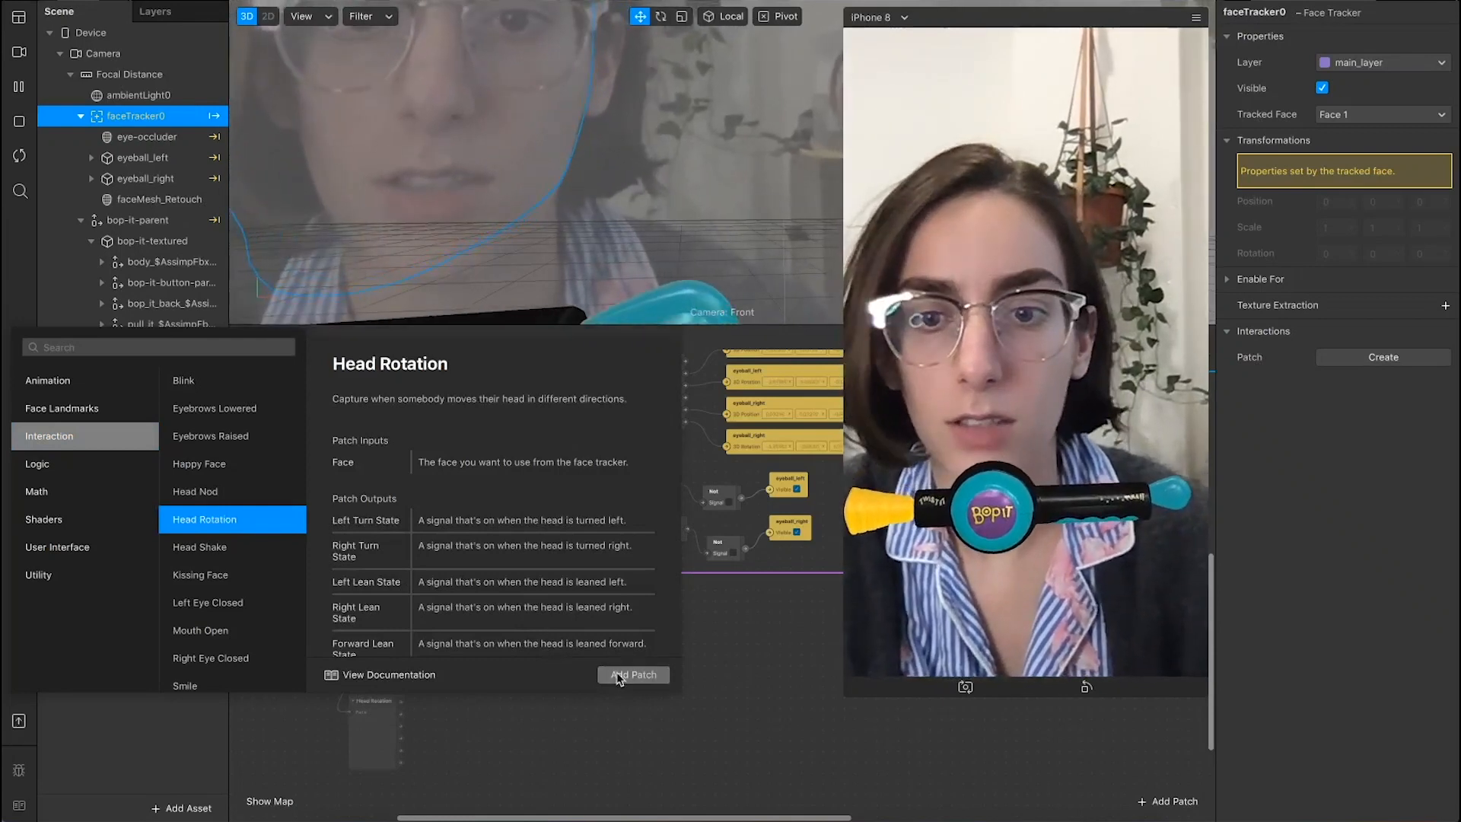
pyautogui.click(633, 675)
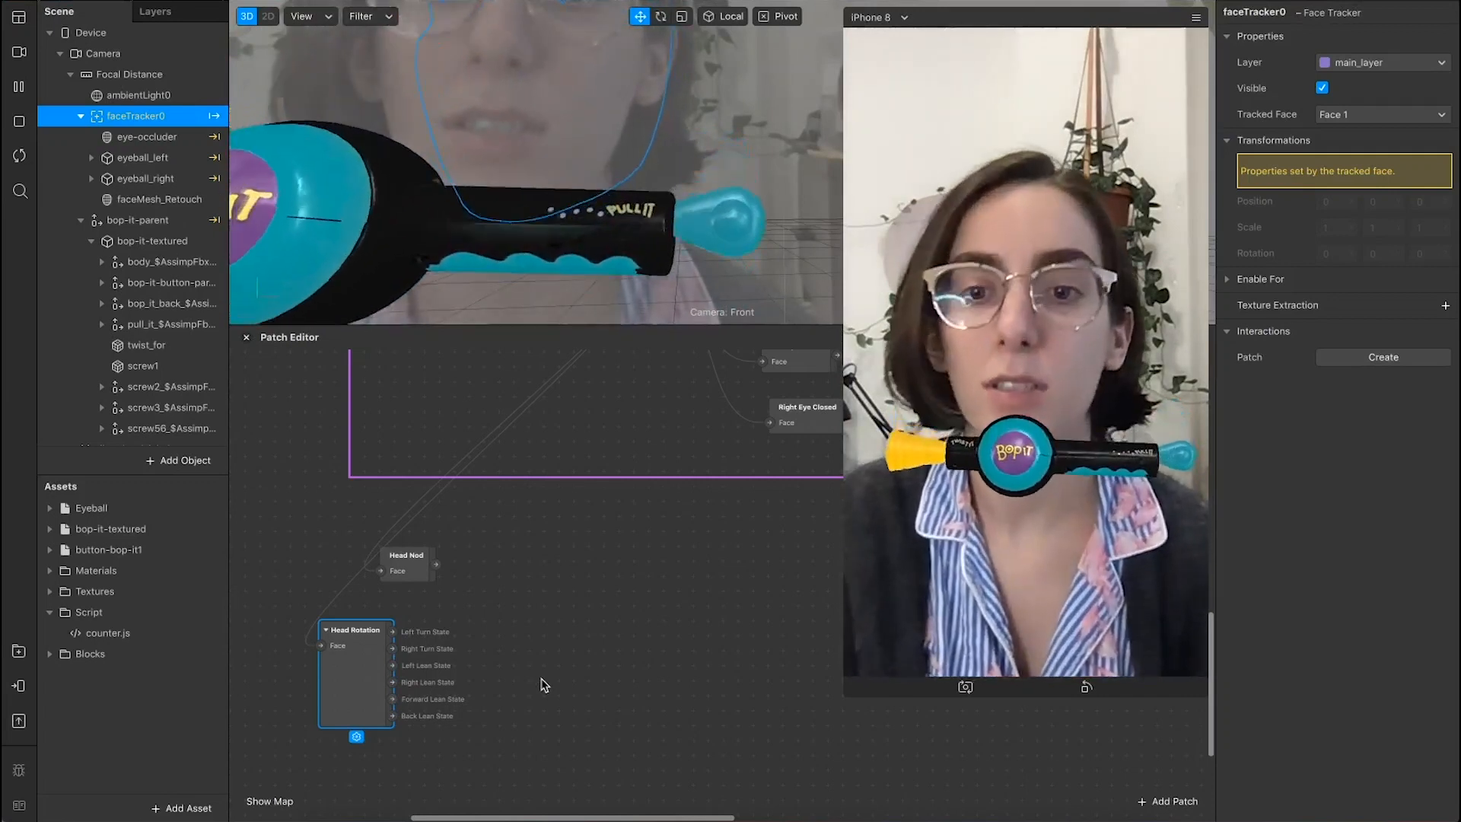
pyautogui.moveTo(384, 689); pyautogui.dragTo(428, 673)
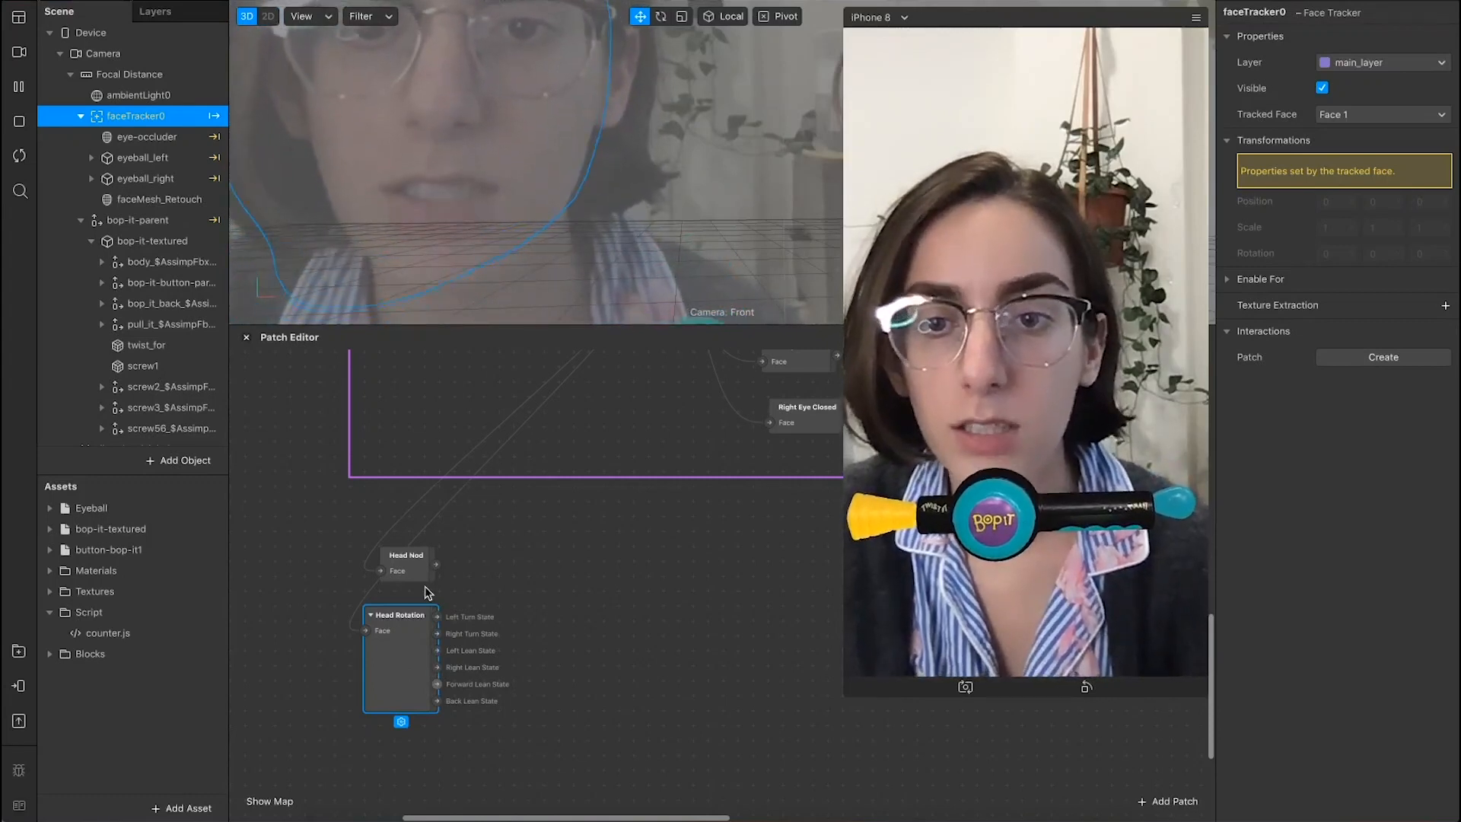
# Step: Add a Head Shake patch fed by faceTracker0's face output and position it just below the Head Rotation patch
pyautogui.scroll(-2, 427, 592)
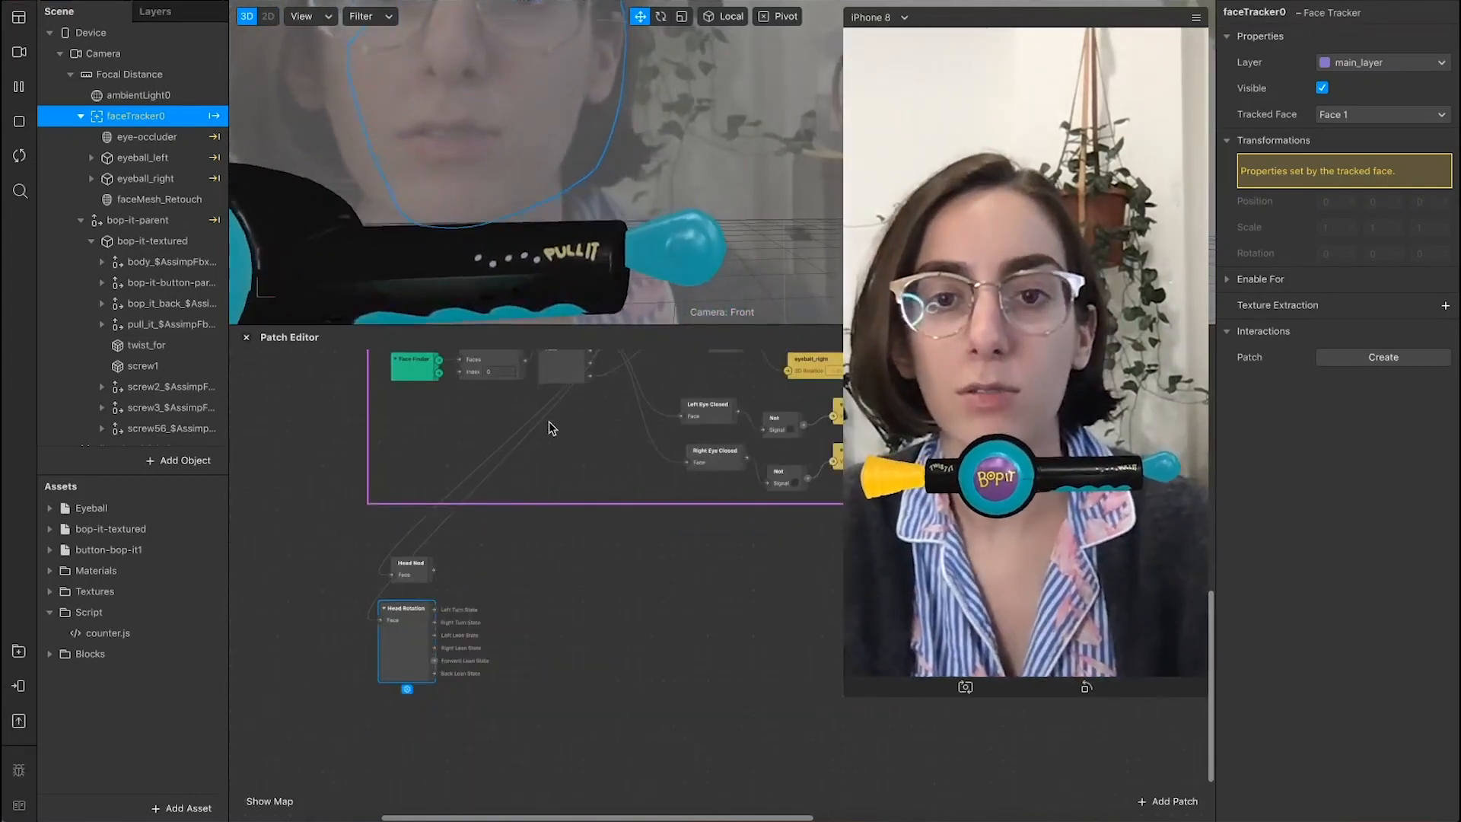
pyautogui.scroll(2, 552, 428)
pyautogui.moveTo(581, 379); pyautogui.dragTo(430, 685)
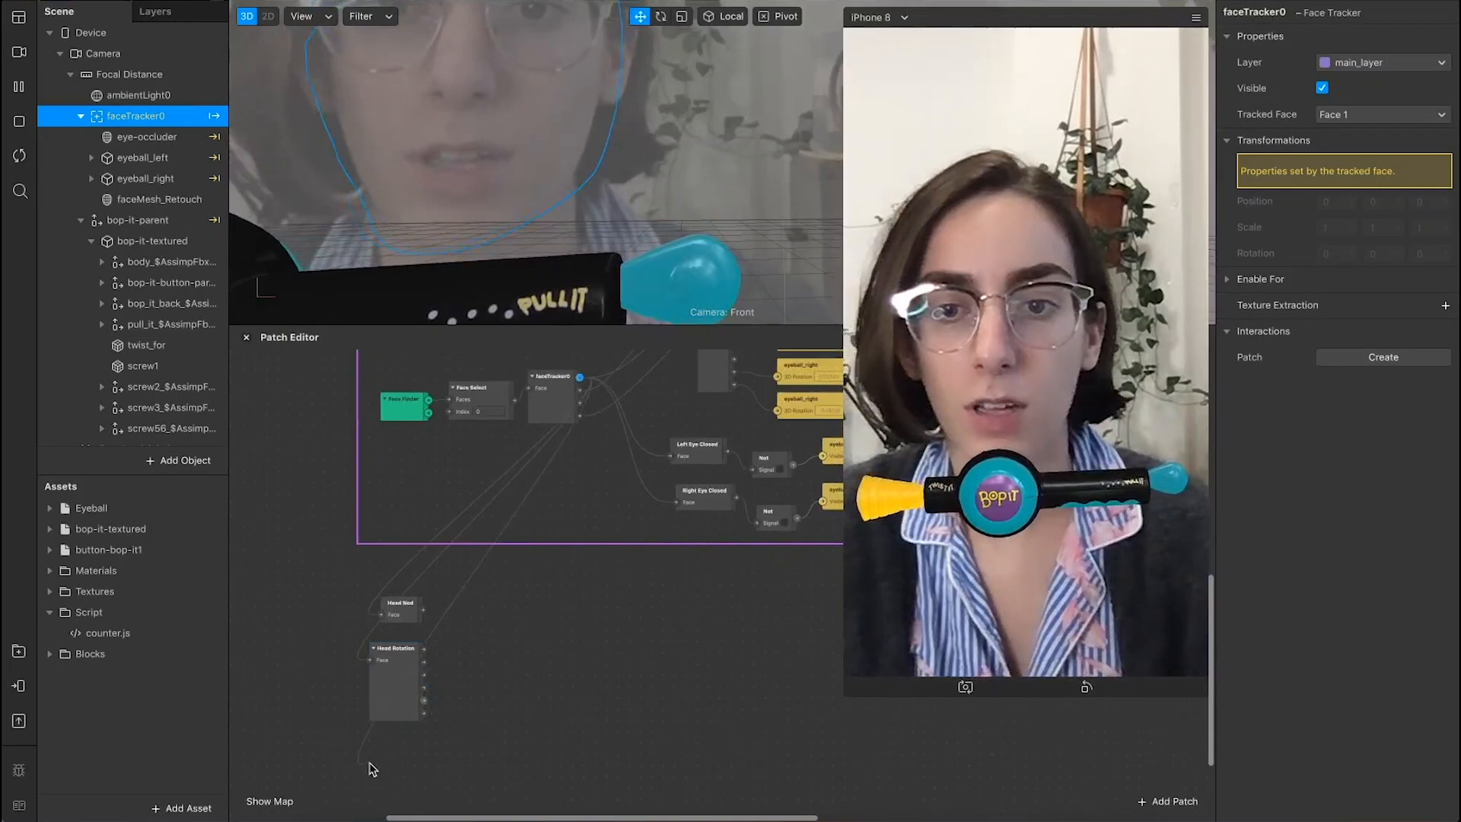
pyautogui.moveTo(372, 771); pyautogui.dragTo(372, 771)
pyautogui.write('shake')
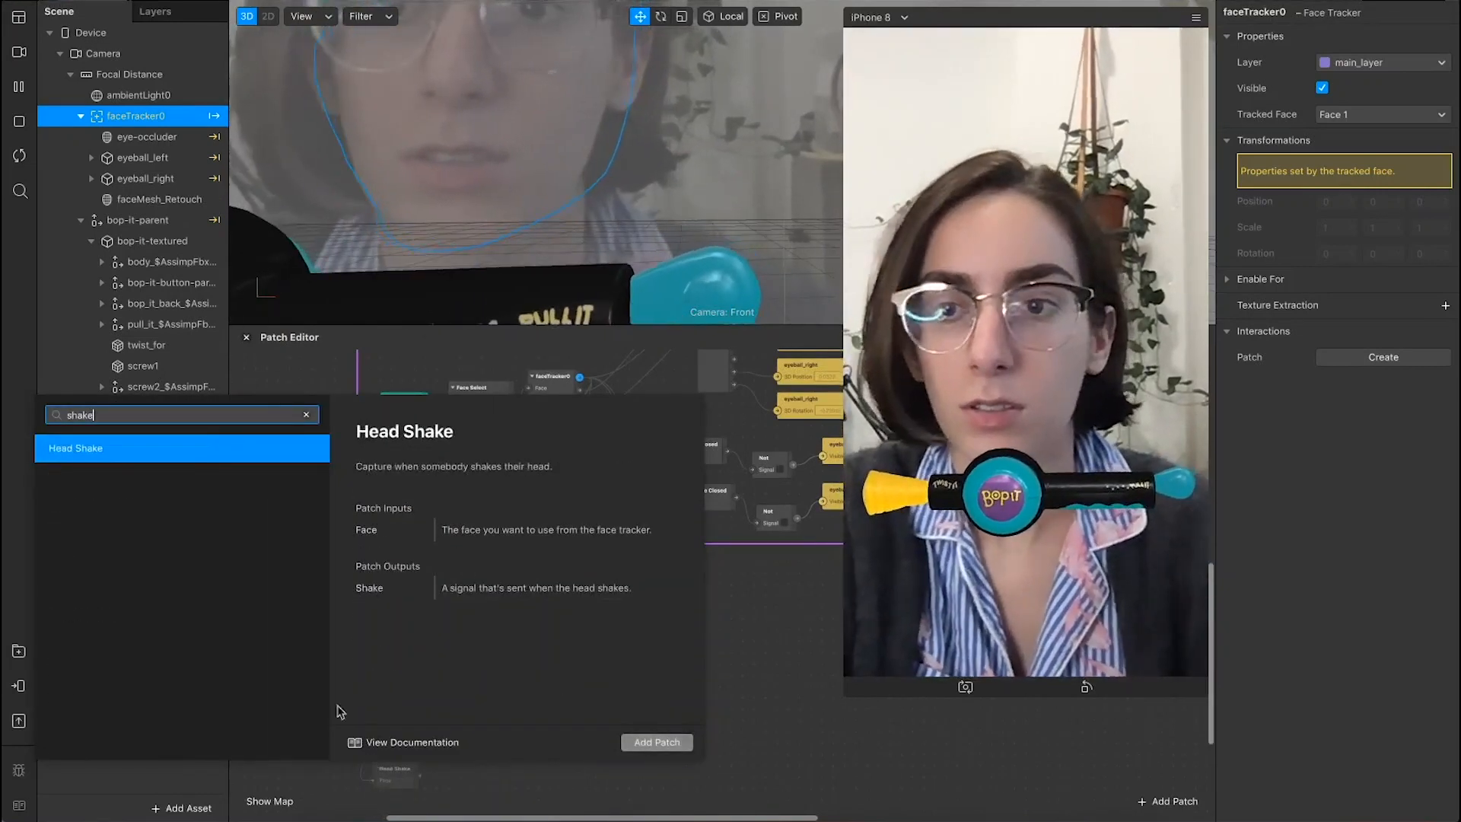
pyautogui.press('Return')
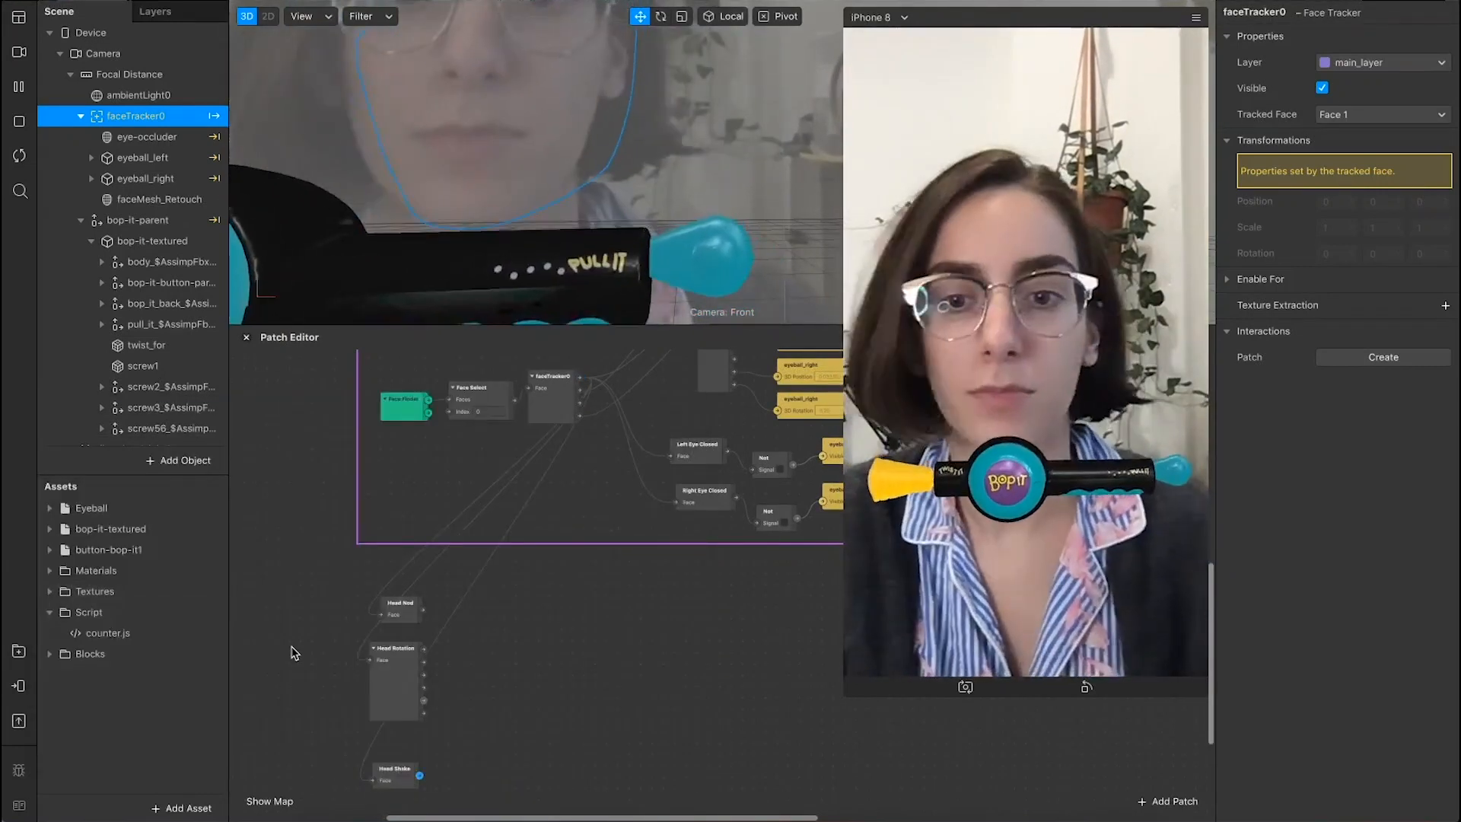
pyautogui.moveTo(395, 771); pyautogui.dragTo(395, 754)
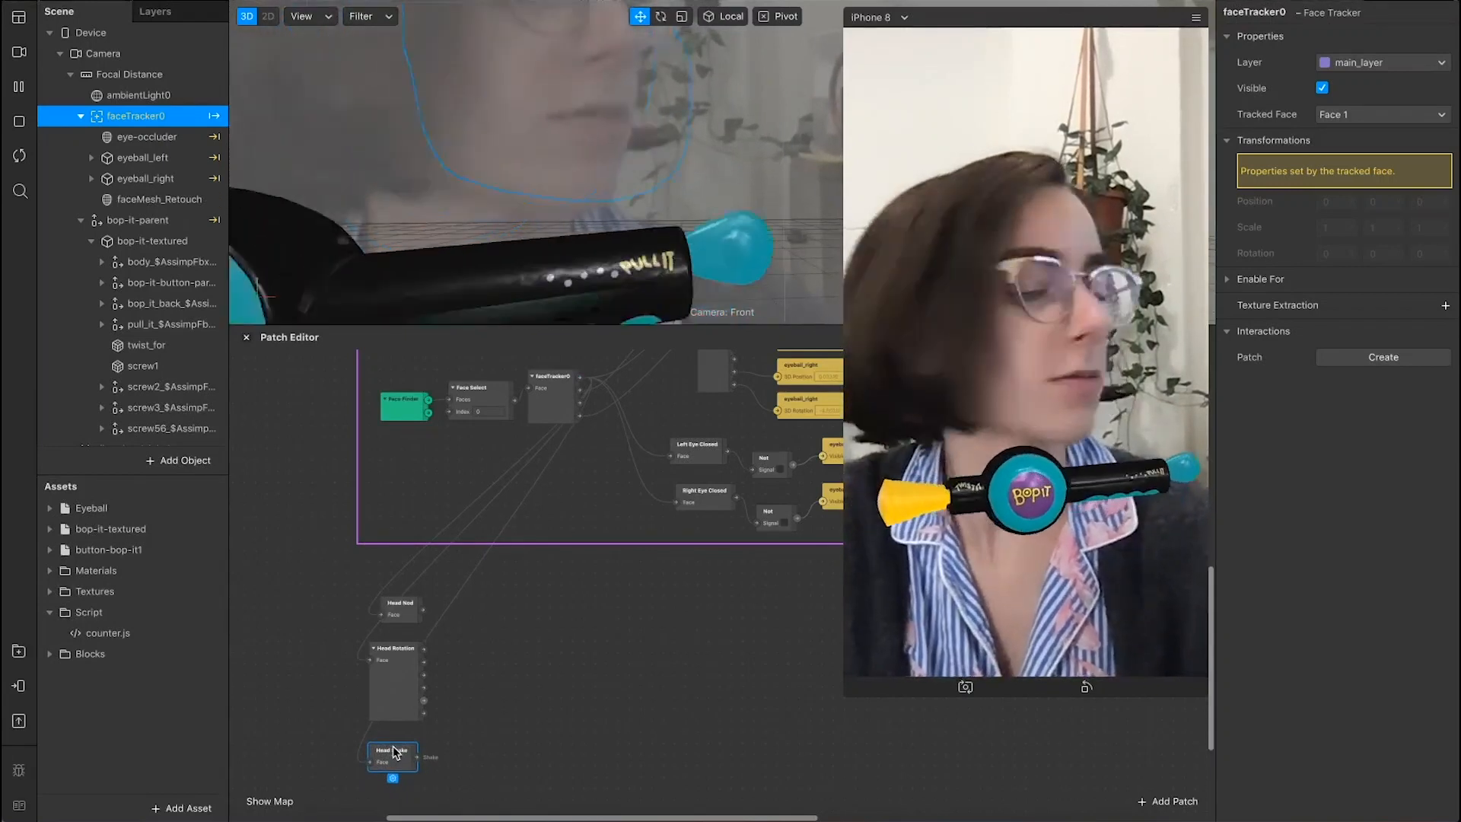
# Step: Add a Counter patch whose Increase input is driven by Head Nod, and place it between Head Nod and ValueFromPatch
pyautogui.scroll(-1, 460, 748)
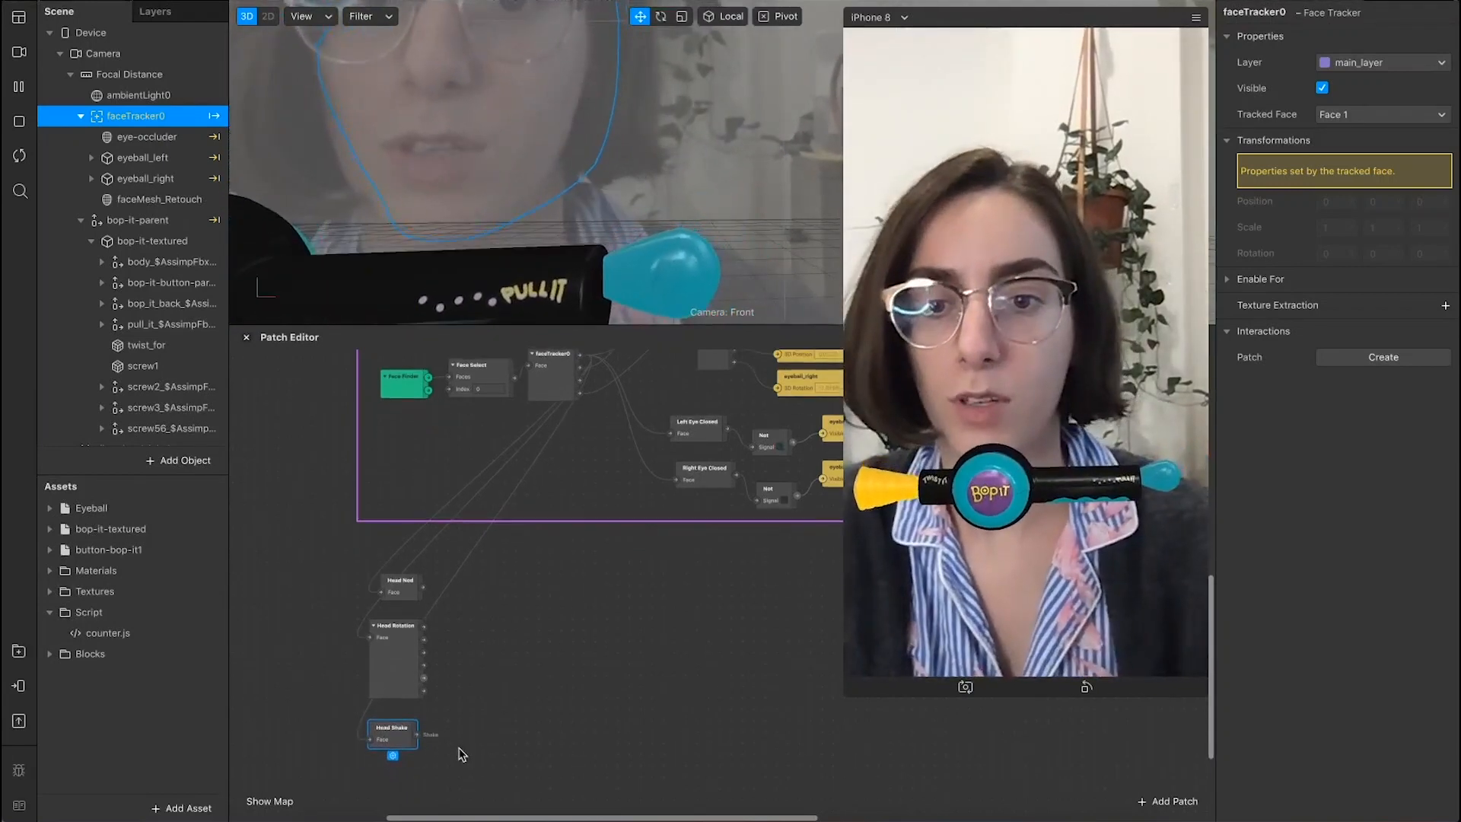
pyautogui.keyDown('super'); pyautogui.scroll(1, 459, 748); pyautogui.keyUp('super')
pyautogui.keyDown('super'); pyautogui.scroll(2, 488, 723); pyautogui.keyUp('super')
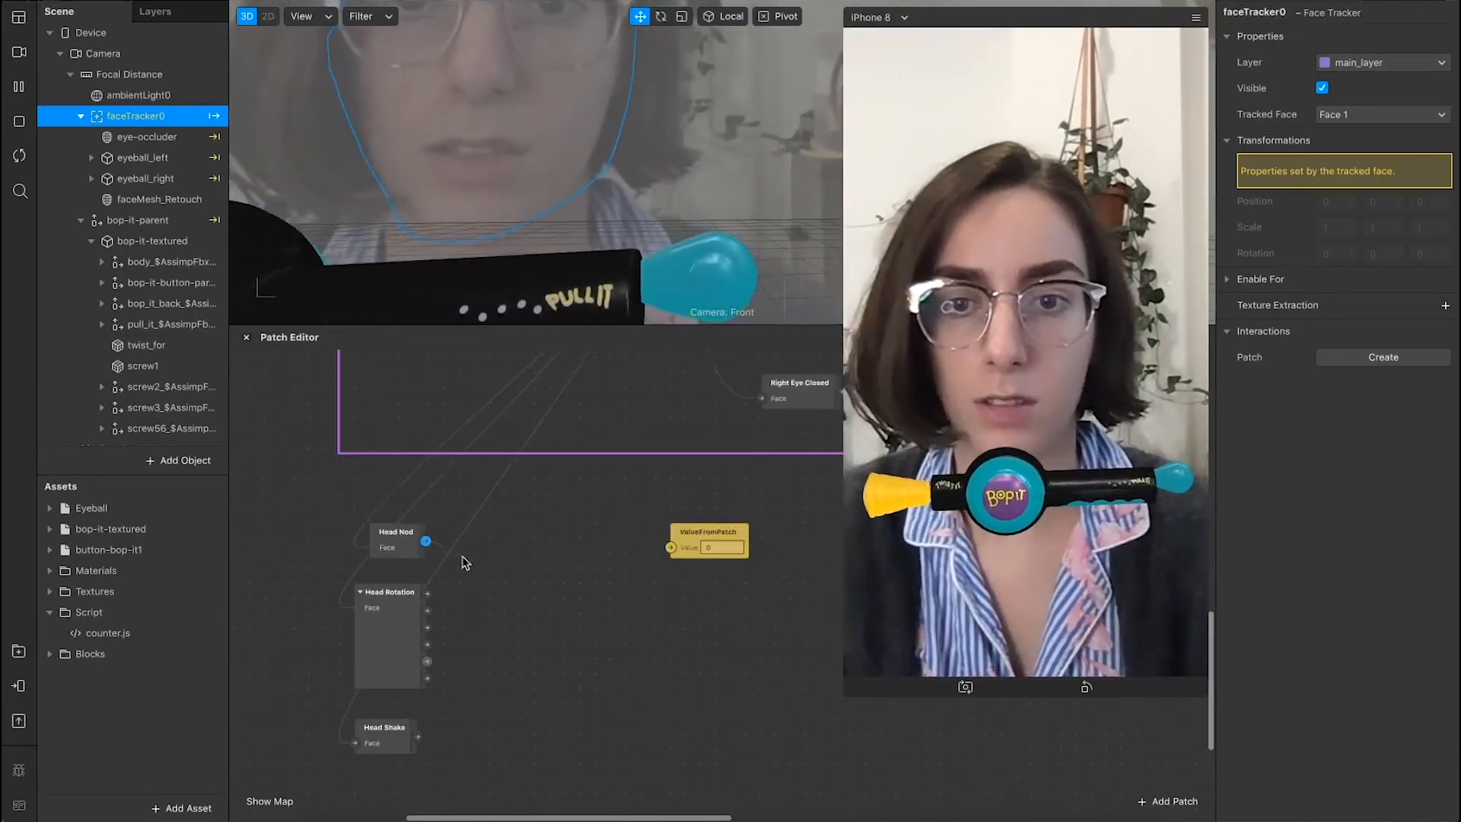
pyautogui.rightClick(467, 561)
pyautogui.write('cou')
pyautogui.press('Return')
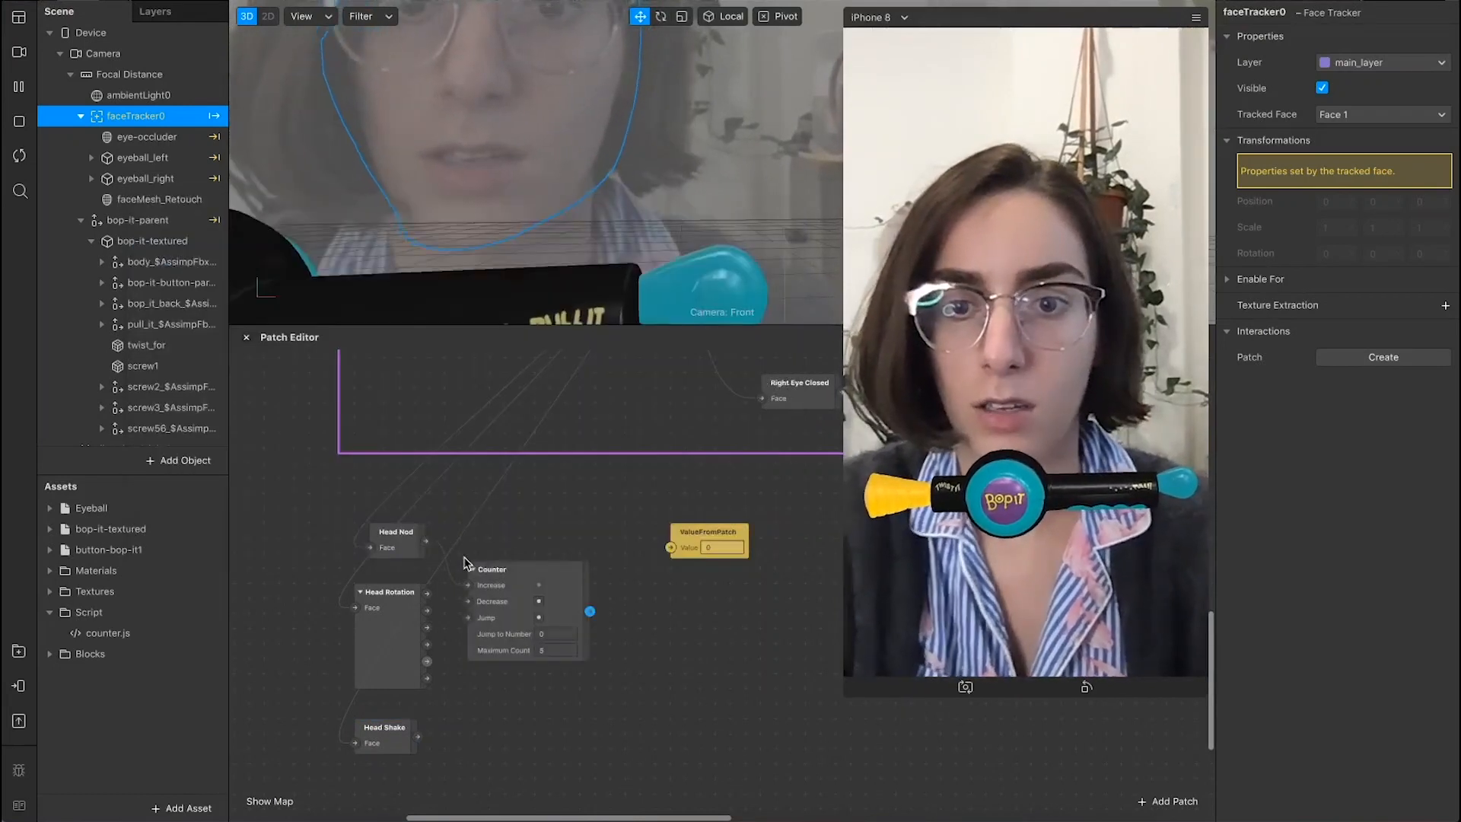
pyautogui.moveTo(558, 594); pyautogui.dragTo(563, 539)
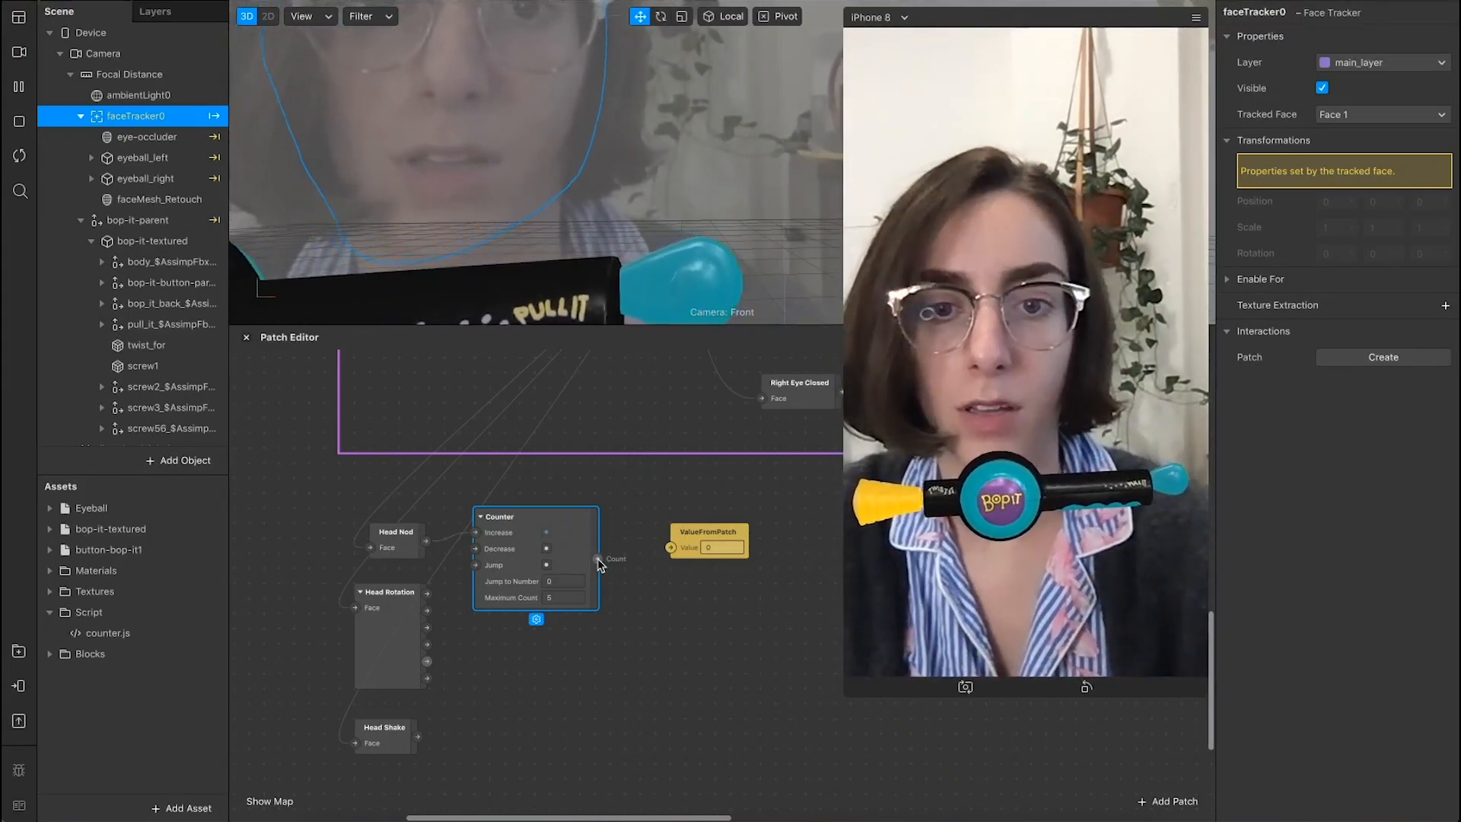
# Step: Connect the Counter's Count output to ValueFromPatch's Value input and move the Counter up slightly
pyautogui.moveTo(598, 559); pyautogui.dragTo(667, 549)
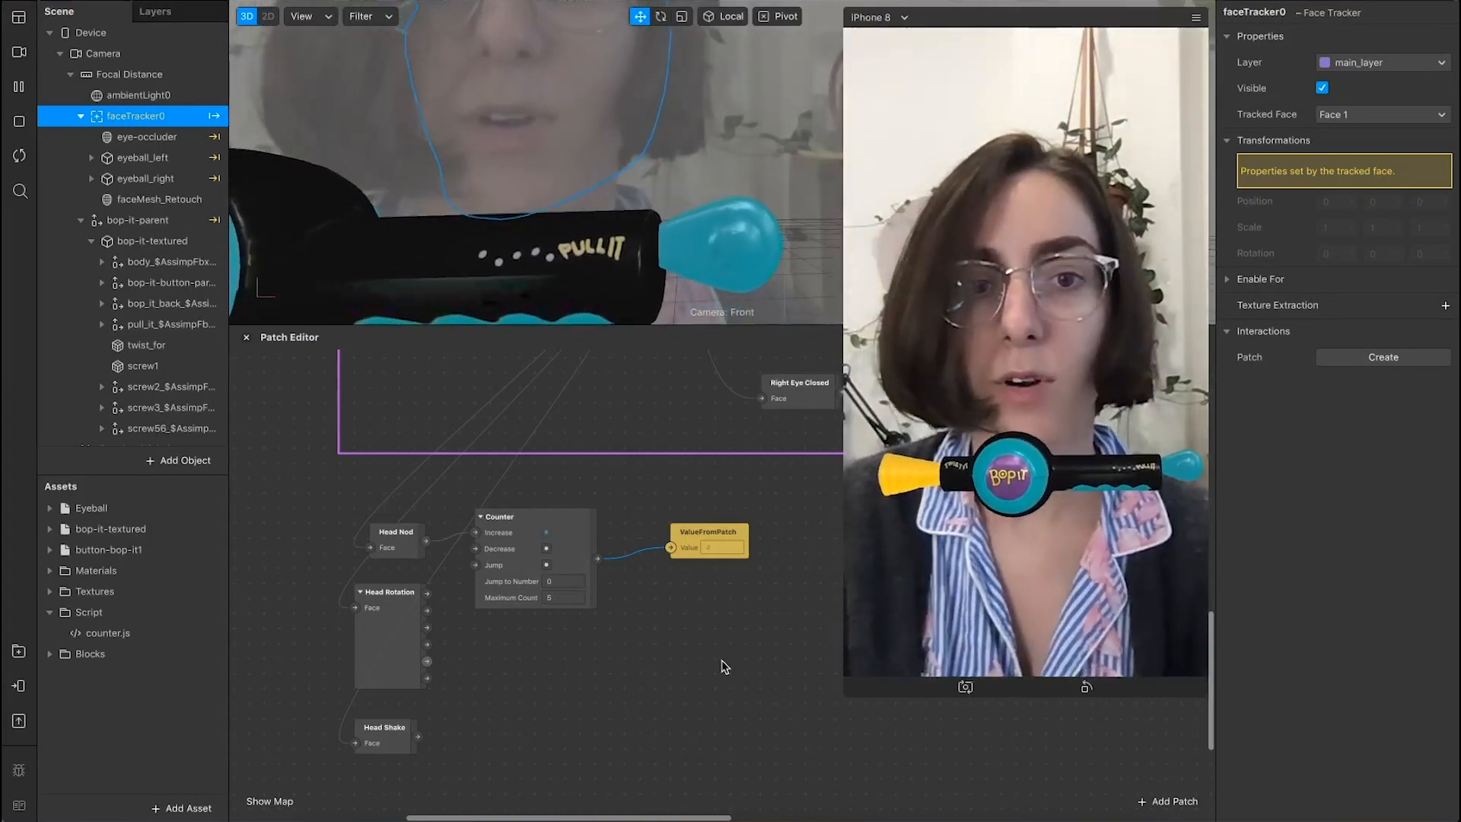
pyautogui.moveTo(553, 533); pyautogui.dragTo(555, 501)
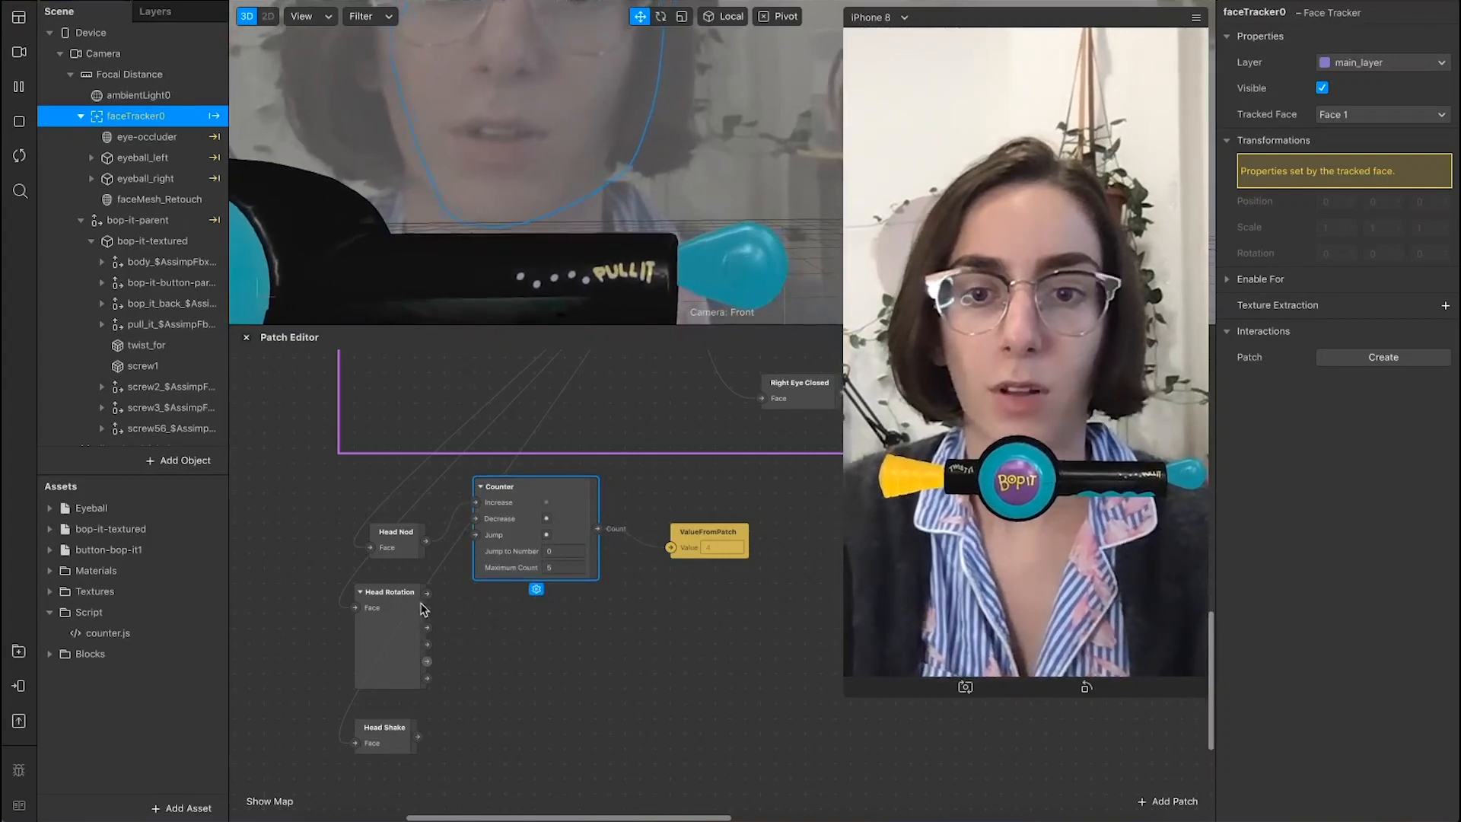
# Step: Add a Counter driven through a Pulse patch from Head Rotation, and arrange both to its right, below the first Counter
pyautogui.doubleClick(522, 649)
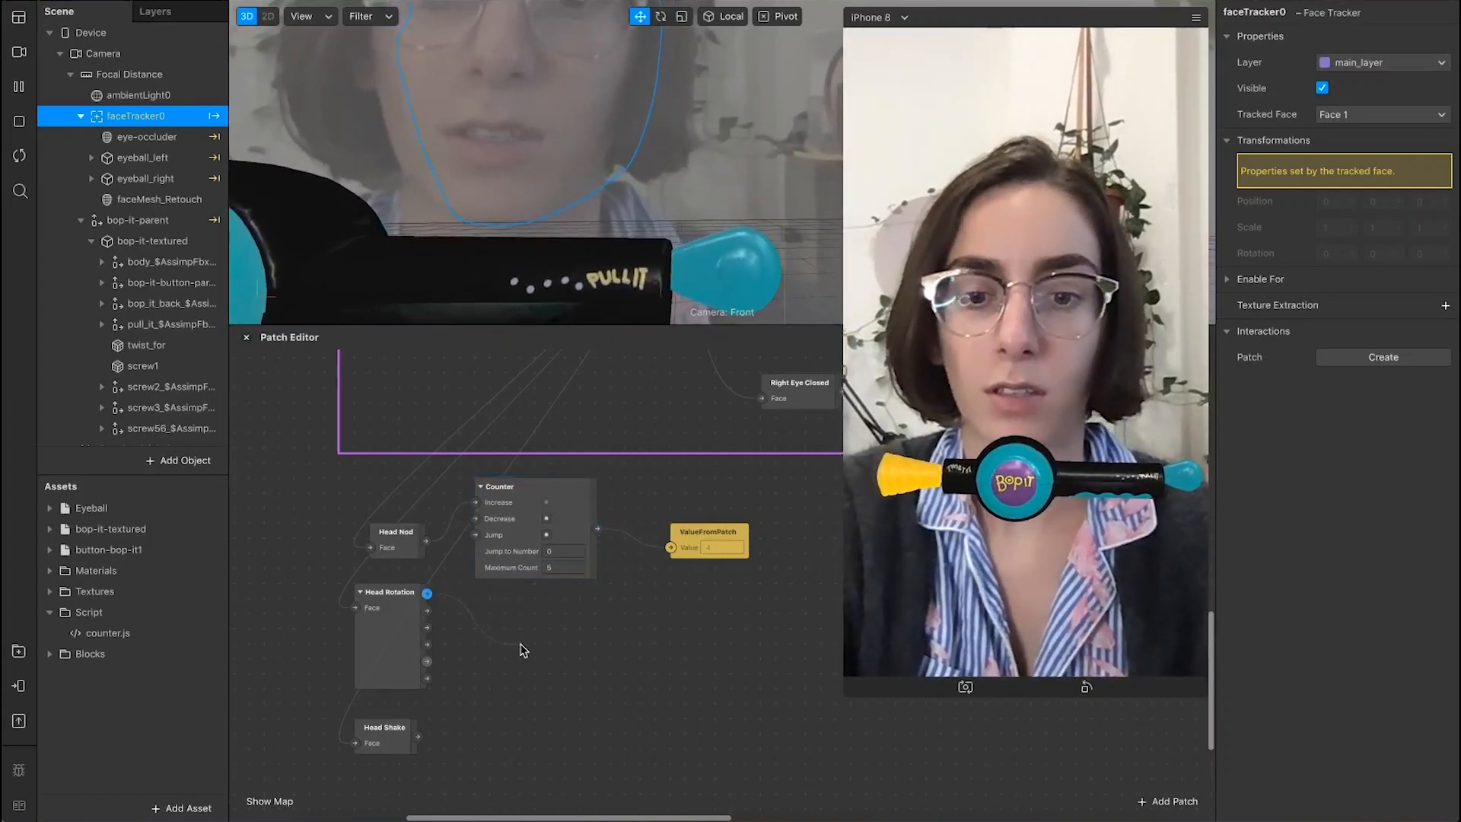
pyautogui.write('counter')
pyautogui.press('Return')
pyautogui.moveTo(500, 598); pyautogui.dragTo(457, 626)
pyautogui.moveTo(549, 670); pyautogui.dragTo(560, 636)
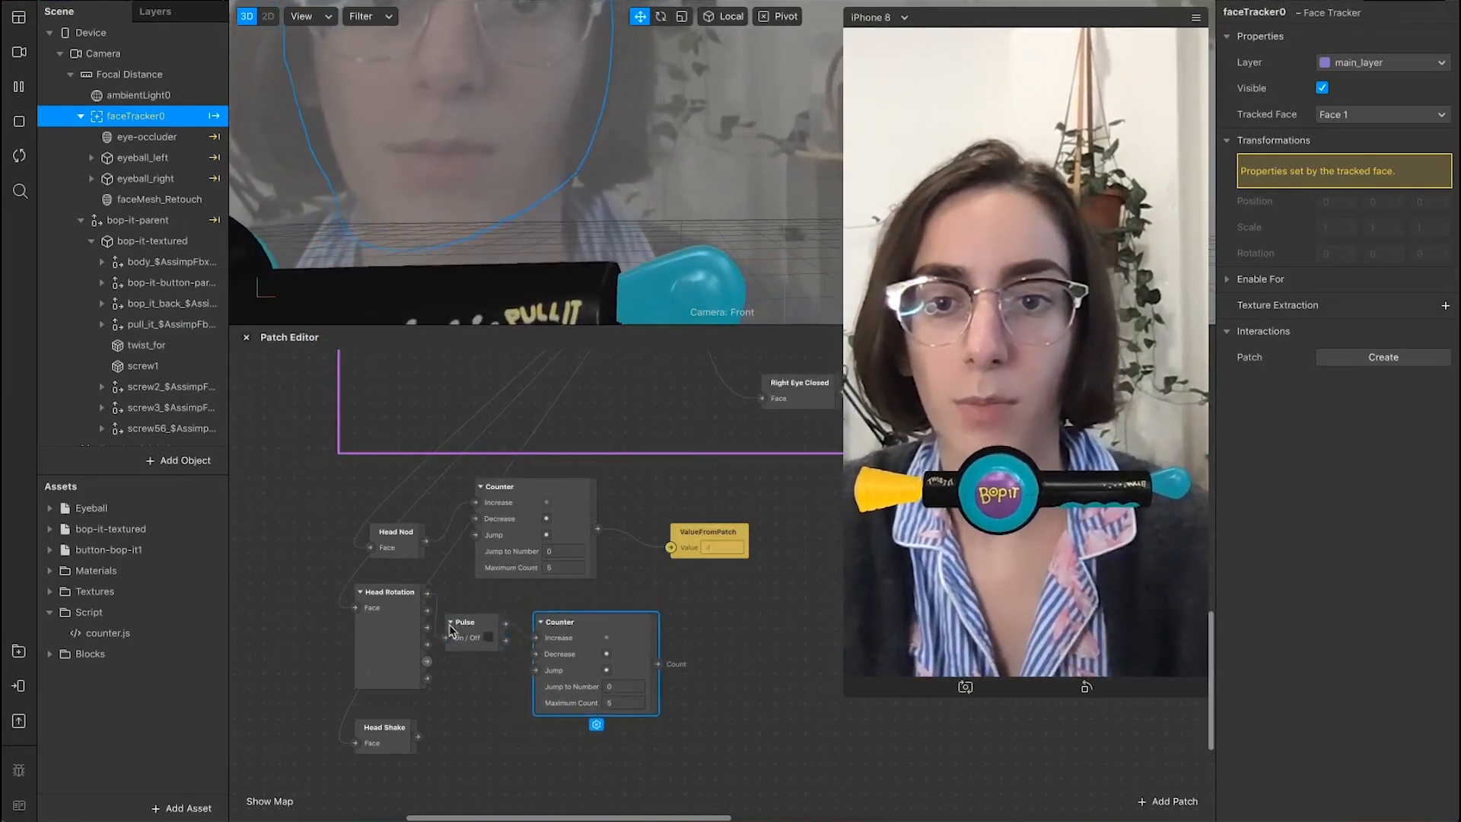
# Step: Shift Head Rotation away from the Pulse, feed the Pulse from Back Lean State, and connect its Counter's Count to ValueFromPatch
pyautogui.moveTo(386, 602); pyautogui.dragTo(344, 604)
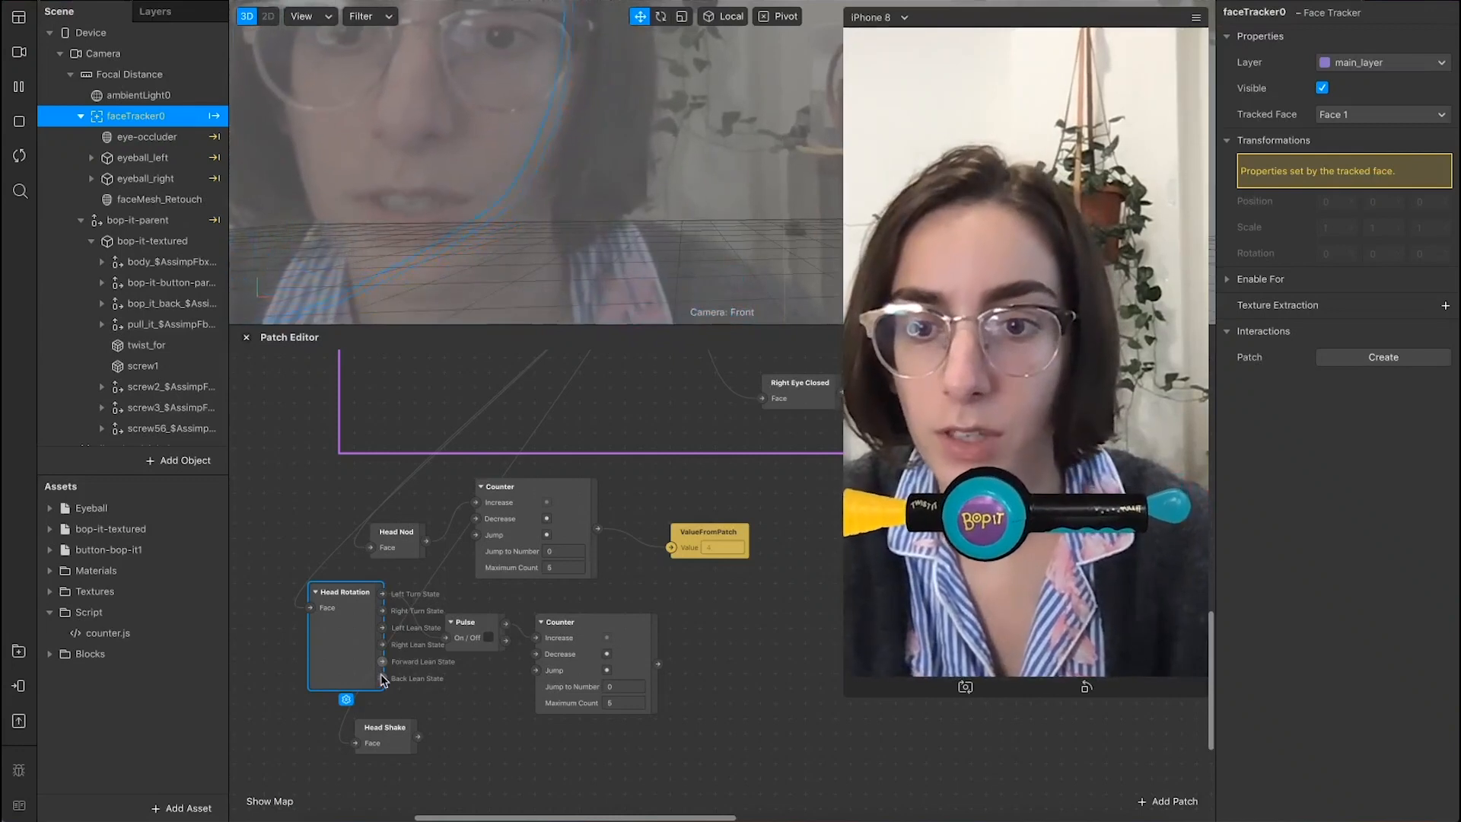
pyautogui.moveTo(382, 679); pyautogui.dragTo(446, 638)
pyautogui.moveTo(656, 669); pyautogui.dragTo(671, 548)
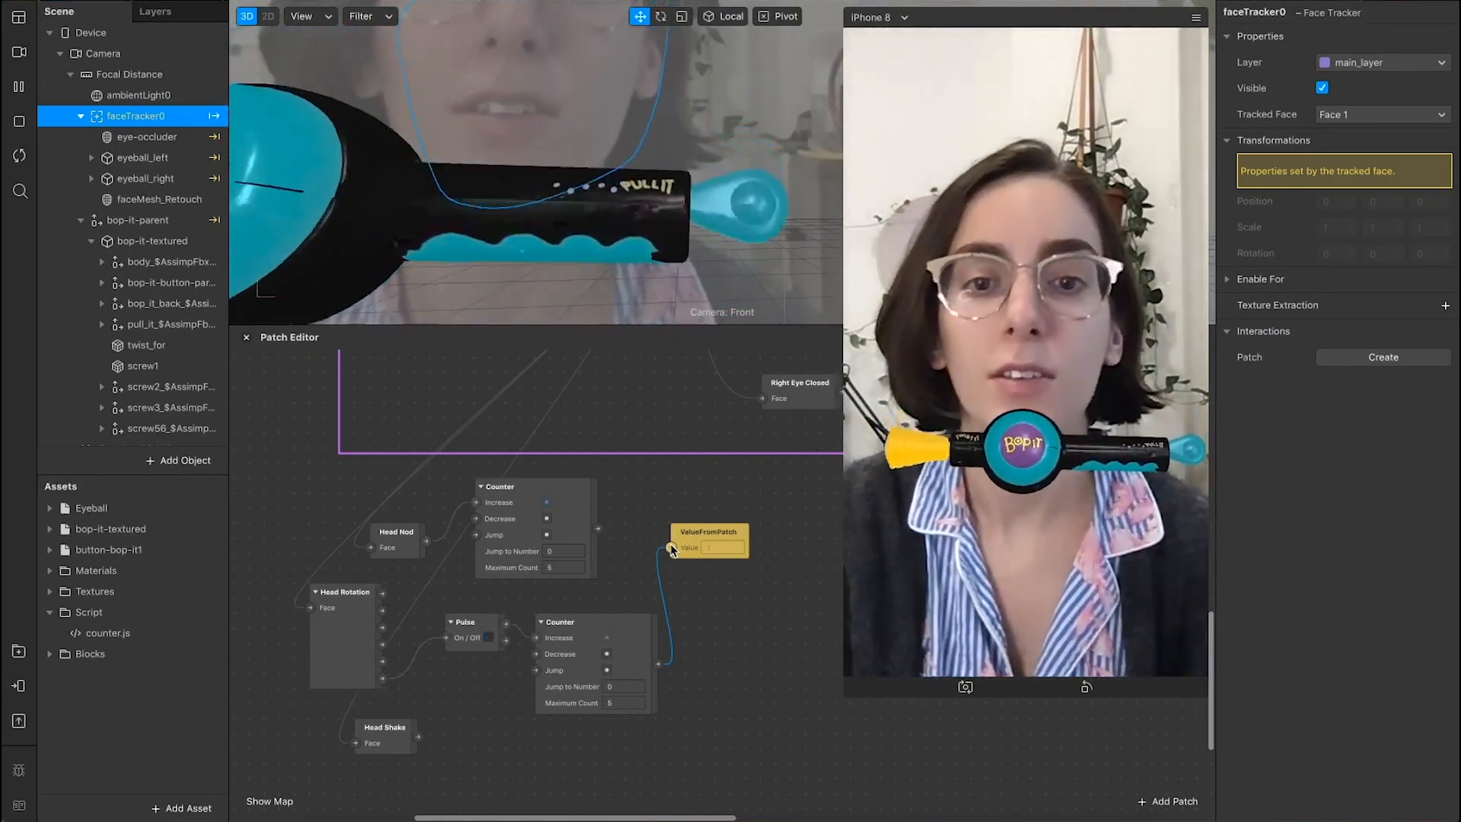
# Step: Add a Counter fed by Head Shake in a third aligned row, and drive ValueFromPatch from the Head Nod Counter's Count output
pyautogui.moveTo(408, 744); pyautogui.dragTo(391, 744)
pyautogui.moveTo(564, 644); pyautogui.dragTo(564, 629)
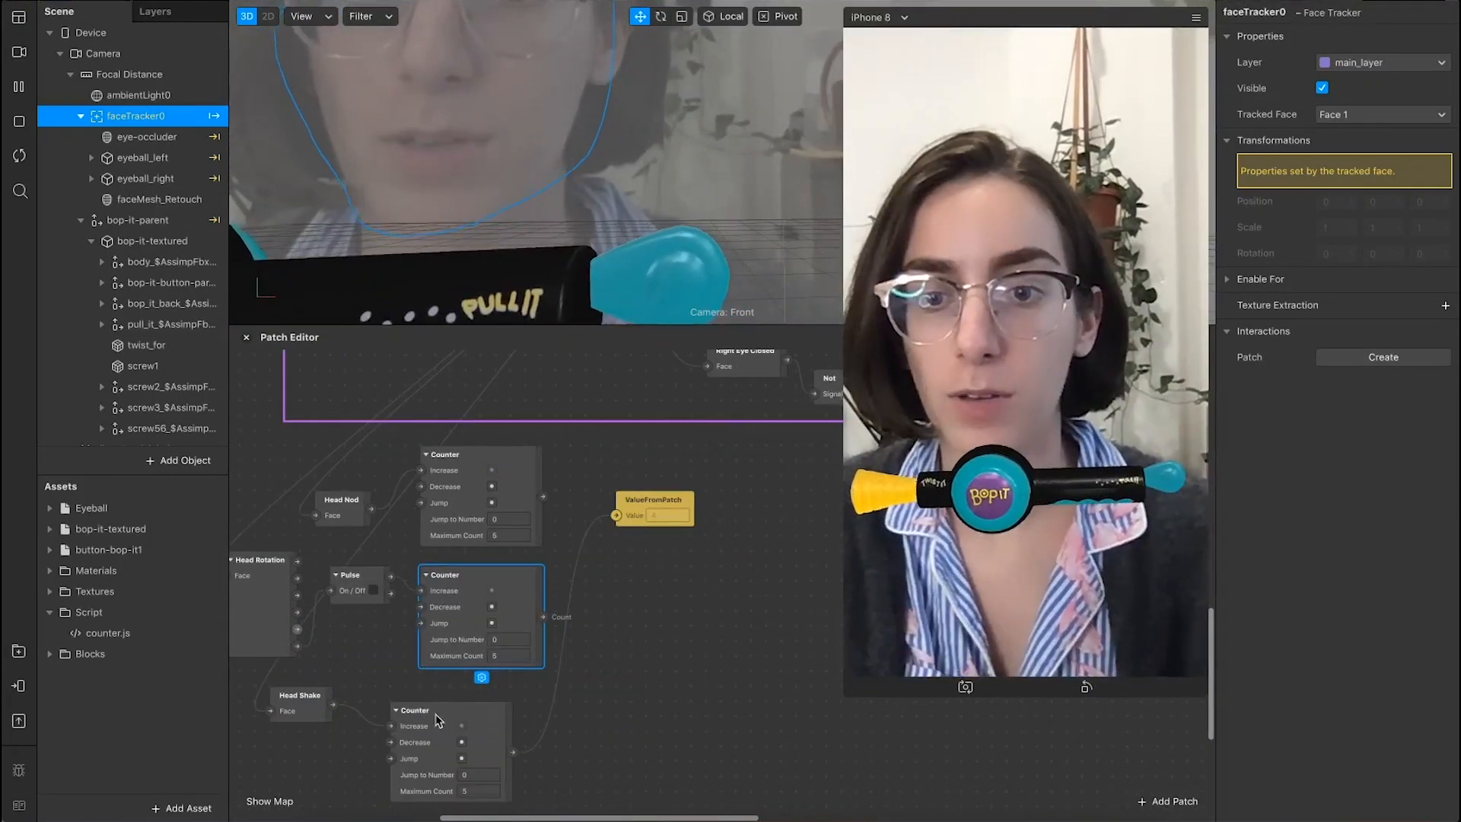
pyautogui.moveTo(475, 586); pyautogui.dragTo(473, 699)
pyautogui.moveTo(321, 704); pyautogui.dragTo(366, 719)
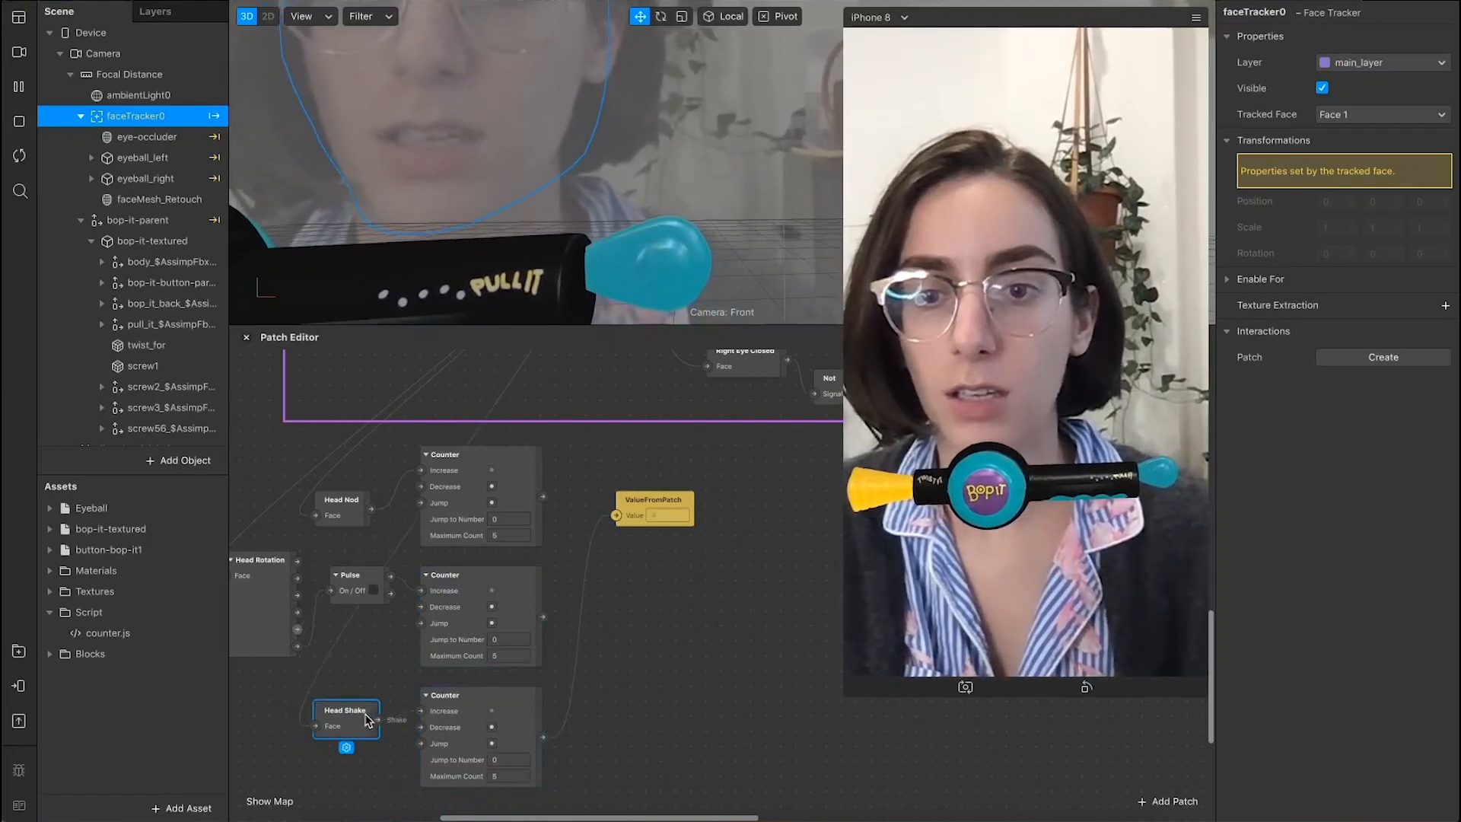
pyautogui.hscroll(2, 532, 578)
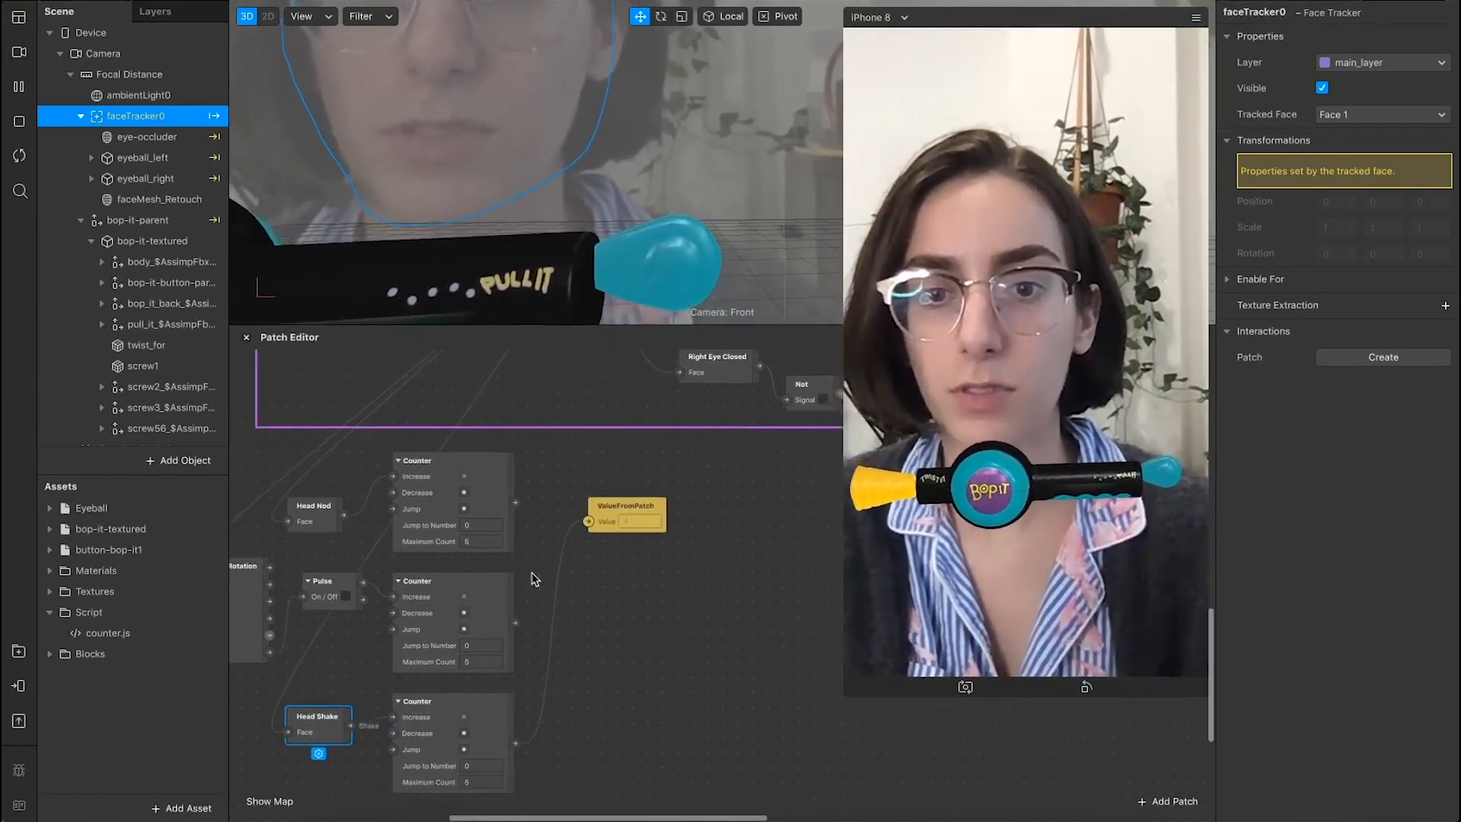
pyautogui.moveTo(515, 502); pyautogui.dragTo(590, 529)
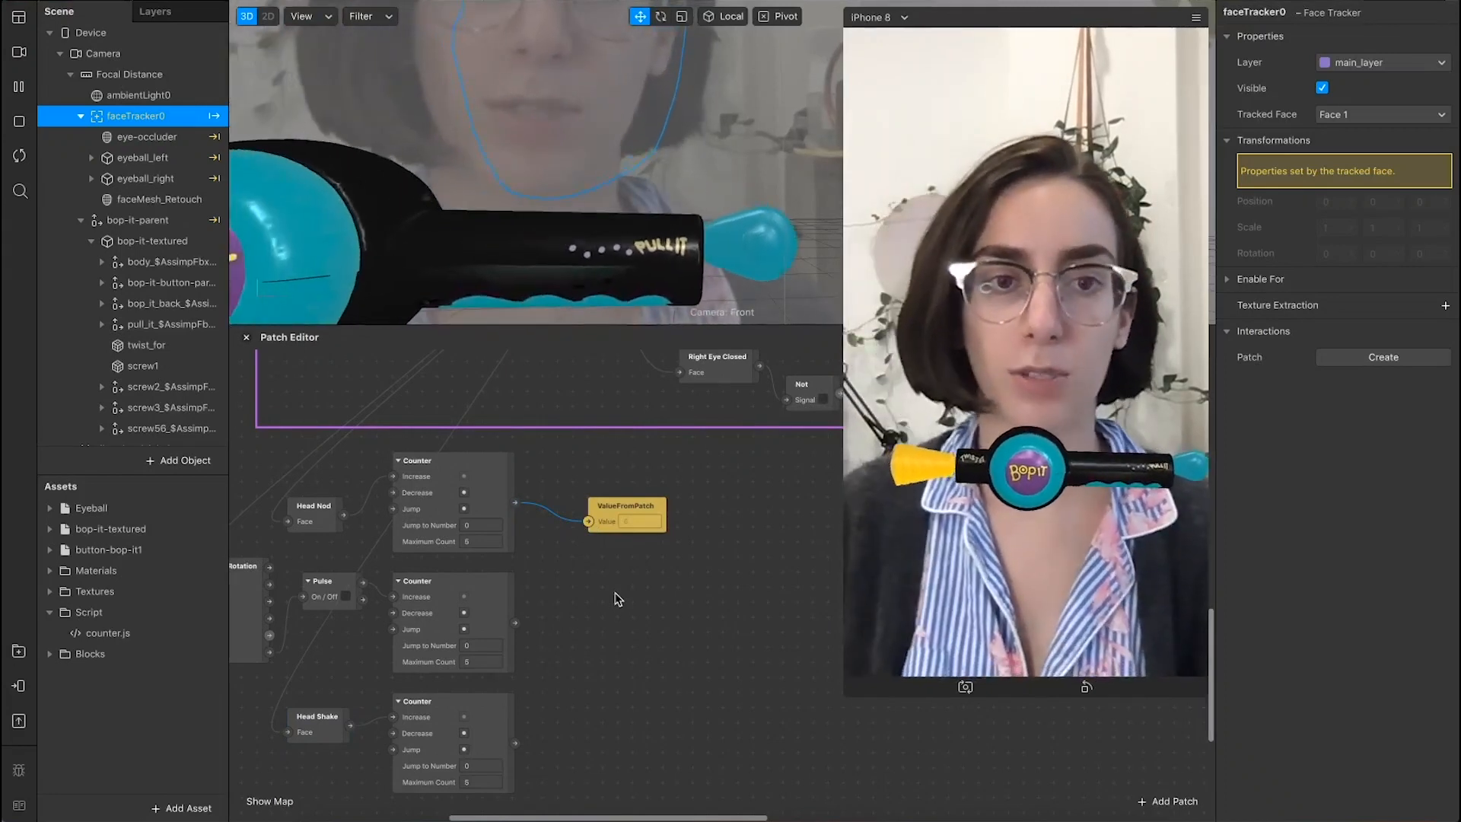
# Step: Insert a 2D Text object into the scene
pyautogui.click(174, 805)
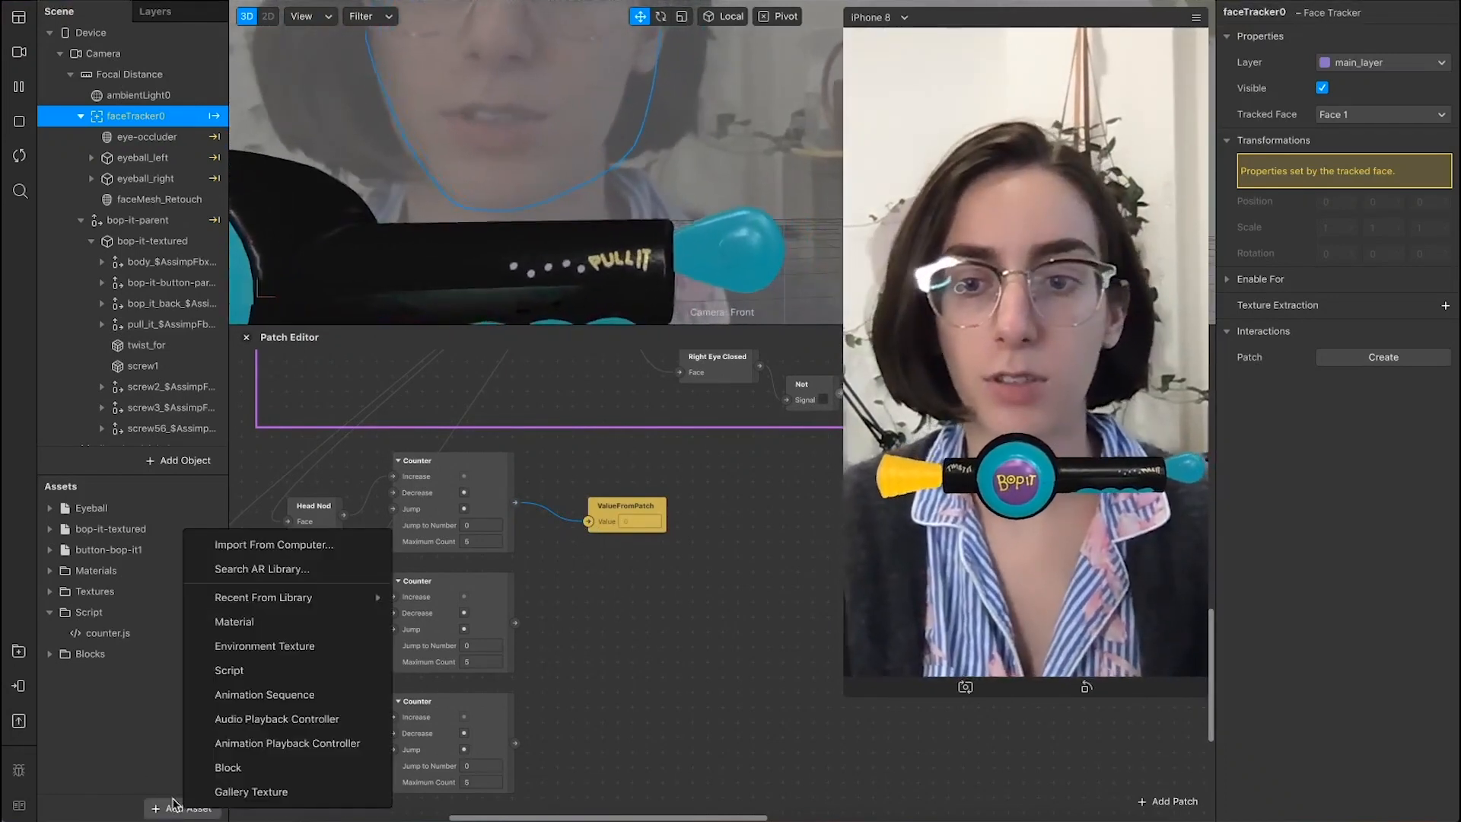
pyautogui.click(175, 805)
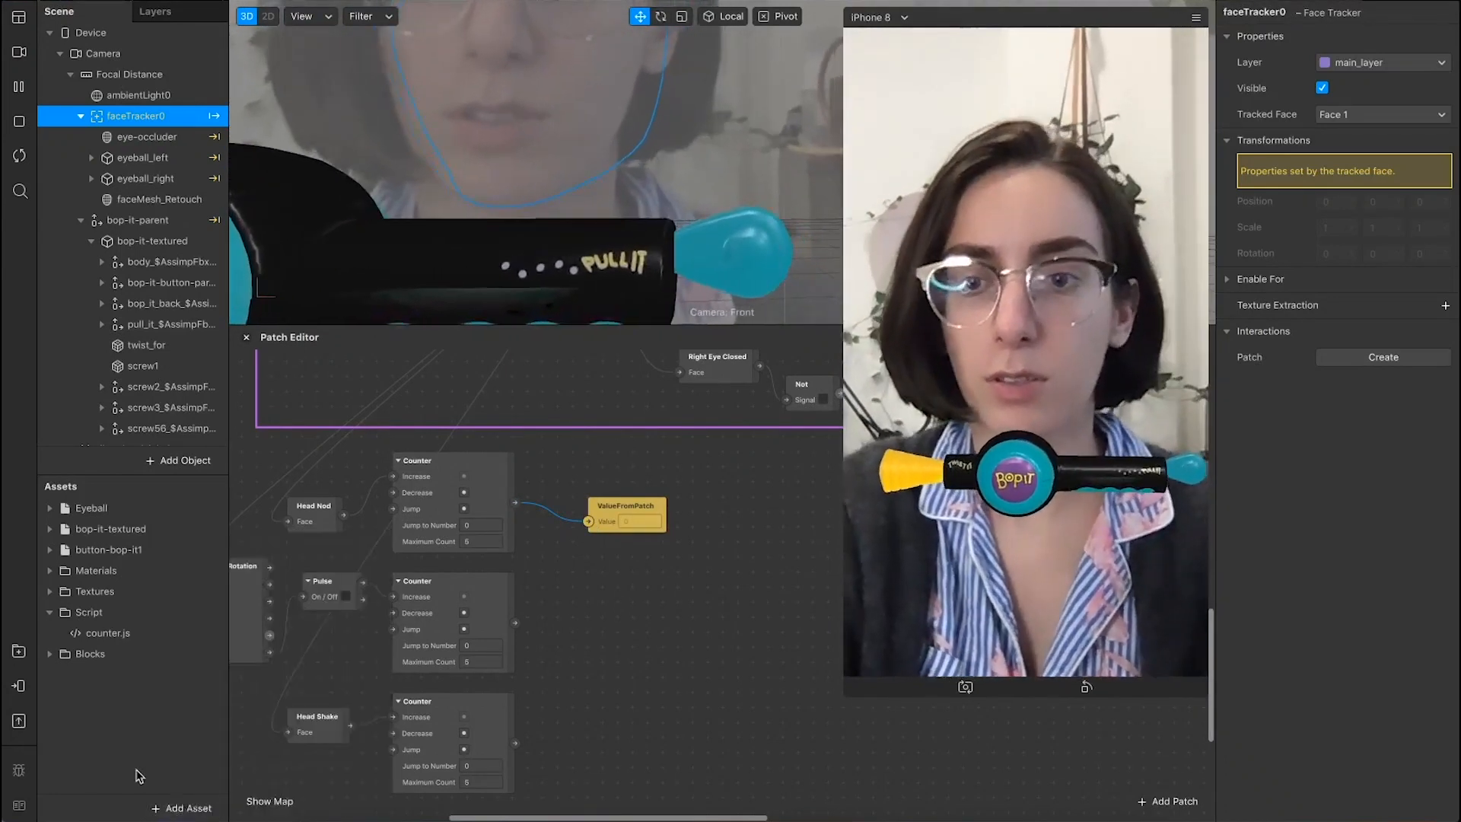
pyautogui.click(178, 462)
pyautogui.write('2d')
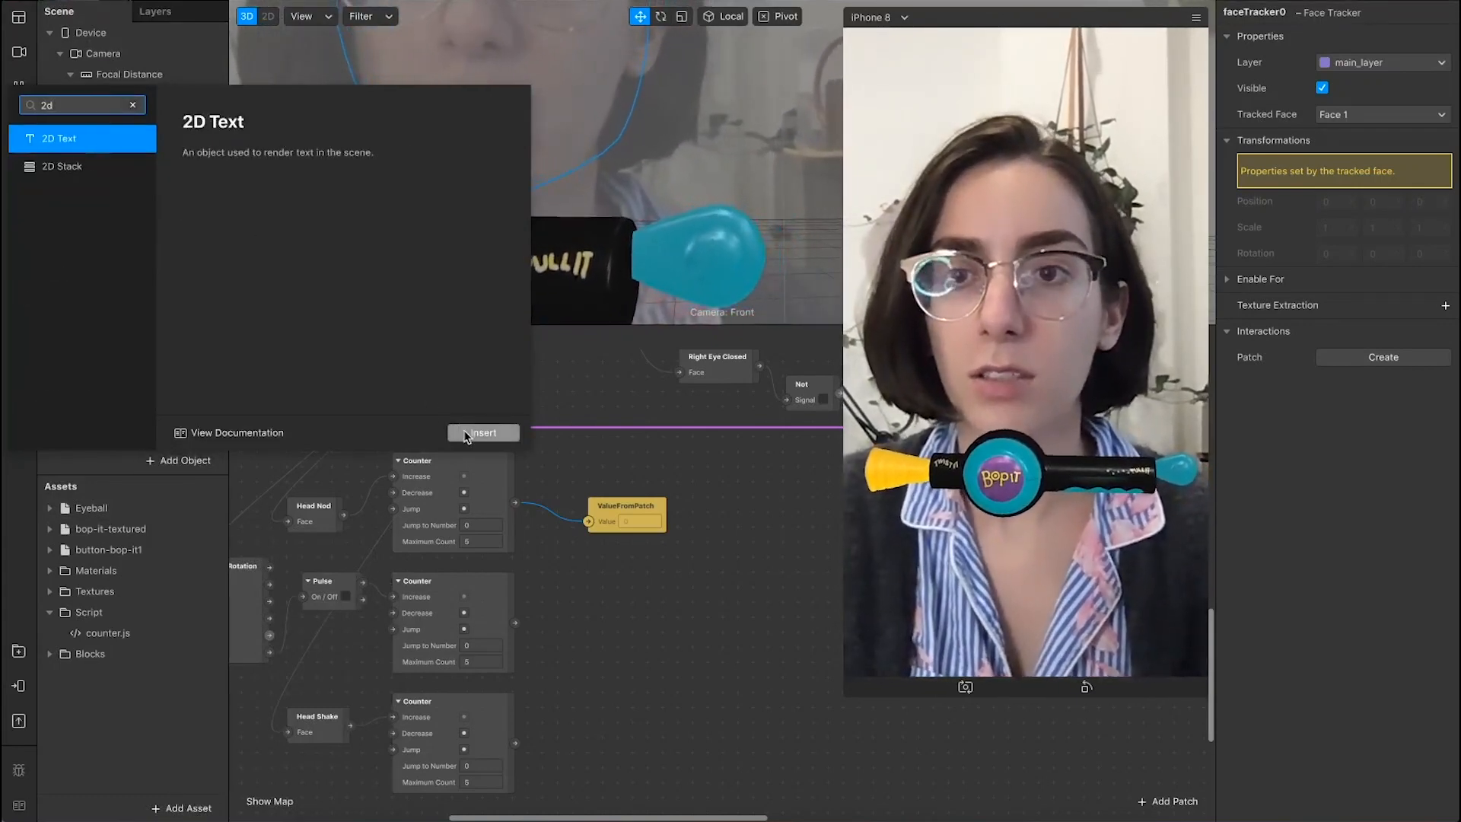
pyautogui.click(467, 433)
pyautogui.scroll(-1, 127, 420)
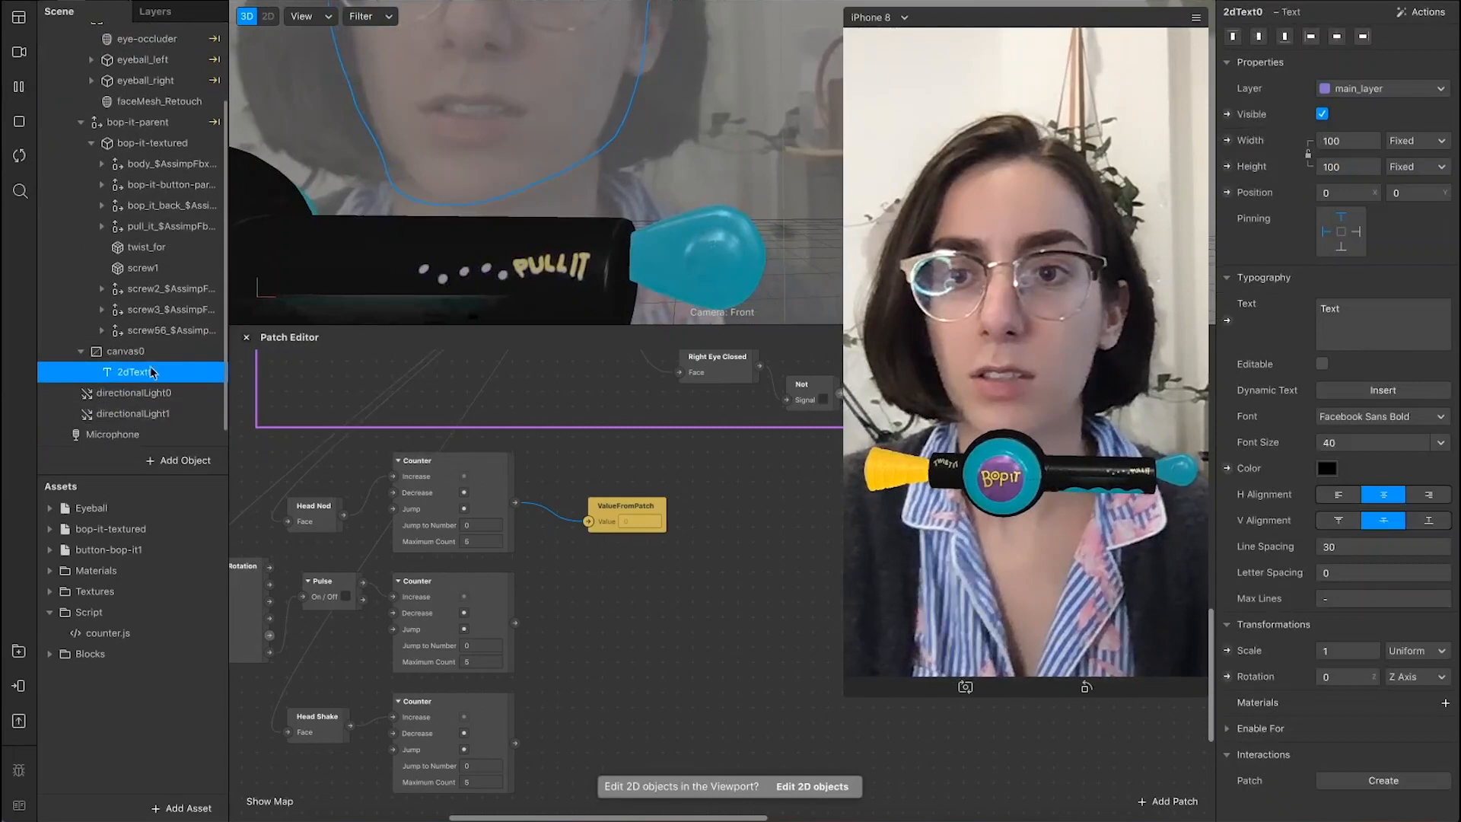
# Step: Set canvas0's mode to World space
pyautogui.click(19, 87)
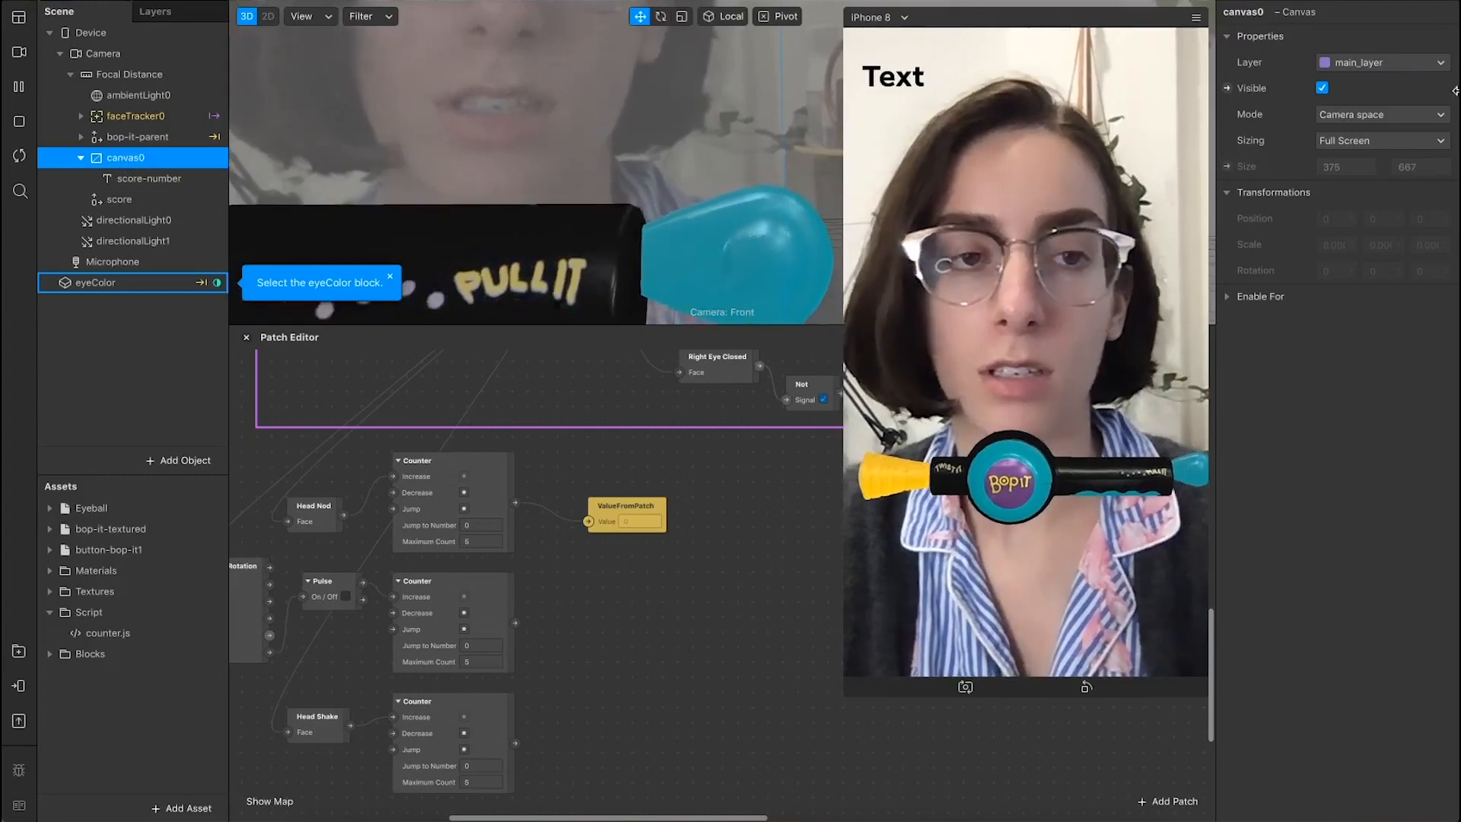
pyautogui.click(1352, 116)
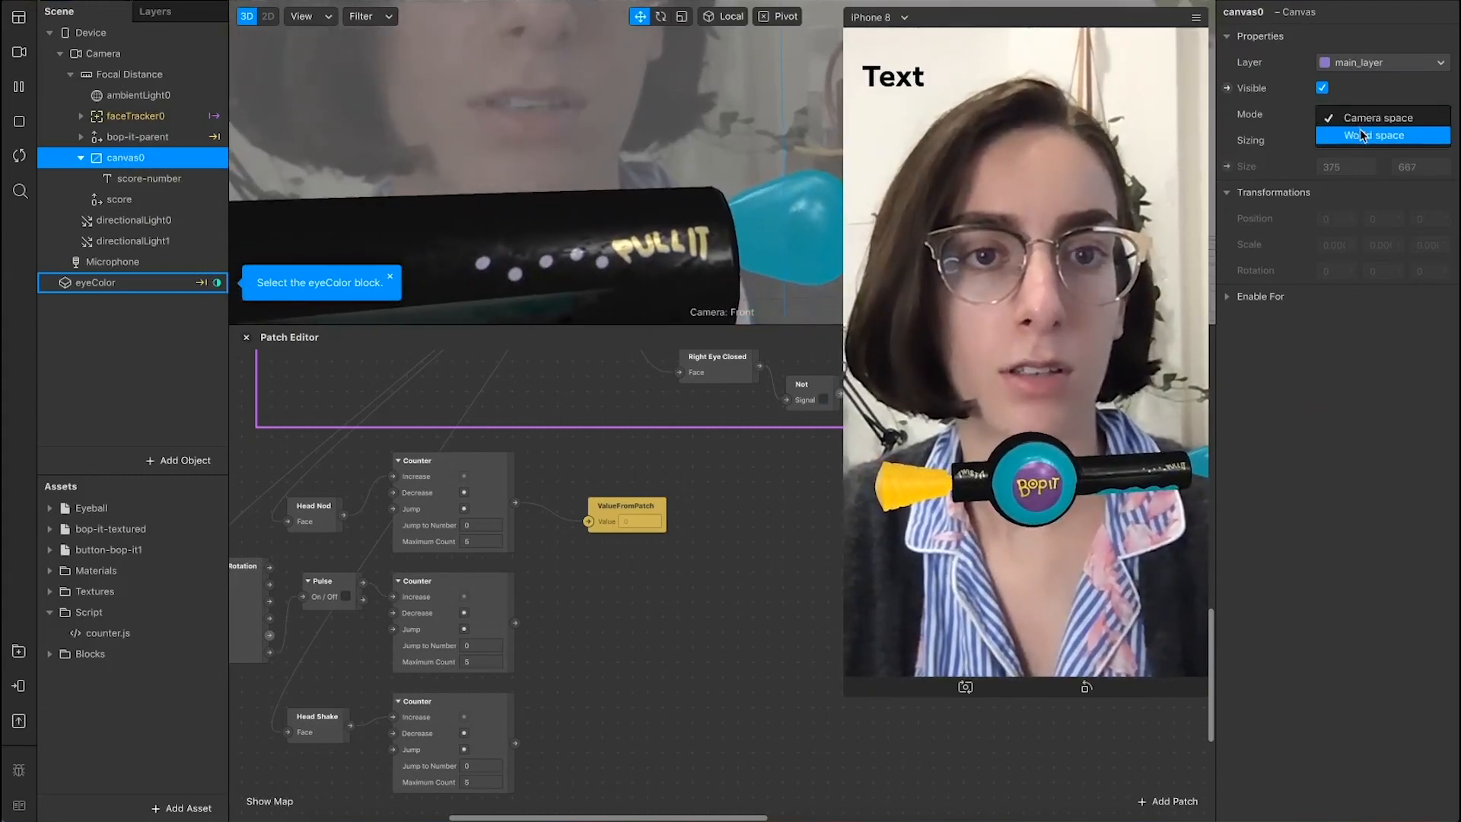
pyautogui.click(1361, 135)
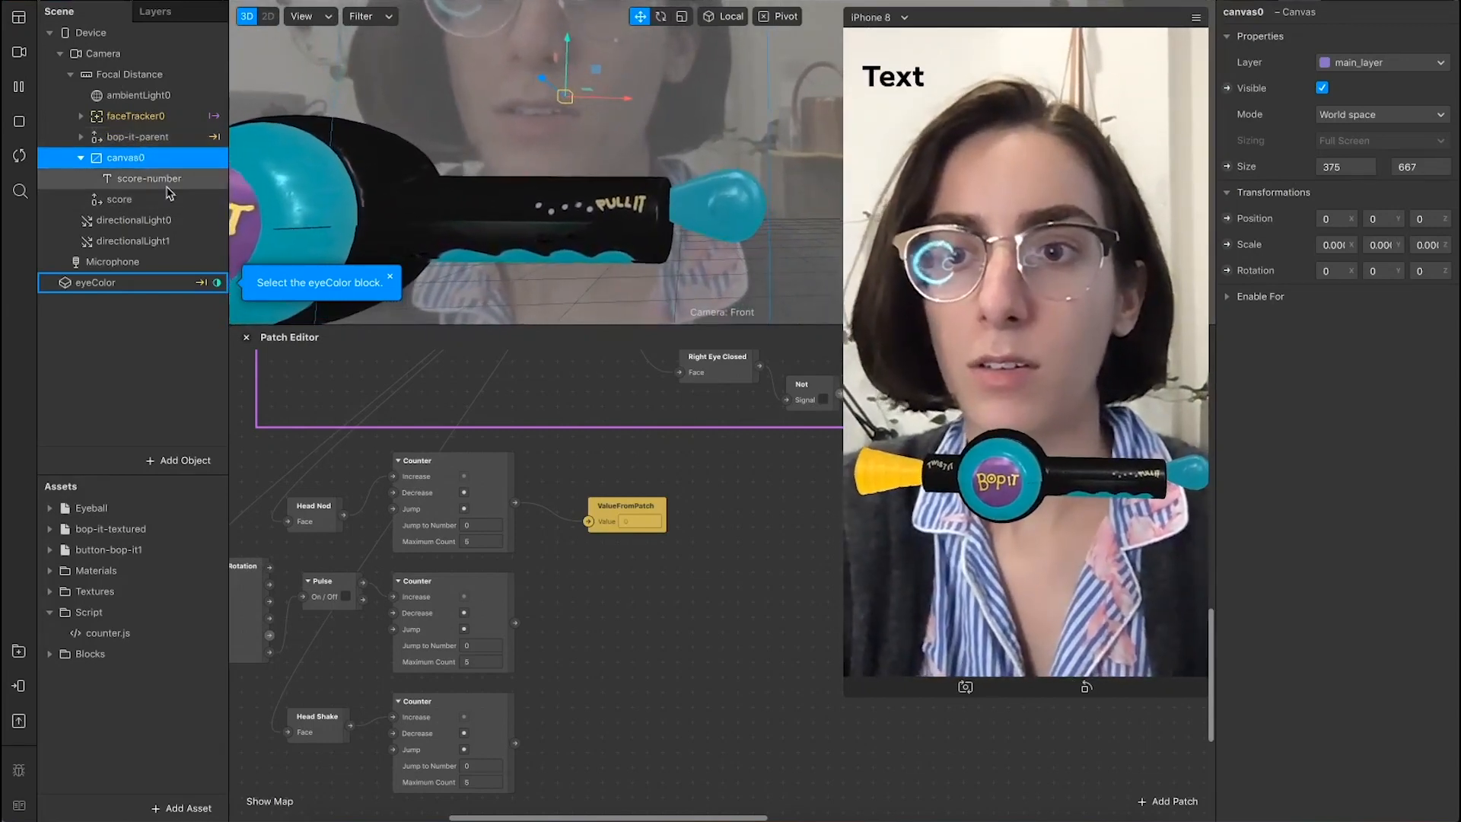
# Step: Duplicate the Divide, Unpack, Exponential Smoothing, Add and Pack patches driving bop-it-parent, and place the copies below the blue group
pyautogui.scroll(-5, 705, 670)
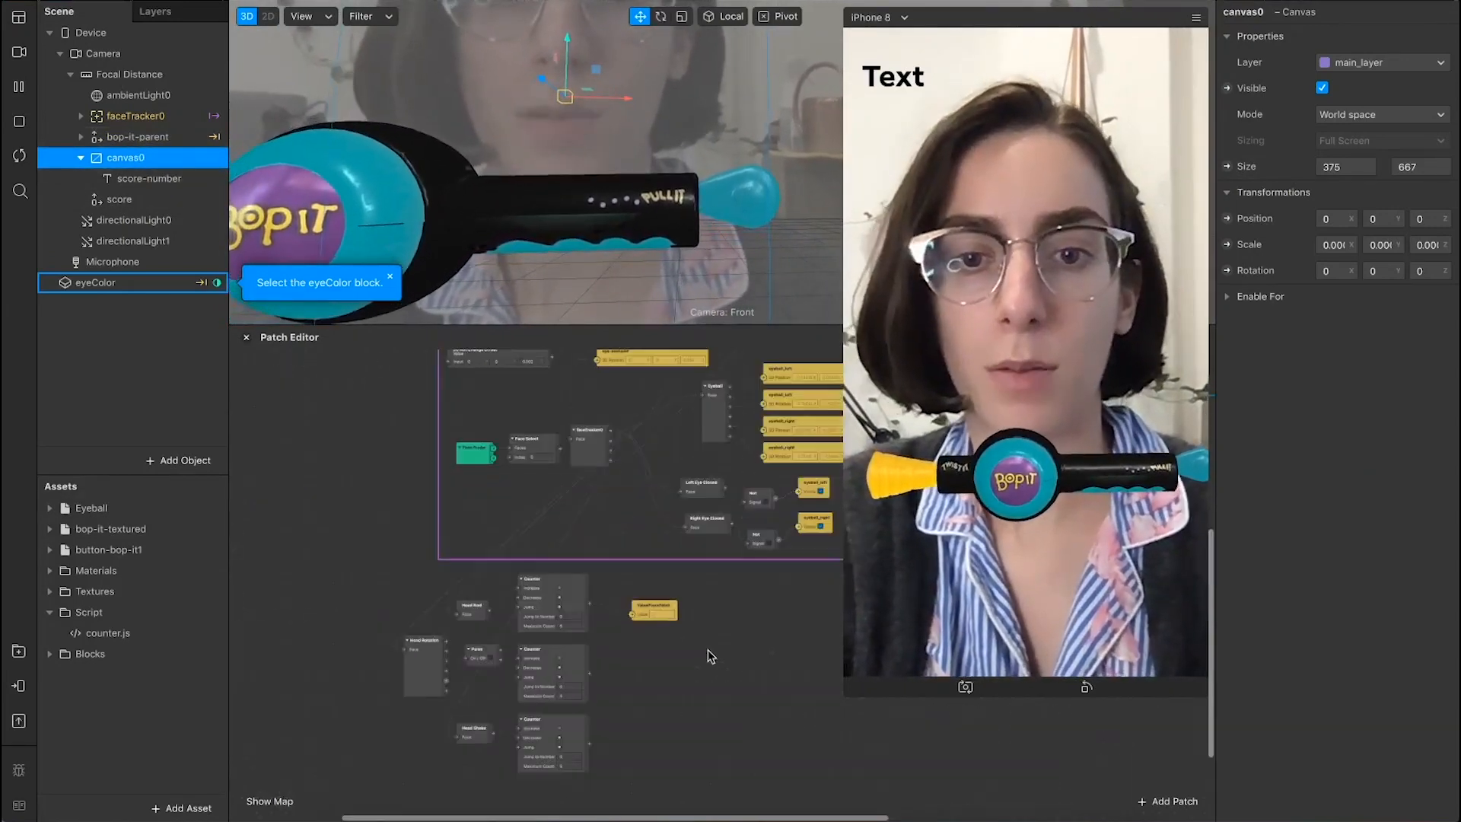
pyautogui.scroll(2, 706, 689)
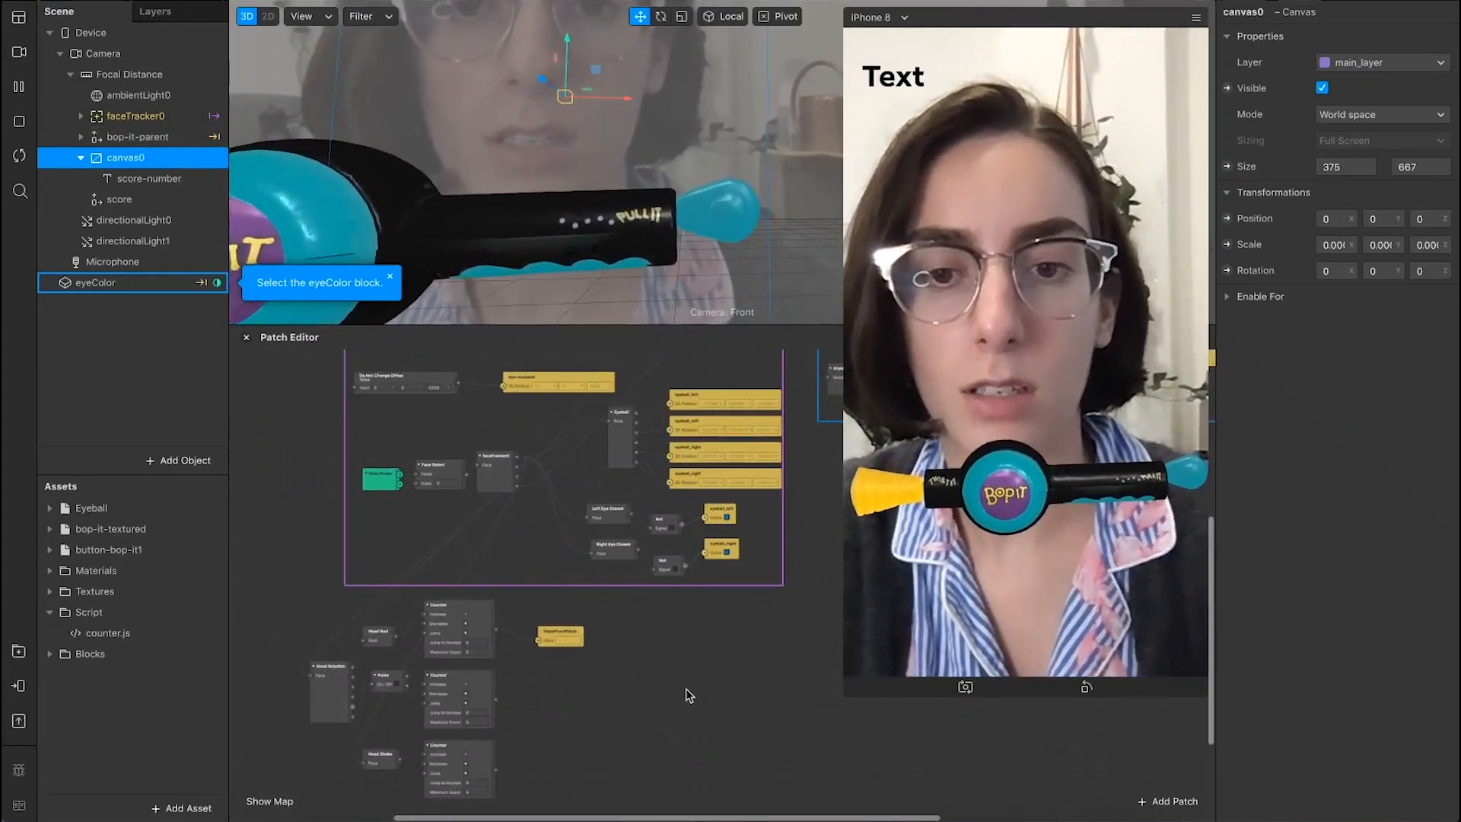
pyautogui.hscroll(10, 688, 694)
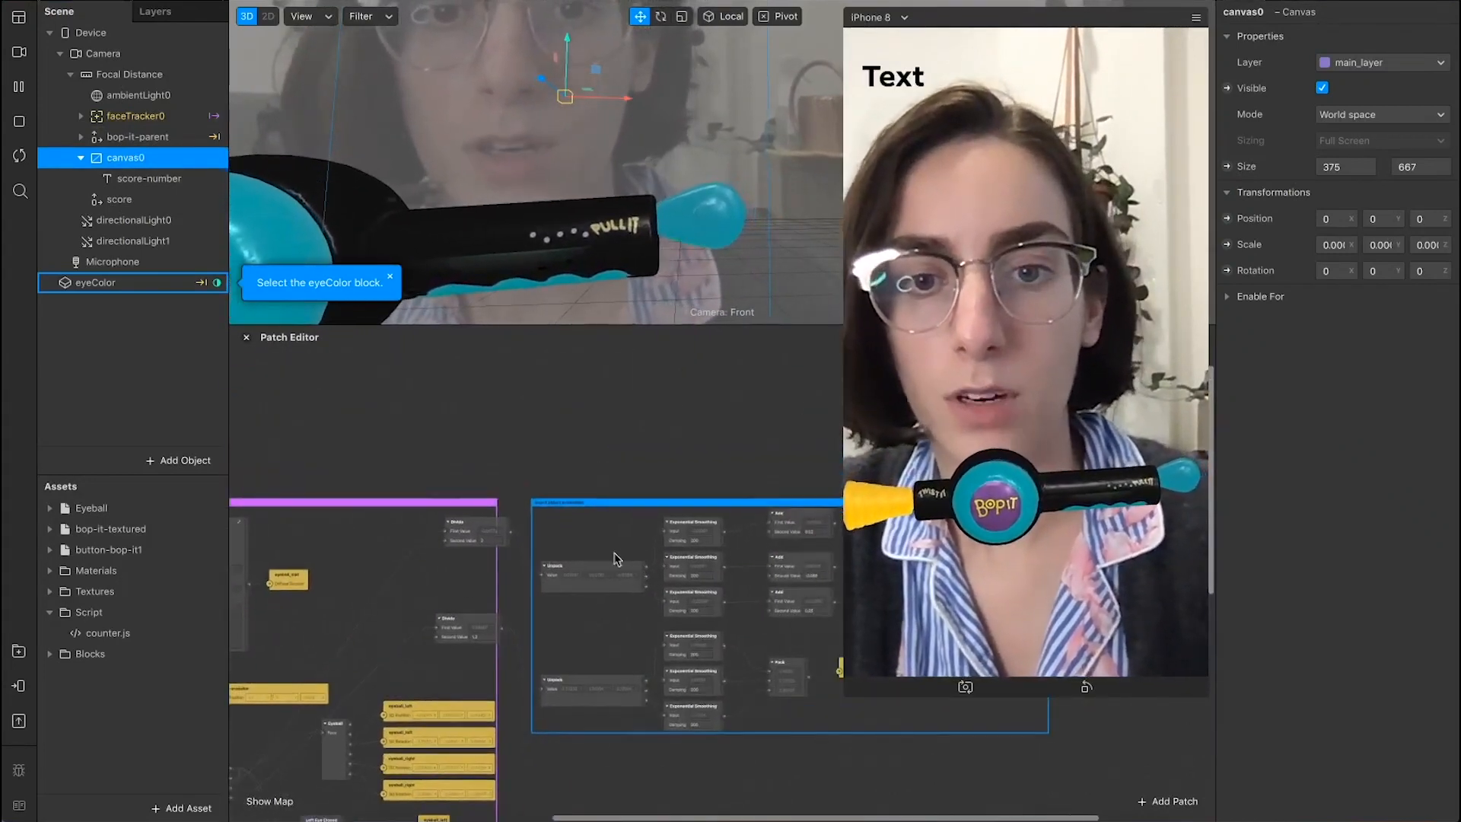
pyautogui.hscroll(5, 665, 672)
pyautogui.hscroll(2, 561, 698)
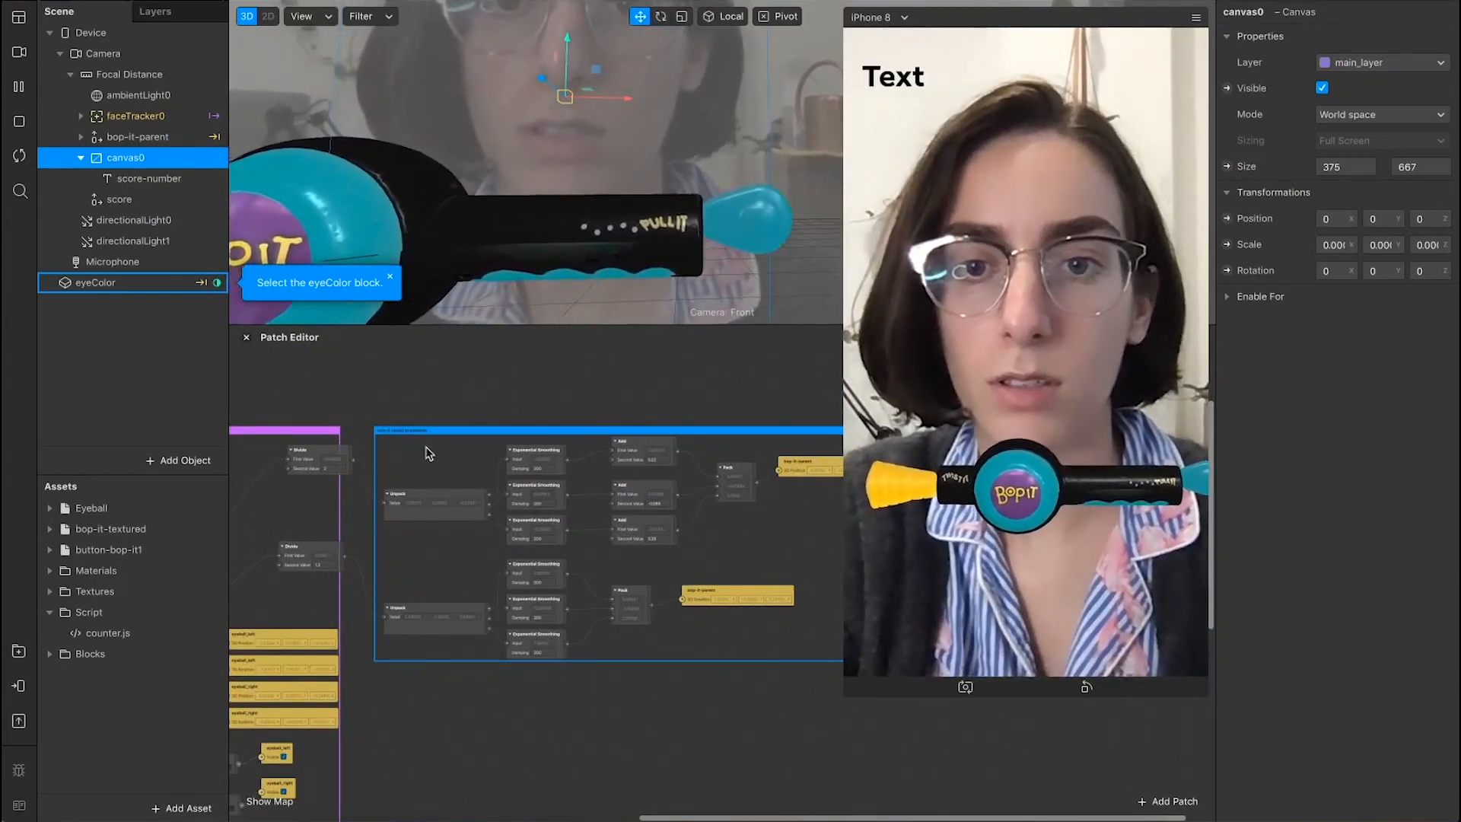
pyautogui.moveTo(427, 453); pyautogui.dragTo(638, 638)
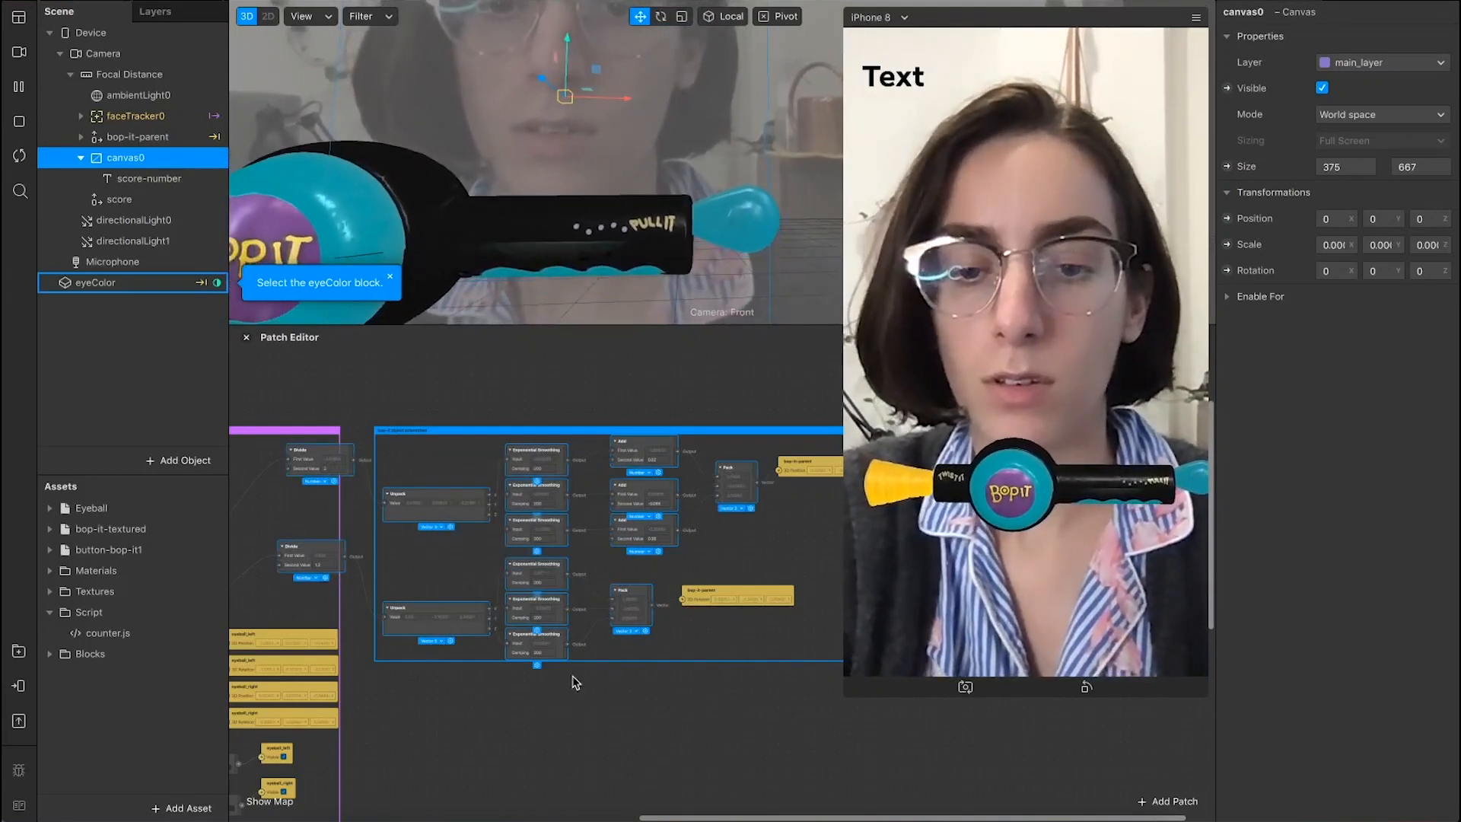
pyautogui.scroll(-5, 547, 678)
pyautogui.moveTo(469, 454); pyautogui.dragTo(545, 674)
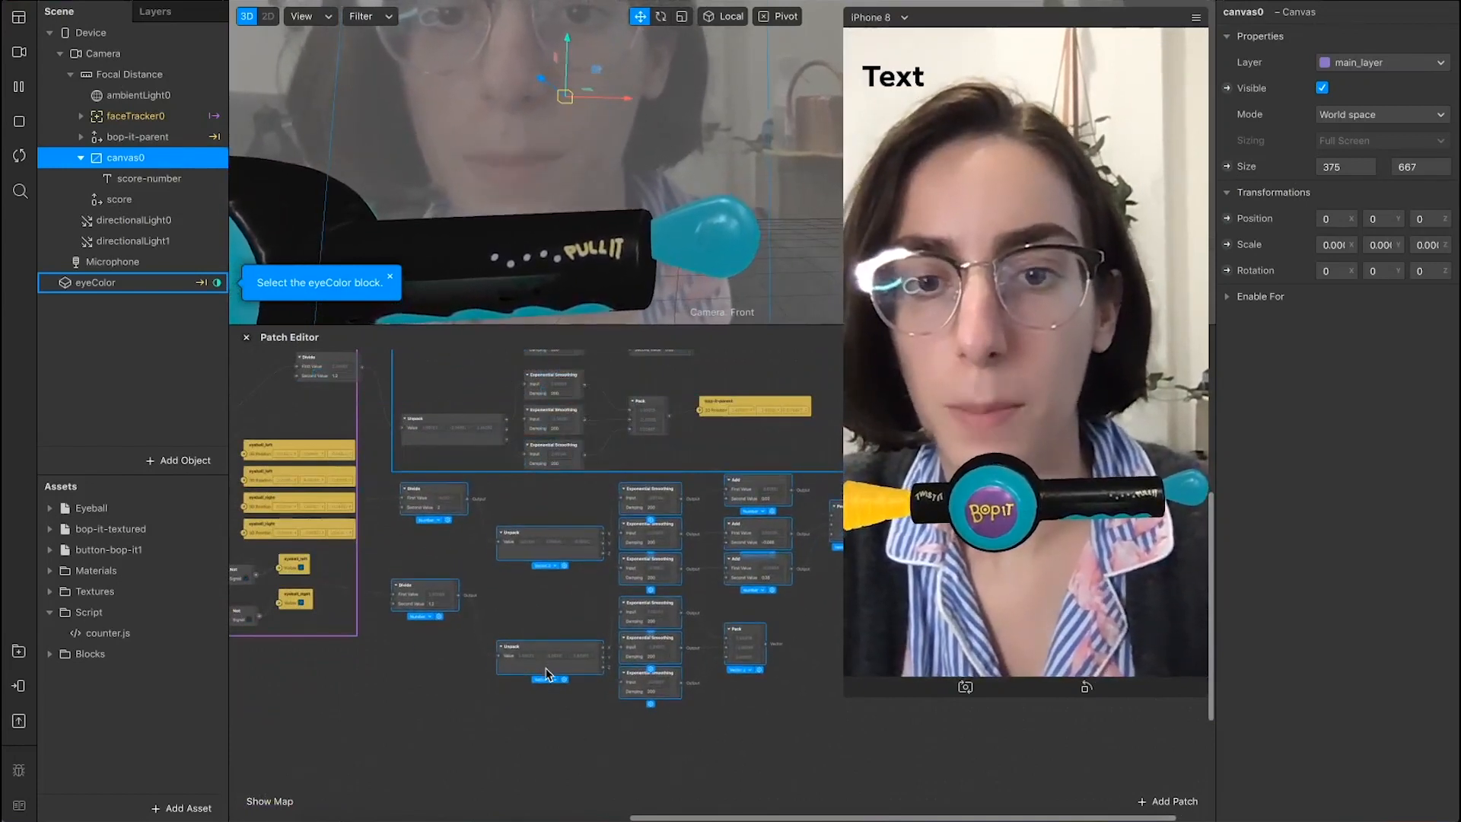
# Step: Create 3D Position and 3D Rotation patches for canvas0 and drive them from the copied upper and lower Pack patches respectively
pyautogui.hscroll(3, 545, 673)
pyautogui.scroll(1, 532, 668)
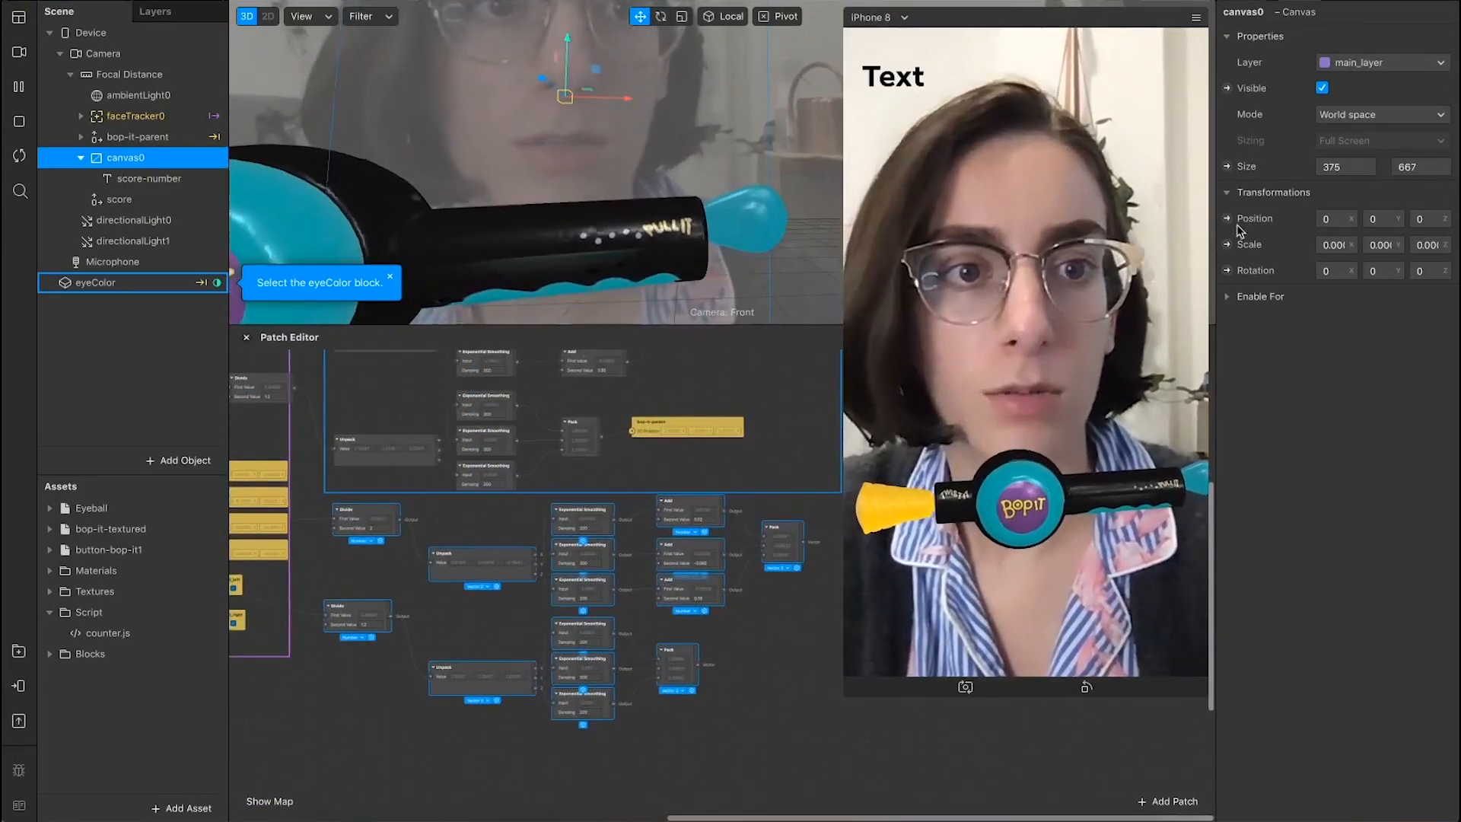
pyautogui.click(1227, 219)
pyautogui.scroll(1, 525, 648)
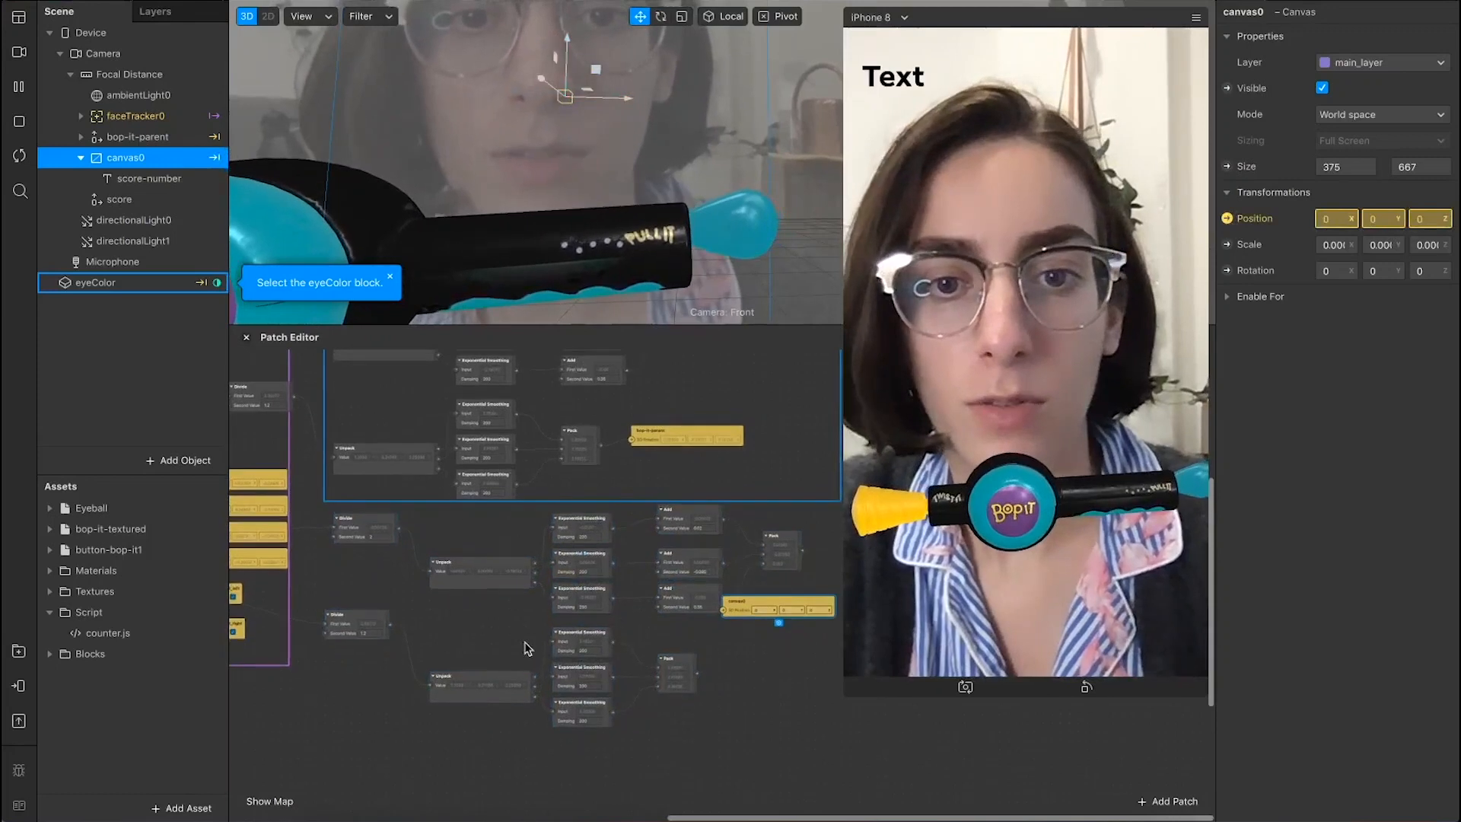
pyautogui.scroll(4, 525, 645)
pyautogui.hscroll(5, 525, 645)
pyautogui.scroll(1, 525, 645)
pyautogui.moveTo(535, 621); pyautogui.dragTo(707, 524)
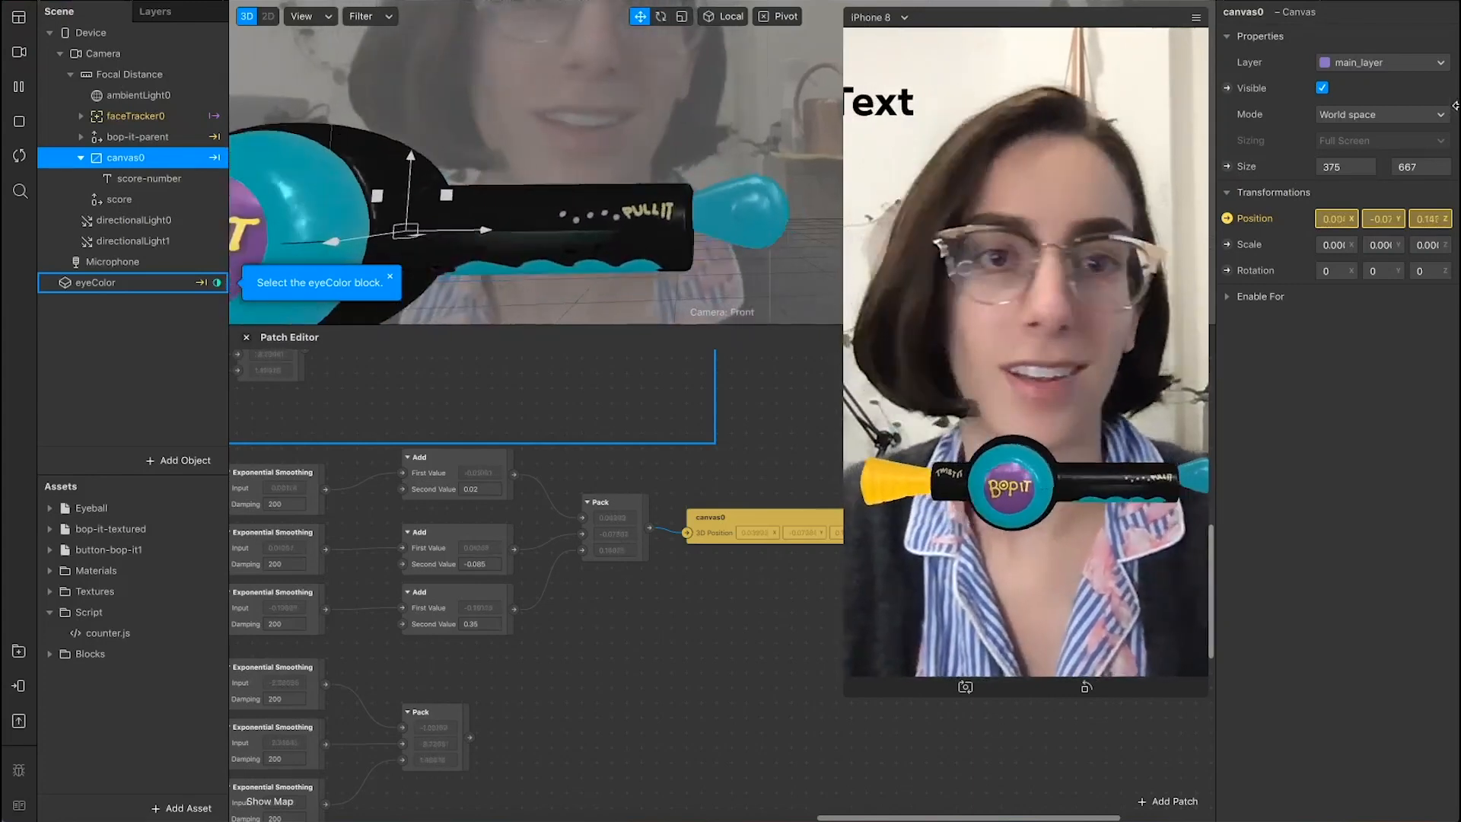
pyautogui.click(1227, 271)
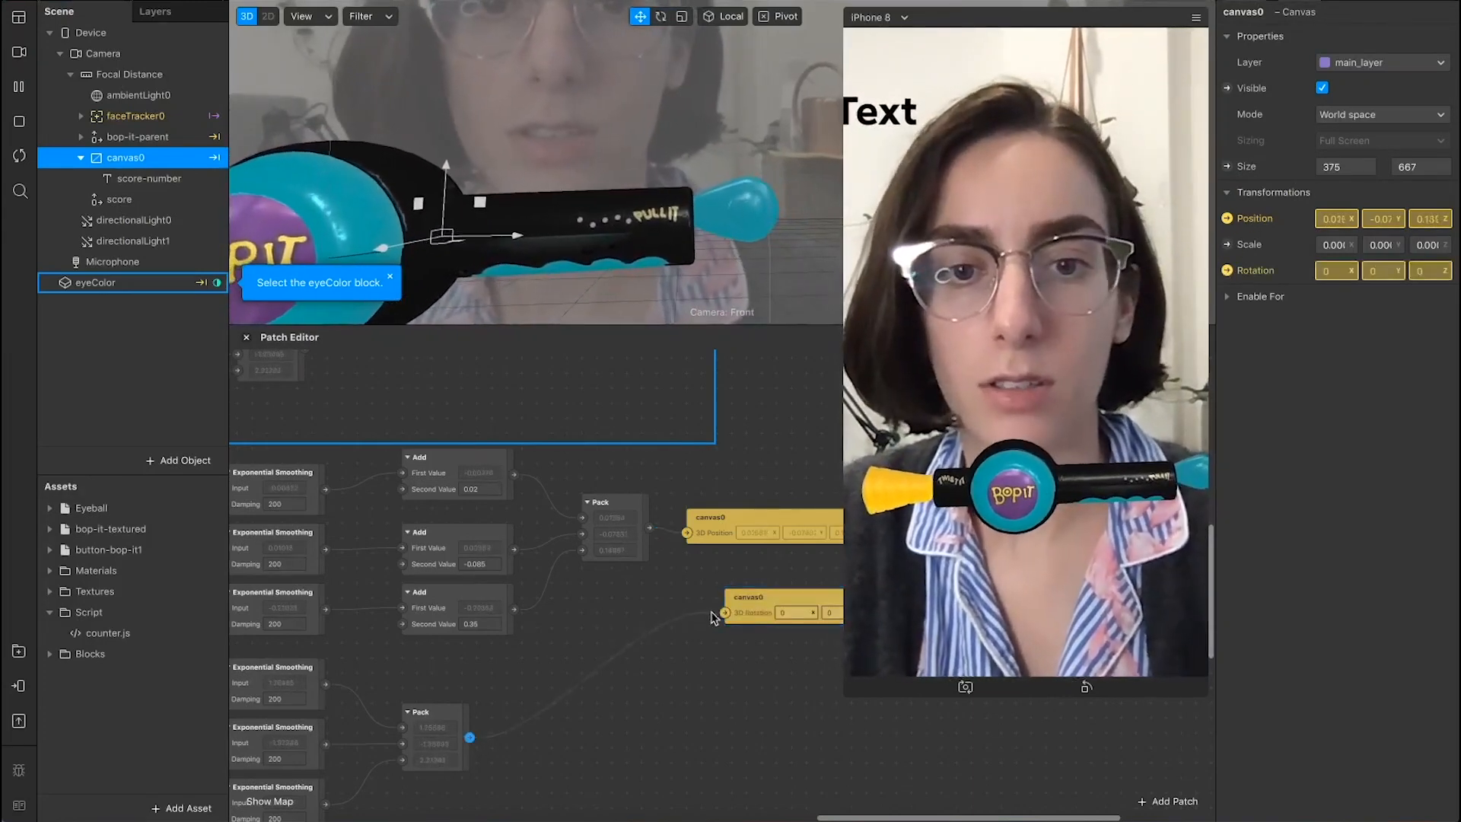
pyautogui.moveTo(746, 616); pyautogui.dragTo(604, 687)
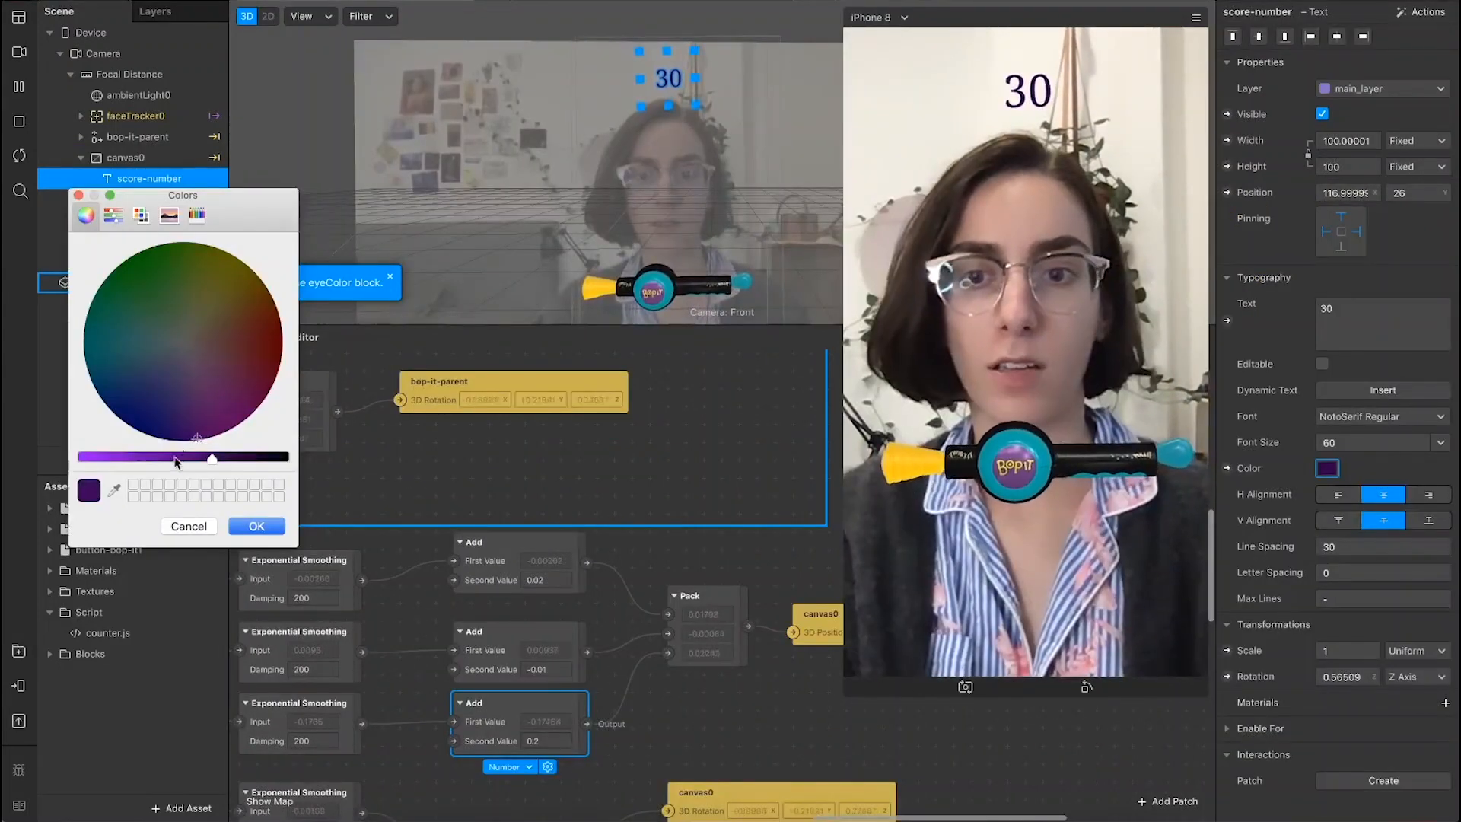
# Step: Brighten the score-number text color to a more vivid purple
pyautogui.moveTo(176, 459); pyautogui.dragTo(158, 460)
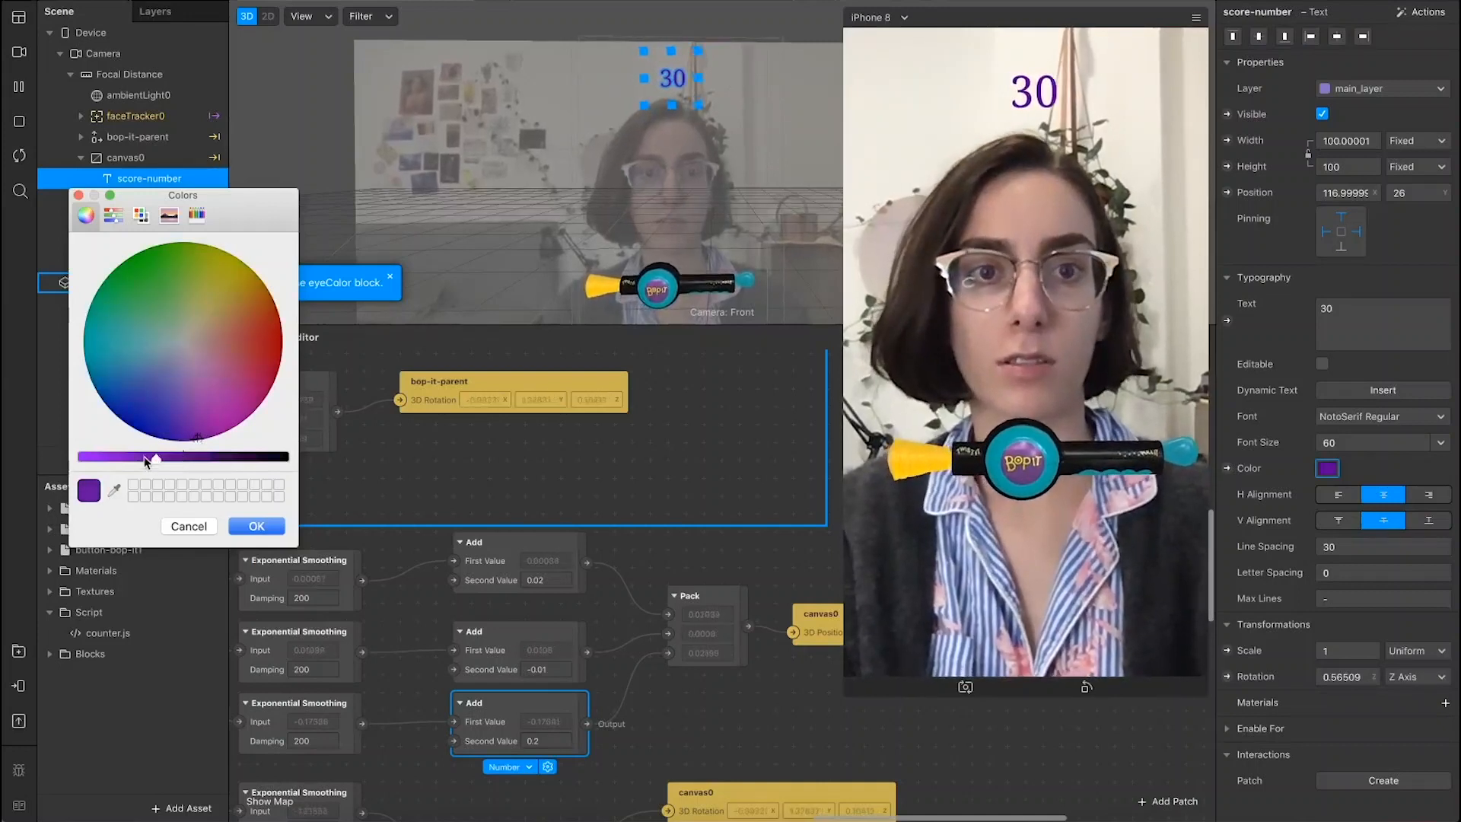
pyautogui.moveTo(145, 462); pyautogui.dragTo(145, 464)
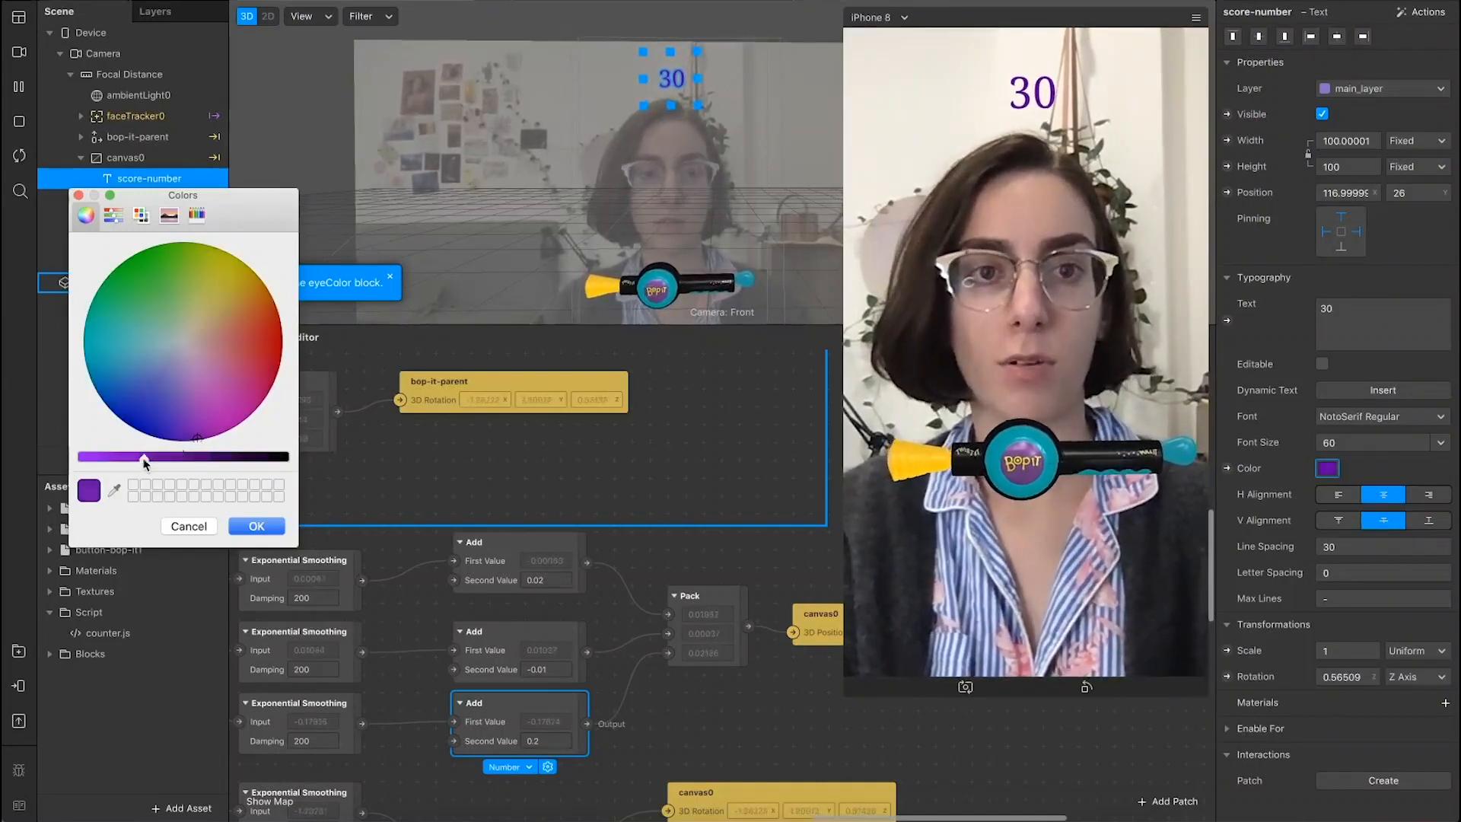
pyautogui.click(258, 527)
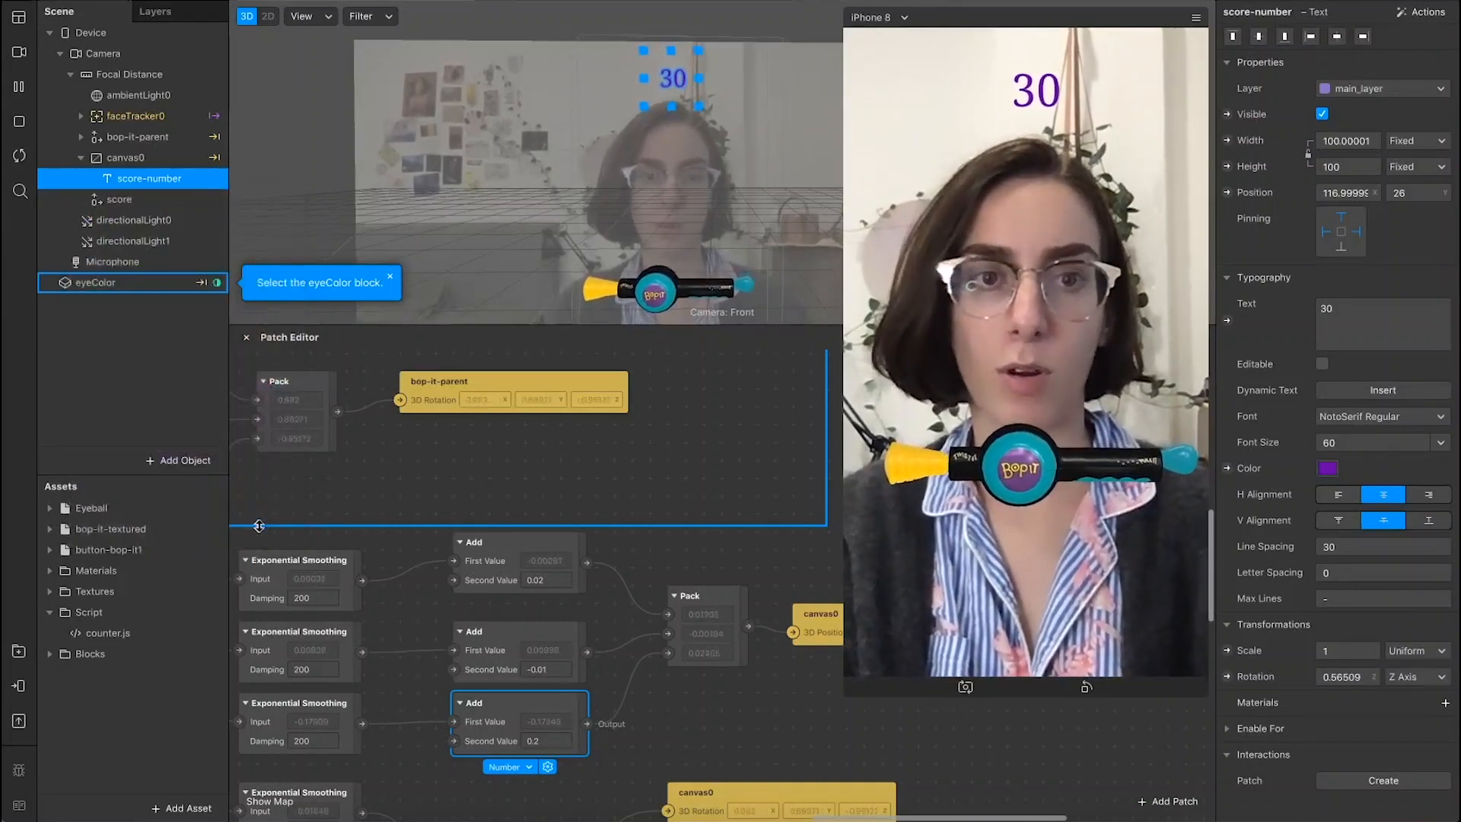
# Step: Duplicate the score-number text object and rename the copy score-number-back
pyautogui.rightClick(159, 179)
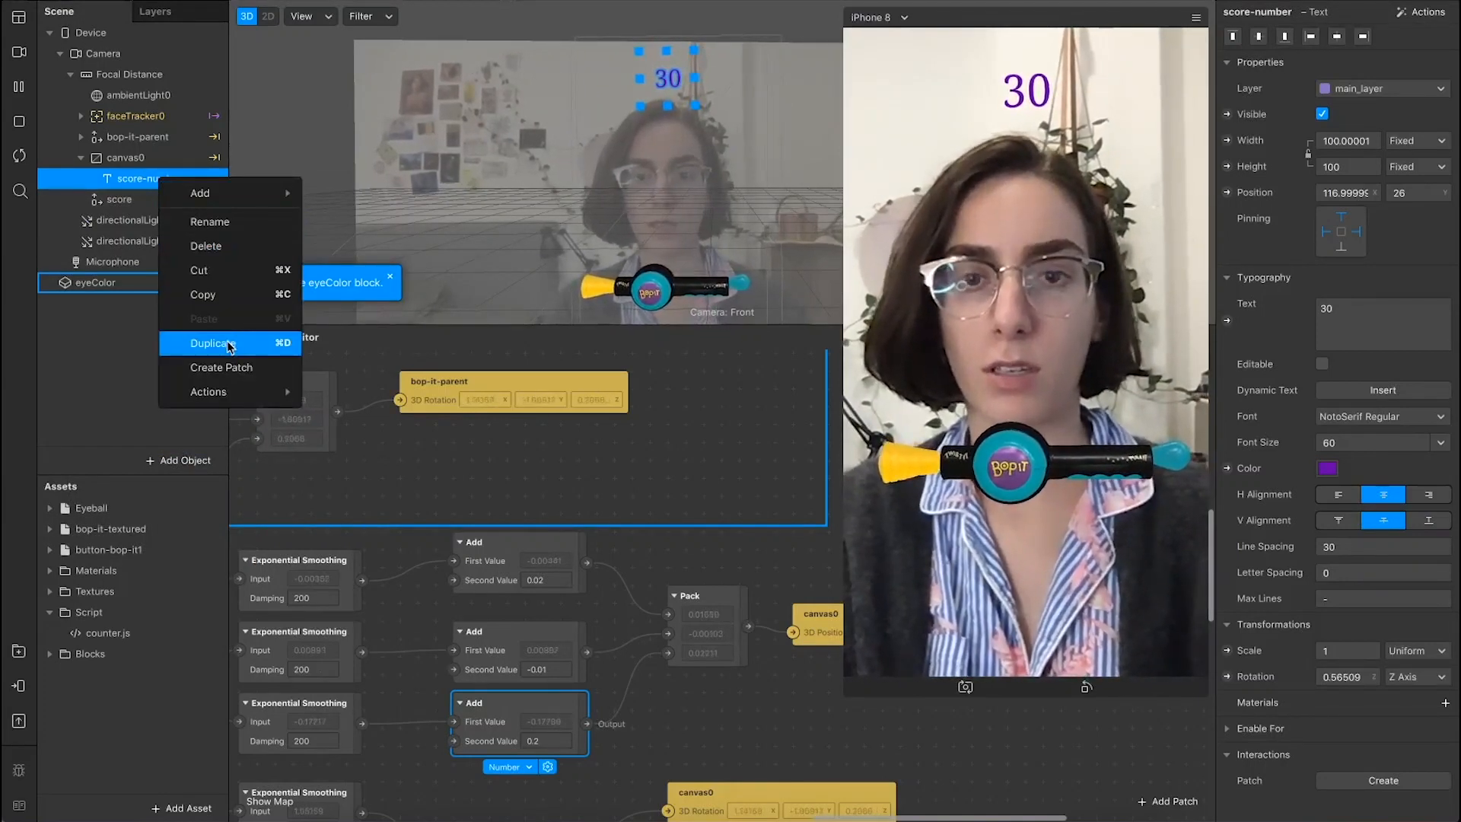
pyautogui.click(228, 344)
pyautogui.click(166, 202)
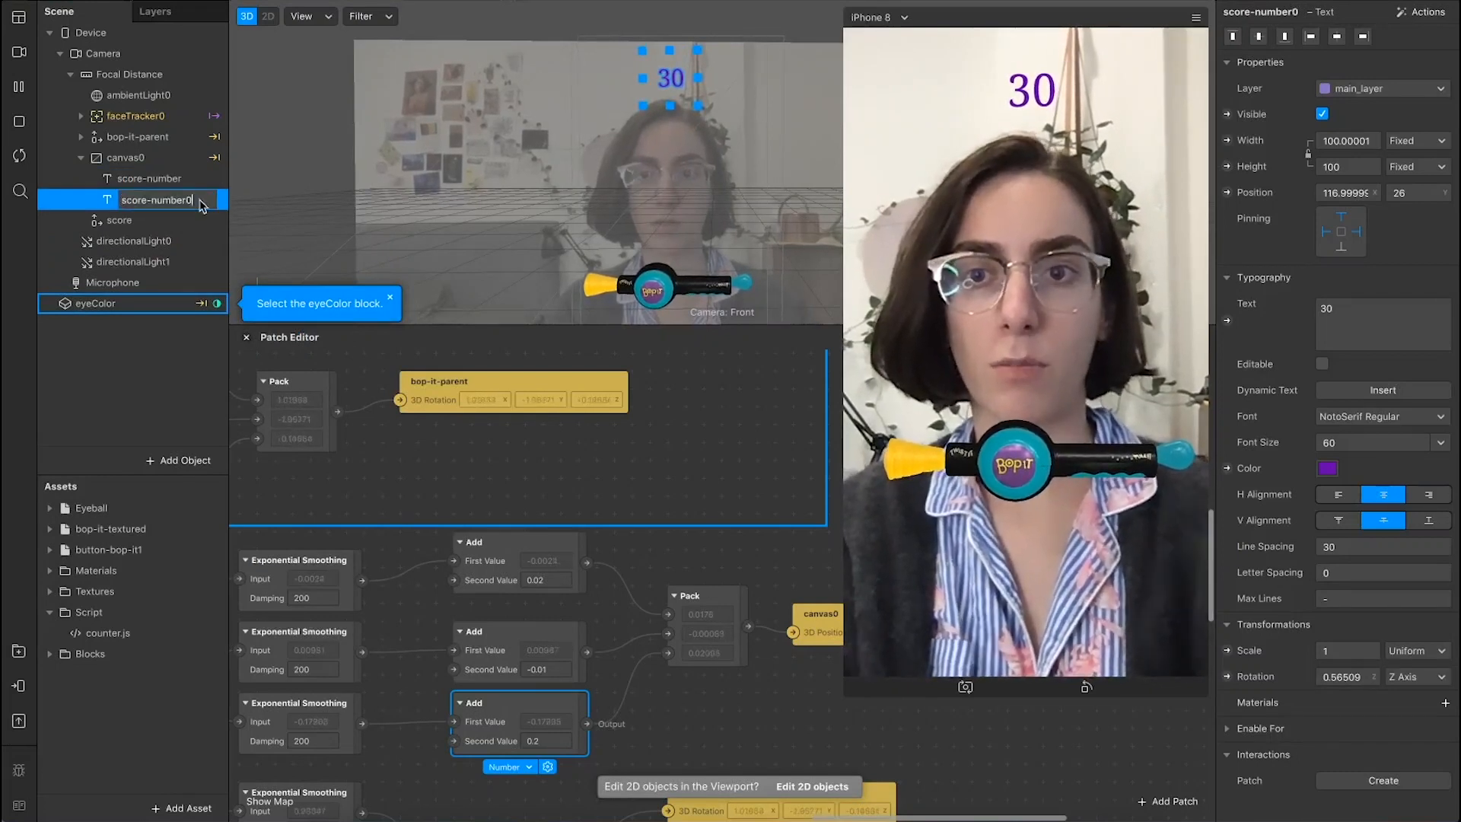
pyautogui.write('-')
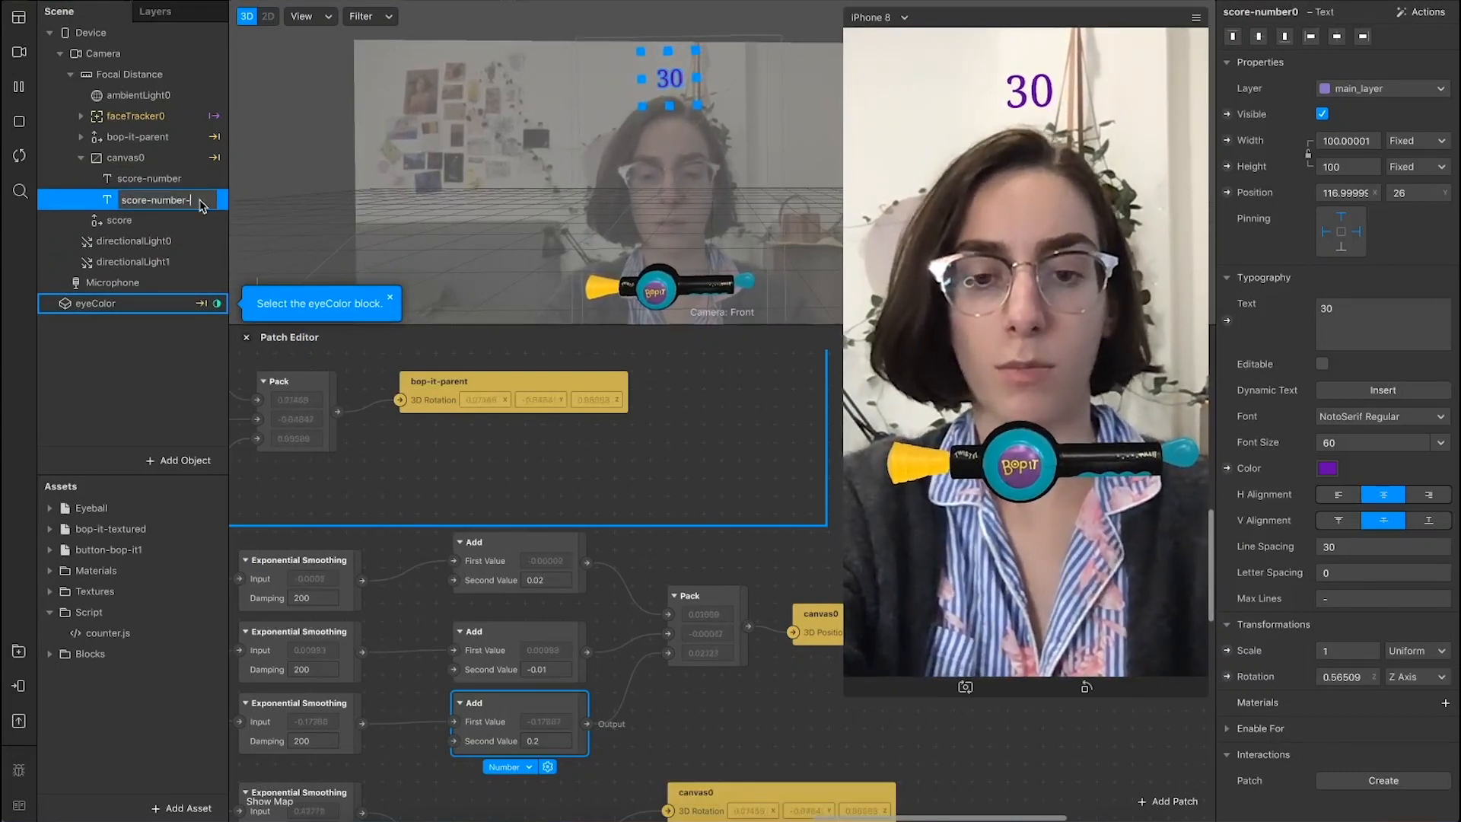
pyautogui.write('back')
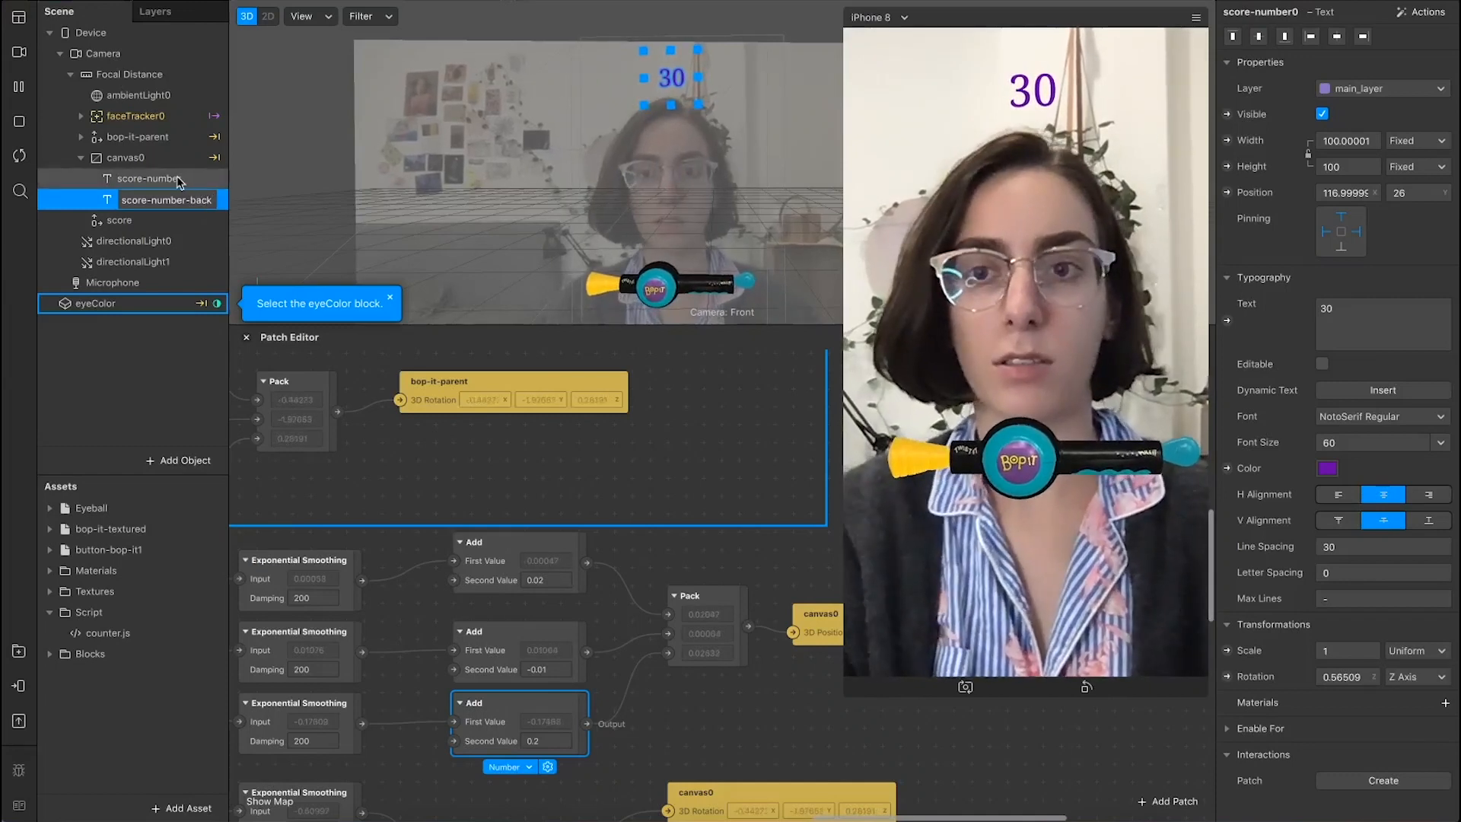
# Step: Confirm the name score-number-back for the copied text and change its text color to bright yellow
pyautogui.press('Return')
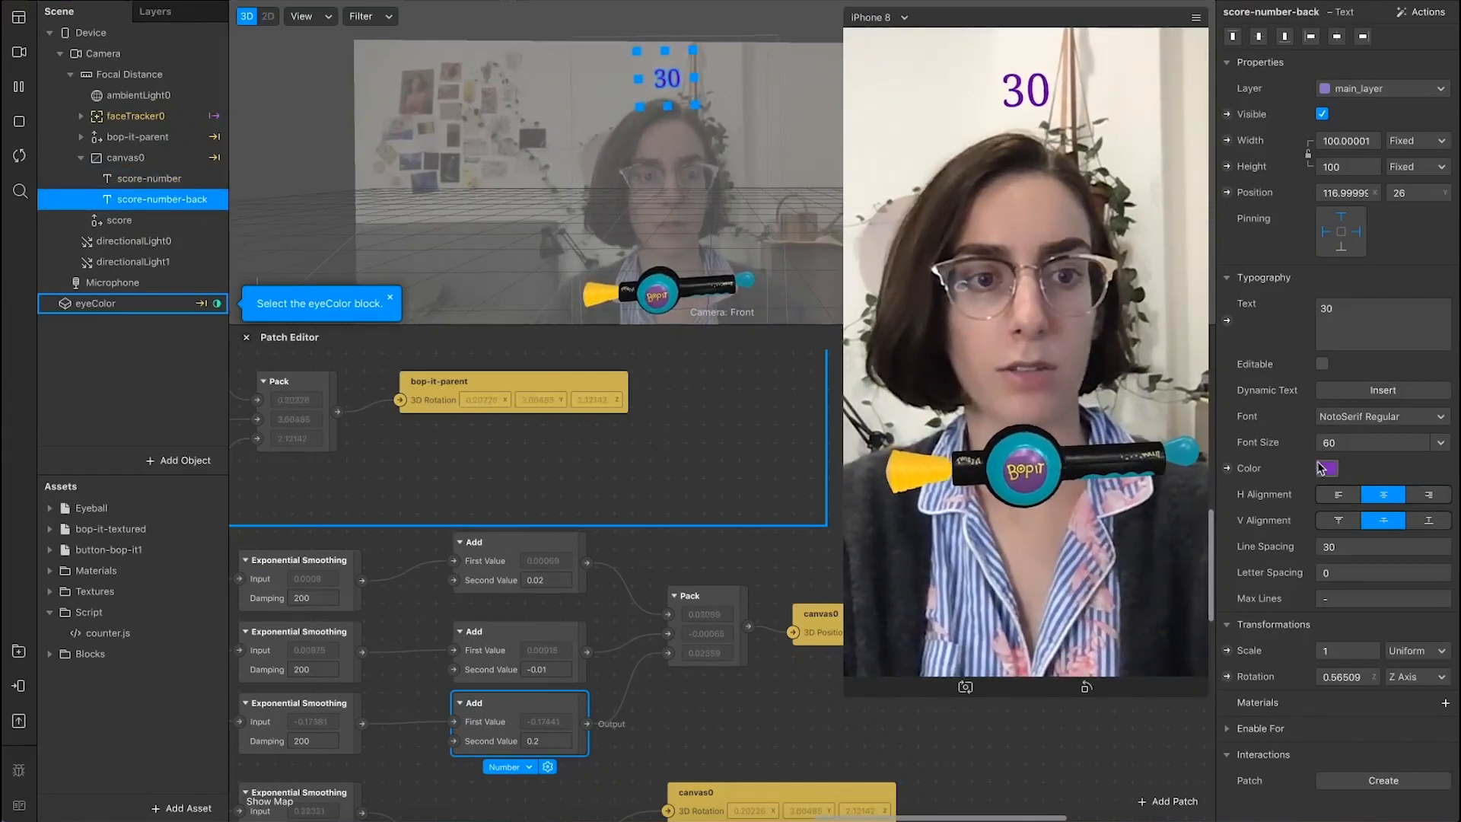
pyautogui.click(1324, 470)
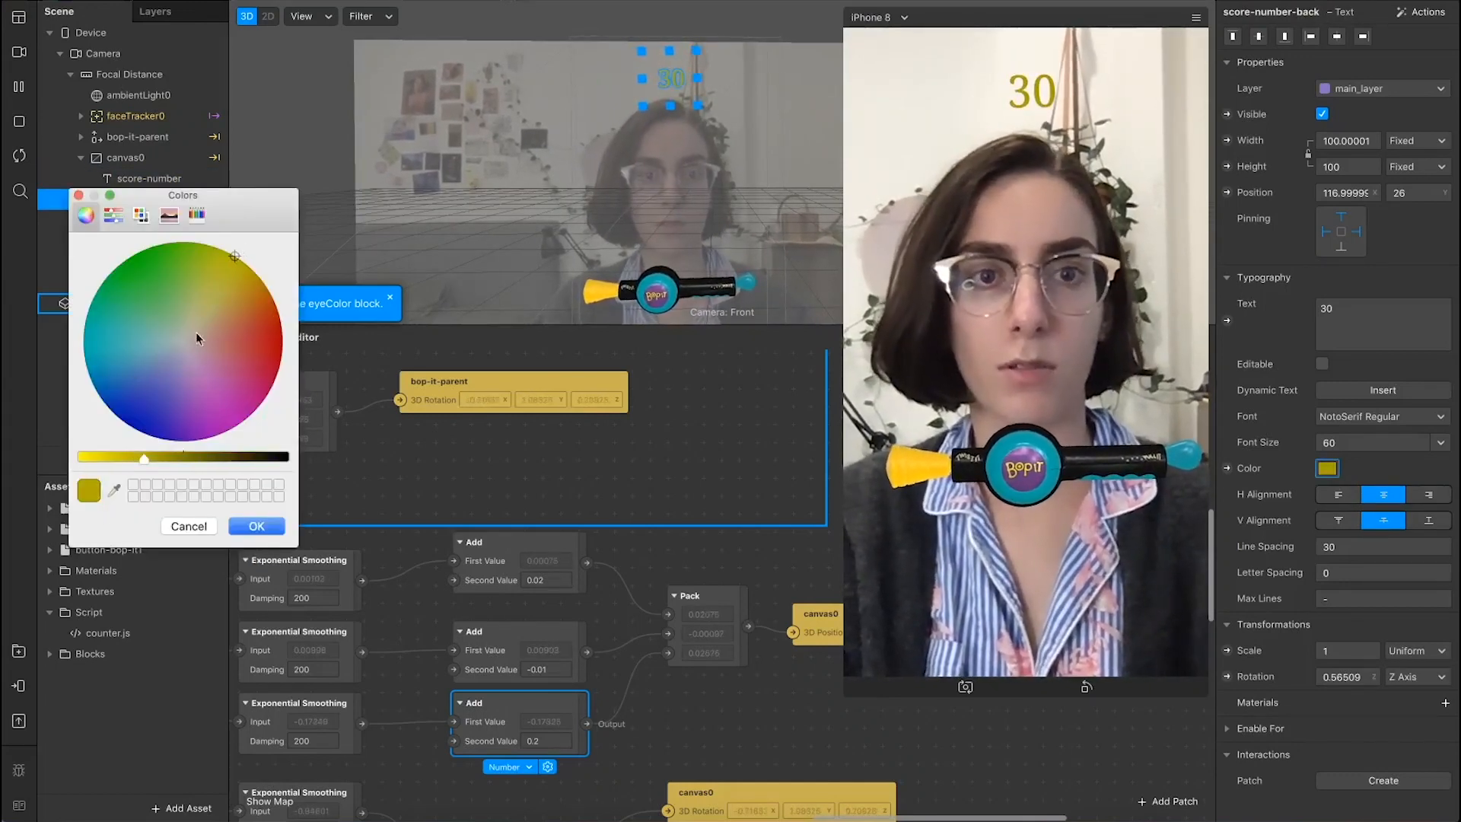
pyautogui.moveTo(110, 458); pyautogui.dragTo(60, 466)
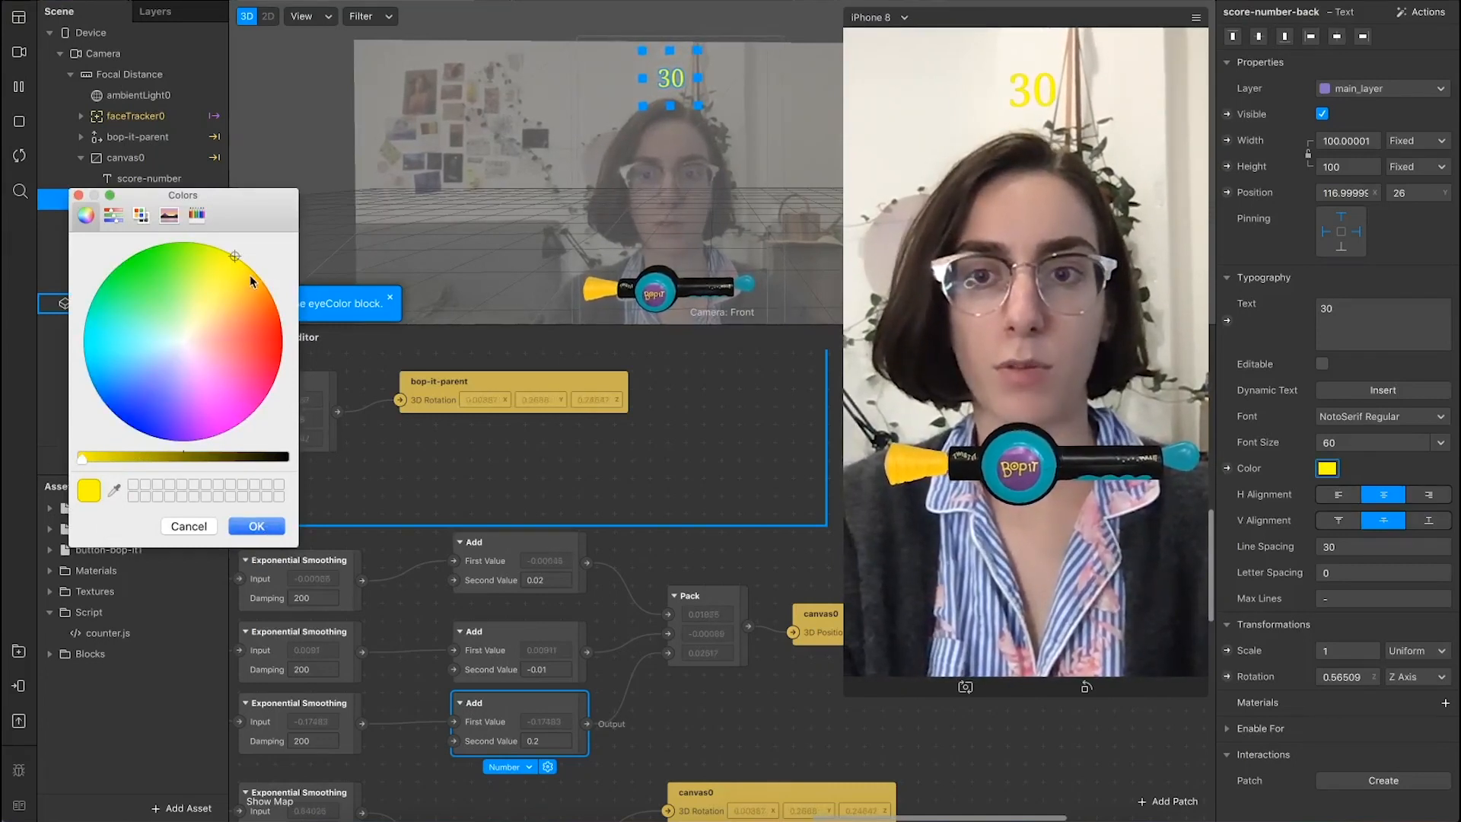
pyautogui.click(257, 526)
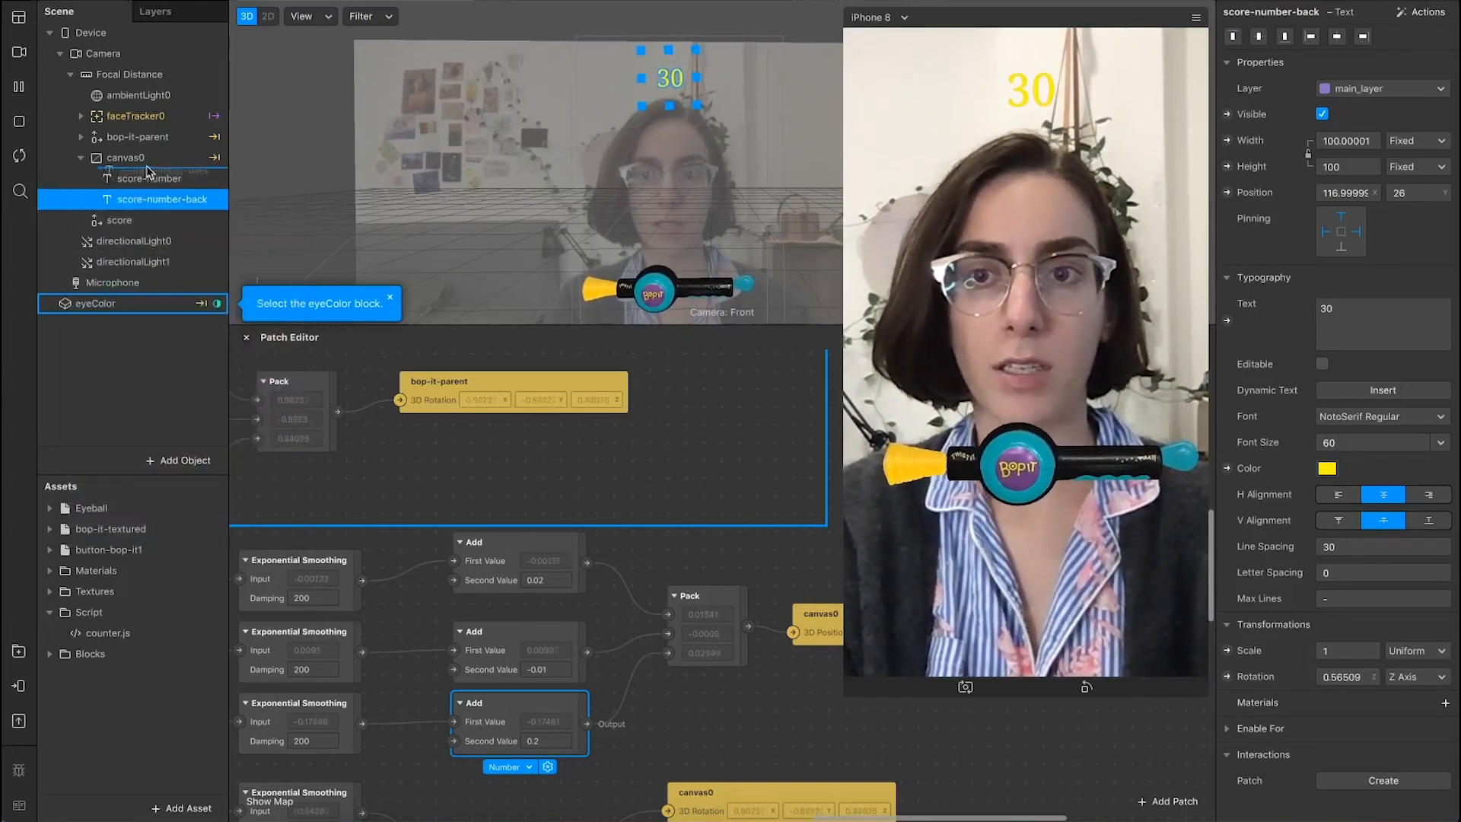
# Step: Move score-number-back above score-number within canvas0 and set its font size to 62
pyautogui.moveTo(148, 171); pyautogui.dragTo(149, 170)
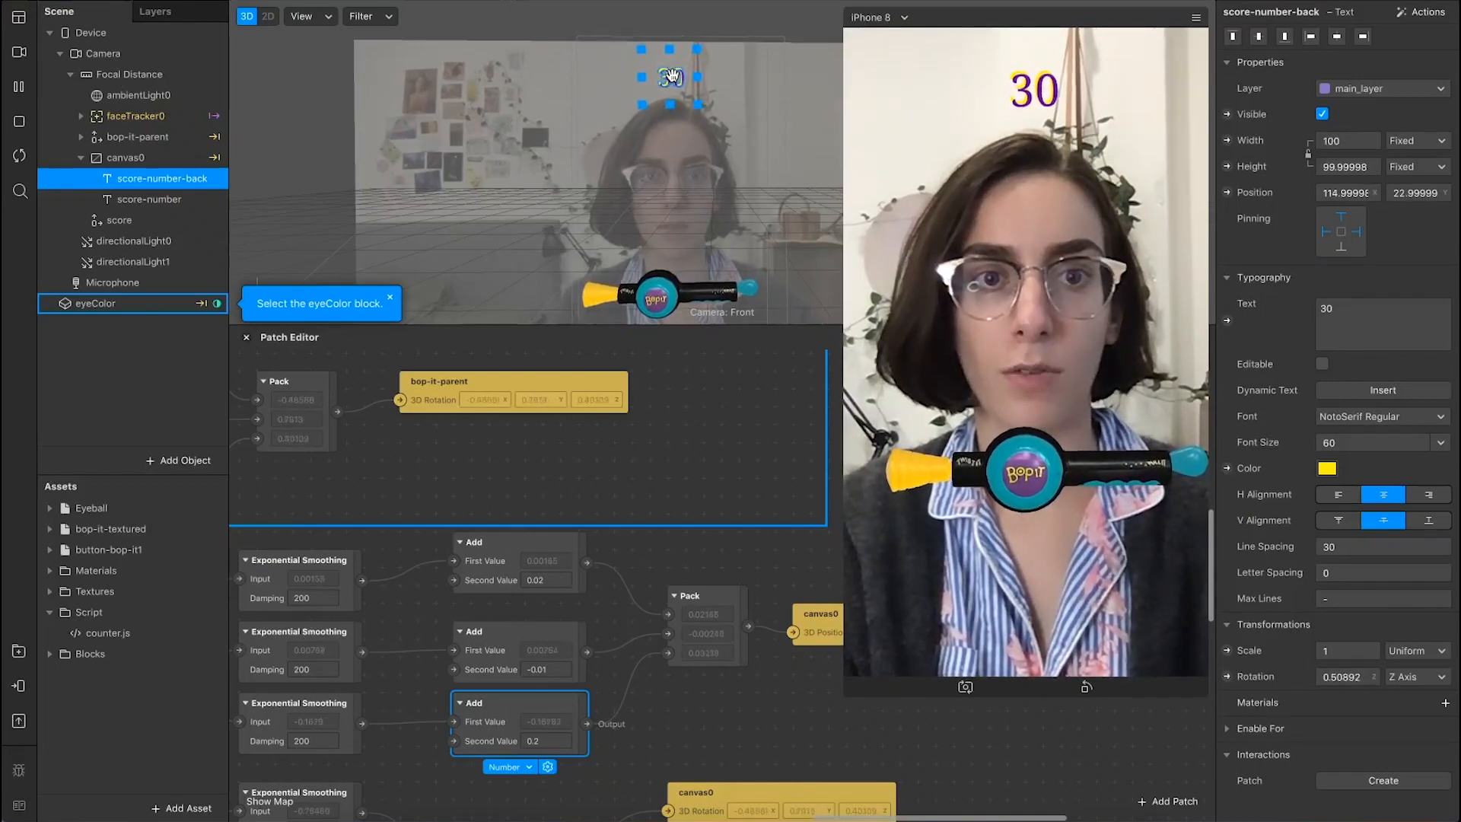
pyautogui.click(1371, 443)
pyautogui.write('62')
pyautogui.press('Return')
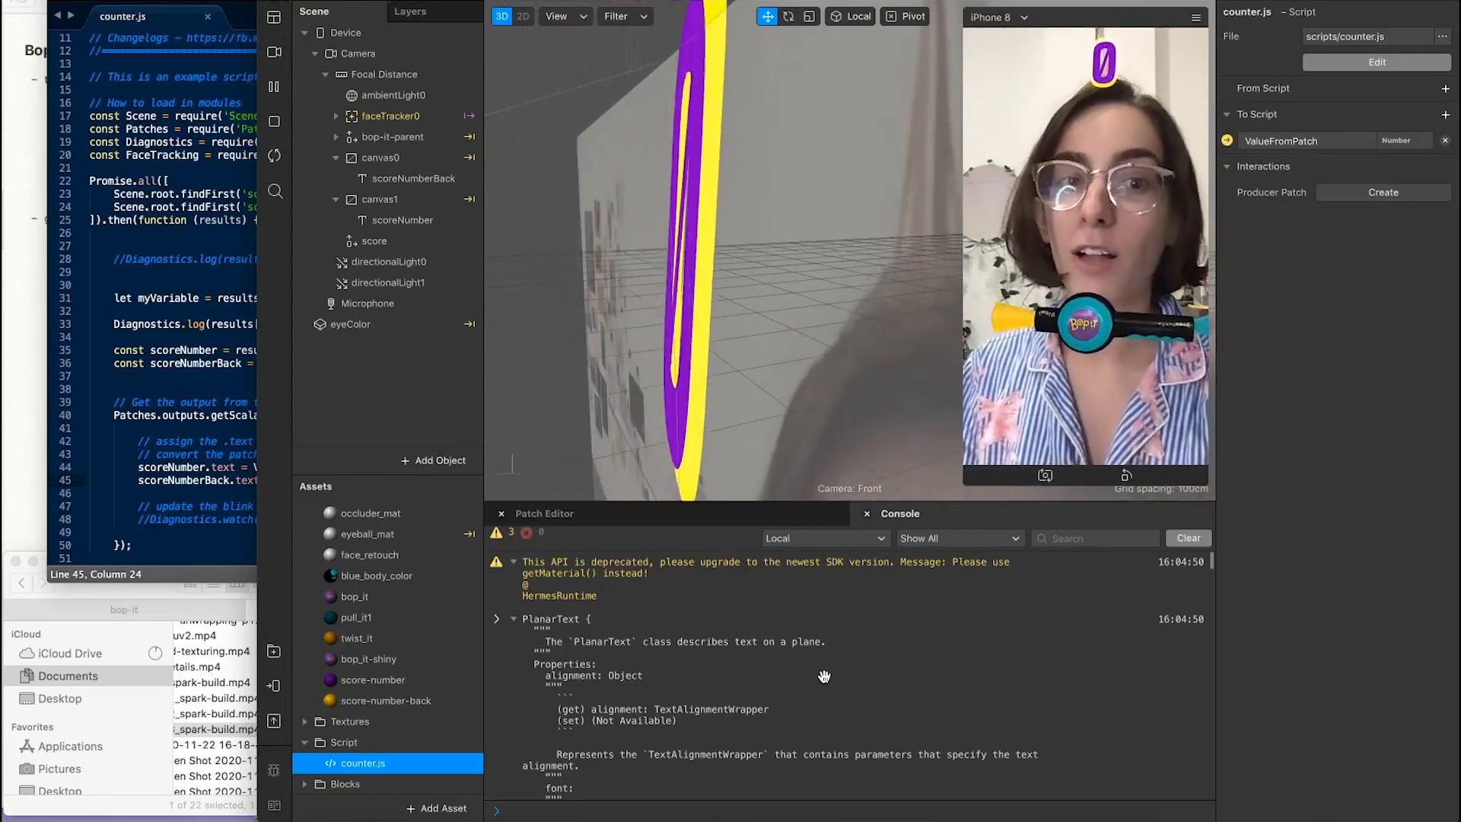
# Step: Show the Patch Editor and examine the head-gesture Counter patches and the ValueFromPatch connection
pyautogui.click(780, 506)
pyautogui.scroll(-1, 995, 652)
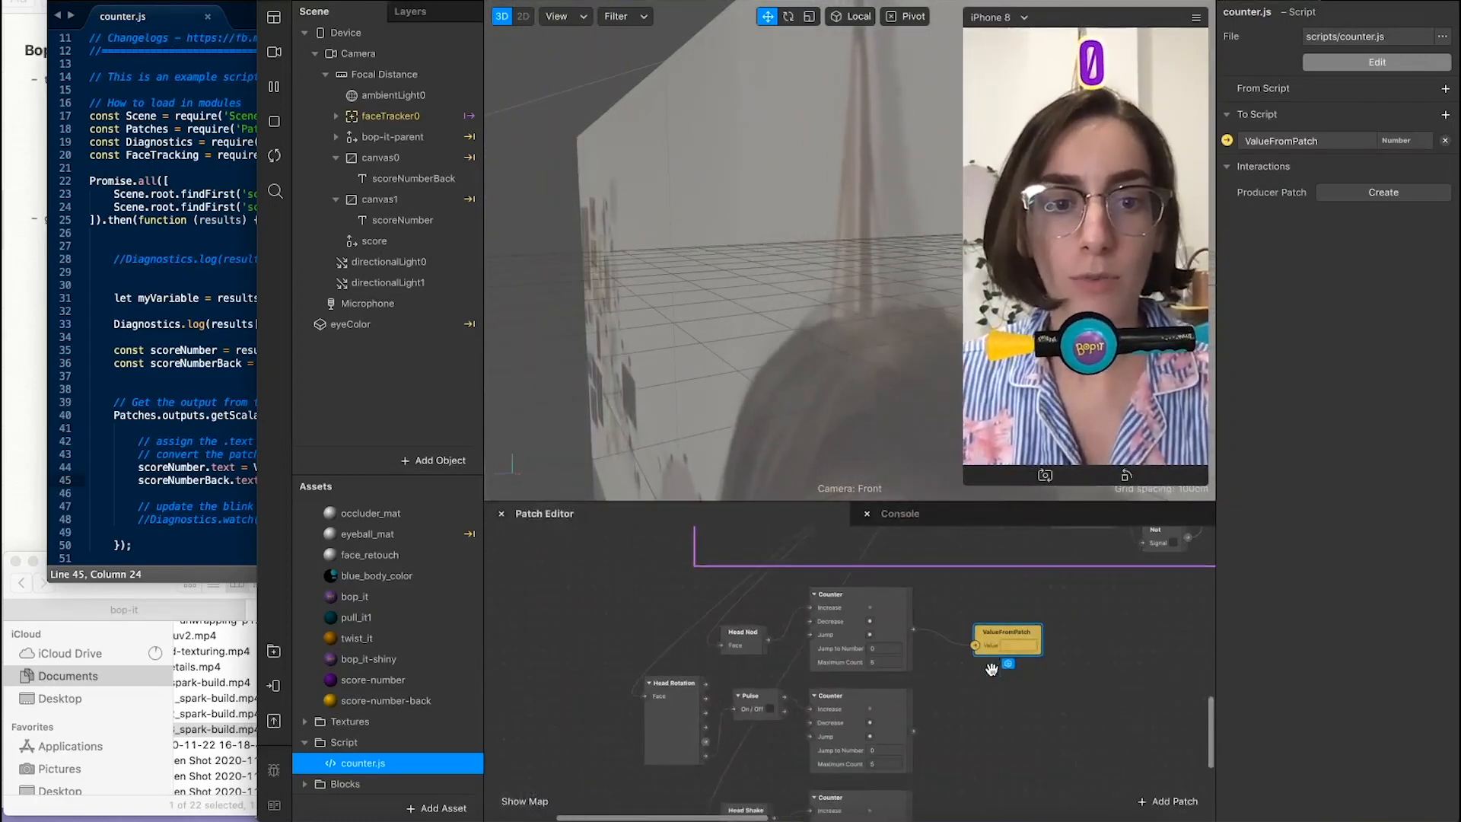
pyautogui.hscroll(1, 993, 666)
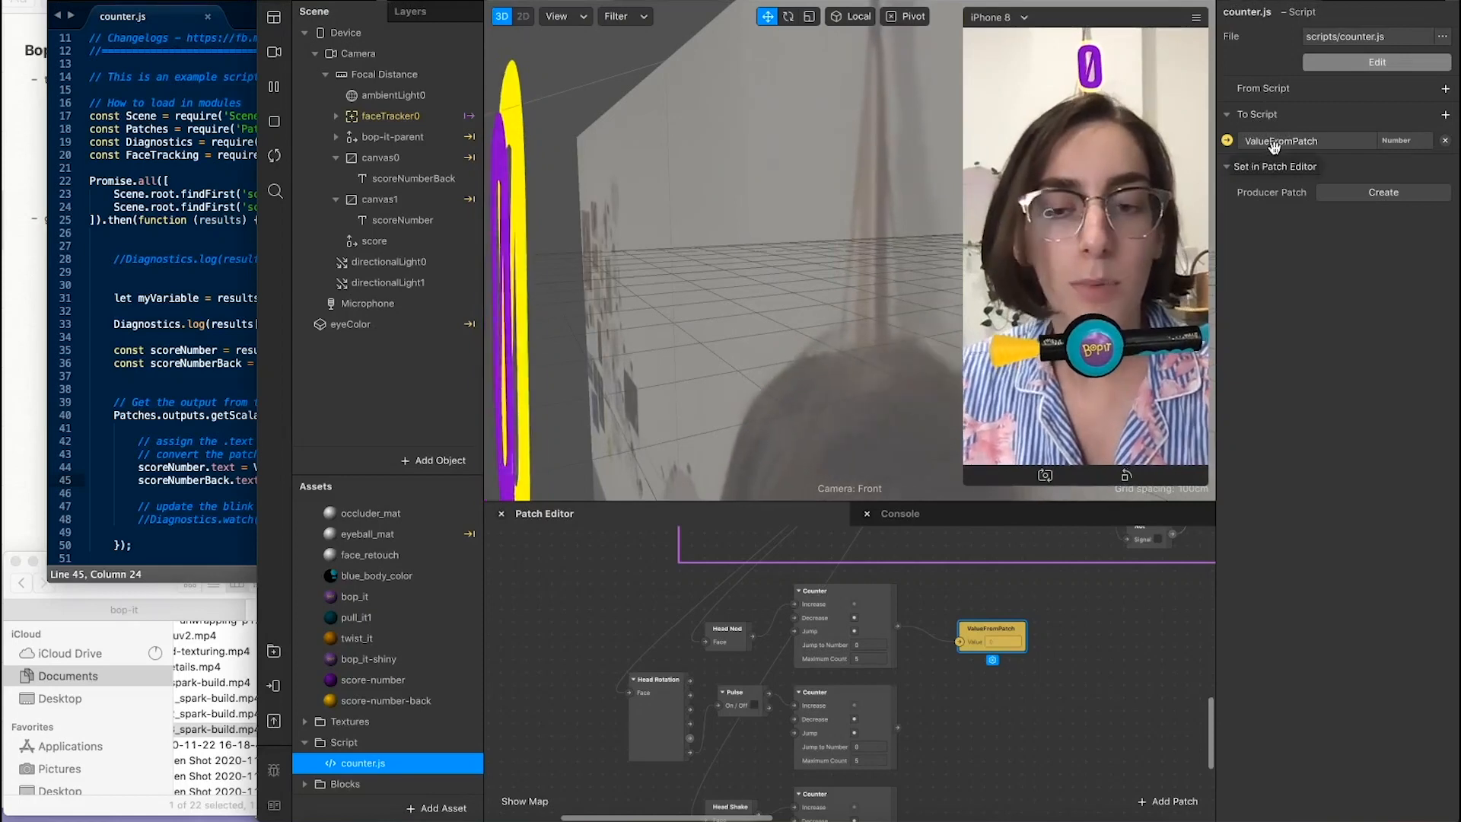
# Step: Switch to counter.js in the code editor, enlarge its window to show the whole script, save it, and move the window aside
pyautogui.click(145, 535)
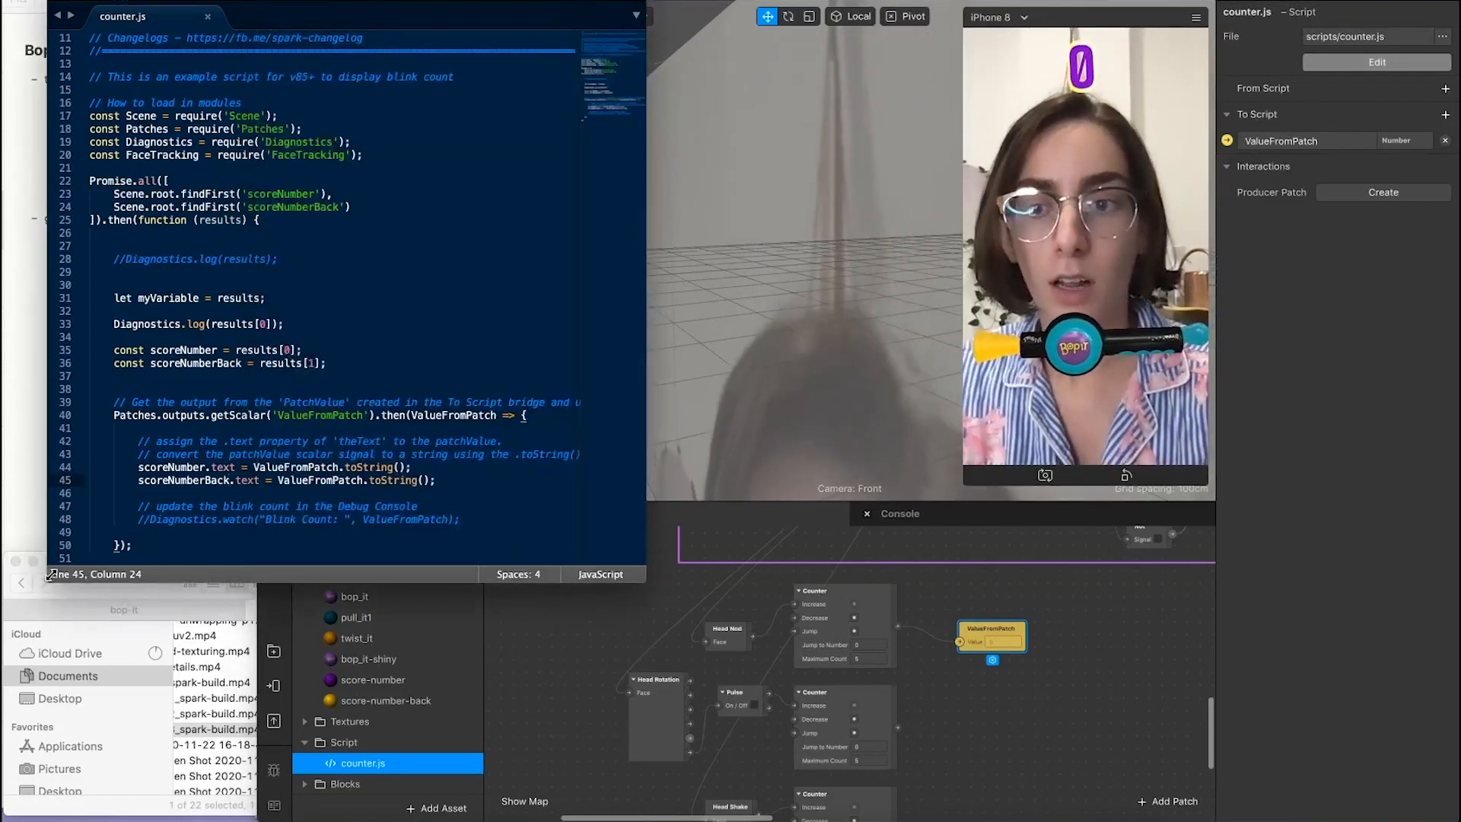
pyautogui.moveTo(49, 575); pyautogui.dragTo(5, 732)
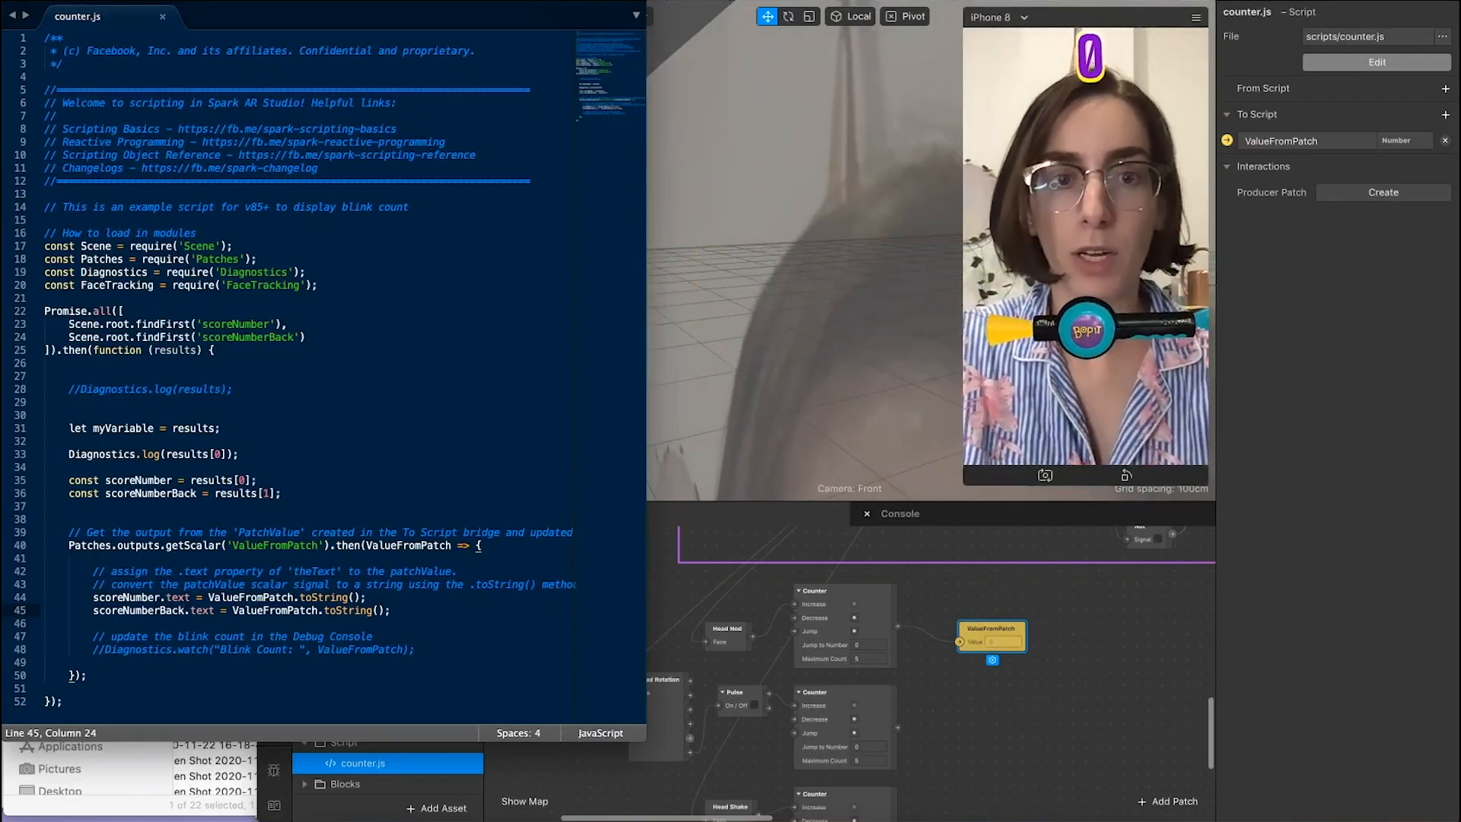
pyautogui.press('super+s')
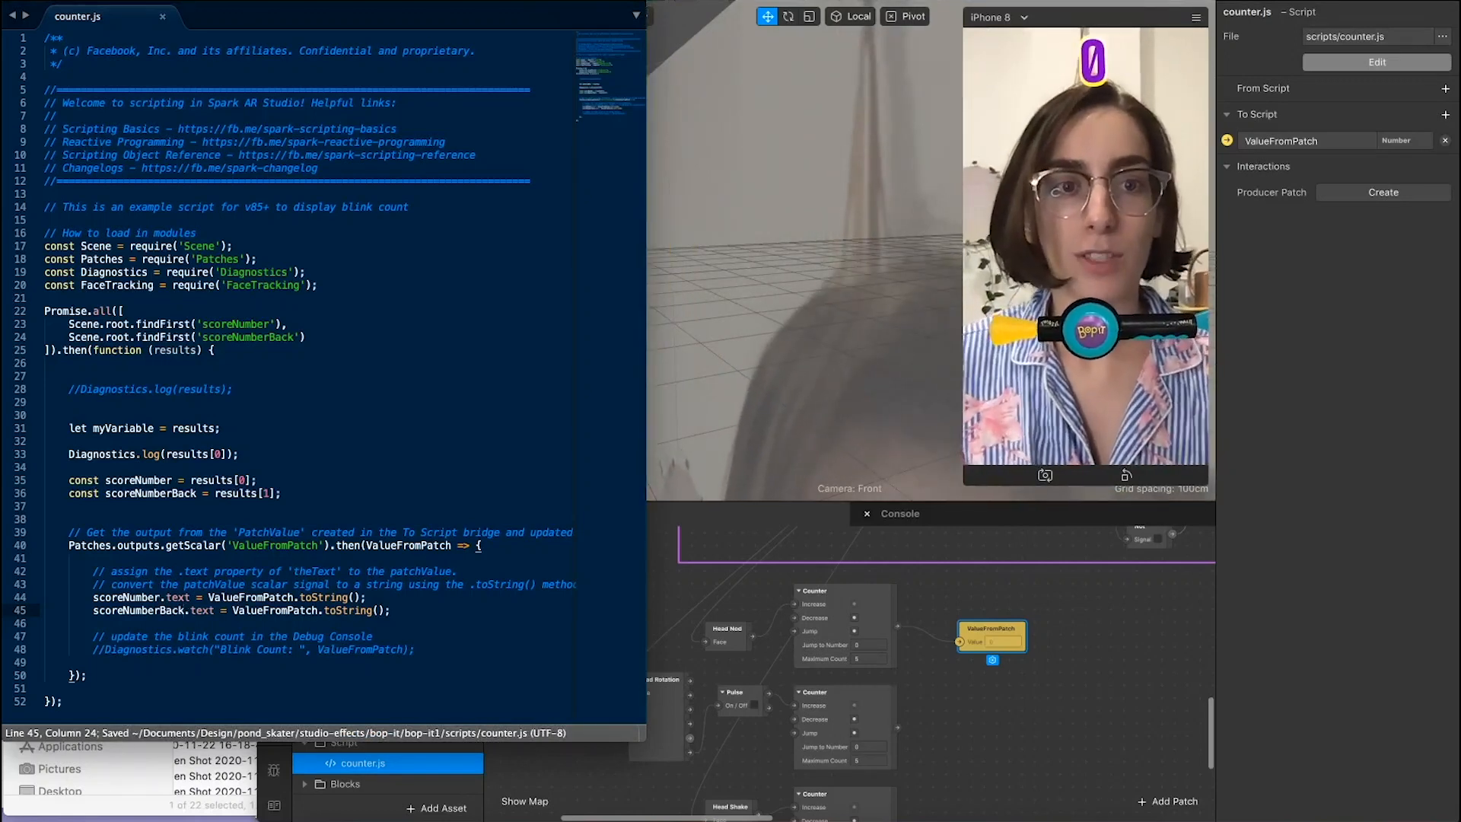
pyautogui.moveTo(533, 1); pyautogui.dragTo(1339, 1)
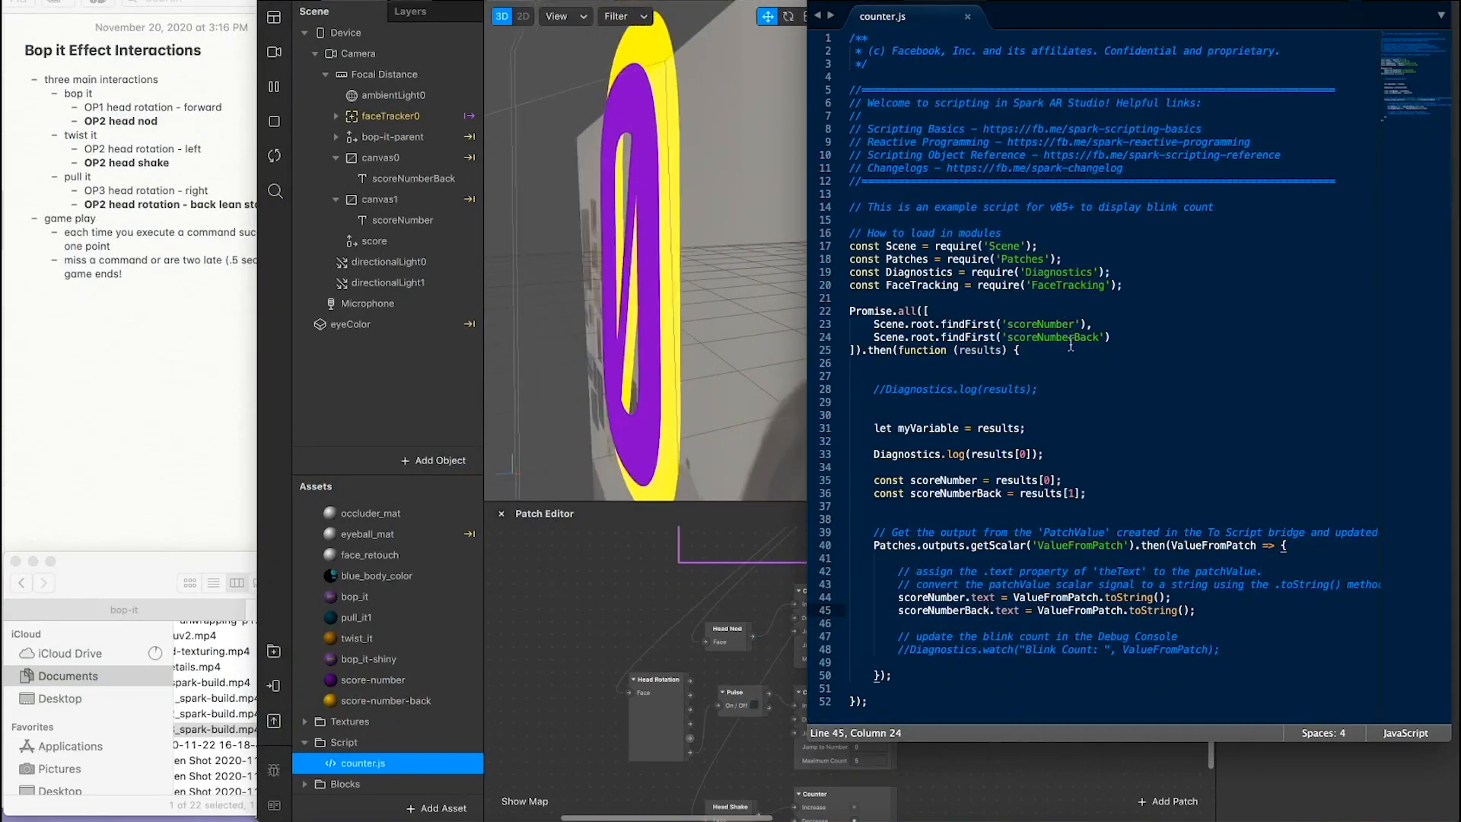
# Step: Switch to the browser, review the Spark AR Number to Text tutorial and its example project link, and return to Spark AR Studio
pyautogui.hotkey('ctrl', 'Up')
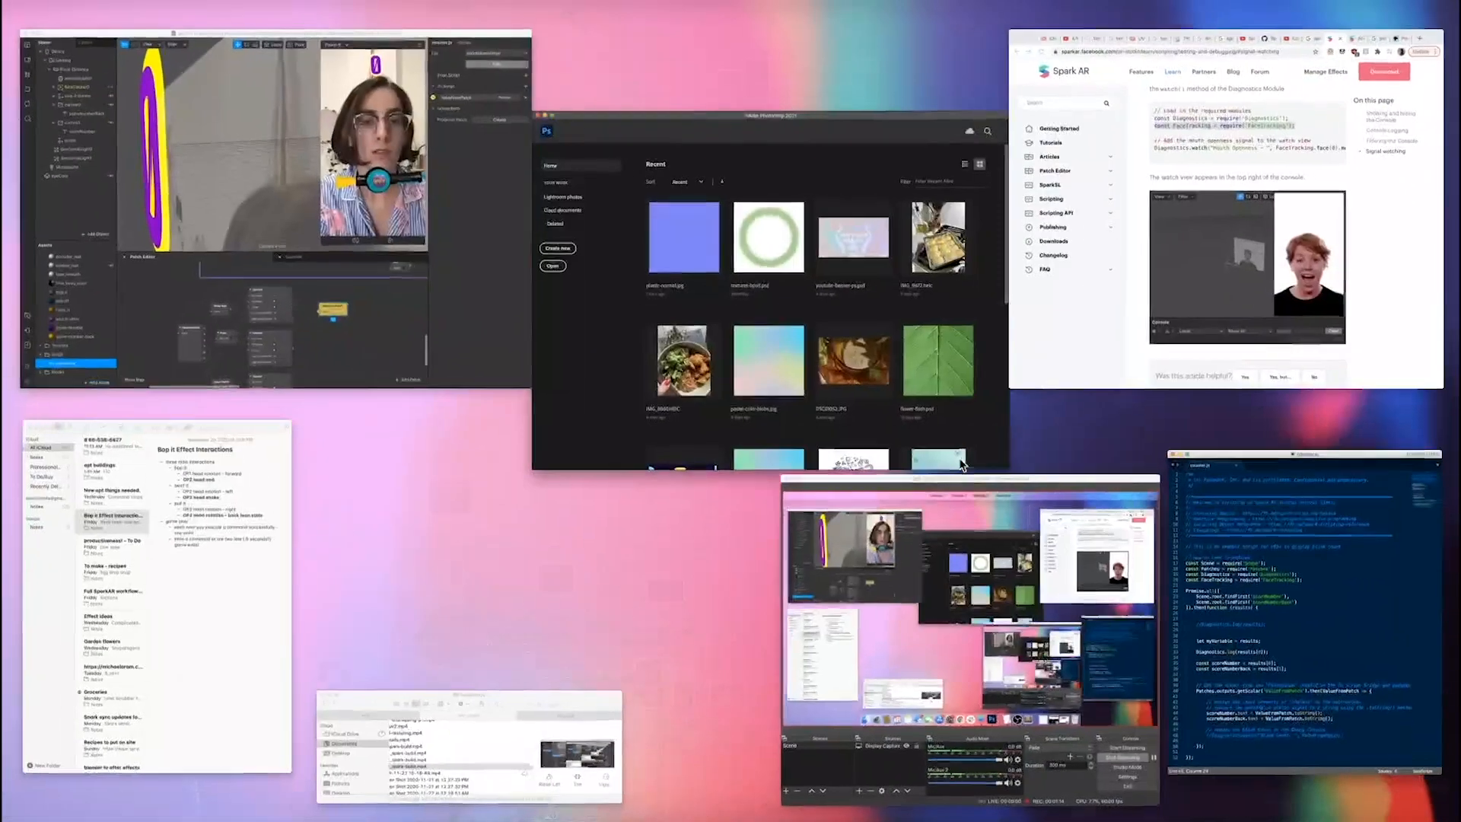
pyautogui.click(1248, 190)
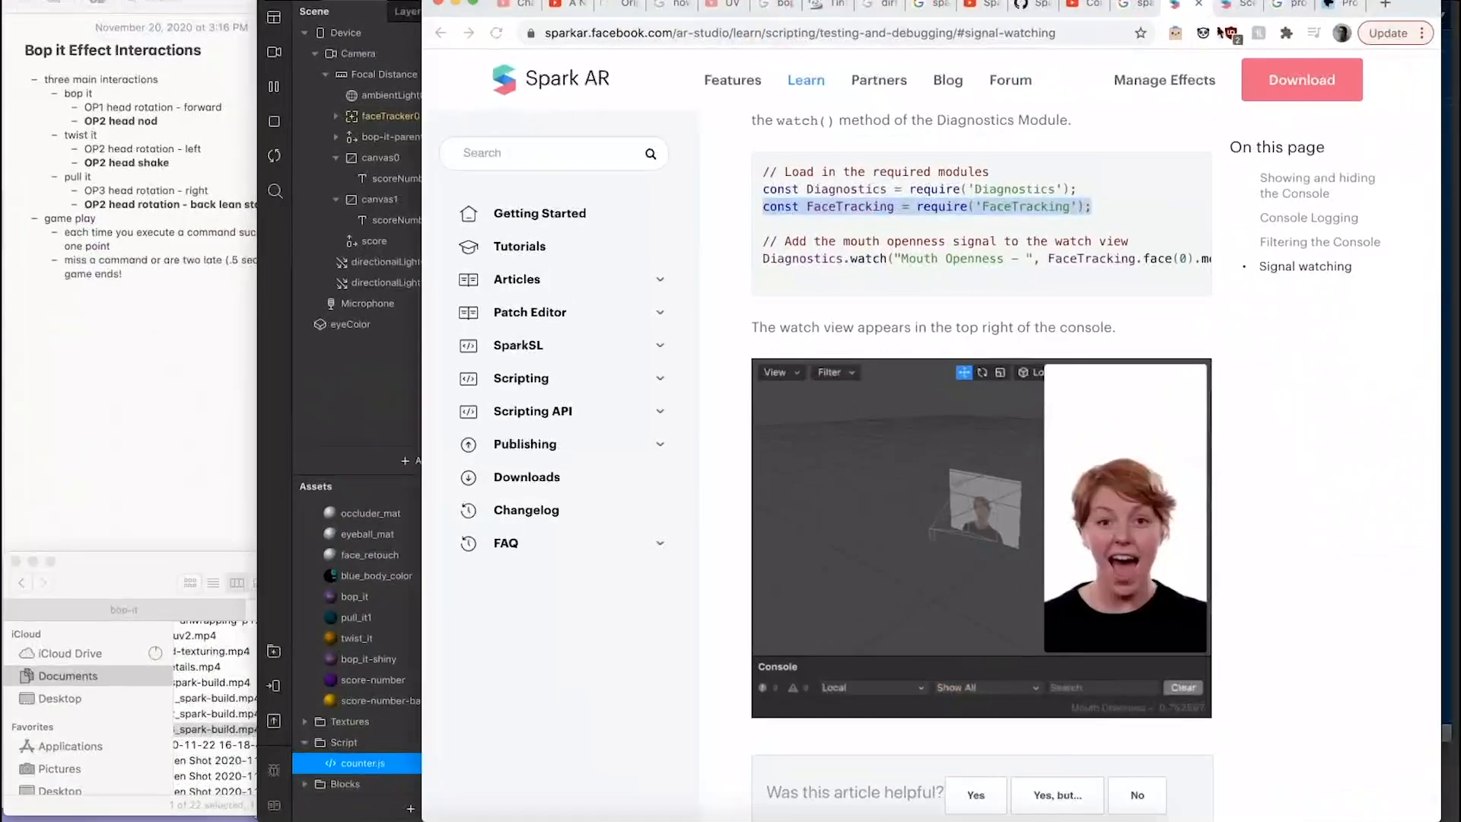
pyautogui.click(1080, 6)
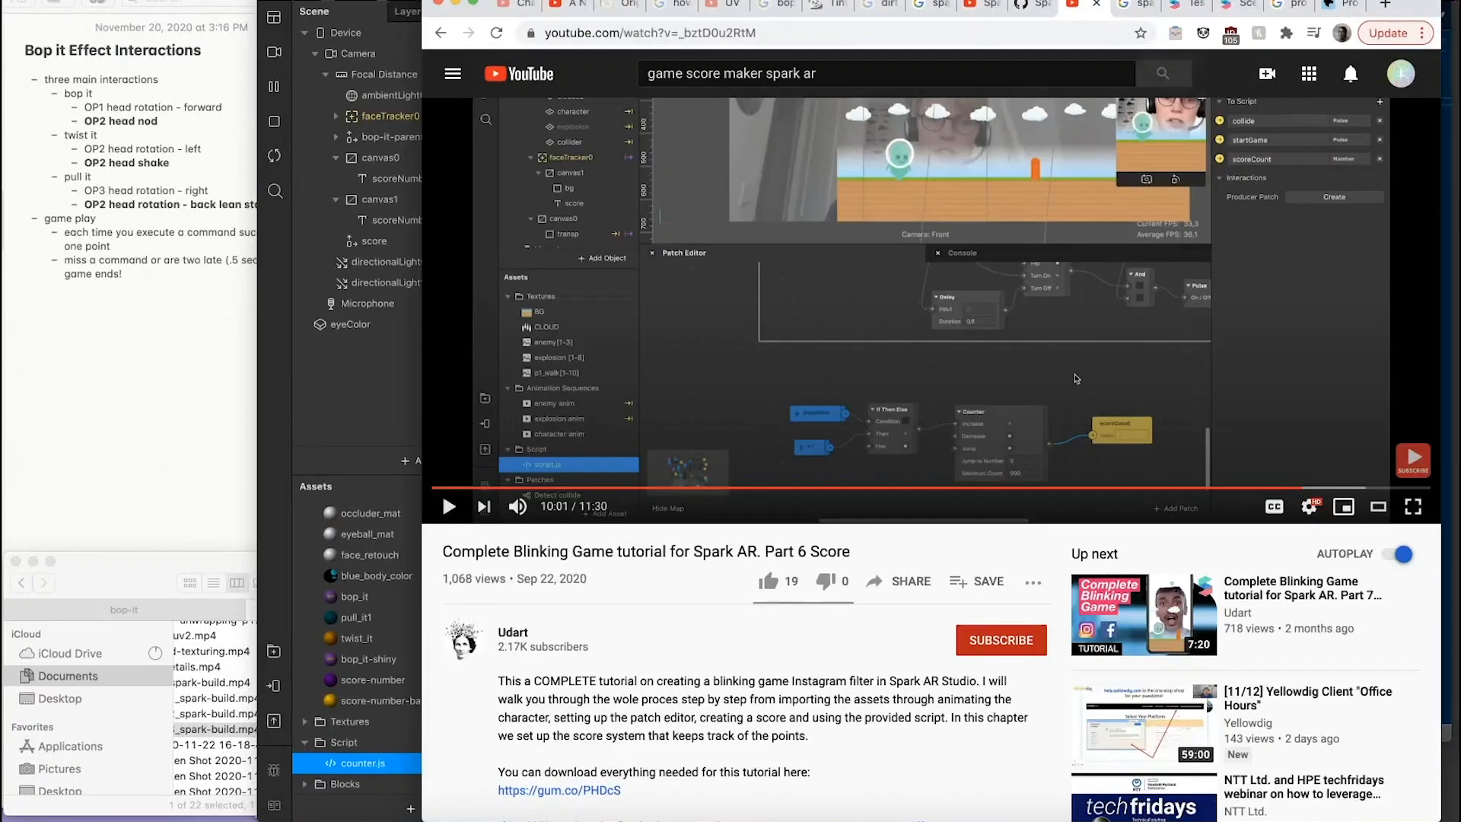
pyautogui.click(1096, 7)
pyautogui.click(988, 7)
pyautogui.scroll(-3, 852, 517)
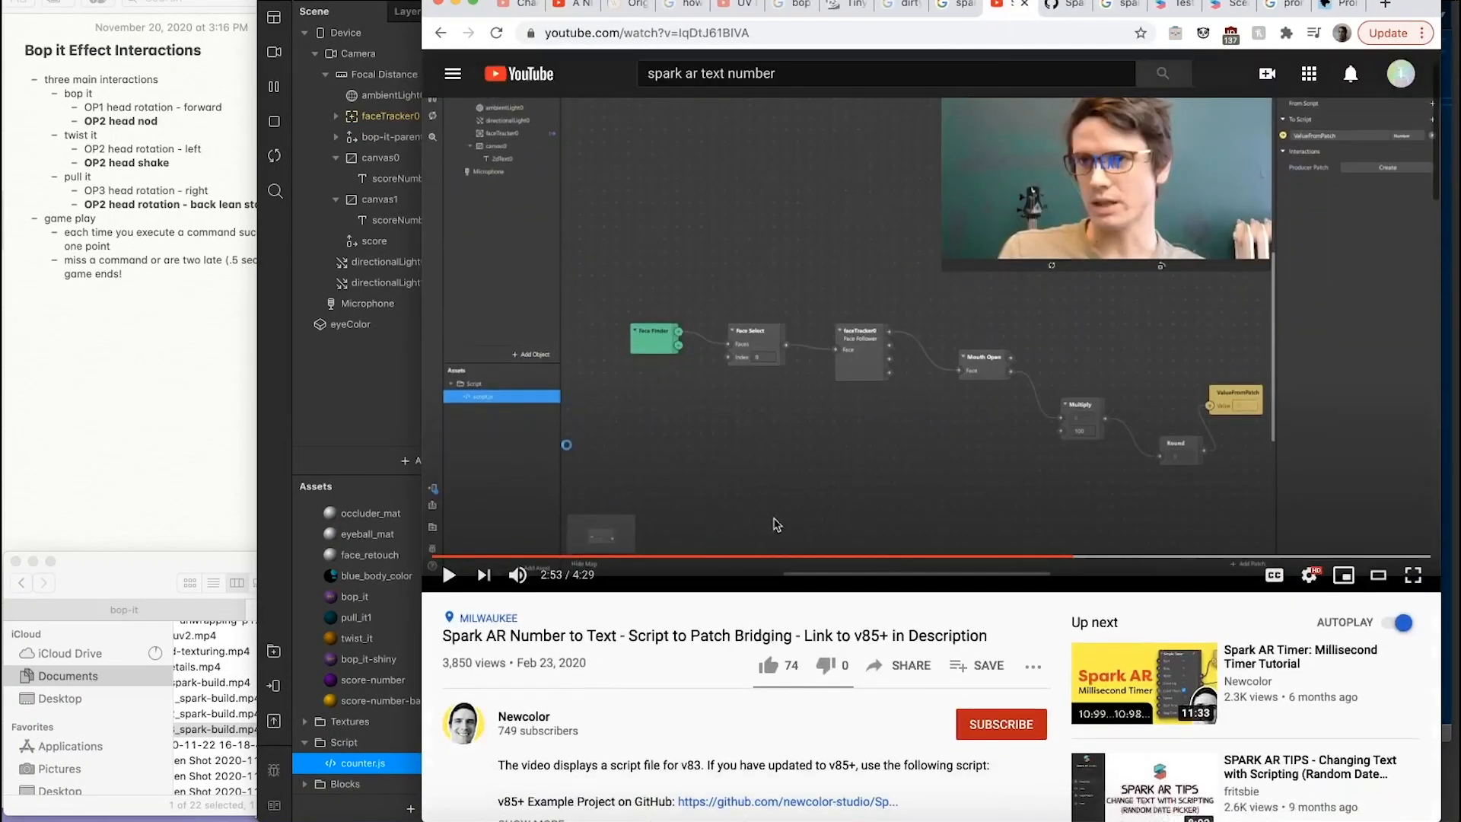
pyautogui.scroll(-1, 603, 562)
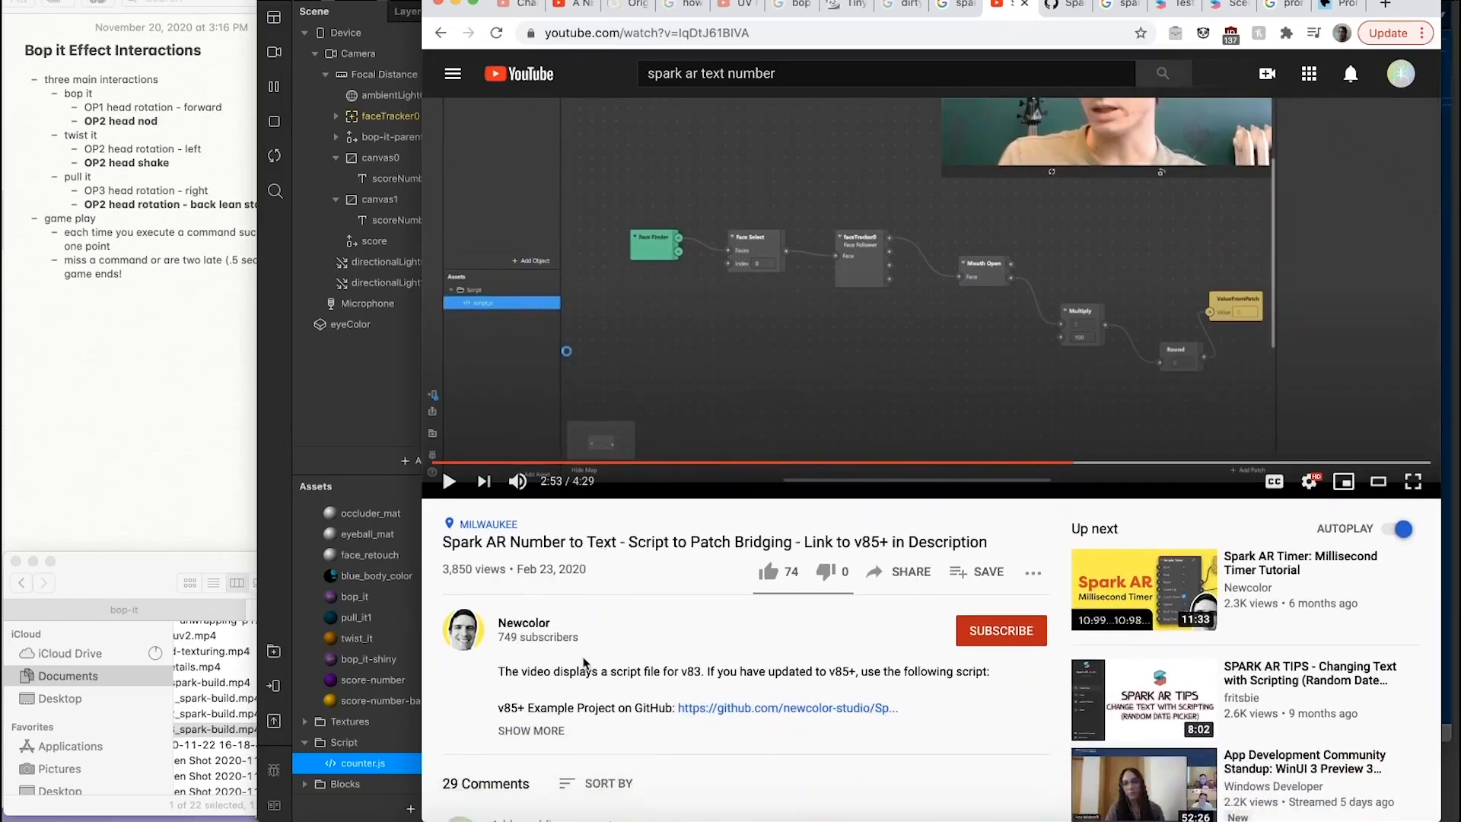
pyautogui.scroll(-1, 730, 715)
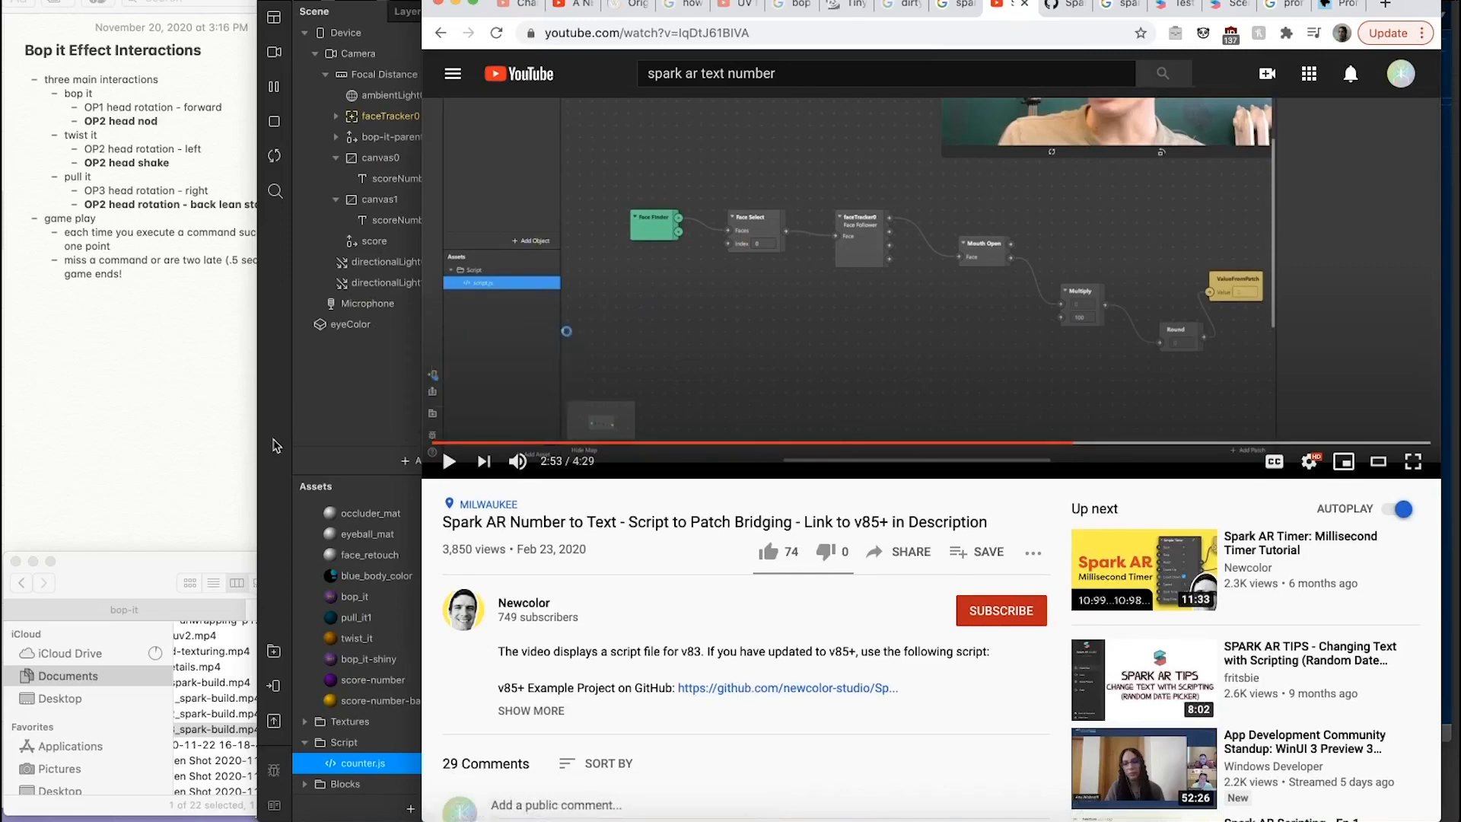
pyautogui.click(276, 446)
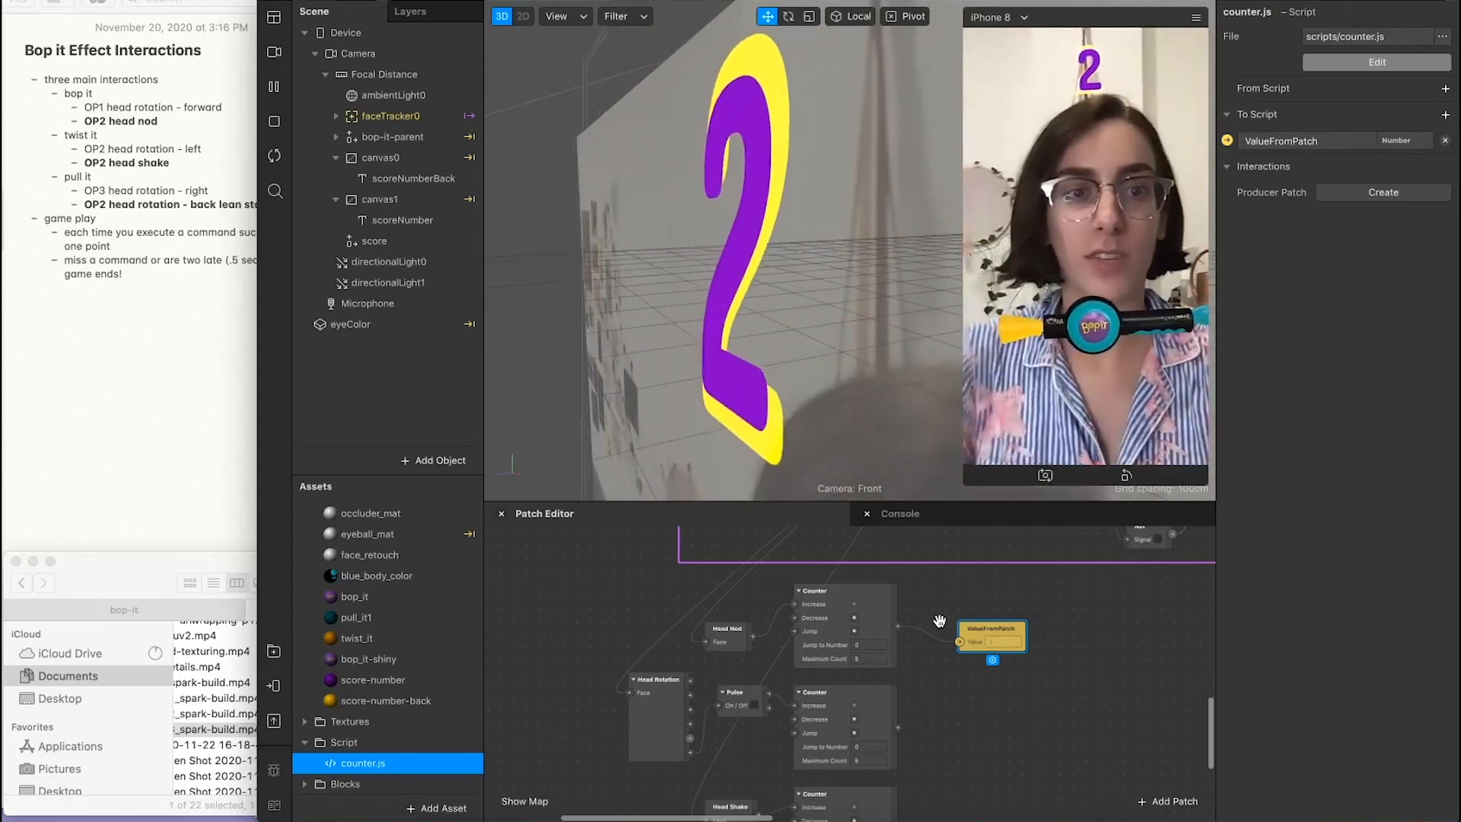
# Step: Switch back to counter.js, review how it uses ValueFromPatch alongside the patch graph, and save the script
pyautogui.hotkey('ctrl', 'Up')
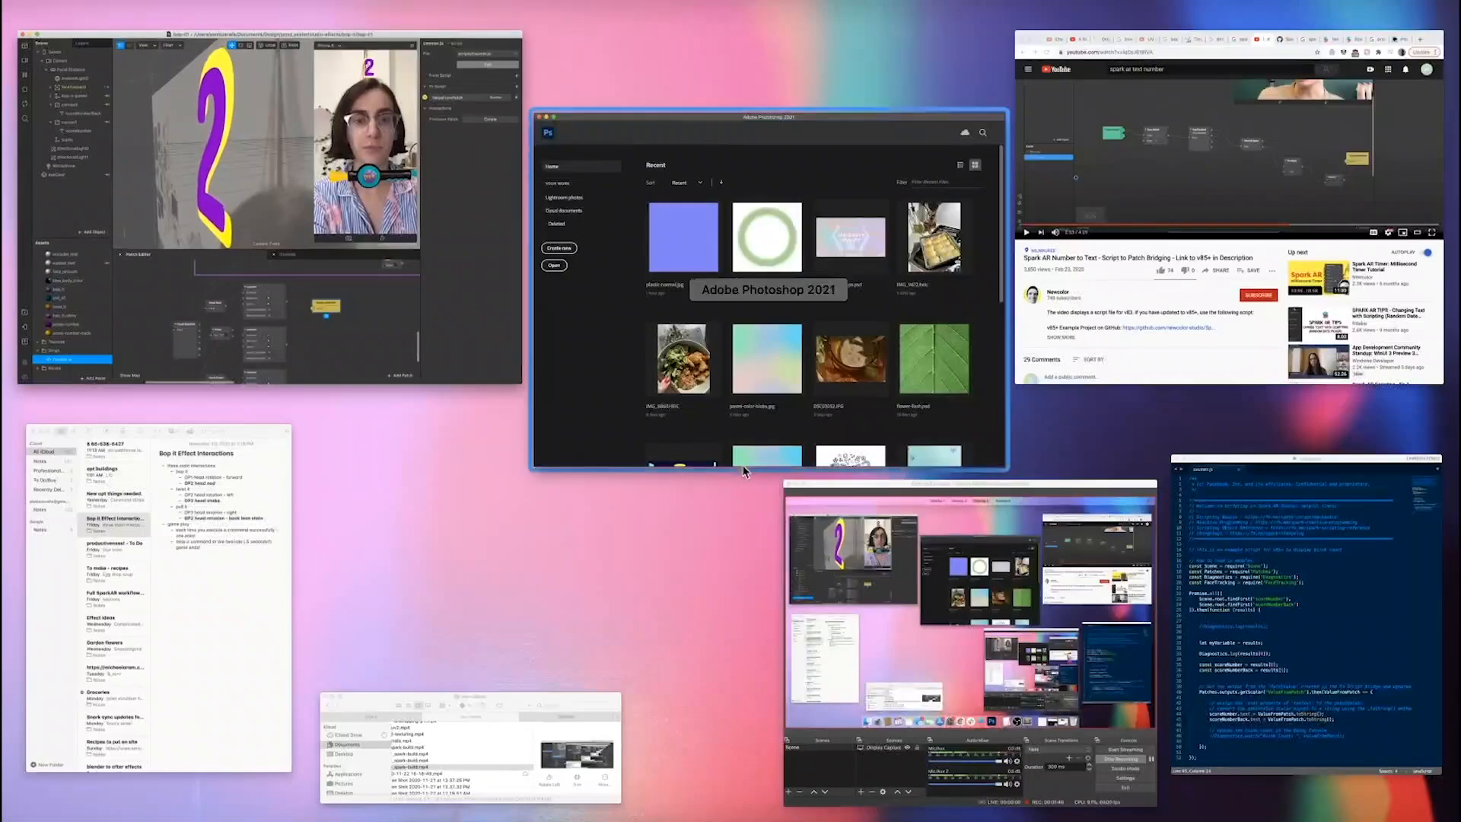
pyautogui.click(1305, 609)
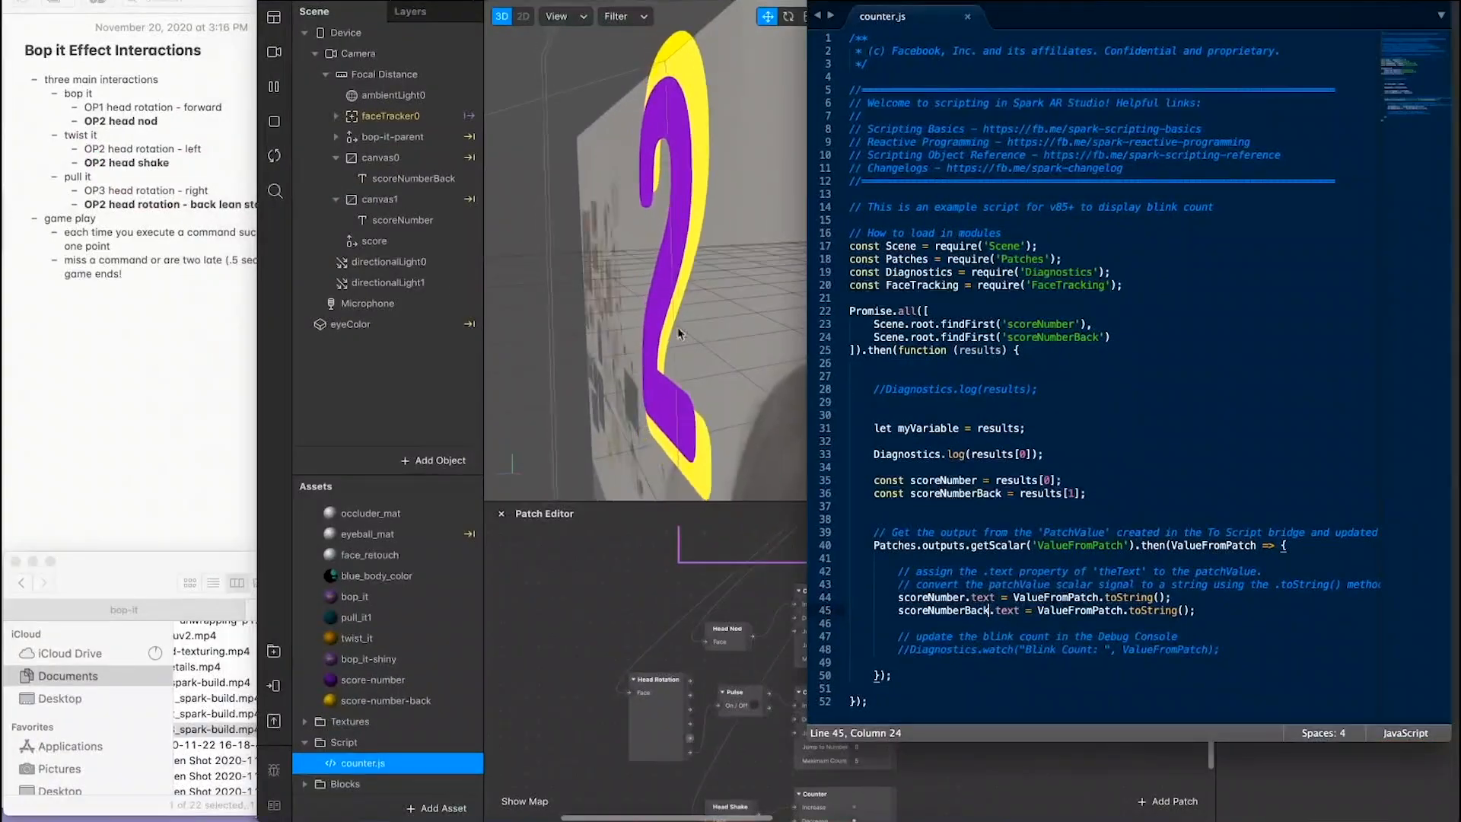
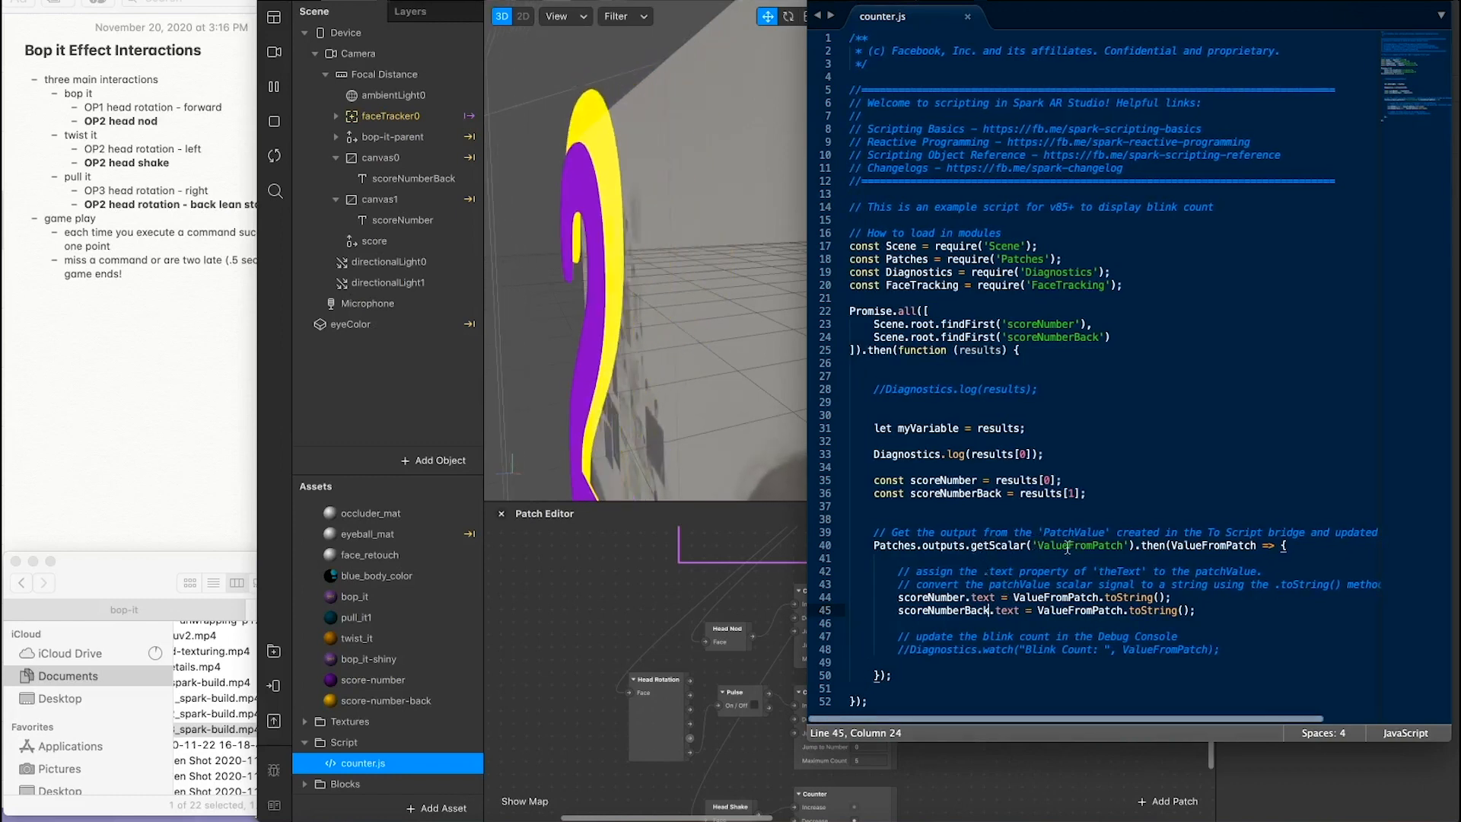
pyautogui.hscroll(5, 787, 776)
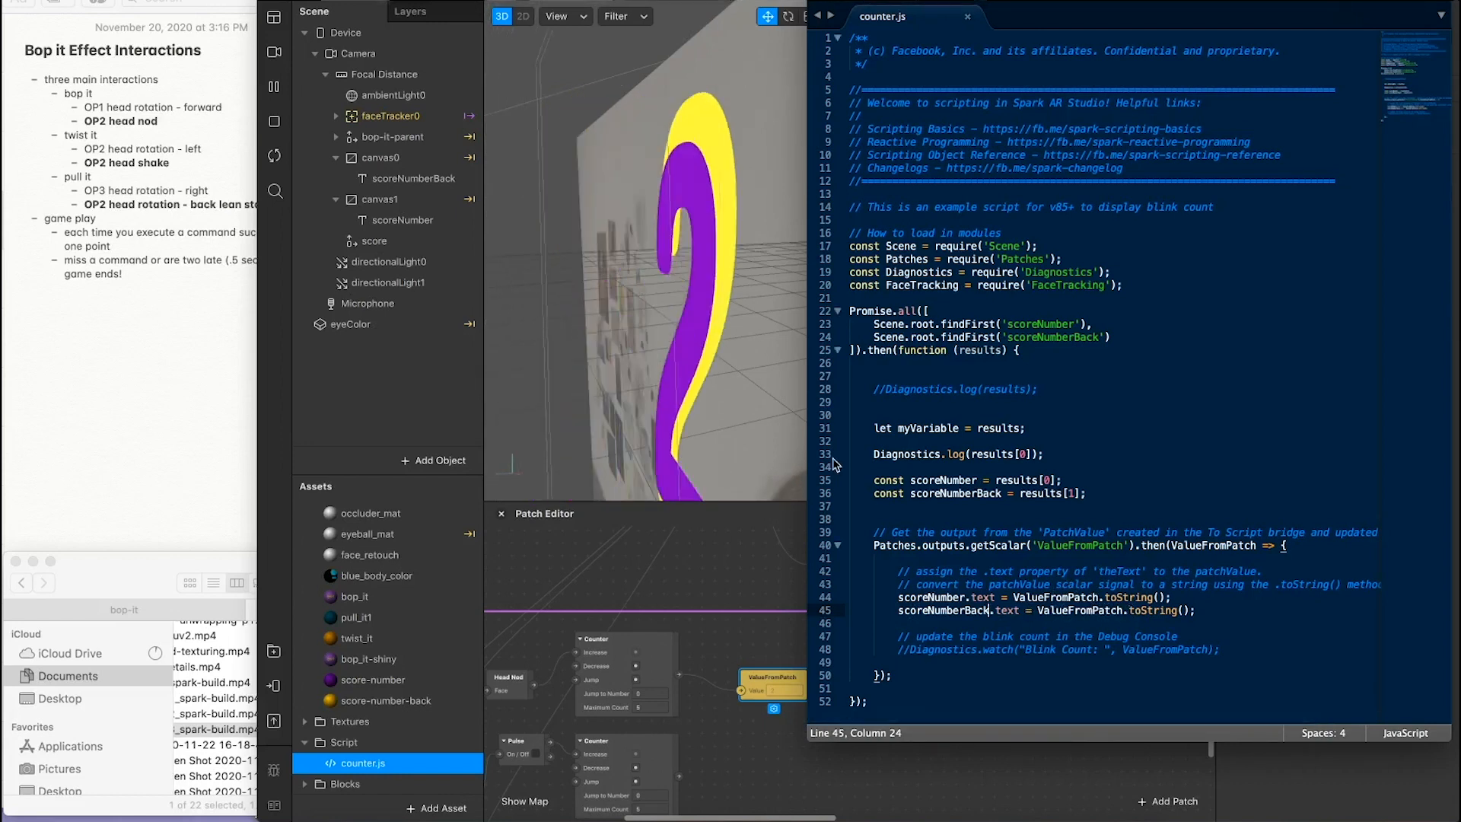
pyautogui.press('super+s')
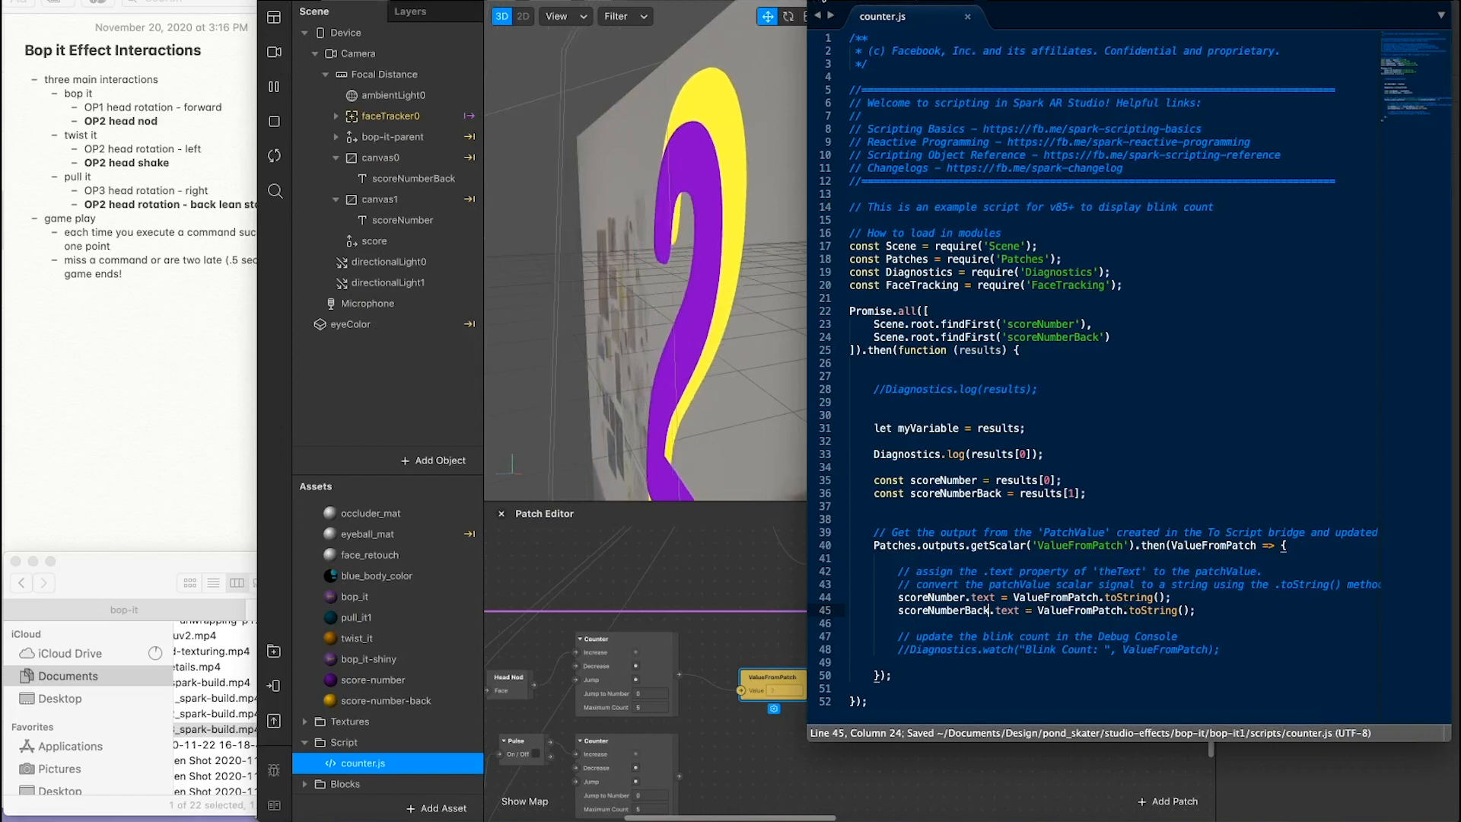
# Step: Return to Spark AR Studio, clear the counter.js selection, and widen the application window
pyautogui.press('super+Tab')
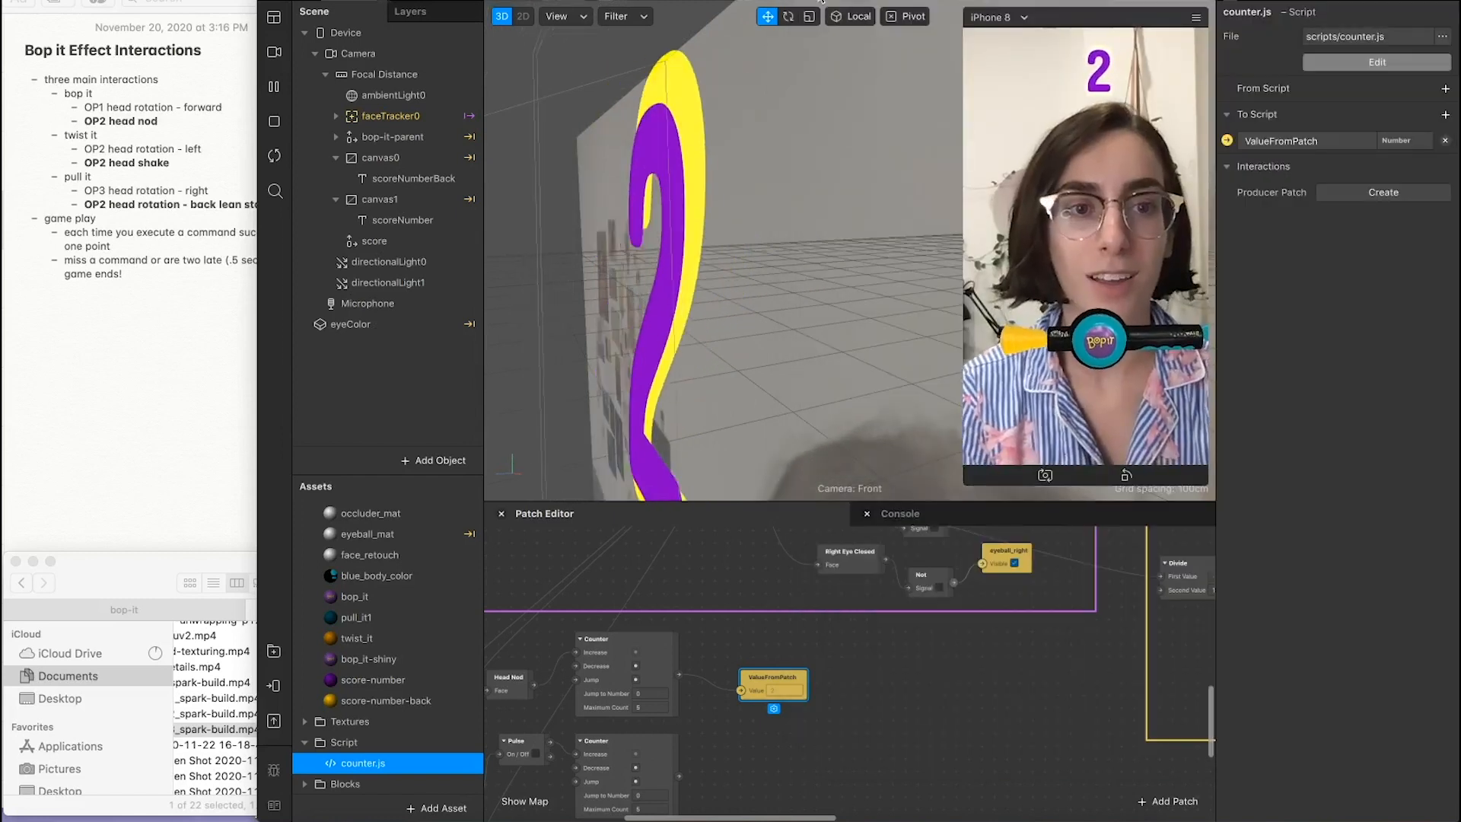
pyautogui.click(903, 463)
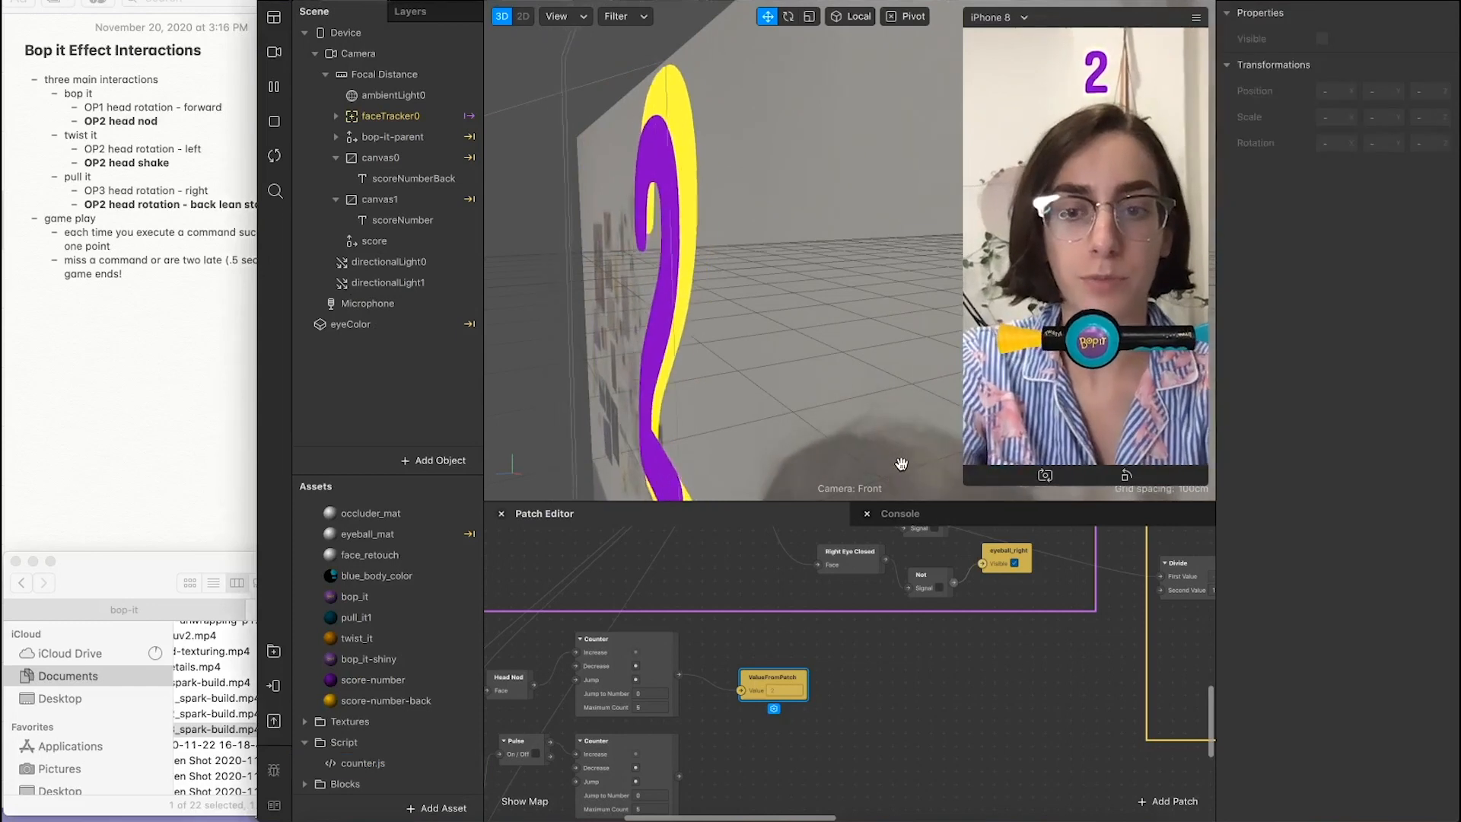
pyautogui.moveTo(258, 463); pyautogui.dragTo(58, 463)
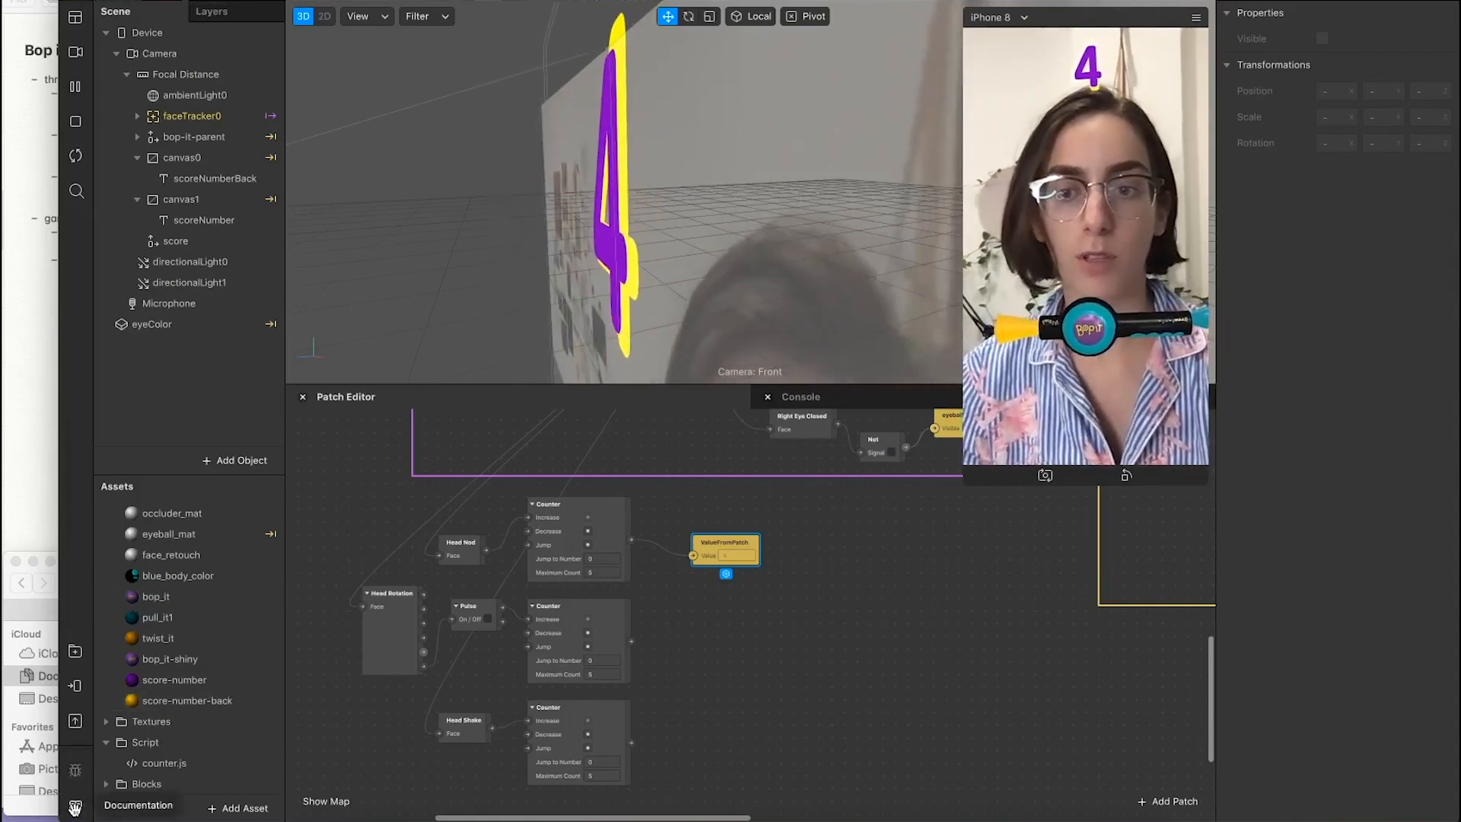
# Step: Import circle-completed.png from the anim-sequences folder inside bop-it as a texture
pyautogui.click(242, 808)
pyautogui.click(339, 545)
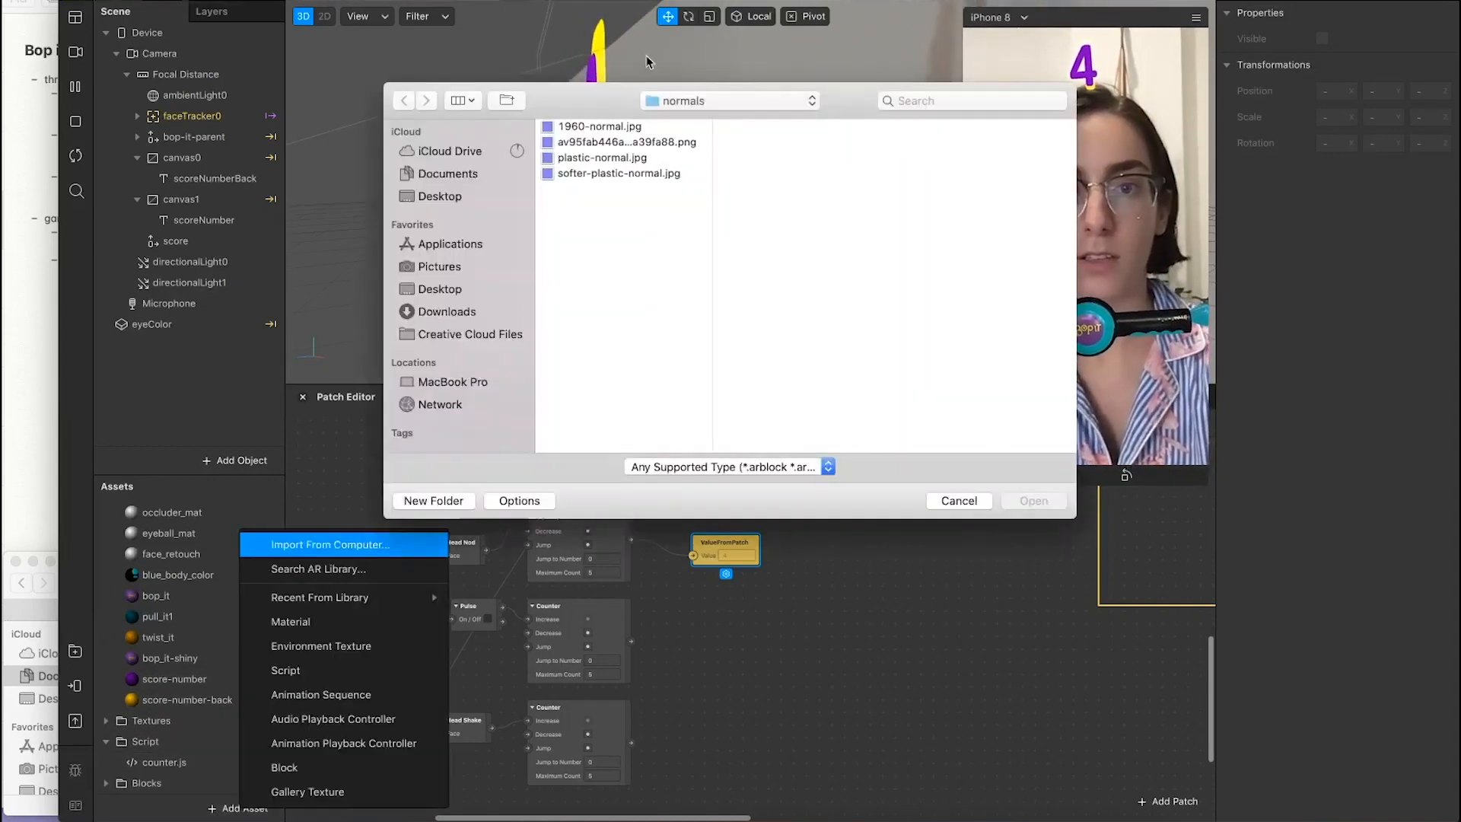
pyautogui.click(664, 101)
pyautogui.click(647, 120)
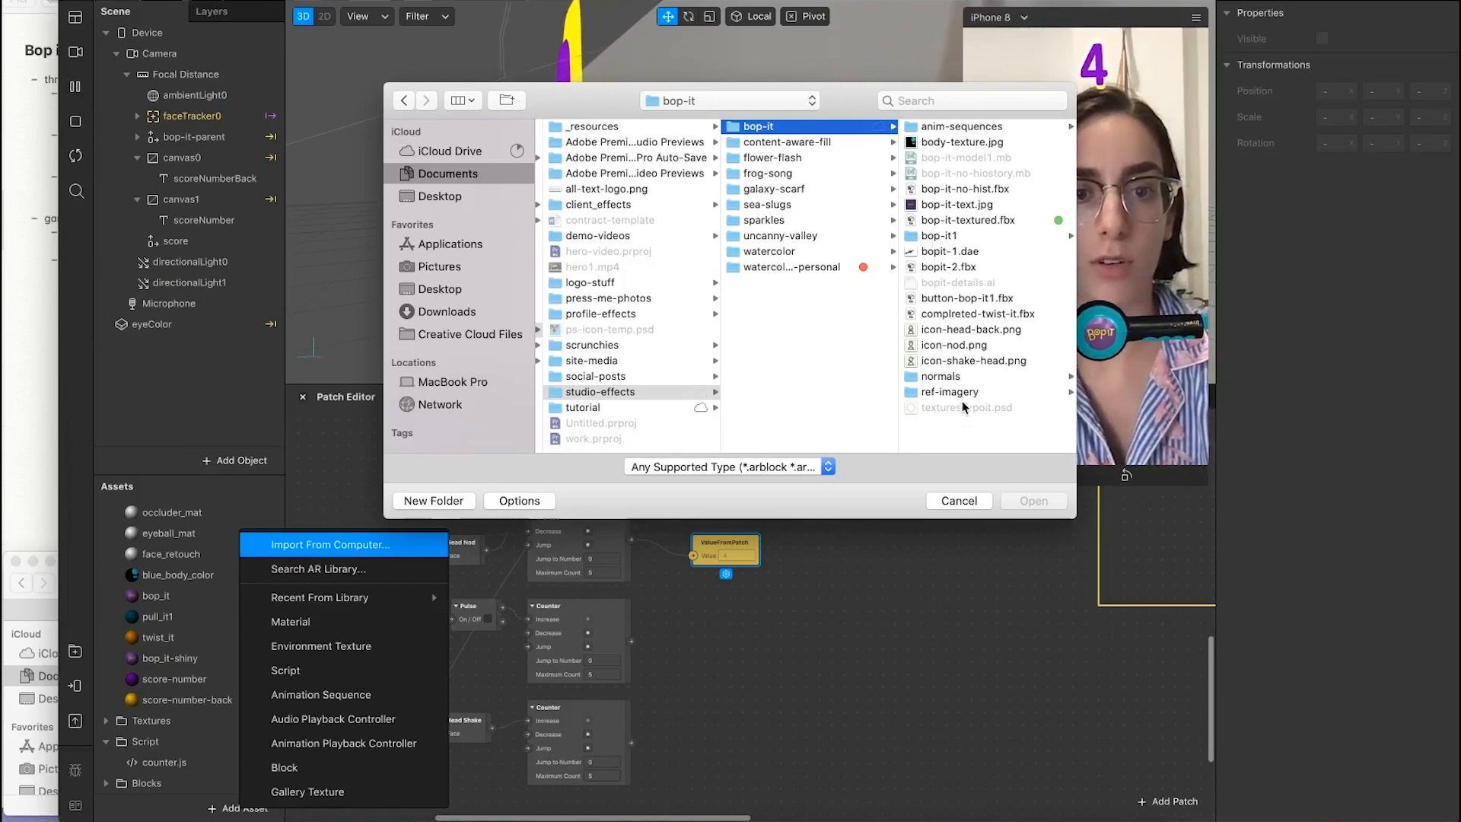
pyautogui.click(943, 125)
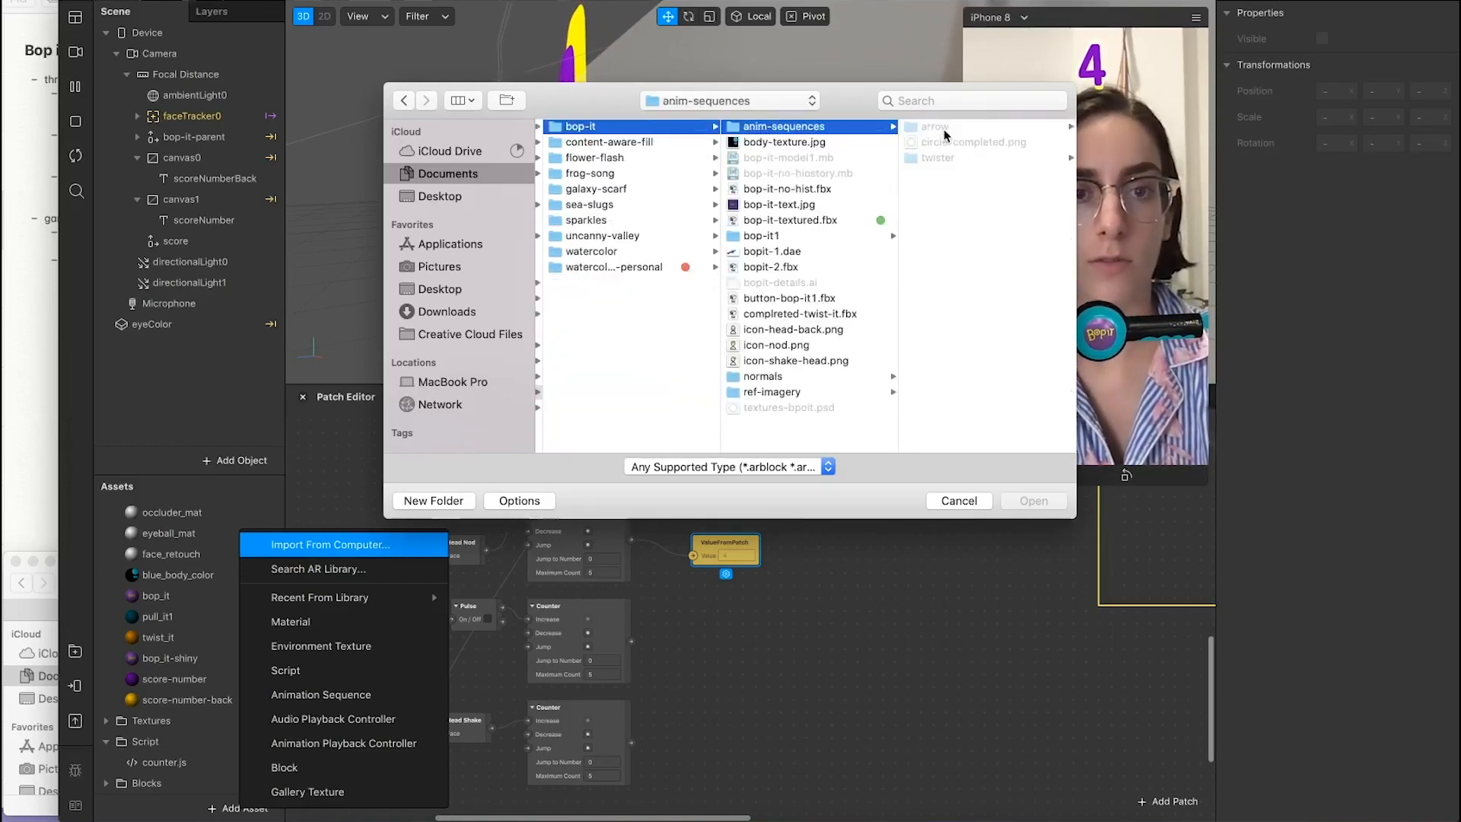
pyautogui.click(947, 143)
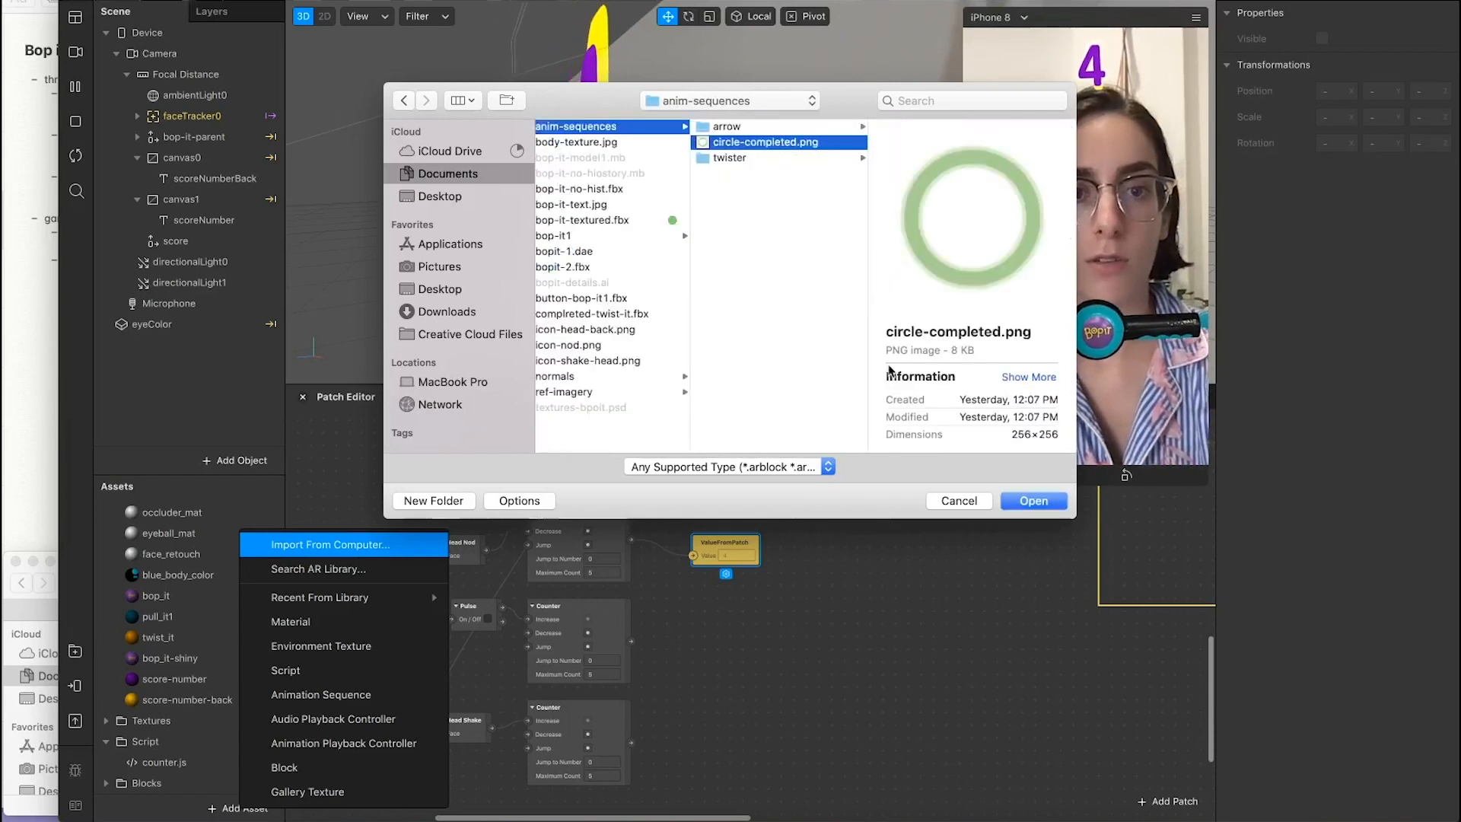
pyautogui.click(1024, 505)
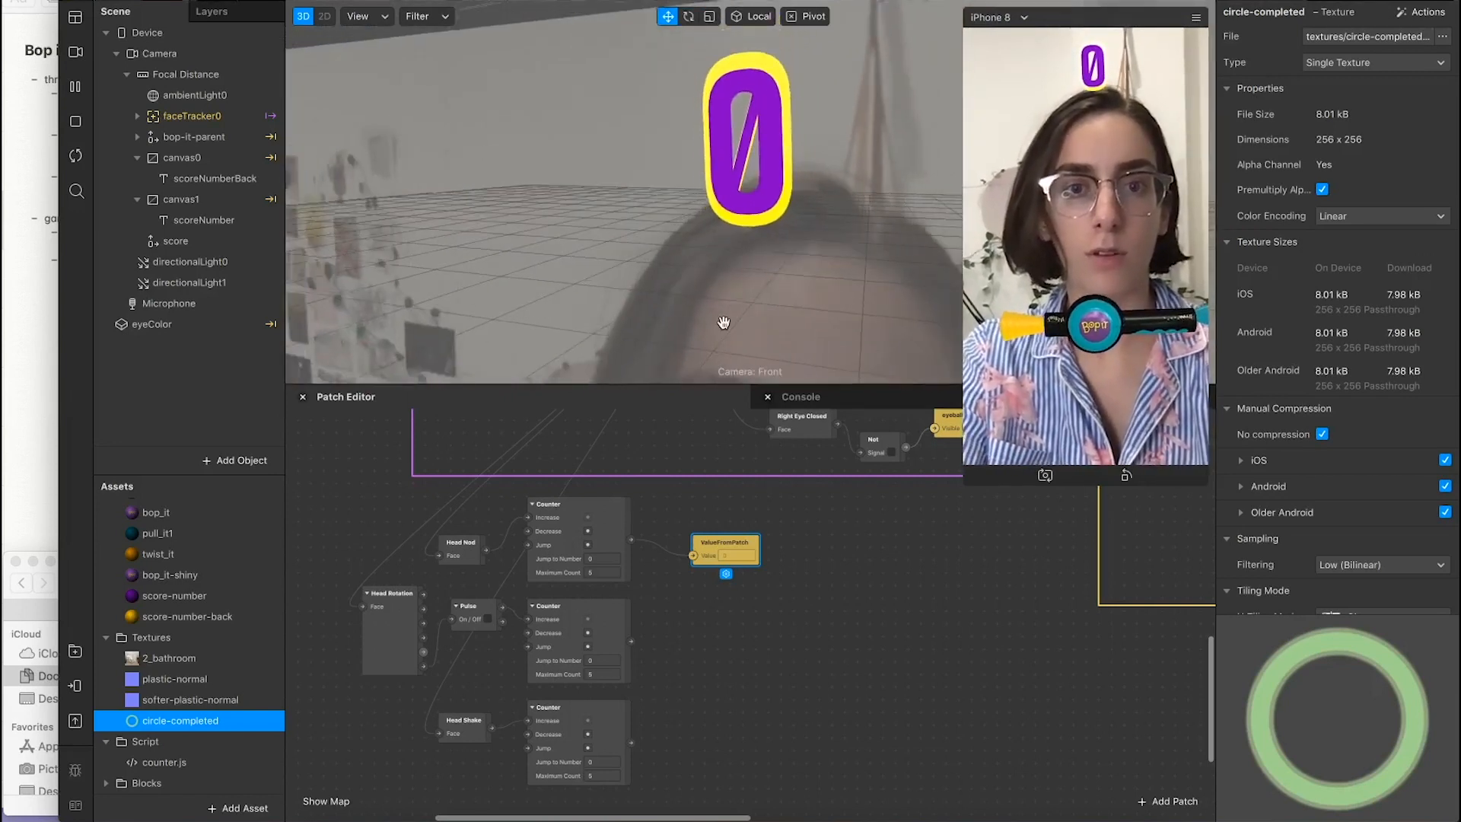
# Step: Expand bop-it-parent in the scene and insert a new null object
pyautogui.scroll(-5, 723, 322)
pyautogui.moveTo(739, 291); pyautogui.dragTo(783, 180)
pyautogui.scroll(3, 785, 180)
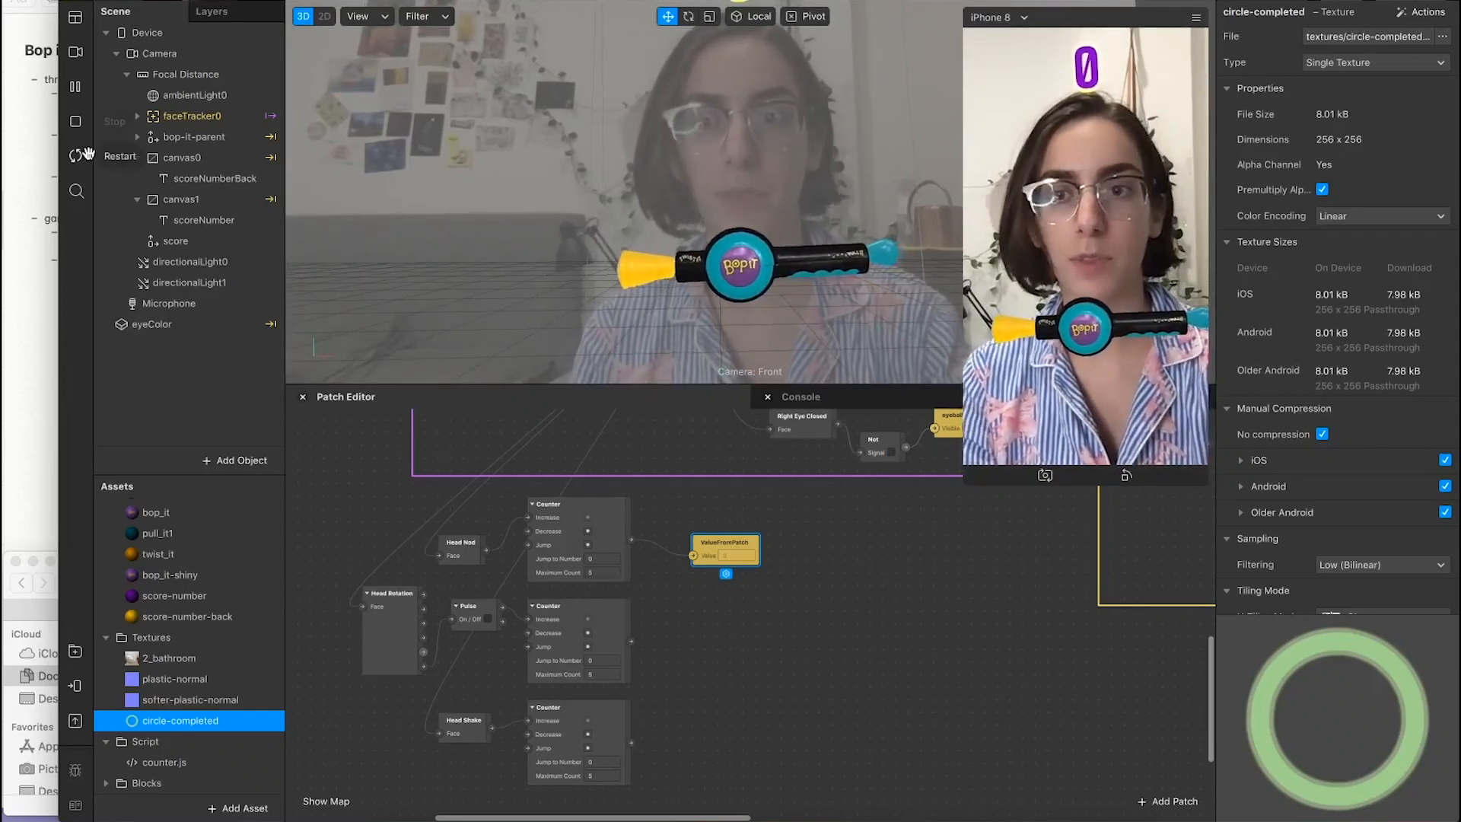
pyautogui.click(190, 137)
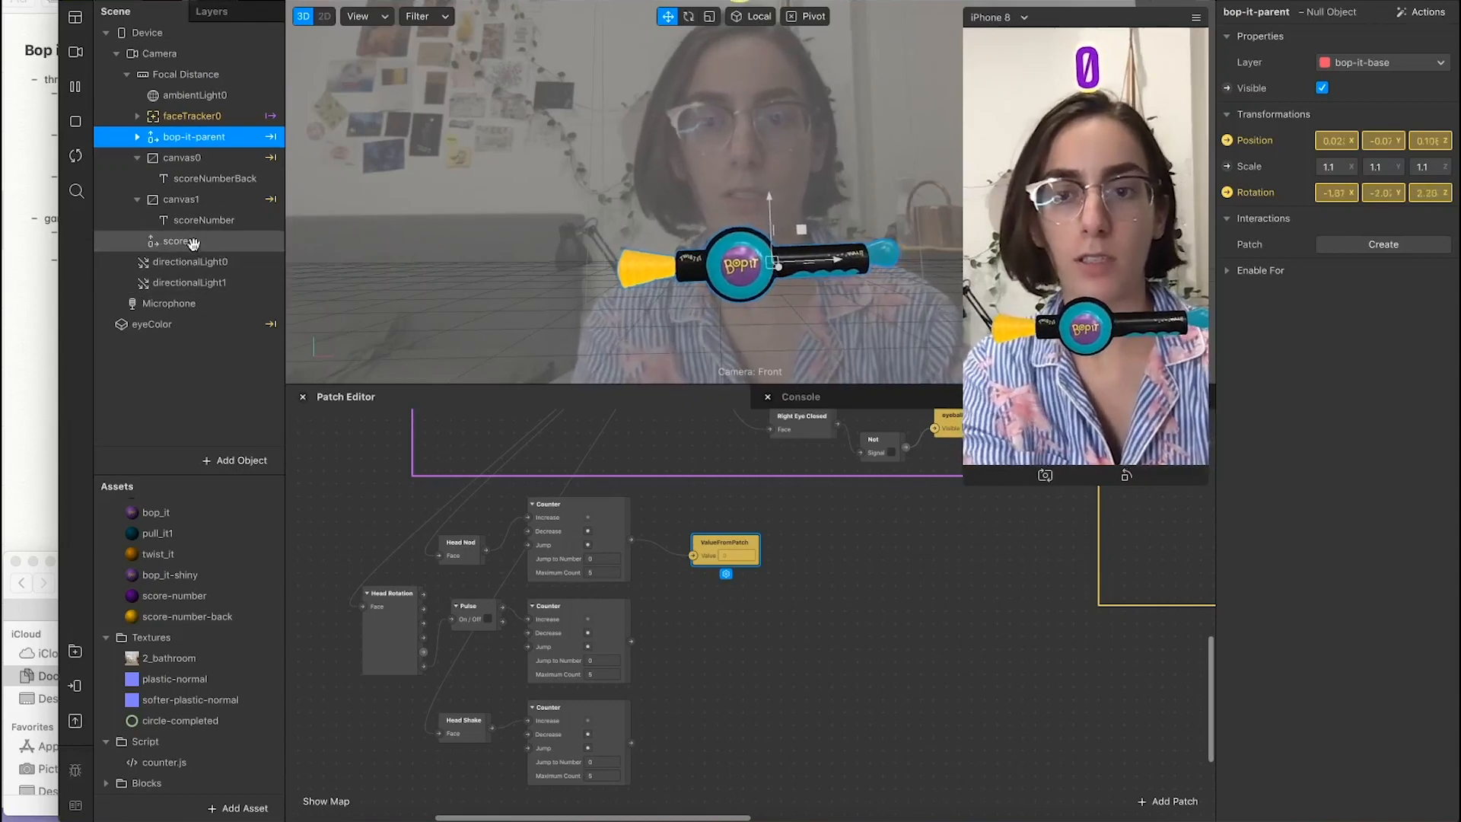
pyautogui.click(138, 137)
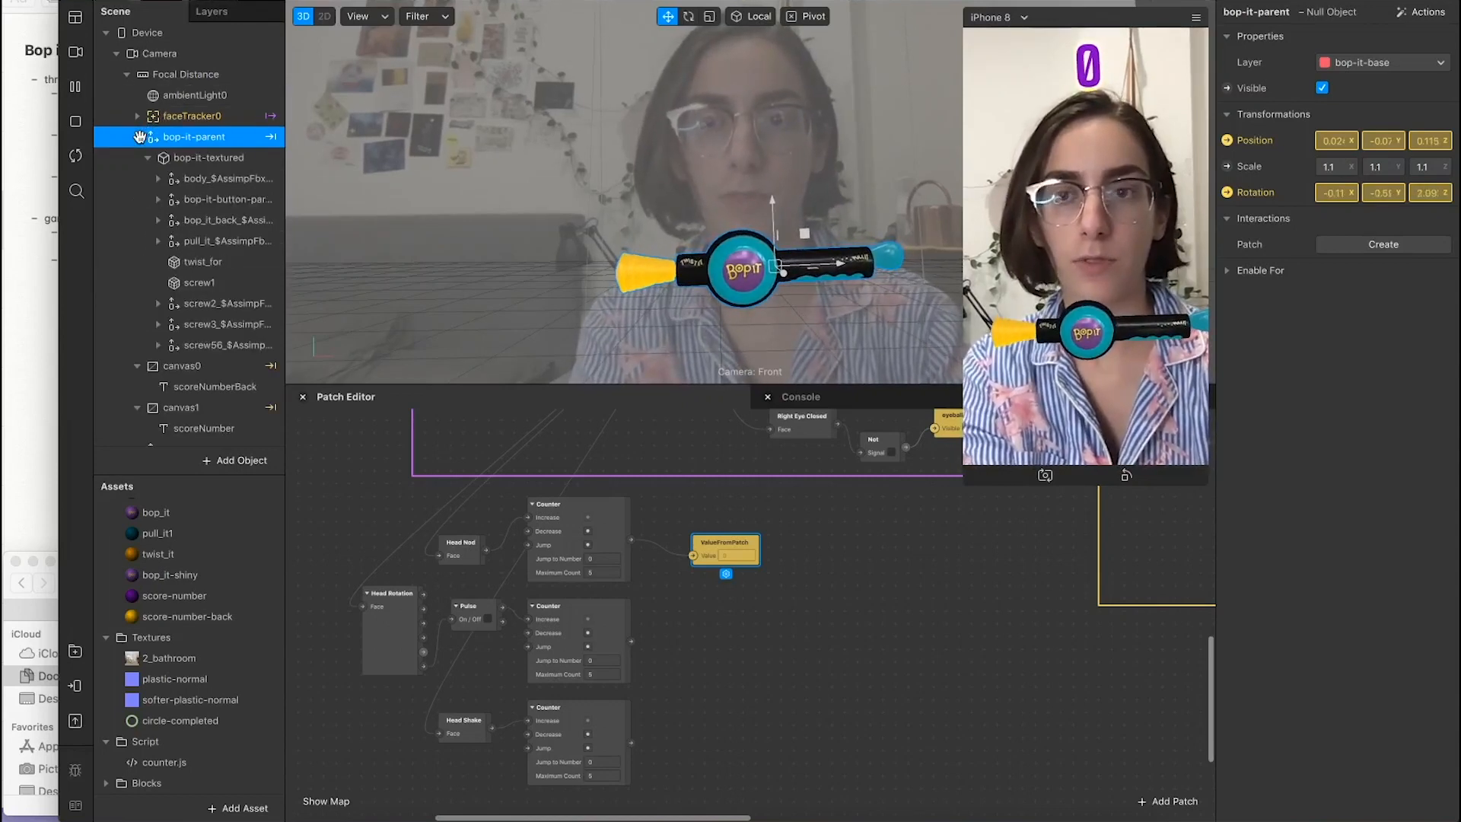
pyautogui.click(246, 459)
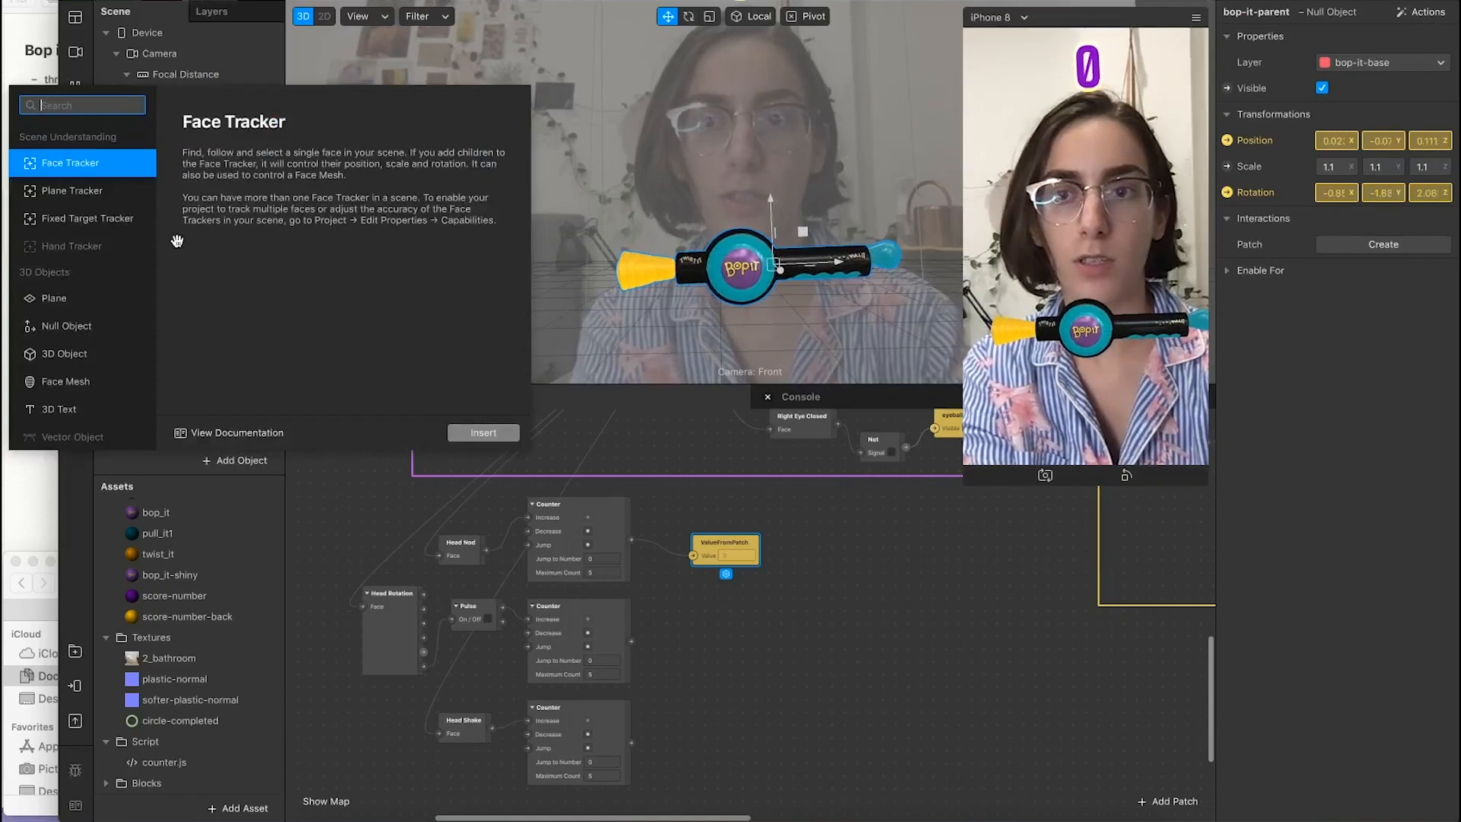
pyautogui.click(88, 314)
pyautogui.click(484, 432)
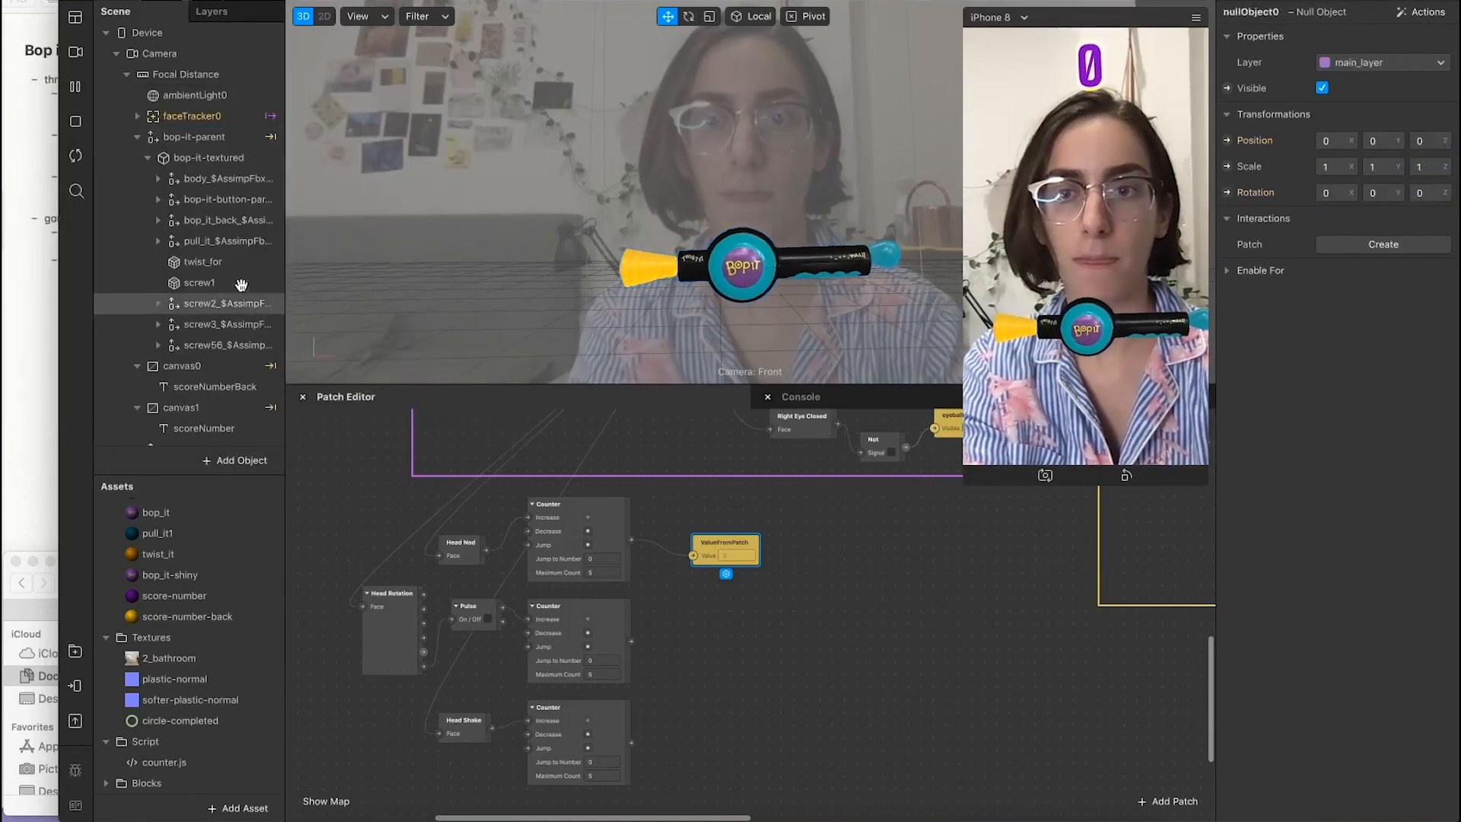
# Step: Rename the new null object signals and nest it directly under bop-it-parent
pyautogui.scroll(-1, 217, 335)
pyautogui.scroll(-1, 210, 392)
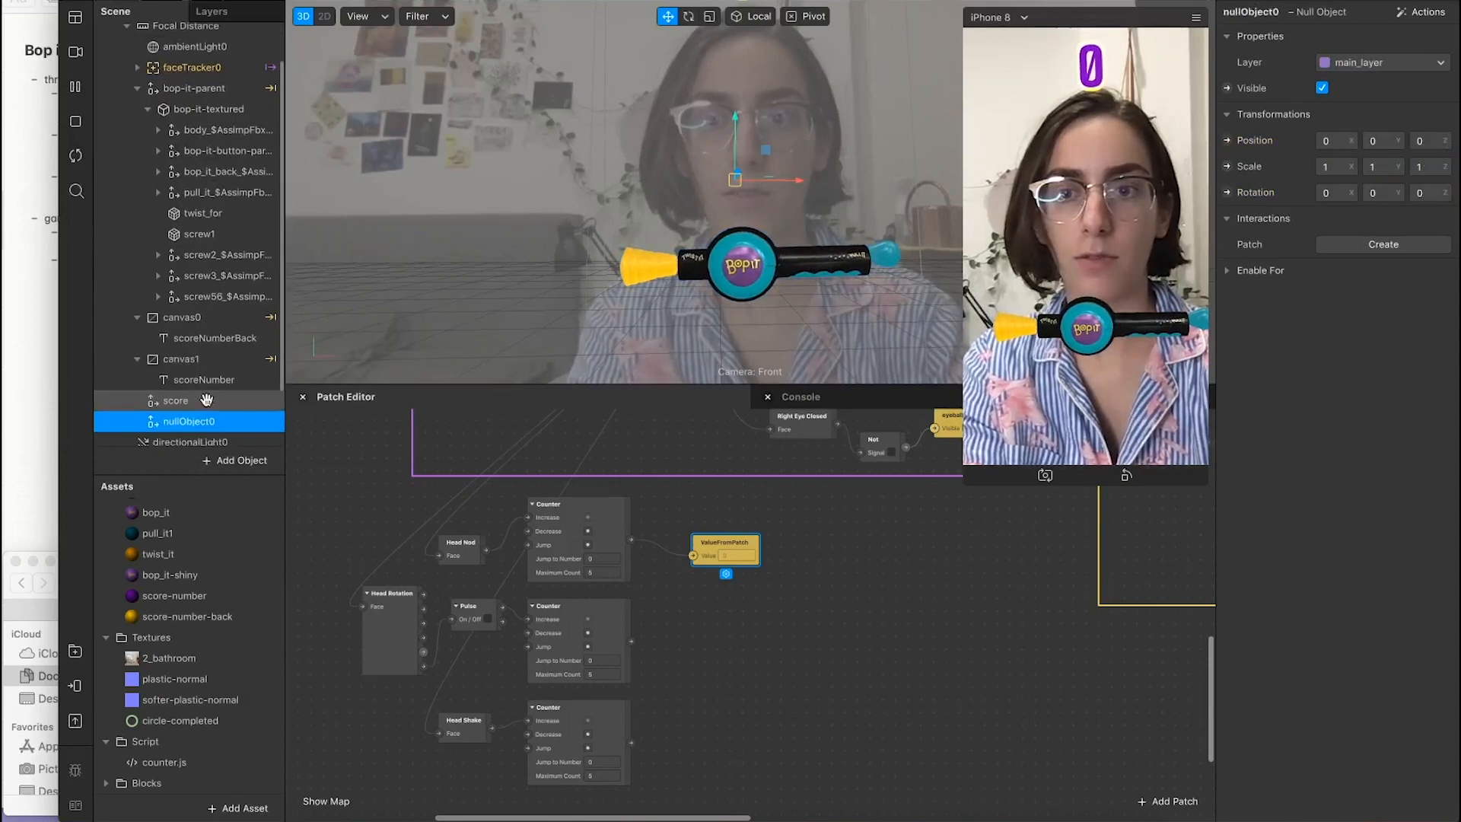
pyautogui.doubleClick(200, 420)
pyautogui.write('s')
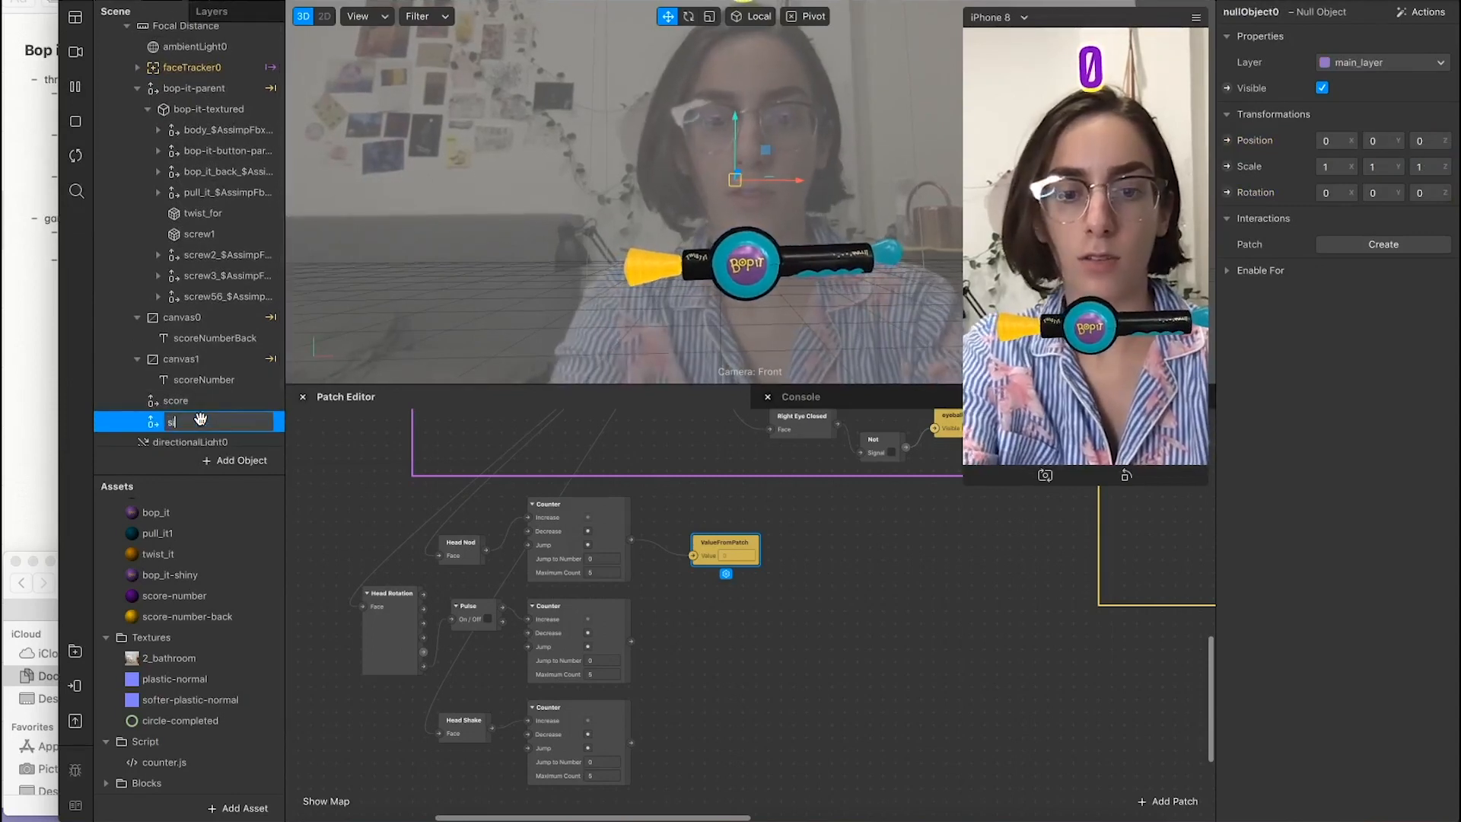
pyautogui.write('ignals')
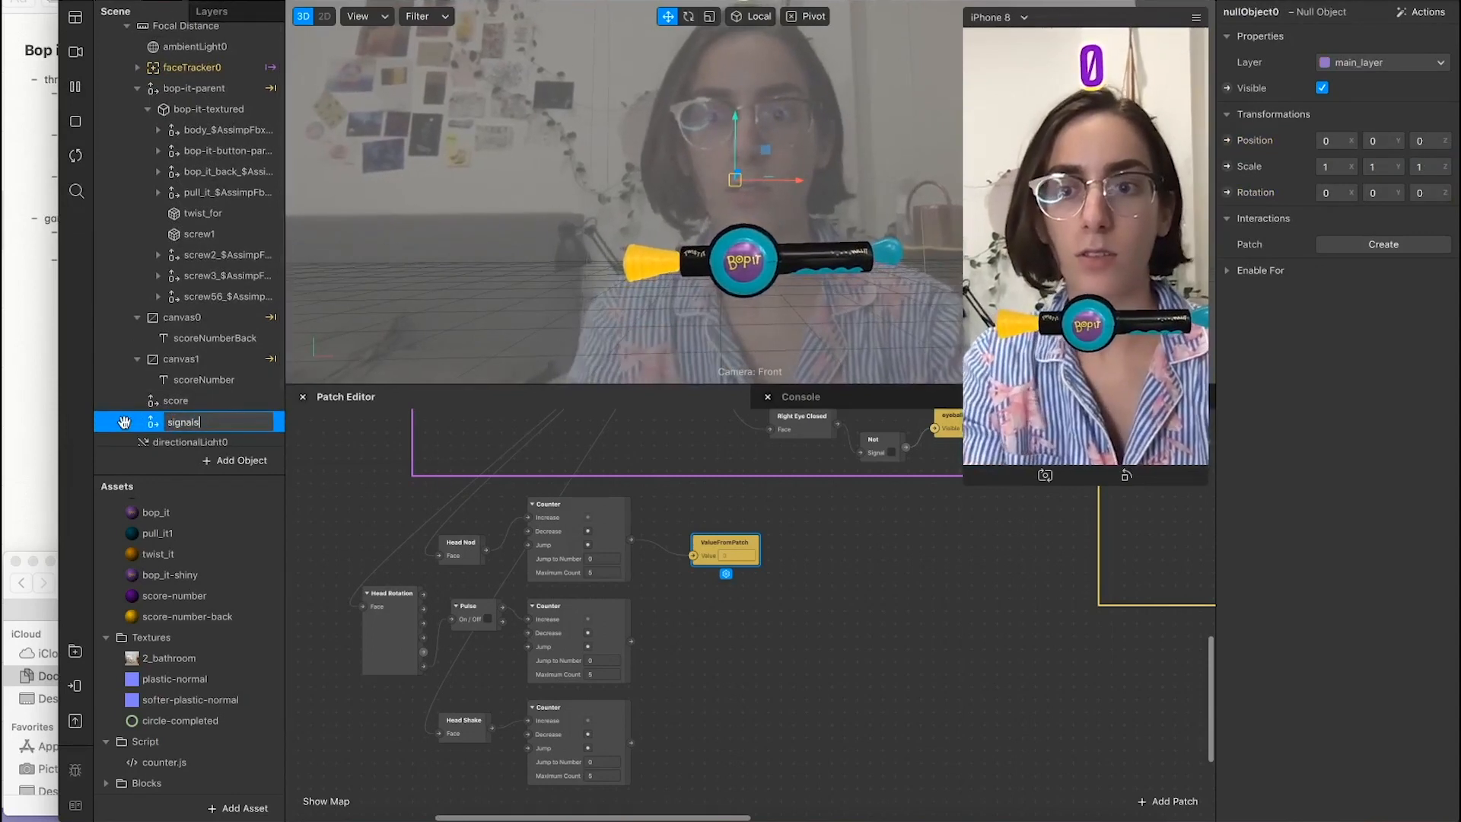
pyautogui.moveTo(200, 417); pyautogui.dragTo(174, 286)
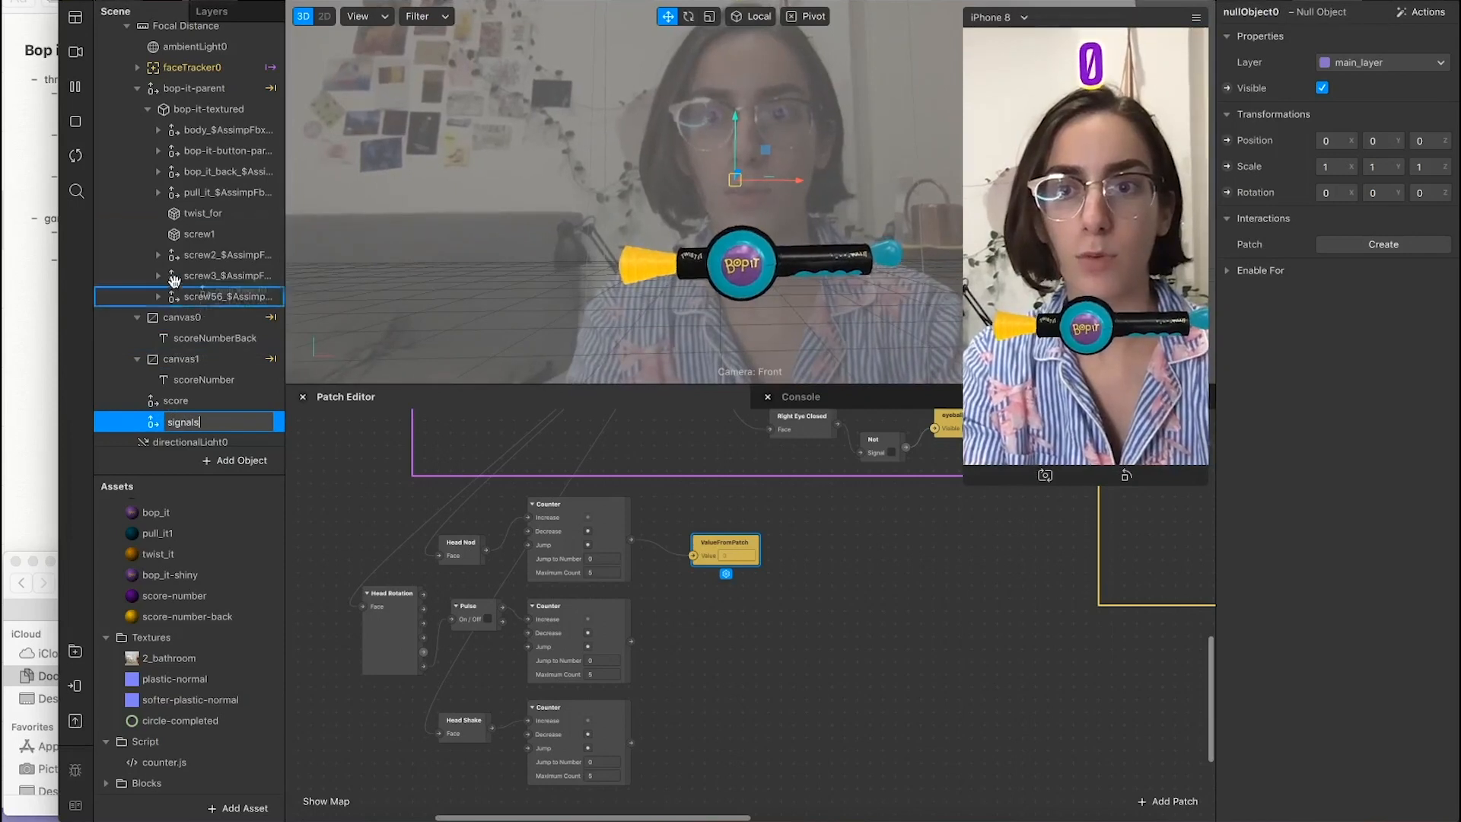
pyautogui.moveTo(210, 90); pyautogui.dragTo(196, 107)
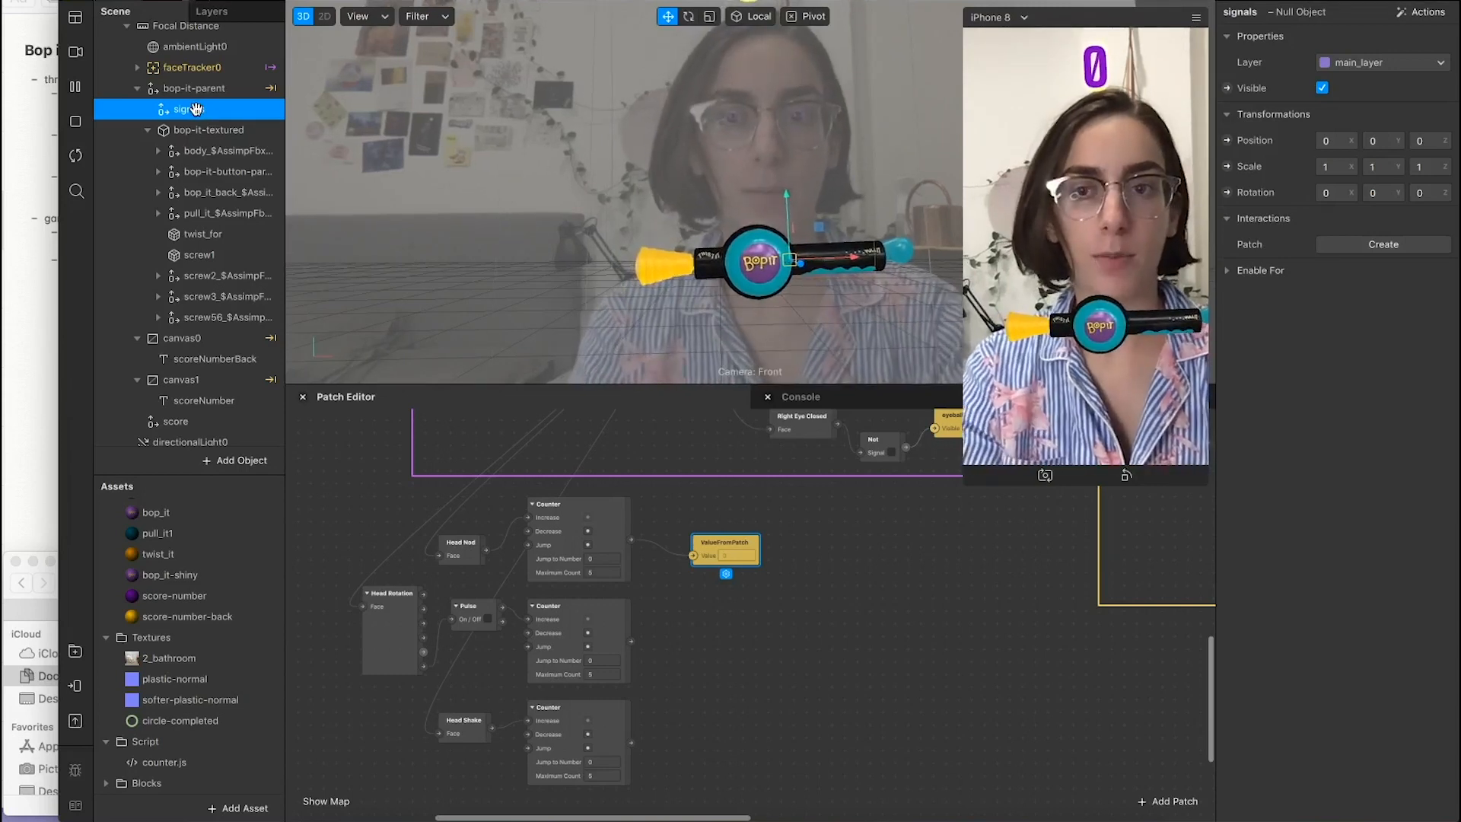
# Step: Add a child null object inside signals and name it bopit
pyautogui.rightClick(196, 109)
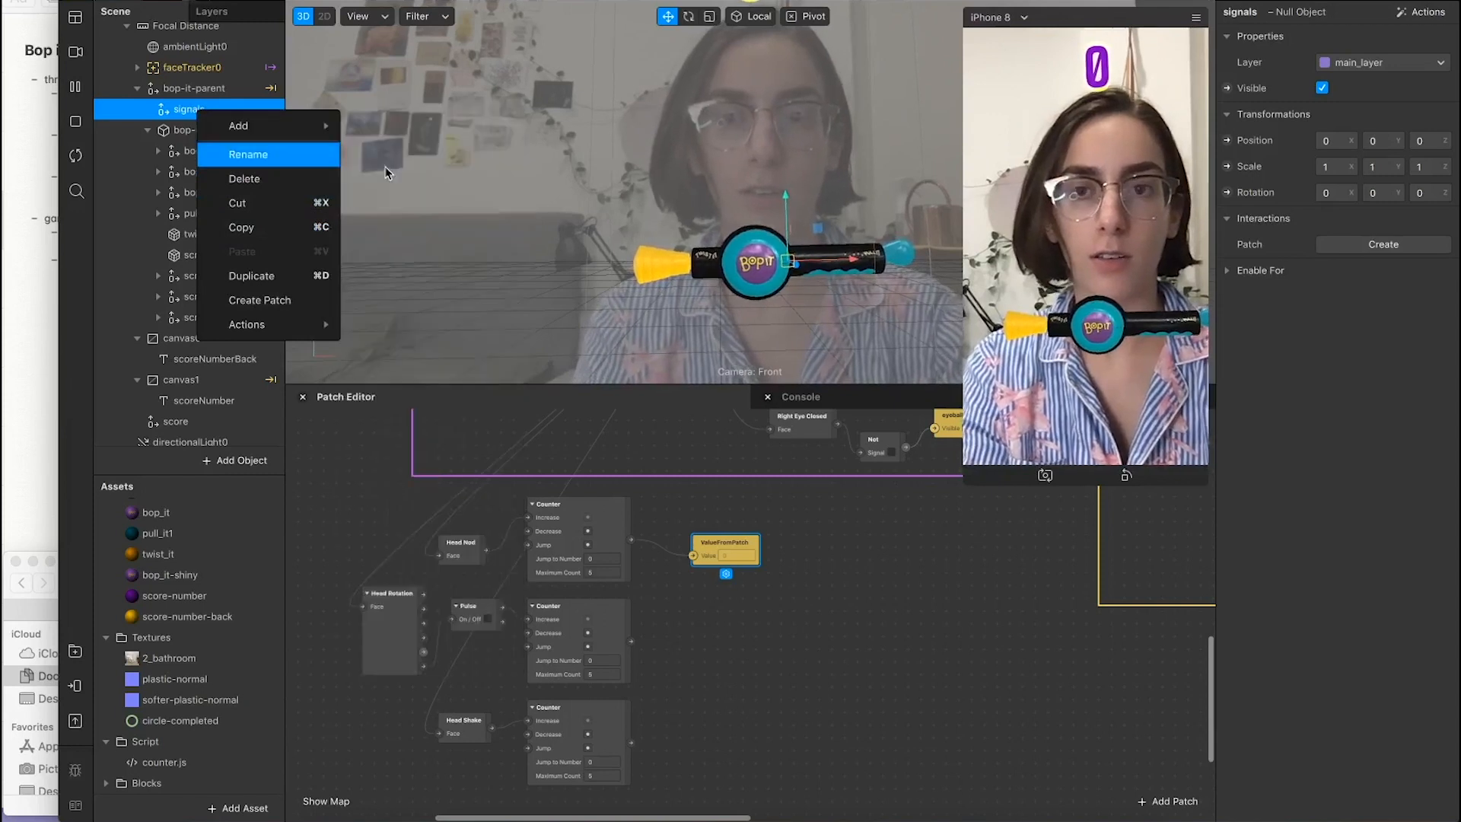
pyautogui.moveTo(319, 125)
pyautogui.click(422, 248)
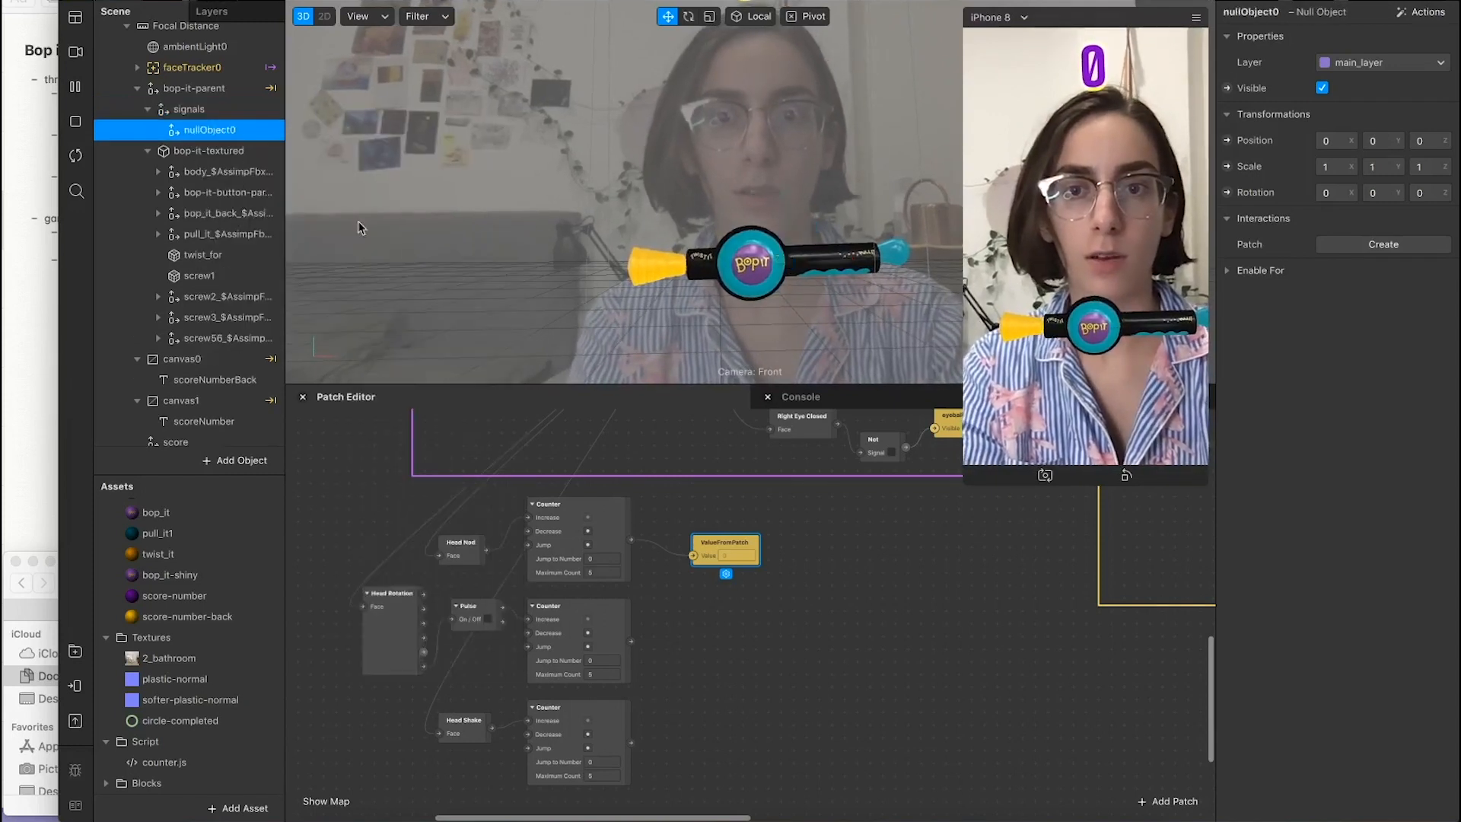
pyautogui.scroll(2, 213, 258)
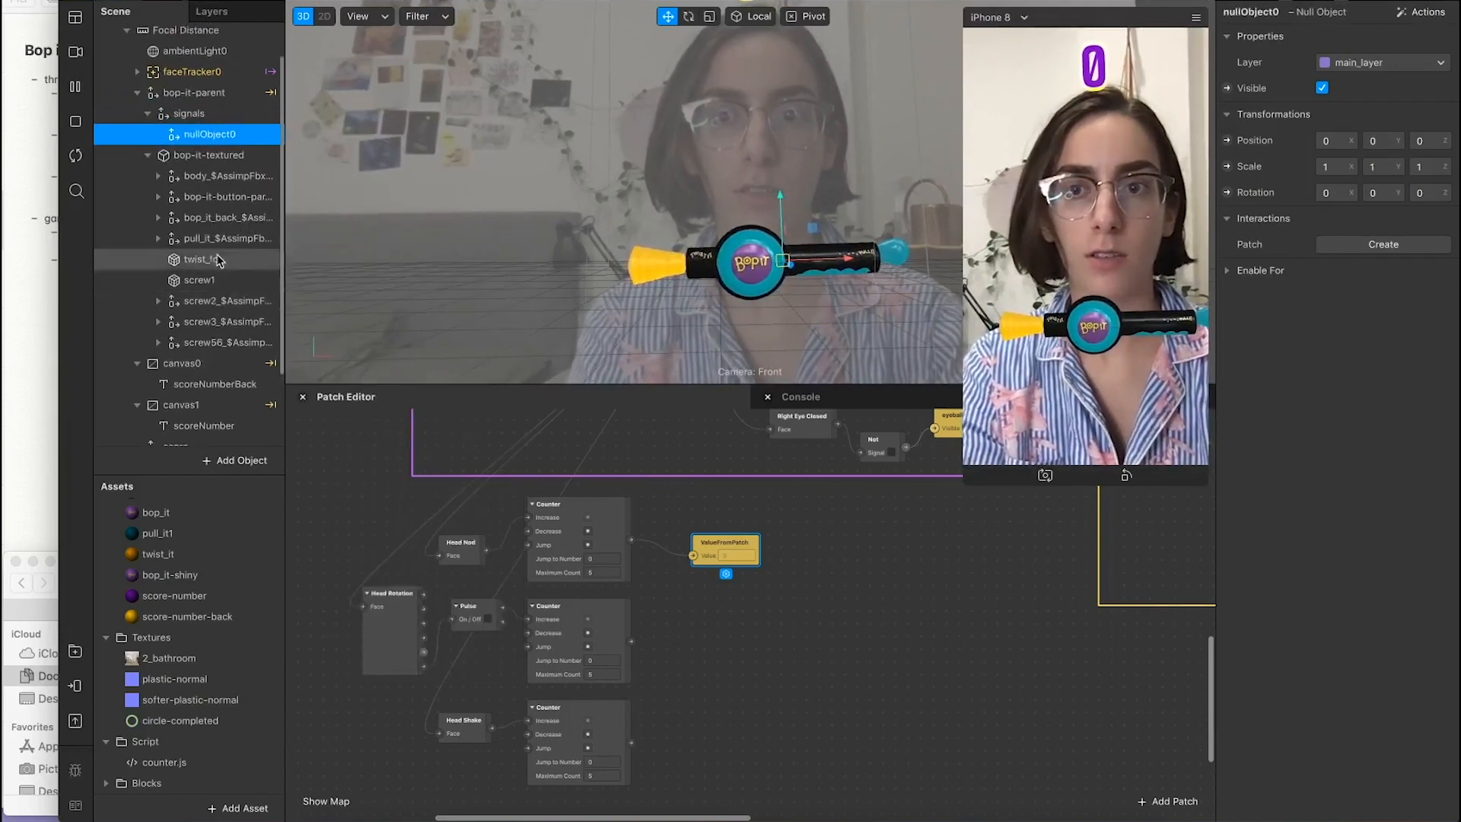
pyautogui.doubleClick(204, 136)
pyautogui.write('bopit')
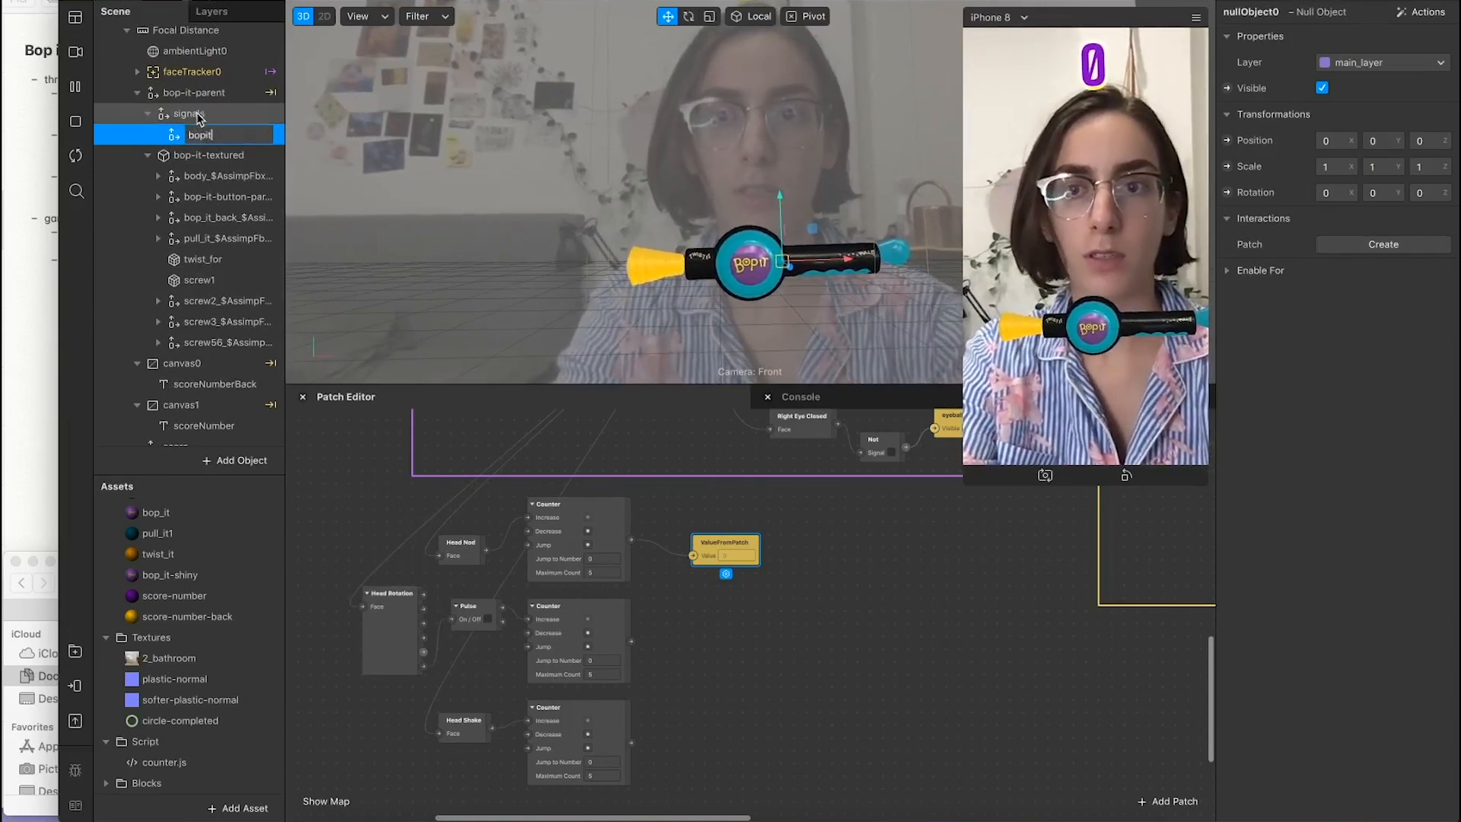
pyautogui.click(197, 116)
pyautogui.rightClick(199, 118)
pyautogui.click(195, 139)
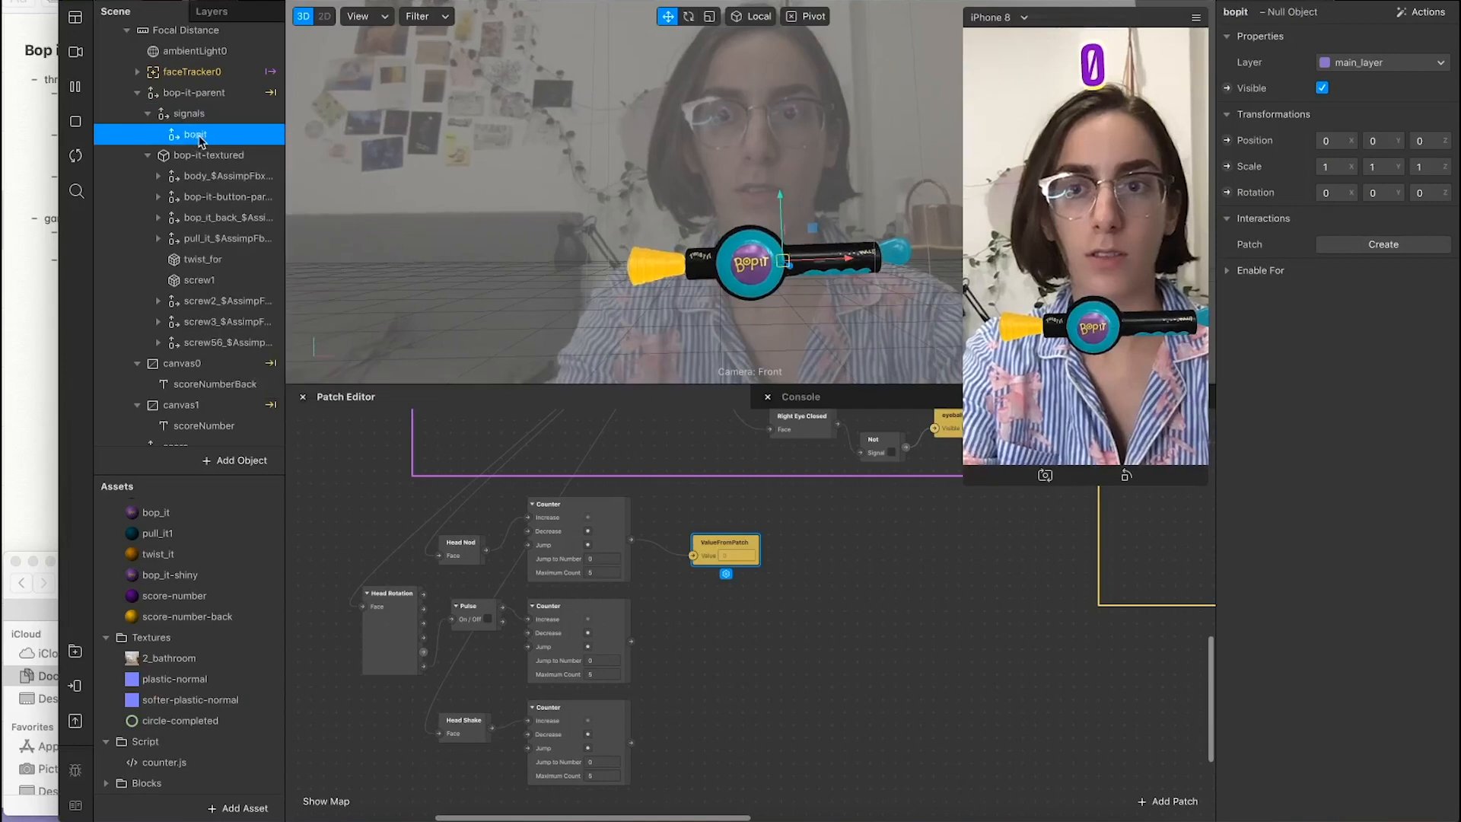
# Step: Duplicate the bopit null object and rename the copy twist-it
pyautogui.rightClick(203, 137)
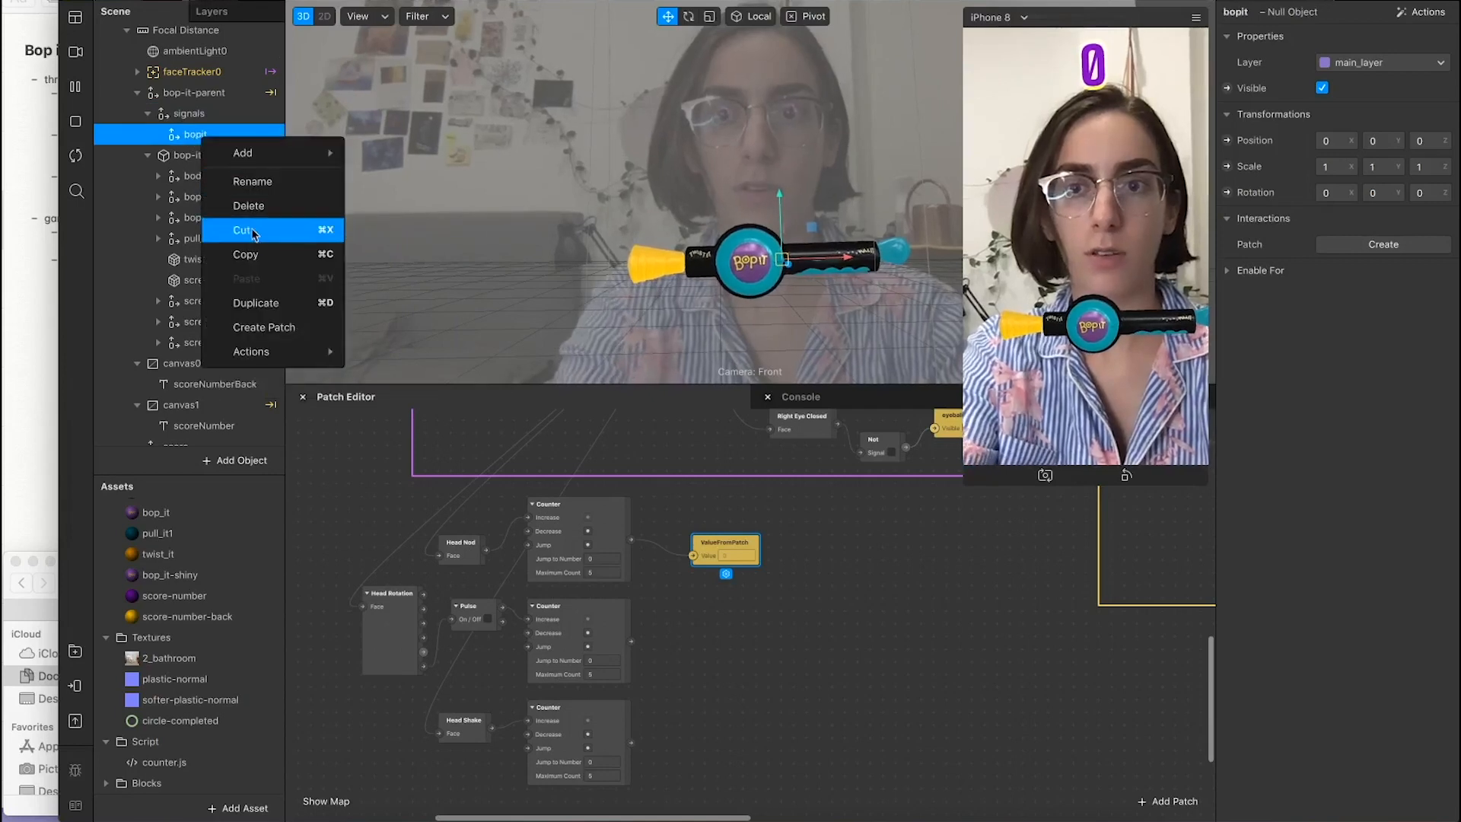
pyautogui.click(271, 304)
pyautogui.click(206, 152)
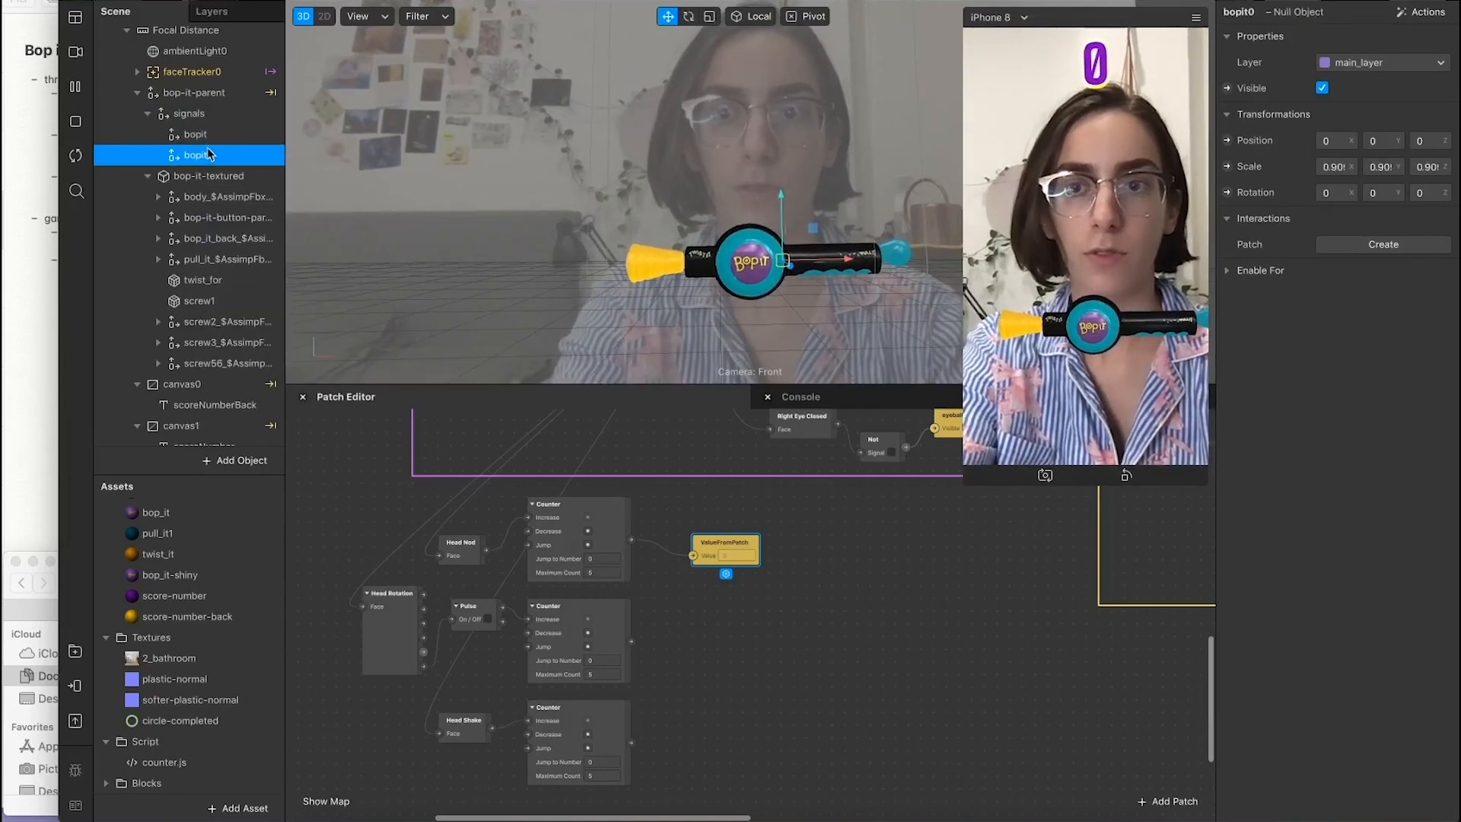
pyautogui.doubleClick(202, 155)
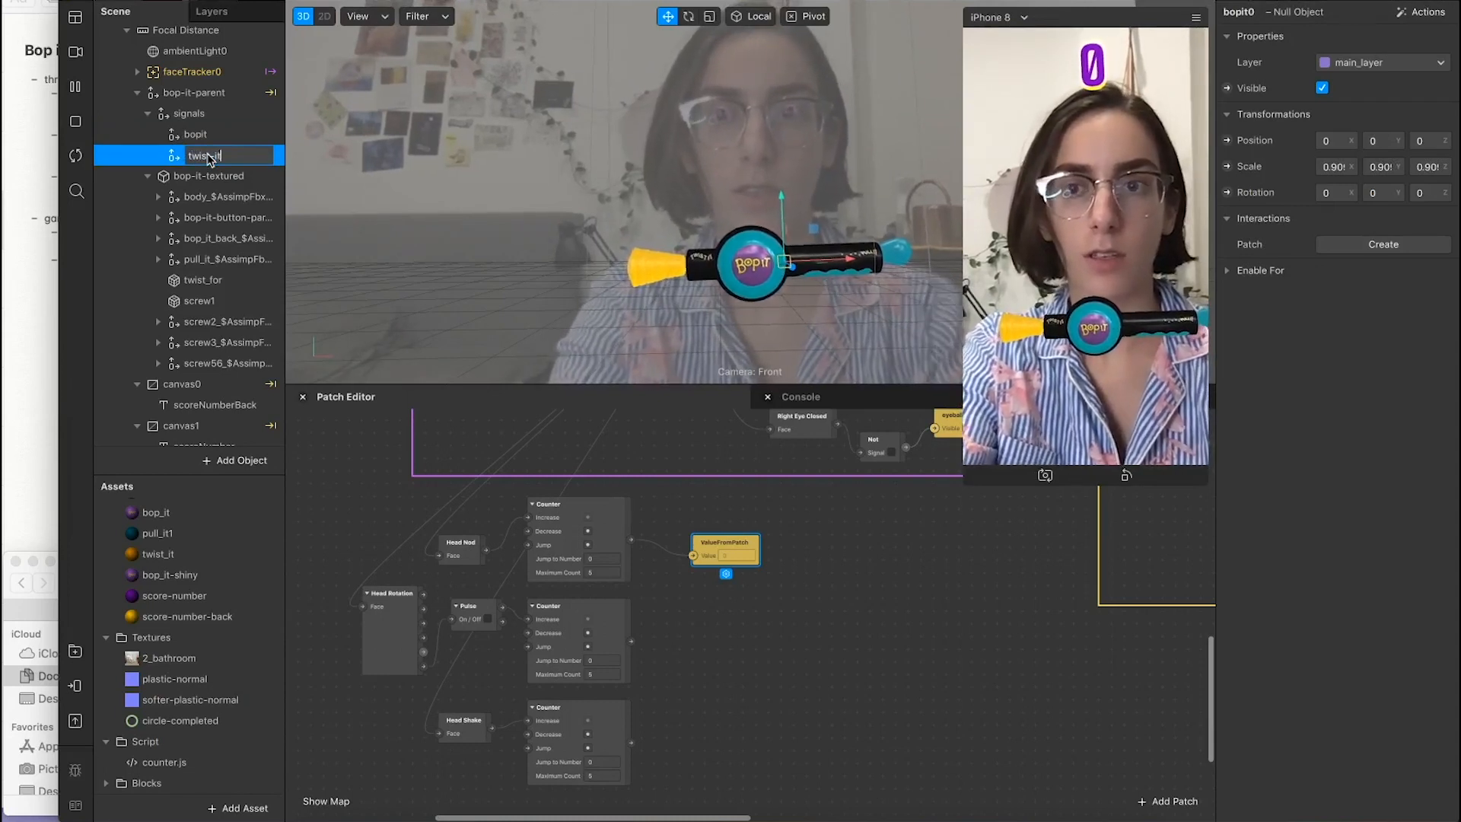
pyautogui.press('Return')
# Step: Duplicate the twist-it null object and rename the copy pull-it
pyautogui.rightClick(220, 155)
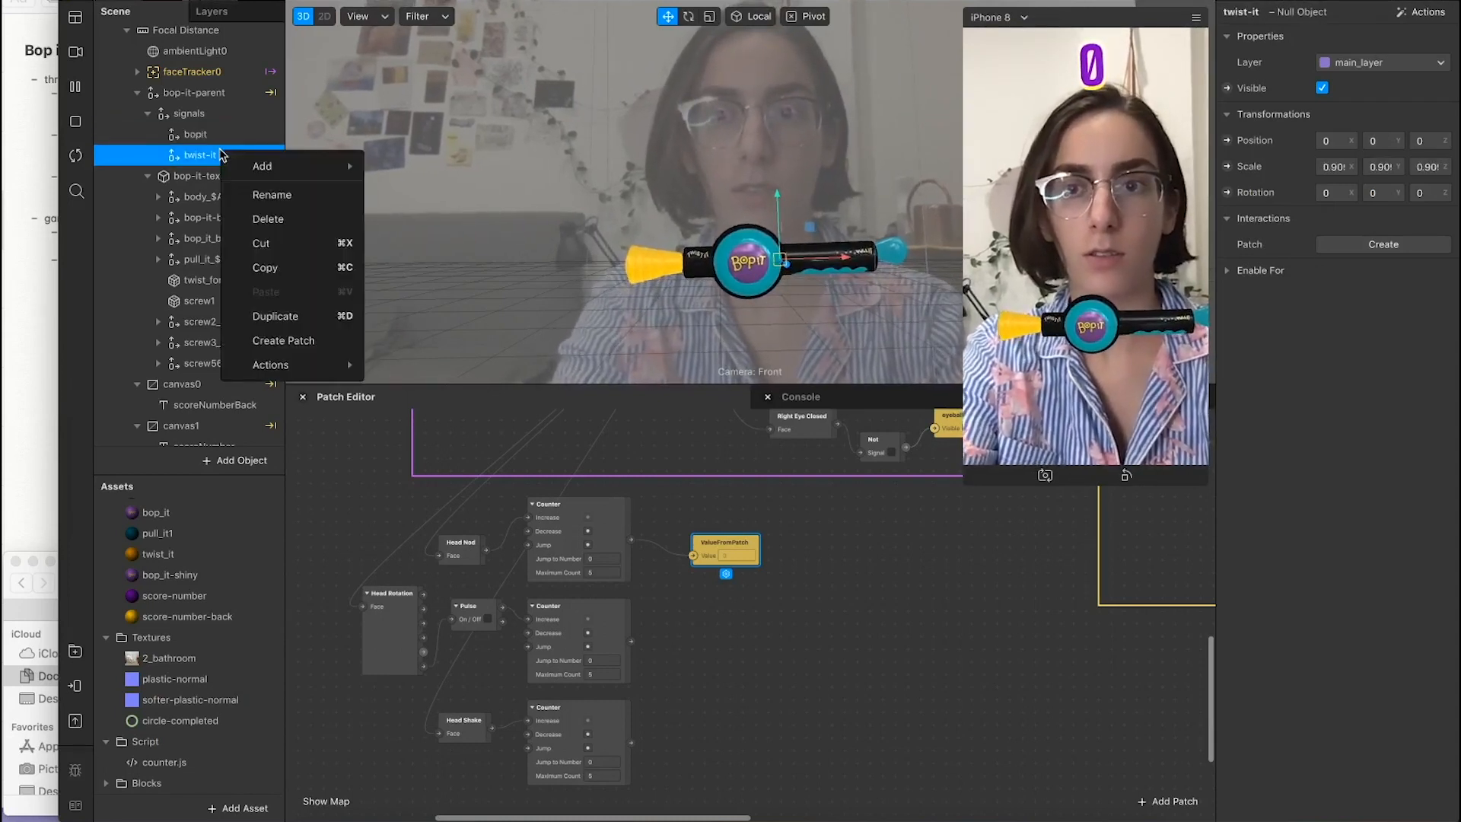
pyautogui.click(283, 312)
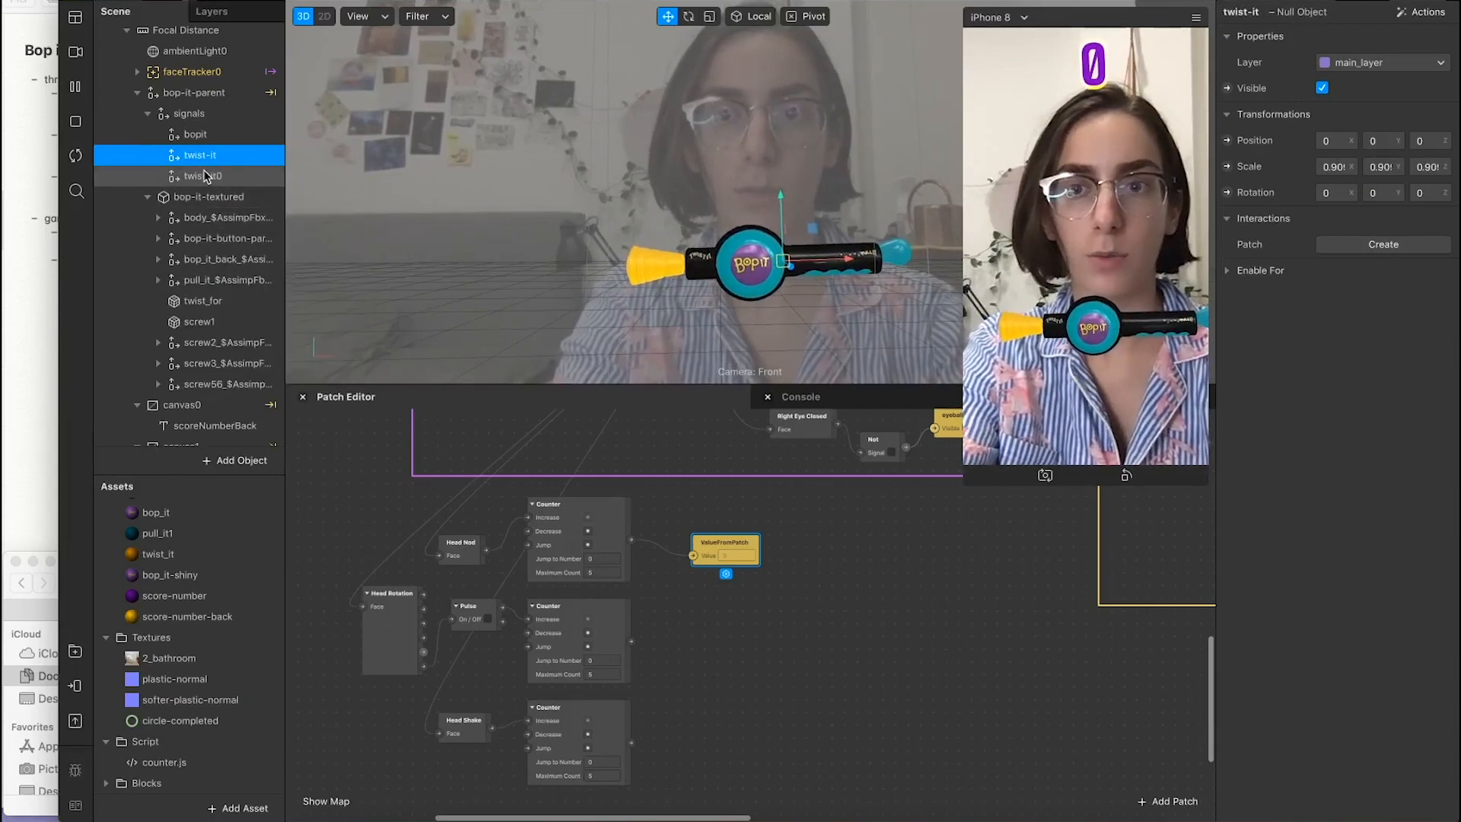
pyautogui.doubleClick(204, 176)
pyautogui.write('pull')
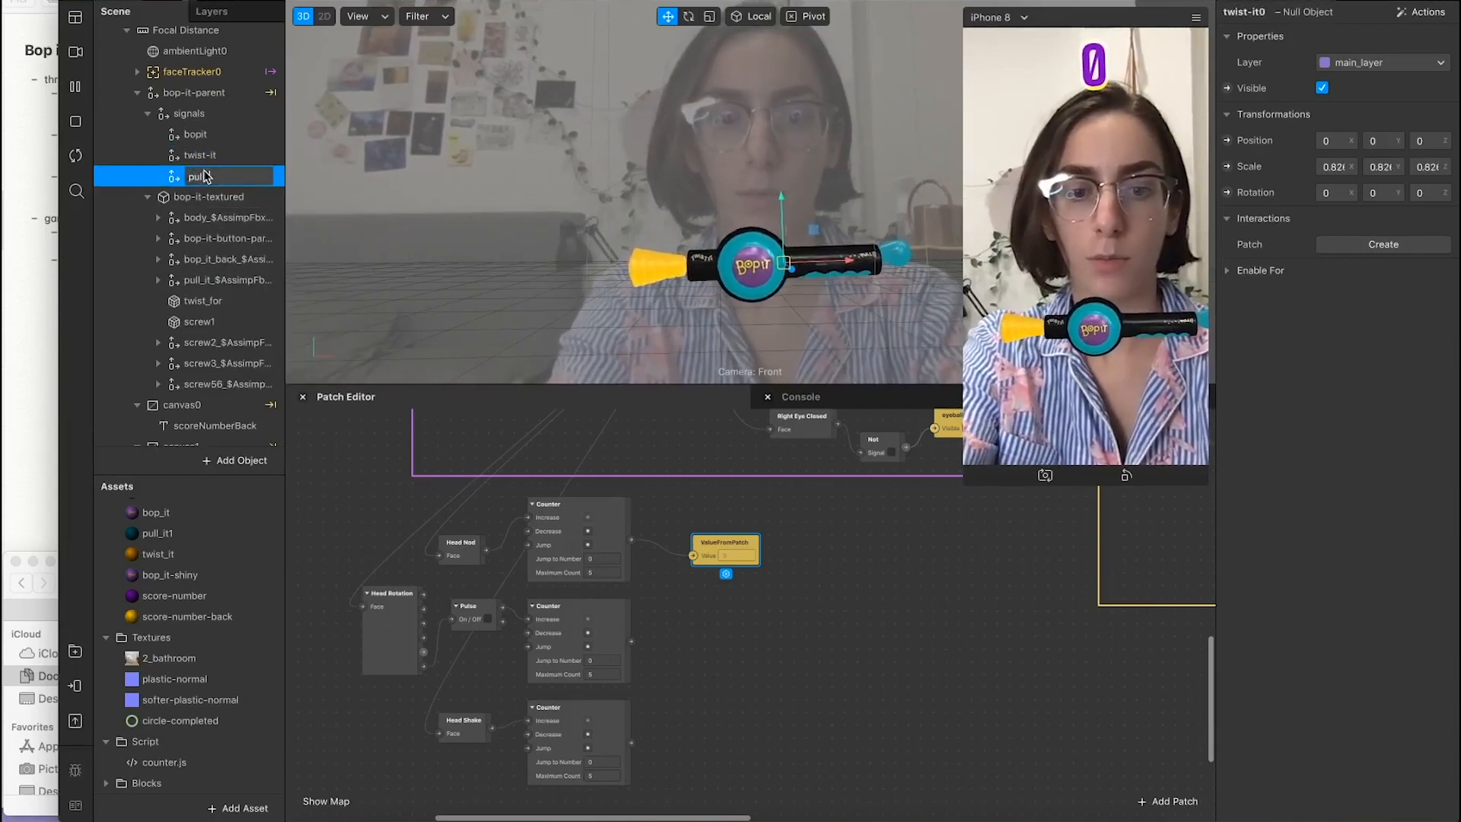
pyautogui.write('-it')
pyautogui.press('Return')
# Step: Add a plane inside the bopit null object and rename it circle1
pyautogui.click(215, 156)
pyautogui.click(222, 141)
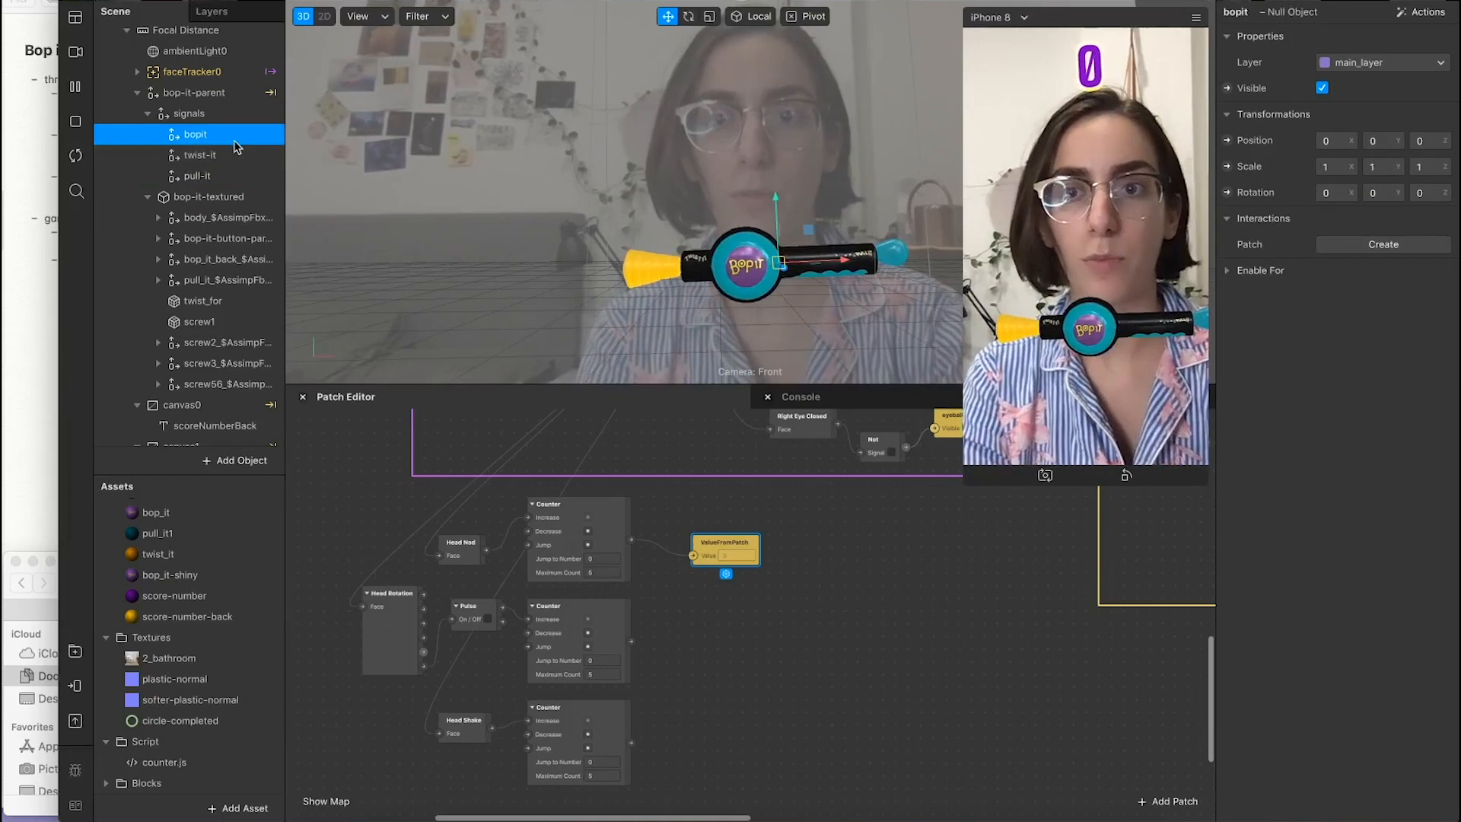
pyautogui.rightClick(222, 141)
pyautogui.moveTo(271, 154)
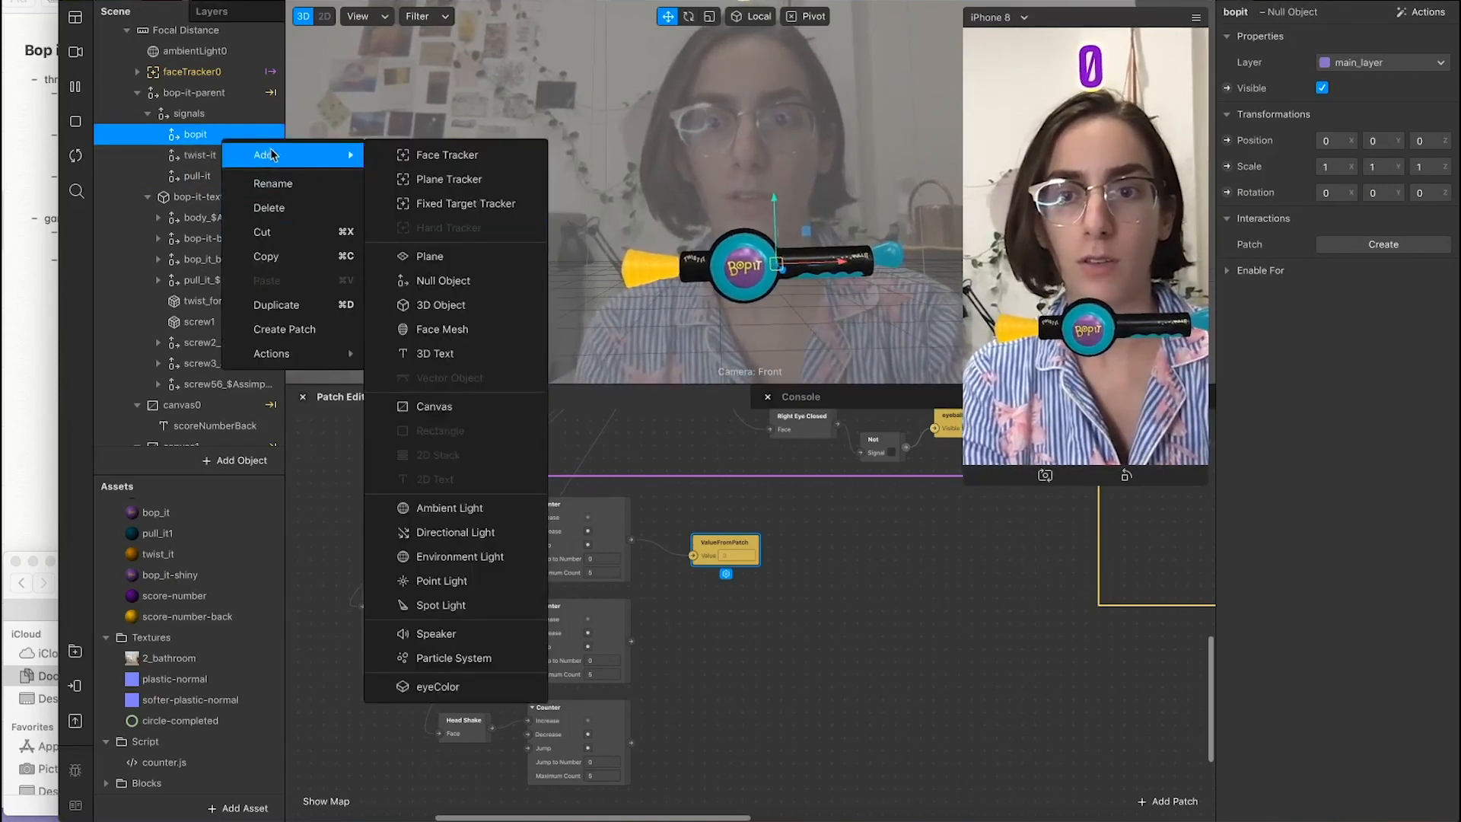
pyautogui.click(445, 256)
pyautogui.doubleClick(225, 156)
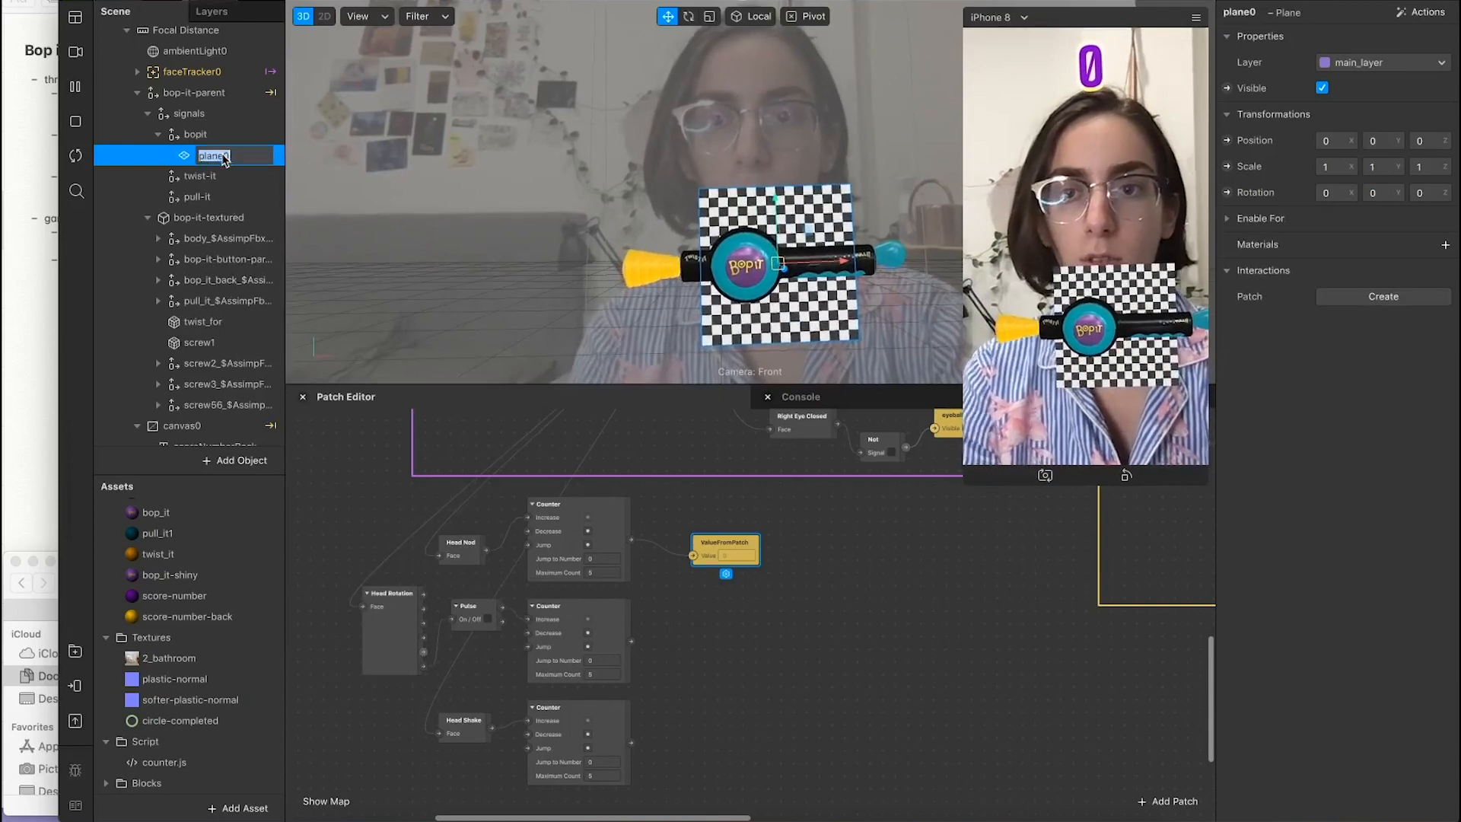
pyautogui.write('dircle1')
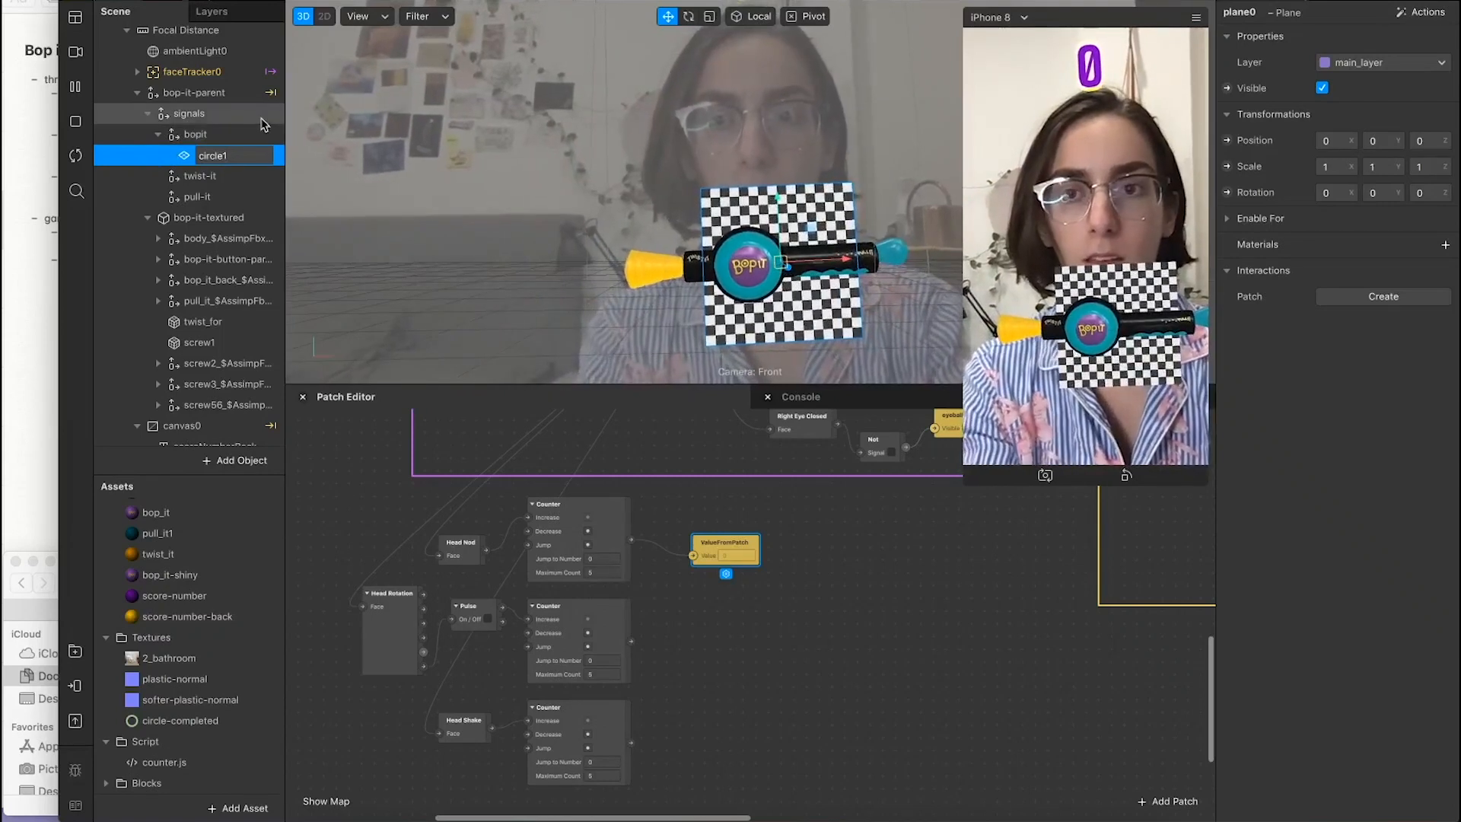
pyautogui.click(229, 135)
# Step: Move the bopit null object in front of the Bop It model and over its round centre button
pyautogui.click(244, 156)
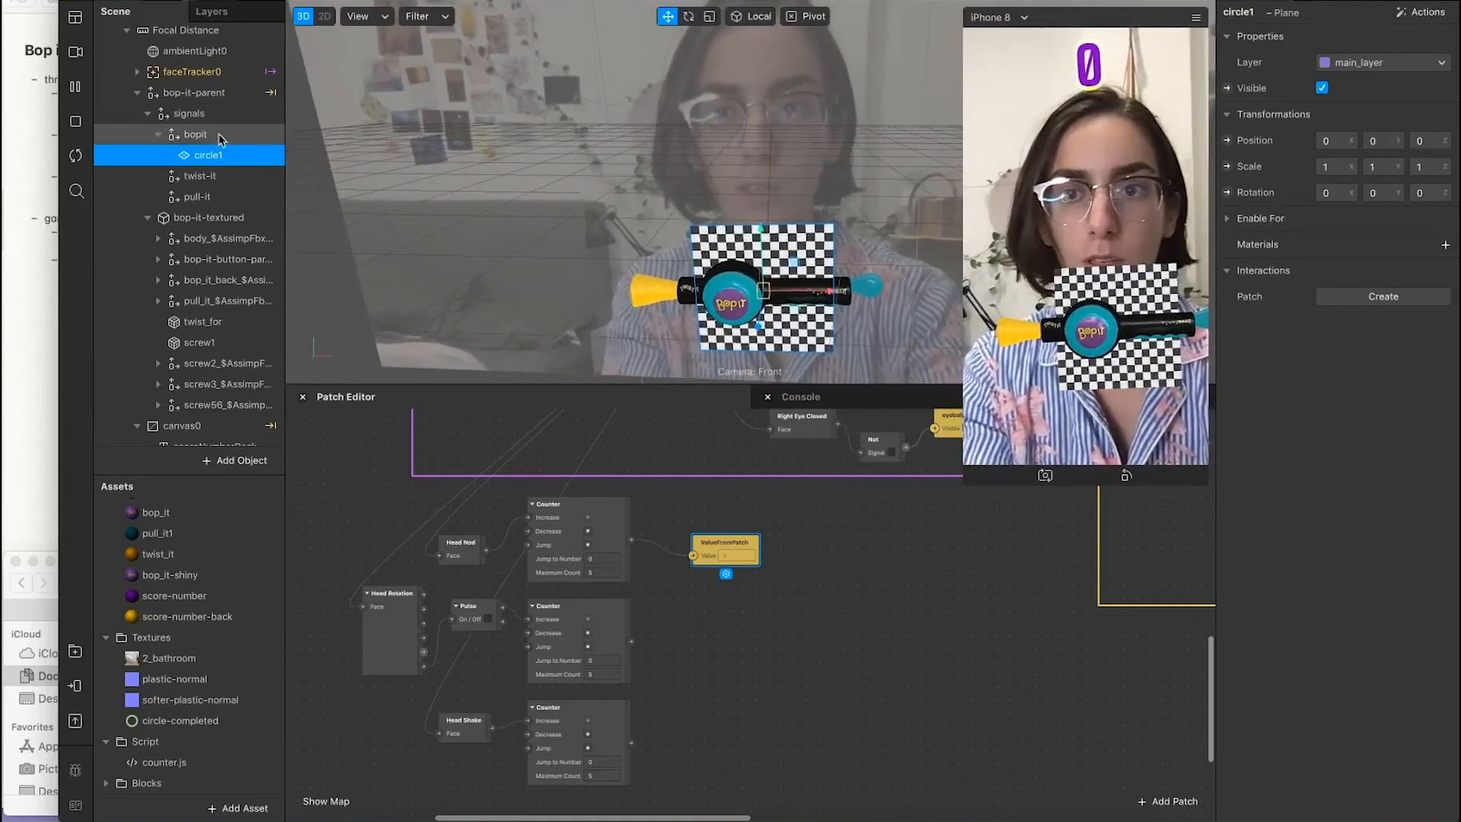
pyautogui.click(740, 263)
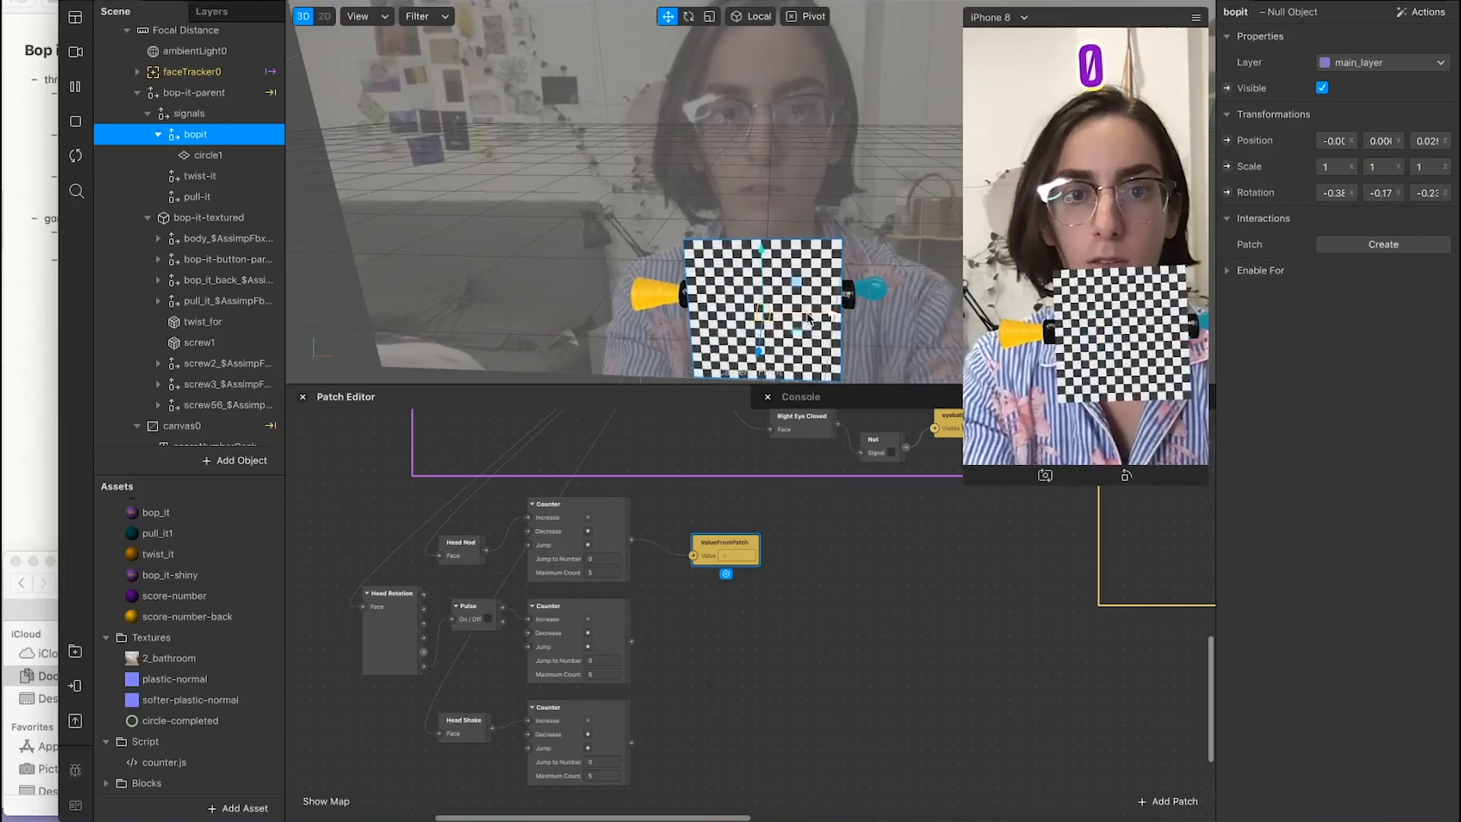
pyautogui.moveTo(793, 319); pyautogui.dragTo(767, 318)
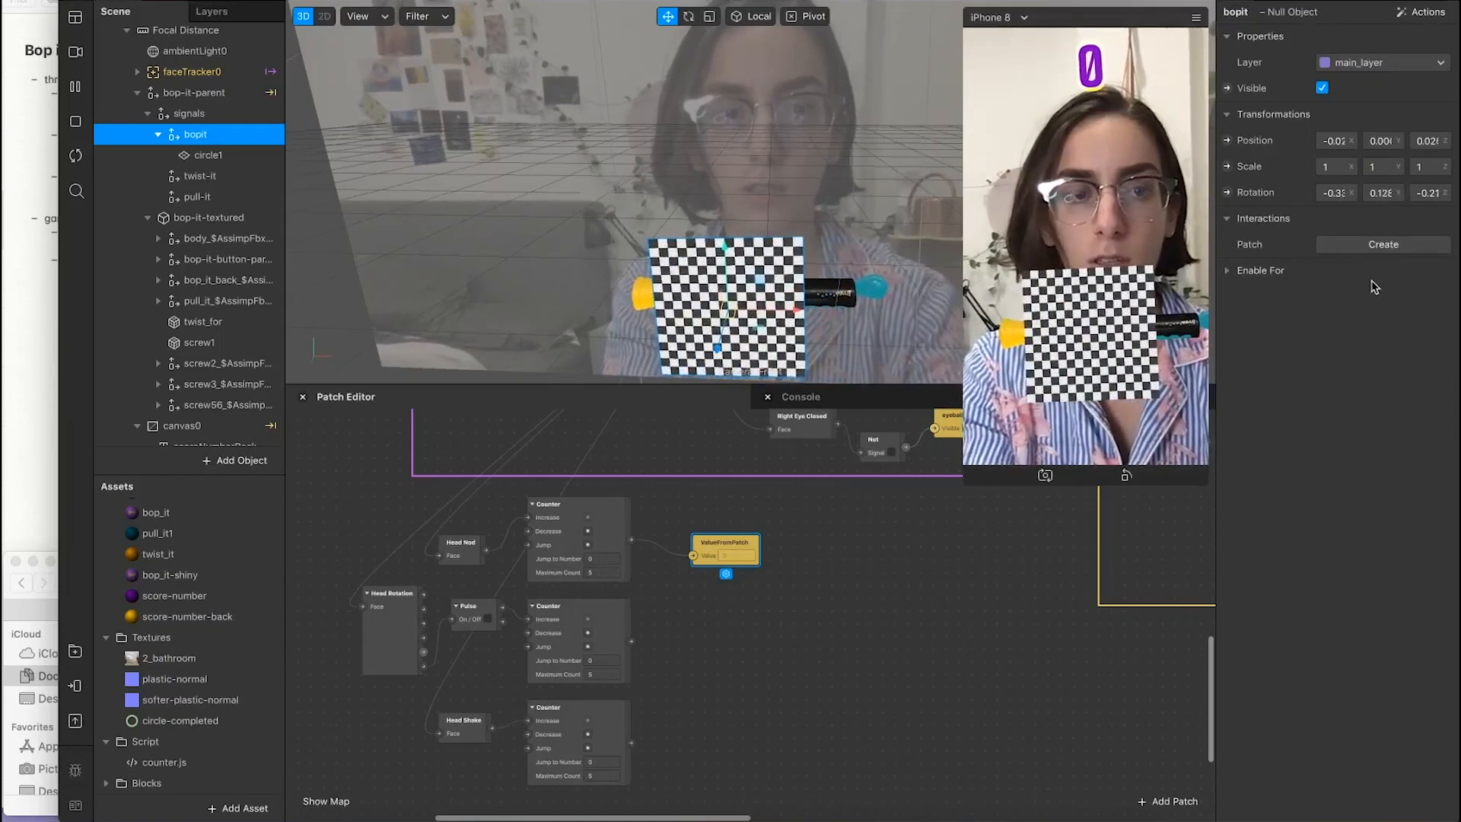
# Step: Create a new material for the circle1 plane and rename it circle-signal
pyautogui.click(198, 157)
pyautogui.click(1444, 244)
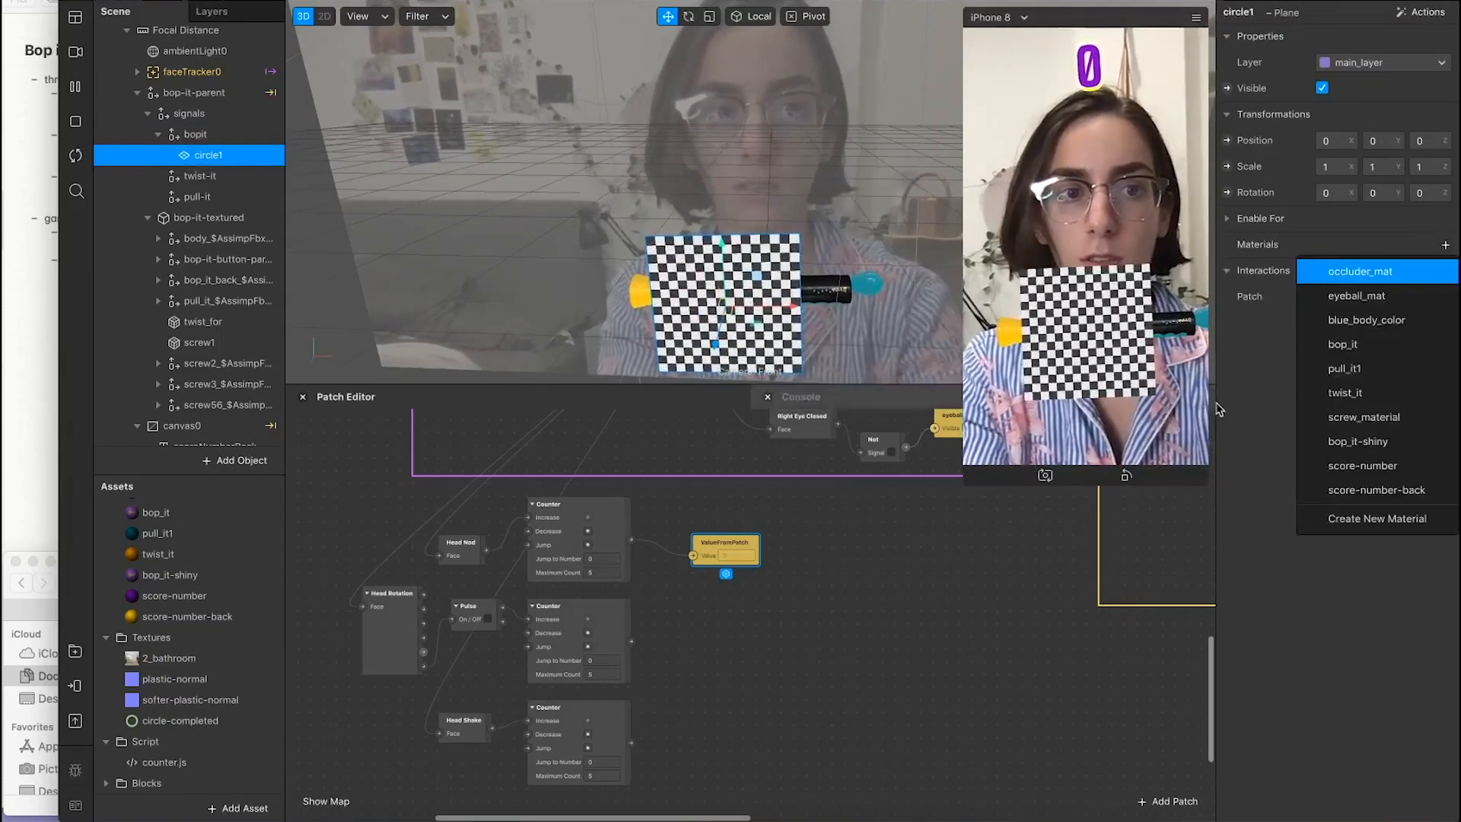
pyautogui.click(1367, 530)
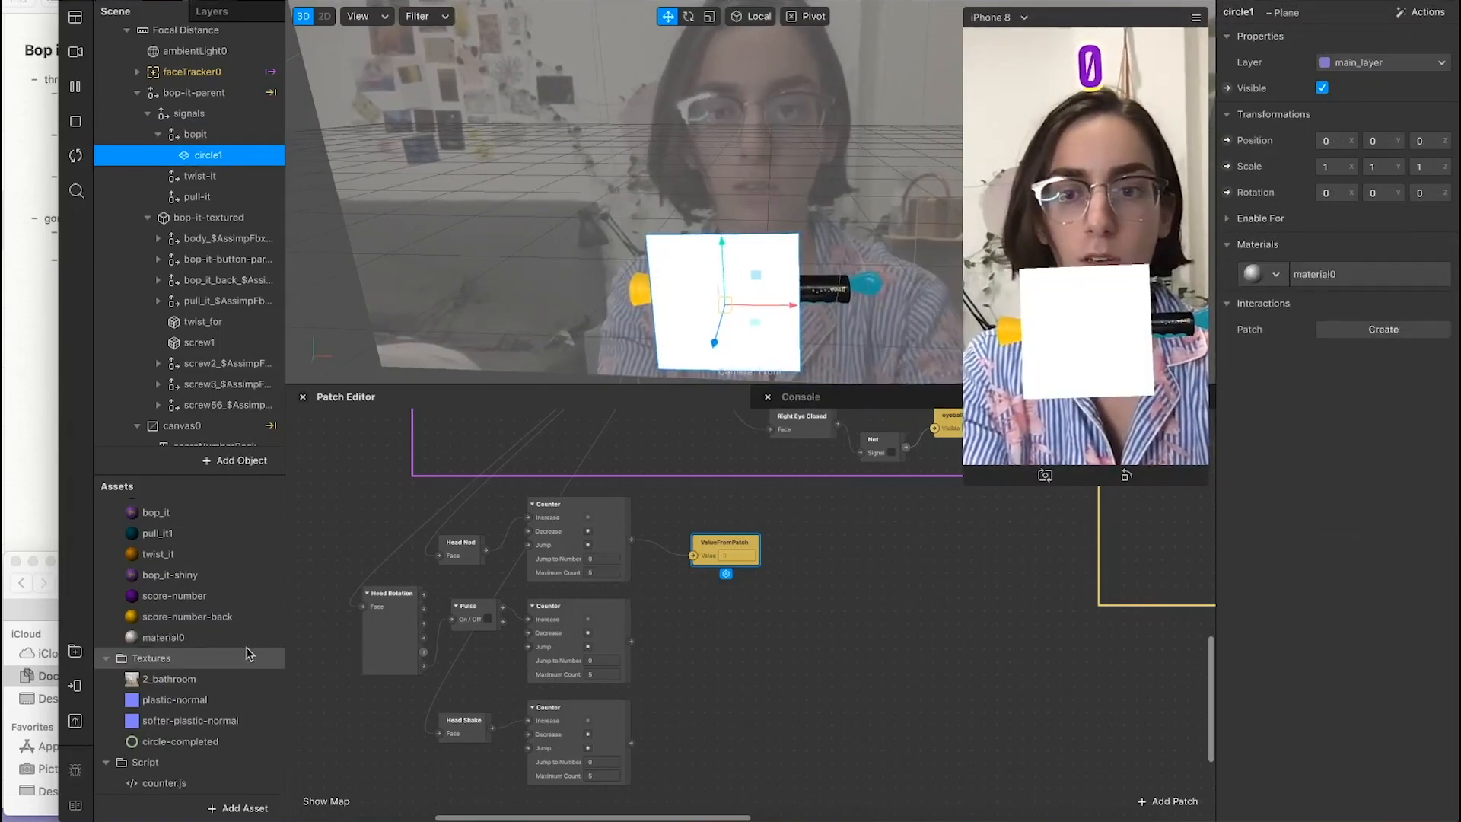
pyautogui.doubleClick(171, 639)
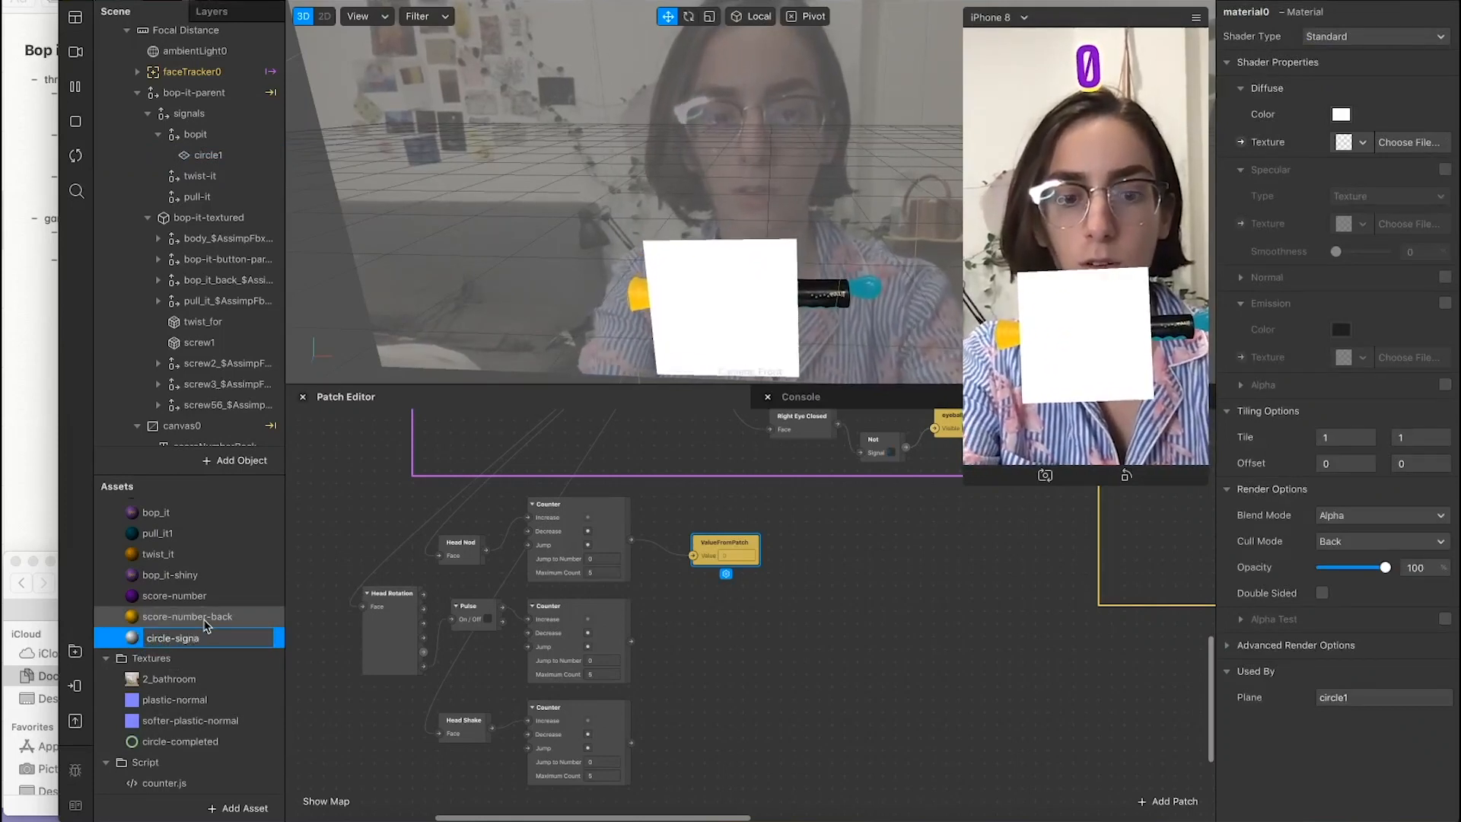
pyautogui.press('Return')
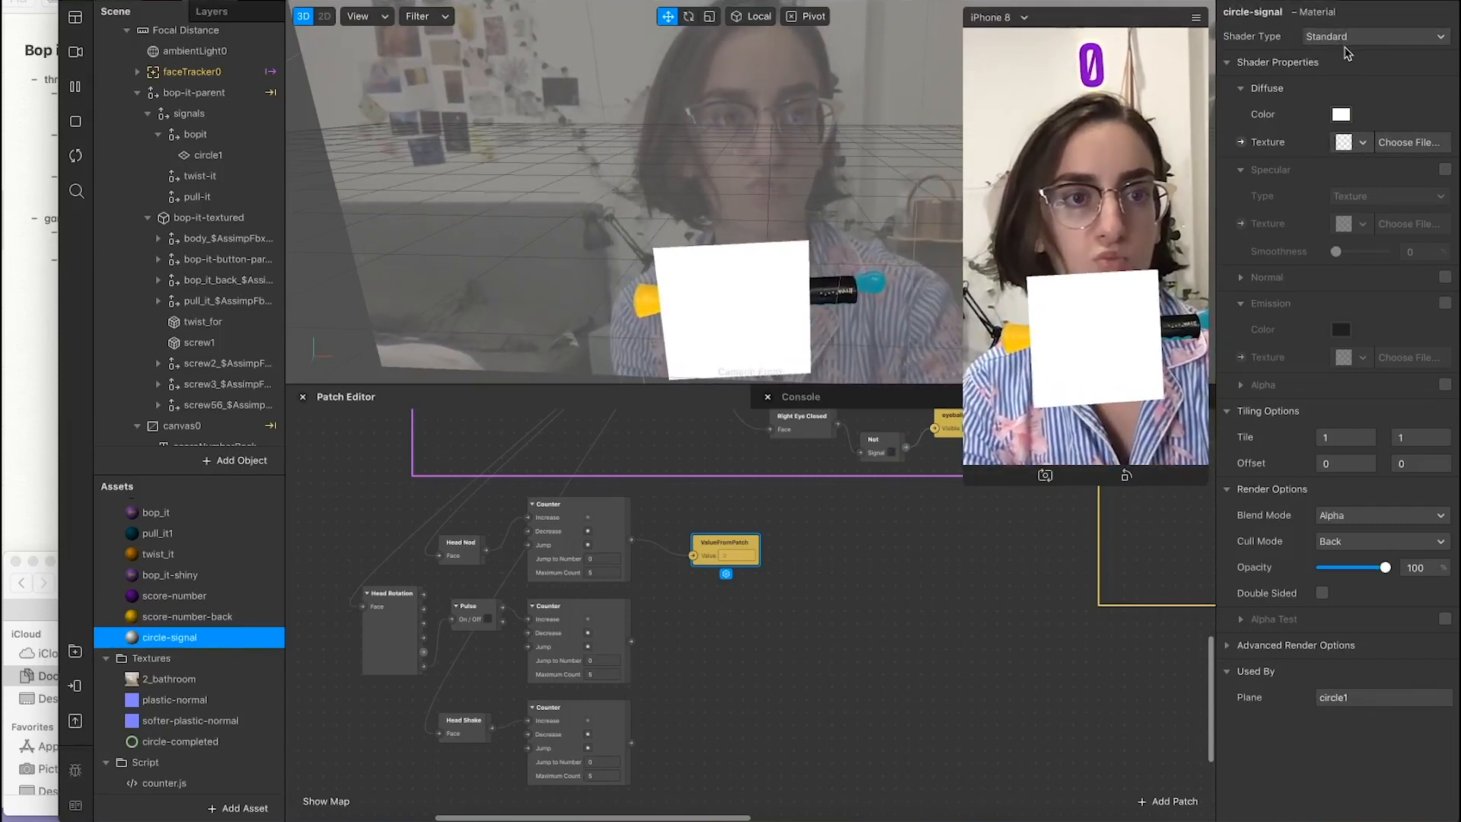
# Step: Keep the Standard shader for circle-signal and assign circle-completed as its diffuse texture
pyautogui.click(1348, 37)
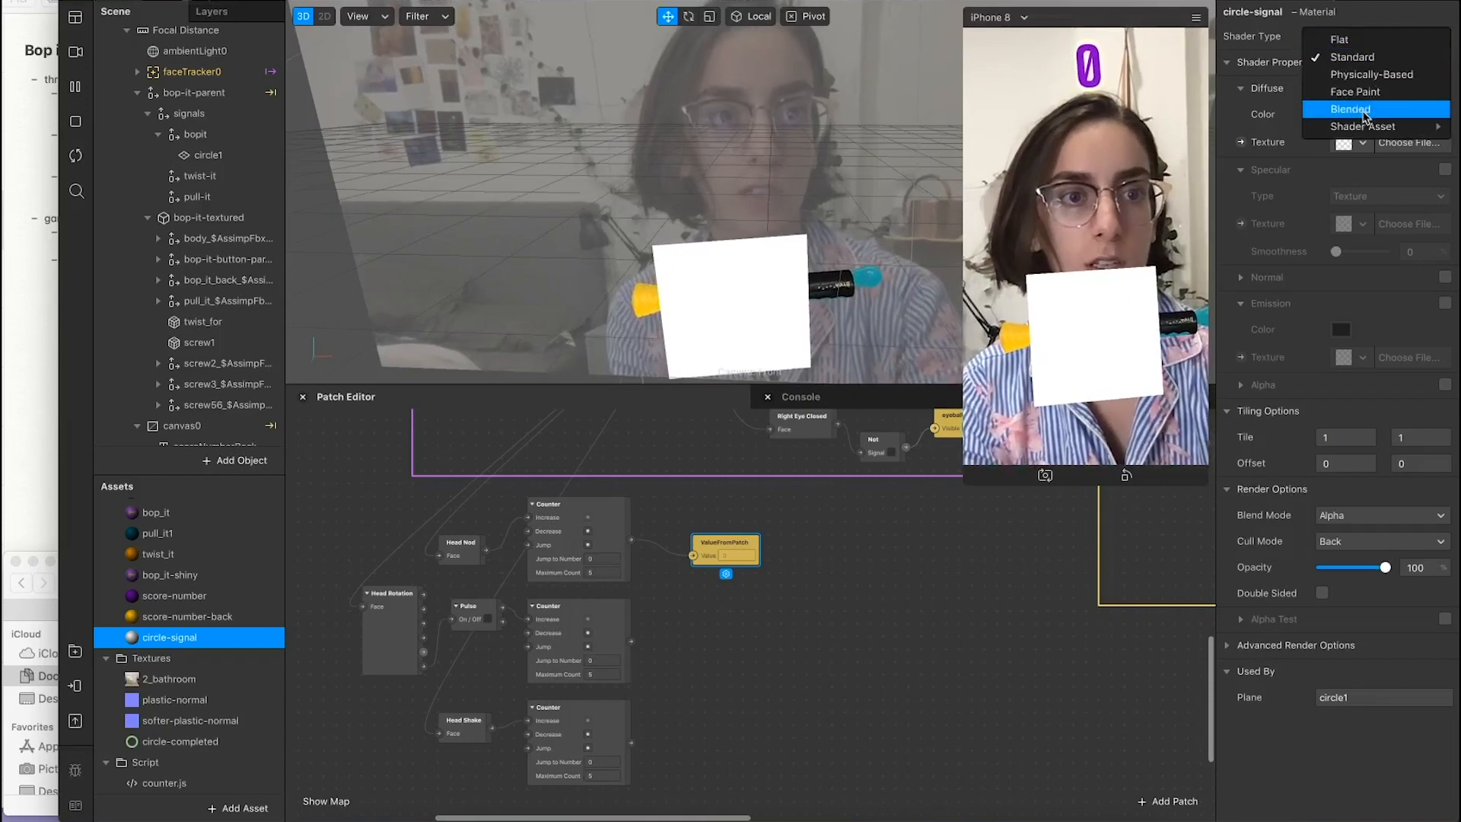
pyautogui.click(1352, 57)
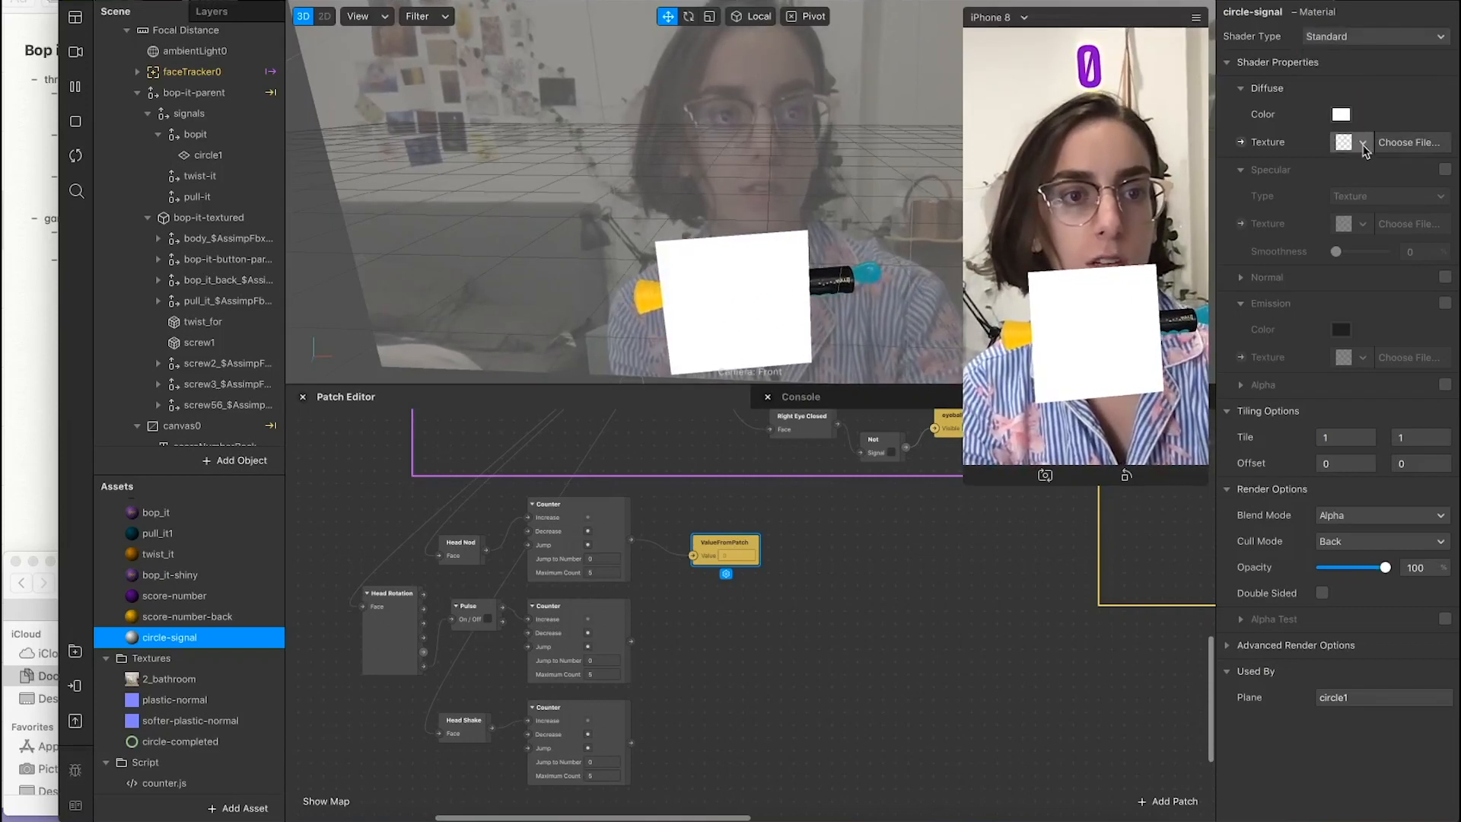
pyautogui.click(1362, 144)
pyautogui.click(1308, 286)
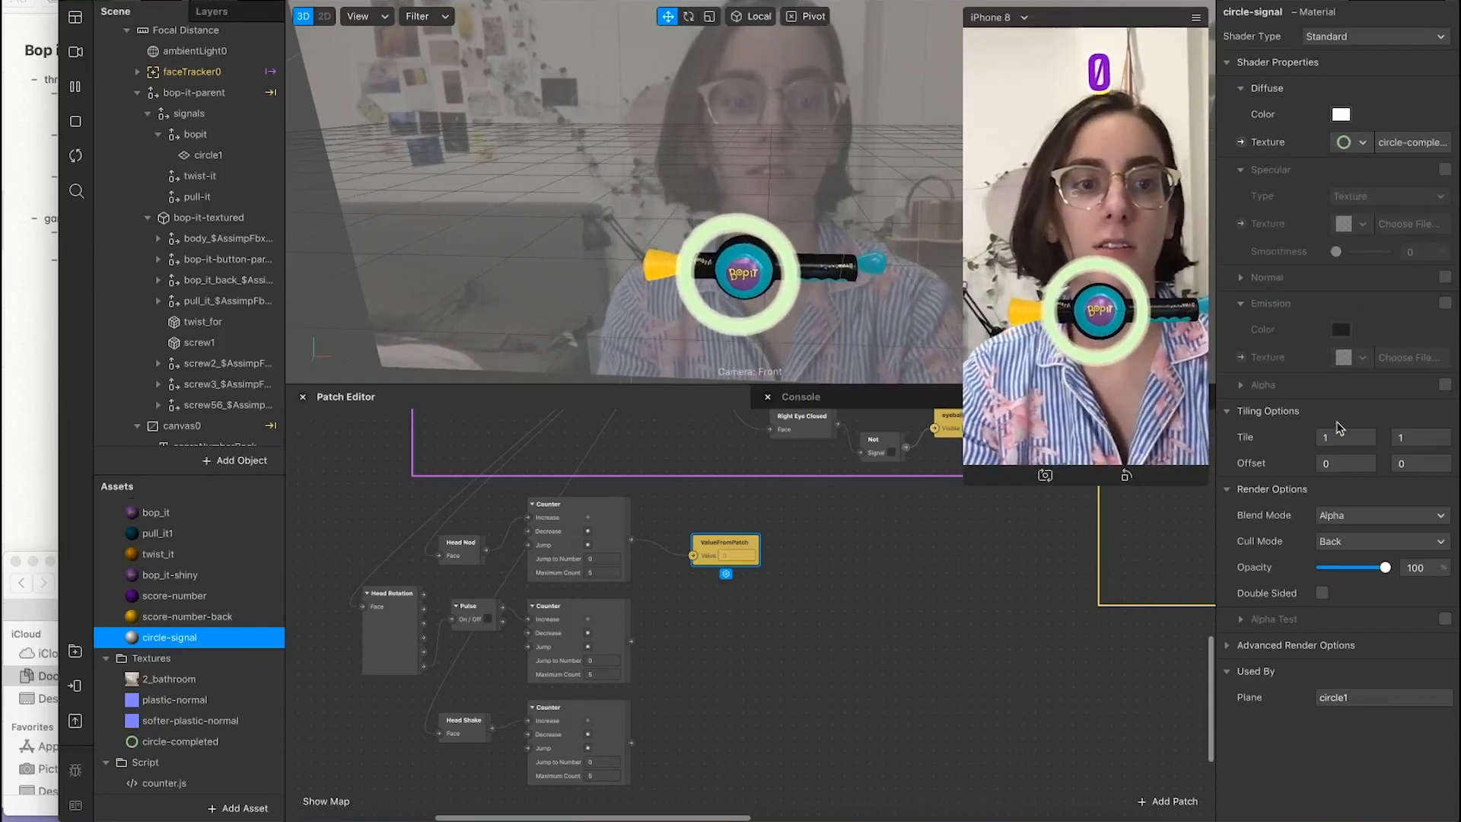
# Step: Set the circle-signal material's blend mode to Associative Alpha
pyautogui.click(1362, 515)
pyautogui.click(1360, 536)
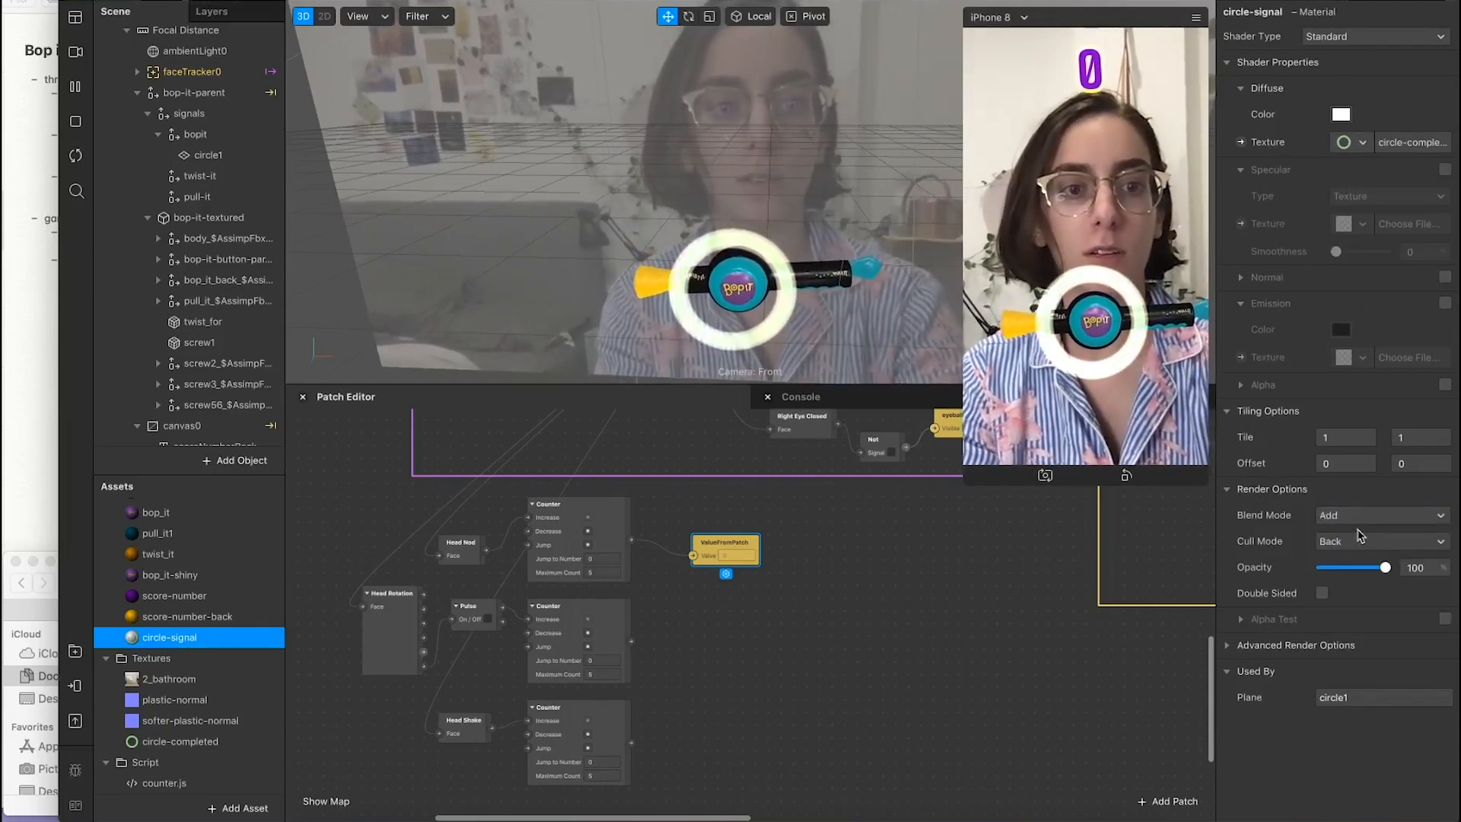
pyautogui.click(1356, 516)
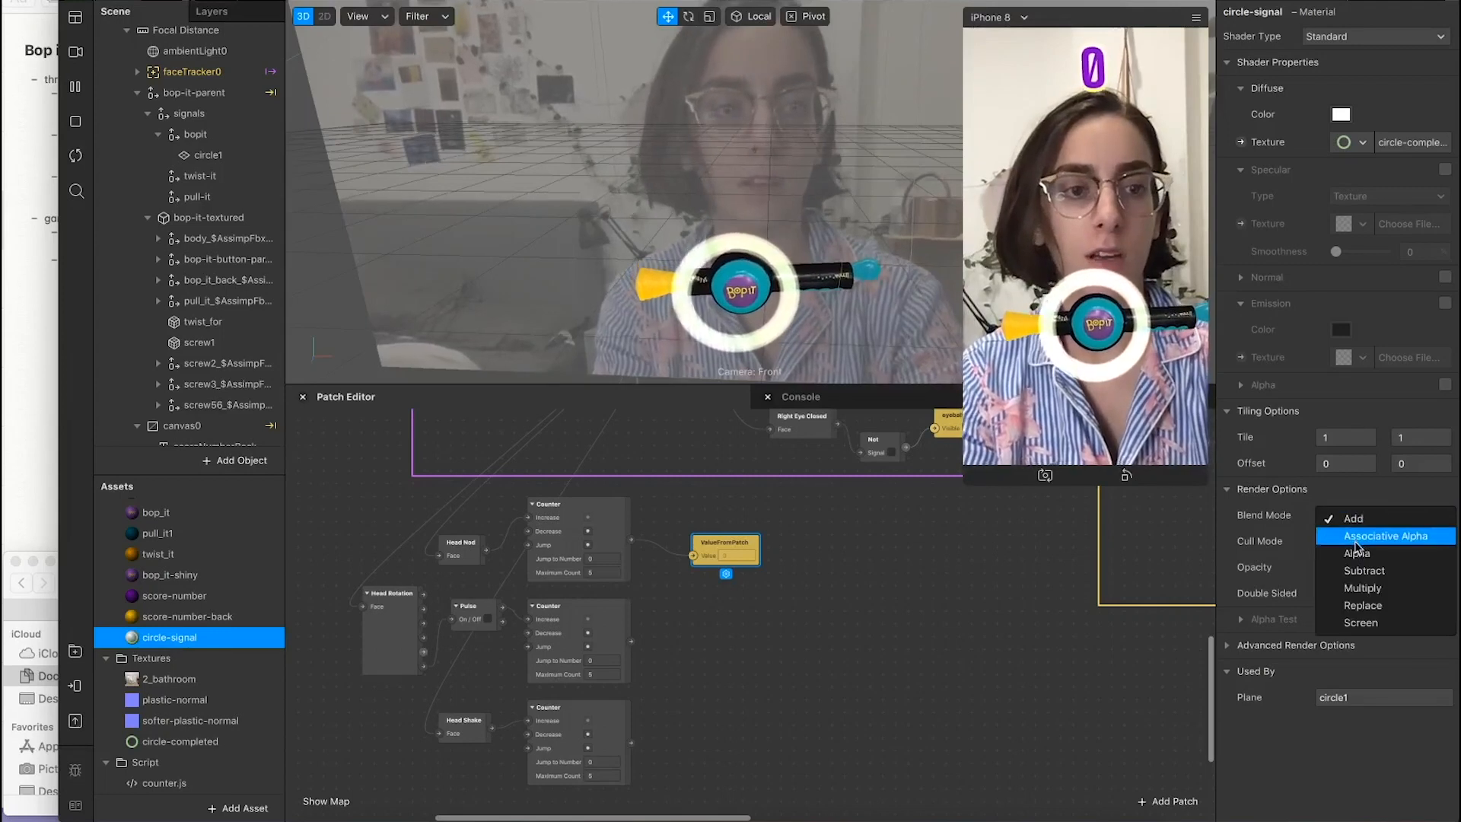
pyautogui.click(1356, 537)
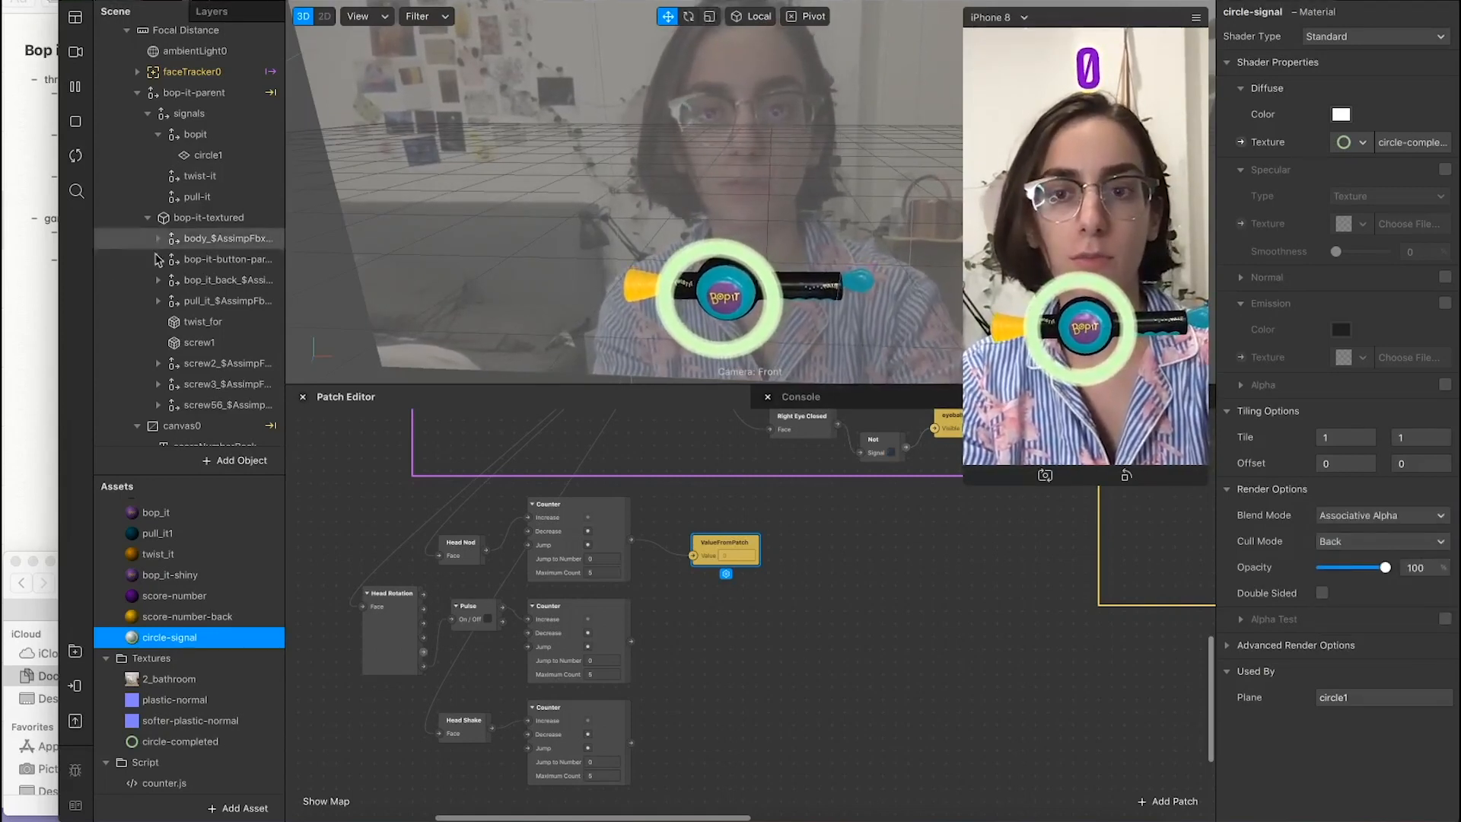
# Step: Duplicate the circle1 plane inside the bopit null object and scale the copy to about 0.9 on all axes
pyautogui.click(239, 155)
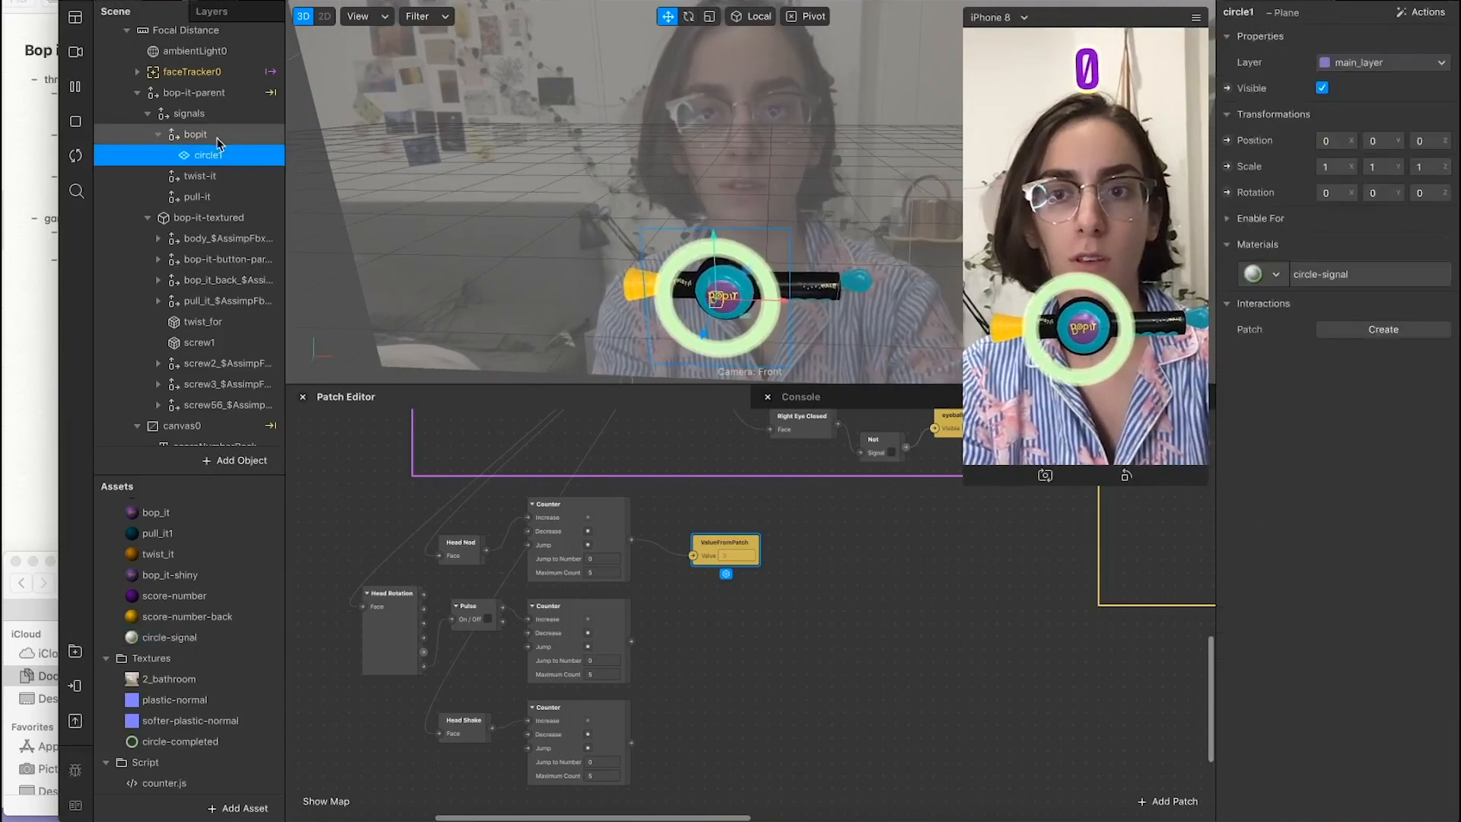
pyautogui.click(194, 134)
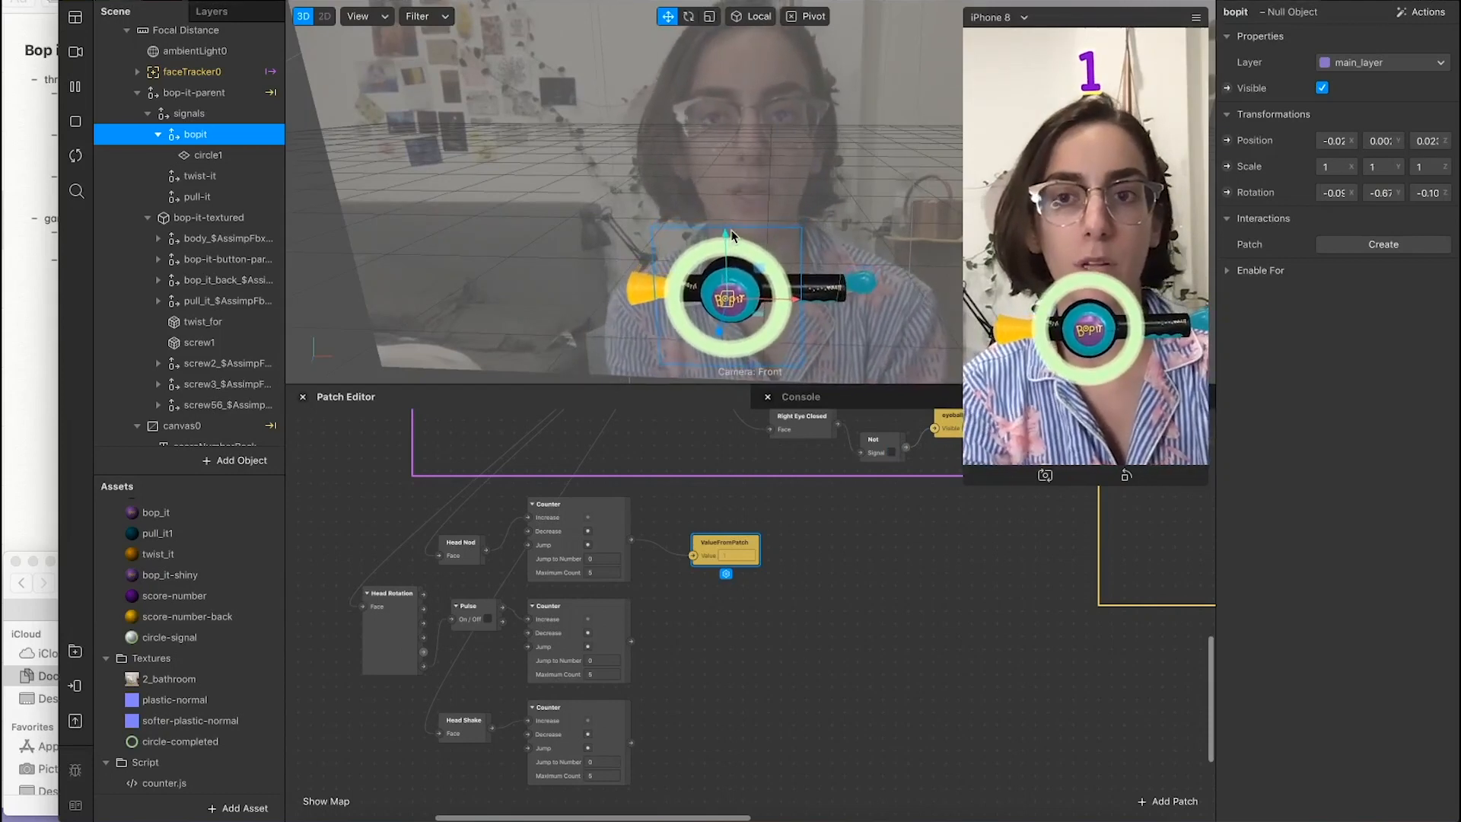
pyautogui.click(204, 154)
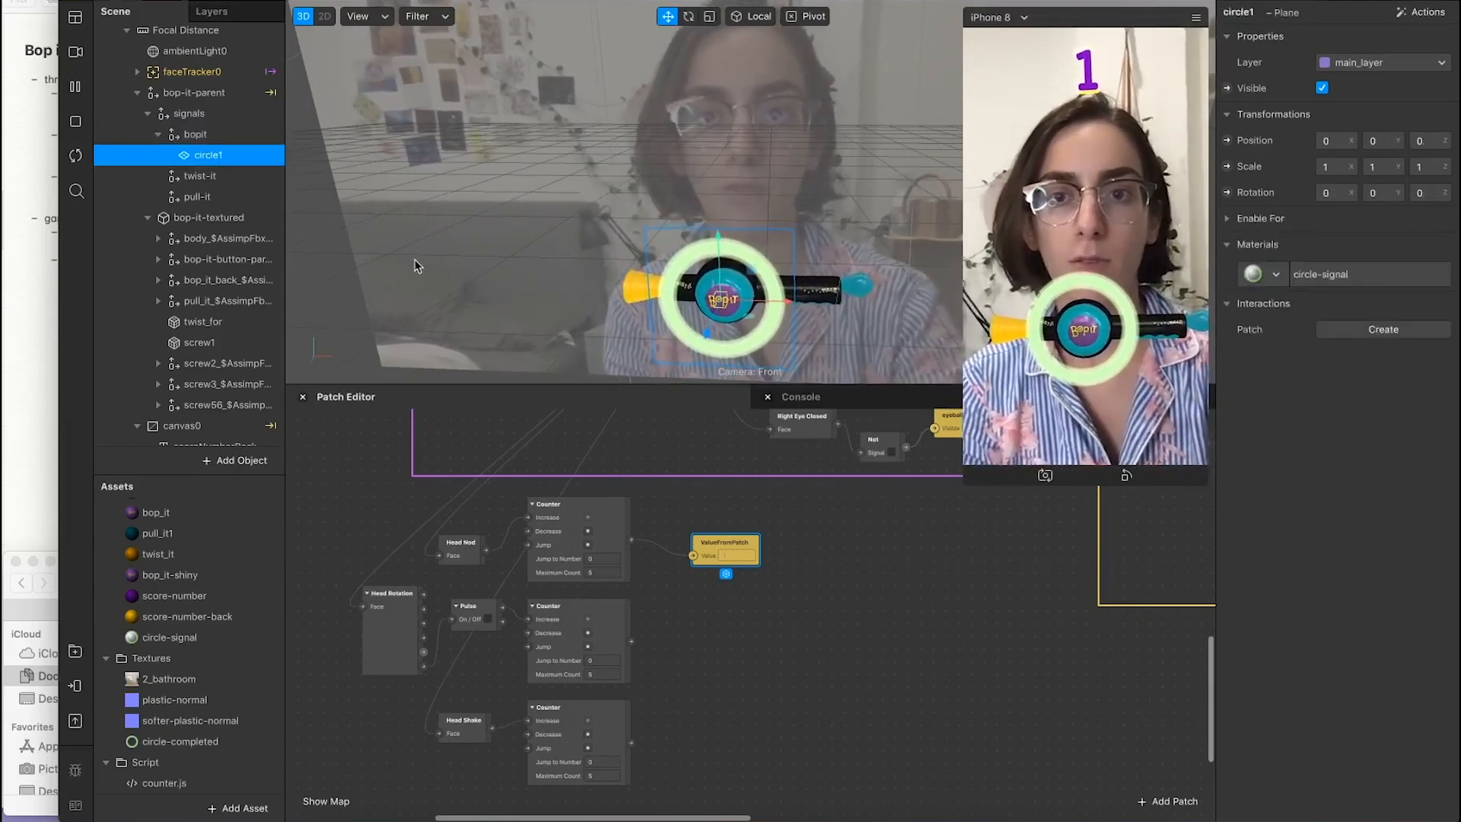
pyautogui.rightClick(213, 157)
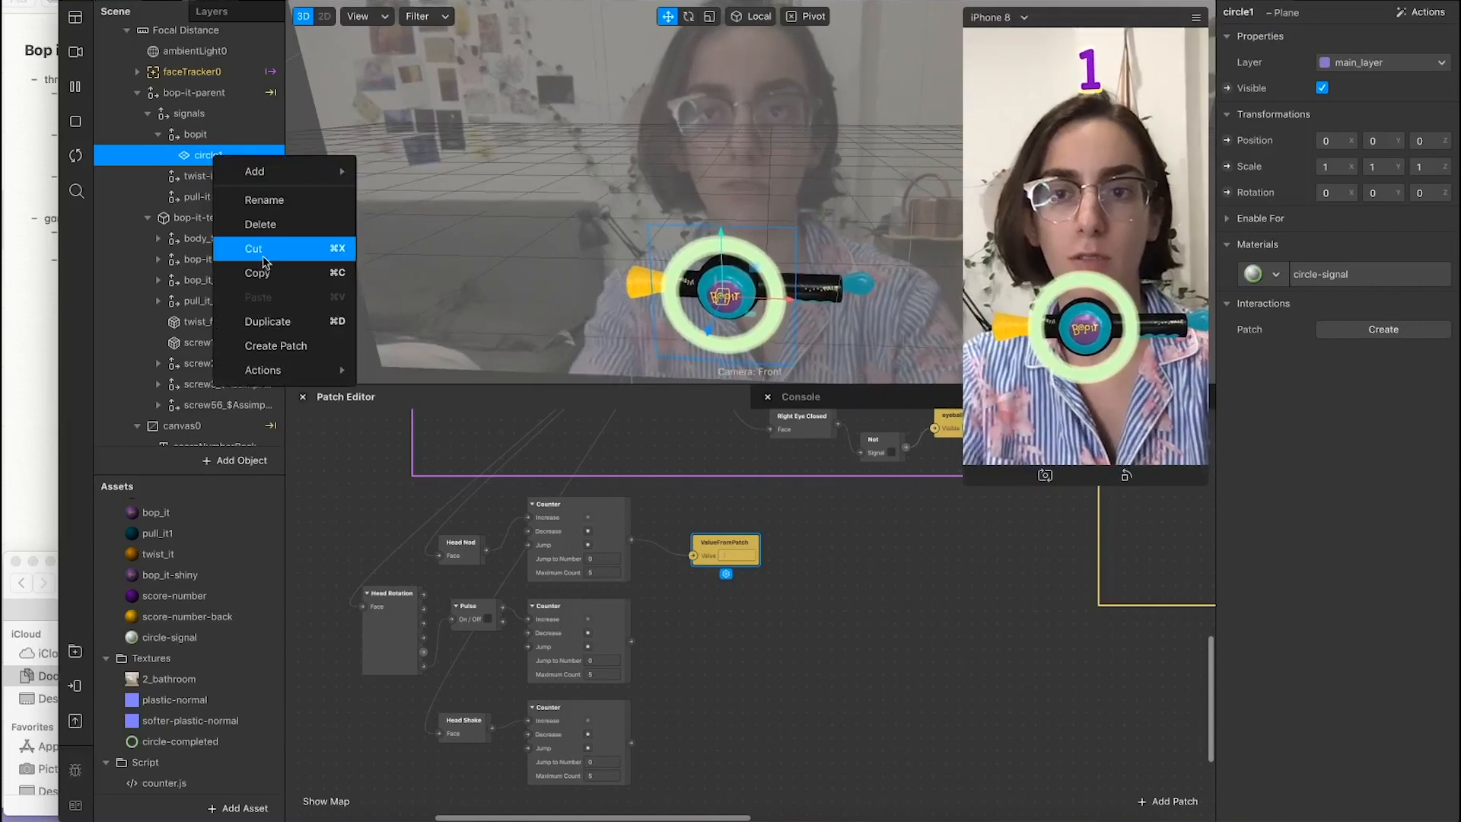
pyautogui.click(266, 321)
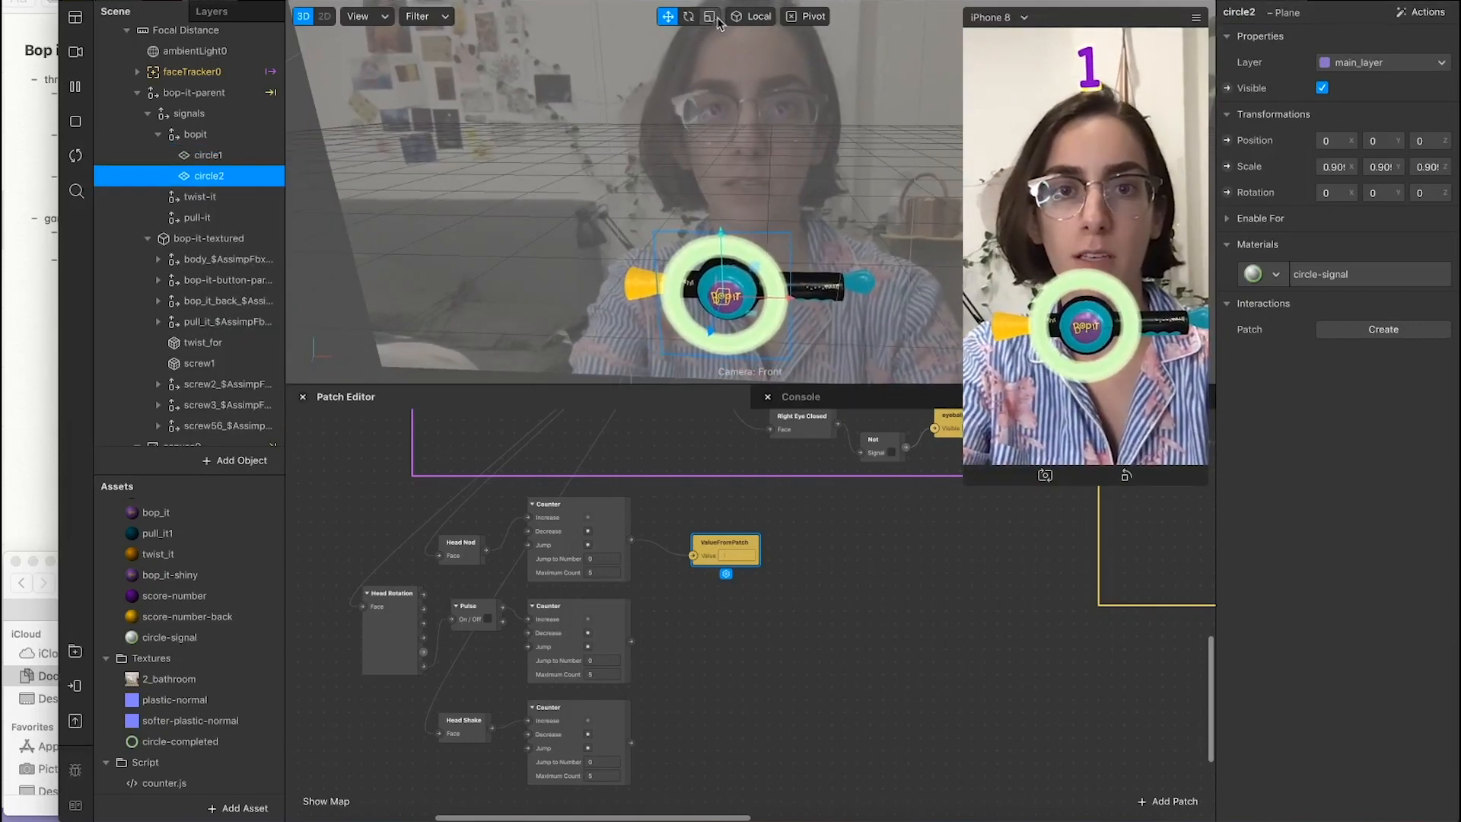
# Step: Scale the circle1 plane down uniformly to about 0.4 so it sits inside the circle2 ring
pyautogui.click(209, 154)
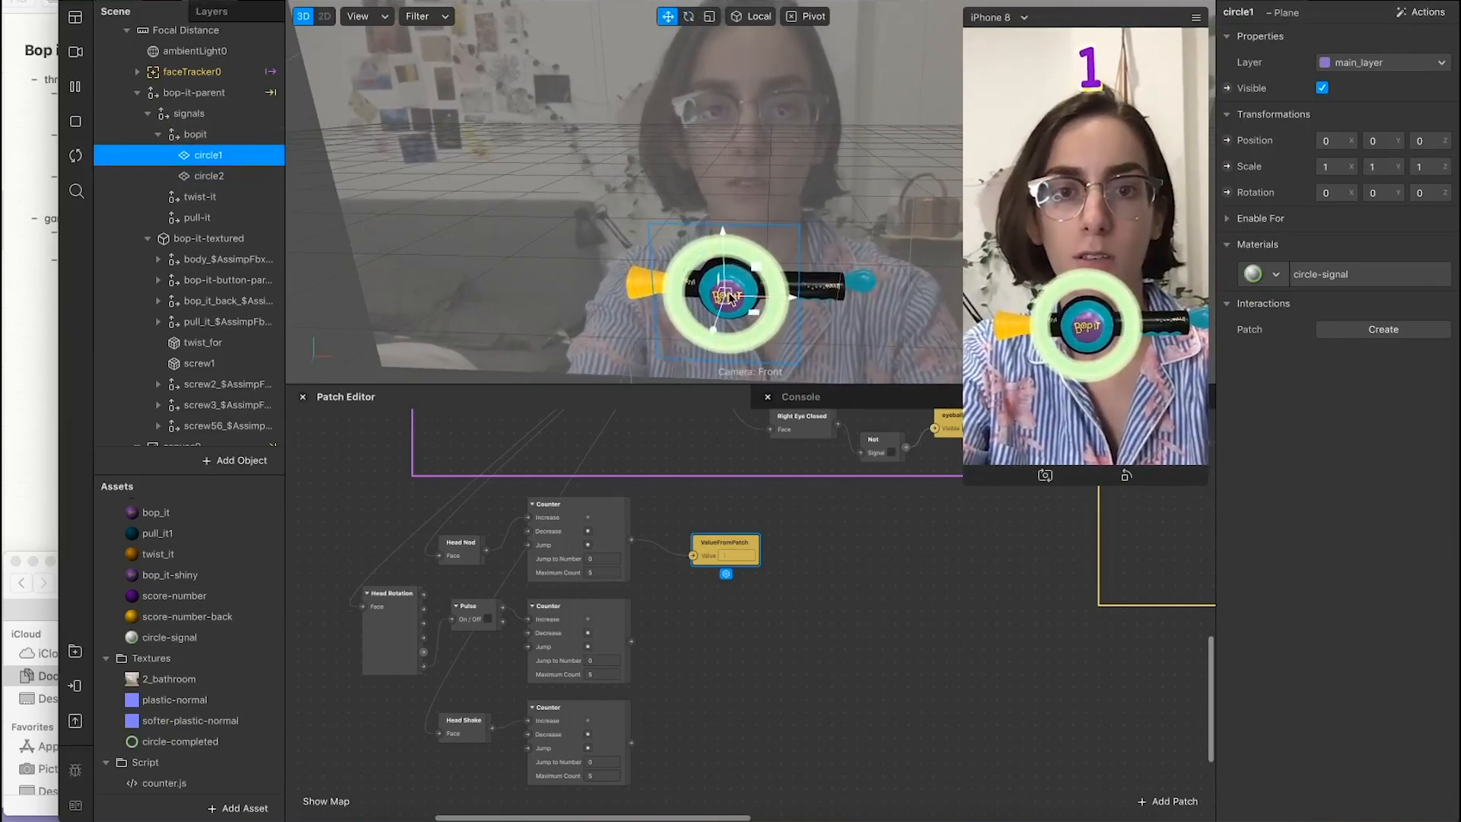
pyautogui.press('r')
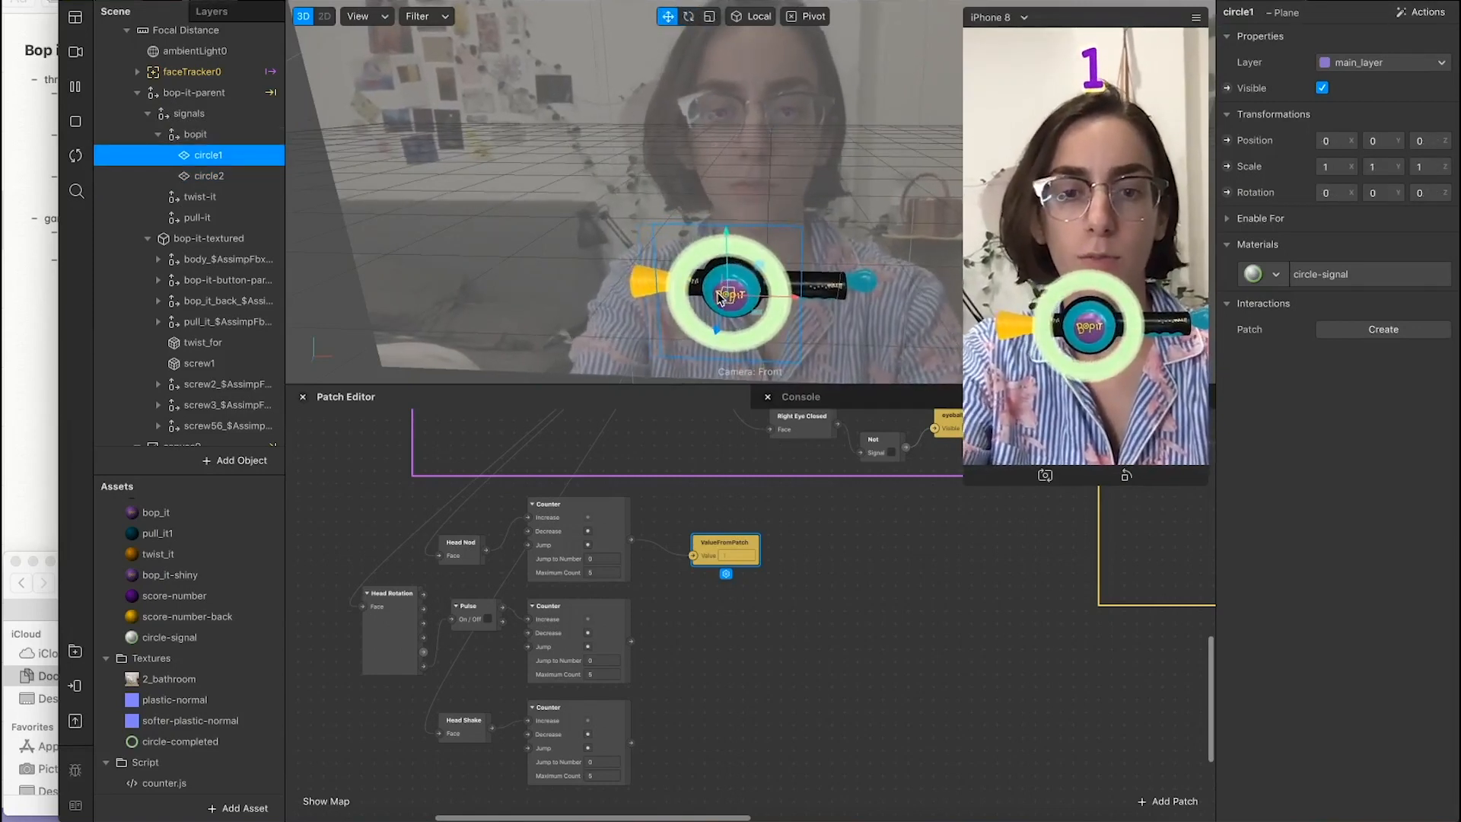
pyautogui.moveTo(734, 301); pyautogui.dragTo(642, 294)
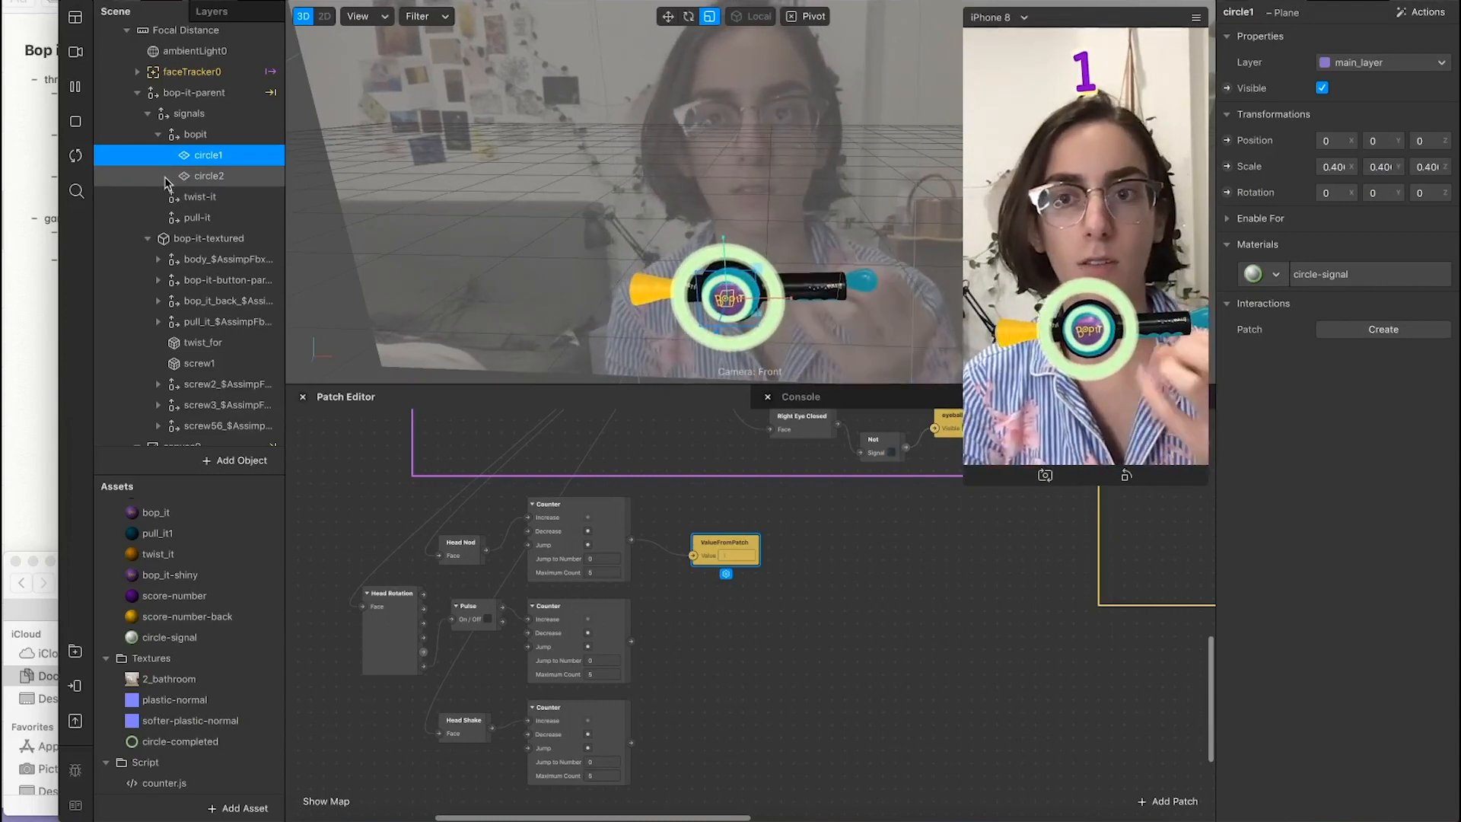
# Step: Add an Animation patch and place it in the empty area below the counter patches
pyautogui.click(196, 134)
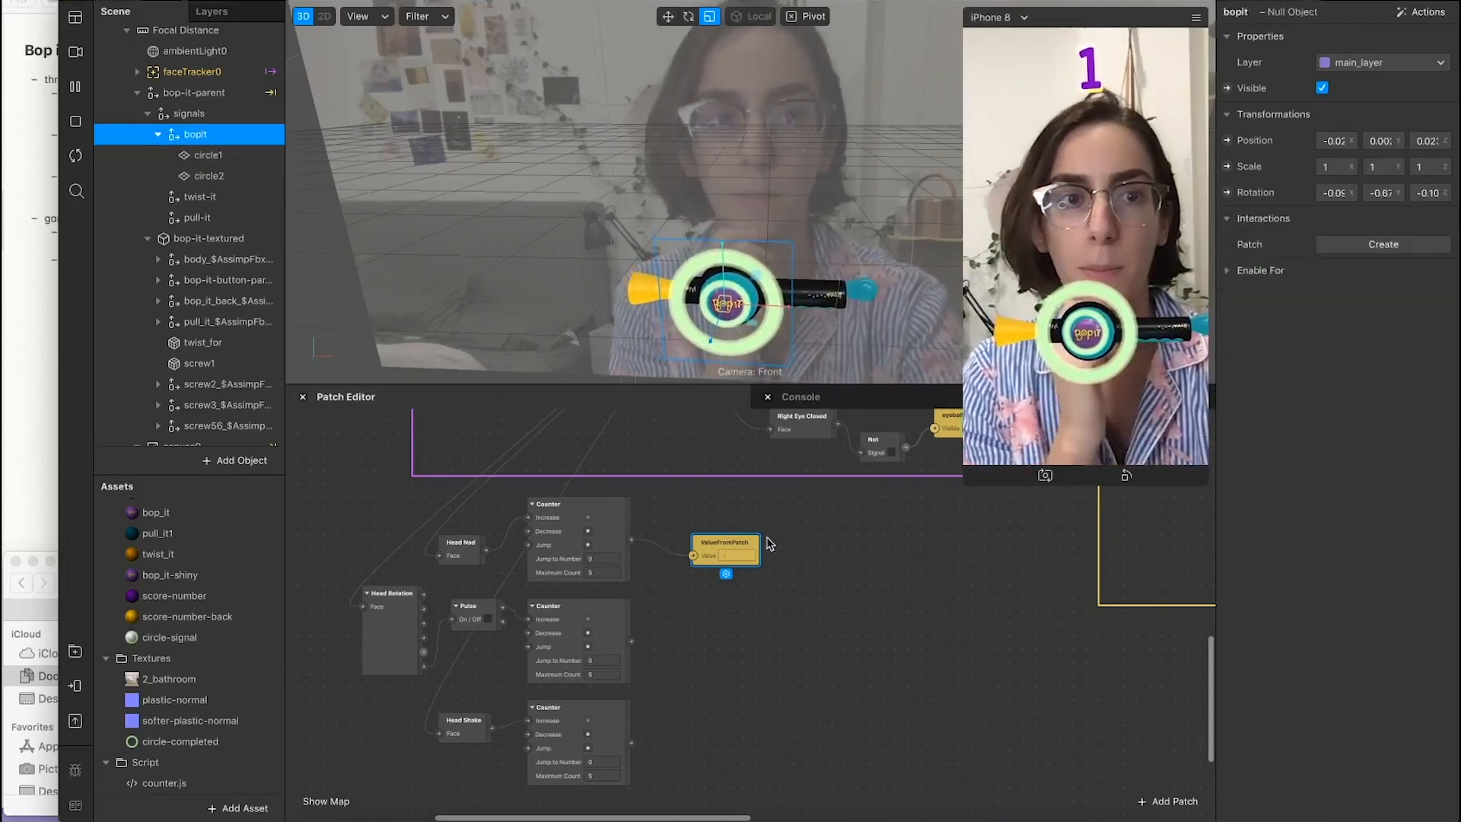
pyautogui.click(828, 613)
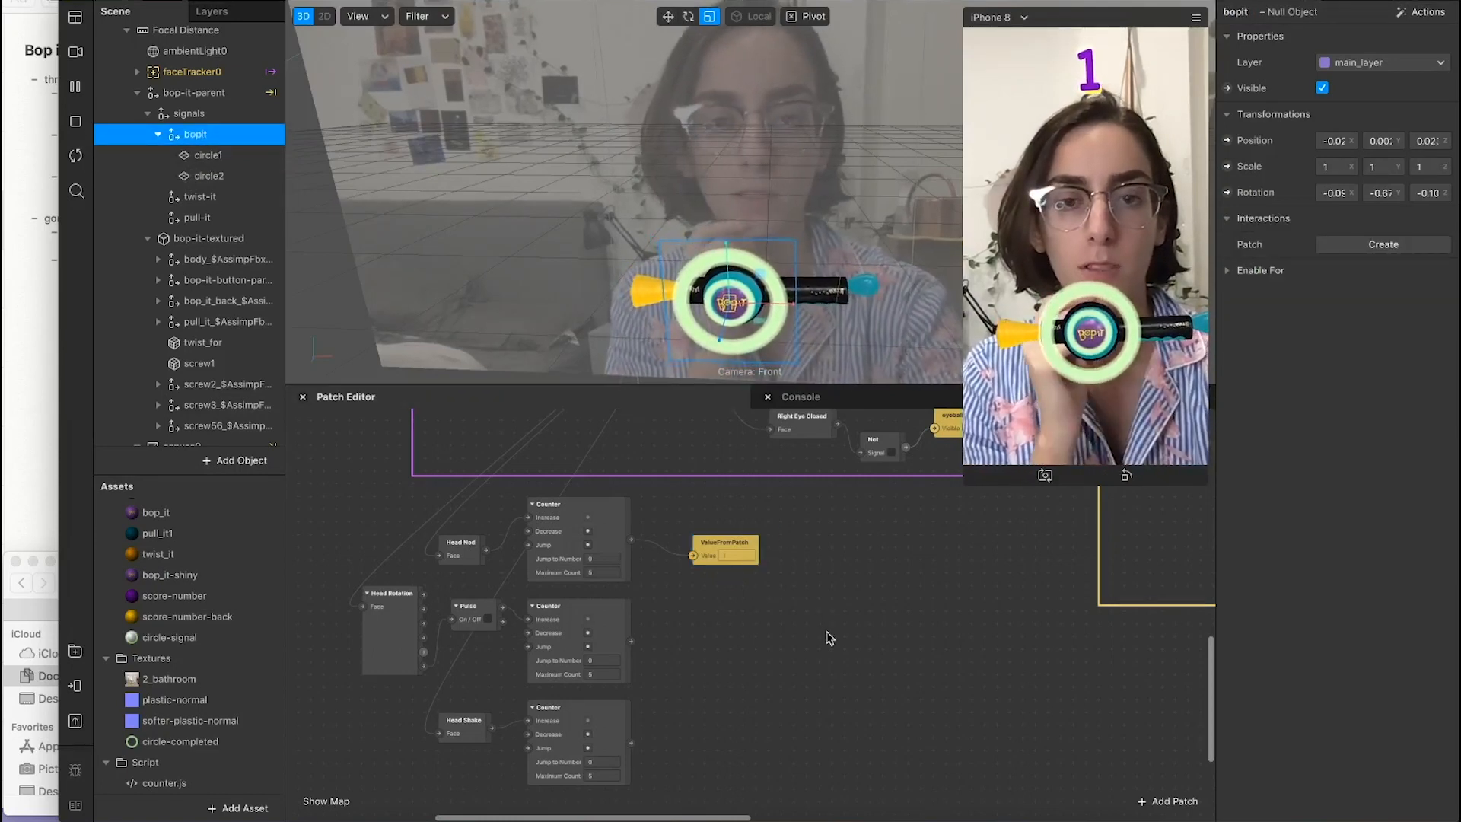
pyautogui.doubleClick(829, 638)
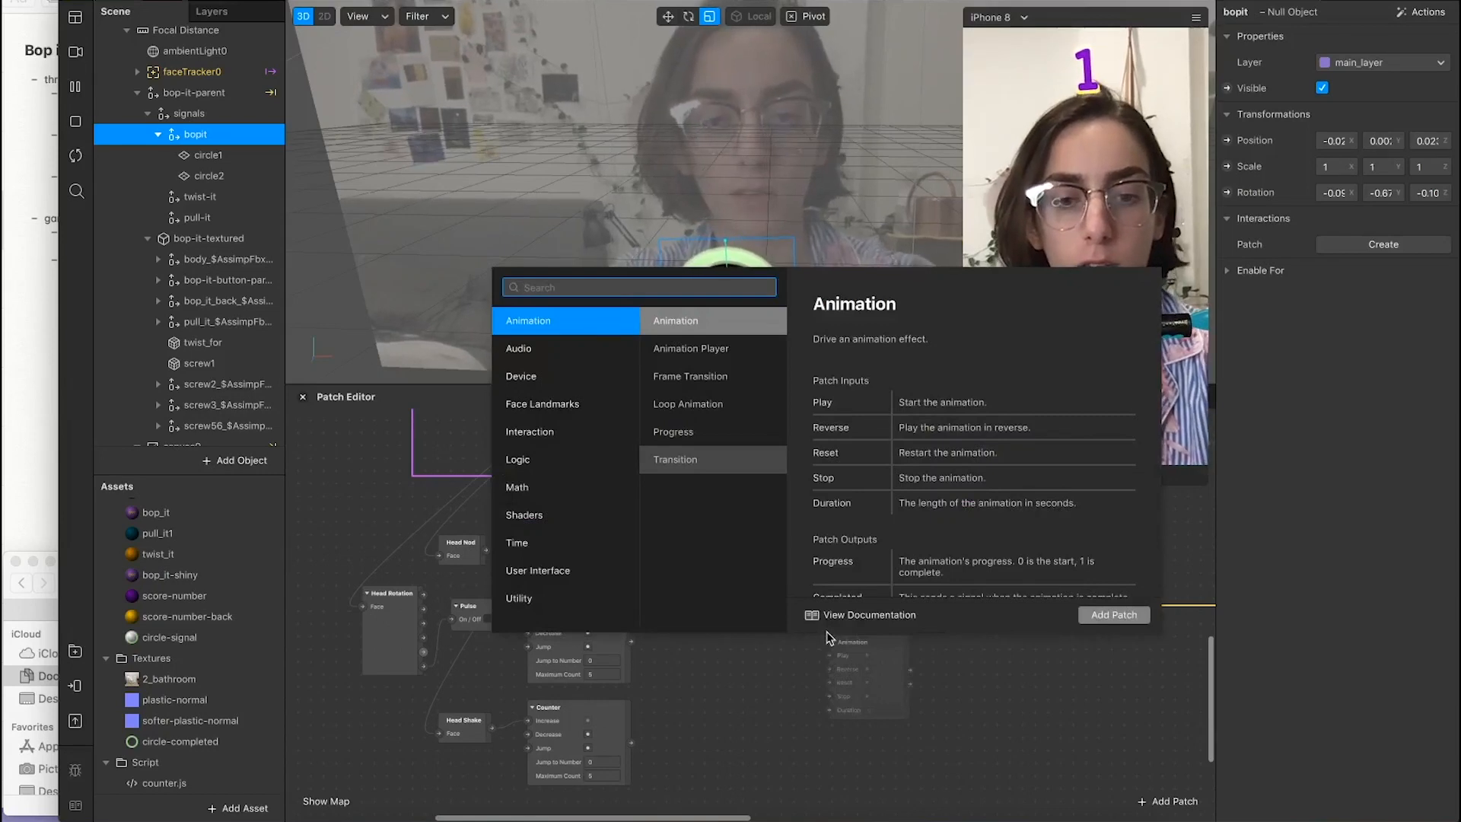
pyautogui.write('anim')
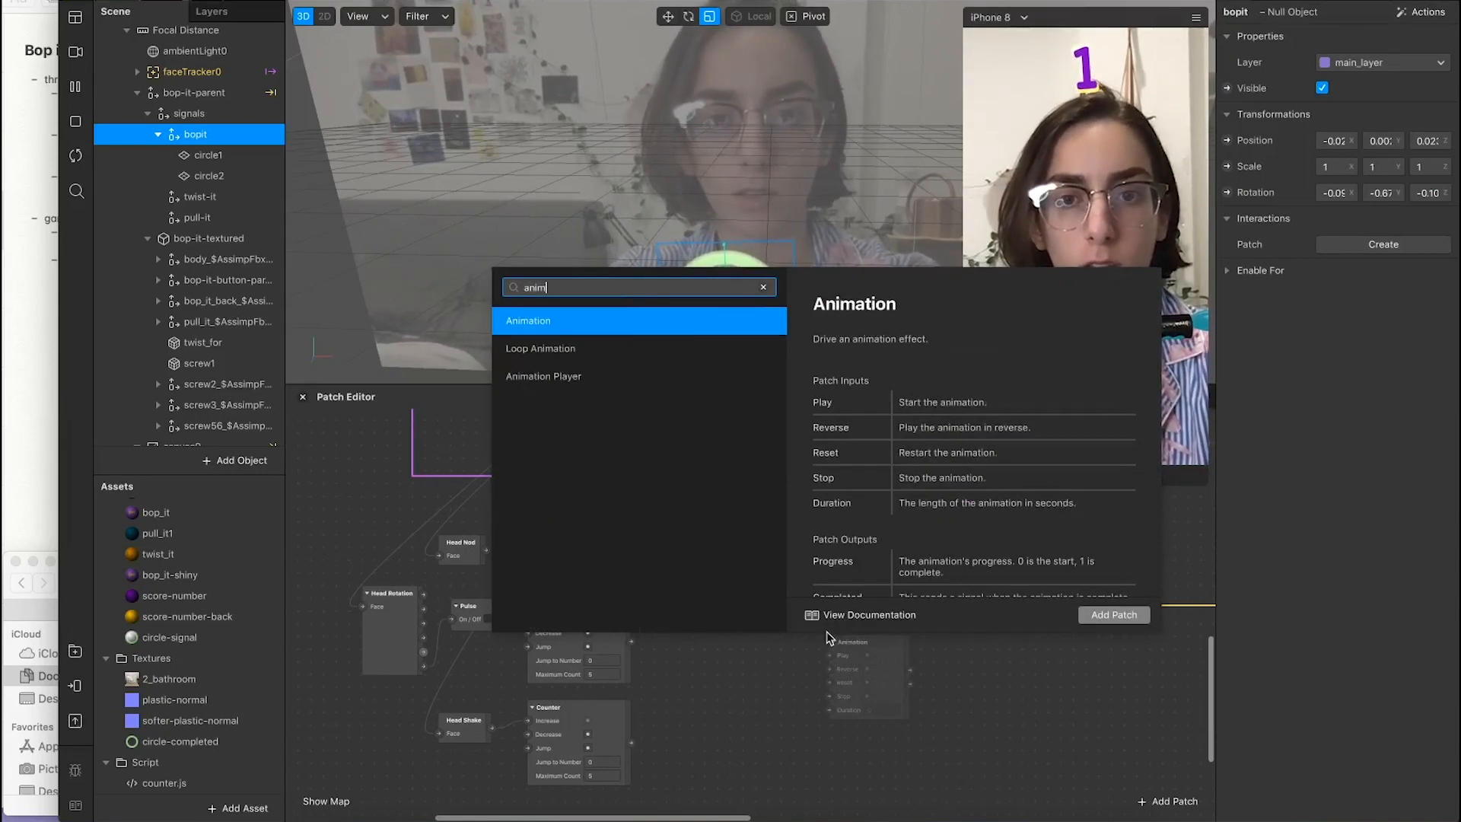
pyautogui.press('Return')
pyautogui.moveTo(868, 651); pyautogui.dragTo(774, 664)
pyautogui.scroll(-5, 774, 664)
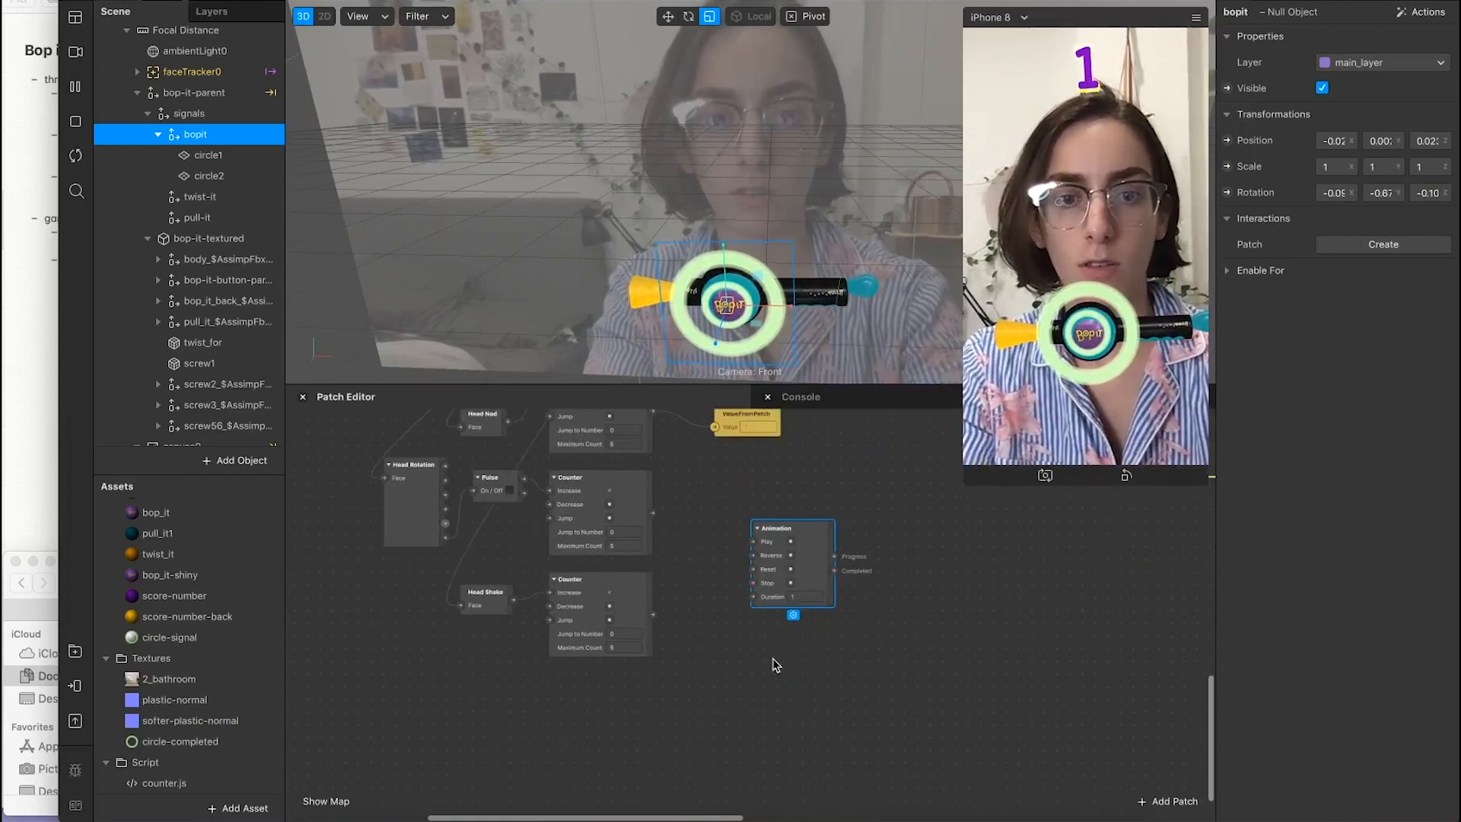
pyautogui.moveTo(826, 525); pyautogui.dragTo(515, 697)
pyautogui.scroll(-3, 549, 705)
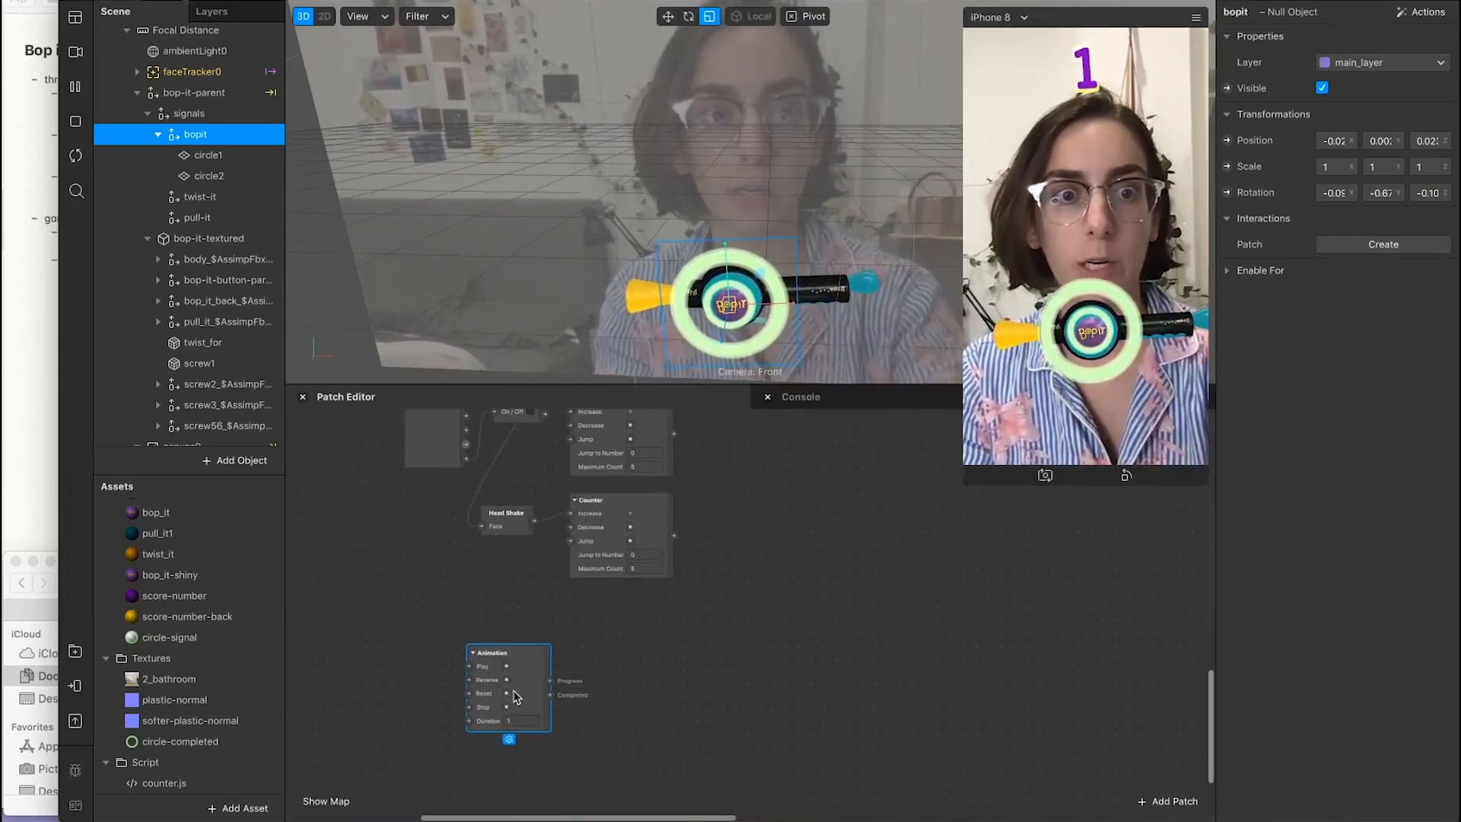
# Step: Create a 3D scale patch for the bopit null object and add a Transition patch fed by the Animation's Progress output
pyautogui.click(1227, 165)
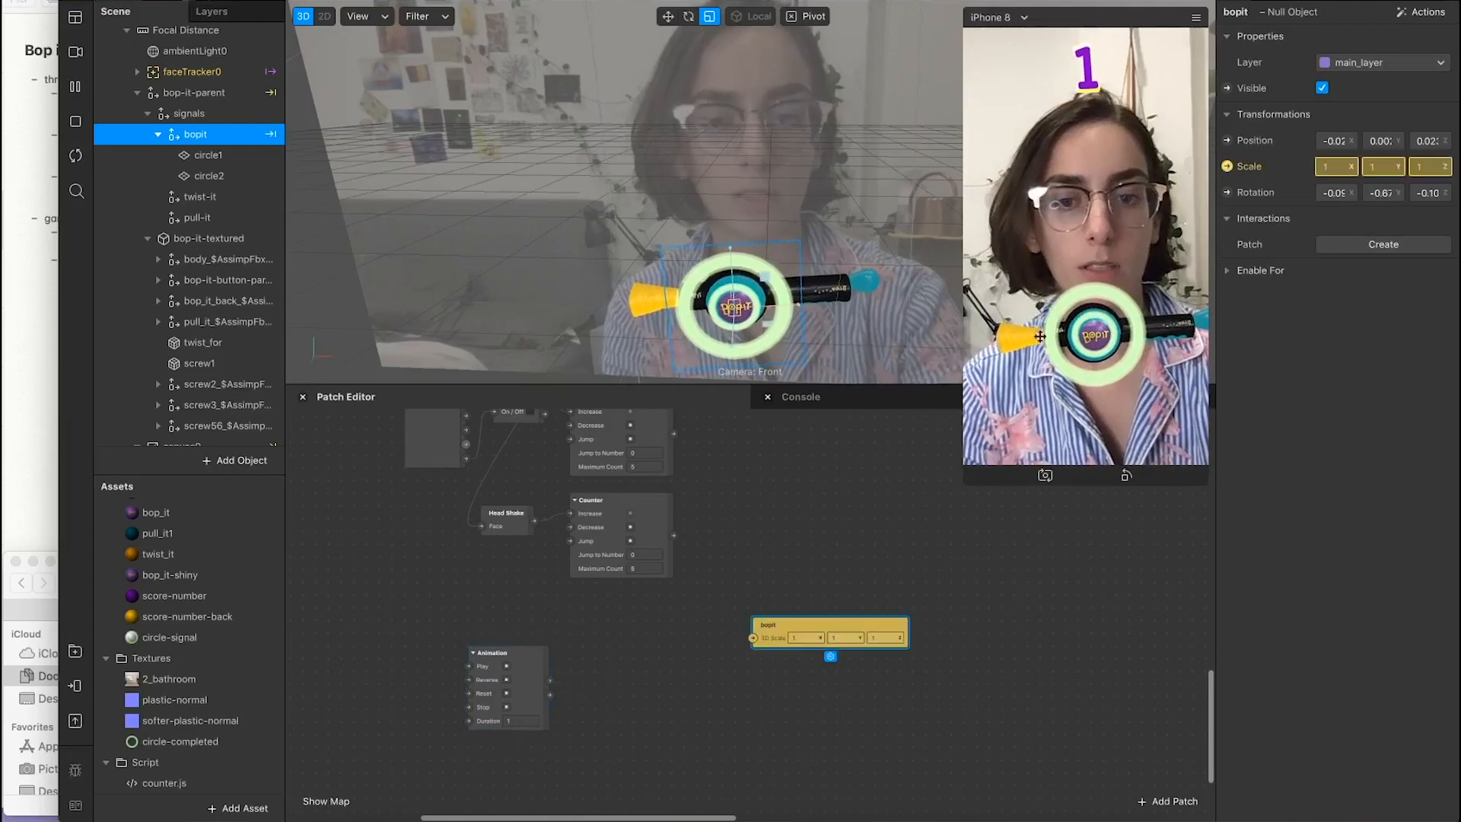
pyautogui.moveTo(550, 680); pyautogui.dragTo(584, 683)
pyautogui.write('trans')
pyautogui.press('Return')
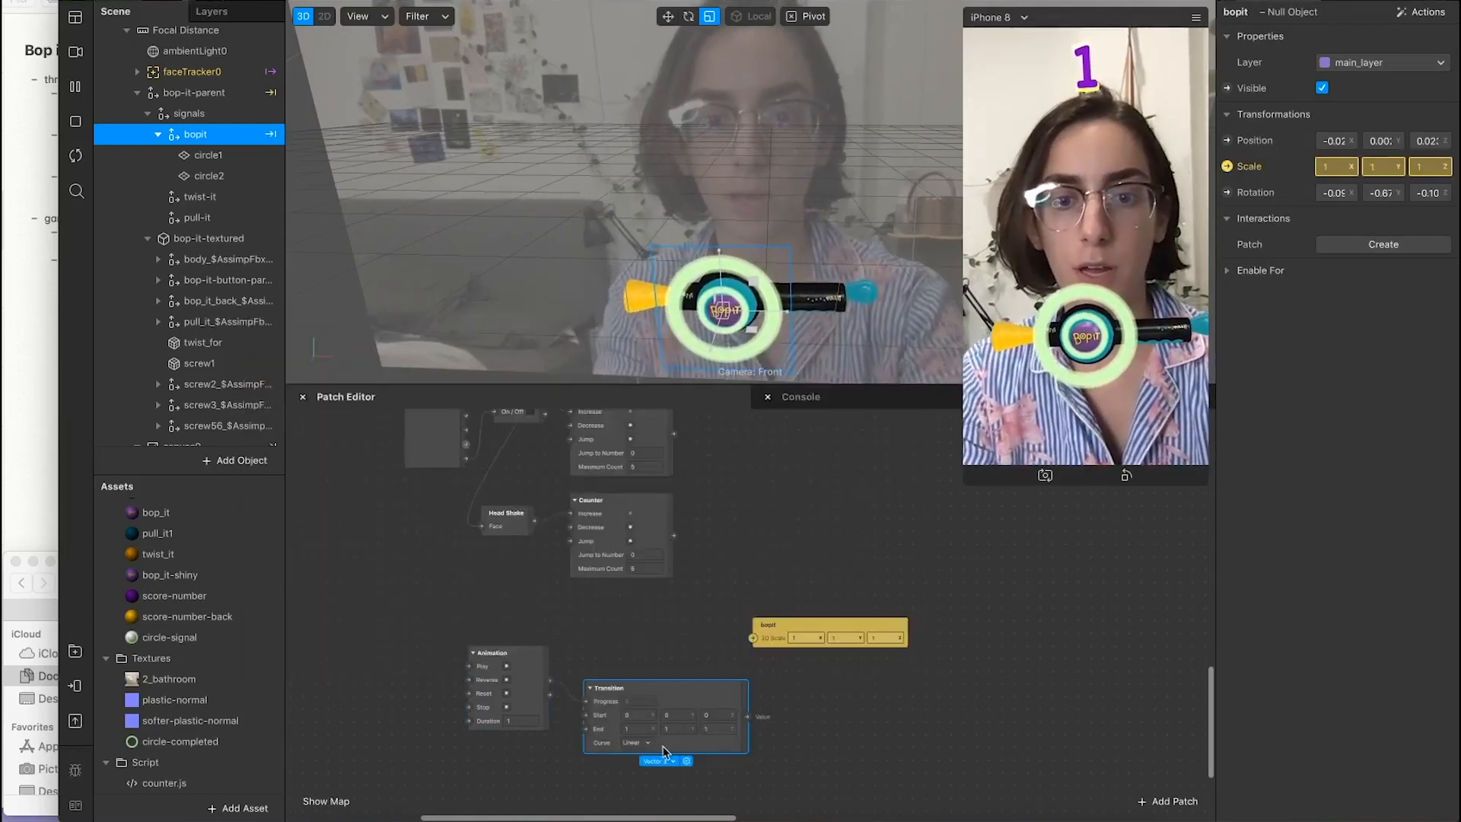
pyautogui.click(659, 760)
pyautogui.click(694, 764)
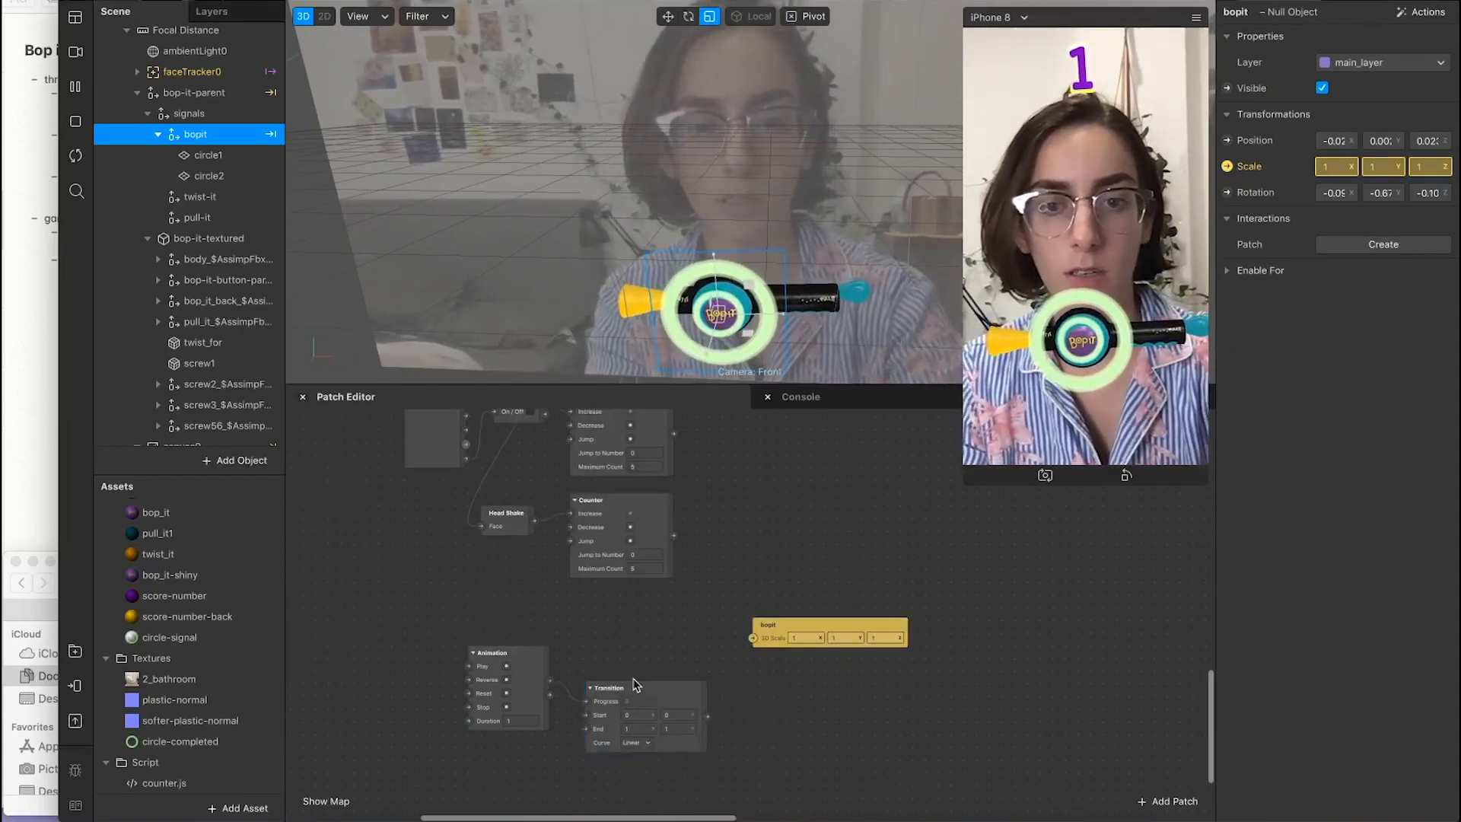
pyautogui.moveTo(479, 616); pyautogui.dragTo(619, 634)
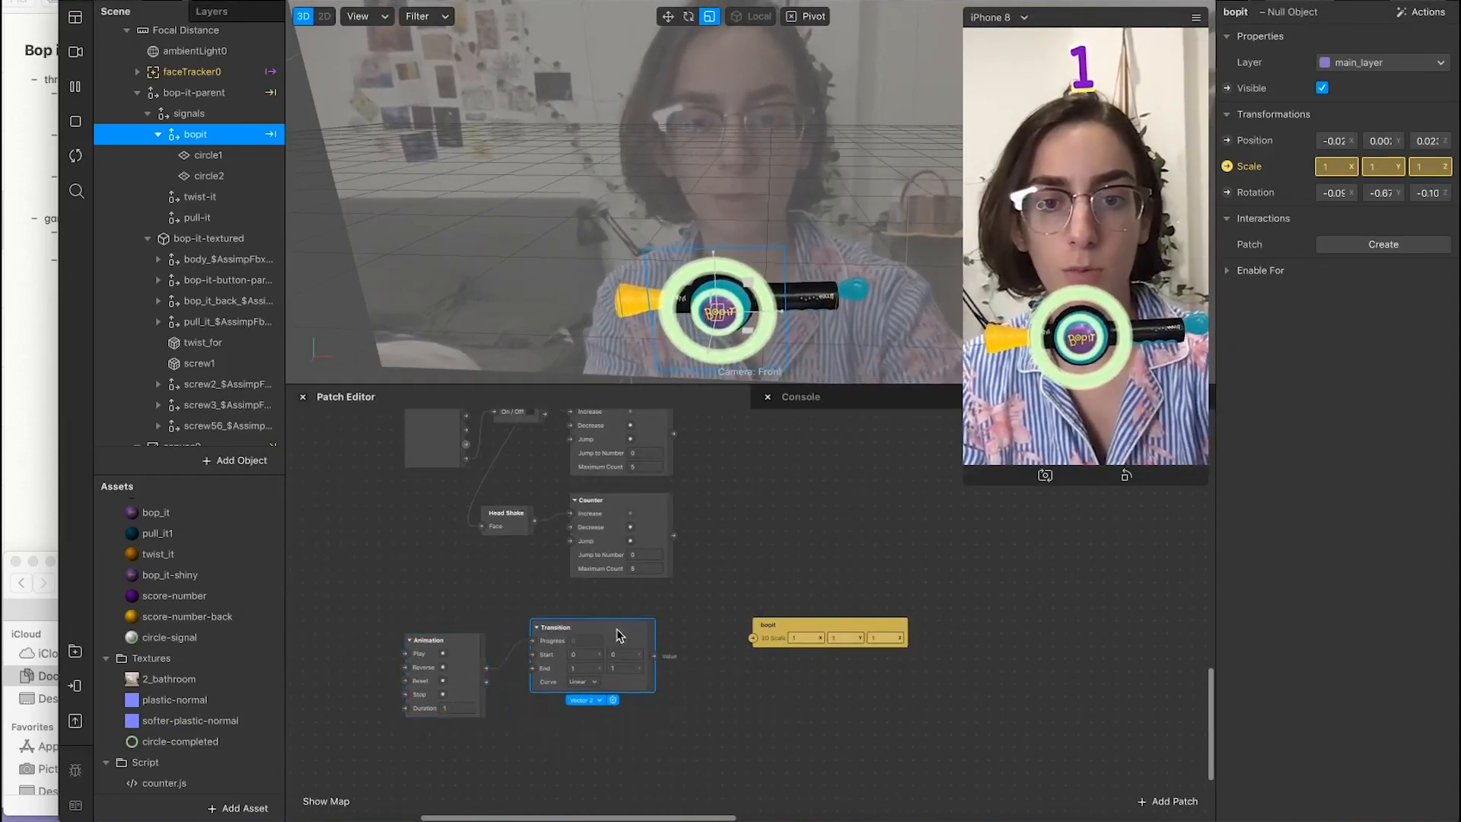
pyautogui.click(594, 700)
pyautogui.click(610, 732)
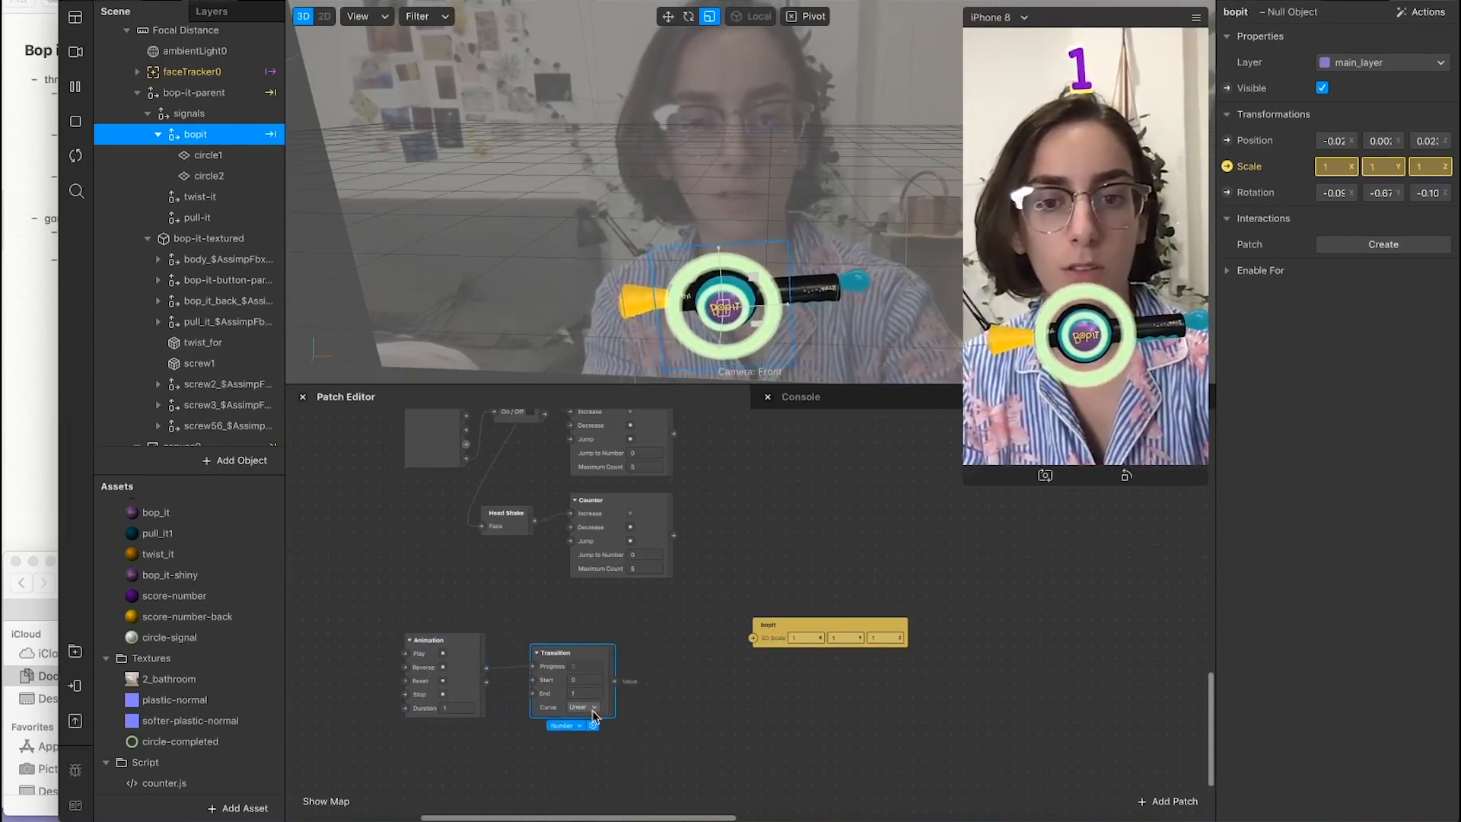
pyautogui.click(593, 707)
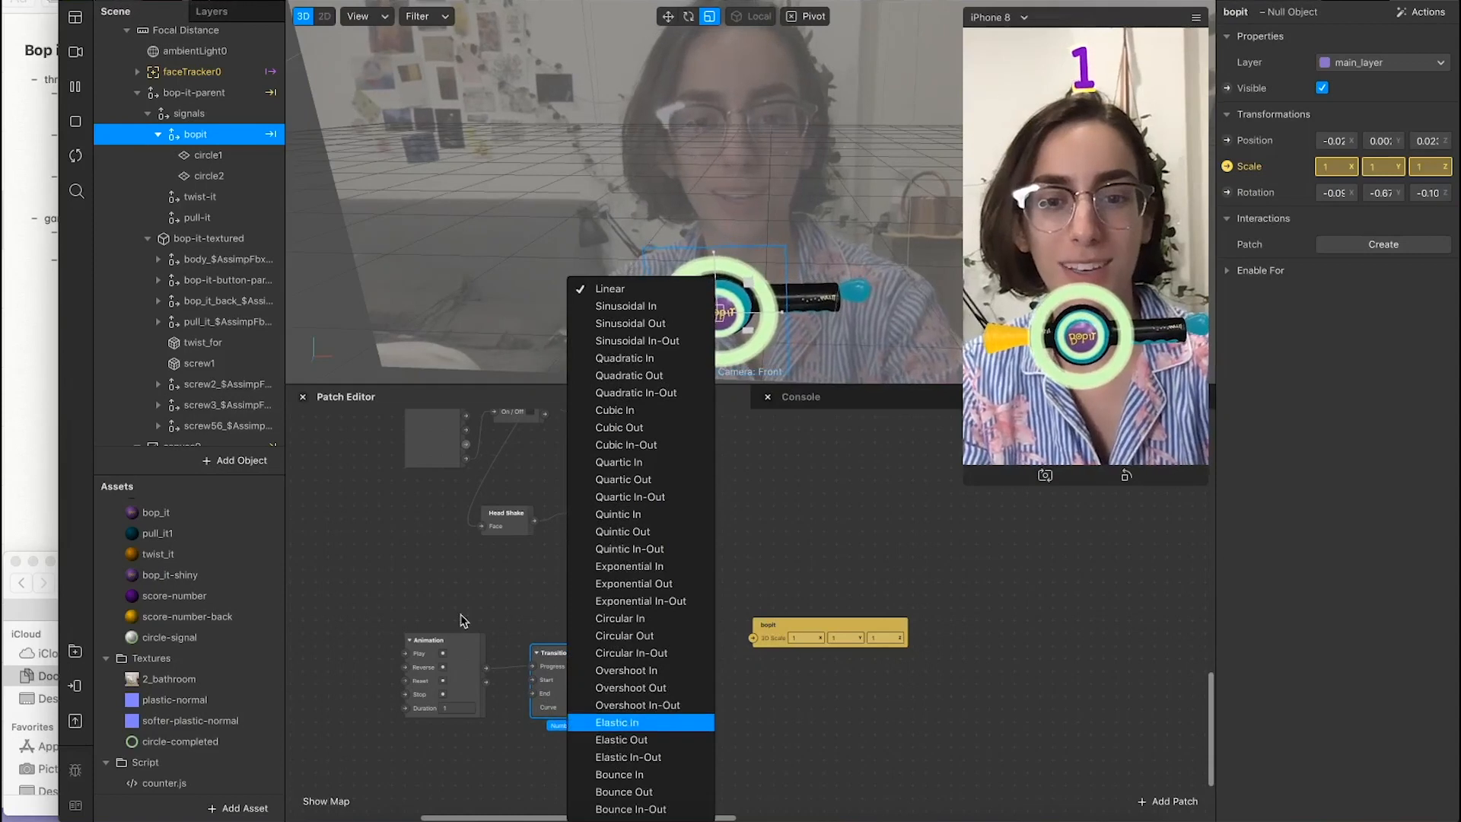
pyautogui.click(490, 620)
pyautogui.click(605, 719)
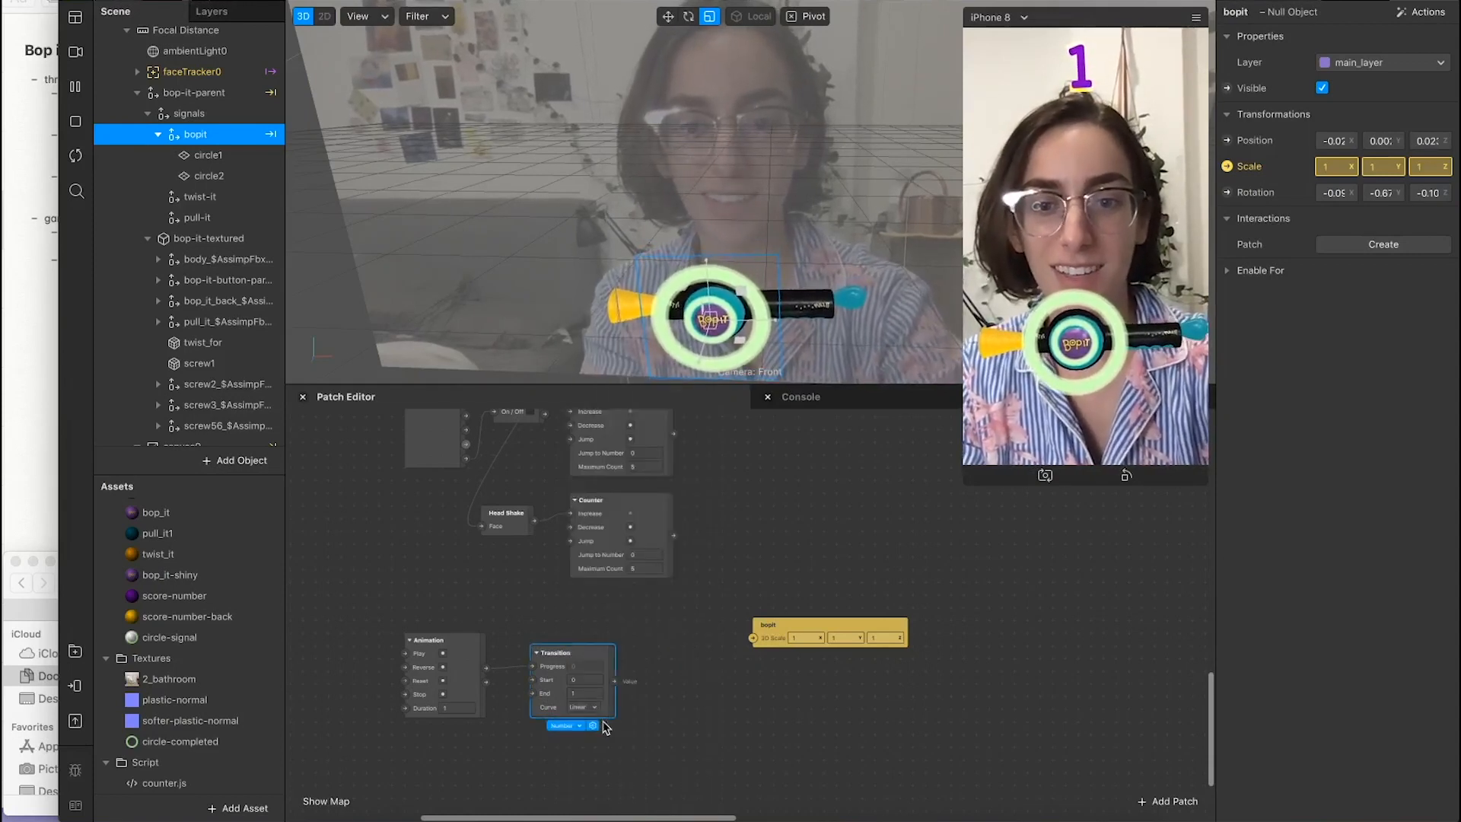
# Step: Set the Transition patch's value type to Vector 3 and connect its output to the bopit 3D scale
pyautogui.click(584, 732)
pyautogui.click(635, 784)
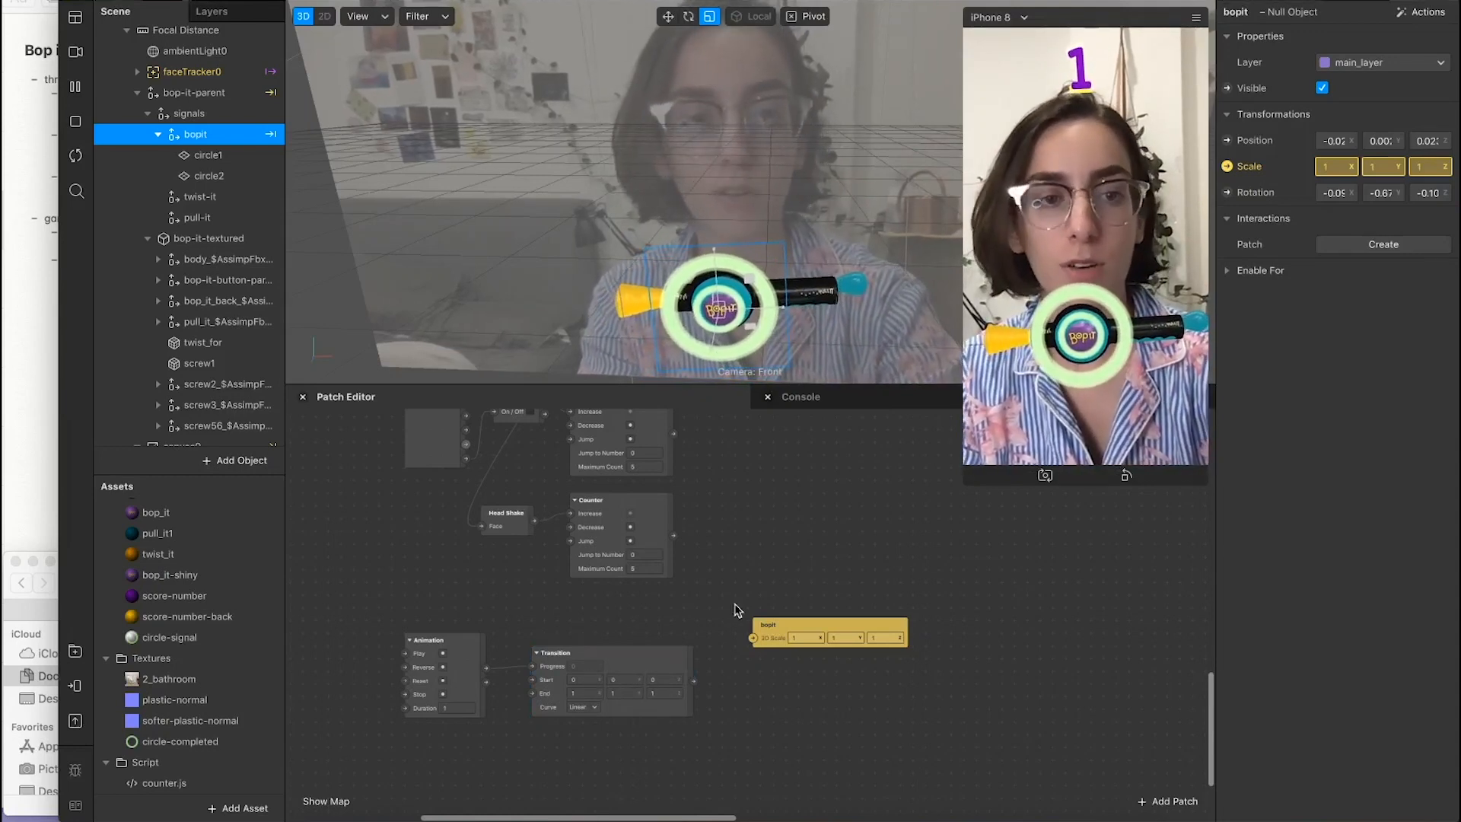
pyautogui.moveTo(693, 681); pyautogui.dragTo(754, 668)
pyautogui.hscroll(-5, 703, 678)
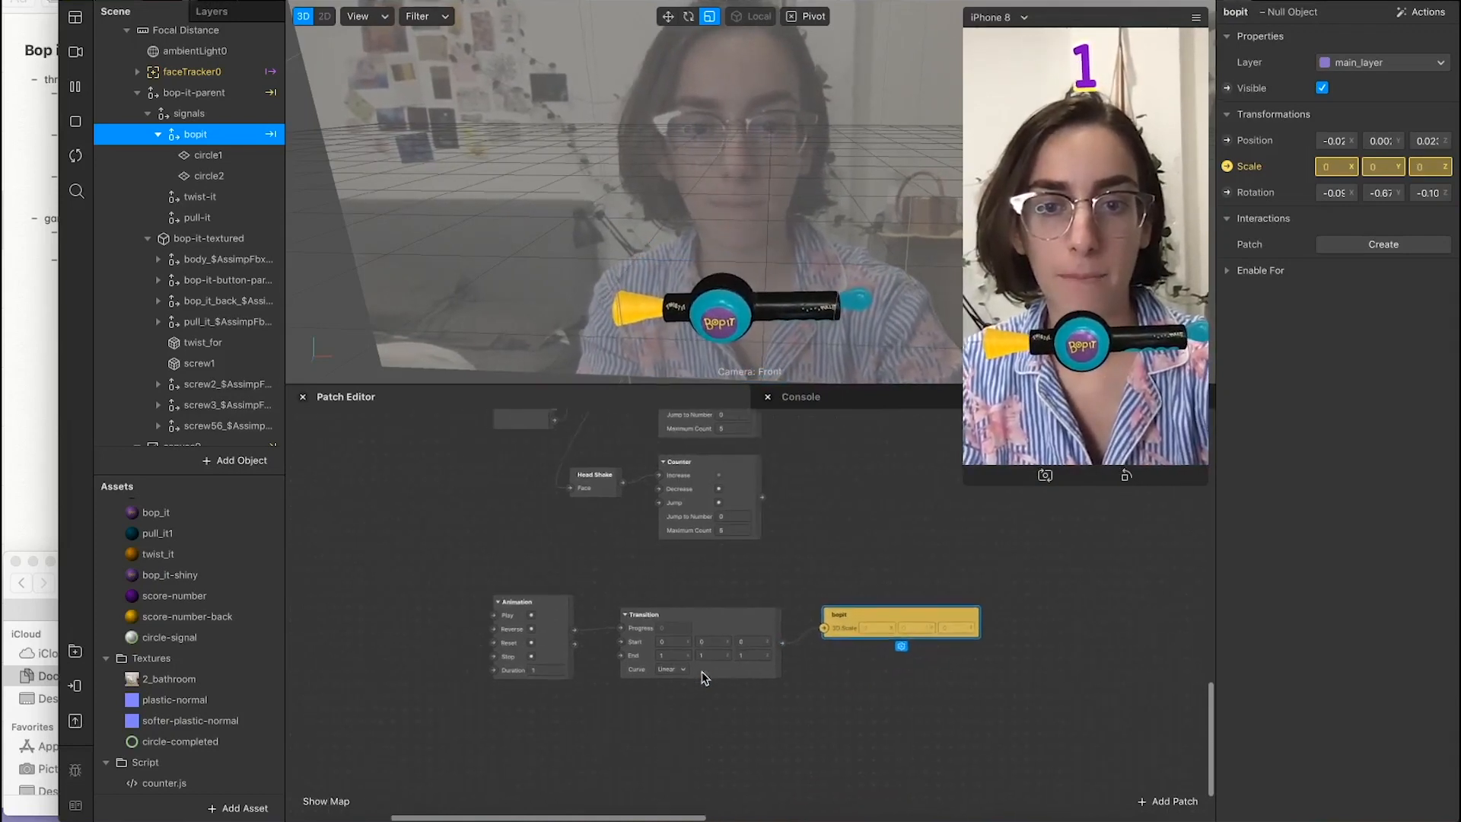
# Step: Add a Screen Tap patch, connect it to the Animation's Play input and simulate touch in the preview
pyautogui.rightClick(375, 636)
pyautogui.write('scree')
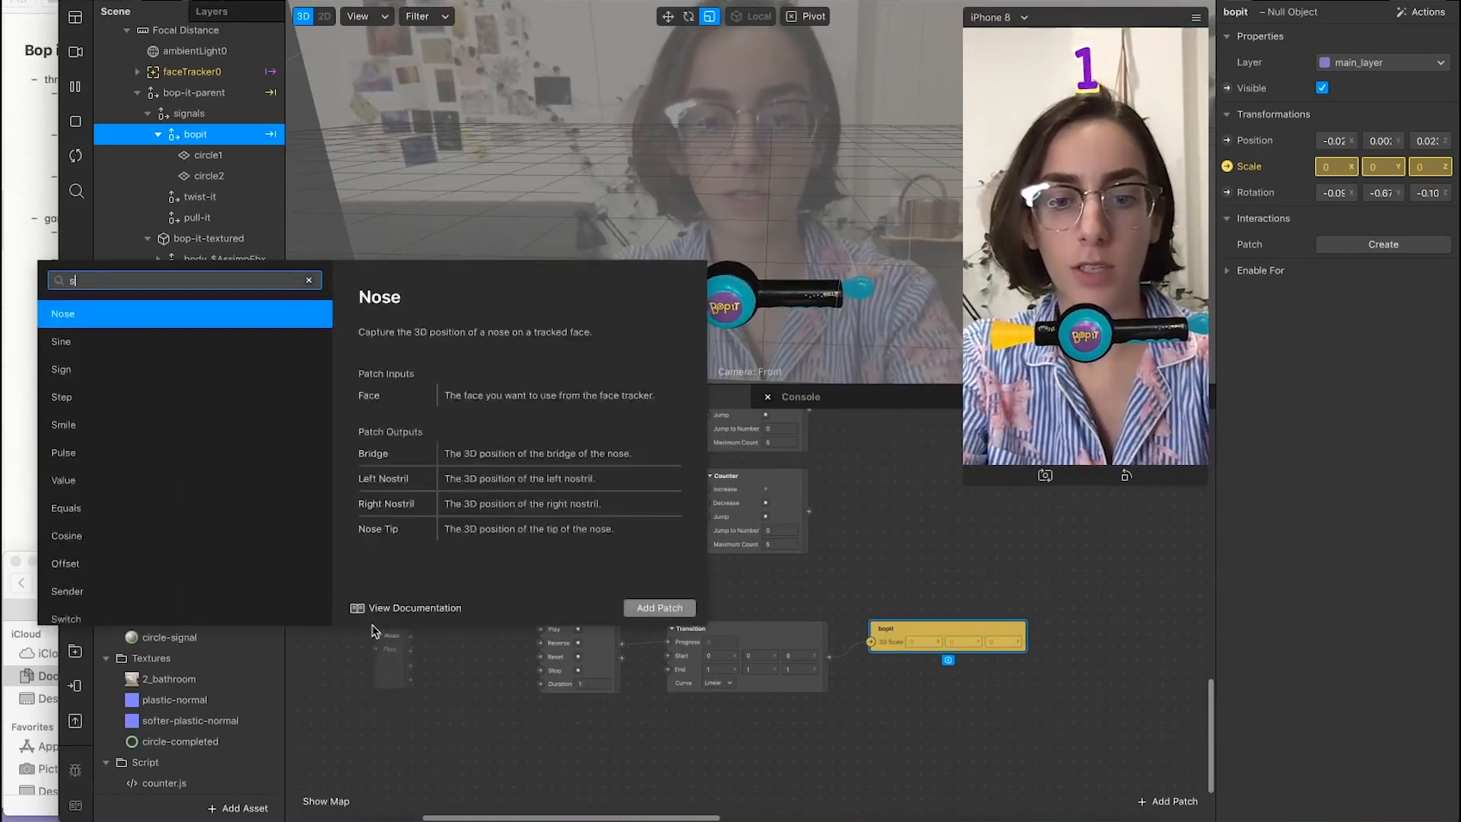
pyautogui.press('Down')
pyautogui.press('Return')
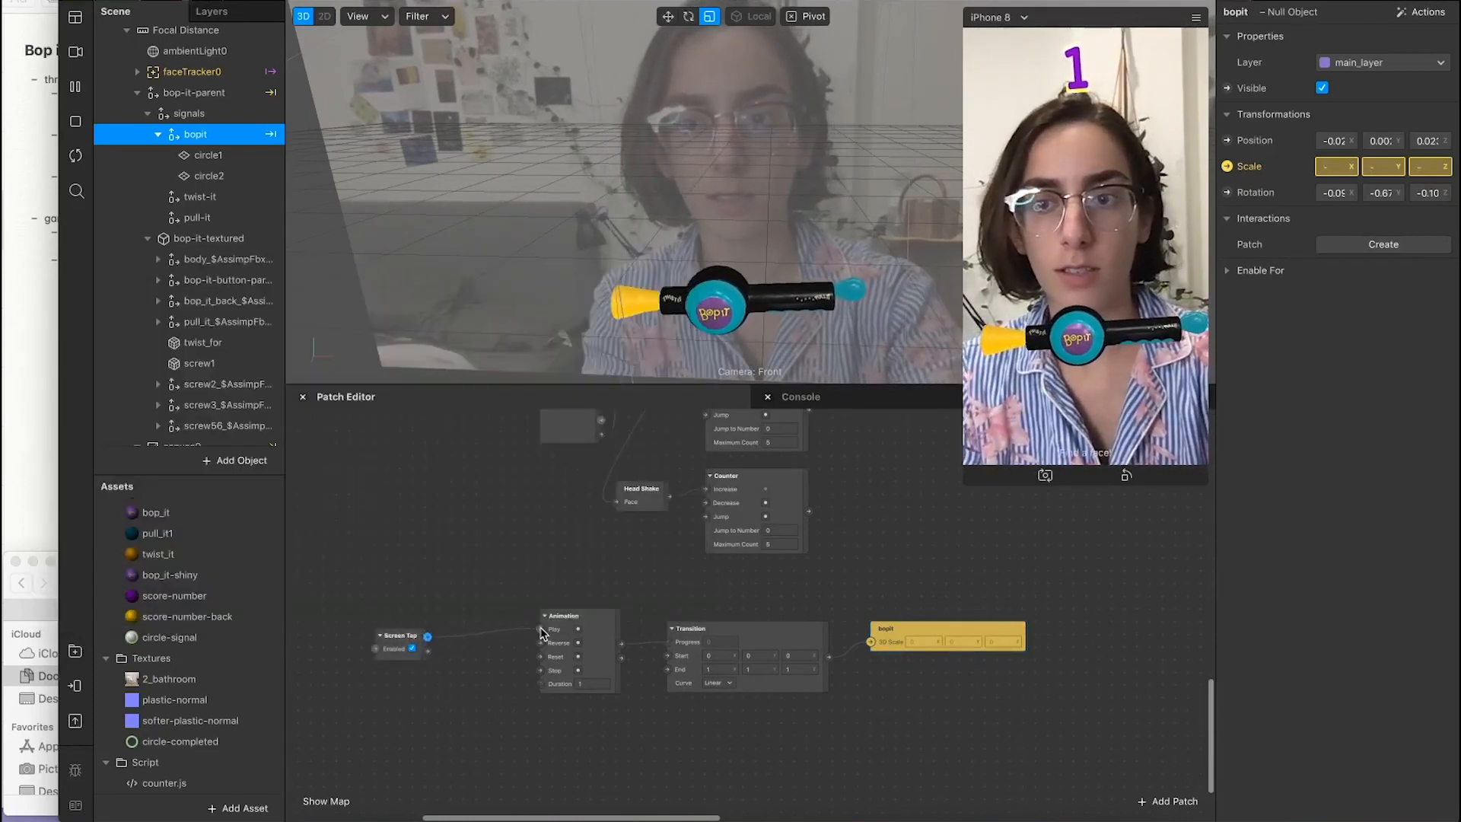
pyautogui.moveTo(543, 633); pyautogui.dragTo(542, 630)
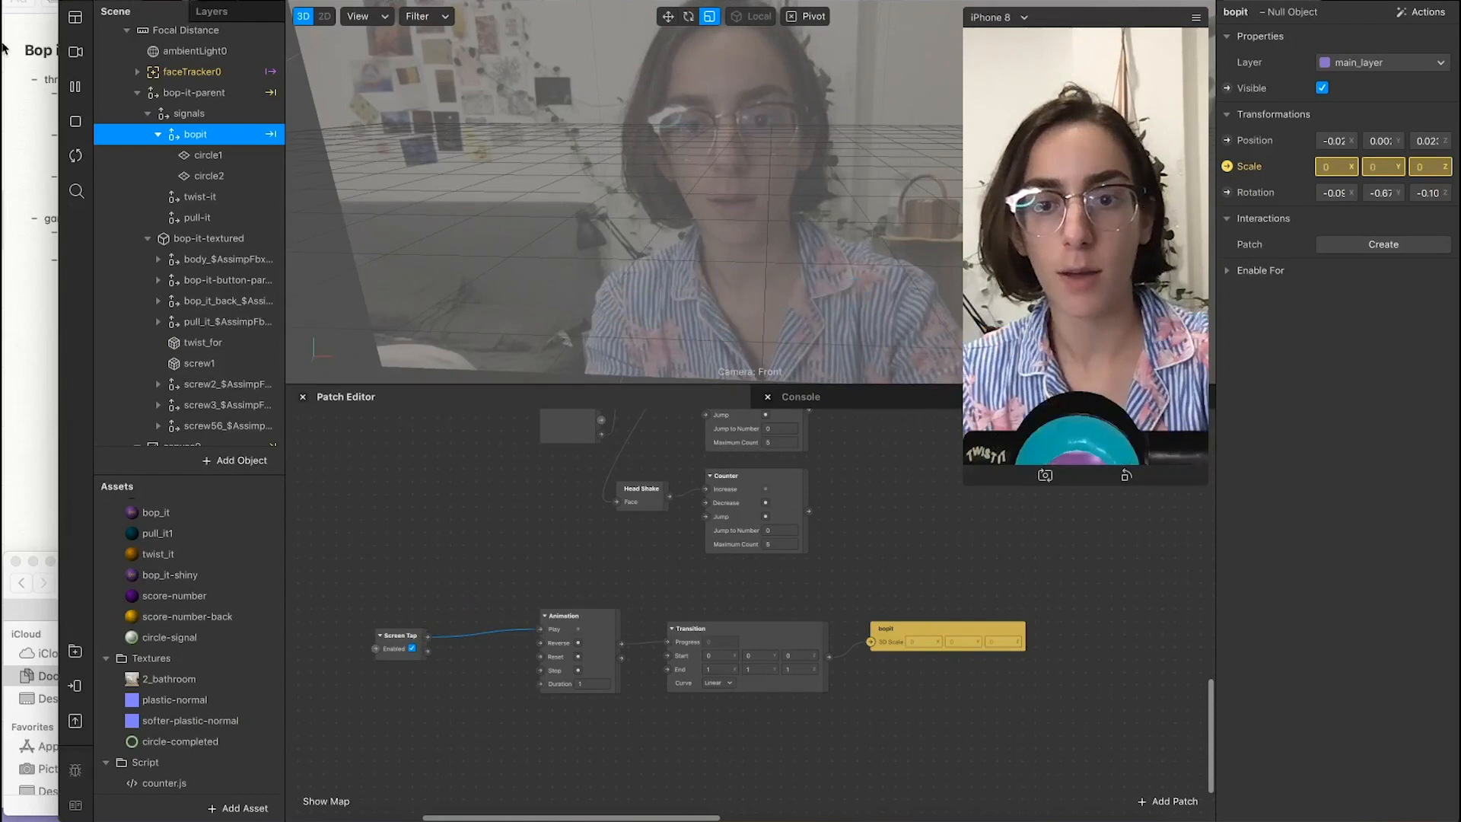
pyautogui.click(1196, 19)
pyautogui.click(1254, 48)
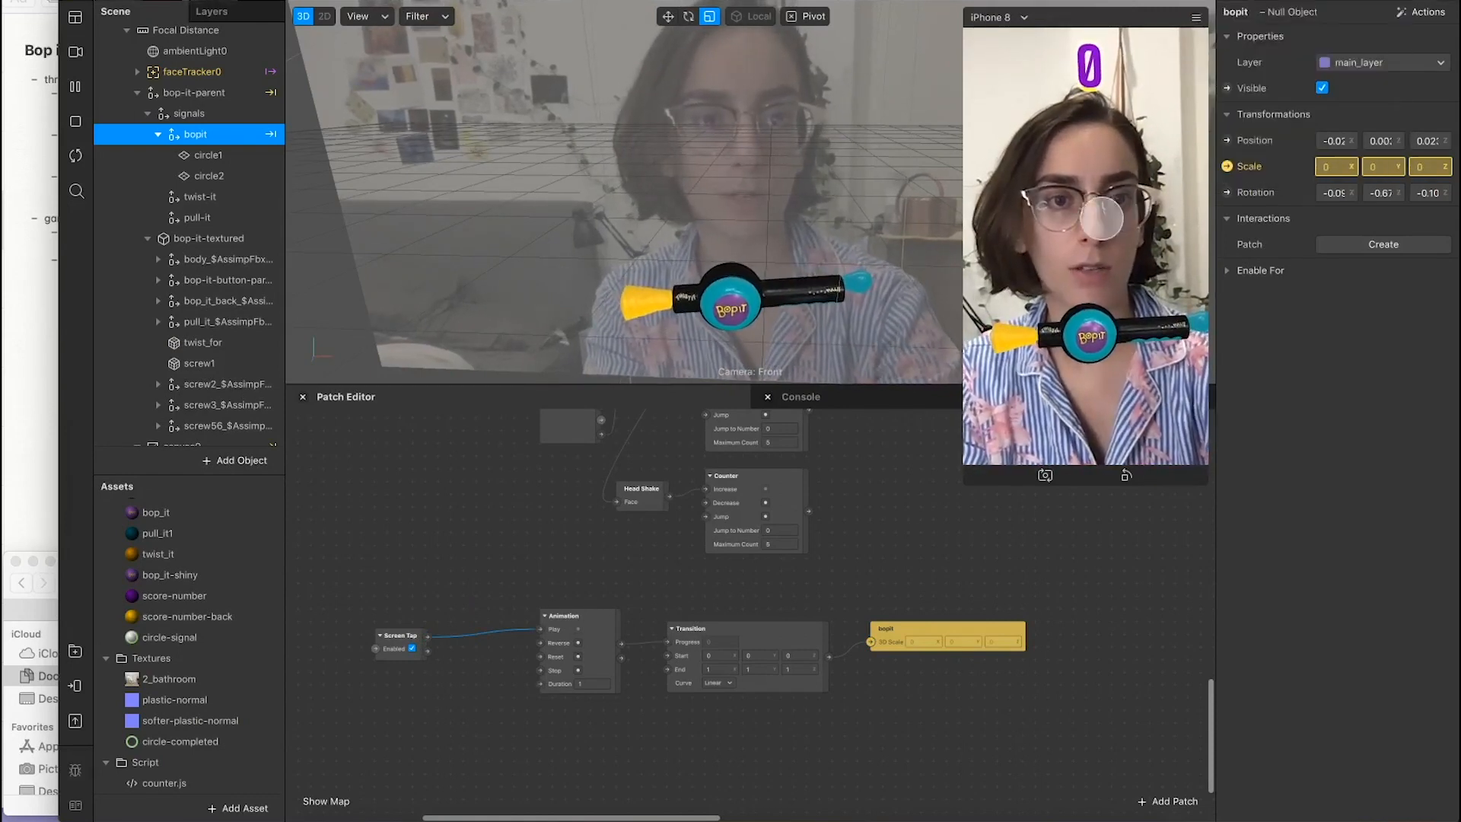
# Step: Set the Transition patch's curve to Elastic In-Out
pyautogui.scroll(3, 715, 656)
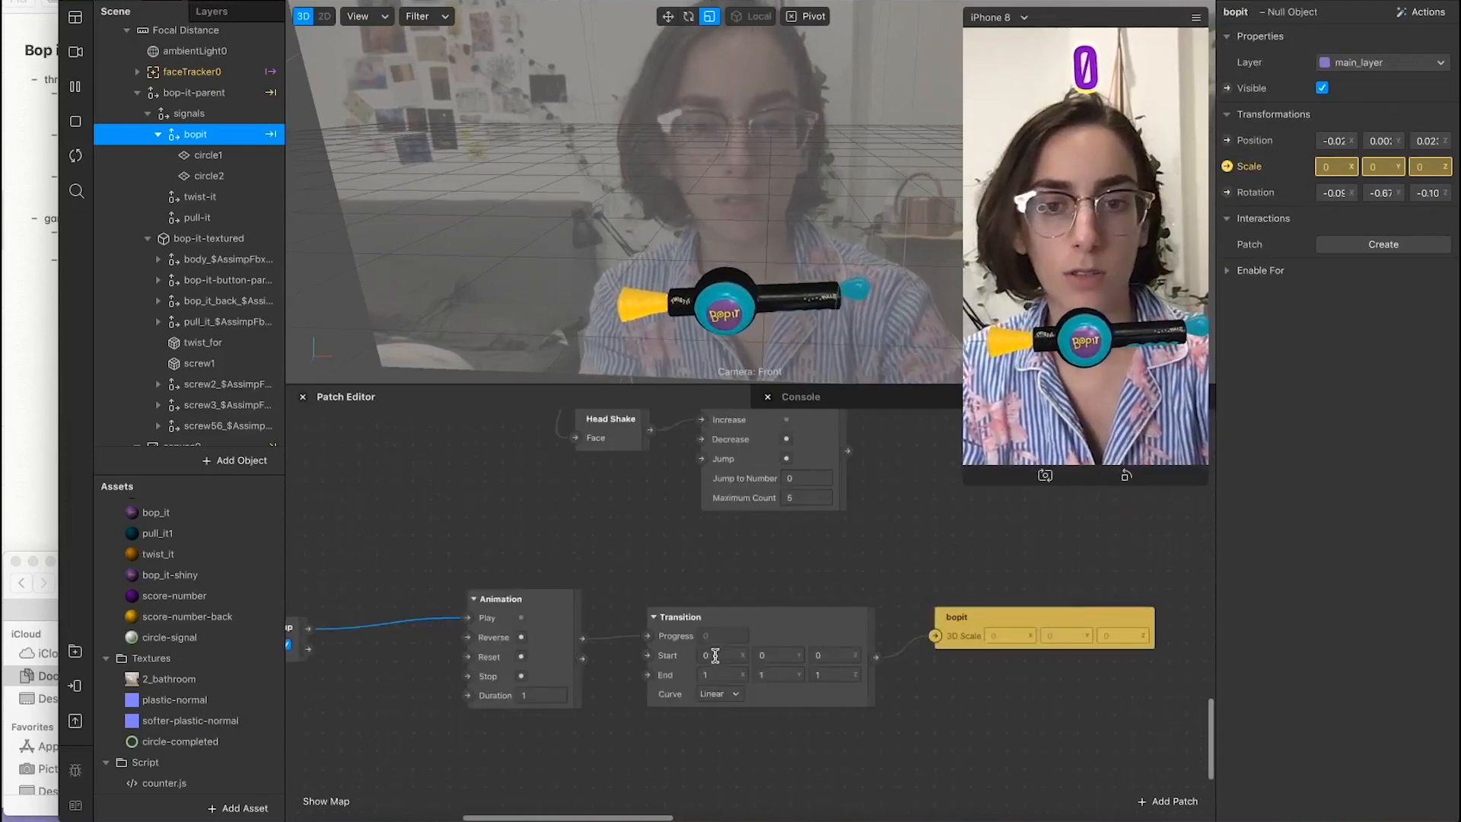
pyautogui.click(730, 693)
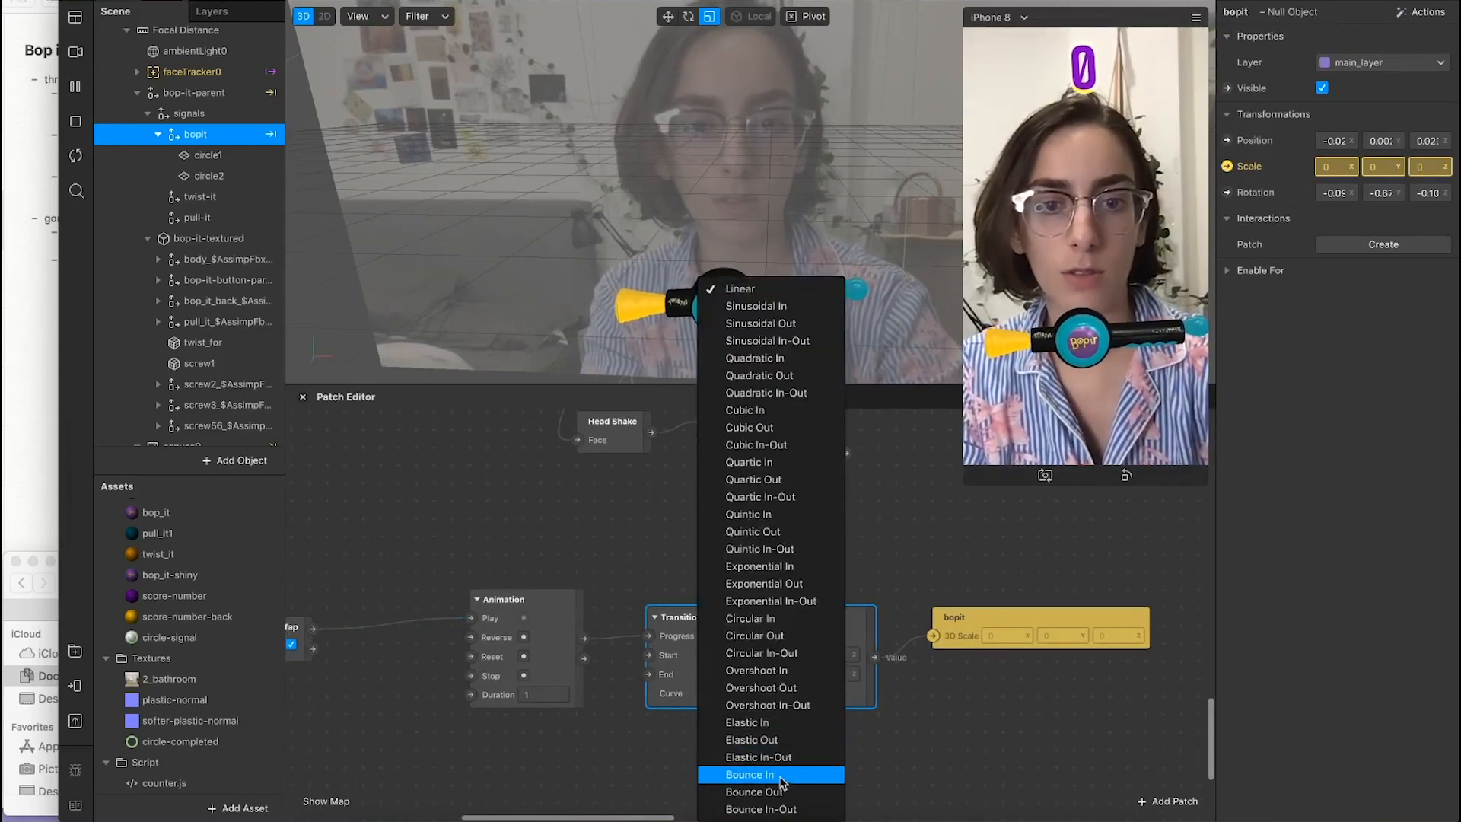
pyautogui.click(759, 756)
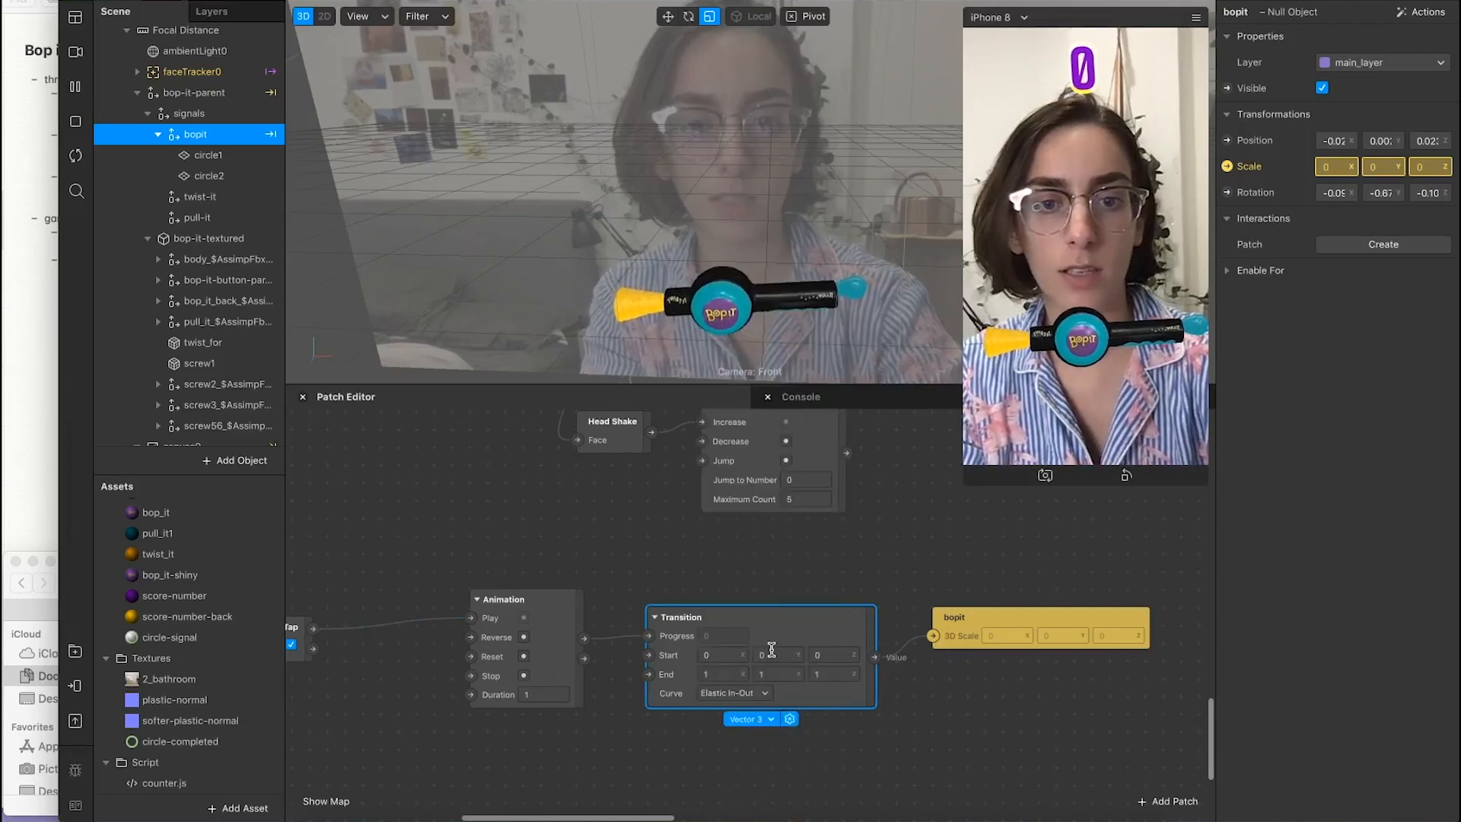
pyautogui.scroll(-5, 770, 651)
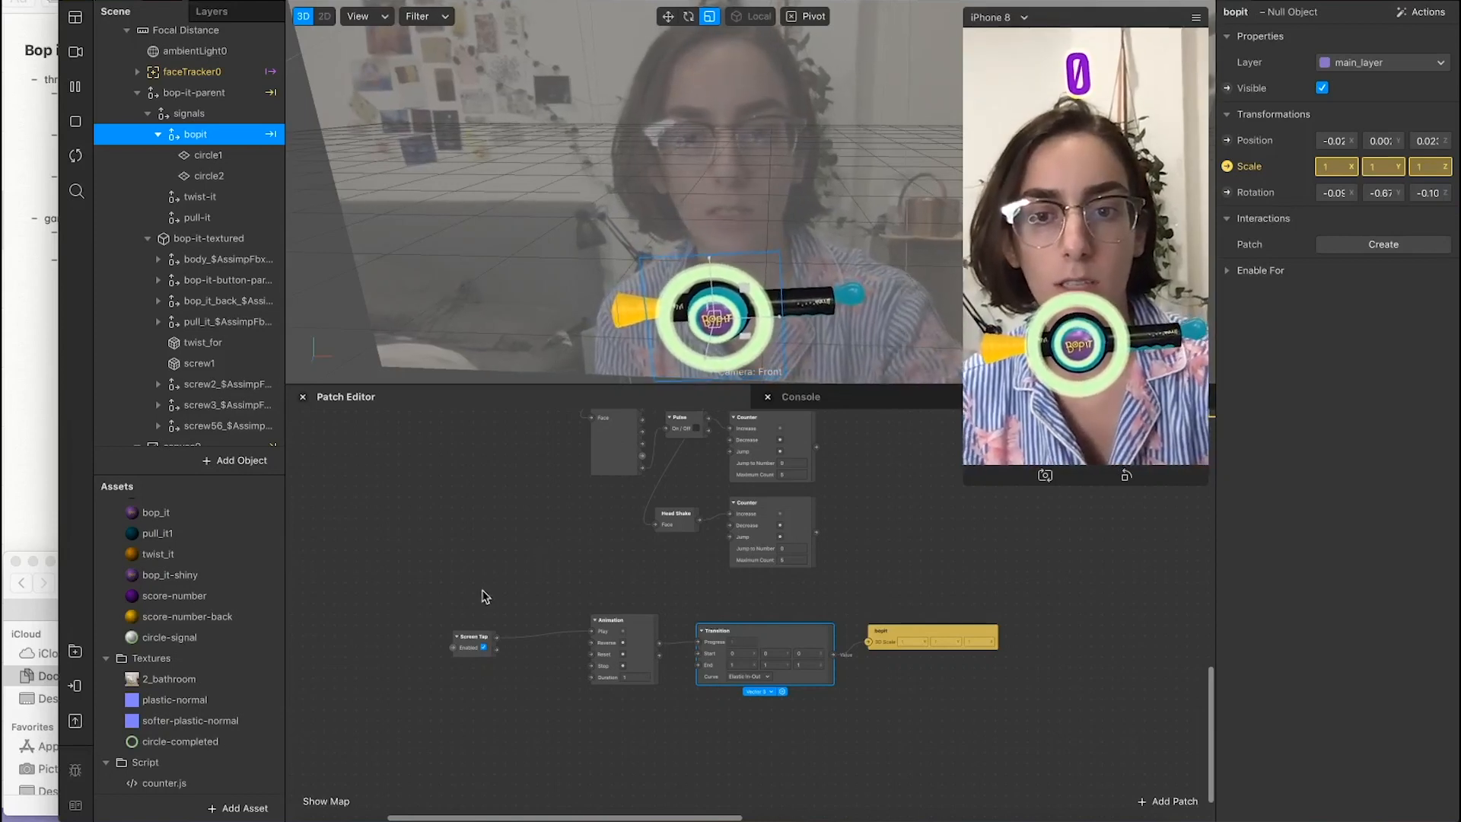
pyautogui.scroll(3, 628, 656)
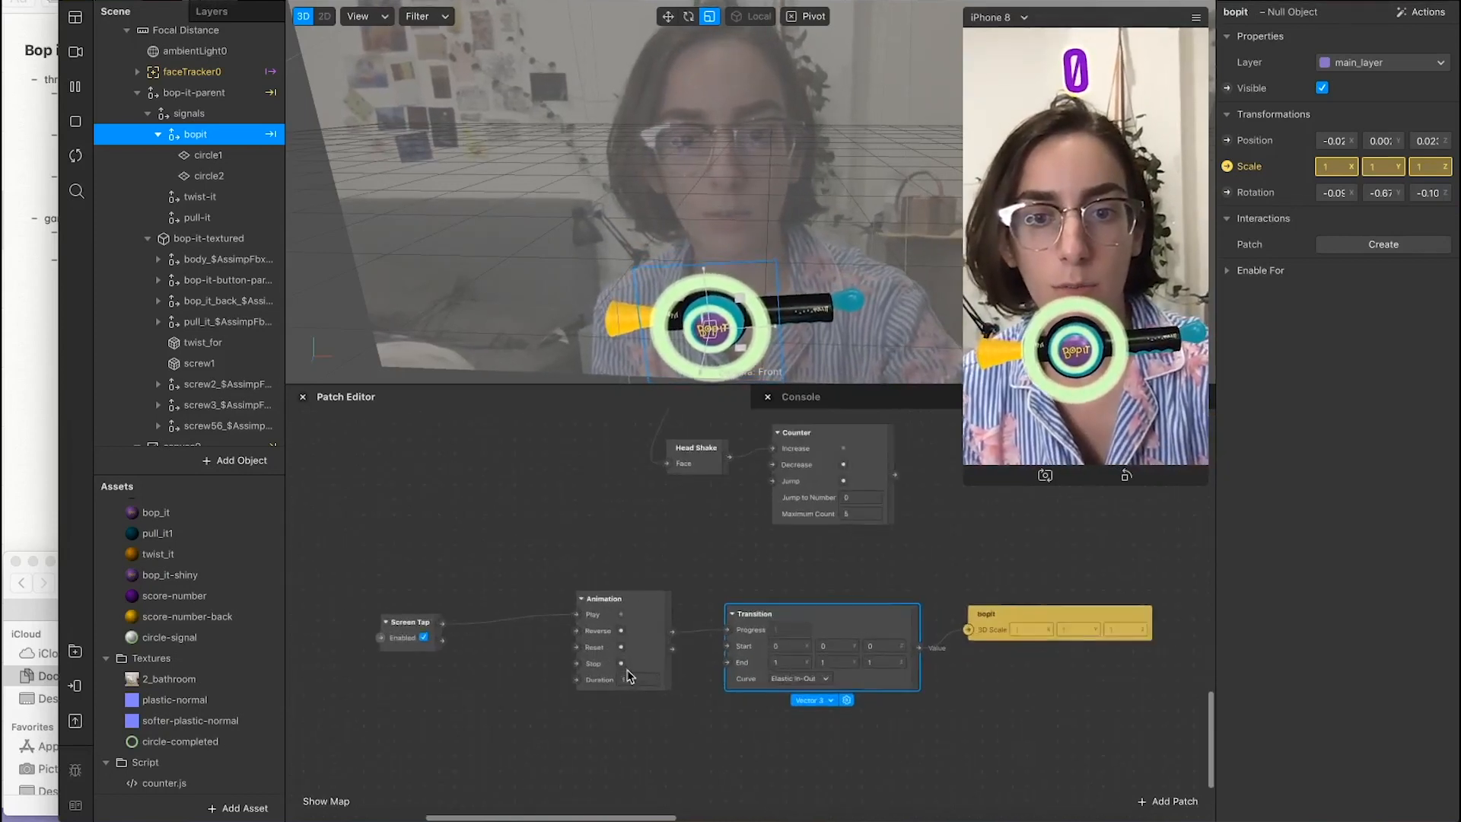
# Step: Rearrange the Screen Tap, Delay and Animation patches in front of the two circle Transition patches
pyautogui.click(403, 621)
pyautogui.moveTo(623, 639); pyautogui.dragTo(372, 639)
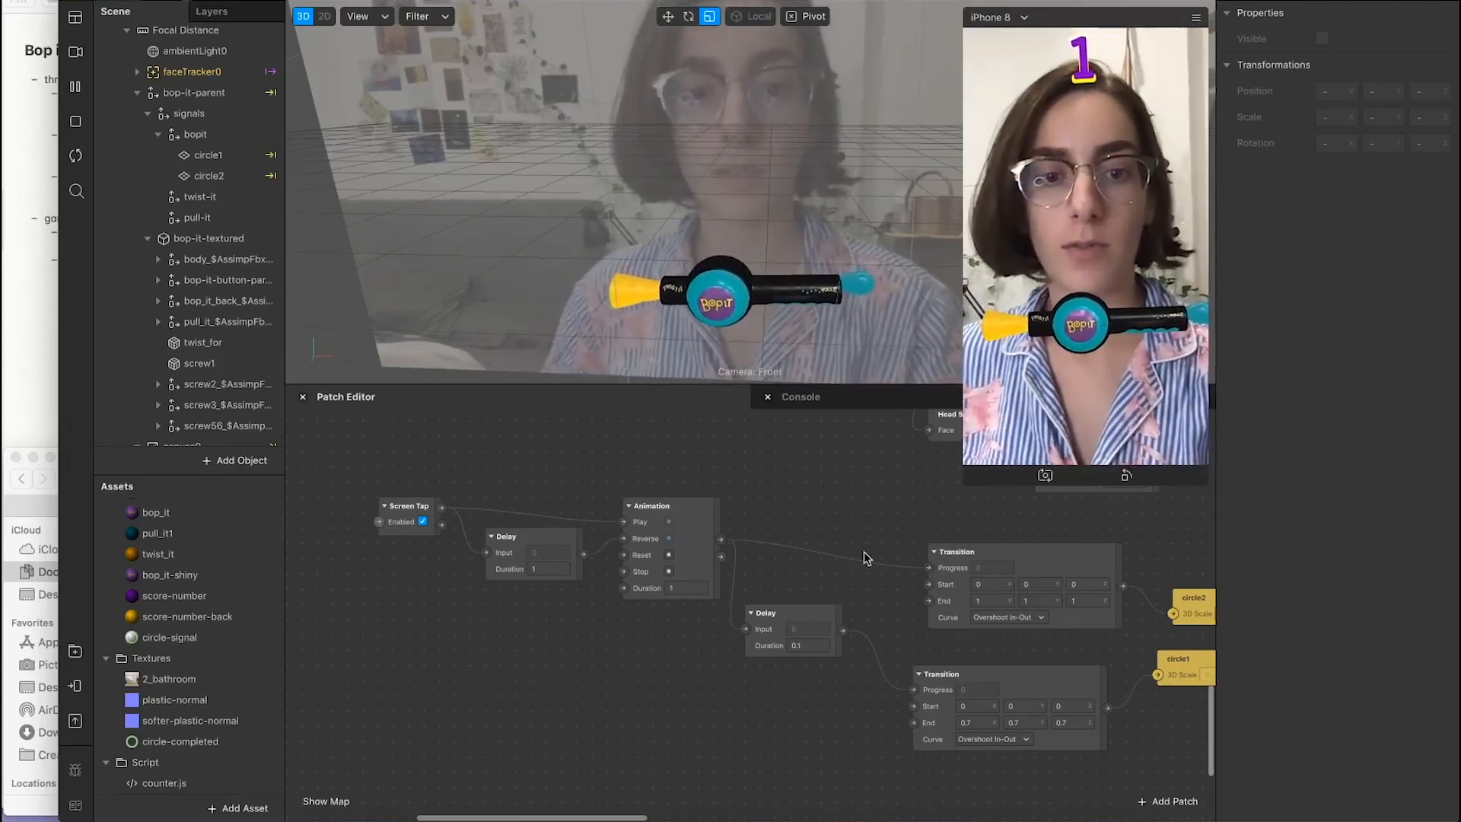
pyautogui.scroll(-3, 669, 541)
pyautogui.scroll(-2, 448, 517)
pyautogui.moveTo(383, 492); pyautogui.dragTo(708, 639)
pyautogui.moveTo(573, 548); pyautogui.dragTo(572, 577)
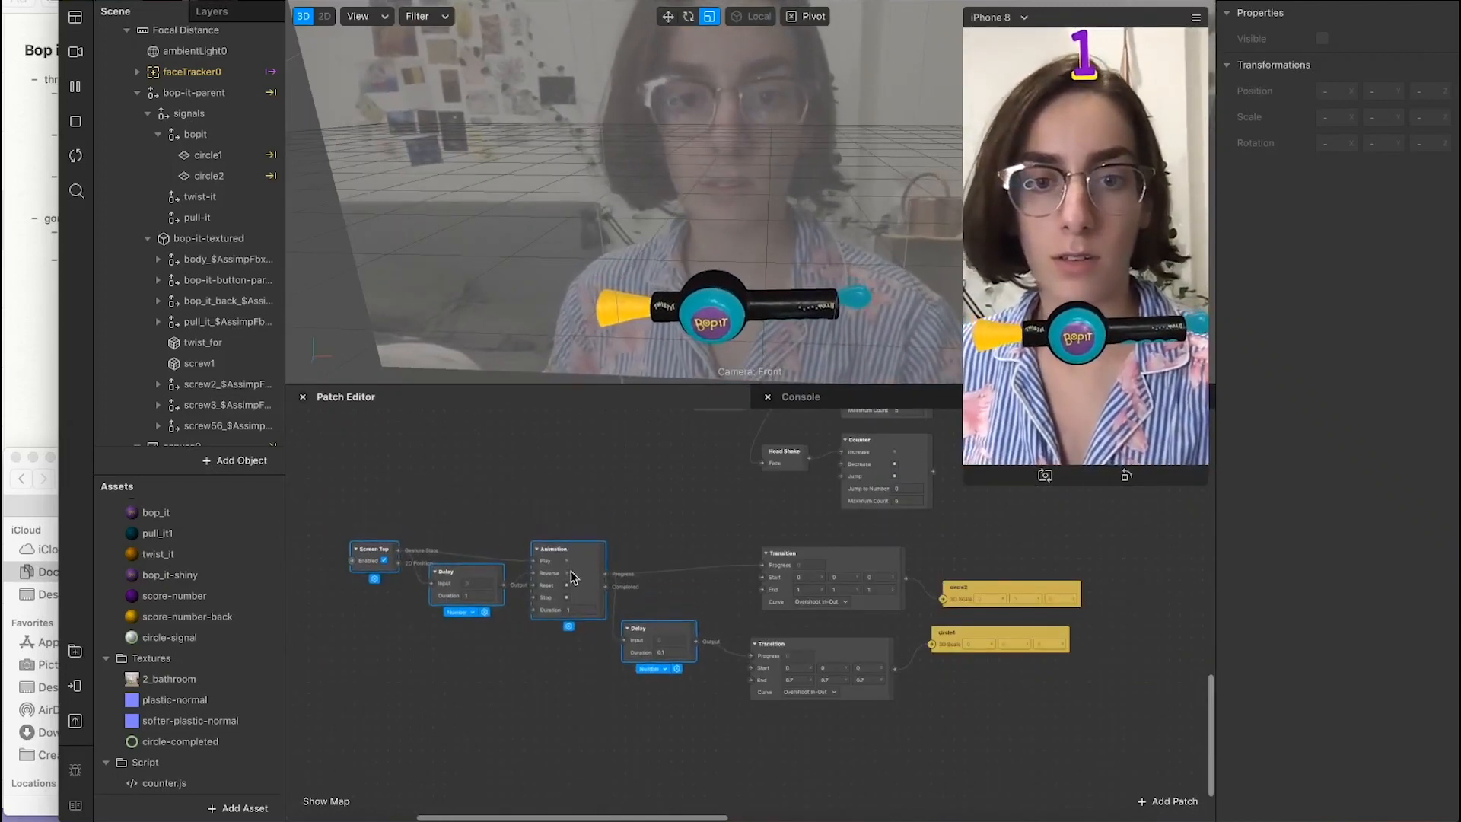
pyautogui.scroll(-3, 685, 647)
pyautogui.hscroll(2, 684, 647)
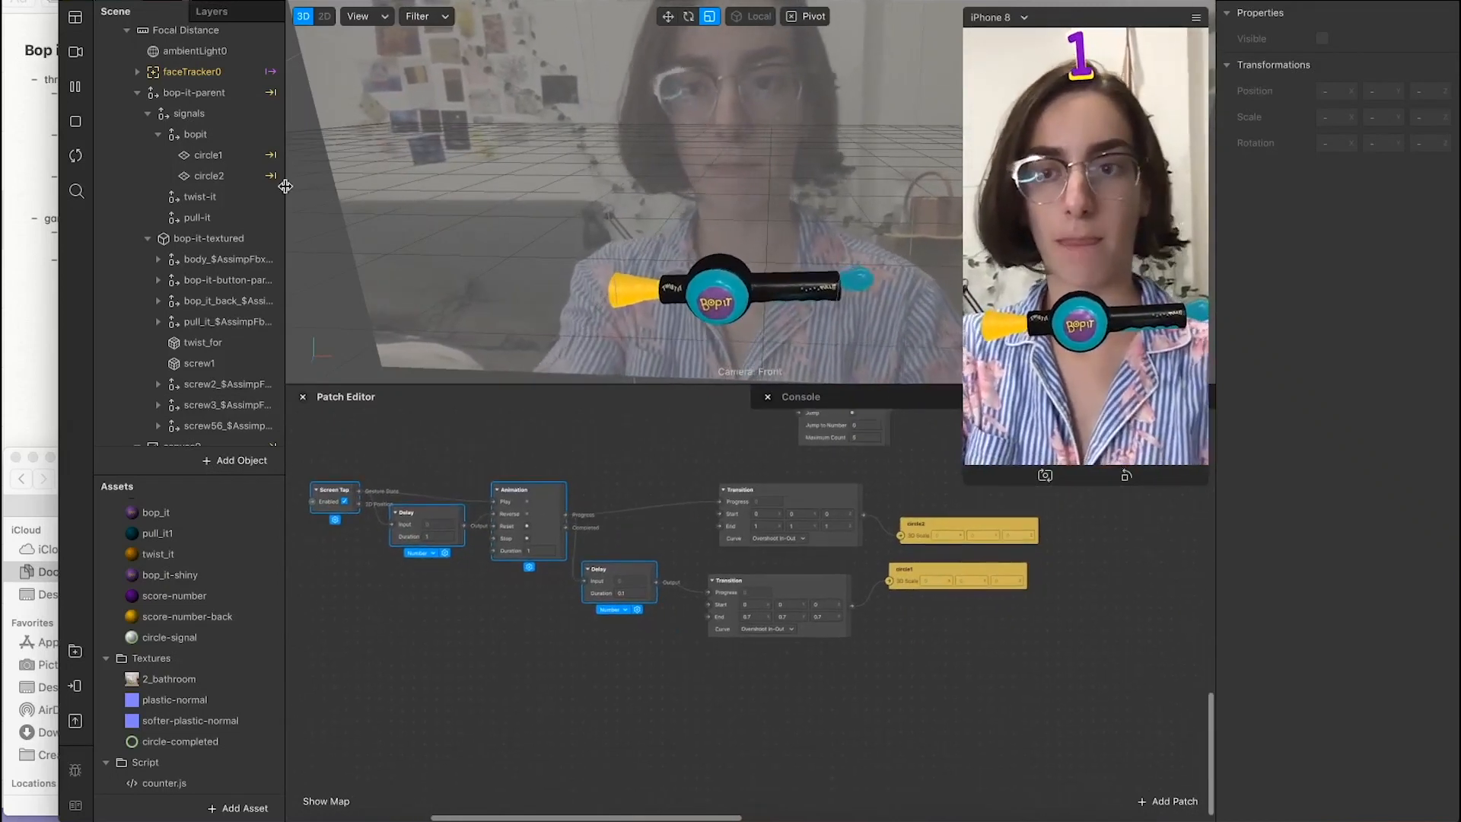
# Step: Create the completed_pull_text material and give it a new animation sequence as its diffuse texture
pyautogui.click(158, 134)
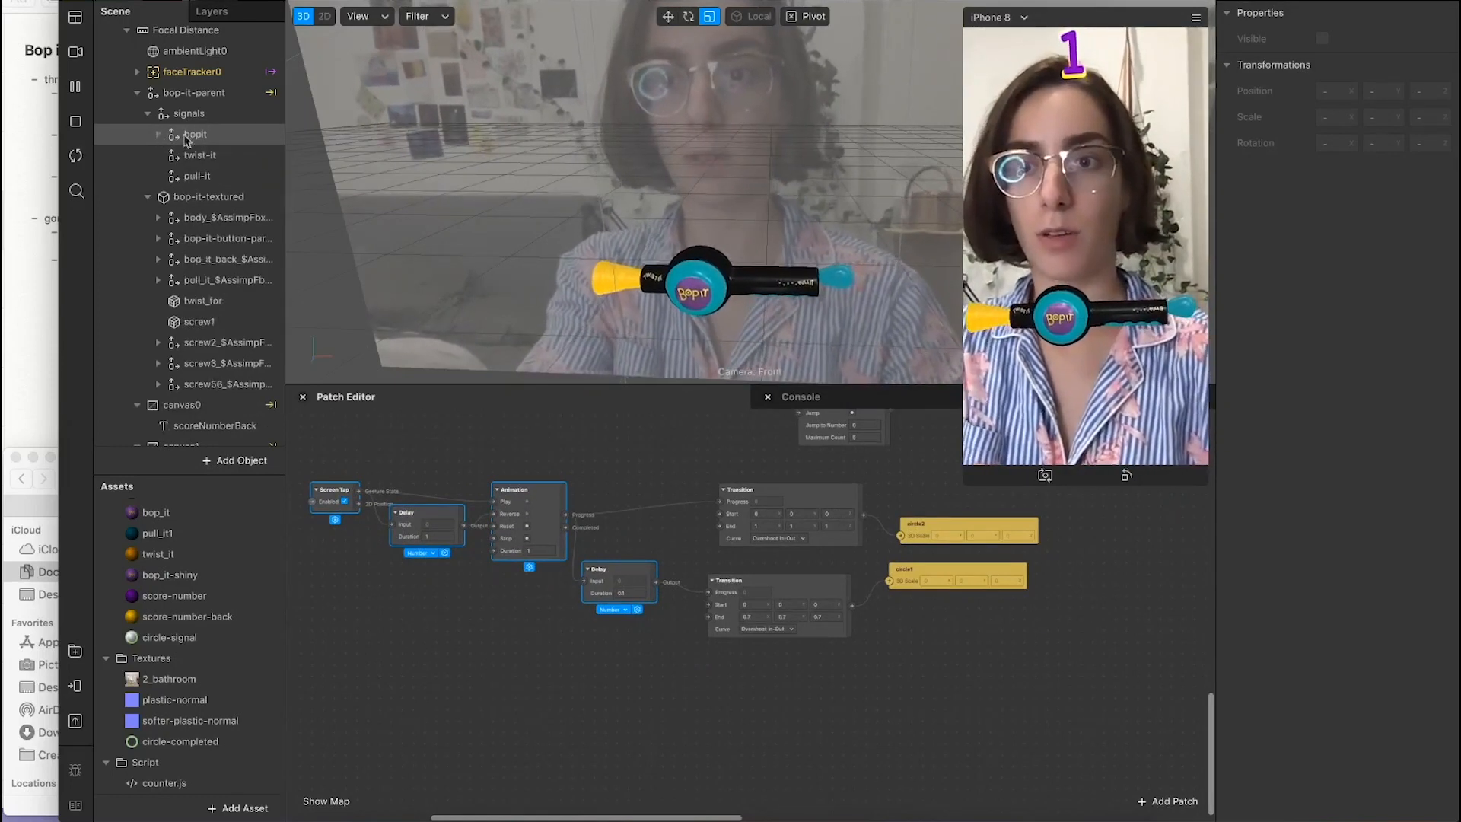
pyautogui.click(219, 159)
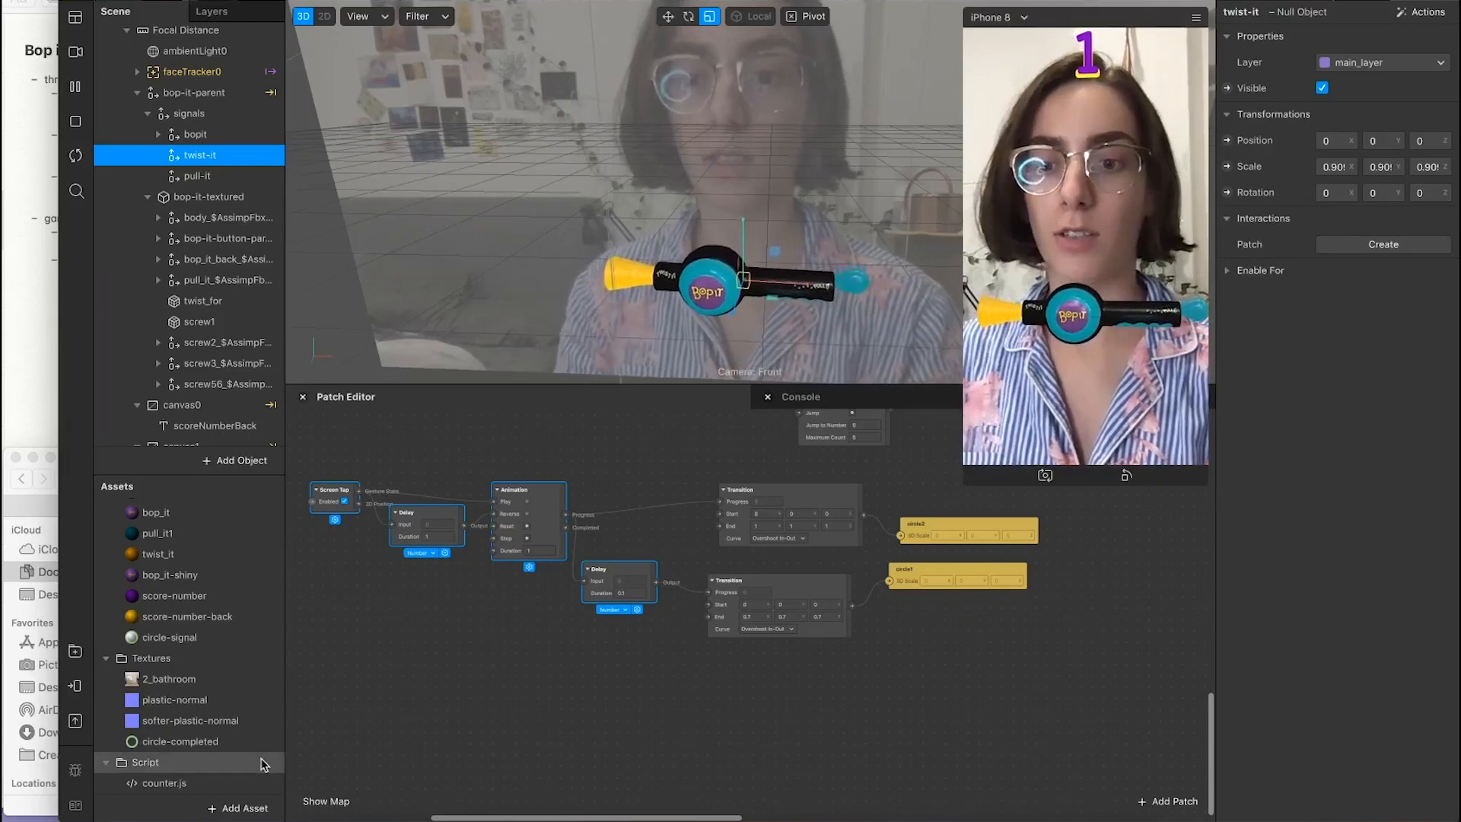
pyautogui.scroll(-1, 263, 764)
pyautogui.click(237, 807)
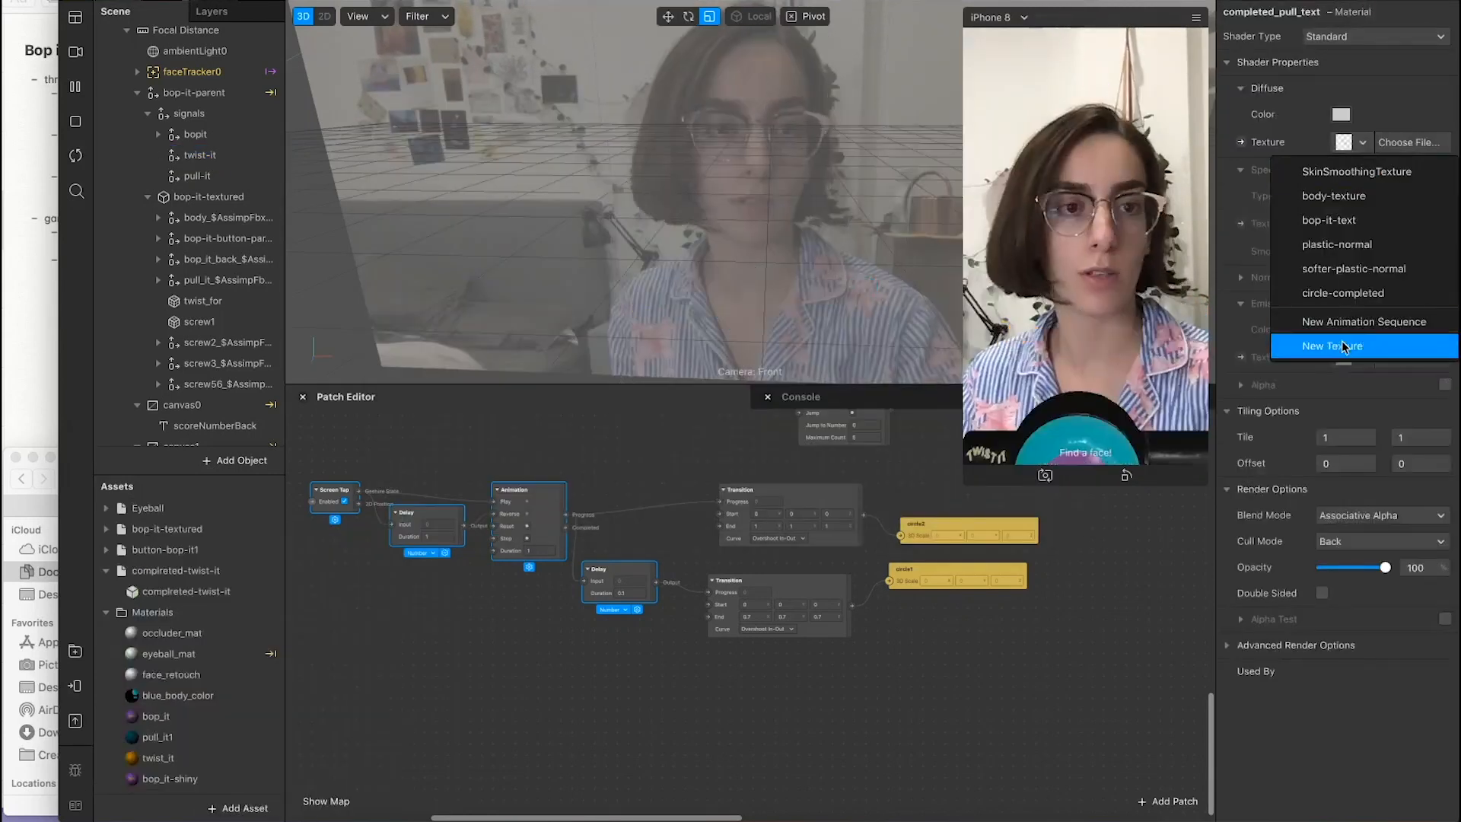
pyautogui.click(1340, 324)
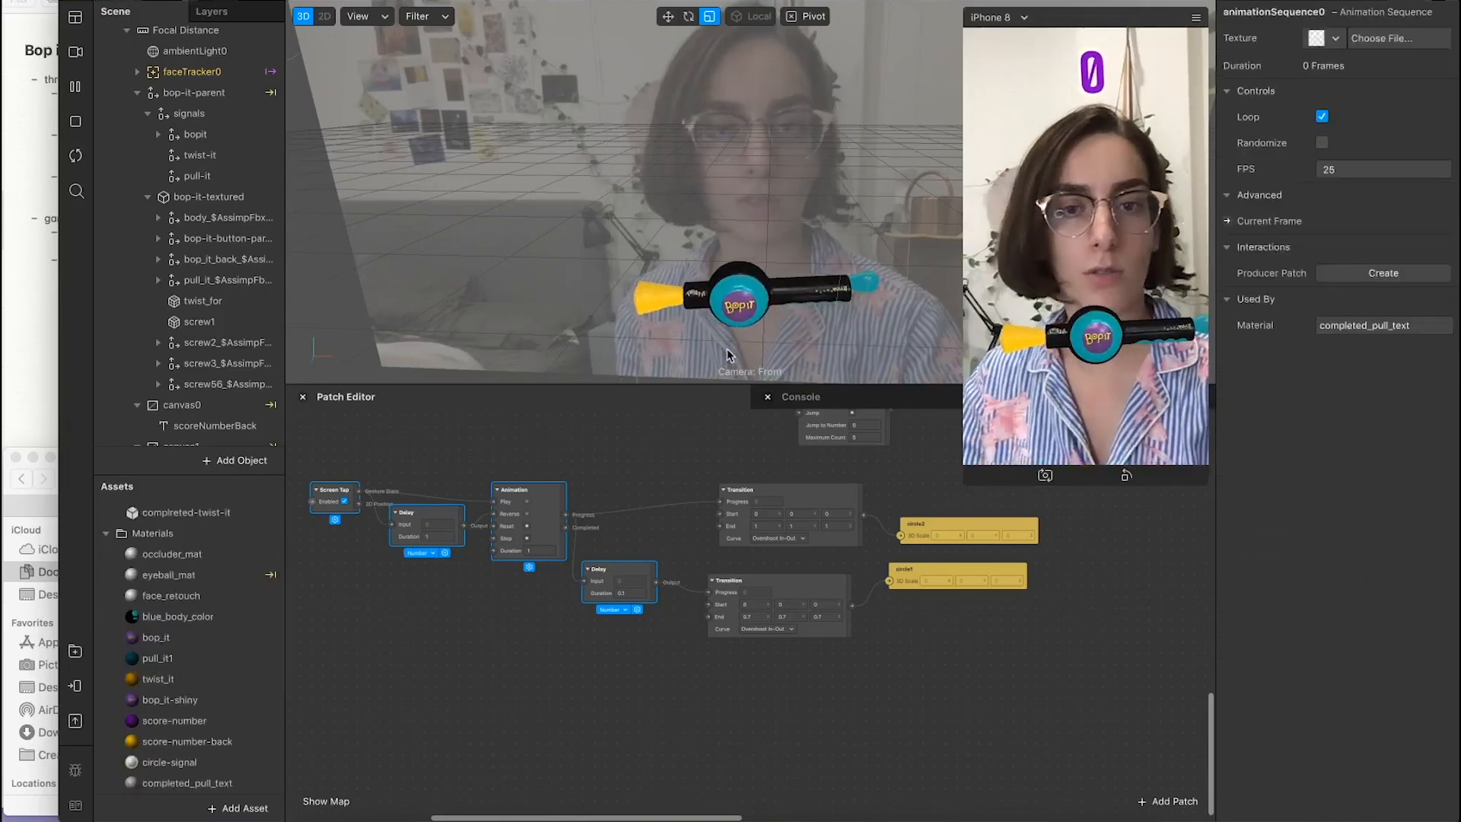
# Step: Load twist-0.png through twist-10.png from the anim-sequences/twister folder as the animation sequence's image texture
pyautogui.click(1330, 38)
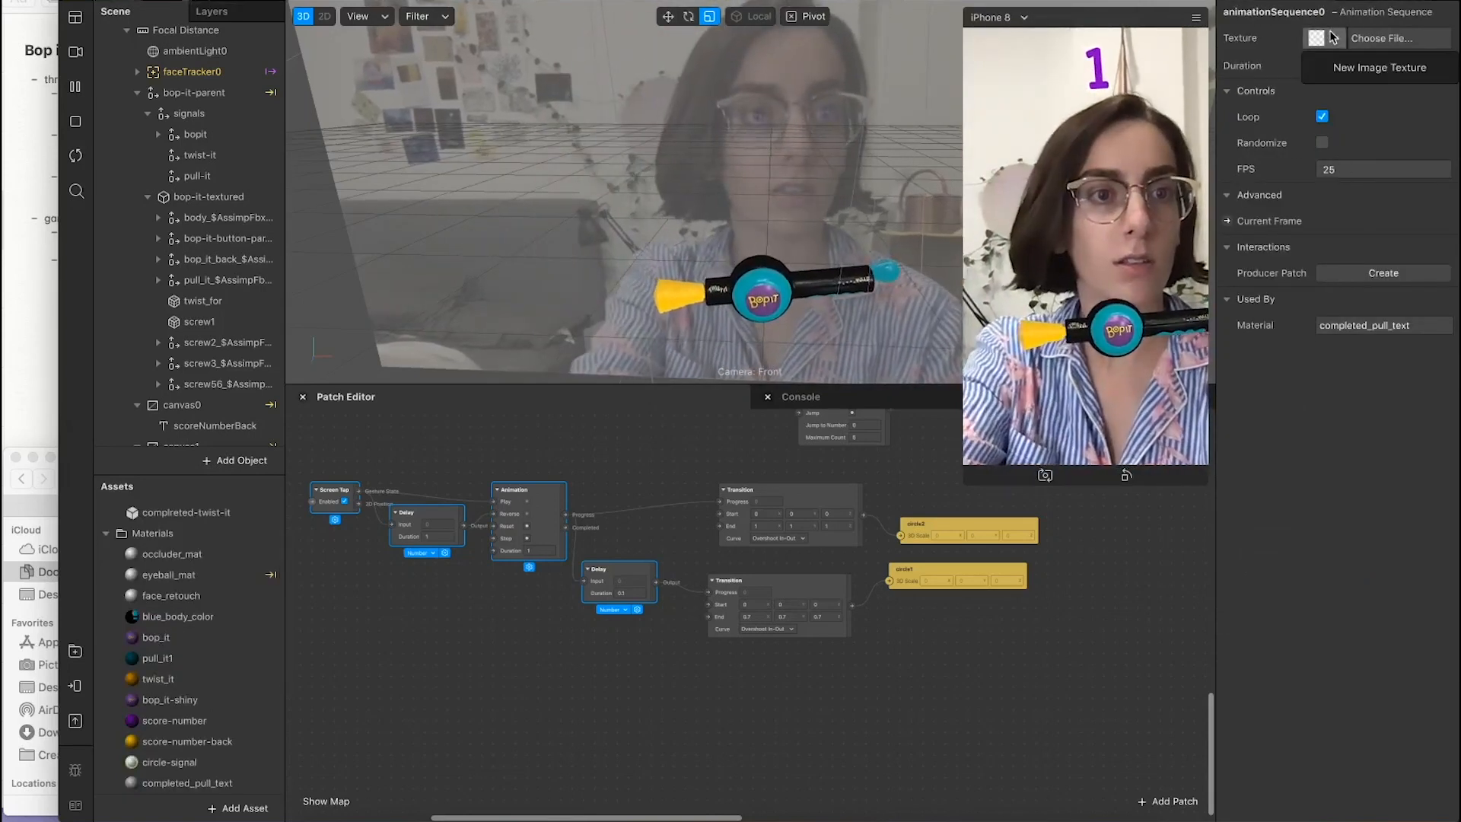
pyautogui.click(1343, 69)
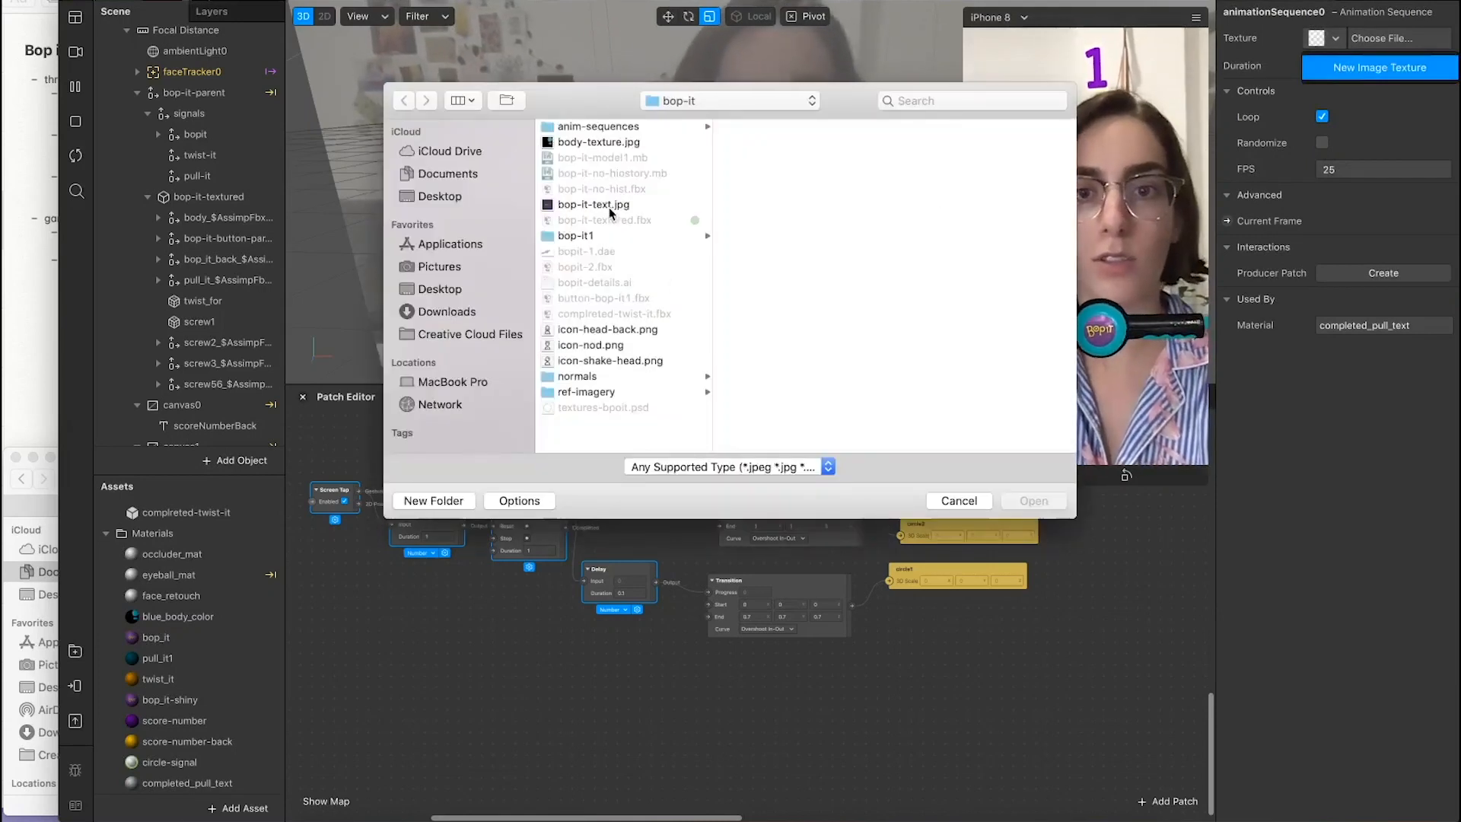
pyautogui.click(595, 127)
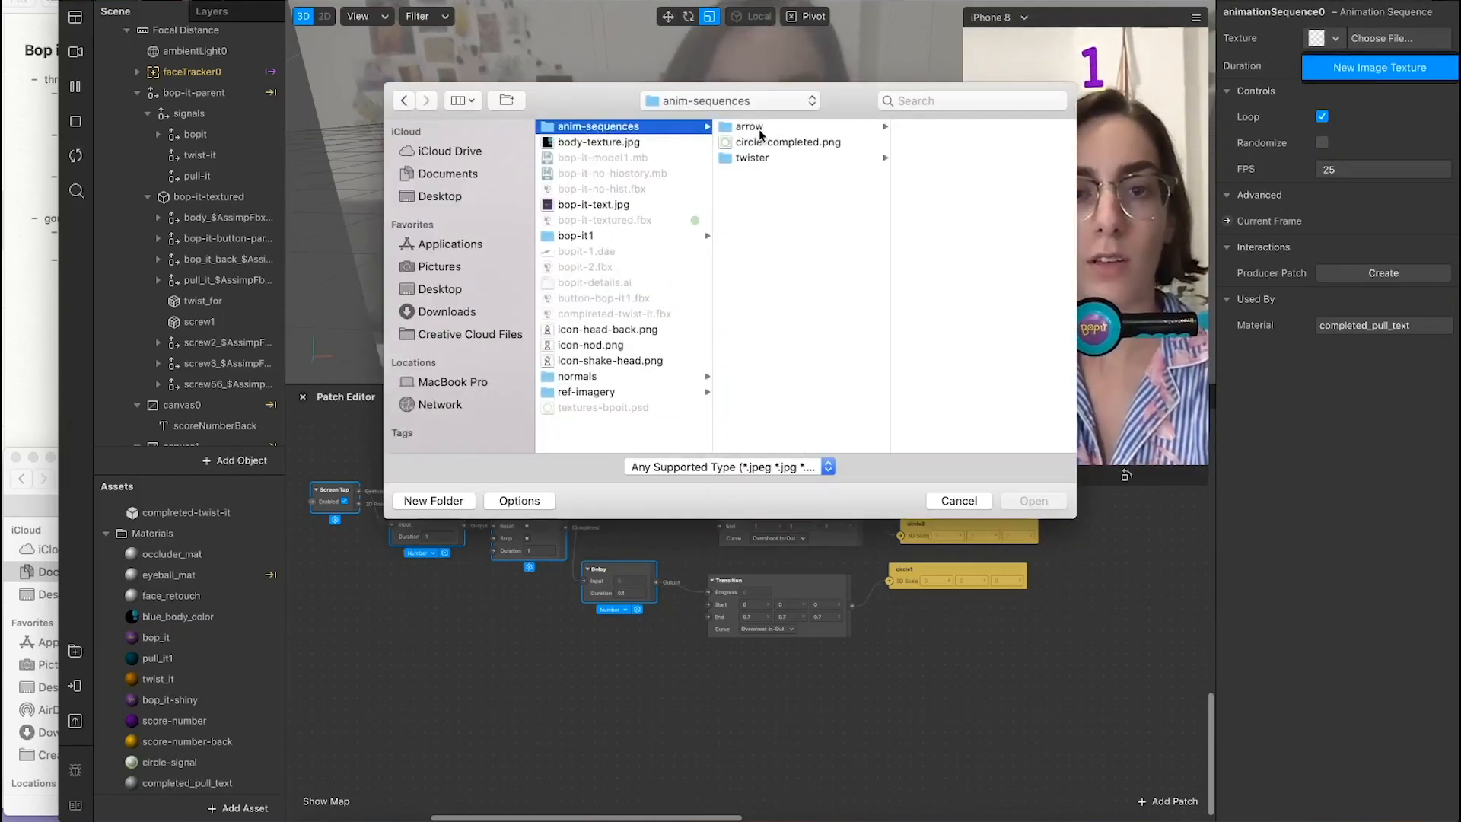
pyautogui.click(753, 157)
pyautogui.click(924, 127)
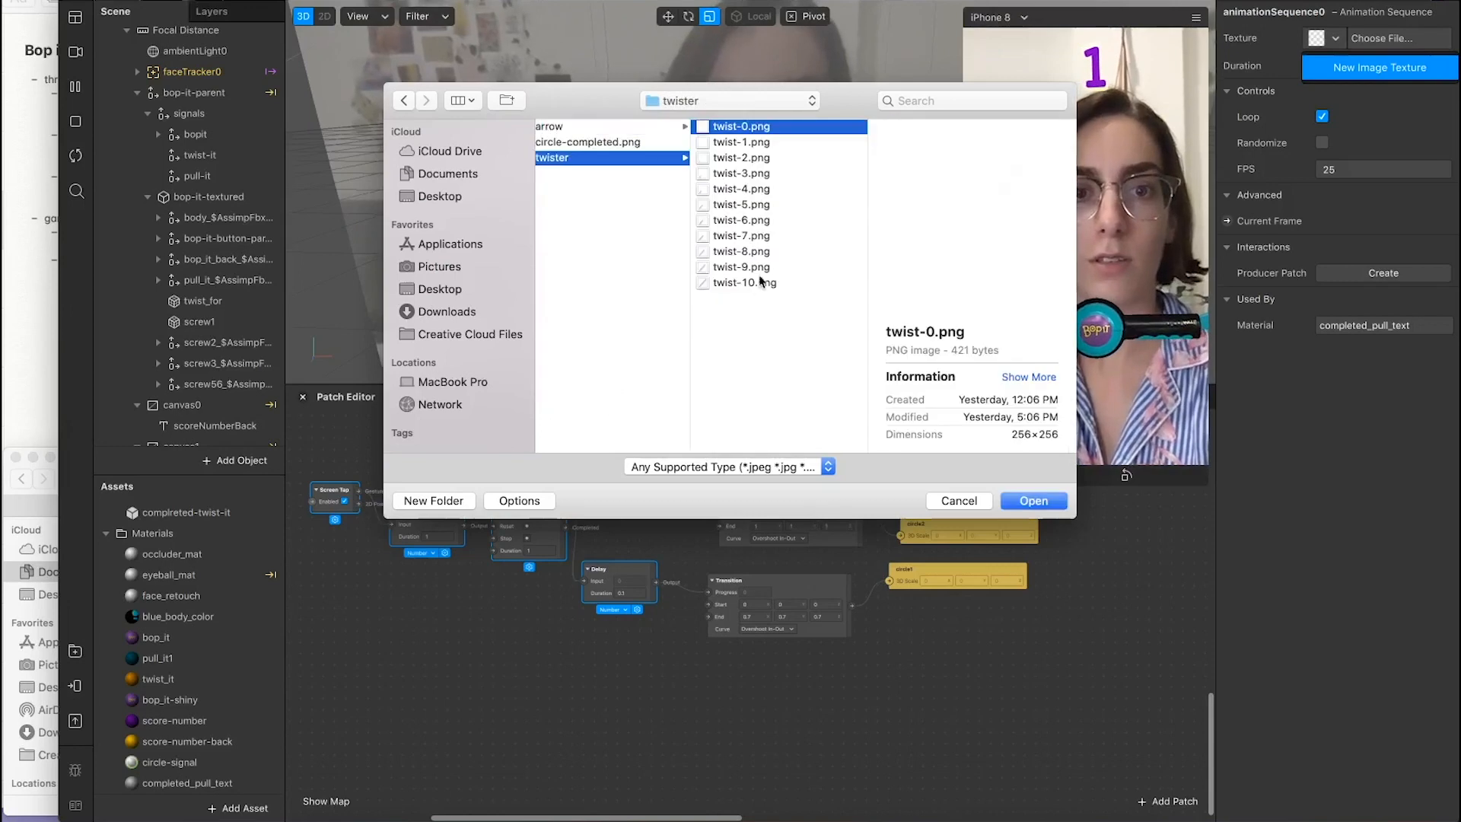
pyautogui.keyDown('shift'); pyautogui.click(760, 282); pyautogui.keyUp('shift')
pyautogui.click(1033, 501)
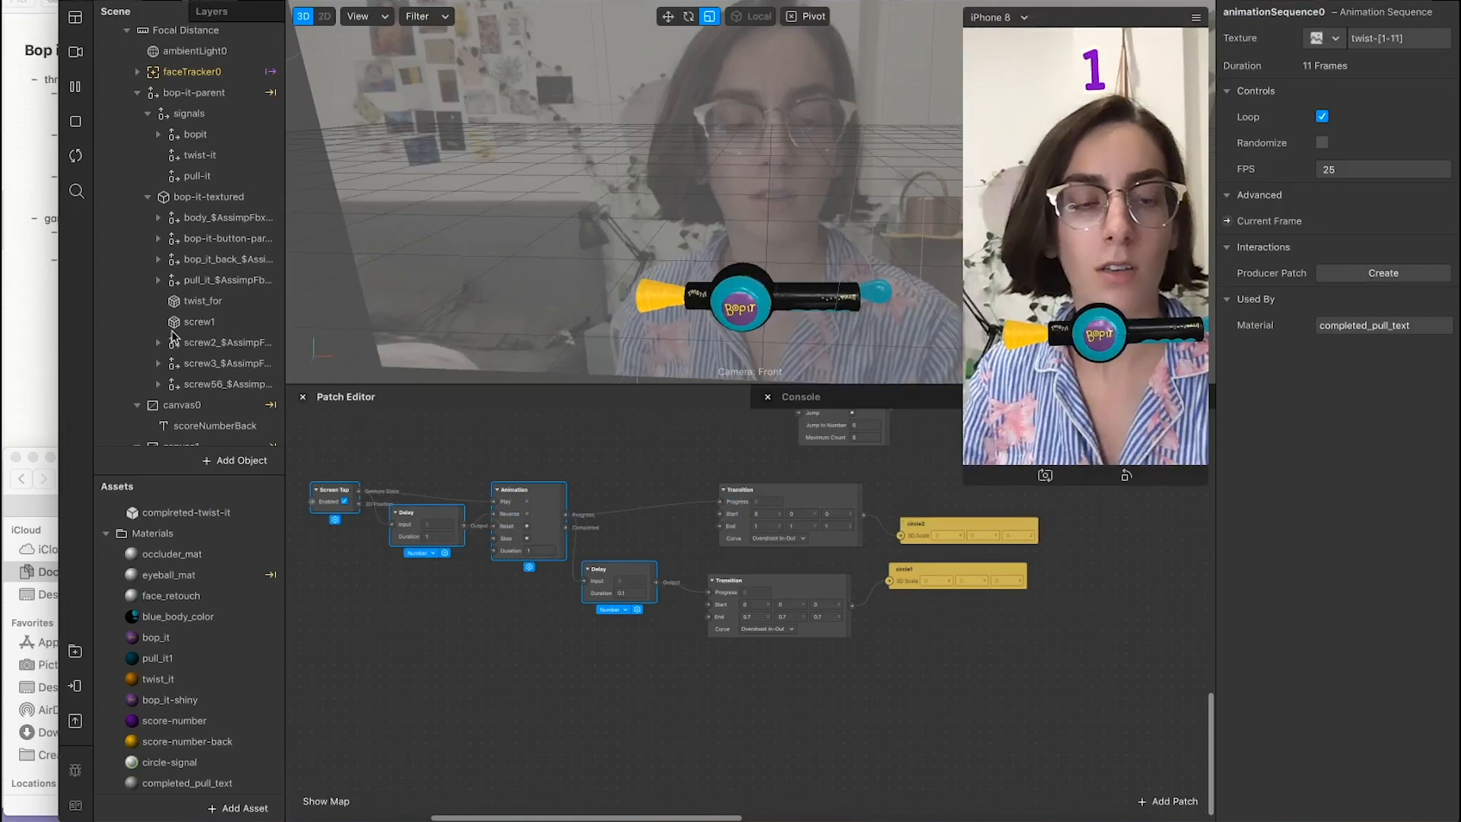
# Step: Set the twist-[1-11] texture sequence to no compression and restart the preview
pyautogui.scroll(-10, 205, 696)
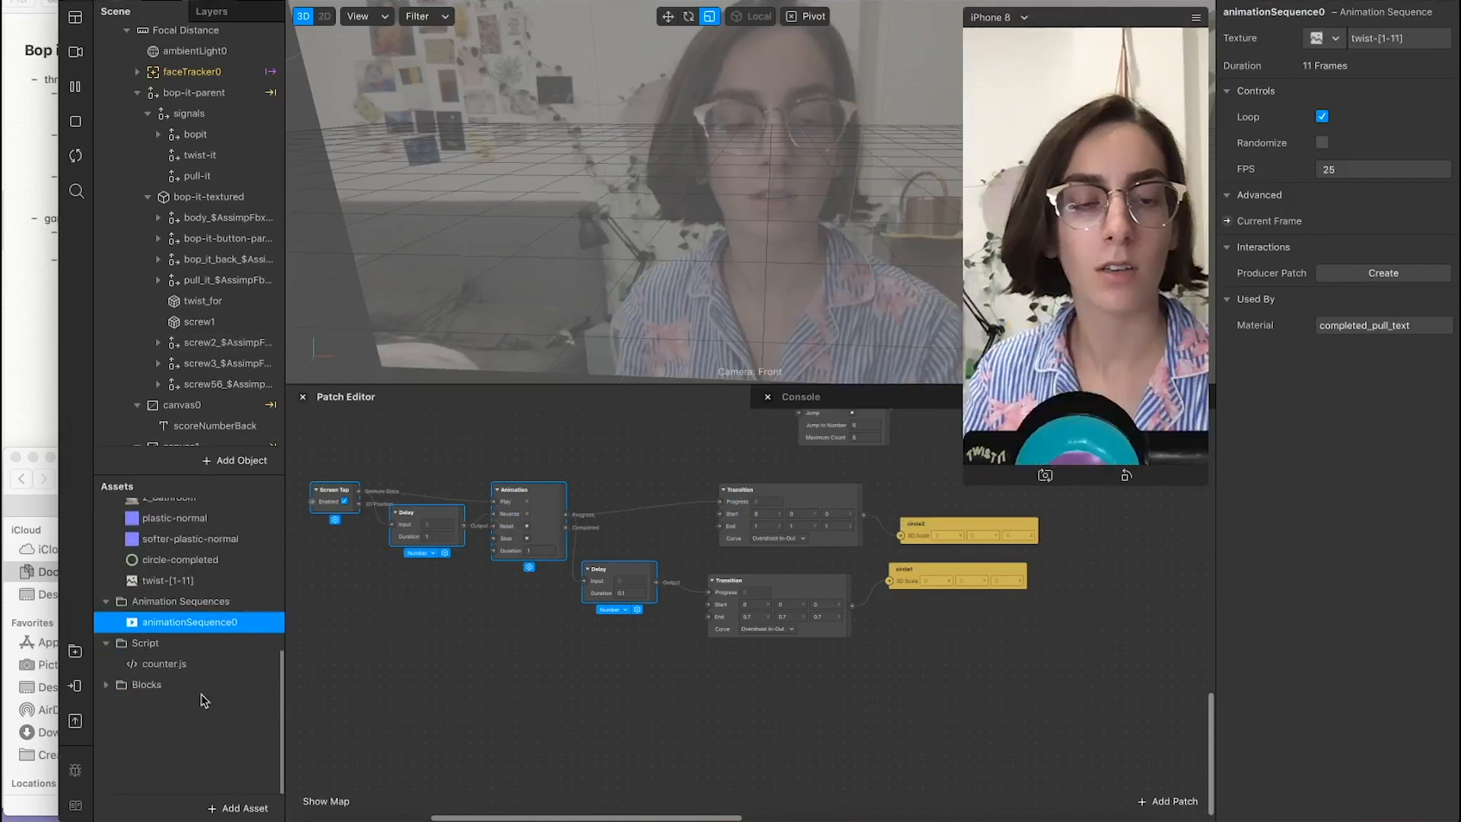
pyautogui.scroll(4, 191, 625)
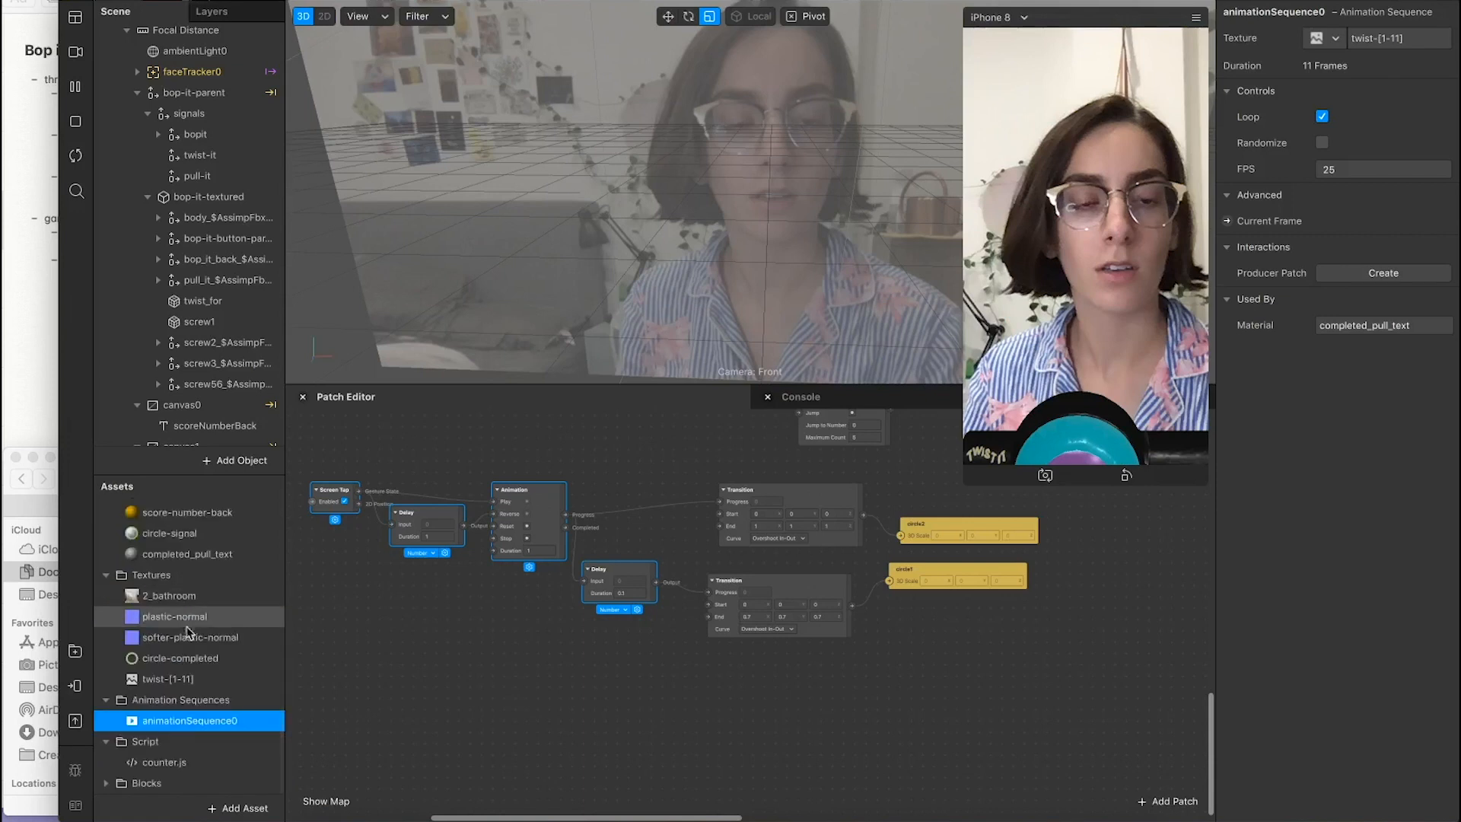
pyautogui.click(197, 686)
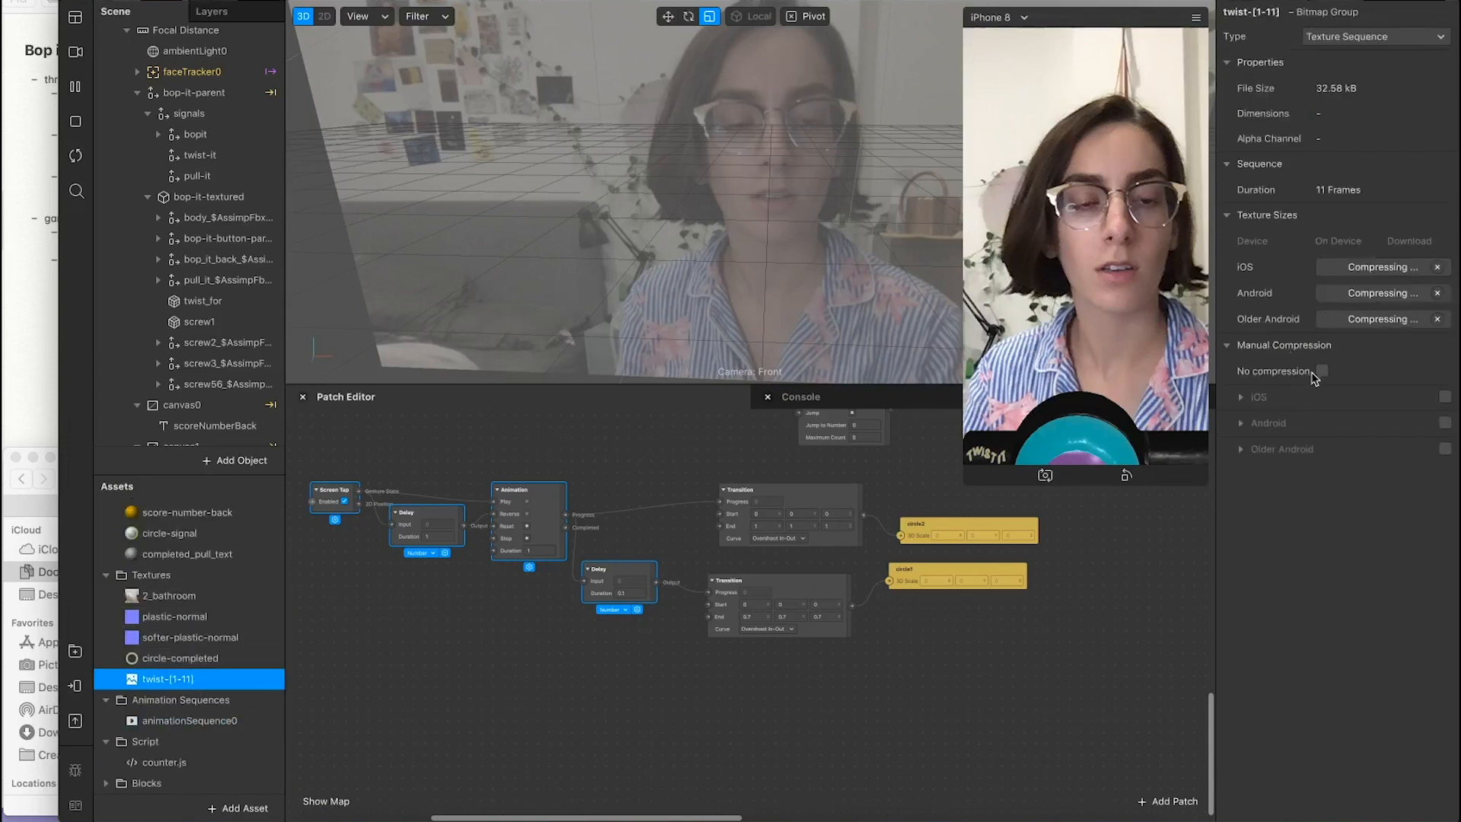
pyautogui.click(77, 157)
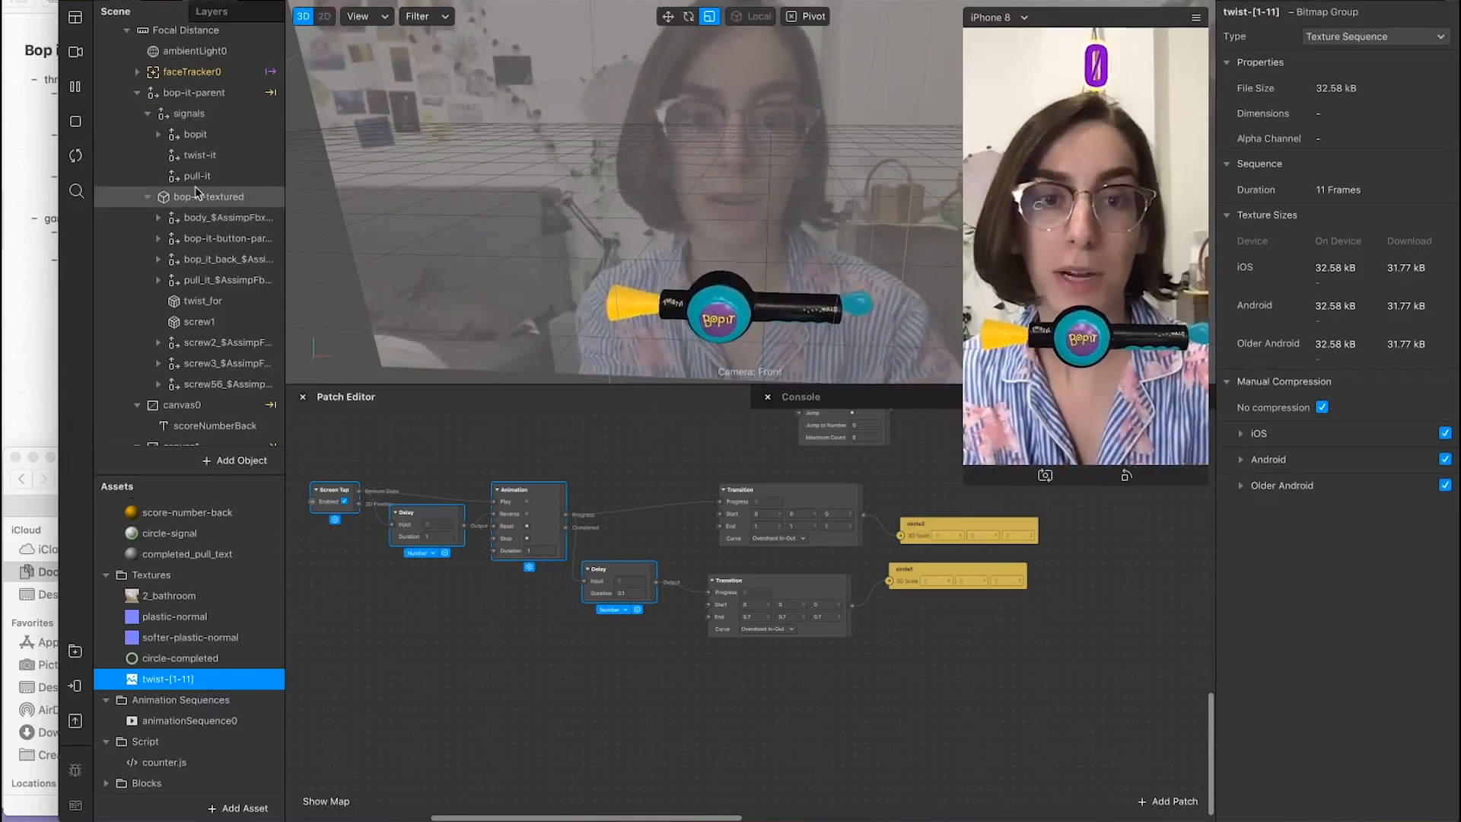
# Step: Place the compreted-twist-it model inside the twist-it null object
pyautogui.click(206, 155)
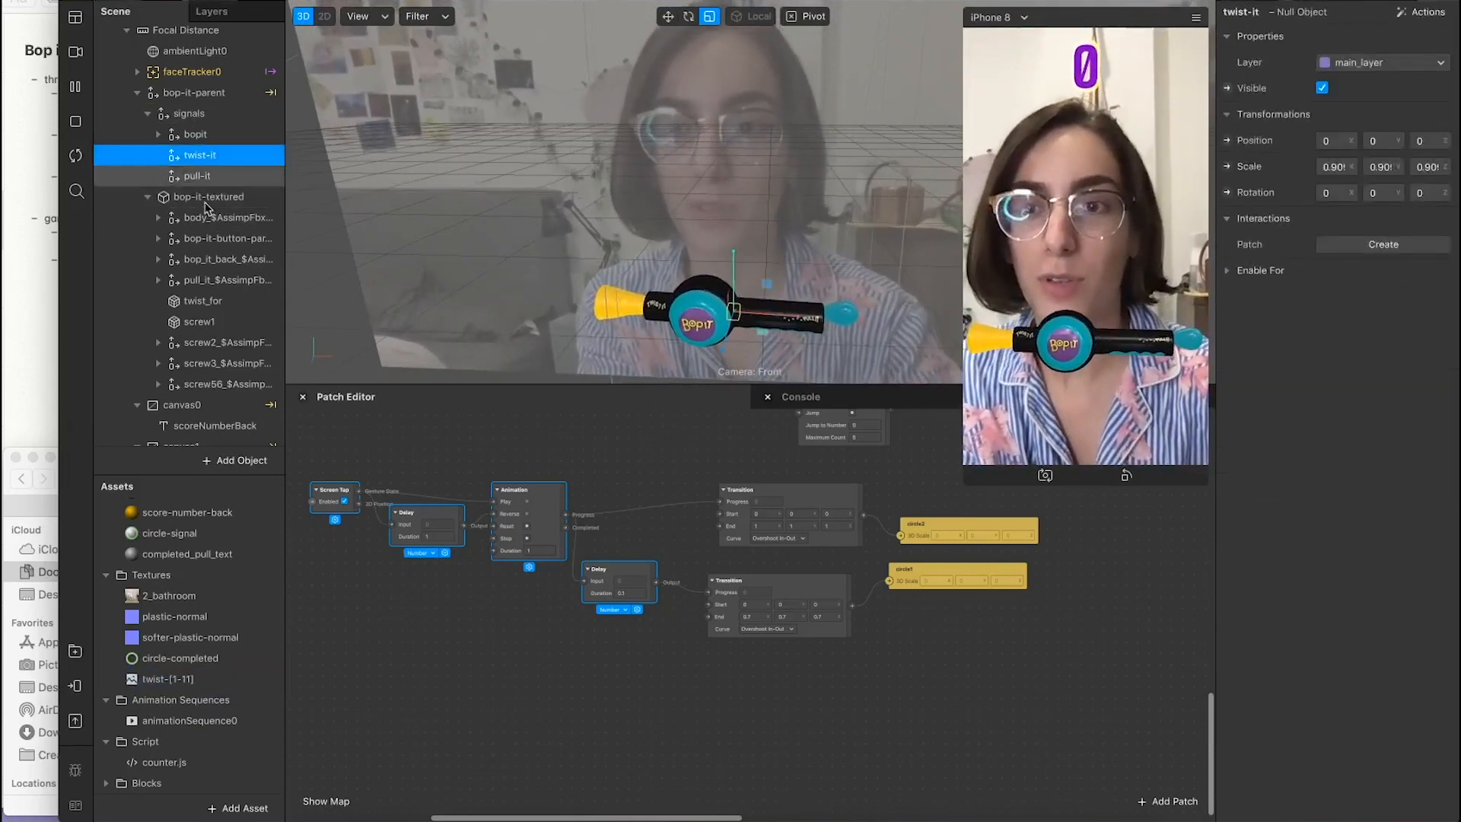
pyautogui.scroll(1, 174, 577)
pyautogui.scroll(10, 173, 577)
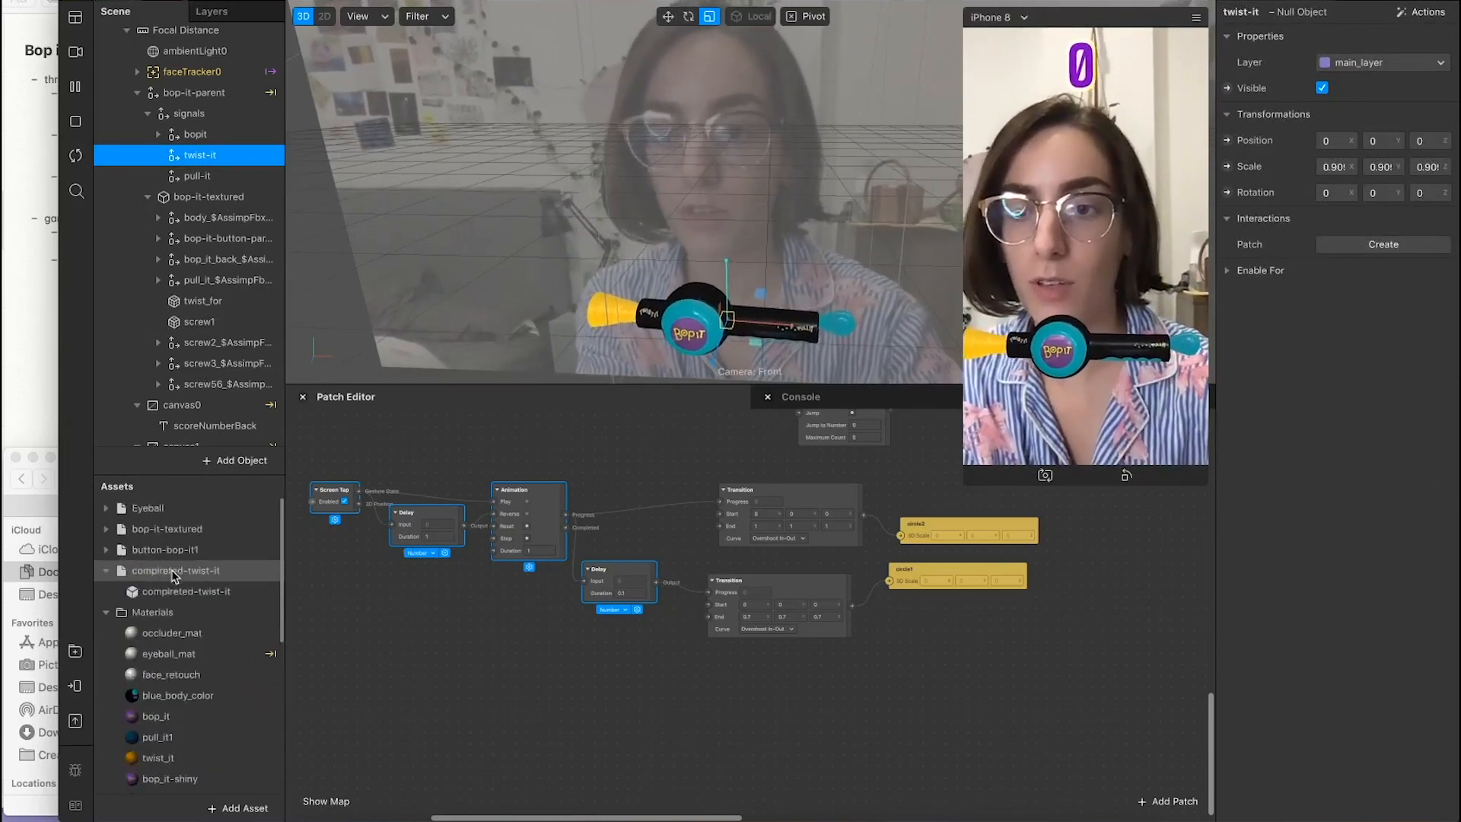
pyautogui.moveTo(193, 570); pyautogui.dragTo(197, 152)
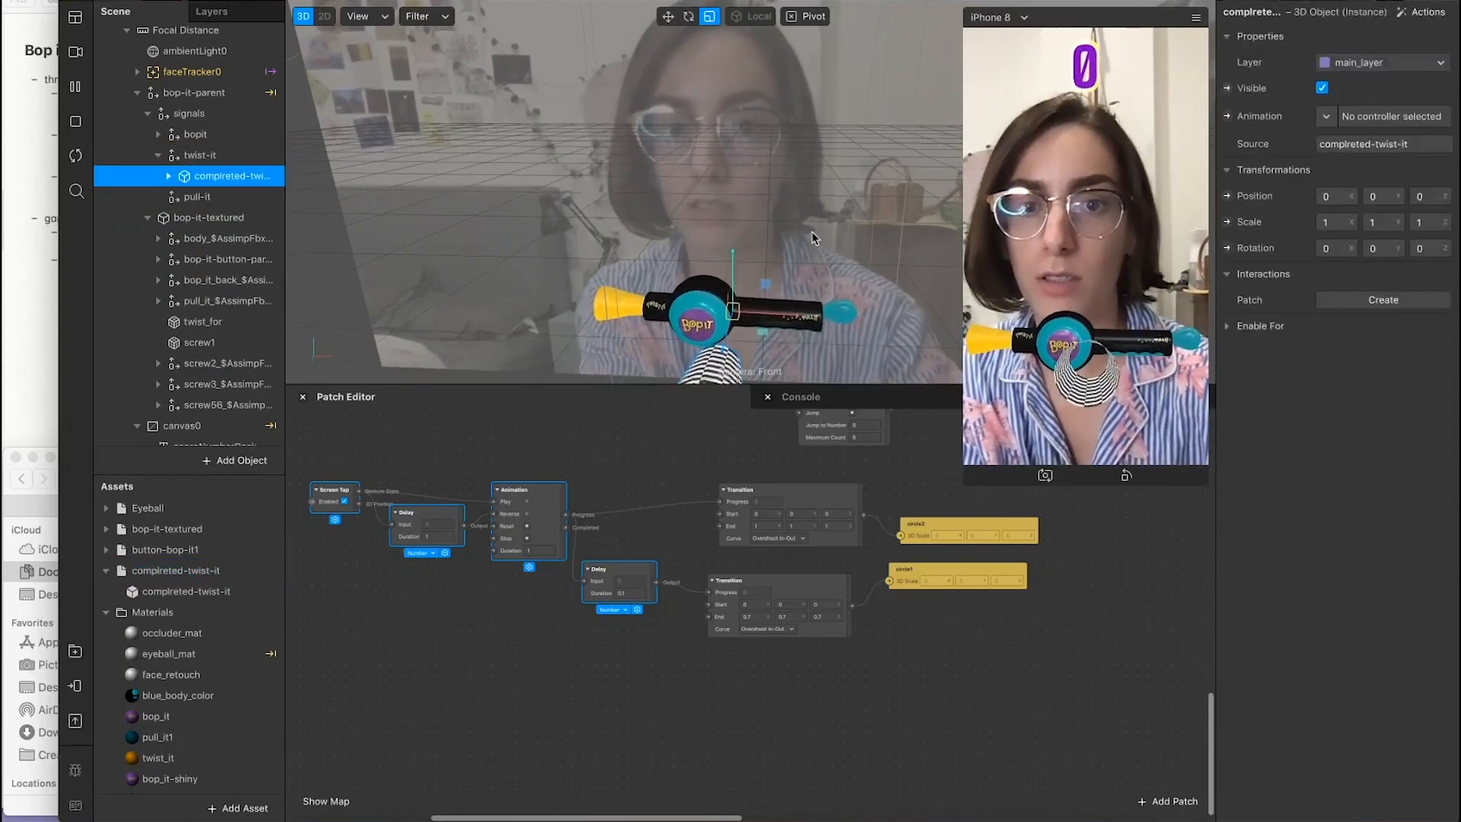
# Step: Move the twist-it null object over the yellow twist handle and rotate it about 90 degrees around Z to follow the handle
pyautogui.click(168, 175)
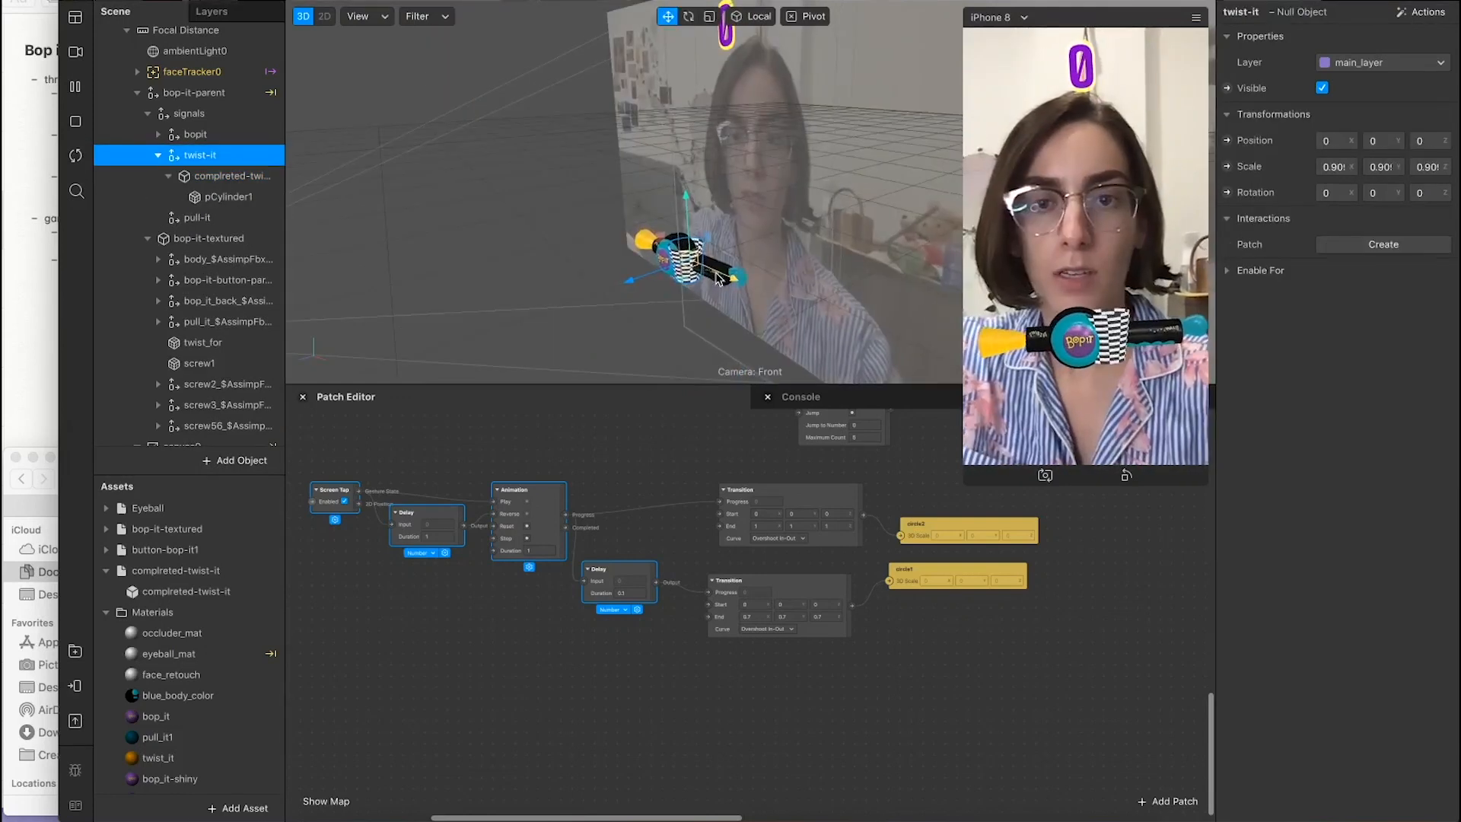
pyautogui.moveTo(718, 279); pyautogui.dragTo(693, 267)
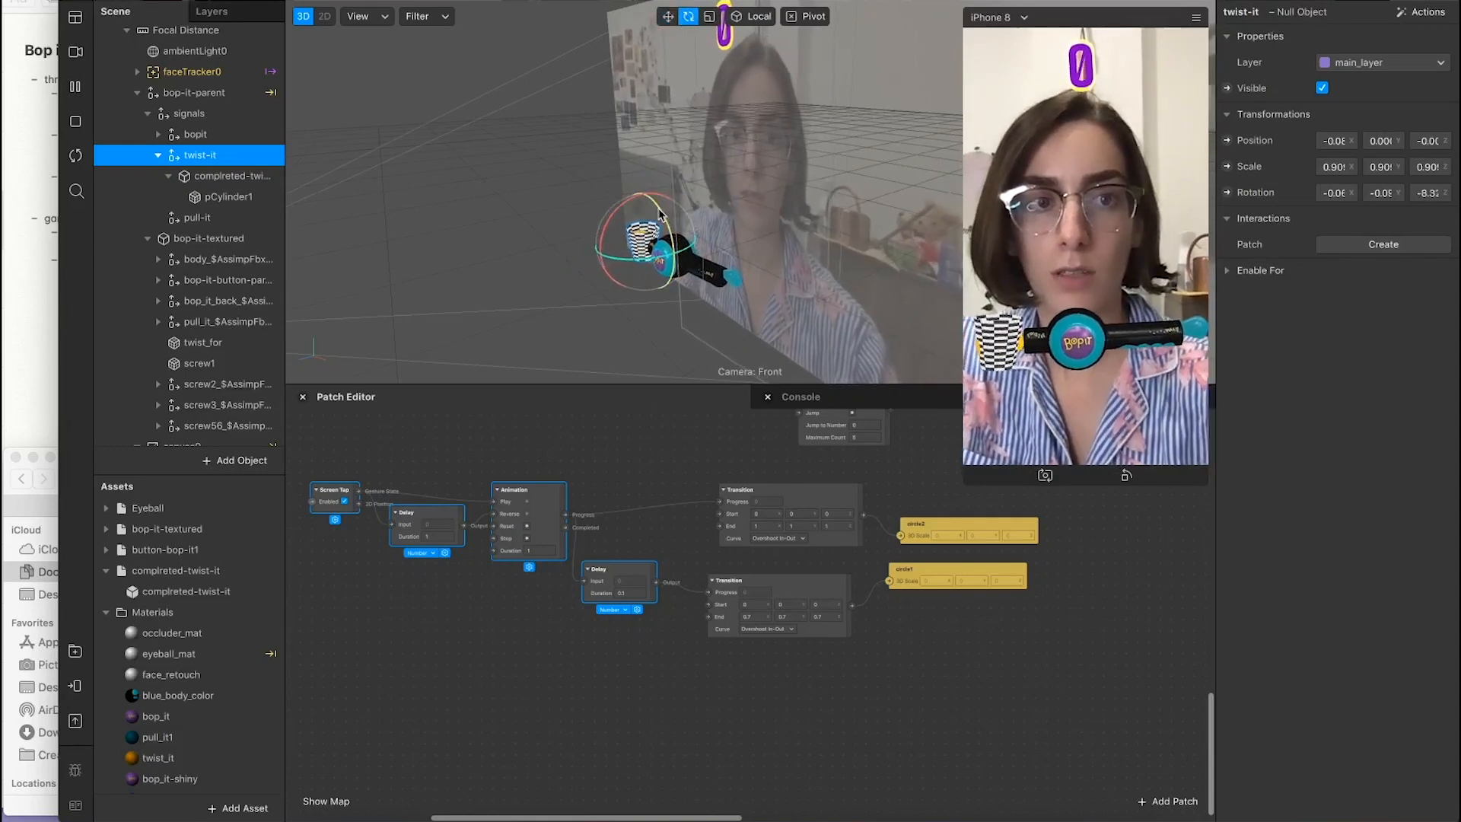
pyautogui.moveTo(613, 172); pyautogui.dragTo(690, 268)
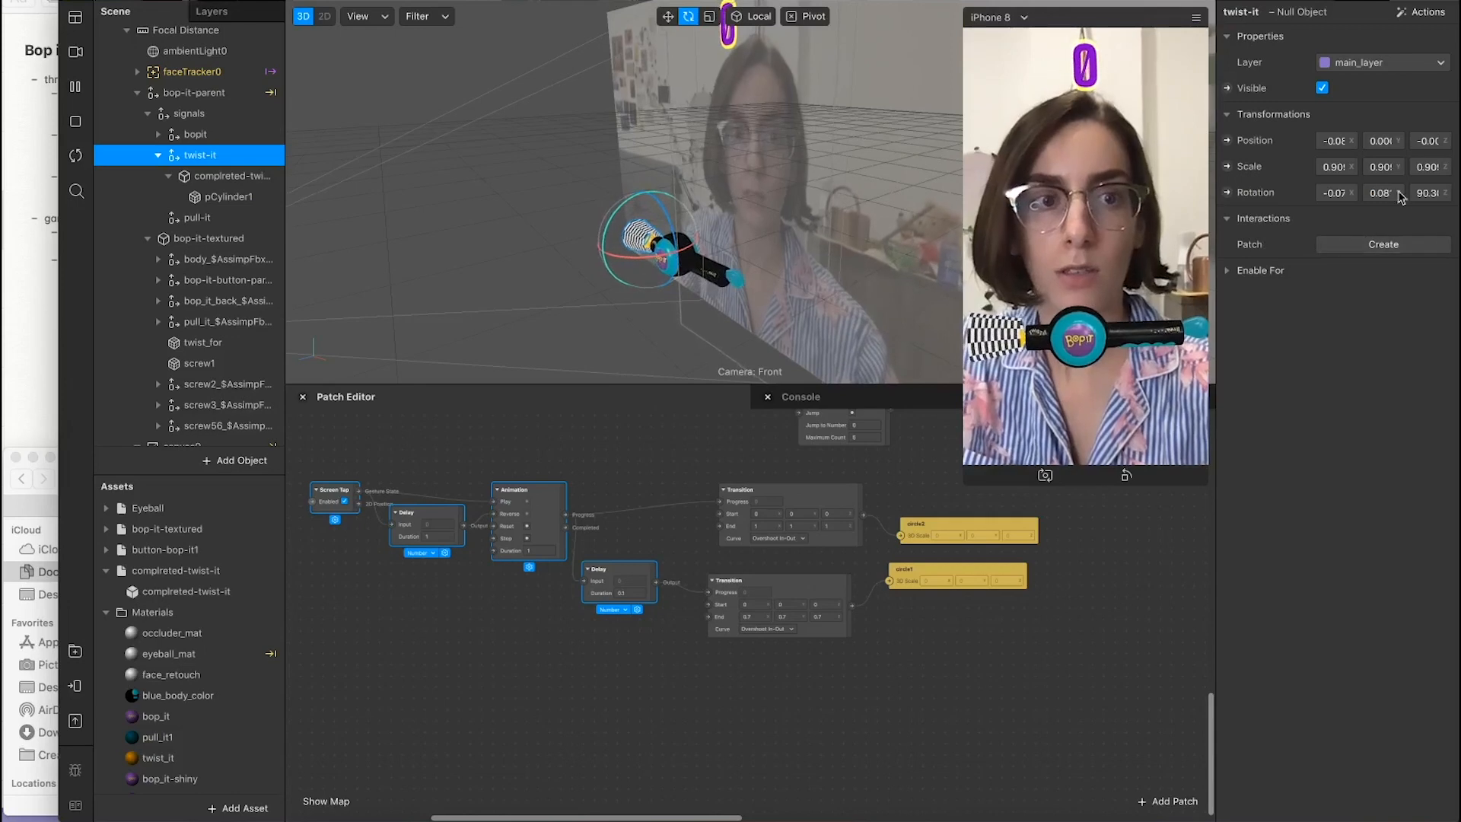
# Step: Set the twist-it null object's rotation to exactly 0, 0 and 90 degrees
pyautogui.click(1429, 193)
pyautogui.write('90')
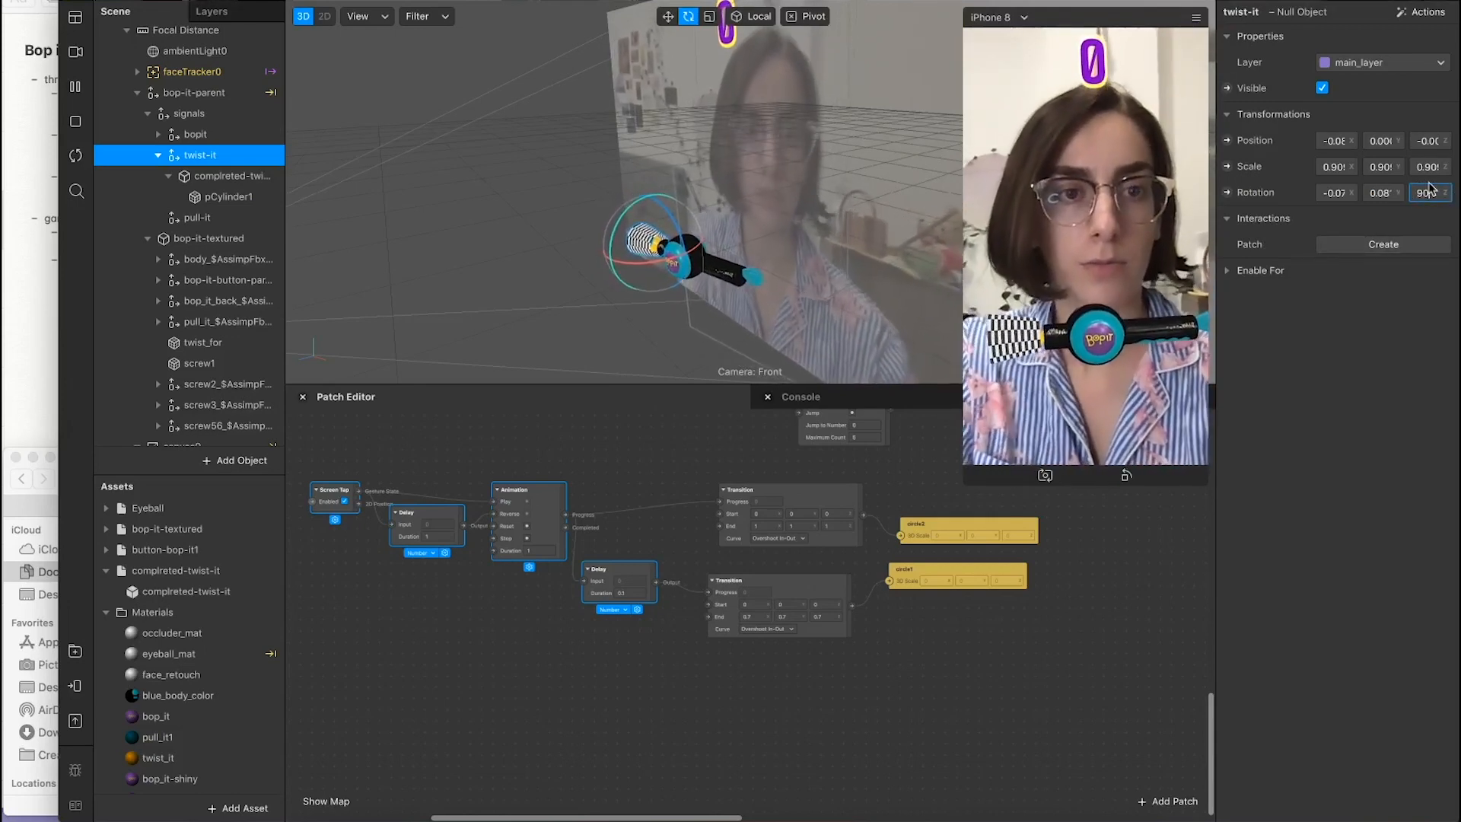
pyautogui.press('Return')
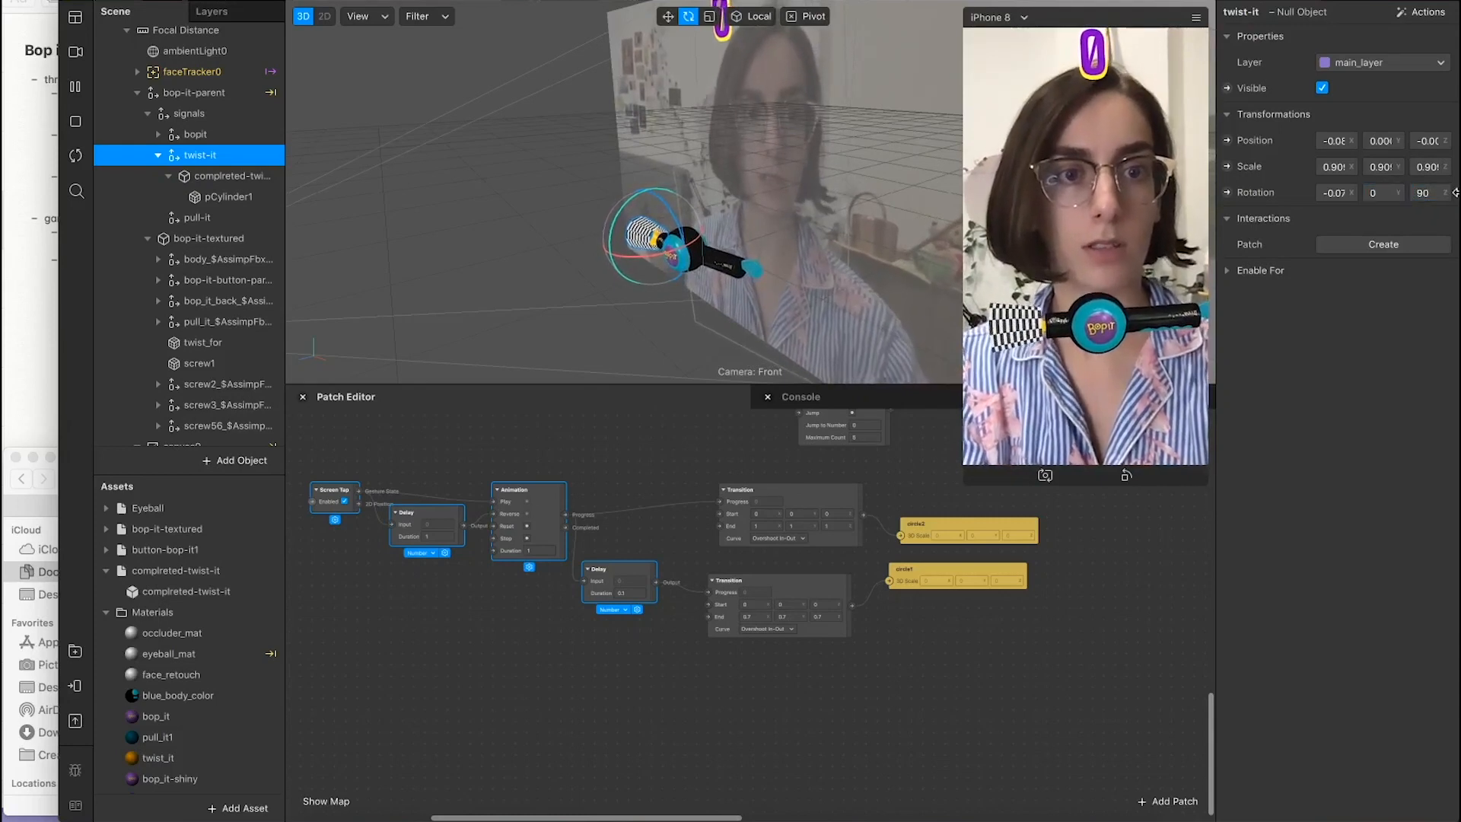
pyautogui.moveTo(1331, 192); pyautogui.dragTo(1405, 195)
pyautogui.press('BackSpace')
pyautogui.press('BackSpace')
pyautogui.press('BackSpace')
pyautogui.write('0')
pyautogui.press('Return')
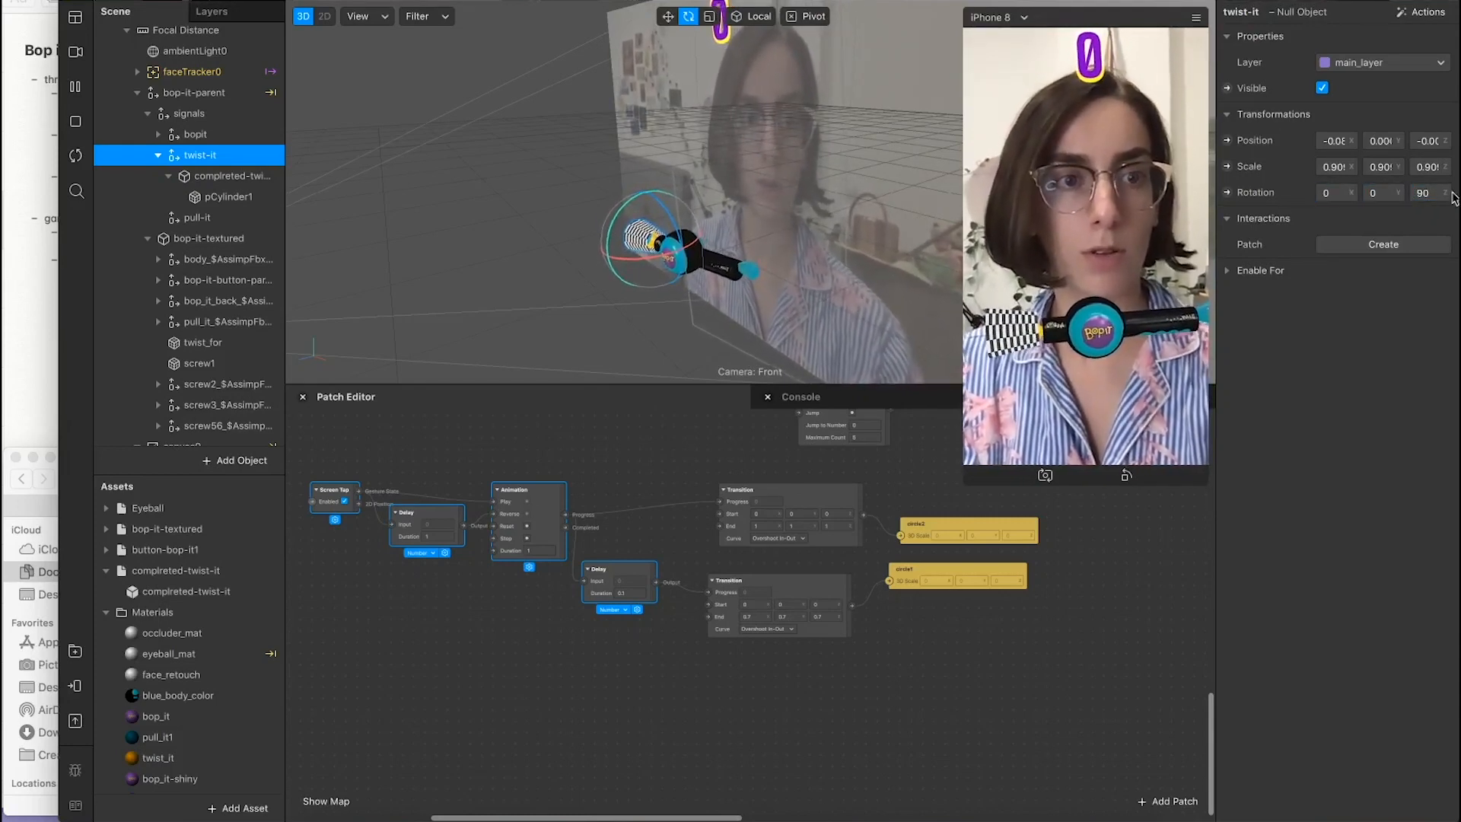
# Step: Assign the completed_twsit_text material to the pCylinder1 mesh
pyautogui.keyDown('alt'); pyautogui.moveTo(688, 236); pyautogui.dragTo(784, 173); pyautogui.keyUp('alt')
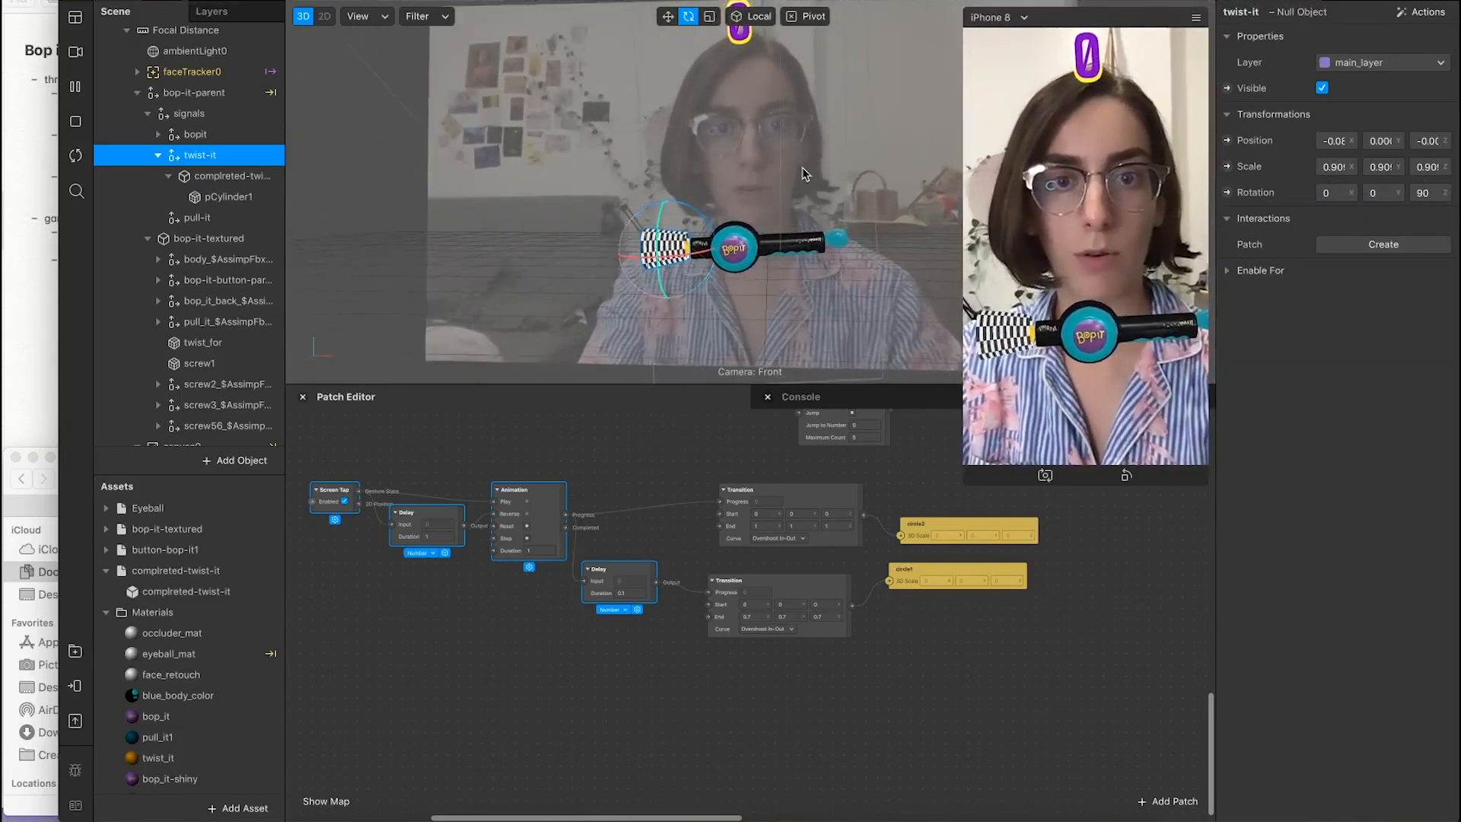
pyautogui.click(228, 196)
pyautogui.click(1275, 274)
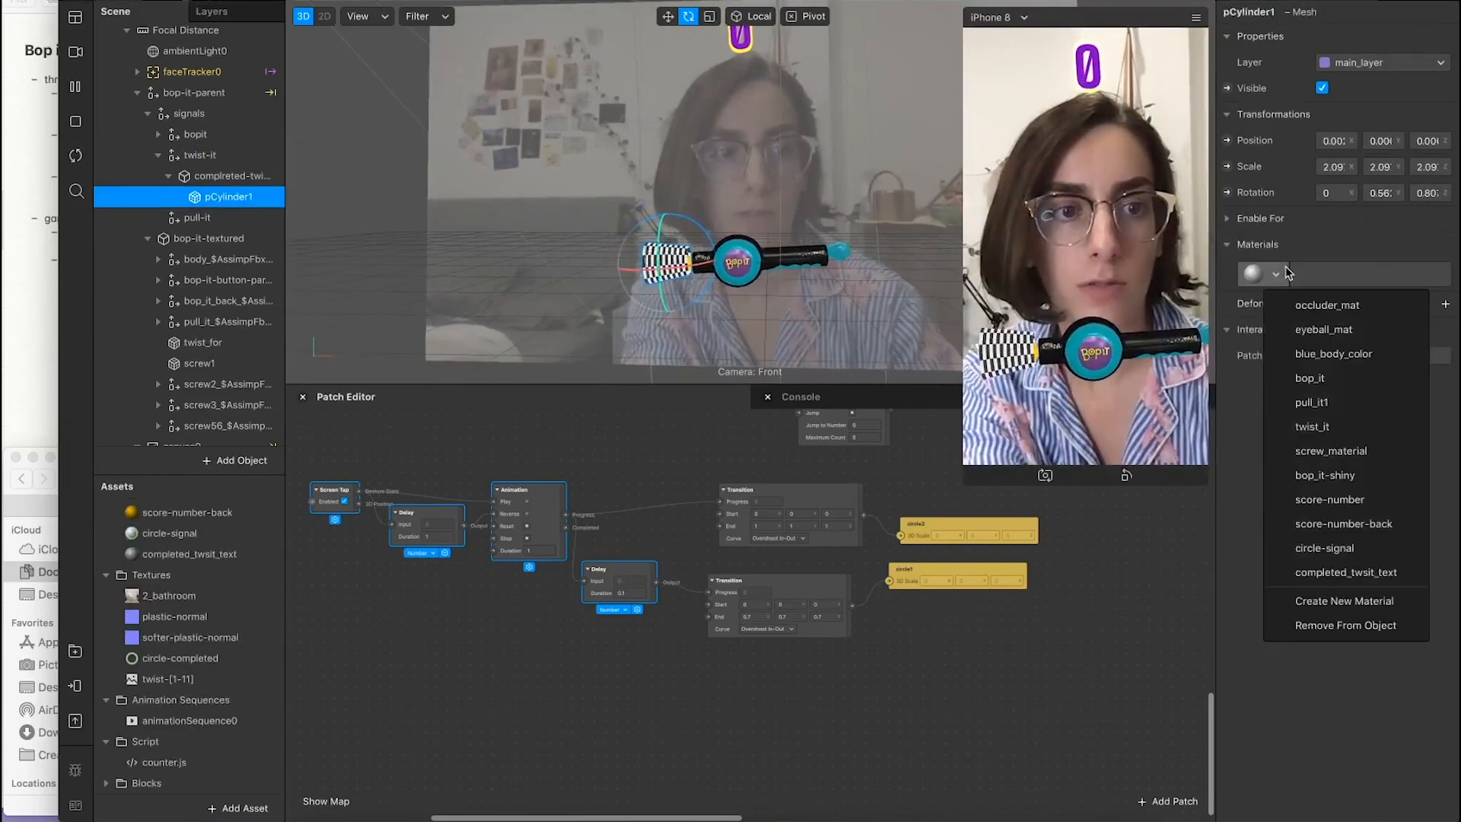
pyautogui.click(1362, 549)
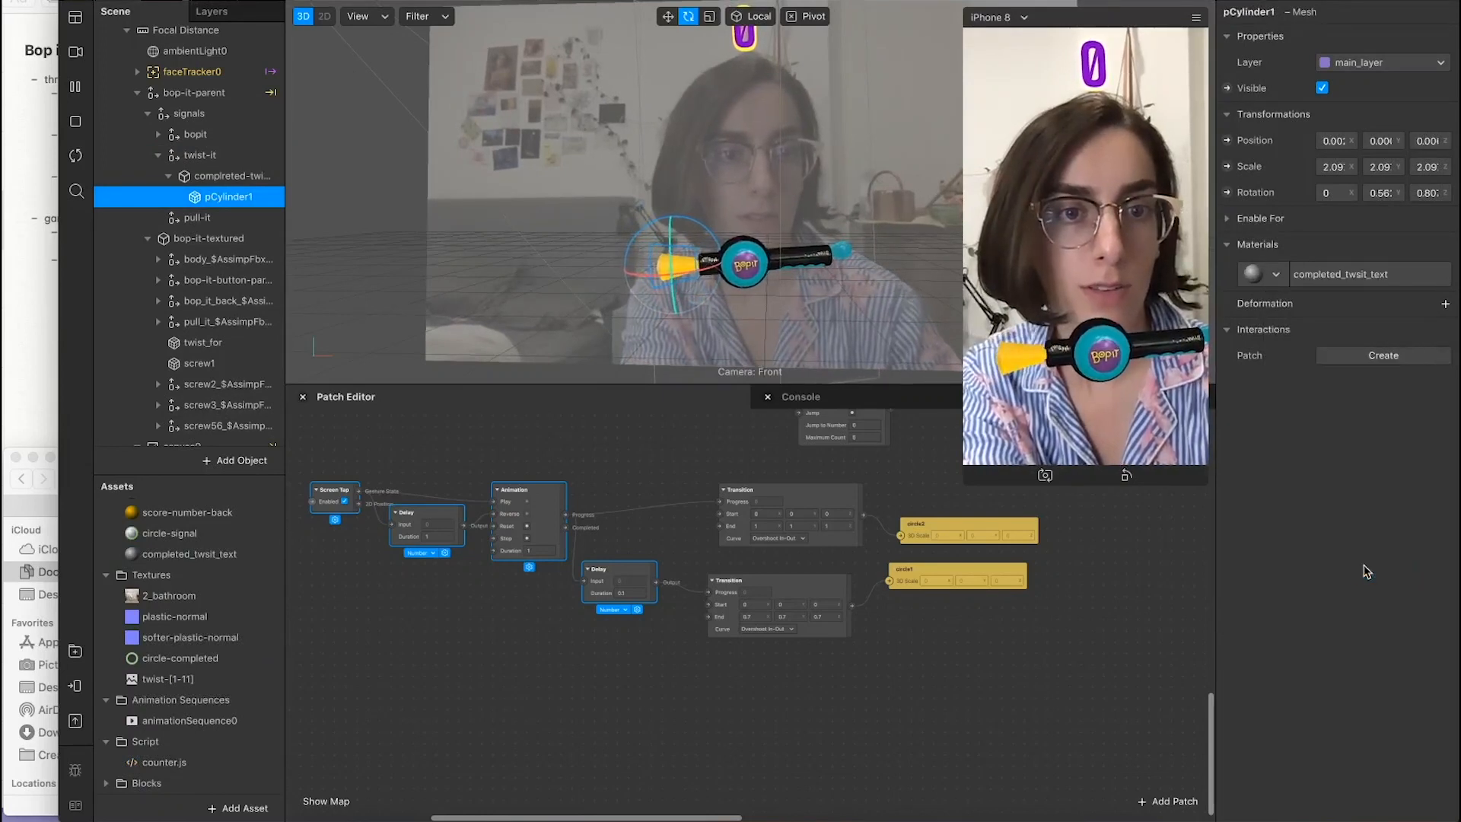
# Step: Create a Current Frame patch for the twist-it-completed animation sequence and place it below the circle Transition patches
pyautogui.click(217, 680)
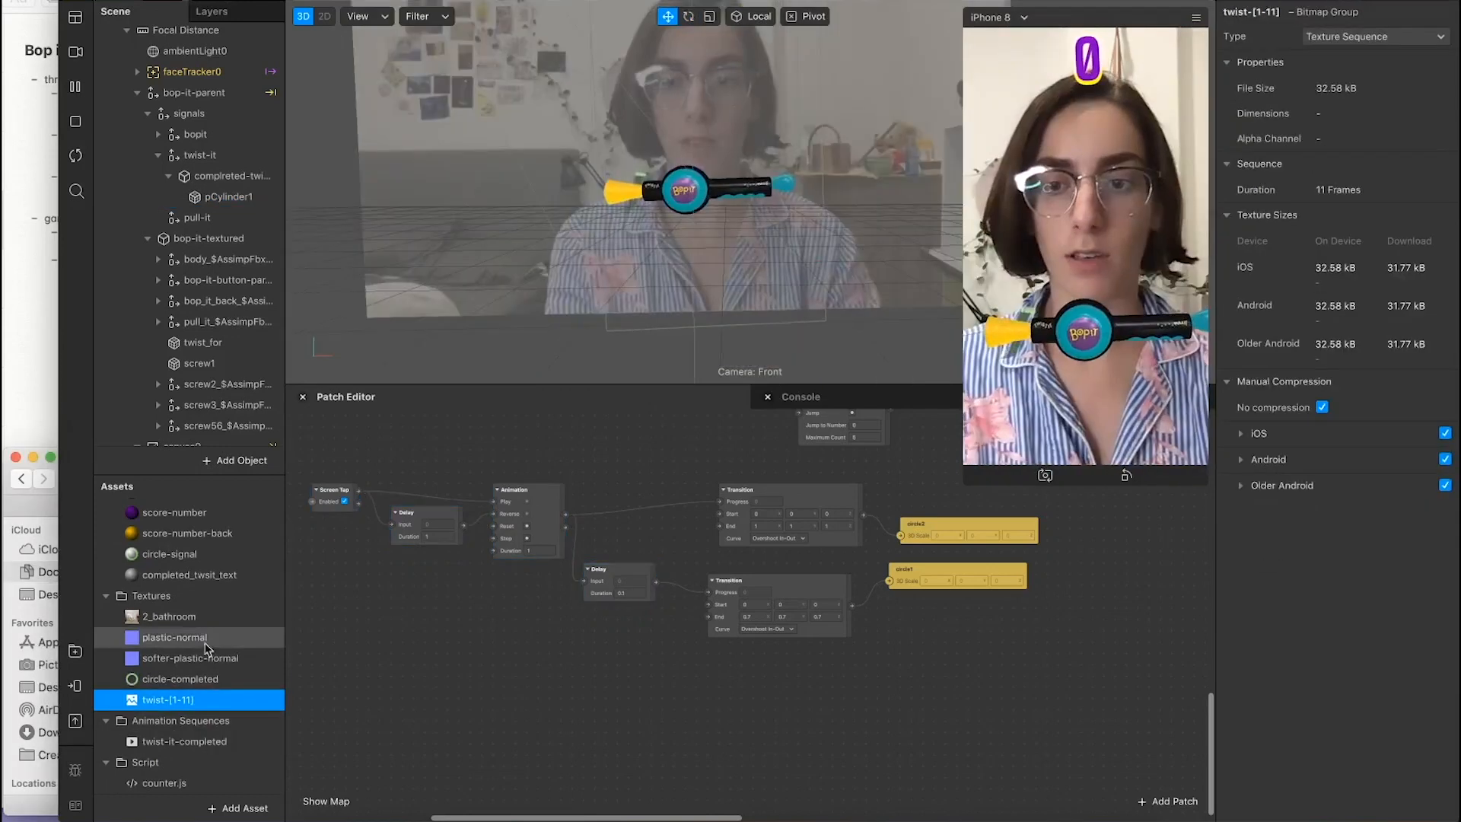
pyautogui.hscroll(-2, 411, 639)
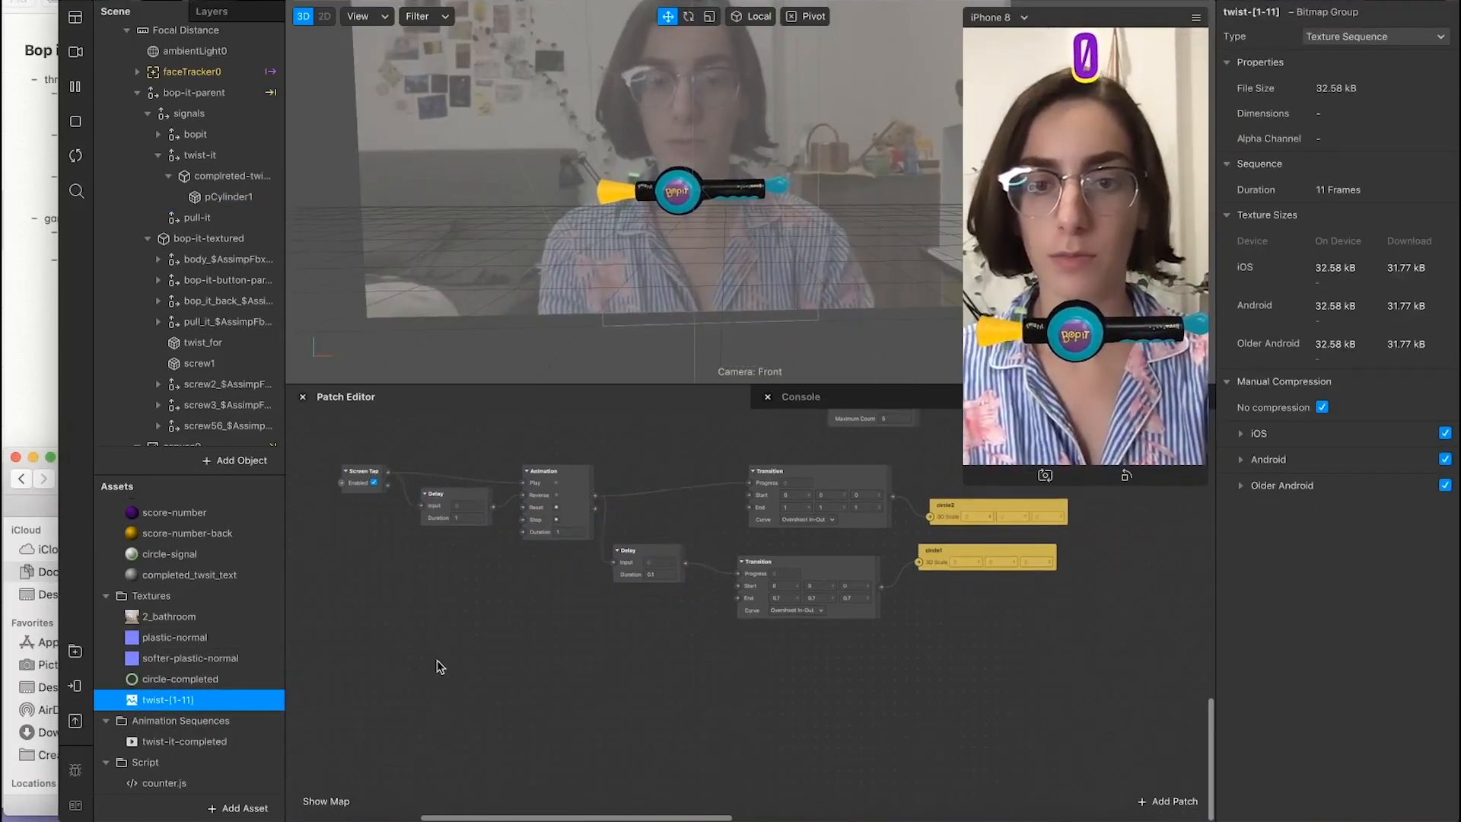
pyautogui.click(368, 482)
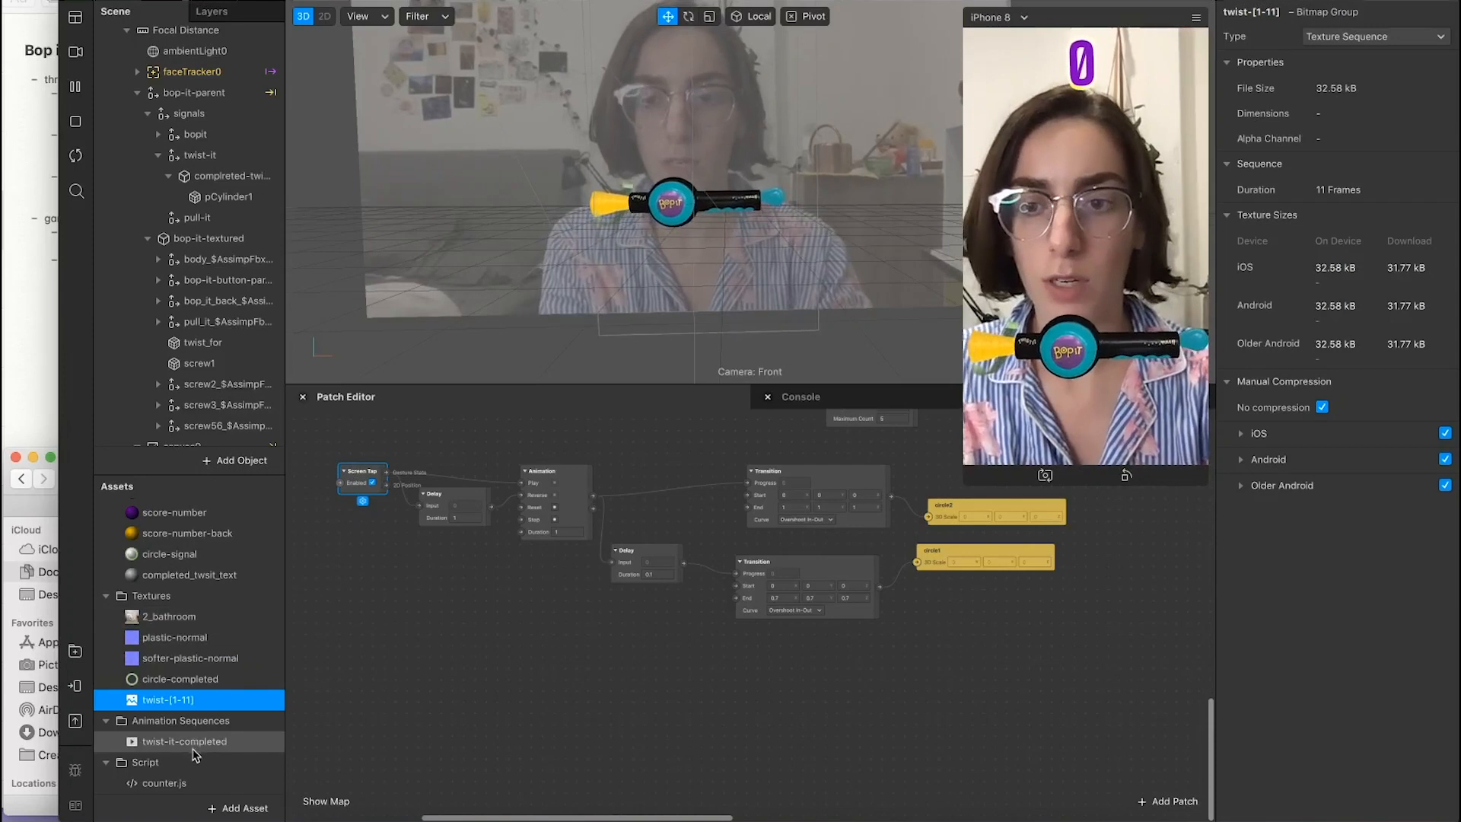
pyautogui.click(192, 742)
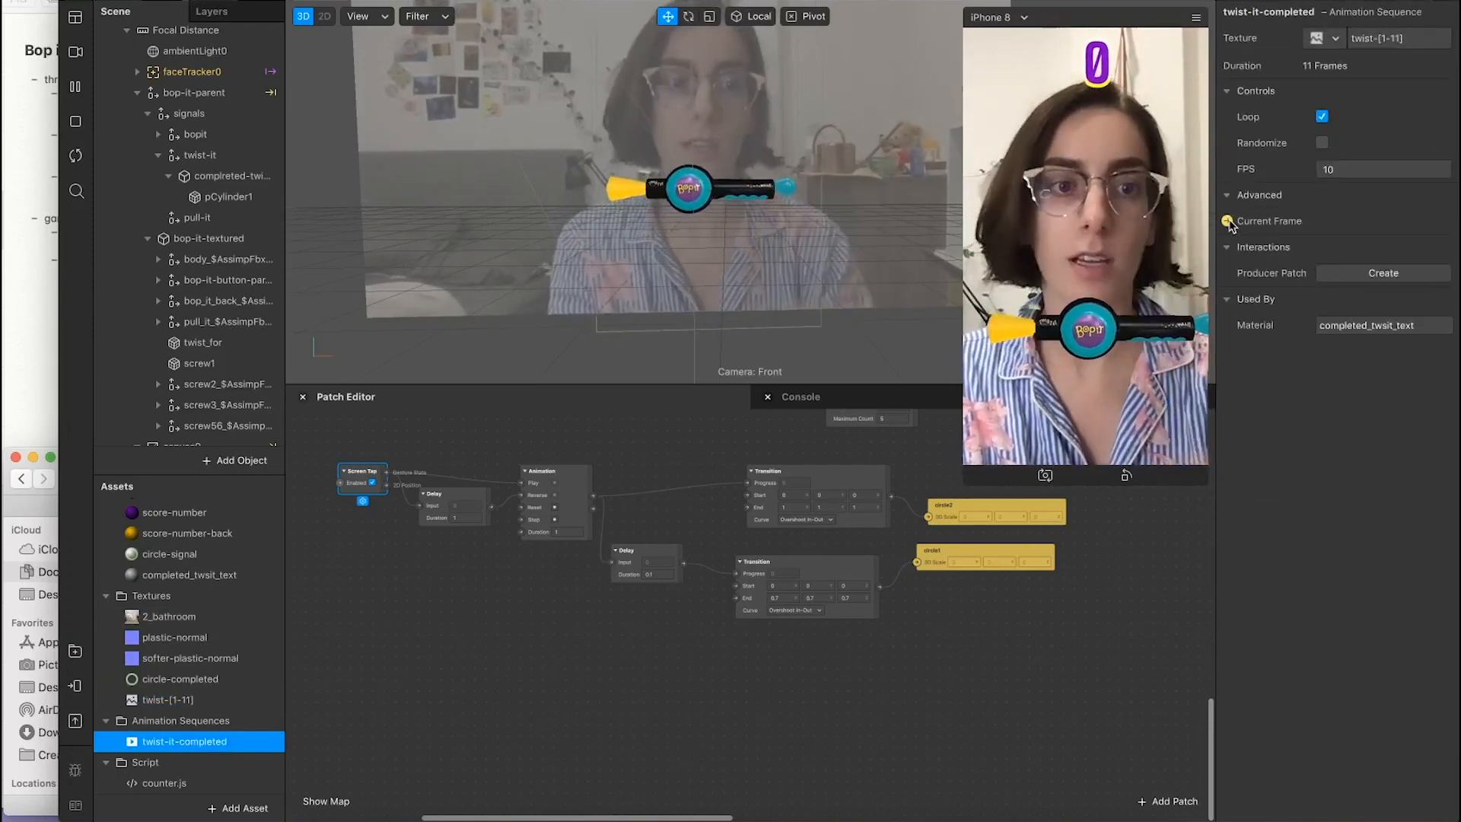
pyautogui.click(1227, 221)
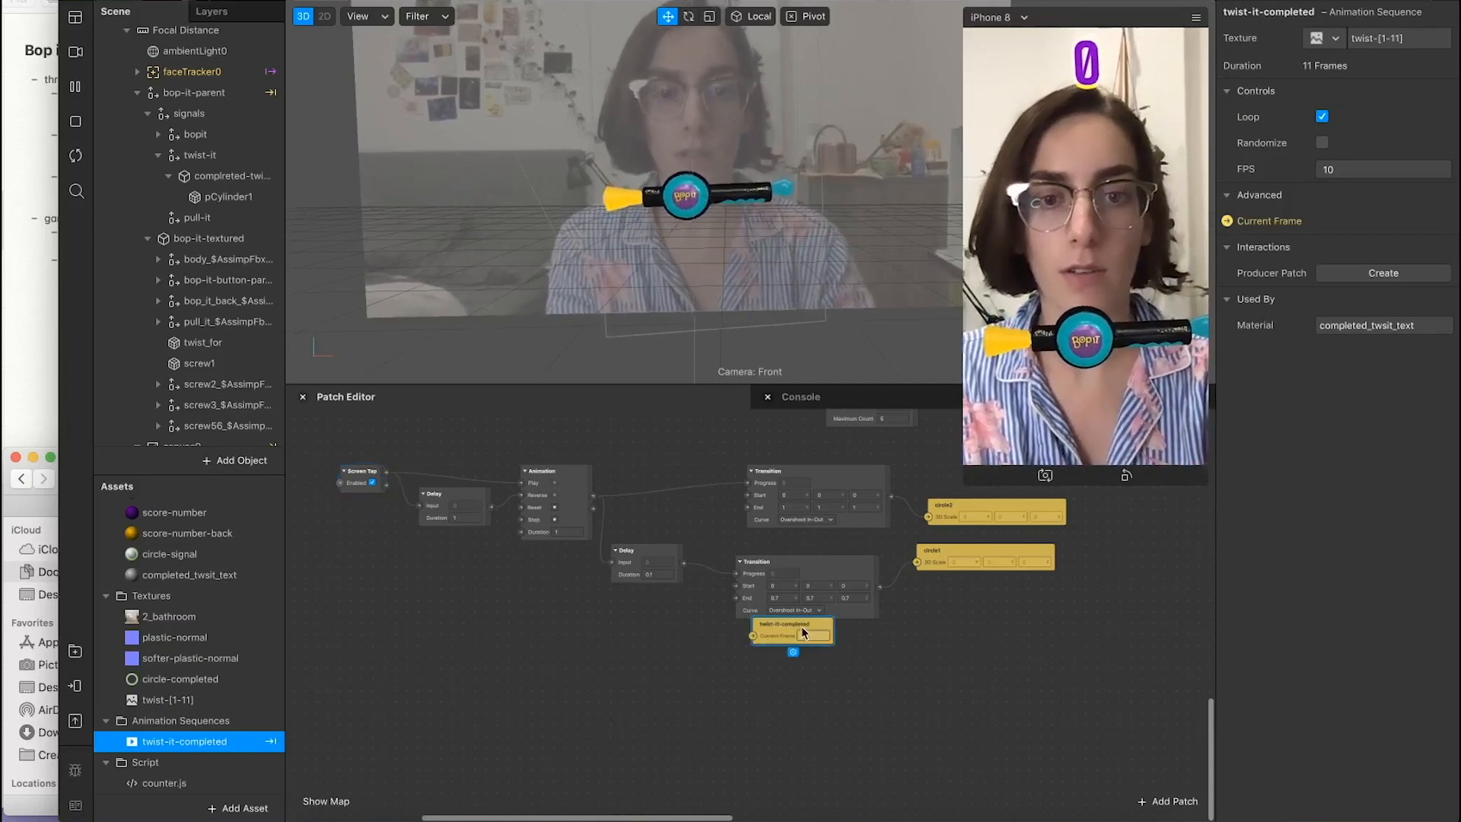
pyautogui.moveTo(803, 633); pyautogui.dragTo(837, 692)
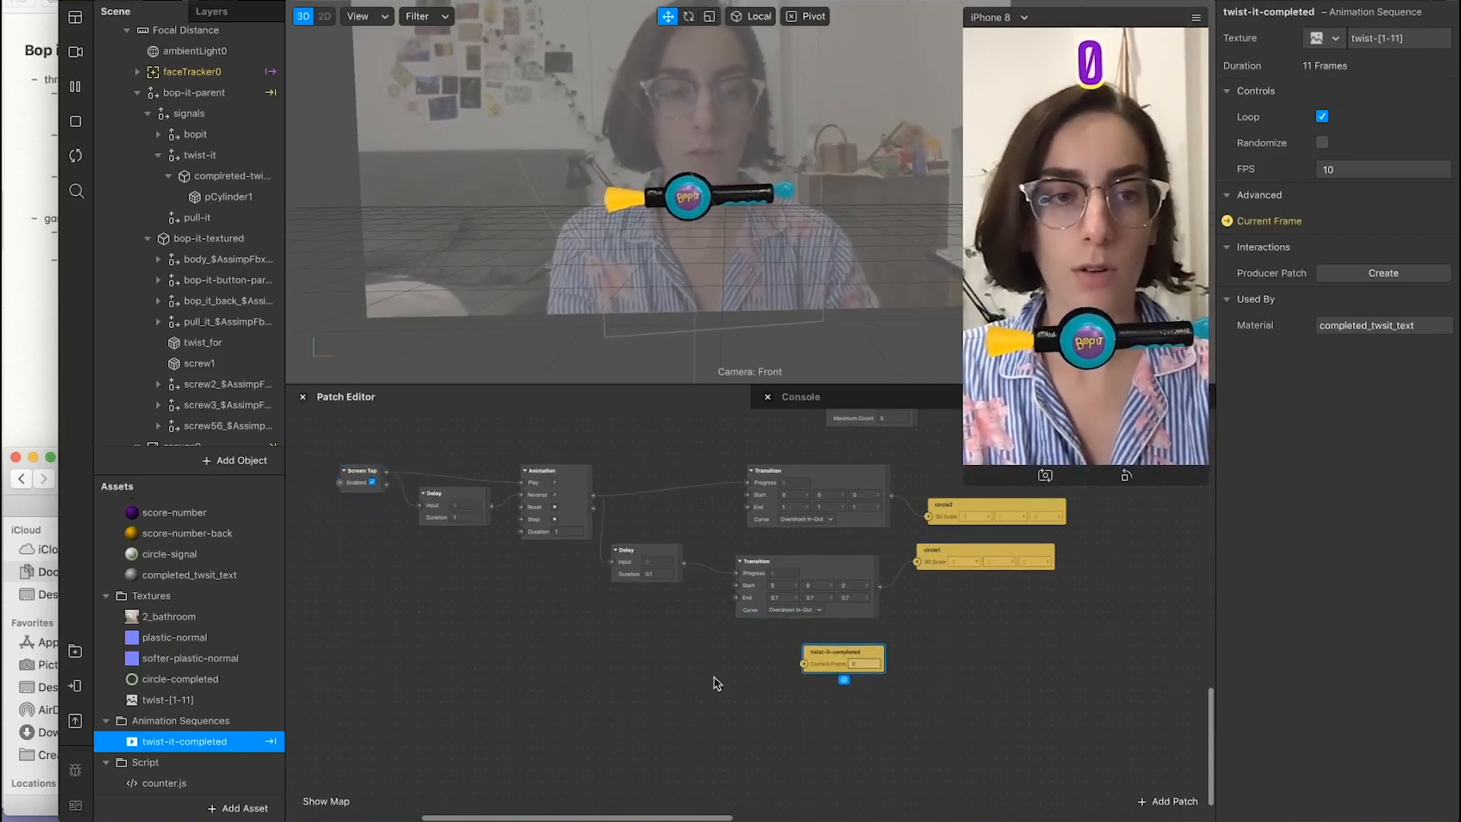
pyautogui.scroll(1, 631, 661)
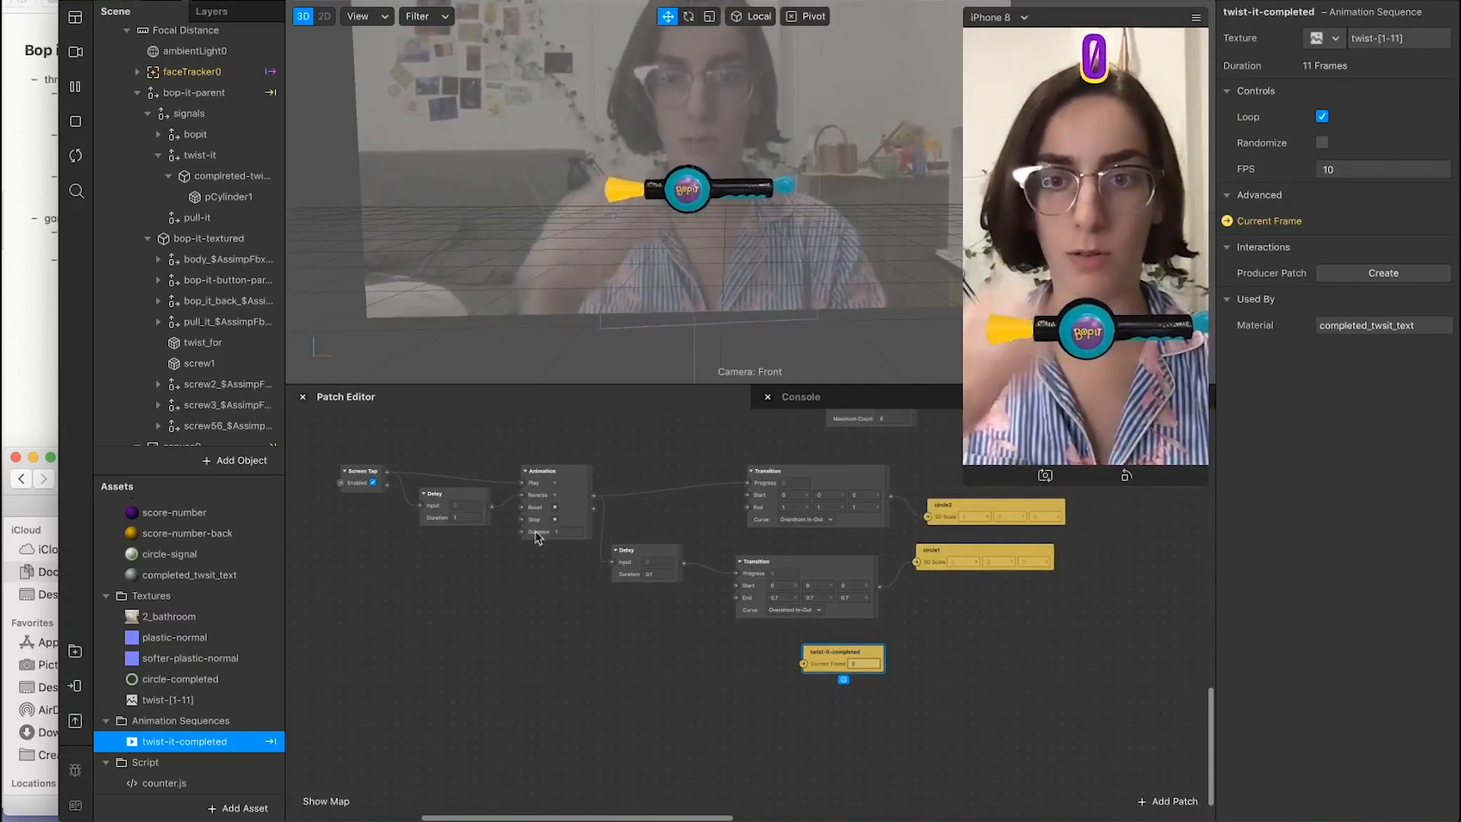
# Step: Duplicate the Delay and Animation patches below the originals and add a Transition patch driven by the copied Animation's progress
pyautogui.moveTo(444, 448); pyautogui.dragTo(550, 678)
pyautogui.press('super+d')
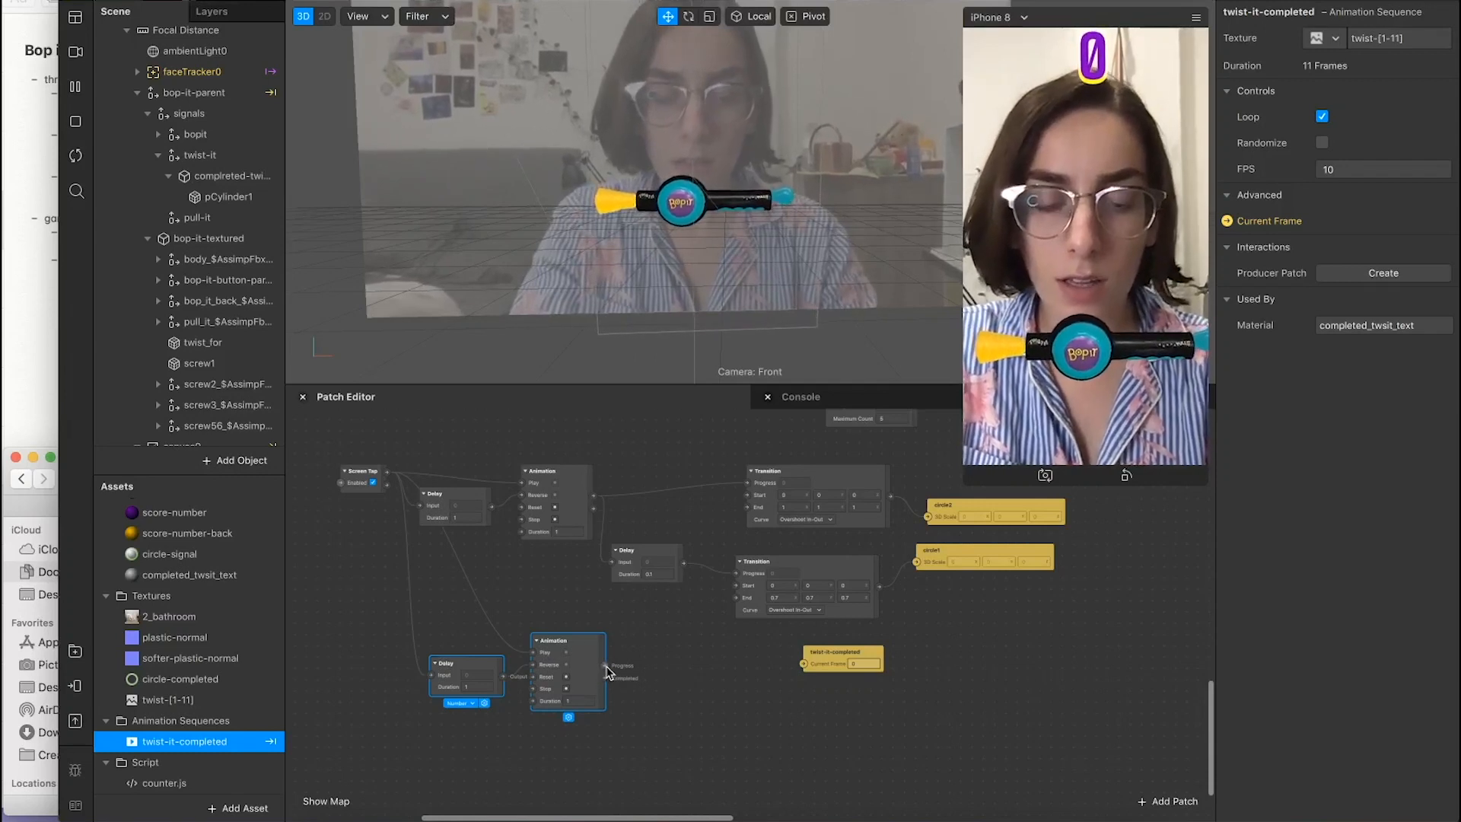
pyautogui.moveTo(606, 666); pyautogui.dragTo(642, 669)
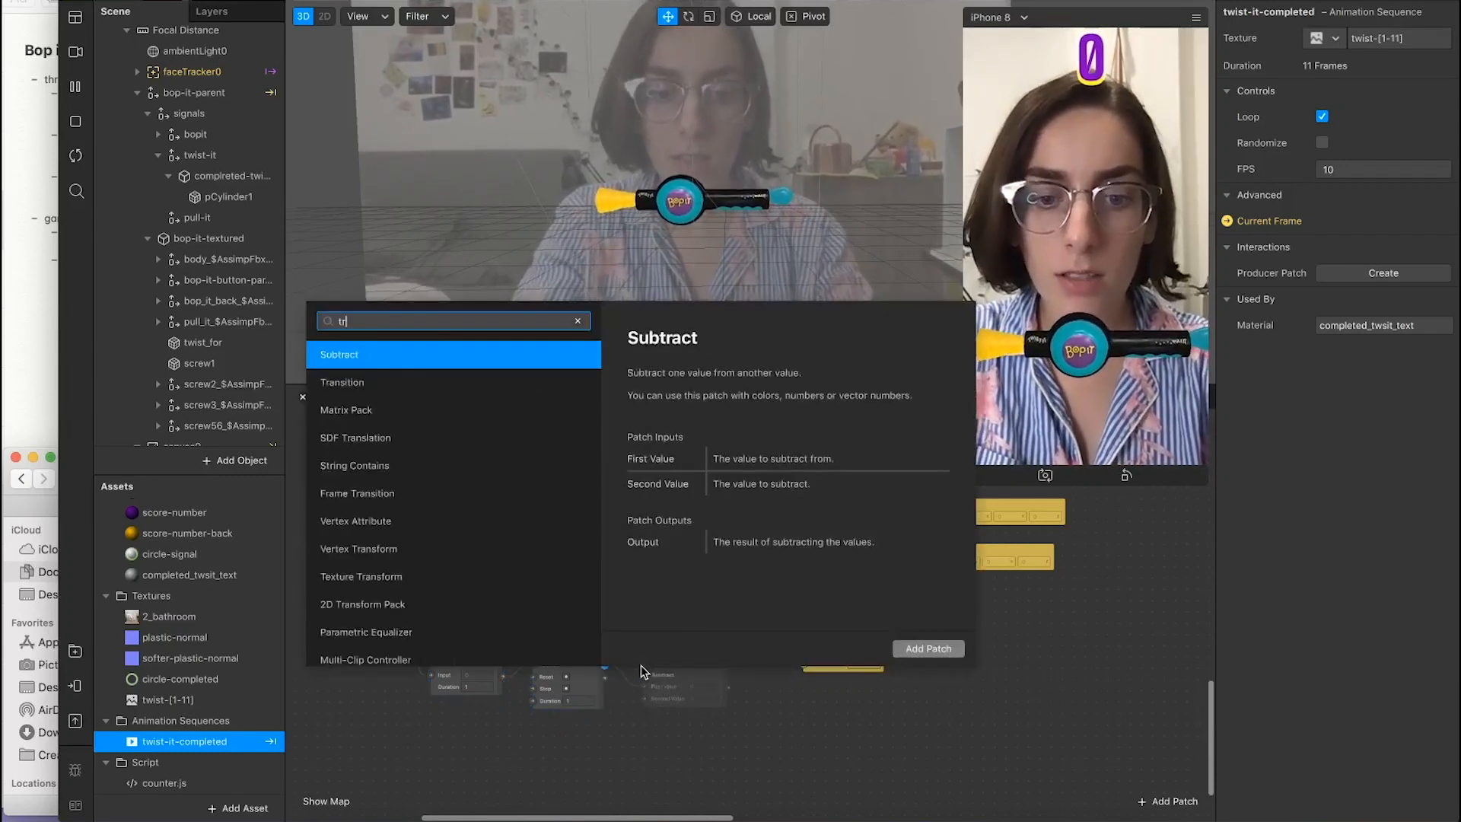
pyautogui.write('tran')
pyautogui.press('Return')
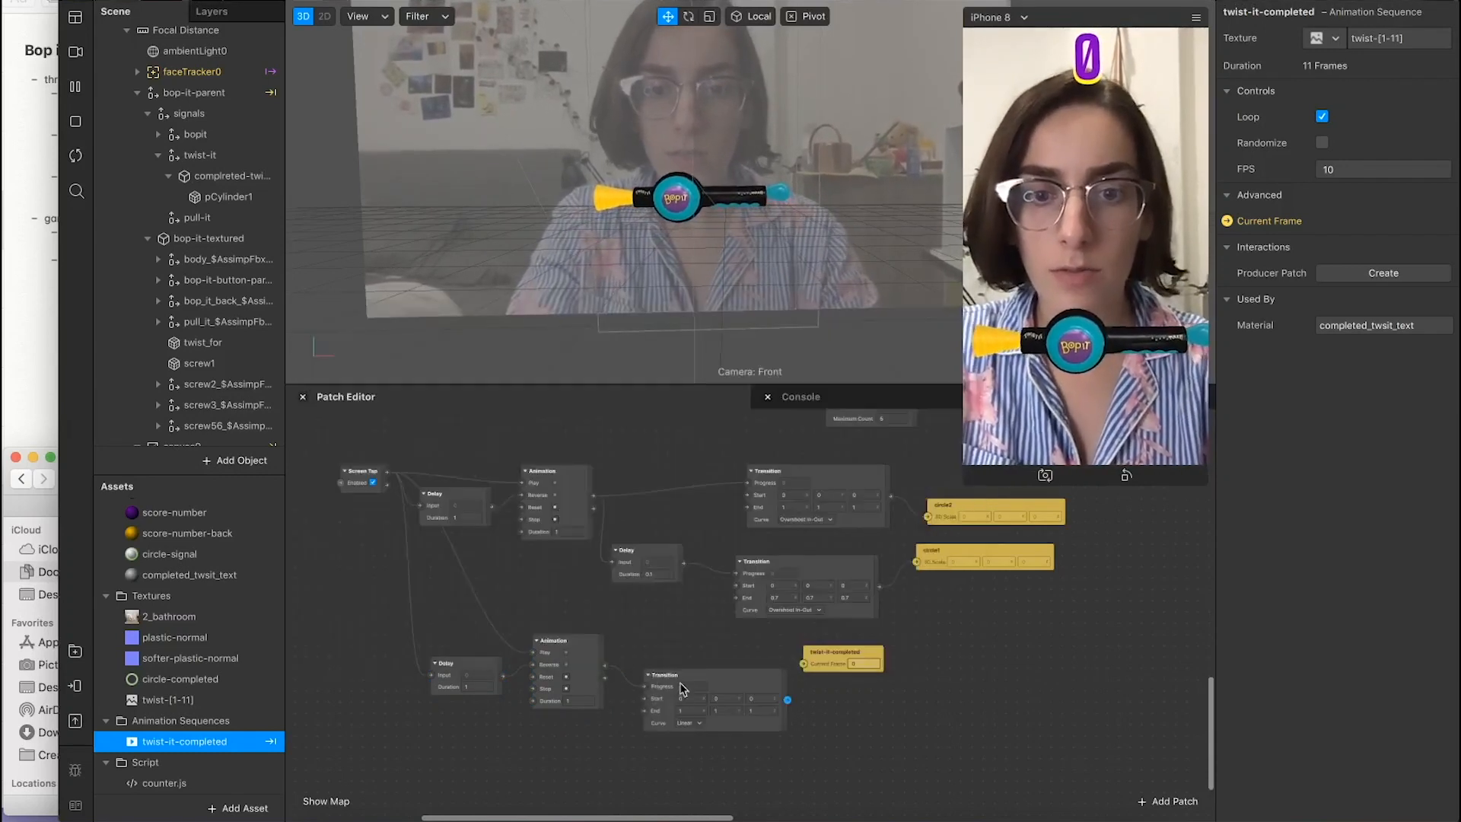
# Step: Set the new Transition patch's curve to Sinusoidal In-Out and its value type to Number
pyautogui.click(690, 723)
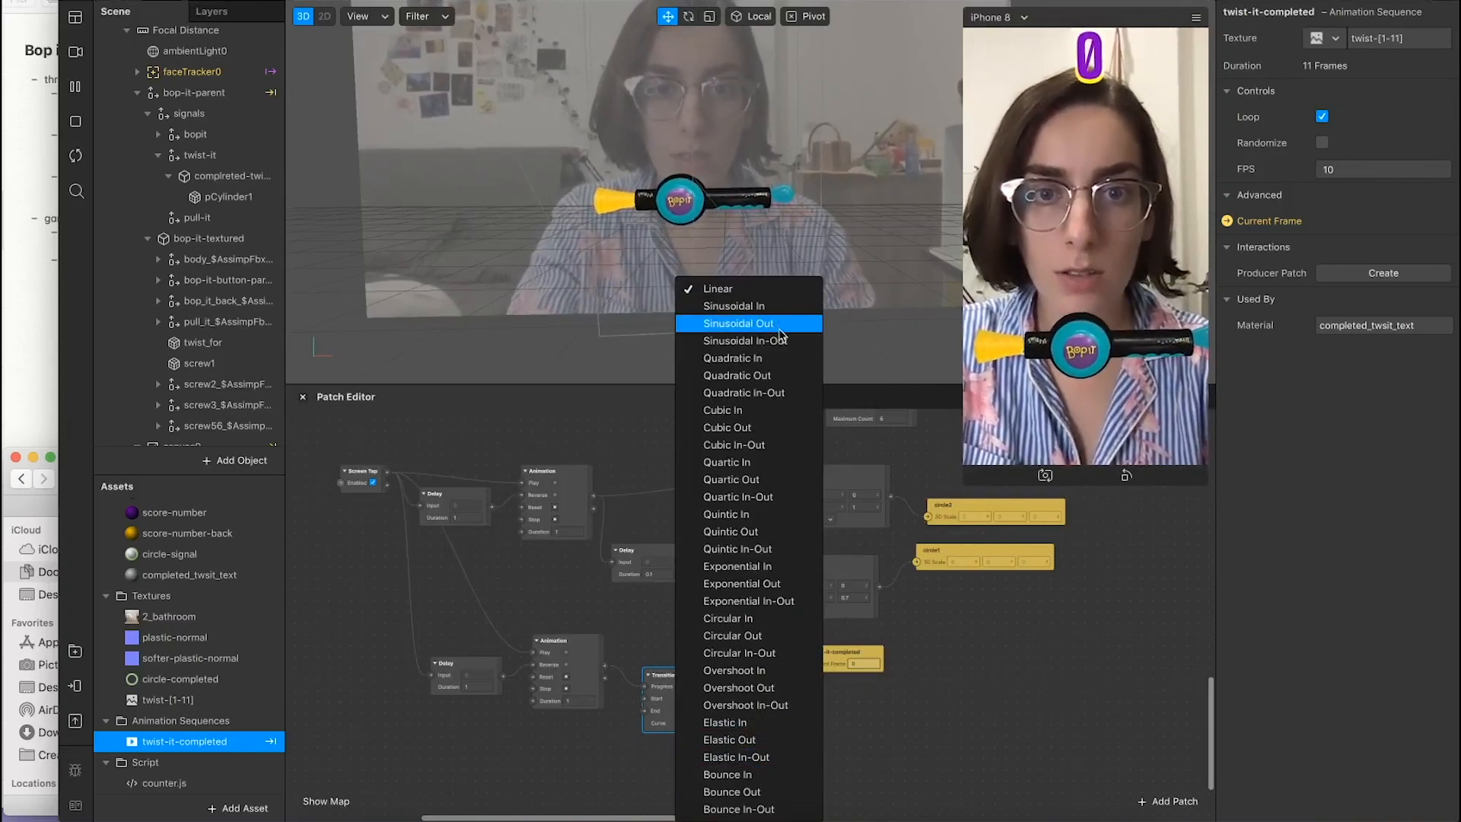
pyautogui.click(791, 344)
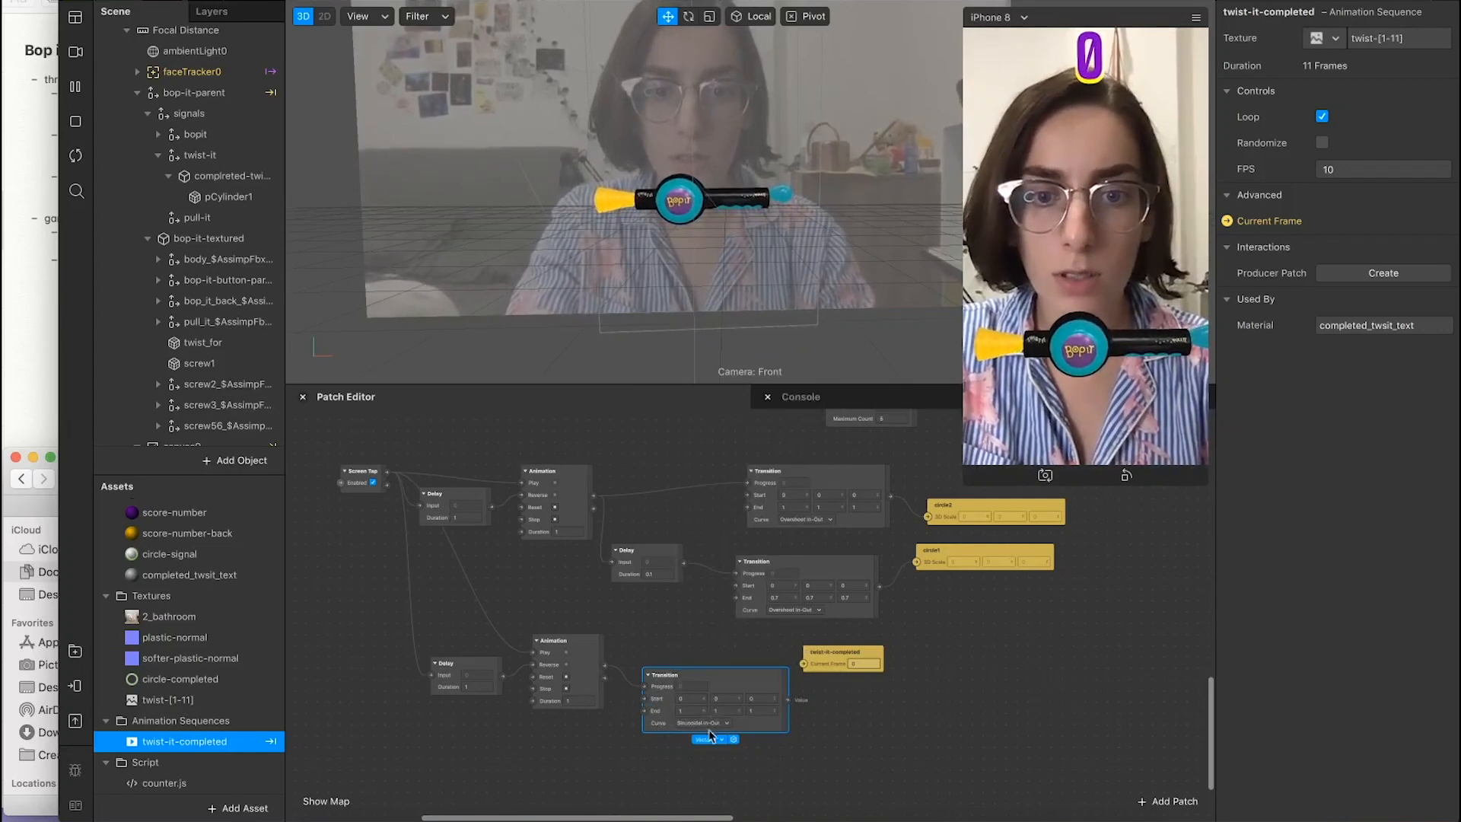
pyautogui.click(722, 745)
pyautogui.click(742, 733)
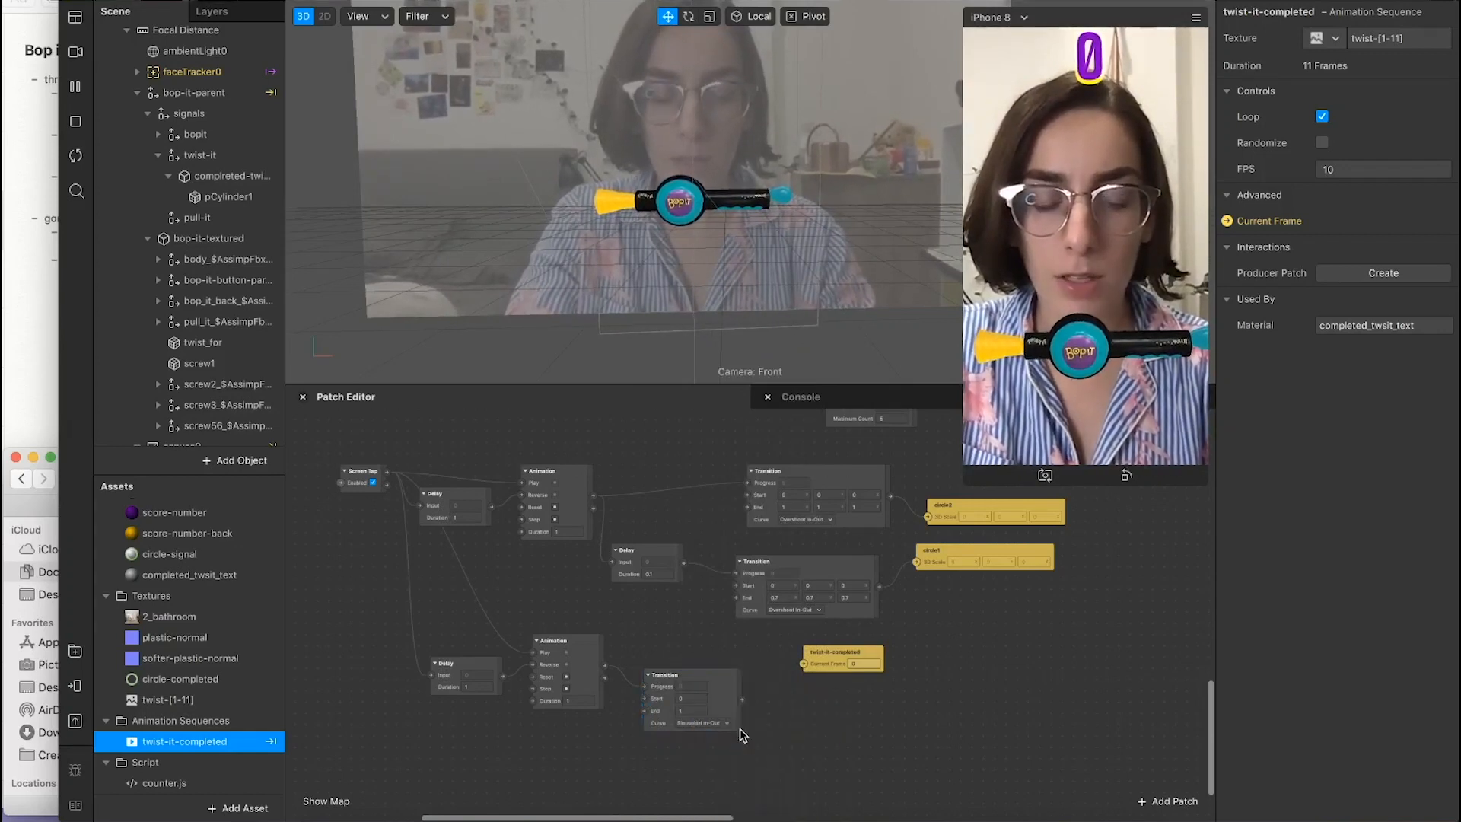
# Step: Set the new Transition's end value to 11 and connect its output to the twist-it-completed Current Frame patch, aligning the two patches
pyautogui.scroll(3, 715, 715)
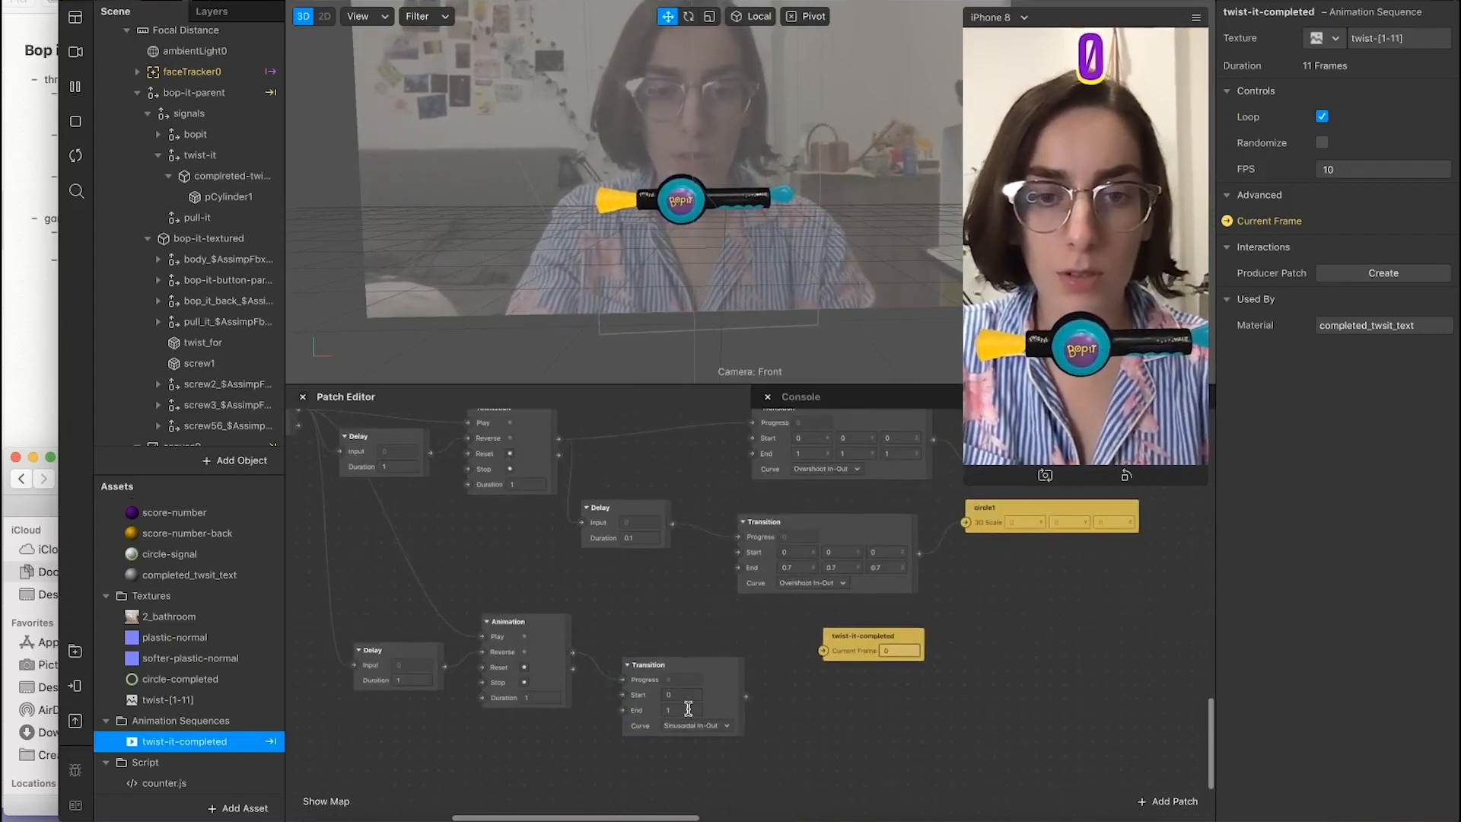
pyautogui.click(682, 708)
pyautogui.write('11')
pyautogui.moveTo(744, 696); pyautogui.dragTo(822, 652)
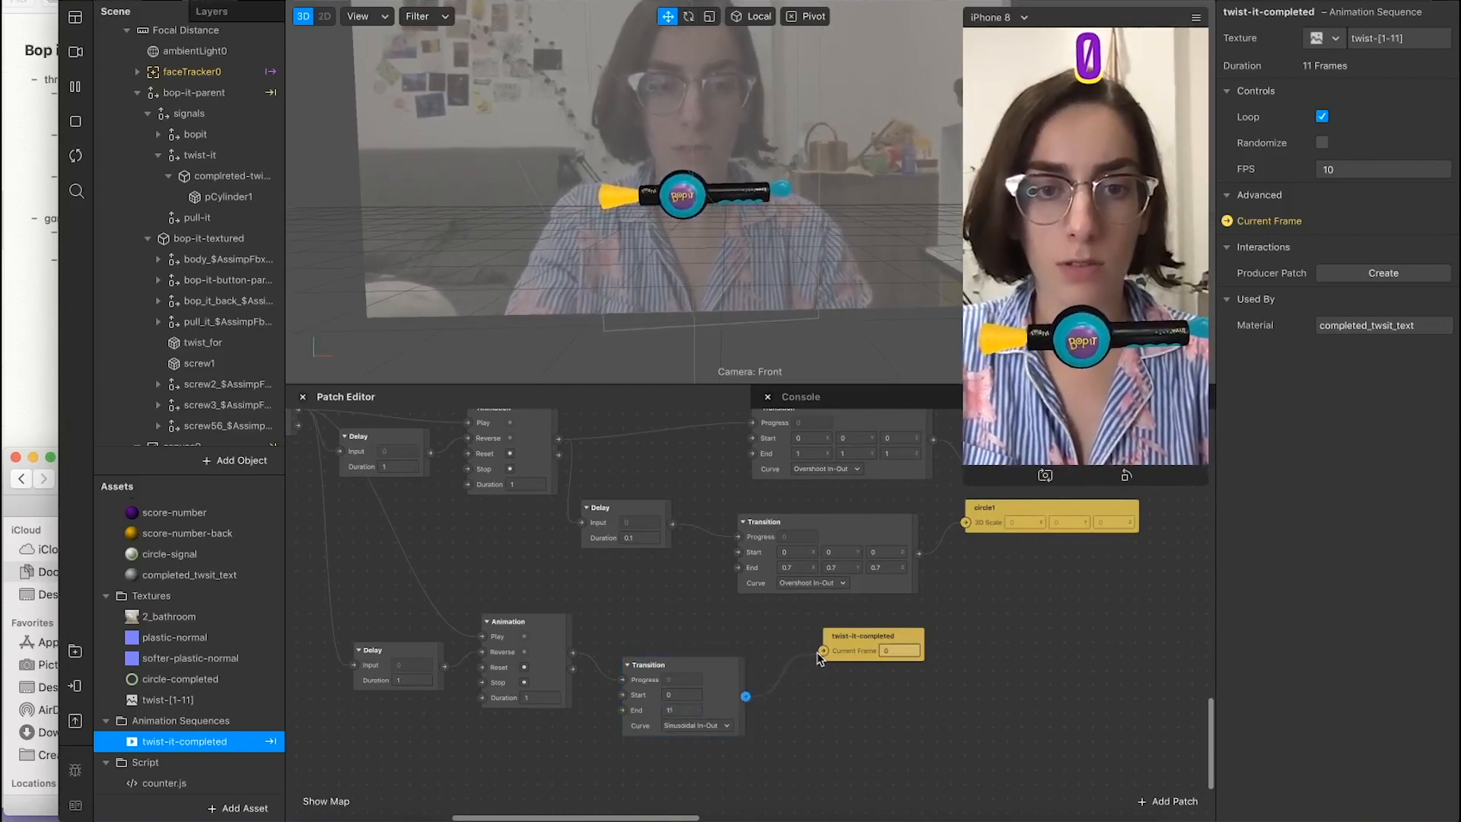
pyautogui.moveTo(702, 672); pyautogui.dragTo(717, 644)
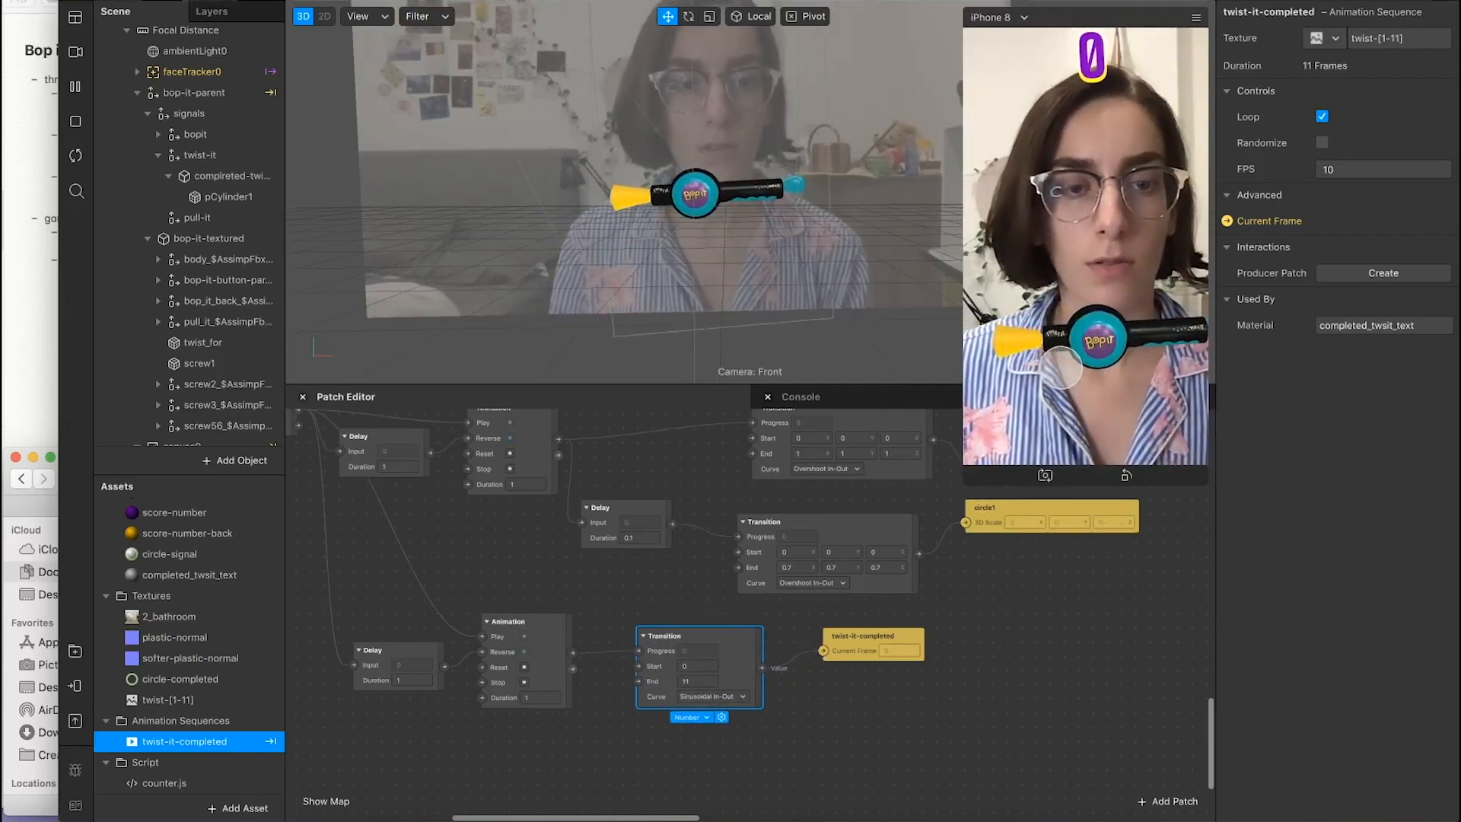
# Step: Try 1 as the Transition's start value, then set start to 0 and end to 10 and test with a simulated screen tap
pyautogui.click(698, 667)
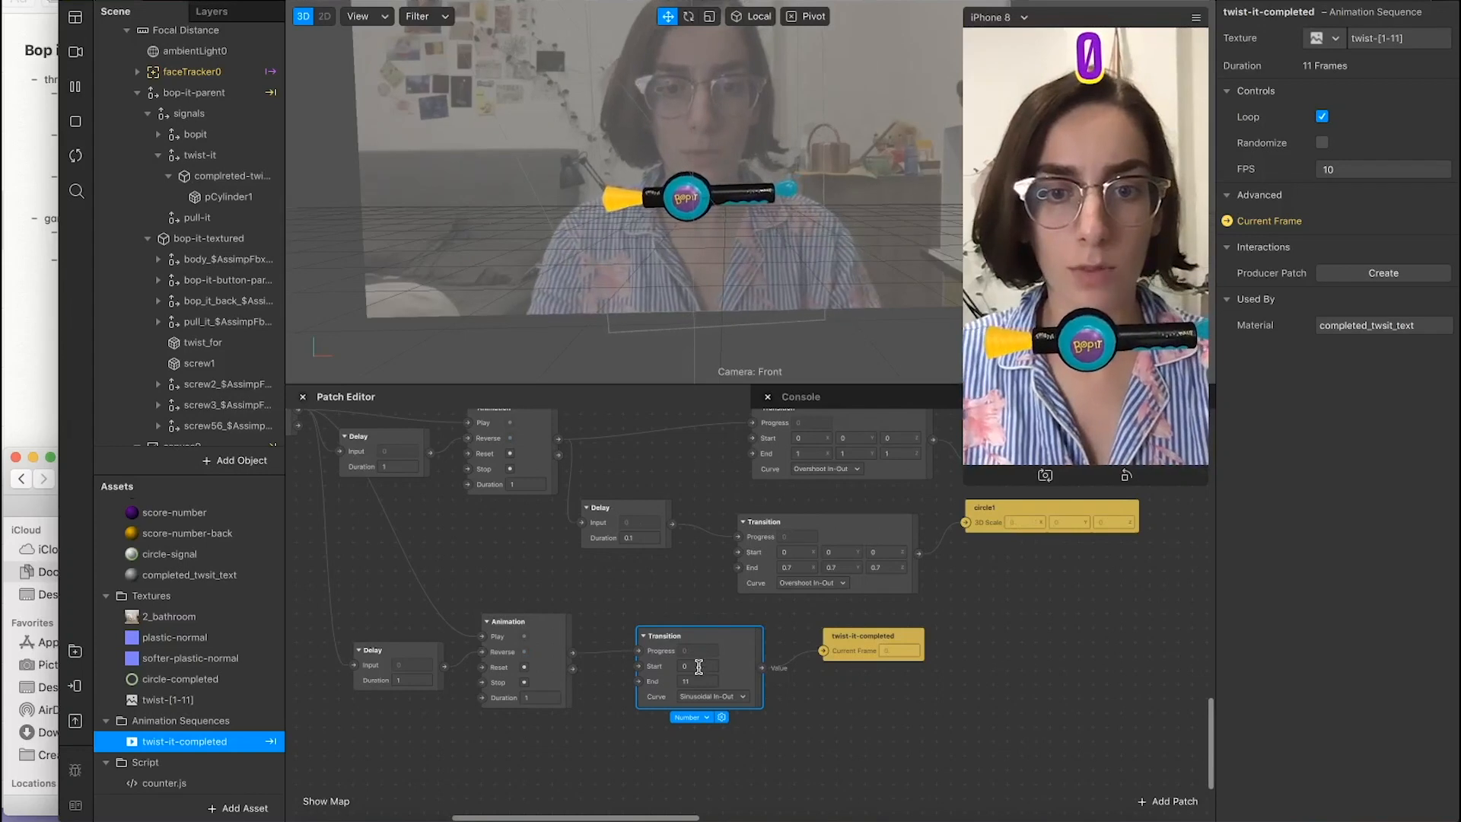
pyautogui.click(1107, 353)
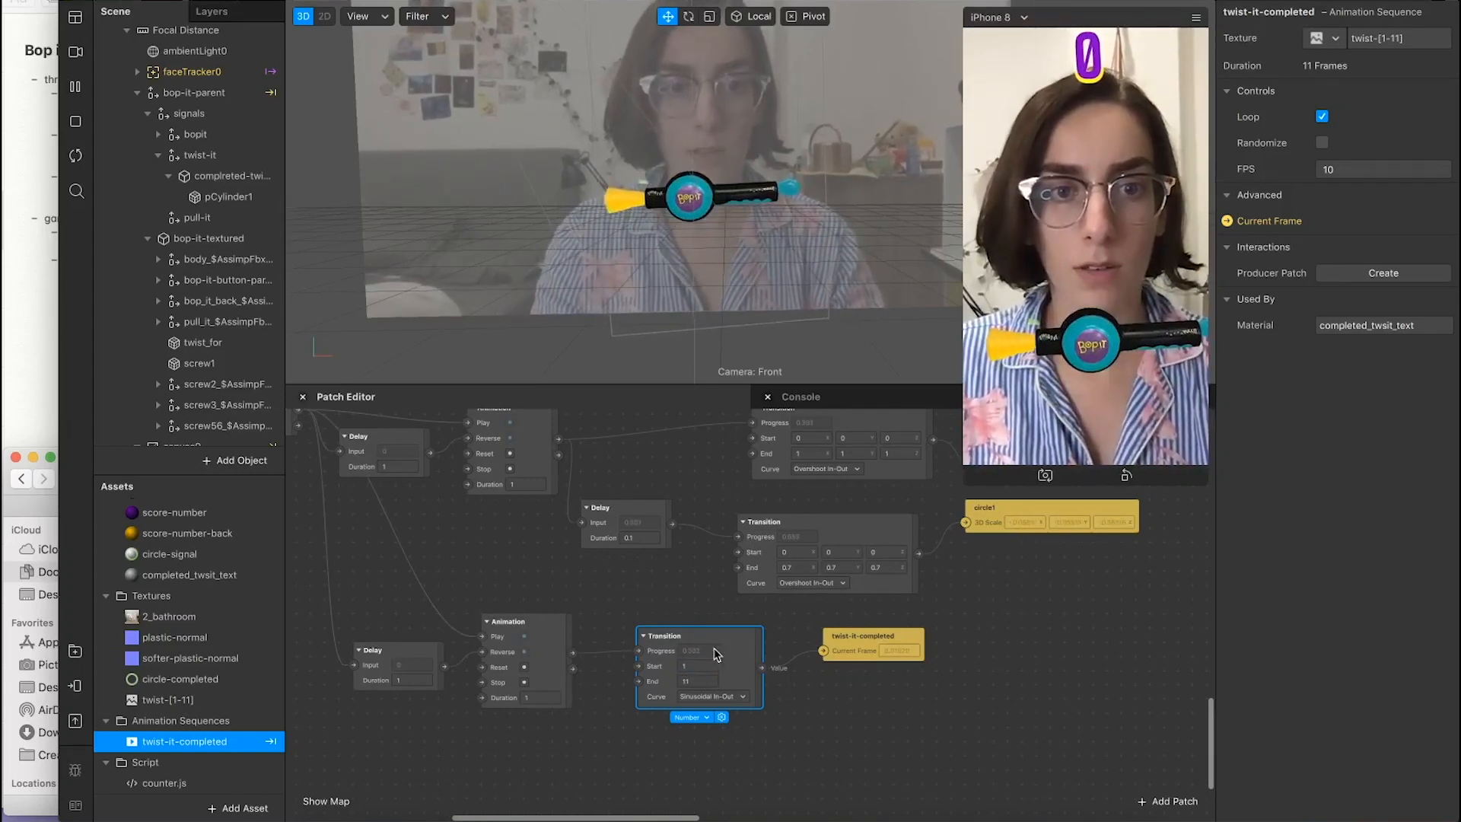
pyautogui.click(700, 665)
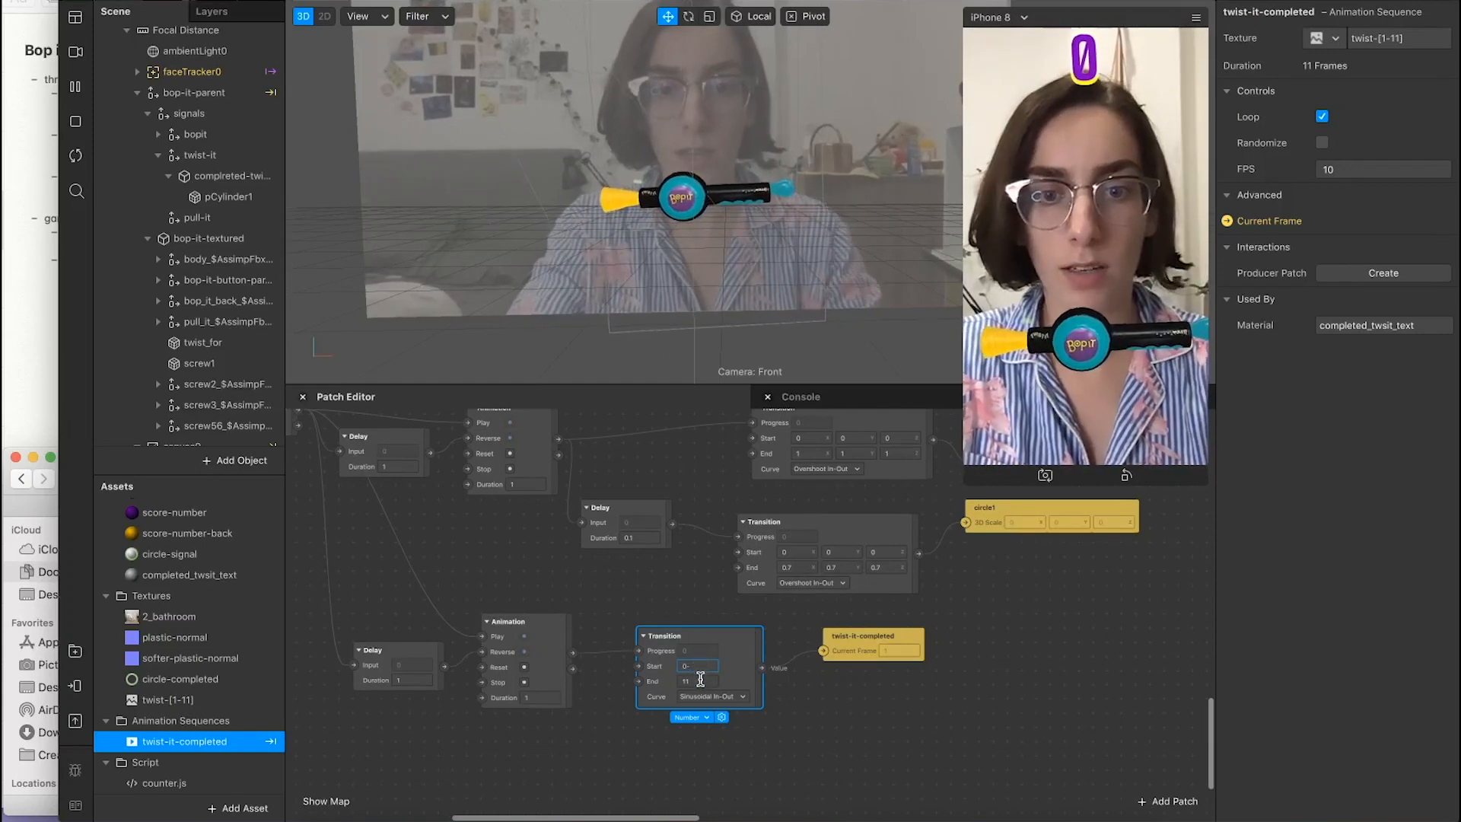
pyautogui.click(700, 680)
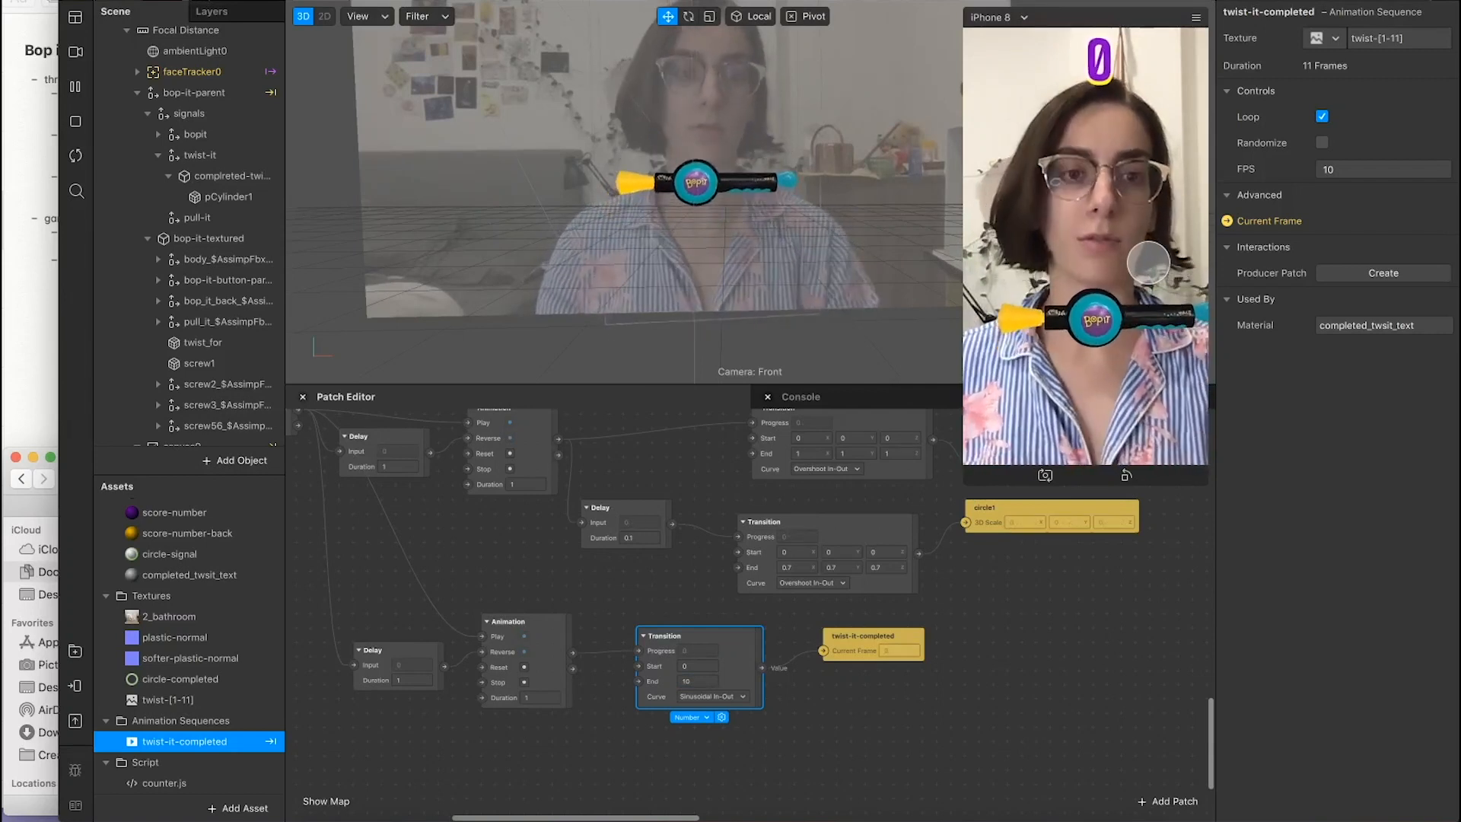
pyautogui.click(1149, 262)
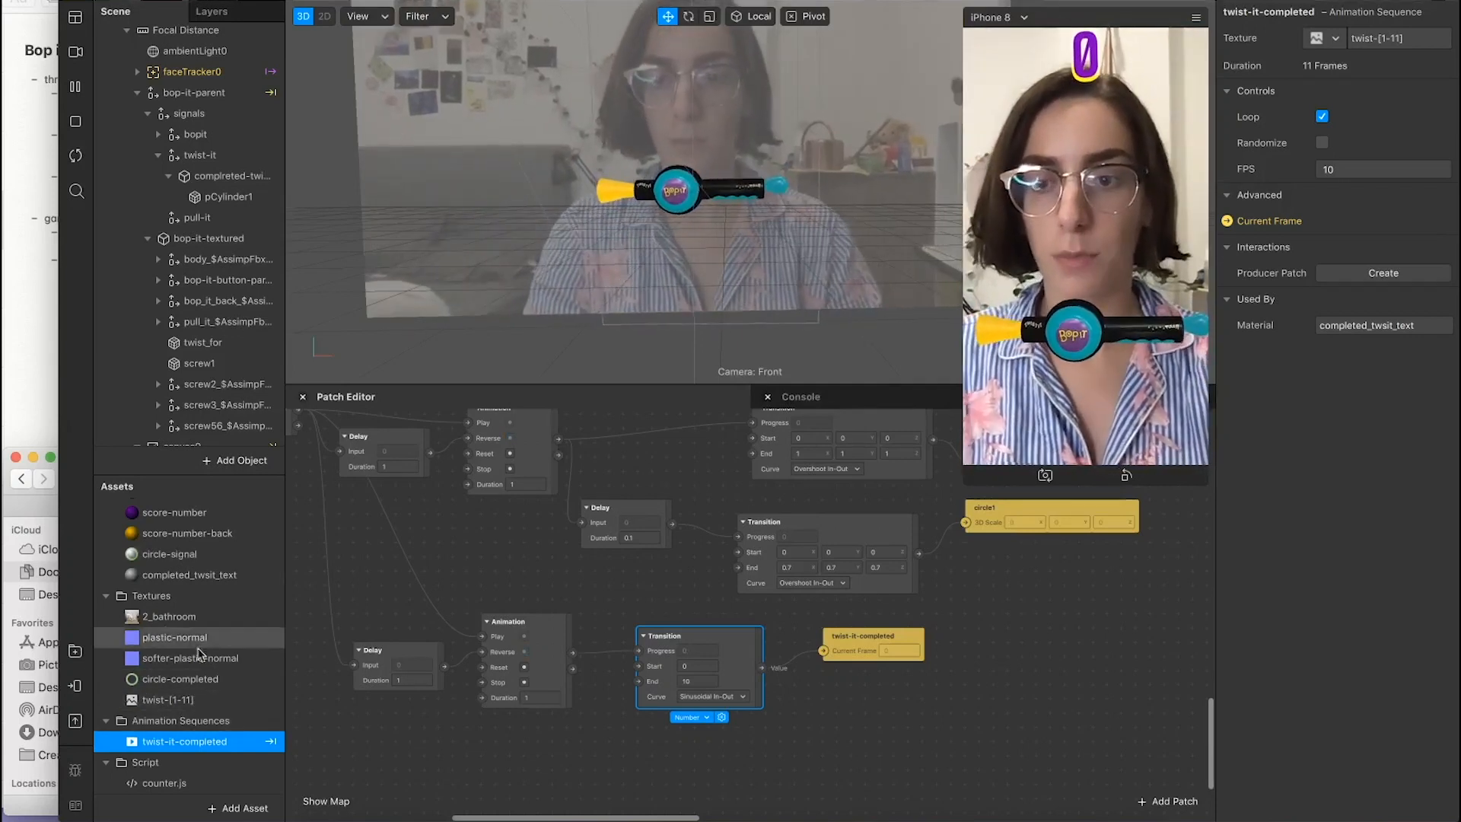
# Step: Enable Emission on the completed_twsit_text material and set its emission colour to a bright light green
pyautogui.scroll(-1, 197, 662)
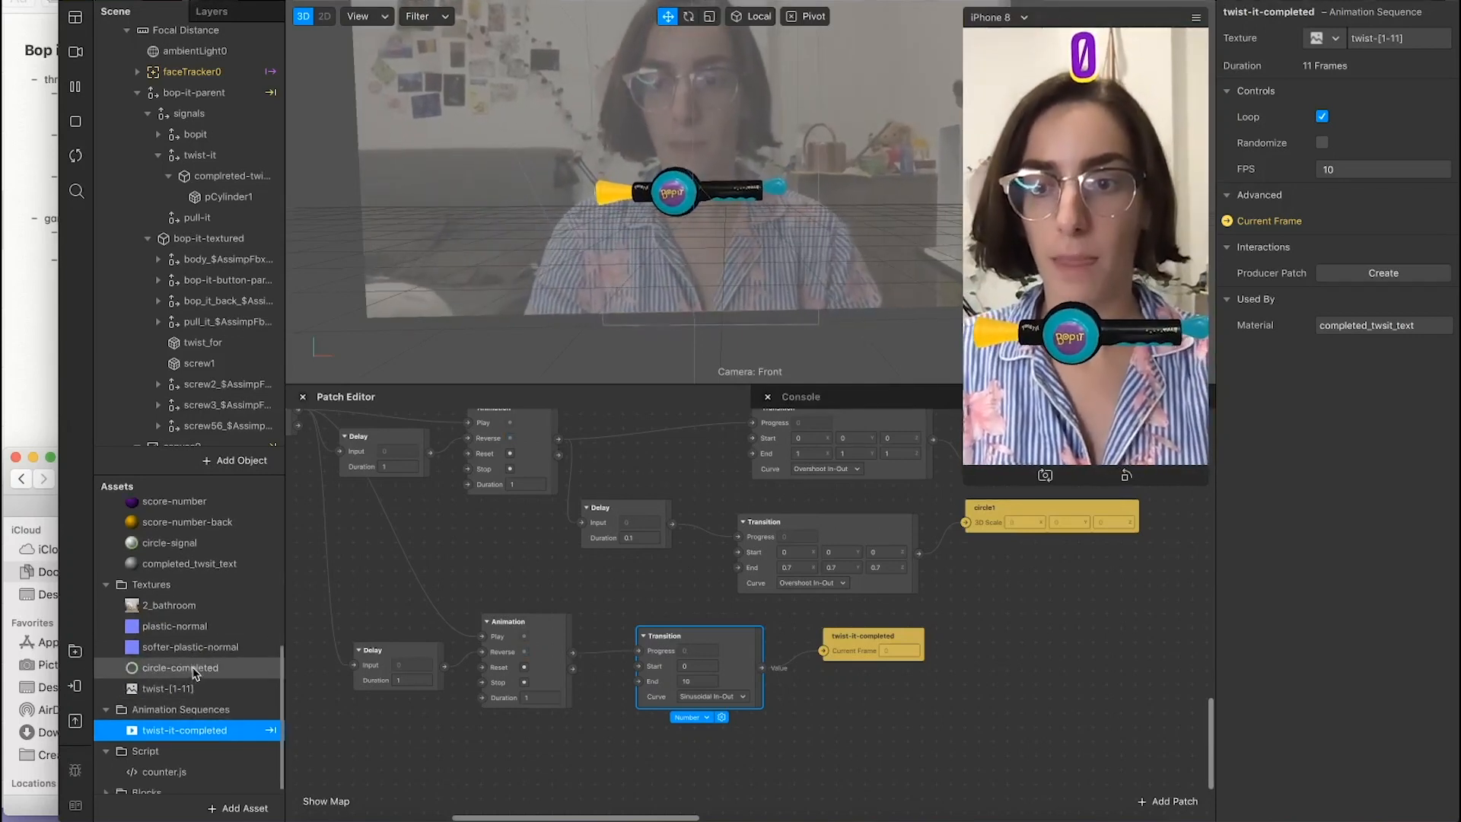
pyautogui.click(195, 564)
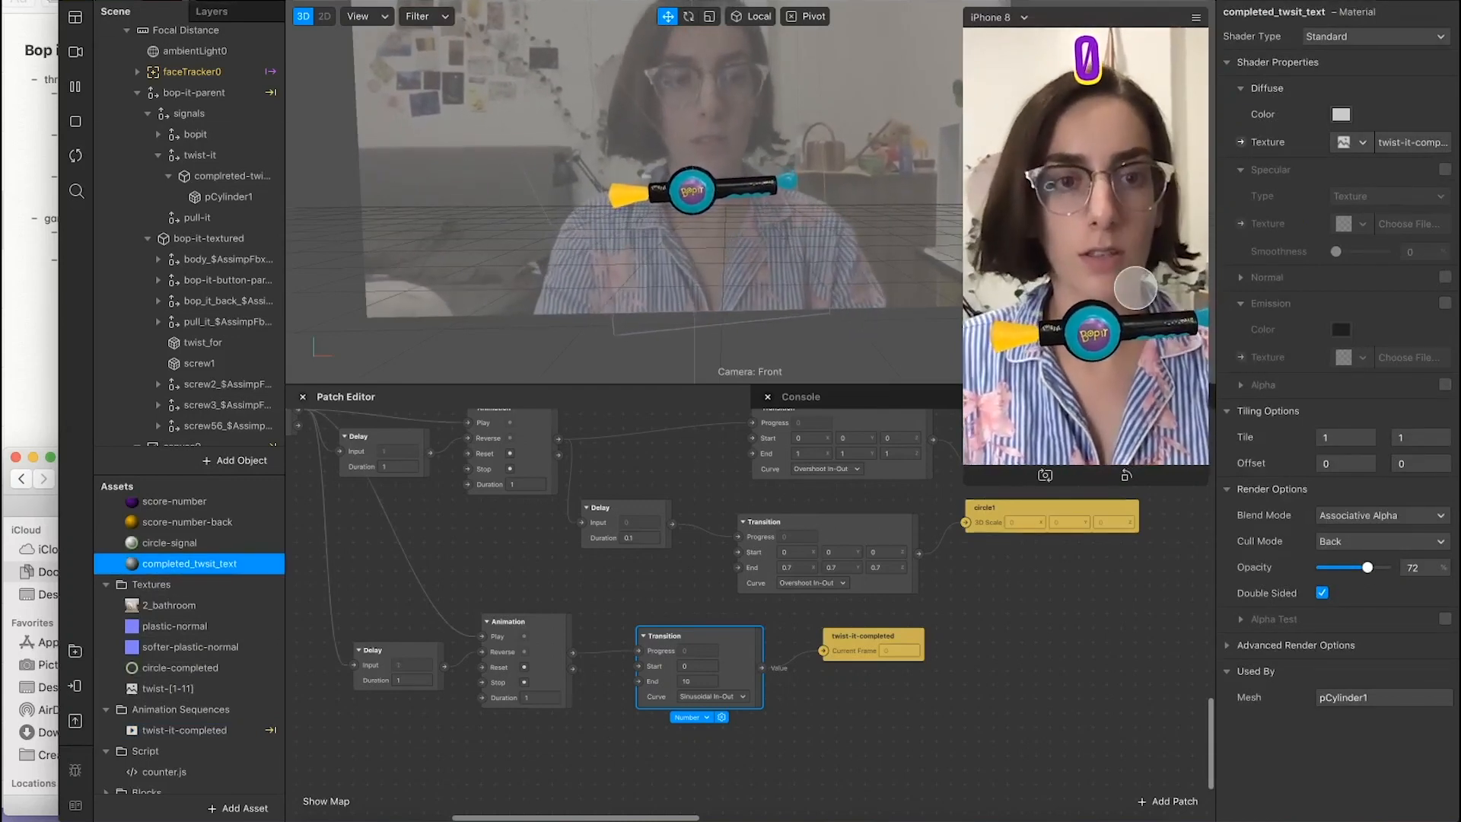
pyautogui.click(1444, 303)
pyautogui.click(1341, 329)
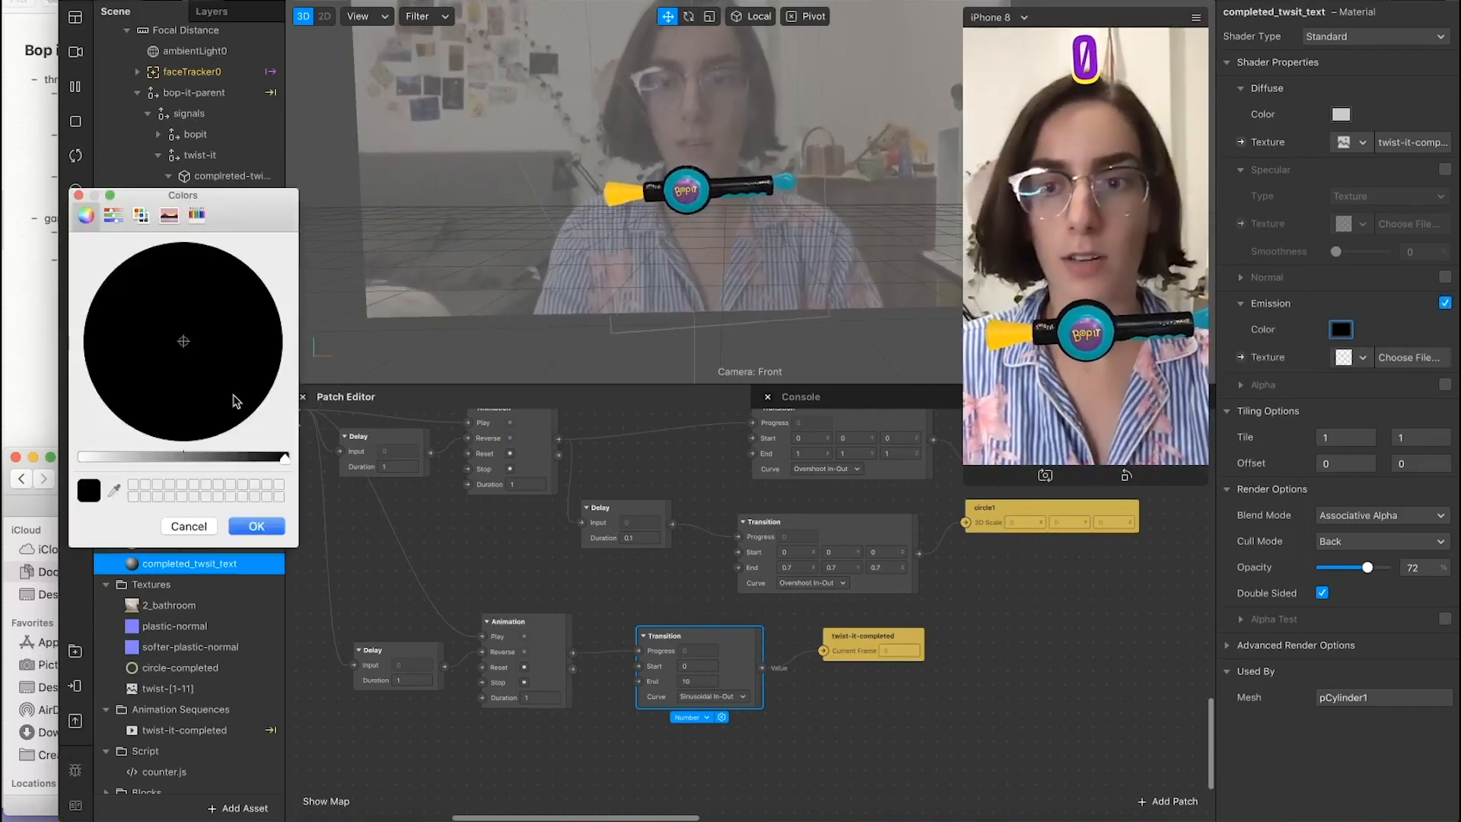
pyautogui.click(210, 457)
pyautogui.click(122, 262)
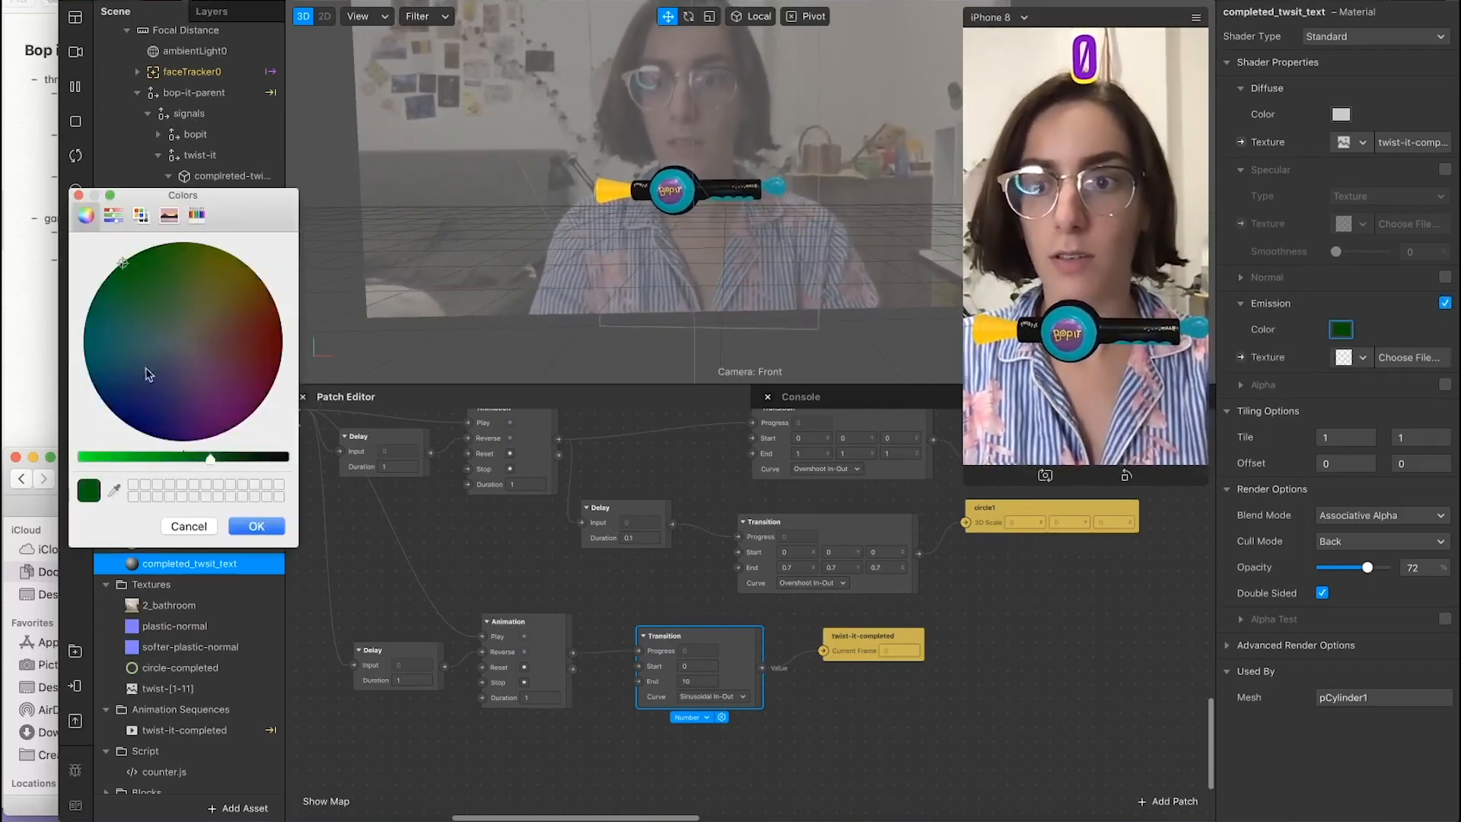
pyautogui.moveTo(183, 457); pyautogui.dragTo(99, 456)
pyautogui.click(159, 301)
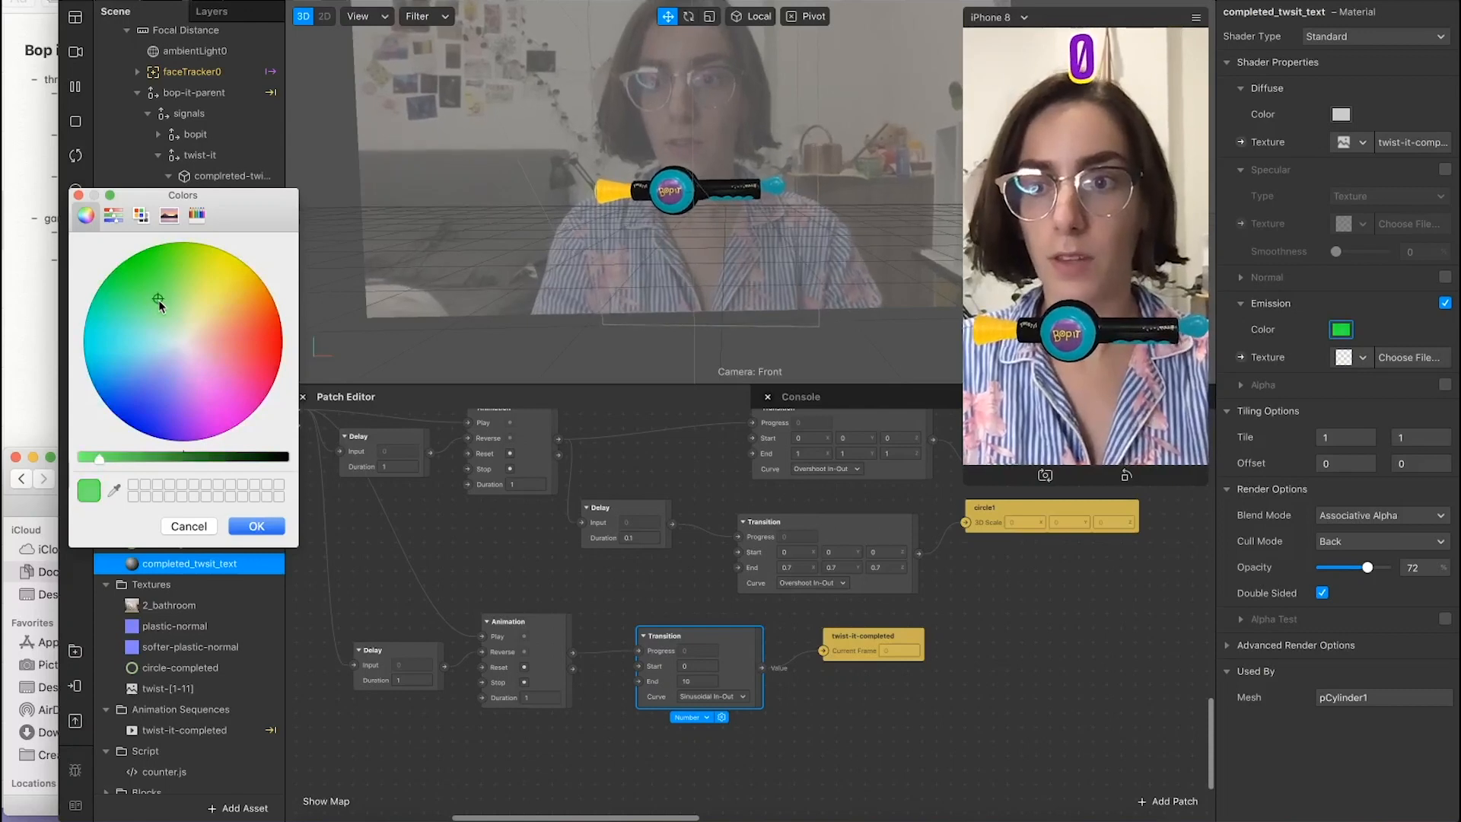
pyautogui.click(256, 525)
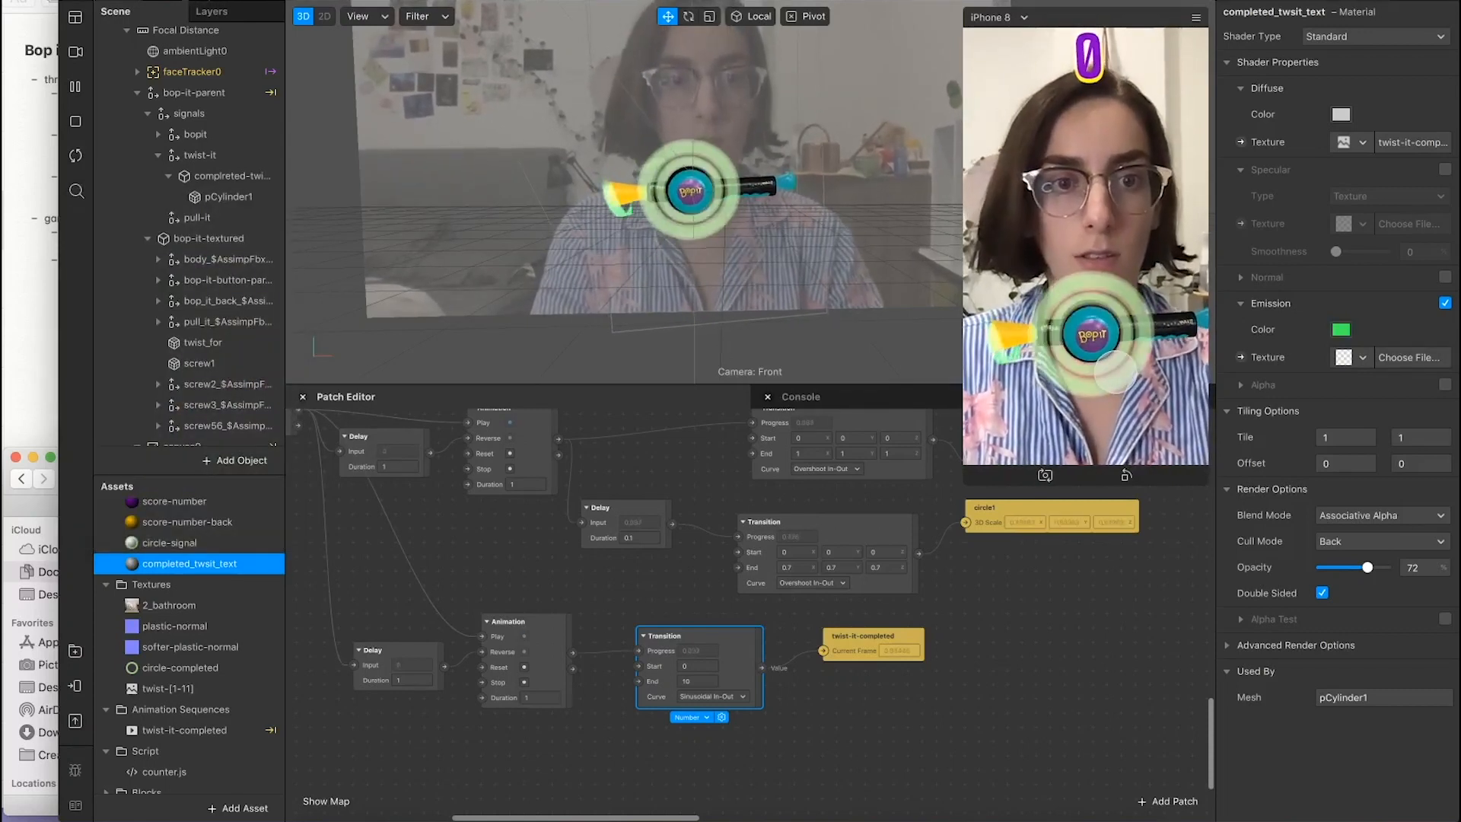
# Step: Enable Emission on the circle-signal material and set its emission colour to a soft medium green
pyautogui.scroll(-3, 216, 340)
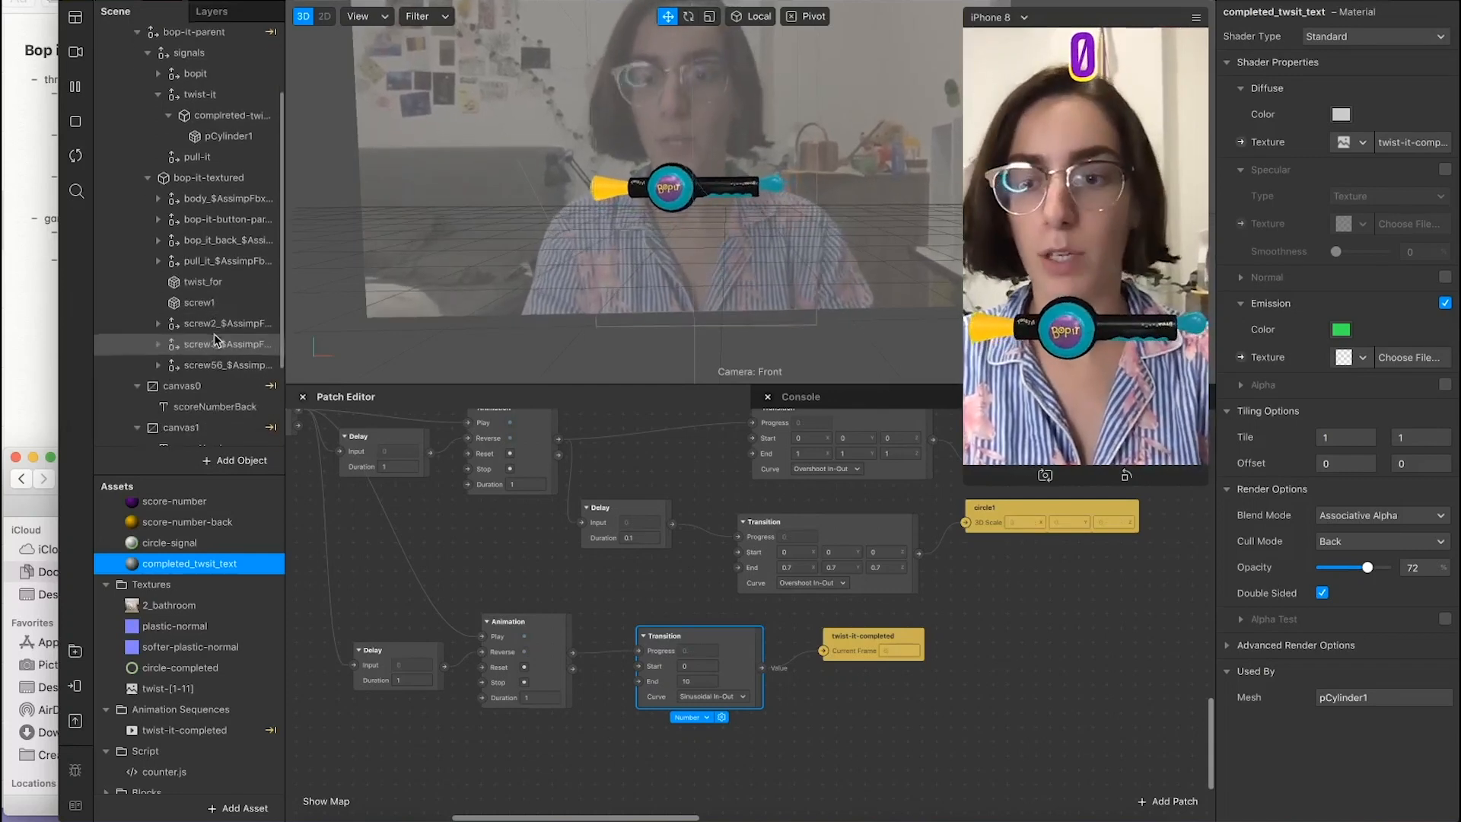
pyautogui.click(184, 545)
pyautogui.click(1445, 303)
pyautogui.click(1341, 328)
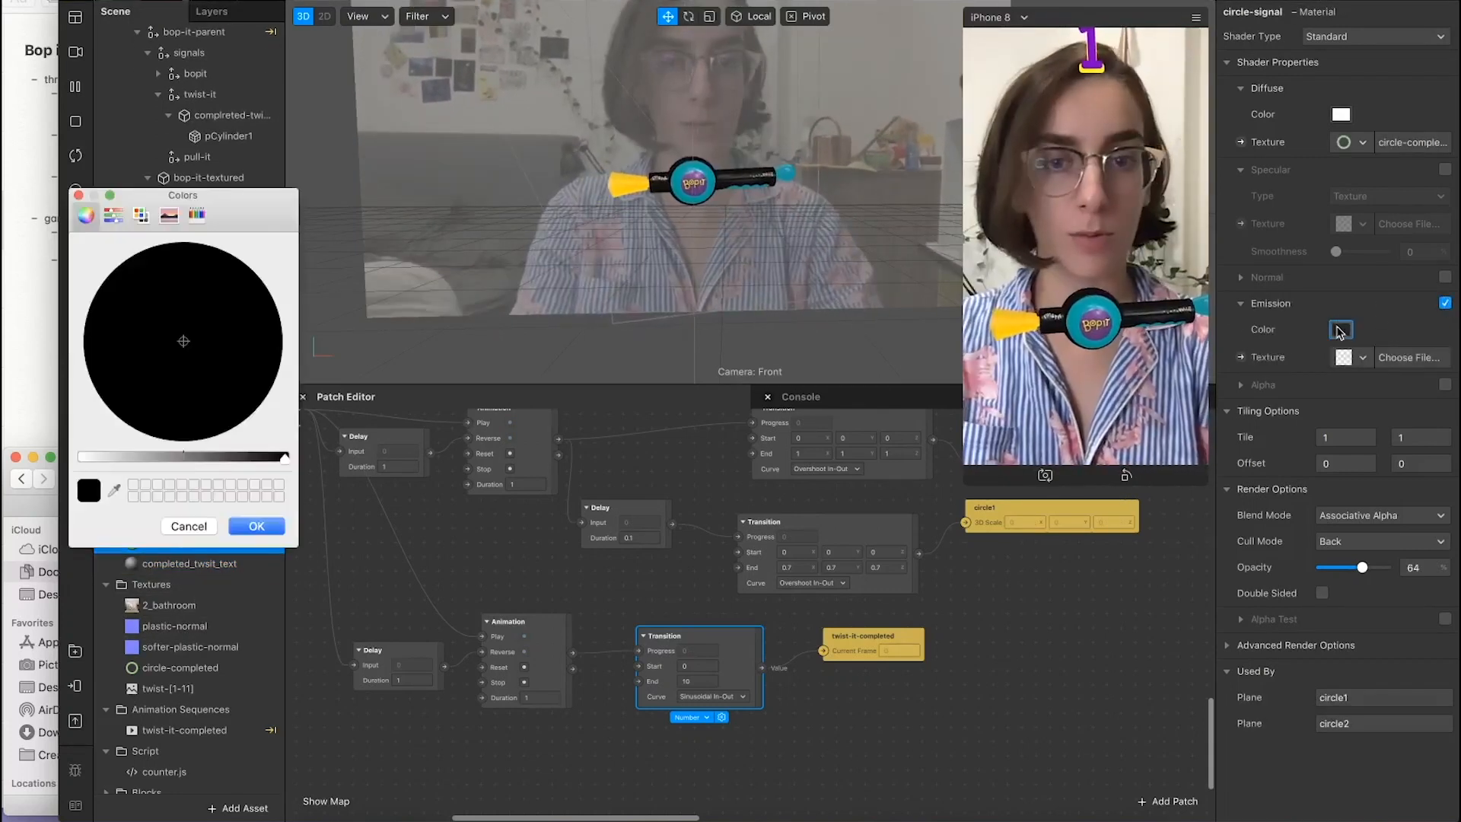
pyautogui.moveTo(150, 459); pyautogui.dragTo(119, 460)
pyautogui.click(152, 302)
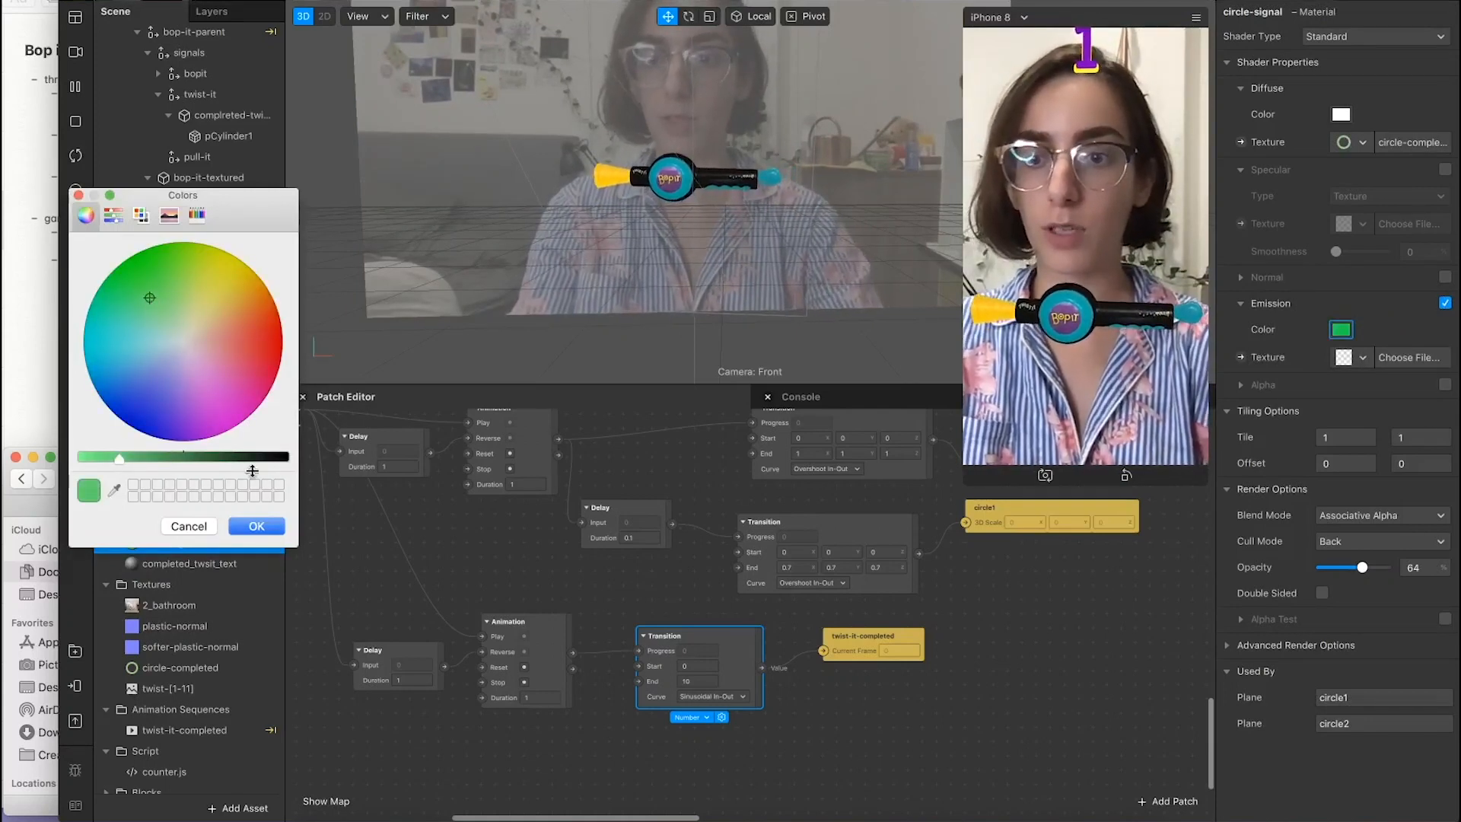
pyautogui.click(159, 311)
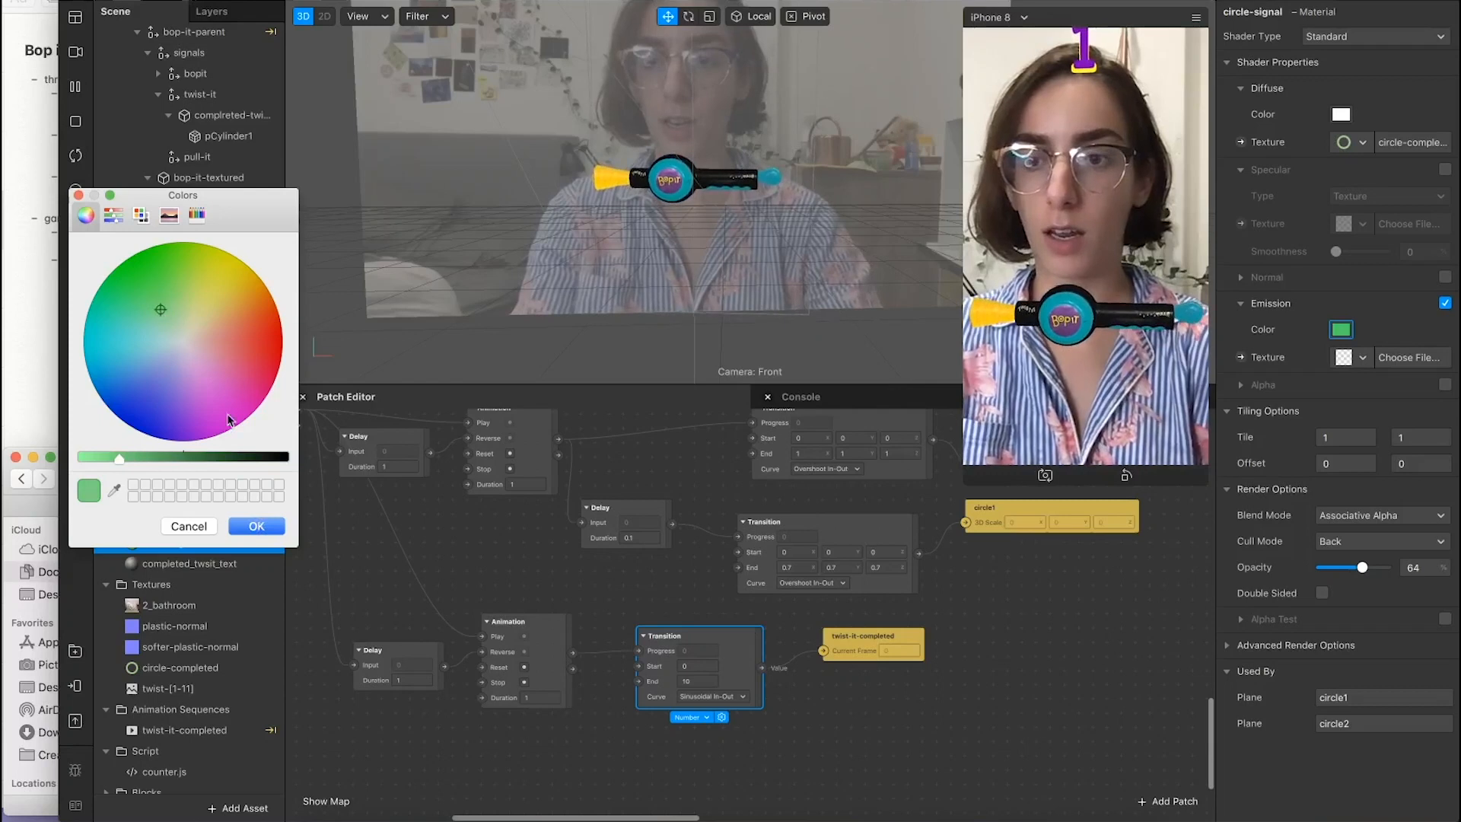
pyautogui.click(257, 525)
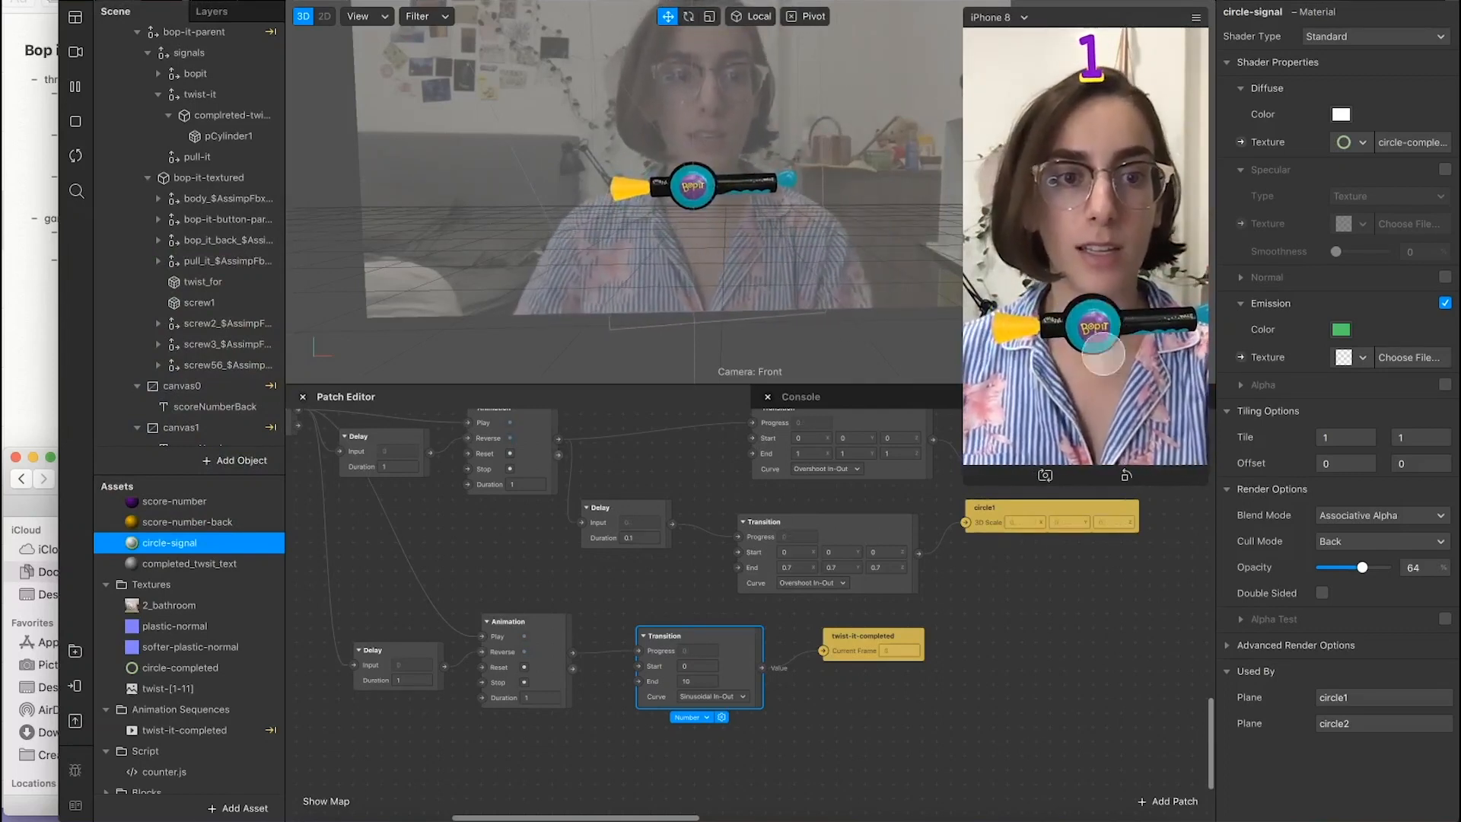
# Step: Copy the twist-it Animation and Transition patches and place the copies below the originals
pyautogui.scroll(-2, 769, 616)
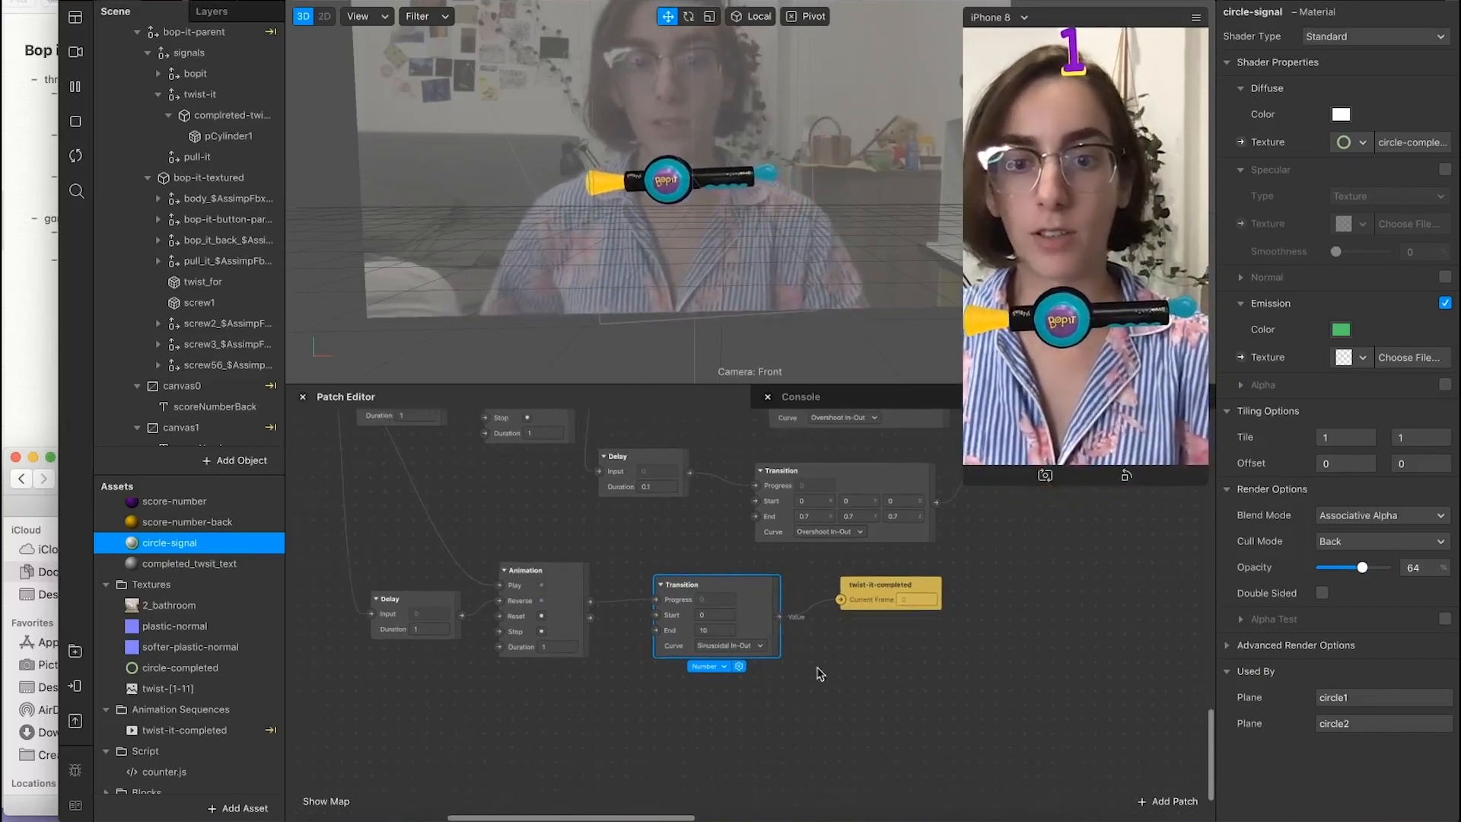
pyautogui.moveTo(850, 702); pyautogui.dragTo(780, 669)
pyautogui.click(671, 770)
pyautogui.press('super+c')
pyautogui.press('super+v')
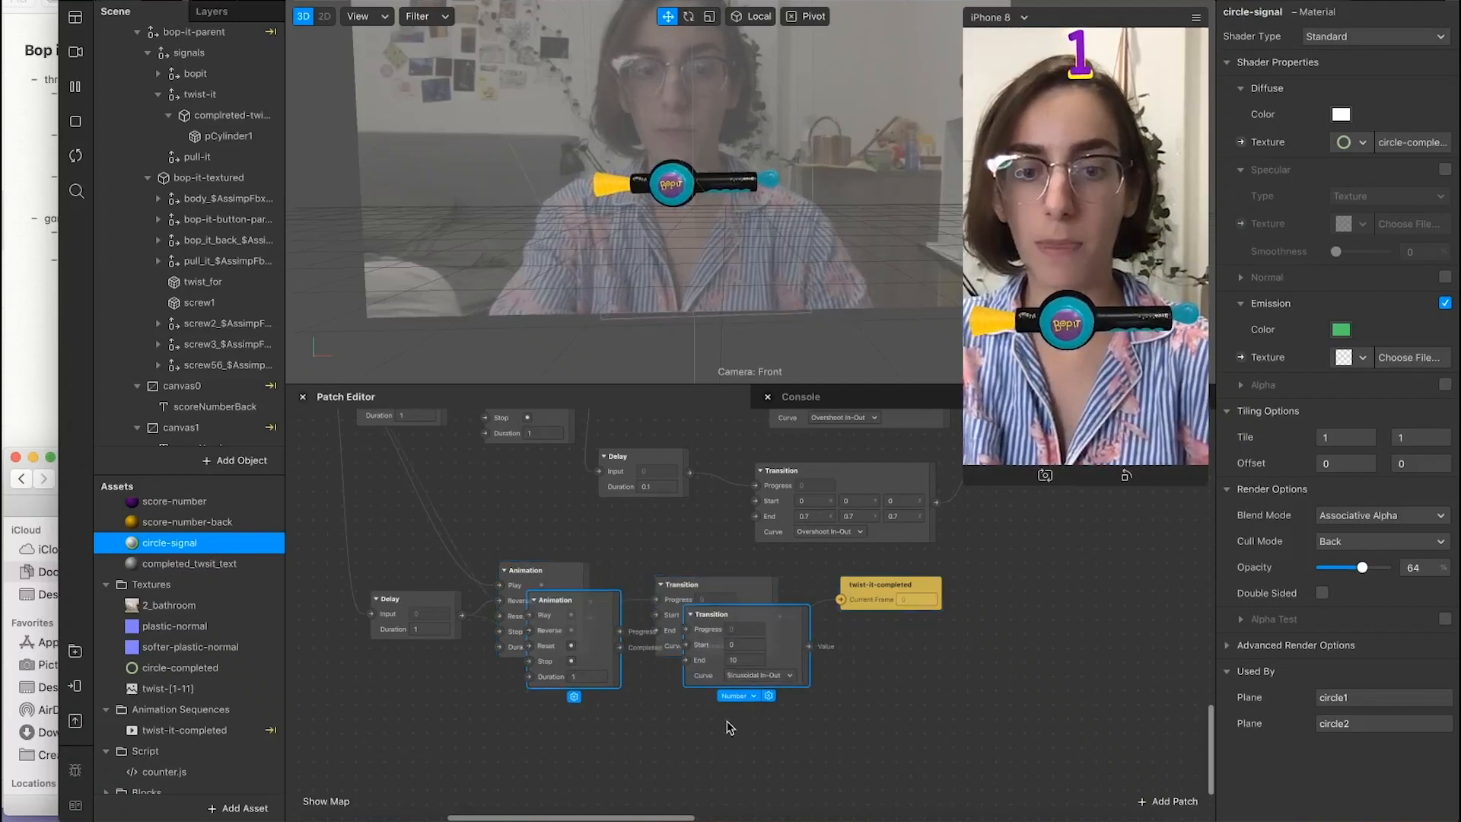
pyautogui.scroll(-4, 582, 556)
pyautogui.moveTo(594, 538); pyautogui.dragTo(579, 664)
pyautogui.scroll(2, 487, 532)
pyautogui.scroll(2, 488, 532)
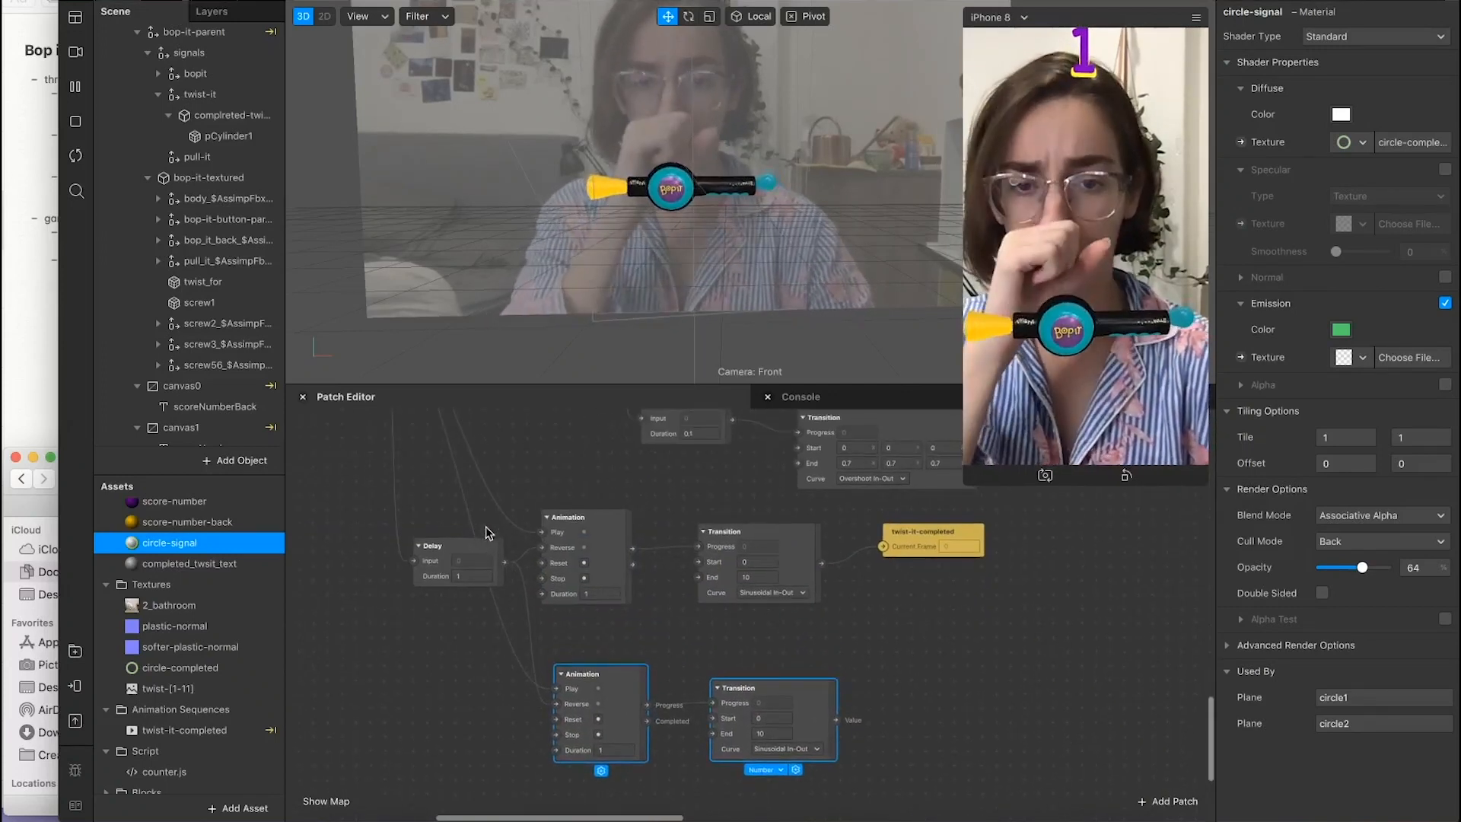
pyautogui.scroll(-5, 488, 532)
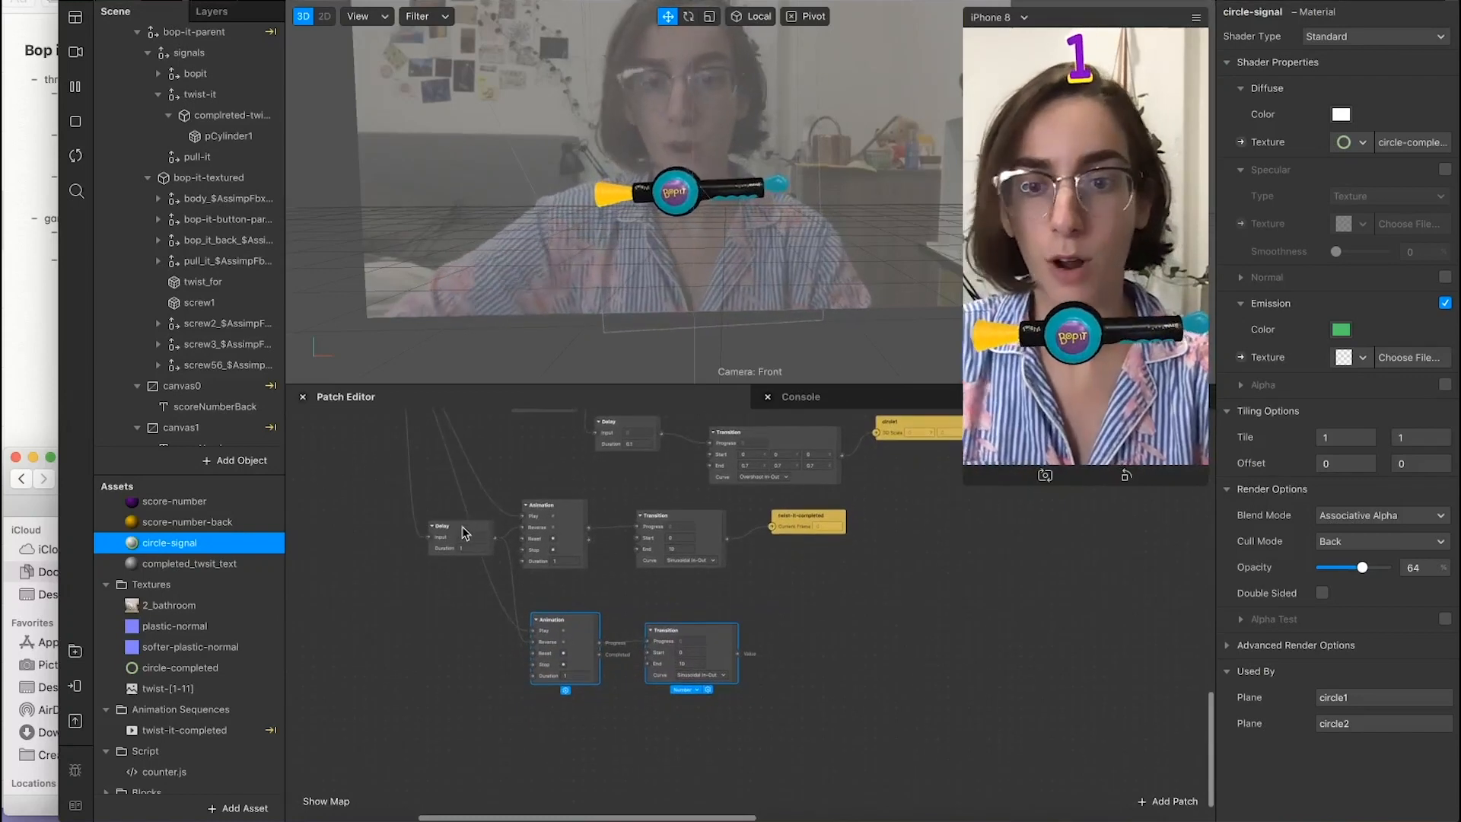
# Step: Switch to Finder, open the arrow folder in anim-sequences and rename arrow-0.png as arrow-01.png
pyautogui.click(17, 811)
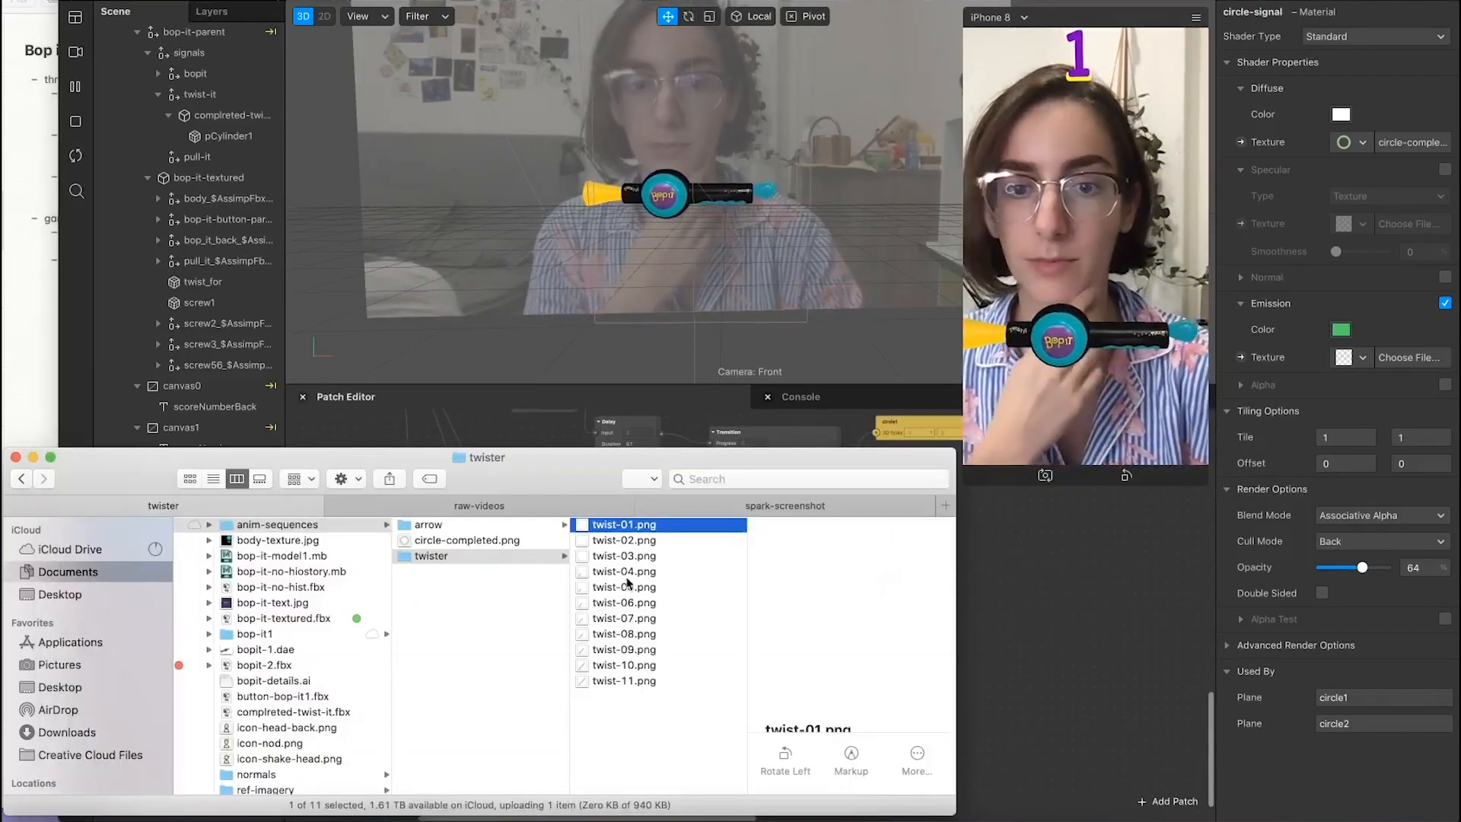
pyautogui.click(428, 525)
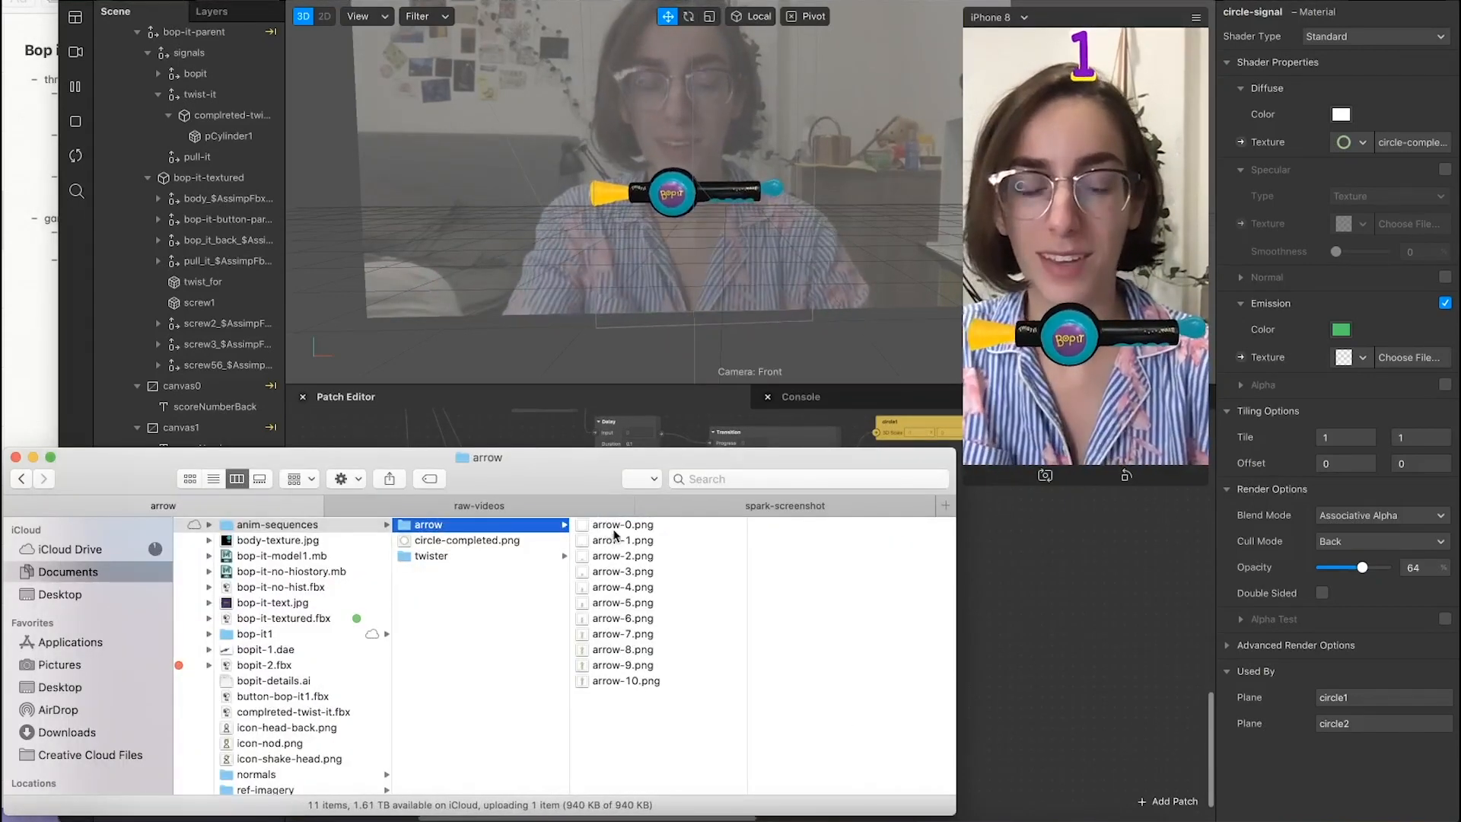
pyautogui.click(613, 525)
pyautogui.click(628, 526)
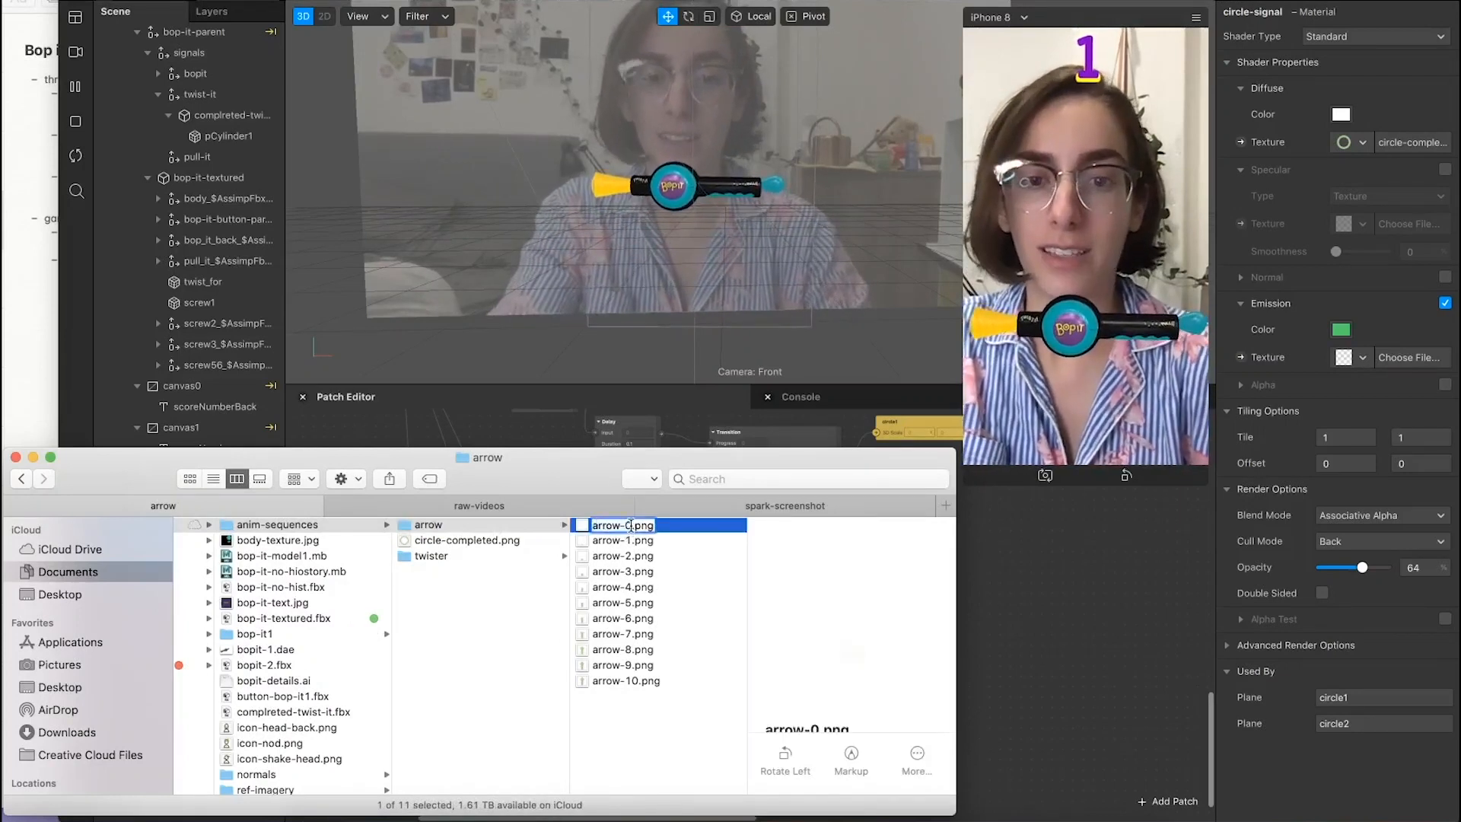
pyautogui.write('01')
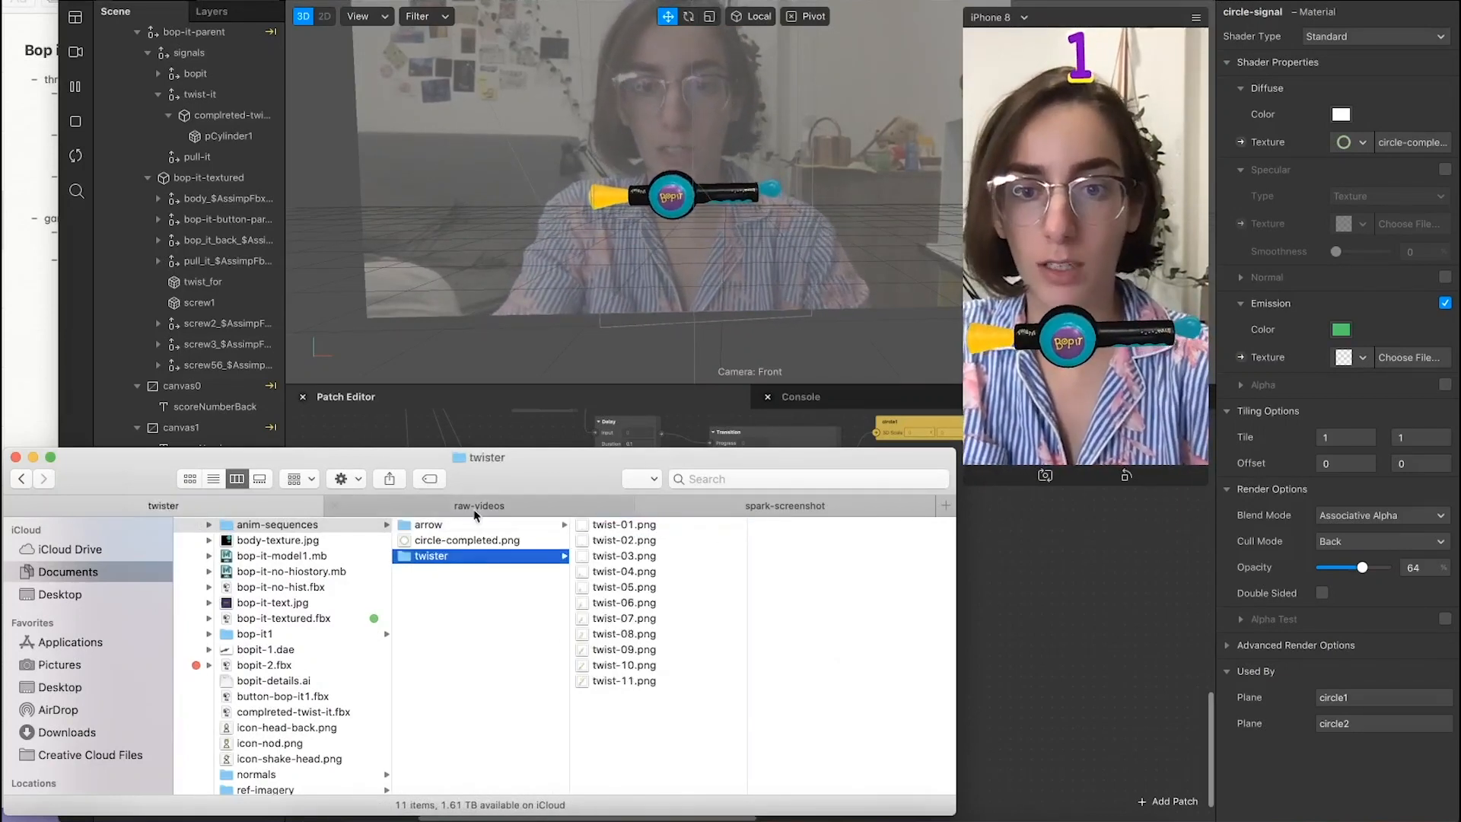
# Step: Rename the remaining arrow PNG frames with two-digit numbers, from arrow-02 through arrow-11
pyautogui.click(639, 541)
pyautogui.write('02')
pyautogui.click(639, 556)
pyautogui.write('03')
pyautogui.click(639, 572)
pyautogui.write('04')
pyautogui.click(639, 587)
pyautogui.press('BackSpace')
pyautogui.write('05')
pyautogui.click(640, 601)
pyautogui.write('06')
pyautogui.click(639, 618)
pyautogui.write('07')
pyautogui.click(639, 633)
pyautogui.write('08')
pyautogui.click(639, 649)
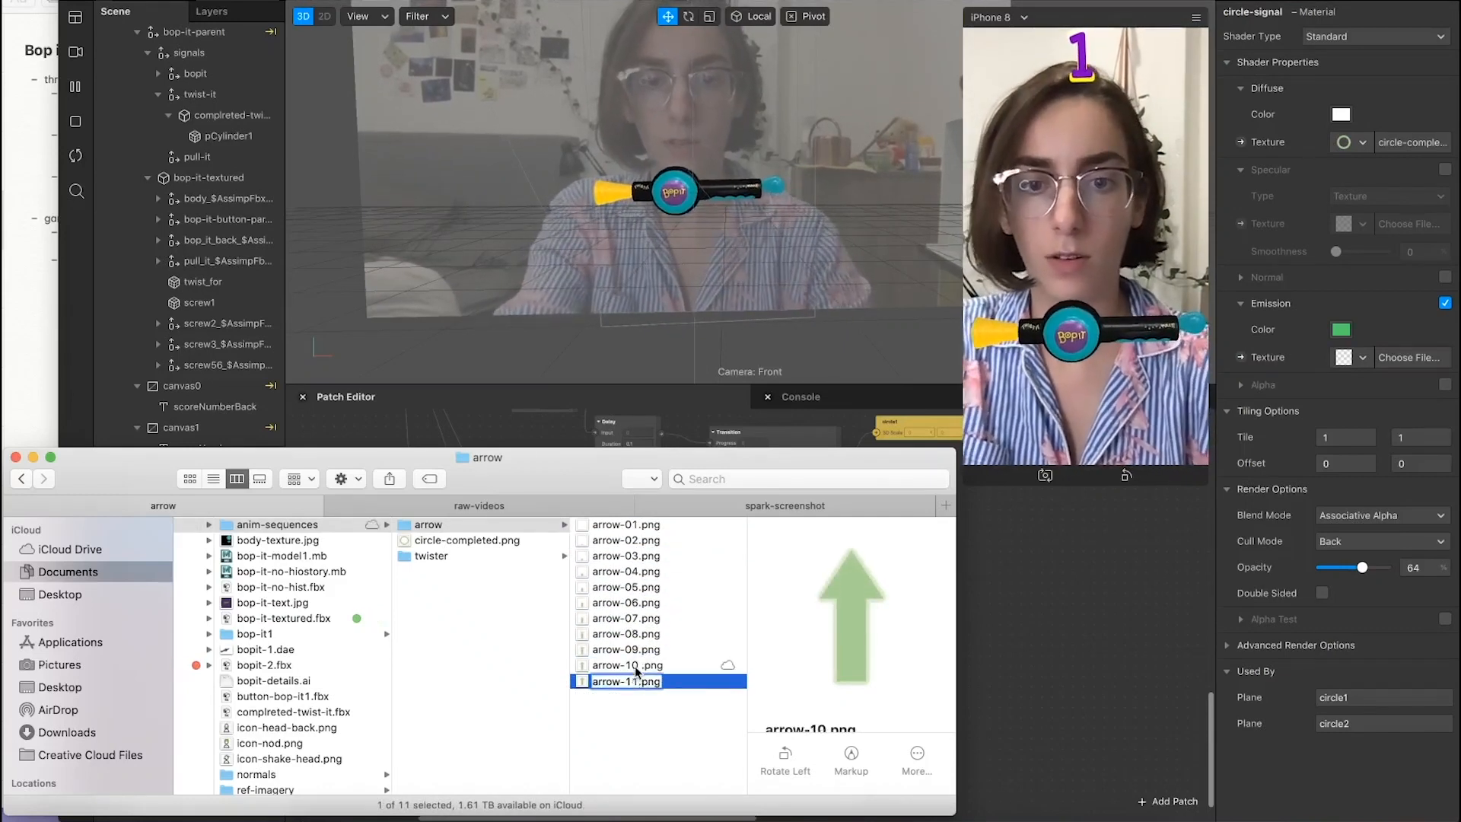
pyautogui.press('Return')
# Step: Switch back to Spark AR Studio and go to the pull-it null object in the signals group
pyautogui.click(456, 555)
pyautogui.click(196, 159)
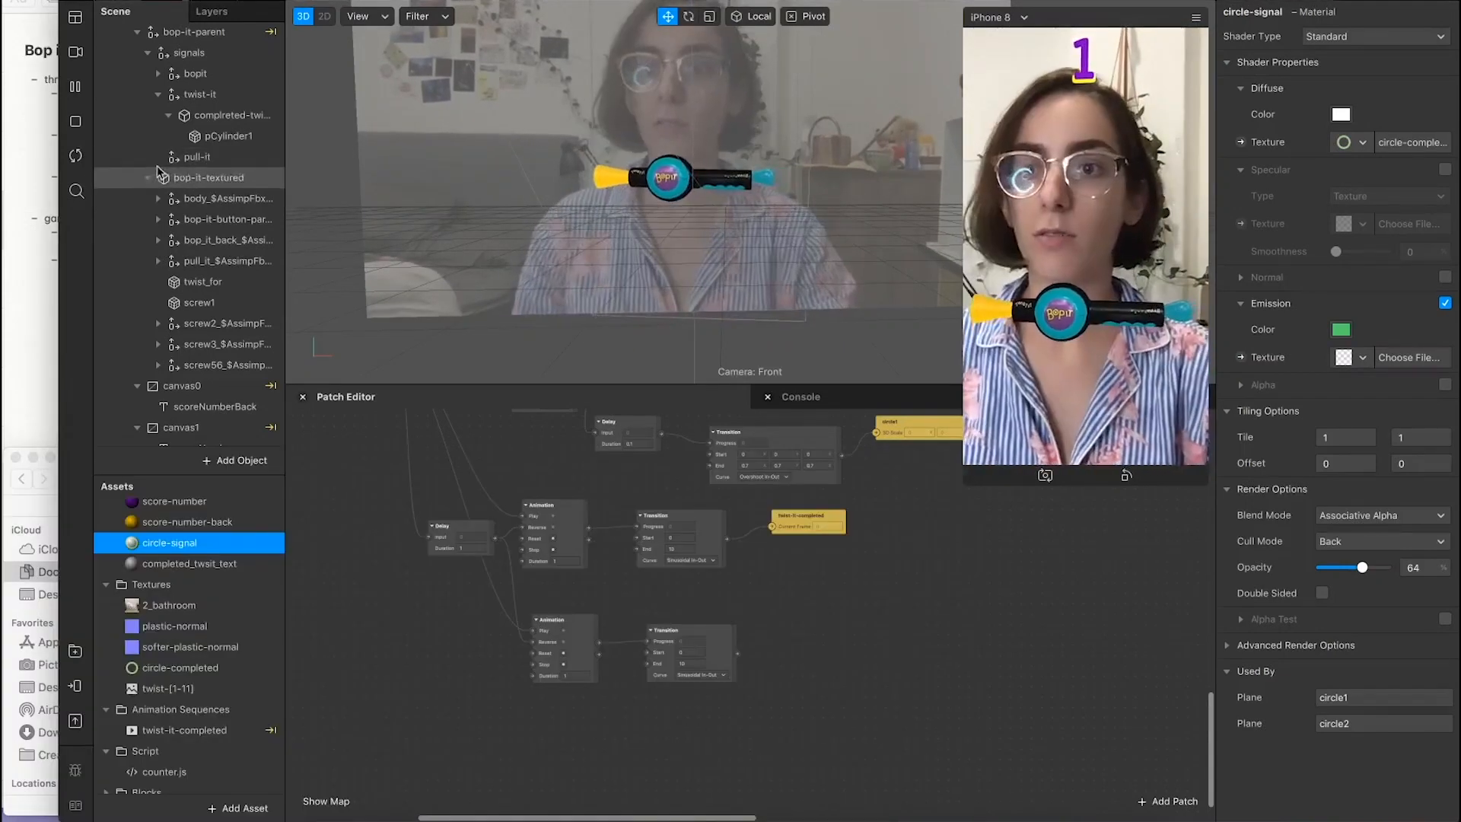
# Step: Add a plane inside the pull-it null object and rename it pull-arrow-completed
pyautogui.rightClick(196, 158)
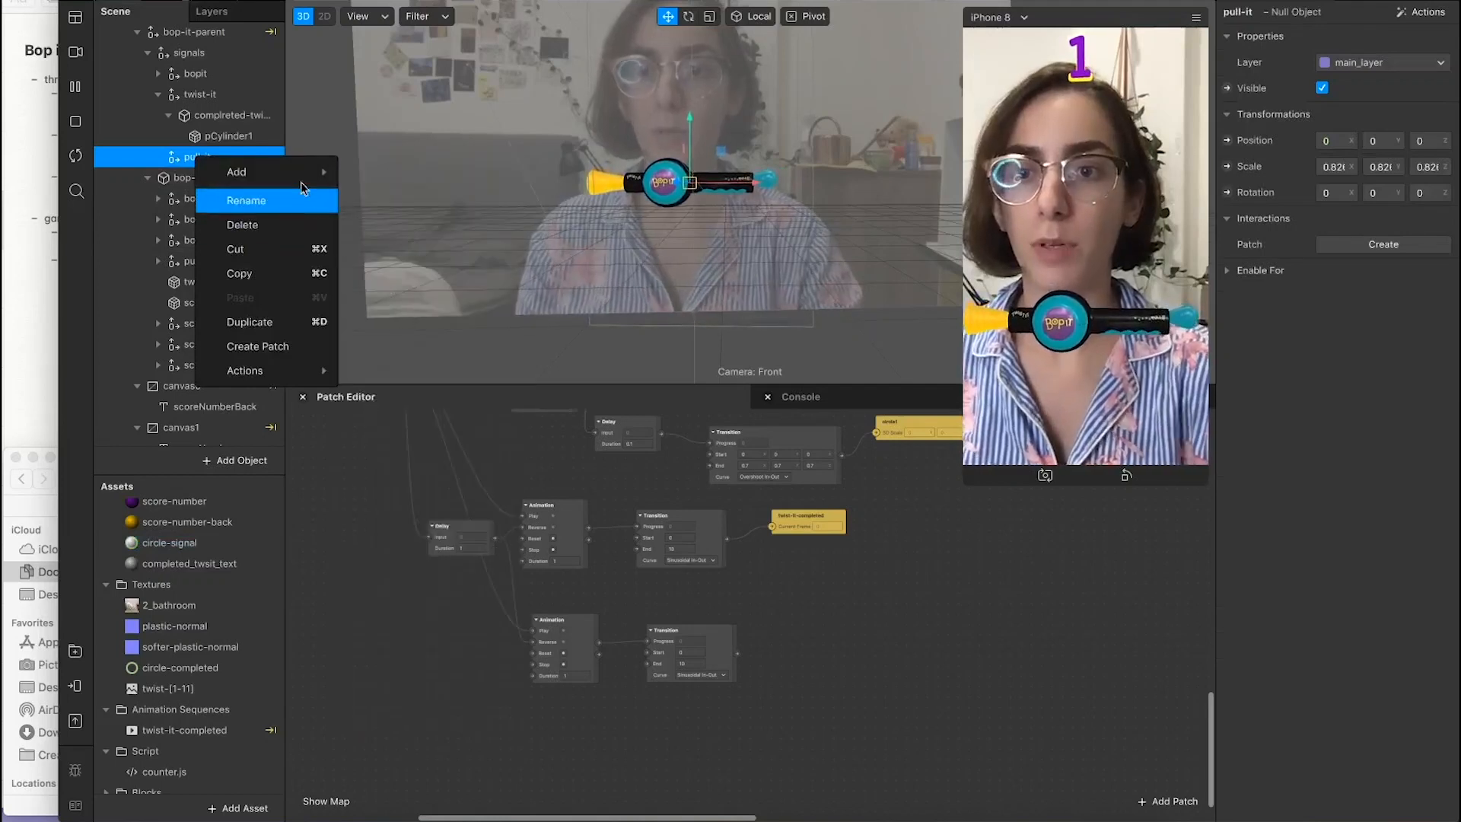
pyautogui.moveTo(299, 169)
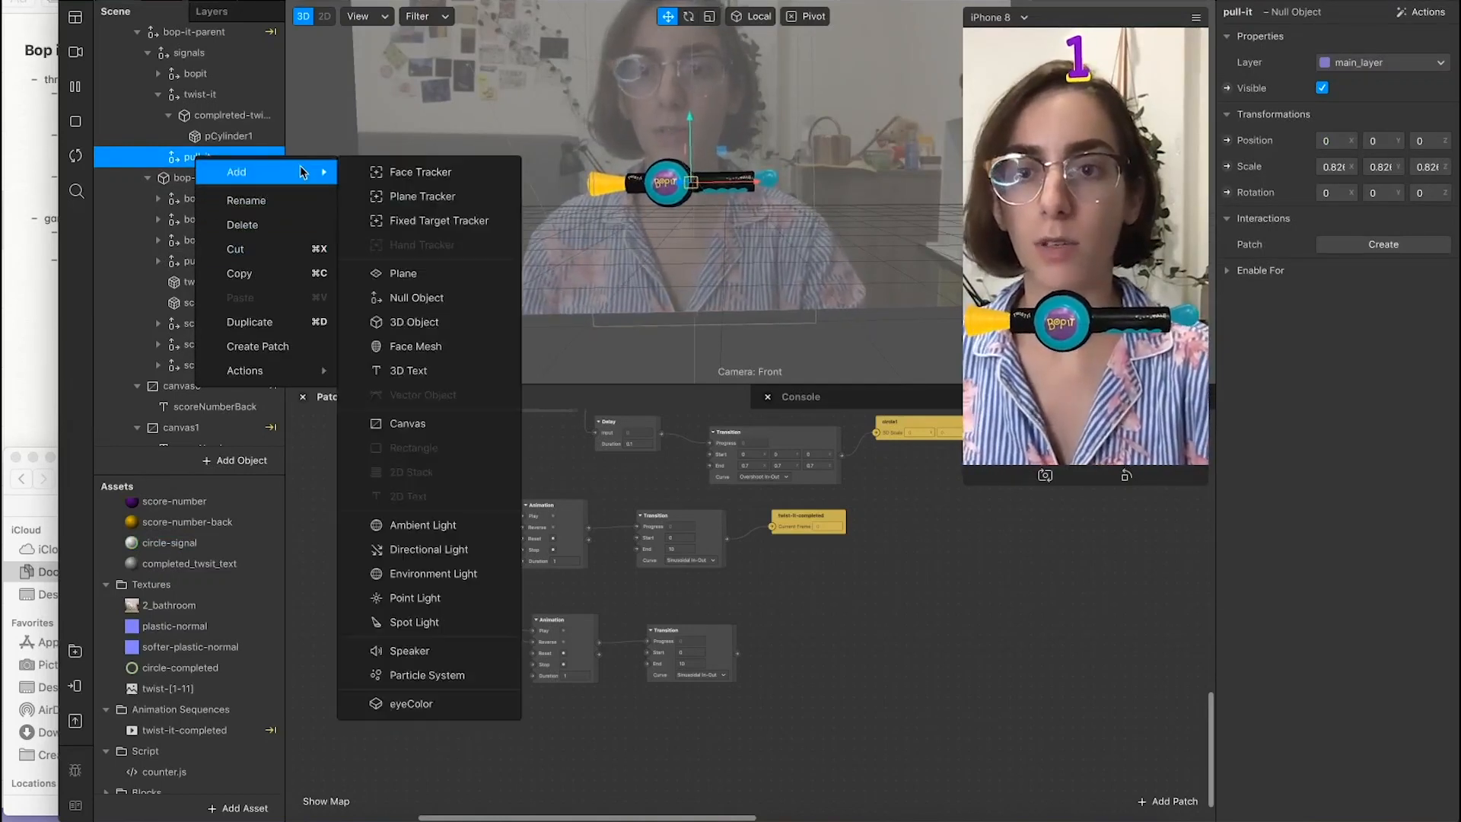
pyautogui.click(405, 274)
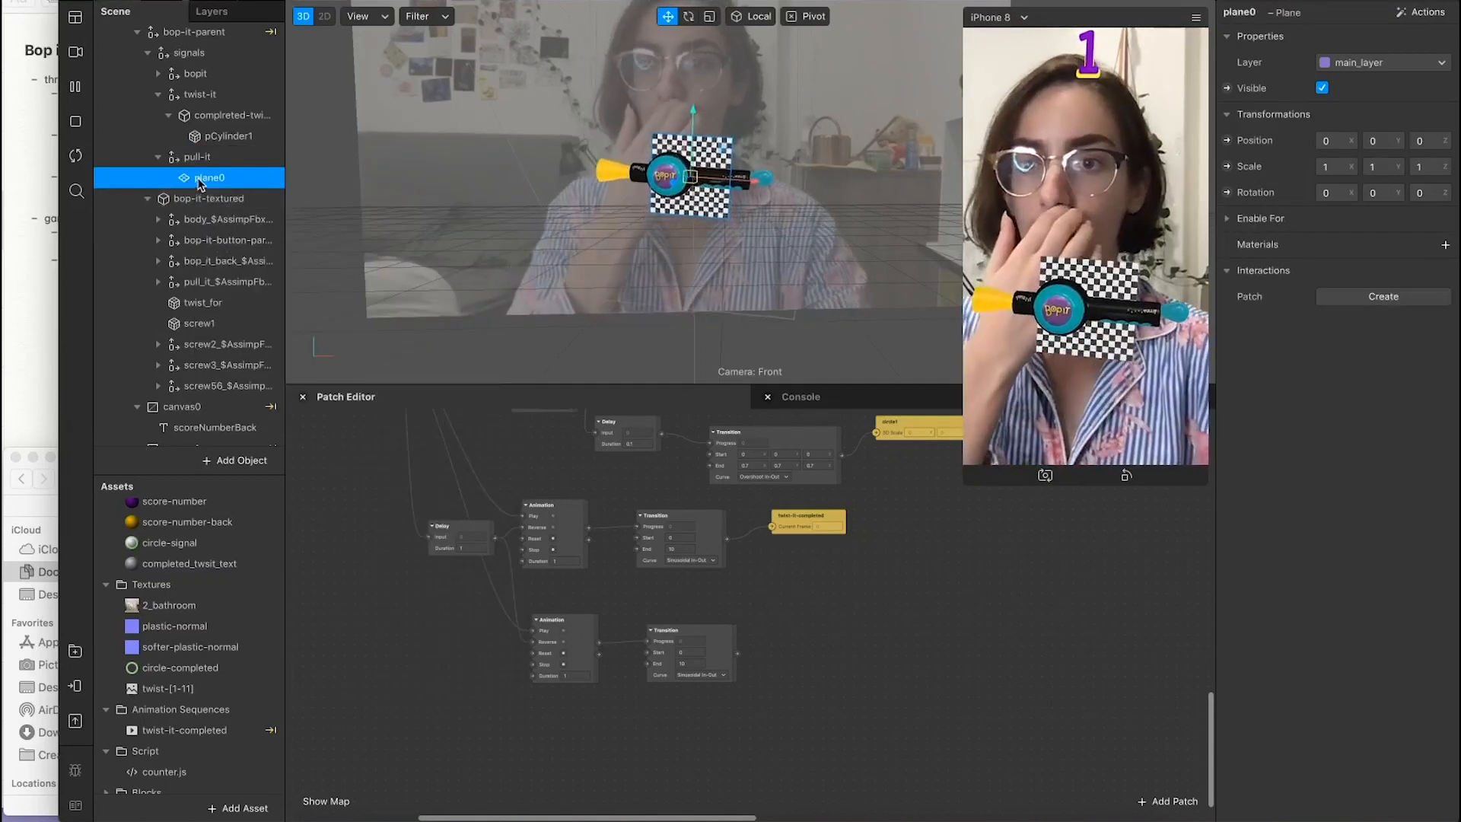
pyautogui.doubleClick(205, 178)
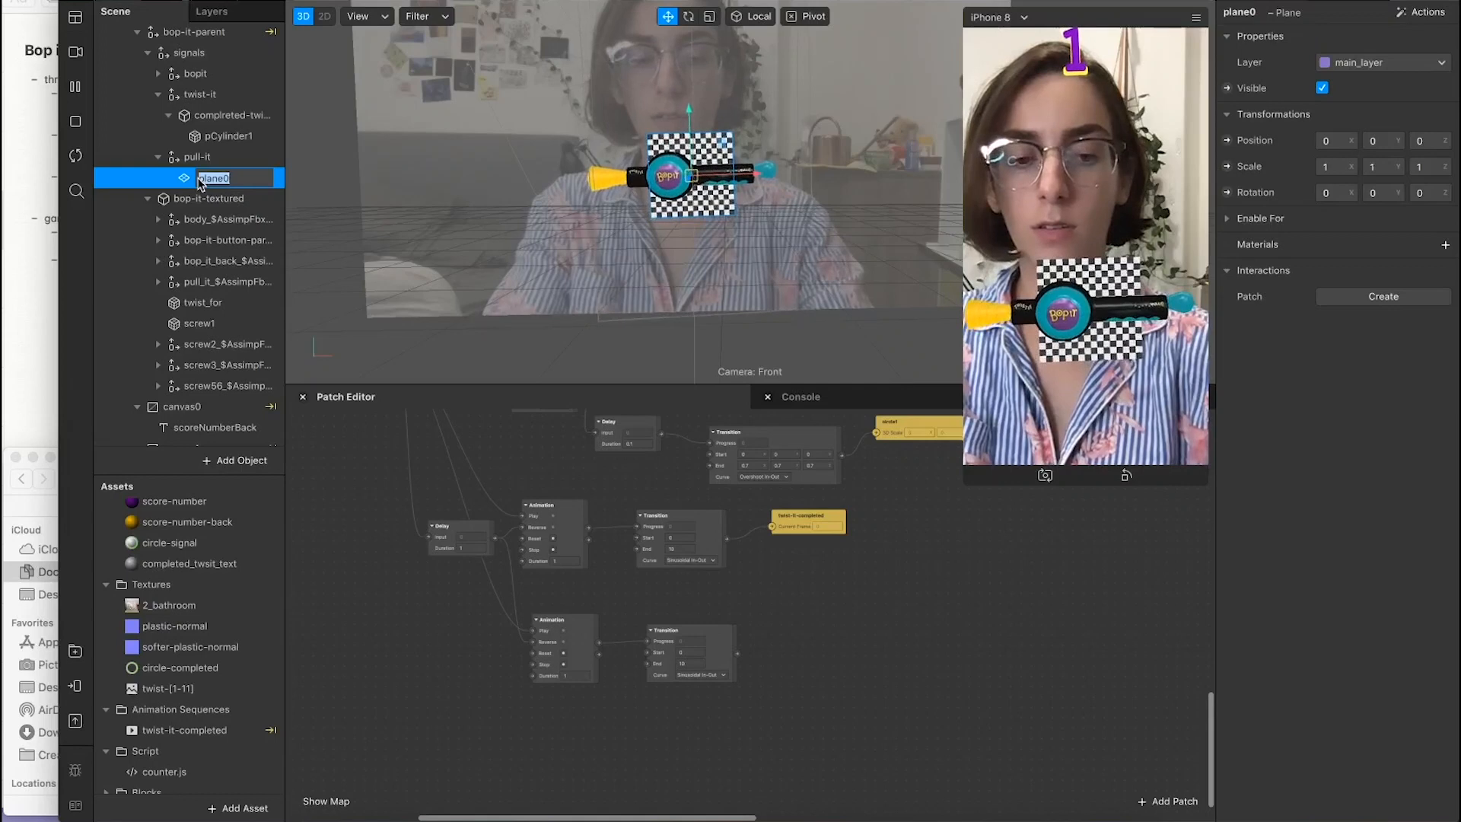
pyautogui.write('pull-arr')
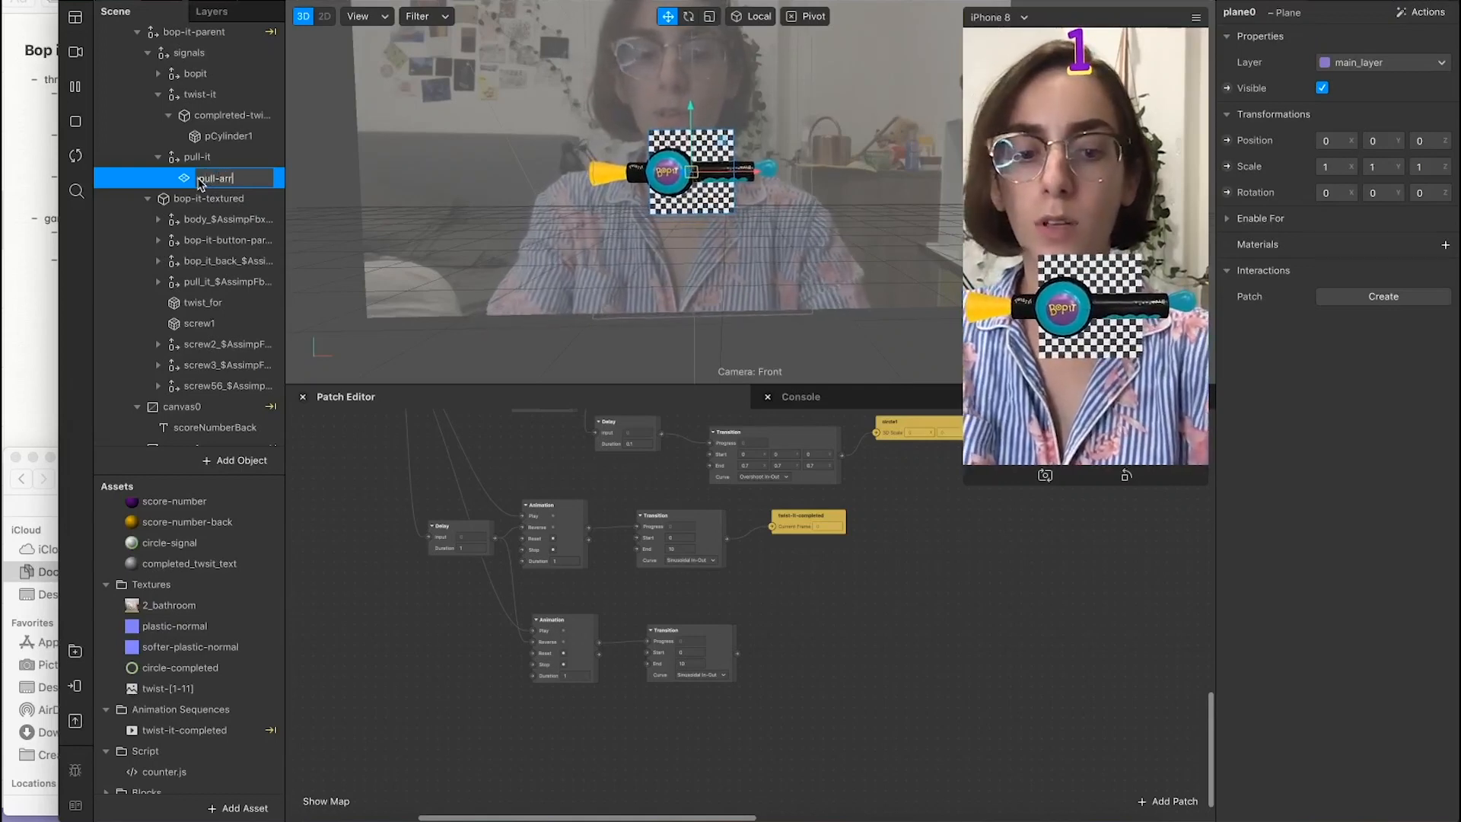
pyautogui.write('ow-completed')
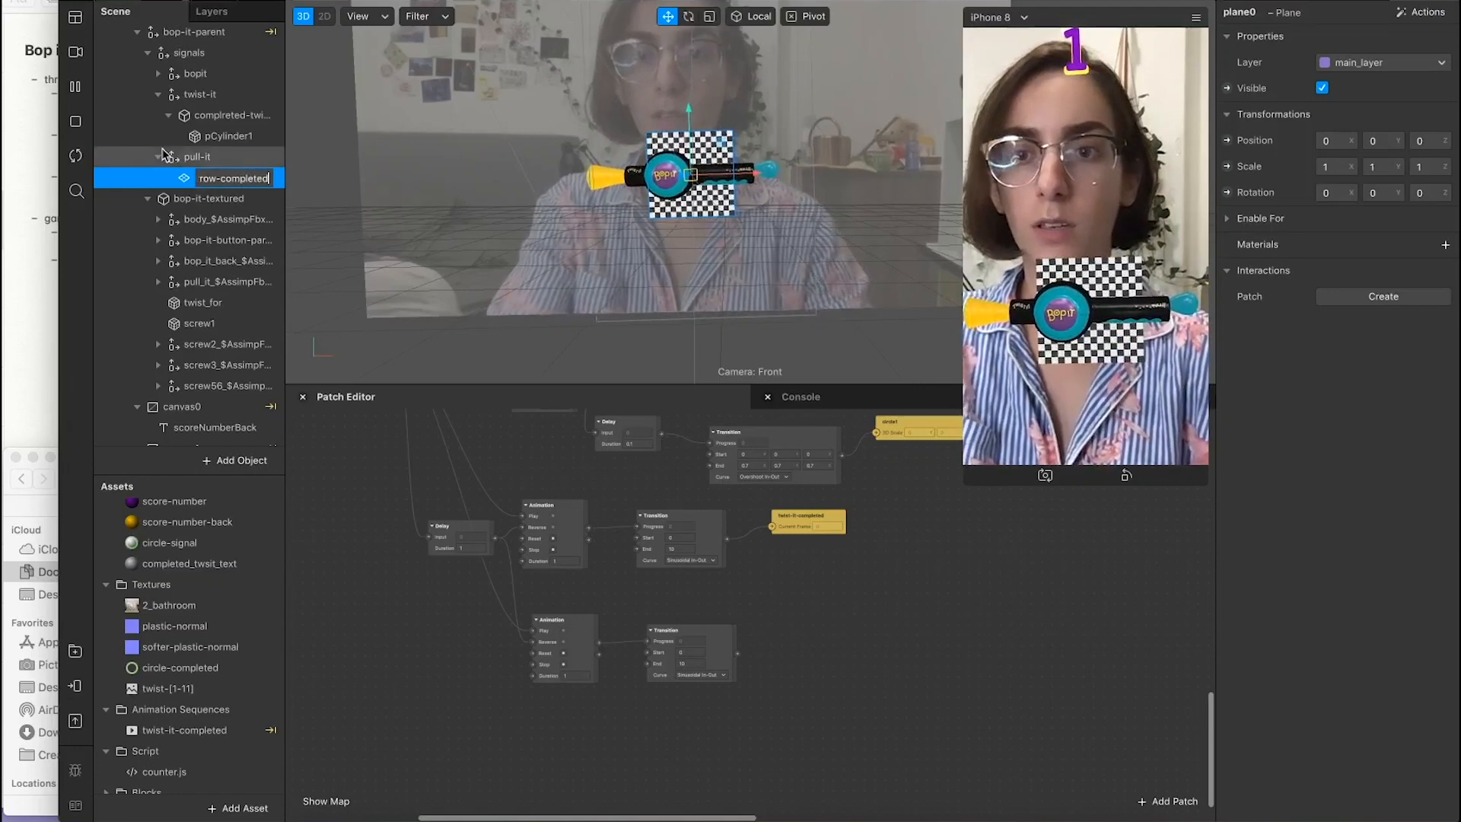
pyautogui.press('Return')
# Step: Move the pull-it null object sideways over the toy's blue-tipped end, to an X position of about 0.06
pyautogui.click(159, 157)
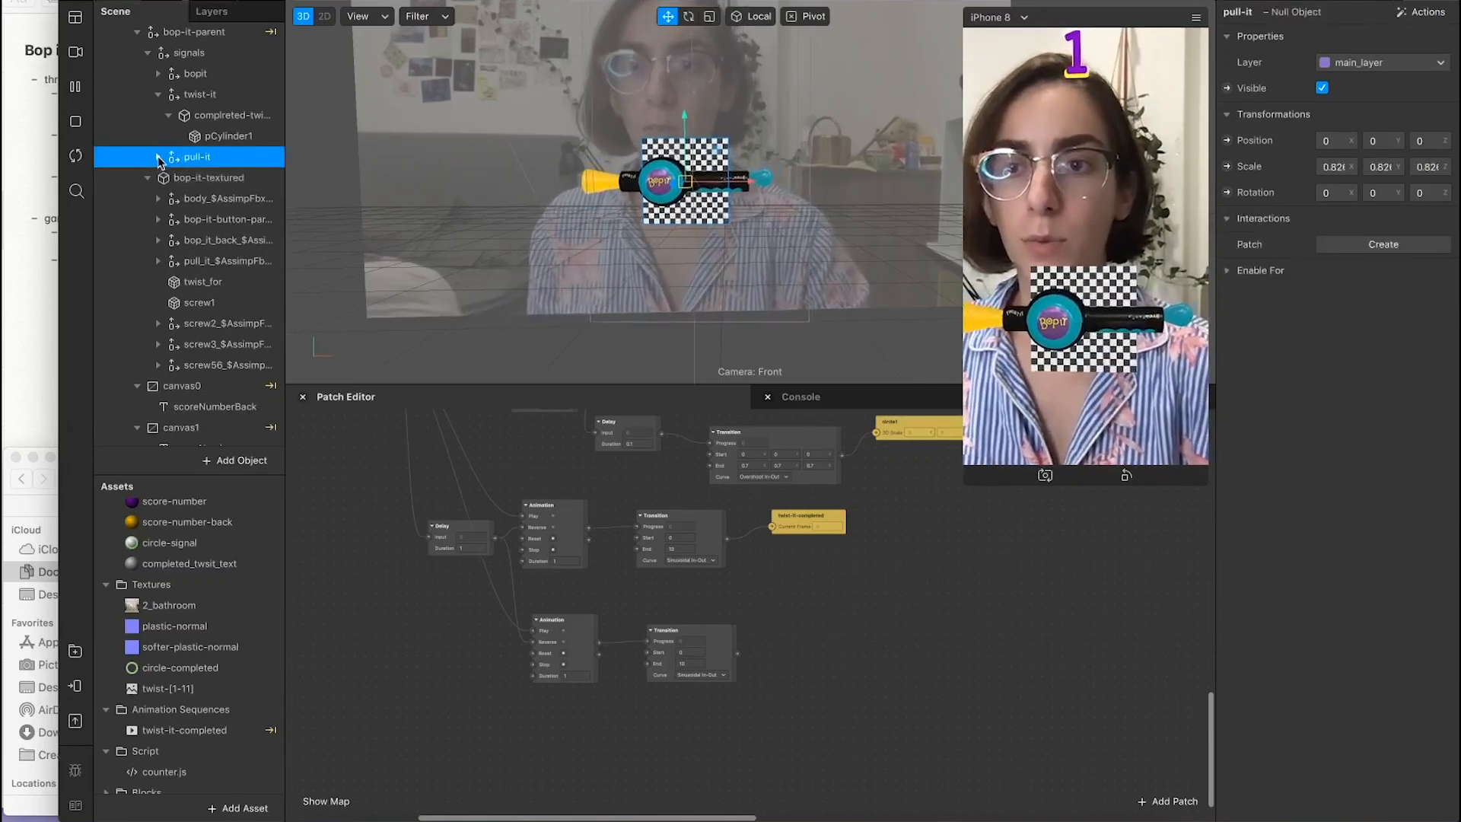
pyautogui.click(159, 158)
pyautogui.click(247, 175)
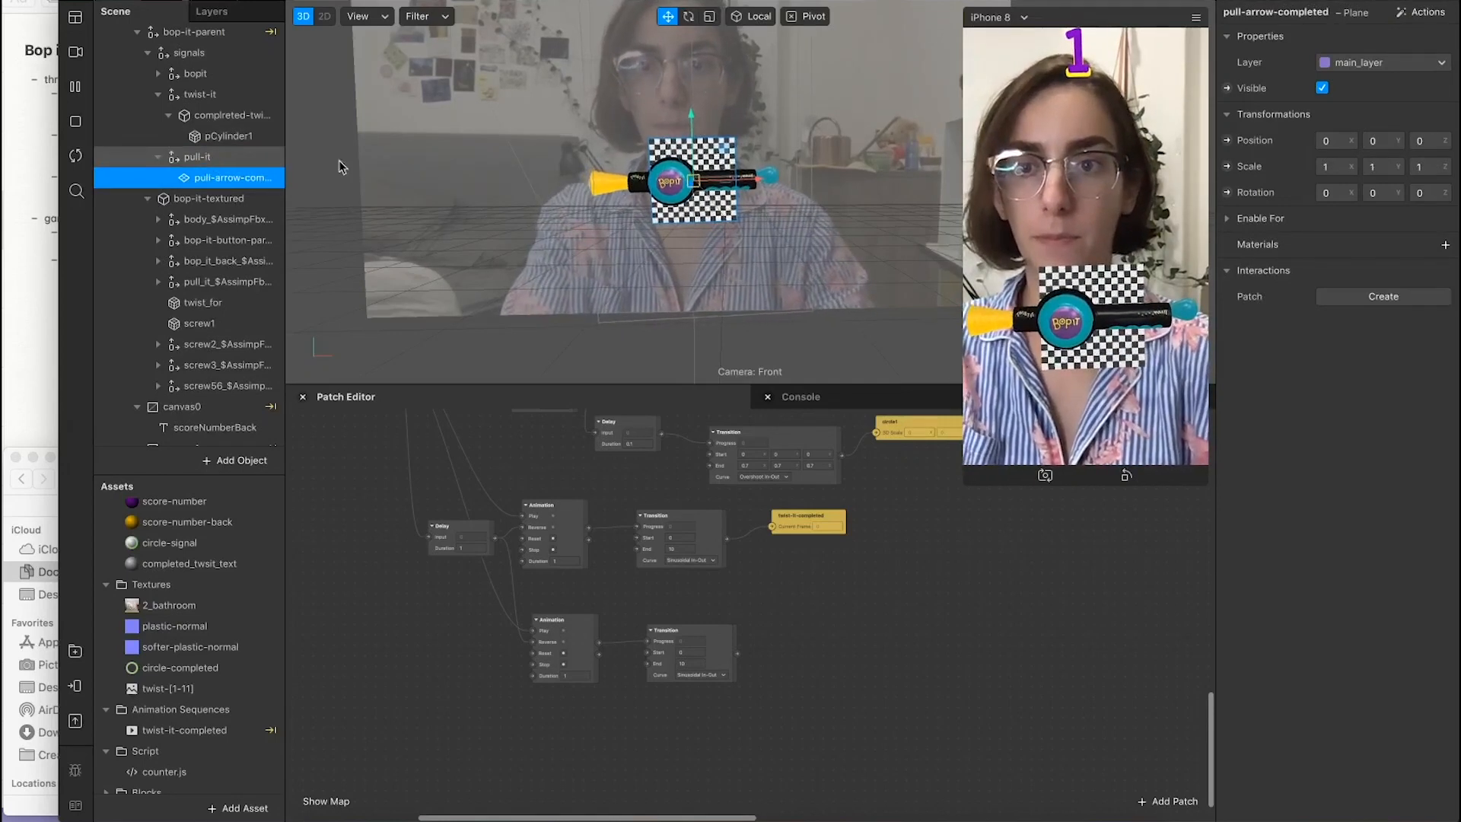
pyautogui.click(217, 159)
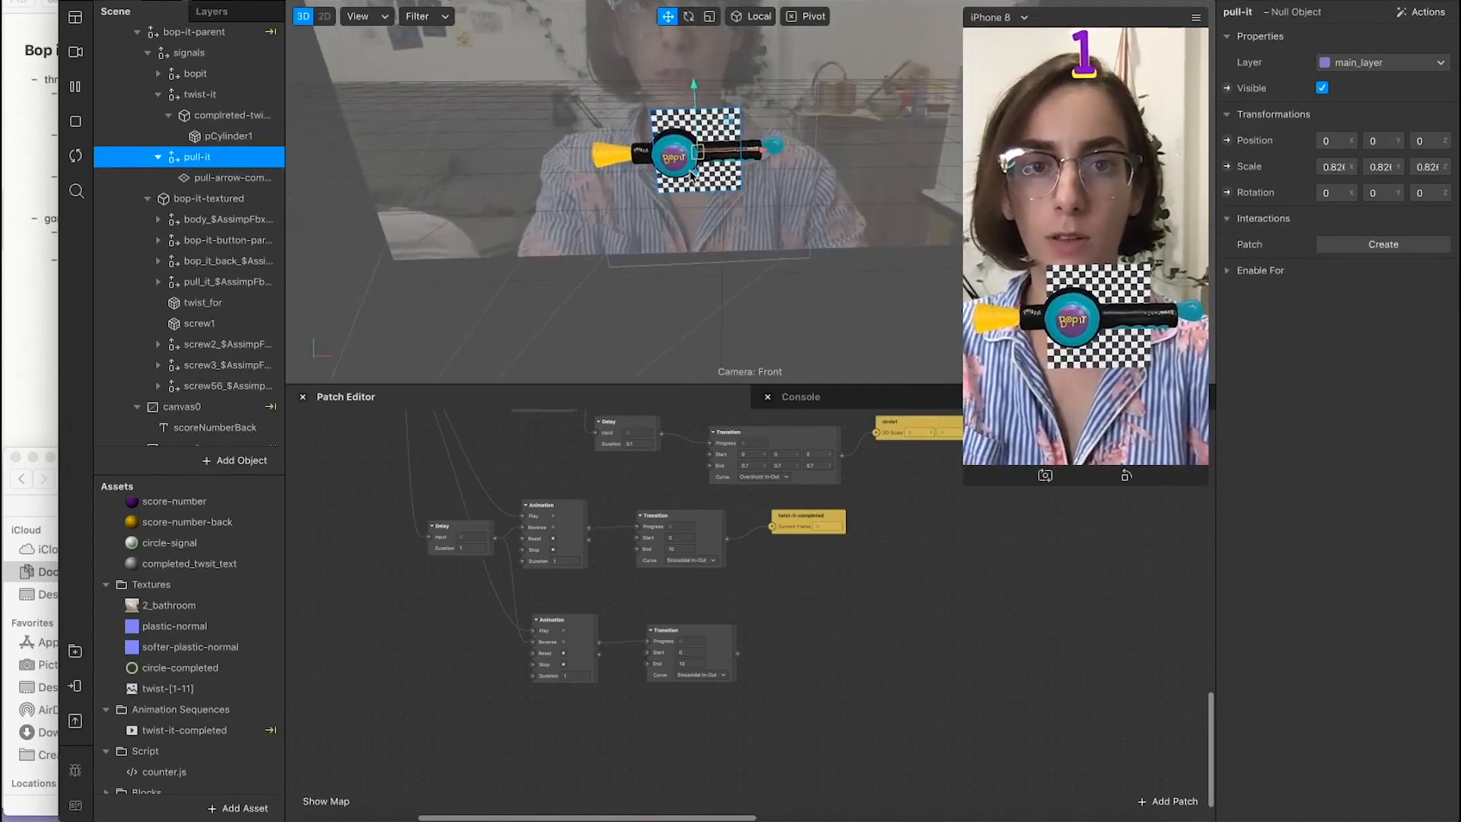
pyautogui.moveTo(691, 174); pyautogui.dragTo(830, 158)
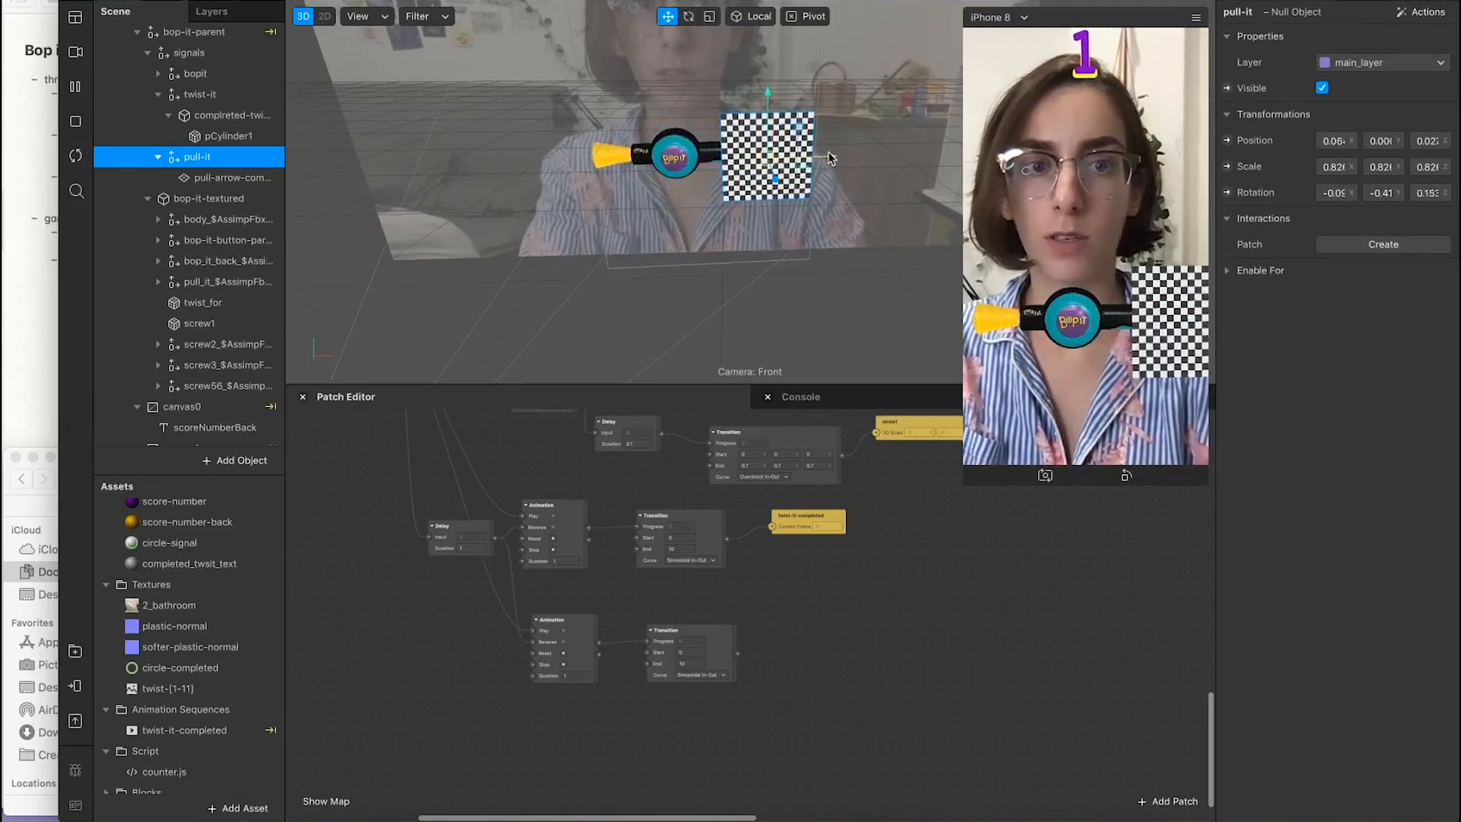
# Step: Create a new material for the pull-arrow-completed plane and rename it pull-it-arrow
pyautogui.click(229, 177)
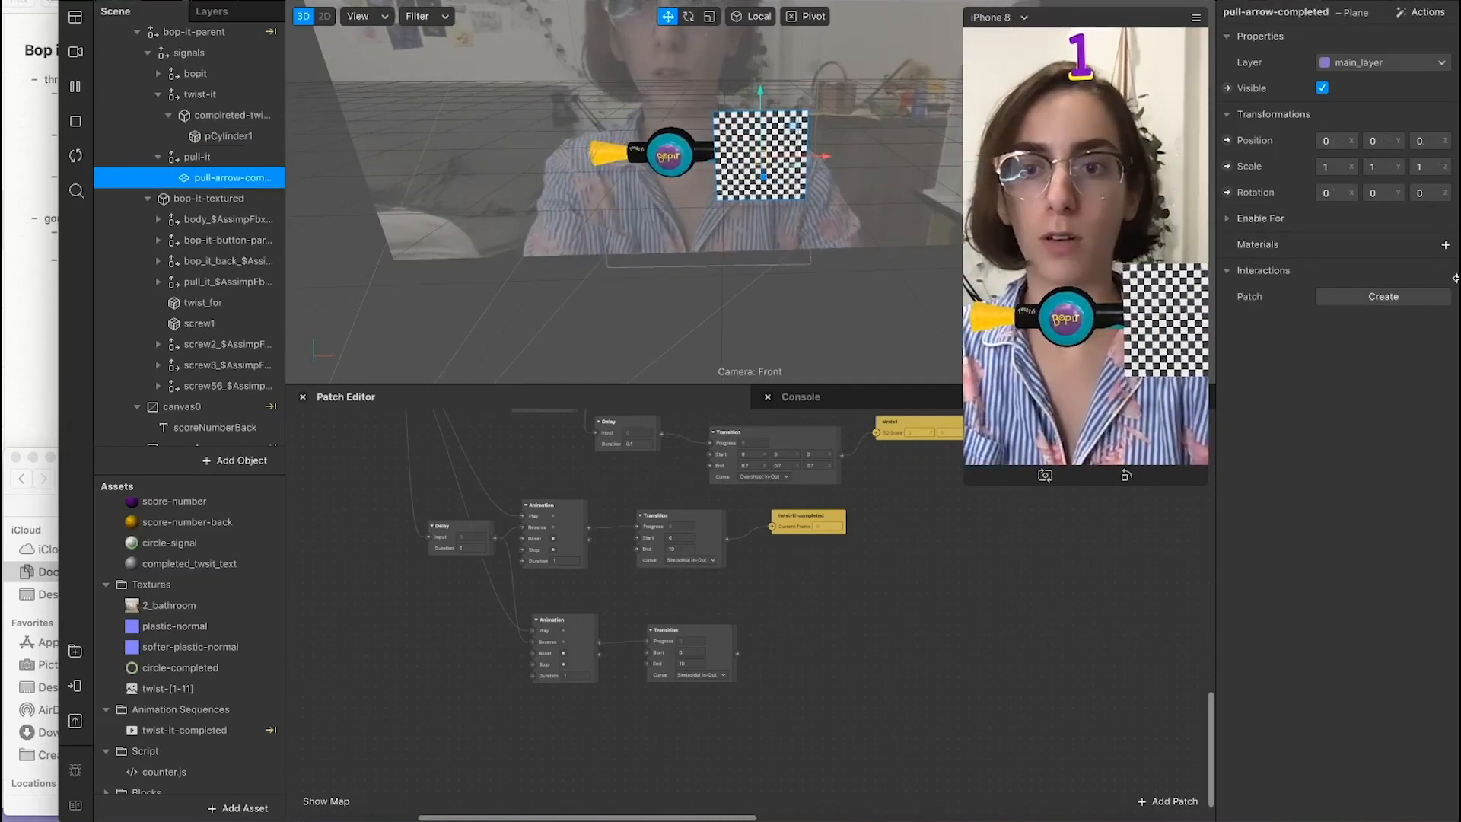
pyautogui.click(1445, 244)
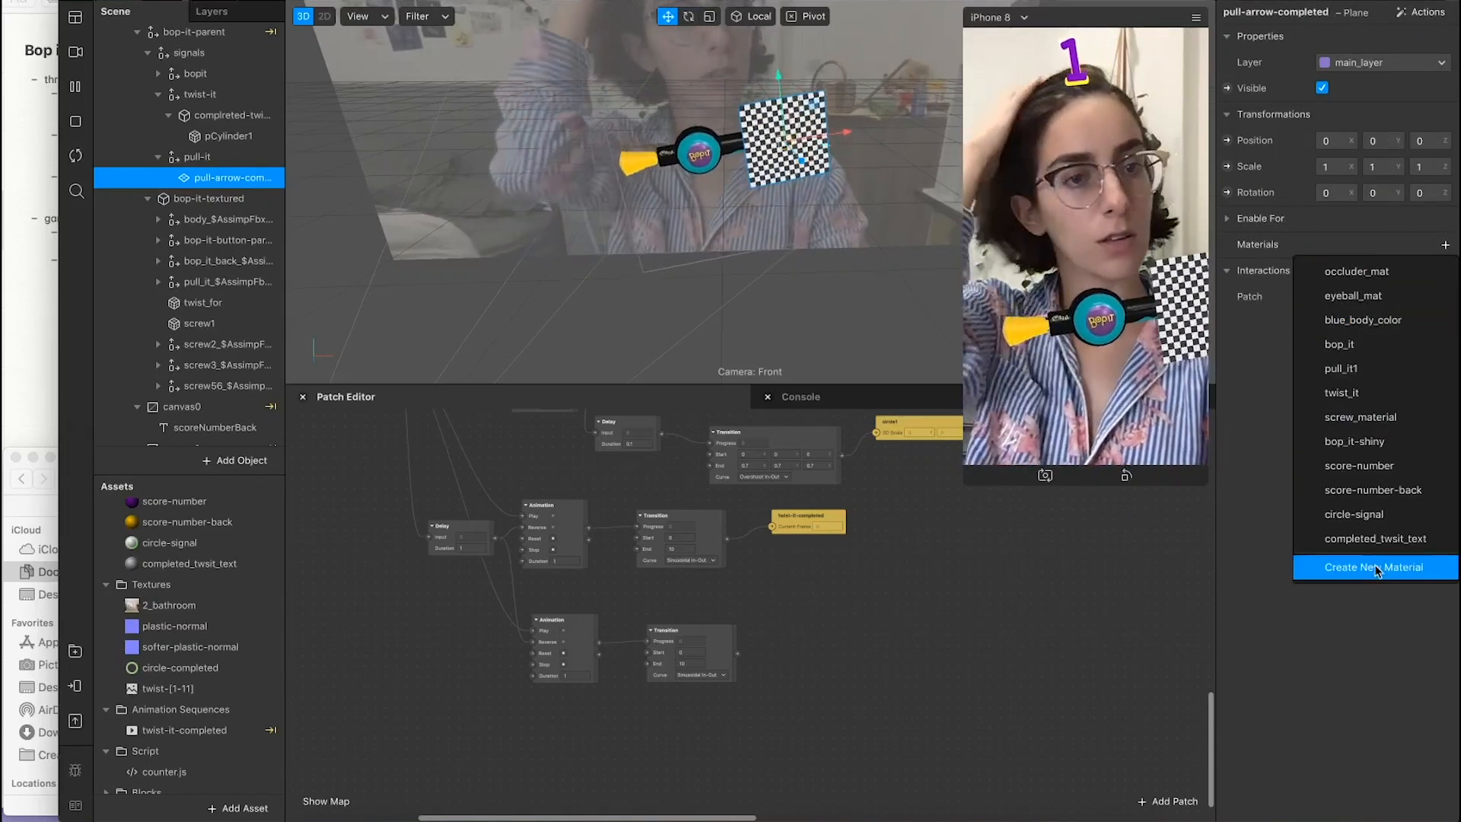
pyautogui.click(1374, 567)
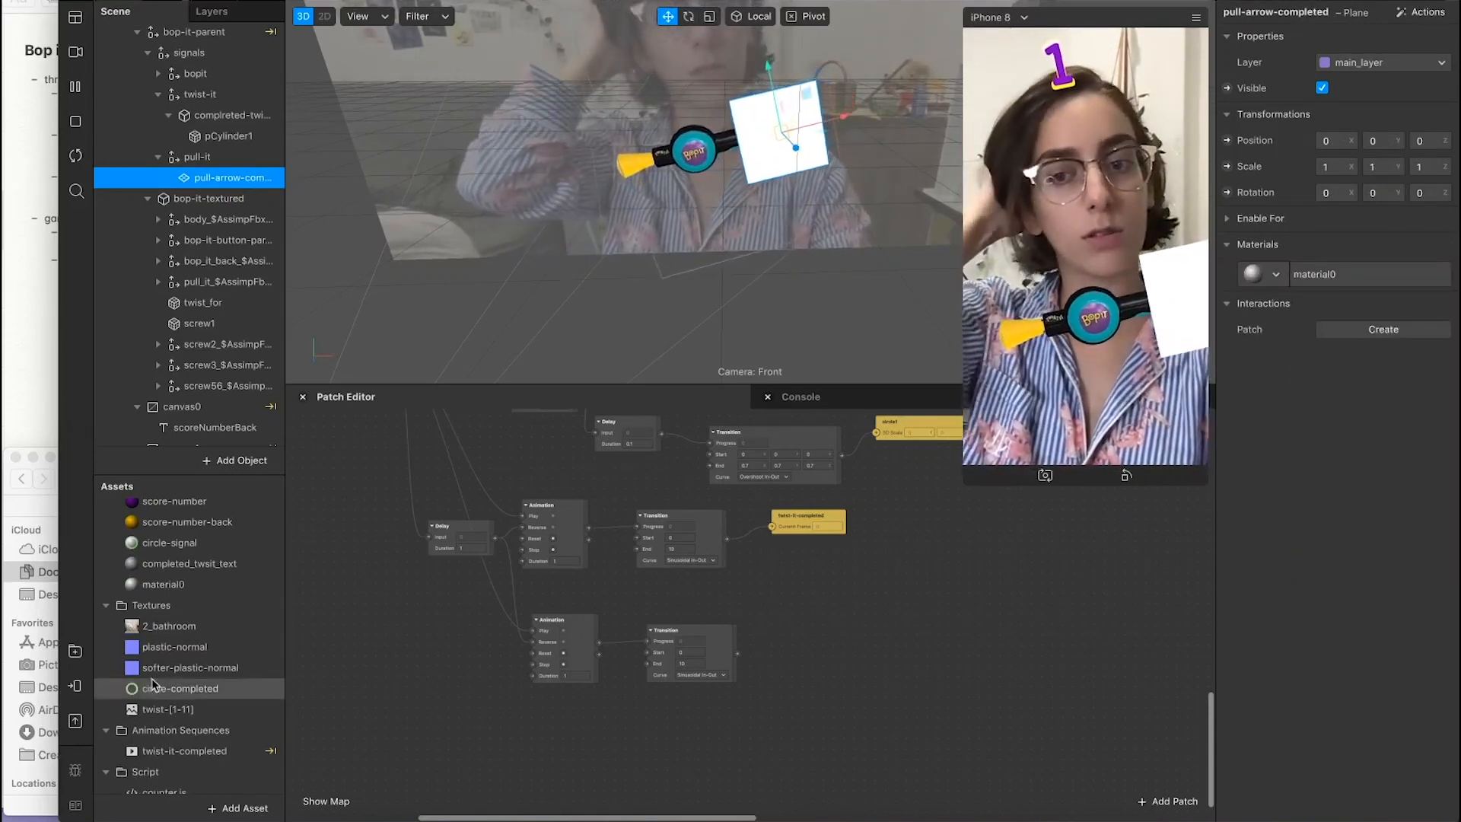
pyautogui.scroll(-1, 148, 670)
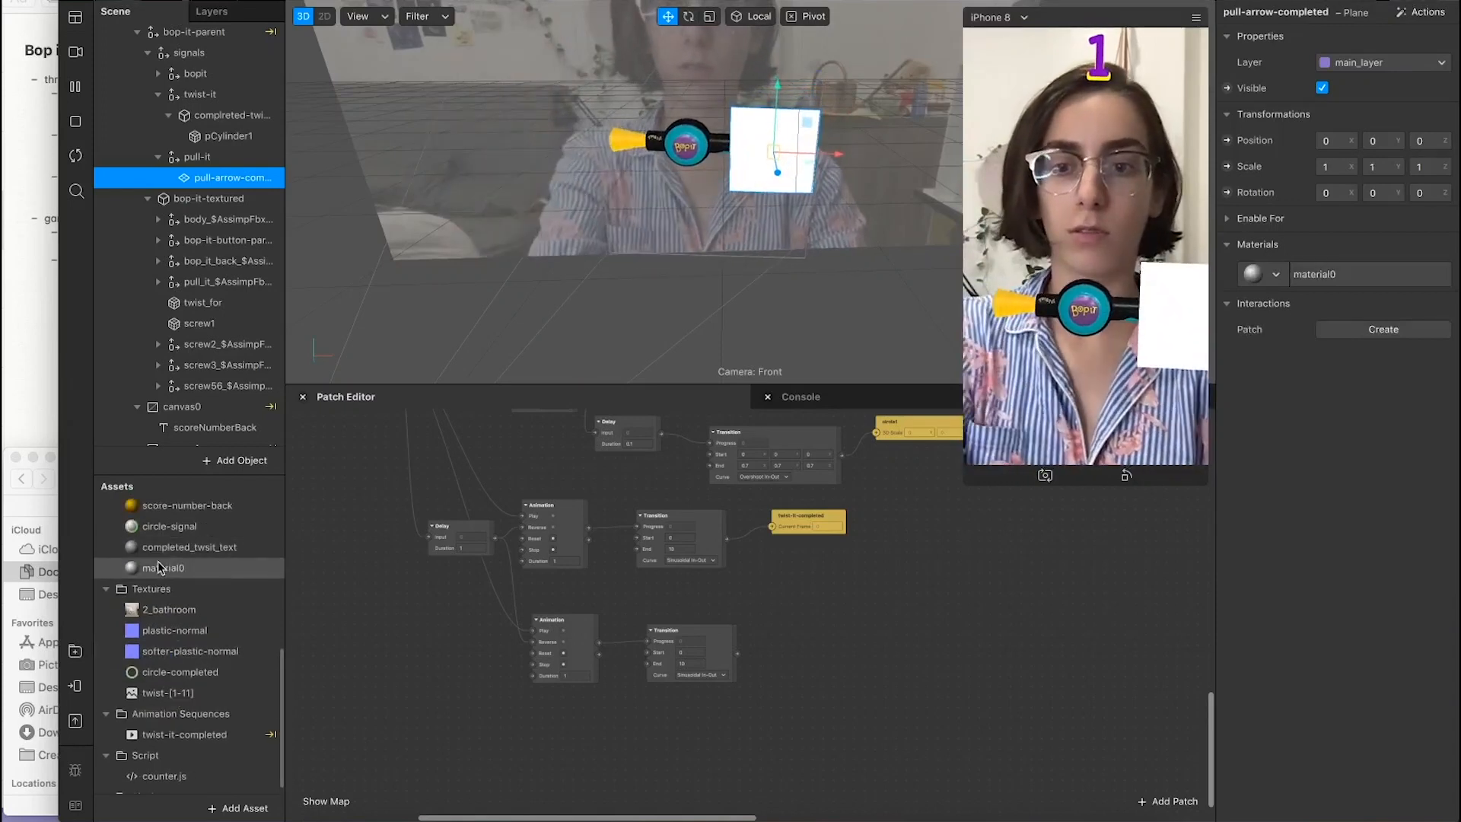
pyautogui.click(159, 567)
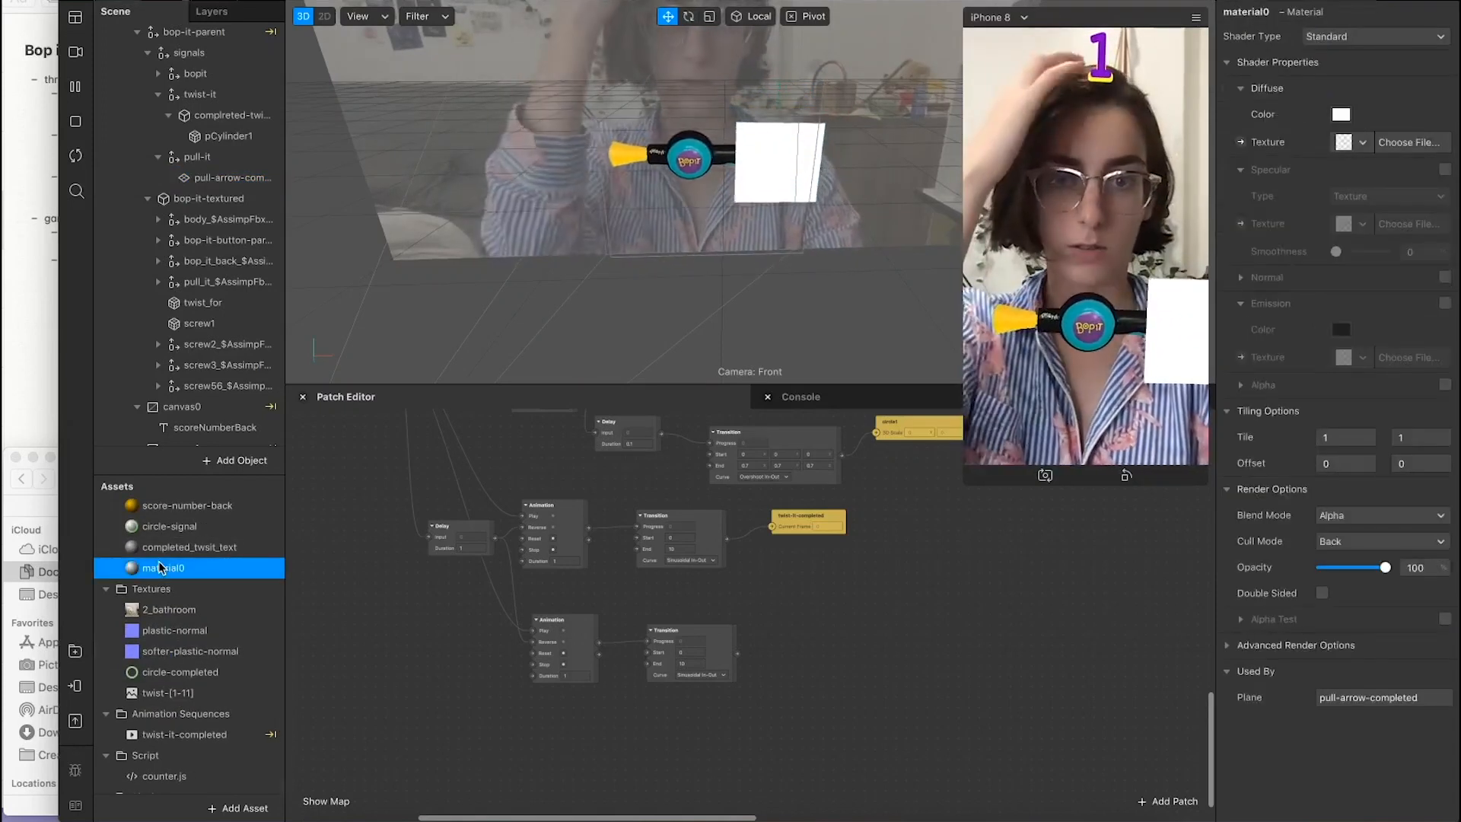
pyautogui.doubleClick(184, 574)
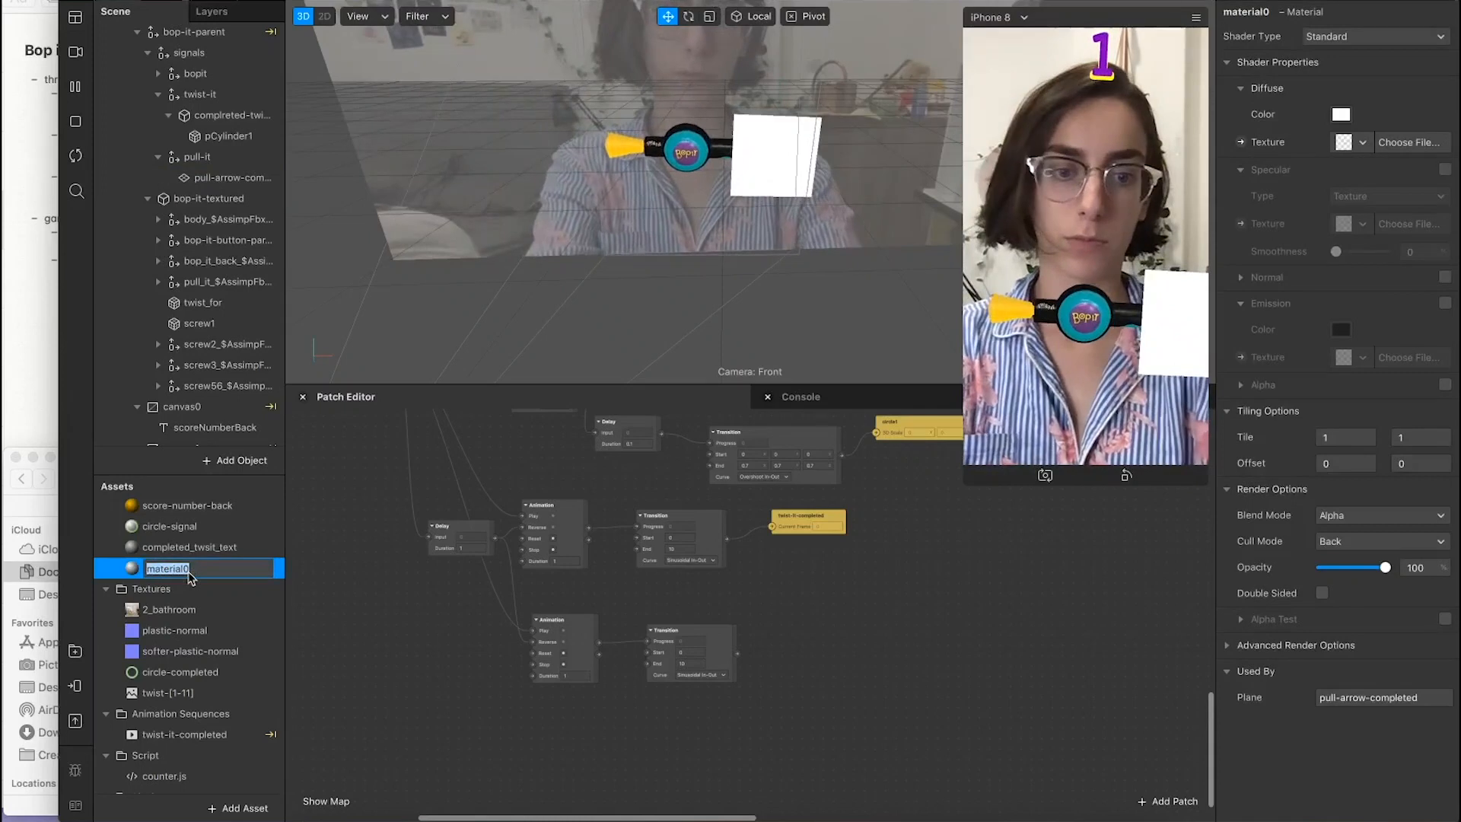
pyautogui.write('pull-')
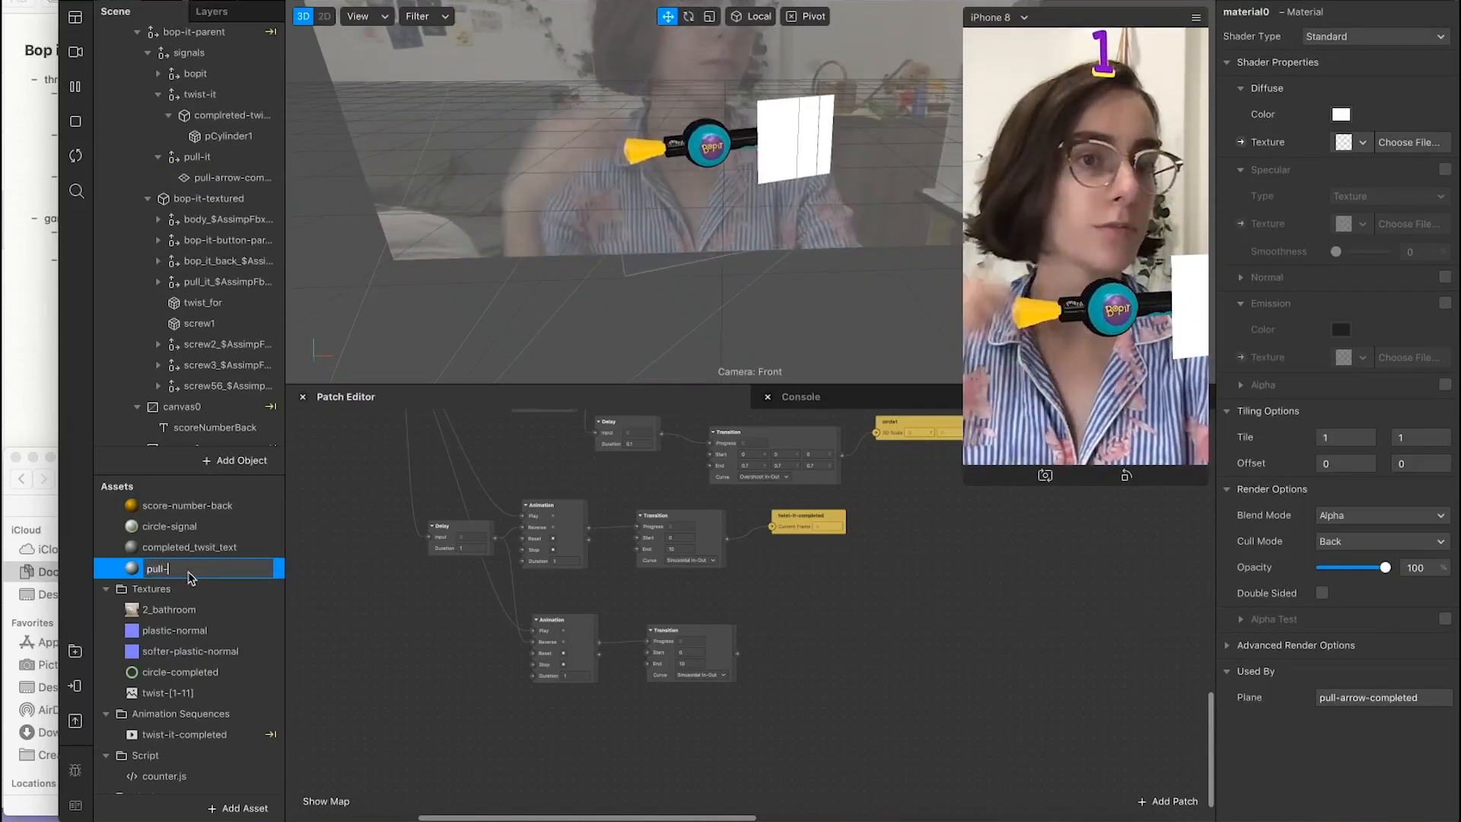
pyautogui.write('it')
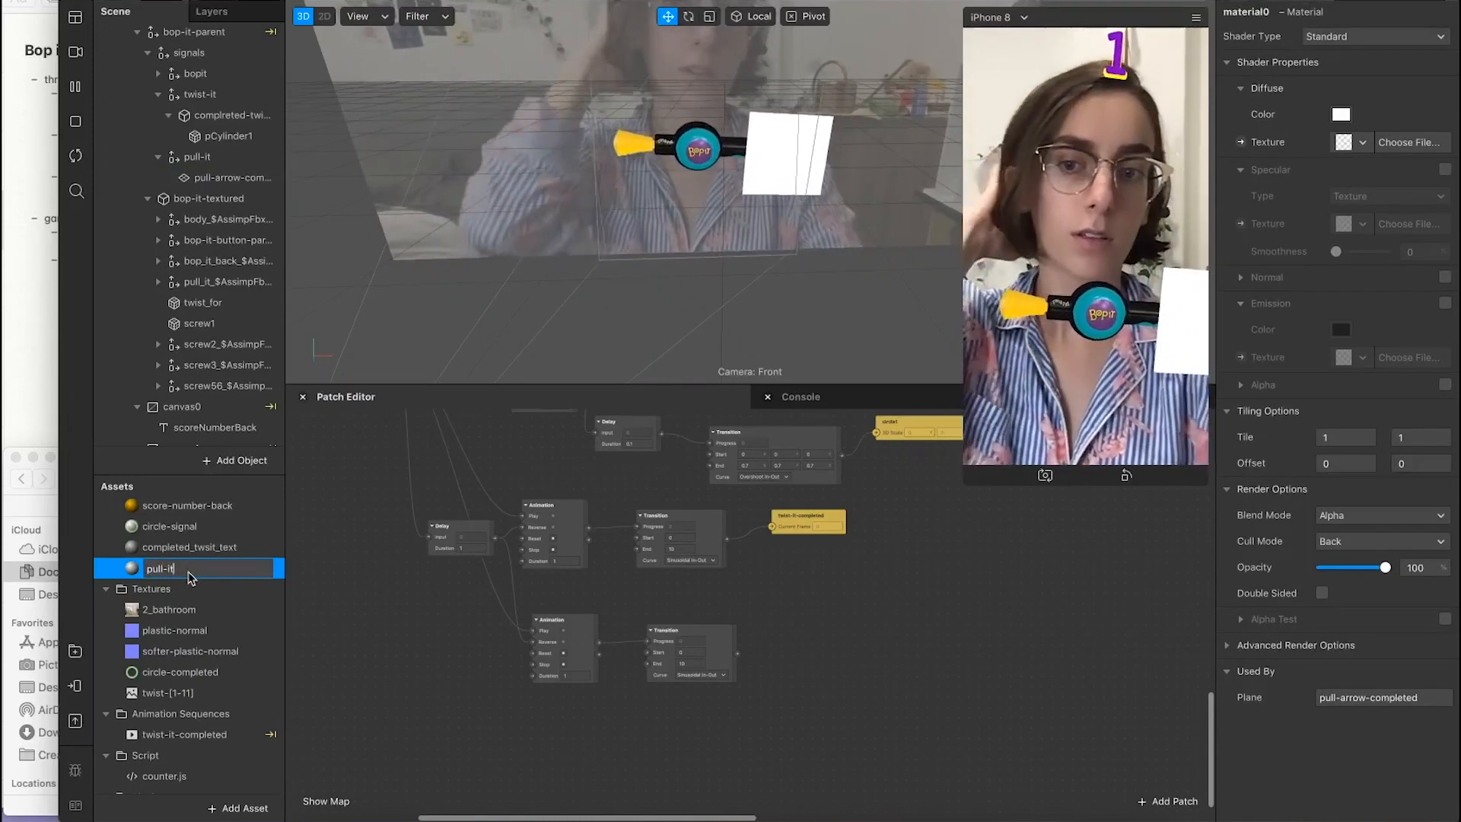
pyautogui.write('-arrow')
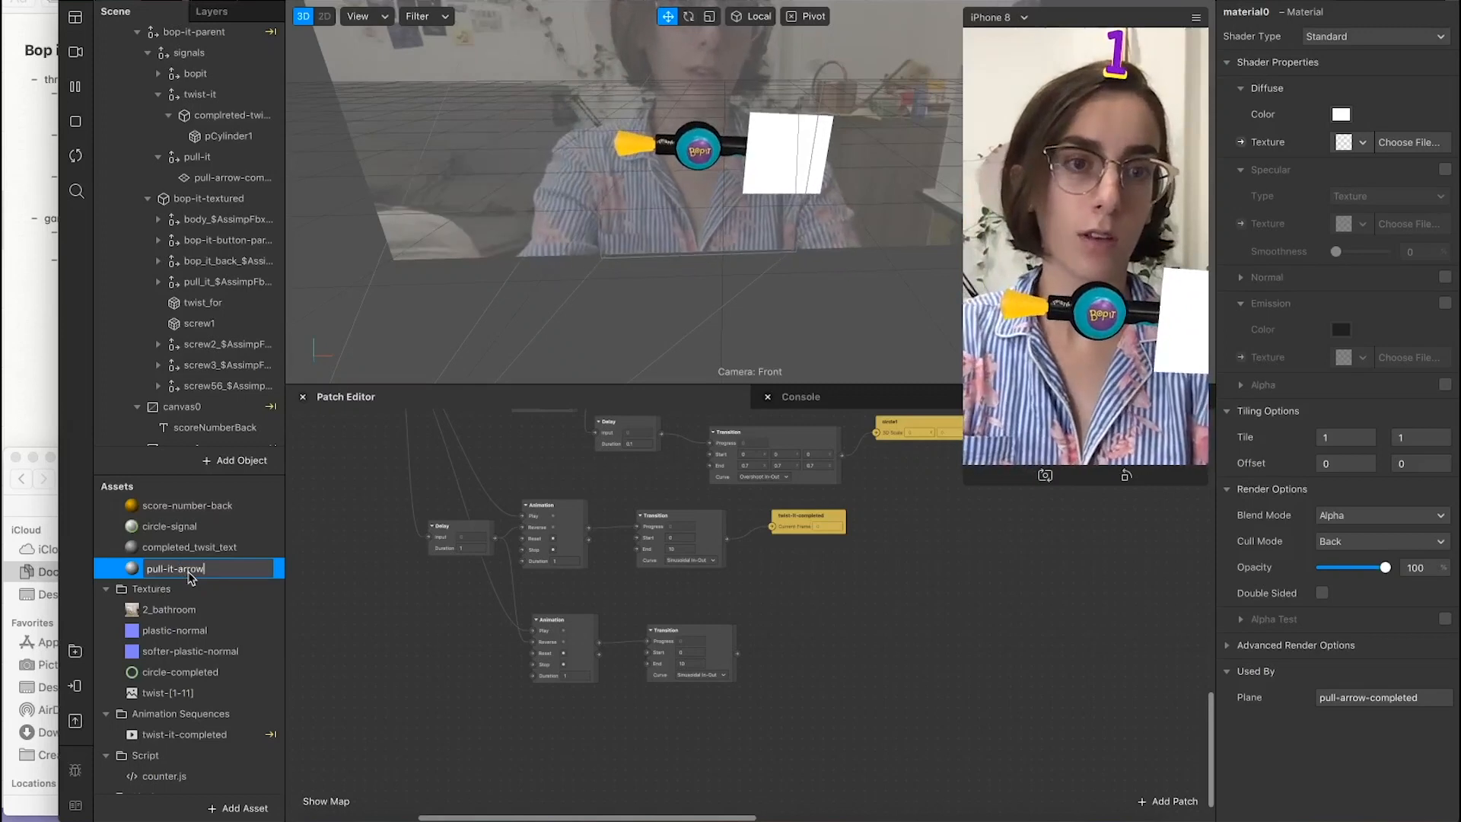
pyautogui.press('Return')
# Step: Assign a new animation sequence as the diffuse texture of the pull-it-arrow material
pyautogui.click(209, 547)
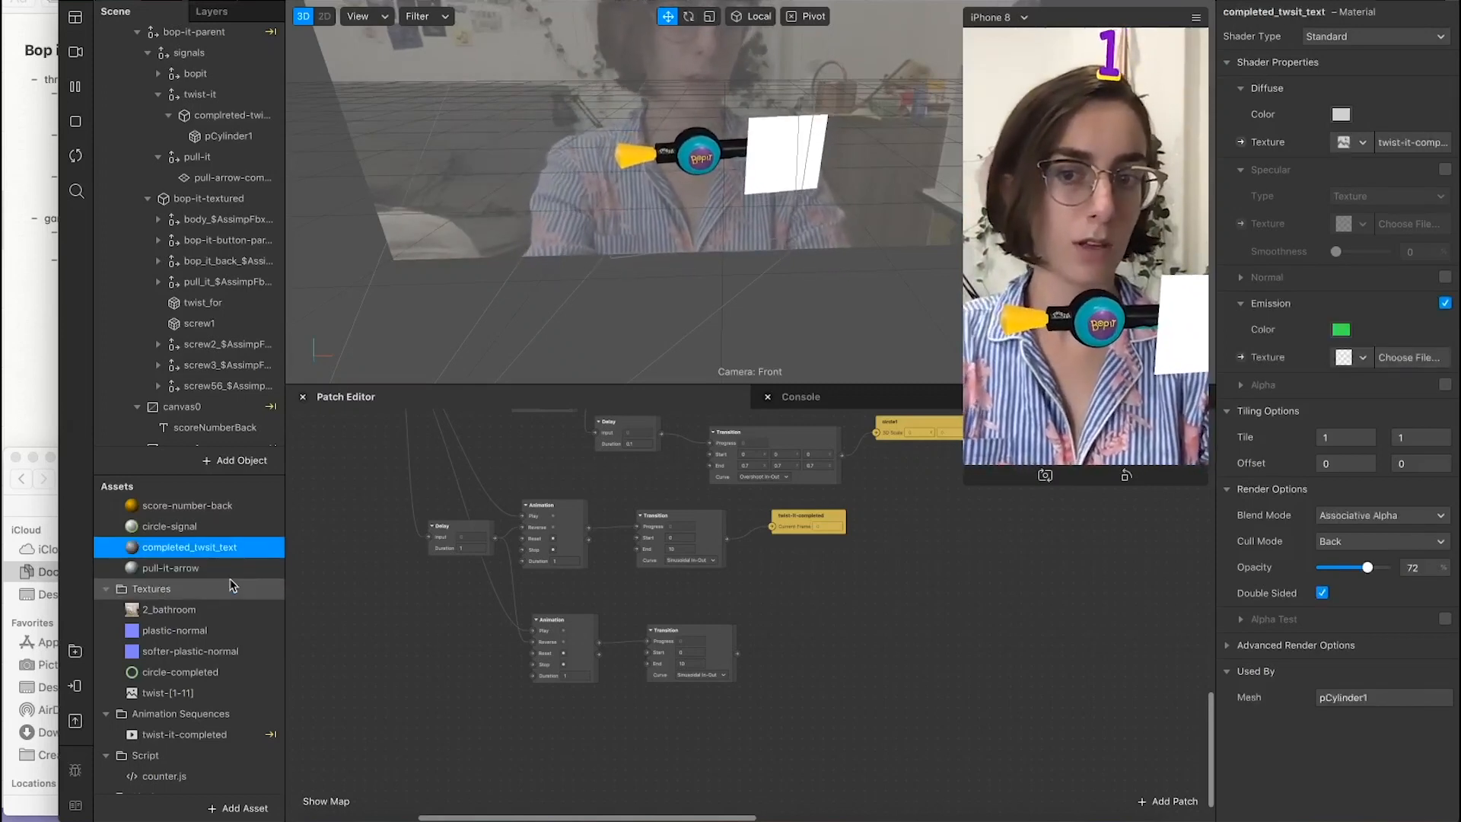
pyautogui.click(228, 569)
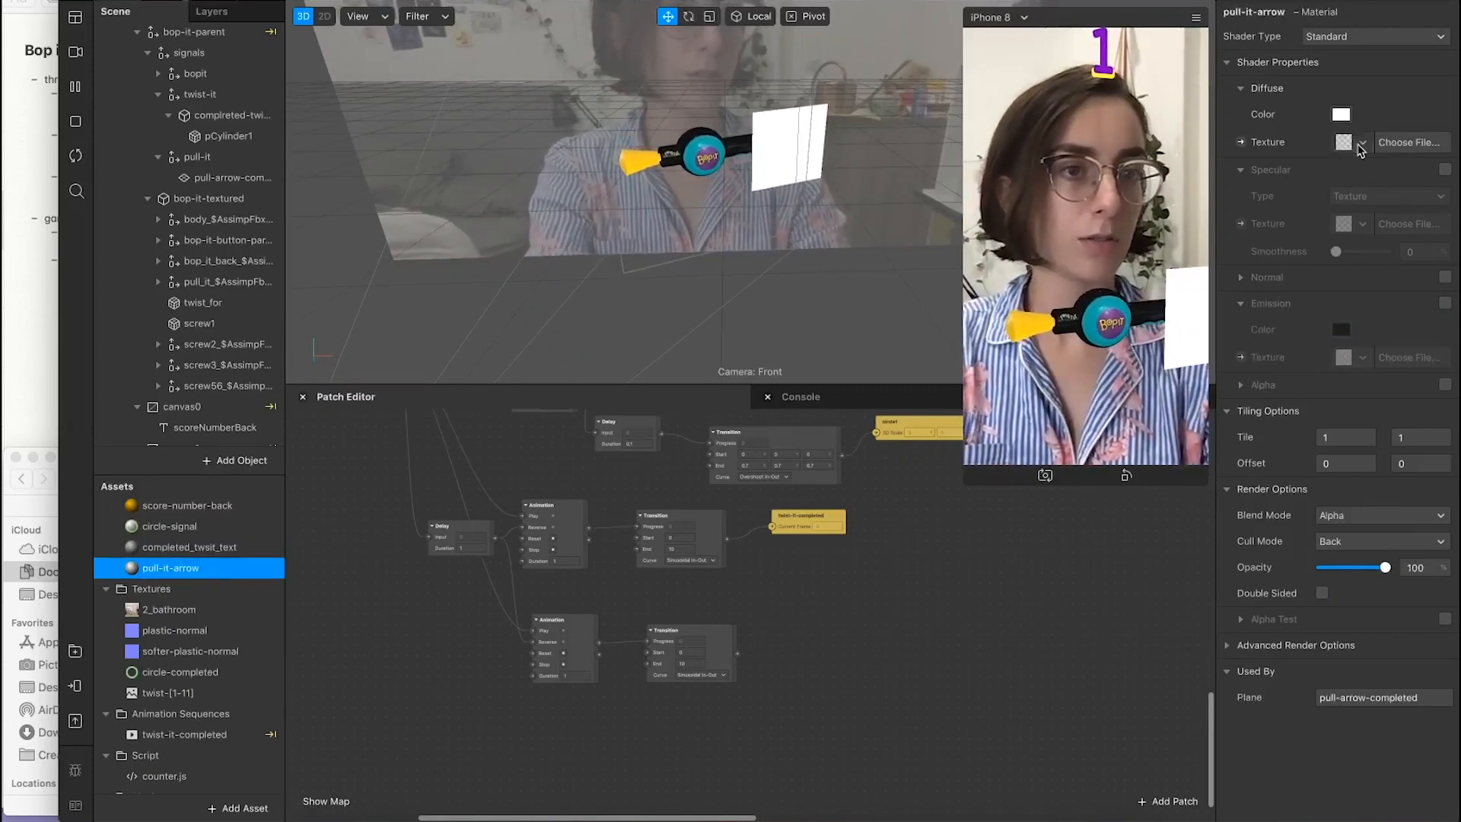
pyautogui.click(1352, 143)
pyautogui.click(1343, 371)
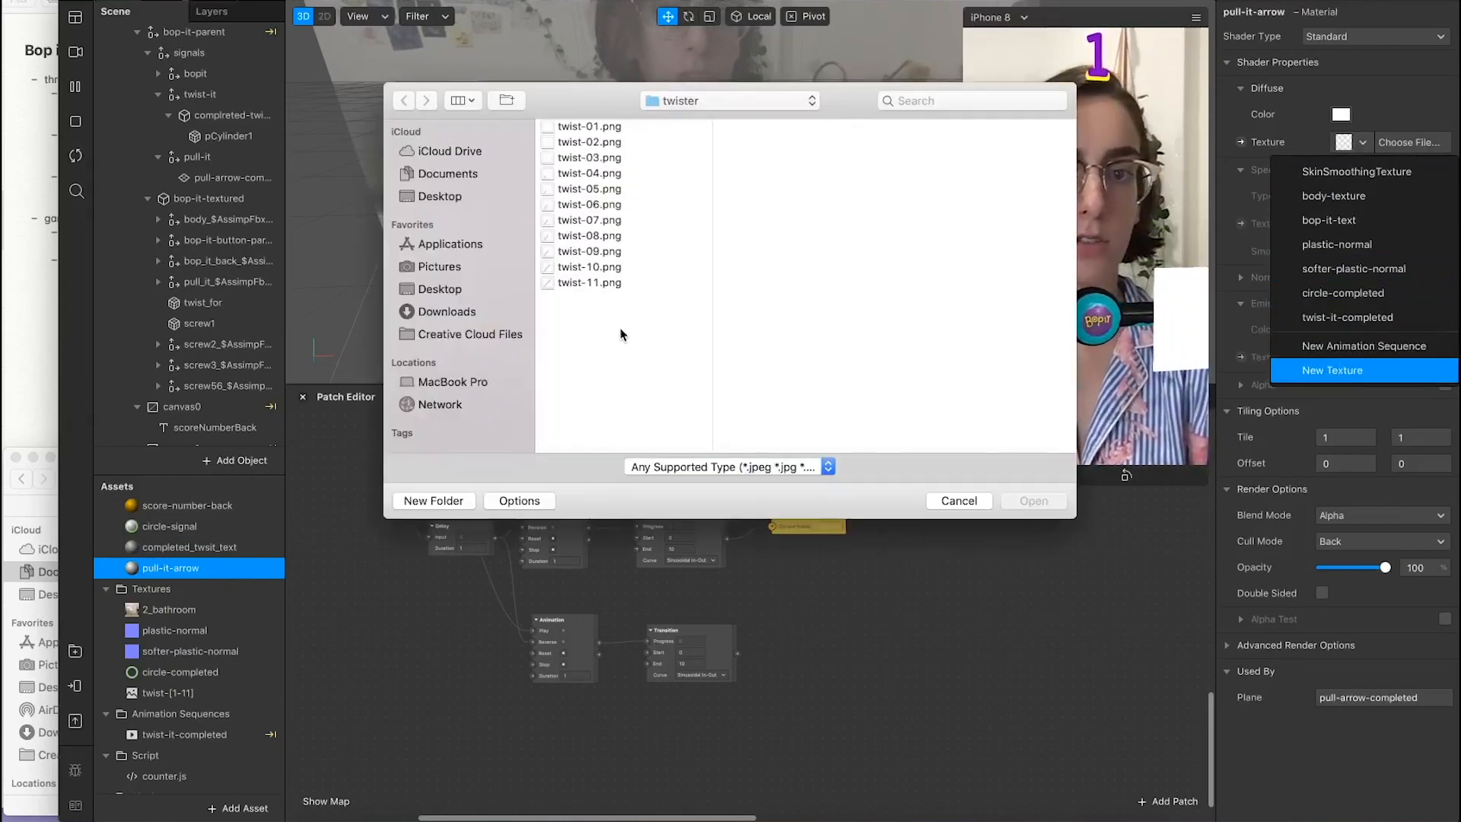
pyautogui.click(959, 501)
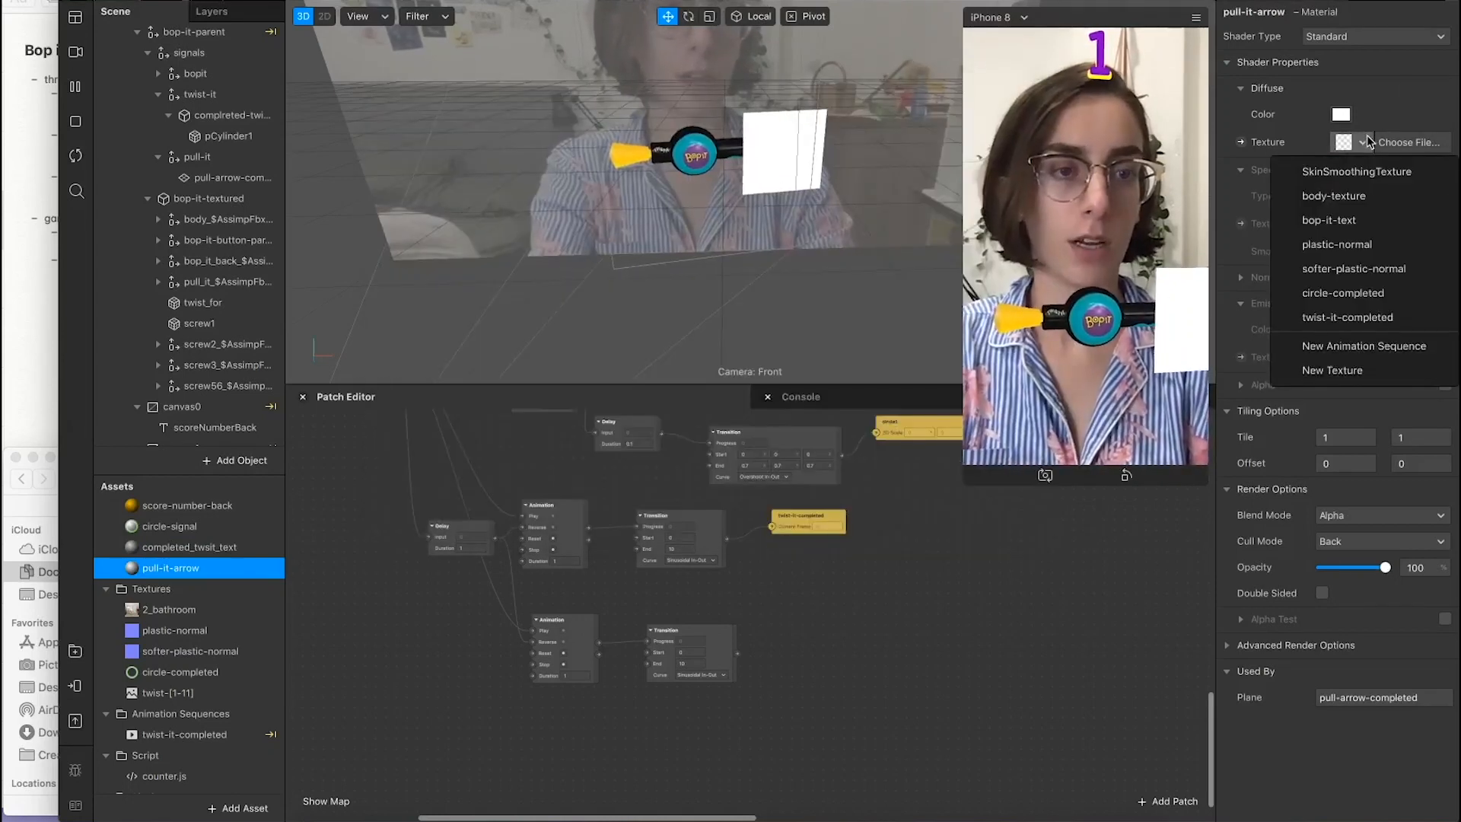
pyautogui.click(1353, 345)
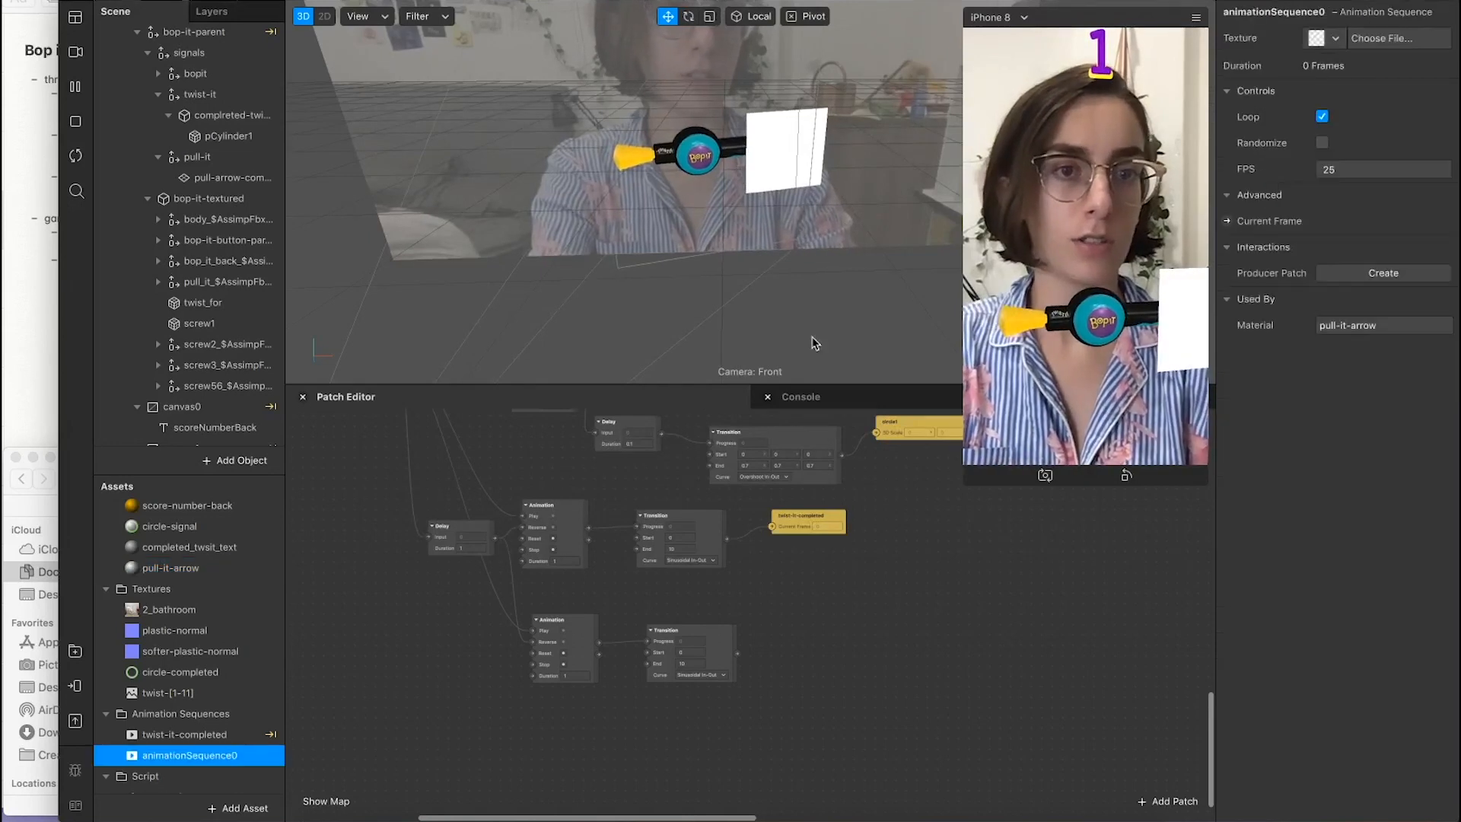
# Step: Rename the new animation sequence as pull-it-completed
pyautogui.doubleClick(172, 756)
pyautogui.write('d')
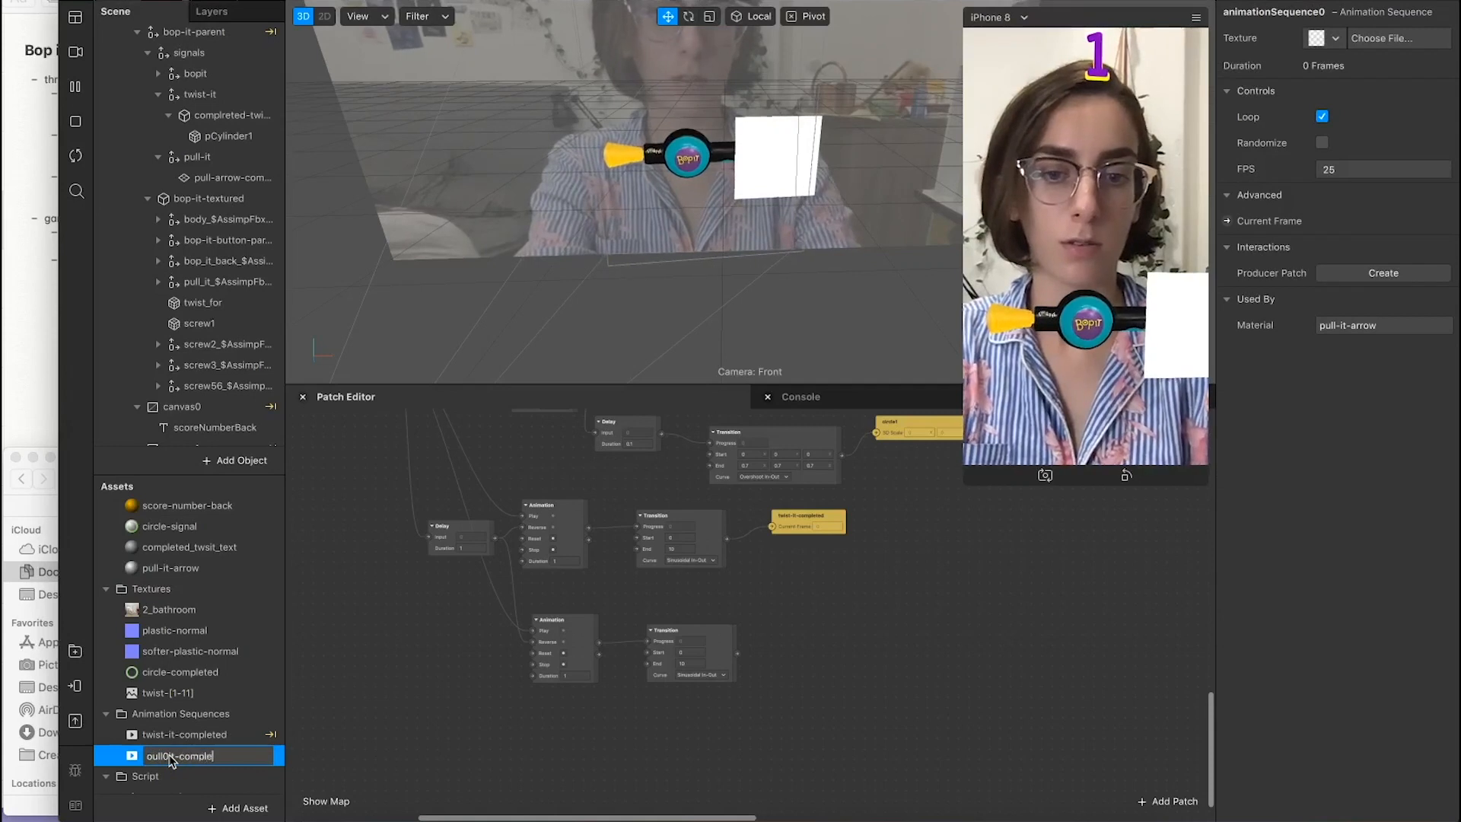
pyautogui.click(183, 736)
pyautogui.click(199, 753)
pyautogui.doubleClick(175, 753)
pyautogui.click(150, 759)
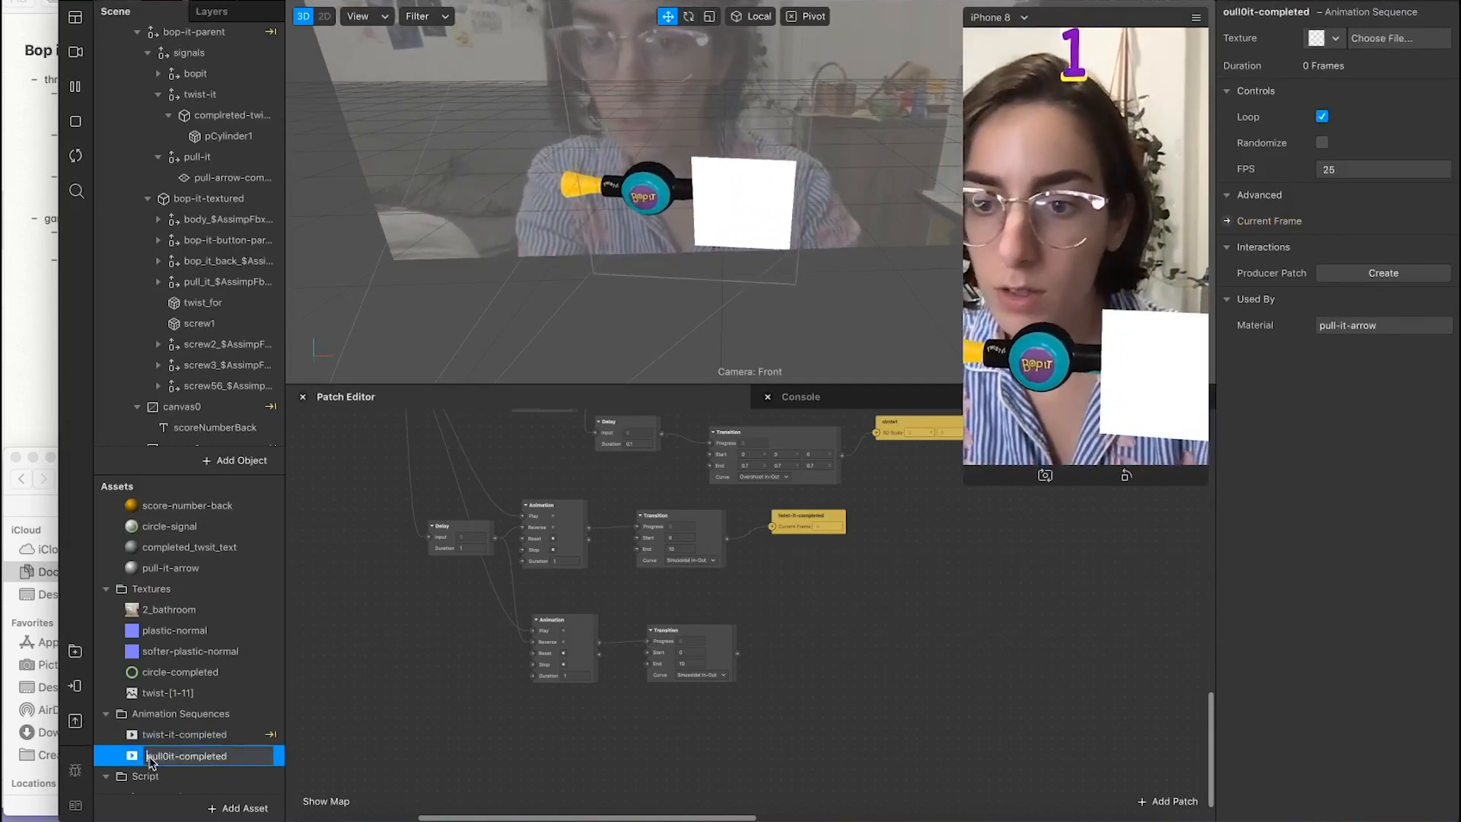
pyautogui.write('p')
pyautogui.press('Delete')
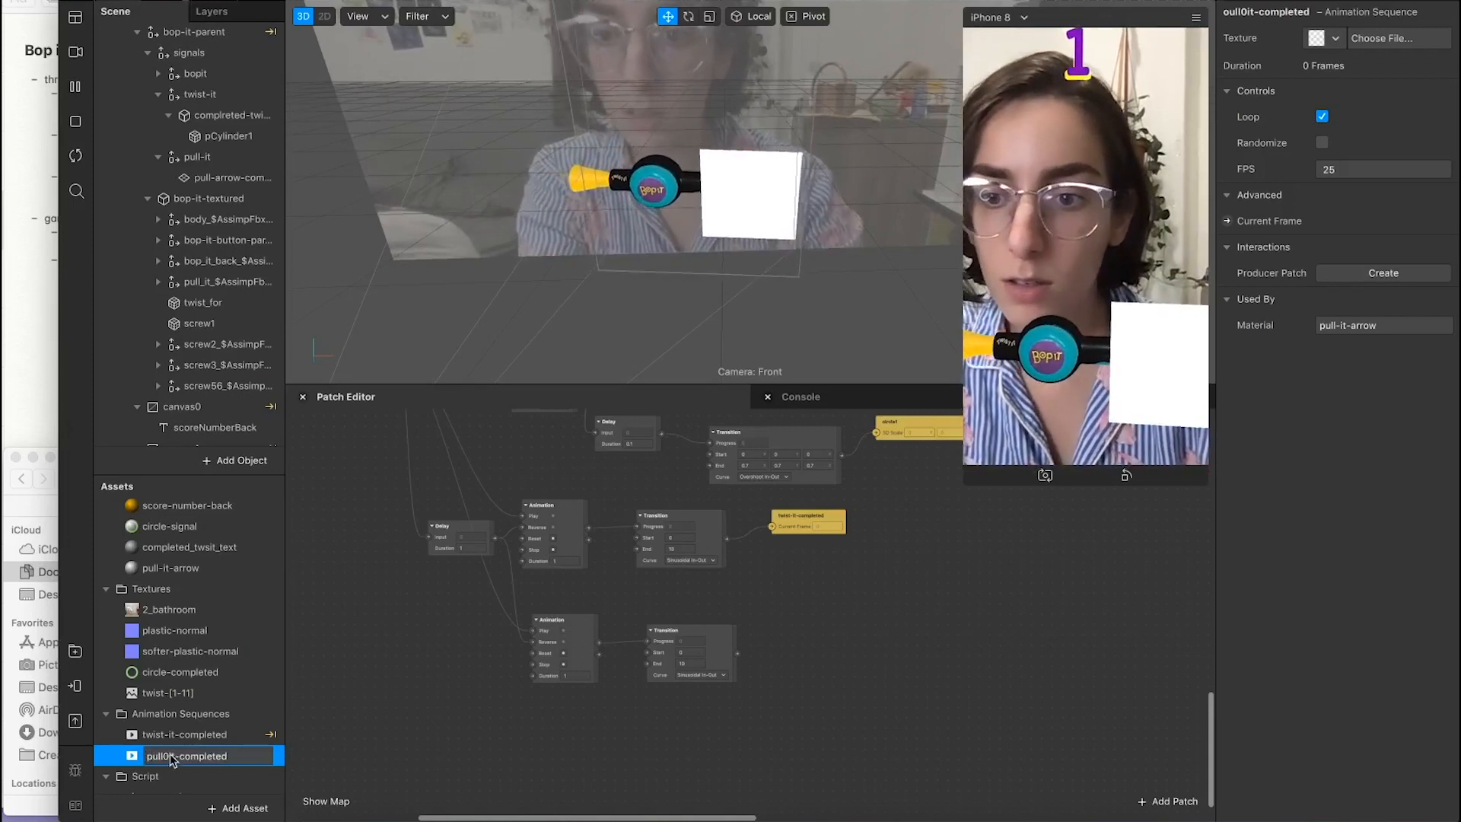
pyautogui.click(169, 756)
pyautogui.press('BackSpace')
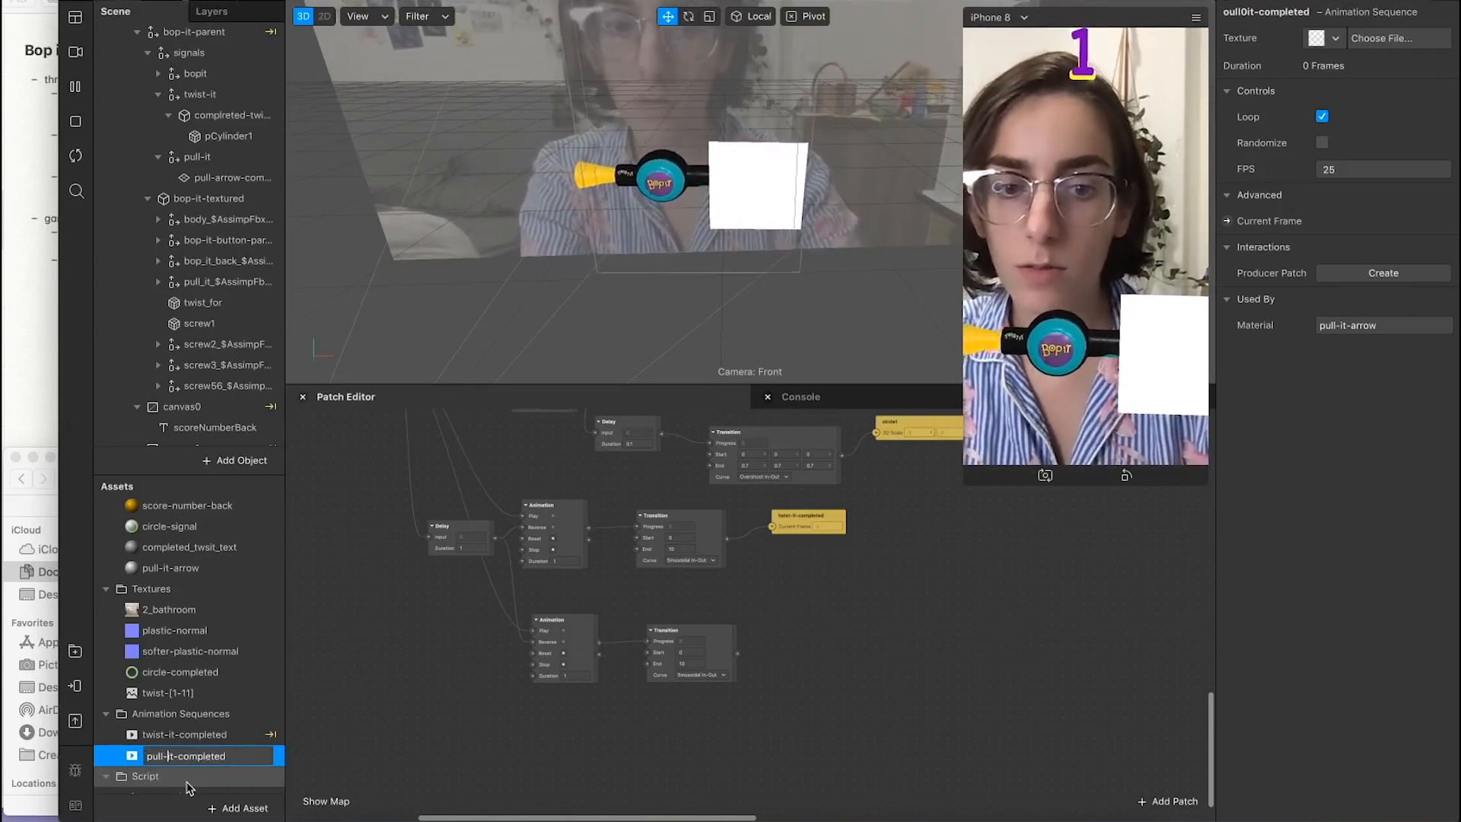
pyautogui.click(199, 733)
pyautogui.click(216, 754)
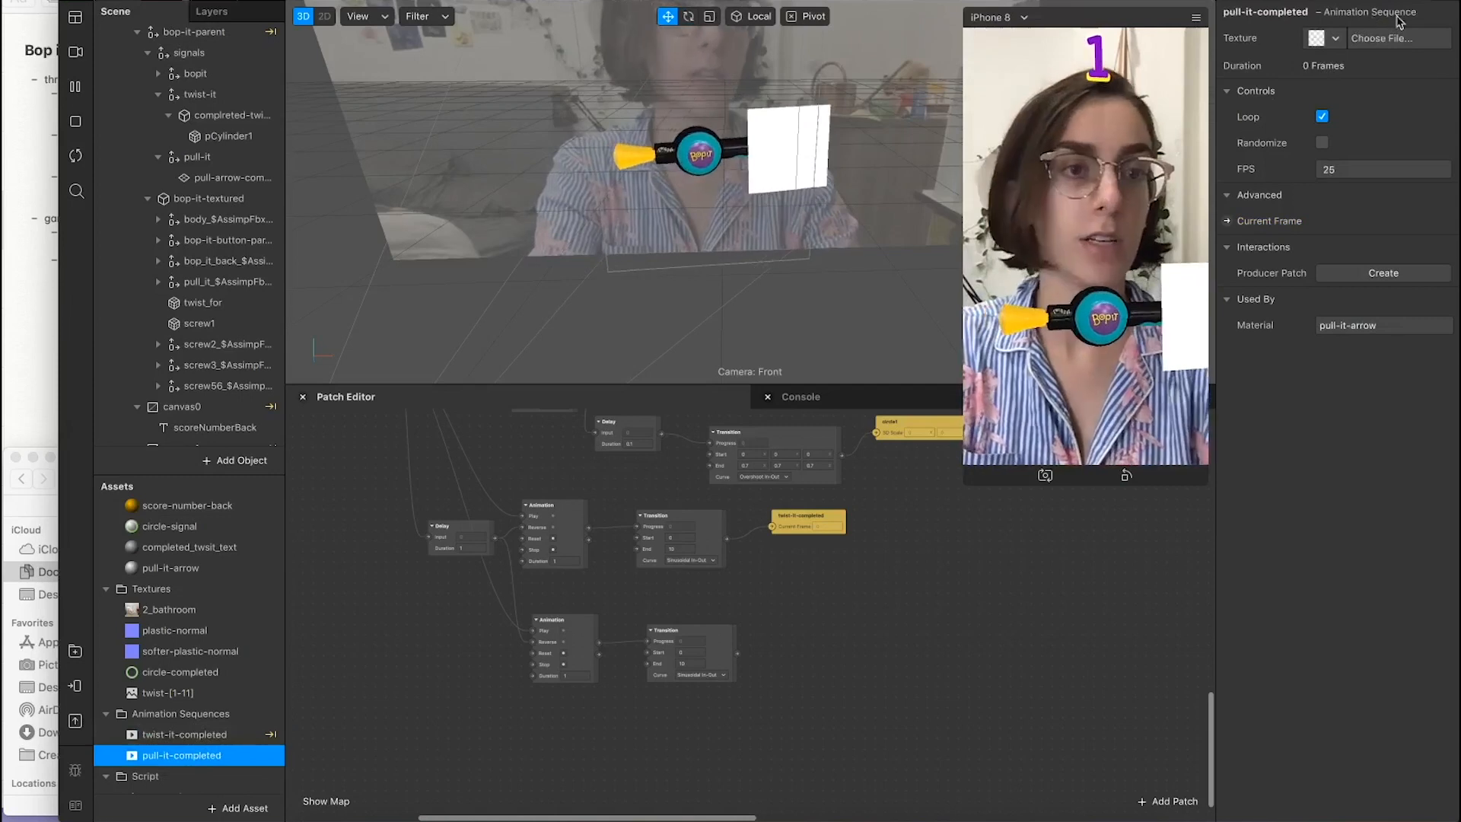
# Step: Load arrow-01.png through arrow-11.png from the anim-sequences arrow folder as the pull-it-completed sequence's new image texture
pyautogui.click(1327, 38)
pyautogui.click(1355, 99)
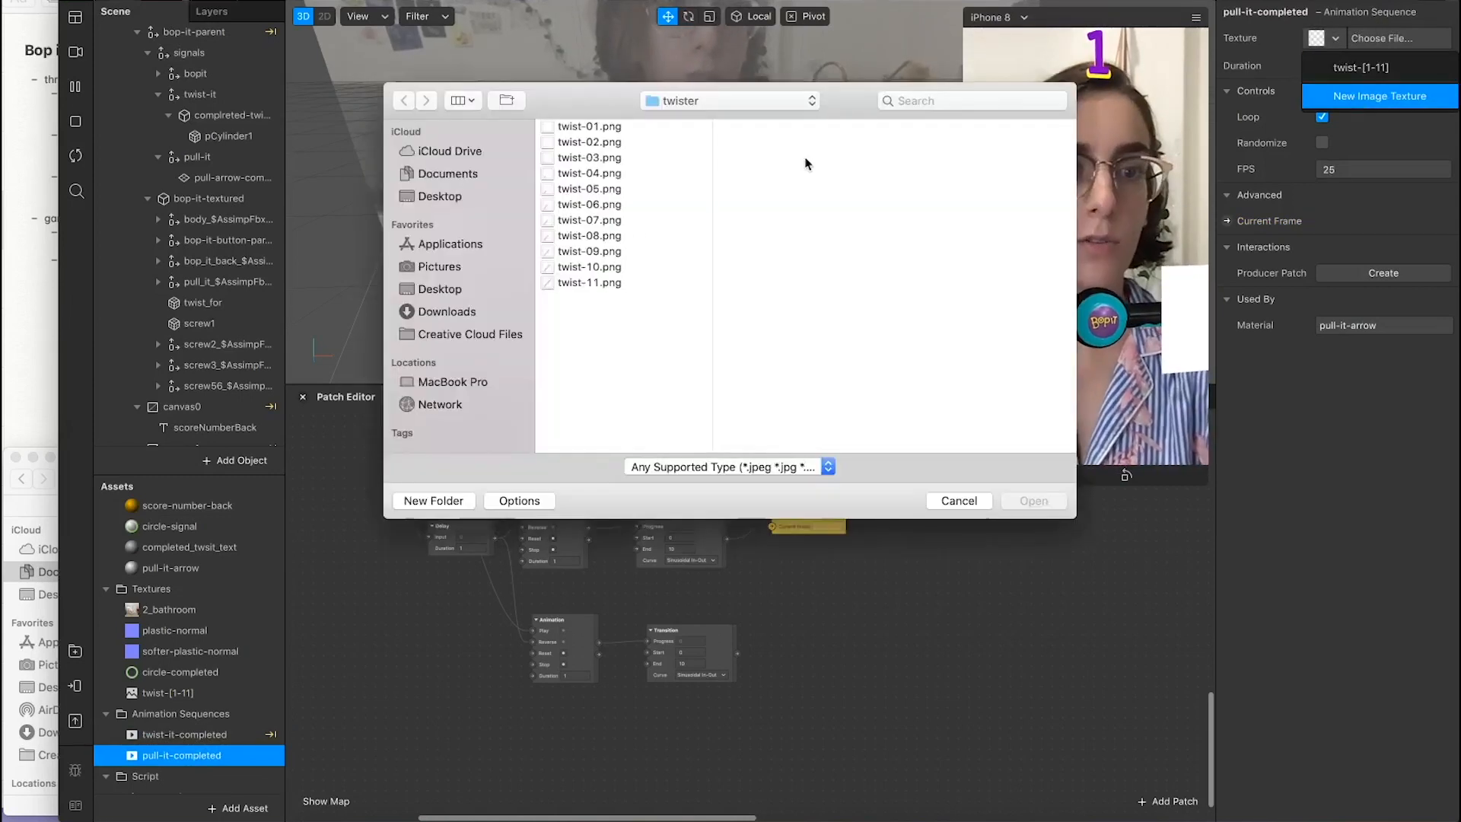
pyautogui.click(681, 100)
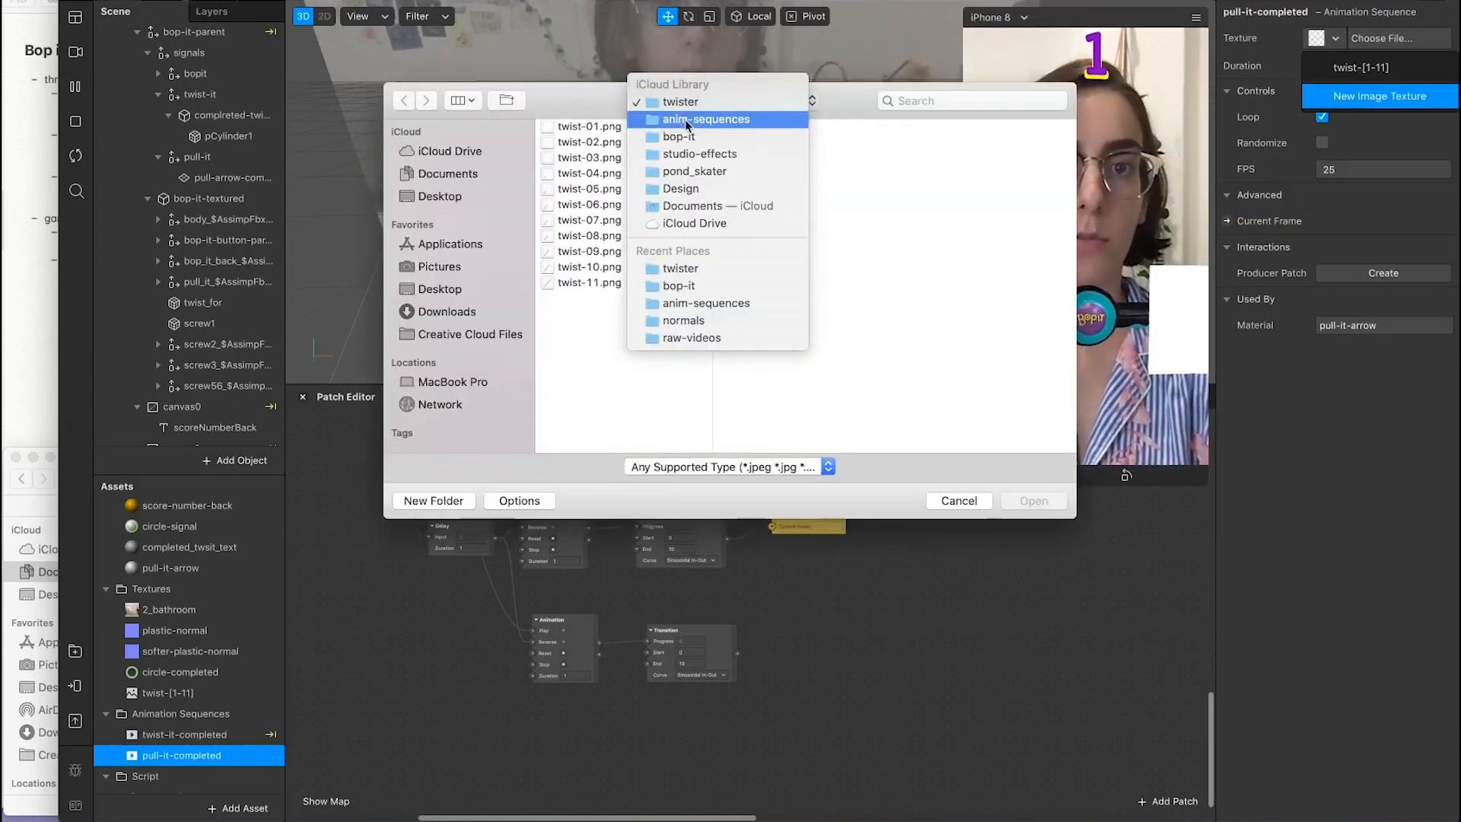
pyautogui.click(685, 120)
pyautogui.click(933, 158)
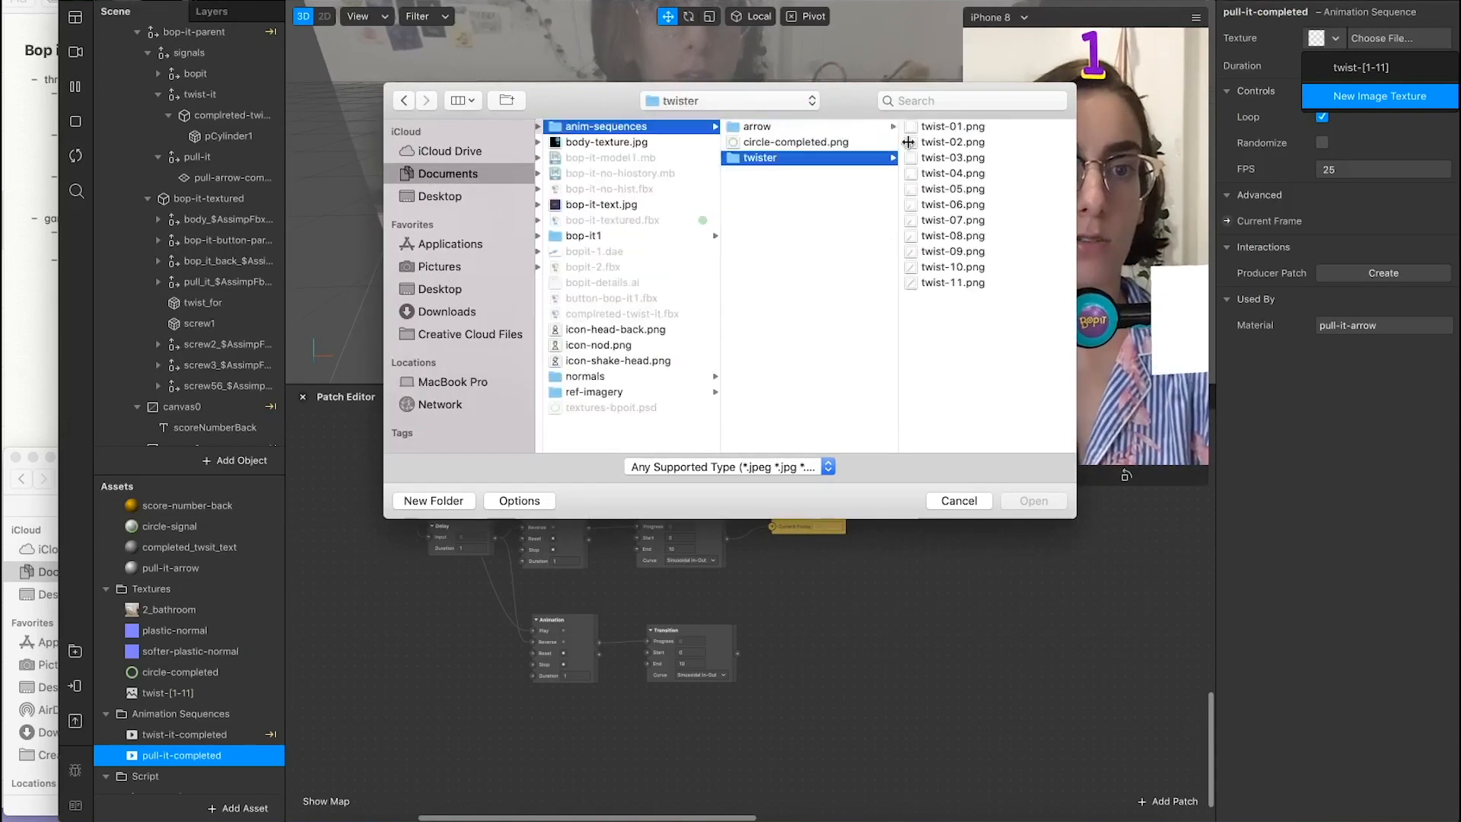
pyautogui.click(826, 128)
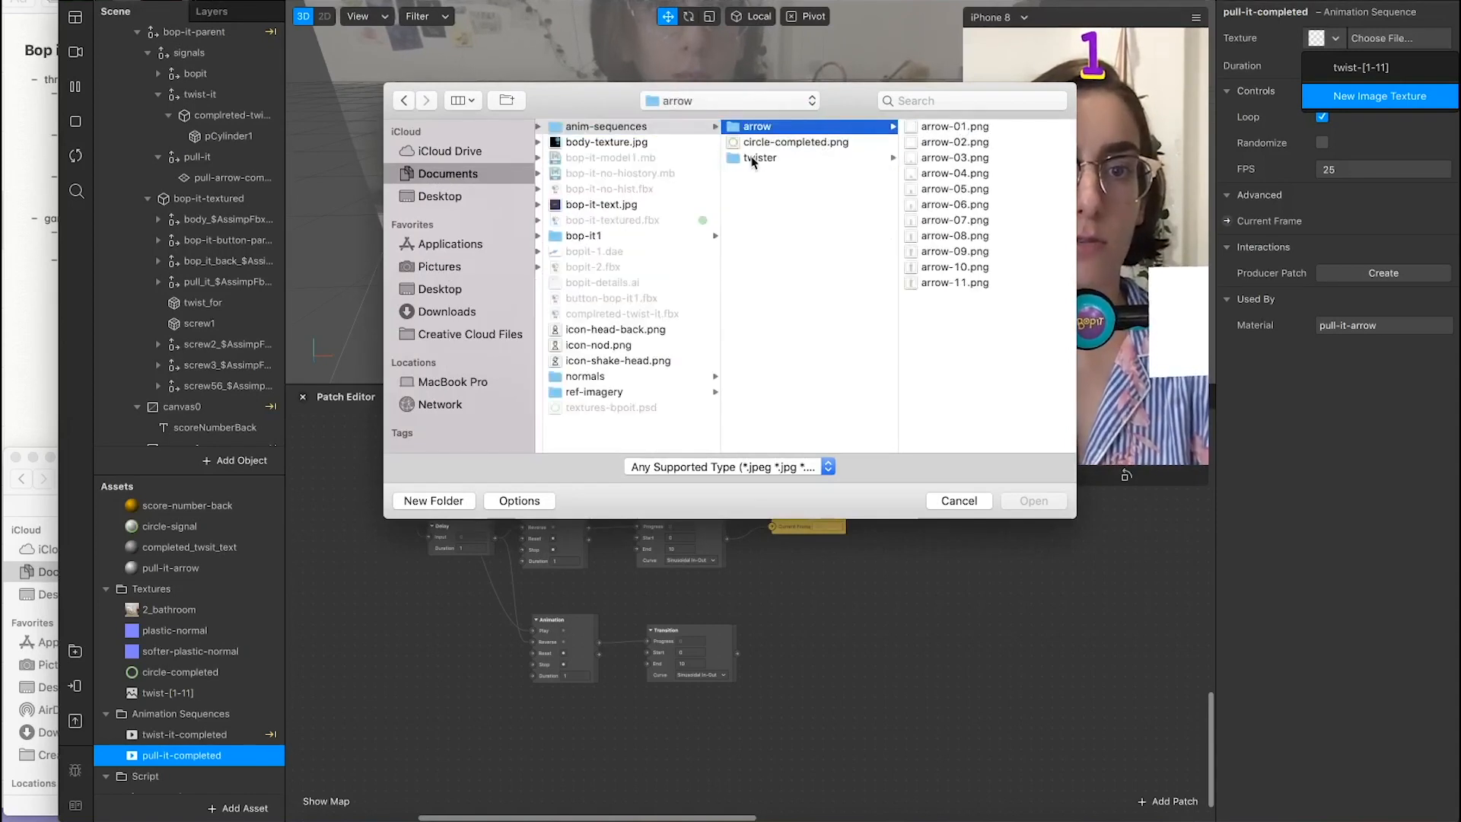
pyautogui.click(753, 158)
pyautogui.click(773, 127)
pyautogui.click(978, 127)
pyautogui.keyDown('shift'); pyautogui.click(760, 289); pyautogui.keyUp('shift')
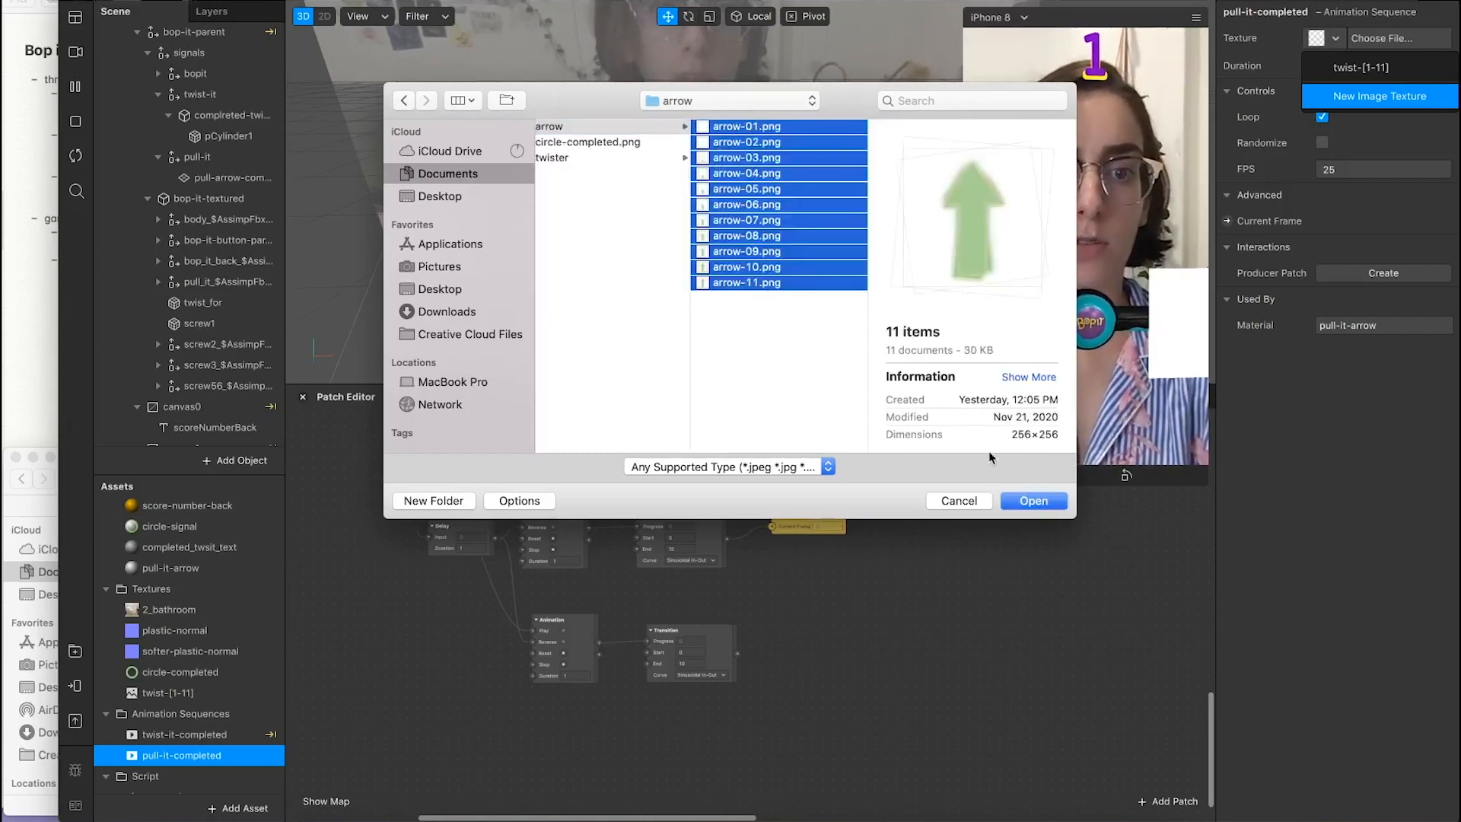
pyautogui.click(1027, 501)
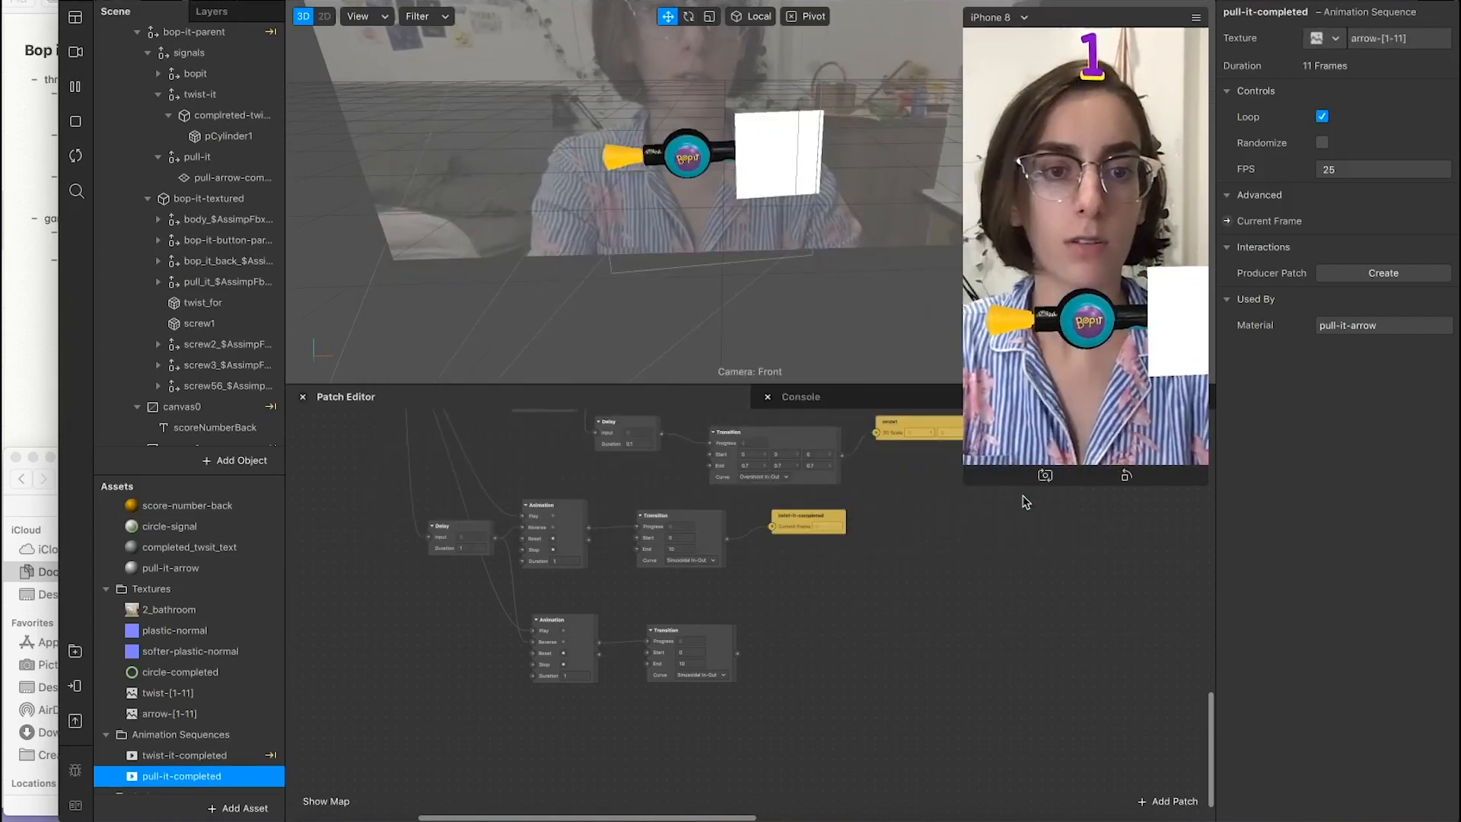
# Step: Select the arrow-[1-11] texture and restart the effect to preview the arrow sequence on the plane
pyautogui.click(179, 713)
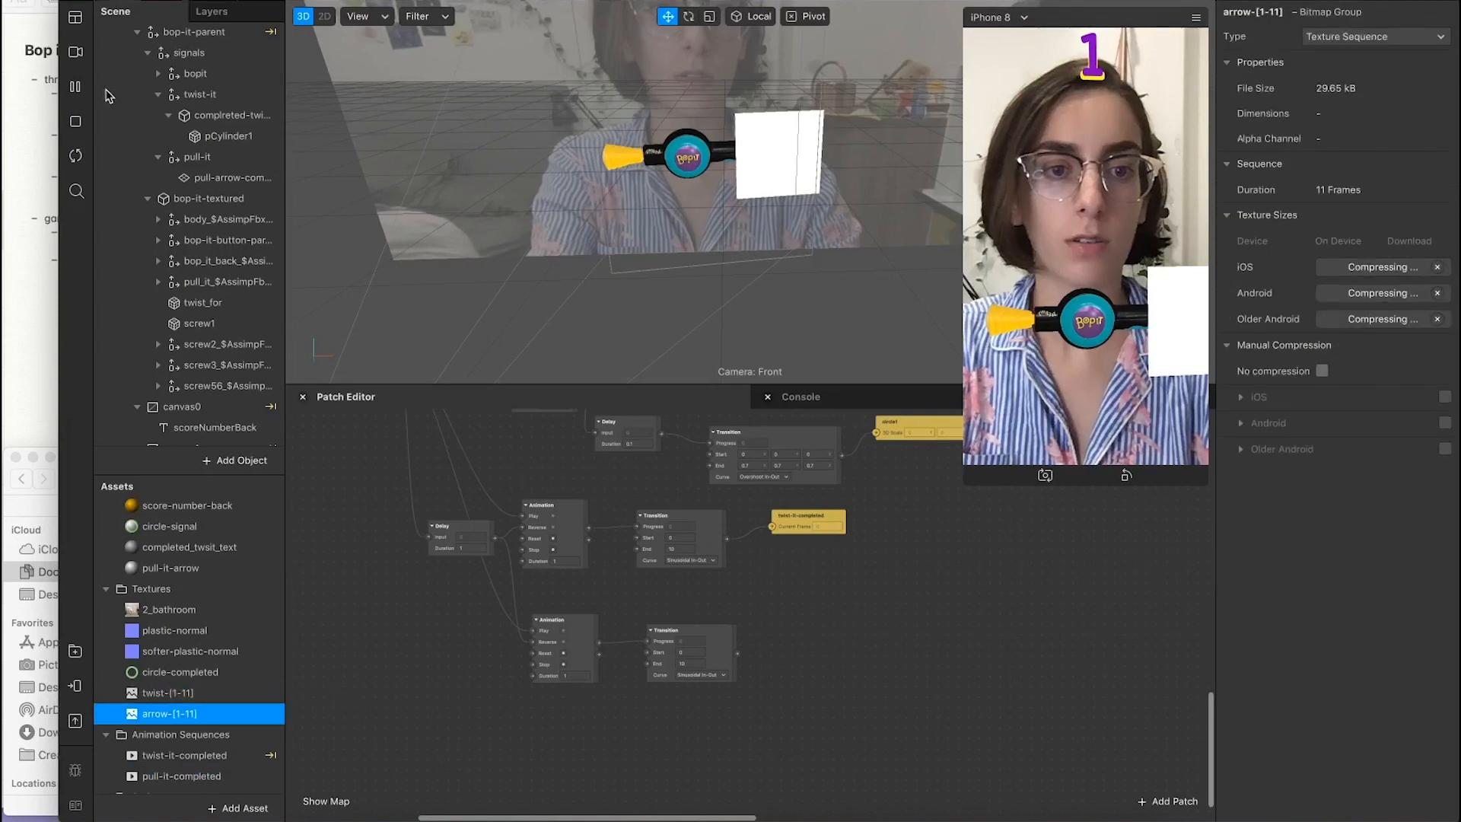
pyautogui.click(76, 156)
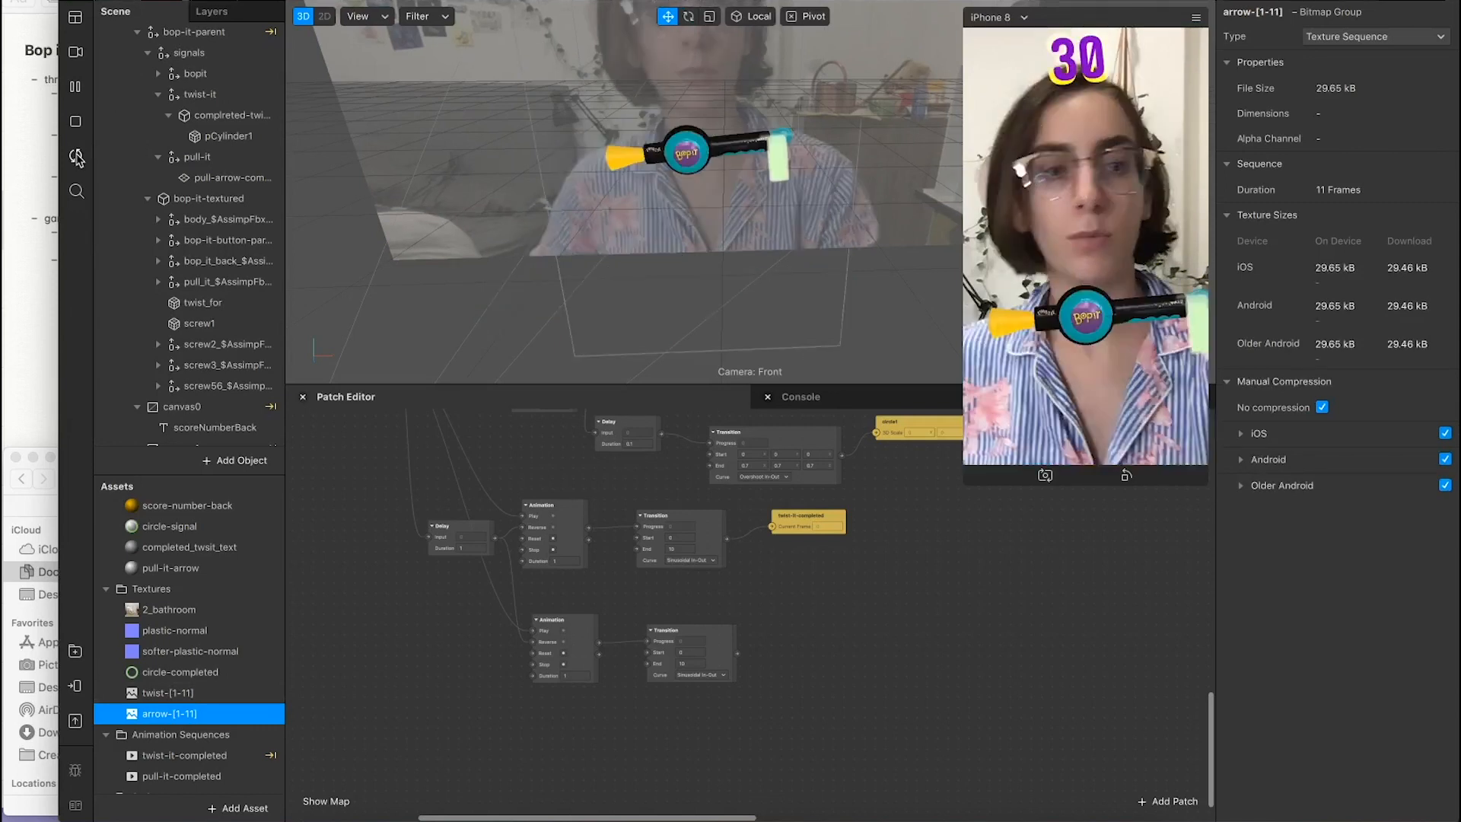
pyautogui.click(76, 156)
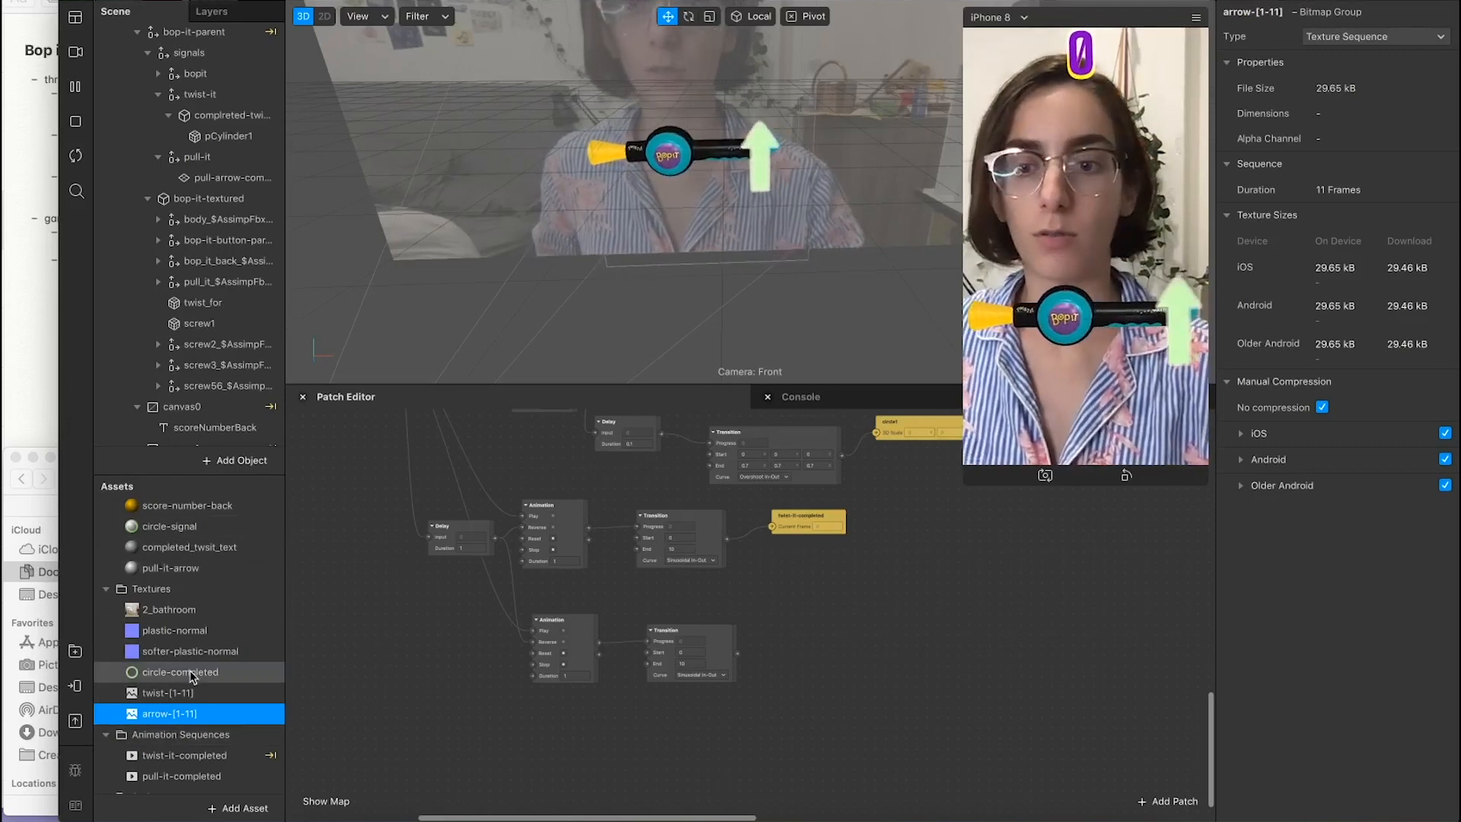
# Step: Set the frame rate of the pull-it-completed animation sequence to 10 FPS
pyautogui.scroll(-2, 194, 677)
pyautogui.click(205, 753)
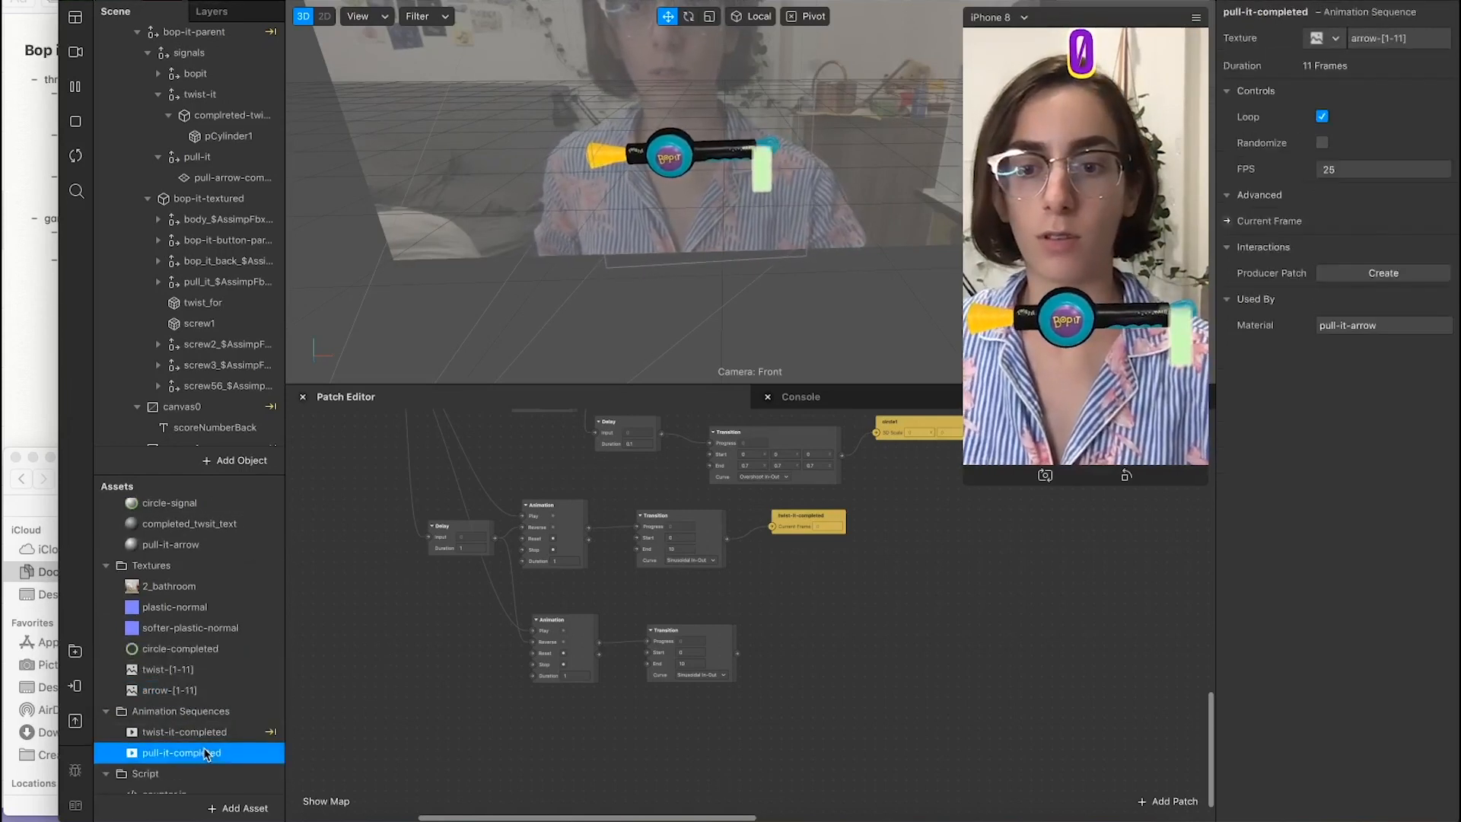
pyautogui.doubleClick(1347, 169)
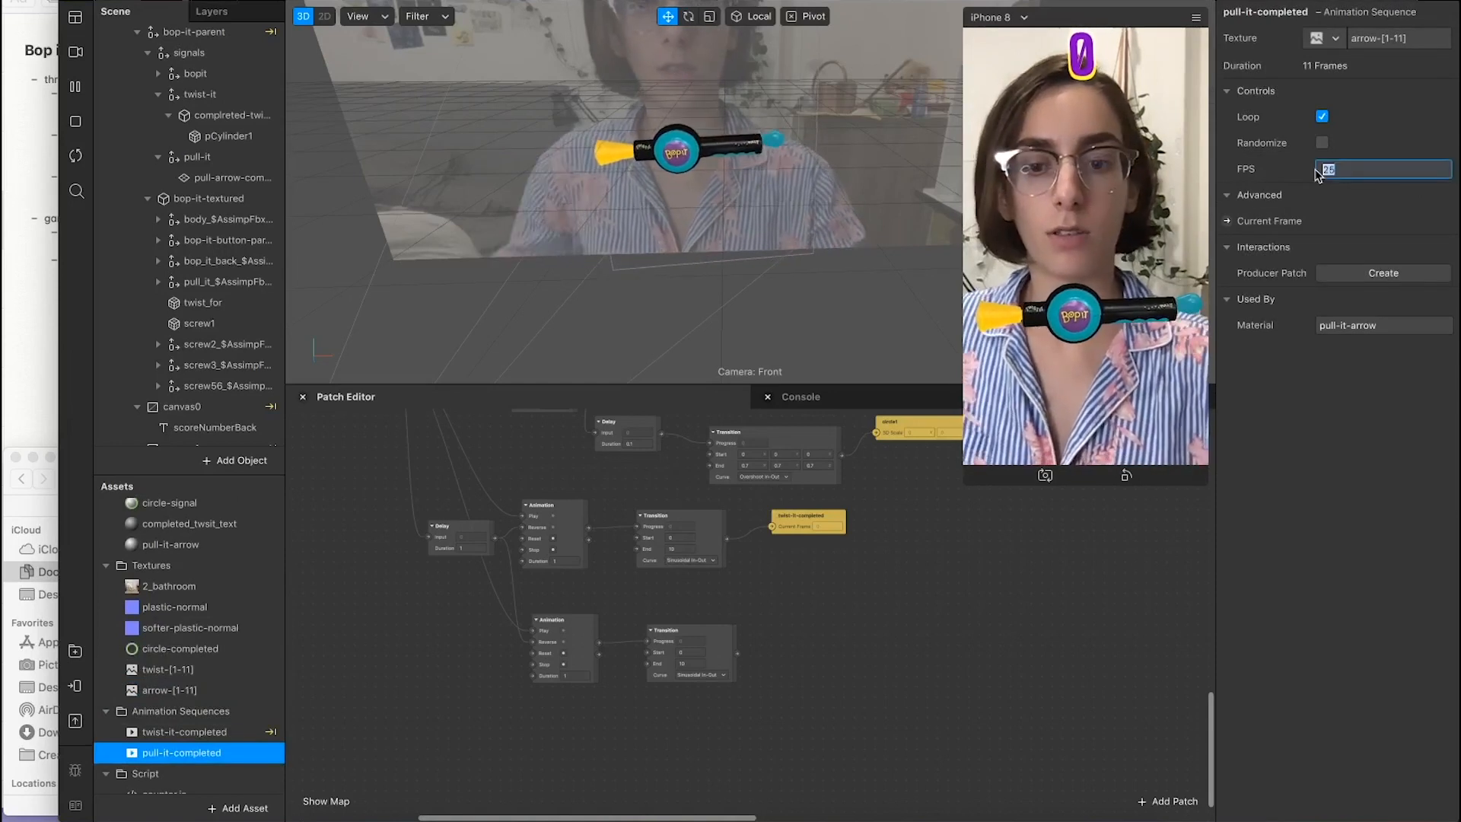
pyautogui.write('10')
pyautogui.press('Return')
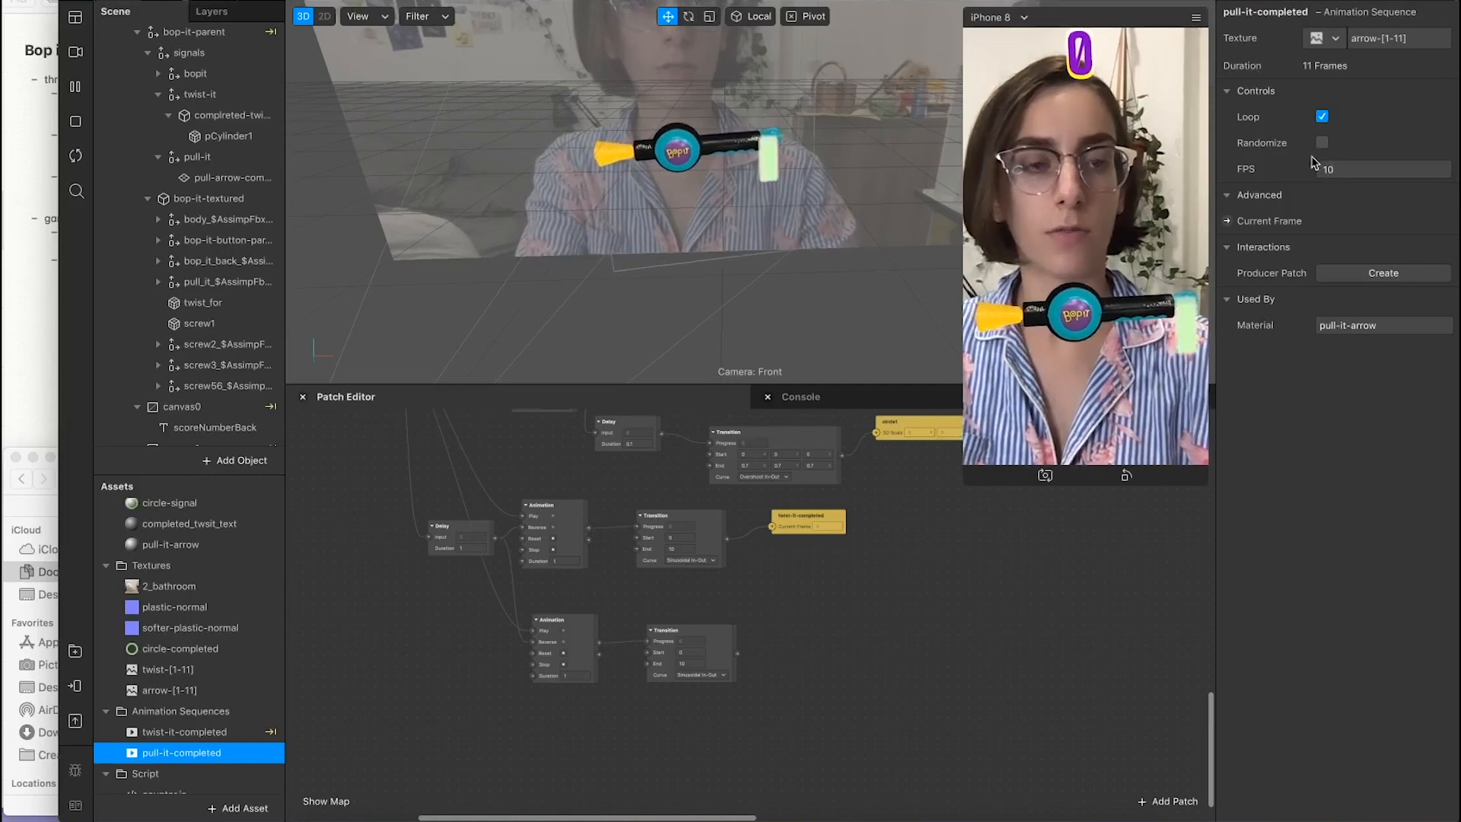
# Step: Create a Current Frame patch for the pull-it-completed sequence and connect the lowest Transition's output to it
pyautogui.click(1321, 115)
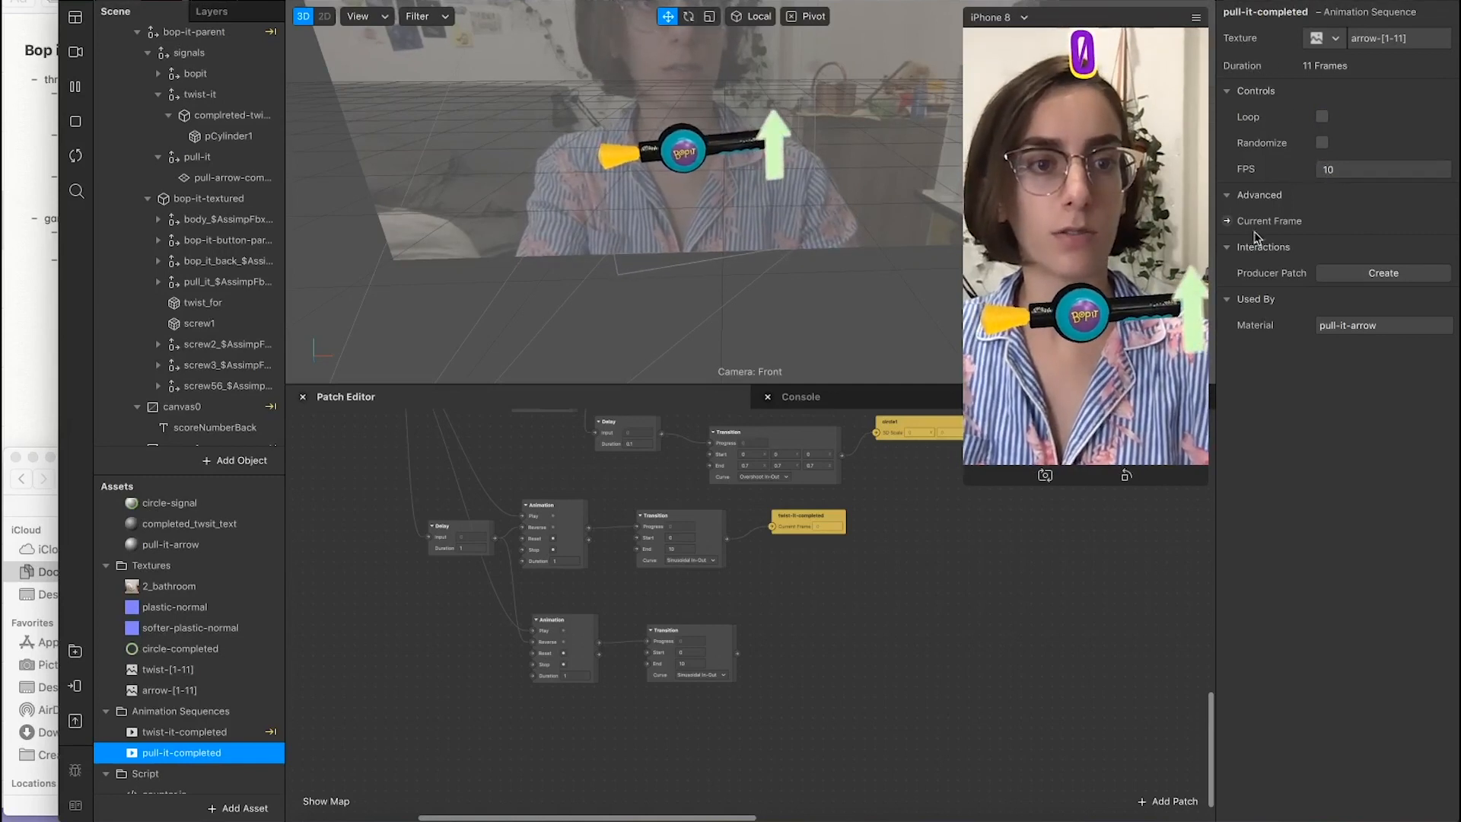
pyautogui.click(1230, 222)
pyautogui.click(1322, 116)
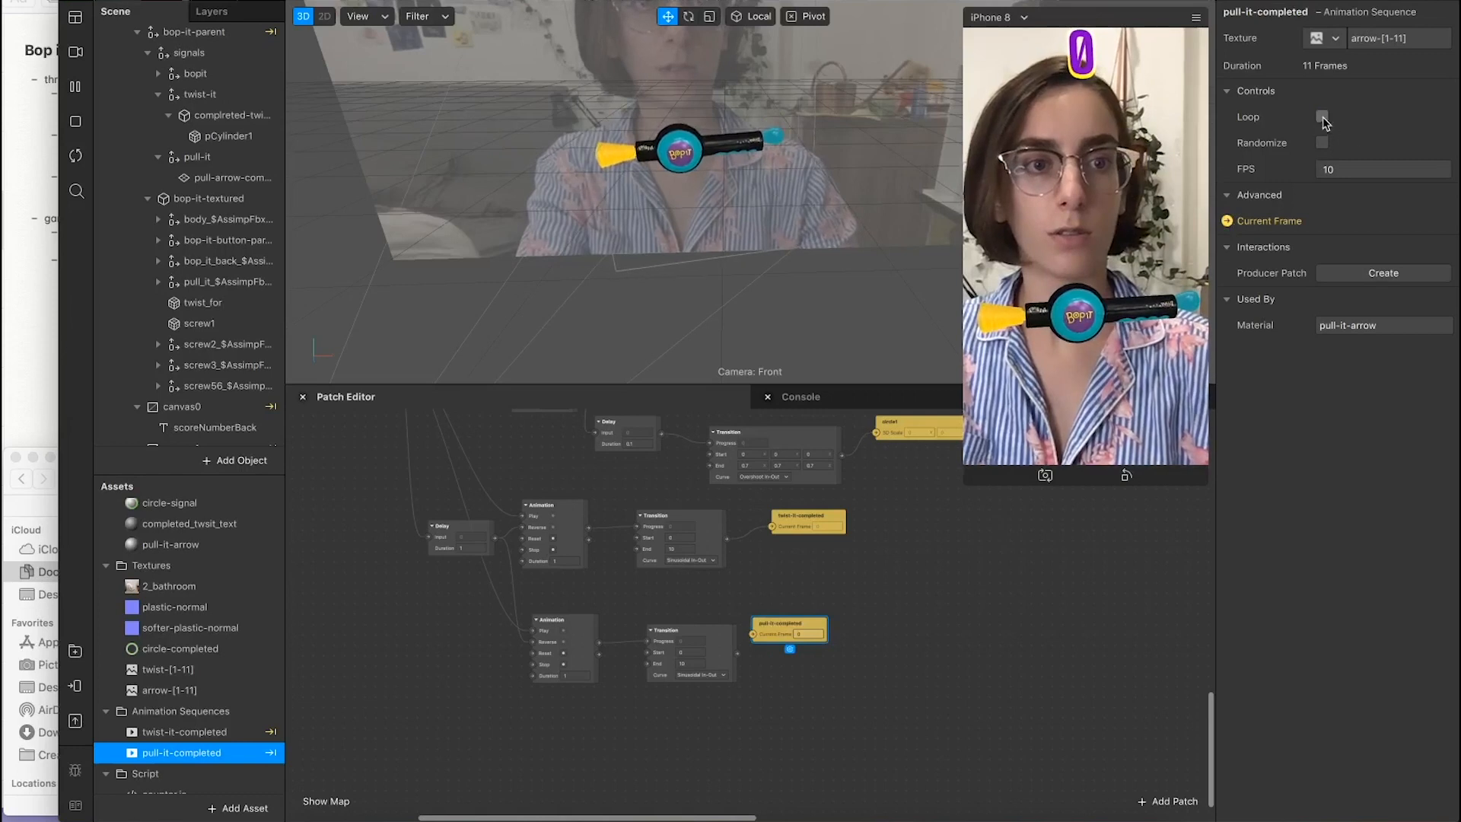
pyautogui.moveTo(786, 642); pyautogui.dragTo(836, 649)
pyautogui.moveTo(737, 653); pyautogui.dragTo(802, 645)
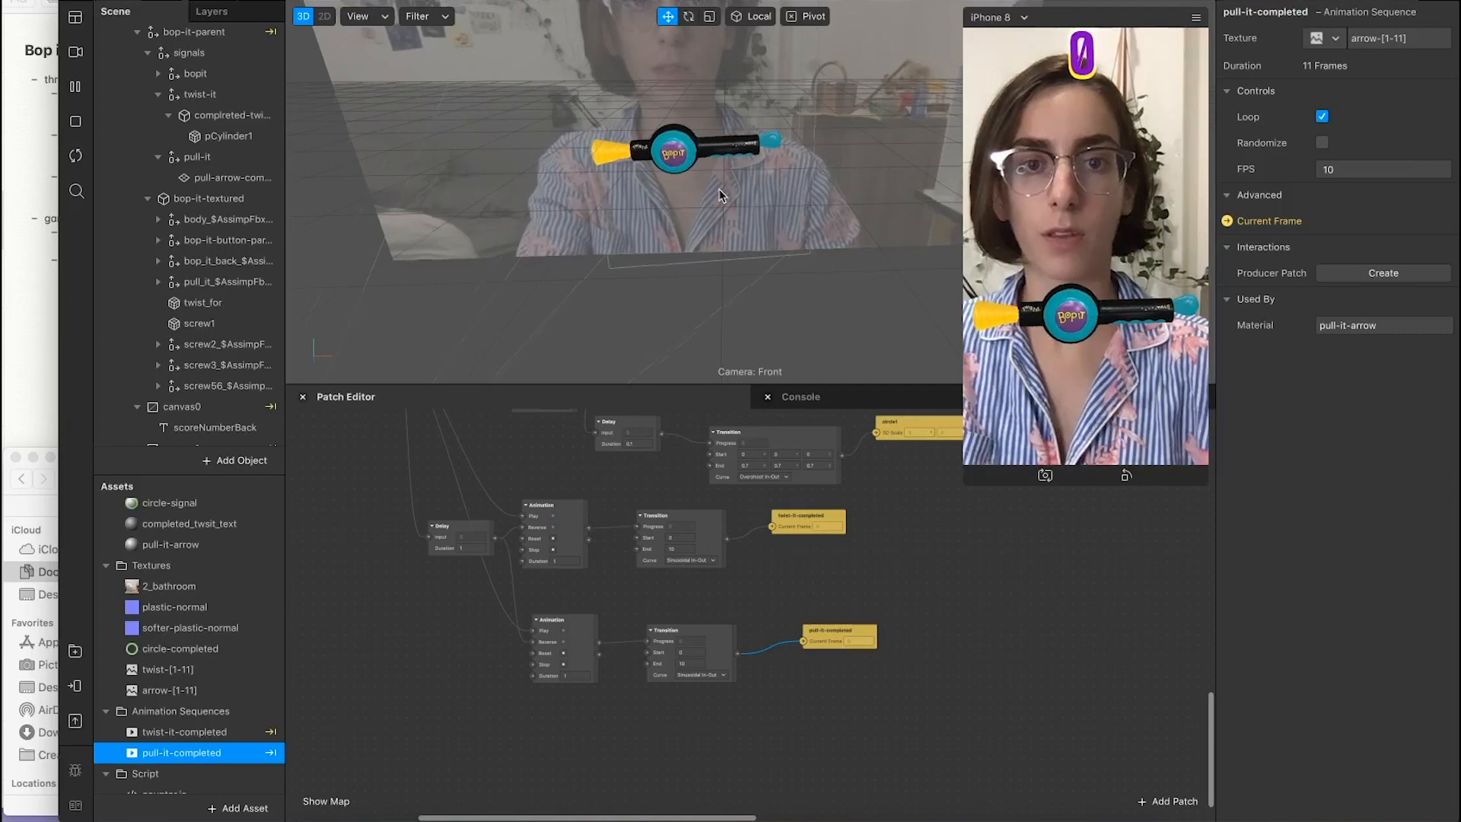
# Step: Rotate the pull-arrow-completed plane to -90 degrees about its Z axis
pyautogui.scroll(5, 720, 195)
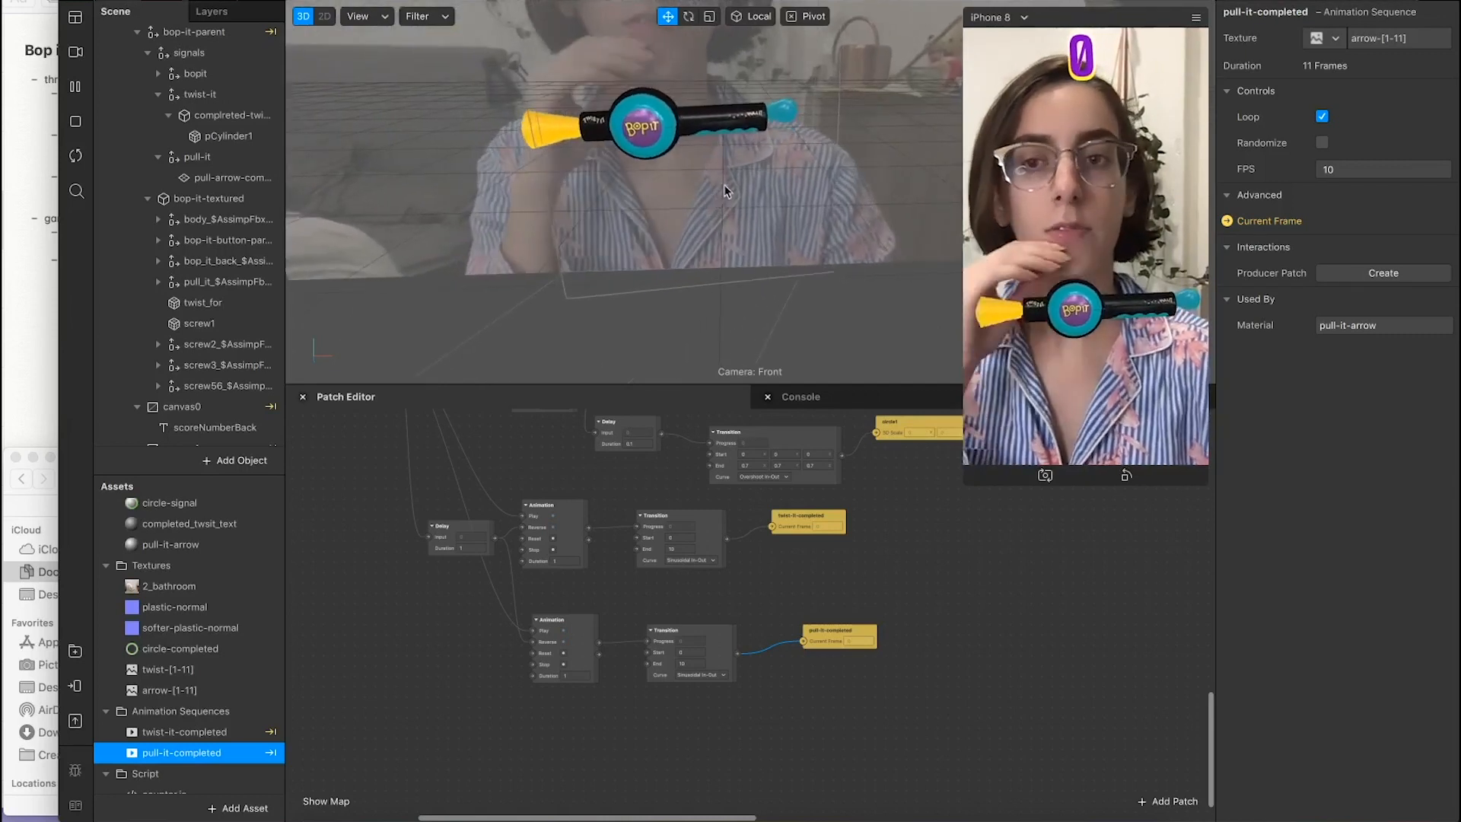
pyautogui.click(225, 177)
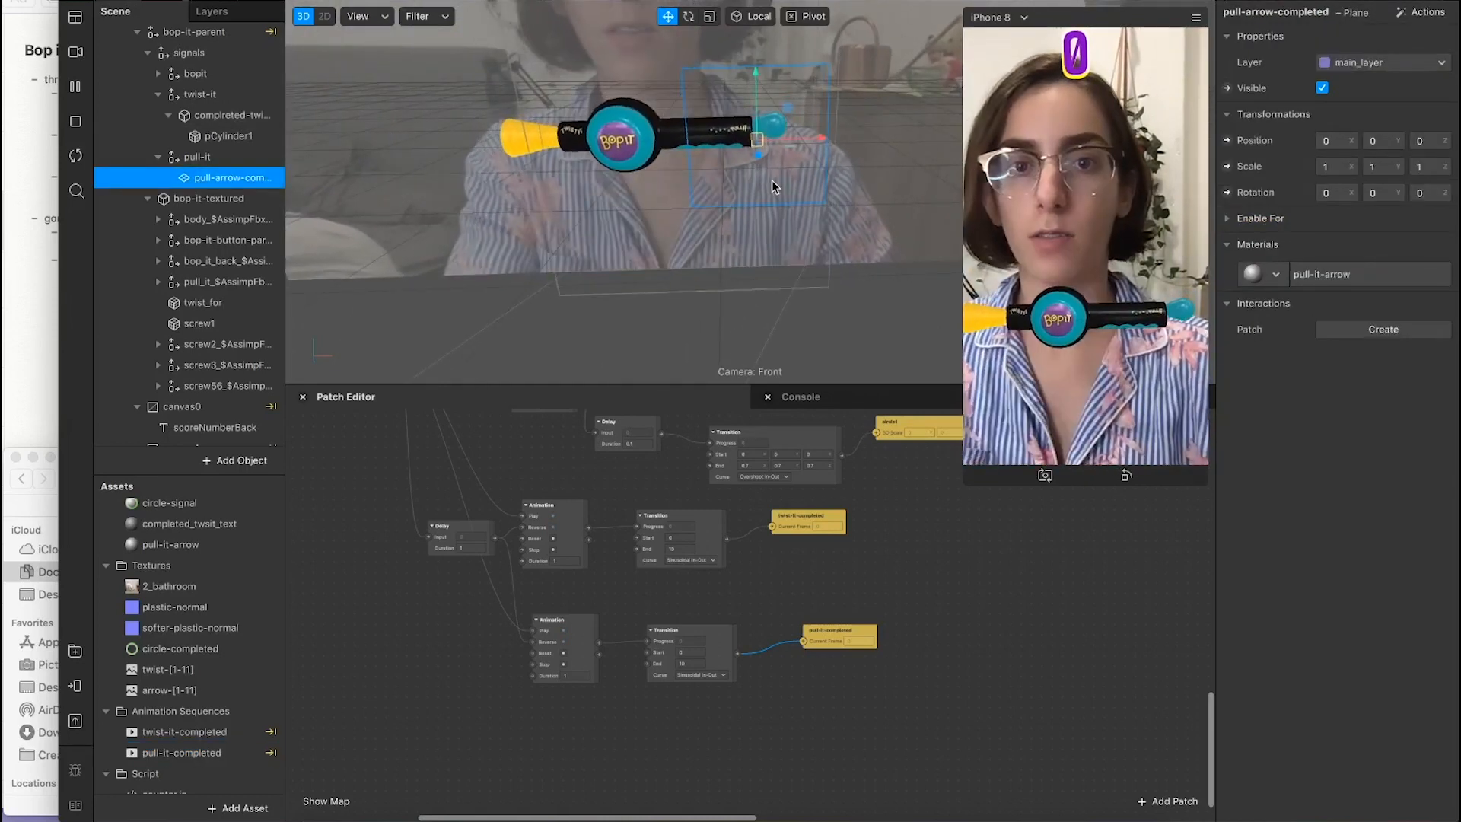
pyautogui.click(688, 16)
pyautogui.moveTo(797, 93); pyautogui.dragTo(708, 116)
pyautogui.click(1425, 193)
pyautogui.write('-890')
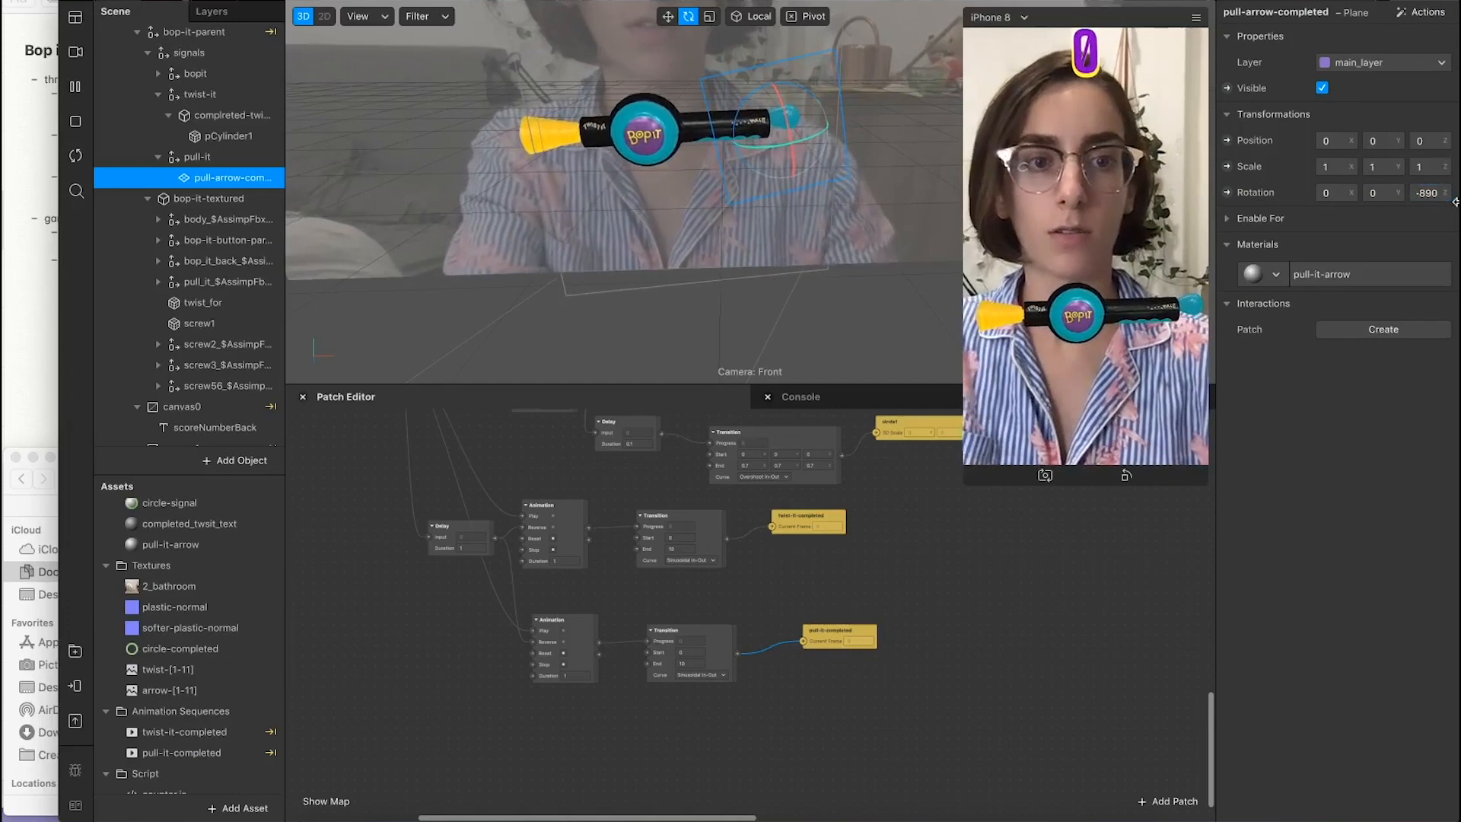
pyautogui.press('Return')
pyautogui.click(1426, 192)
pyautogui.write('-90')
pyautogui.press('Return')
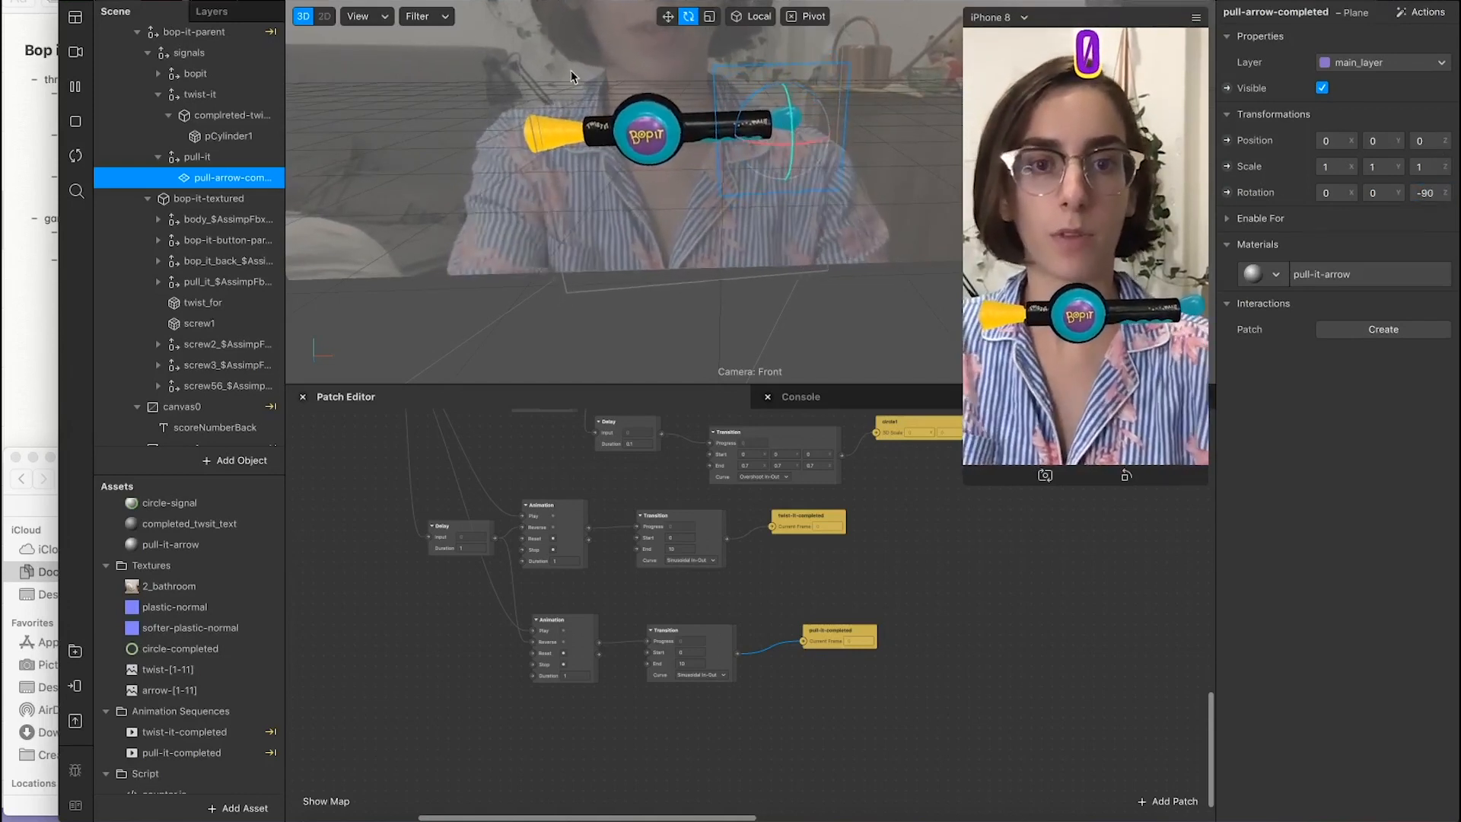
pyautogui.press('r')
pyautogui.moveTo(770, 131); pyautogui.dragTo(776, 135)
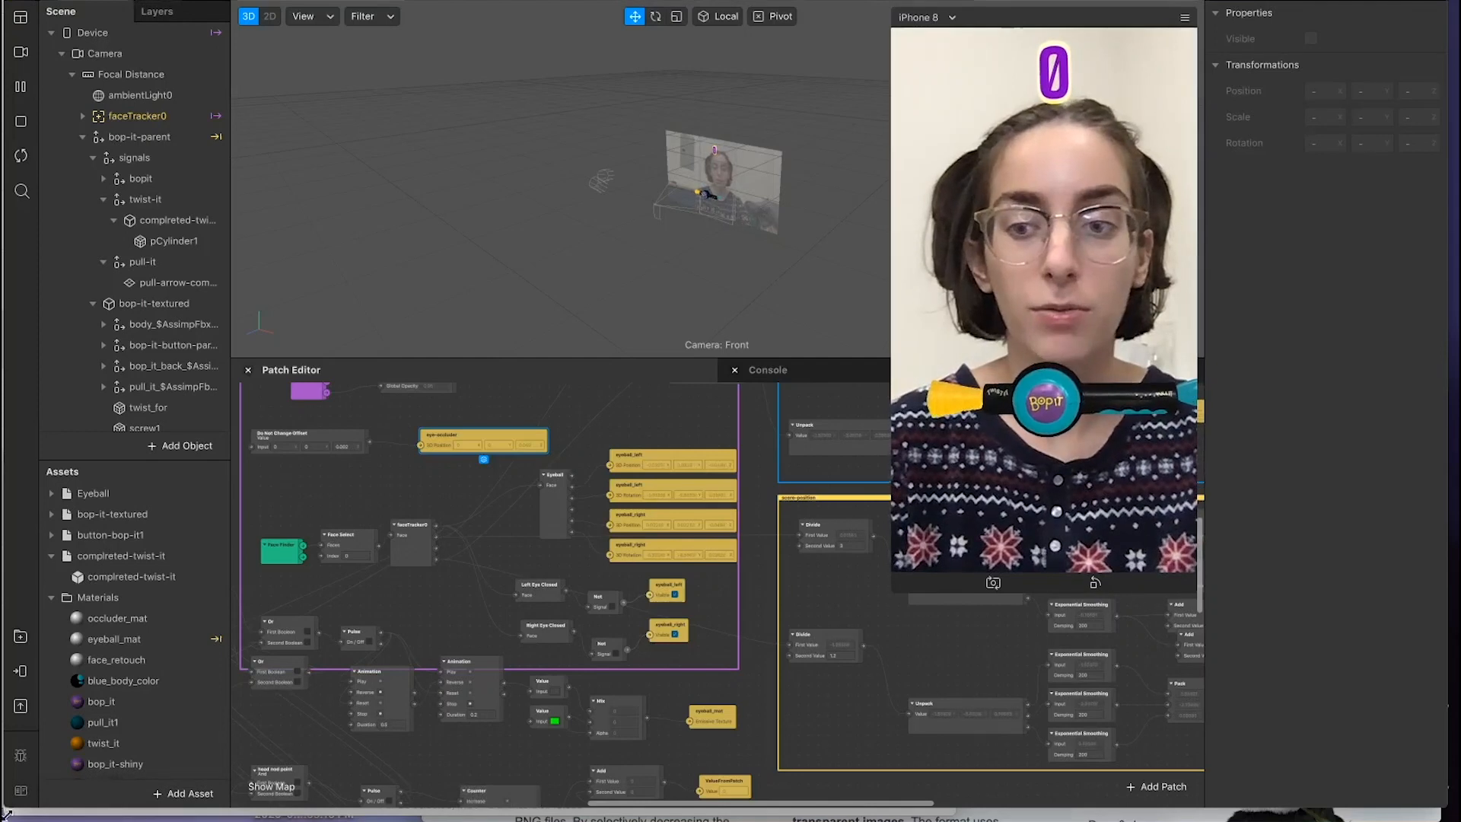
# Step: Look over the face tracker and eyeball patches and the game-over patch group above them
pyautogui.hscroll(-3, 557, 559)
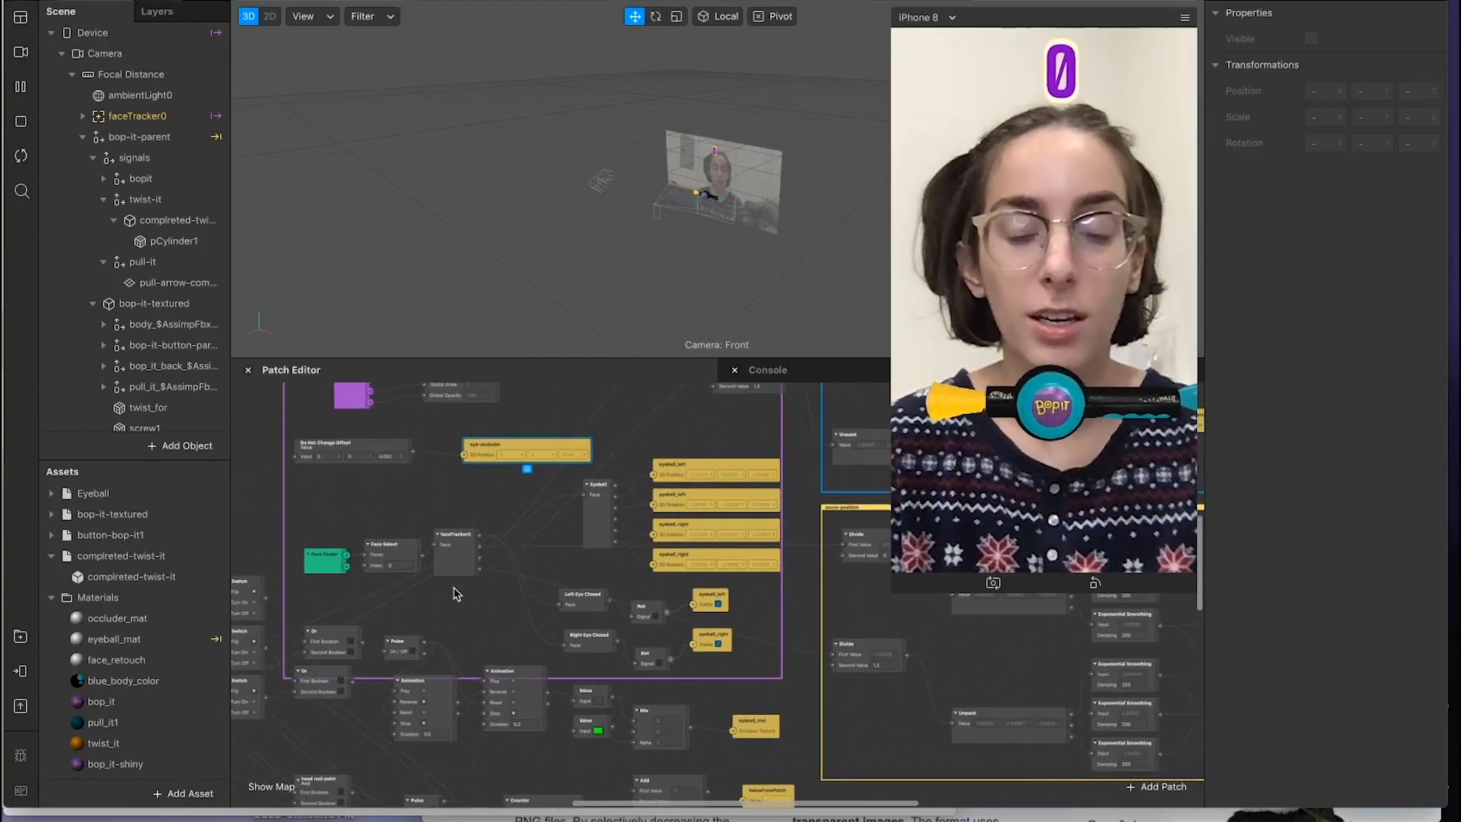
pyautogui.hscroll(-5, 455, 593)
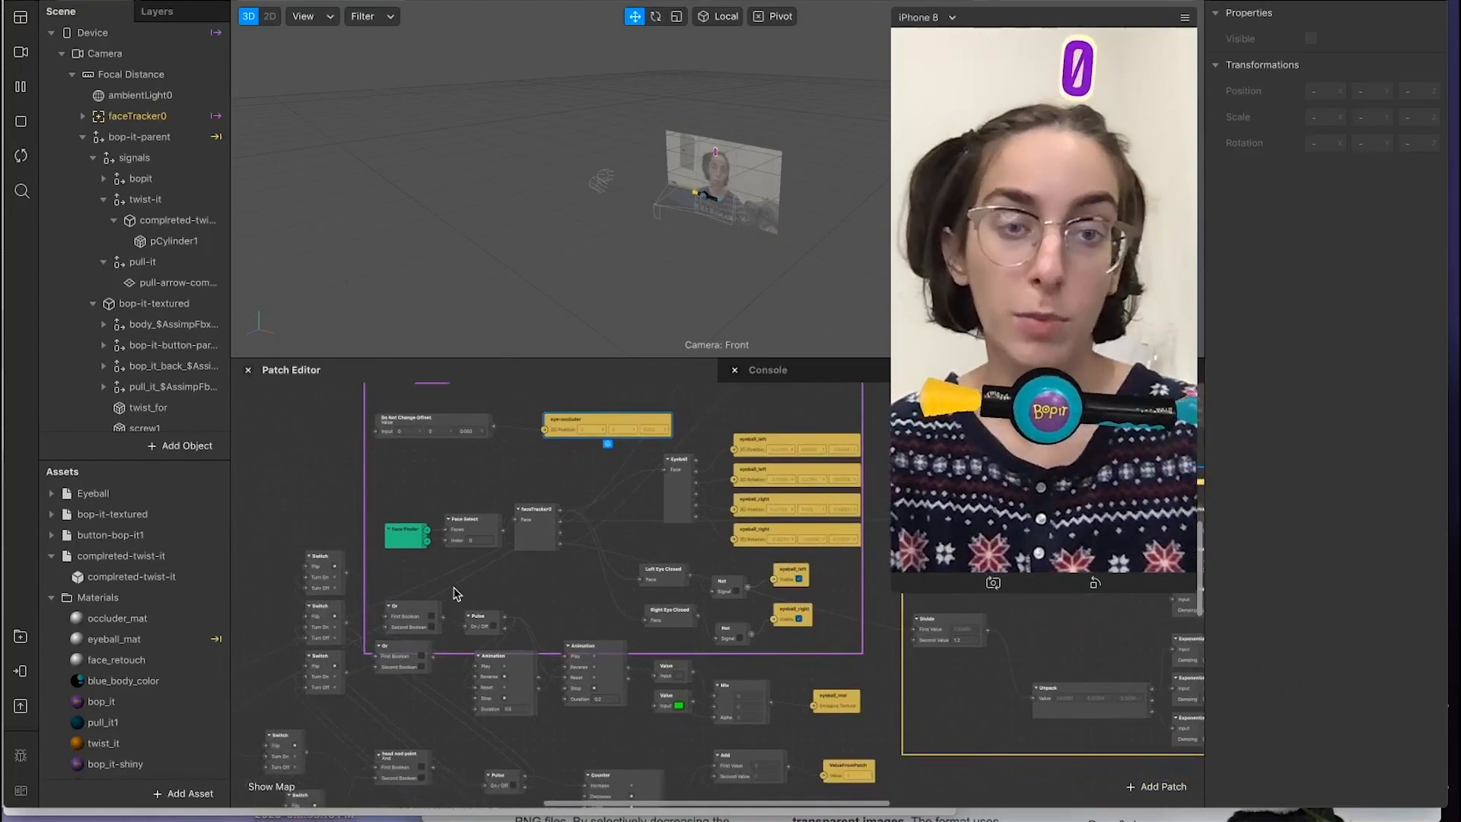
pyautogui.hscroll(-4, 455, 593)
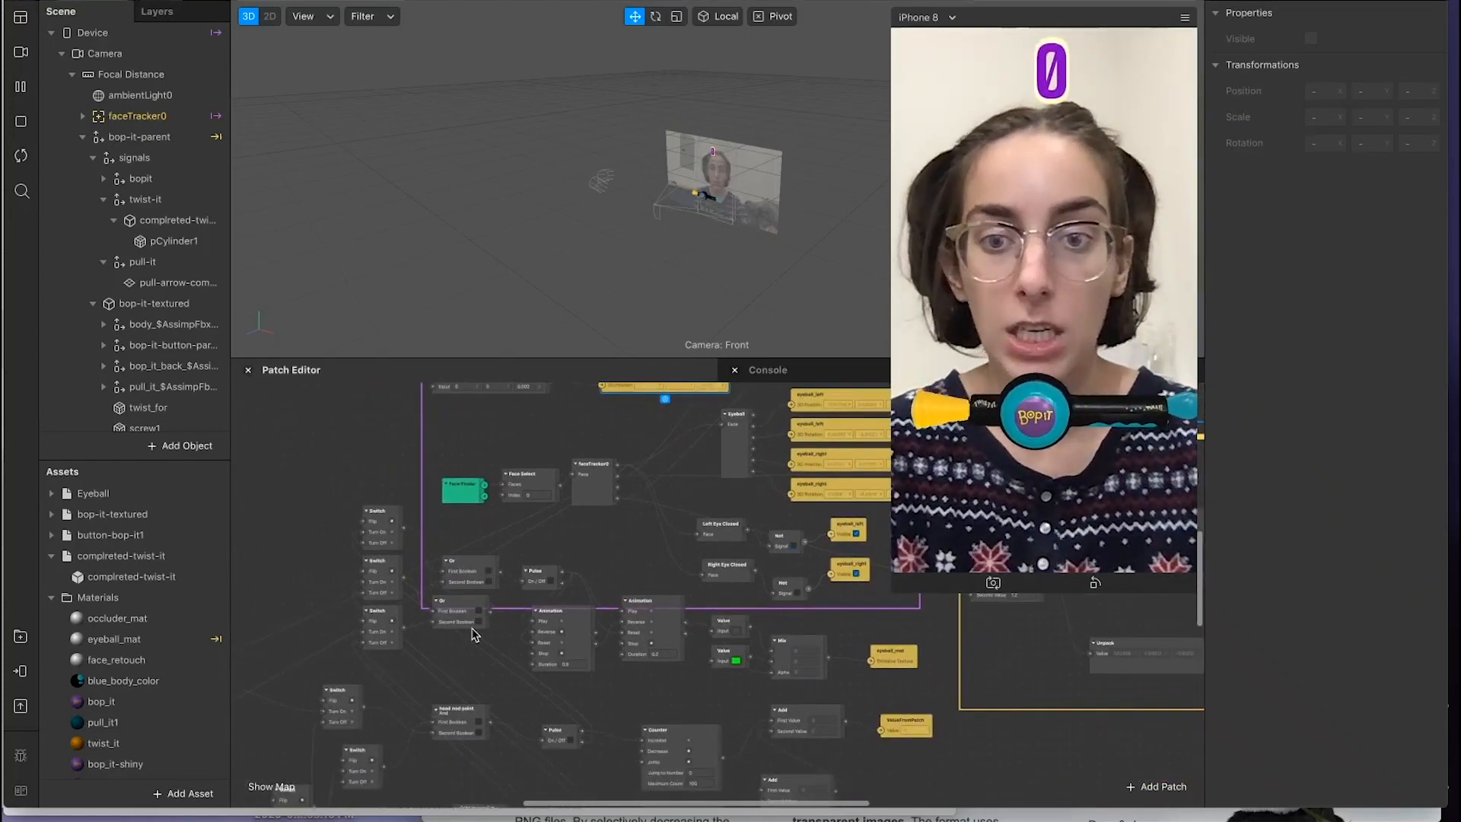
pyautogui.scroll(5, 474, 634)
pyautogui.hscroll(5, 473, 634)
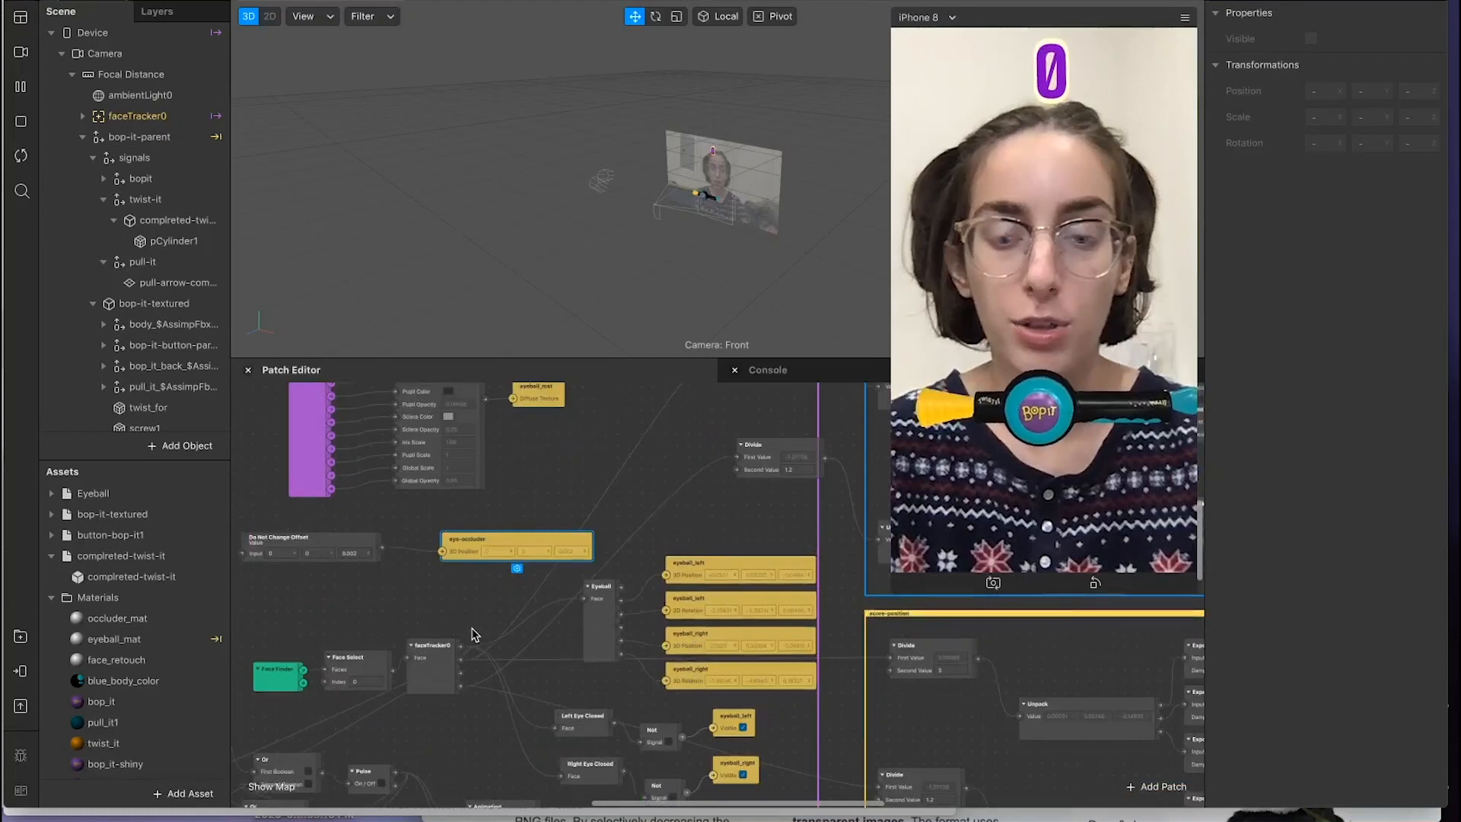
pyautogui.scroll(2, 474, 634)
pyautogui.scroll(4, 474, 634)
pyautogui.hscroll(1, 474, 634)
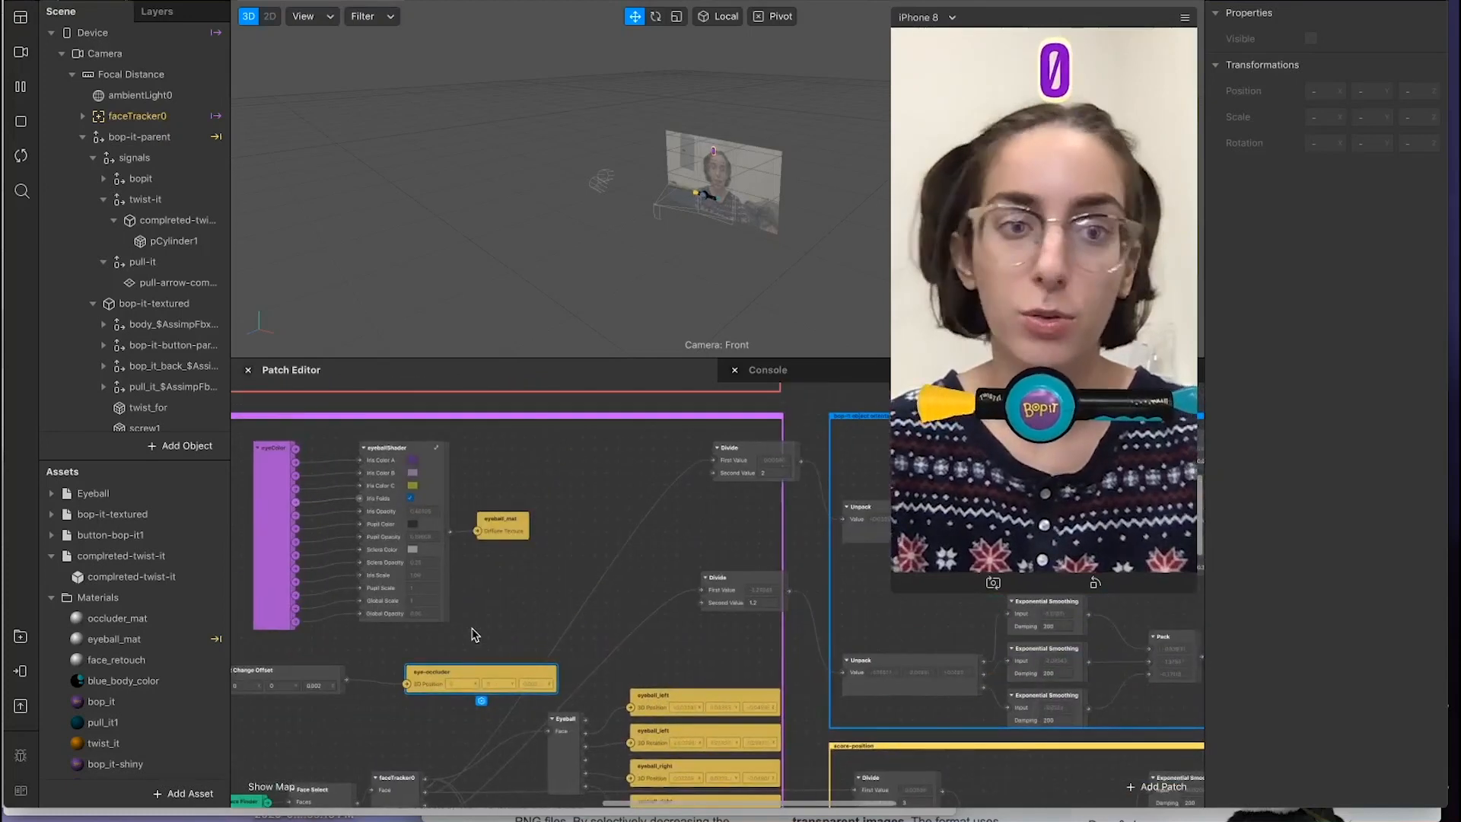
pyautogui.scroll(6, 531, 538)
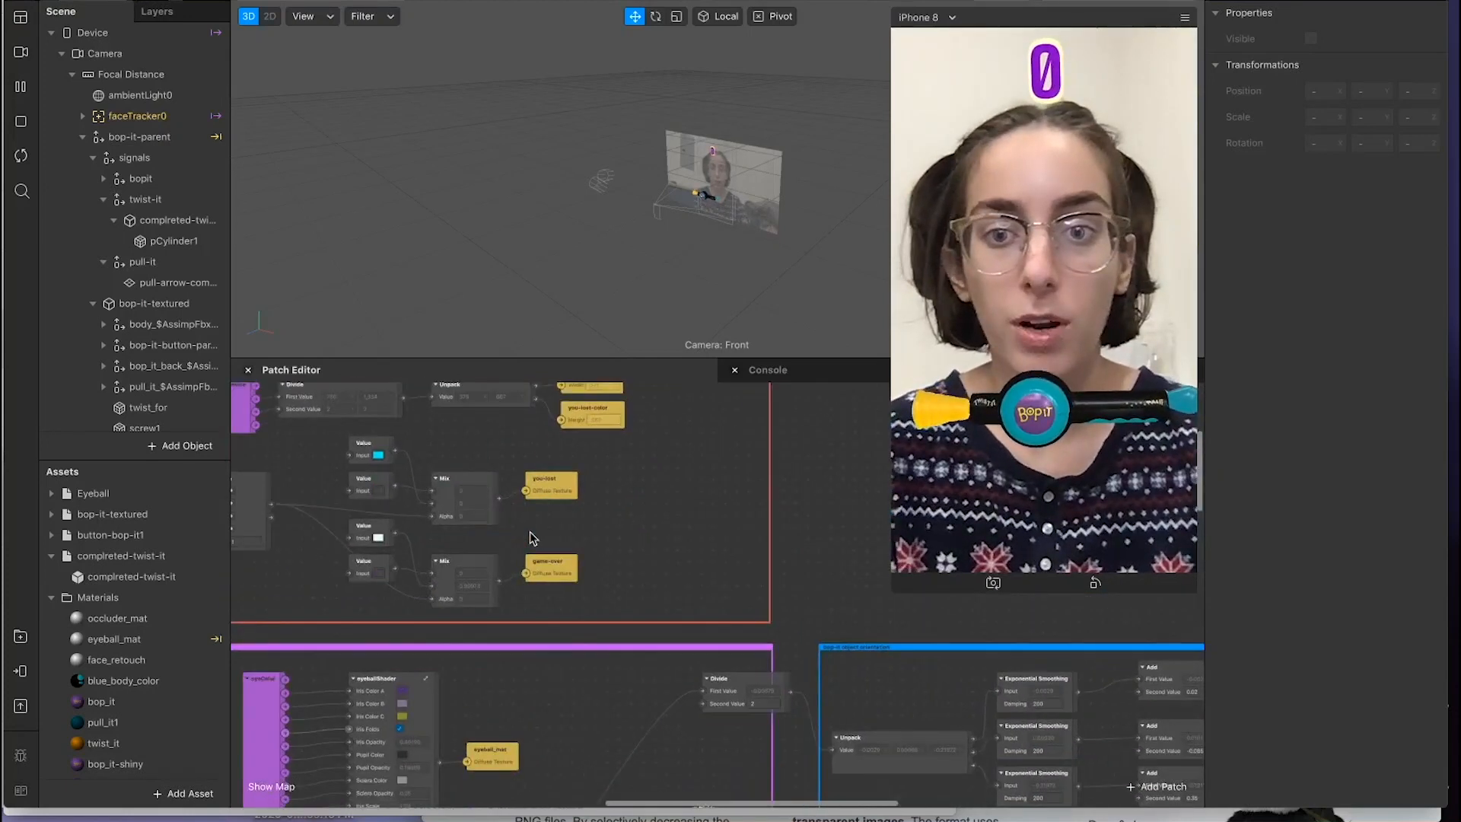
# Step: Examine the signal patches in the green group, from the pulses through the Animation and Transition patches
pyautogui.scroll(-8, 531, 538)
pyautogui.hscroll(-3, 532, 538)
pyautogui.scroll(-3, 555, 648)
pyautogui.scroll(-1, 555, 648)
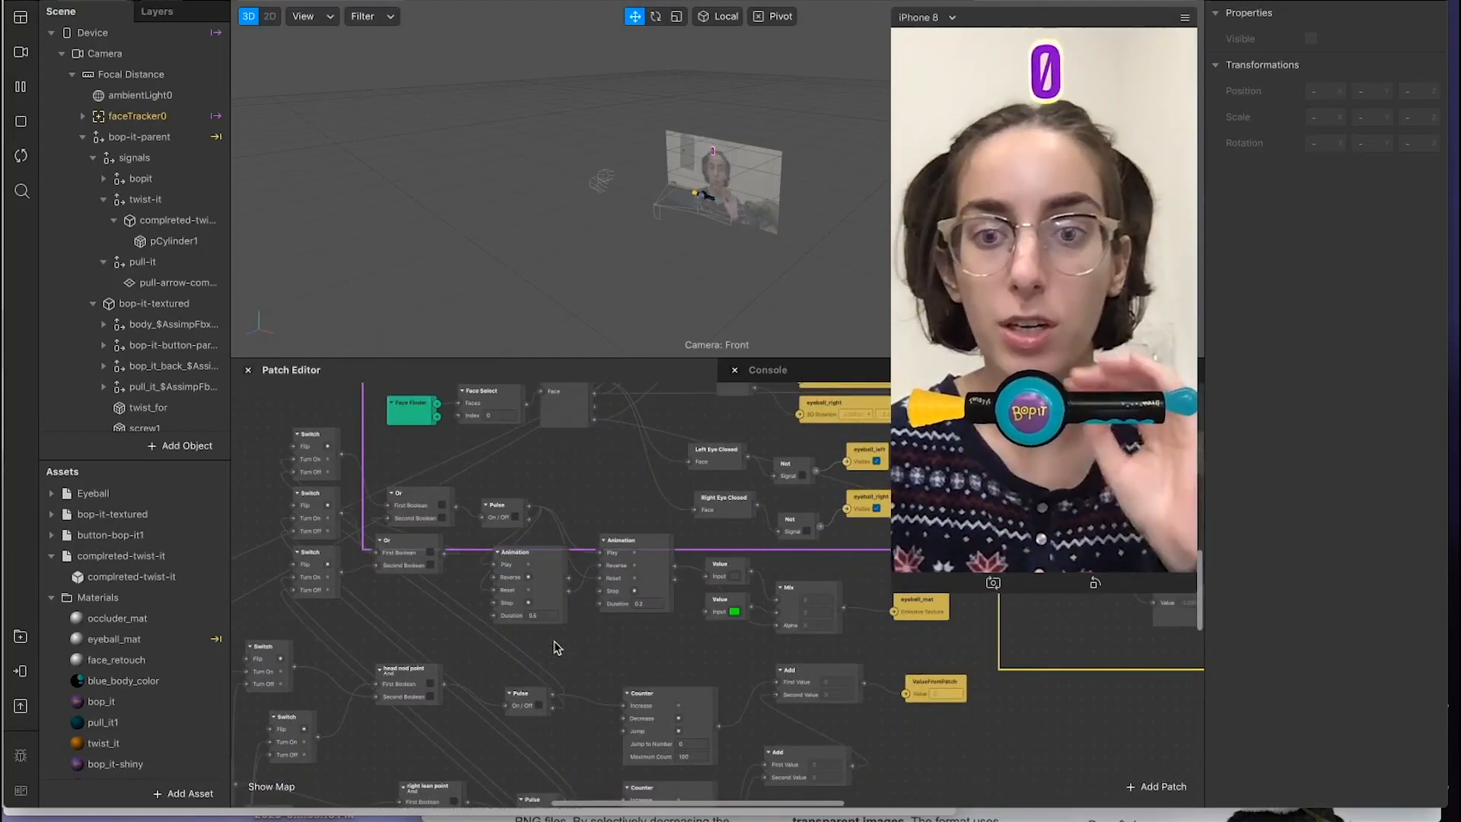
pyautogui.scroll(-10, 557, 647)
pyautogui.hscroll(-1, 556, 647)
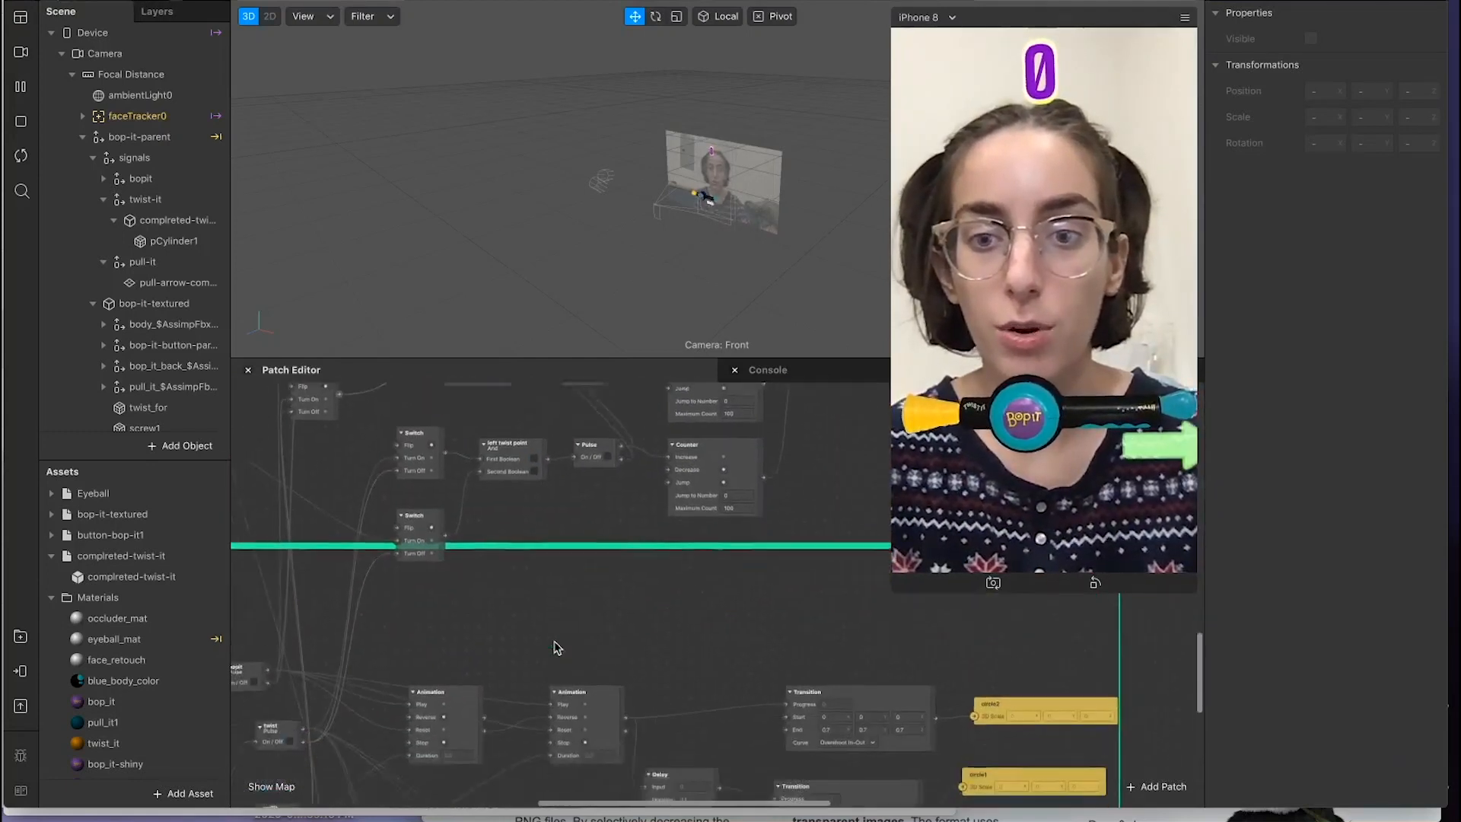
pyautogui.scroll(-3, 556, 648)
pyautogui.keyDown('ctrl'); pyautogui.scroll(-5, 600, 659); pyautogui.keyUp('ctrl')
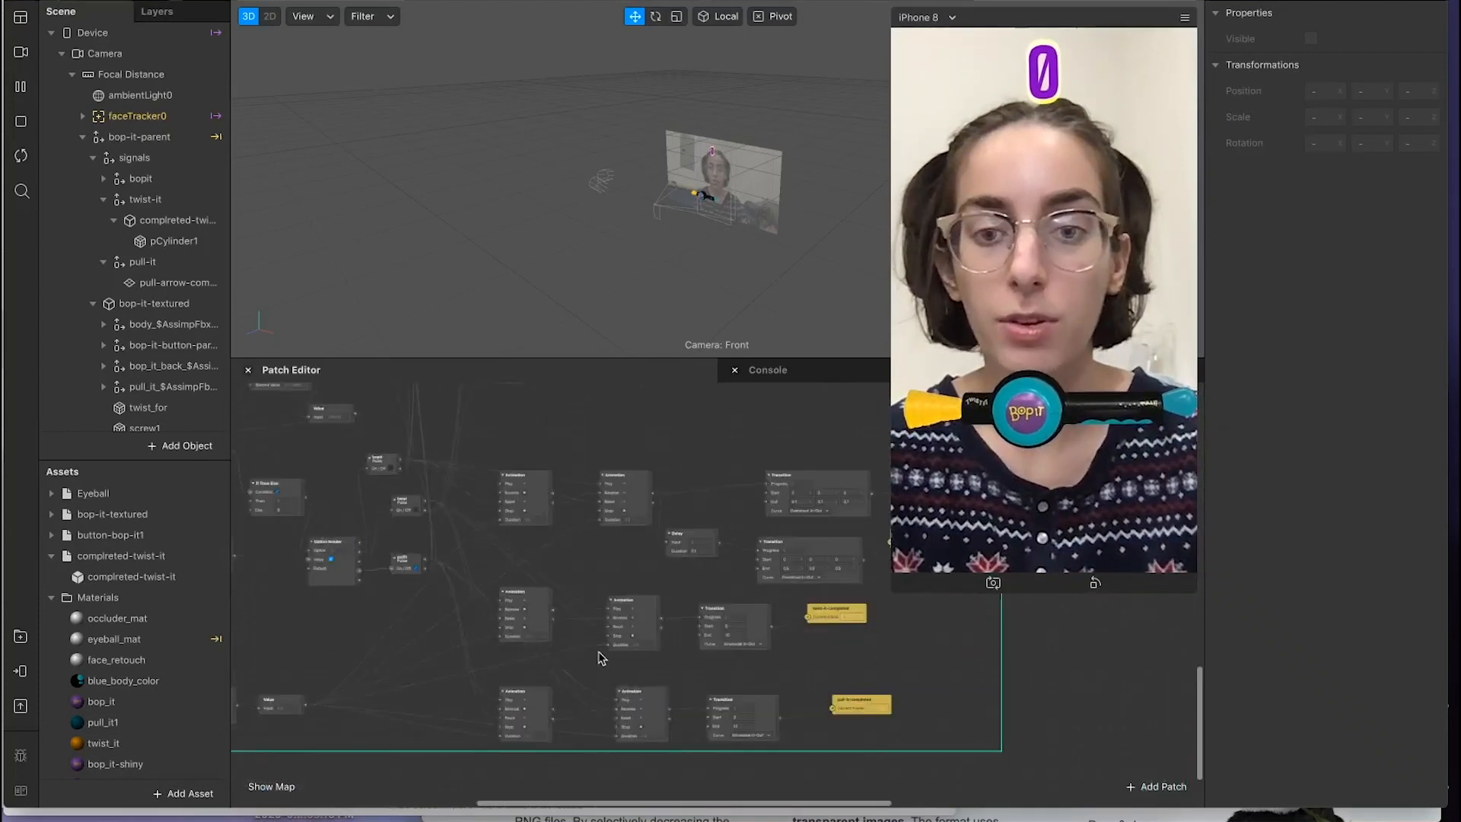
pyautogui.scroll(-1, 601, 659)
pyautogui.hscroll(1, 600, 658)
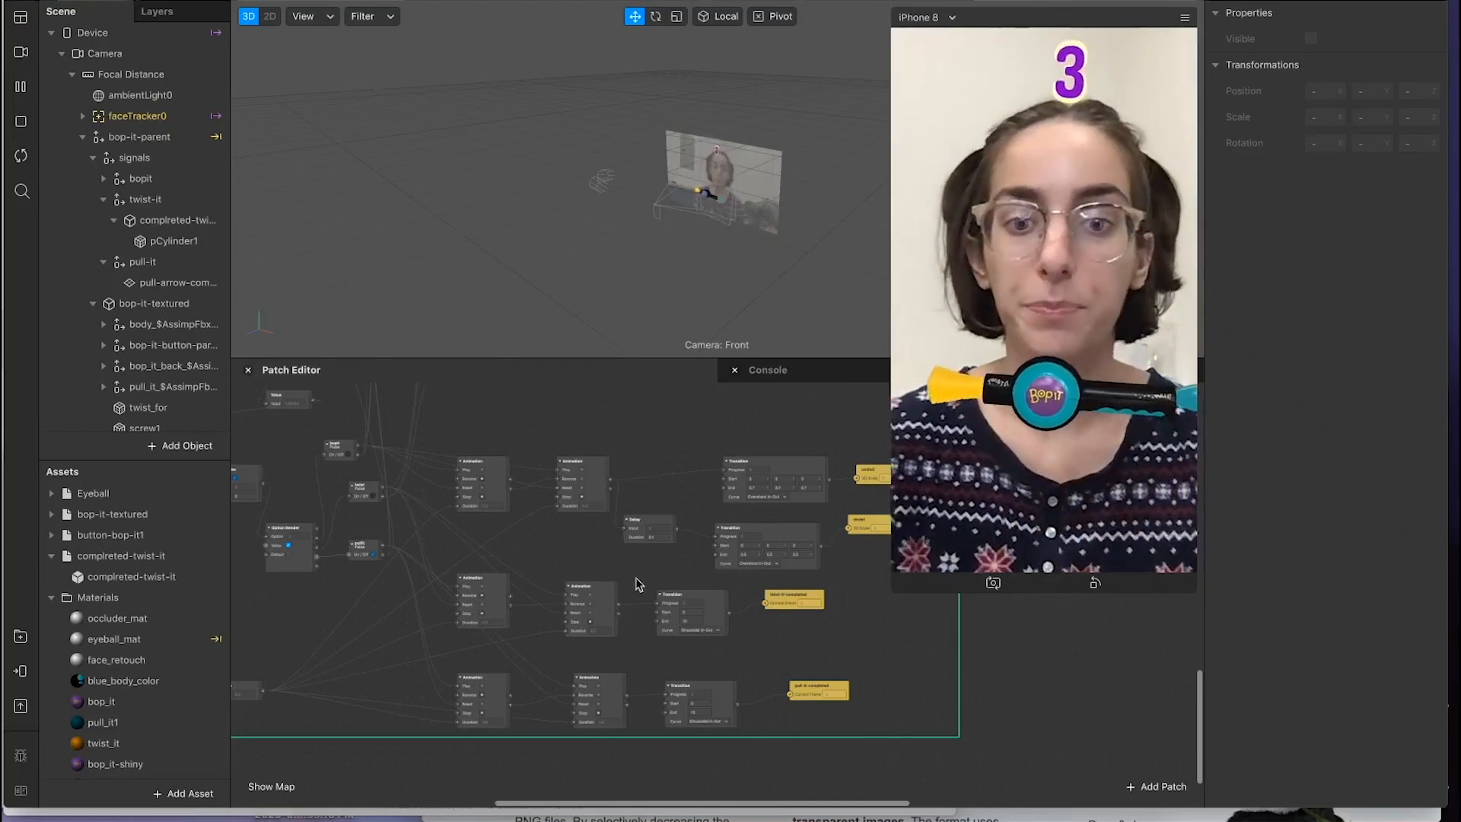
pyautogui.scroll(2, 574, 551)
pyautogui.hscroll(-2, 574, 550)
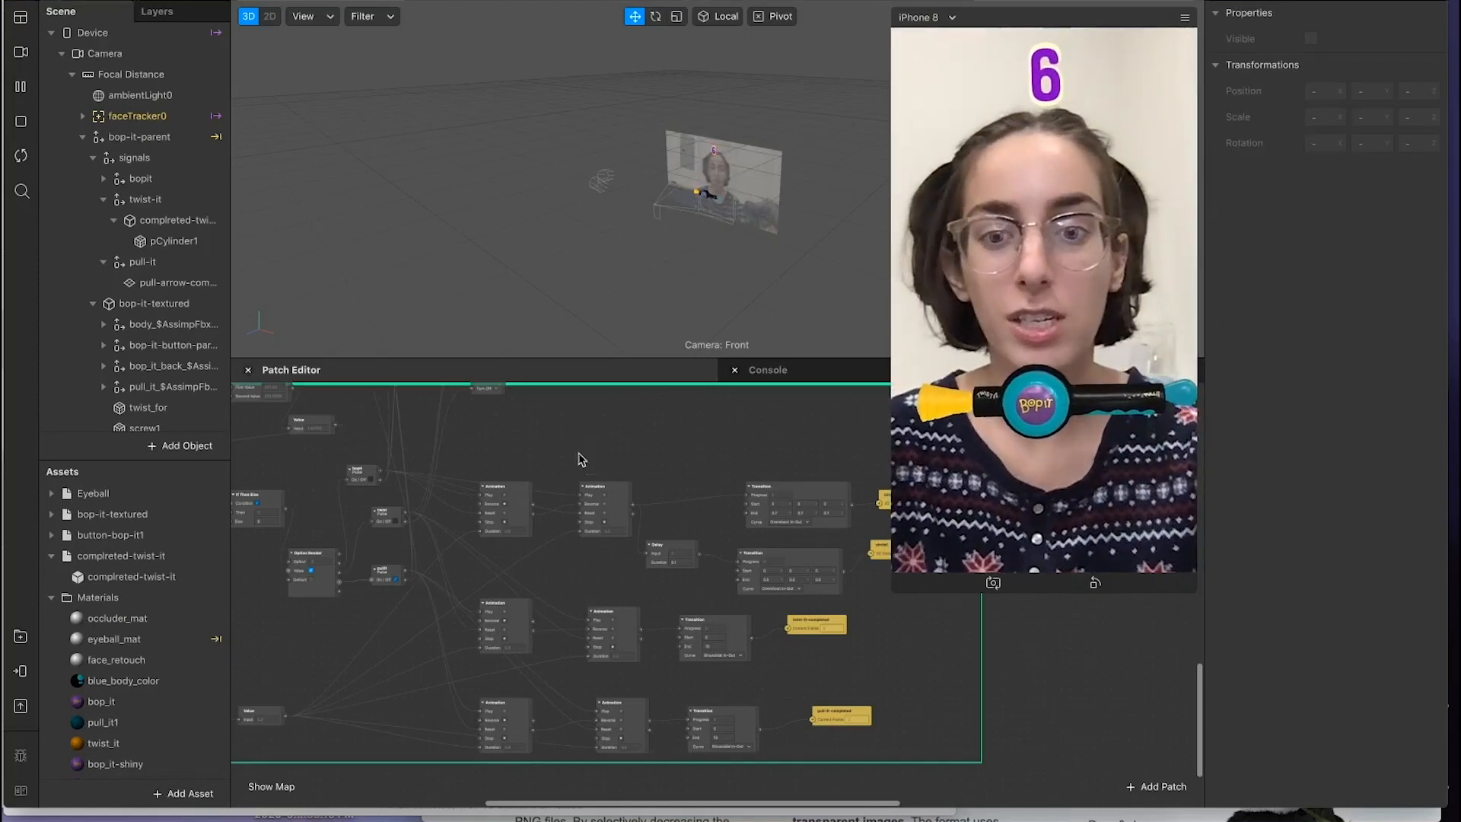
# Step: Examine the head nod, right lean and left twist point patches with their pulses and score counters
pyautogui.scroll(3, 601, 464)
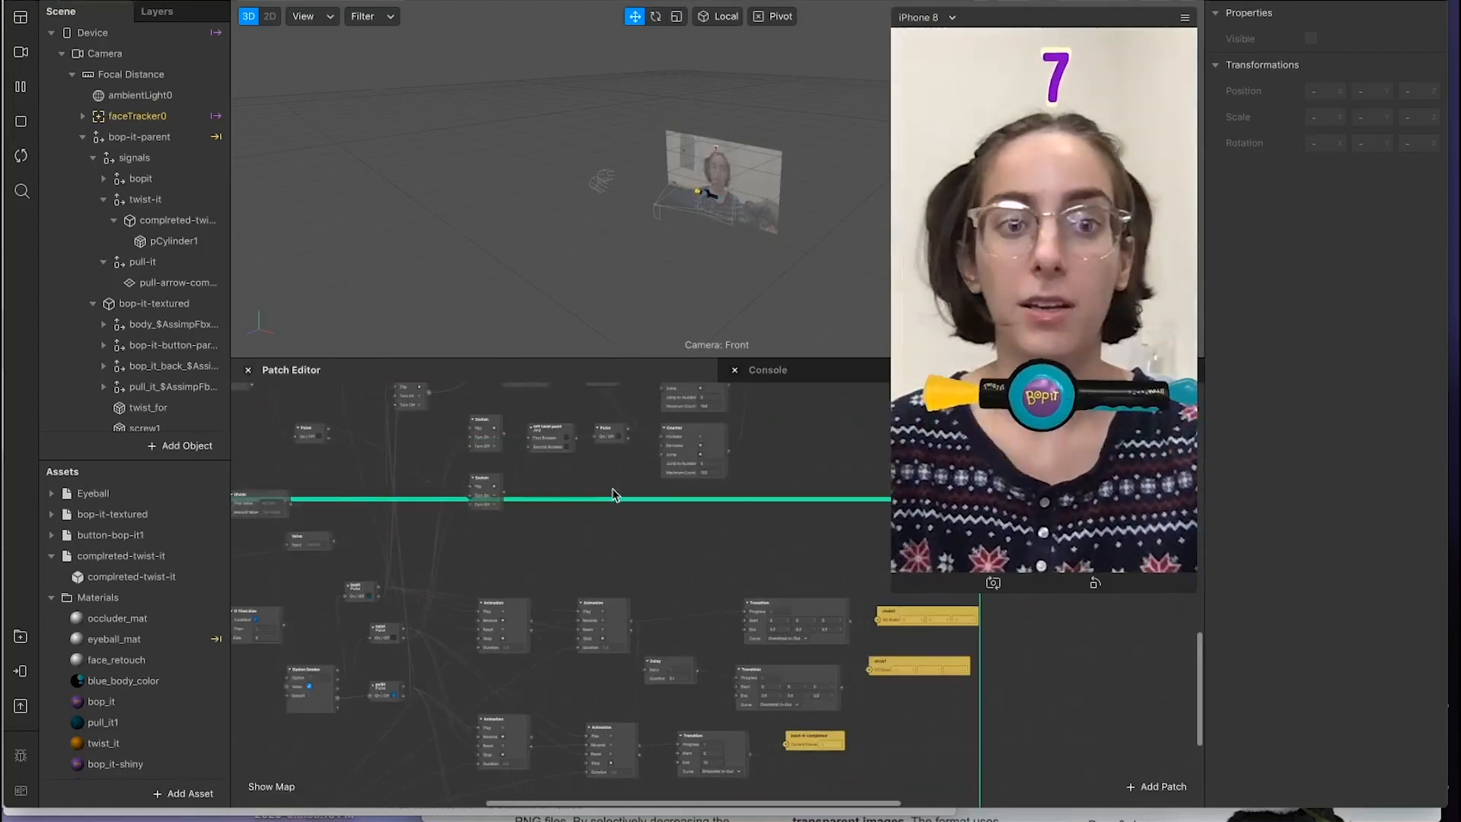
pyautogui.scroll(5, 614, 495)
pyautogui.scroll(2, 614, 494)
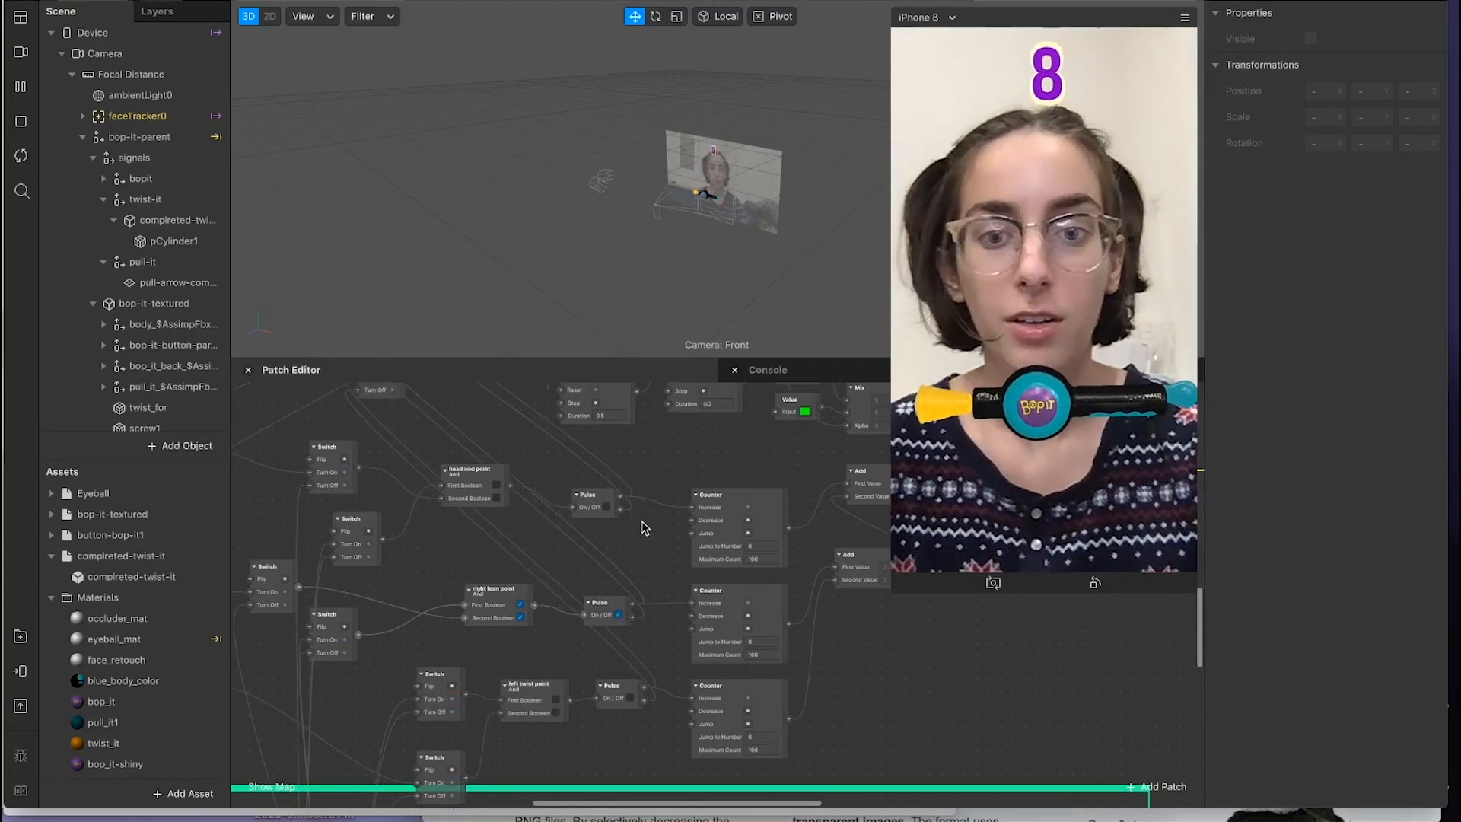
pyautogui.scroll(5, 615, 494)
pyautogui.hscroll(5, 615, 495)
pyautogui.hscroll(-2, 539, 603)
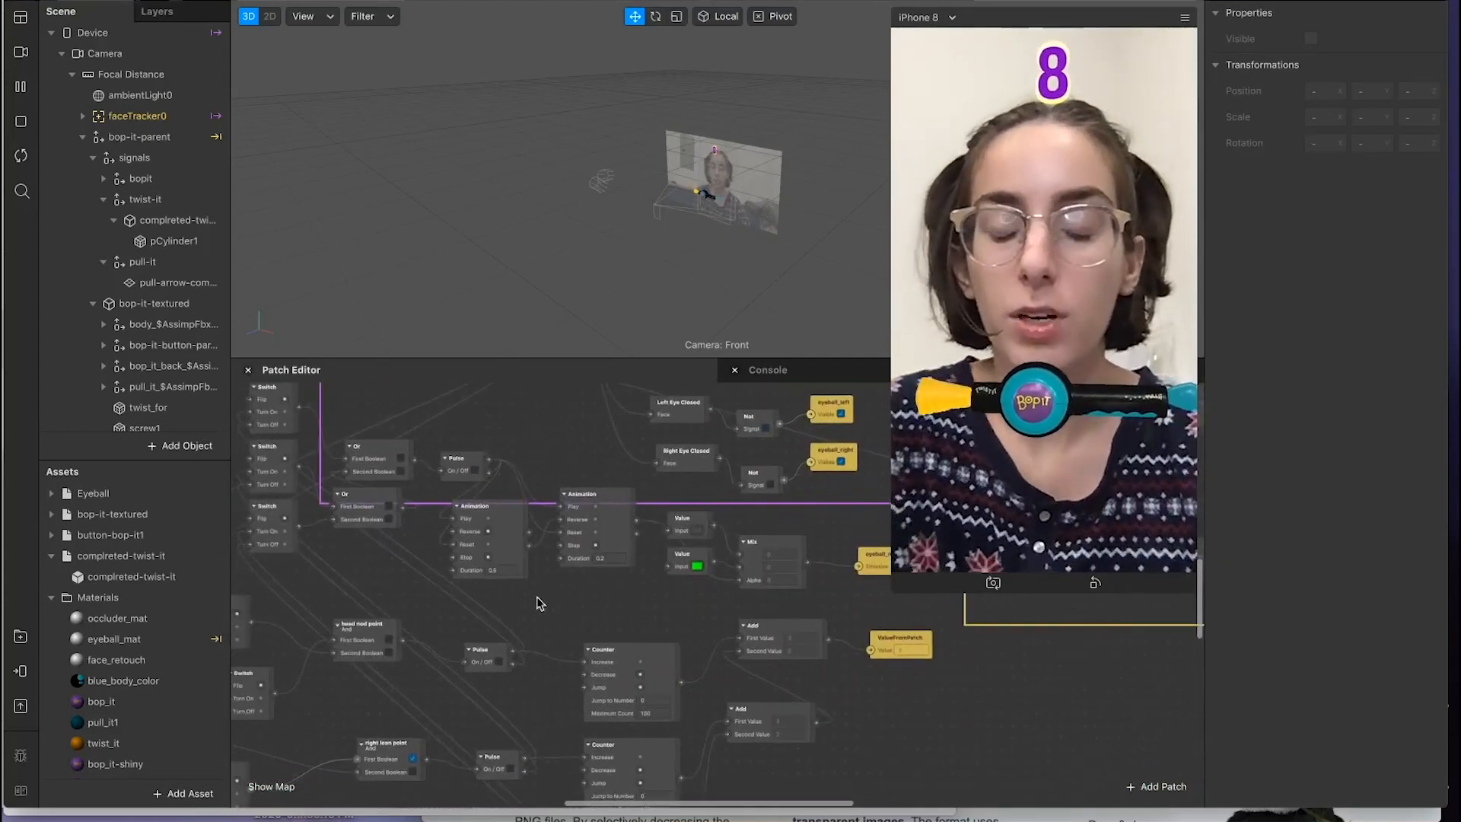
# Step: Trace the bopit pulse's connections to the paired Animation, Delay and Transition patches of the circle signals
pyautogui.scroll(-10, 539, 604)
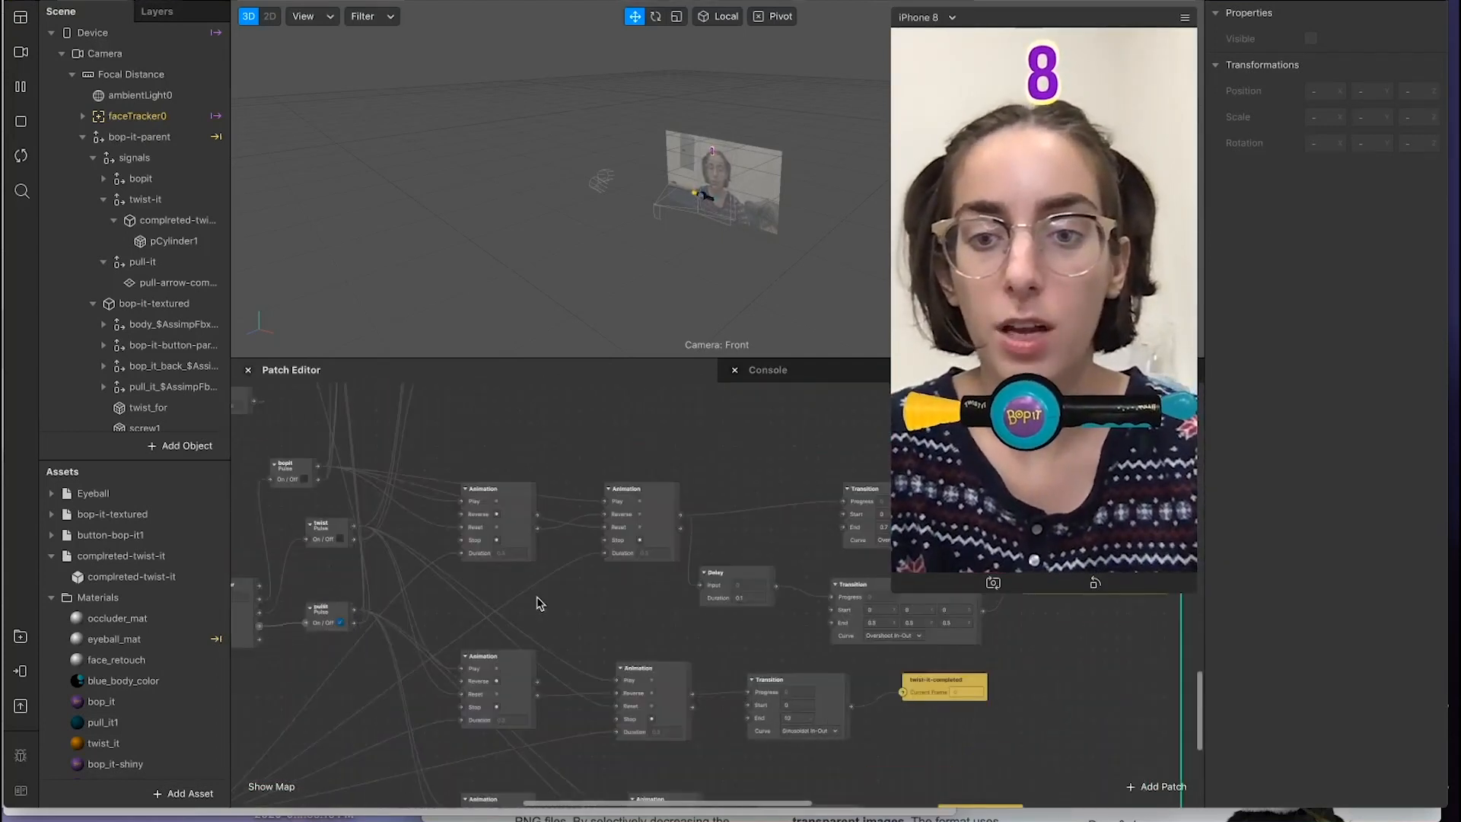
pyautogui.hscroll(5, 587, 653)
pyautogui.scroll(-2, 587, 652)
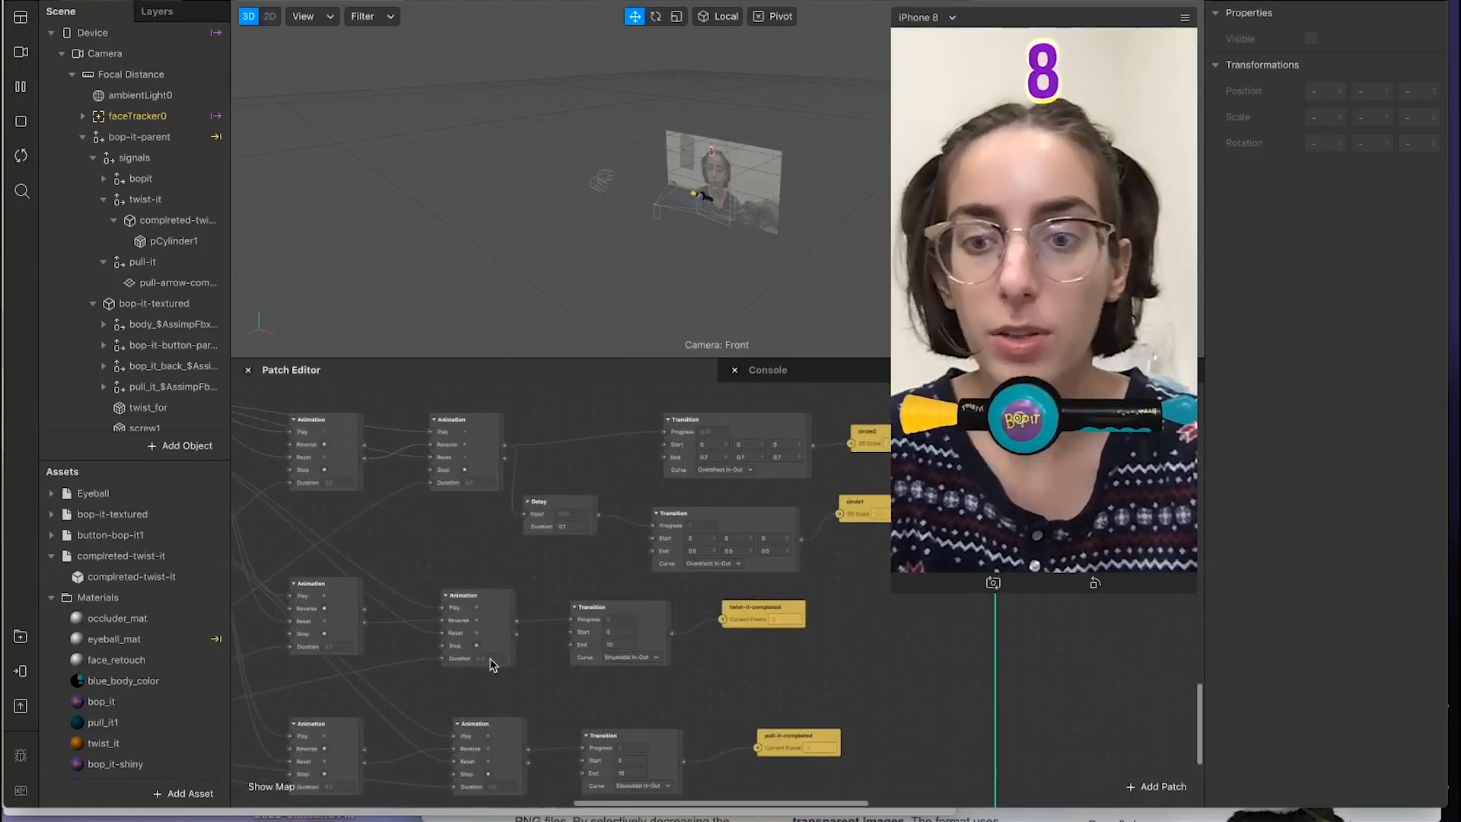
pyautogui.scroll(2, 492, 664)
pyautogui.hscroll(-5, 428, 569)
pyautogui.scroll(1, 428, 568)
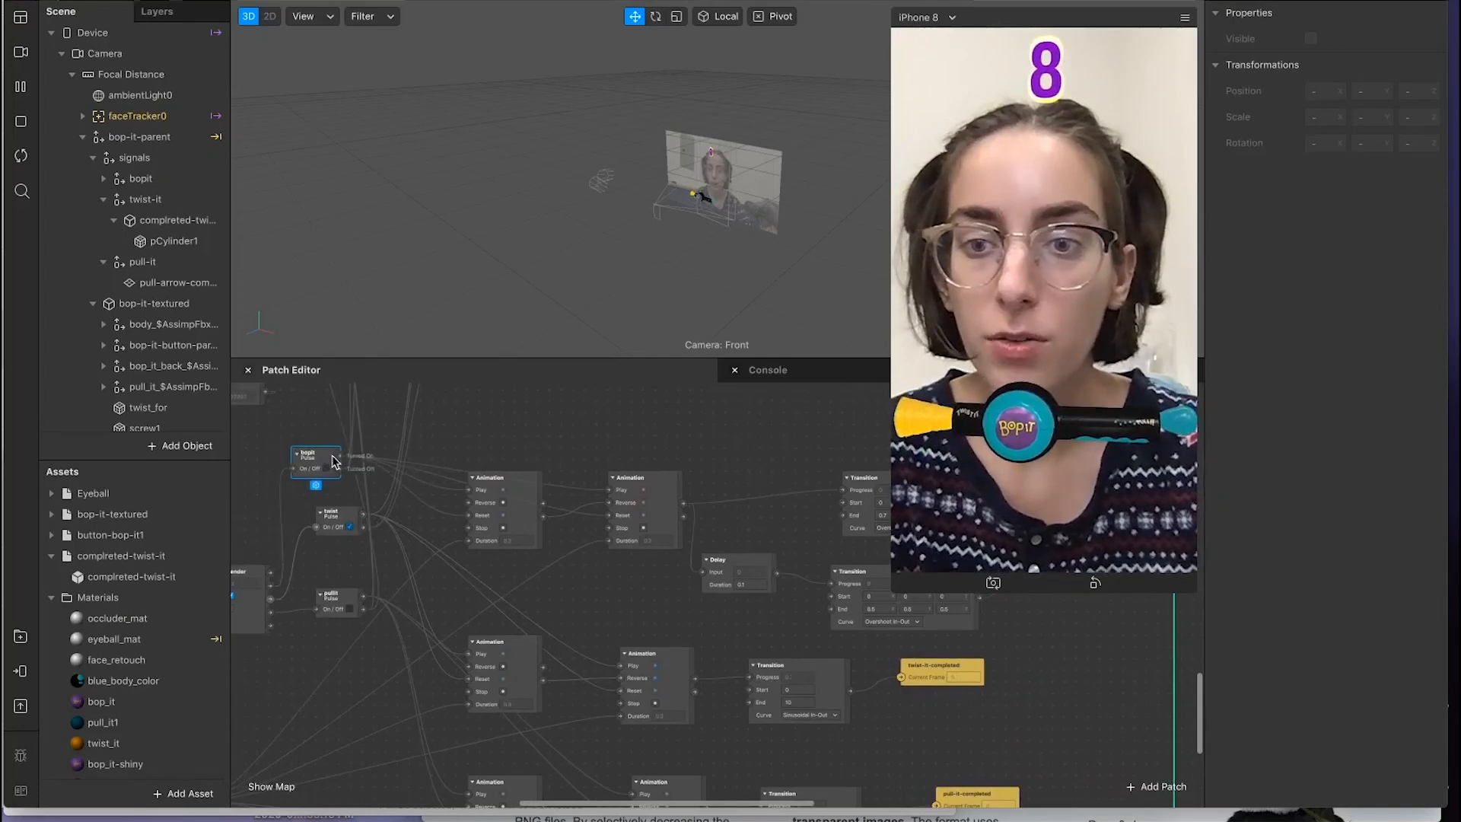
pyautogui.hscroll(3, 550, 500)
pyautogui.scroll(-1, 550, 501)
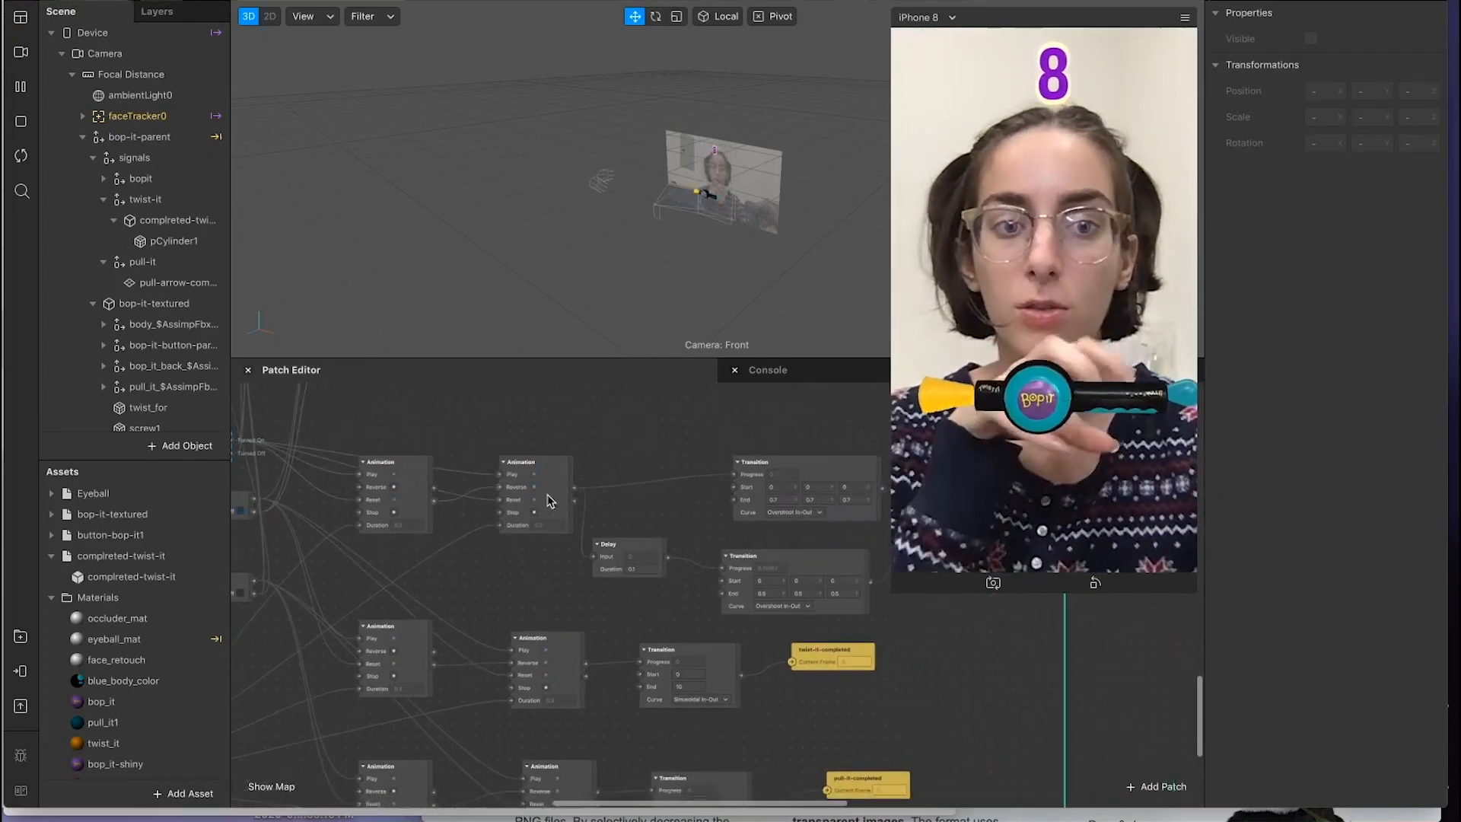
pyautogui.hscroll(-3, 564, 535)
pyautogui.scroll(-2, 564, 535)
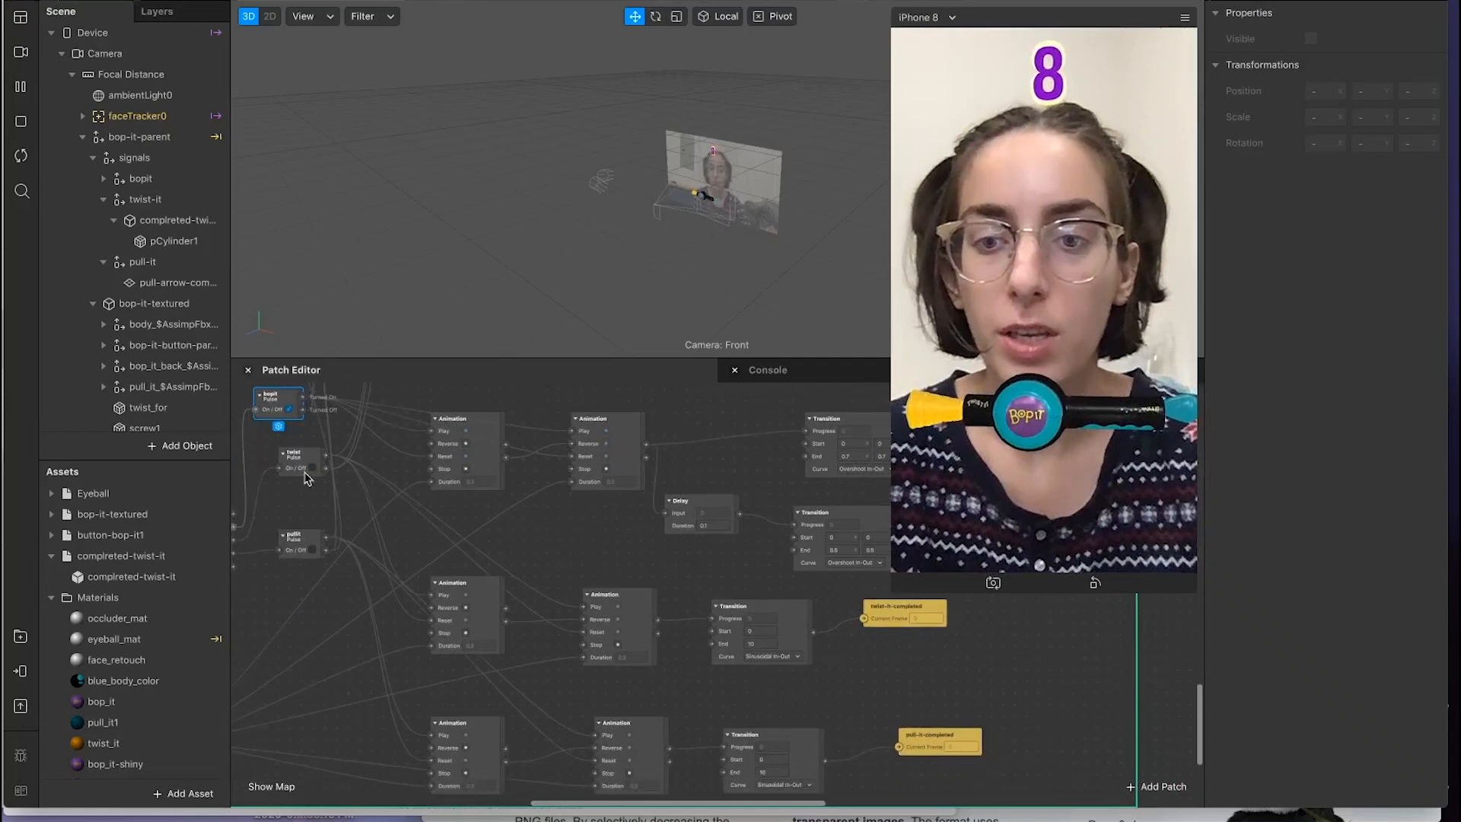
# Step: Trace the twist and pullit pulses' connections to the Animation patches driving the twist-it-completed and pull-it-completed frames
pyautogui.moveTo(295, 471); pyautogui.dragTo(292, 495)
pyautogui.hscroll(2, 523, 578)
pyautogui.scroll(-1, 523, 578)
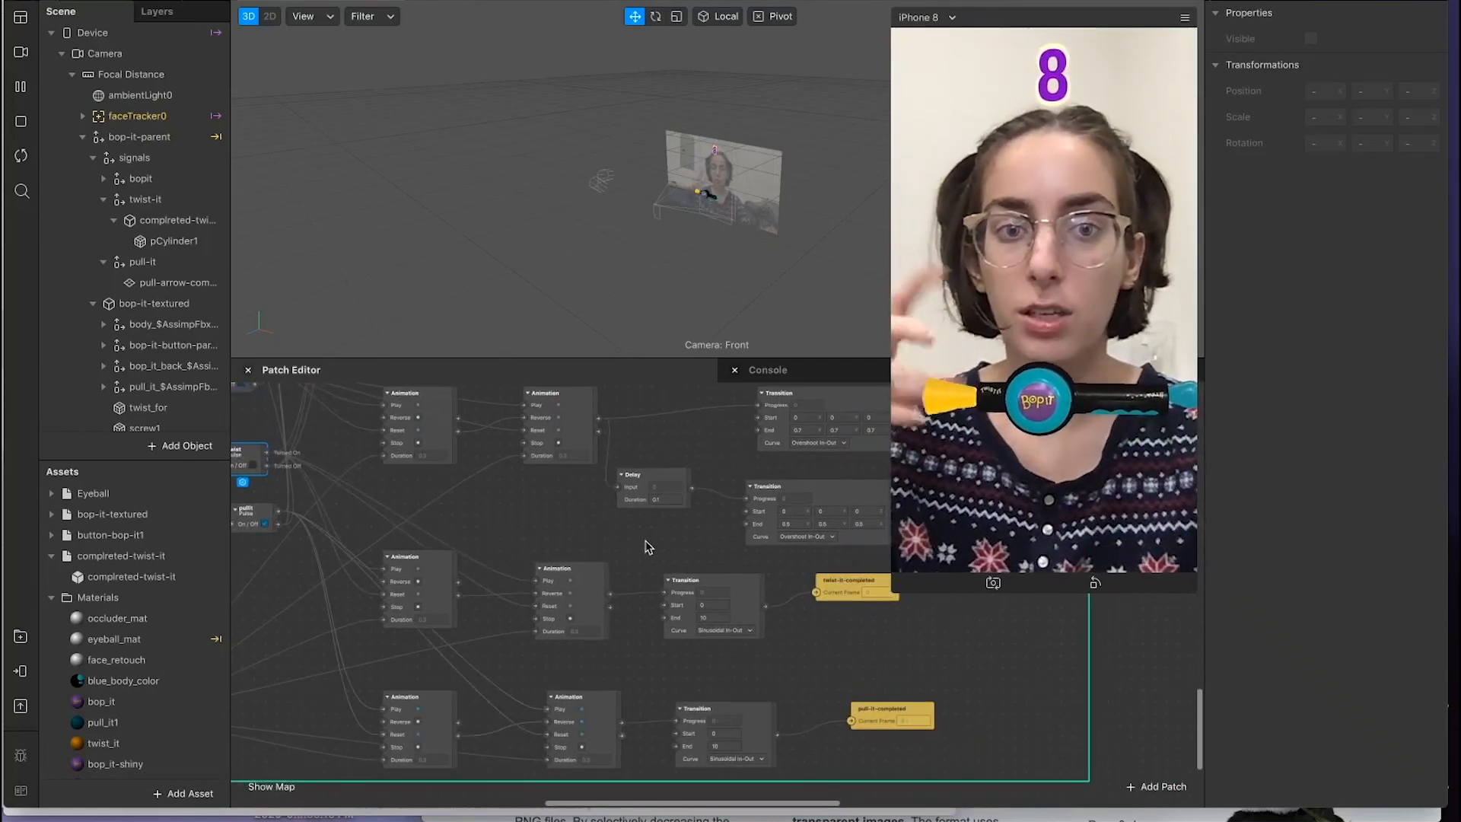
pyautogui.scroll(-1, 532, 532)
pyautogui.hscroll(-1, 532, 532)
pyautogui.moveTo(251, 498); pyautogui.dragTo(258, 527)
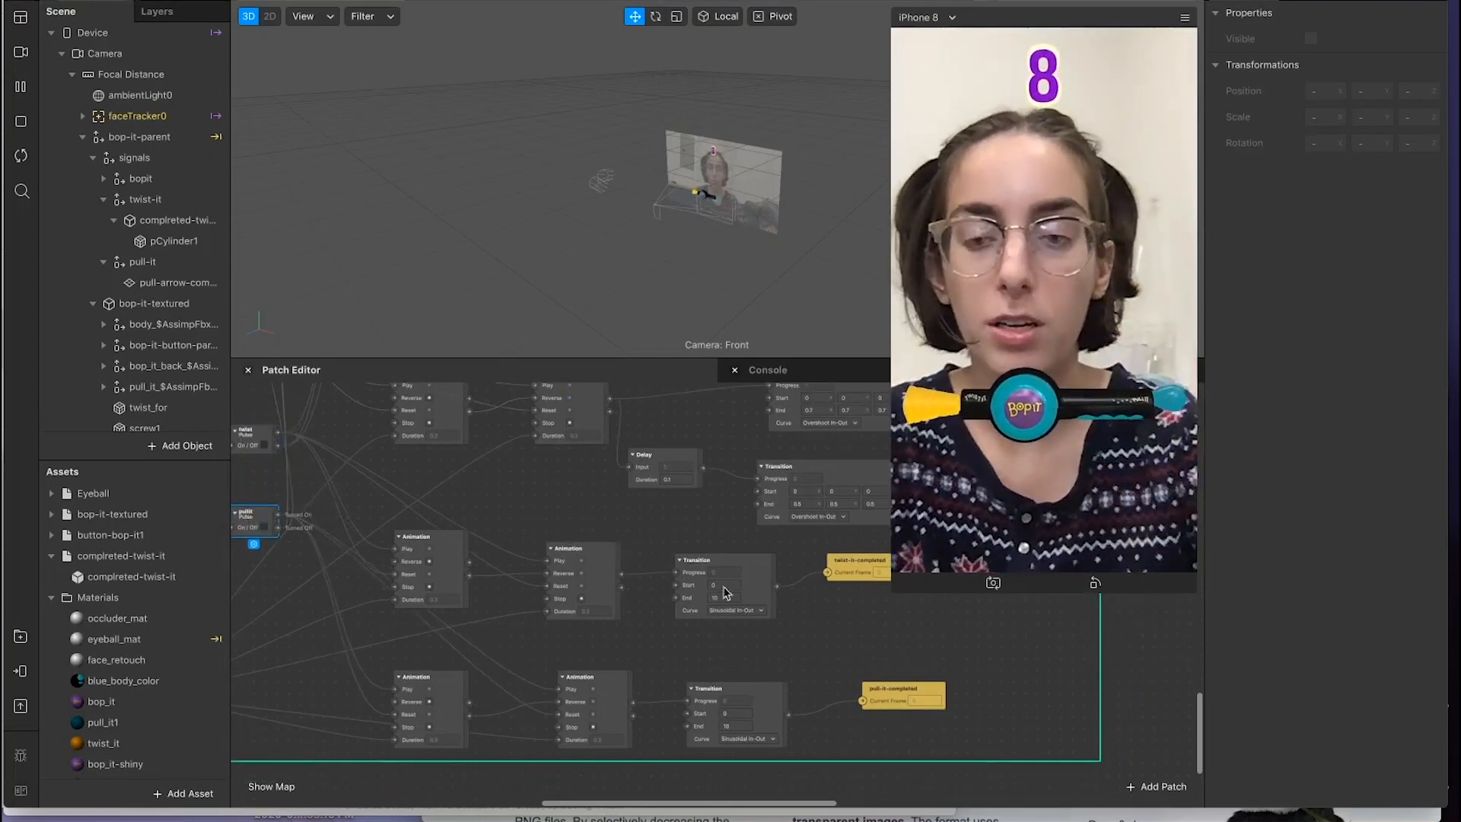
# Step: Trace the head nod, right lean and left twist point patches back through their switches to the Head Nod and Head Rotation patches
pyautogui.scroll(5, 674, 546)
pyautogui.scroll(5, 674, 547)
pyautogui.hscroll(4, 674, 546)
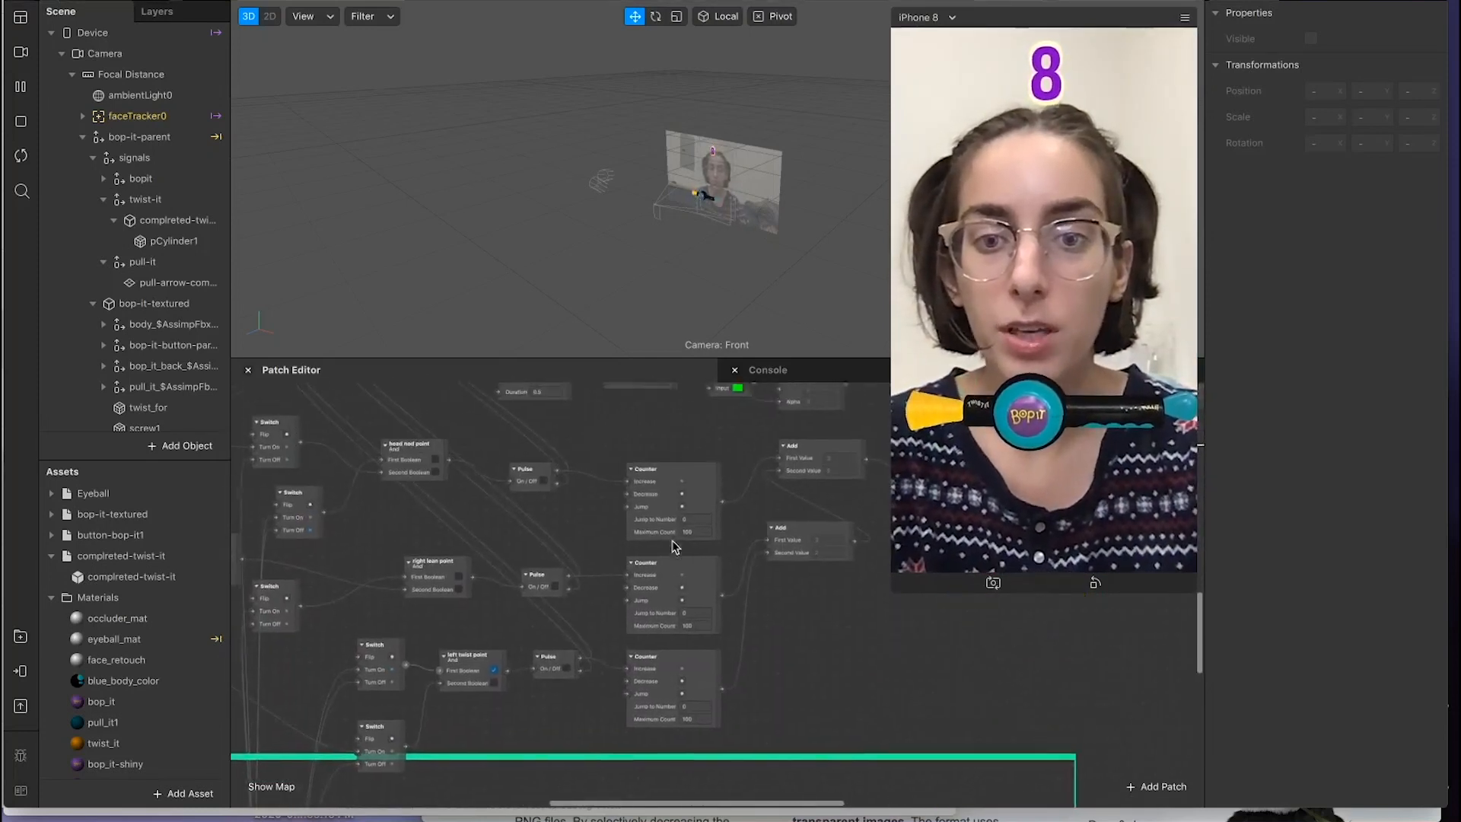
pyautogui.hscroll(-4, 496, 538)
pyautogui.scroll(-1, 496, 539)
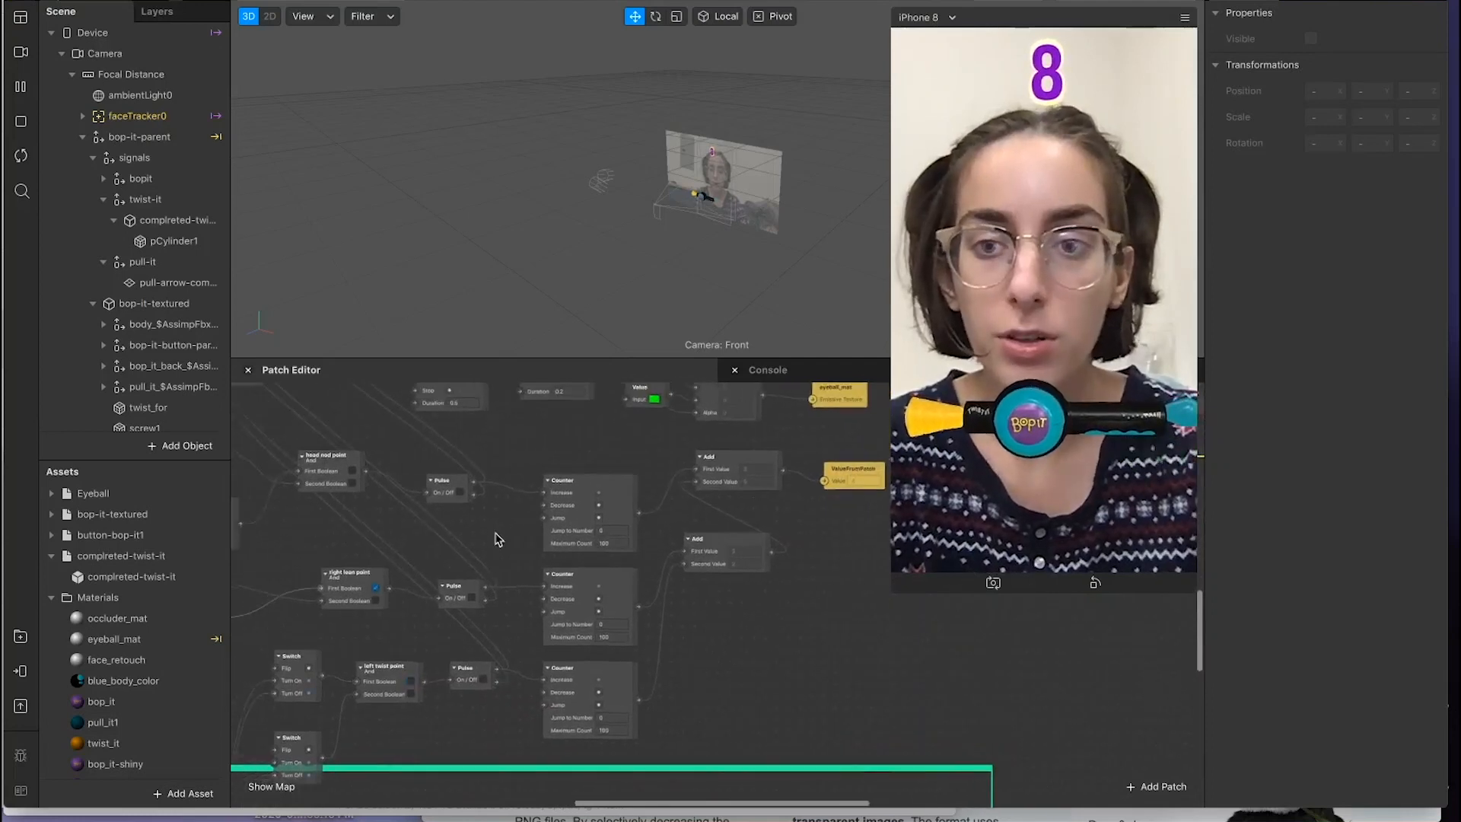
pyautogui.hscroll(-3, 496, 539)
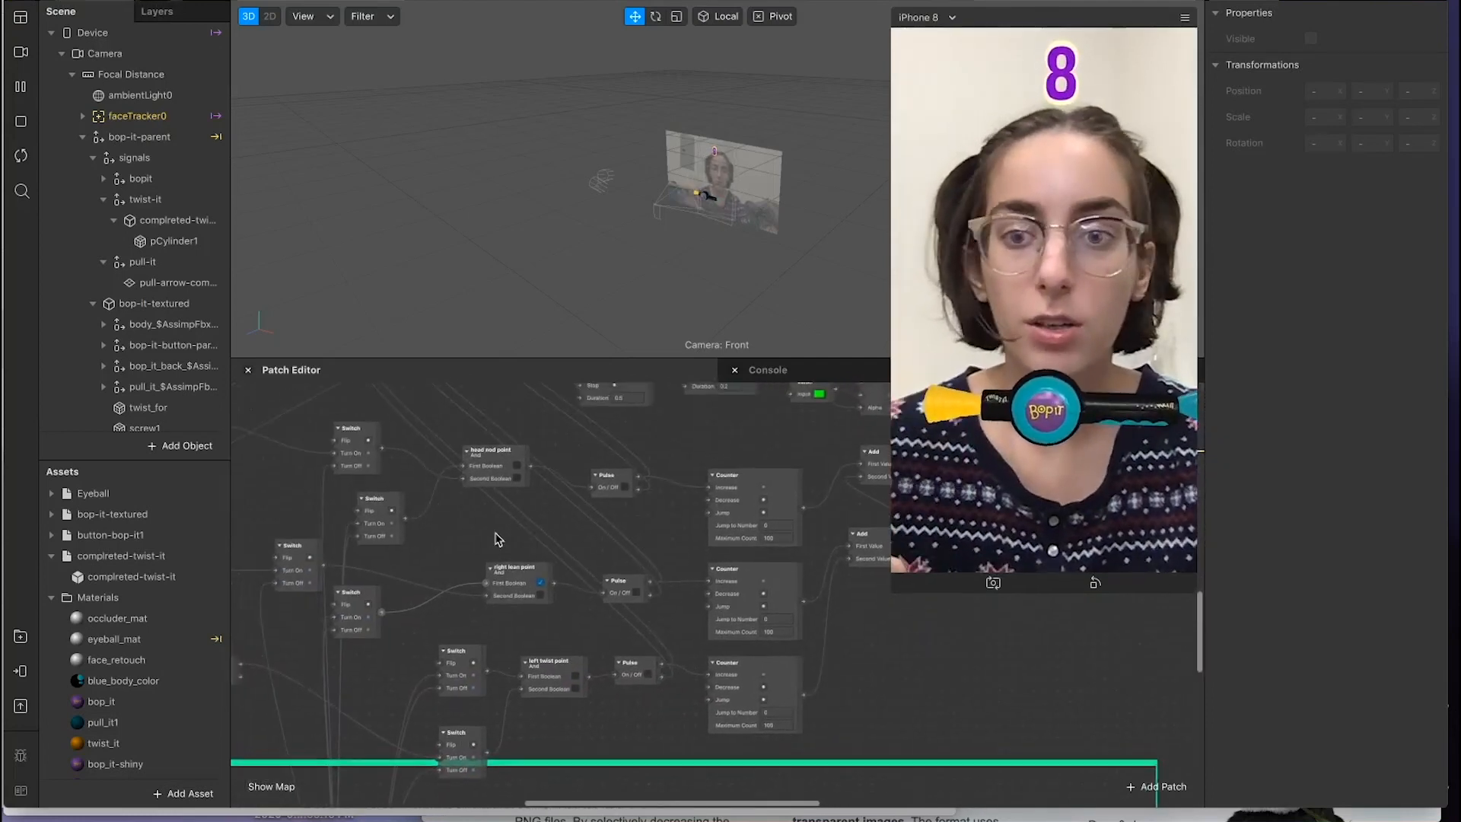
pyautogui.hscroll(-5, 445, 529)
pyautogui.hscroll(-2, 445, 530)
pyautogui.scroll(1, 445, 531)
pyautogui.click(288, 561)
pyautogui.moveTo(366, 424); pyautogui.dragTo(360, 428)
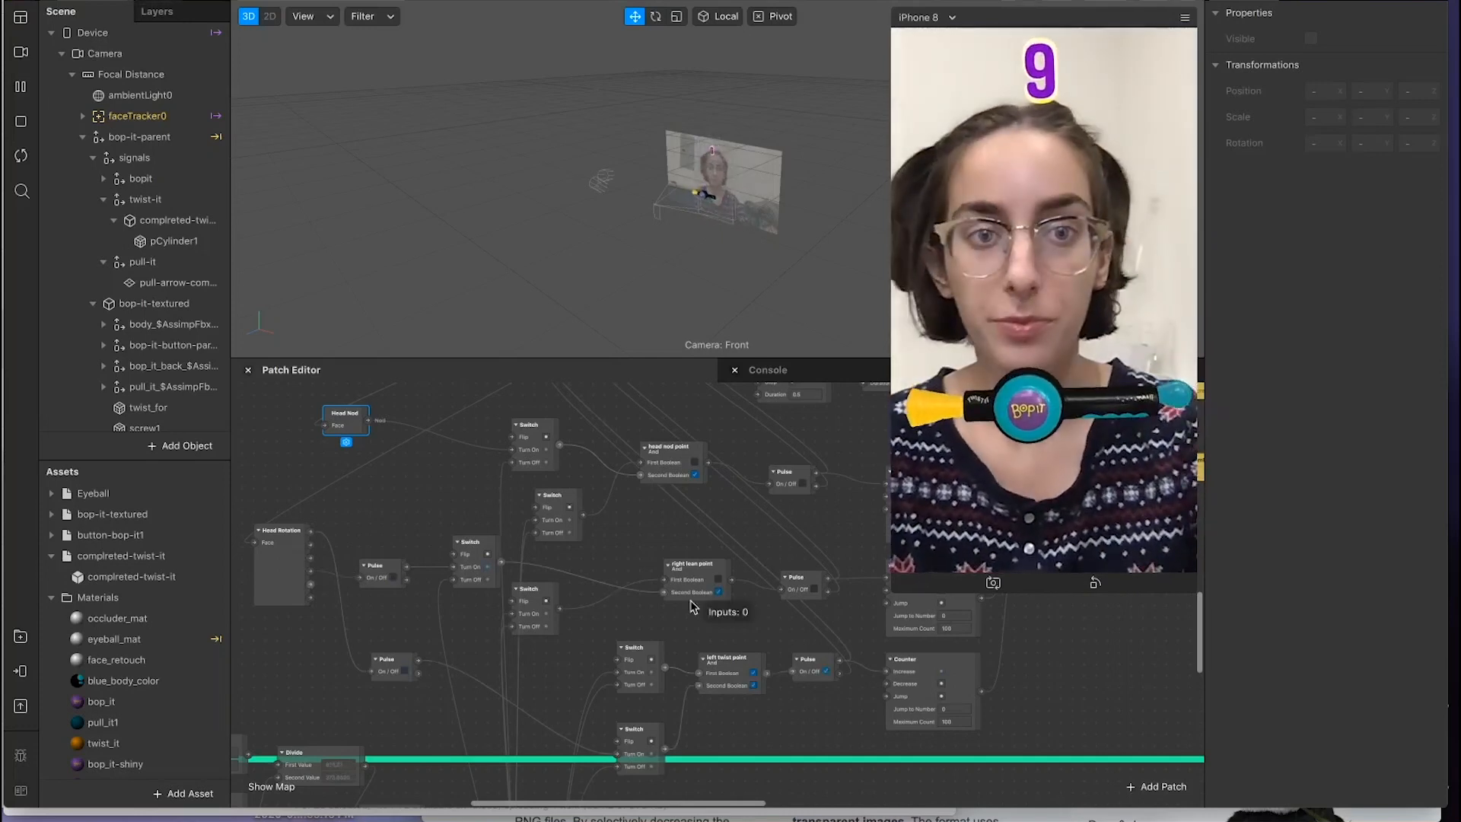
# Step: Review the score counters and Add patches, along with the Animation and Transition patches of the twist-it-completed and pull-it-completed signals
pyautogui.hscroll(10, 692, 606)
pyautogui.hscroll(5, 692, 606)
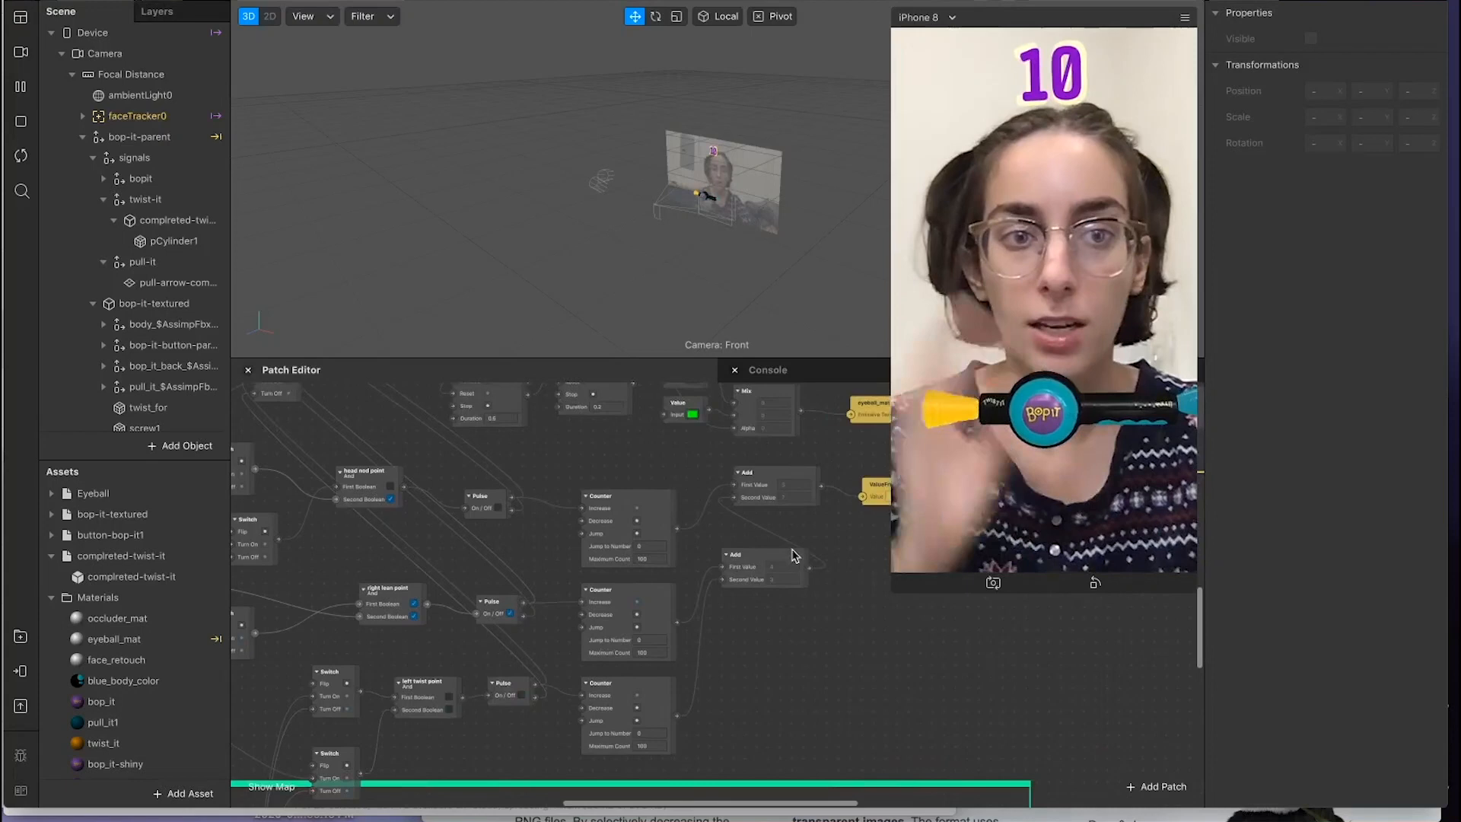
pyautogui.scroll(-10, 793, 555)
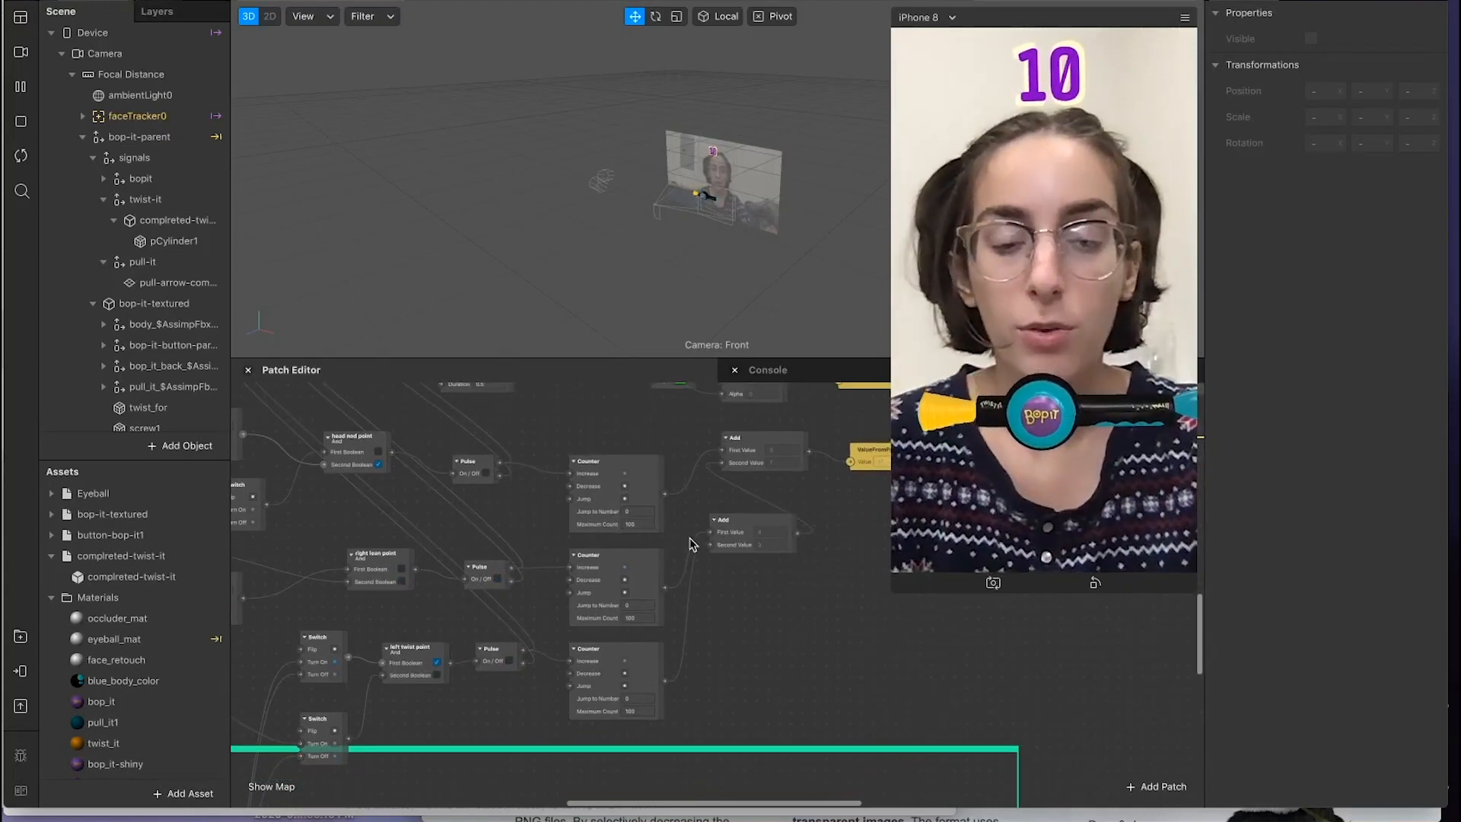
pyautogui.scroll(-5, 561, 584)
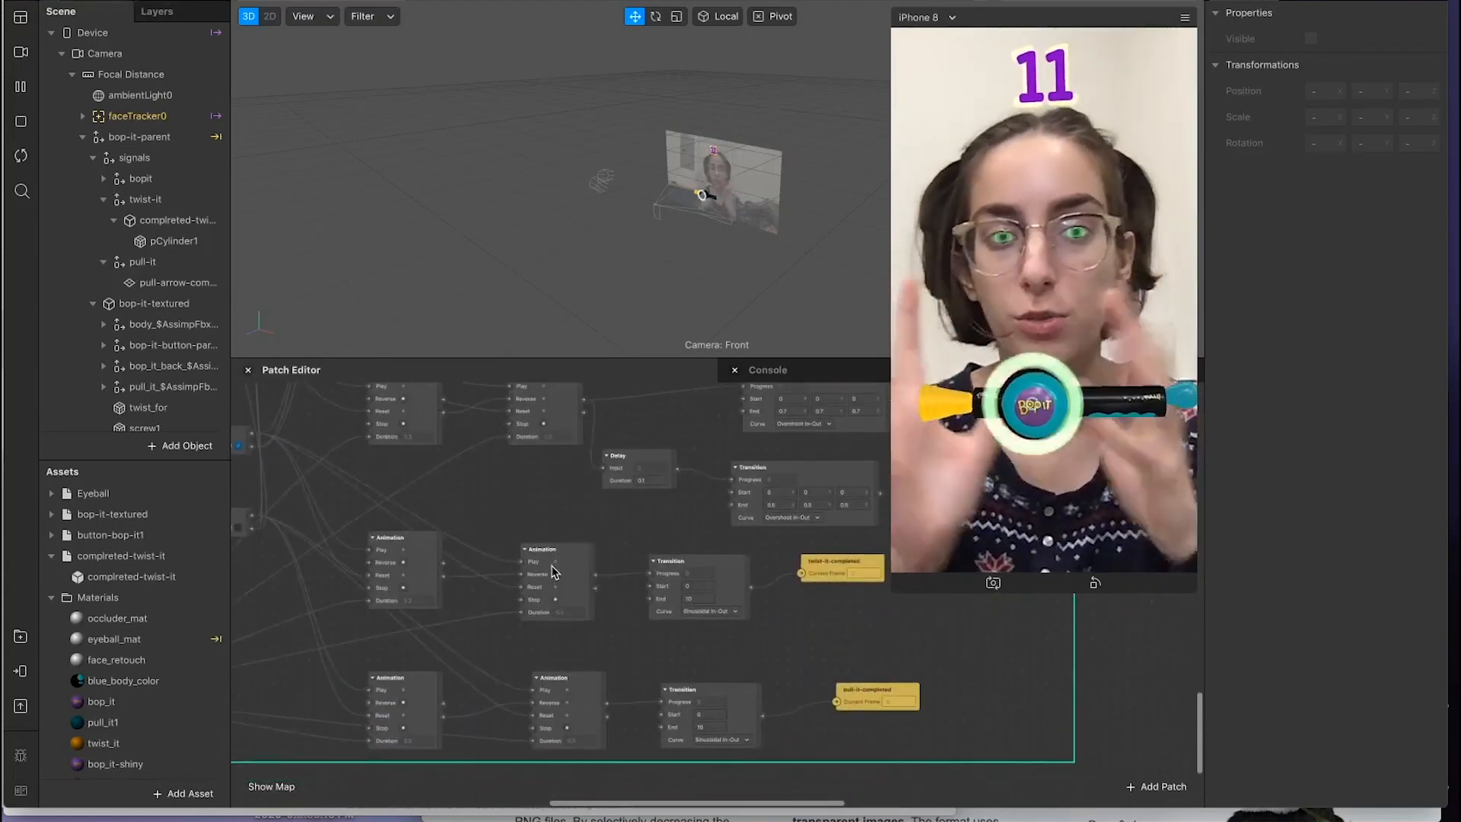
pyautogui.scroll(-2, 555, 571)
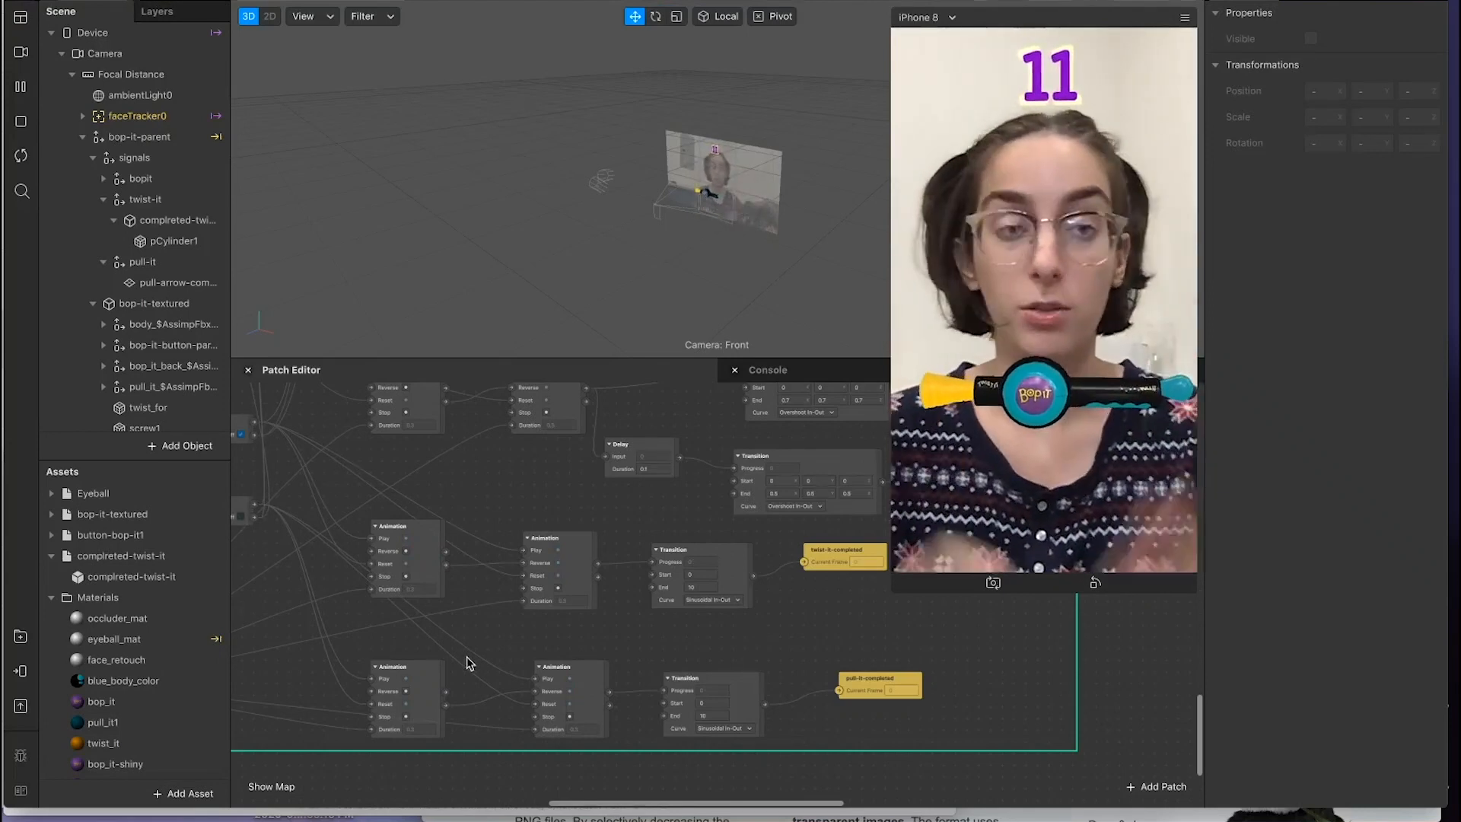
# Step: Trace the completion Animation patches back through the pulses and Option Sender to the Random and Loop Animation patches
pyautogui.hscroll(-5, 413, 652)
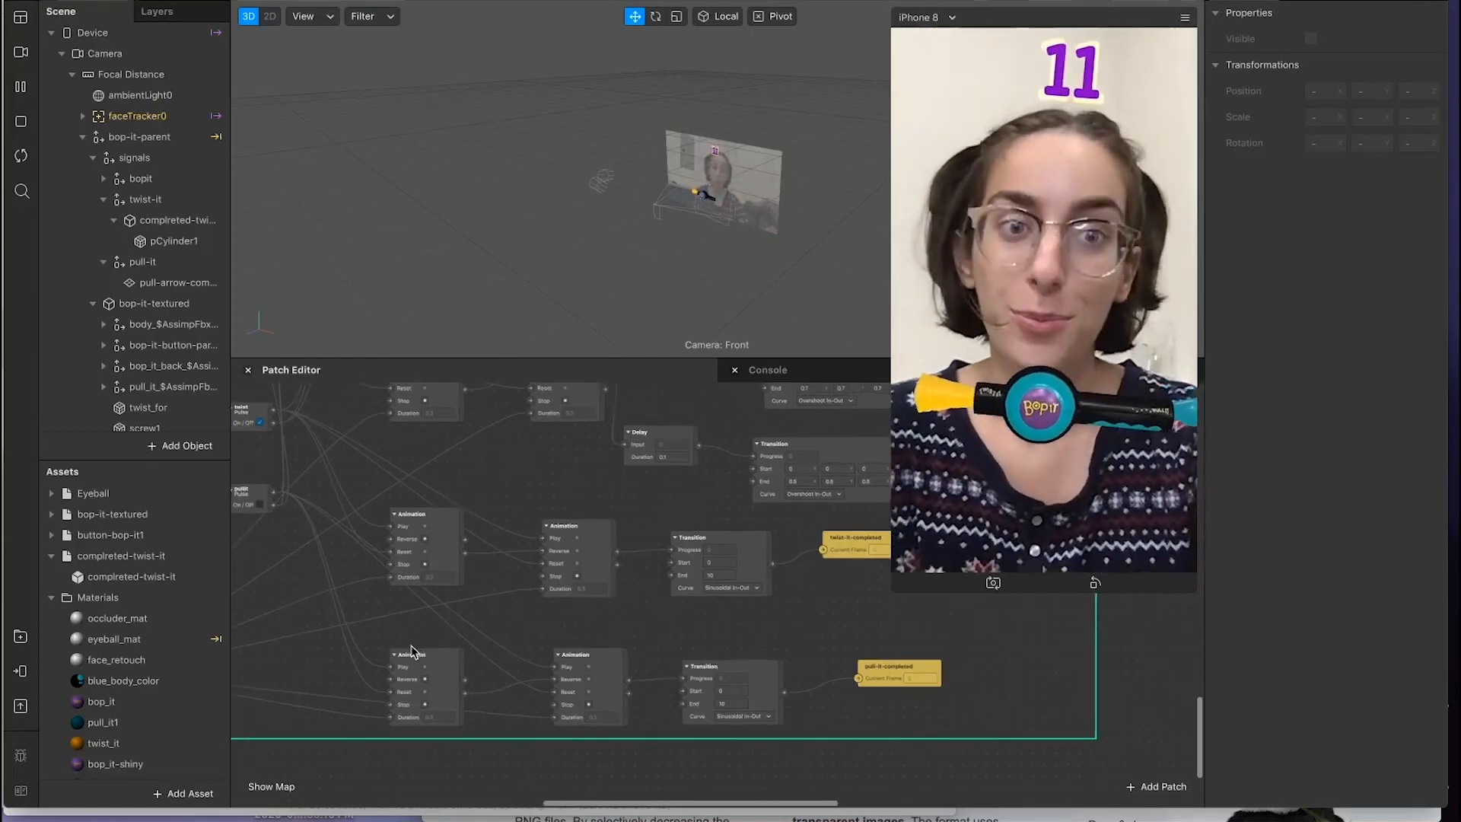
pyautogui.hscroll(-3, 413, 652)
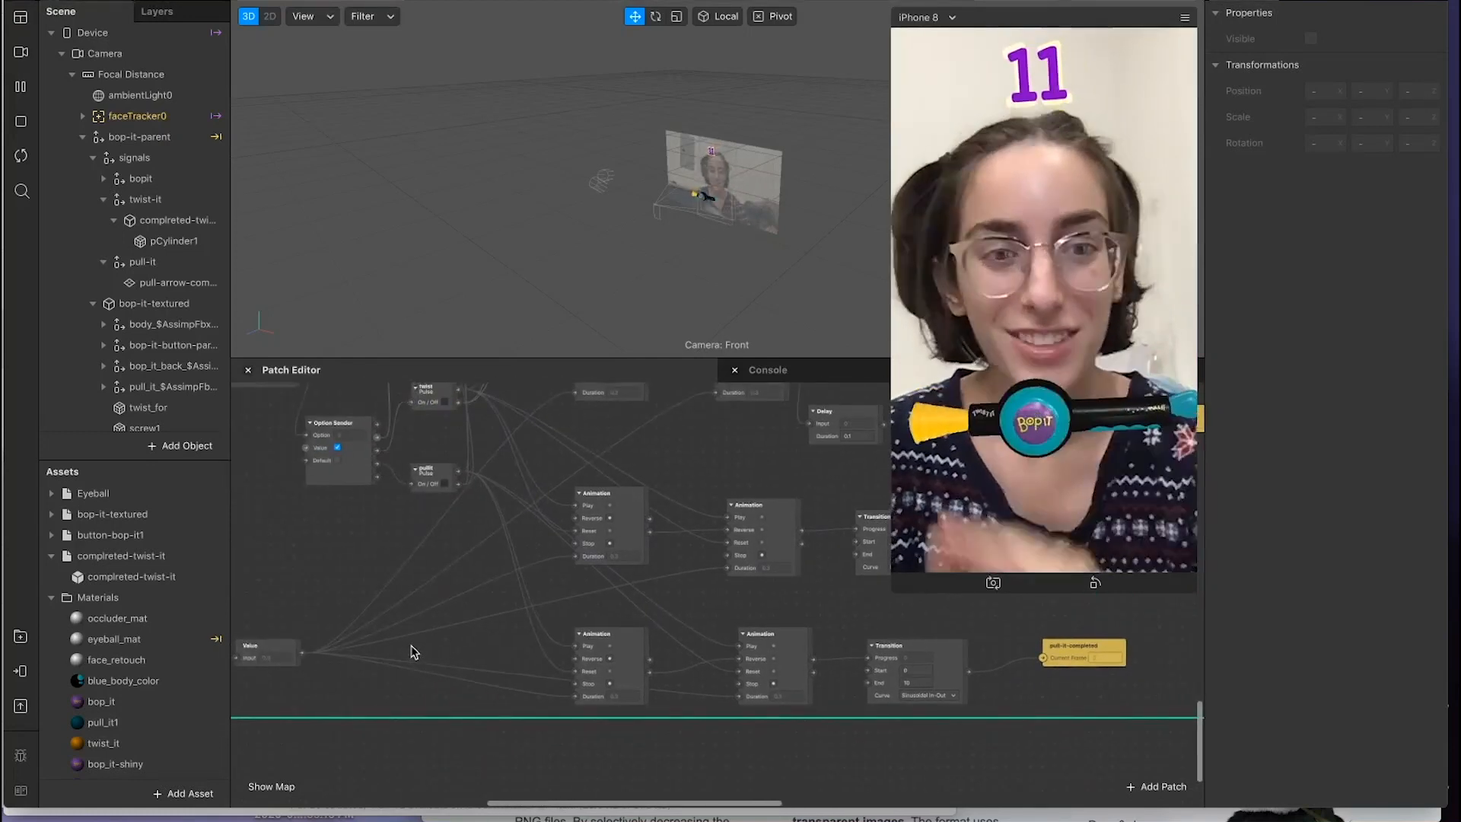
pyautogui.hscroll(-3, 362, 659)
pyautogui.scroll(3, 361, 659)
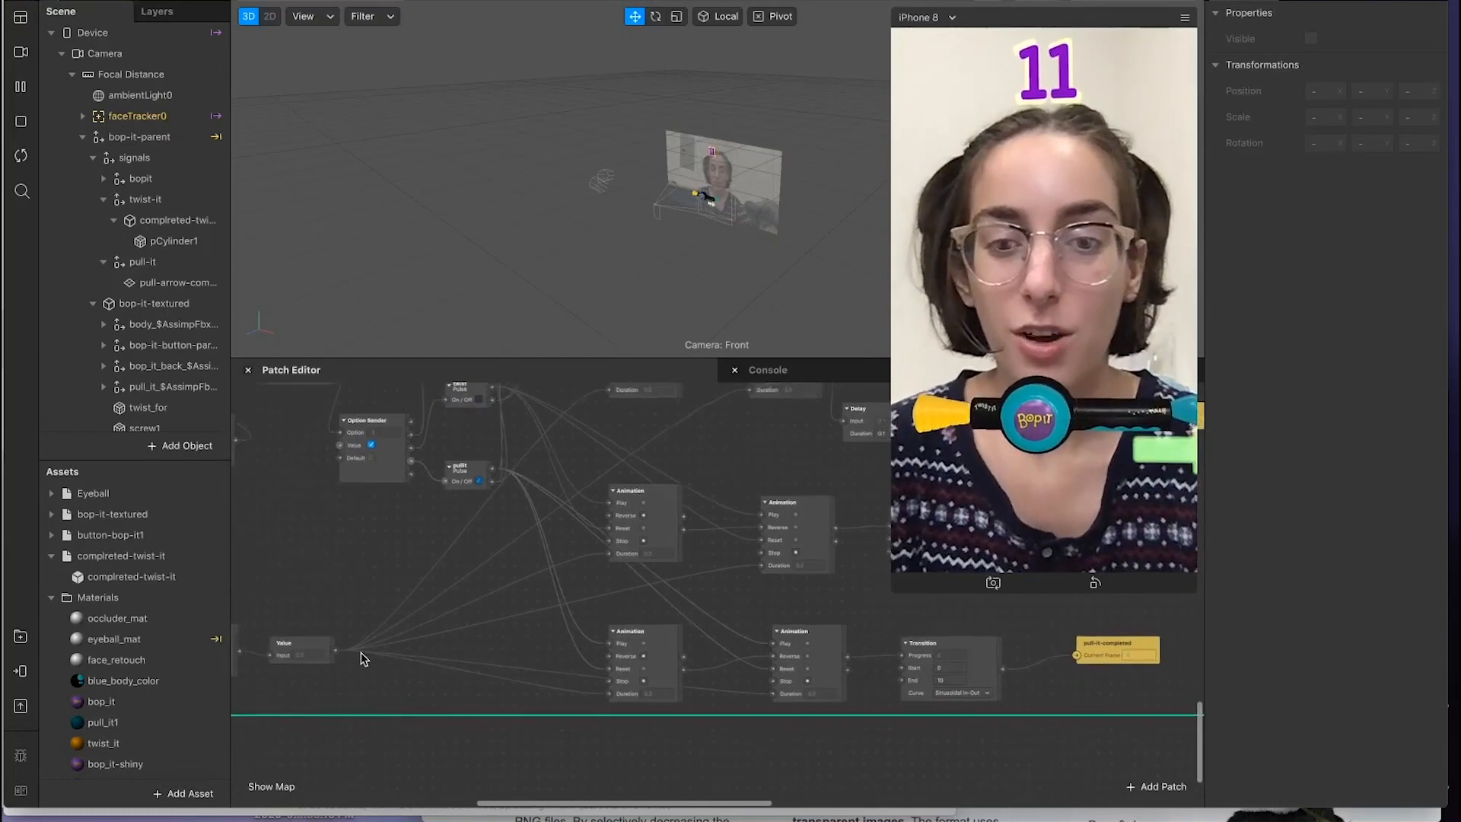
pyautogui.scroll(3, 362, 659)
pyautogui.hscroll(-1, 362, 658)
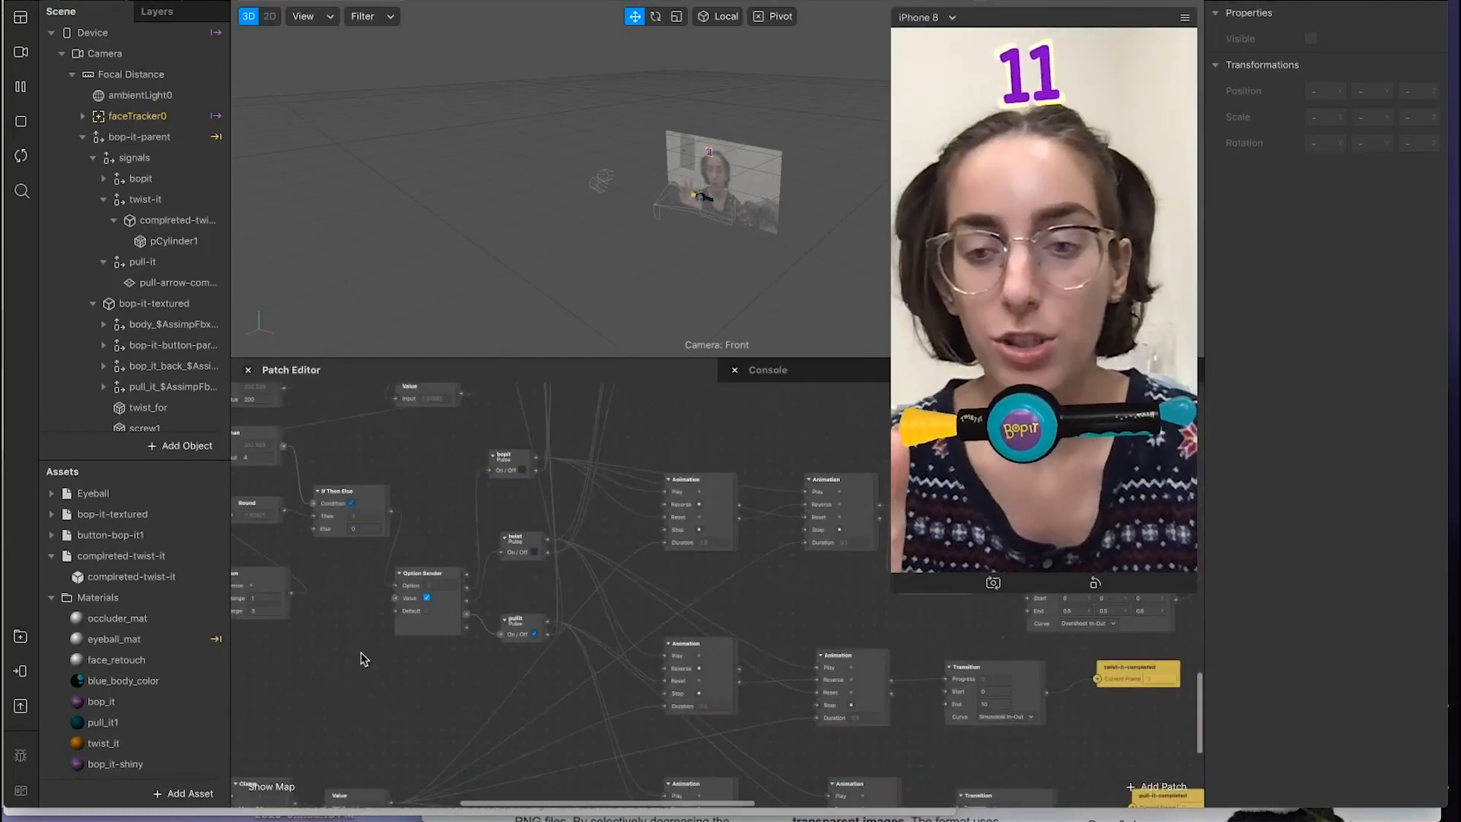
pyautogui.scroll(3, 362, 659)
pyautogui.hscroll(-5, 362, 659)
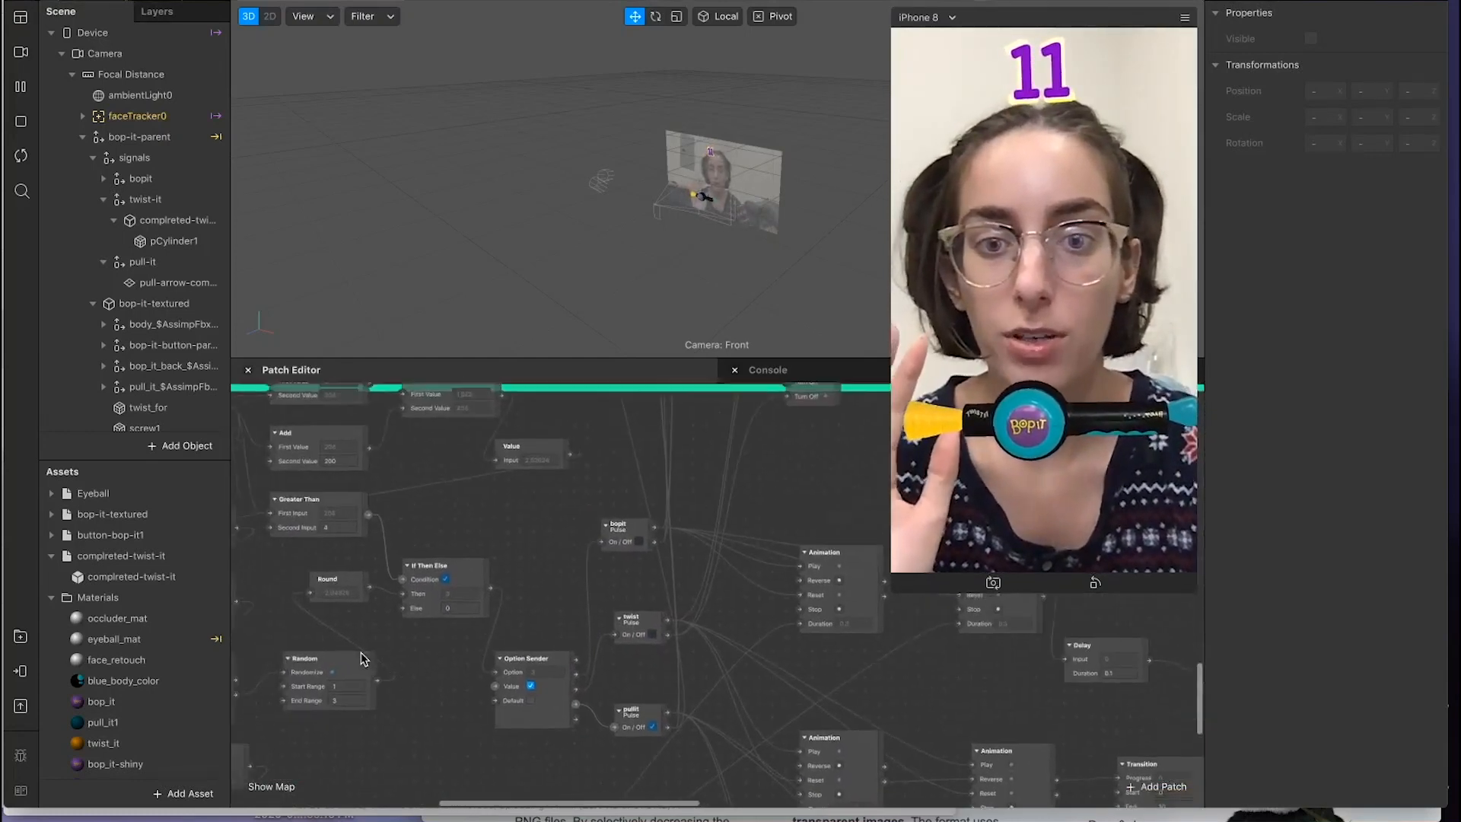
pyautogui.hscroll(-2, 363, 659)
pyautogui.scroll(-1, 362, 659)
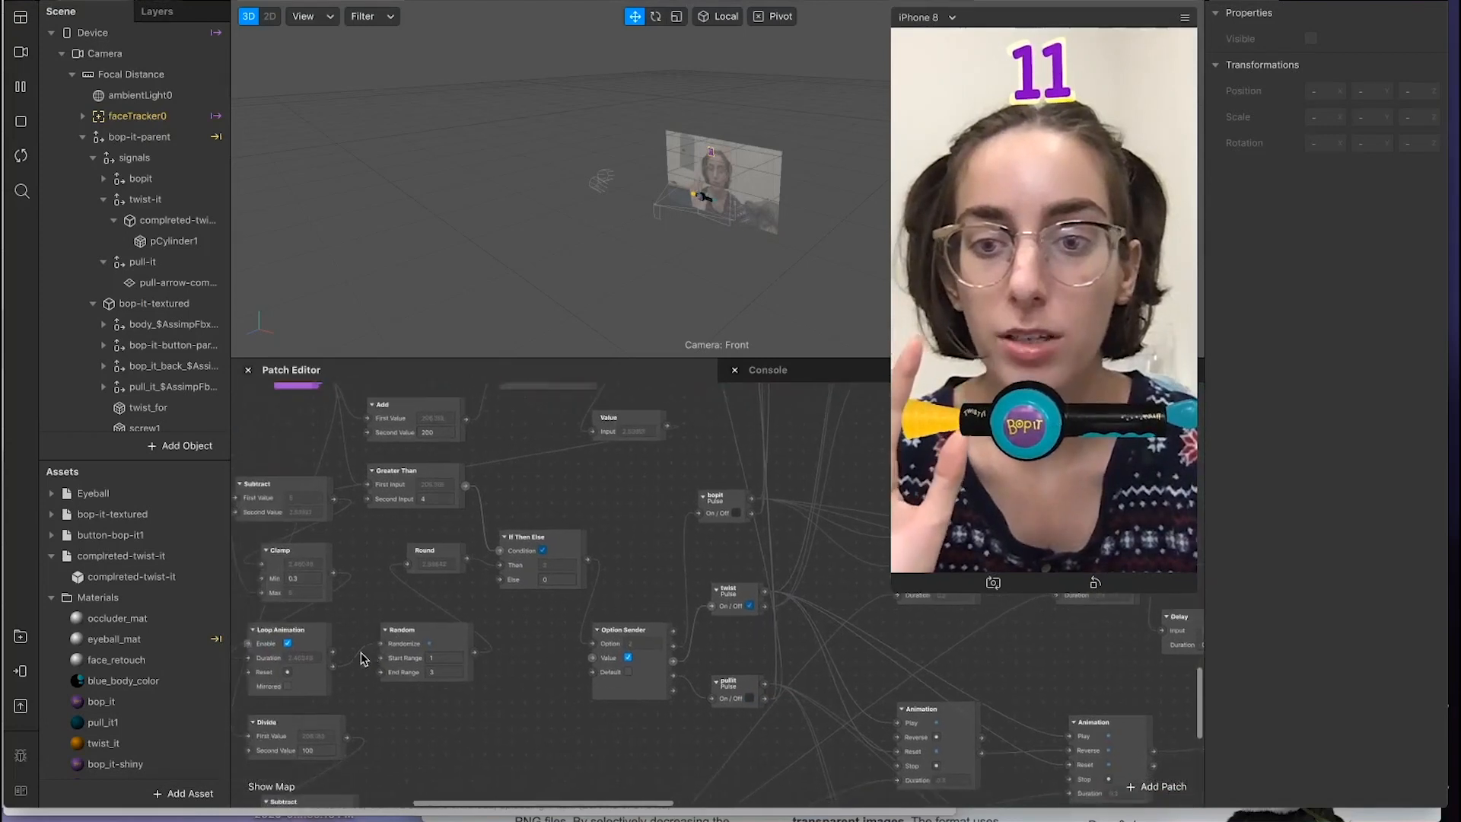
pyautogui.hscroll(-2, 496, 705)
pyautogui.scroll(-1, 496, 705)
# Step: Examine the Random patch's range, its Loop Animation trigger and the Round patch it feeds
pyautogui.keyDown('ctrl'); pyautogui.scroll(5, 496, 705); pyautogui.keyUp('ctrl')
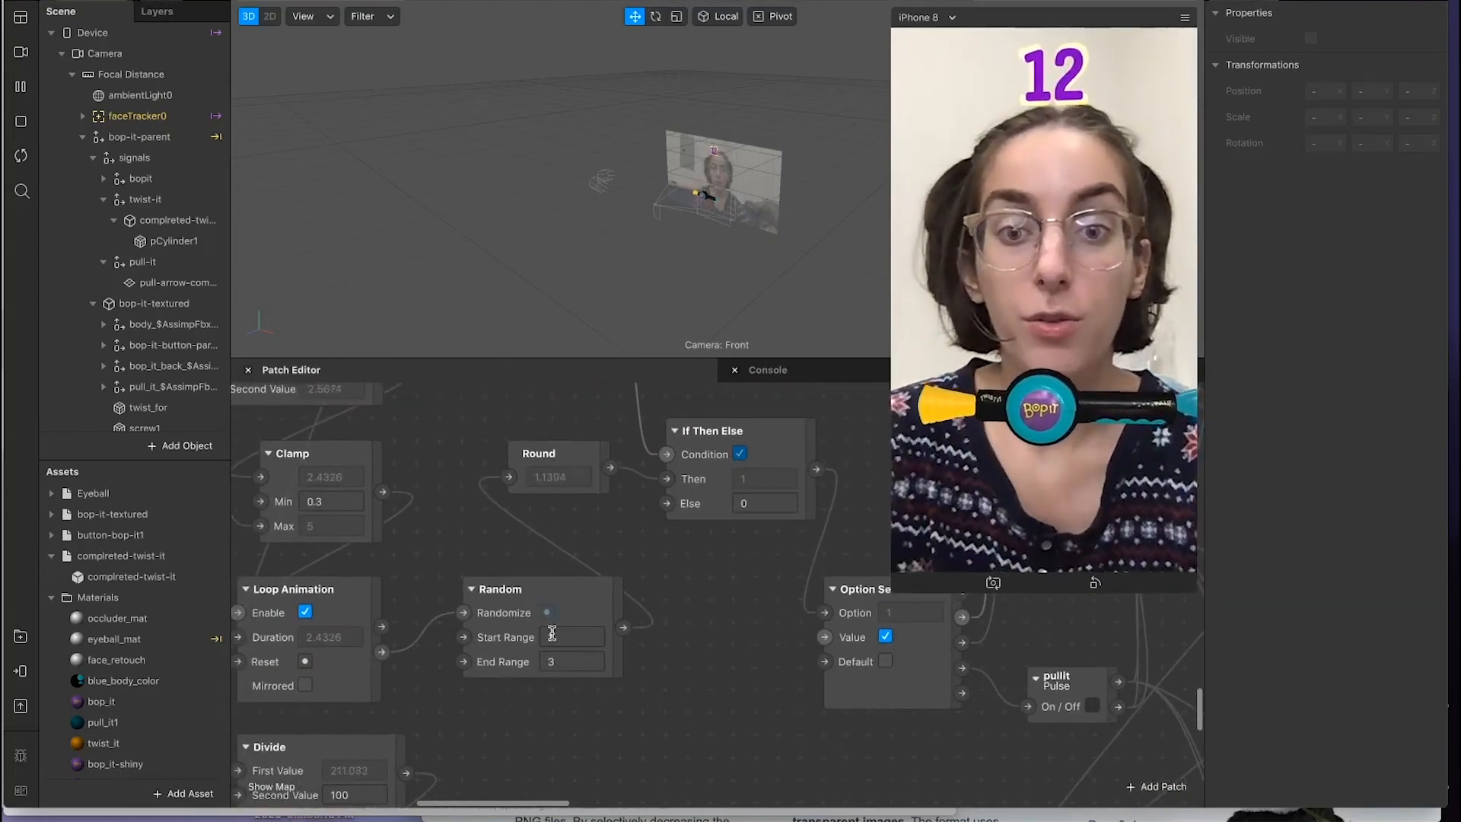
pyautogui.hscroll(2, 552, 631)
pyautogui.scroll(1, 552, 631)
pyautogui.scroll(-1, 502, 646)
pyautogui.click(506, 628)
pyautogui.scroll(-2, 615, 679)
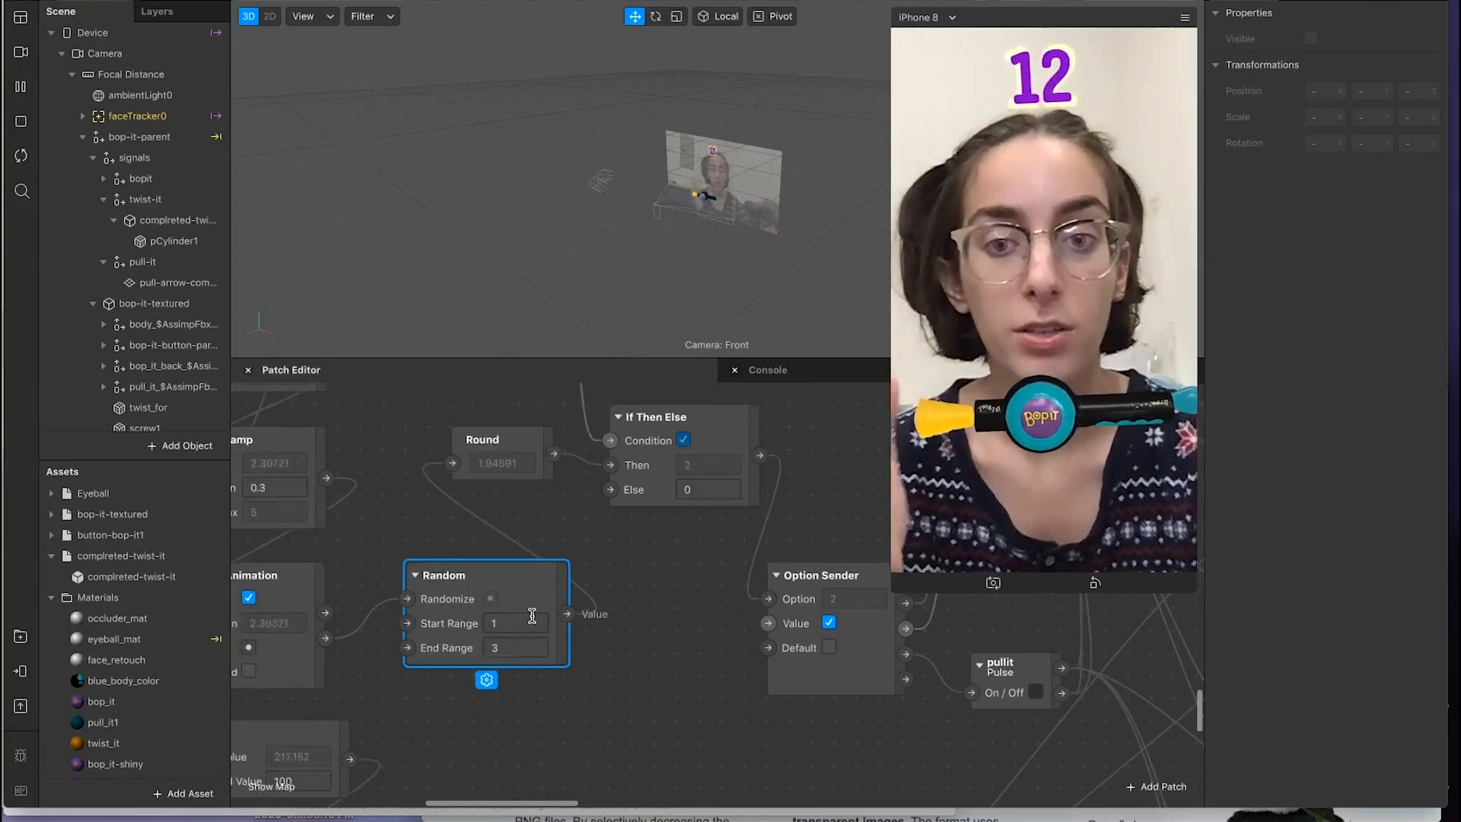
pyautogui.scroll(-2, 532, 615)
pyautogui.hscroll(-1, 532, 615)
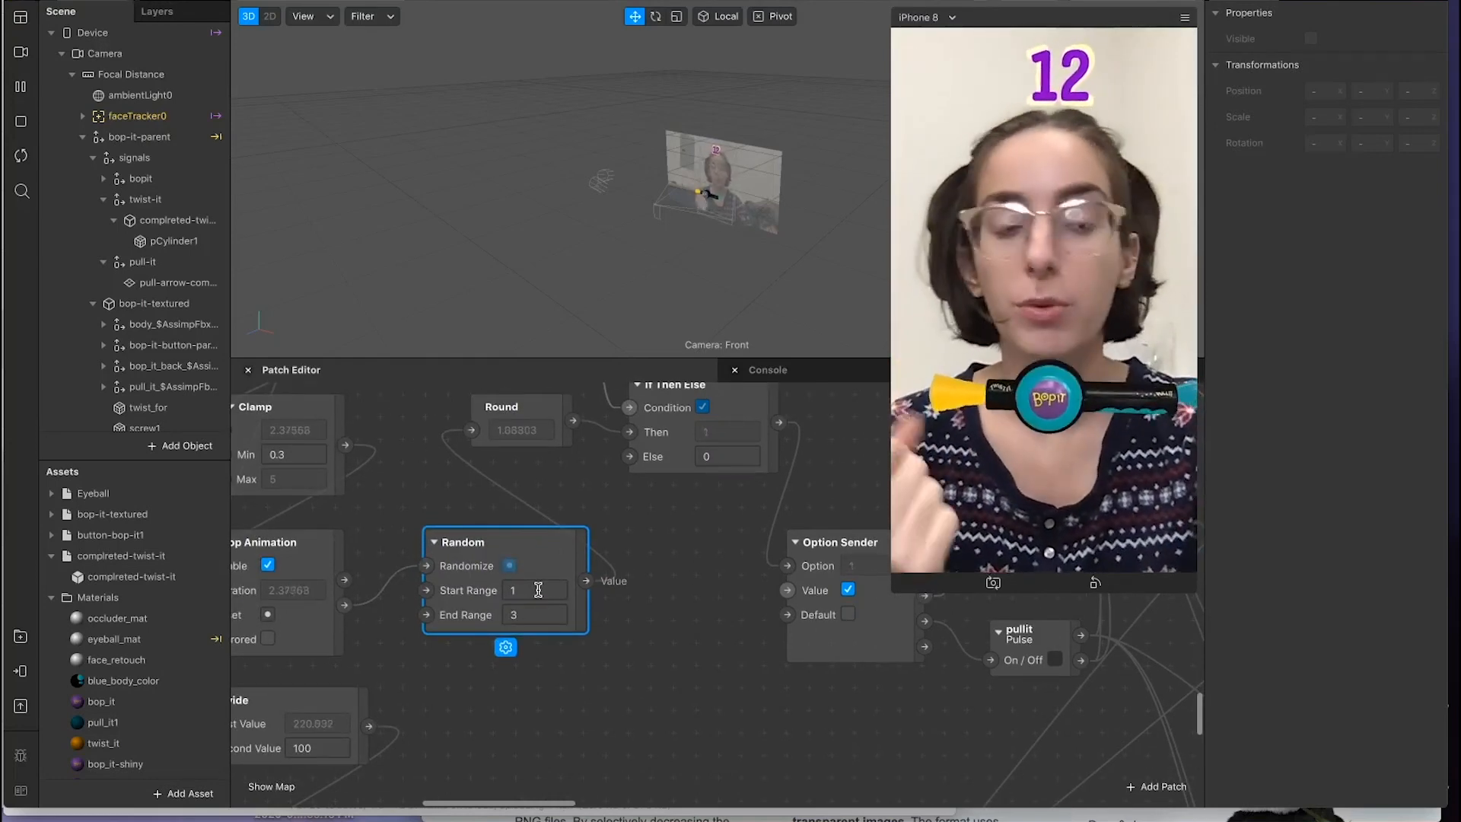
pyautogui.hscroll(-4, 538, 590)
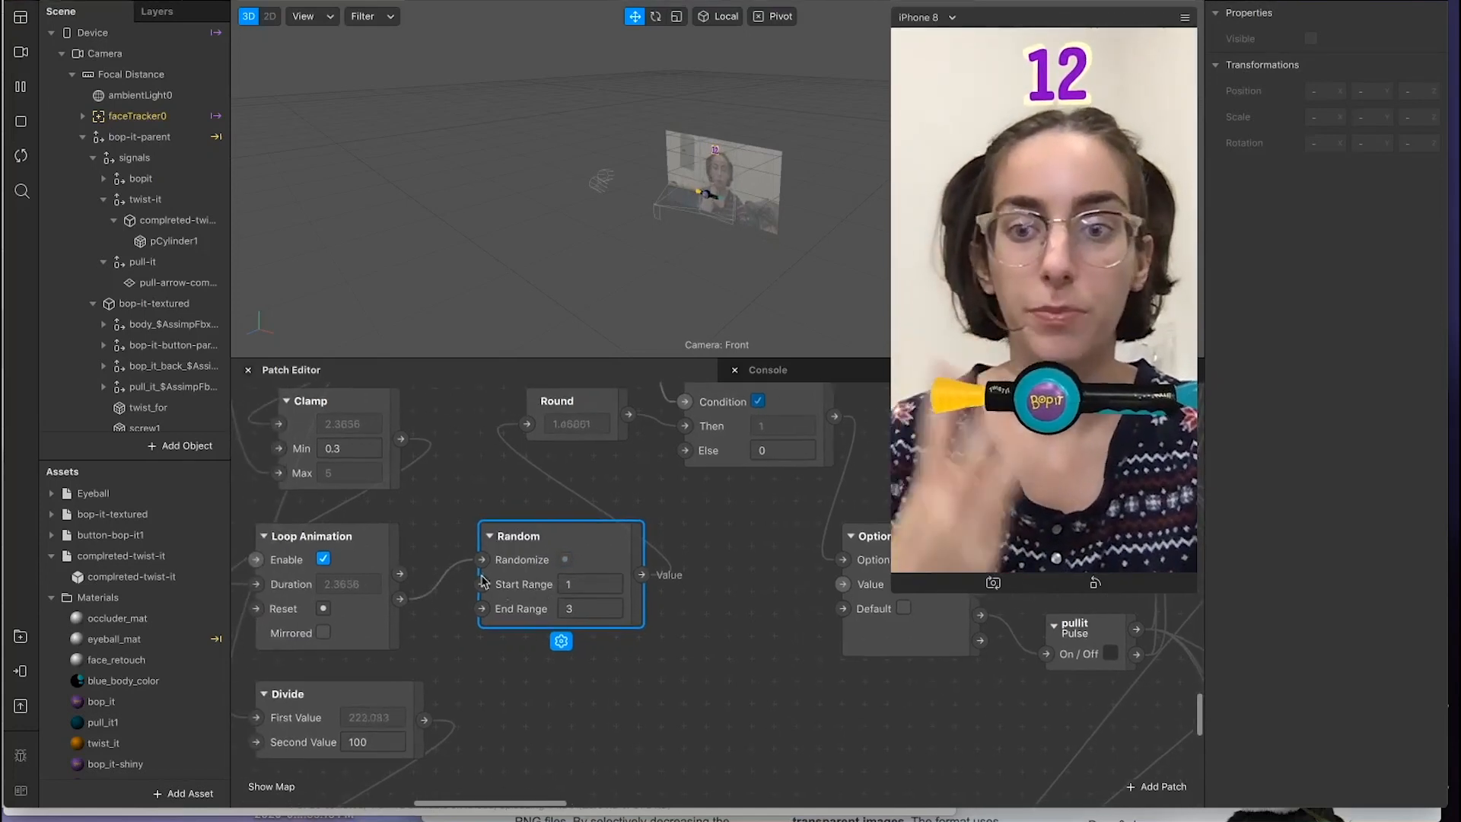
pyautogui.scroll(3, 479, 580)
pyautogui.hscroll(2, 479, 580)
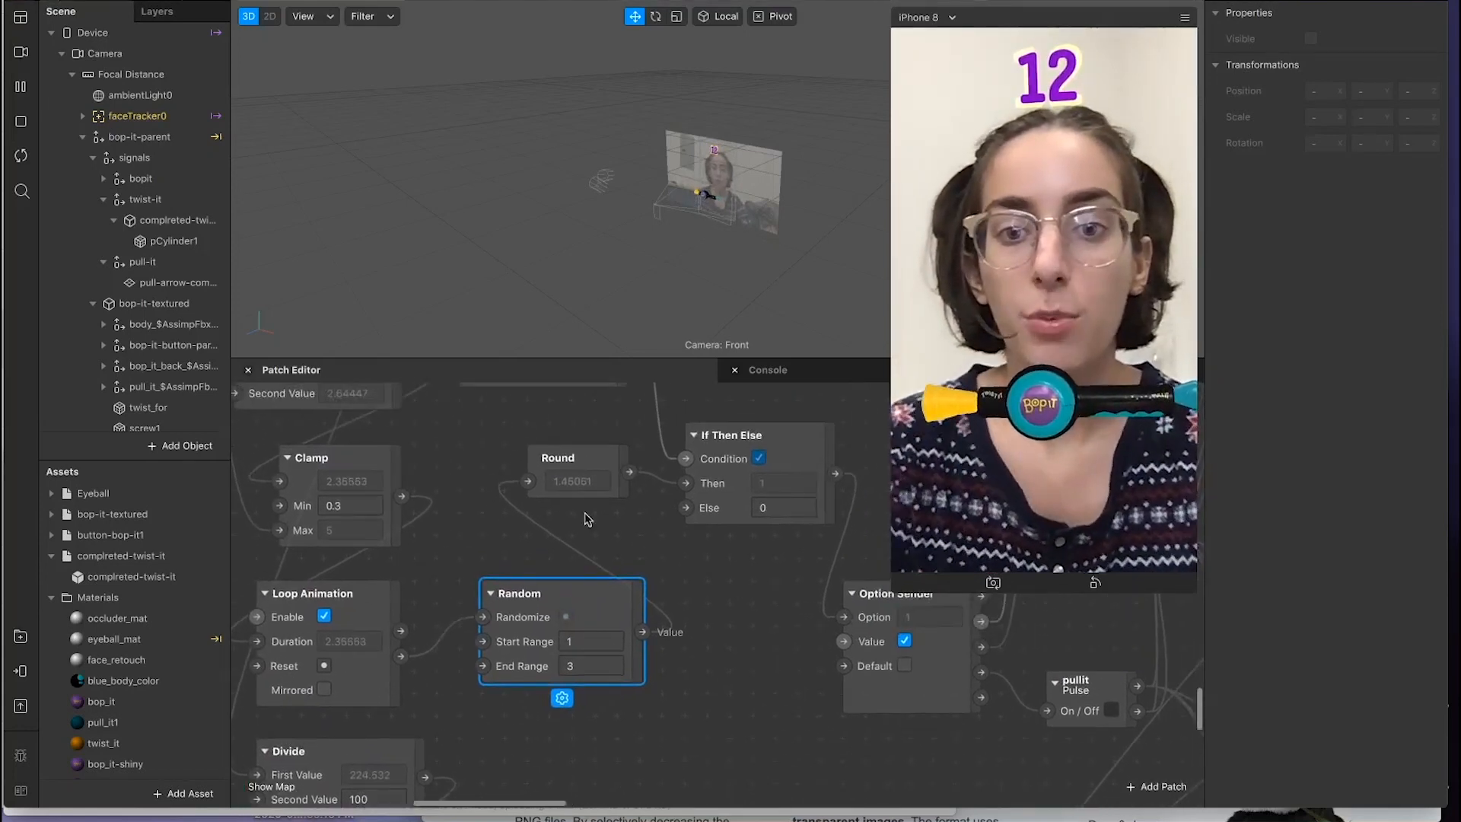
pyautogui.click(589, 465)
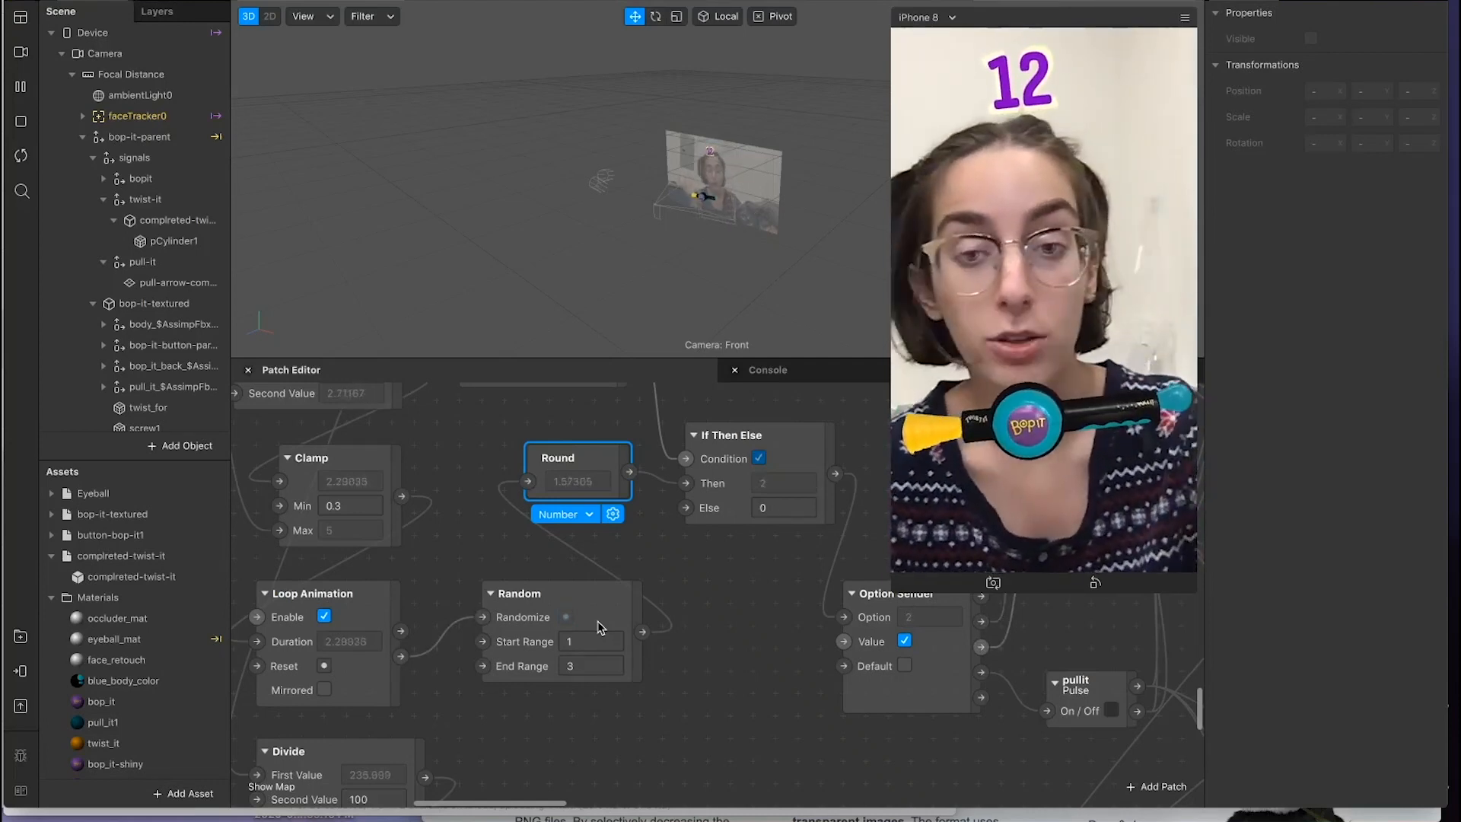
# Step: Examine how the Round and Greater Than patches feed the If Then Else patch and on to the Option Sender
pyautogui.scroll(3, 597, 548)
pyautogui.hscroll(2, 598, 548)
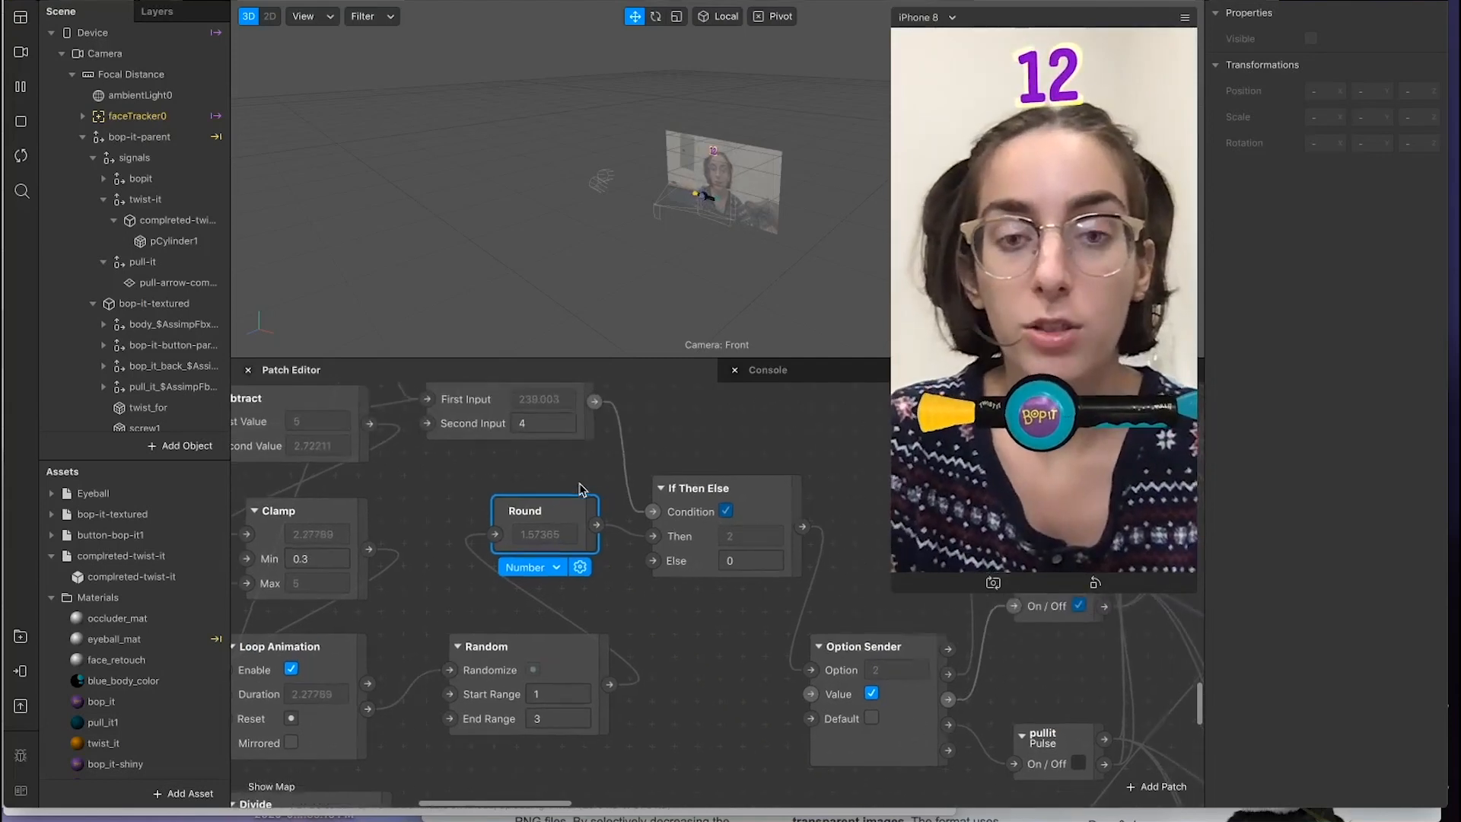
pyautogui.hscroll(3, 681, 632)
pyautogui.scroll(-1, 680, 632)
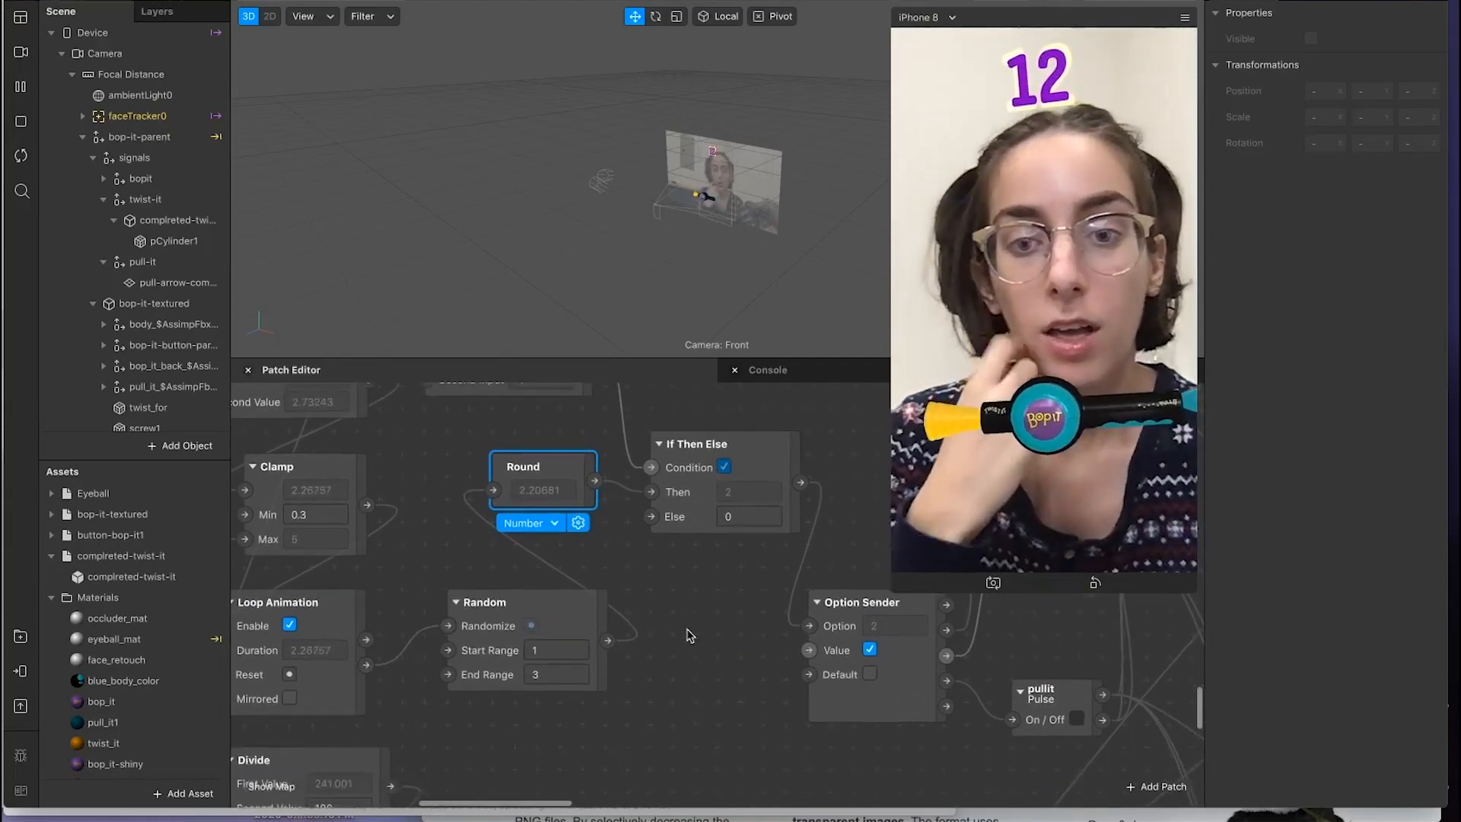
pyautogui.click(617, 677)
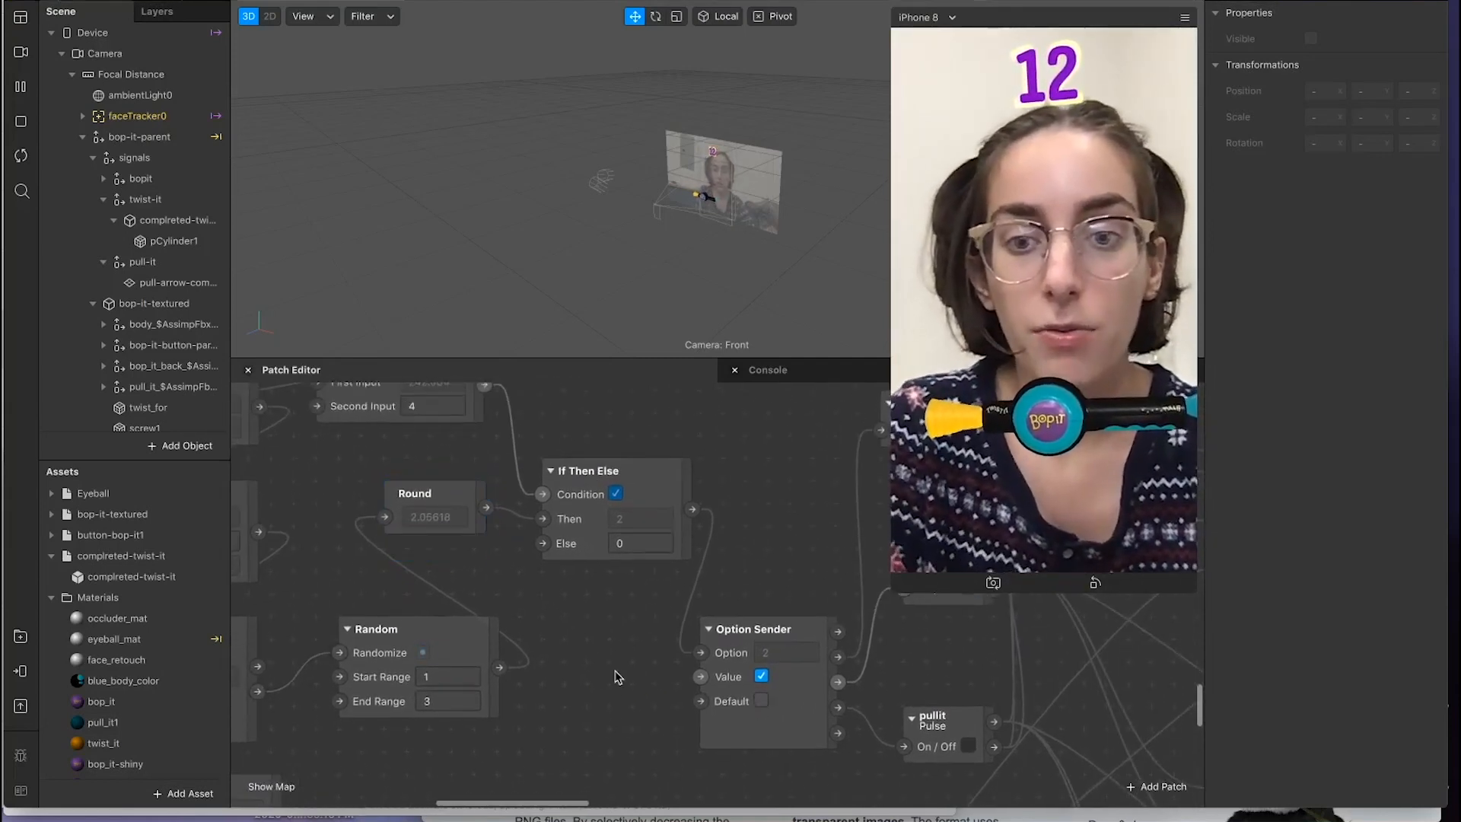
pyautogui.hscroll(-2, 616, 675)
pyautogui.scroll(1, 617, 675)
pyautogui.hscroll(-3, 659, 672)
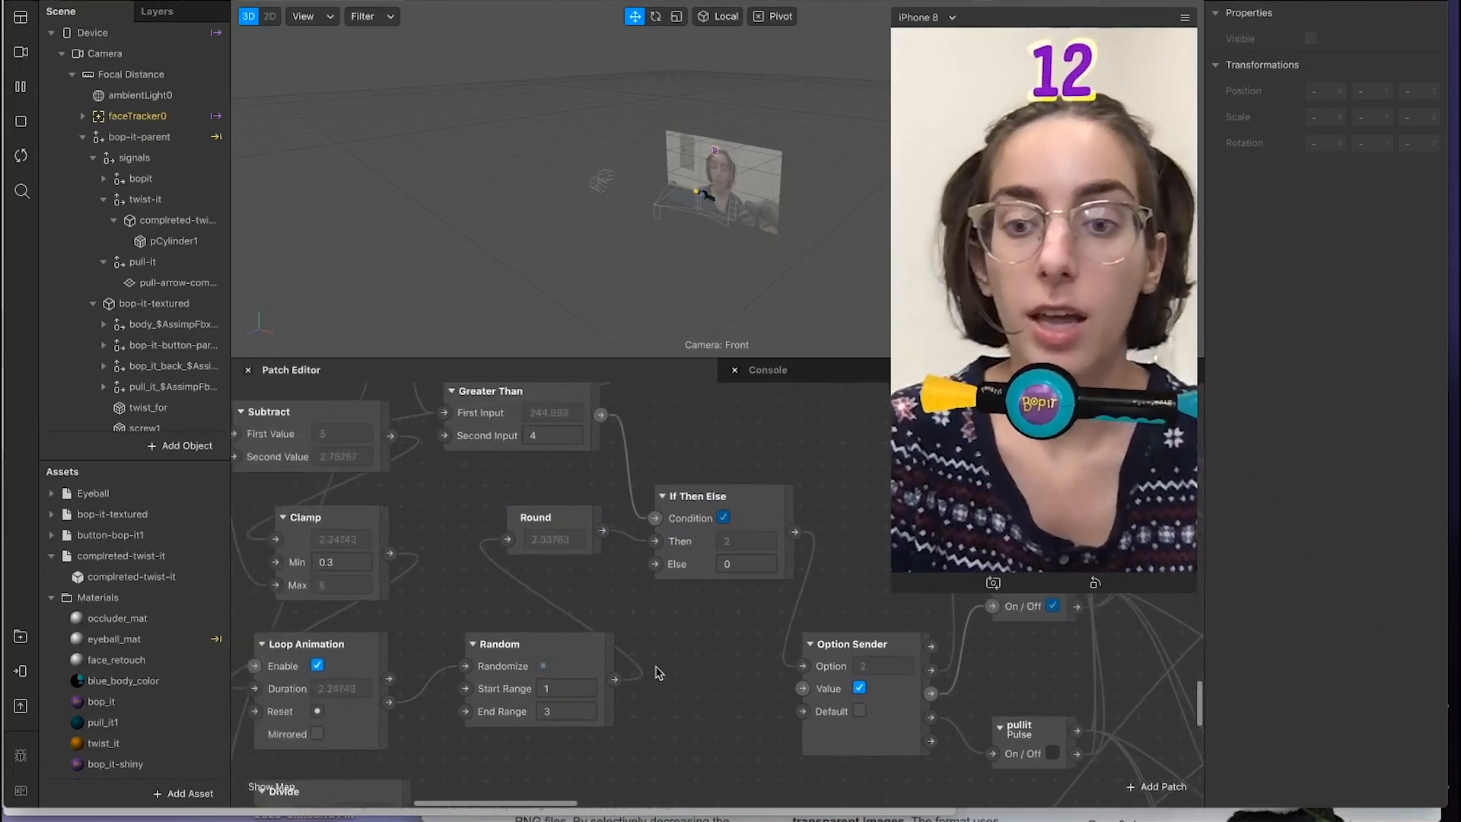
pyautogui.scroll(2, 659, 672)
pyautogui.scroll(2, 659, 673)
pyautogui.hscroll(-1, 659, 673)
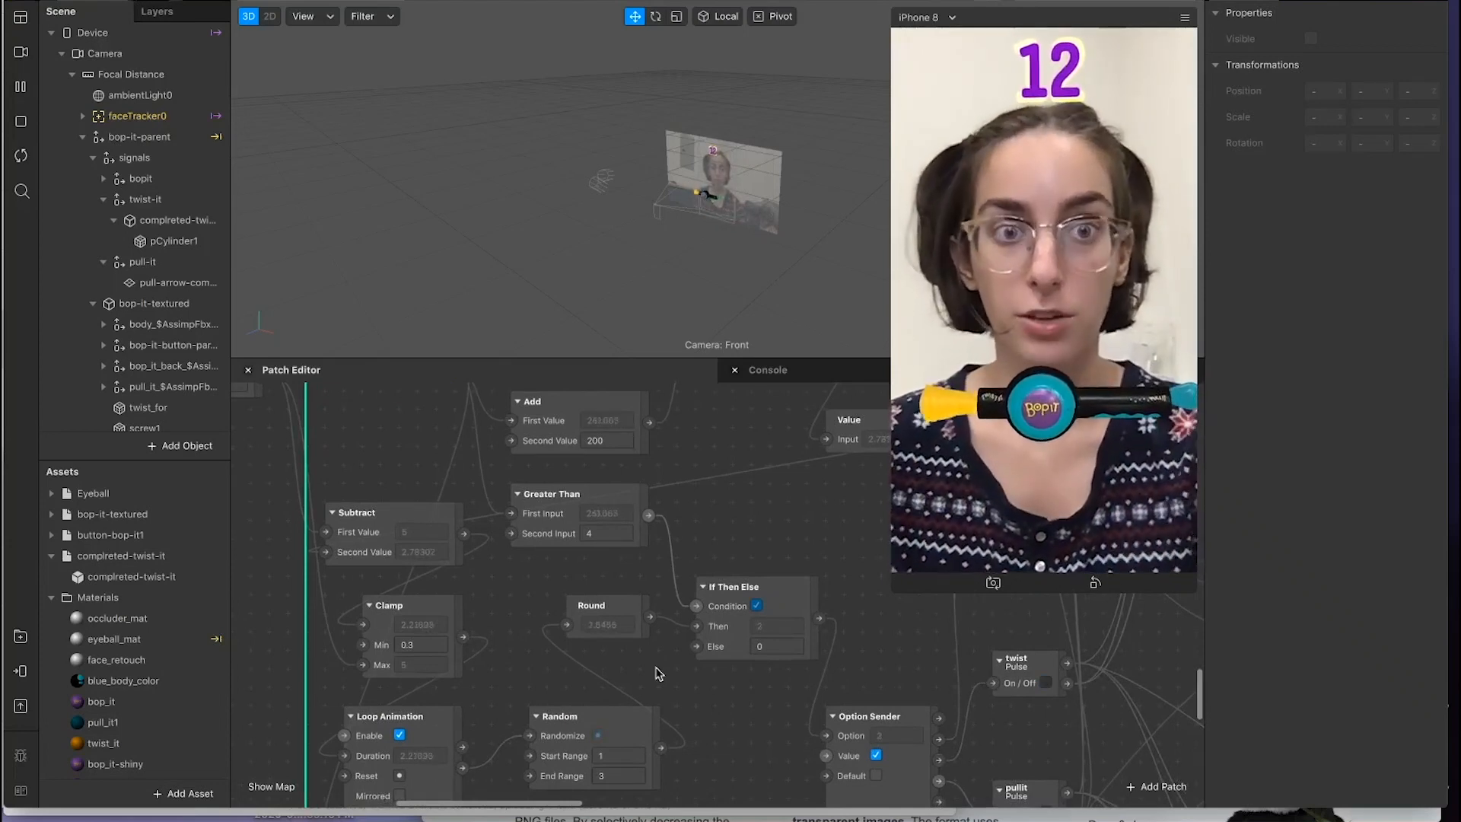
pyautogui.scroll(4, 609, 645)
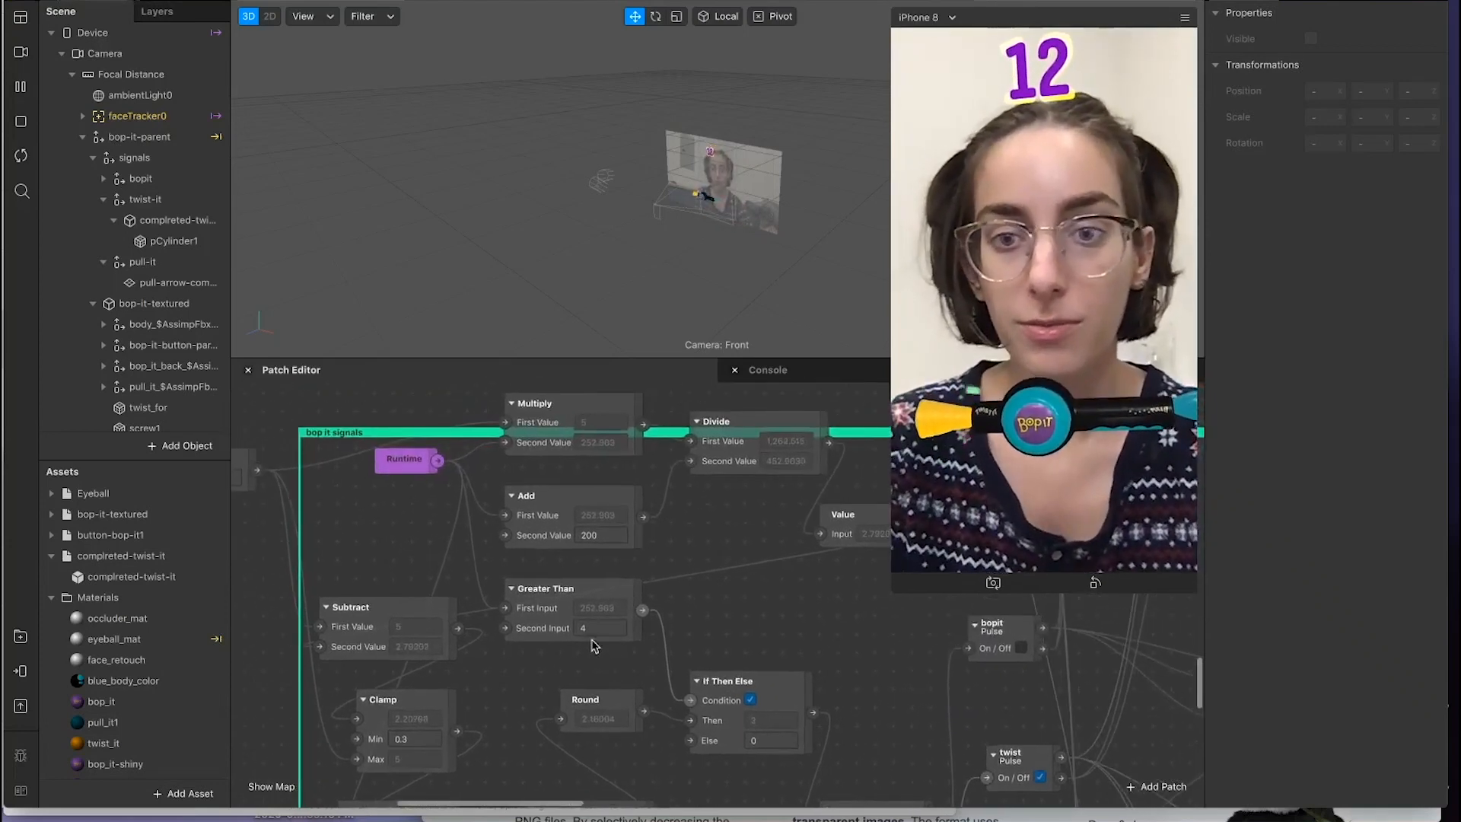
# Step: Move the Runtime patch slightly down and left within the bop it signals group
pyautogui.moveTo(407, 460); pyautogui.dragTo(372, 496)
pyautogui.hscroll(-1, 440, 537)
pyautogui.scroll(-1, 440, 537)
pyautogui.hscroll(-1, 440, 537)
pyautogui.hscroll(-3, 318, 465)
pyautogui.scroll(1, 318, 464)
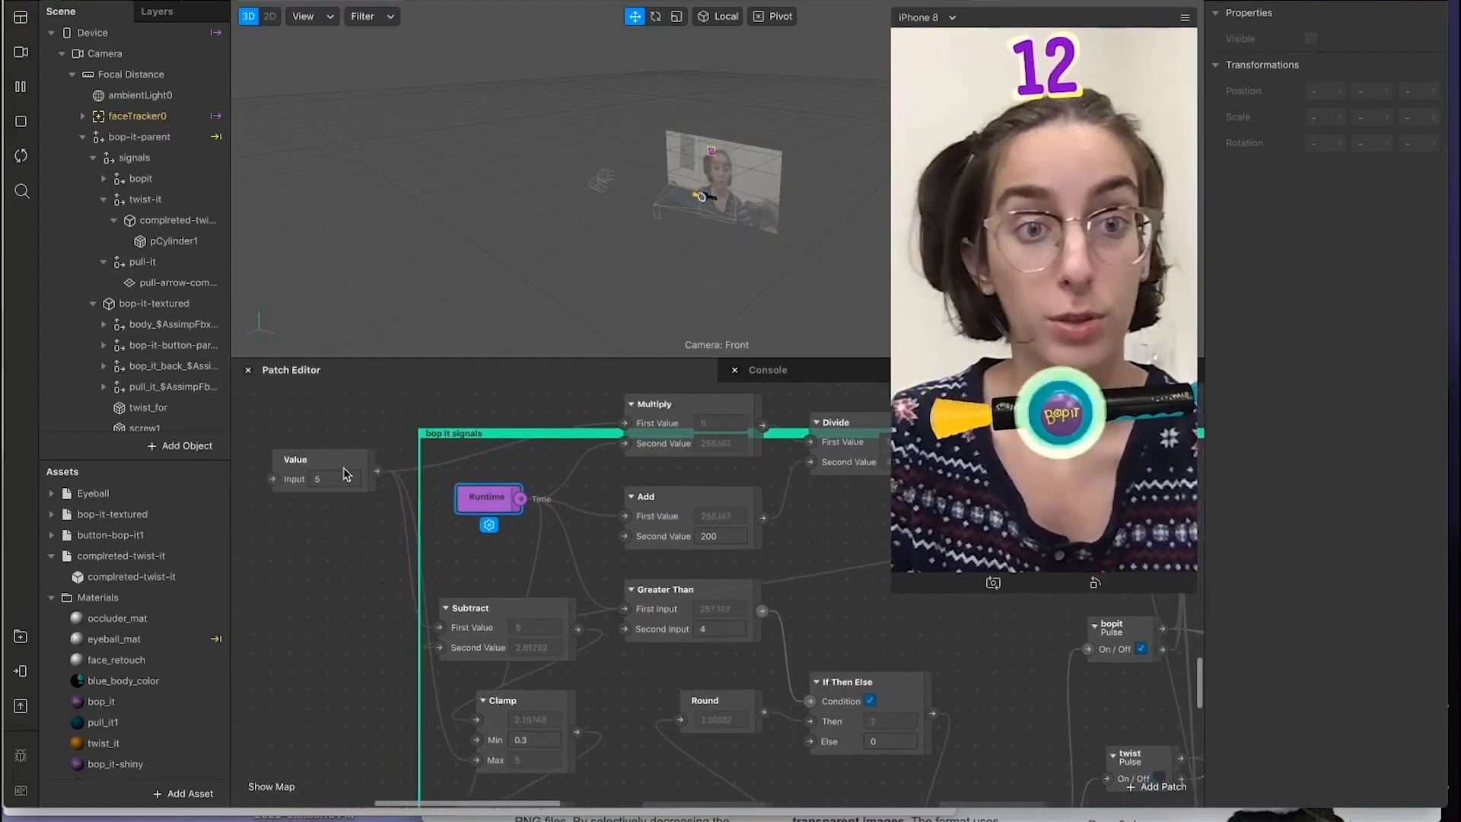
# Step: Examine the Greater Than patch and its connections from Runtime to the If Then Else condition
pyautogui.hscroll(3, 357, 480)
pyautogui.hscroll(2, 472, 540)
pyautogui.hscroll(-3, 433, 567)
pyautogui.scroll(-1, 433, 567)
pyautogui.click(627, 600)
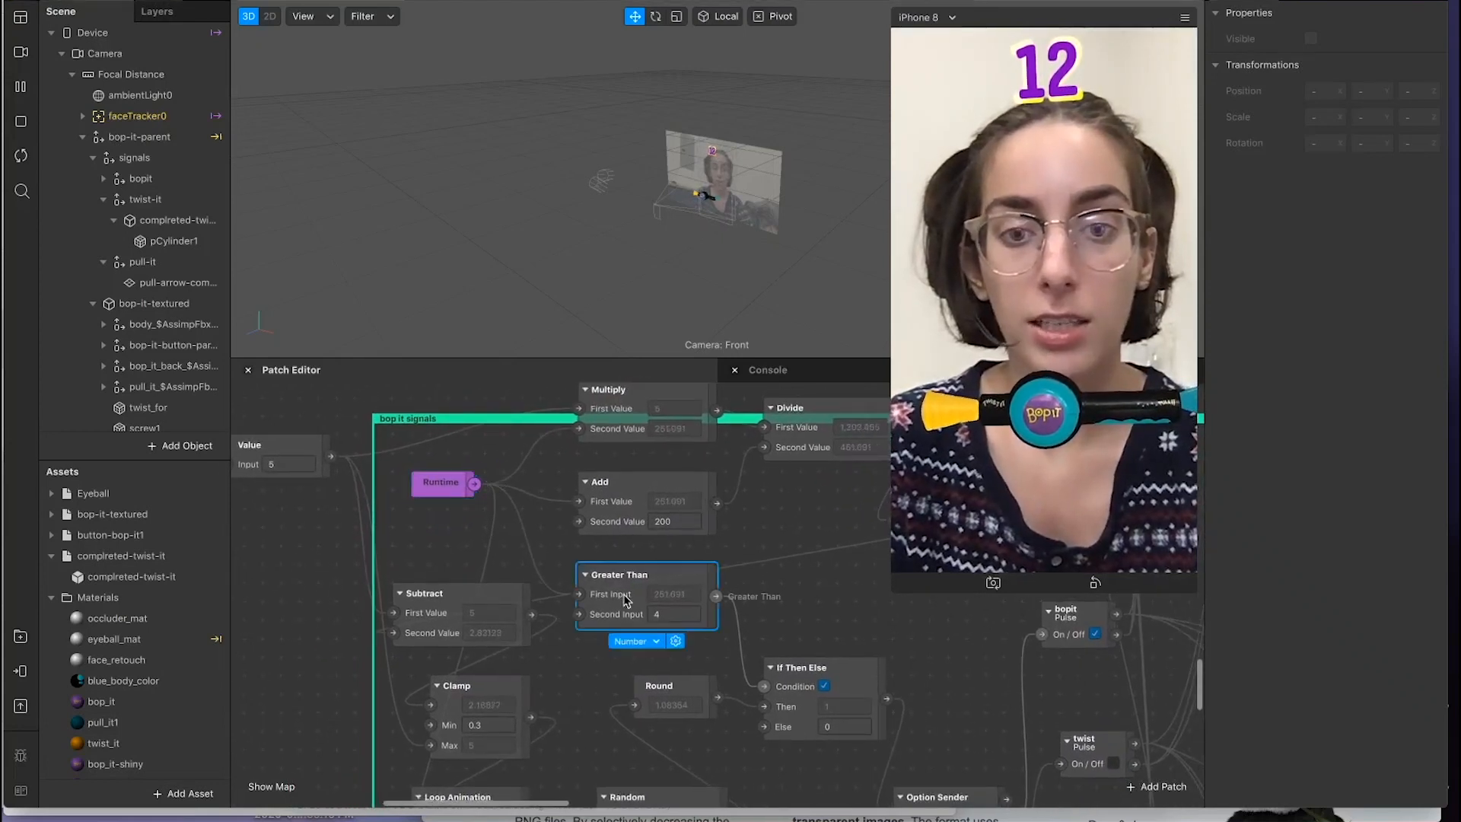
pyautogui.hscroll(3, 625, 590)
pyautogui.scroll(1, 625, 590)
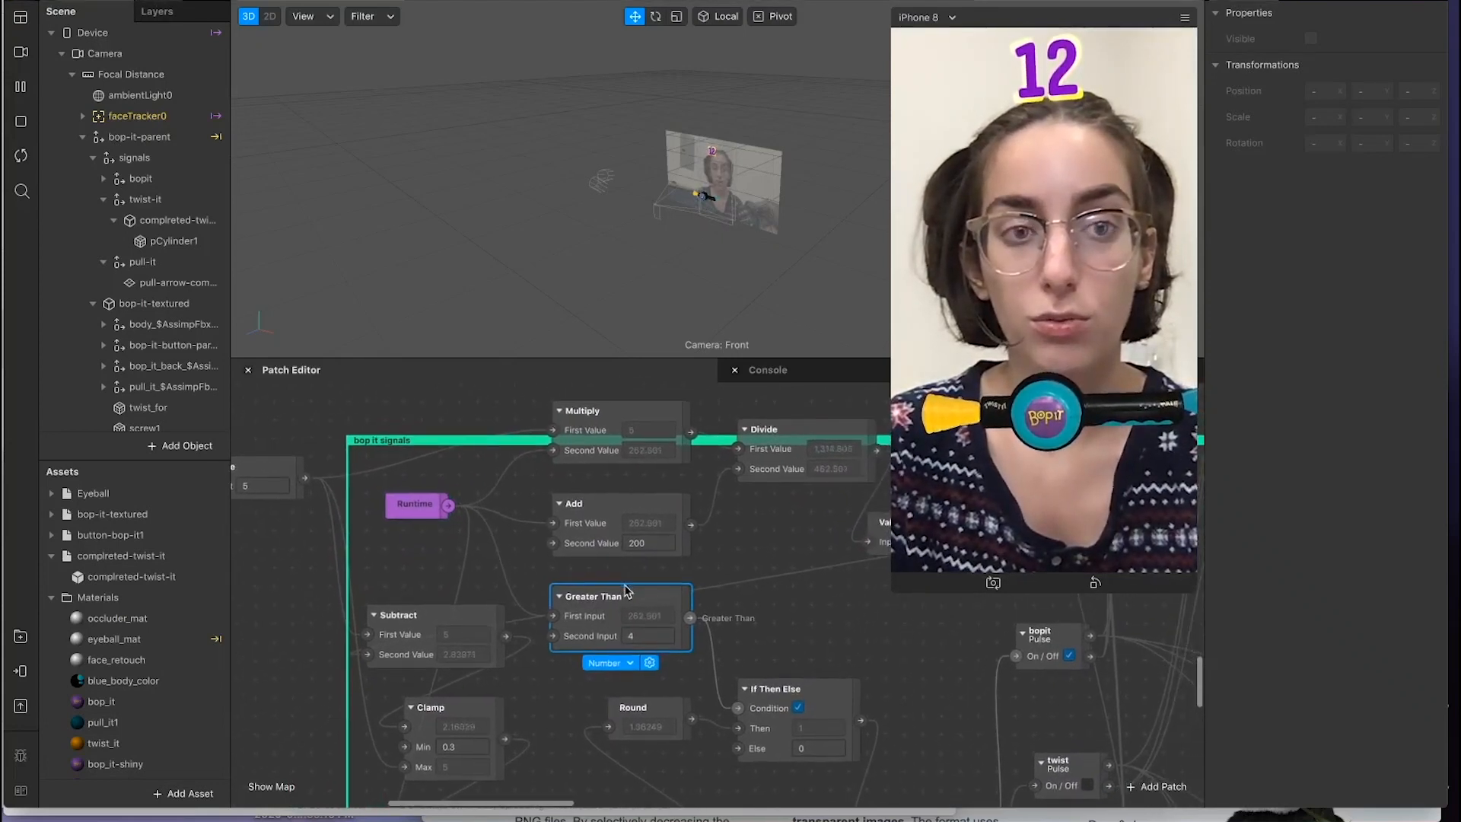
pyautogui.hscroll(1, 625, 590)
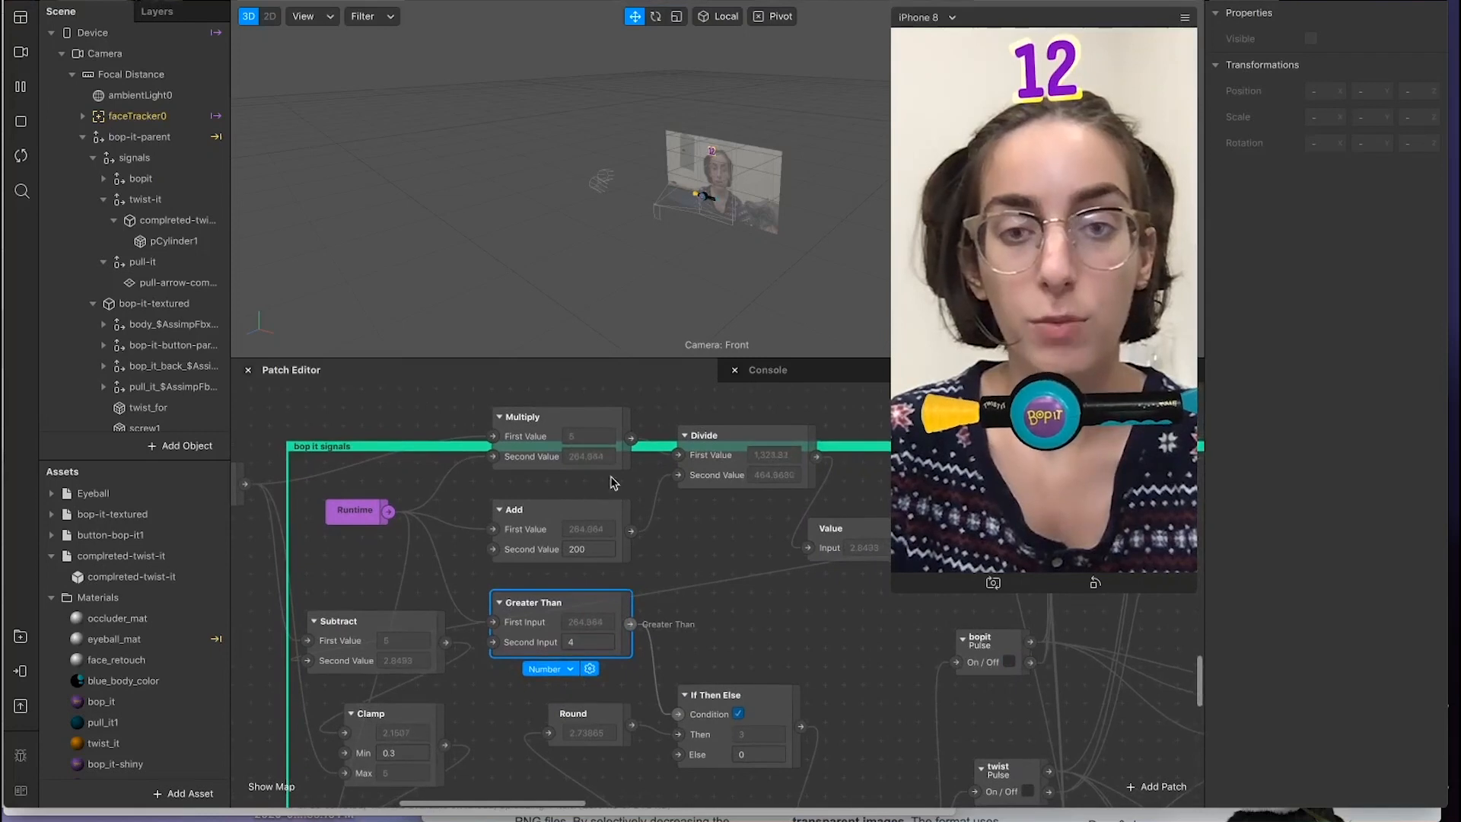
# Step: Shift the Greater Than, Add, Multiply, Divide and Value patches down so they fit inside the bop it signals group
pyautogui.moveTo(550, 648); pyautogui.dragTo(556, 665)
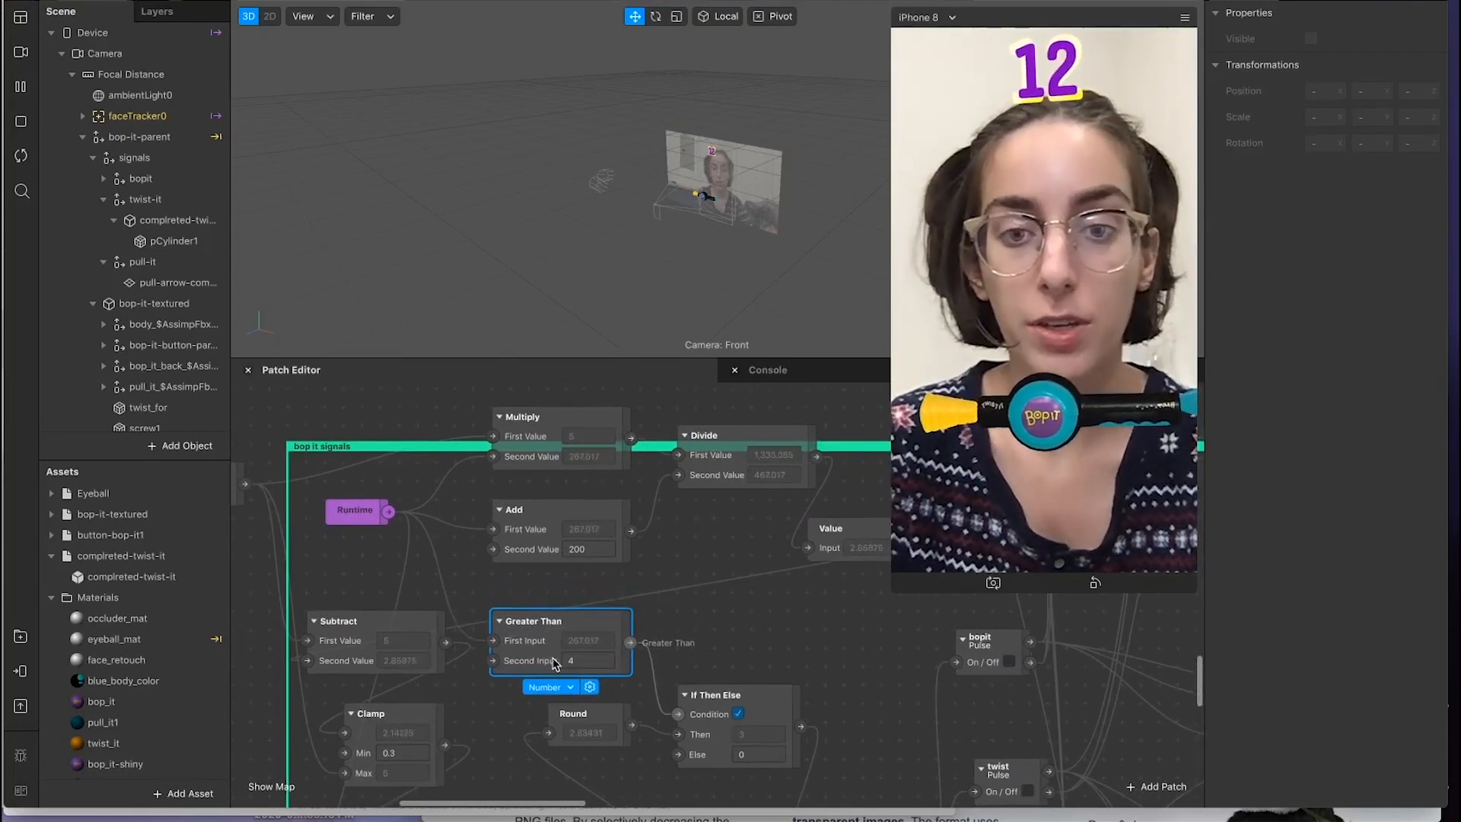
pyautogui.moveTo(547, 518); pyautogui.dragTo(547, 537)
pyautogui.moveTo(541, 433); pyautogui.dragTo(540, 471)
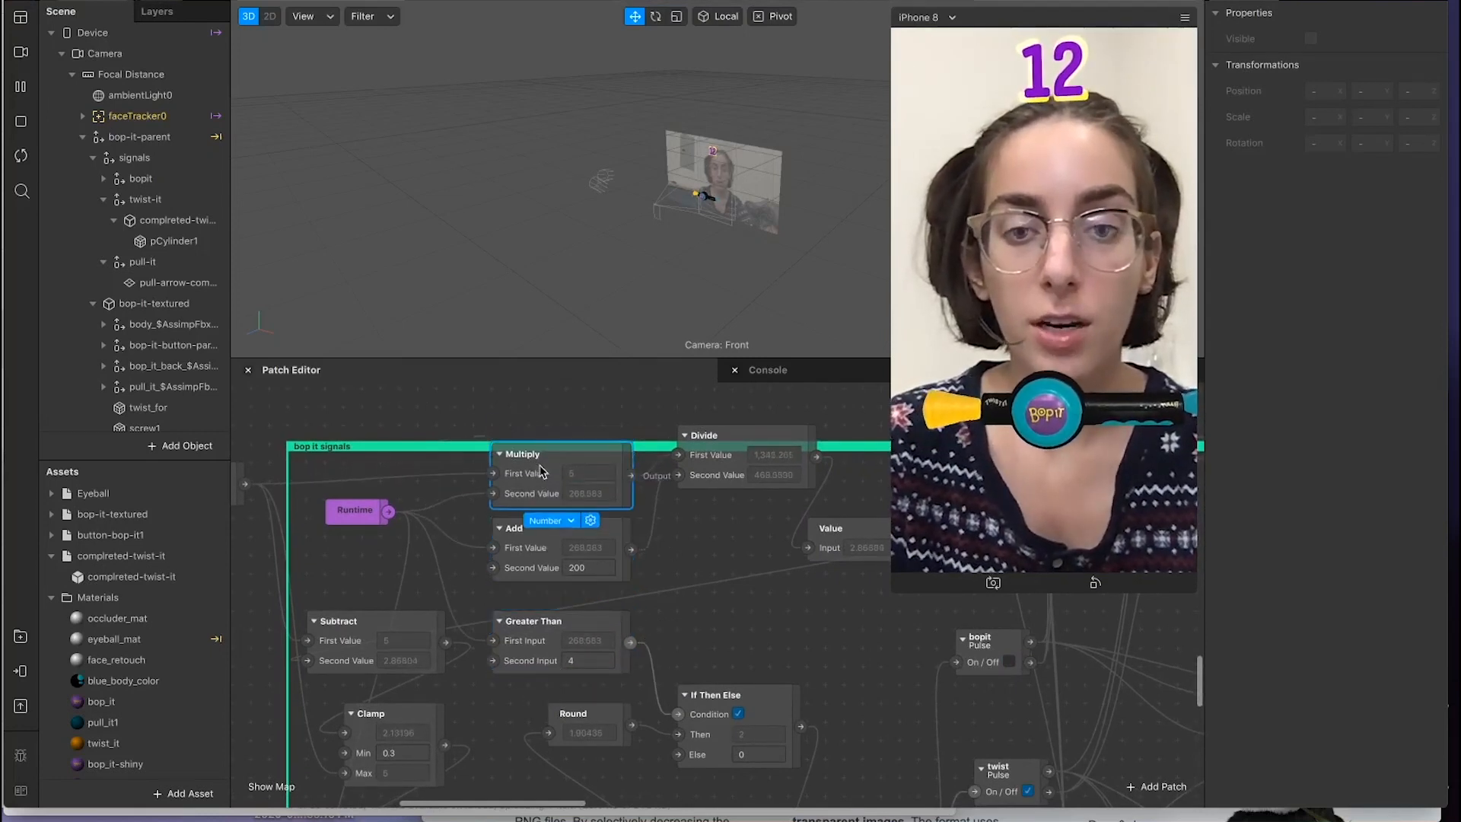
pyautogui.moveTo(712, 470); pyautogui.dragTo(713, 506)
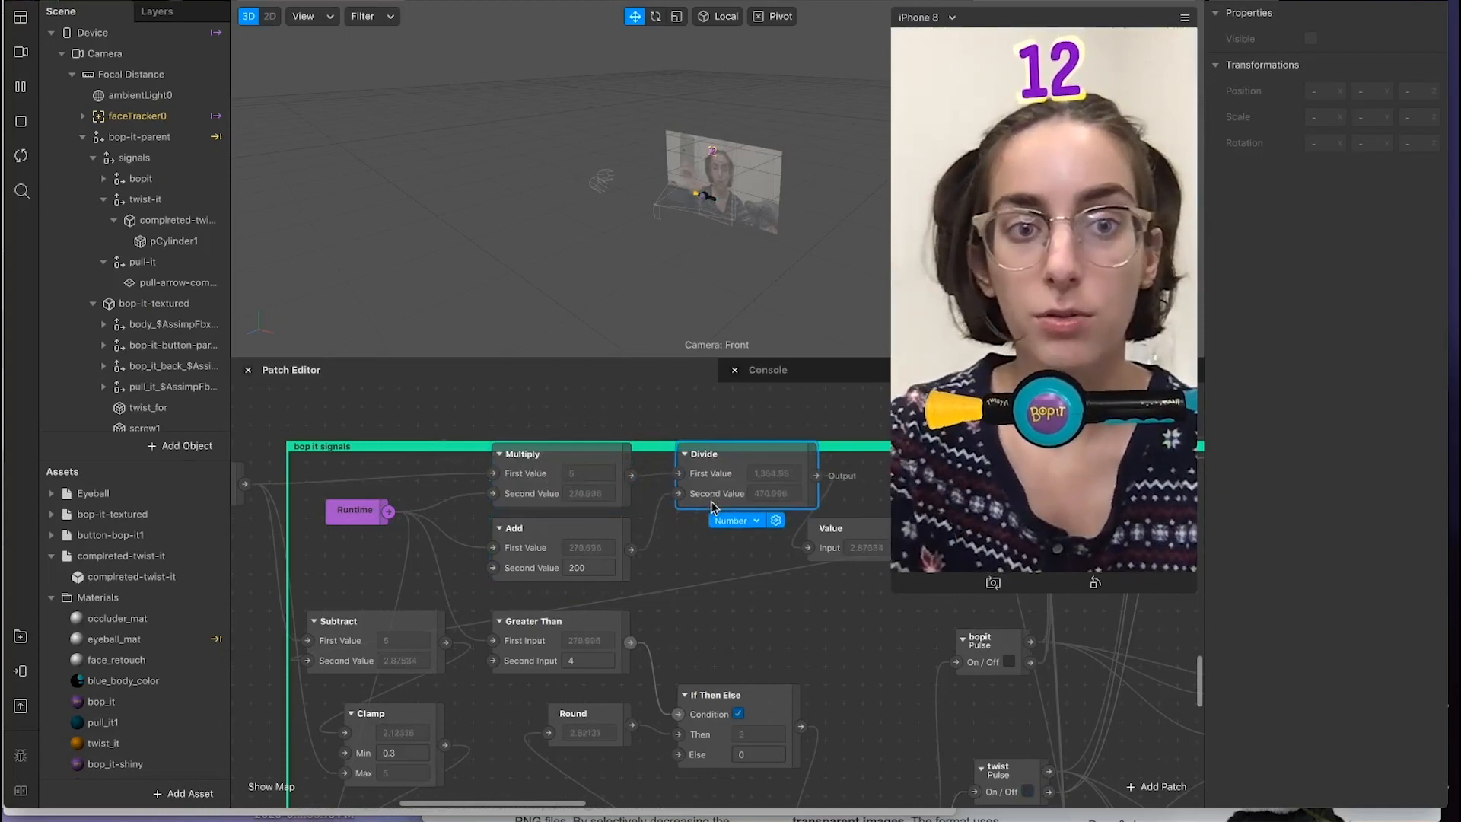
pyautogui.moveTo(828, 560); pyautogui.dragTo(826, 574)
pyautogui.scroll(1, 593, 614)
pyautogui.hscroll(1, 361, 535)
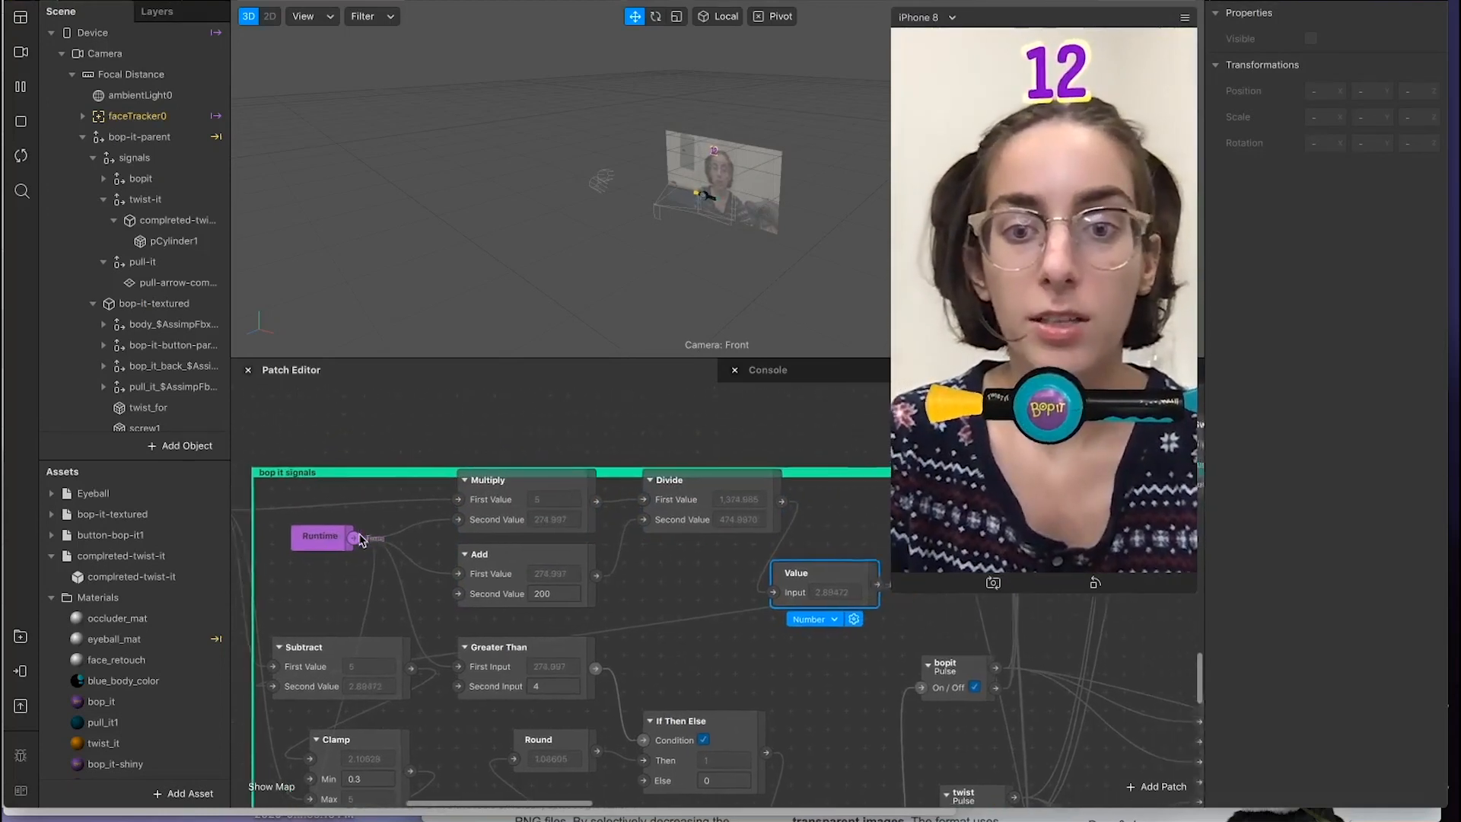
pyautogui.hscroll(-3, 521, 505)
pyautogui.scroll(-1, 521, 504)
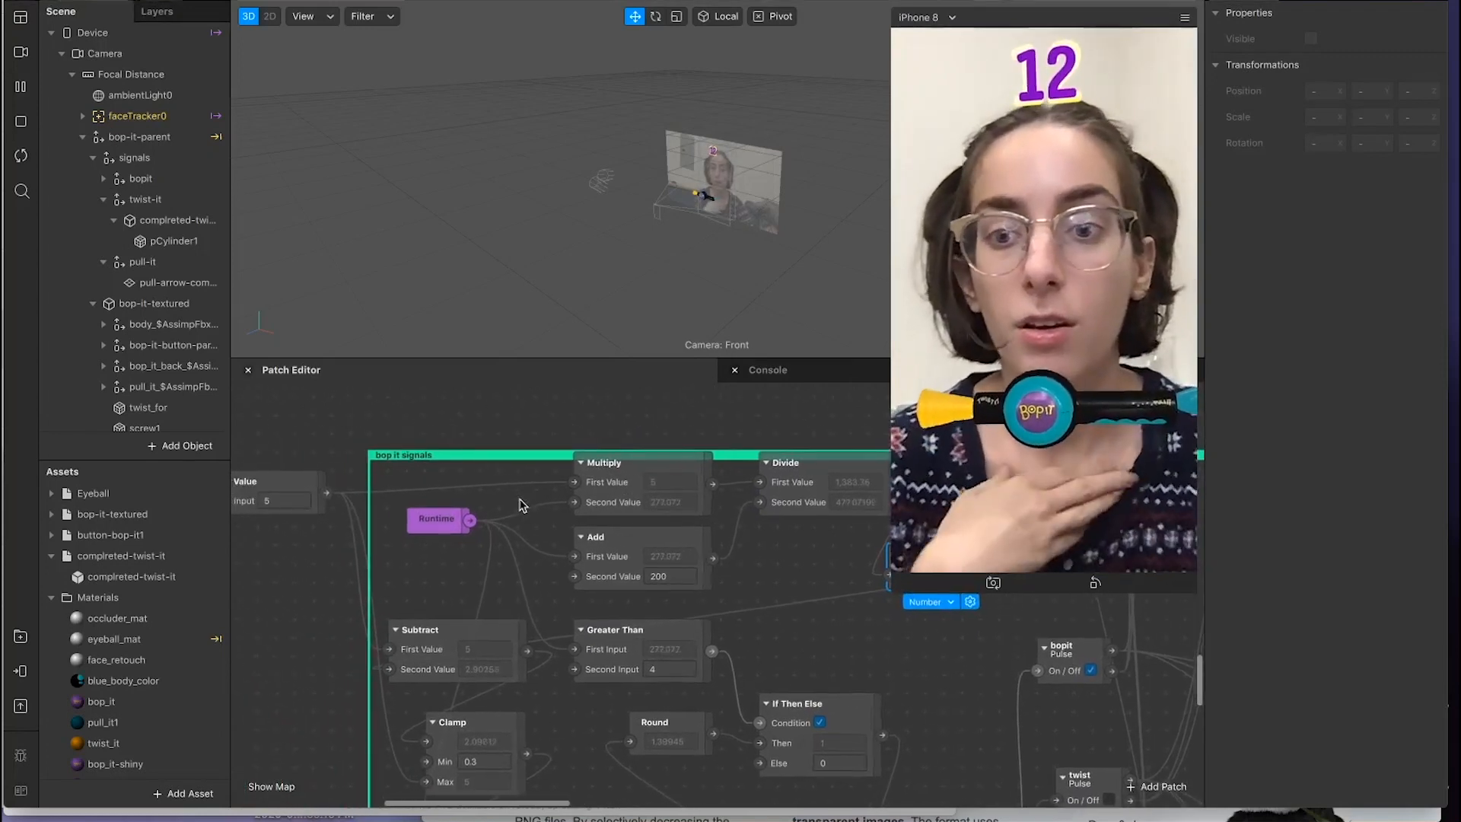
# Step: Examine how the Loop Animation, Random, Round and Greater Than patches feed If Then Else and the Option Sender
pyautogui.hscroll(2, 644, 512)
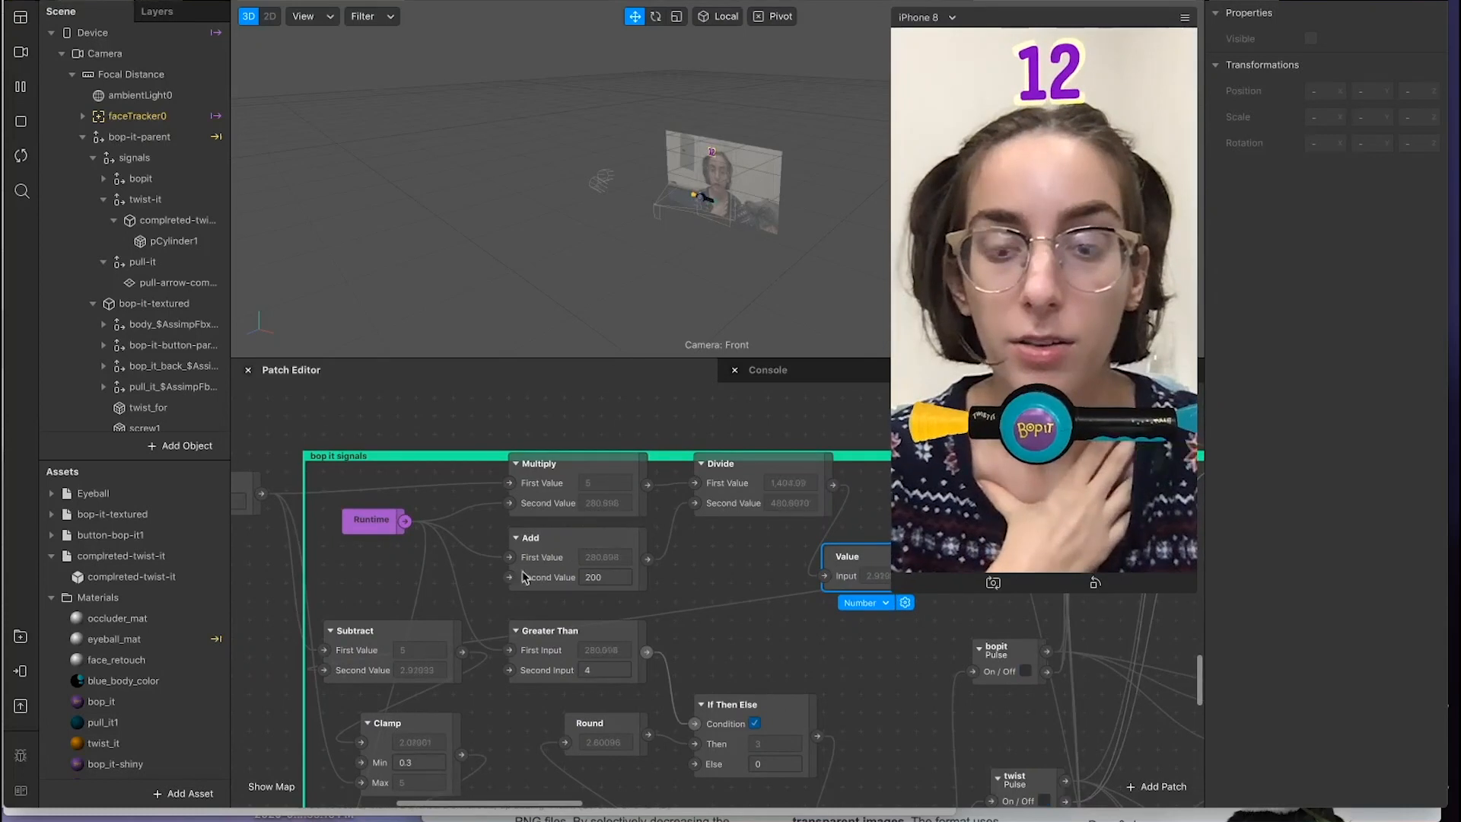
pyautogui.scroll(-3, 696, 572)
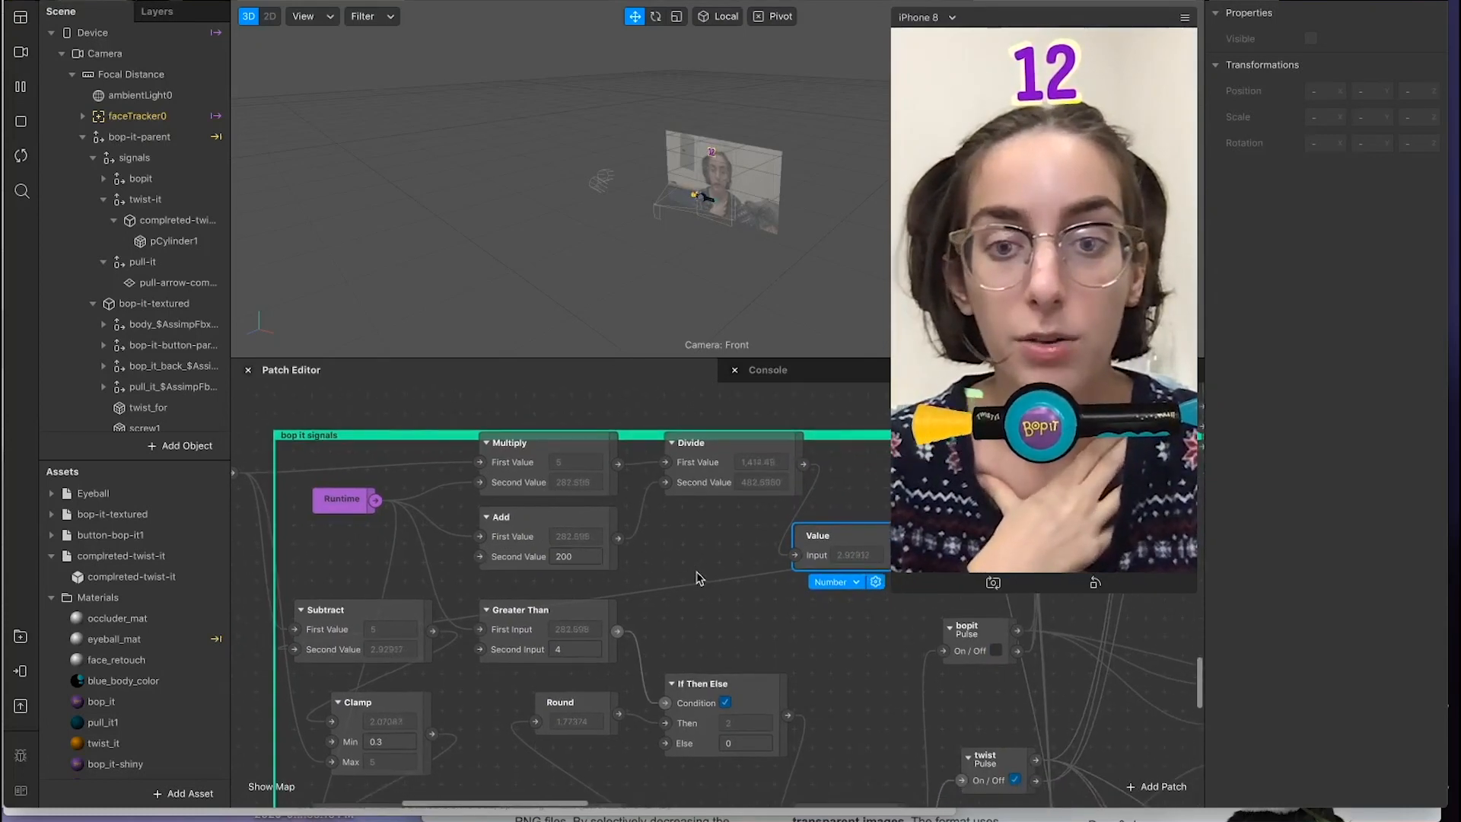
pyautogui.keyDown('super'); pyautogui.scroll(-2, 696, 571); pyautogui.keyUp('super')
pyautogui.scroll(-4, 699, 578)
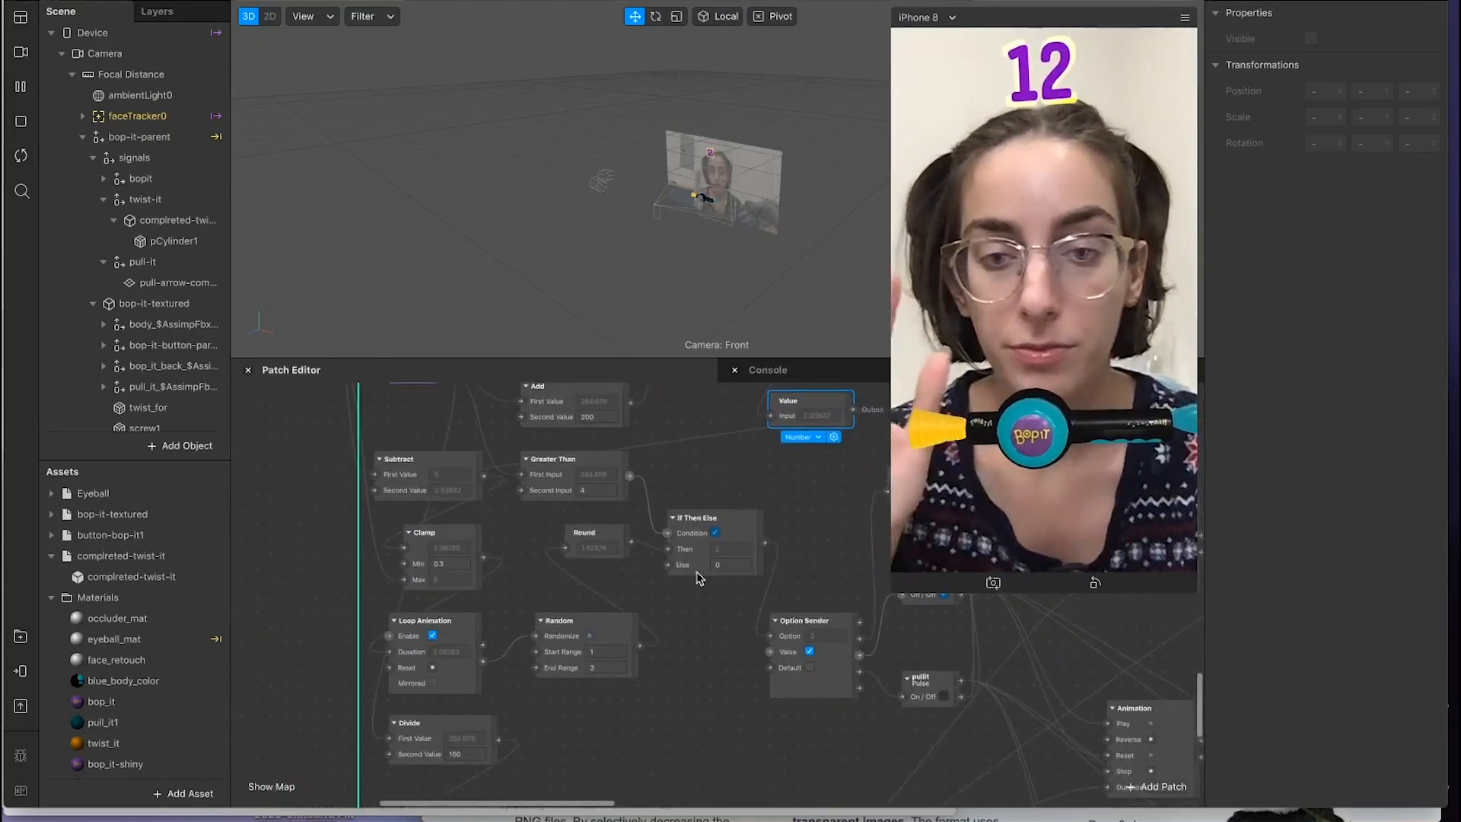
pyautogui.hscroll(2, 696, 580)
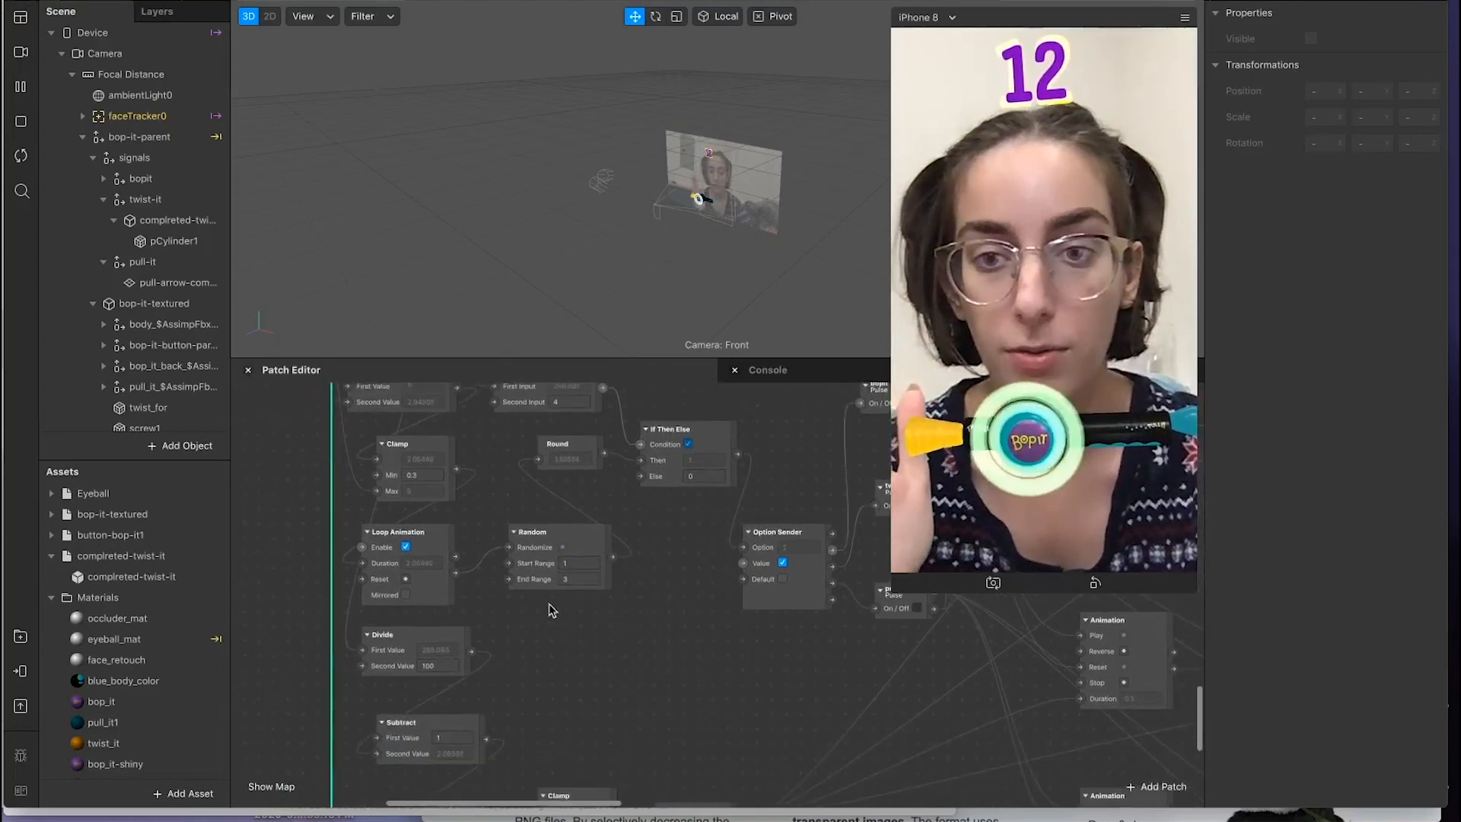
pyautogui.scroll(1, 525, 618)
pyautogui.hscroll(-1, 525, 618)
pyautogui.scroll(1, 448, 630)
pyautogui.hscroll(9, 447, 630)
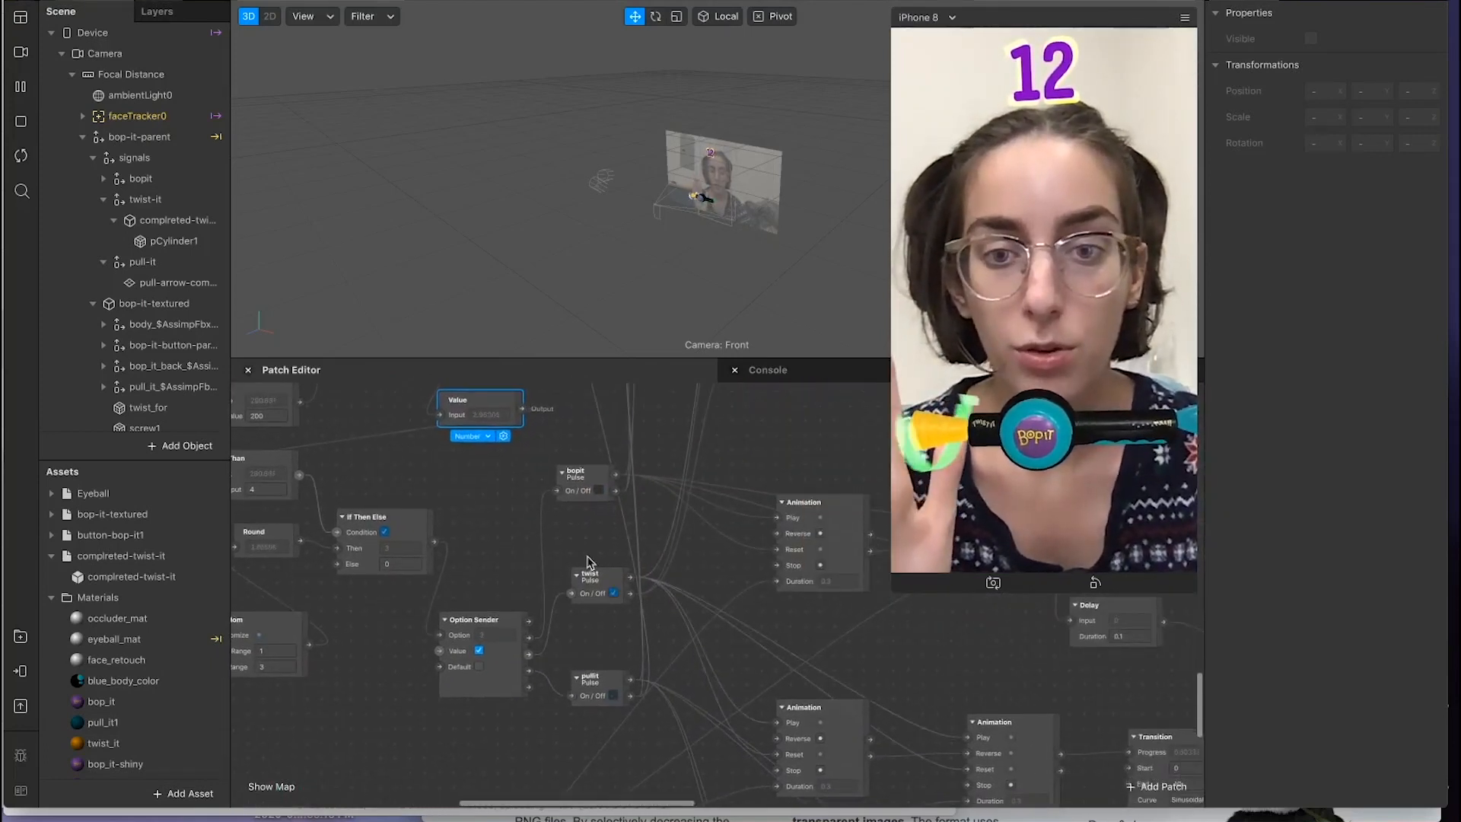
pyautogui.hscroll(-8, 523, 630)
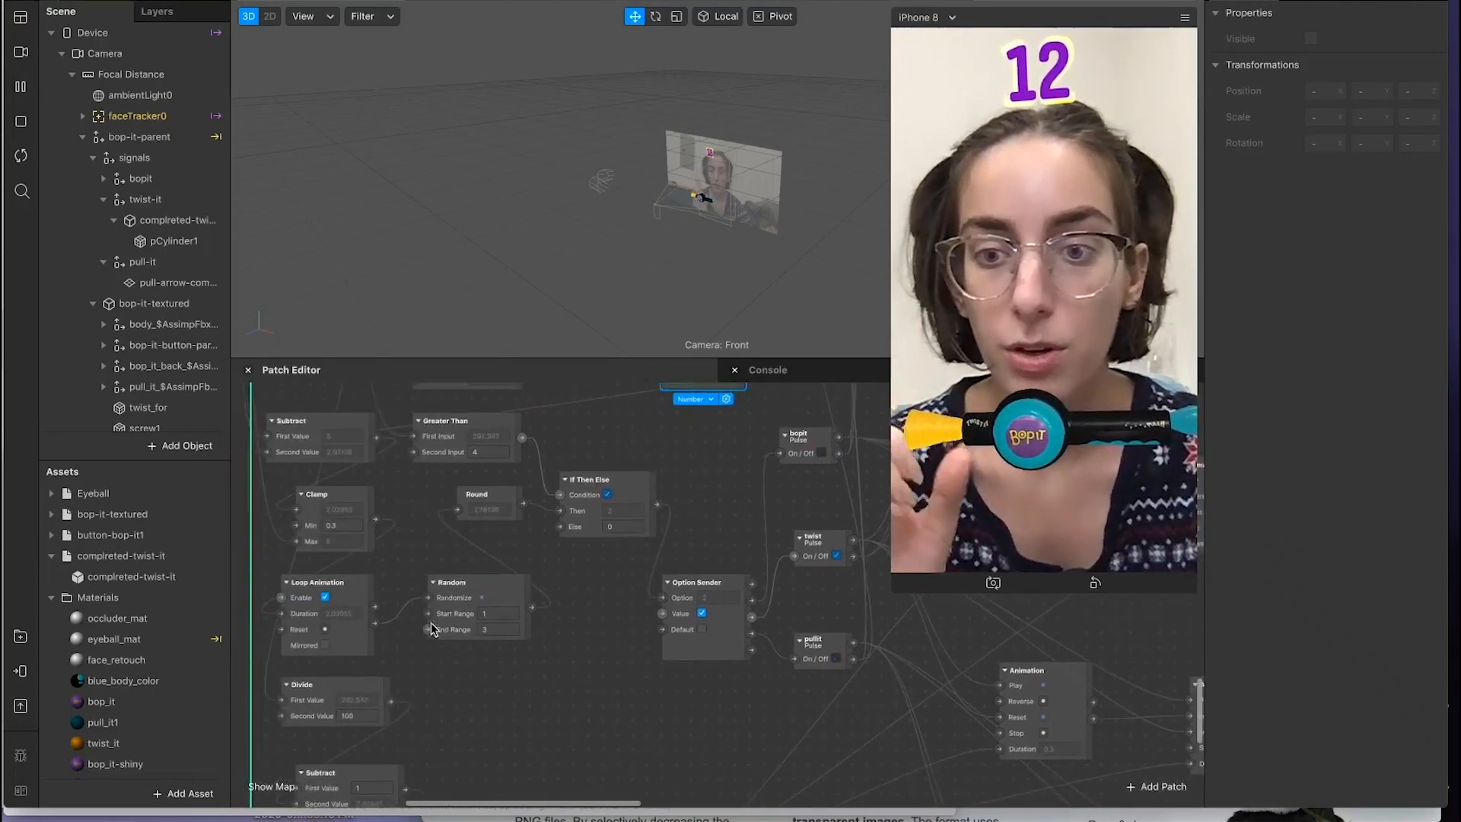
pyautogui.scroll(-2, 434, 629)
pyautogui.scroll(1, 434, 628)
pyautogui.hscroll(1, 434, 629)
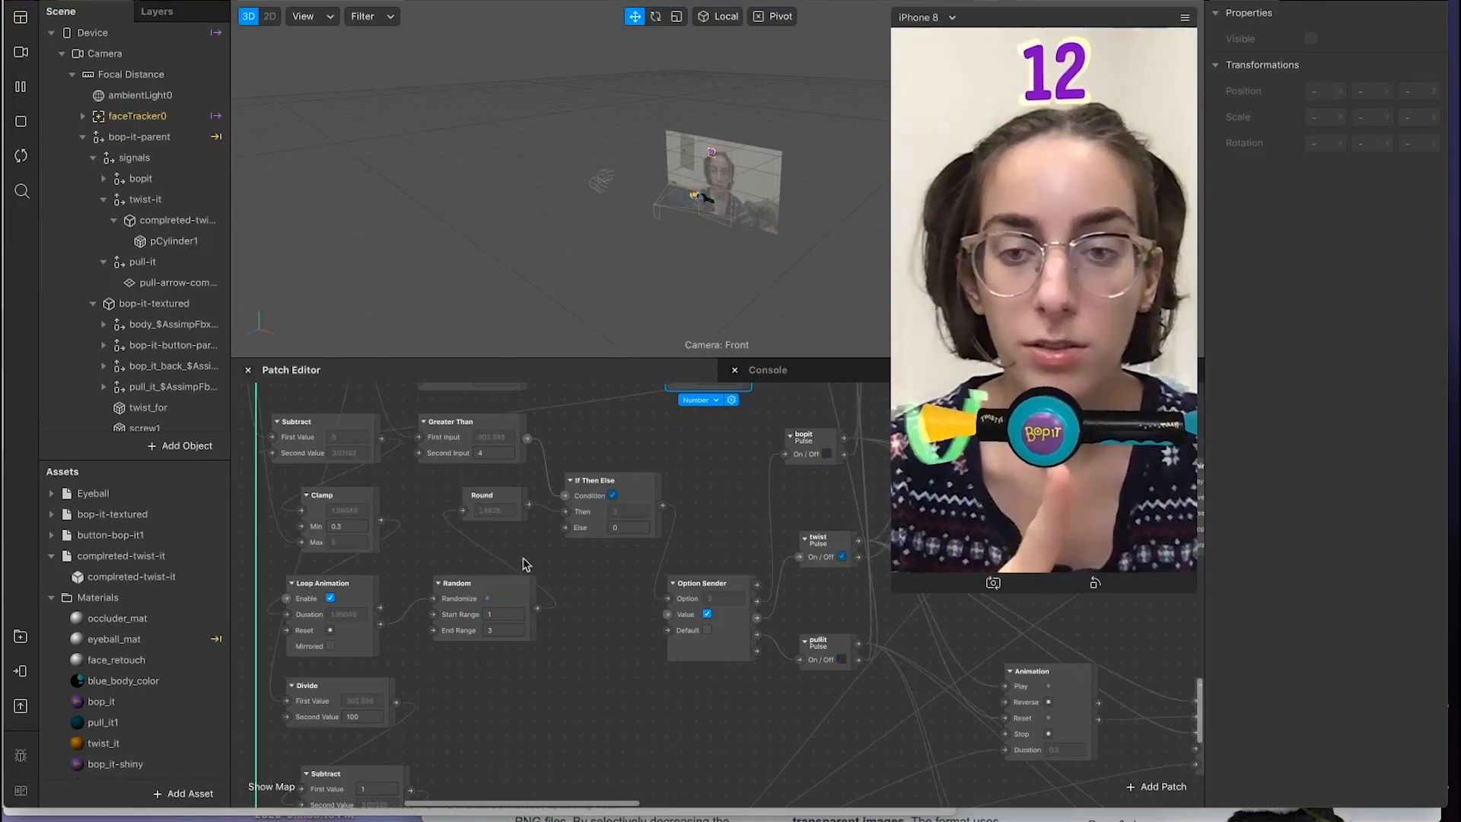
# Step: Move the bopit Pulse patch down and right so it lines up above the twist and pullit Pulse patches
pyautogui.scroll(5, 698, 601)
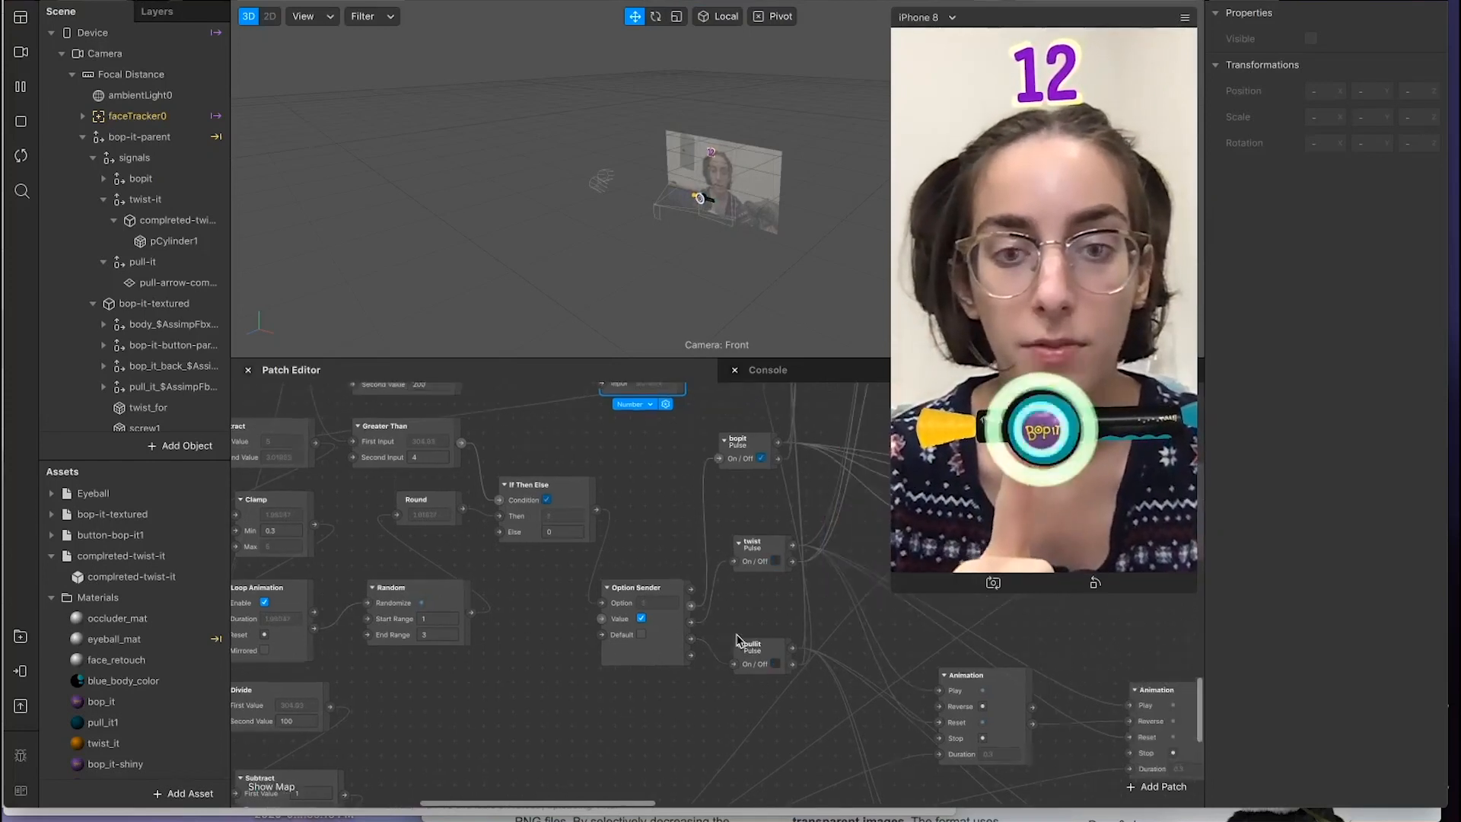
pyautogui.scroll(-1, 666, 612)
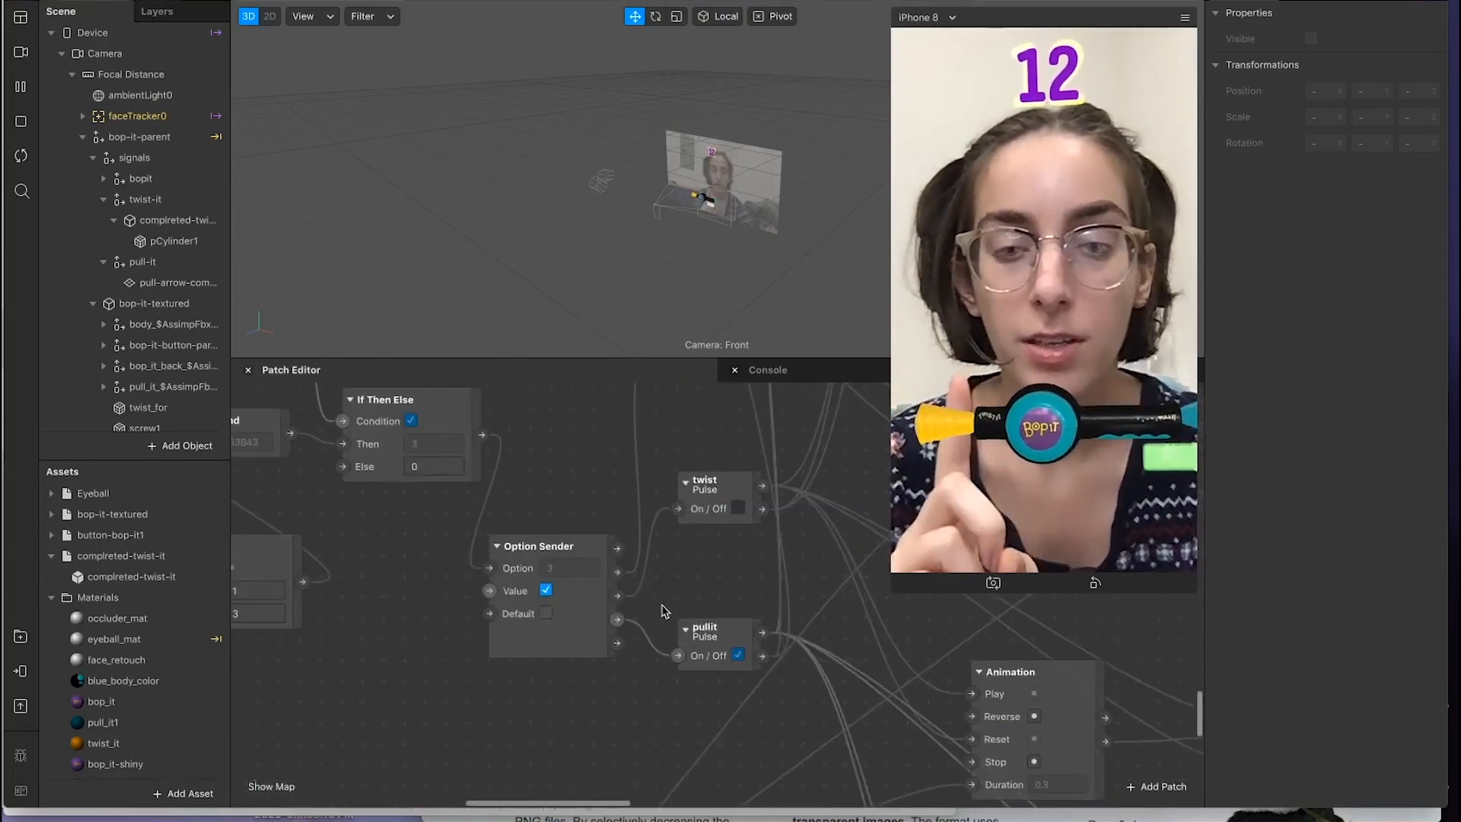
pyautogui.hscroll(-2, 602, 586)
pyautogui.hscroll(3, 905, 599)
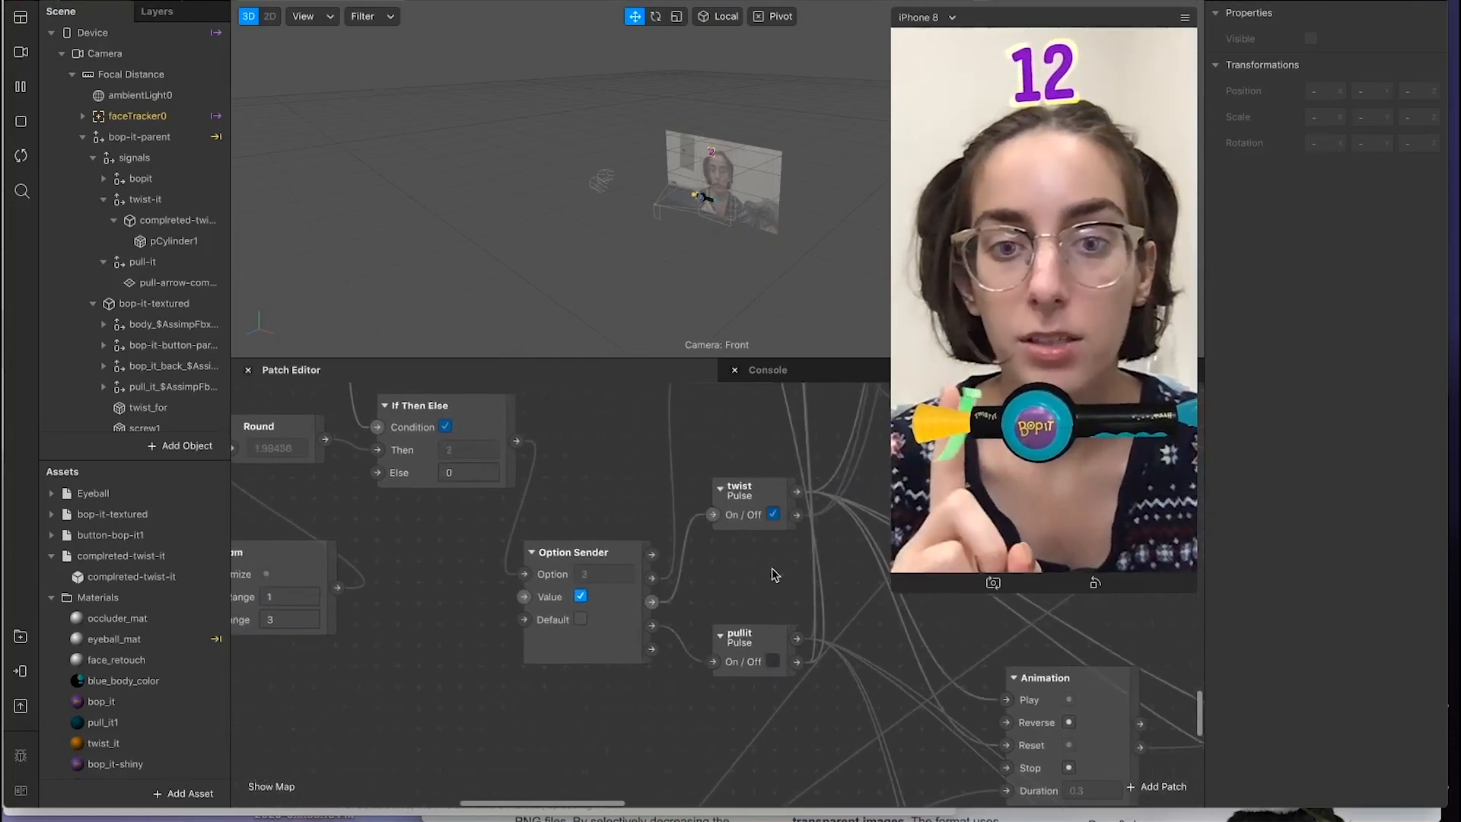
pyautogui.scroll(3, 721, 606)
pyautogui.hscroll(3, 721, 606)
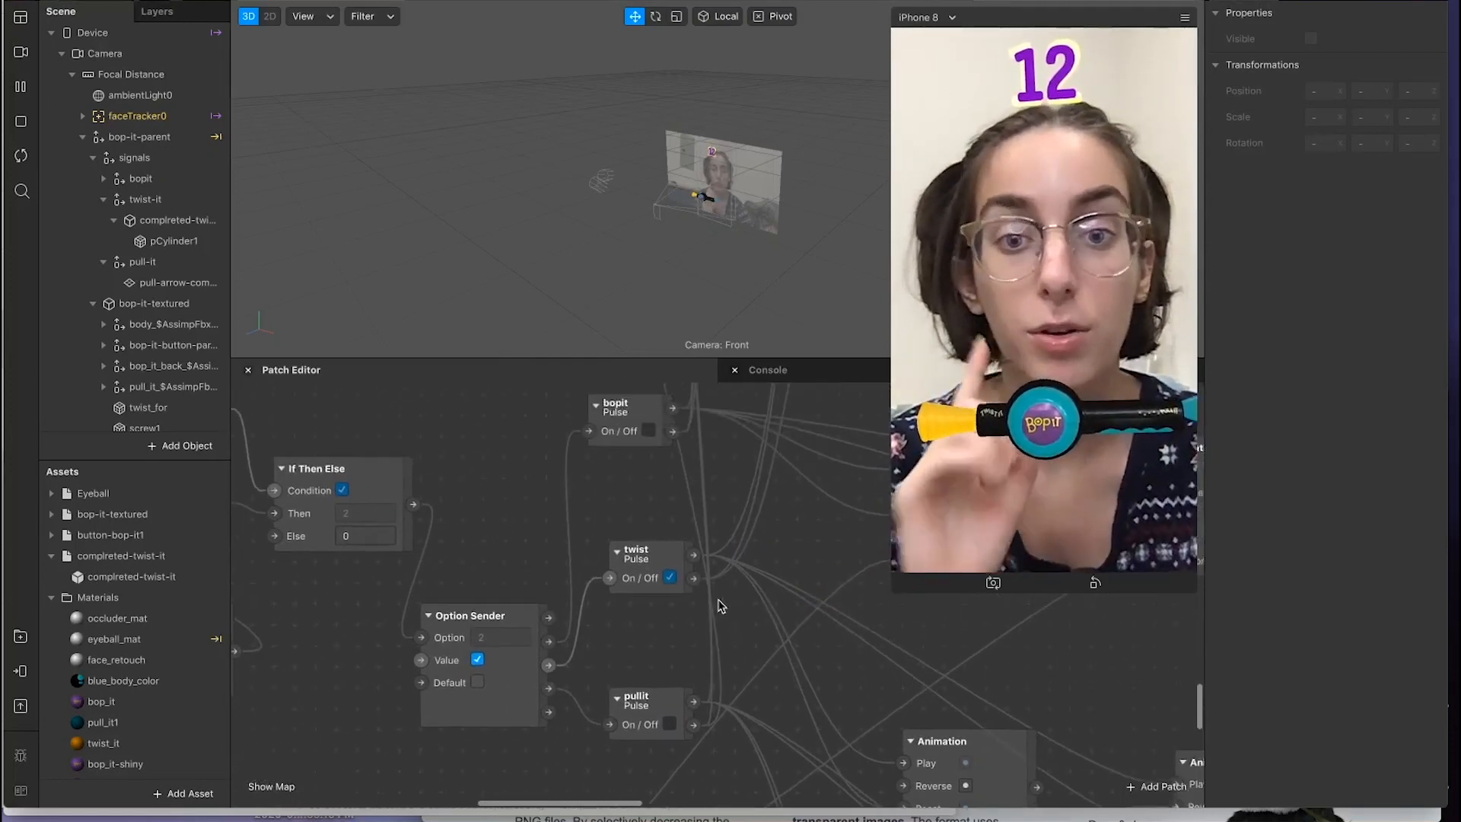
pyautogui.click(639, 454)
pyautogui.scroll(1, 639, 454)
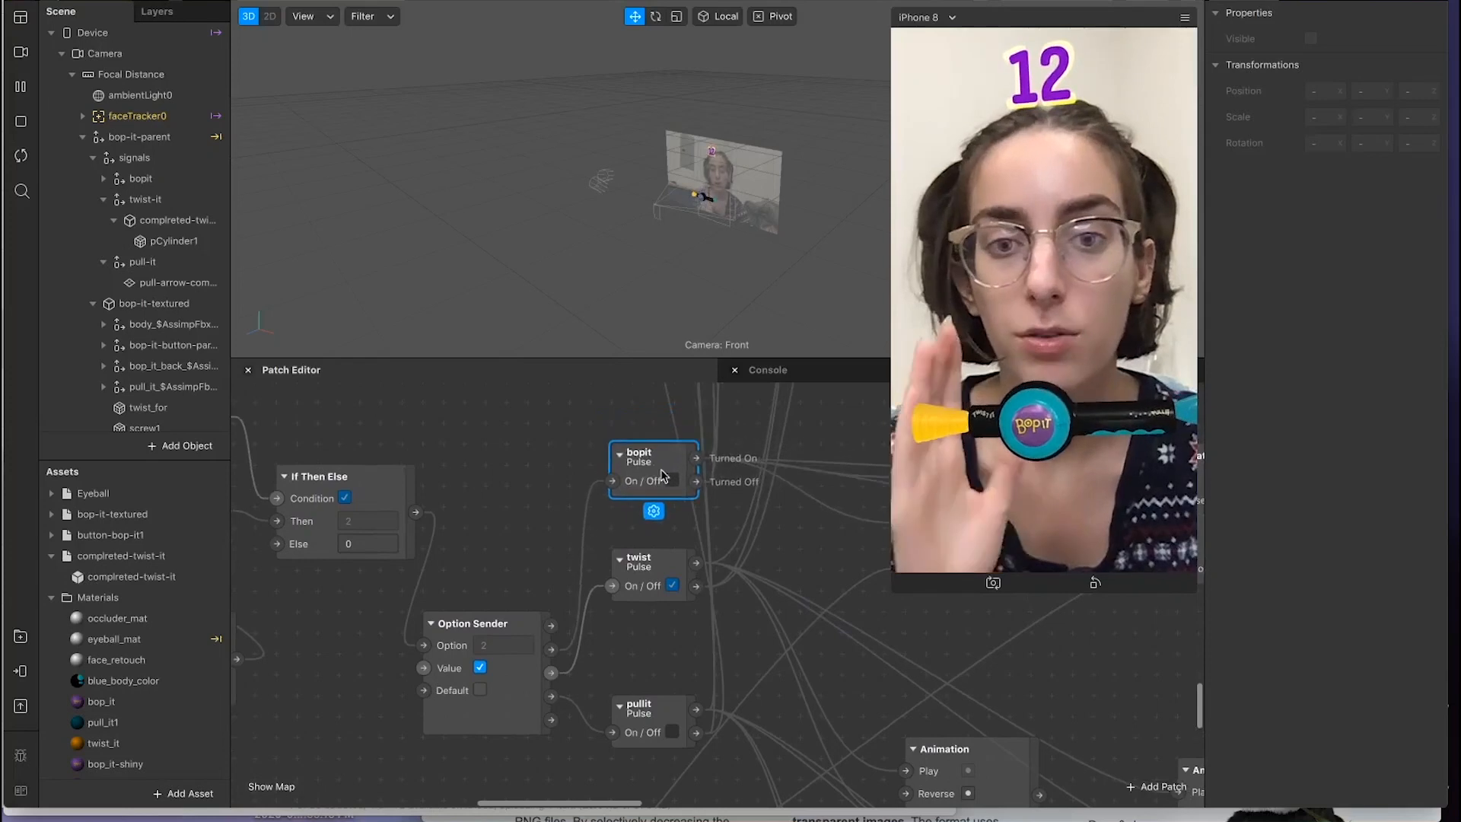
# Step: Follow the bopit, twist and pullit pulses to their Animation, Delay and Transition patches and back to the Option Sender
pyautogui.hscroll(5, 734, 517)
pyautogui.hscroll(6, 734, 517)
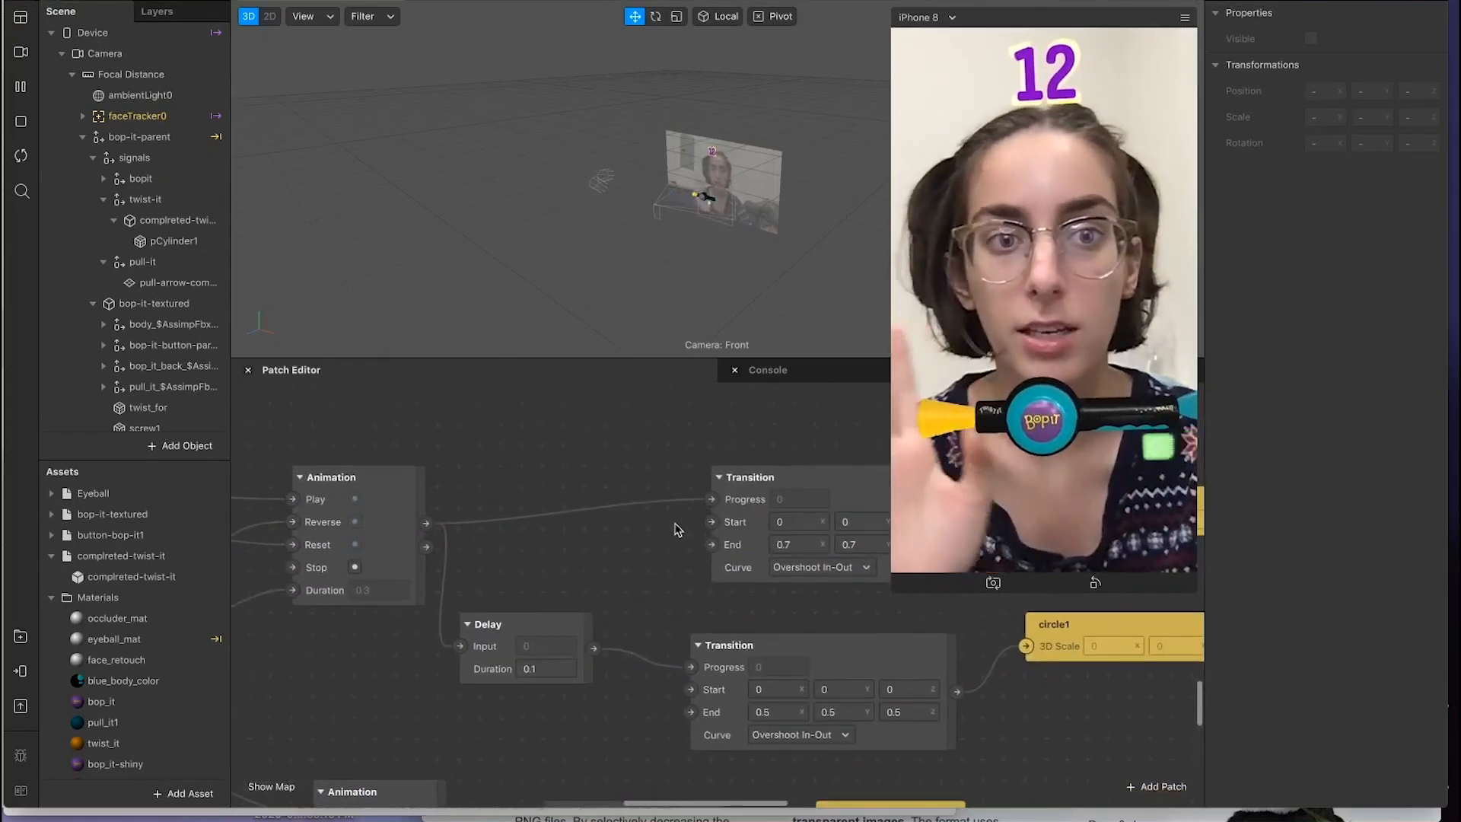
pyautogui.hscroll(-2, 677, 530)
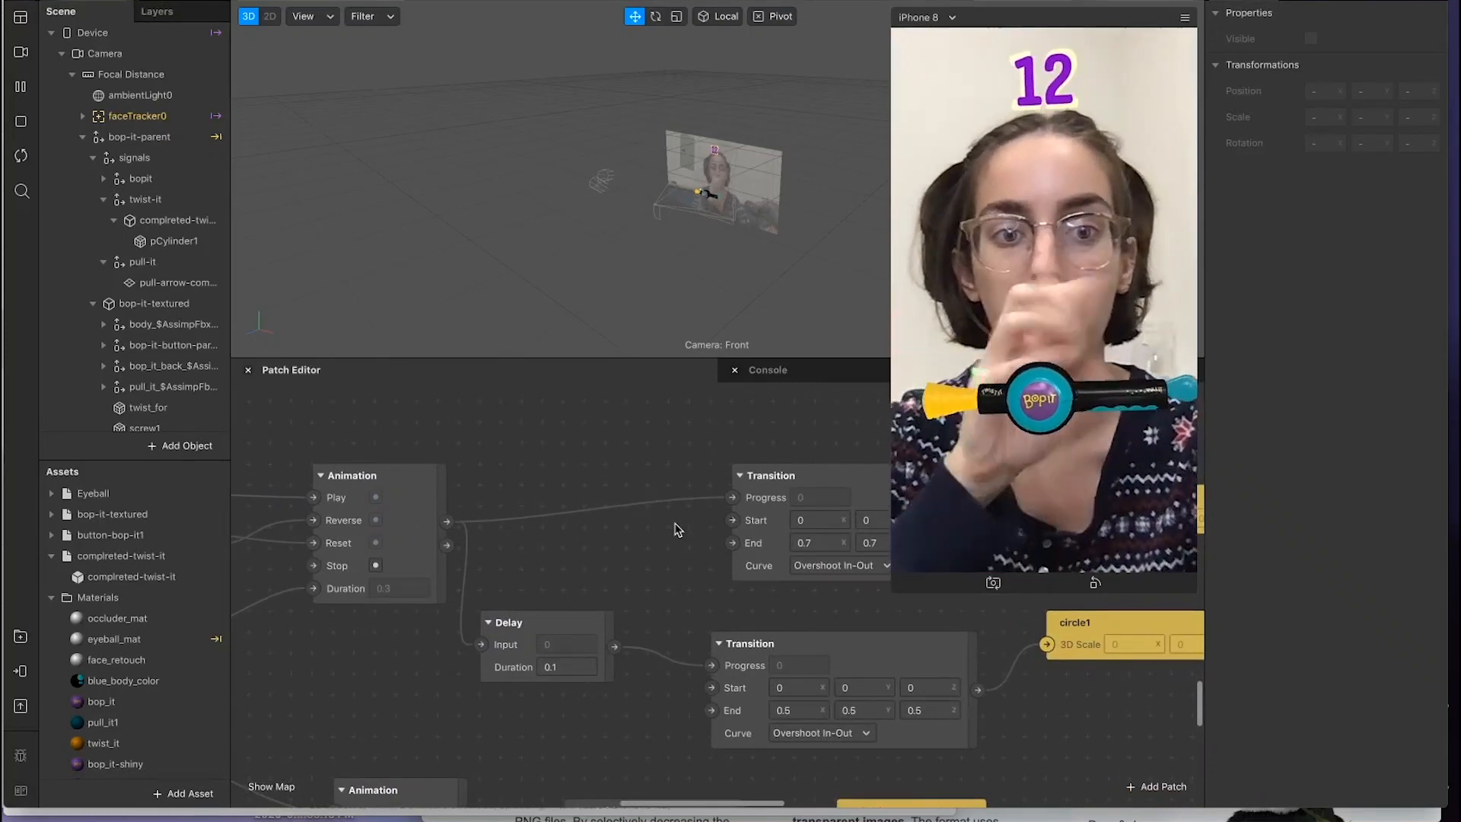
pyautogui.hscroll(-10, 545, 545)
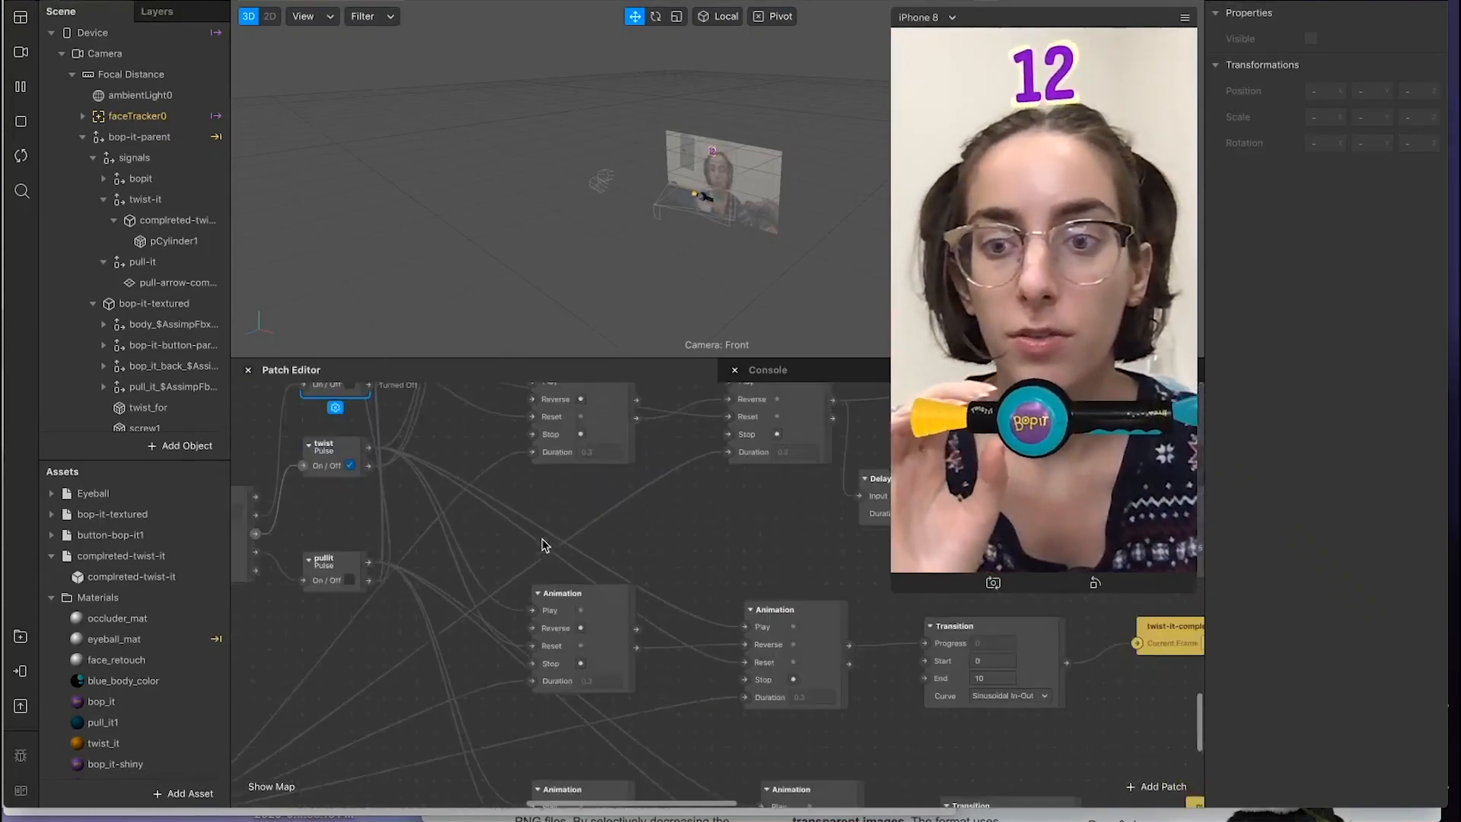
pyautogui.hscroll(-10, 421, 535)
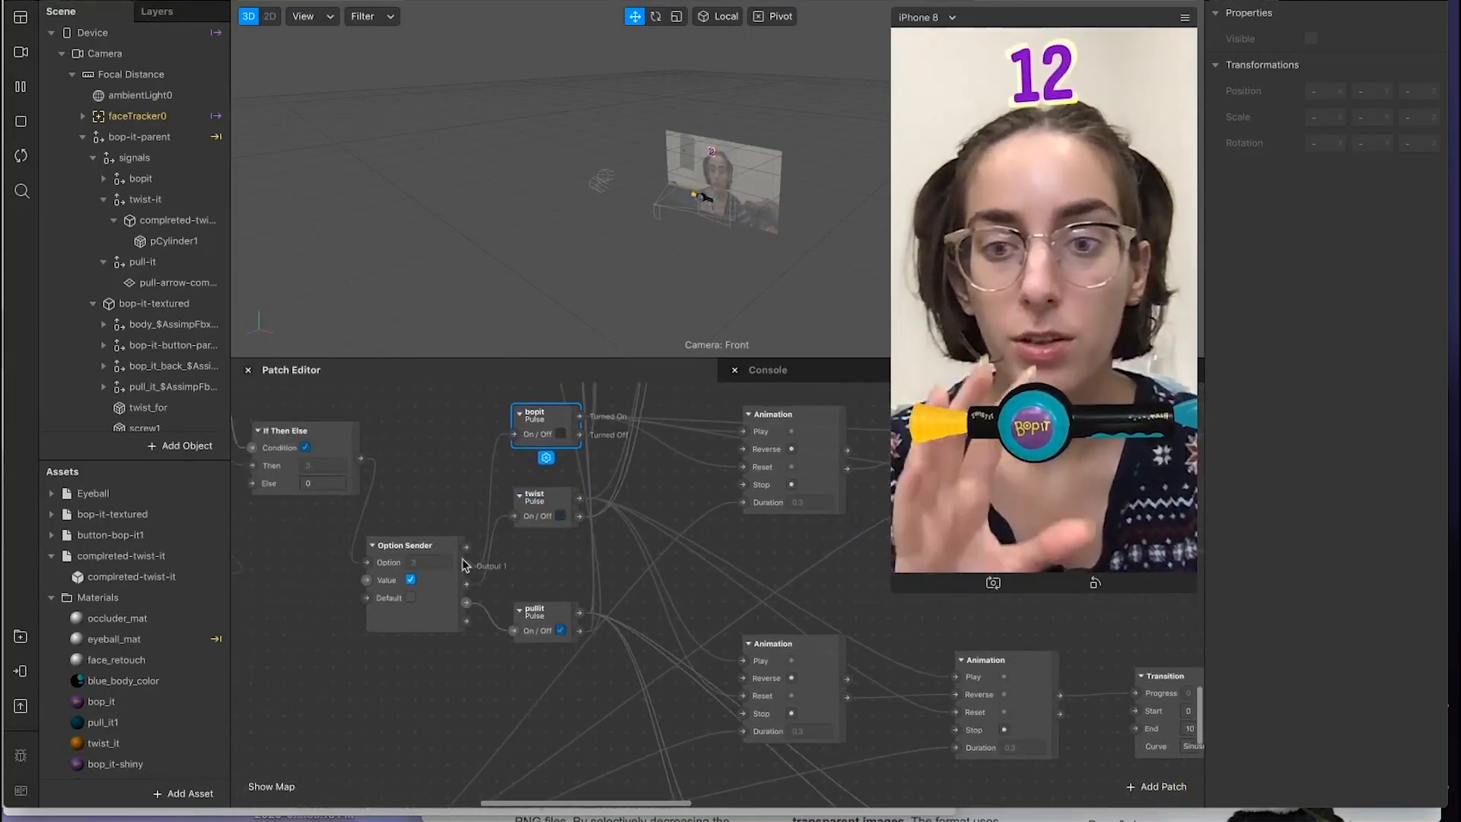
pyautogui.hscroll(-5, 467, 594)
pyautogui.hscroll(-10, 468, 593)
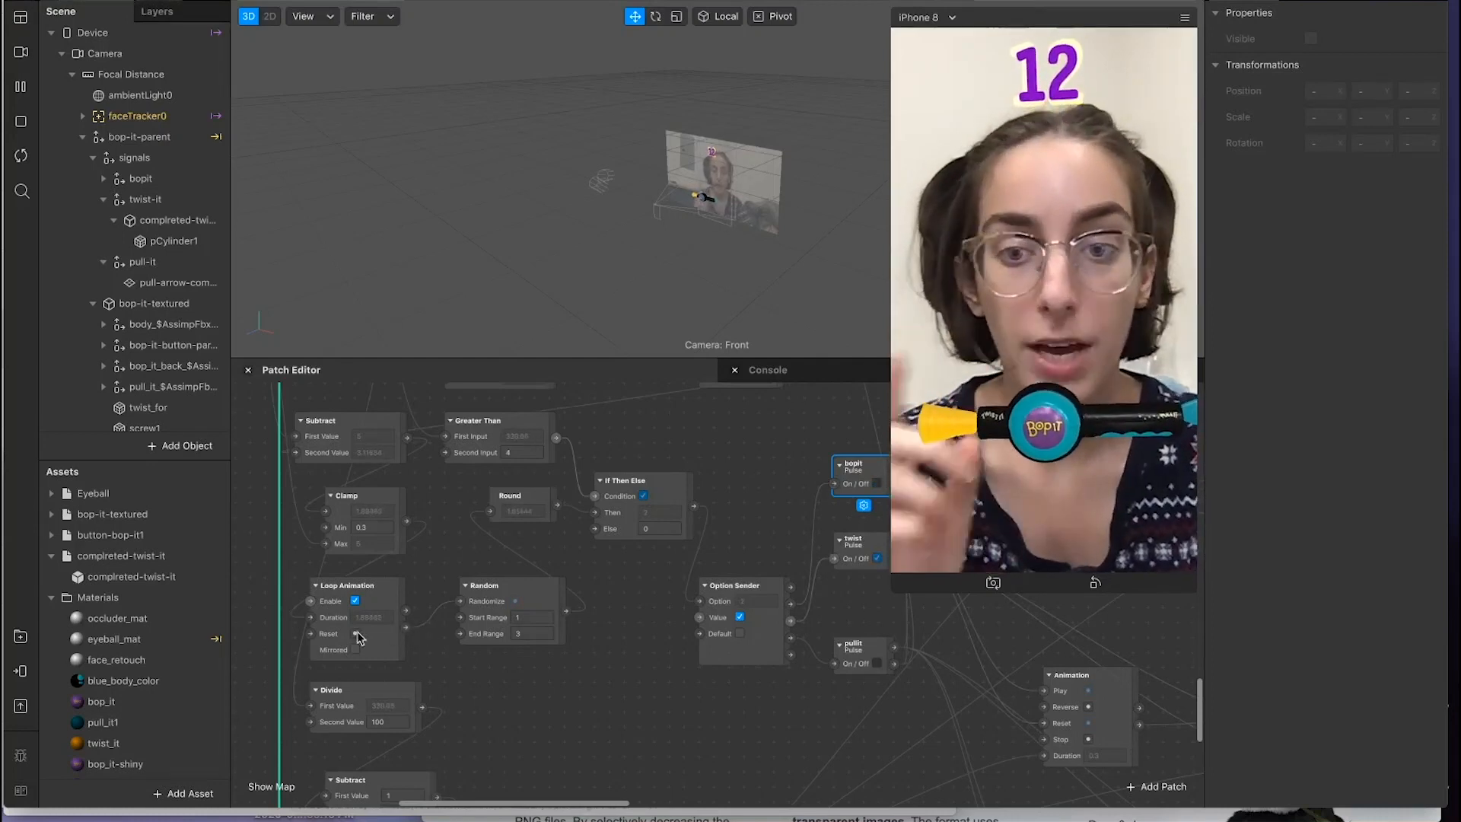
# Step: Examine how the Subtract and Clamp patches set the duration of the Loop Animation patch
pyautogui.scroll(5, 358, 637)
pyautogui.scroll(-2, 467, 557)
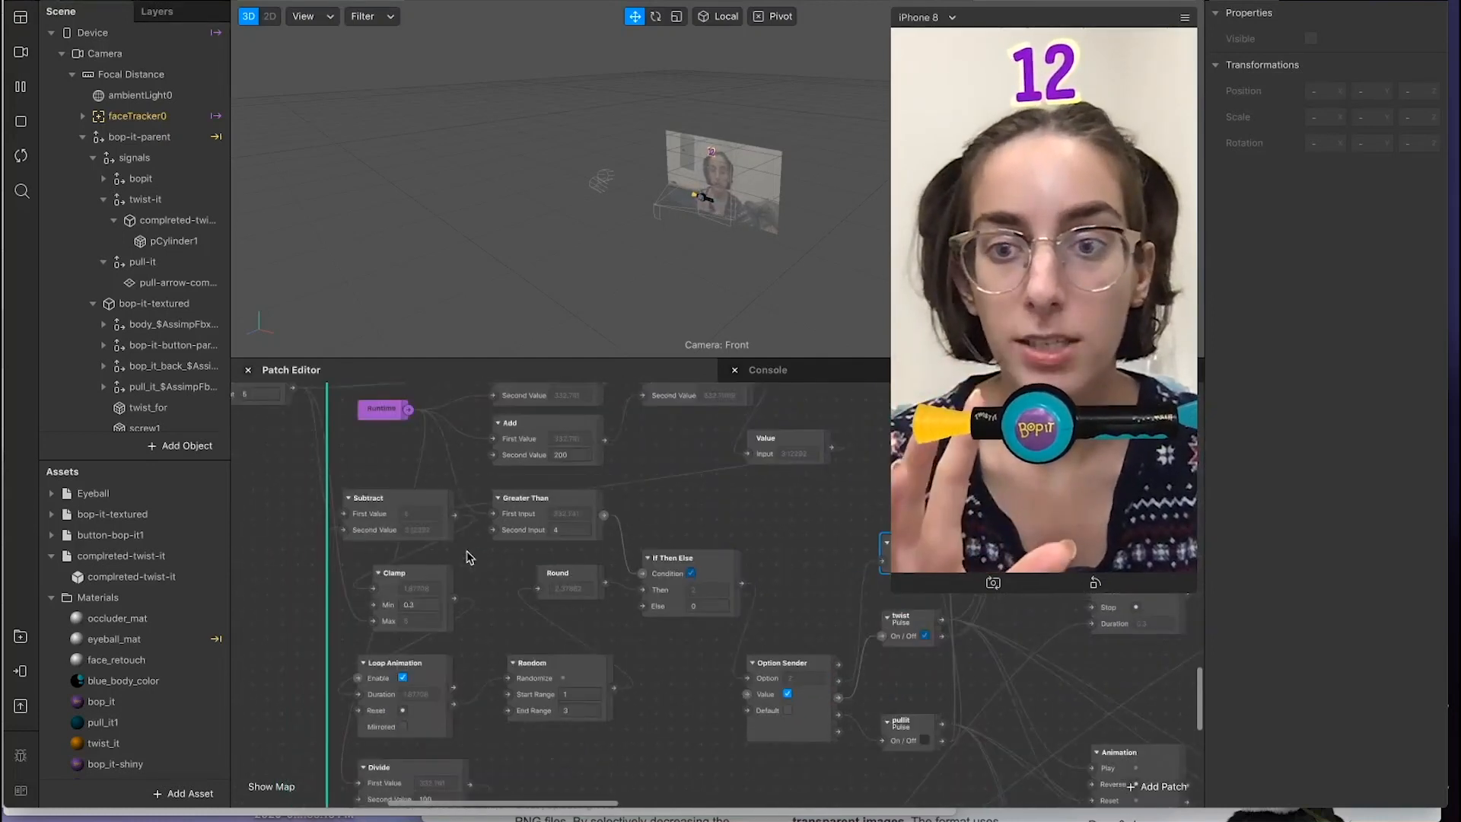
pyautogui.scroll(-1, 446, 654)
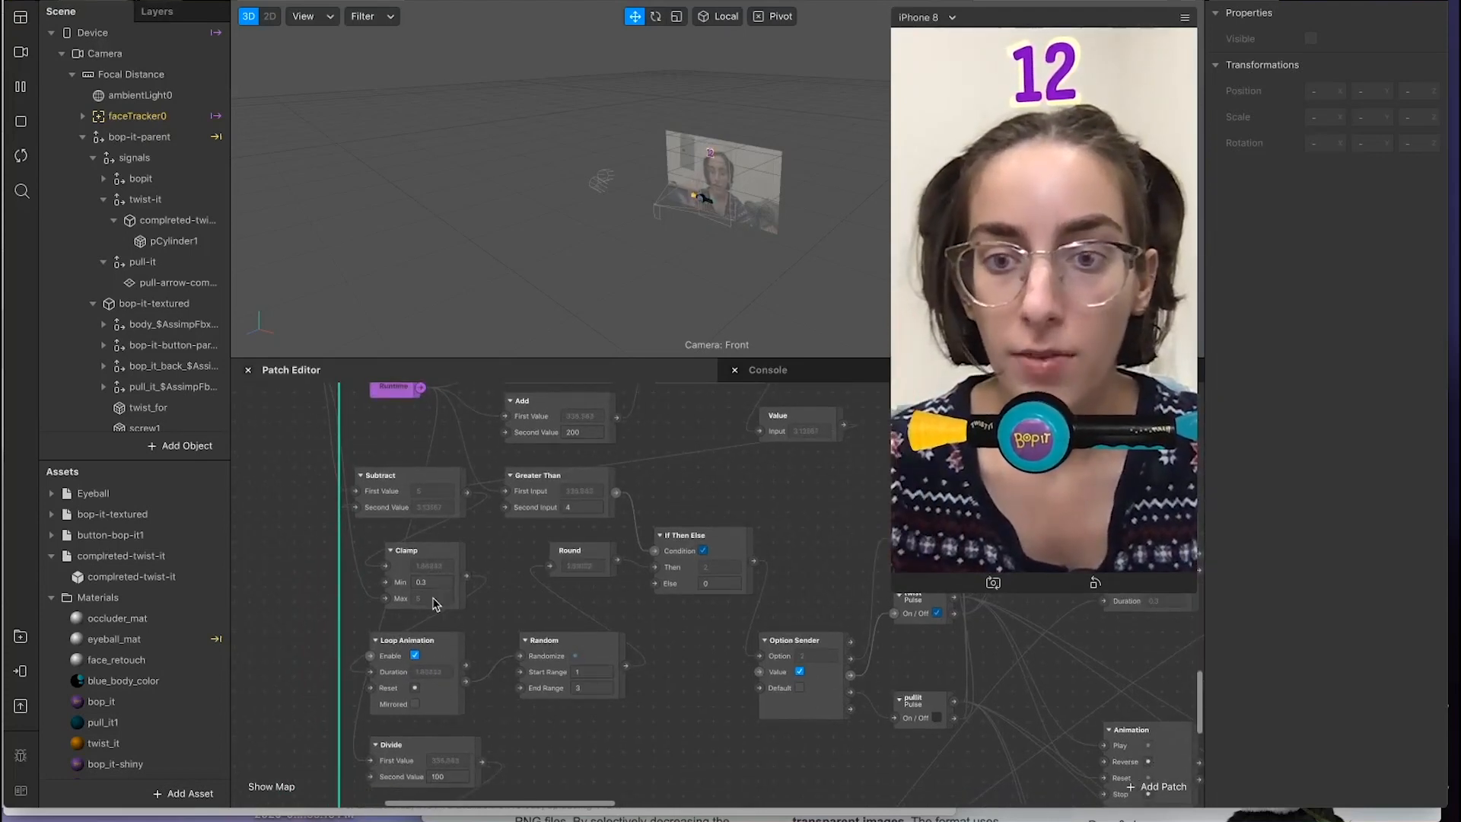
pyautogui.scroll(-2, 449, 592)
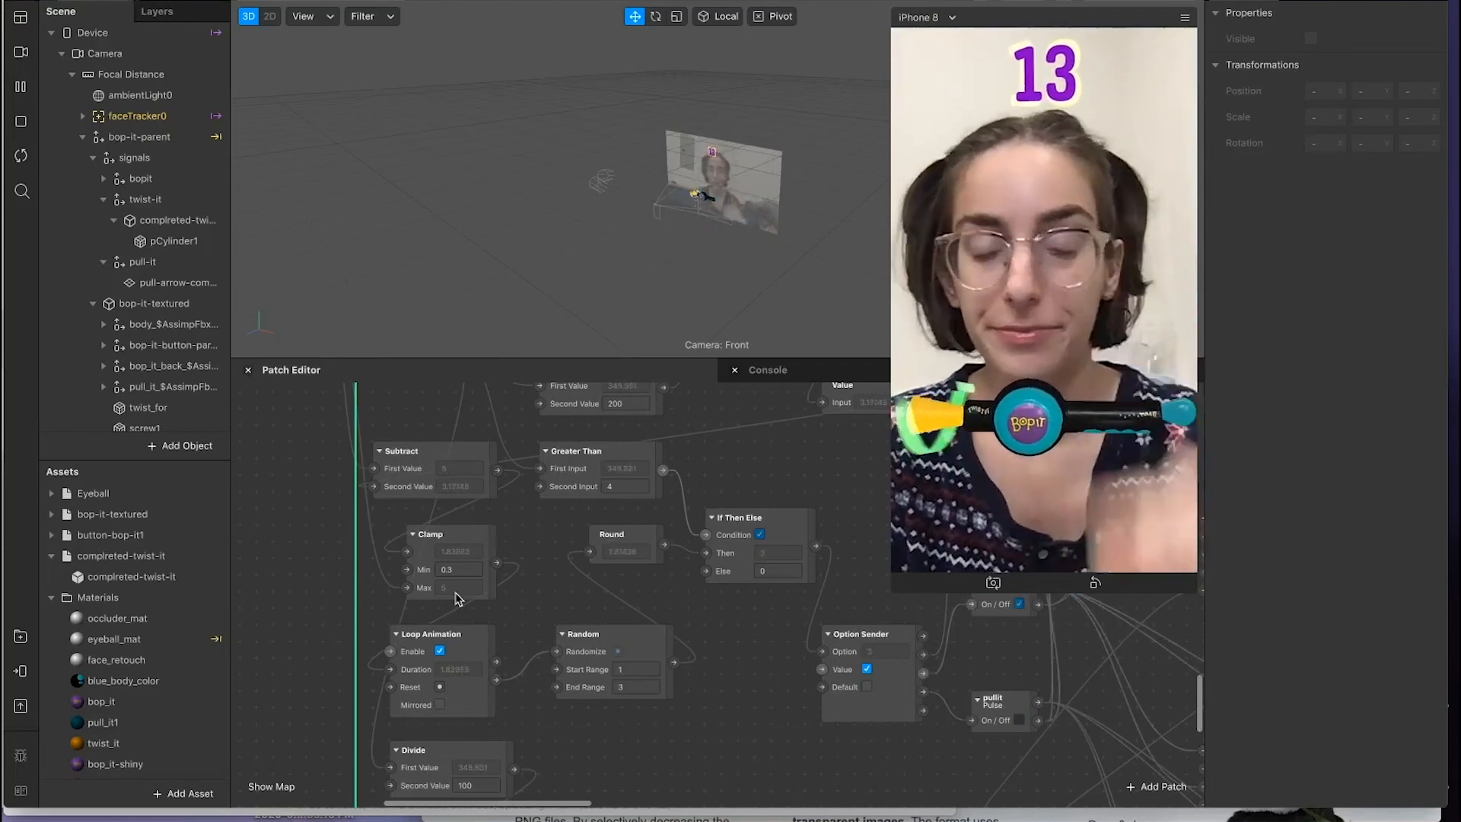
pyautogui.scroll(-2, 487, 608)
pyautogui.hscroll(1, 475, 631)
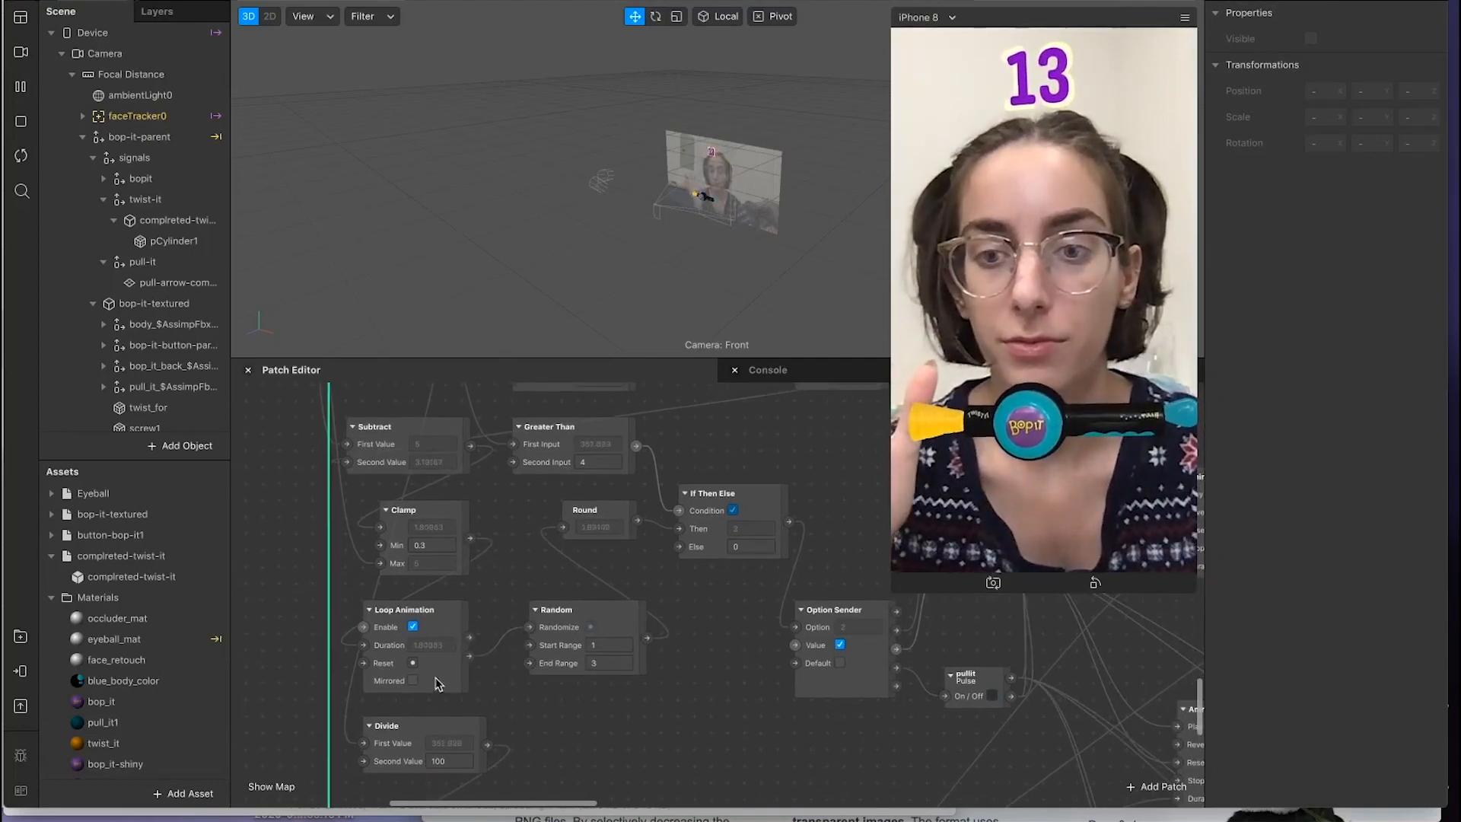
pyautogui.click(425, 517)
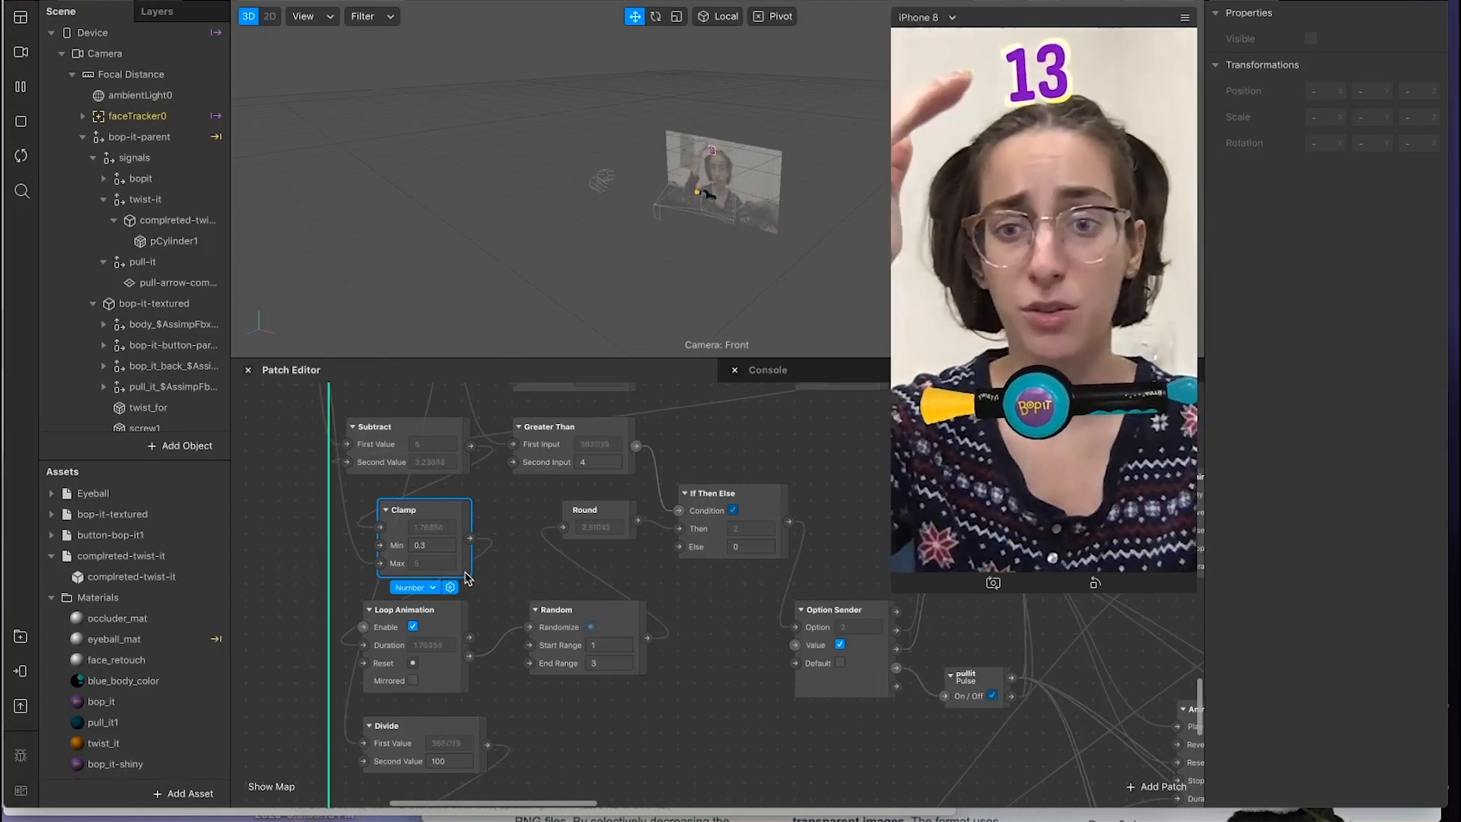
pyautogui.scroll(3, 457, 563)
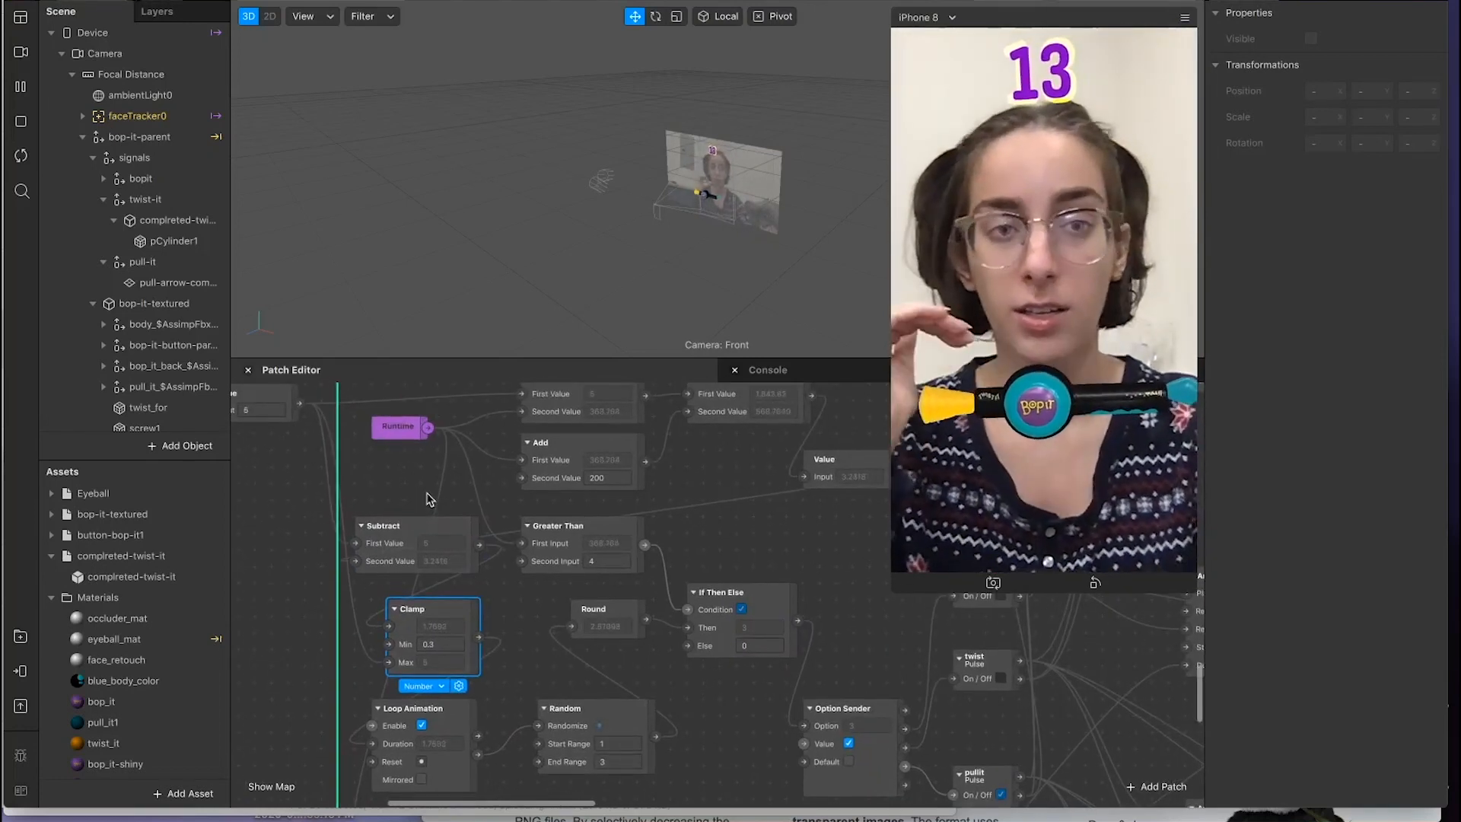
pyautogui.scroll(-2, 537, 609)
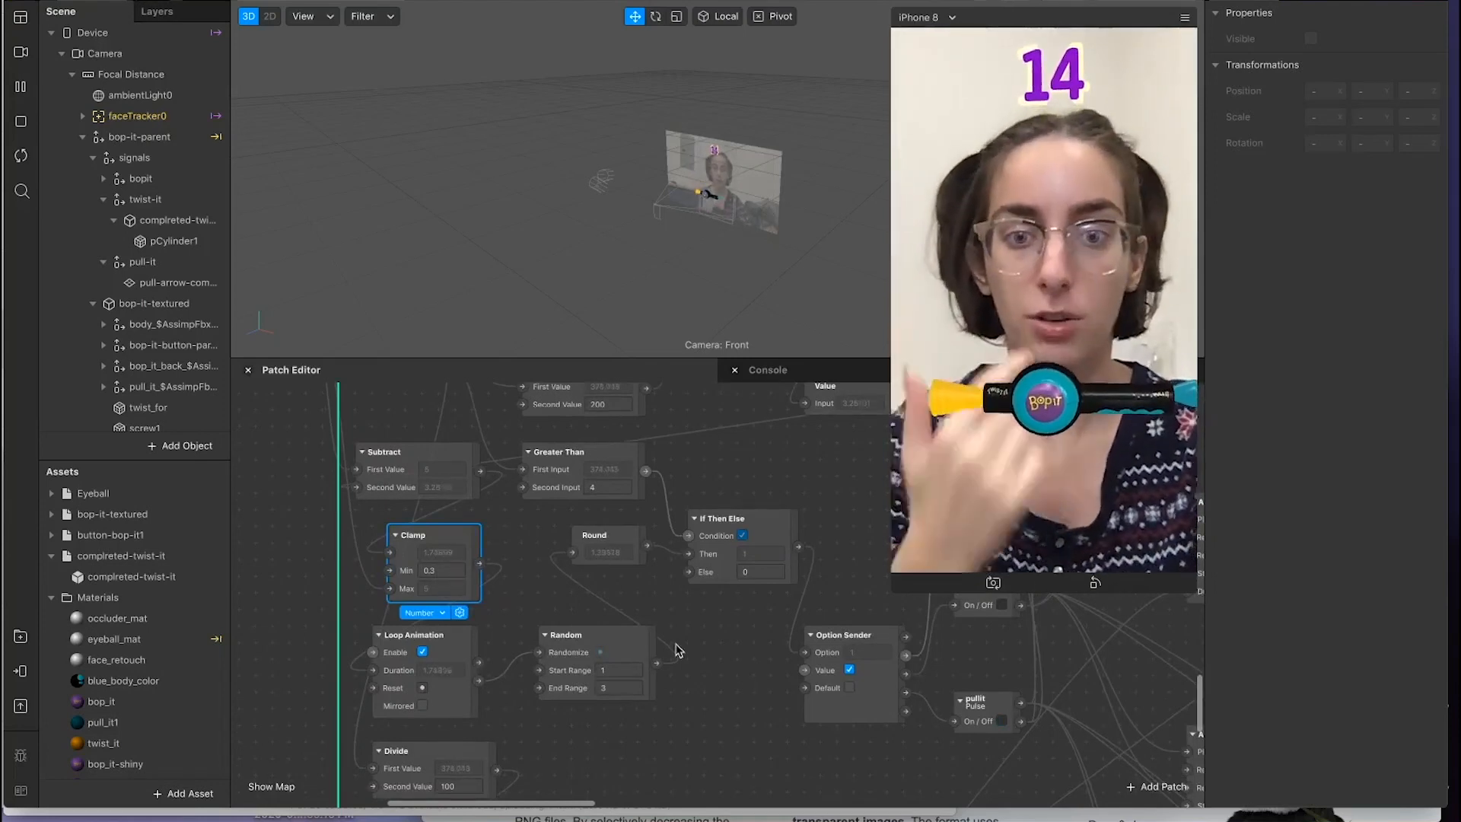
# Step: Review the Random-to-Option Sender chain and the Value patch outside the group that feeds the Multiply, Subtract and Clamp patches
pyautogui.hscroll(5, 685, 648)
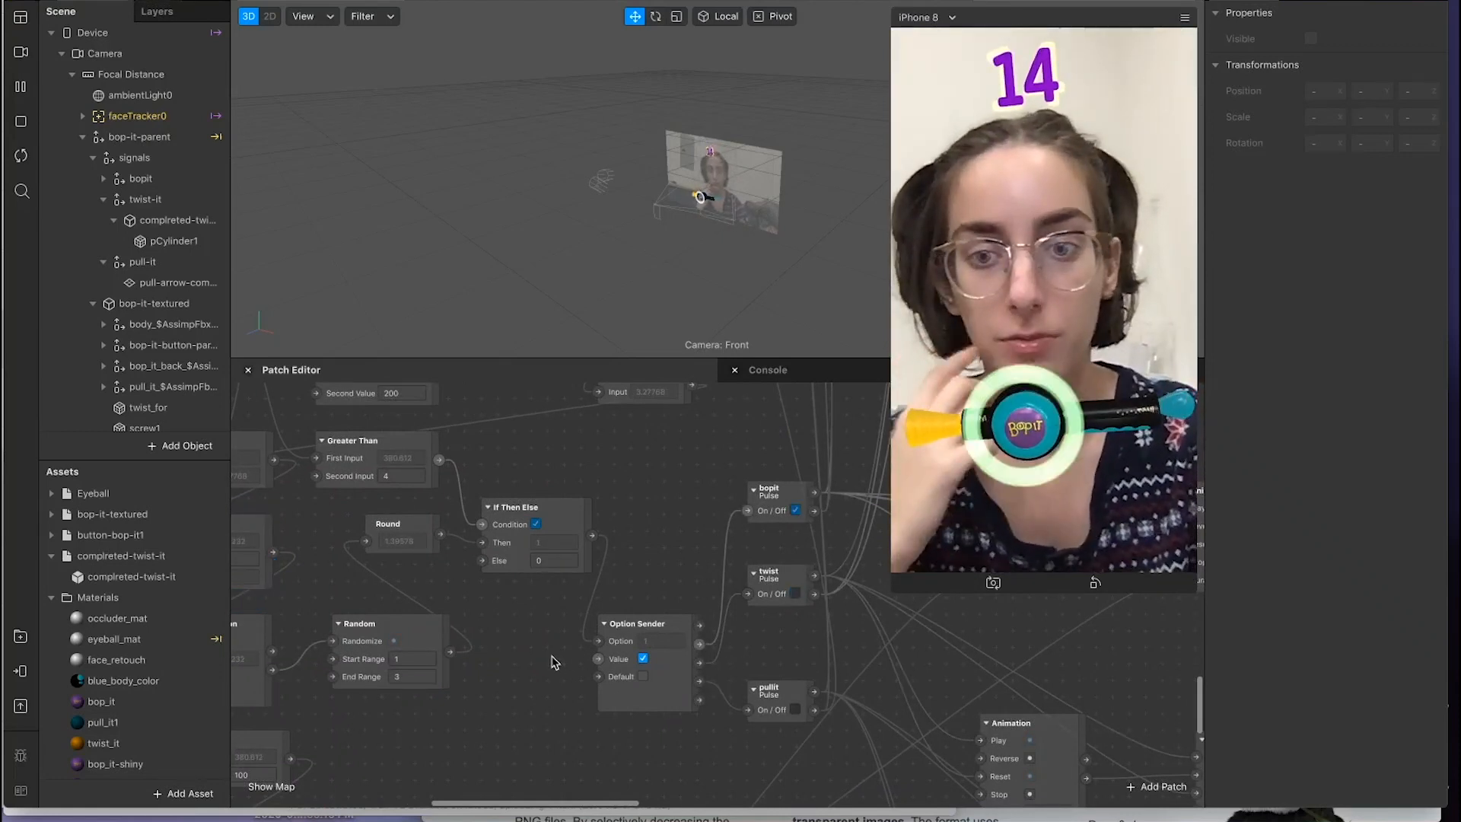
pyautogui.scroll(-3, 554, 662)
pyautogui.hscroll(-2, 554, 662)
pyautogui.scroll(3, 554, 662)
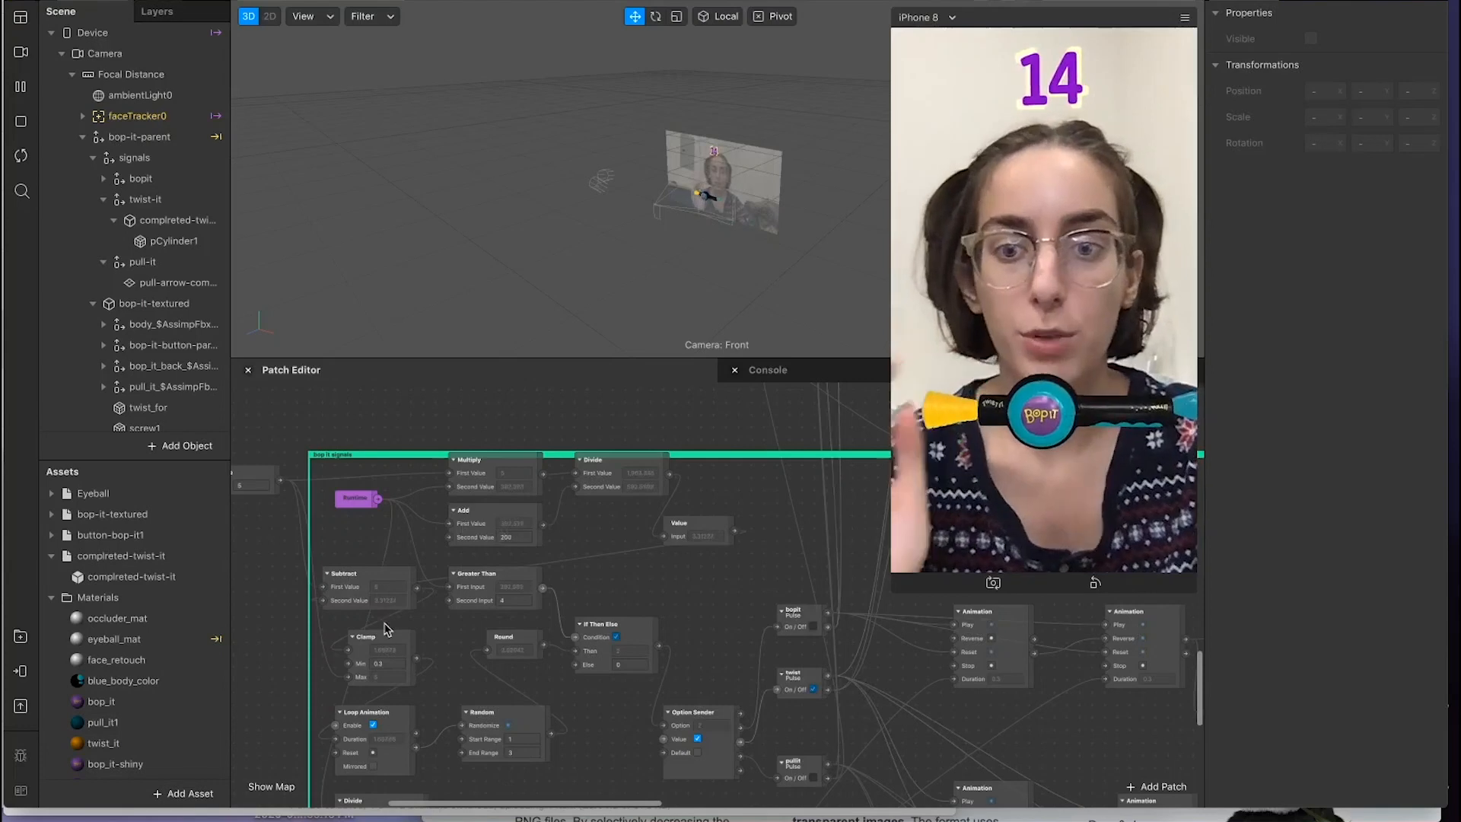
pyautogui.scroll(5, 387, 626)
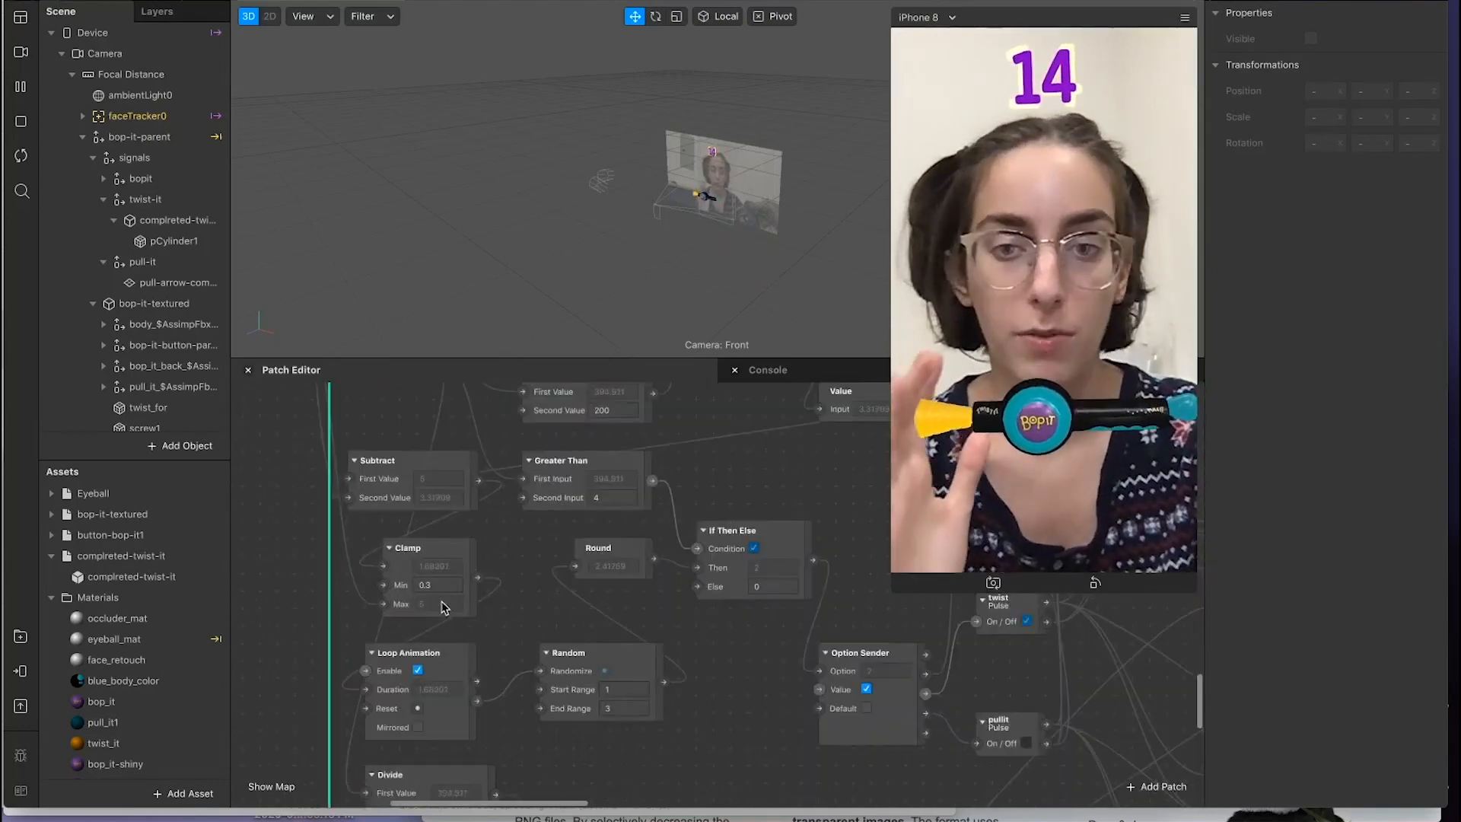
pyautogui.scroll(-3, 445, 606)
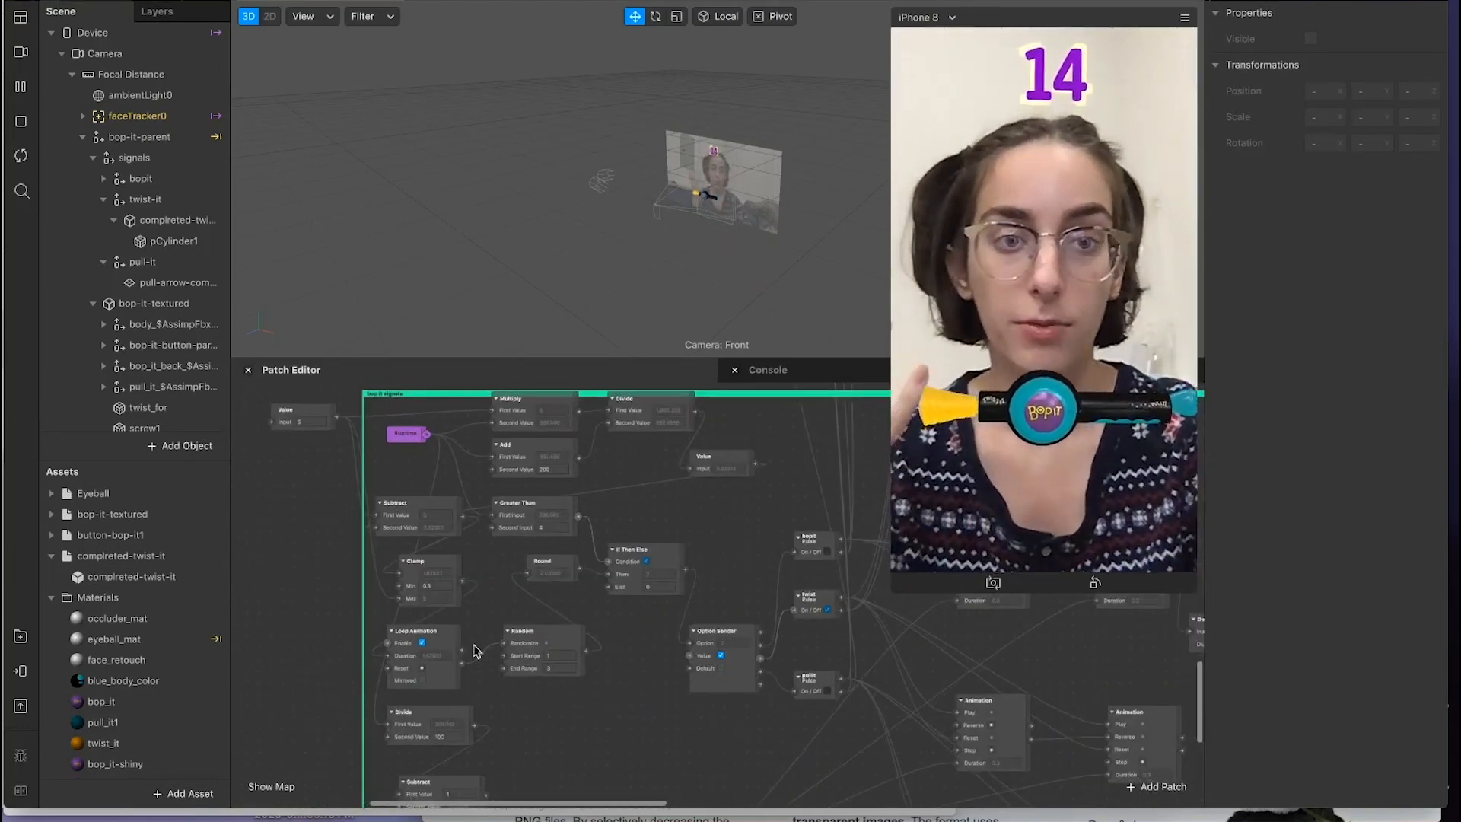
pyautogui.scroll(3, 475, 651)
pyautogui.click(367, 455)
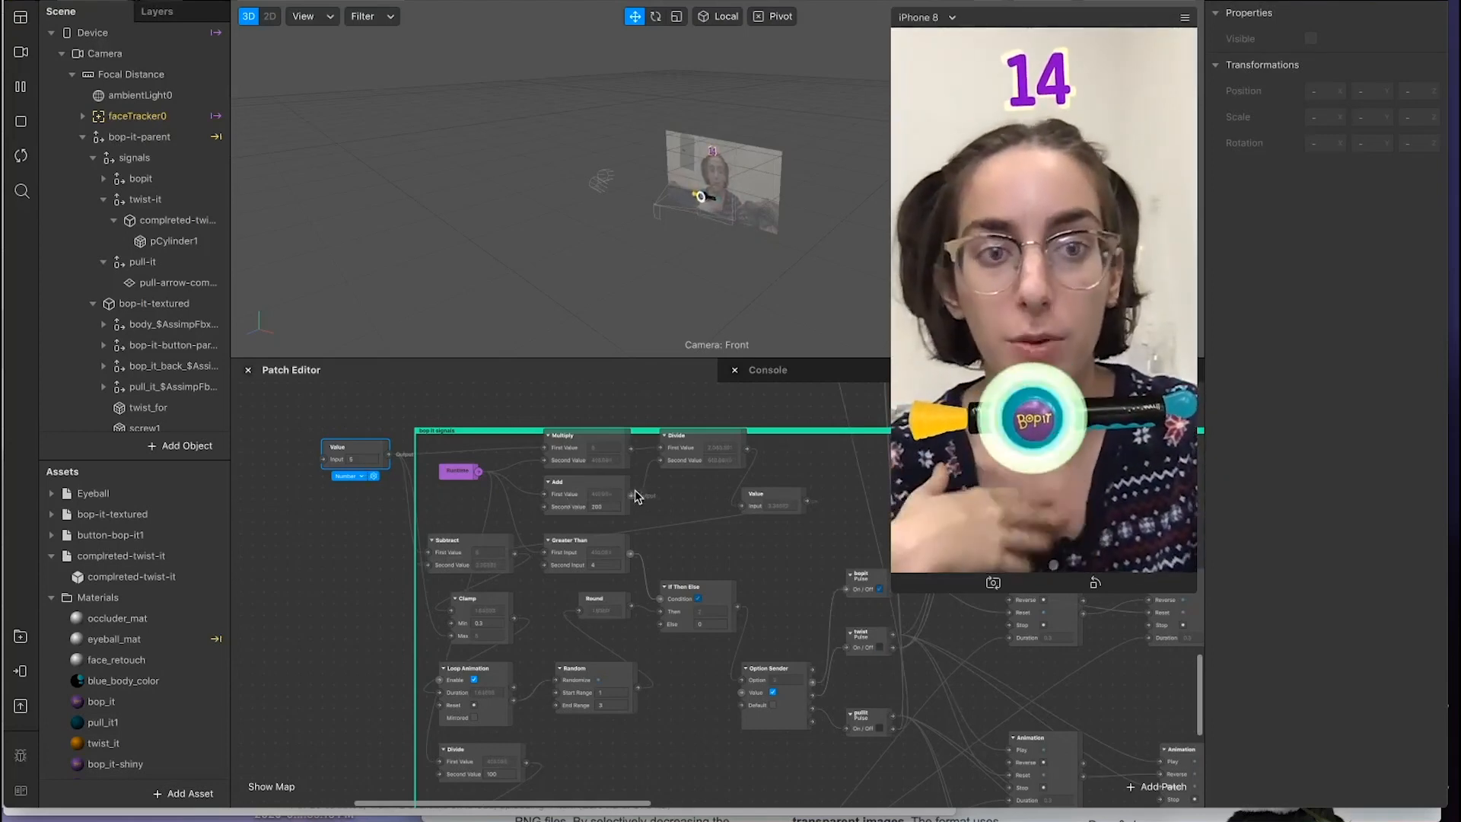
pyautogui.scroll(3, 643, 535)
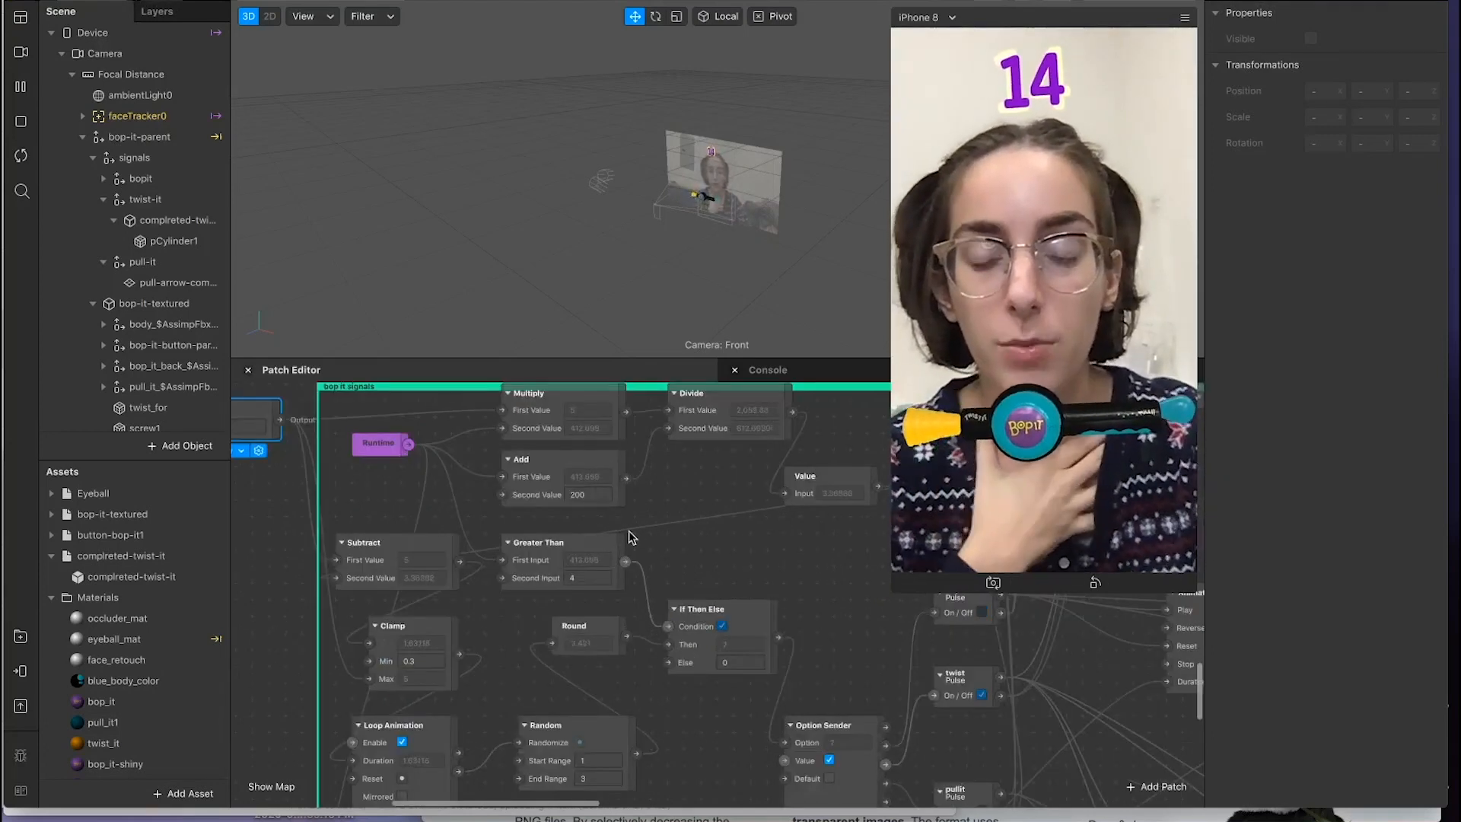
# Step: Examine the lower chain of Divide, Subtract, Round, Clamp and Value patches that feeds the duration of the Animation patches
pyautogui.scroll(-5, 628, 537)
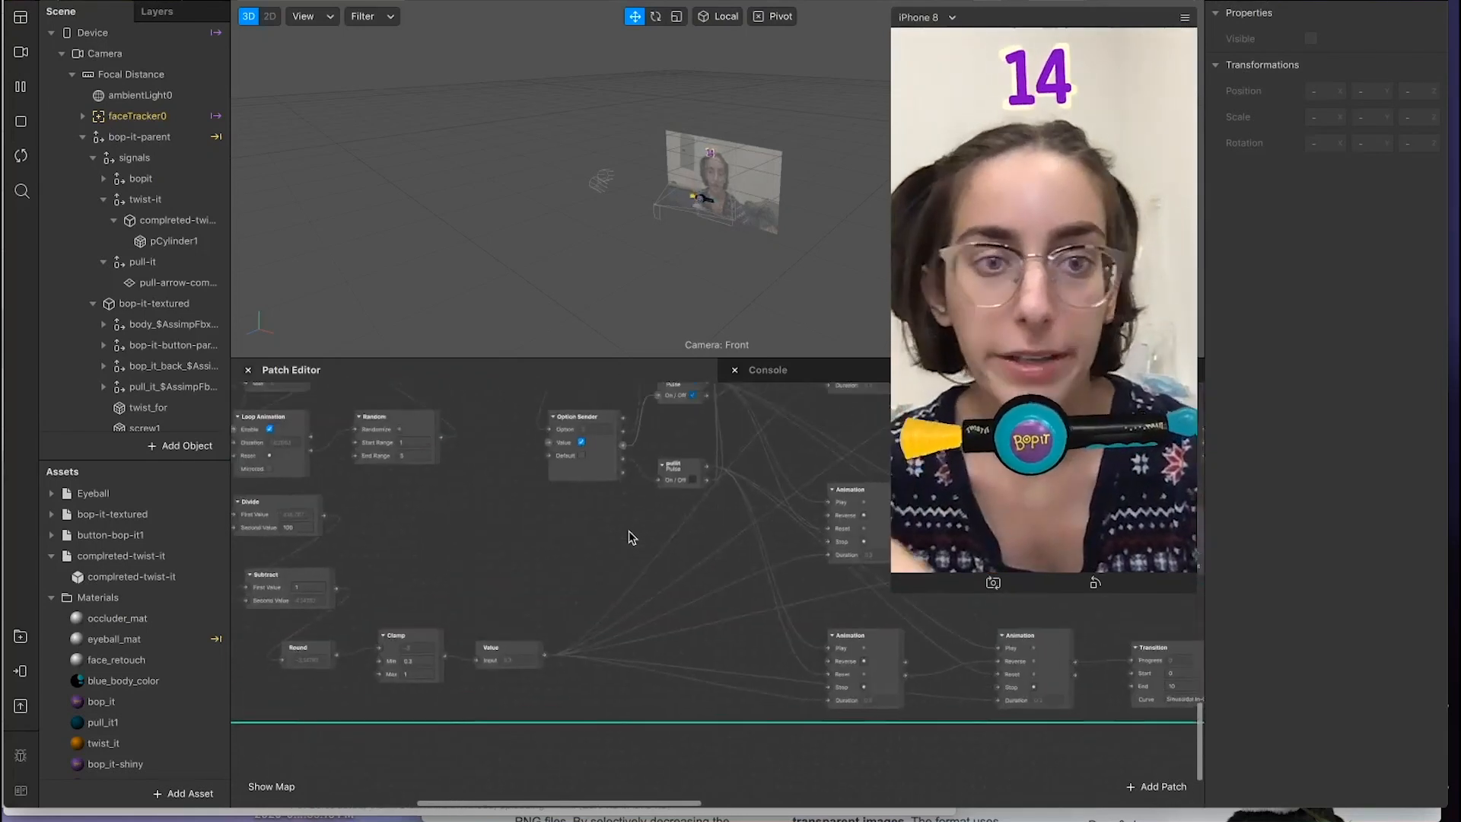
pyautogui.hscroll(-2, 629, 537)
pyautogui.scroll(1, 629, 537)
pyautogui.hscroll(-2, 629, 537)
pyautogui.scroll(-1, 628, 537)
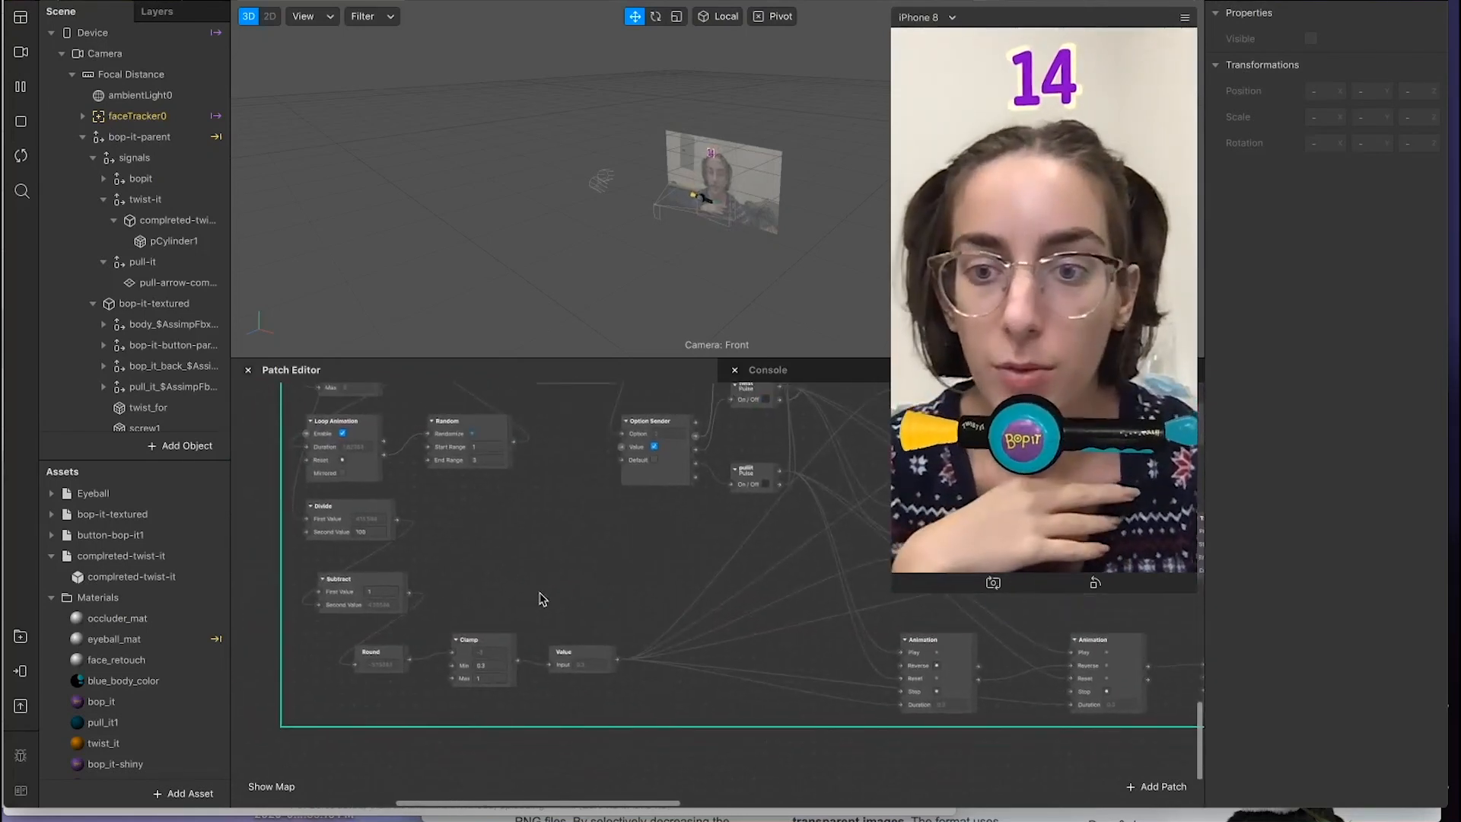
pyautogui.hscroll(2, 542, 598)
pyautogui.scroll(1, 542, 599)
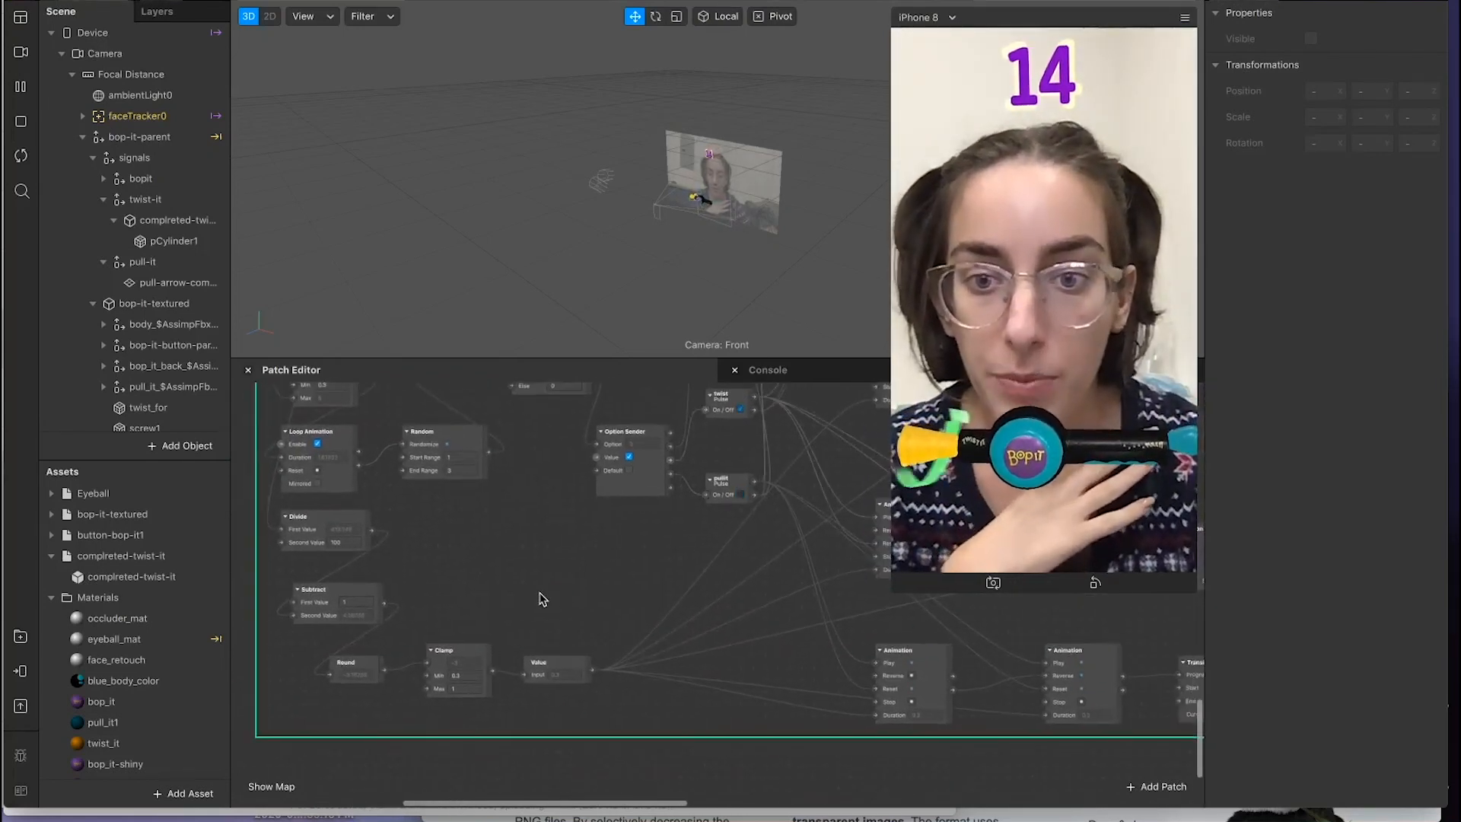
pyautogui.hscroll(1, 541, 599)
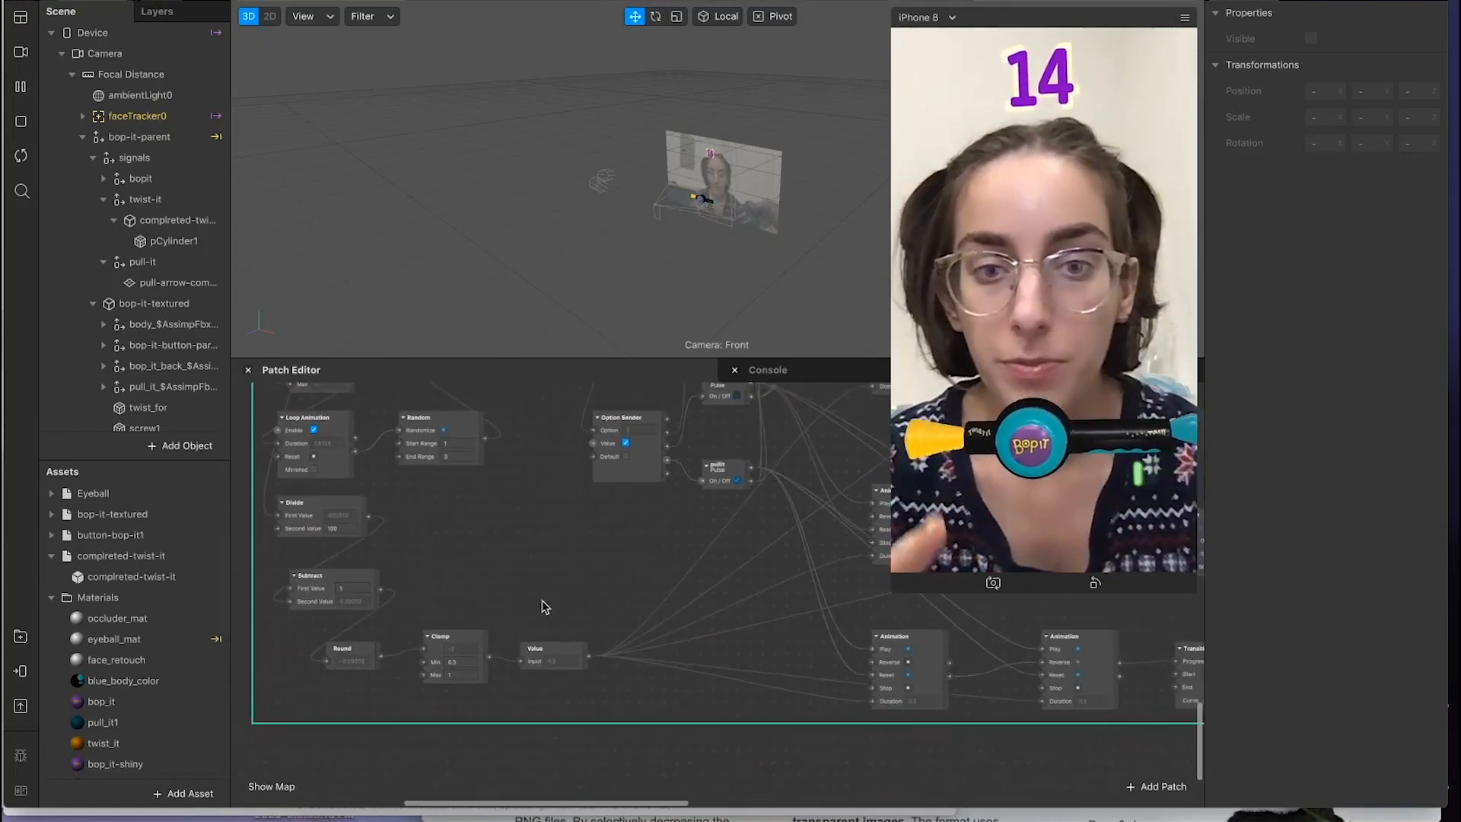
pyautogui.hscroll(2, 543, 607)
pyautogui.scroll(-1, 543, 606)
pyautogui.hscroll(3, 543, 606)
pyautogui.scroll(1, 544, 606)
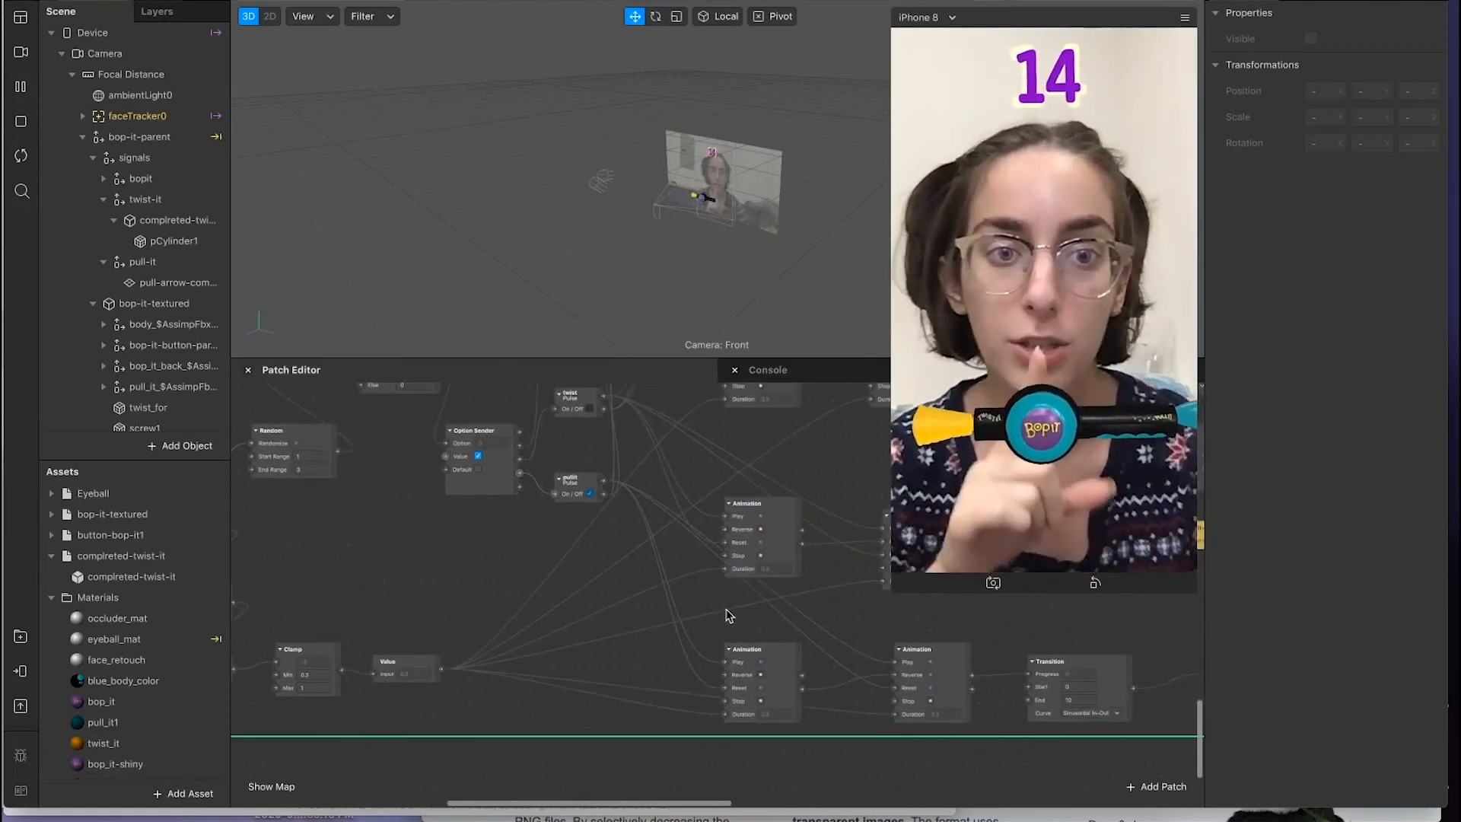
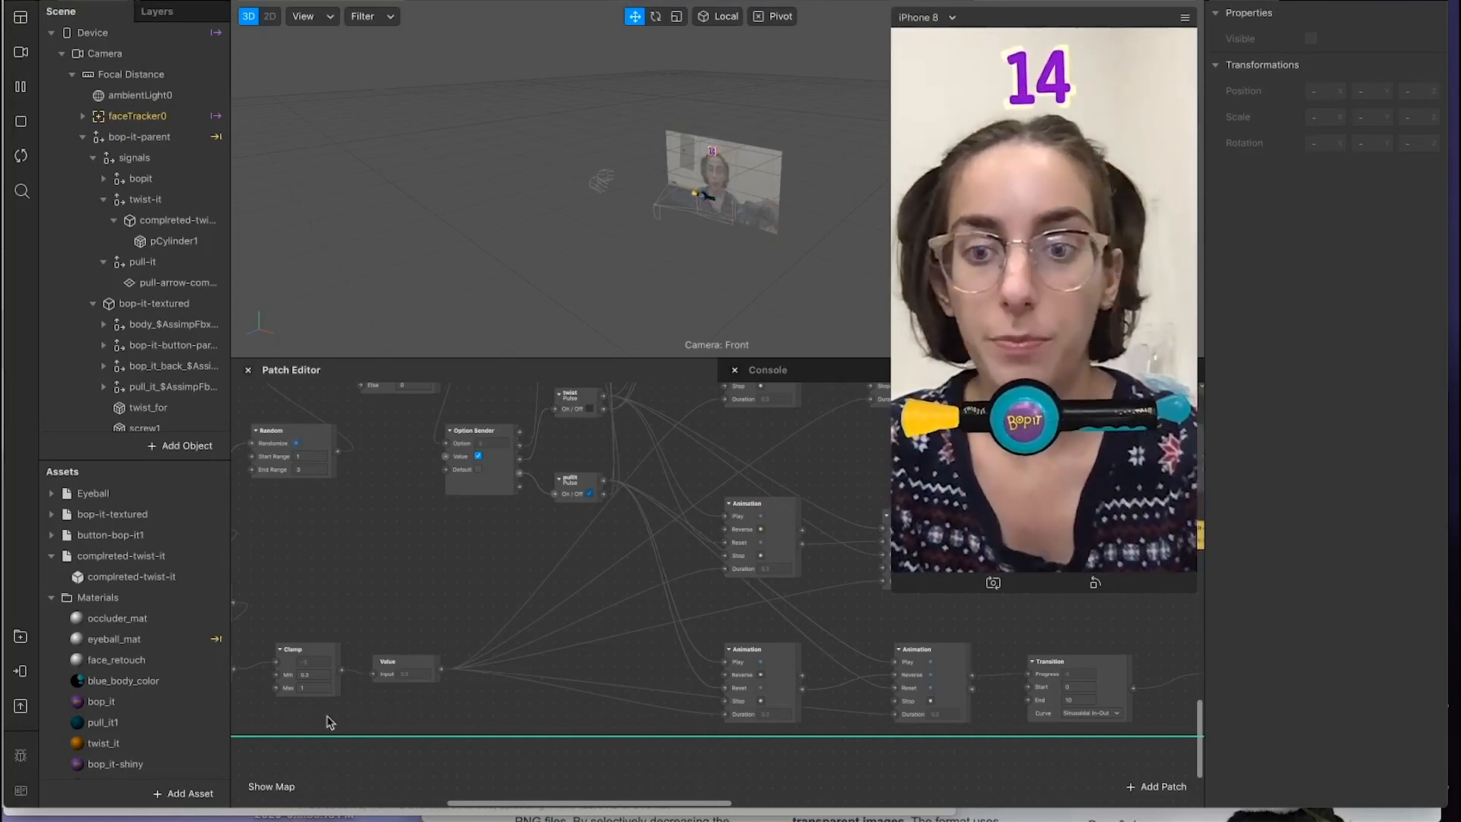
# Step: Trace how the Clamp and Value patches derived from Divide and Subtract set the signal animations' duration
pyautogui.hscroll(-2, 331, 722)
pyautogui.keyDown('ctrl'); pyautogui.scroll(2, 419, 645); pyautogui.keyUp('ctrl')
pyautogui.hscroll(-2, 419, 645)
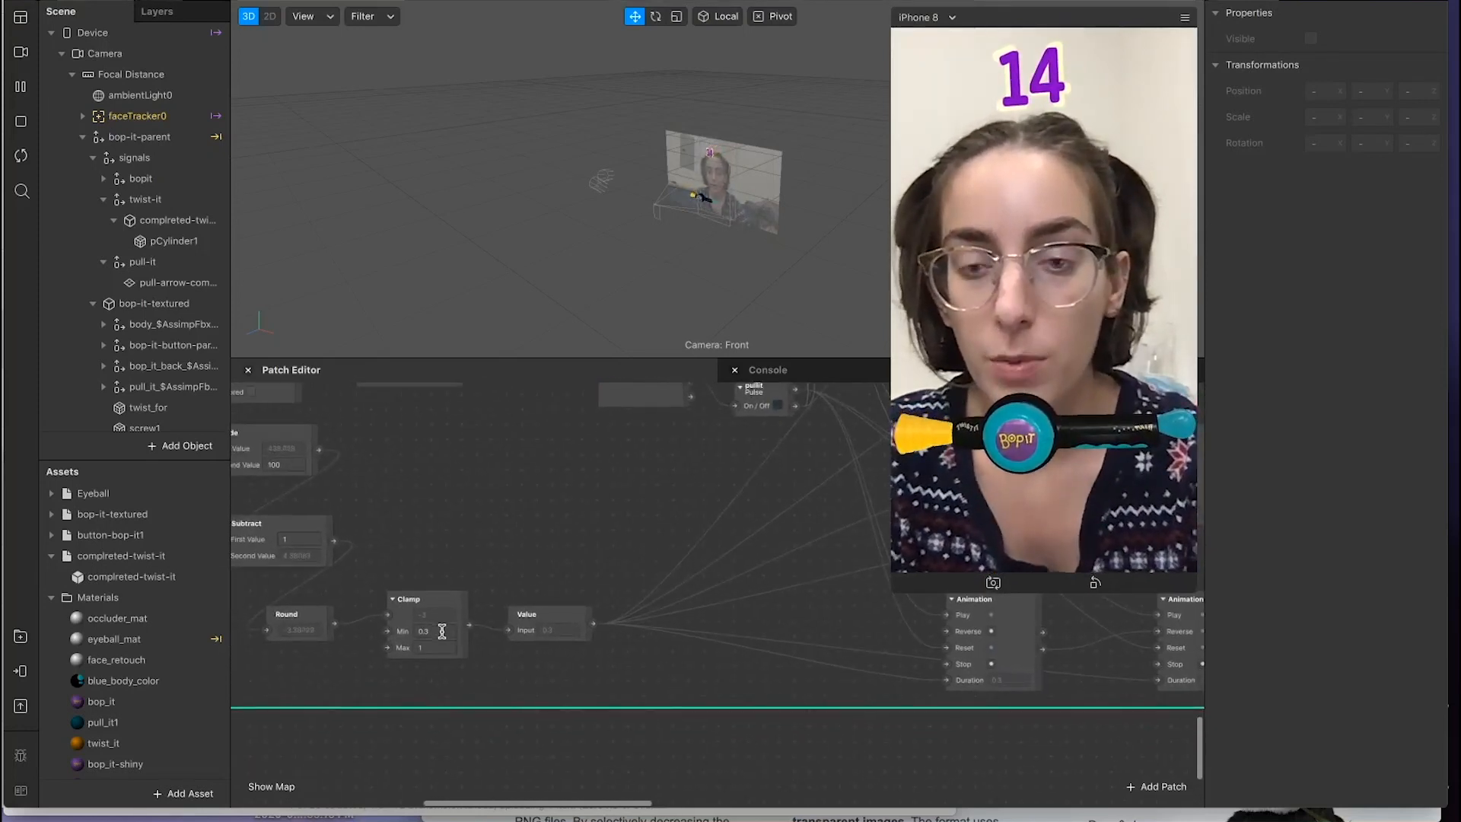
pyautogui.hscroll(3, 434, 652)
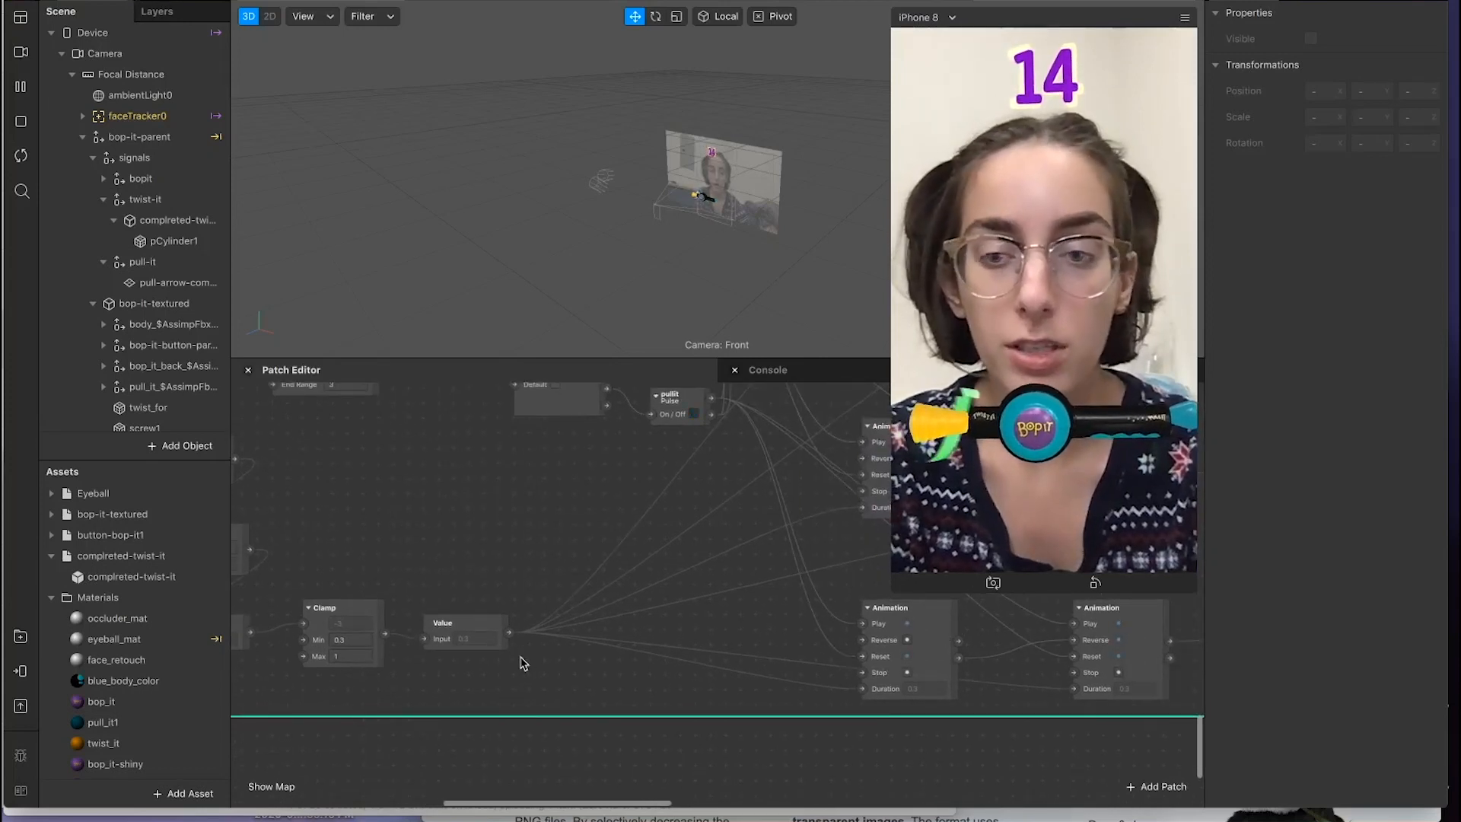
pyautogui.hscroll(2, 691, 652)
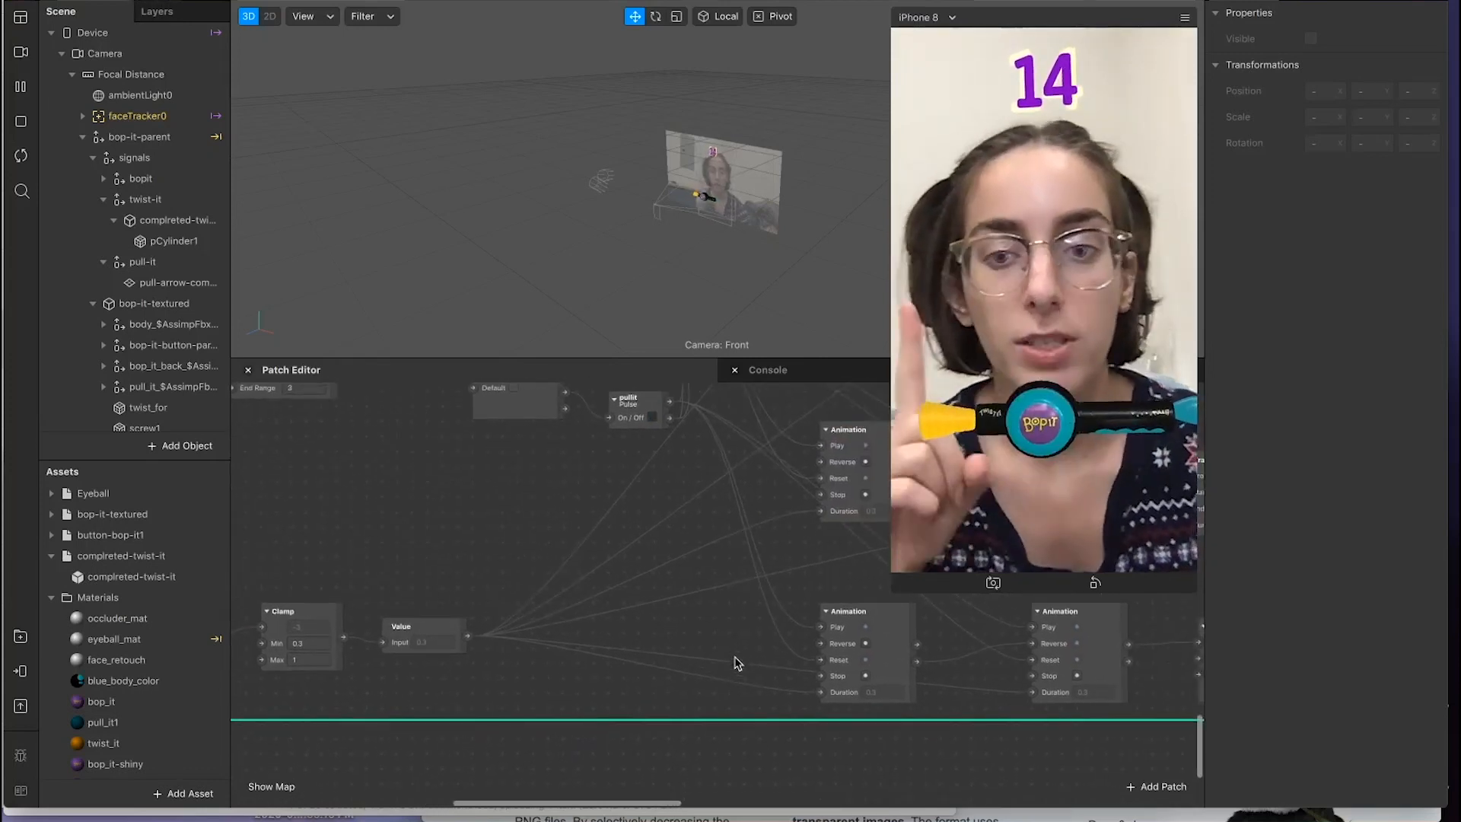
pyautogui.hscroll(-5, 678, 630)
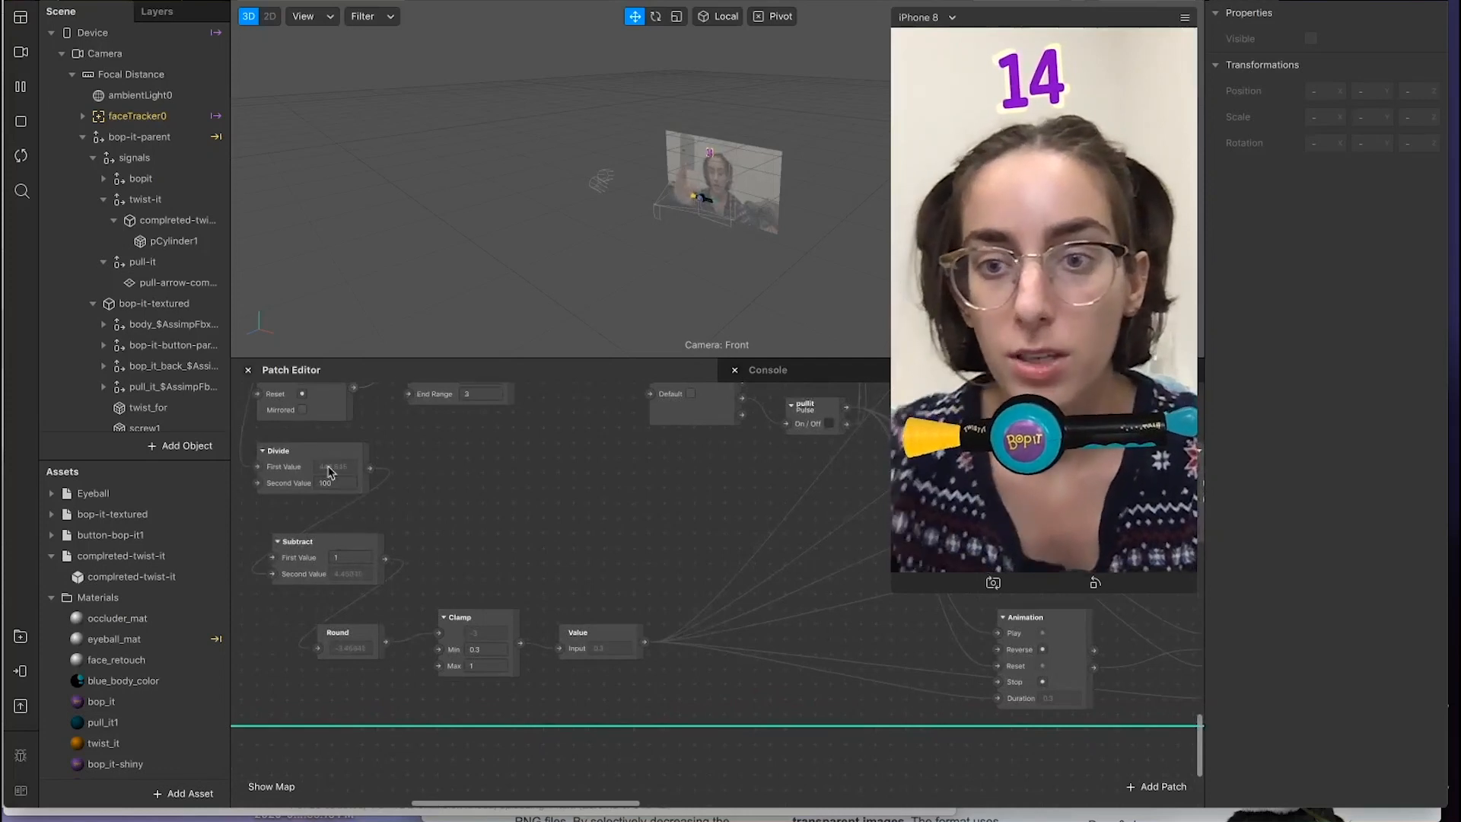
pyautogui.scroll(5, 358, 501)
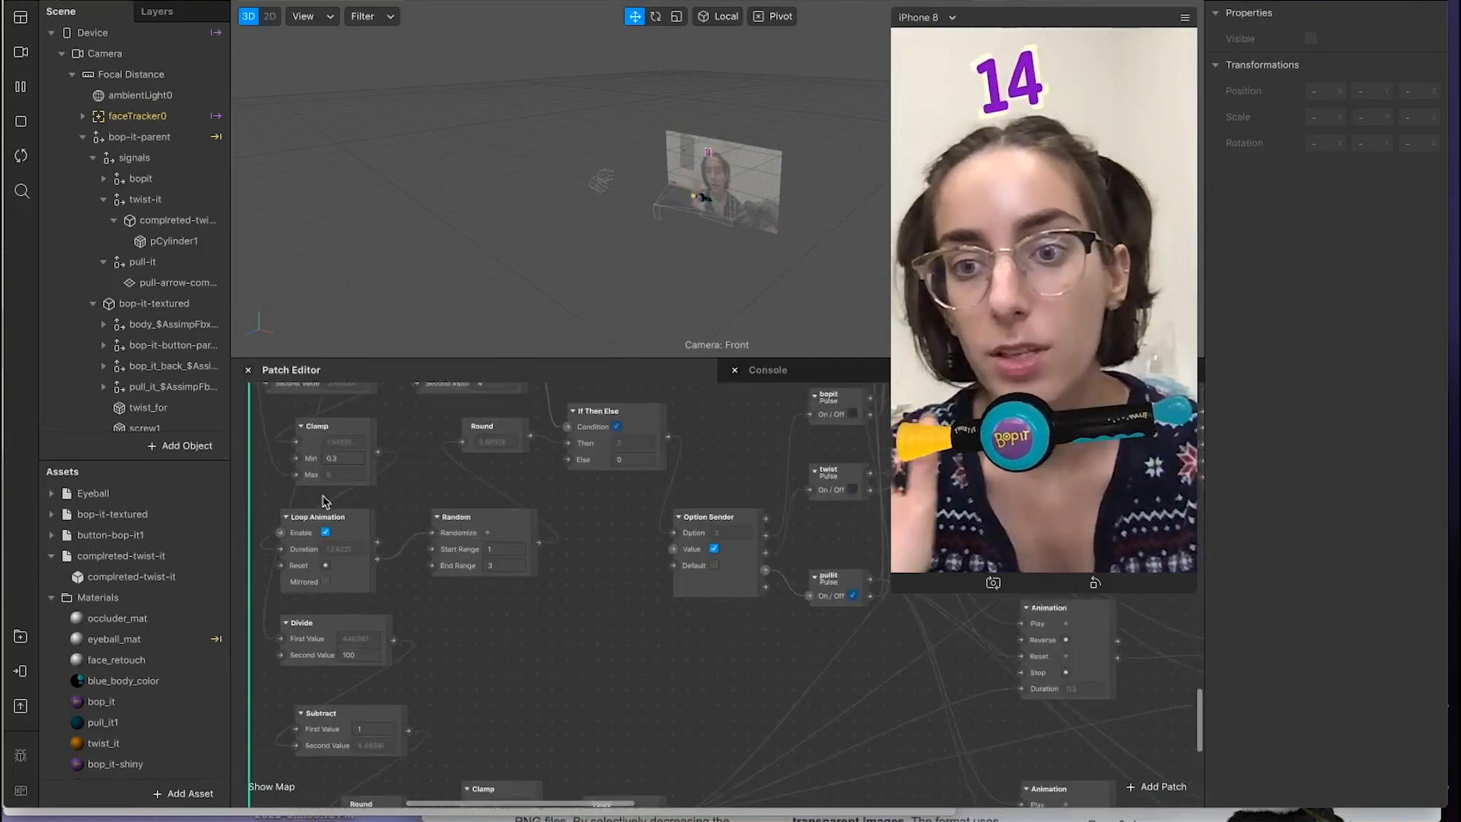
pyautogui.scroll(-2, 325, 502)
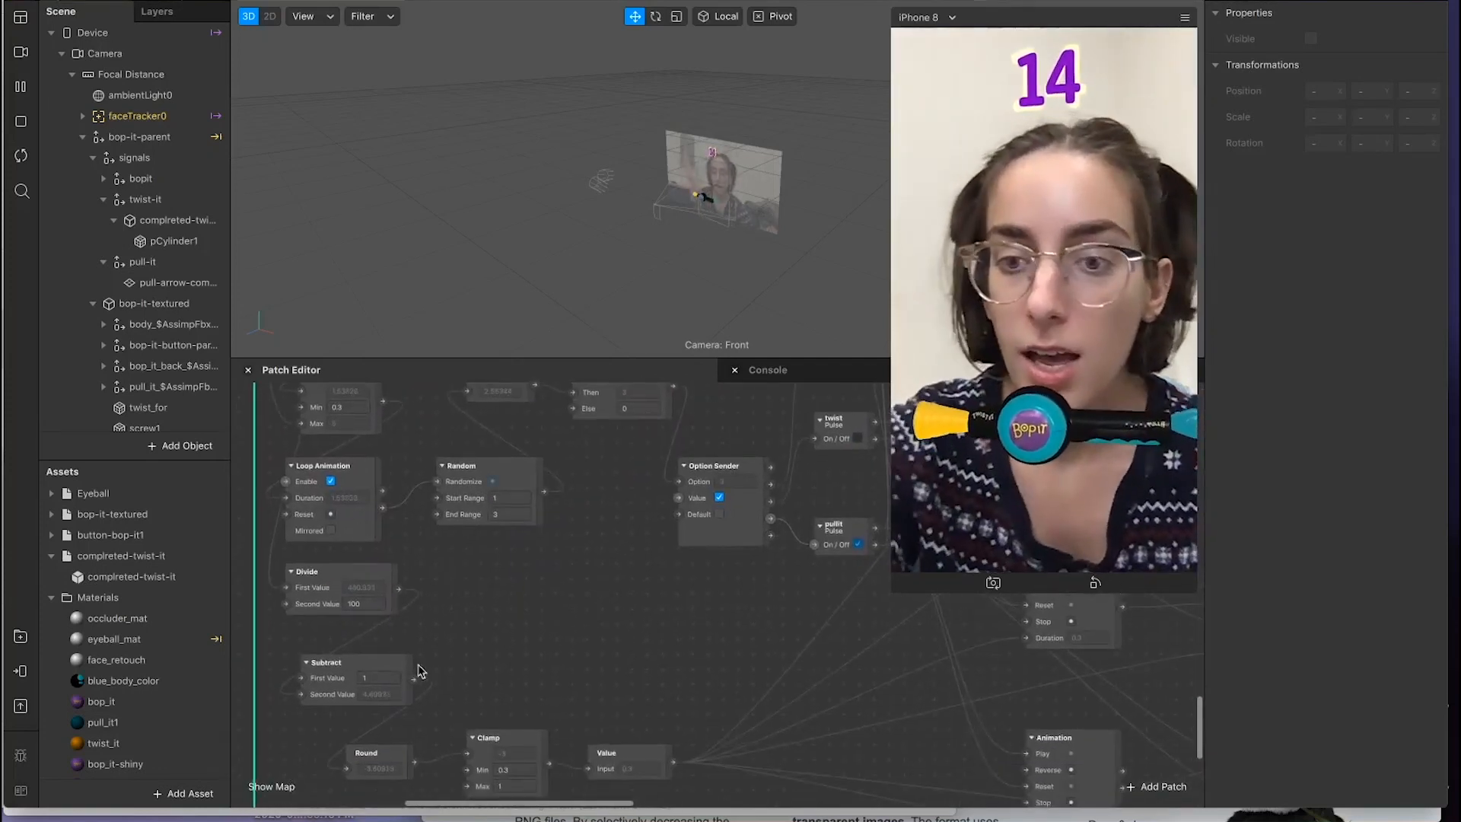
pyautogui.hscroll(7, 421, 671)
pyautogui.scroll(-2, 421, 671)
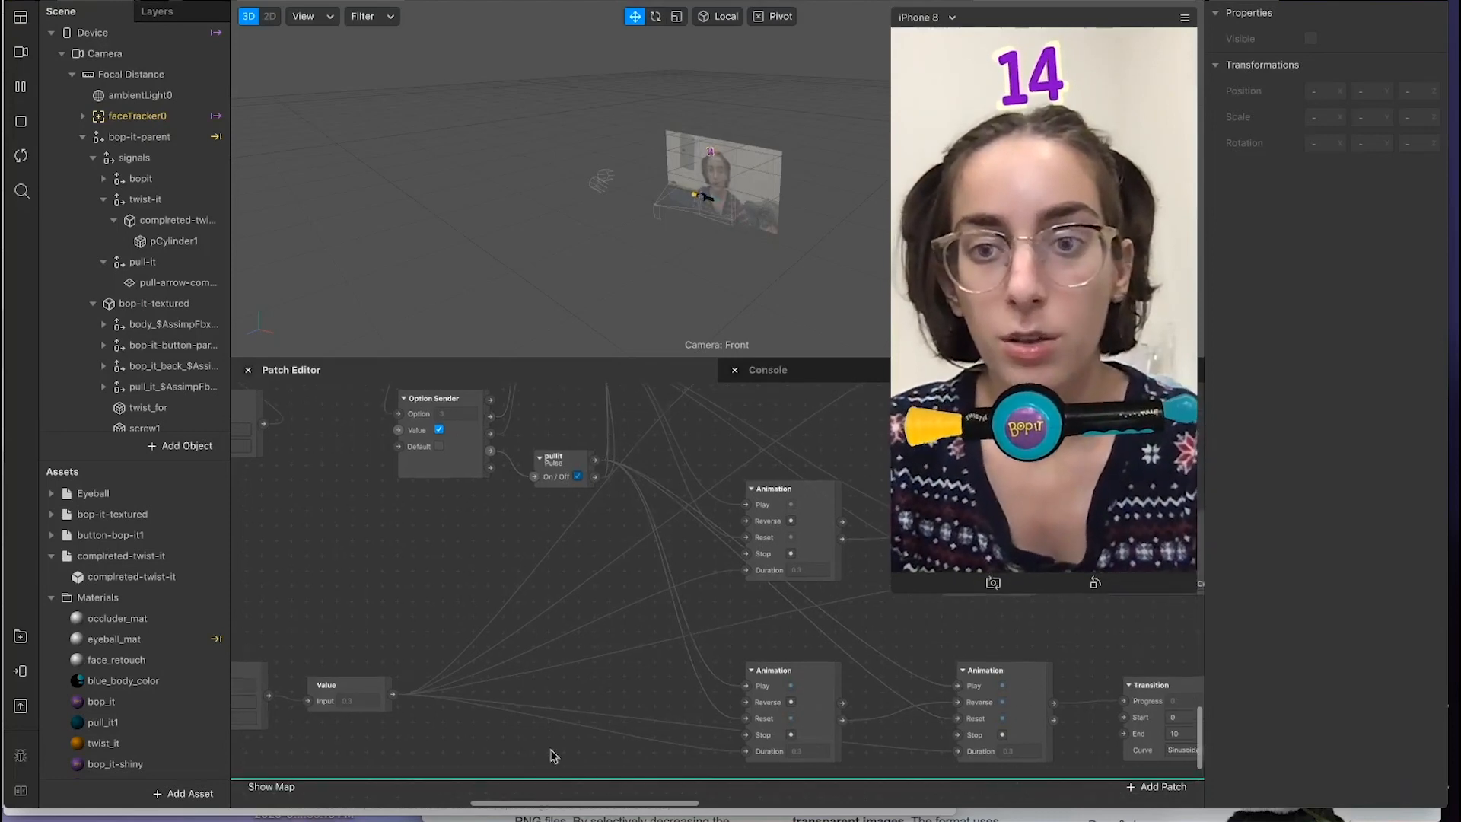
# Step: Review the bopit, twist and pullit Animation and Transition chains through to their yellow output patches
pyautogui.scroll(3, 572, 654)
pyautogui.hscroll(10, 573, 656)
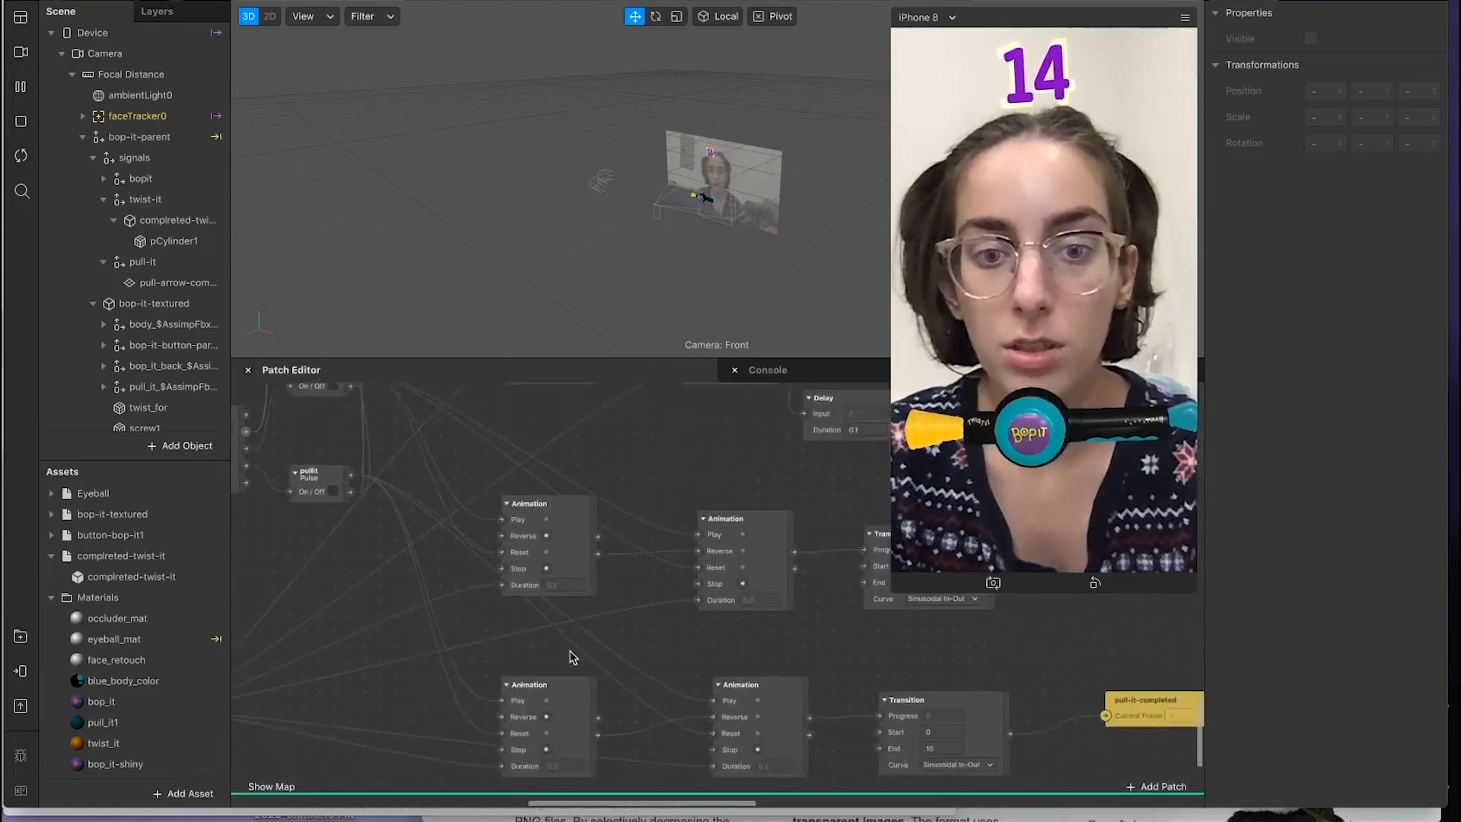
pyautogui.scroll(5, 572, 656)
pyautogui.hscroll(-5, 572, 656)
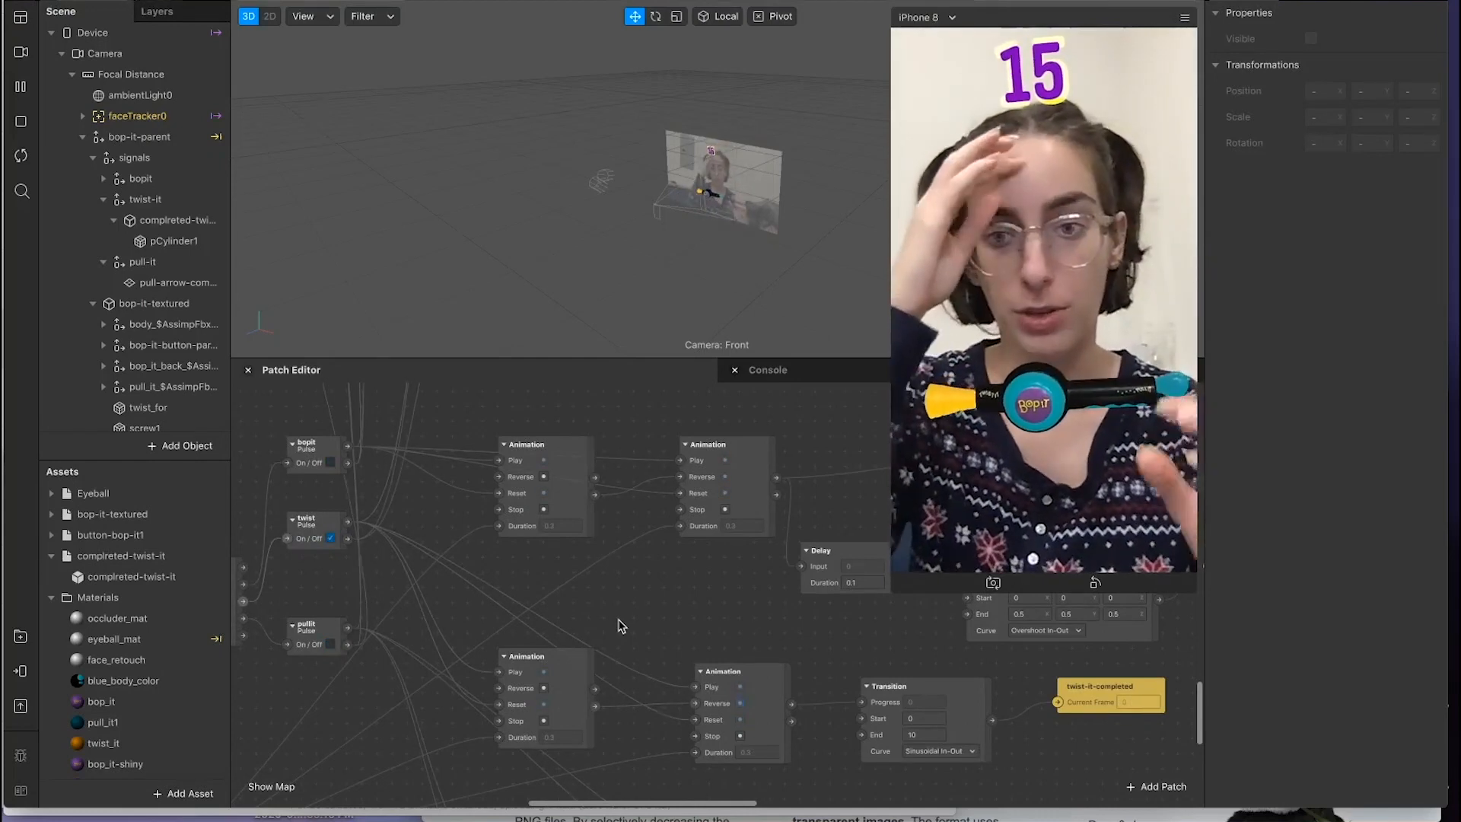
pyautogui.scroll(2, 622, 625)
pyautogui.hscroll(-2, 622, 625)
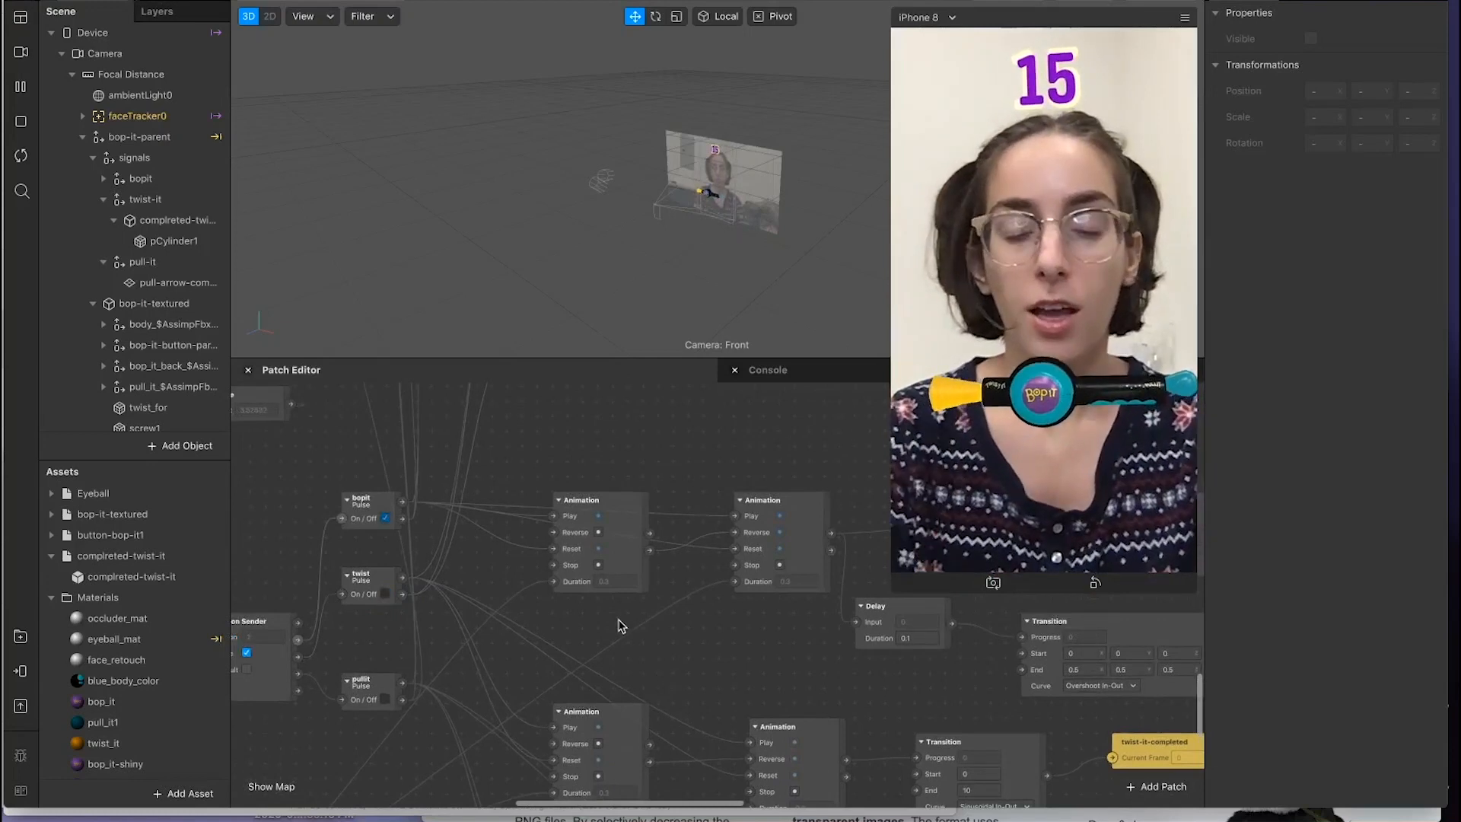
pyautogui.scroll(-3, 622, 626)
pyautogui.hscroll(3, 621, 625)
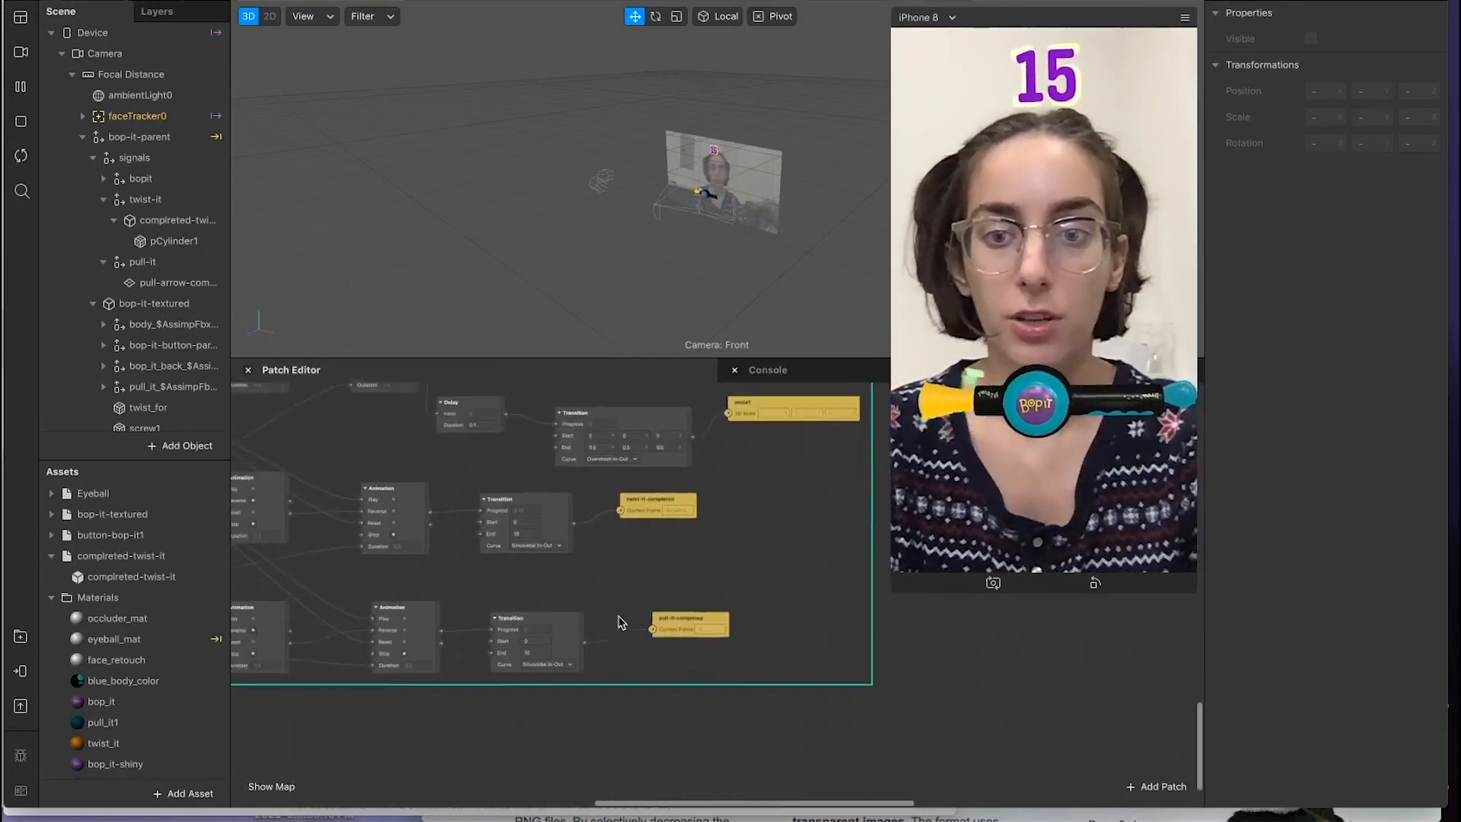
pyautogui.scroll(4, 621, 624)
pyautogui.hscroll(-3, 621, 624)
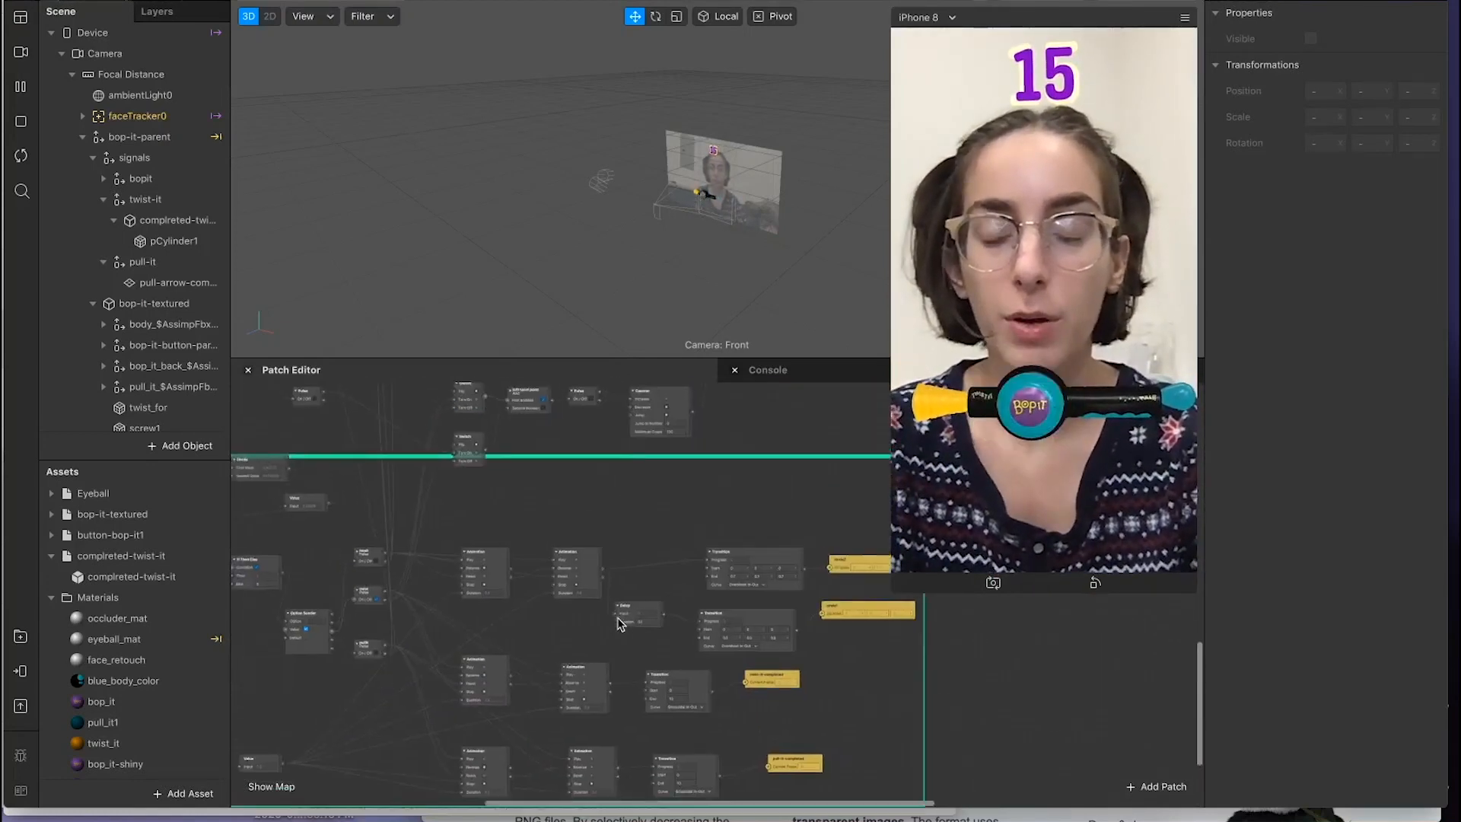
# Step: Examine how the scoring patches above the green group connect to the bopit, twist and pullit pulses
pyautogui.scroll(8, 618, 624)
pyautogui.hscroll(2, 617, 624)
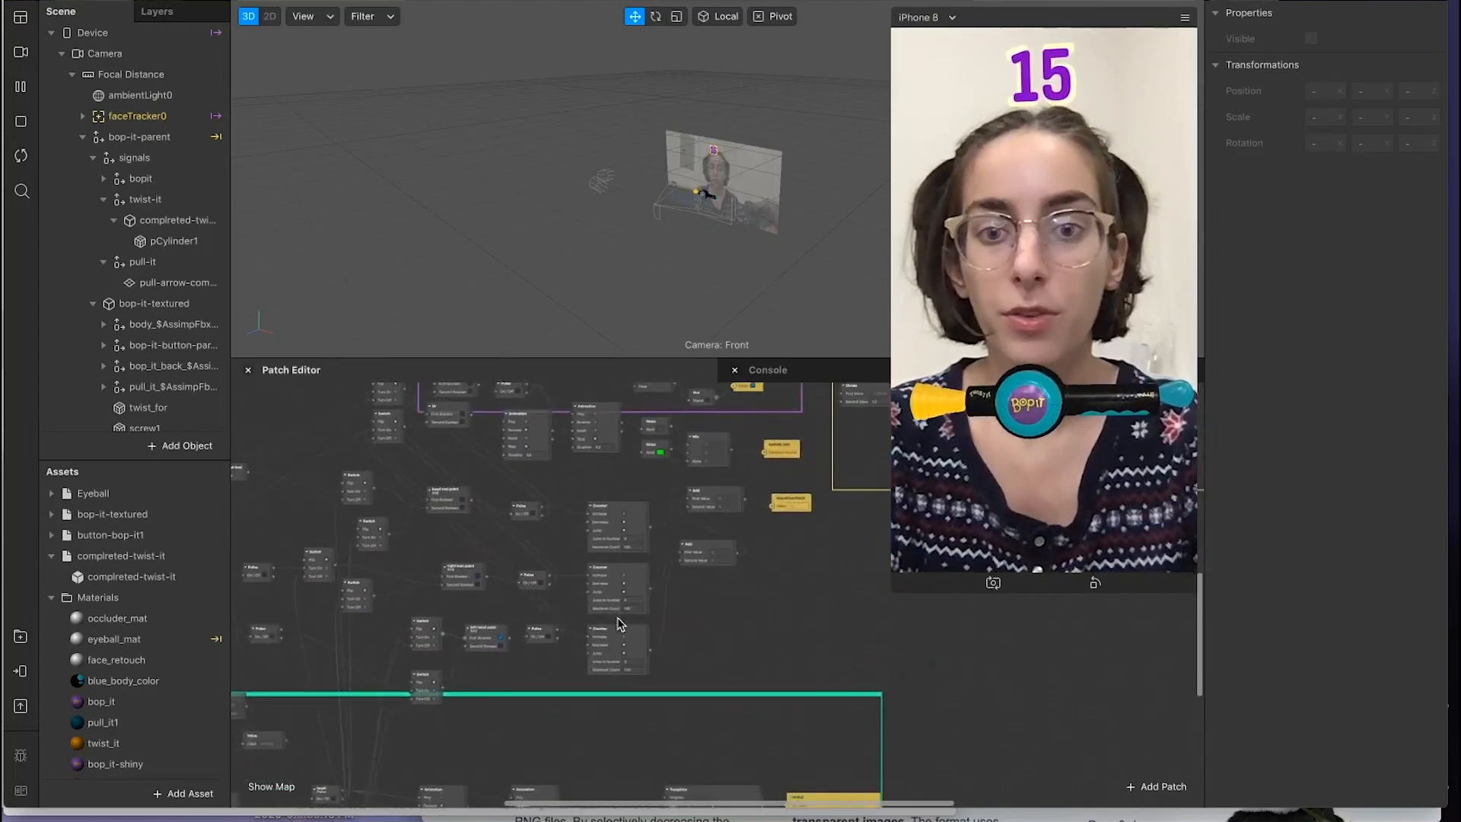
pyautogui.hscroll(-3, 394, 519)
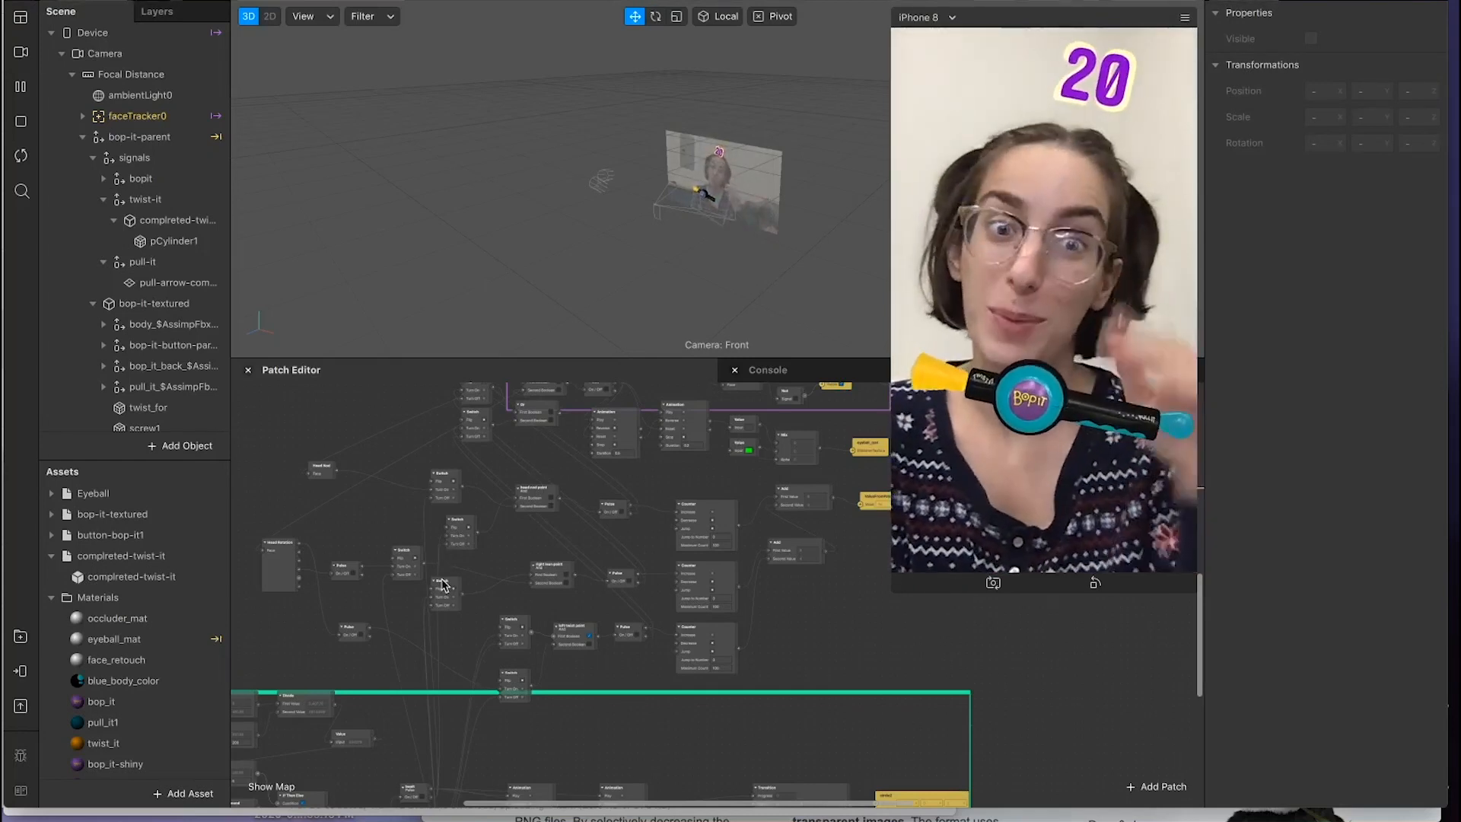
pyautogui.scroll(-1, 437, 609)
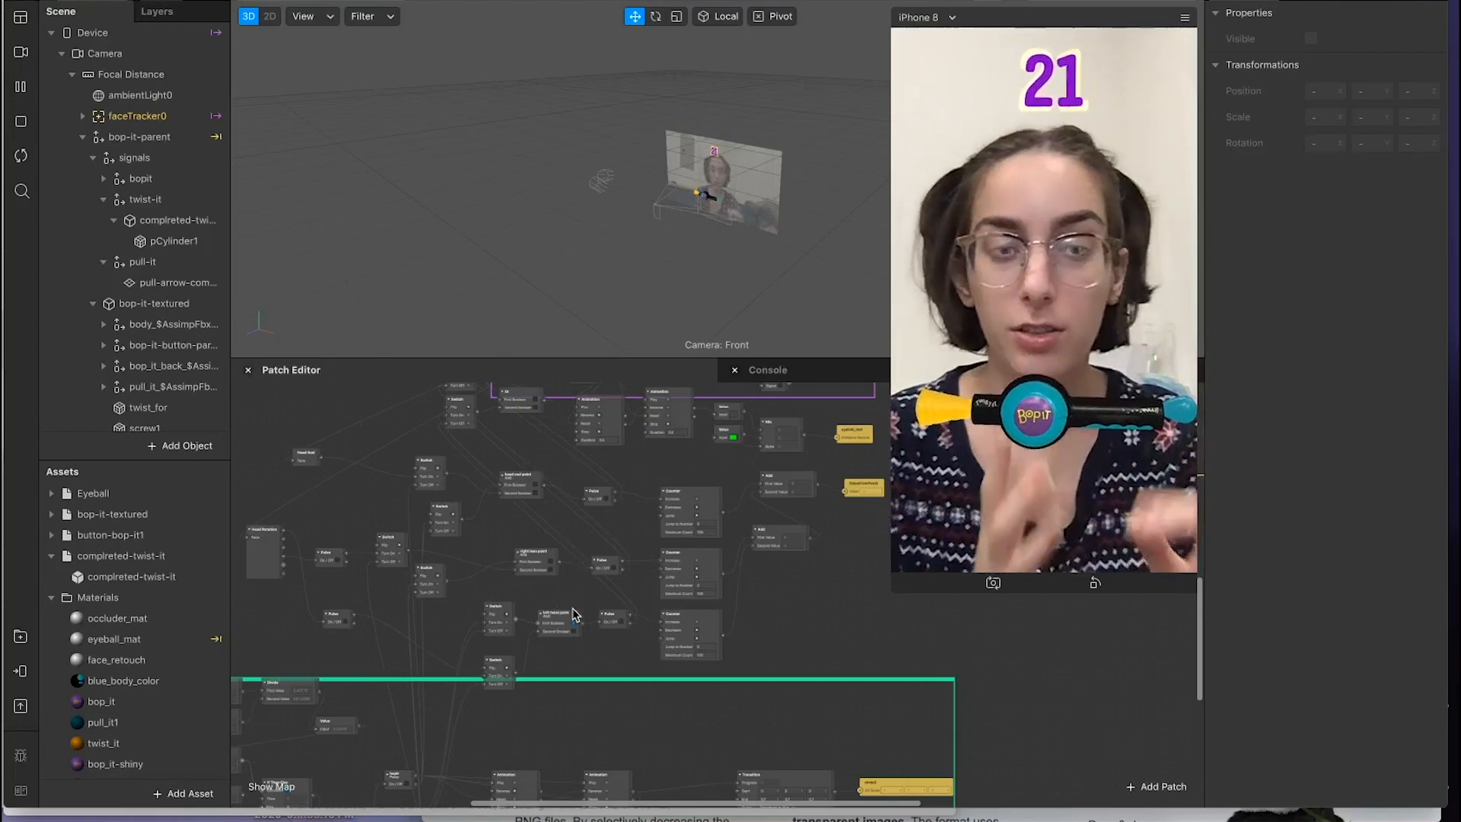
pyautogui.scroll(-5, 576, 654)
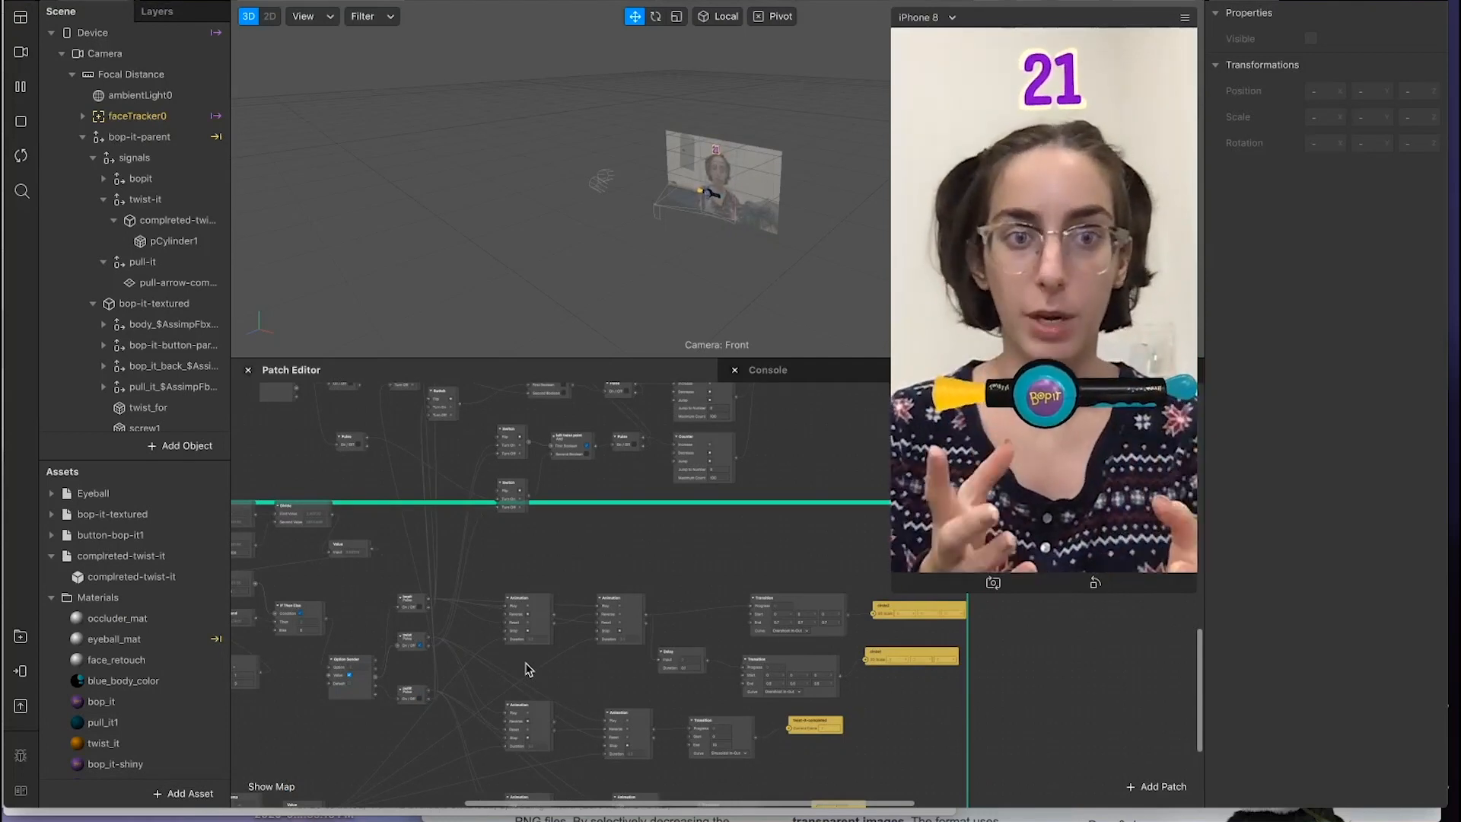
pyautogui.hscroll(-2, 499, 556)
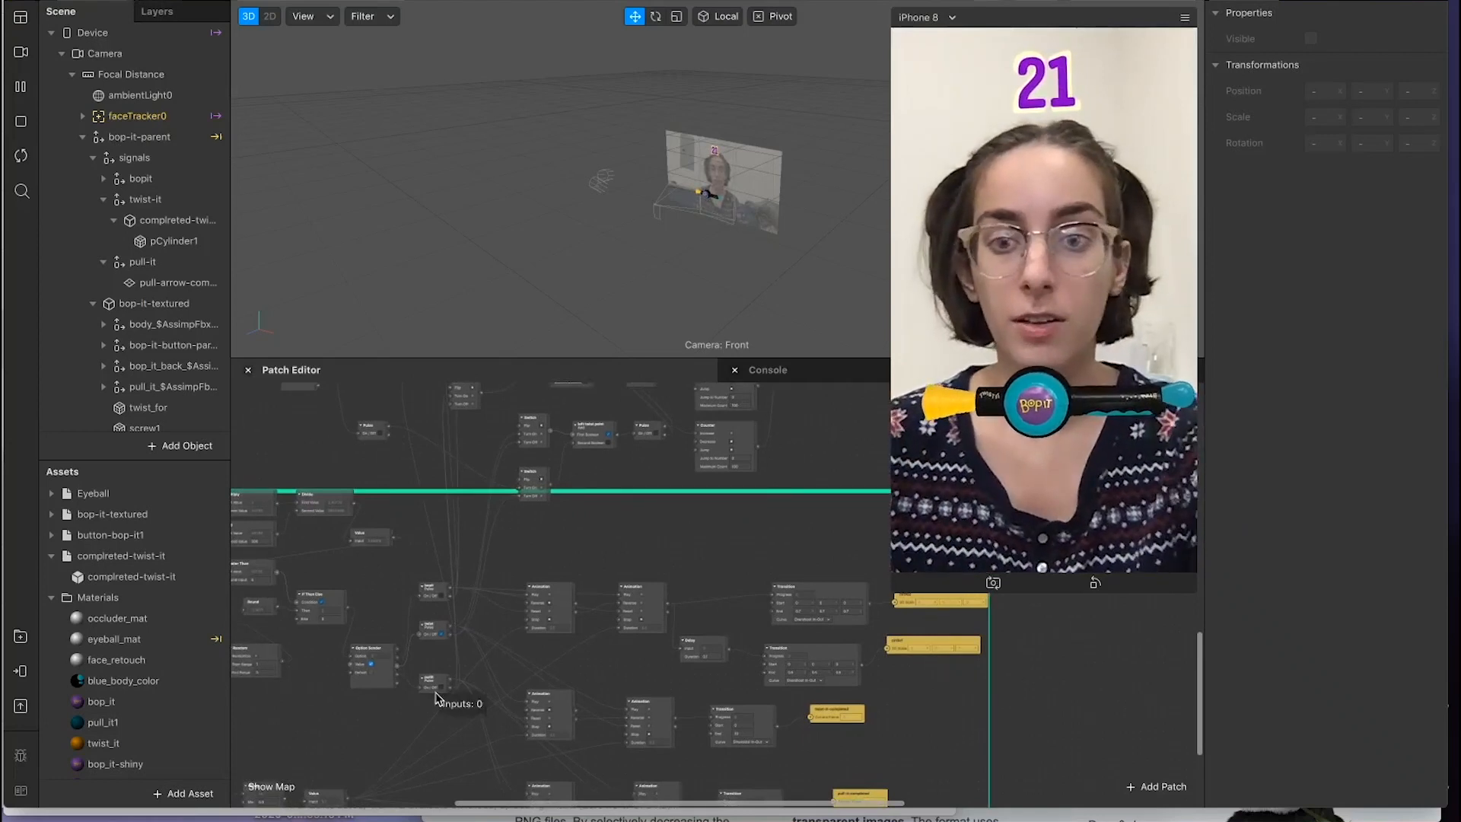
pyautogui.scroll(3, 434, 647)
pyautogui.scroll(2, 435, 647)
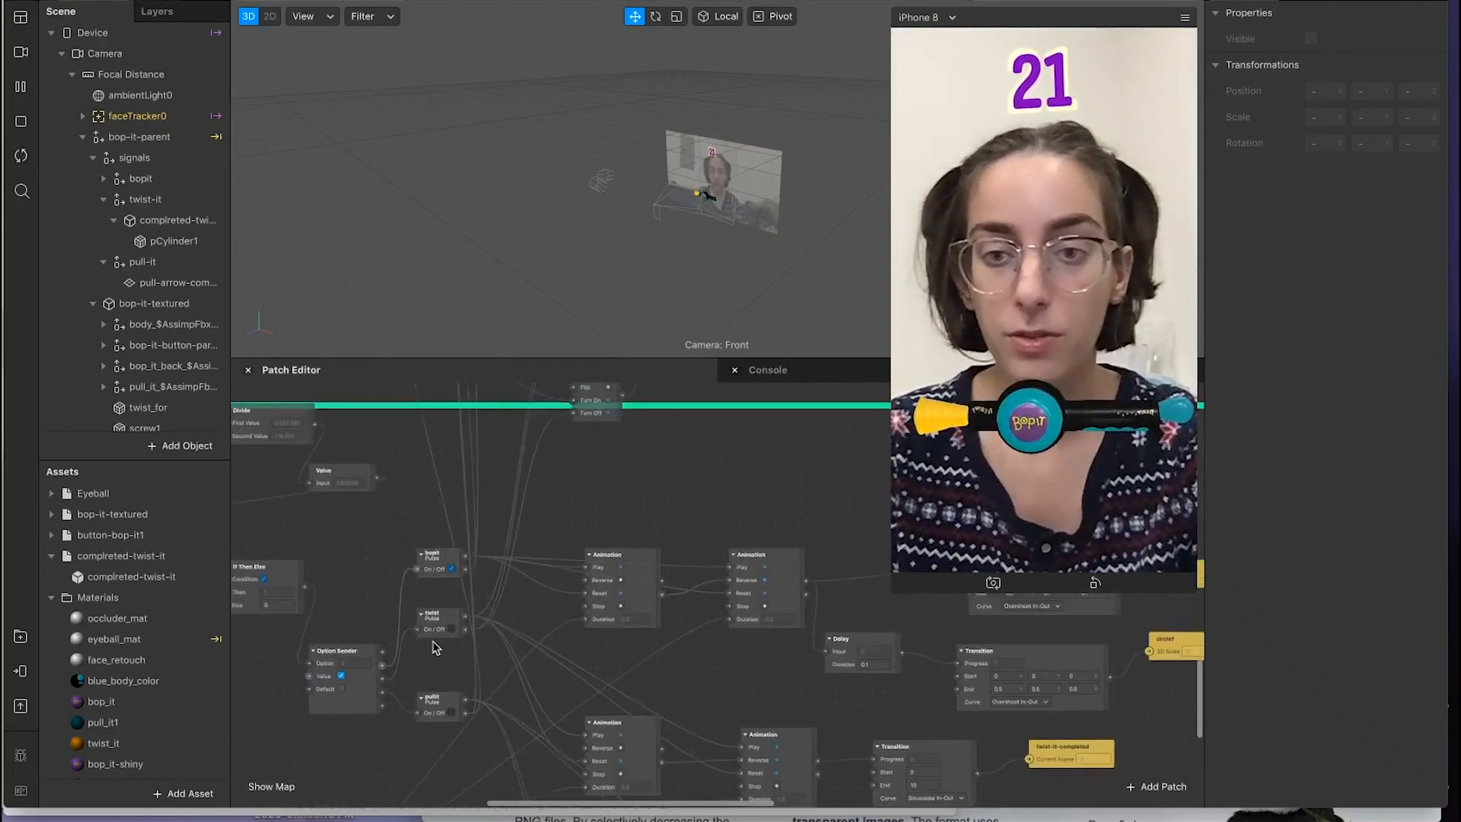
# Step: Select the twist Pulse patch and trace its path from the Option Sender to the Switch and right lean point patches
pyautogui.scroll(3, 435, 646)
pyautogui.click(441, 659)
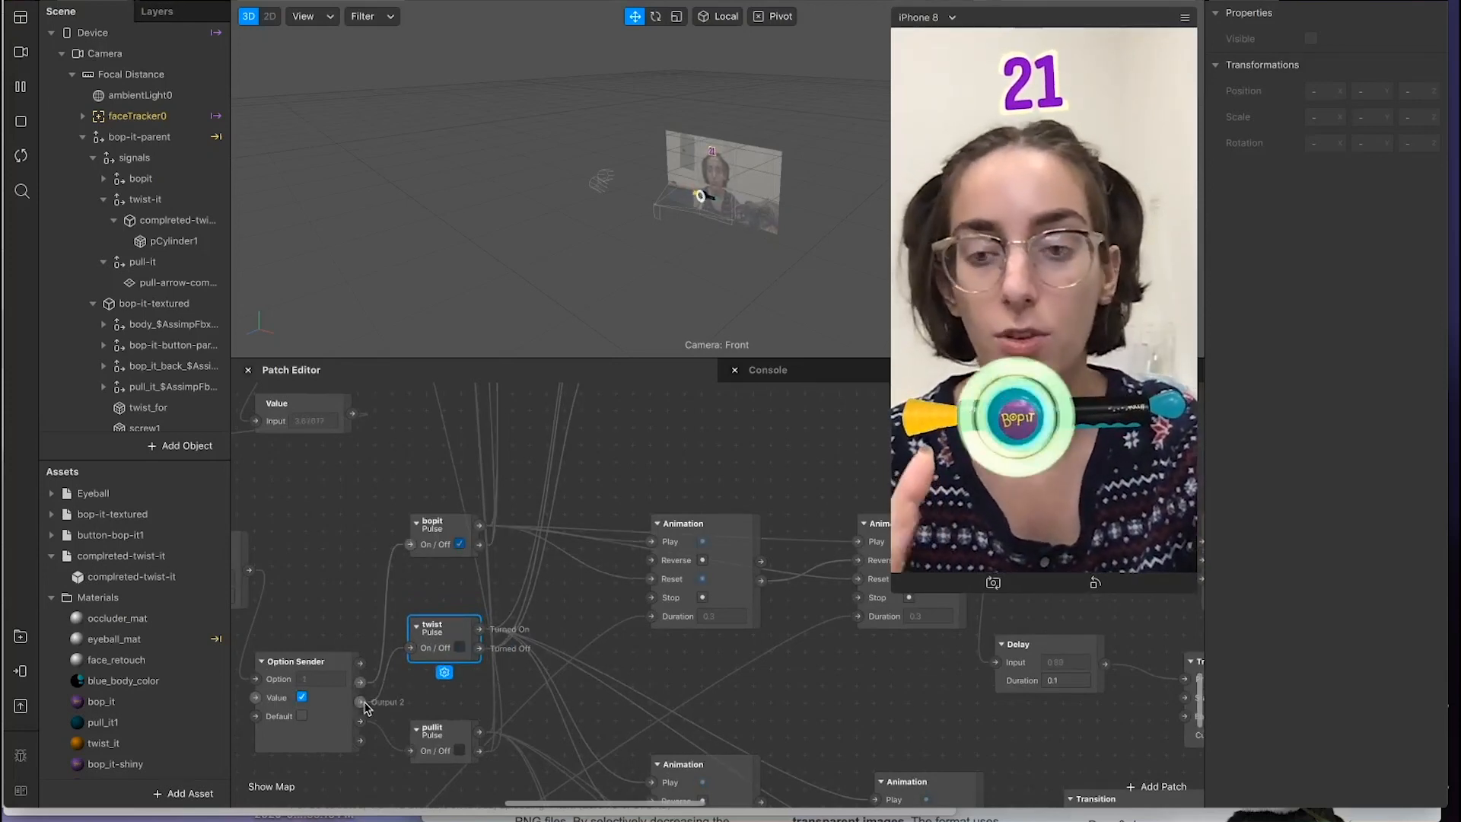
pyautogui.scroll(5, 457, 654)
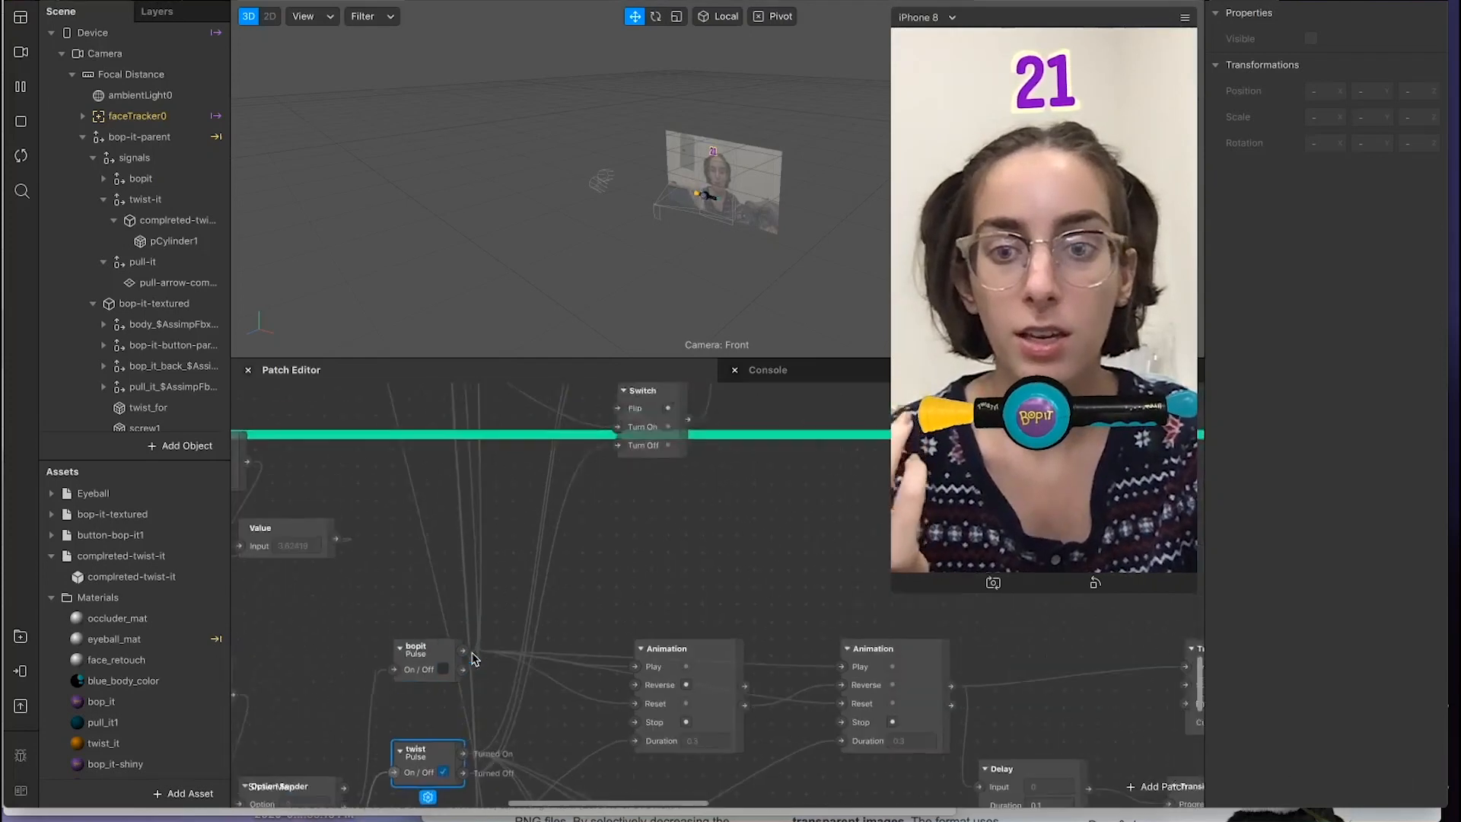
pyautogui.scroll(-5, 570, 523)
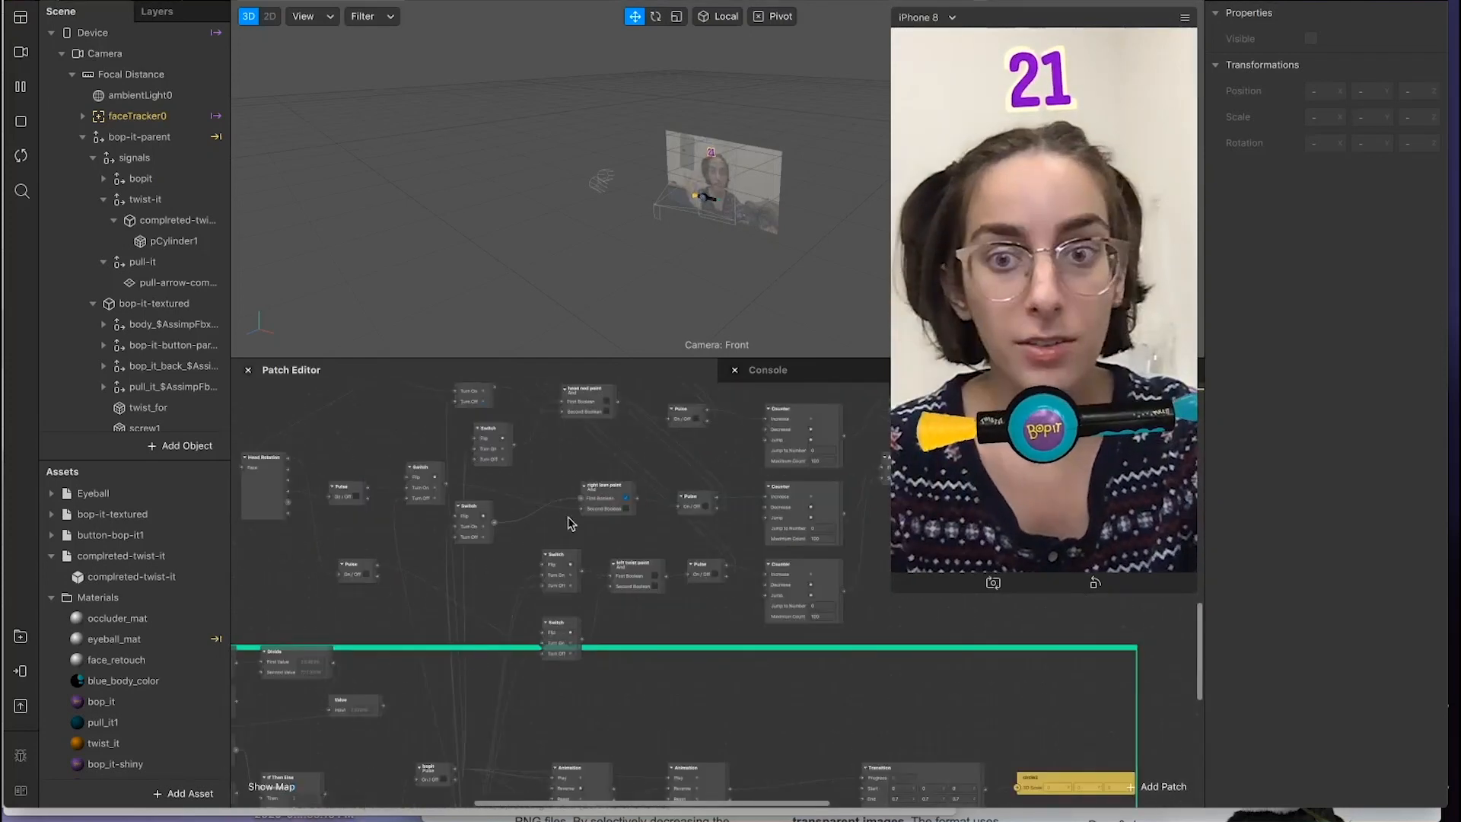
pyautogui.scroll(4, 571, 523)
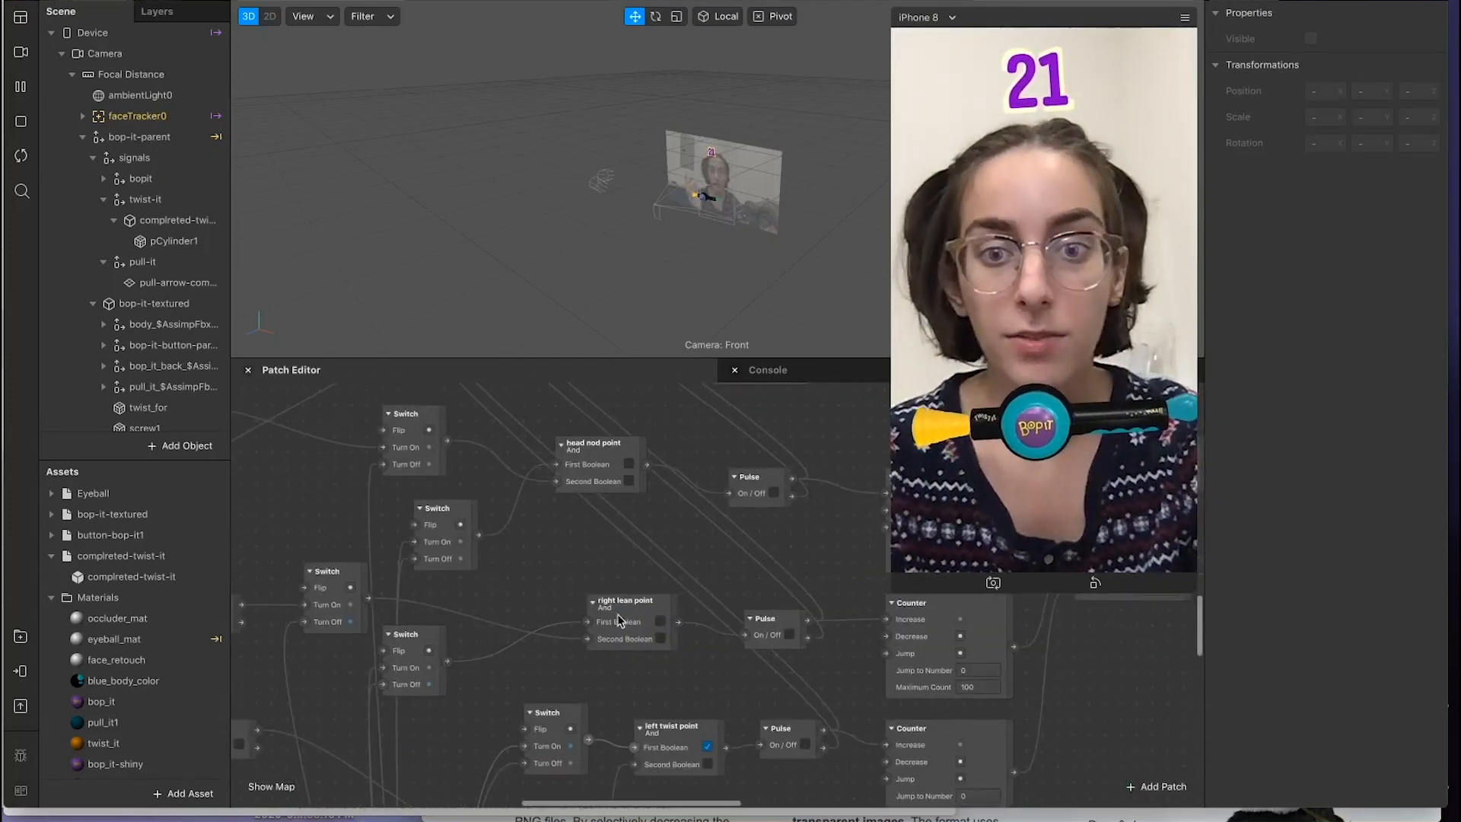
# Step: Look up the And patch's description in the patch library
pyautogui.rightClick(570, 587)
pyautogui.write('and')
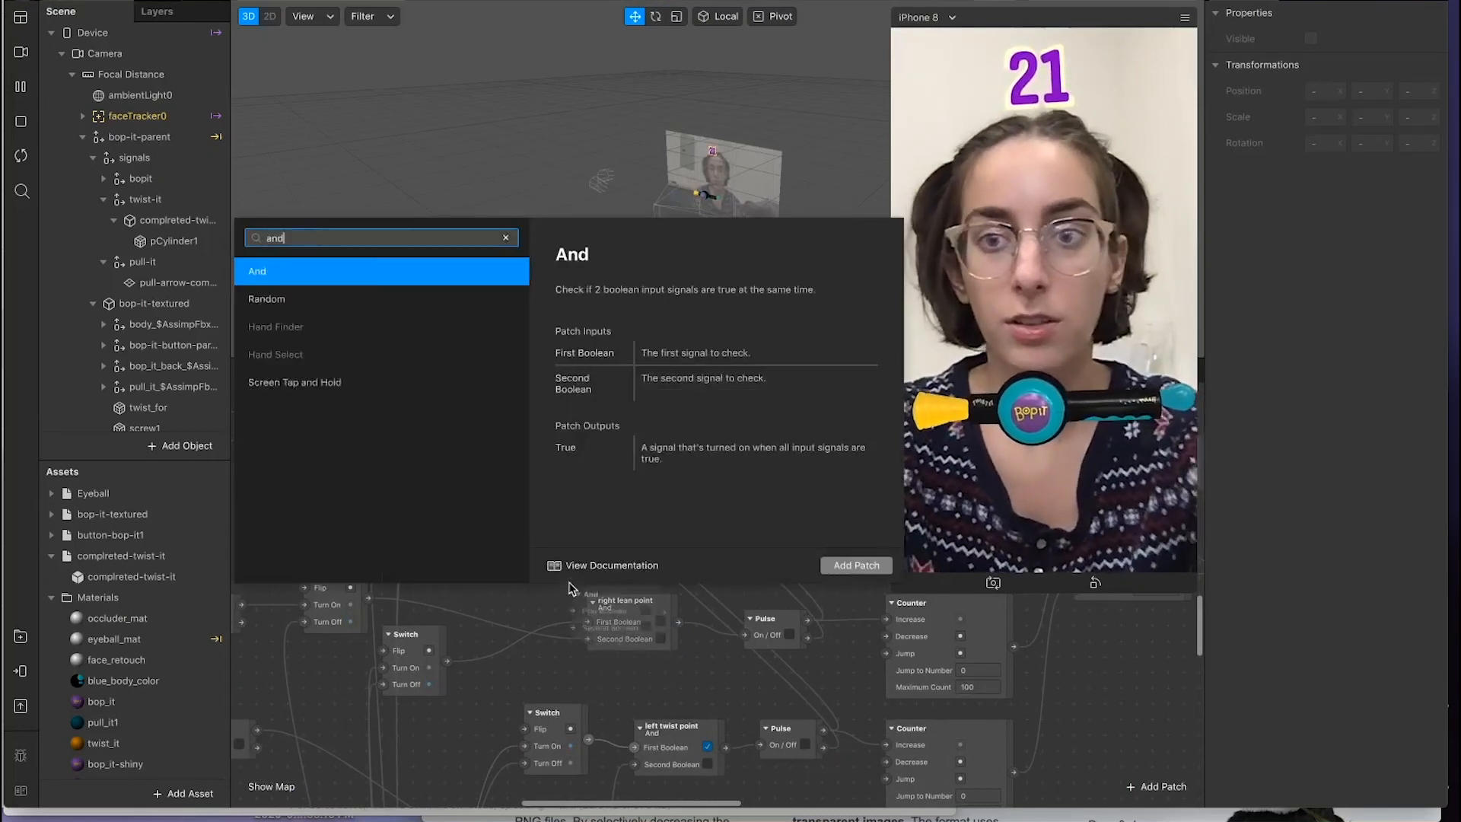
pyautogui.click(537, 616)
# Step: Follow the head nod, right lean and left twist point patches through their Pulses, and inspect the middle Counter patch
pyautogui.hscroll(2, 637, 632)
pyautogui.hscroll(3, 716, 655)
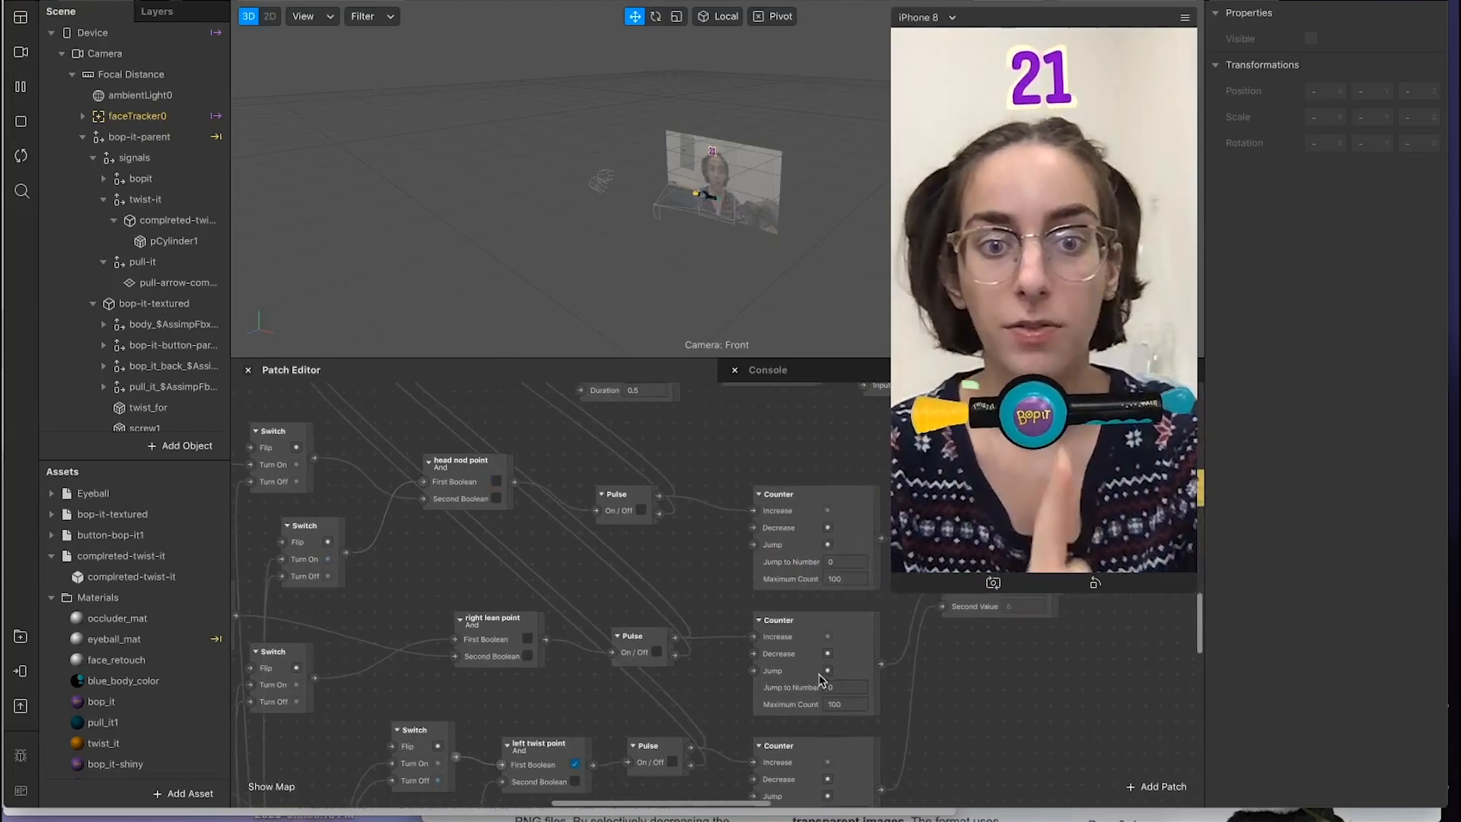
pyautogui.hscroll(3, 795, 652)
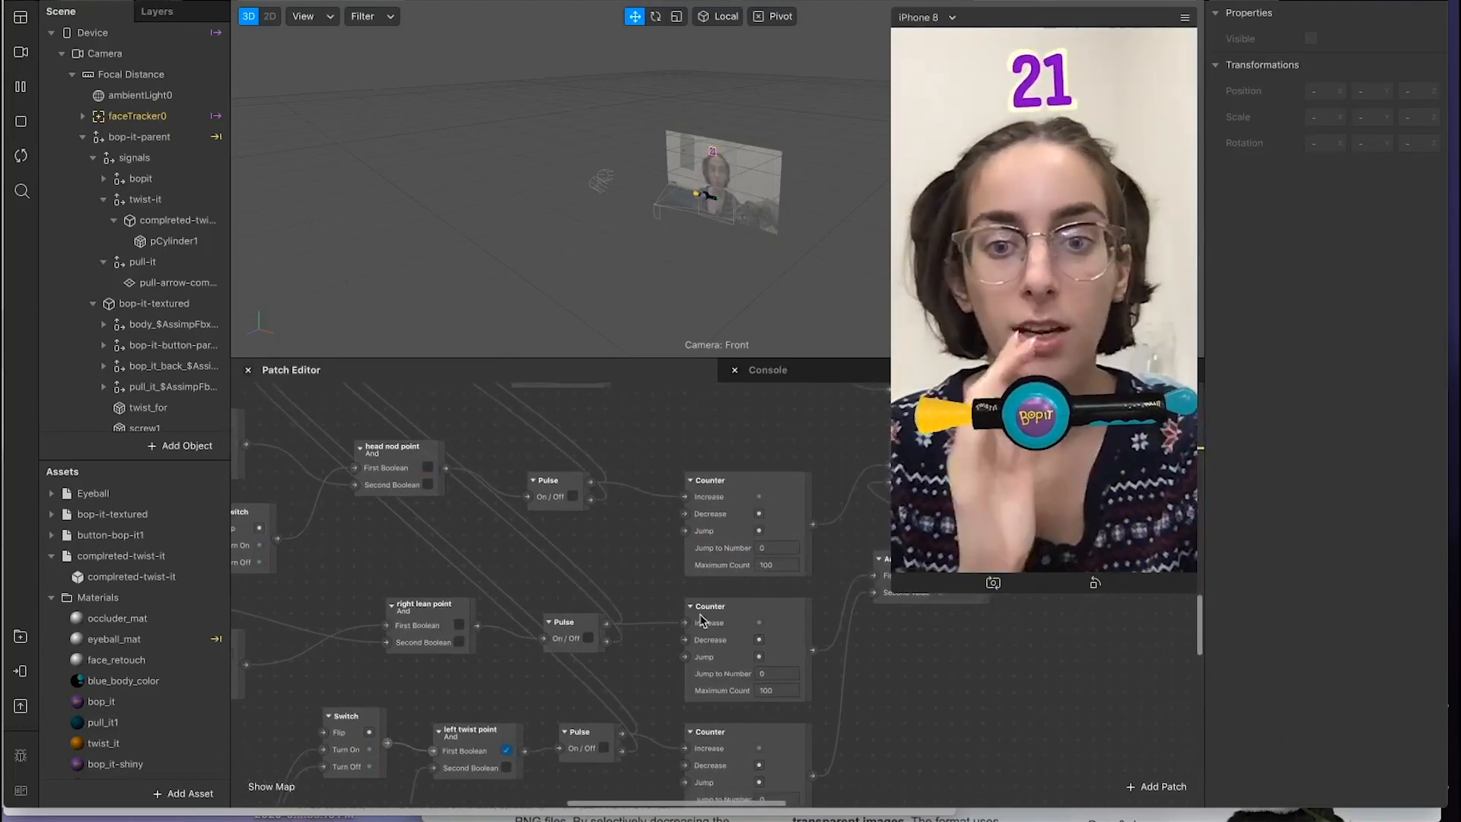
pyautogui.click(732, 650)
pyautogui.hscroll(3, 706, 640)
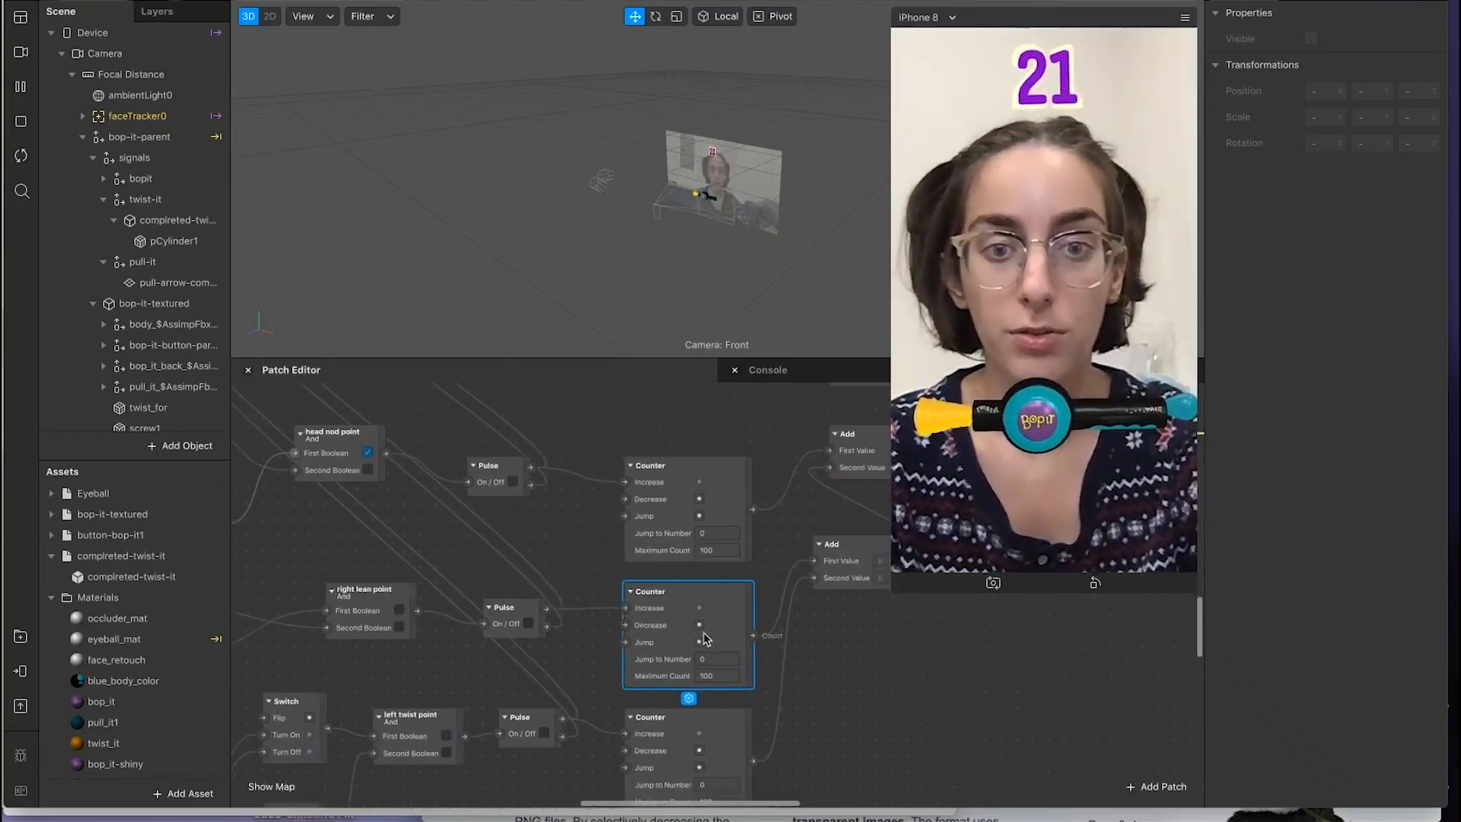
pyautogui.hscroll(3, 715, 643)
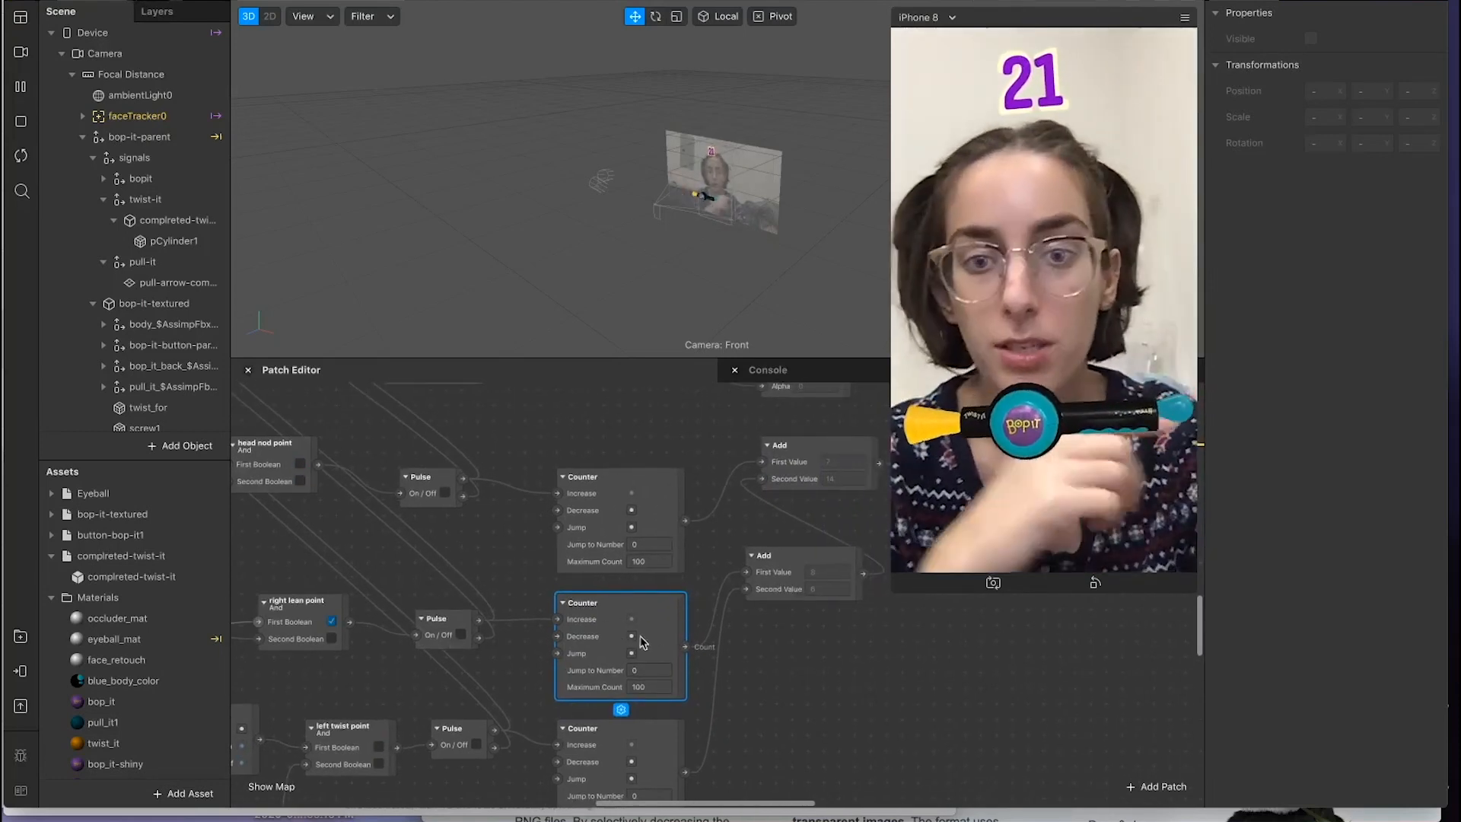
pyautogui.hscroll(5, 755, 647)
pyautogui.scroll(2, 756, 647)
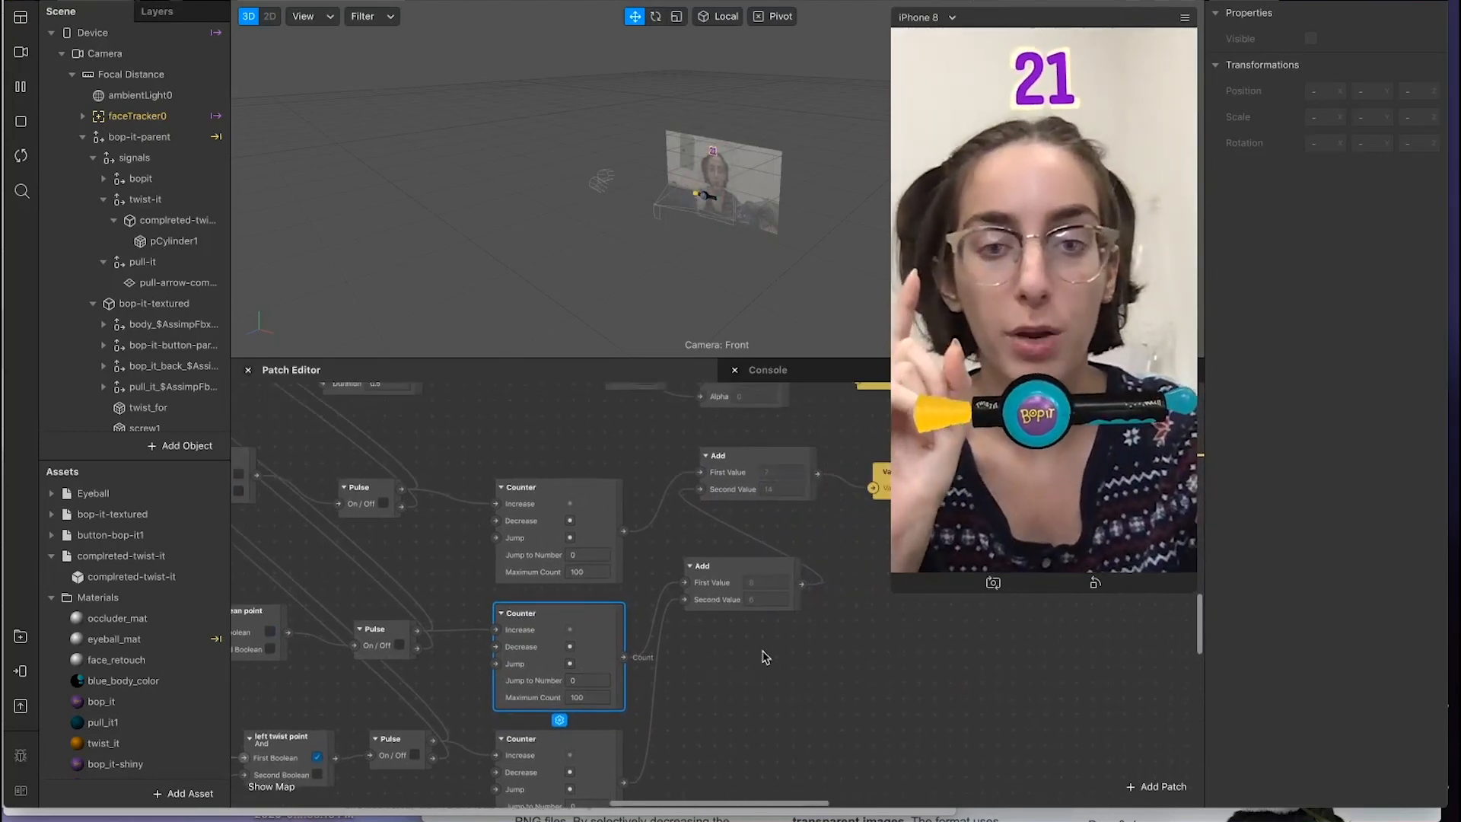
# Step: Examine how the three Counter patches feed the two chained Add patches
pyautogui.scroll(2, 684, 608)
pyautogui.hscroll(-2, 685, 609)
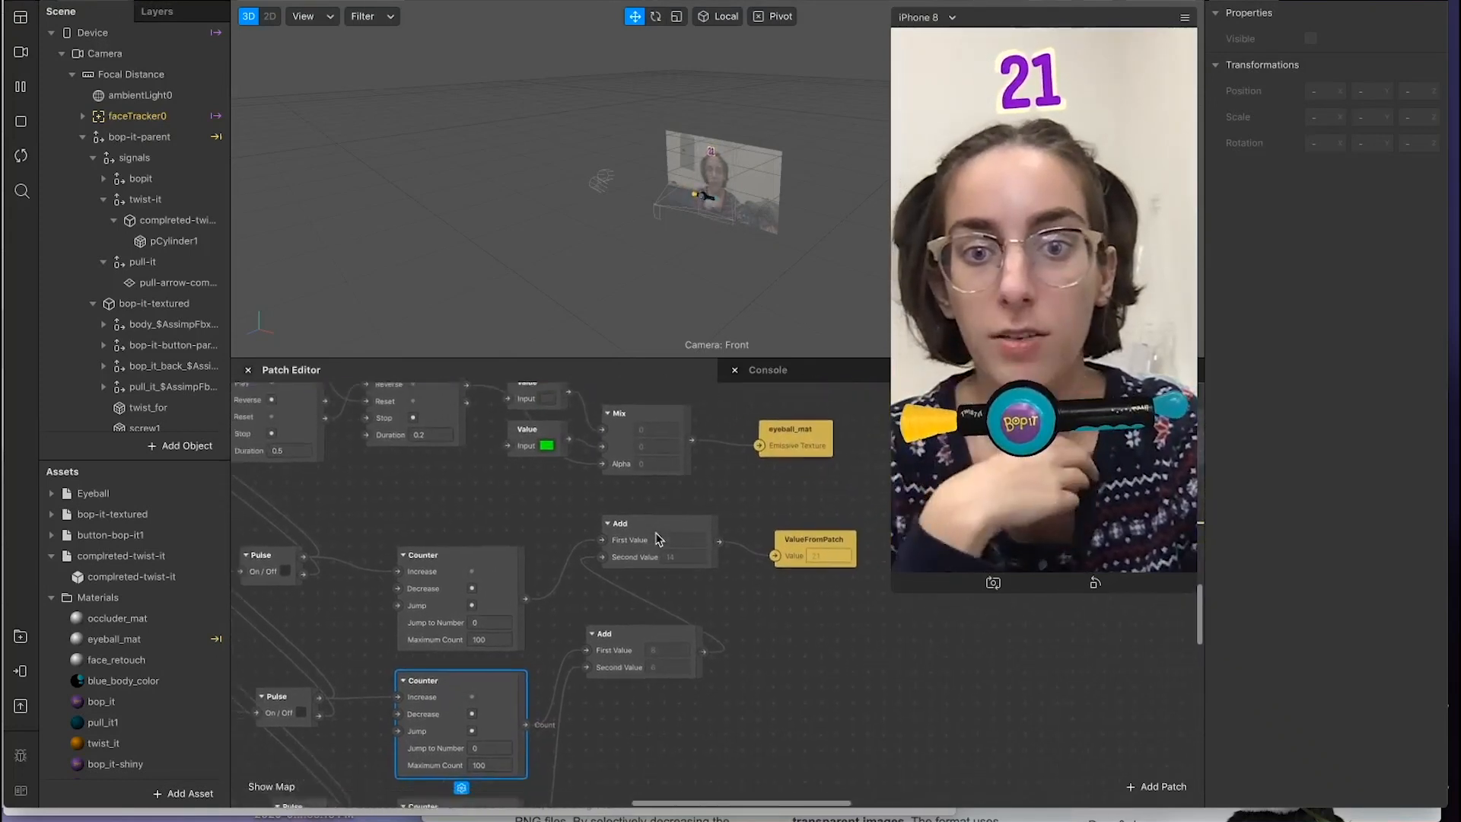
pyautogui.scroll(-5, 461, 535)
pyautogui.hscroll(-2, 461, 535)
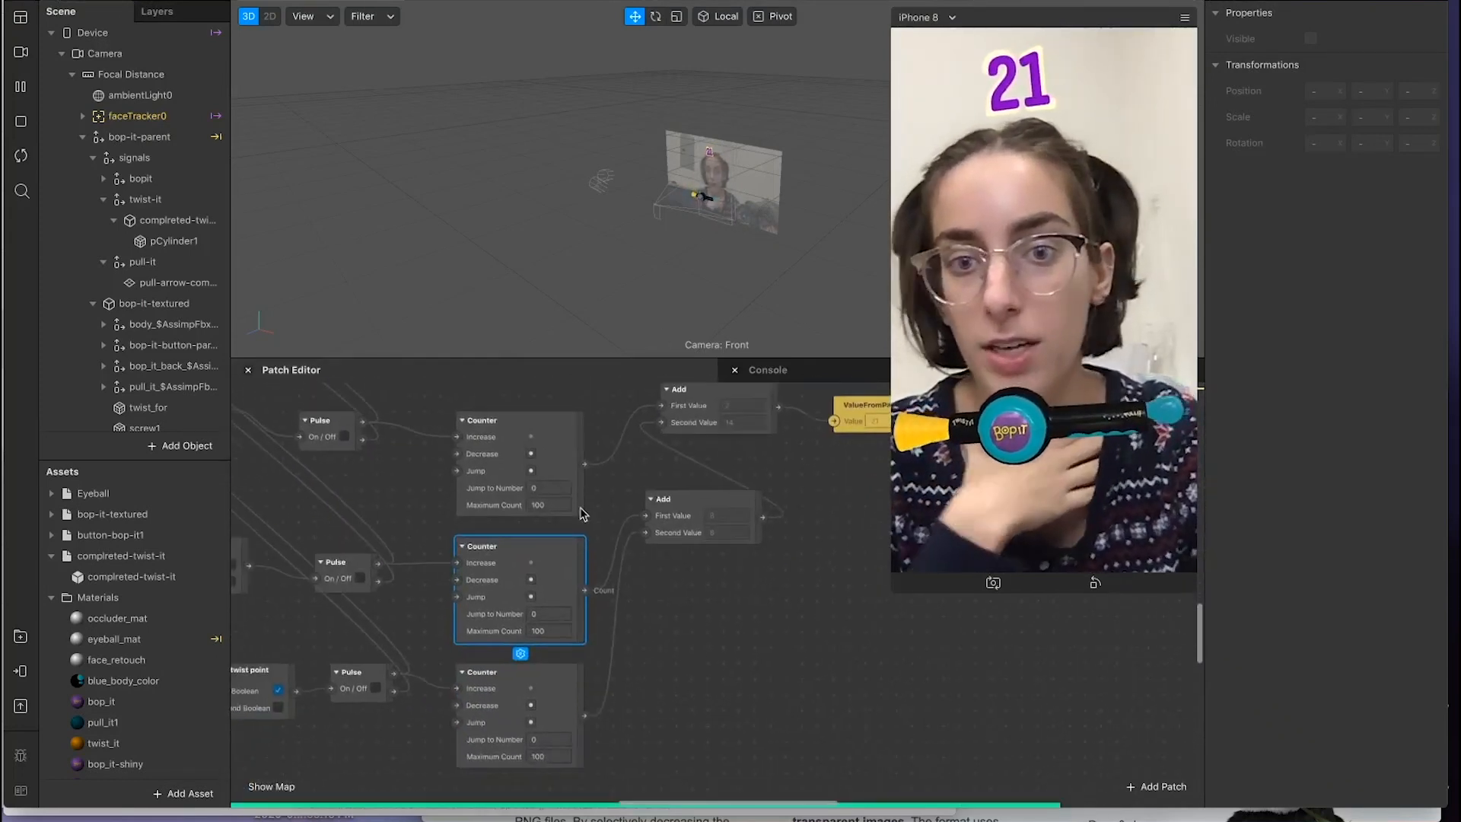
pyautogui.scroll(2, 582, 514)
pyautogui.hscroll(1, 582, 514)
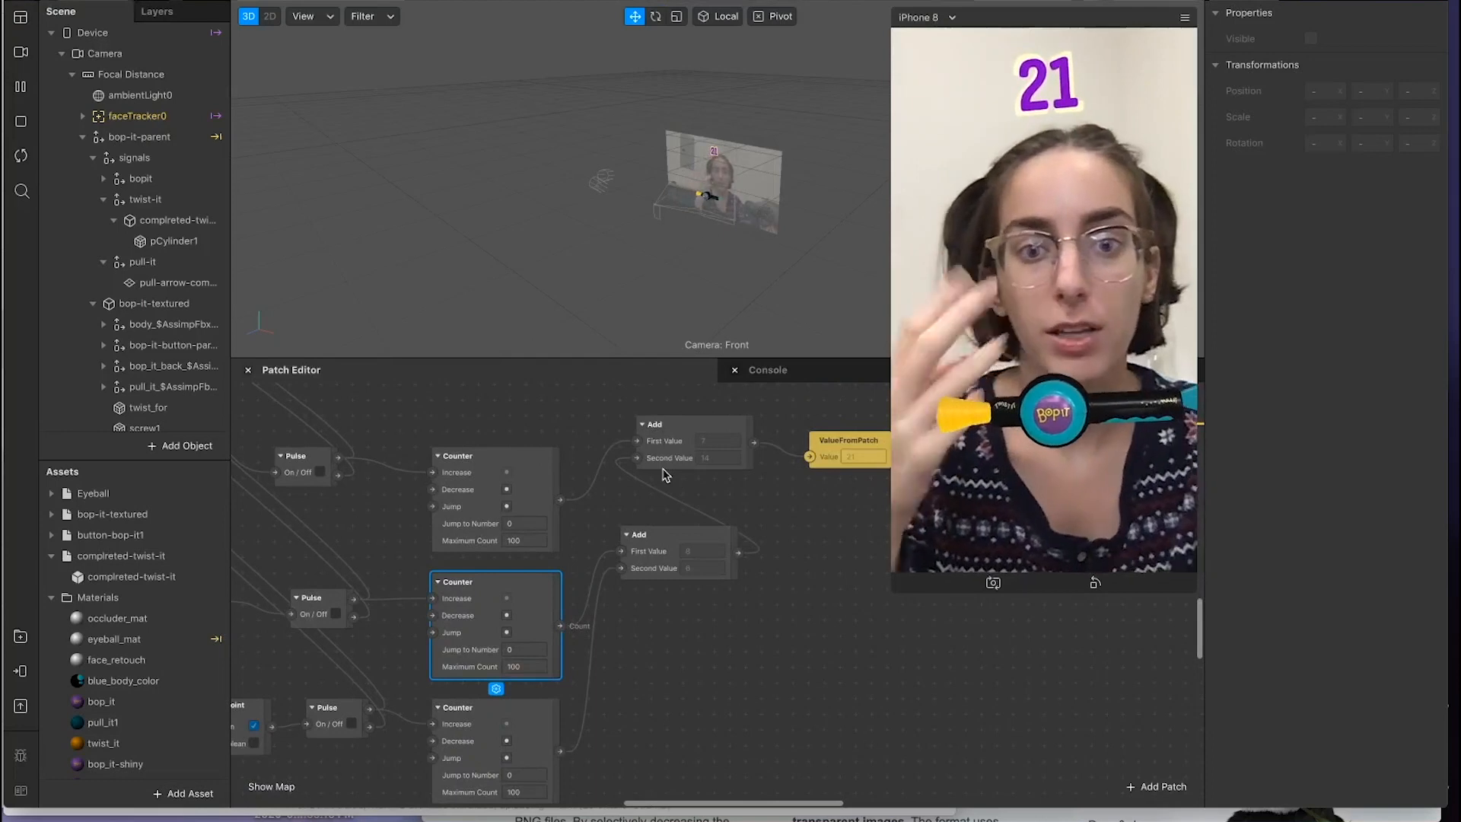
# Step: Inspect the final Add patch and the ValueFromPatch variable that receives its output
pyautogui.click(679, 451)
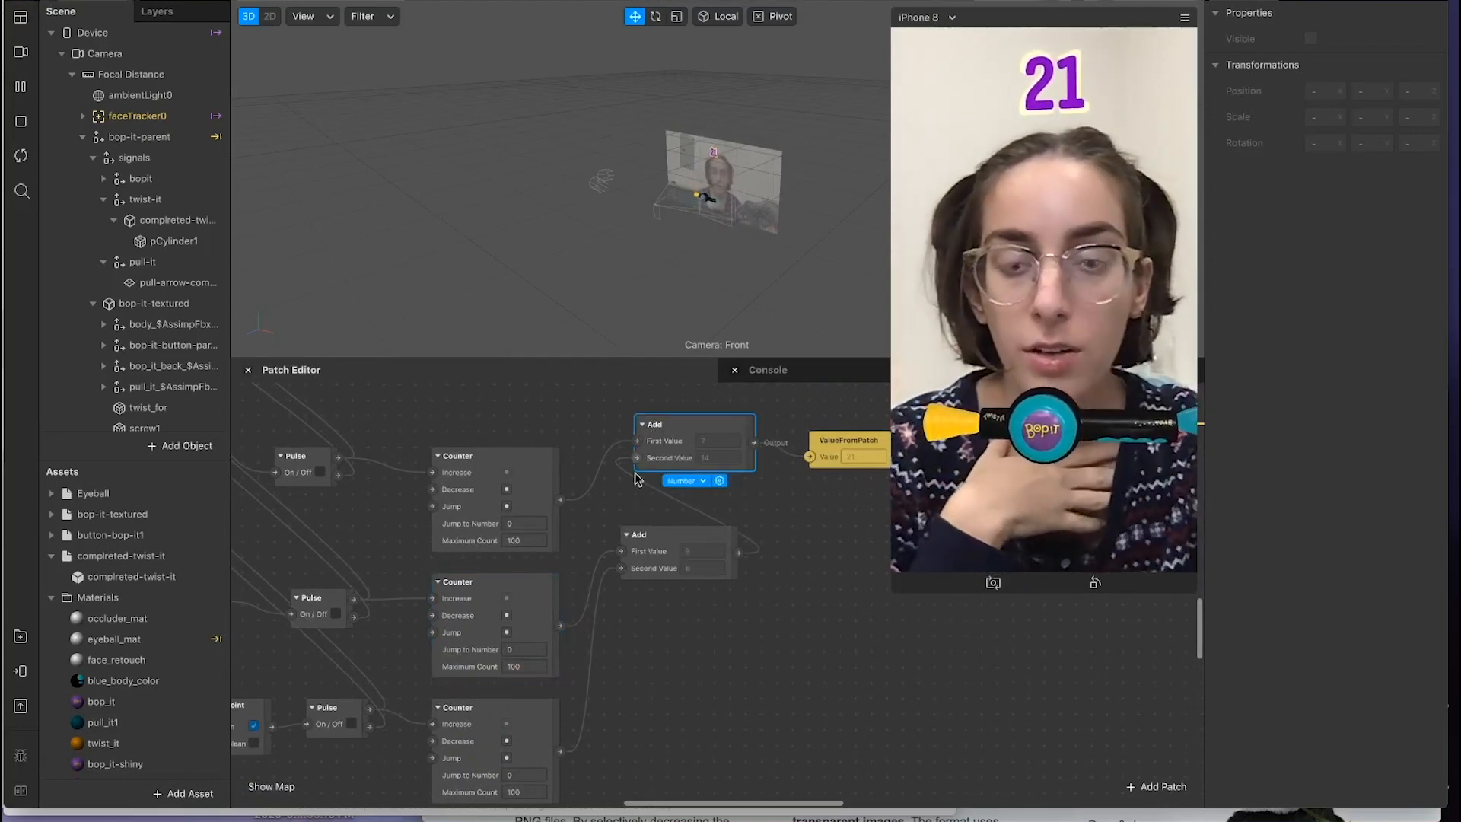
pyautogui.scroll(1, 742, 479)
pyautogui.hscroll(2, 743, 480)
pyautogui.click(782, 477)
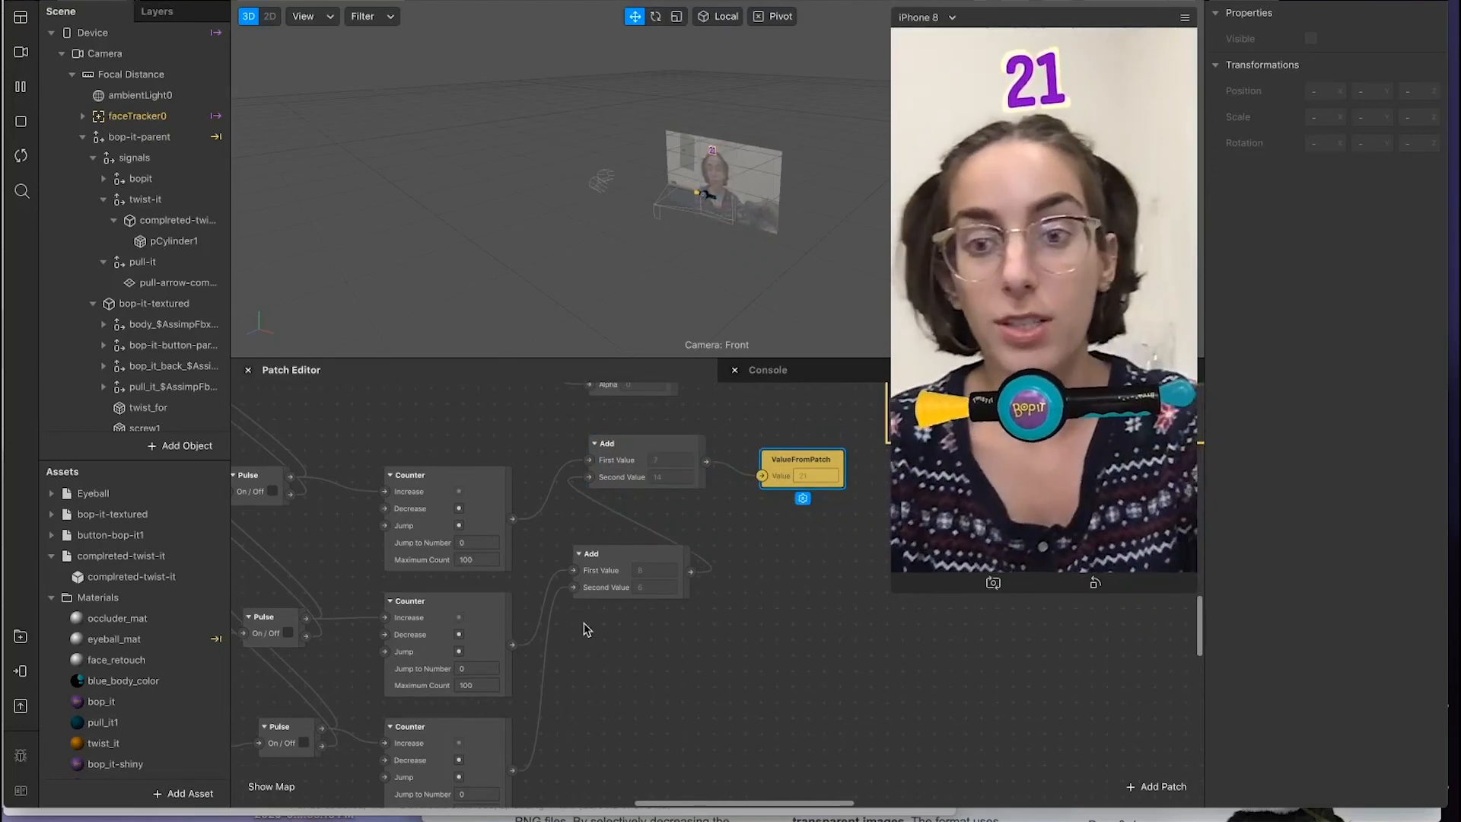
pyautogui.scroll(-1, 586, 629)
pyautogui.hscroll(-1, 586, 629)
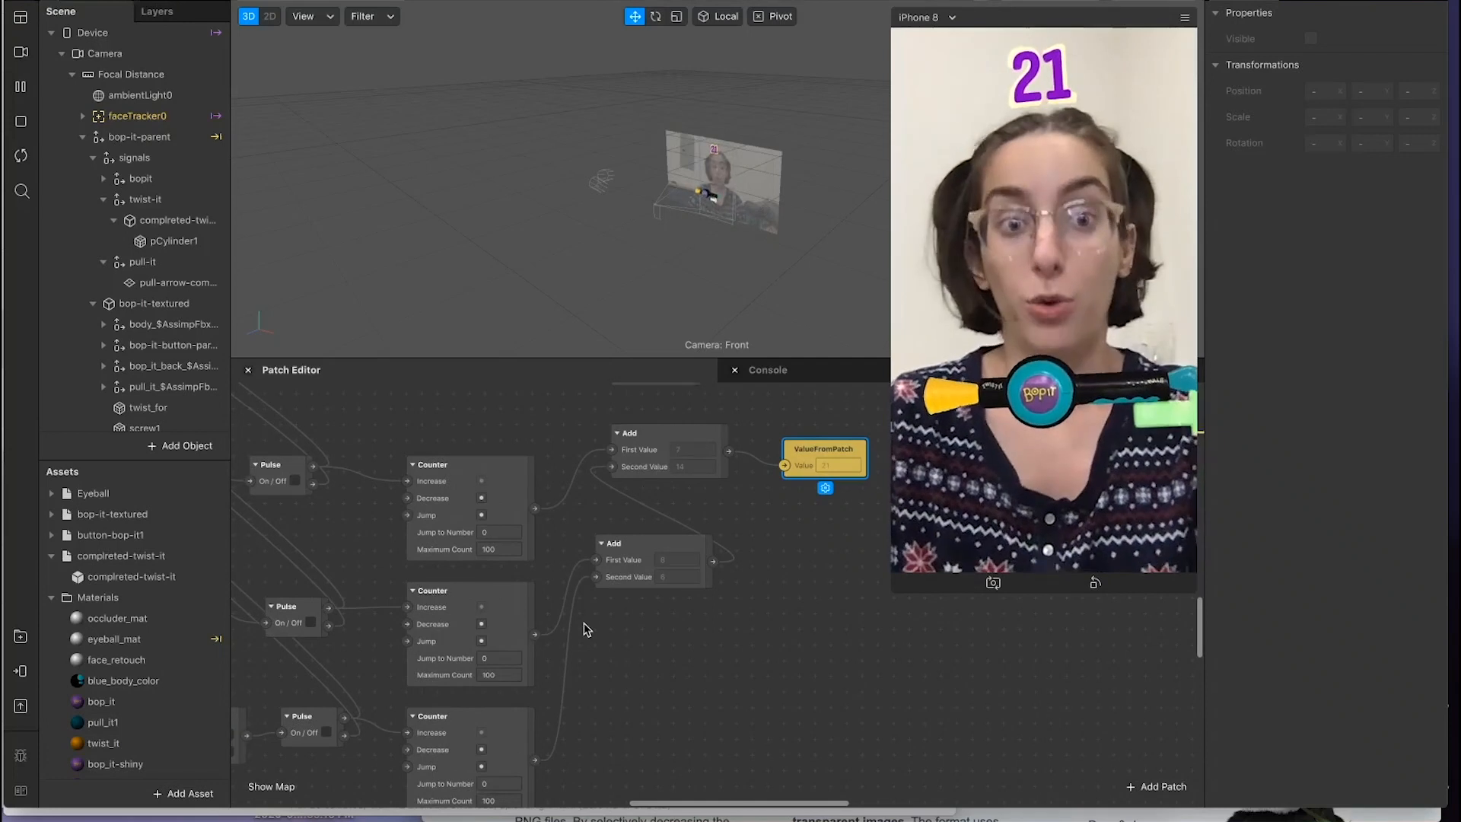
# Step: Trace the head nod, right lean and left twist point patches back from their Counters to the Switch patches feeding them
pyautogui.hscroll(-6, 582, 624)
pyautogui.scroll(1, 582, 624)
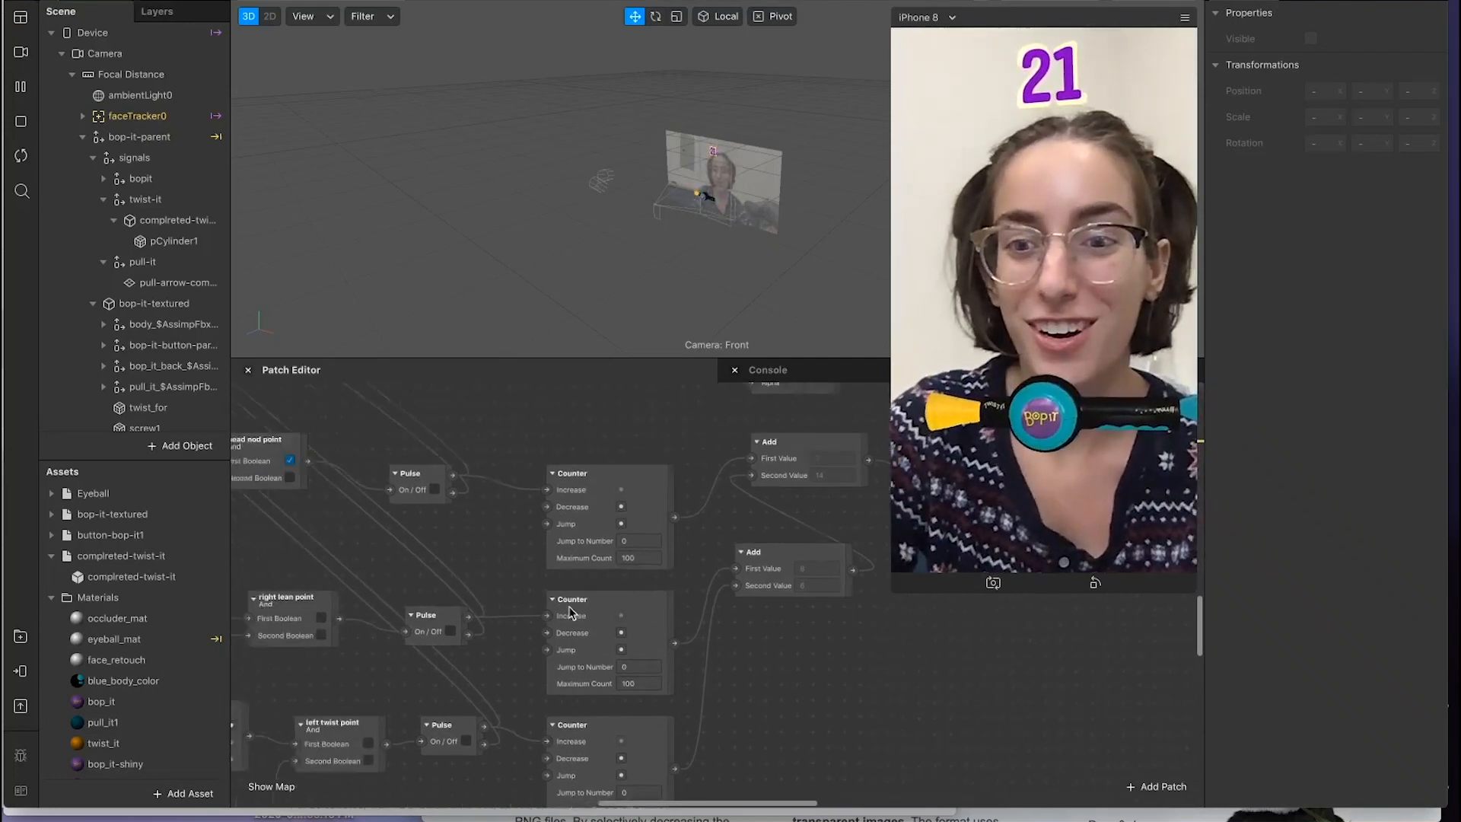
pyautogui.hscroll(-1, 572, 612)
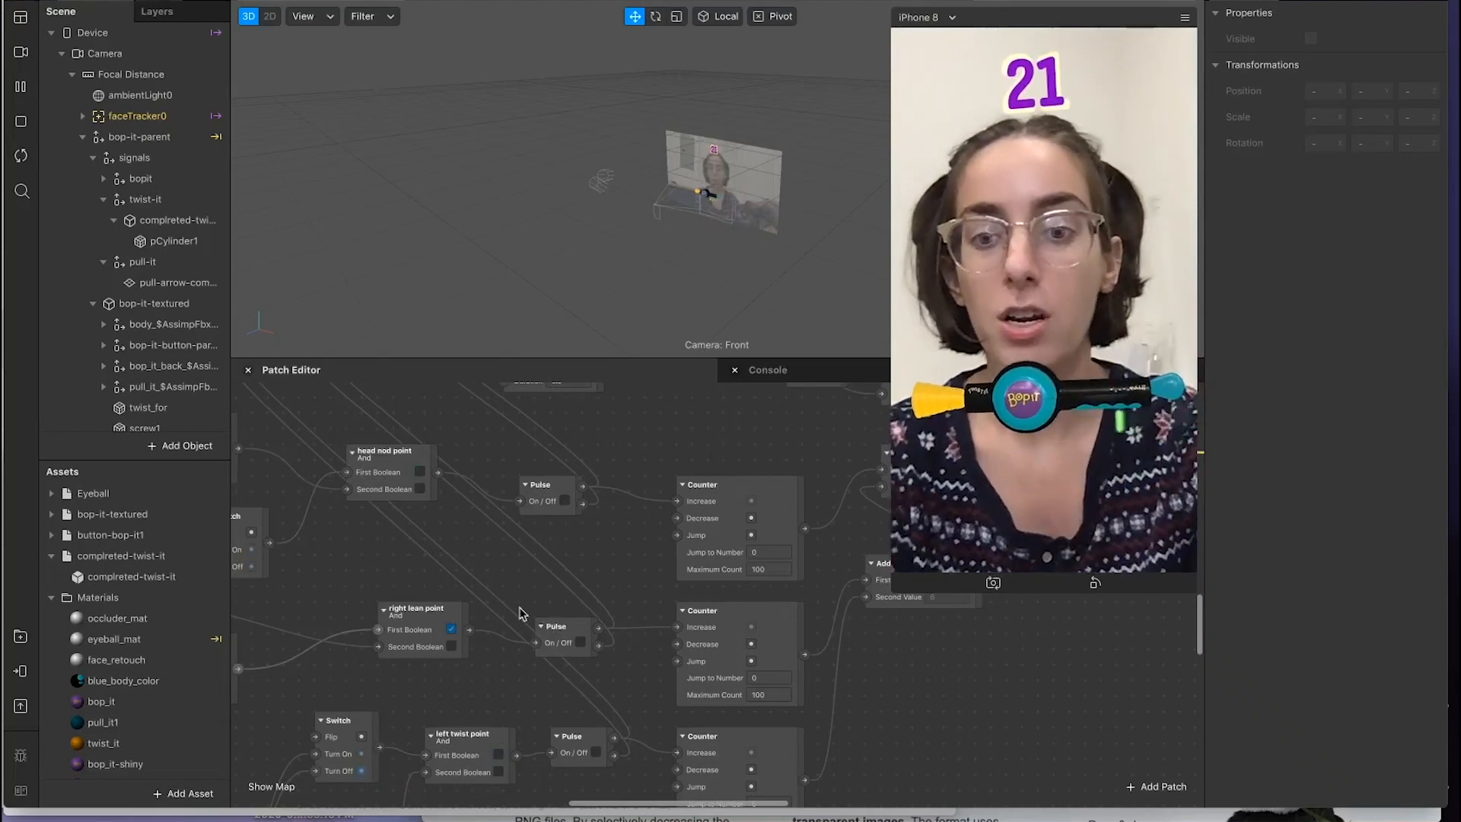
pyautogui.hscroll(-10, 415, 612)
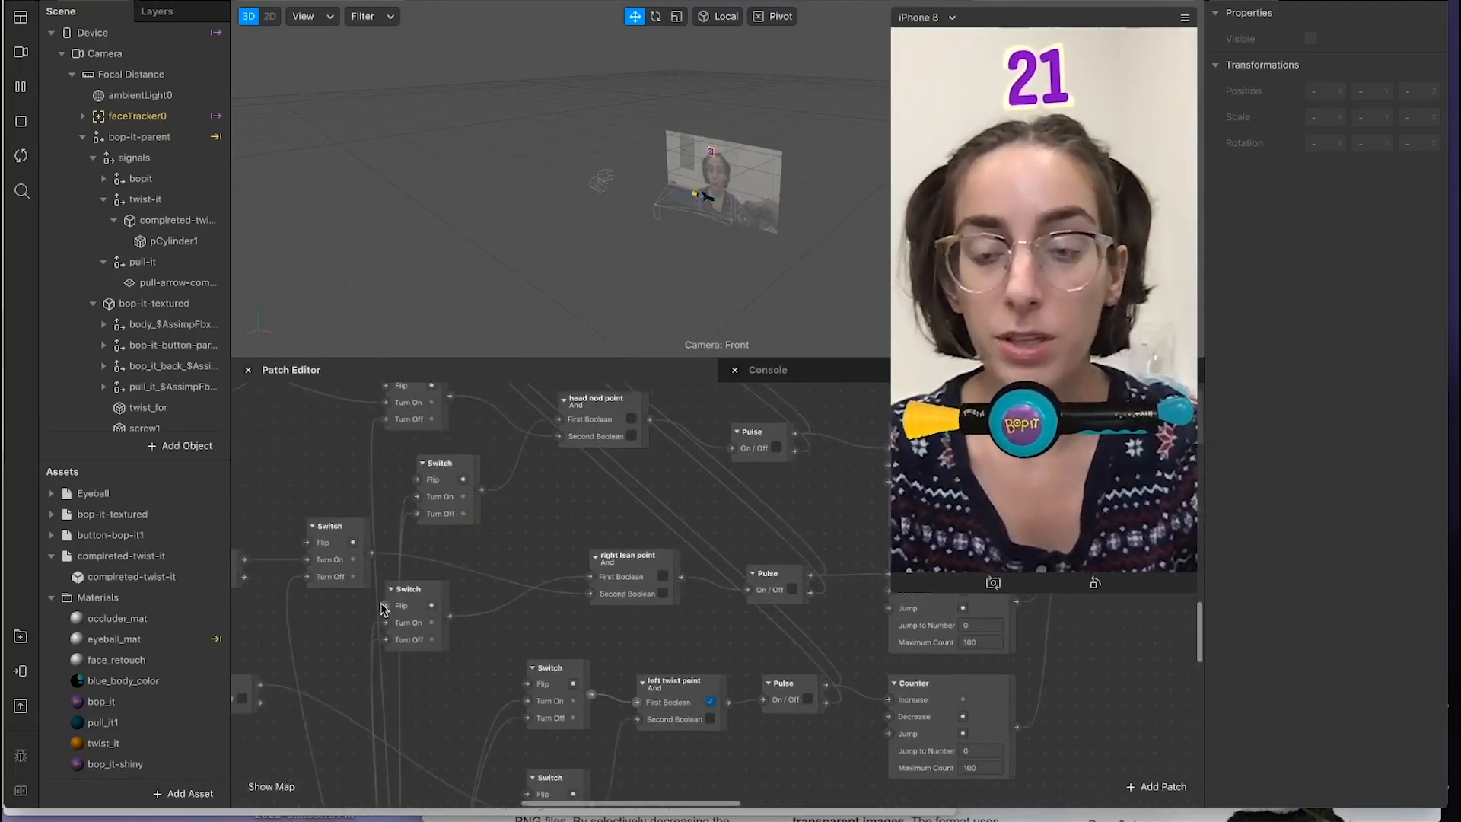
pyautogui.hscroll(-3, 368, 573)
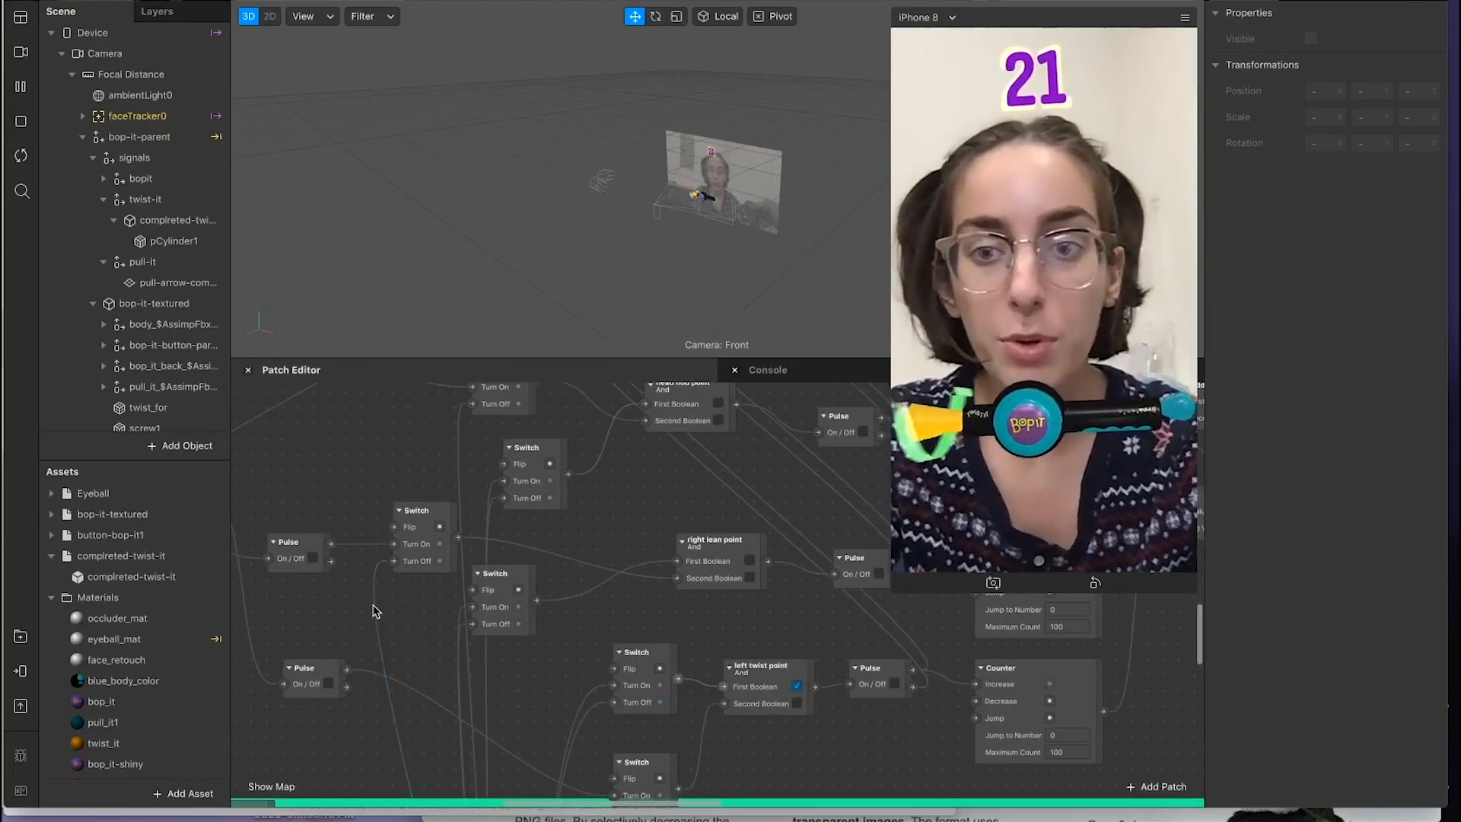
pyautogui.hscroll(-3, 375, 606)
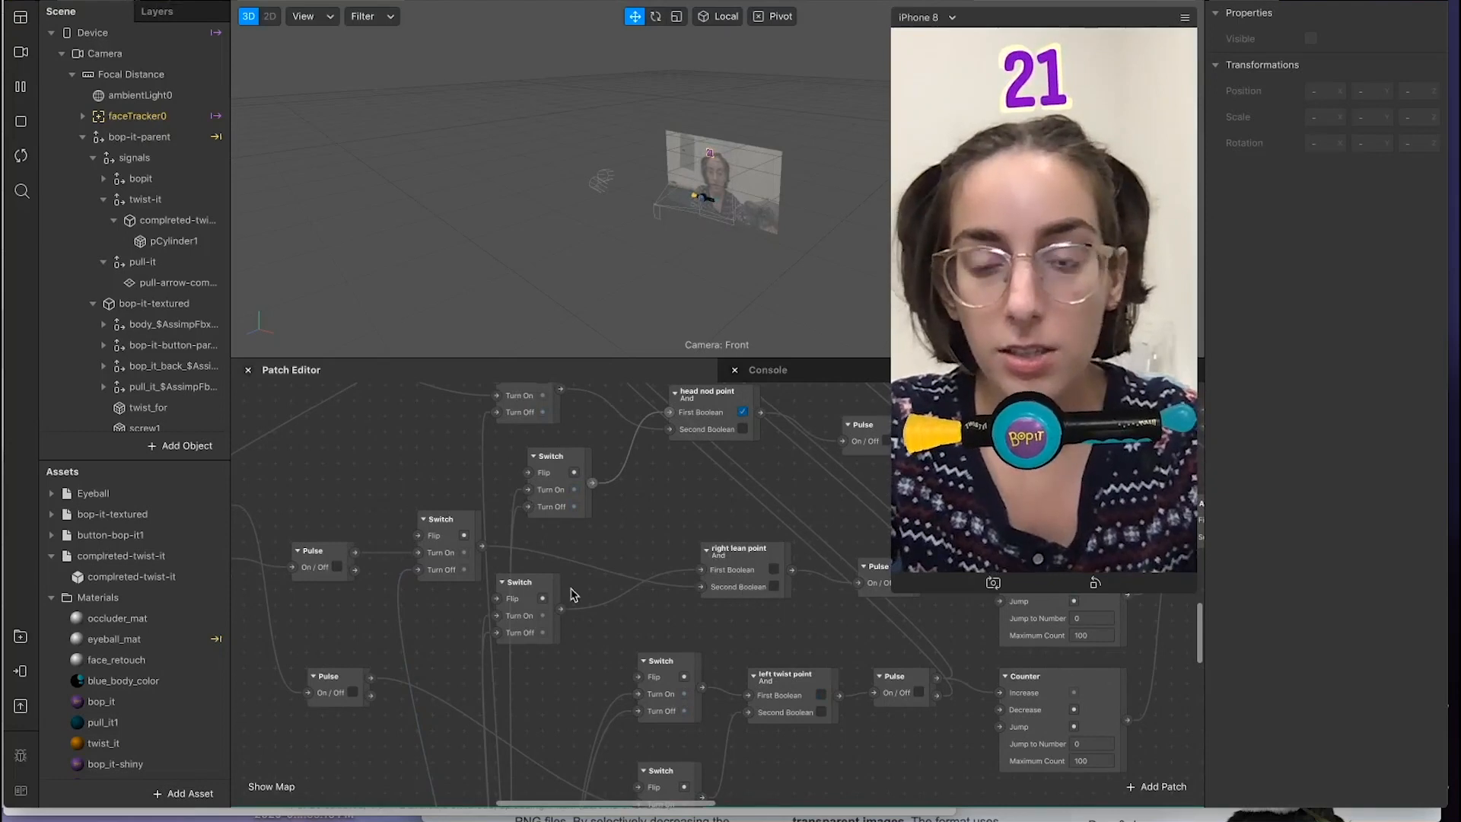
# Step: Follow the Switch connections down towards the bopit and twist Pulses and back up to the left twist point patch
pyautogui.scroll(-3, 573, 594)
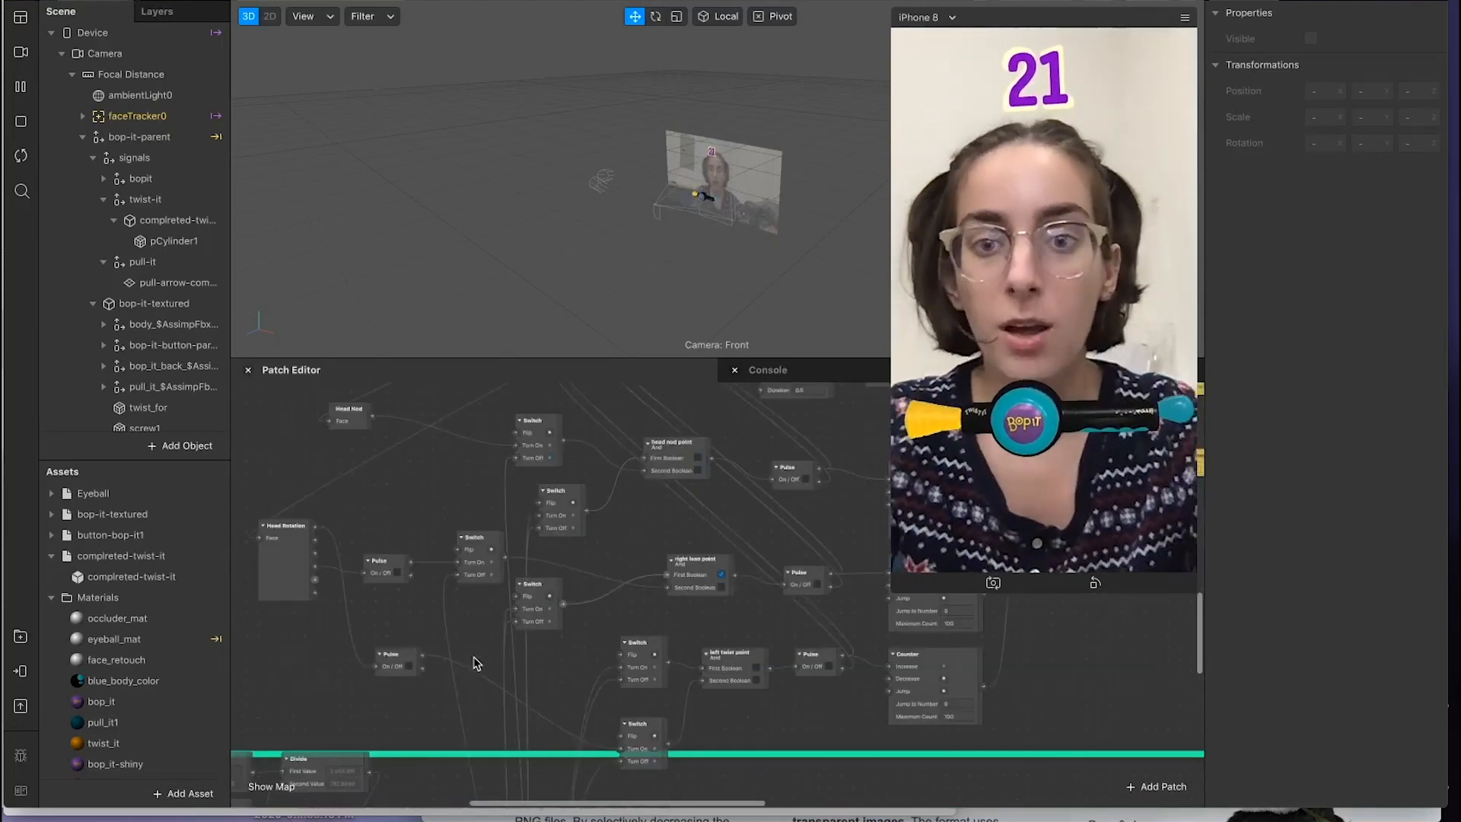
pyautogui.hscroll(3, 517, 601)
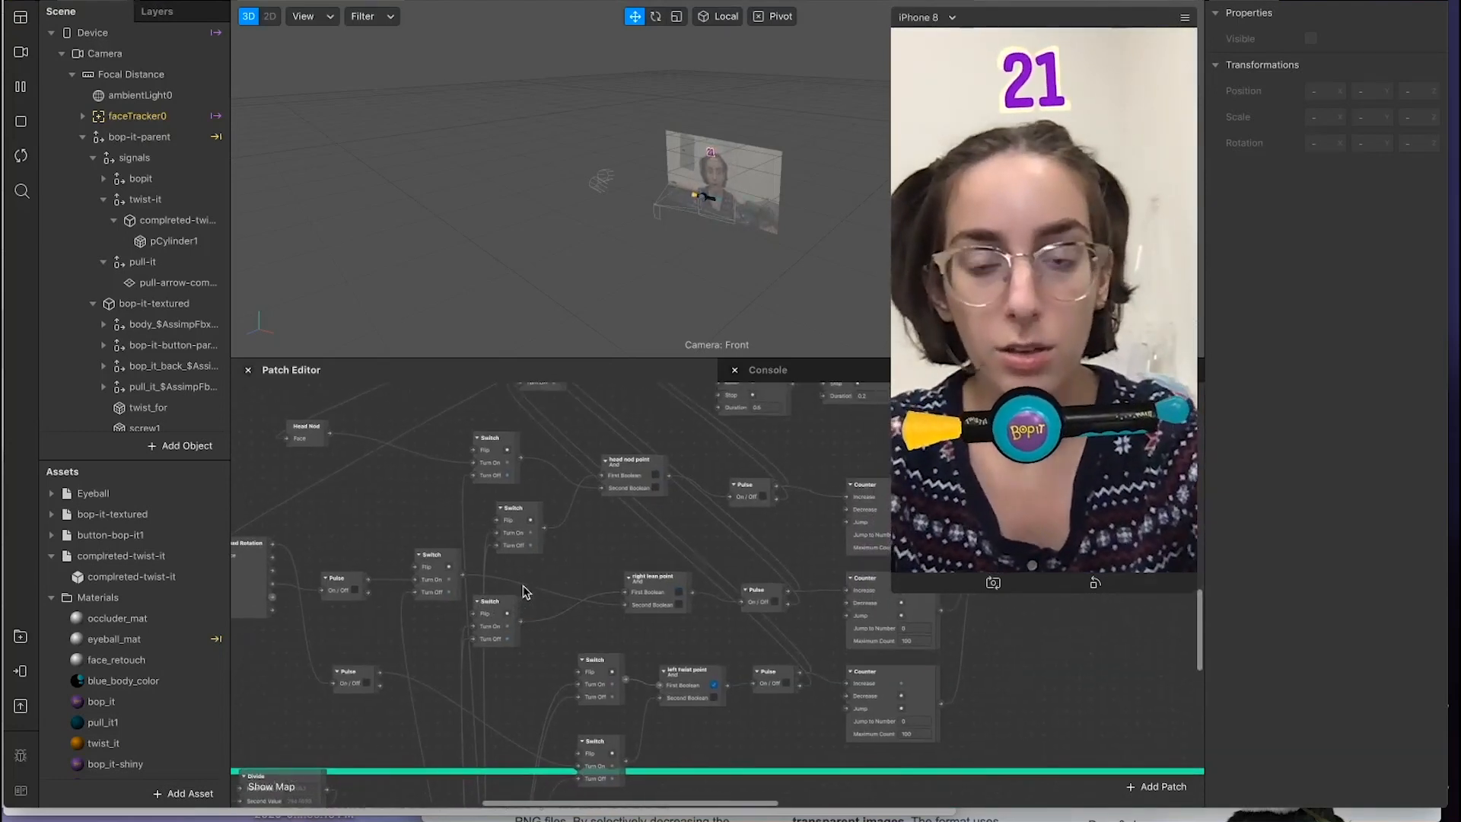
pyautogui.scroll(-5, 595, 642)
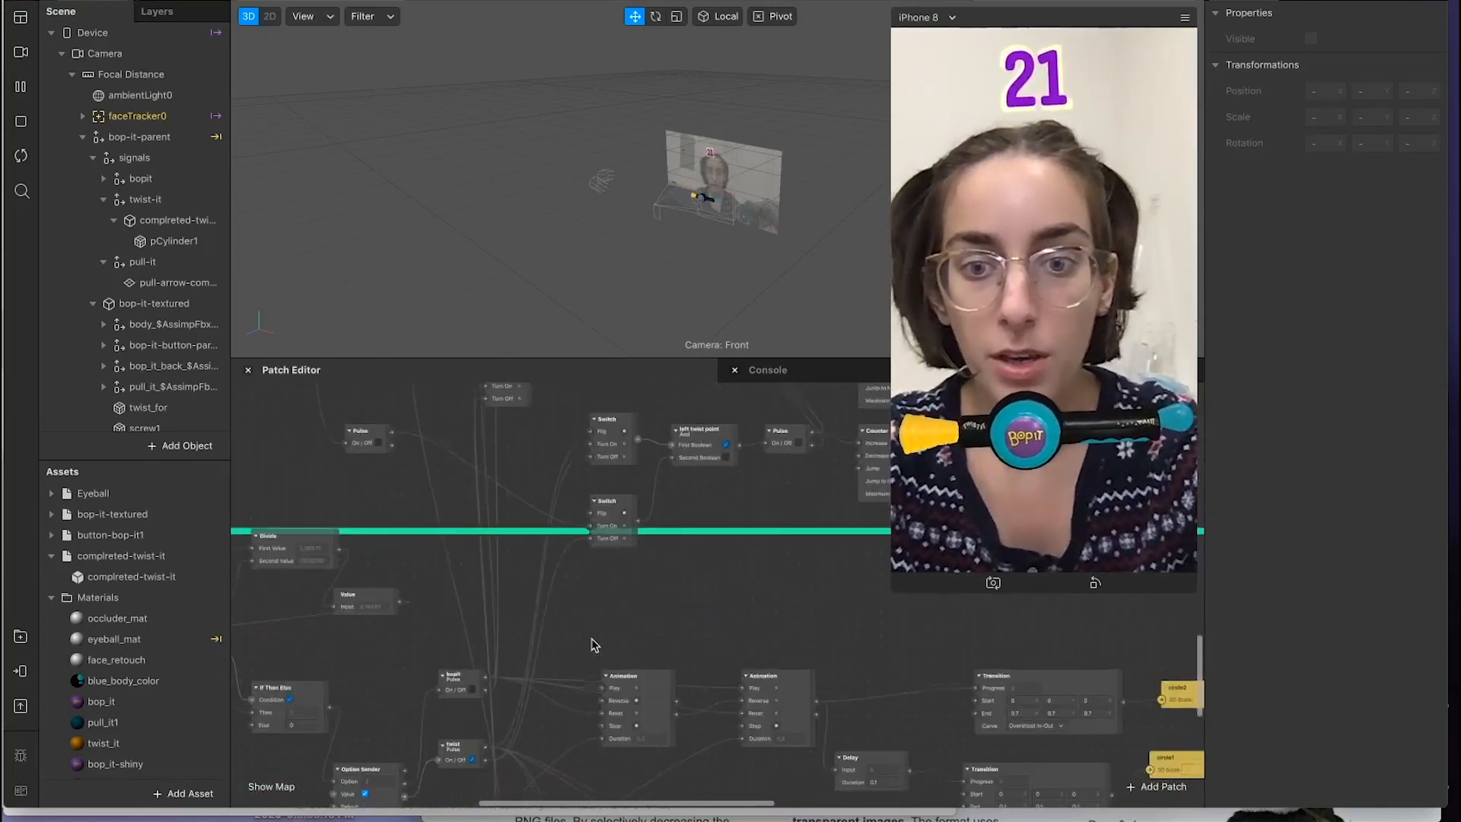
pyautogui.scroll(-2, 594, 645)
pyautogui.scroll(5, 595, 645)
pyautogui.hscroll(3, 594, 645)
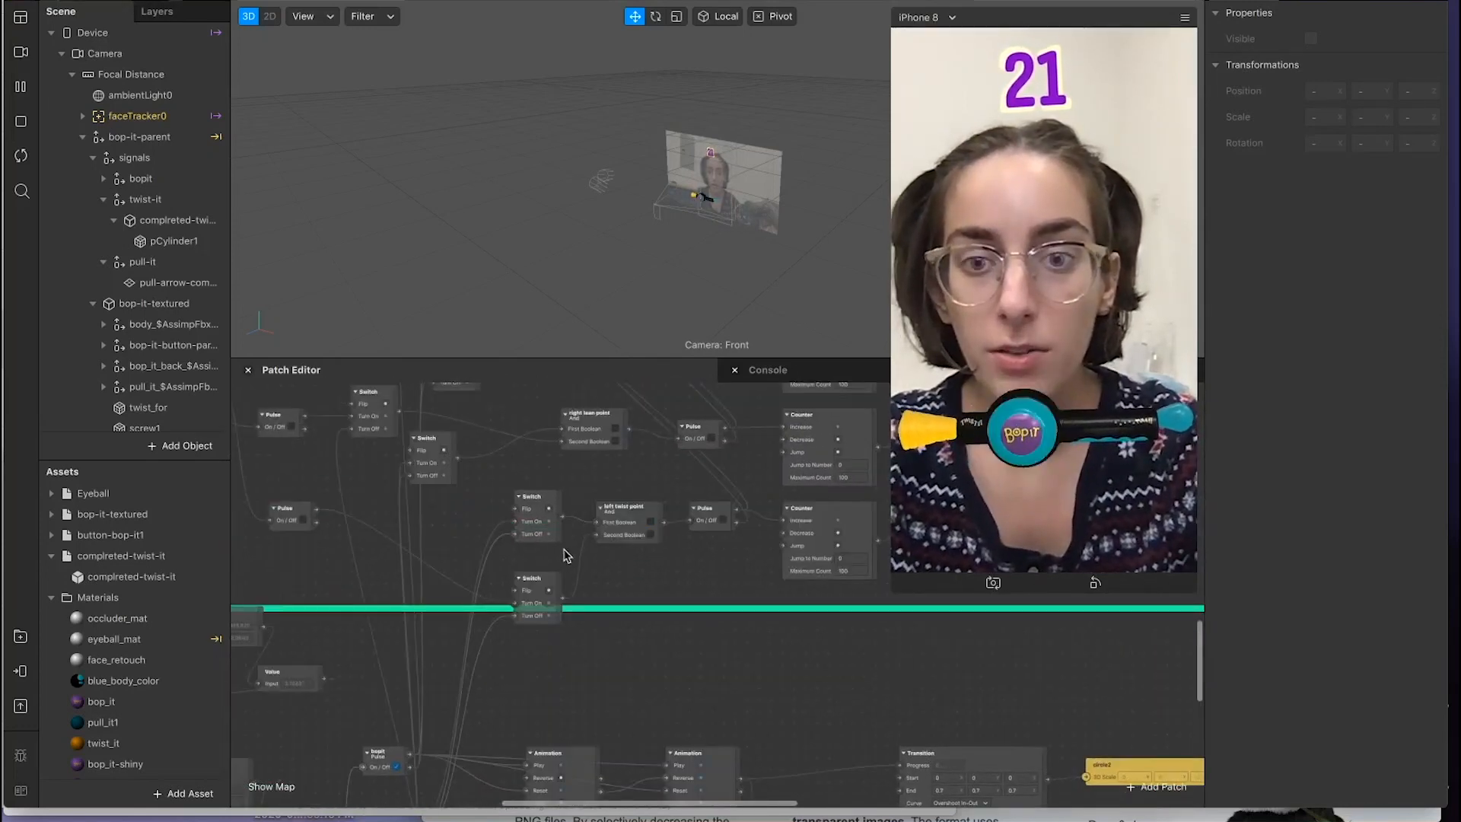
pyautogui.scroll(2, 579, 554)
pyautogui.hscroll(1, 579, 554)
pyautogui.scroll(3, 609, 578)
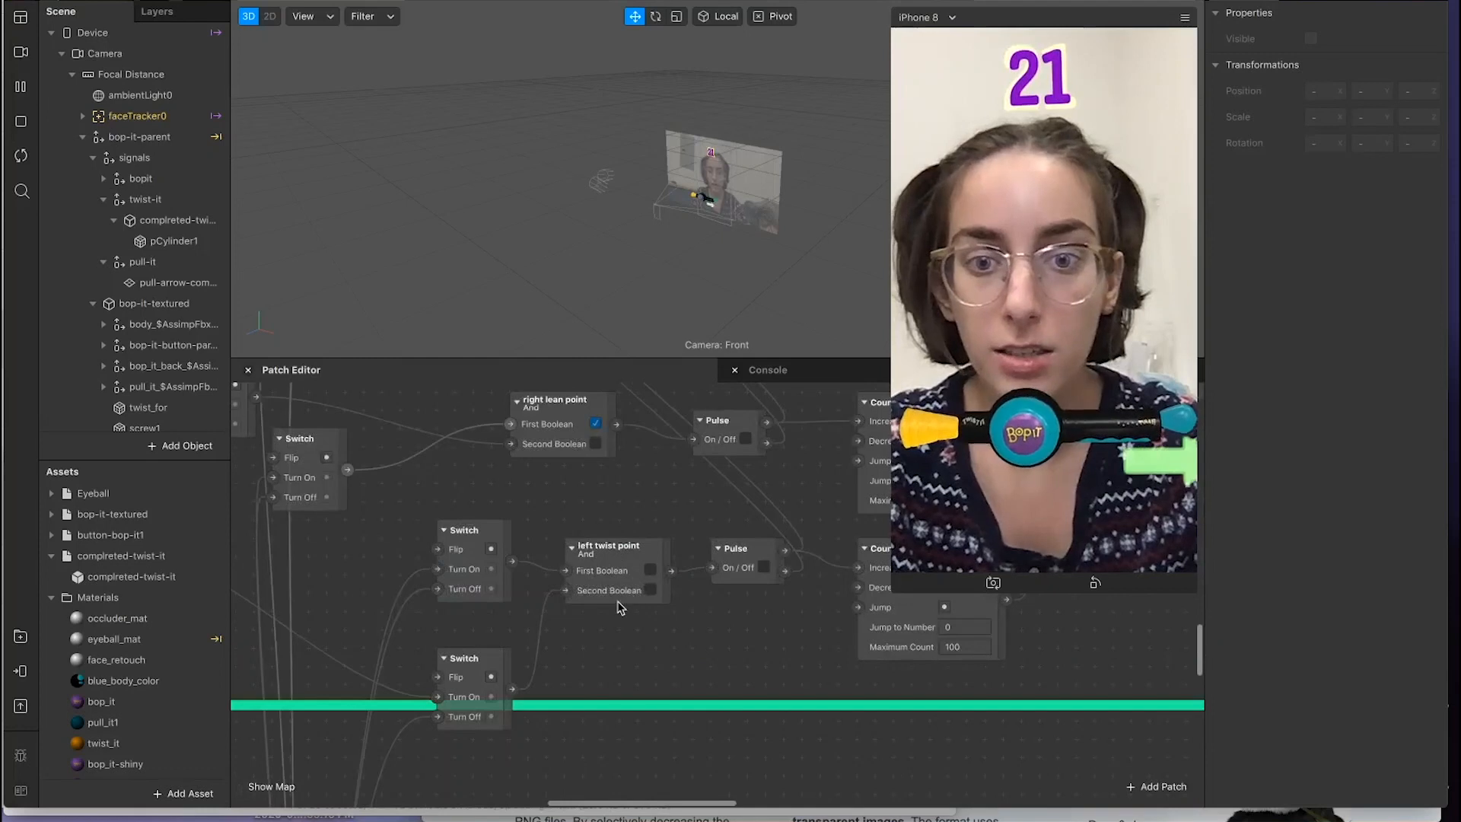
# Step: Examine the right lean point patch's two Boolean inputs and the two Switches connected to them
pyautogui.scroll(3, 607, 584)
pyautogui.scroll(-2, 598, 603)
pyautogui.scroll(5, 598, 603)
pyautogui.scroll(5, 598, 603)
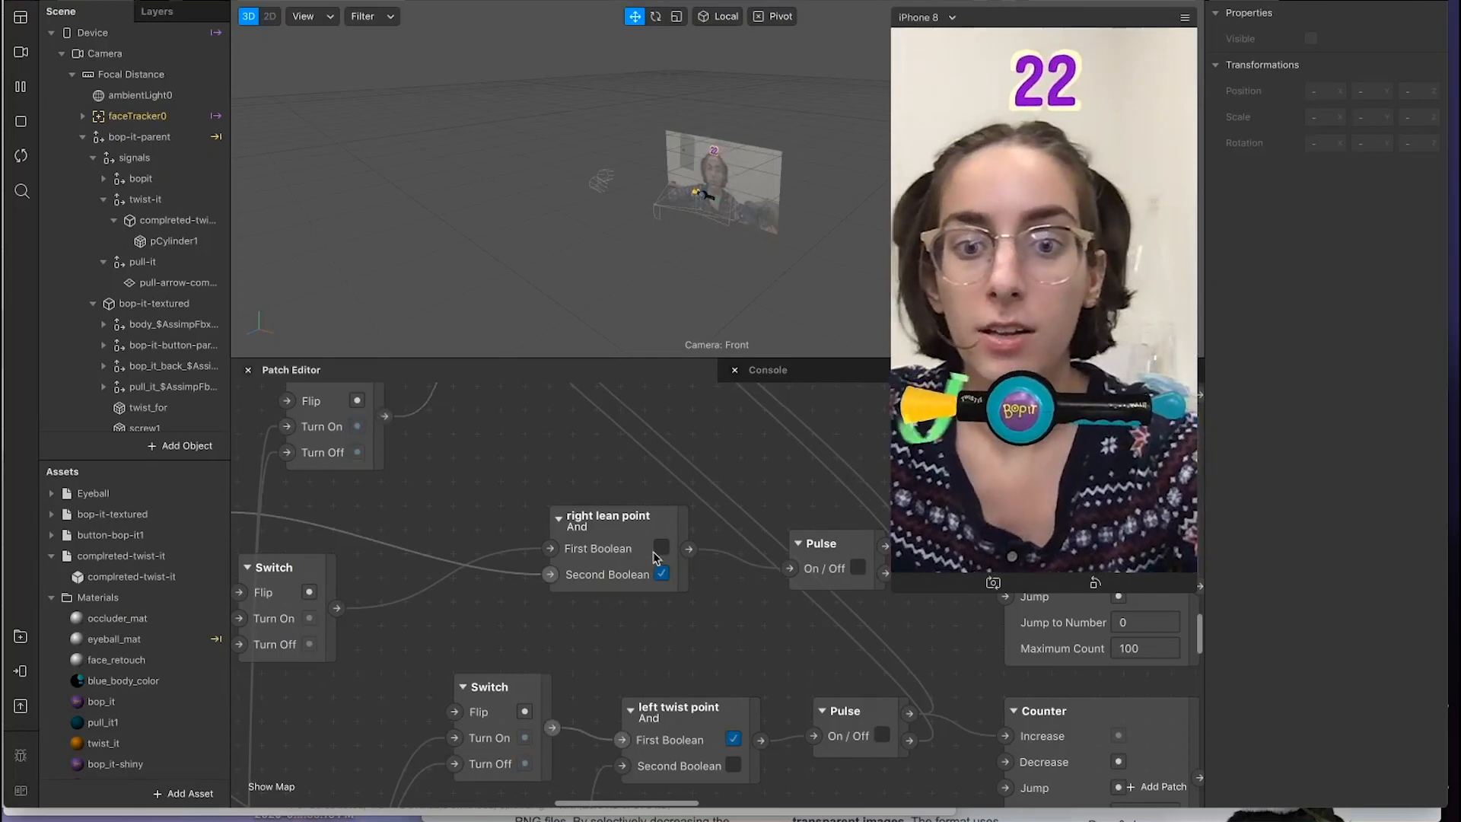
pyautogui.scroll(-3, 622, 555)
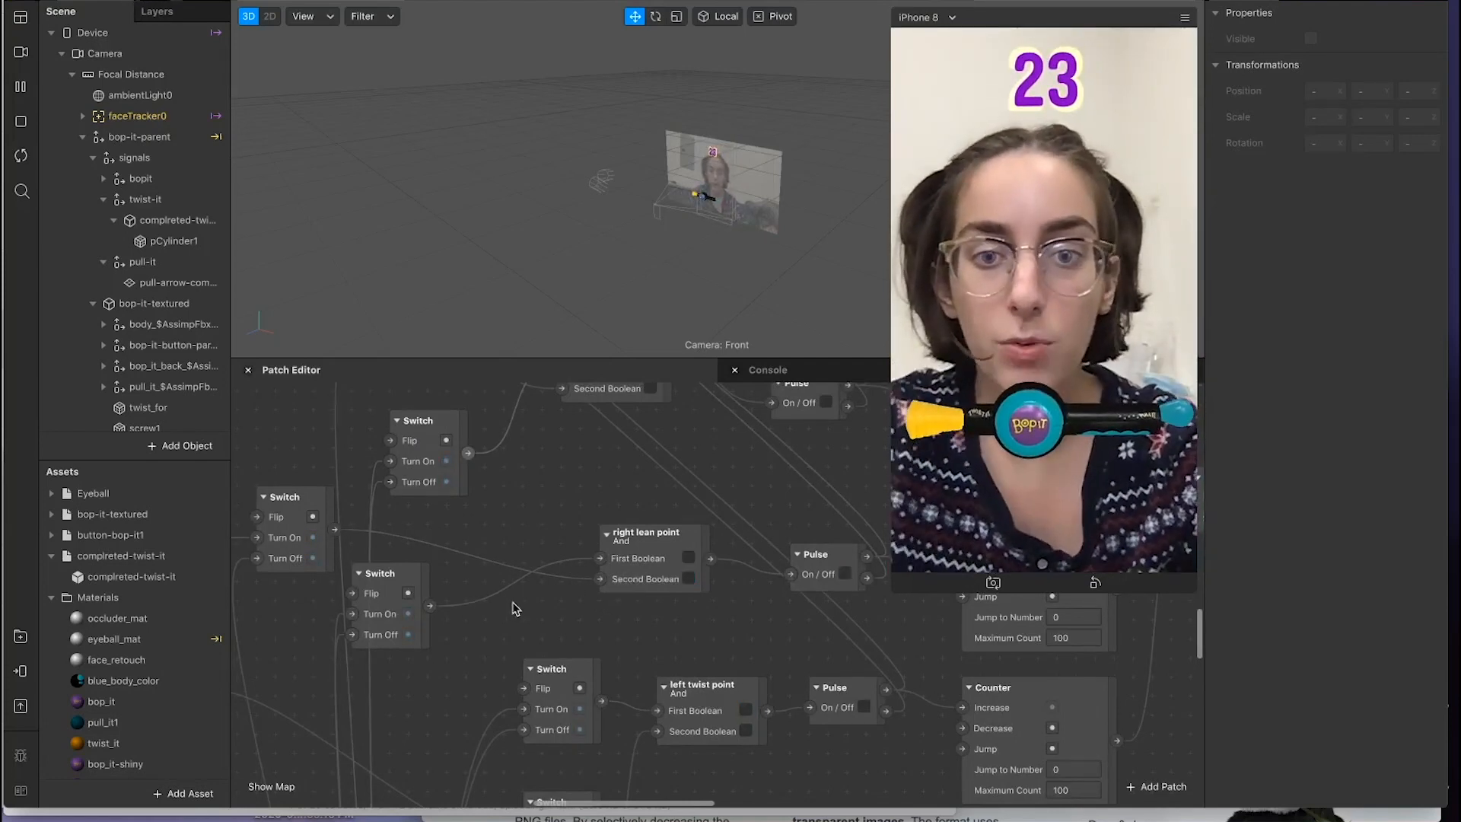
pyautogui.scroll(-2, 630, 568)
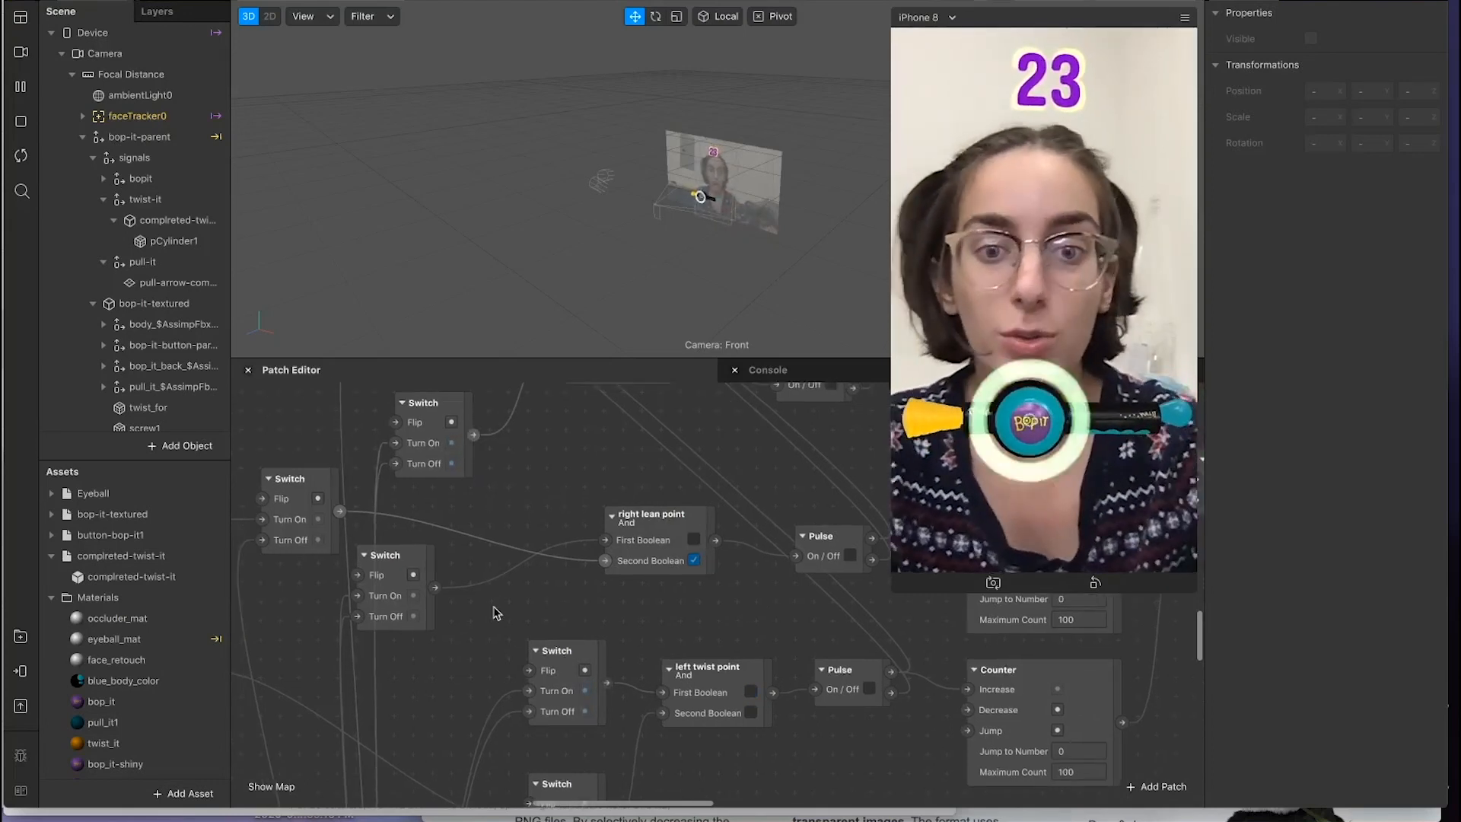
# Step: Follow the Switch wires down to the bopit, twist and pullit Pulses, and select the twist Pulse to show its outputs
pyautogui.scroll(-3, 609, 685)
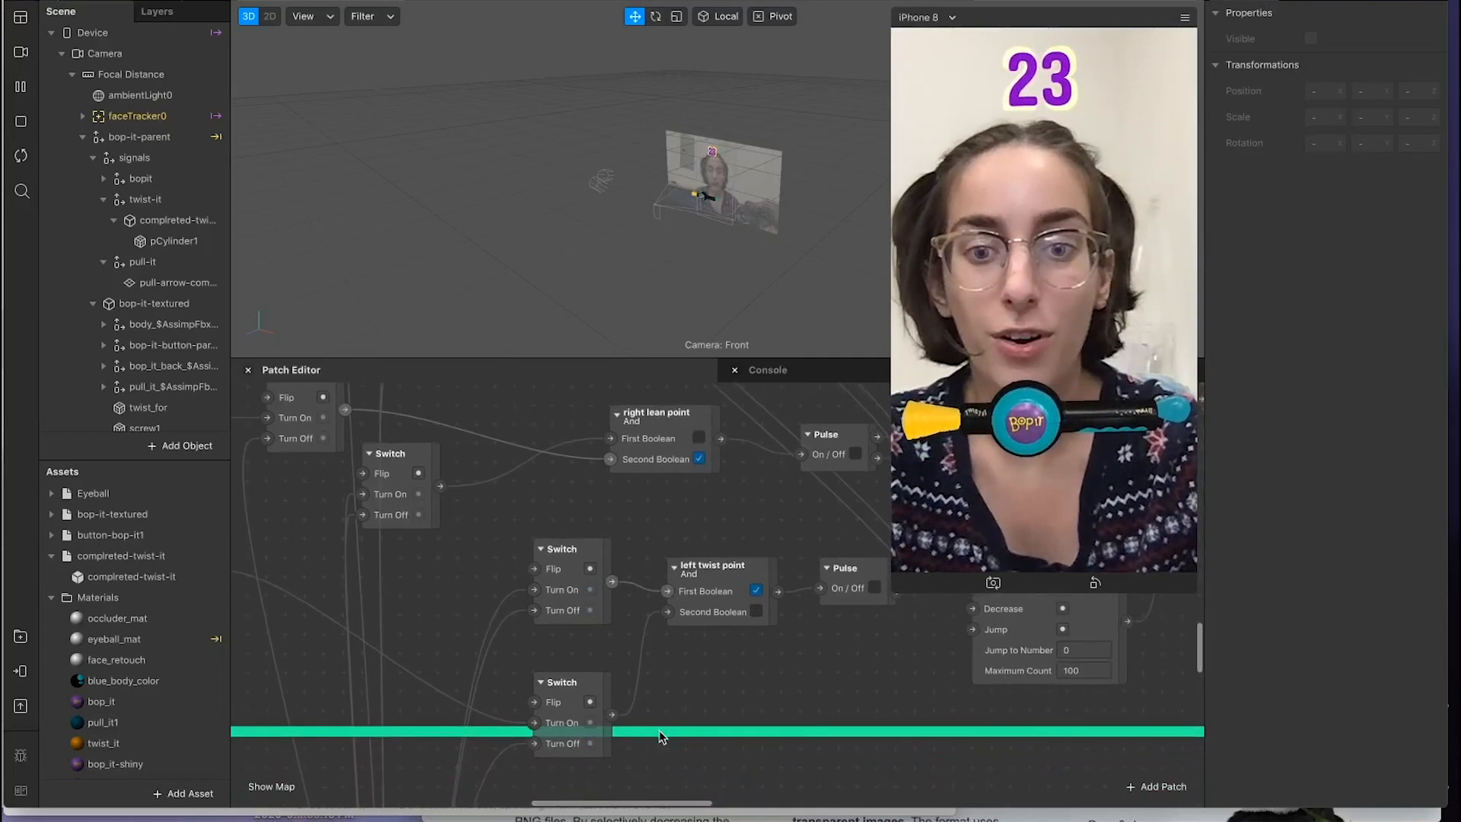
pyautogui.scroll(-3, 668, 737)
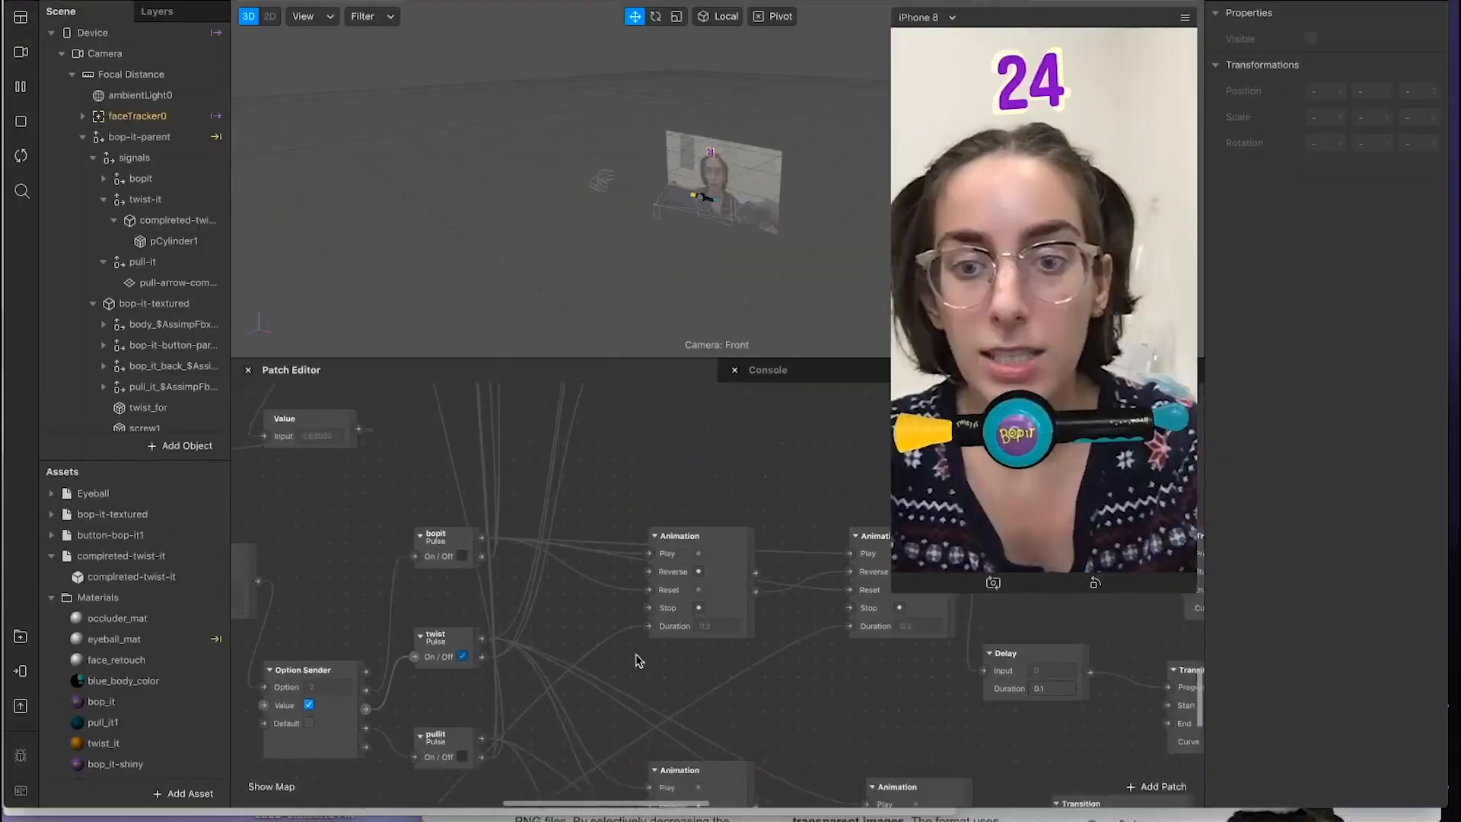
pyautogui.scroll(-3, 638, 660)
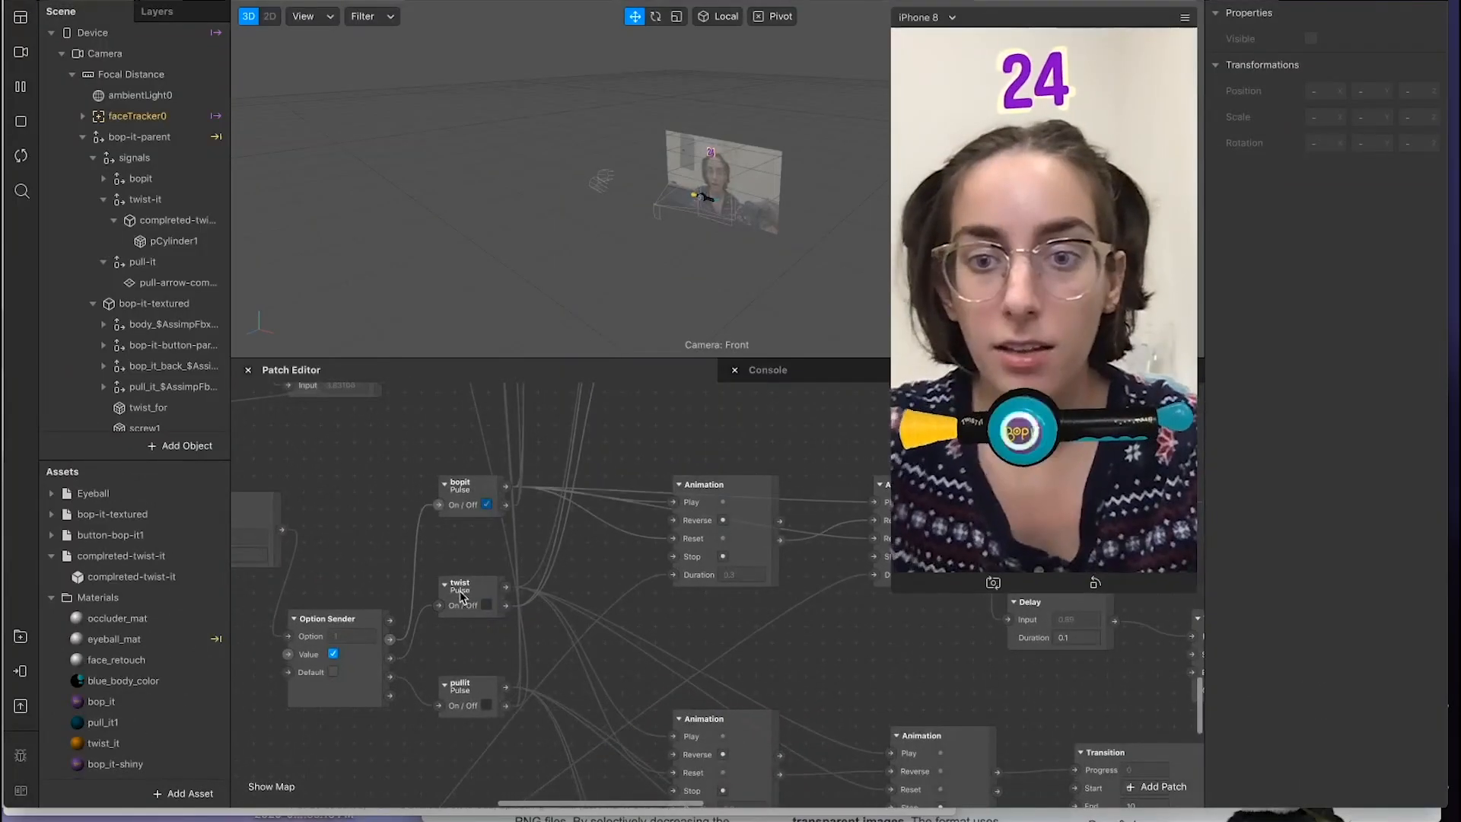
pyautogui.click(465, 600)
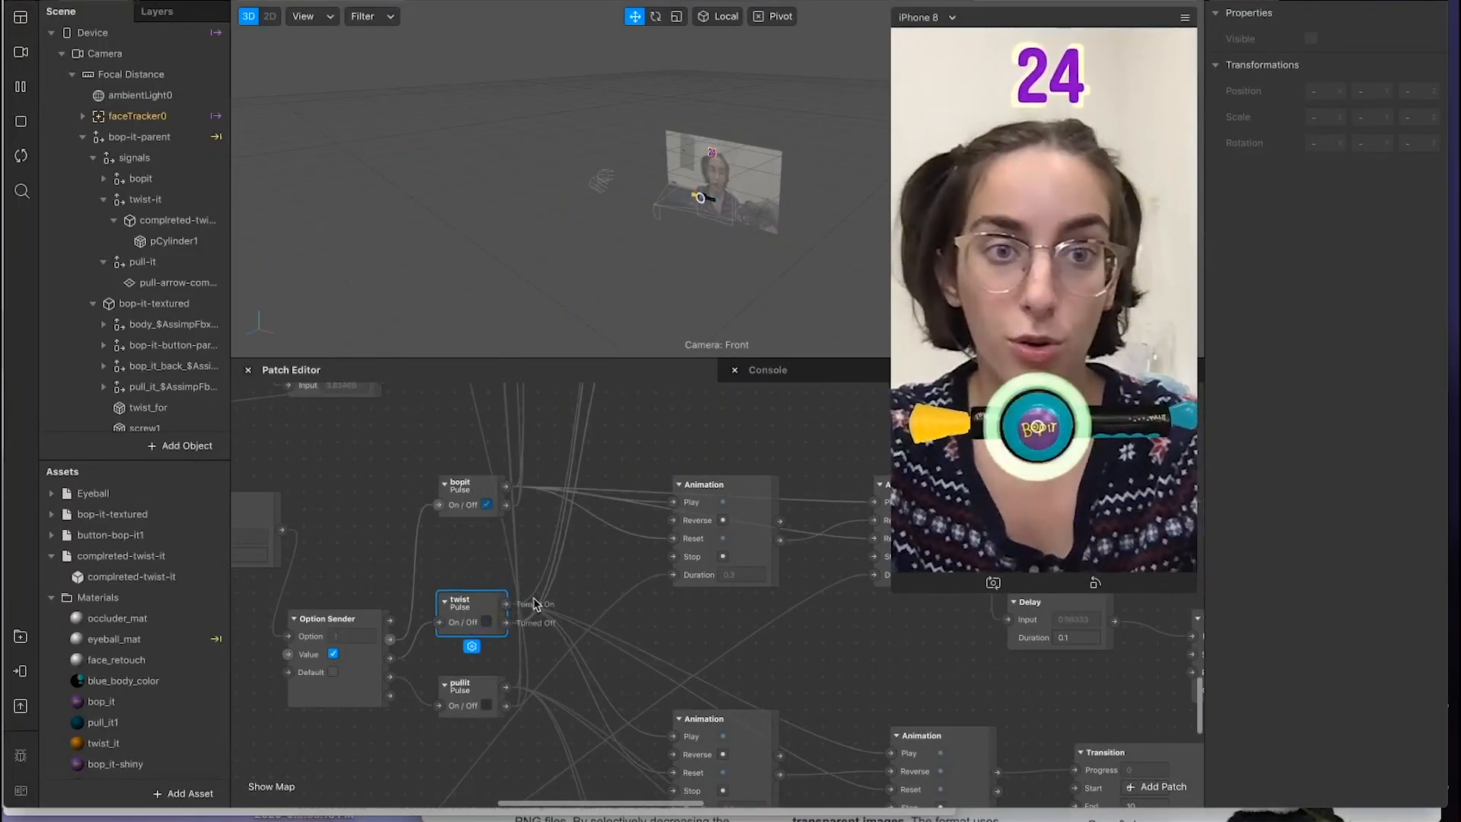
pyautogui.scroll(-2, 554, 561)
pyautogui.scroll(1, 555, 561)
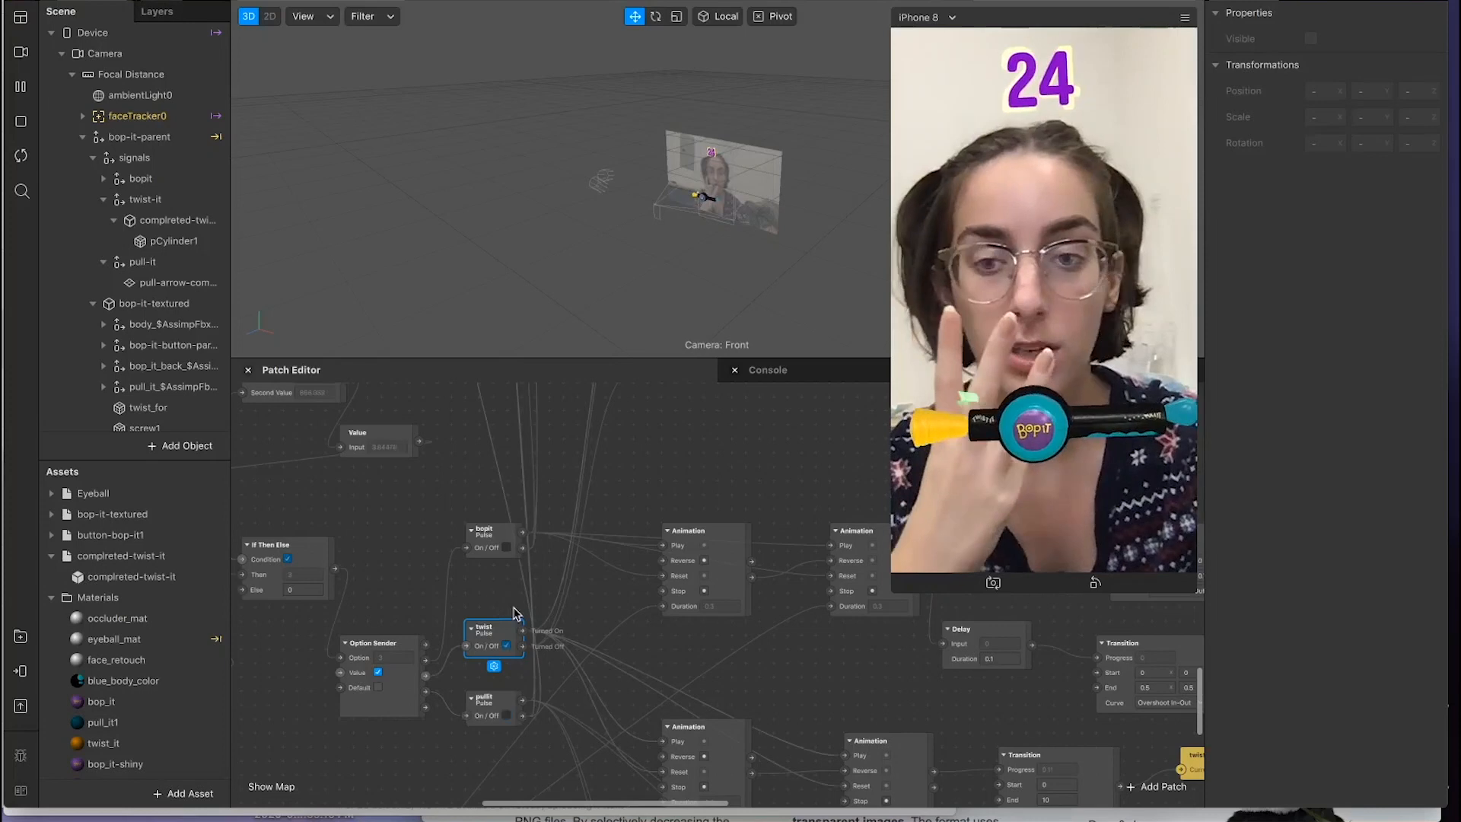
# Step: Move the Head Nod patch slightly lower, beside the Switch it feeds
pyautogui.scroll(5, 506, 607)
pyautogui.scroll(8, 517, 615)
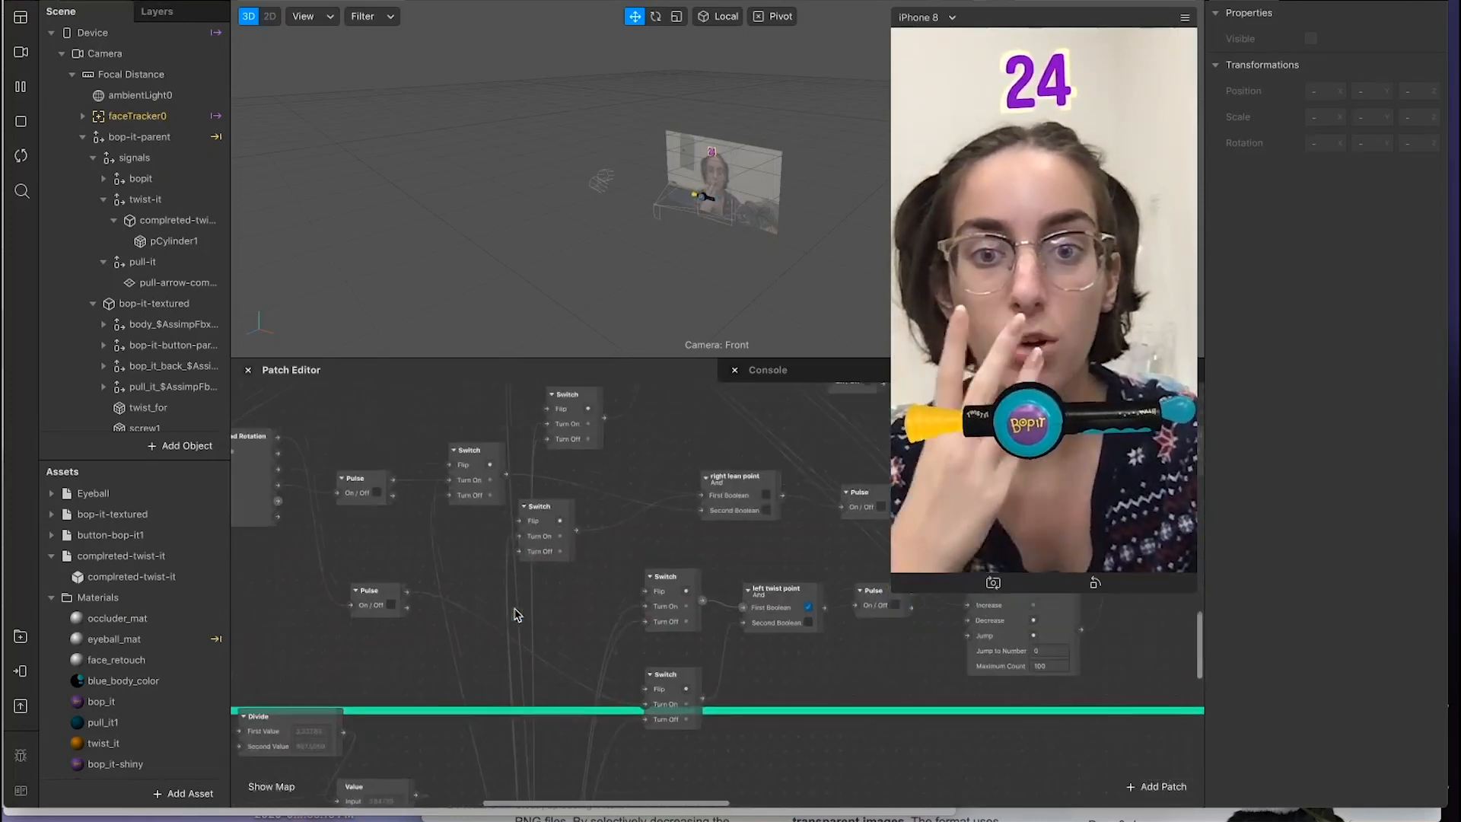
pyautogui.scroll(3, 643, 543)
pyautogui.scroll(4, 539, 550)
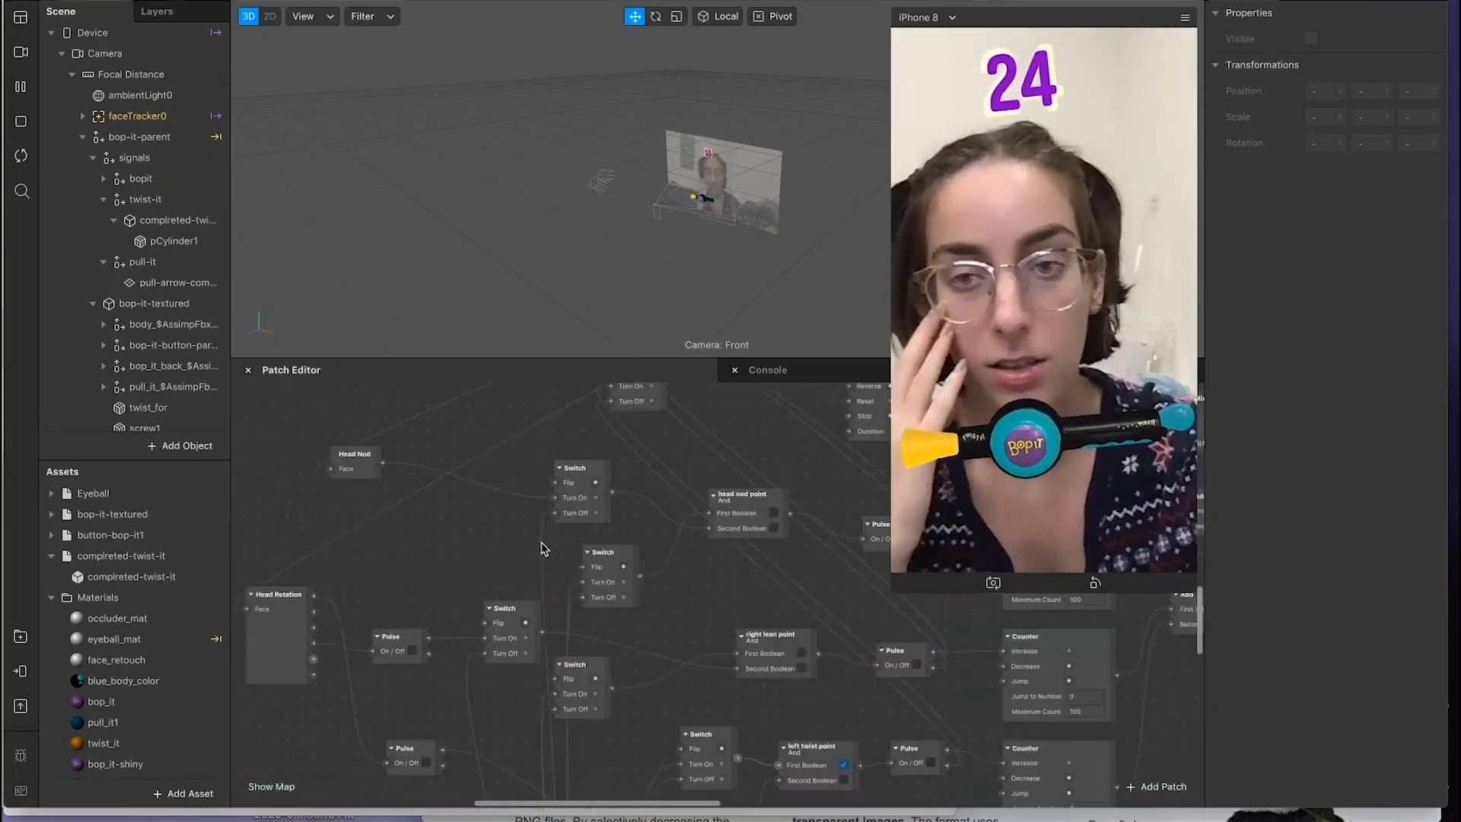
pyautogui.hscroll(-2, 426, 517)
pyautogui.moveTo(384, 478); pyautogui.dragTo(382, 503)
pyautogui.keyDown('super'); pyautogui.scroll(1, 531, 514); pyautogui.keyUp('super')
pyautogui.hscroll(2, 604, 518)
# Step: Highlight the Turned Off wire running up to the Head Nod Switch to check its connection
pyautogui.click(770, 538)
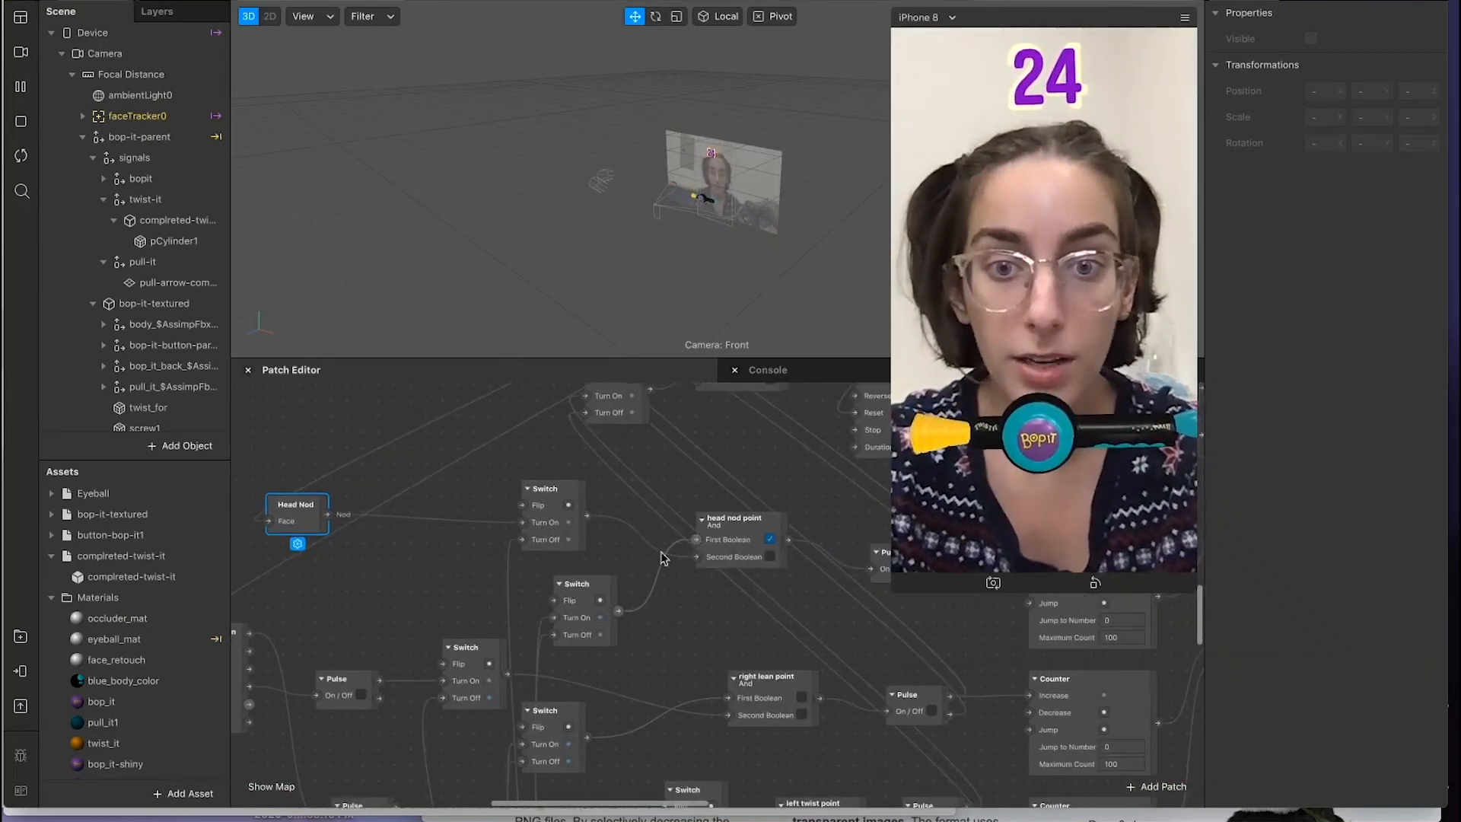
pyautogui.click(509, 559)
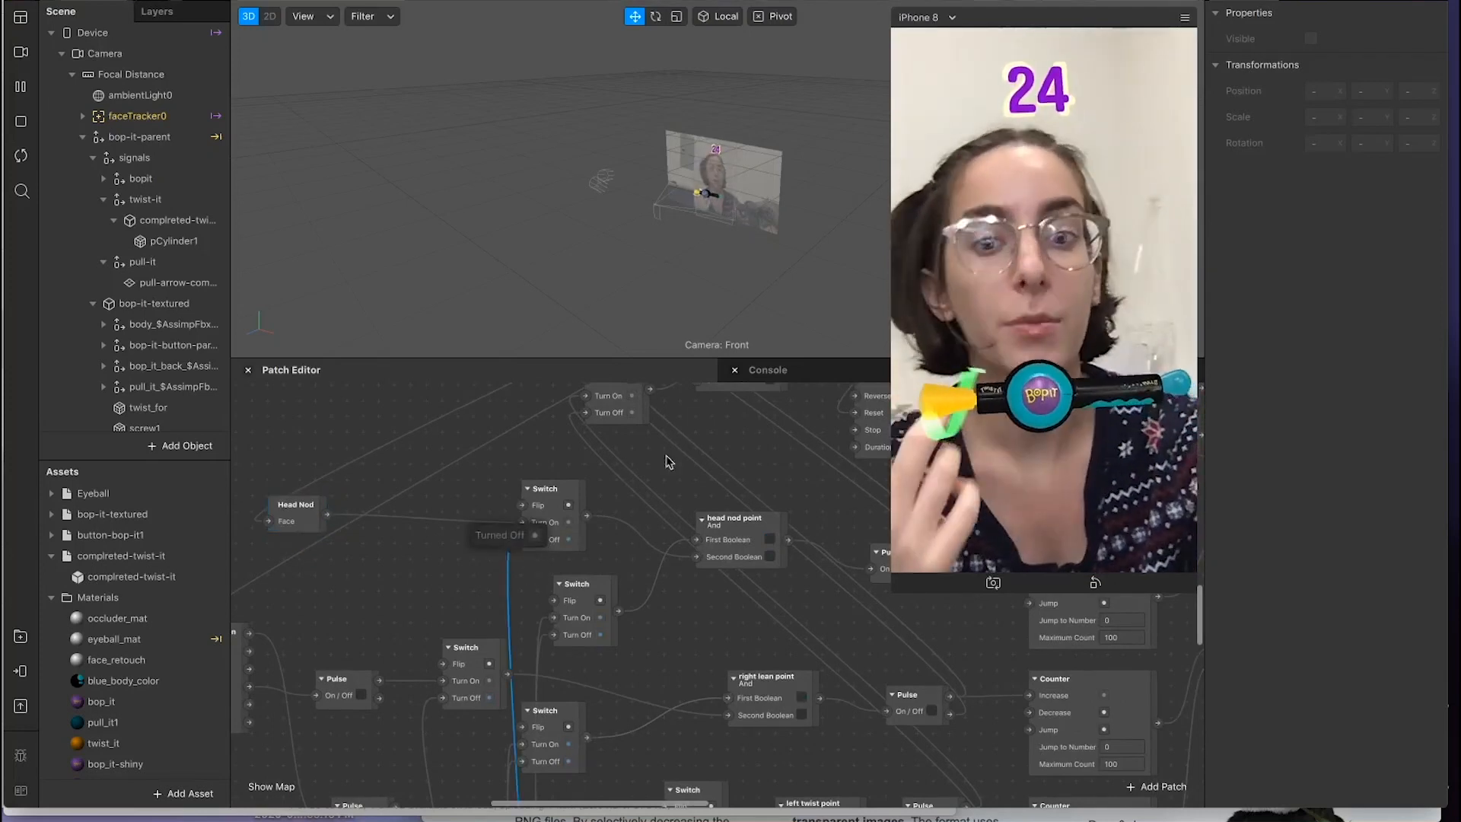
pyautogui.click(623, 566)
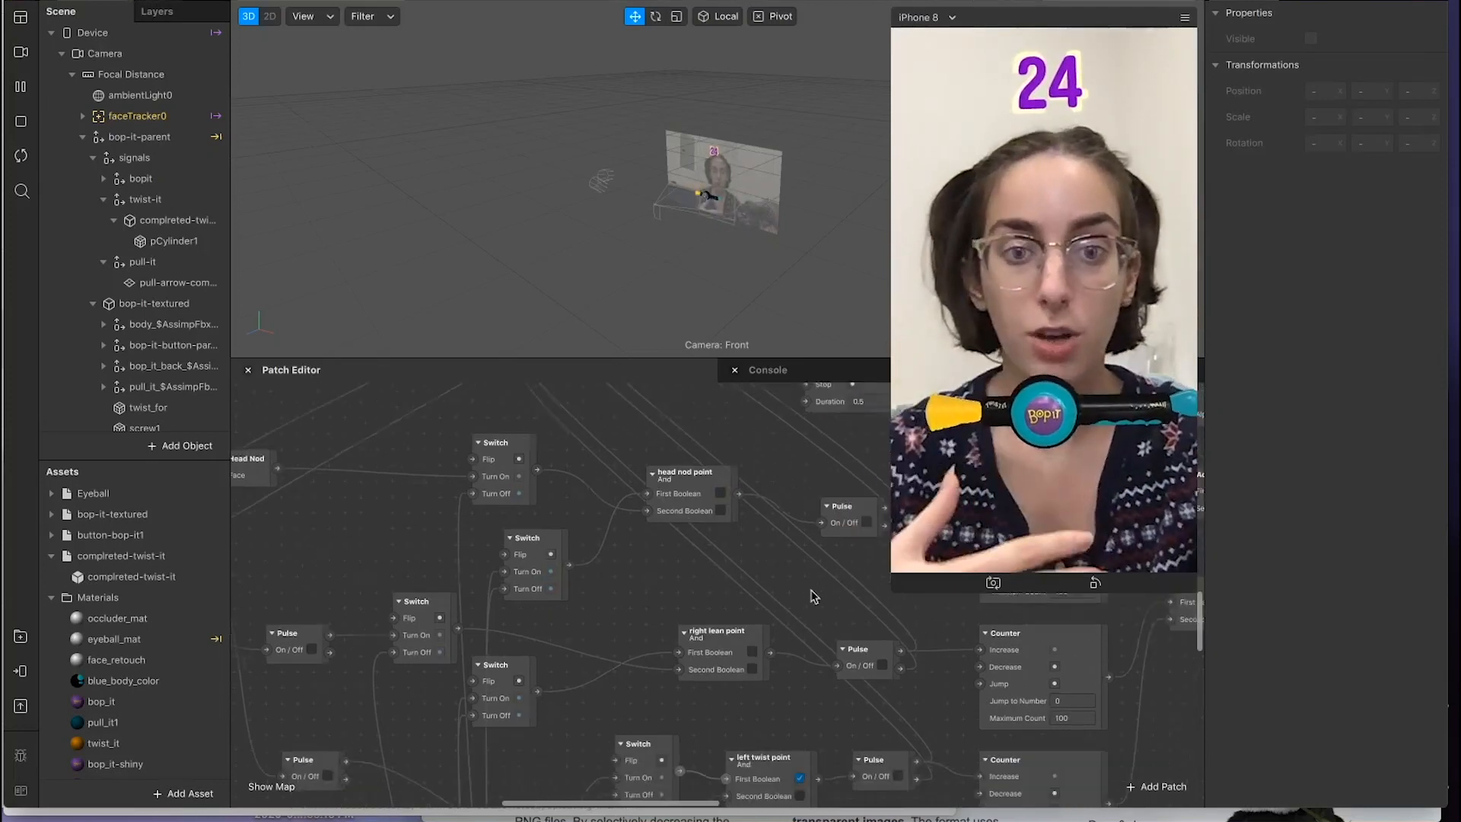
# Step: Compare how the head nod, right lean and left twist point patches respond to face movements in the live preview
pyautogui.scroll(-5, 812, 596)
pyautogui.hscroll(4, 811, 597)
pyautogui.scroll(2, 701, 629)
pyautogui.hscroll(1, 700, 628)
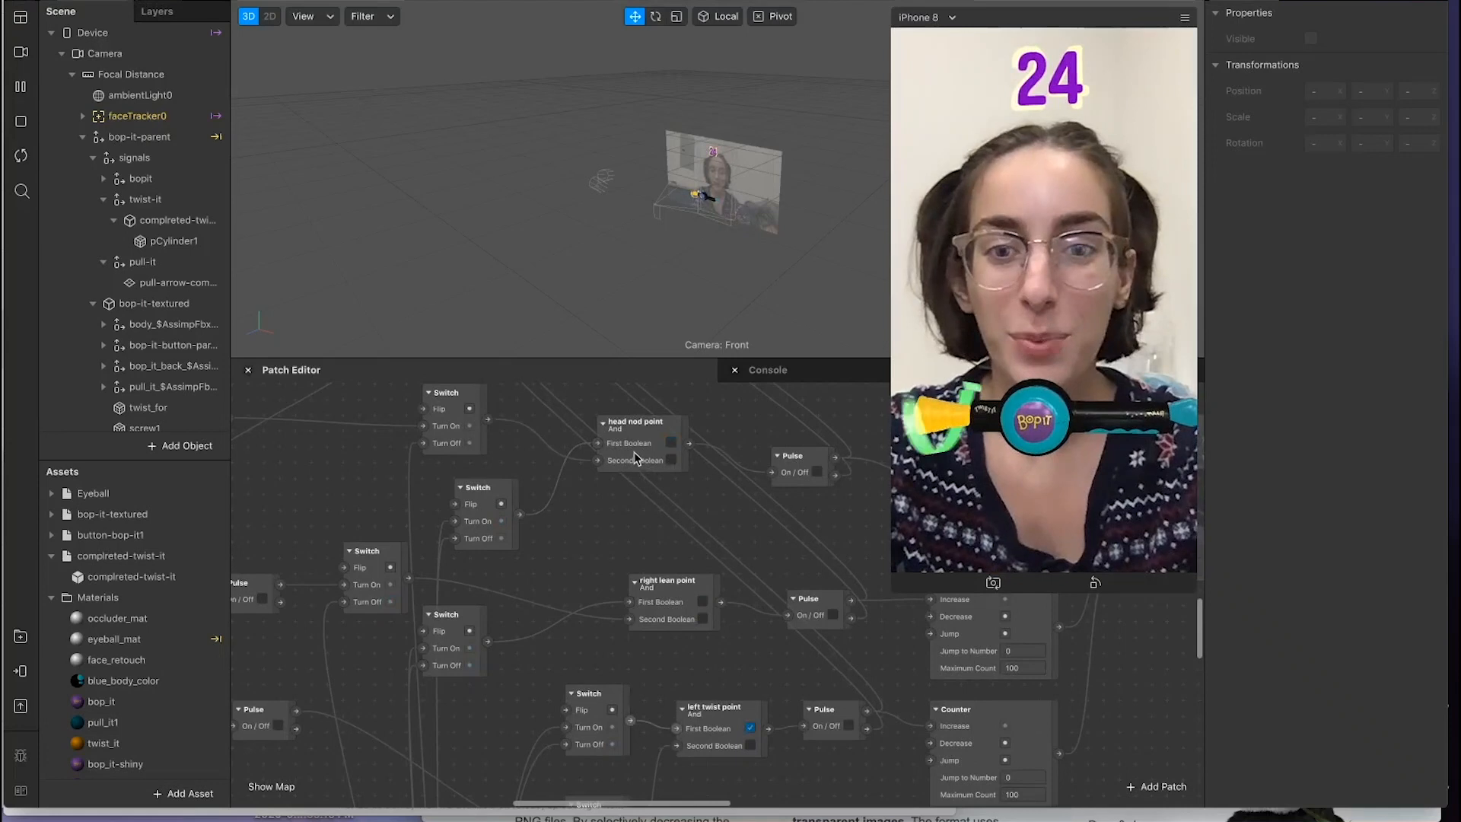
pyautogui.scroll(-2, 696, 716)
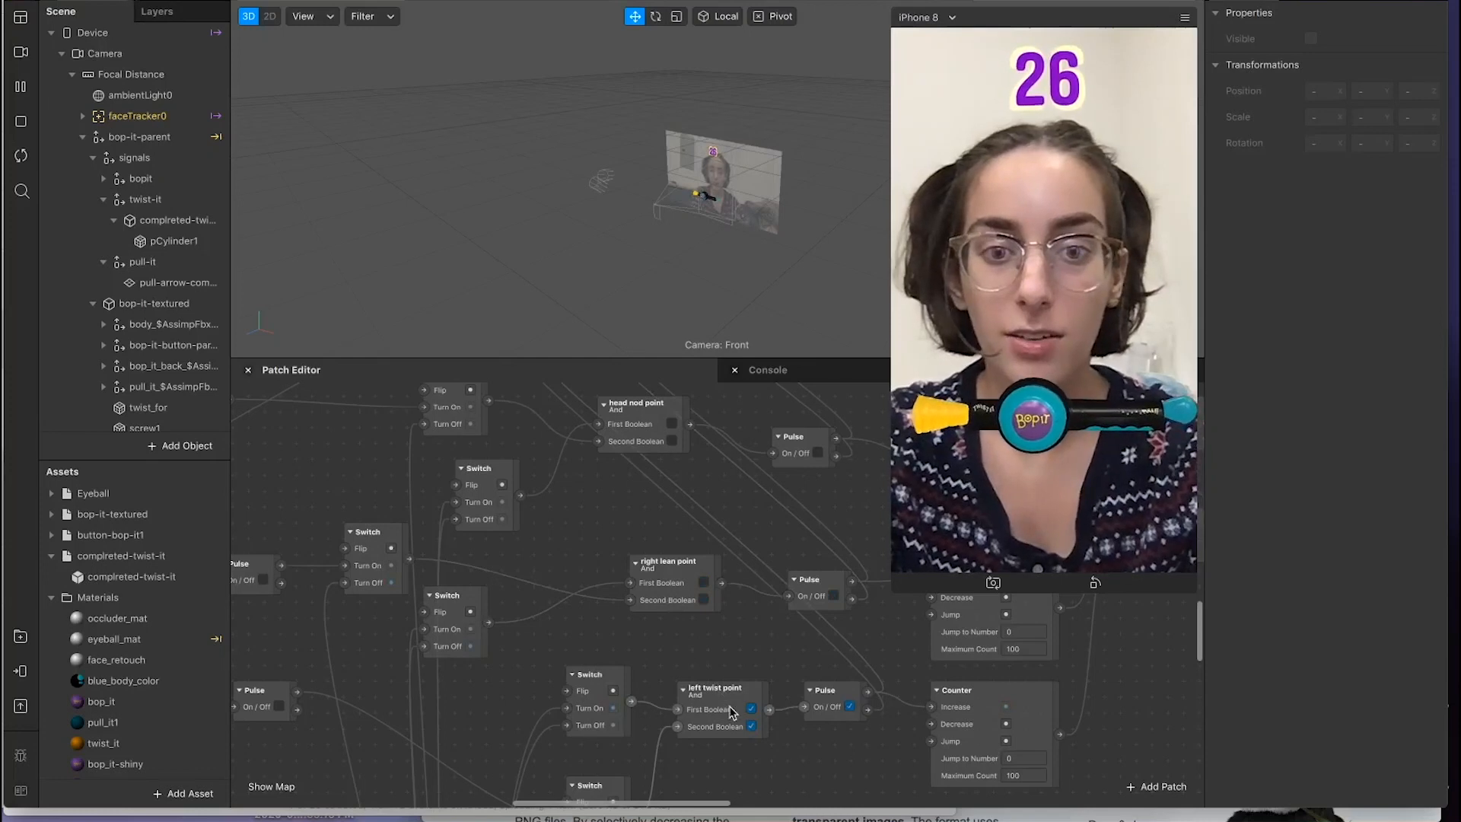
pyautogui.hscroll(1, 729, 706)
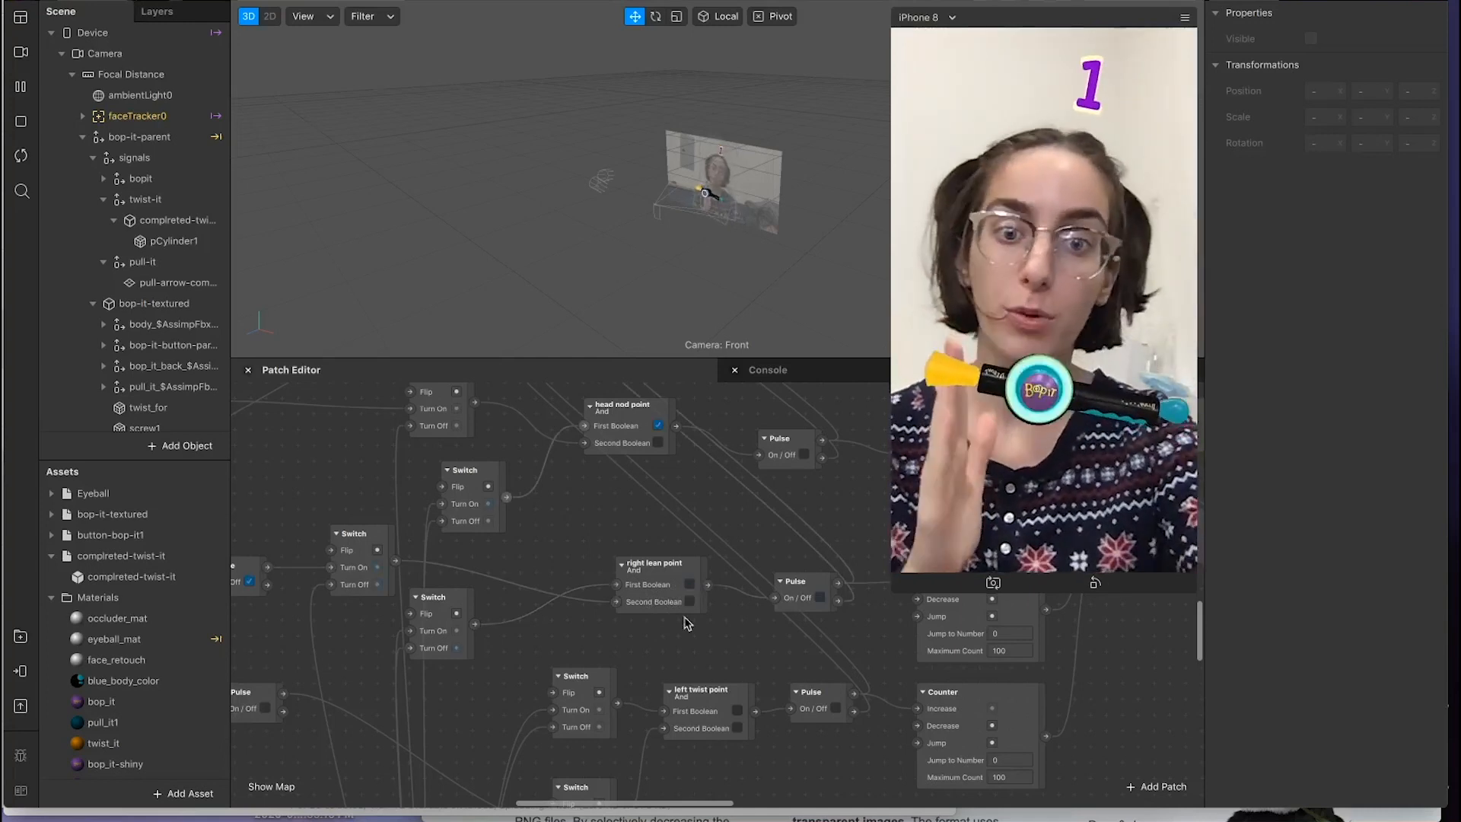
pyautogui.scroll(3, 687, 615)
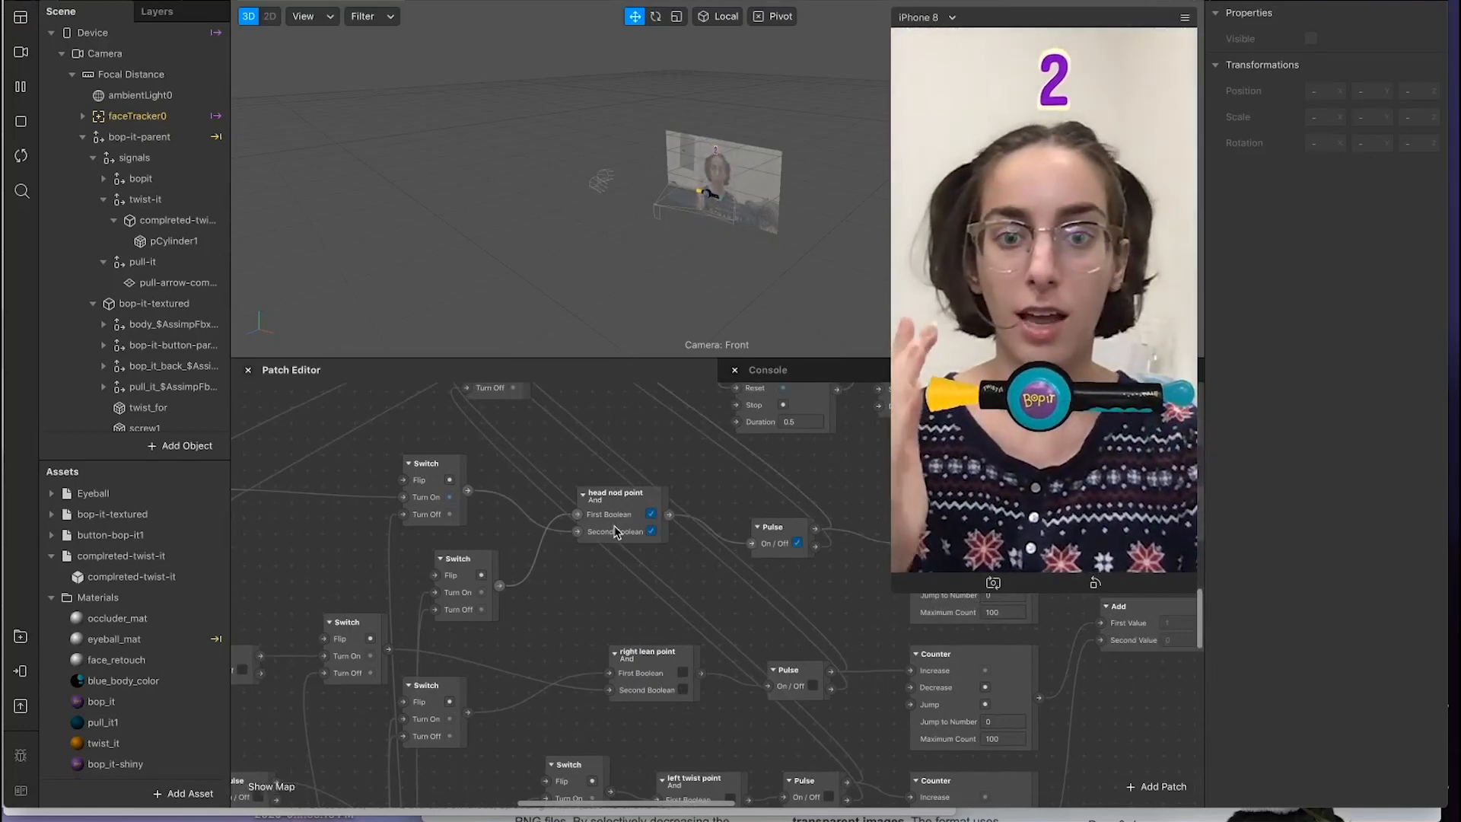
pyautogui.scroll(-3, 620, 537)
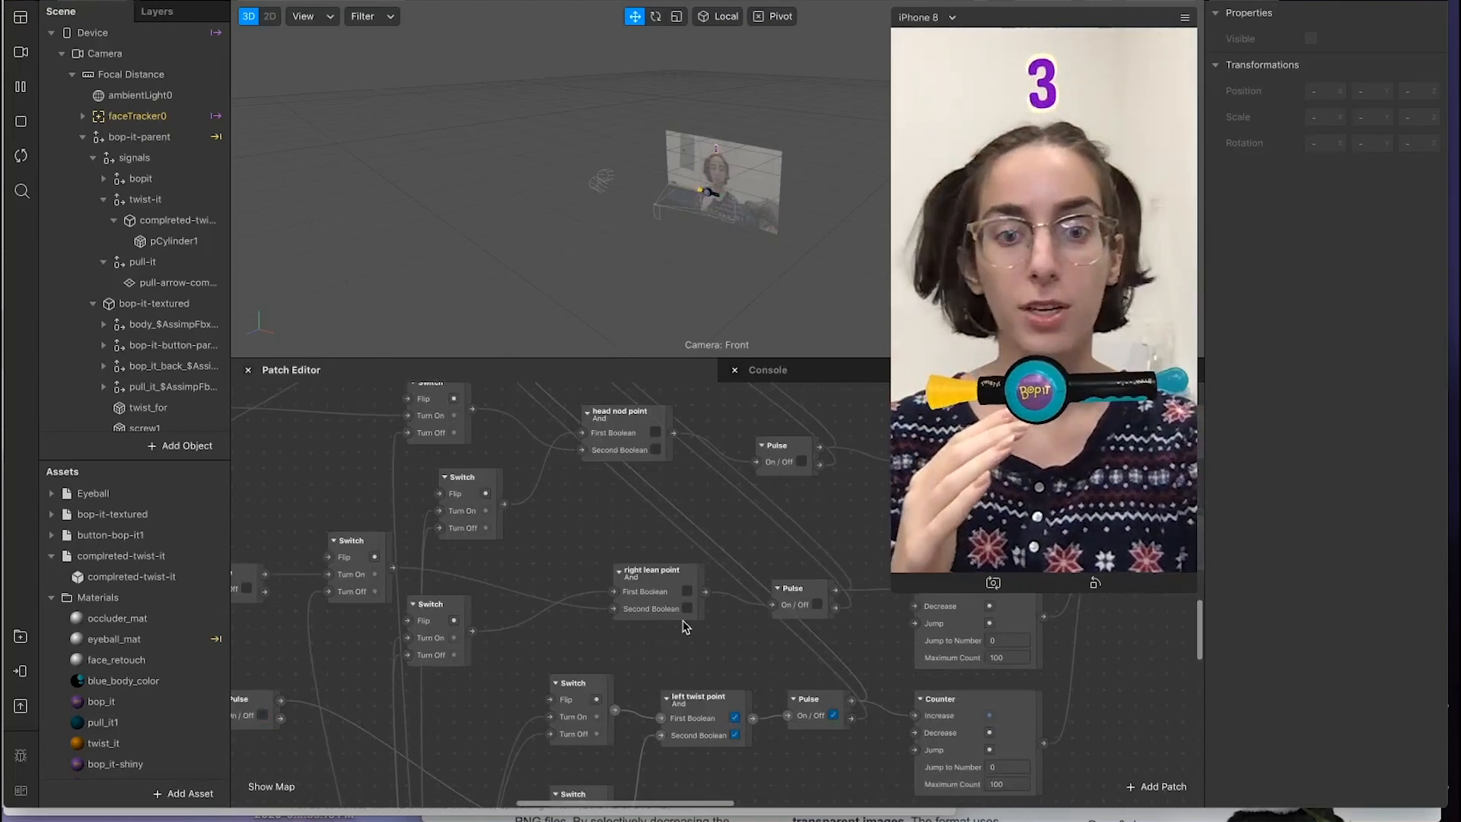
pyautogui.scroll(-1, 706, 730)
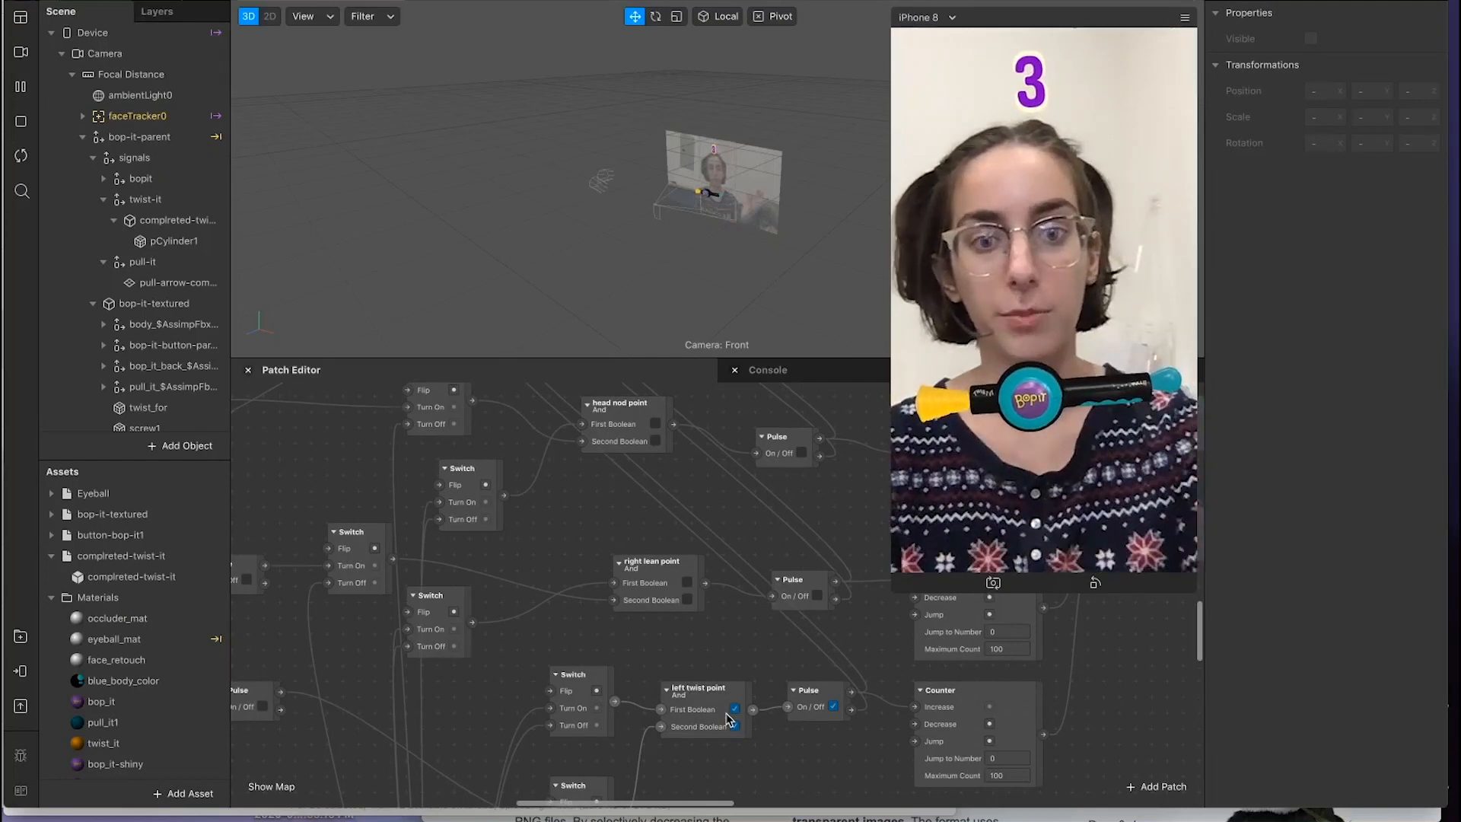
# Step: Trace the left twist point logic down to the signal Pulses and back through Option Sender, If Then Else and Random
pyautogui.scroll(-10, 729, 719)
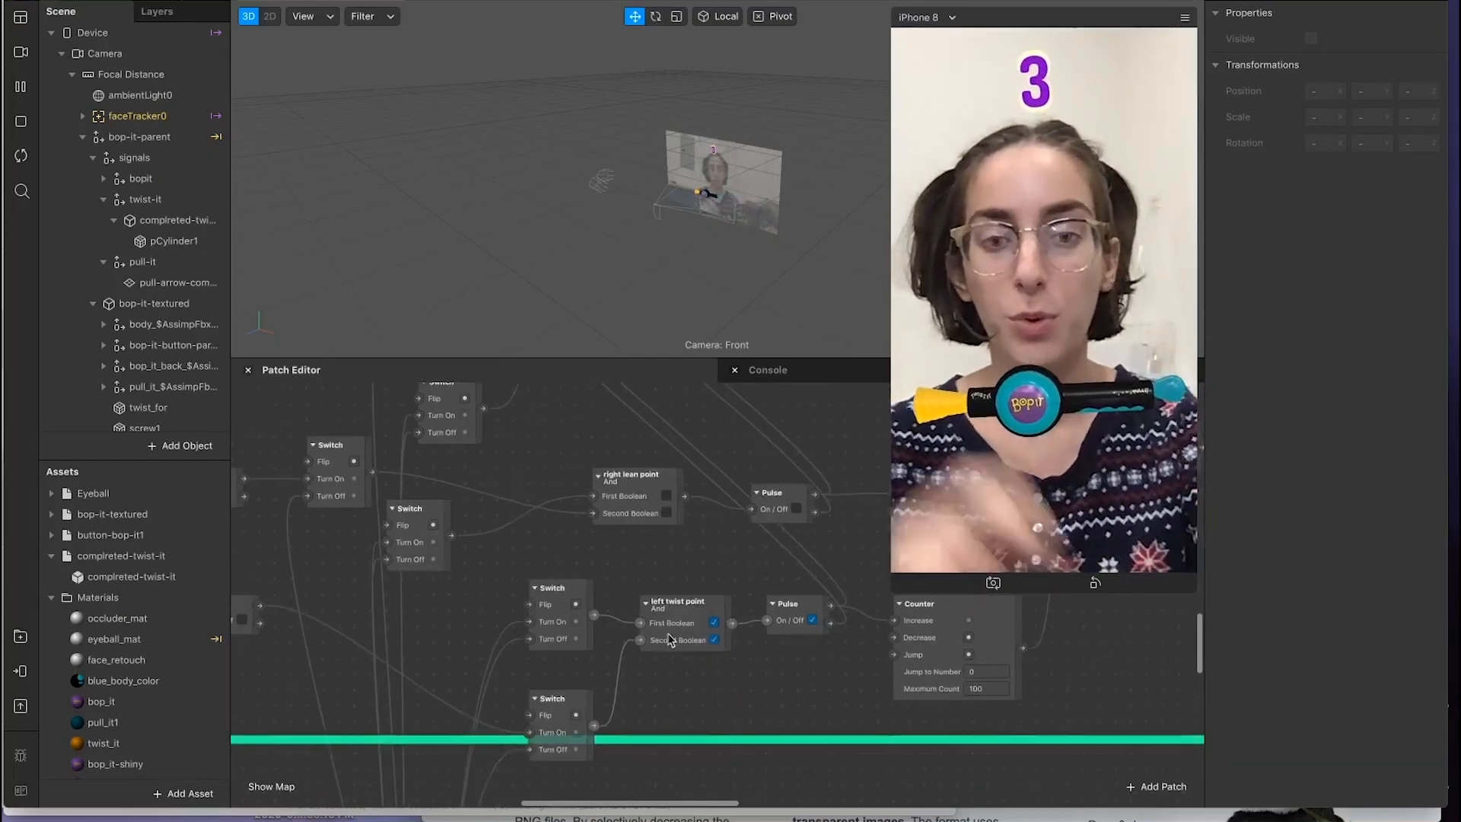
pyautogui.scroll(-15, 670, 639)
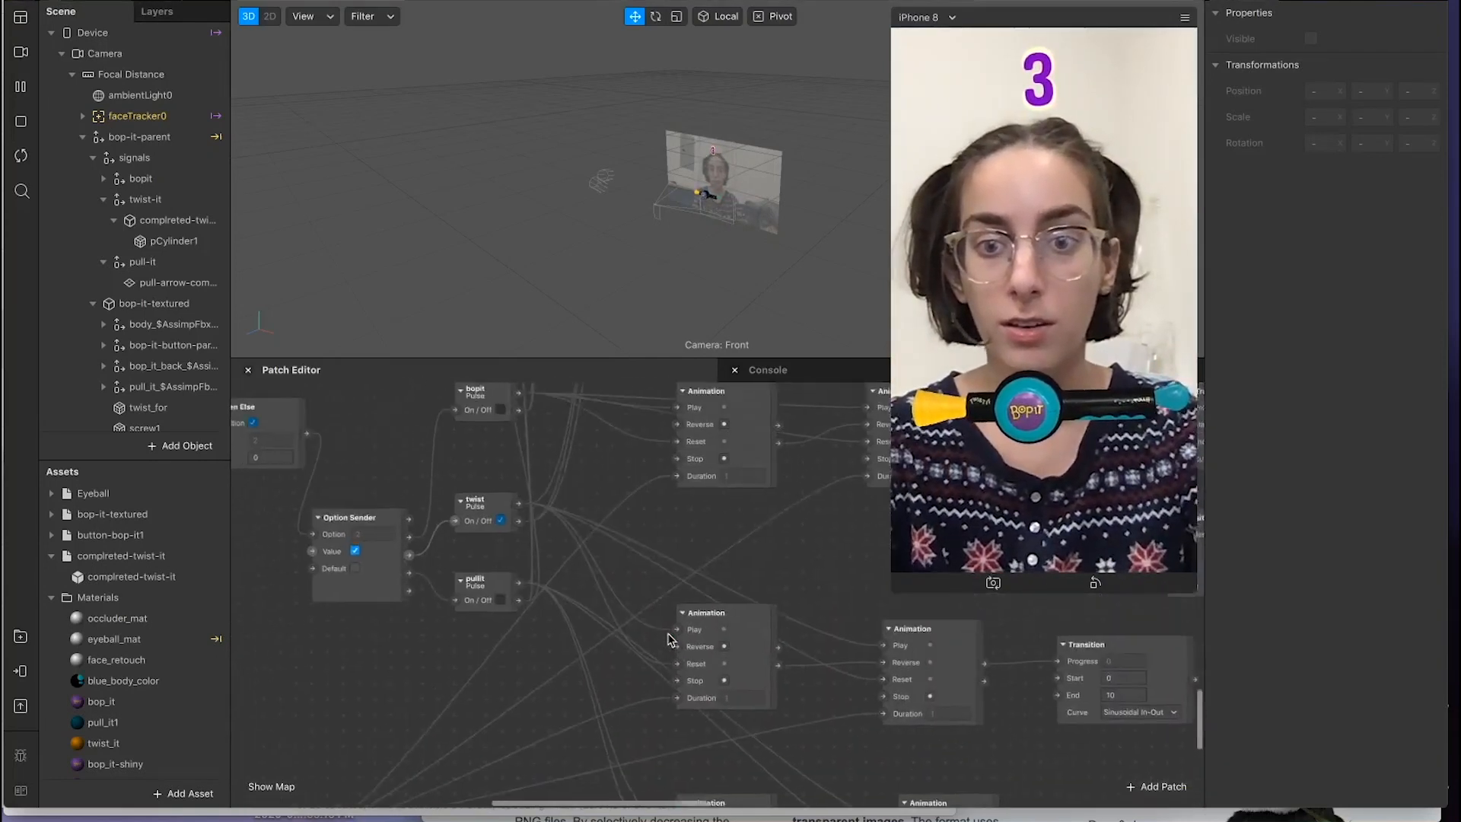
pyautogui.scroll(5, 670, 639)
pyautogui.hscroll(-4, 403, 601)
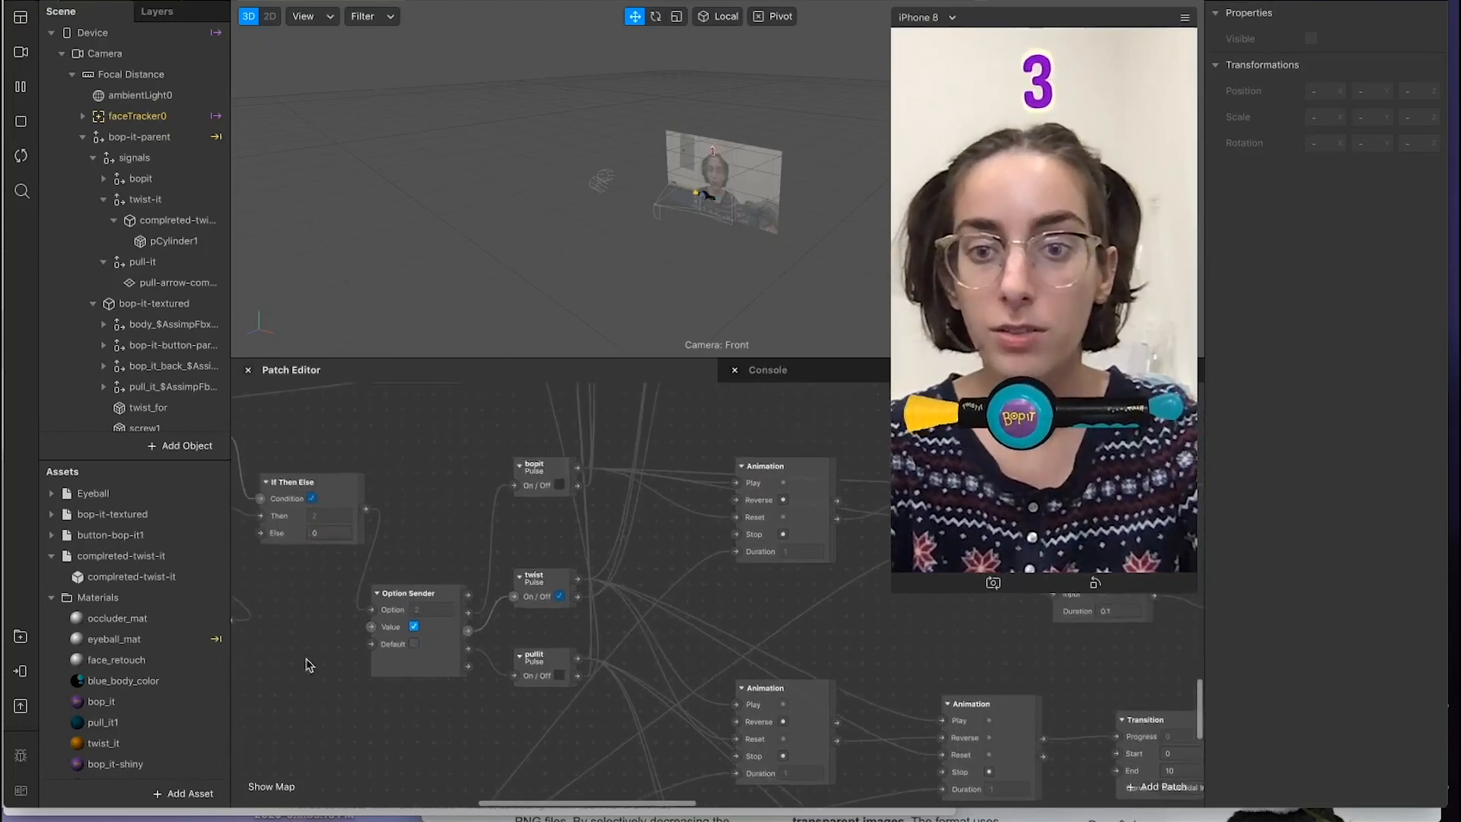
pyautogui.hscroll(-15, 309, 664)
pyautogui.scroll(3, 309, 664)
pyautogui.scroll(3, 378, 670)
pyautogui.hscroll(-2, 482, 647)
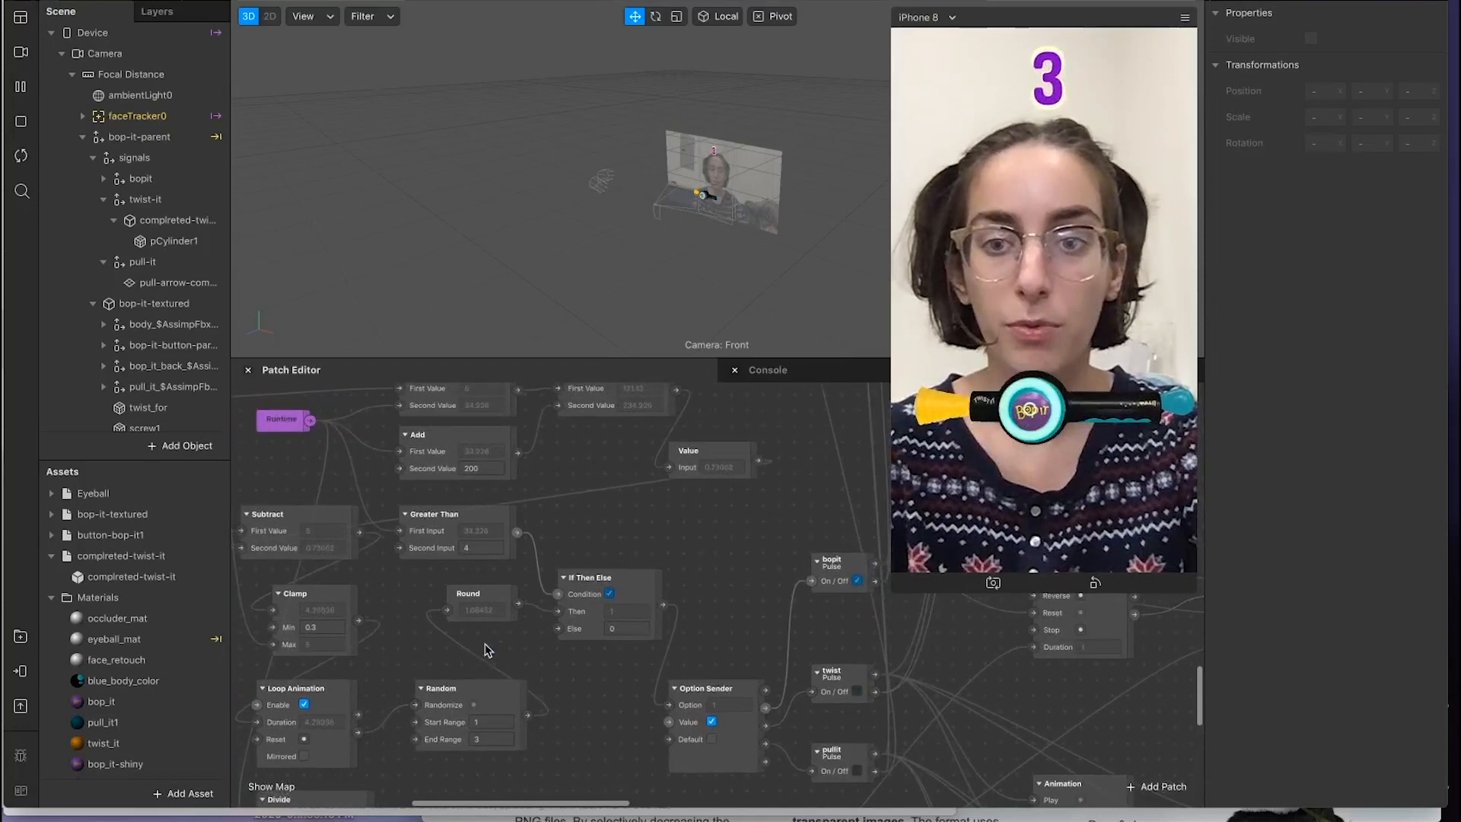
# Step: Examine the start of the bop it signals group, where the Value and Runtime patches feed the math patches
pyautogui.hscroll(-8, 488, 650)
pyautogui.scroll(3, 488, 649)
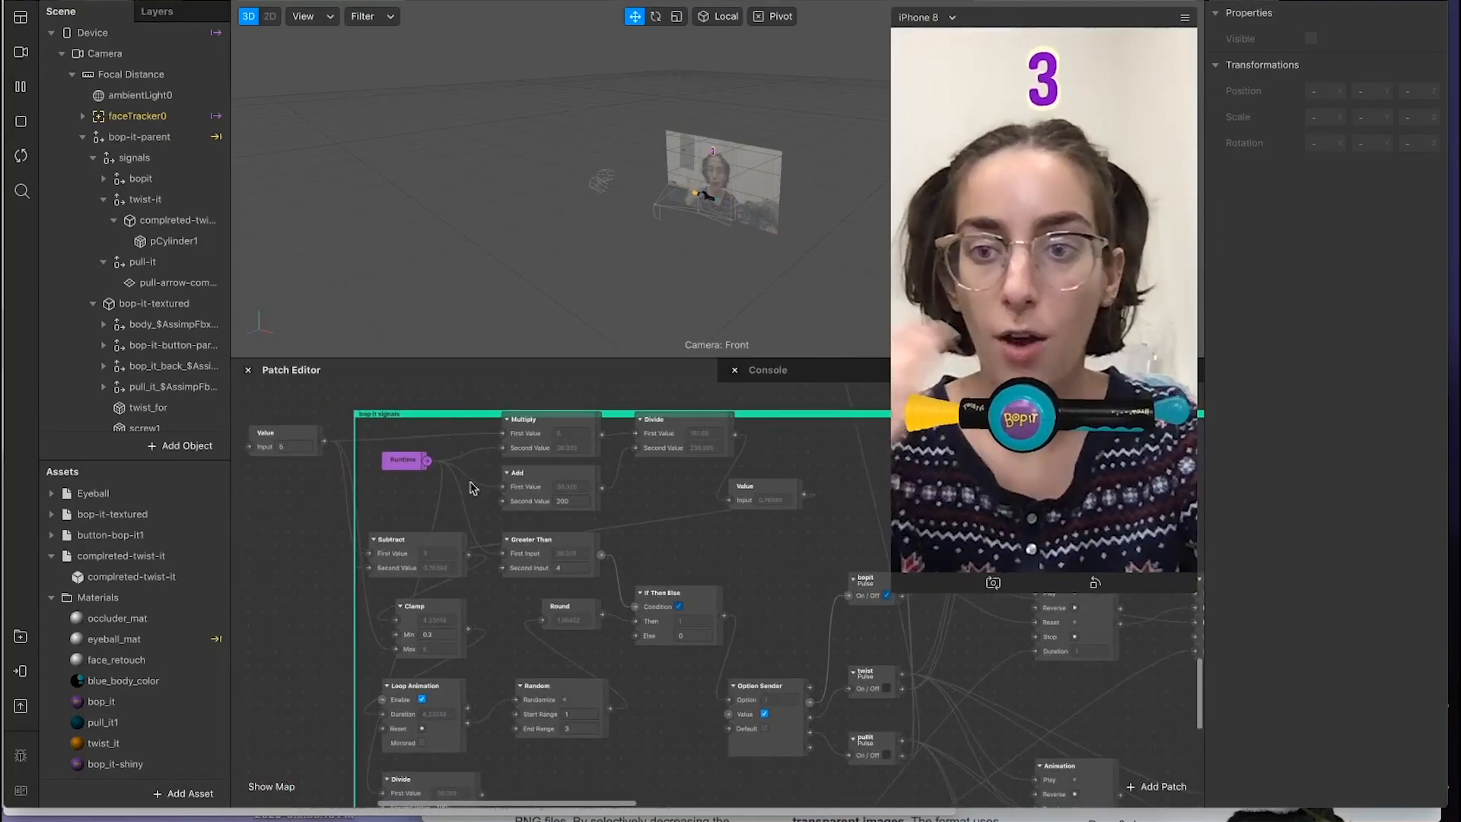
pyautogui.hscroll(-2, 296, 493)
pyautogui.scroll(1, 297, 493)
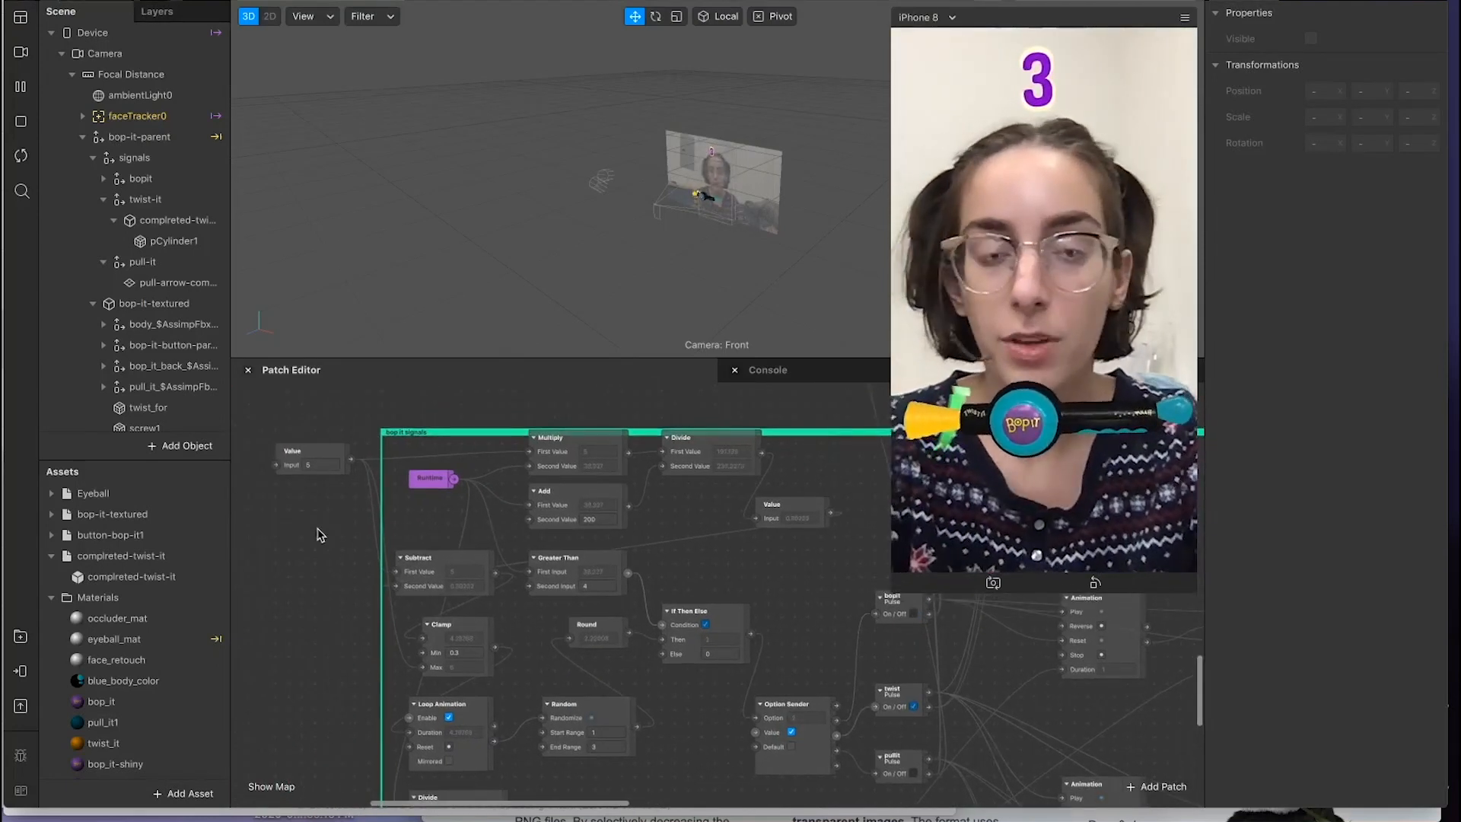
# Step: Speed up the game by testing 2 and 3 in the Value patch feeding bop it signals, settling on 2, with Add's Second Value at 20
pyautogui.hscroll(-3, 320, 535)
pyautogui.scroll(1, 320, 535)
pyautogui.keyDown('ctrl'); pyautogui.scroll(3, 344, 524); pyautogui.keyUp('ctrl')
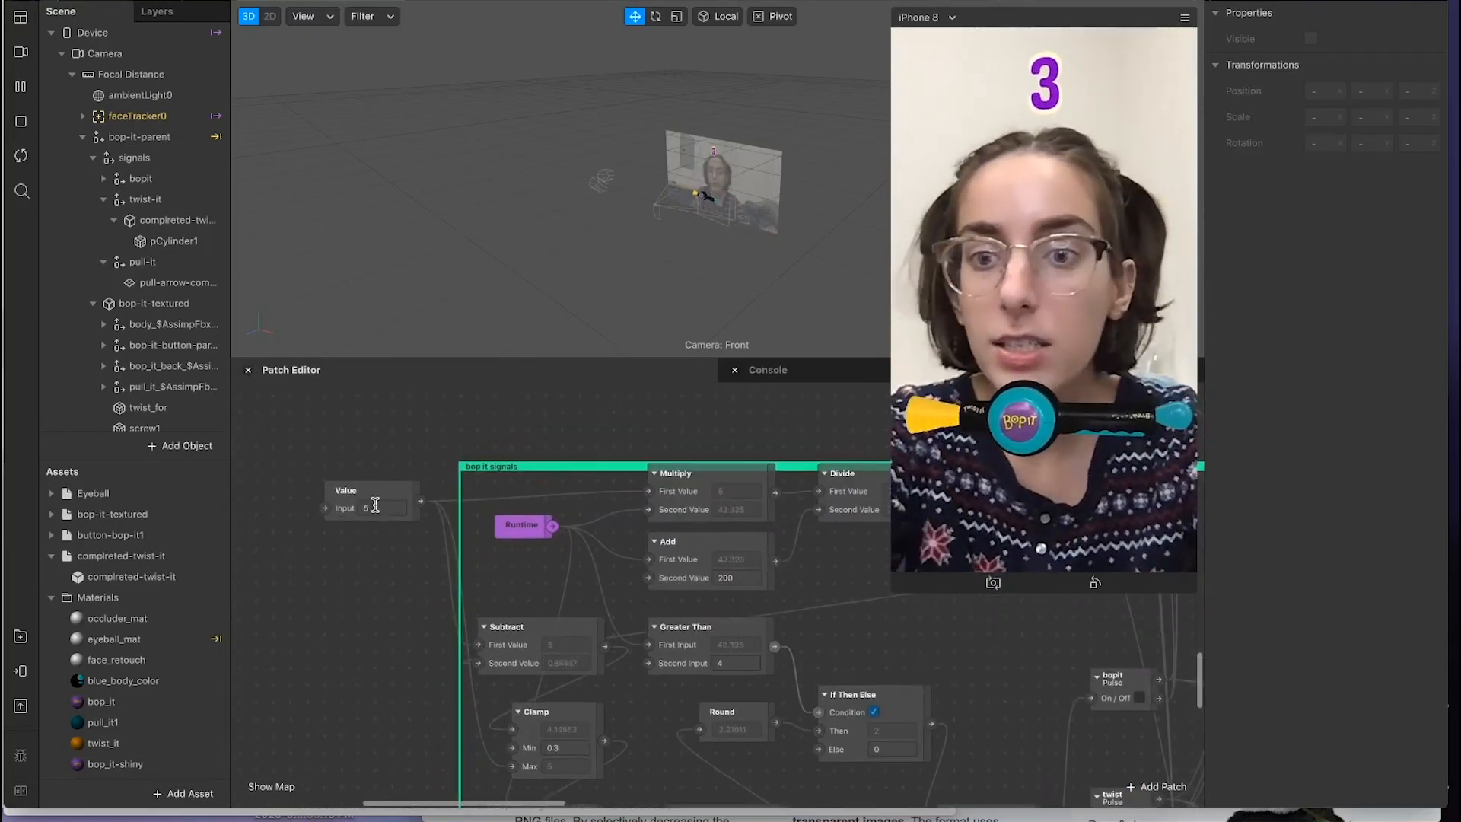
pyautogui.click(376, 509)
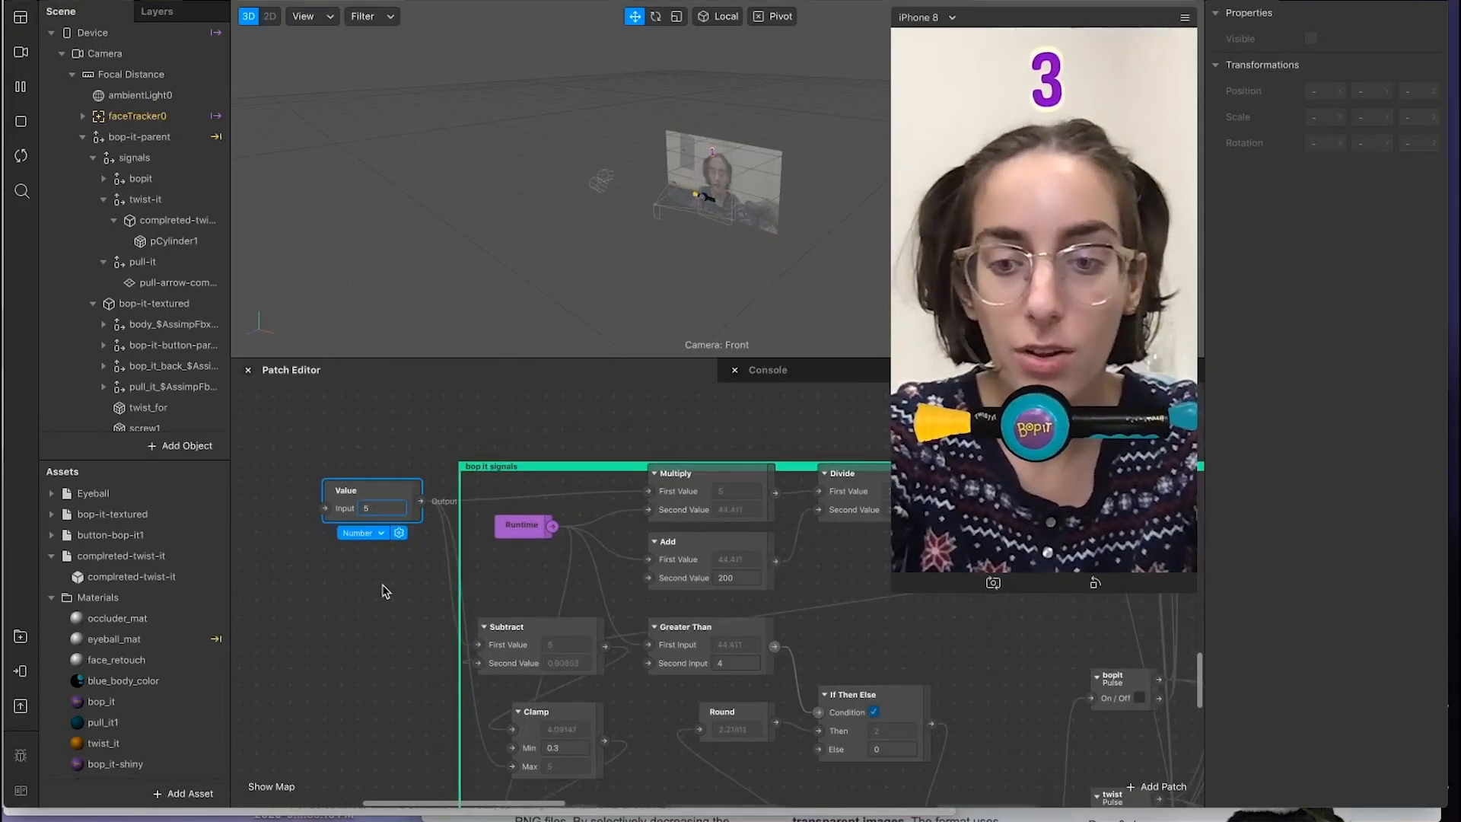
pyautogui.write('2')
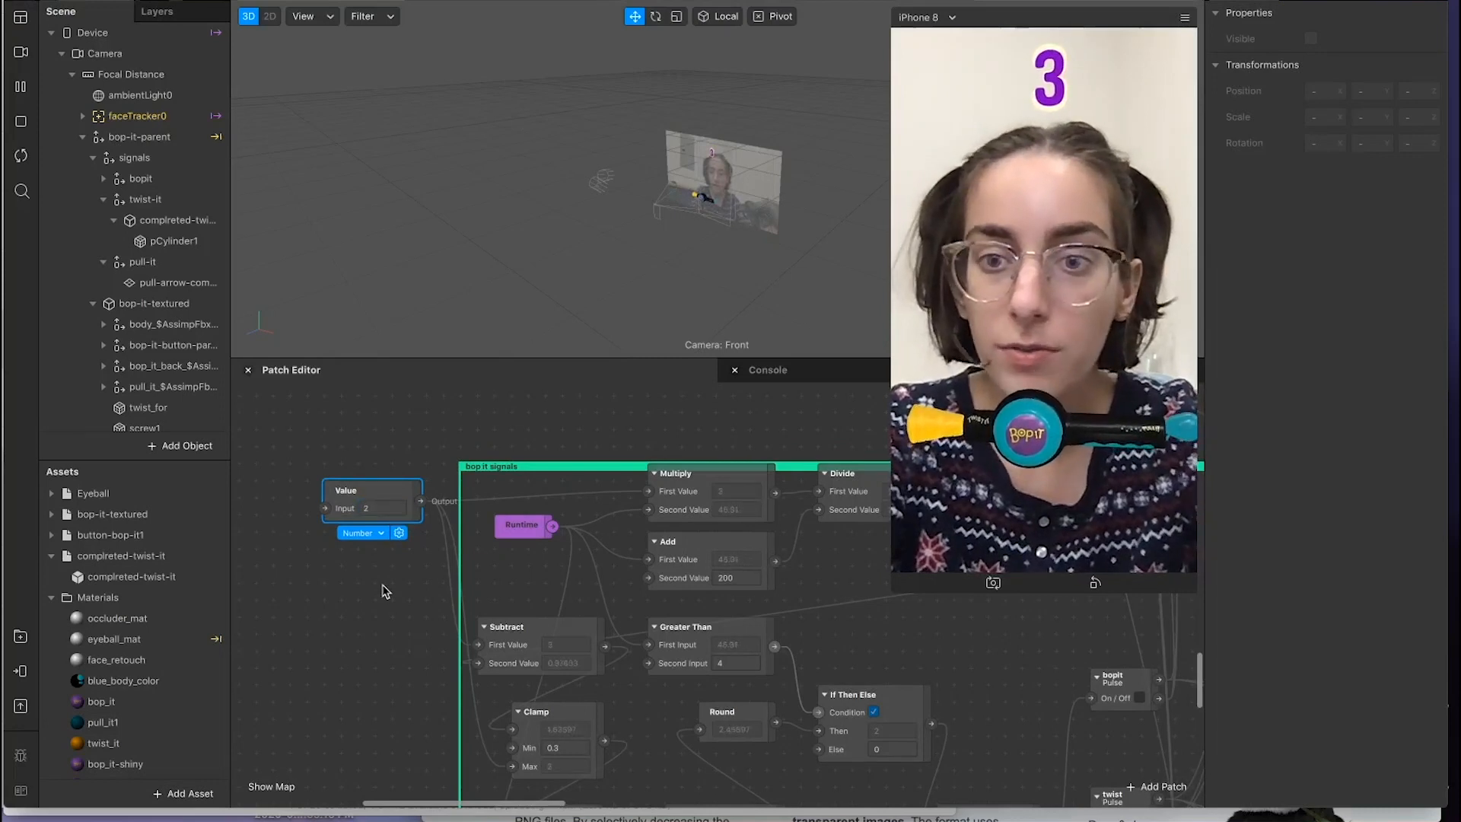
pyautogui.press('BackSpace')
pyautogui.write('3')
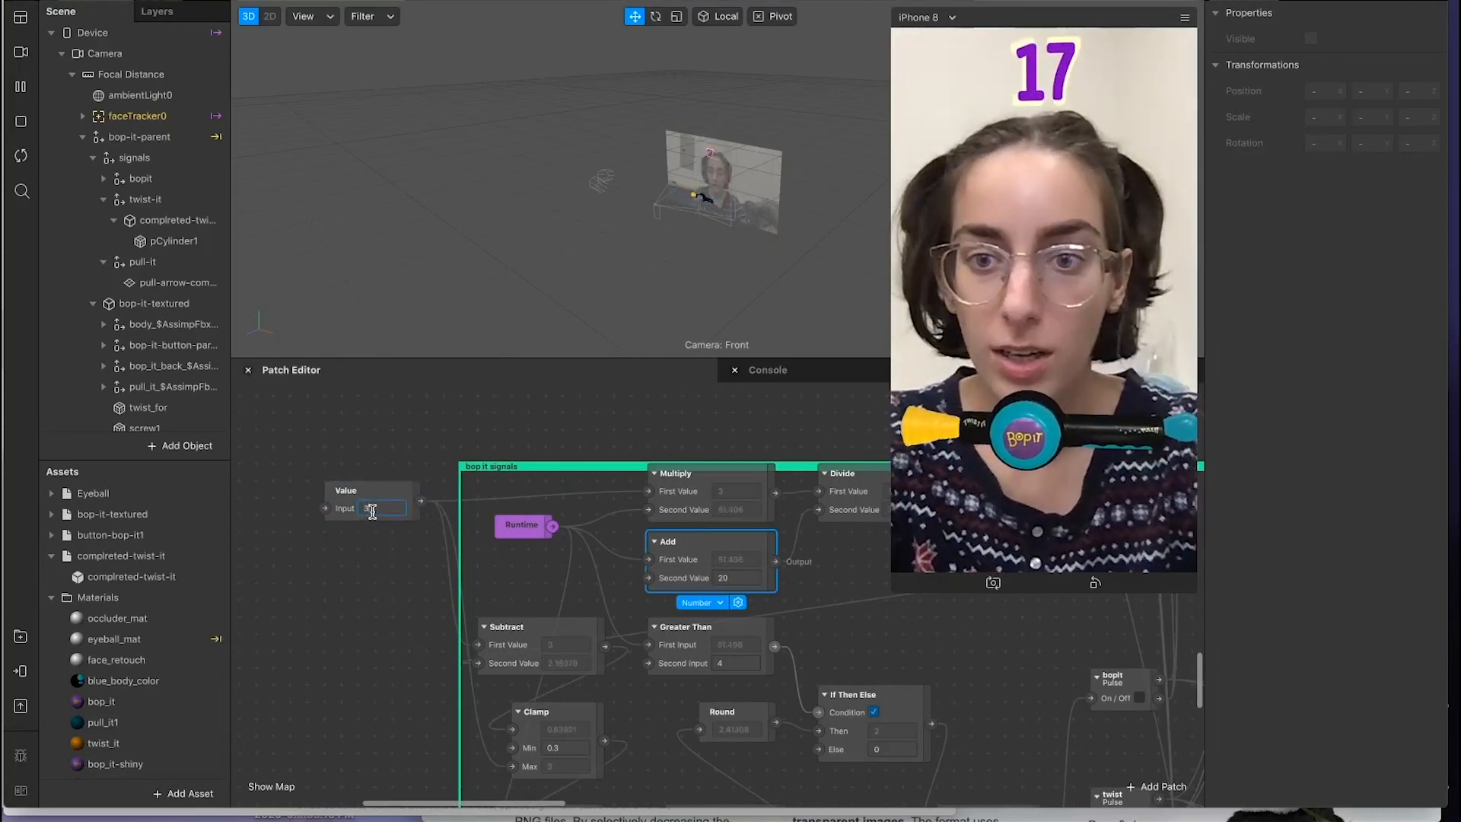
pyautogui.press('Escape')
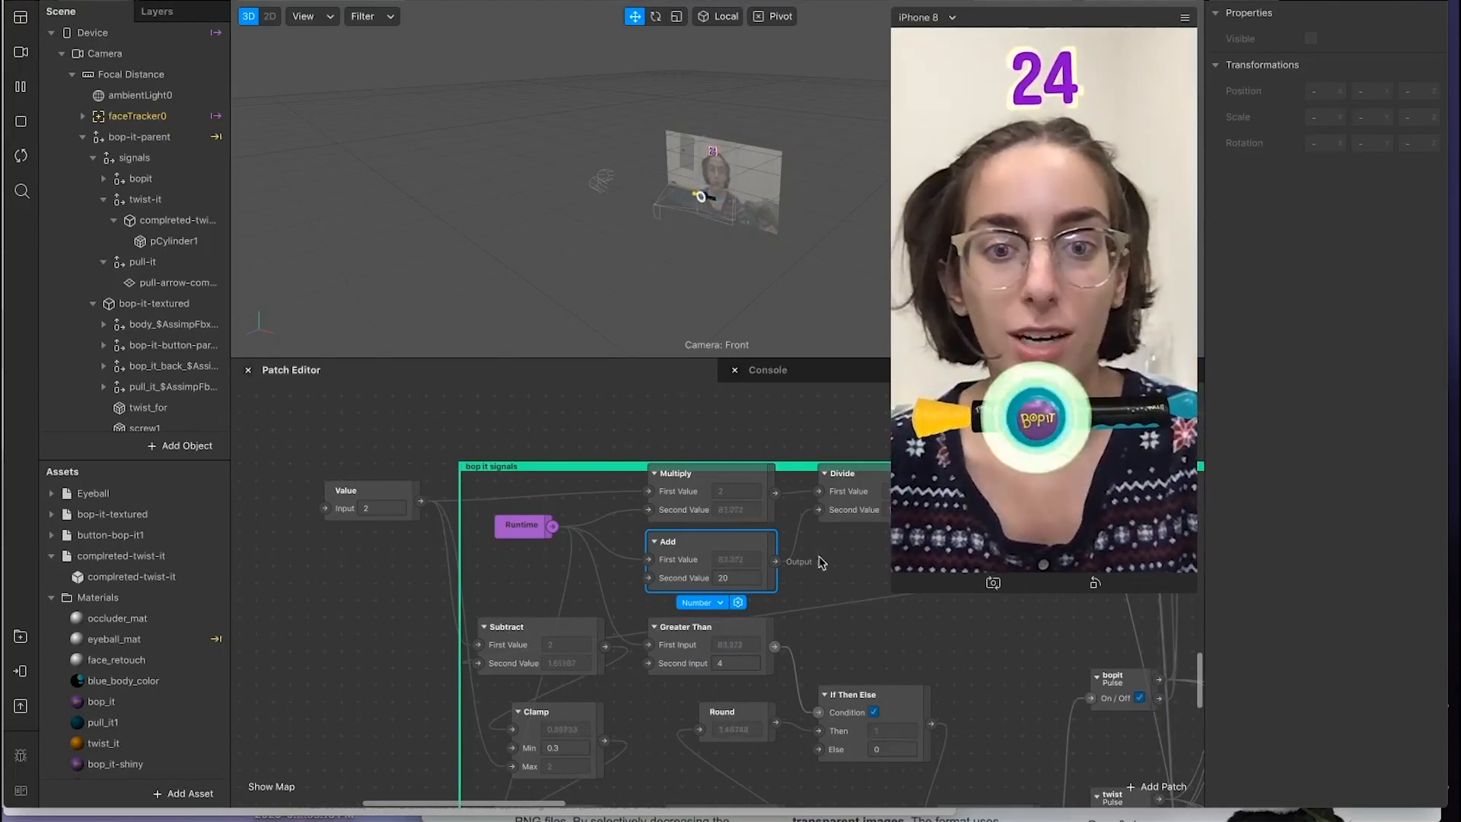
# Step: Nudge the Runtime patch closer to the group's edge and review the chain through Clamp, Loop Animation, Random, If Then Else and Option Sender
pyautogui.moveTo(513, 532); pyautogui.dragTo(496, 532)
pyautogui.scroll(-5, 574, 576)
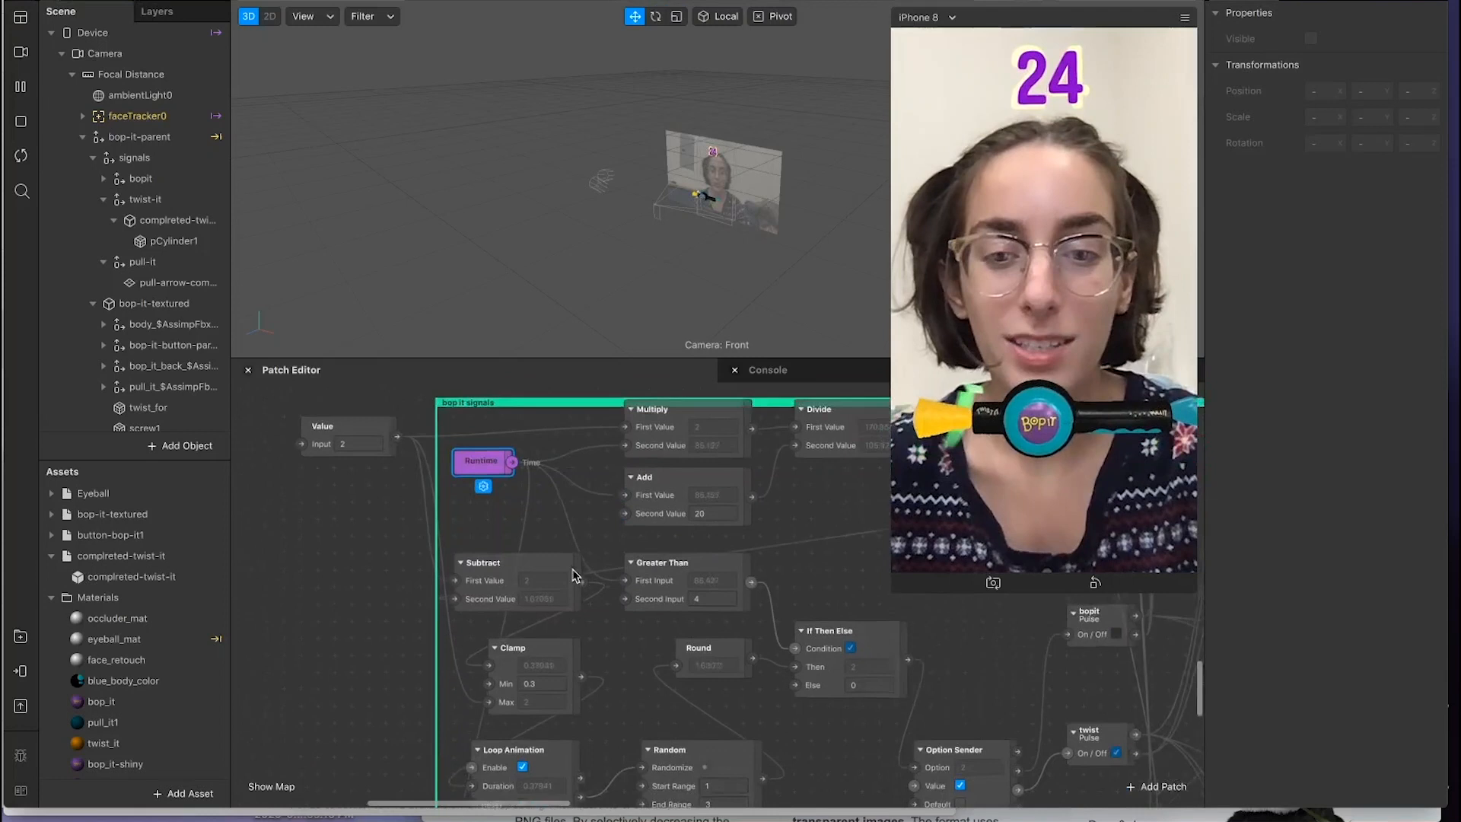
pyautogui.scroll(5, 575, 576)
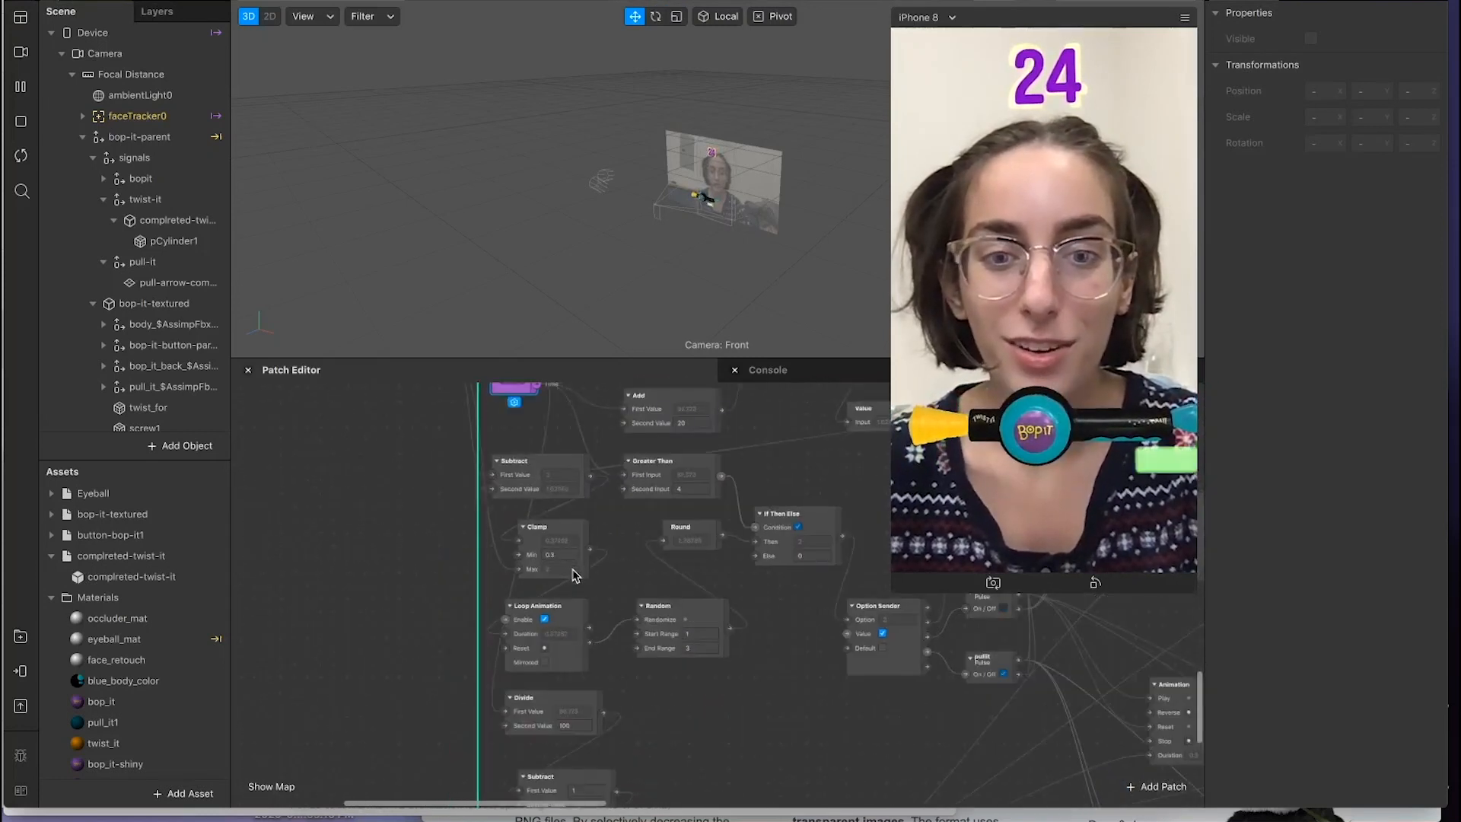
pyautogui.click(797, 674)
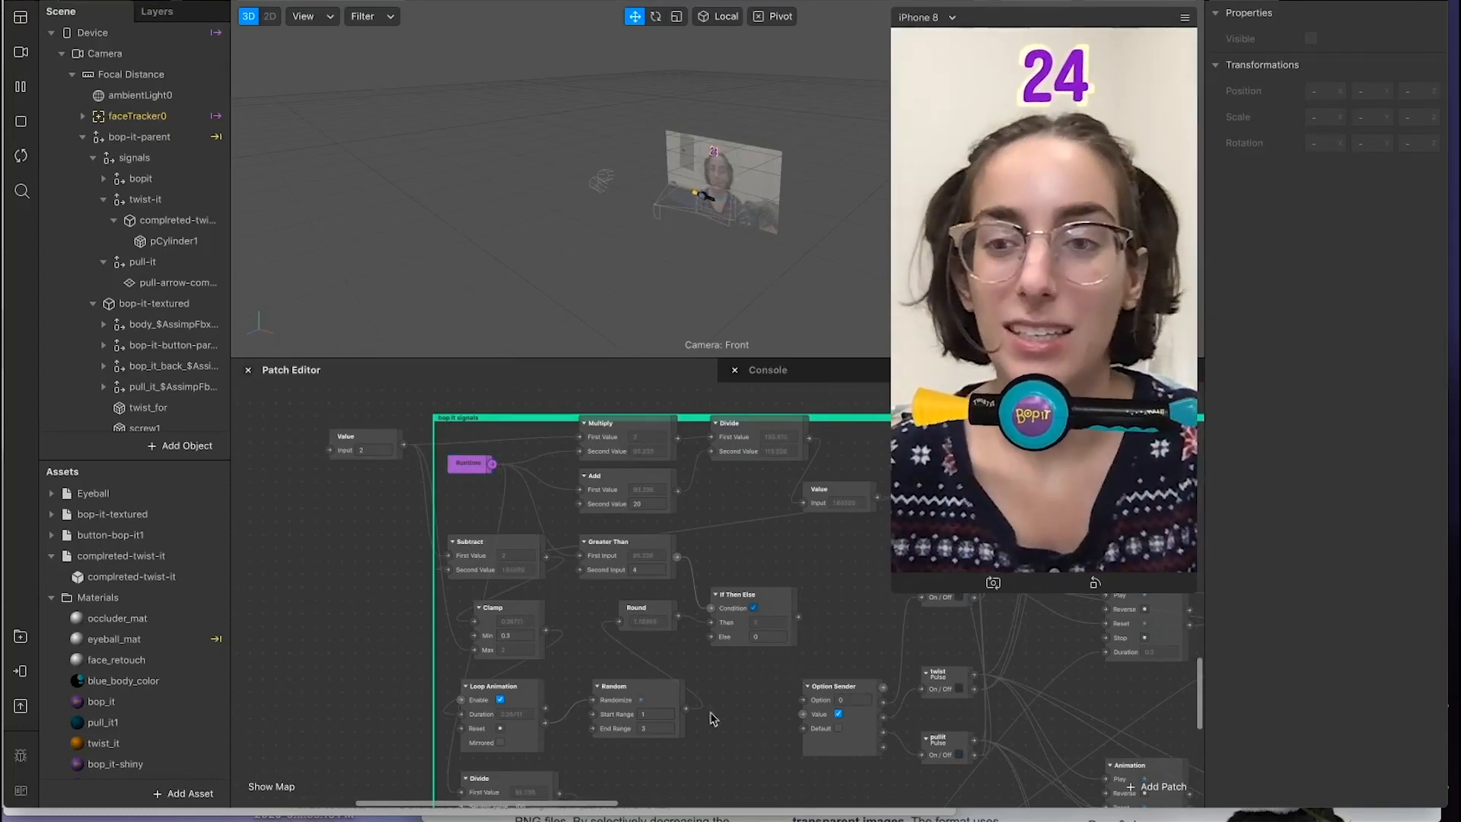
pyautogui.hscroll(2, 708, 711)
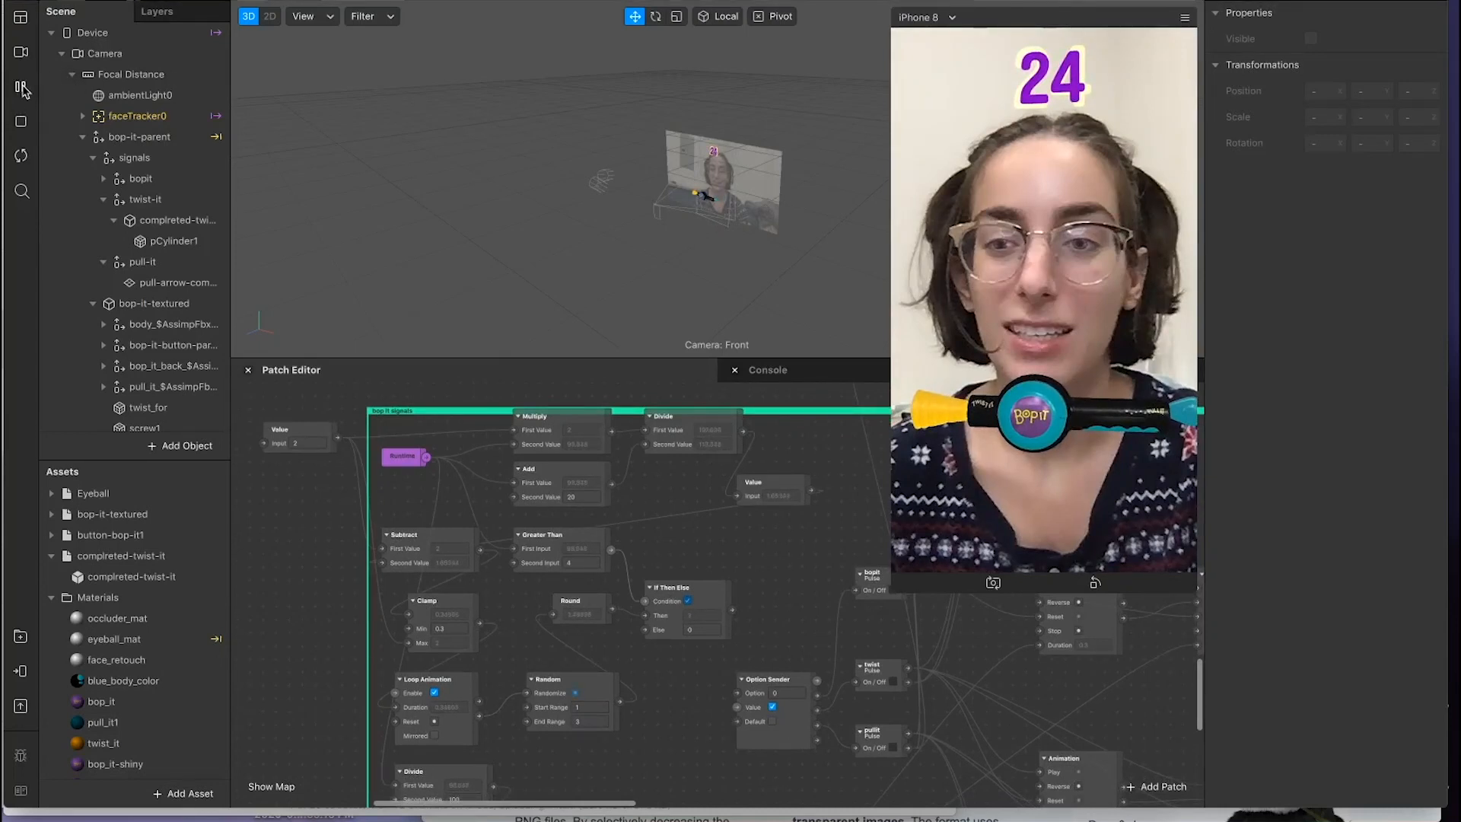
pyautogui.hscroll(1, 764, 530)
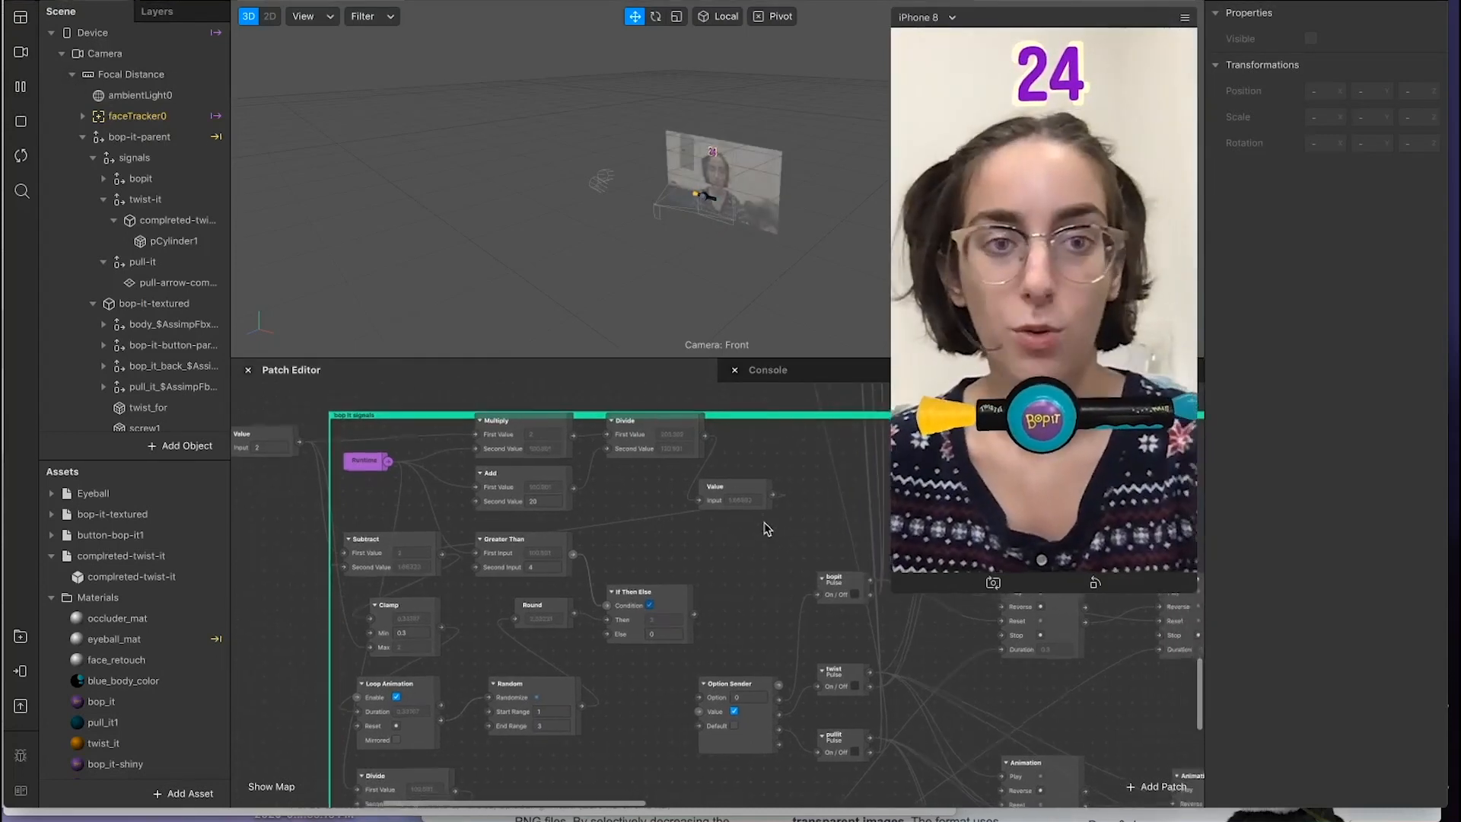
pyautogui.scroll(1, 794, 516)
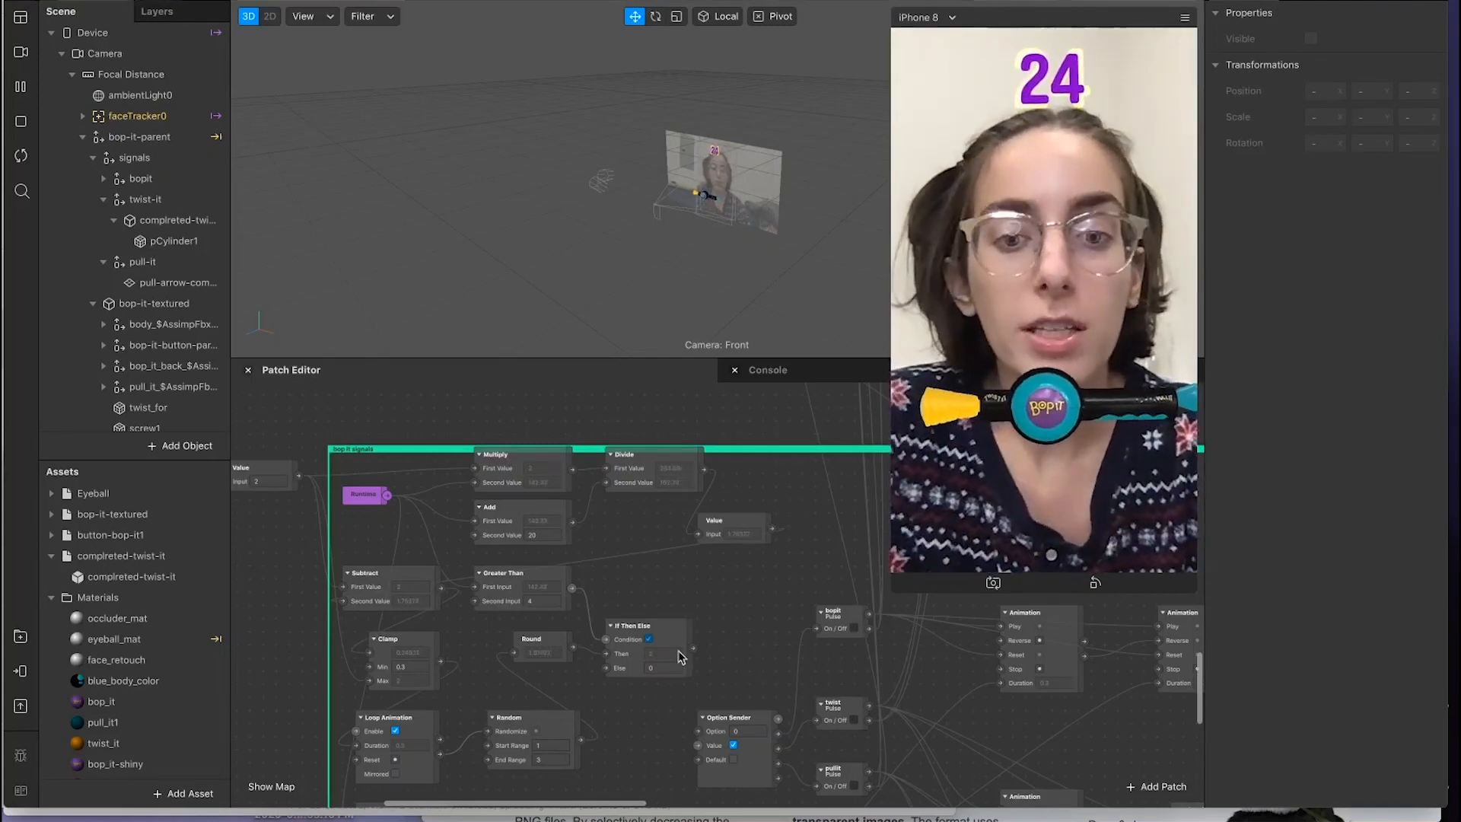
# Step: Follow the logic from the bop it signals group to the Switch, Or and Animation patches that drive eyeball_mat
pyautogui.hscroll(5, 681, 657)
pyautogui.scroll(2, 681, 657)
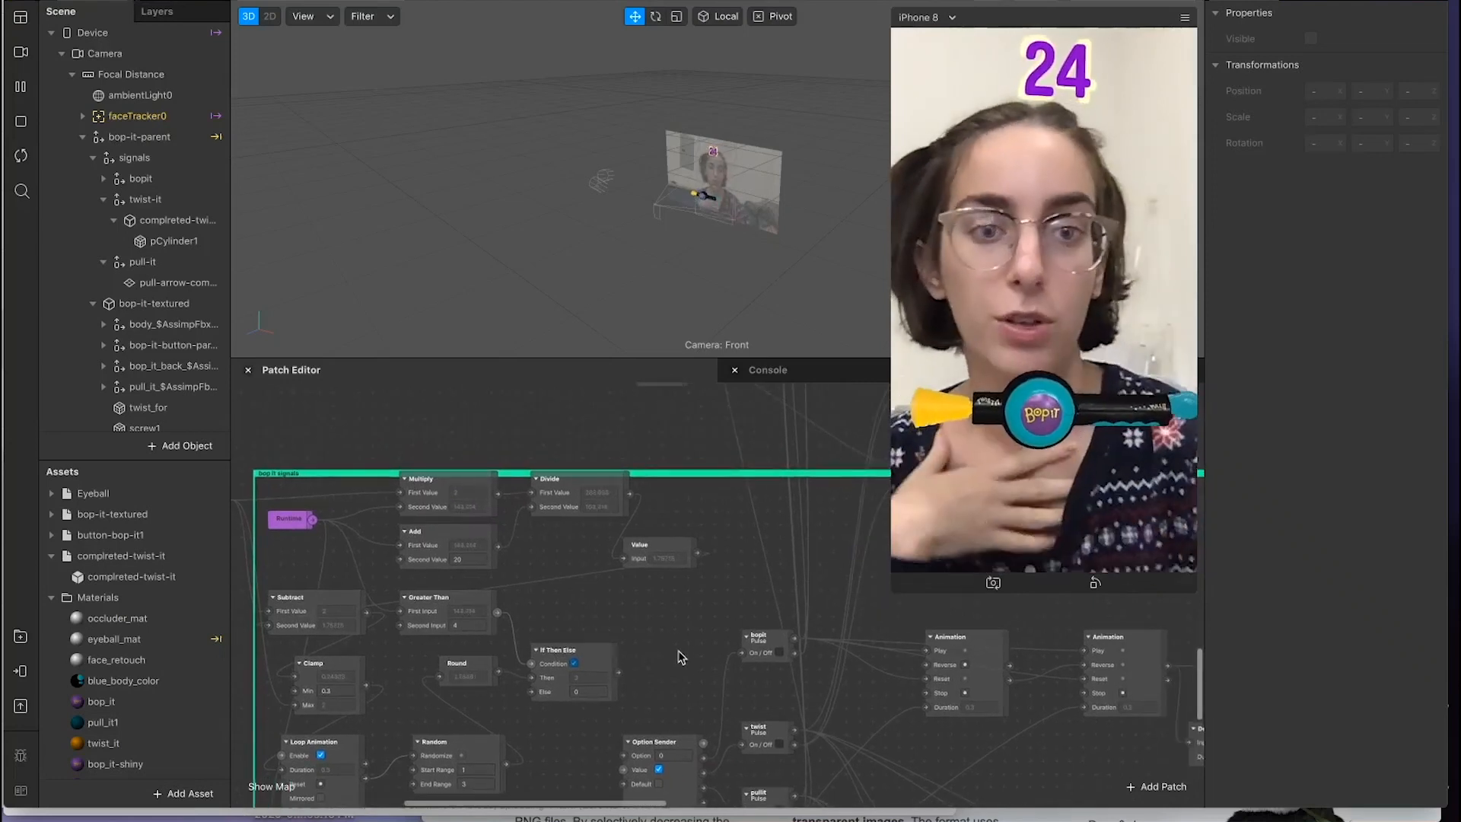
pyautogui.scroll(4, 668, 649)
pyautogui.hscroll(4, 669, 649)
pyautogui.scroll(4, 664, 643)
pyautogui.hscroll(4, 663, 643)
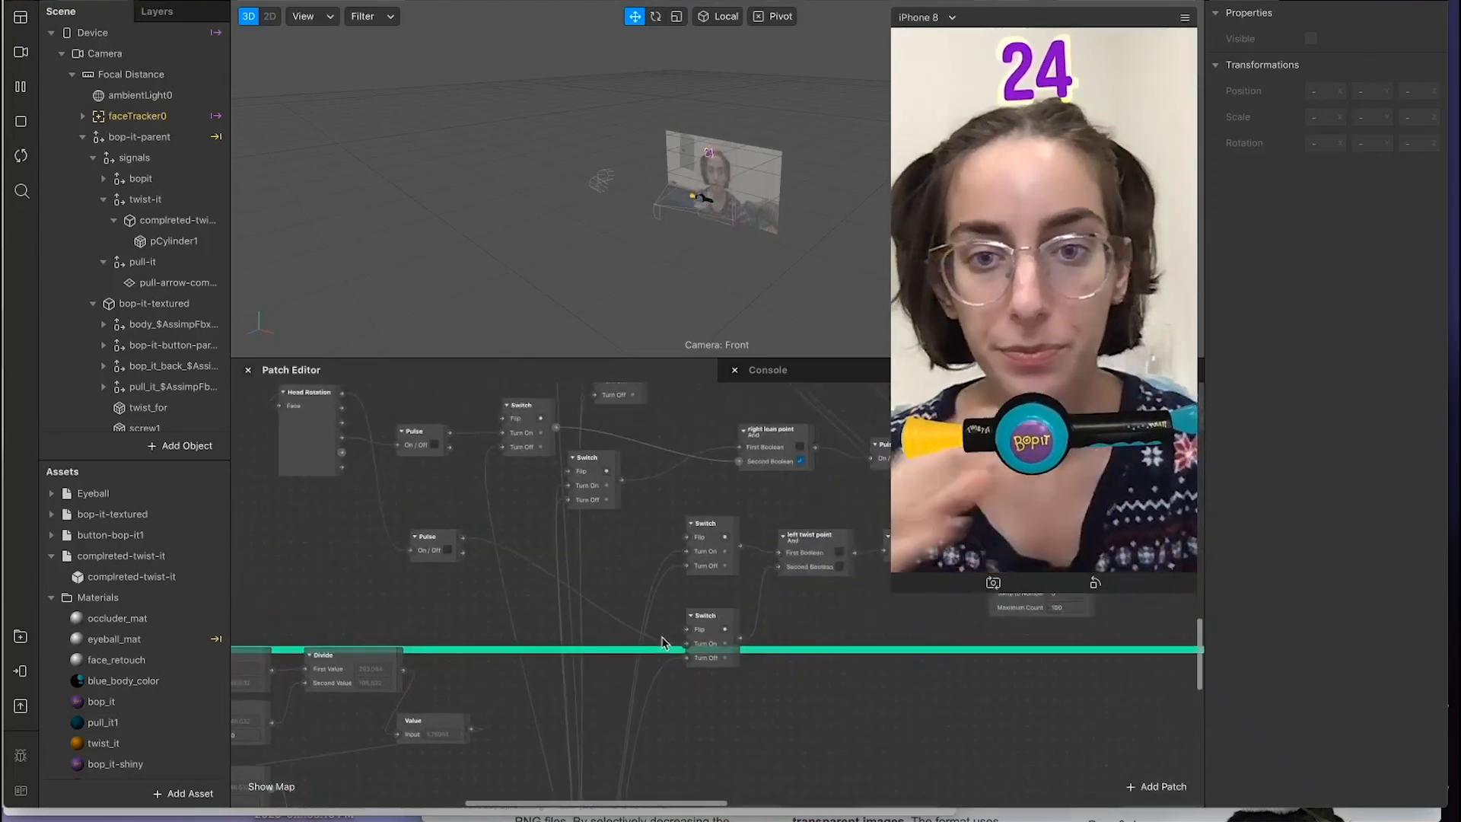
pyautogui.scroll(5, 662, 643)
pyautogui.hscroll(2, 662, 643)
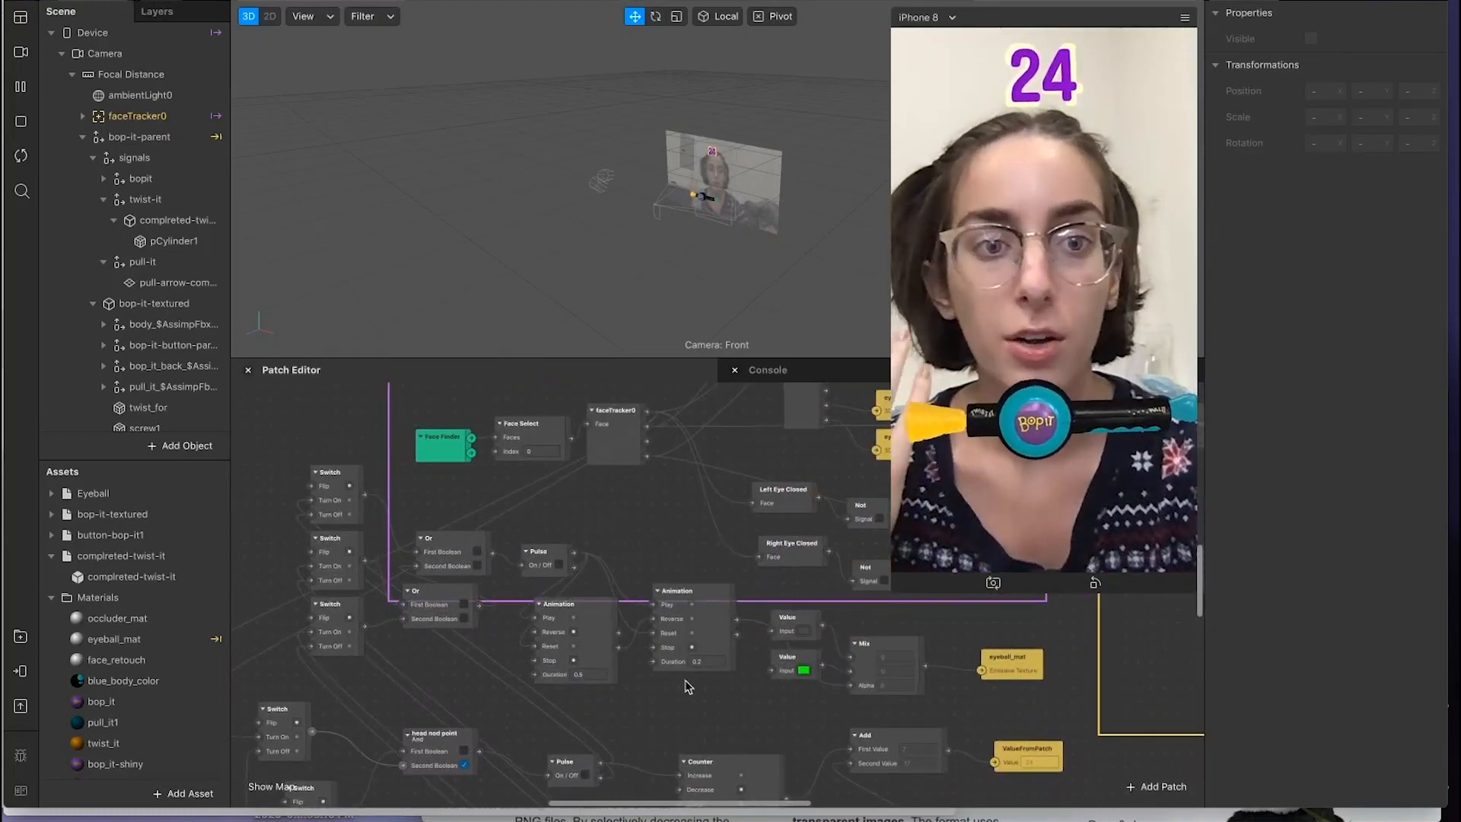
pyautogui.scroll(-1, 684, 685)
pyautogui.hscroll(2, 685, 685)
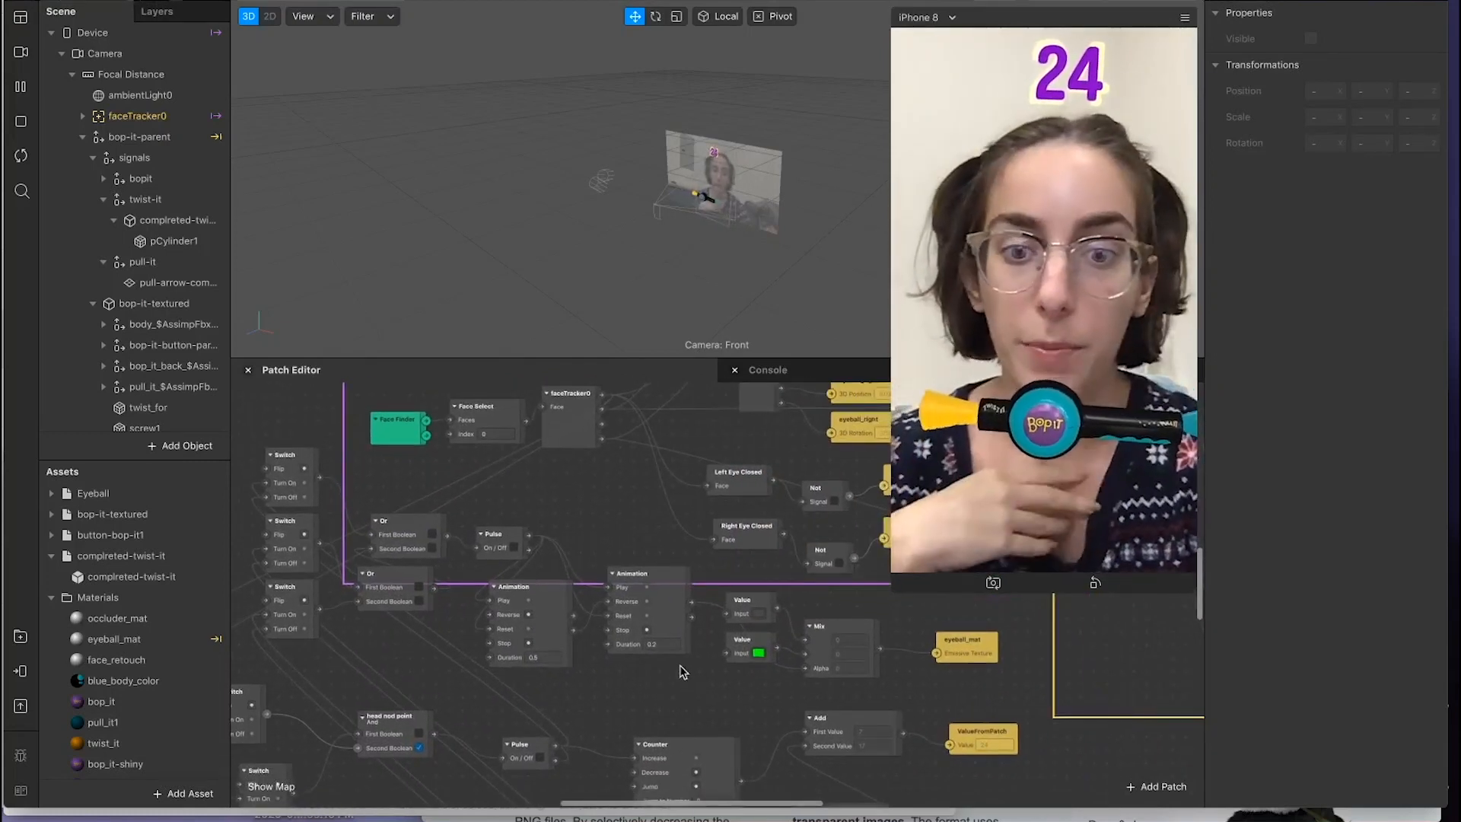
# Step: Inspect the head nod point patch and the Pulse between it and its Counter
pyautogui.scroll(-8, 681, 672)
pyautogui.hscroll(-1, 682, 672)
pyautogui.scroll(2, 682, 671)
pyautogui.hscroll(-1, 681, 671)
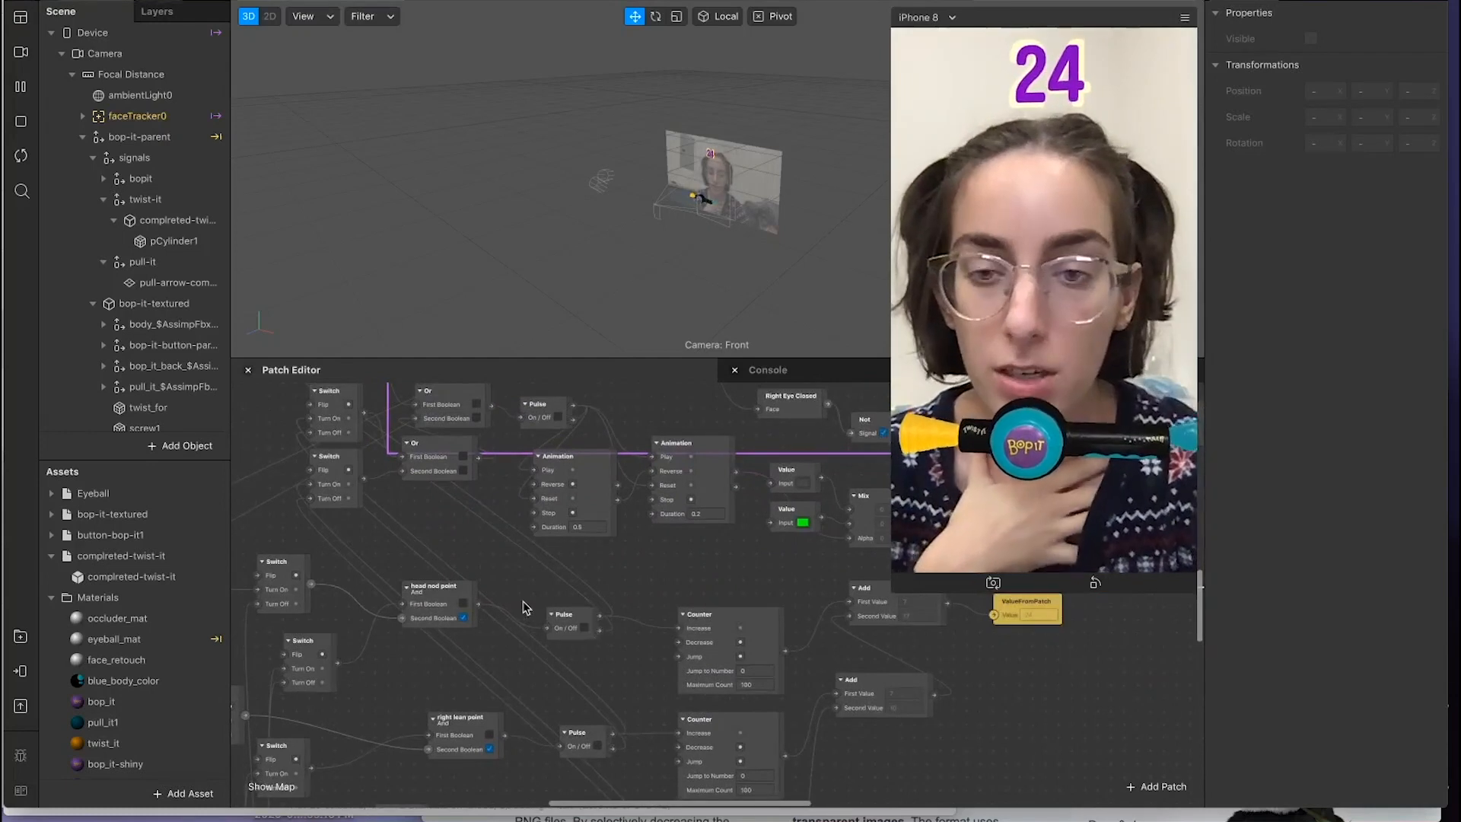
pyautogui.click(438, 601)
pyautogui.scroll(3, 440, 603)
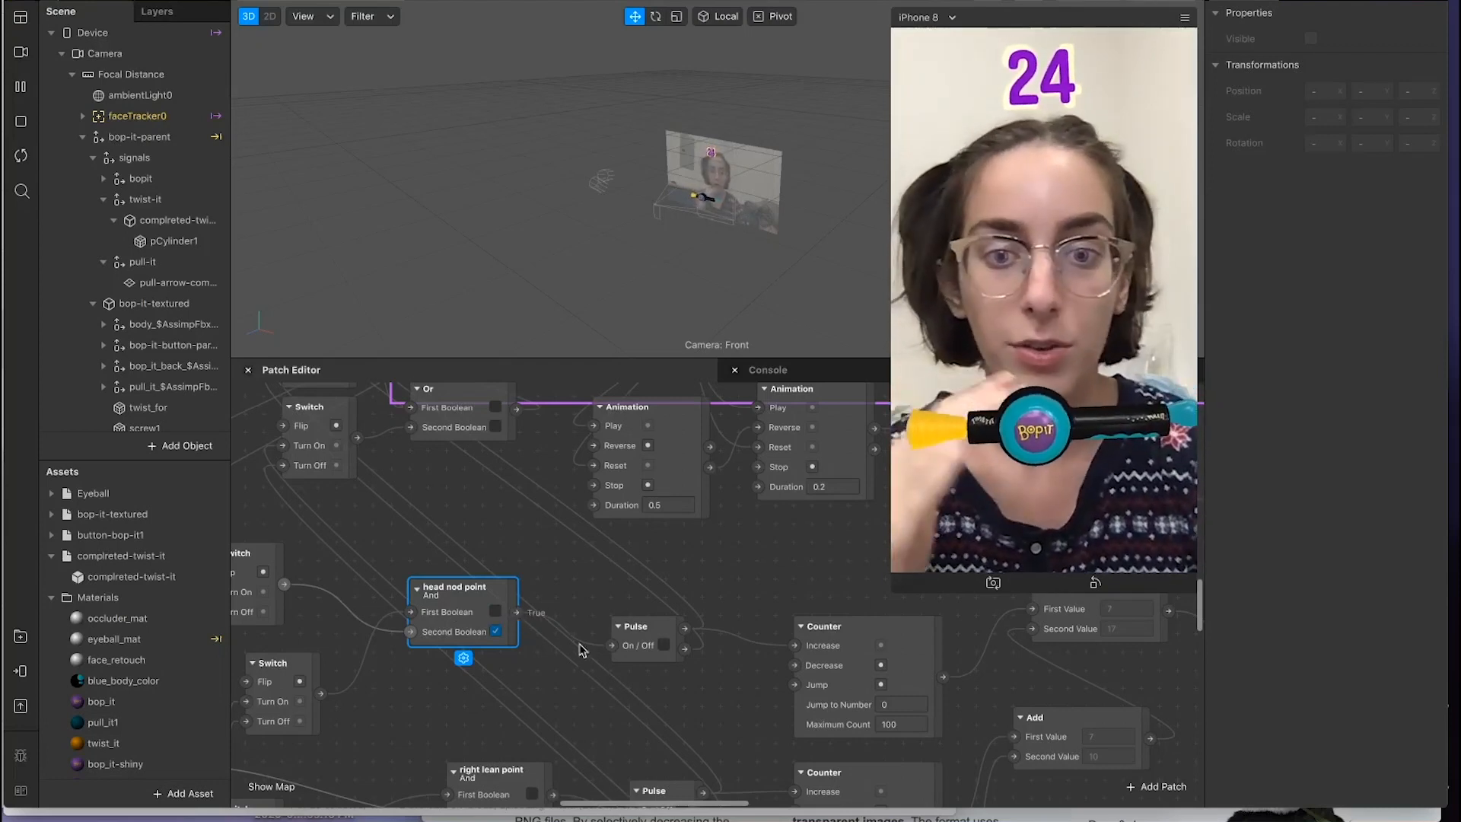
pyautogui.click(646, 637)
pyautogui.scroll(4, 631, 626)
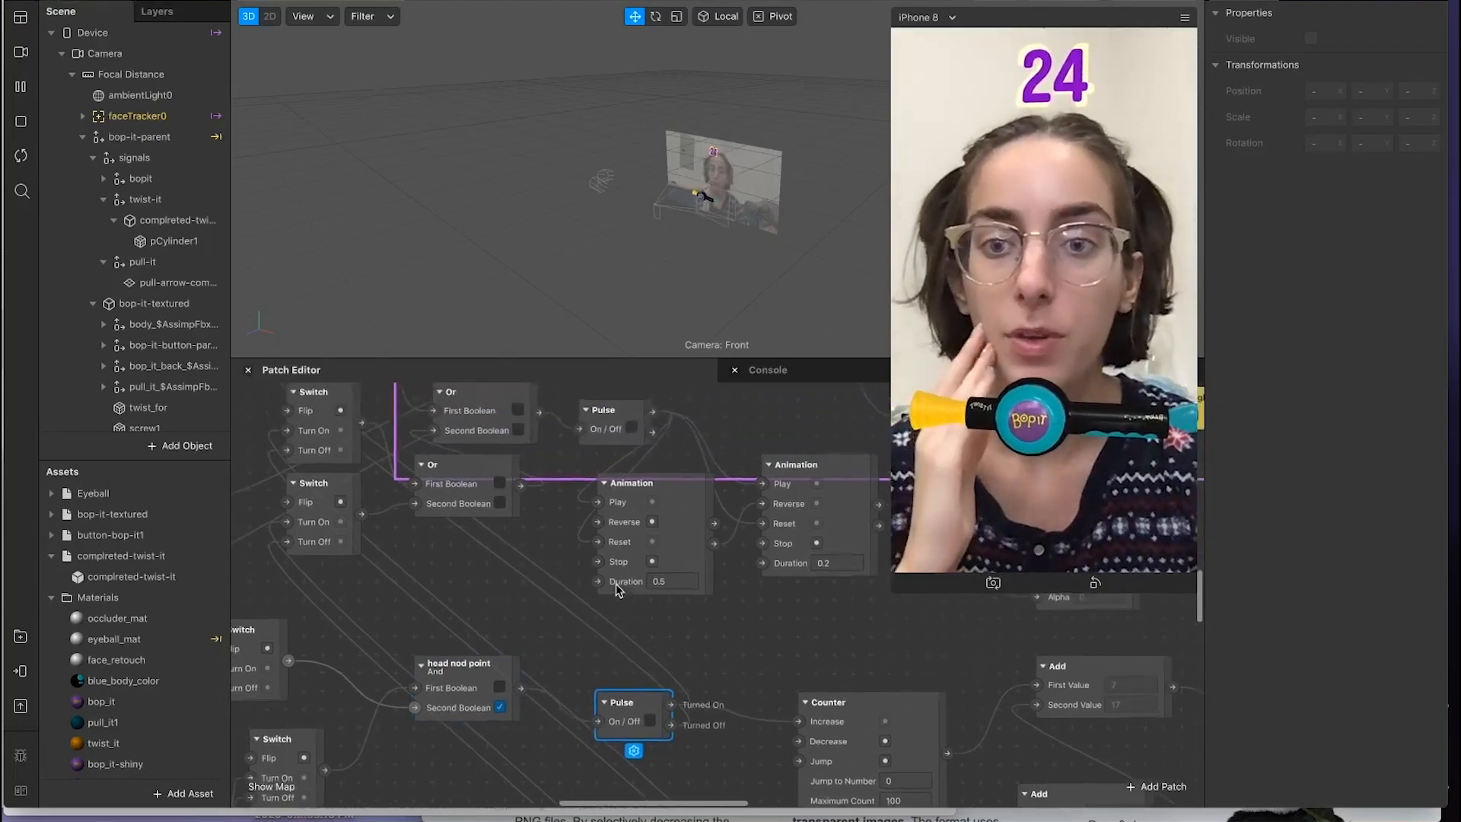
# Step: Compare how the head nod and right lean point Pulses connect to their Counters and to the eyeball colour animations
pyautogui.keyDown('ctrl'); pyautogui.scroll(-3, 630, 706); pyautogui.keyUp('ctrl')
pyautogui.scroll(2, 630, 706)
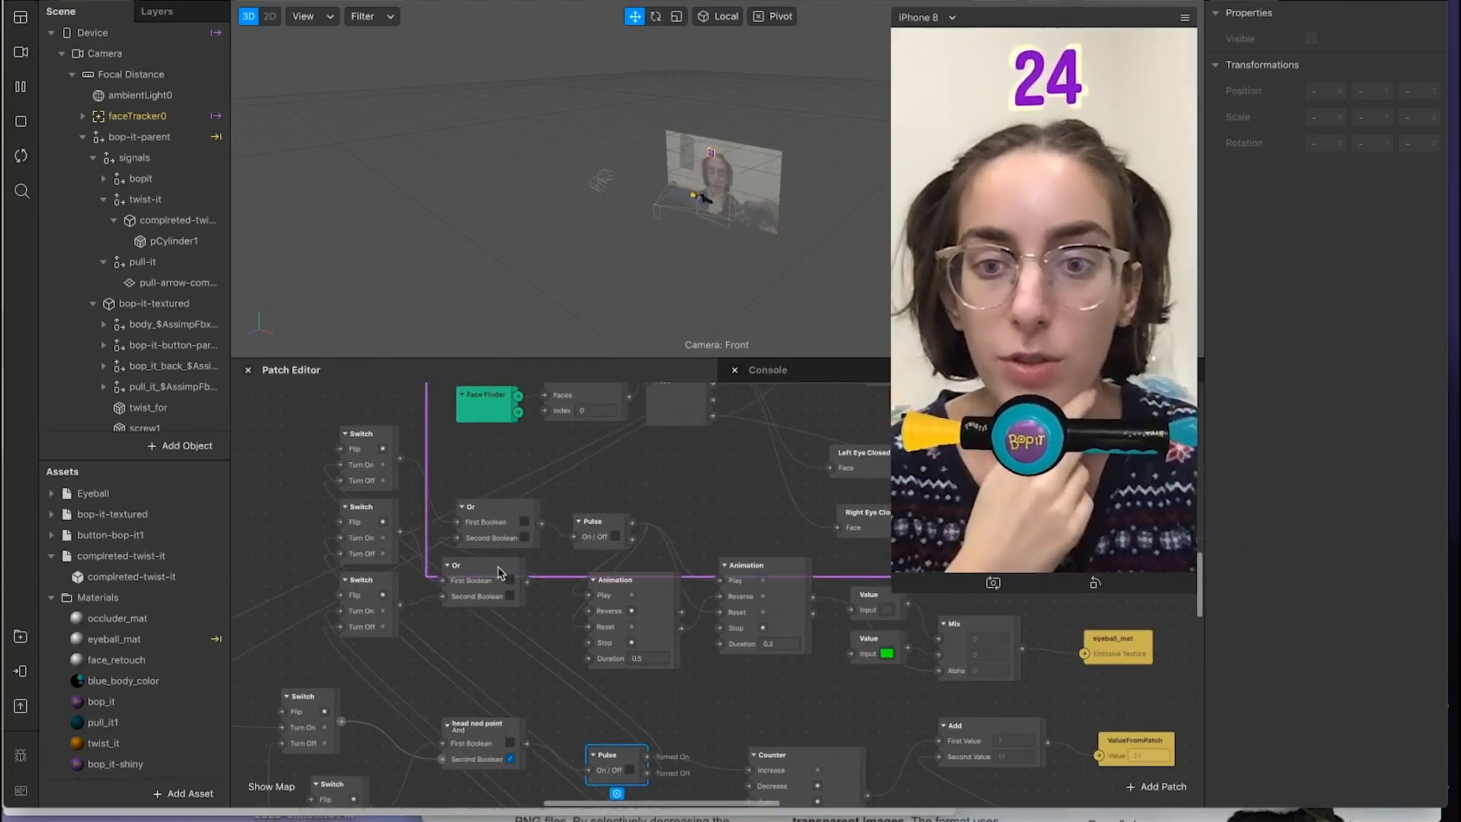
pyautogui.scroll(-4, 500, 572)
pyautogui.scroll(-6, 695, 723)
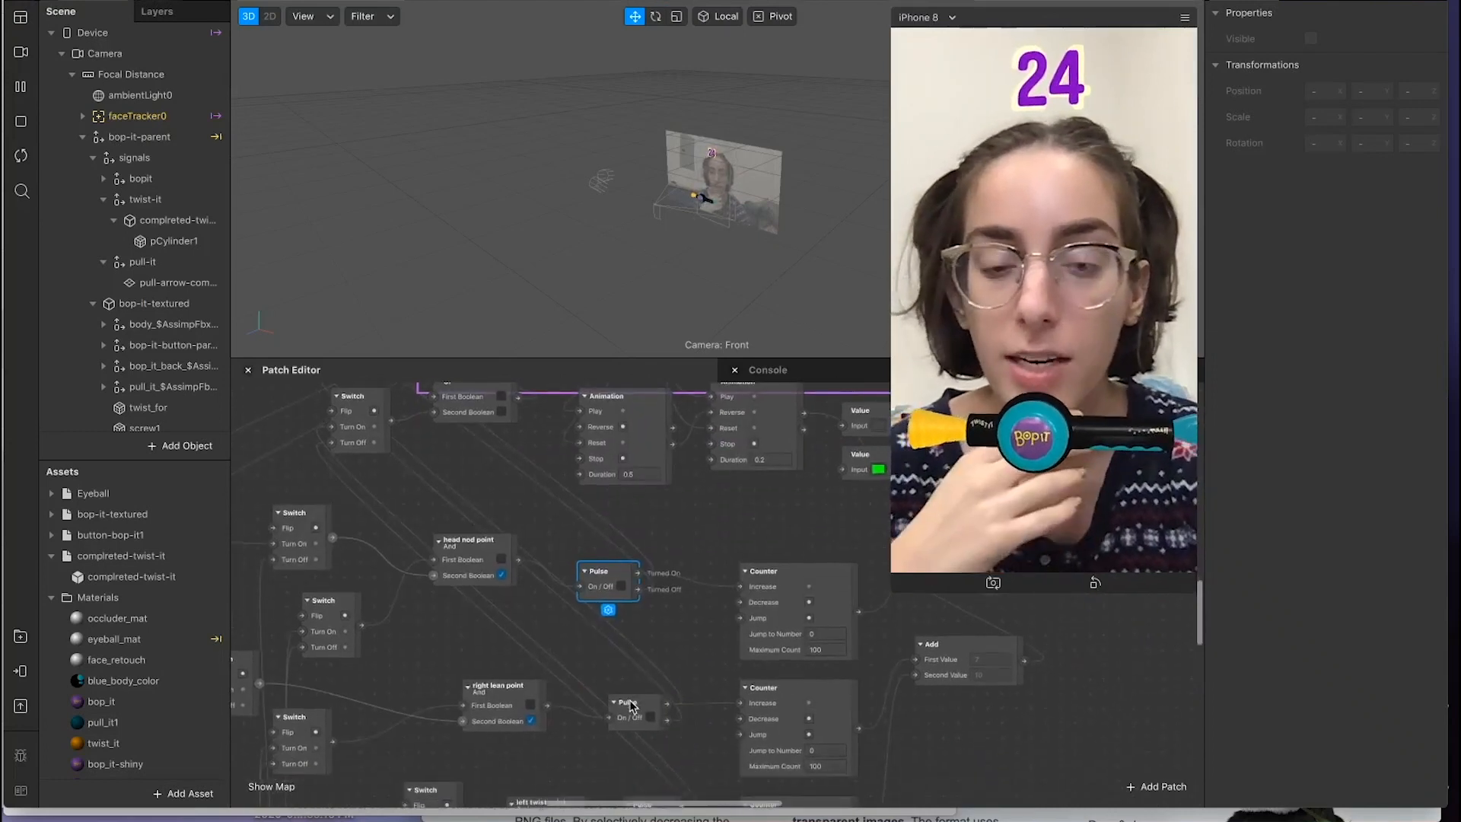
pyautogui.scroll(2, 630, 706)
pyautogui.keyDown('ctrl'); pyautogui.scroll(-2, 609, 662); pyautogui.keyUp('ctrl')
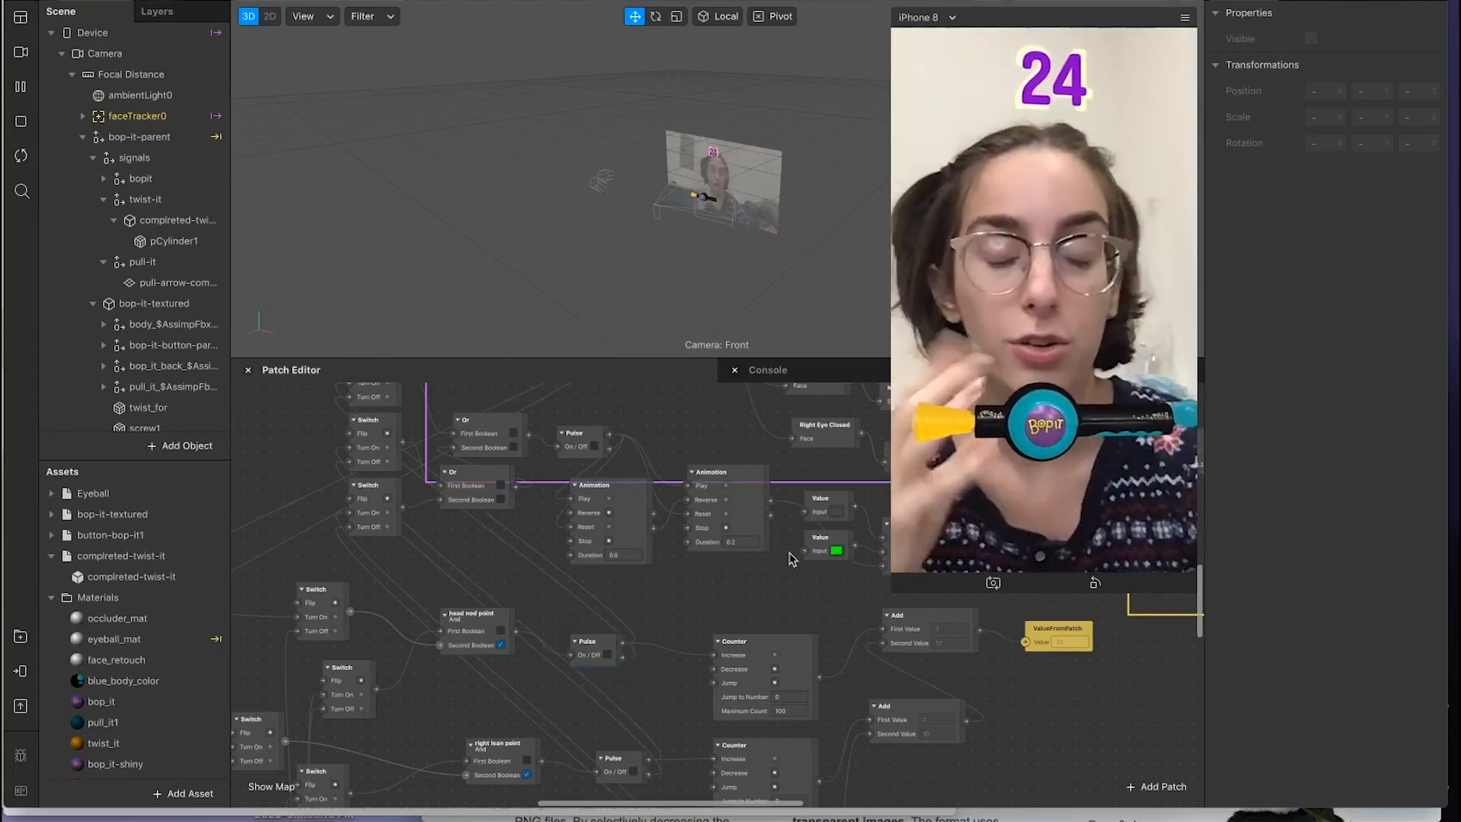
# Step: Move the lower Or patch and the 0.2-second Animation down in line with the 0.5-second Animation, checking the upper Or and Pulse
pyautogui.moveTo(470, 488); pyautogui.dragTo(468, 500)
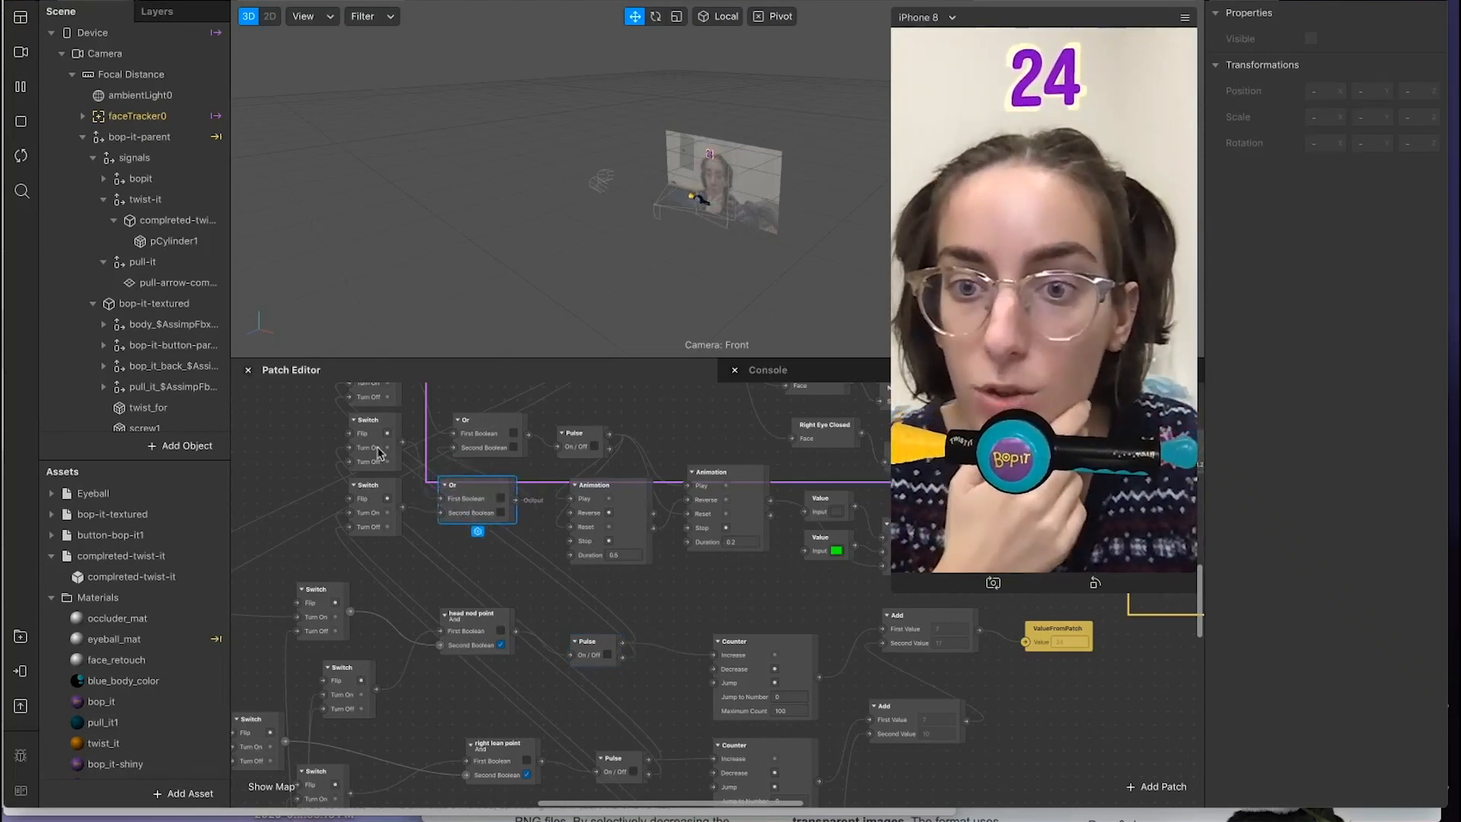
pyautogui.click(488, 446)
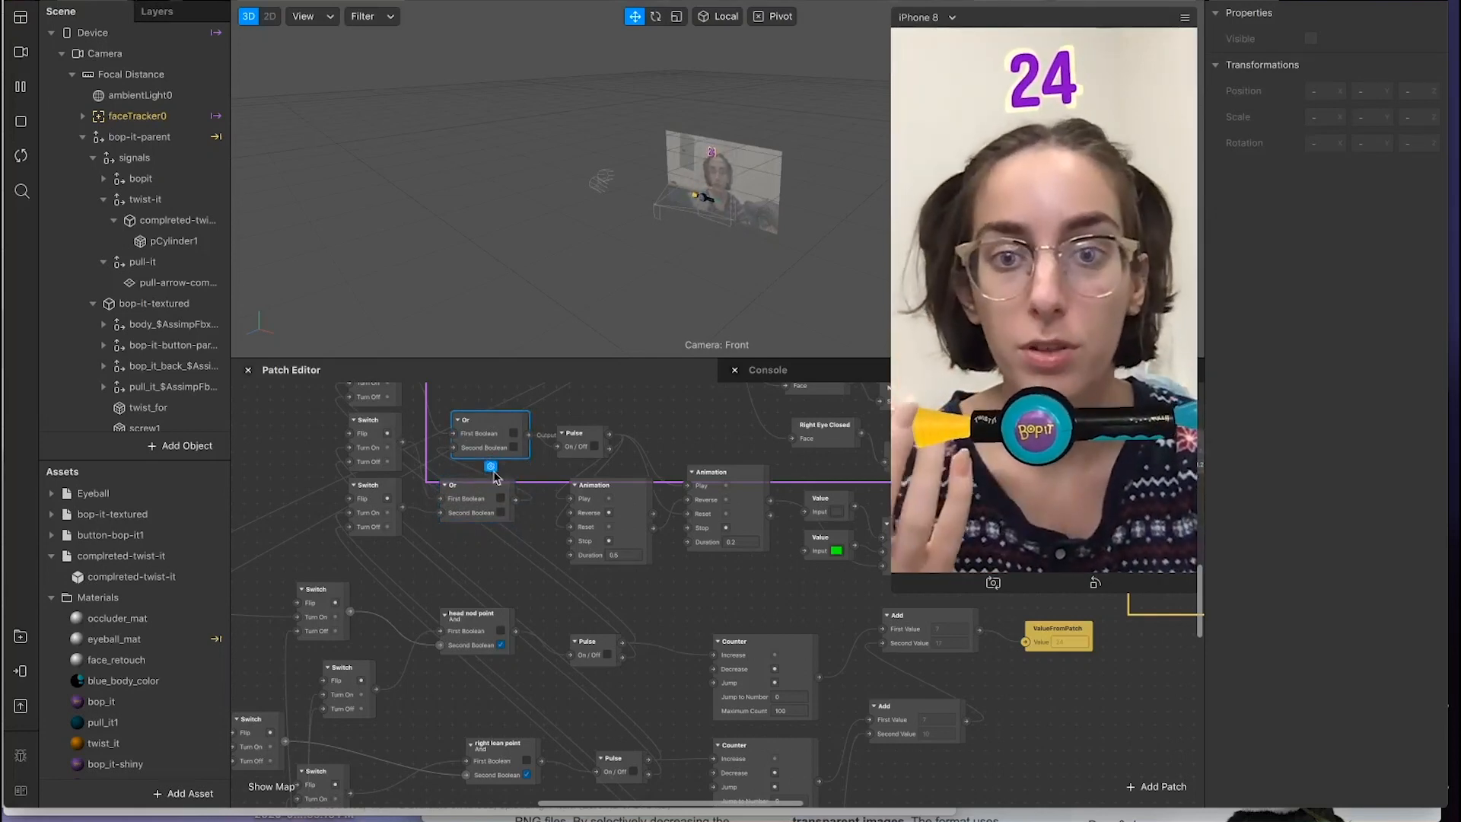
pyautogui.click(573, 440)
pyautogui.click(640, 514)
pyautogui.moveTo(699, 506); pyautogui.dragTo(698, 519)
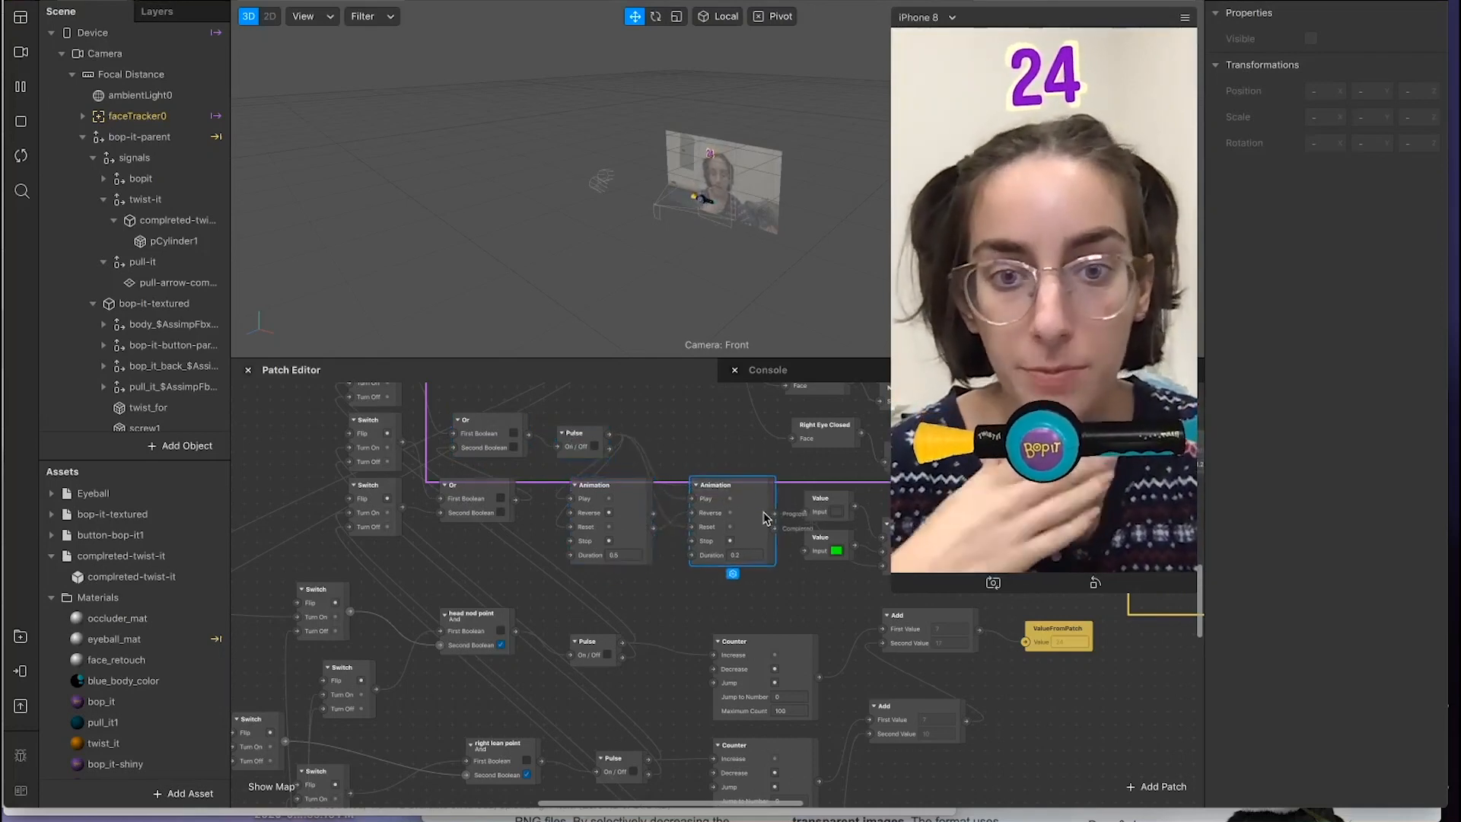
# Step: Stack the two colour Value patches closer together beside the 0.2-second Animation, checking the Mix patch they feed
pyautogui.hscroll(5, 766, 517)
pyautogui.hscroll(2, 766, 517)
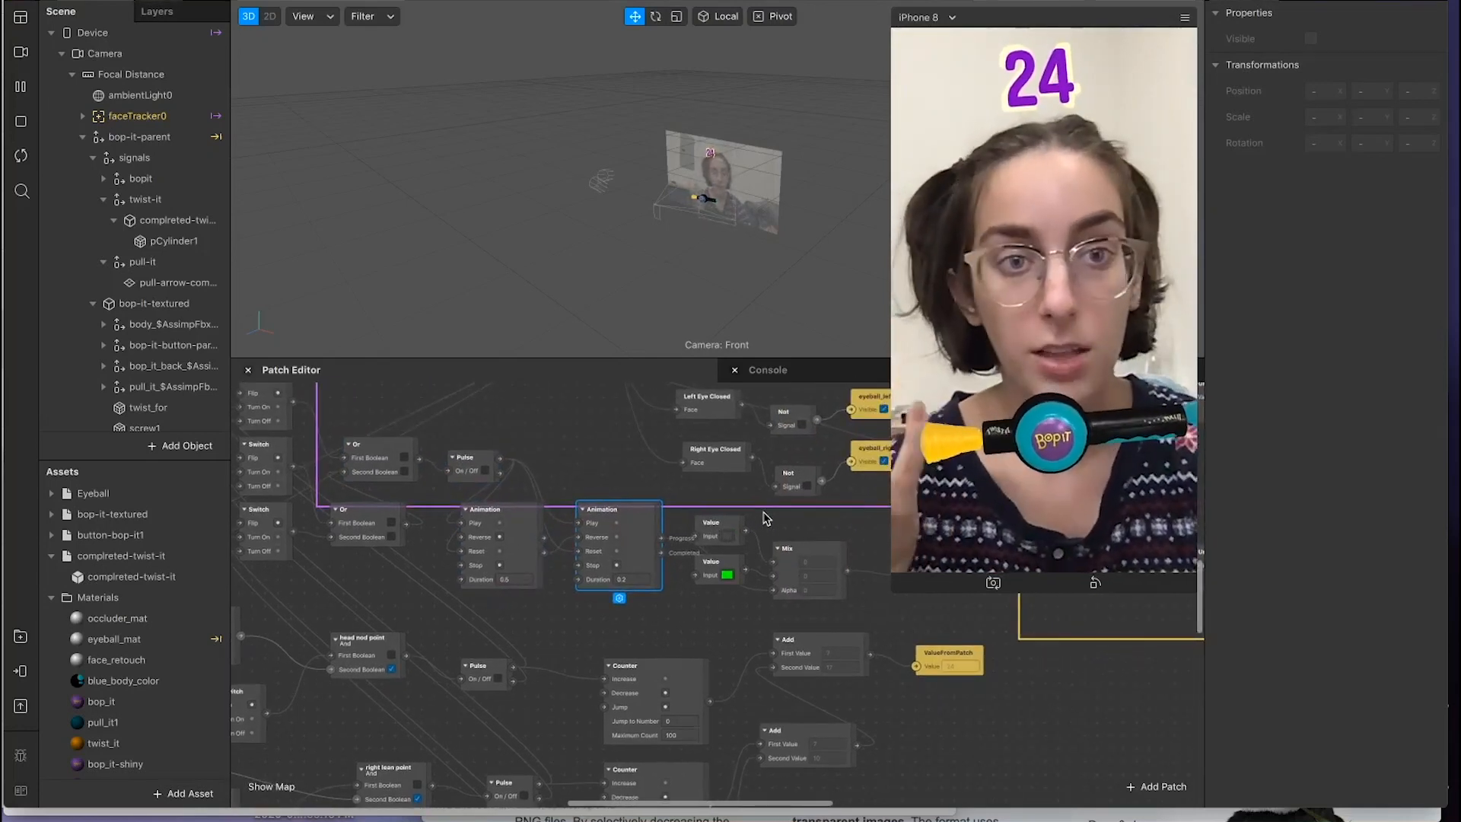
pyautogui.moveTo(716, 517); pyautogui.dragTo(716, 489)
pyautogui.moveTo(715, 565); pyautogui.dragTo(715, 552)
pyautogui.click(784, 575)
pyautogui.hscroll(2, 784, 576)
pyautogui.moveTo(697, 514); pyautogui.dragTo(680, 514)
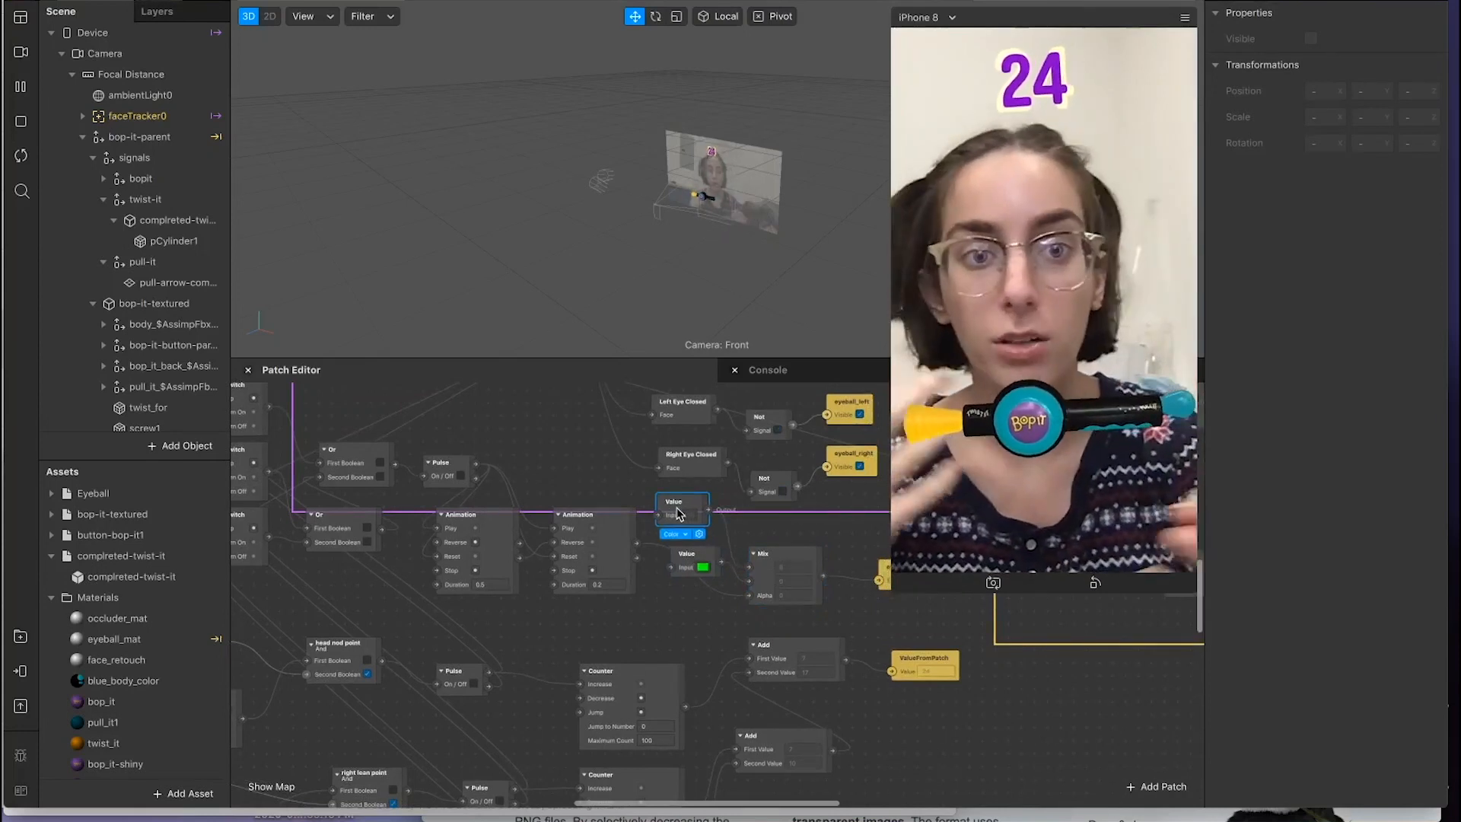
pyautogui.moveTo(687, 566); pyautogui.dragTo(675, 553)
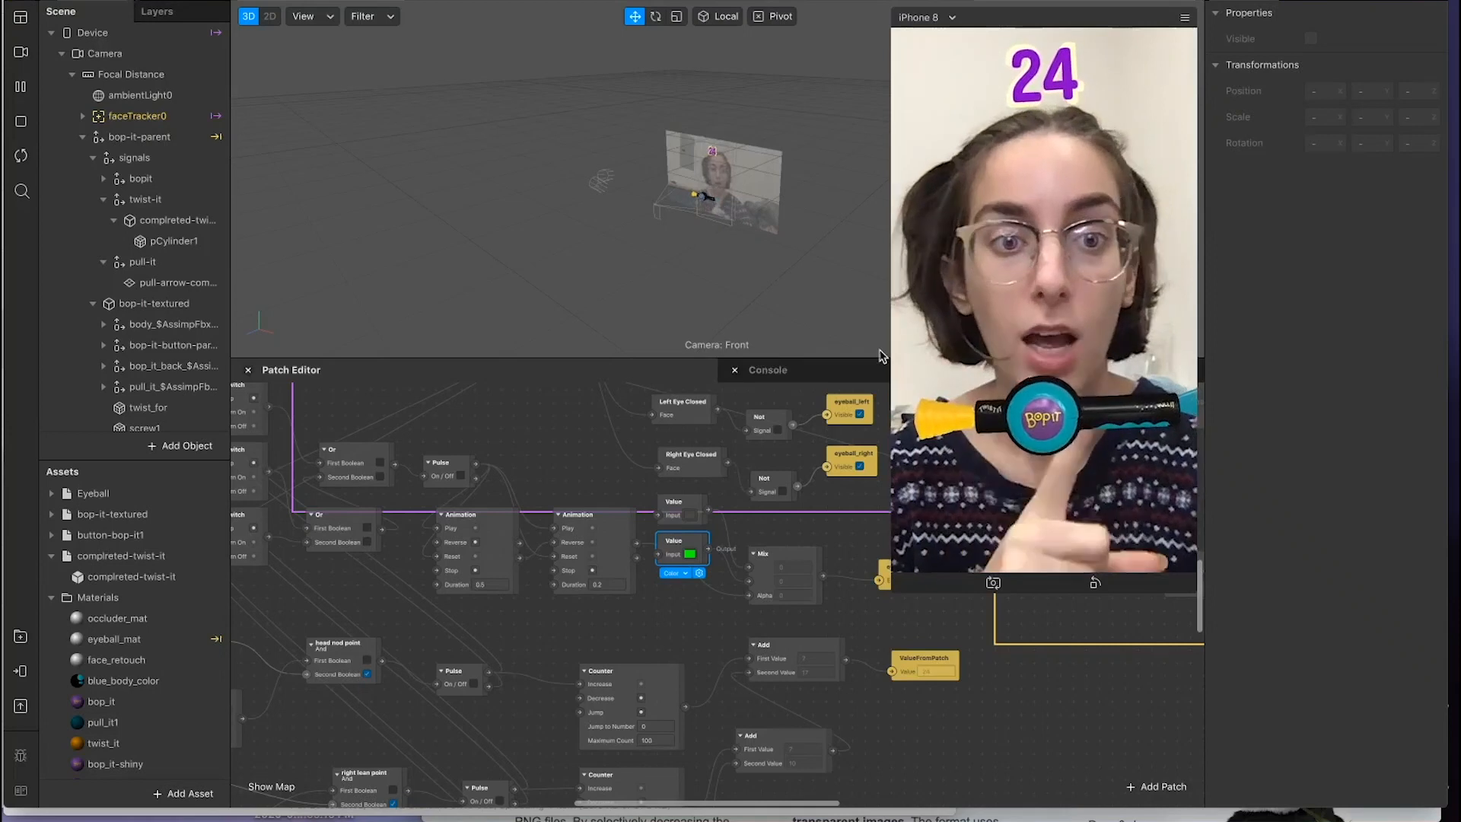
# Step: Inspect the eyeball_mat material's texture settings and the eyeballShader patch driving its diffuse texture in the eye-color group
pyautogui.scroll(-2, 152, 670)
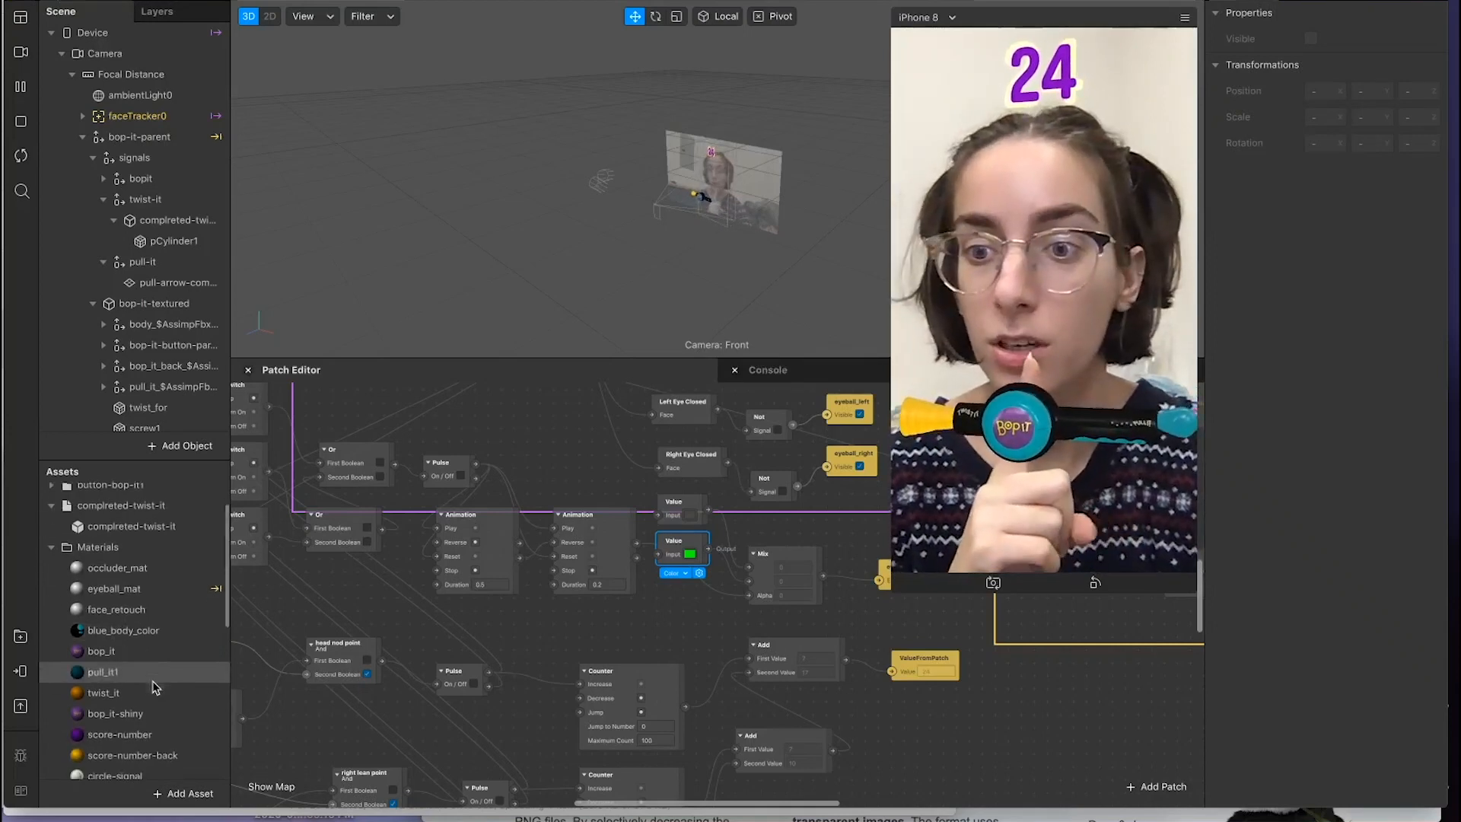
pyautogui.click(131, 585)
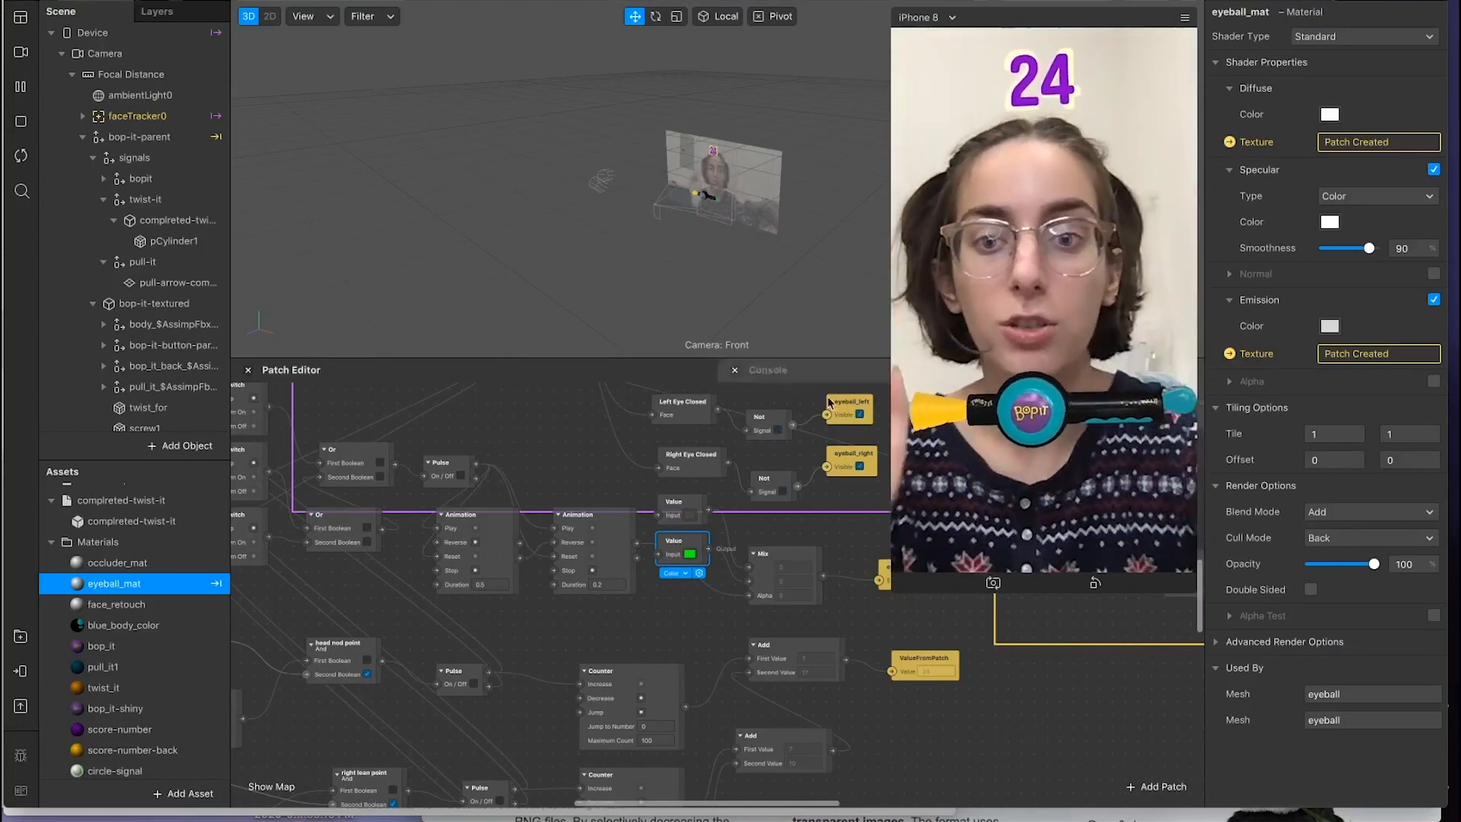
pyautogui.scroll(10, 678, 435)
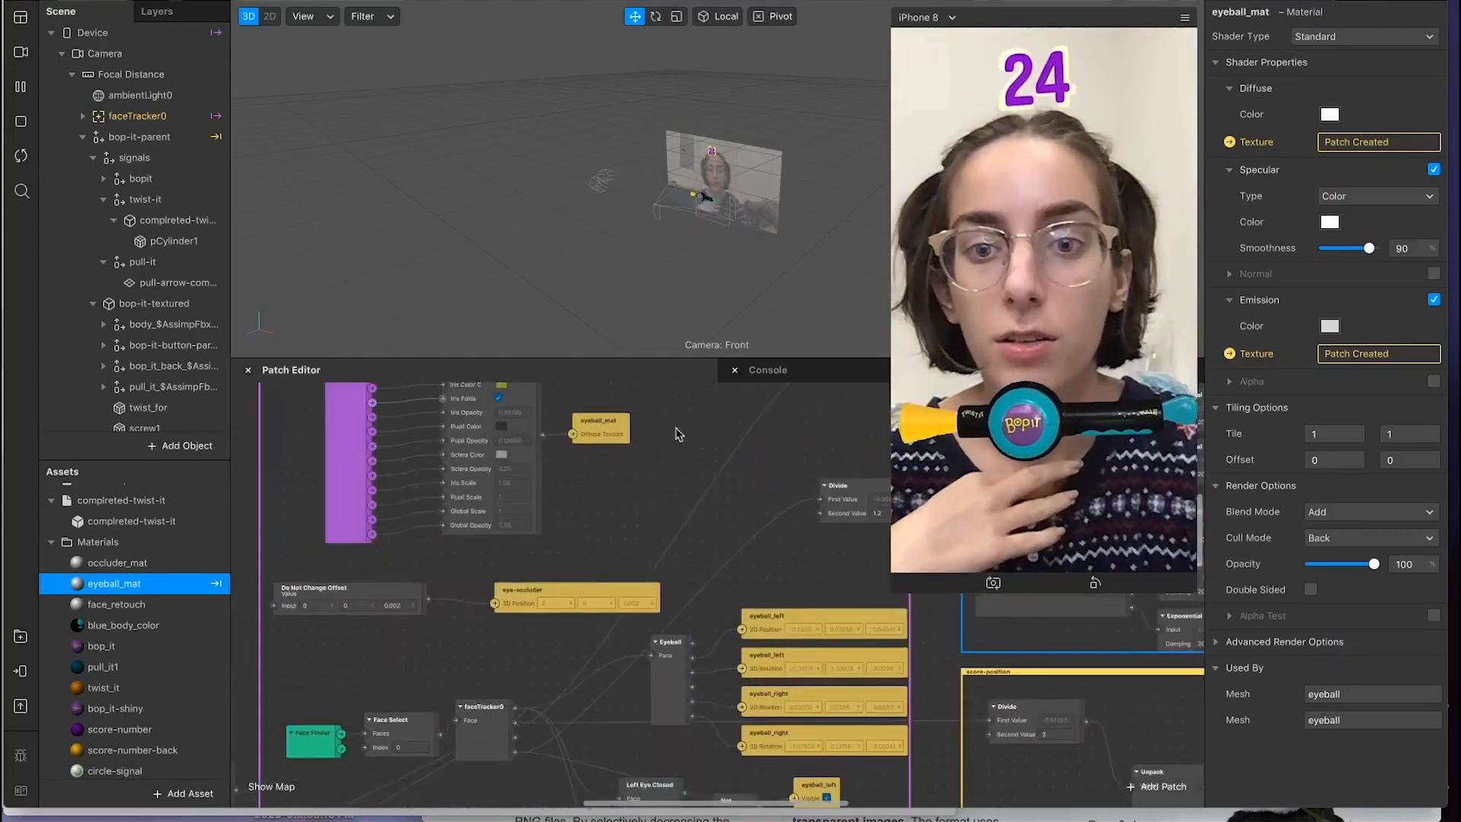
pyautogui.scroll(3, 593, 460)
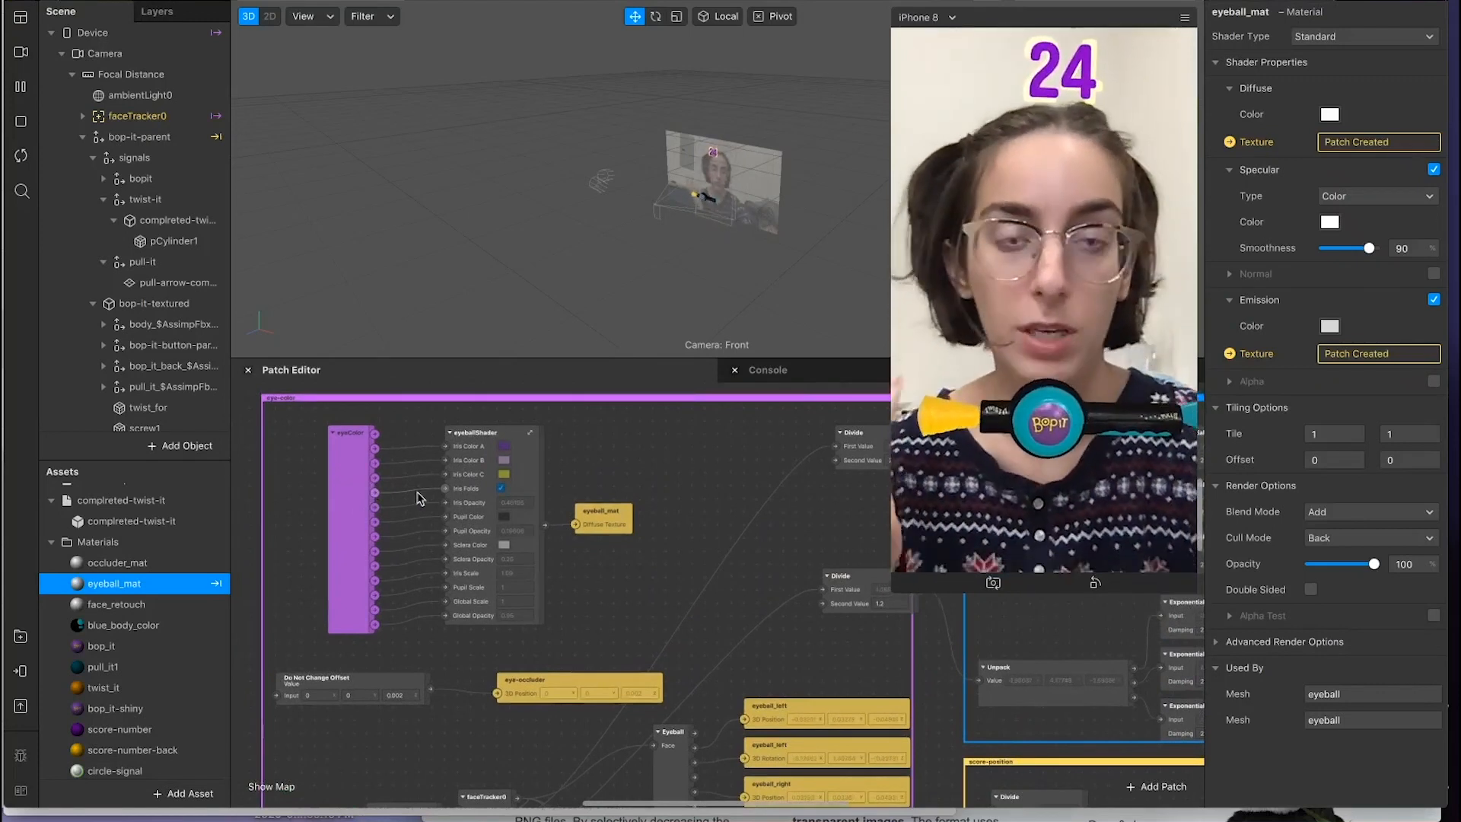
pyautogui.scroll(-1, 417, 498)
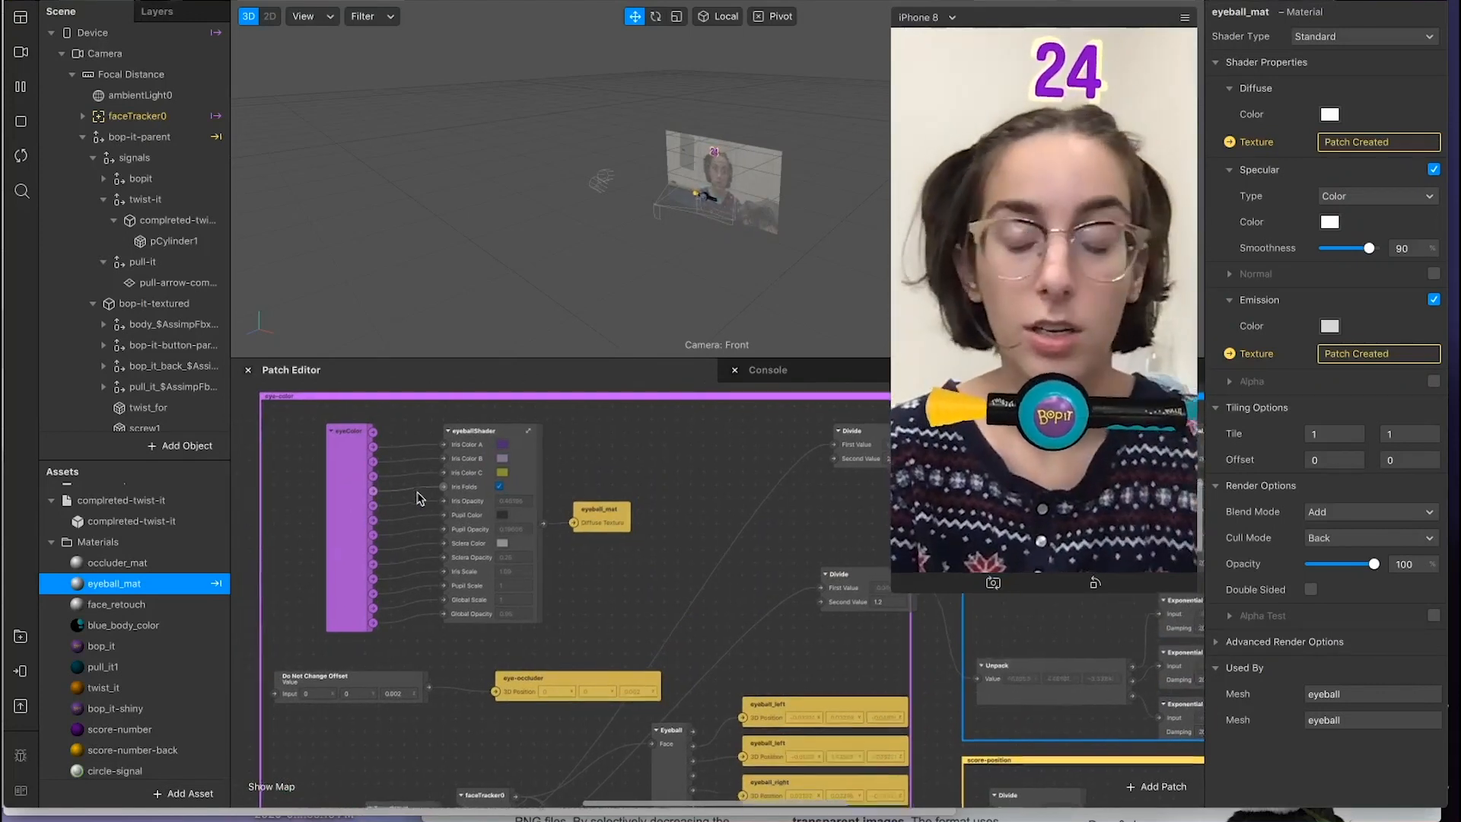
# Step: Return to the head nod, right lean and left twist point patches and review their Pulses and Counters
pyautogui.scroll(-10, 417, 498)
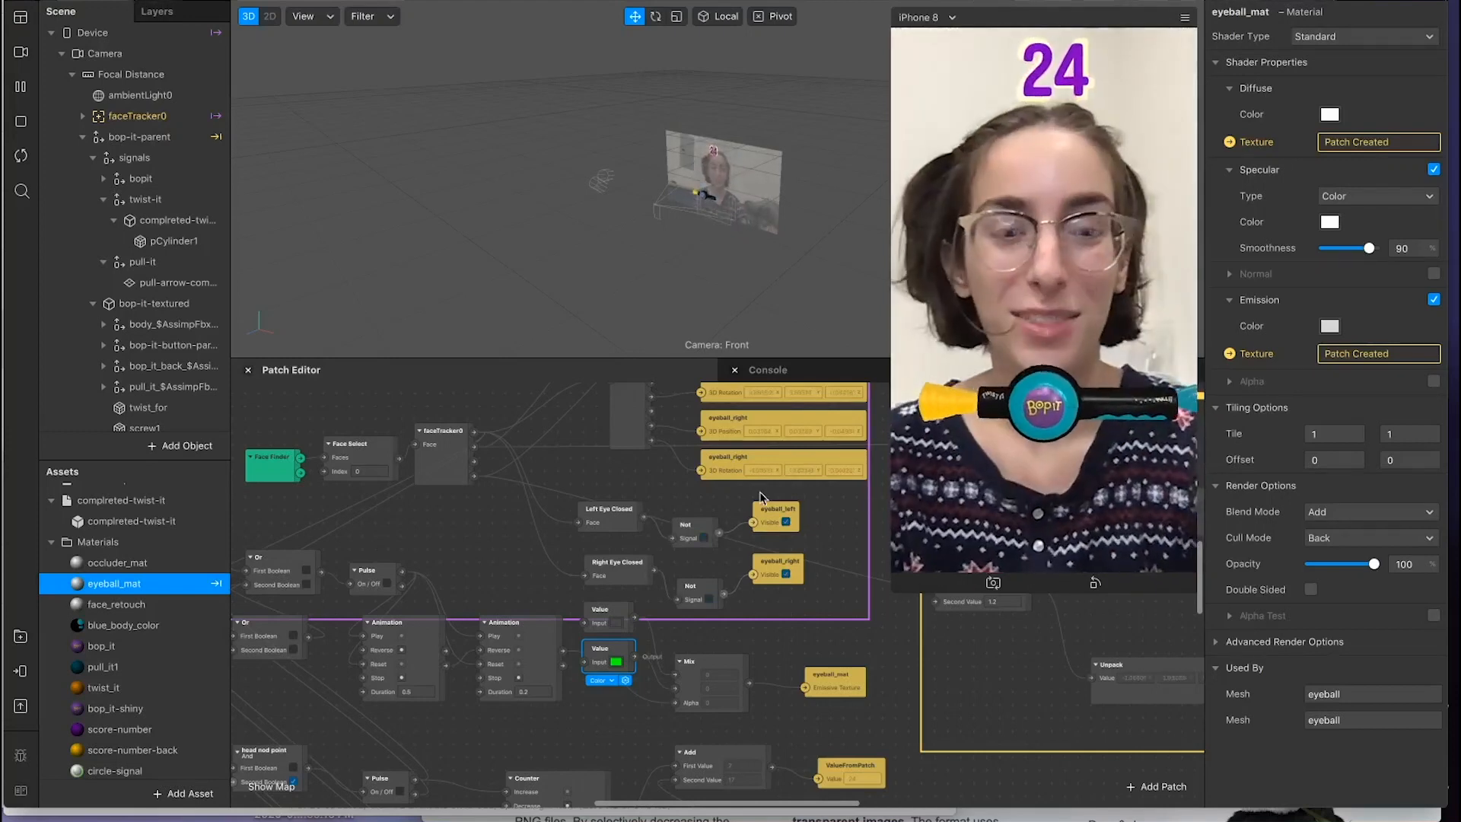
pyautogui.scroll(-6, 473, 632)
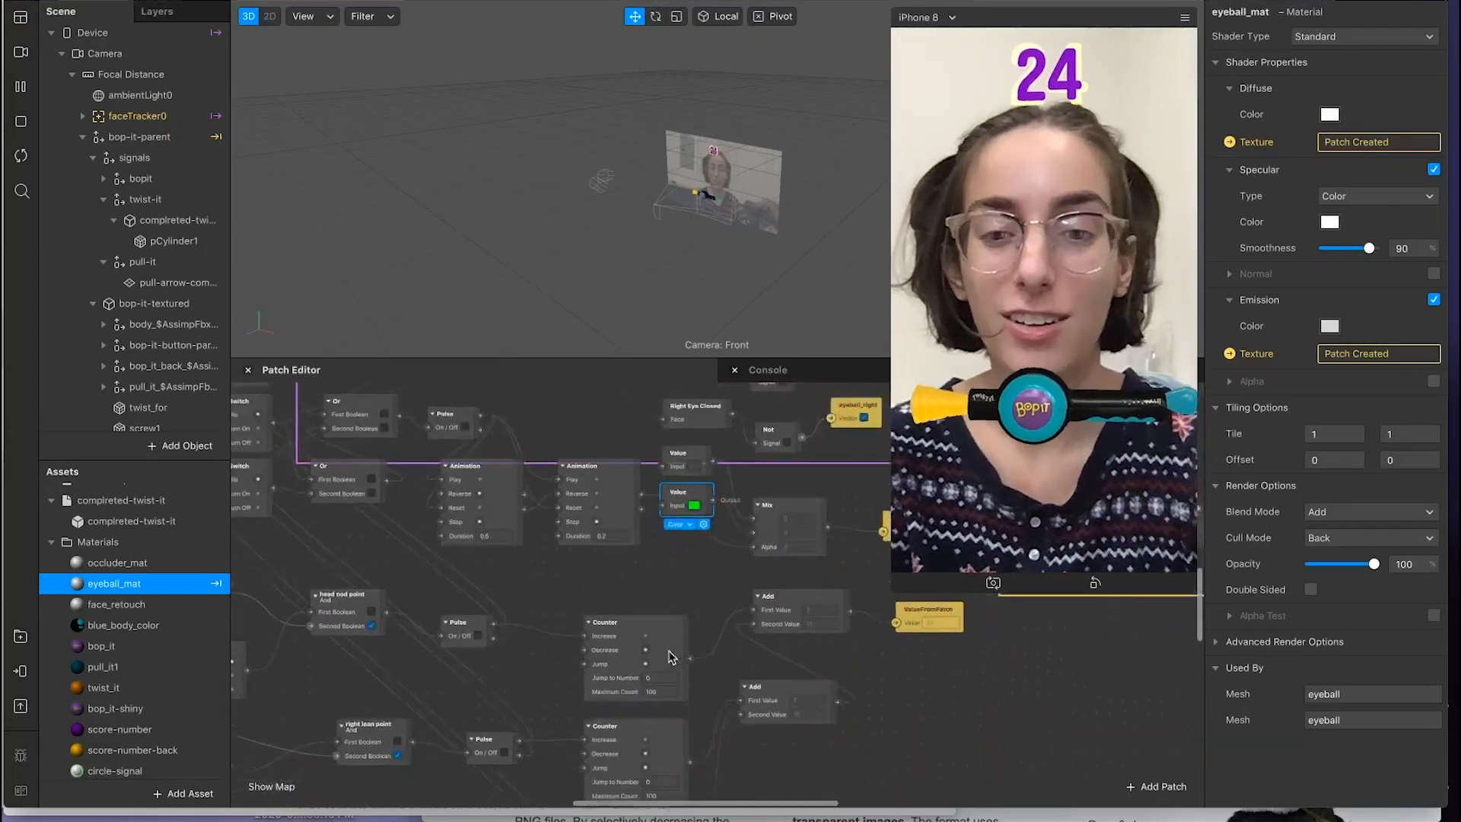
pyautogui.scroll(-2, 473, 631)
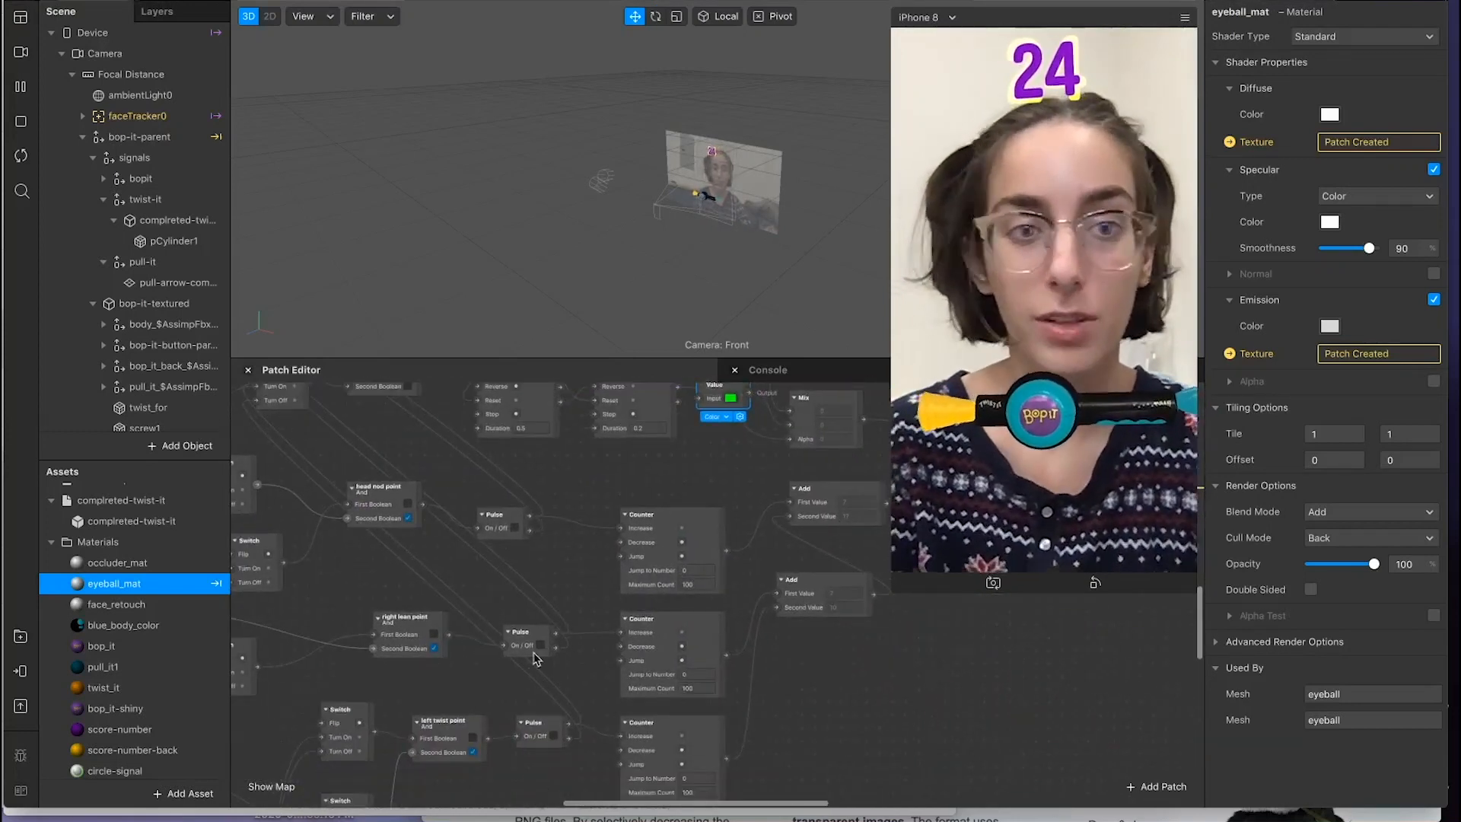
# Step: Examine how the head nod, right lean and left twist point Pulses relate to the two Animations and the Counters
pyautogui.scroll(4, 545, 609)
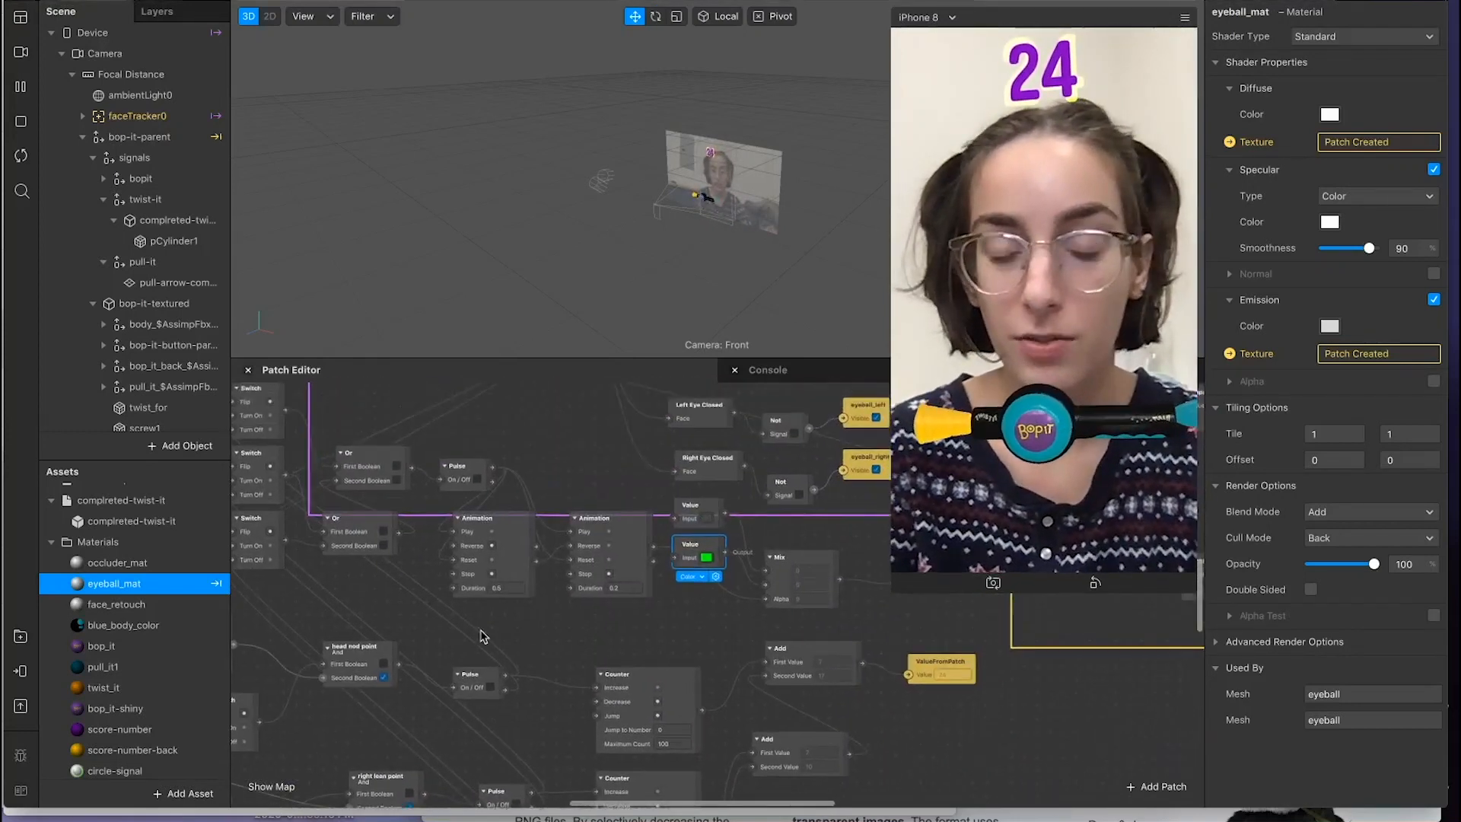
pyautogui.click(495, 542)
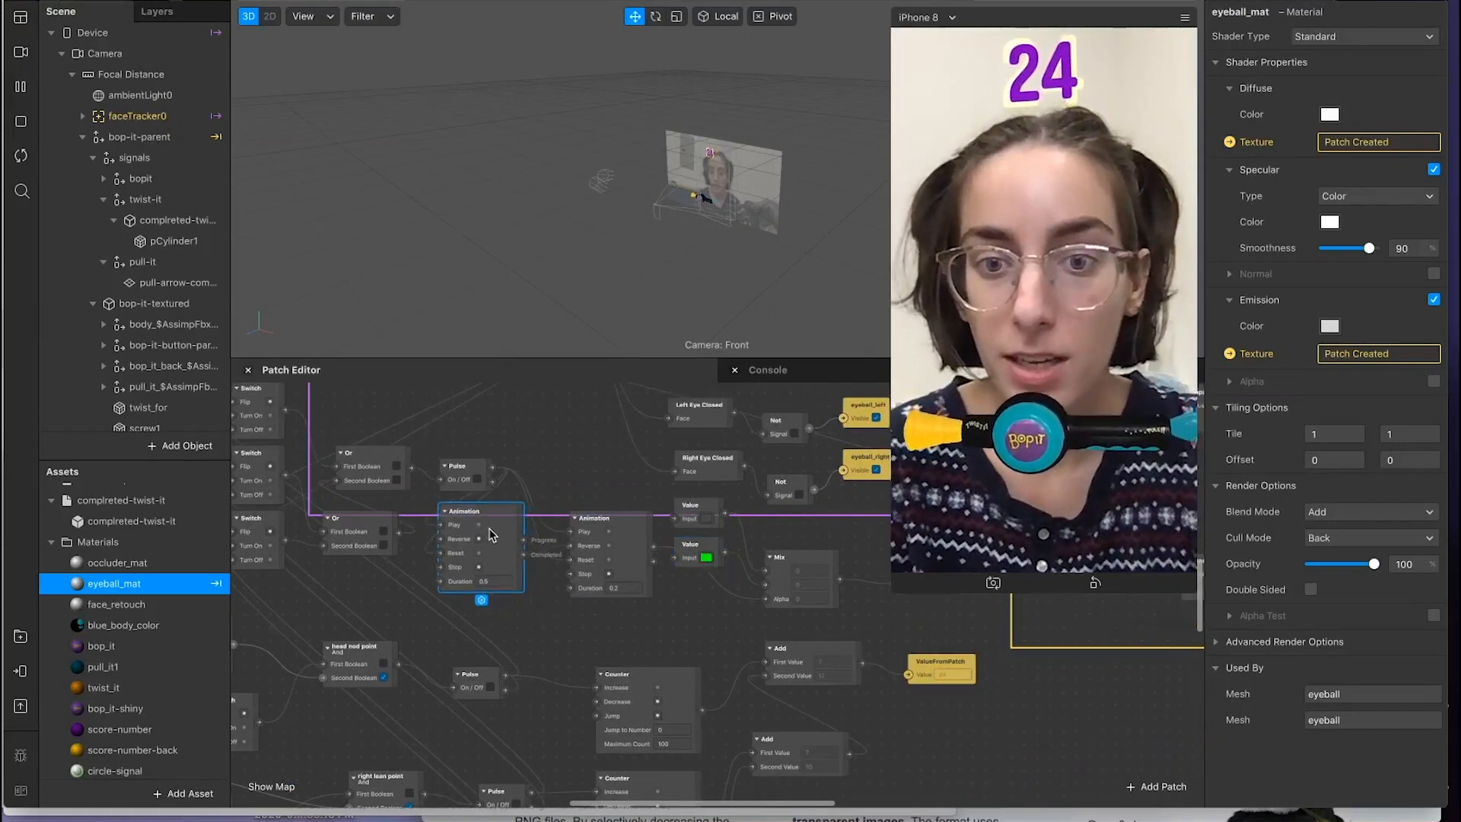
pyautogui.scroll(2, 496, 525)
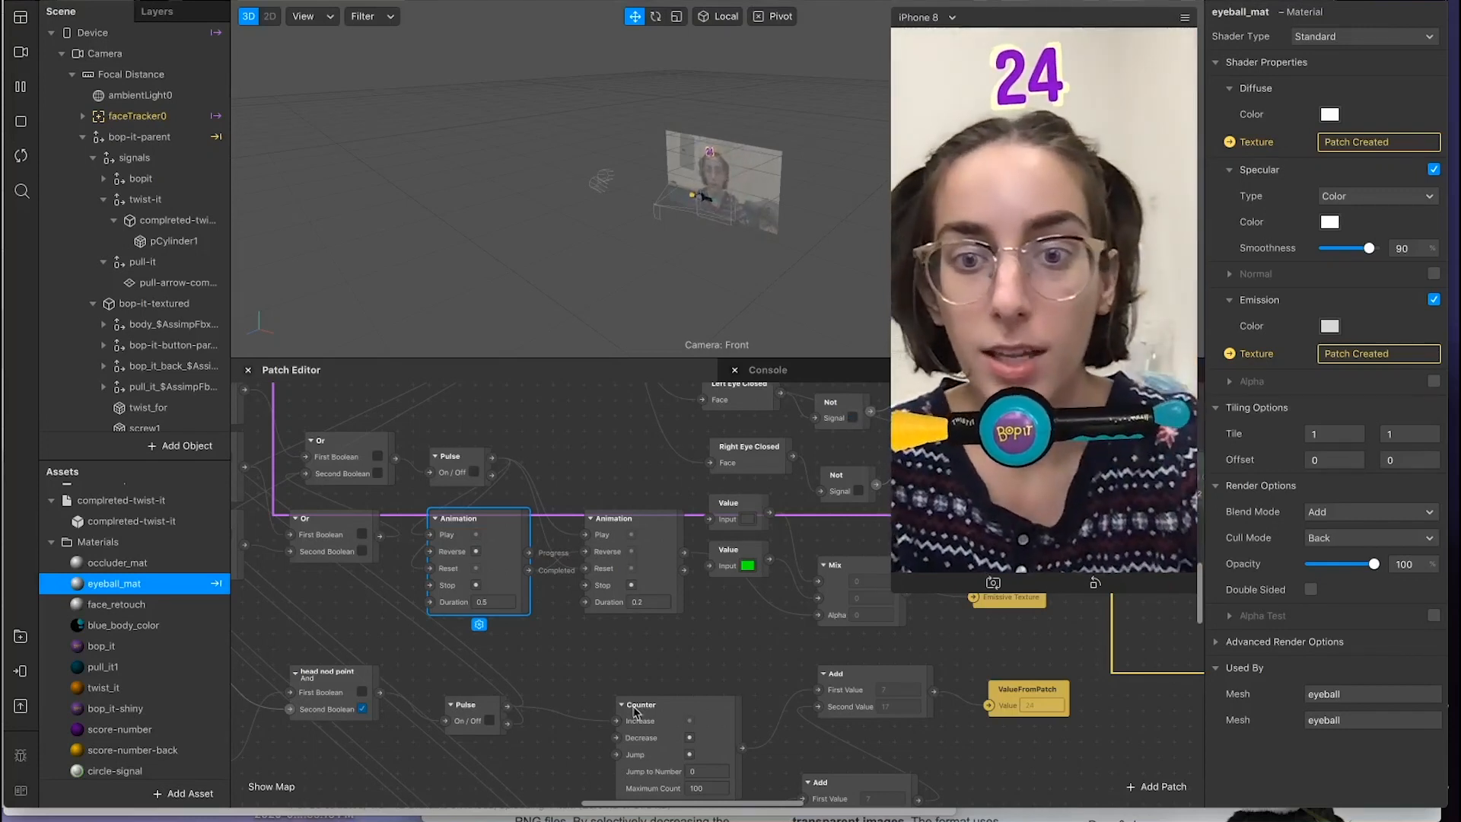
pyautogui.click(593, 666)
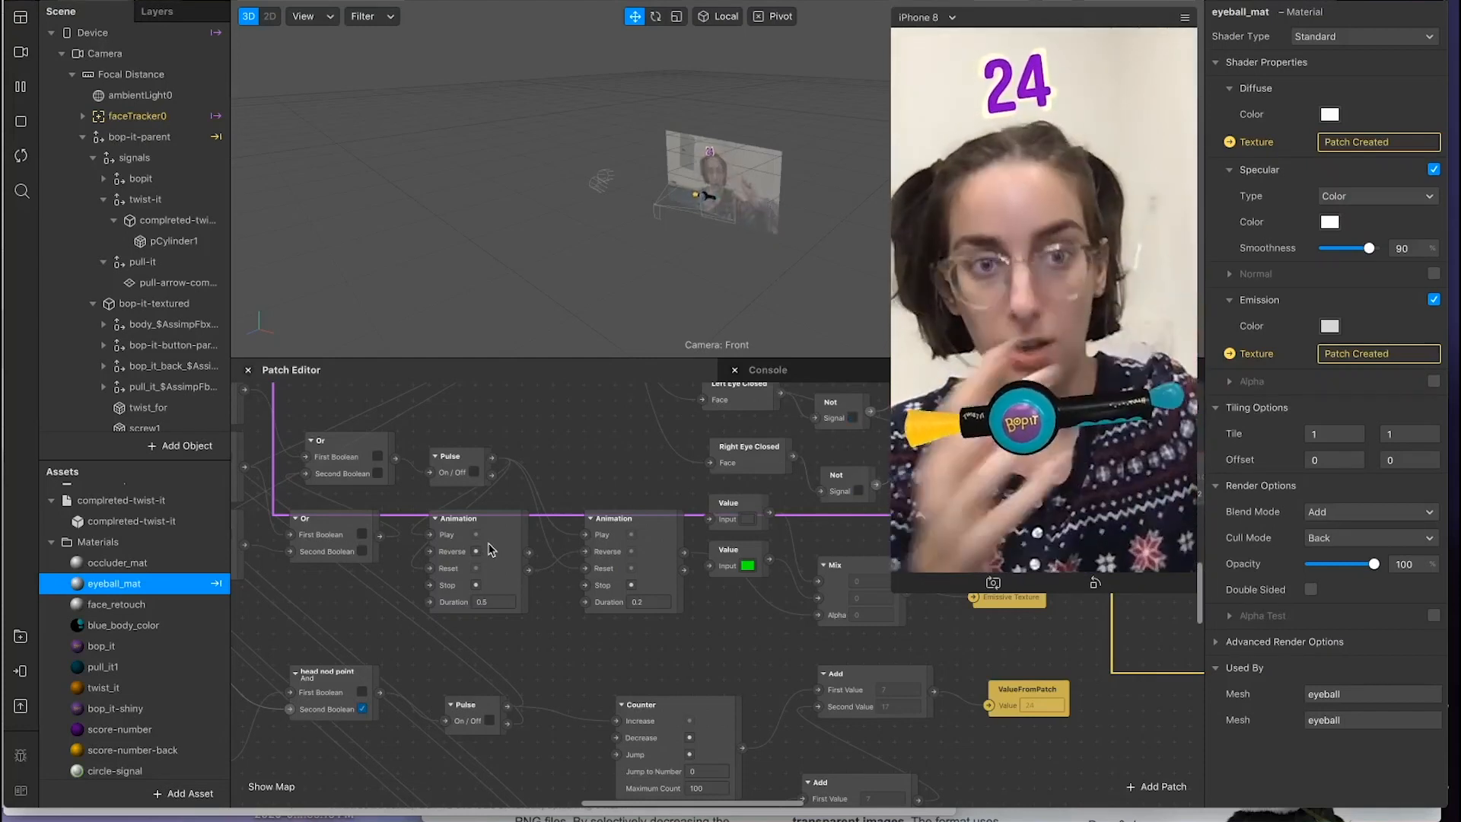
pyautogui.scroll(-3, 584, 588)
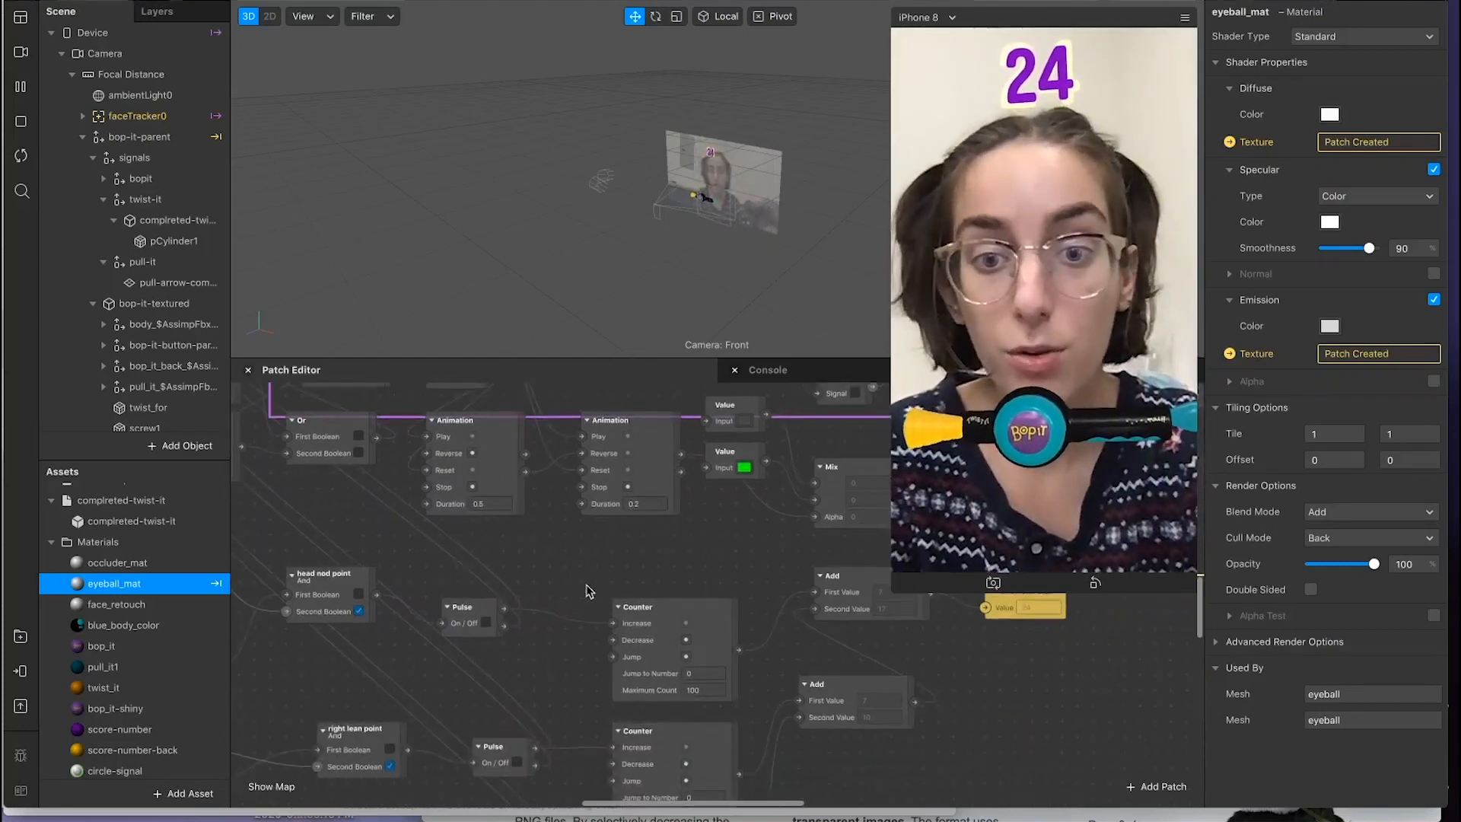
pyautogui.scroll(-8, 510, 487)
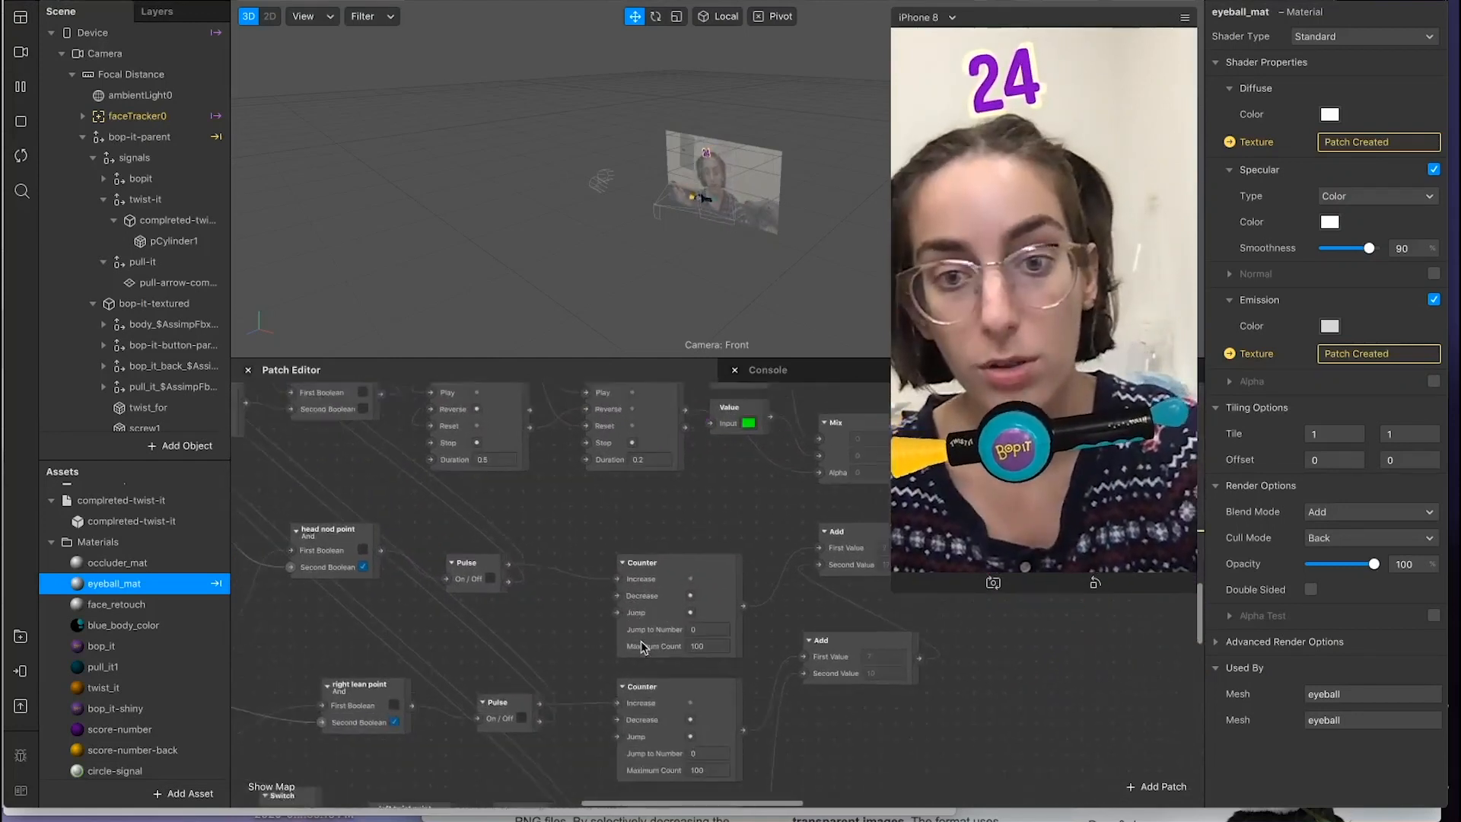
pyautogui.scroll(-3, 531, 703)
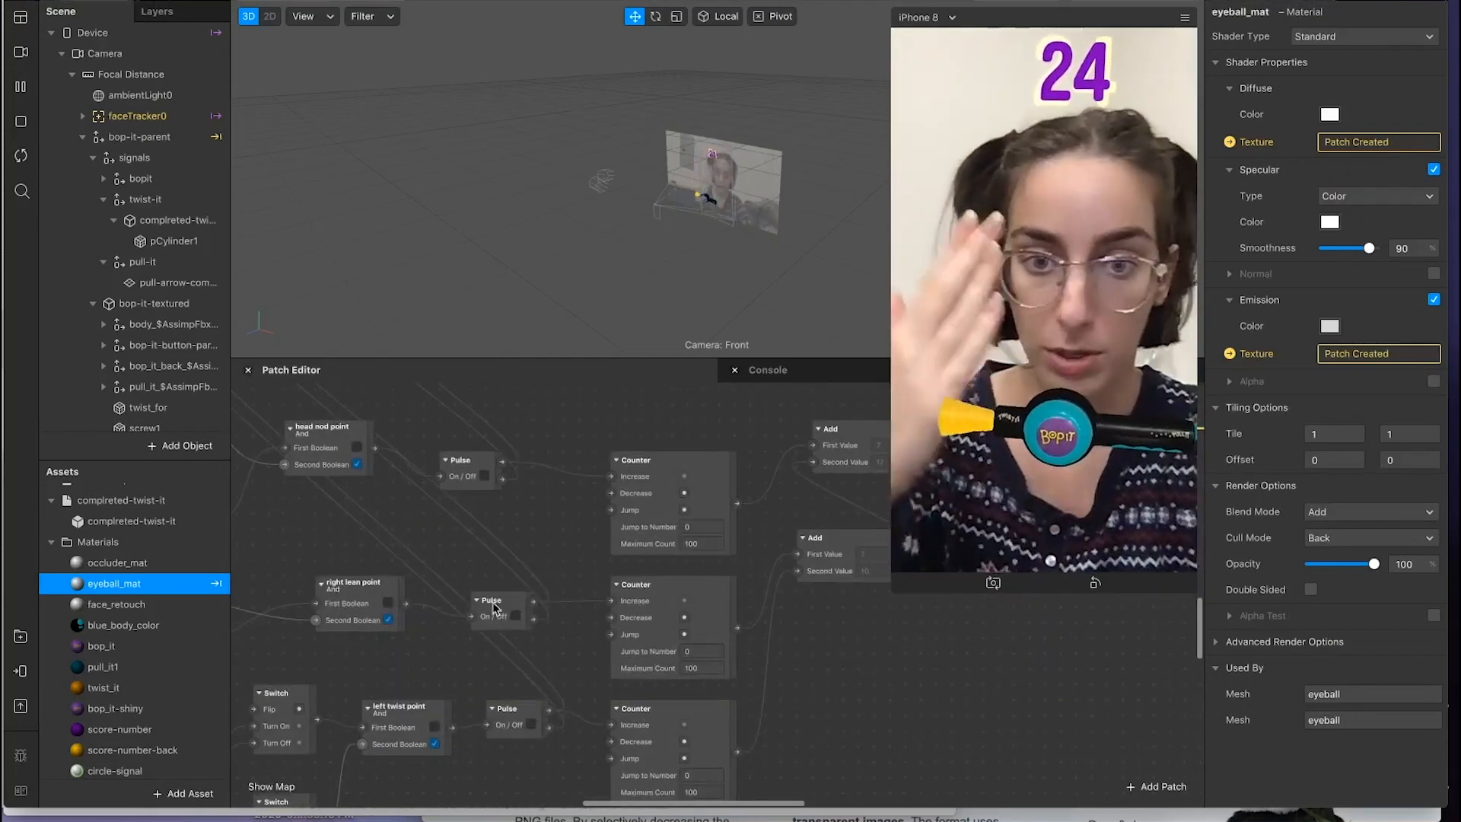
pyautogui.scroll(5, 518, 575)
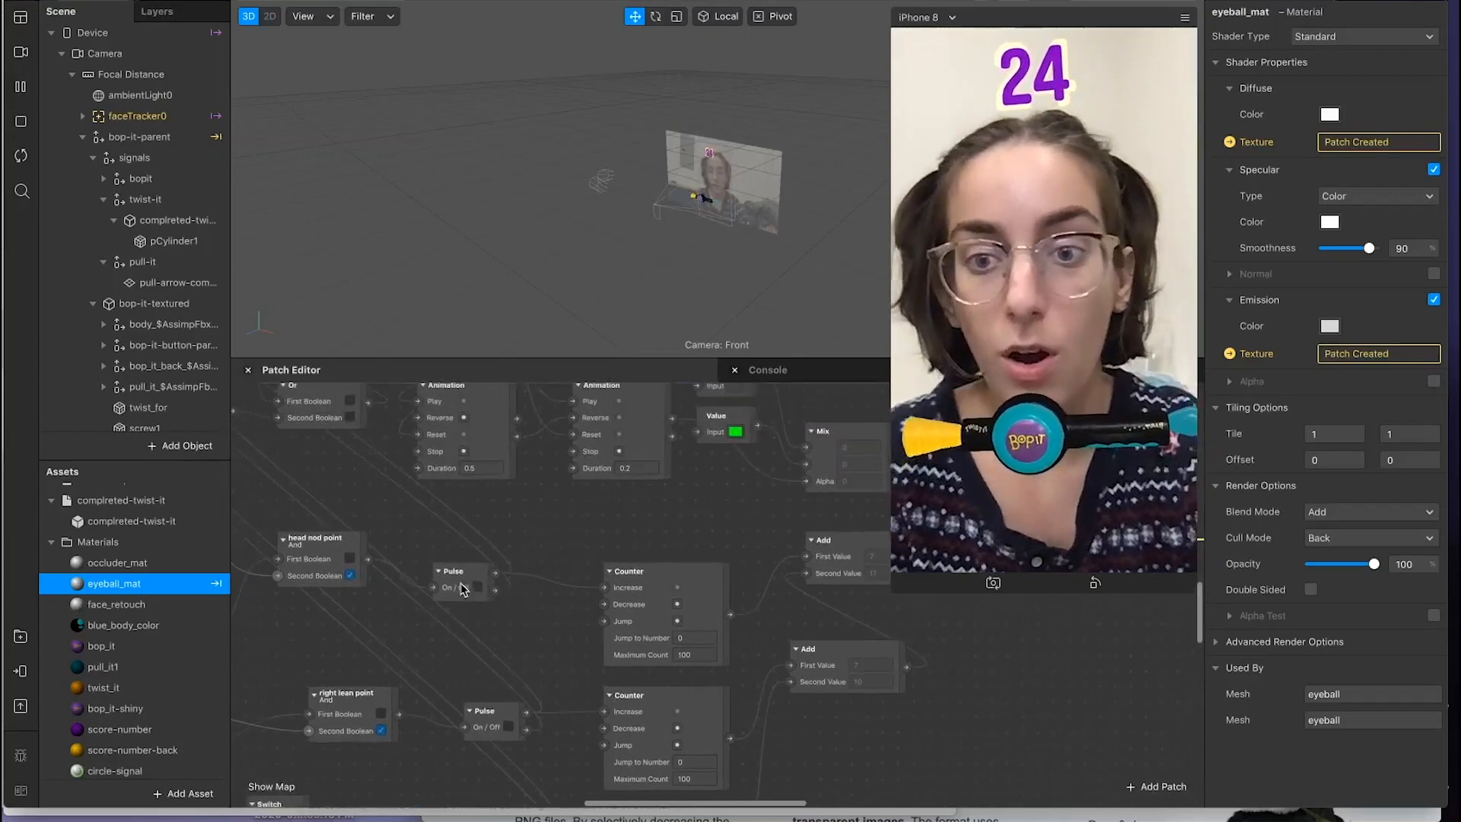
pyautogui.keyDown('ctrl'); pyautogui.scroll(-3, 461, 590); pyautogui.keyUp('ctrl')
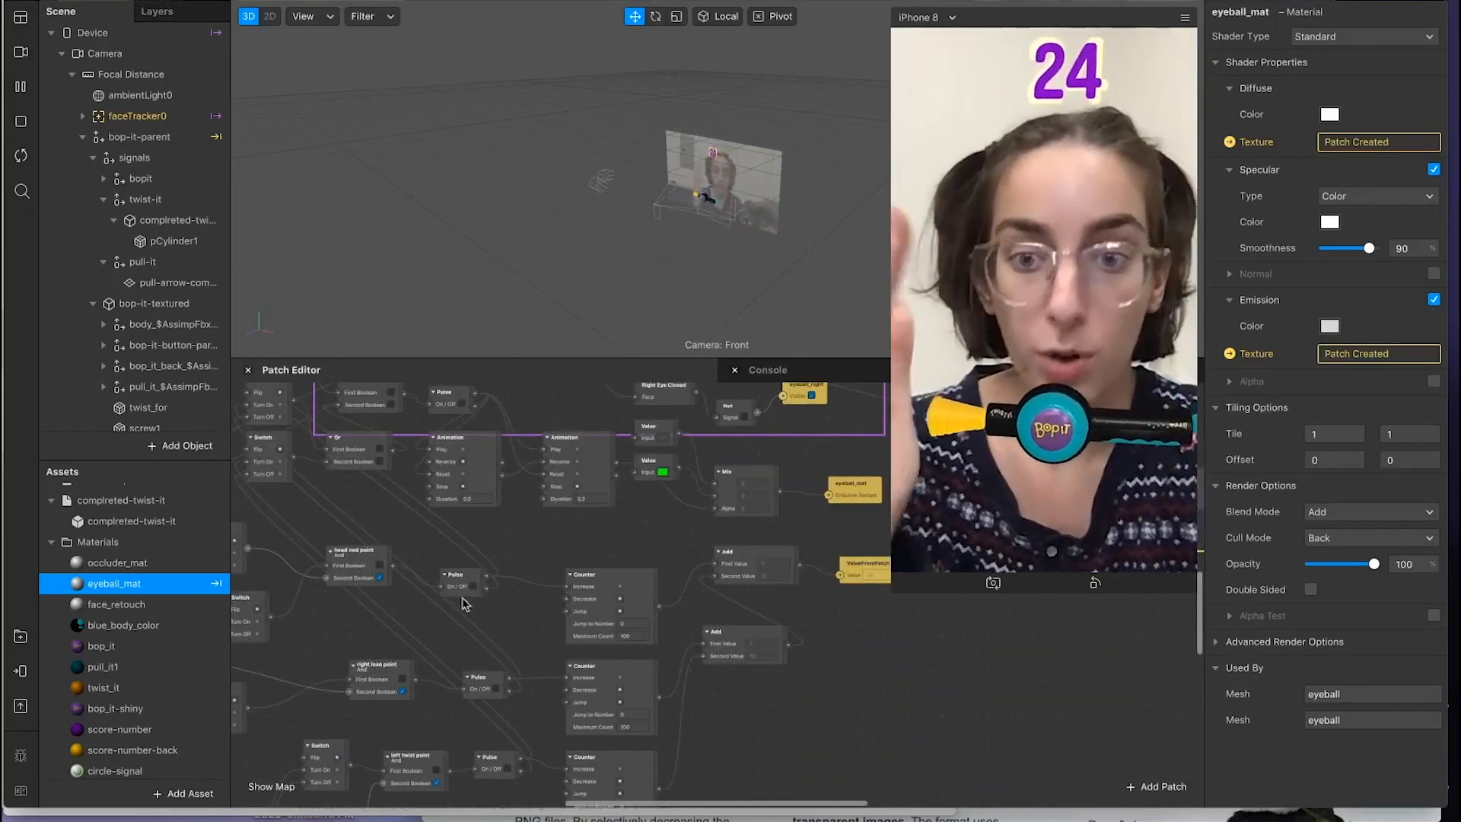
pyautogui.scroll(-2, 491, 700)
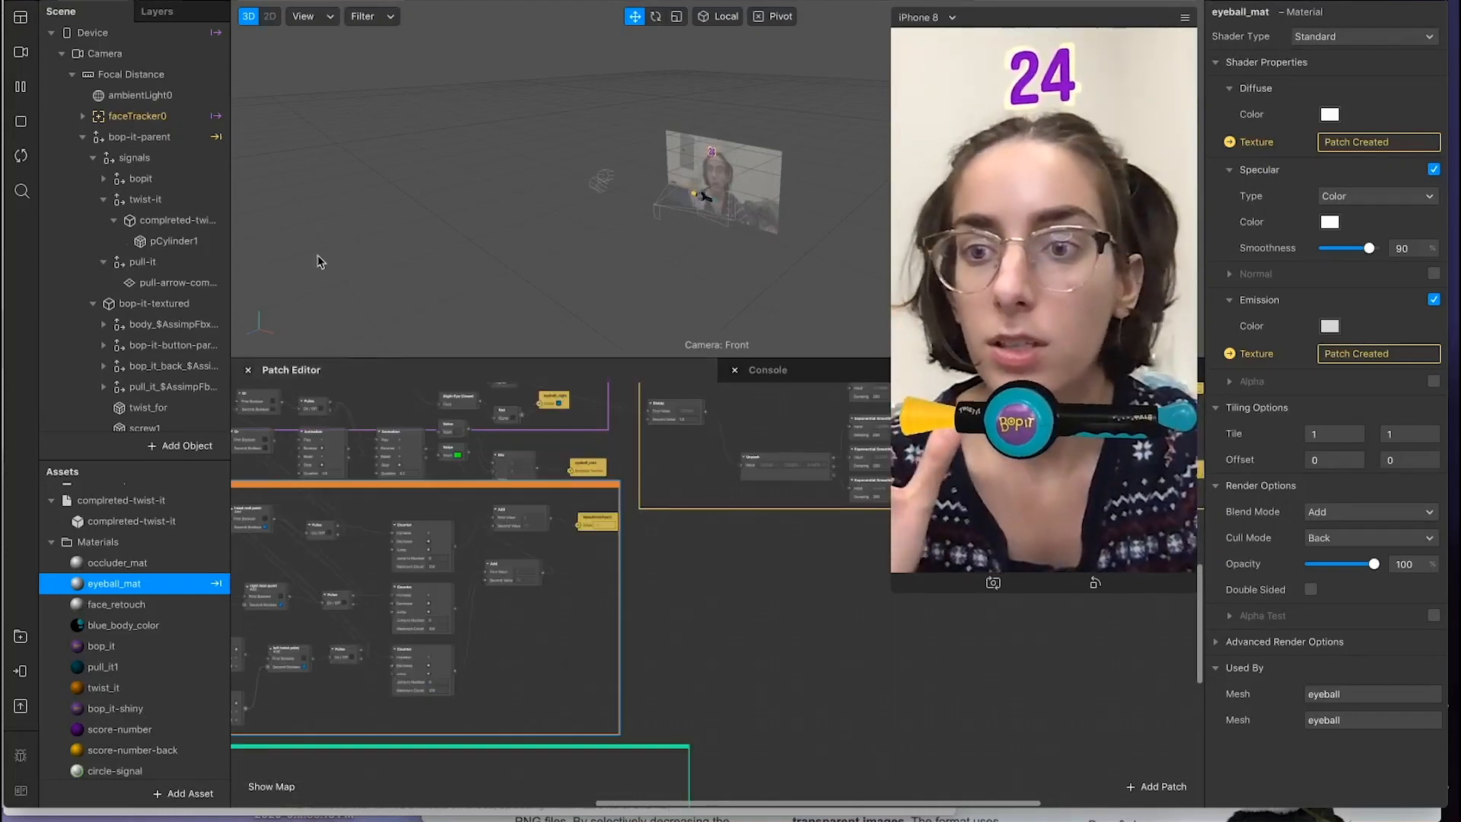
# Step: Collapse the signals hierarchy, expand the bop-it-textured object and select its twist_for mesh
pyautogui.click(103, 262)
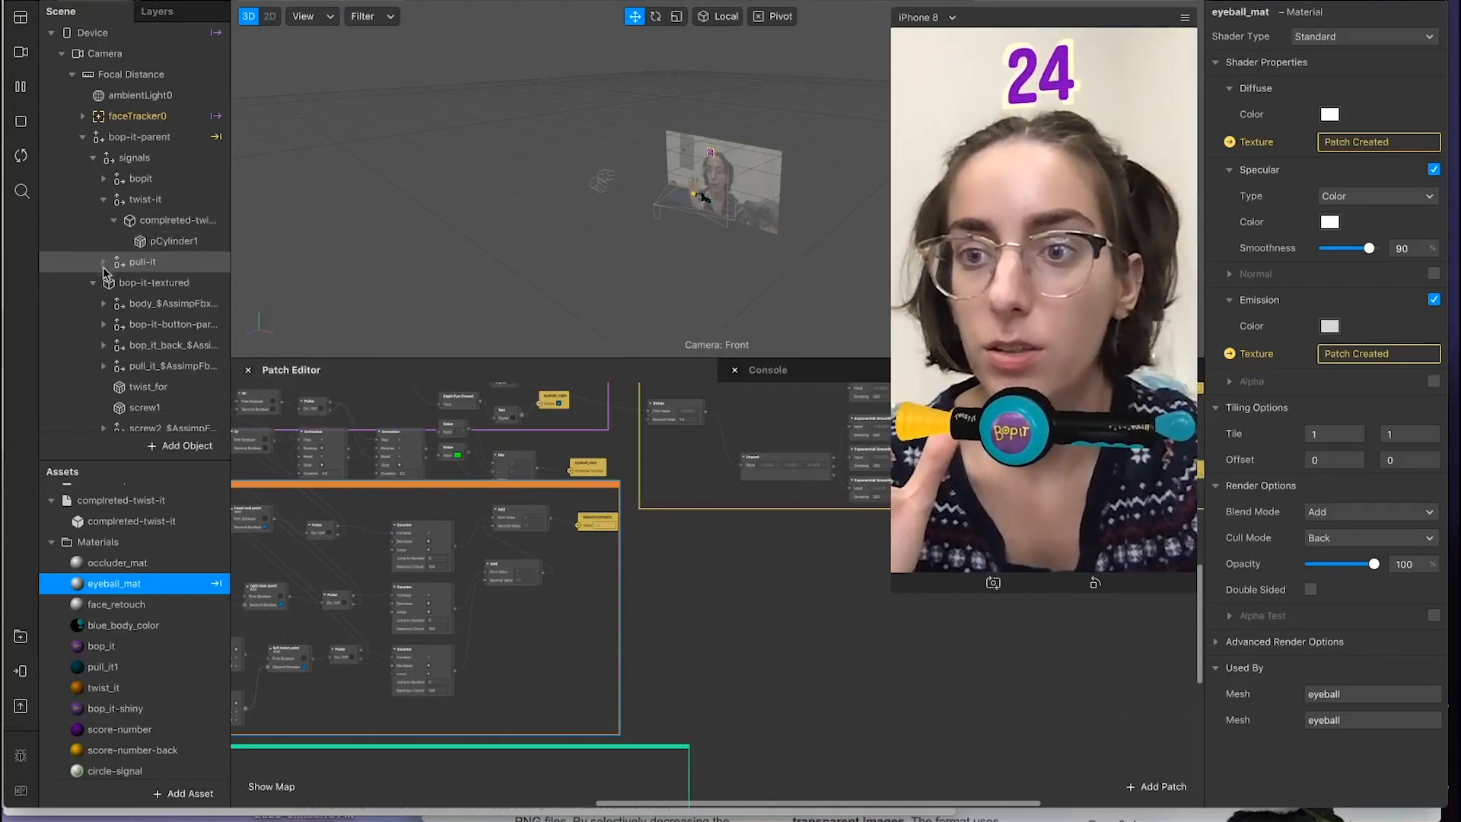
pyautogui.click(94, 282)
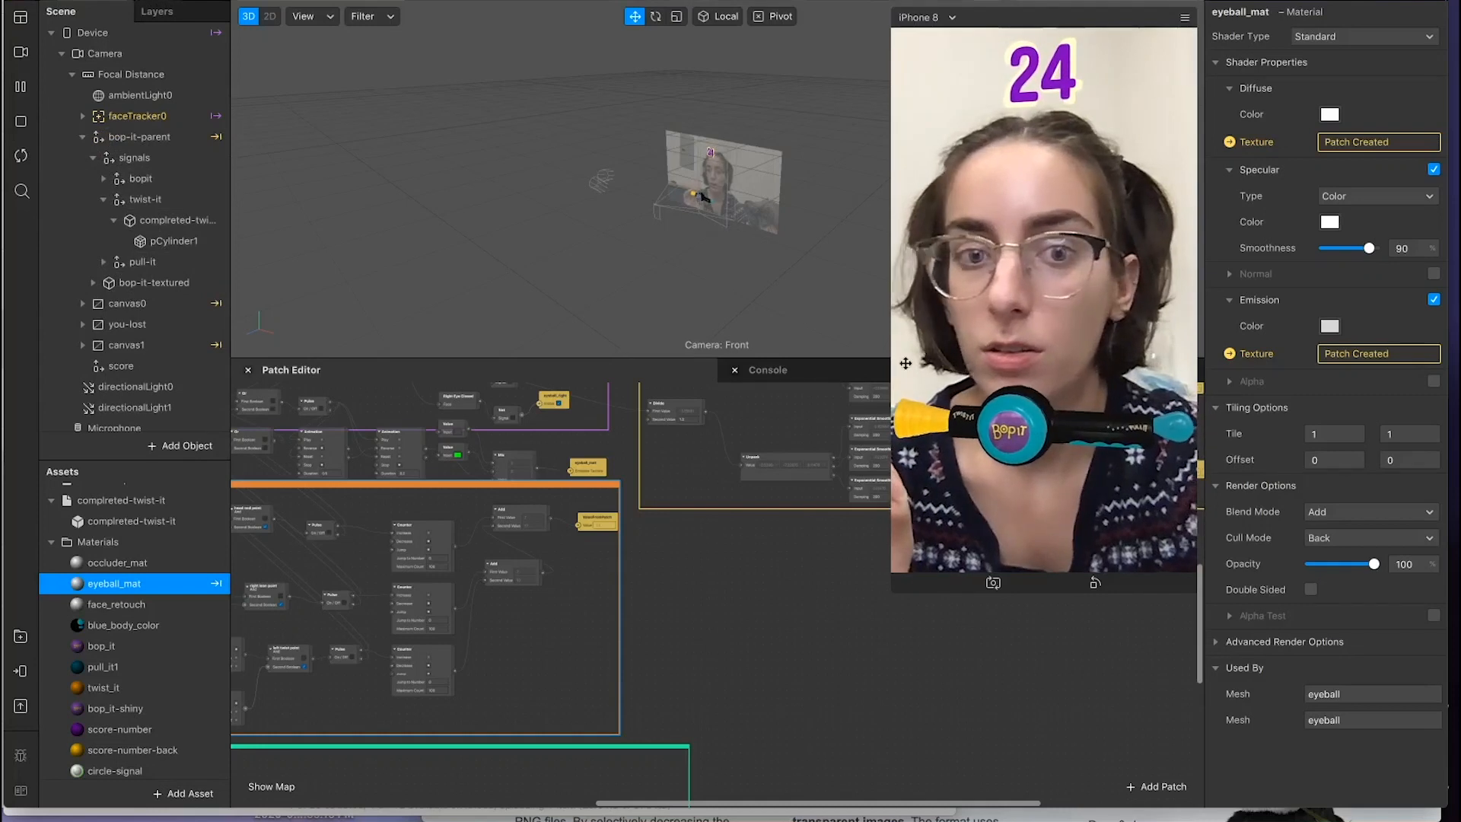
pyautogui.scroll(8, 755, 210)
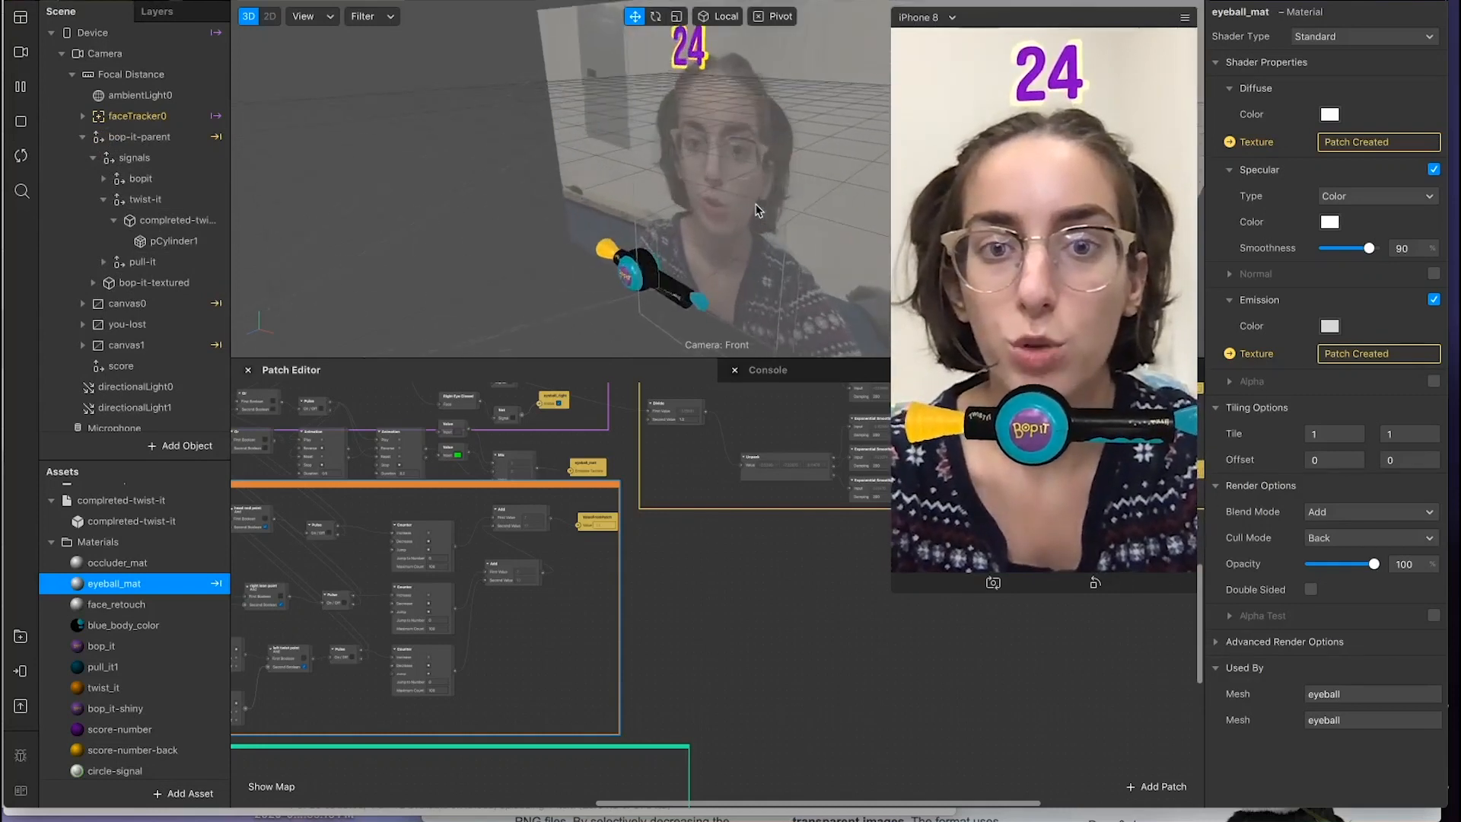
pyautogui.click(598, 253)
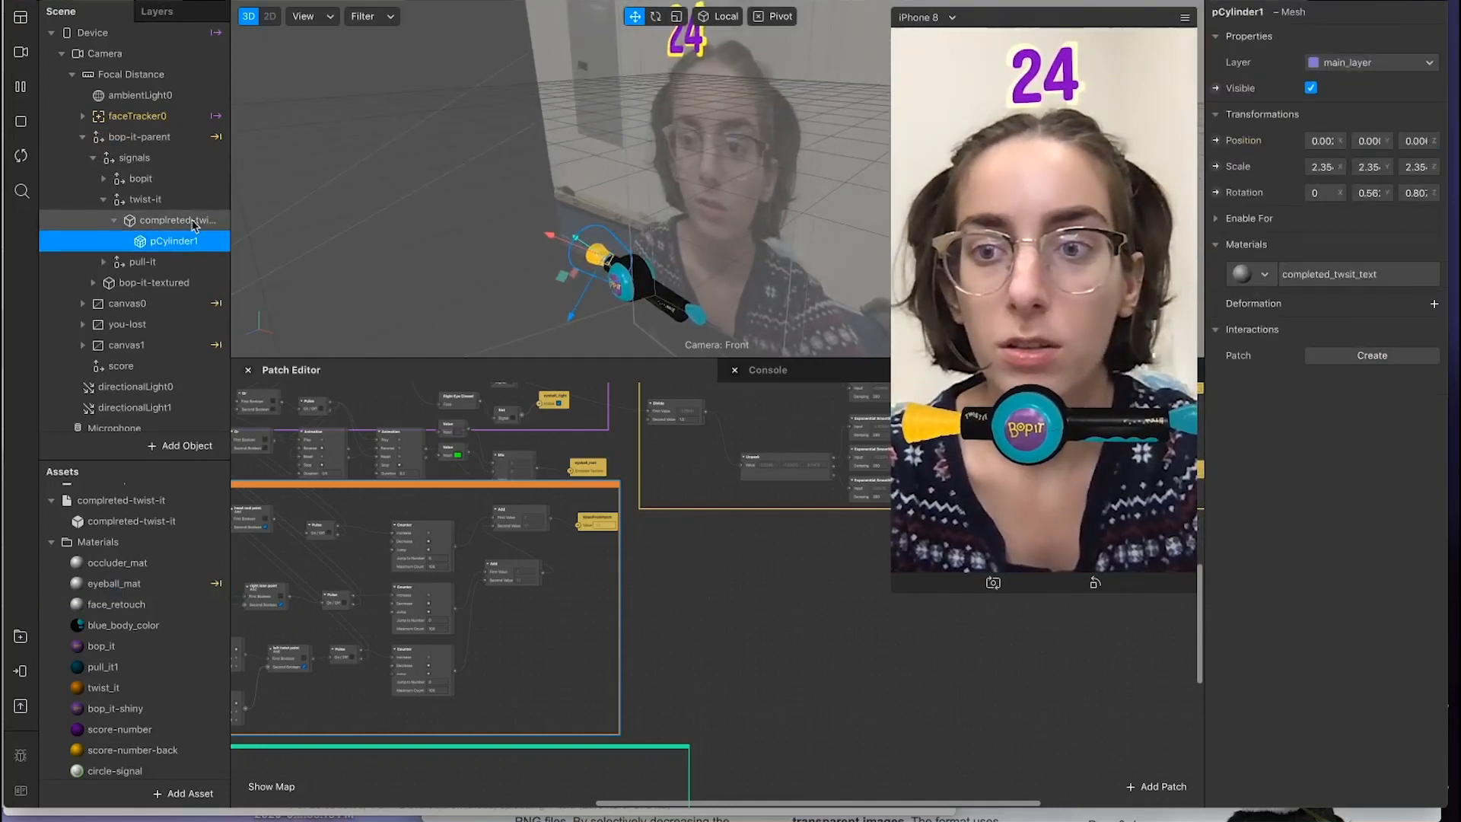
pyautogui.click(114, 199)
pyautogui.click(93, 157)
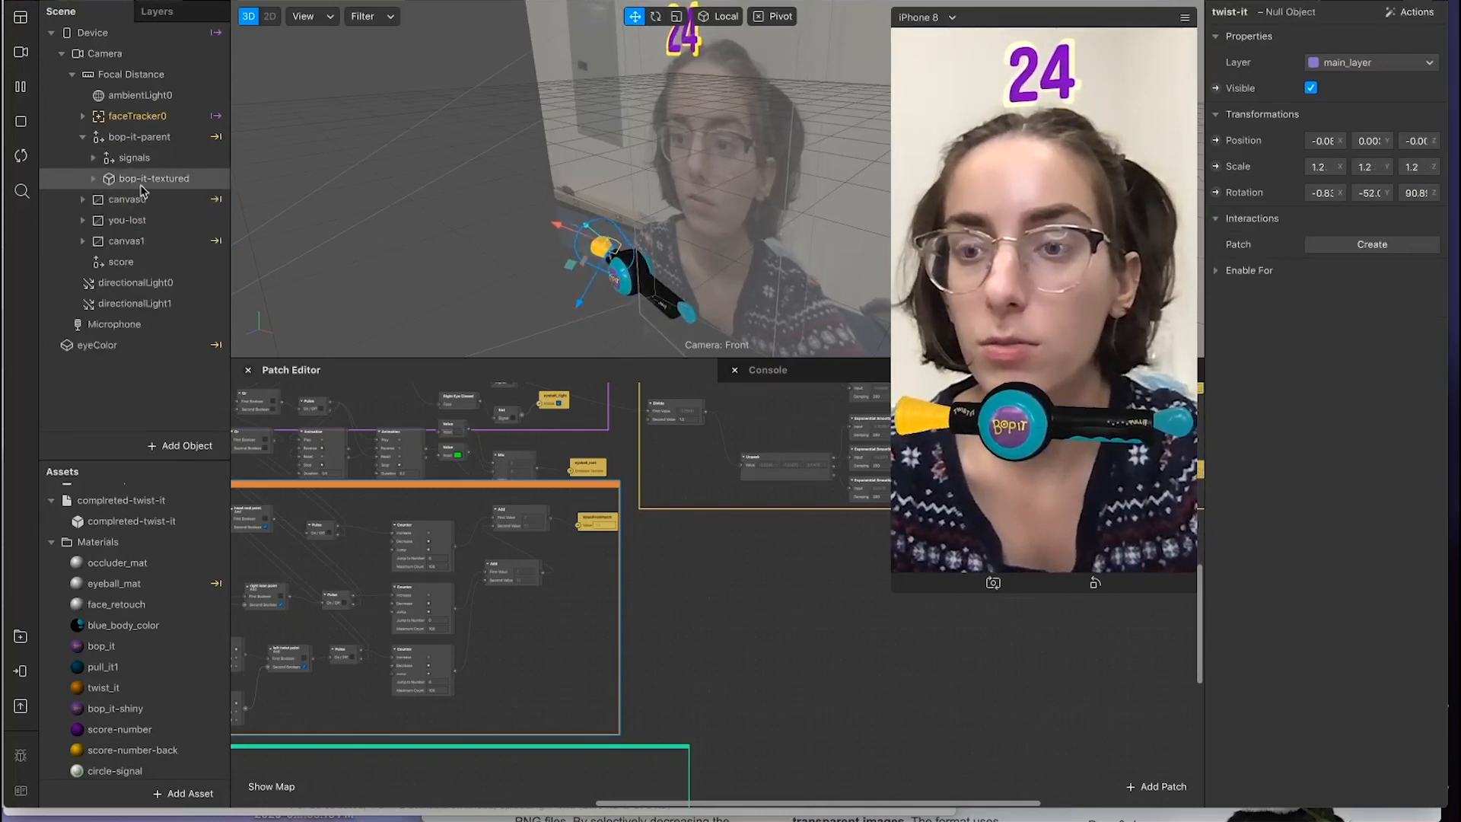
pyautogui.click(98, 181)
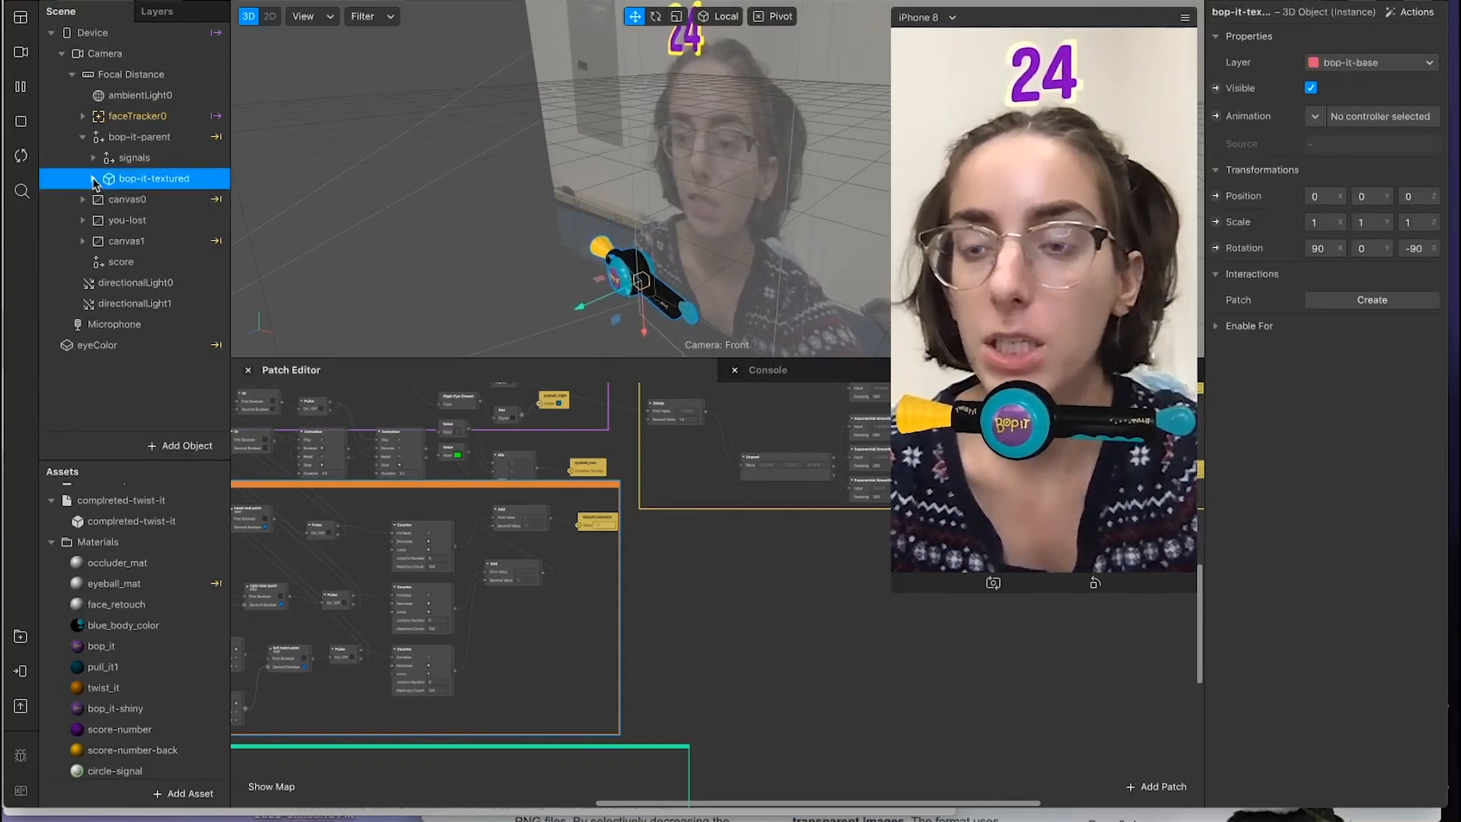
pyautogui.click(94, 180)
pyautogui.click(162, 283)
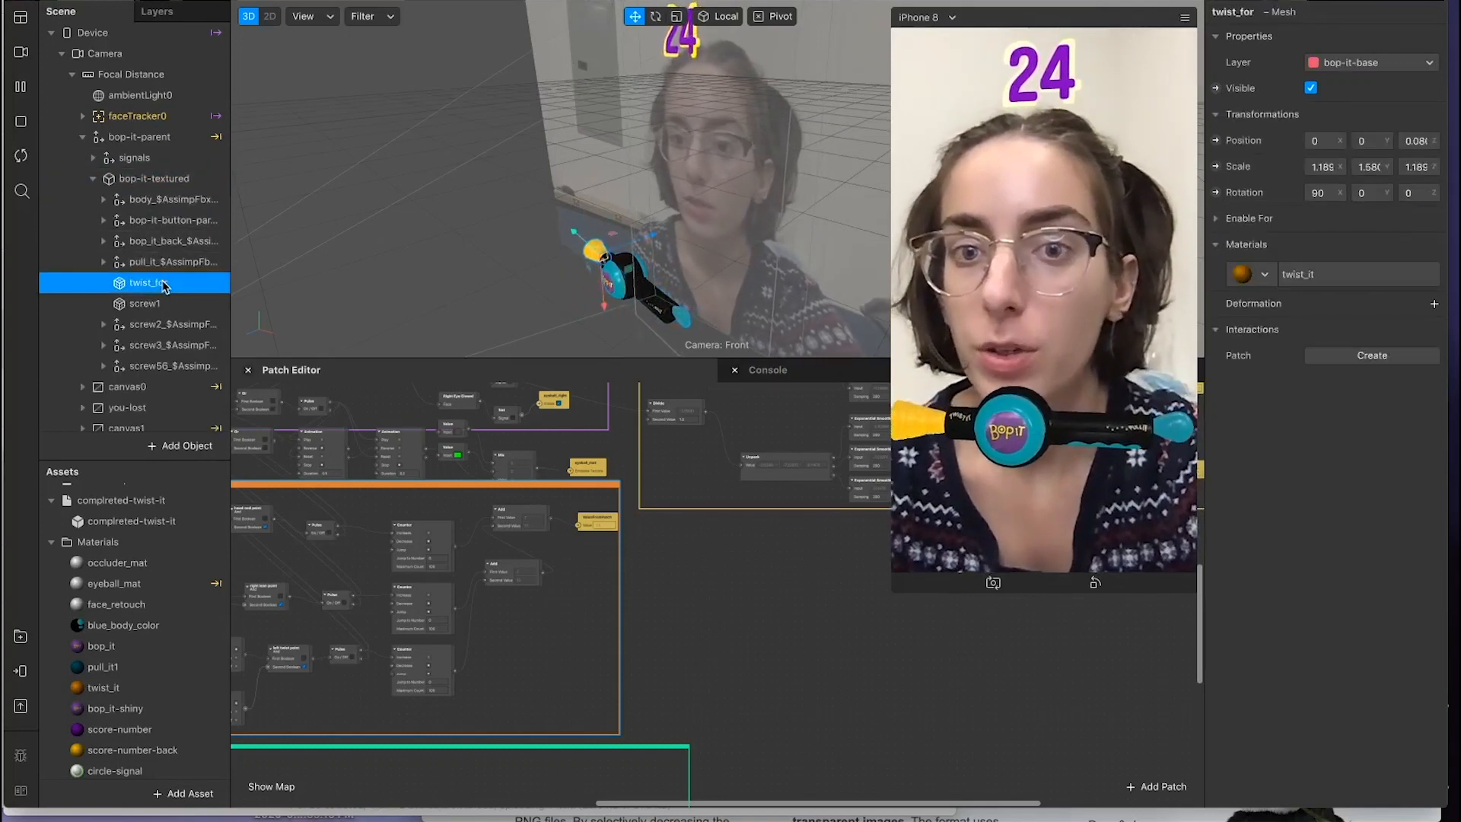
# Step: Try rotating the twist_for handle about its long axis, viewed from the front, and undo the rotation
pyautogui.keyDown('alt'); pyautogui.moveTo(687, 235); pyautogui.dragTo(787, 194); pyautogui.keyUp('alt')
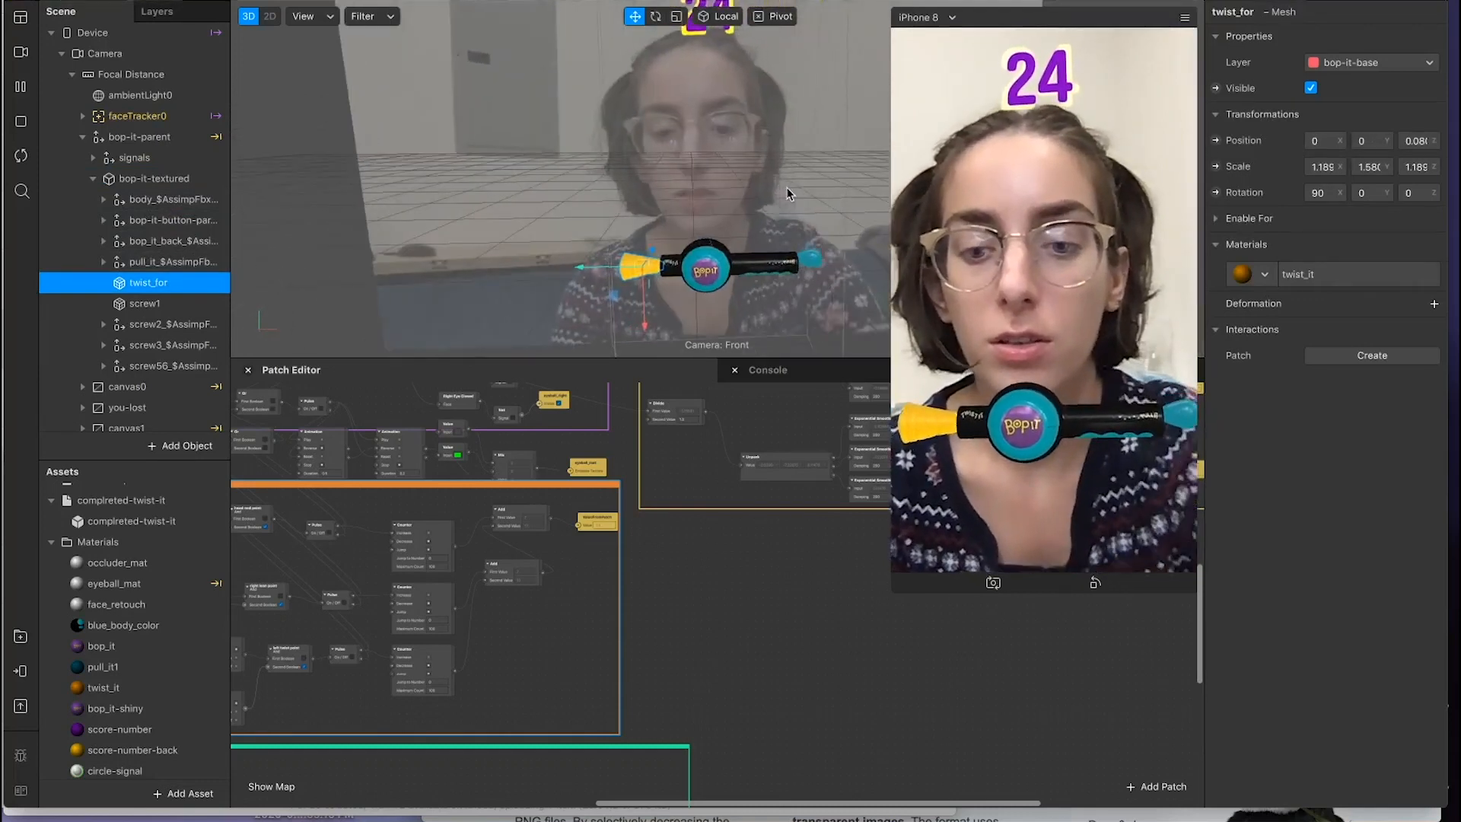
pyautogui.scroll(8, 787, 193)
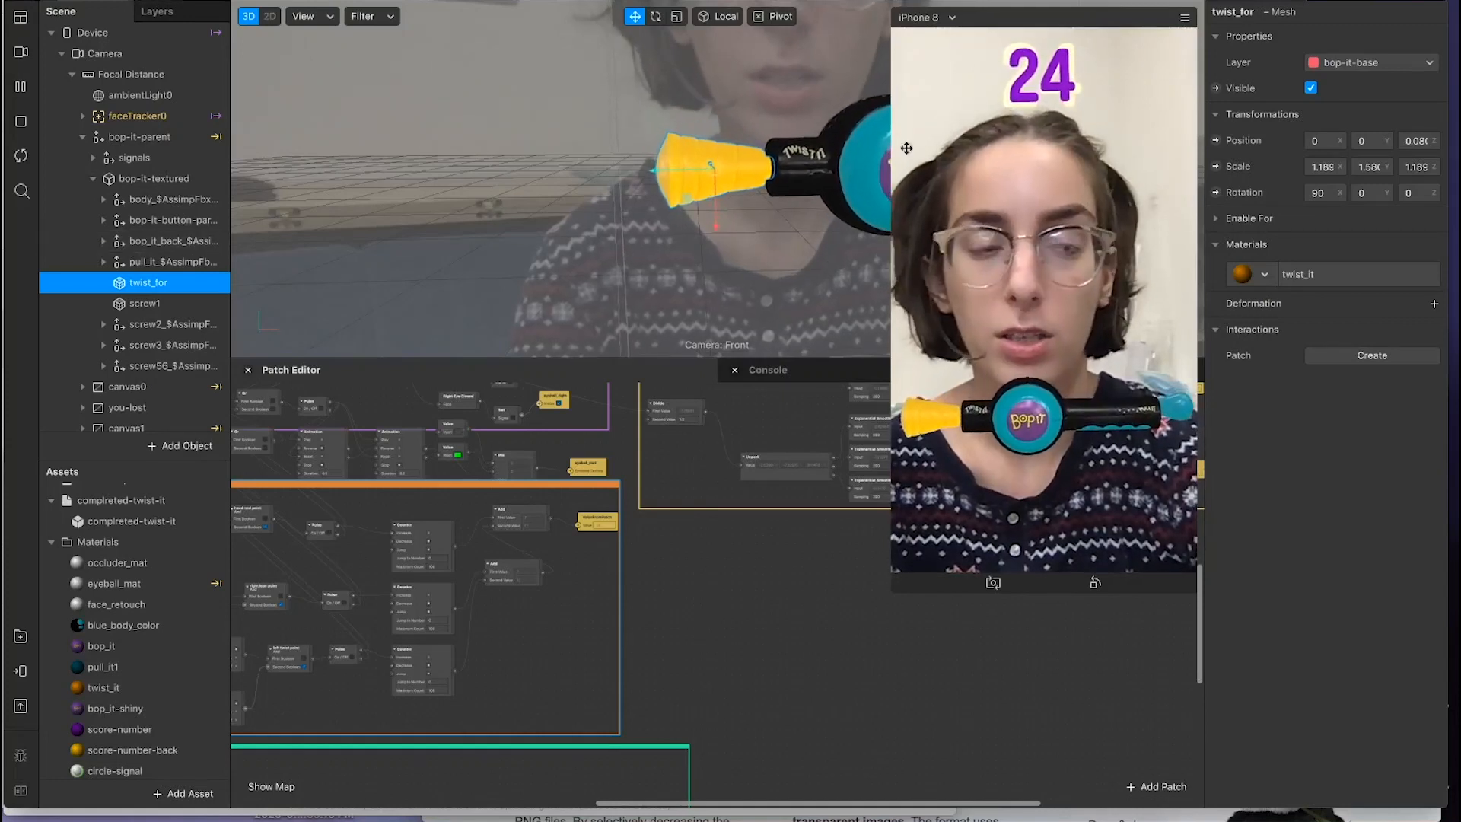
pyautogui.press('e')
pyautogui.moveTo(725, 150); pyautogui.dragTo(728, 175)
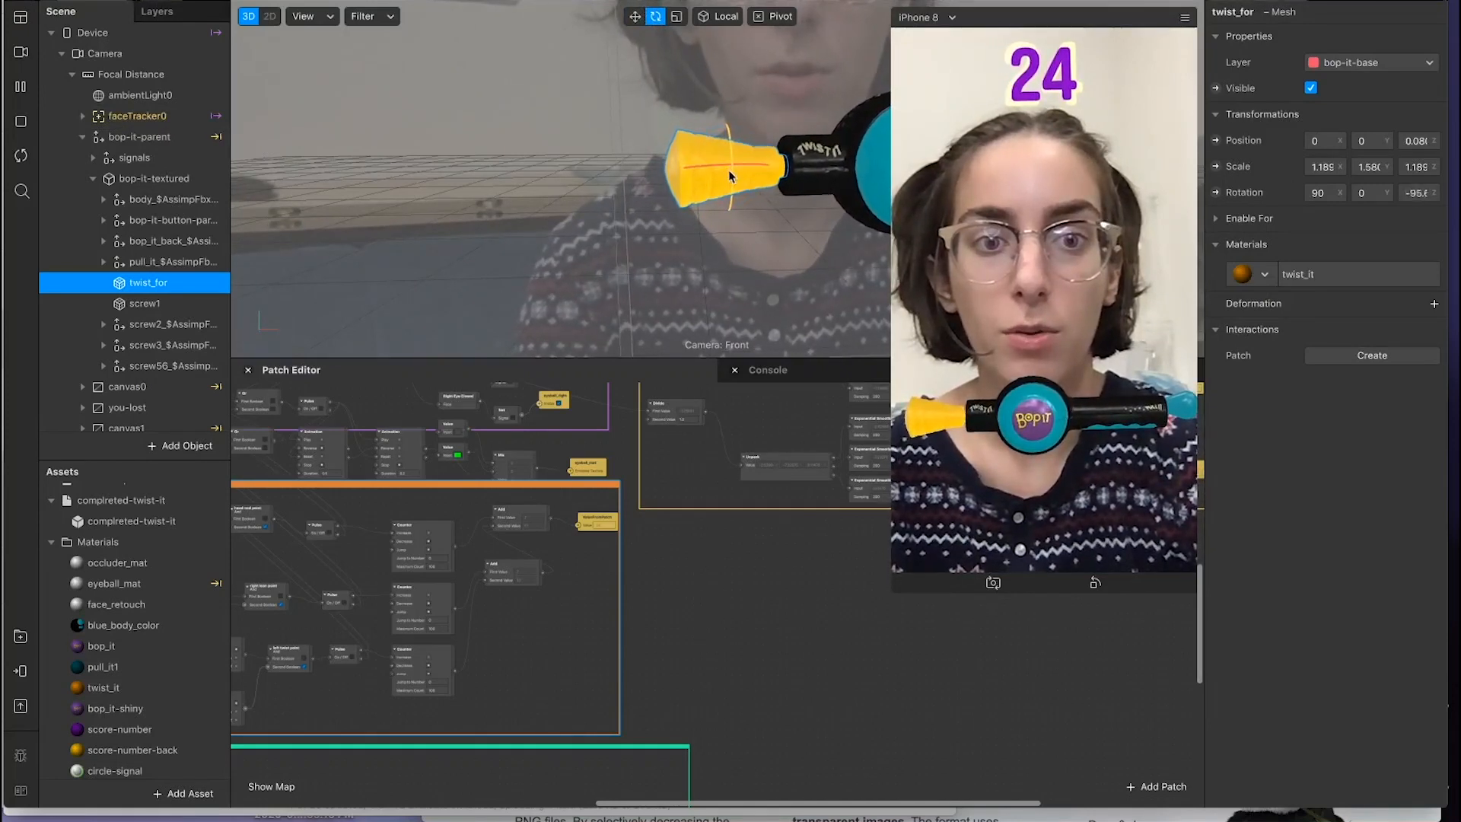
pyautogui.hotkey('ctrl', 'z')
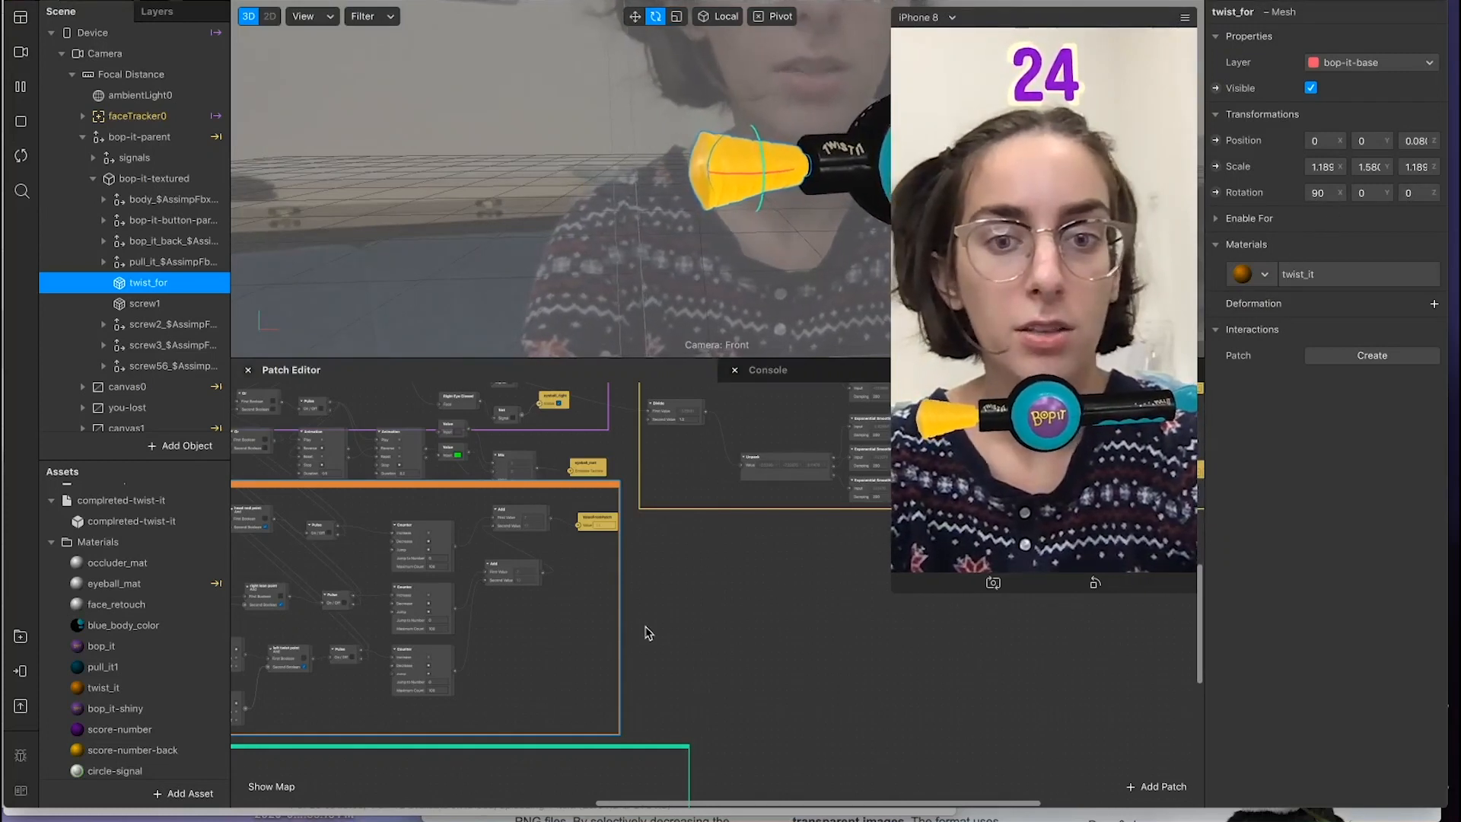
# Step: Duplicate the eyeball colour logic's Pulse together with its 0.5-second and 0.2-second Animation patches
pyautogui.hscroll(3, 646, 631)
pyautogui.scroll(-1, 649, 586)
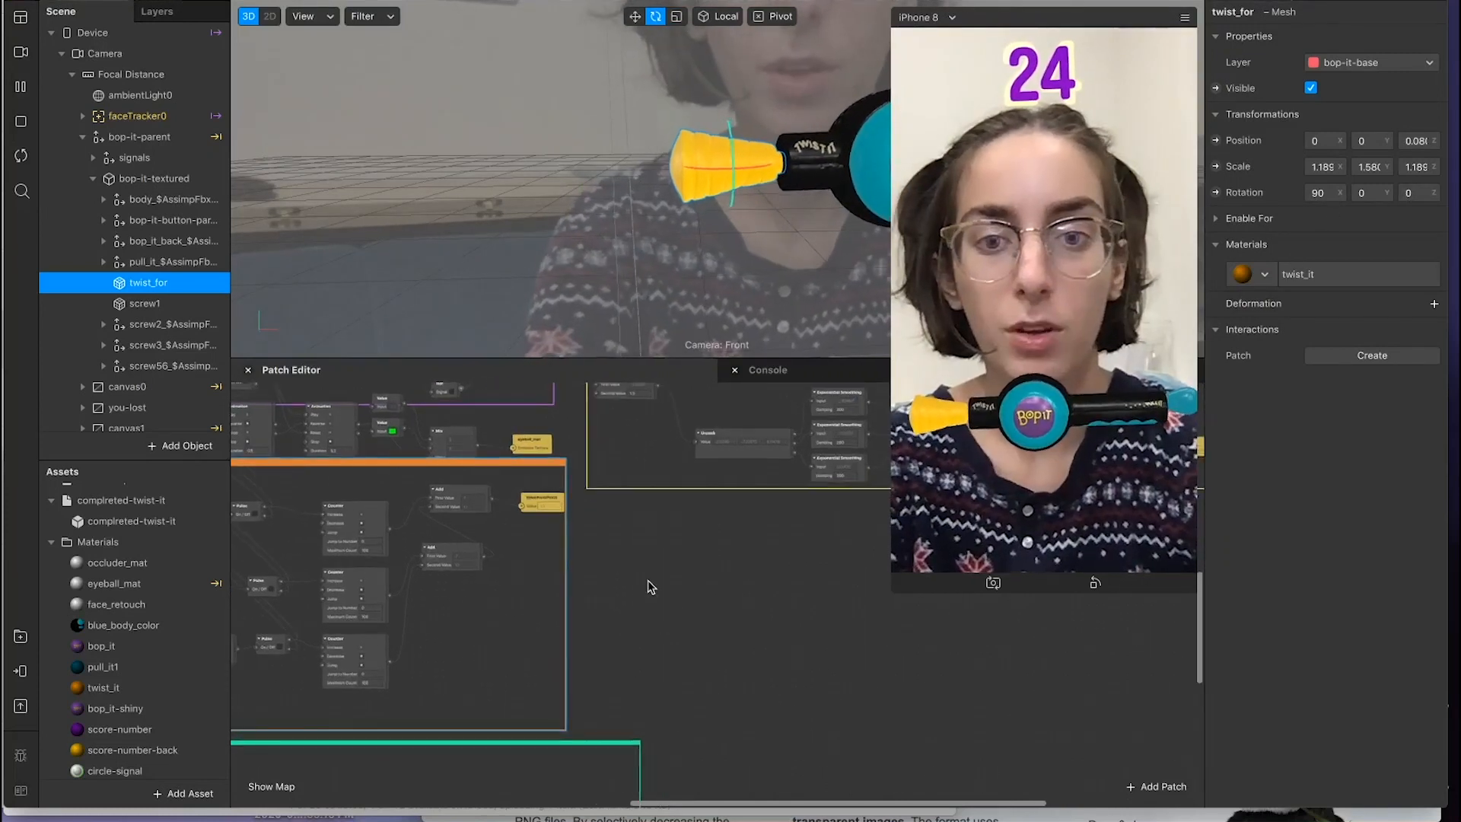
pyautogui.scroll(5, 651, 586)
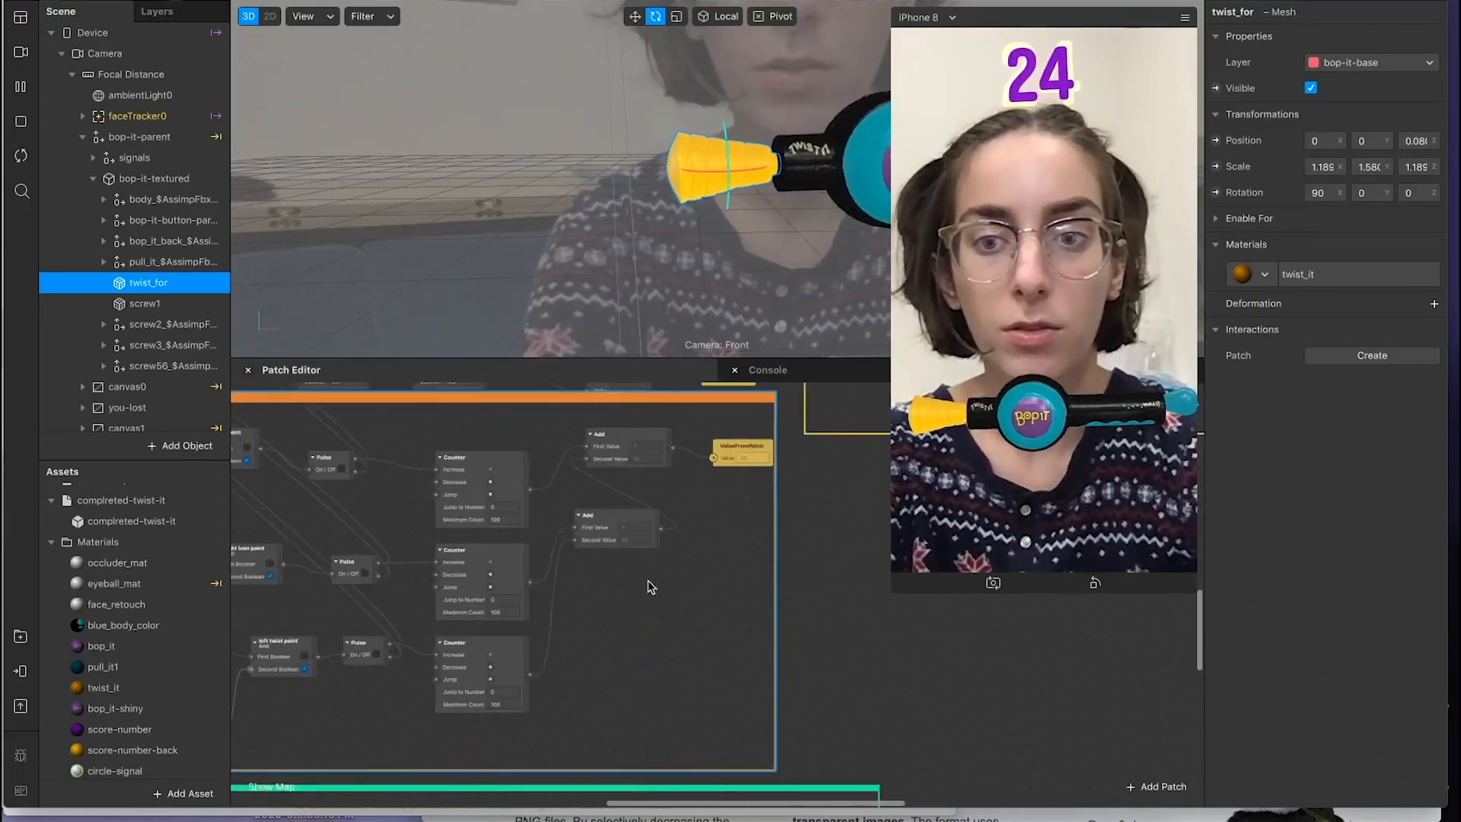
pyautogui.scroll(5, 650, 585)
pyautogui.hscroll(-3, 650, 585)
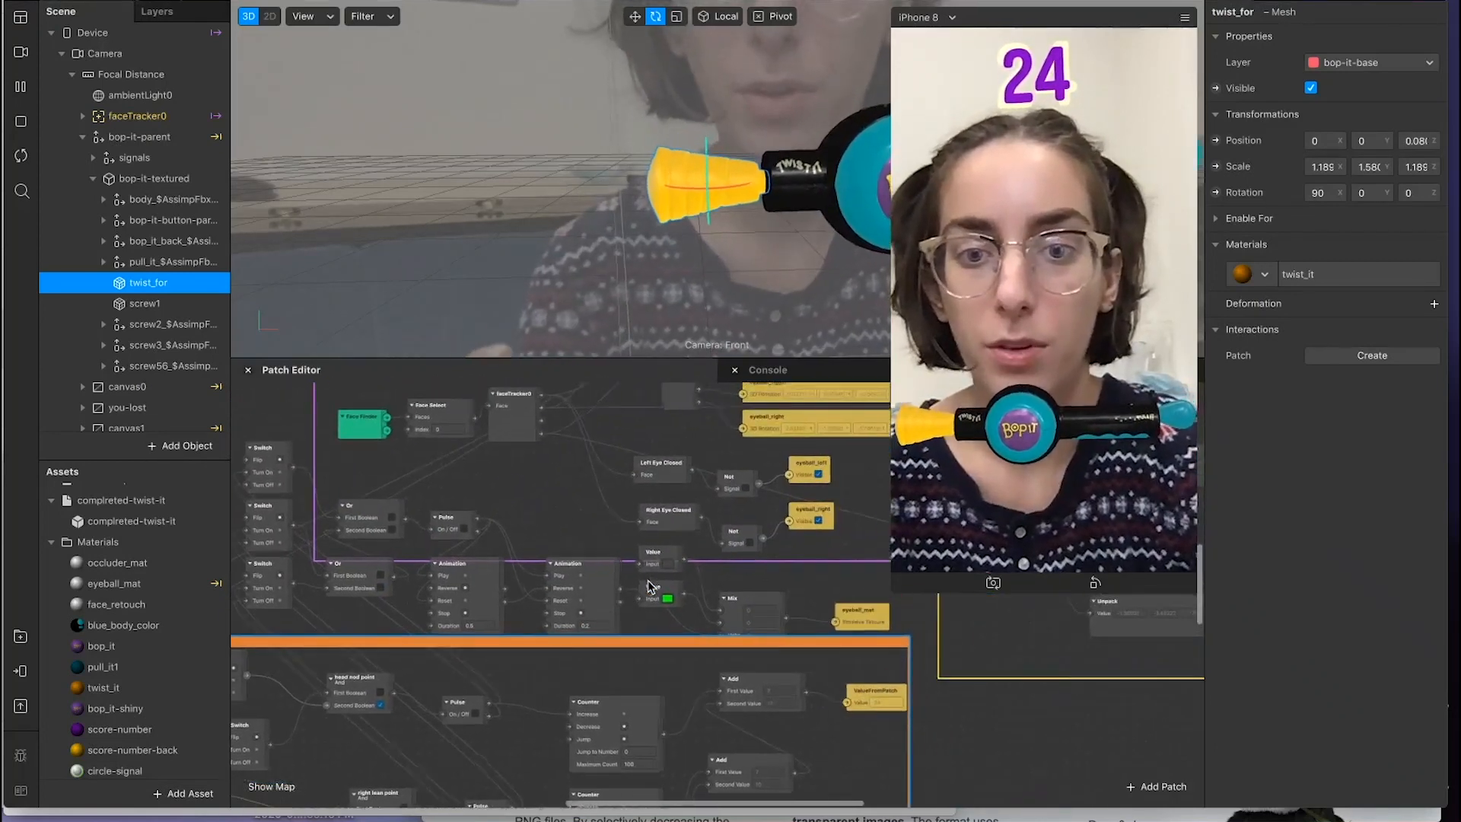
pyautogui.scroll(3, 500, 560)
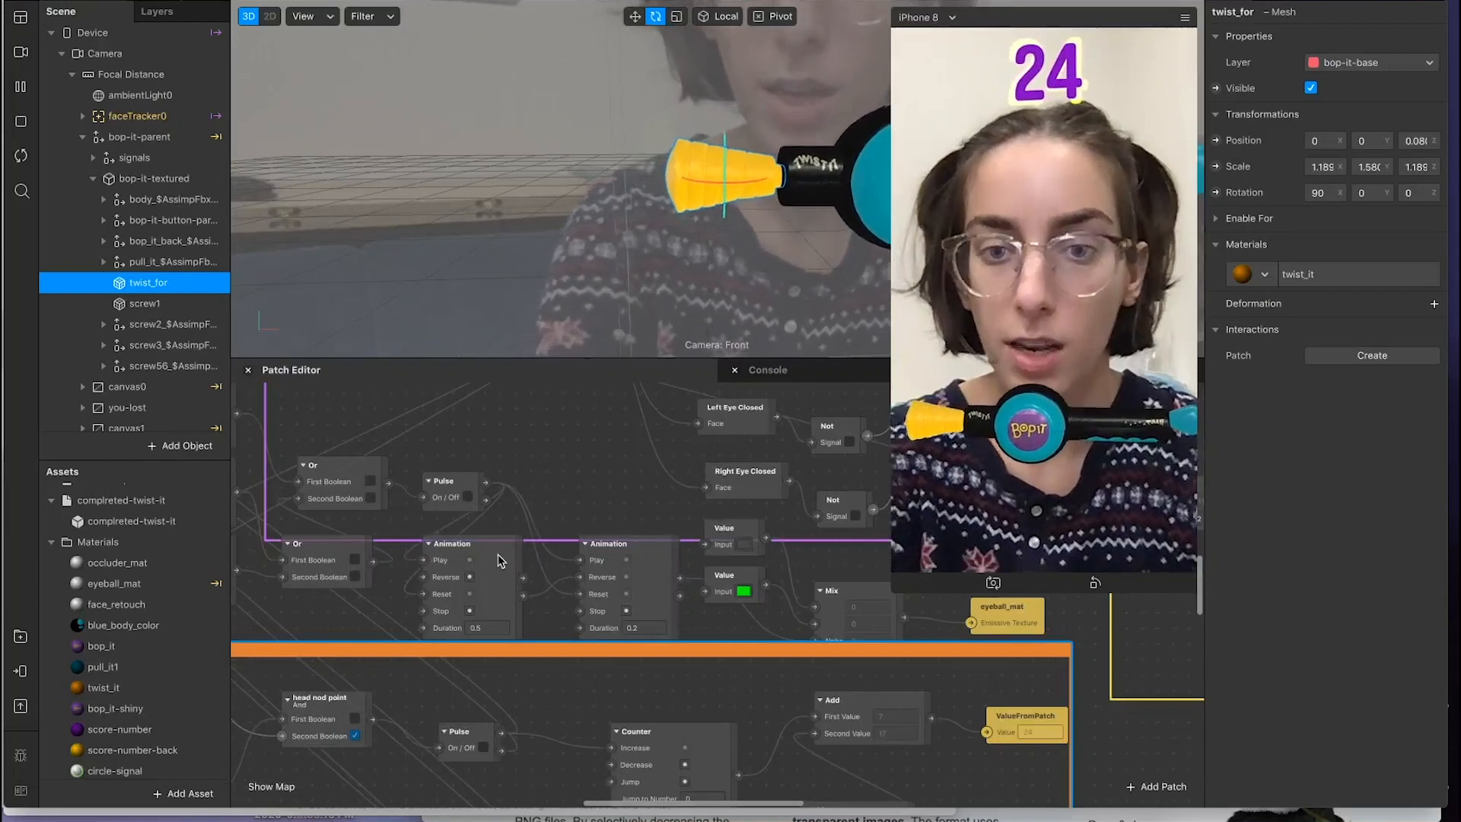
pyautogui.click(461, 484)
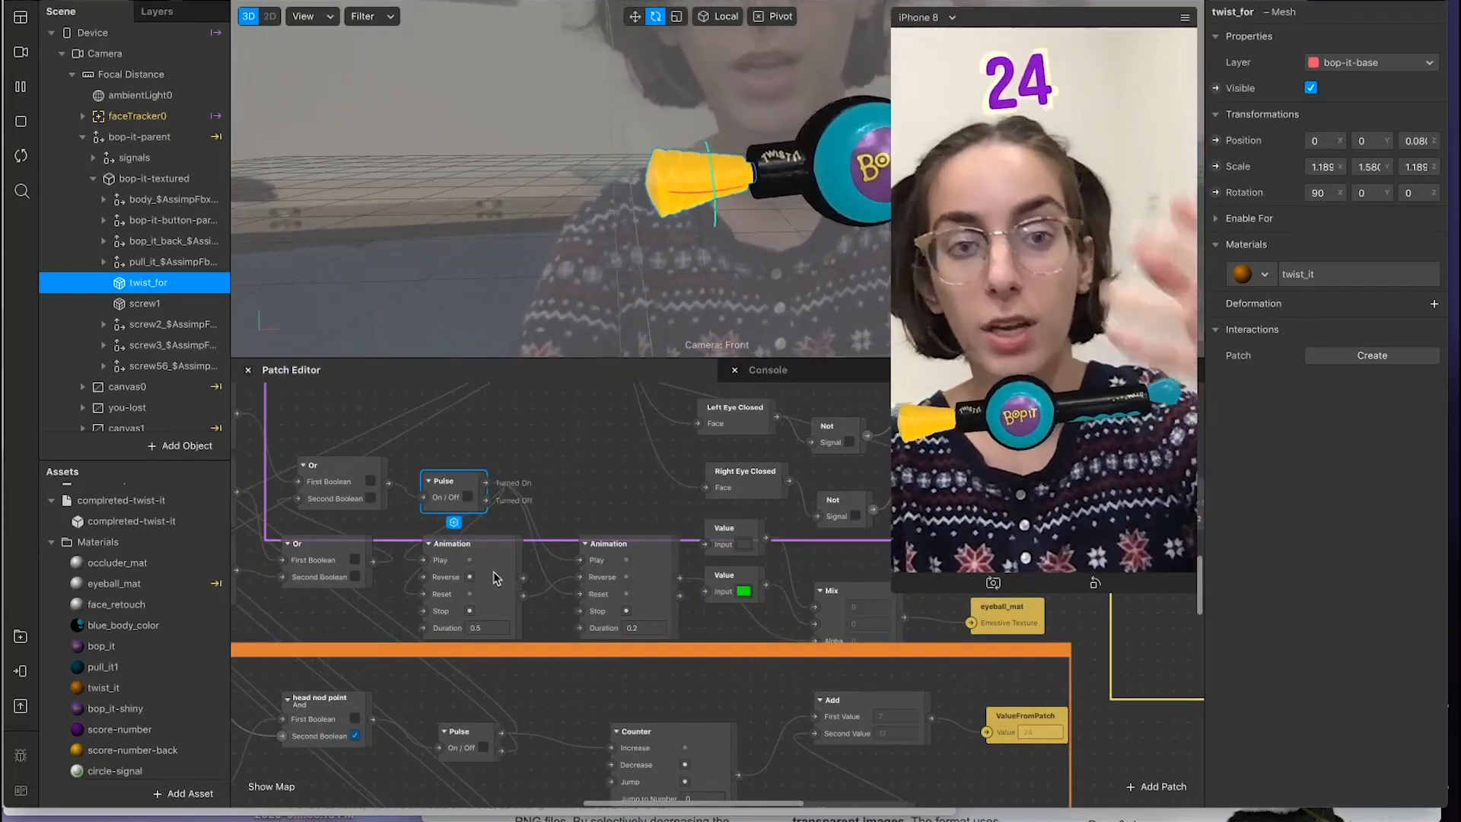
pyautogui.keyDown('shift'); pyautogui.click(495, 578); pyautogui.keyUp('shift')
pyautogui.keyDown('shift'); pyautogui.click(659, 581); pyautogui.keyUp('shift')
pyautogui.hotkey('ctrl', 'd')
# Step: Move the copied Pulse and two Animation patches into the empty space outside the orange scoring group, beside ValueFromPatch
pyautogui.scroll(-3, 660, 604)
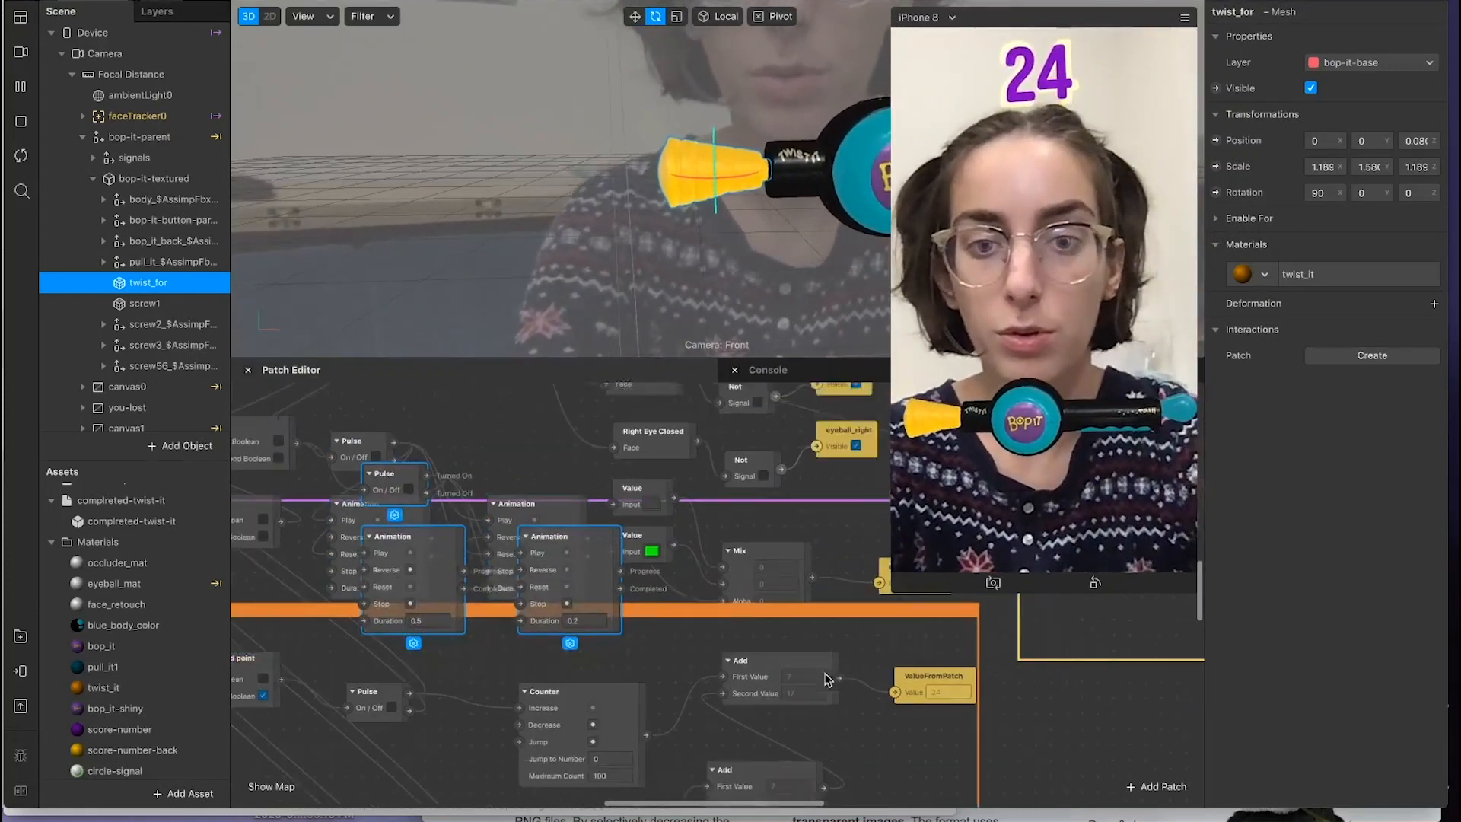
pyautogui.moveTo(660, 605); pyautogui.dragTo(1145, 782)
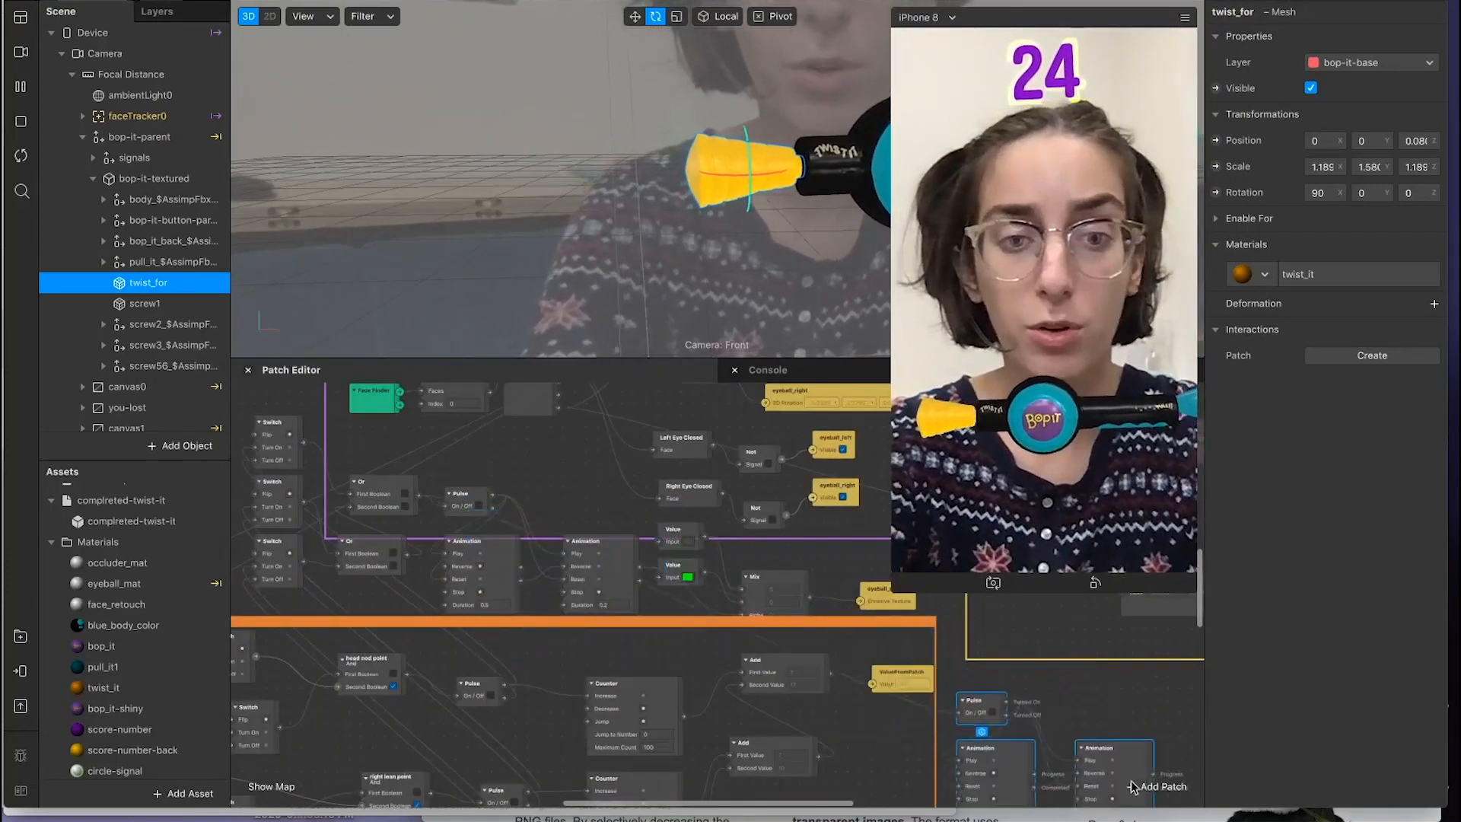
pyautogui.scroll(-3, 814, 645)
pyautogui.hscroll(5, 814, 645)
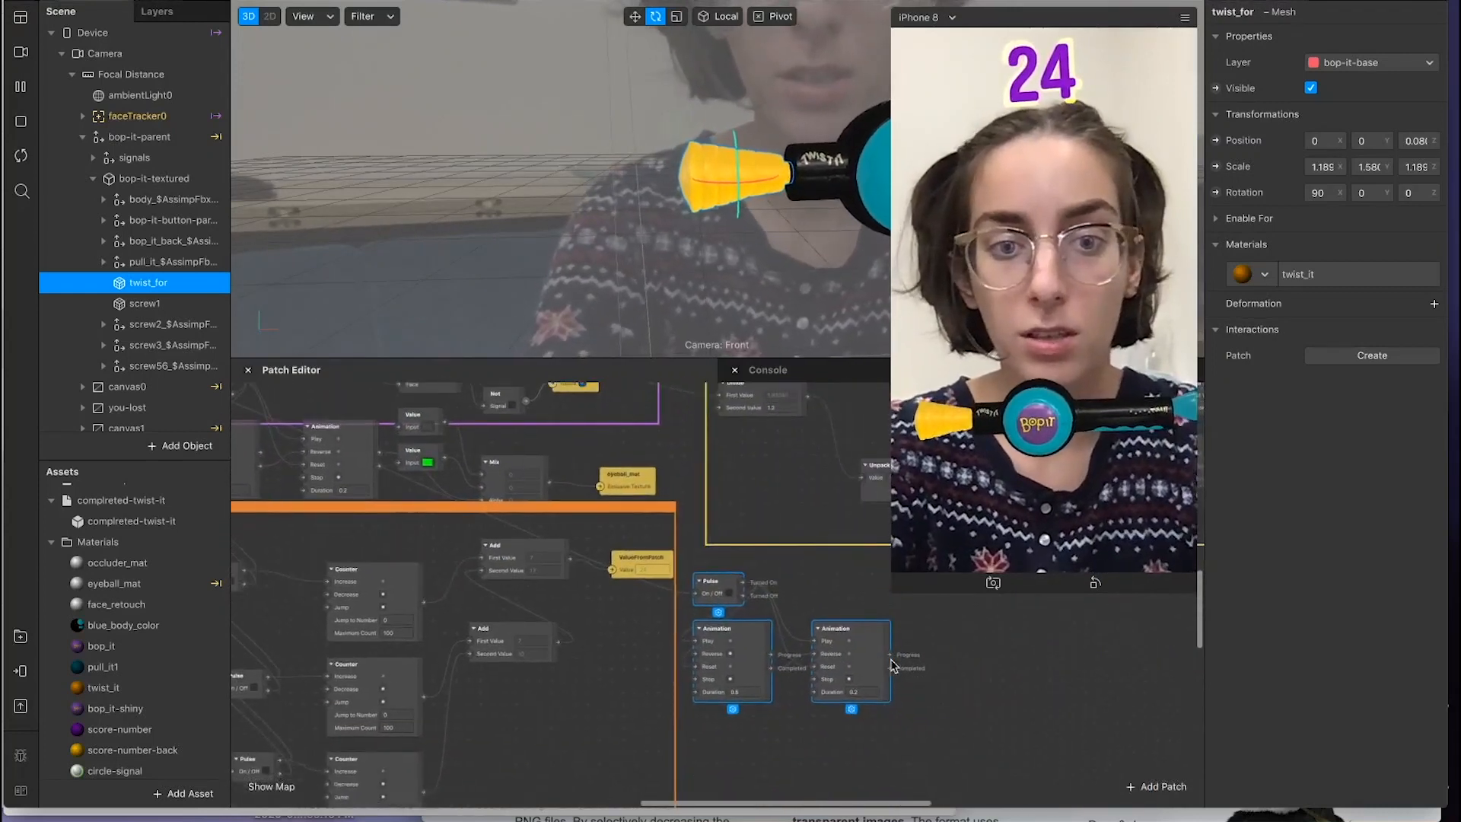
pyautogui.moveTo(814, 646); pyautogui.dragTo(850, 669)
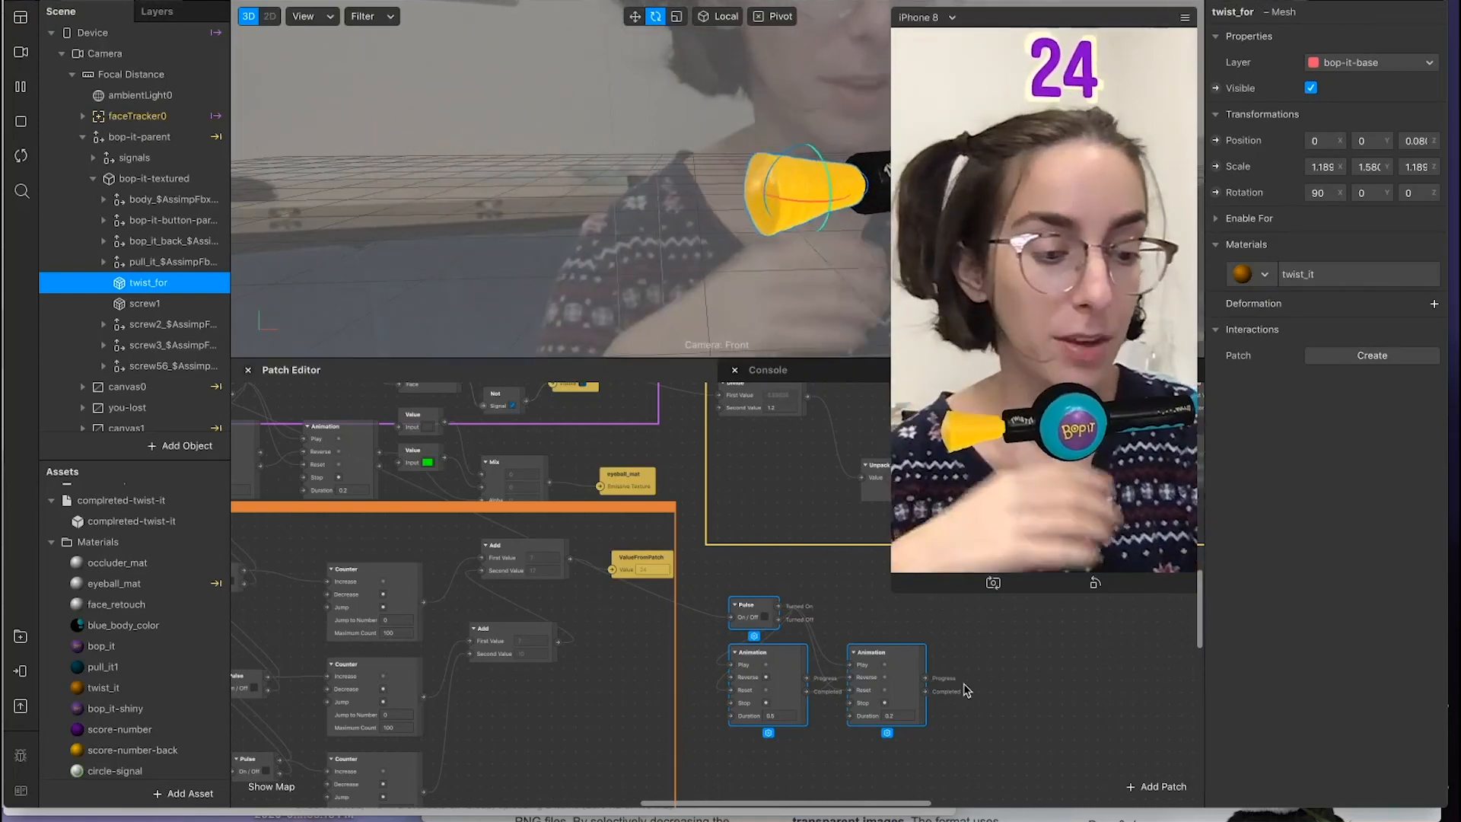
# Step: Spread the copied patches into a row, placing the 0.5-second Animation between the Pulse and the 0.2-second Animation
pyautogui.click(837, 636)
pyautogui.scroll(5, 837, 635)
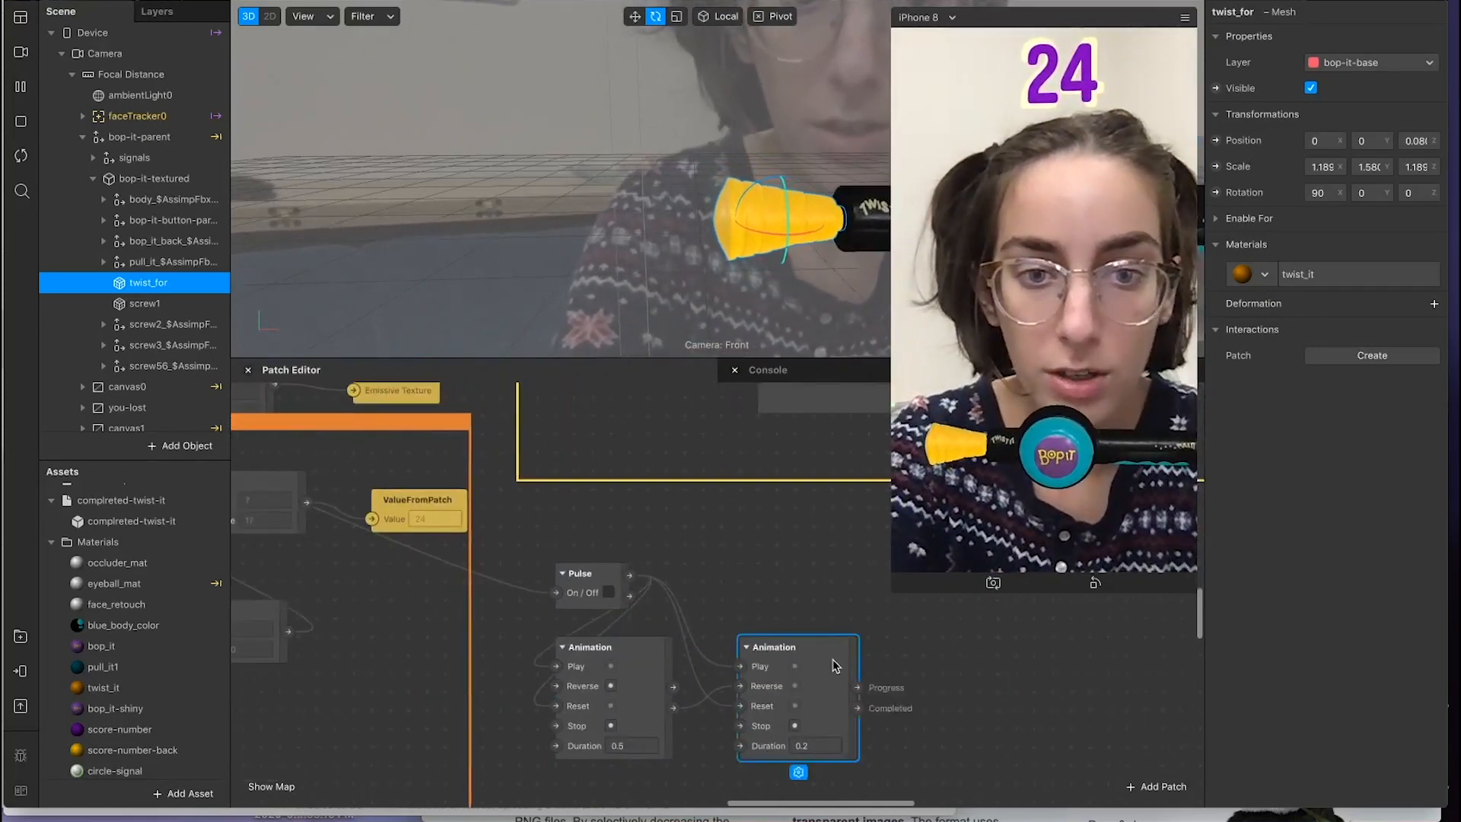
pyautogui.moveTo(816, 666); pyautogui.dragTo(1004, 656)
pyautogui.moveTo(610, 687); pyautogui.dragTo(786, 652)
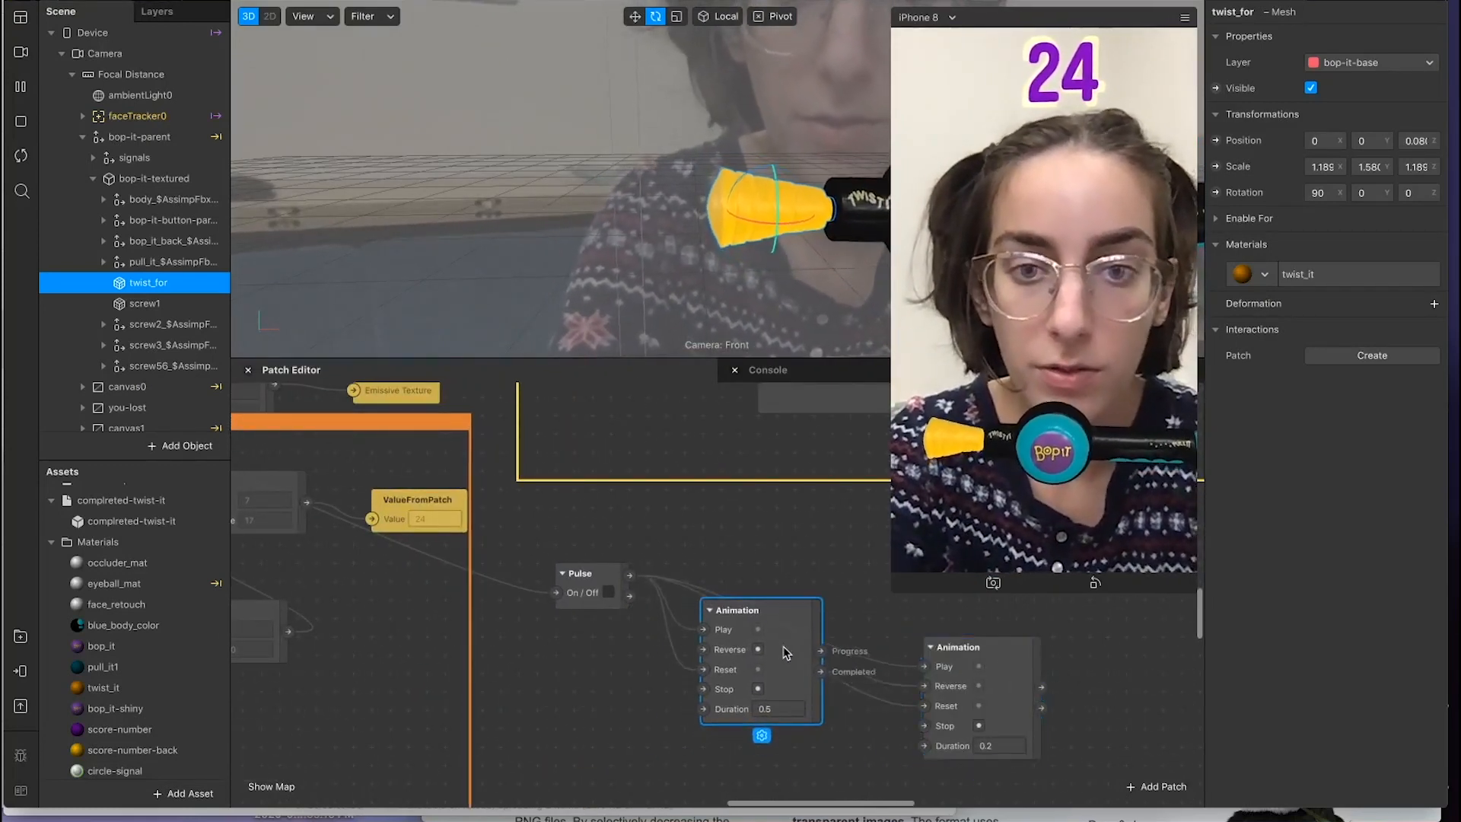
pyautogui.scroll(-6, 761, 643)
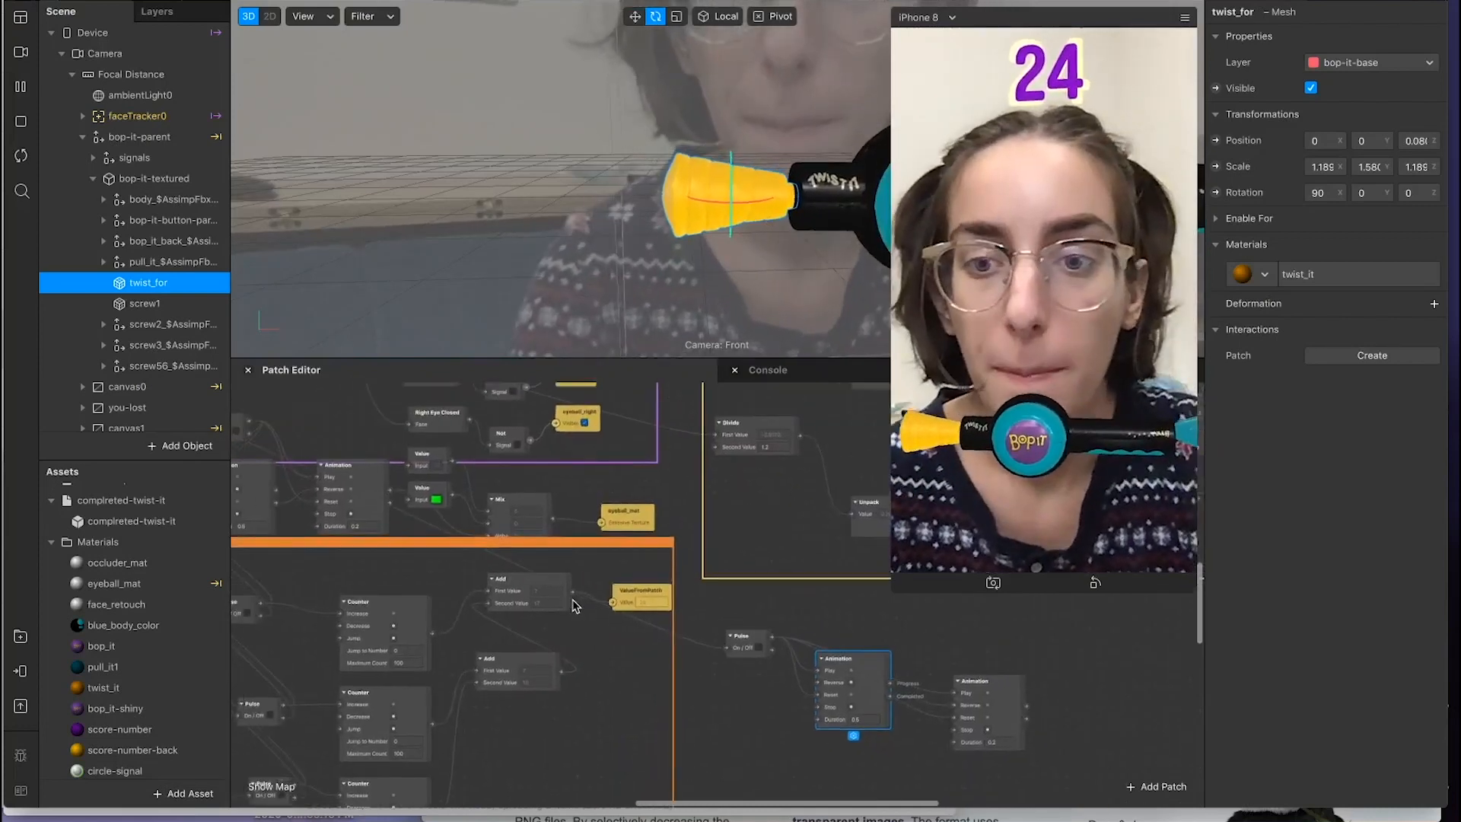
pyautogui.scroll(-3, 570, 601)
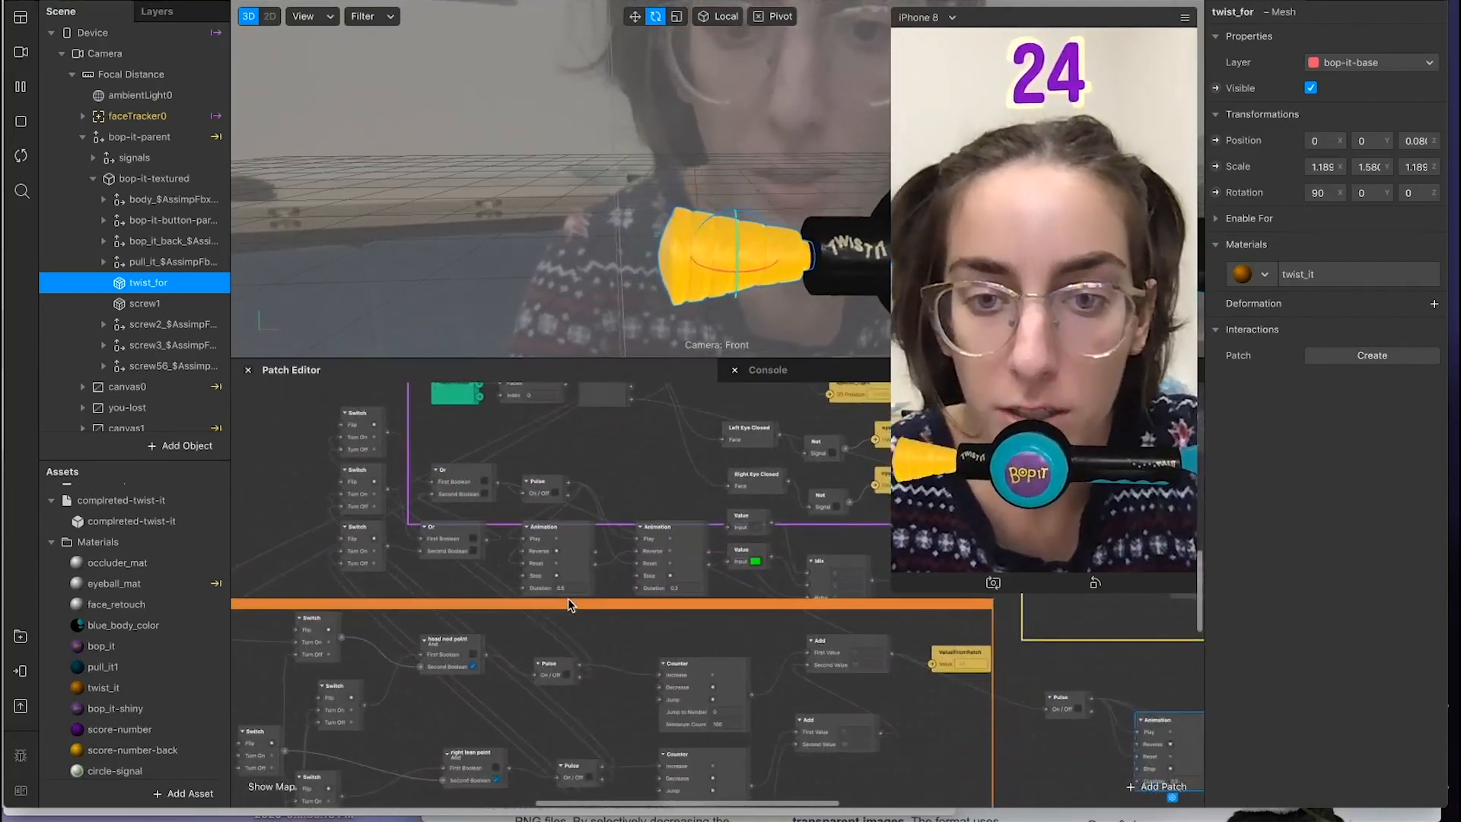
pyautogui.hscroll(3, 887, 639)
pyautogui.scroll(-1, 887, 639)
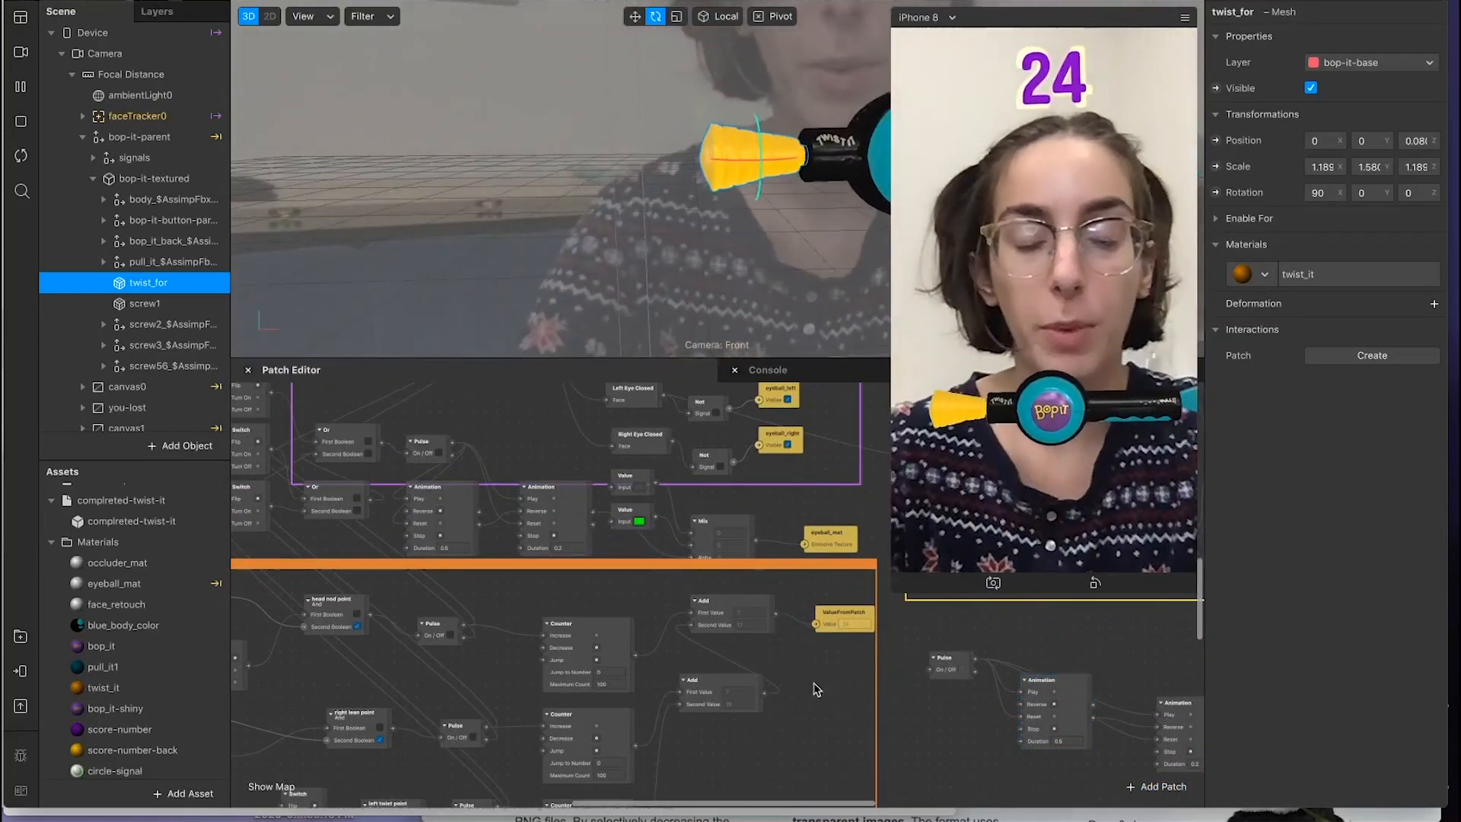
# Step: Connect the output of the head nod point And patch to the copied Pulse outside the orange group
pyautogui.scroll(-2, 818, 689)
pyautogui.hscroll(2, 818, 689)
pyautogui.scroll(1, 684, 677)
pyautogui.hscroll(1, 684, 677)
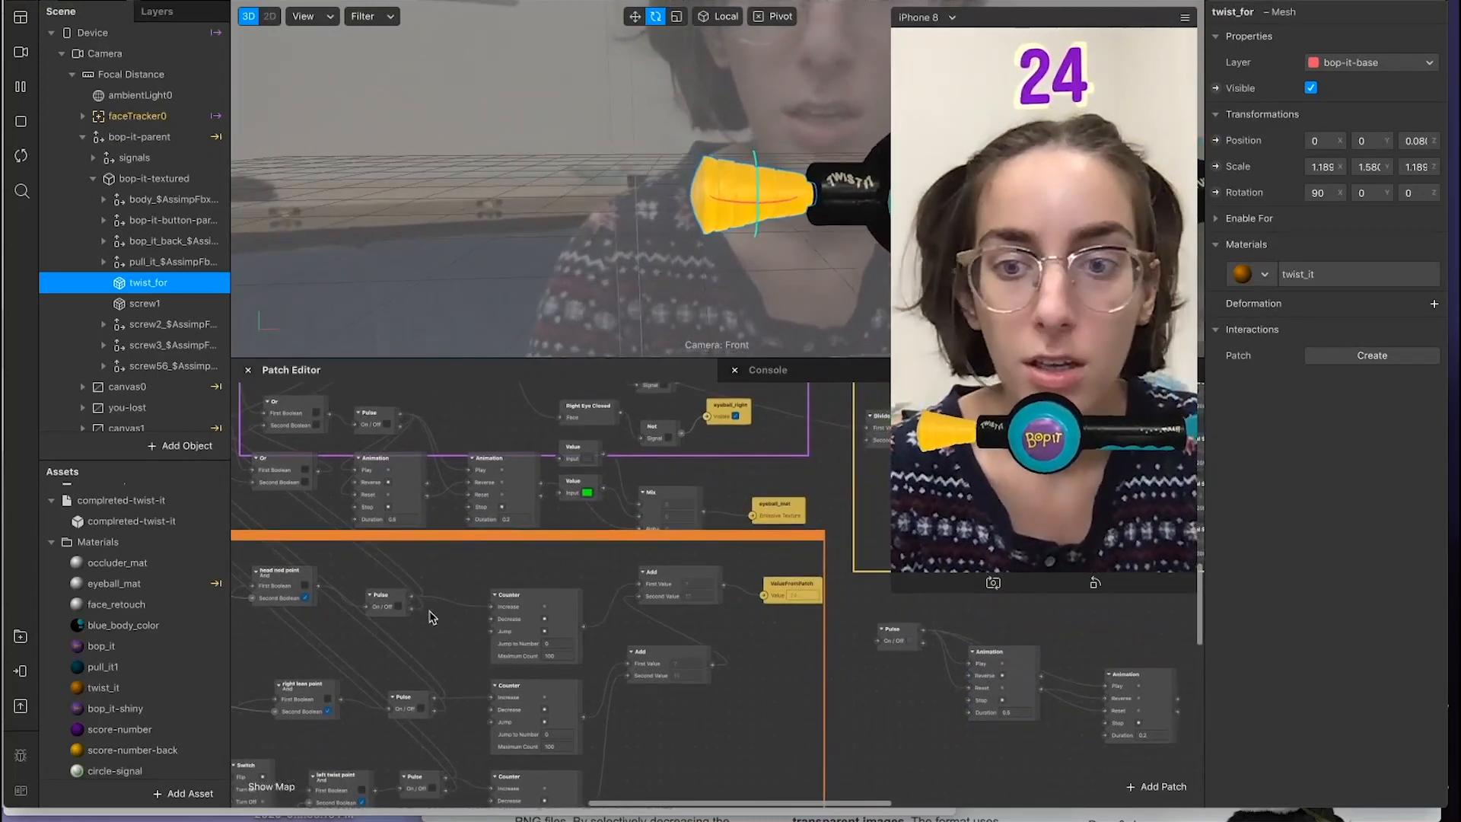
pyautogui.hscroll(-3, 409, 609)
pyautogui.scroll(-1, 410, 608)
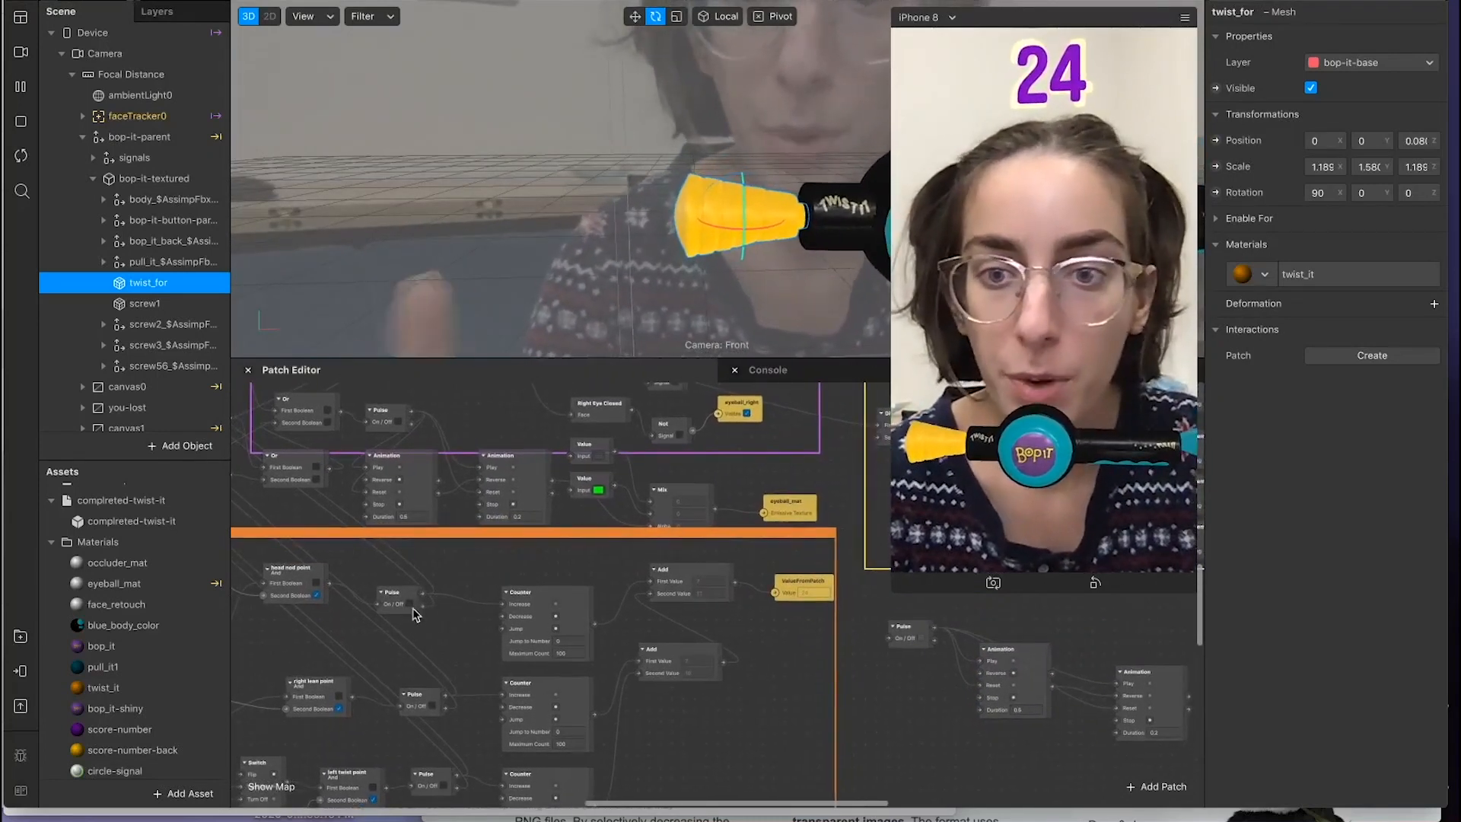
pyautogui.scroll(1, 407, 604)
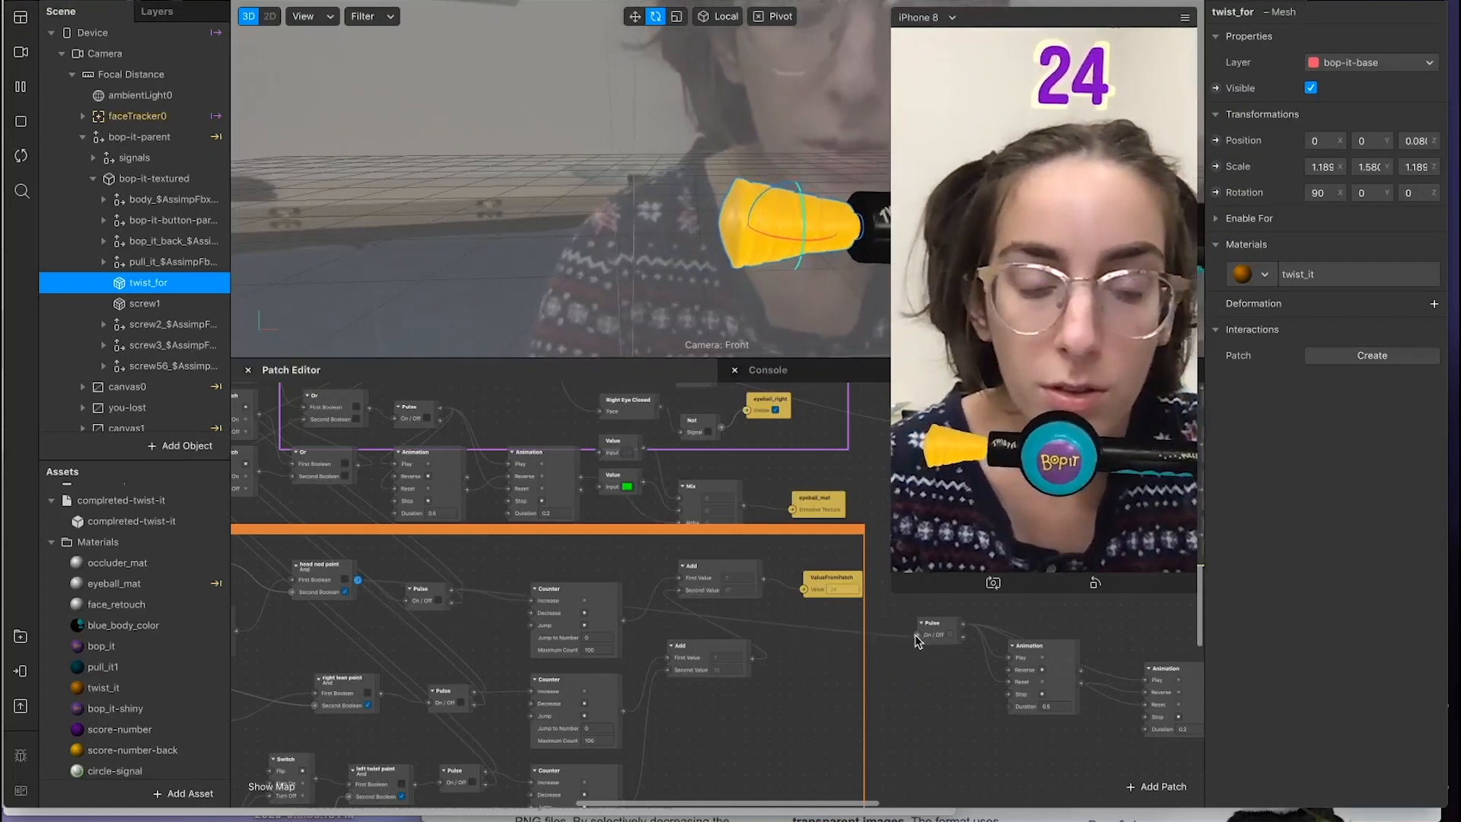
pyautogui.hscroll(8, 957, 690)
pyautogui.scroll(1, 957, 689)
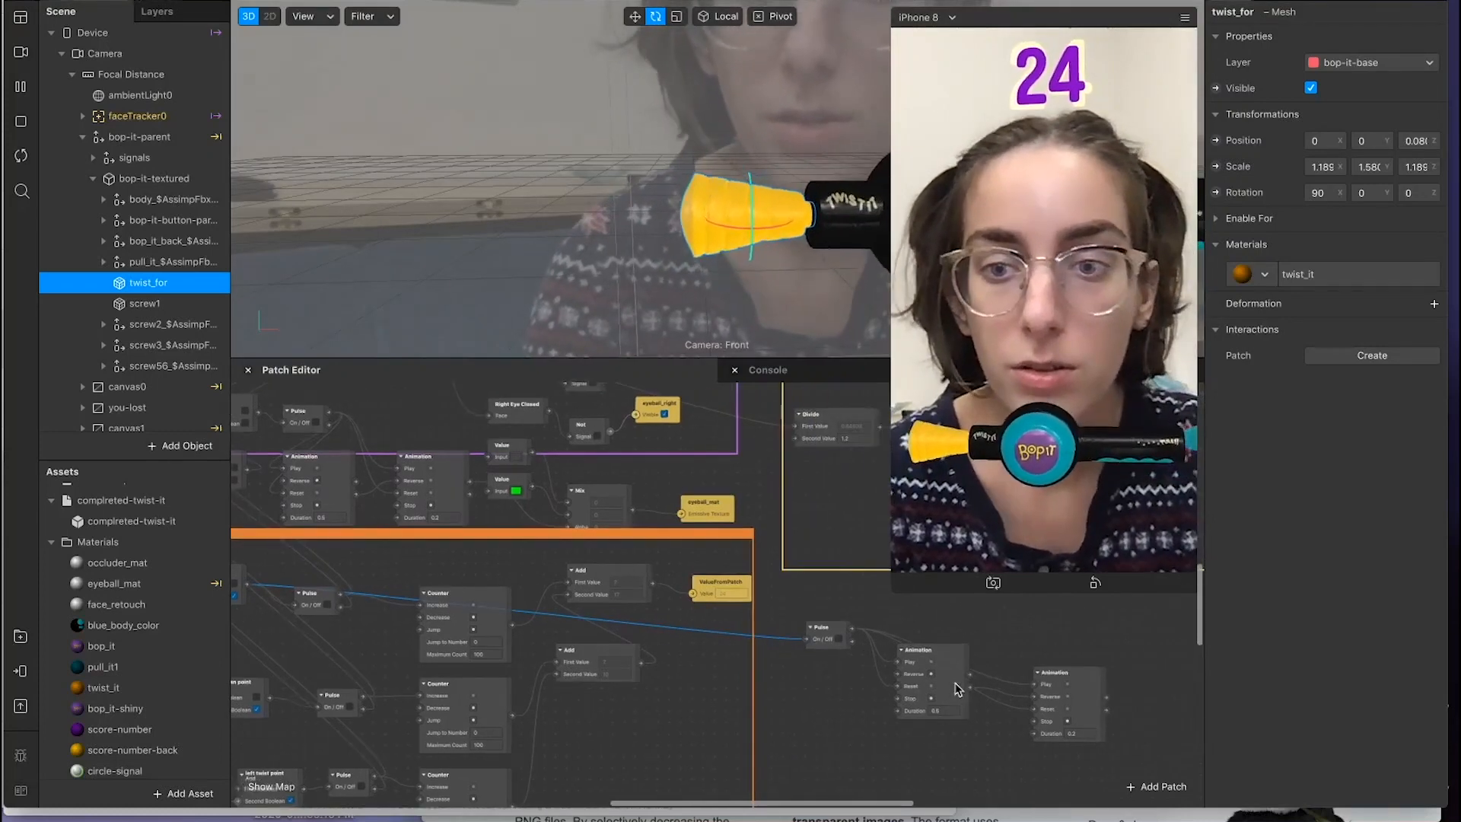
pyautogui.hscroll(-2, 957, 689)
pyautogui.scroll(2, 957, 689)
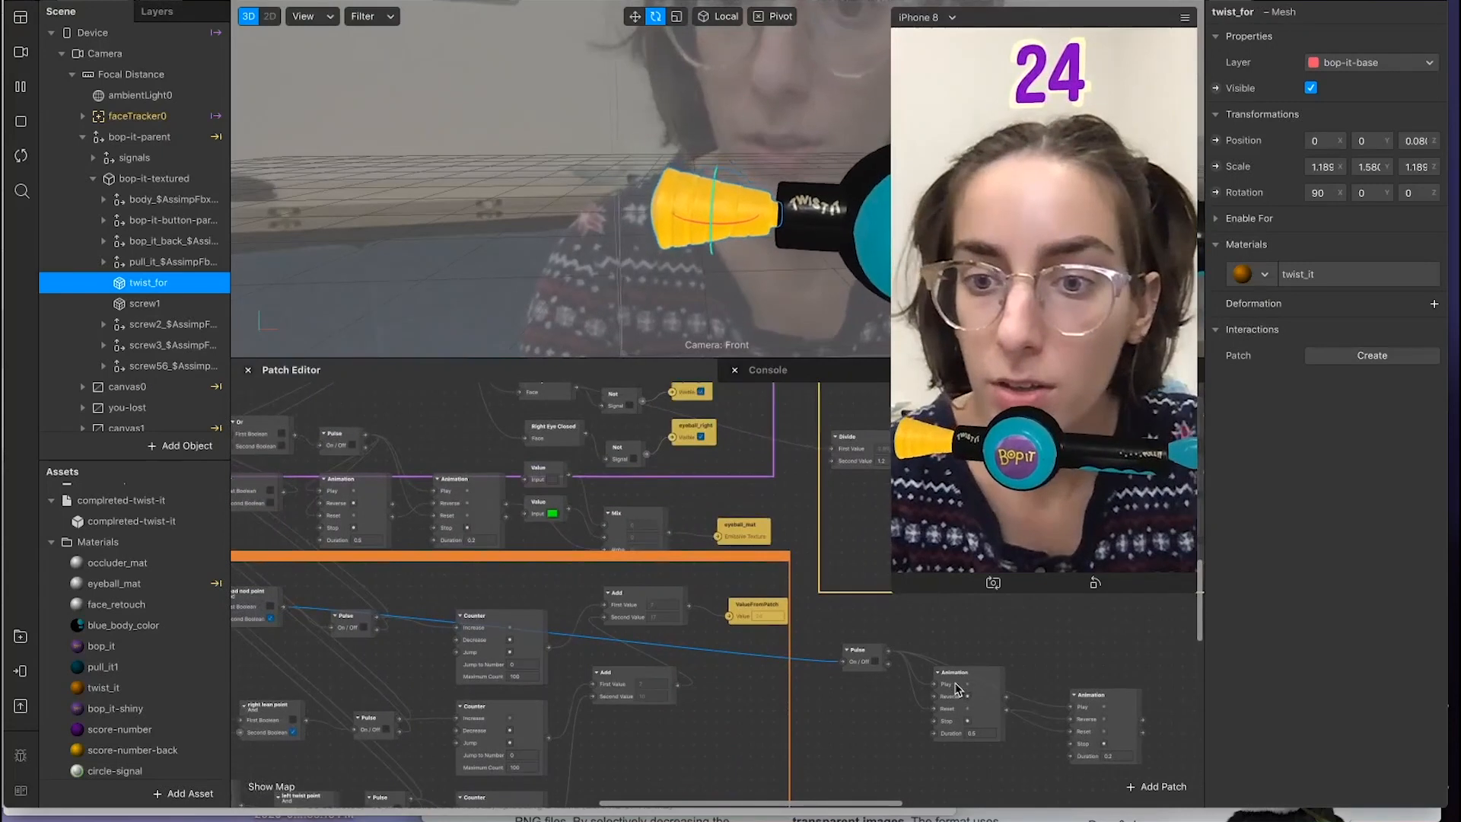
pyautogui.click(368, 622)
pyautogui.moveTo(368, 622); pyautogui.dragTo(380, 623)
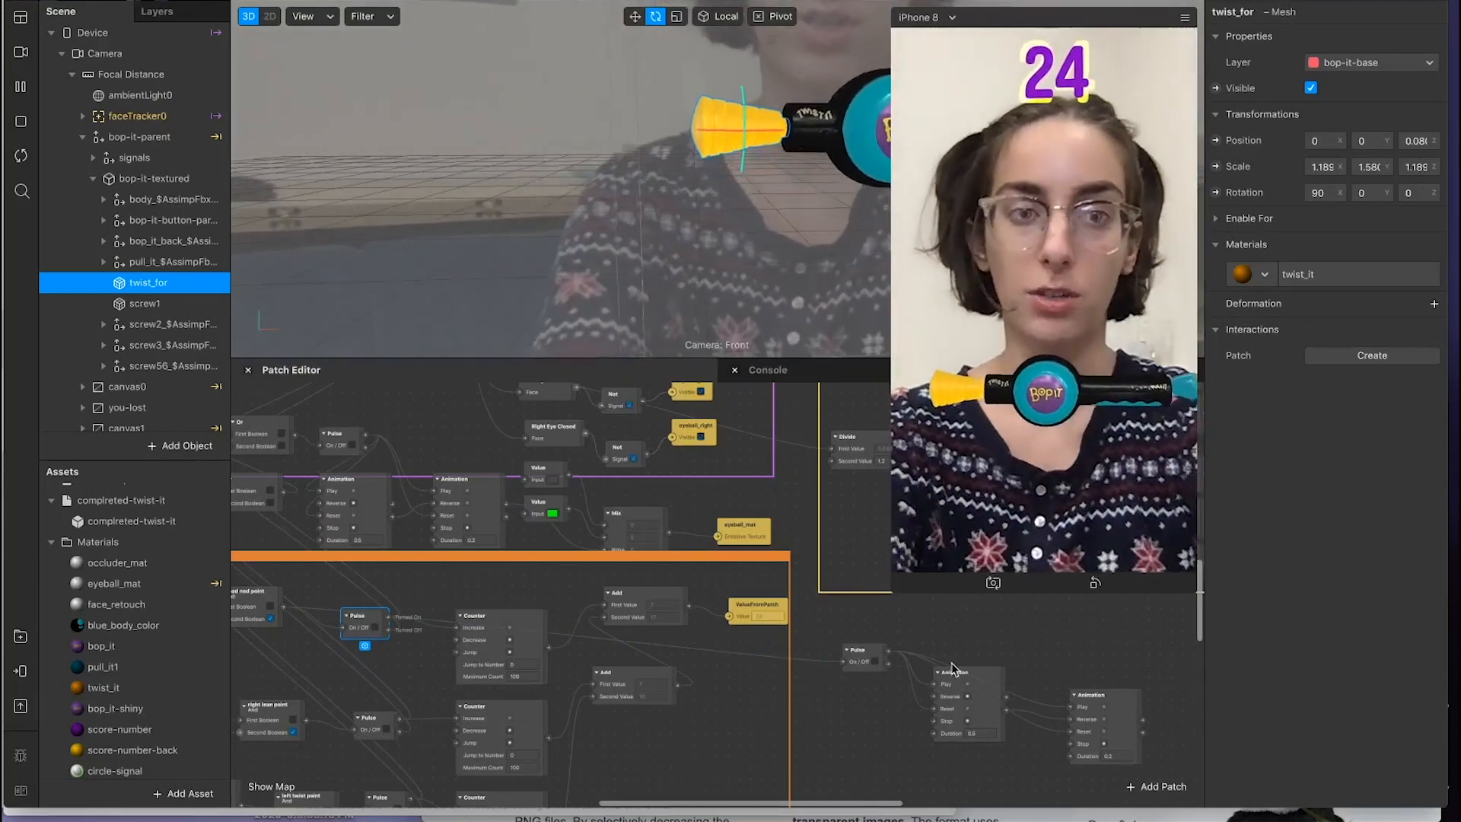
# Step: Reposition the copied 0.2-second Animation patch higher and closer to the 0.5-second Animation
pyautogui.hscroll(5, 943, 671)
pyautogui.scroll(-2, 944, 671)
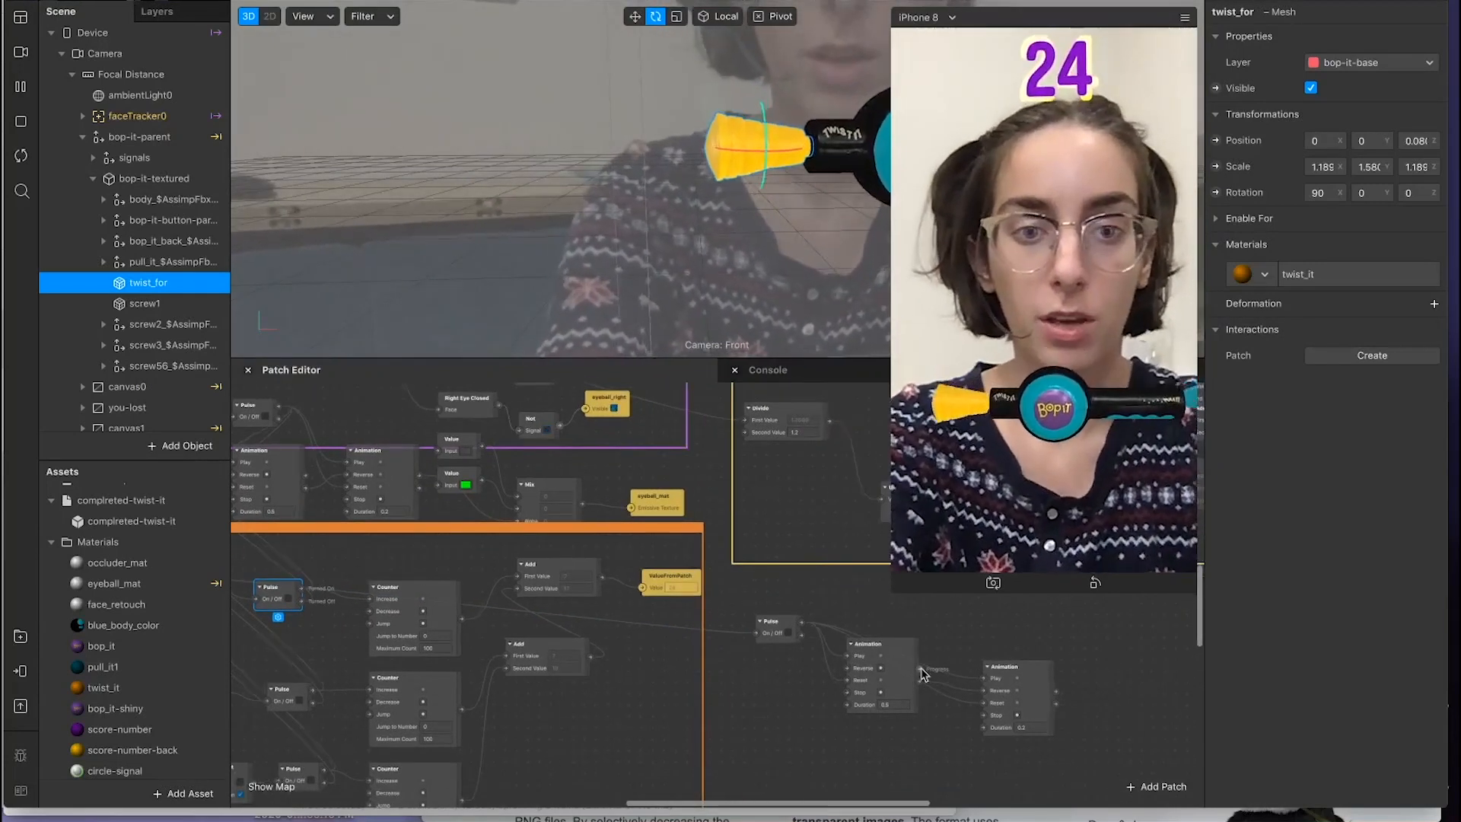
pyautogui.hscroll(5, 923, 675)
pyautogui.moveTo(934, 690); pyautogui.dragTo(920, 628)
pyautogui.hscroll(10, 837, 608)
pyautogui.scroll(-1, 836, 609)
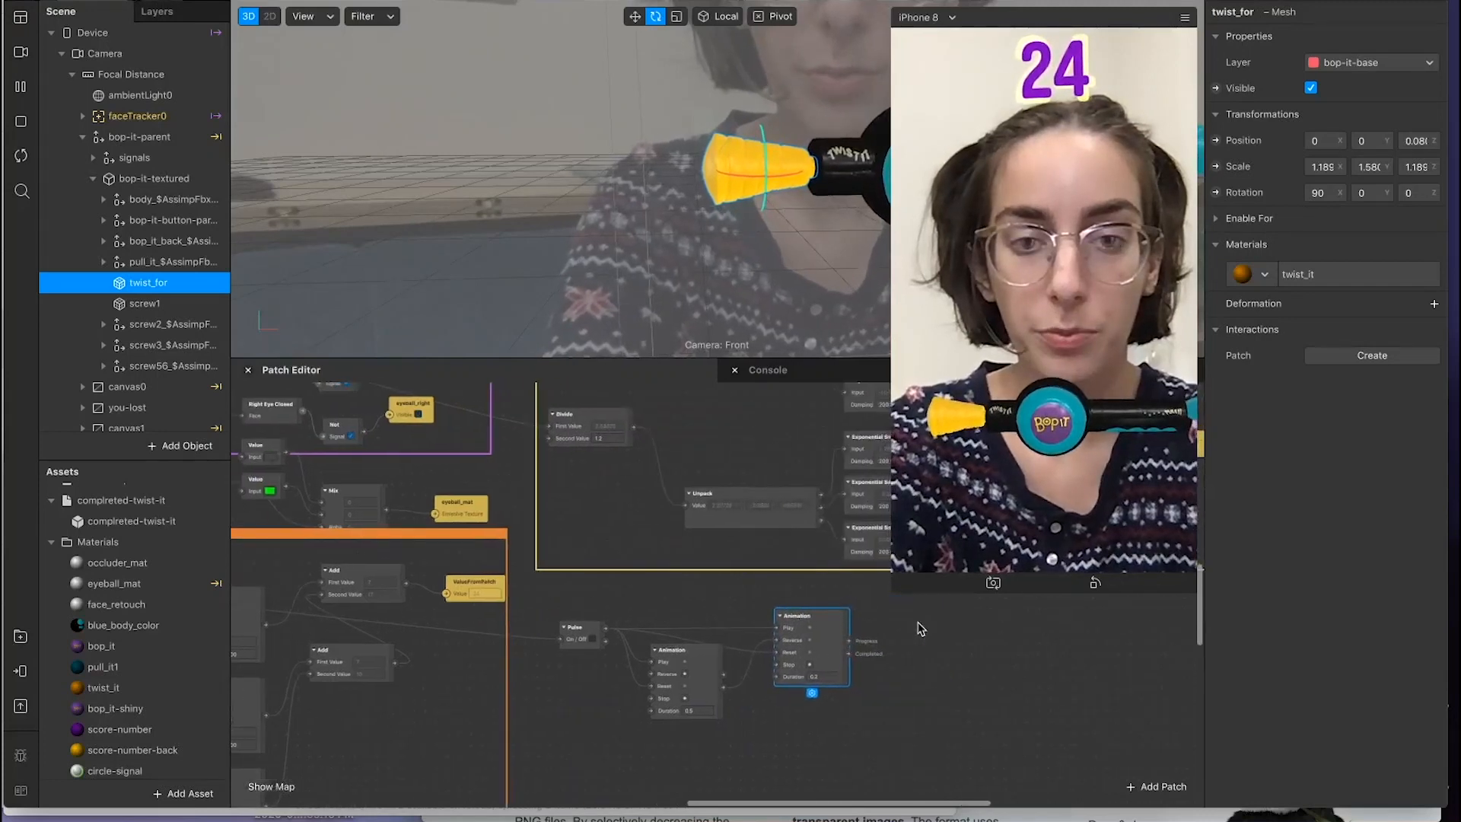
# Step: Add a Transition patch and place it directly beside the copied 0.2-second Animation
pyautogui.hscroll(5, 814, 624)
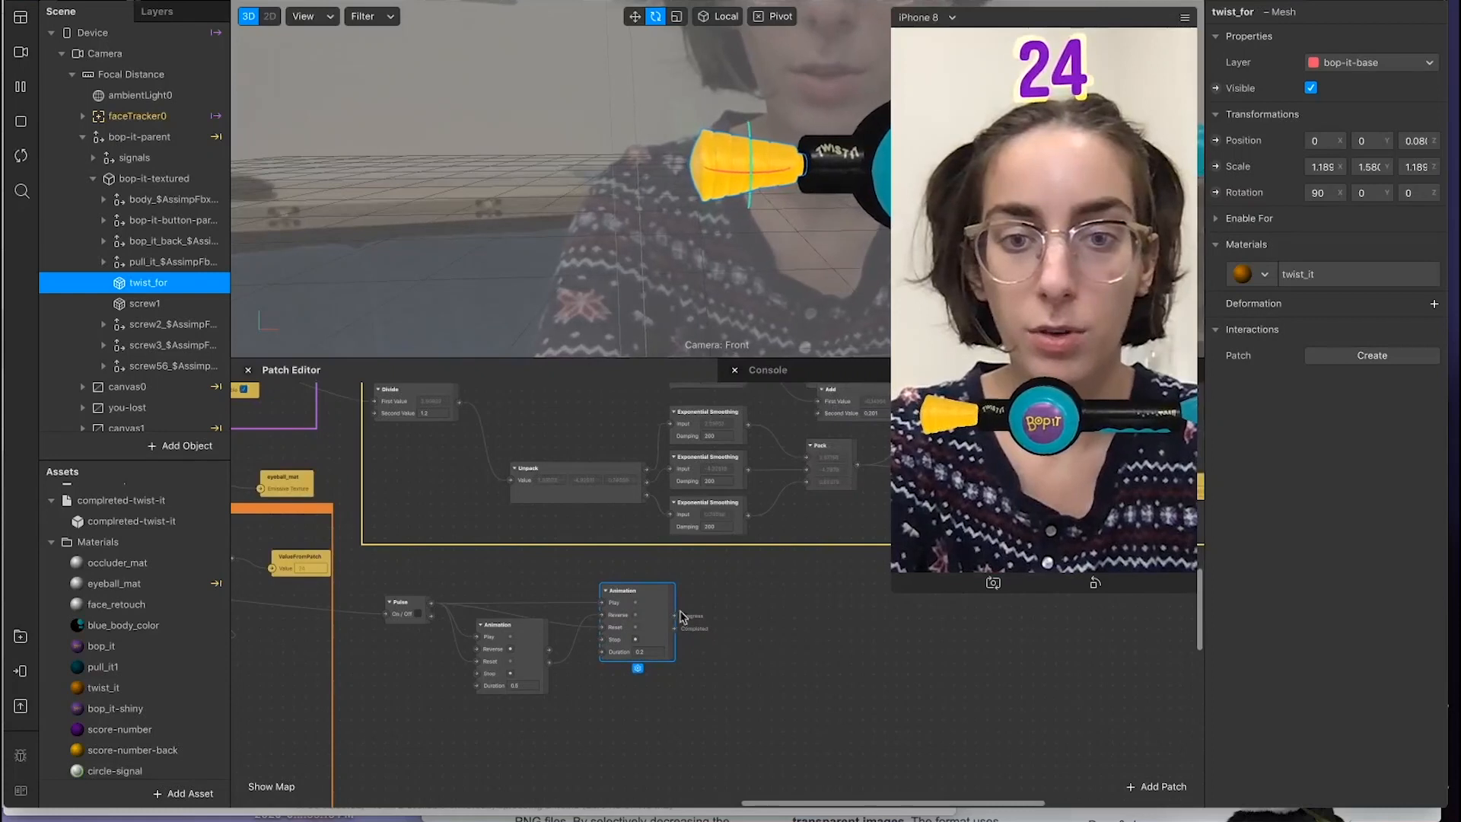
pyautogui.rightClick(753, 637)
pyautogui.write('trans')
pyautogui.press('Return')
pyautogui.moveTo(808, 642); pyautogui.dragTo(758, 606)
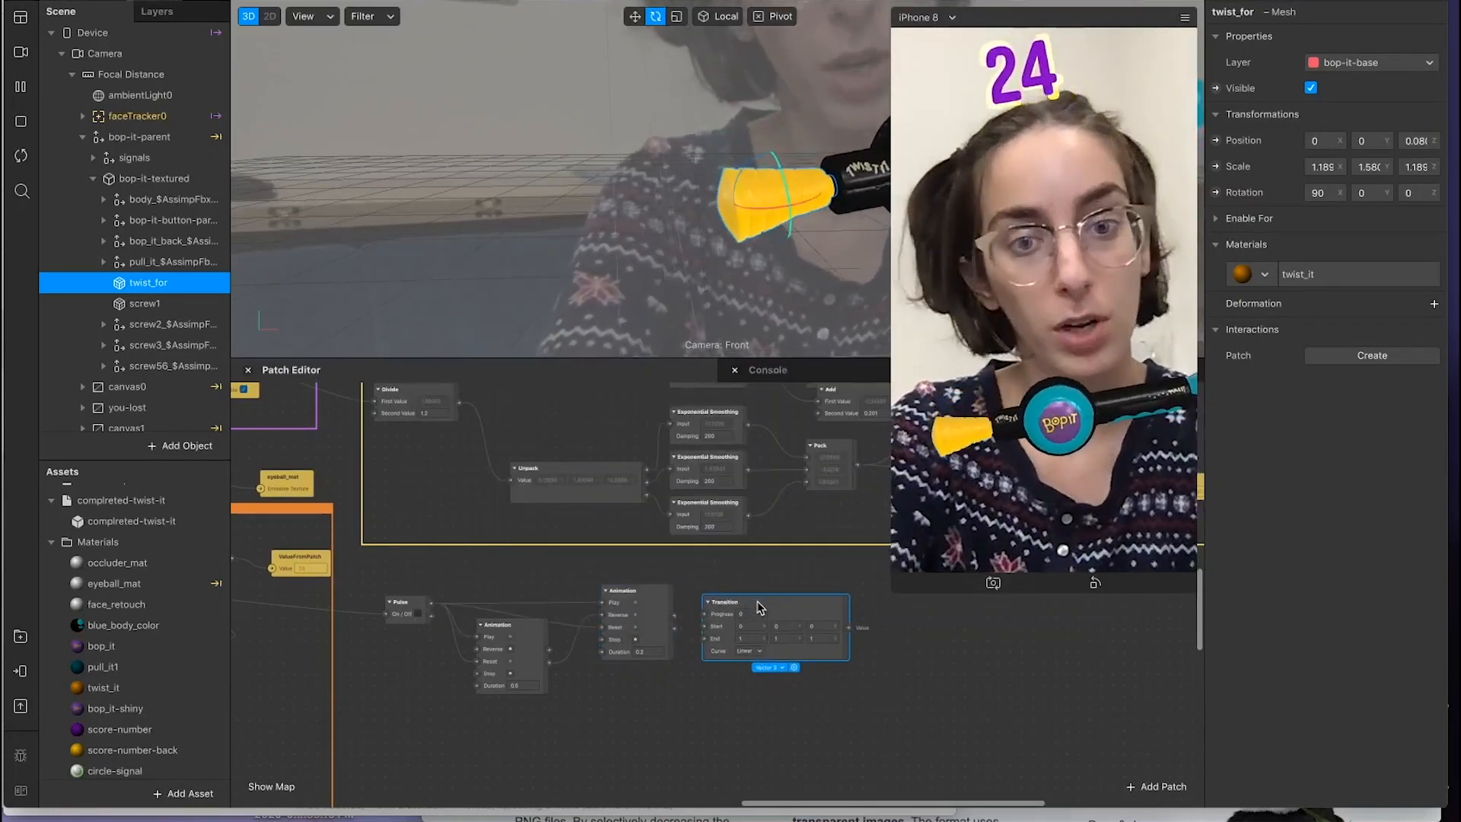
# Step: Set the new Transition's End vector to 90, 0, 0
pyautogui.scroll(3, 764, 610)
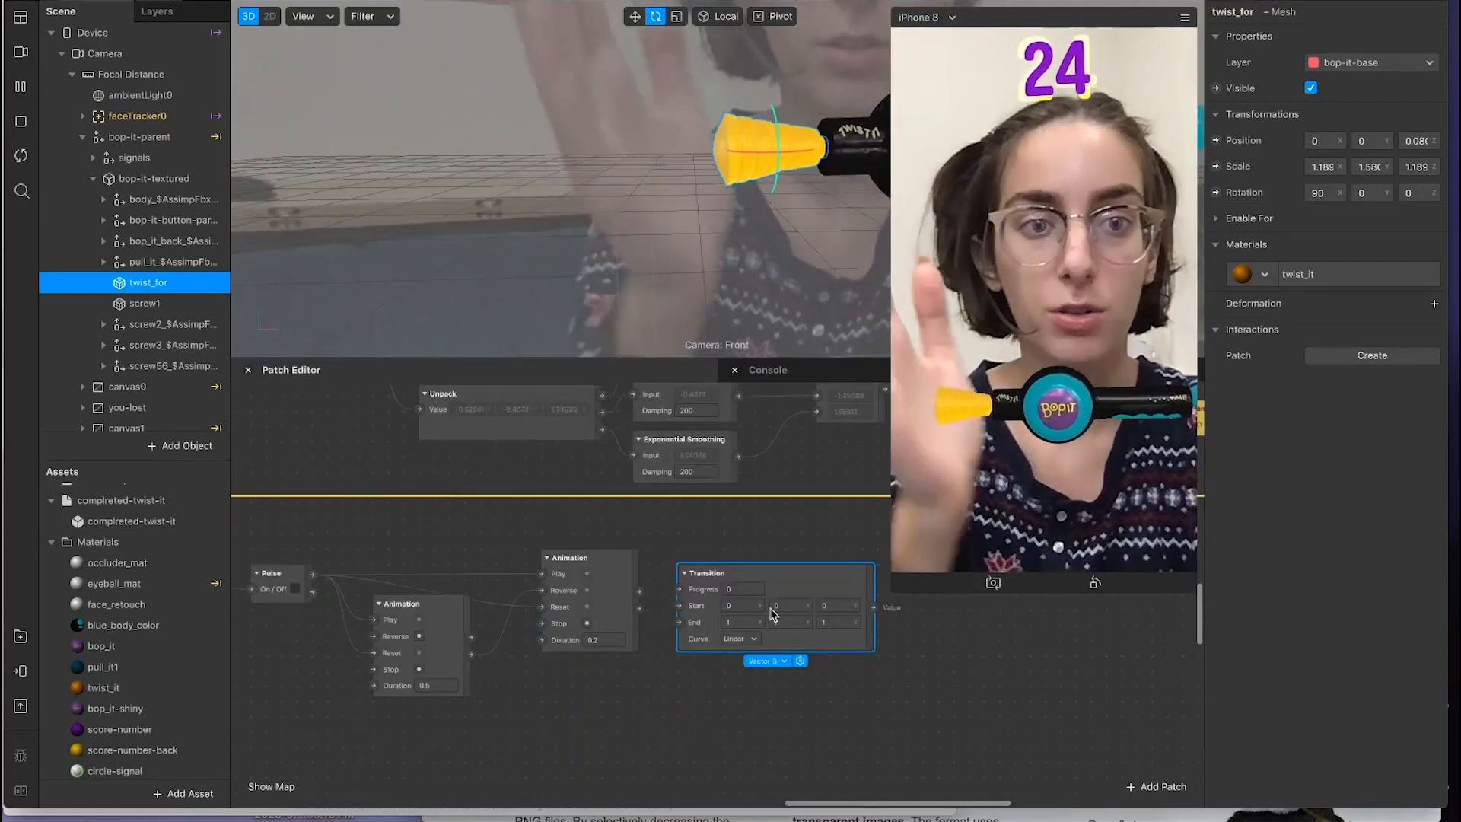
pyautogui.hscroll(1, 805, 661)
pyautogui.hscroll(5, 806, 660)
pyautogui.click(688, 624)
pyautogui.write('90')
pyautogui.click(715, 623)
pyautogui.write('0')
pyautogui.click(768, 623)
pyautogui.write('0')
pyautogui.press('Return')
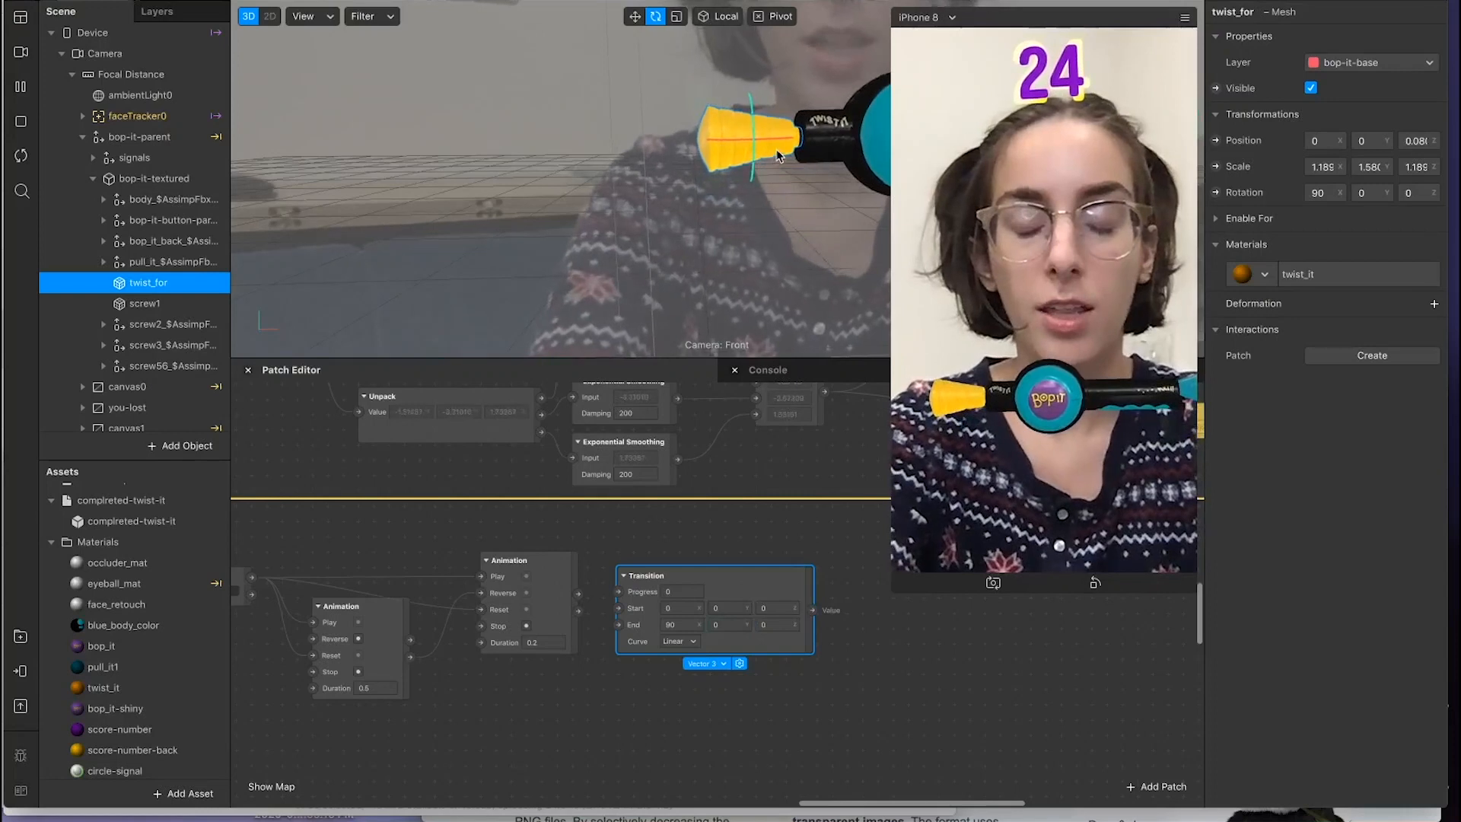
# Step: Try rotating the twist_for handle about its long axis in the viewport and undo the rotation
pyautogui.moveTo(762, 122); pyautogui.dragTo(760, 124)
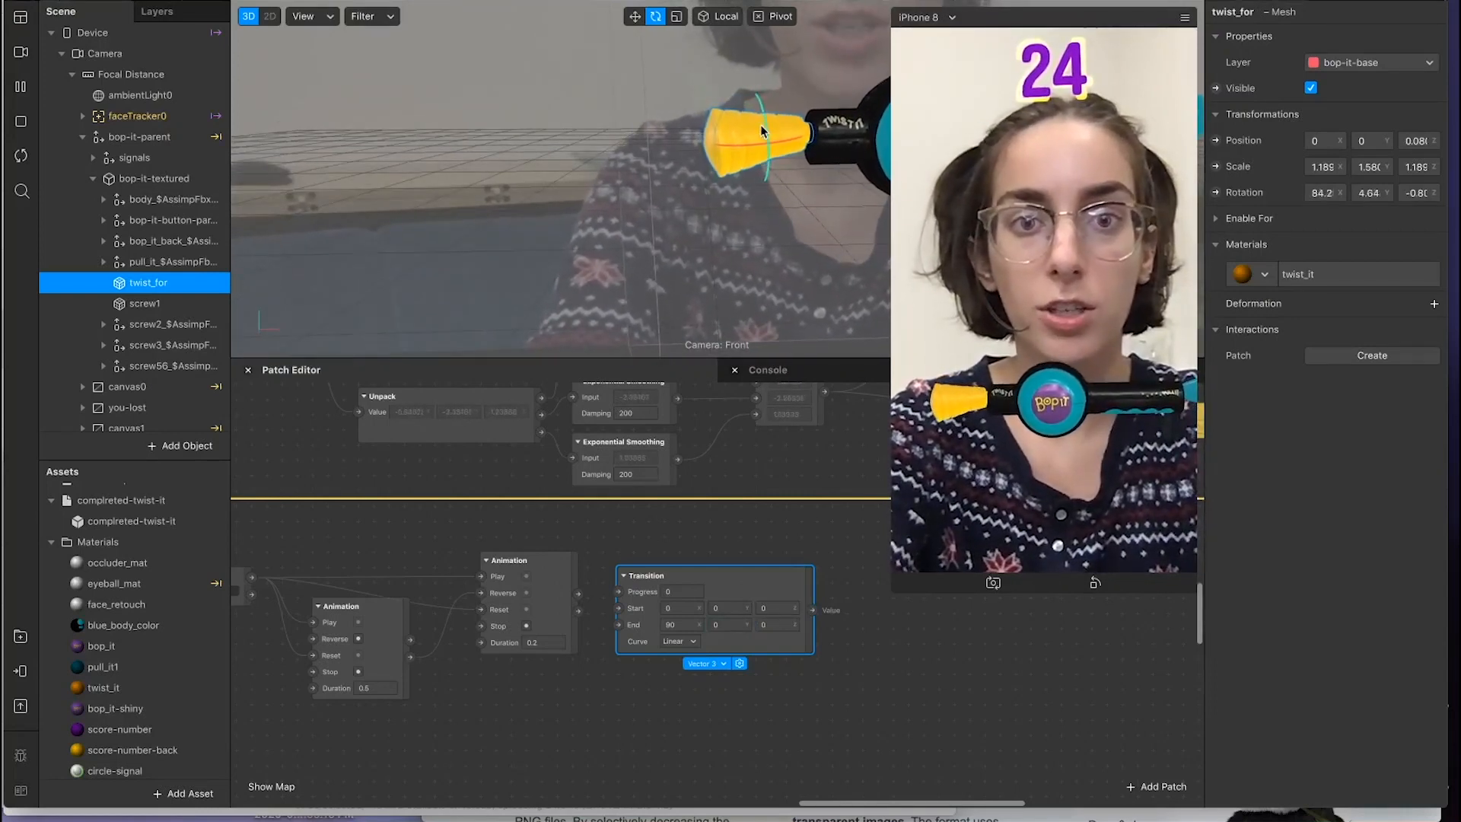
pyautogui.hotkey('ctrl', 'z')
pyautogui.moveTo(759, 162); pyautogui.dragTo(754, 126)
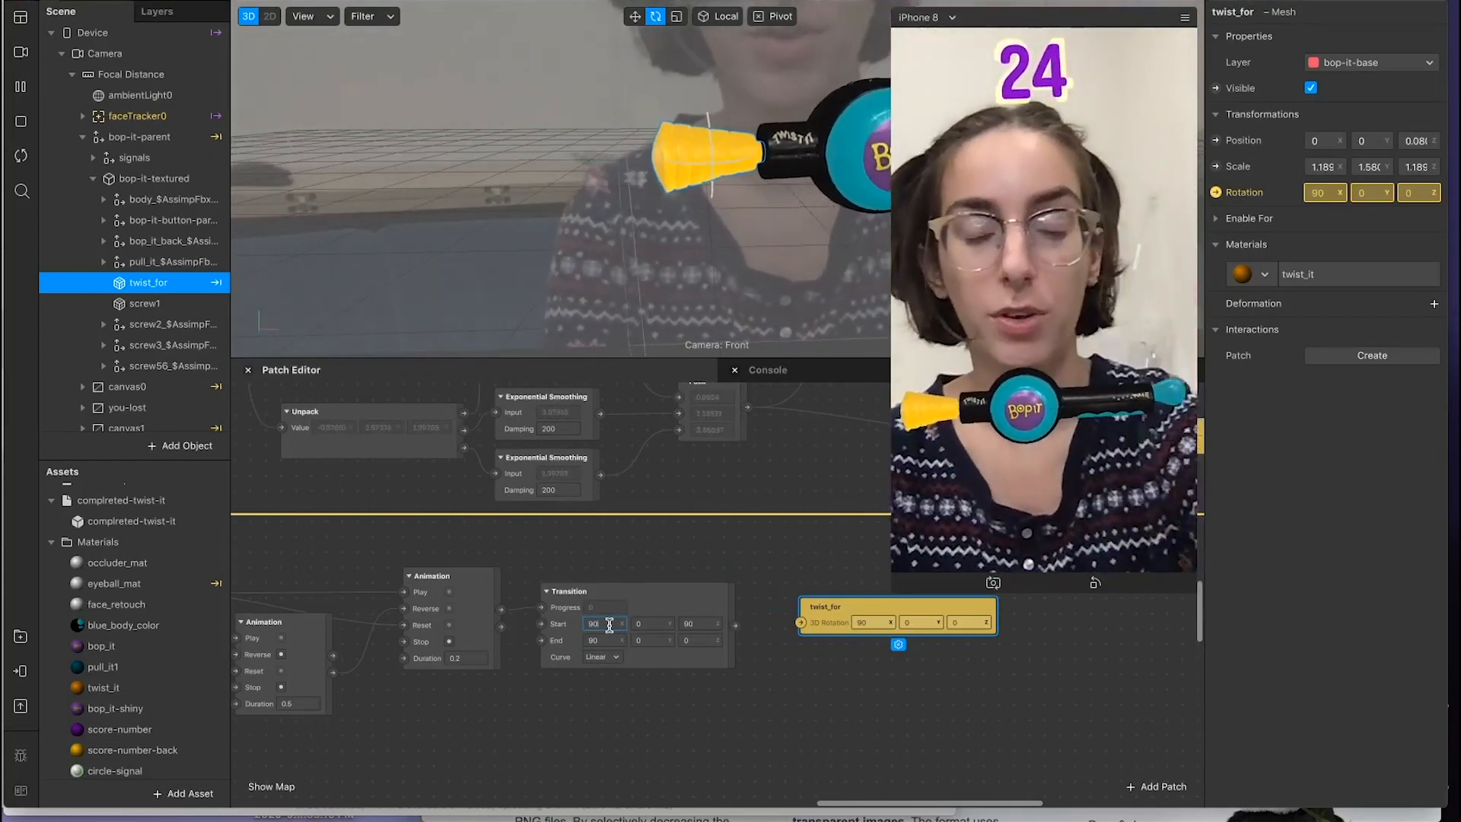
# Step: Finish the Transition's Start vector as 90, 0, 90 and connect its Value output to twist_for's 3D Rotation
pyautogui.click(761, 673)
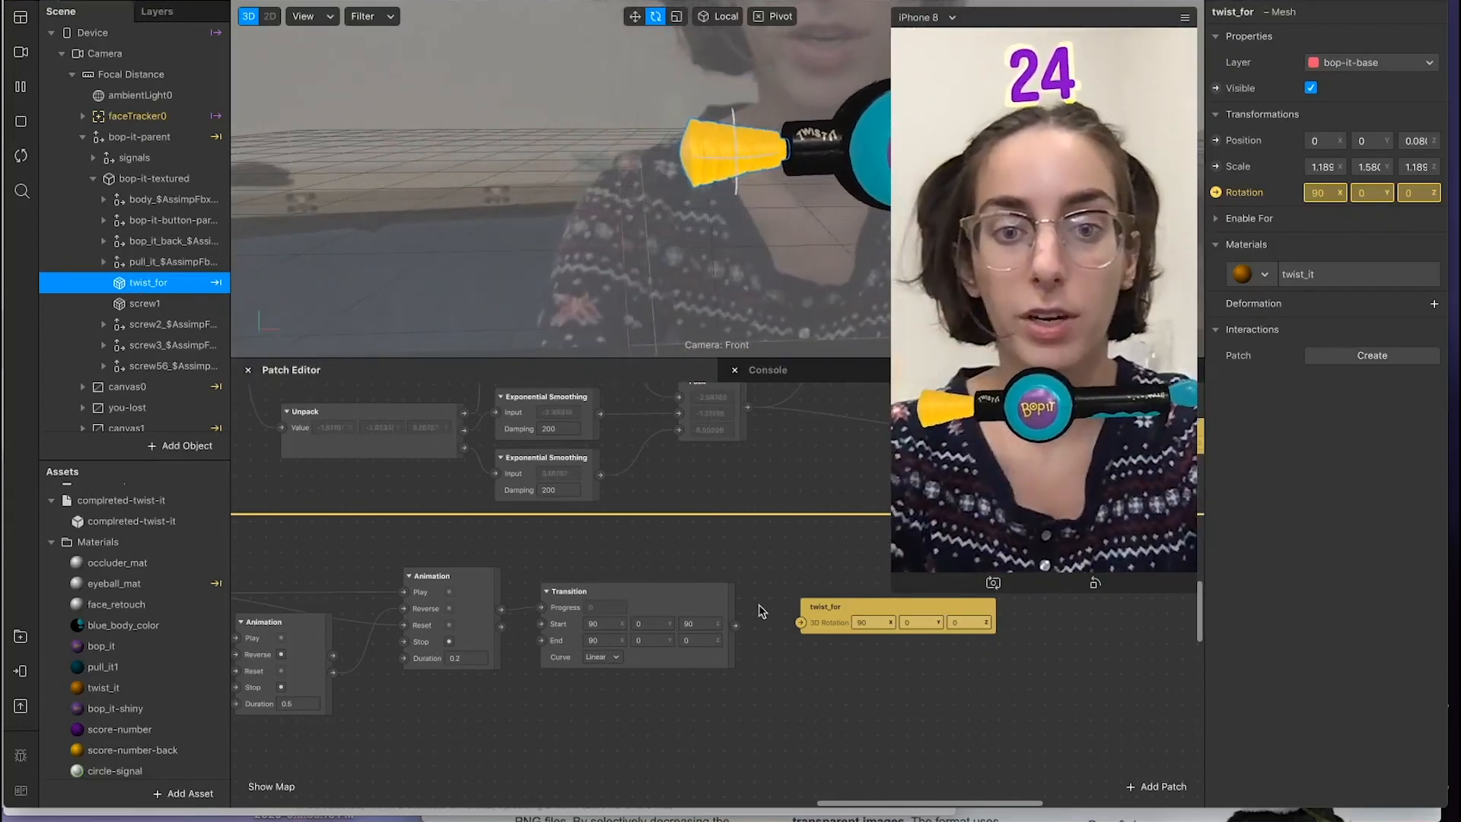
pyautogui.moveTo(735, 626); pyautogui.dragTo(799, 630)
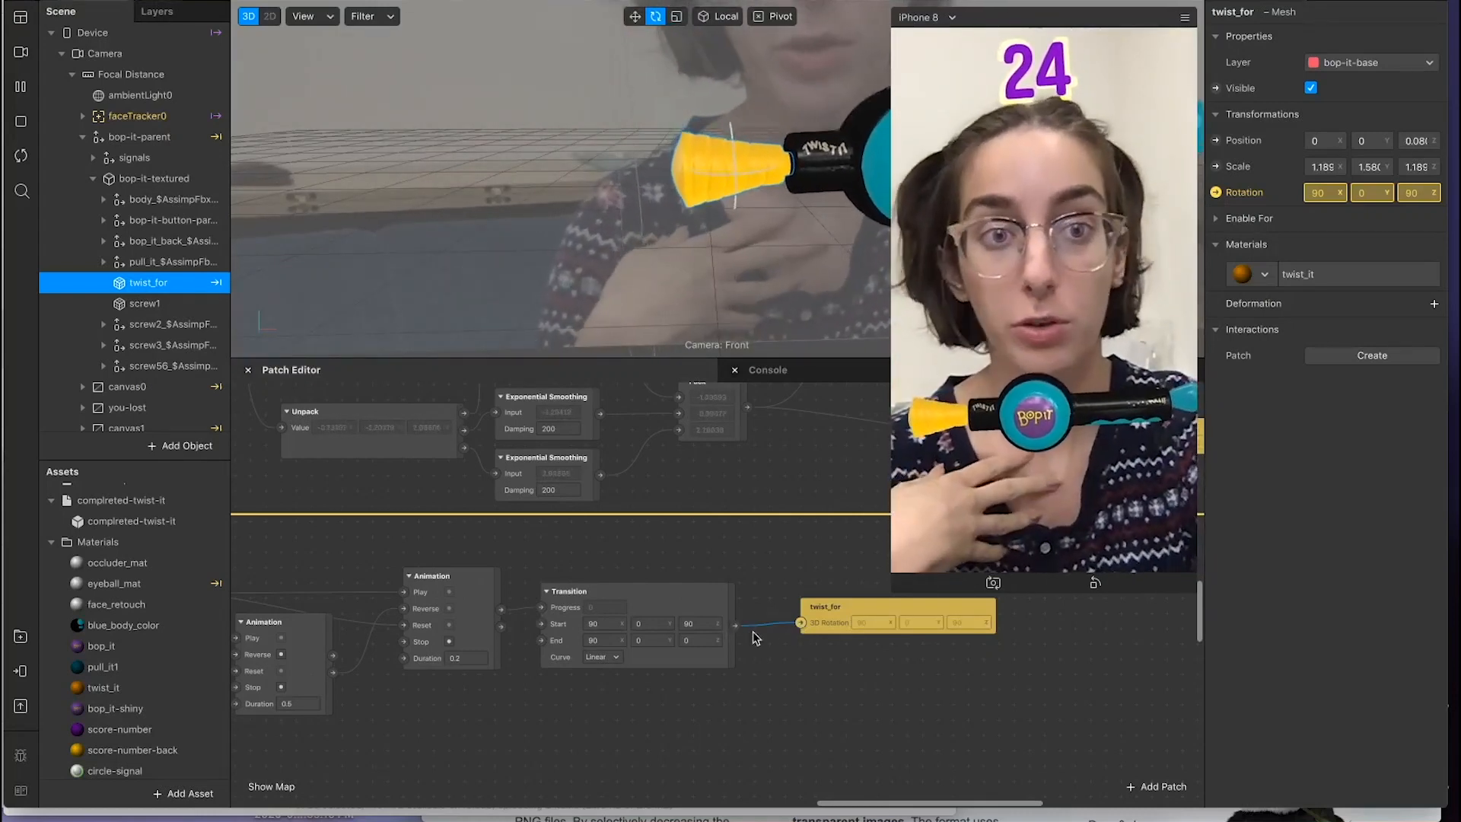
# Step: Select the copied Pulse and Animation patches that feed the twist_for rotation Transition
pyautogui.scroll(-2, 769, 654)
pyautogui.hscroll(-2, 769, 654)
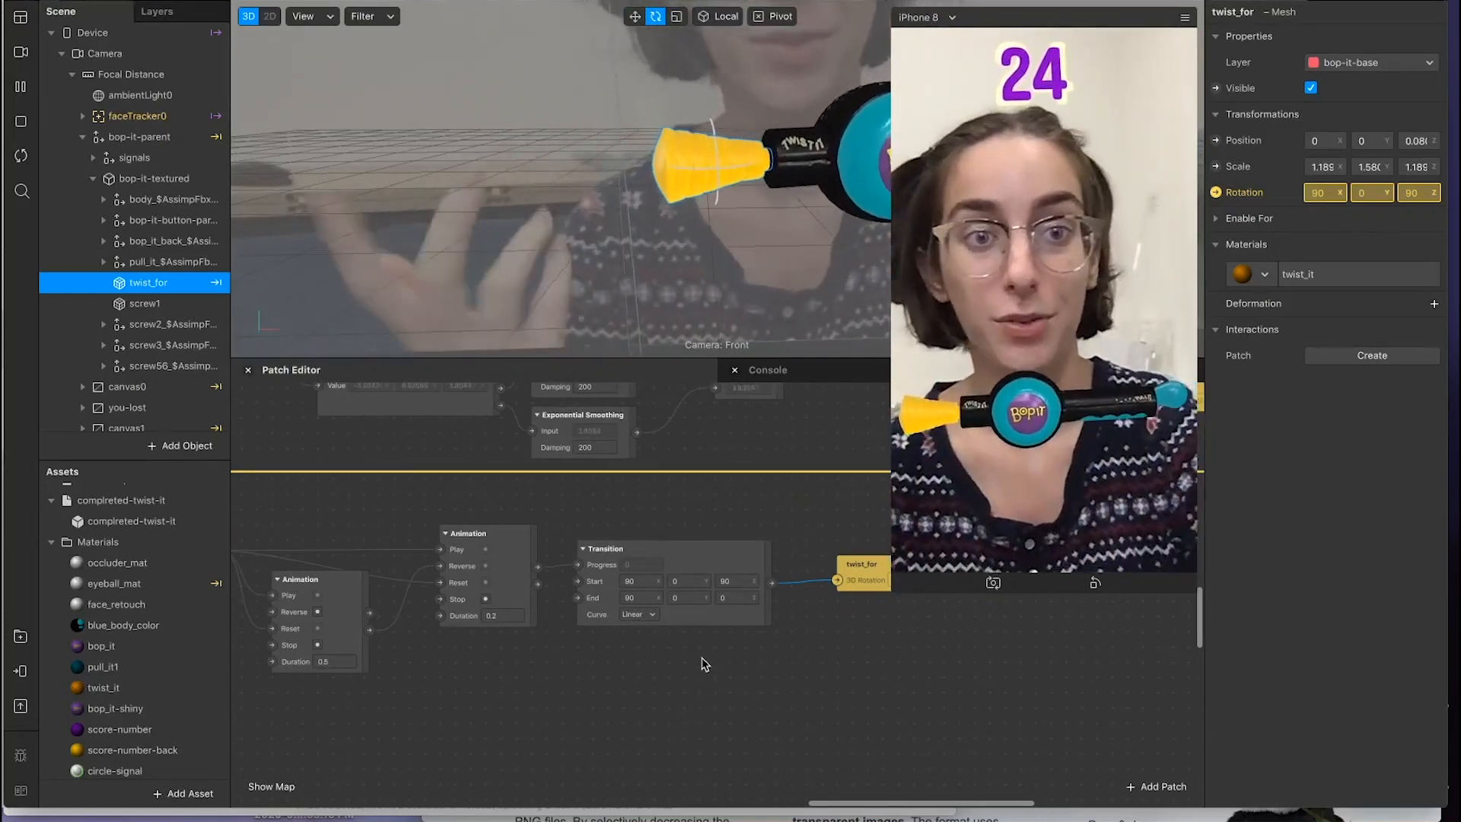
pyautogui.keyDown('ctrl'); pyautogui.scroll(-3, 624, 685); pyautogui.keyUp('ctrl')
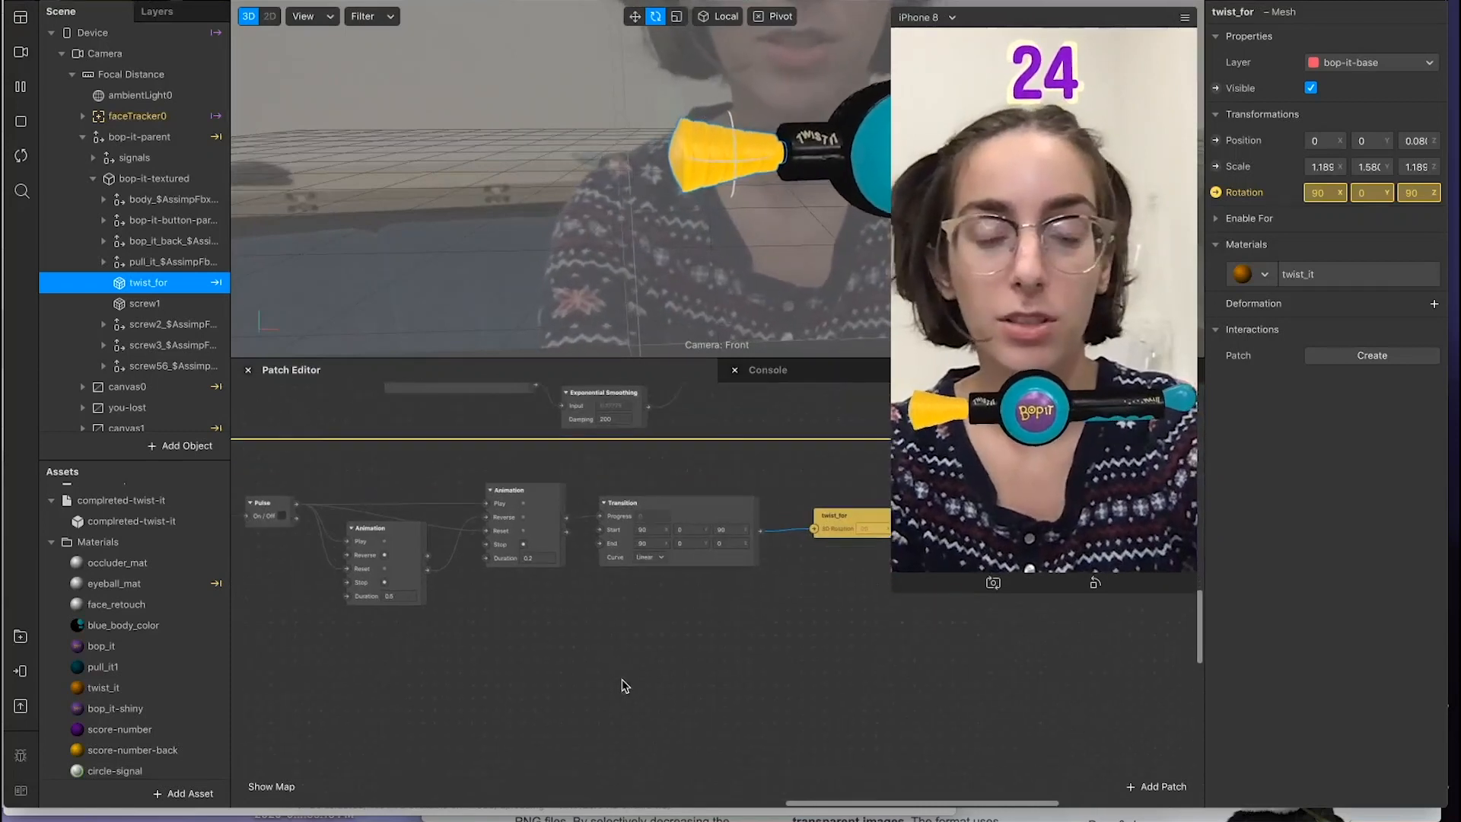
pyautogui.hscroll(-2, 569, 703)
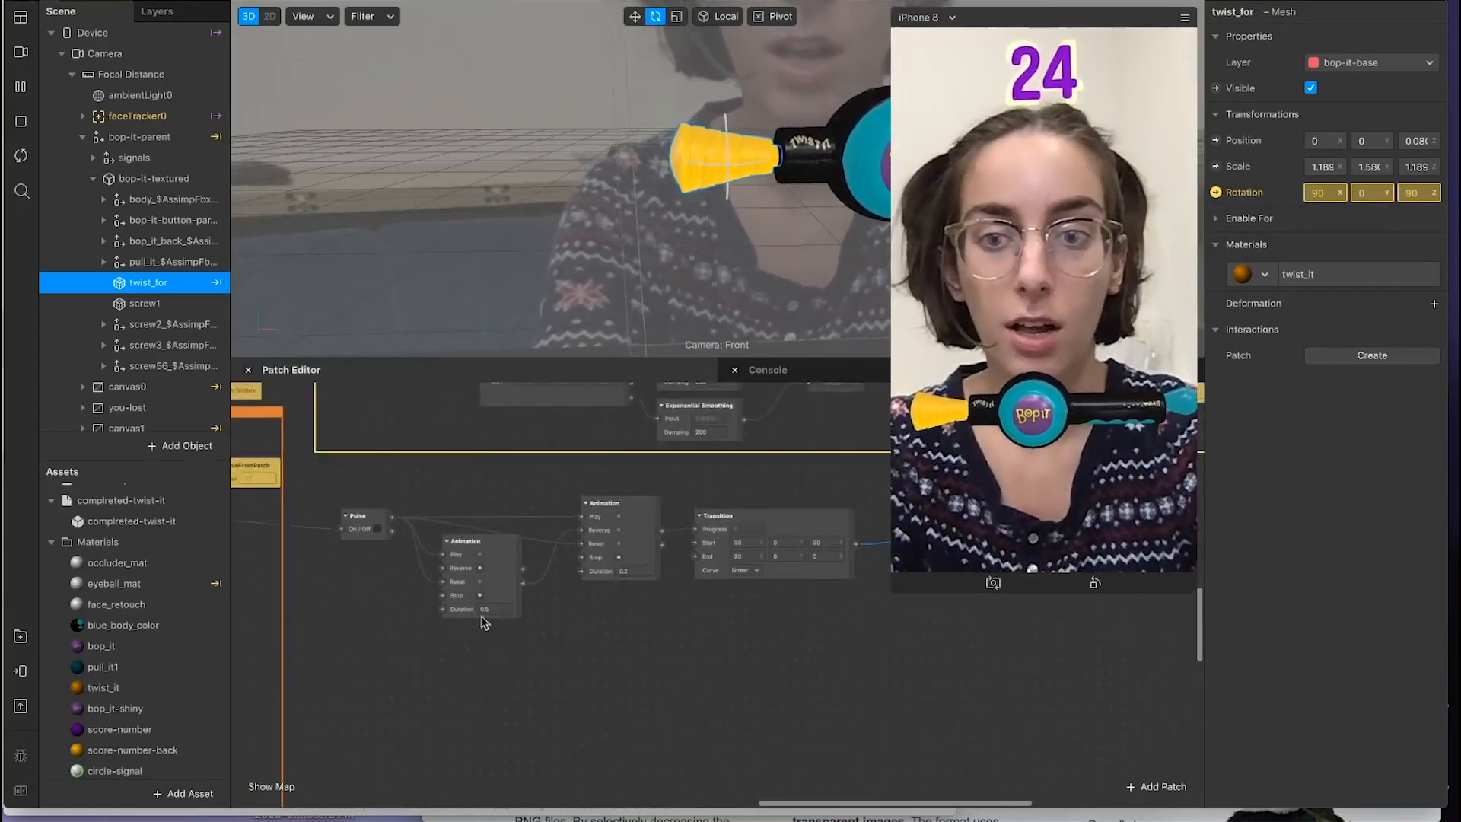
pyautogui.moveTo(368, 499); pyautogui.dragTo(625, 615)
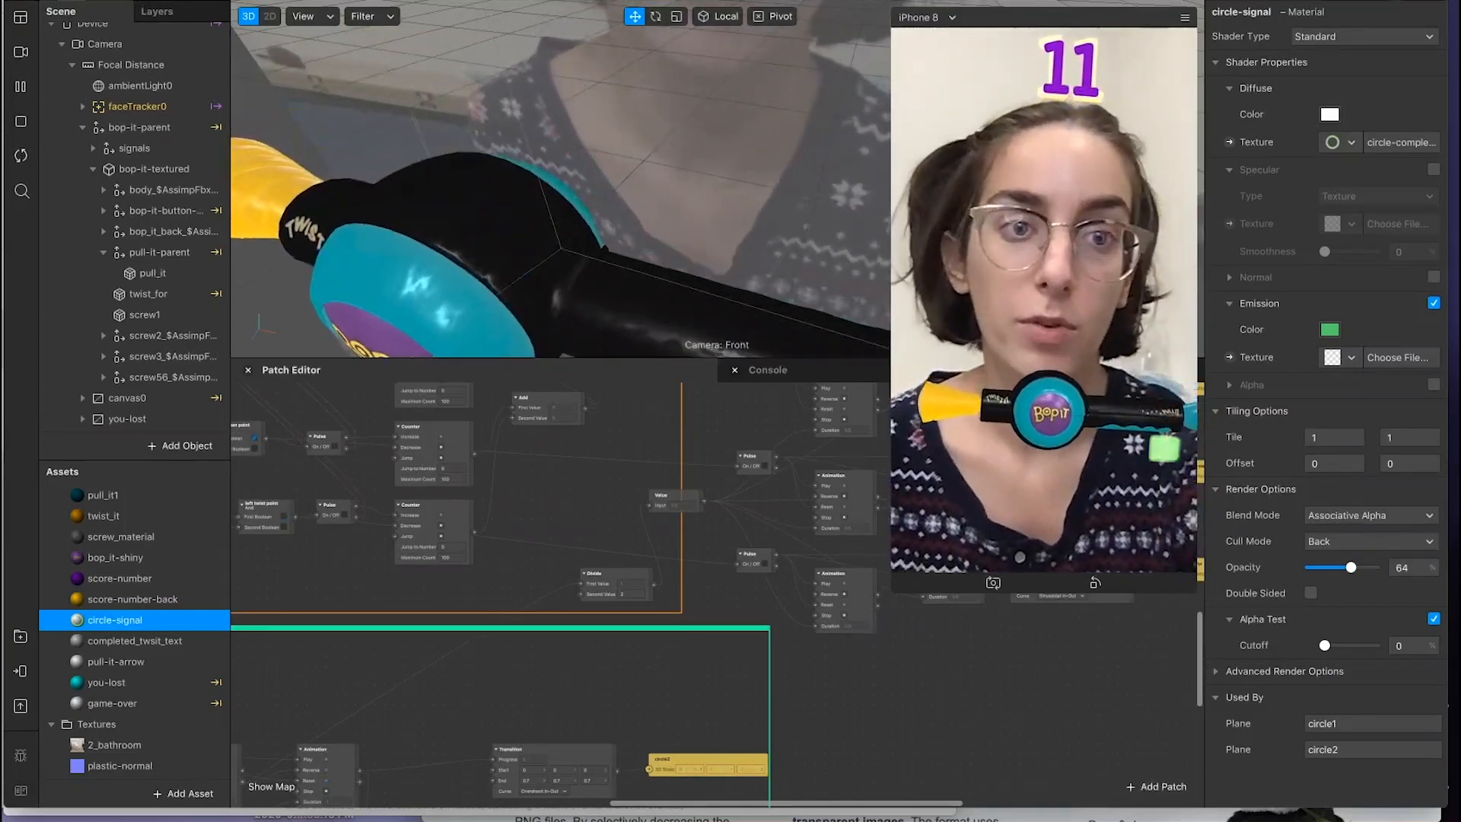
# Step: Set the iPhone 8 preview to Simulate Touch
pyautogui.click(1184, 17)
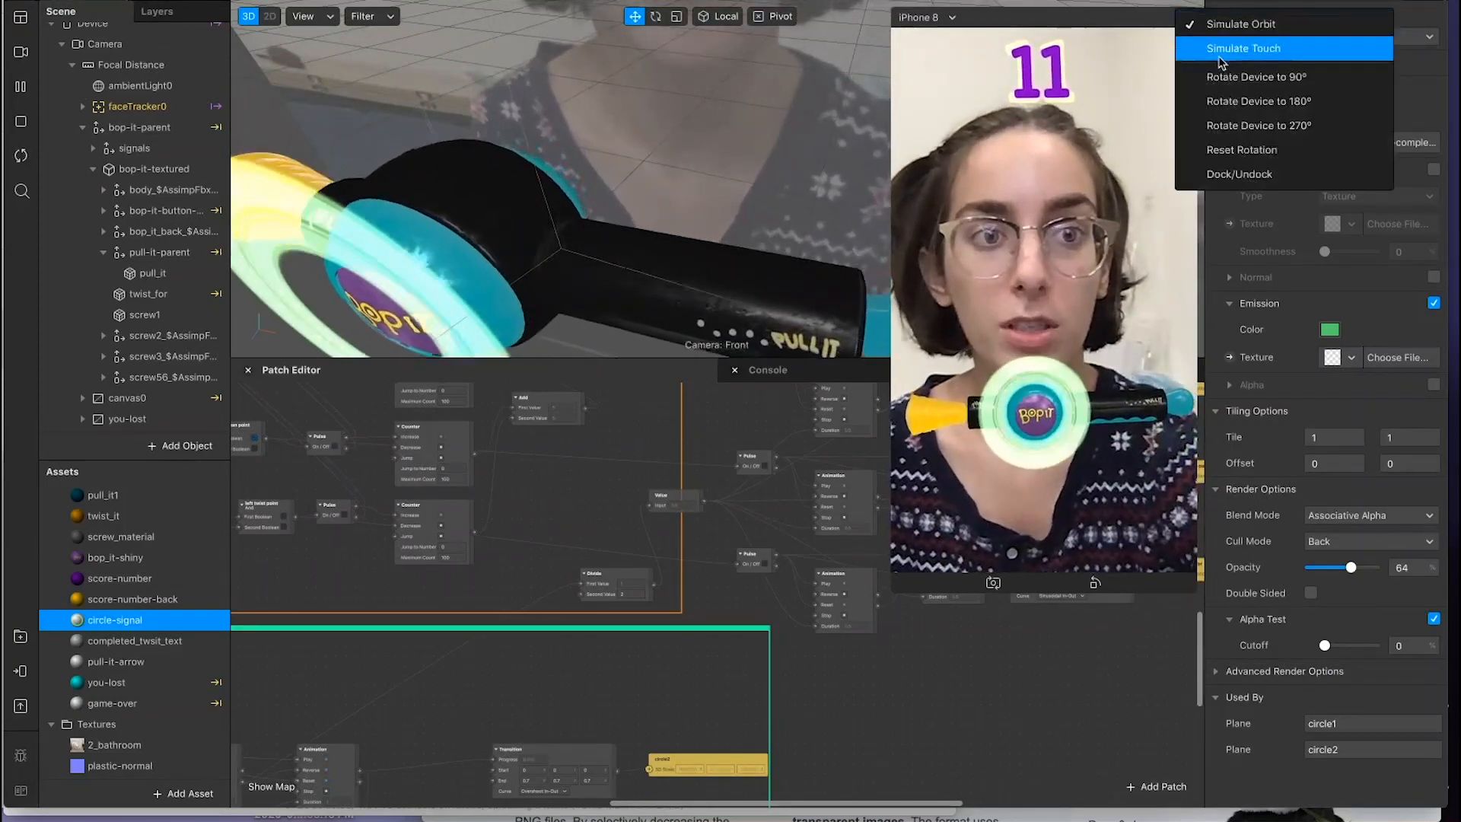
pyautogui.click(1219, 57)
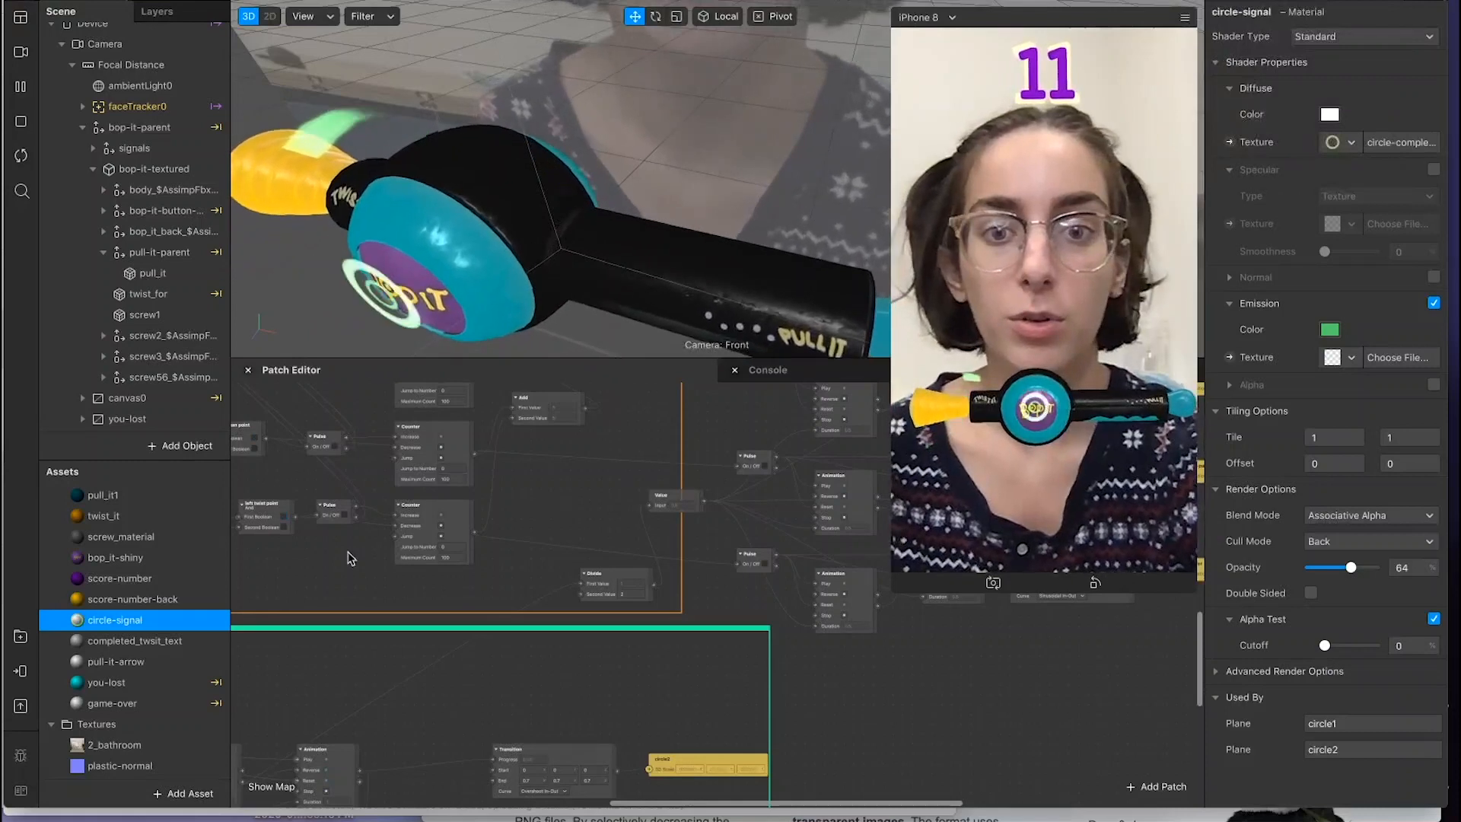
pyautogui.scroll(3, 348, 558)
pyautogui.hscroll(-3, 348, 557)
pyautogui.scroll(10, 348, 558)
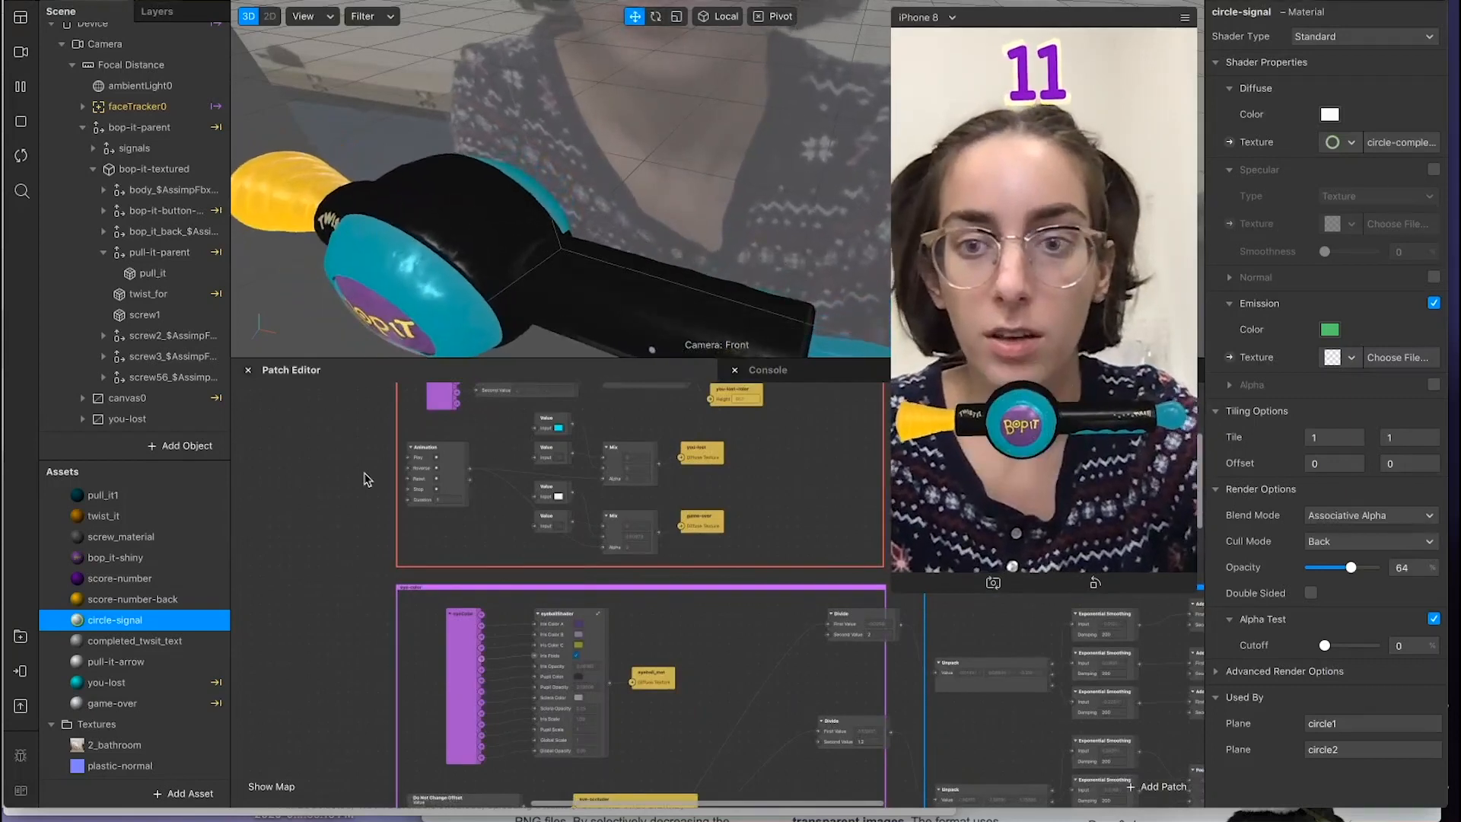
pyautogui.write('scrn')
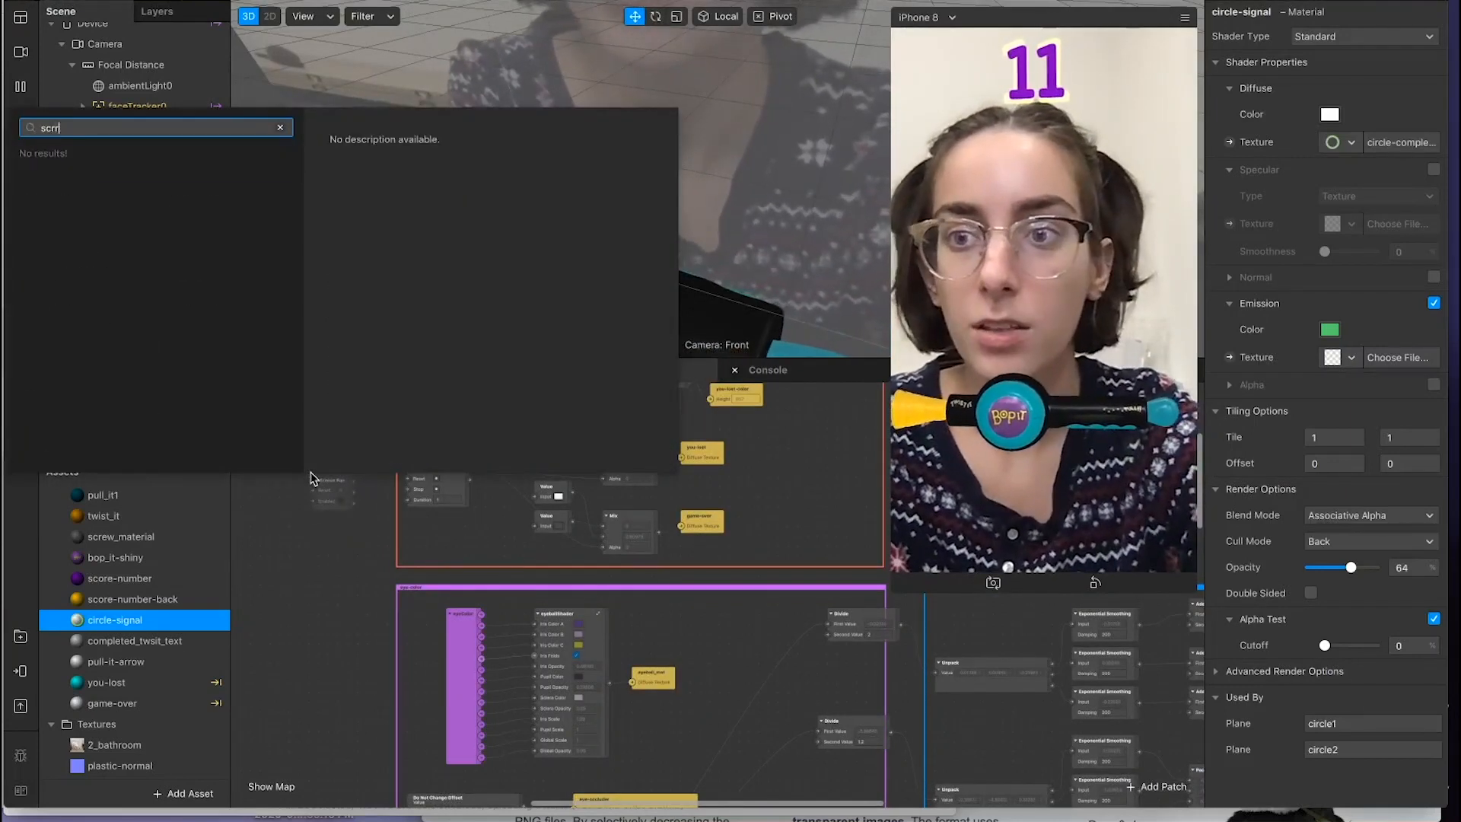
pyautogui.press('BackSpace')
pyautogui.write('een')
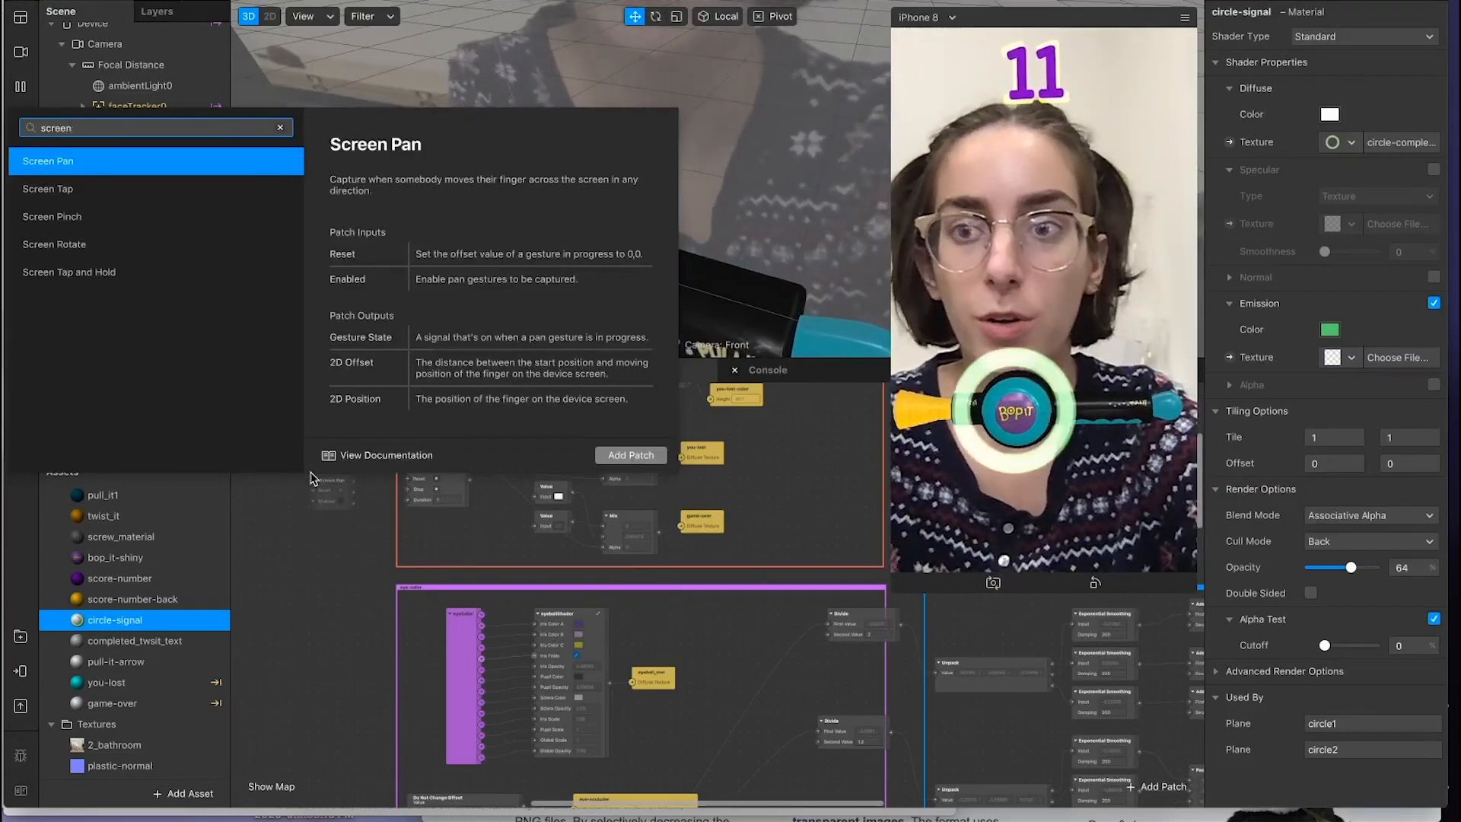
pyautogui.press('Return')
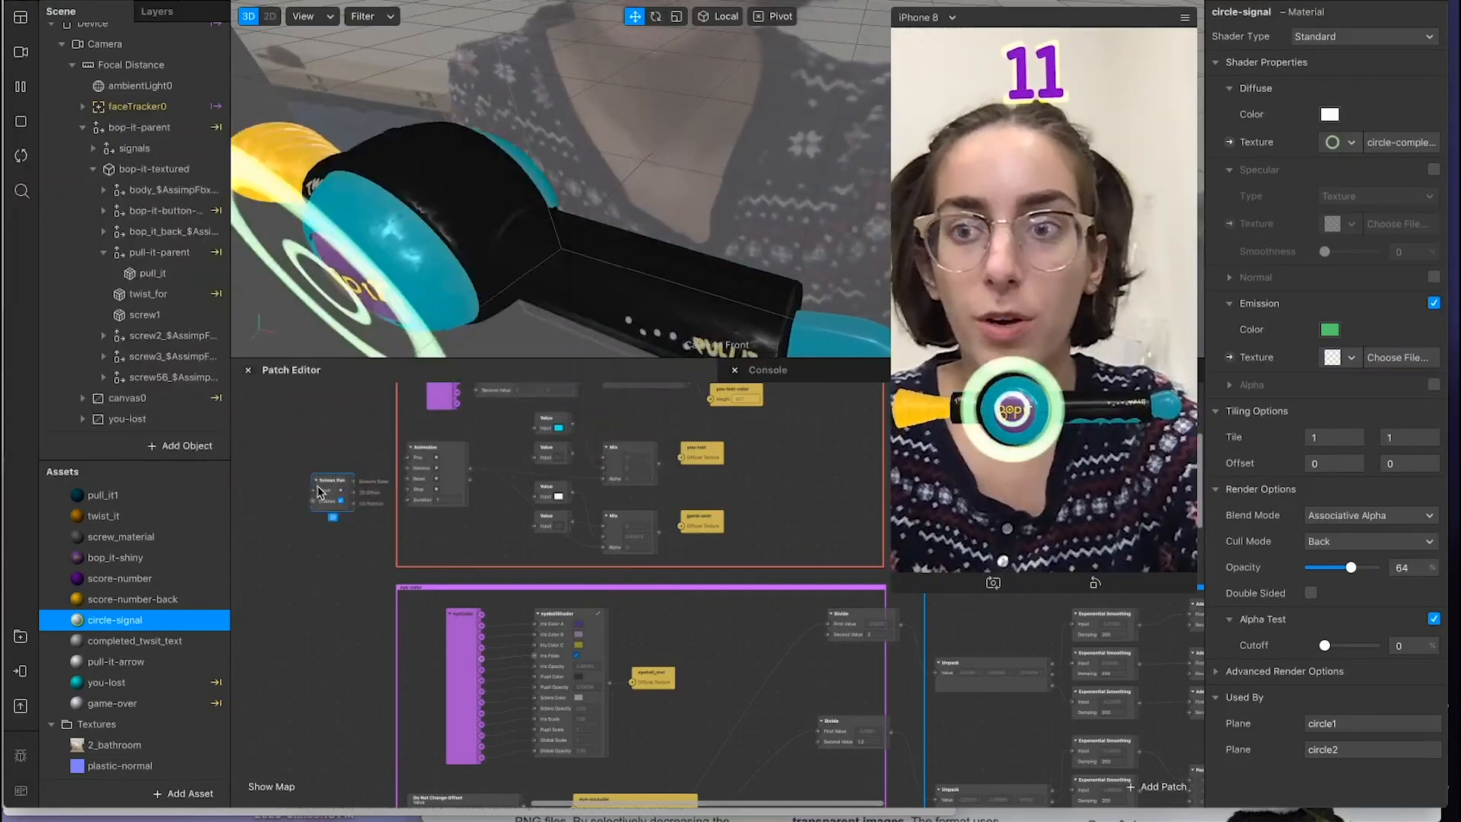
pyautogui.hotkey('ctrl', 'z')
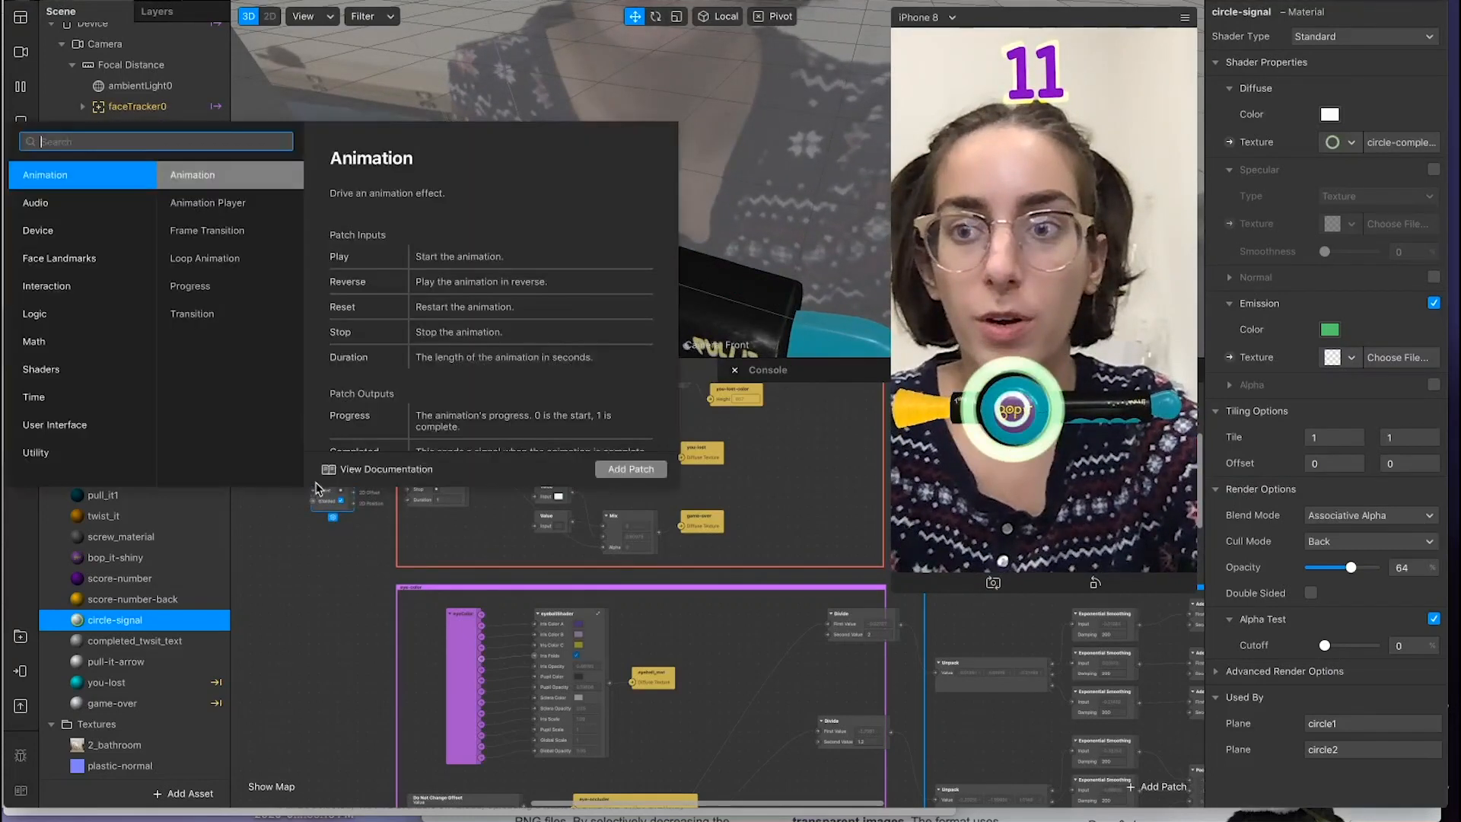
pyautogui.press('Escape')
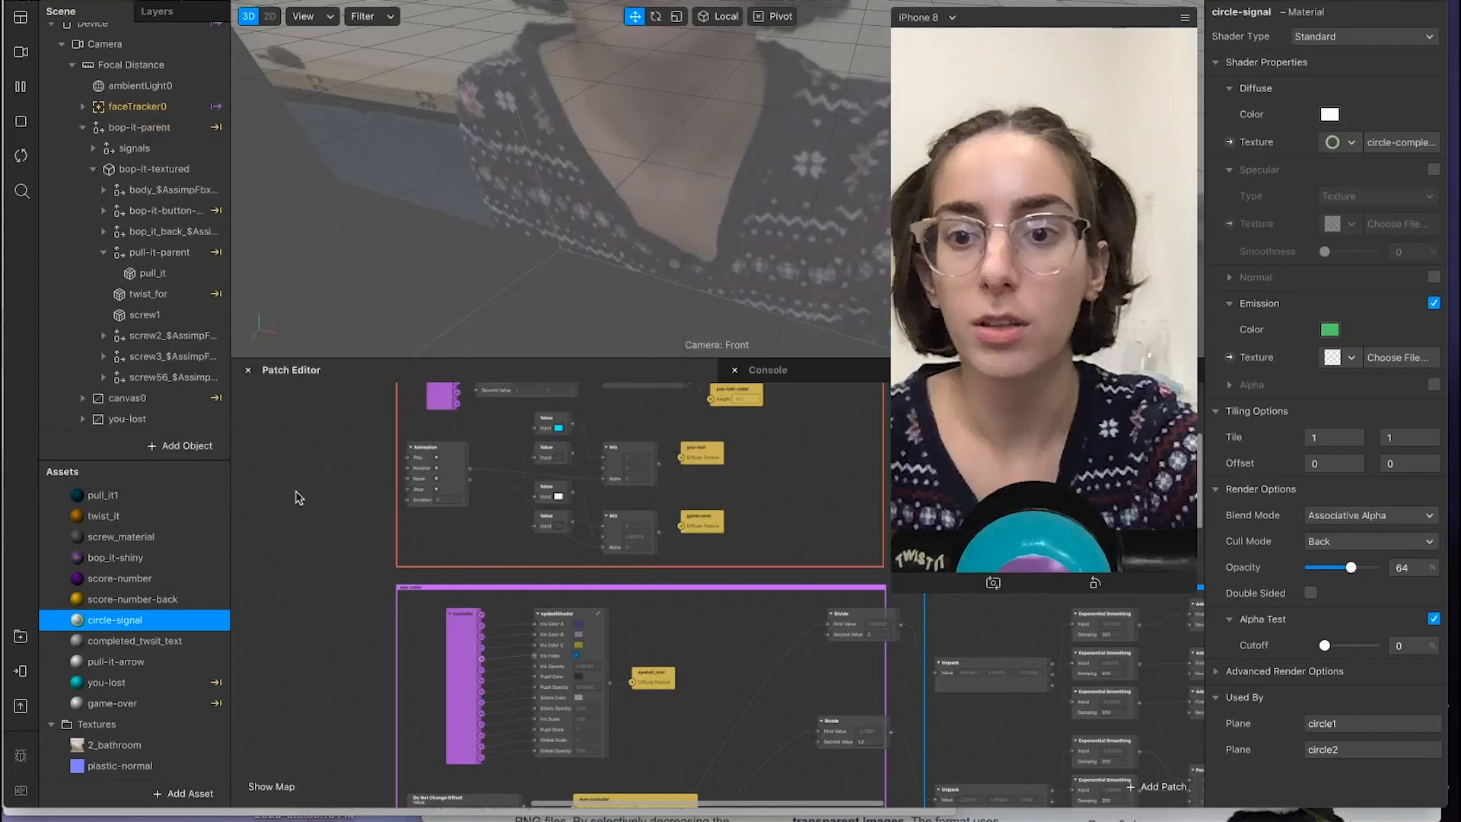
pyautogui.scroll(3, 298, 497)
pyautogui.hscroll(-3, 298, 498)
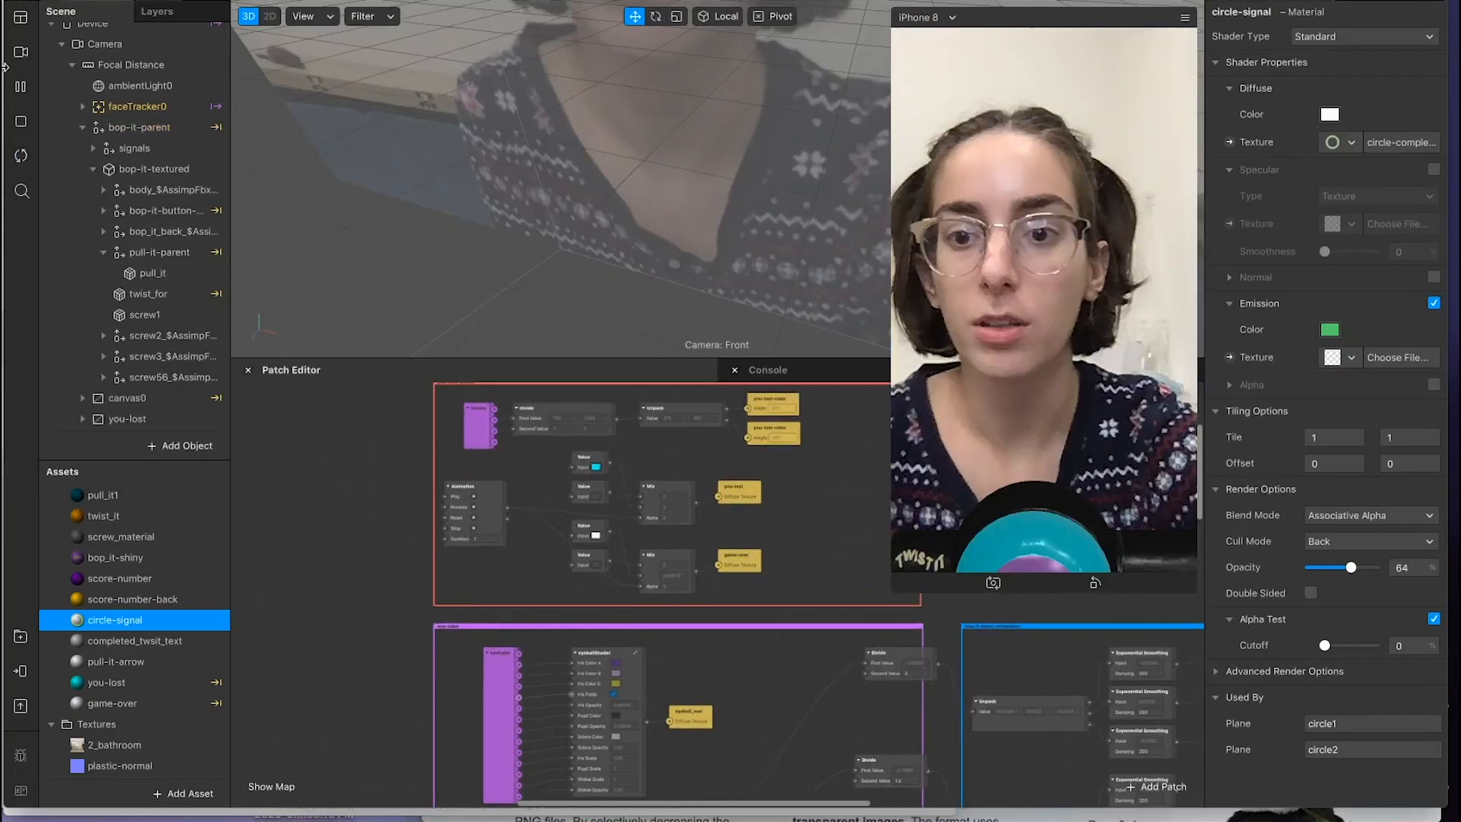
pyautogui.doubleClick(344, 516)
pyautogui.write('s')
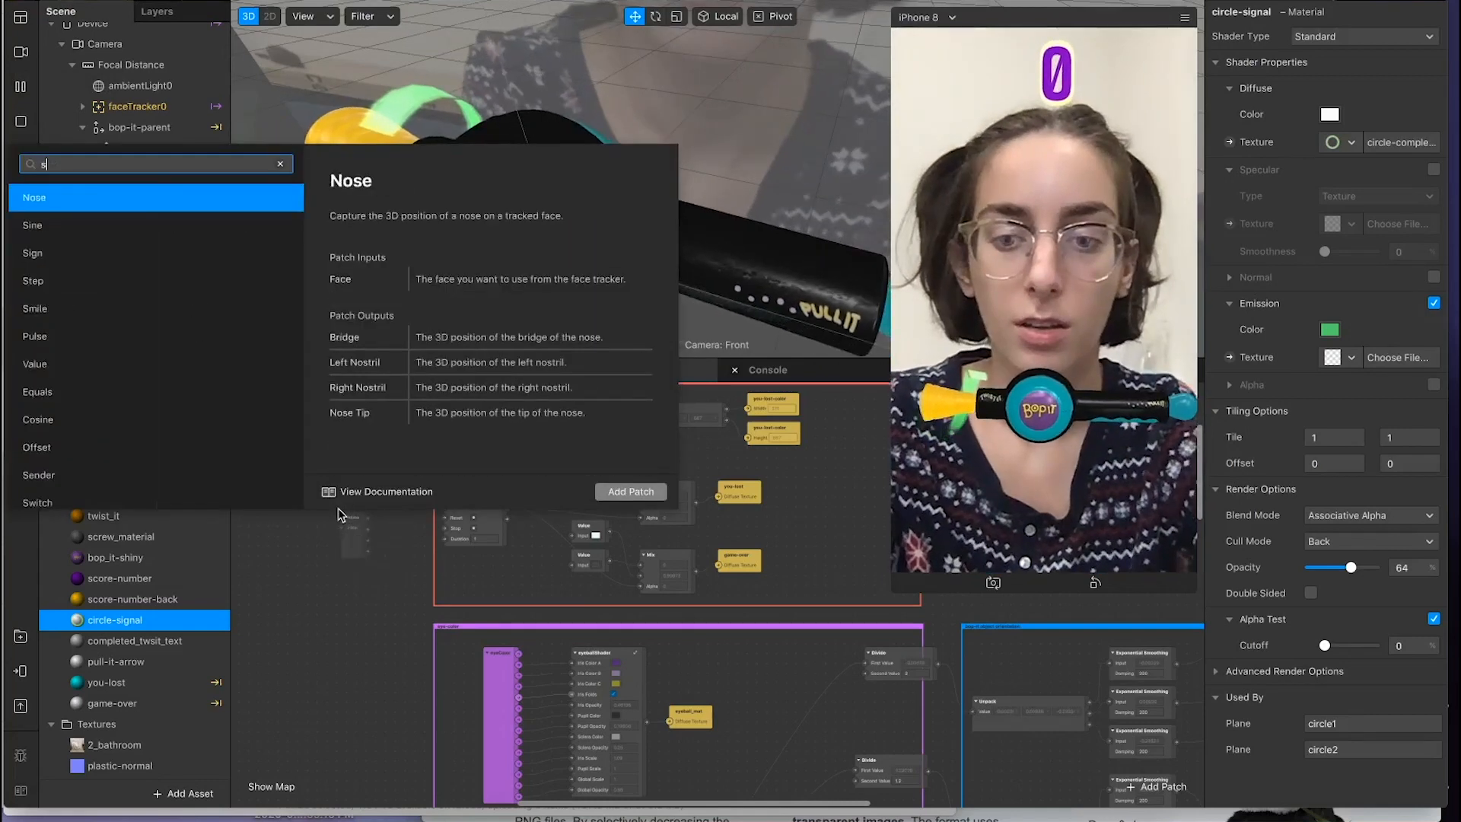
pyautogui.write('creen')
pyautogui.click(136, 224)
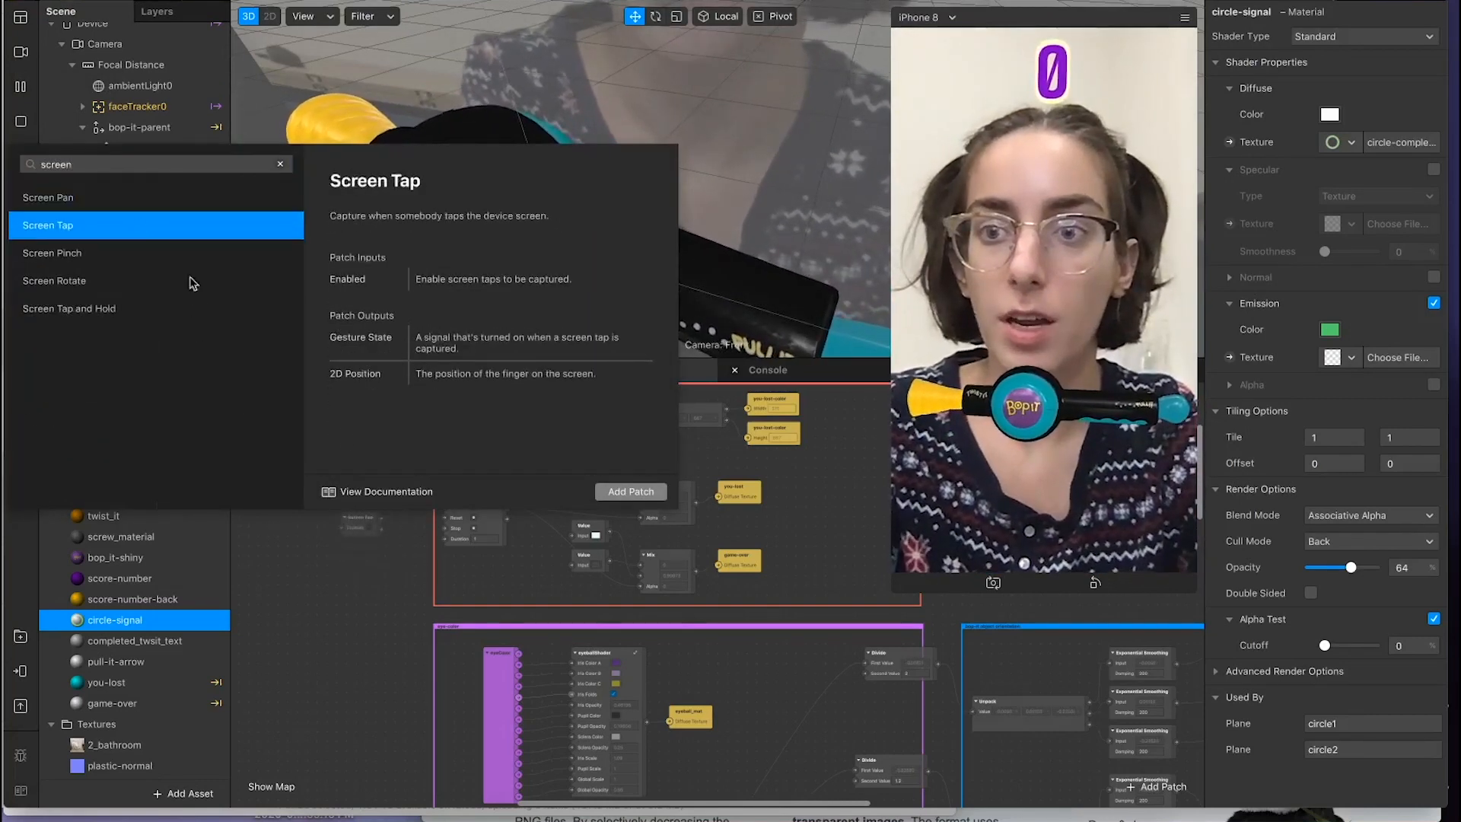
pyautogui.click(360, 576)
# Step: Add a Screen Tap patch beside the you-lost group and connect its Gesture State to the Animation's Play input
pyautogui.doubleClick(360, 527)
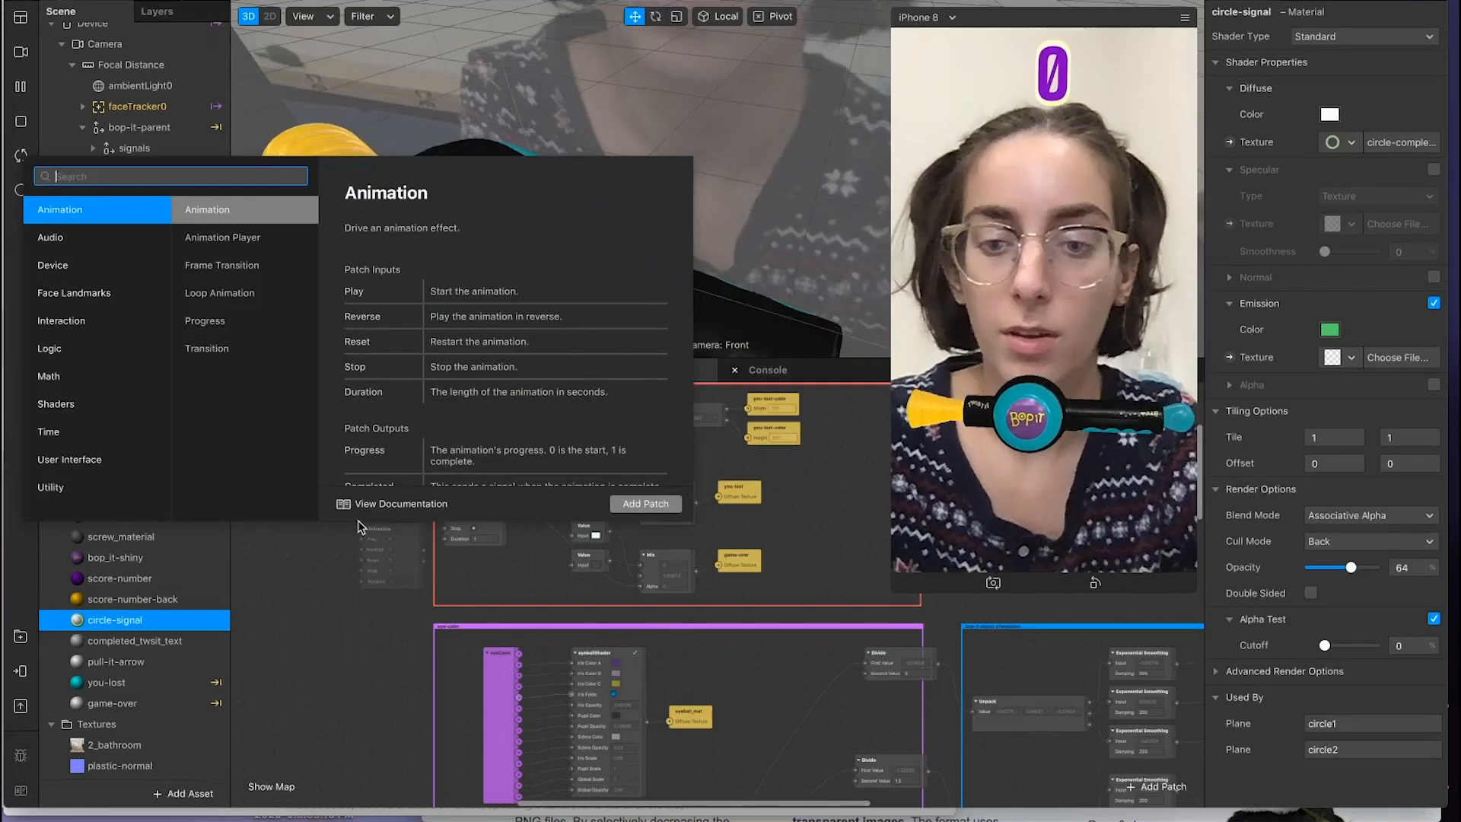
pyautogui.write('scree')
pyautogui.press('Down')
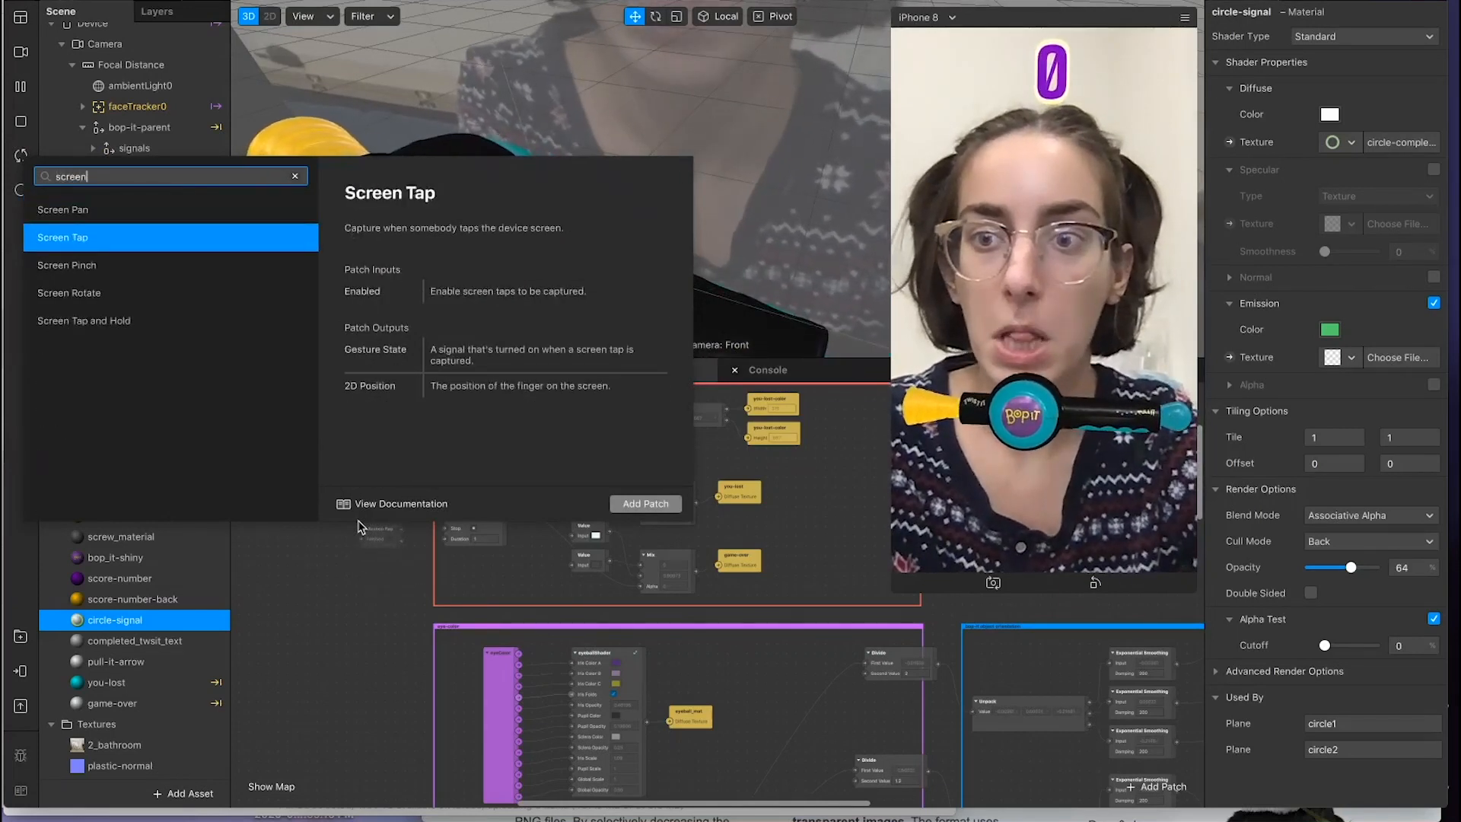
pyautogui.press('Return')
pyautogui.scroll(2, 408, 568)
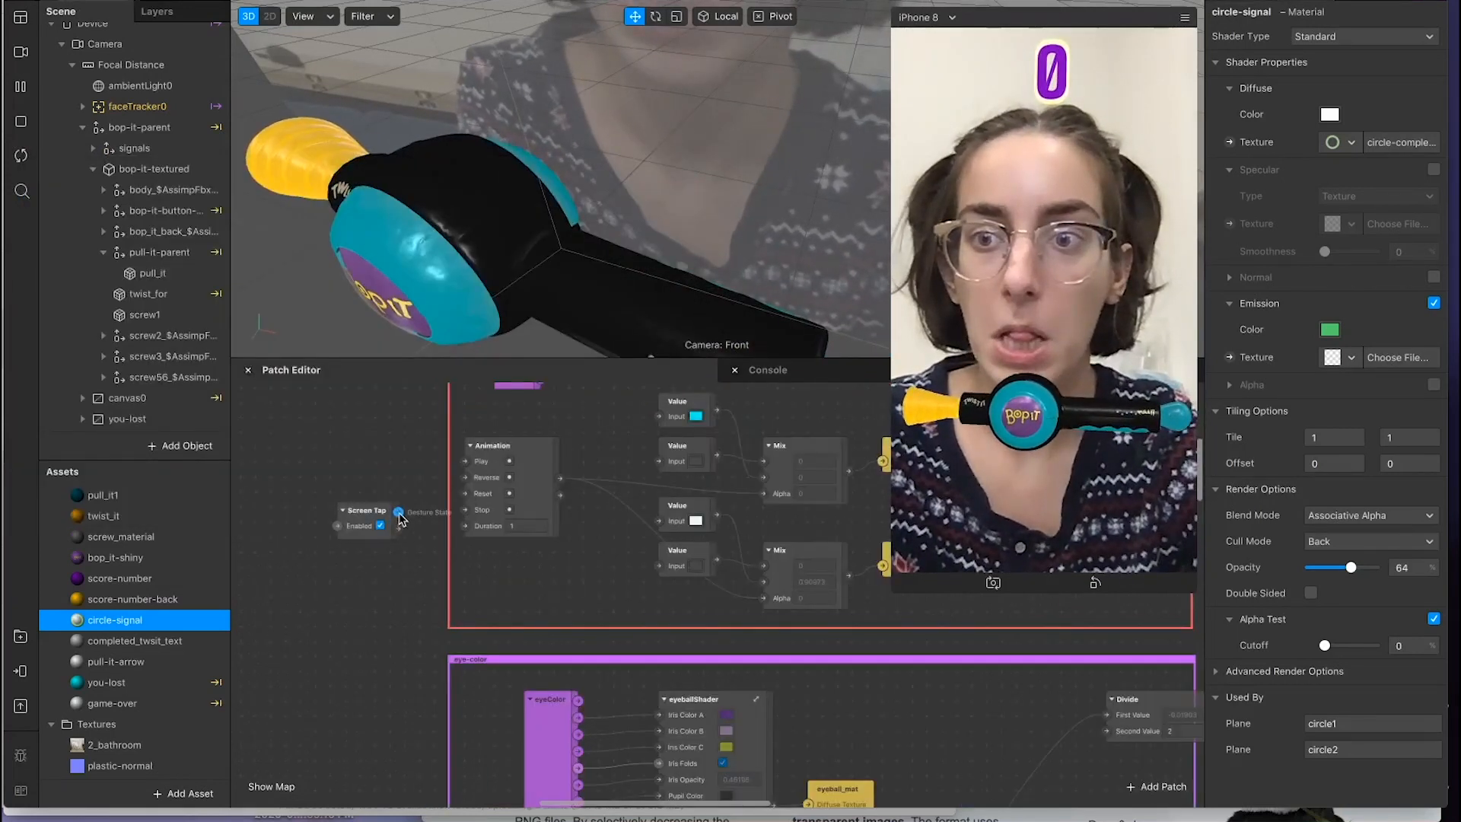
pyautogui.moveTo(462, 473); pyautogui.dragTo(466, 462)
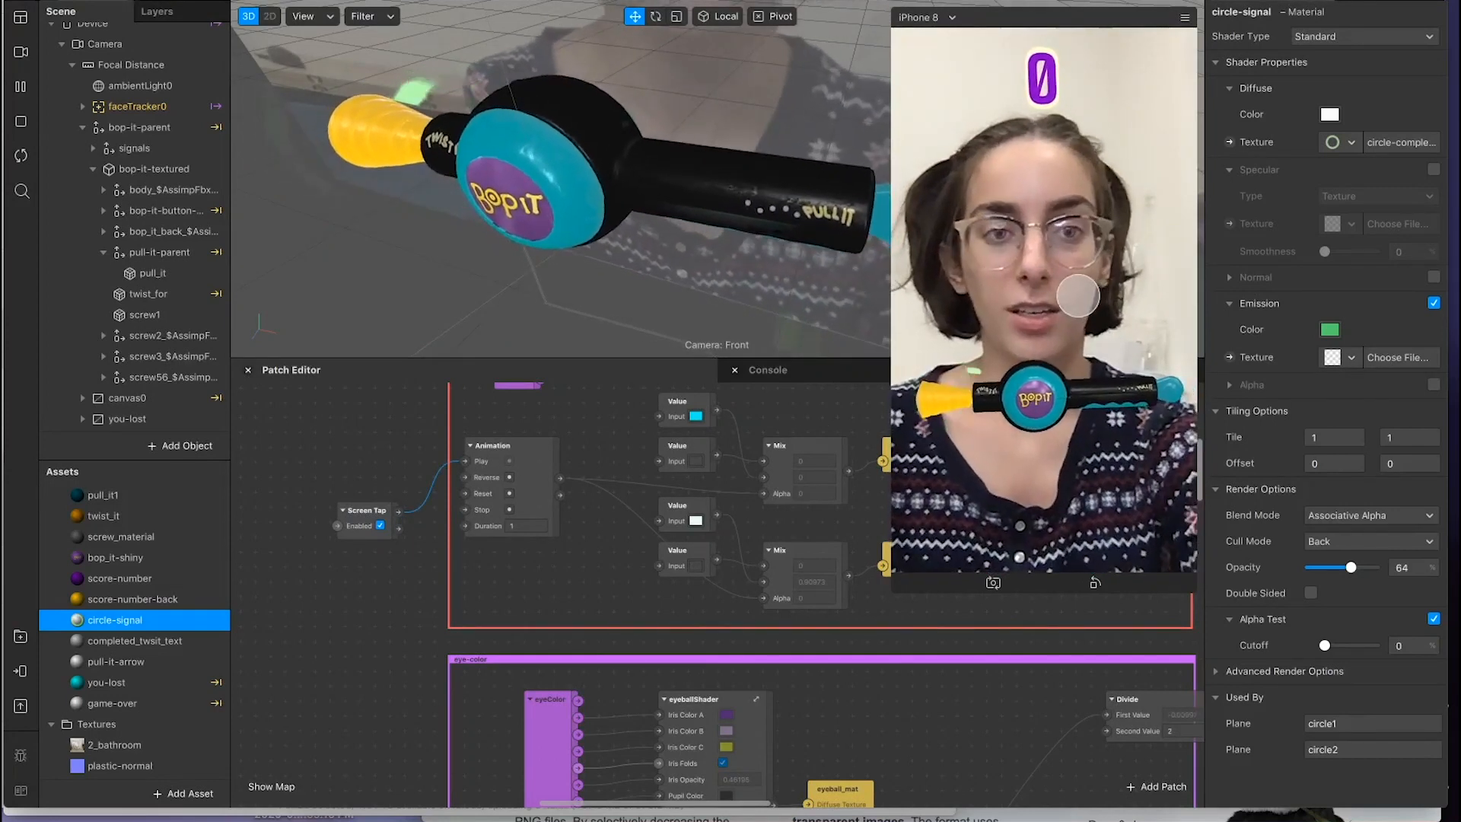
# Step: Simulate a screen tap on the iPhone 8 preview to test the you-lost animation
pyautogui.click(1078, 295)
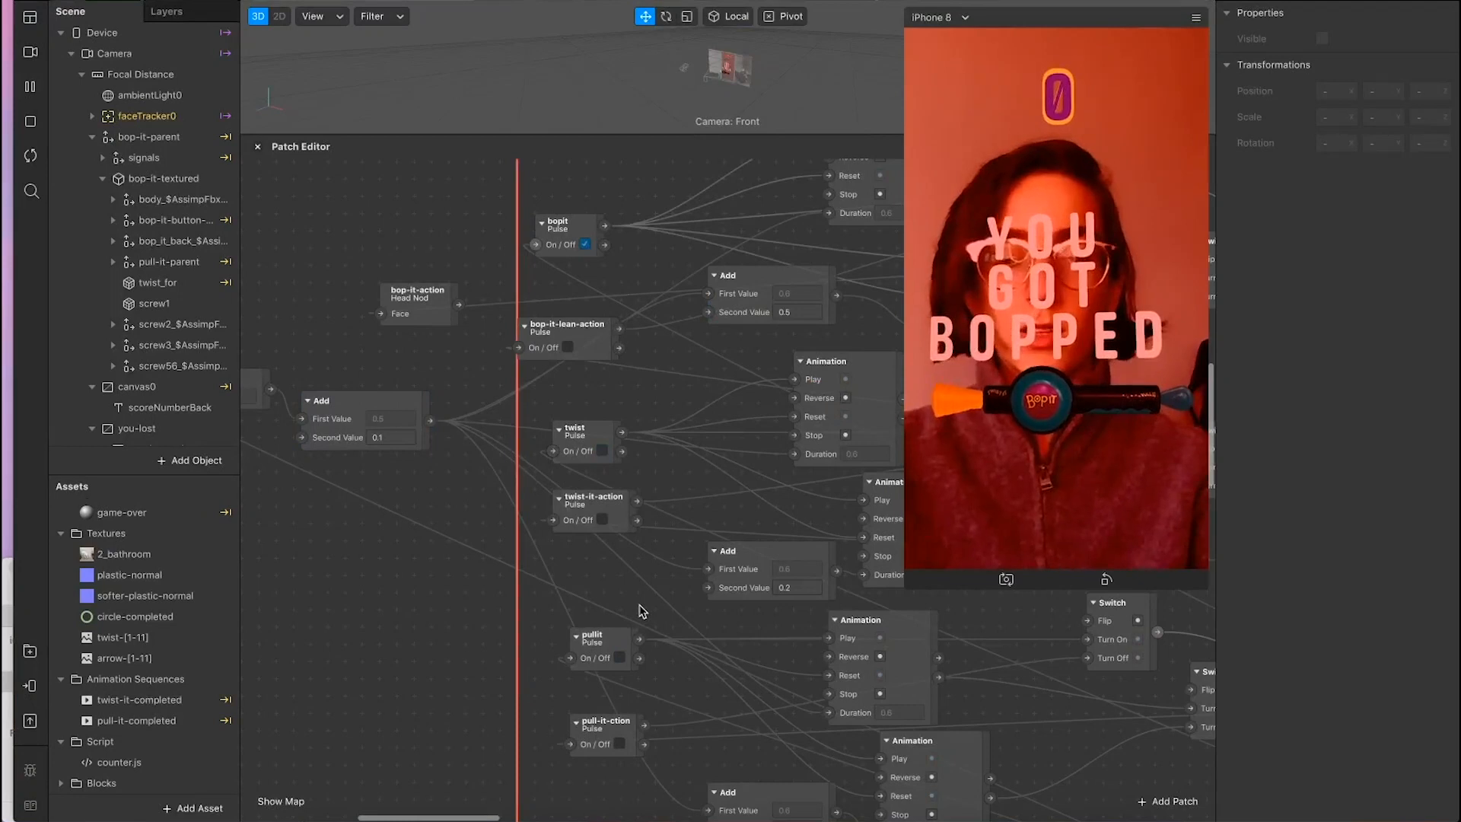
# Step: Examine the game-over-logic group, from the bopit, twist and pullit Pulse patches to the Animation and Switch patches they feed
pyautogui.scroll(-3, 642, 611)
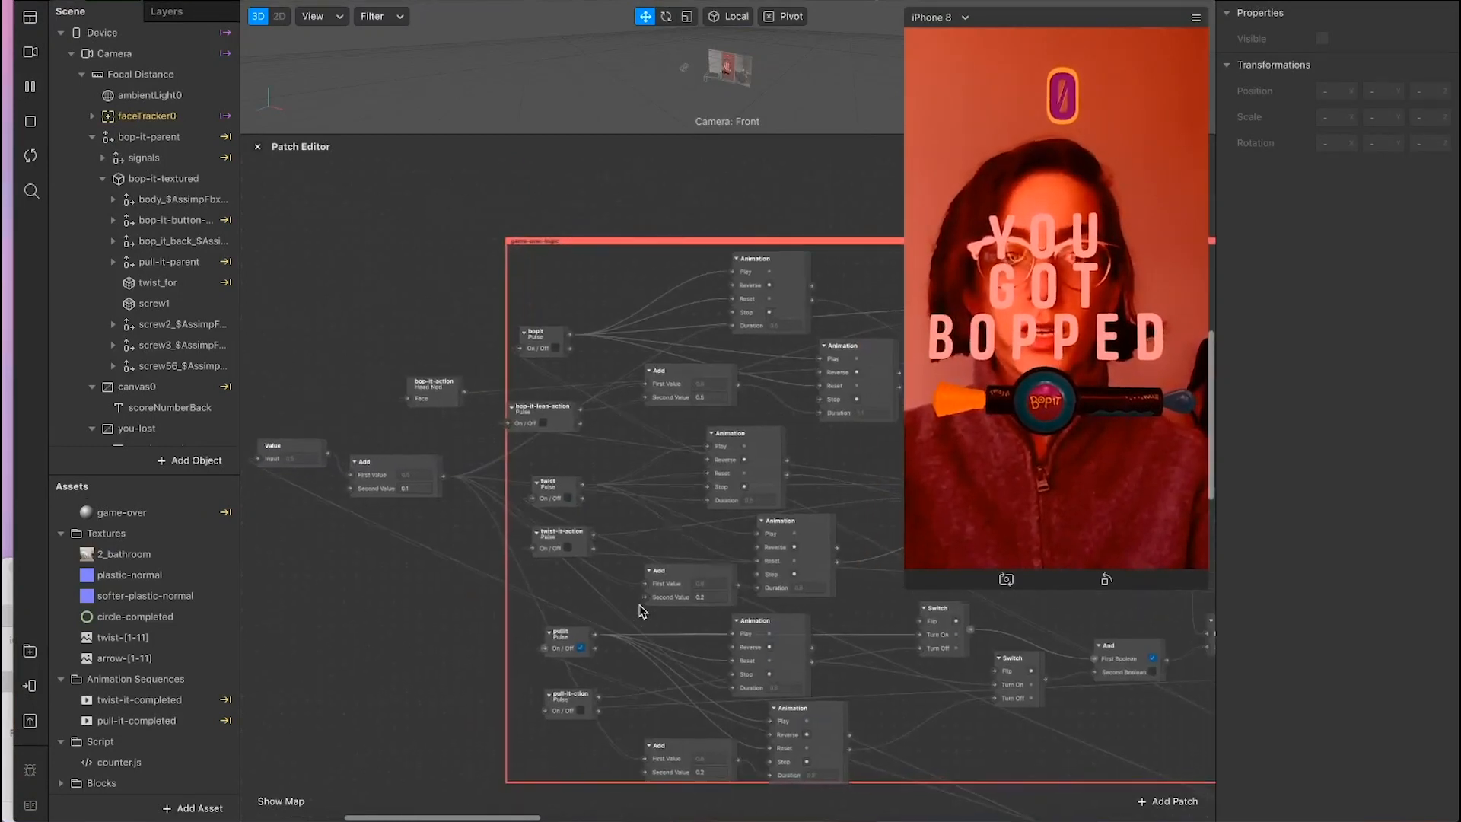
pyautogui.hscroll(3, 642, 611)
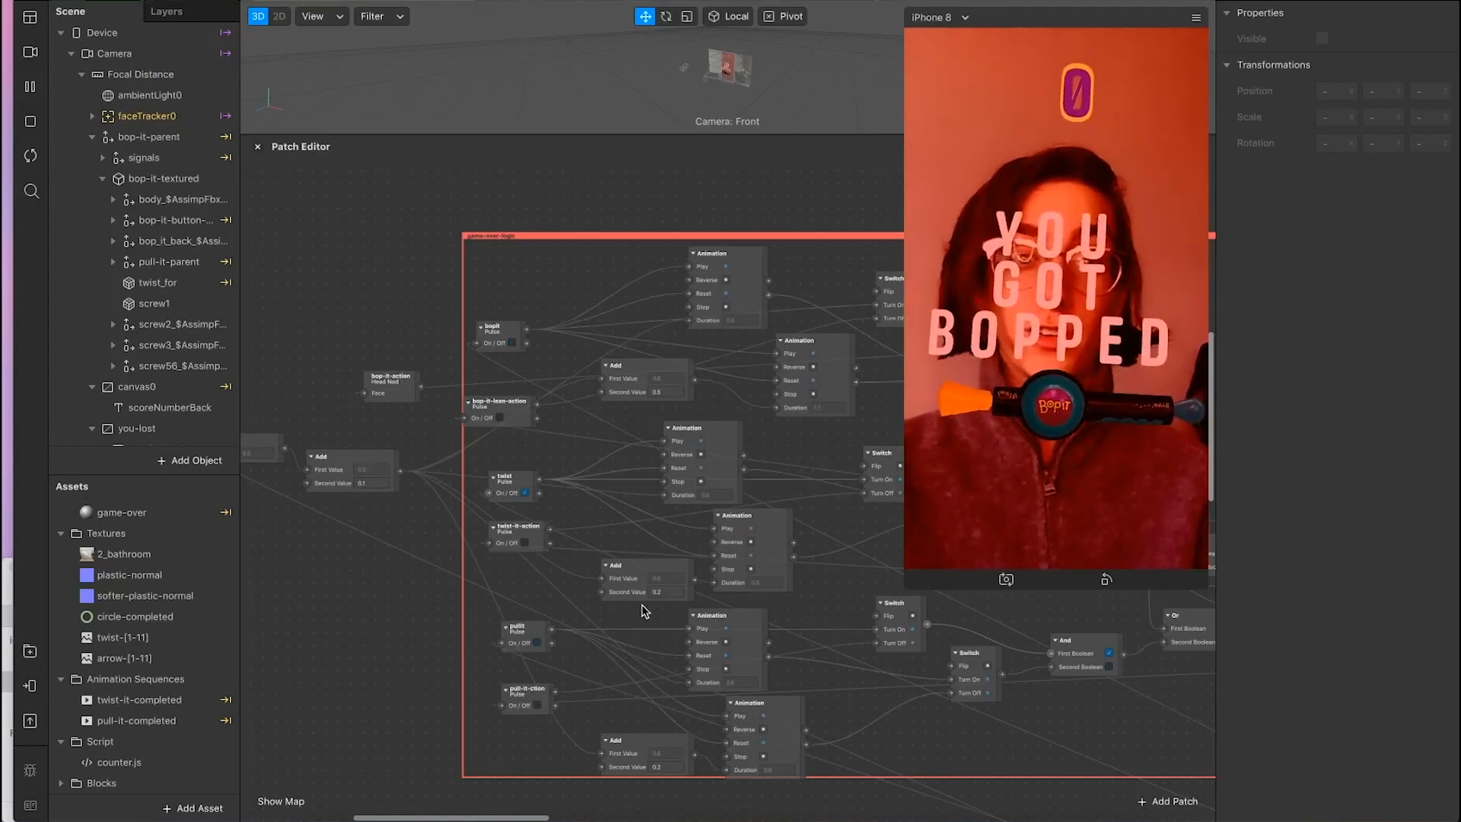
pyautogui.hscroll(5, 641, 611)
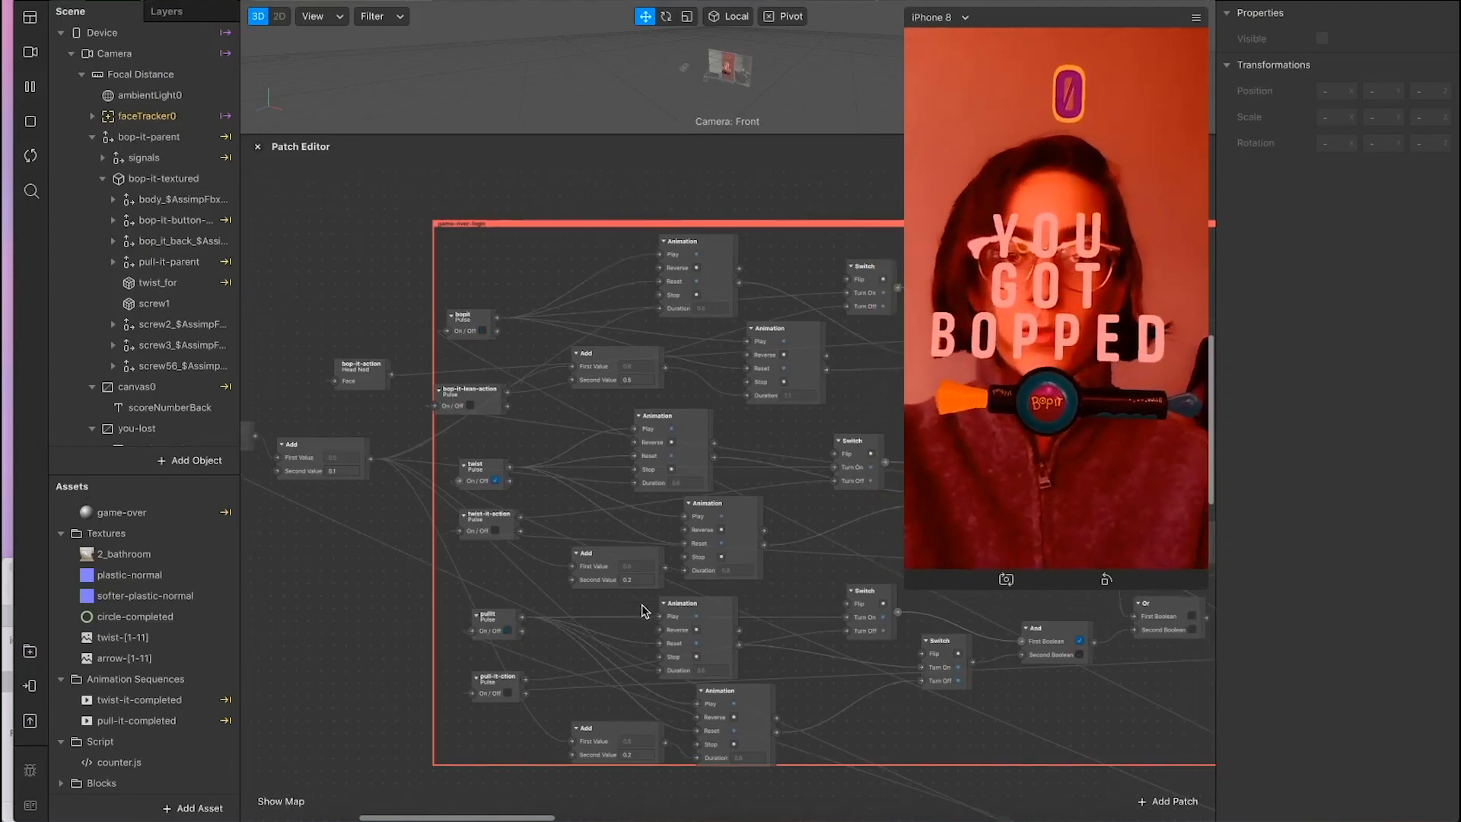
pyautogui.hscroll(2, 641, 611)
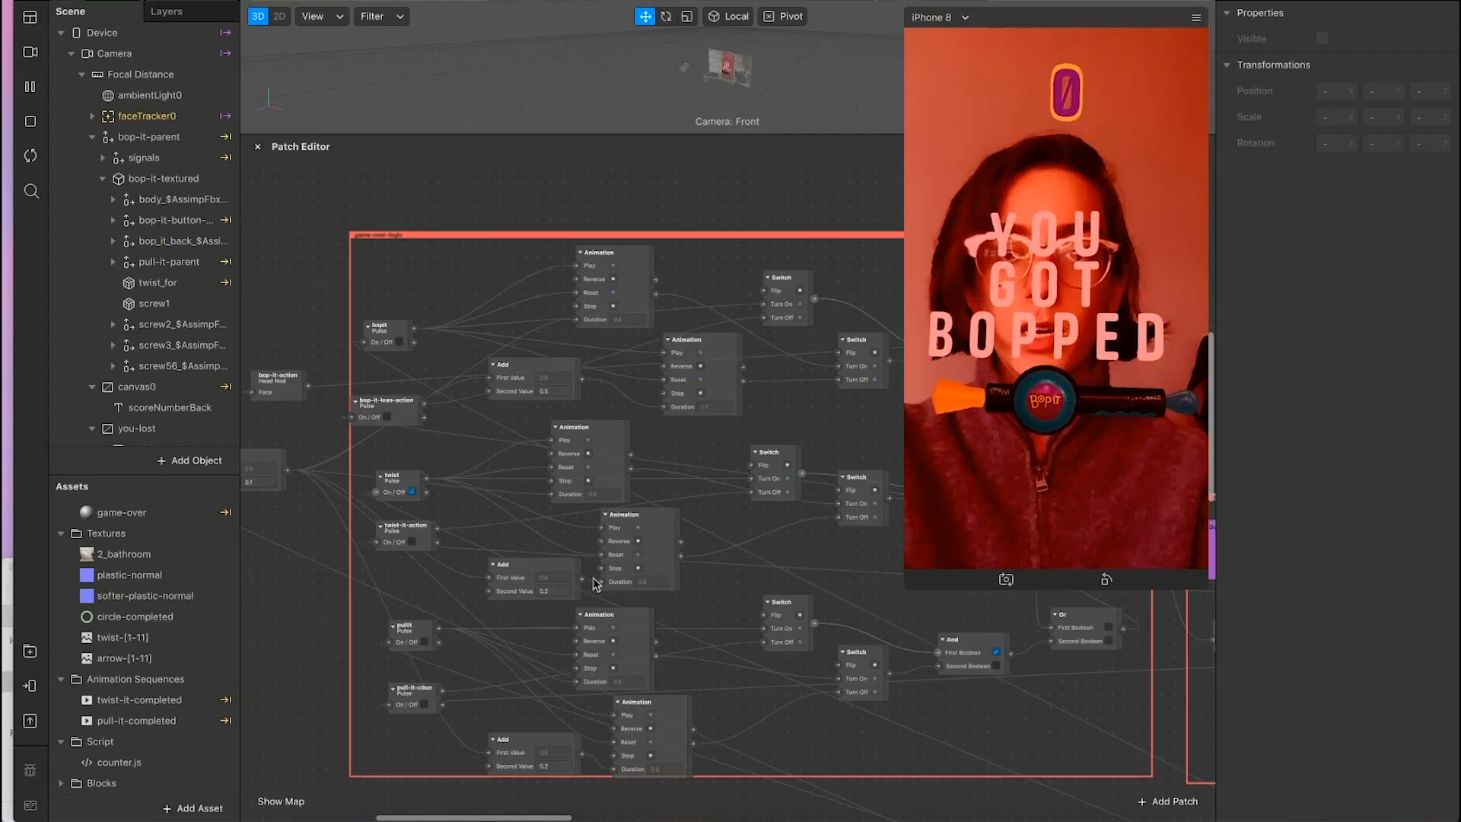
pyautogui.scroll(2, 354, 417)
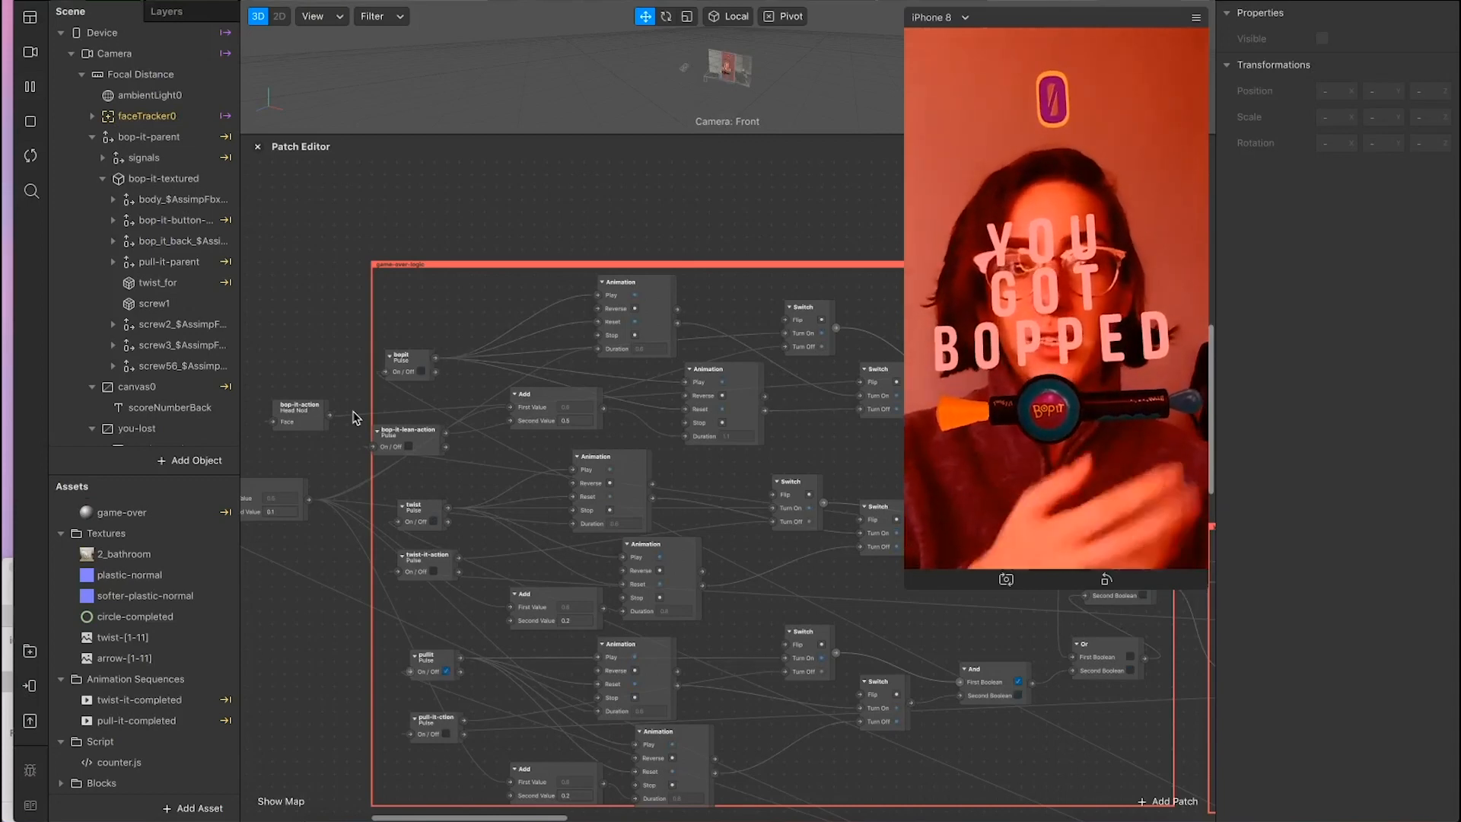
pyautogui.scroll(3, 440, 518)
pyautogui.hscroll(-2, 440, 517)
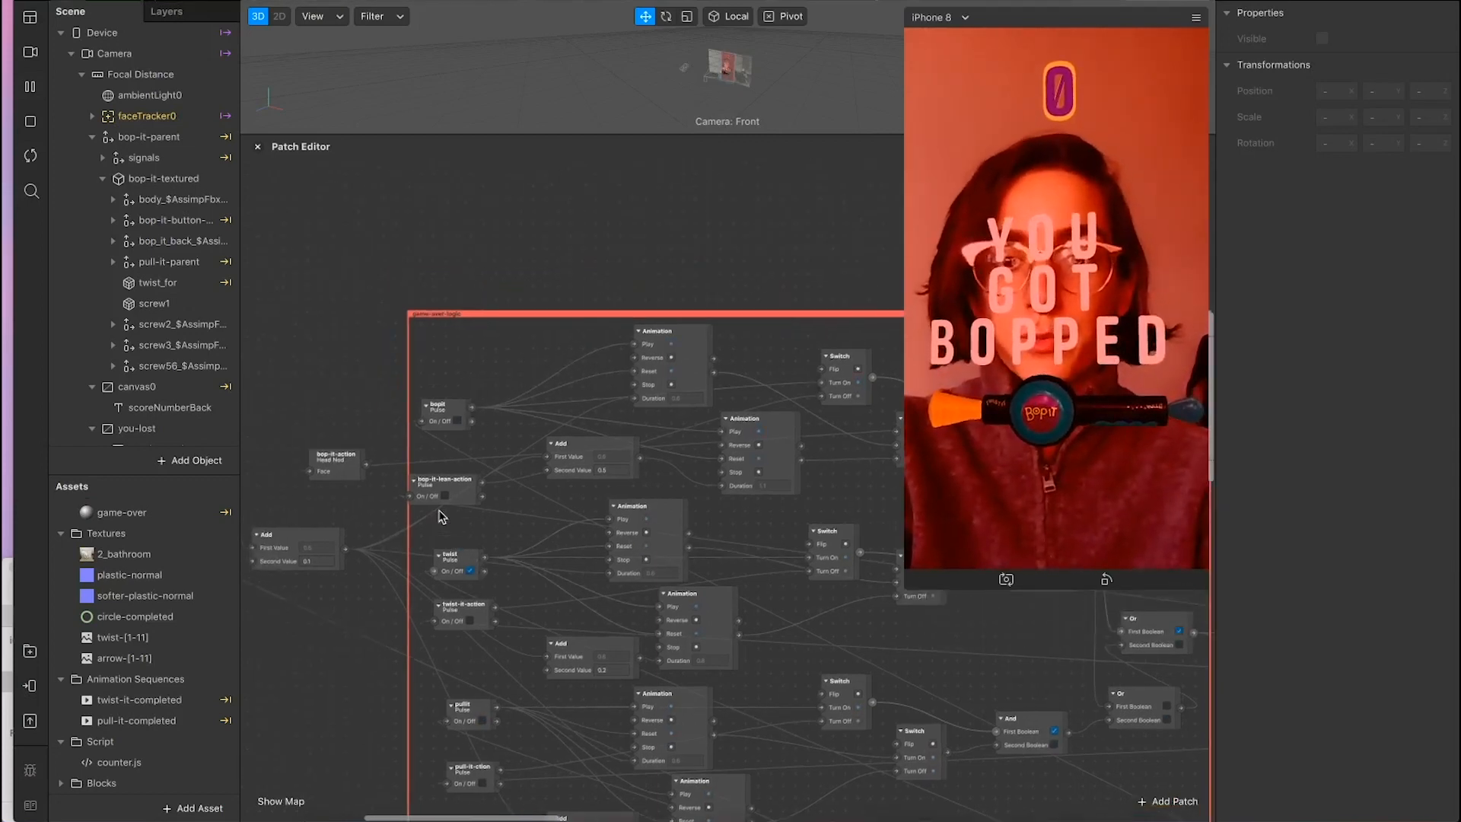
pyautogui.scroll(3, 440, 517)
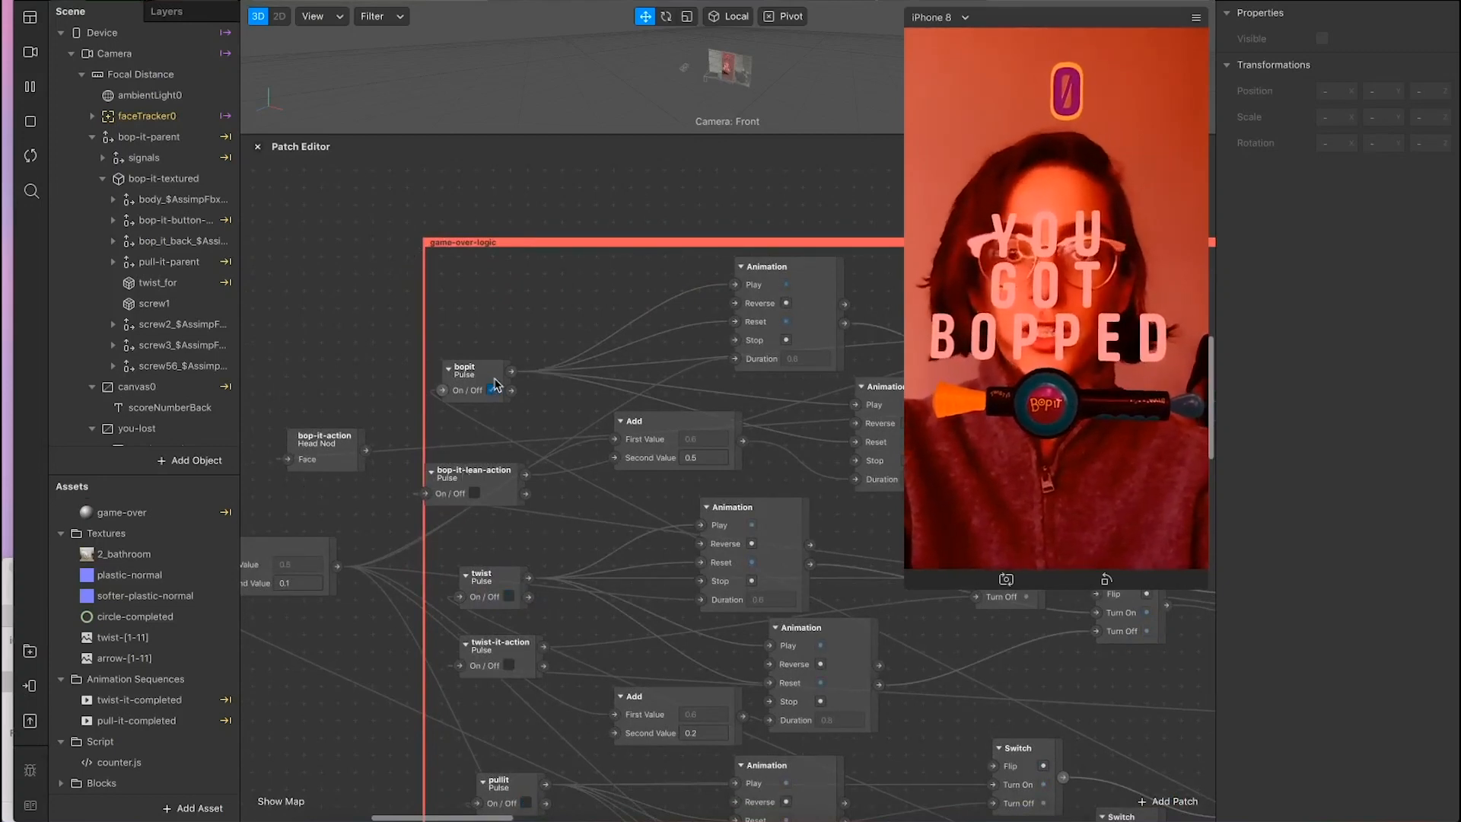
# Step: Move the bop-it-lean-action Pulse patch slightly up, closer to the bopit Pulse in the game-over-logic group
pyautogui.click(493, 493)
pyautogui.moveTo(493, 493); pyautogui.dragTo(493, 476)
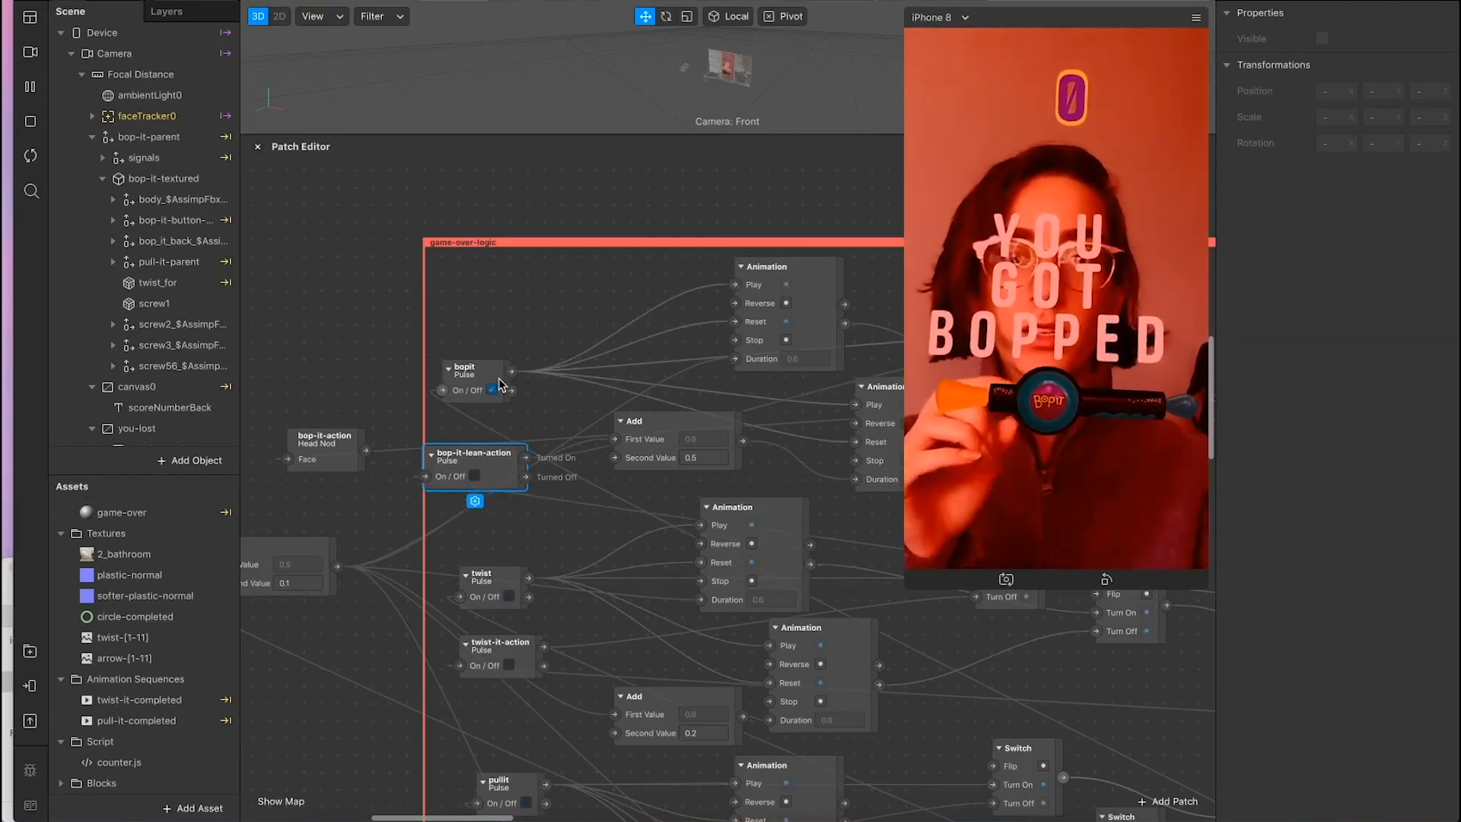
# Step: Review the twist and pull Pulse pairs and how the command and action signals run through the game-over-logic group
pyautogui.scroll(-3, 536, 572)
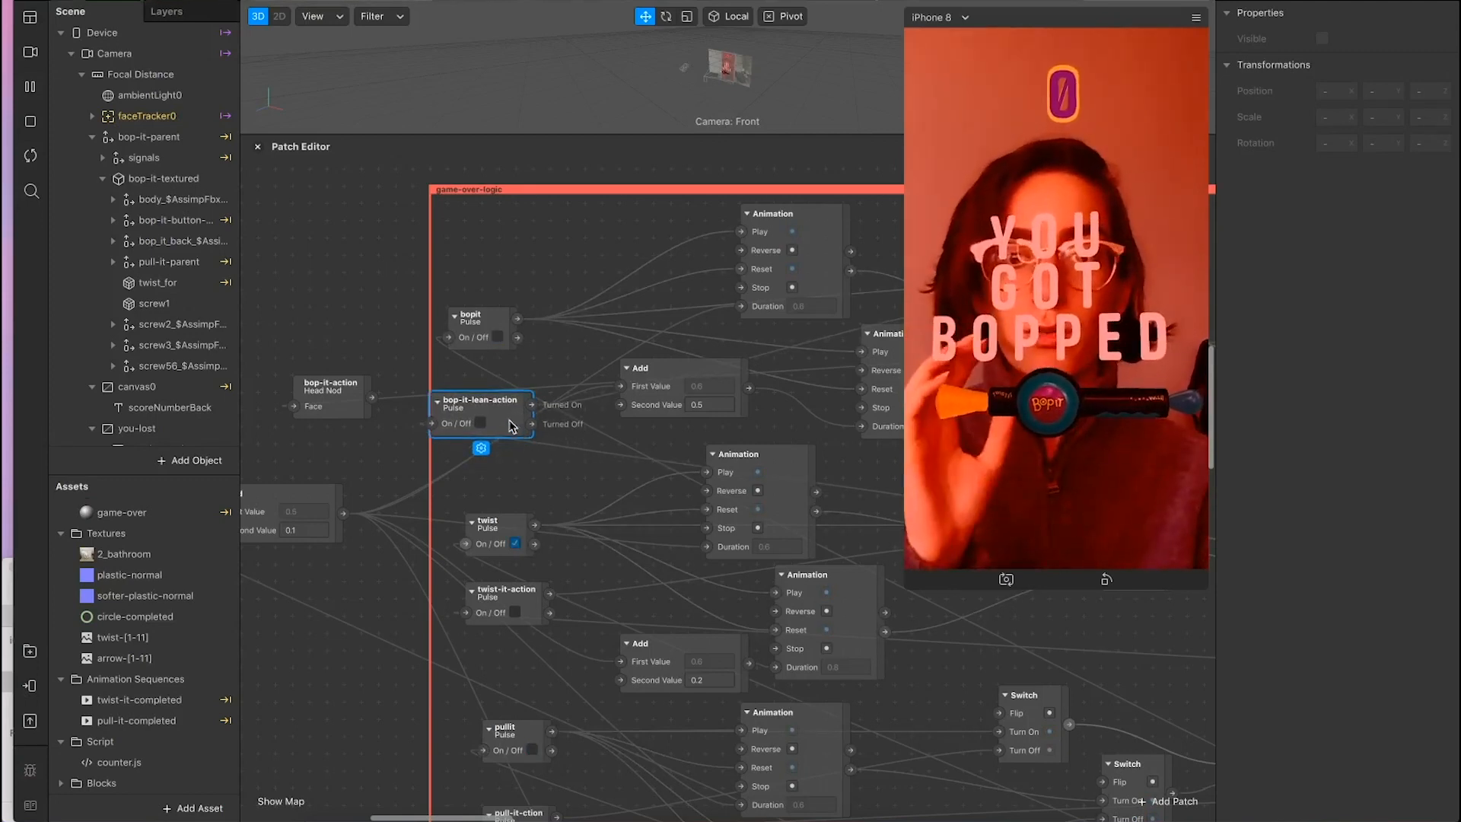
pyautogui.scroll(-2, 533, 544)
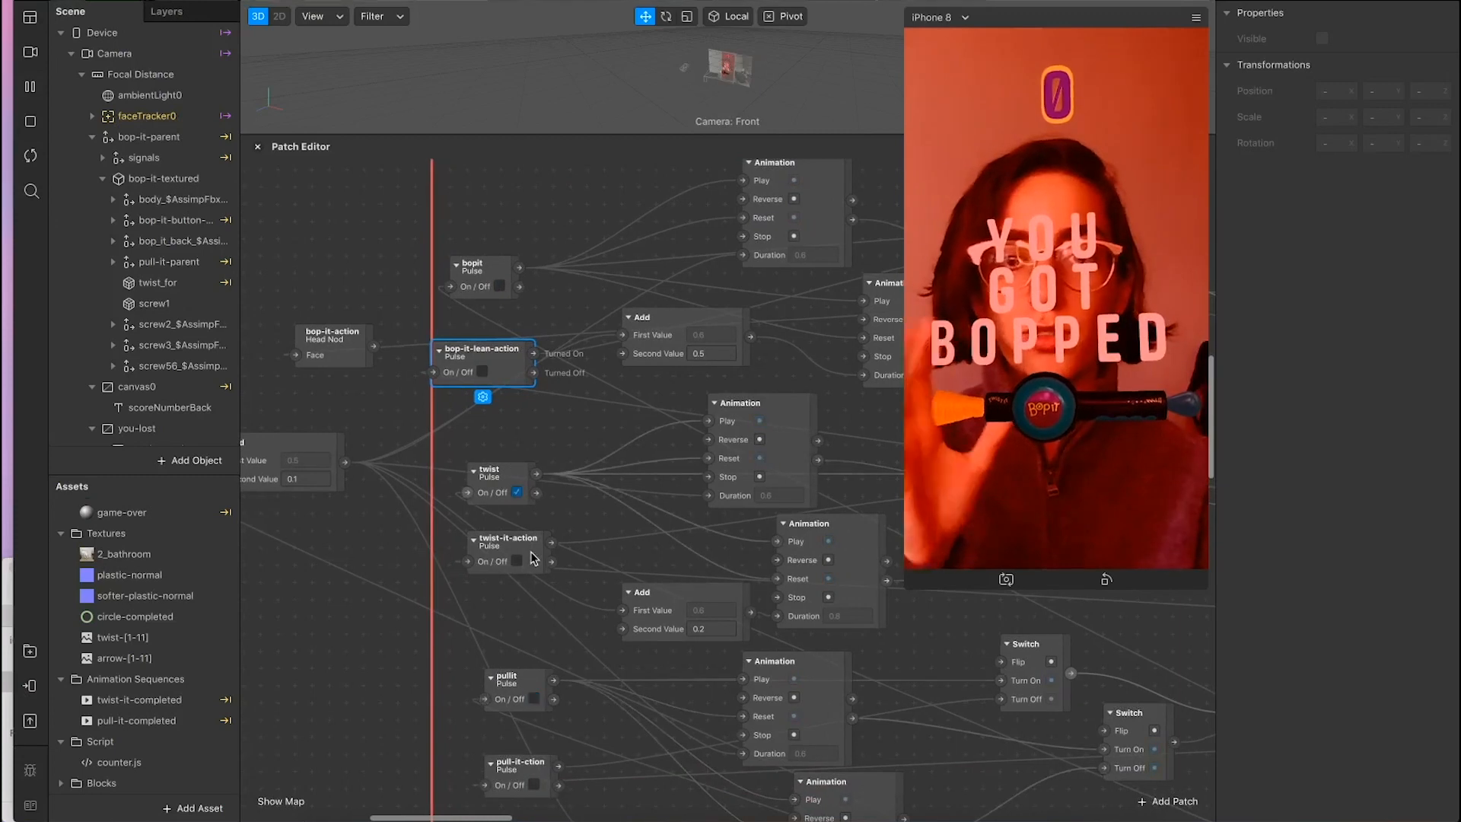
pyautogui.scroll(-3, 547, 732)
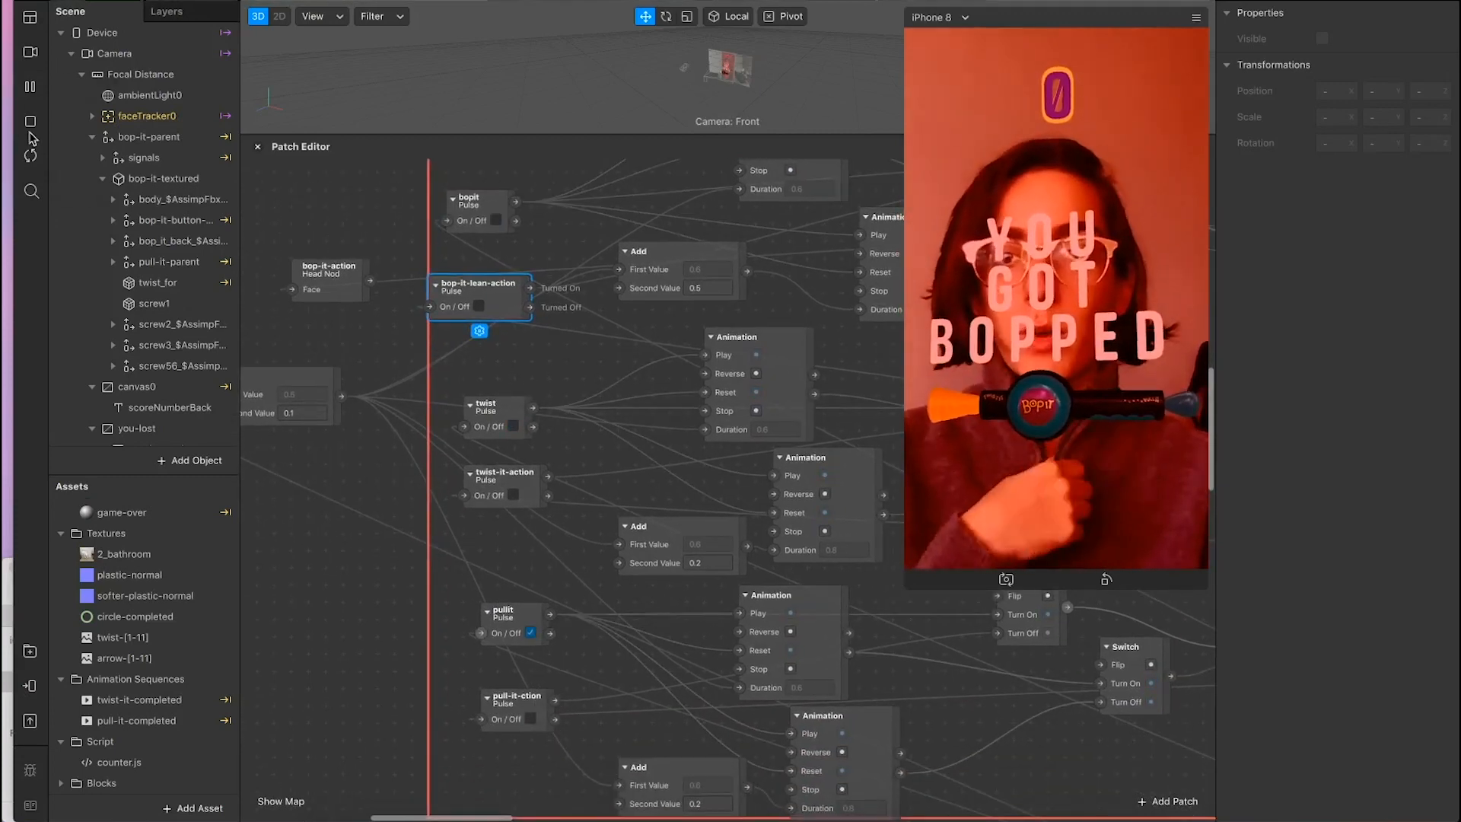
pyautogui.hscroll(2, 467, 360)
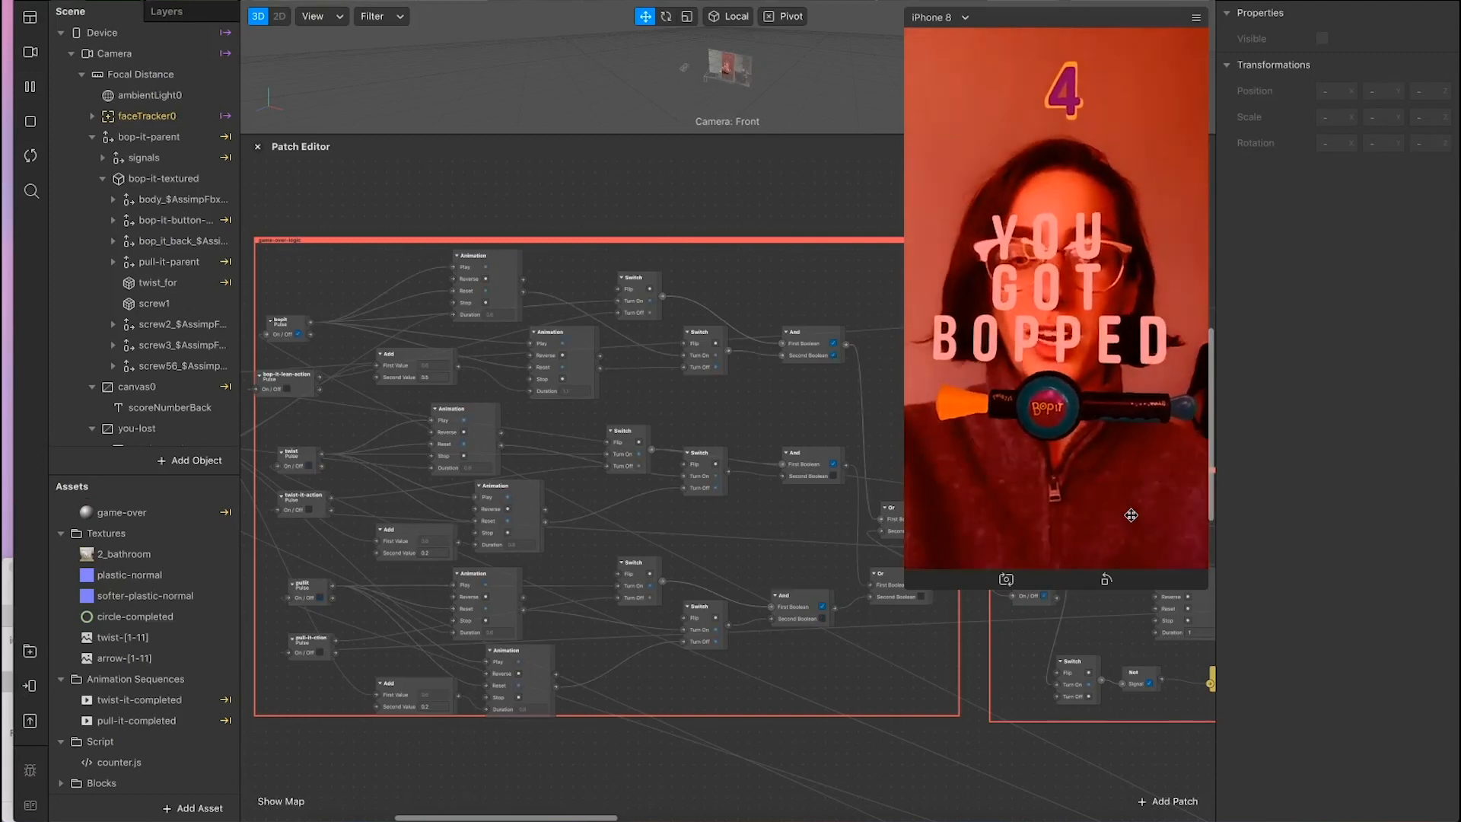
pyautogui.hscroll(-1, 621, 492)
pyautogui.scroll(2, 622, 492)
pyautogui.hscroll(-2, 621, 492)
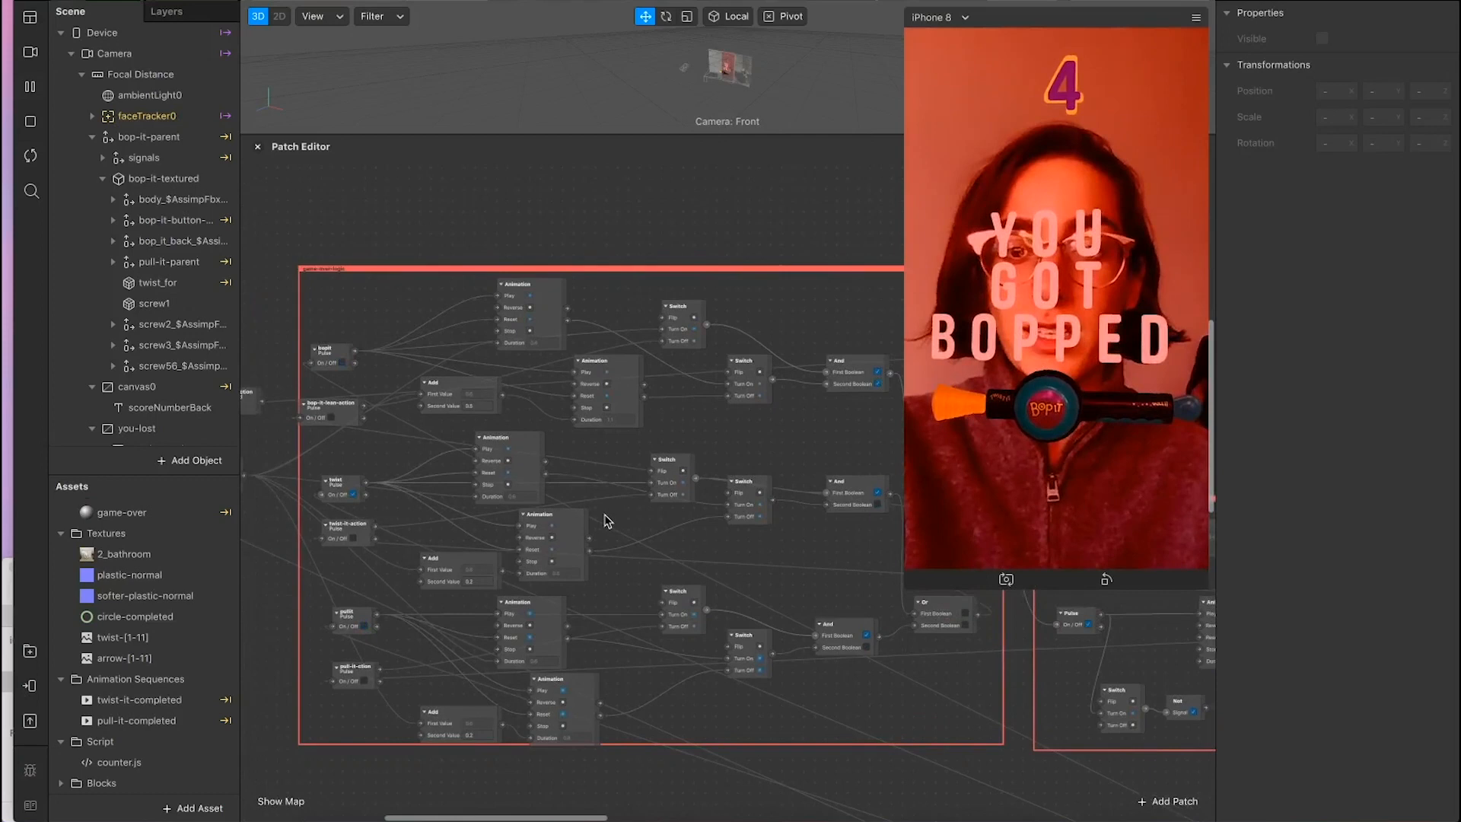
pyautogui.keyDown('ctrl'); pyautogui.scroll(3, 606, 521); pyautogui.keyUp('ctrl')
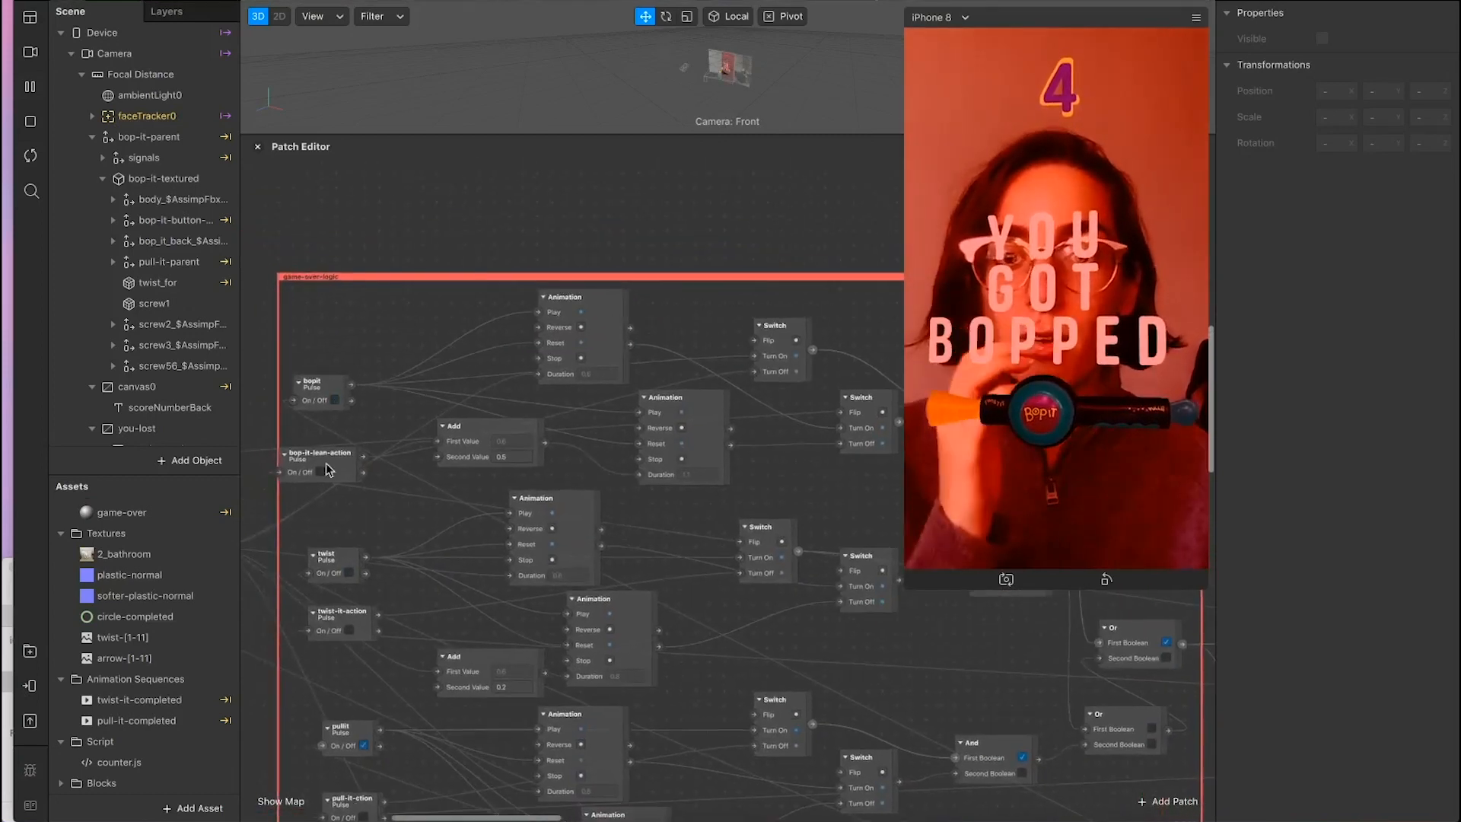
pyautogui.scroll(3, 329, 469)
pyautogui.hscroll(3, 329, 470)
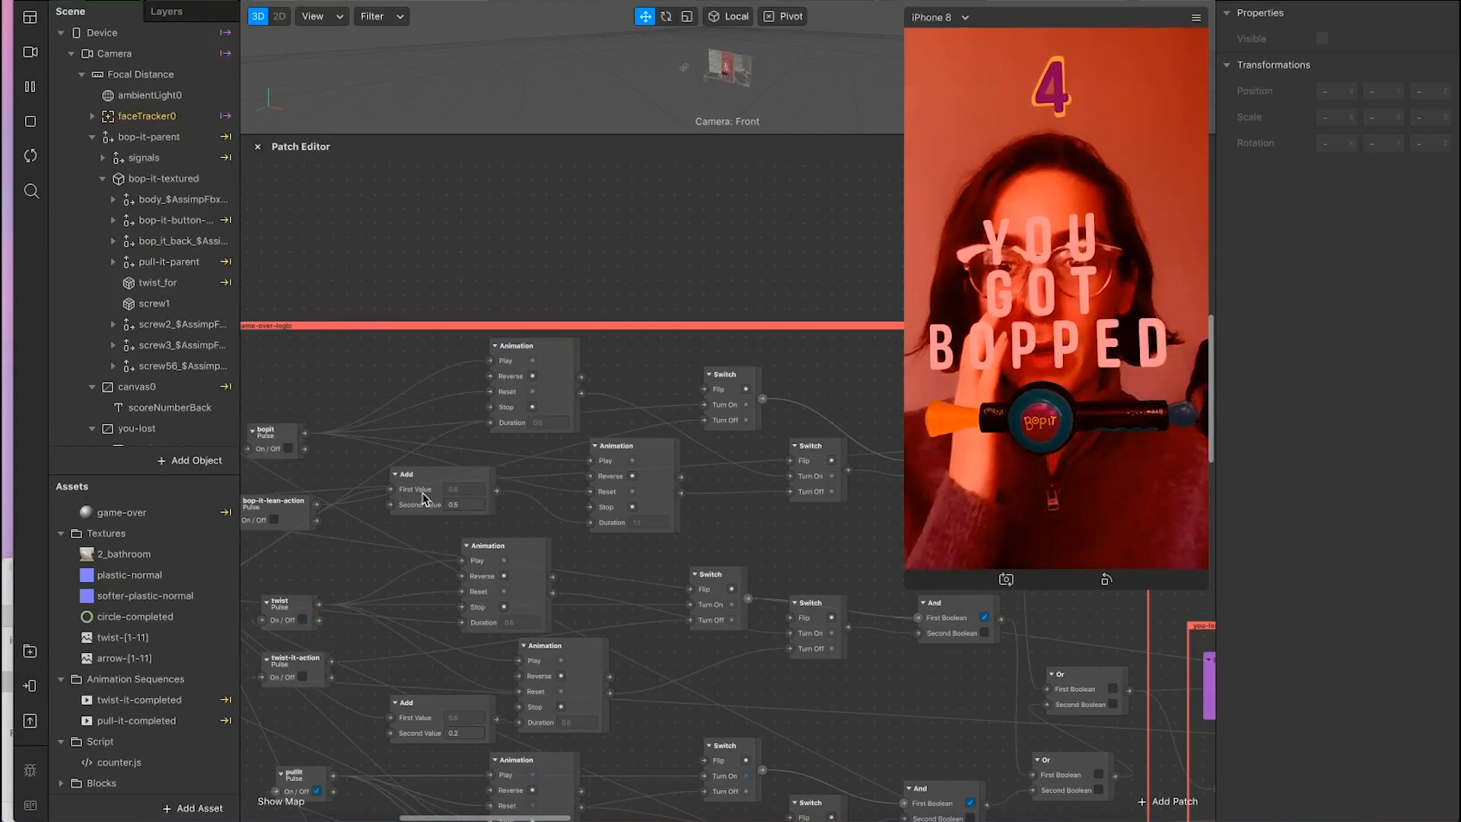
pyautogui.hscroll(-1, 358, 510)
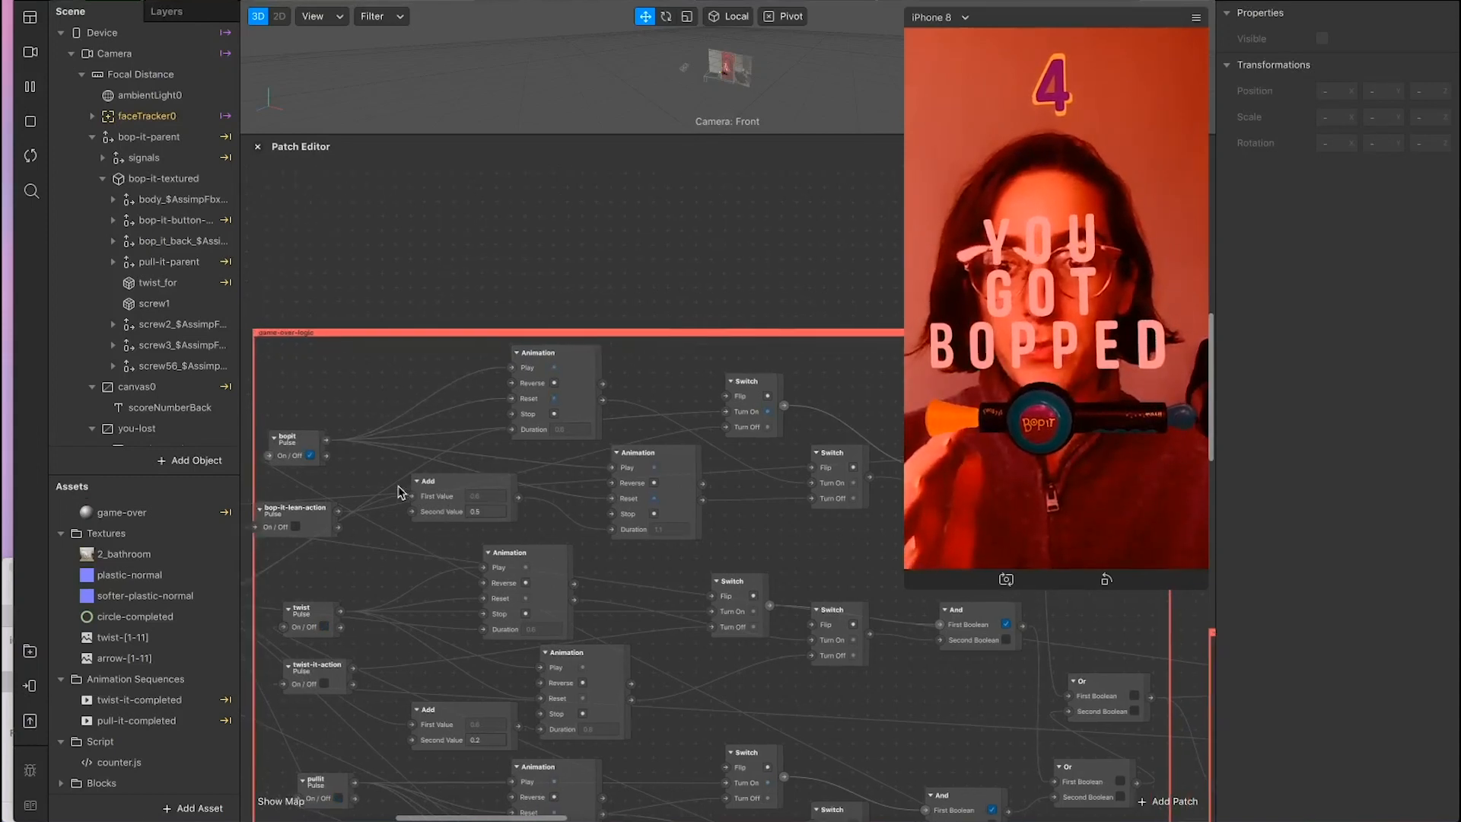
# Step: Select the bop-it-lean-action Pulse and examine the Add, Animation, Switch and And patches that time the Bop It action
pyautogui.click(305, 527)
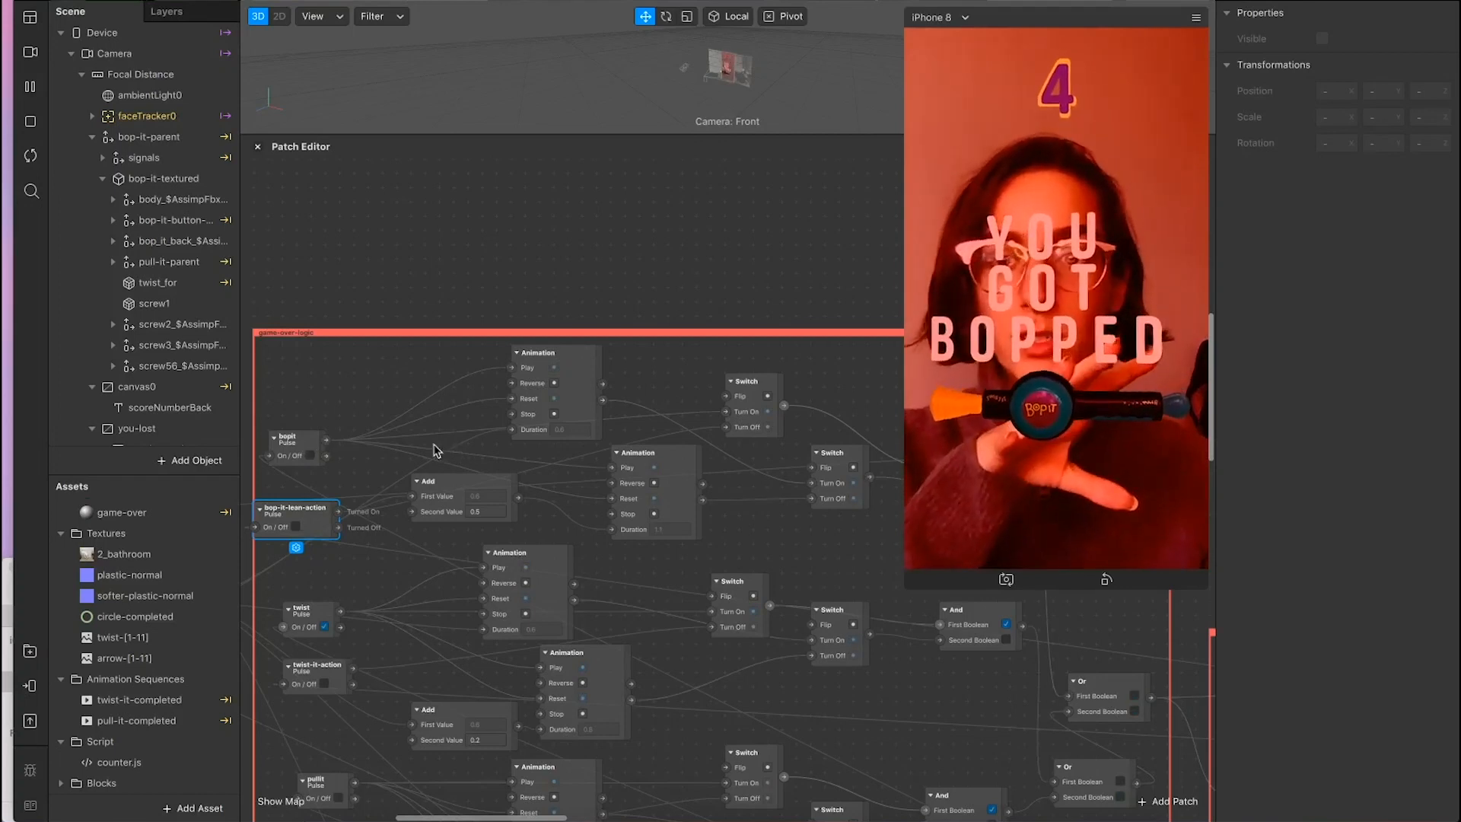
pyautogui.hscroll(2, 533, 445)
pyautogui.hscroll(2, 669, 430)
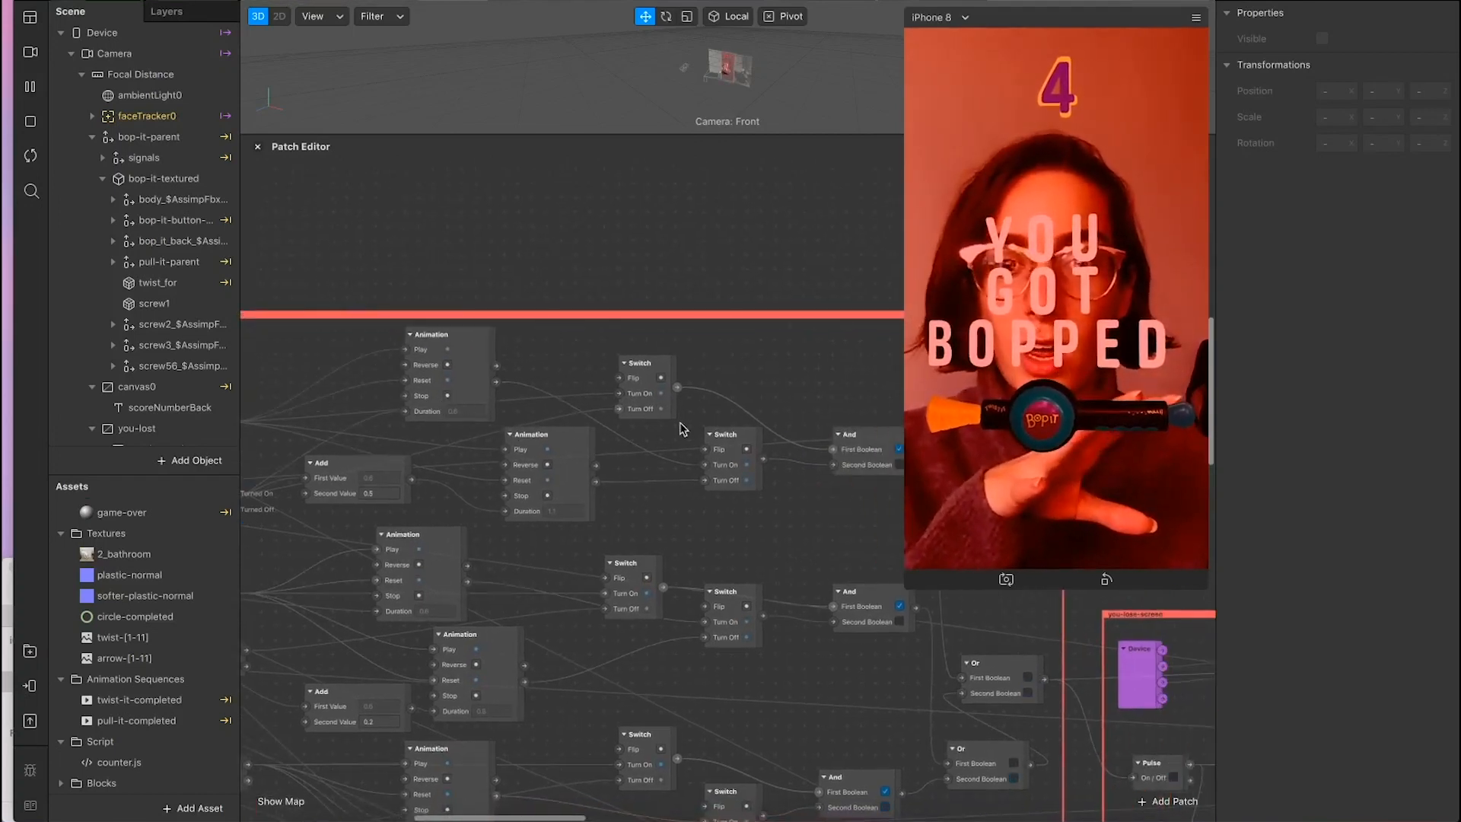
pyautogui.hscroll(2, 682, 429)
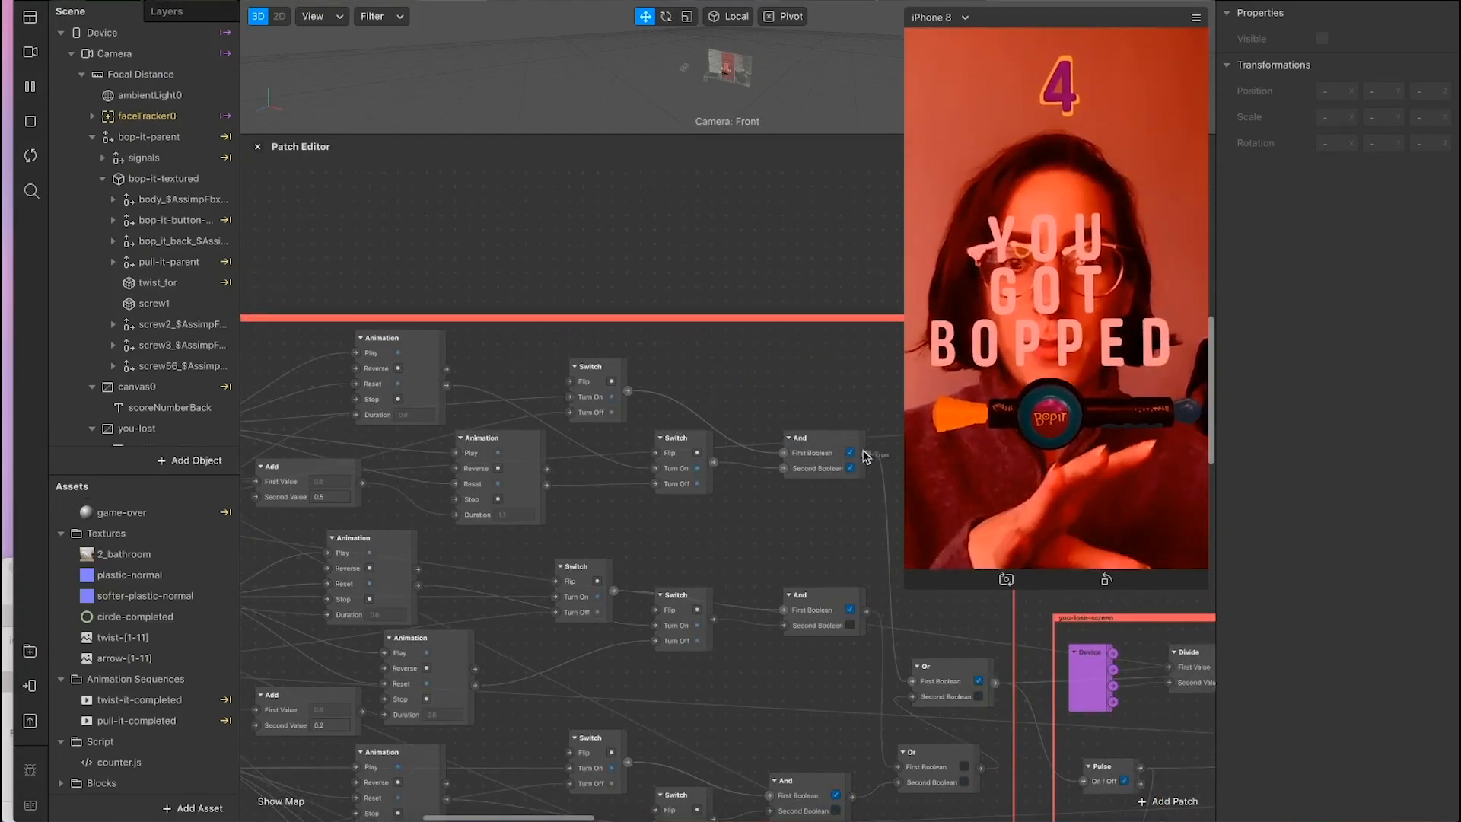
pyautogui.hscroll(-1, 645, 489)
pyautogui.hscroll(-2, 645, 489)
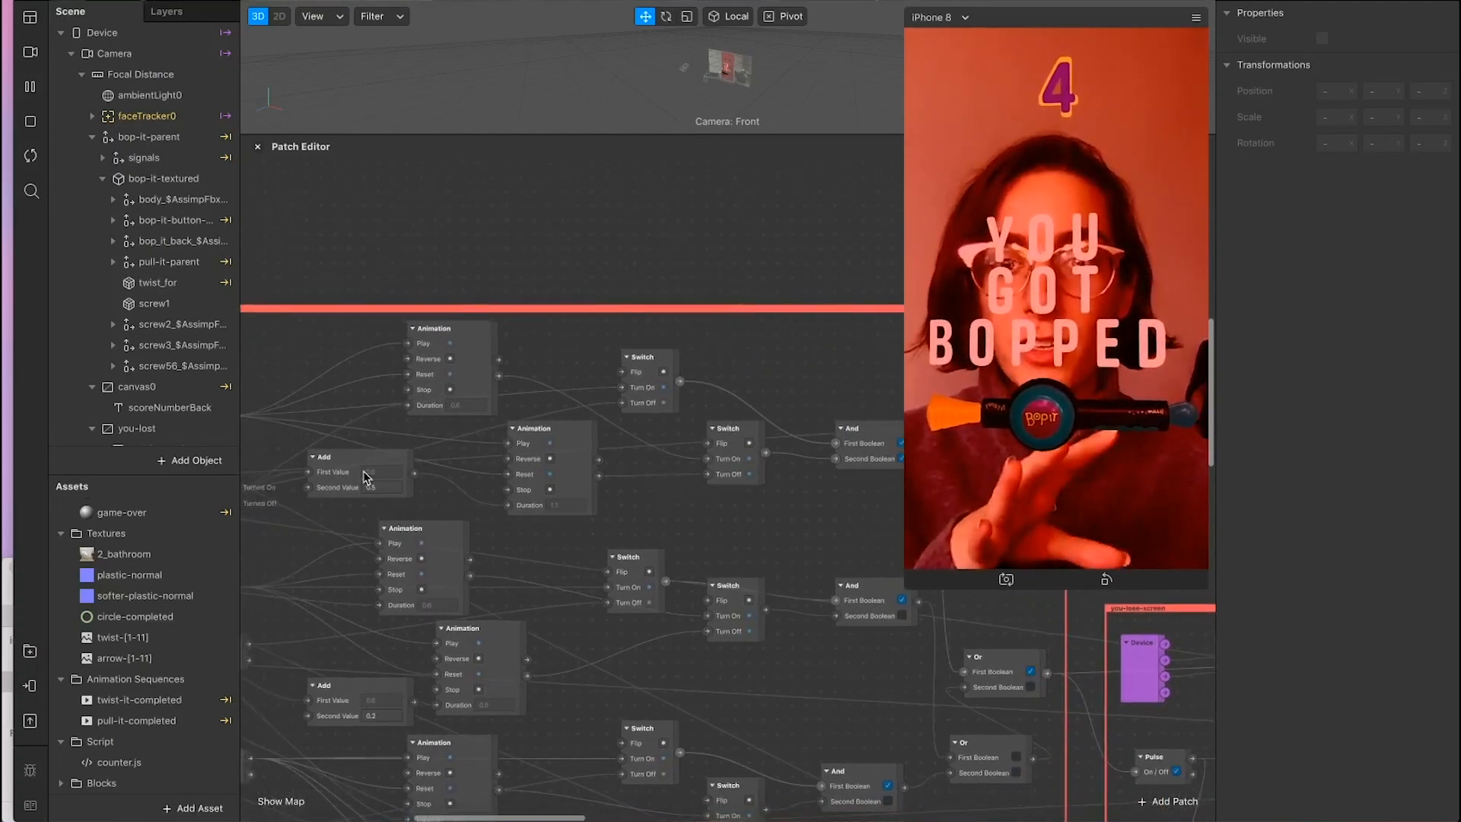
pyautogui.hscroll(-3, 364, 477)
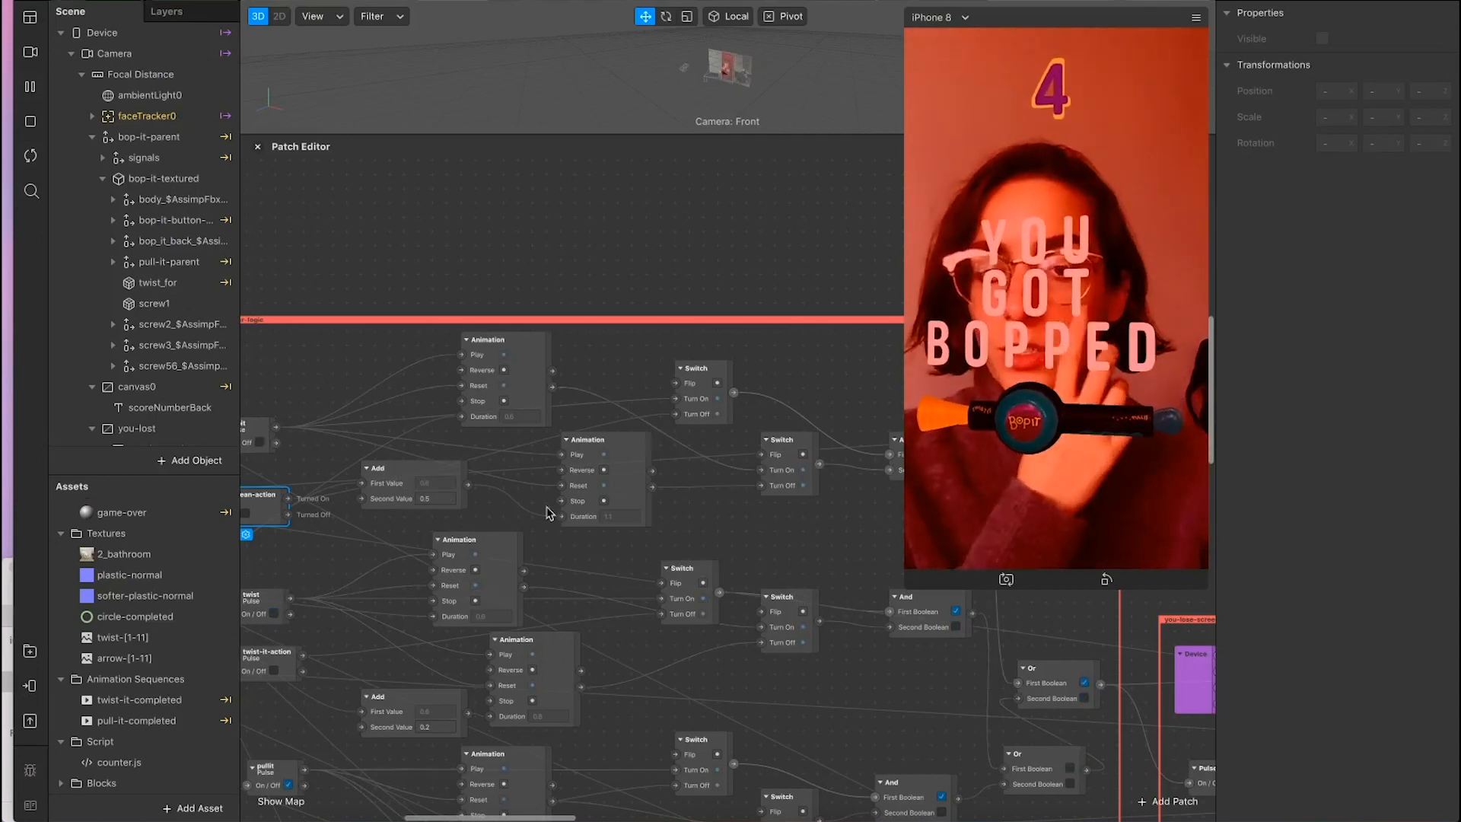
pyautogui.hscroll(2, 567, 525)
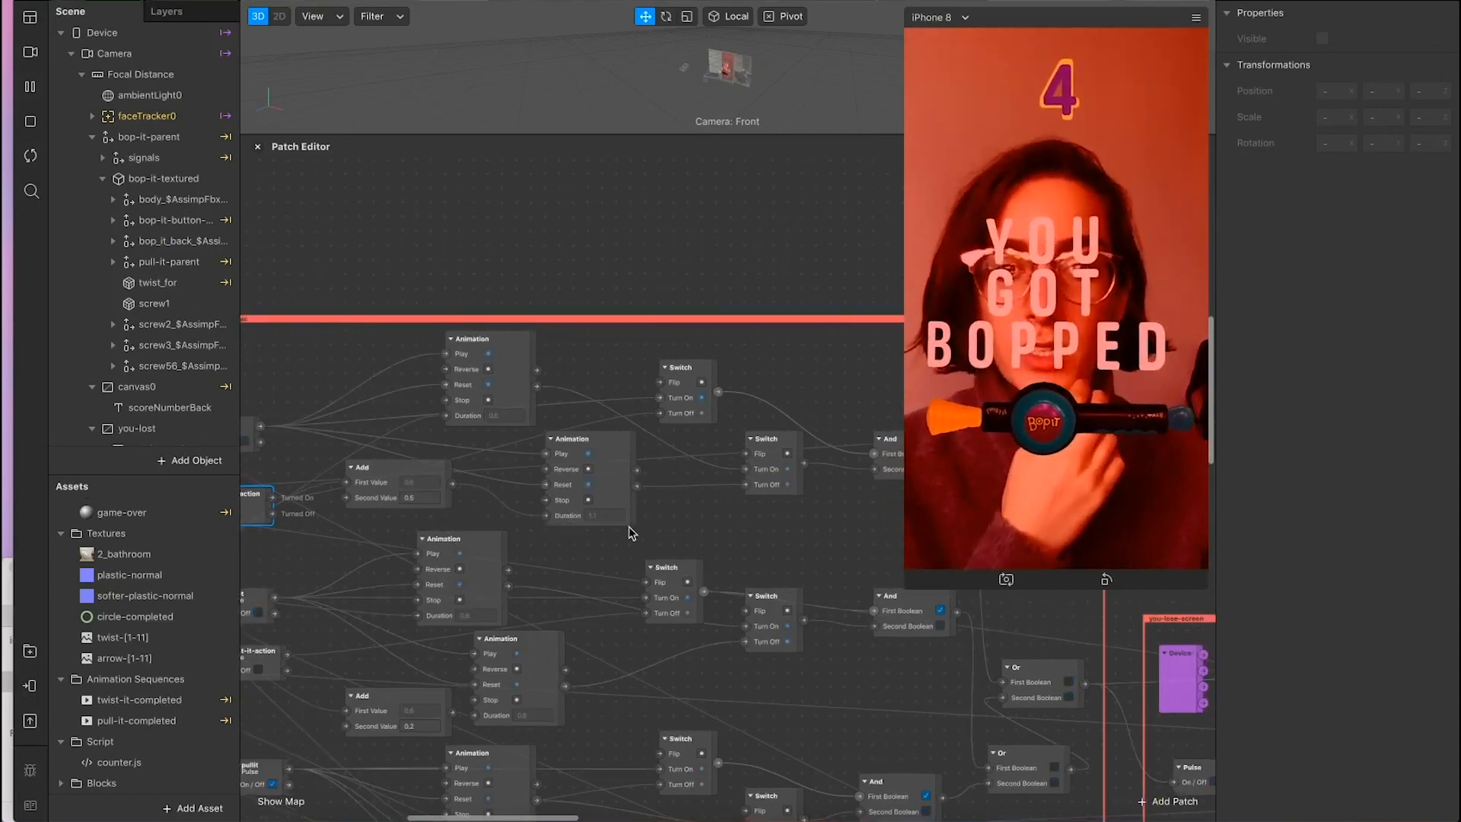
pyautogui.keyDown('ctrl'); pyautogui.scroll(1, 571, 529); pyautogui.keyUp('ctrl')
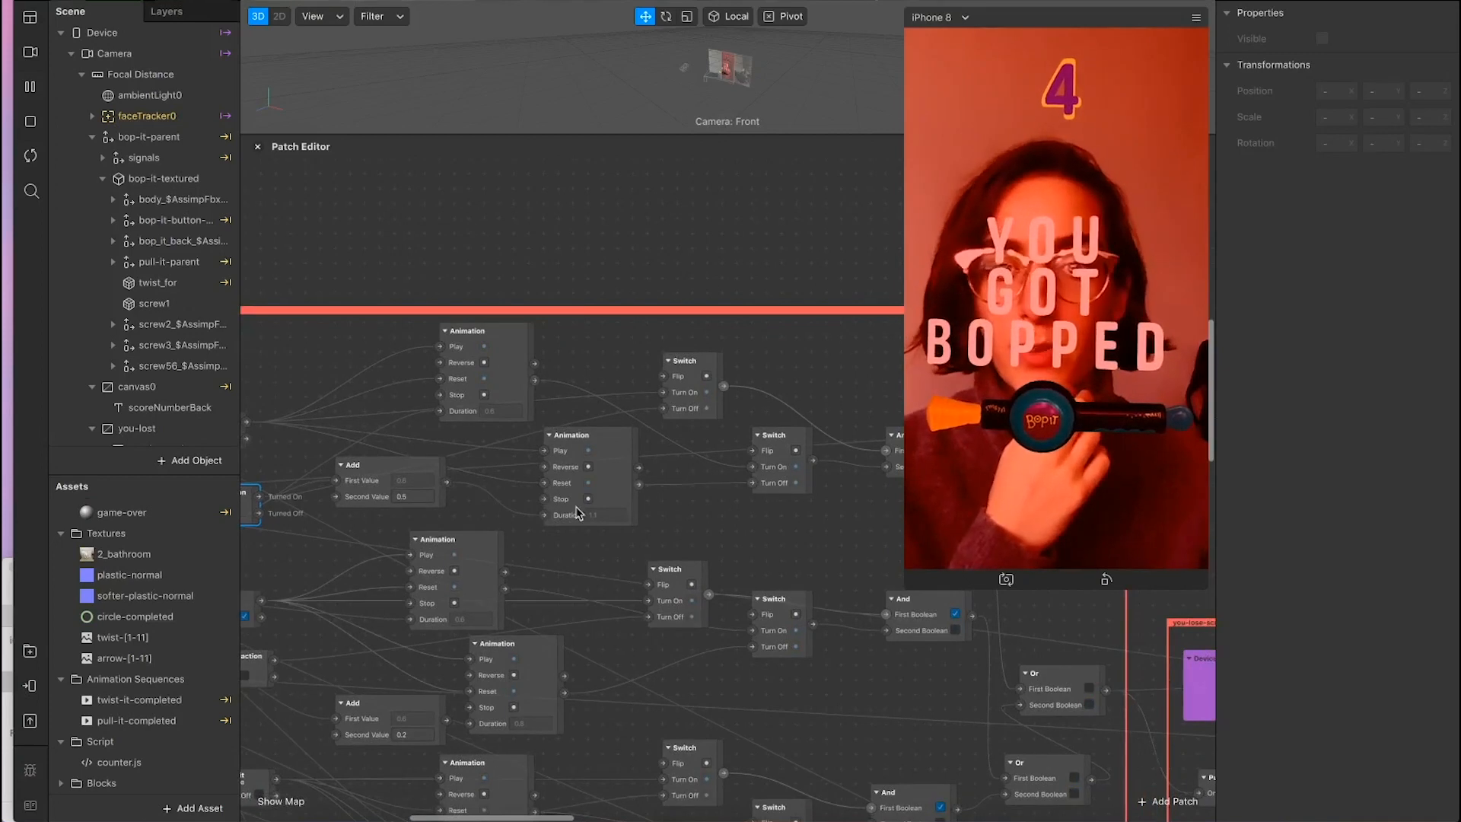
pyautogui.scroll(-3, 578, 513)
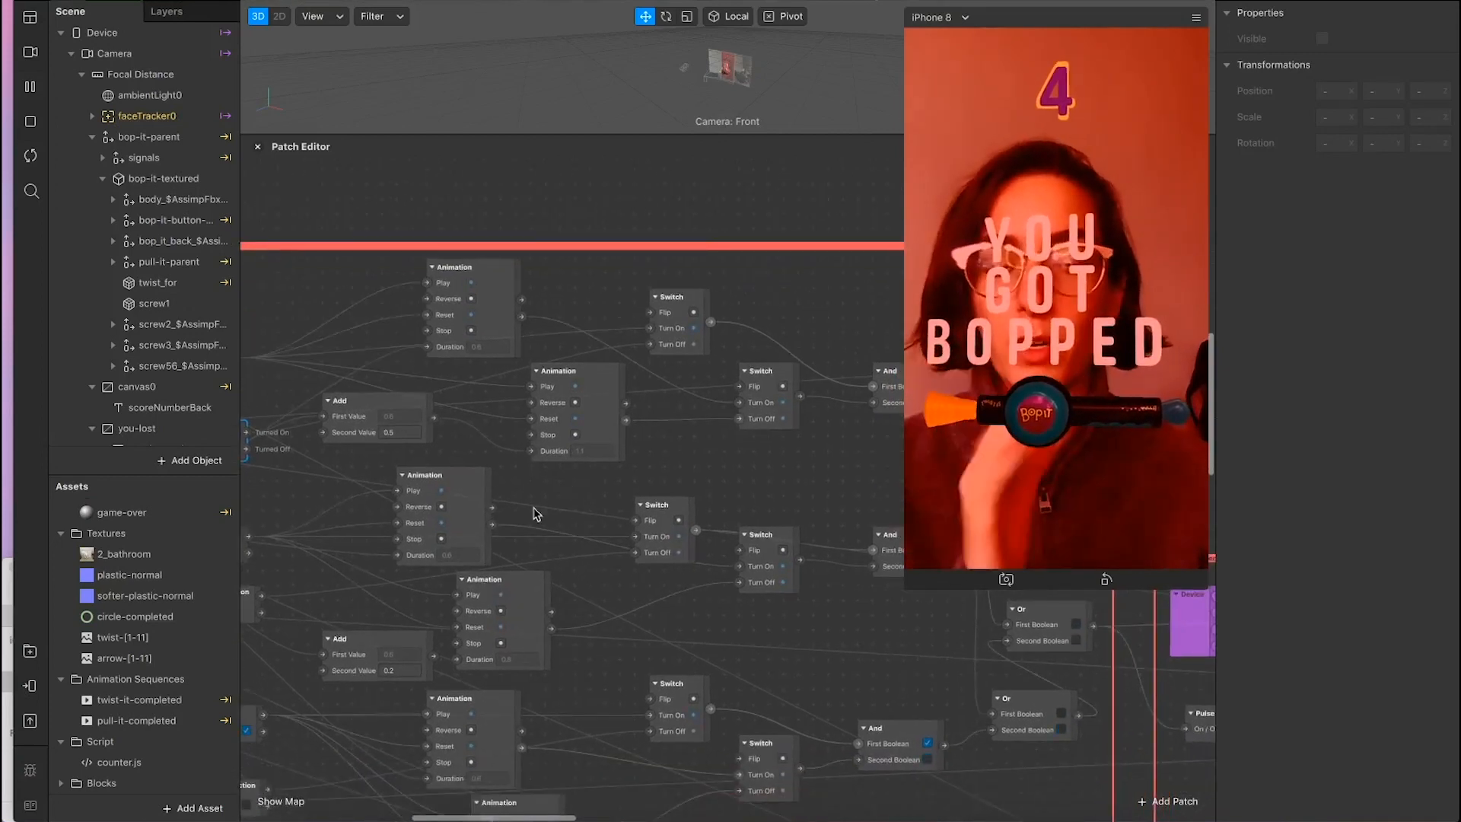
pyautogui.scroll(-2, 537, 515)
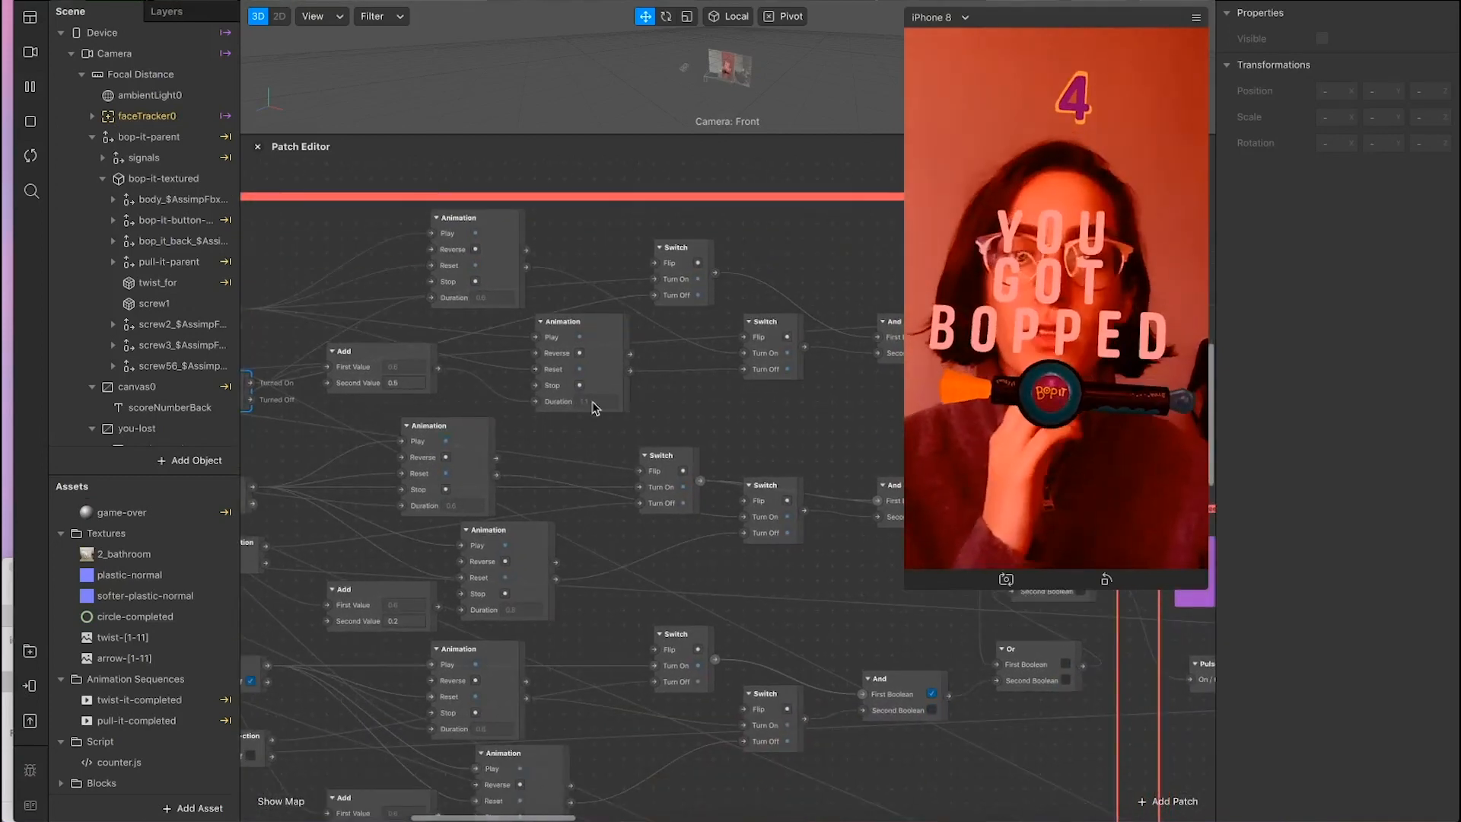
# Step: Set the Second Value of the Add patch beside bop-it-lean-action to 0.4 in the game-over logic
pyautogui.scroll(2, 578, 414)
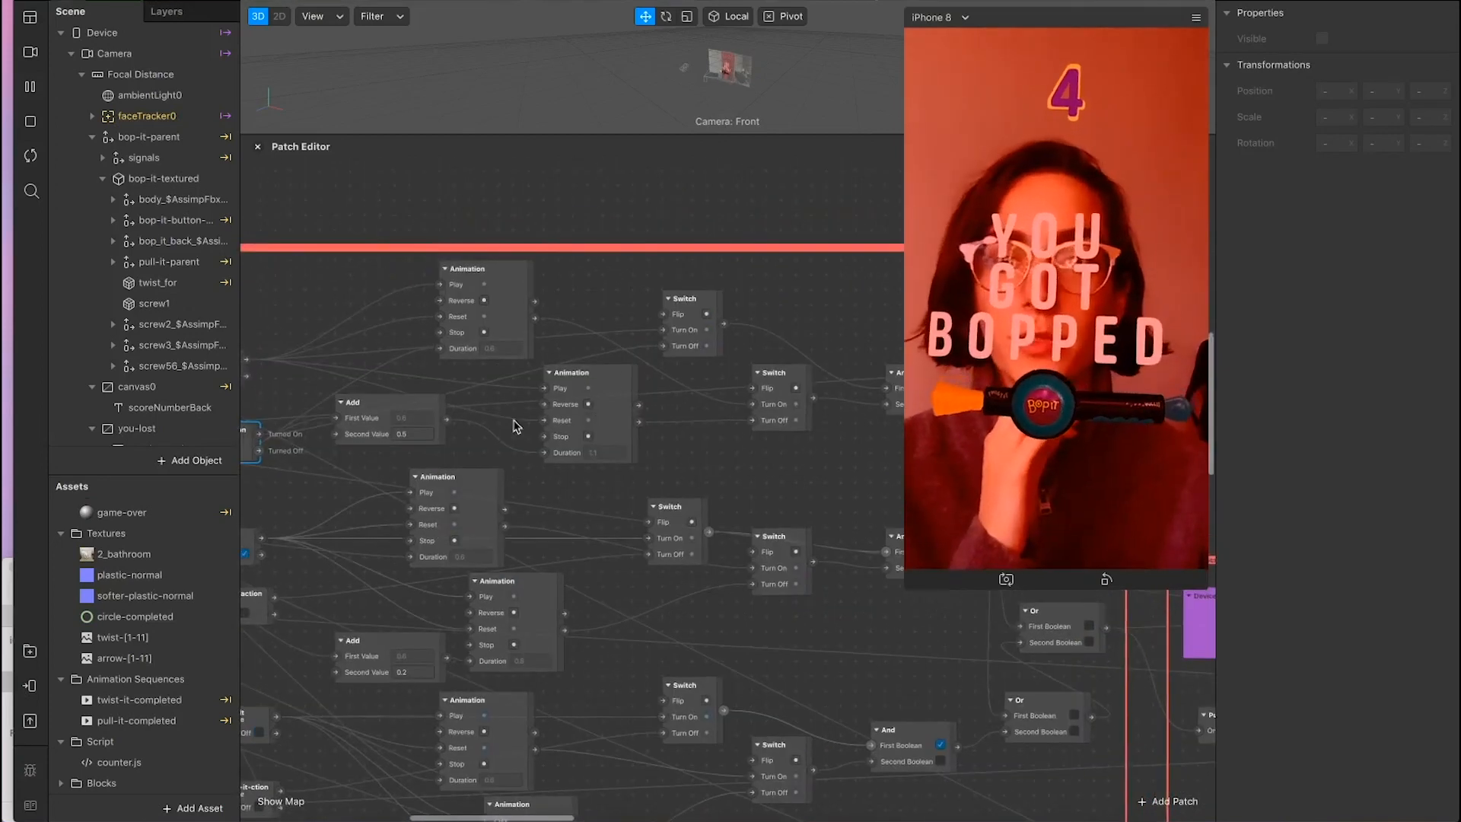
pyautogui.click(419, 431)
pyautogui.write('3')
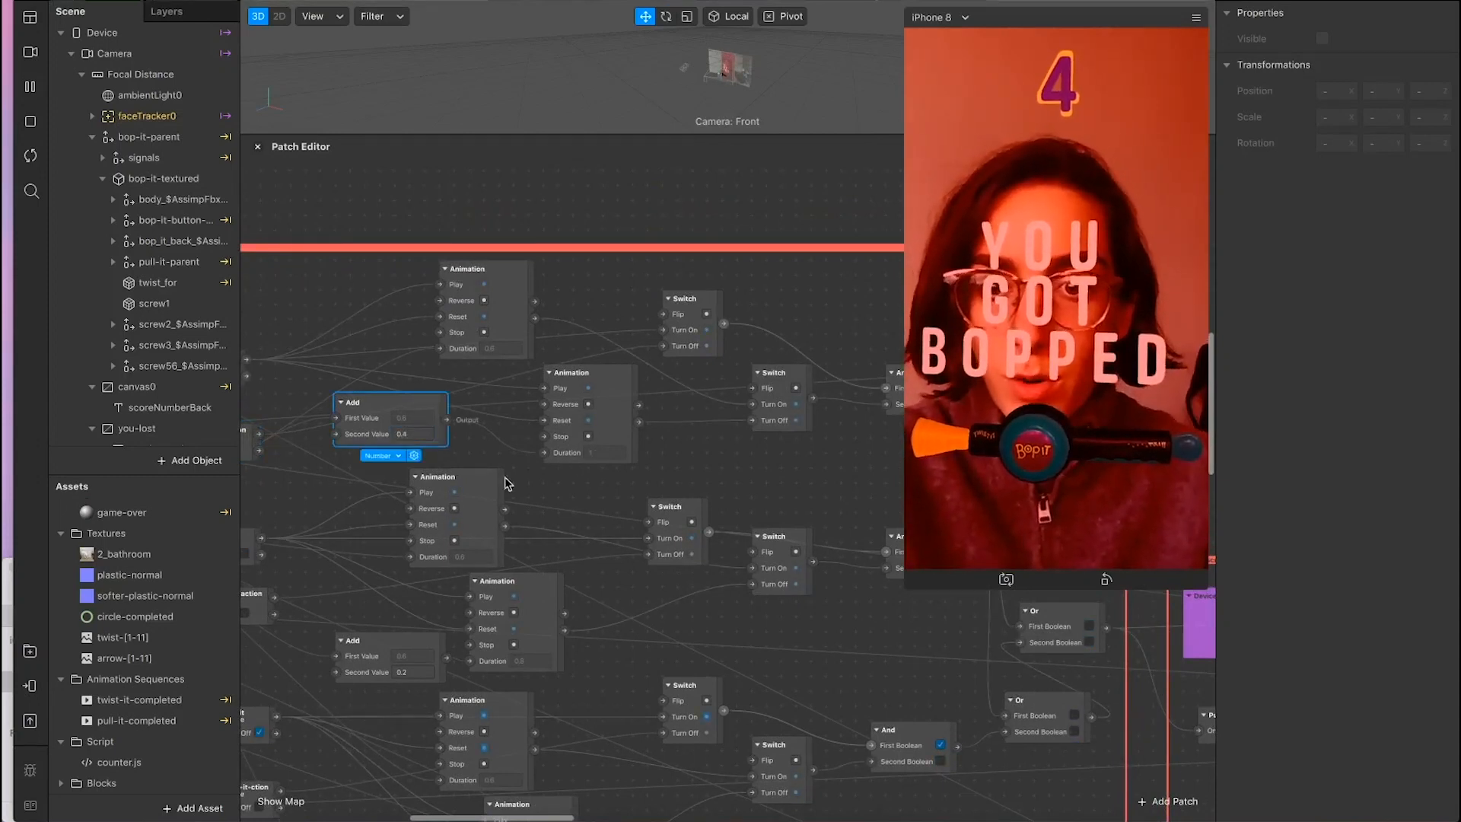
pyautogui.click(507, 484)
pyautogui.hscroll(2, 494, 335)
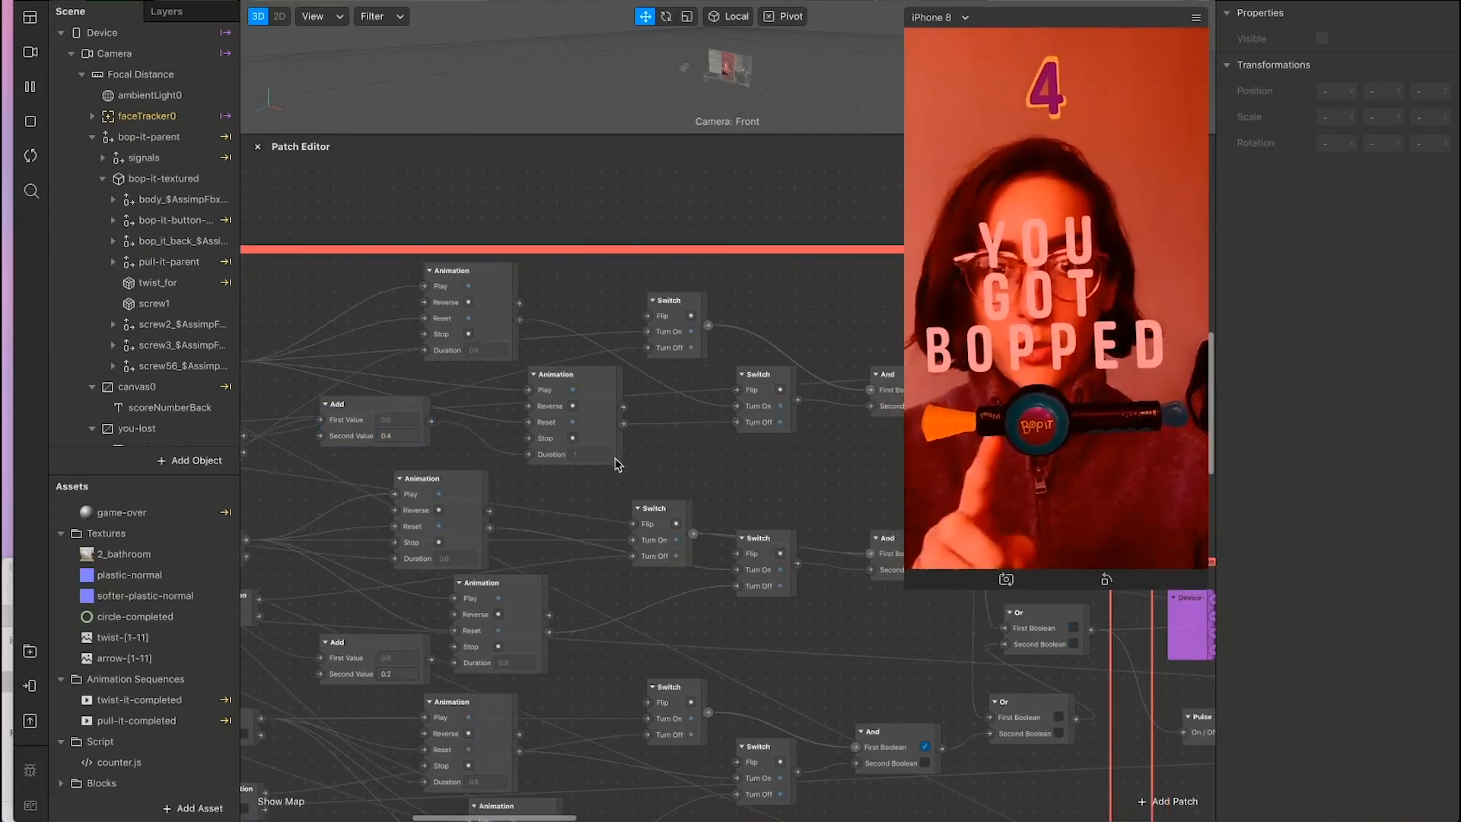
# Step: Trace the game-over logic from the action pulses through the And and Or patches to the game-over texture in the you-lose-screen group
pyautogui.hscroll(-6, 616, 464)
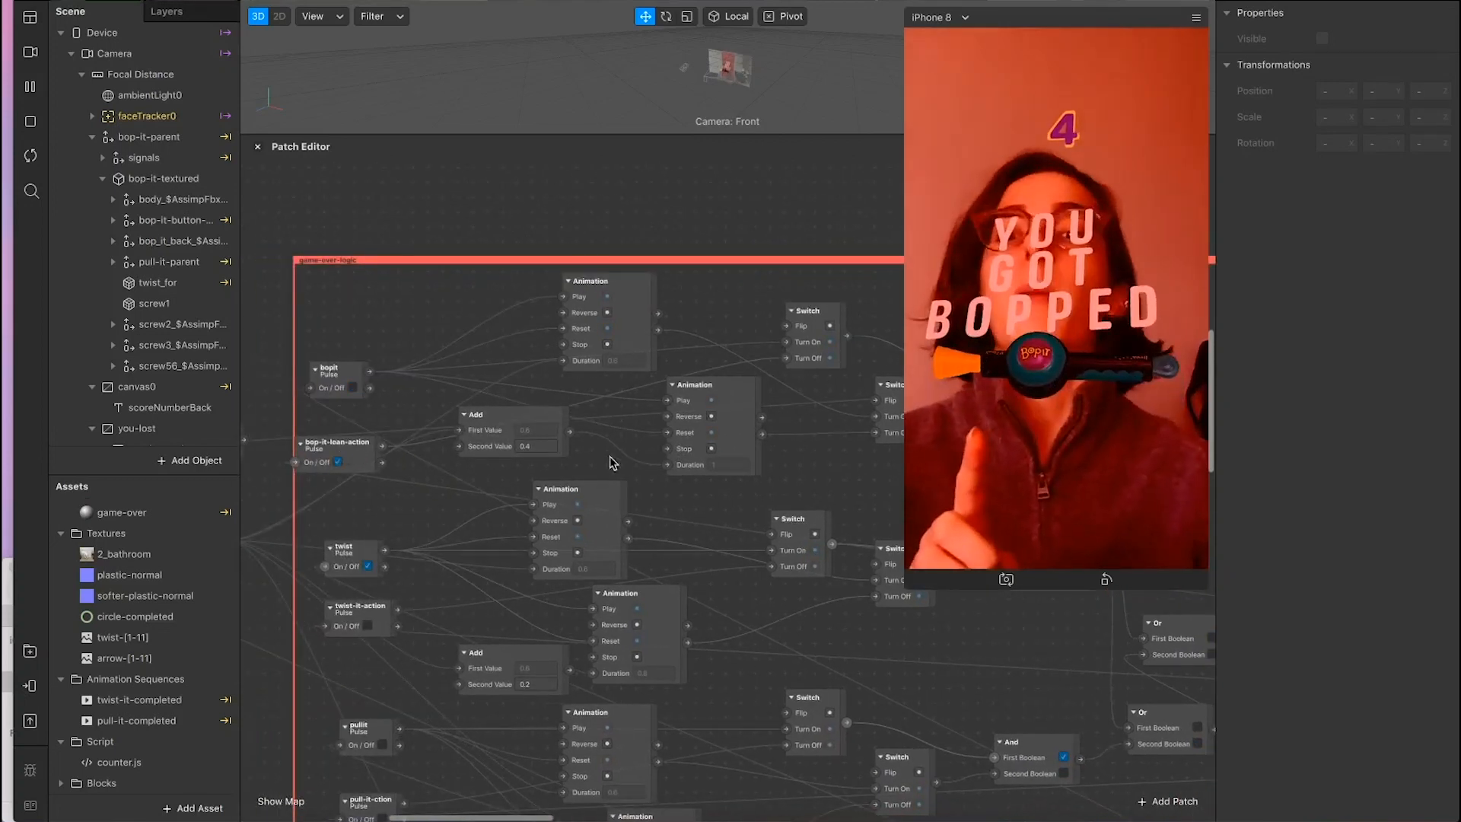
pyautogui.hscroll(12, 536, 462)
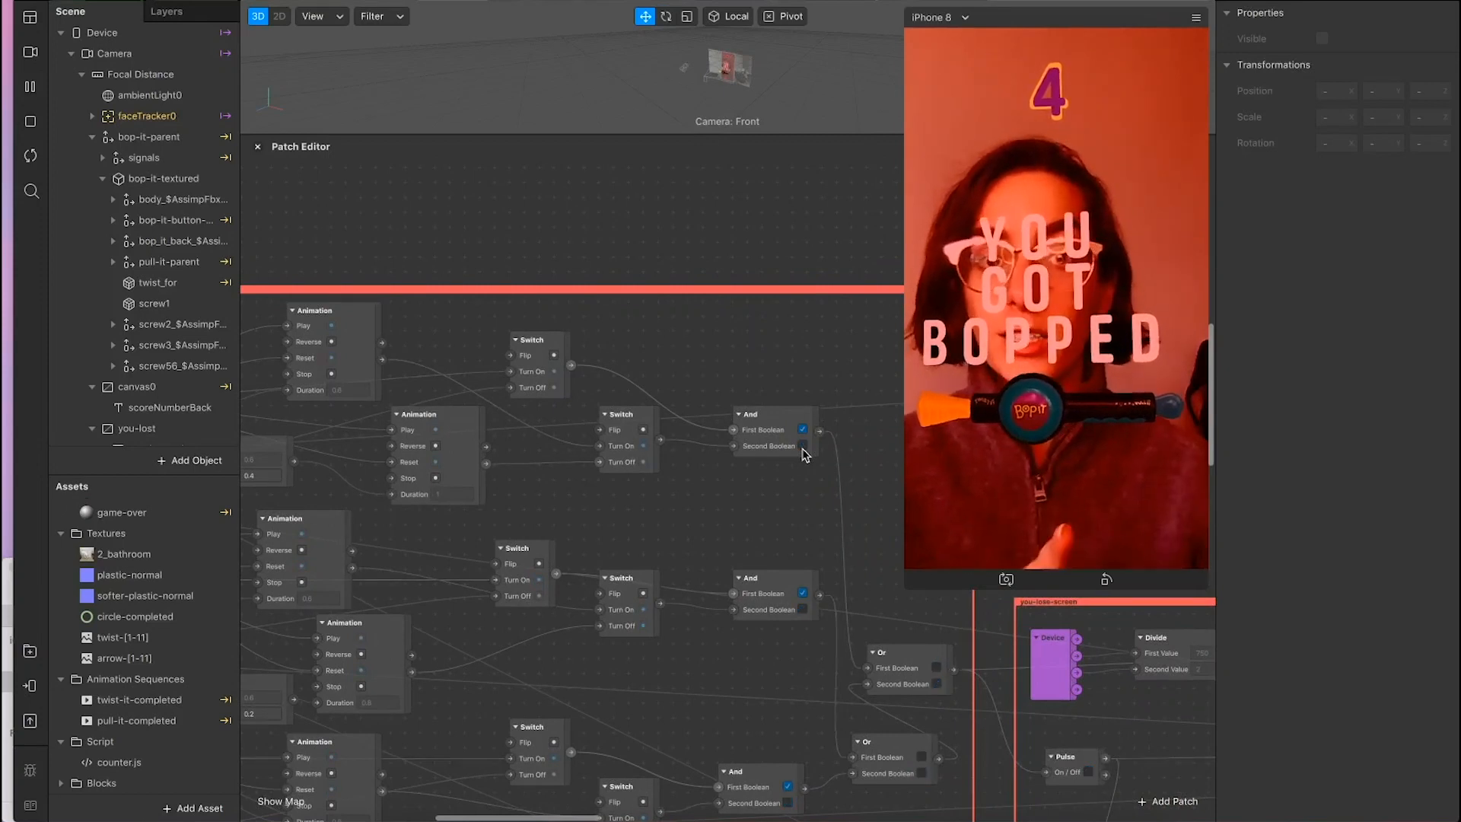
pyautogui.hscroll(5, 792, 455)
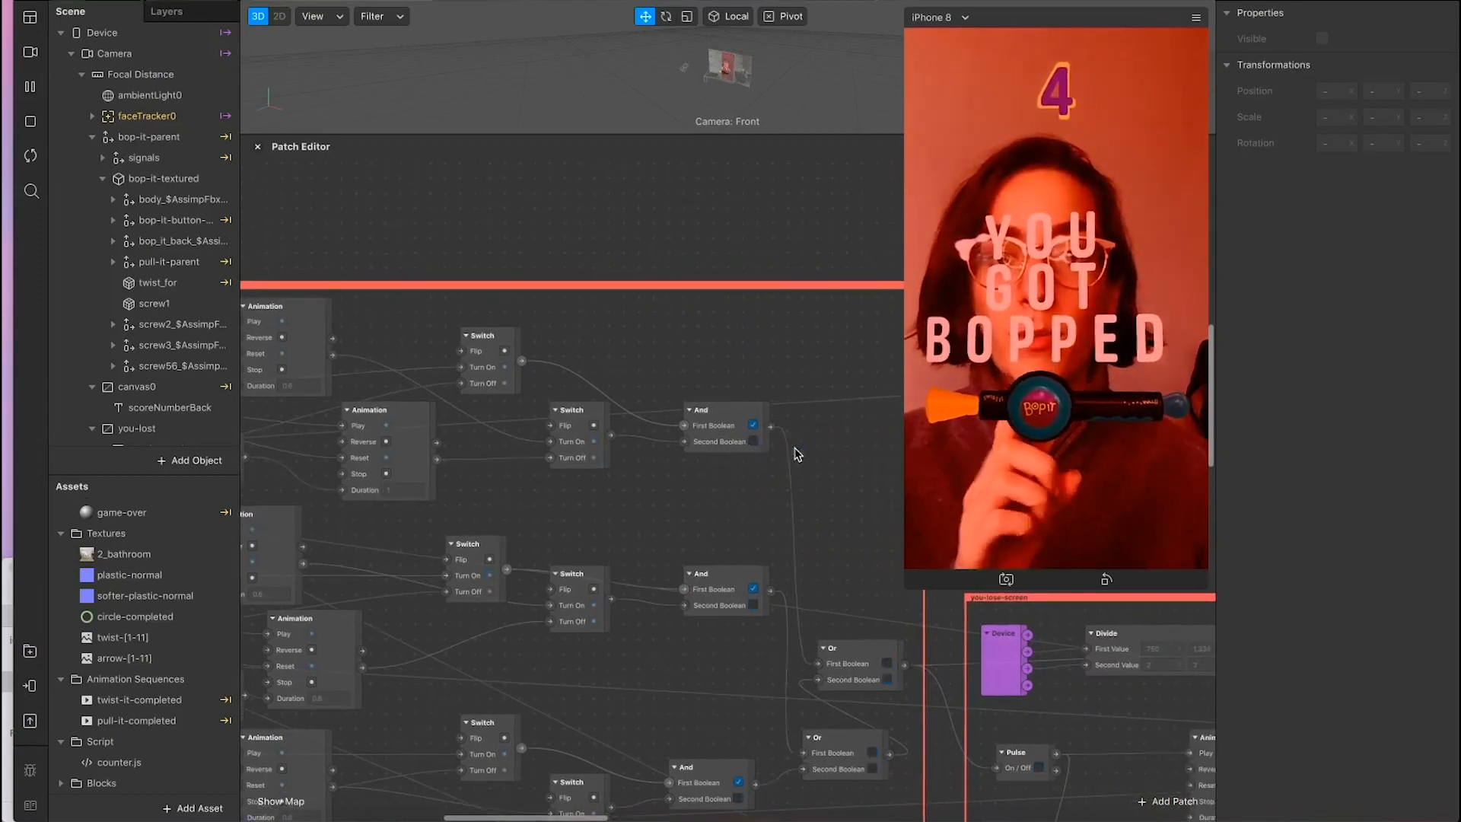
pyautogui.hscroll(11, 842, 592)
pyautogui.scroll(-4, 842, 592)
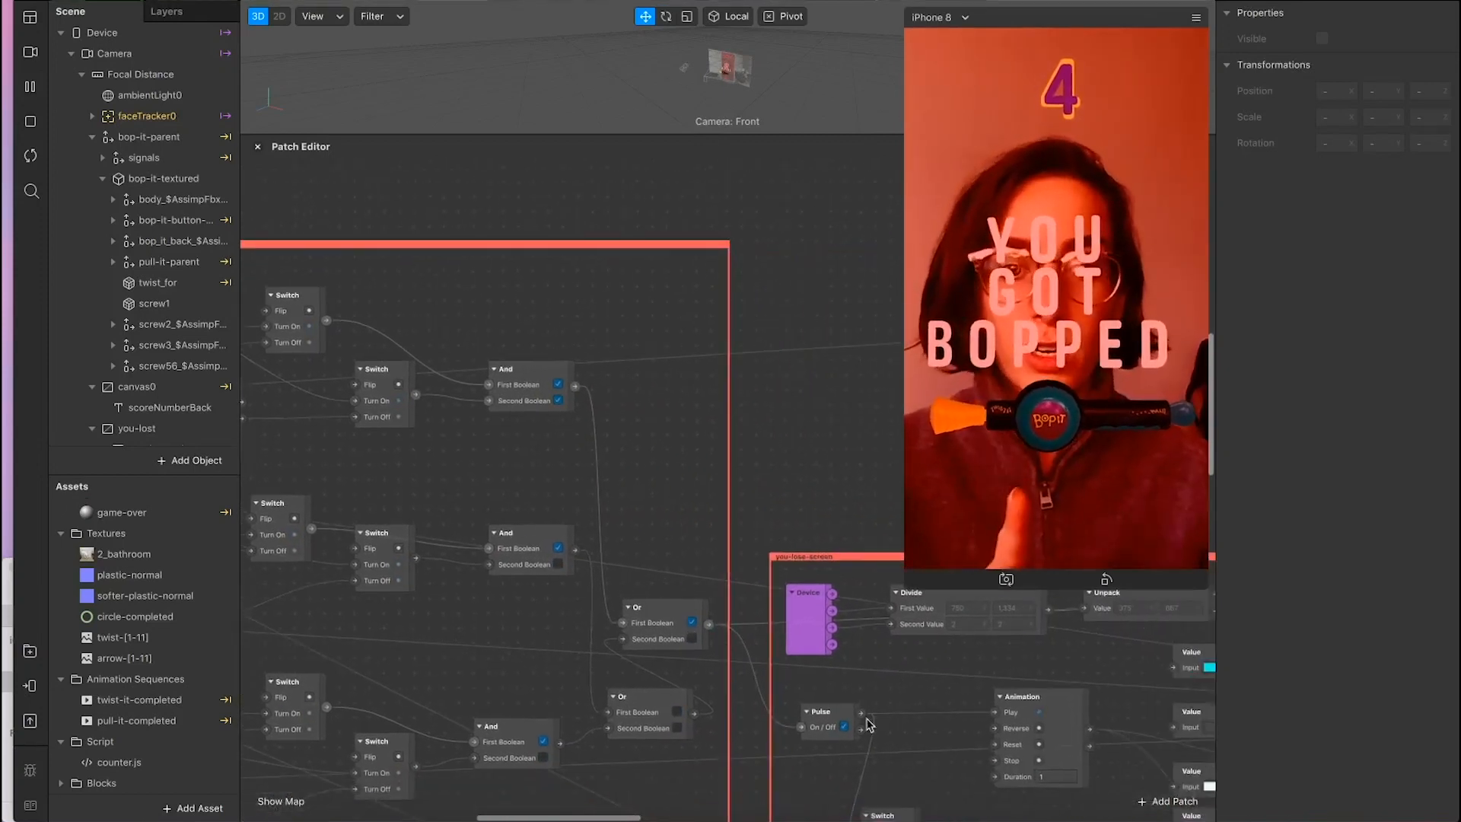
pyautogui.hscroll(15, 746, 666)
pyautogui.scroll(-2, 746, 667)
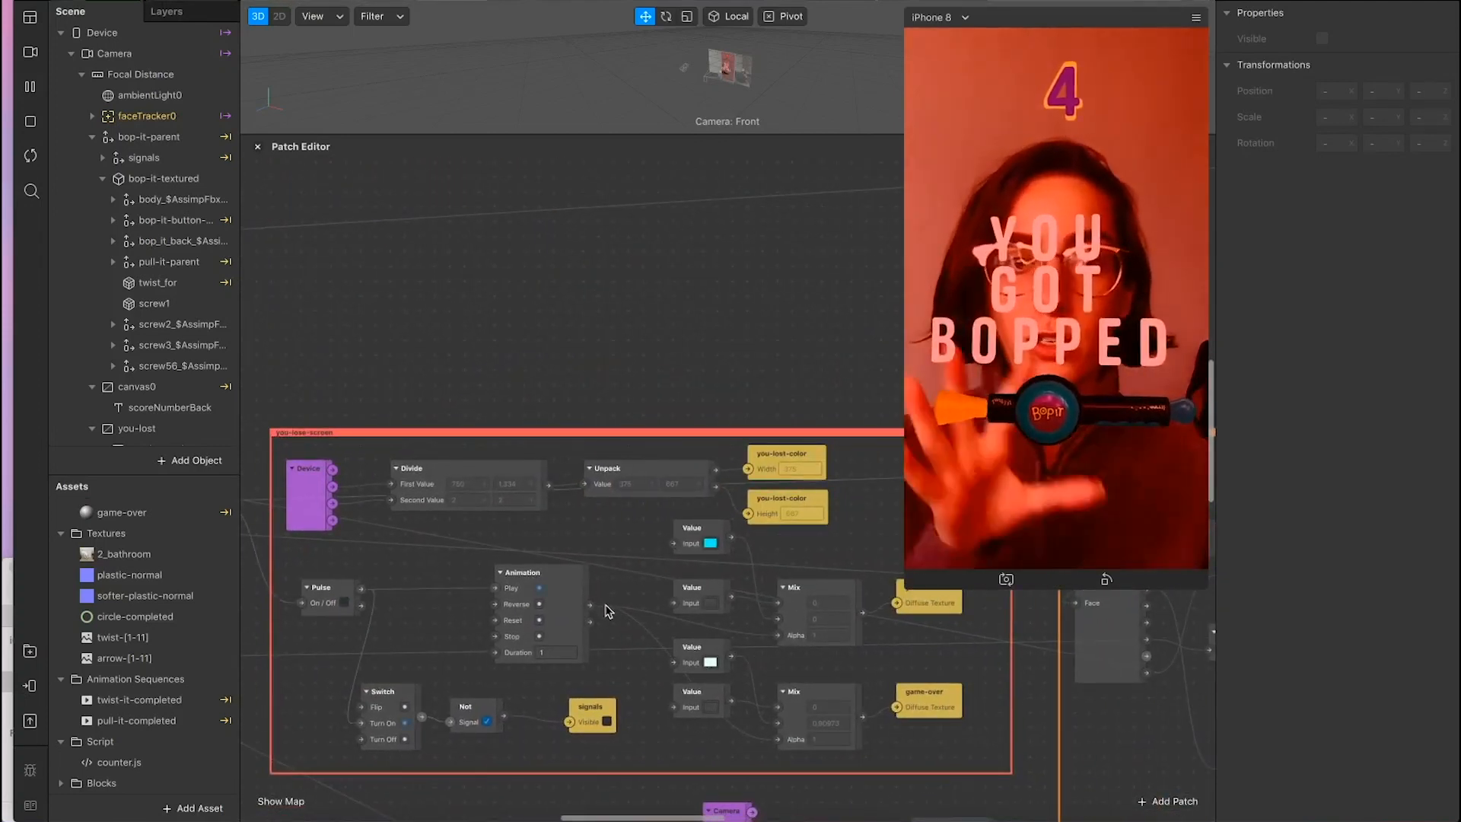
pyautogui.click(705, 651)
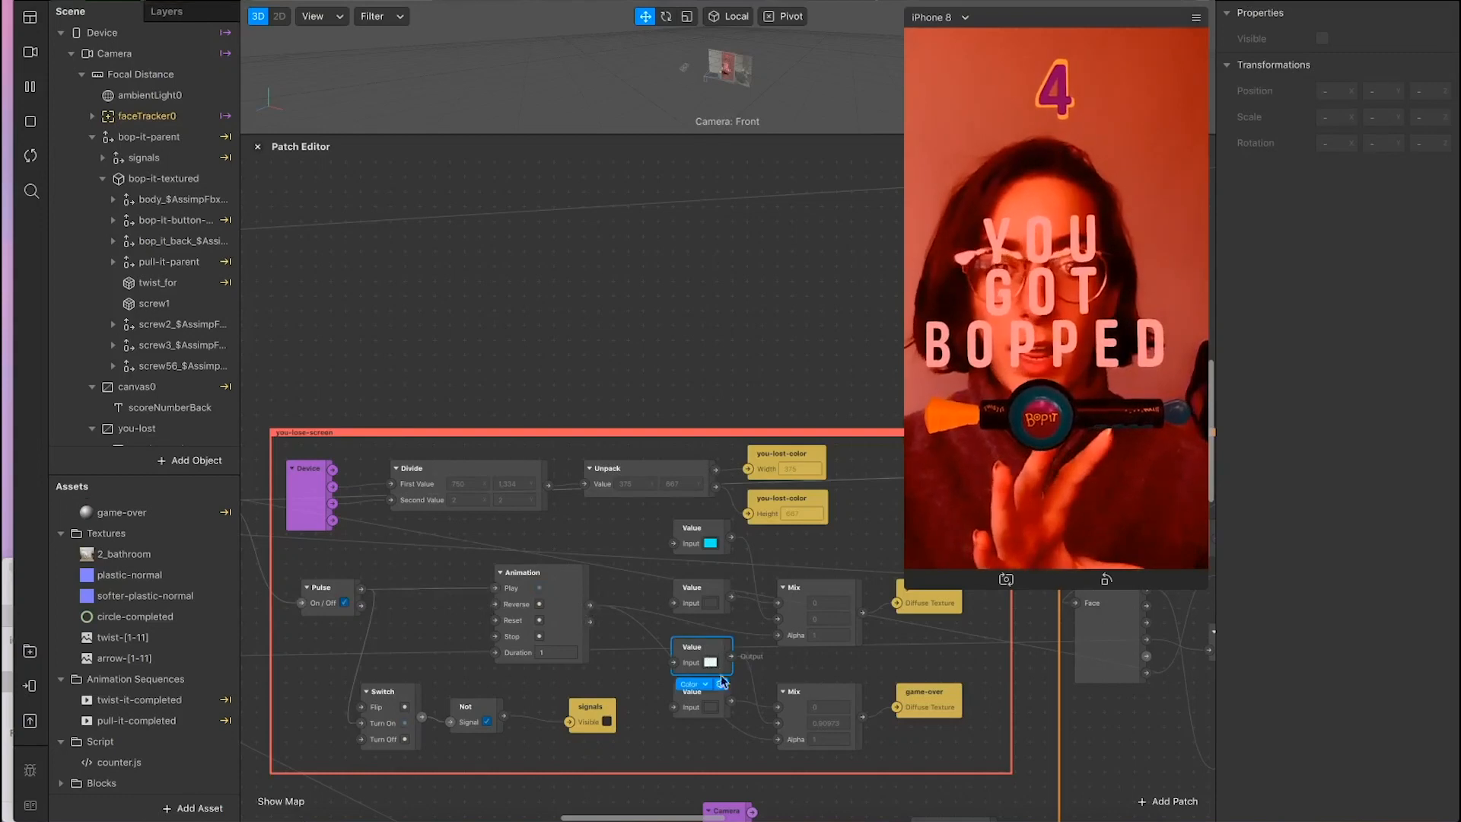
pyautogui.click(950, 703)
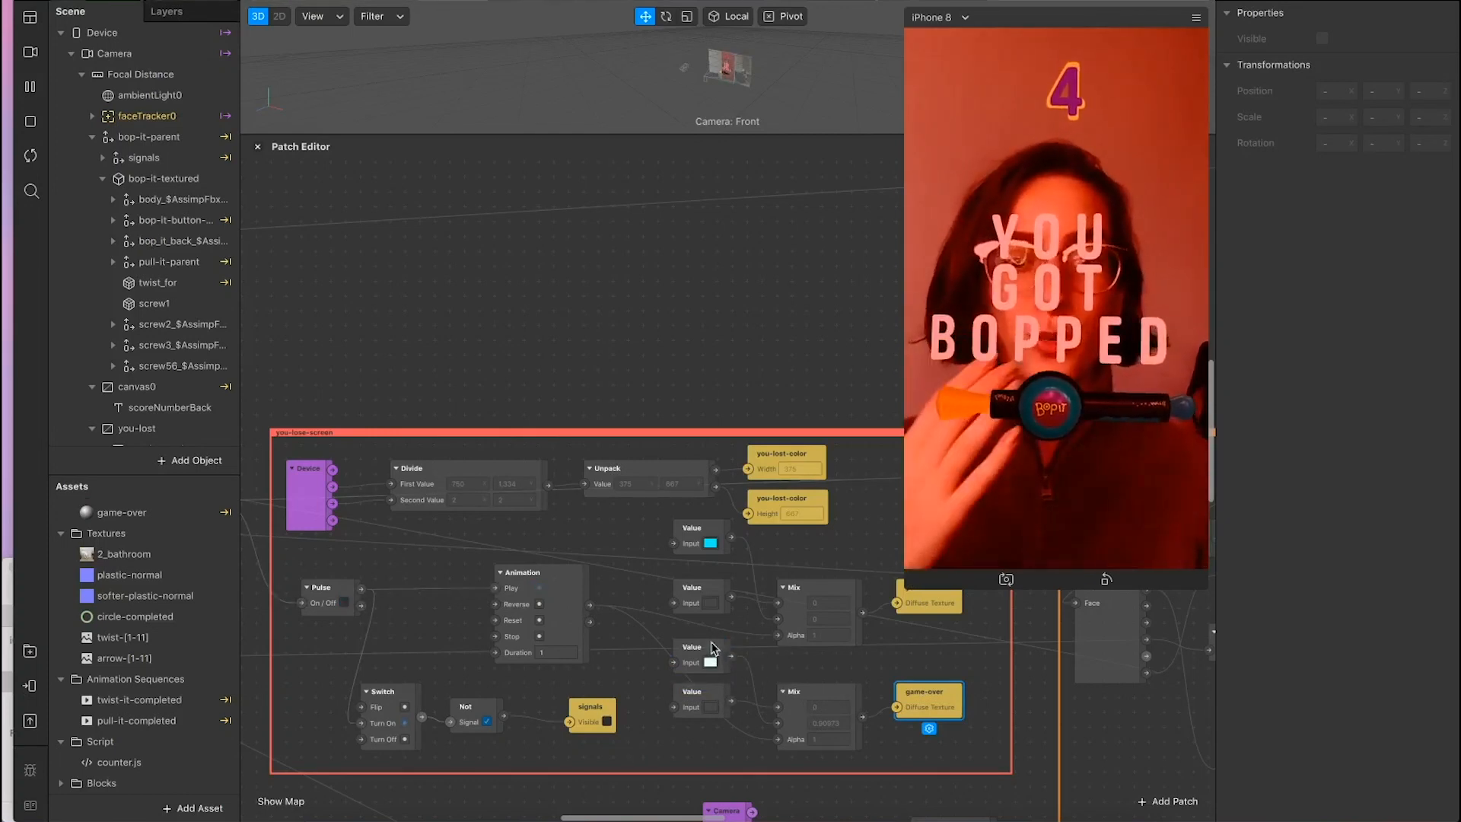
# Step: Trace back from the you-lose-screen group to the bopit pulses, examining the bopit branch's Switch outputs and And booleans
pyautogui.scroll(1, 710, 606)
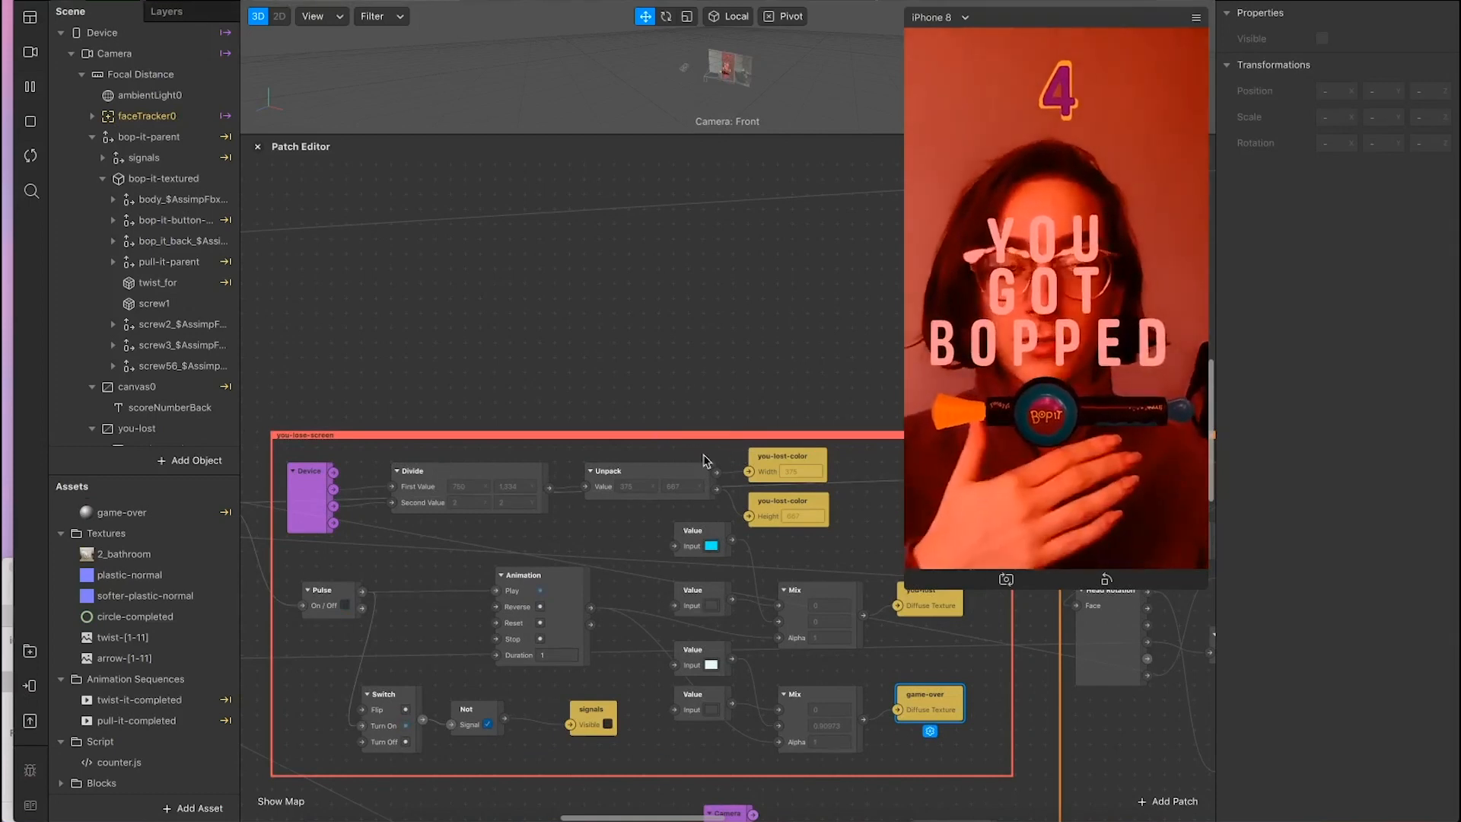
pyautogui.hscroll(-2, 651, 567)
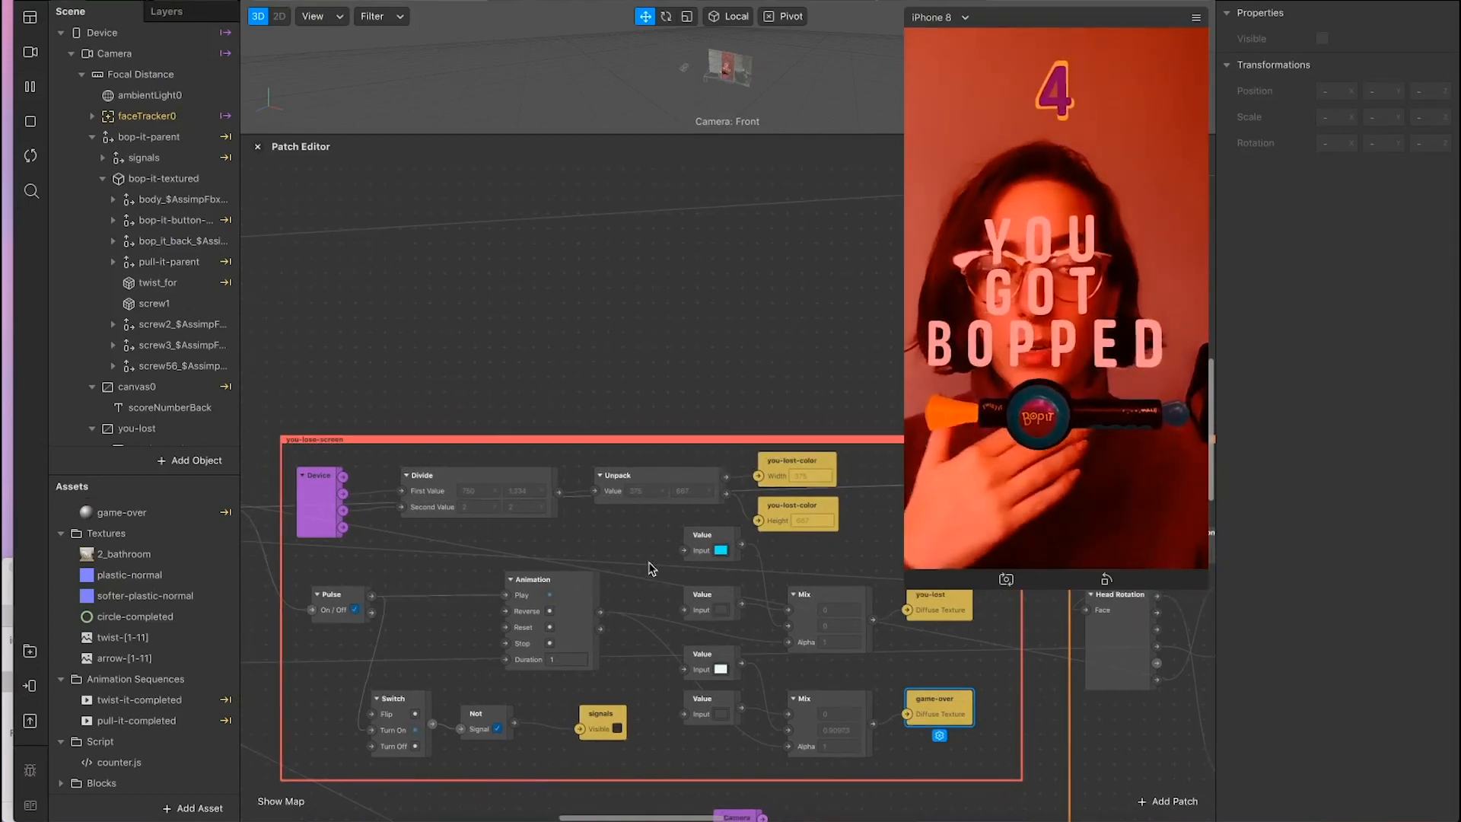
pyautogui.hscroll(-10, 590, 578)
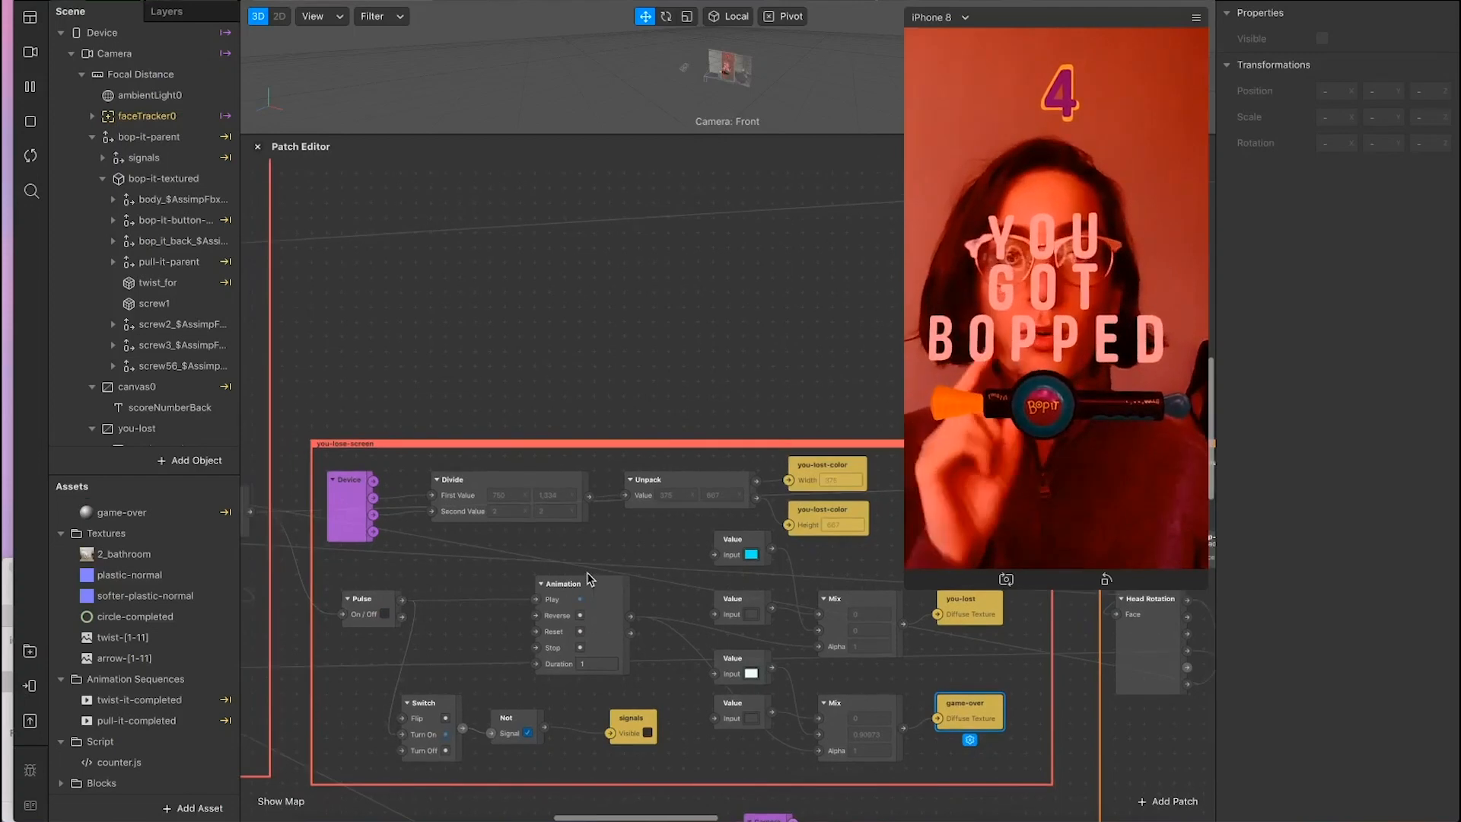
pyautogui.hscroll(-3, 590, 578)
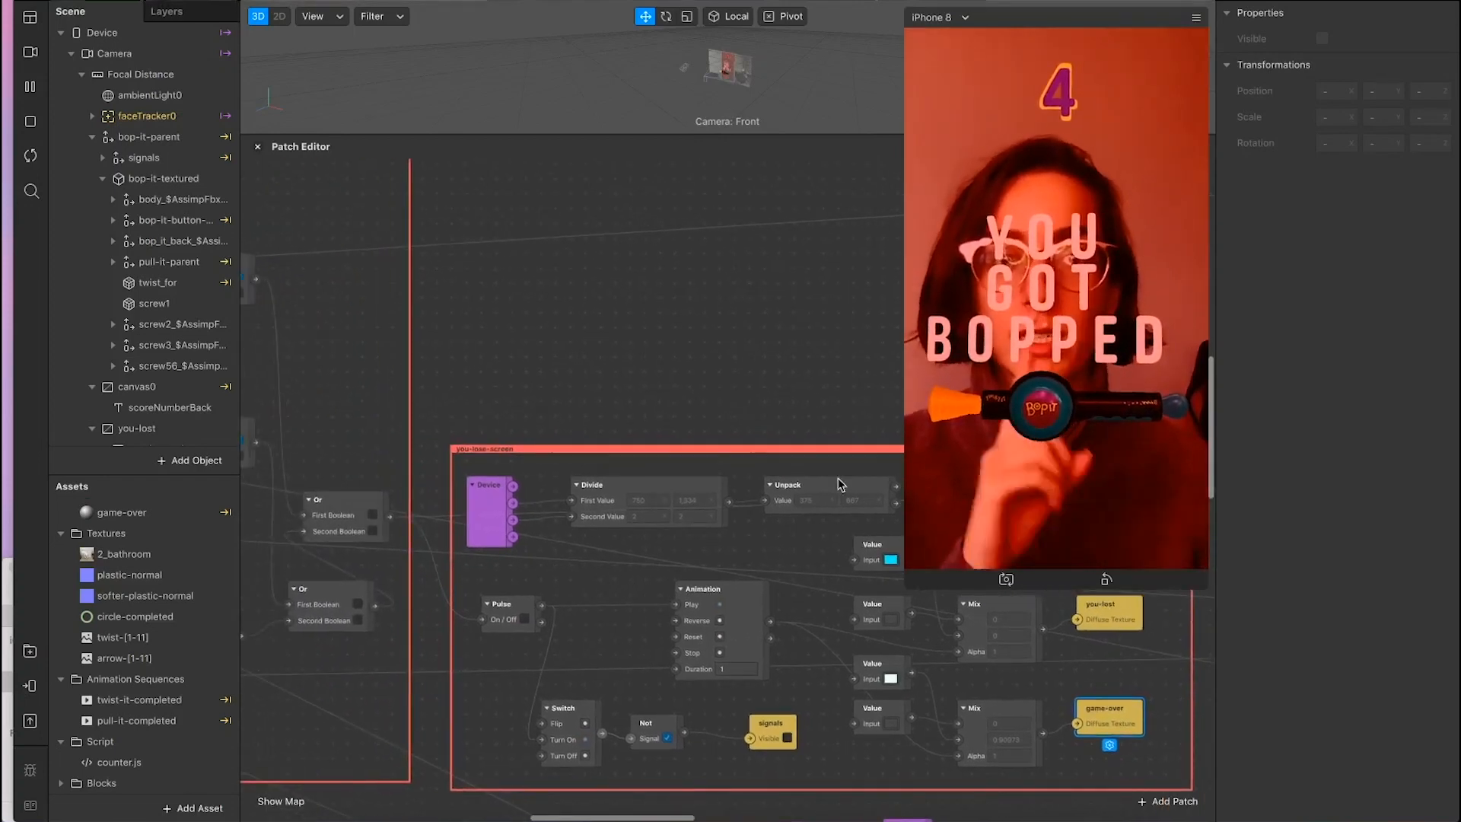
pyautogui.hscroll(-20, 723, 377)
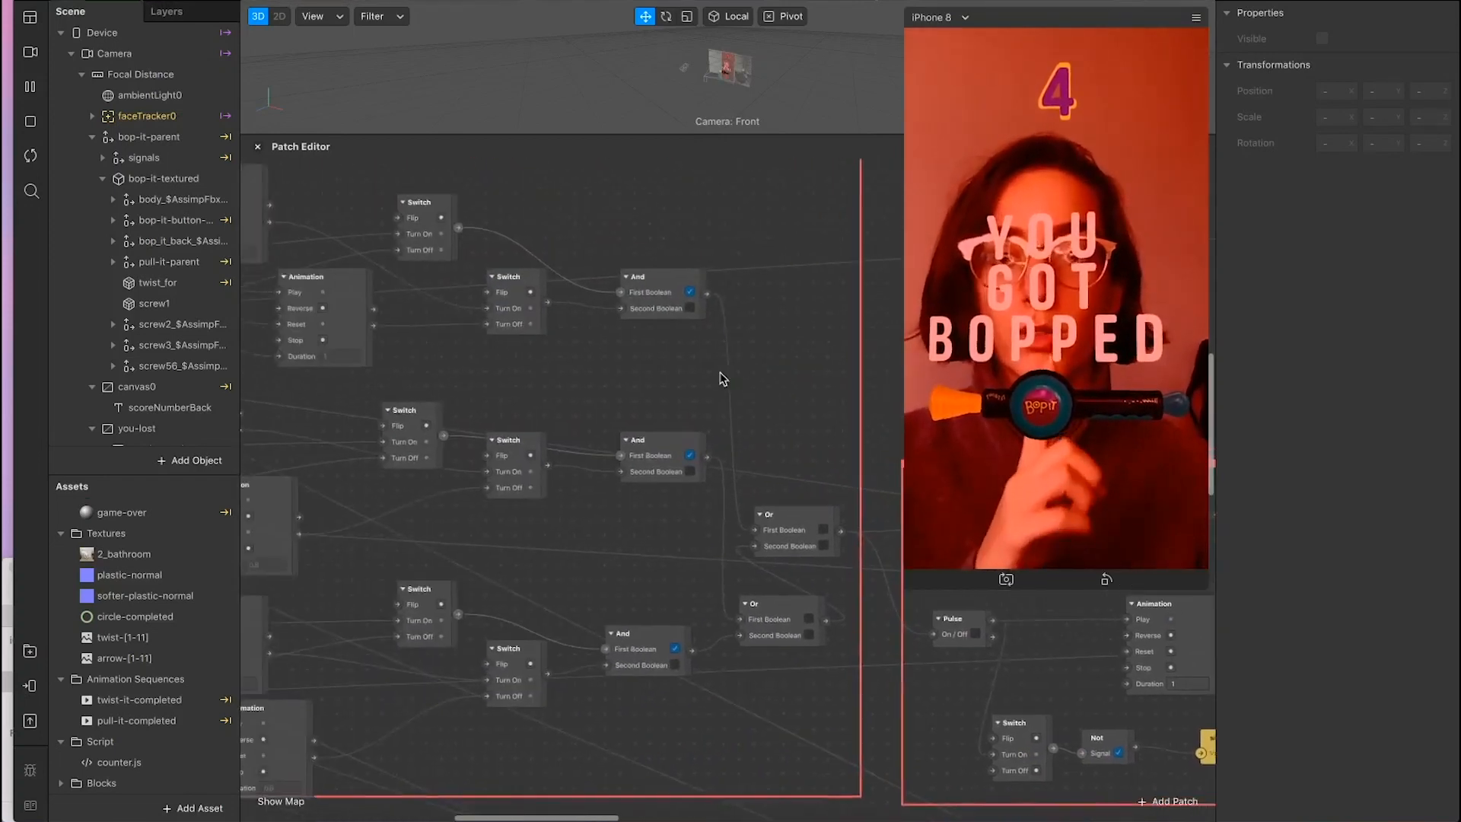
pyautogui.hscroll(-15, 637, 447)
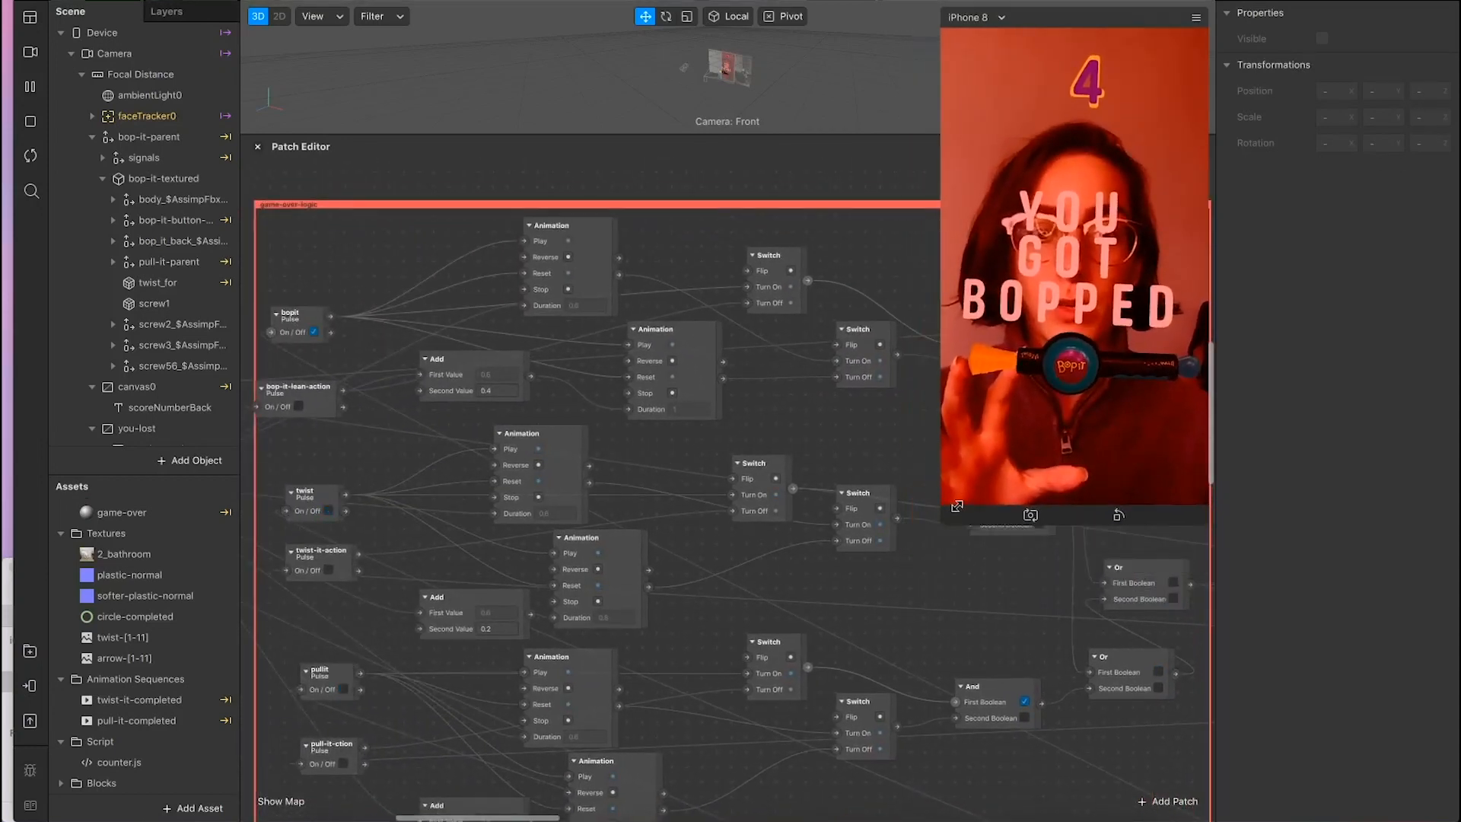
pyautogui.scroll(3, 848, 522)
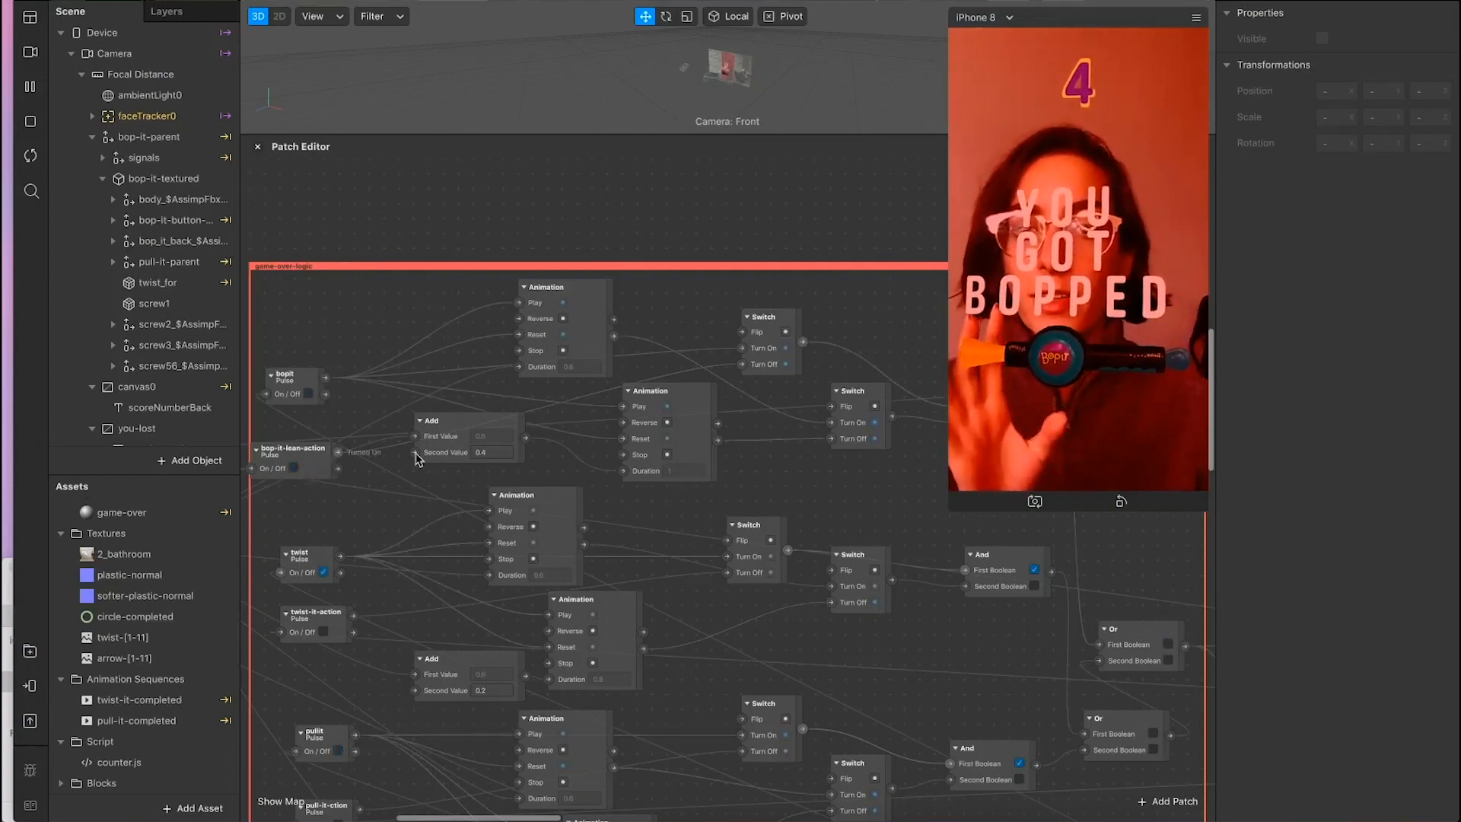
pyautogui.hscroll(5, 771, 363)
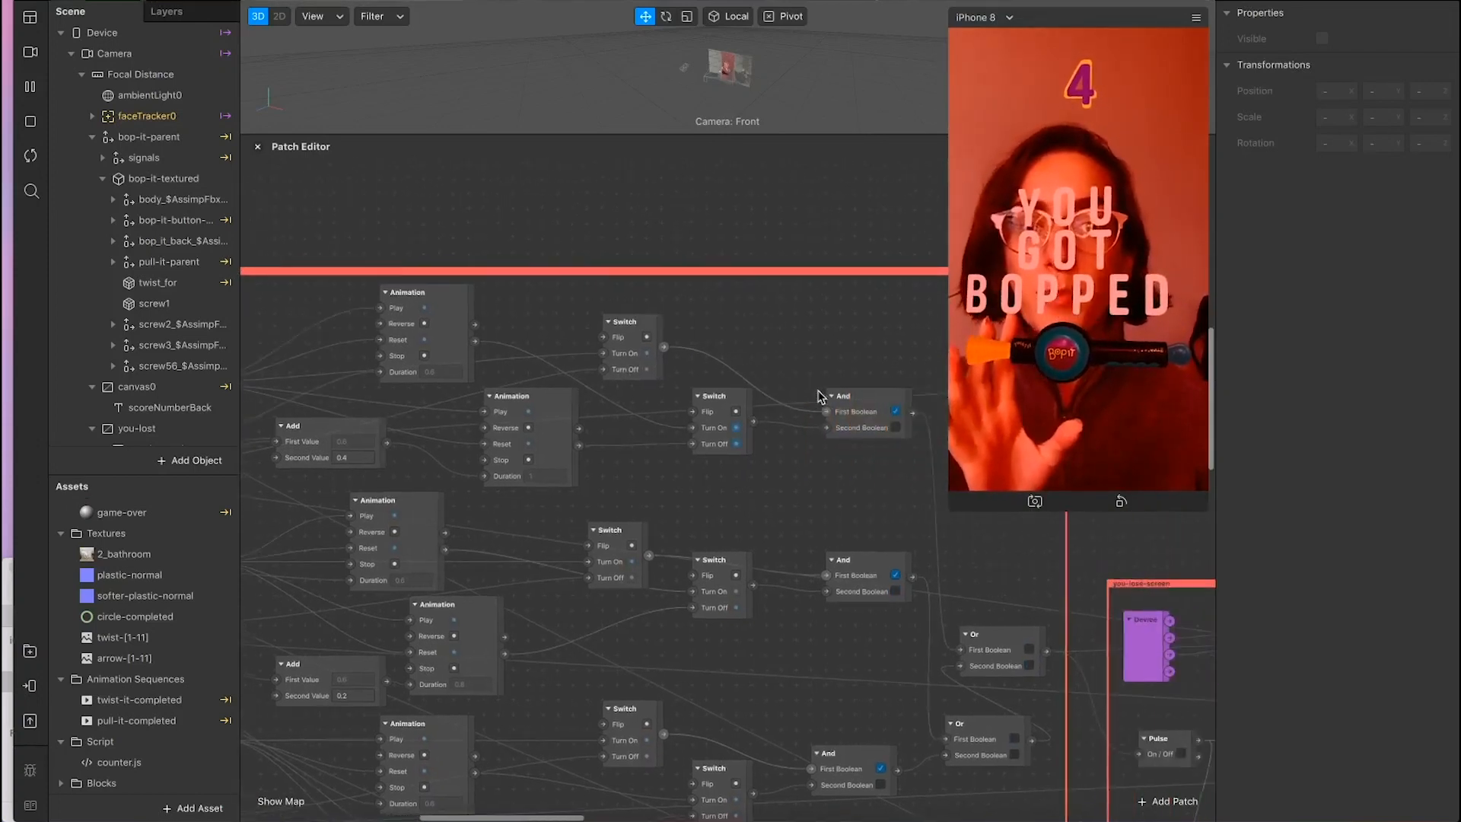
pyautogui.hscroll(-5, 736, 465)
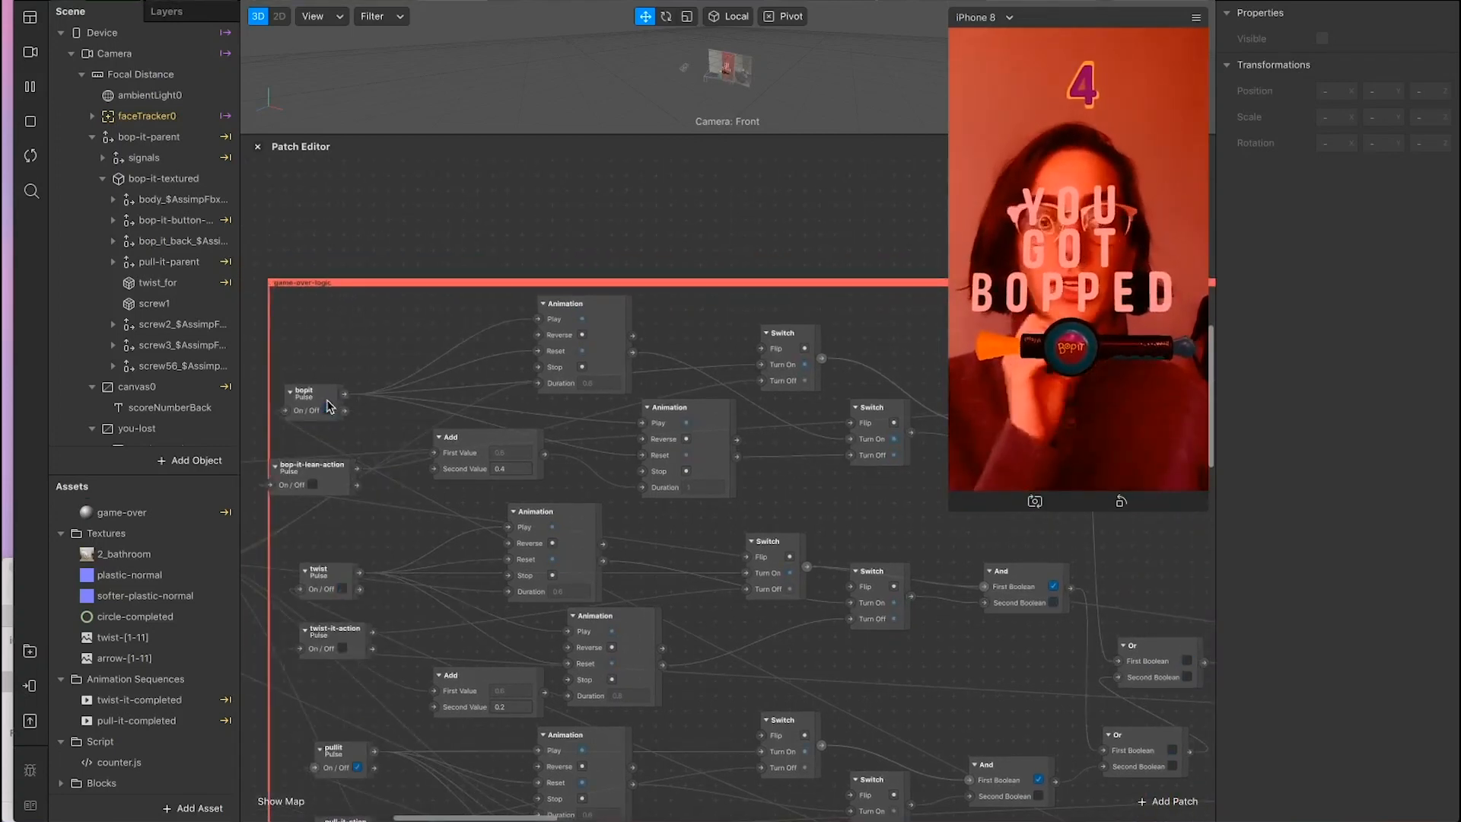
pyautogui.hscroll(3, 873, 428)
pyautogui.hscroll(2, 895, 407)
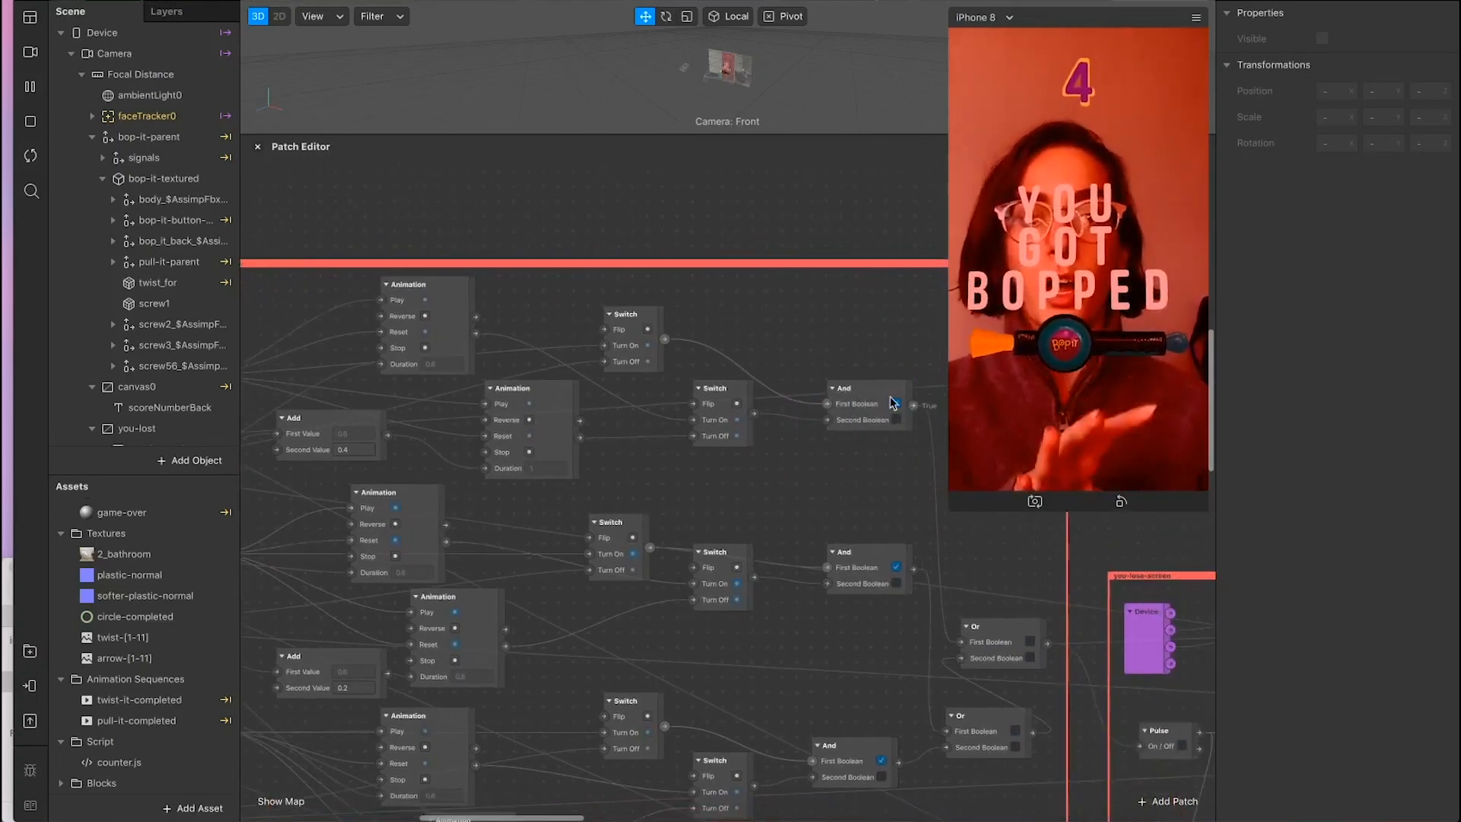
pyautogui.click(897, 403)
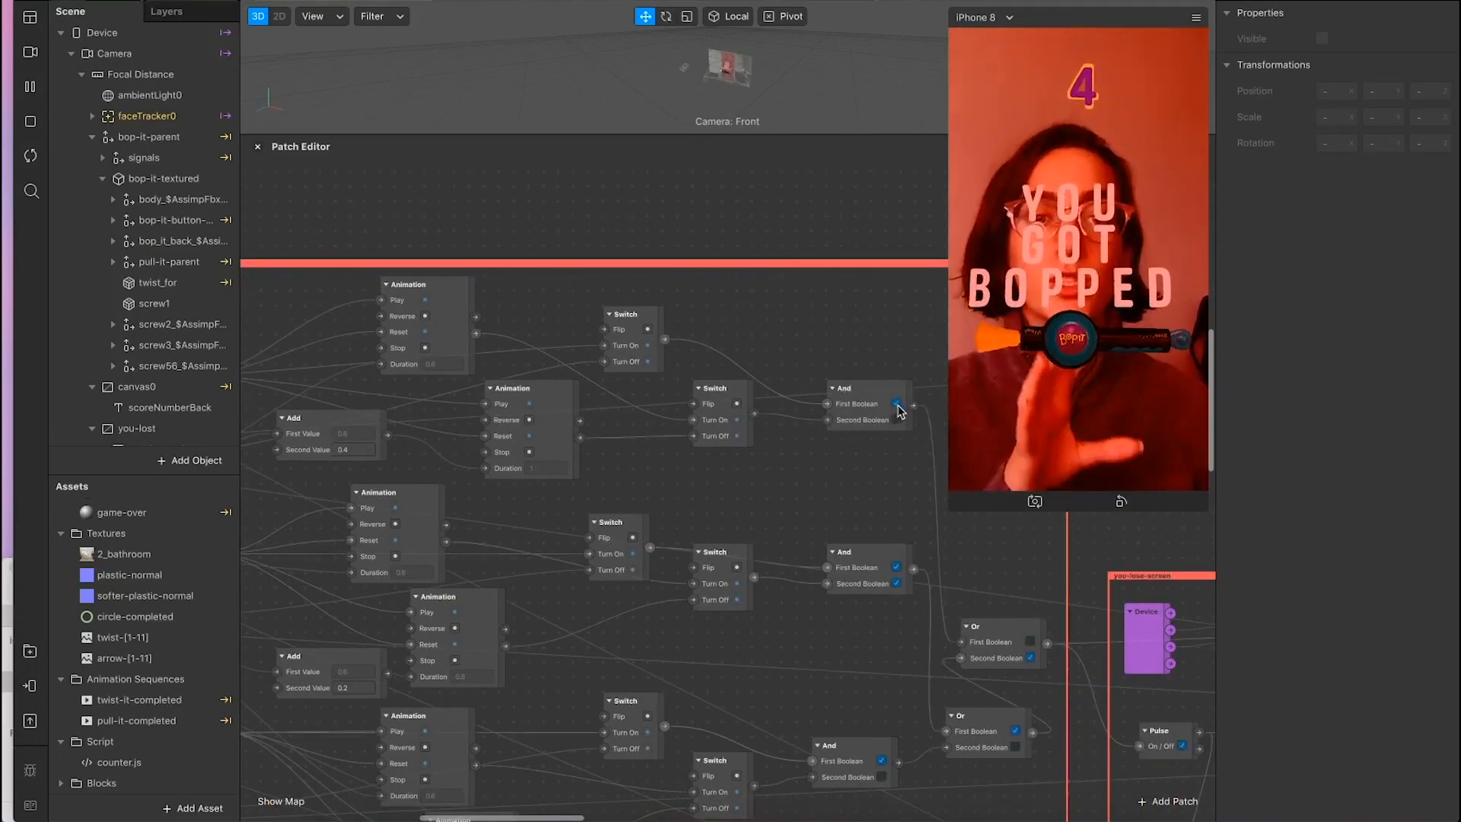
pyautogui.click(896, 403)
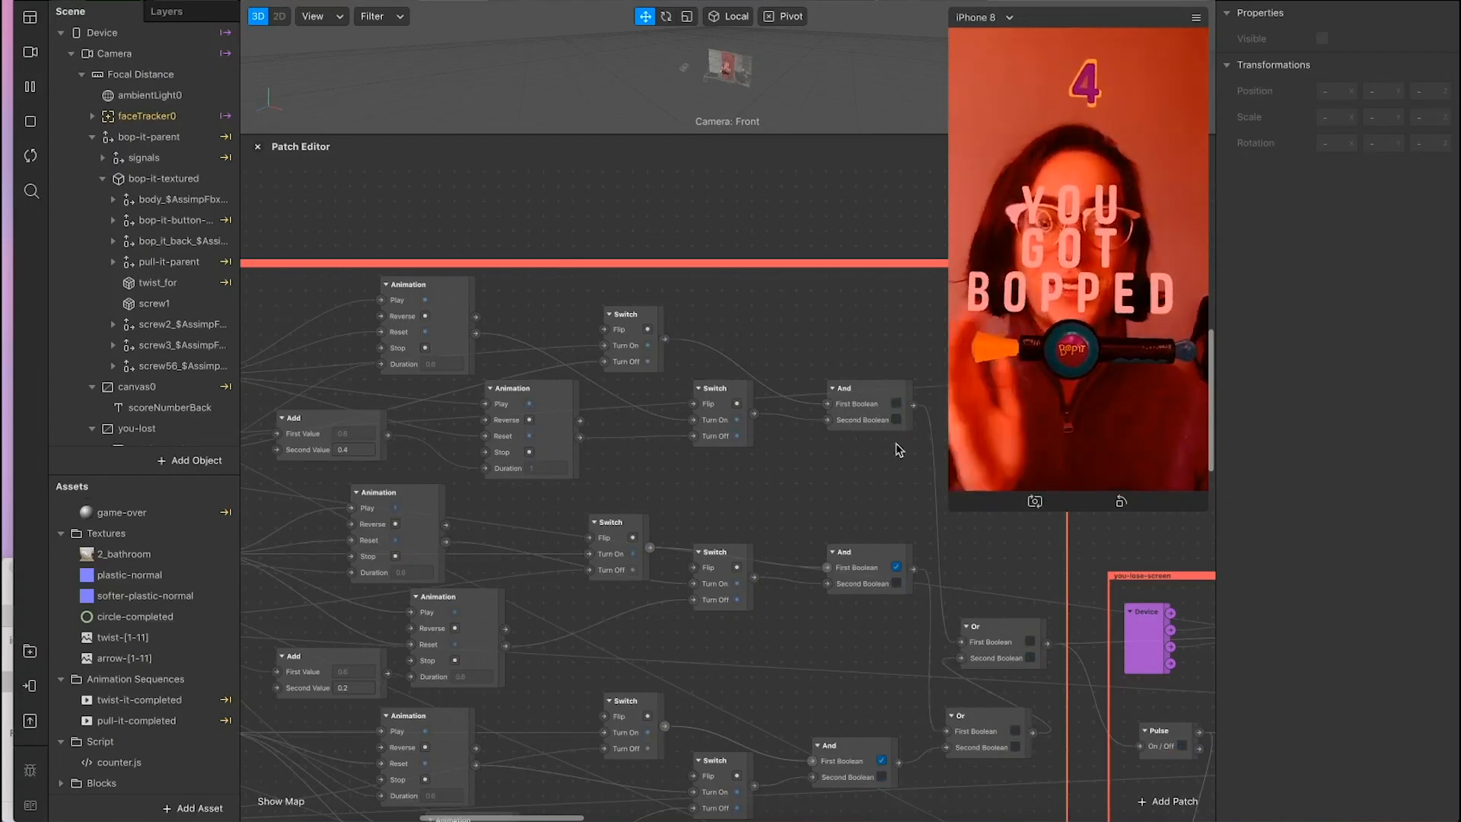
# Step: Examine how the bopit, twist and pullit pulses drive their Animation and Switch patches, inspecting the first bopit Animation patch
pyautogui.scroll(-3, 813, 492)
pyautogui.hscroll(-2, 742, 629)
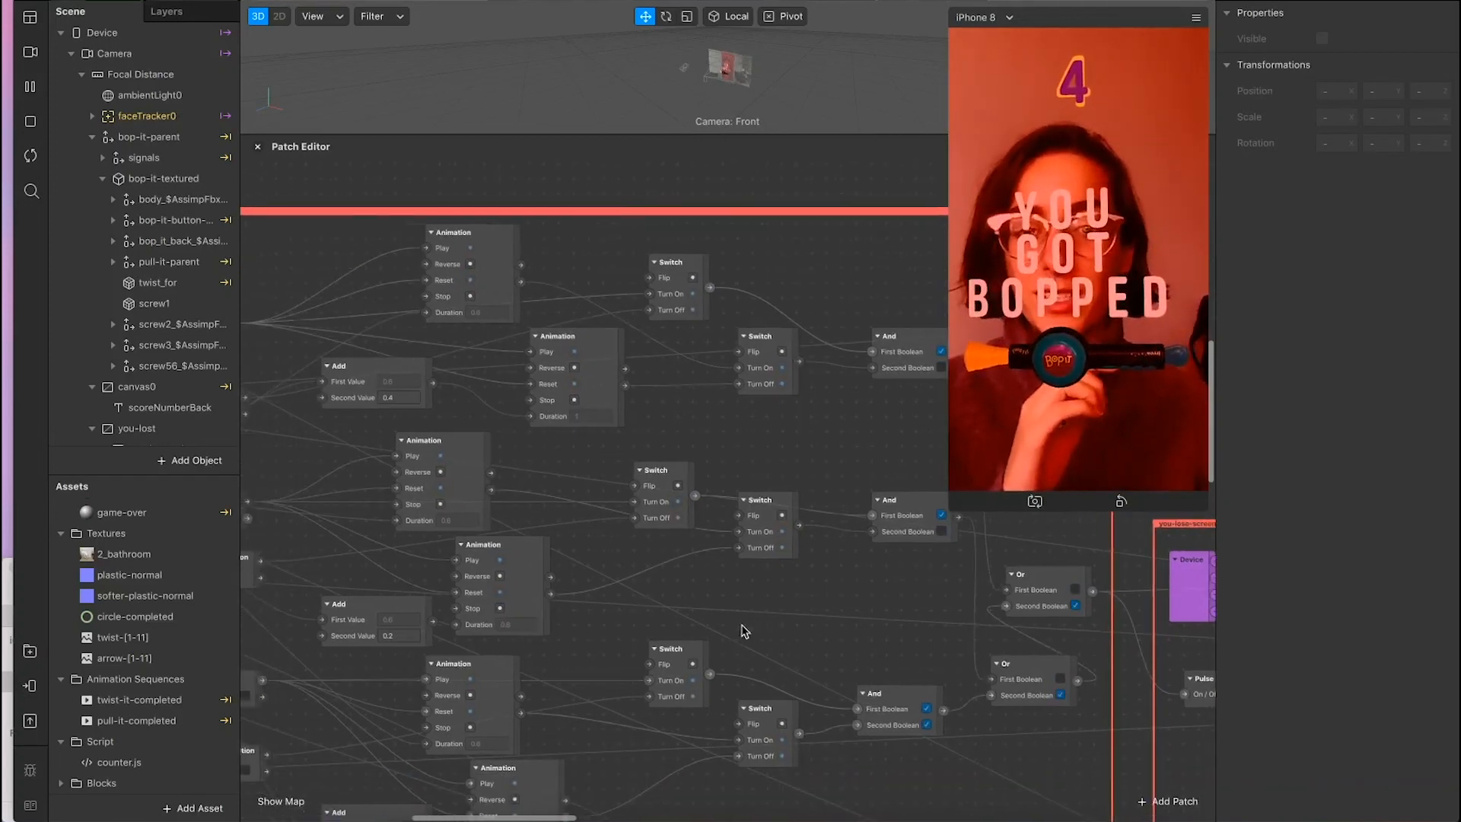
pyautogui.hscroll(-5, 744, 631)
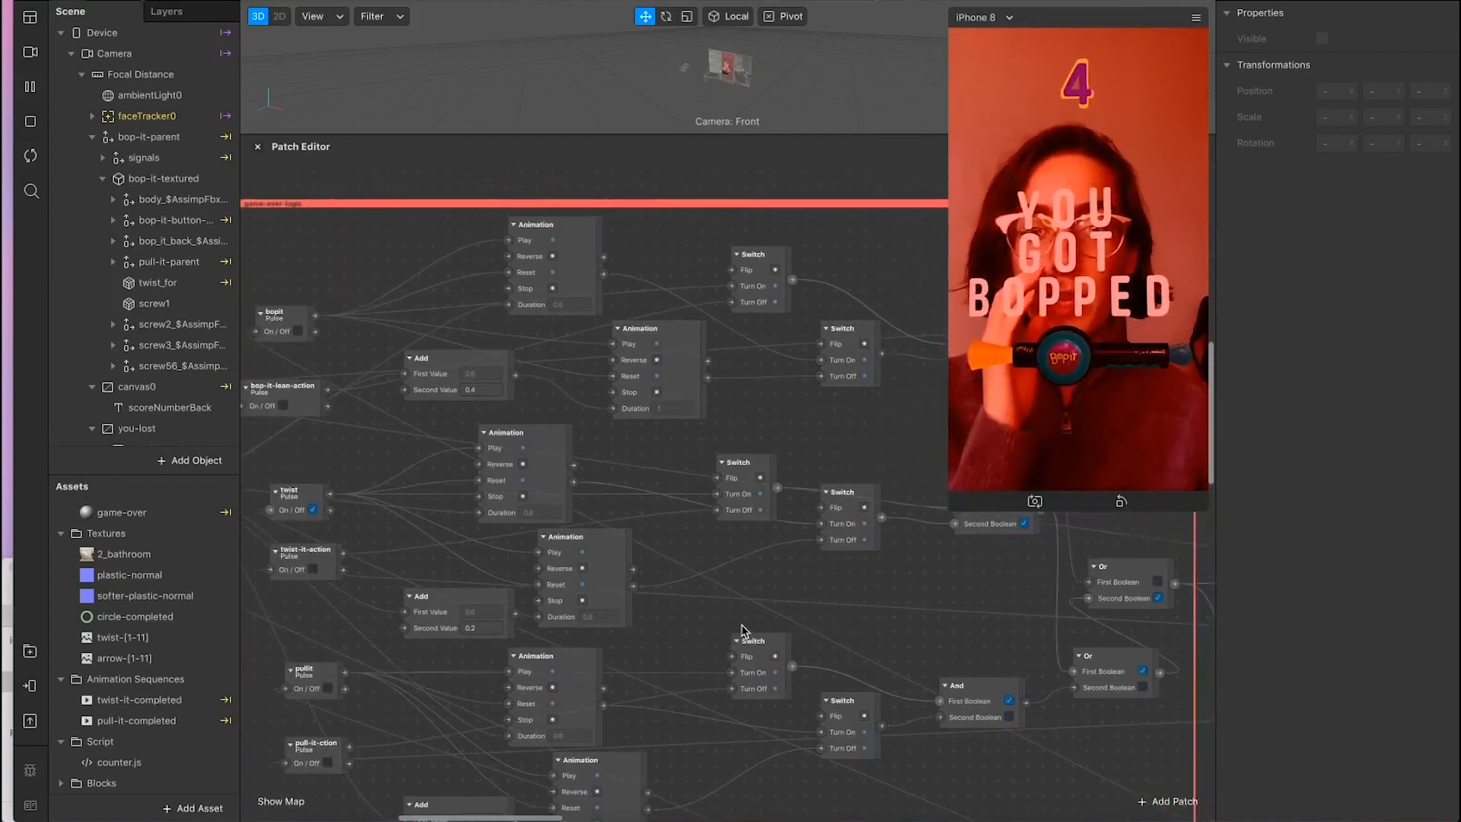
pyautogui.hscroll(2, 744, 631)
pyautogui.scroll(1, 744, 630)
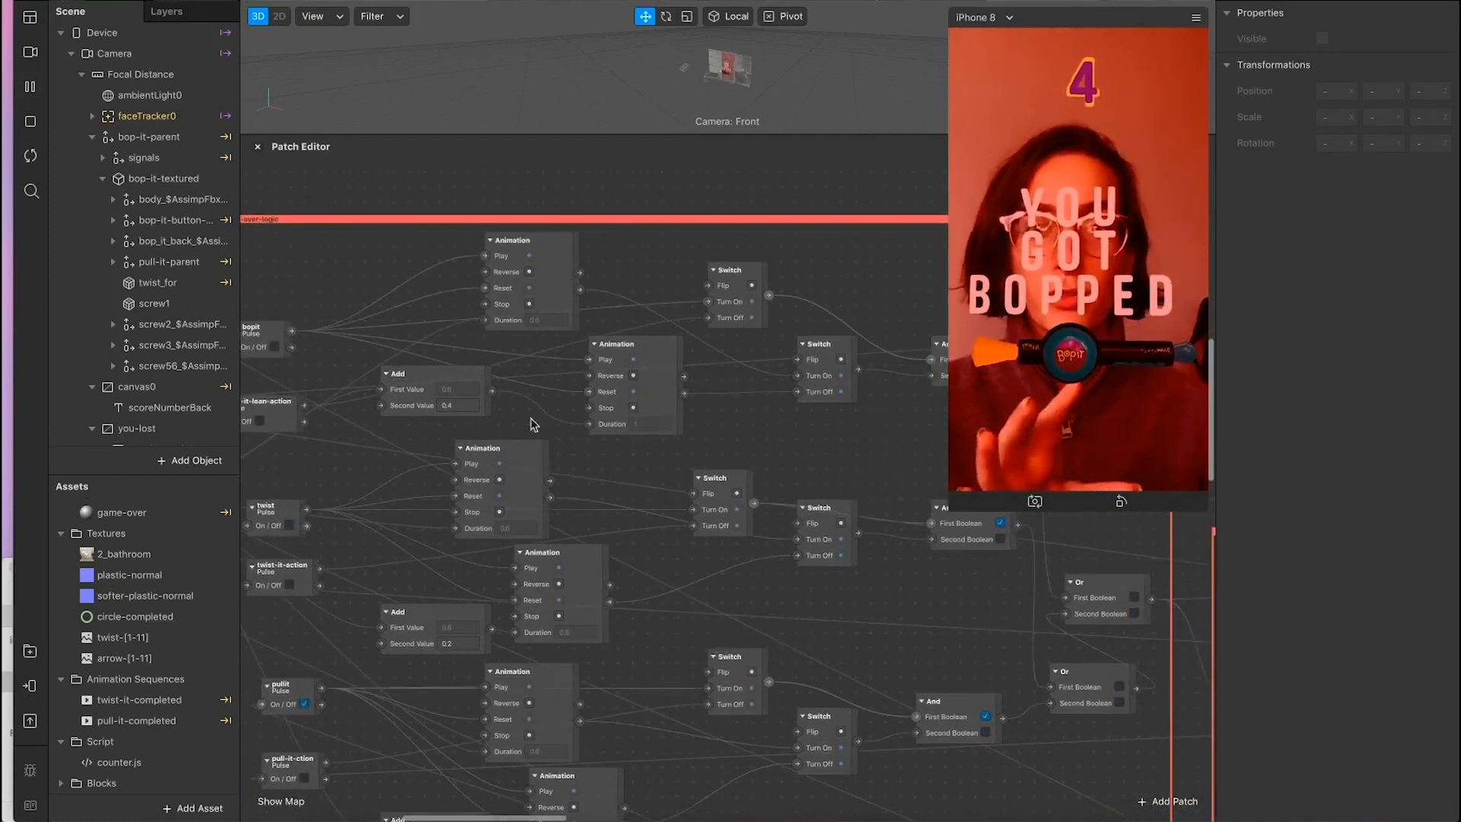
pyautogui.click(561, 297)
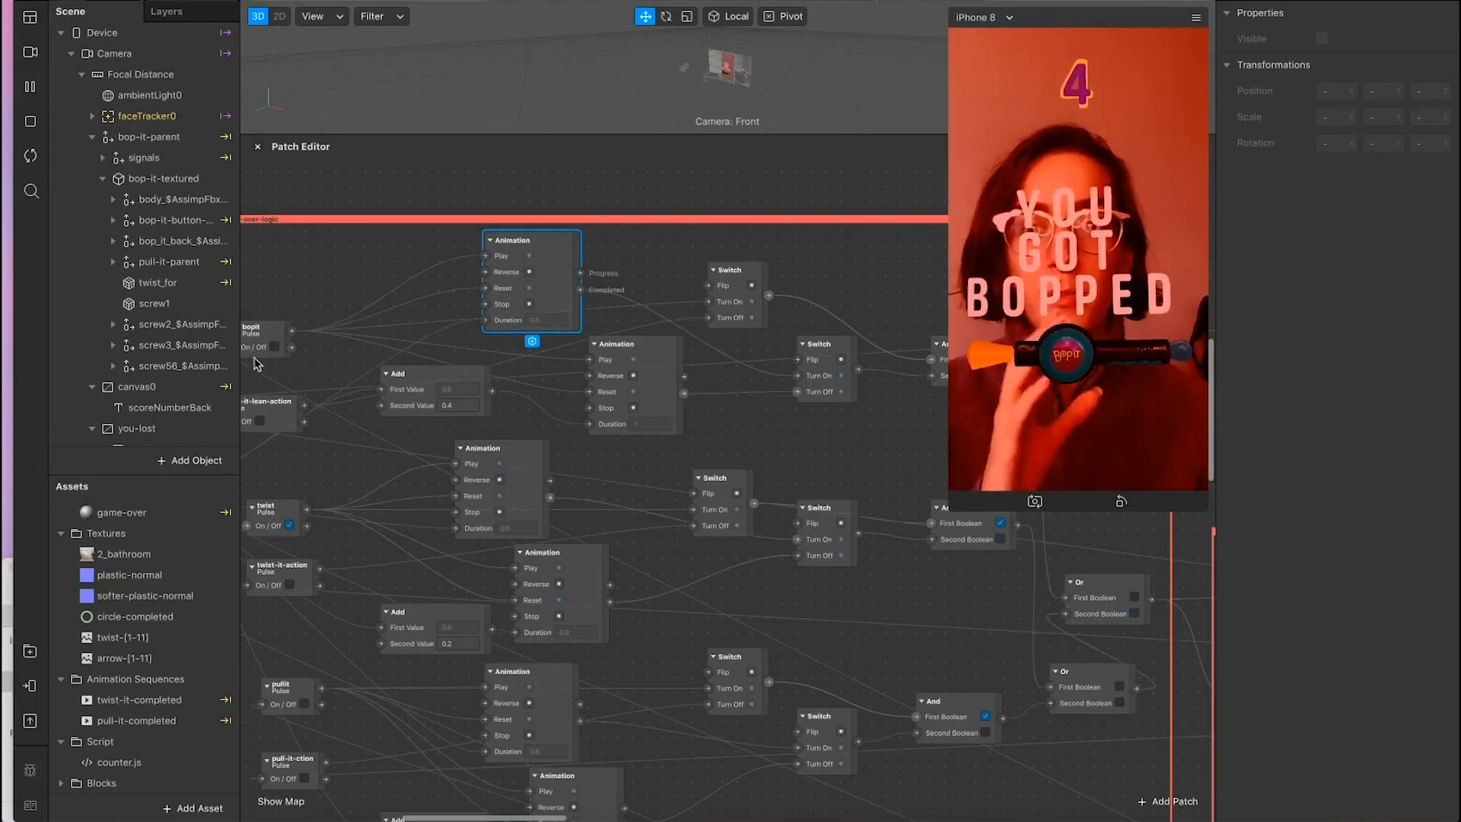
pyautogui.hscroll(-2, 306, 344)
pyautogui.scroll(1, 306, 344)
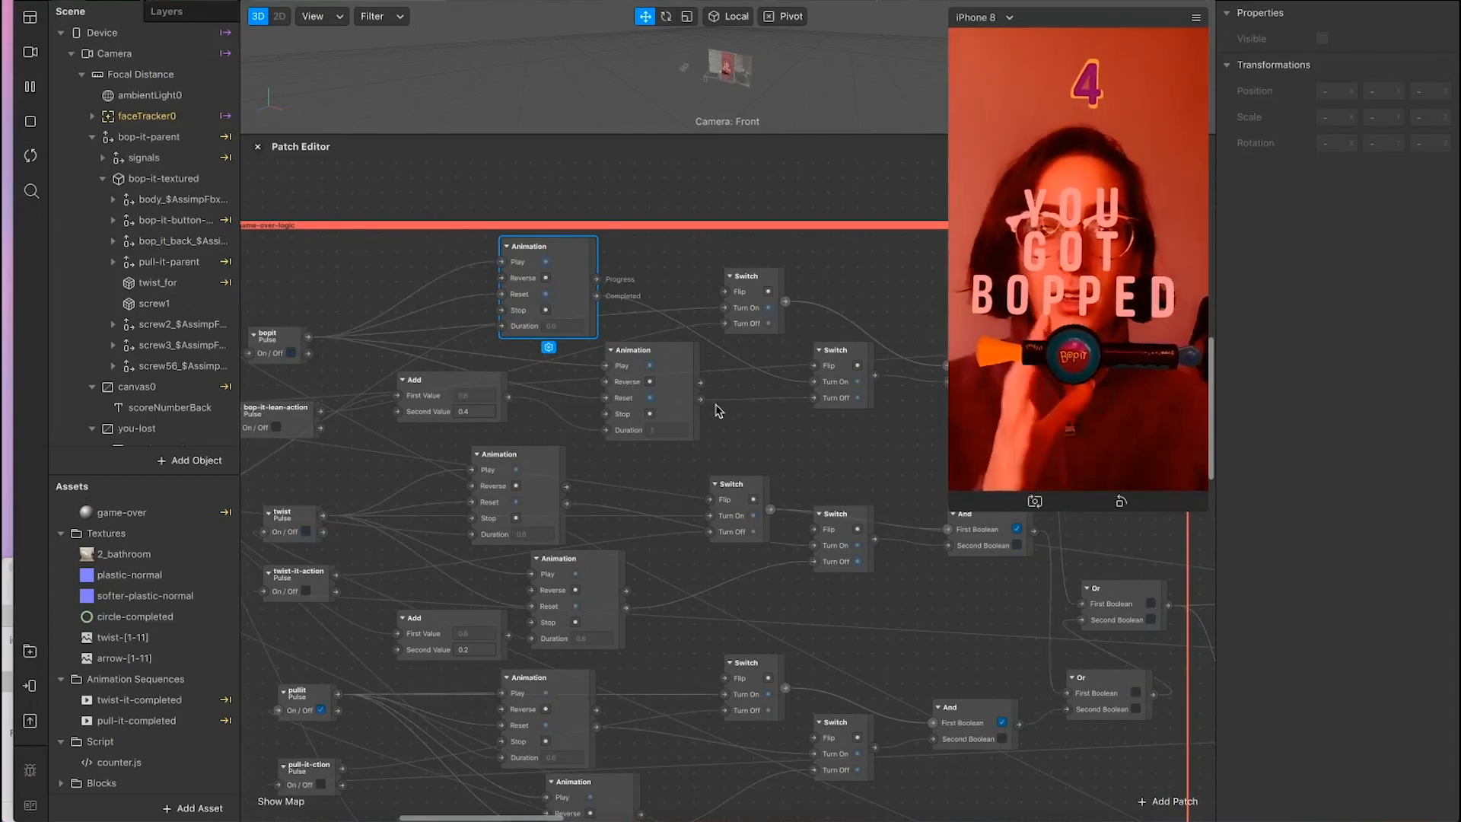
pyautogui.hscroll(3, 852, 365)
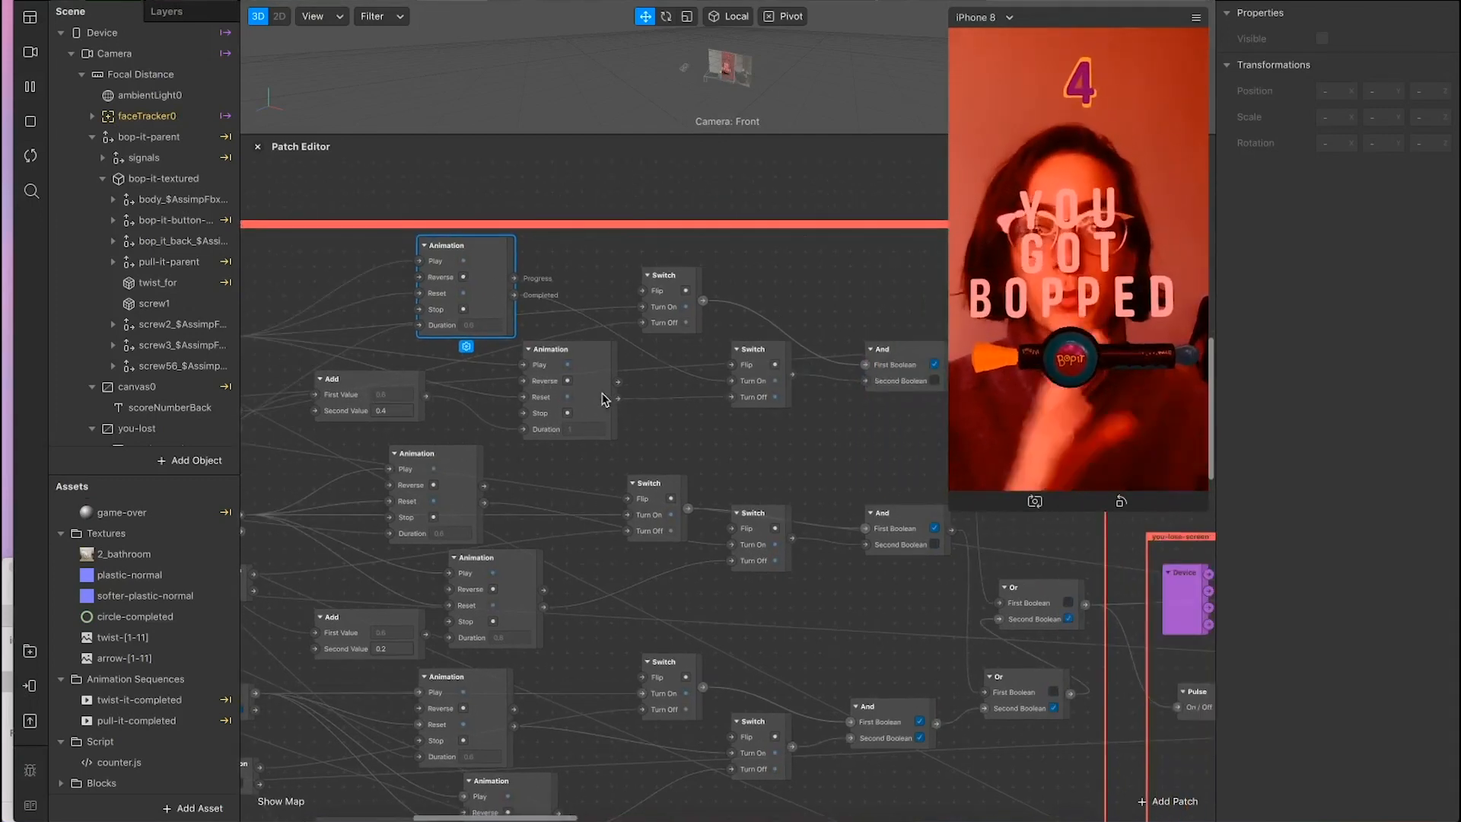
pyautogui.hscroll(-2, 457, 390)
pyautogui.scroll(-1, 456, 389)
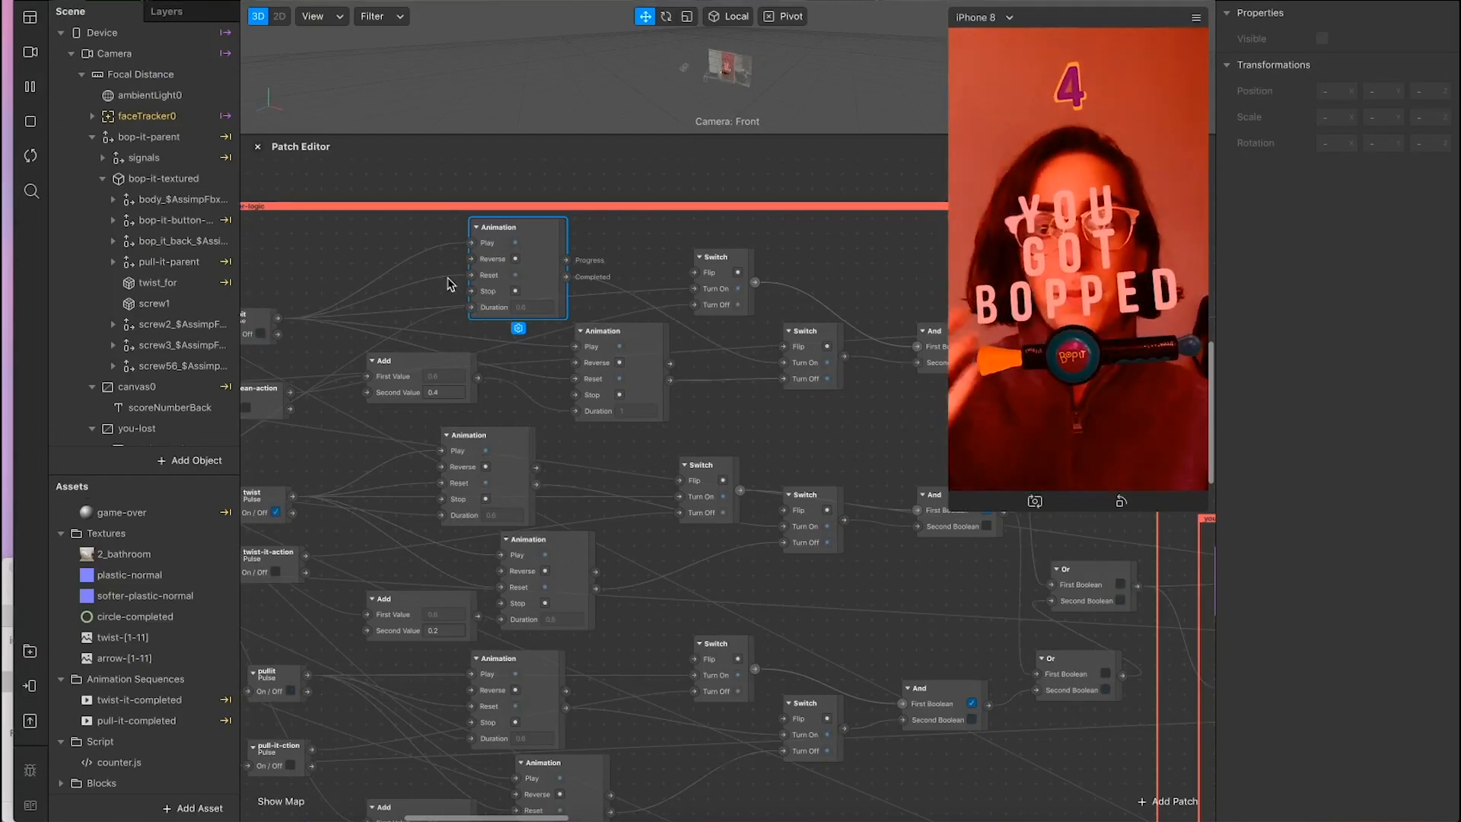
pyautogui.hscroll(-2, 453, 283)
pyautogui.click(472, 283)
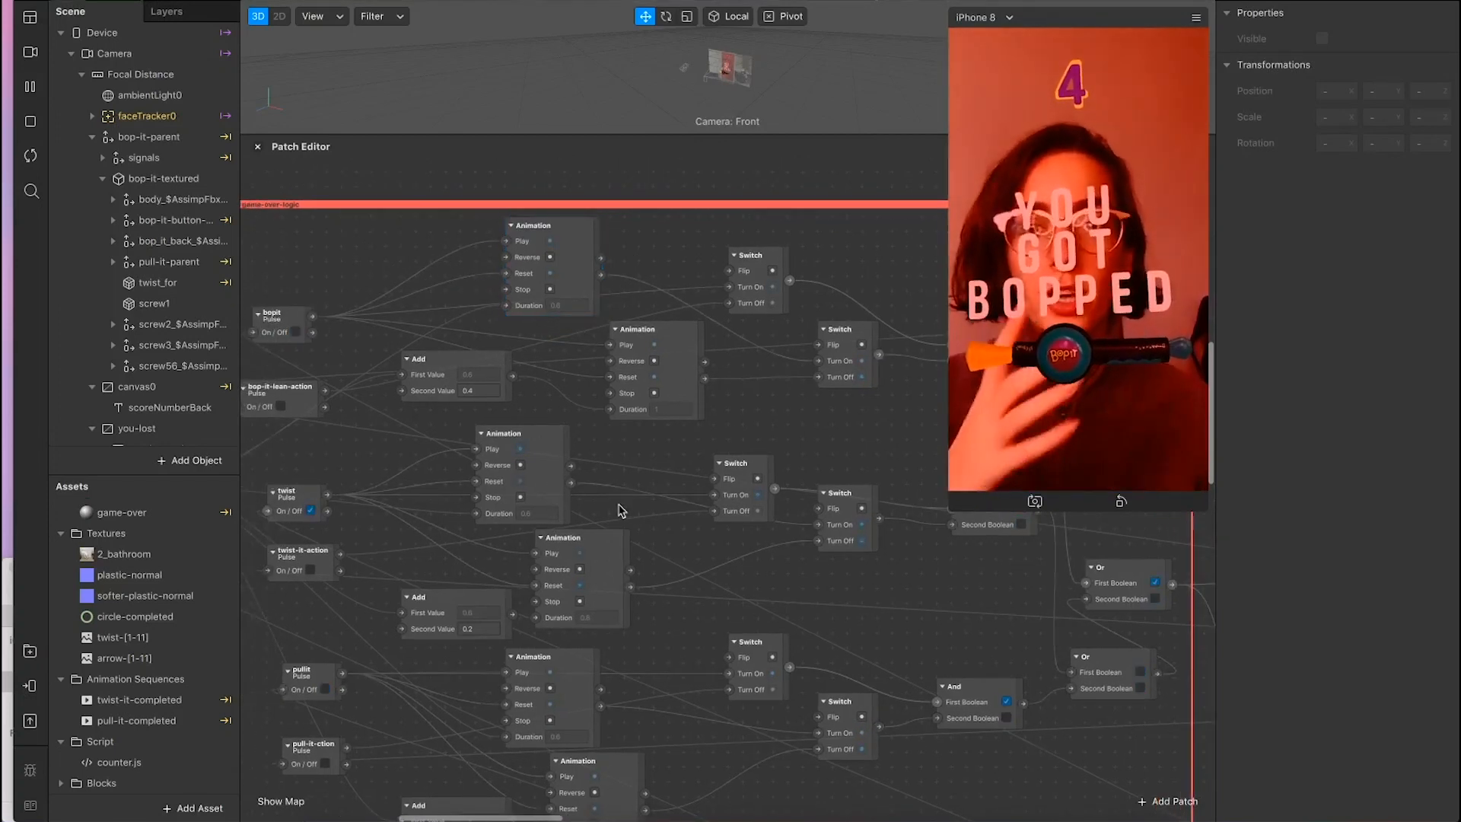
# Step: Review the game-over and you-lose-screen groups, then examine the head-movement actions and Switch patches in the pass or fail input group
pyautogui.scroll(-1, 812, 612)
pyautogui.scroll(-2, 812, 613)
pyautogui.keyDown('super'); pyautogui.scroll(-1, 812, 612); pyautogui.keyUp('super')
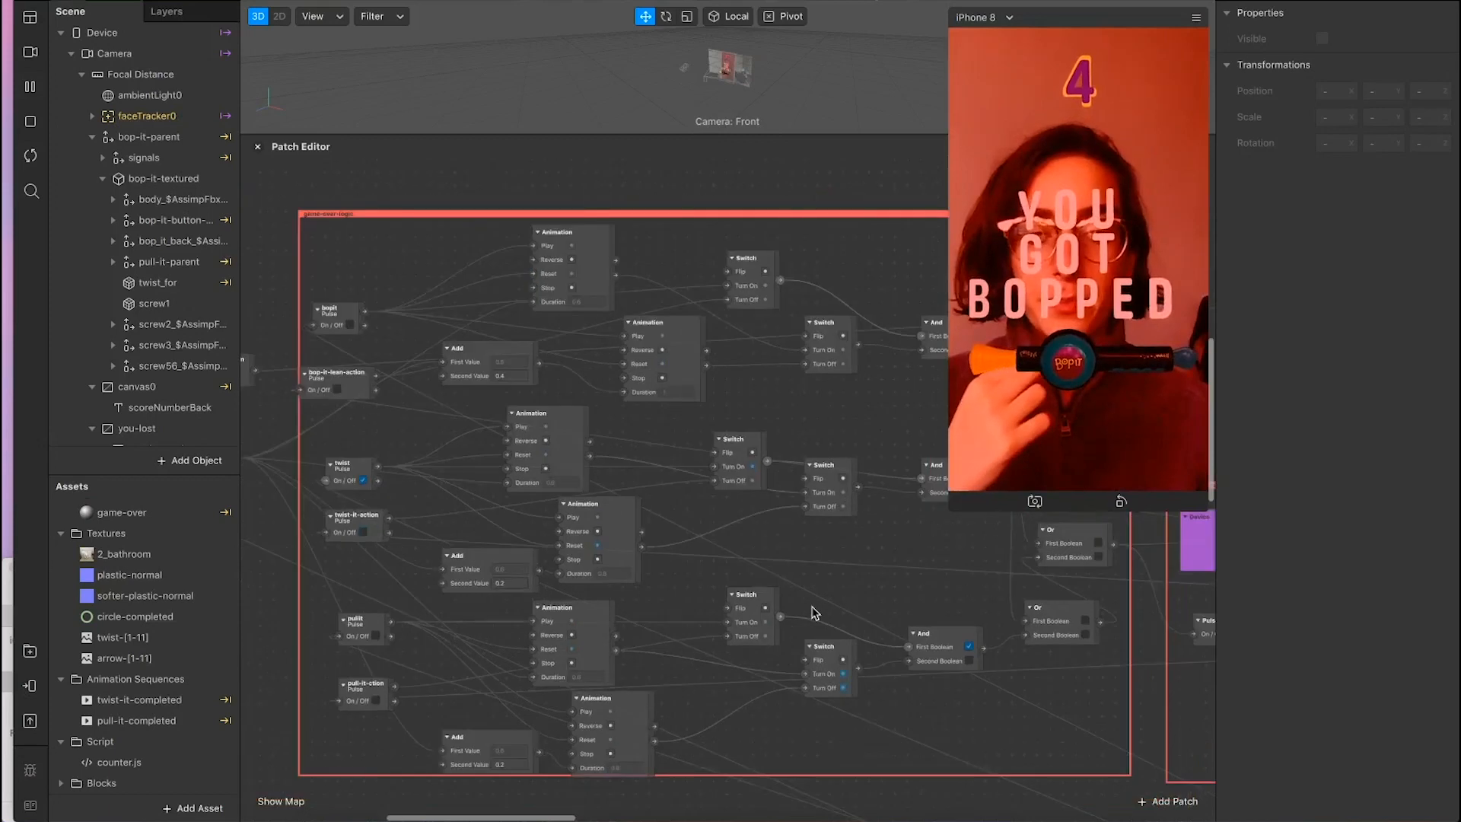
pyautogui.hscroll(5, 812, 613)
pyautogui.hscroll(10, 813, 612)
pyautogui.scroll(-2, 814, 613)
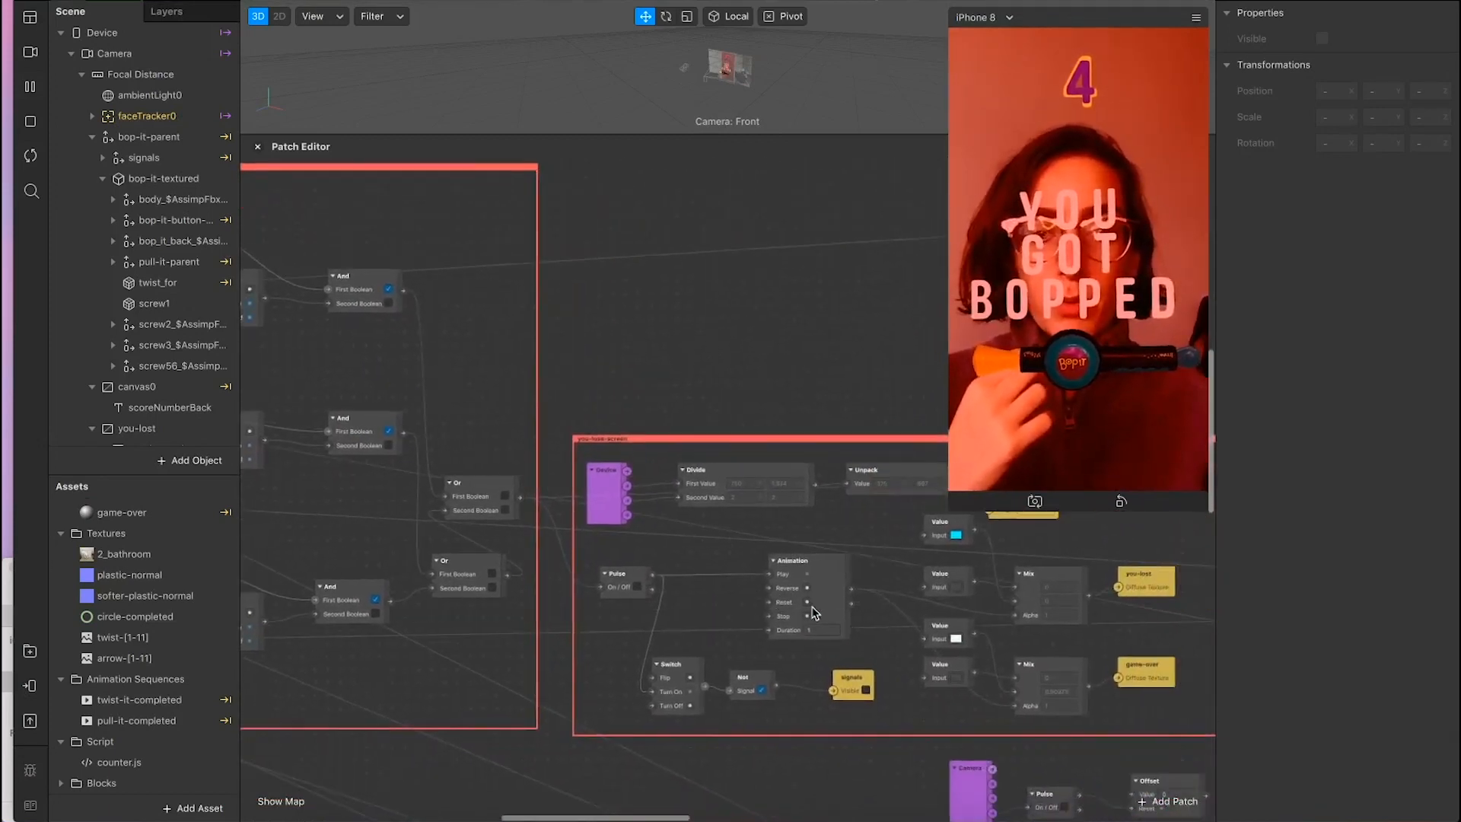
pyautogui.hscroll(13, 813, 613)
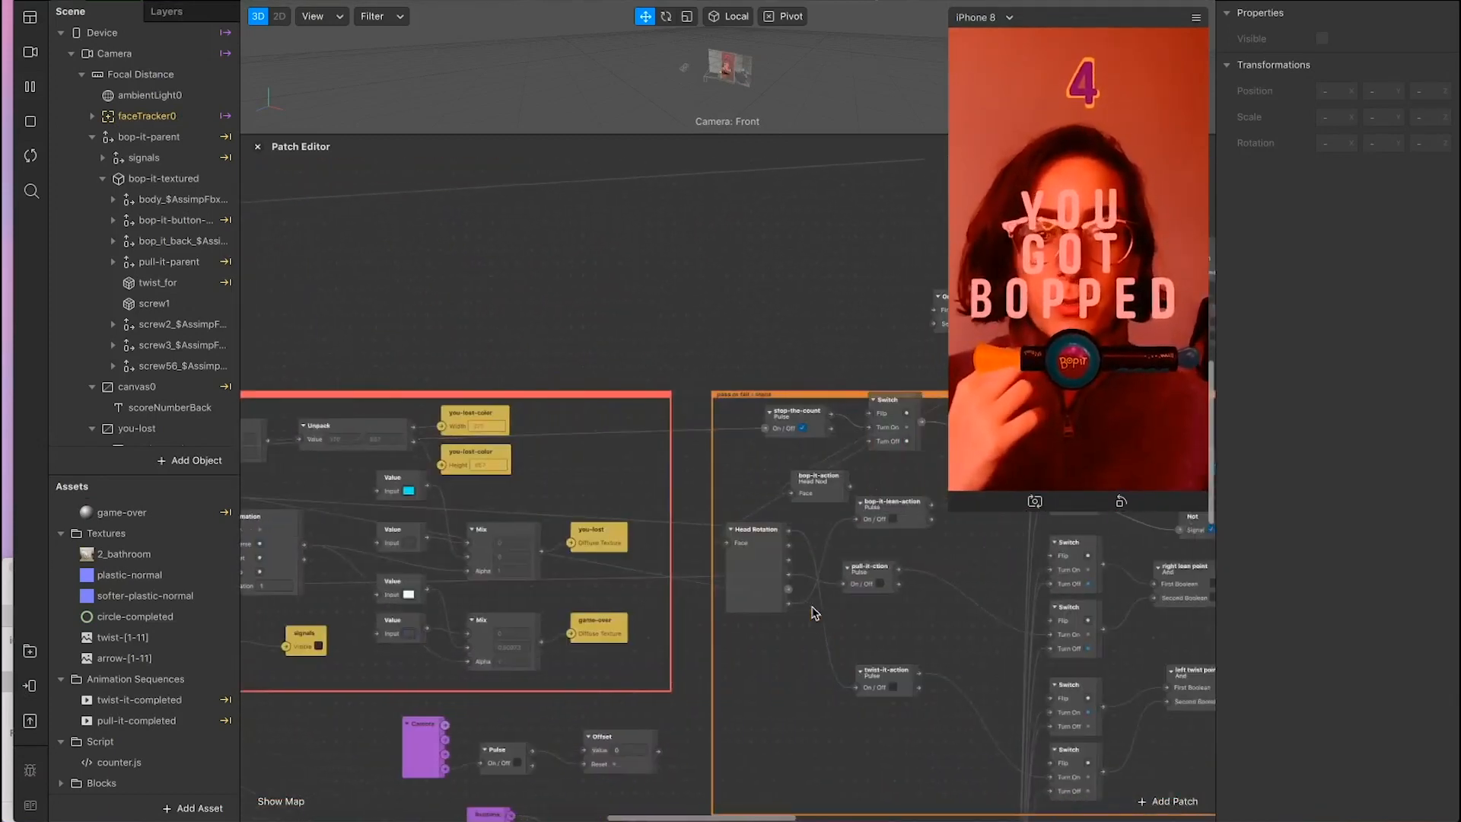
pyautogui.hscroll(10, 813, 612)
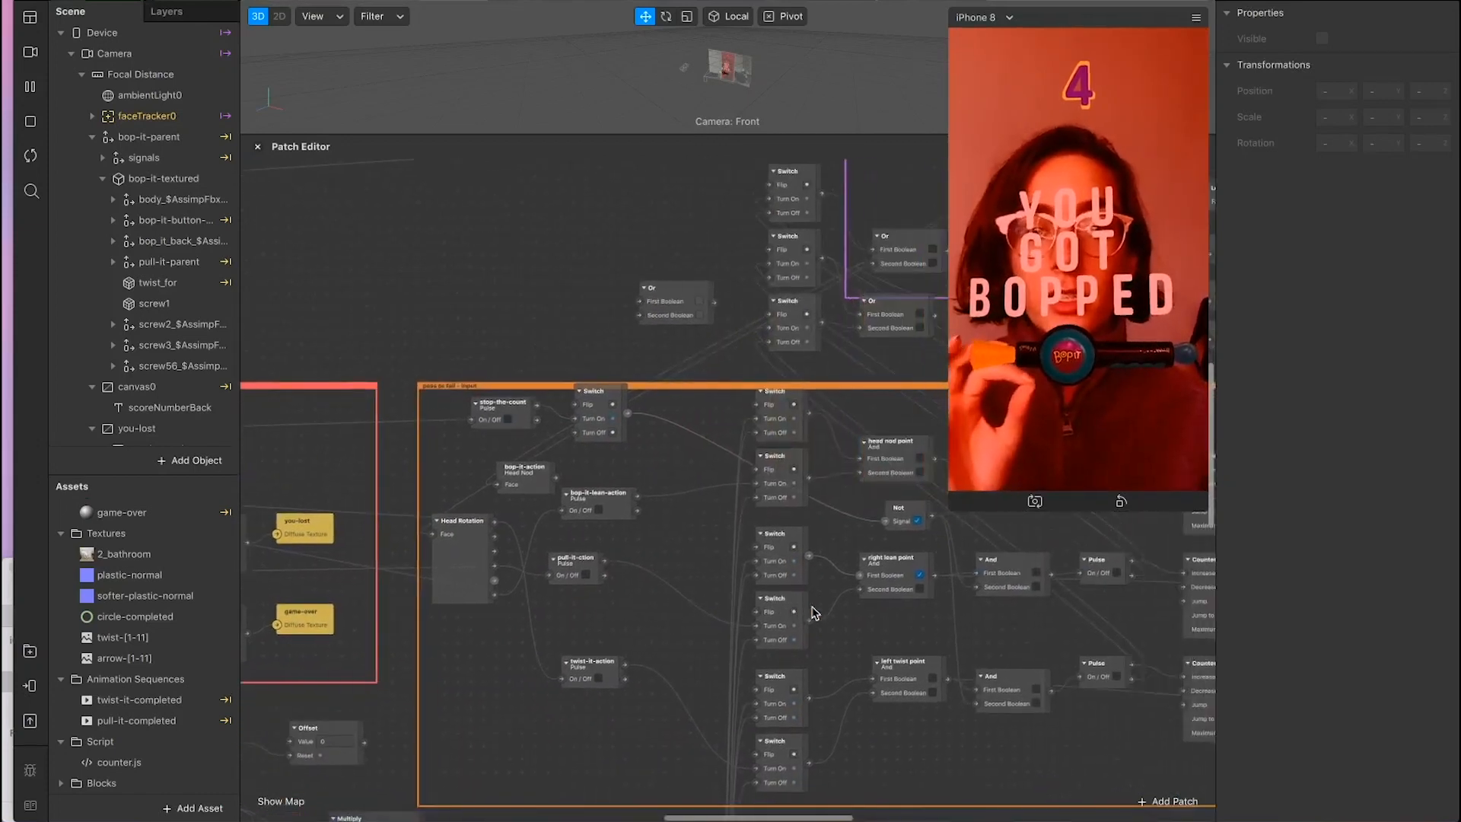
pyautogui.hscroll(1, 815, 612)
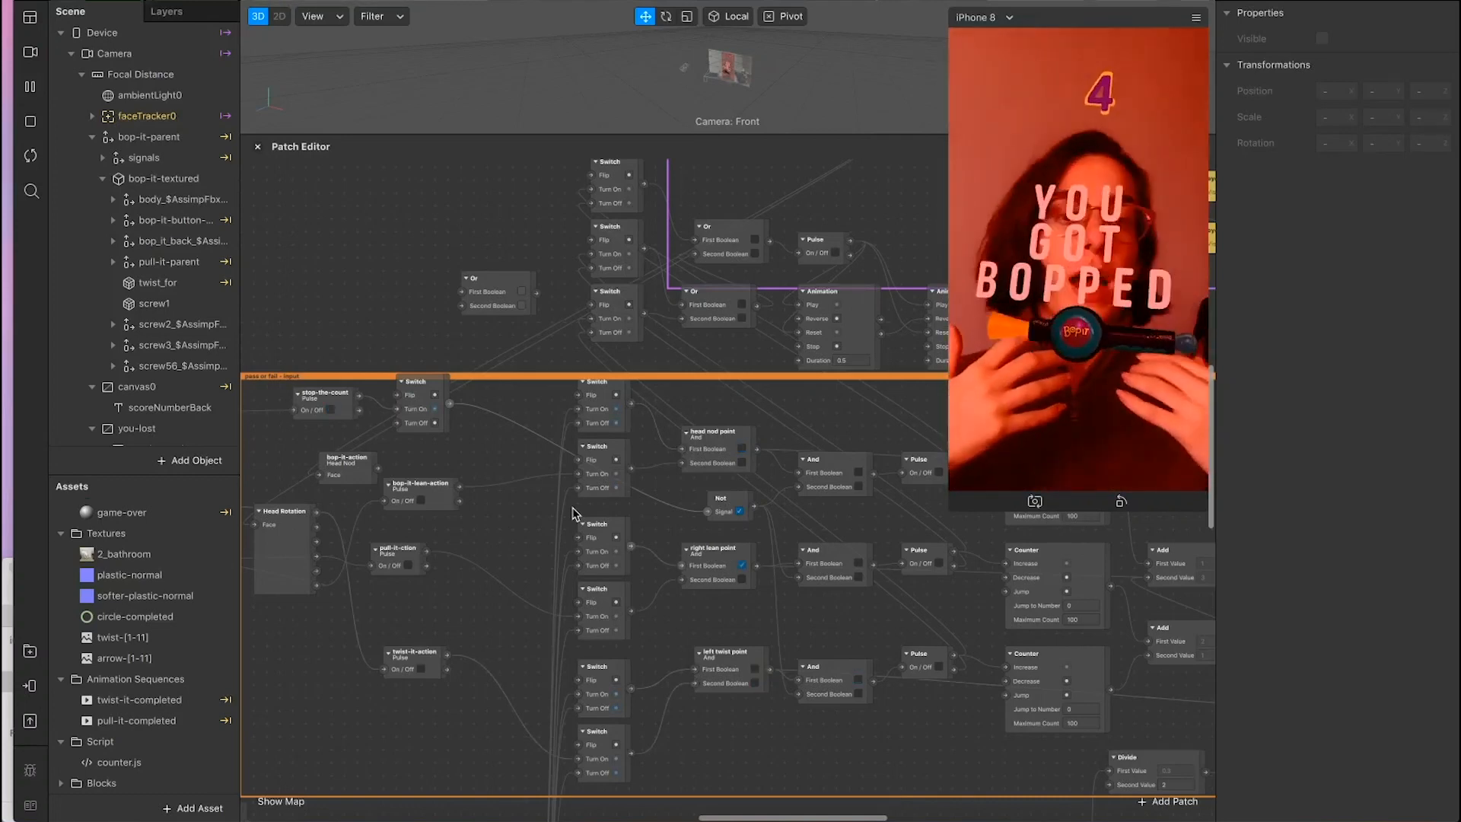
# Step: Select the signals null object and examine how the Or output drives the you-lose-screen group's Pulse, Switch and signals visibility
pyautogui.click(138, 159)
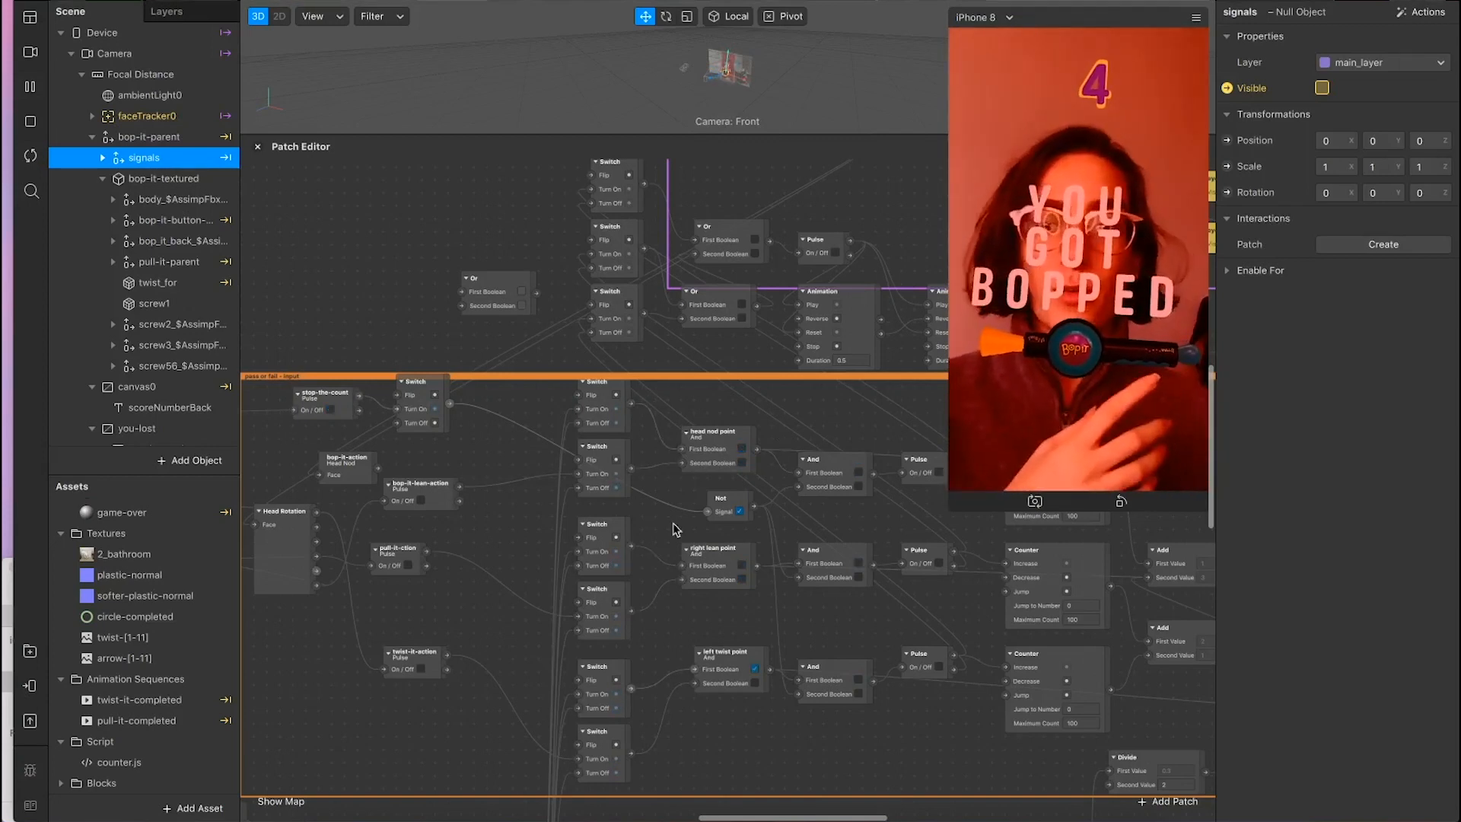
pyautogui.hscroll(-10, 546, 569)
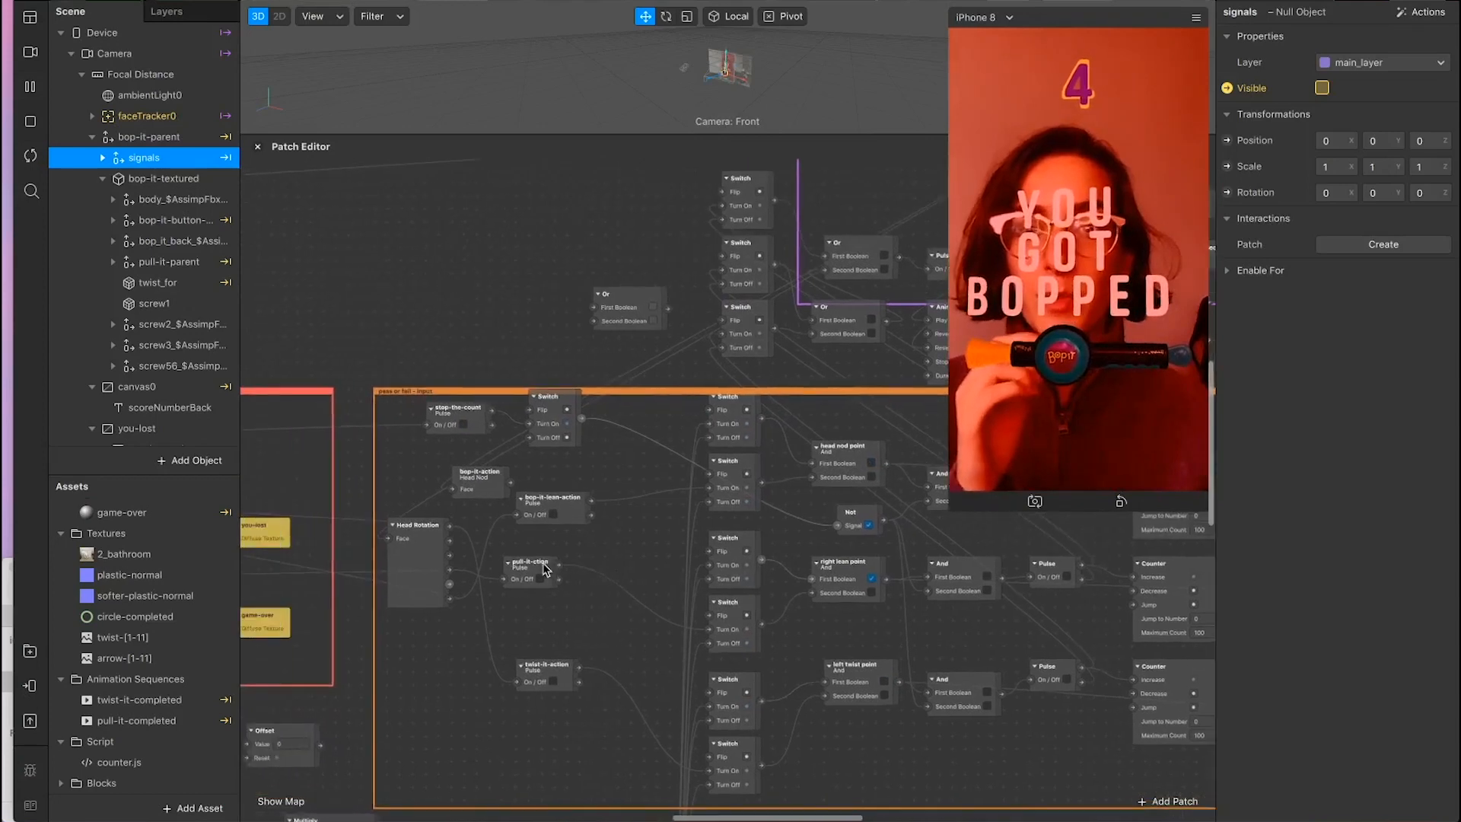
pyautogui.hscroll(-10, 545, 569)
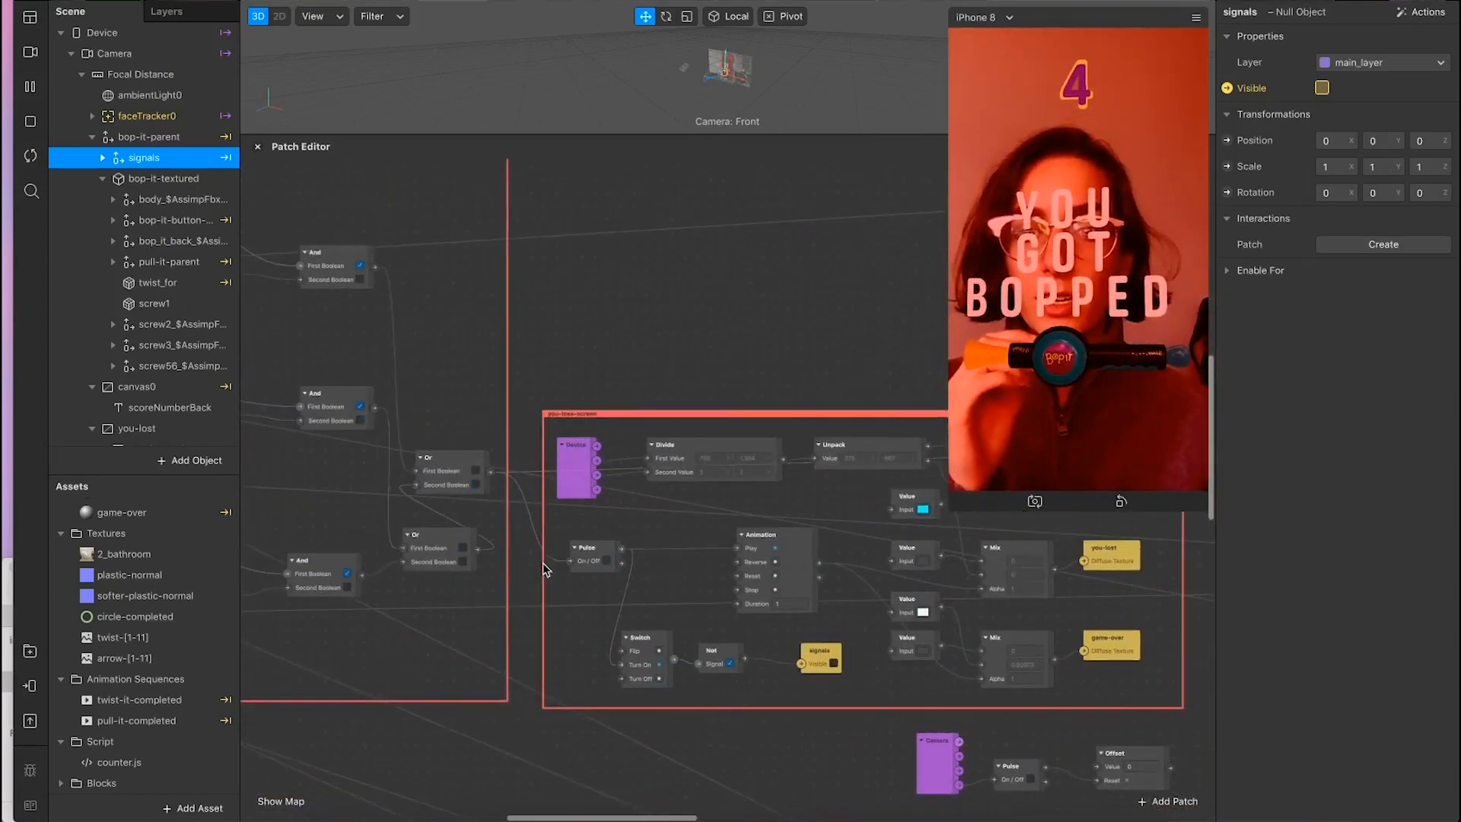
pyautogui.hscroll(-3, 455, 478)
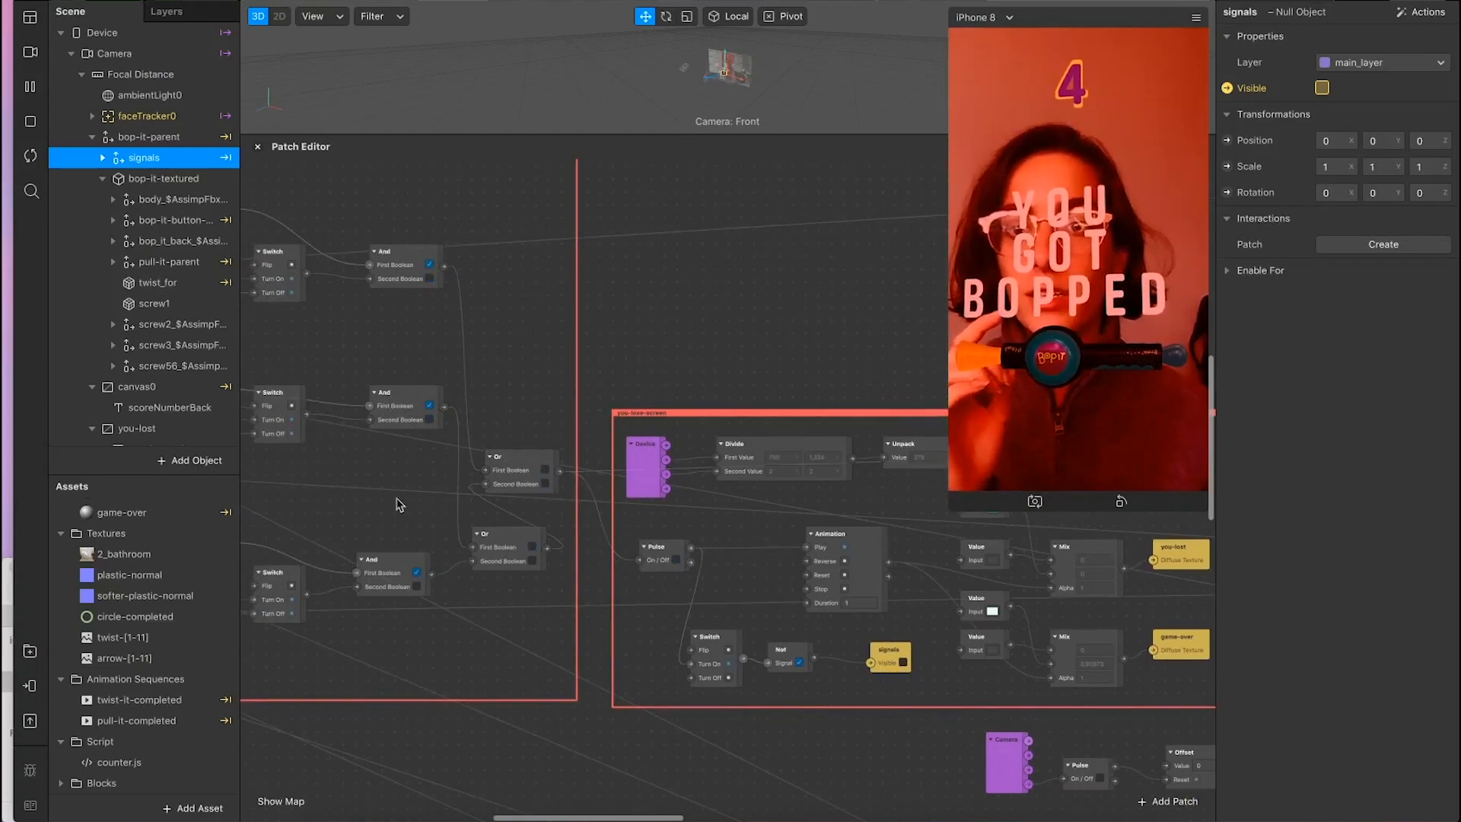
pyautogui.scroll(3, 395, 525)
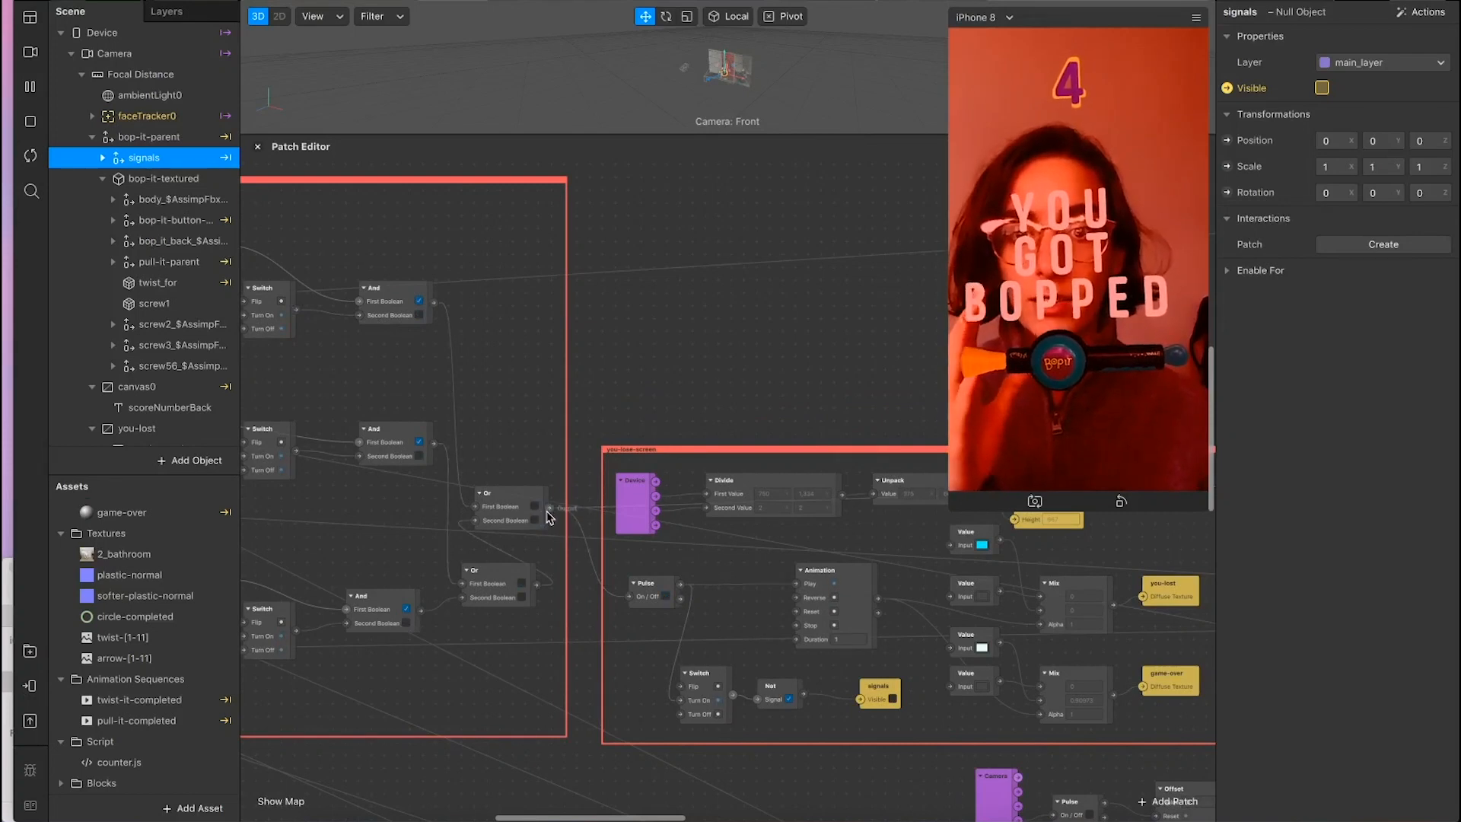
pyautogui.scroll(4, 547, 511)
pyautogui.scroll(-4, 550, 519)
pyautogui.scroll(-3, 724, 509)
pyautogui.hscroll(4, 723, 508)
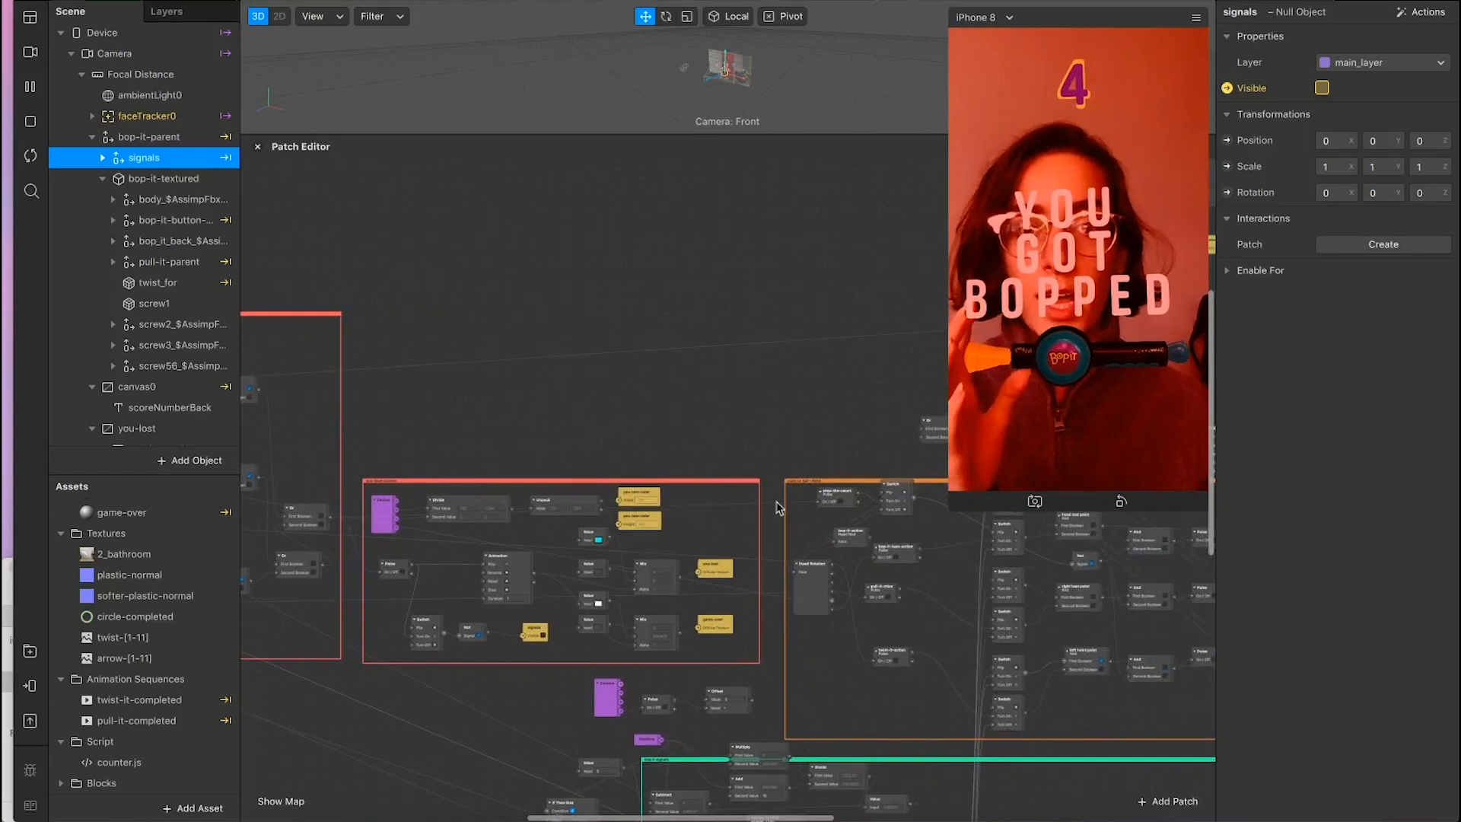
# Step: Examine how the stop-the-count pulse and its Switch feed through the Not patch into the And patches in the pass or fail input group
pyautogui.scroll(1, 818, 503)
pyautogui.scroll(6, 862, 508)
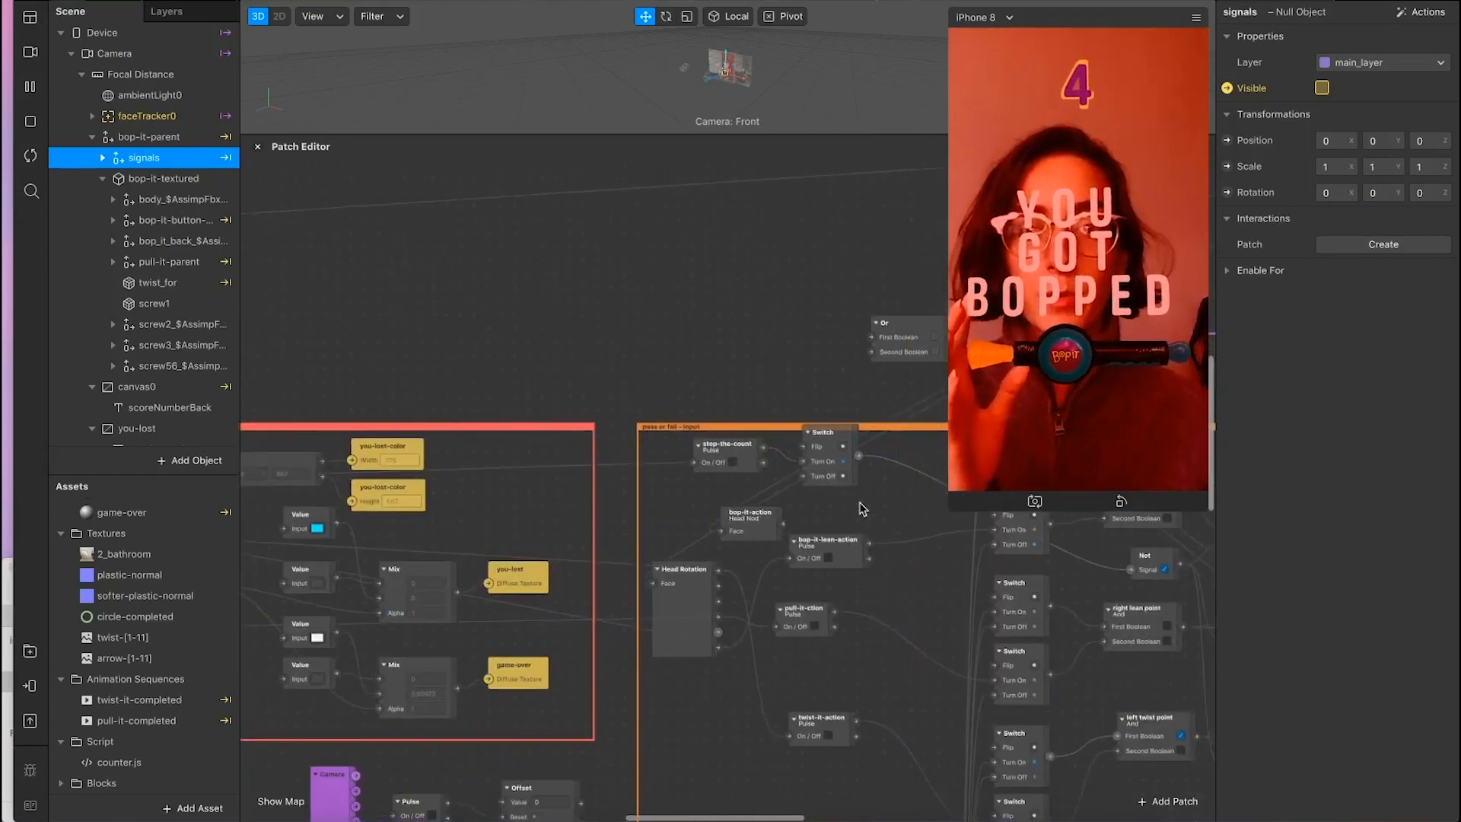
pyautogui.hscroll(2, 474, 353)
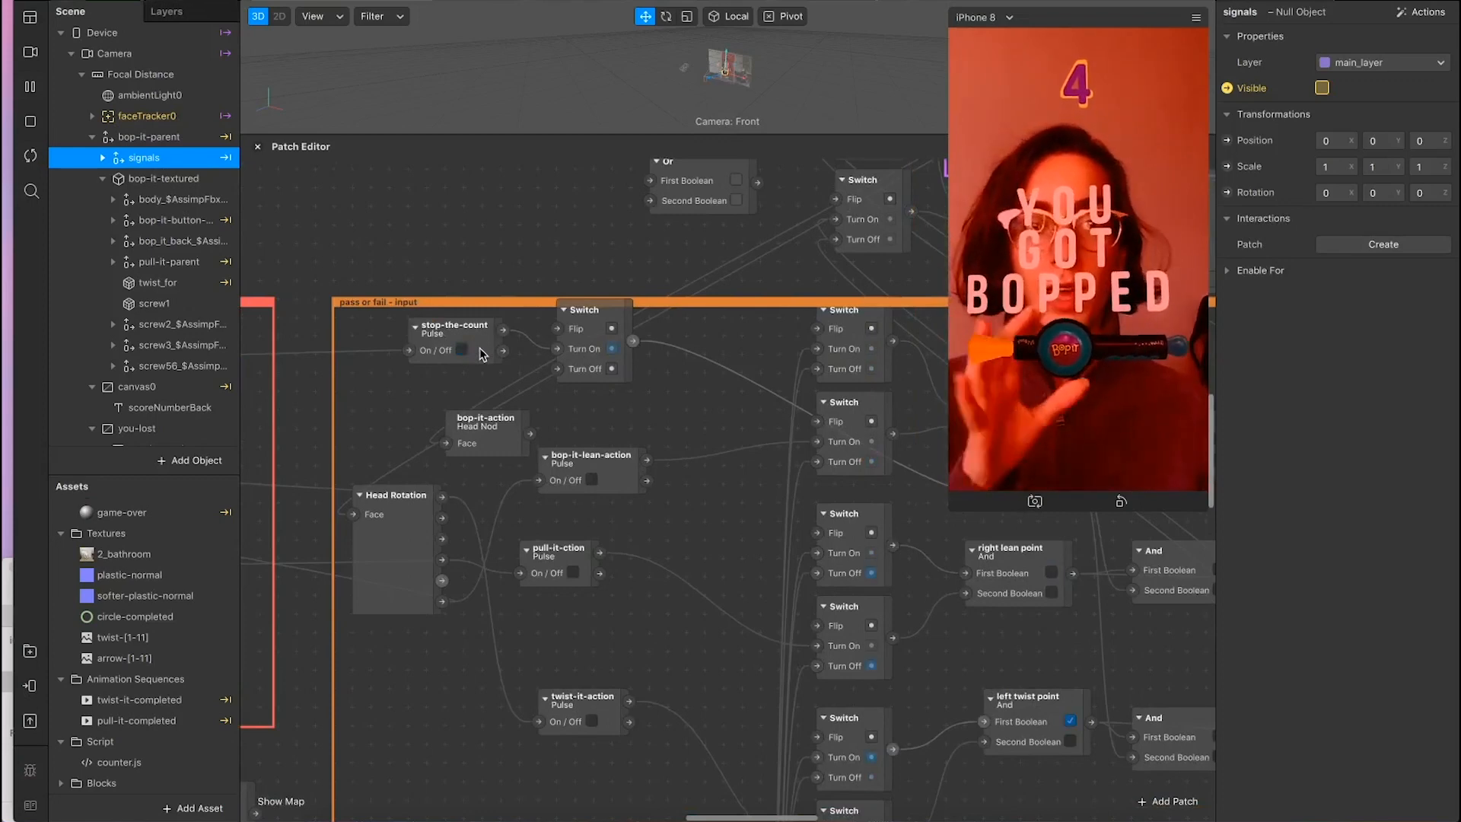
pyautogui.hscroll(3, 482, 354)
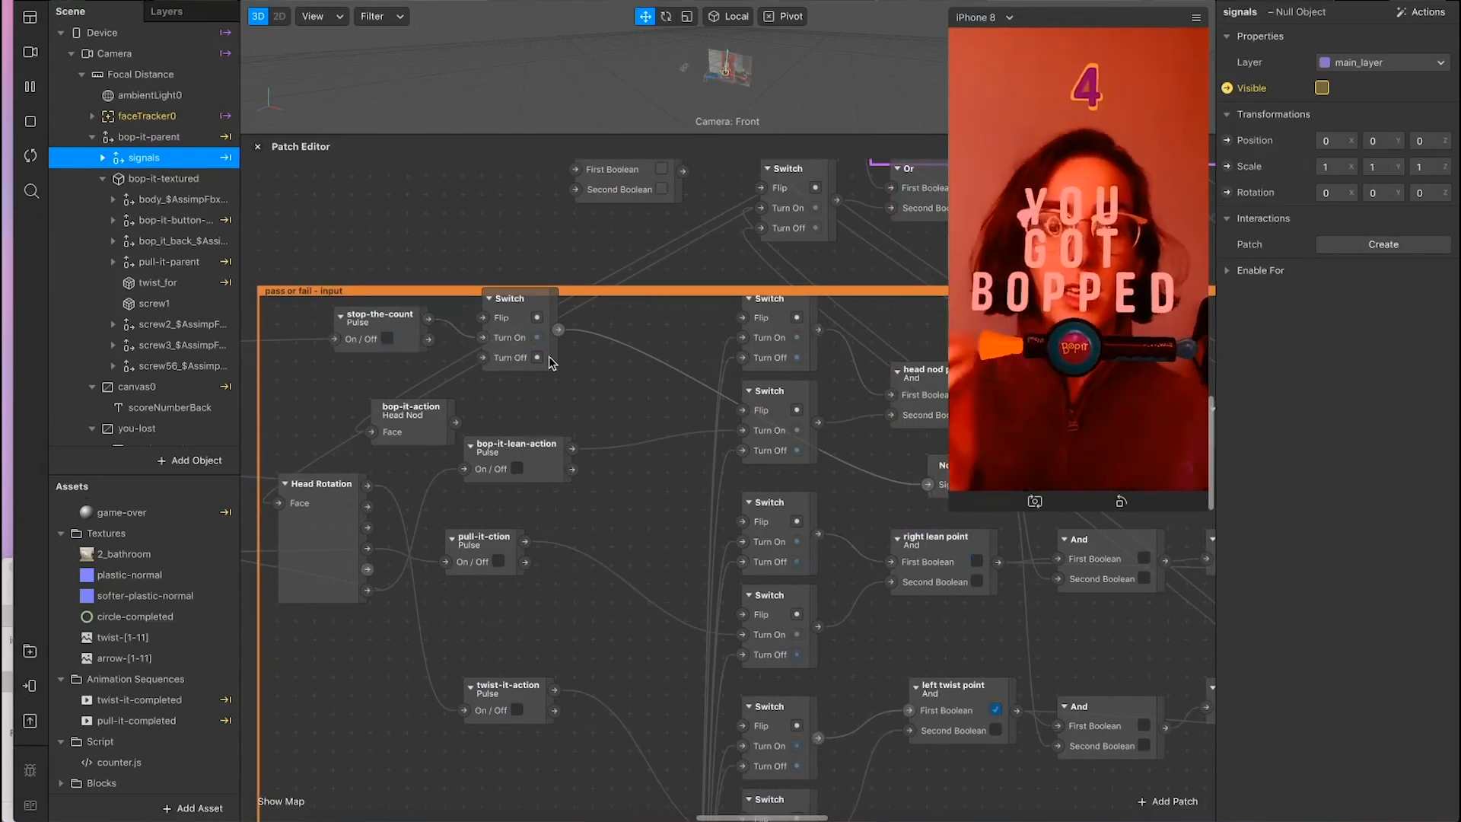
pyautogui.hscroll(2, 669, 420)
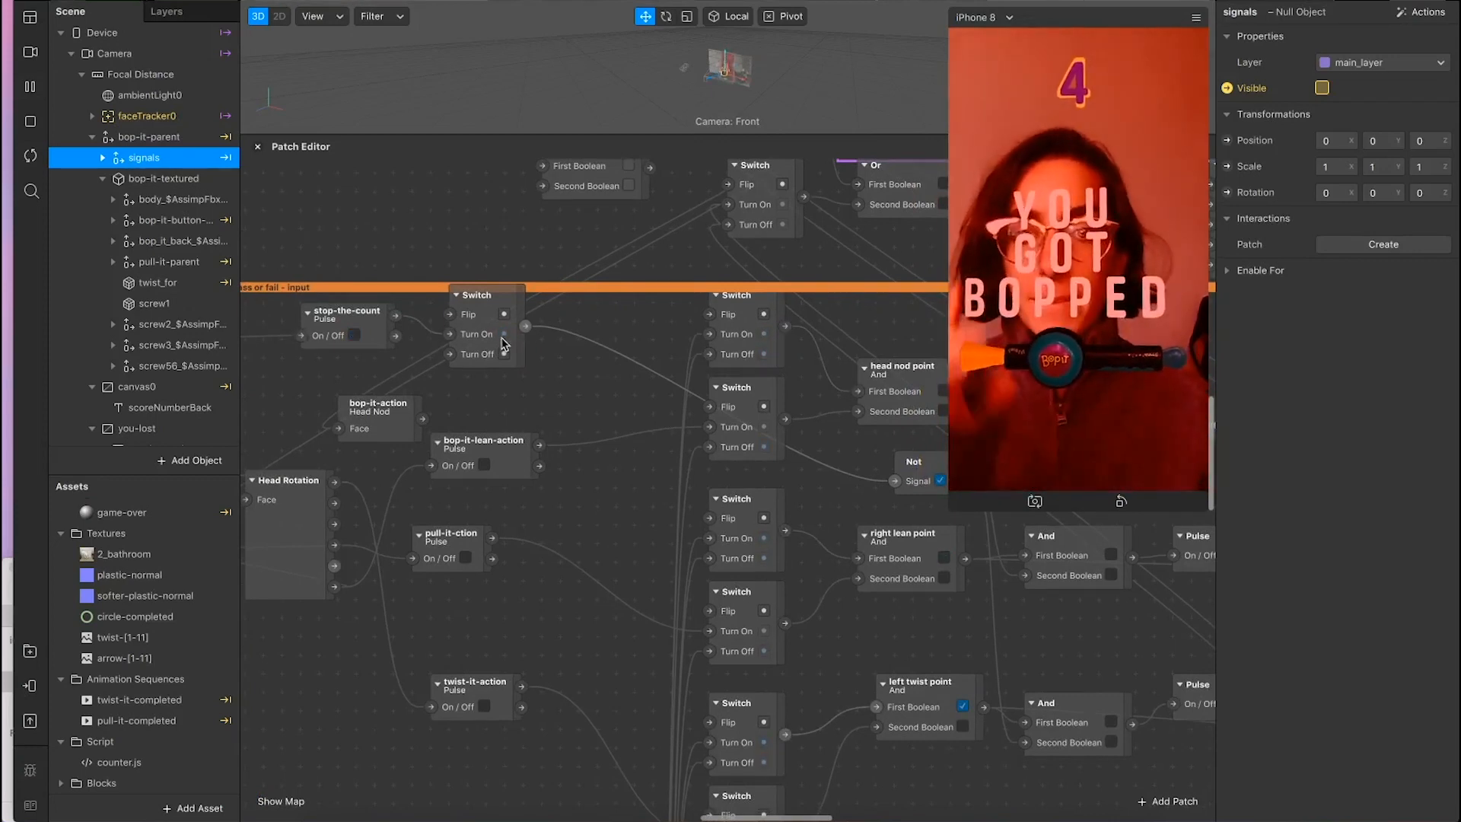
pyautogui.hscroll(5, 503, 344)
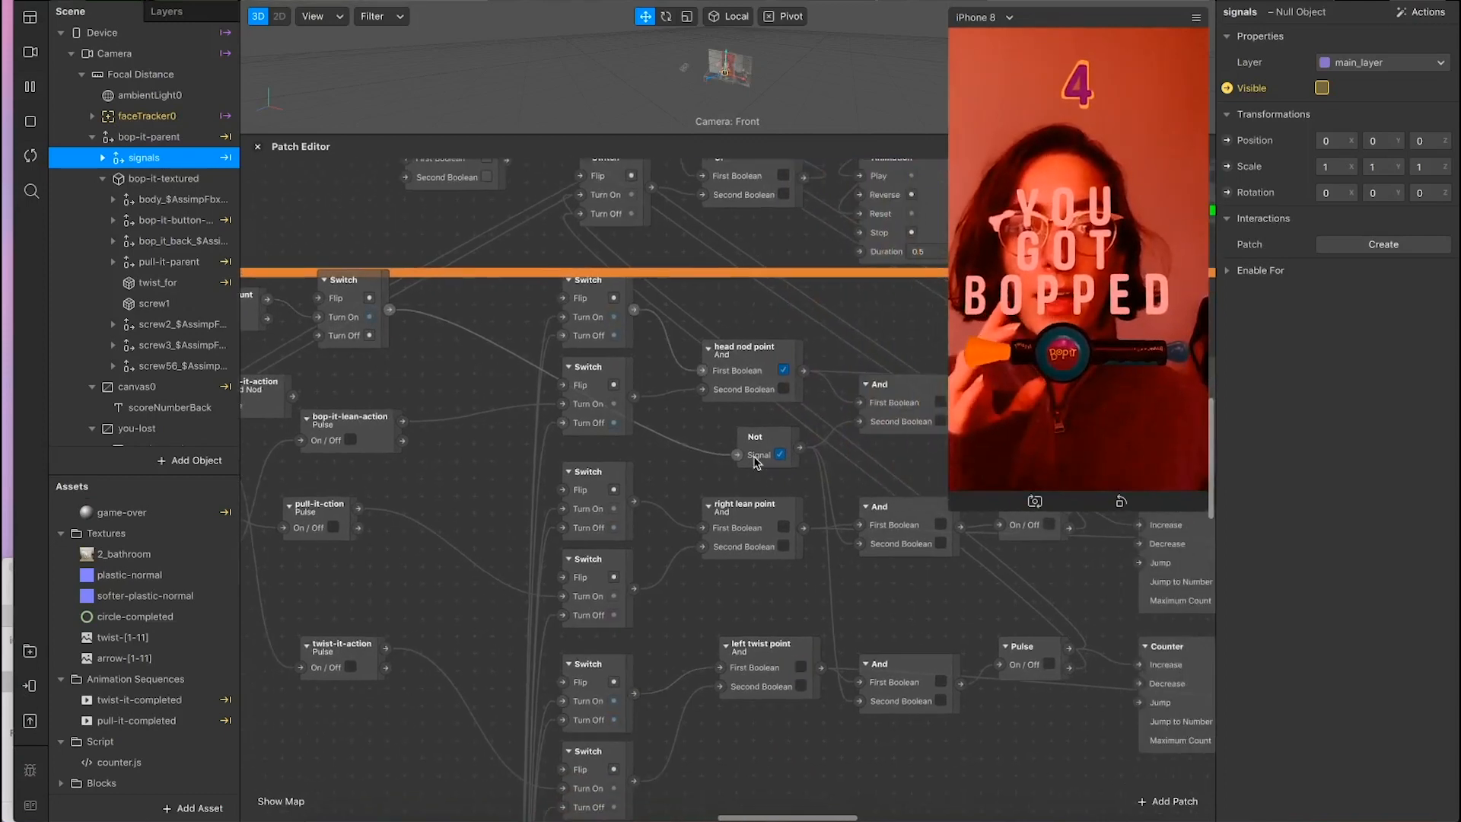
pyautogui.hscroll(3, 756, 462)
pyautogui.hscroll(3, 674, 447)
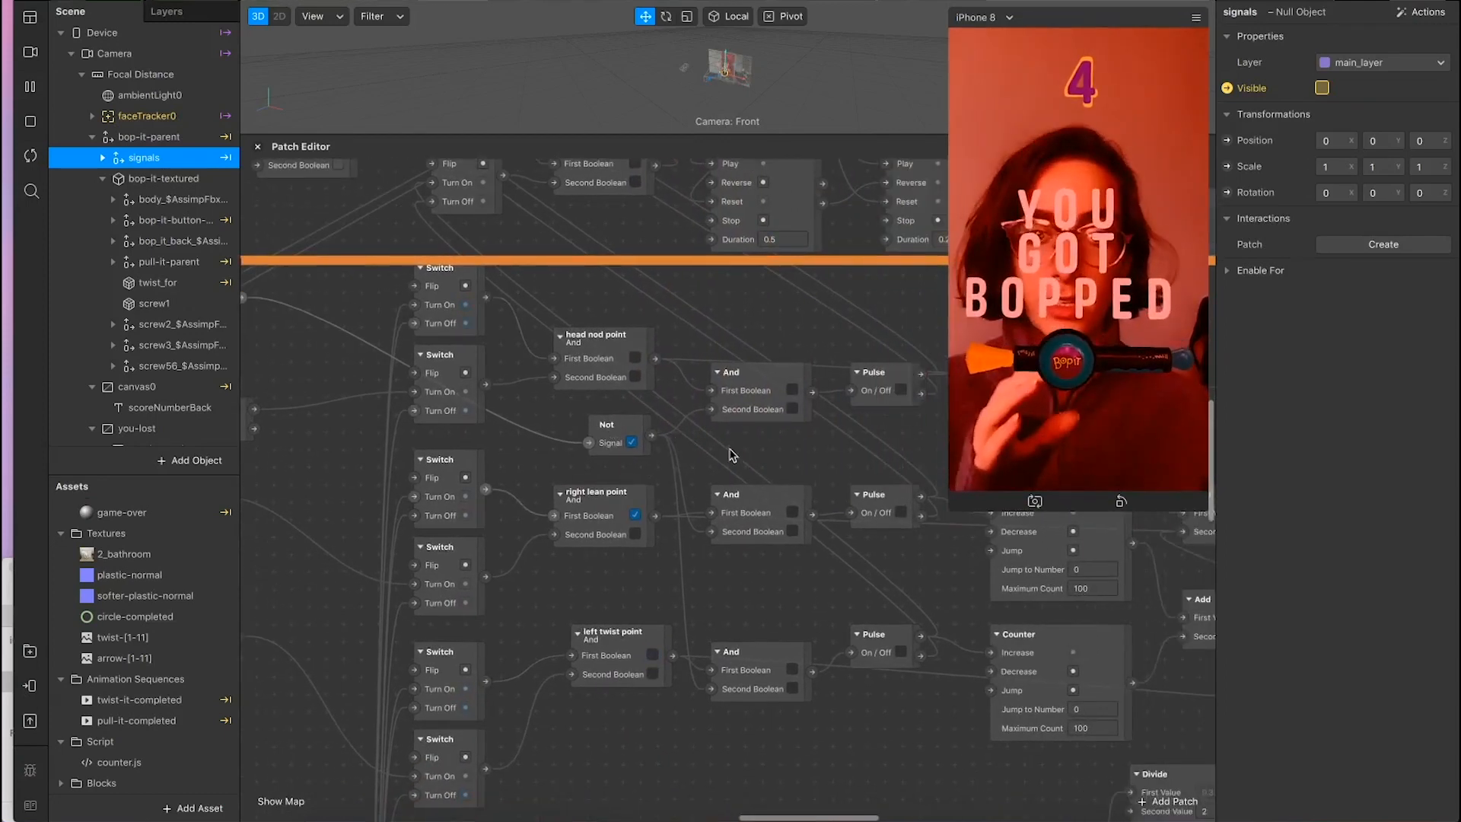
pyautogui.hscroll(-3, 715, 451)
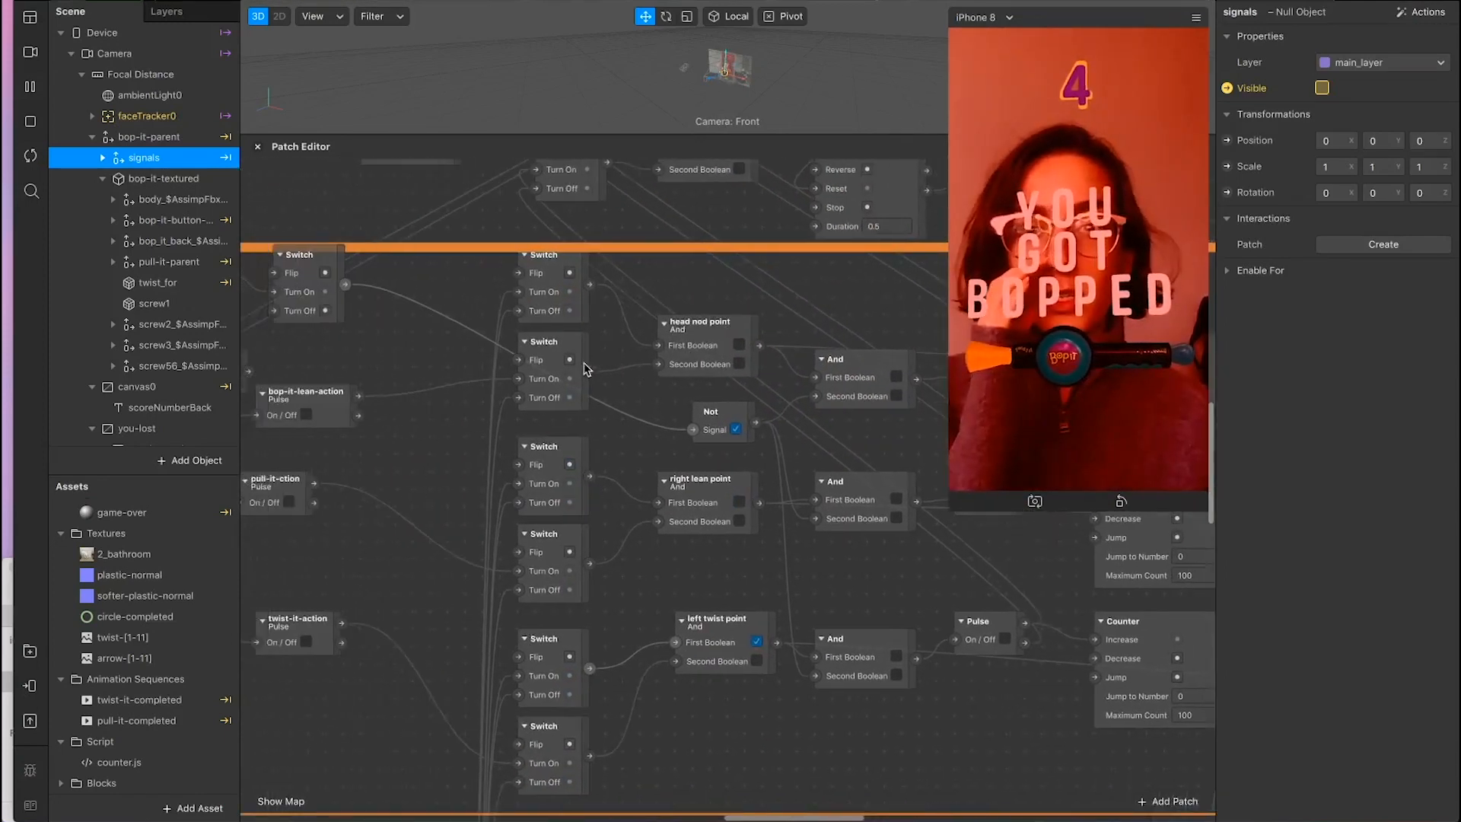
pyautogui.hscroll(-5, 585, 369)
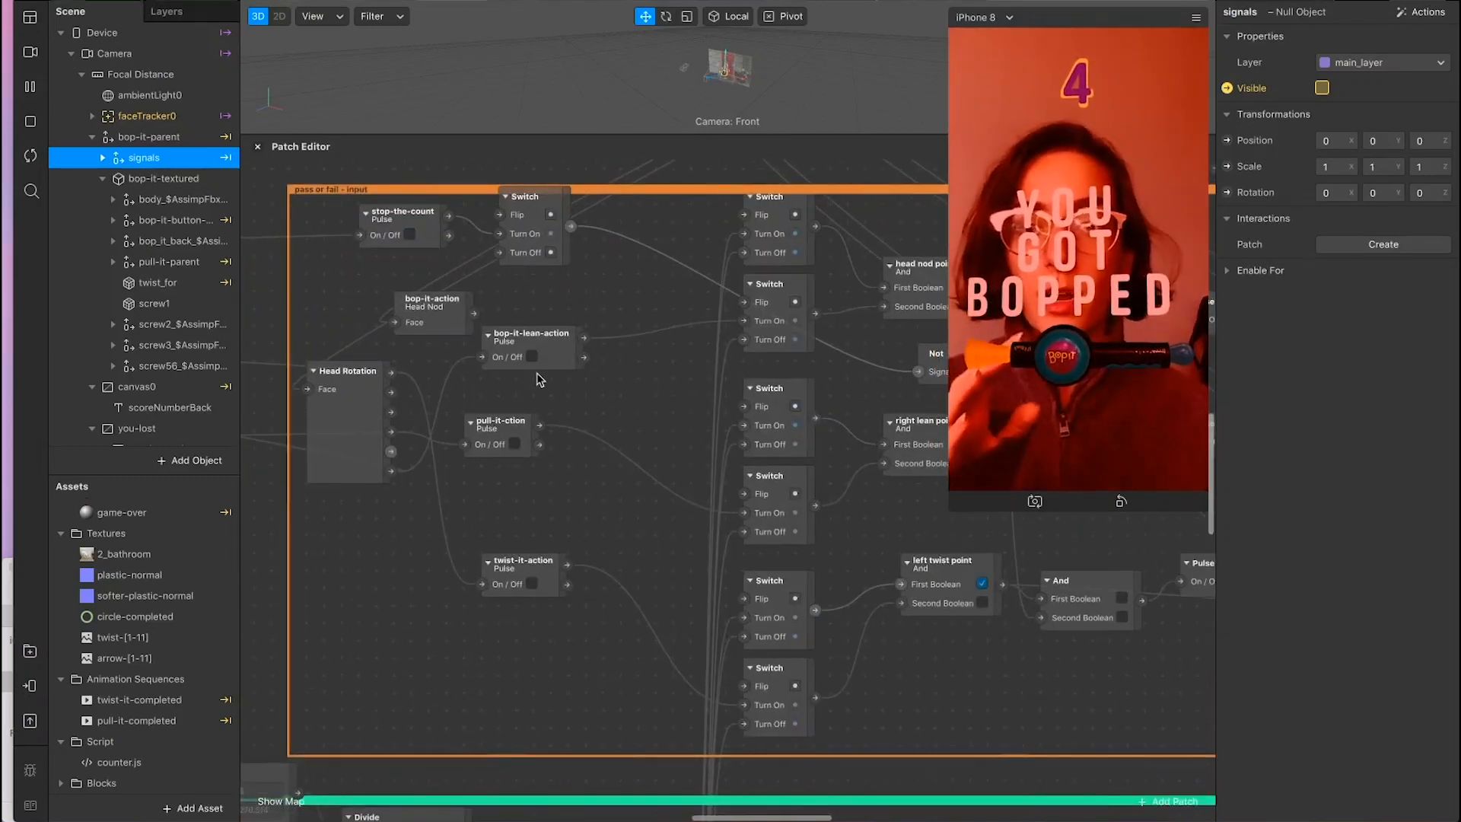
# Step: Select the bop-it-lean-action pulse and trace it through its Switch and the head nod point And patch to the Counter
pyautogui.click(565, 357)
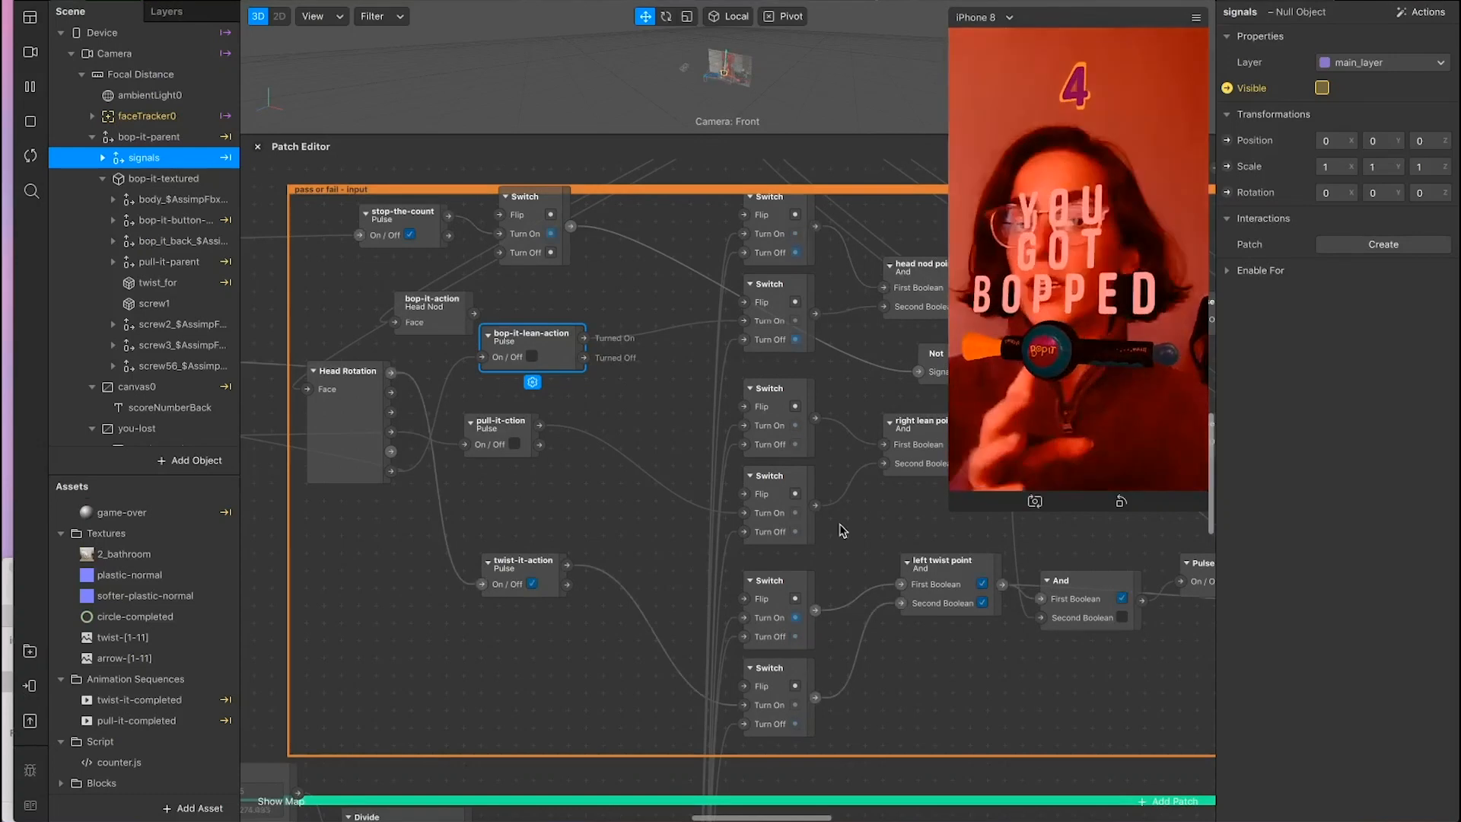
pyautogui.hscroll(2, 841, 529)
pyautogui.hscroll(6, 653, 491)
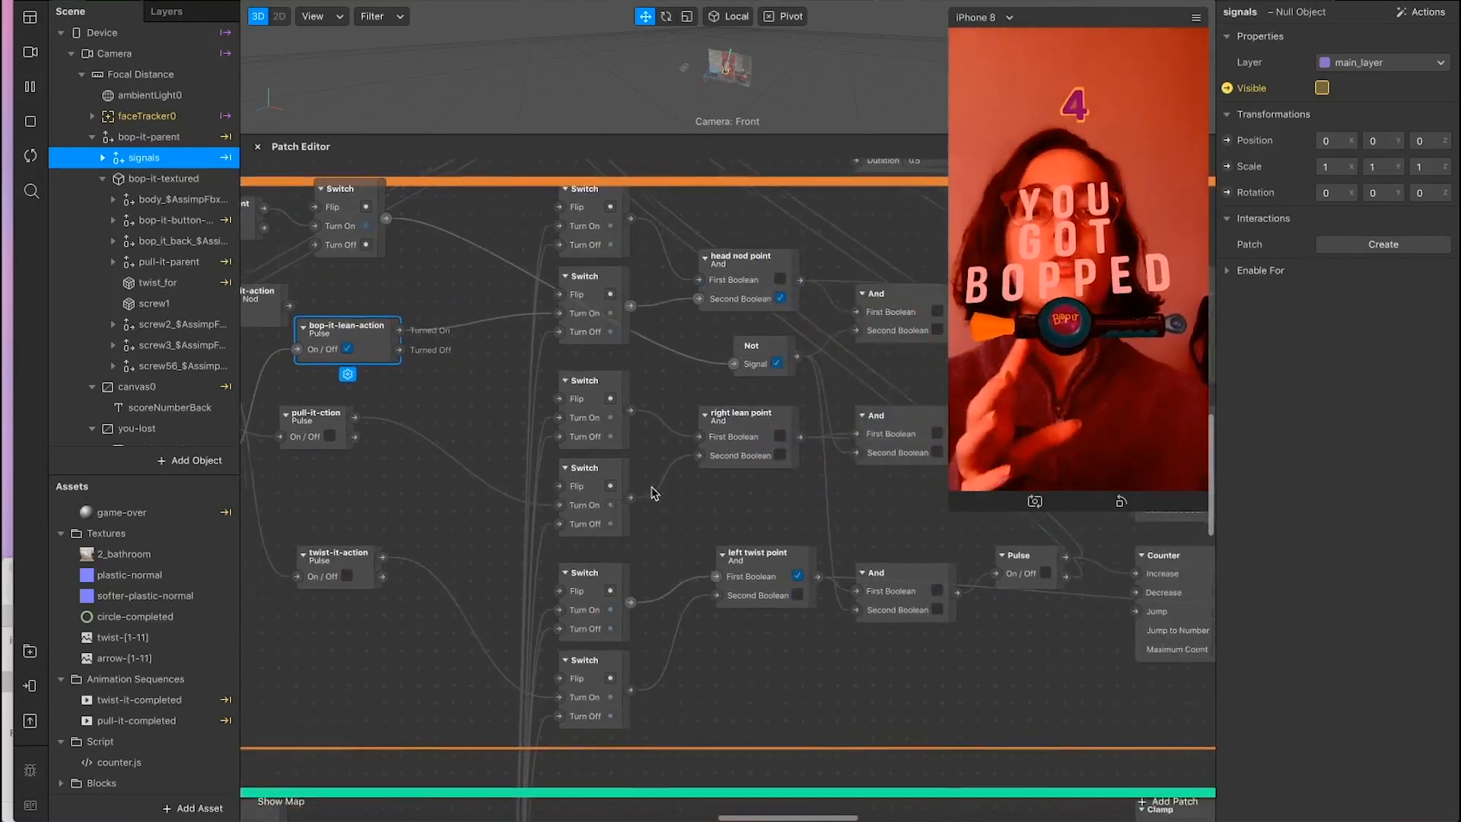
pyautogui.hscroll(-1, 653, 491)
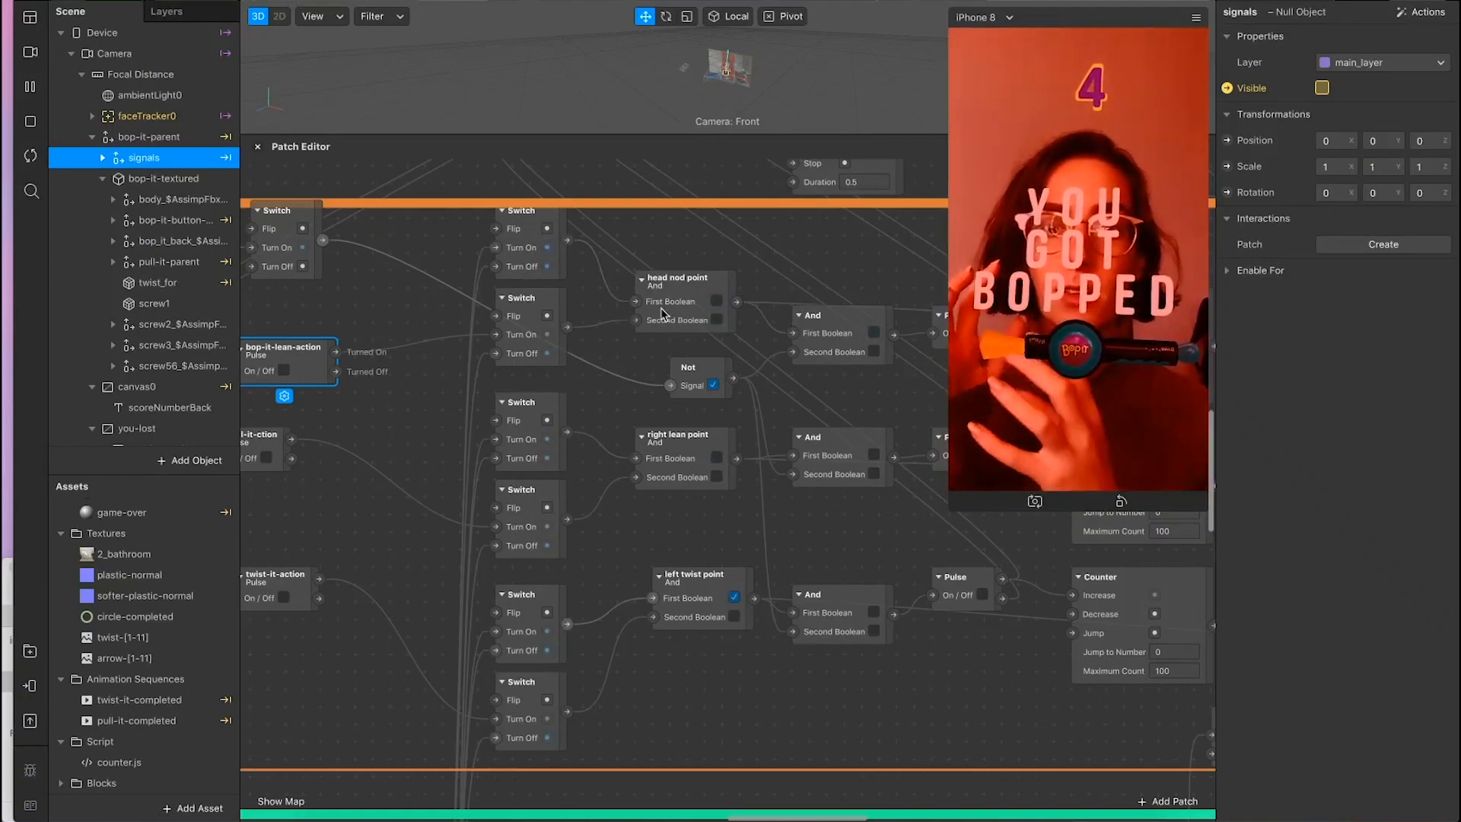
pyautogui.hscroll(4, 744, 355)
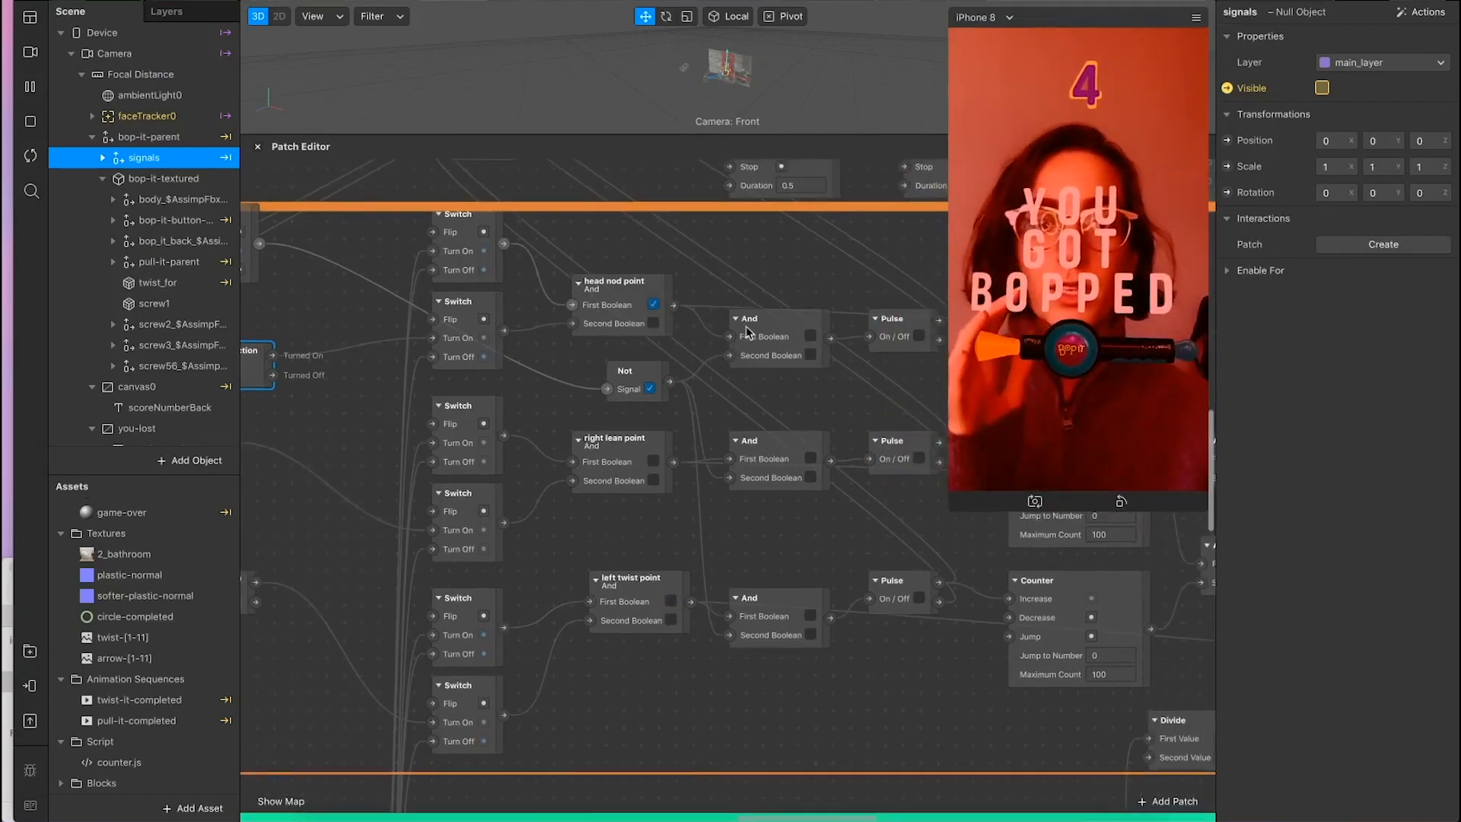
pyautogui.scroll(2, 817, 347)
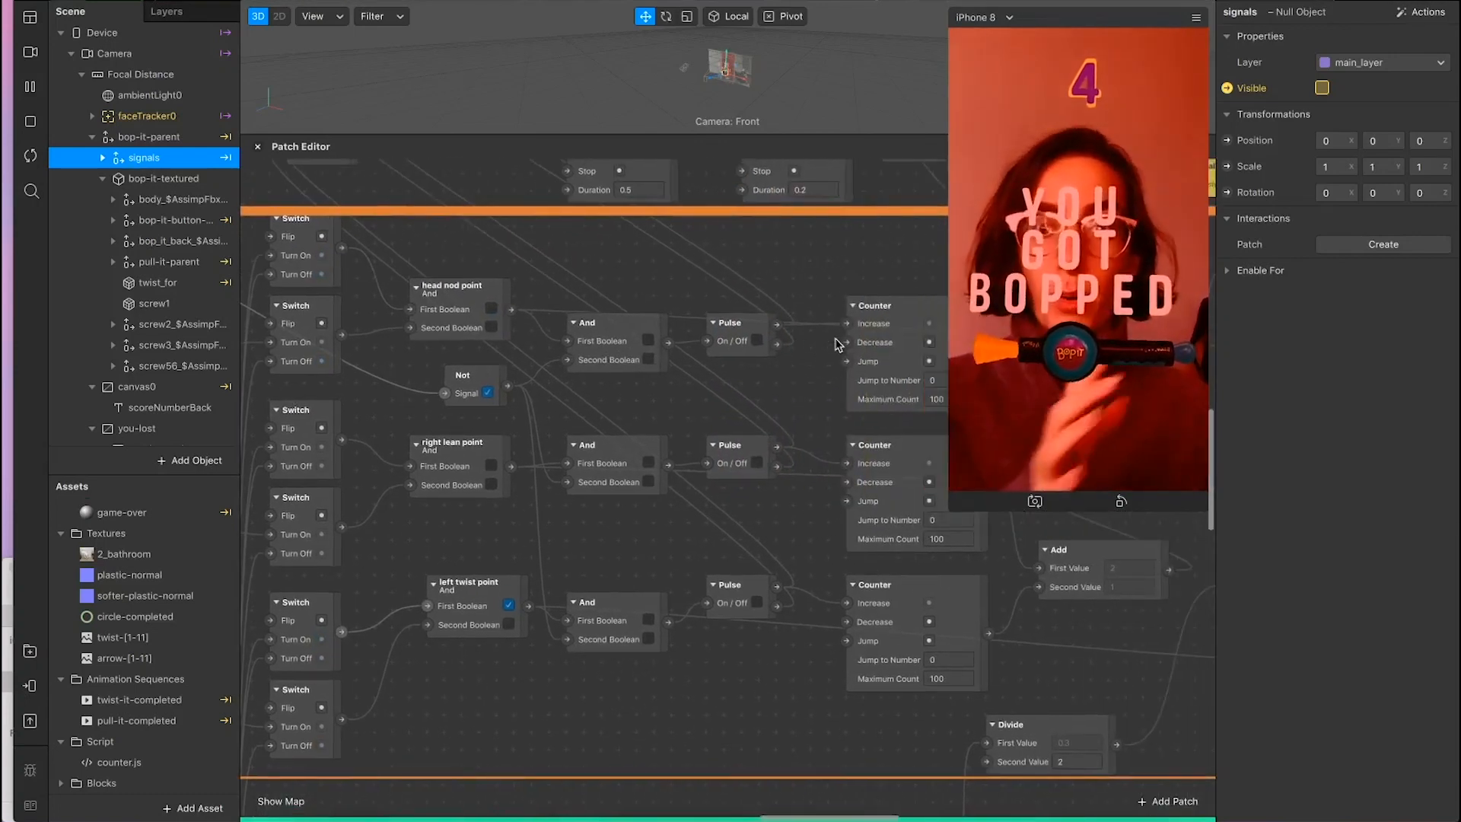
pyautogui.scroll(1, 494, 428)
# Step: Retrace the stop-the-count Switch through the Not patch to the head nod branch's second And, inspecting the Pulse that follows it
pyautogui.hscroll(-10, 383, 370)
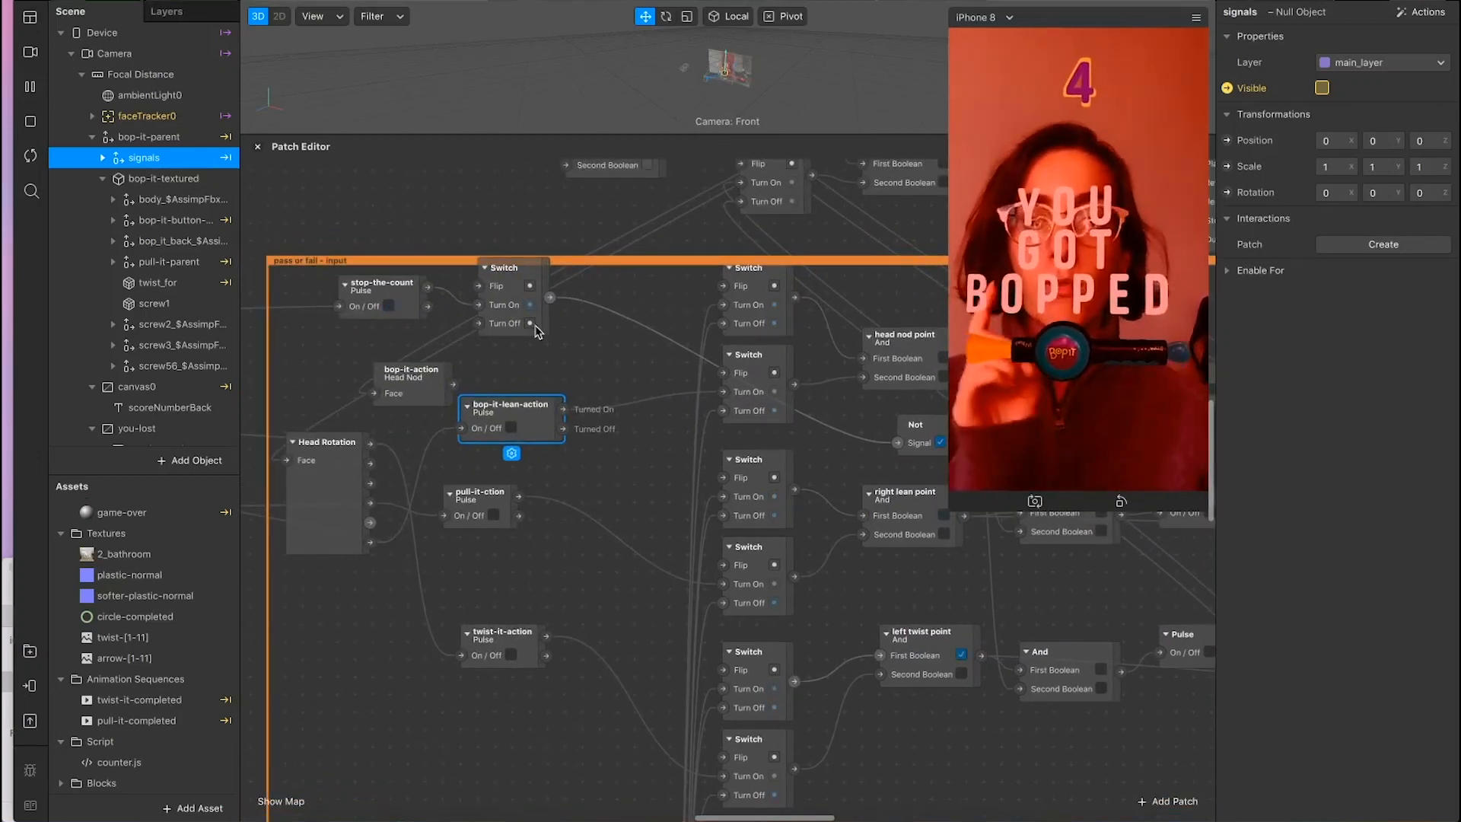
pyautogui.hscroll(3, 842, 474)
pyautogui.hscroll(6, 843, 474)
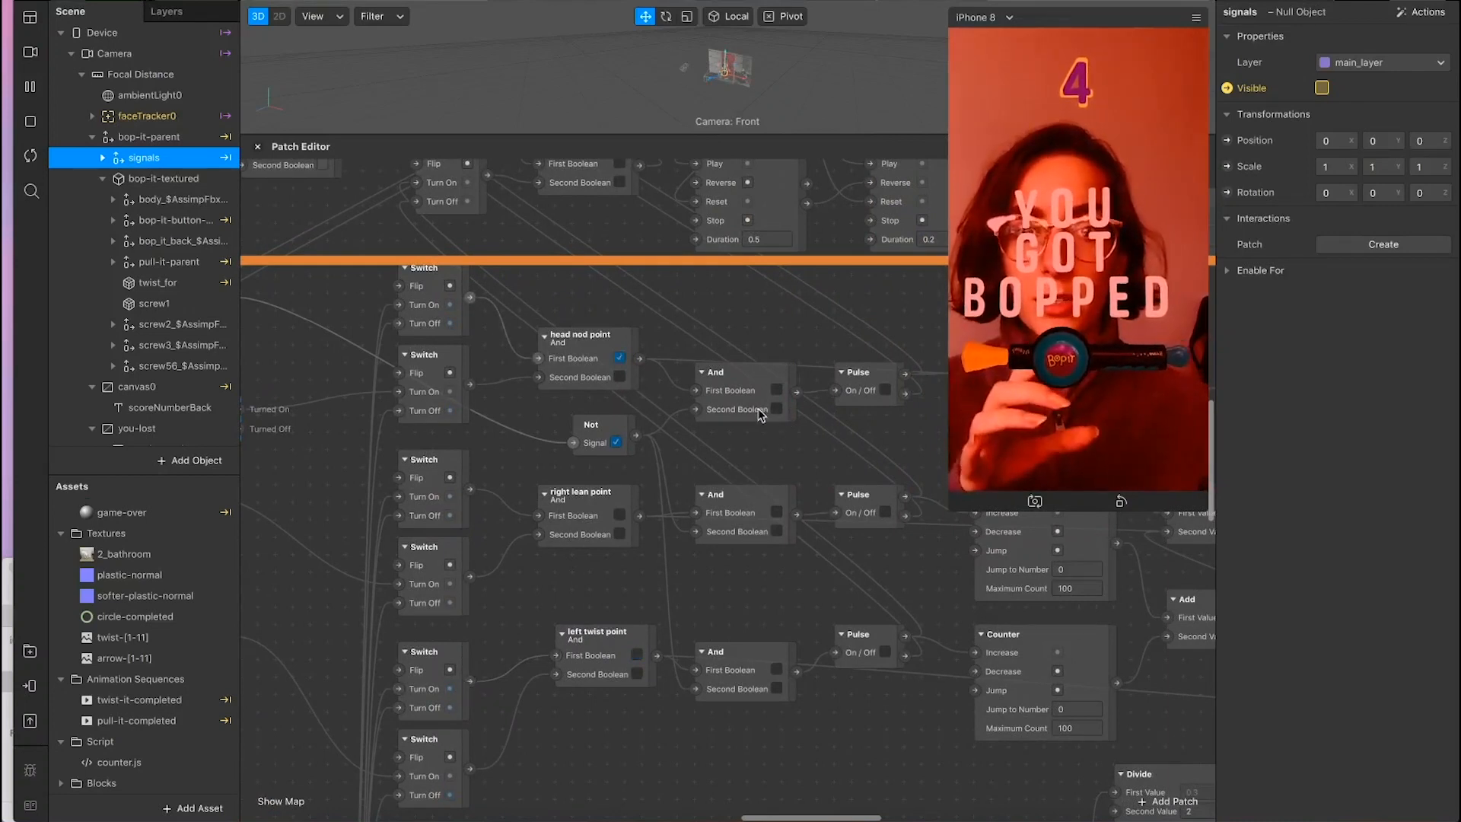
pyautogui.hscroll(3, 759, 414)
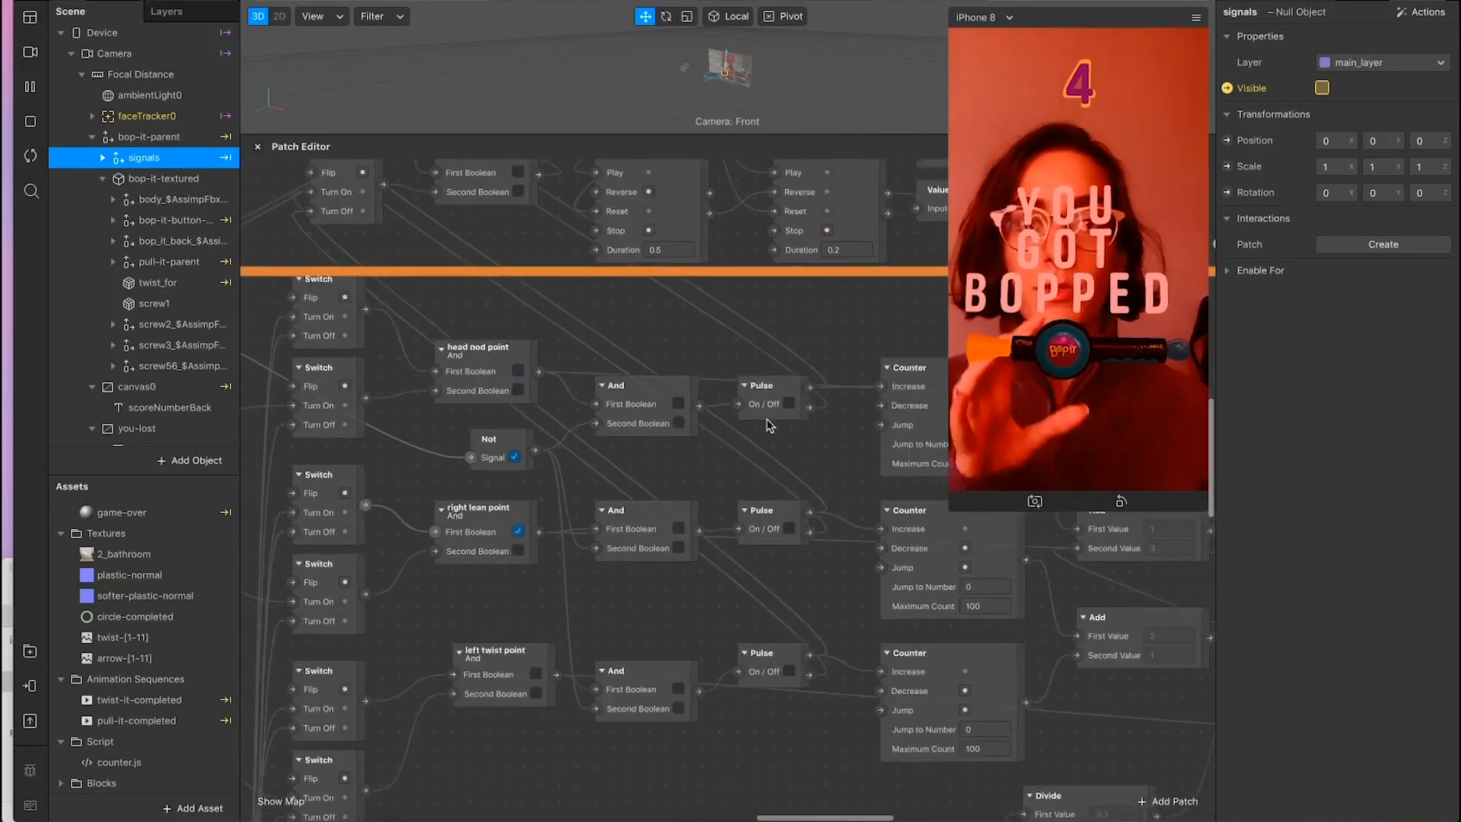
pyautogui.click(769, 403)
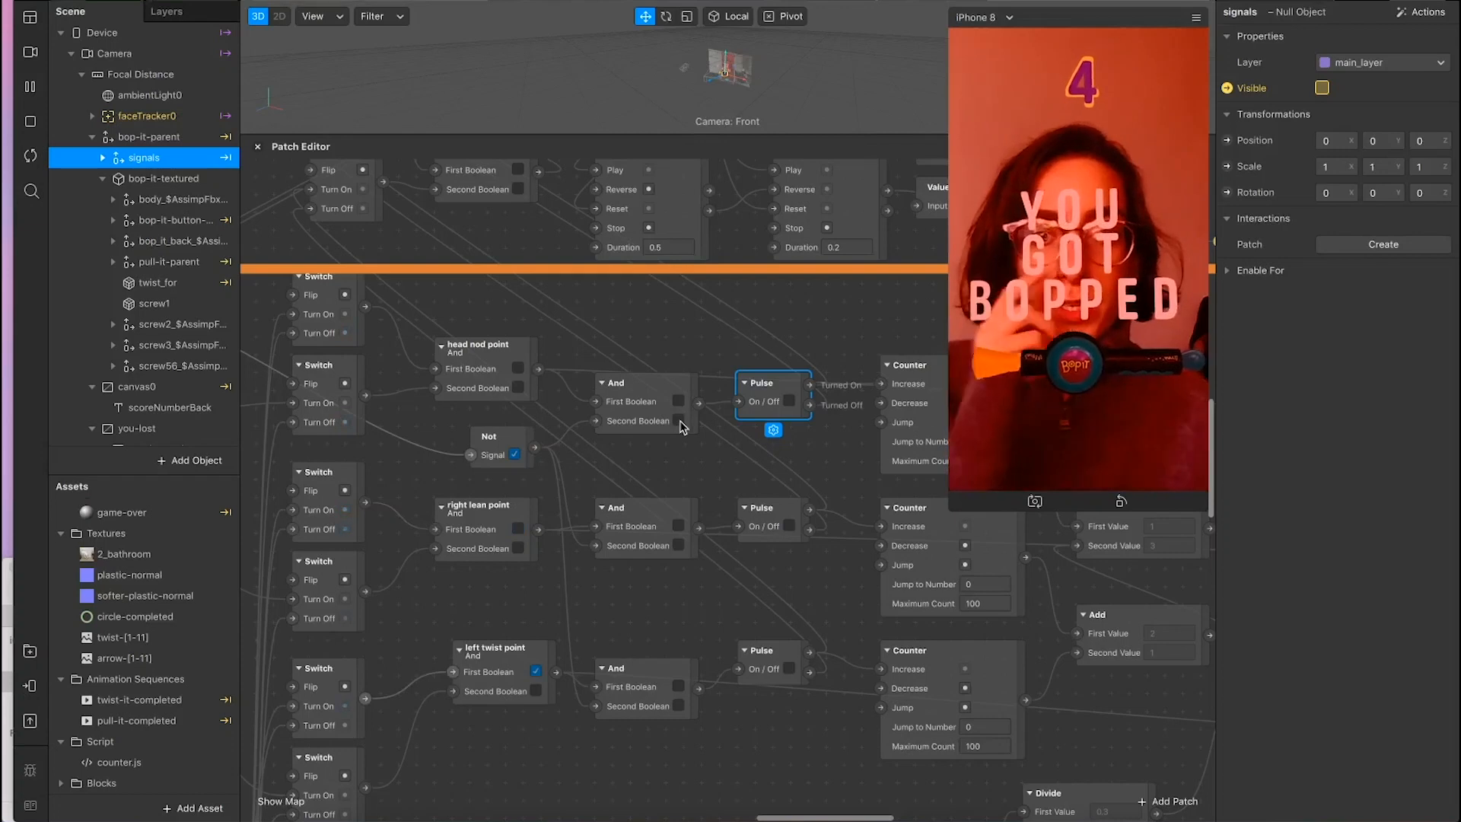
pyautogui.hscroll(-10, 345, 304)
pyautogui.scroll(2, 344, 304)
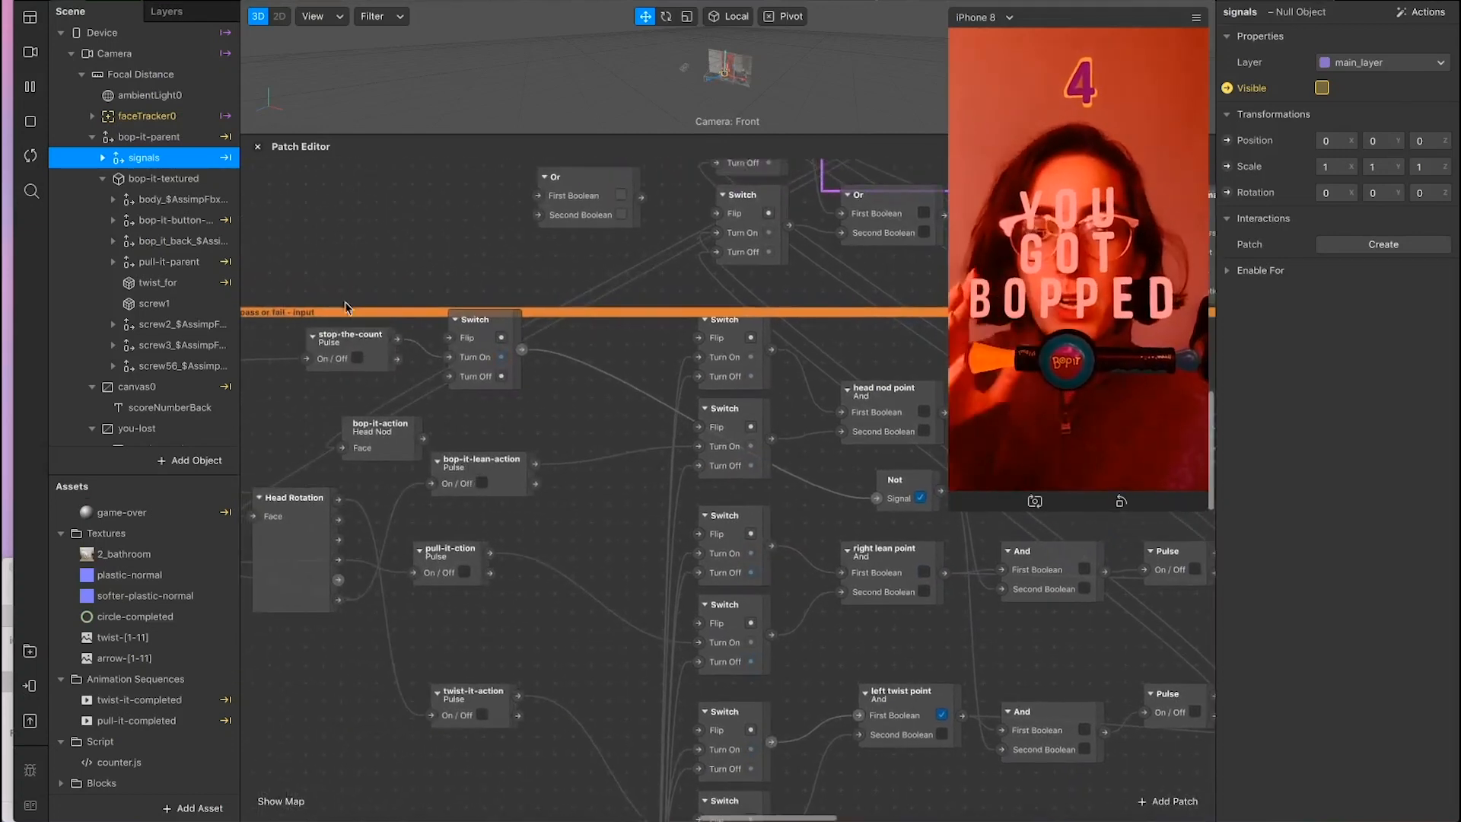
pyautogui.hscroll(5, 542, 421)
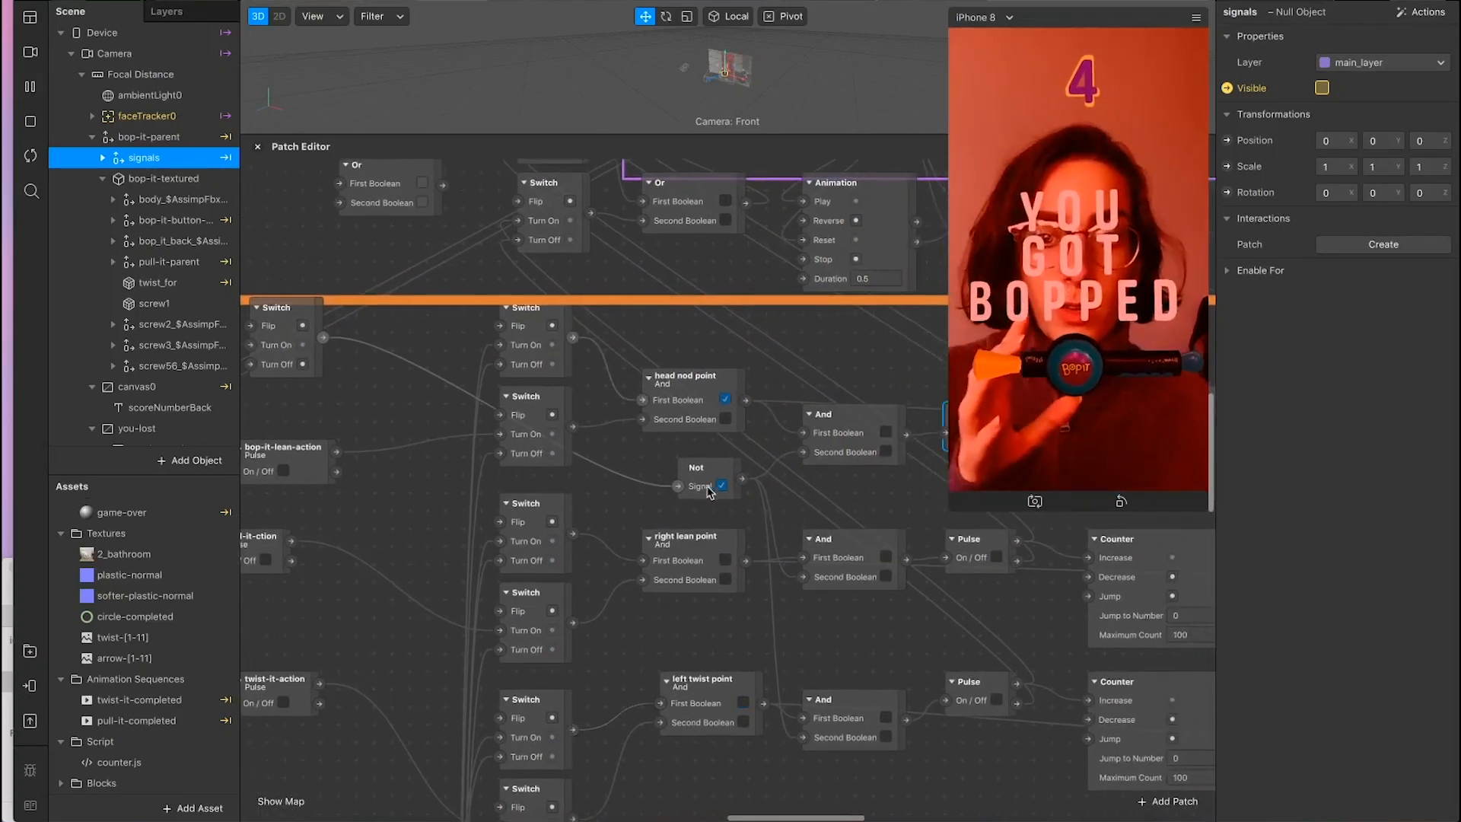
pyautogui.hscroll(3, 721, 498)
pyautogui.scroll(1, 721, 498)
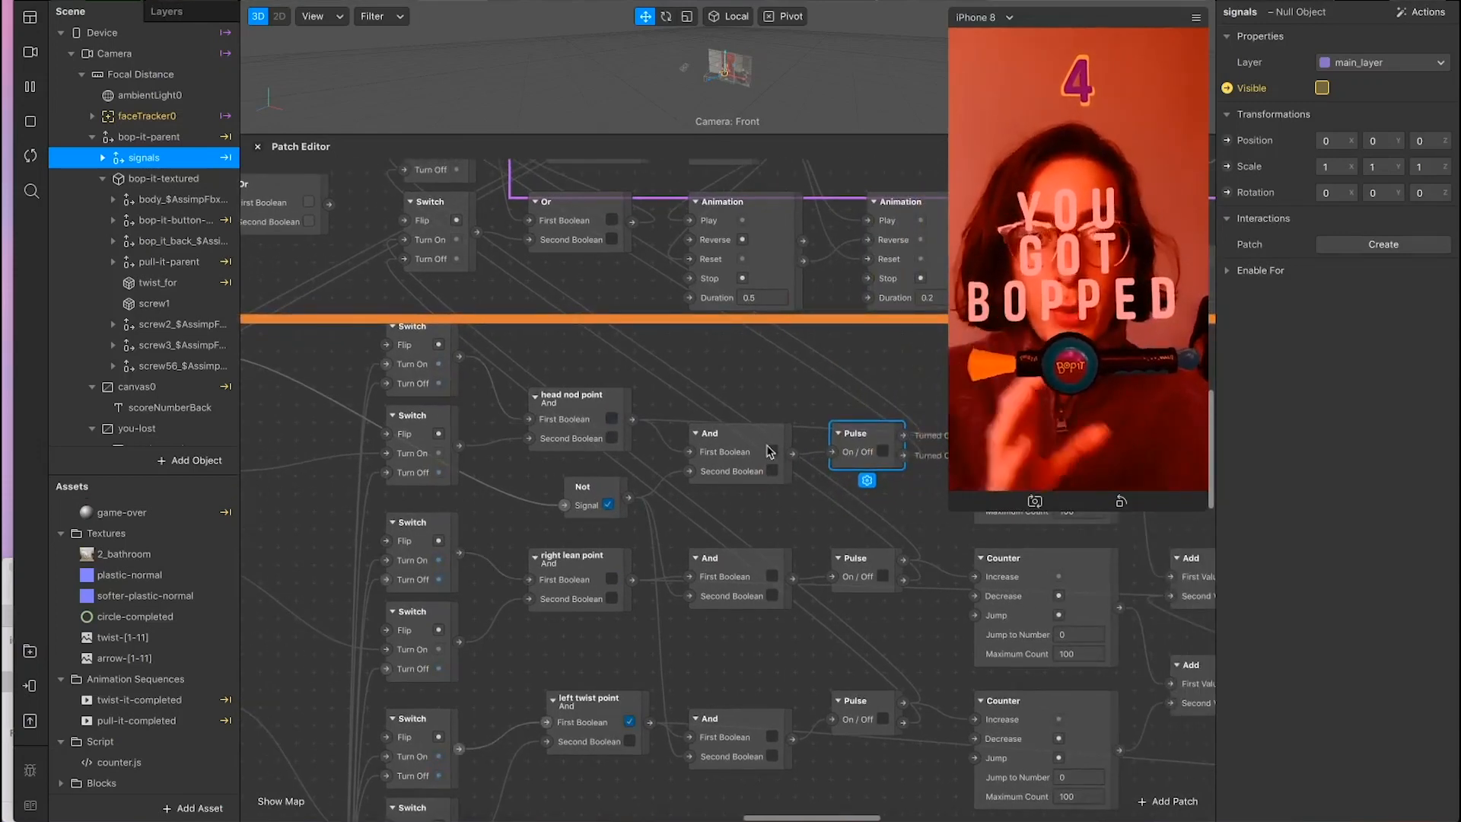
# Step: Compare the And, Pulse and Counter chains of the head nod, right lean and left twist points
pyautogui.hscroll(2, 768, 476)
pyautogui.hscroll(1, 769, 476)
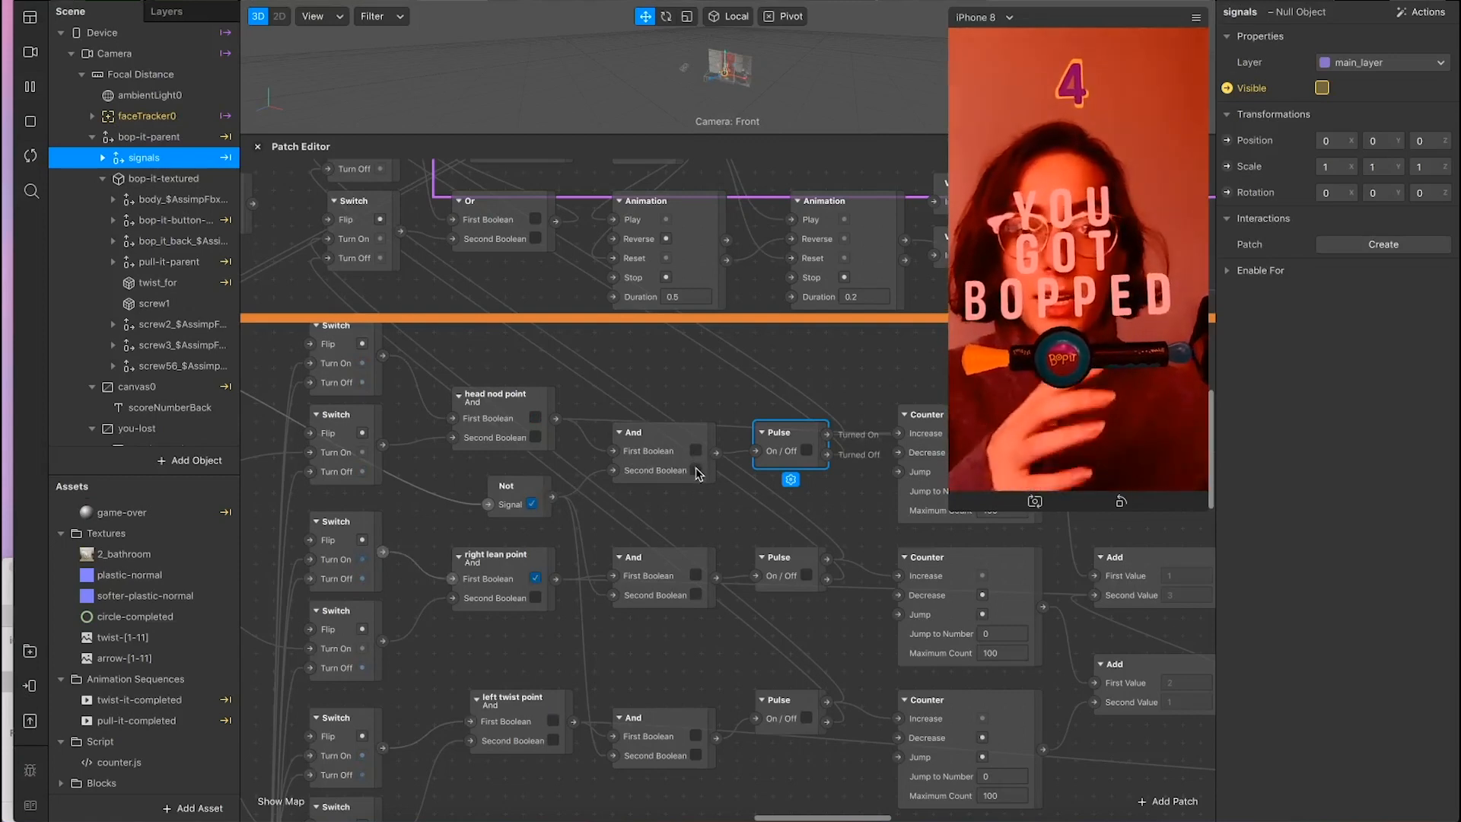
pyautogui.hscroll(2, 685, 468)
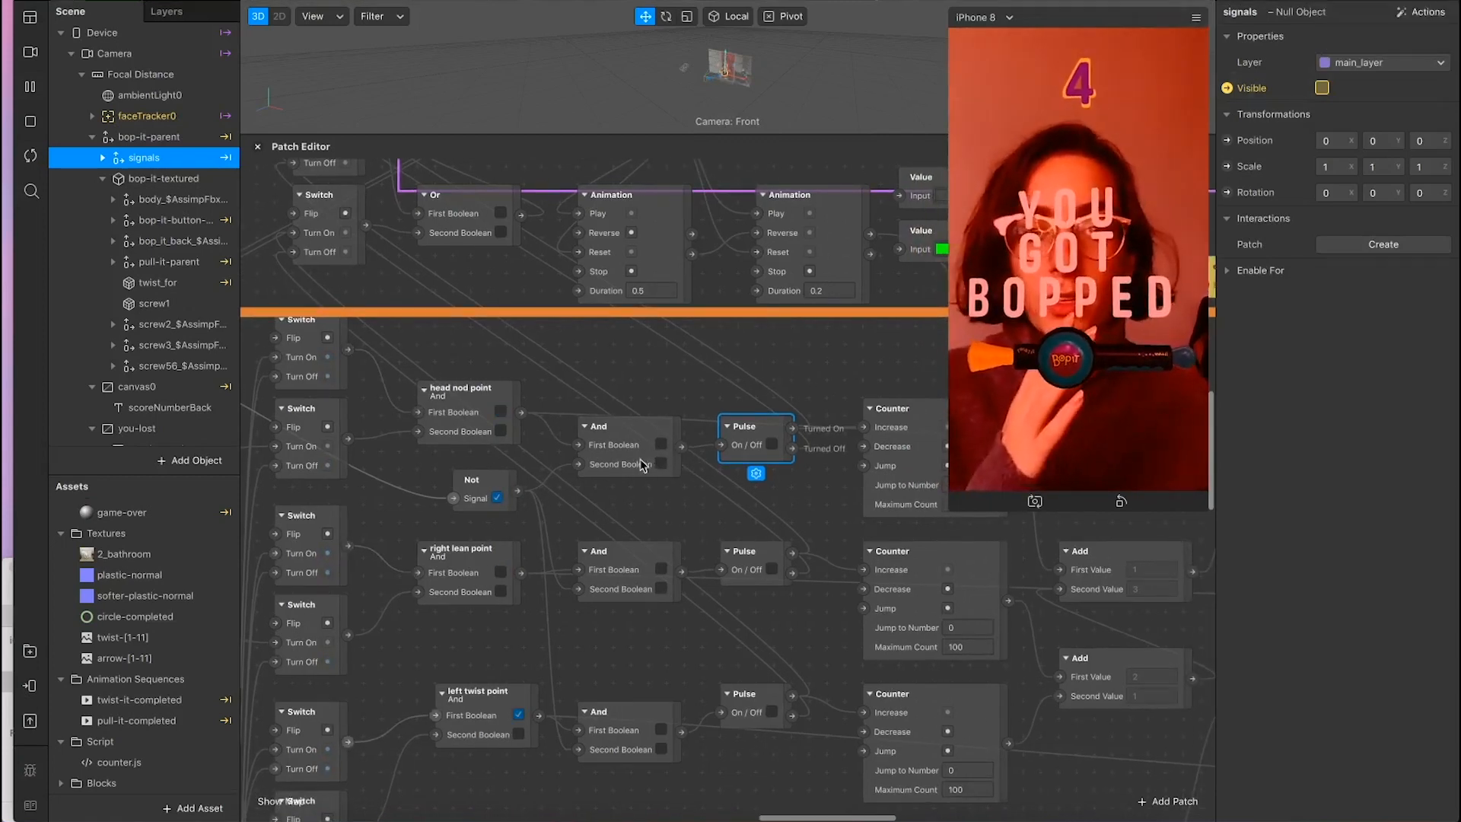
pyautogui.hscroll(3, 685, 468)
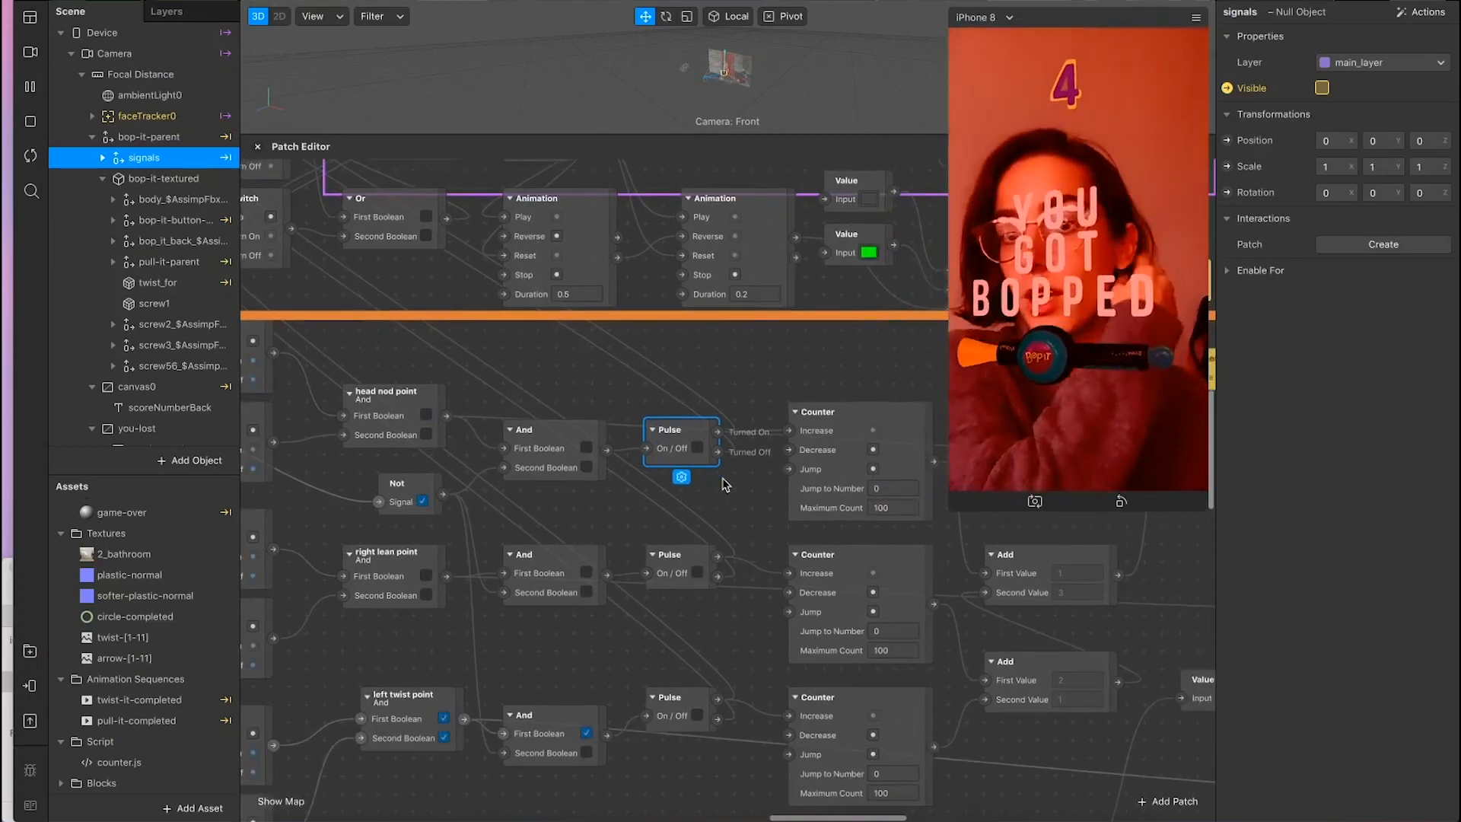
pyautogui.keyDown('ctrl'); pyautogui.scroll(-3, 724, 483); pyautogui.keyUp('ctrl')
pyautogui.hscroll(2, 724, 483)
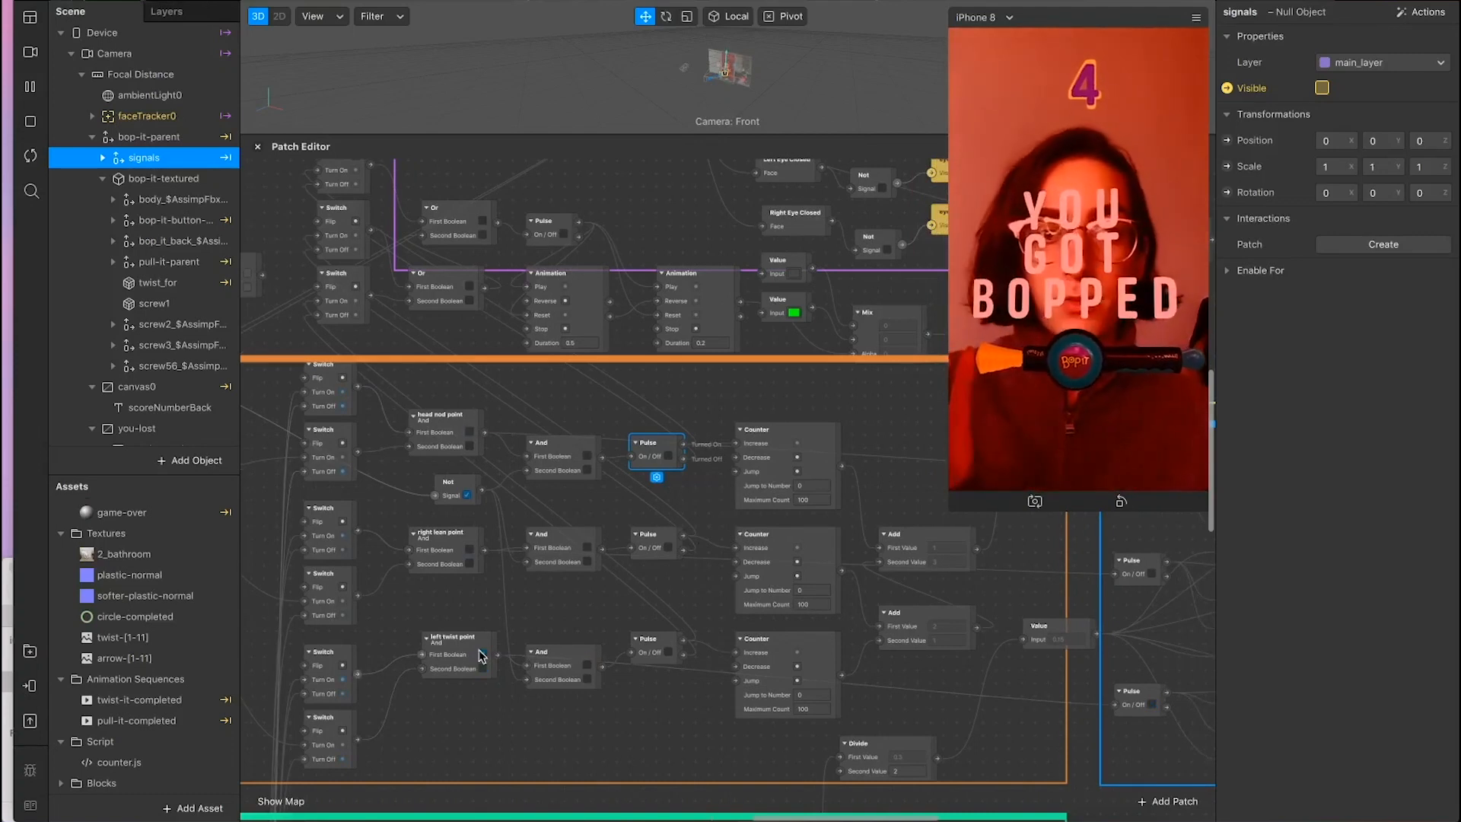
# Step: Enlarge the device preview and trace the point Switches back to the bopit, twist and pullit pulses and the Option Sender
pyautogui.moveTo(948, 587); pyautogui.dragTo(848, 587)
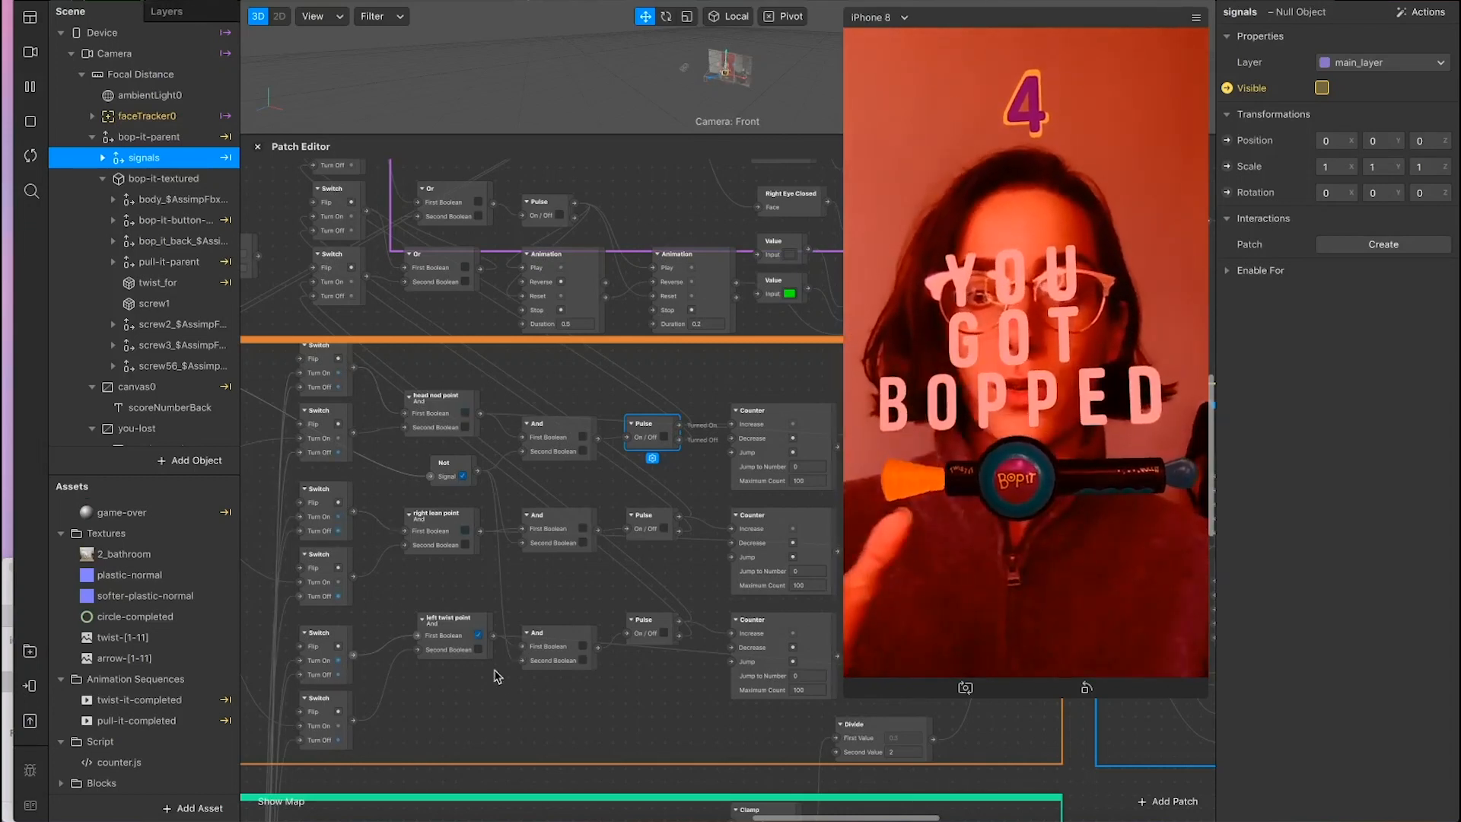
pyautogui.hscroll(-2, 501, 684)
pyautogui.hscroll(-1, 502, 684)
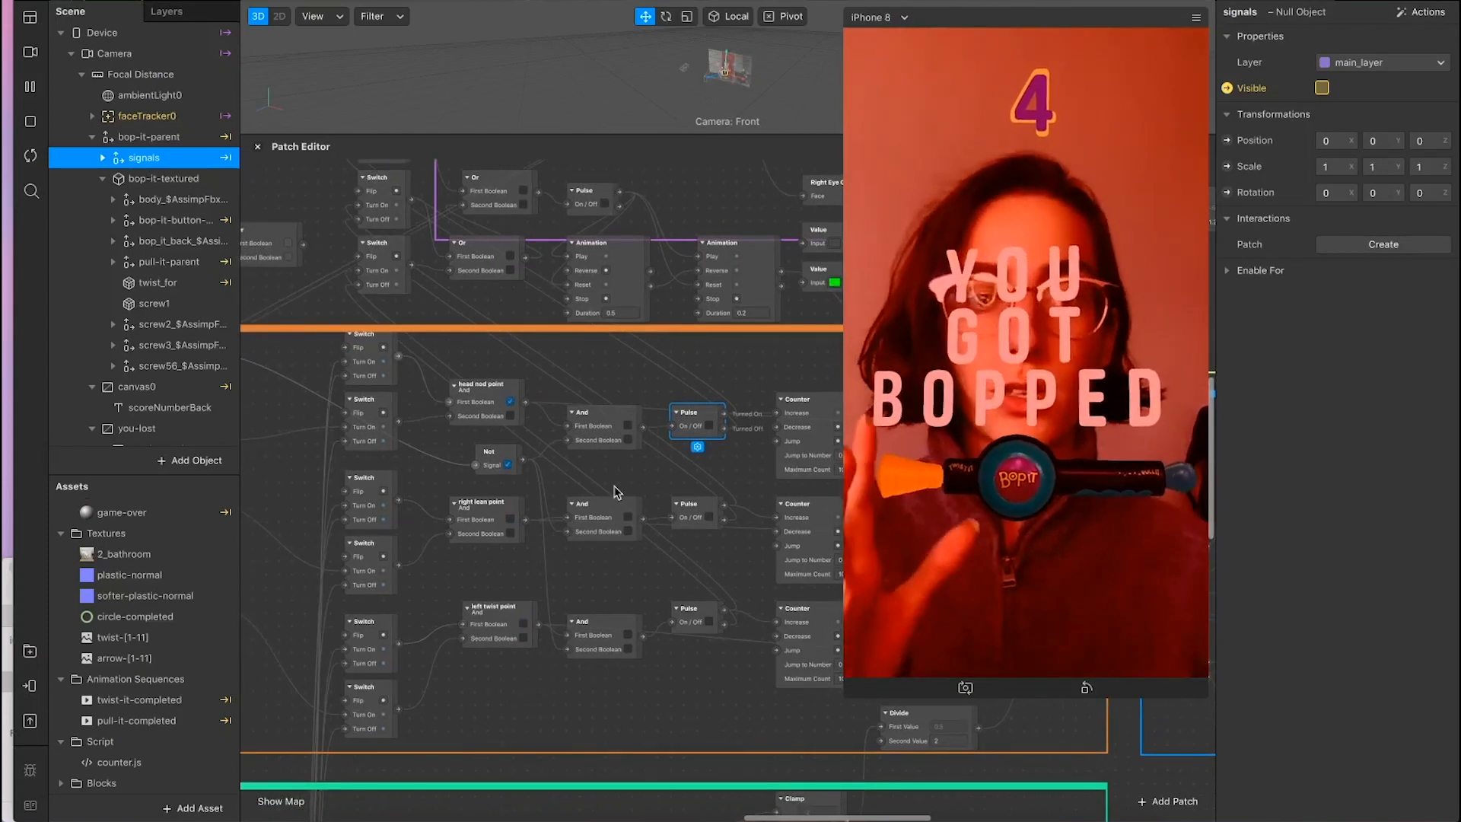
pyautogui.scroll(-7, 499, 728)
pyautogui.hscroll(-5, 498, 728)
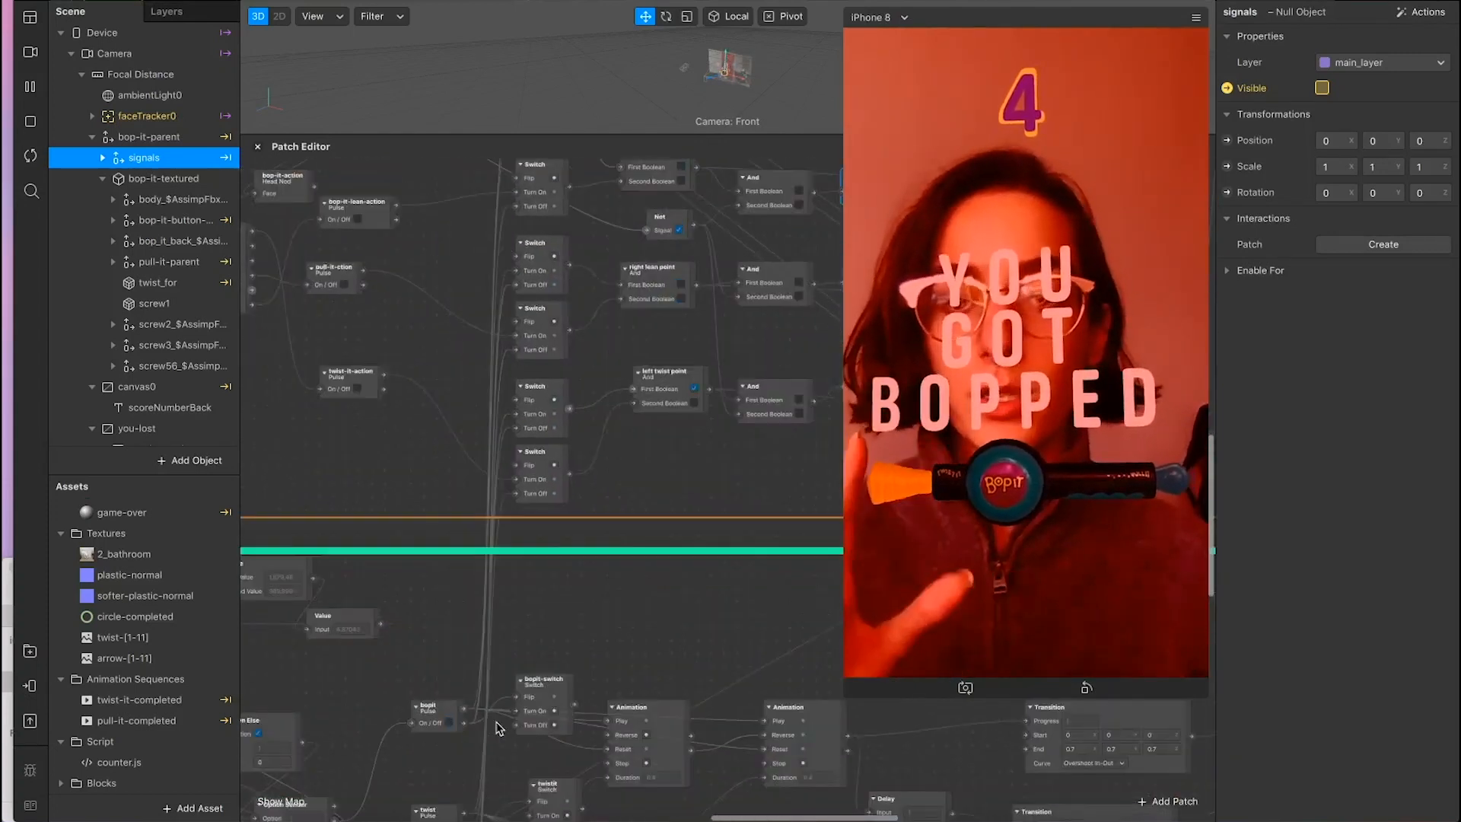
pyautogui.scroll(-2, 498, 728)
pyautogui.hscroll(-1, 498, 728)
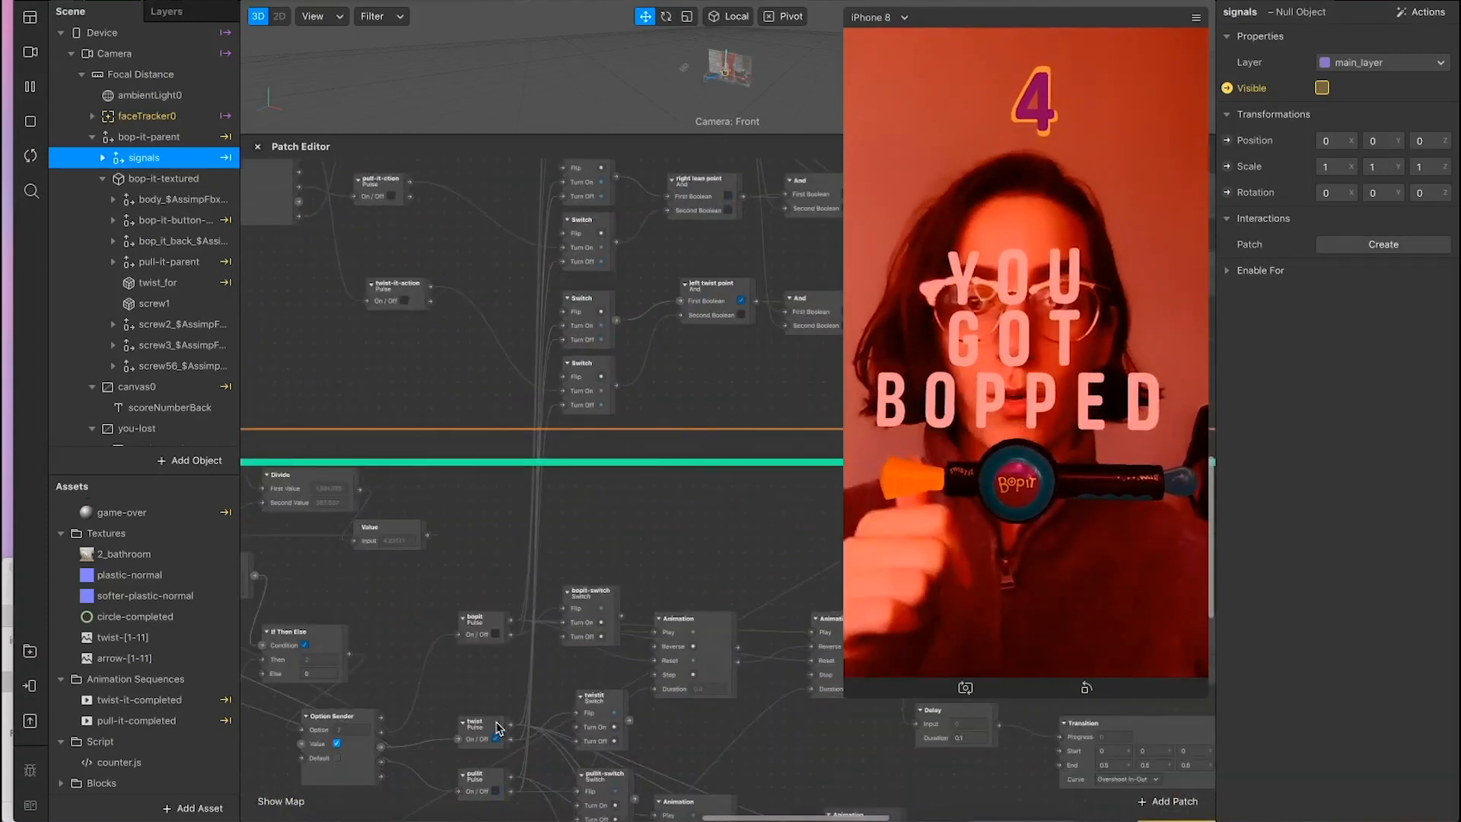
pyautogui.scroll(-3, 499, 728)
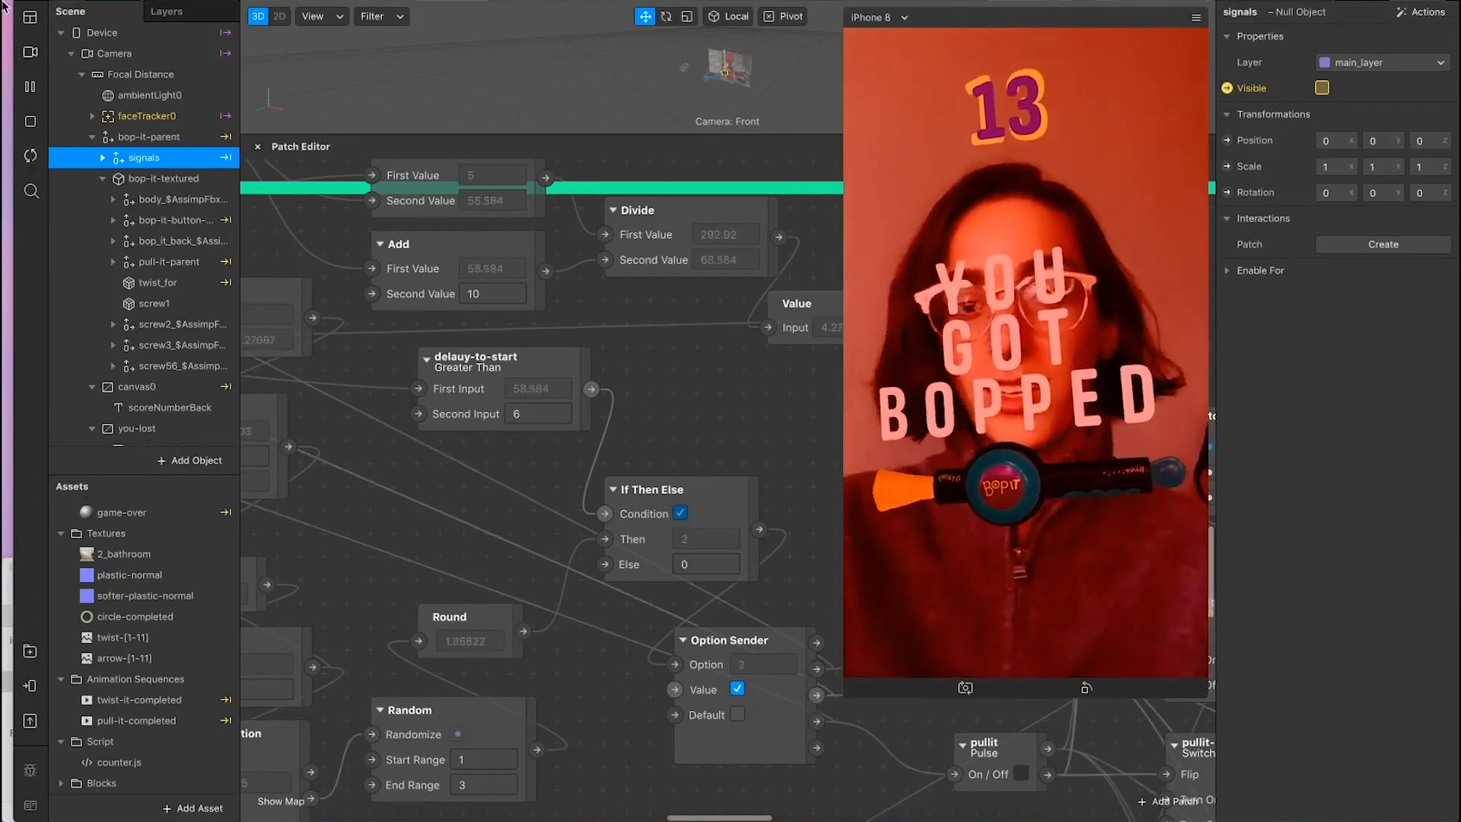
# Step: Set the second input of the delauy-to-start Greater Than patch to 1.5
pyautogui.scroll(2, 605, 457)
pyautogui.click(565, 449)
pyautogui.scroll(1, 583, 487)
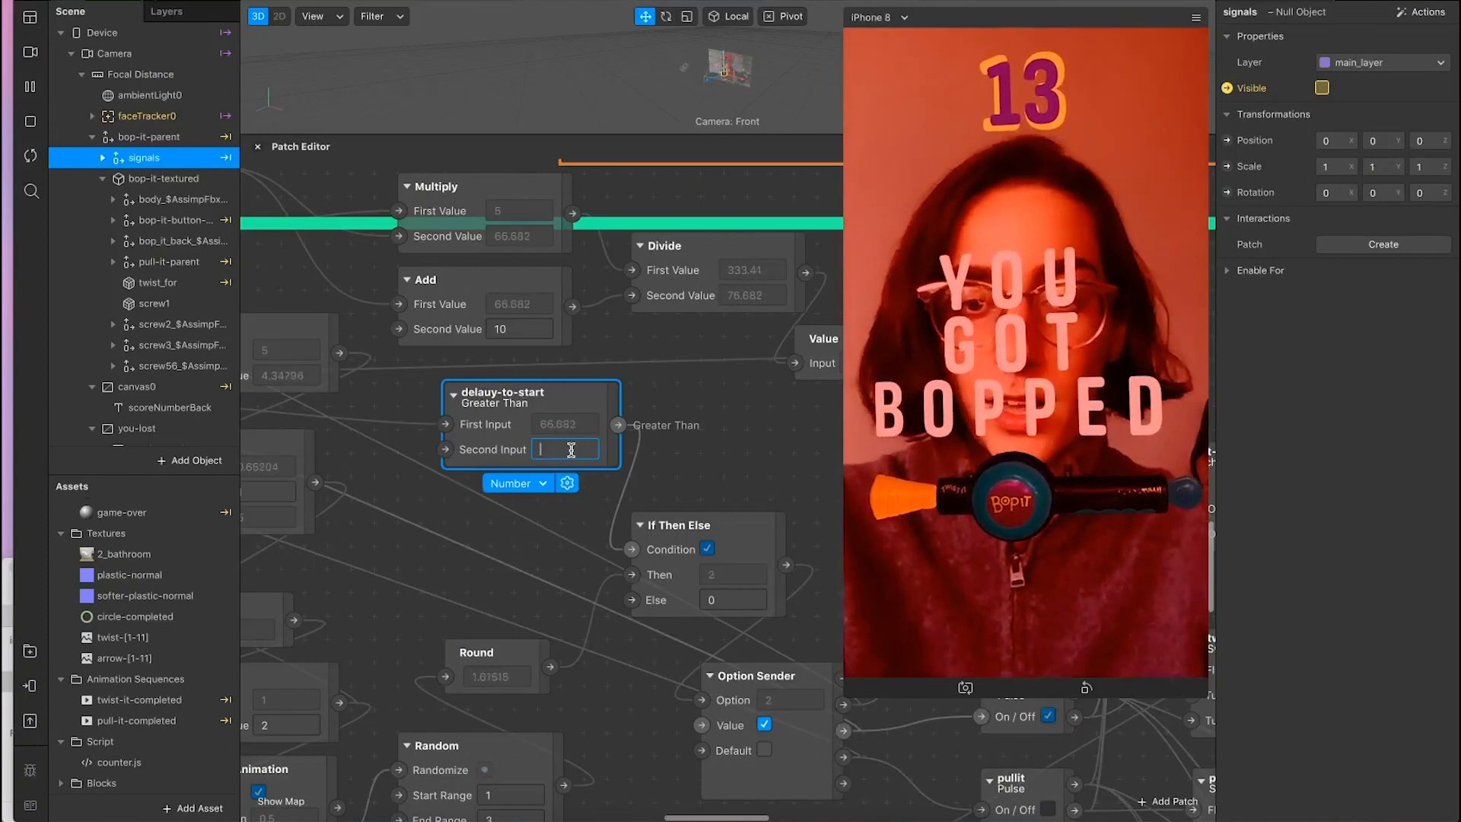
pyautogui.write('1')
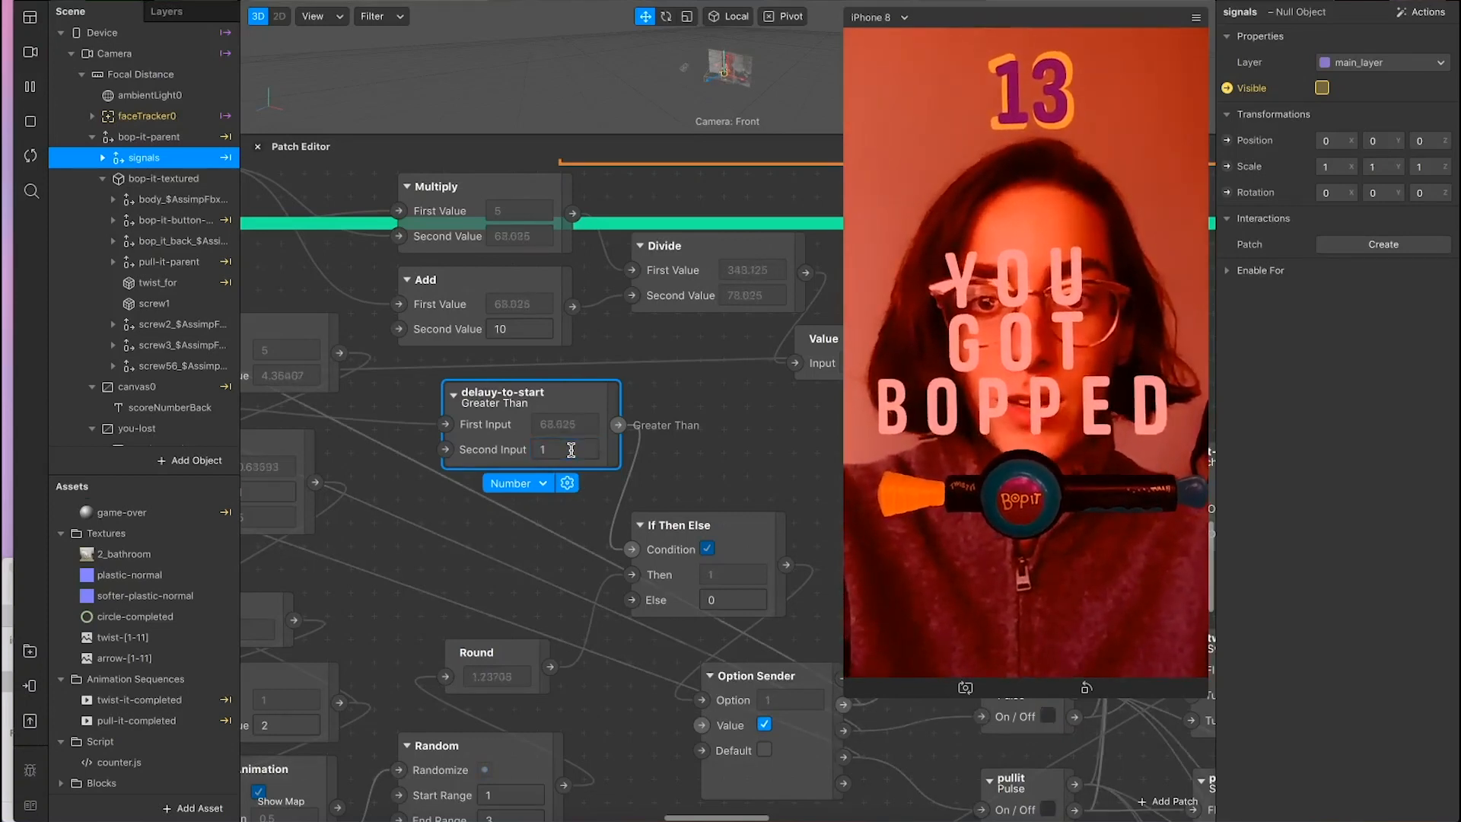
pyautogui.write('.5')
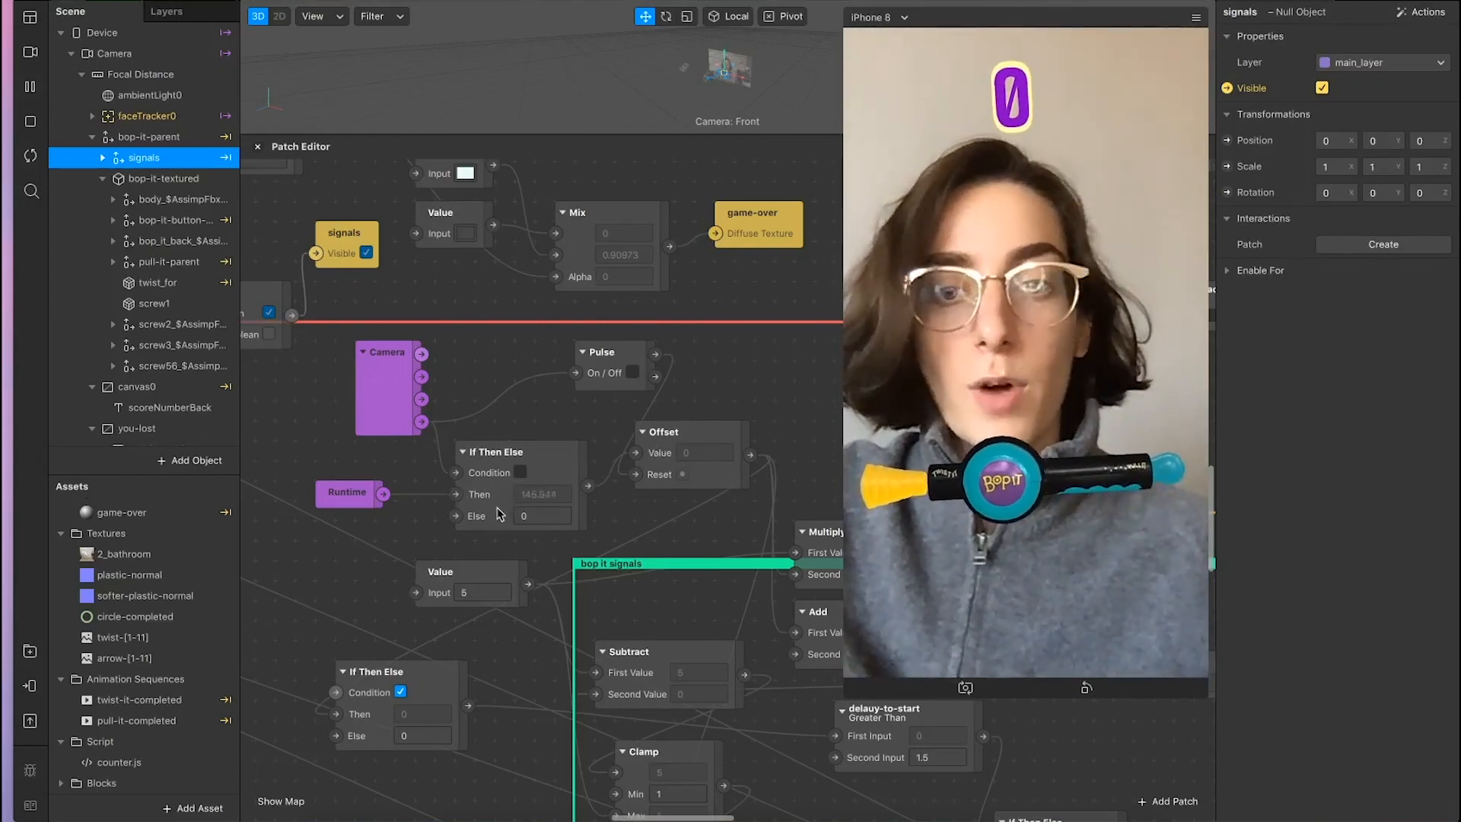
pyautogui.hscroll(2, 666, 495)
pyautogui.scroll(-1, 666, 496)
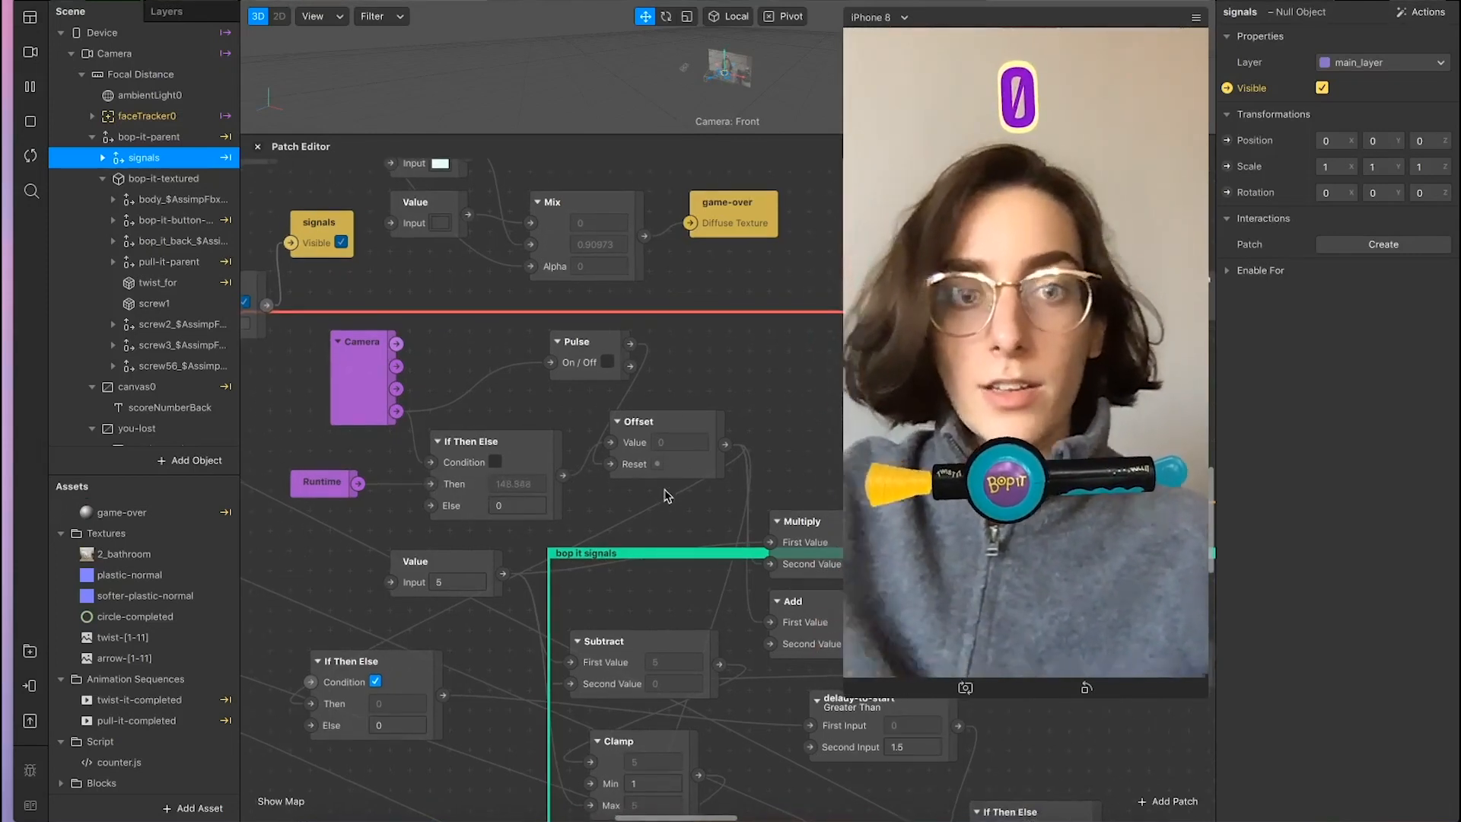
pyautogui.hscroll(3, 665, 503)
pyautogui.scroll(-3, 664, 502)
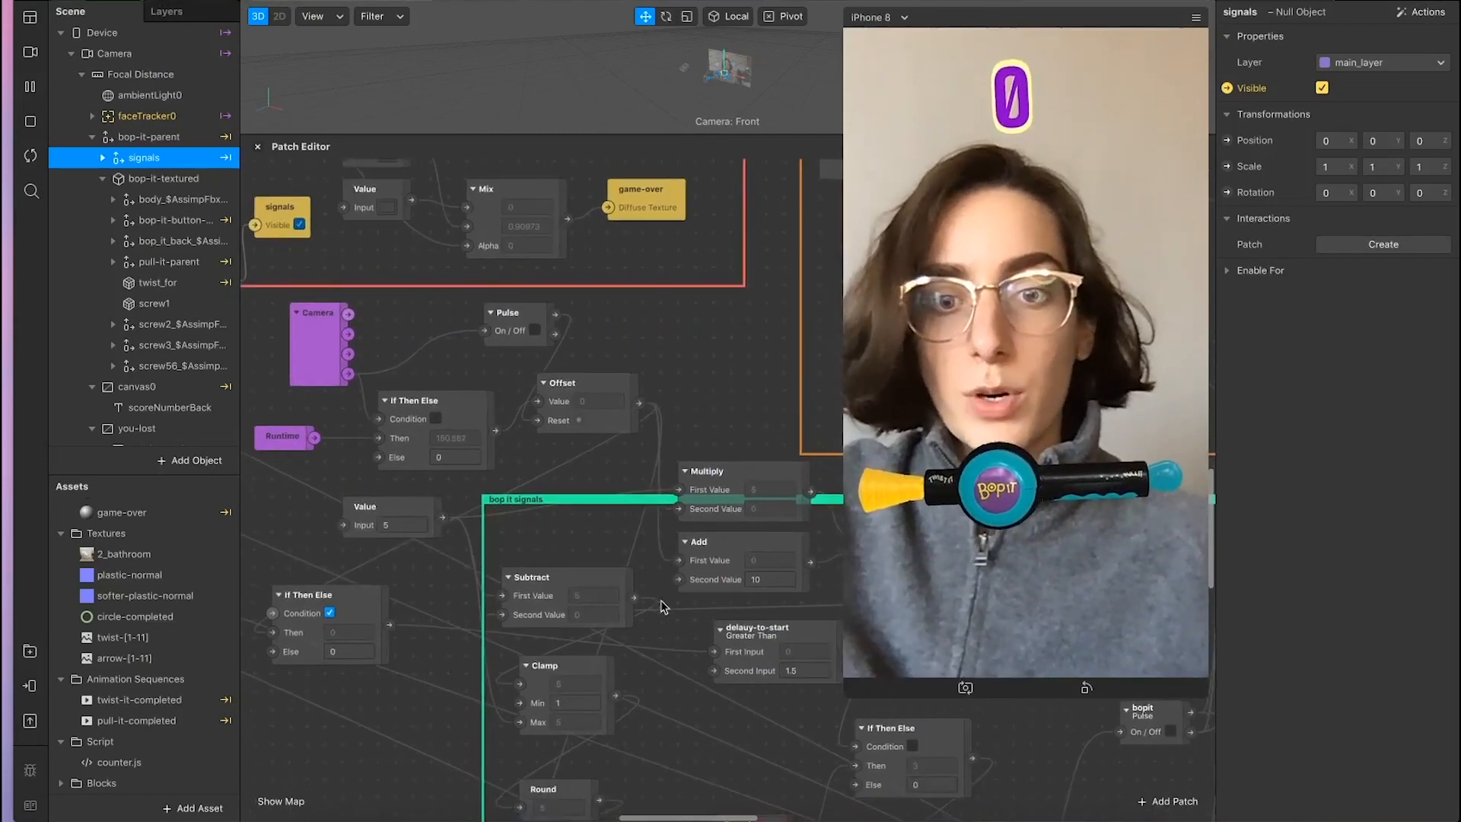
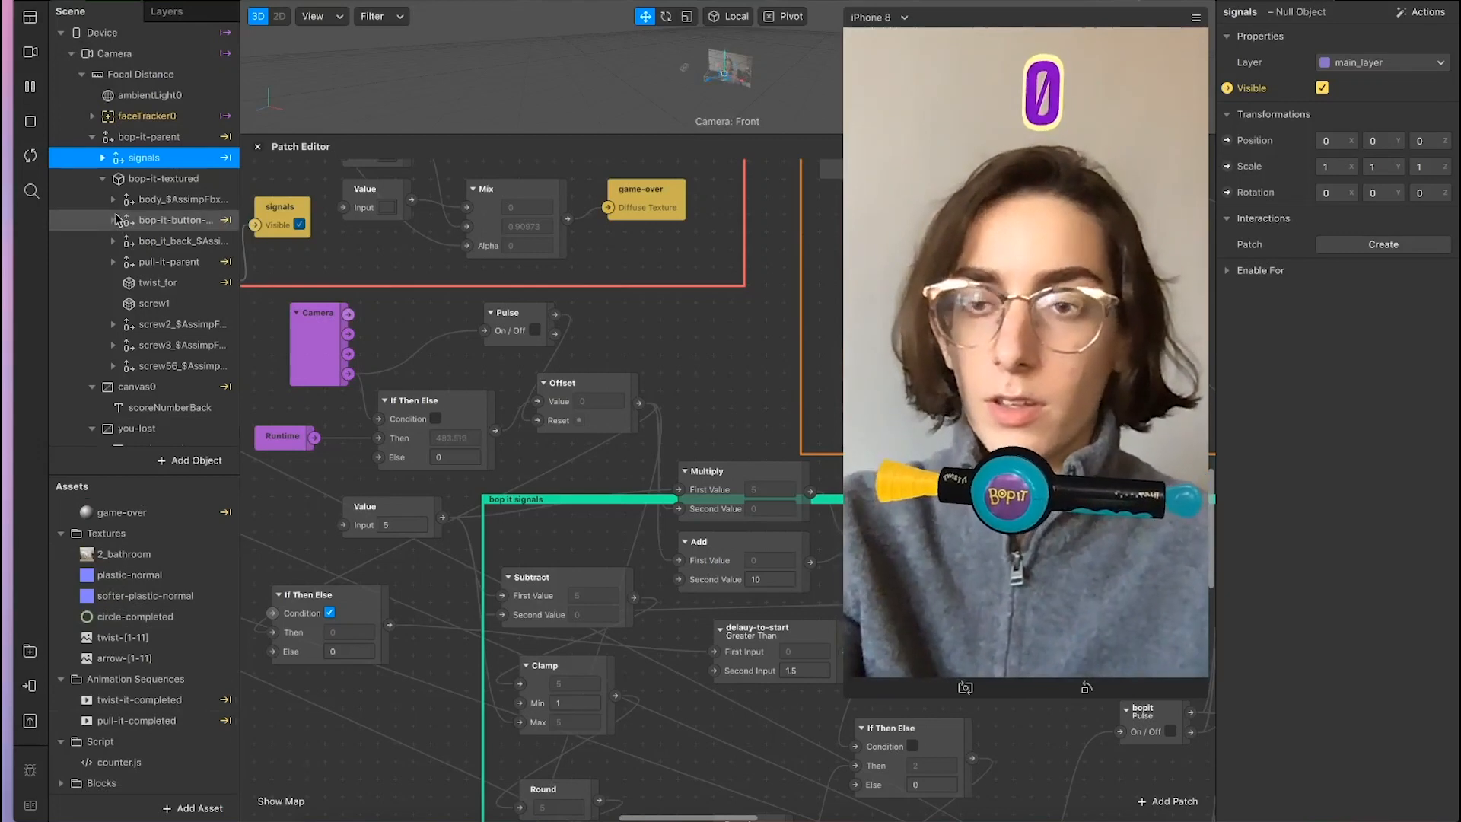
# Step: Collapse the bop-it-textured, canvas0, you-lost and canvas1 groups in the scene tree
pyautogui.click(104, 178)
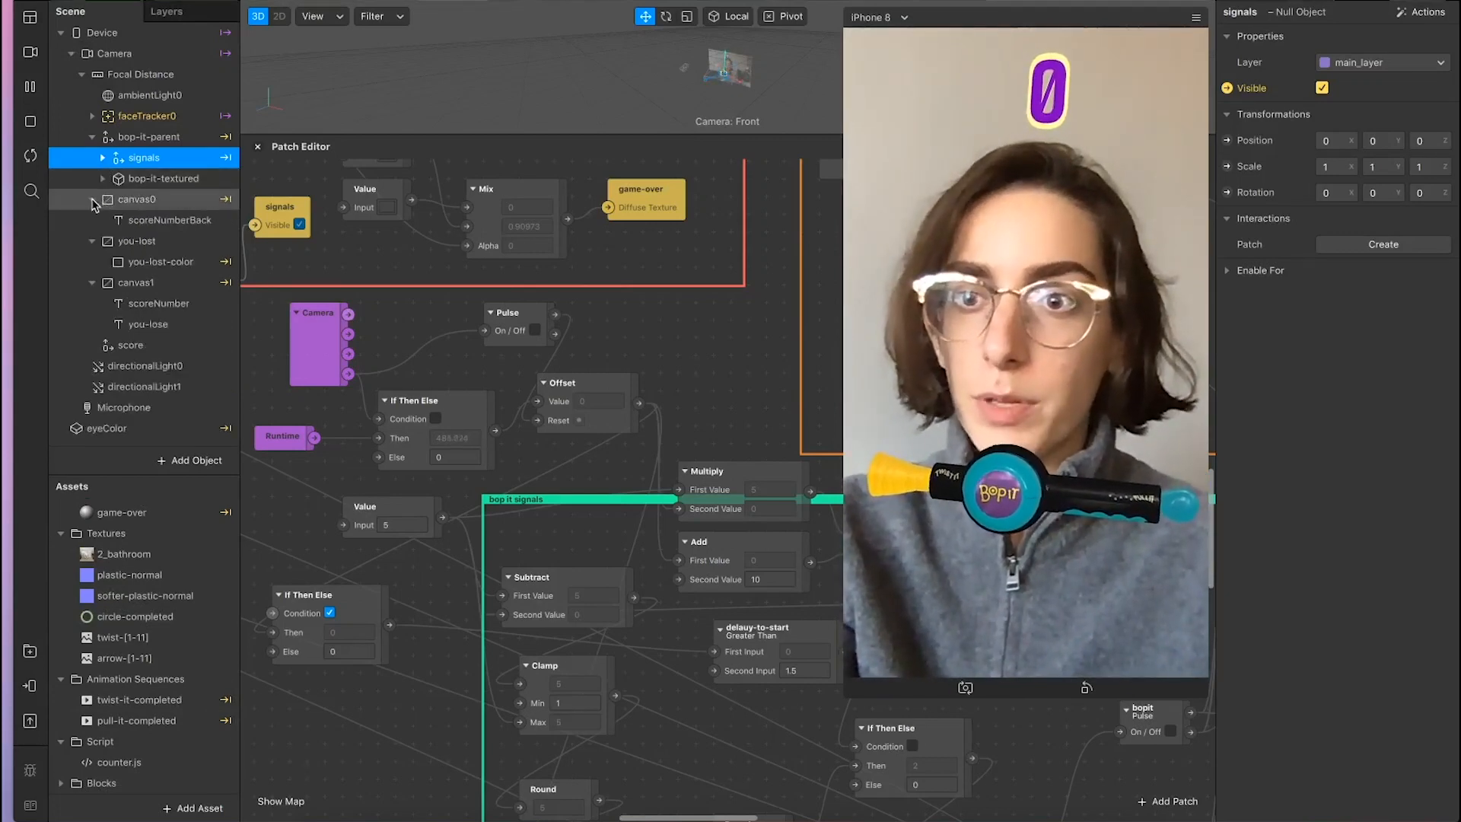
pyautogui.click(92, 199)
pyautogui.click(92, 220)
pyautogui.click(92, 242)
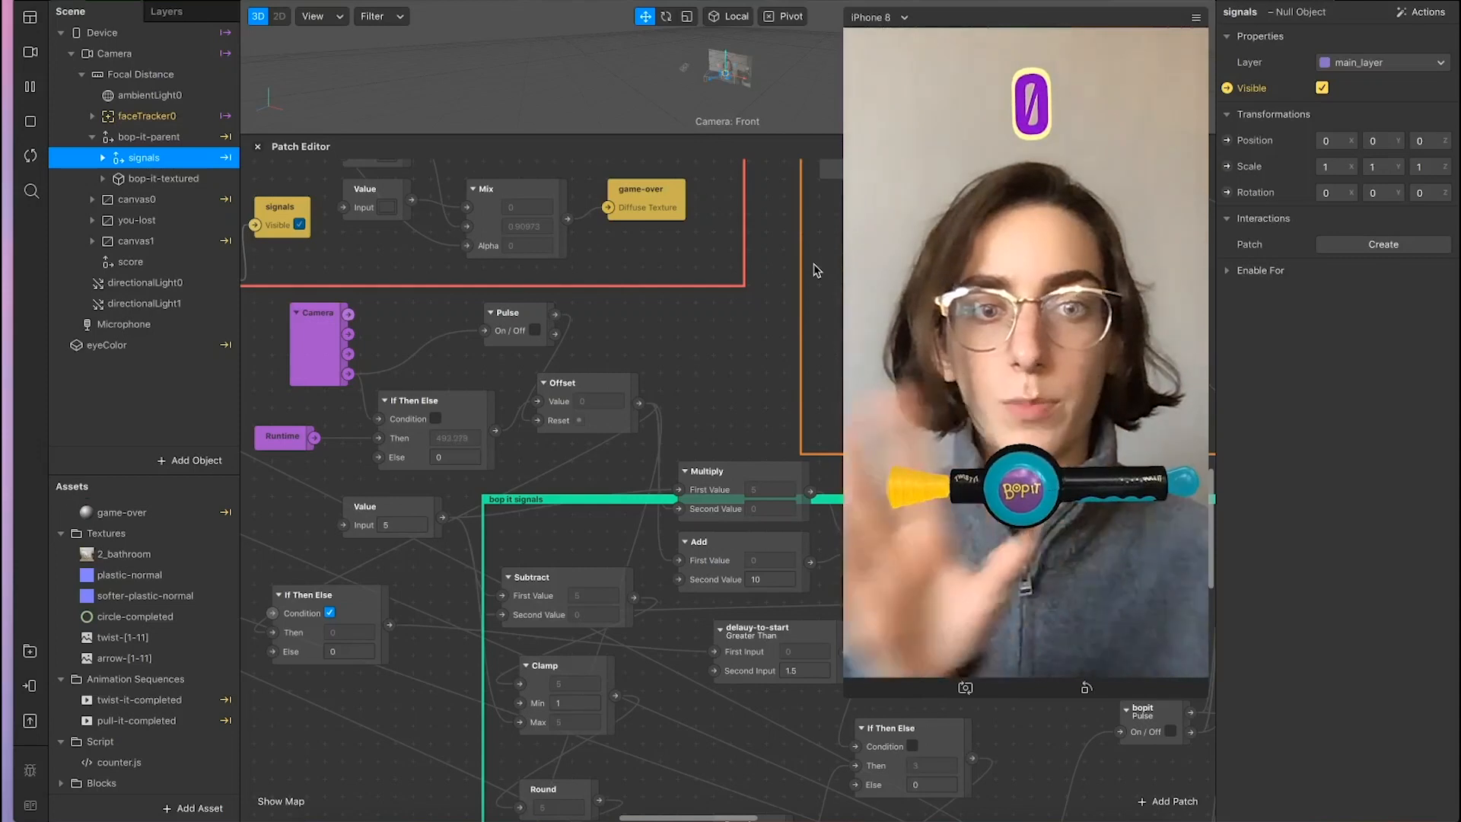
# Step: Add a null object named start-icons under bop-it-parent, holding three planes named twist-icon, bop-icon and pull-icon
pyautogui.click(133, 142)
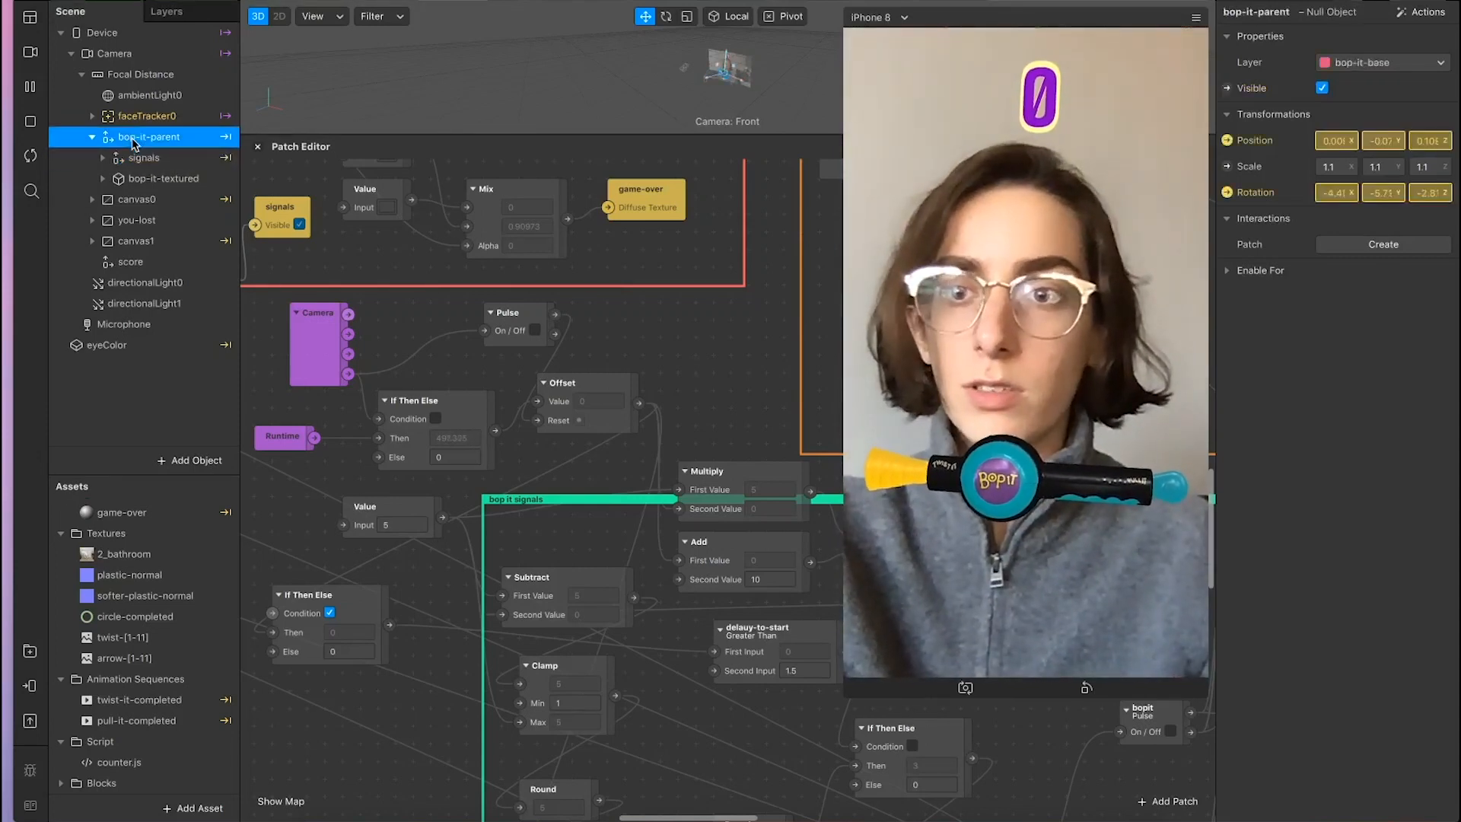
pyautogui.rightClick(133, 142)
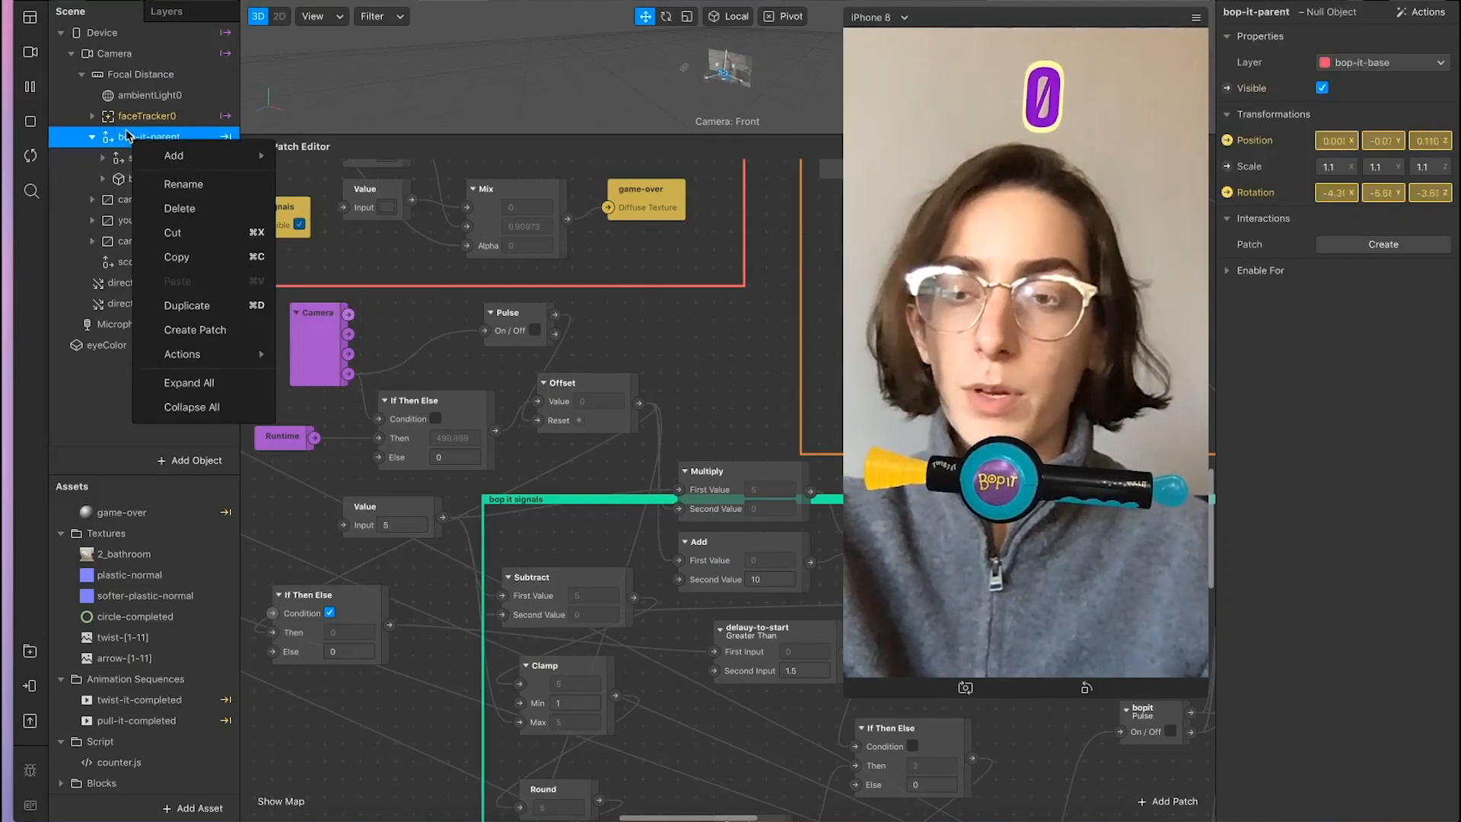
pyautogui.moveTo(226, 158)
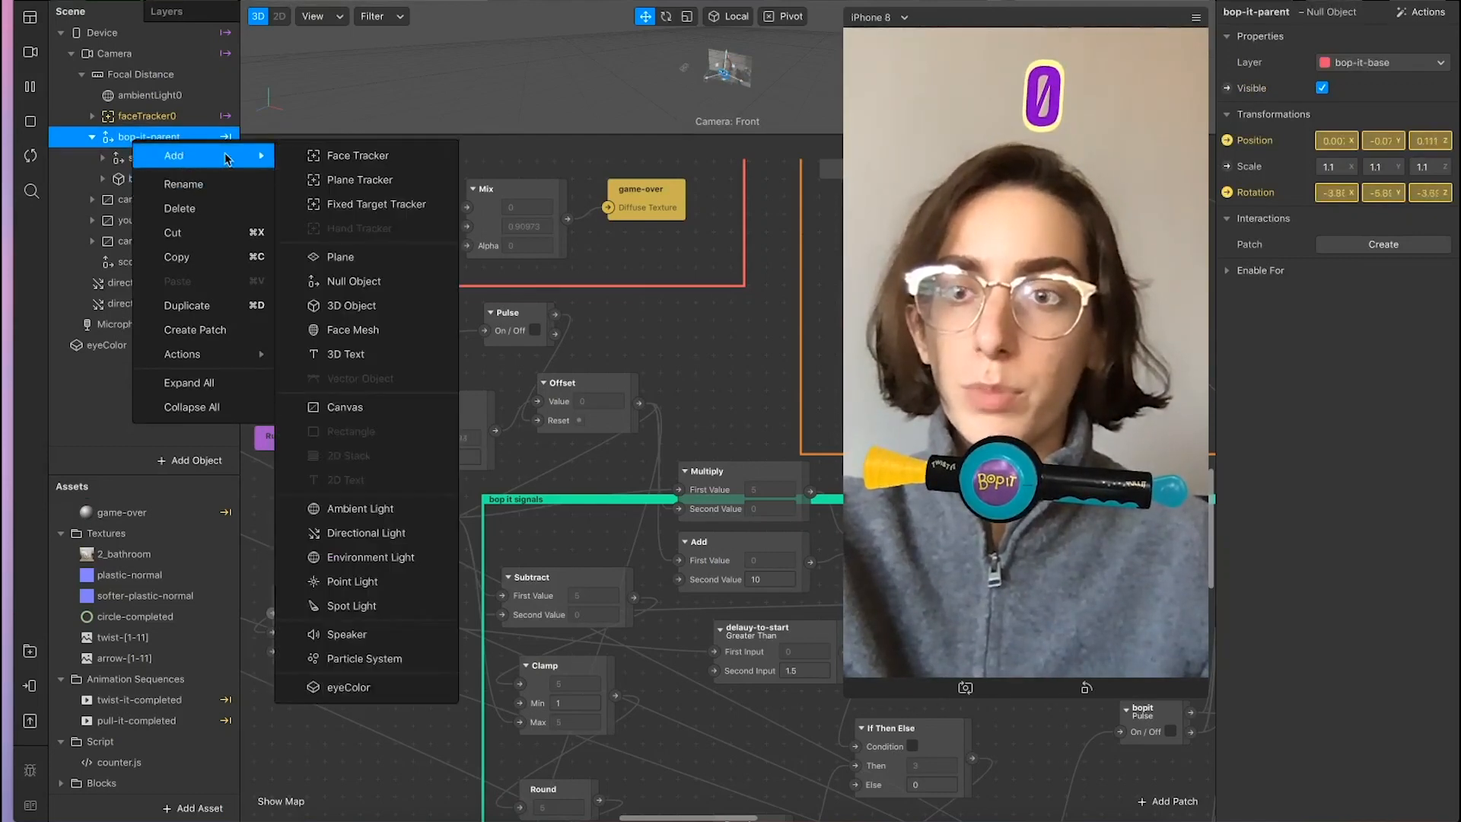
pyautogui.click(351, 283)
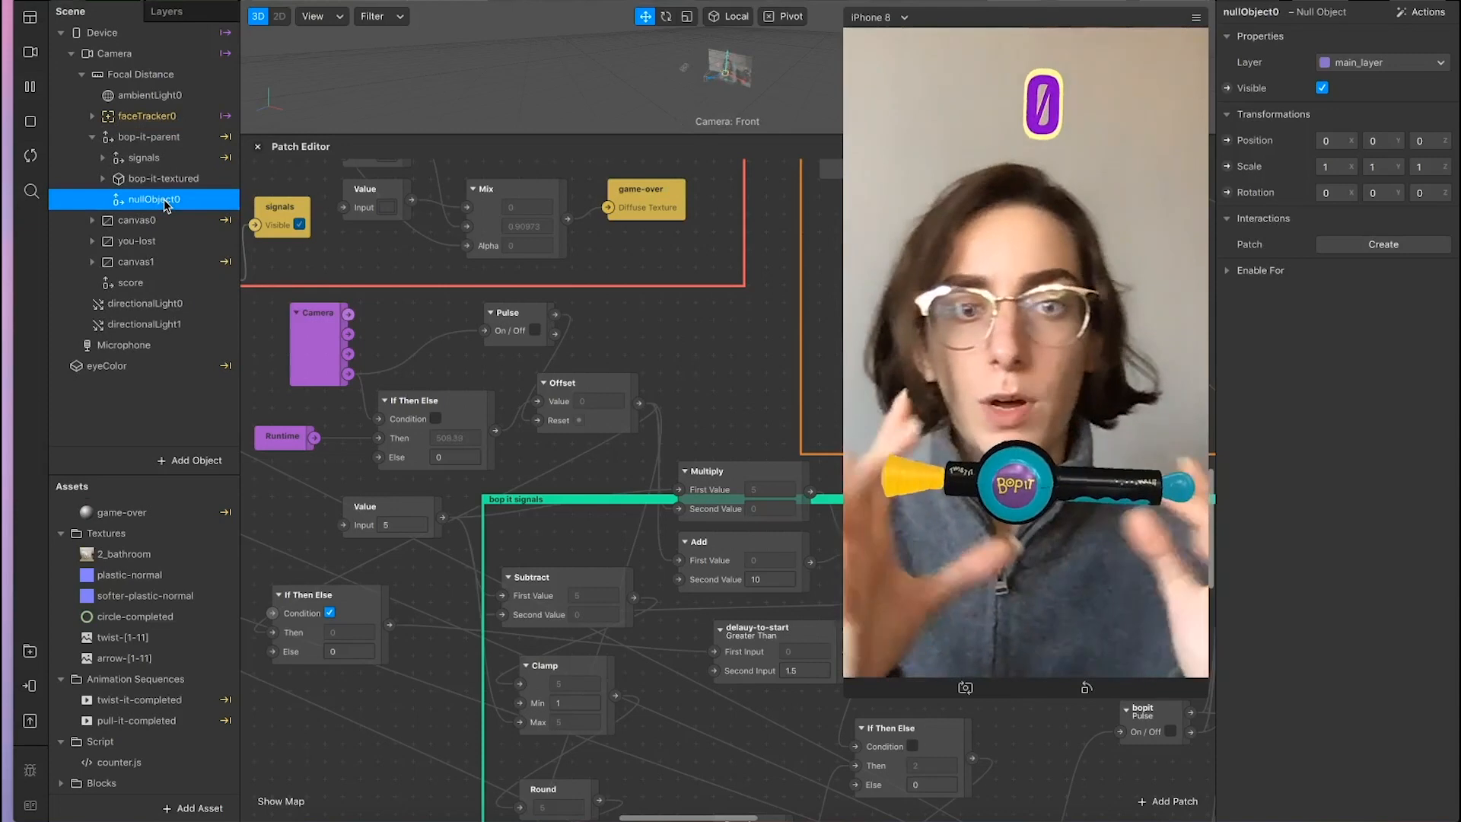
pyautogui.doubleClick(156, 199)
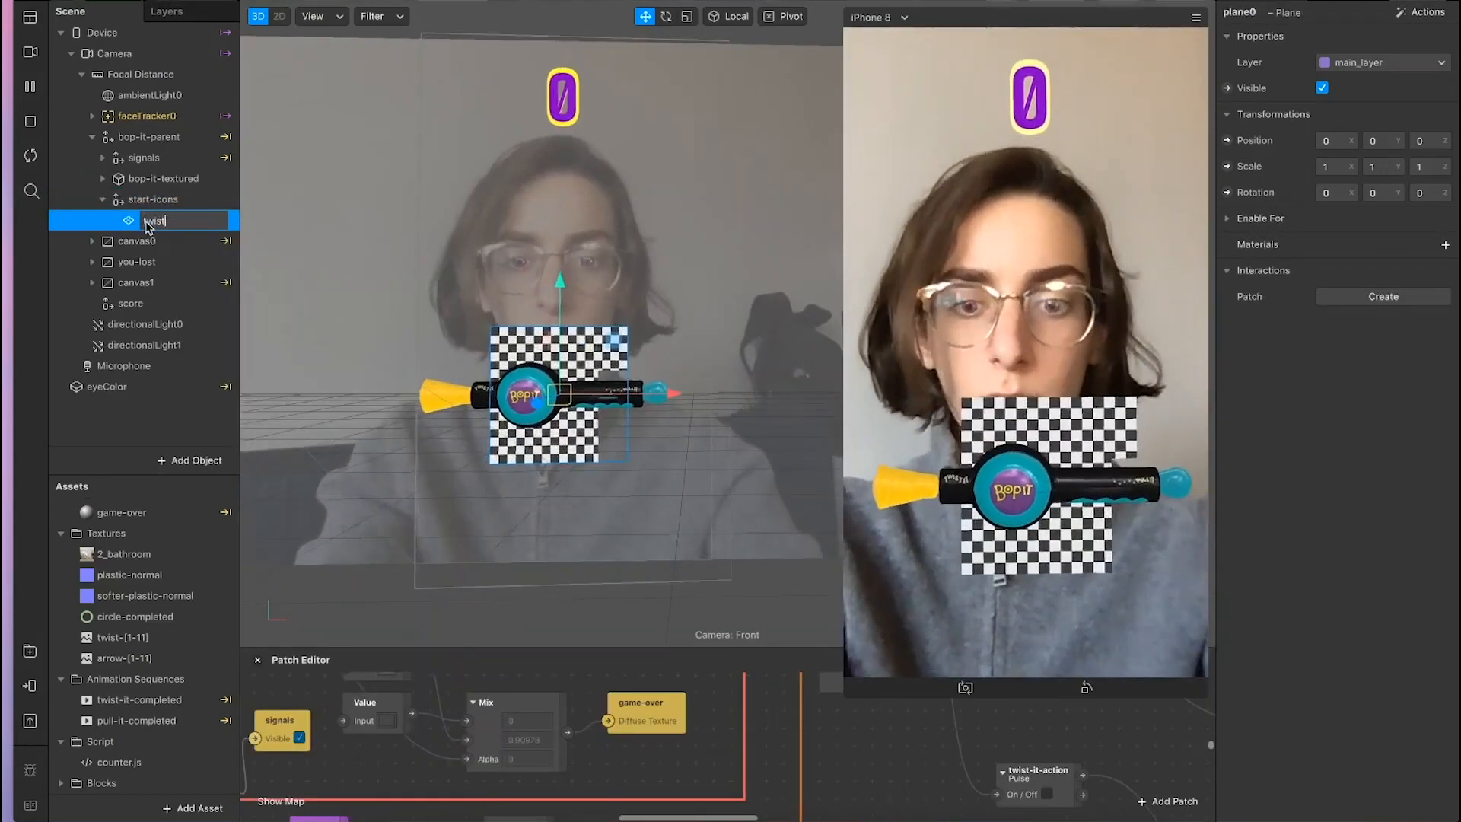
pyautogui.hotkey('ctrl', 'd')
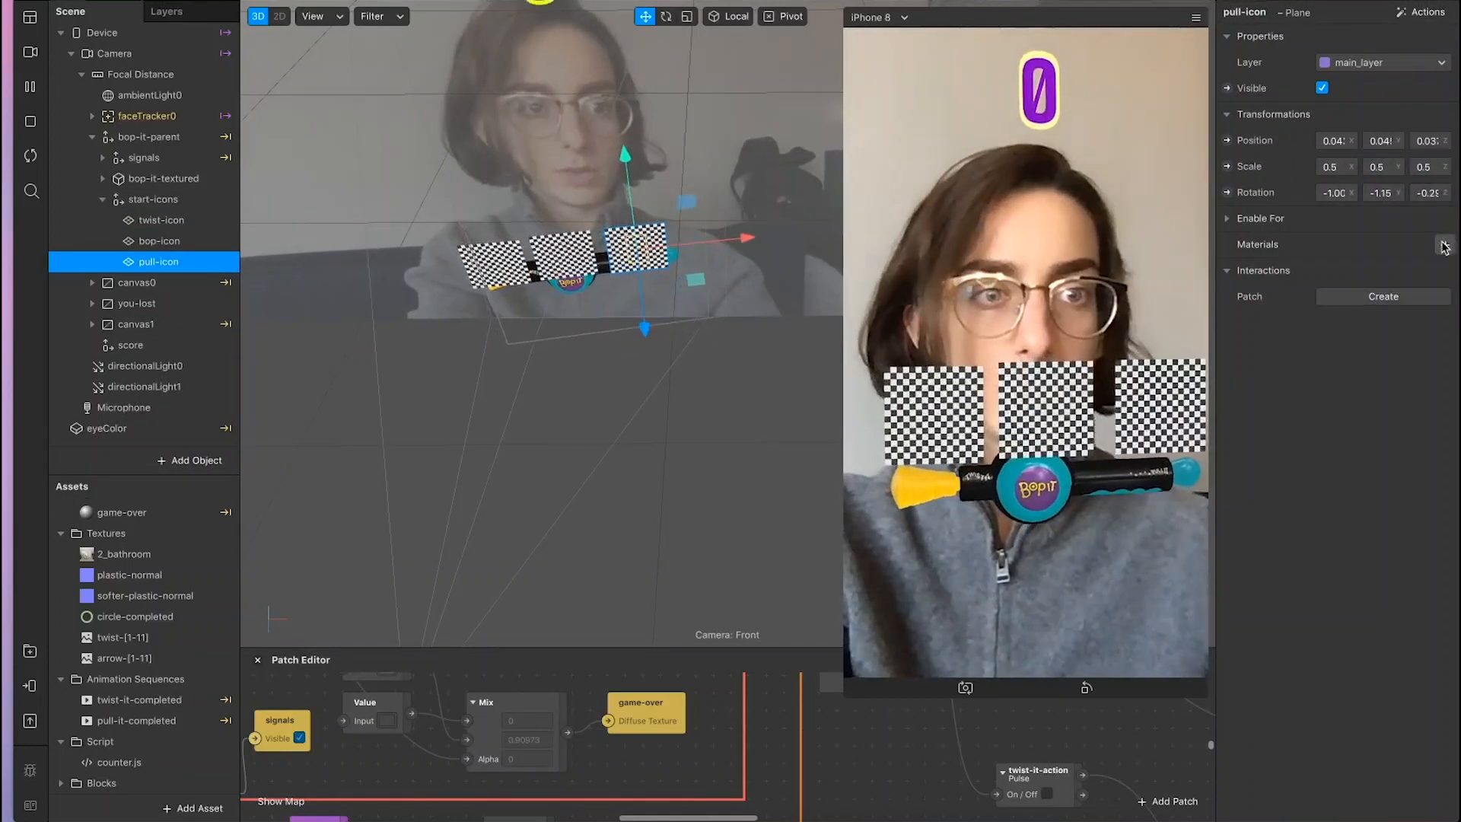
# Step: Create flat-shaded materials named pull-icon, bop-icon and twist-icon and assign each one to its matching plane
pyautogui.click(1445, 245)
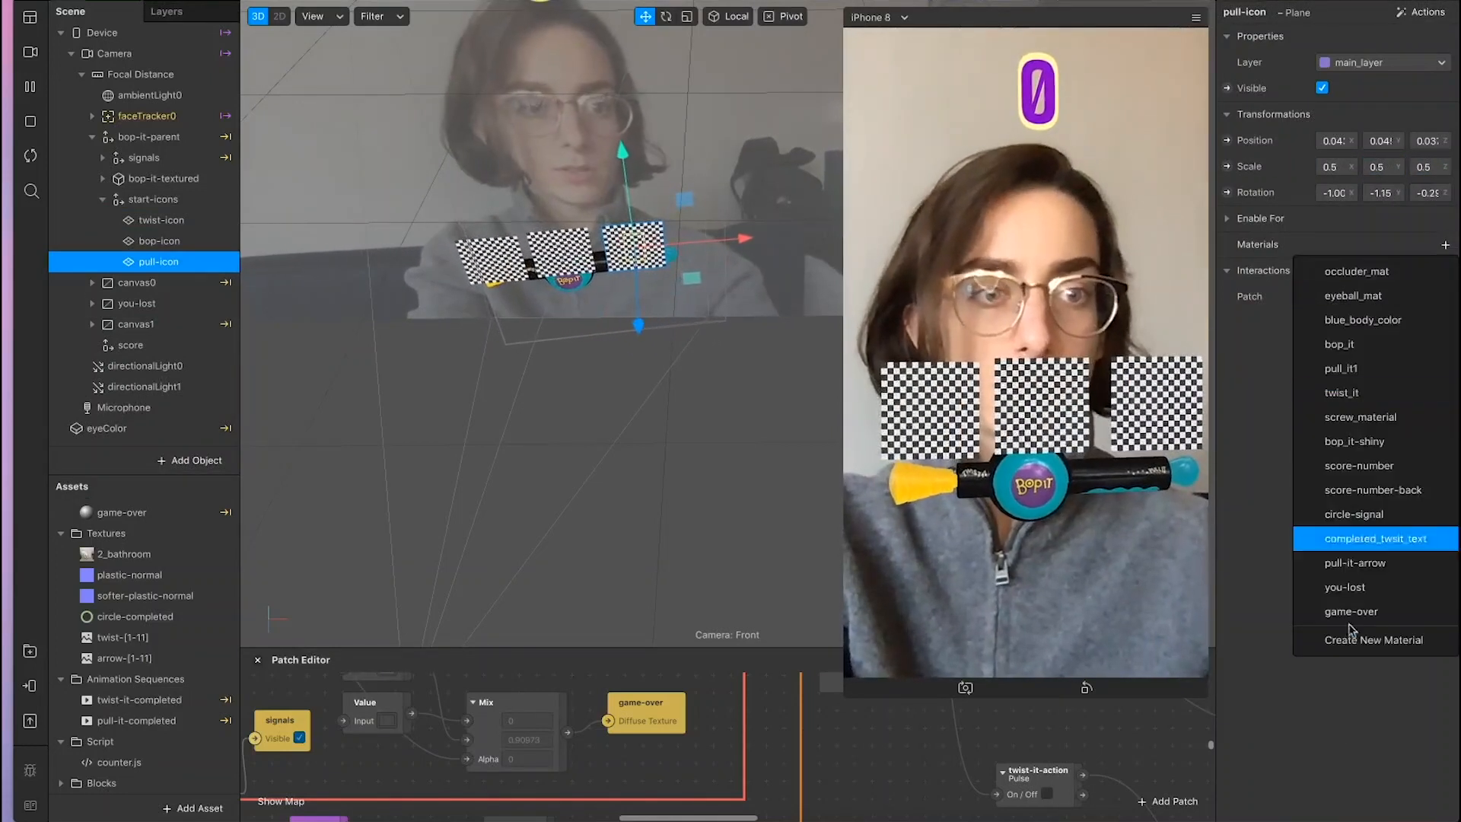
pyautogui.click(1374, 640)
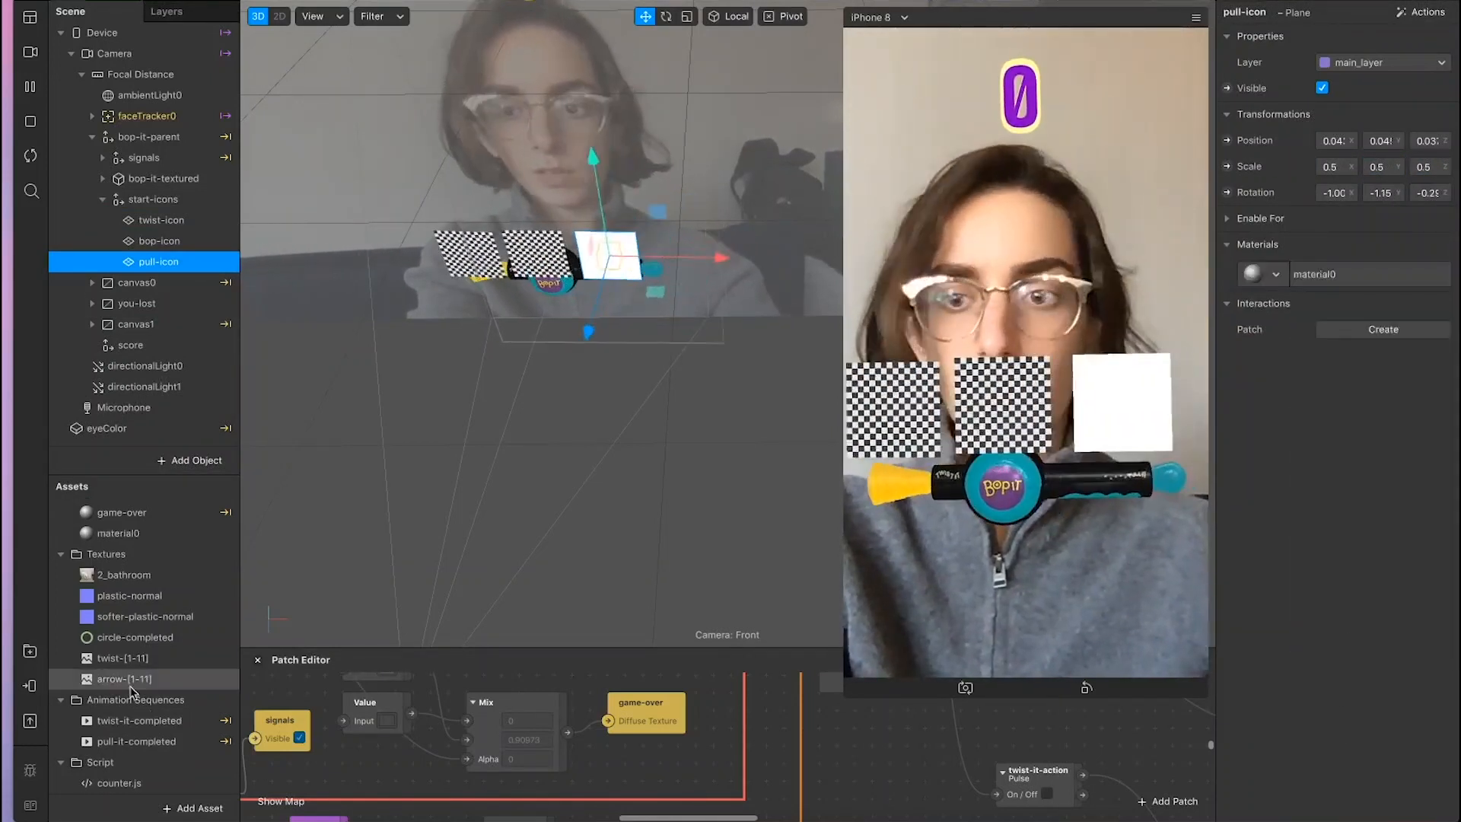
pyautogui.doubleClick(139, 533)
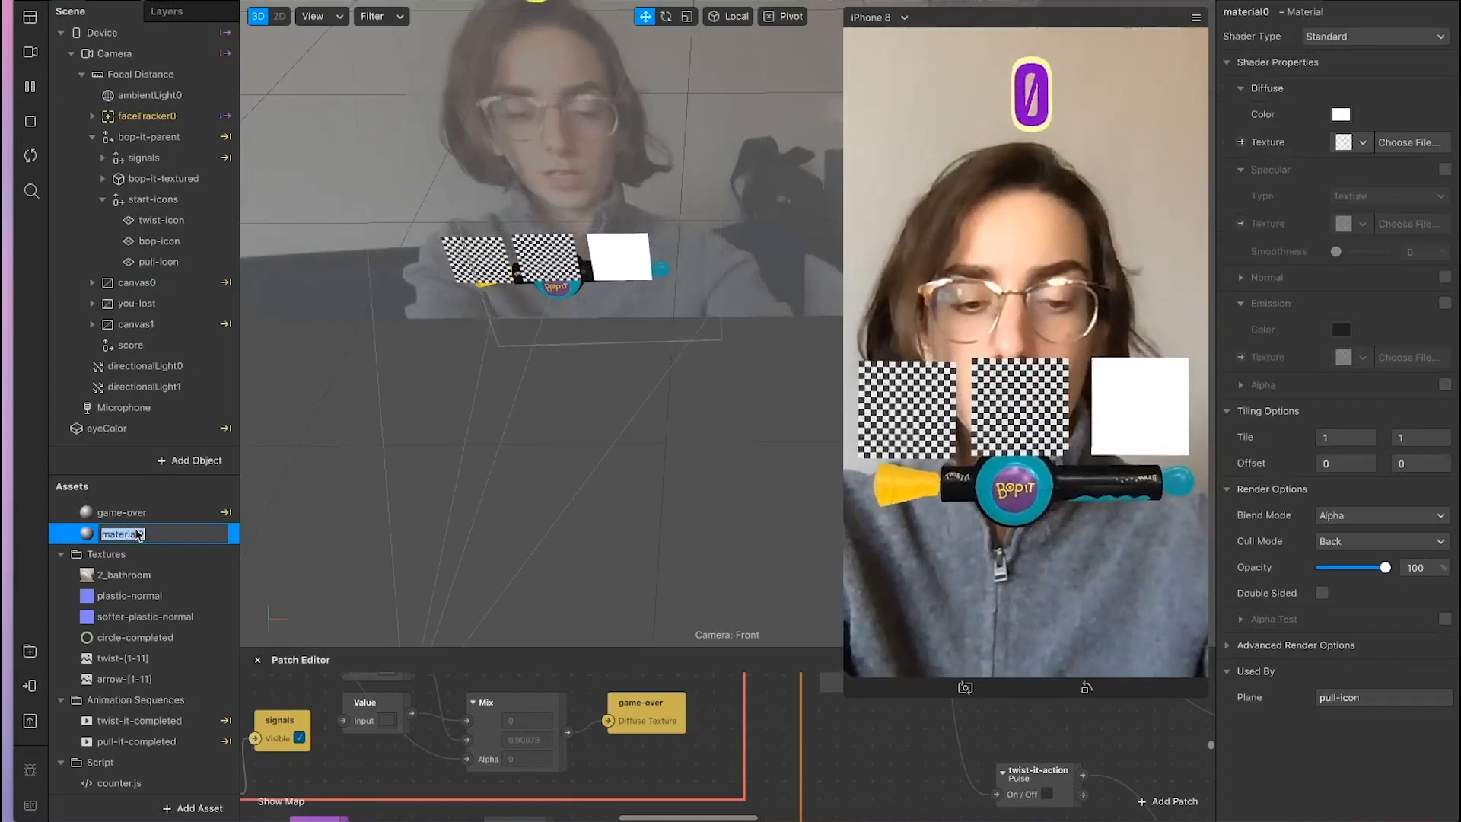
pyautogui.write('pull-icon')
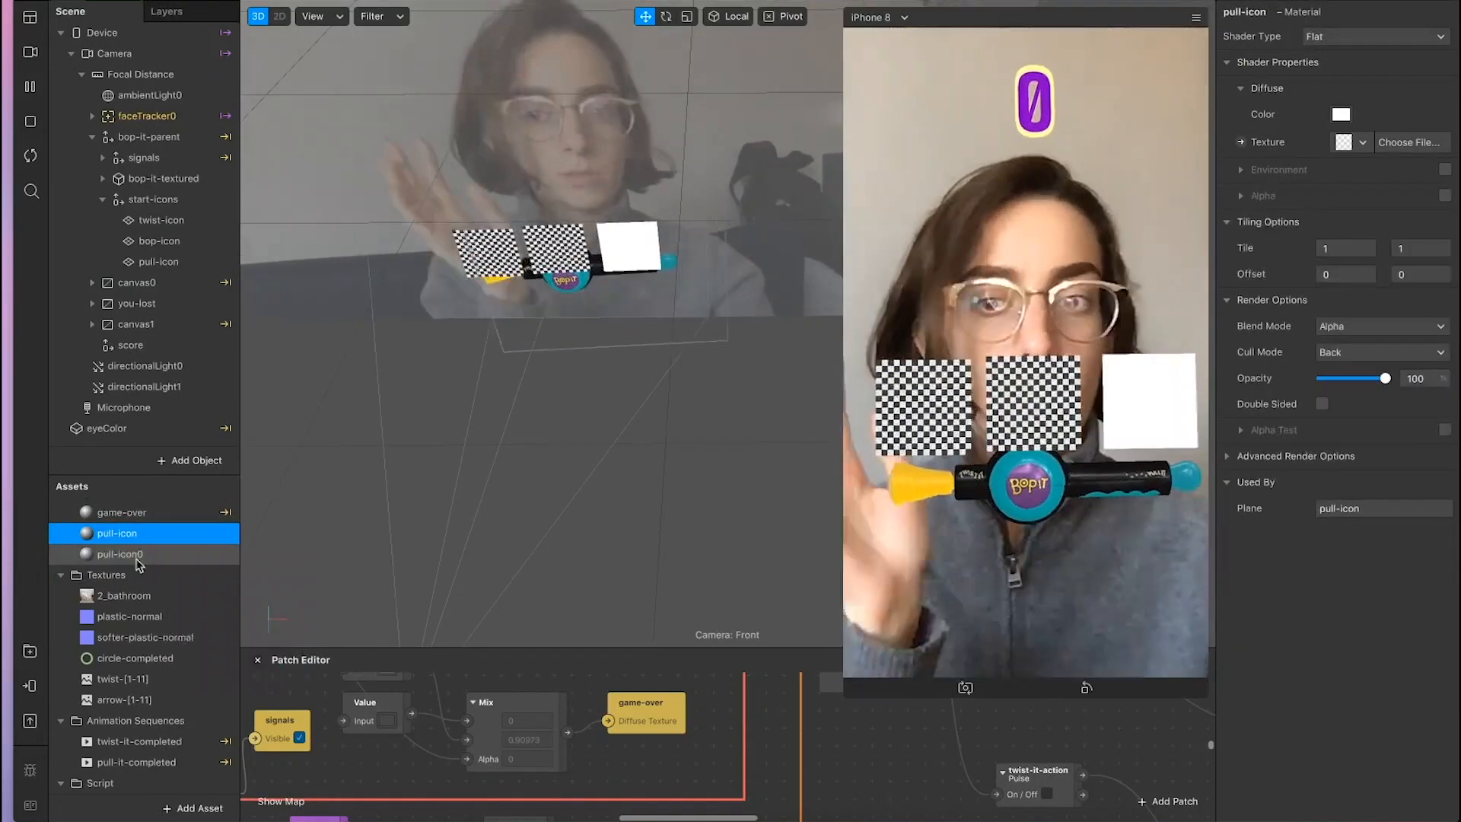
pyautogui.click(152, 241)
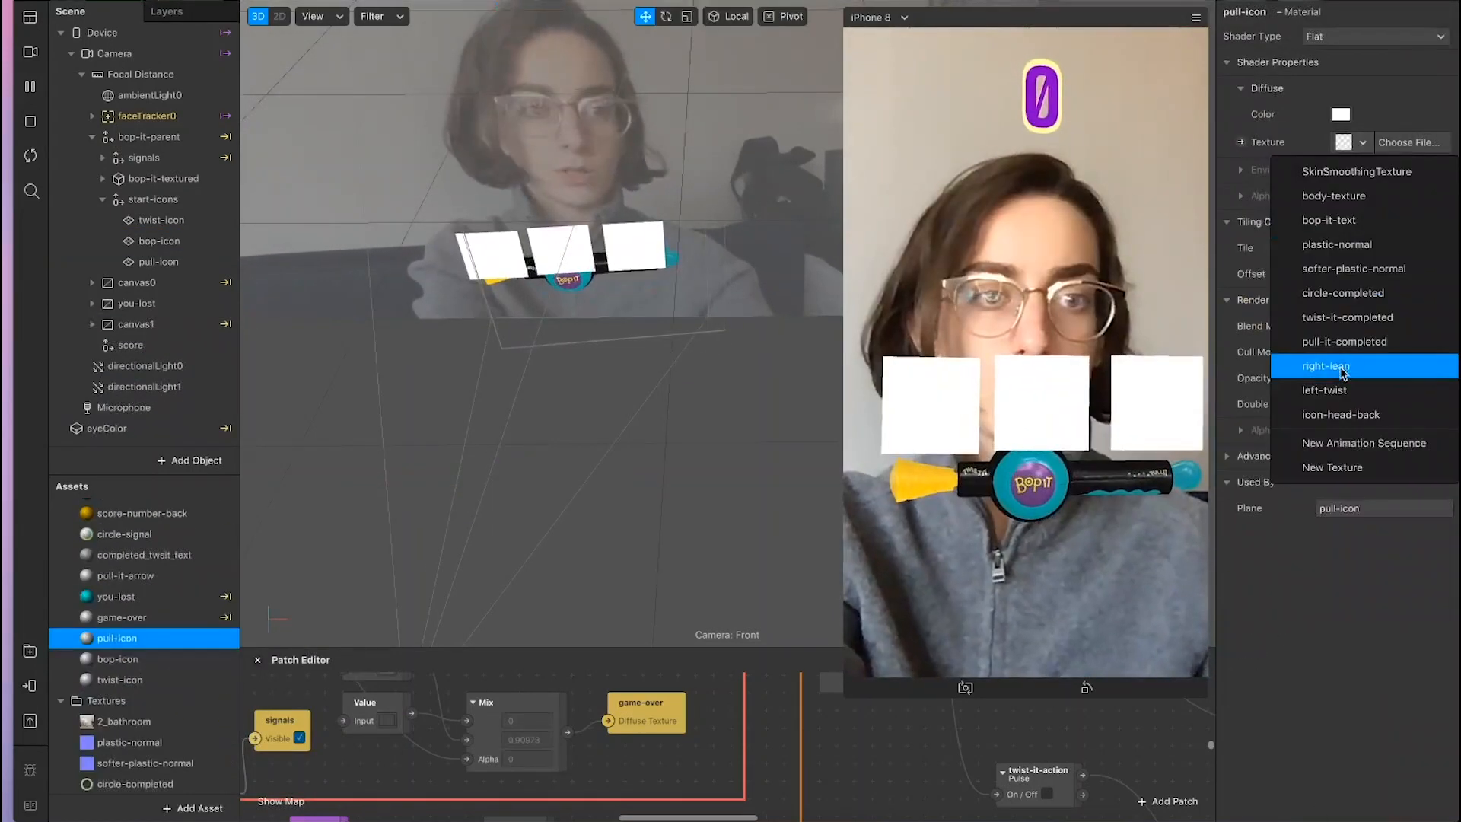
# Step: Assign the right-lean texture to the pull-icon material, icon-head-back to bop-icon and left-twist to twist-icon
pyautogui.click(1343, 373)
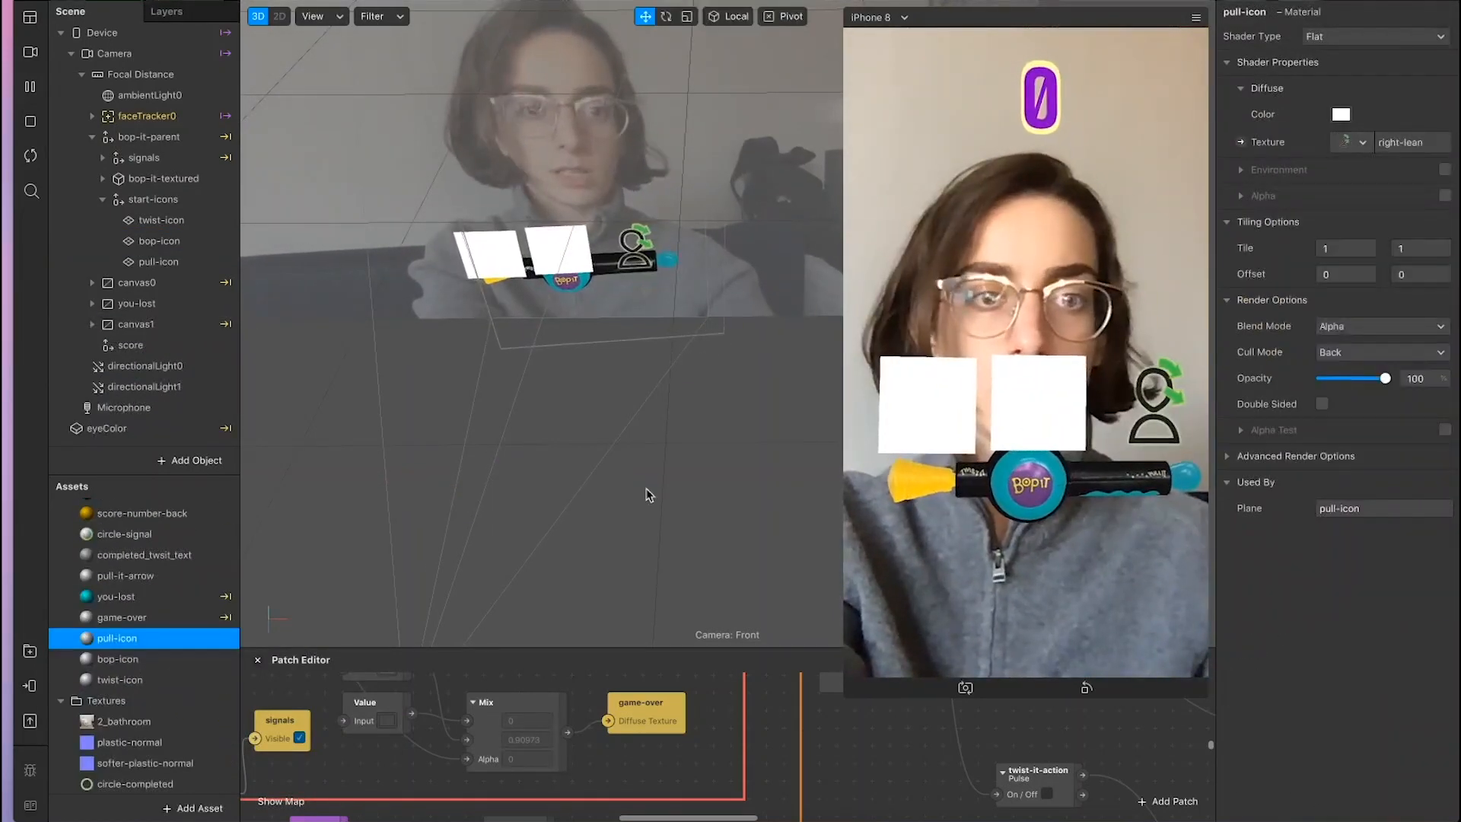
pyautogui.click(118, 658)
pyautogui.click(1352, 143)
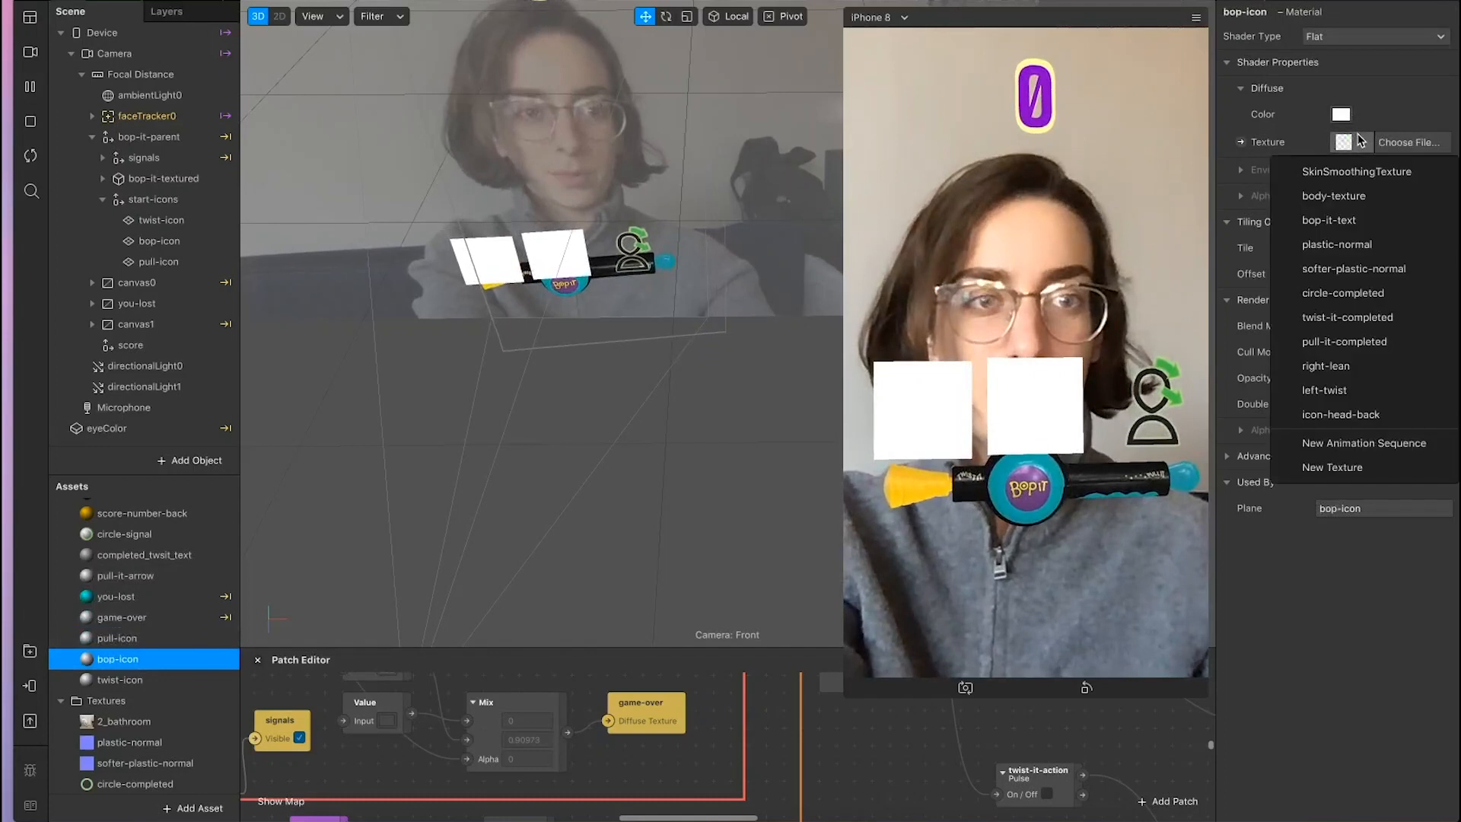
pyautogui.click(1350, 411)
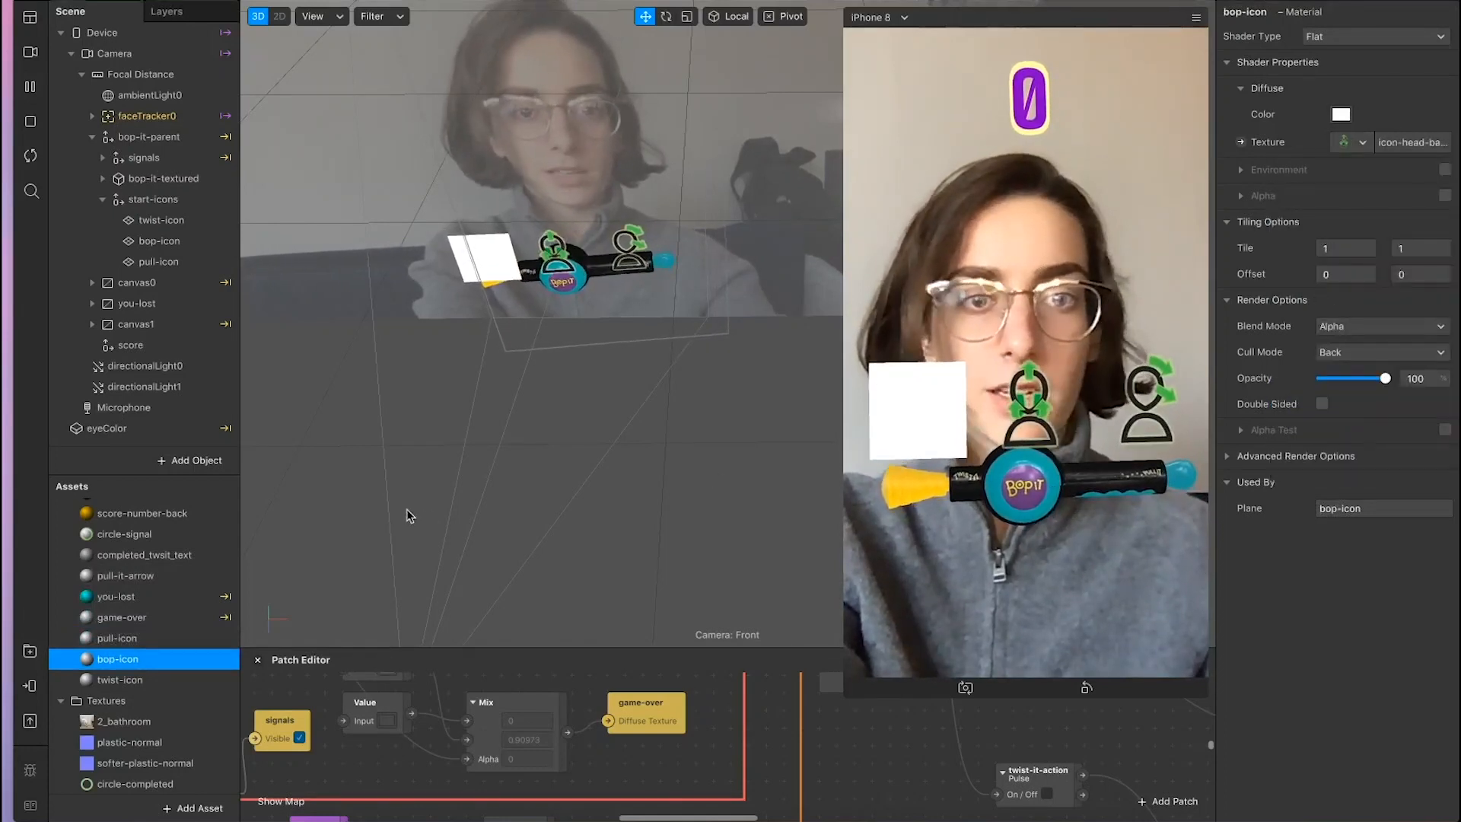
pyautogui.click(119, 679)
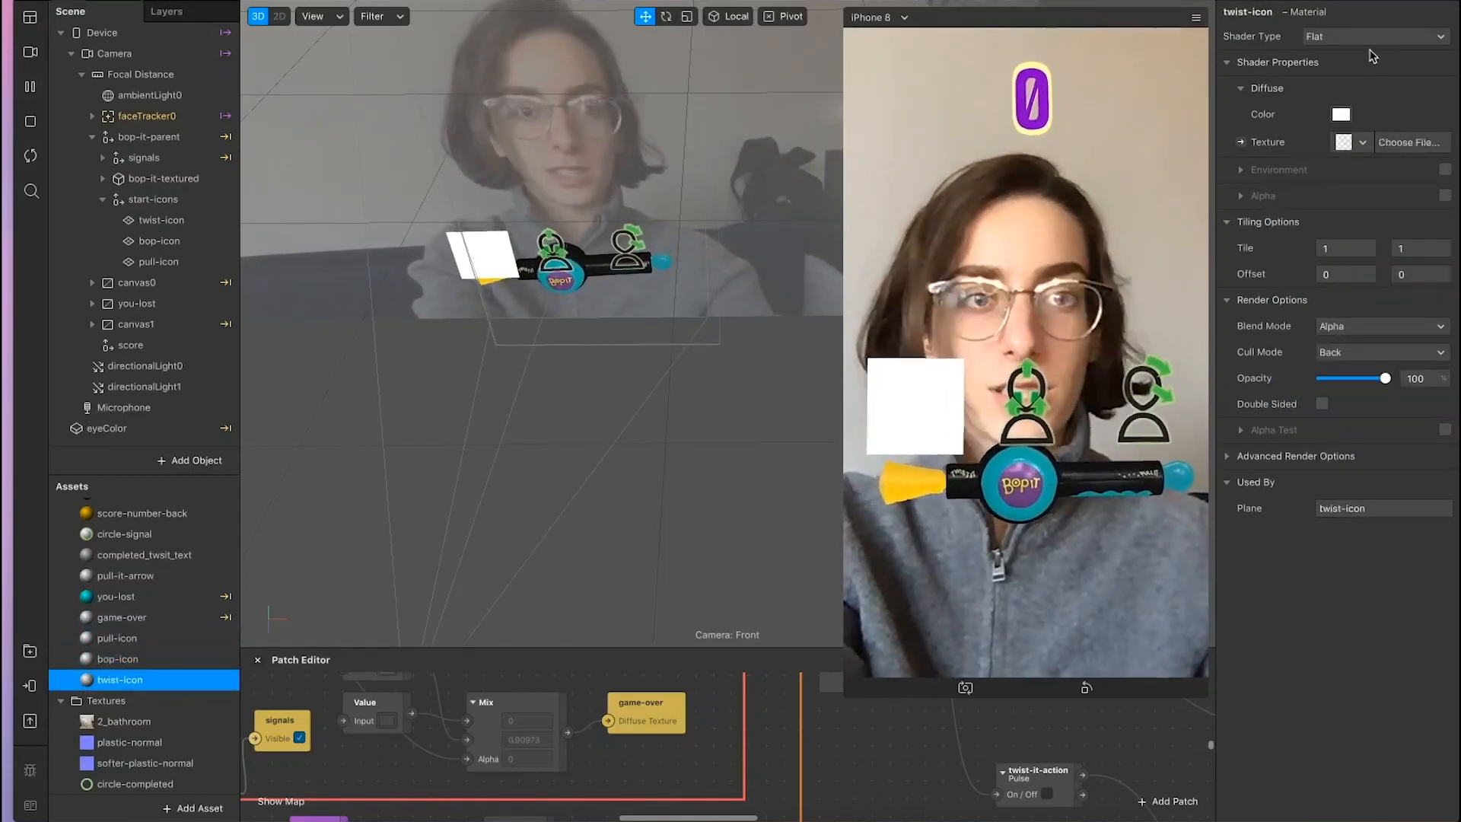
pyautogui.click(1361, 145)
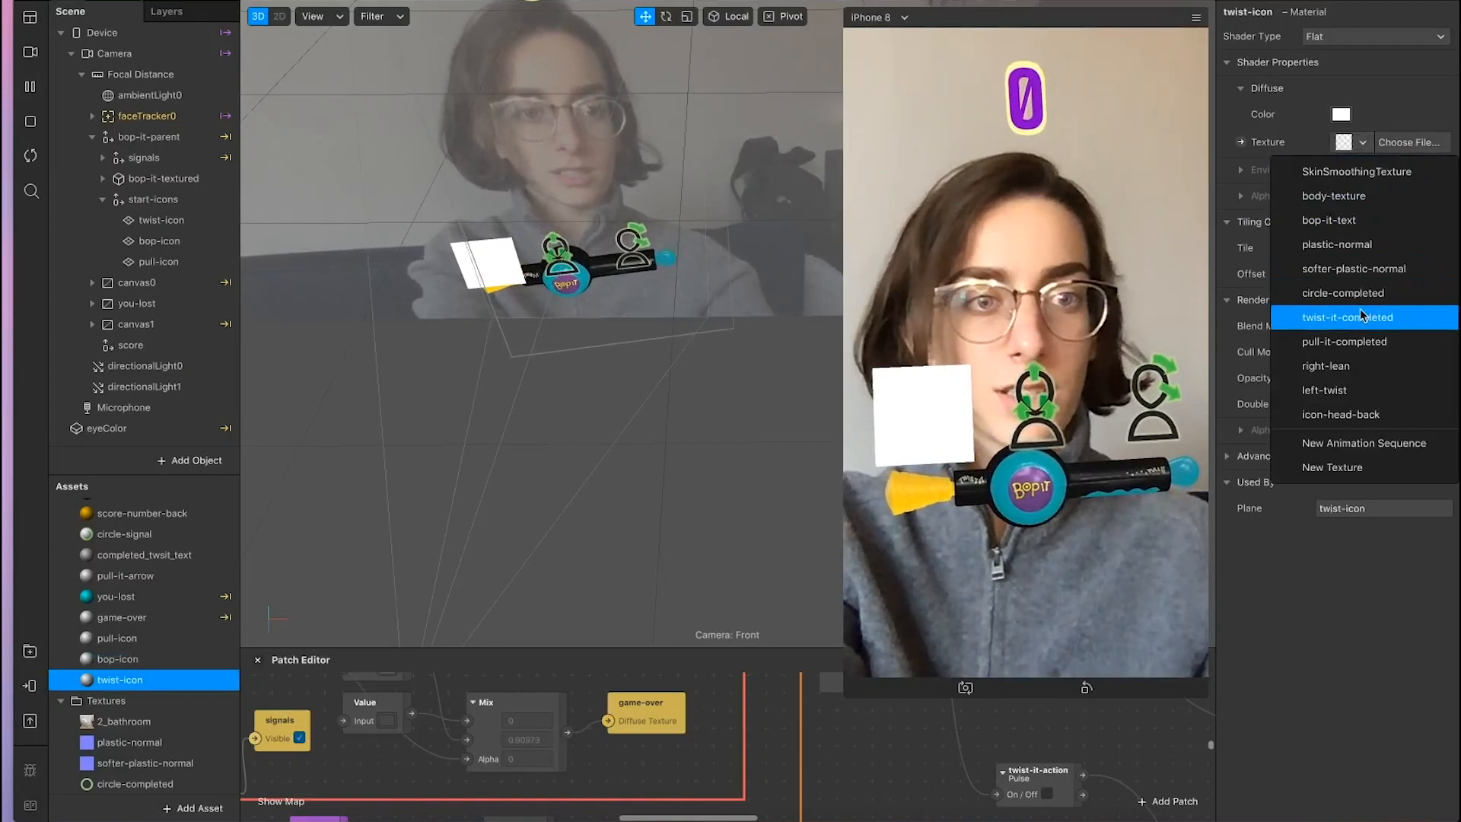
pyautogui.click(1359, 391)
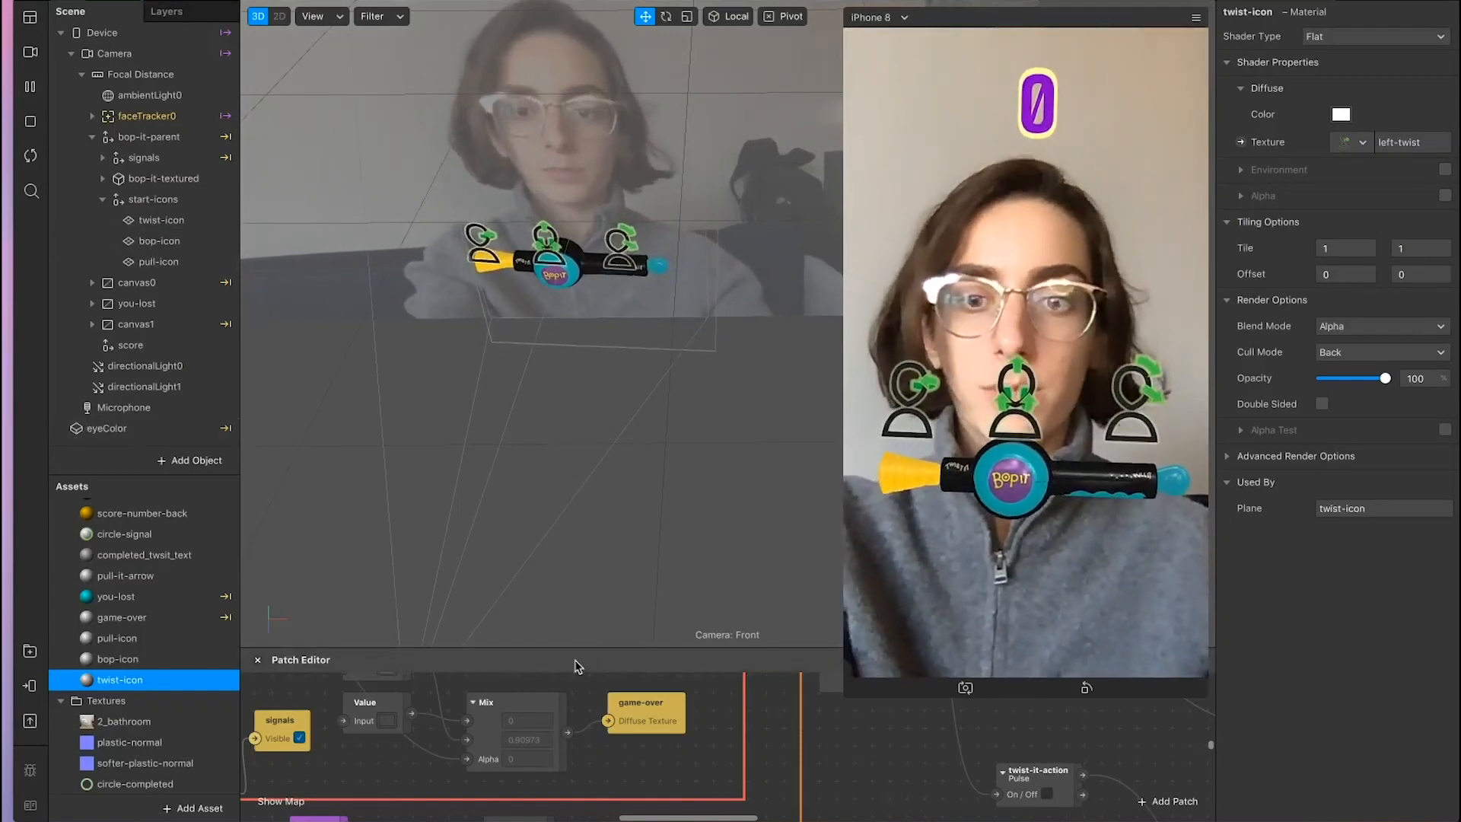
# Step: Animate the position of start-icons with a Sinusoidal In-Out Transition from 0, -0.085, 0 to 0, -0.09, 0 in an empty patch area
pyautogui.moveTo(570, 646); pyautogui.dragTo(569, 252)
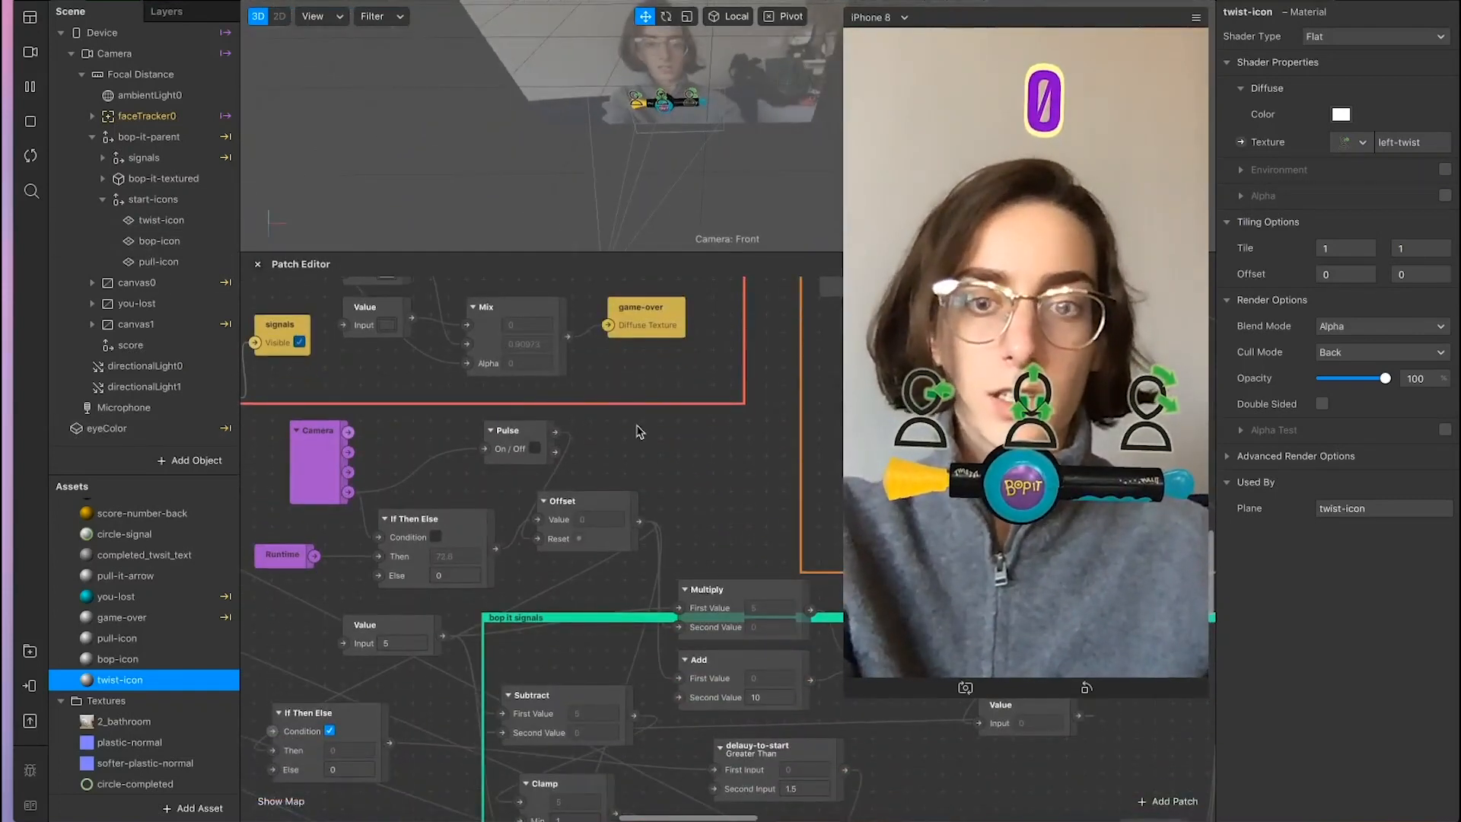
pyautogui.scroll(-5, 687, 492)
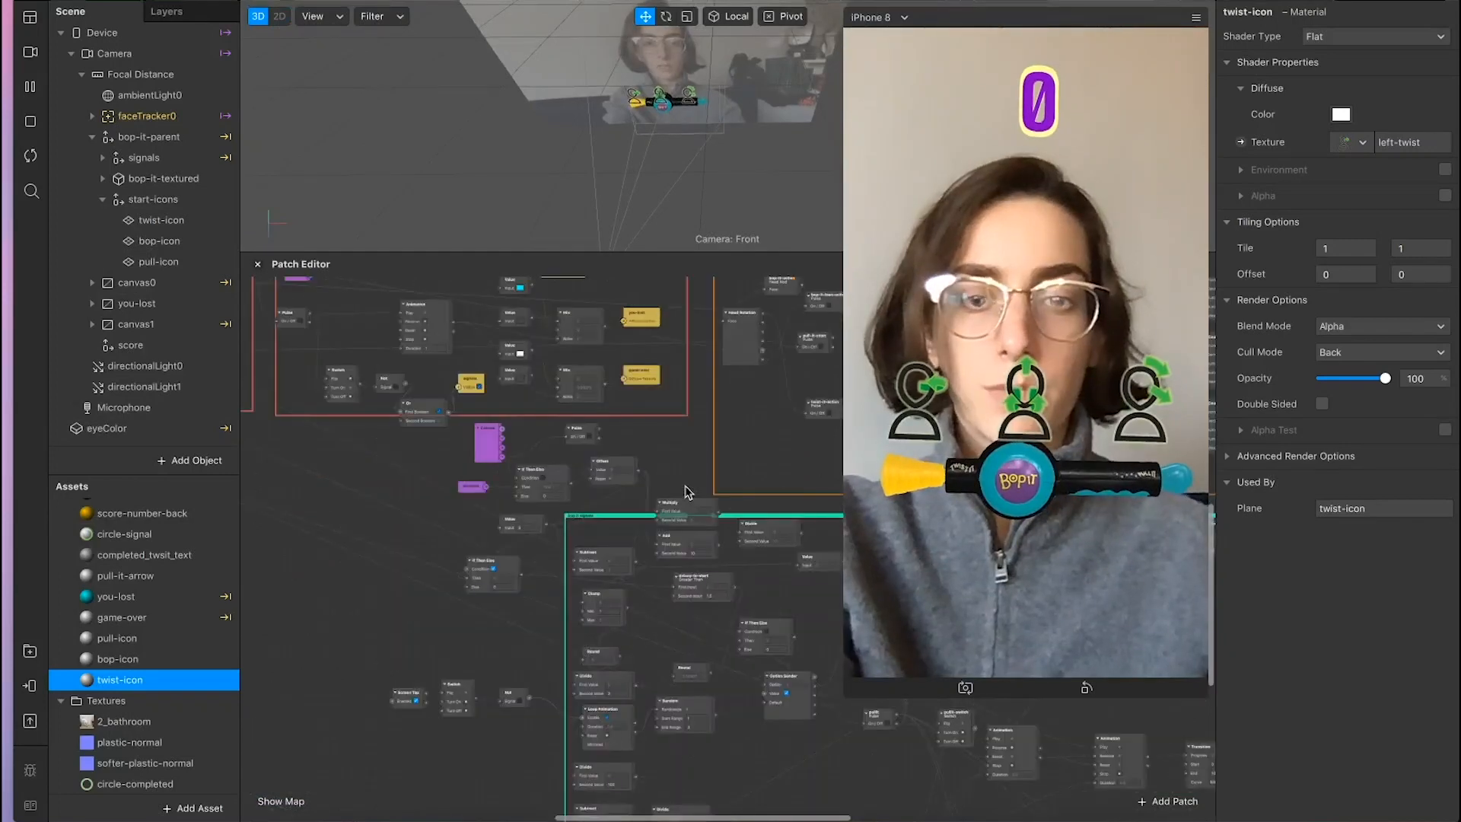
pyautogui.hscroll(-3, 687, 492)
pyautogui.scroll(-10, 459, 533)
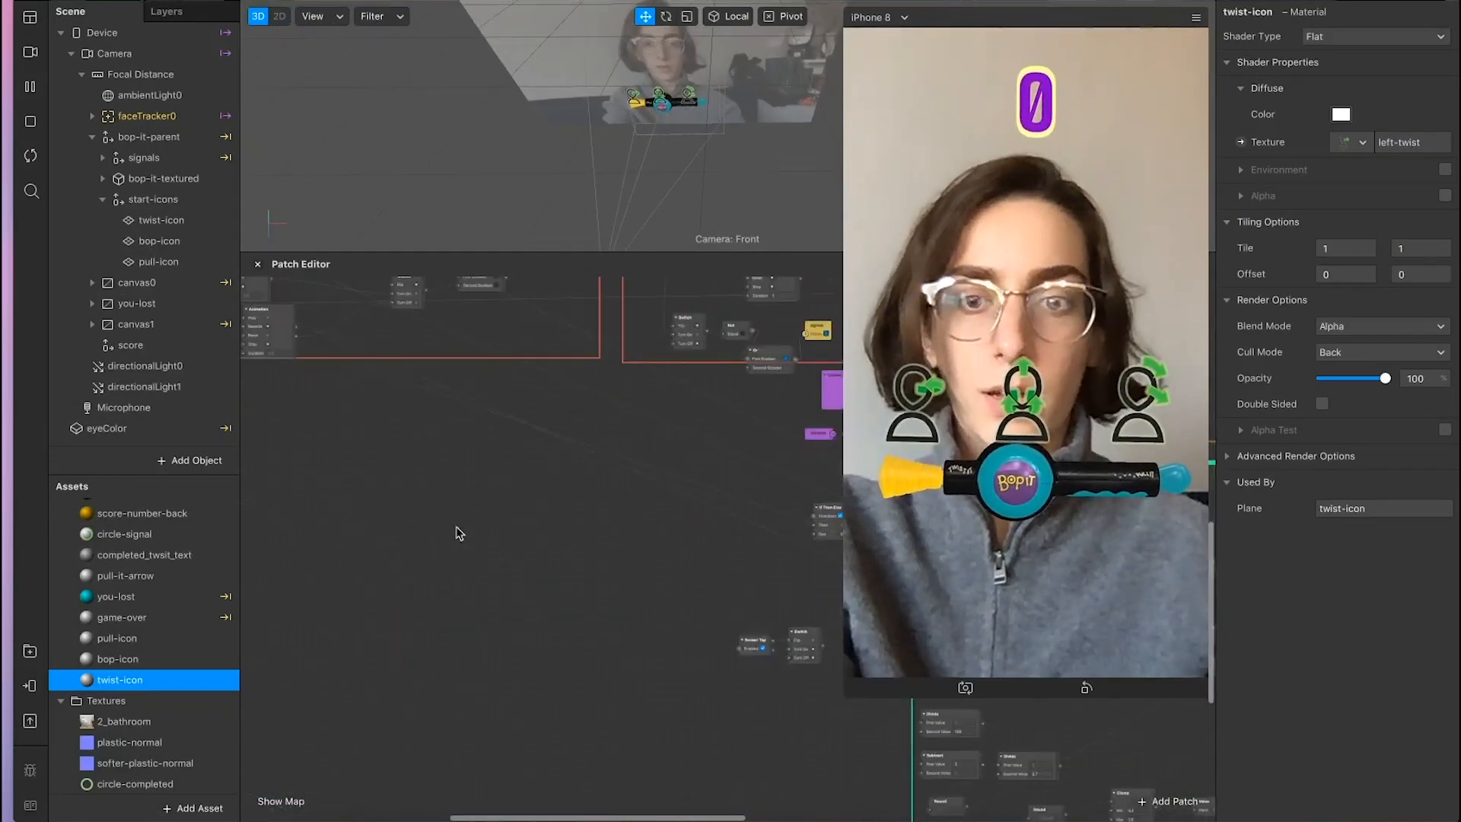
pyautogui.scroll(-3, 459, 533)
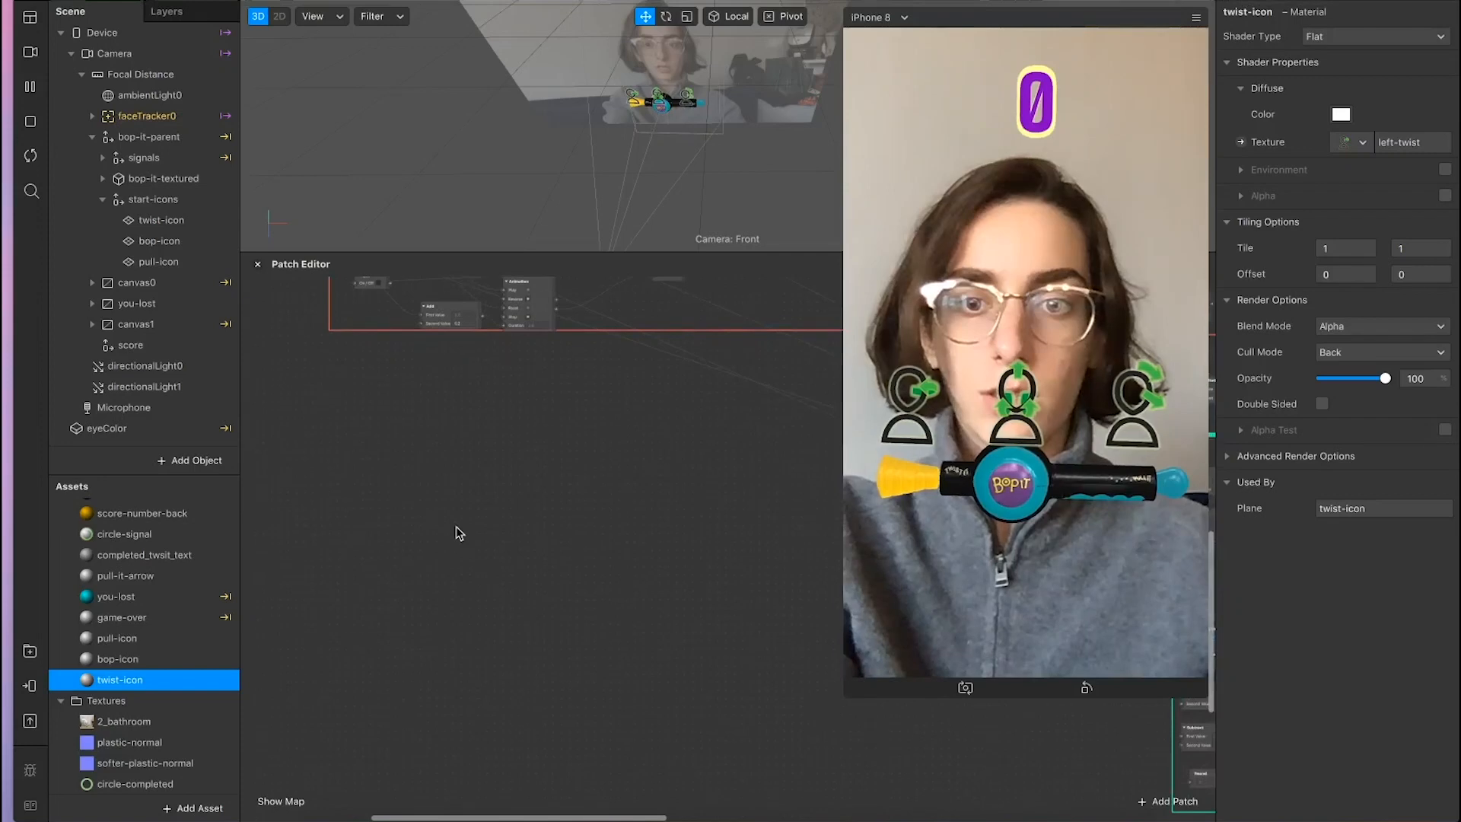
pyautogui.hscroll(4, 458, 531)
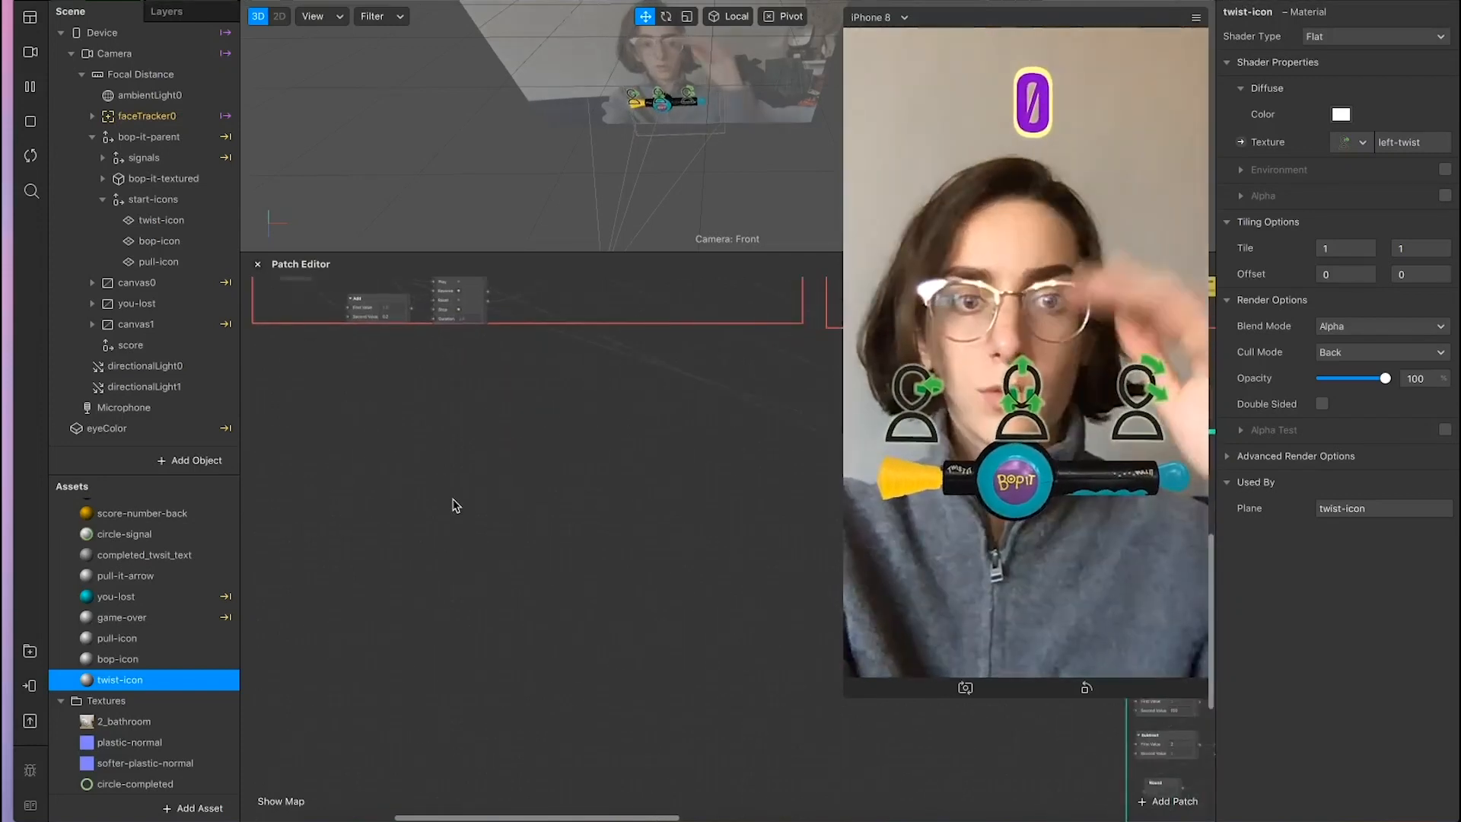
pyautogui.click(162, 201)
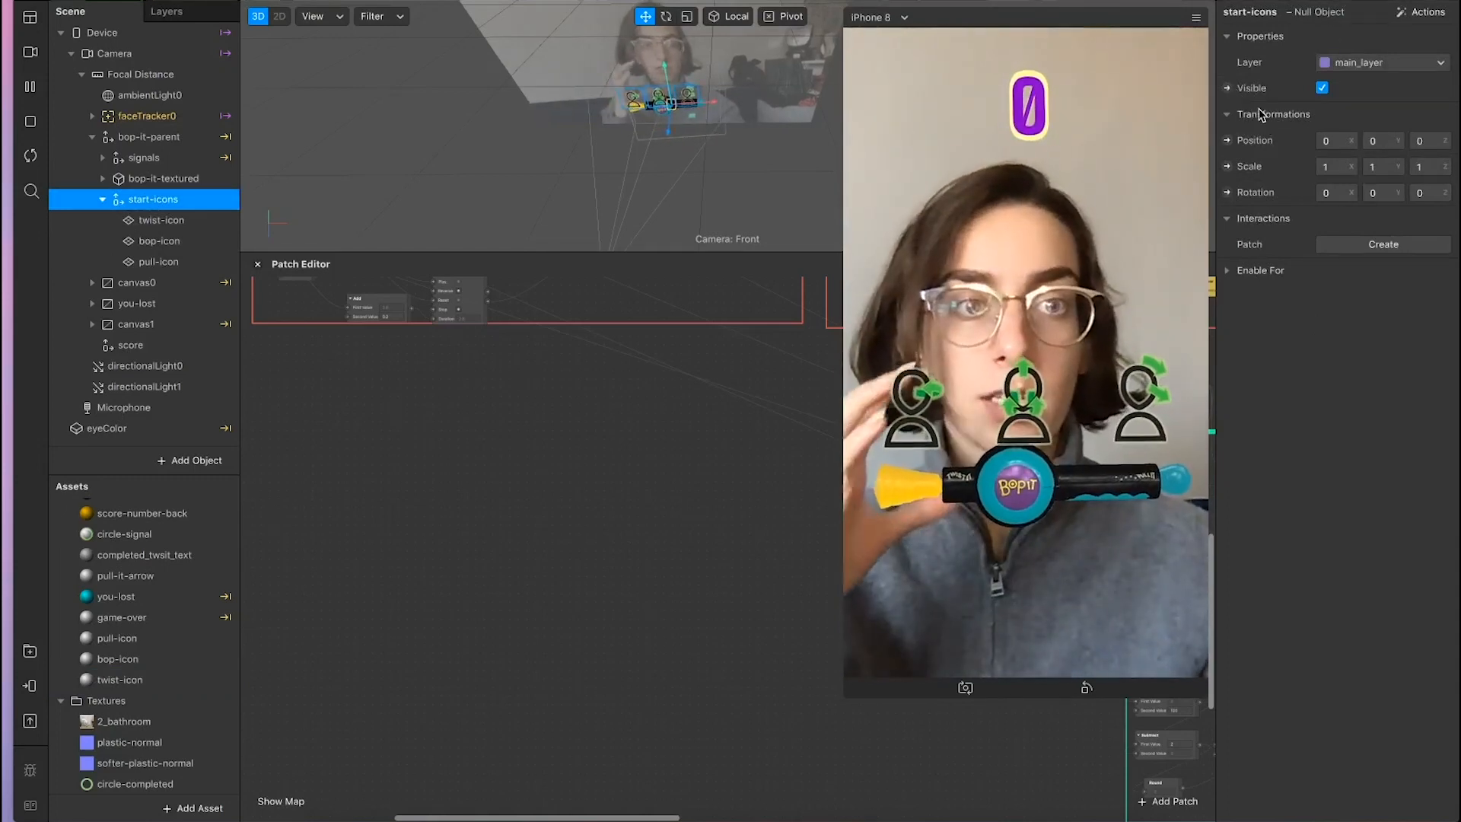
pyautogui.click(1429, 13)
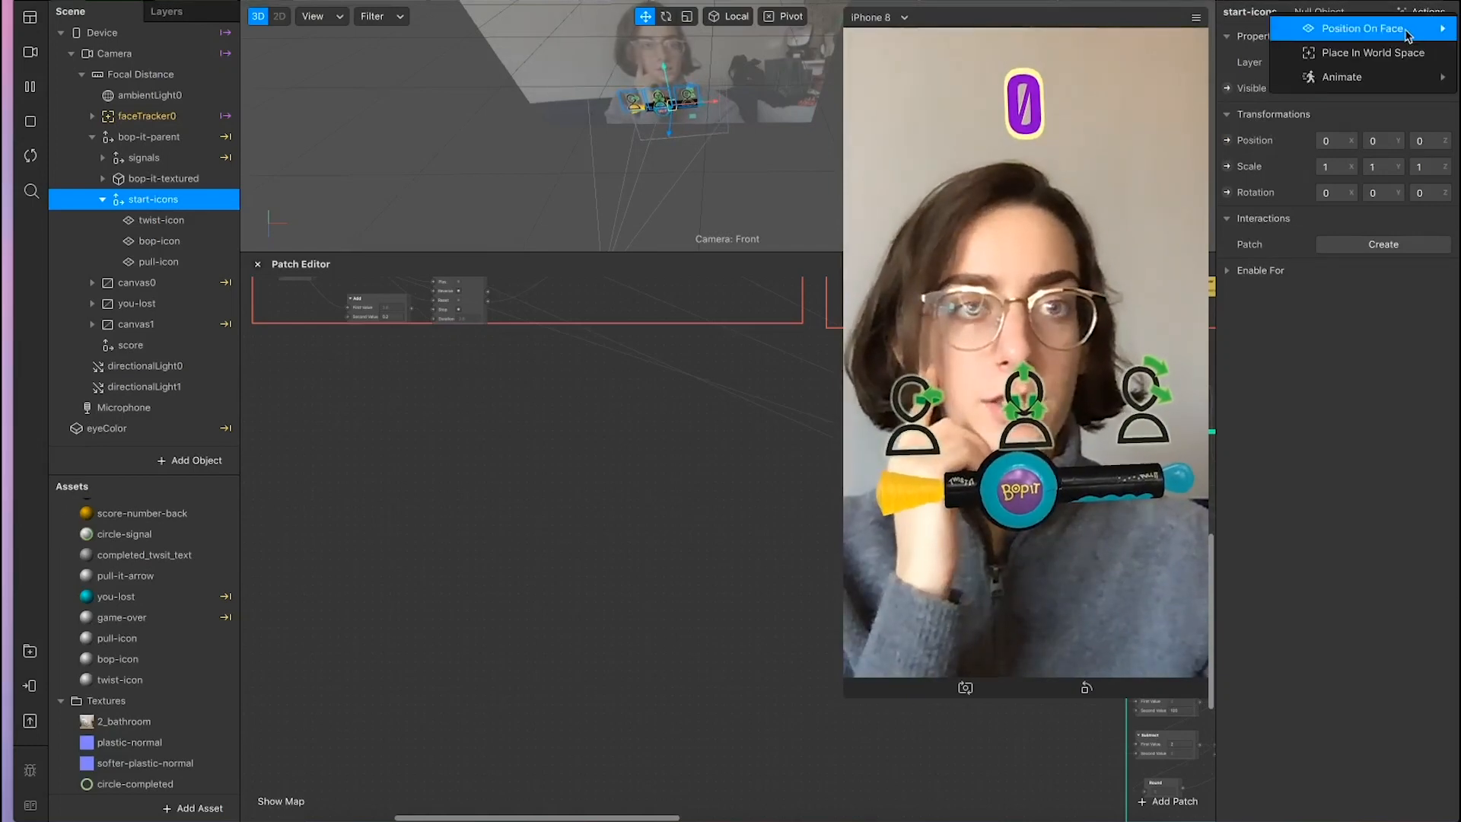
pyautogui.moveTo(1408, 34)
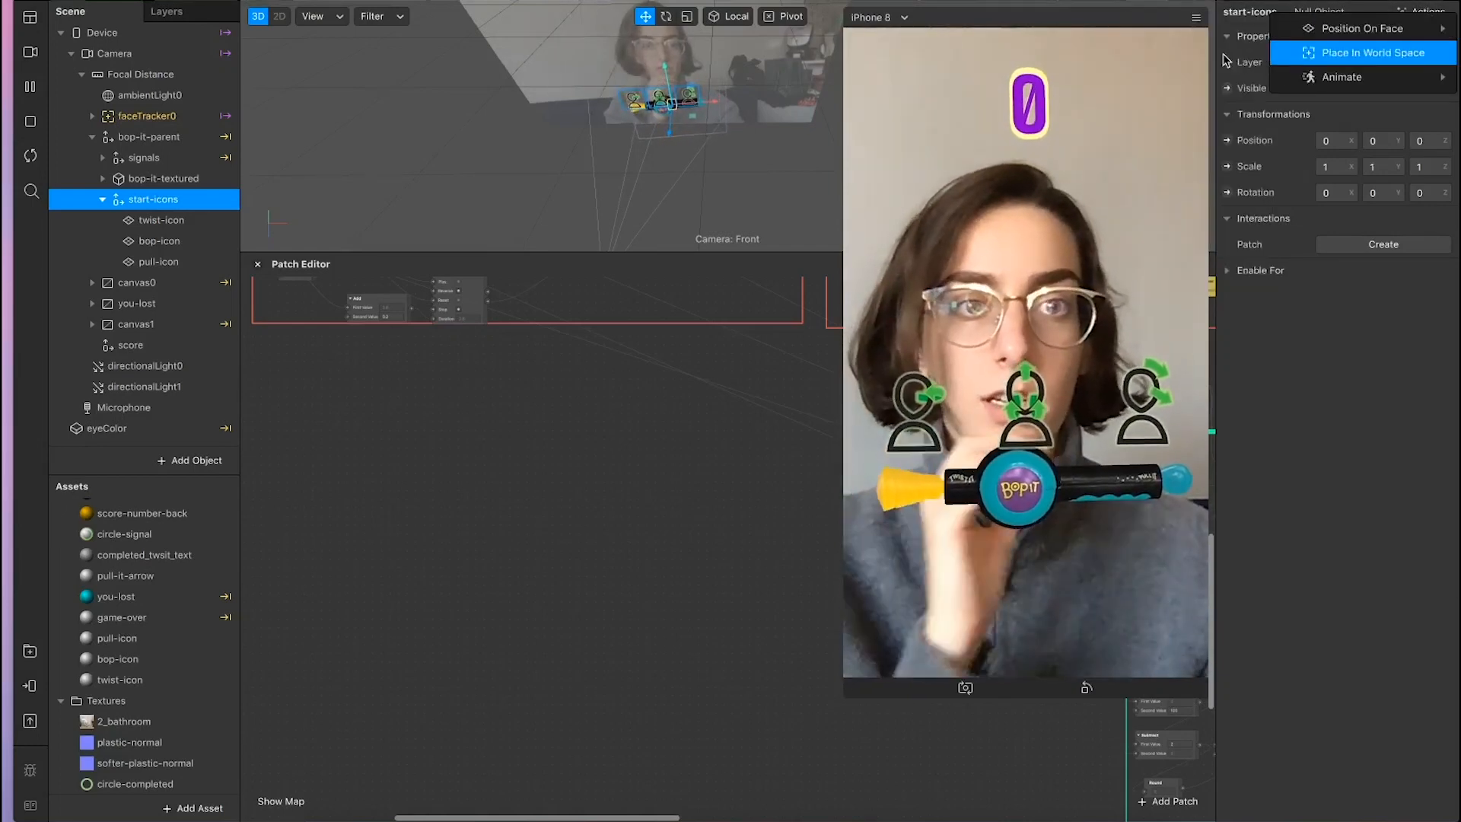
pyautogui.moveTo(1361, 77)
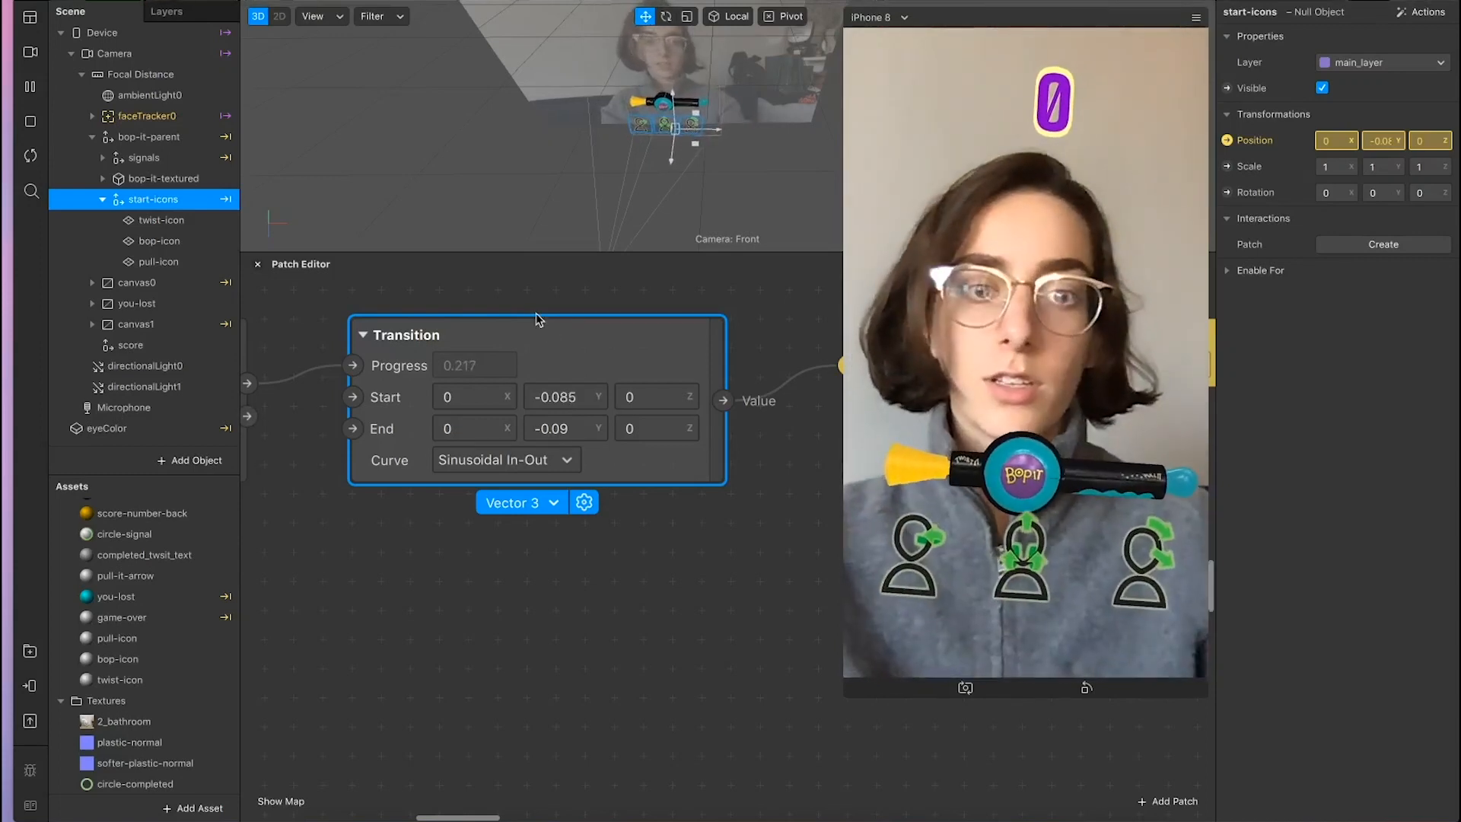
# Step: Turn off the Capture option for the start-icons null object so the icons are excluded from recordings
pyautogui.click(1227, 272)
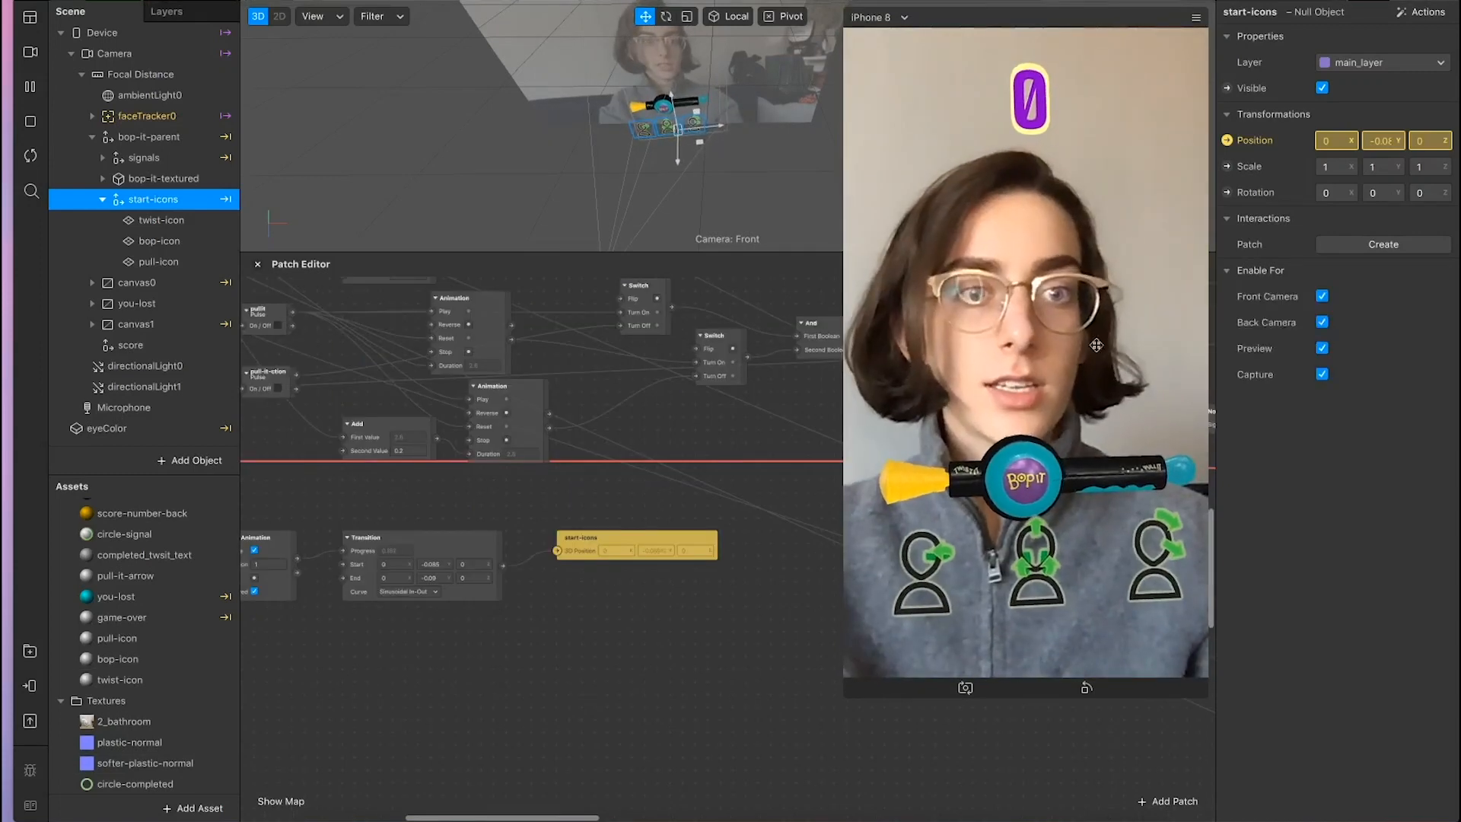
pyautogui.click(1322, 374)
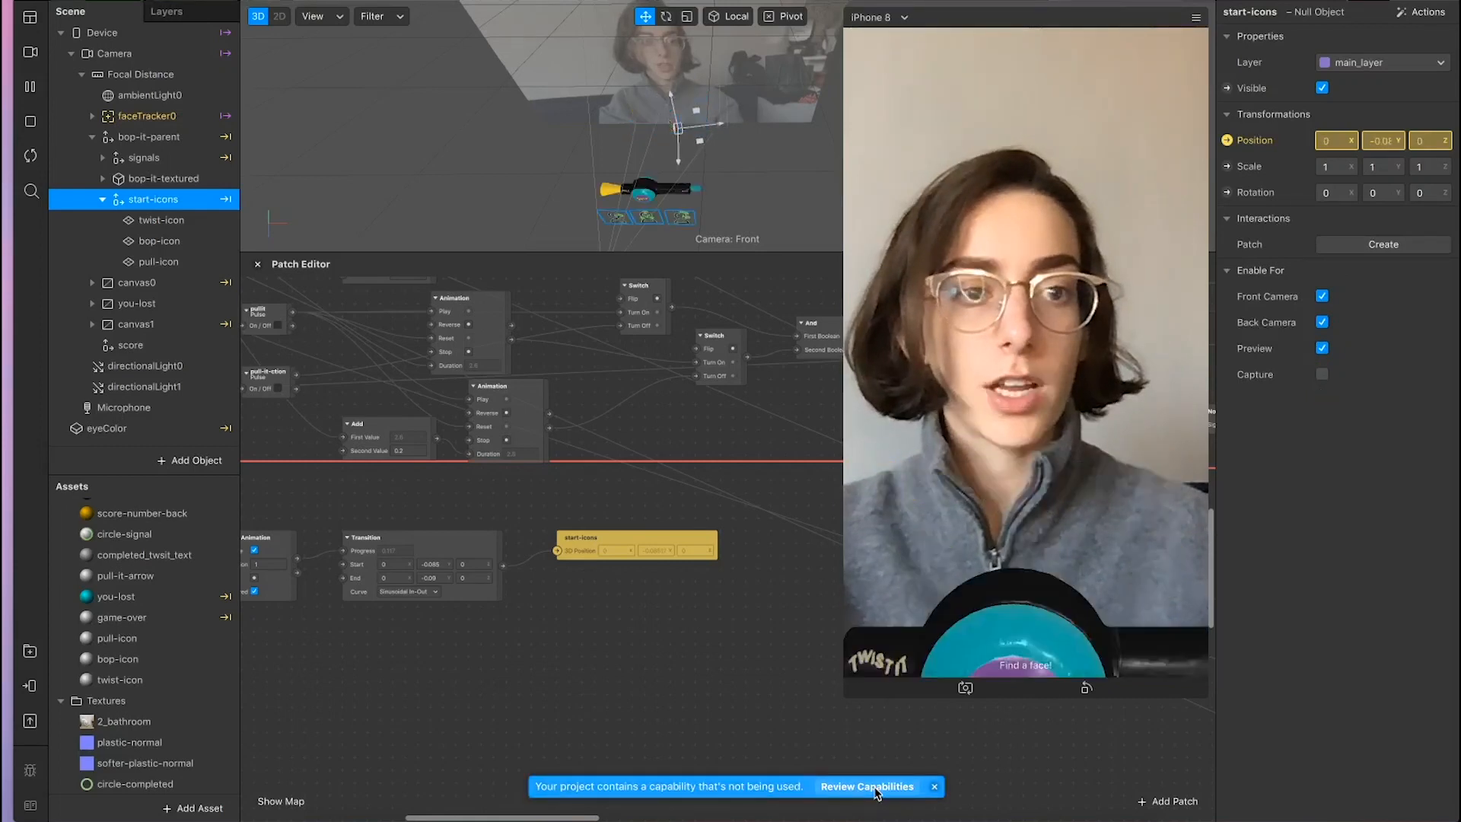
# Step: Review the project's list of capabilities to check for unused ones and close it without changes
pyautogui.click(877, 792)
pyautogui.scroll(-3, 727, 415)
pyautogui.scroll(-1, 730, 417)
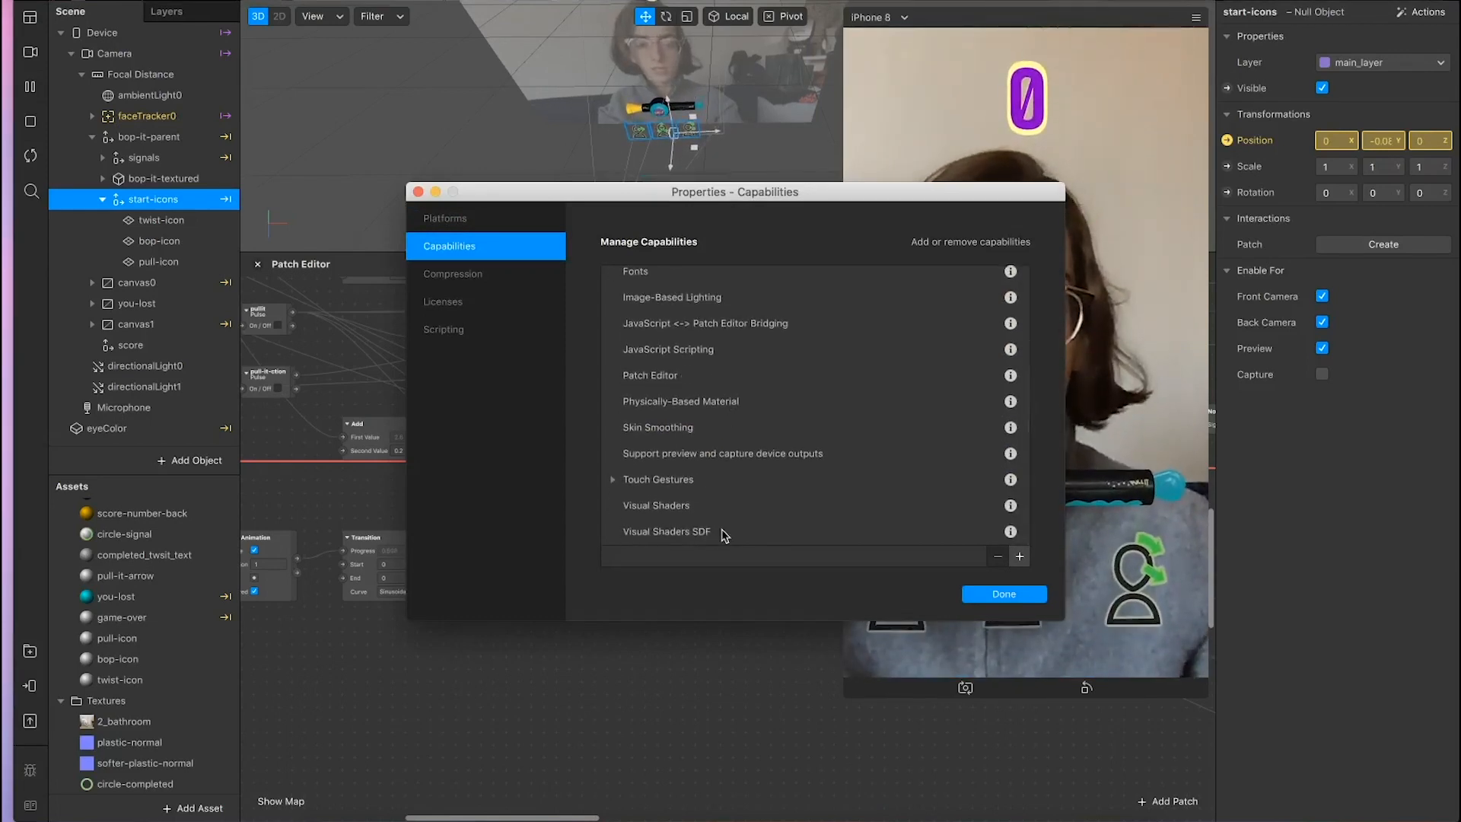
pyautogui.scroll(4, 693, 502)
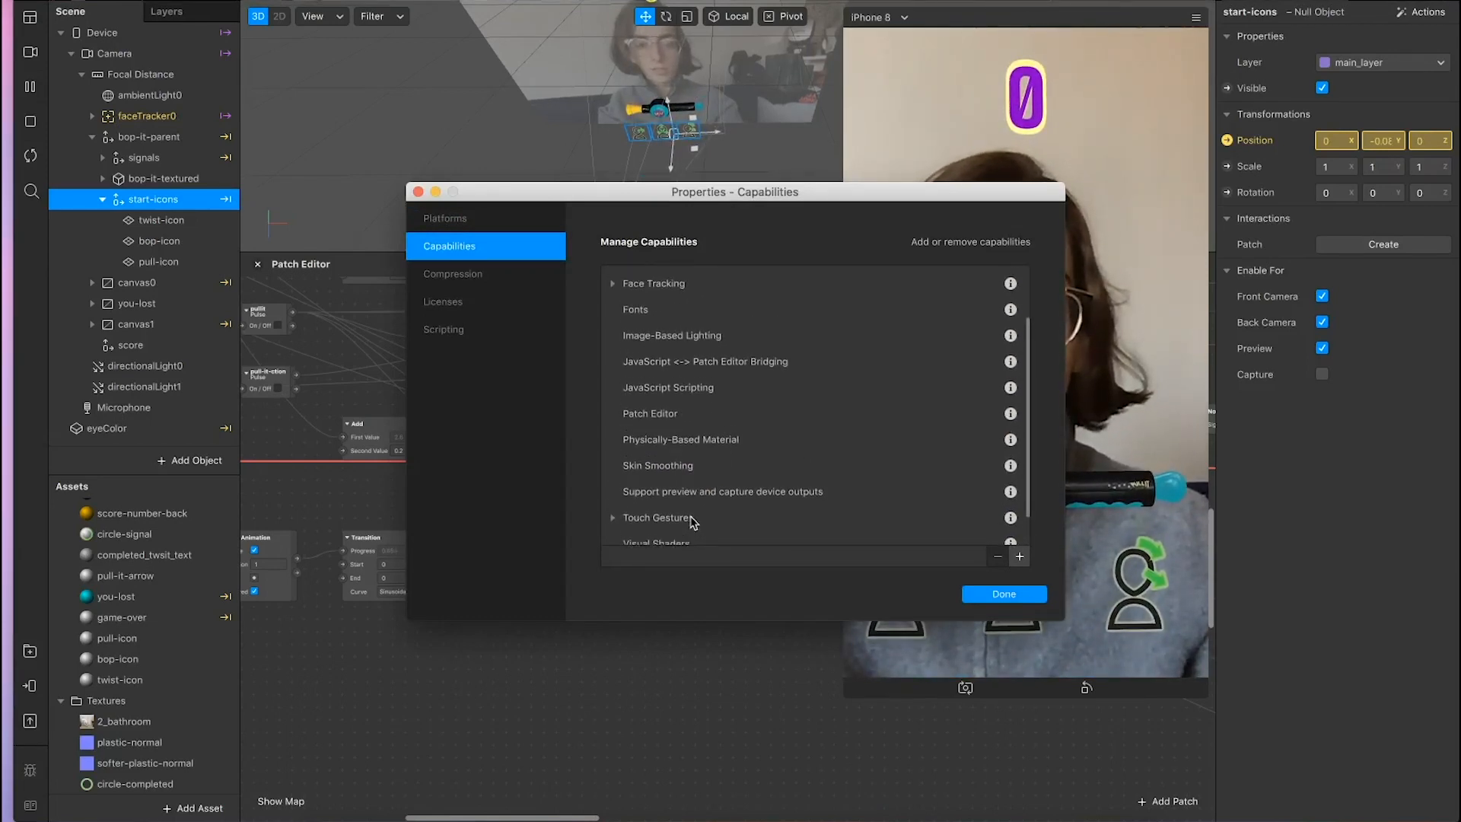
pyautogui.scroll(1, 730, 411)
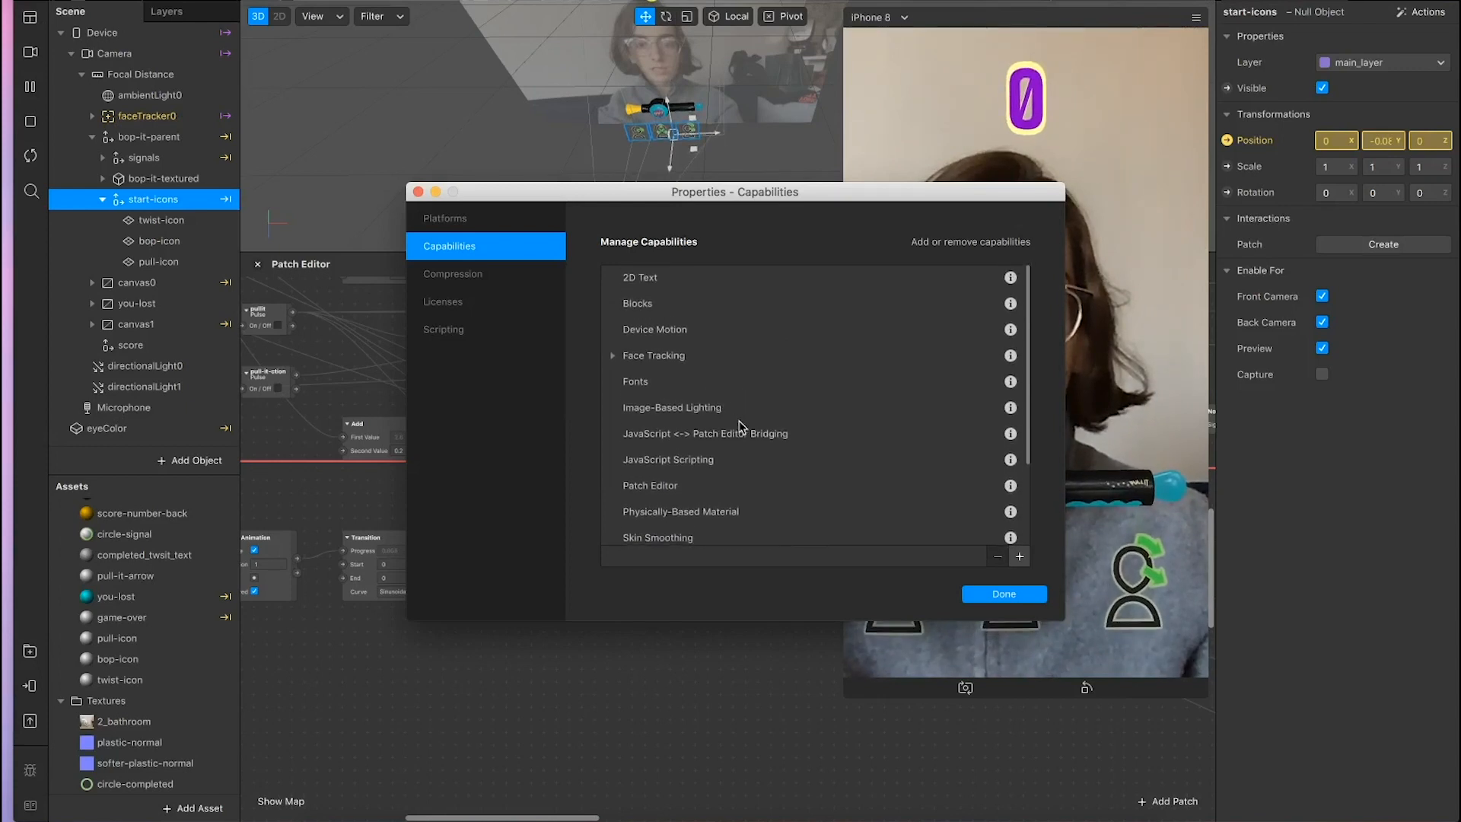
pyautogui.scroll(-4, 739, 426)
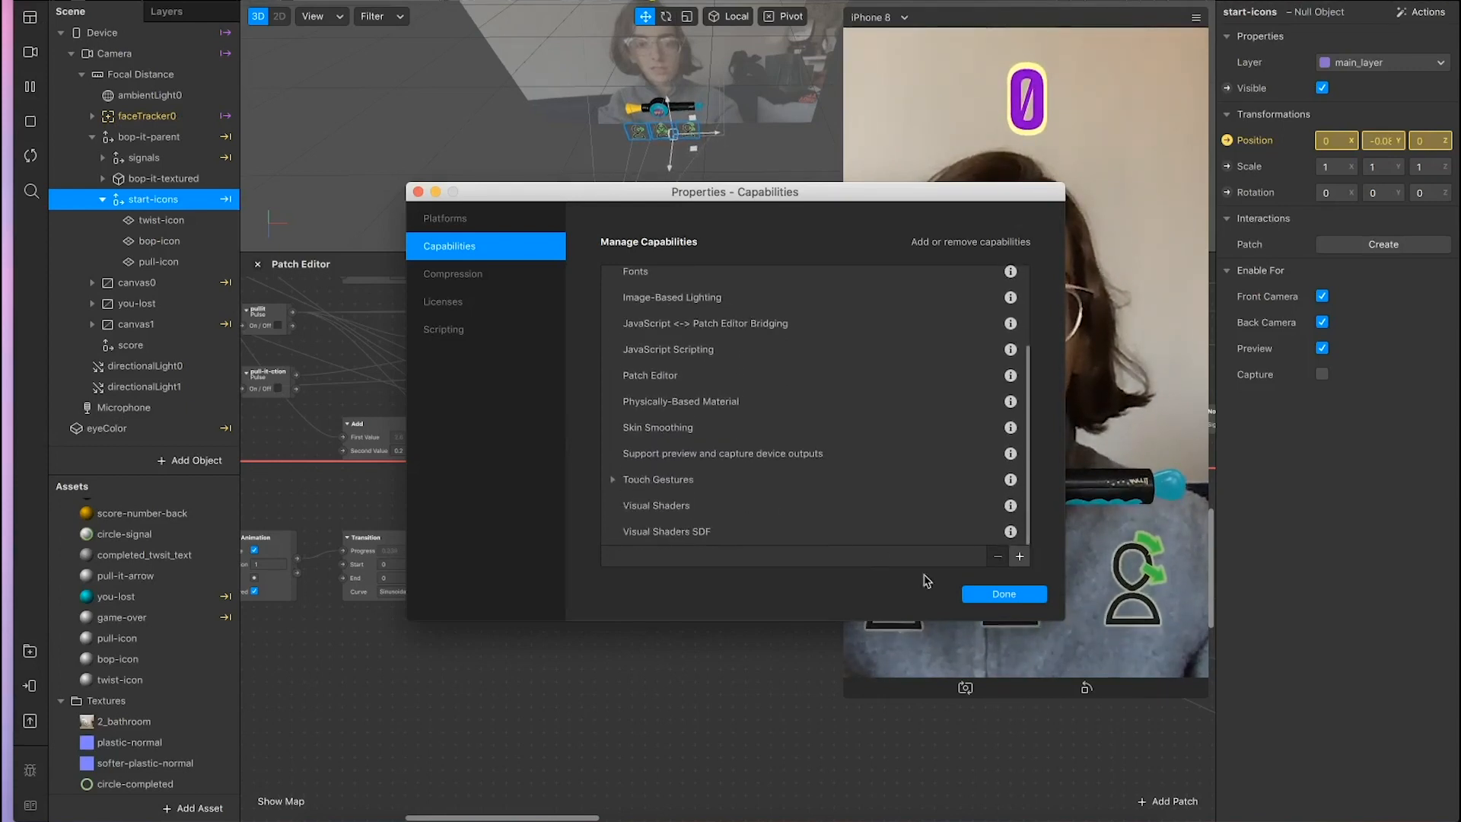
pyautogui.click(995, 589)
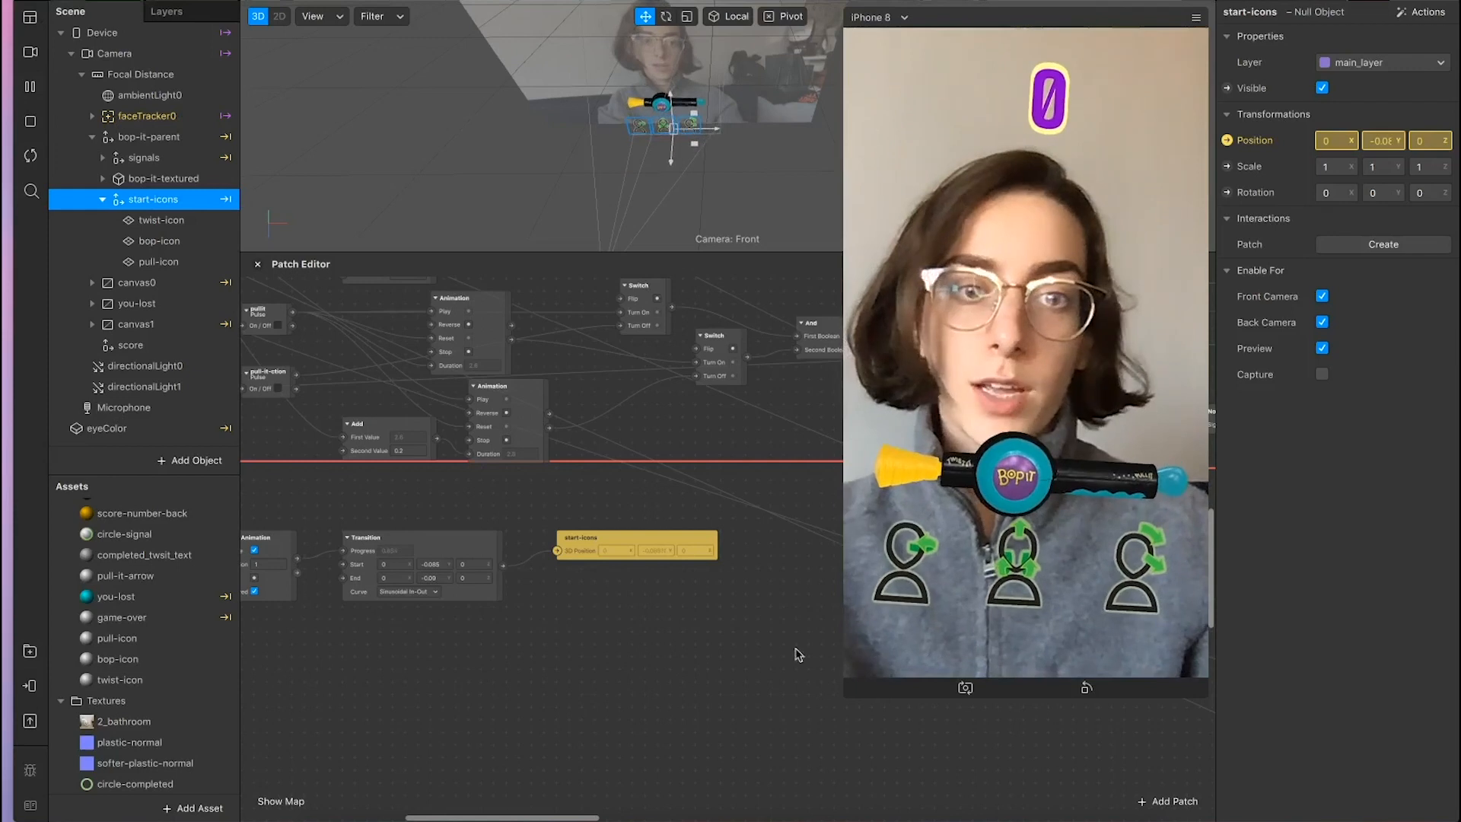
# Step: Send the effect to a device for testing
pyautogui.click(29, 685)
pyautogui.click(229, 628)
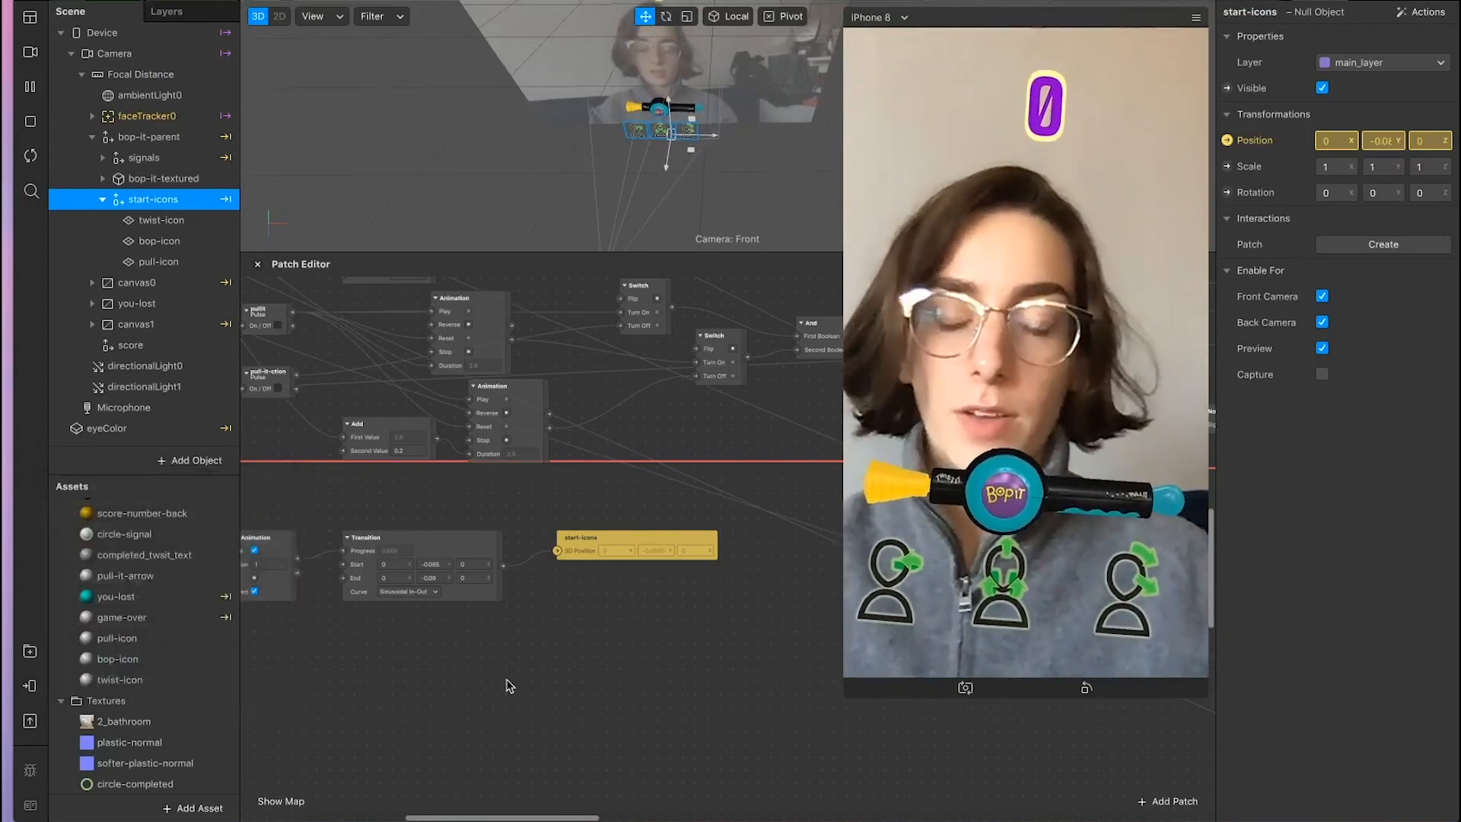
# Step: Examine the bop it signals patches around the Option Sender and its bopit, twist and pullit pulses
pyautogui.scroll(-2, 508, 684)
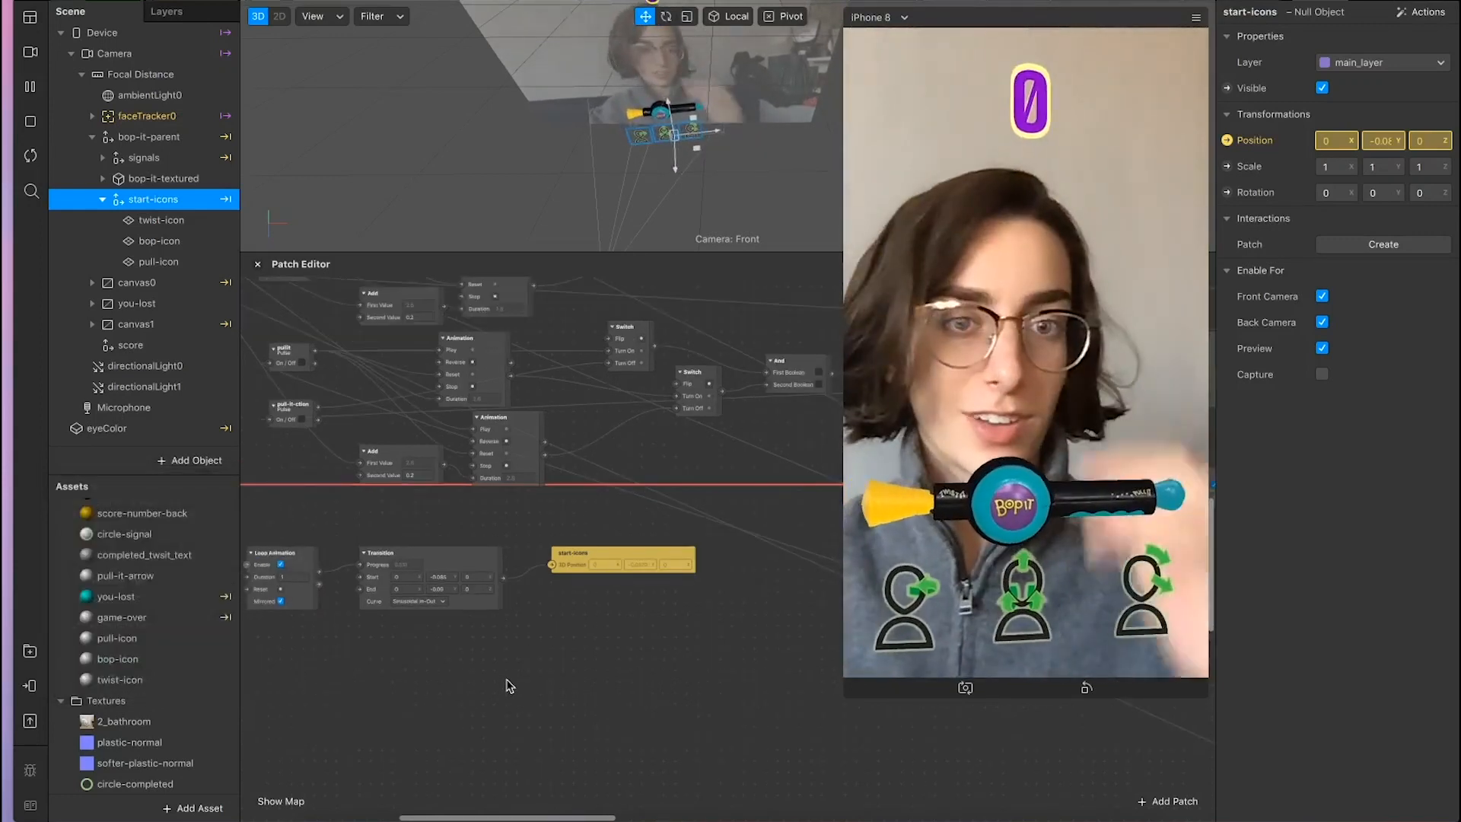
pyautogui.scroll(2, 509, 685)
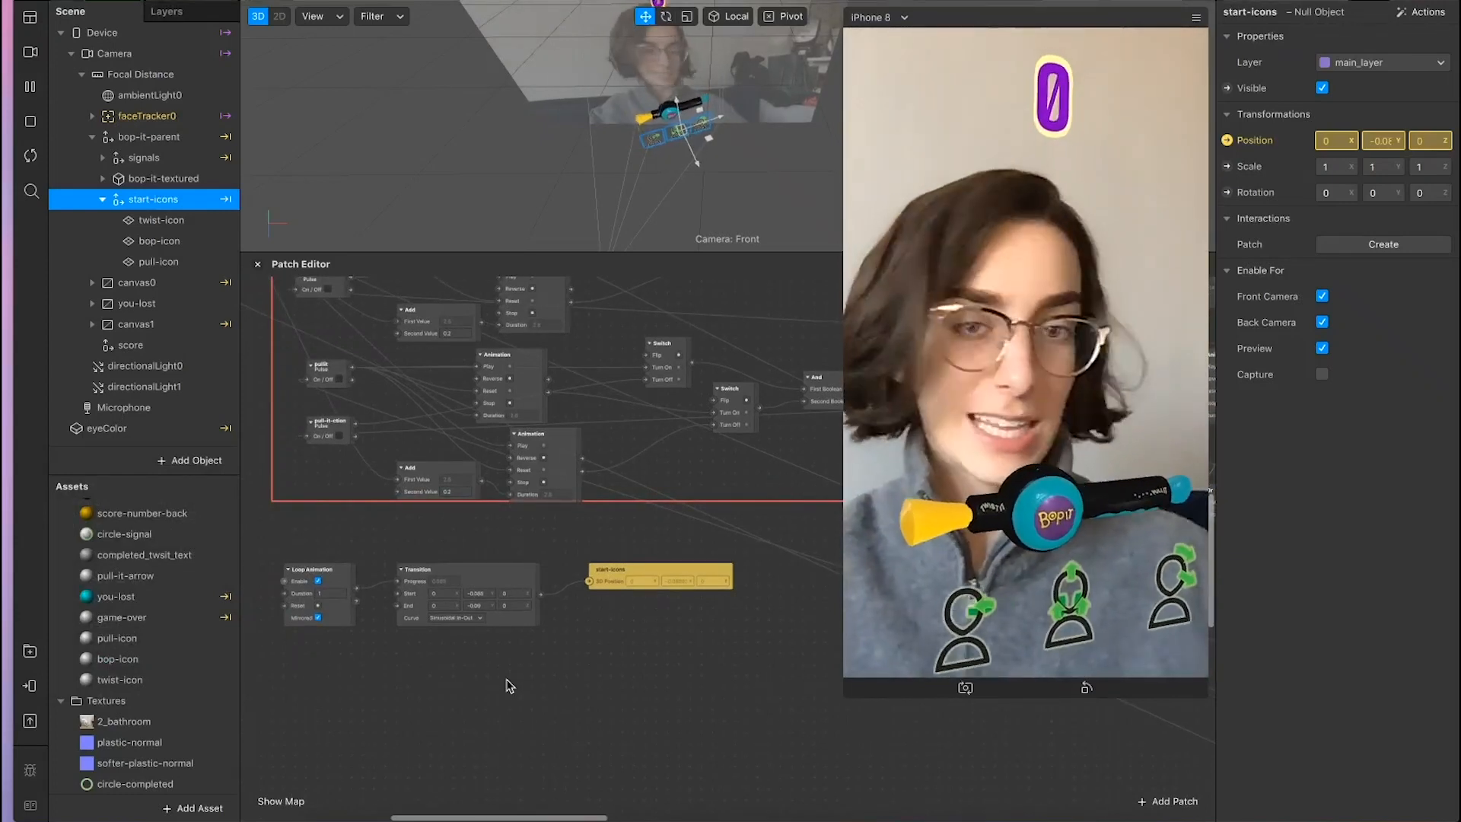
pyautogui.scroll(3, 513, 561)
pyautogui.hscroll(10, 514, 562)
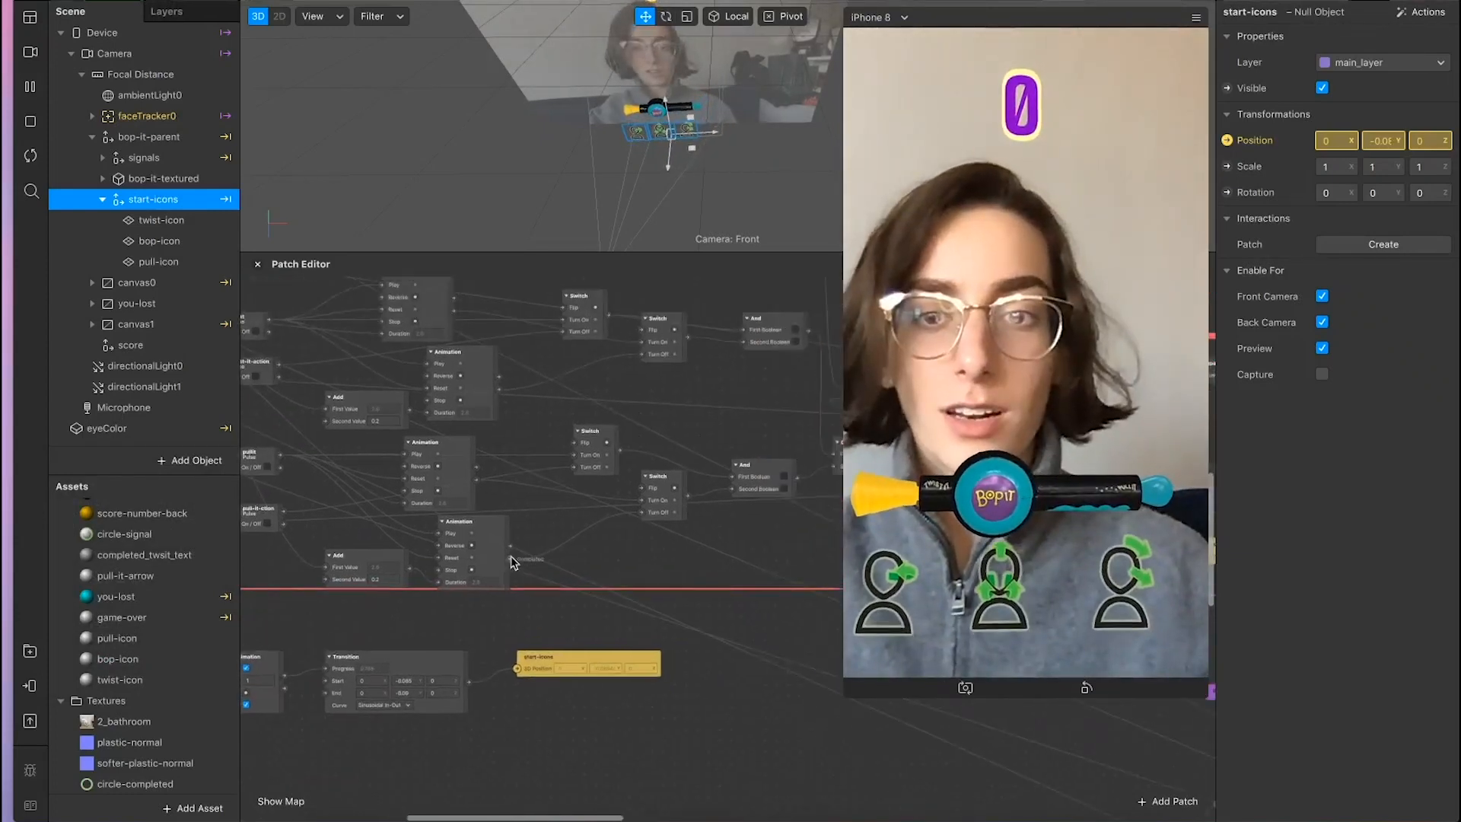
pyautogui.scroll(-3, 514, 561)
pyautogui.hscroll(10, 513, 562)
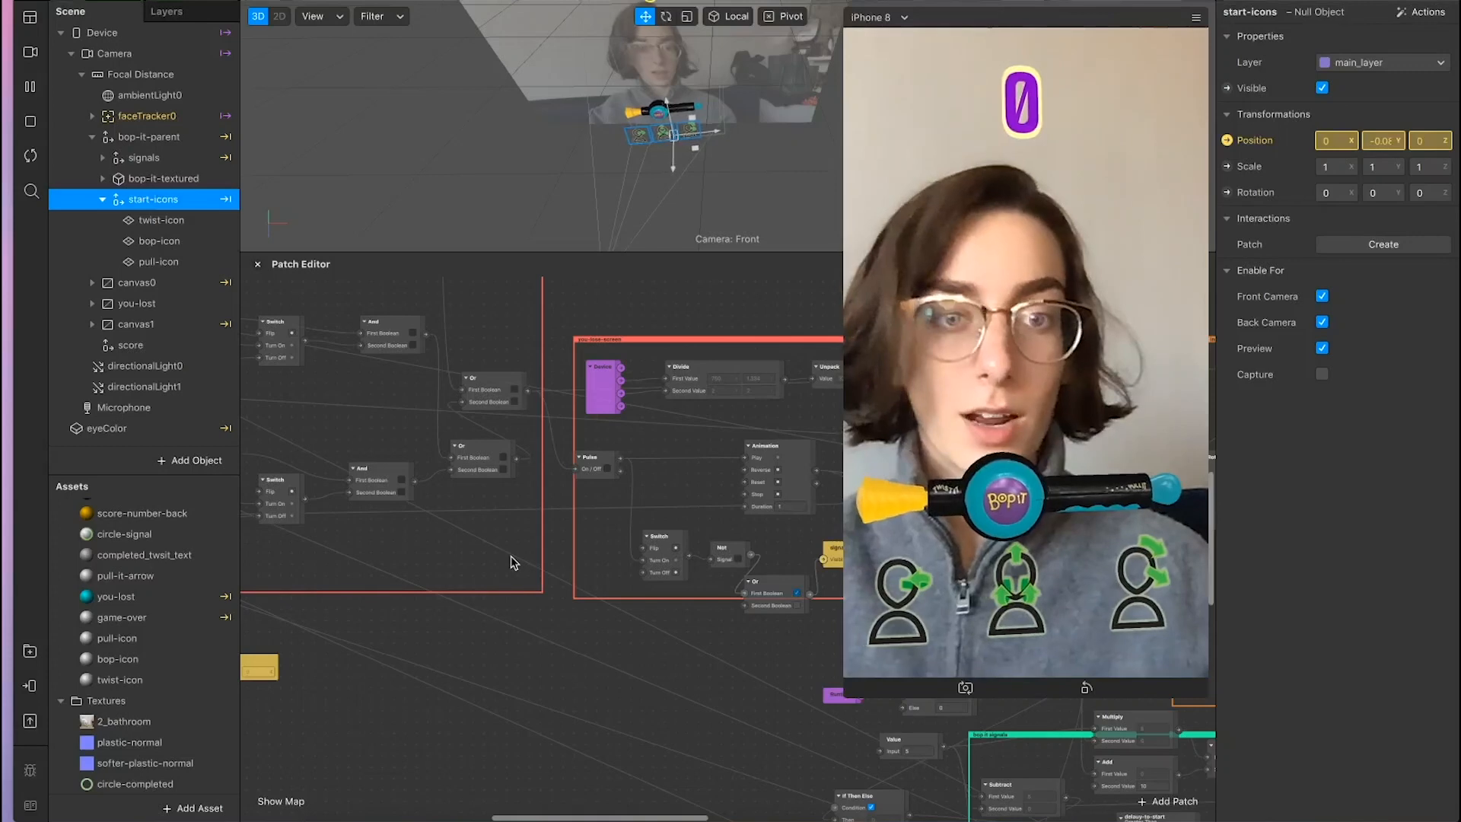
pyautogui.scroll(-1, 509, 562)
pyautogui.hscroll(2, 509, 561)
pyautogui.scroll(-6, 675, 622)
pyautogui.hscroll(7, 676, 622)
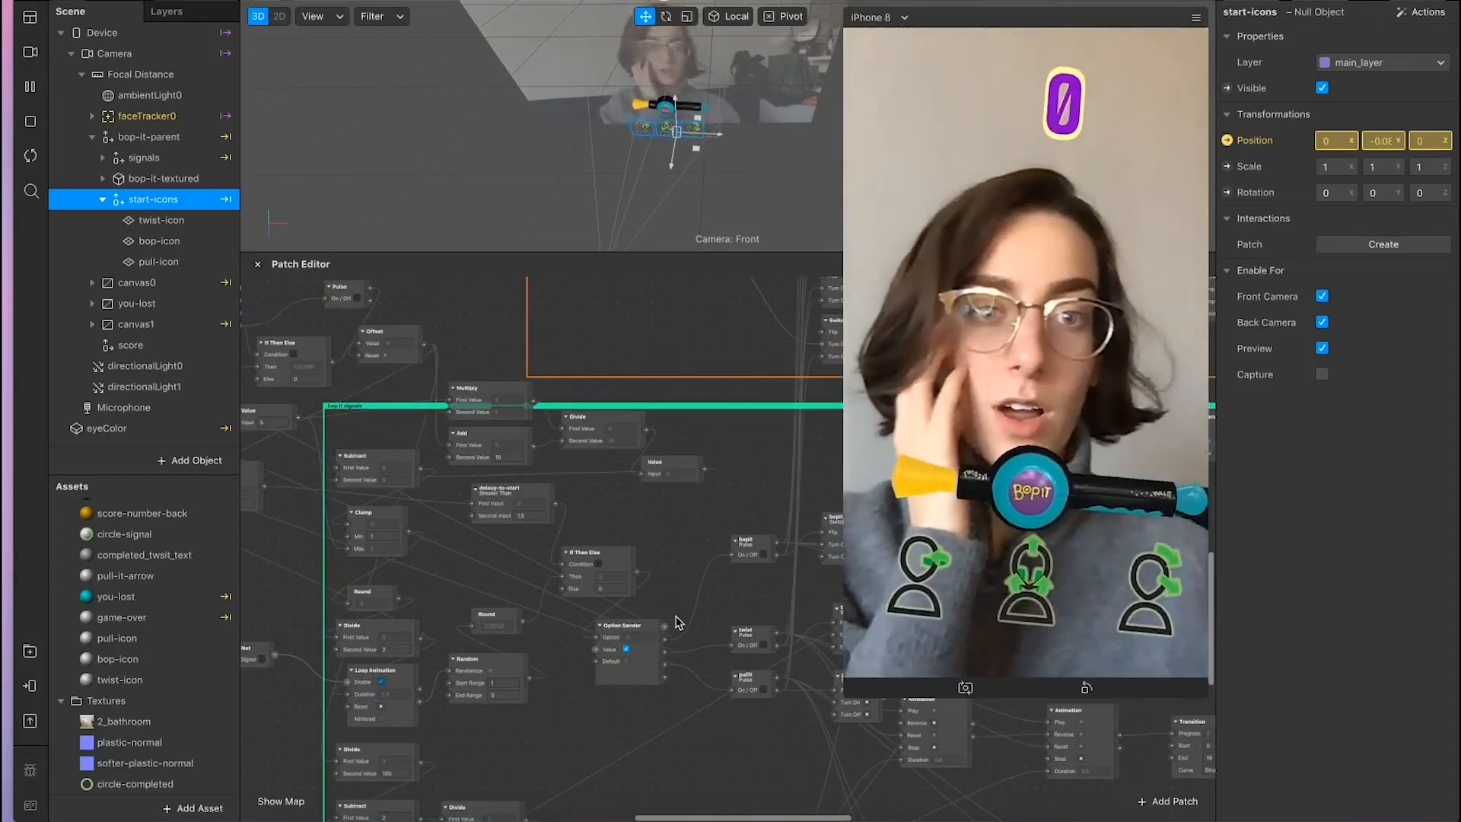
pyautogui.scroll(-2, 677, 623)
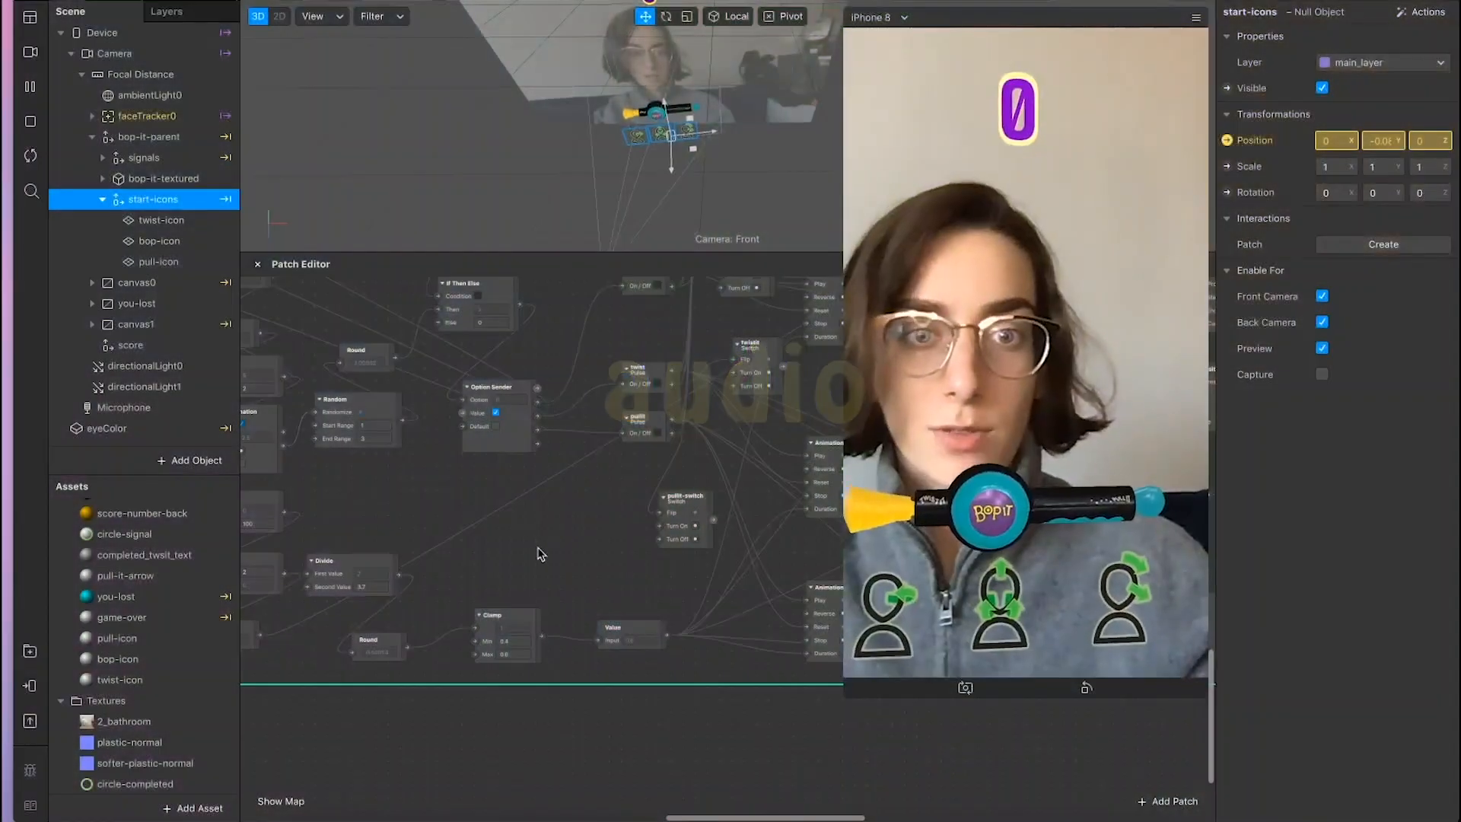
pyautogui.scroll(5, 512, 573)
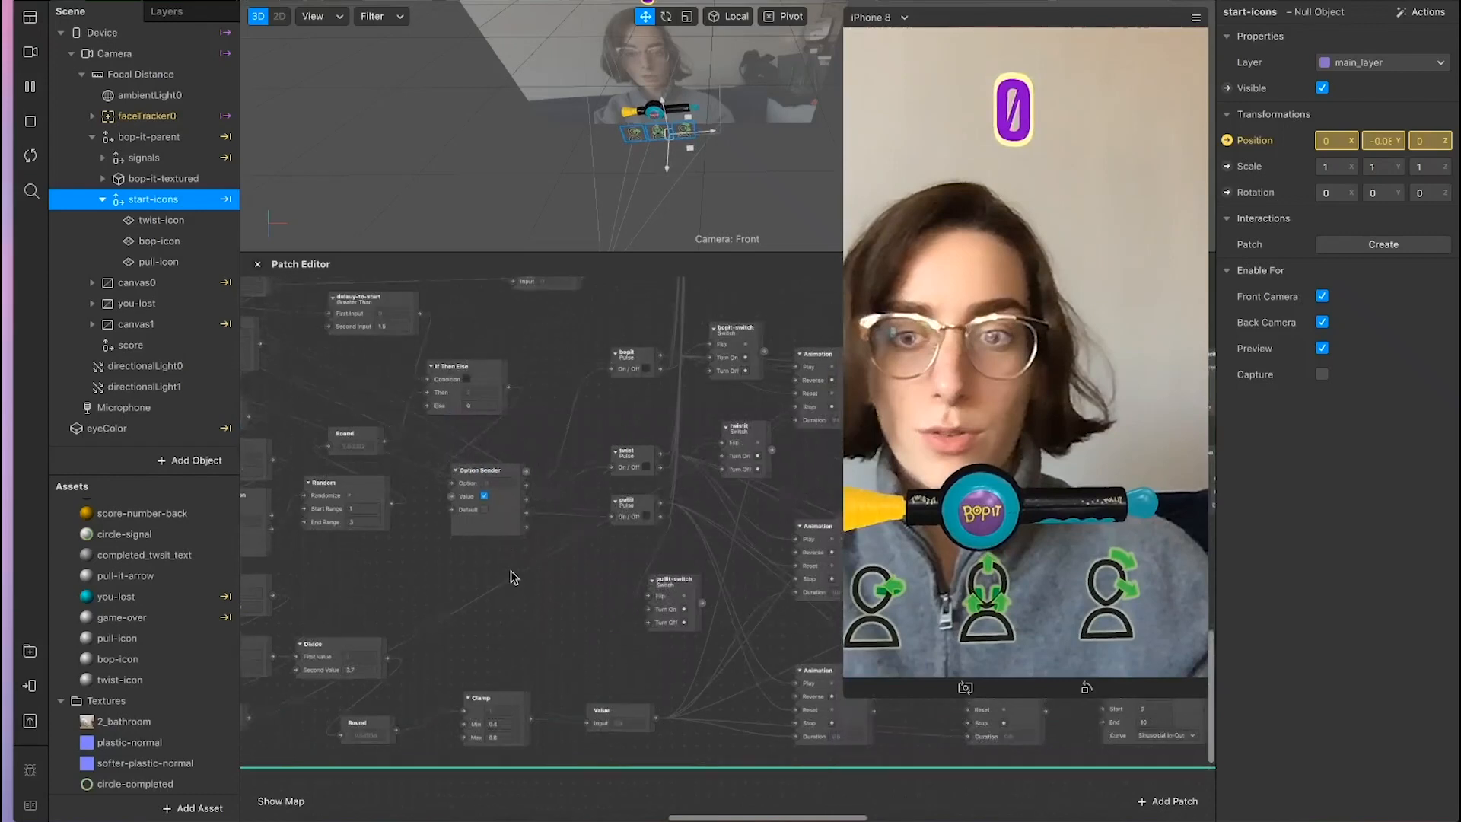
pyautogui.scroll(3, 512, 574)
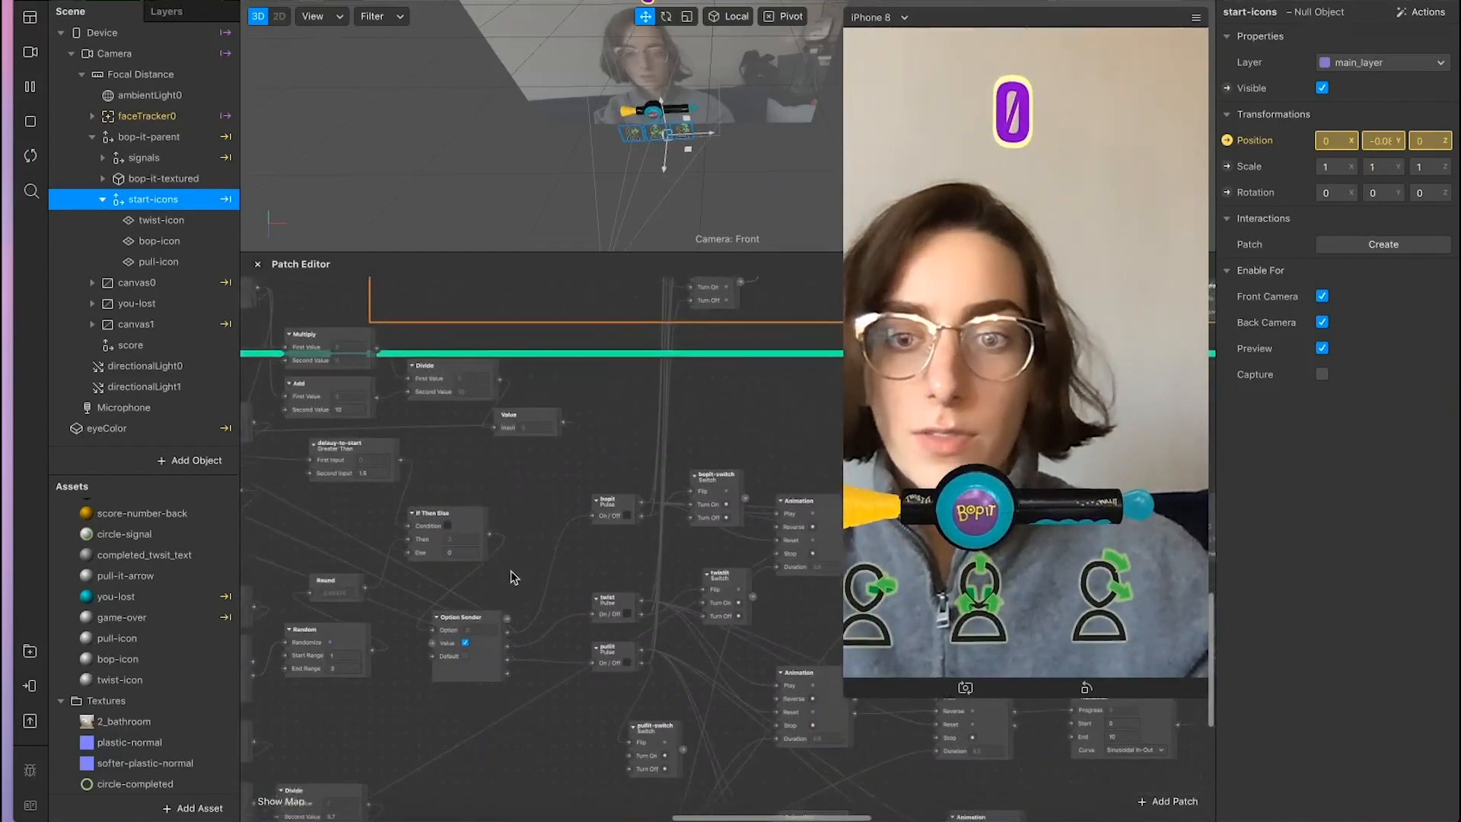
pyautogui.keyDown('ctrl'); pyautogui.scroll(3, 516, 634); pyautogui.keyUp('ctrl')
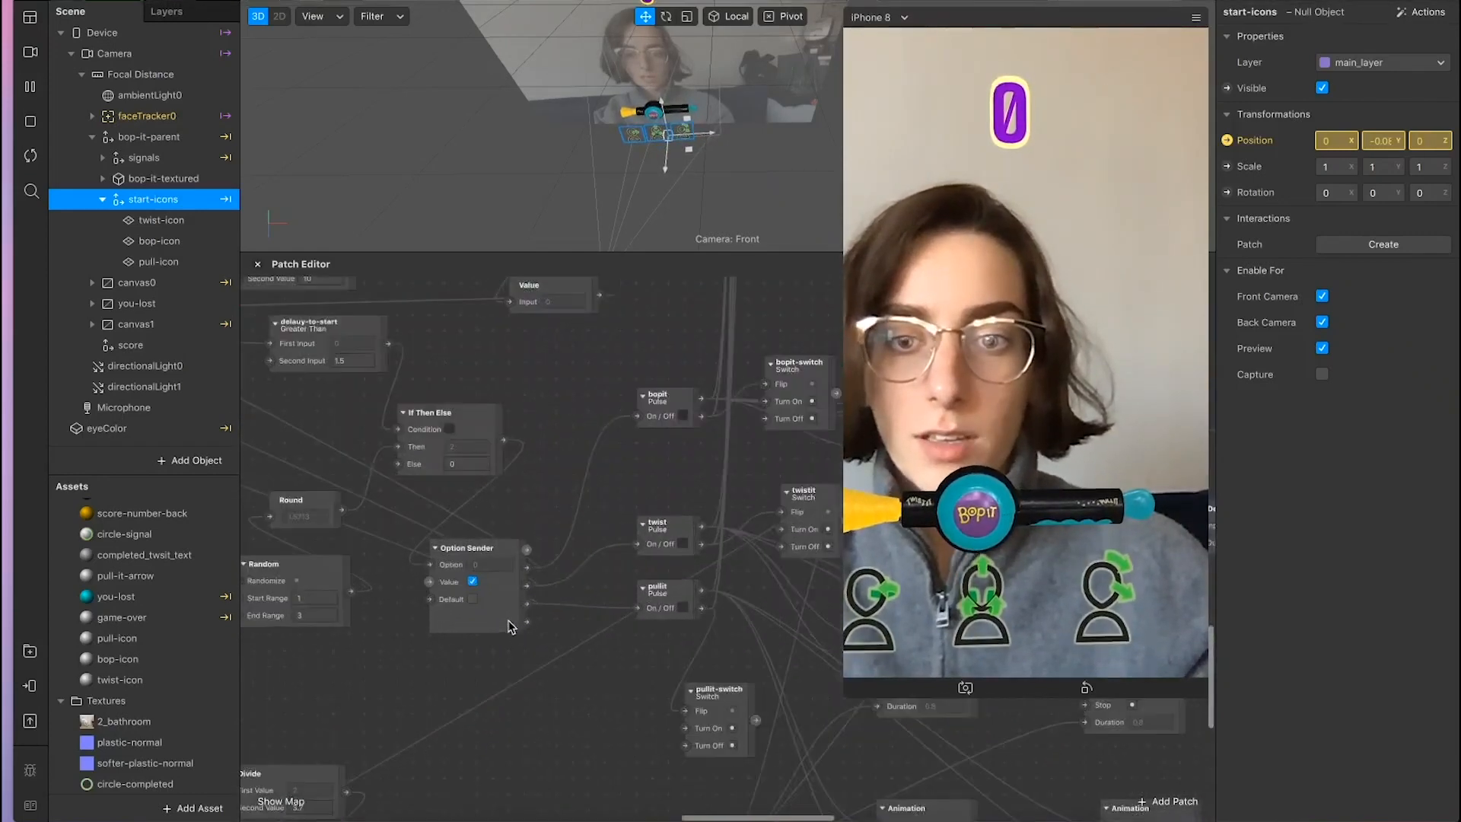
pyautogui.click(512, 626)
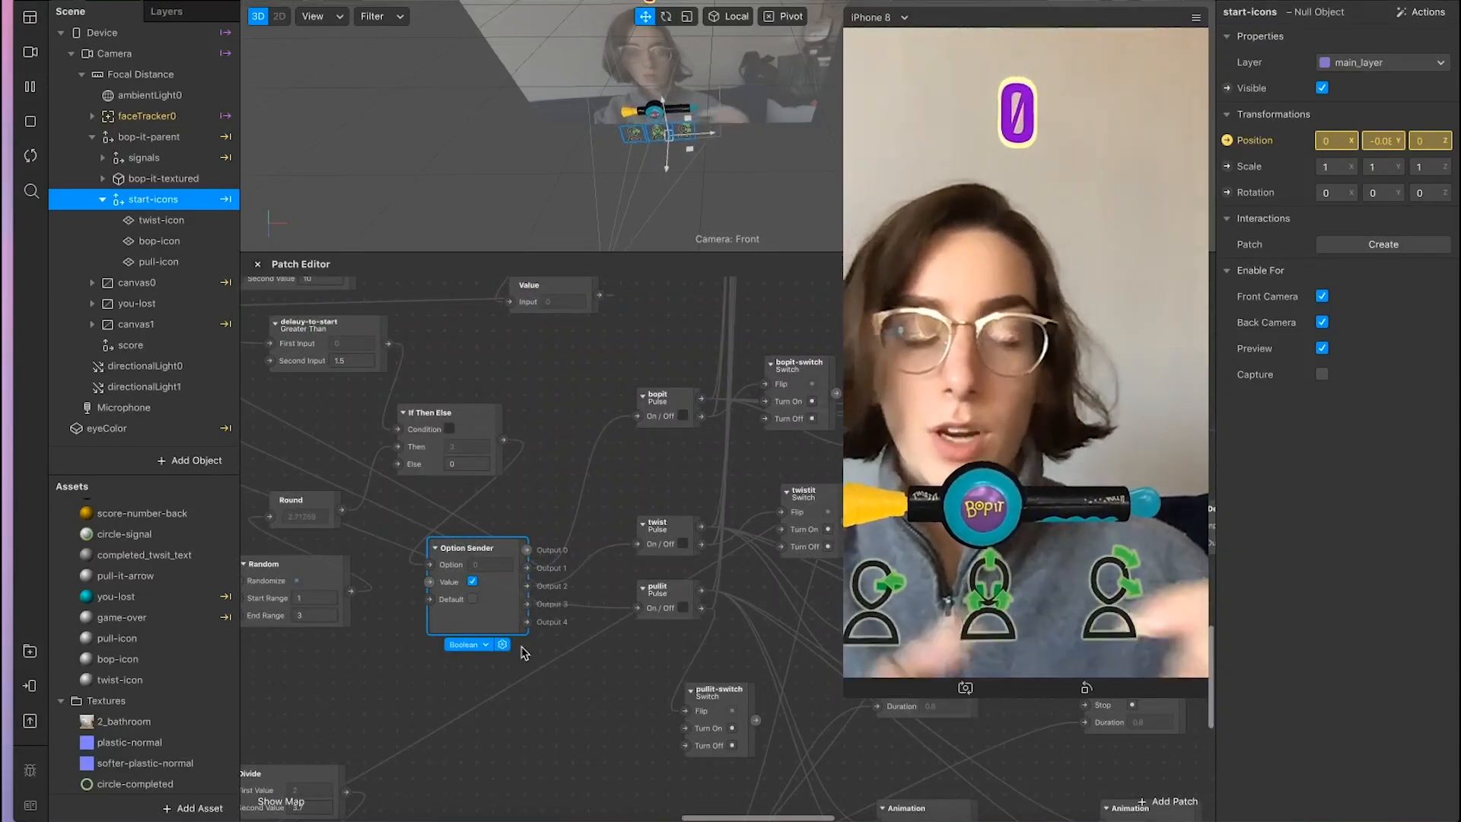
pyautogui.scroll(-2, 567, 502)
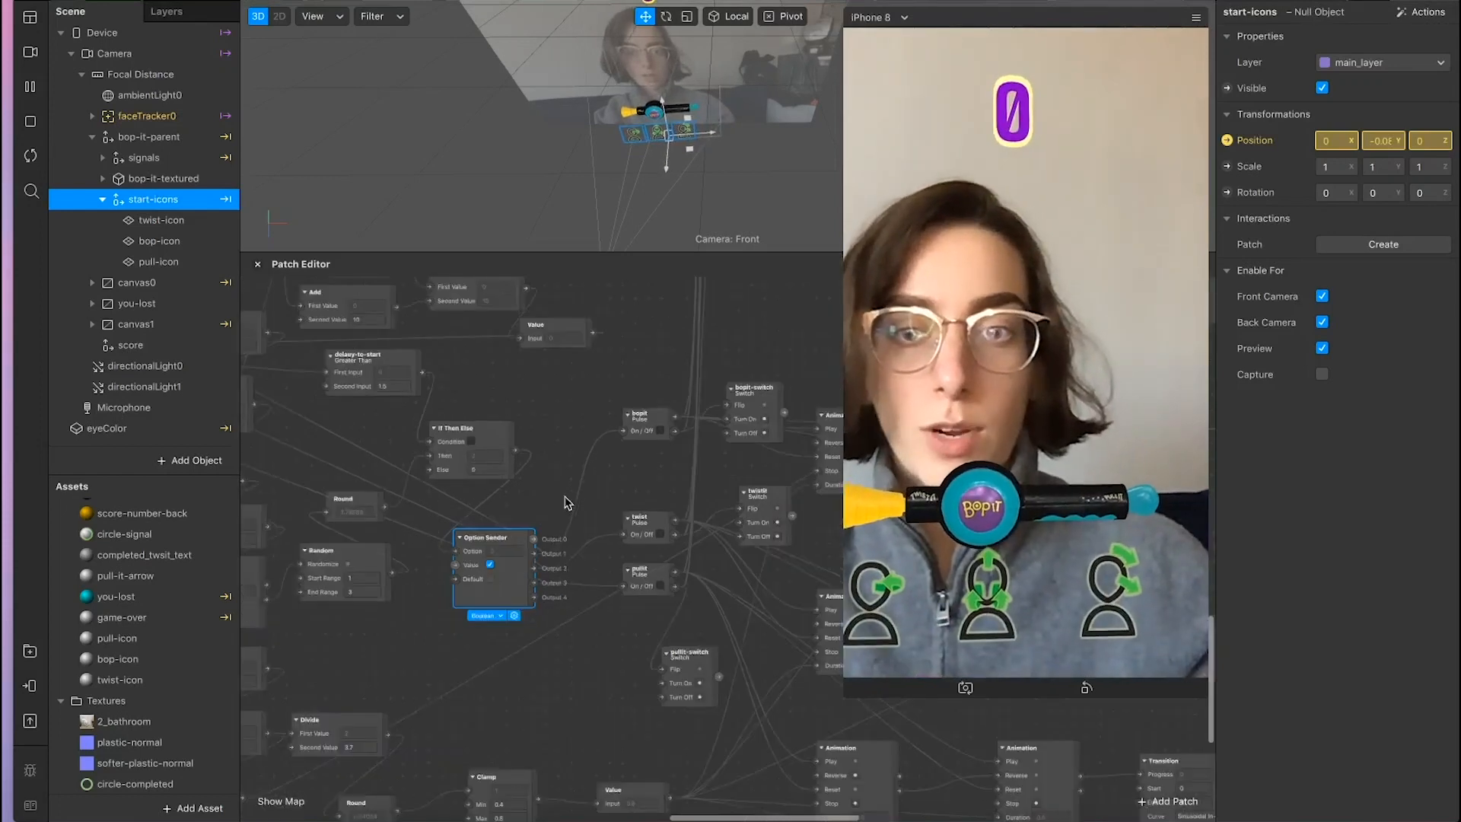
pyautogui.scroll(6, 567, 502)
pyautogui.hscroll(-3, 567, 502)
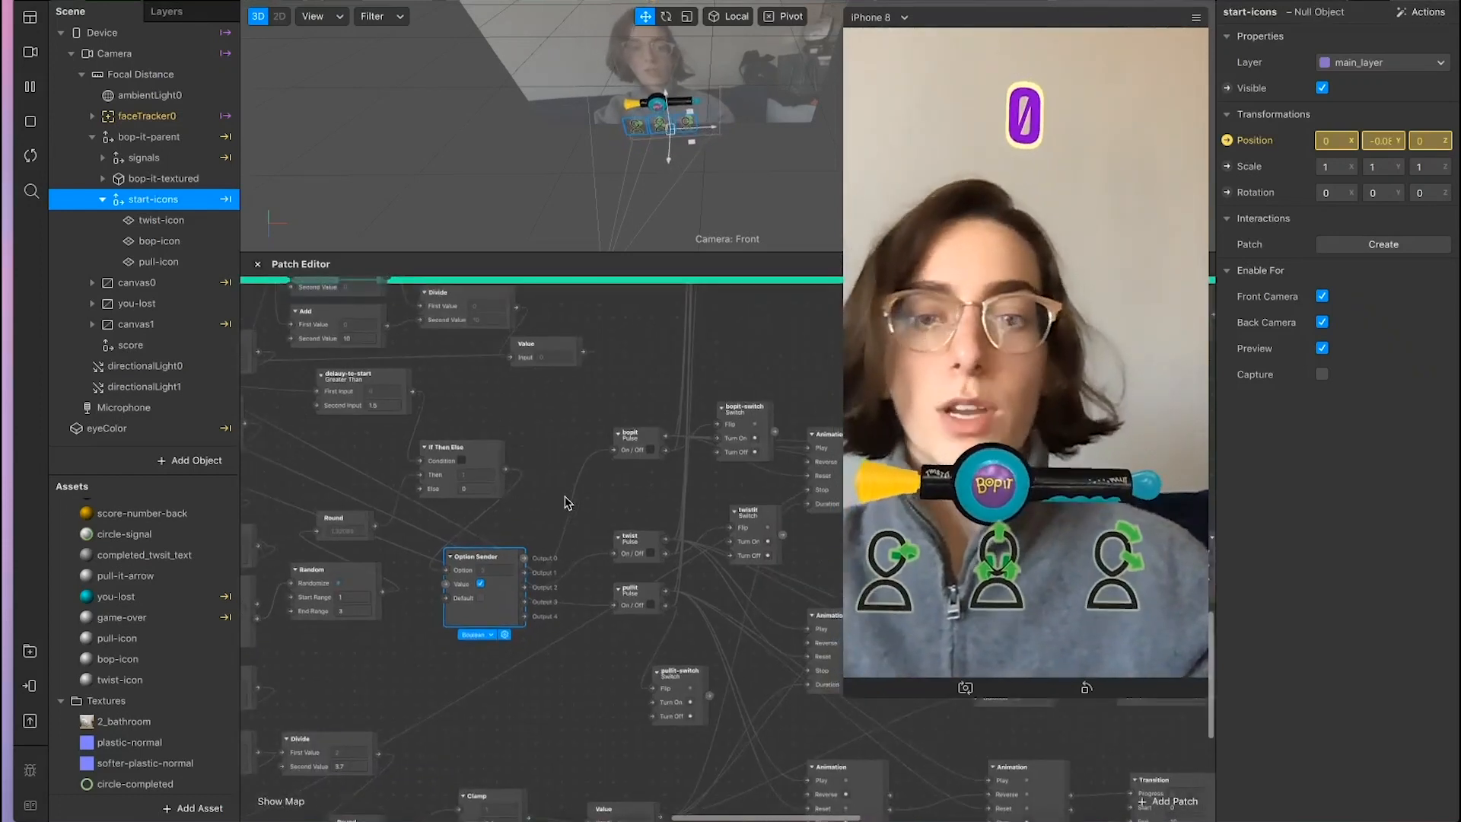
pyautogui.hscroll(-5, 564, 502)
pyautogui.scroll(2, 564, 502)
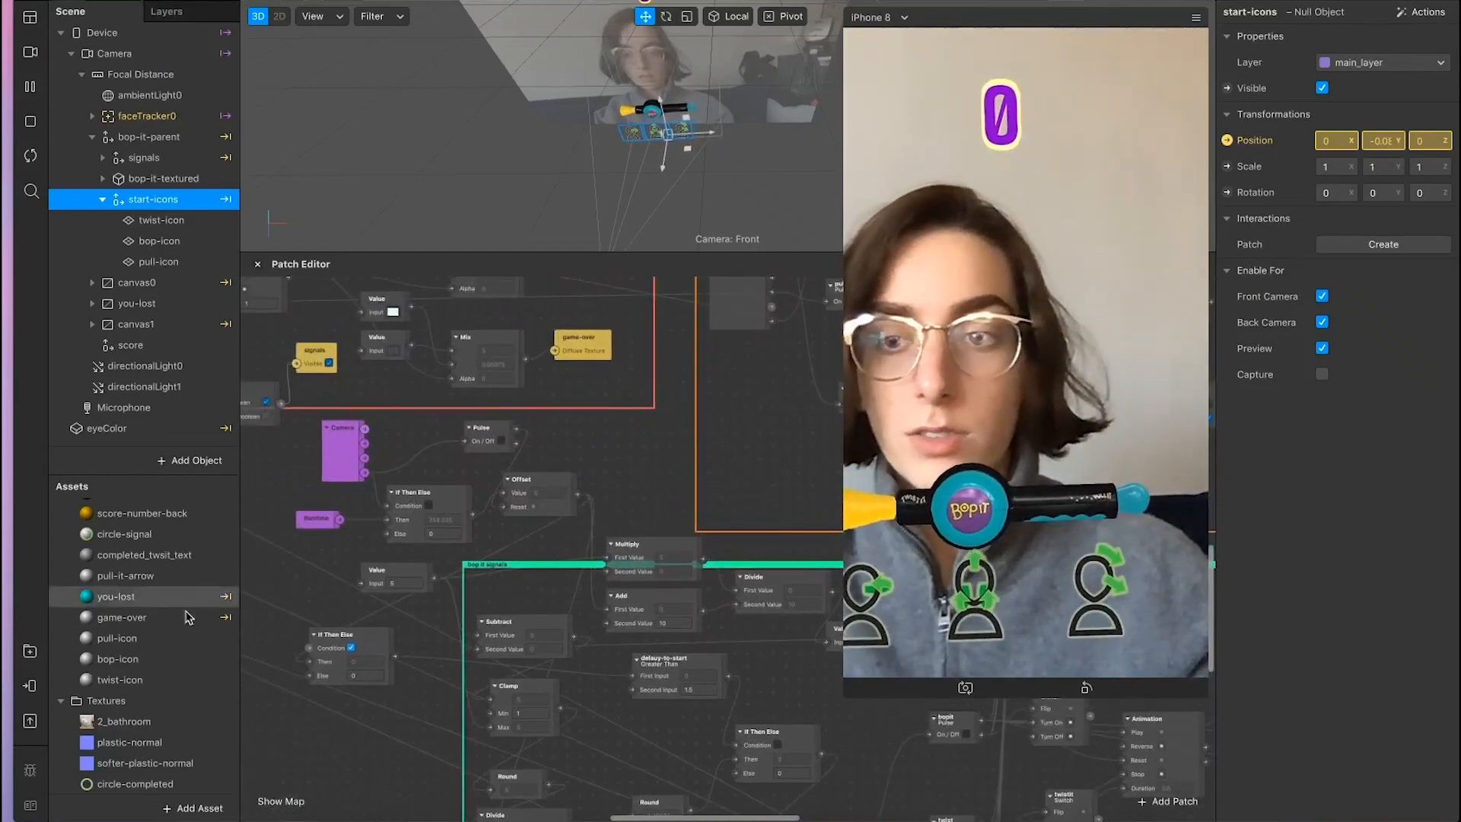
# Step: Open the eyeball_mat material and locate the patch connected to its emission texture
pyautogui.scroll(3, 161, 570)
pyautogui.scroll(4, 160, 574)
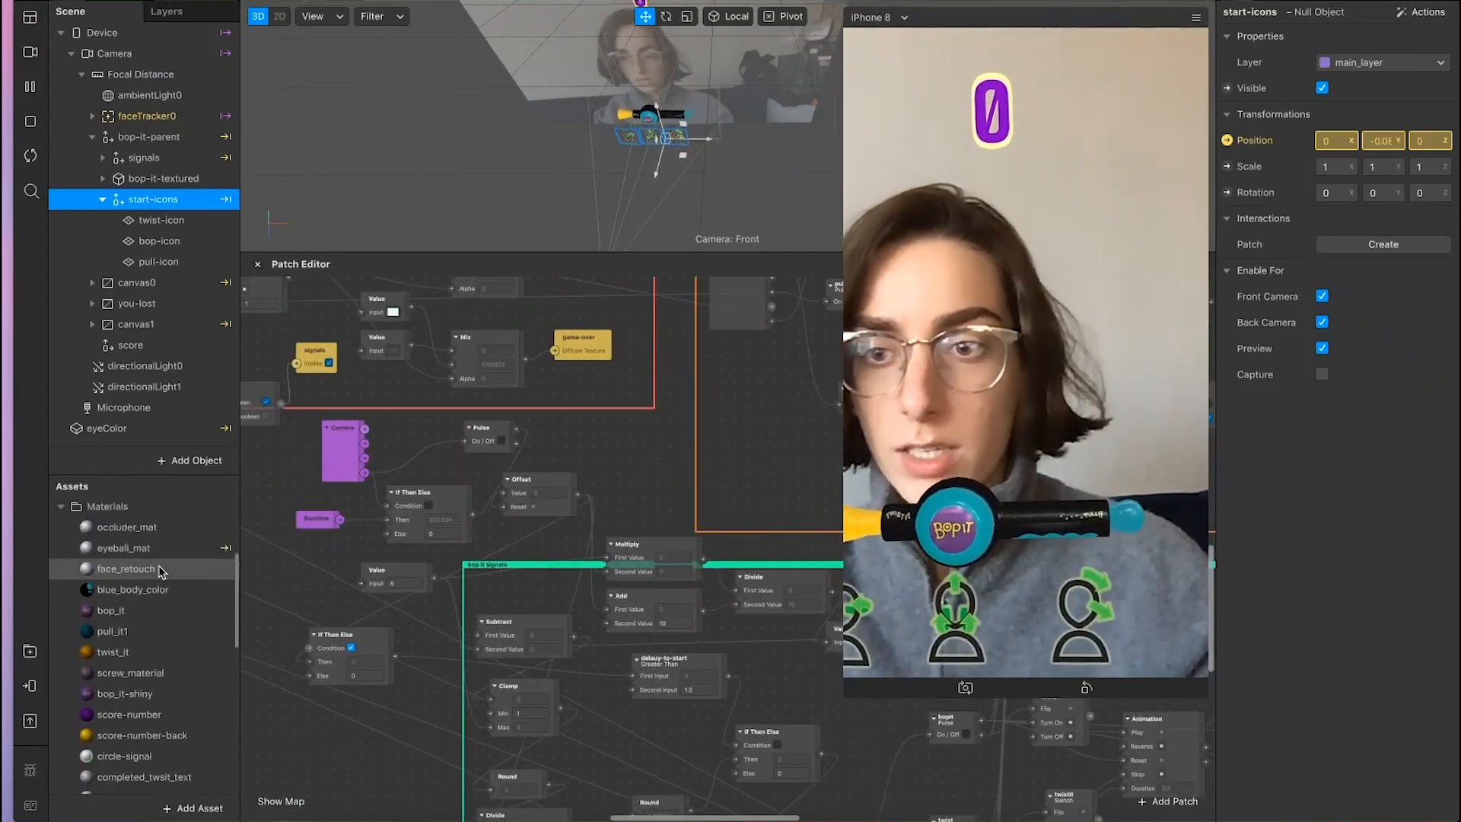
pyautogui.click(123, 569)
pyautogui.scroll(-3, 153, 579)
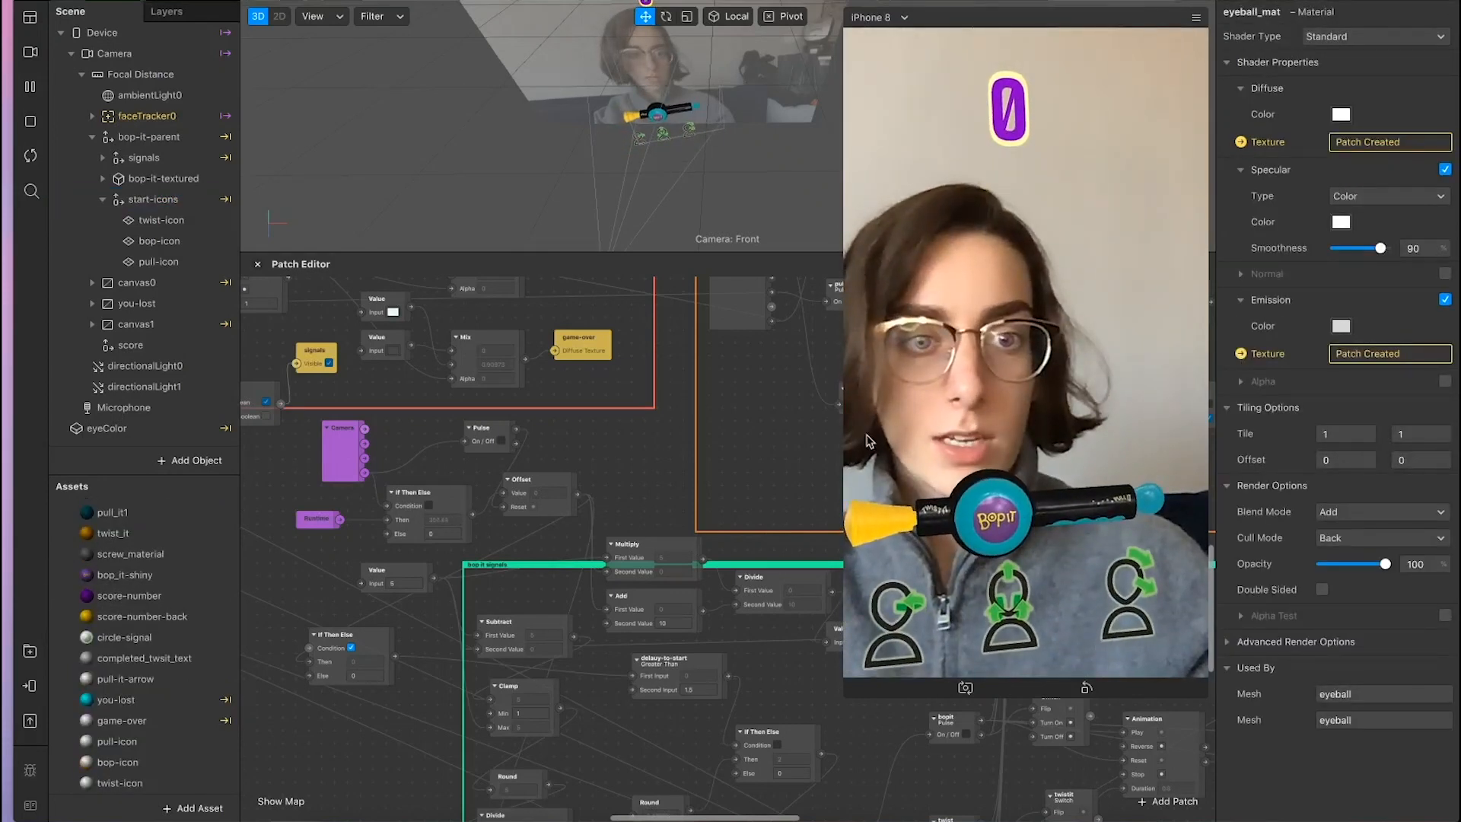
pyautogui.click(1242, 356)
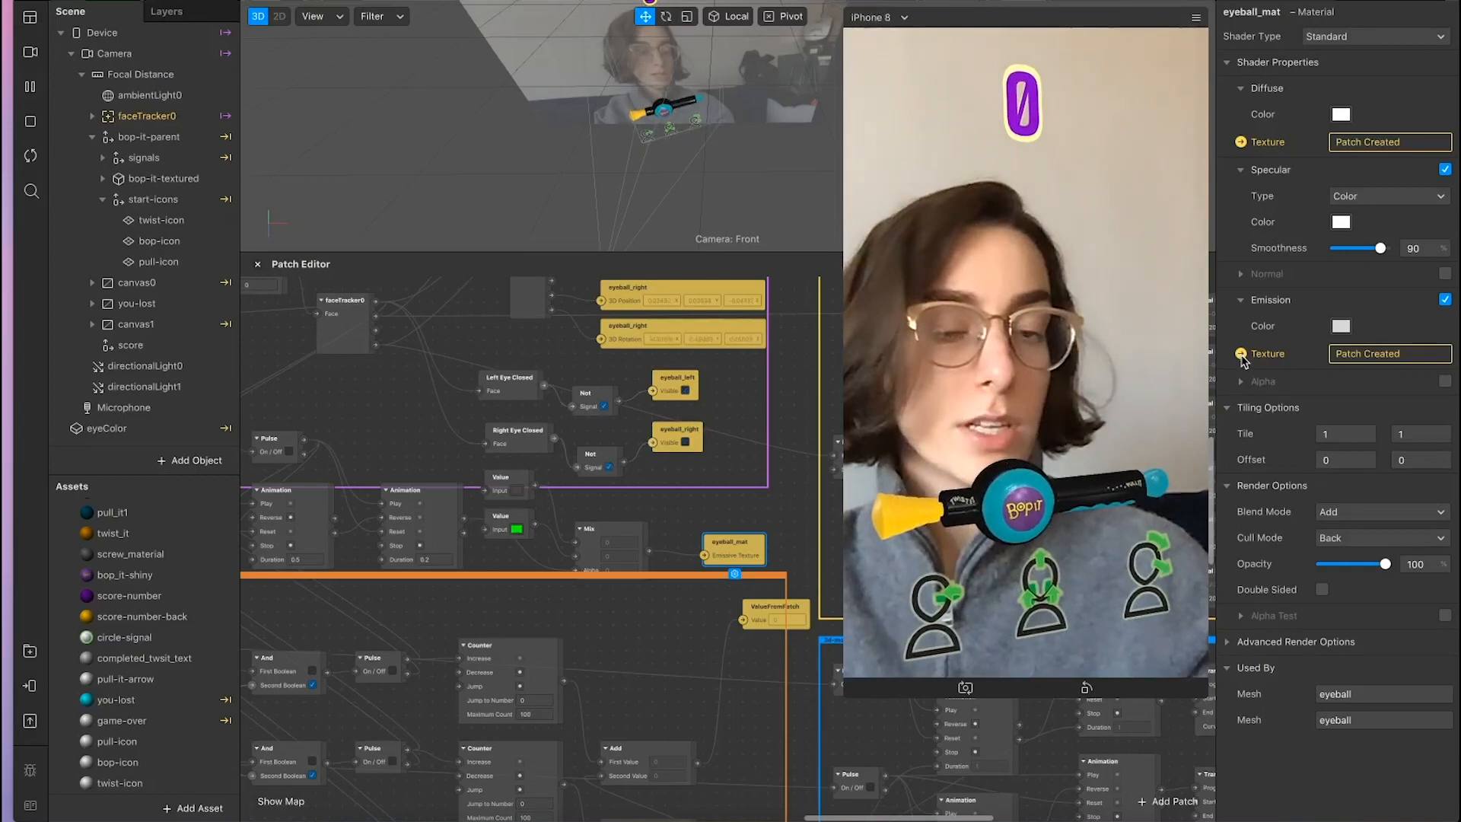
# Step: Trace the eyeball_mat patches back to their input switches and compare these with the head nod, right lean and left twist point patches
pyautogui.hscroll(1, 687, 513)
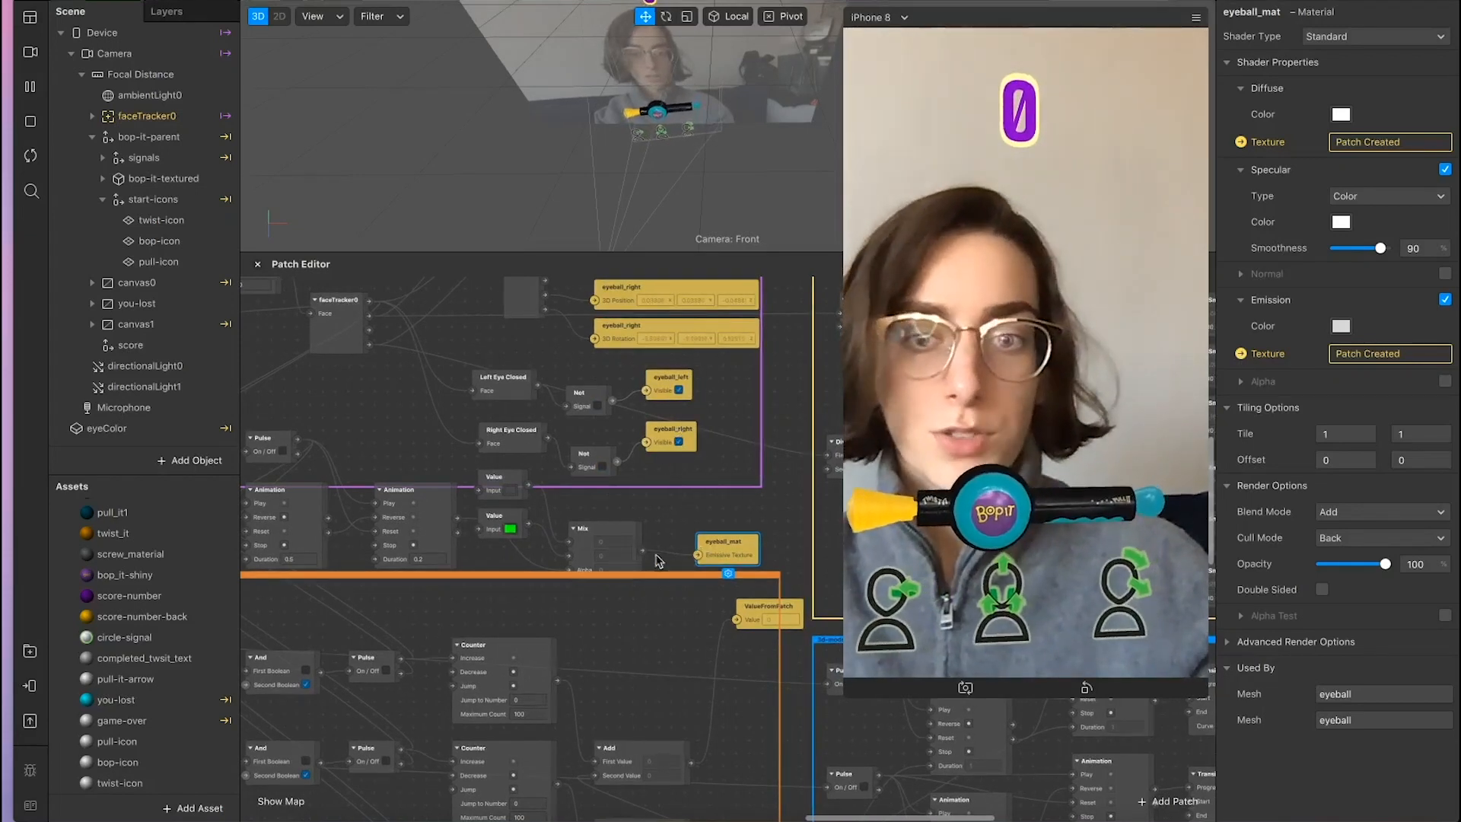
pyautogui.hscroll(-5, 563, 582)
pyautogui.hscroll(-2, 490, 577)
pyautogui.scroll(1, 490, 576)
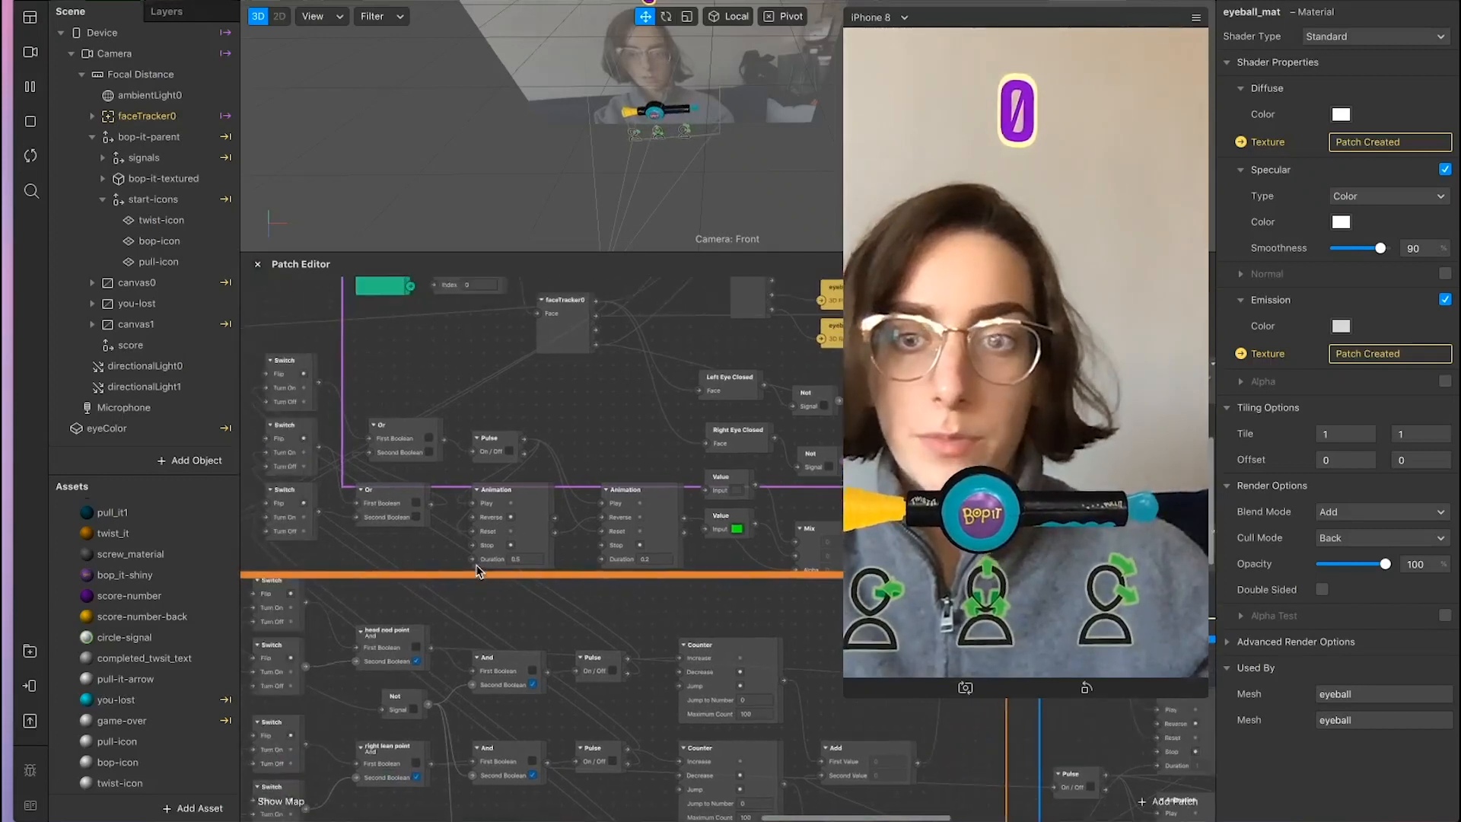
pyautogui.hscroll(-2, 475, 563)
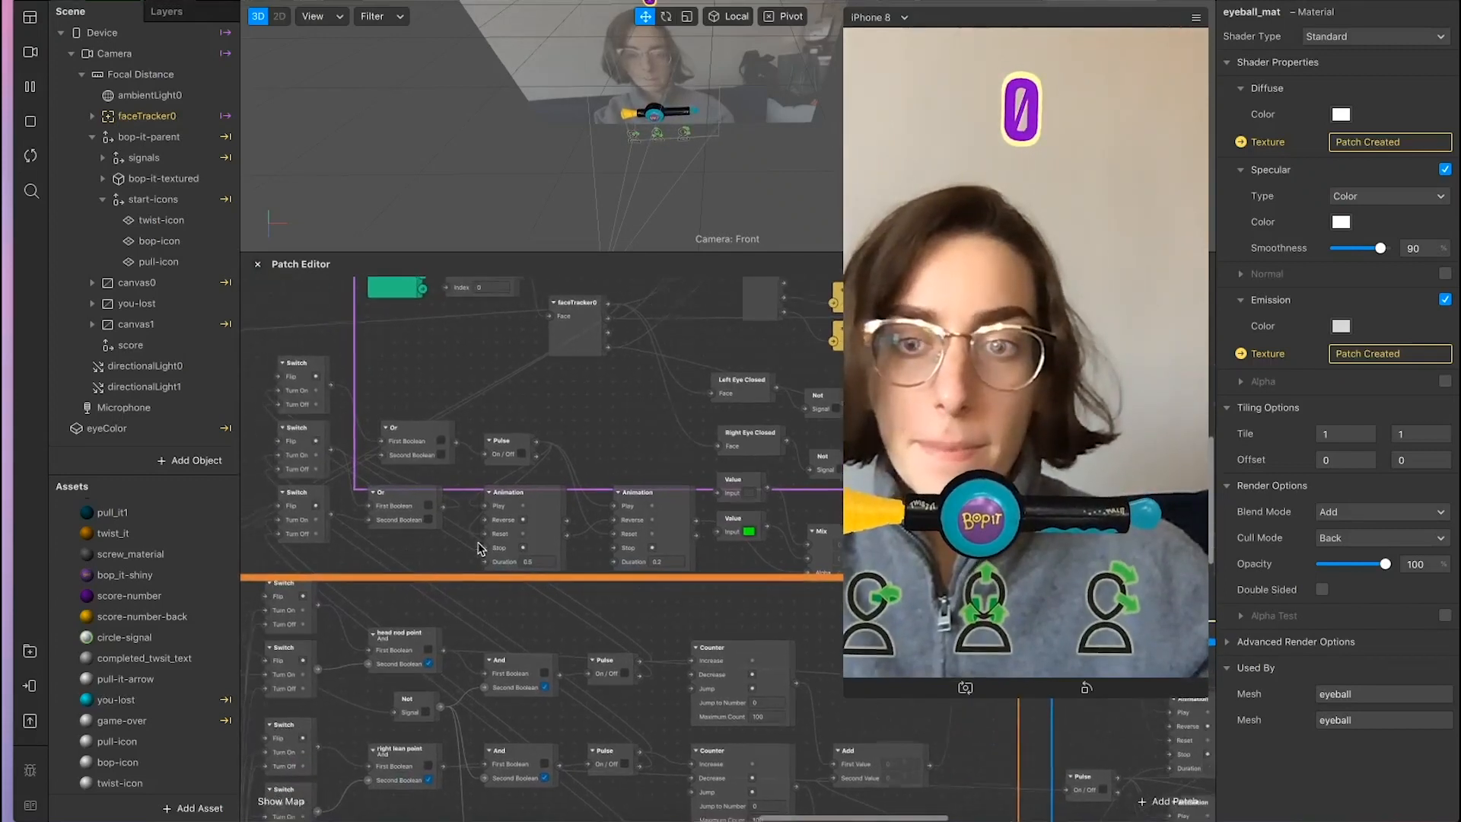
pyautogui.scroll(-2, 358, 507)
pyautogui.hscroll(-1, 357, 507)
pyautogui.click(367, 482)
pyautogui.scroll(-4, 530, 572)
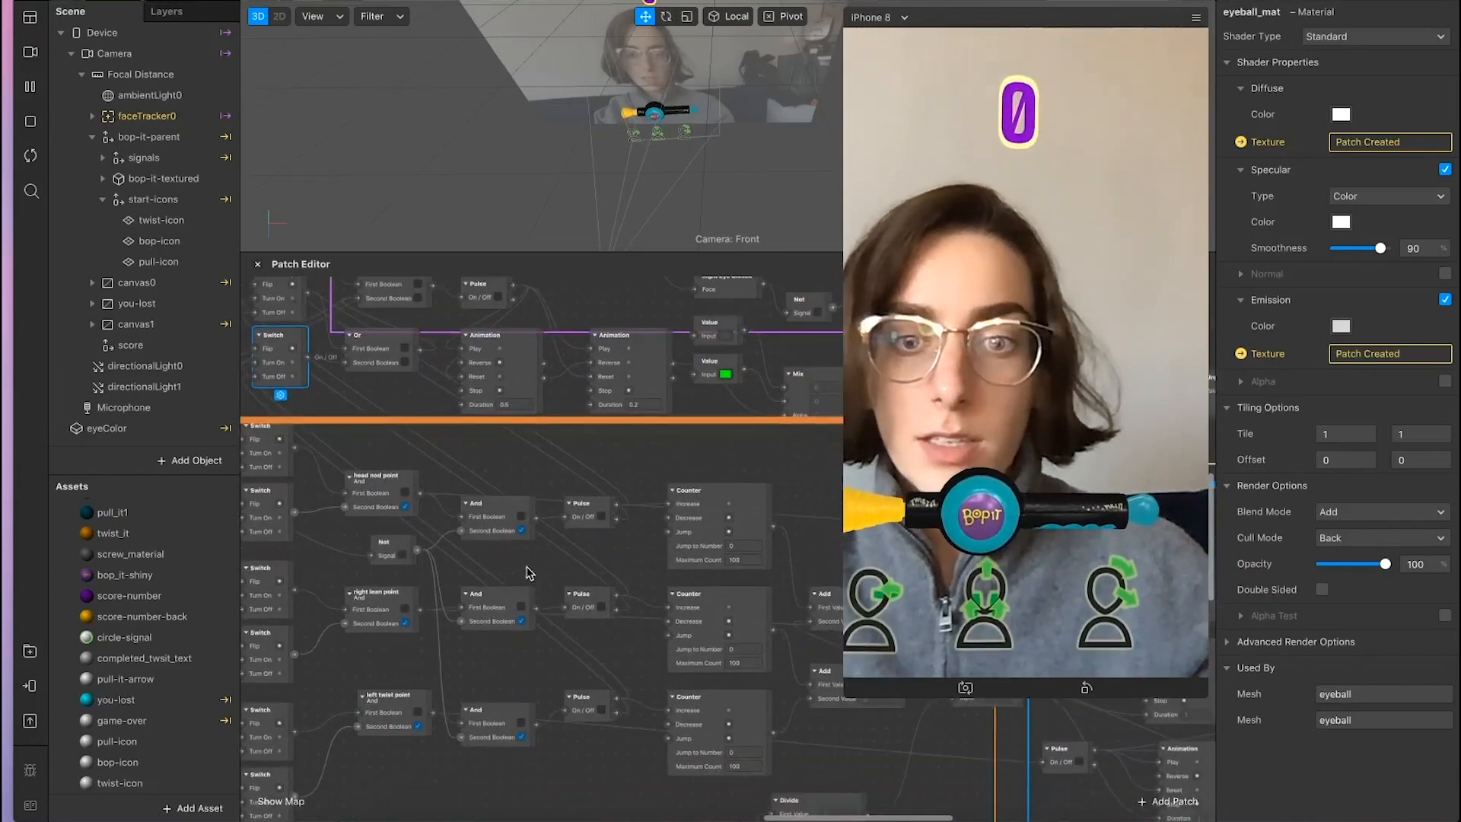
pyautogui.scroll(-1, 472, 658)
pyautogui.keyDown('ctrl'); pyautogui.scroll(2, 439, 702); pyautogui.keyUp('ctrl')
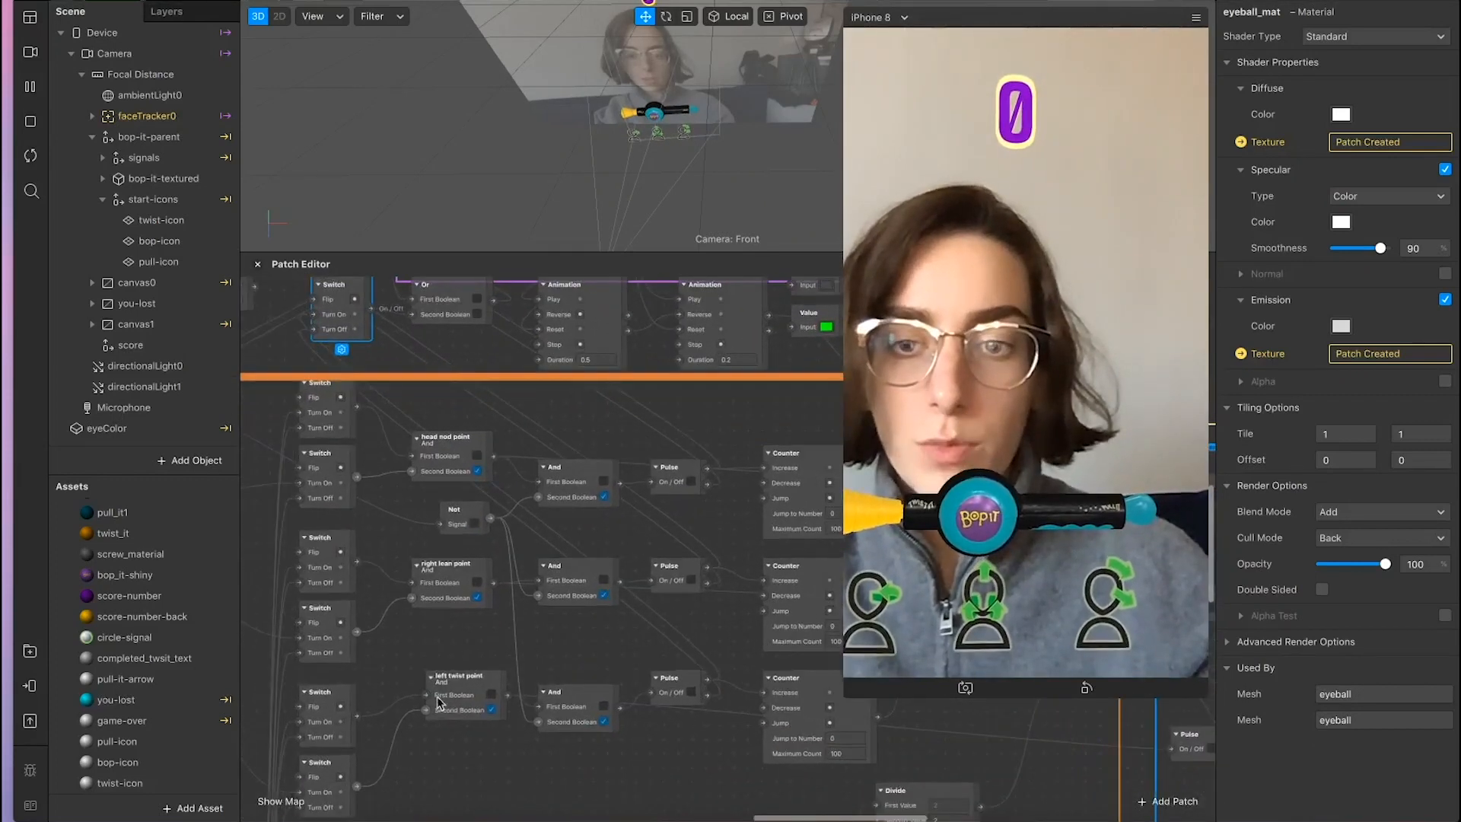
pyautogui.keyDown('ctrl'); pyautogui.scroll(3, 487, 708); pyautogui.keyUp('ctrl')
pyautogui.scroll(1, 479, 704)
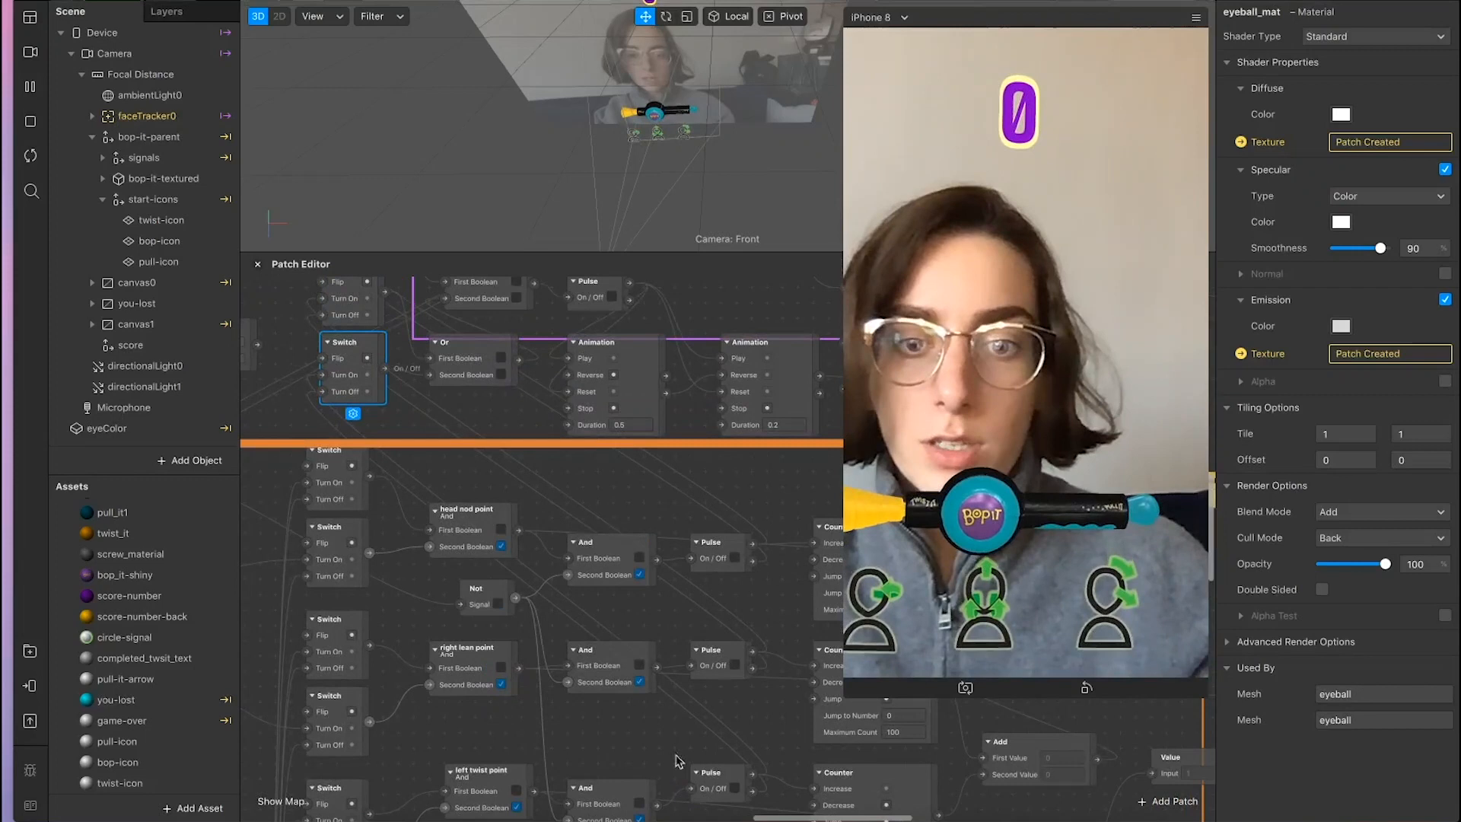
# Step: Rename the lowest Switch patch feeding the eyeball animation's Or patch as twist it done
pyautogui.doubleClick(350, 344)
pyautogui.write('twist it')
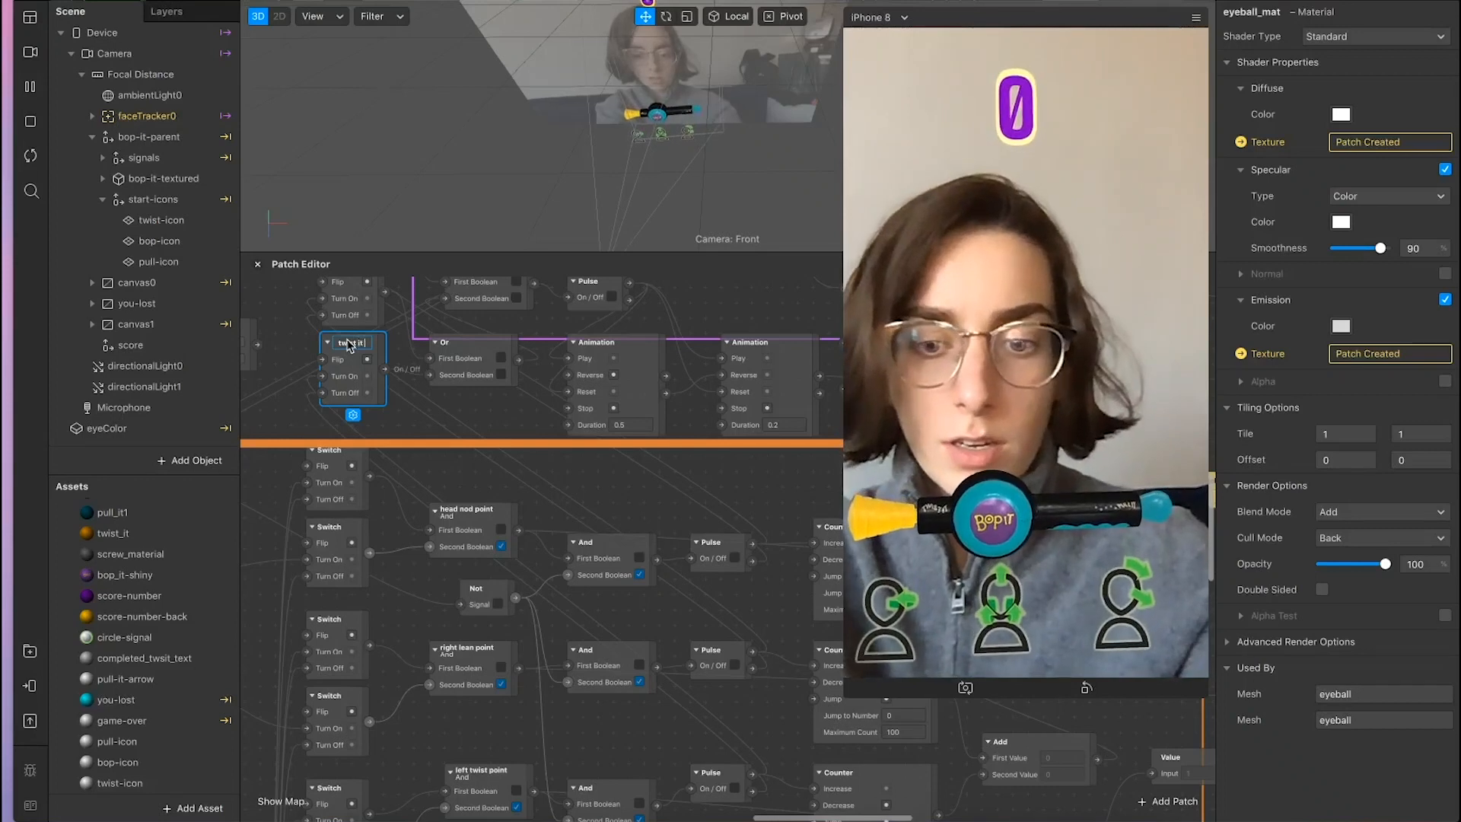
pyautogui.write(' done')
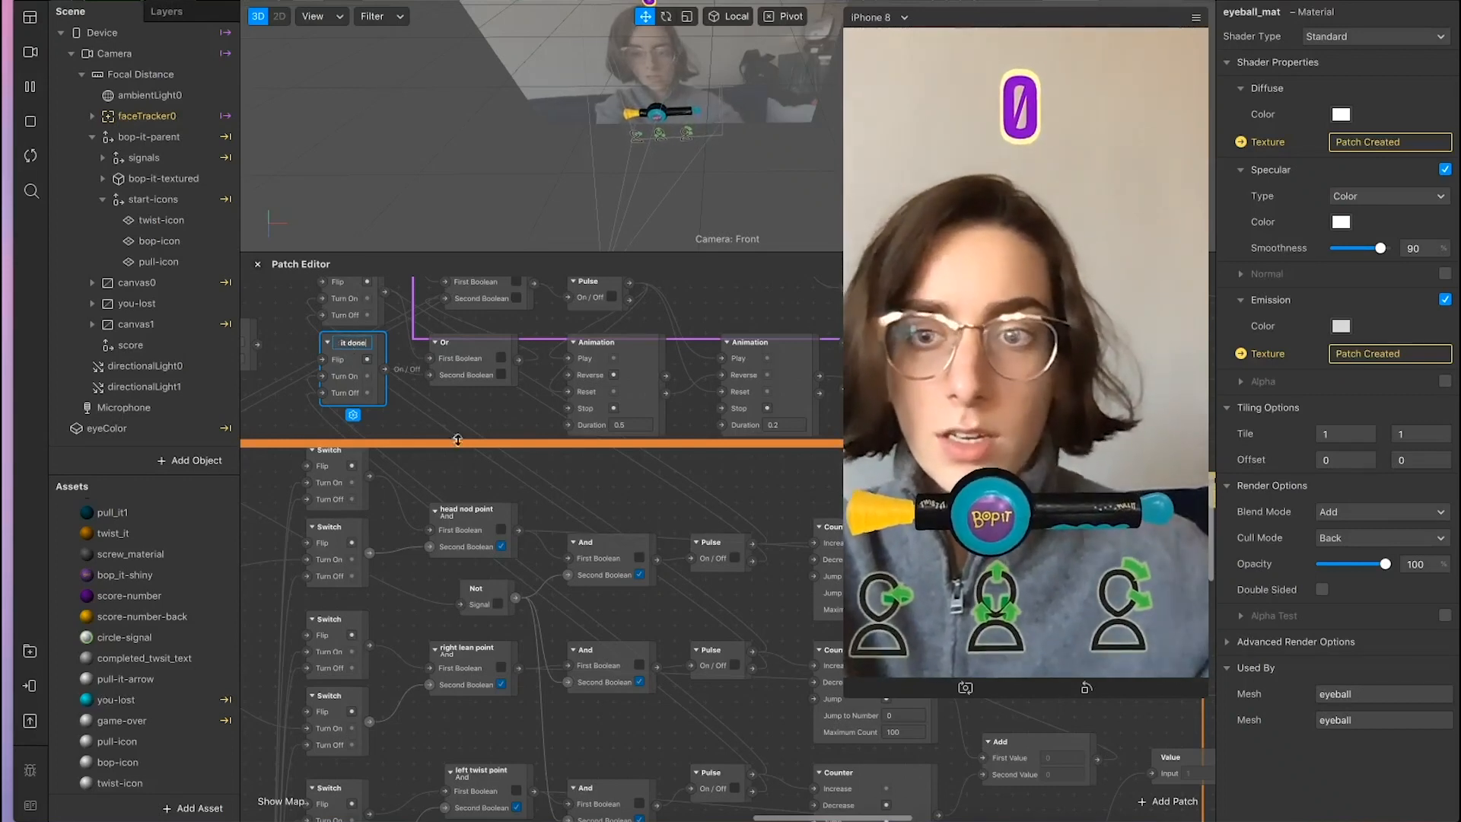
# Step: Rename the Switch patch directly above twist it done as pull-it-dont
pyautogui.click(476, 681)
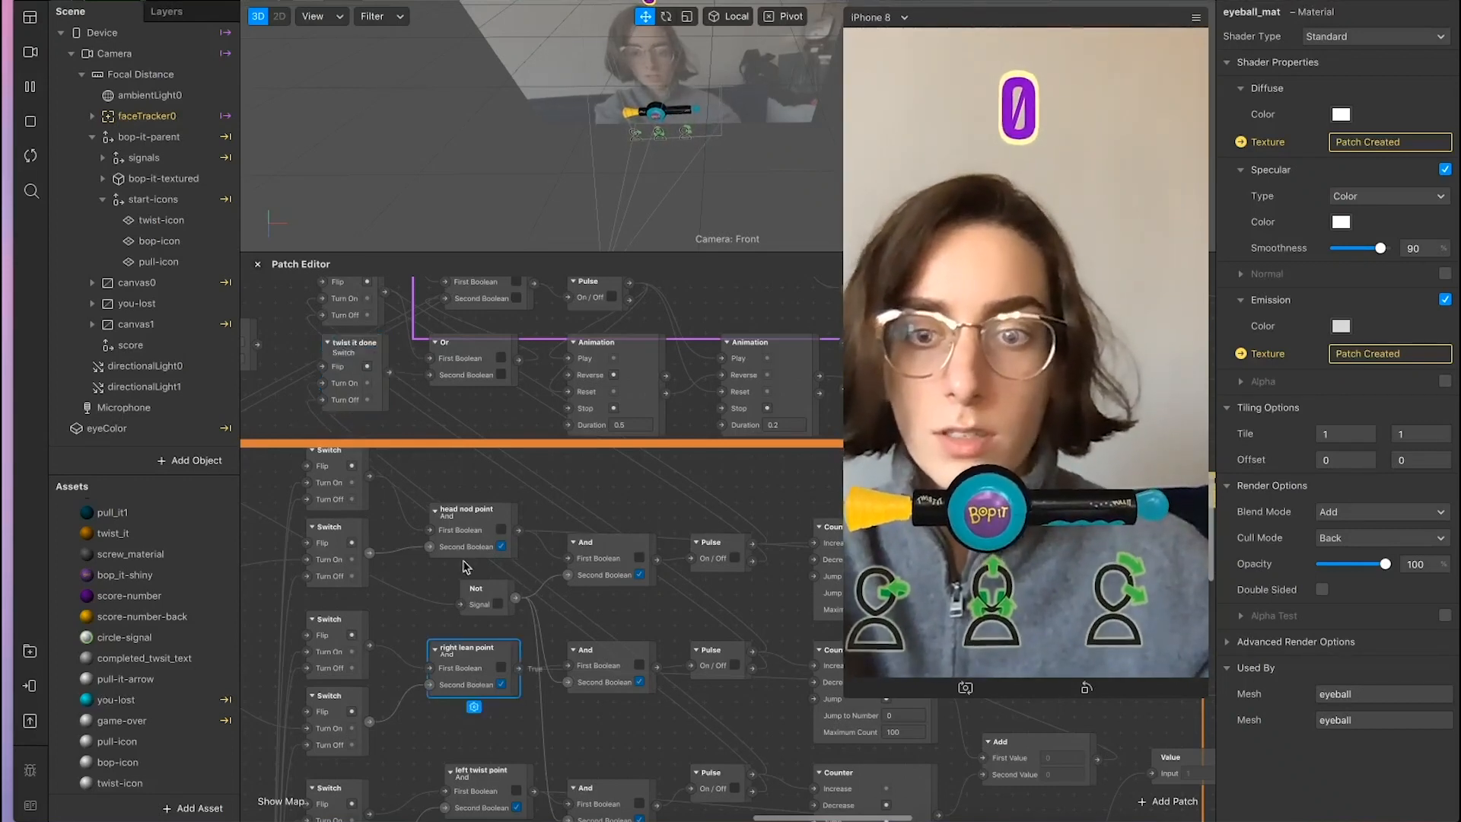
pyautogui.scroll(1, 474, 675)
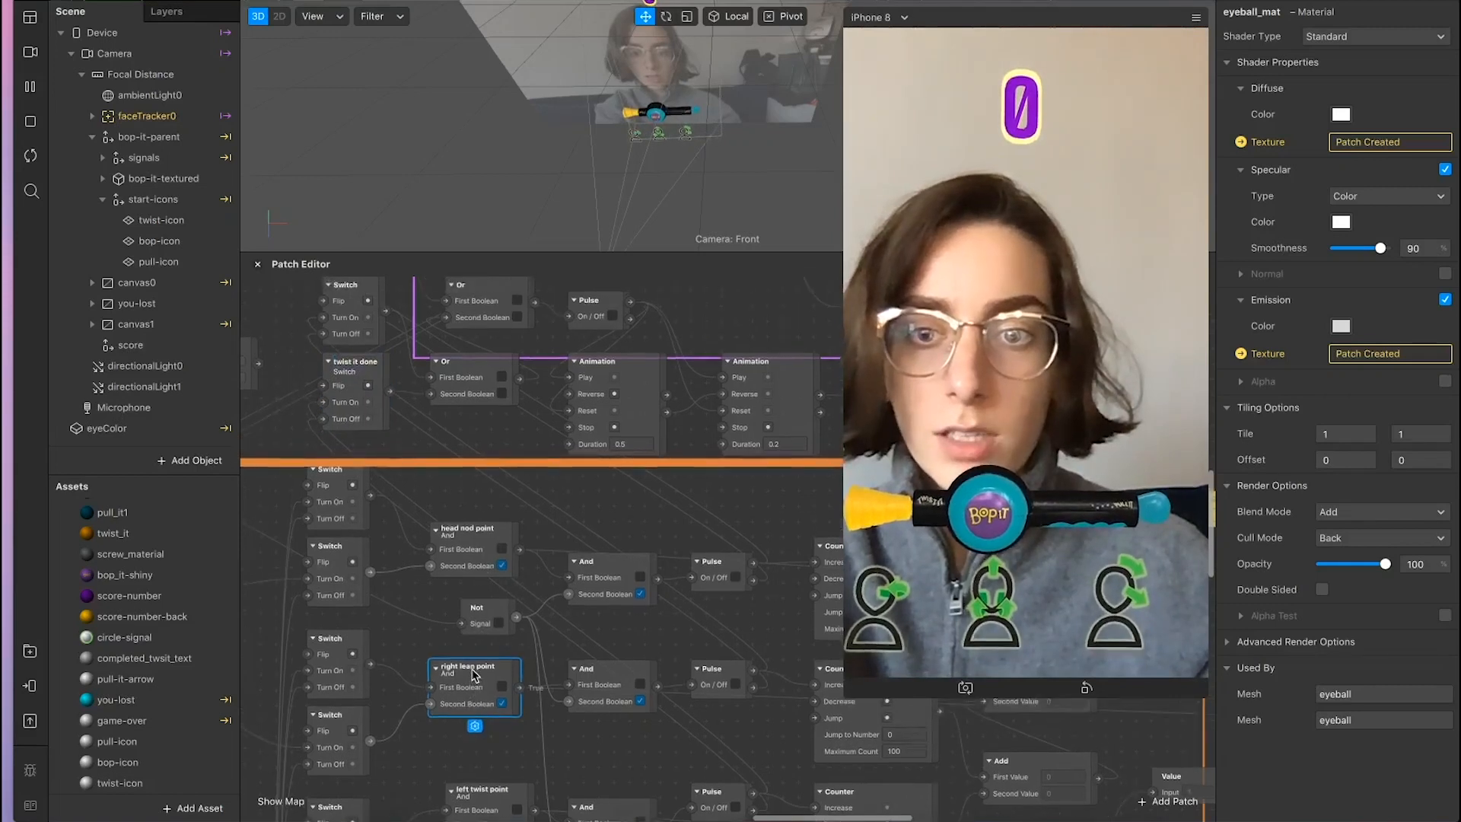
pyautogui.scroll(3, 473, 675)
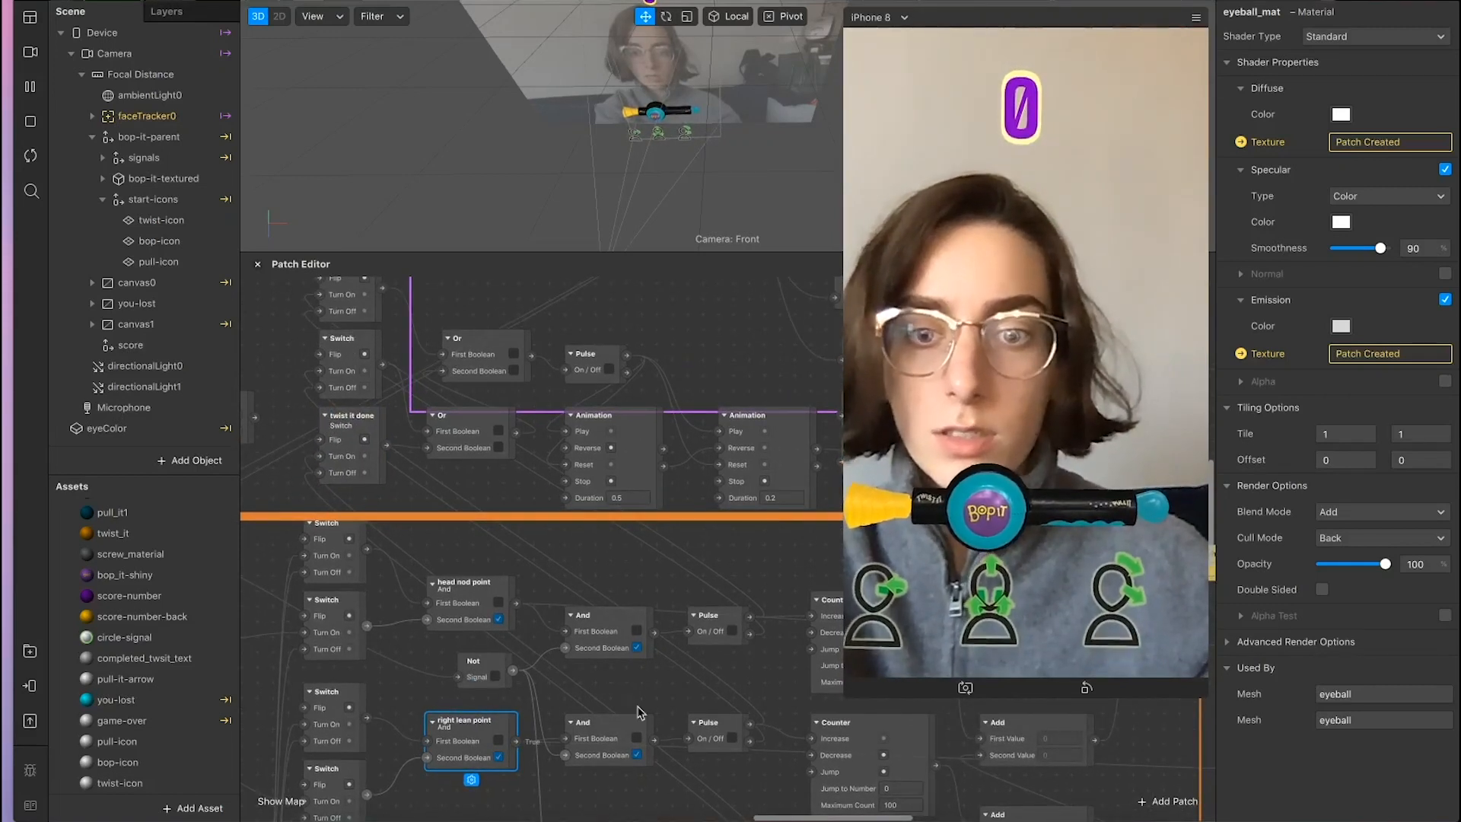
pyautogui.click(309, 392)
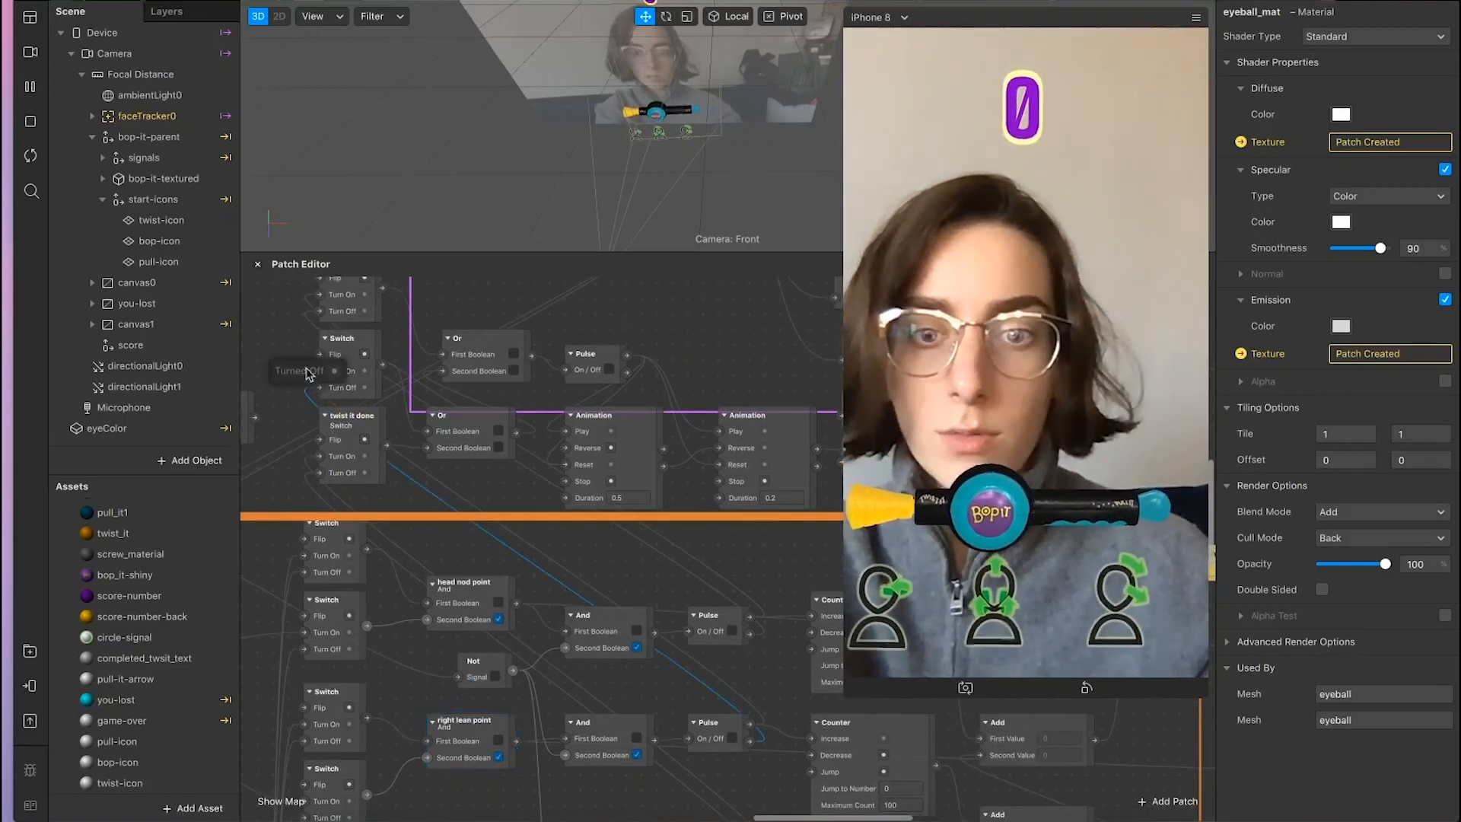
pyautogui.doubleClick(346, 340)
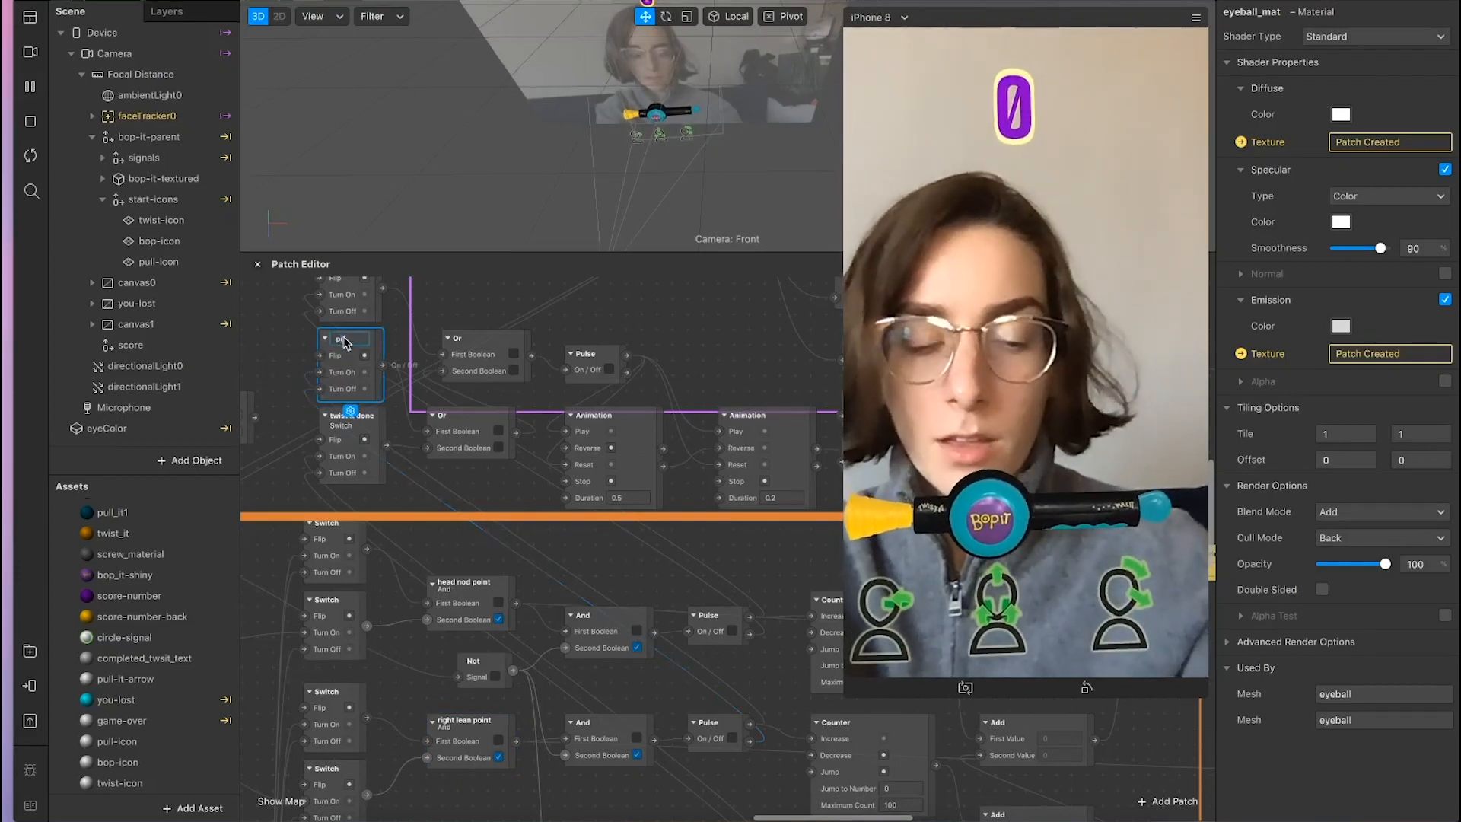
pyautogui.write('pull-it-done')
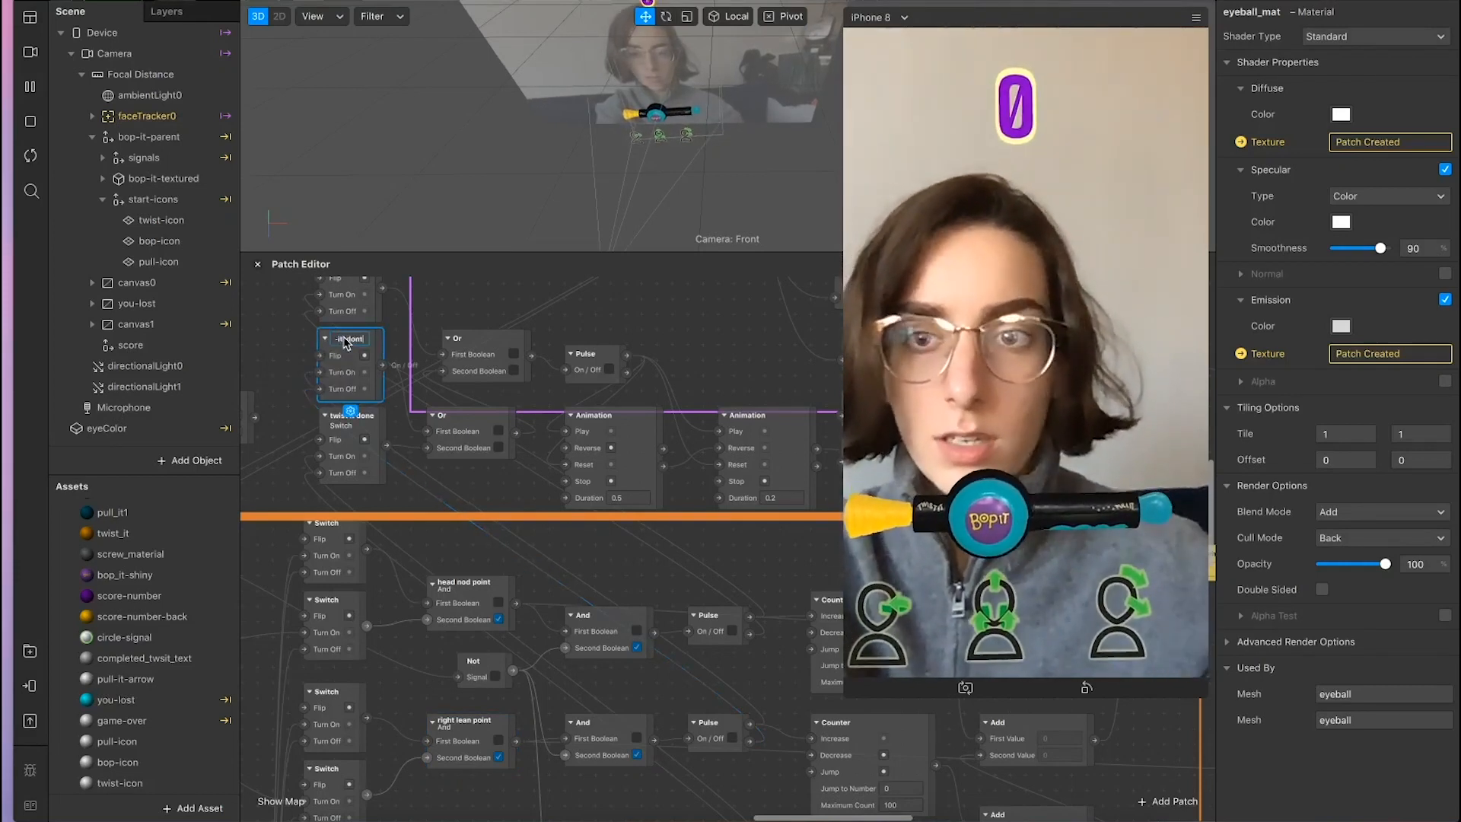
# Step: Rename the uppermost of the three completion Switch patches as bop-it-done
pyautogui.scroll(2, 346, 343)
pyautogui.doubleClick(358, 309)
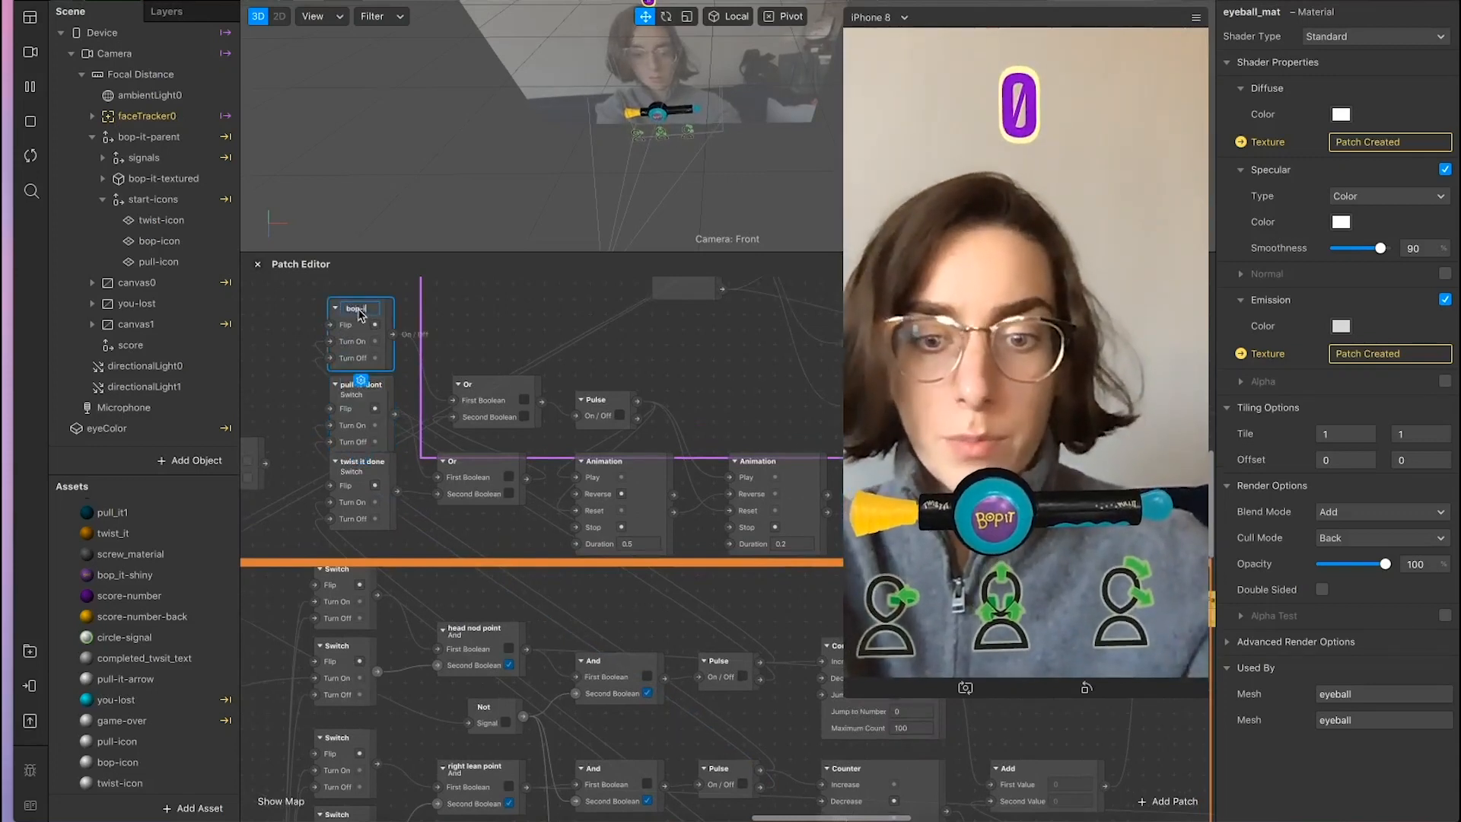
pyautogui.write('bop-it-done')
pyautogui.press('Return')
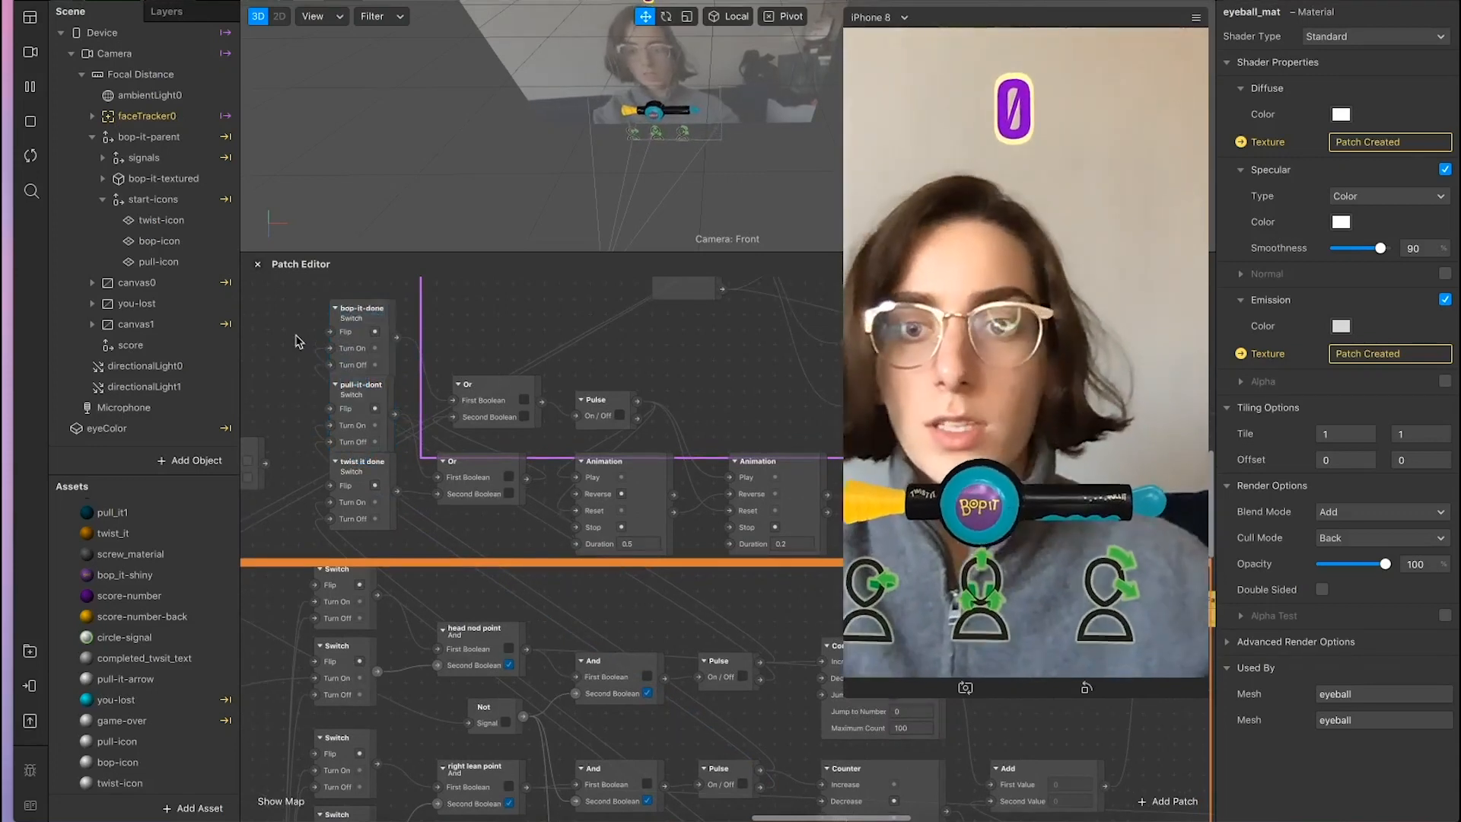
# Step: Delete the unused Or patch beside the three renamed switches and move the switches together into that space
pyautogui.scroll(-3, 296, 342)
pyautogui.hscroll(-3, 397, 419)
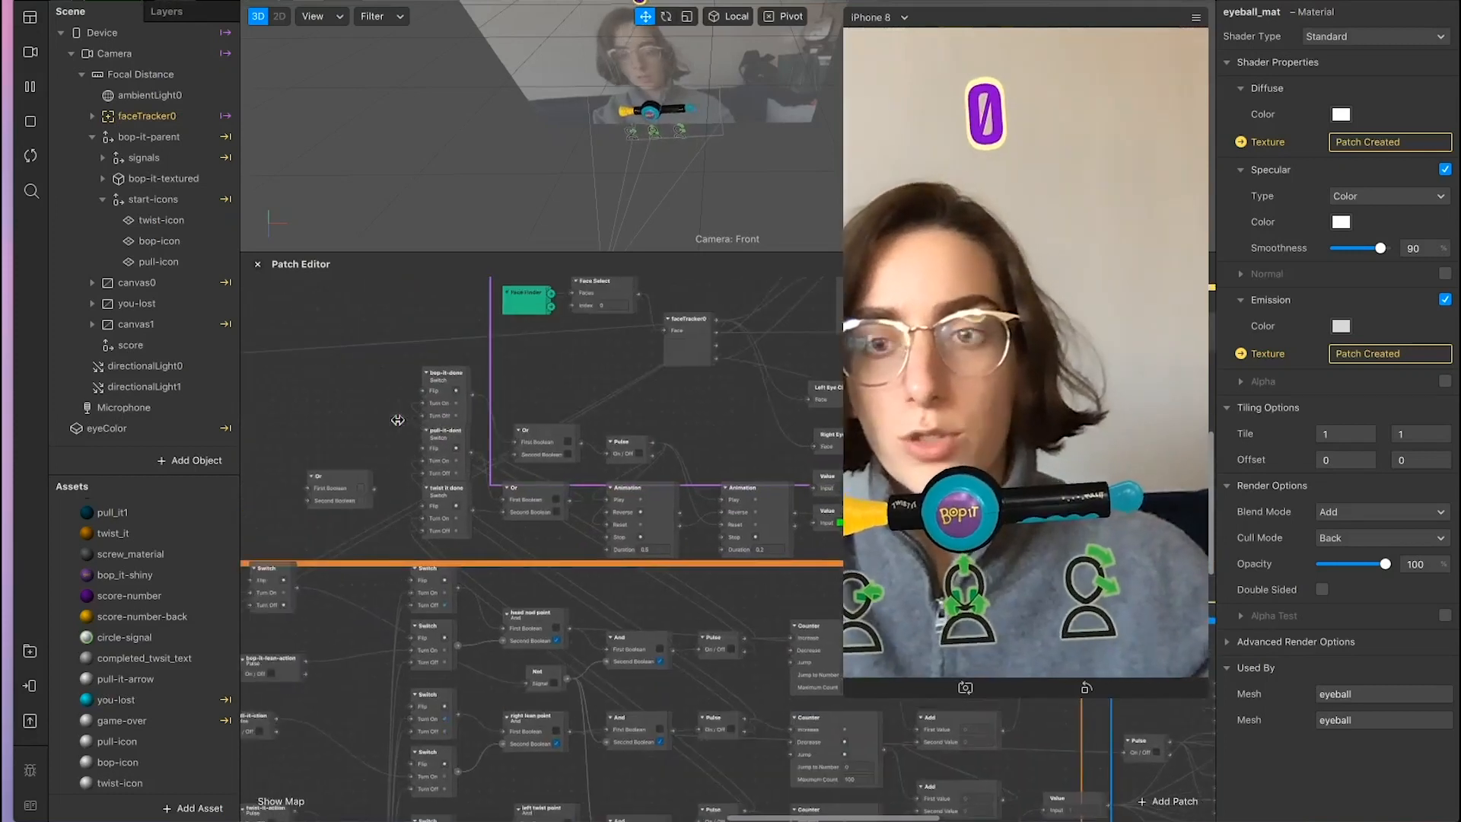
pyautogui.click(369, 517)
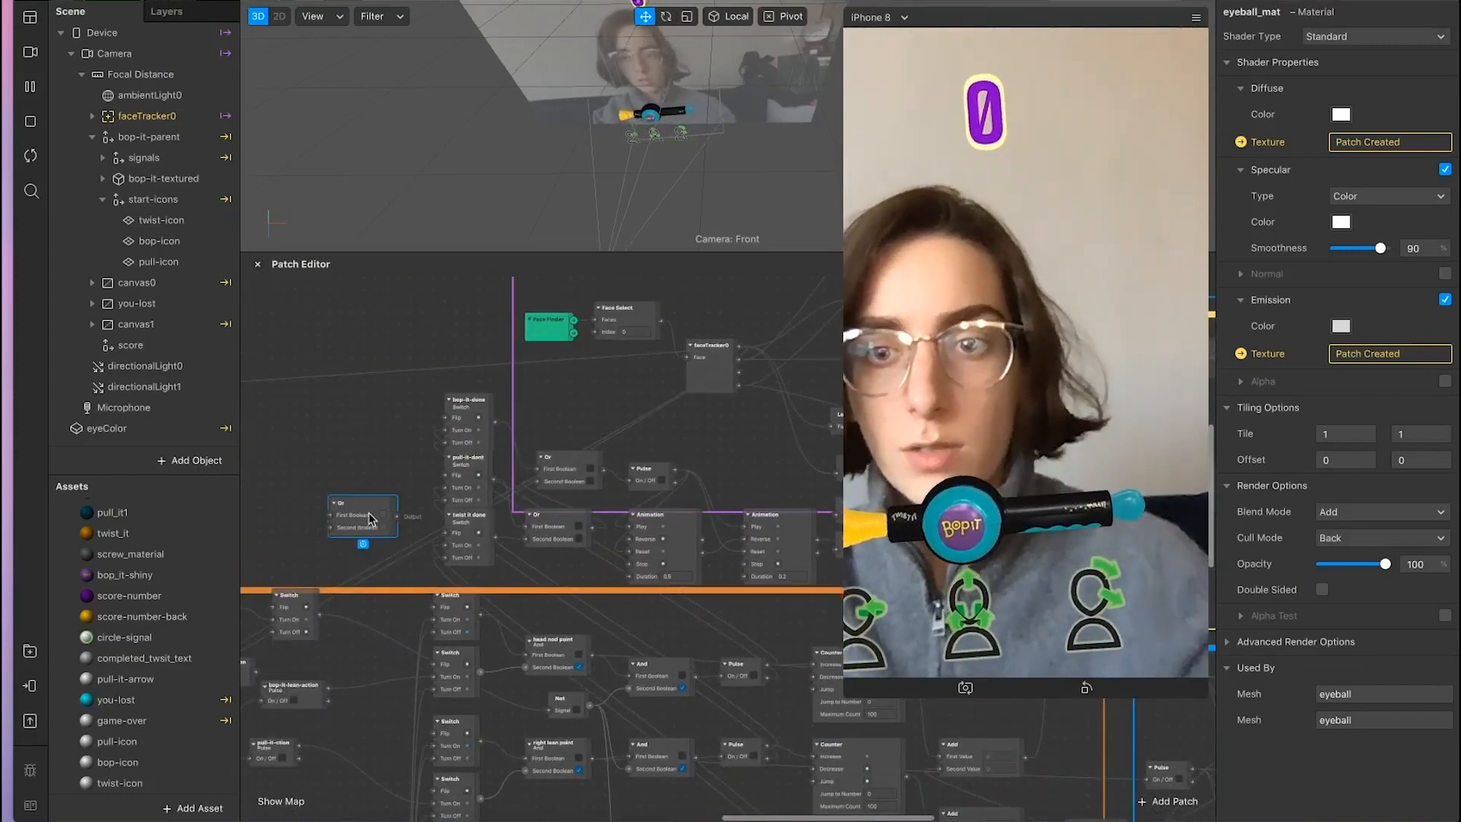
pyautogui.press('Delete')
pyautogui.moveTo(408, 430); pyautogui.dragTo(472, 532)
pyautogui.moveTo(451, 470); pyautogui.dragTo(368, 475)
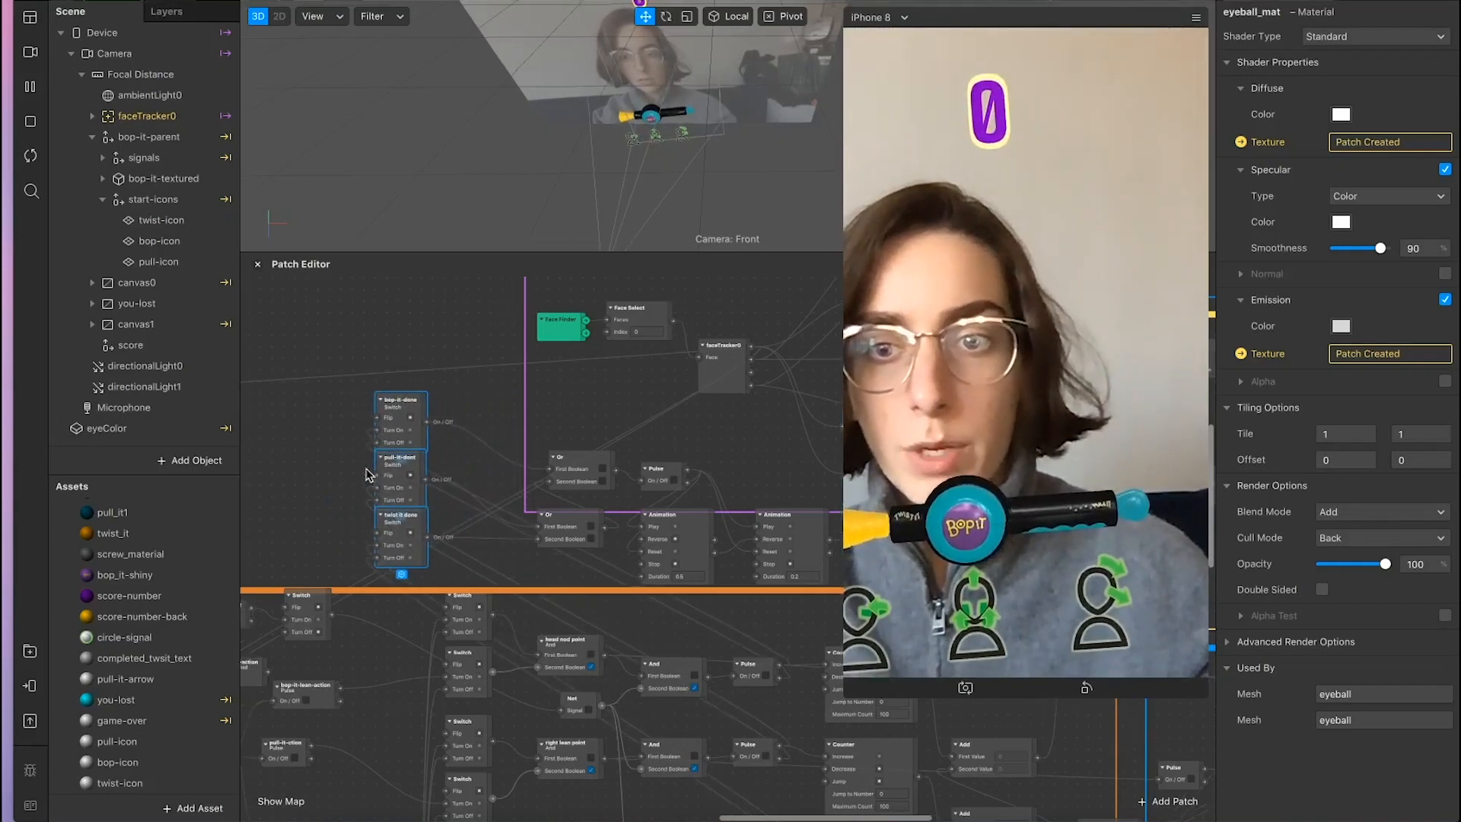
# Step: Add a comment around the bop-it-done, pull-it-dont and twist it done switches
pyautogui.hscroll(-3, 368, 475)
pyautogui.hscroll(-2, 369, 475)
pyautogui.scroll(2, 535, 454)
pyautogui.rightClick(538, 448)
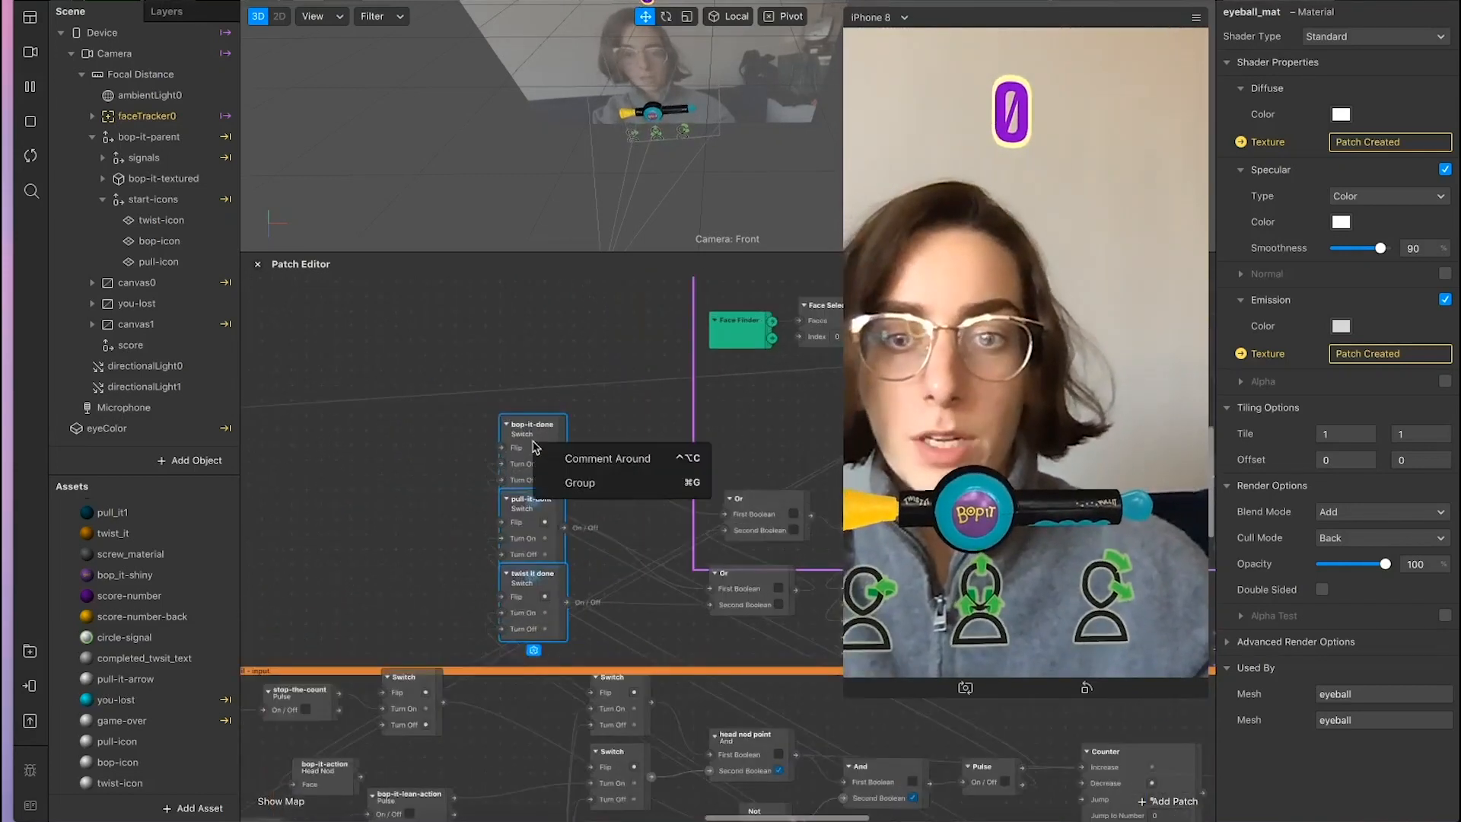
pyautogui.click(570, 460)
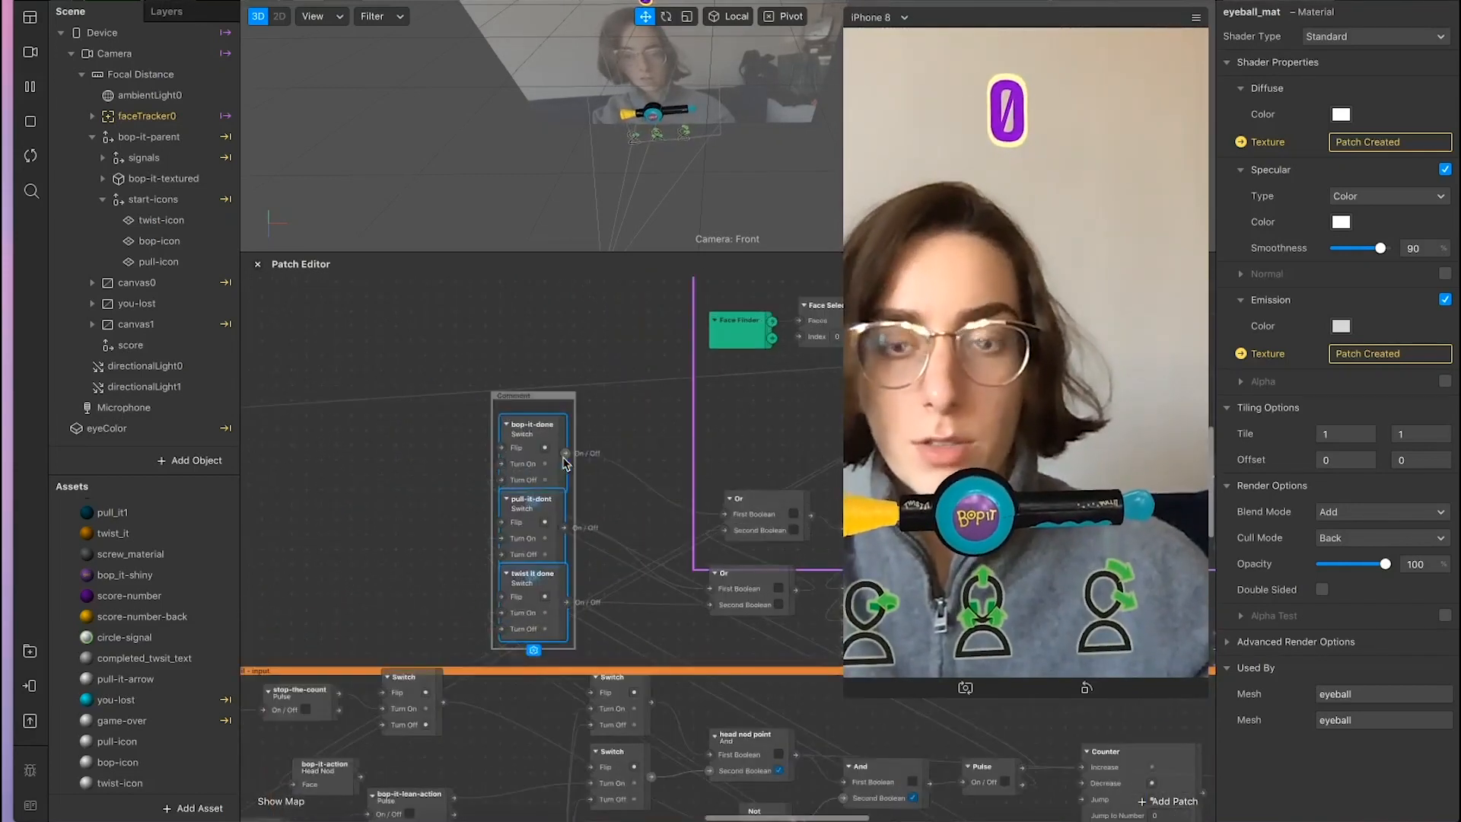
pyautogui.click(500, 403)
# Step: Title the comment around the three switches action-completed and colour it green
pyautogui.scroll(3, 502, 401)
pyautogui.doubleClick(523, 396)
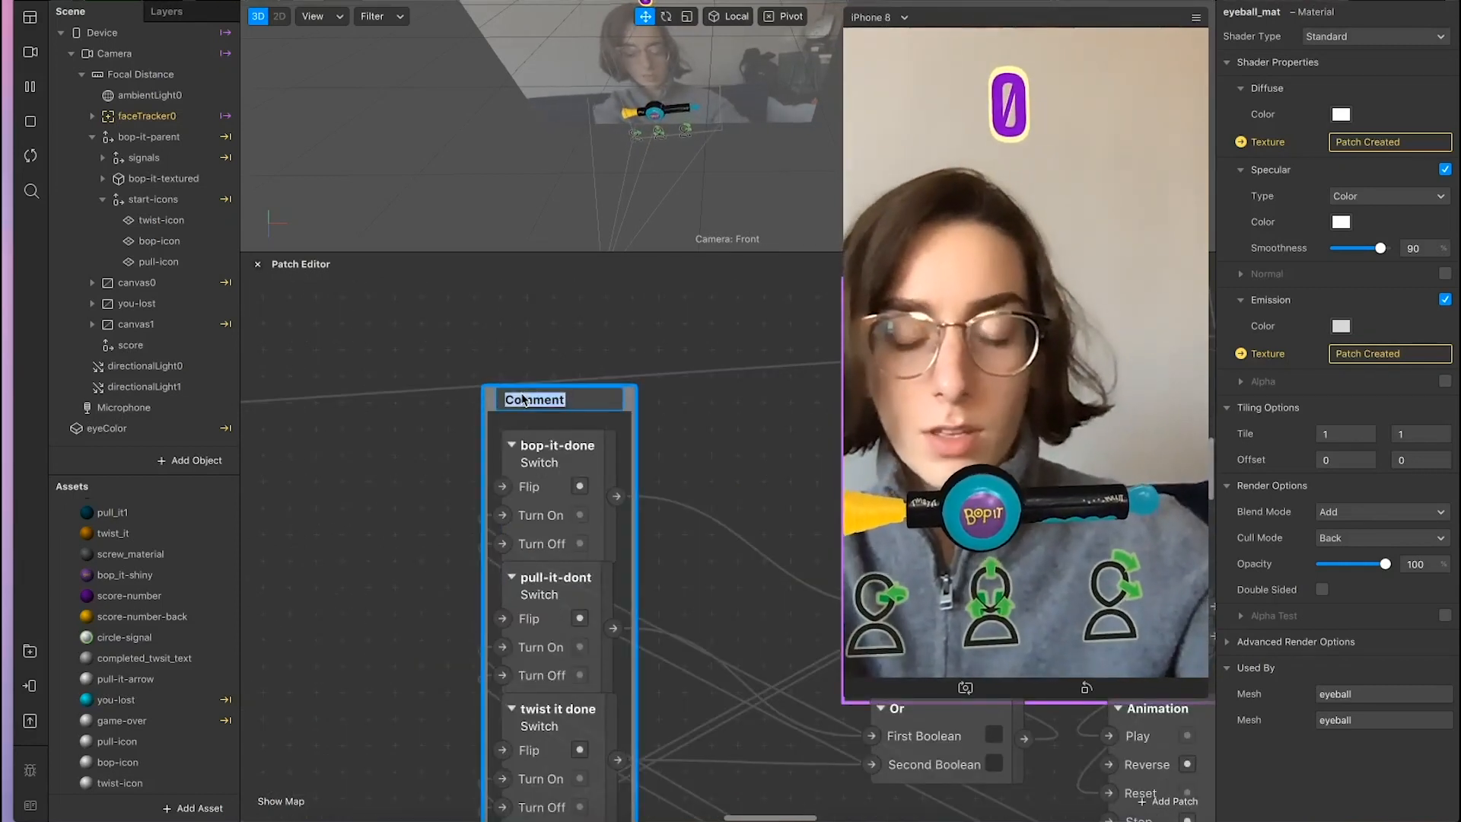
pyautogui.write('action-completed')
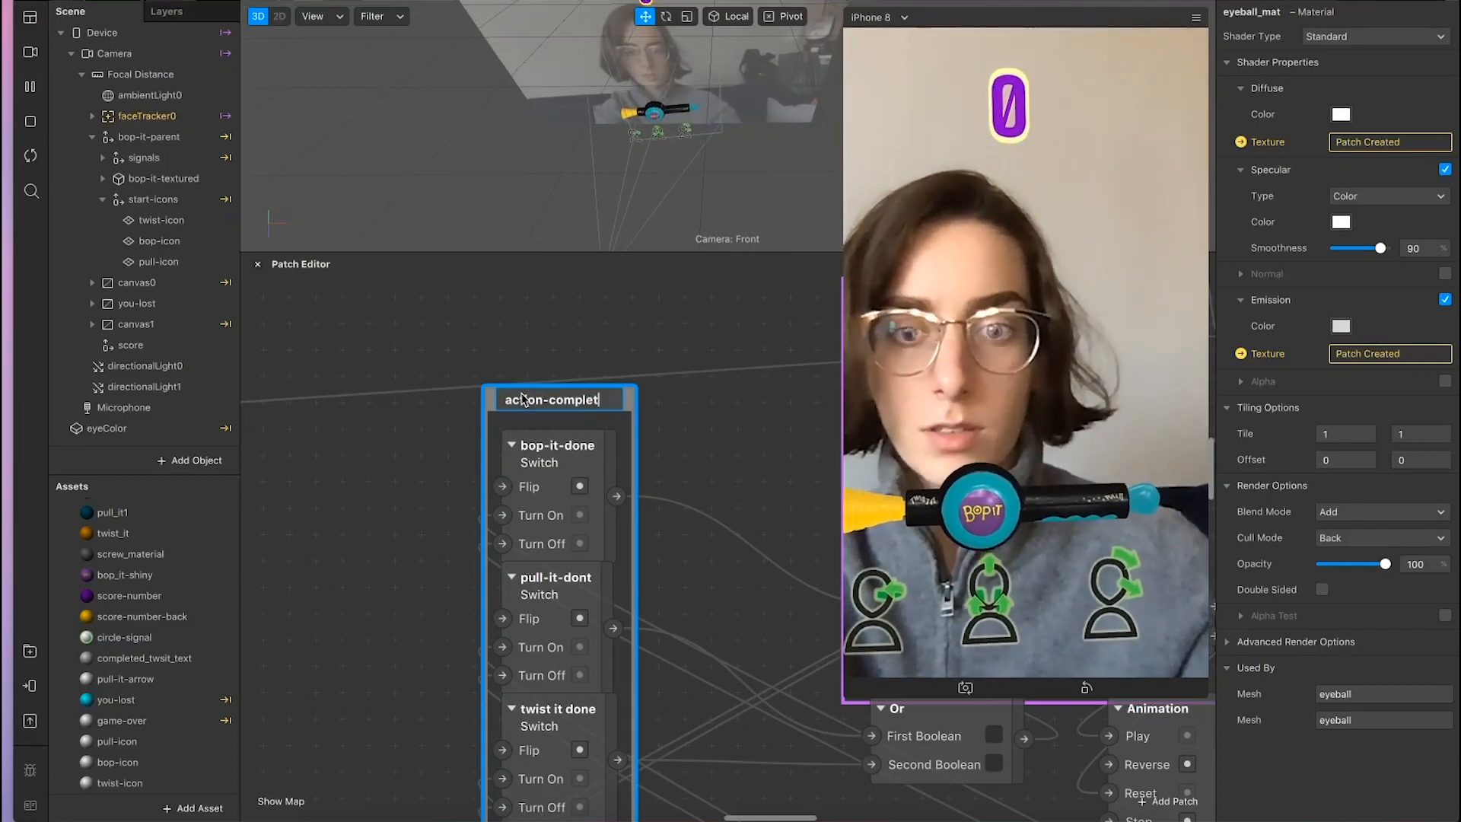
pyautogui.click(696, 416)
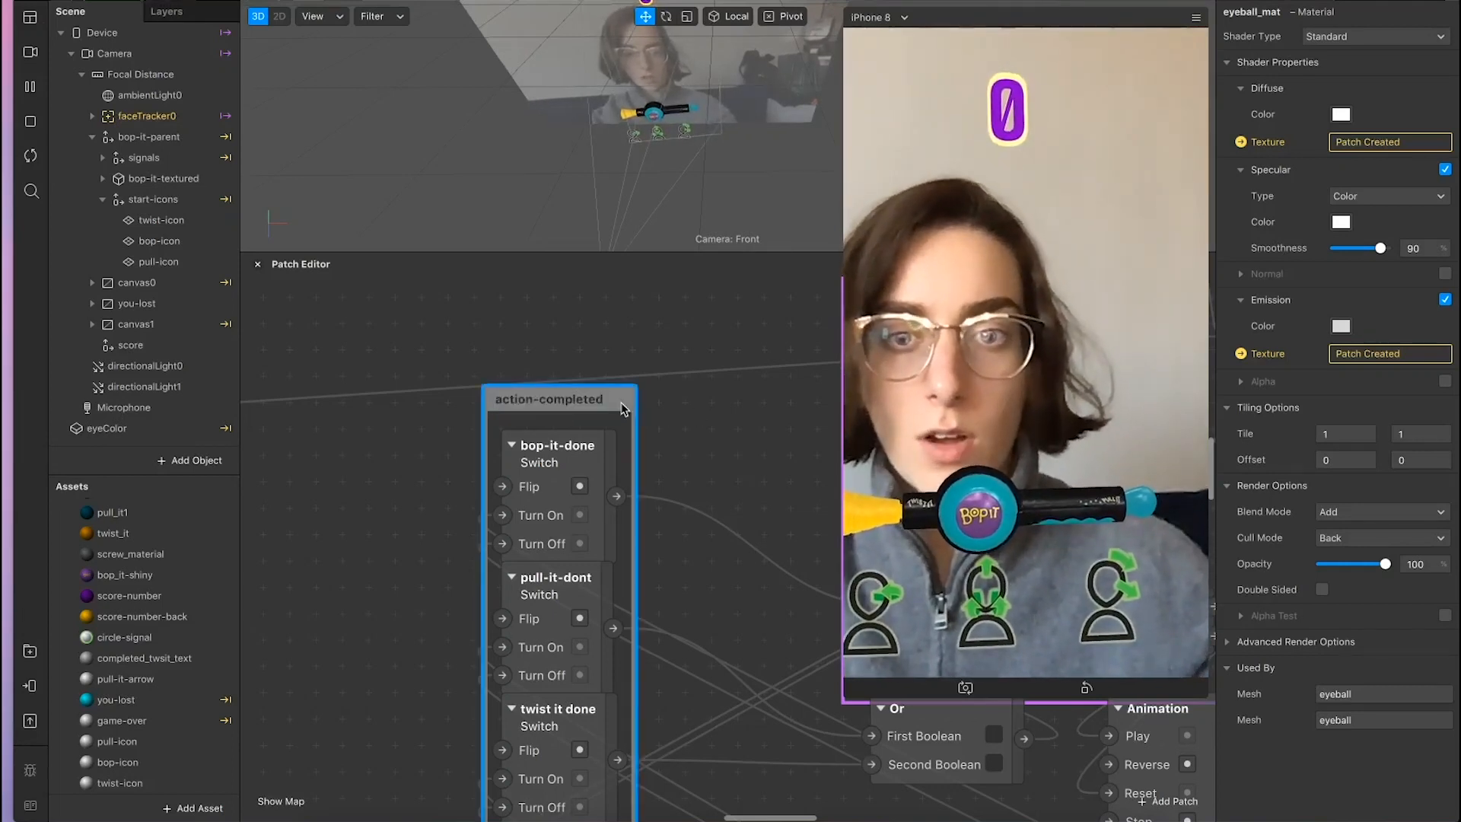
pyautogui.click(623, 408)
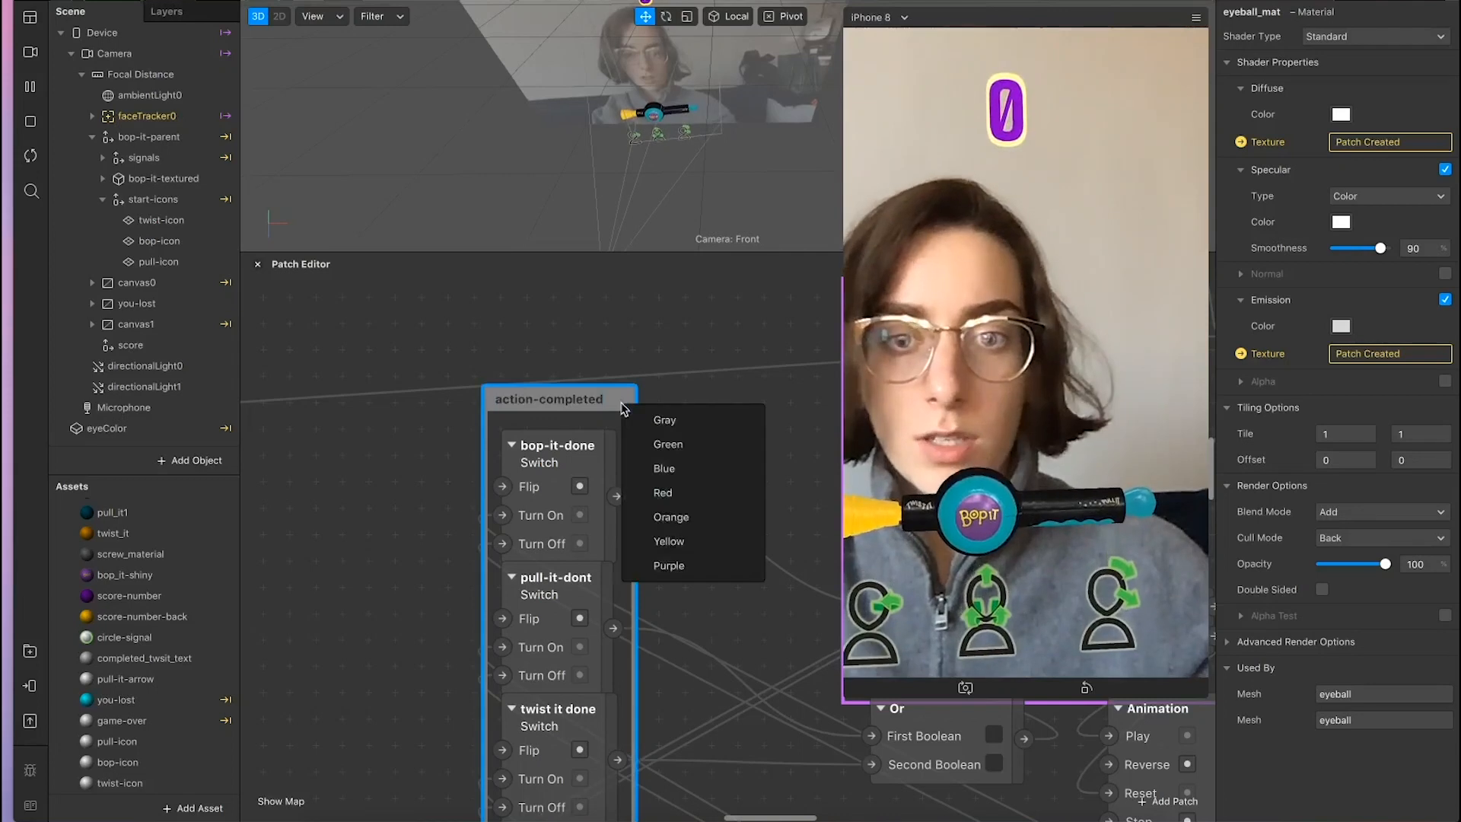
pyautogui.click(688, 445)
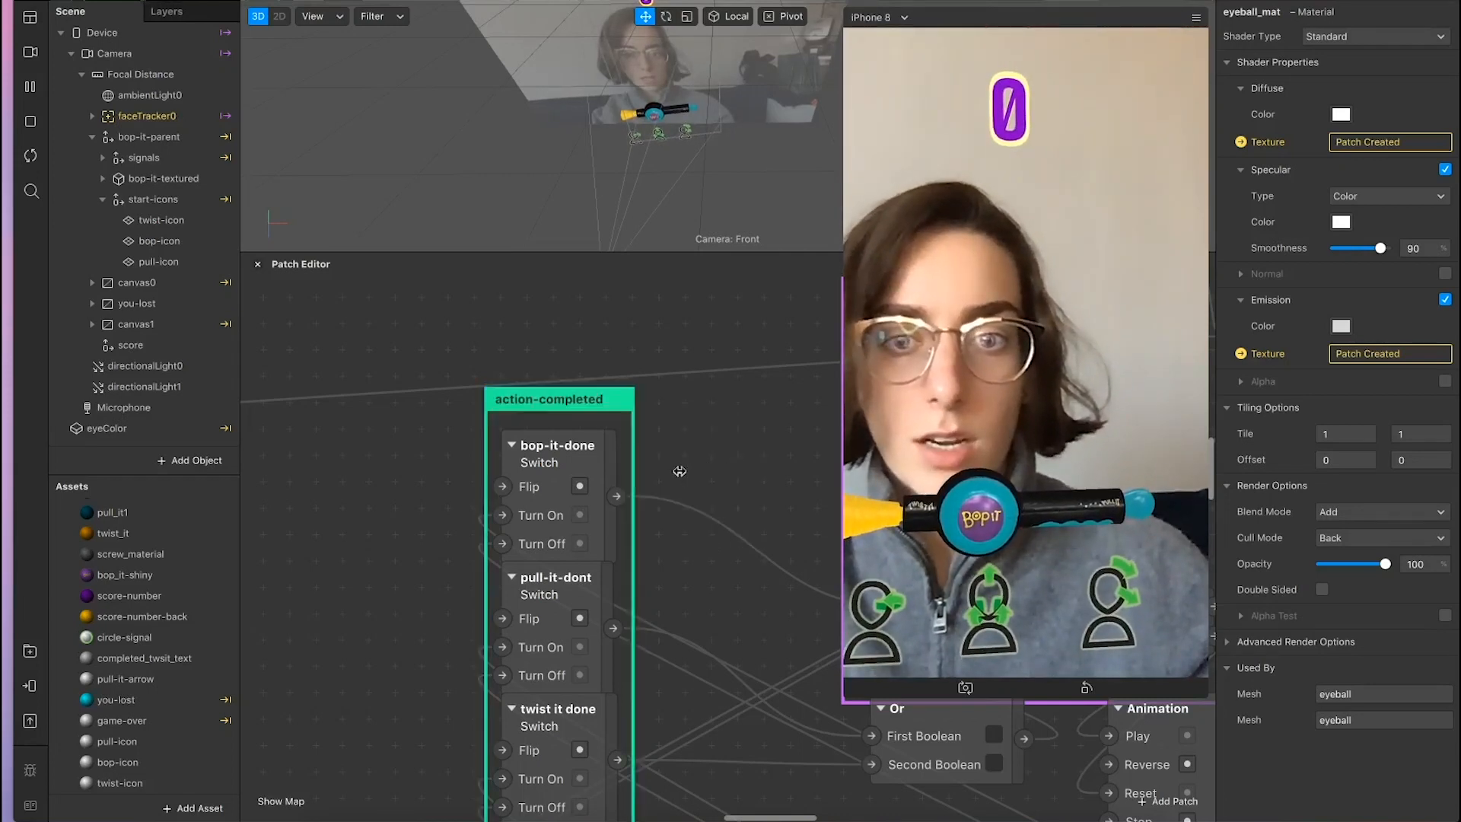
pyautogui.scroll(-5, 715, 441)
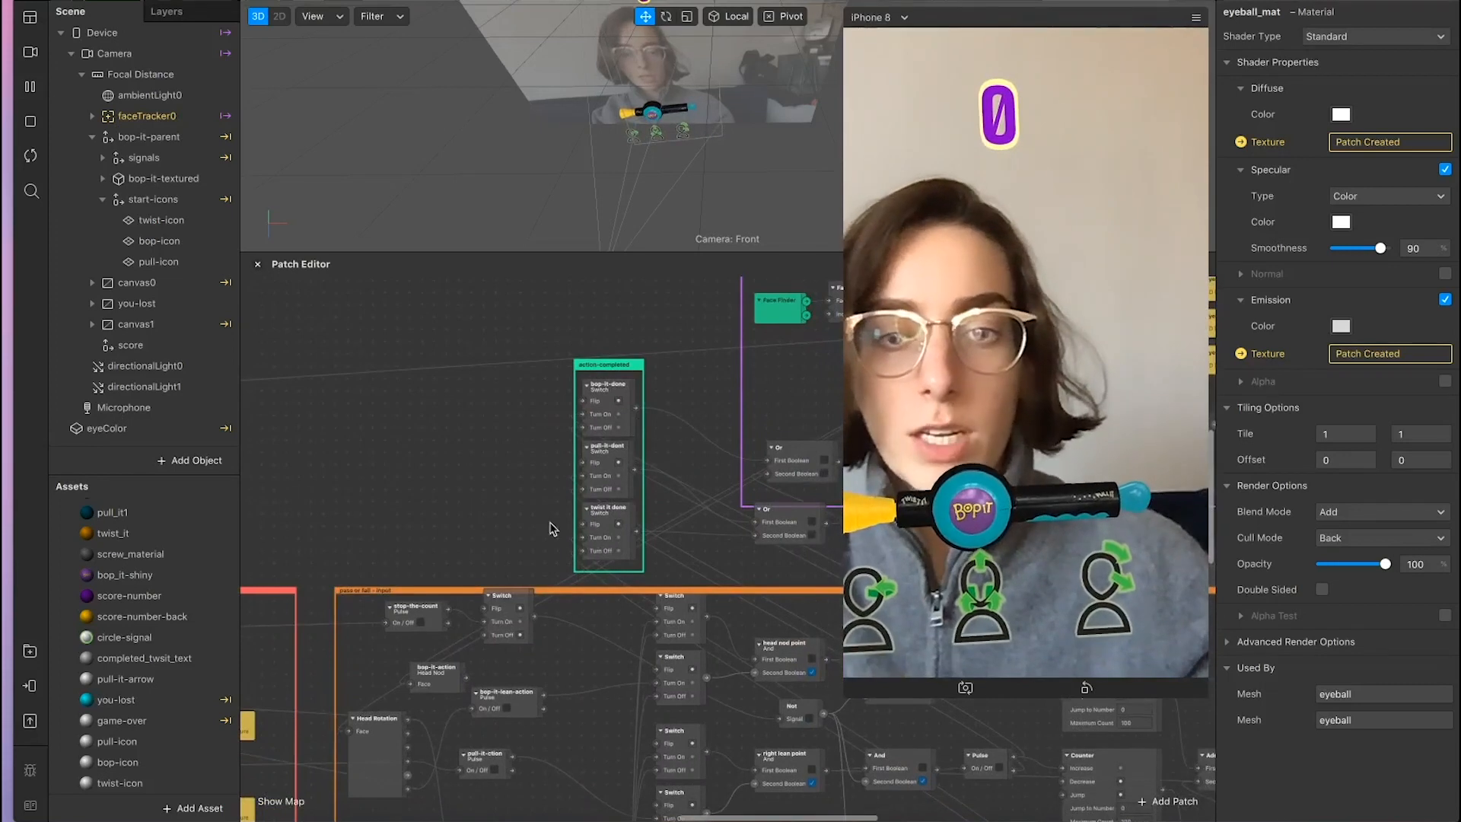
pyautogui.scroll(-2, 623, 499)
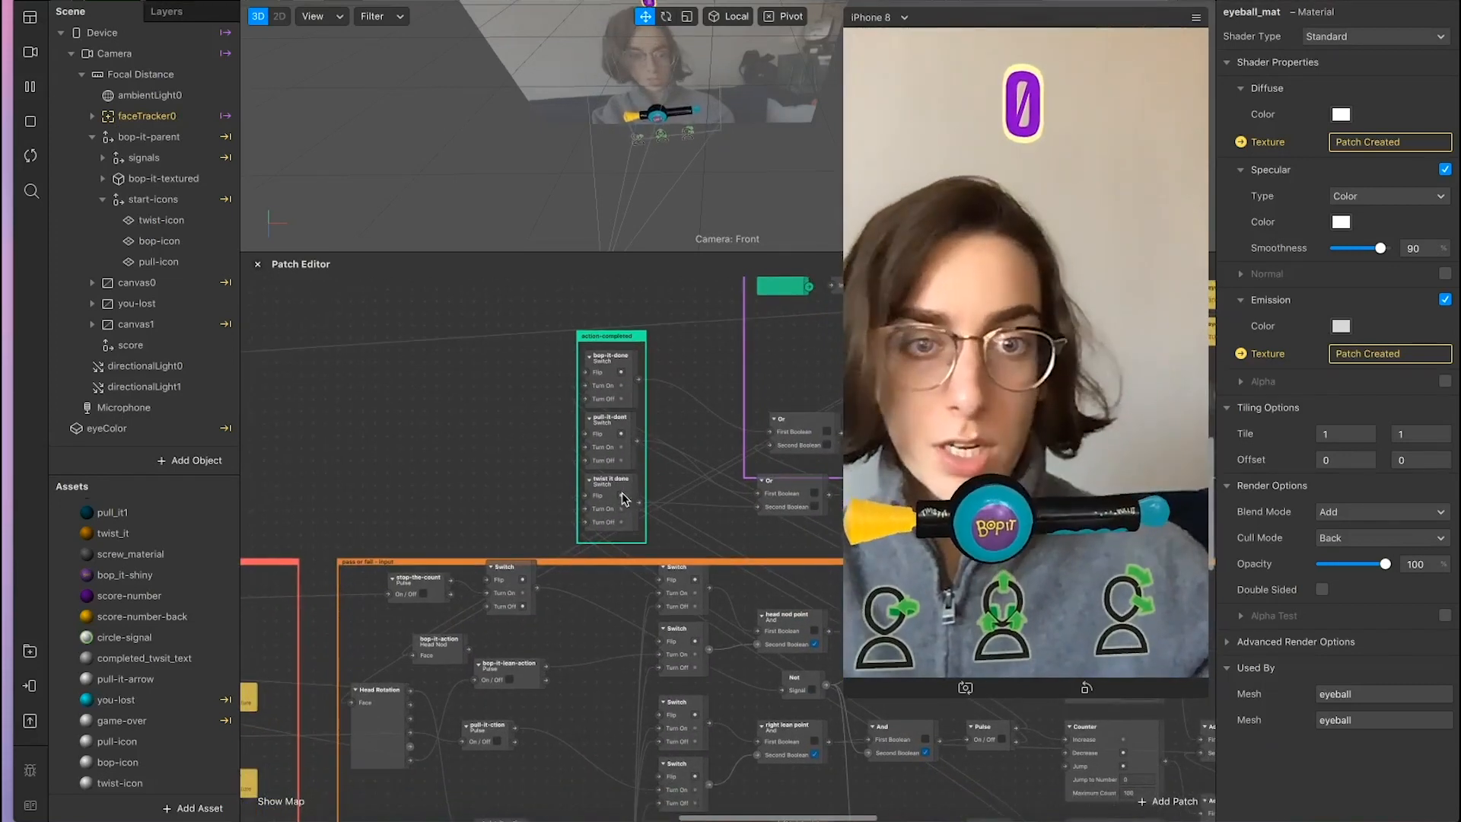
pyautogui.scroll(-10, 611, 517)
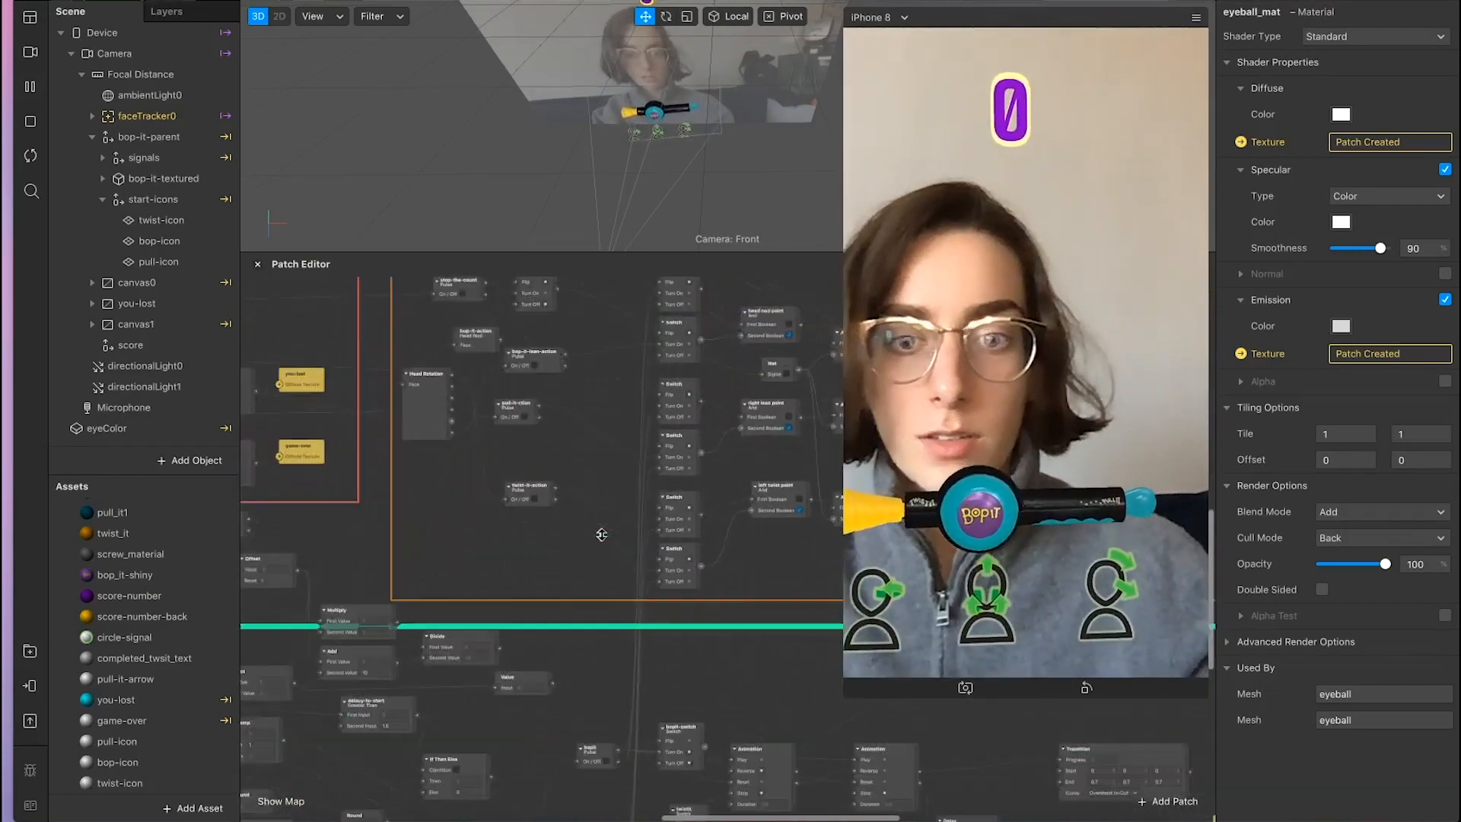
pyautogui.scroll(-8, 601, 534)
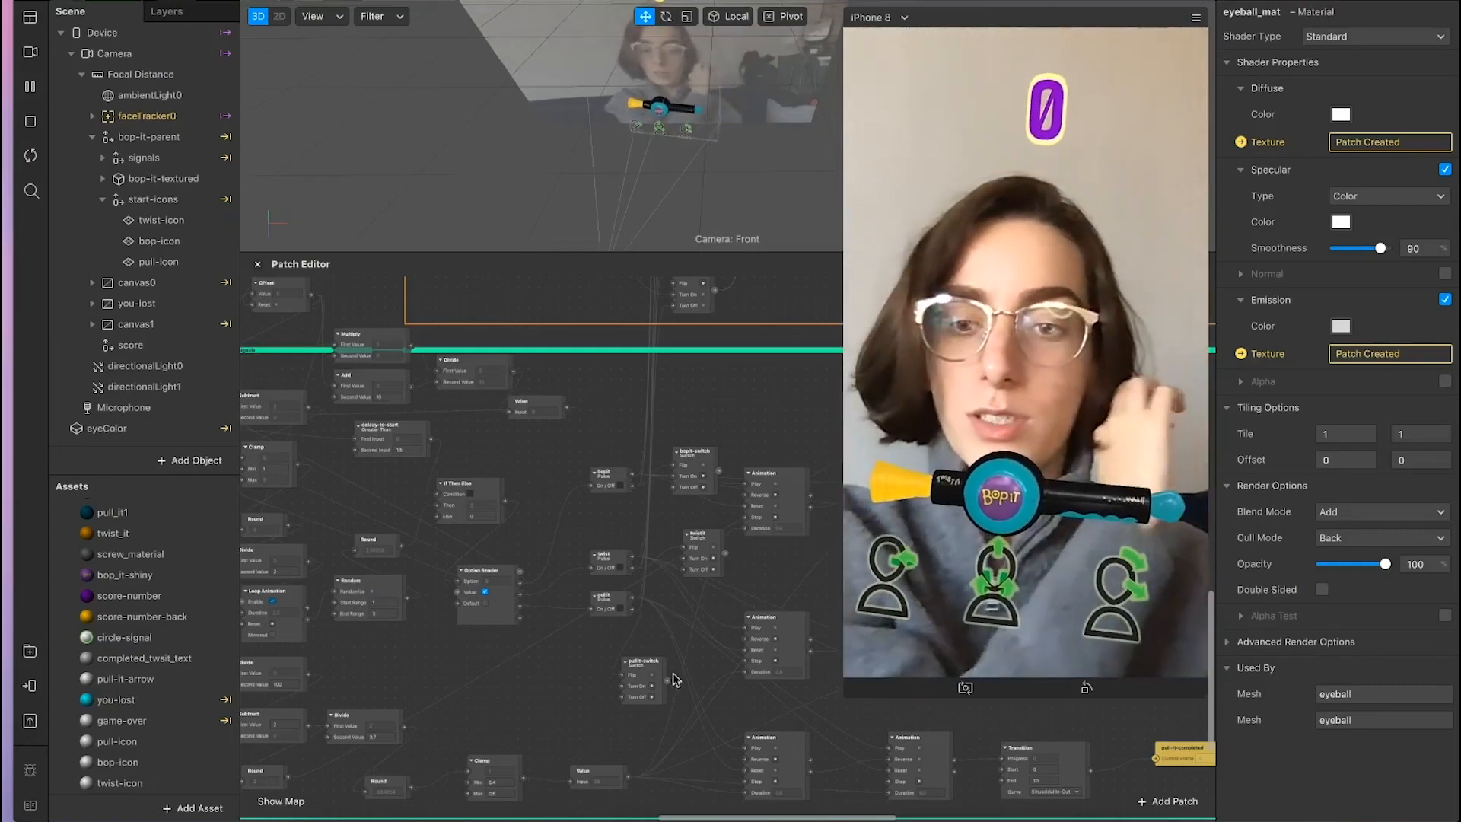
# Step: Switch to Google Chrome and enter the address freesound.org to look for sound effects
pyautogui.click(691, 812)
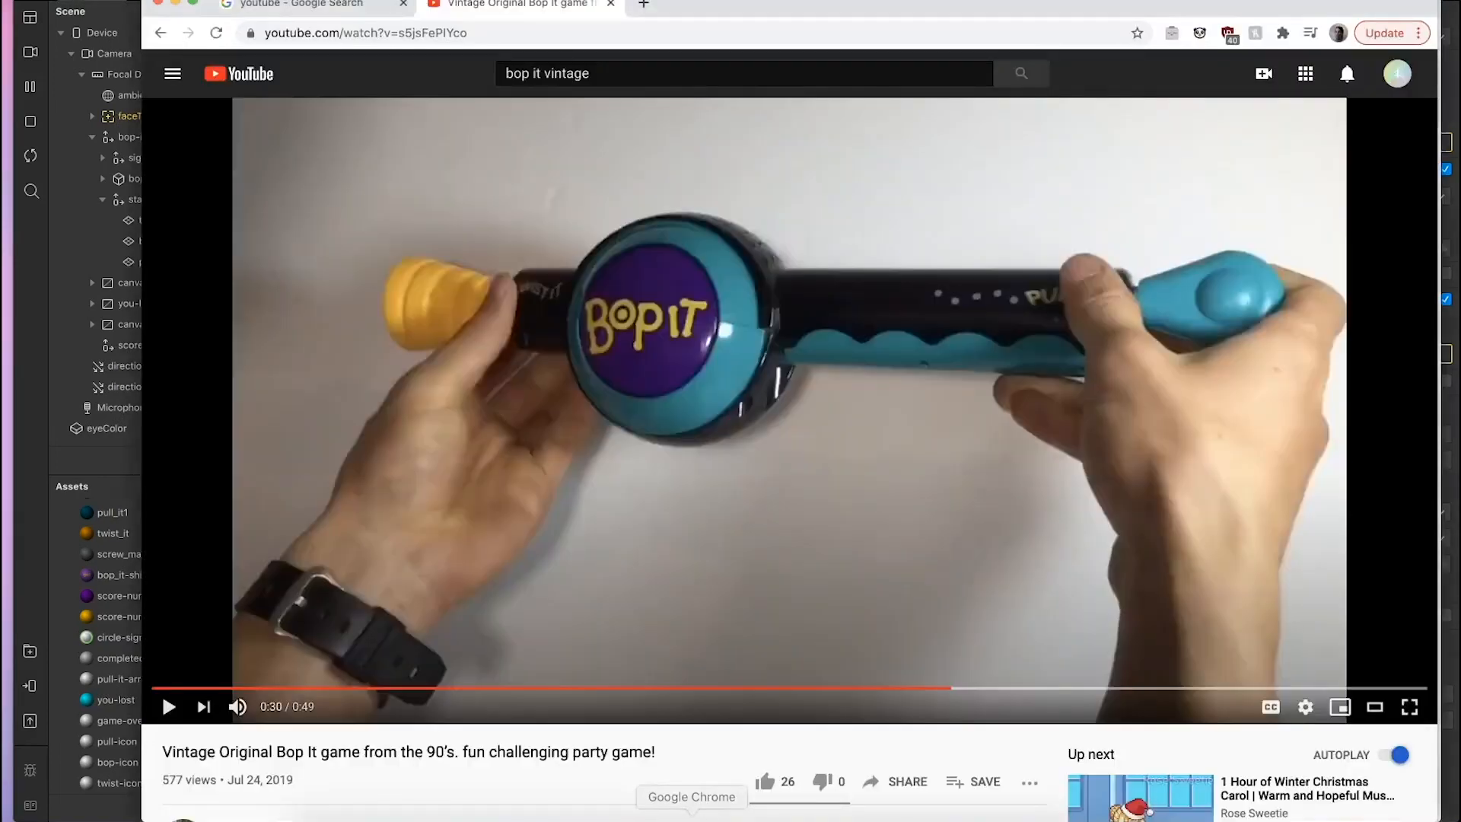
pyautogui.click(752, 34)
pyautogui.write('freesou')
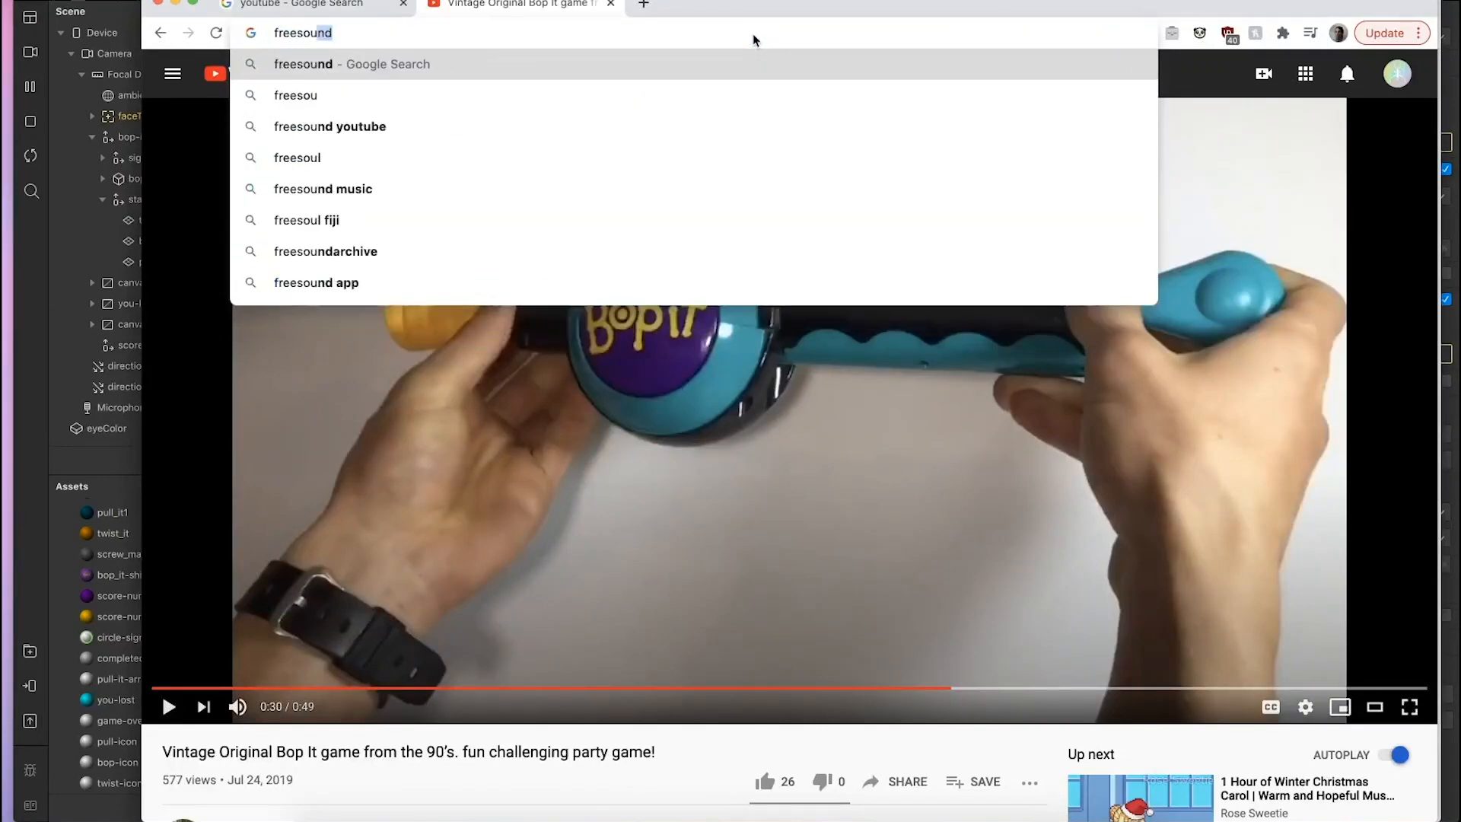
pyautogui.write('nd.org')
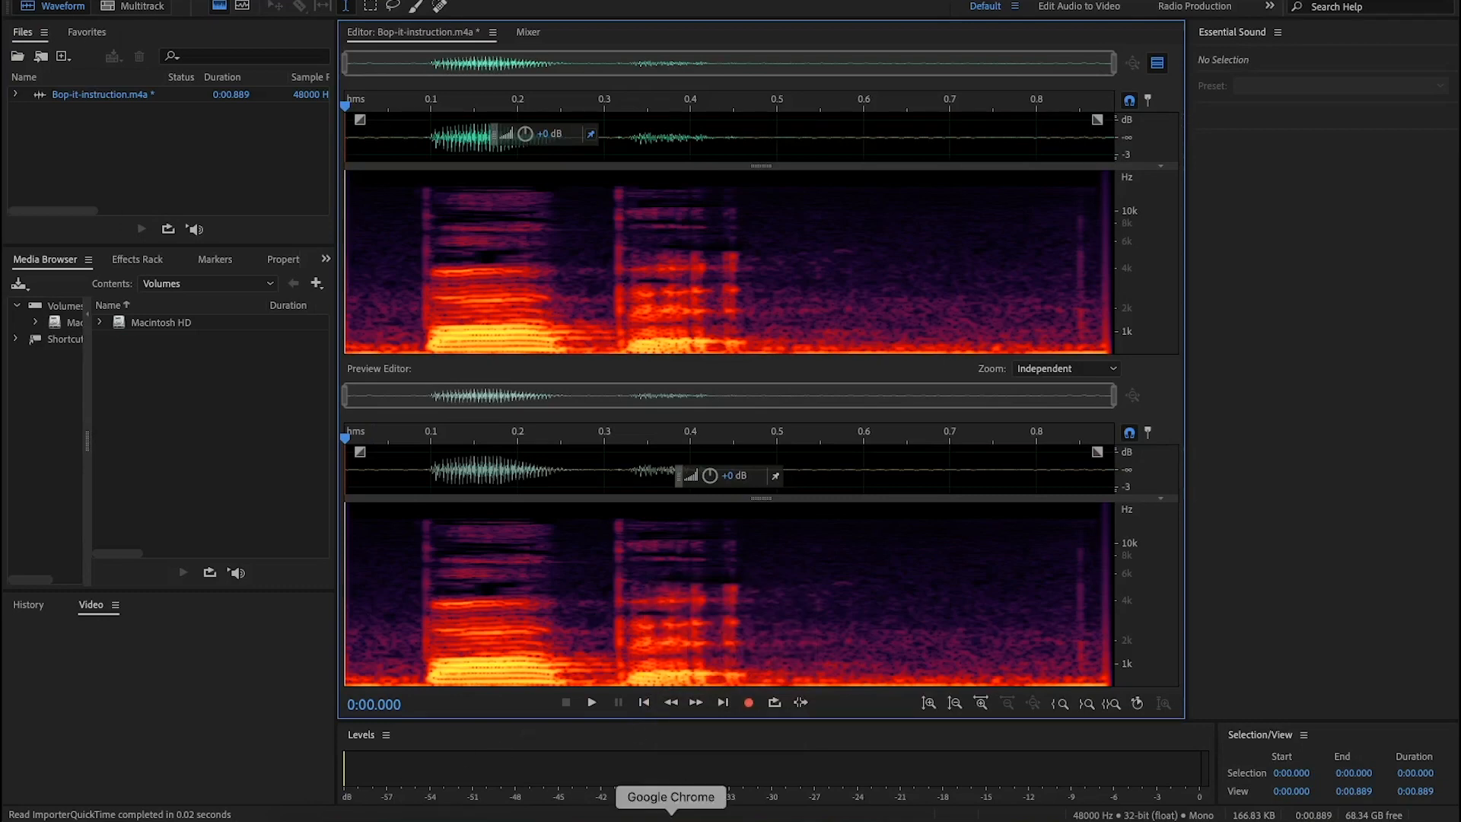
# Step: Switch to Google Chrome and read the audio format requirements in Spark AR's article on importing audio clips
pyautogui.click(671, 818)
pyautogui.click(1081, 9)
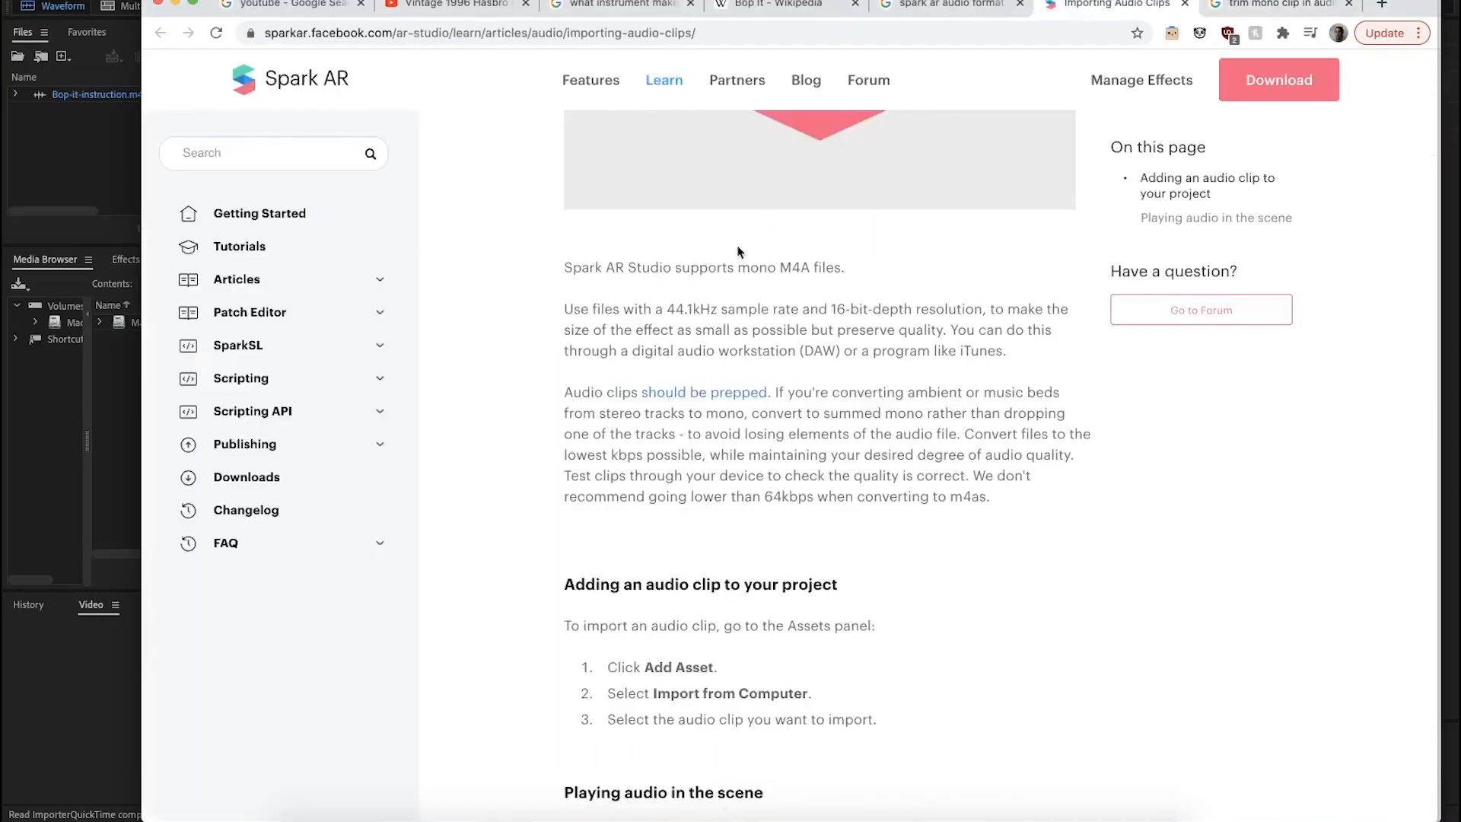
pyautogui.scroll(1, 708, 450)
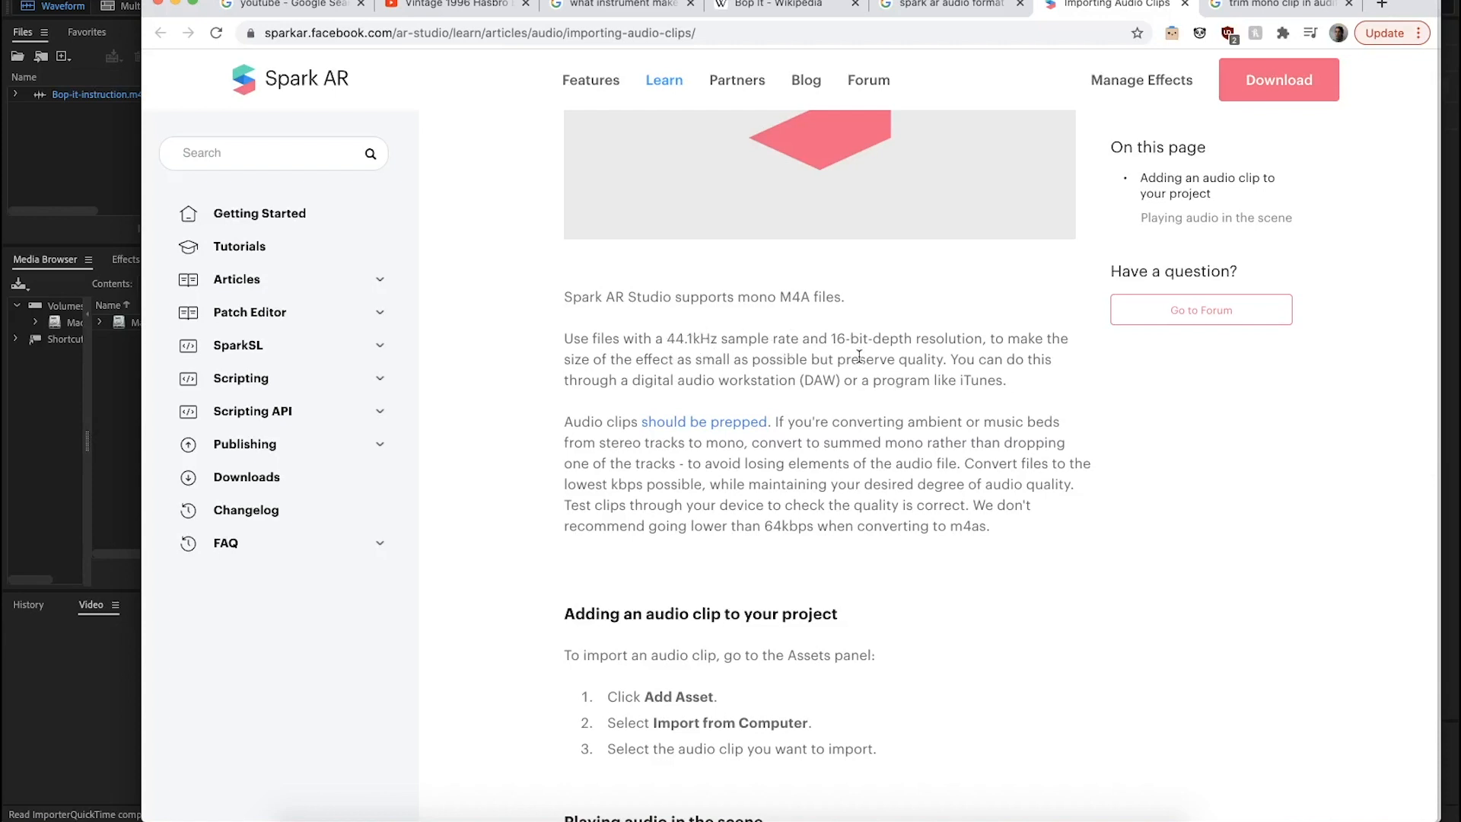
# Step: Switch back to Adobe Audition, preview Bop-it-instruction.m4a and cut off everything after about 0.47 seconds
pyautogui.click(141, 5)
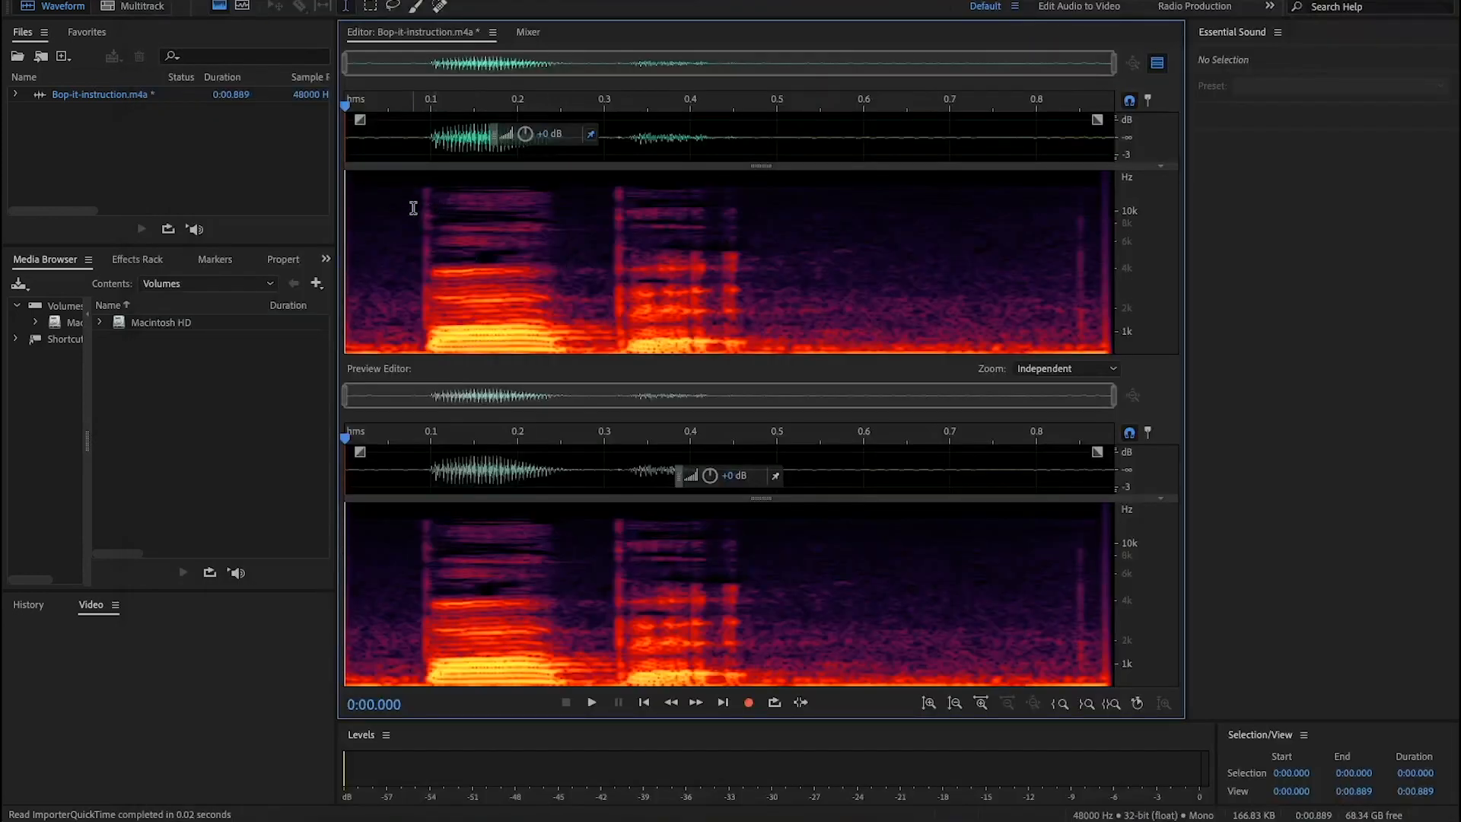
pyautogui.press('space')
pyautogui.press('space')
pyautogui.moveTo(752, 227); pyautogui.dragTo(1336, 368)
pyautogui.press('Delete')
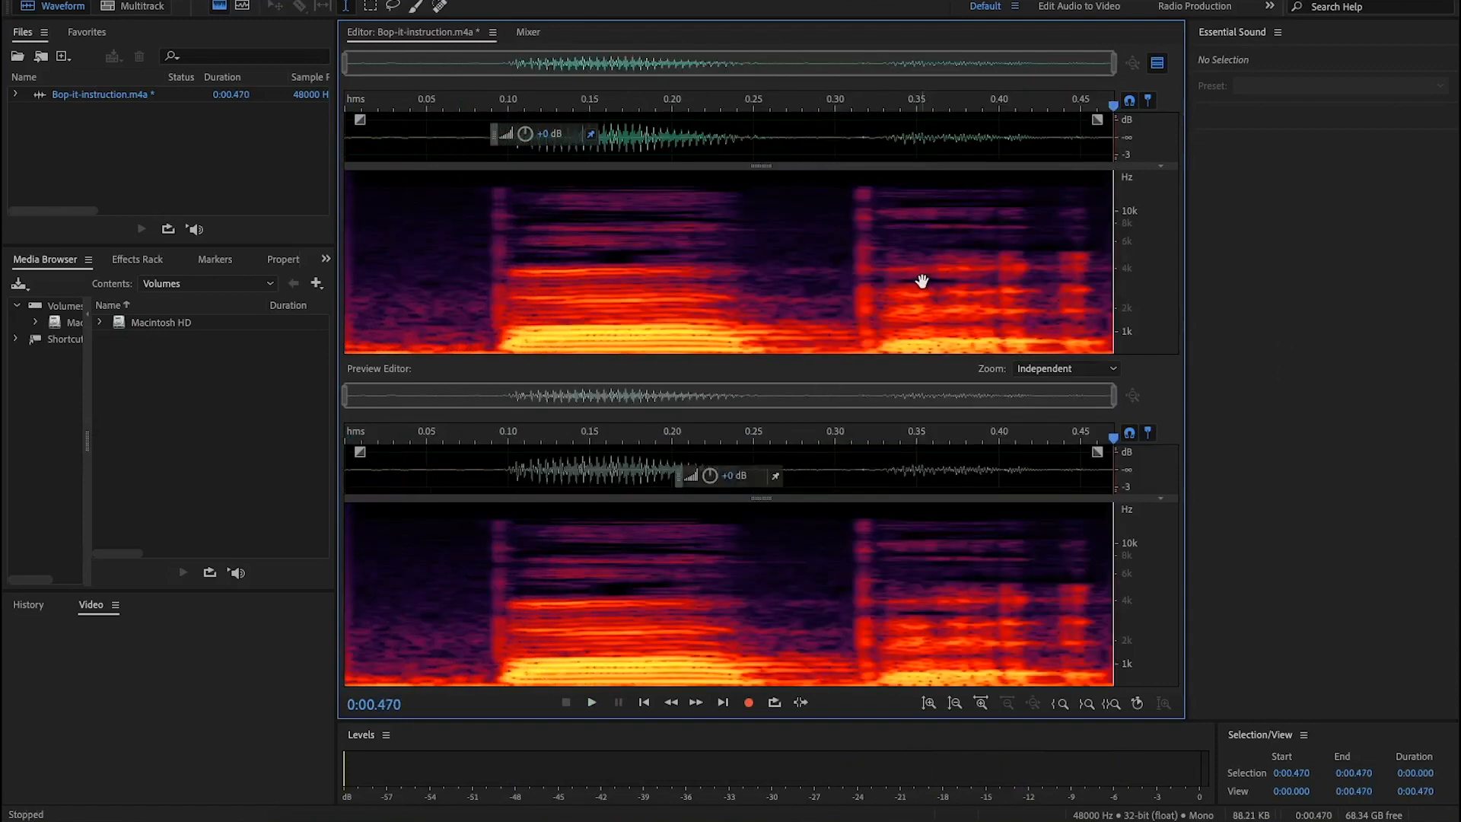
# Step: Trim the silence before the first spoken word, shortening the clip to about 0.402 seconds, and play it back
pyautogui.moveTo(455, 236); pyautogui.dragTo(274, 235)
pyautogui.press('Delete')
pyautogui.press('space')
pyautogui.press('space')
pyautogui.press('space')
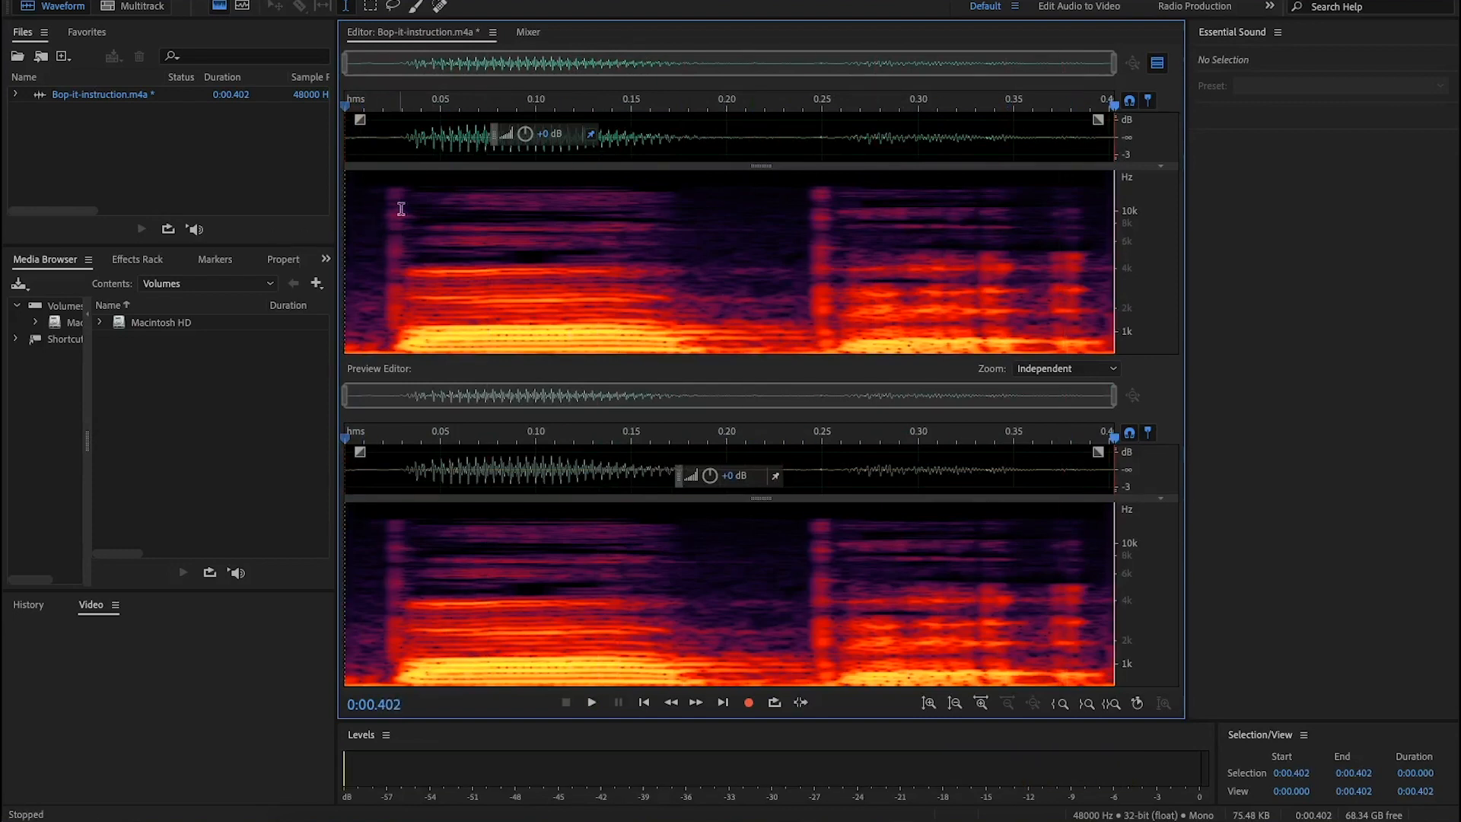
# Step: Convert the trimmed Bop-it-instruction.m4a clip to mono with the saved favorite and preview it
pyautogui.press('super+shift+slash')
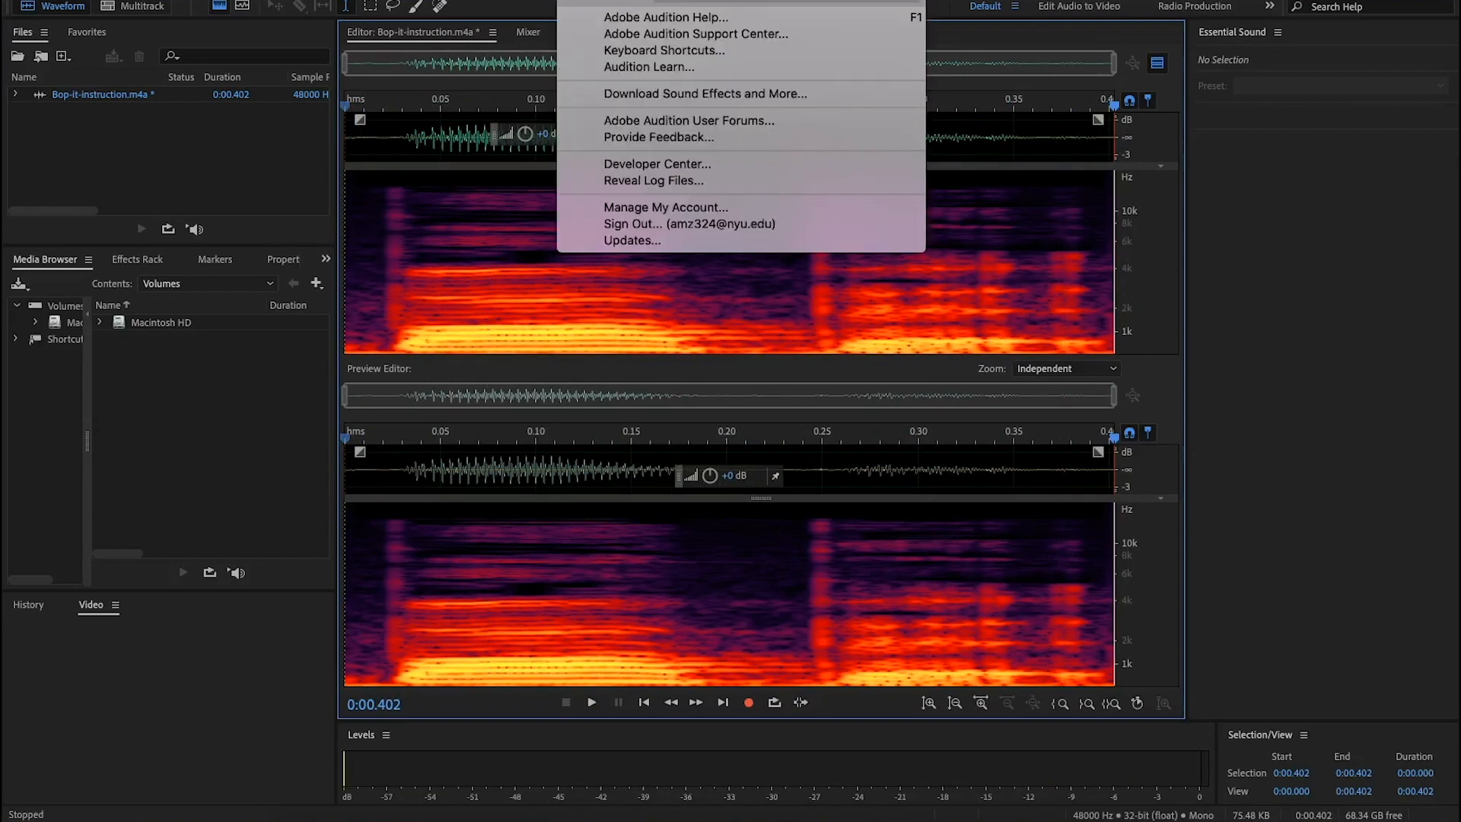
pyautogui.moveTo(426, 0)
pyautogui.click(443, 25)
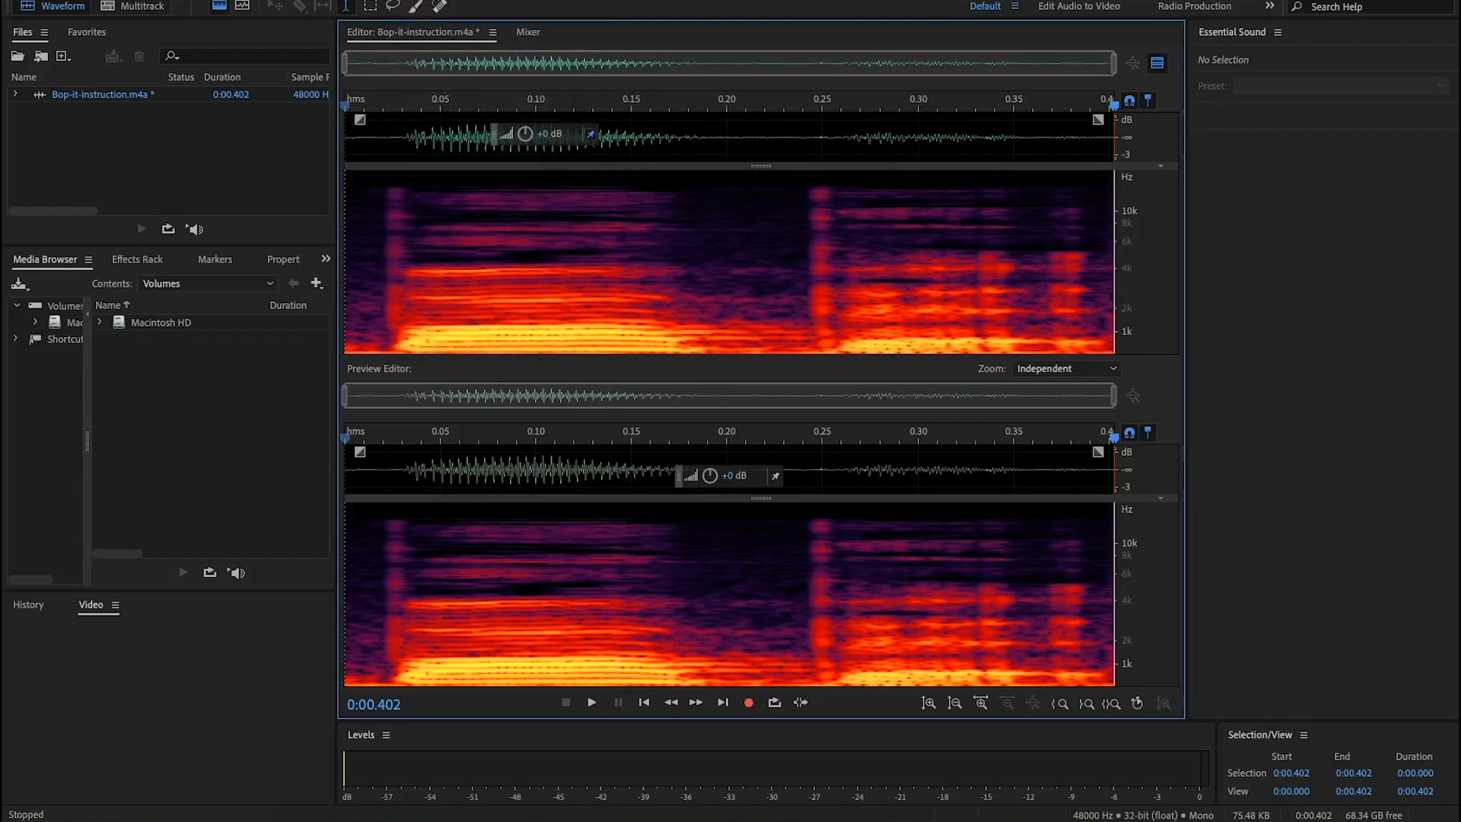
pyautogui.click(465, 0)
pyautogui.moveTo(410, 1)
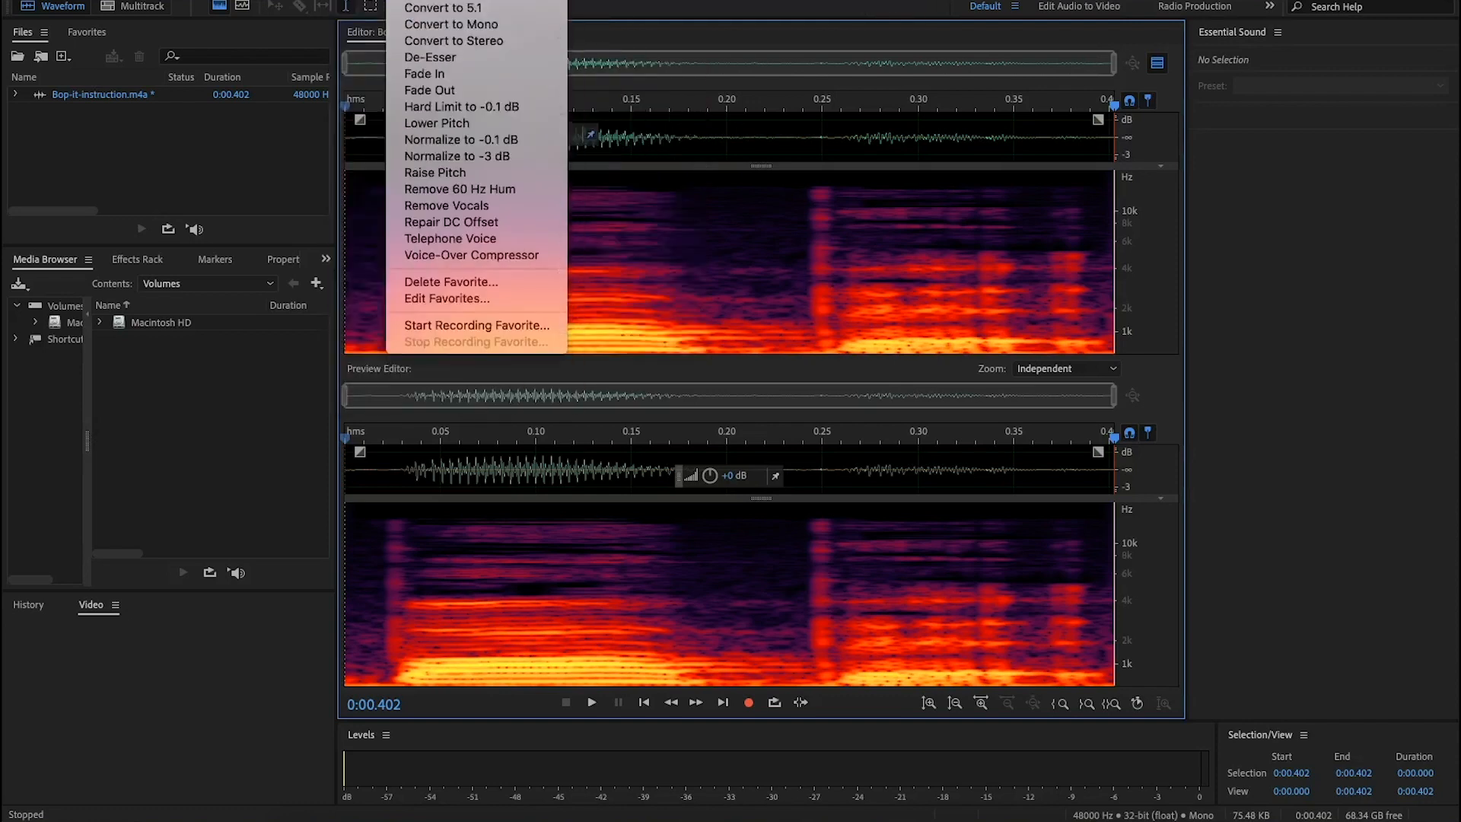
pyautogui.click(451, 24)
pyautogui.press('space')
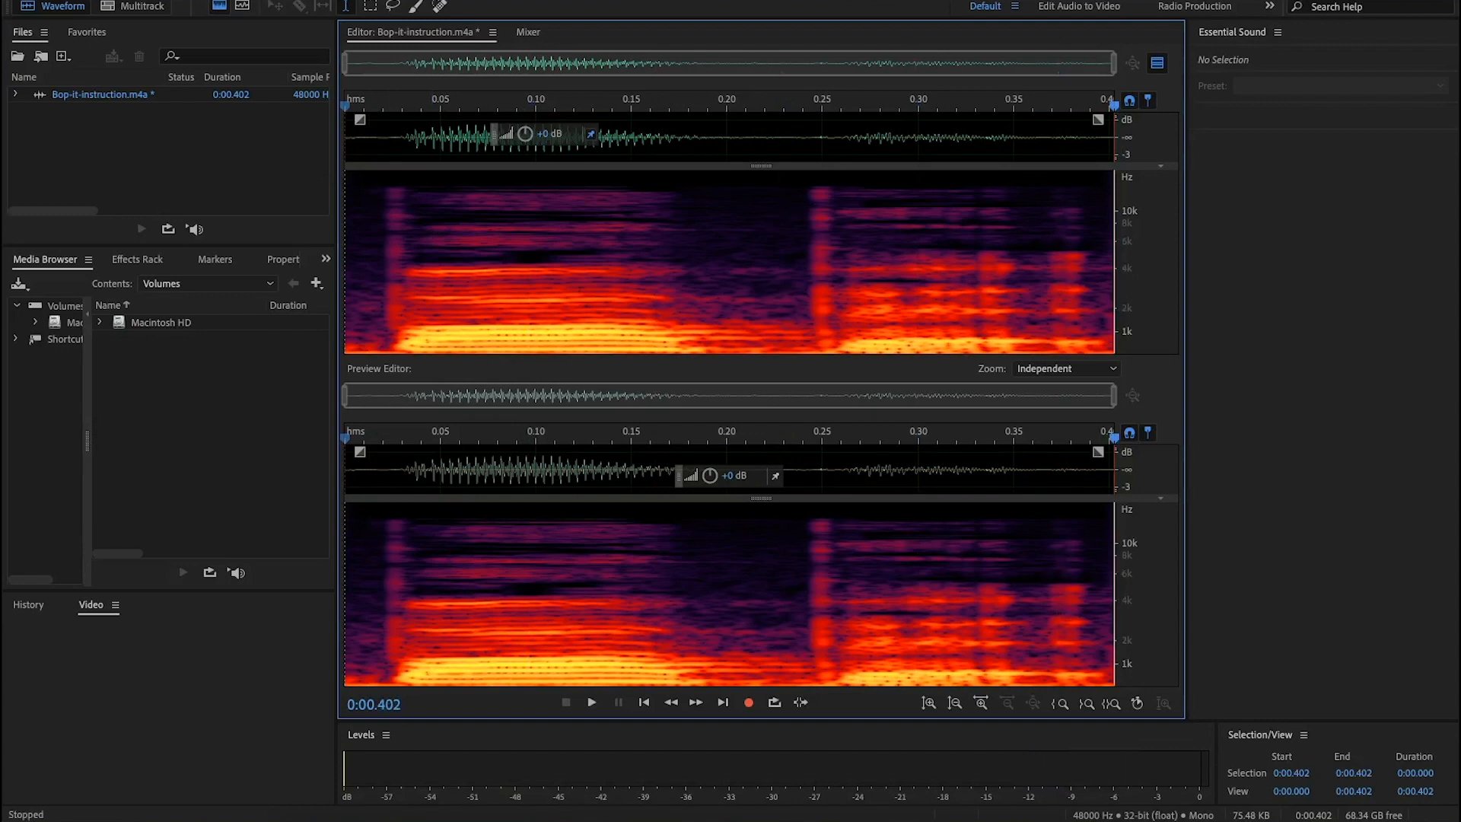
# Step: Export the mono clip as Bop-it-instruction_01.m4a in Apple Audio Toolbox format to the bop-it project's audio folder, accepting lossy compression
pyautogui.click(174, 0)
pyautogui.moveTo(232, 280)
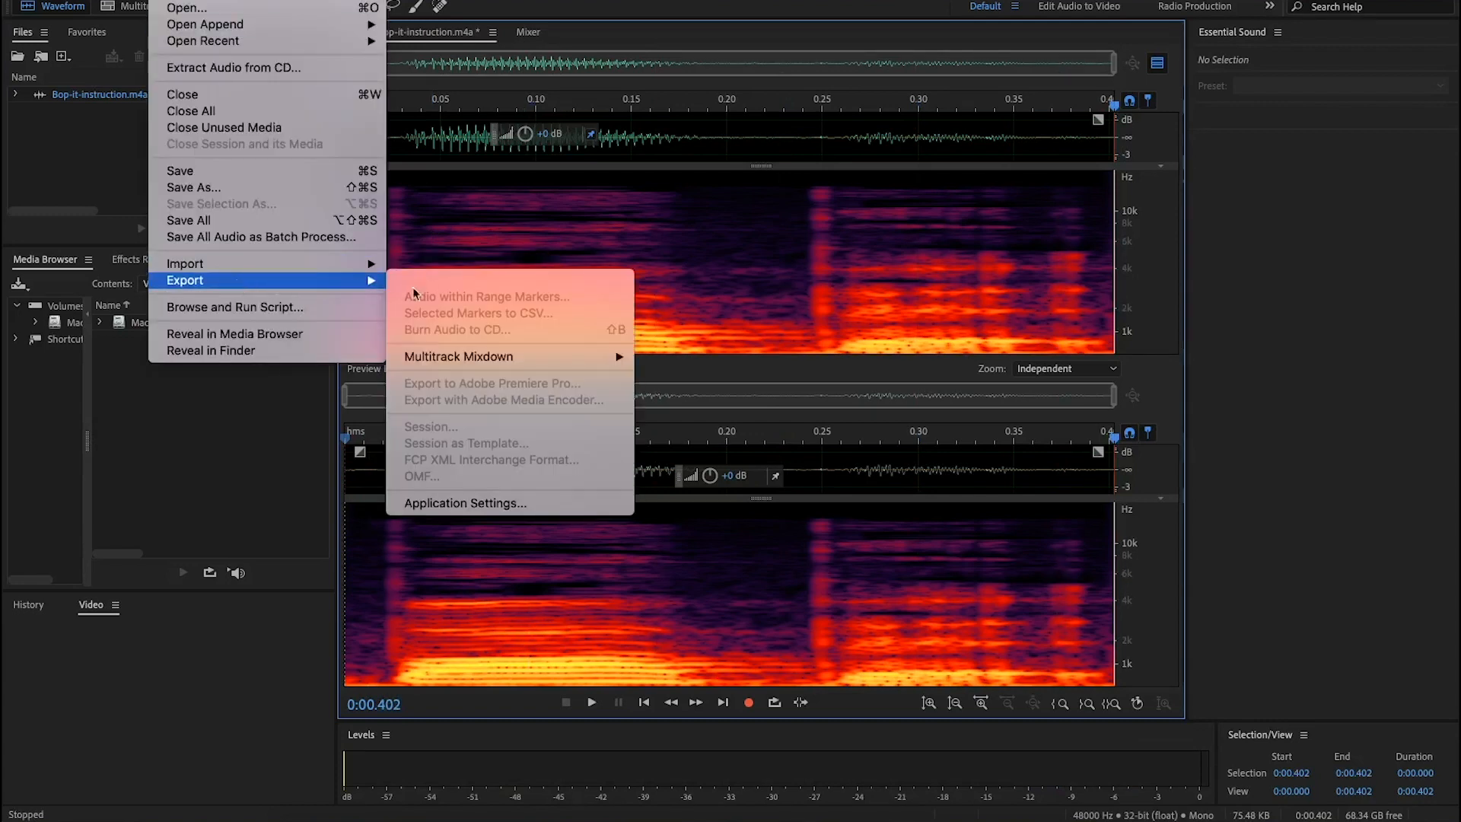
pyautogui.click(444, 283)
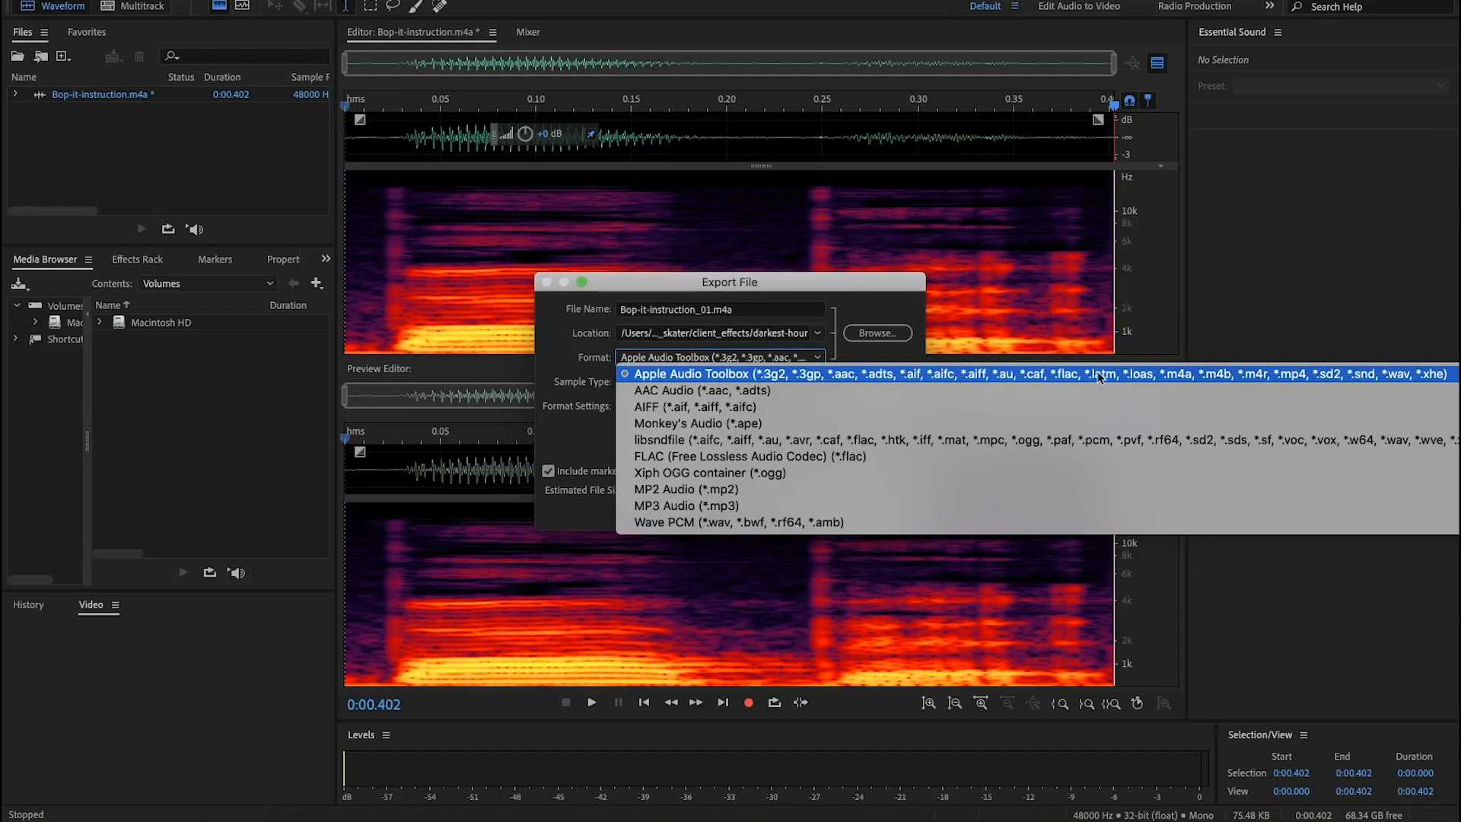
pyautogui.click(854, 310)
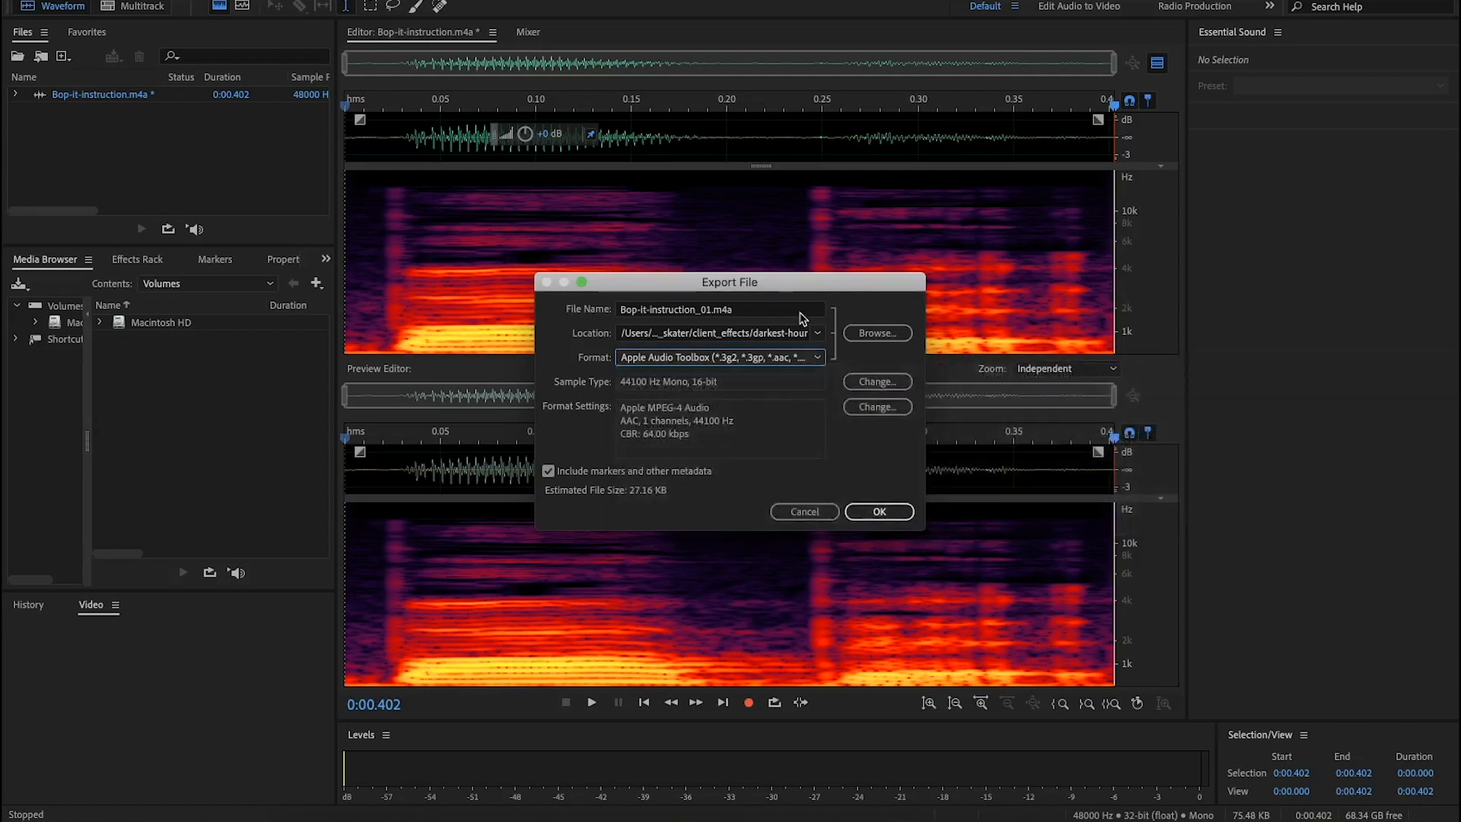
pyautogui.click(856, 334)
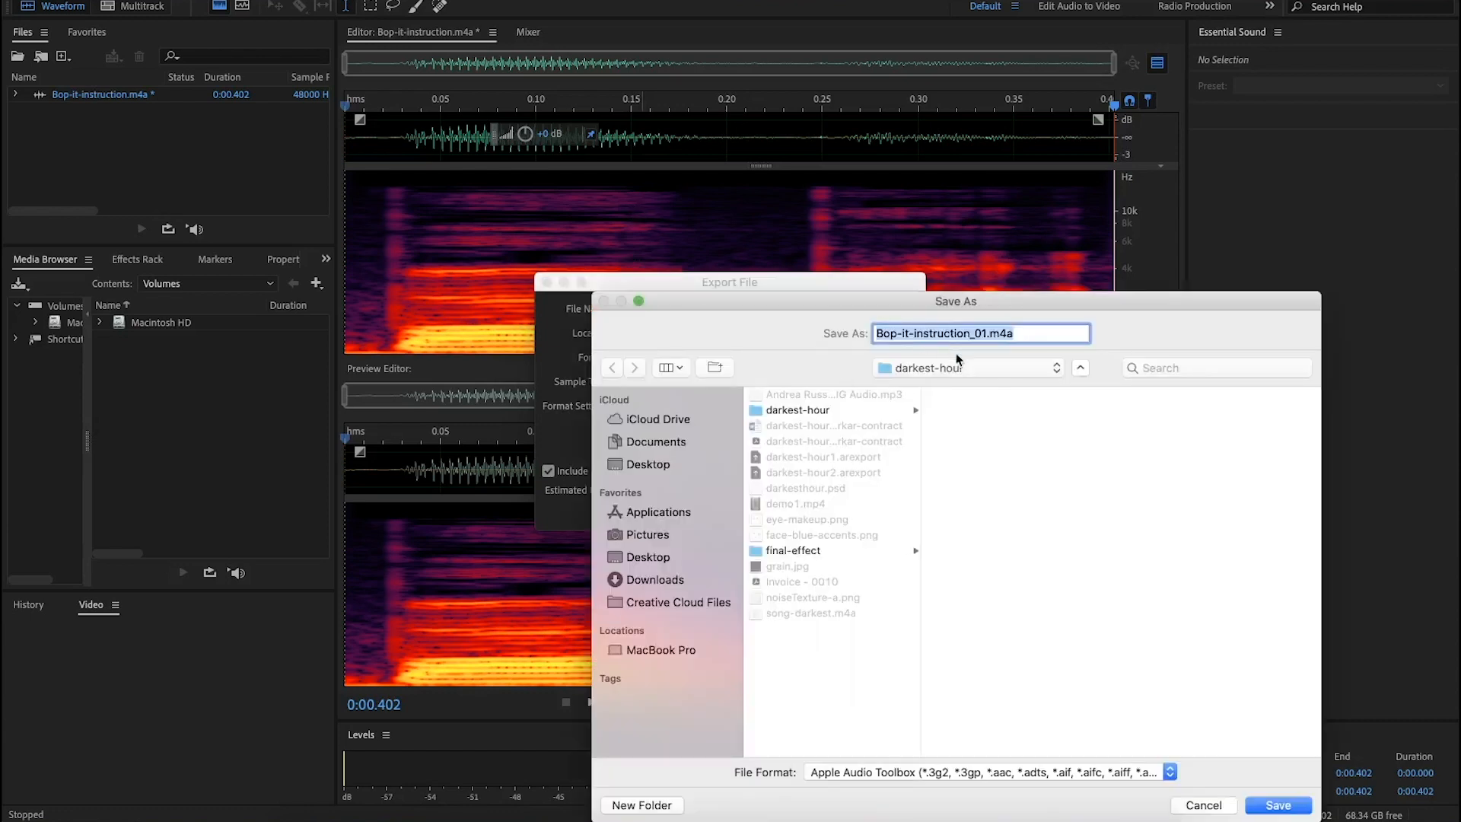
pyautogui.click(957, 368)
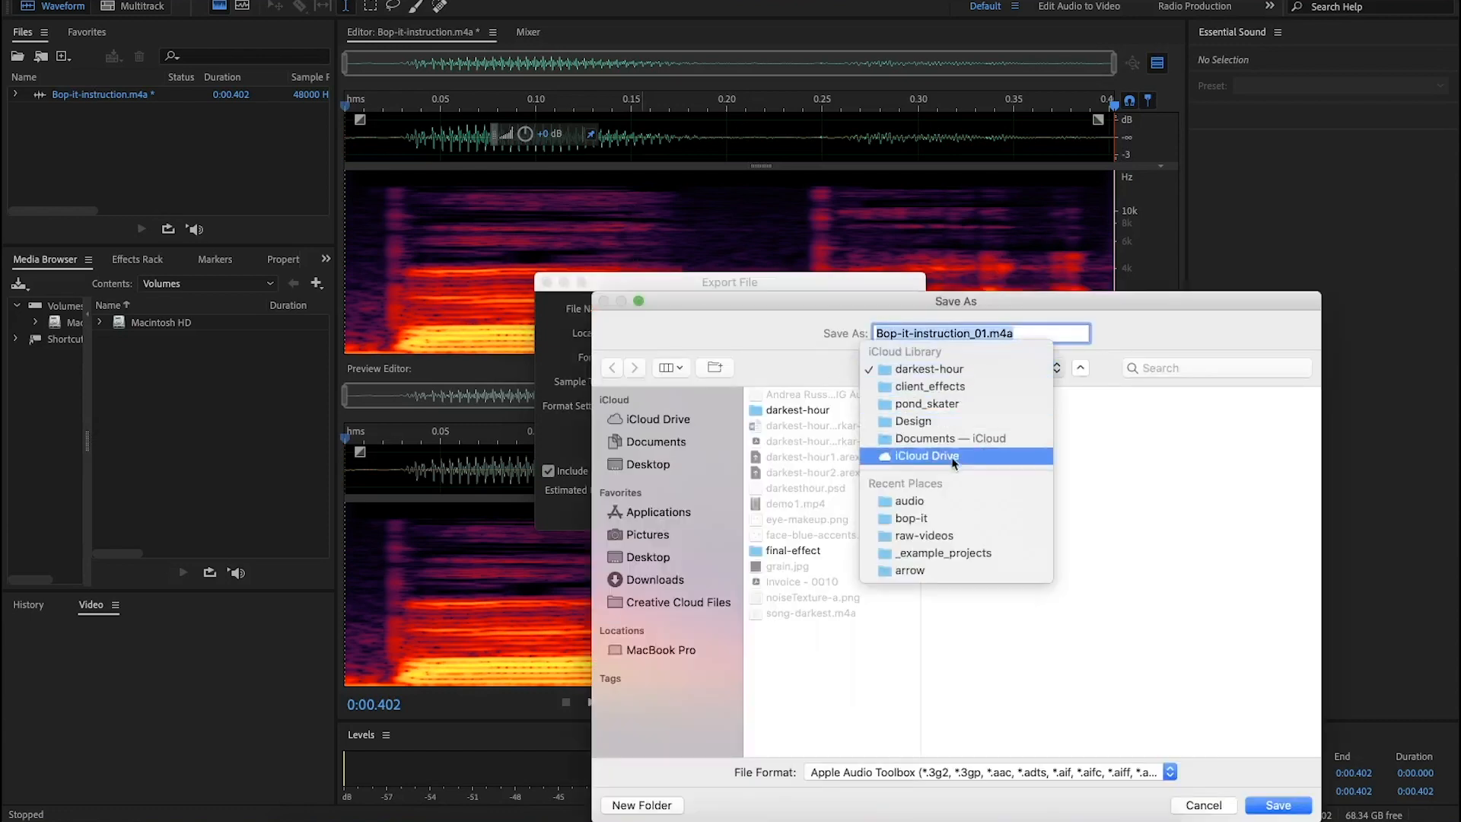
pyautogui.press('Escape')
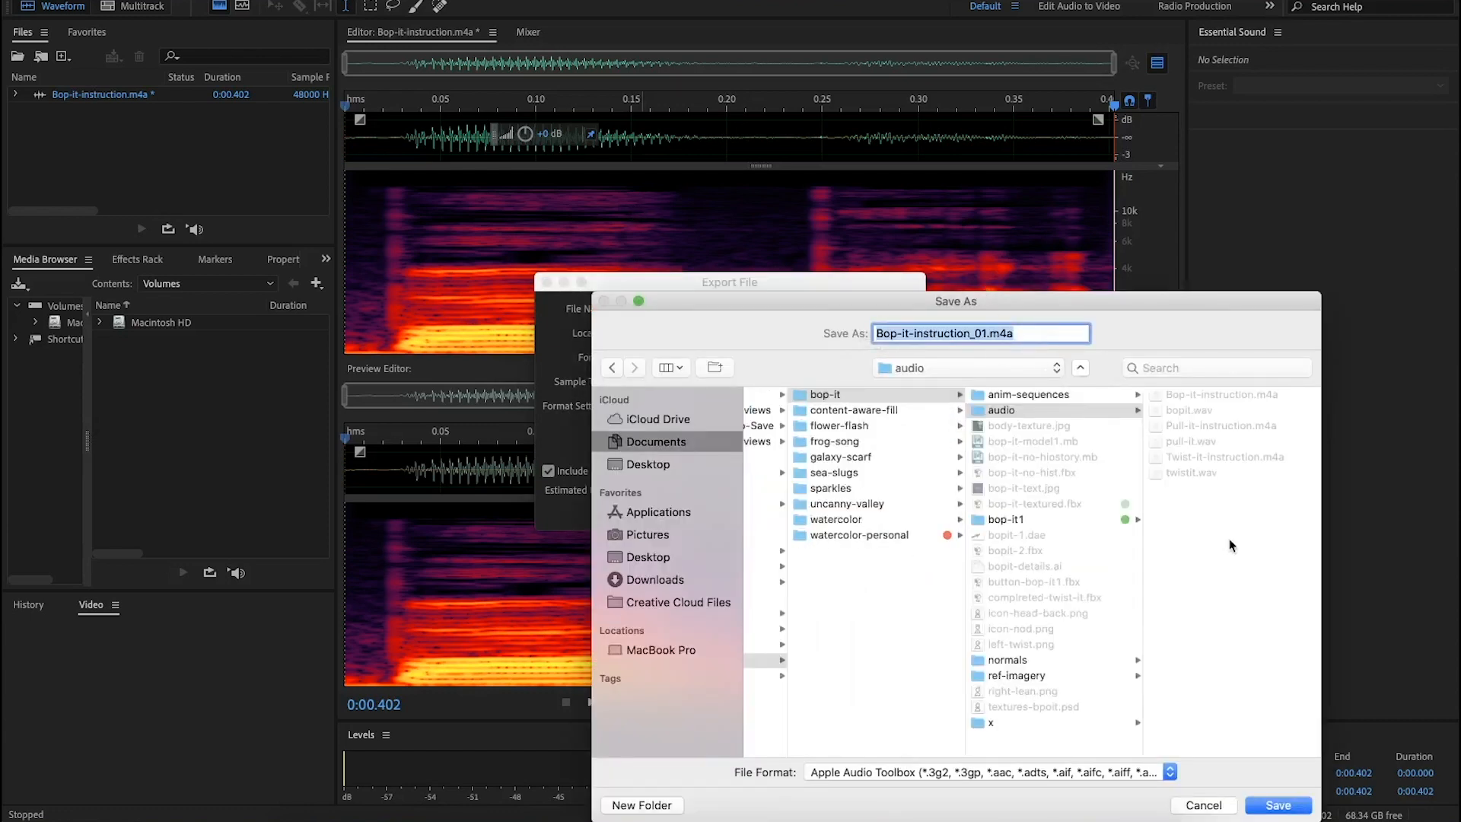
pyautogui.click(1277, 805)
pyautogui.click(879, 511)
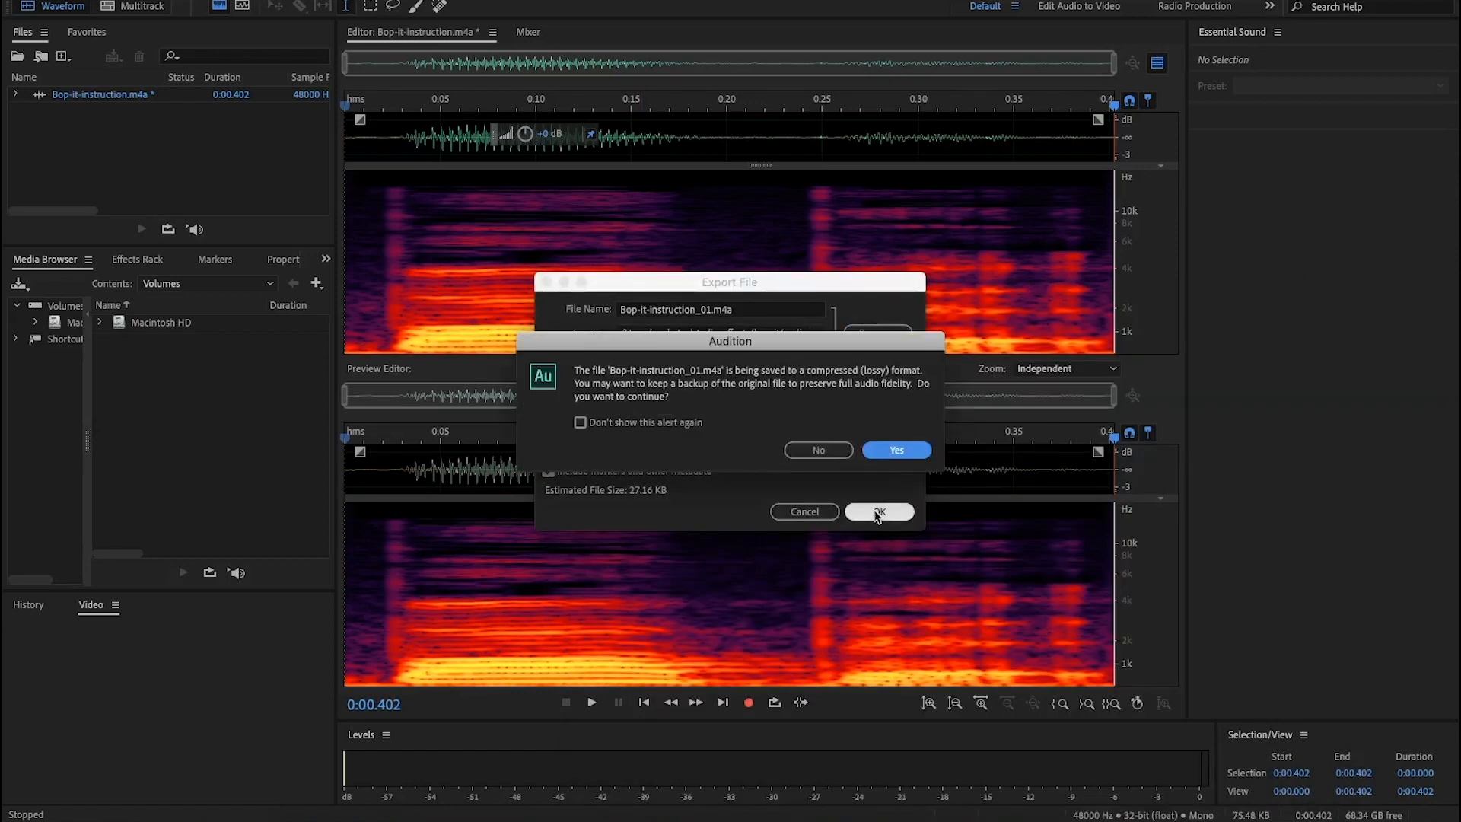
pyautogui.click(895, 450)
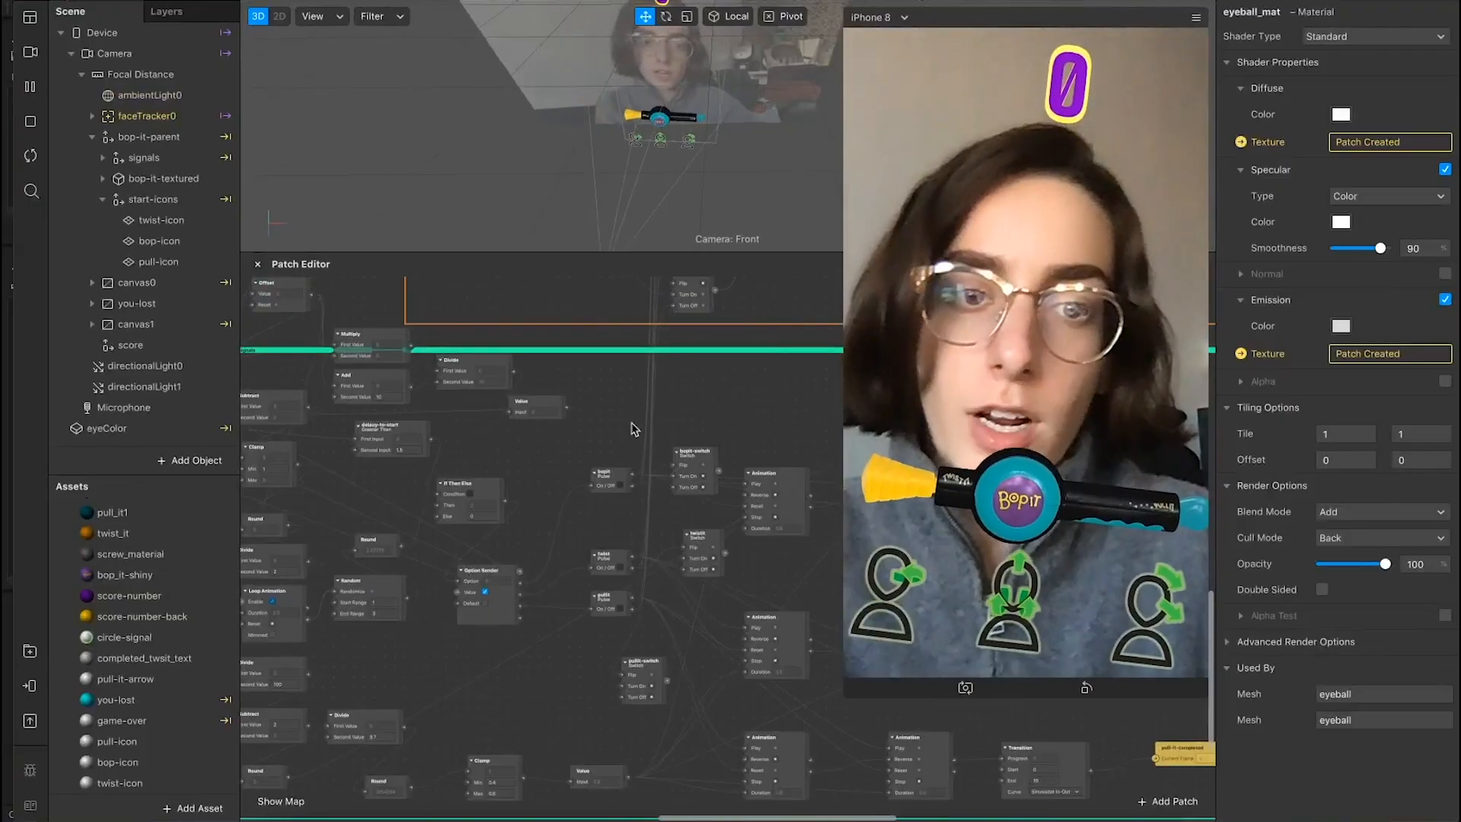
# Step: Switch to Spark AR Studio and import Bop-it-instruction_01.m4a from the bop-it audio folder as an asset
pyautogui.scroll(-3, 626, 508)
pyautogui.hscroll(-3, 591, 773)
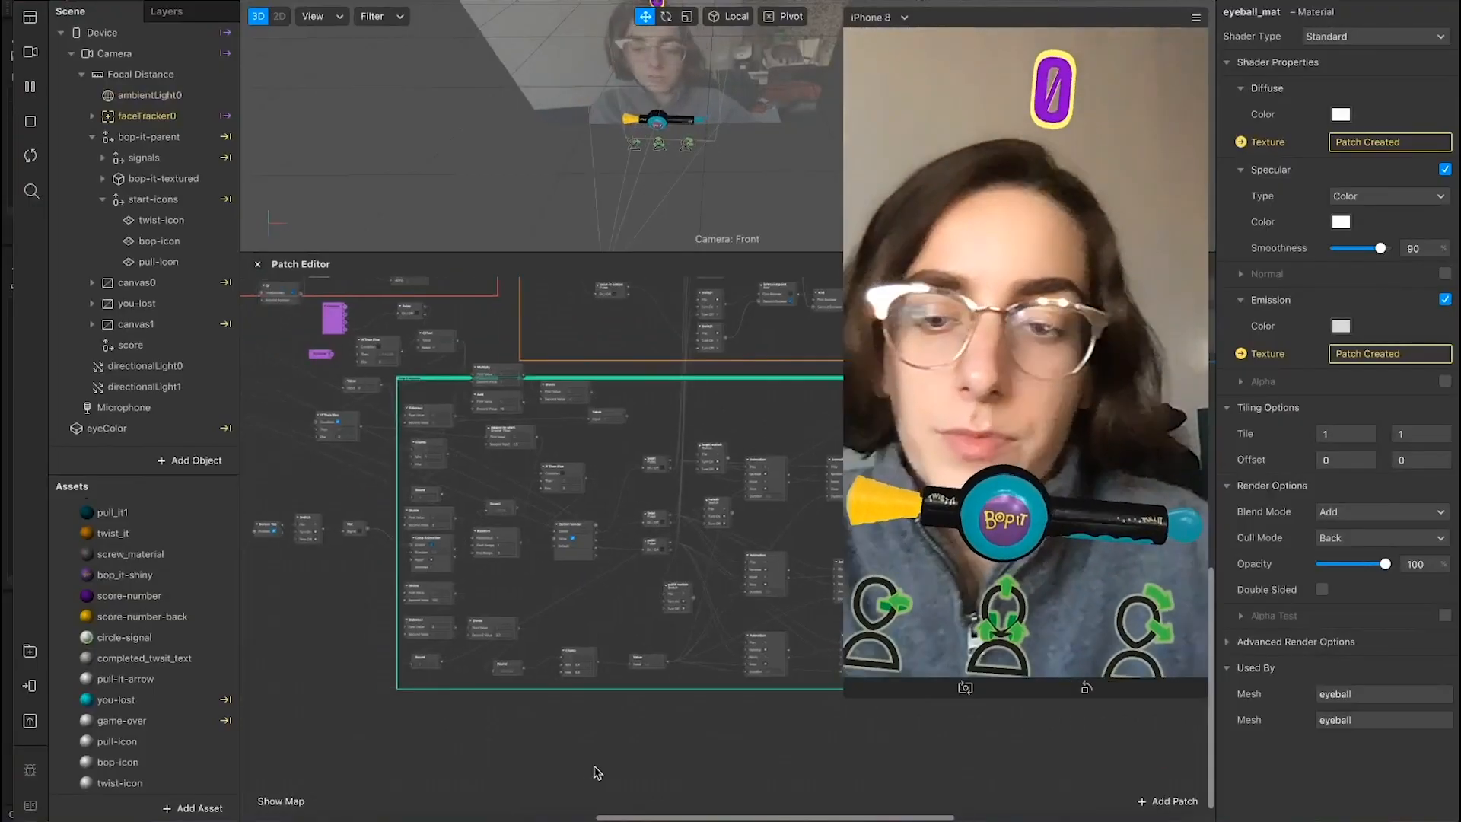
pyautogui.hscroll(-5, 418, 590)
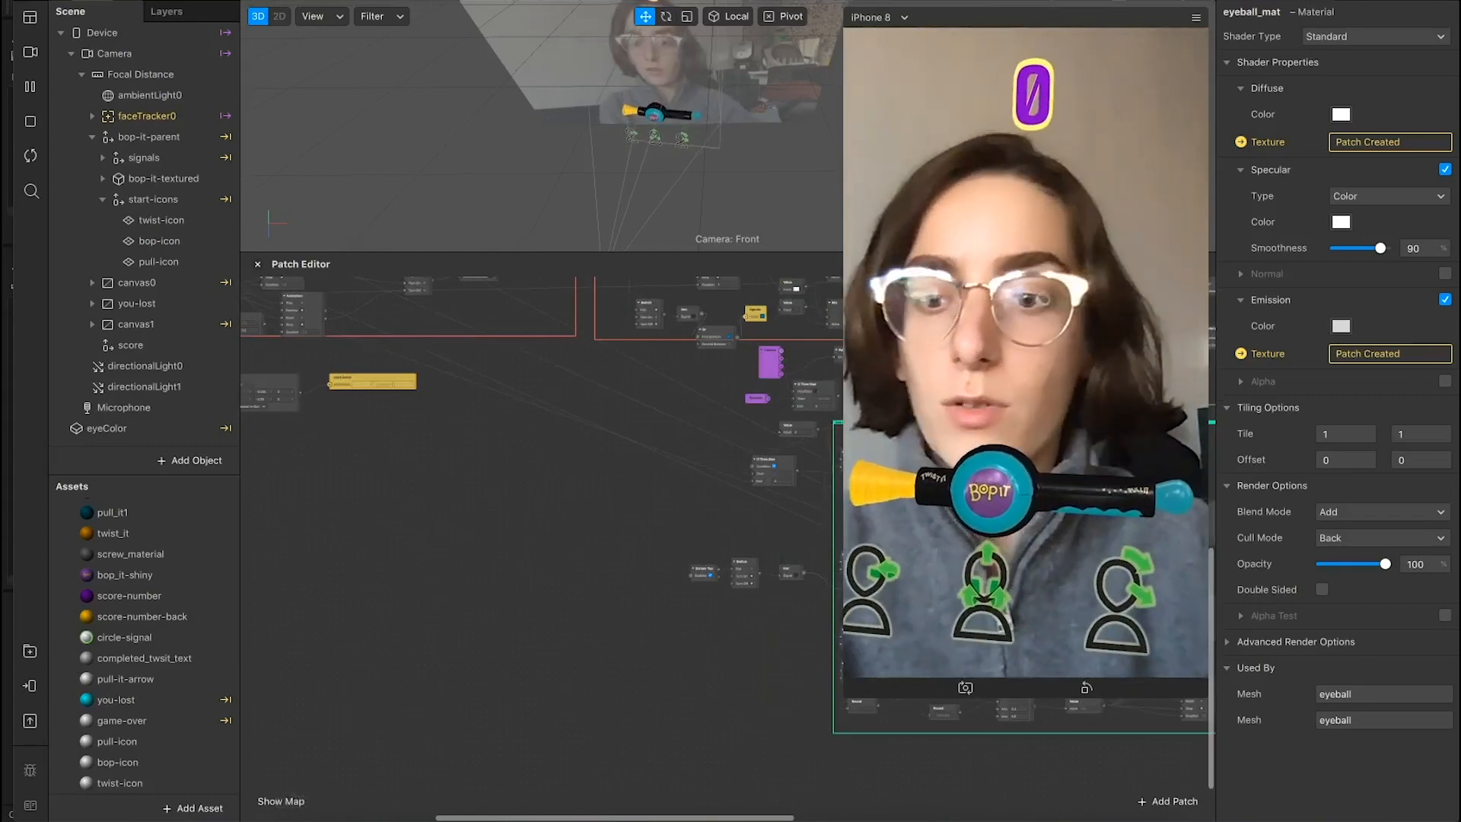
pyautogui.click(195, 810)
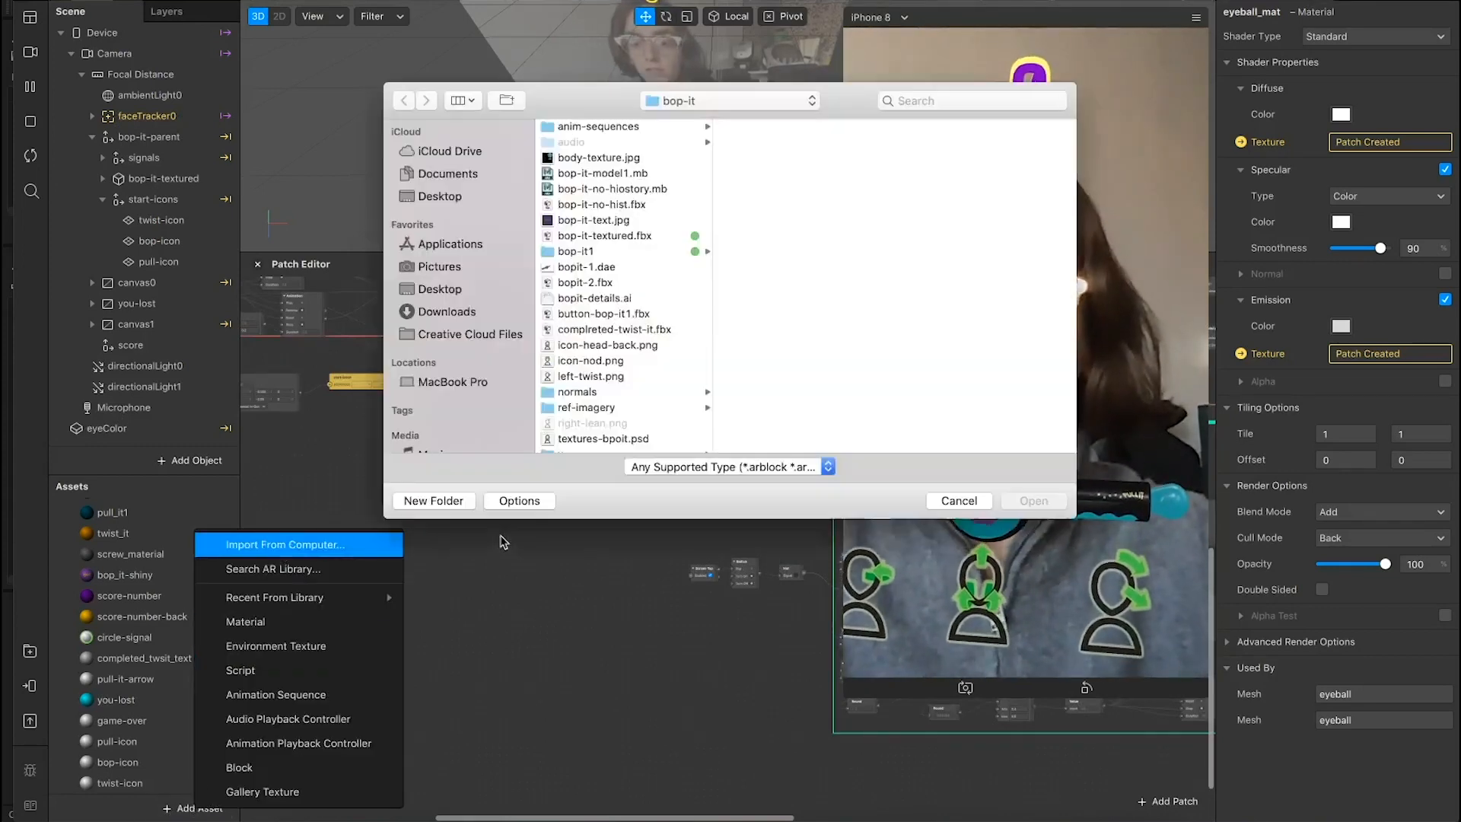
pyautogui.click(630, 141)
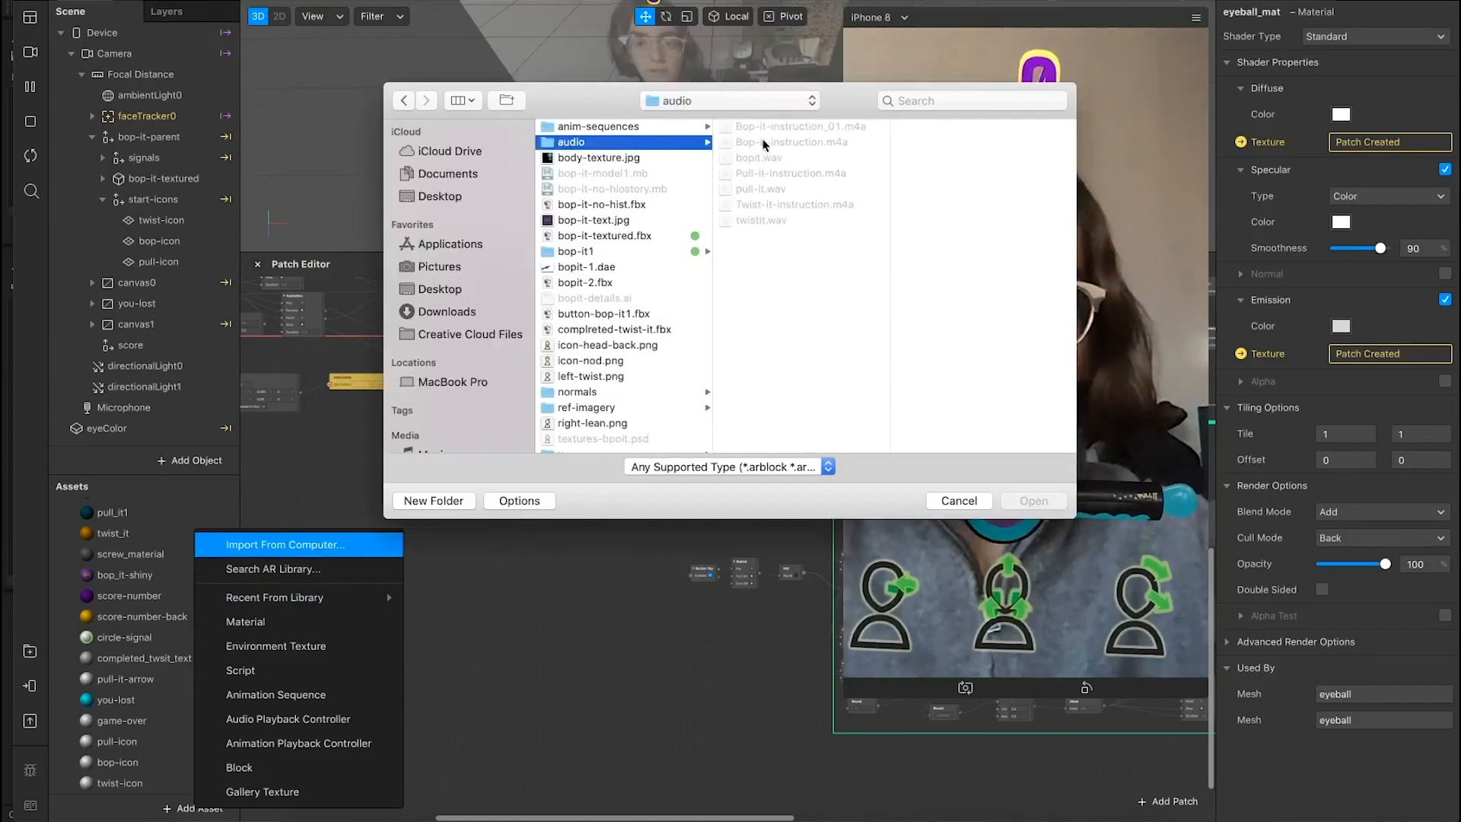
pyautogui.click(797, 130)
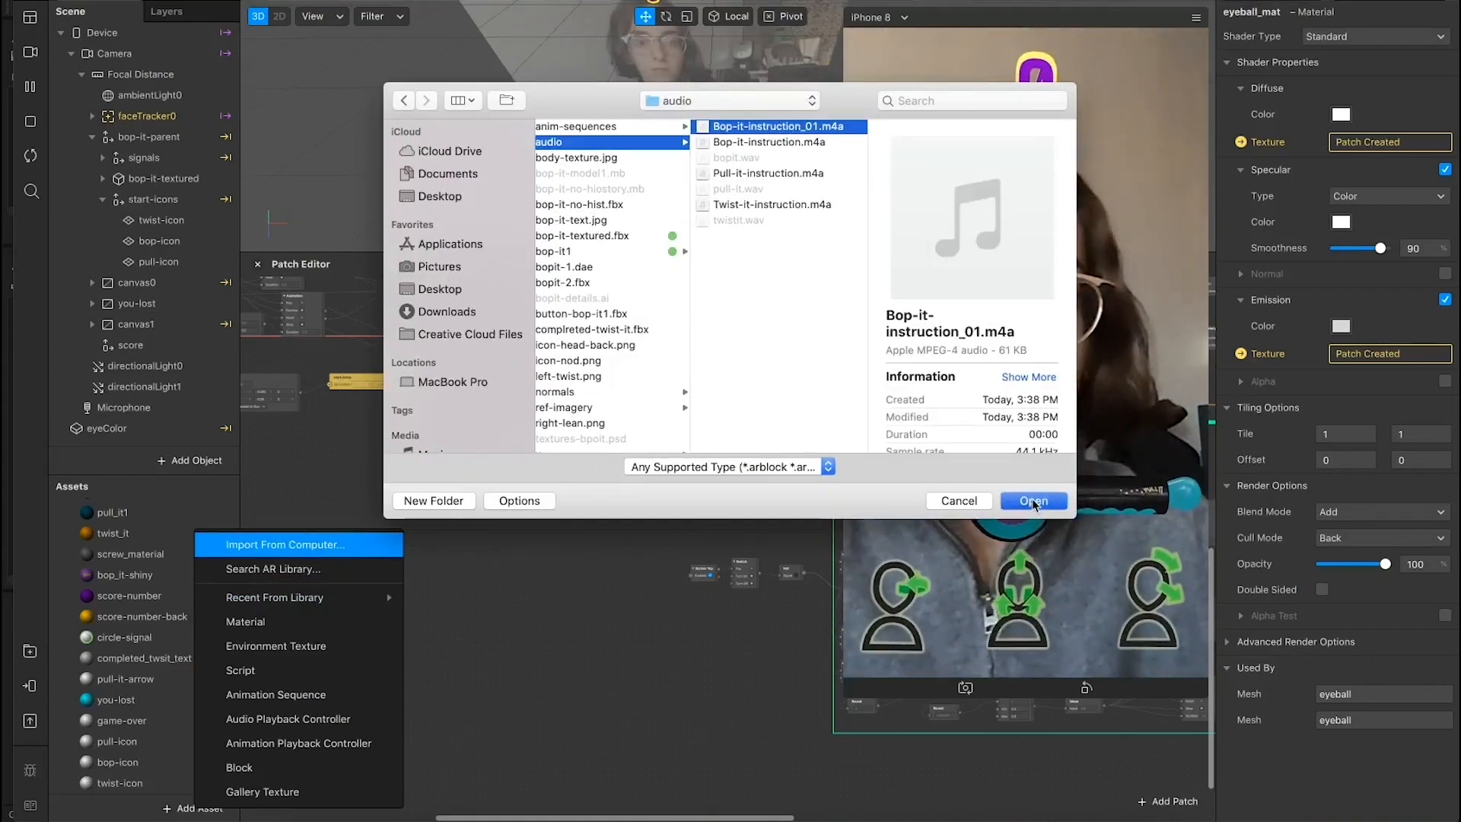
pyautogui.click(1034, 501)
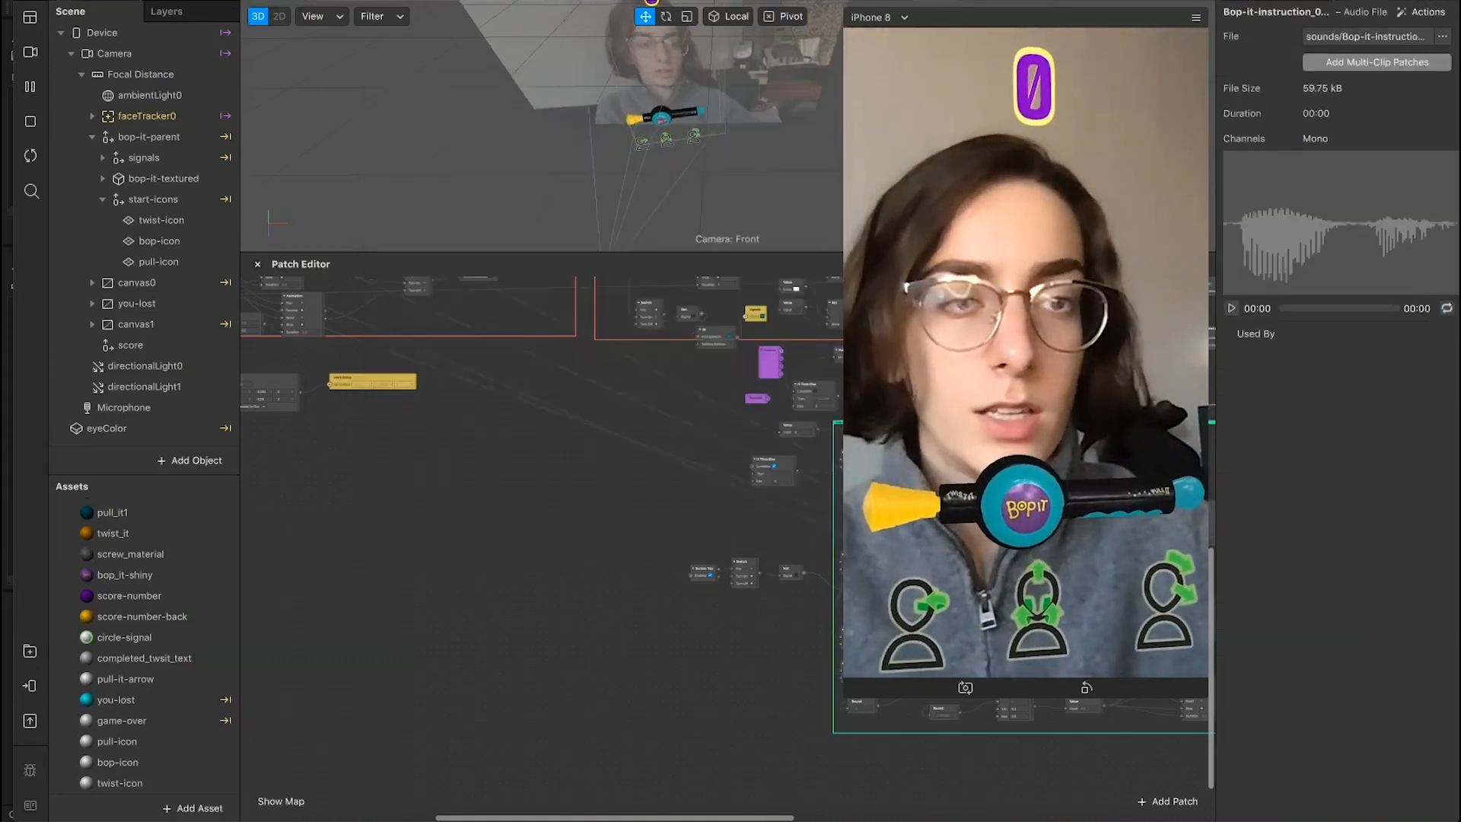
# Step: Collapse bop-it-parent in the scene tree and add an audio playback controller asset named bg-music
pyautogui.hscroll(-3, 385, 648)
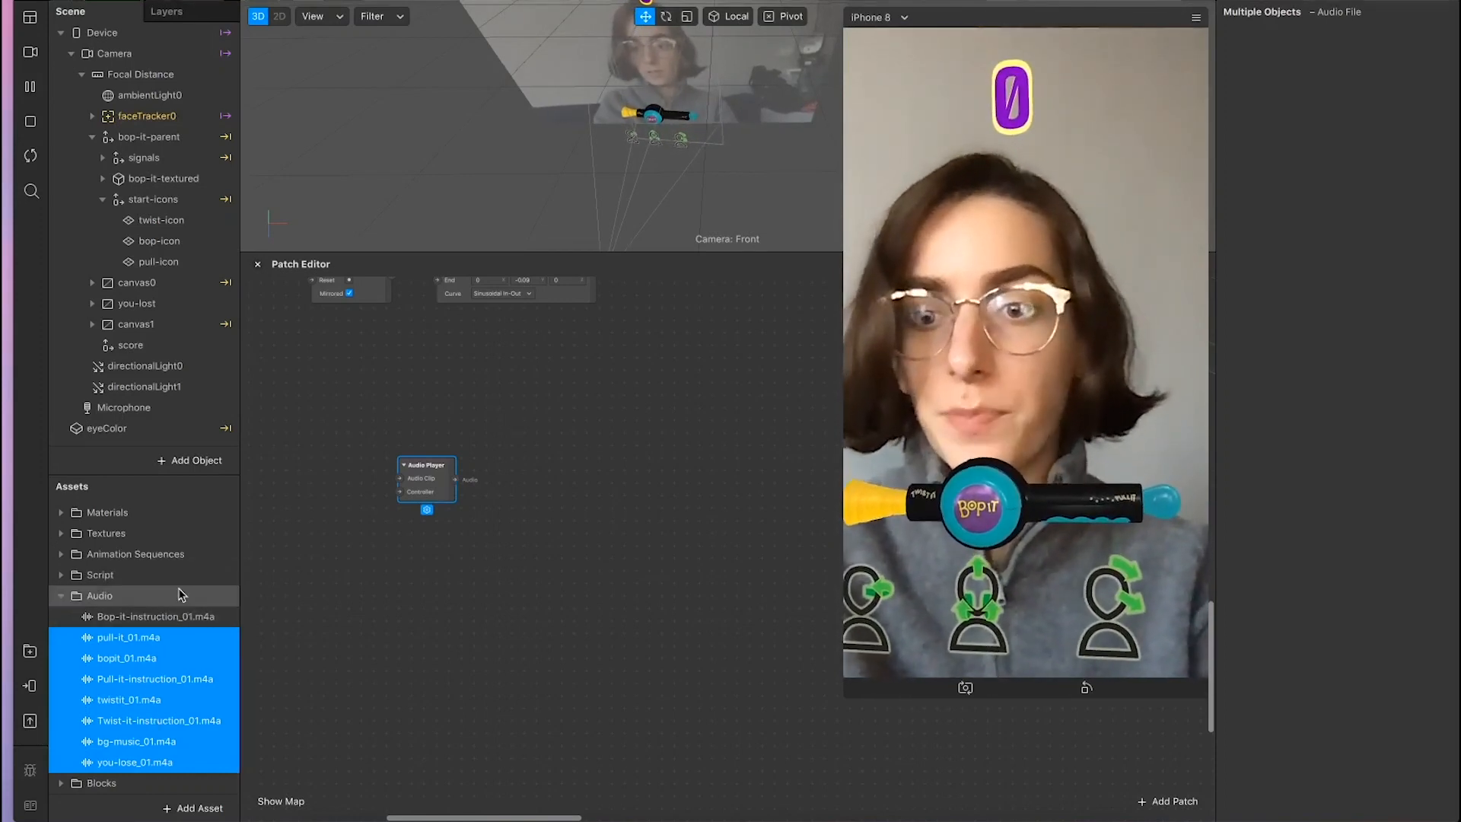
pyautogui.click(363, 438)
pyautogui.scroll(5, 418, 473)
pyautogui.hscroll(-8, 417, 472)
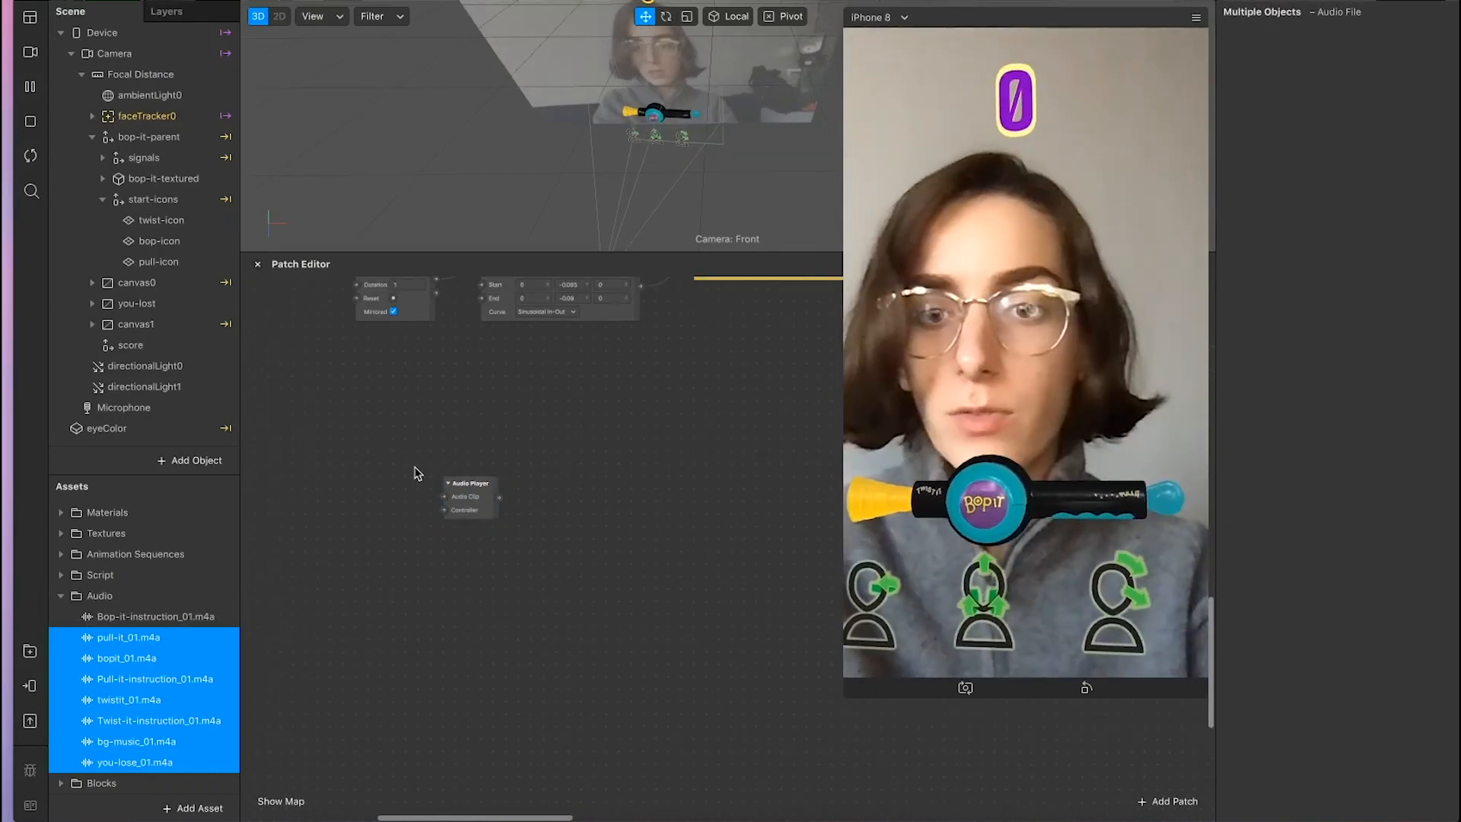
pyautogui.click(92, 136)
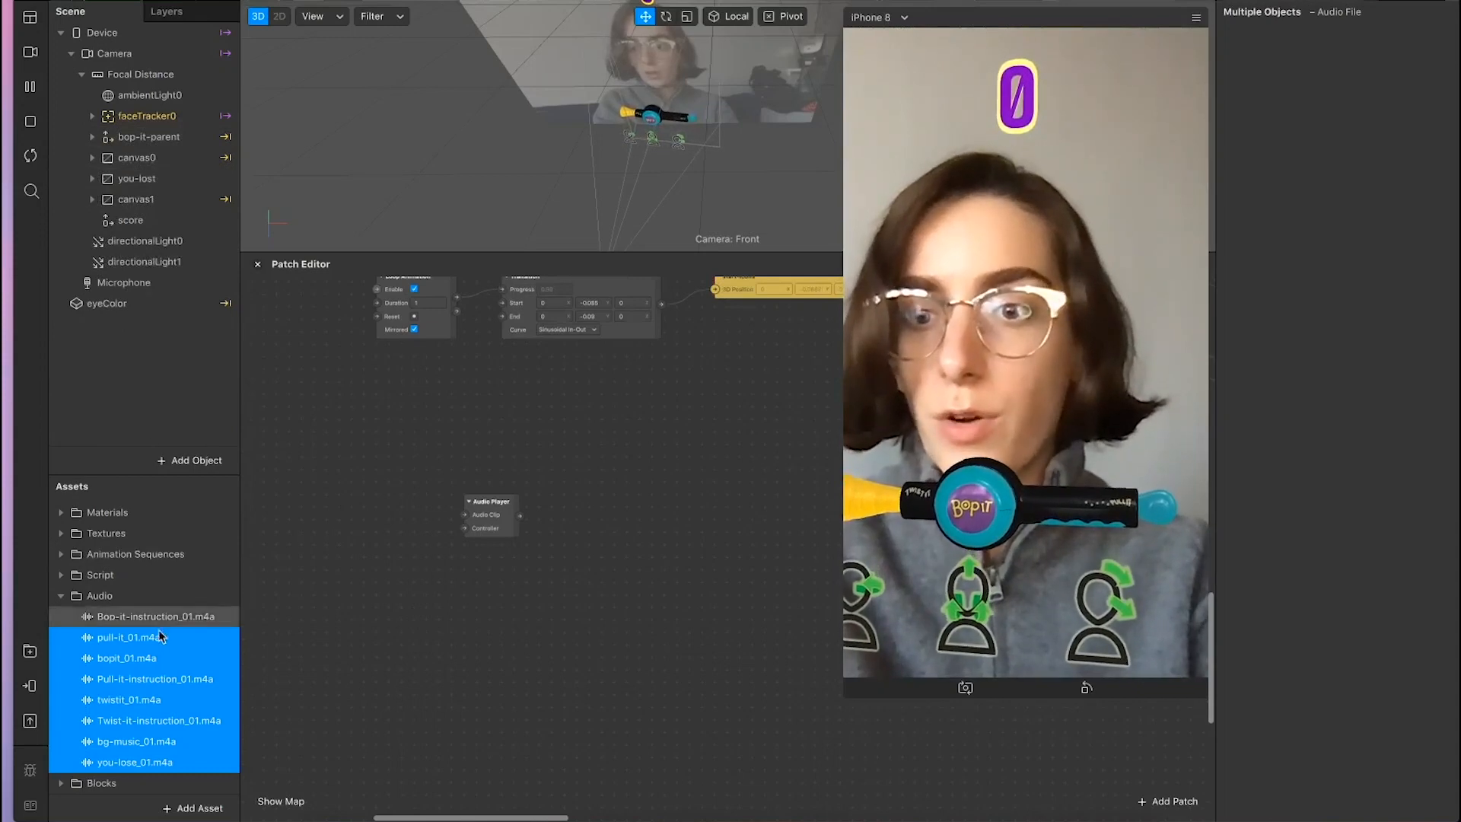
pyautogui.click(199, 811)
pyautogui.click(196, 811)
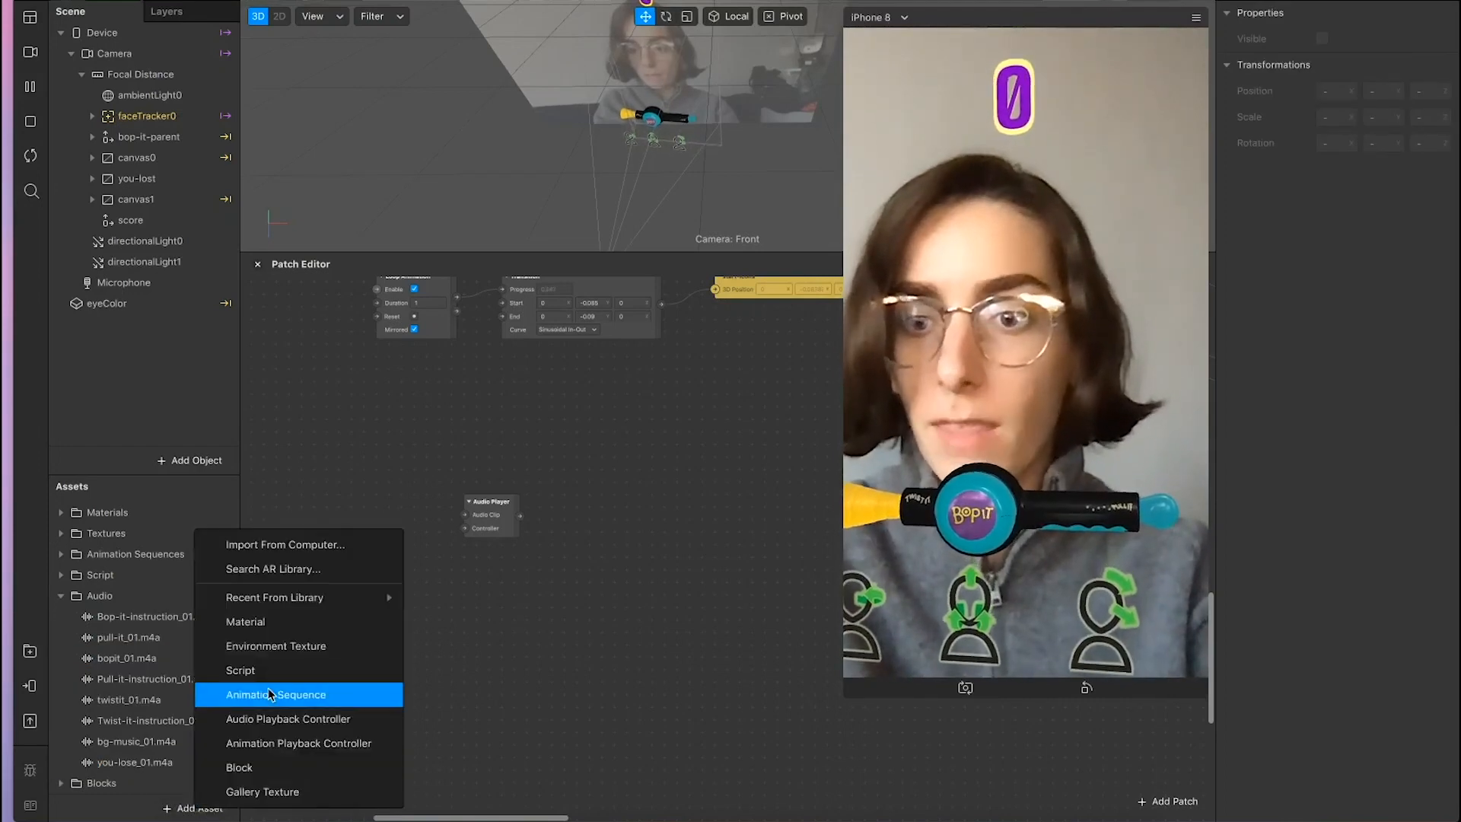
pyautogui.click(313, 719)
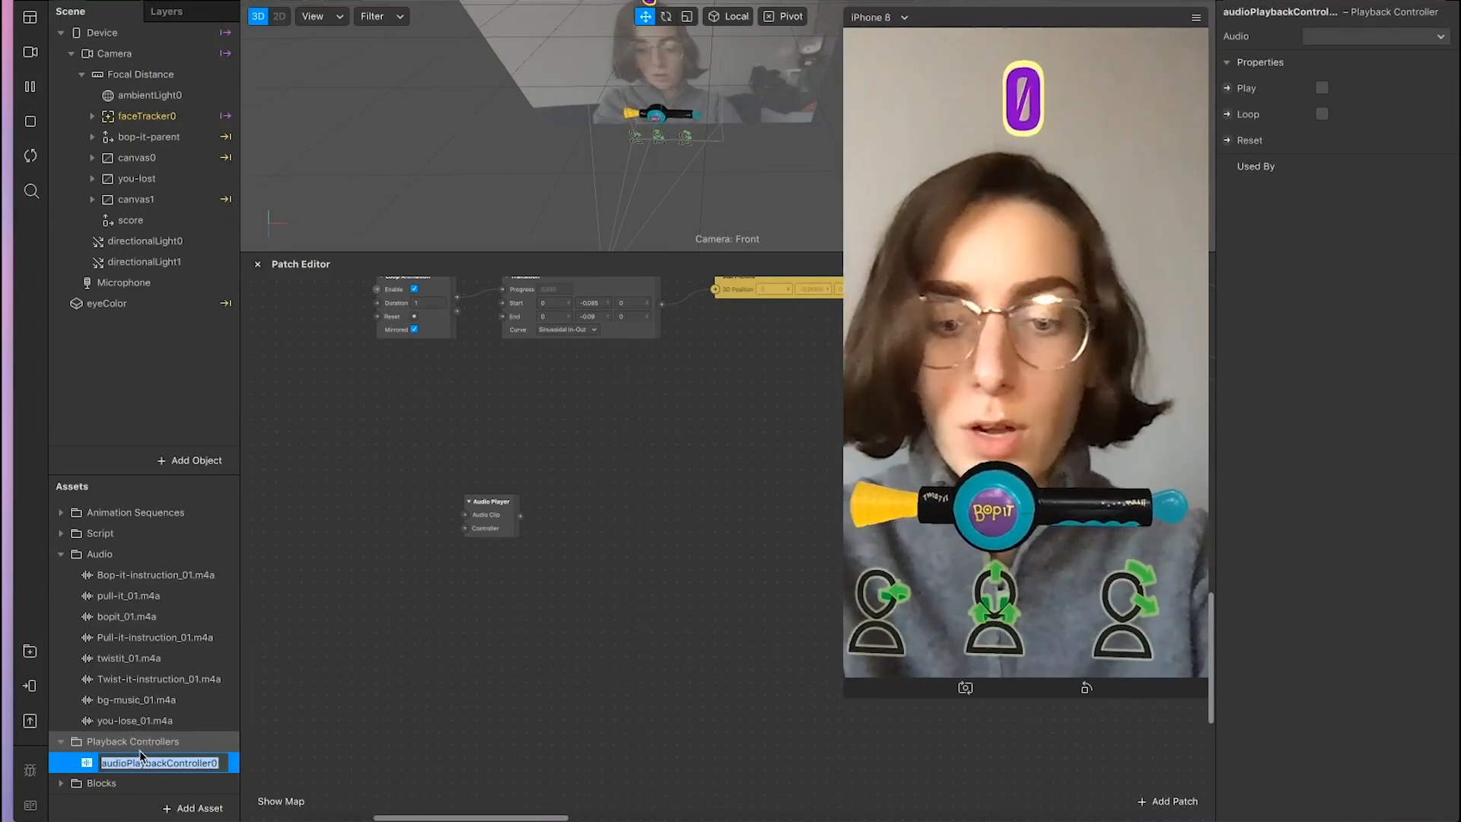
pyautogui.write('bg-mu')
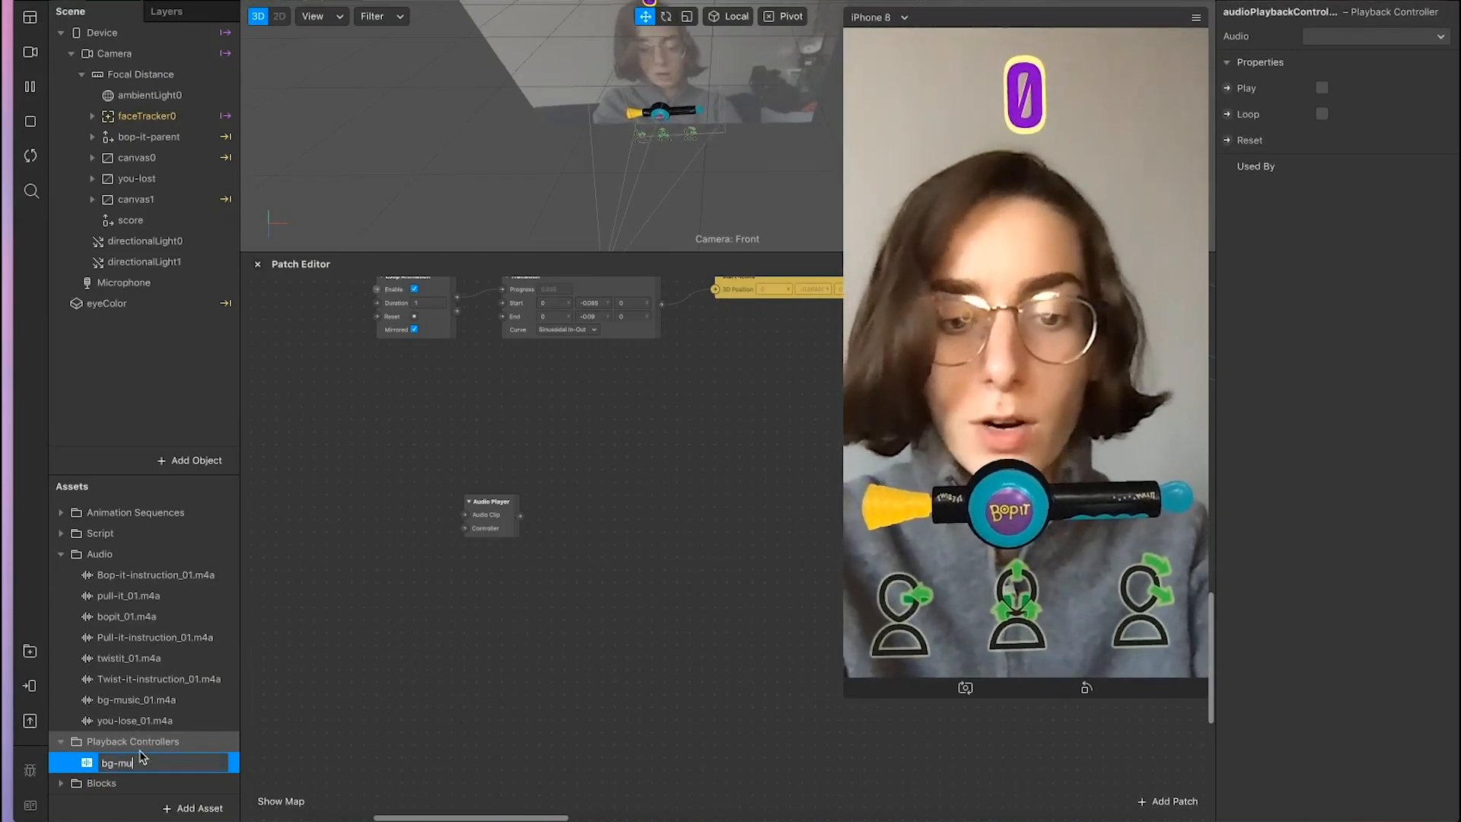
pyautogui.write('sic')
pyautogui.press('Return')
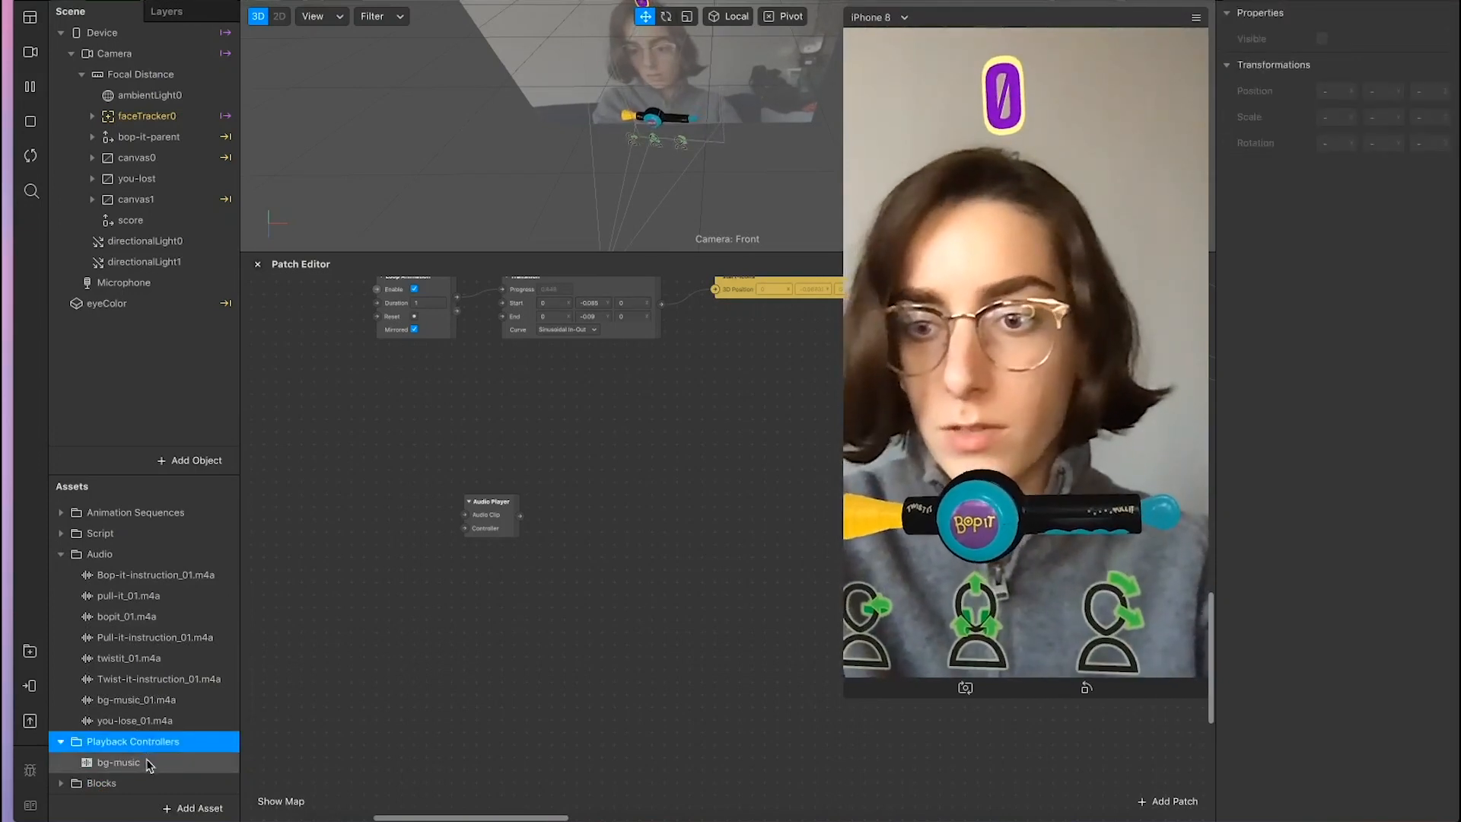
# Step: Assign bg-music_01.m4a to the bg-music playback controller and enable Play and Loop
pyautogui.click(150, 763)
pyautogui.click(1385, 36)
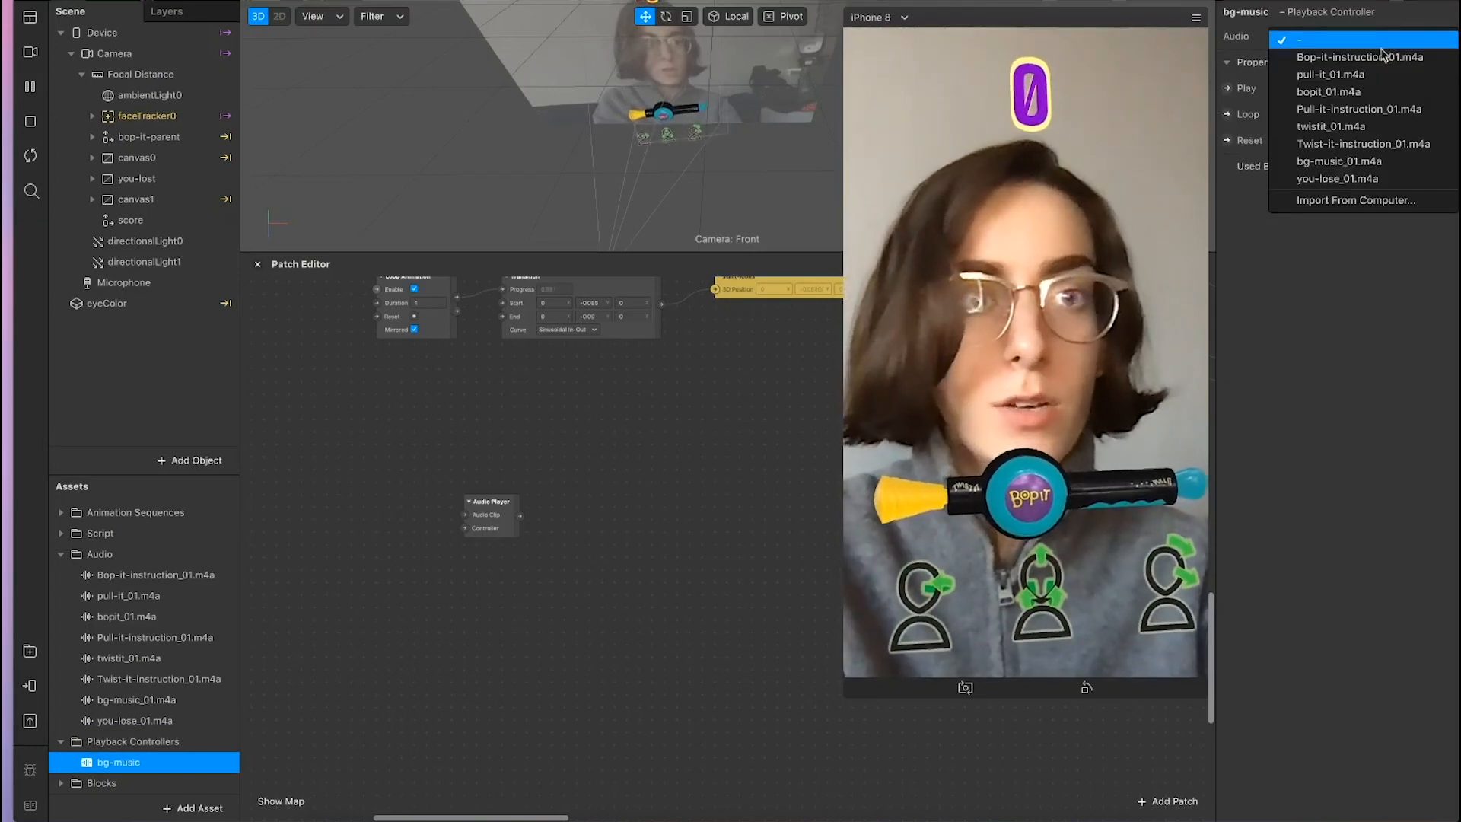
pyautogui.click(1354, 161)
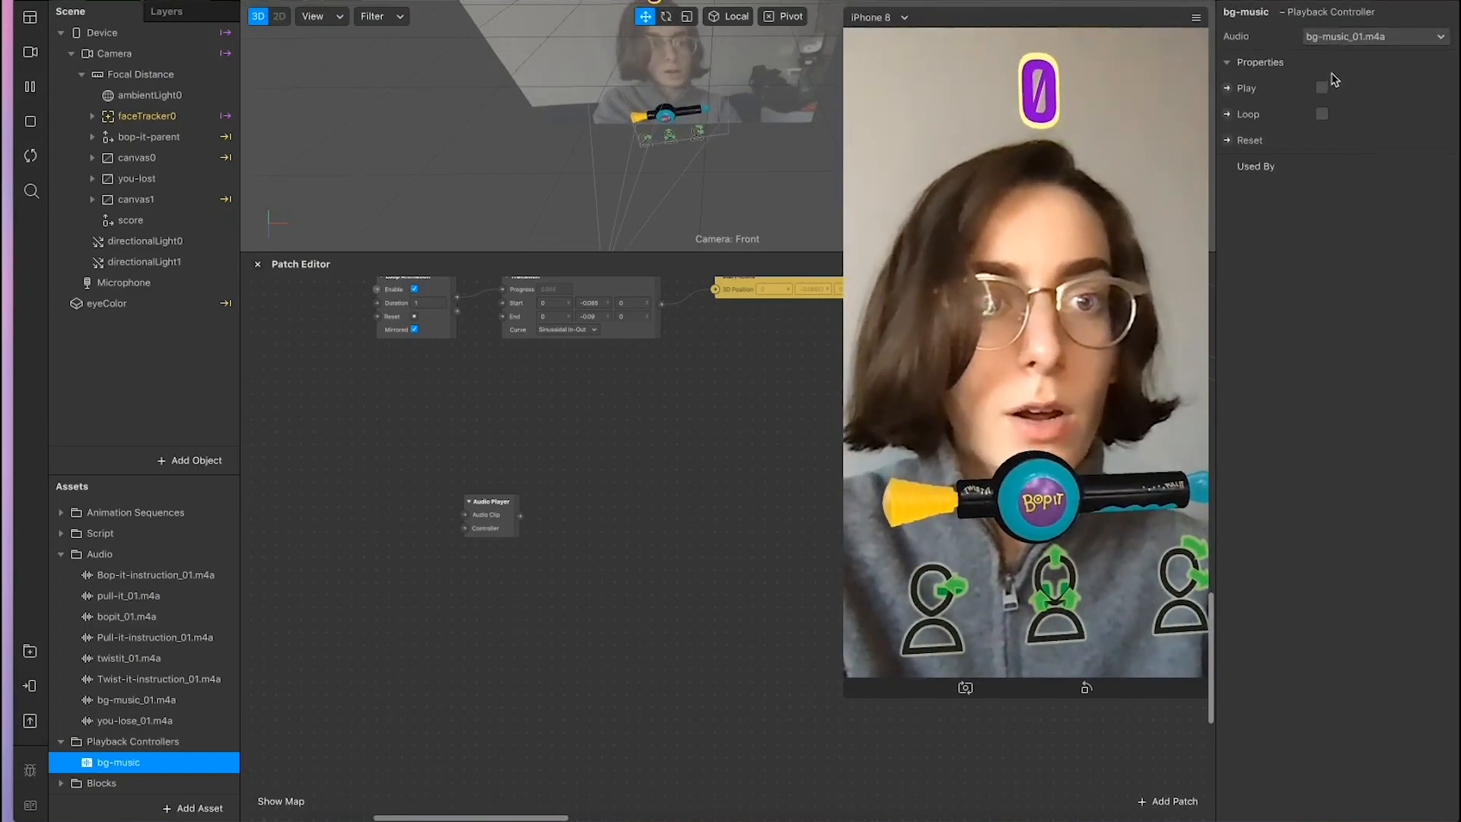
pyautogui.click(29, 158)
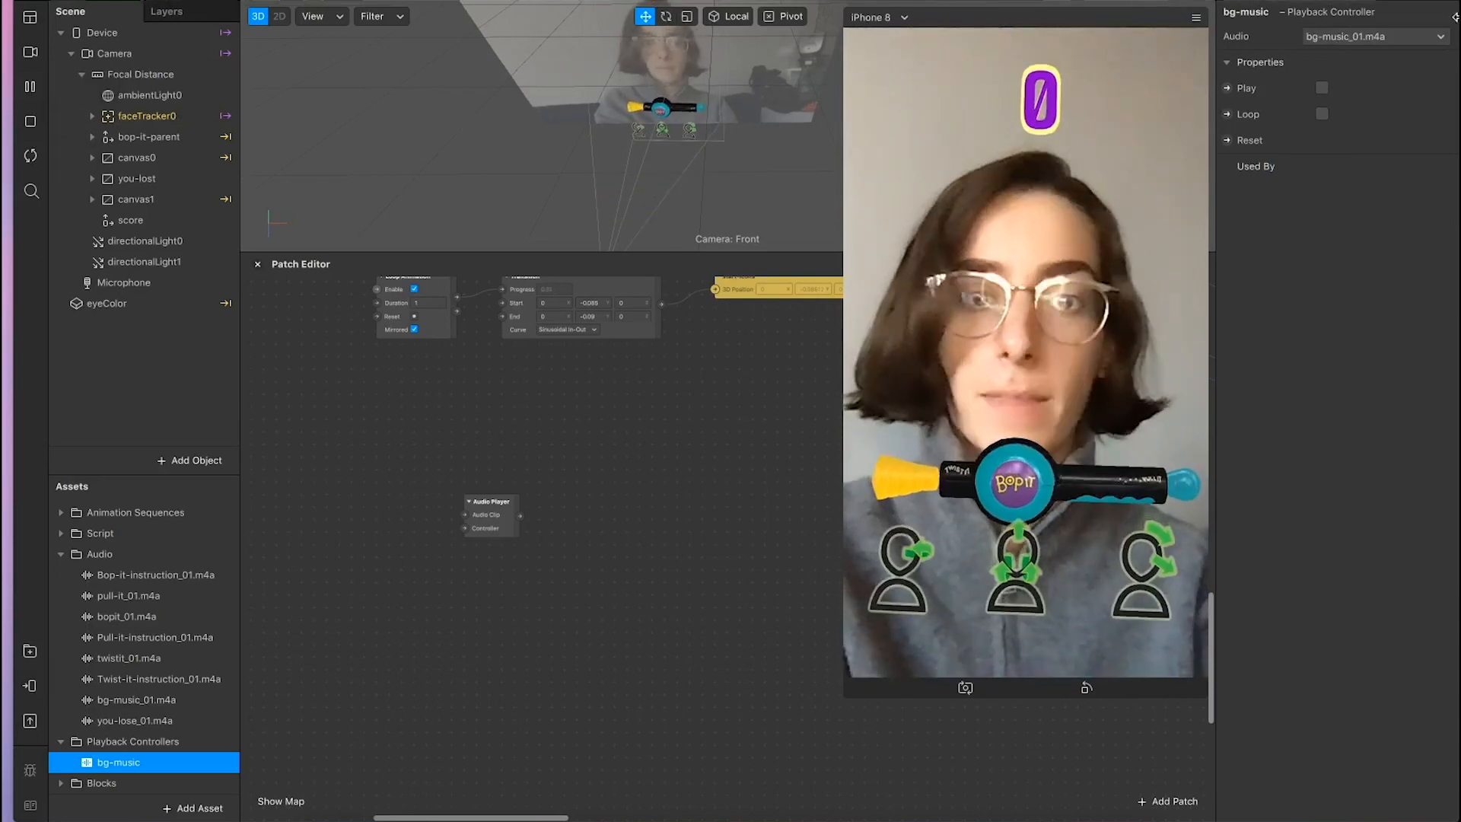
pyautogui.click(1322, 89)
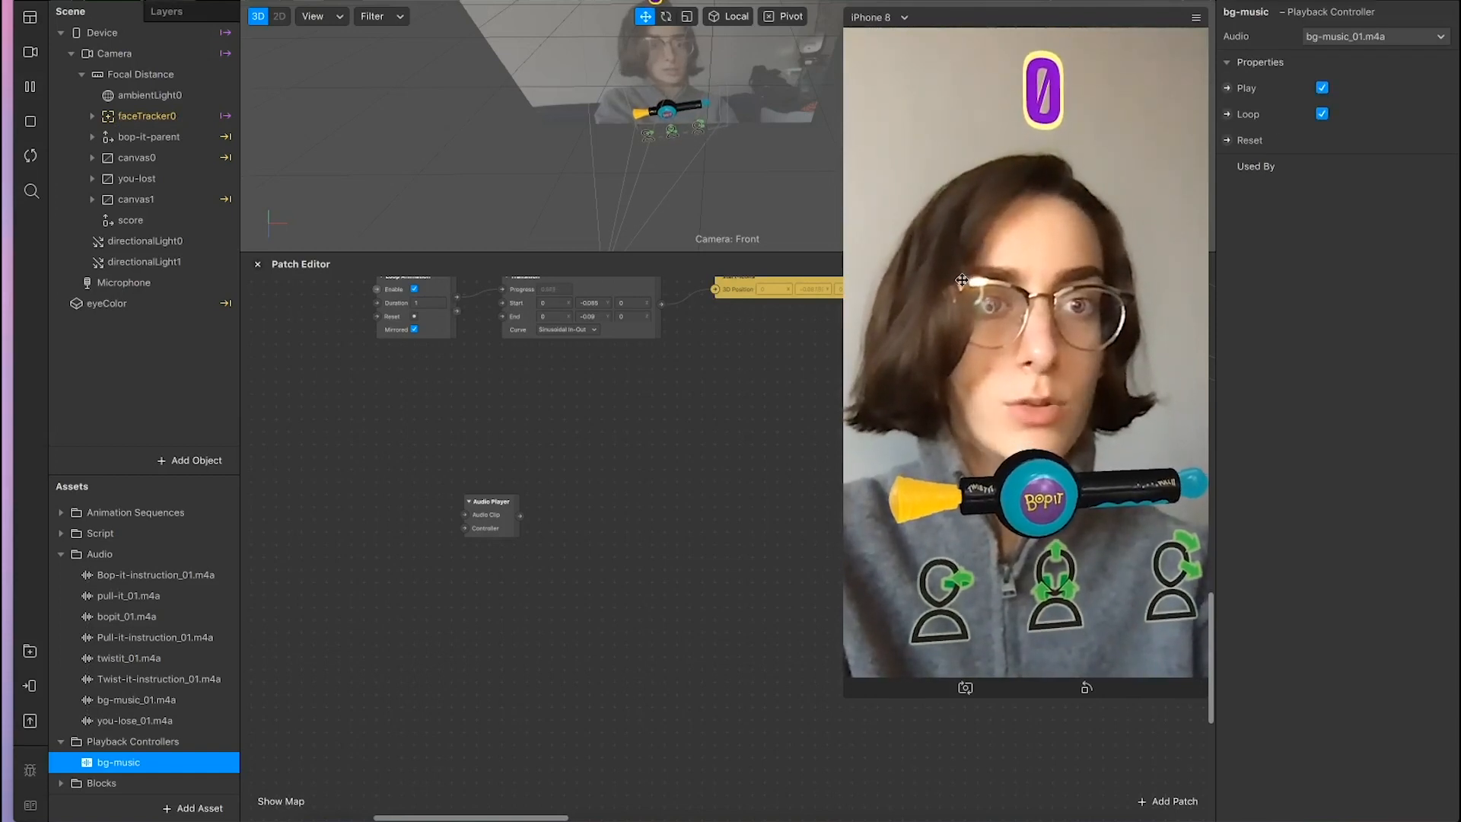
# Step: Insert a Speaker object into the scene
pyautogui.scroll(5, 563, 544)
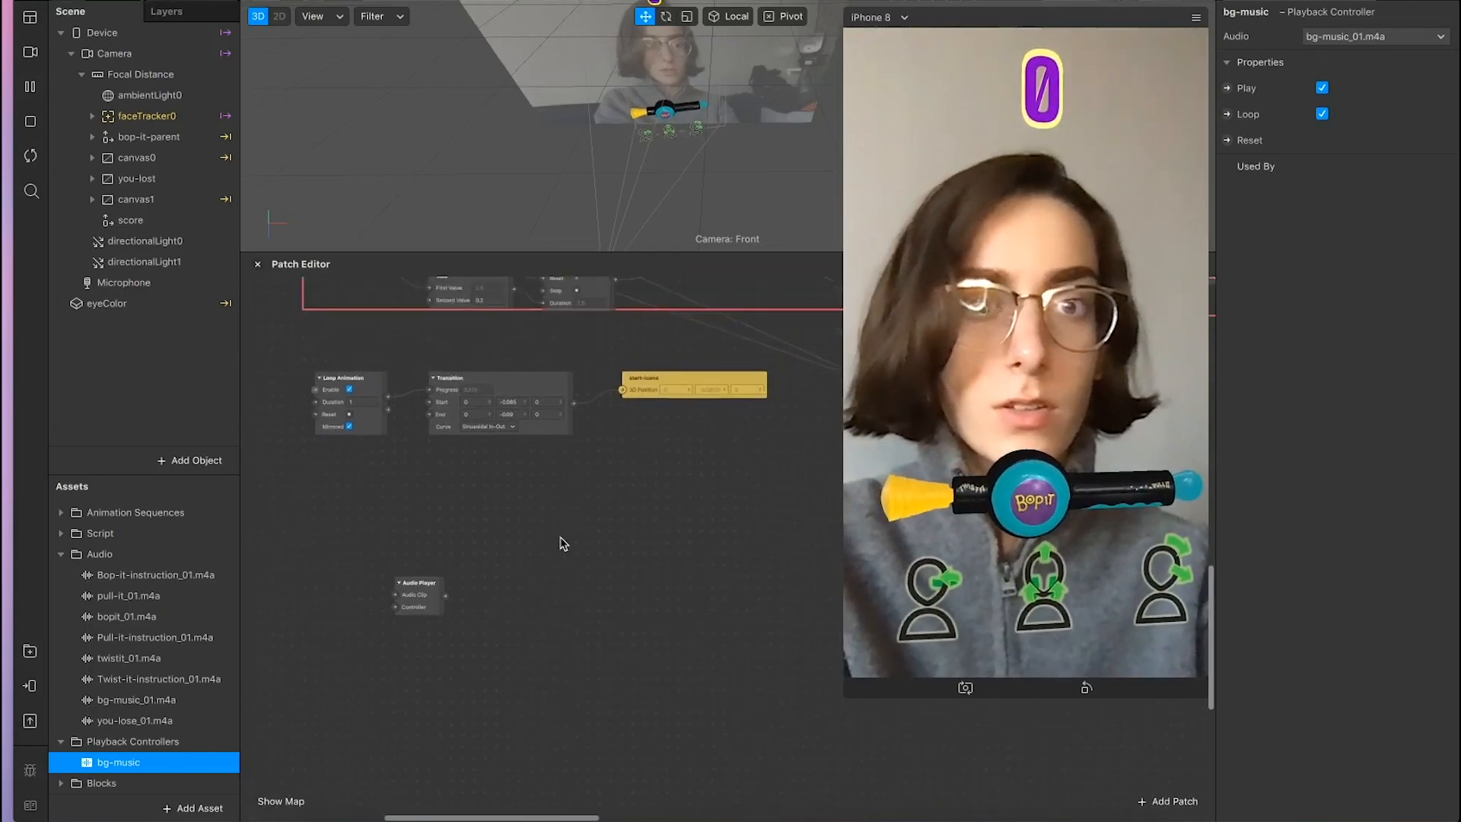
pyautogui.scroll(5, 563, 543)
pyautogui.scroll(-10, 563, 543)
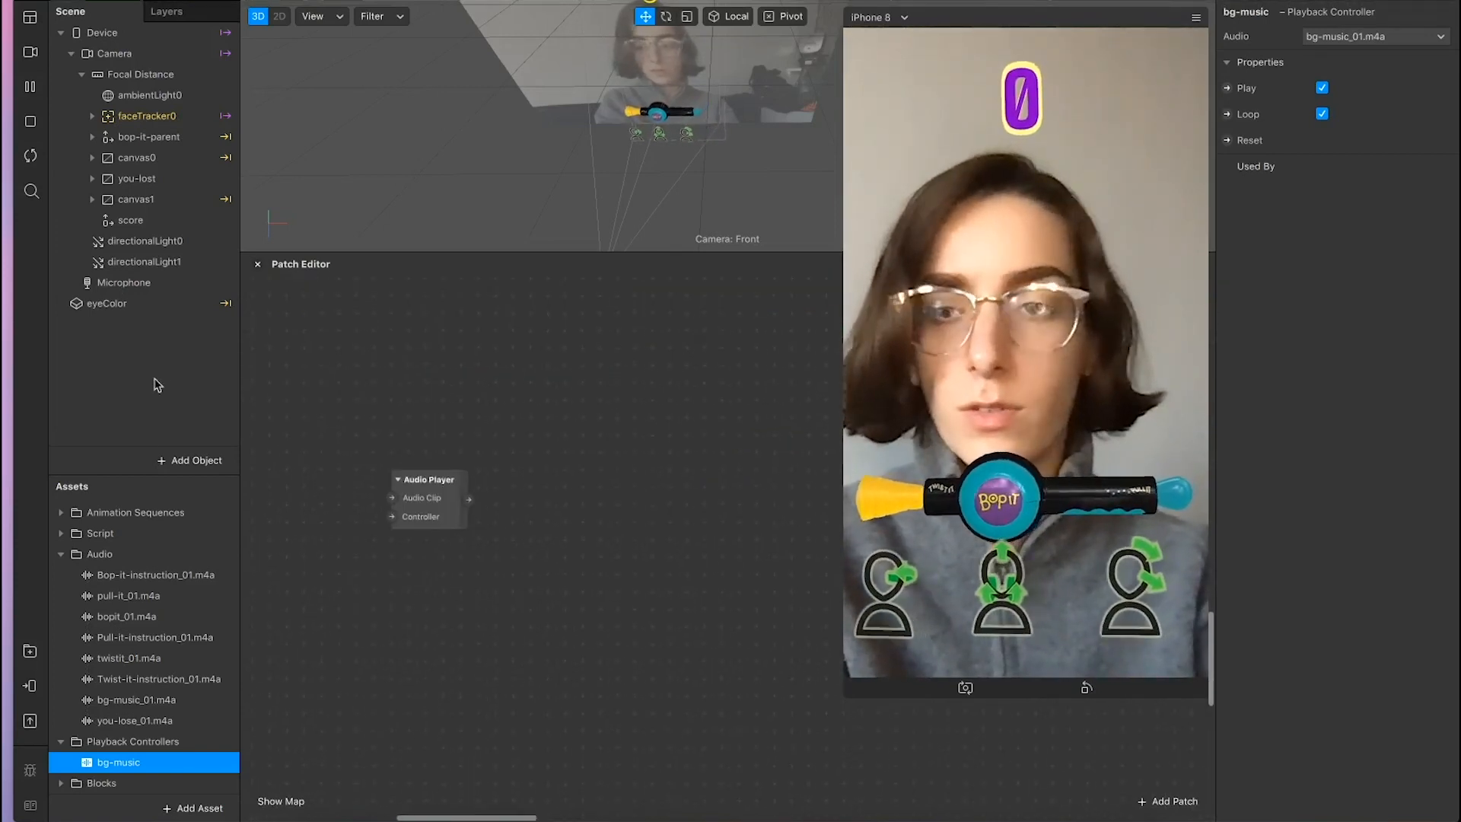
pyautogui.click(190, 460)
pyautogui.scroll(-5, 79, 340)
pyautogui.click(60, 386)
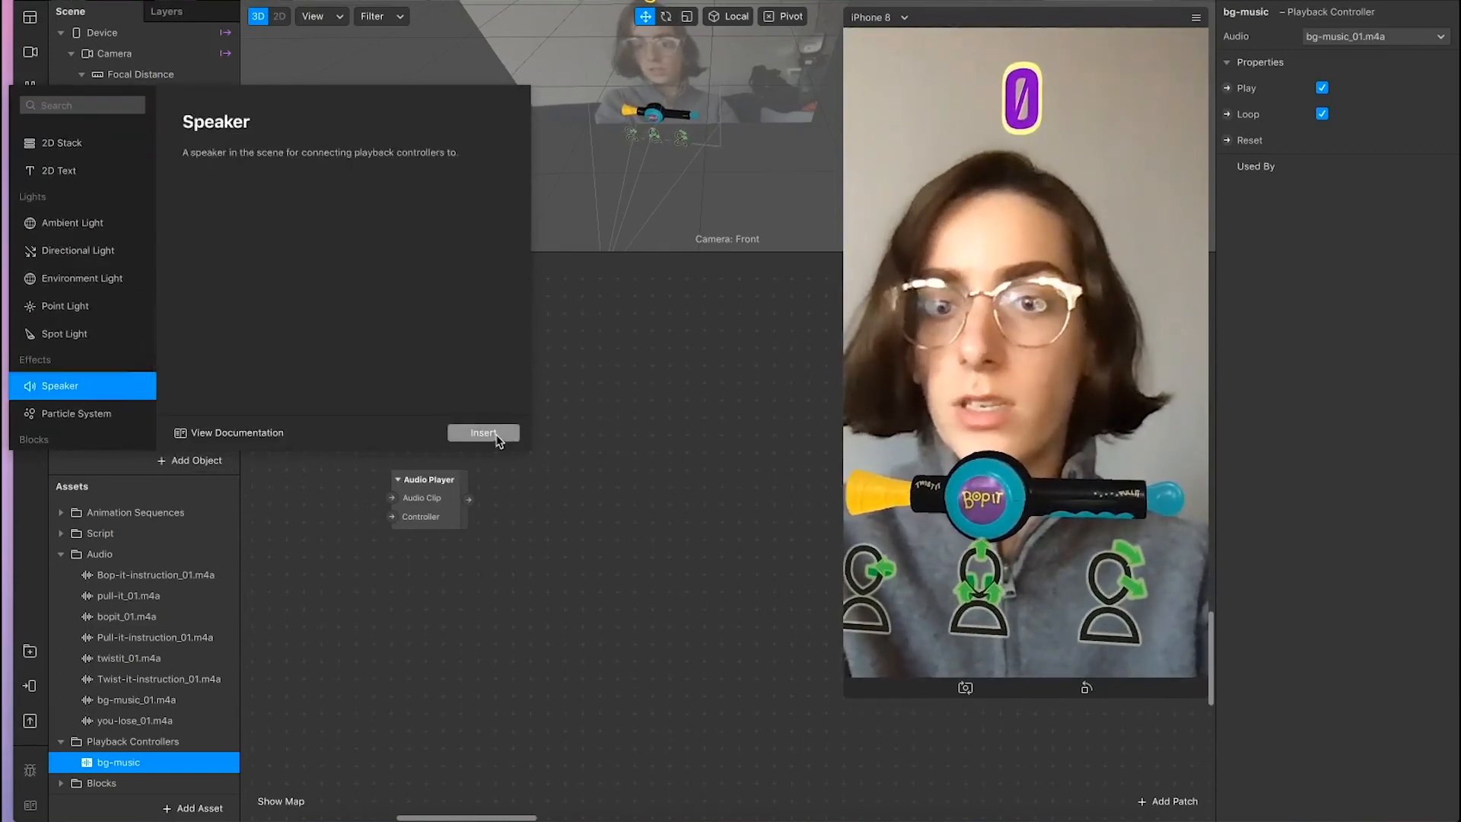
pyautogui.click(484, 433)
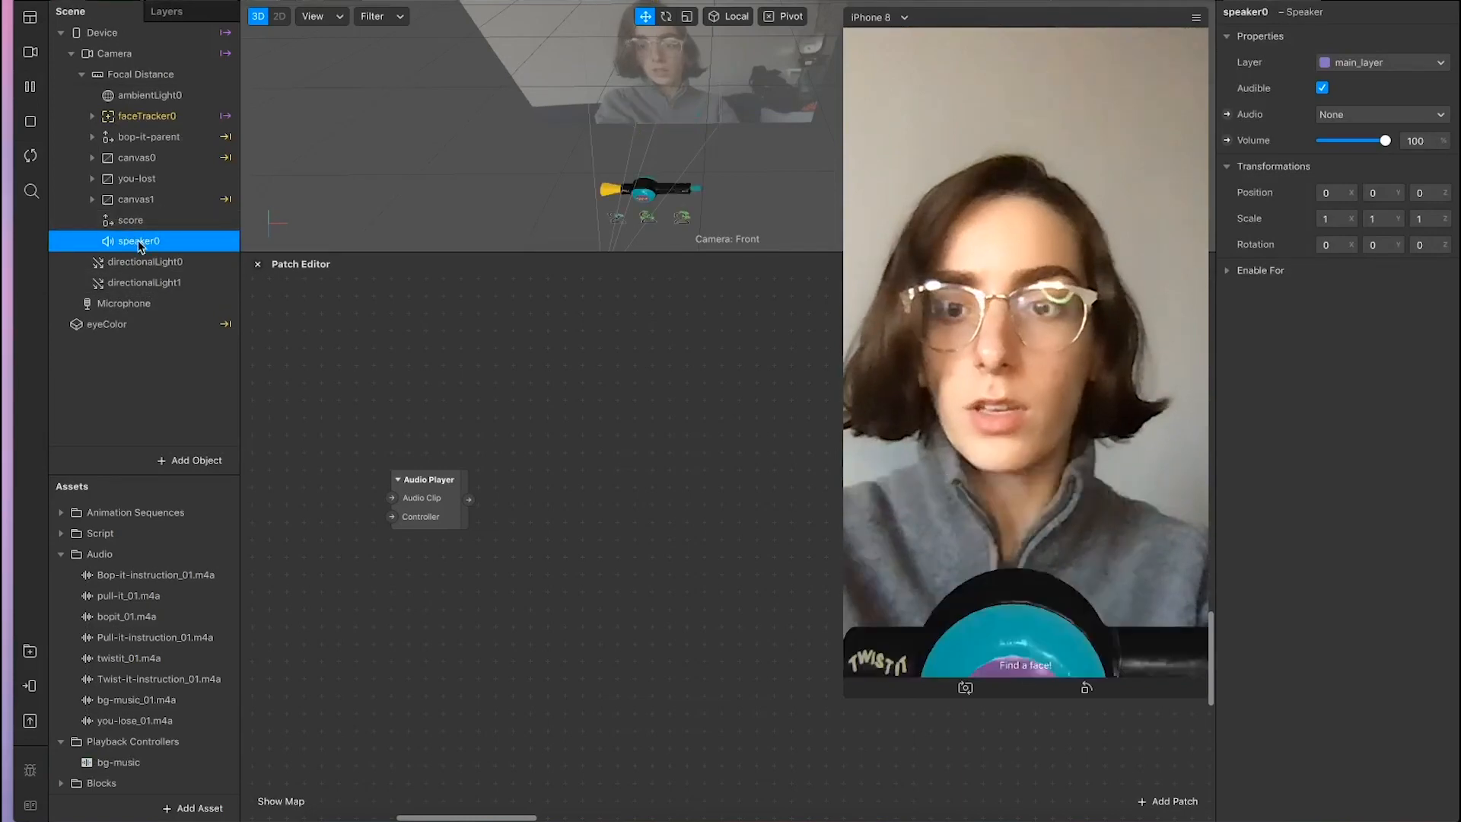
# Step: Rename the new speaker bg-music and set its audio source to the bg-music playback controller
pyautogui.doubleClick(139, 242)
pyautogui.write('bg-music')
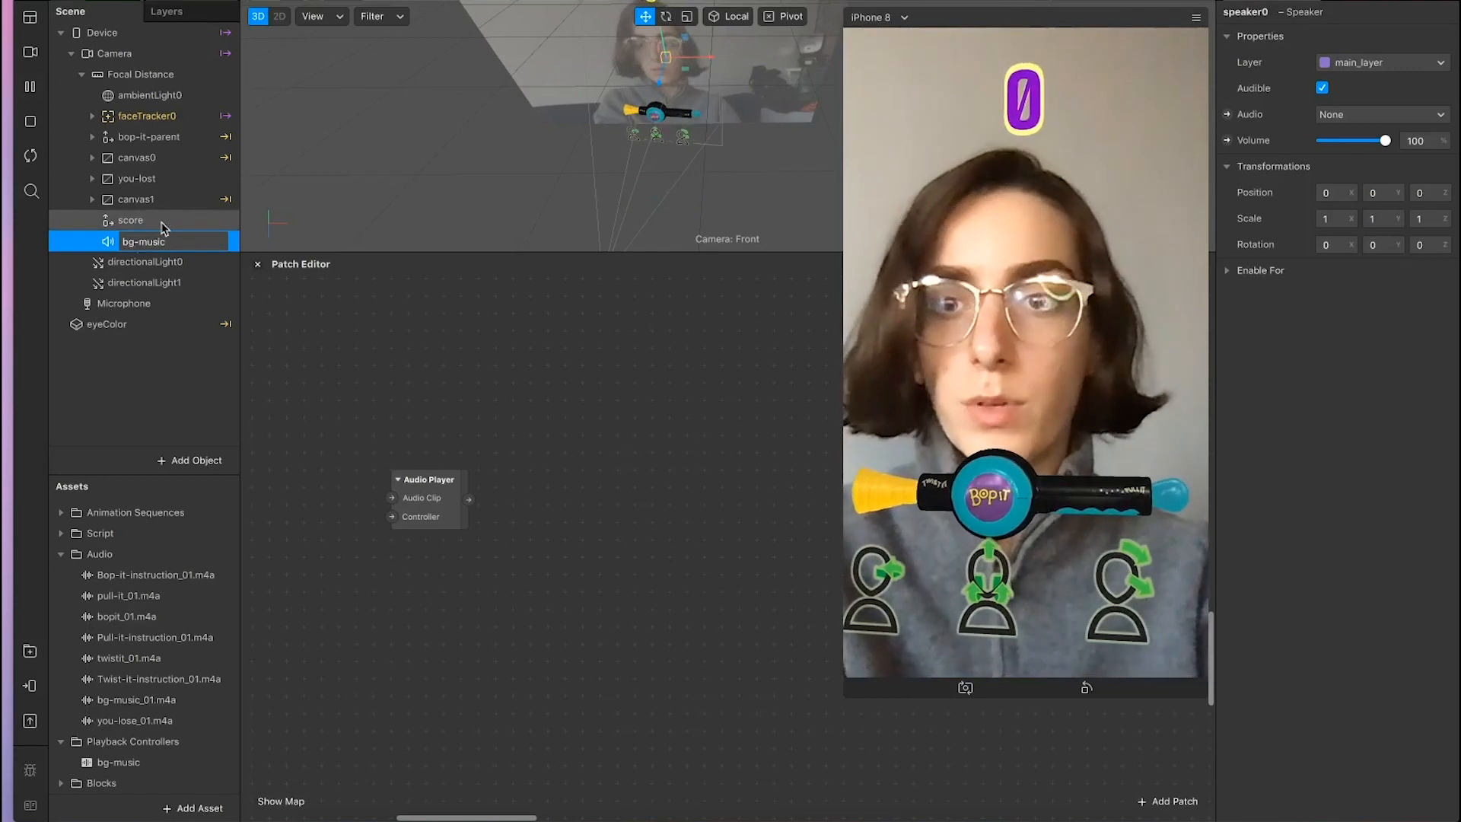
pyautogui.press('Return')
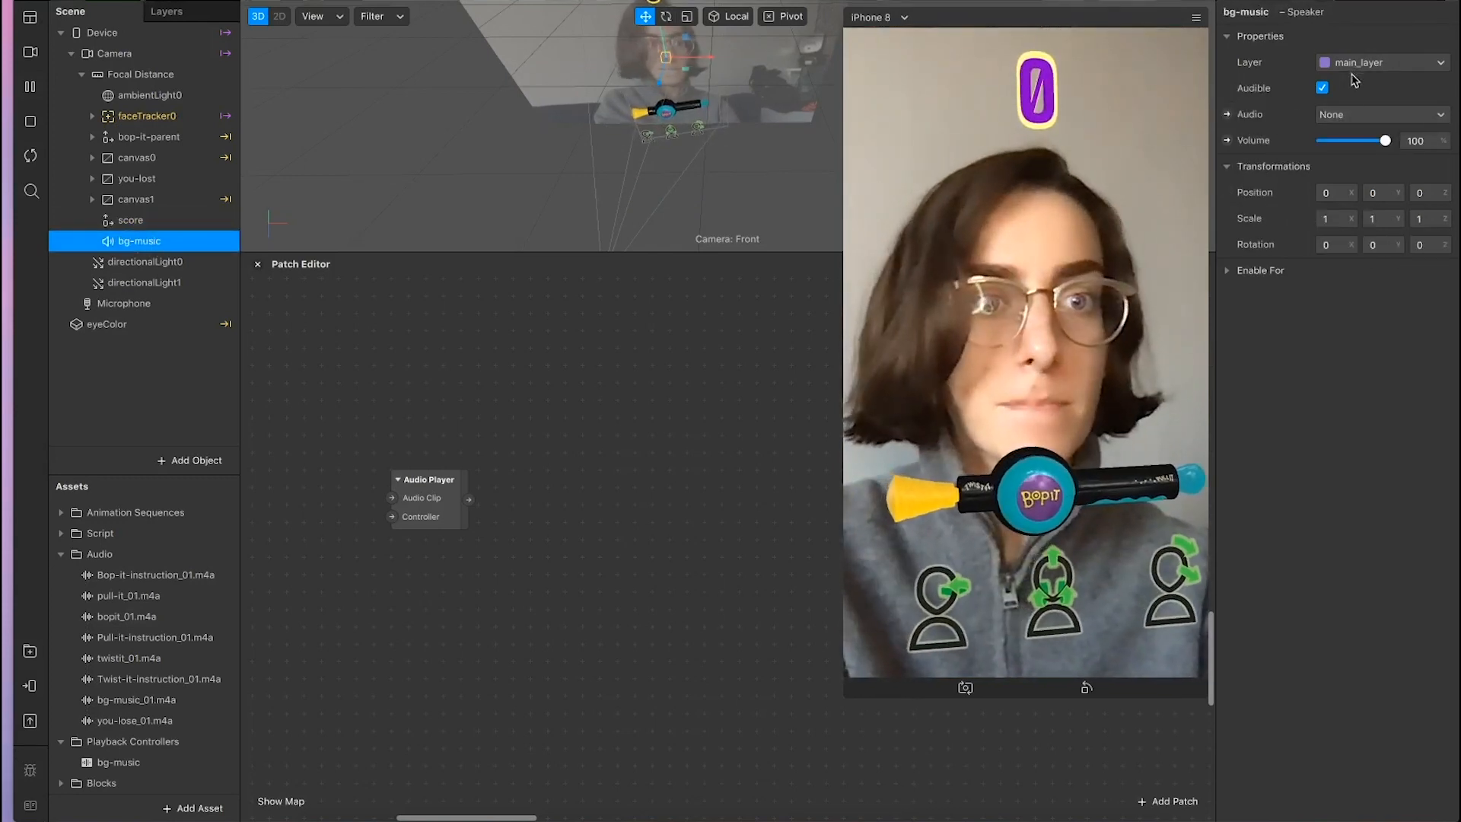
pyautogui.click(1349, 113)
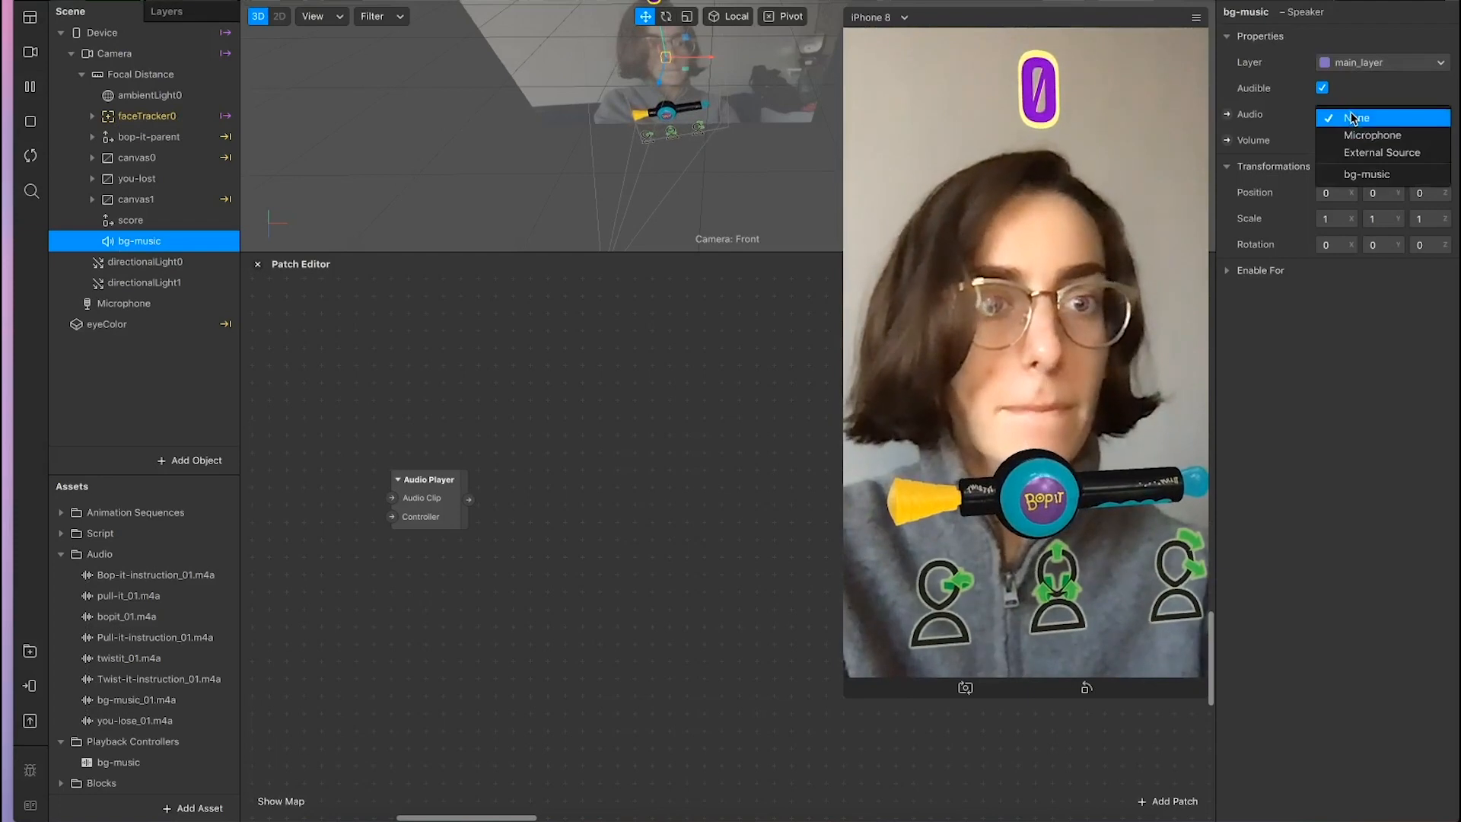
pyautogui.click(1371, 176)
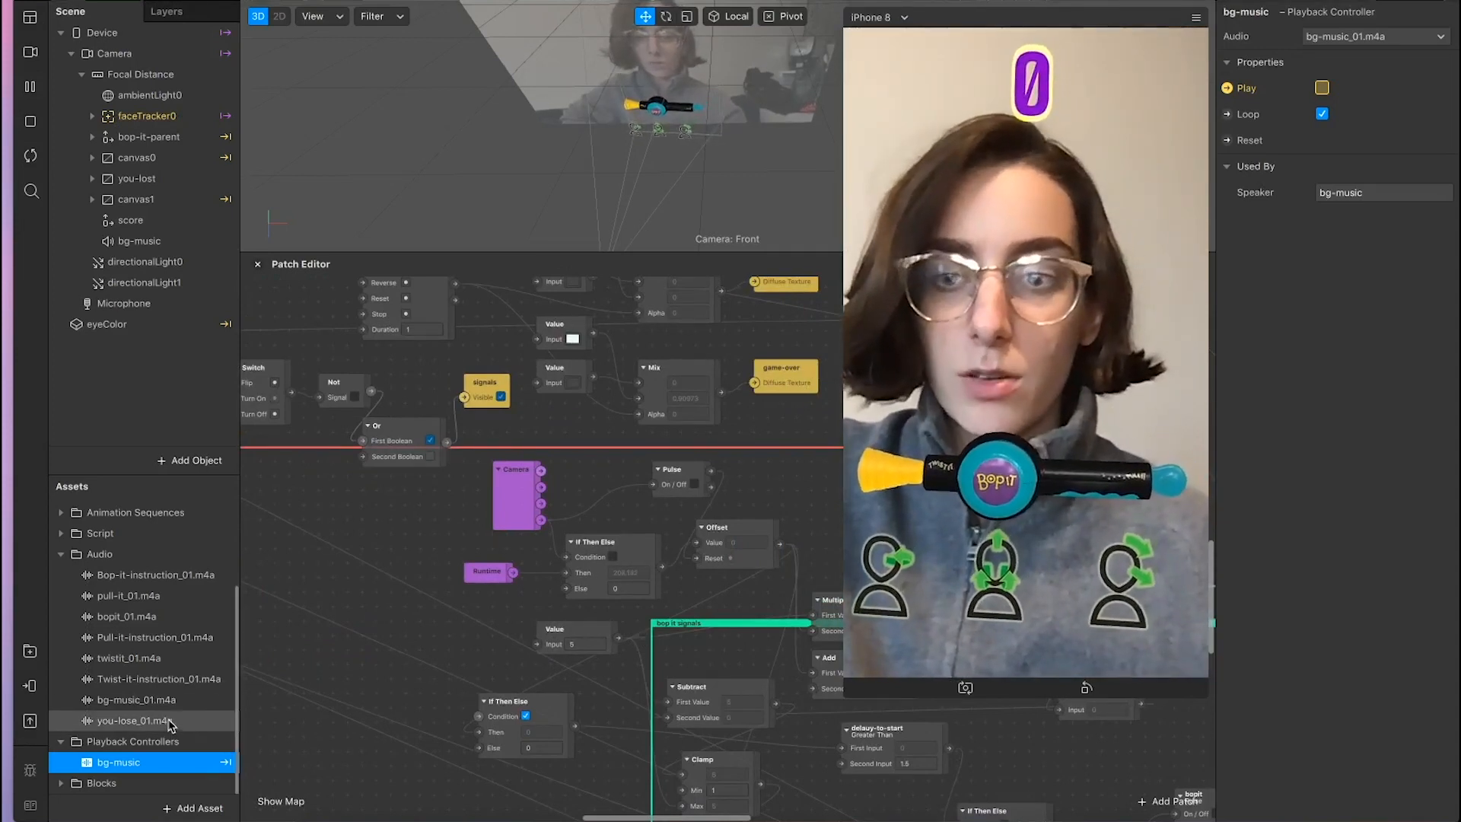
# Step: Create a Play patch for the bg-music playback controller and delete the unneeded Audio Player patch
pyautogui.click(1228, 89)
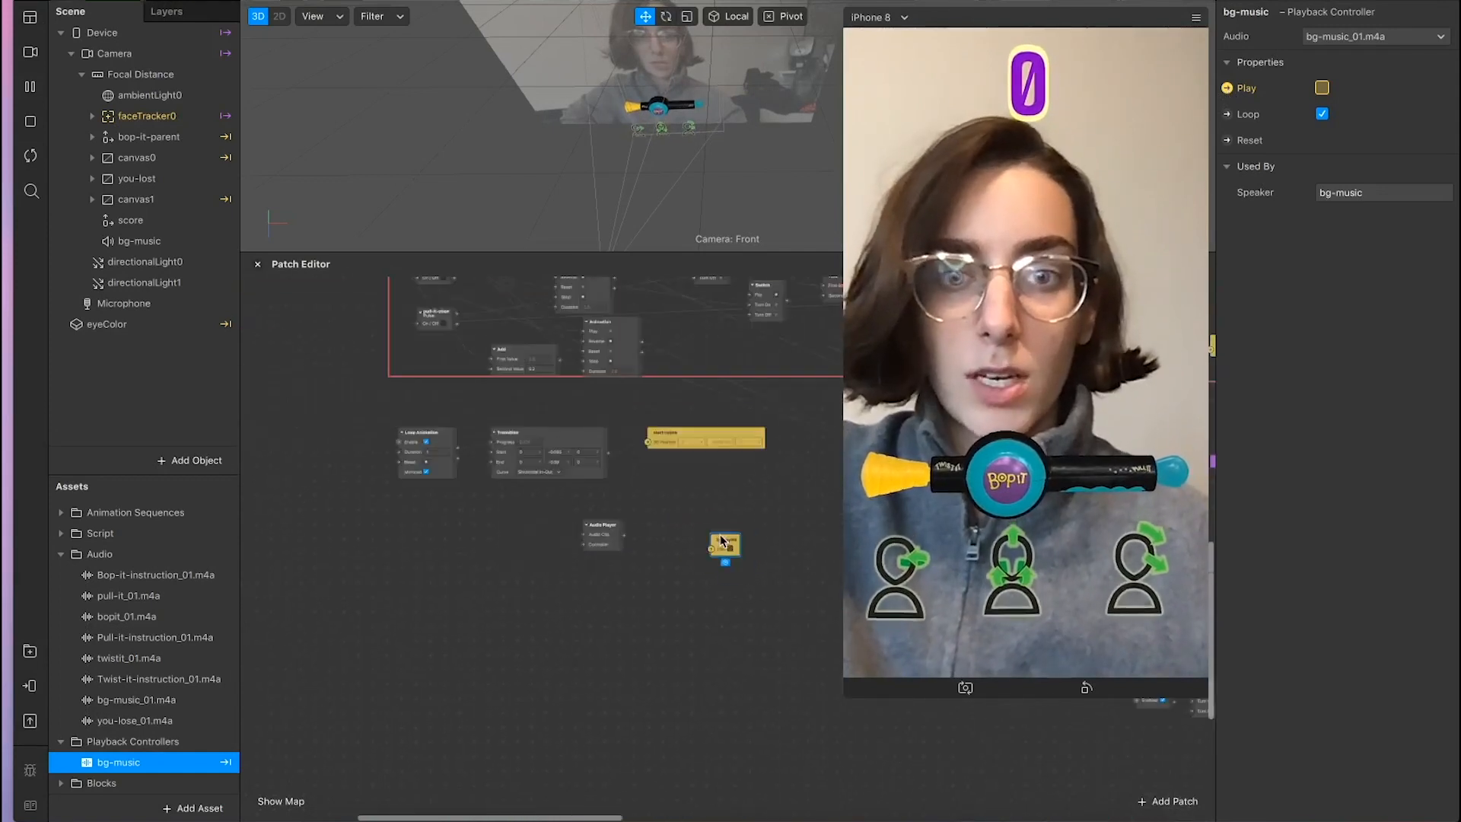
pyautogui.hscroll(4, 655, 555)
pyautogui.scroll(3, 369, 621)
pyautogui.click(359, 584)
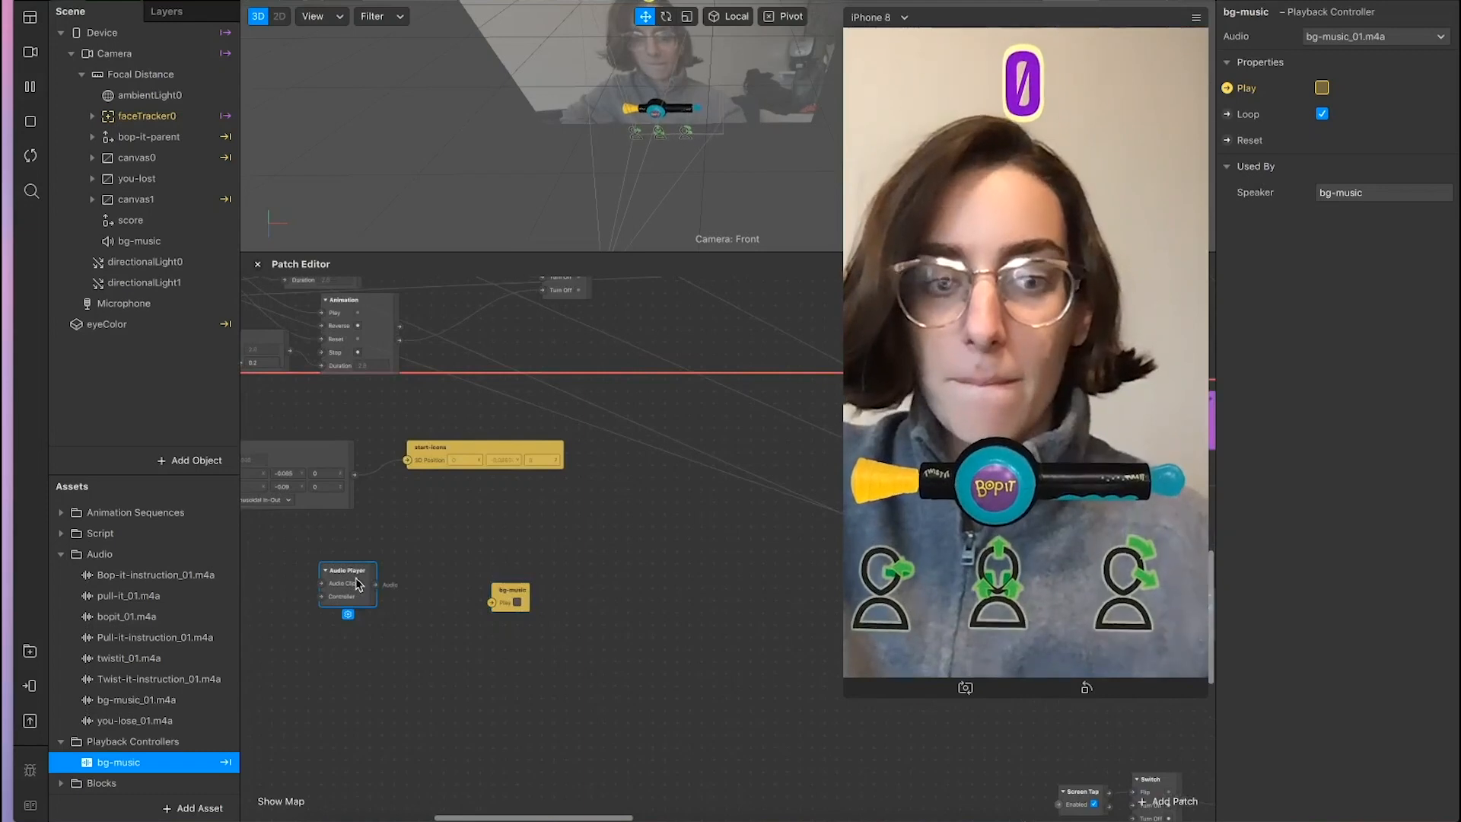
pyautogui.press('Delete')
# Step: Move the bg-music Play patch beside the Camera patch and connect the Camera's fourth output to its Play input
pyautogui.moveTo(511, 595); pyautogui.dragTo(661, 490)
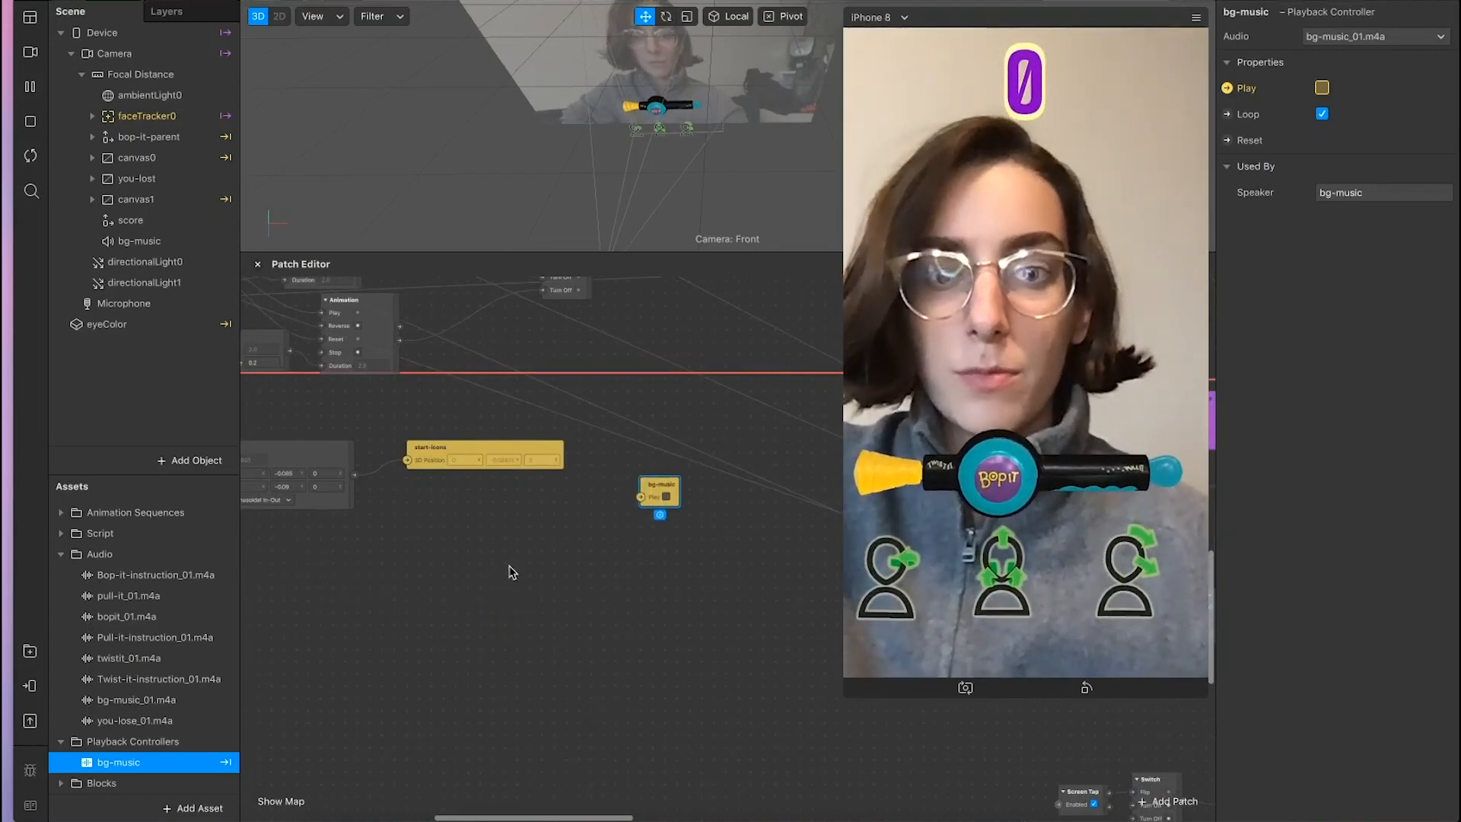
pyautogui.hscroll(5, 511, 572)
pyautogui.scroll(1, 511, 572)
pyautogui.hscroll(2, 512, 572)
pyautogui.moveTo(321, 565); pyautogui.dragTo(632, 513)
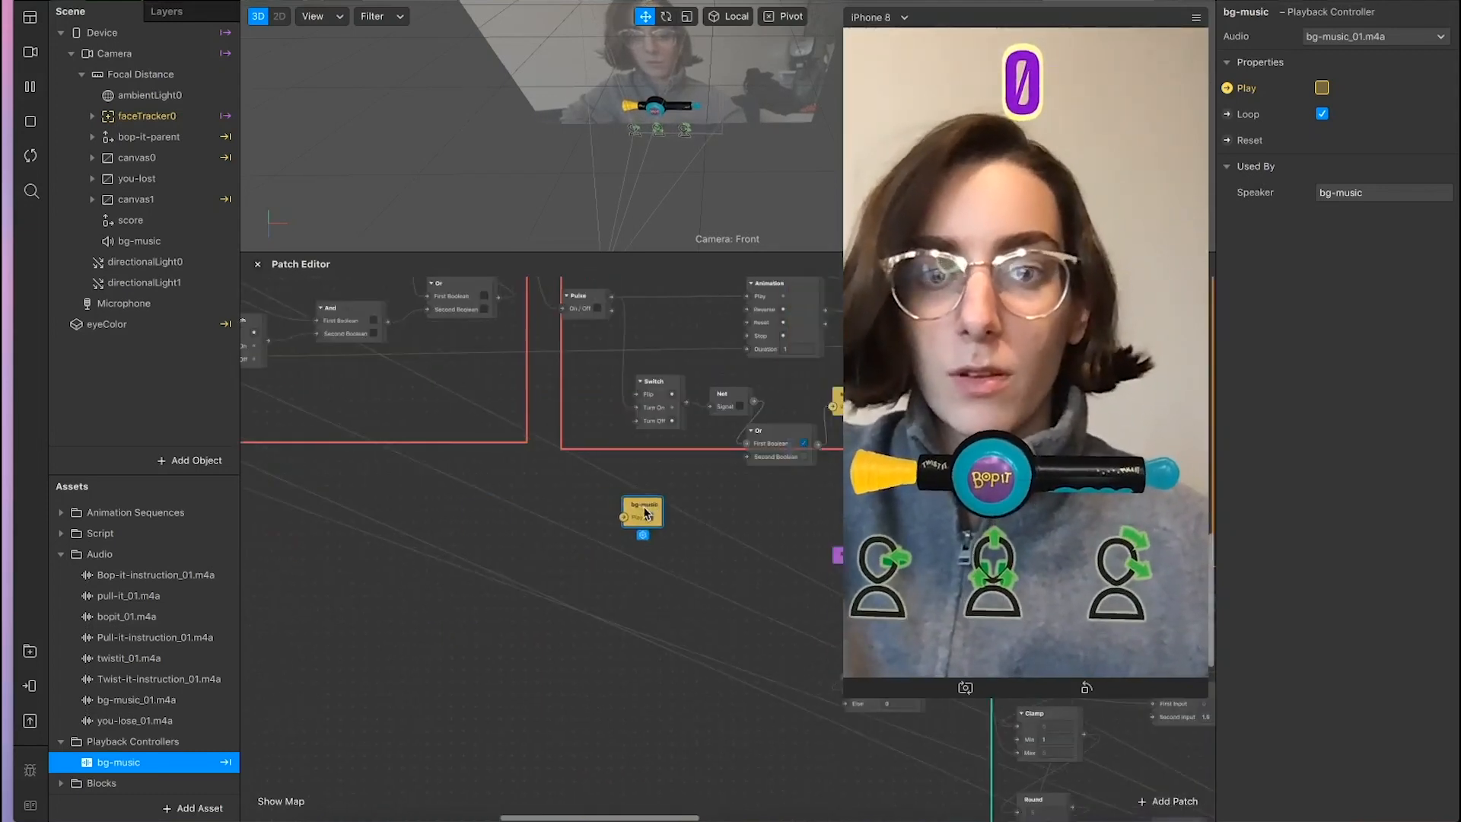
pyautogui.hscroll(10, 419, 578)
pyautogui.scroll(2, 418, 578)
pyautogui.moveTo(293, 566); pyautogui.dragTo(428, 567)
pyautogui.keyDown('ctrl'); pyautogui.scroll(5, 429, 567); pyautogui.keyUp('ctrl')
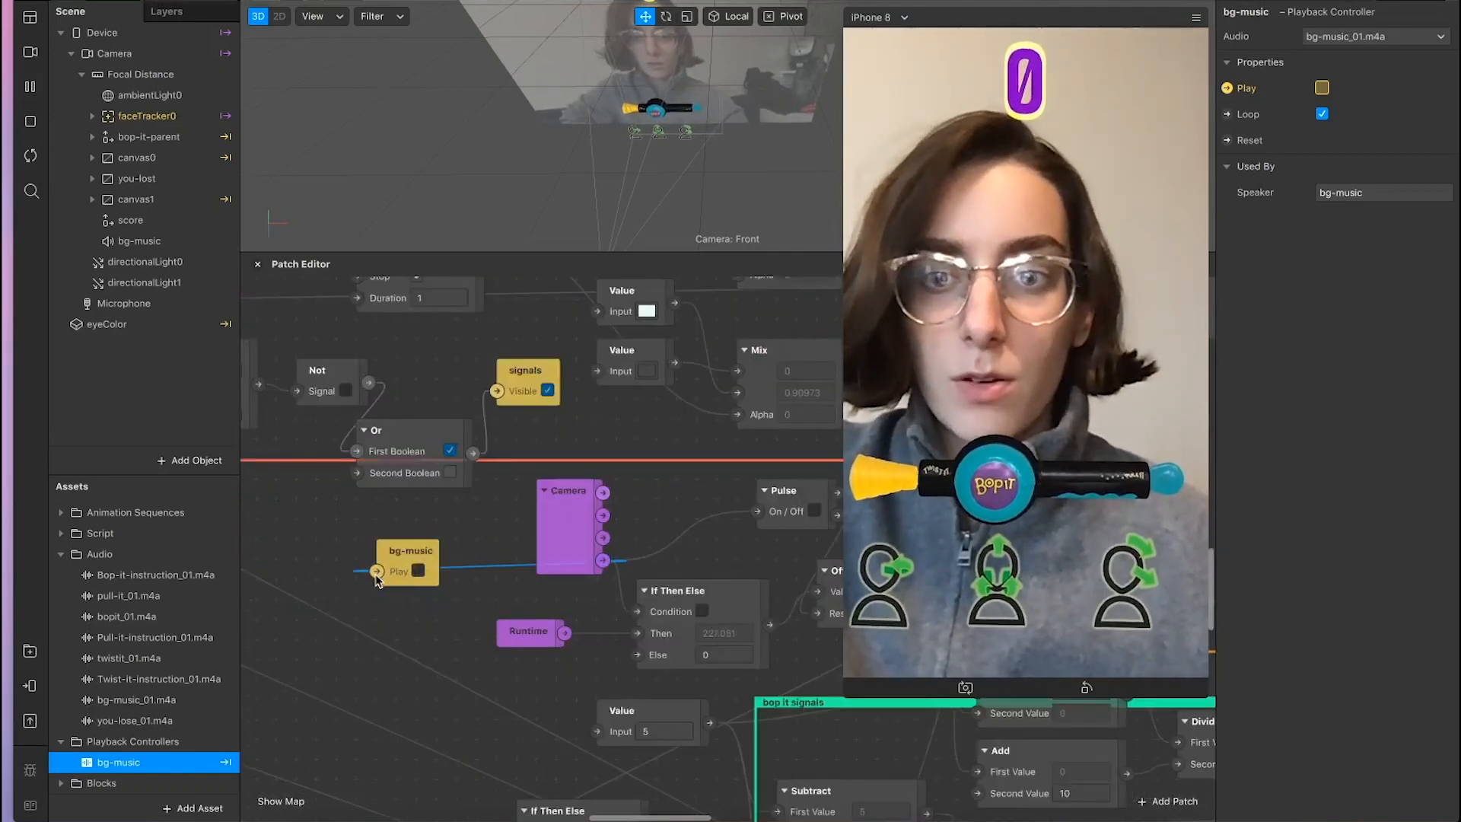
pyautogui.moveTo(398, 574); pyautogui.dragTo(417, 651)
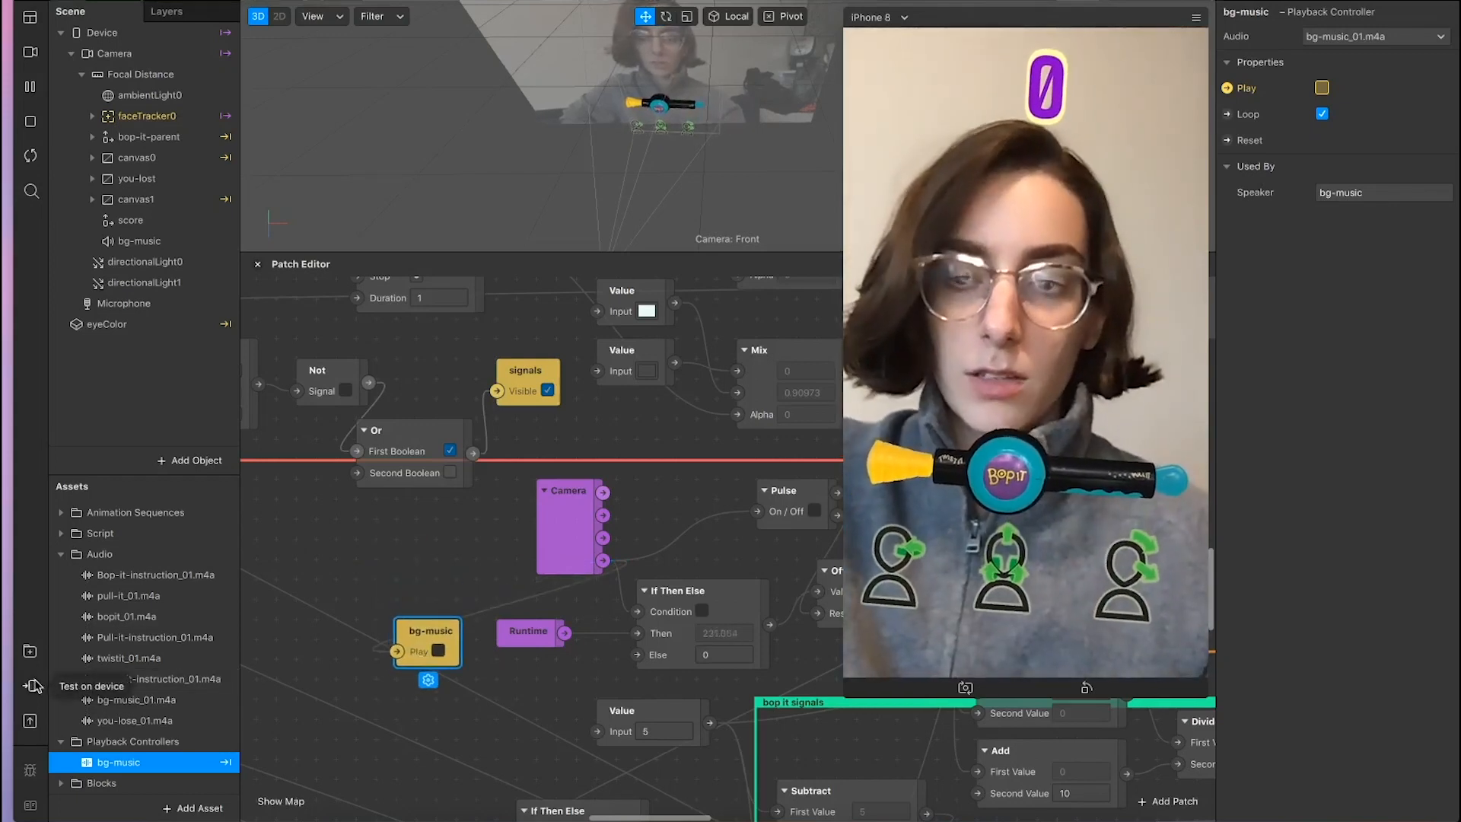
# Step: Send the effect to the Instagram Camera for device testing and select the Microphone object to check its settings
pyautogui.click(33, 685)
pyautogui.click(248, 627)
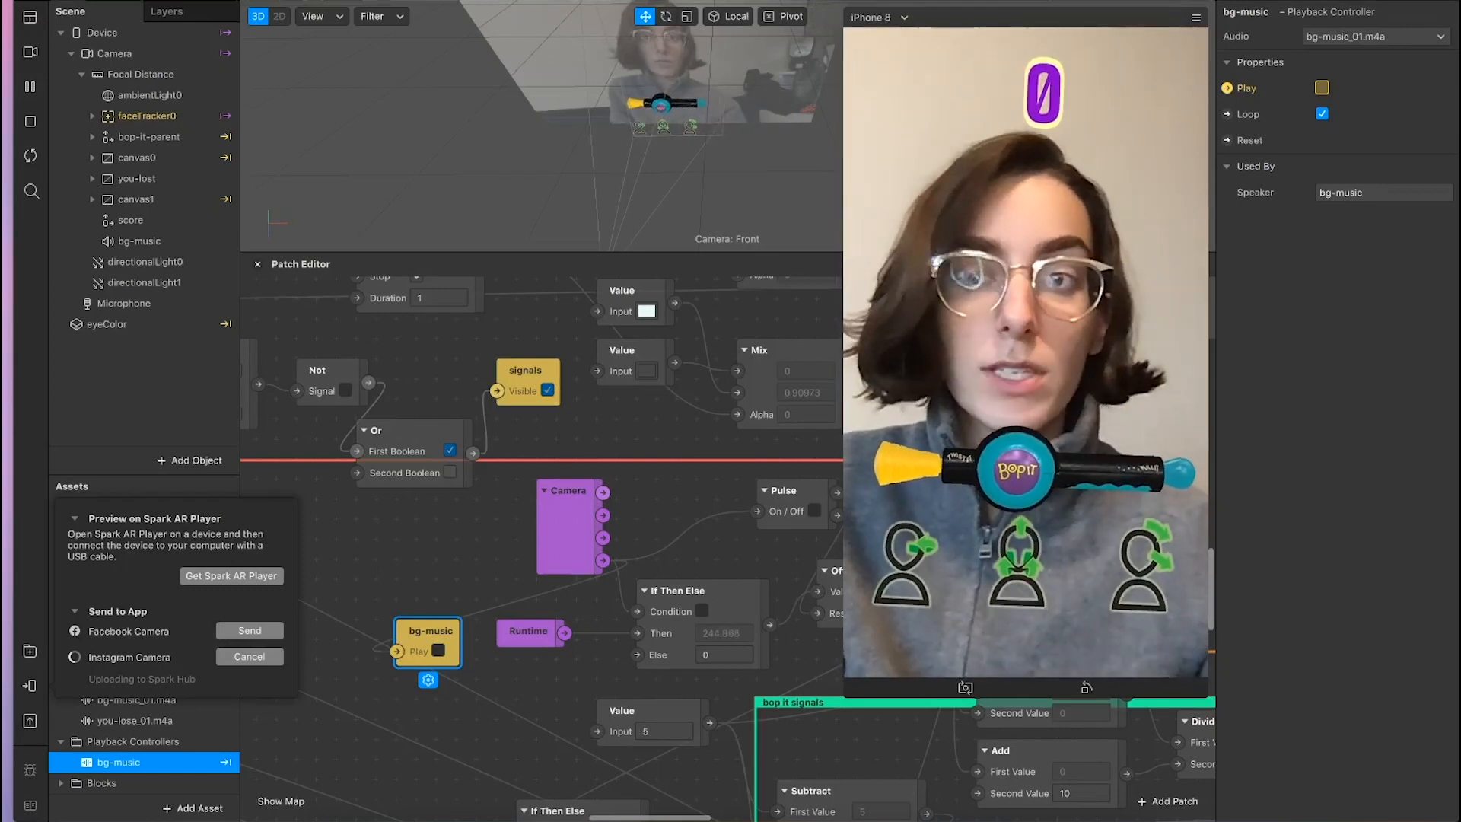
pyautogui.click(191, 305)
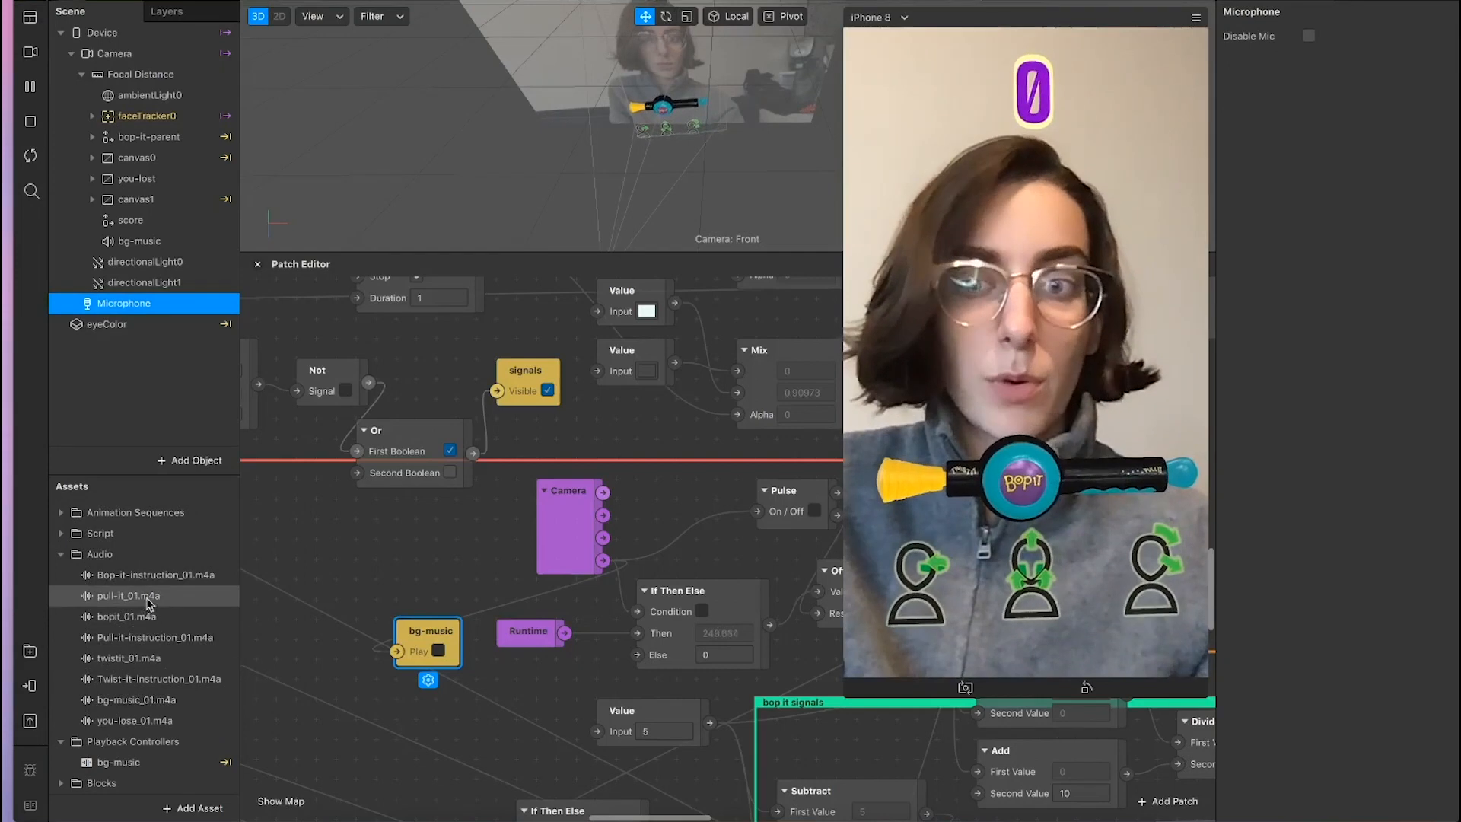
pyautogui.click(33, 687)
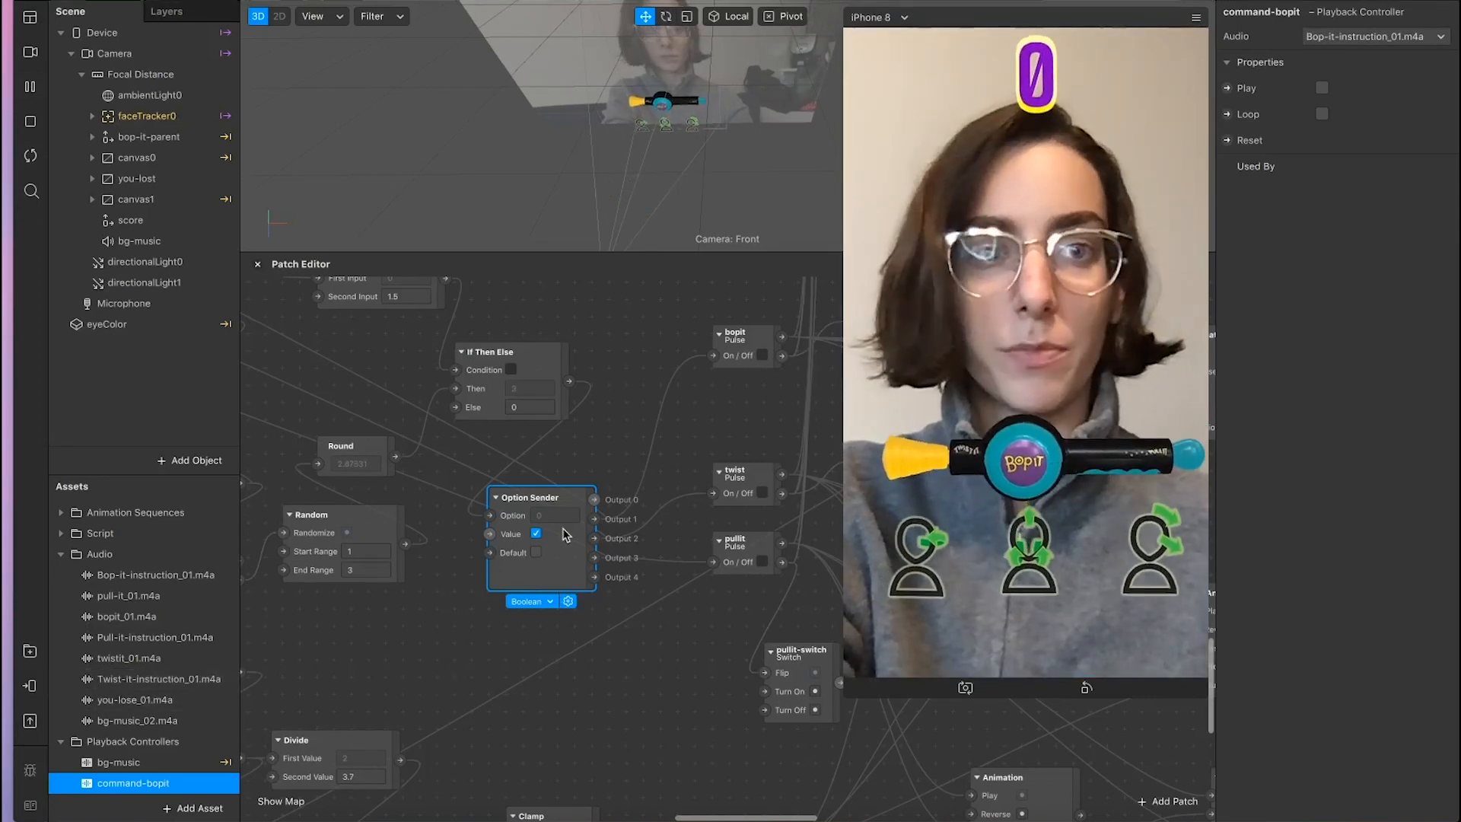
# Step: Create Play and Reset patches for the command-bopit playback controller and place them below the Option Sender patch
pyautogui.scroll(-1, 787, 616)
pyautogui.scroll(-1, 788, 616)
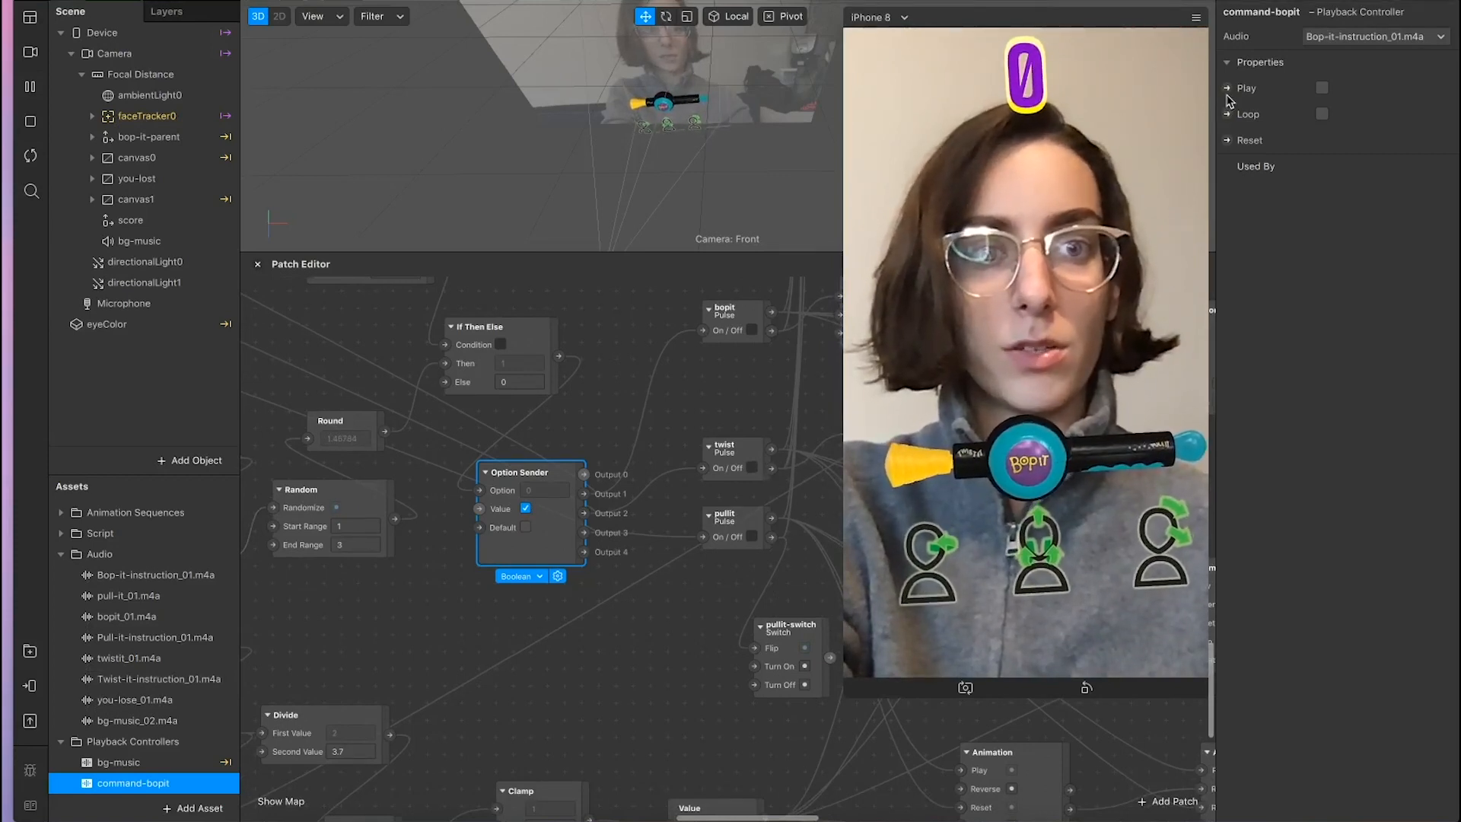
pyautogui.moveTo(769, 576); pyautogui.dragTo(639, 671)
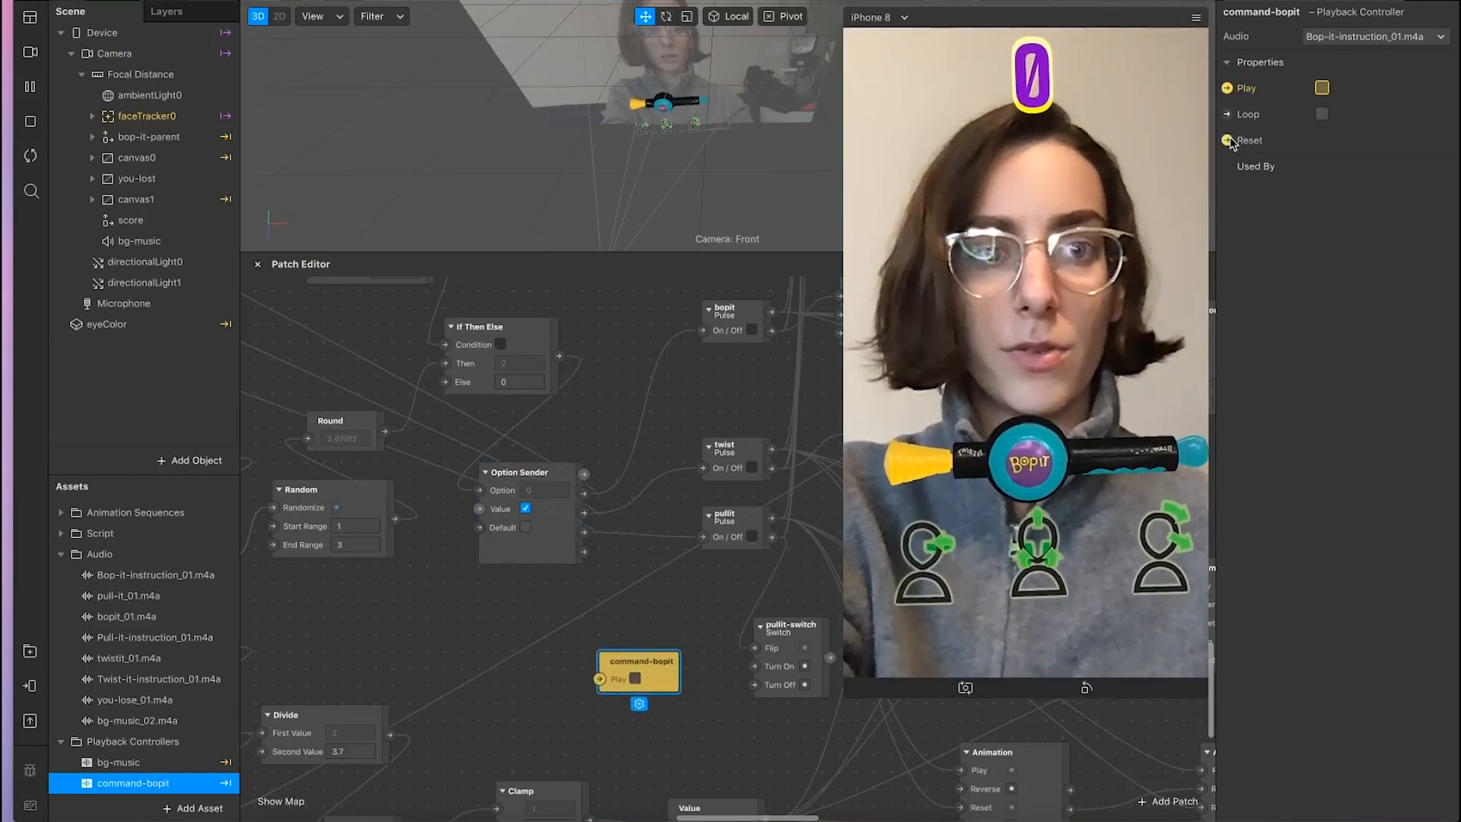
pyautogui.moveTo(762, 563); pyautogui.dragTo(630, 714)
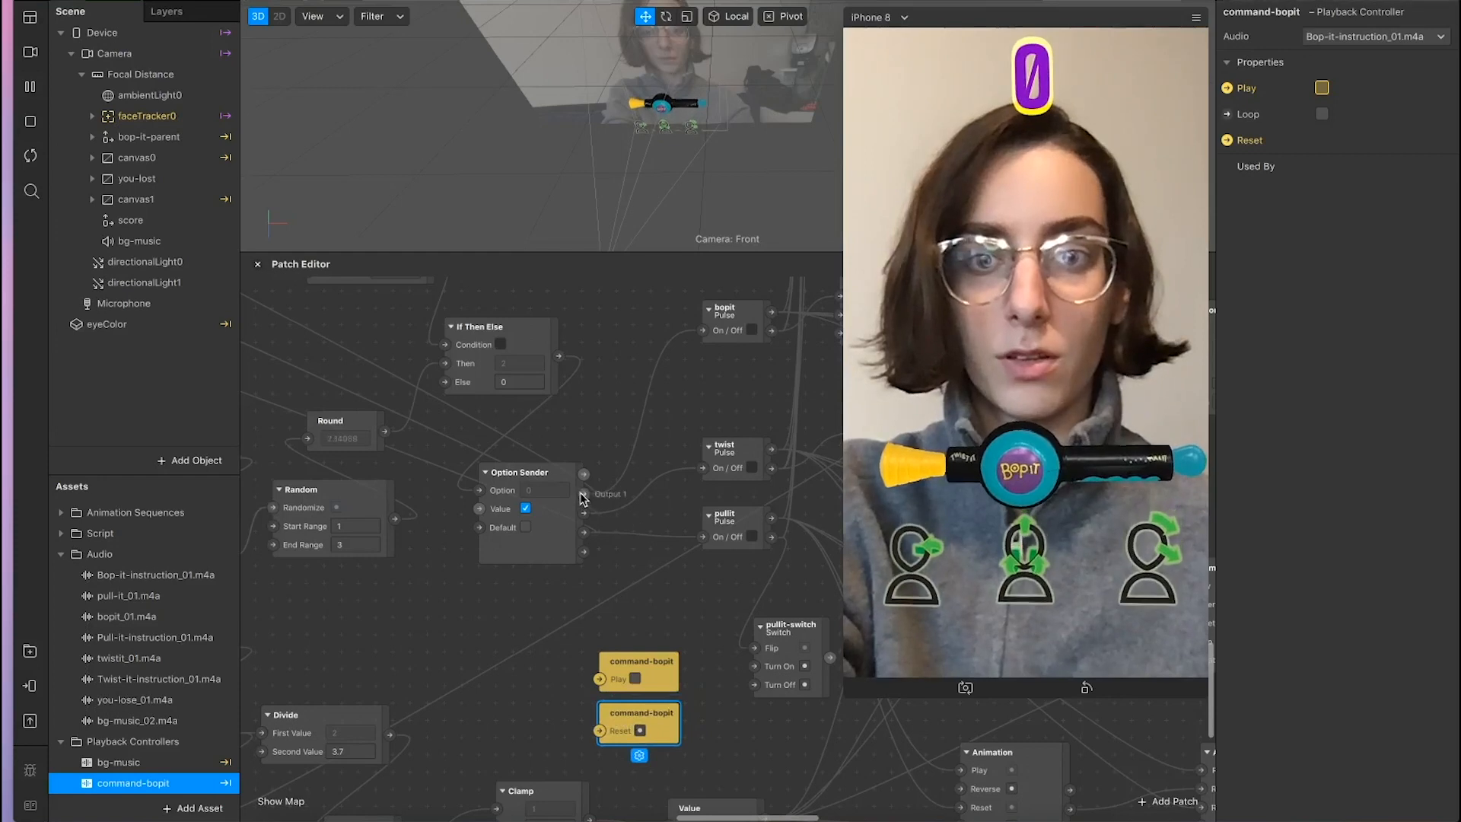
# Step: Connect Option Sender Output 1 to command-bopit Play and, through a new Pulse patch, to command-bopit Reset
pyautogui.moveTo(584, 494); pyautogui.dragTo(662, 621)
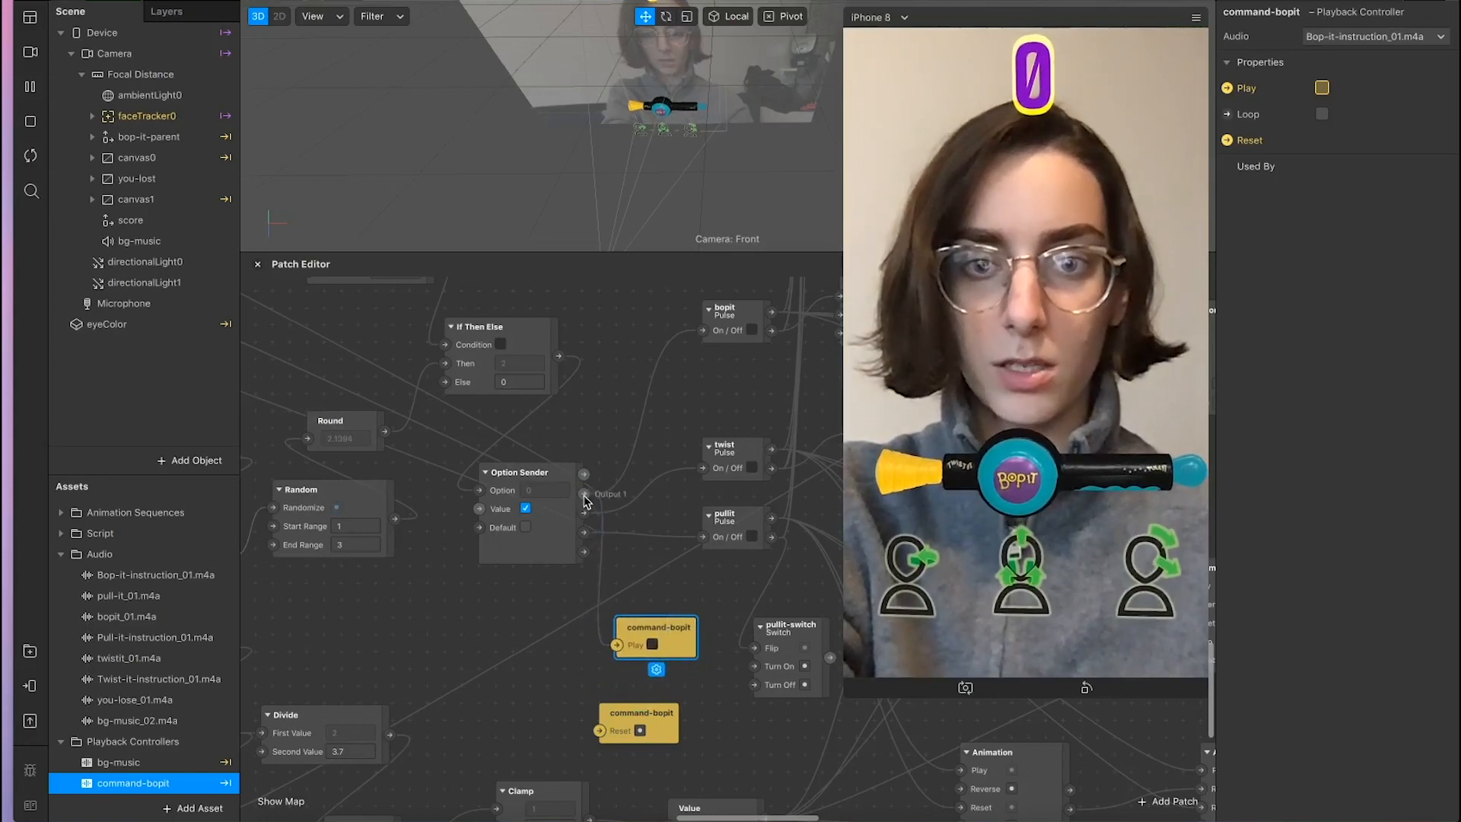
pyautogui.scroll(3, 586, 500)
pyautogui.moveTo(584, 500); pyautogui.dragTo(609, 811)
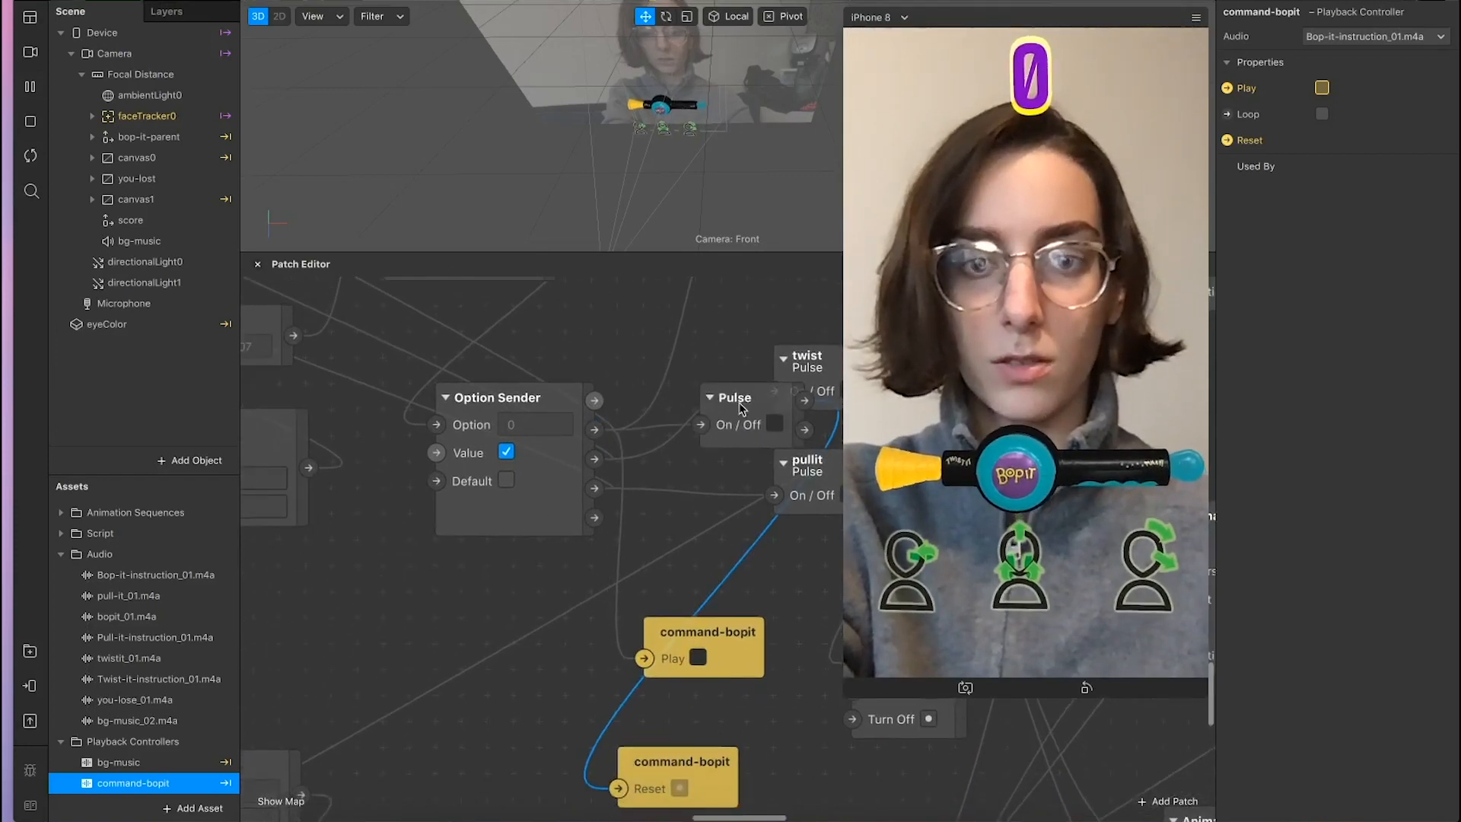
pyautogui.moveTo(571, 701); pyautogui.dragTo(518, 775)
pyautogui.scroll(-2, 140, 741)
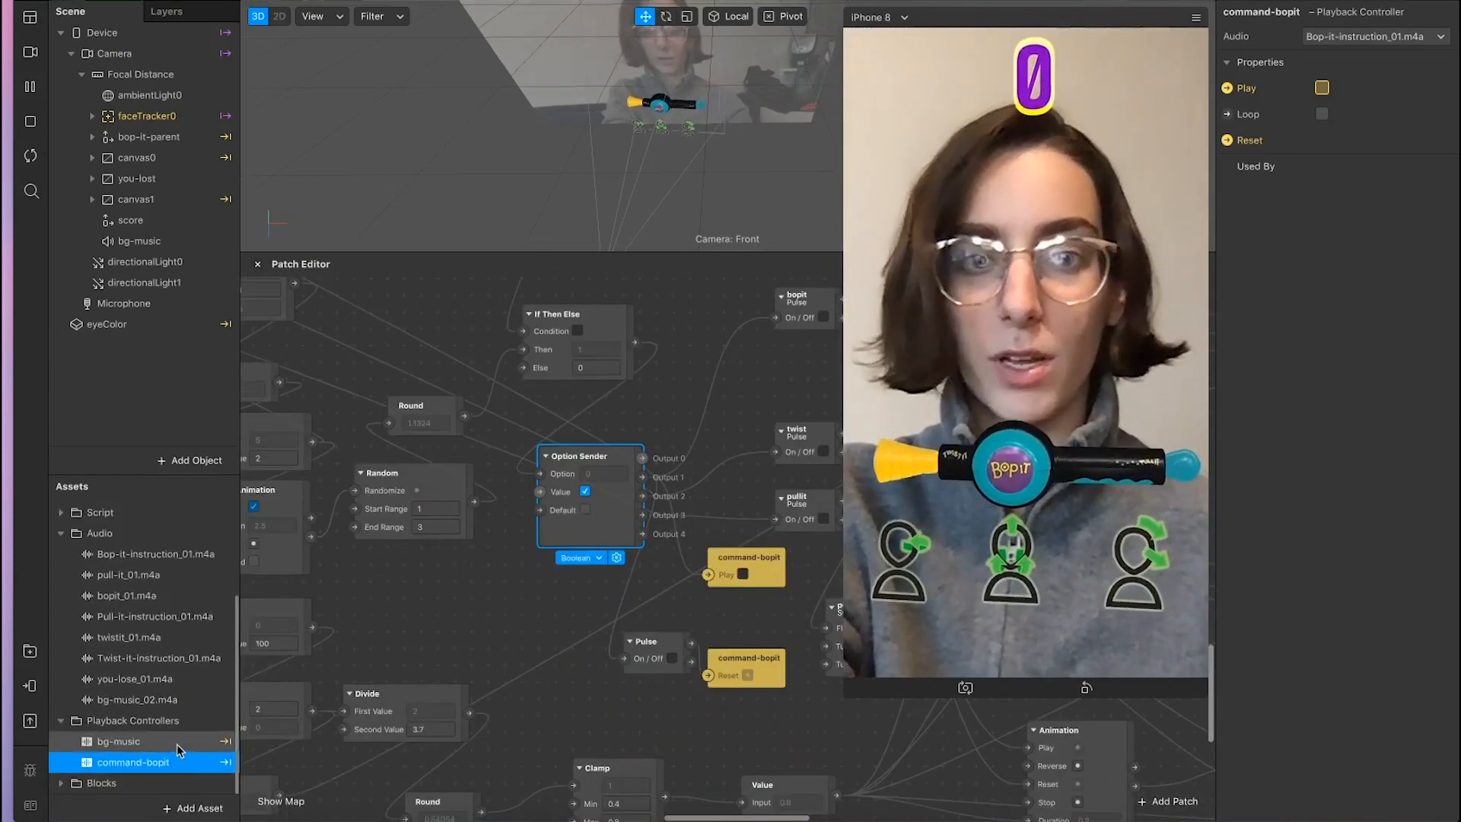
# Step: Add an audio playback controller named command-twistit using Twist-it-instruction_01.m4a and create its Play and Reset patches
pyautogui.click(194, 808)
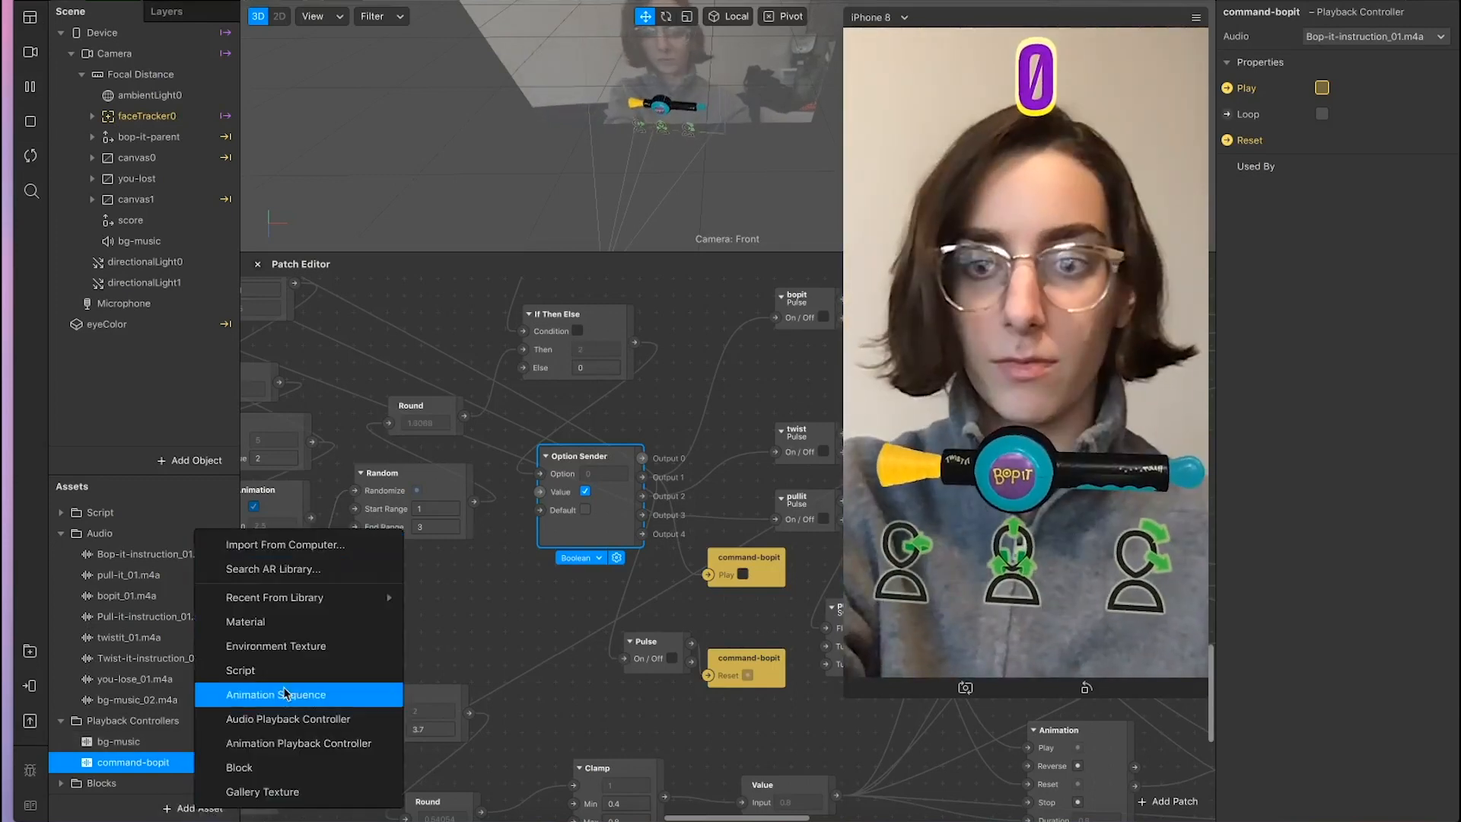
pyautogui.click(319, 691)
pyautogui.click(1373, 36)
pyautogui.click(1362, 228)
pyautogui.click(1227, 89)
pyautogui.click(1226, 140)
# Step: Arrange the command-twistit patches and wire them from the Option Sender, with a Pulse patch feeding Reset
pyautogui.hscroll(2, 684, 609)
pyautogui.moveTo(655, 663); pyautogui.dragTo(703, 698)
pyautogui.moveTo(654, 563); pyautogui.dragTo(683, 730)
pyautogui.moveTo(689, 569); pyautogui.dragTo(605, 696)
pyautogui.moveTo(590, 625); pyautogui.dragTo(589, 596)
pyautogui.moveTo(658, 662); pyautogui.dragTo(659, 629)
pyautogui.moveTo(685, 731); pyautogui.dragTo(685, 713)
pyautogui.moveTo(619, 712); pyautogui.dragTo(704, 678)
pyautogui.moveTo(557, 500); pyautogui.dragTo(640, 678)
pyautogui.moveTo(607, 663); pyautogui.dragTo(640, 729)
pyautogui.scroll(-5, 658, 696)
pyautogui.scroll(5, 658, 696)
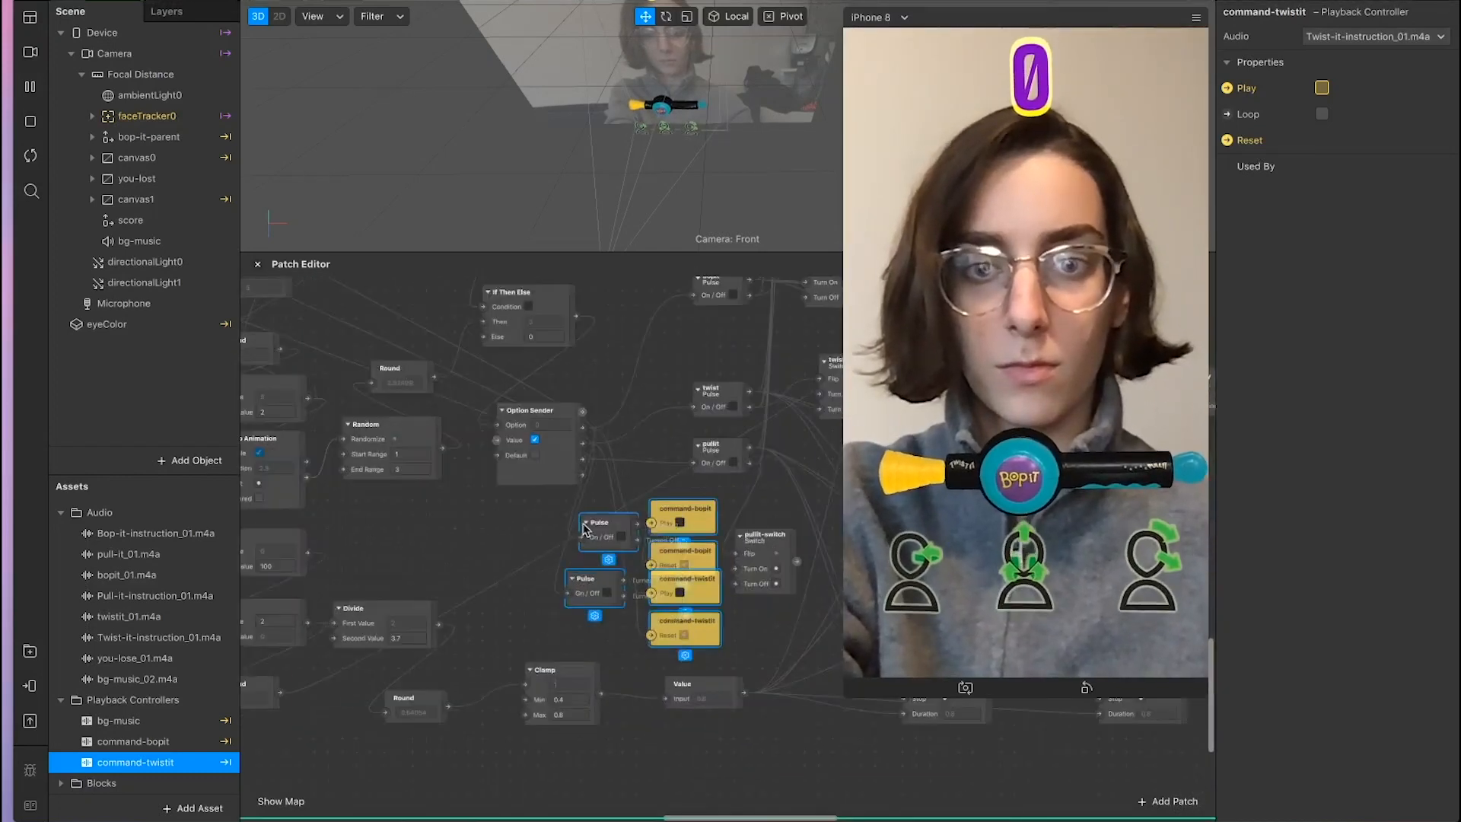
# Step: Add an audio playback controller named command-pullit and create its Play and Reset patches
pyautogui.click(194, 808)
pyautogui.click(288, 719)
pyautogui.write('command-pullit')
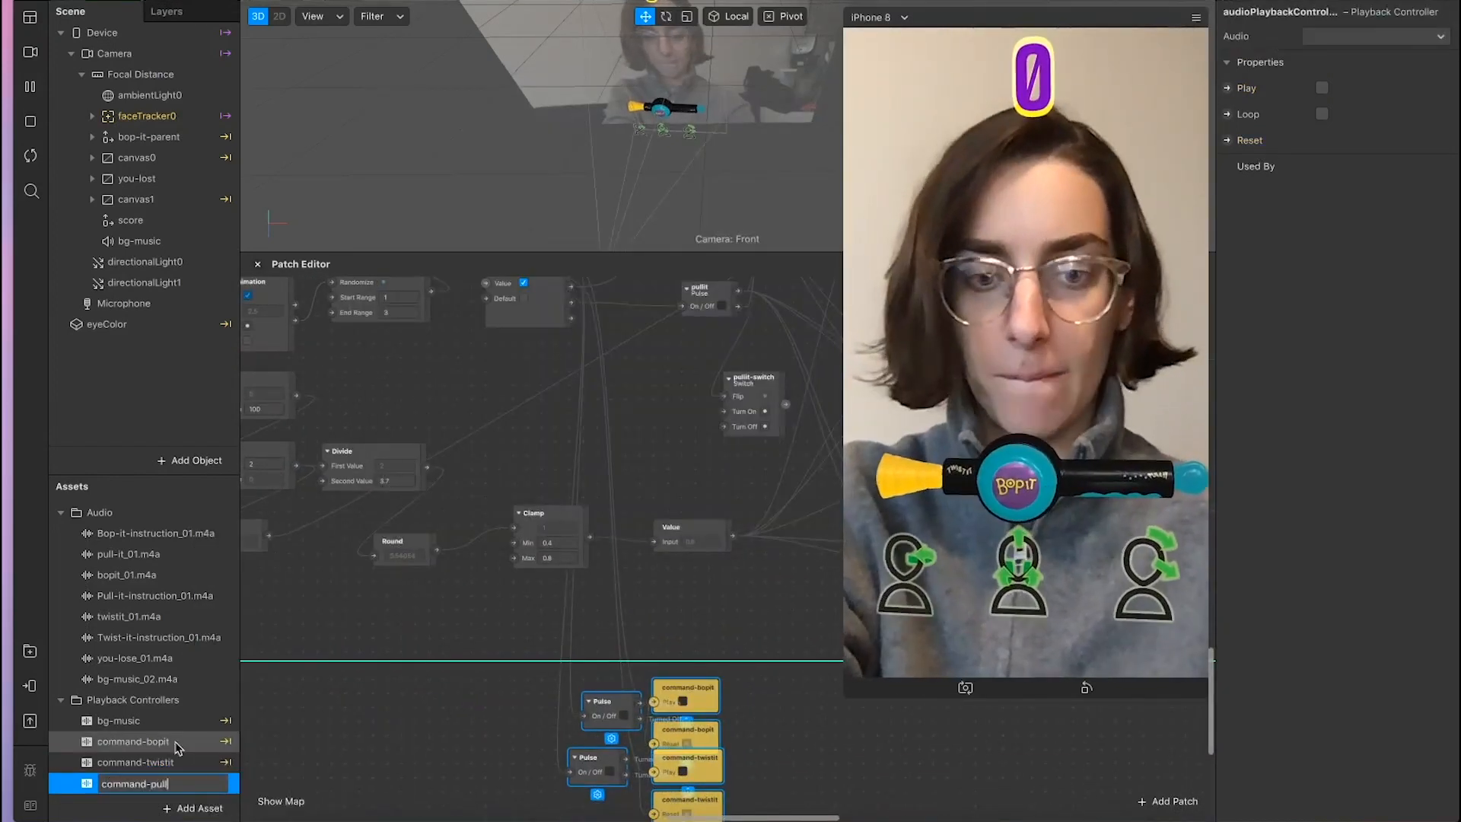
pyautogui.press('Return')
pyautogui.click(1226, 88)
pyautogui.click(1226, 140)
# Step: Place the command-pullit patches below the twistit ones and wire them from the Option Sender, with a Pulse patch feeding Reset
pyautogui.scroll(-3, 765, 571)
pyautogui.moveTo(768, 452); pyautogui.dragTo(693, 736)
pyautogui.scroll(3, 677, 684)
pyautogui.moveTo(581, 294); pyautogui.dragTo(711, 723)
pyautogui.scroll(-4, 670, 624)
pyautogui.scroll(2, 669, 685)
pyautogui.moveTo(613, 699); pyautogui.dragTo(633, 707)
pyautogui.moveTo(613, 710); pyautogui.dragTo(633, 738)
# Step: Send the updated effect to the Instagram Camera for testing
pyautogui.click(30, 685)
pyautogui.click(263, 632)
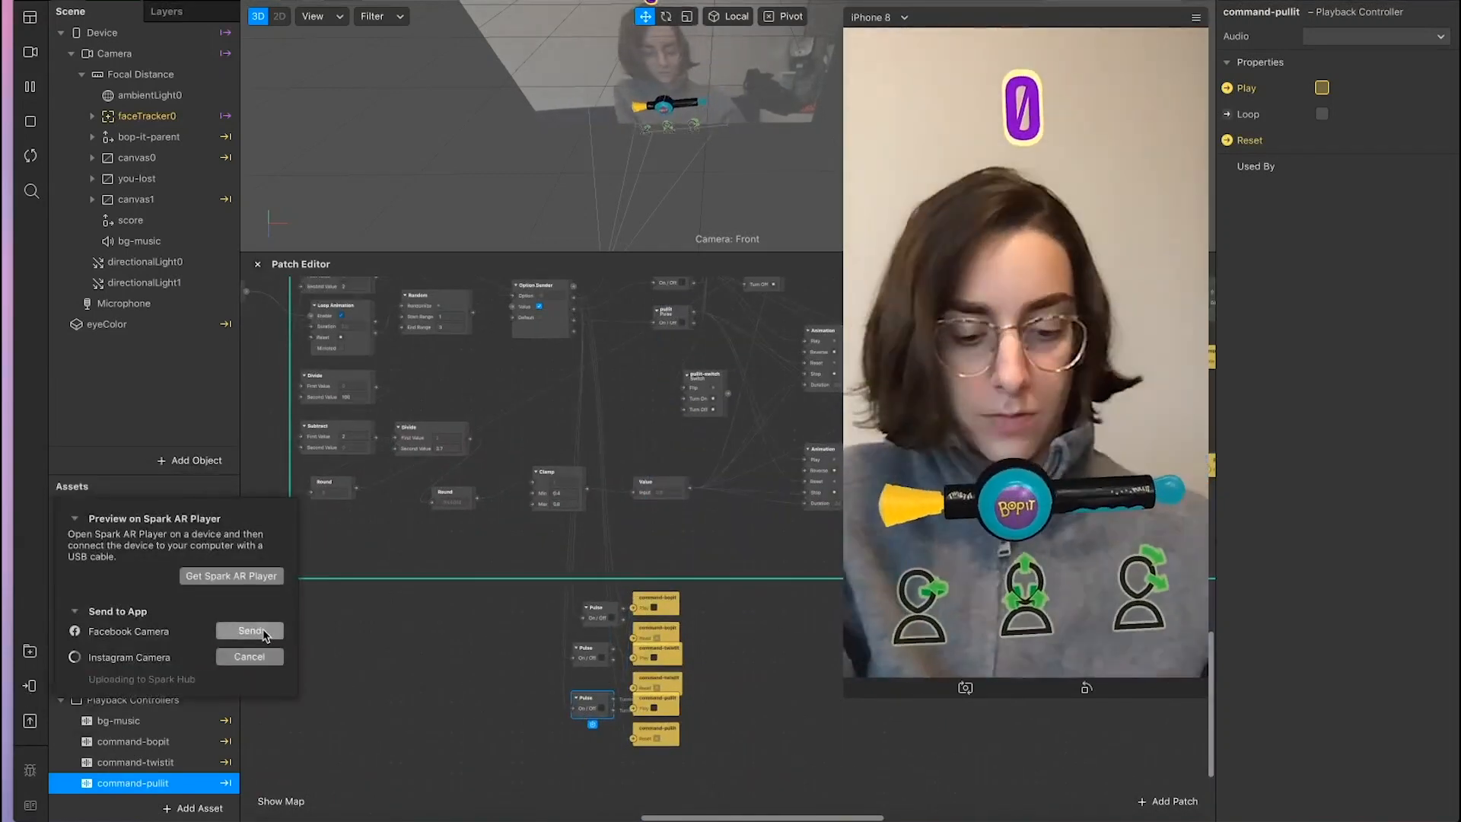
pyautogui.click(501, 602)
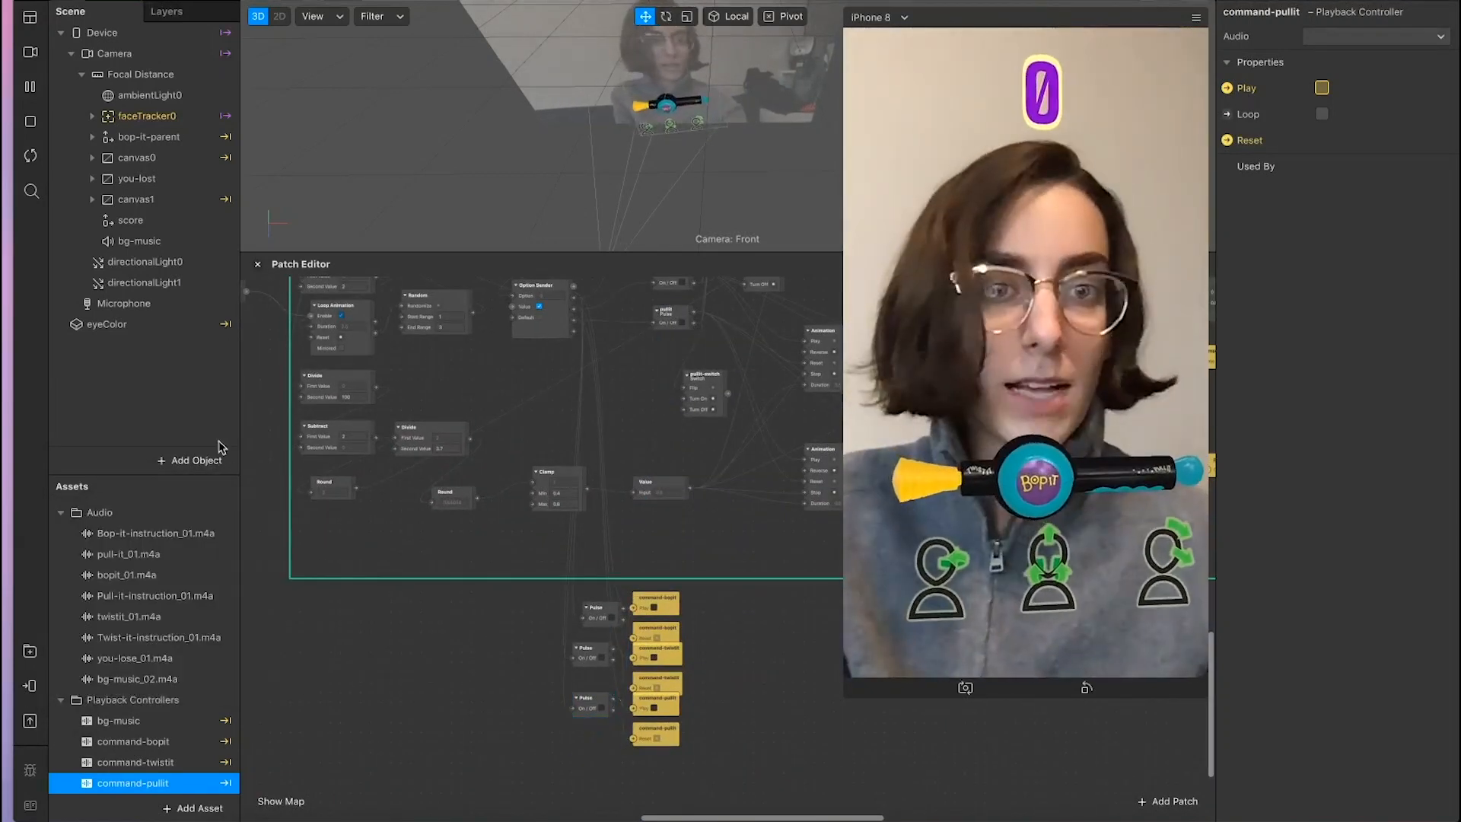
# Step: Insert another Speaker object into the scene for the spoken command audio
pyautogui.click(210, 461)
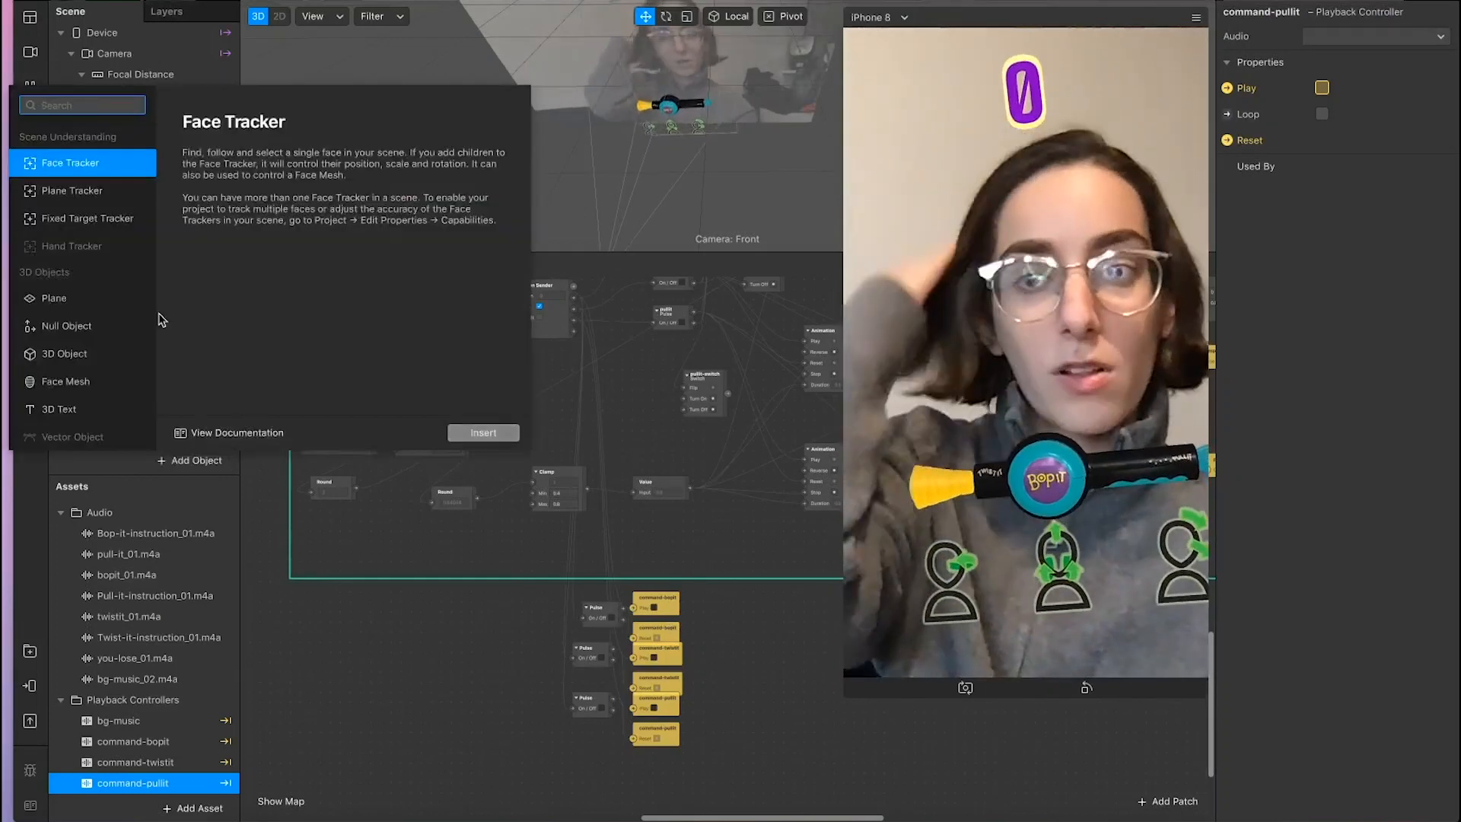
pyautogui.scroll(-8, 76, 335)
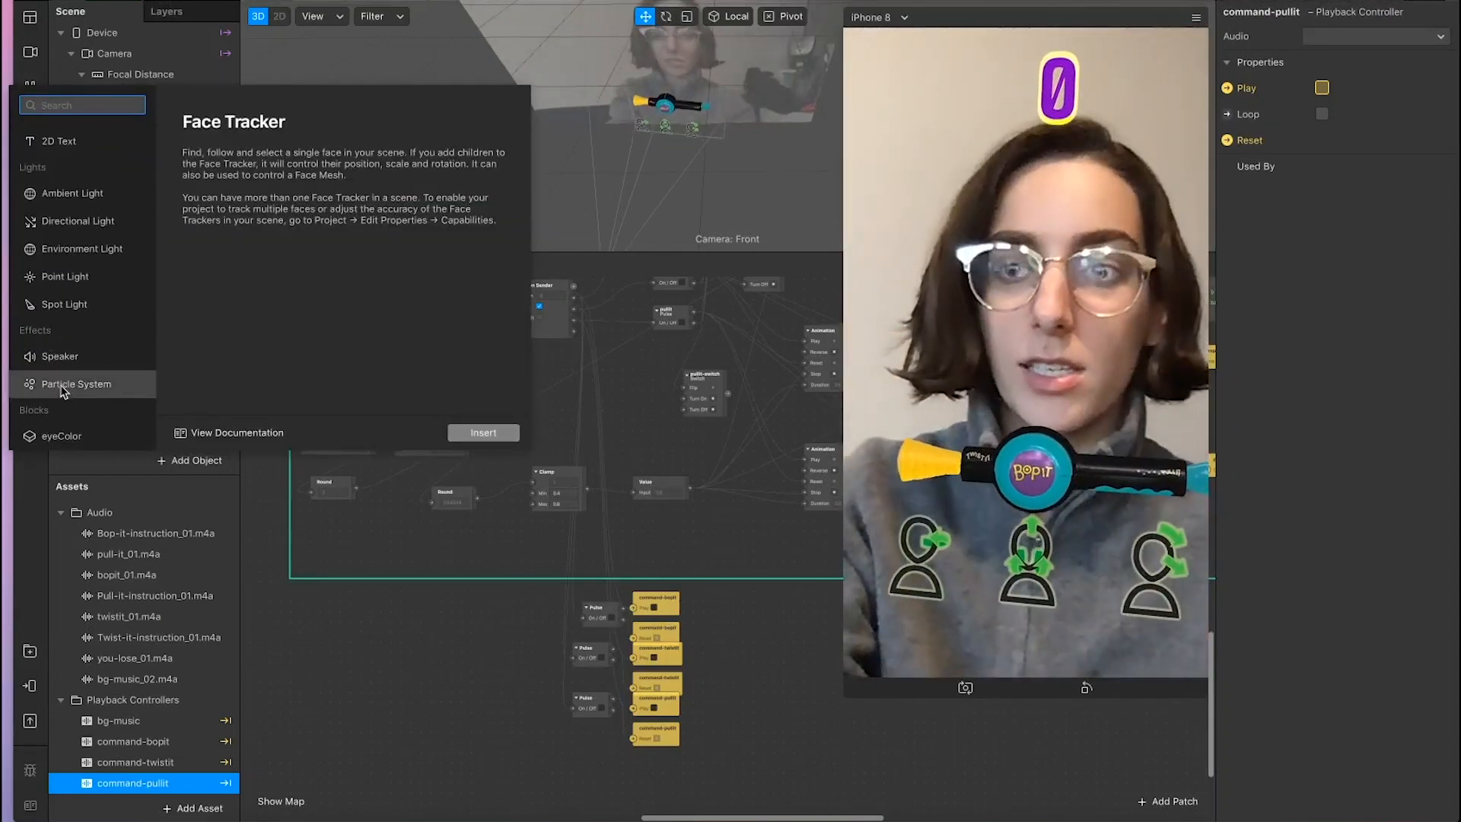
pyautogui.click(67, 358)
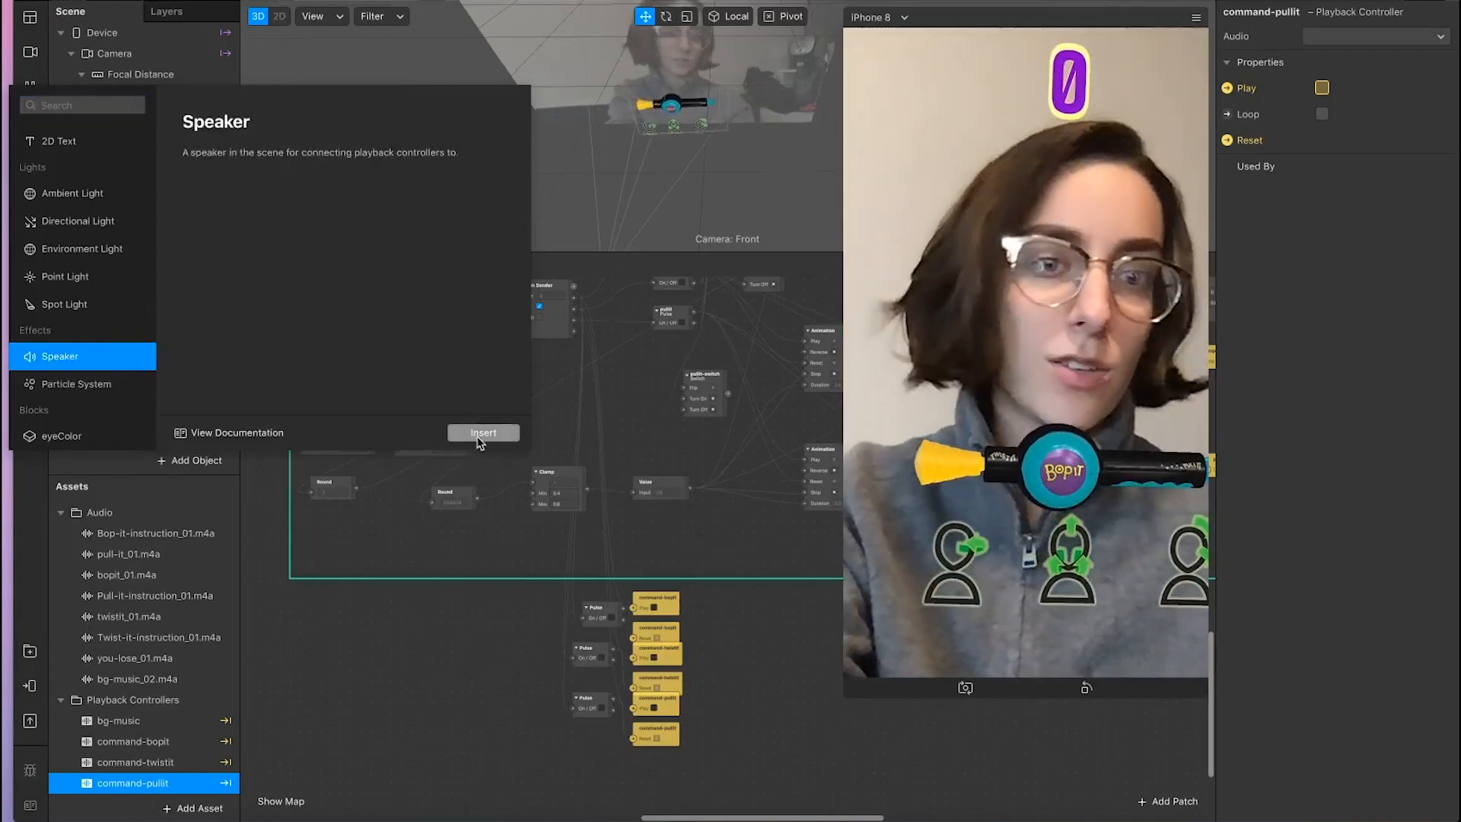
pyautogui.click(478, 437)
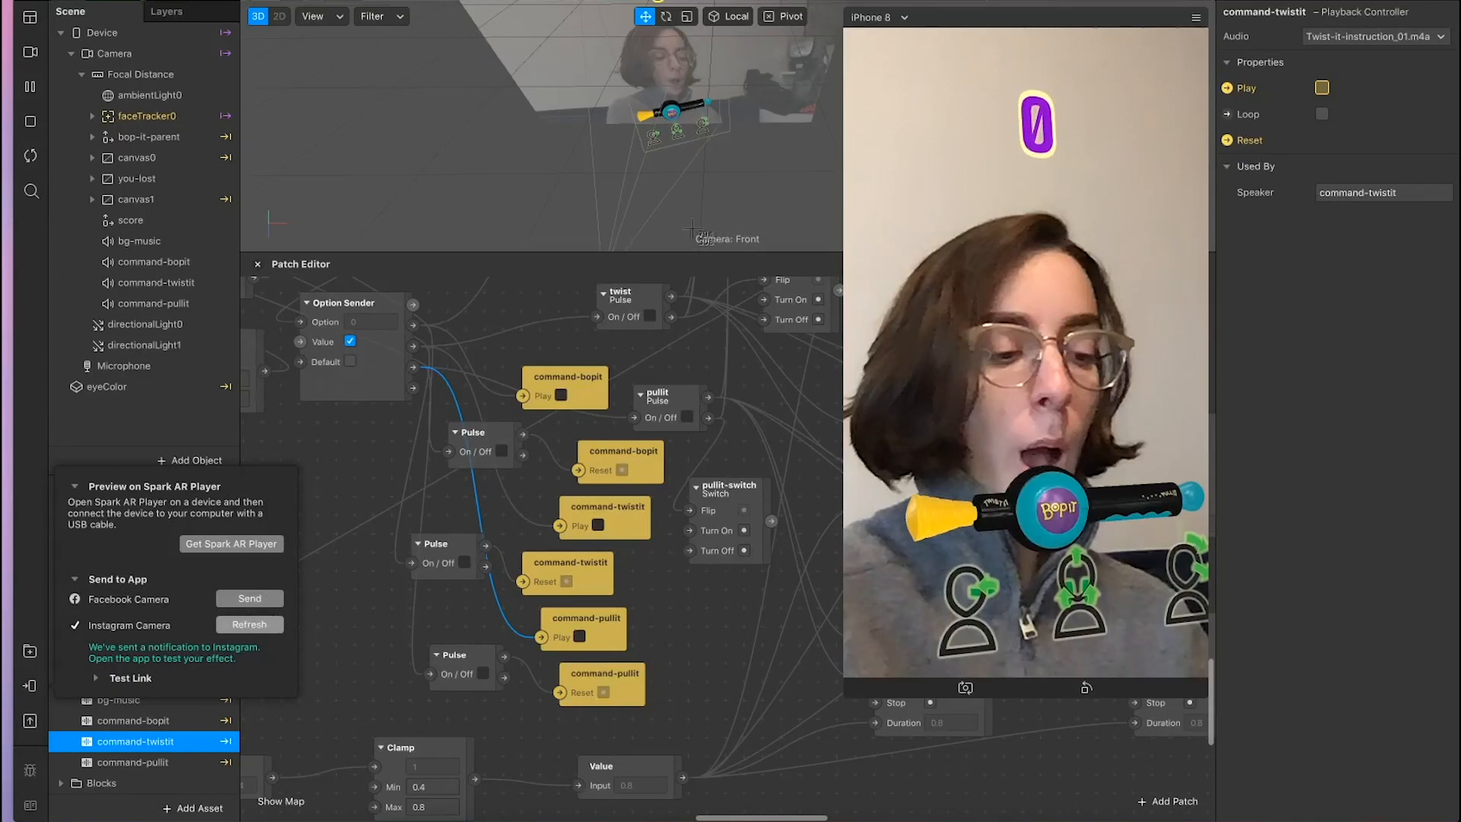
# Step: Capture a screenshot of the device preview and restart the effect simulation
pyautogui.press('super+shift+4')
pyautogui.moveTo(852, 28); pyautogui.dragTo(1141, 631)
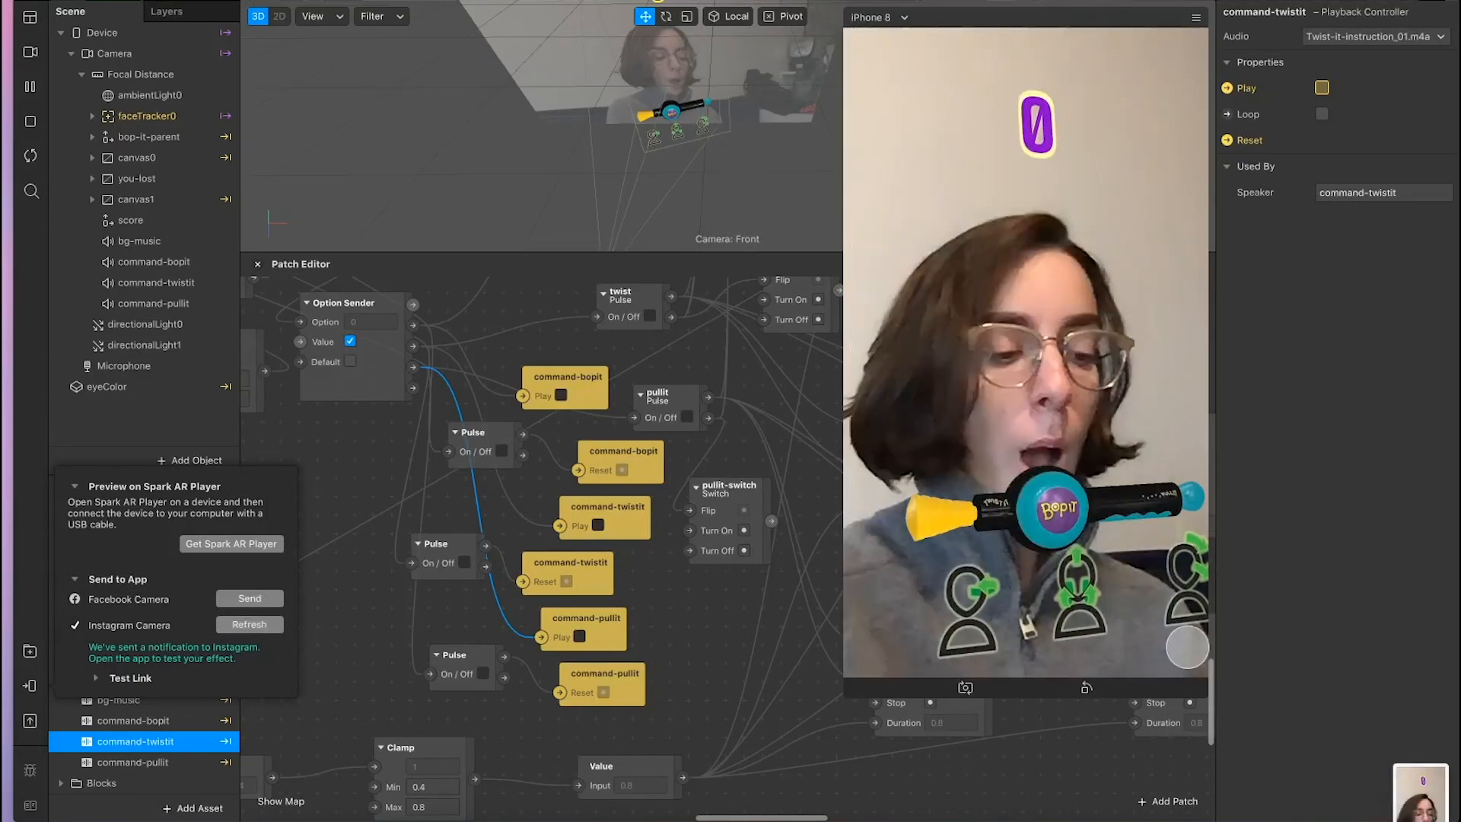
pyautogui.click(30, 158)
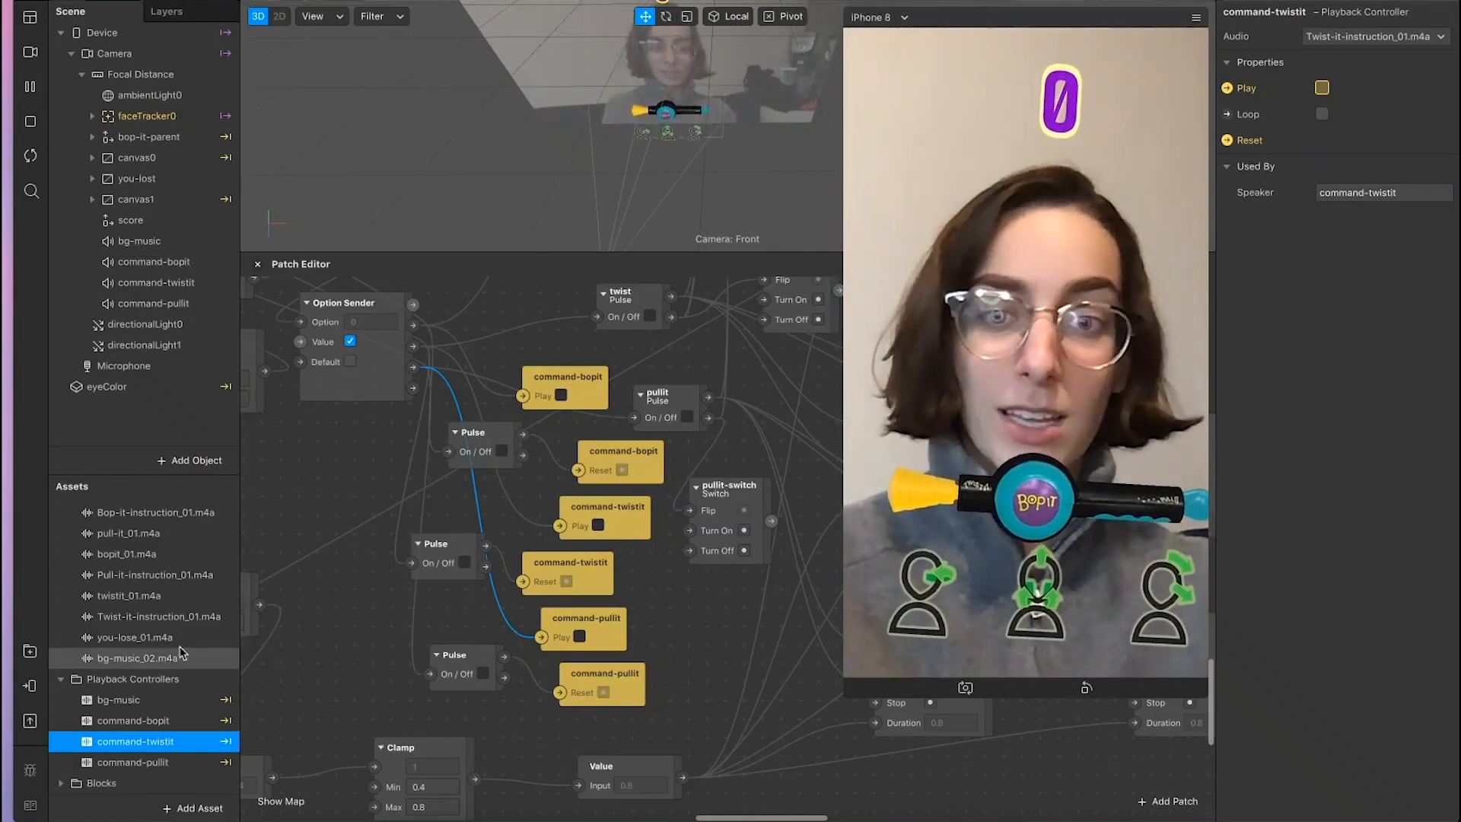
pyautogui.scroll(-3, 326, 637)
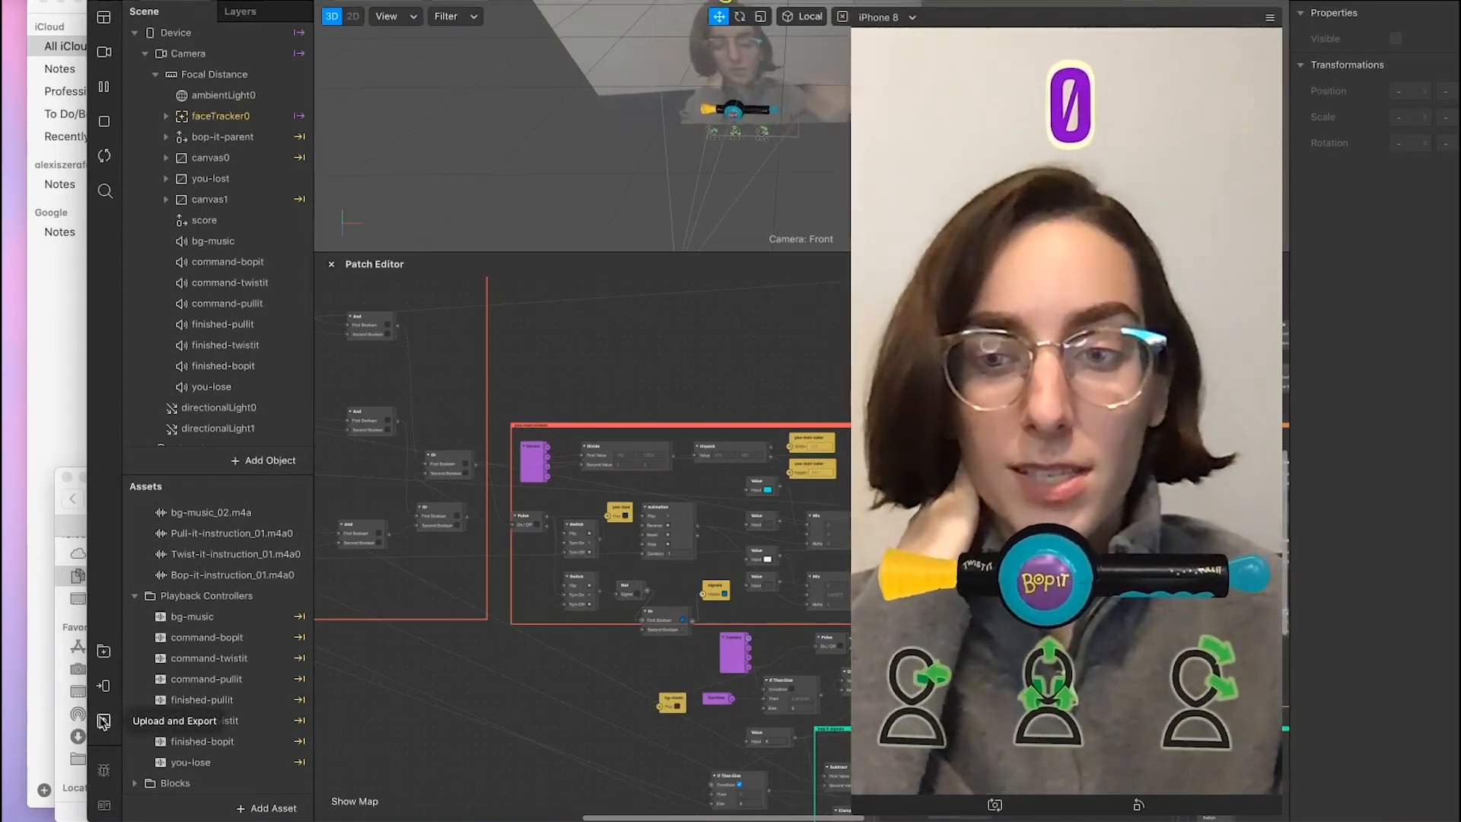
# Step: Open the upload and export check and move its window aside to view the assets summary
pyautogui.click(104, 721)
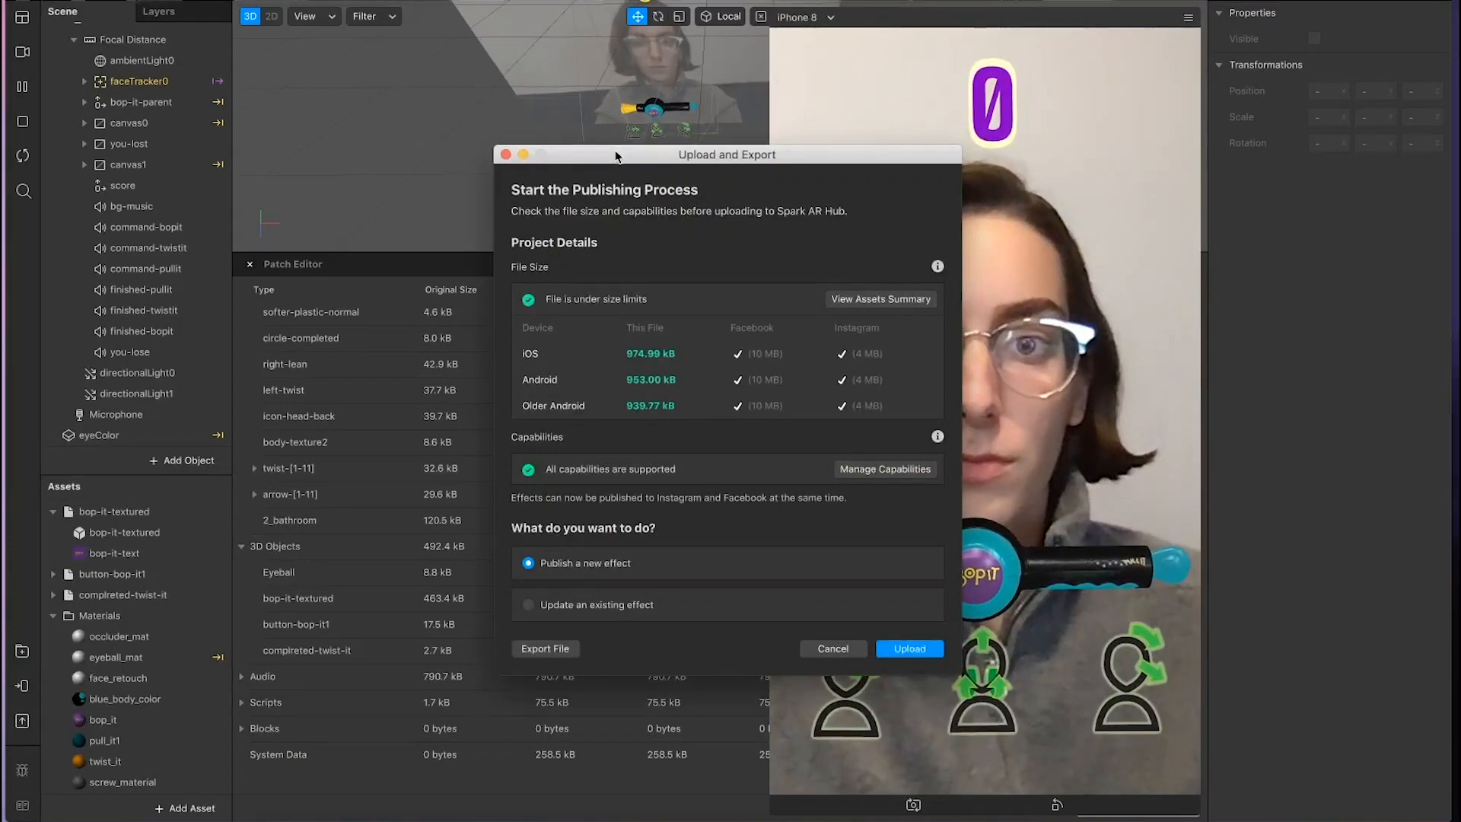
pyautogui.moveTo(690, 156); pyautogui.dragTo(492, 140)
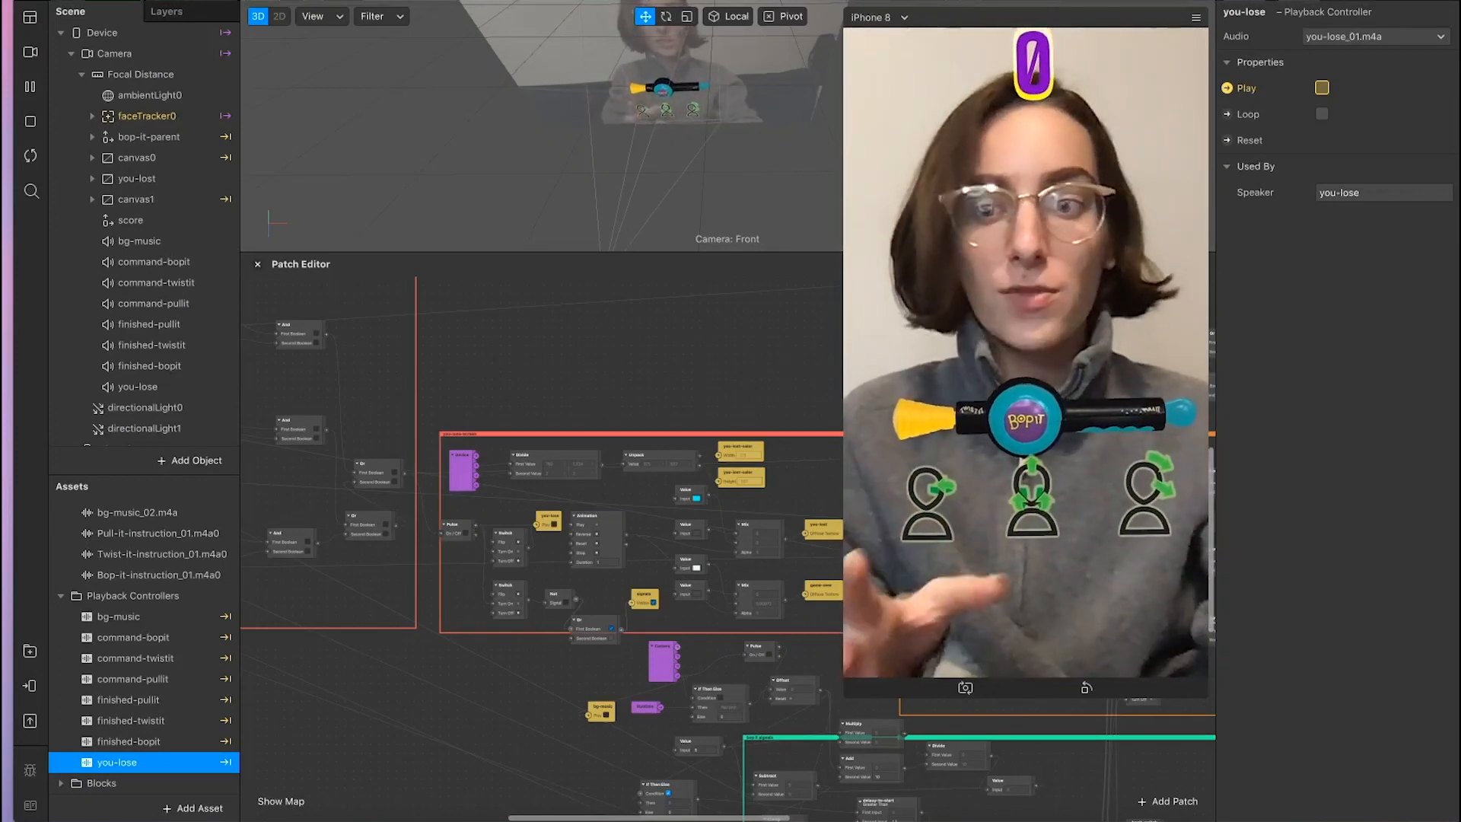
# Step: Look through the audio clips and playback controllers in the project assets and shrink the device preview window
pyautogui.scroll(3, 177, 693)
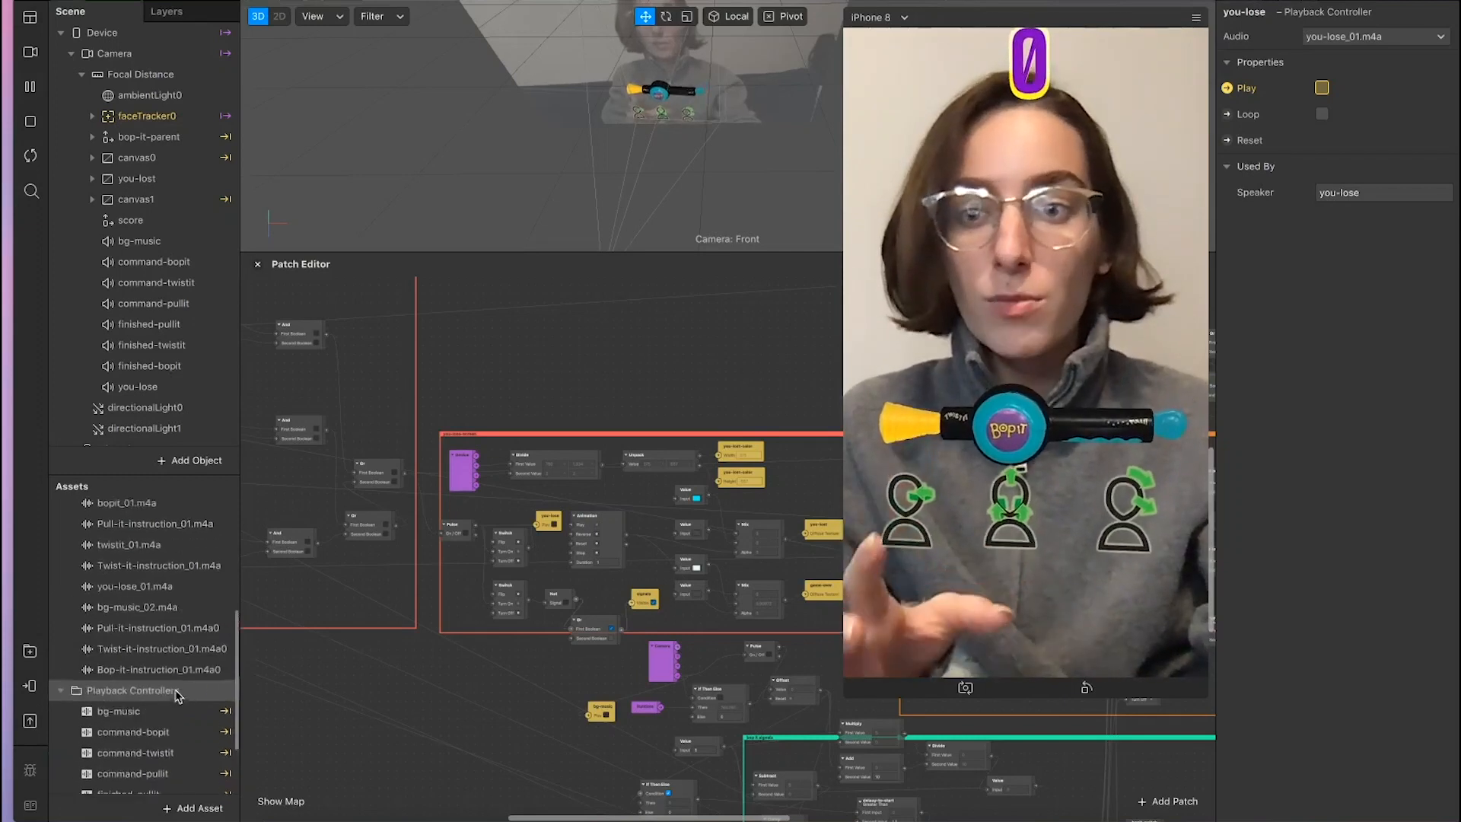
pyautogui.scroll(-1, 156, 691)
pyautogui.scroll(8, 154, 688)
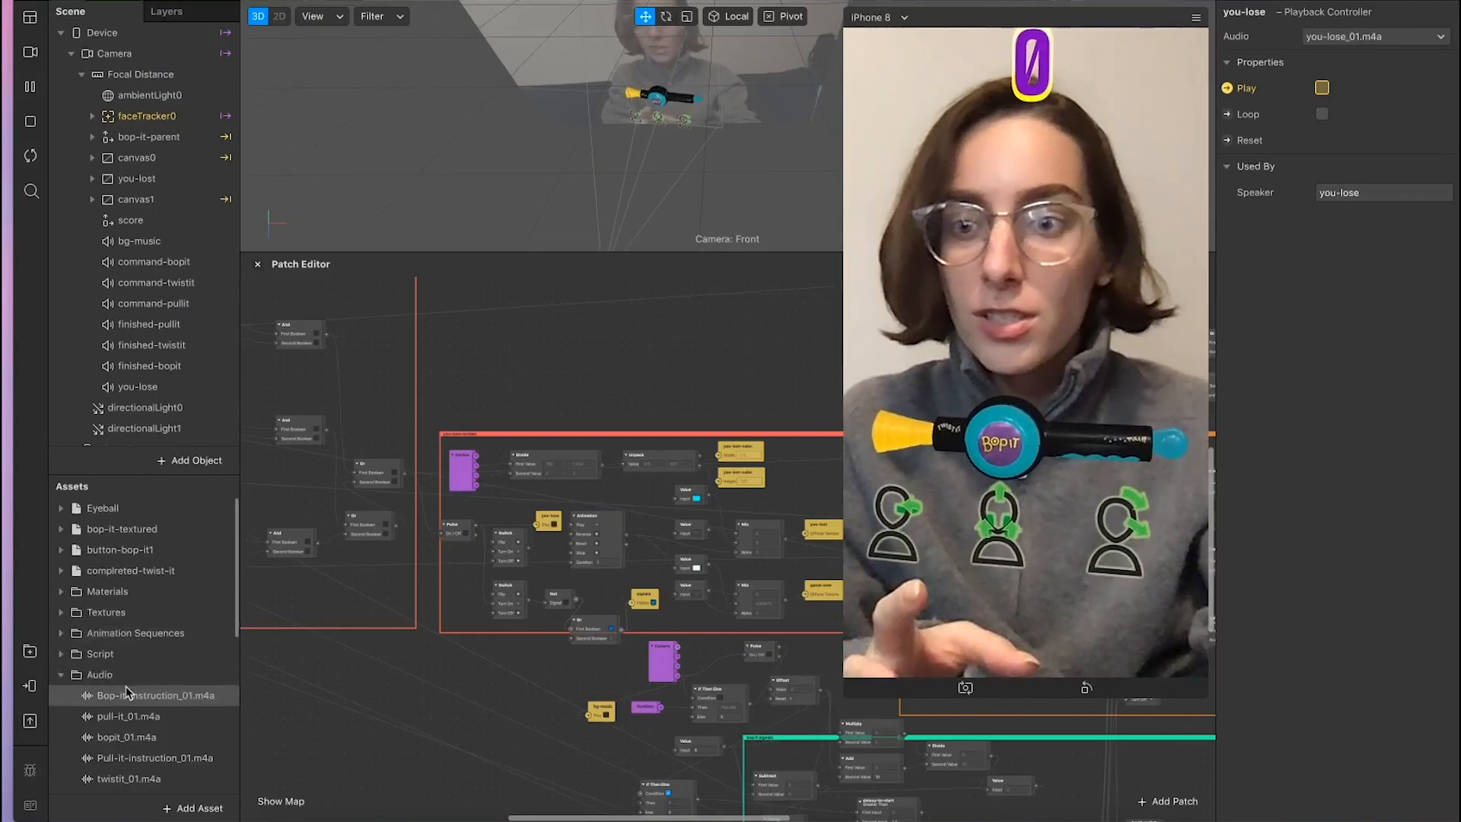
pyautogui.scroll(-3, 137, 679)
pyautogui.scroll(-7, 137, 678)
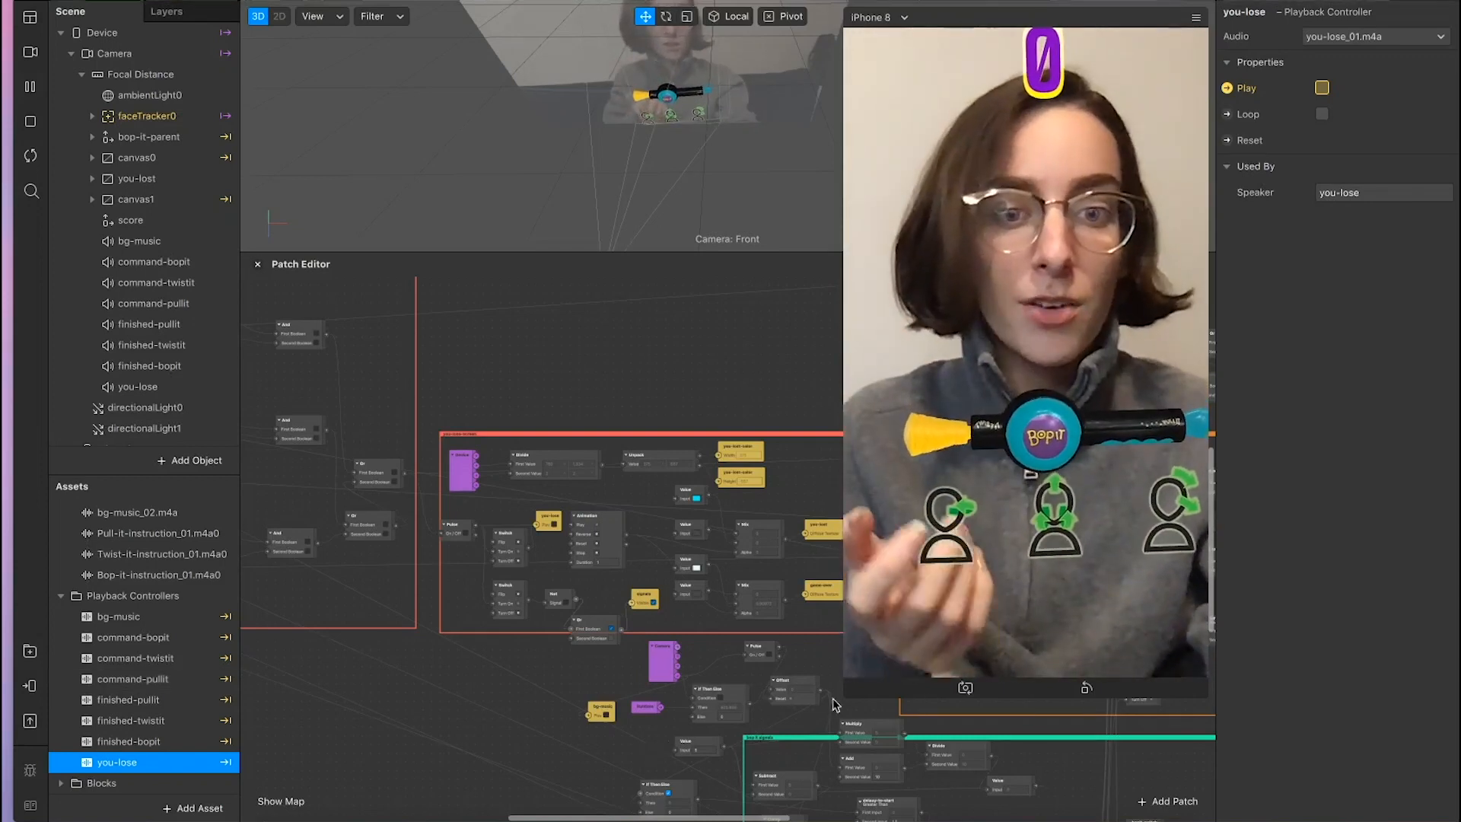
pyautogui.moveTo(842, 694); pyautogui.dragTo(904, 592)
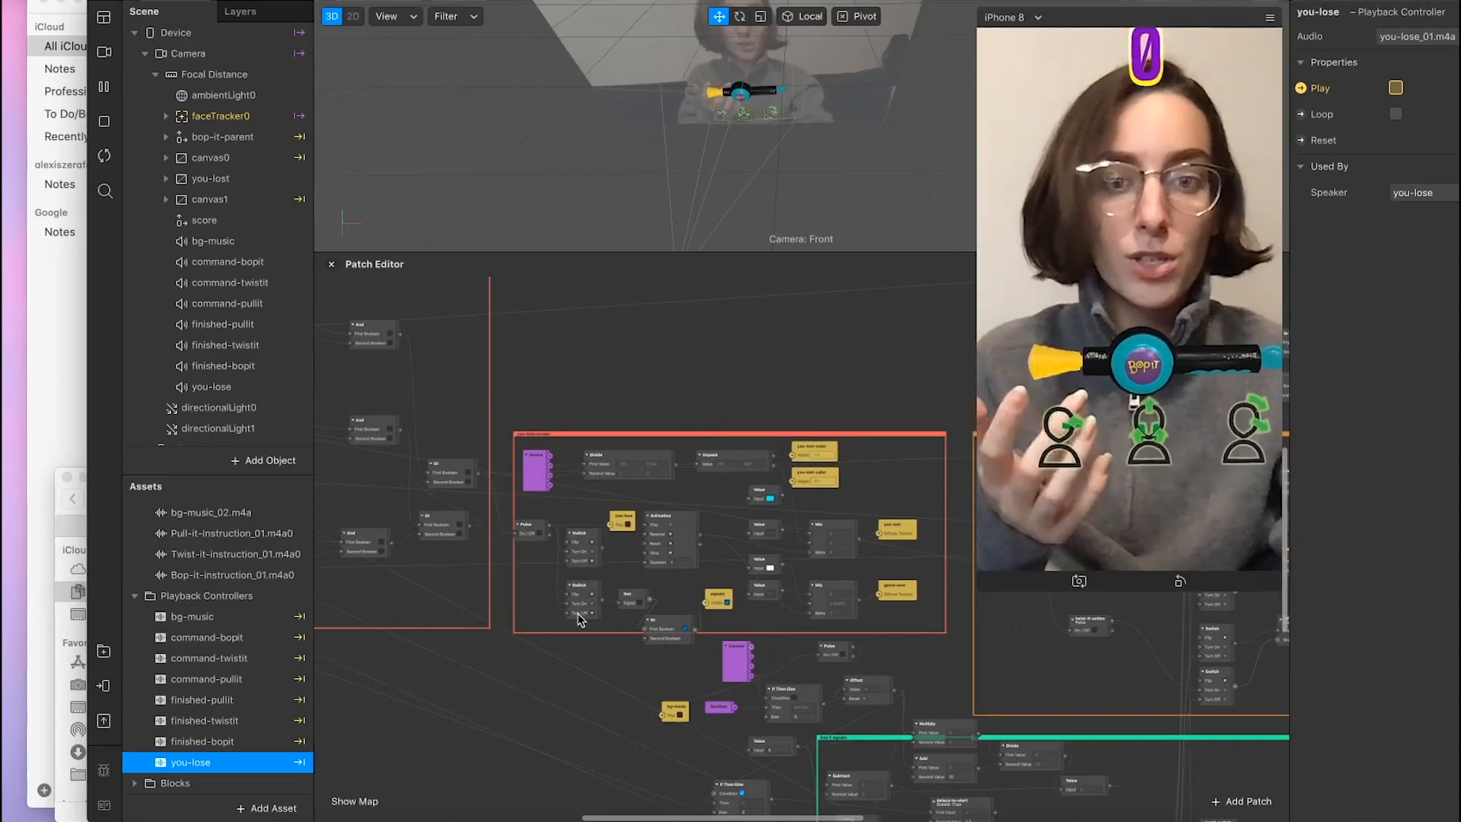
# Step: Switch to the browser page on Spark AR effect icons and read the icon guidelines
pyautogui.hotkey('ctrl', 'Up')
pyautogui.click(645, 635)
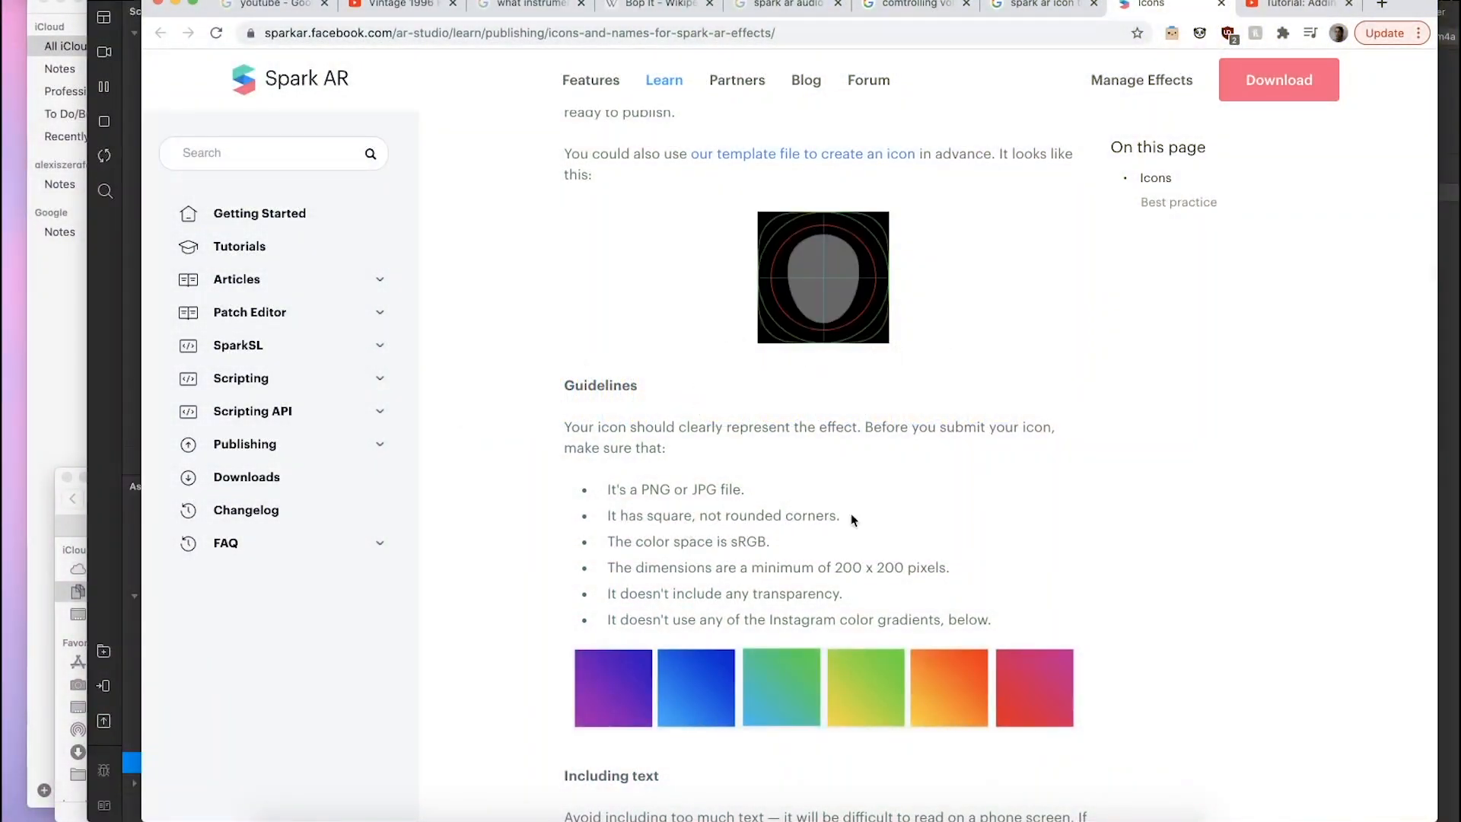
pyautogui.scroll(-2, 853, 519)
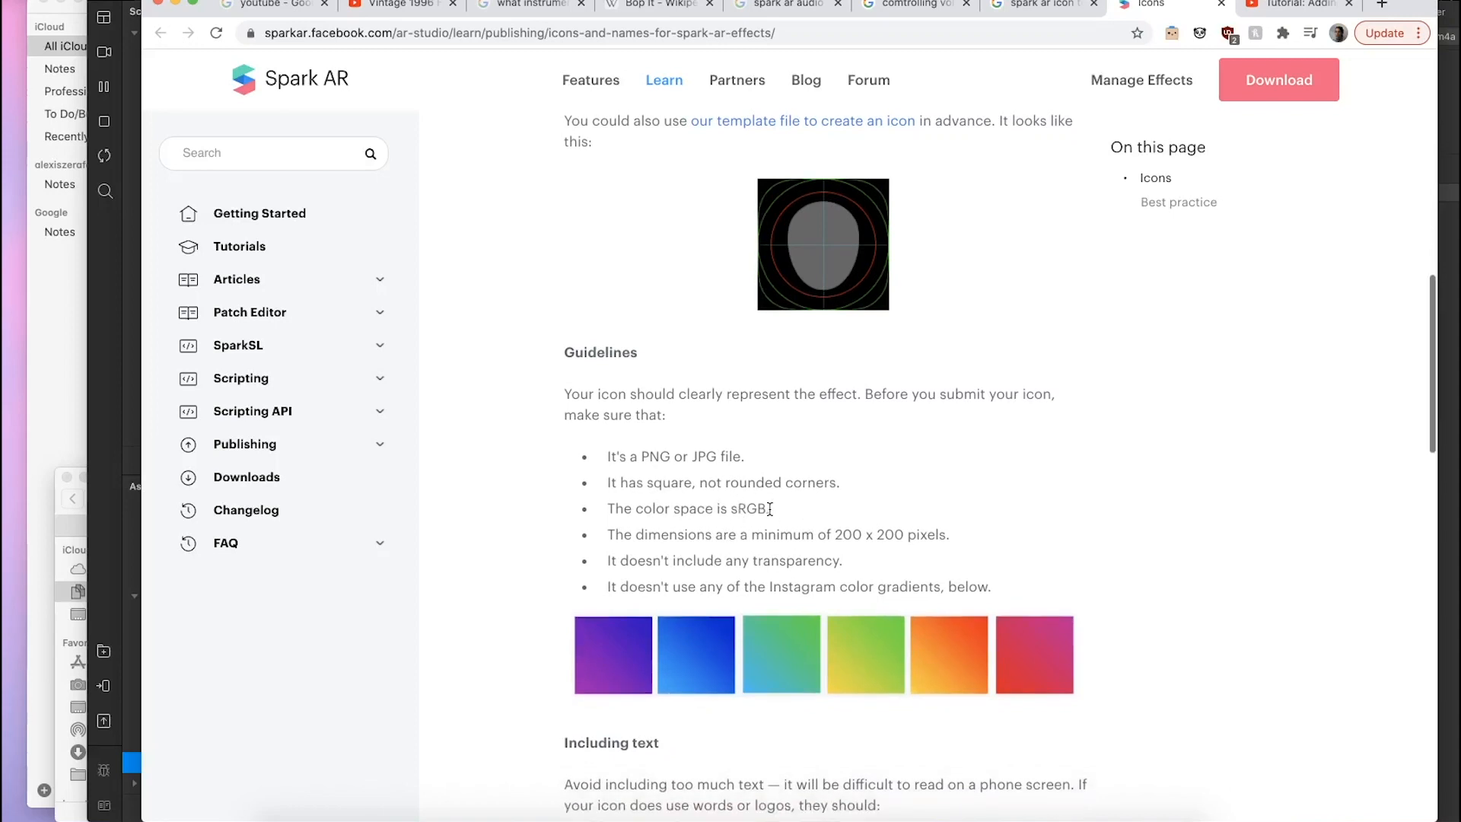
# Step: Open the IG_Effect_Icon_Template-FACE.psd icon template in Photoshop from the Photoshop template folder and reposition its window
pyautogui.scroll(-1, 846, 556)
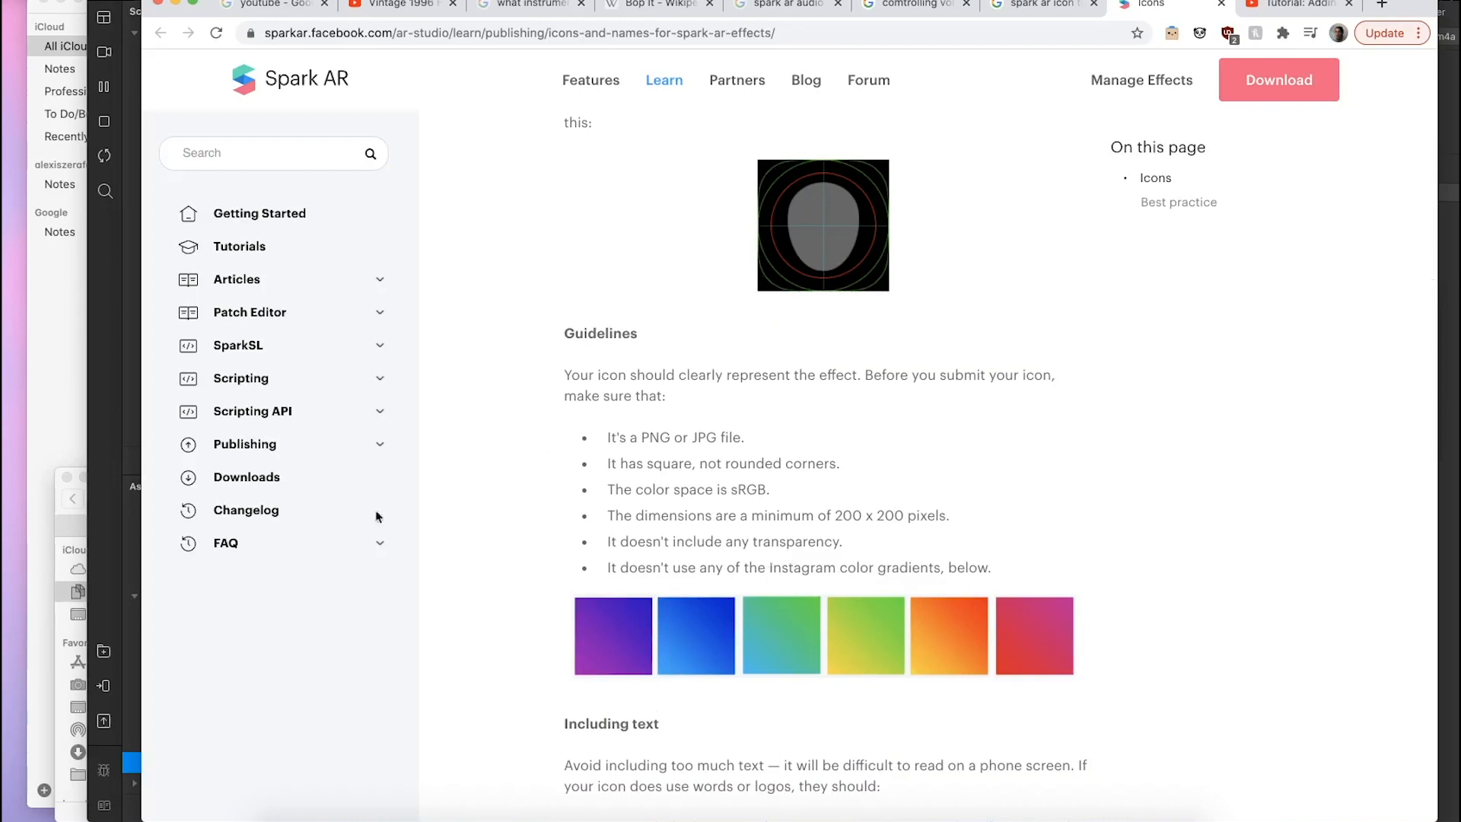
pyautogui.click(123, 808)
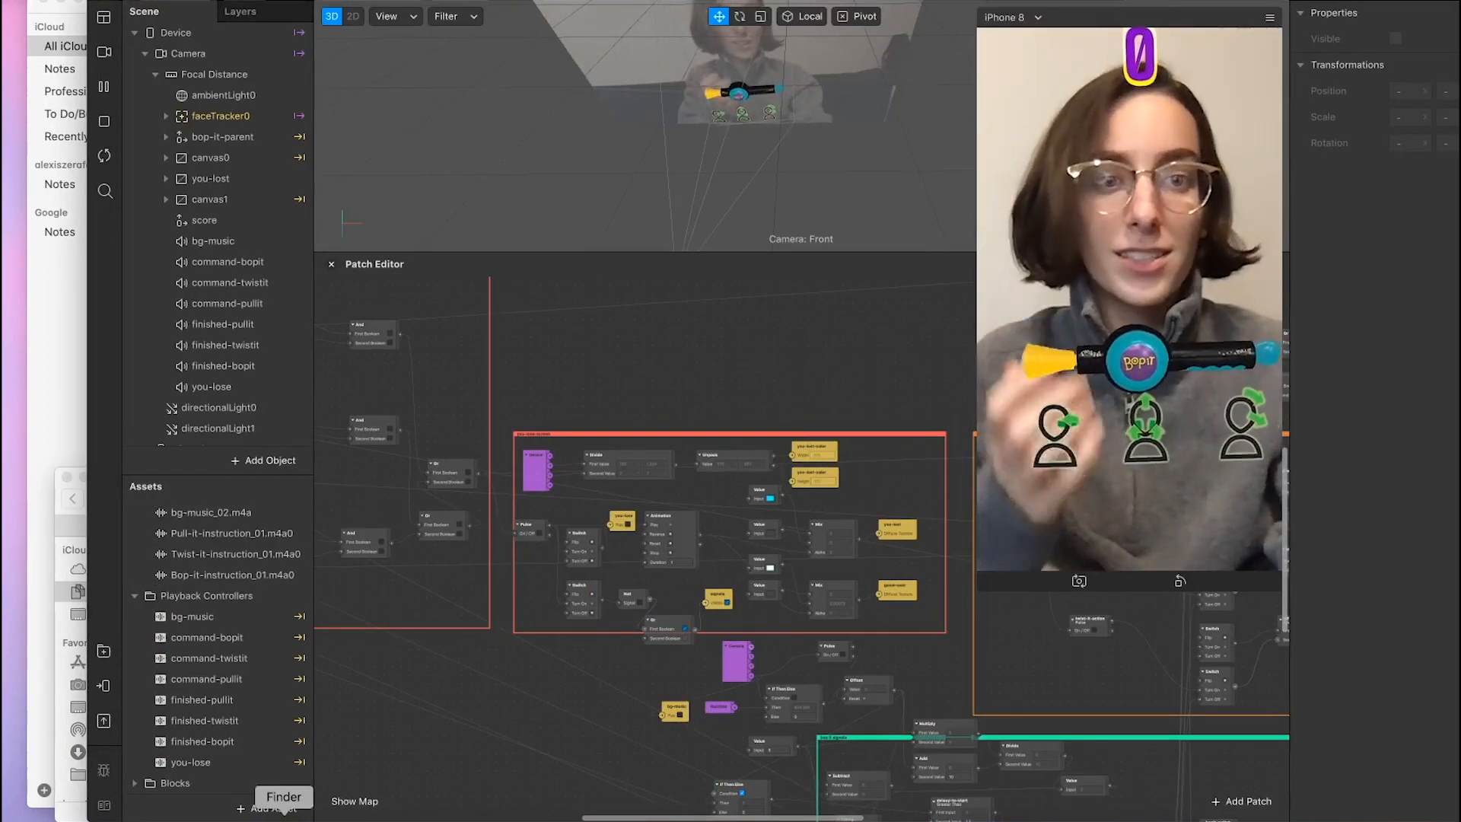
pyautogui.click(284, 810)
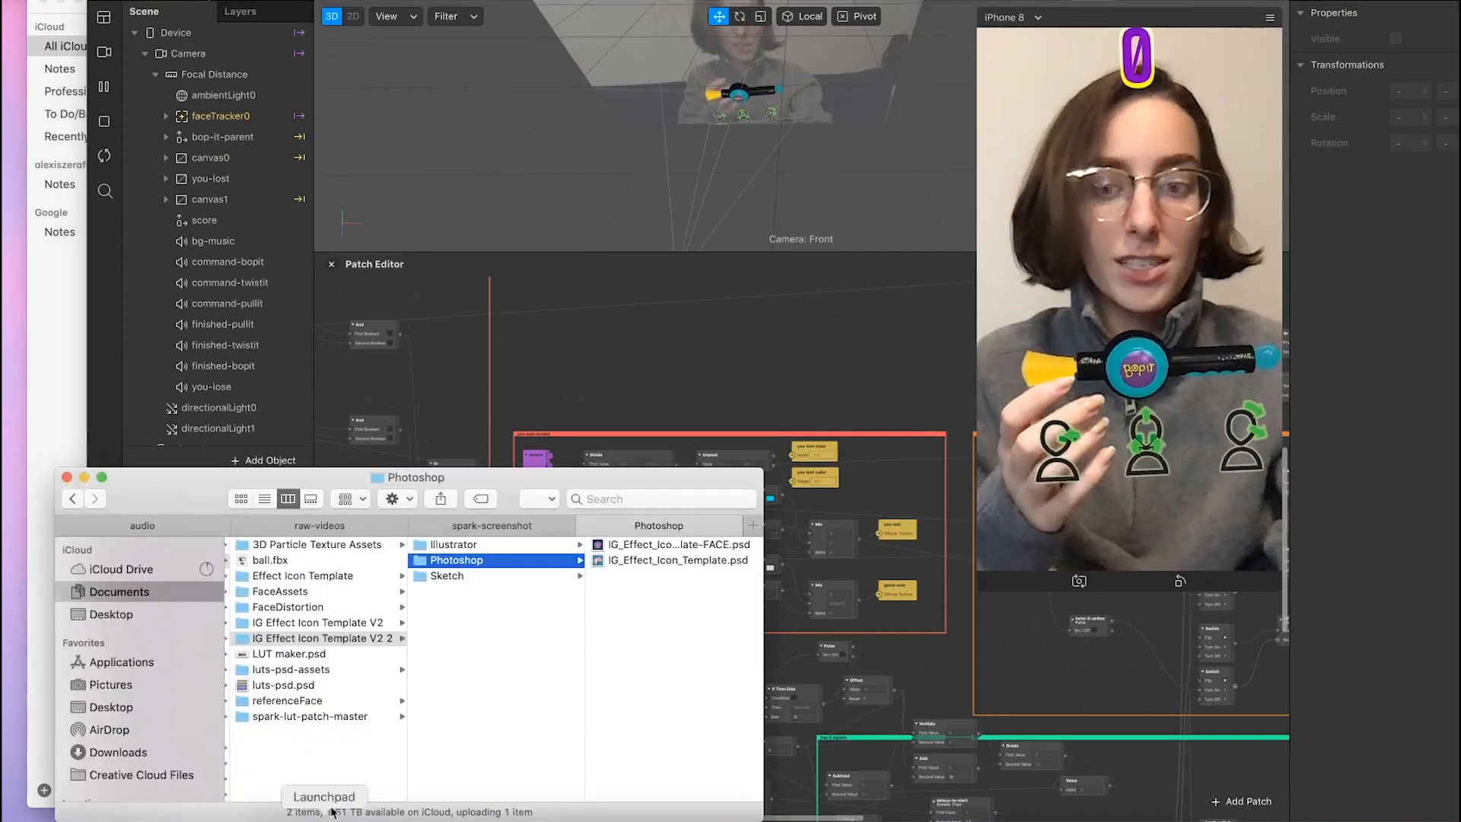
pyautogui.doubleClick(622, 545)
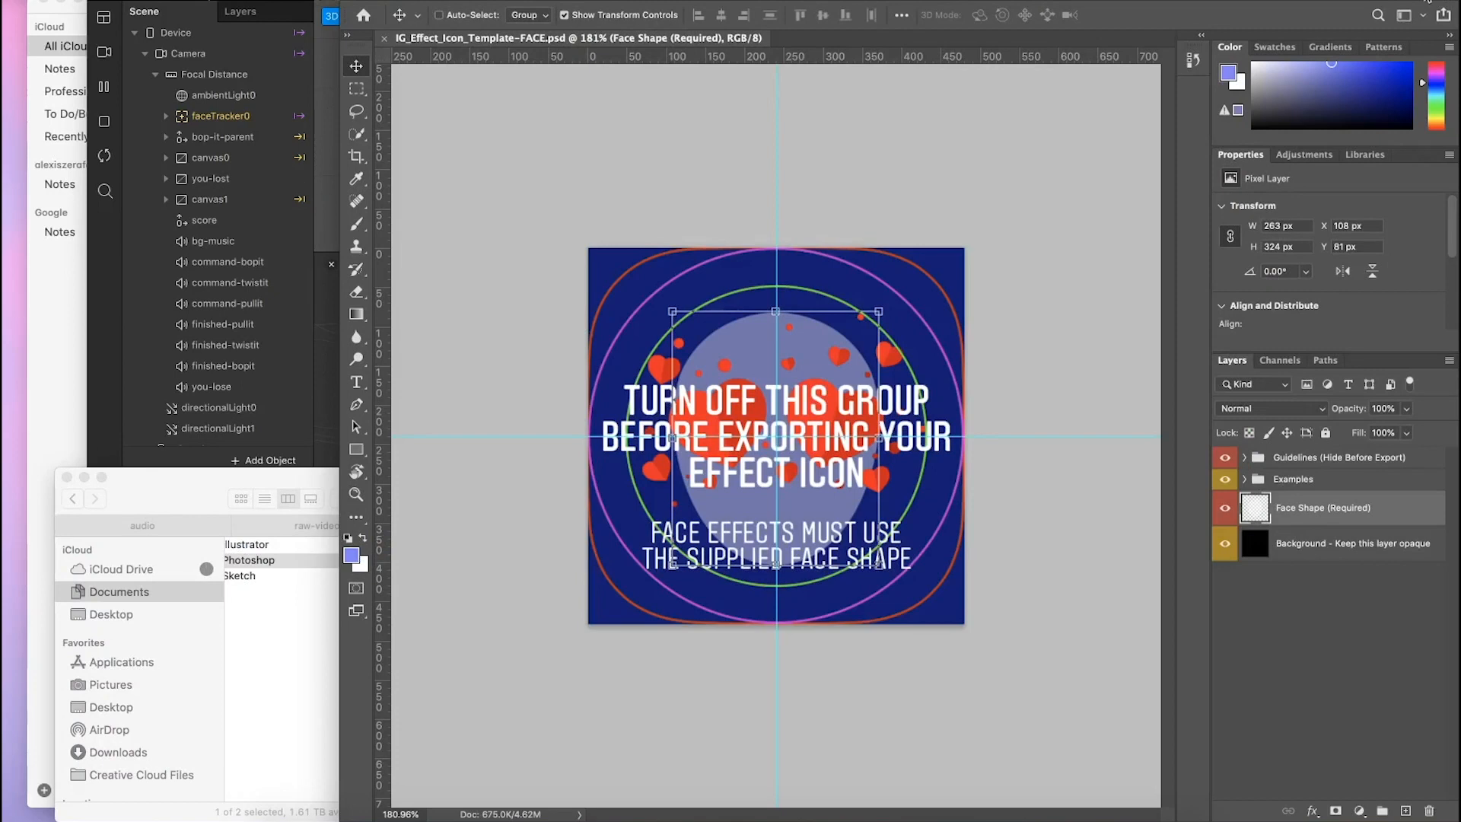
pyautogui.moveTo(1427, 0); pyautogui.dragTo(1130, 1)
pyautogui.moveTo(1160, 410); pyautogui.dragTo(997, 411)
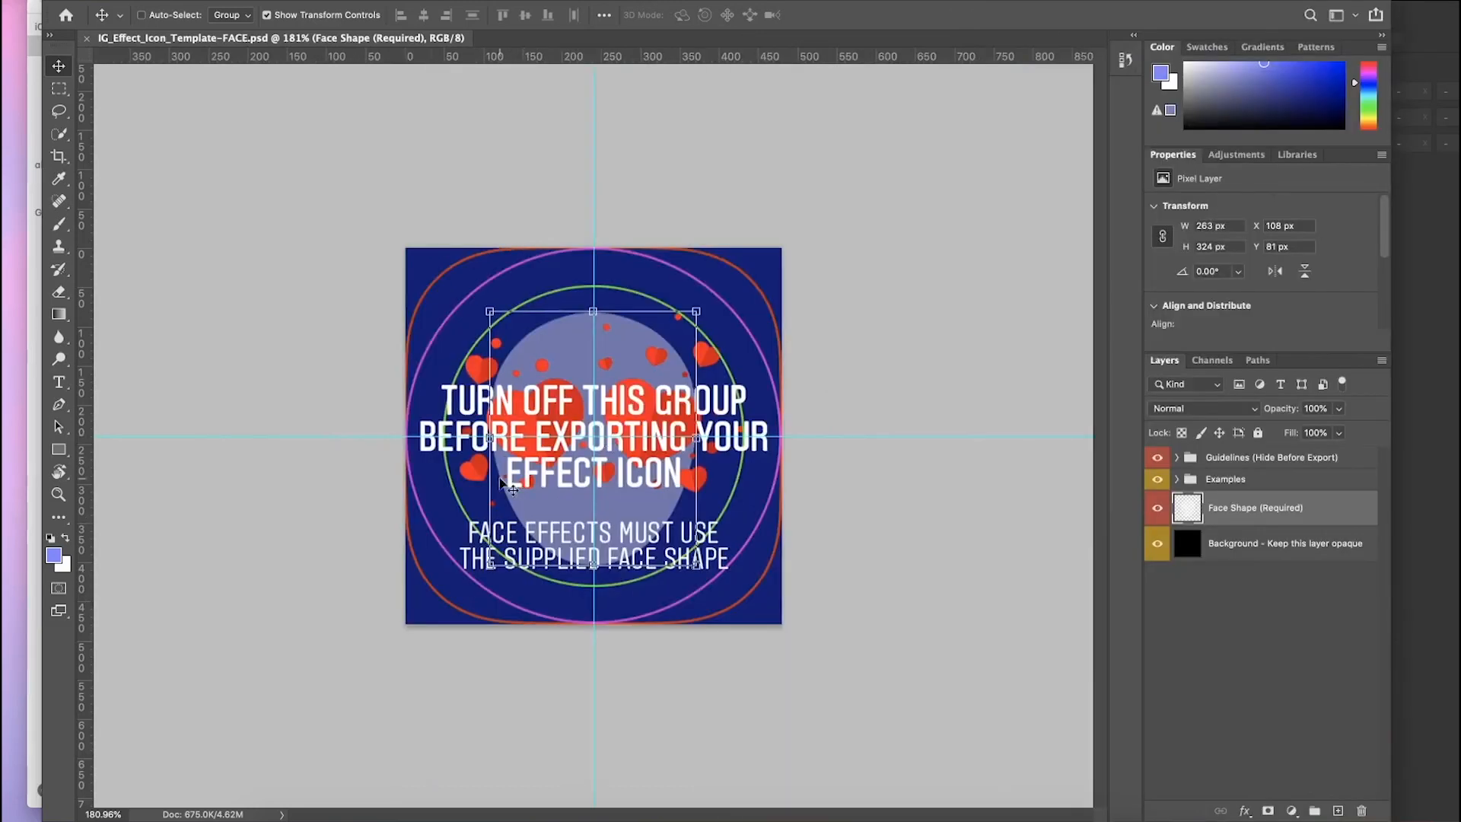
# Step: Delete the Guidelines (Hide Before Export) group and the contents of the Examples group from the icon template
pyautogui.press('super+plus')
pyautogui.press('super+plus')
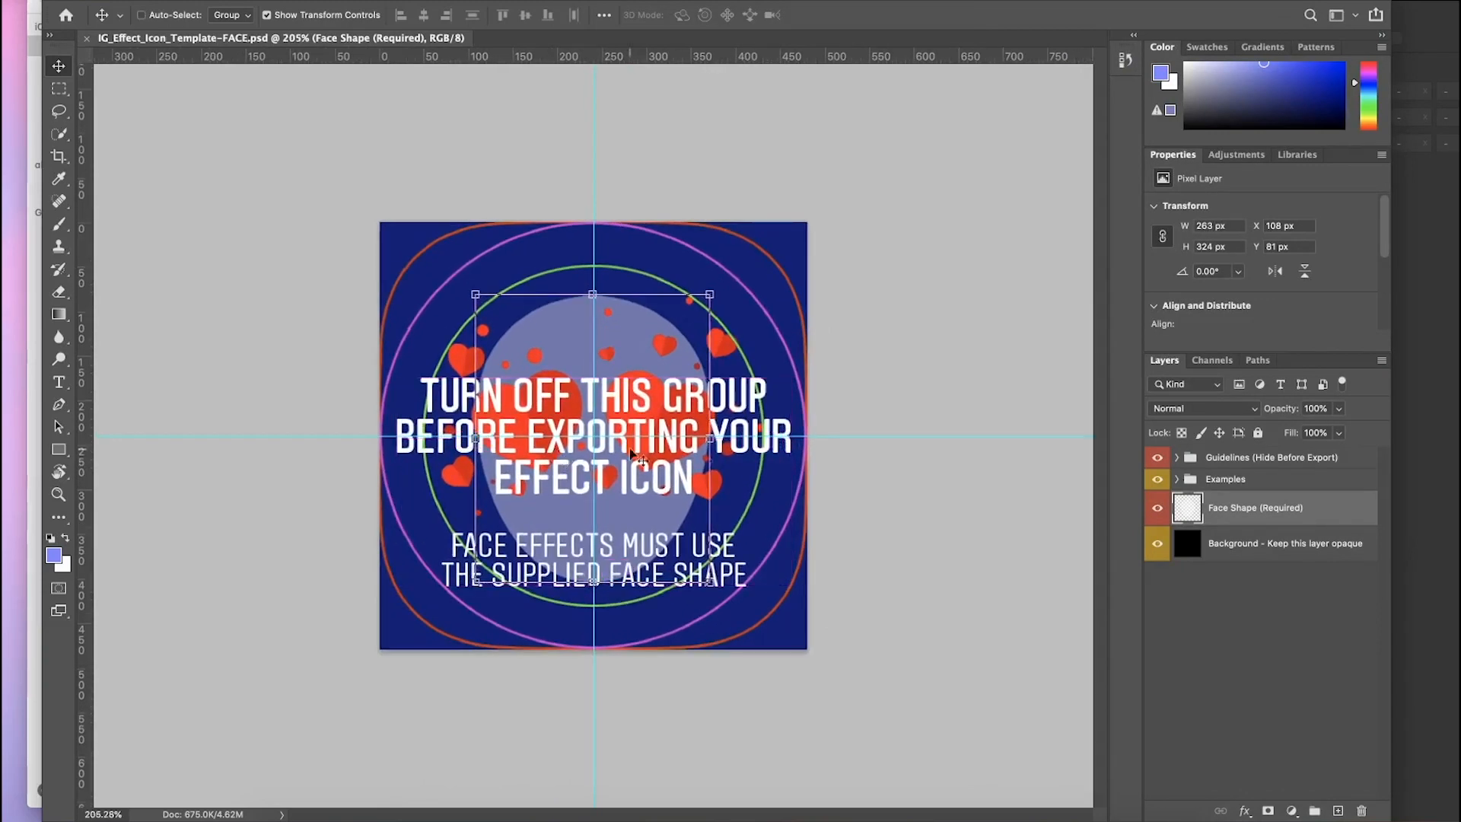
pyautogui.keyDown('super'); pyautogui.click(676, 478); pyautogui.keyUp('super')
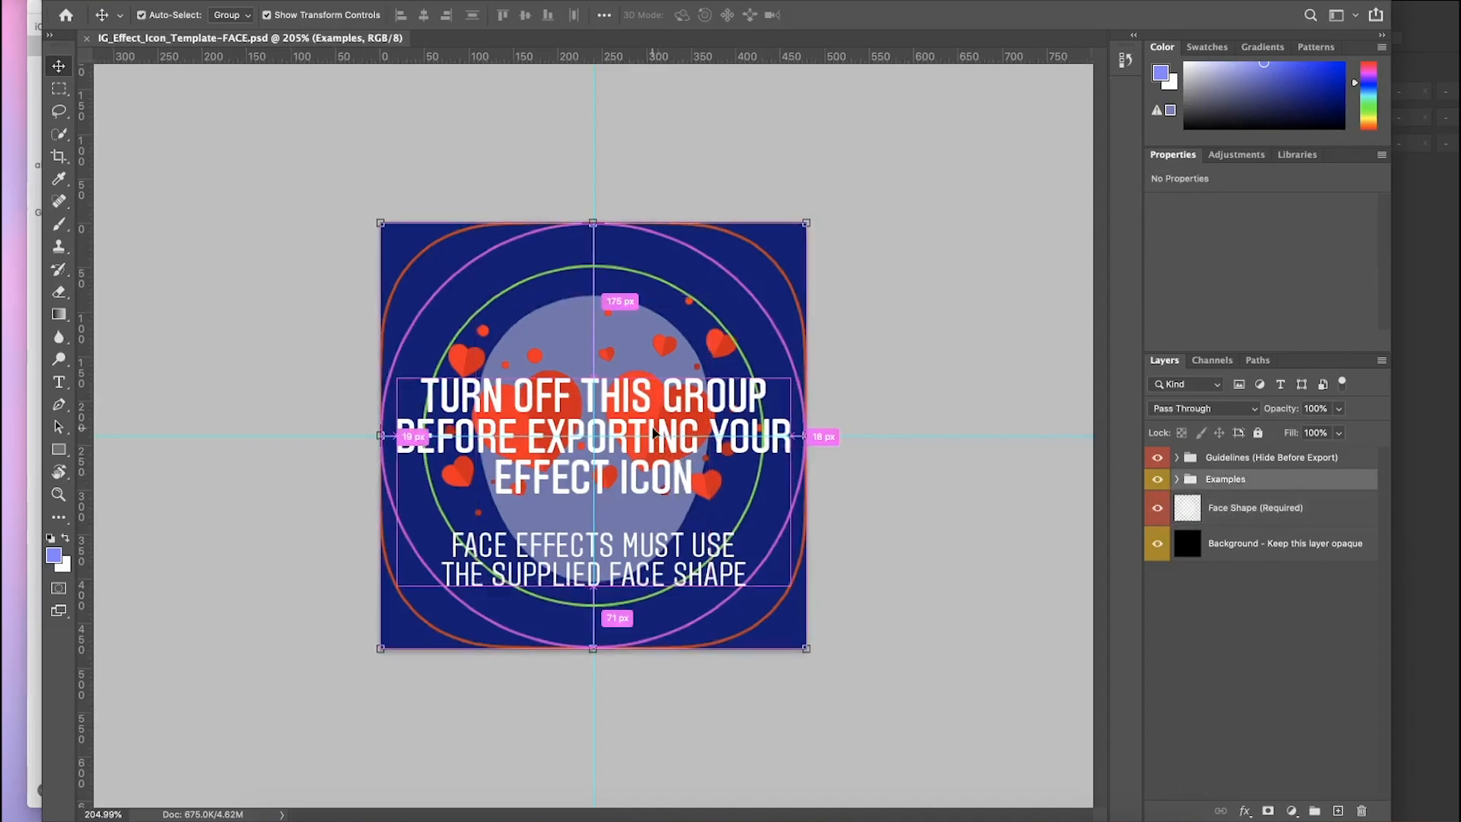
pyautogui.click(1233, 457)
pyautogui.press('Delete')
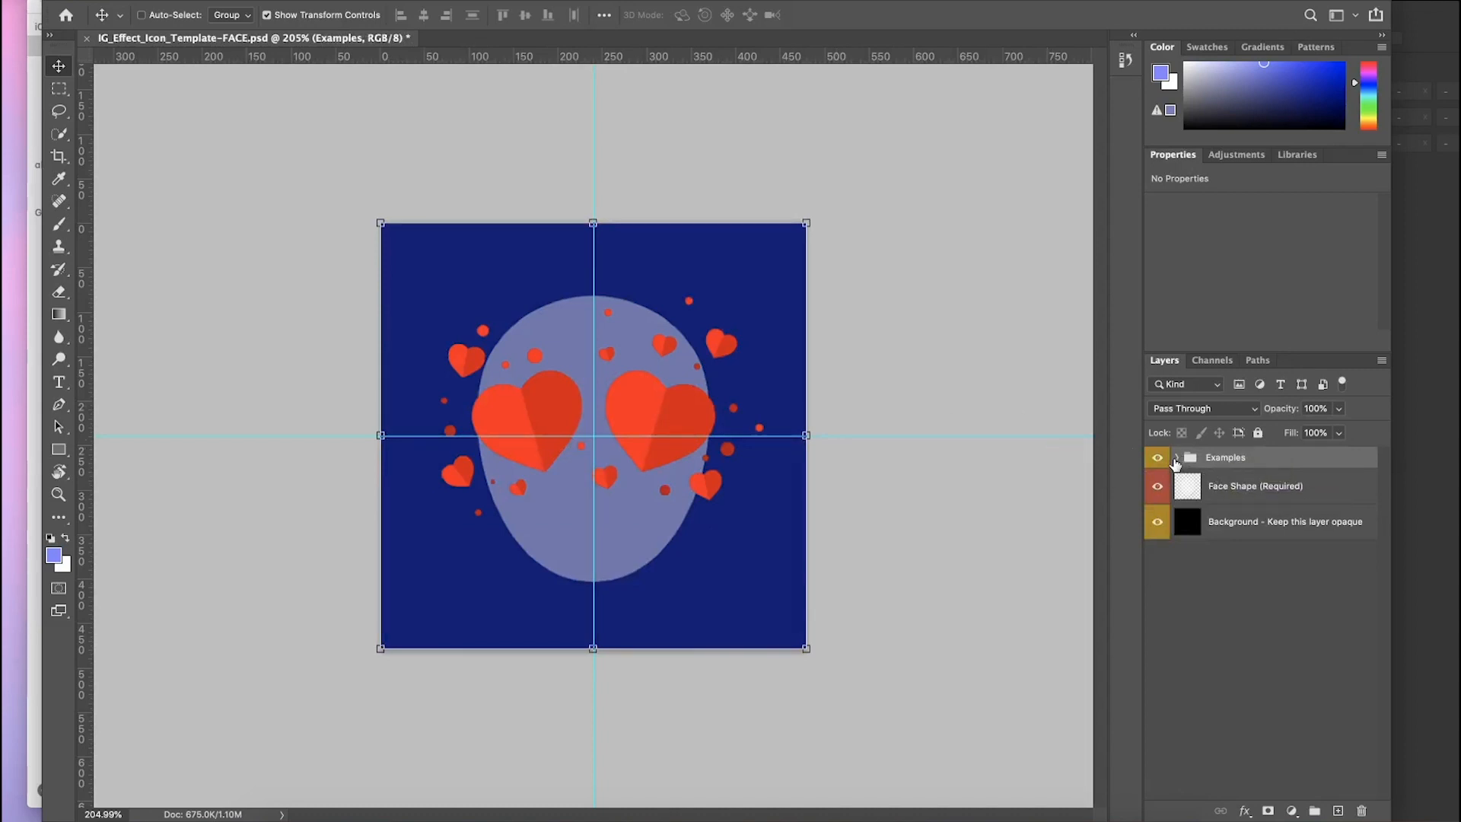
pyautogui.click(1176, 457)
pyautogui.click(1221, 491)
pyautogui.press('Delete')
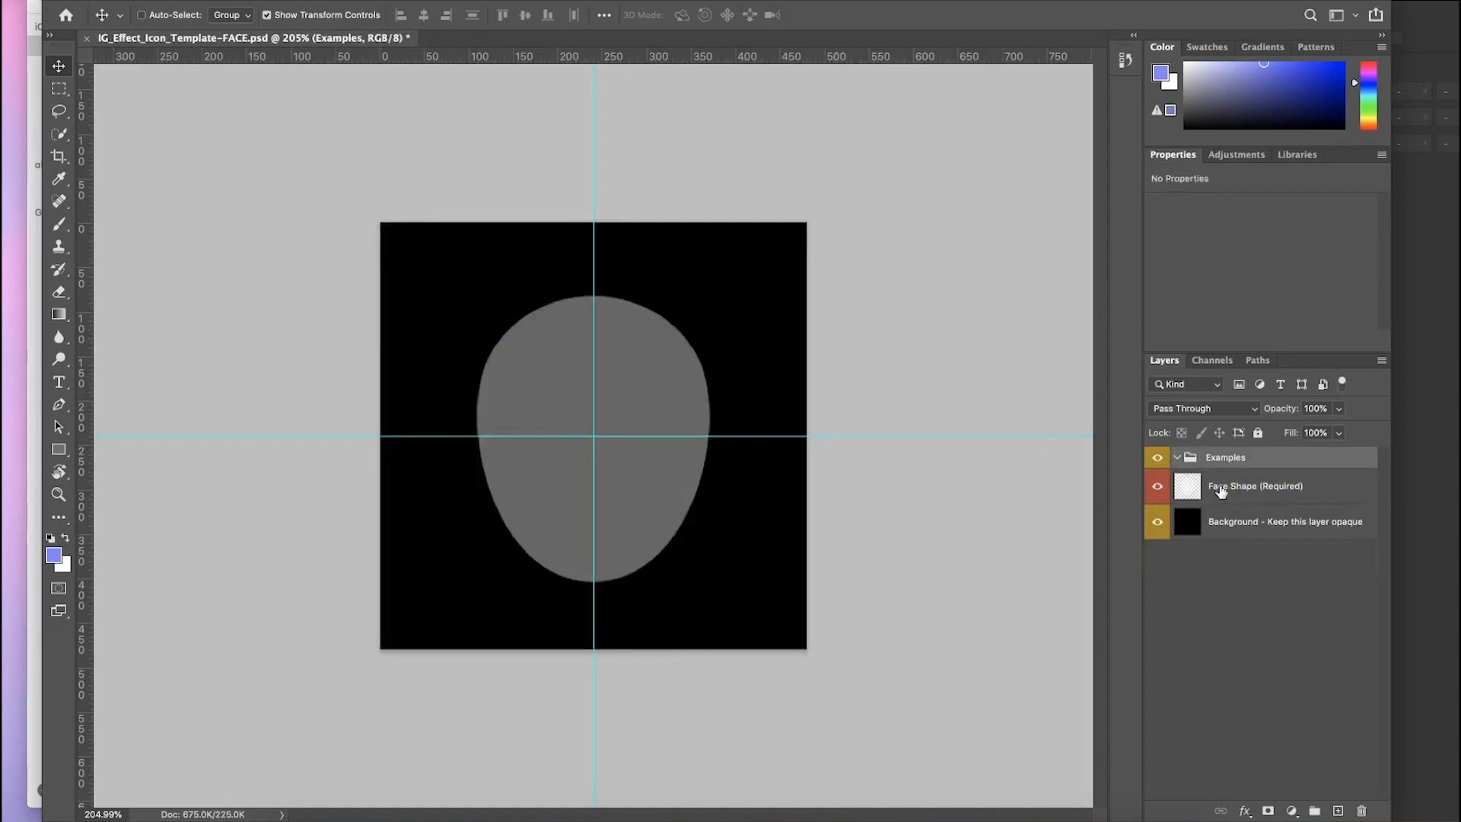
# Step: Hide the Face Shape (Required) layer so only the black background shows
pyautogui.keyDown('alt'); pyautogui.scroll(3, 754, 427); pyautogui.keyUp('alt')
pyautogui.keyDown('super'); pyautogui.click(671, 379); pyautogui.keyUp('super')
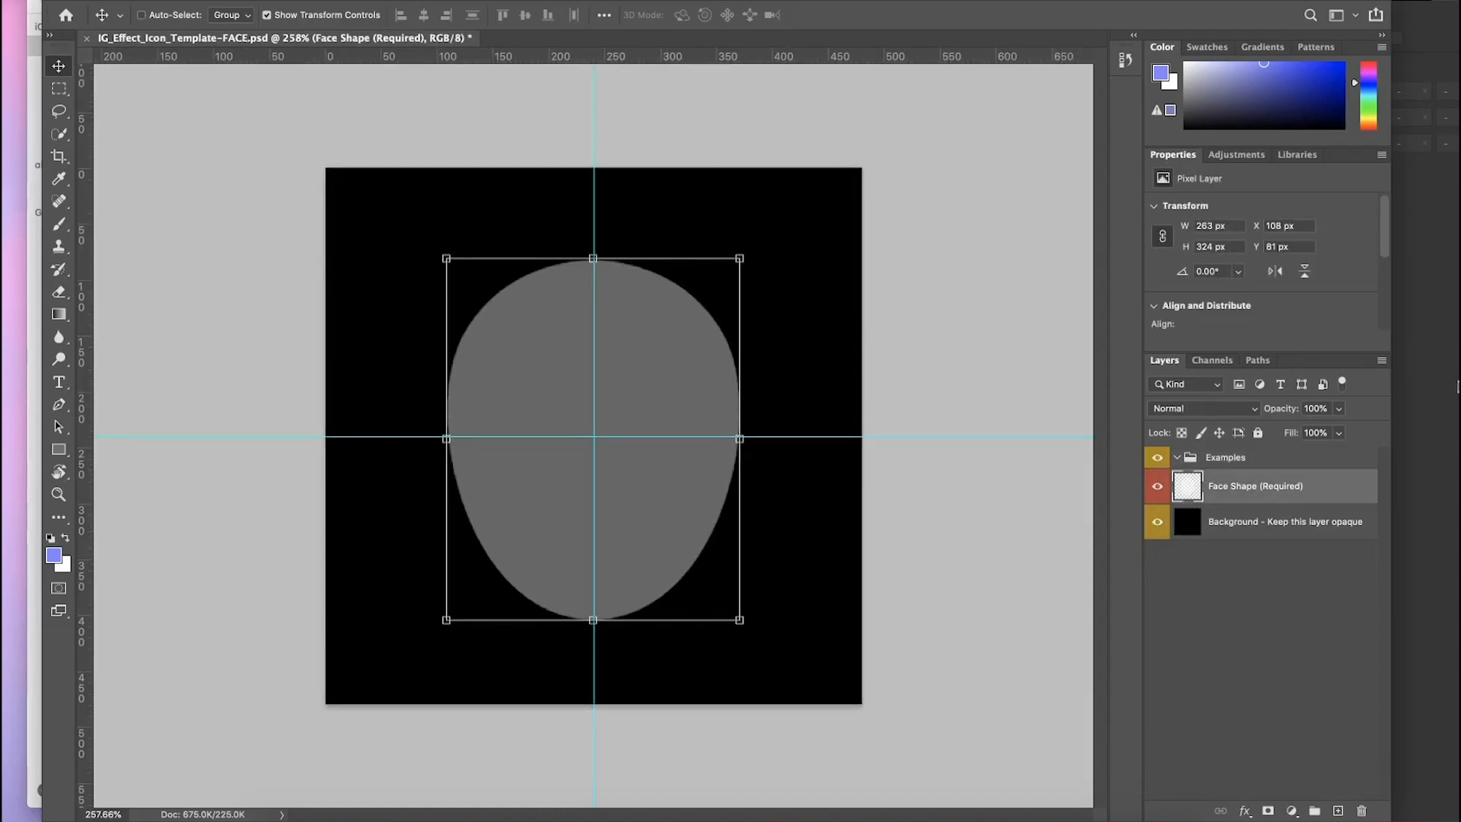
pyautogui.click(1158, 487)
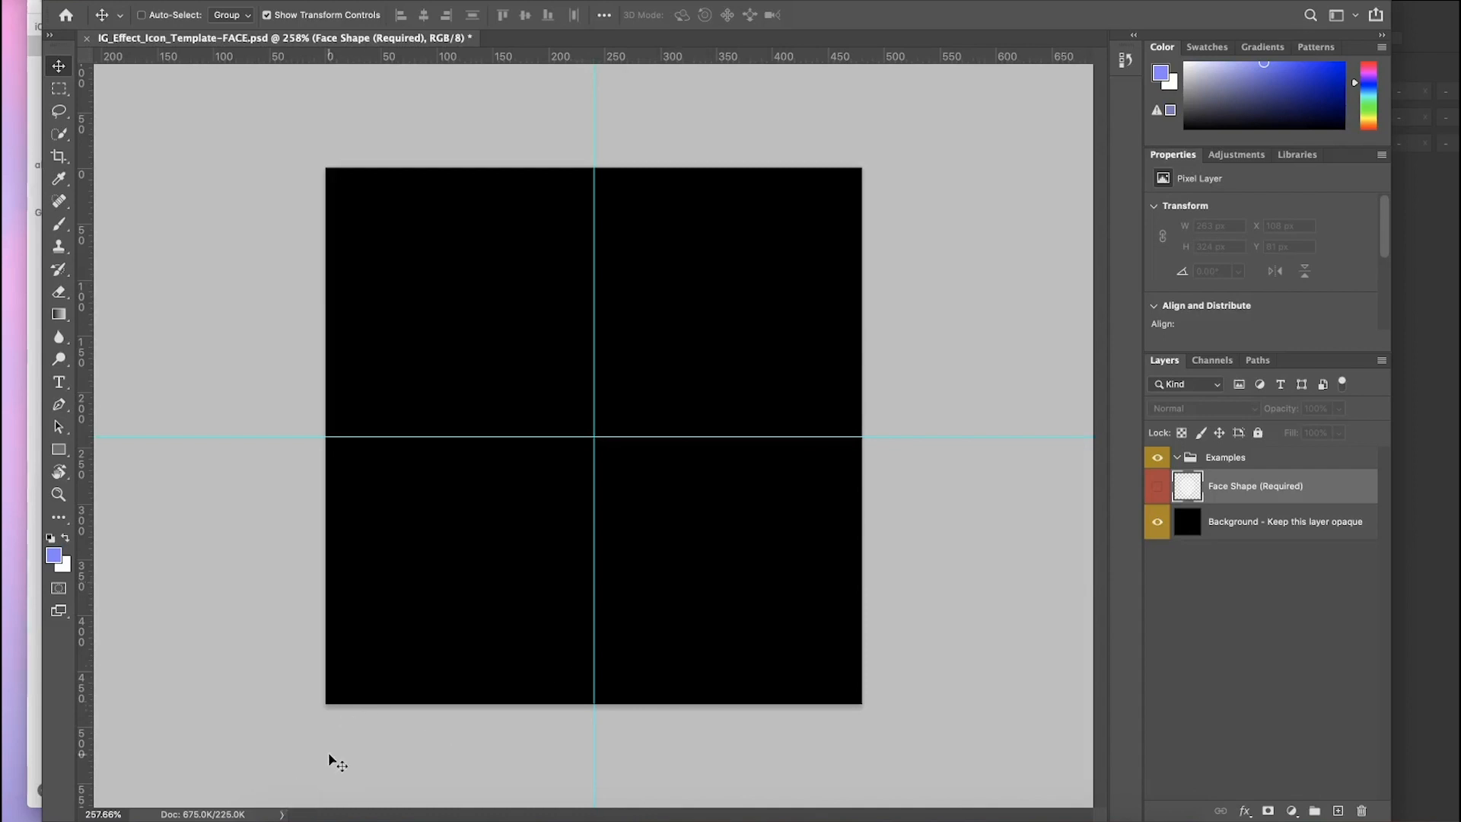
# Step: Capture the tilted Bop It toy from an enlarged Spark AR device preview and place the screenshot in the Photoshop icon template
pyautogui.hotkey('ctrl', 'Up')
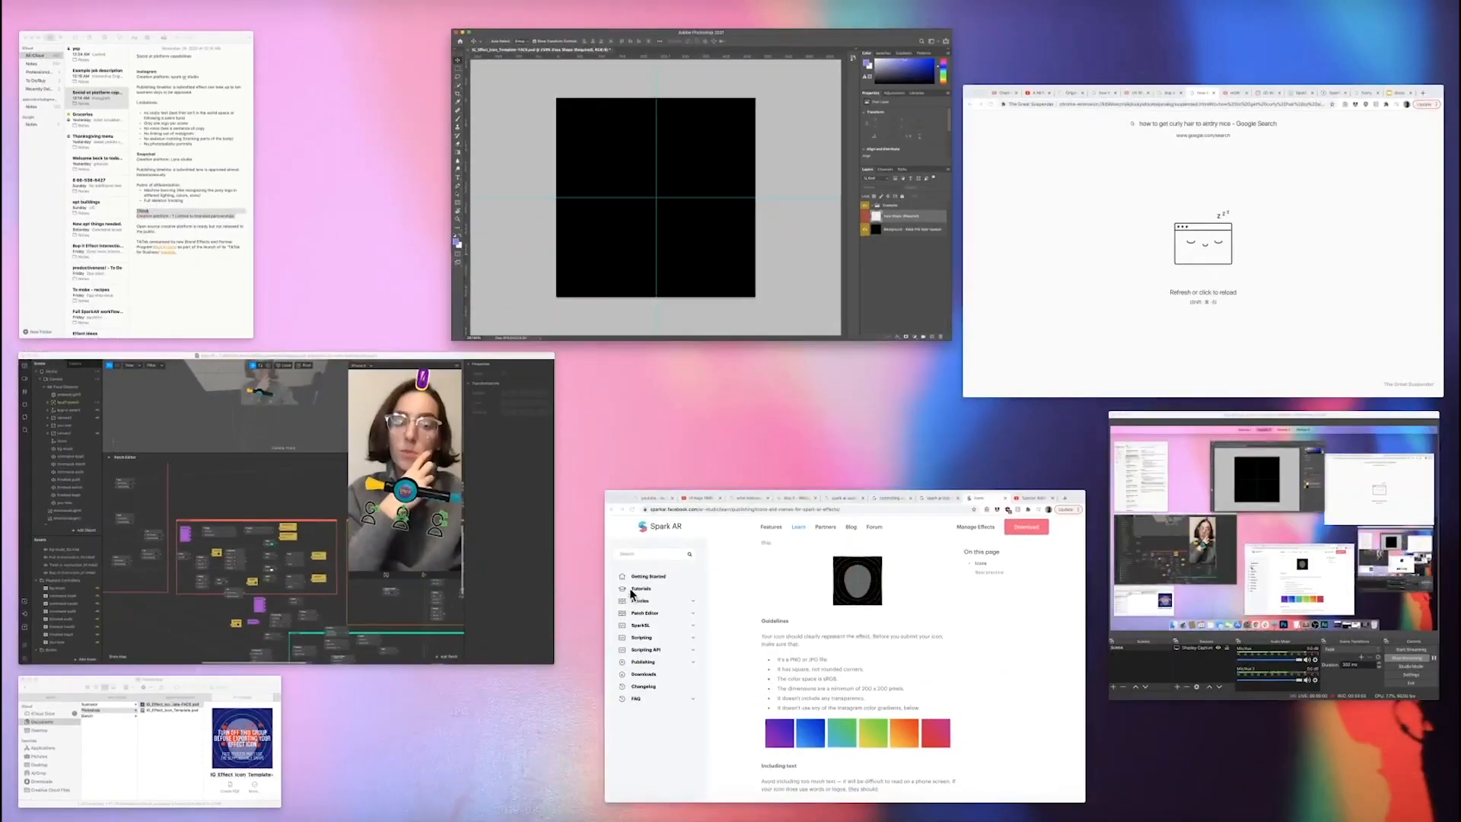
pyautogui.click(489, 508)
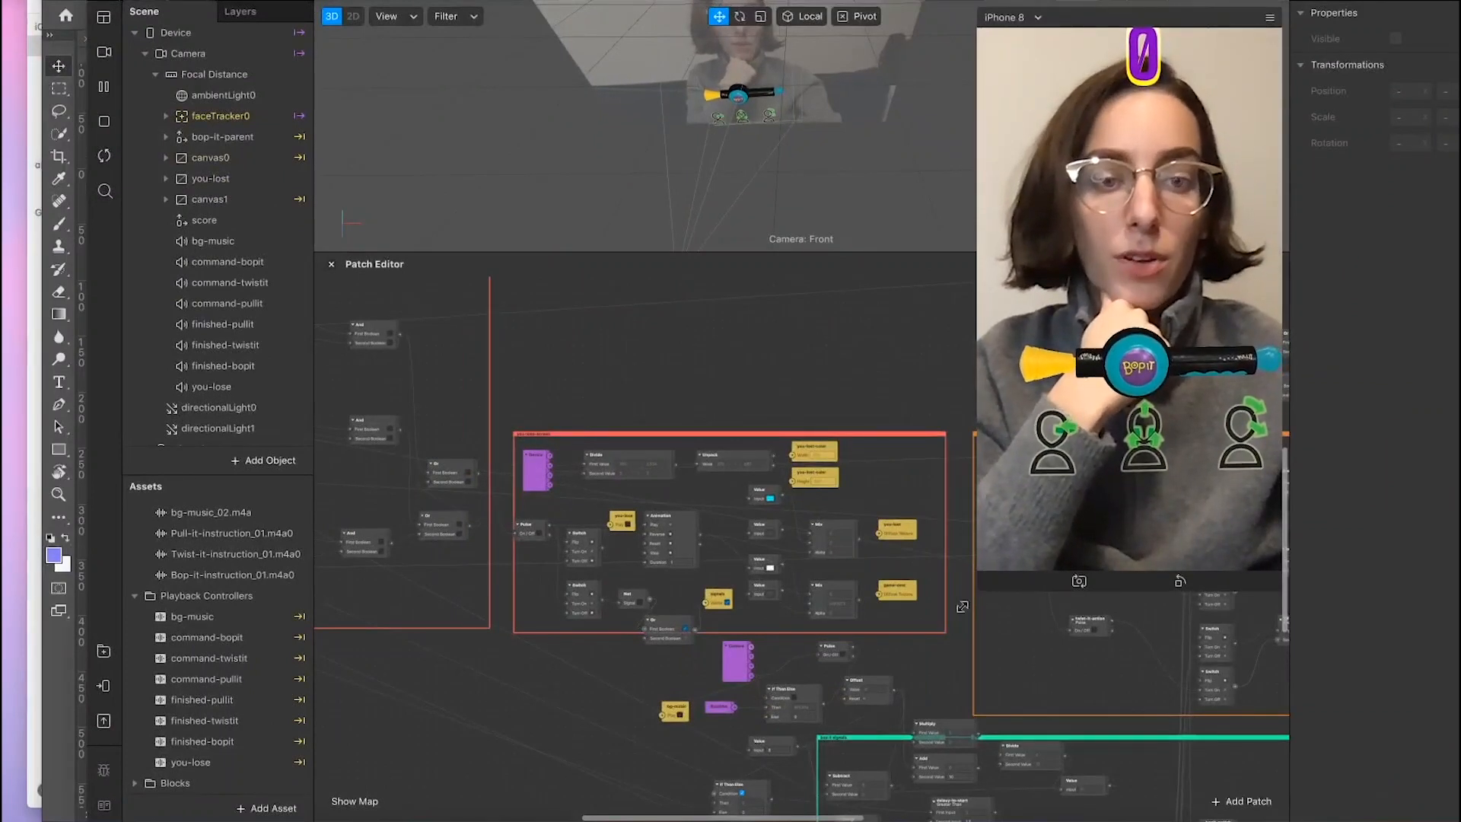
pyautogui.moveTo(977, 591); pyautogui.dragTo(850, 815)
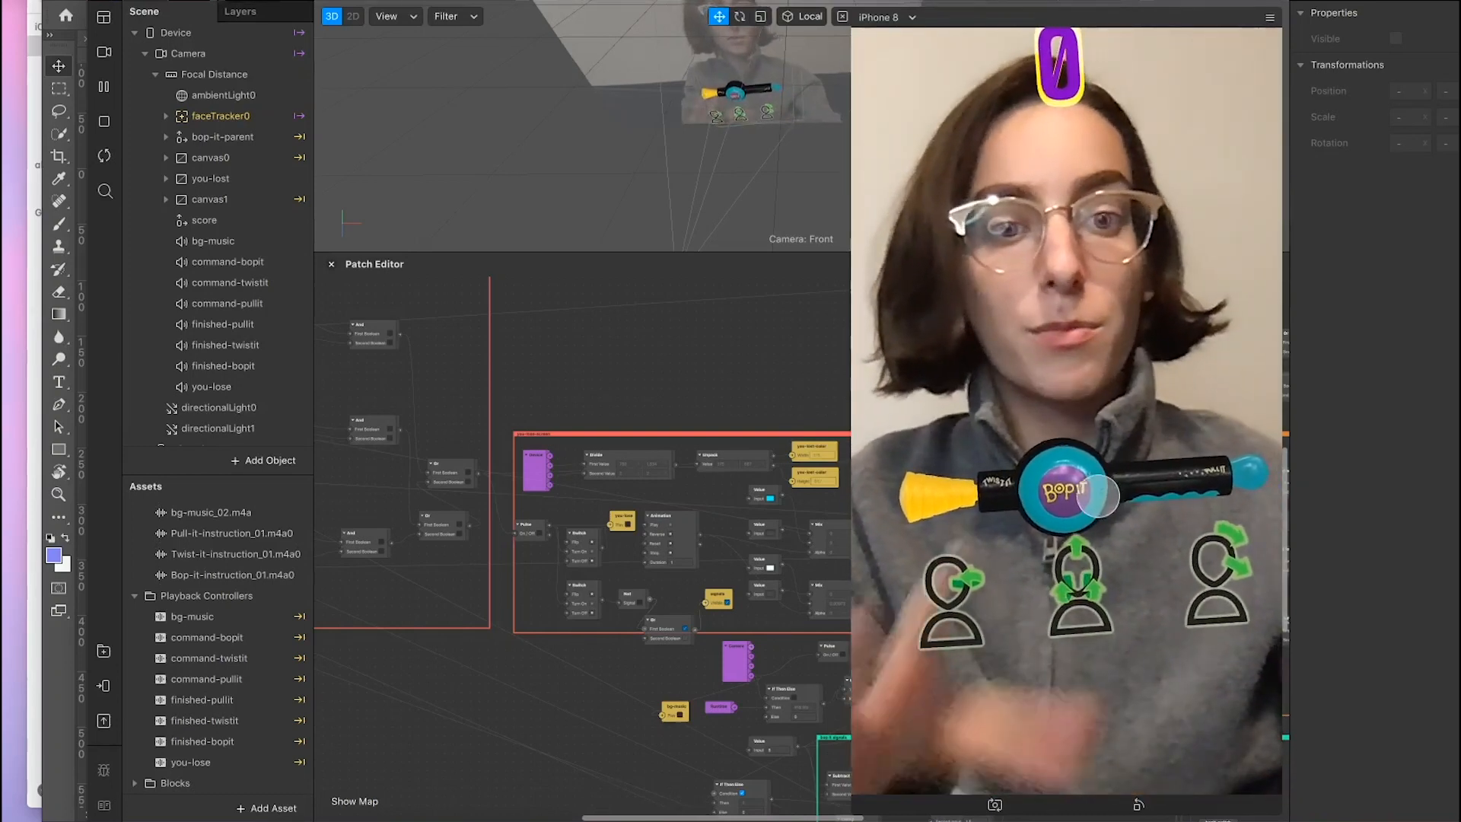
pyautogui.scroll(-1, 1112, 558)
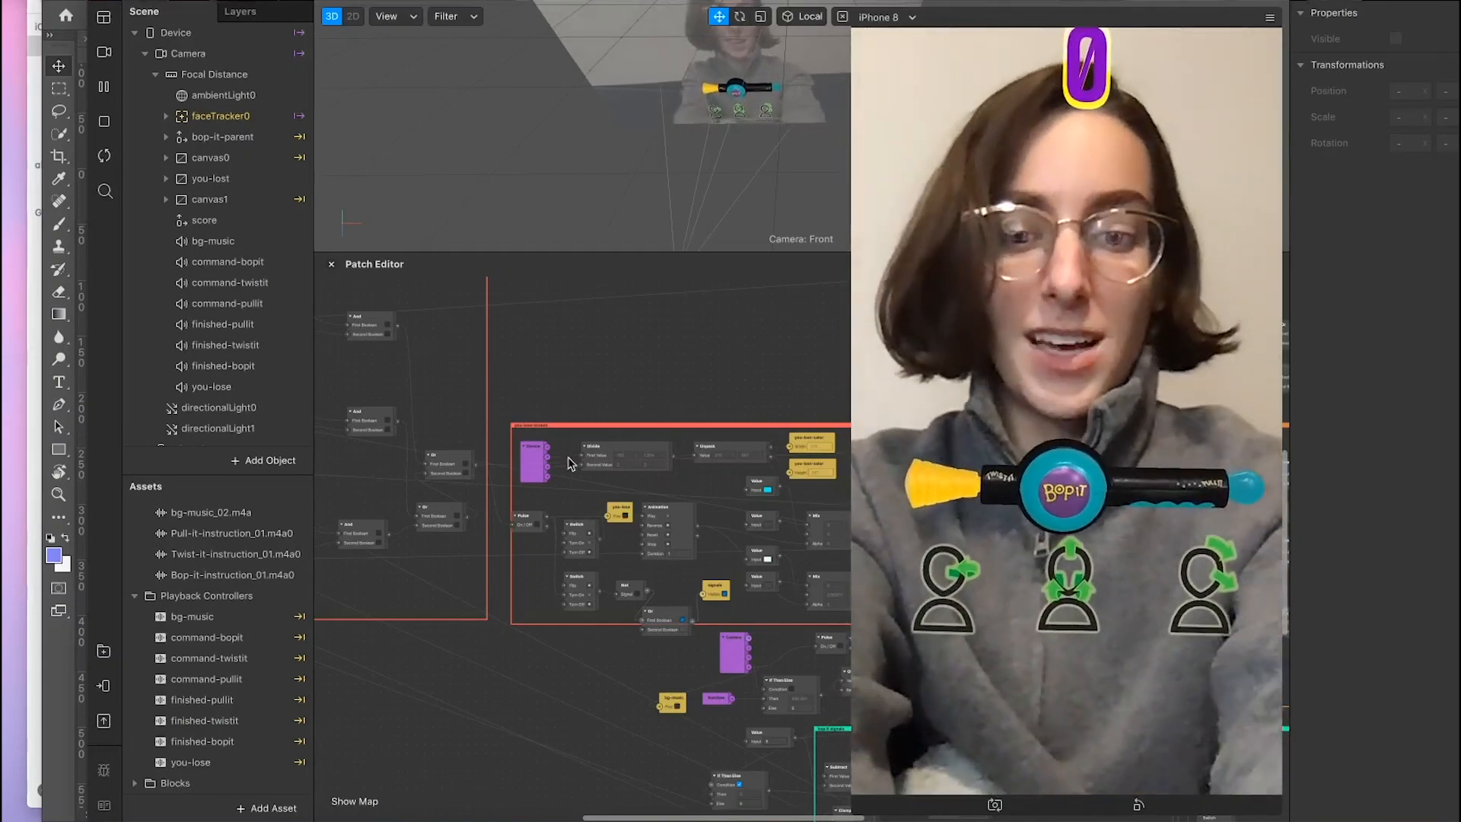
pyautogui.press('super+shift+4')
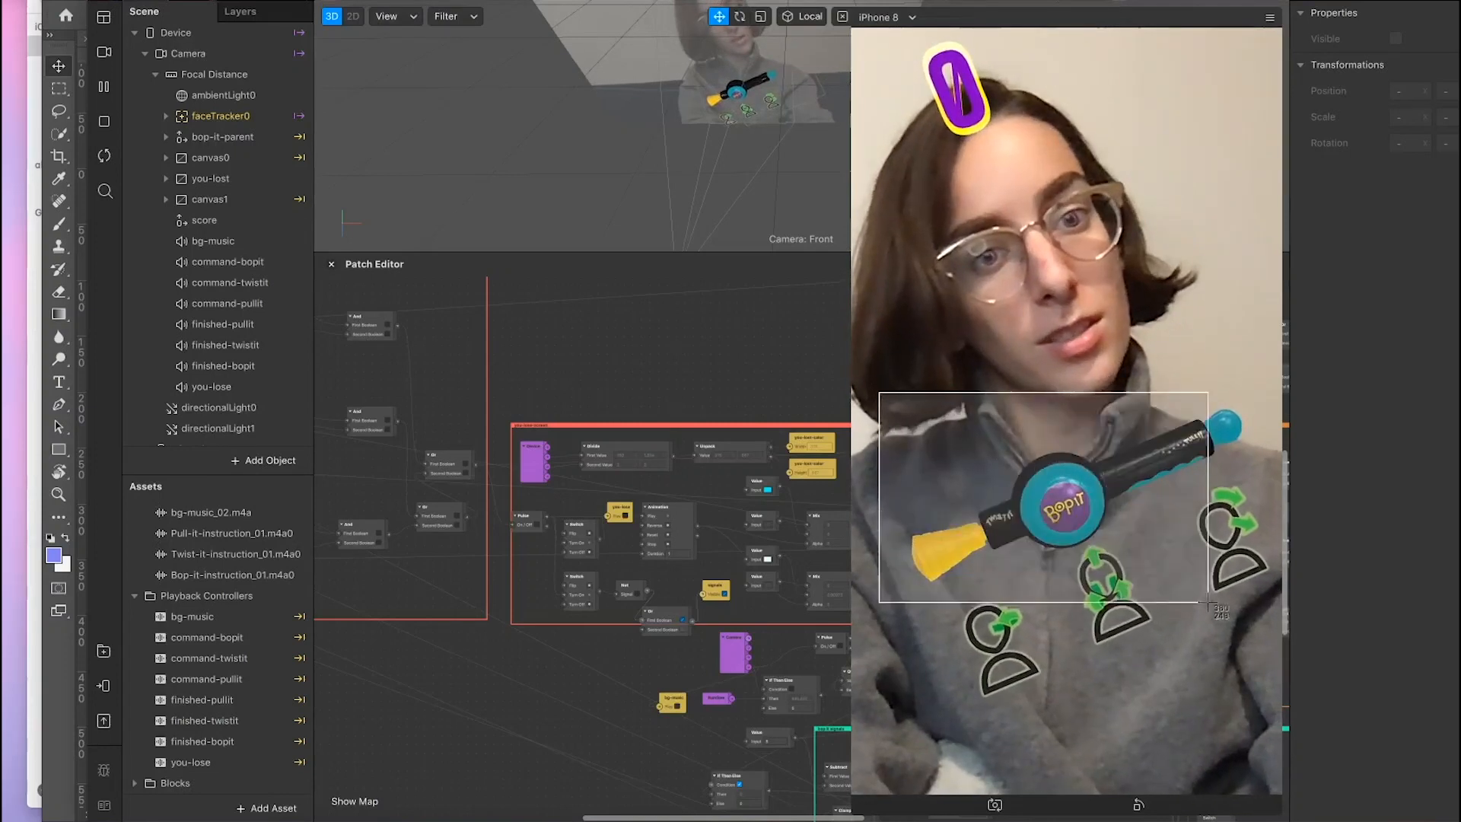
pyautogui.moveTo(1256, 615); pyautogui.dragTo(1256, 617)
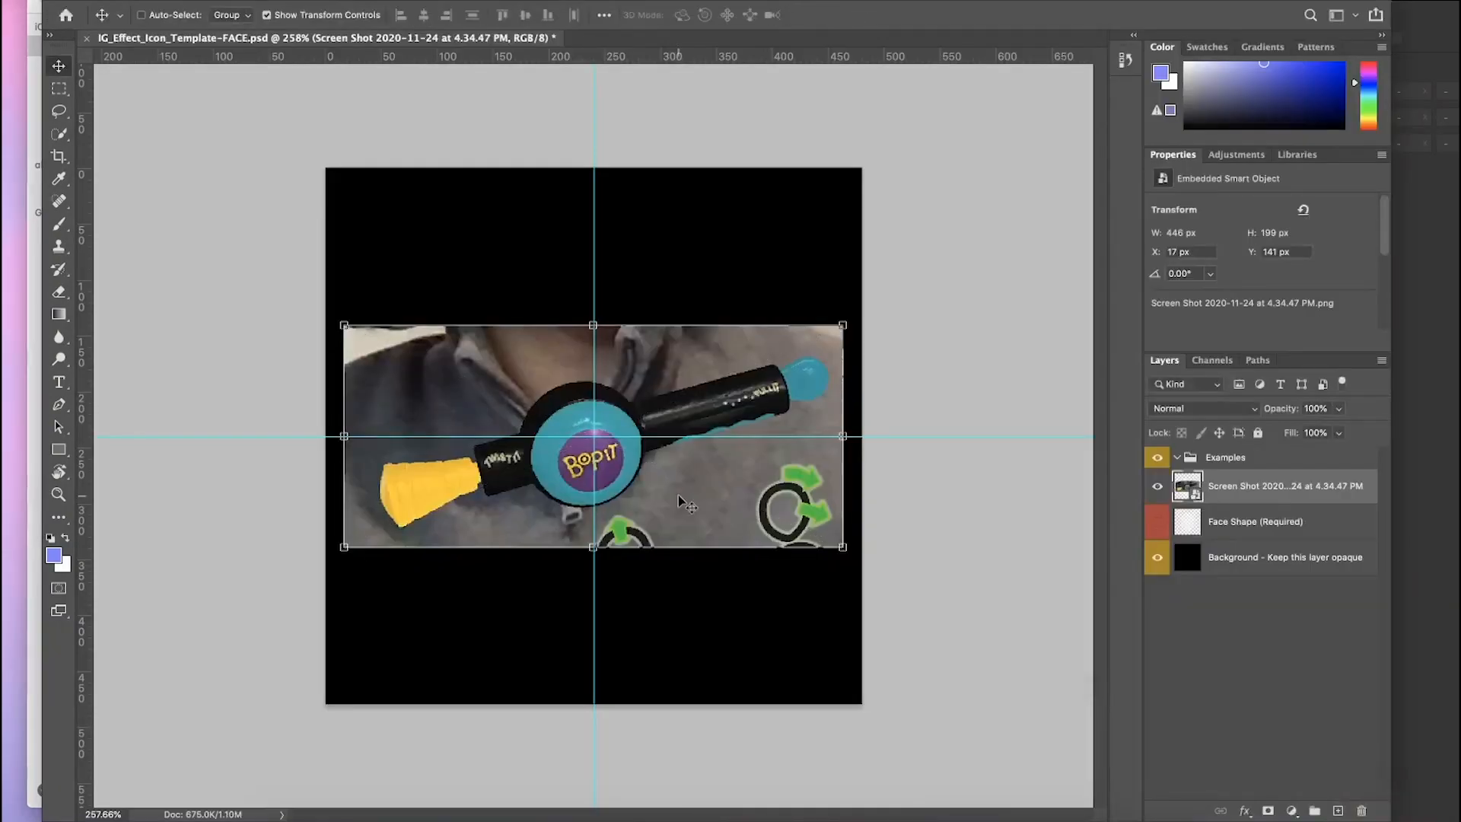
# Step: Select the whole Bop It toy in the placed screenshot using Select and Mask with the Quick Selection tool
pyautogui.keyDown('alt'); pyautogui.scroll(6, 605, 460); pyautogui.keyUp('alt')
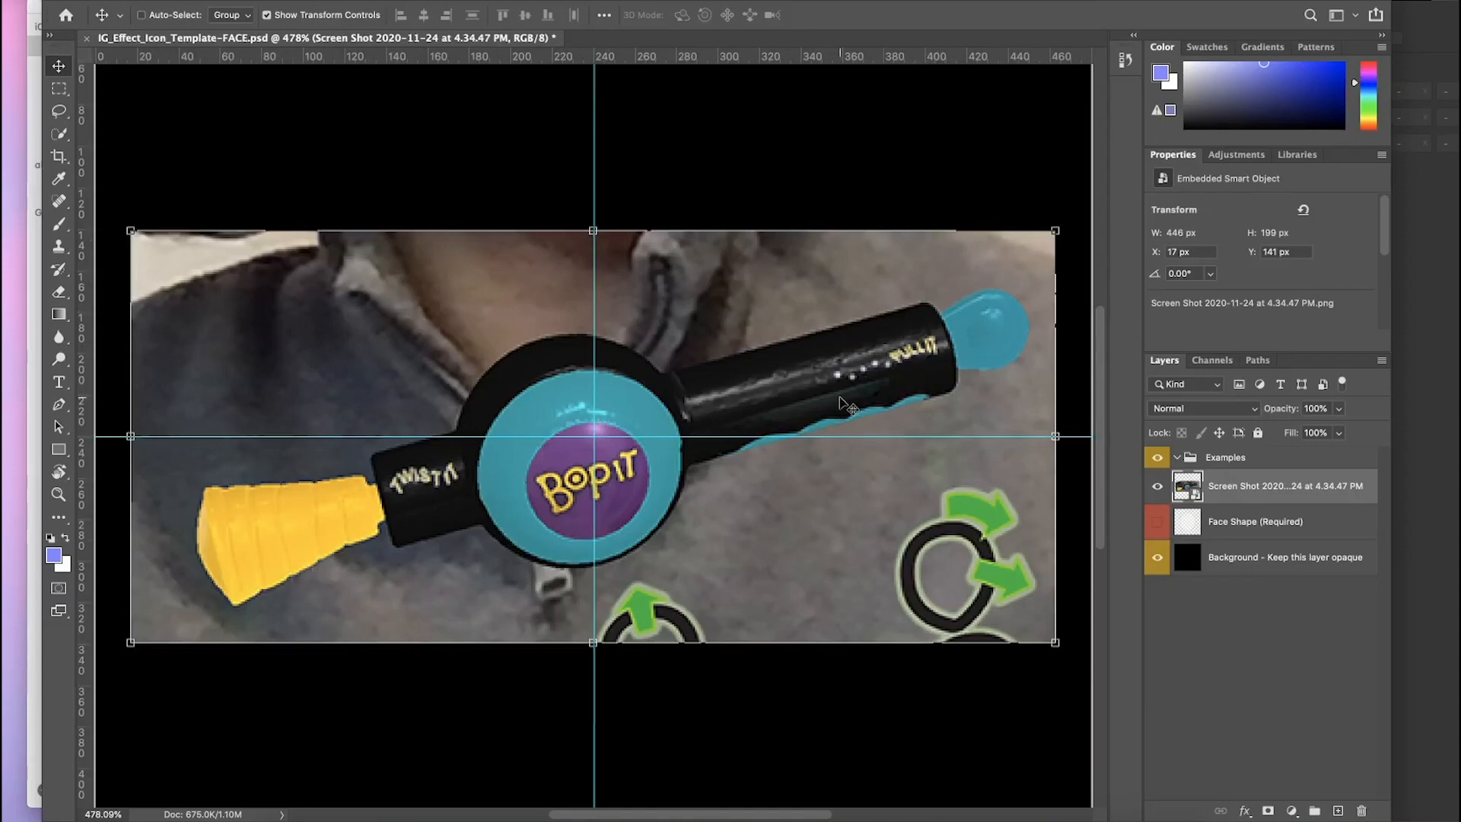
pyautogui.press('super+alt+r')
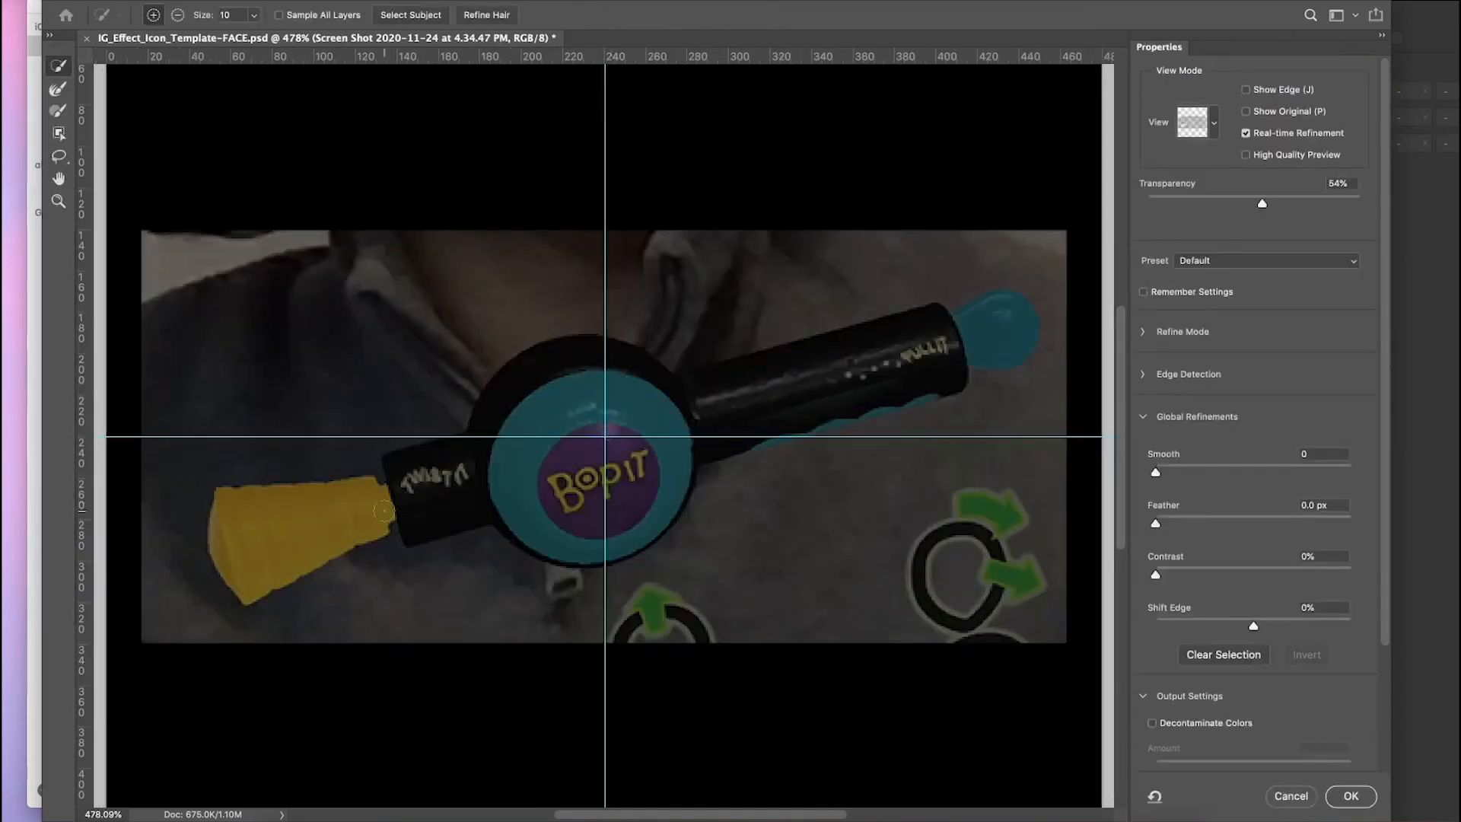
pyautogui.click(301, 523)
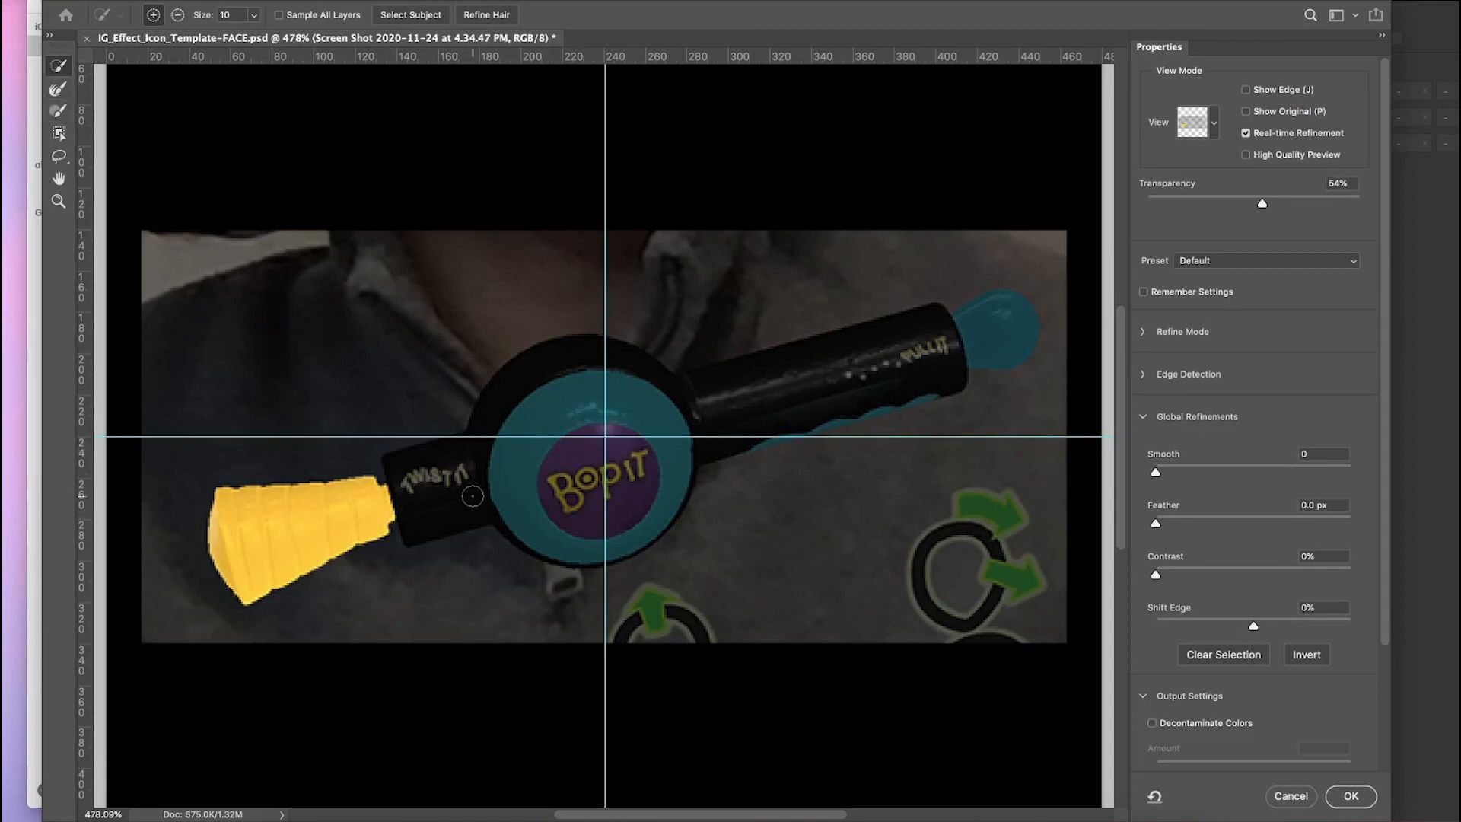
pyautogui.moveTo(472, 496)
pyautogui.mouseDown()
pyautogui.moveTo(456, 487)
pyautogui.moveTo(464, 470)
pyautogui.moveTo(428, 470)
pyautogui.moveTo(477, 442)
pyautogui.moveTo(537, 374)
pyautogui.moveTo(795, 389)
pyautogui.moveTo(1002, 329)
pyautogui.mouseUp()
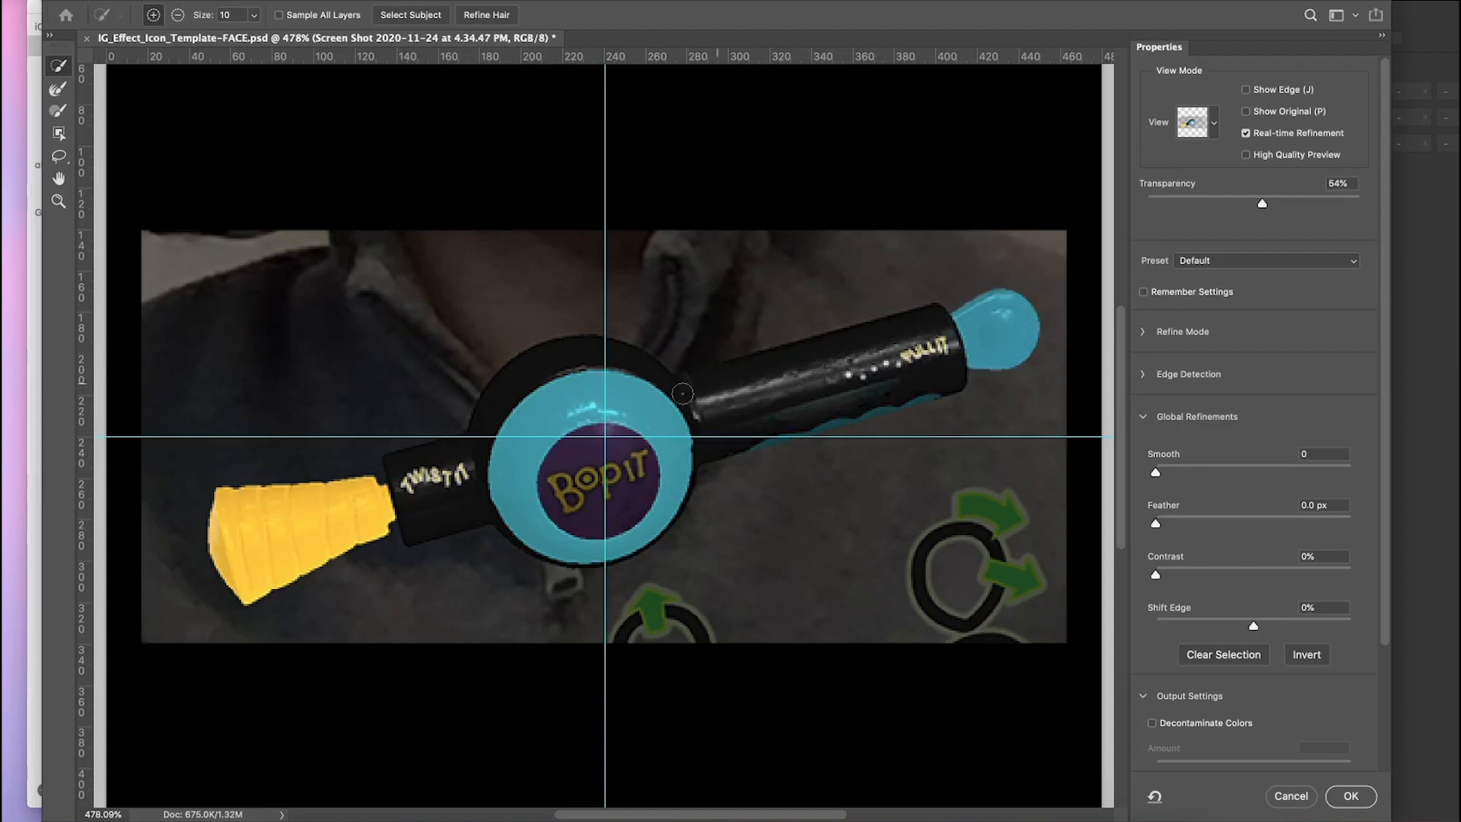
pyautogui.moveTo(718, 433)
pyautogui.mouseDown()
pyautogui.moveTo(764, 438)
pyautogui.moveTo(918, 388)
pyautogui.mouseUp()
pyautogui.moveTo(542, 483); pyautogui.dragTo(582, 549)
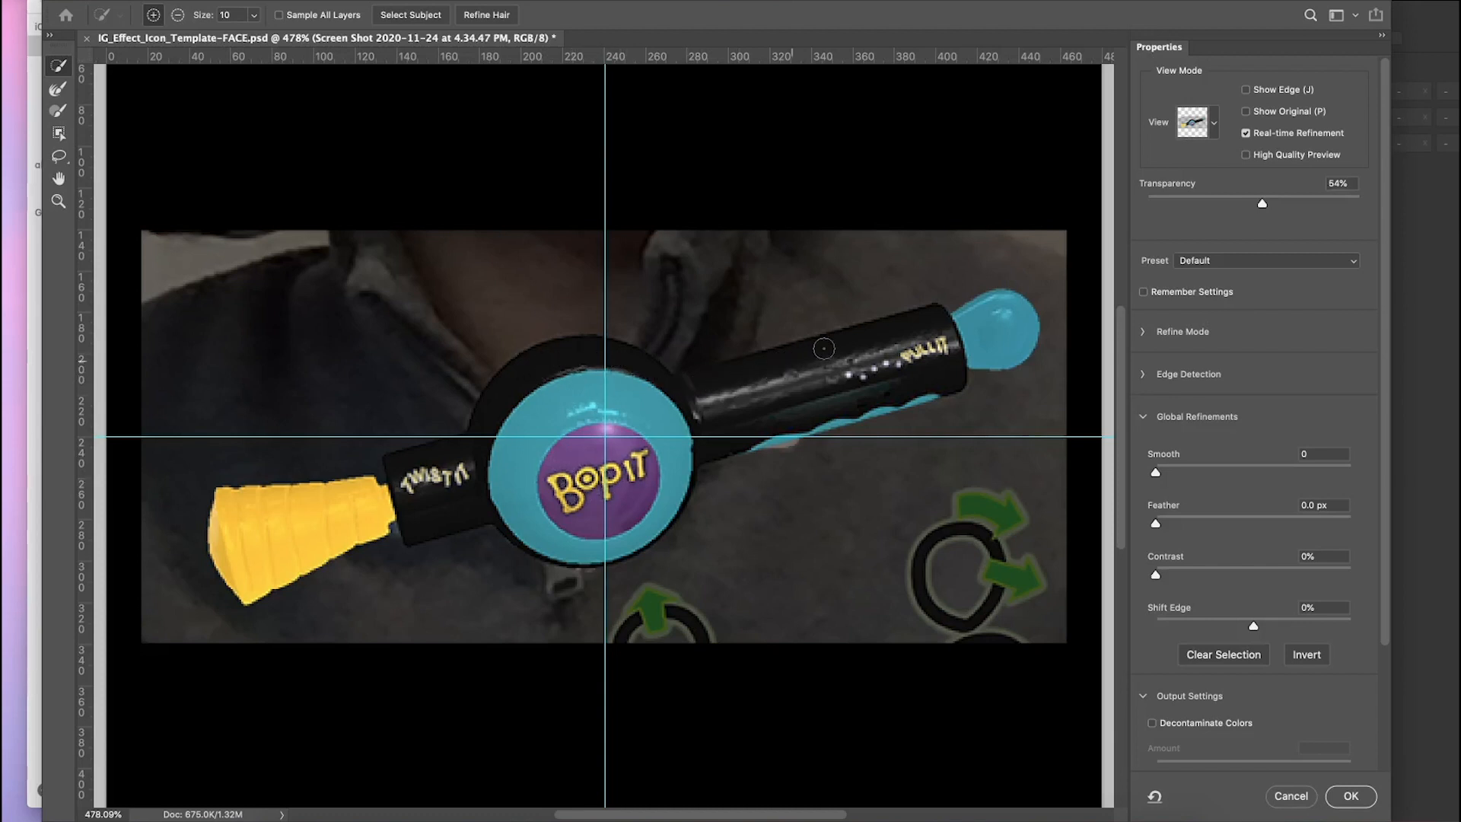
# Step: Refine the toy's selection edges with the Refine Edge Brush at size 8 and output the cutout as a masked layer copy
pyautogui.click(58, 89)
pyautogui.keyDown('alt'); pyautogui.scroll(5, 404, 639); pyautogui.keyUp('alt')
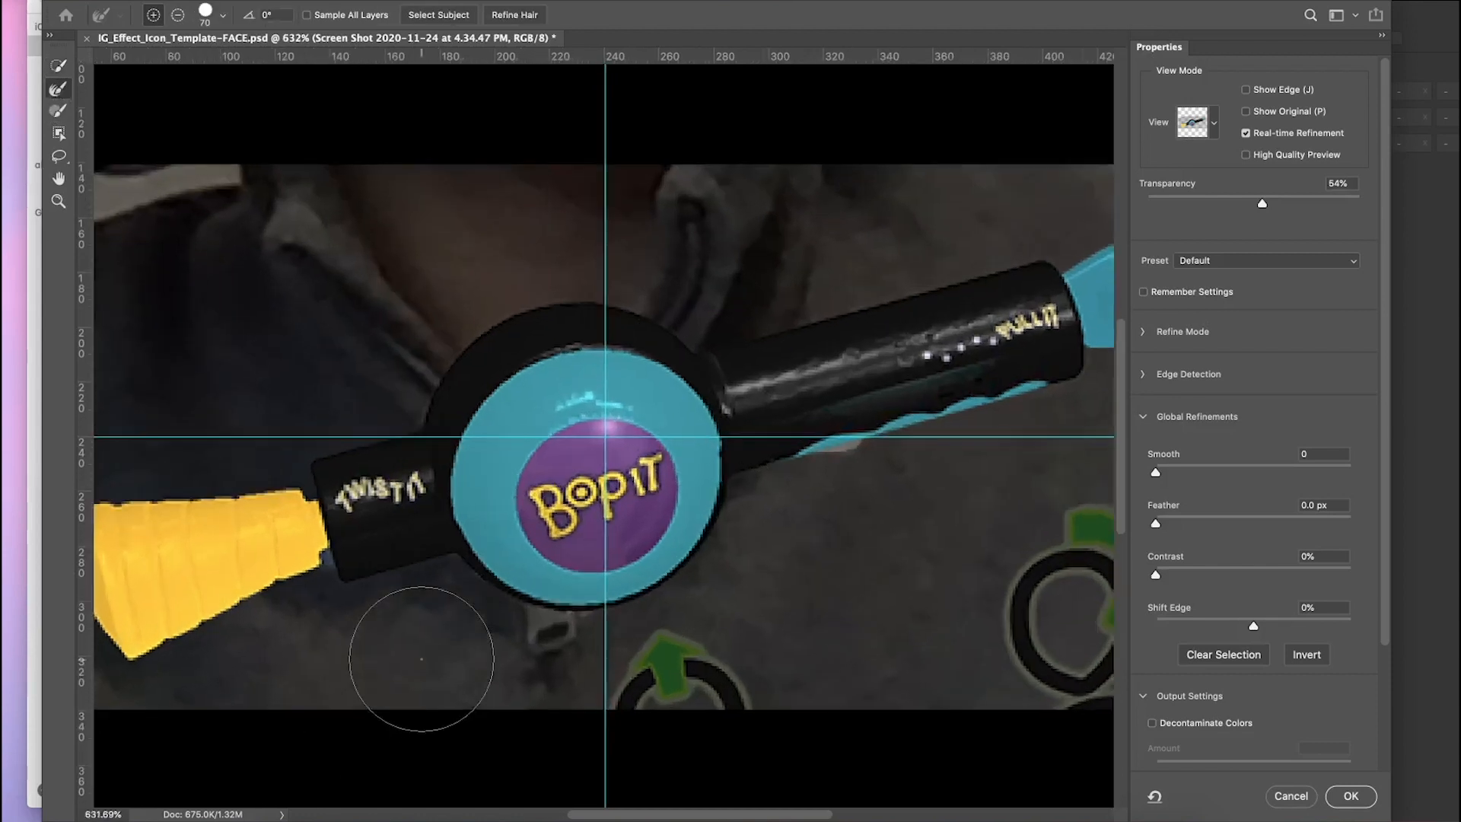
pyautogui.hscroll(-5, 421, 659)
pyautogui.scroll(-2, 421, 659)
pyautogui.press('[')
pyautogui.press('[')
pyautogui.press('[')
pyautogui.press('[')
pyautogui.press('[')
pyautogui.press('[')
pyautogui.press('[')
pyautogui.press('[')
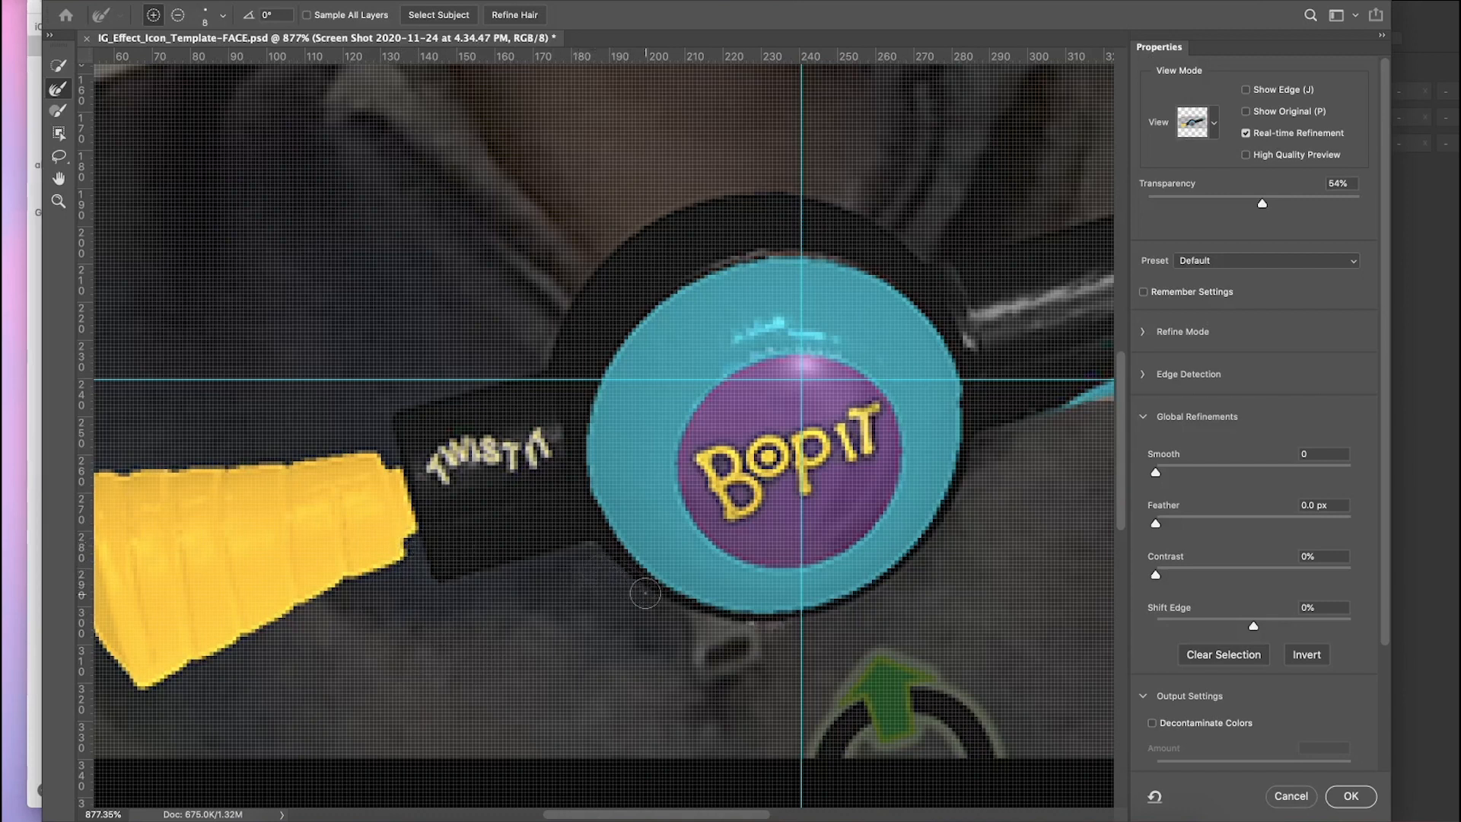
pyautogui.hscroll(5, 795, 631)
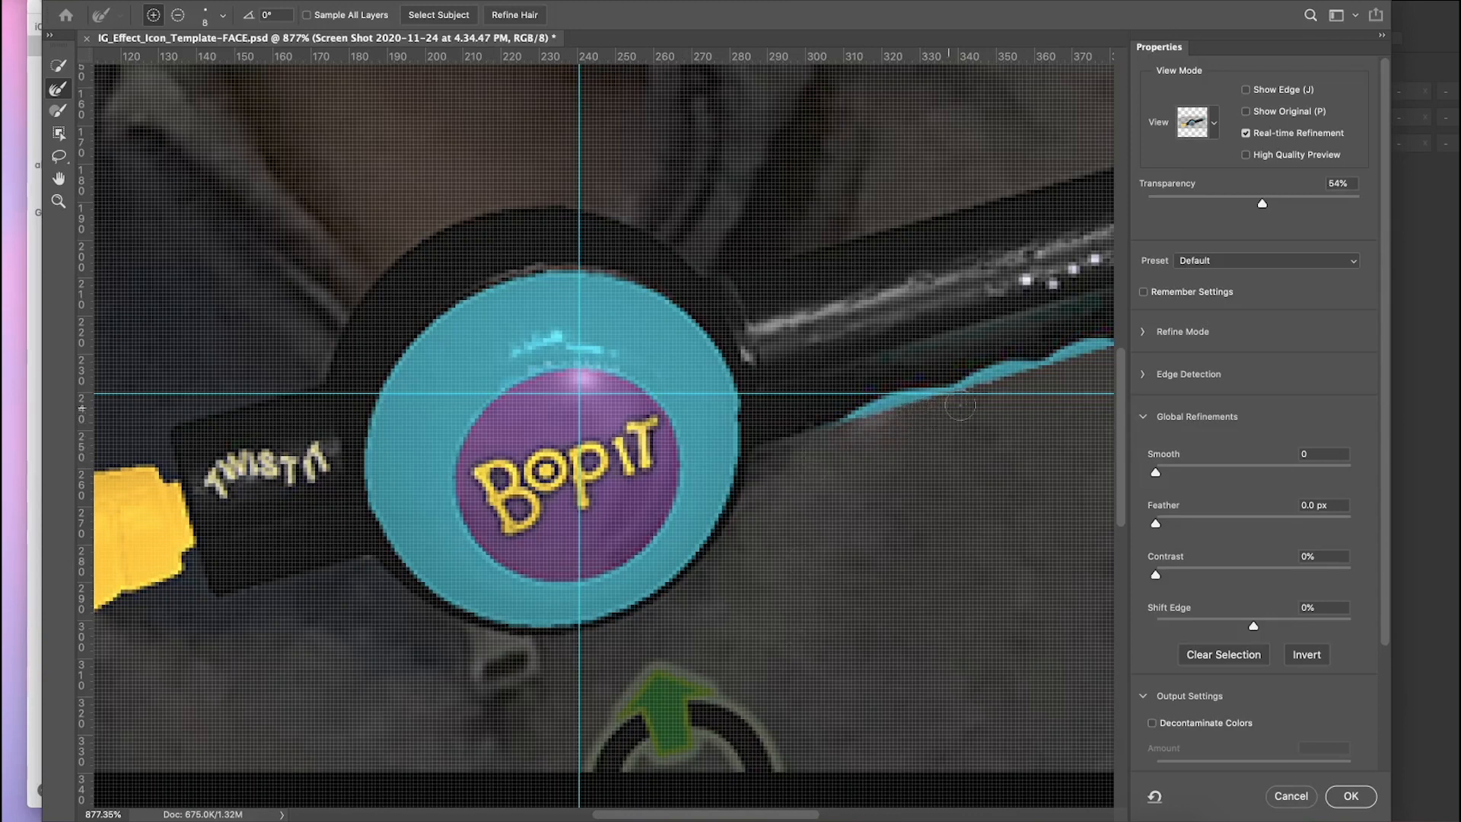
pyautogui.hscroll(10, 966, 405)
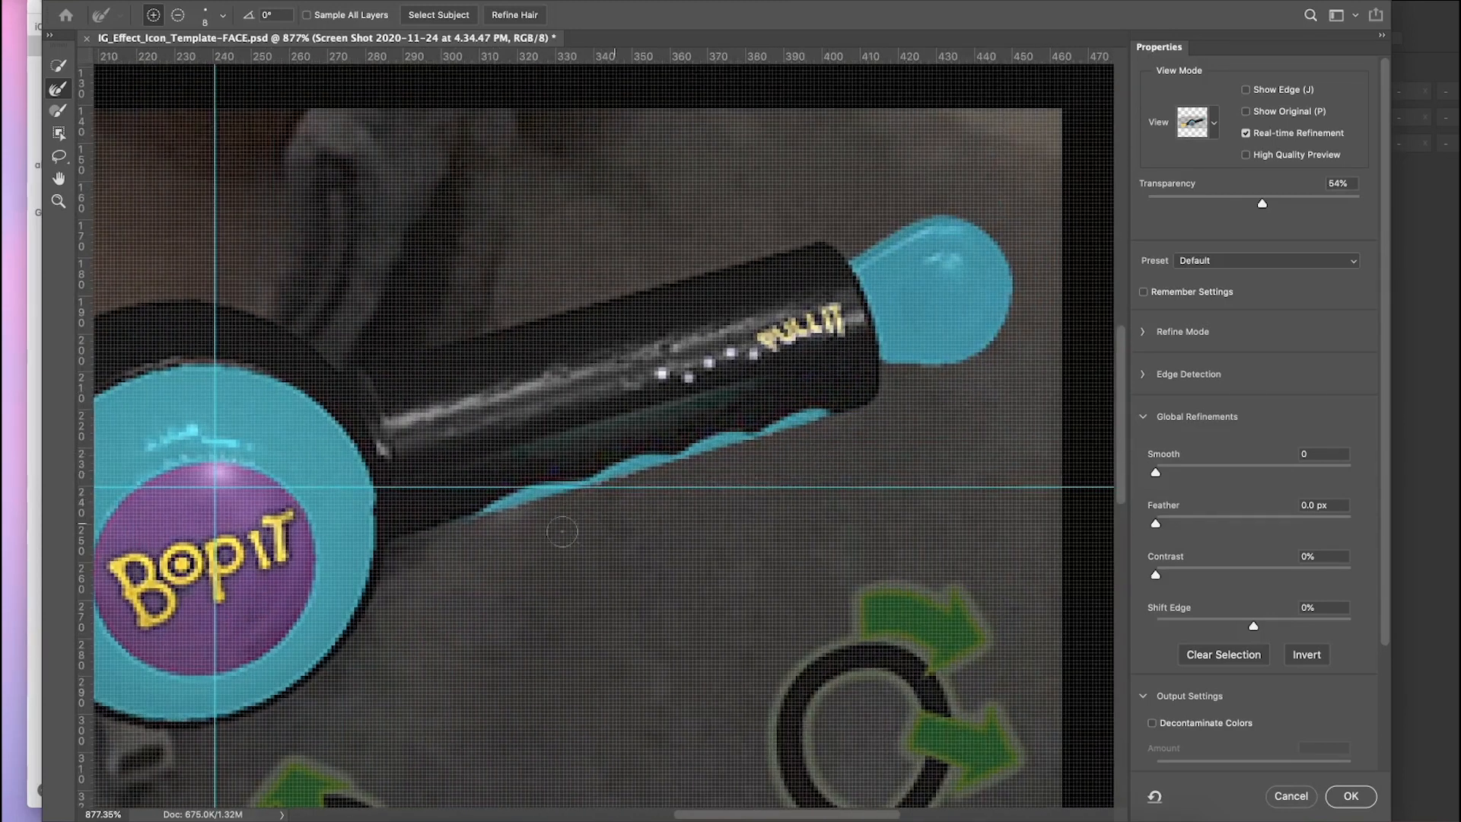
pyautogui.keyDown('alt'); pyautogui.scroll(-2, 487, 530); pyautogui.keyUp('alt')
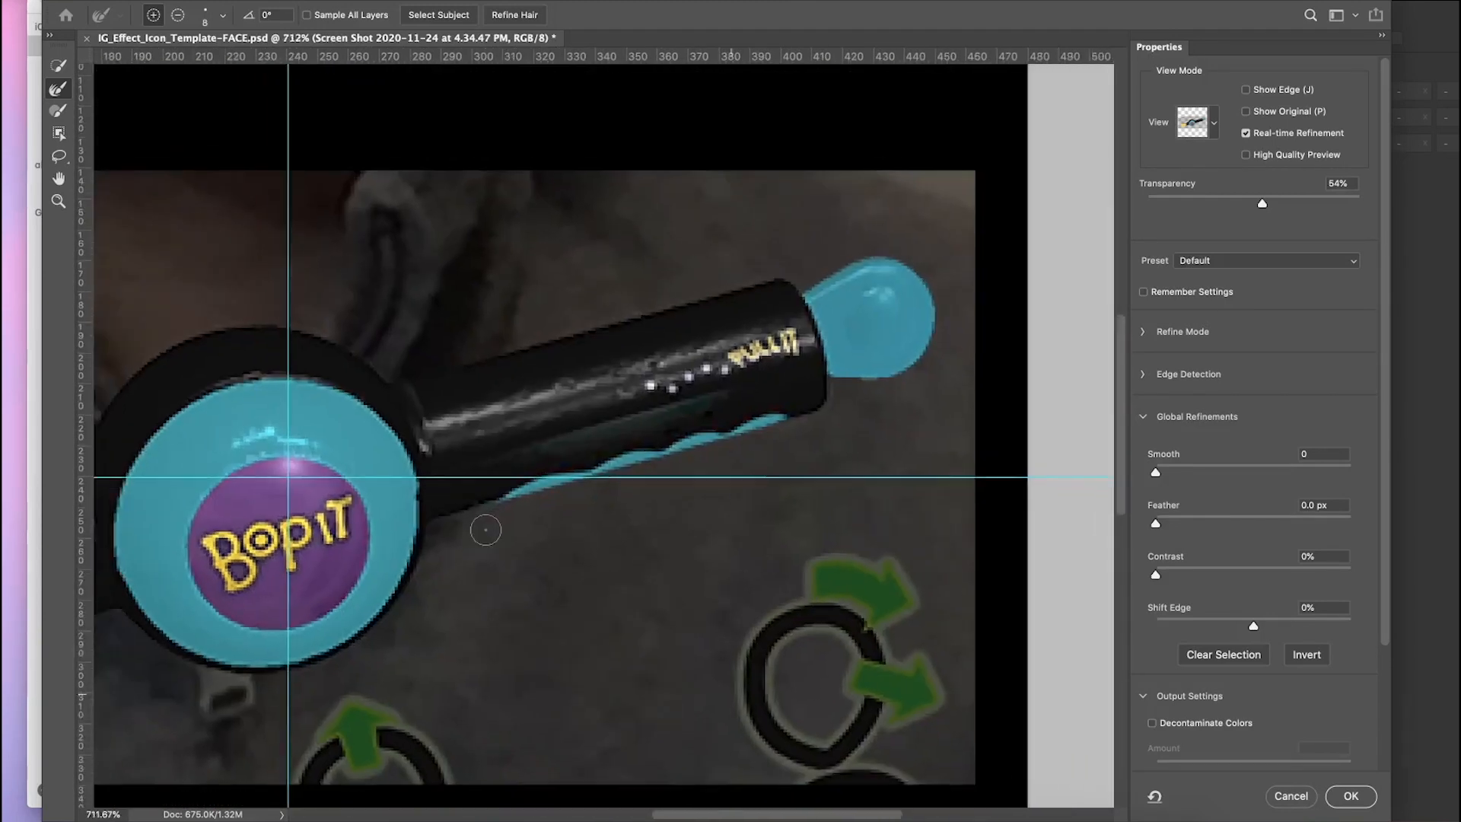
pyautogui.hscroll(-10, 486, 531)
pyautogui.keyDown('alt'); pyautogui.scroll(1, 486, 530); pyautogui.keyUp('alt')
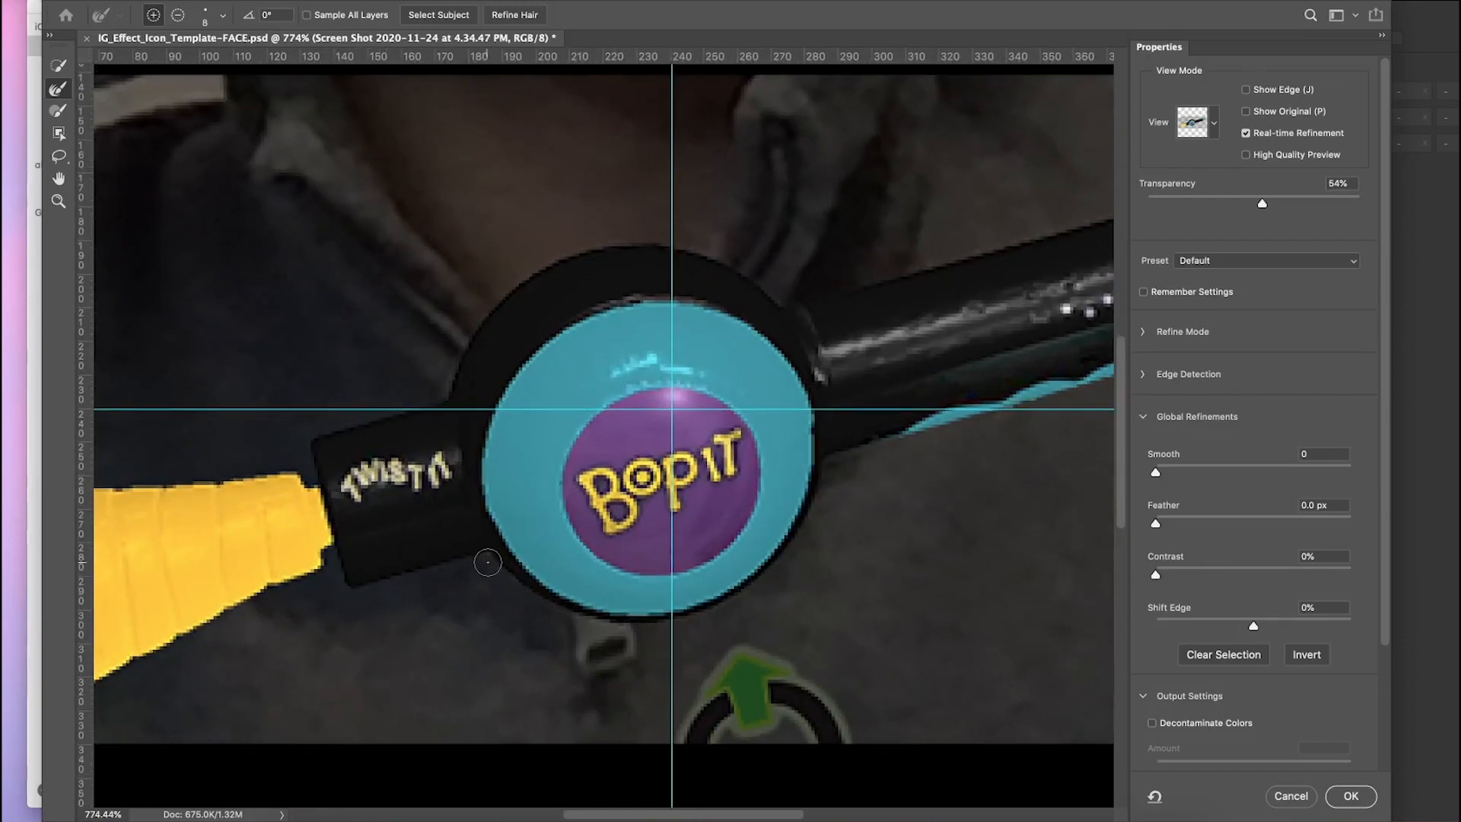
pyautogui.click(1350, 796)
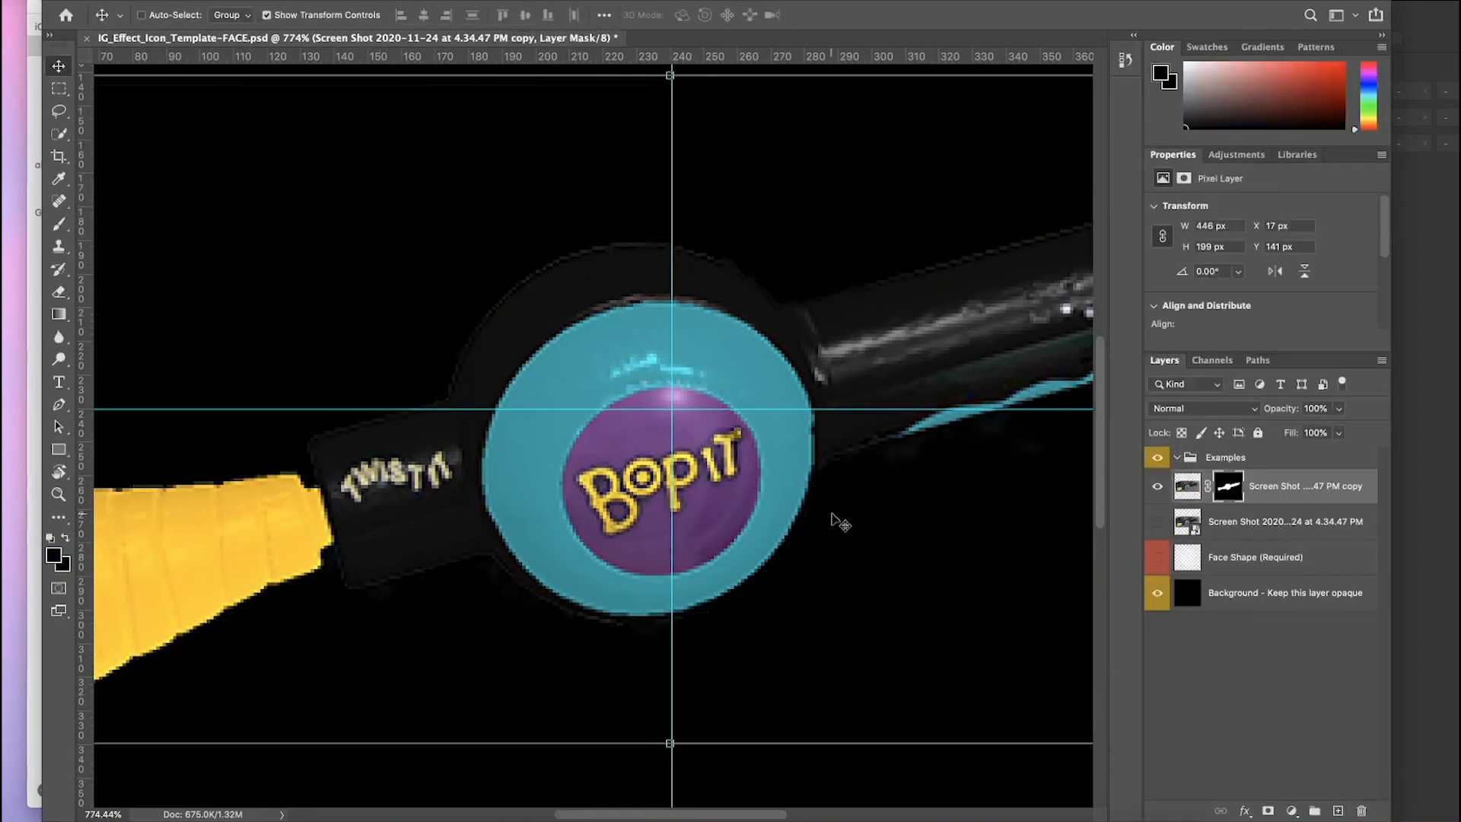
# Step: Add a layer above the black background and paint it bright green with a size 600 brush at 46% opacity
pyautogui.keyDown('alt'); pyautogui.scroll(-8, 840, 516); pyautogui.keyUp('alt')
pyautogui.keyDown('alt'); pyautogui.scroll(-1, 833, 548); pyautogui.keyUp('alt')
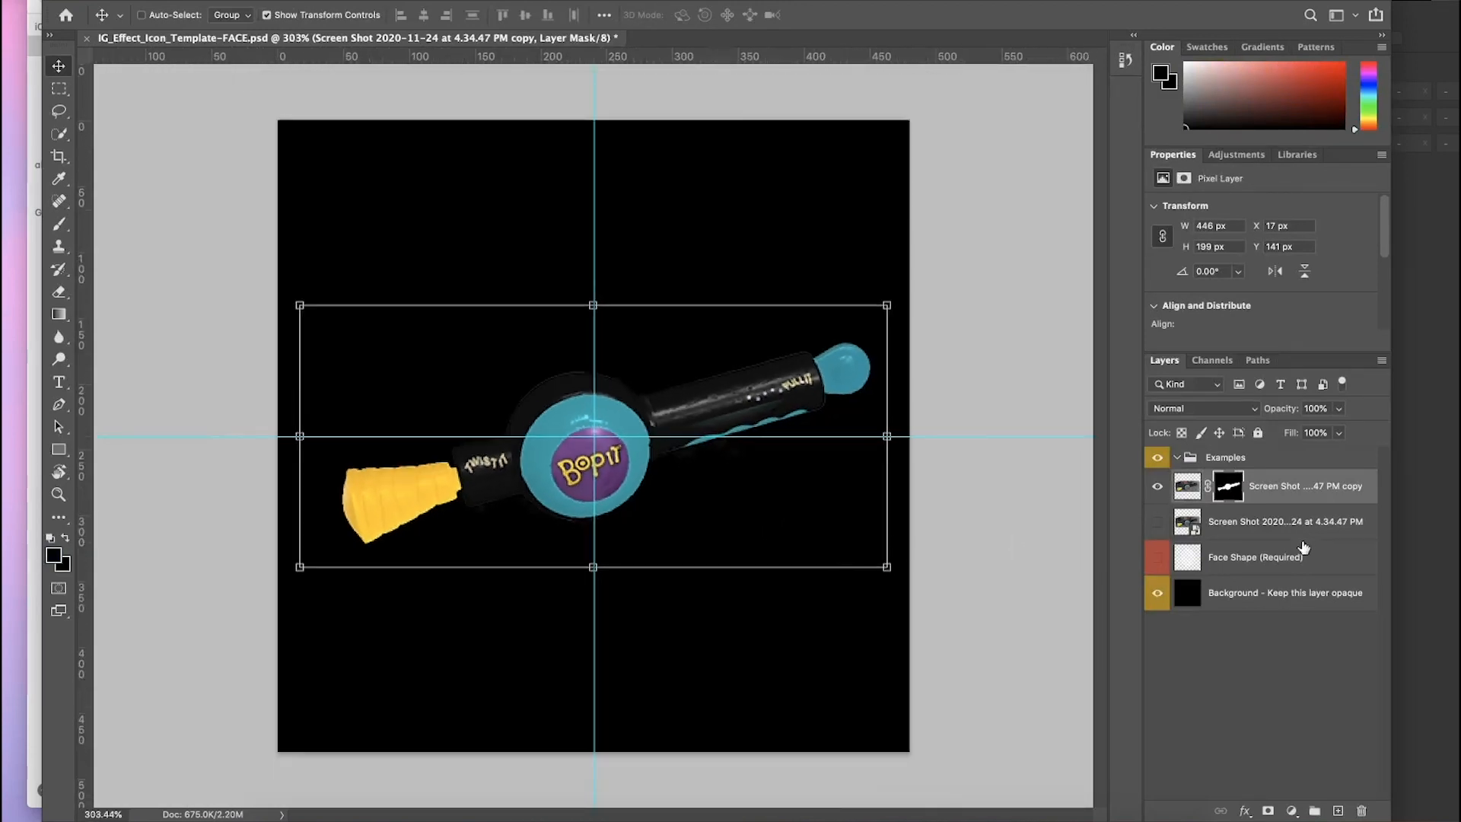
pyautogui.click(1273, 603)
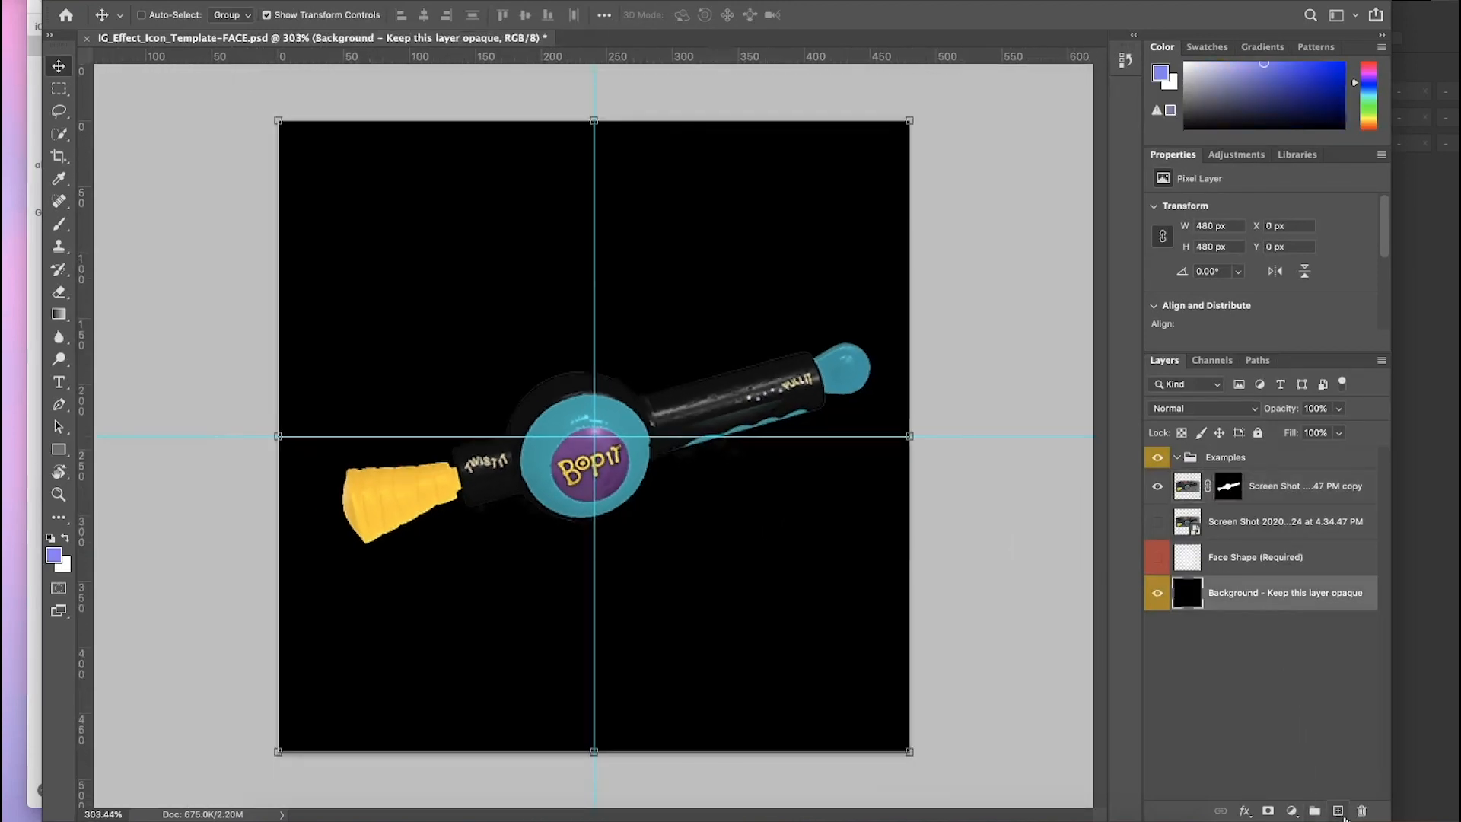
pyautogui.click(1338, 811)
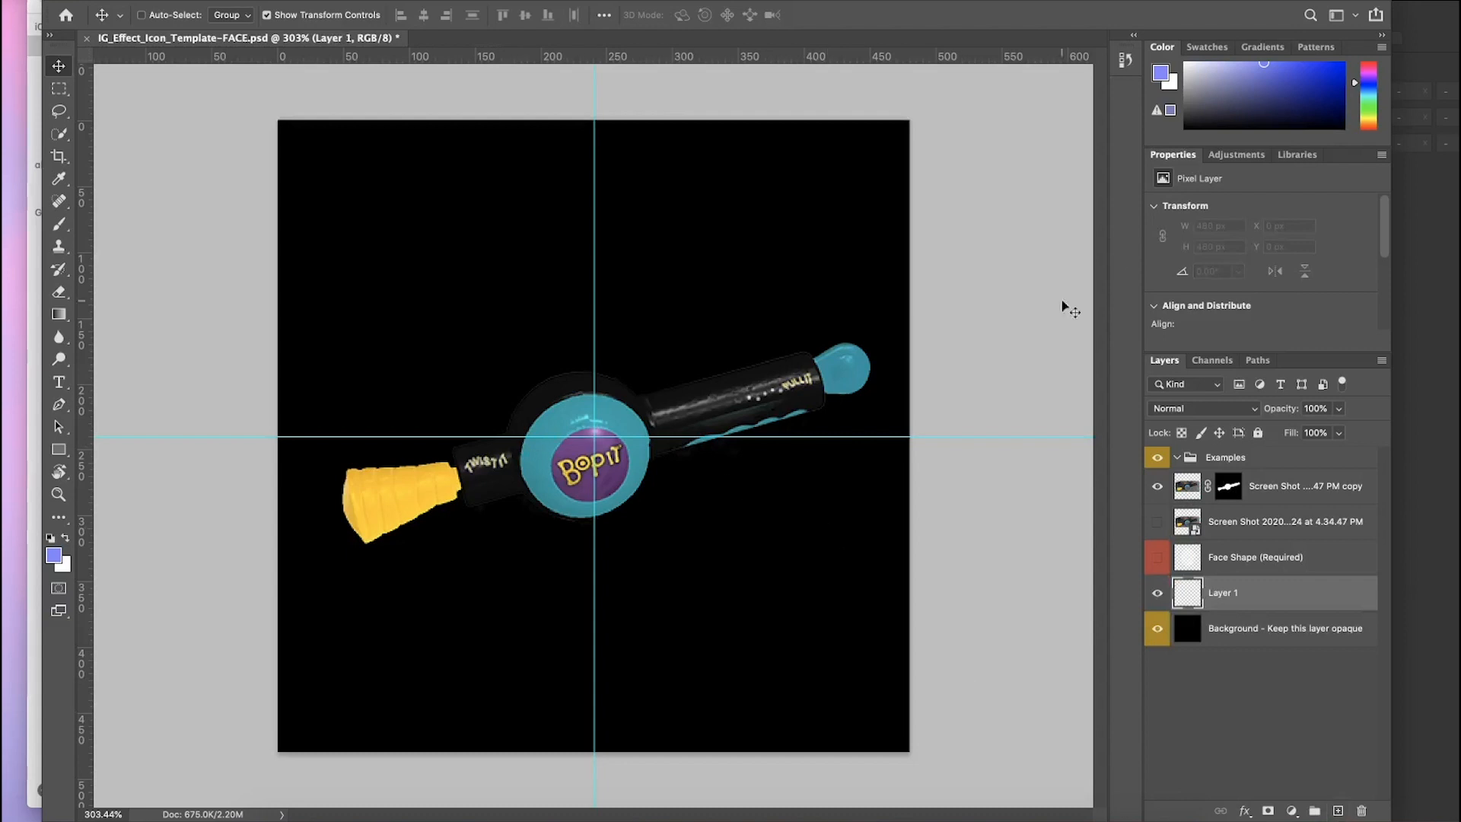
pyautogui.click(1369, 109)
pyautogui.click(1343, 63)
pyautogui.press('b')
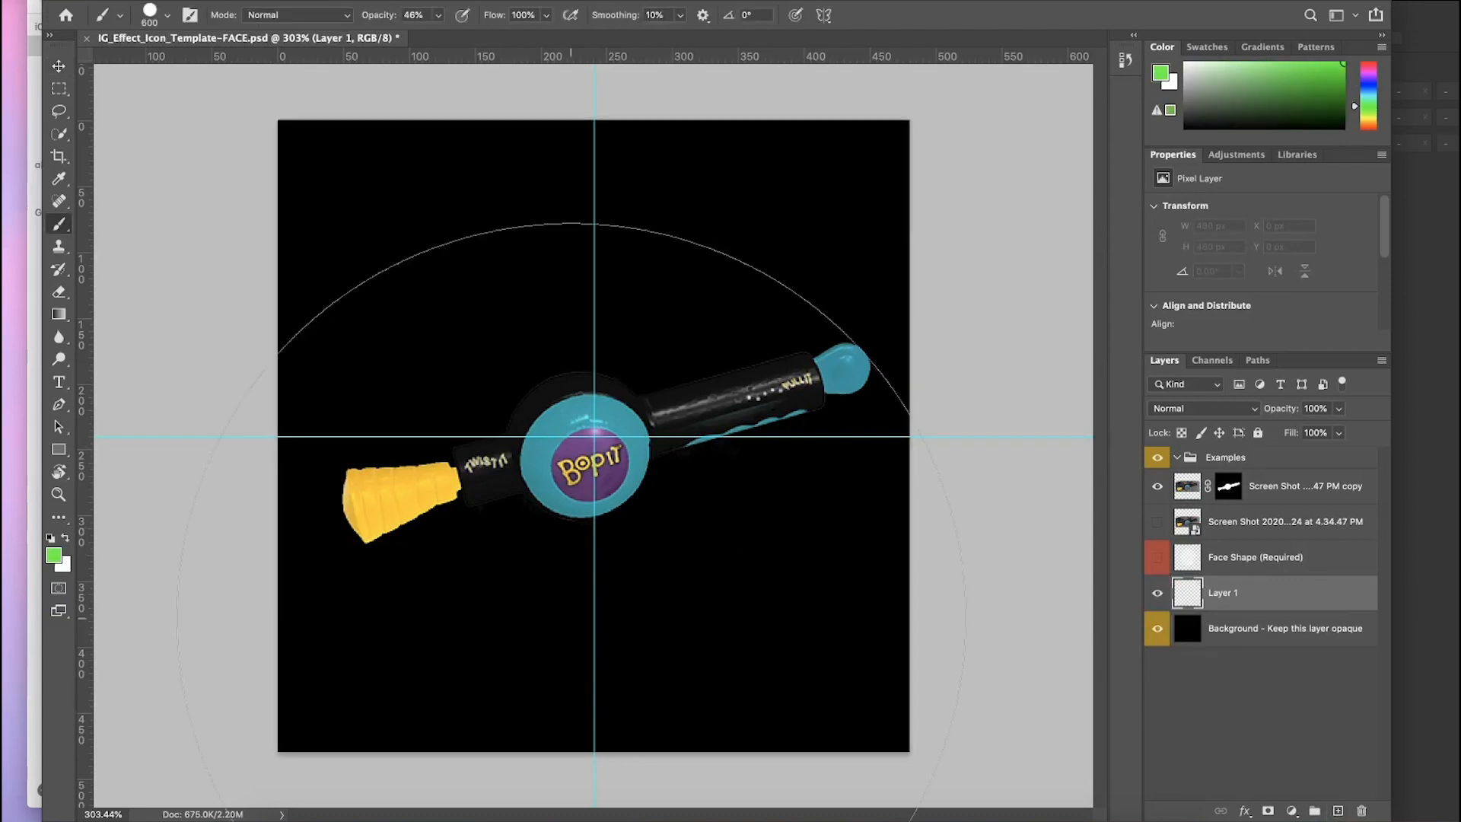
pyautogui.moveTo(571, 618); pyautogui.dragTo(685, 533)
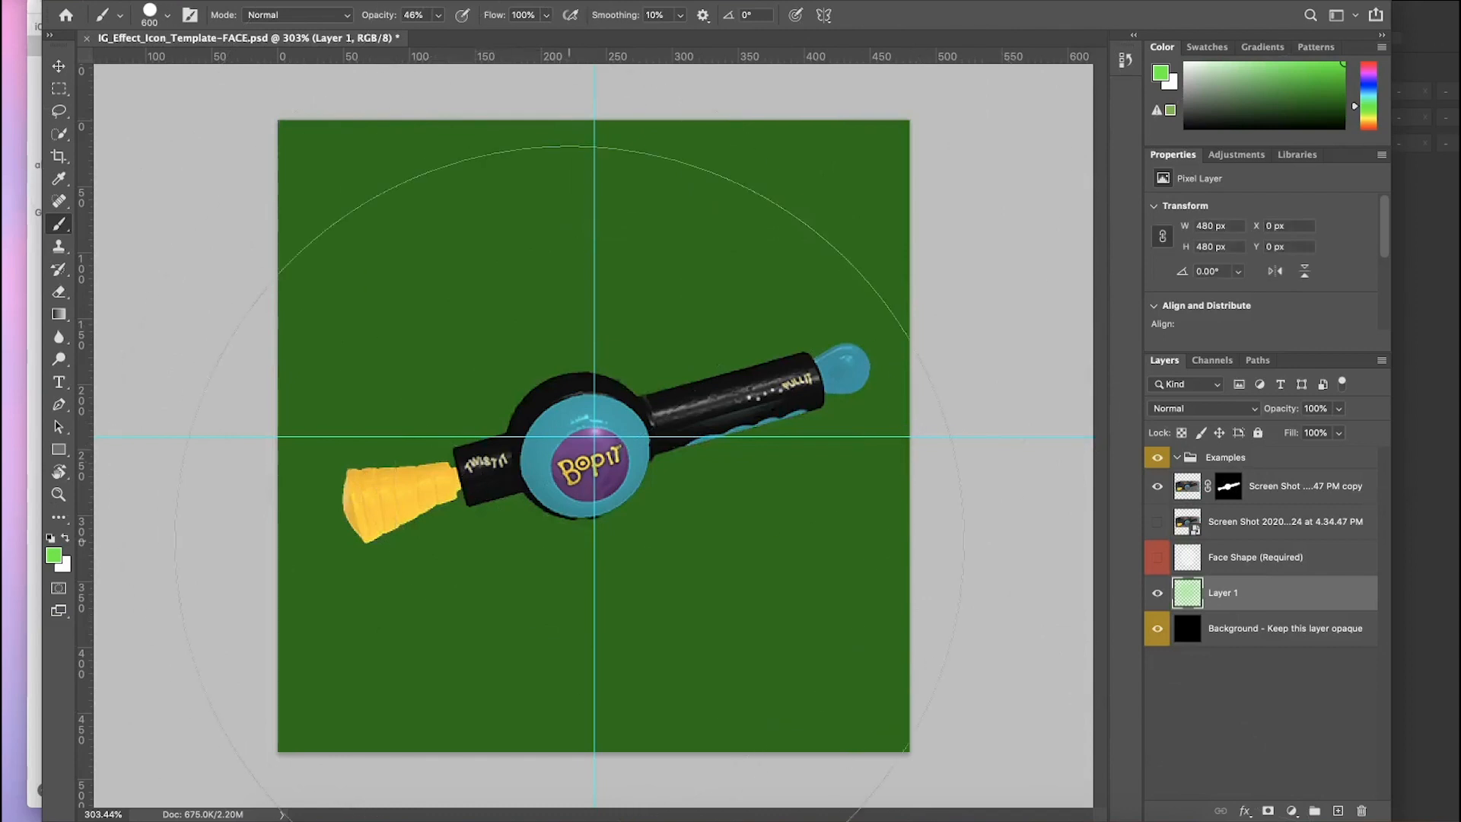
pyautogui.press('v')
pyautogui.keyDown('alt'); pyautogui.scroll(5, 561, 499); pyautogui.keyUp('alt')
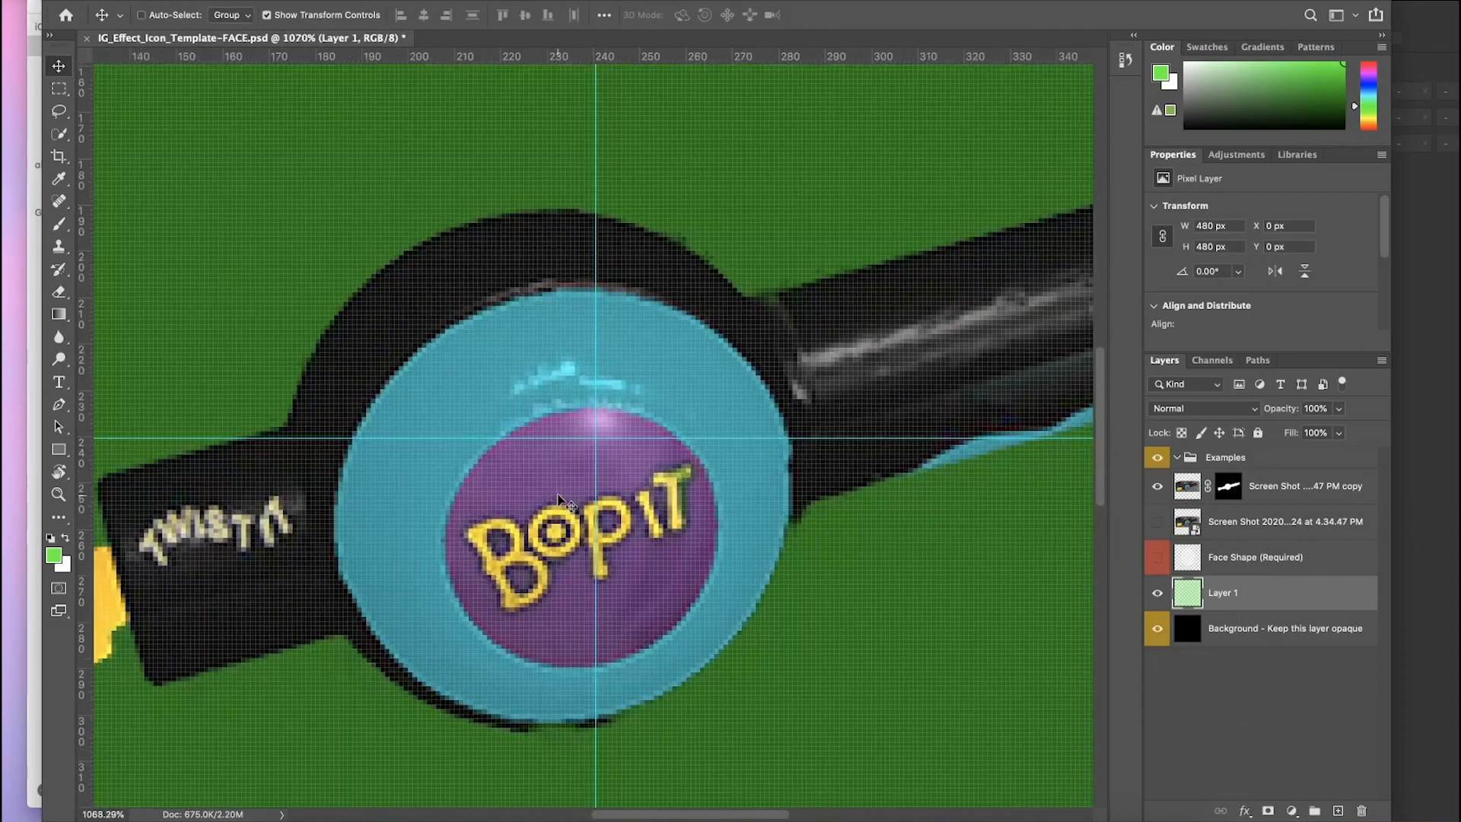
# Step: Target the toy cutout's layer mask with a size 6 eraser and clean up the edges around the circular body
pyautogui.scroll(2, 561, 499)
pyautogui.hscroll(1, 561, 499)
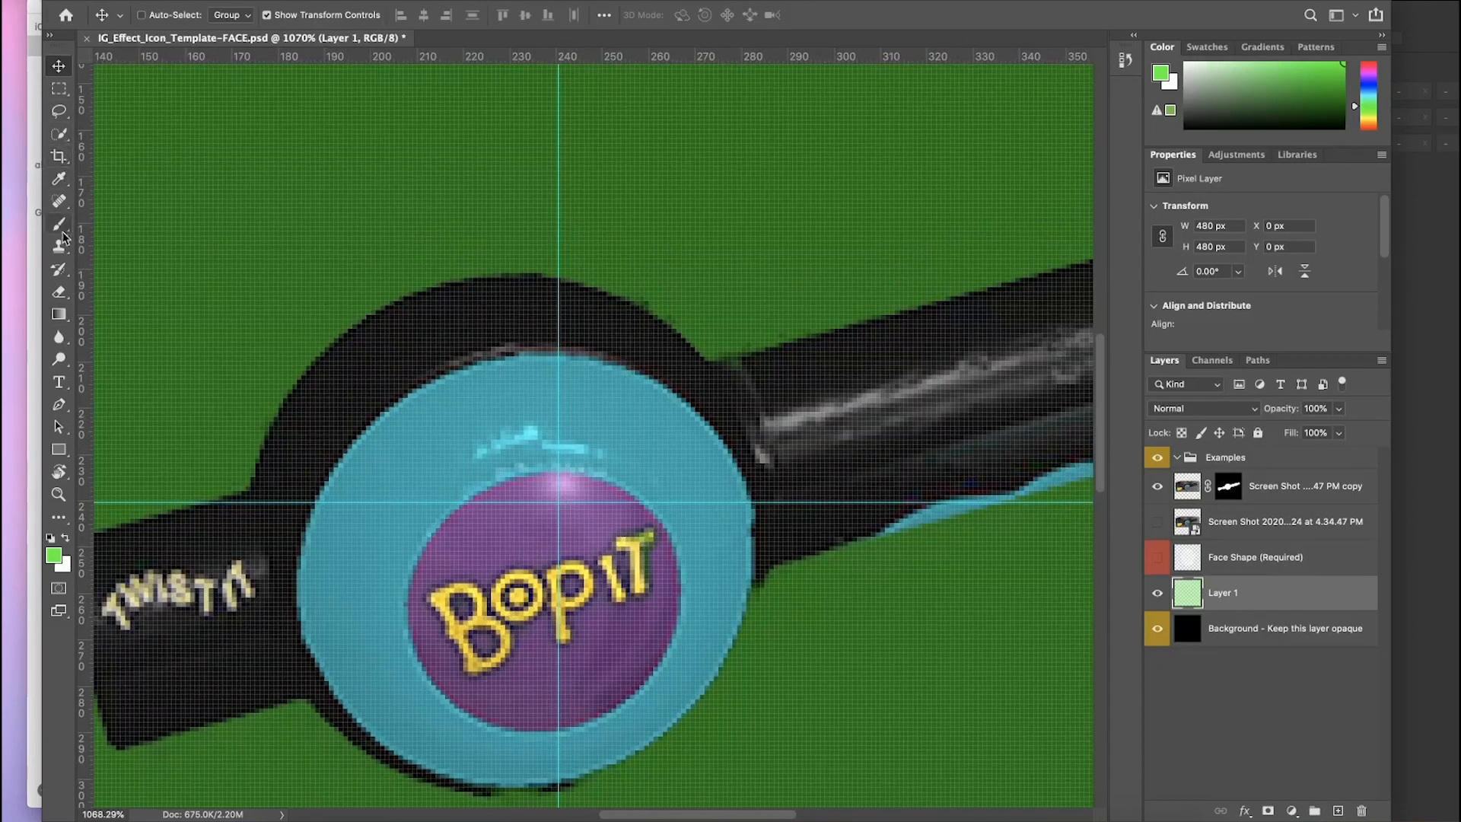
pyautogui.moveTo(59, 292)
pyautogui.mouseDown()
pyautogui.moveTo(191, 290)
pyautogui.moveTo(167, 290)
pyautogui.mouseUp()
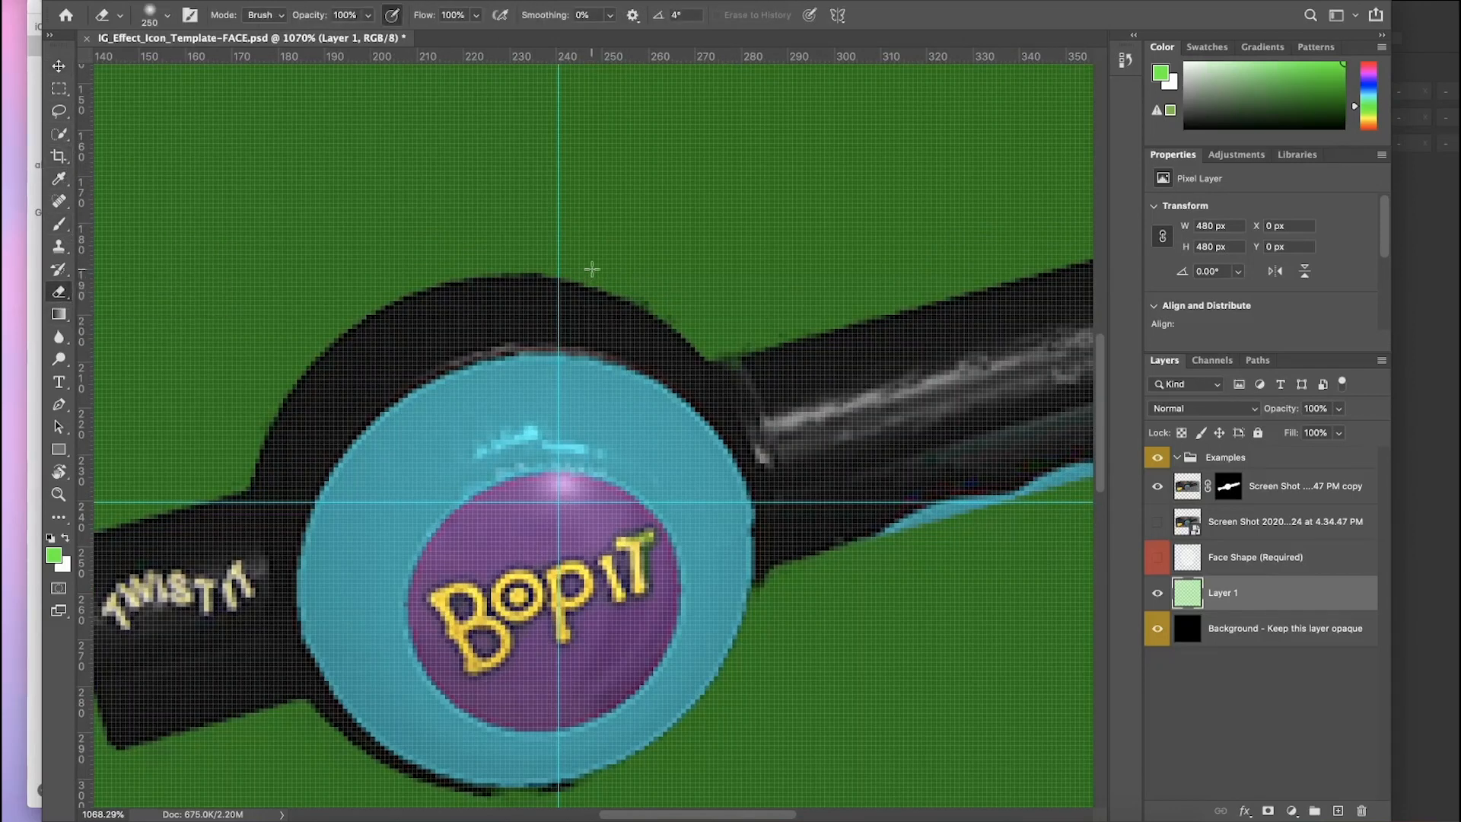
pyautogui.press('[')
pyautogui.press('[')
pyautogui.press('[')
pyautogui.press('[')
pyautogui.press('[')
pyautogui.press('[')
pyautogui.press('[')
pyautogui.press('[')
pyautogui.press('[')
pyautogui.press('[')
pyautogui.press('[')
pyautogui.press('[')
pyautogui.press('[')
pyautogui.press('[')
pyautogui.press('[')
pyautogui.press('[')
pyautogui.moveTo(636, 285); pyautogui.dragTo(648, 295)
pyautogui.hotkey('ctrl', 'z')
pyautogui.click(1227, 486)
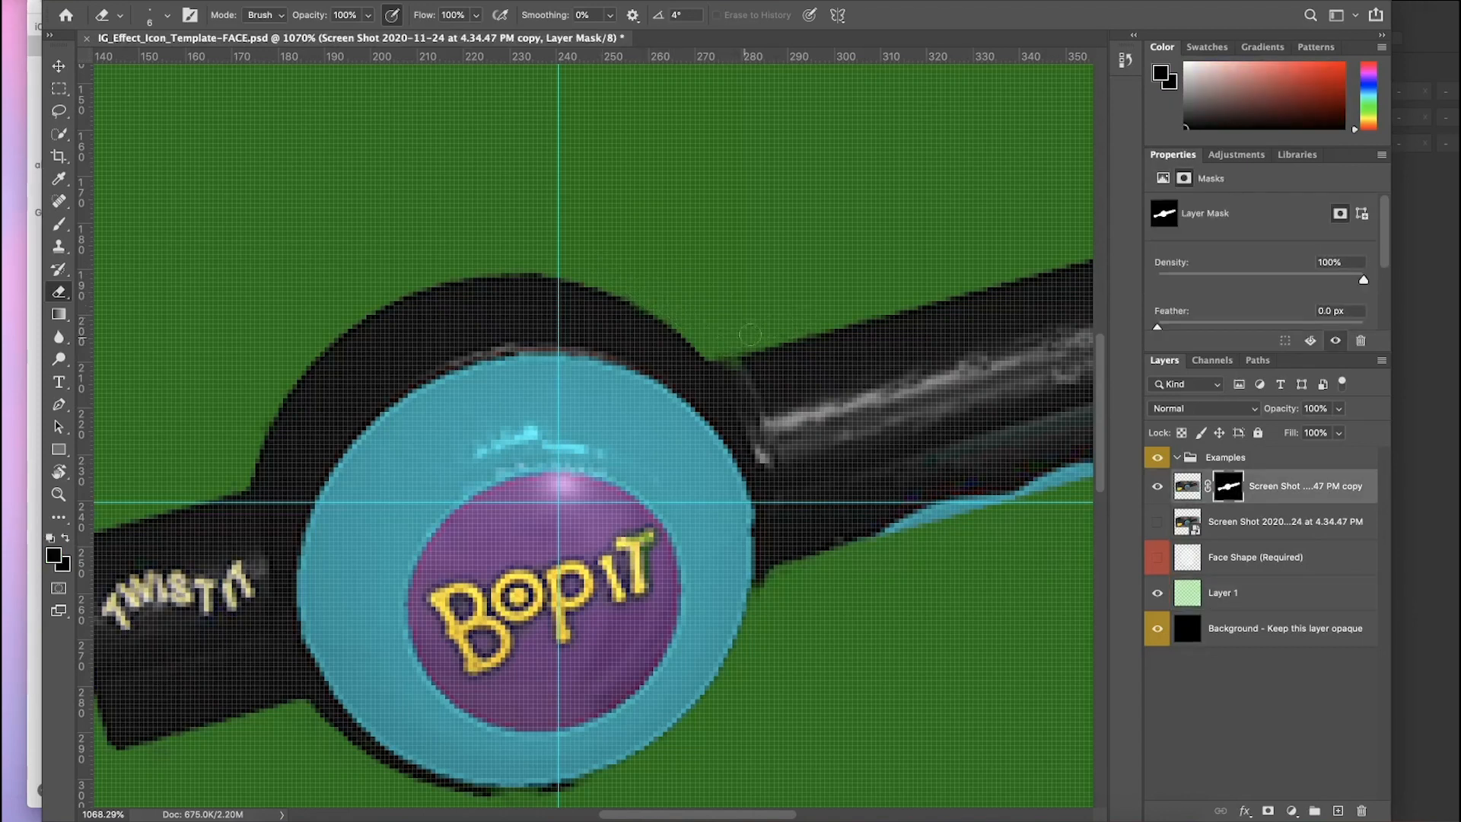
pyautogui.keyDown('alt'); pyautogui.scroll(-3, 807, 317); pyautogui.keyUp('alt')
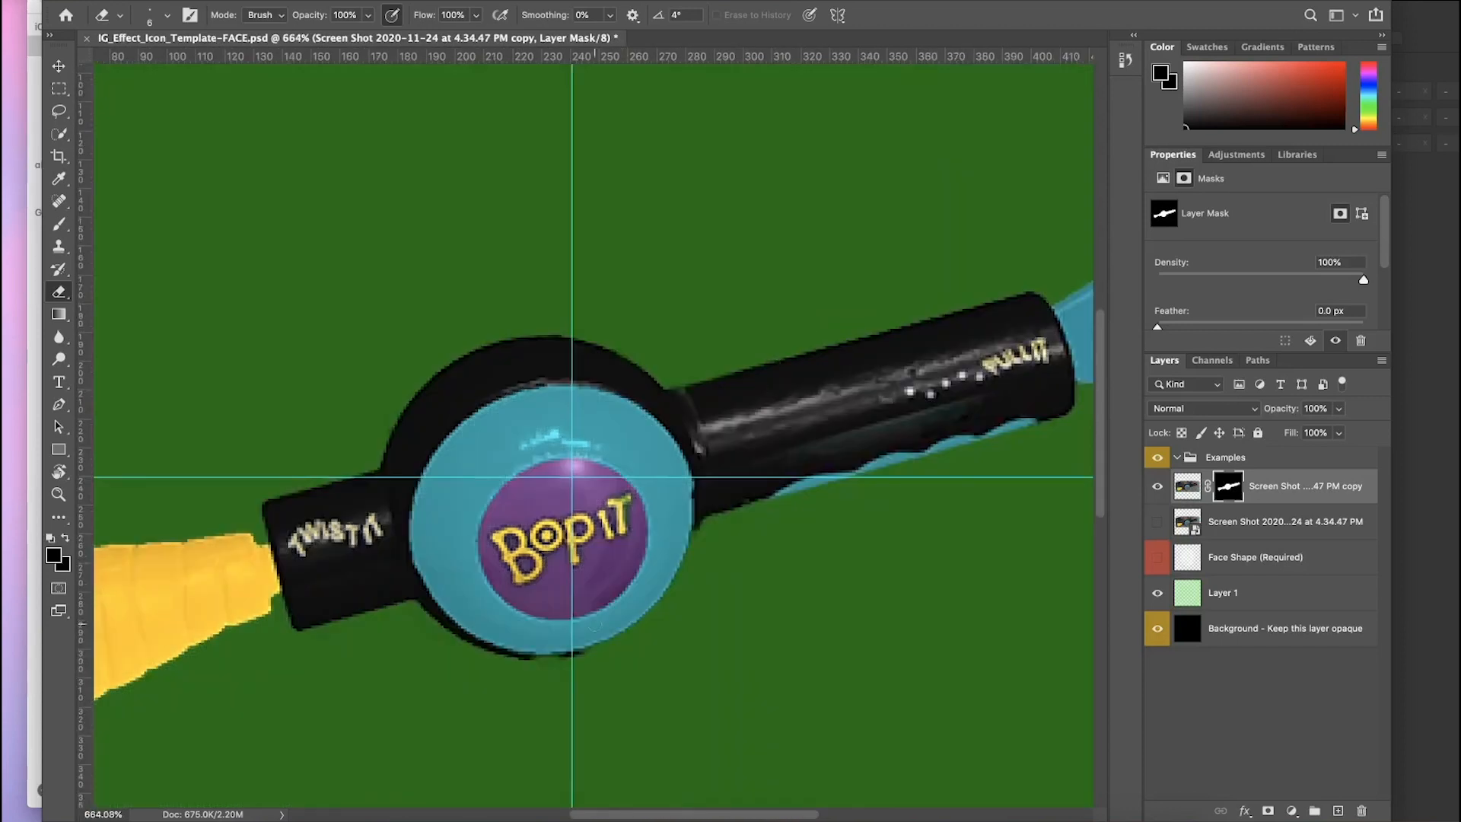
pyautogui.keyDown('alt'); pyautogui.scroll(2, 807, 317); pyautogui.keyUp('alt')
pyautogui.scroll(-3, 807, 317)
pyautogui.keyDown('alt'); pyautogui.scroll(1, 489, 703); pyautogui.keyUp('alt')
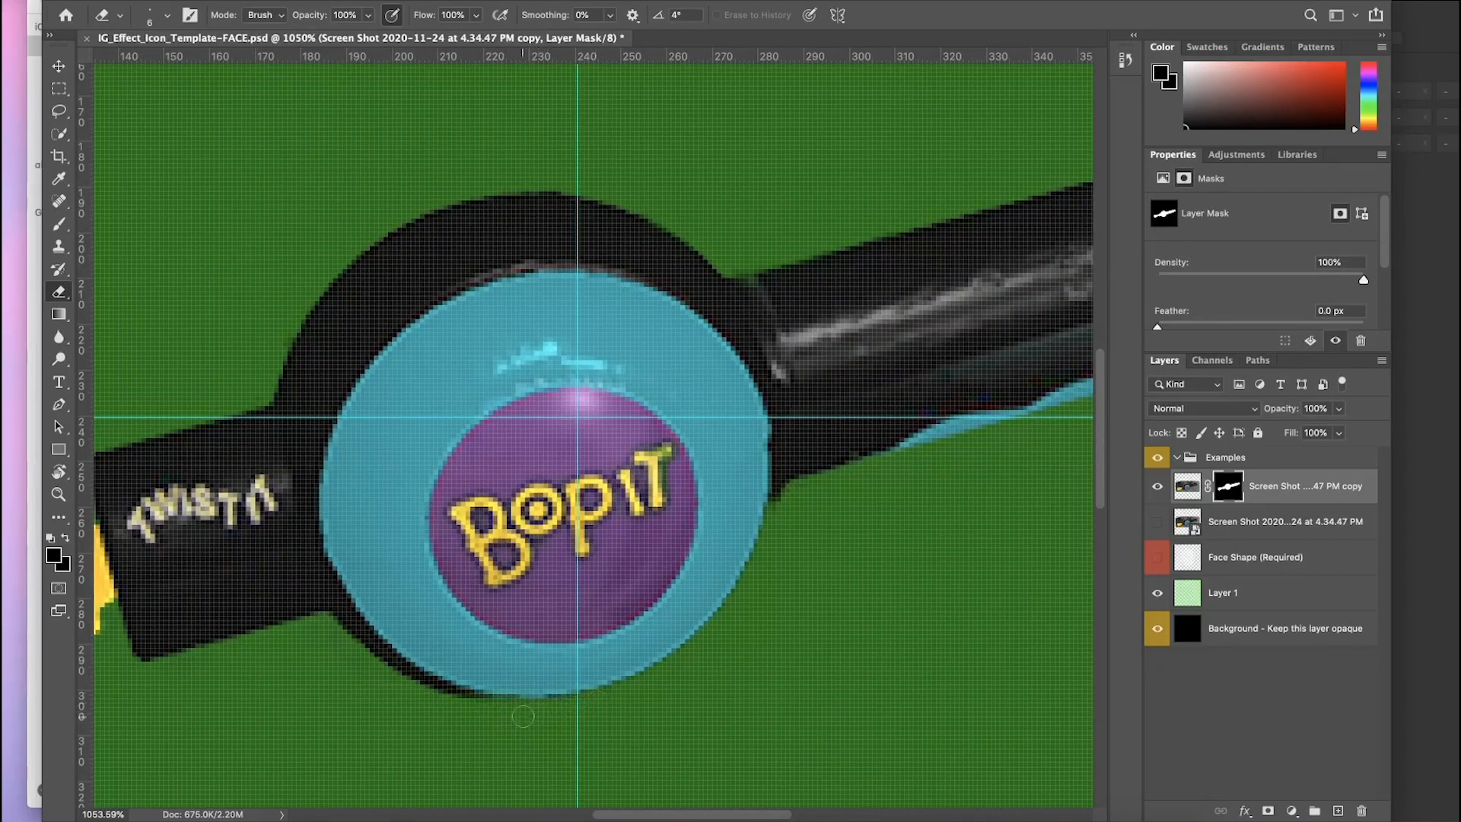
pyautogui.keyDown('alt'); pyautogui.scroll(-5, 522, 716); pyautogui.keyUp('alt')
pyautogui.keyDown('alt'); pyautogui.scroll(-4, 523, 716); pyautogui.keyUp('alt')
# Step: Rotate the masked toy cutout by -12.70 degrees and scale it to 96.25%
pyautogui.press('v')
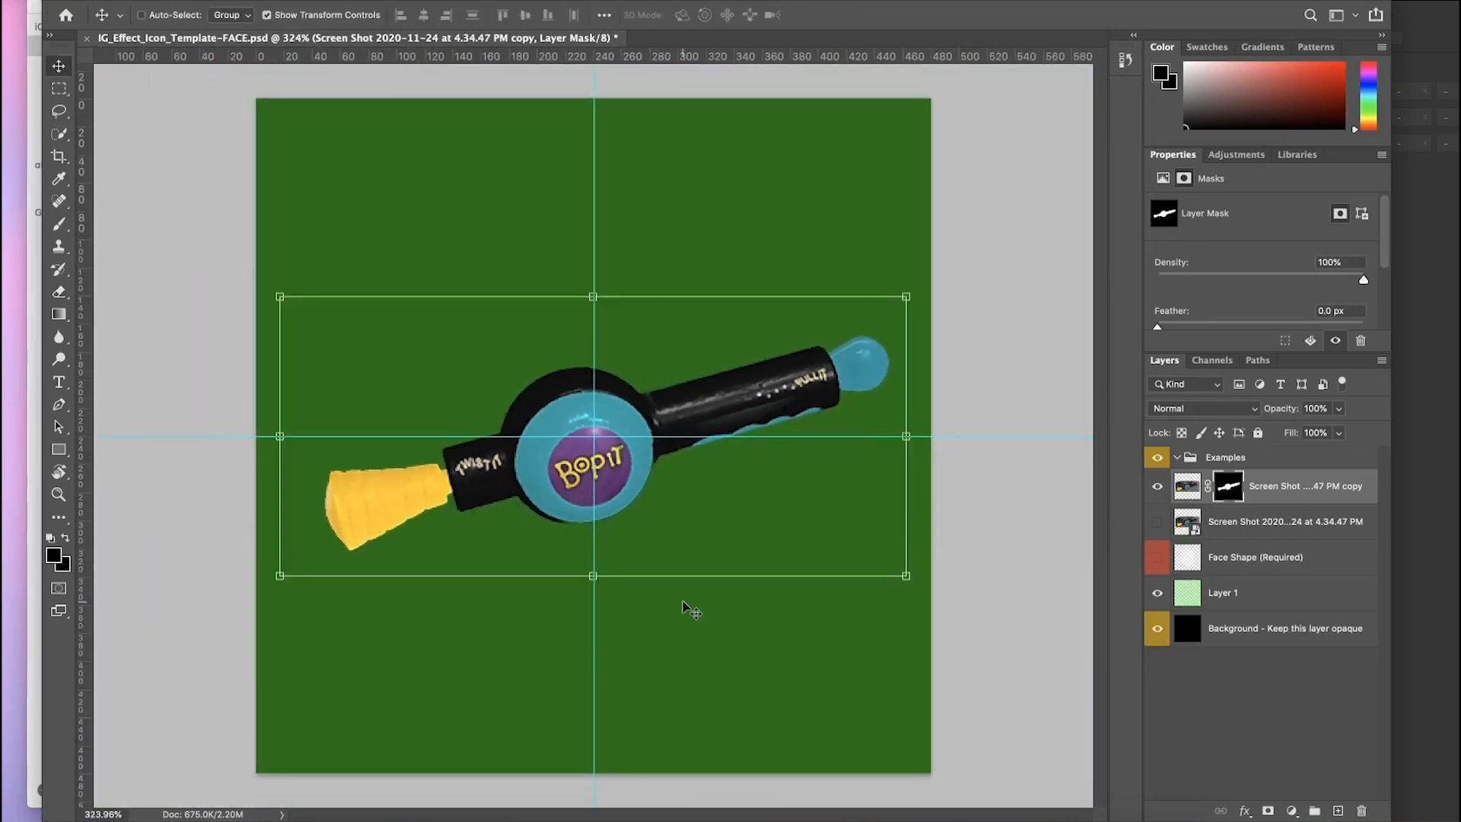
pyautogui.keyDown('alt'); pyautogui.scroll(-1, 682, 602); pyautogui.keyUp('alt')
pyautogui.keyDown('alt'); pyautogui.scroll(-10, 682, 602); pyautogui.keyUp('alt')
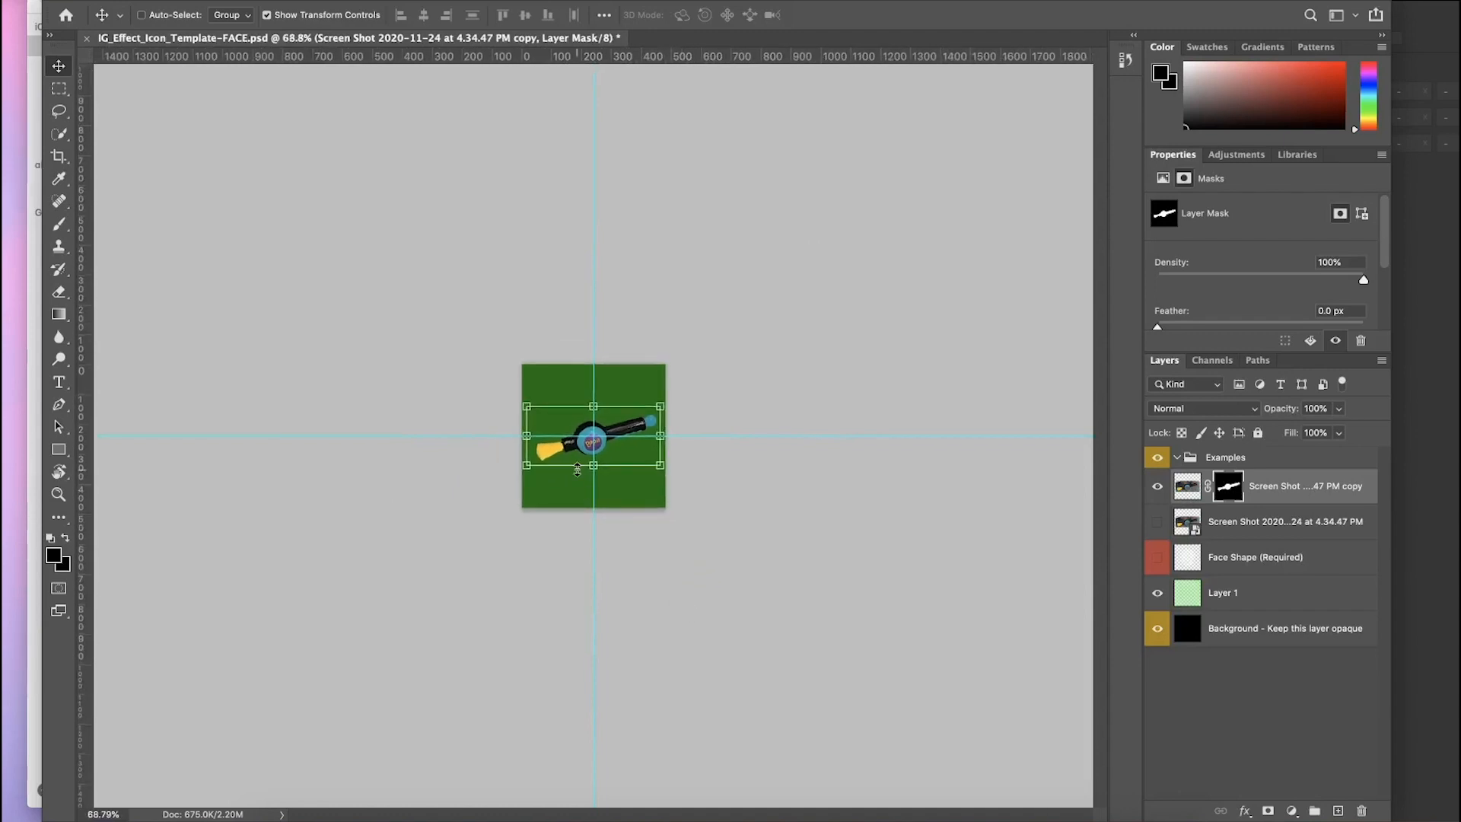
pyautogui.keyDown('alt'); pyautogui.scroll(5, 577, 470); pyautogui.keyUp('alt')
pyautogui.keyDown('alt'); pyautogui.scroll(1, 719, 556); pyautogui.keyUp('alt')
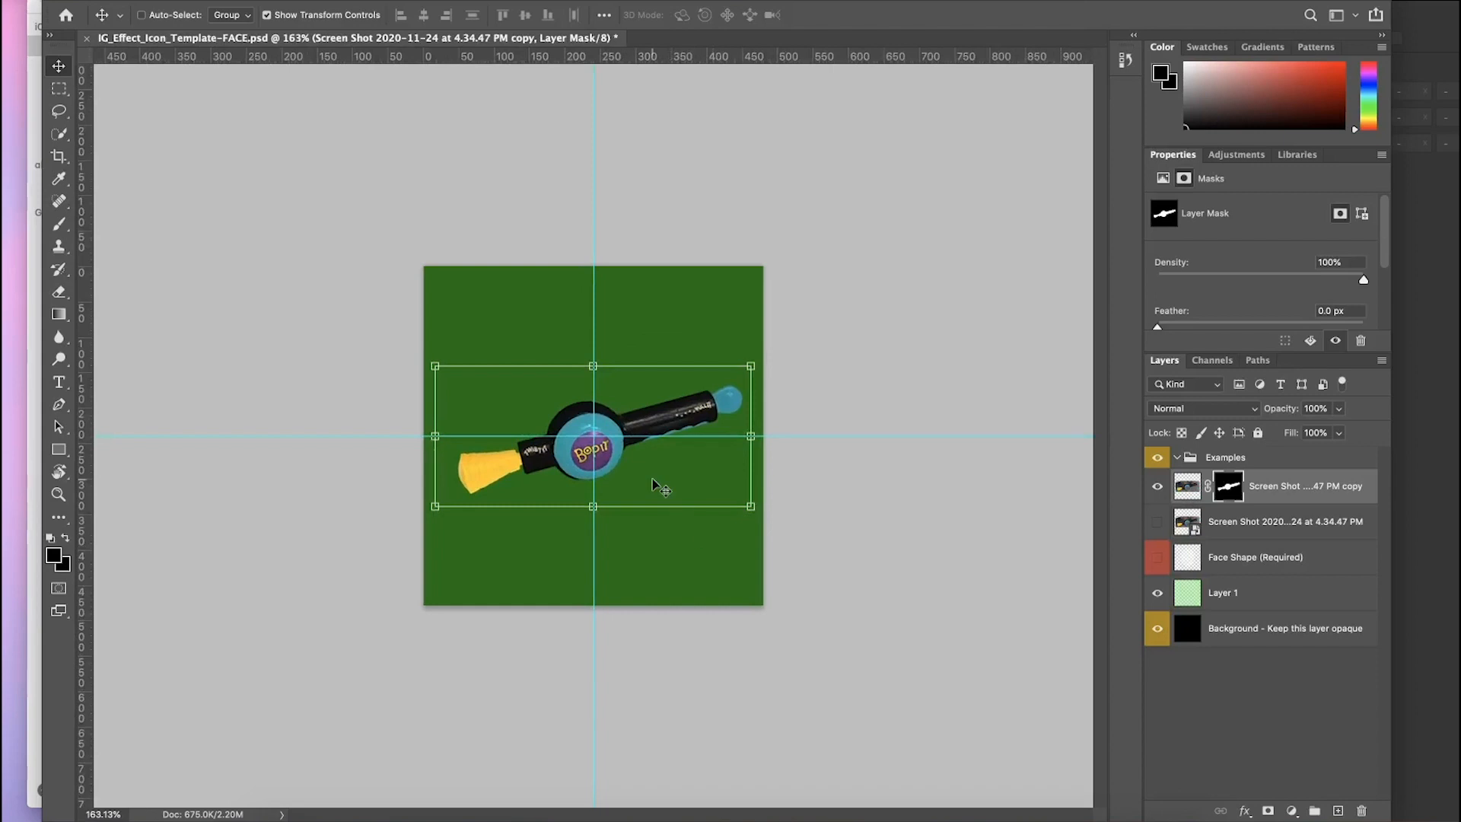
pyautogui.moveTo(601, 366); pyautogui.dragTo(612, 369)
pyautogui.moveTo(755, 364); pyautogui.dragTo(746, 306)
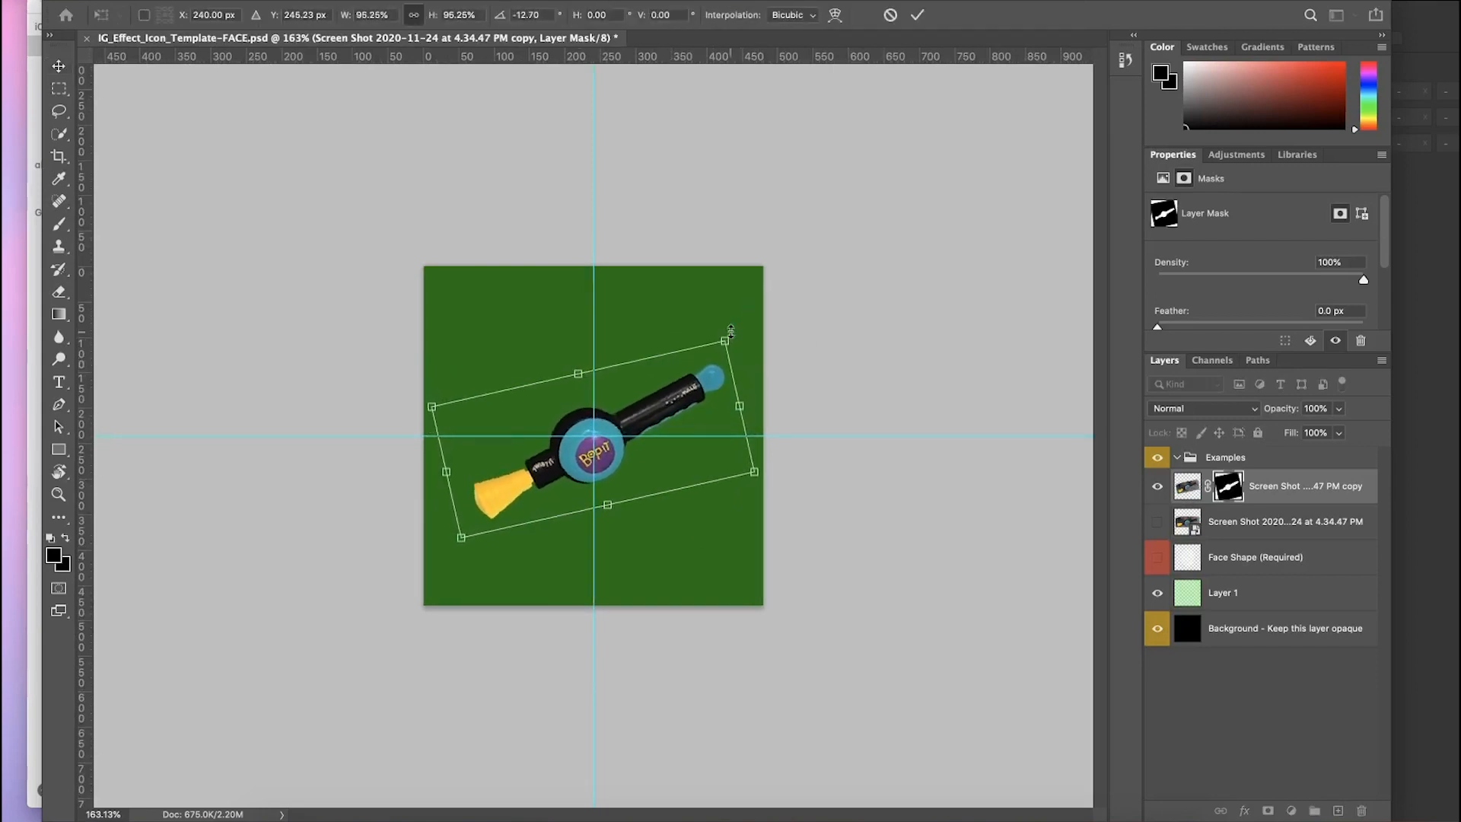
pyautogui.press('Return')
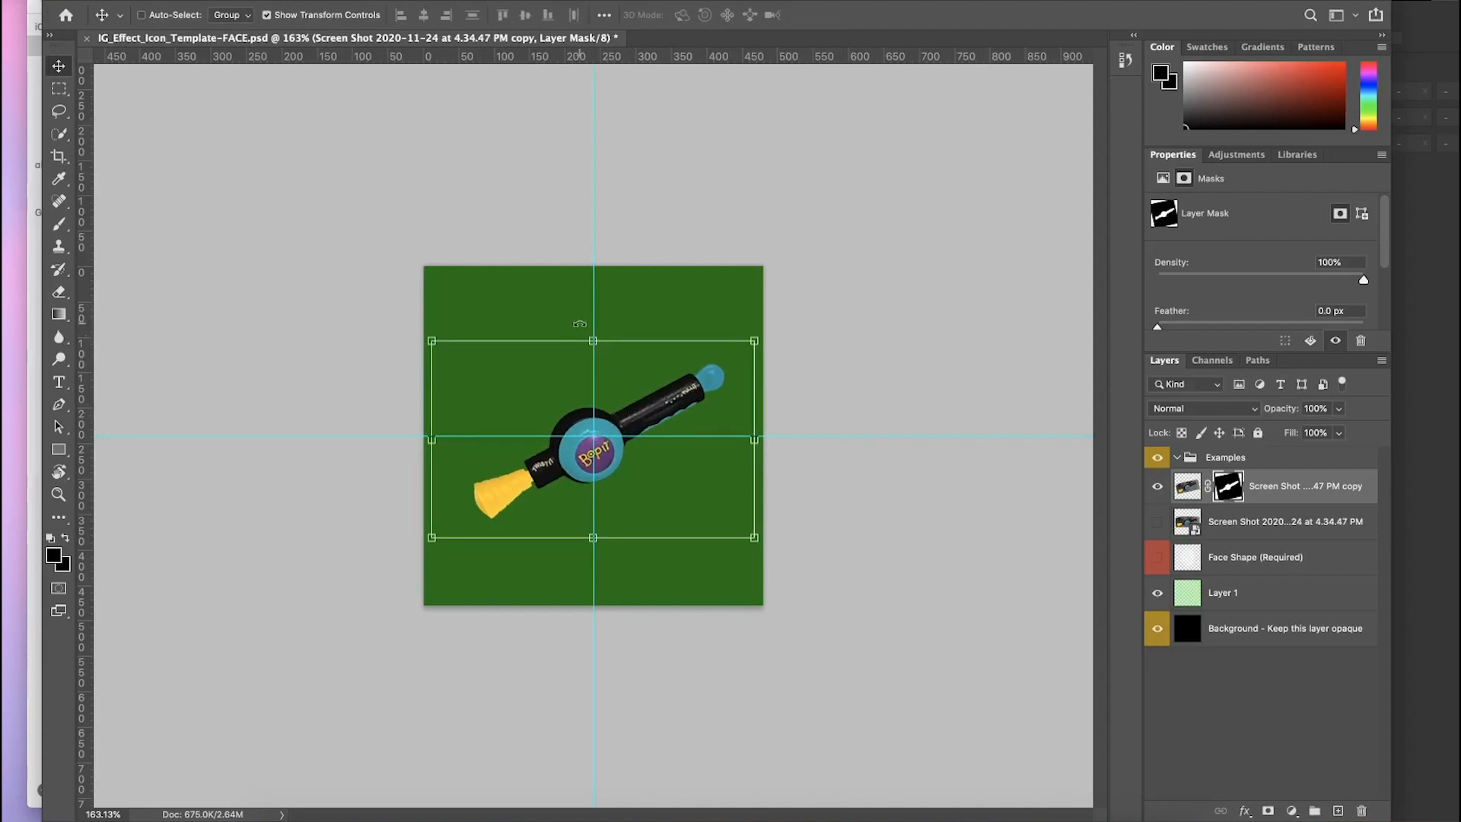
# Step: Scale the tilted toy down slightly and move it up to centre it on the guides
pyautogui.hotkey('ctrl', 't')
pyautogui.moveTo(596, 343); pyautogui.dragTo(598, 351)
pyautogui.press('Return')
pyautogui.moveTo(630, 422); pyautogui.dragTo(630, 413)
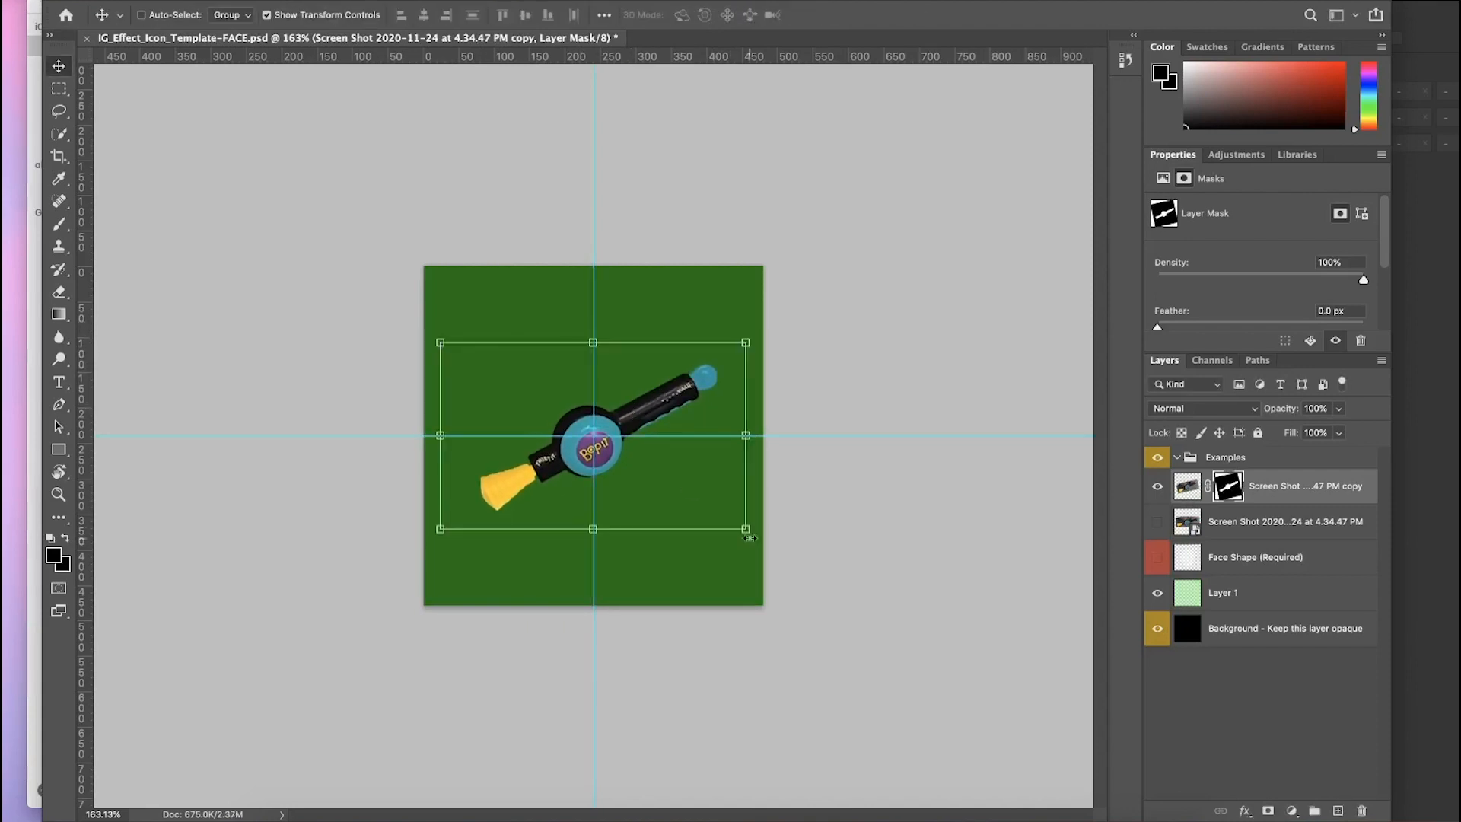
# Step: Place the rainbow-test4 image above the green layer, enlarge it to 554 px to cover the canvas, and set its blend mode to Hue
pyautogui.click(1279, 593)
pyautogui.keyDown('alt'); pyautogui.scroll(-3, 870, 515); pyautogui.keyUp('alt')
pyautogui.keyDown('alt'); pyautogui.scroll(3, 645, 512); pyautogui.keyUp('alt')
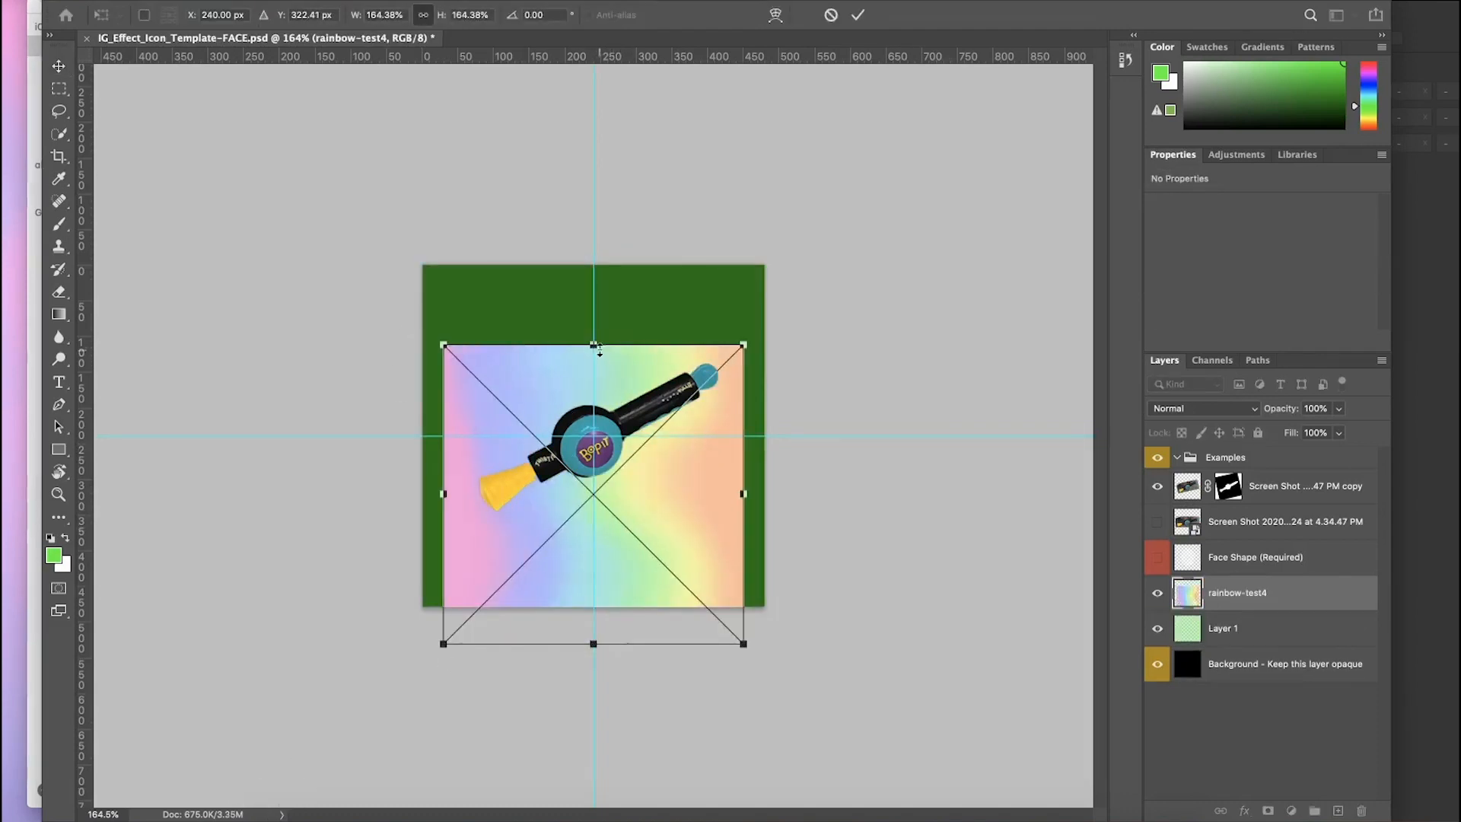
pyautogui.click(1202, 409)
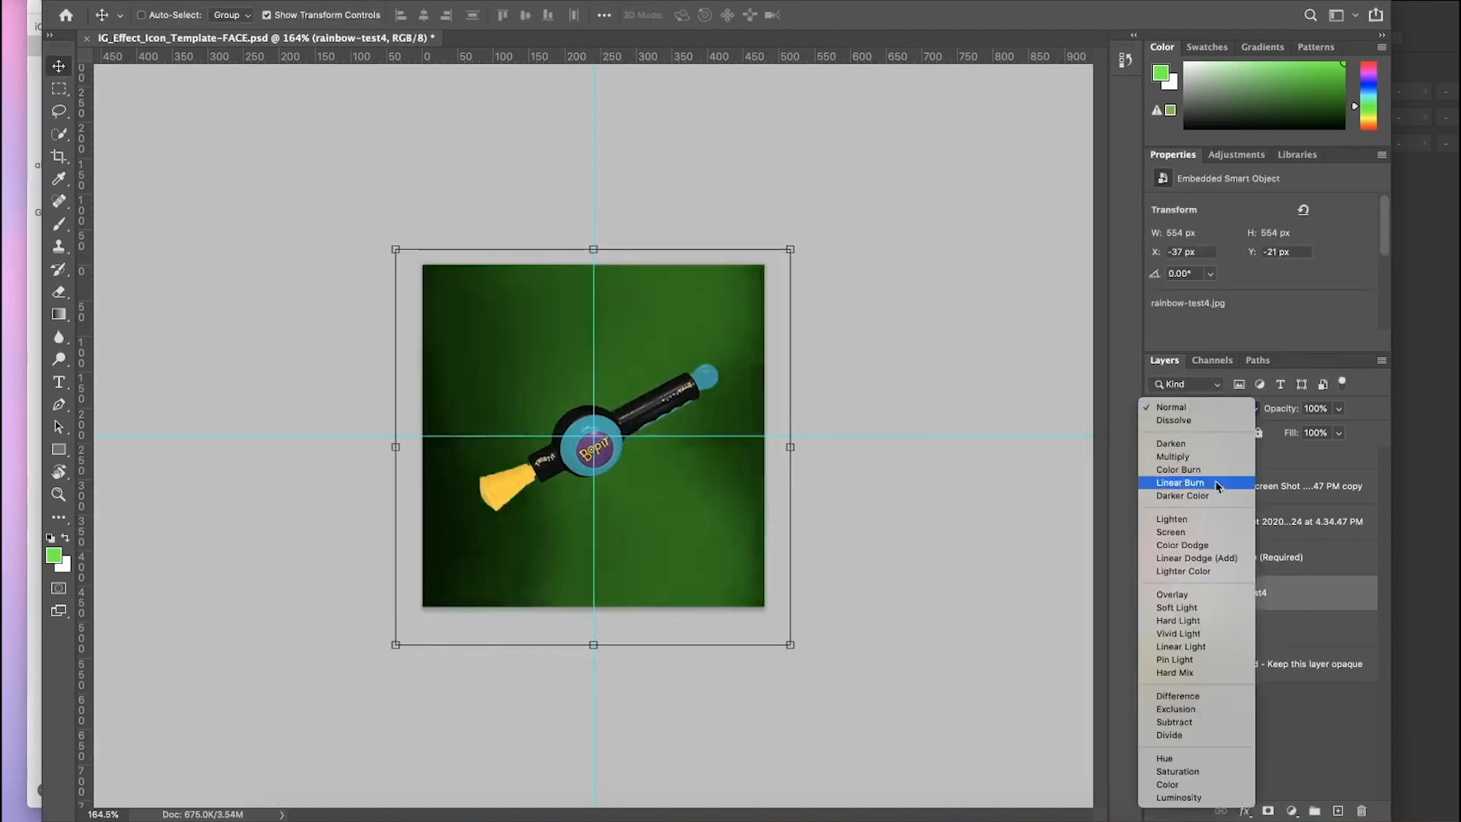
pyautogui.click(1176, 758)
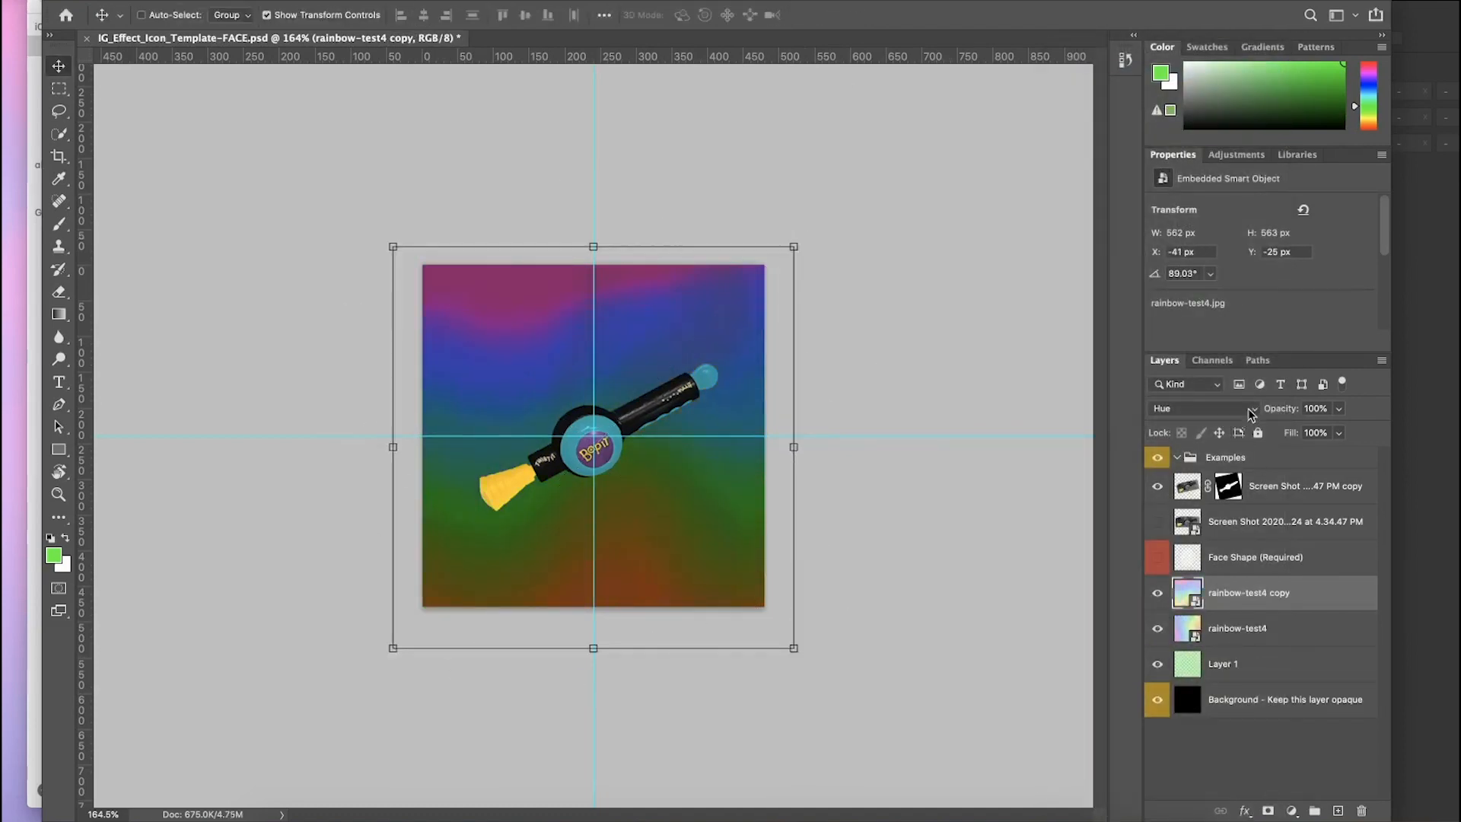
# Step: Set the rotated rainbow copy's blend mode to Luminosity and duplicate that layer
pyautogui.click(1247, 409)
pyautogui.click(1194, 445)
pyautogui.hotkey('ctrl', 'j')
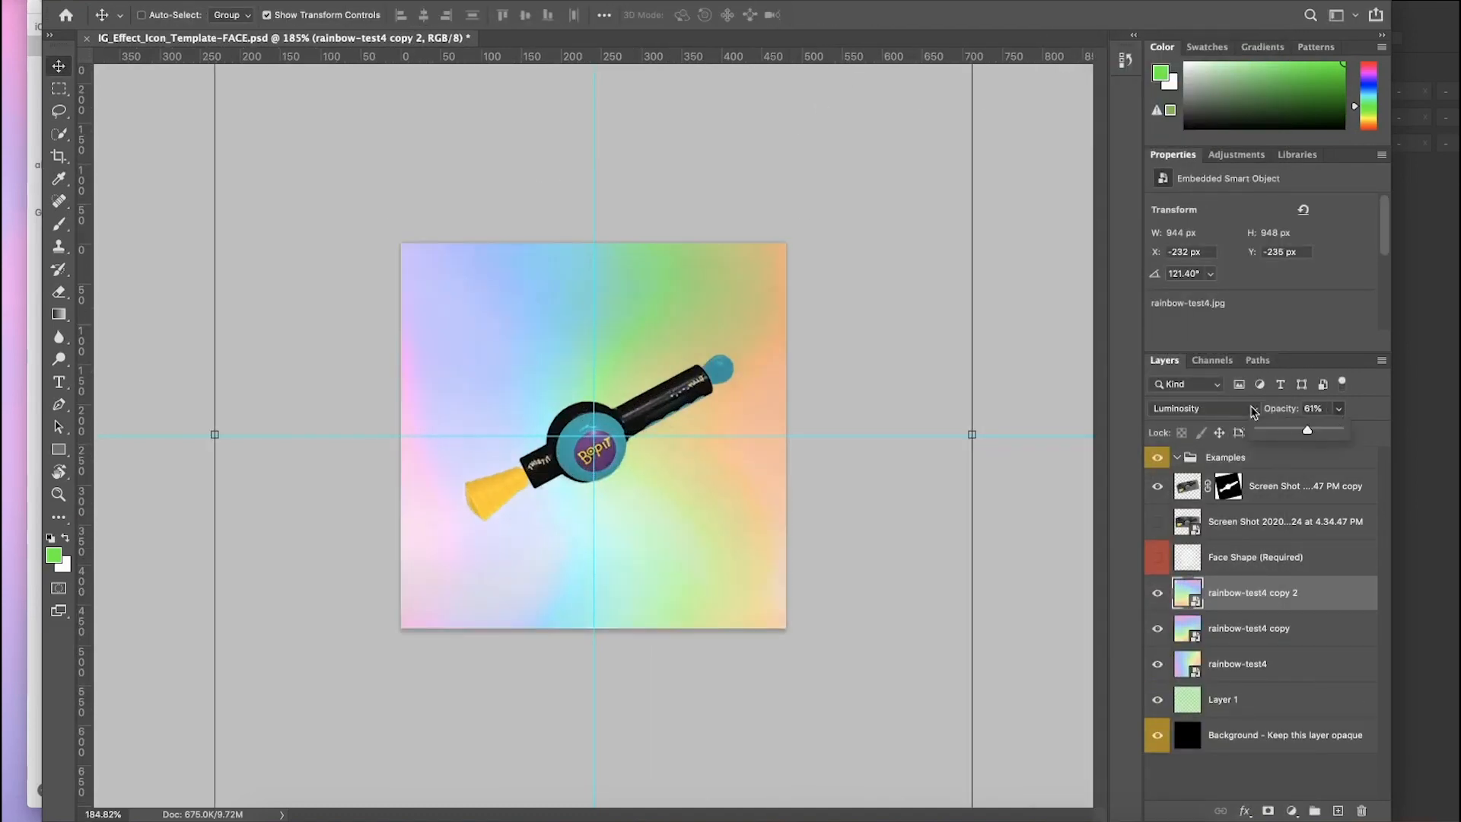
# Step: Set the second rainbow copy's blend mode to Hue and lower its opacity
pyautogui.click(1202, 408)
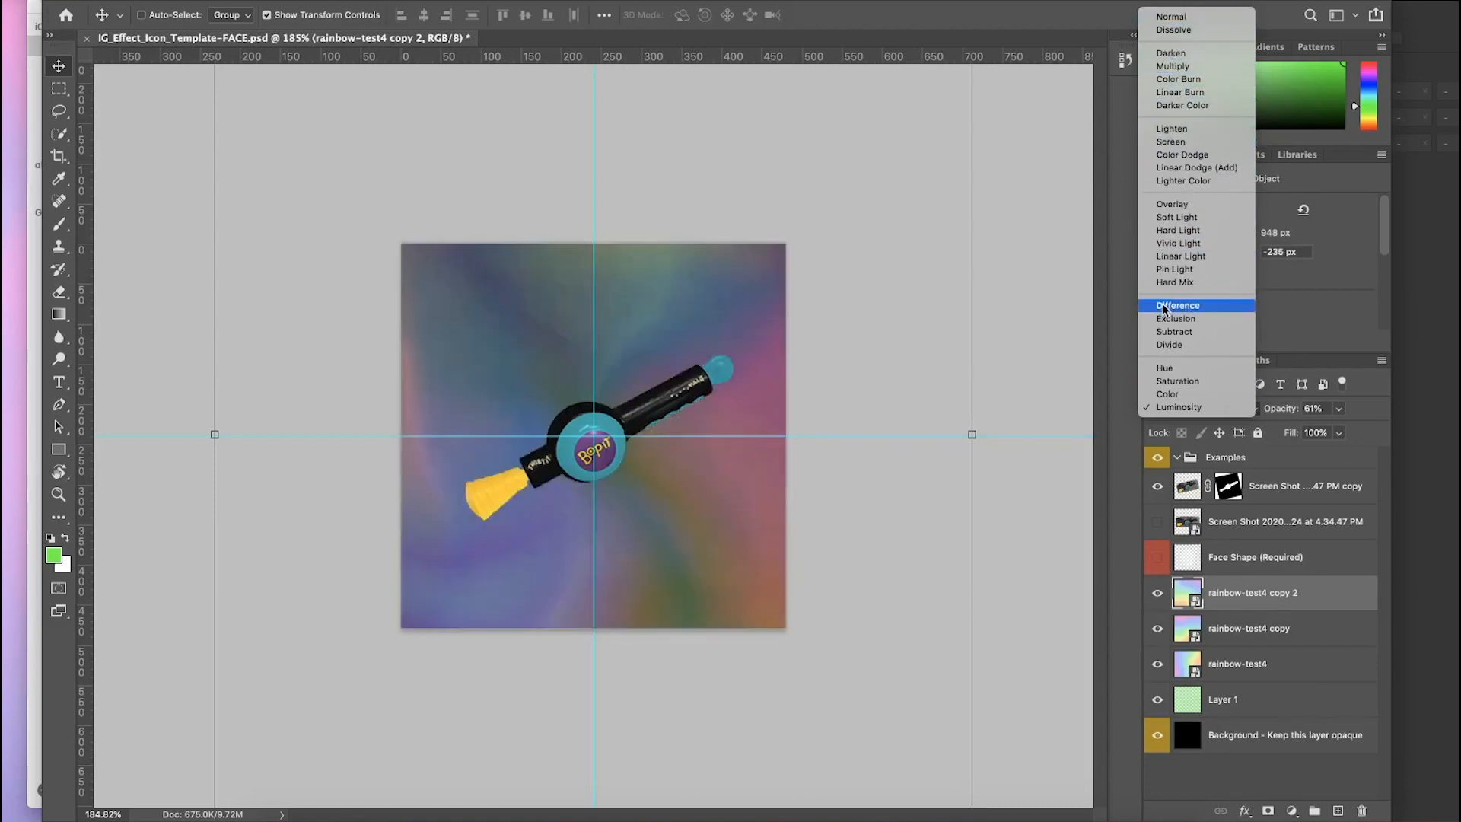
pyautogui.click(1164, 368)
pyautogui.moveTo(1339, 408); pyautogui.dragTo(1285, 437)
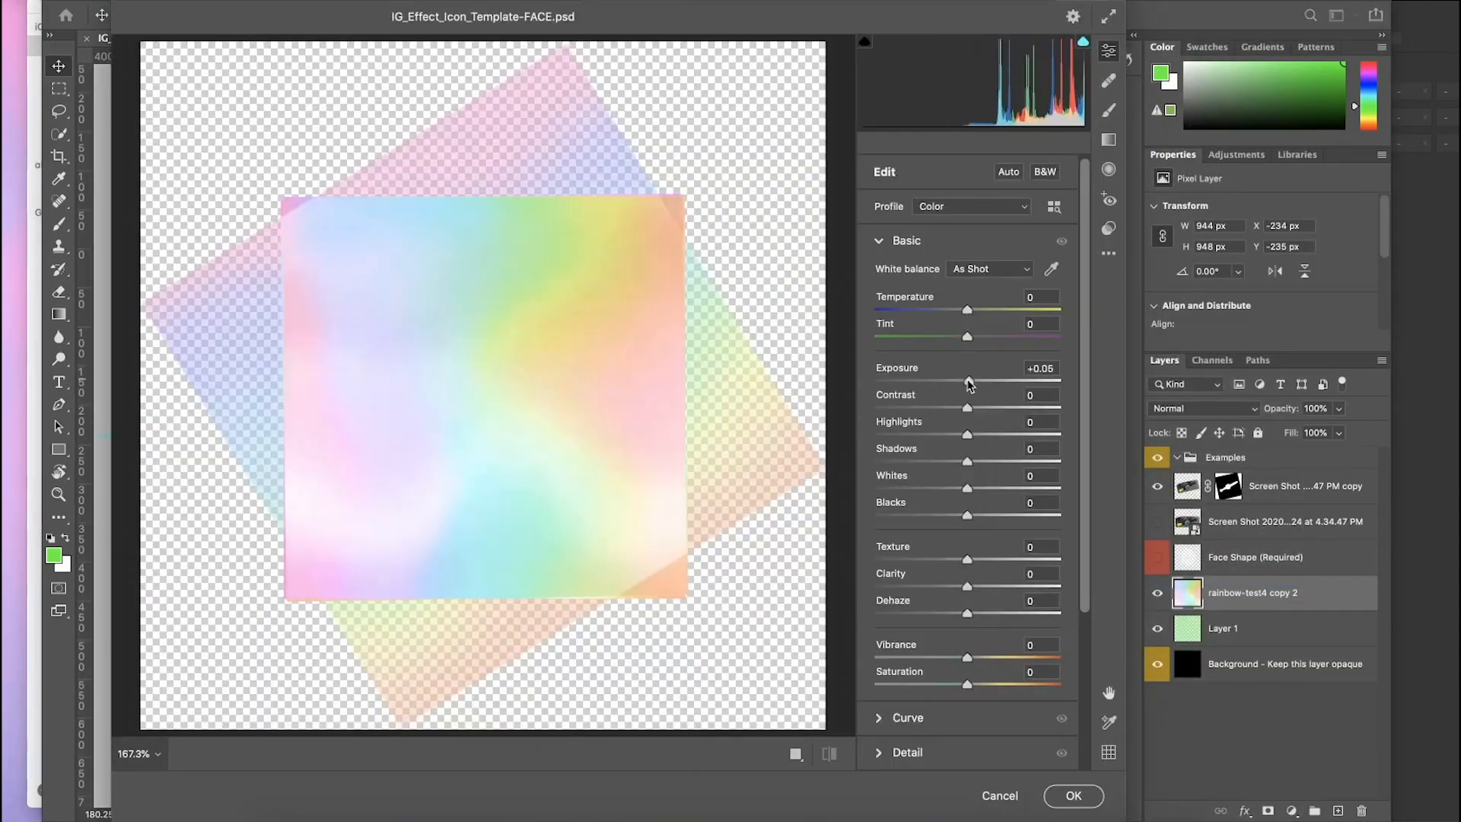
# Step: Adjust the merged rainbow background in the Camera Raw Filter by lowering the exposure, raising the blacks and tuning the shadows
pyautogui.moveTo(967, 380); pyautogui.dragTo(948, 434)
pyautogui.moveTo(967, 462); pyautogui.dragTo(968, 488)
pyautogui.moveTo(967, 515); pyautogui.dragTo(1059, 515)
pyautogui.moveTo(964, 381); pyautogui.dragTo(960, 380)
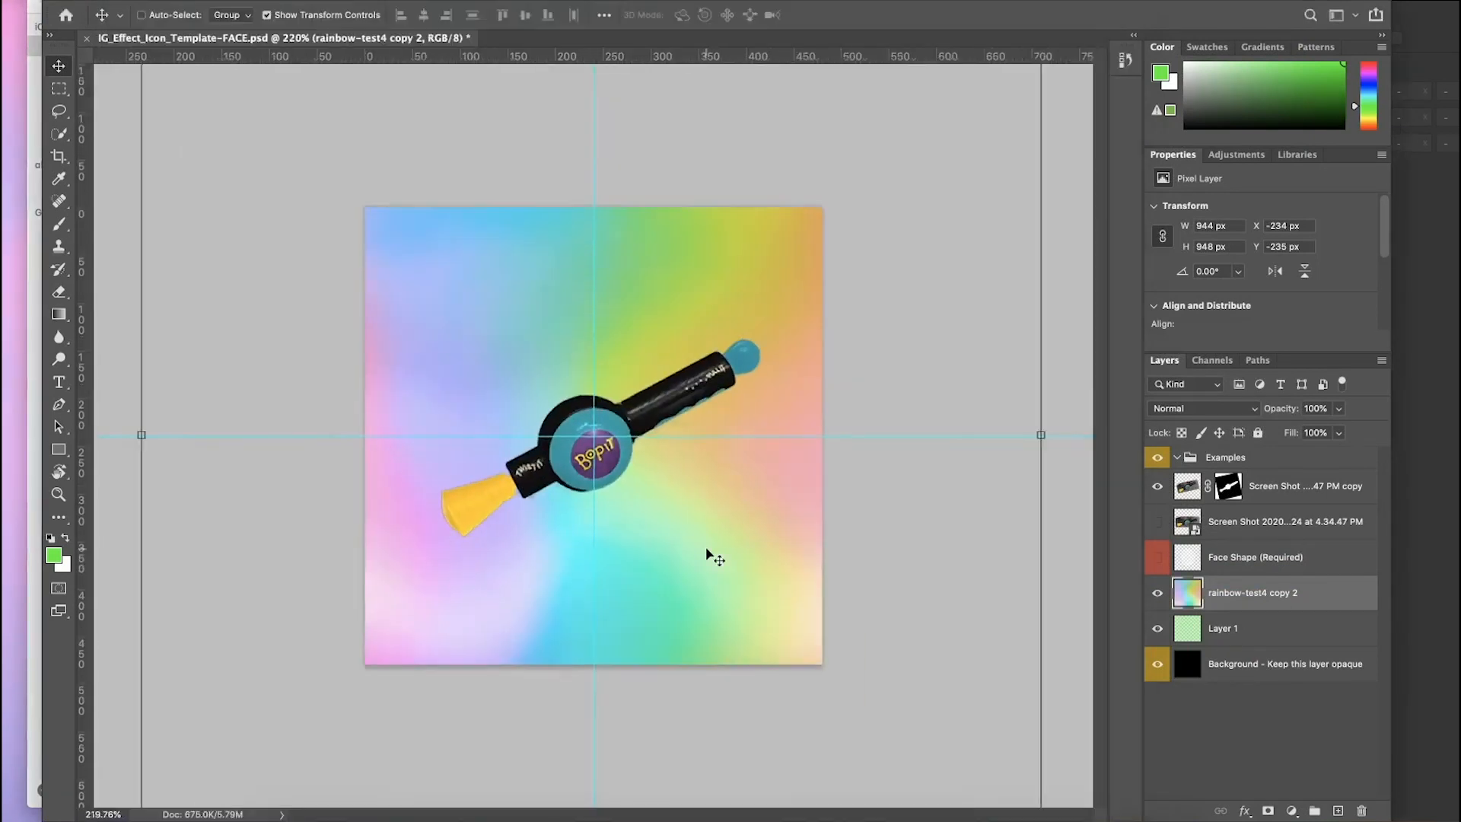
# Step: Try placing an enlarged duplicate of the toy cutout behind the original and converting it to a smart object
pyautogui.rightClick(1227, 486)
pyautogui.rightClick(1290, 485)
pyautogui.click(1145, 154)
pyautogui.moveTo(593, 560); pyautogui.dragTo(593, 603)
pyautogui.press('Return')
pyautogui.moveTo(1304, 486); pyautogui.dragTo(1304, 533)
pyautogui.moveTo(584, 506); pyautogui.dragTo(585, 483)
pyautogui.rightClick(1314, 522)
pyautogui.click(1189, 301)
# Step: Try darkening the enlarged duplicate into a black outline with Levels, and delete the duplicate layer
pyautogui.click(213, 1)
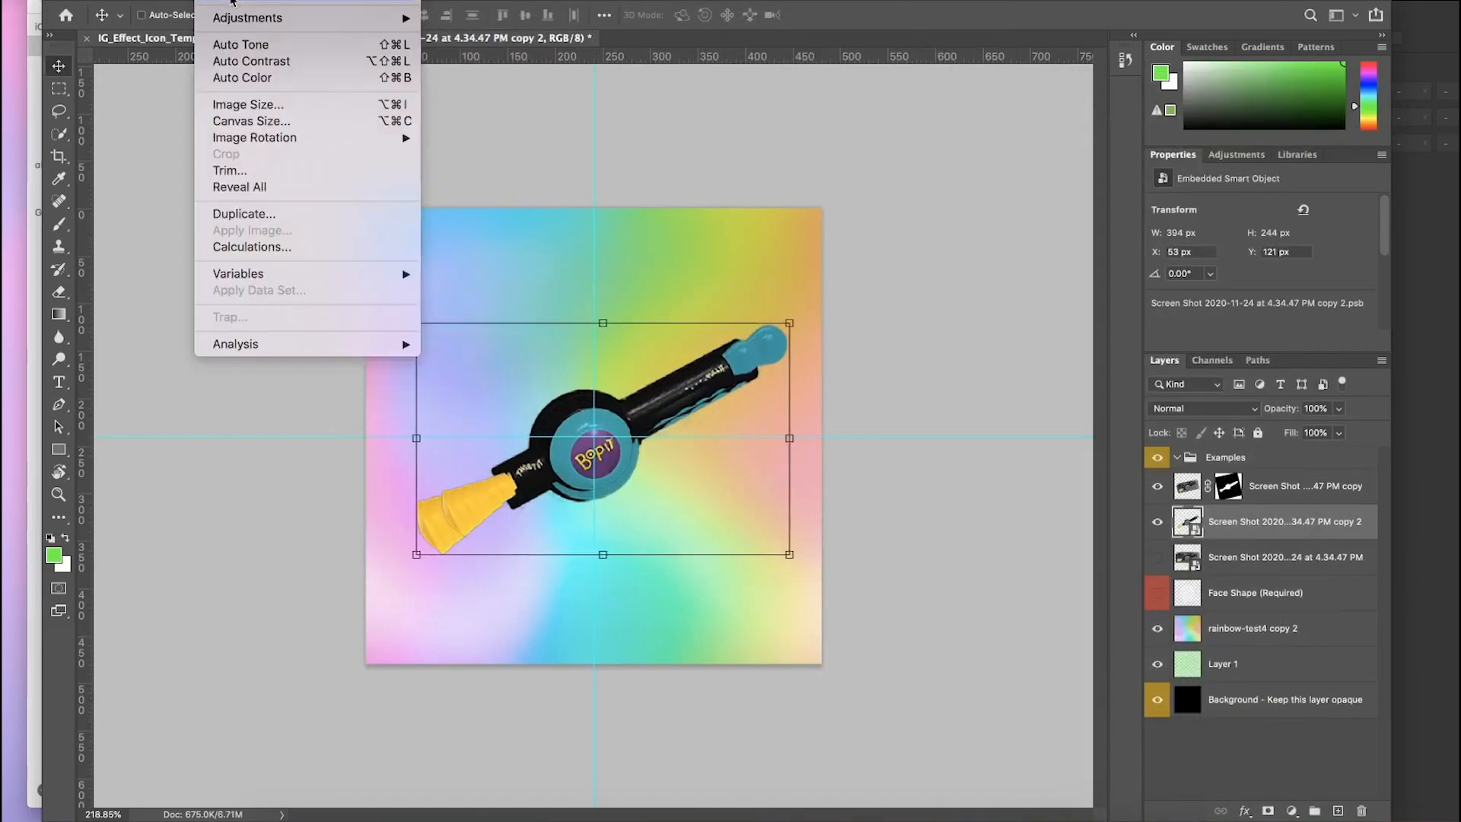
pyautogui.click(454, 34)
pyautogui.click(793, 347)
pyautogui.moveTo(793, 417); pyautogui.dragTo(574, 418)
pyautogui.click(862, 183)
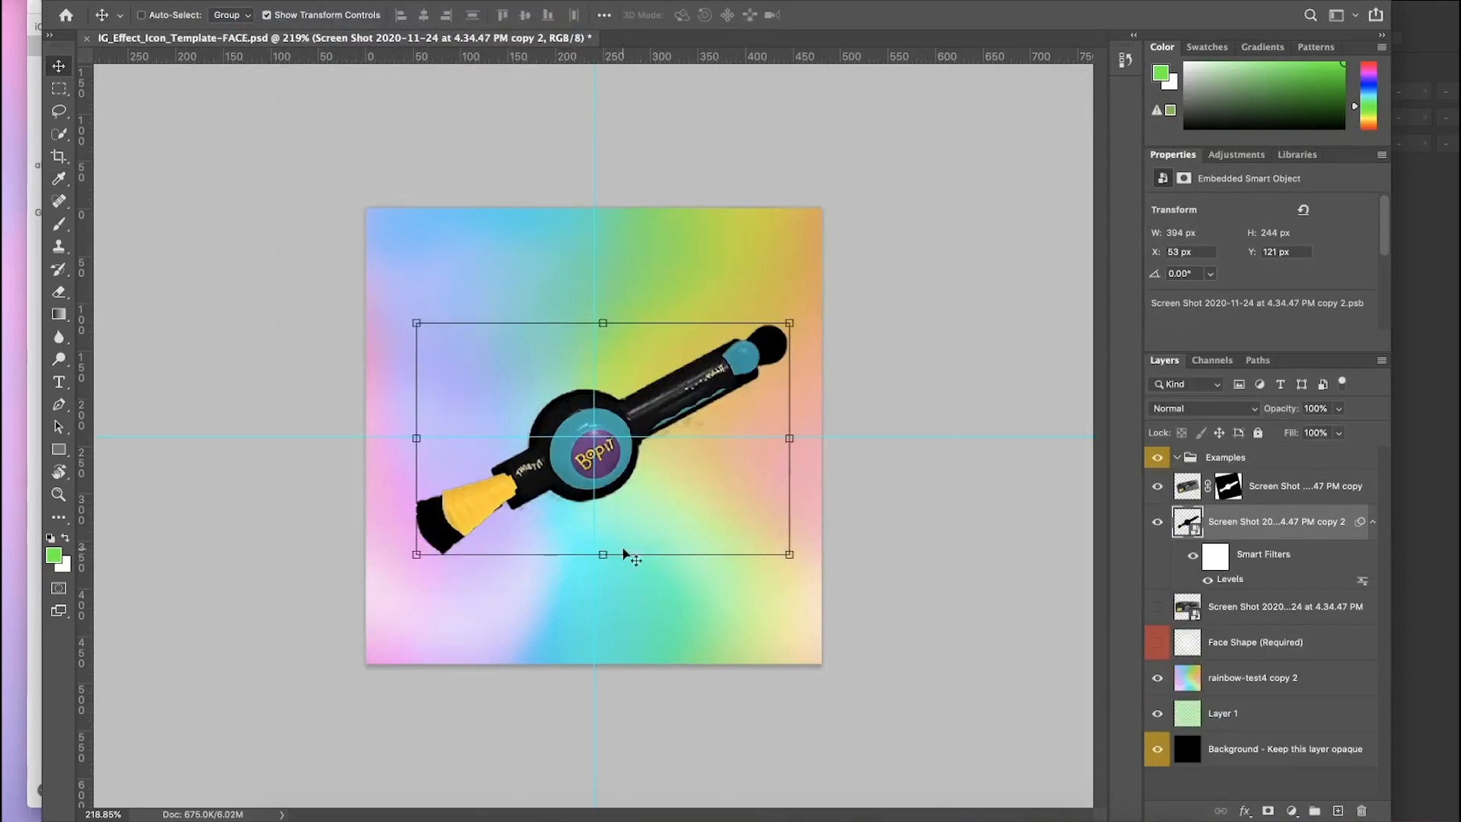
pyautogui.press('Delete')
# Step: Add a white outer glow to the toy layer with 52% opacity, 36% noise and 18 px size
pyautogui.rightClick(1286, 485)
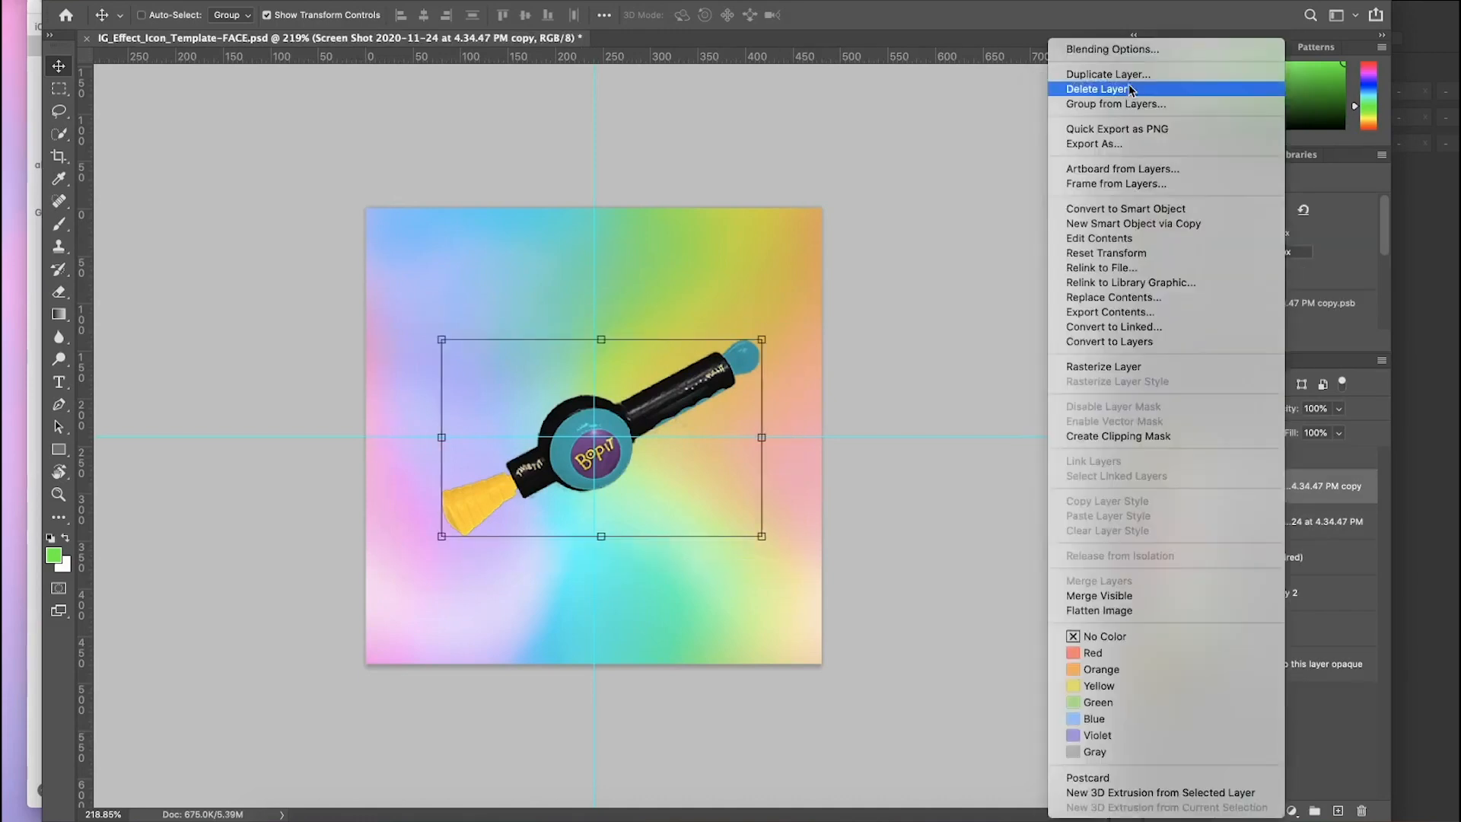
pyautogui.click(1112, 49)
pyautogui.click(831, 338)
pyautogui.moveTo(1134, 118); pyautogui.dragTo(1124, 118)
pyautogui.moveTo(1095, 248); pyautogui.dragTo(1092, 248)
pyautogui.click(1060, 158)
pyautogui.moveTo(1026, 369); pyautogui.dragTo(1004, 336)
pyautogui.click(1399, 328)
# Step: Set the outer glow's blend mode to Lighten and its colour to yellow fcff00
pyautogui.click(1127, 96)
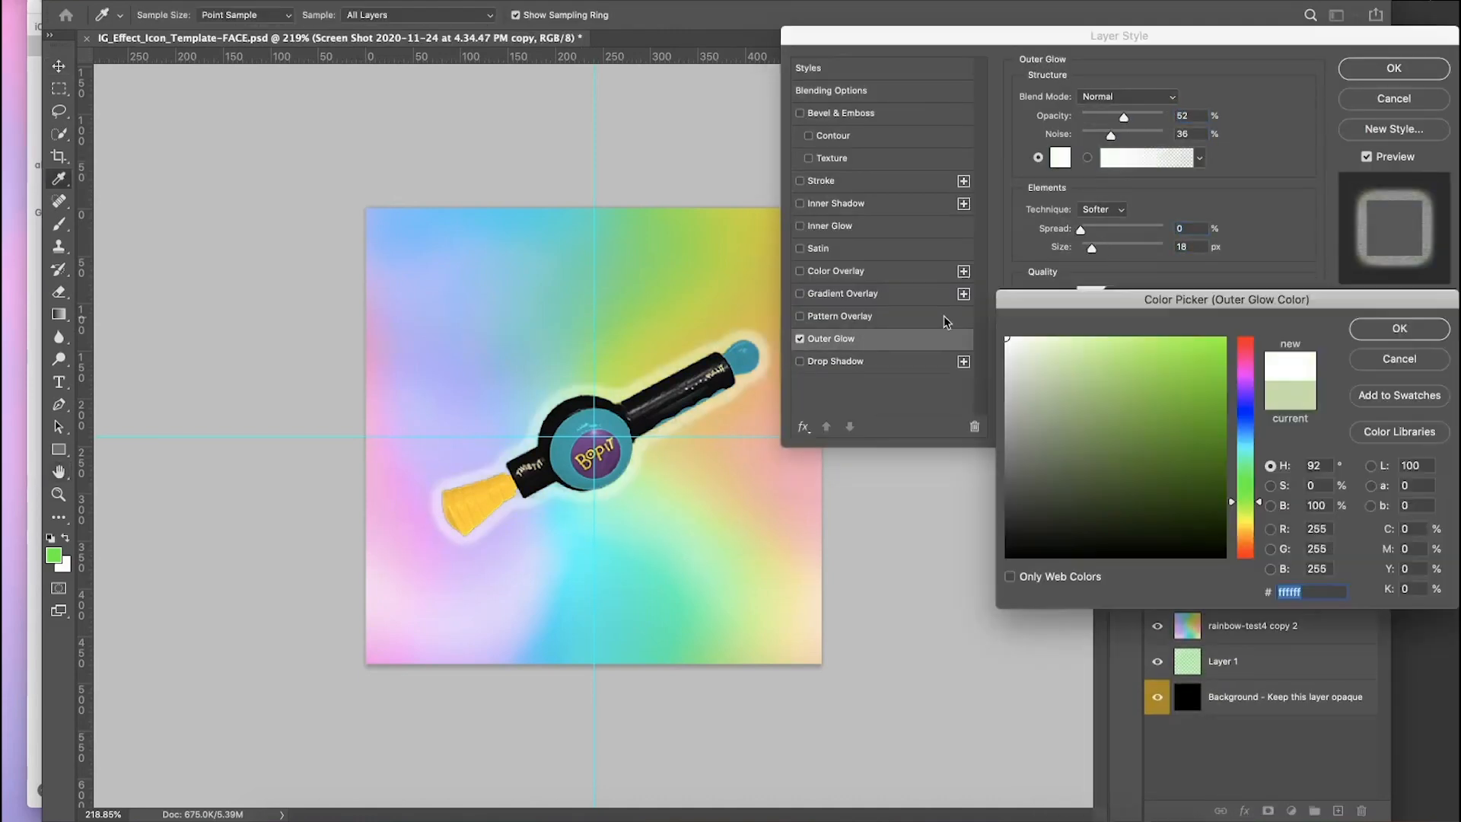
pyautogui.click(1107, 208)
pyautogui.click(1059, 157)
pyautogui.click(1245, 520)
pyautogui.moveTo(1195, 358); pyautogui.dragTo(1244, 289)
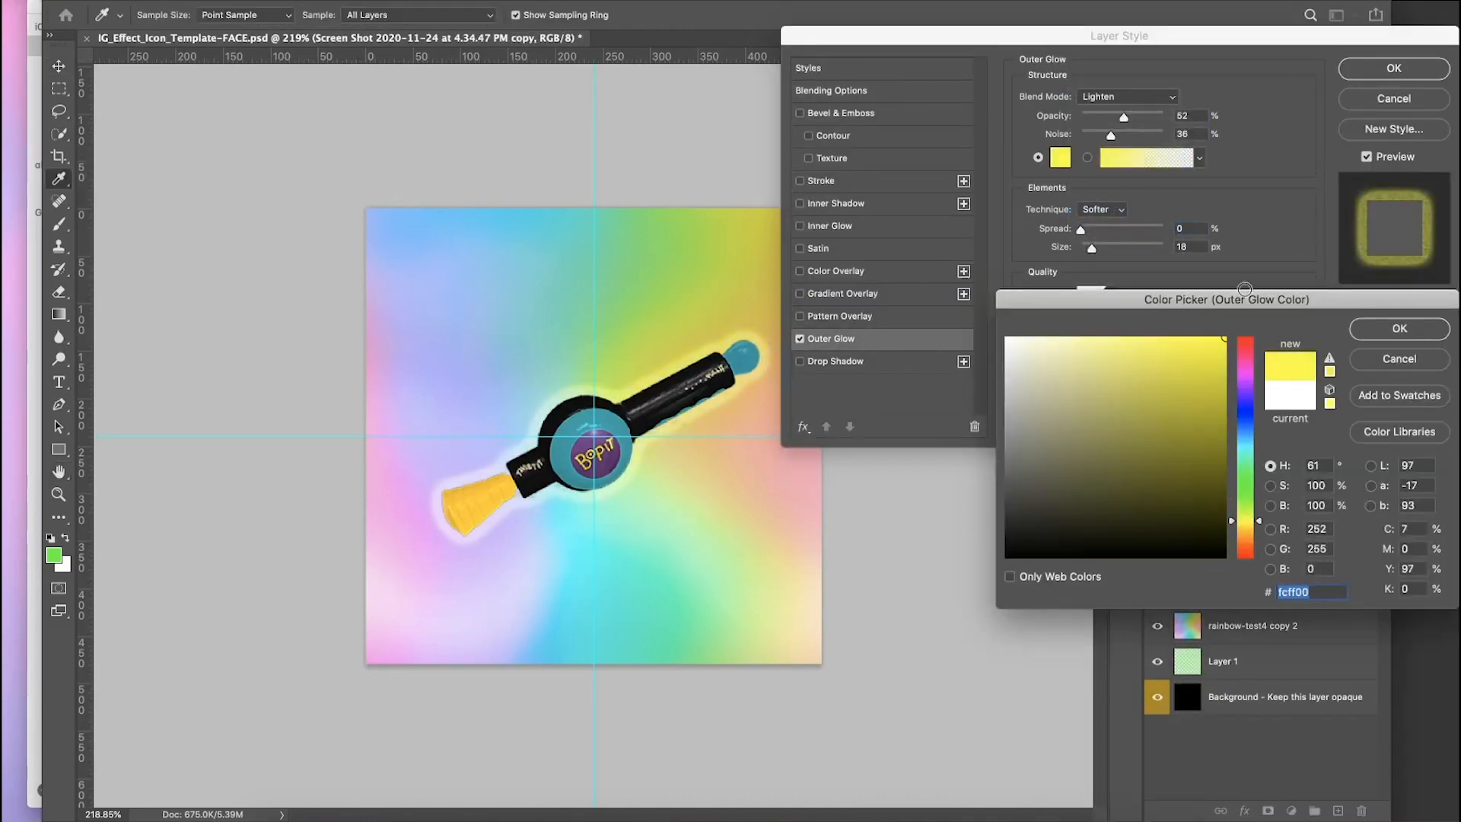
pyautogui.press('Return')
# Step: Fine-tune the outer glow's noise, technique, quality and spread, raise its opacity, and apply the layer style
pyautogui.moveTo(1124, 117)
pyautogui.mouseDown()
pyautogui.moveTo(1086, 119)
pyautogui.moveTo(1125, 119)
pyautogui.mouseUp()
pyautogui.moveTo(1111, 135)
pyautogui.mouseDown()
pyautogui.moveTo(1073, 136)
pyautogui.moveTo(1117, 118)
pyautogui.mouseUp()
pyautogui.click(1104, 118)
pyautogui.click(1101, 209)
pyautogui.click(1101, 226)
pyautogui.click(1101, 209)
pyautogui.click(1101, 192)
pyautogui.moveTo(1094, 347)
pyautogui.mouseDown()
pyautogui.moveTo(1157, 347)
pyautogui.moveTo(1100, 329)
pyautogui.mouseUp()
pyautogui.moveTo(1088, 230); pyautogui.dragTo(1077, 230)
pyautogui.moveTo(1125, 115); pyautogui.dragTo(1149, 117)
pyautogui.press('Return')
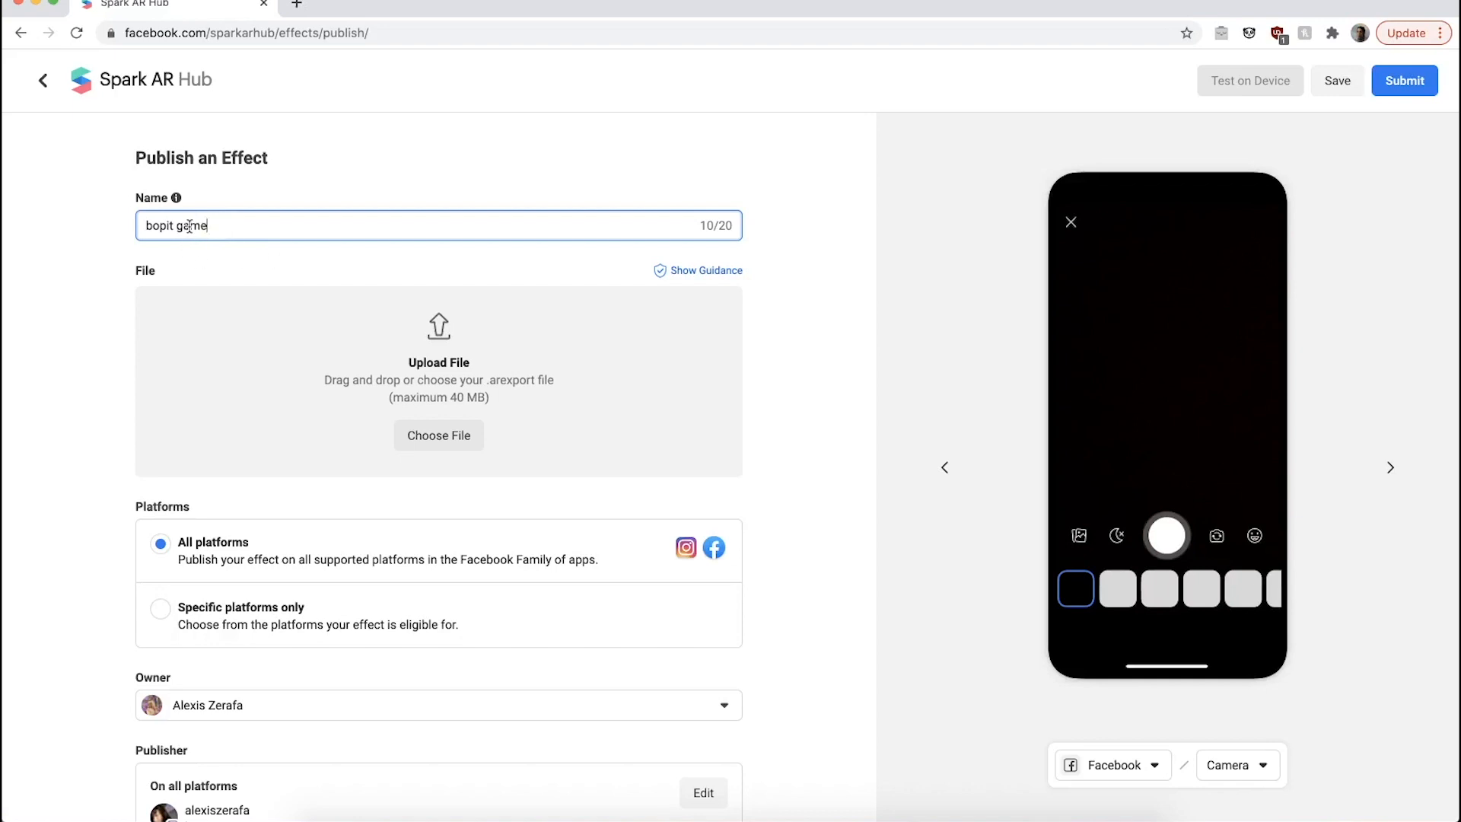
# Step: Upload bopit1.arexport from the bop-it folder as the effect file in Spark AR Hub
pyautogui.click(442, 455)
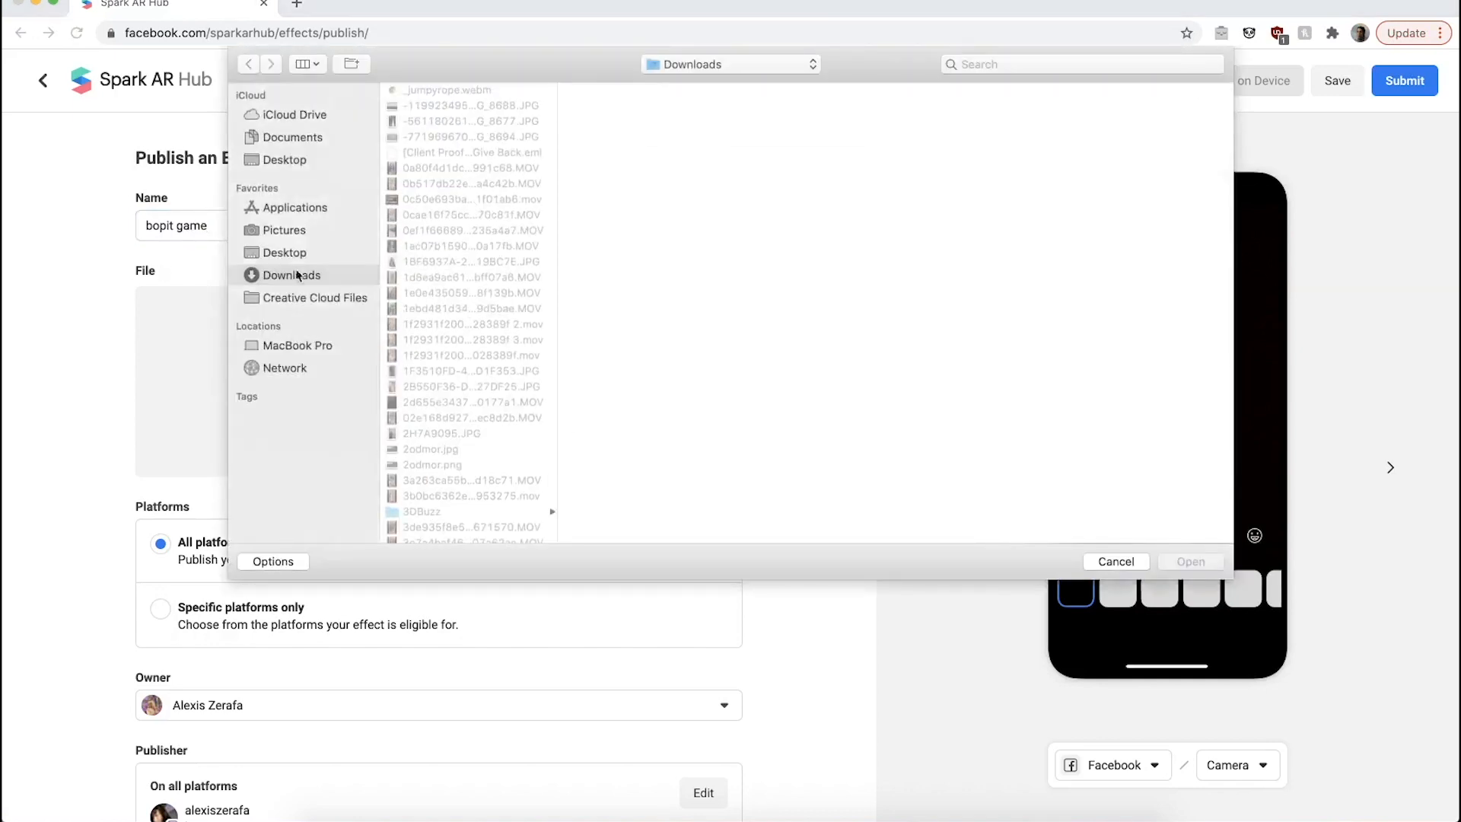
pyautogui.click(721, 68)
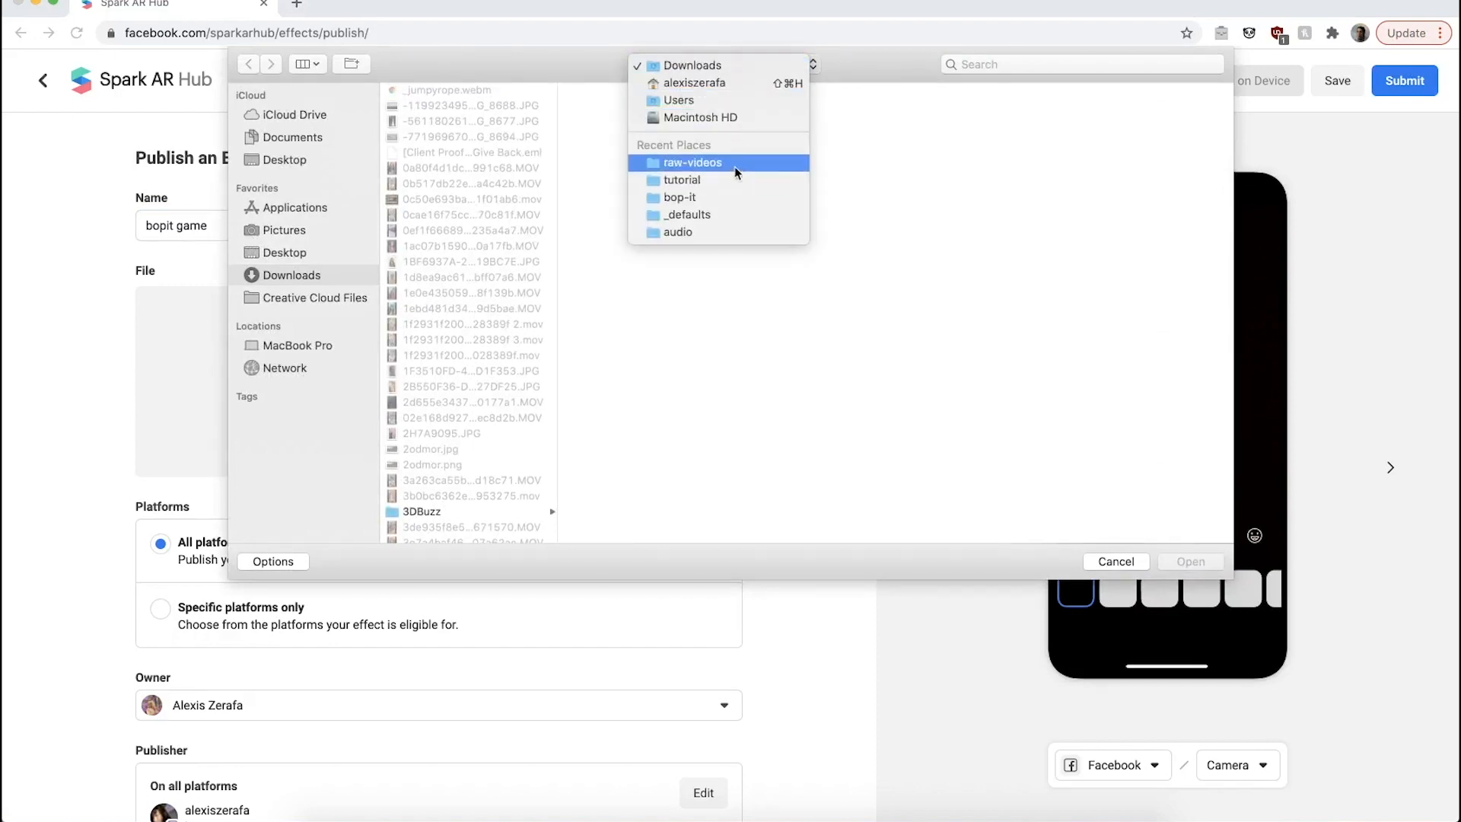
pyautogui.click(734, 196)
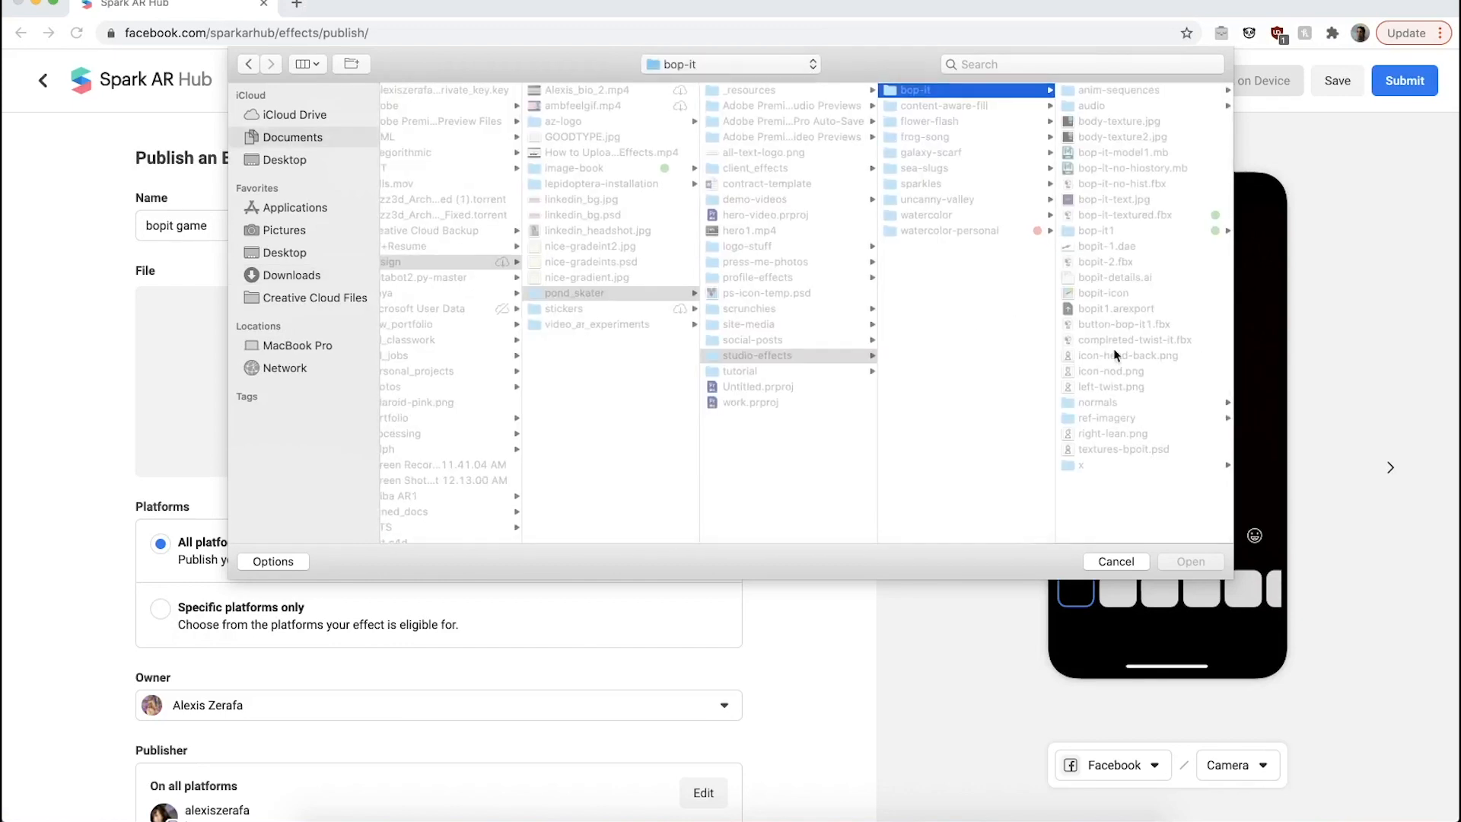
pyautogui.click(1108, 310)
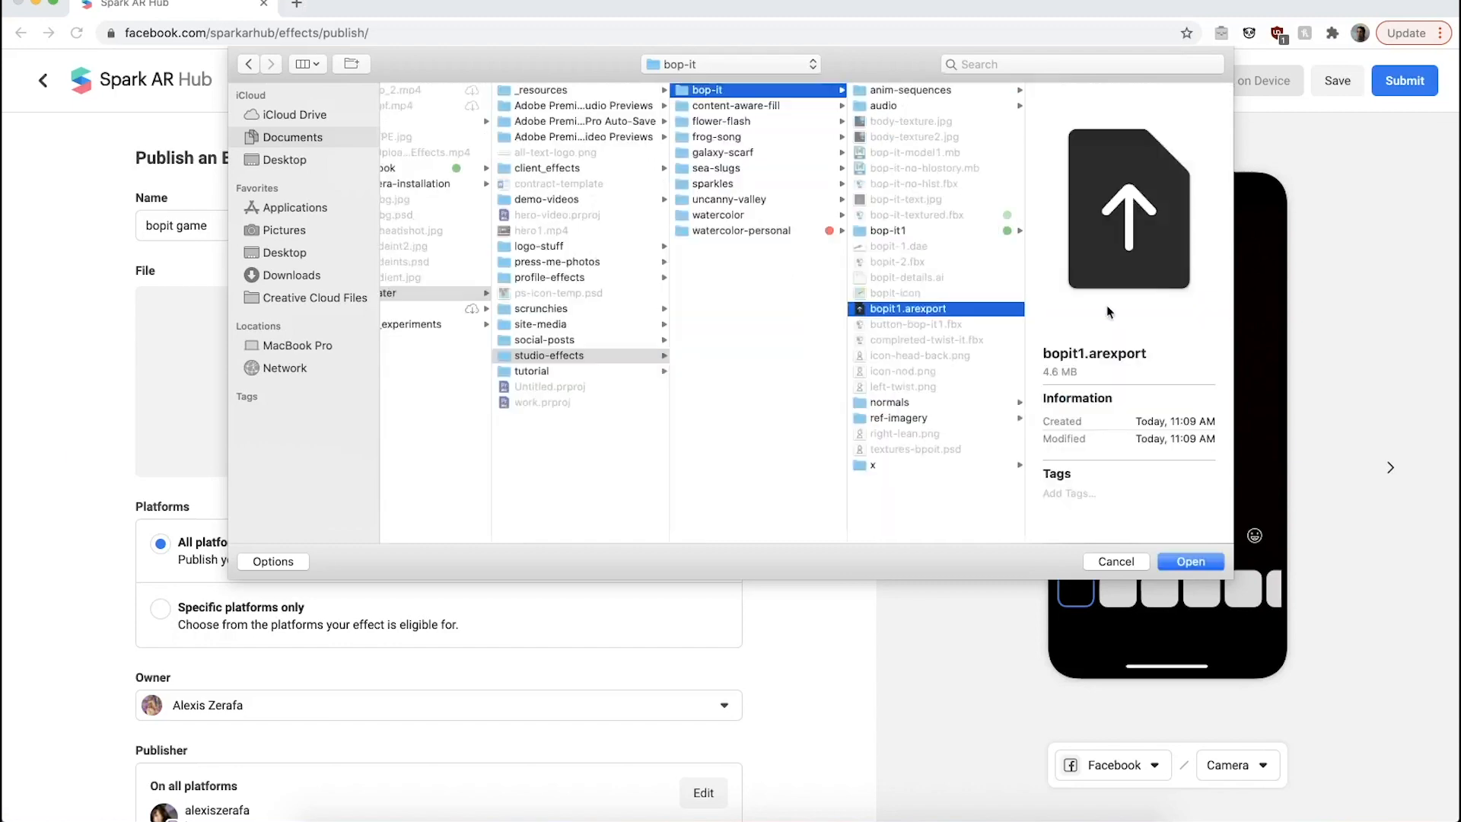
pyautogui.click(1192, 561)
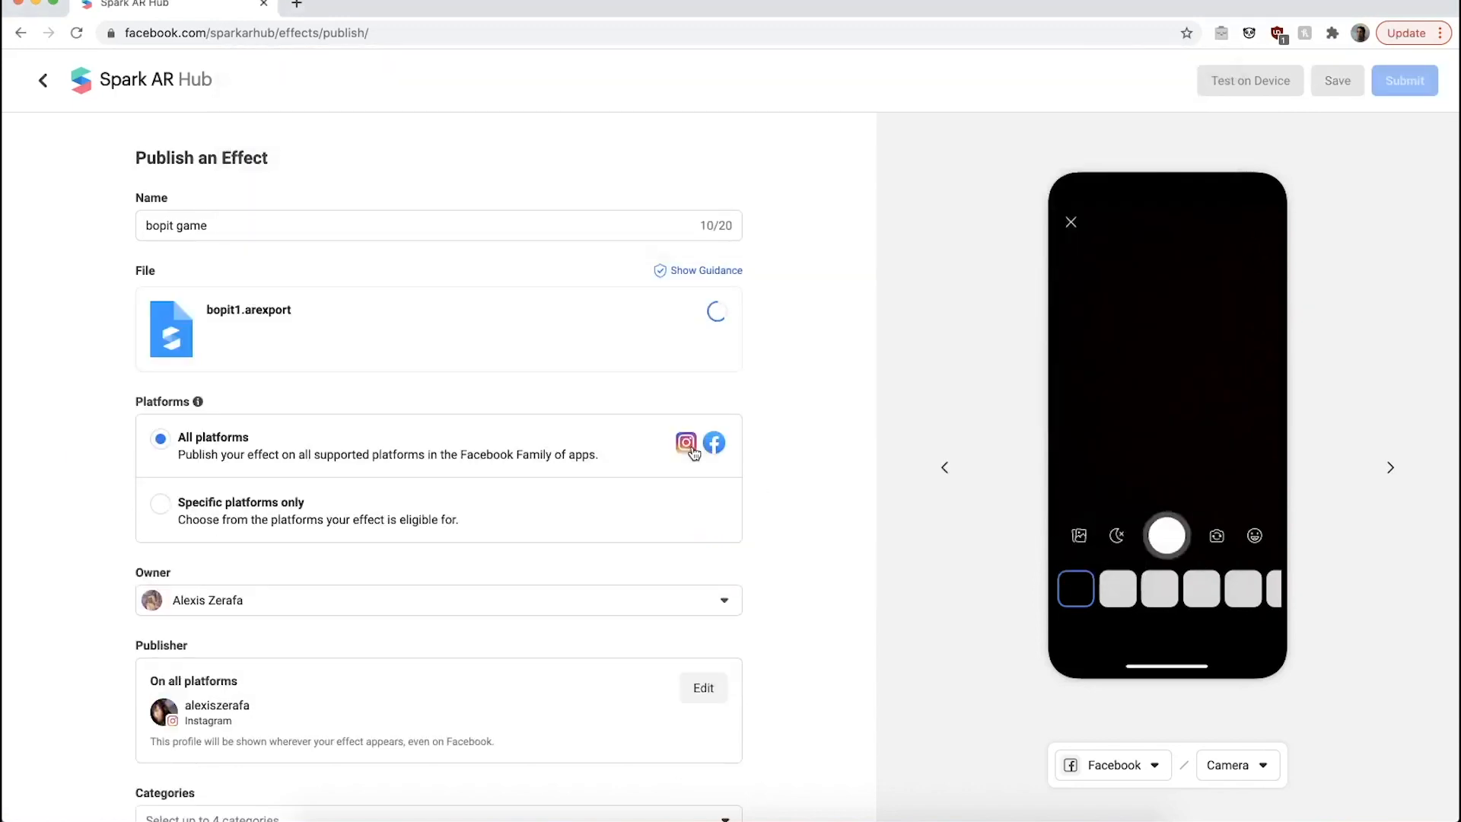
# Step: Limit publishing to specific platforms, keeping Instagram enabled and turning Facebook off
pyautogui.scroll(-2, 495, 438)
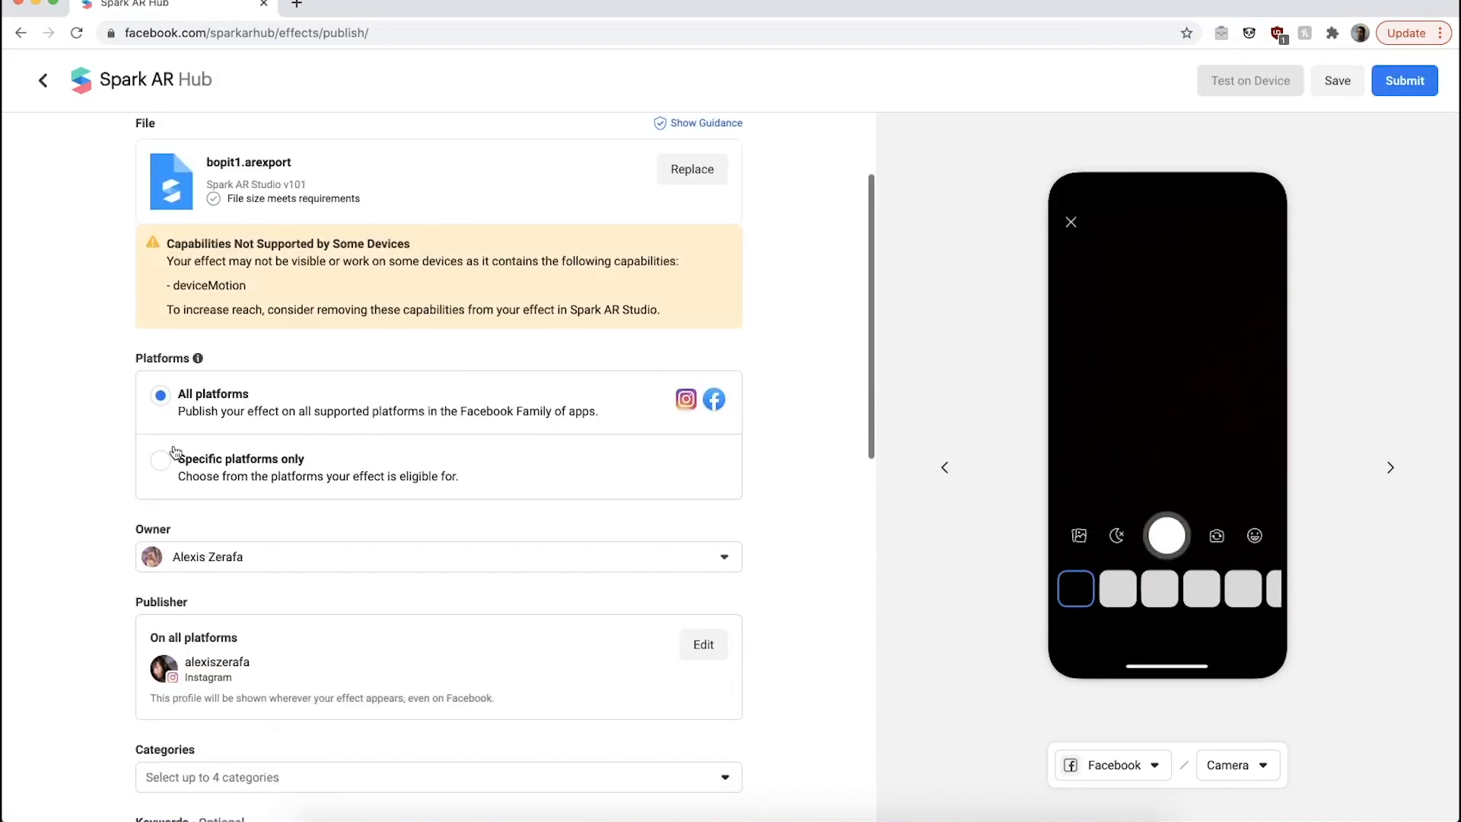
pyautogui.click(160, 461)
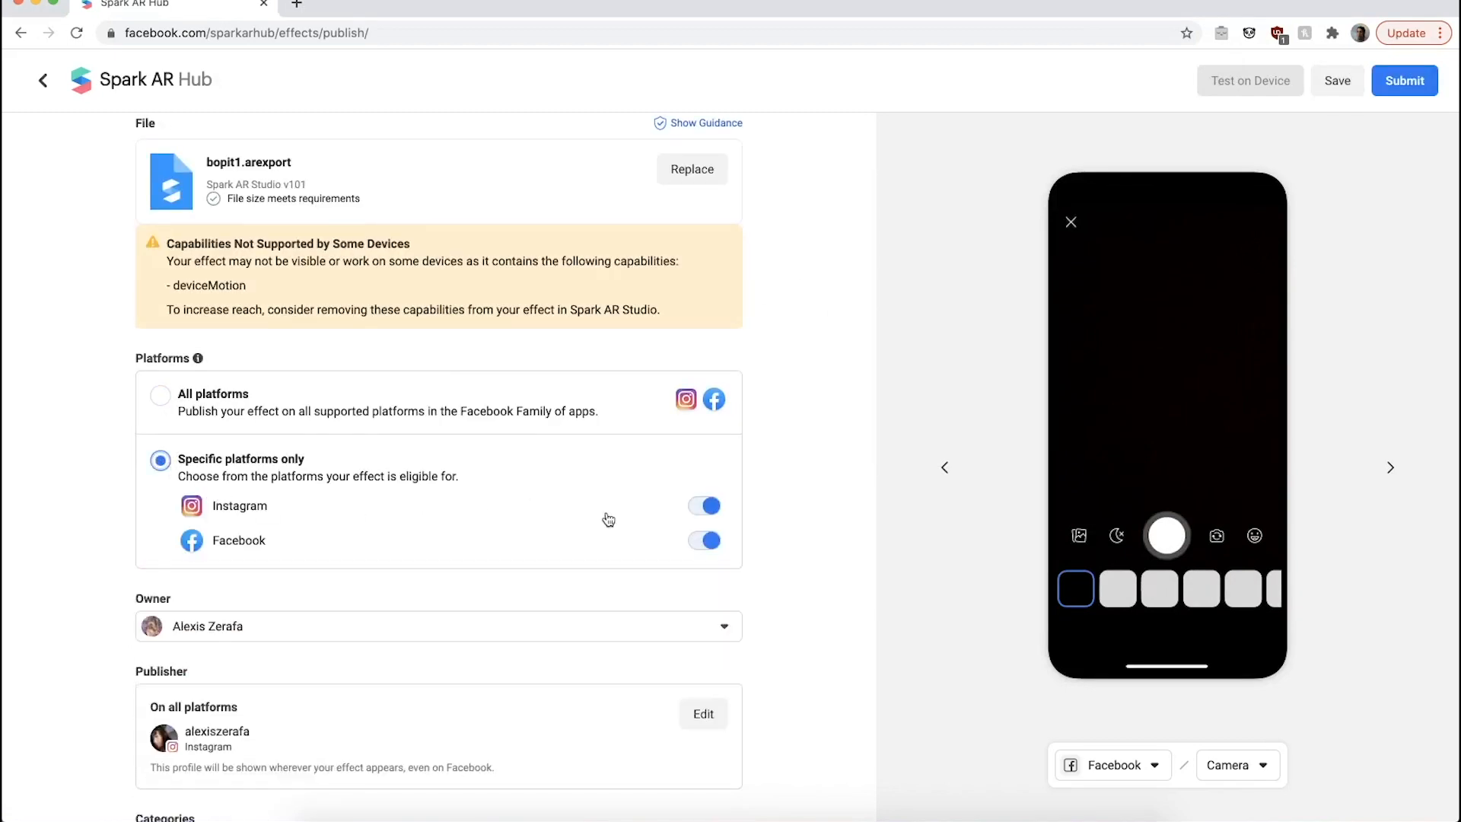
pyautogui.click(705, 542)
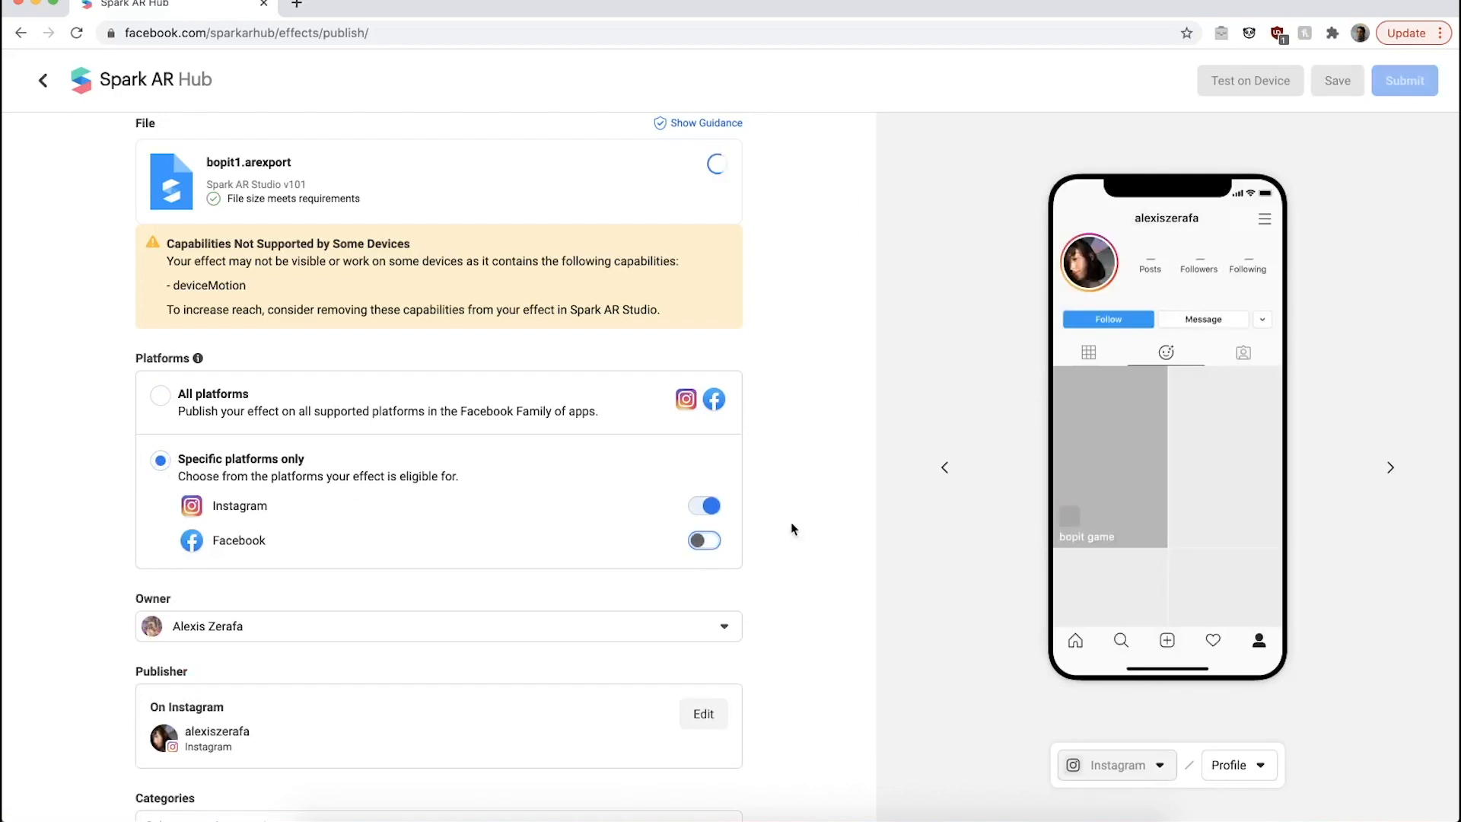
# Step: Examine the accounts and pages available as the effect's owner, keeping the personal account selected
pyautogui.scroll(-1, 796, 519)
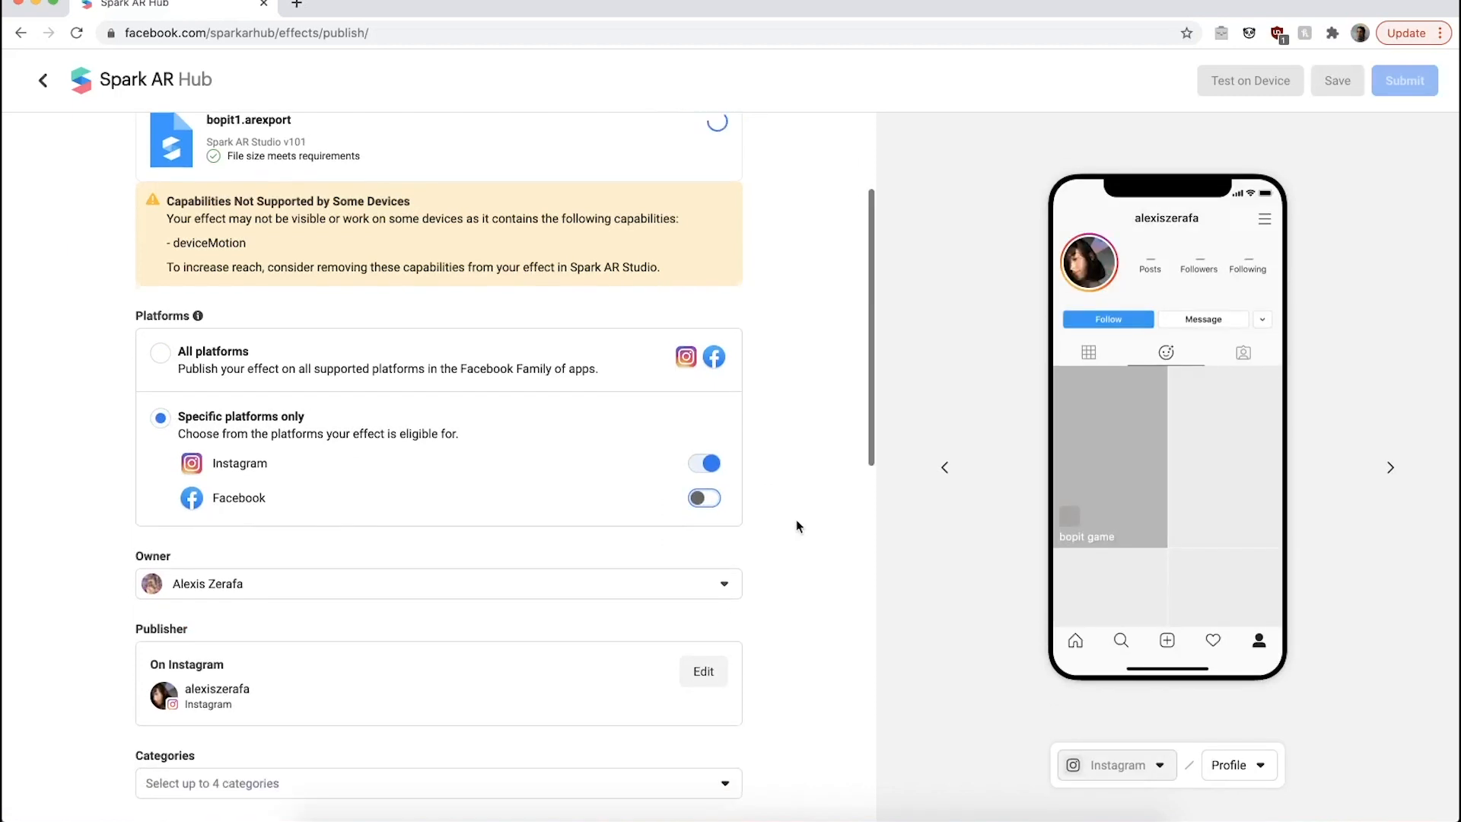
pyautogui.scroll(-1, 395, 500)
pyautogui.click(352, 486)
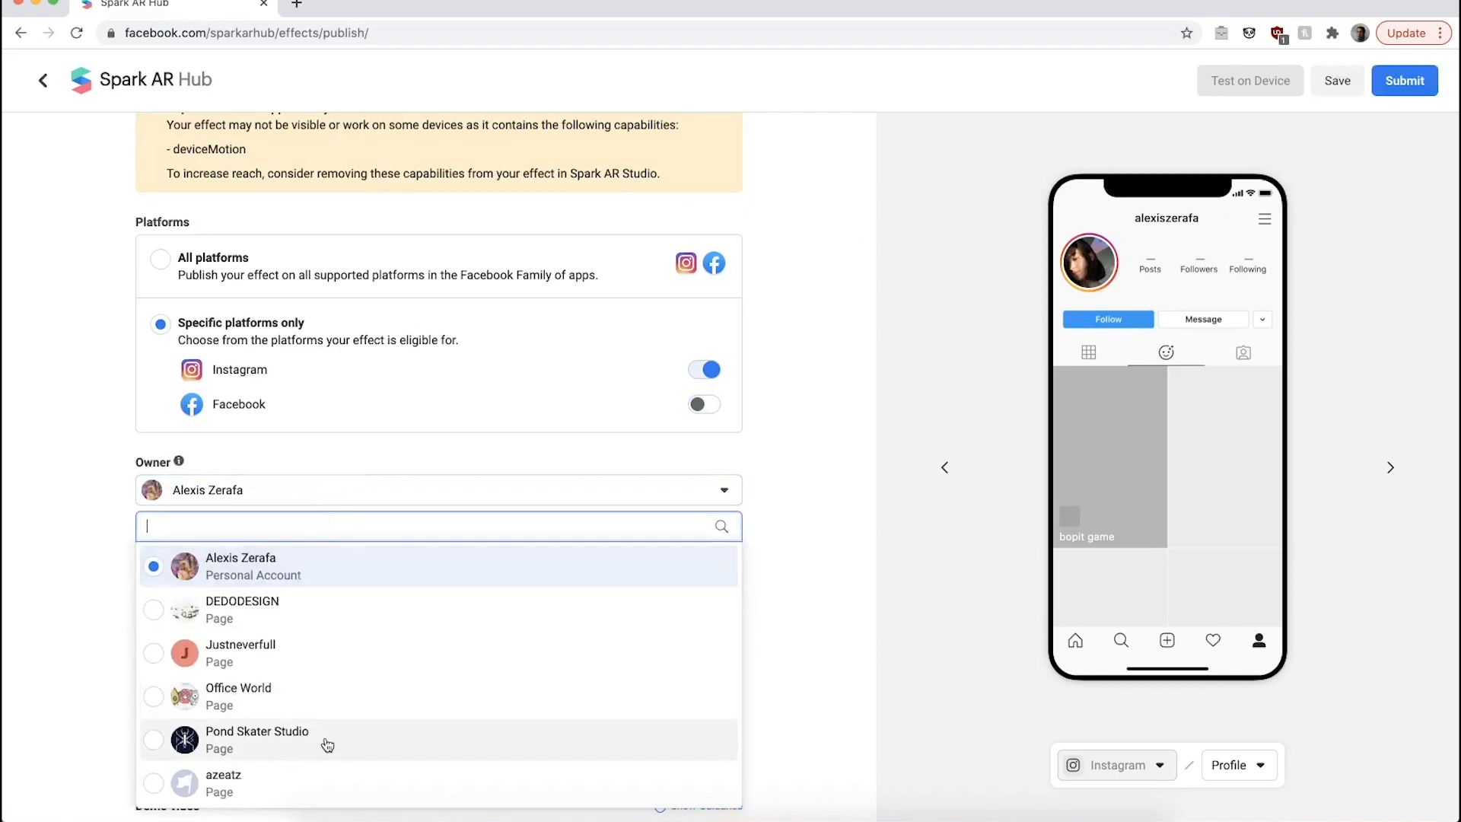
pyautogui.click(760, 541)
pyautogui.scroll(-2, 761, 556)
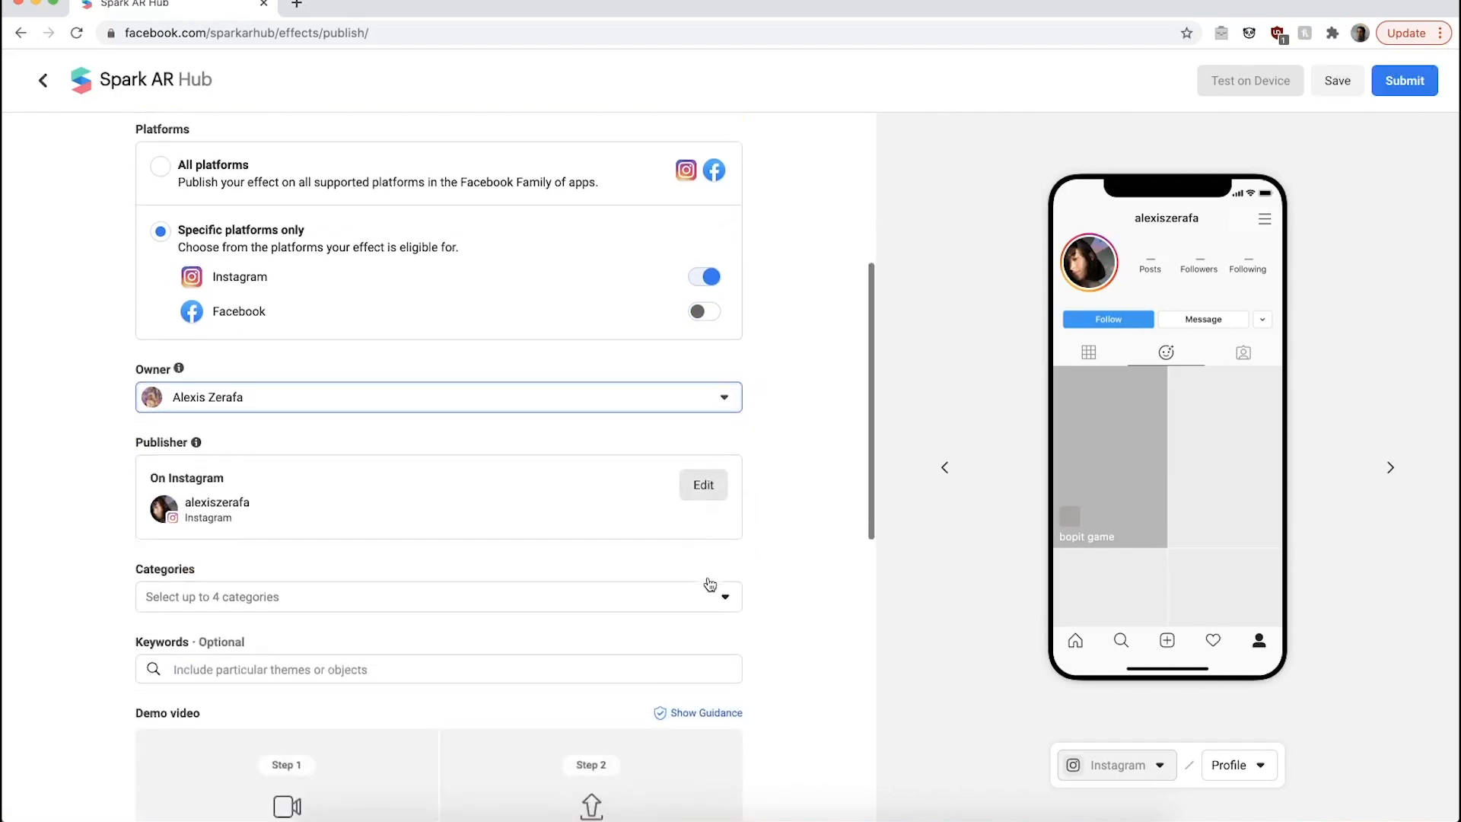
# Step: Assign the Games and Funny categories to the effect
pyautogui.scroll(-2, 764, 559)
pyautogui.scroll(-1, 791, 441)
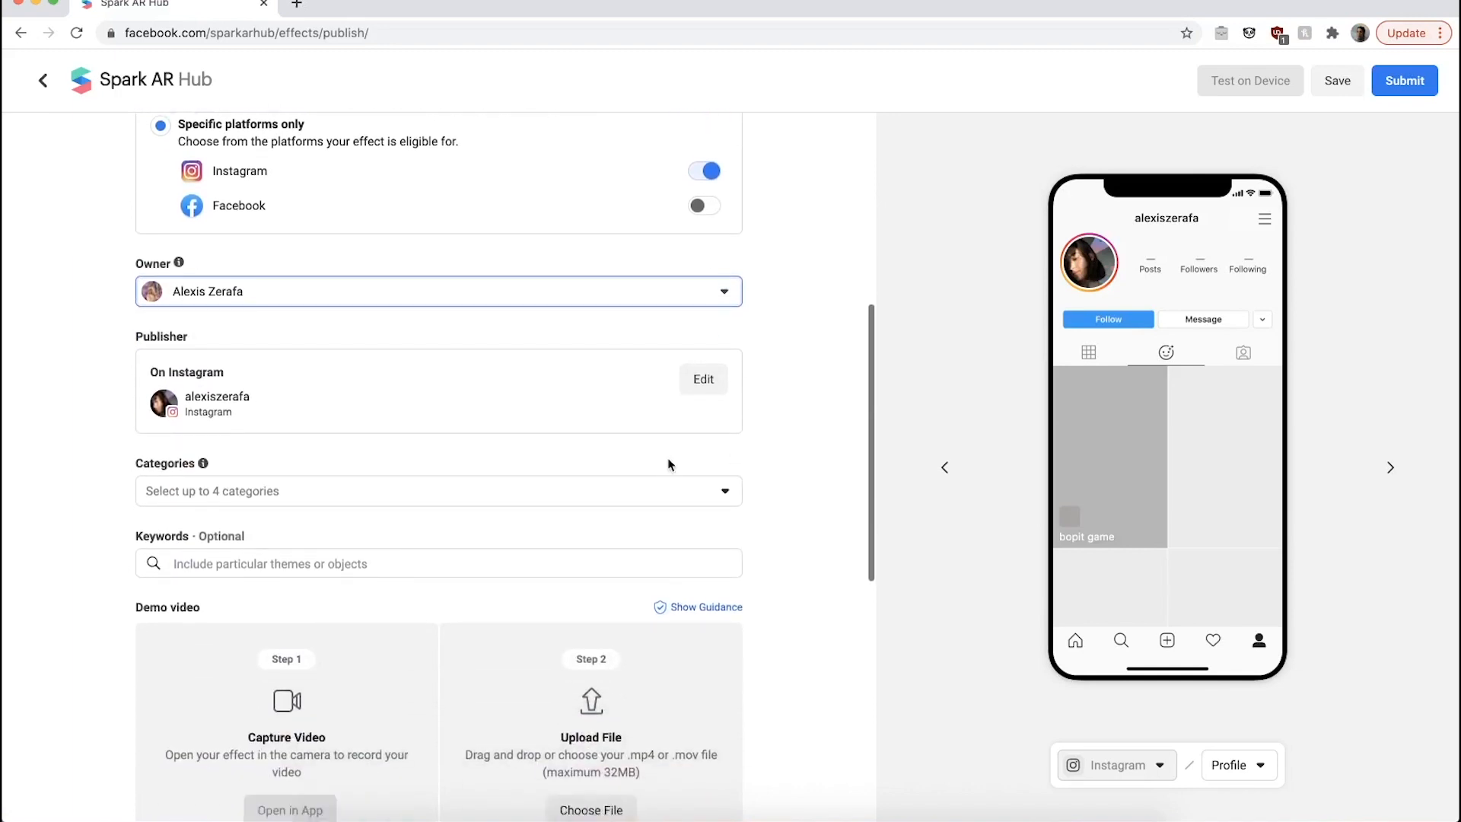
pyautogui.click(733, 490)
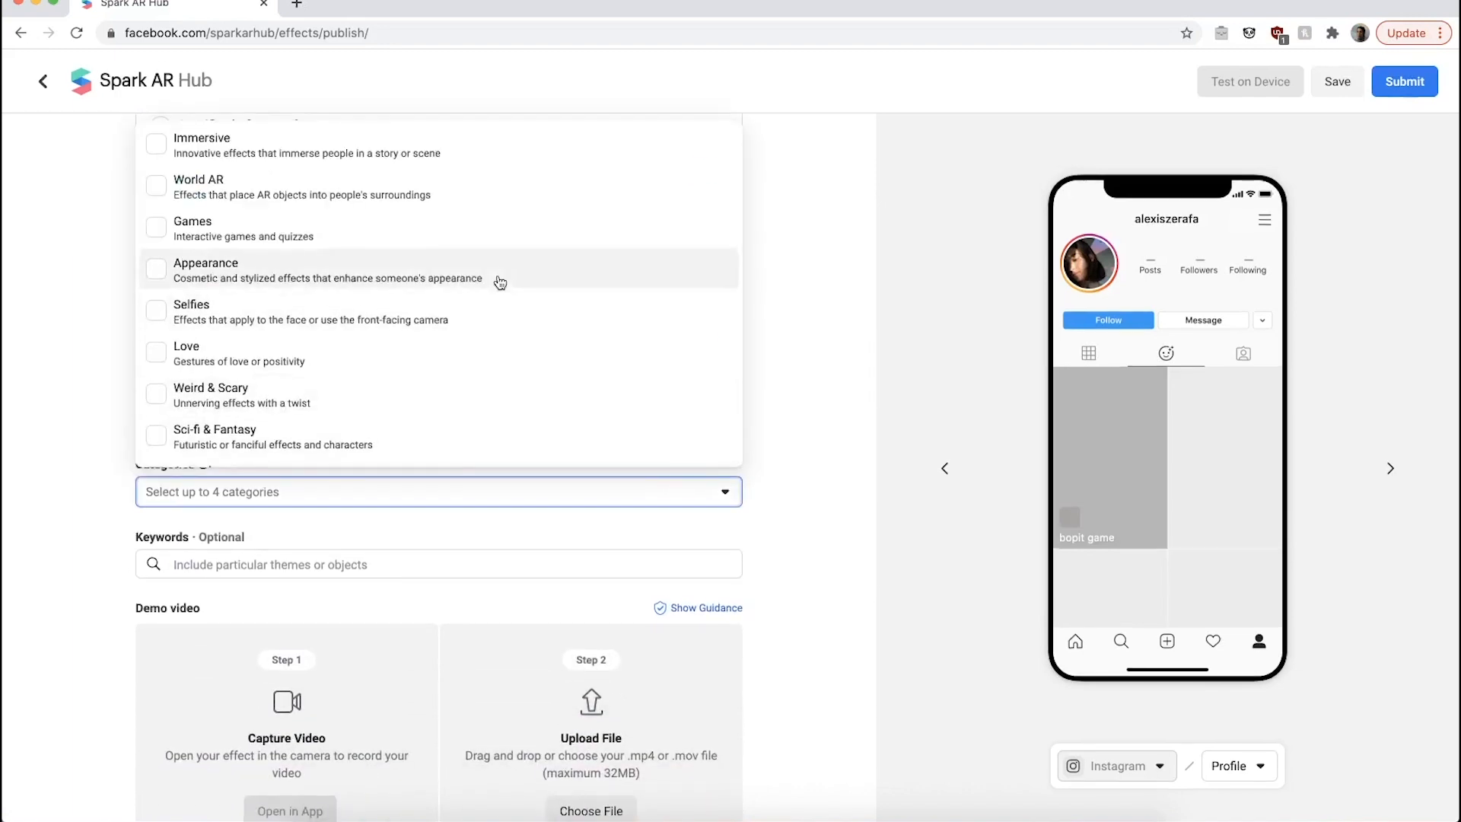
pyautogui.click(345, 231)
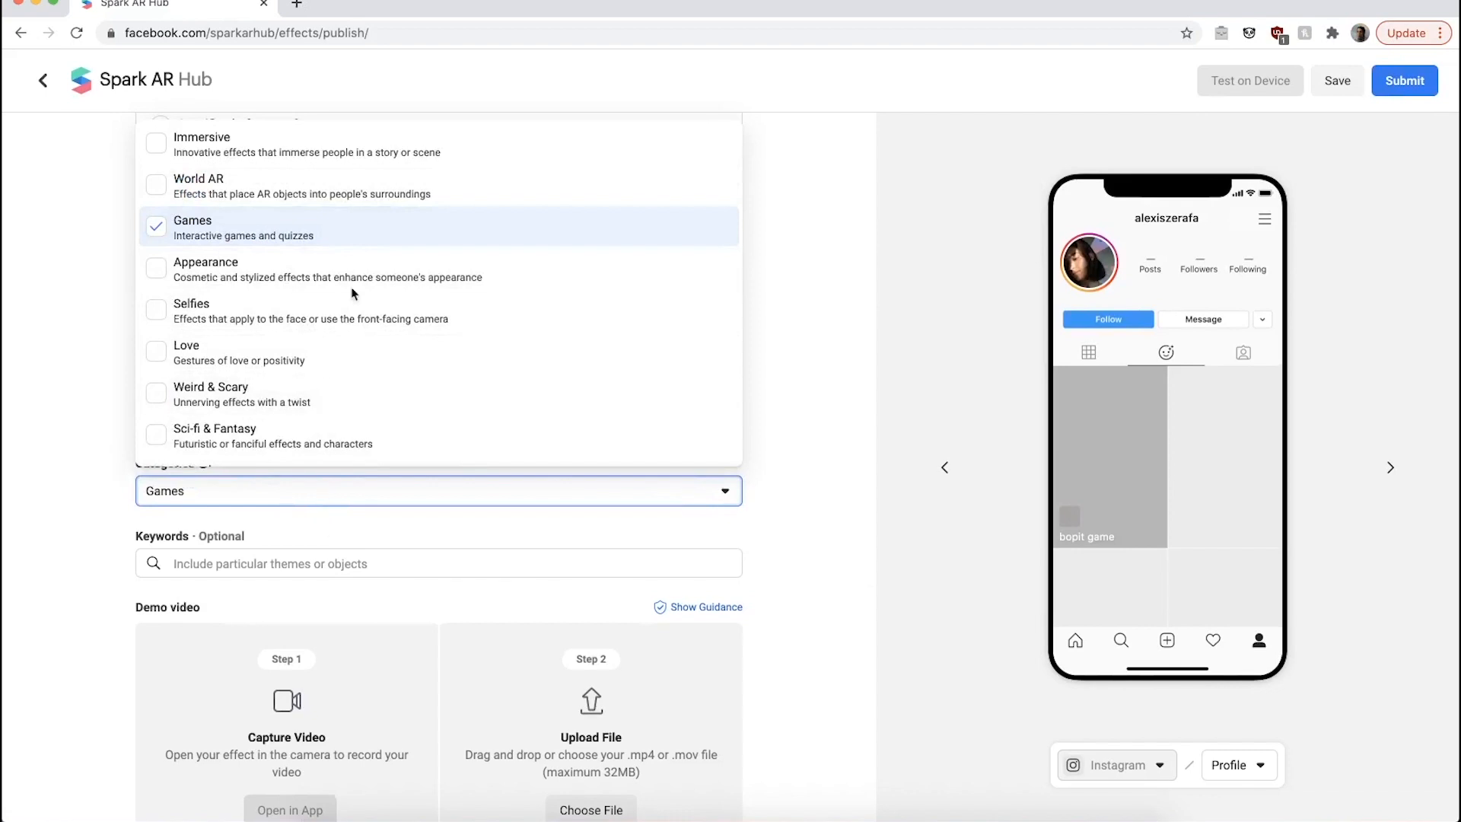
pyautogui.scroll(-8, 351, 293)
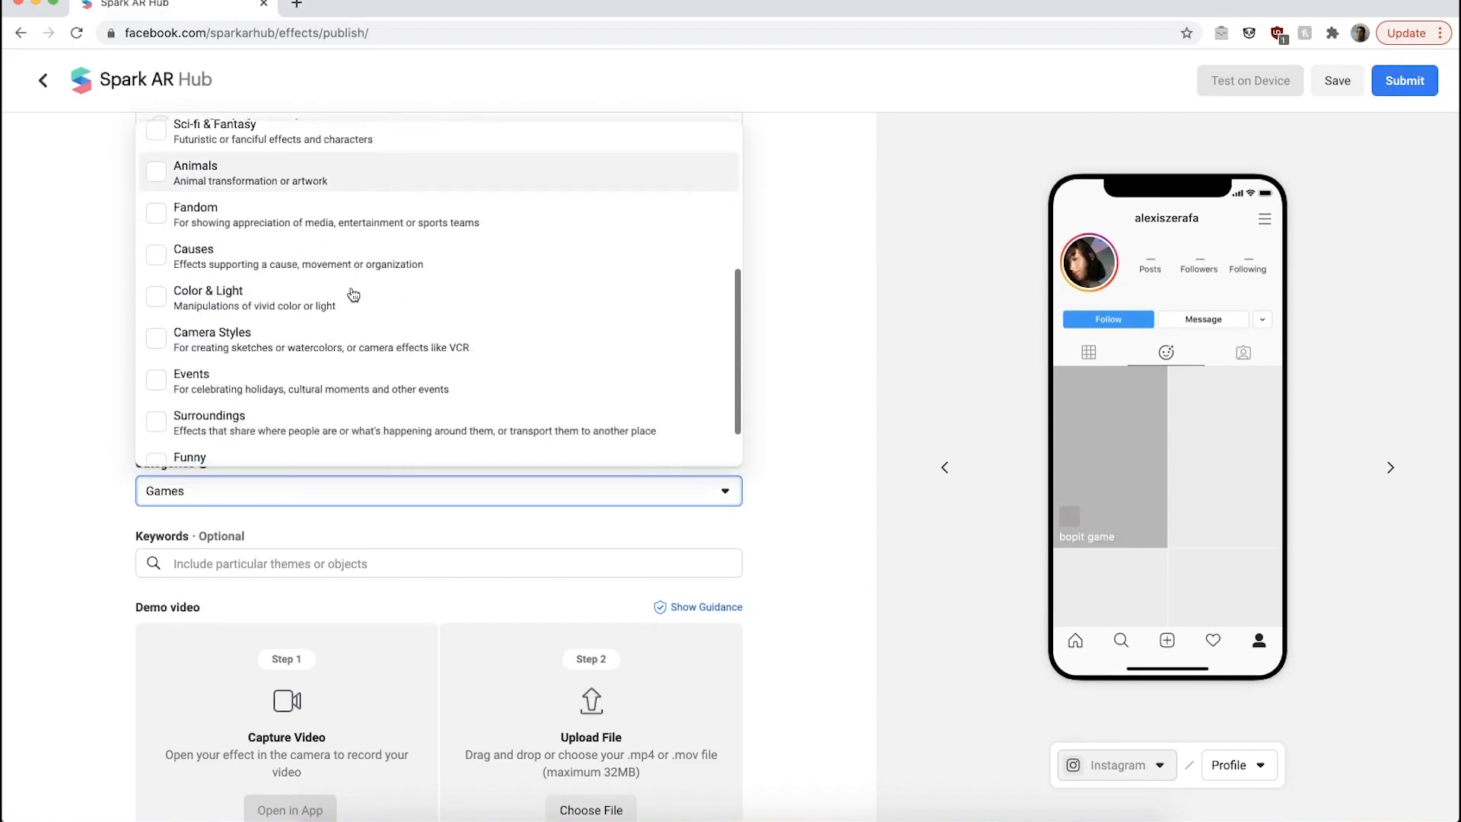
pyautogui.scroll(-2, 350, 289)
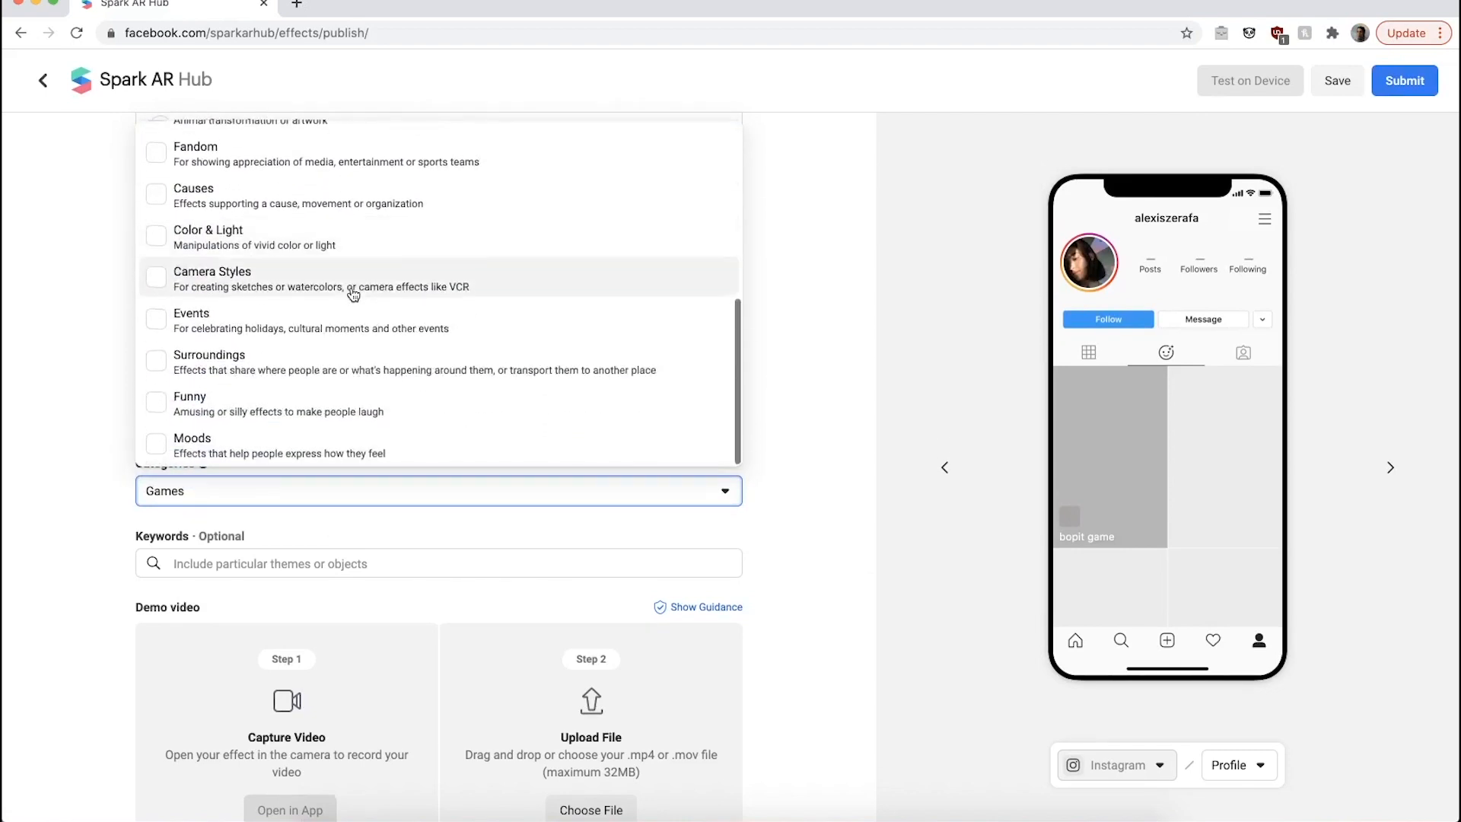
pyautogui.click(305, 422)
# Step: Add World AR and Surroundings to the effect's categories and close the category list
pyautogui.scroll(4, 336, 304)
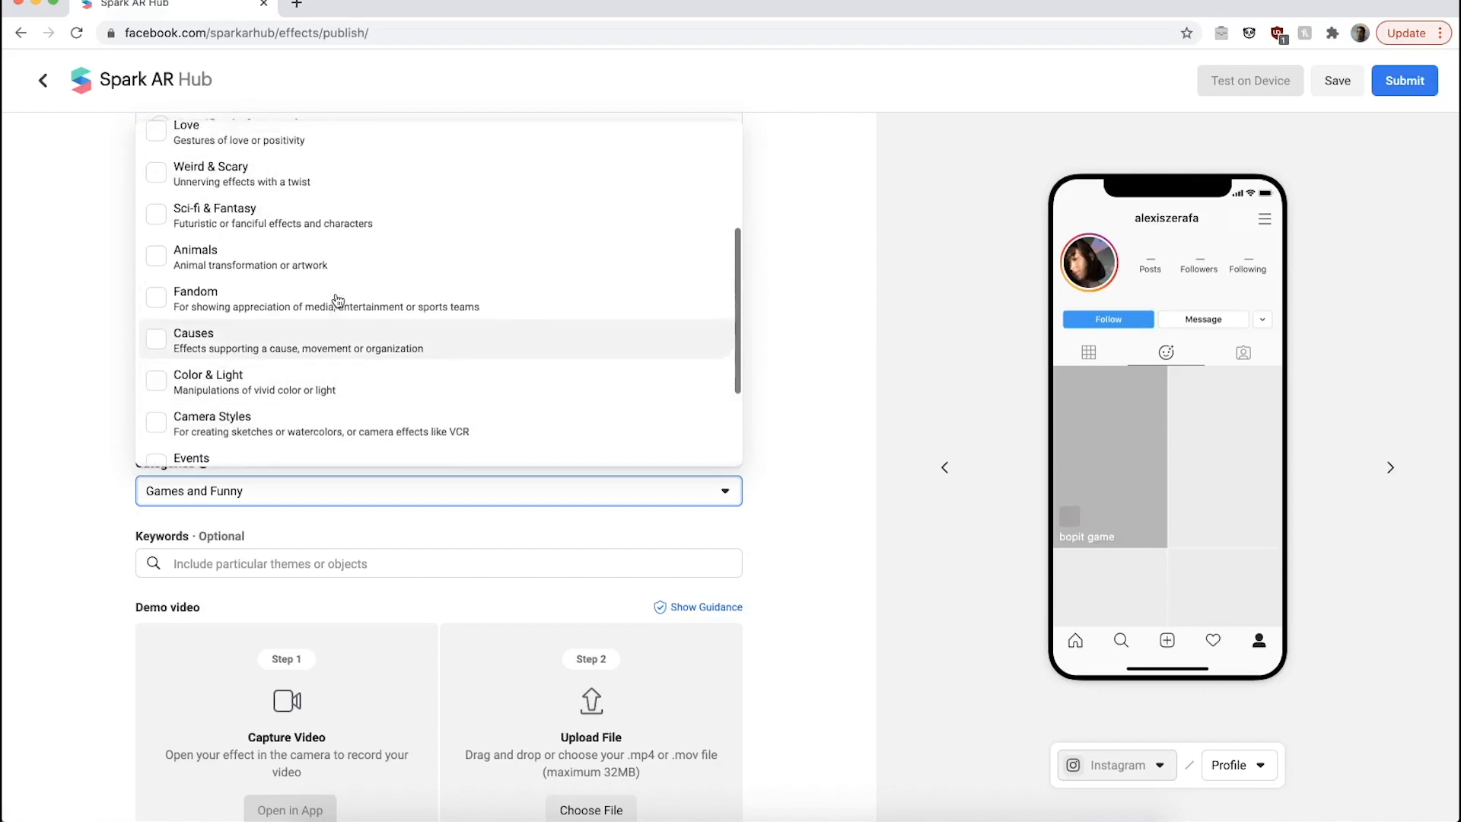
pyautogui.scroll(6, 338, 299)
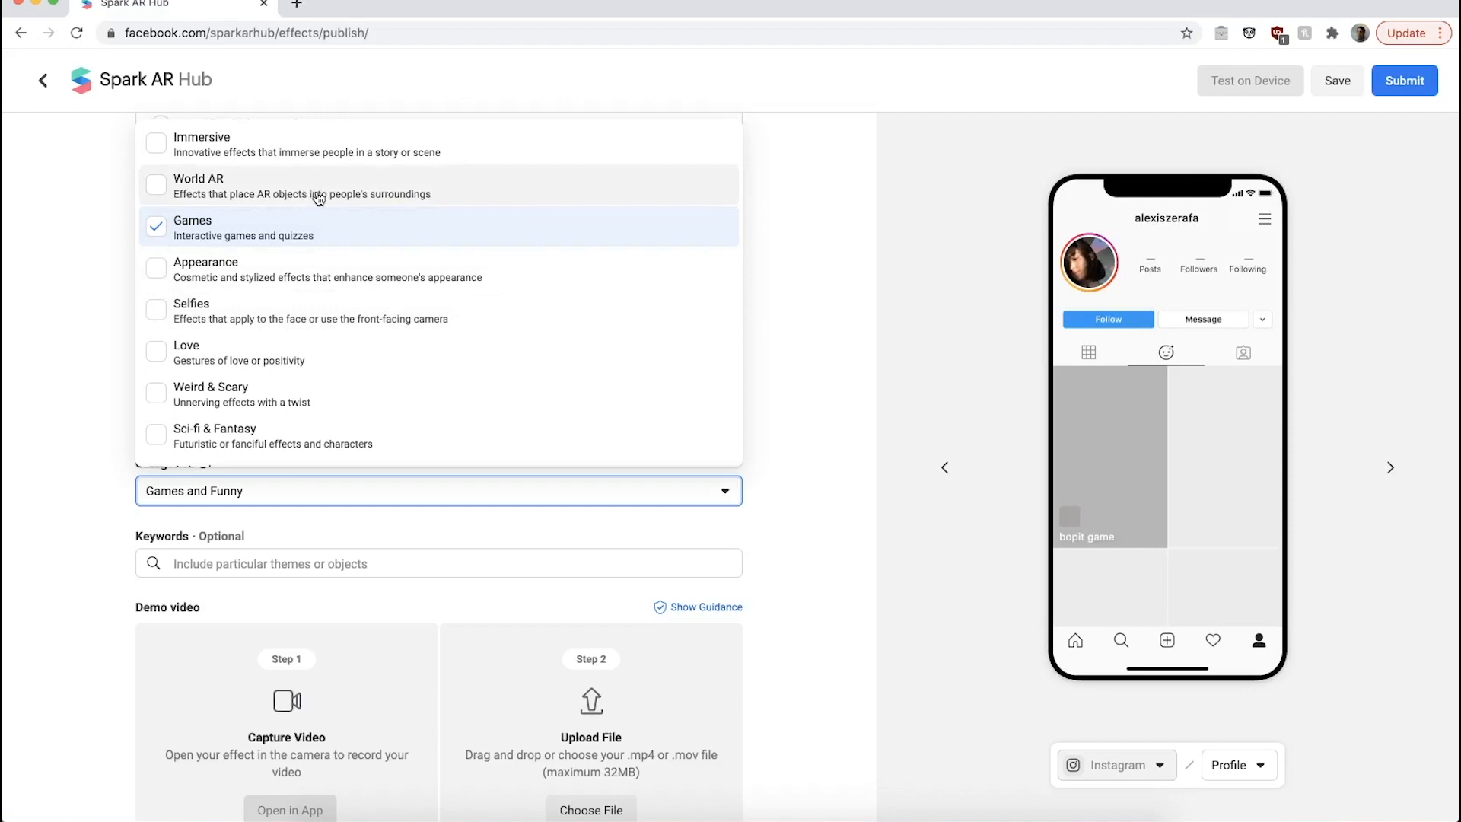
pyautogui.click(319, 199)
pyautogui.scroll(-5, 304, 319)
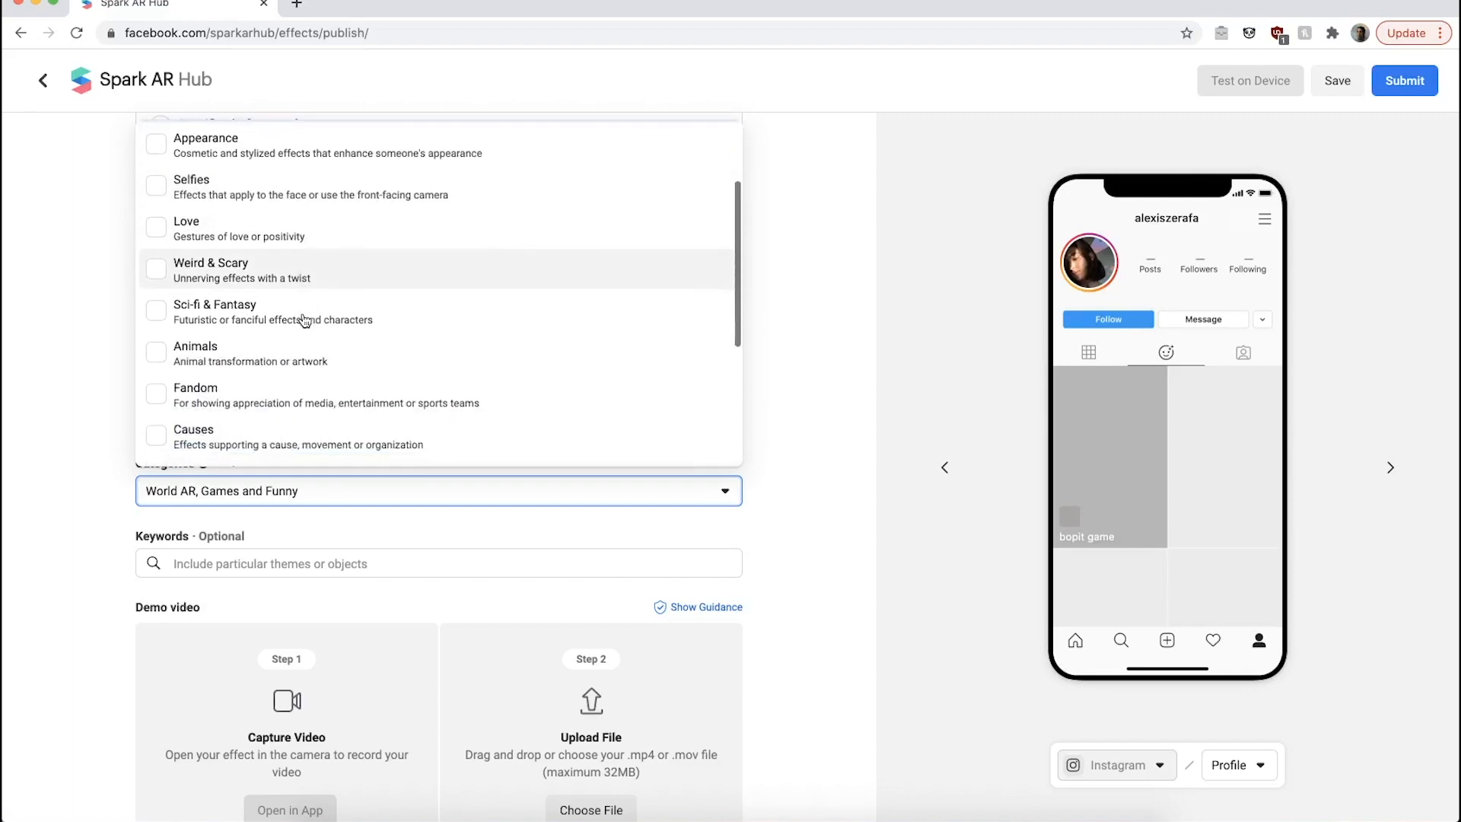
pyautogui.scroll(-1, 306, 339)
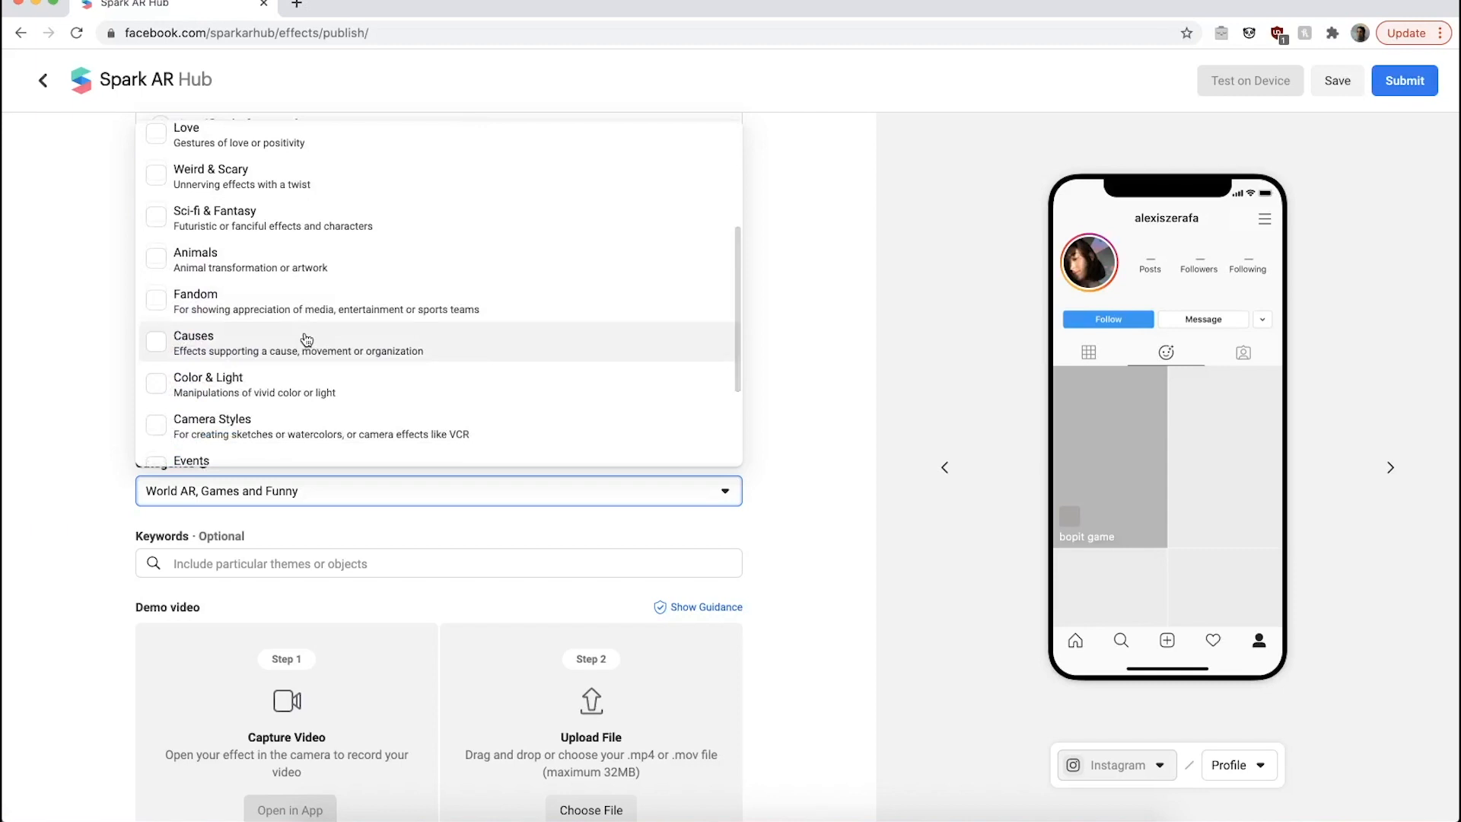
pyautogui.scroll(-2, 307, 339)
pyautogui.scroll(-2, 308, 343)
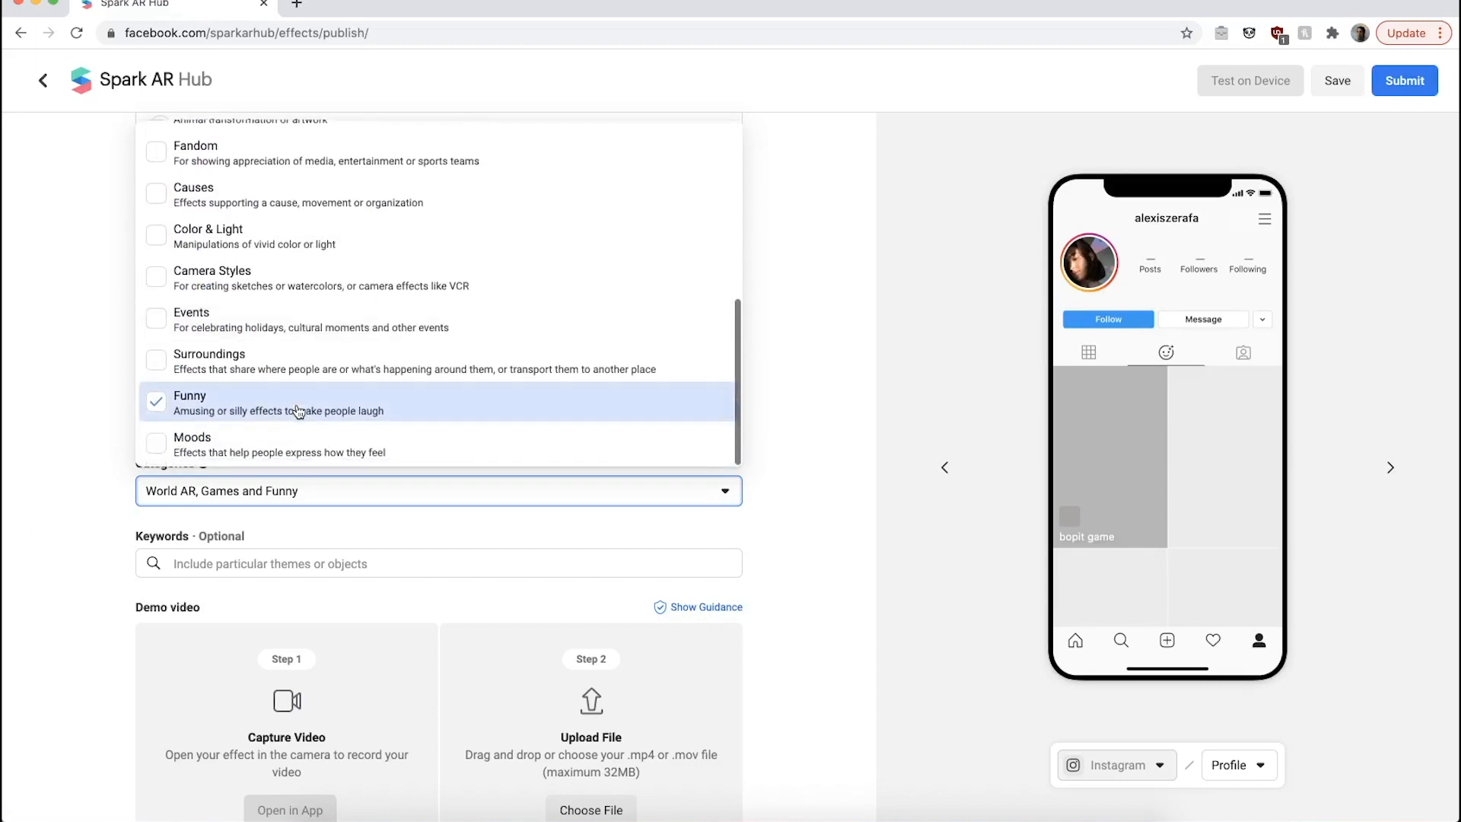
pyautogui.click(321, 356)
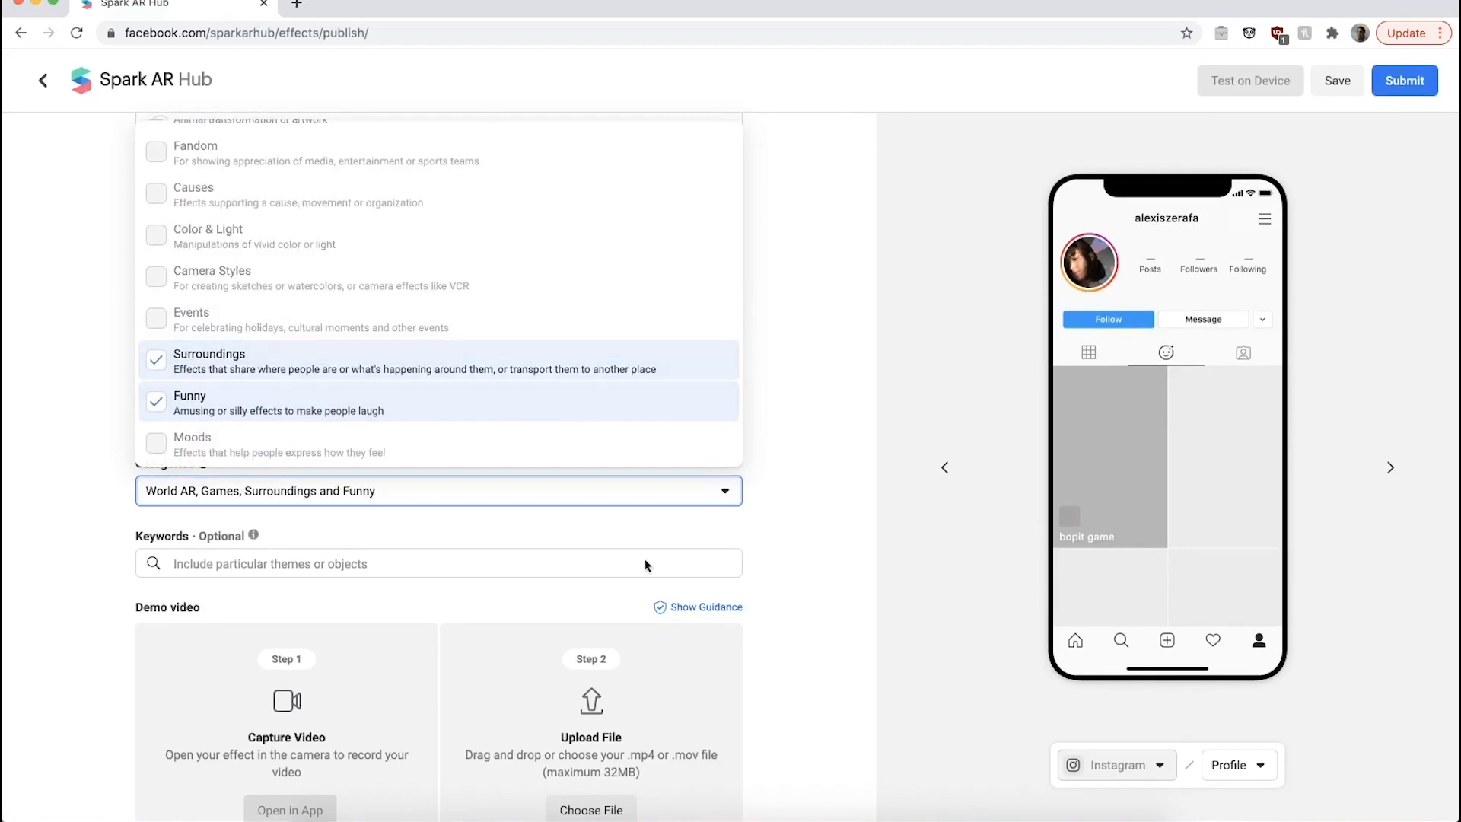
pyautogui.click(814, 527)
# Step: Add the keywords bopit, game, games, fun and kirkira to the effect
pyautogui.scroll(-2, 808, 538)
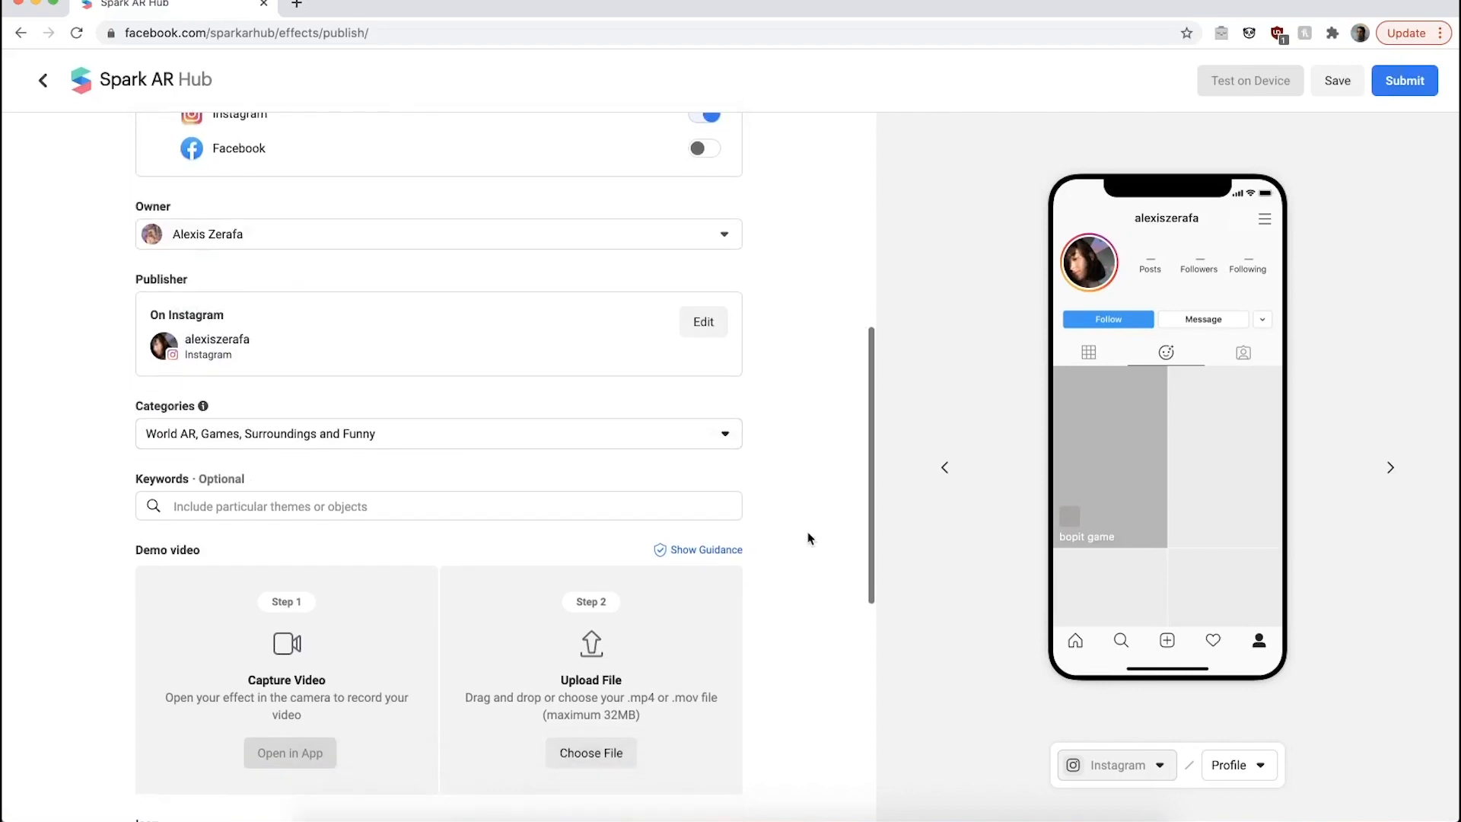
pyautogui.click(559, 507)
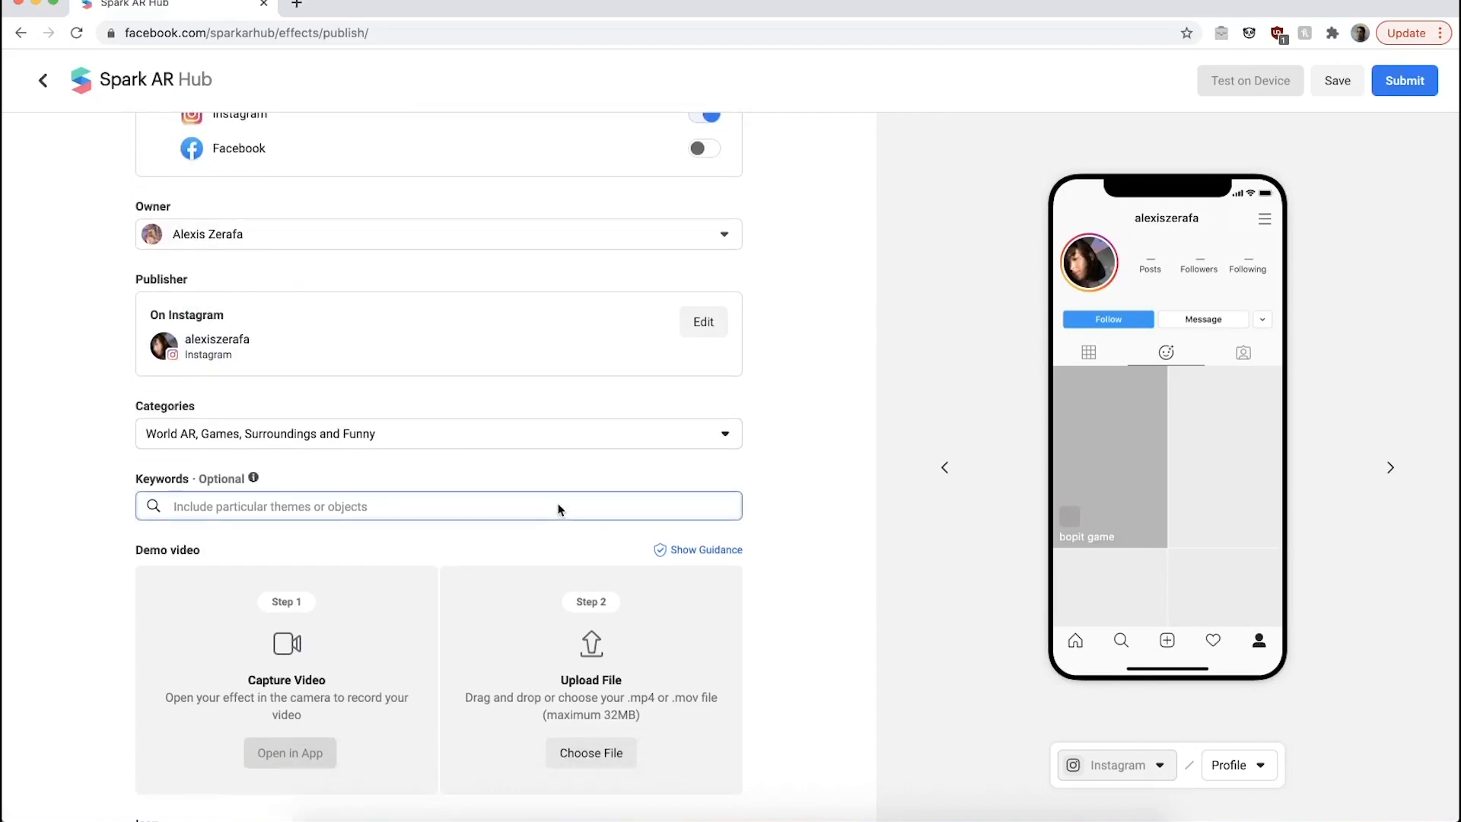
pyautogui.write('bopit')
pyautogui.press('Return')
pyautogui.write('game')
pyautogui.press('Return')
pyautogui.write('games')
pyautogui.press('Return')
pyautogui.write('fun')
pyautogui.press('Return')
pyautogui.write('kirkira')
pyautogui.press('Return')
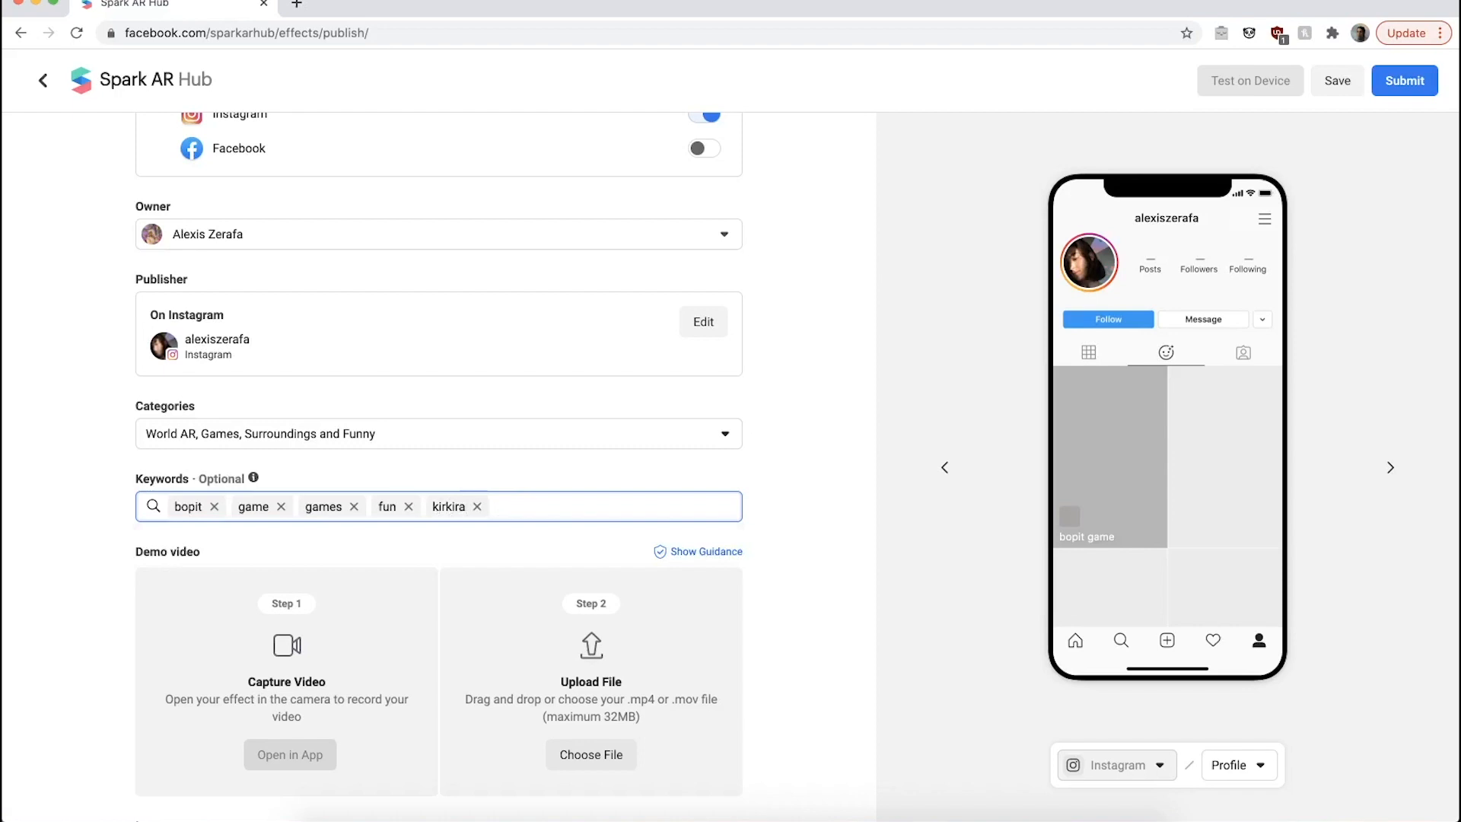
# Step: Add the further keywords sparkles, interactive, lut, beauty and skin smoothing to the effect
pyautogui.write('sparkles')
pyautogui.press('Return')
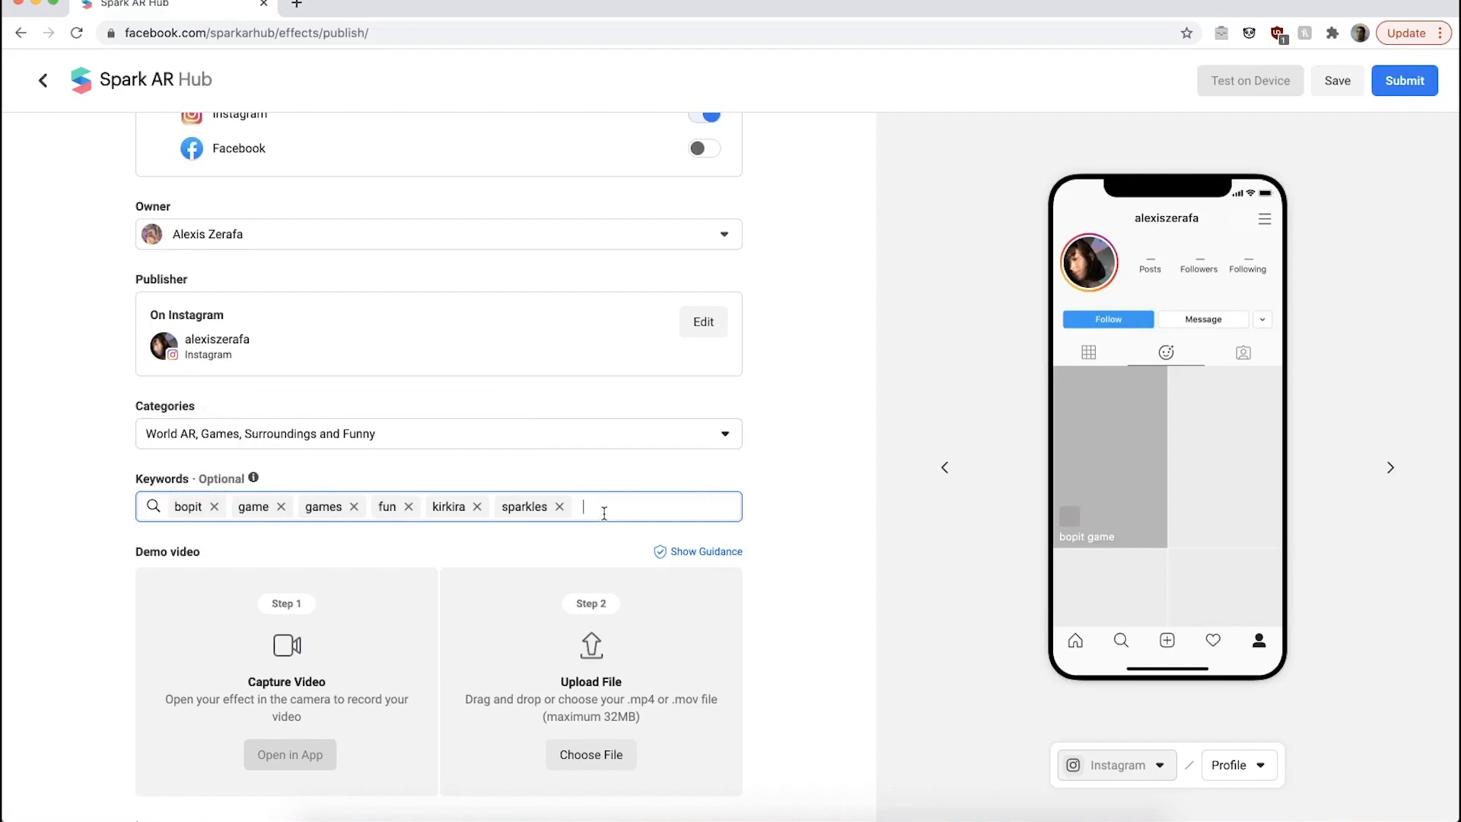
pyautogui.write('interactive')
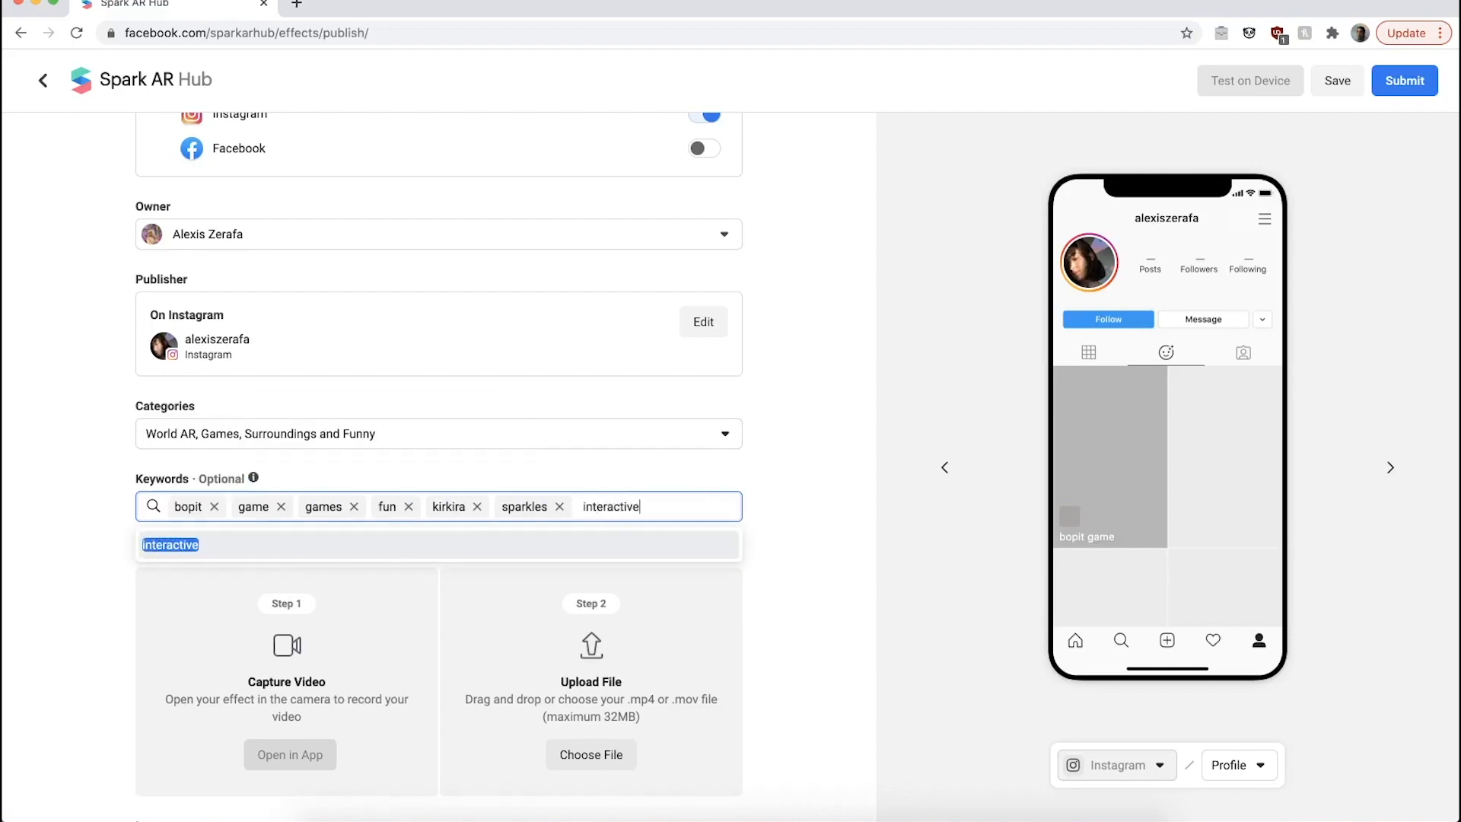
pyautogui.press('Return')
pyautogui.write('lut')
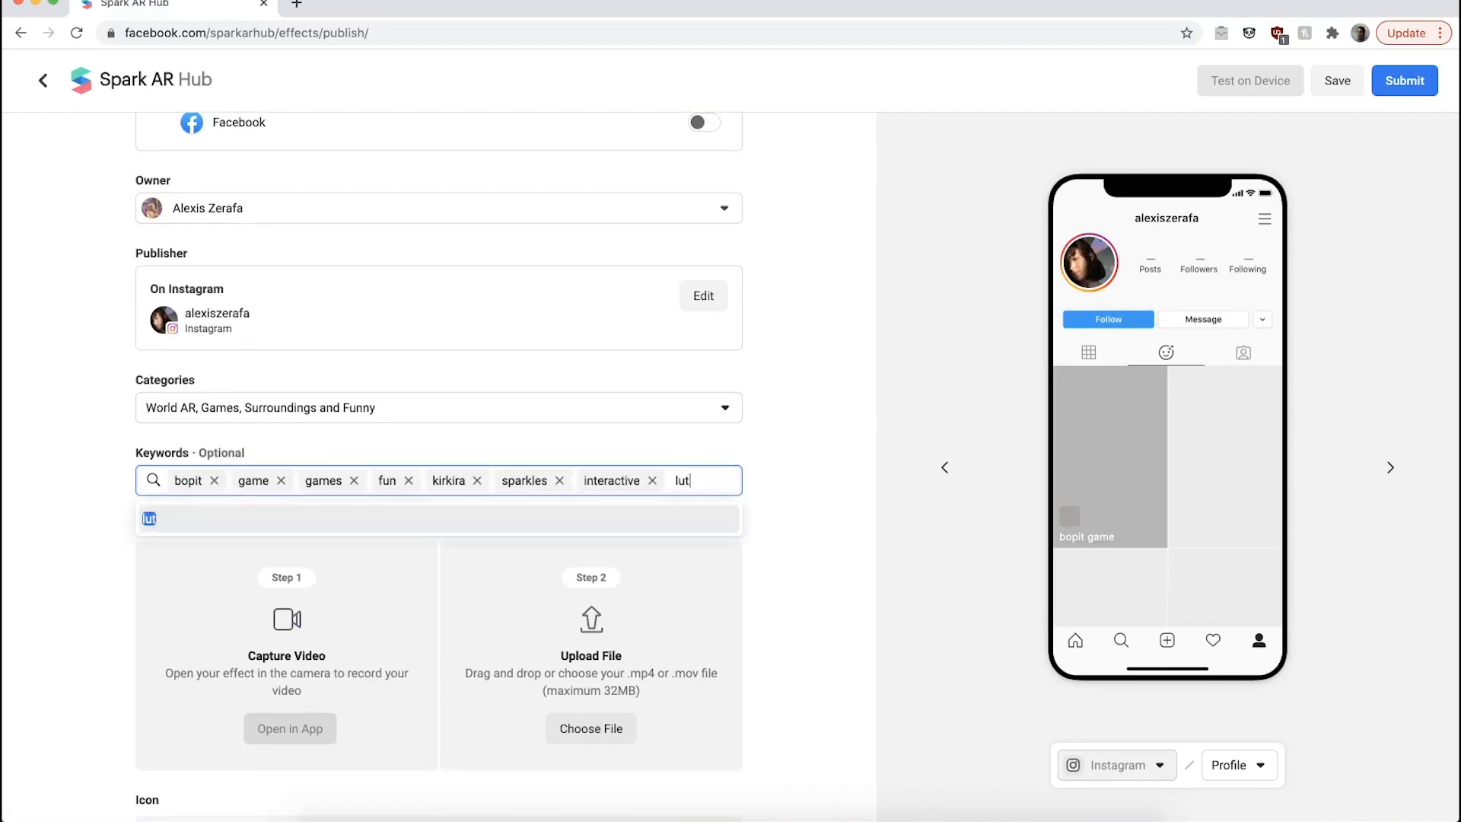
pyautogui.press('Return')
pyautogui.write('beauty')
pyautogui.press('Return')
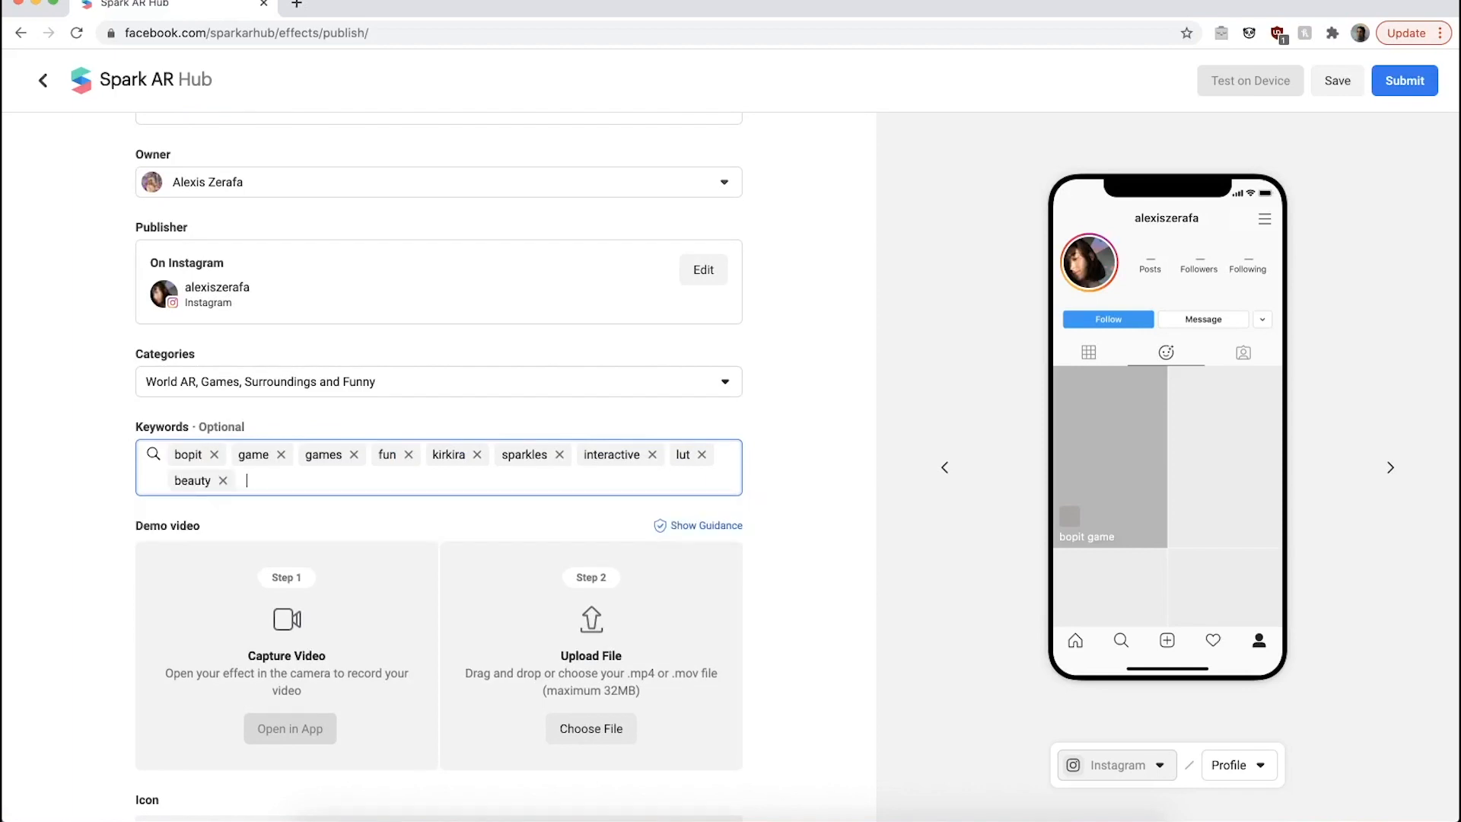
pyautogui.scroll(-1, 505, 417)
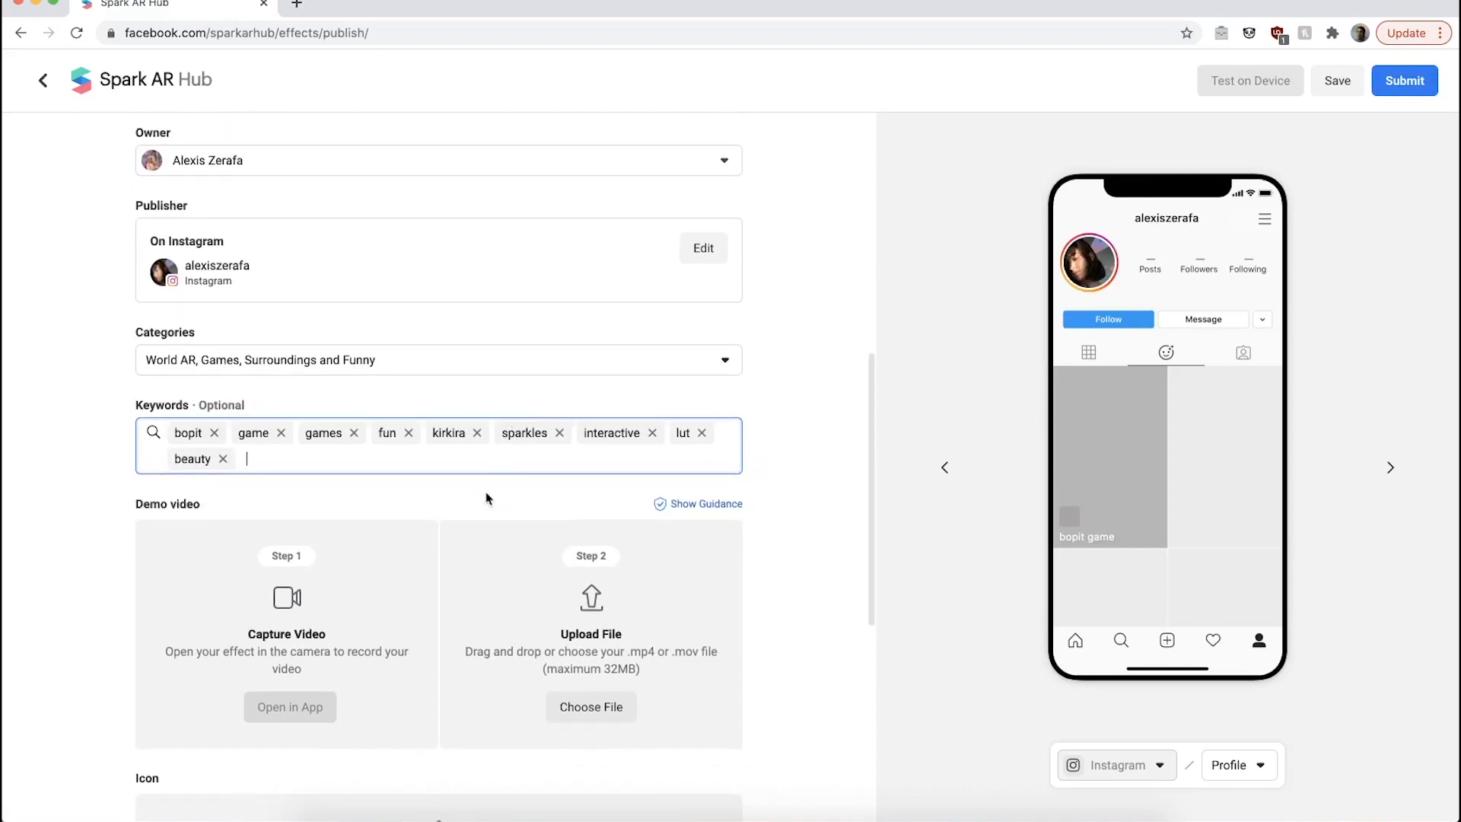
pyautogui.write('skin smoothing')
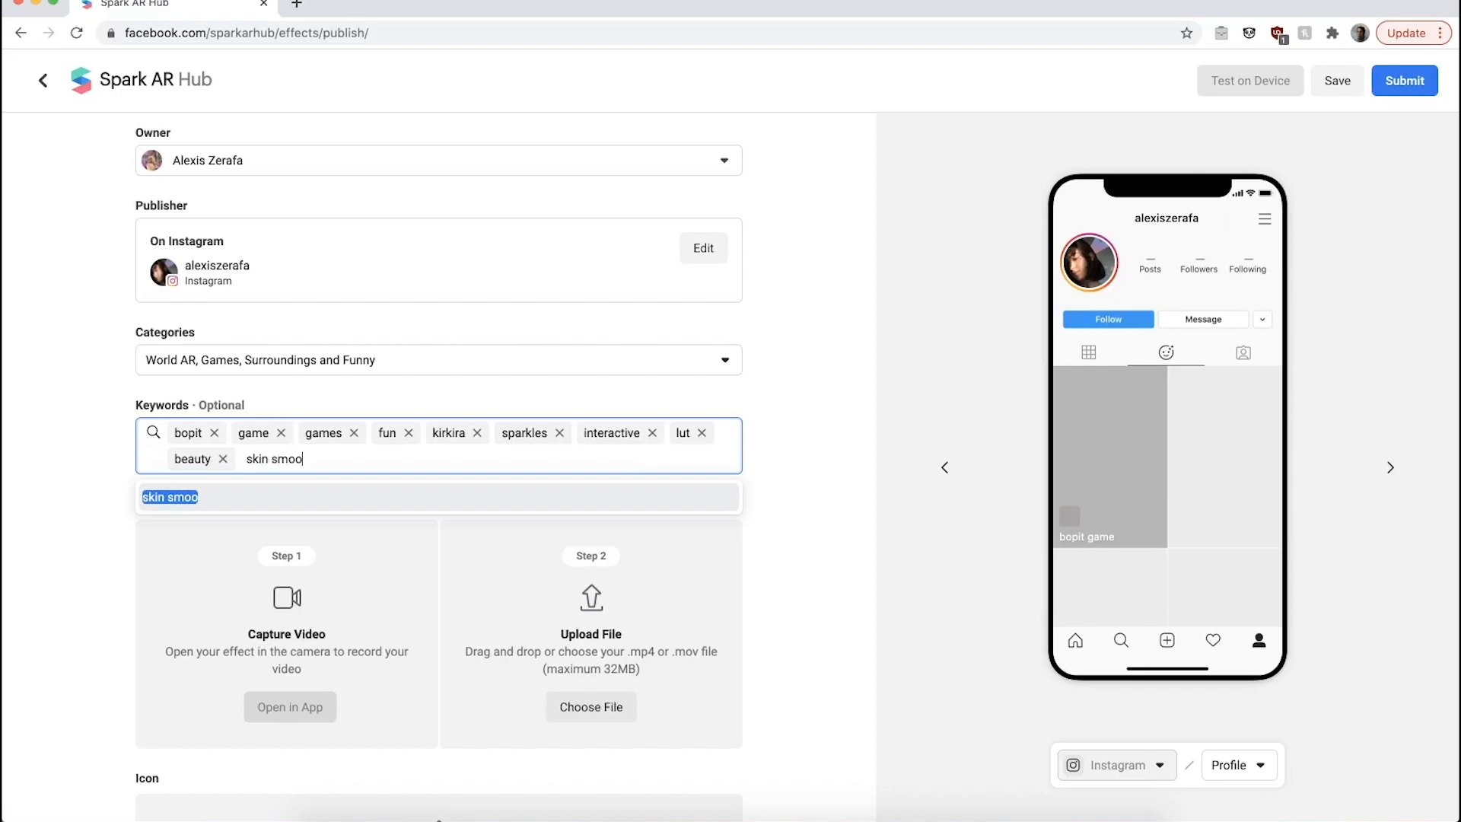
pyautogui.press('Return')
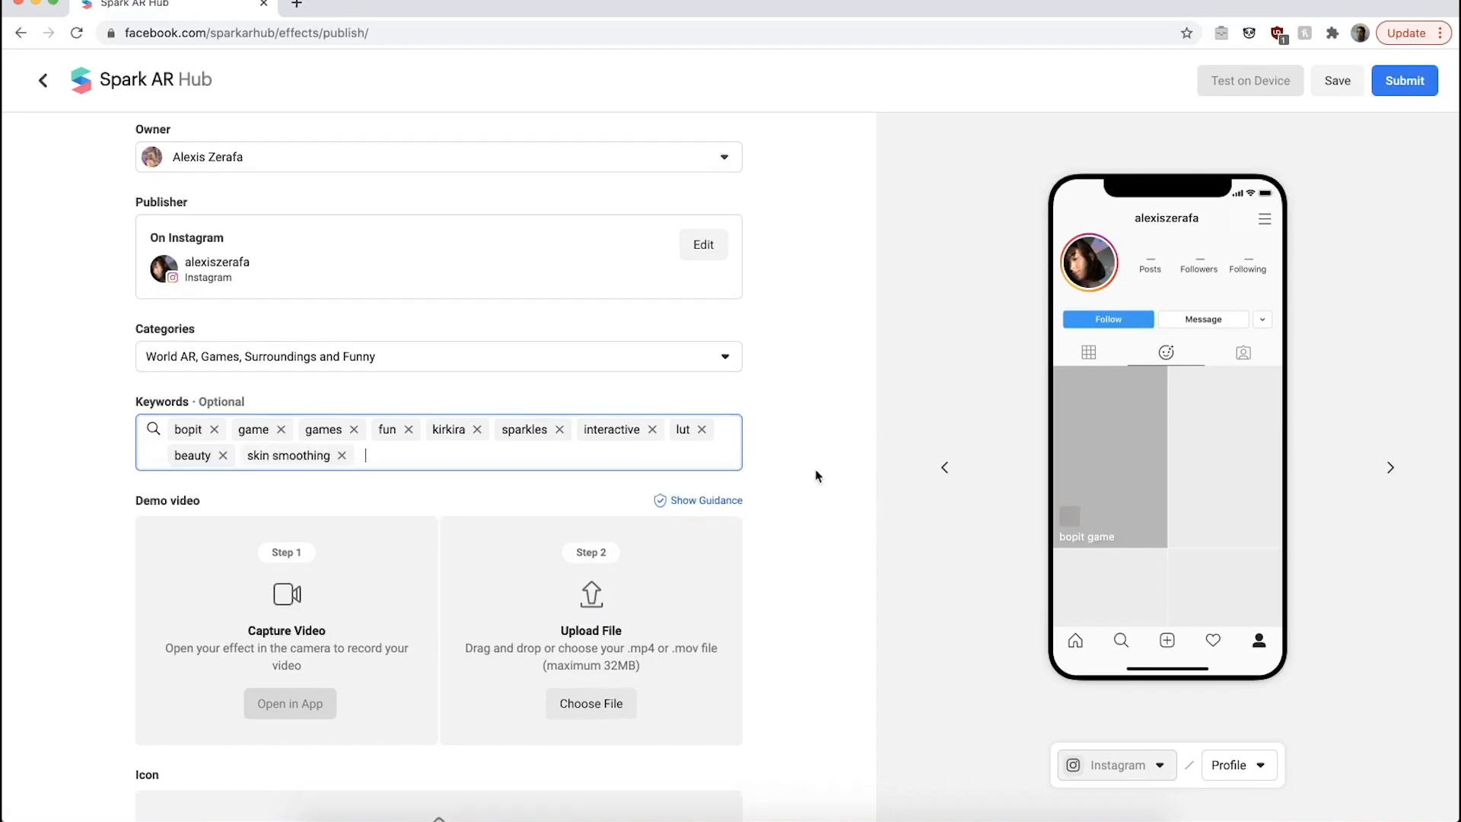
# Step: Upload the recorded video 1ac07b15900346f4bc356ec5ea0a17fb.MOV as the effect's demo video
pyautogui.scroll(-3, 815, 469)
pyautogui.click(601, 532)
pyautogui.moveTo(1065, 780); pyautogui.dragTo(993, 408)
pyautogui.click(1192, 561)
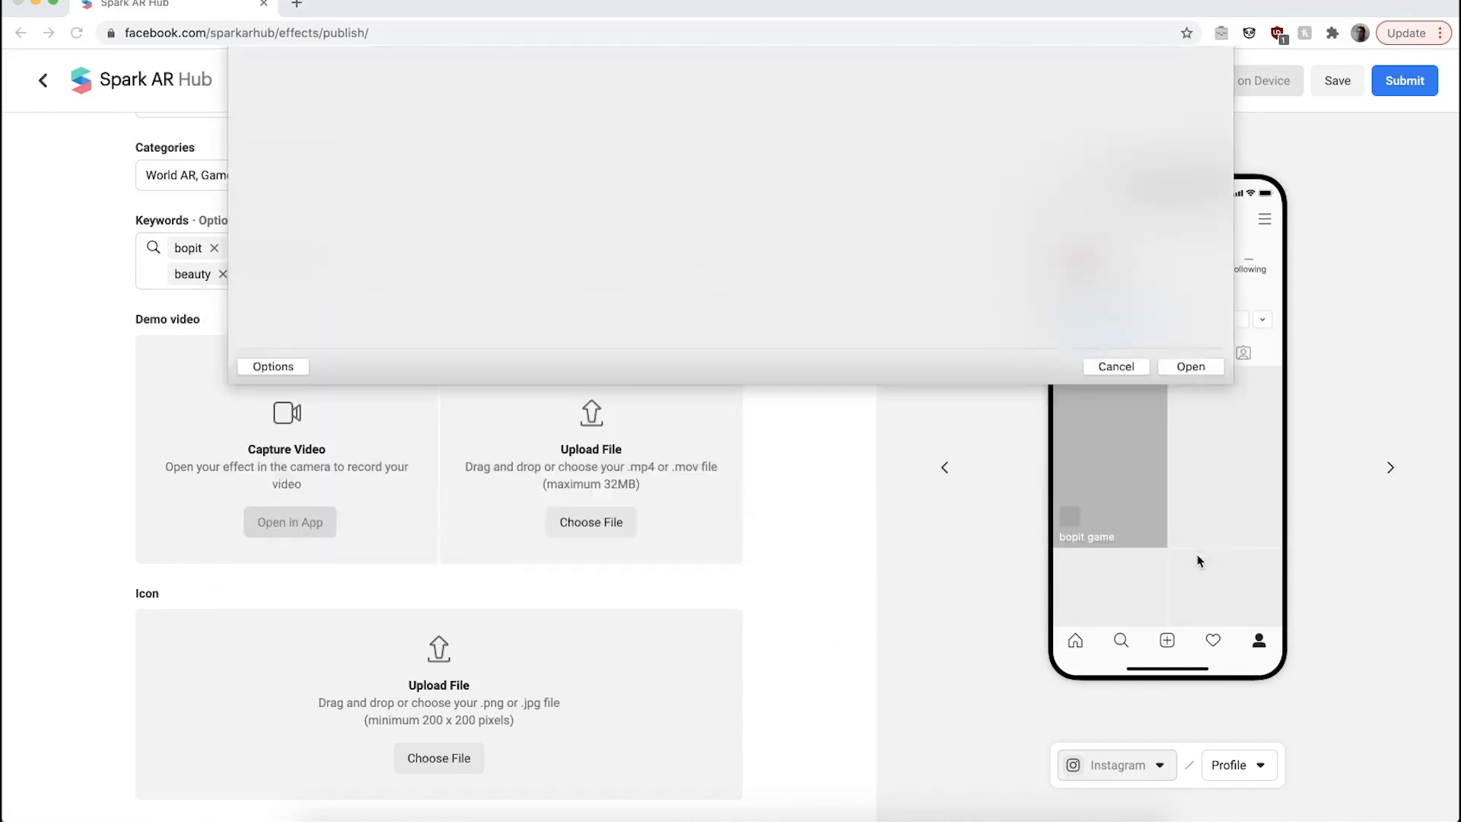
pyautogui.scroll(-2, 785, 533)
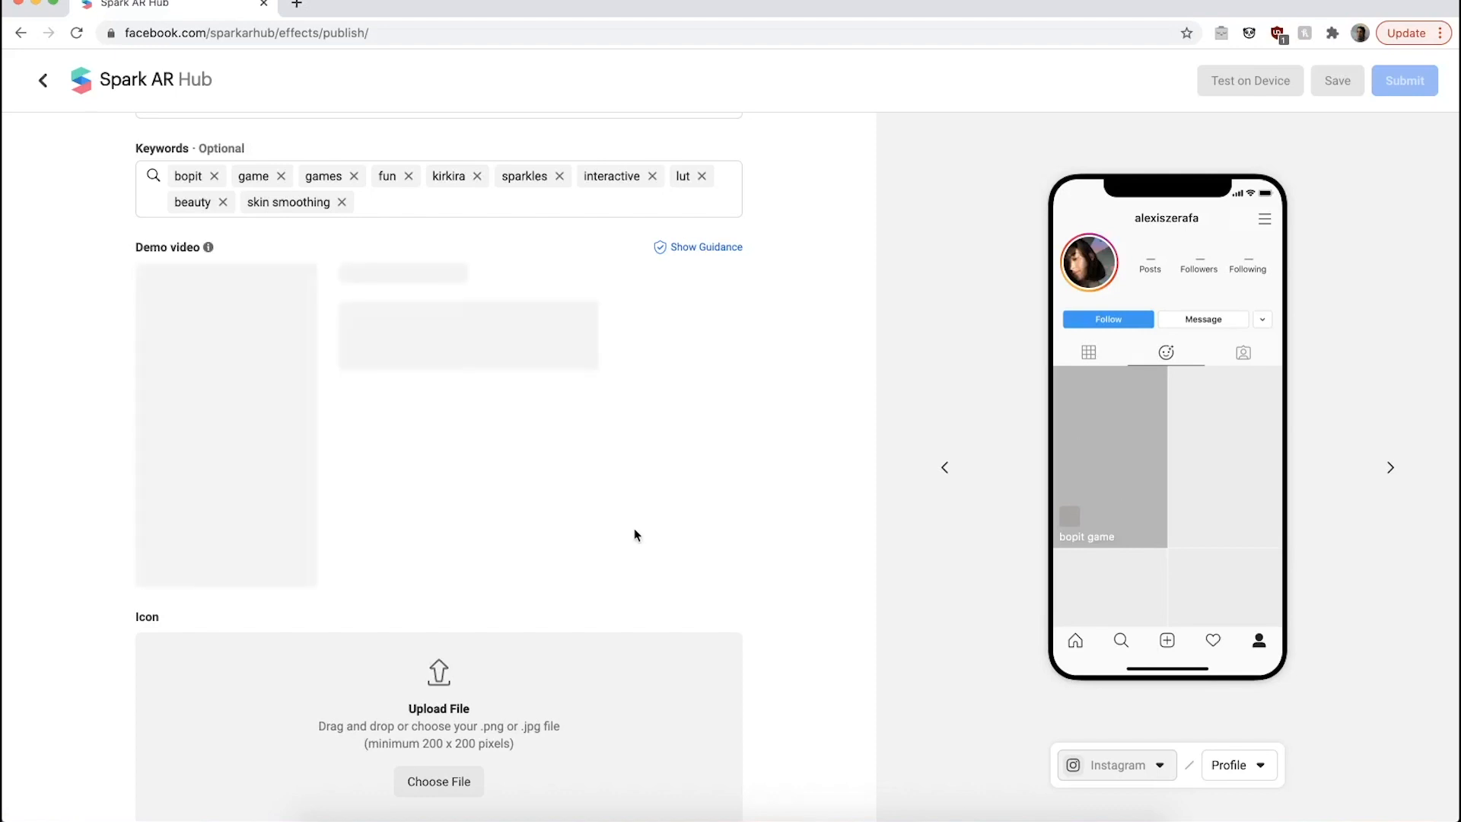
pyautogui.scroll(-1, 634, 533)
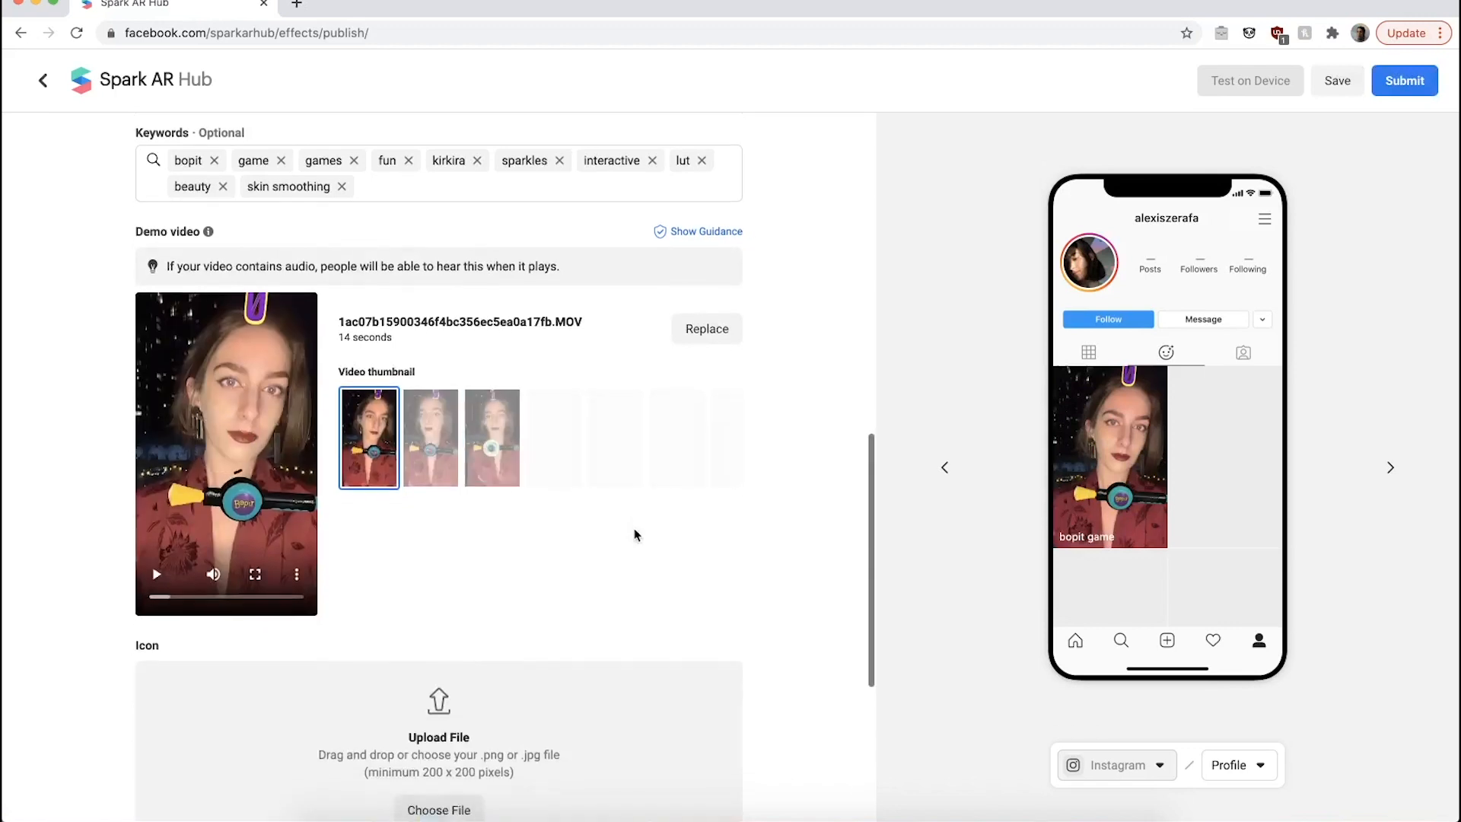
# Step: Upload bopit-icon.jpg from the bop-it folder as the effect icon and accept its crop
pyautogui.hscroll(1, 585, 427)
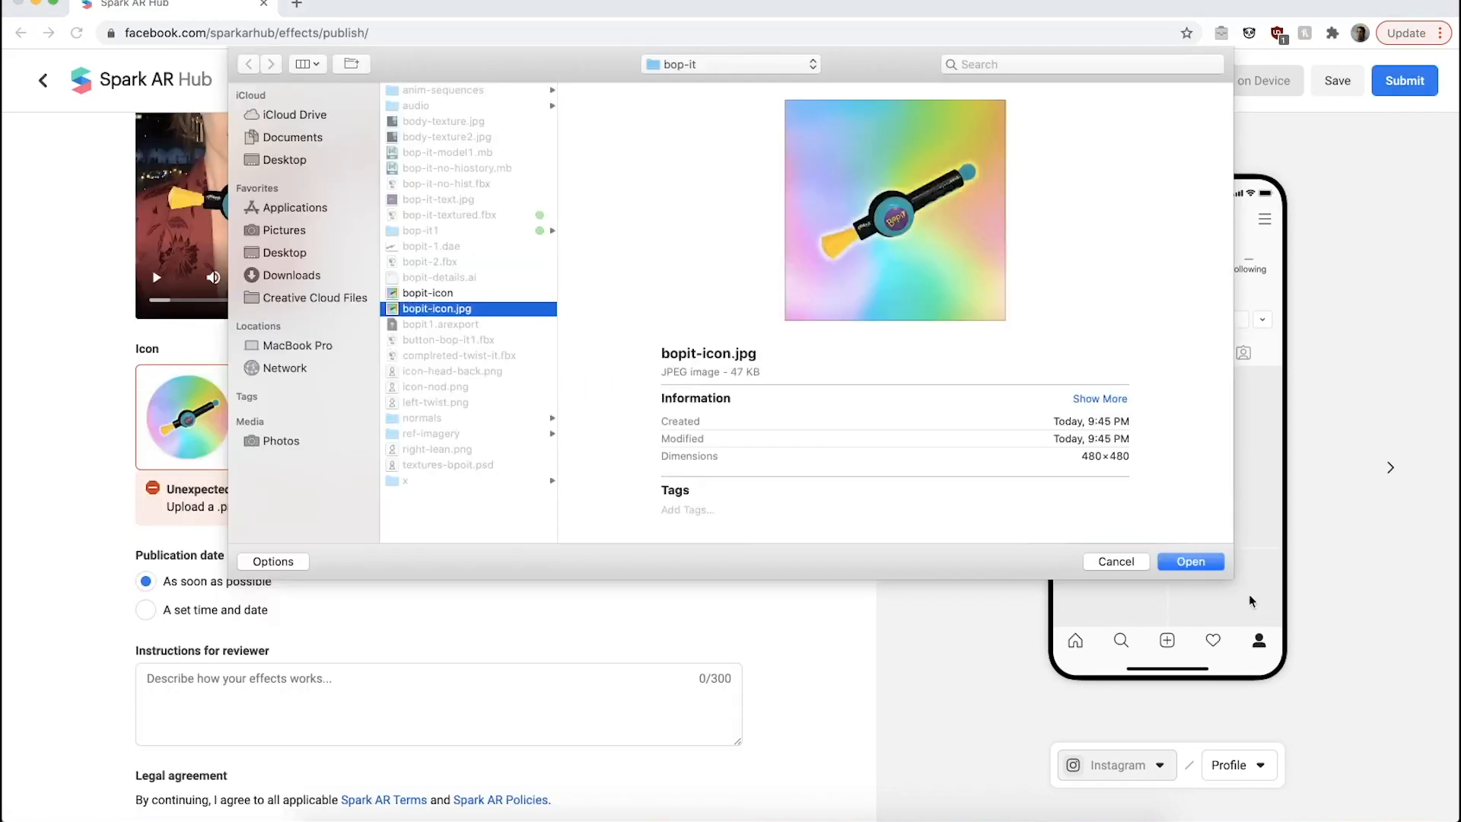
pyautogui.click(1196, 559)
pyautogui.scroll(-1, 530, 516)
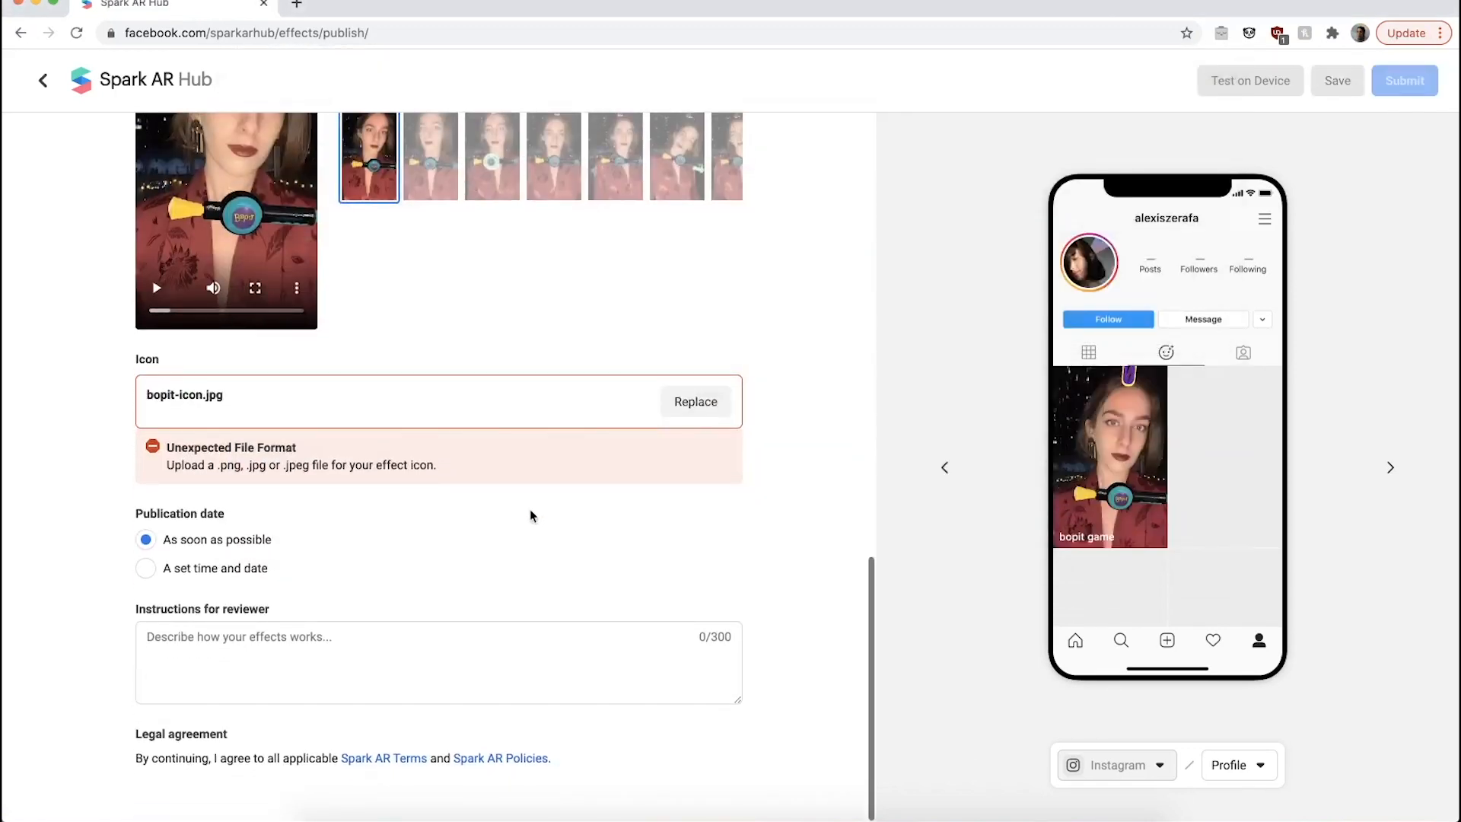
pyautogui.click(899, 614)
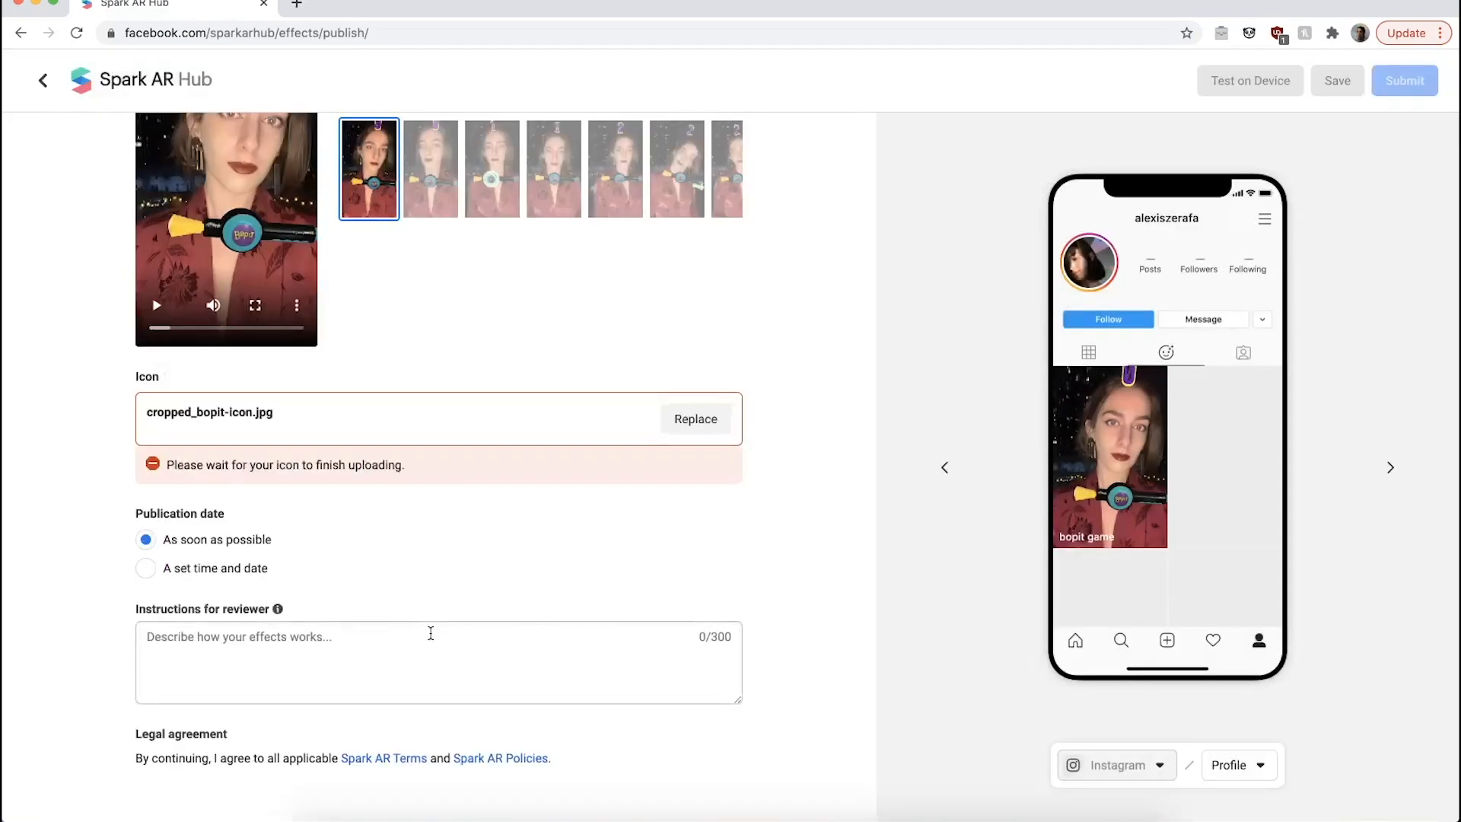
# Step: Enter "fun game, you should try it :)" as the instructions for the reviewer
pyautogui.click(340, 663)
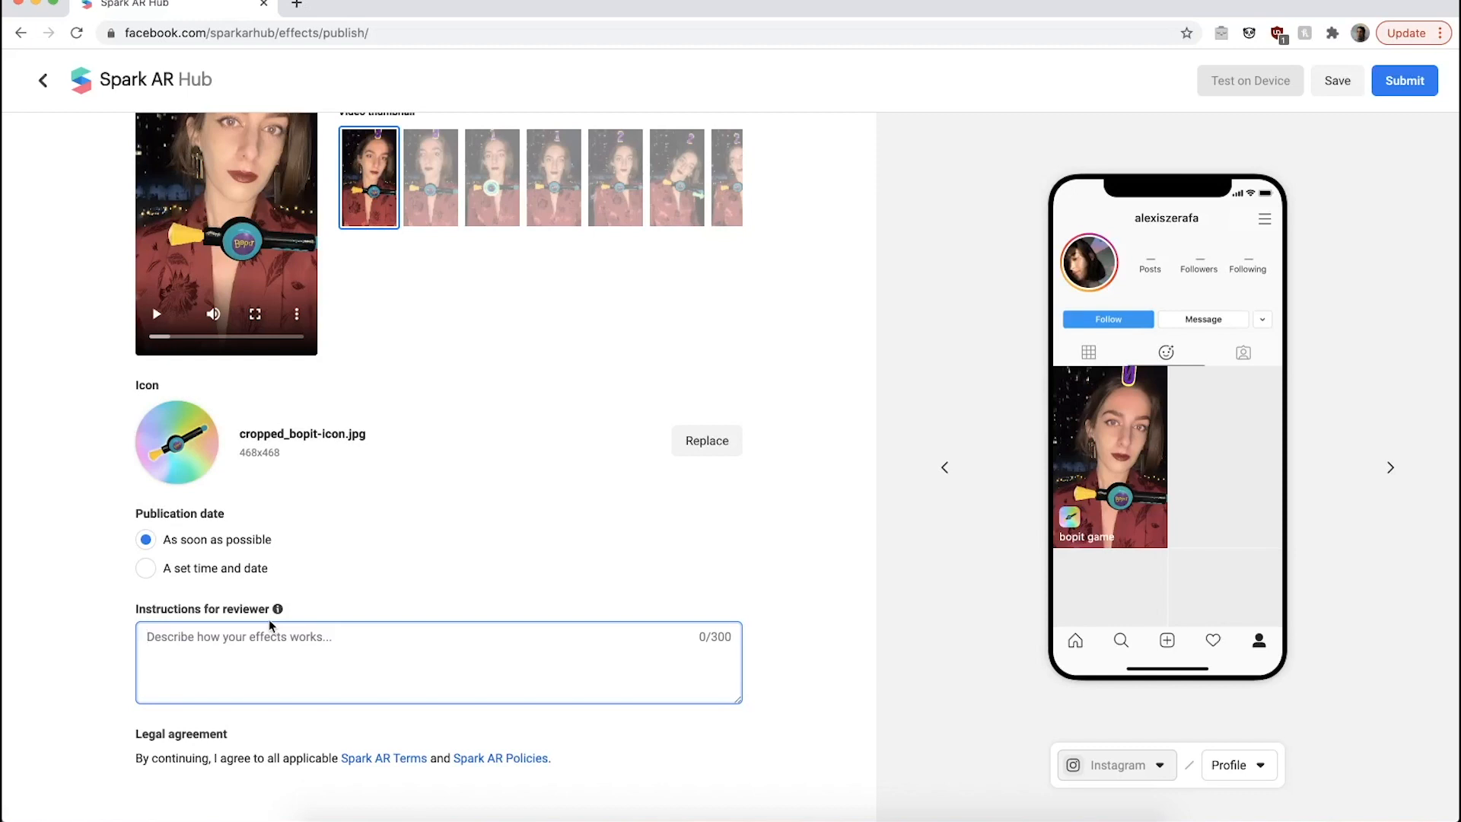
pyautogui.write('fun game, you should try it :)')
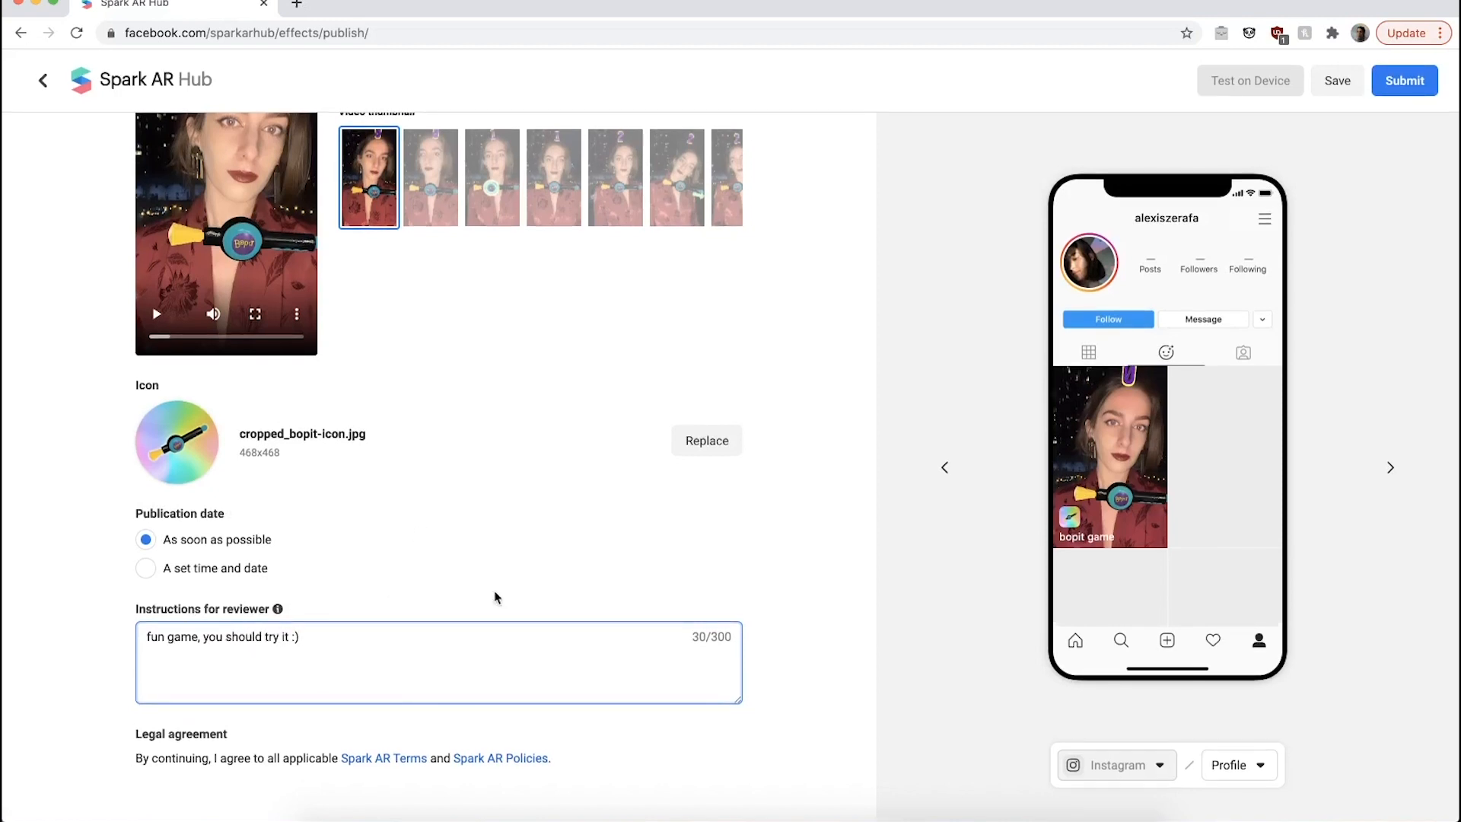
# Step: Submit the effect with Facebook also enabled as a platform, and open its review details
pyautogui.scroll(7, 508, 499)
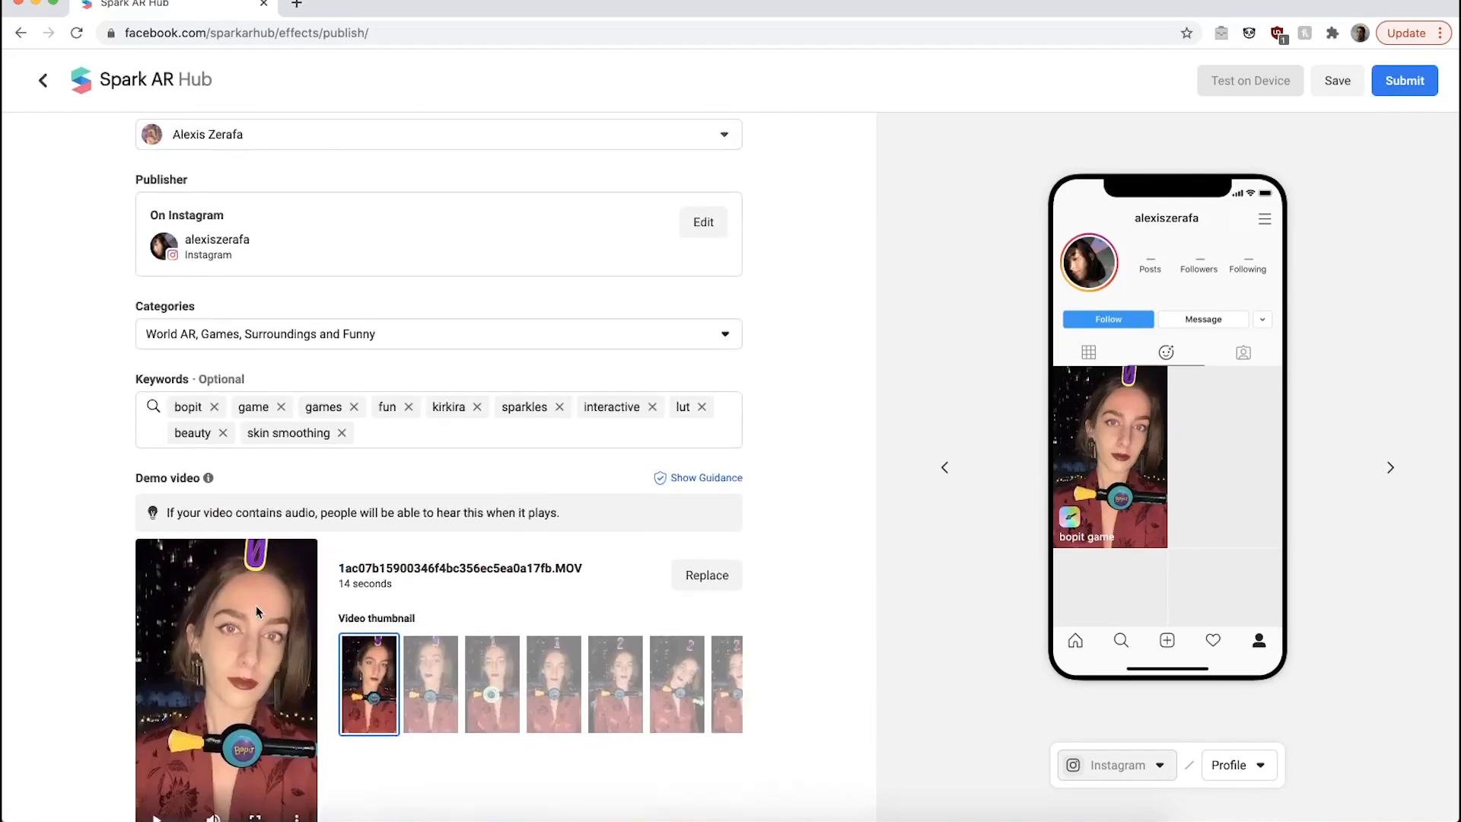
pyautogui.scroll(3, 384, 506)
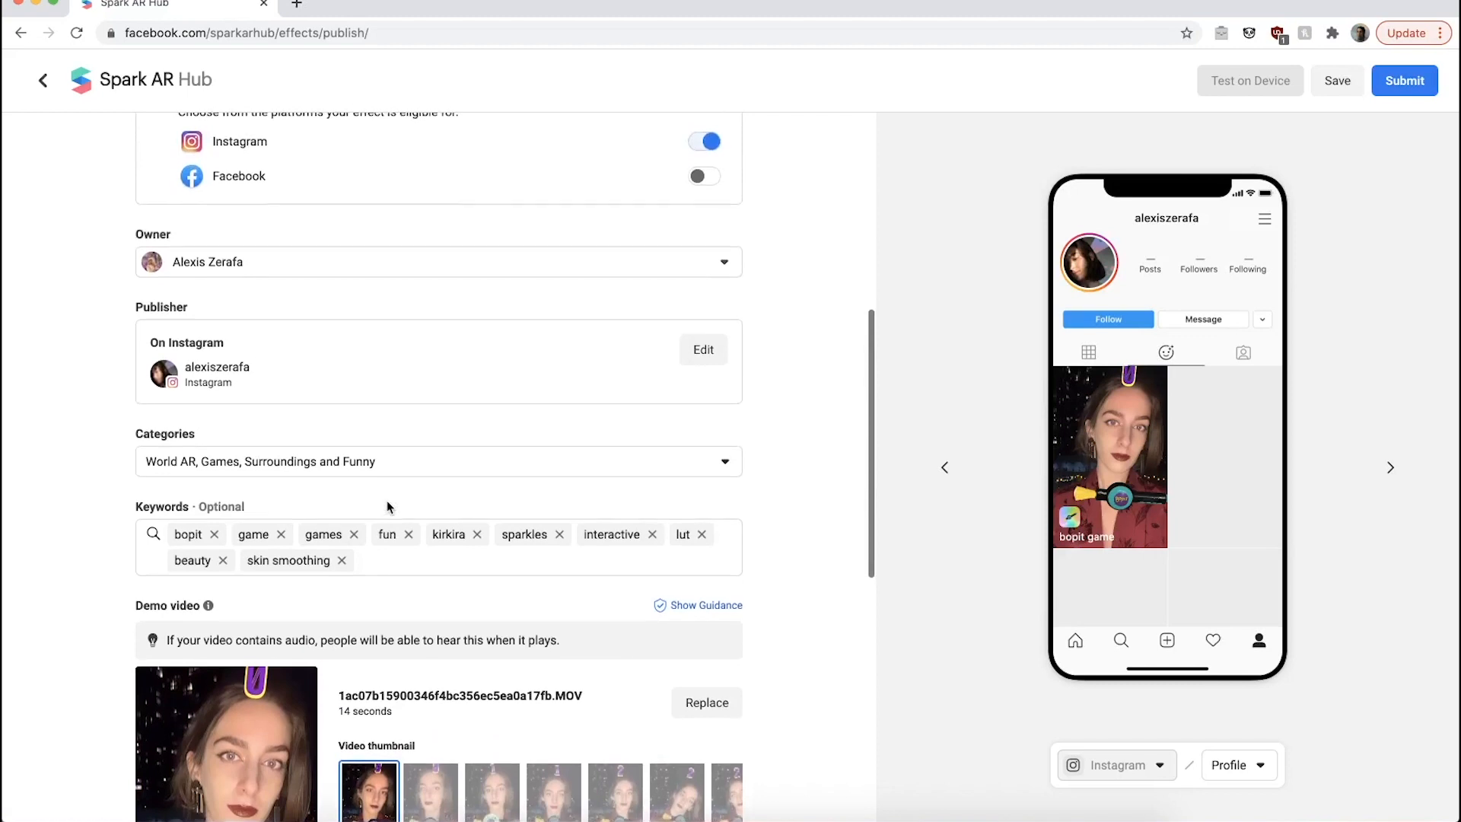
pyautogui.scroll(1, 387, 507)
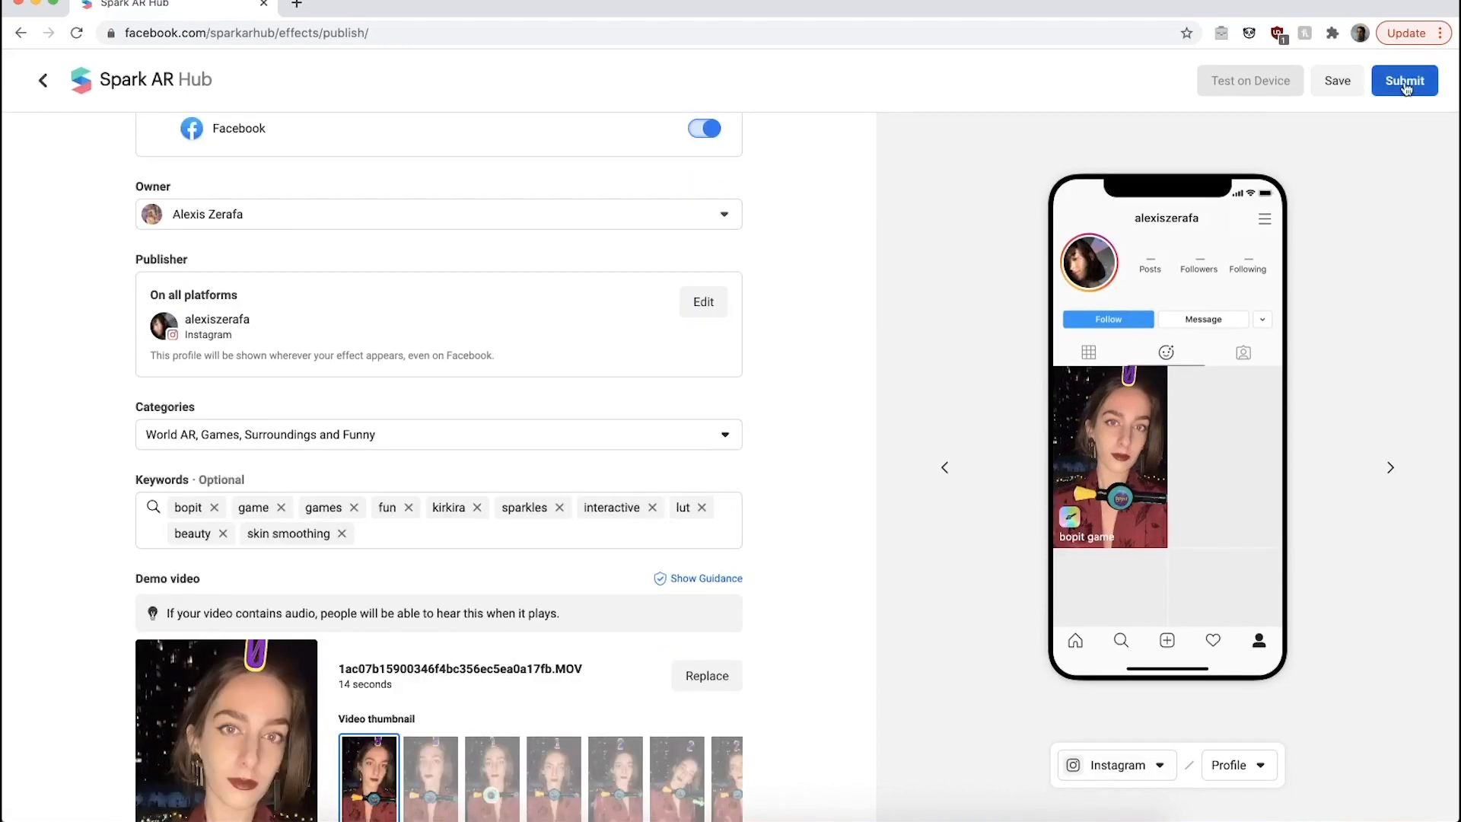
pyautogui.click(1405, 82)
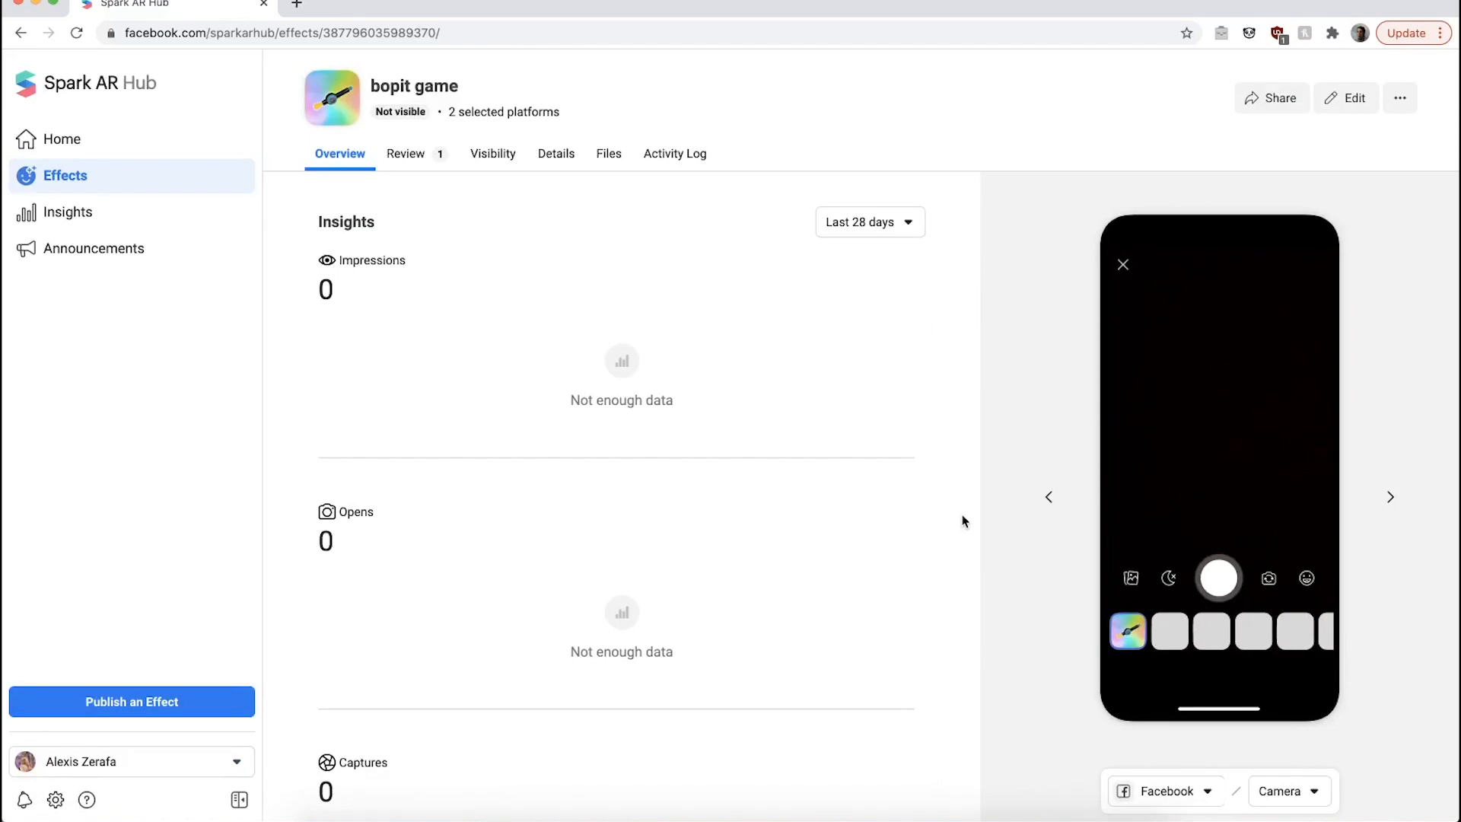
pyautogui.click(405, 154)
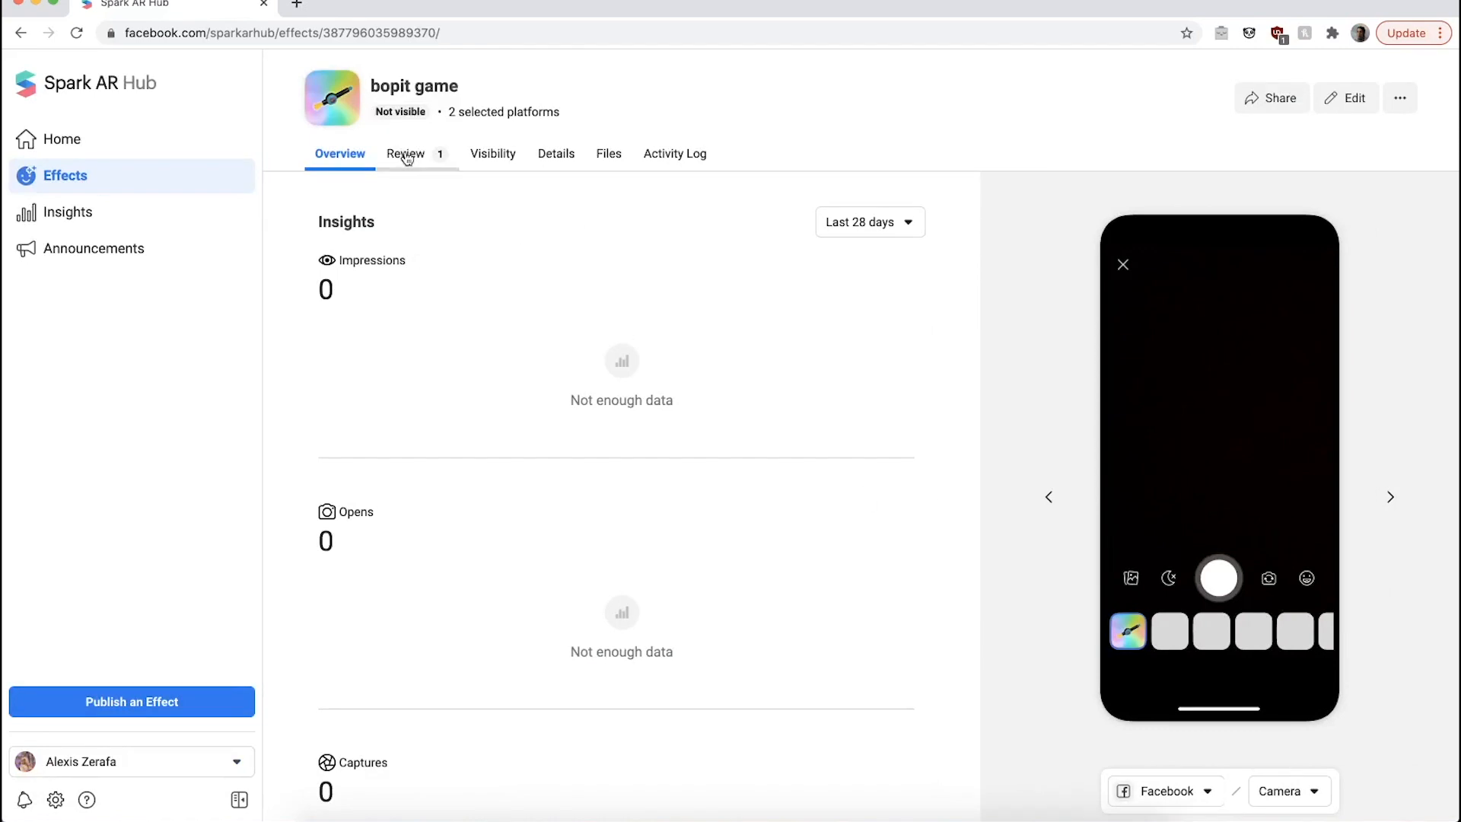